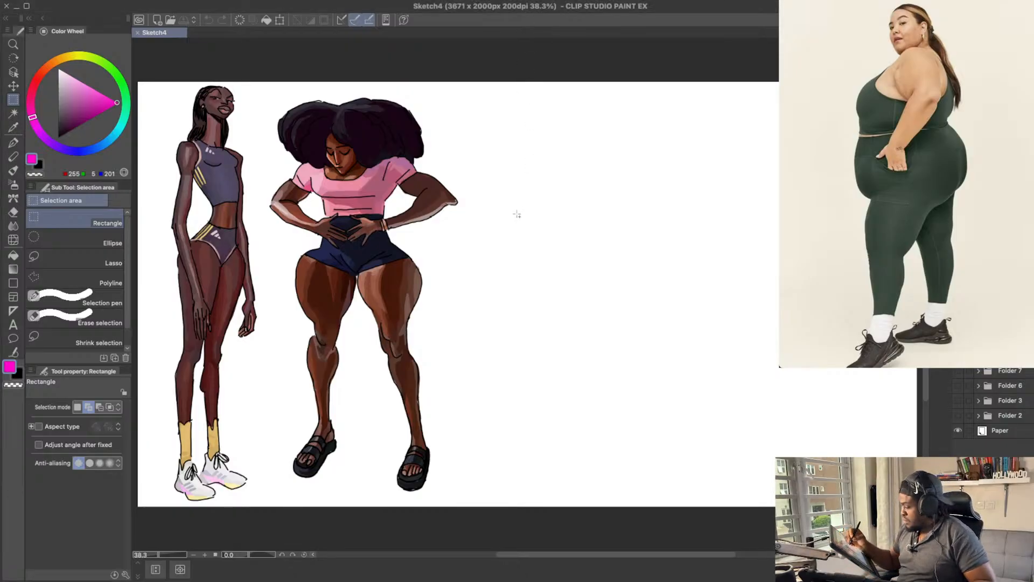
# Step: Set the pen's drawing colour to black and add a new layer for the third figure
pyautogui.moveTo(557, 181); pyautogui.dragTo(529, 173)
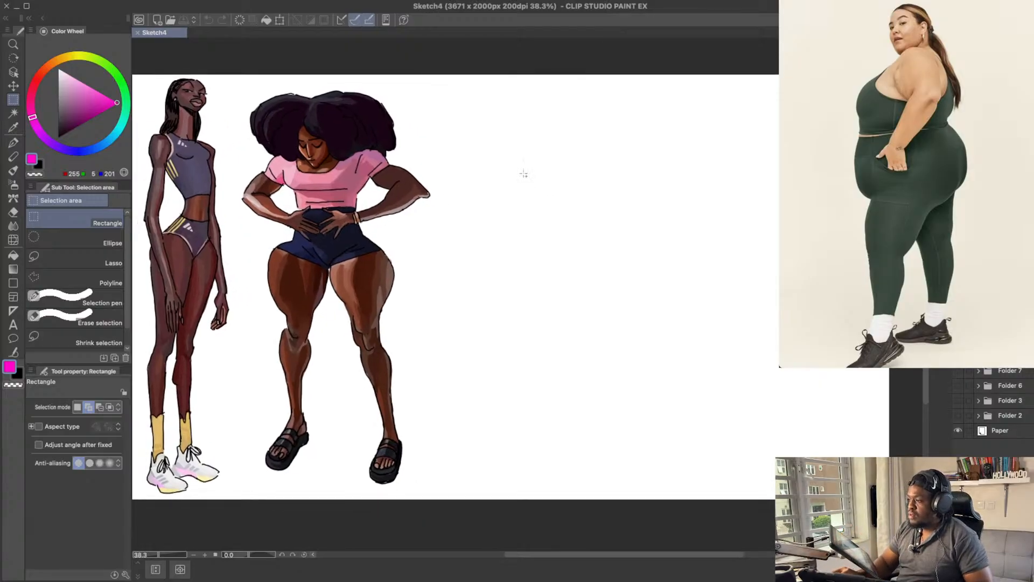
pyautogui.moveTo(596, 207); pyautogui.dragTo(594, 272)
pyautogui.press('p')
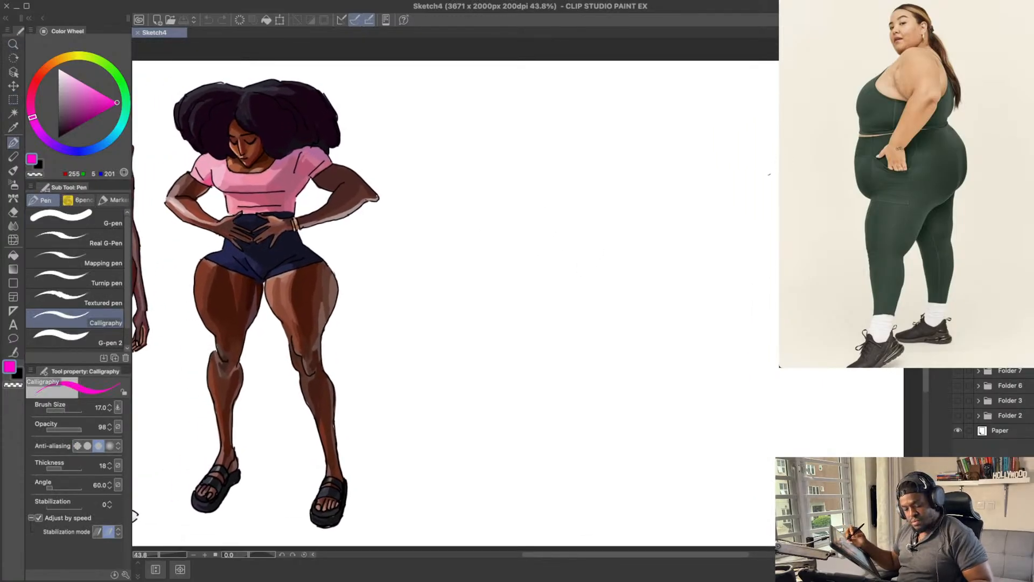
pyautogui.press('x')
pyautogui.moveTo(673, 297)
pyautogui.mouseDown()
pyautogui.moveTo(747, 290)
pyautogui.moveTo(762, 277)
pyautogui.mouseUp()
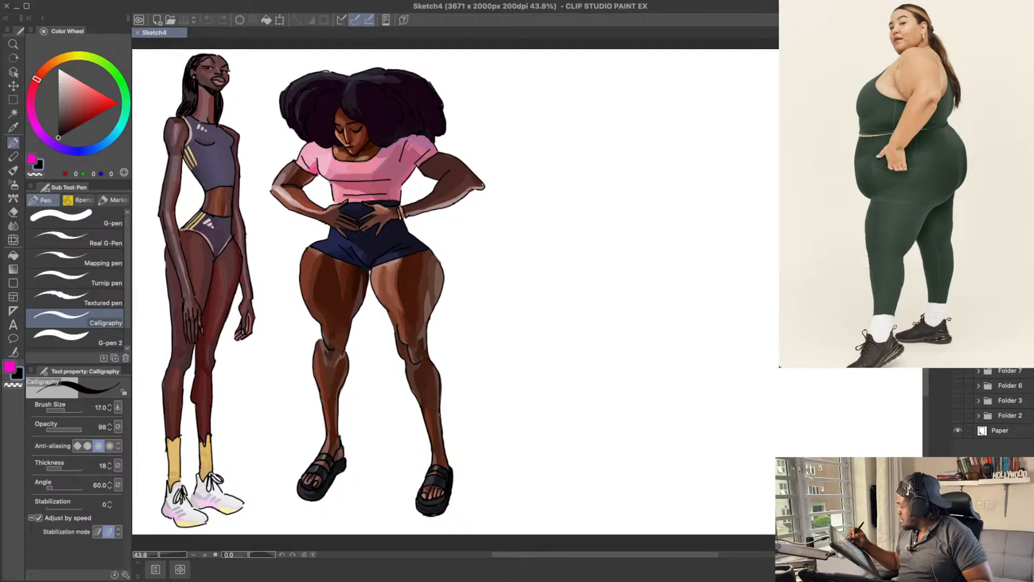
pyautogui.click(979, 311)
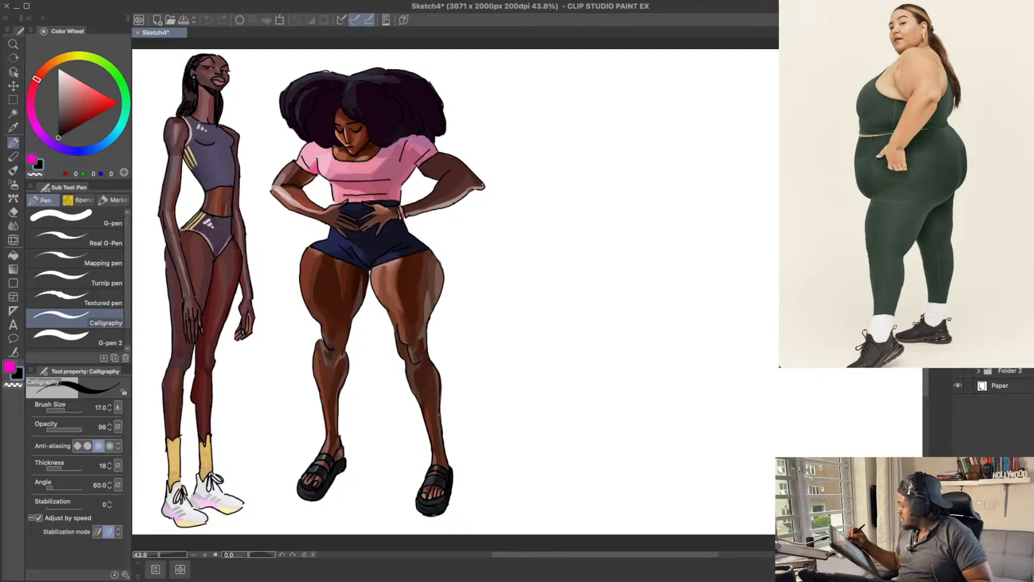
pyautogui.press('super+shift+n')
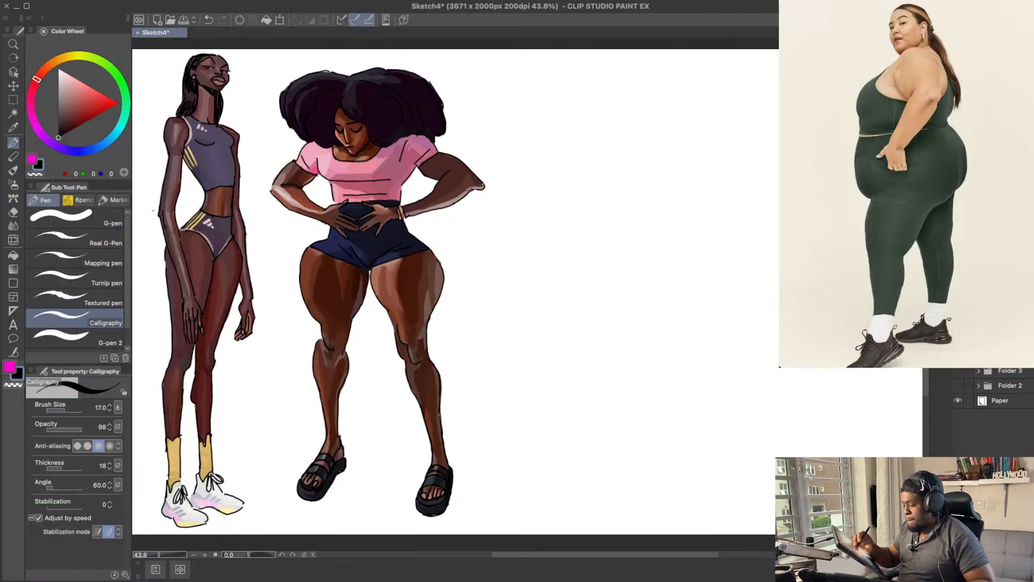
# Step: Choose the G-pen and set its brush size to 6.0
pyautogui.click(86, 218)
pyautogui.moveTo(564, 227)
pyautogui.mouseDown()
pyautogui.moveTo(572, 209)
pyautogui.moveTo(554, 222)
pyautogui.mouseUp()
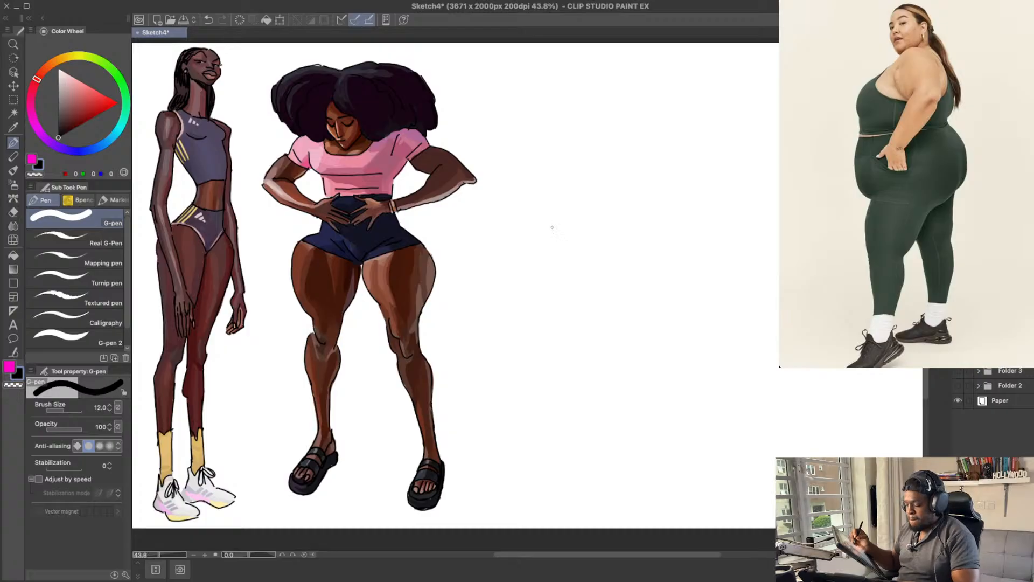
pyautogui.press('[')
pyautogui.press('[')
pyautogui.press('[')
pyautogui.press('[')
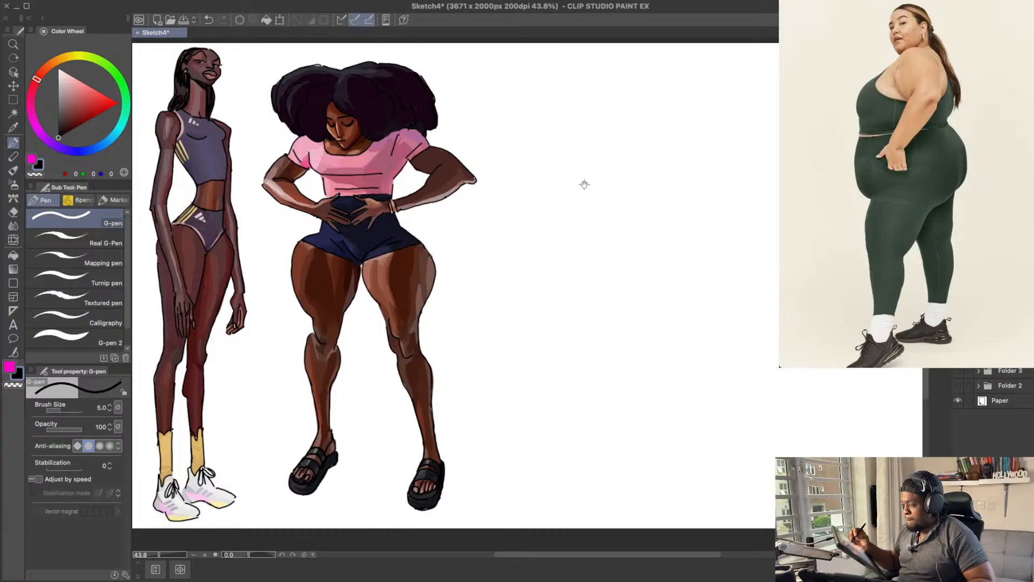
# Step: Sketch the third figure's face profile, neck and chest in the blank area beside the two finished figures
pyautogui.moveTo(623, 157); pyautogui.dragTo(598, 163)
pyautogui.moveTo(624, 105); pyautogui.dragTo(597, 122)
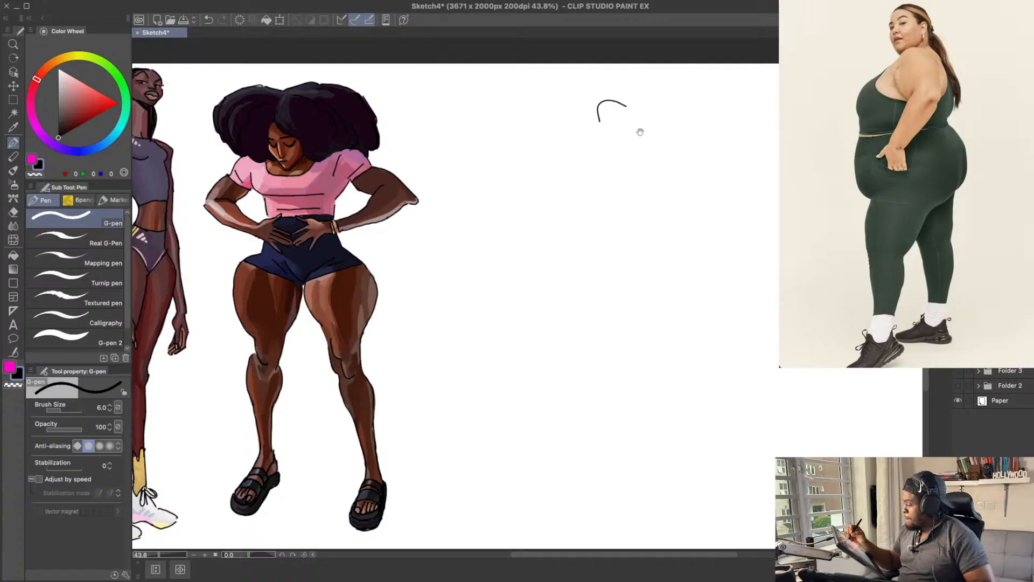
pyautogui.moveTo(662, 81); pyautogui.dragTo(667, 92)
pyautogui.hotkey('ctrl', 'z')
pyautogui.moveTo(620, 116)
pyautogui.mouseDown()
pyautogui.moveTo(596, 109)
pyautogui.moveTo(600, 151)
pyautogui.moveTo(551, 177)
pyautogui.moveTo(552, 203)
pyautogui.mouseUp()
# Step: Draw the front contour of the belly, the overhang beneath it, and the front of the near thigh and shin
pyautogui.moveTo(546, 240)
pyautogui.mouseDown()
pyautogui.moveTo(547, 290)
pyautogui.moveTo(578, 290)
pyautogui.moveTo(582, 339)
pyautogui.mouseUp()
pyautogui.hotkey('ctrl', 'z')
pyautogui.hotkey('ctrl', 'z')
pyautogui.moveTo(575, 304)
pyautogui.mouseDown()
pyautogui.moveTo(579, 336)
pyautogui.moveTo(576, 287)
pyautogui.moveTo(560, 340)
pyautogui.mouseUp()
pyautogui.press('e')
pyautogui.press(']')
pyautogui.press(']')
pyautogui.press(']')
pyautogui.press(']')
pyautogui.press('p')
pyautogui.hotkey('ctrl', 'z')
pyautogui.moveTo(573, 290)
pyautogui.mouseDown()
pyautogui.moveTo(559, 340)
pyautogui.moveTo(571, 361)
pyautogui.moveTo(572, 437)
pyautogui.mouseUp()
pyautogui.moveTo(592, 349)
pyautogui.mouseDown()
pyautogui.moveTo(629, 307)
pyautogui.moveTo(687, 286)
pyautogui.moveTo(697, 233)
pyautogui.mouseUp()
pyautogui.hotkey('ctrl', 'z')
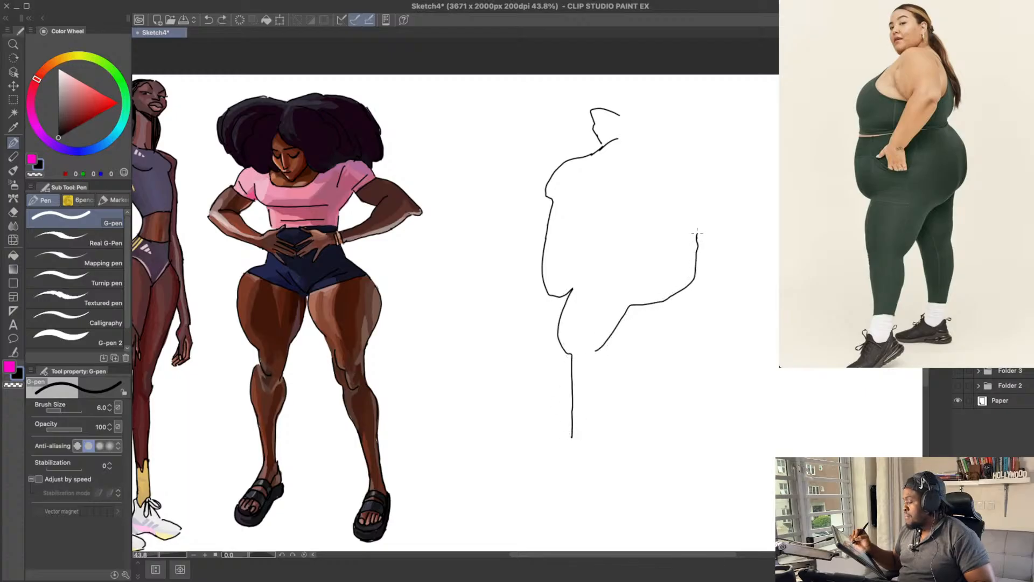
pyautogui.hotkey('ctrl', 'z')
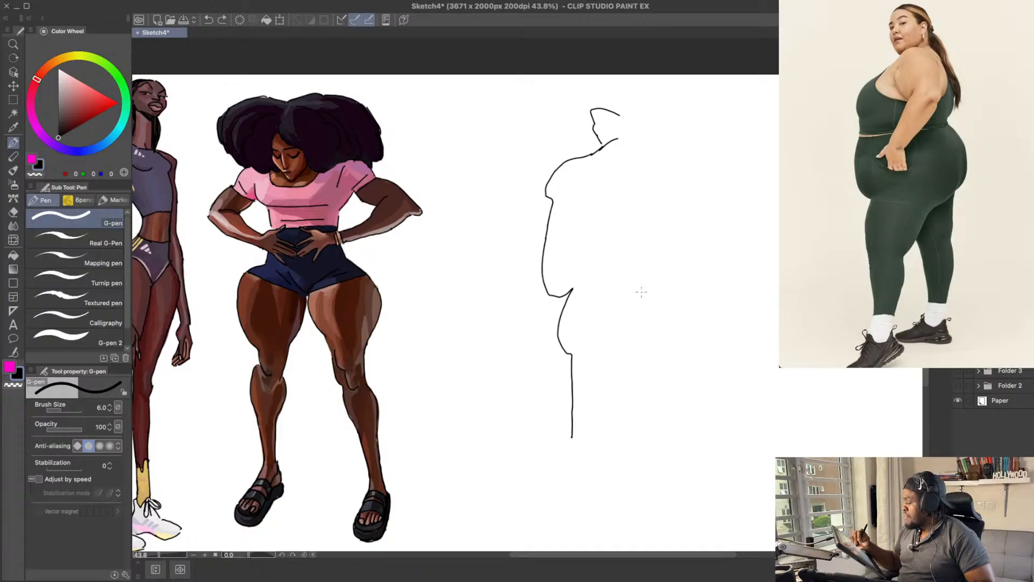
# Step: Draw the rounded buttock, the back of the near leg and its pointed foot
pyautogui.moveTo(674, 217)
pyautogui.mouseDown()
pyautogui.moveTo(711, 224)
pyautogui.moveTo(717, 279)
pyautogui.moveTo(666, 296)
pyautogui.moveTo(605, 352)
pyautogui.moveTo(608, 389)
pyautogui.moveTo(586, 435)
pyautogui.moveTo(604, 460)
pyautogui.moveTo(560, 462)
pyautogui.mouseUp()
pyautogui.hotkey('ctrl', 'z')
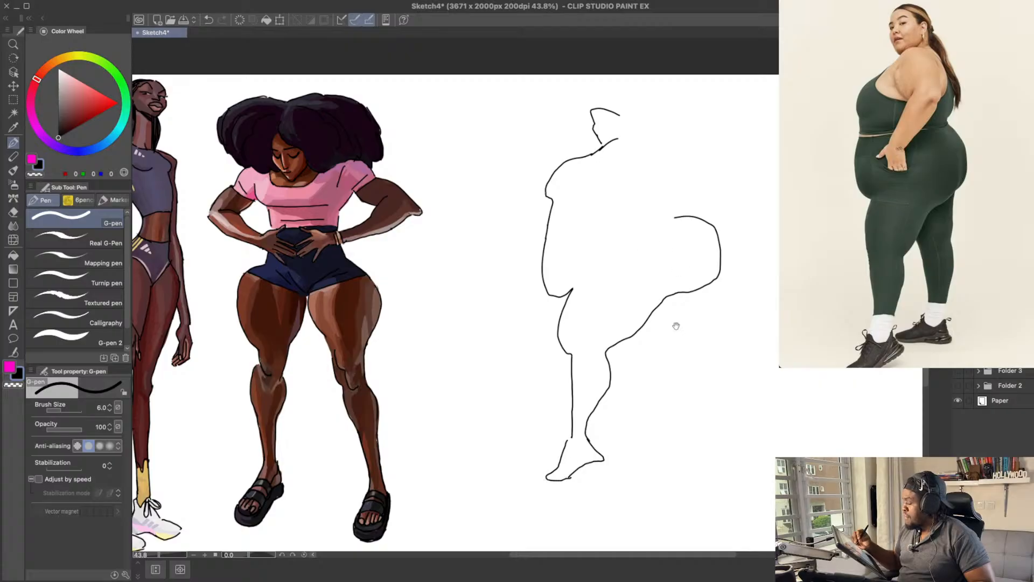
pyautogui.moveTo(675, 326)
pyautogui.mouseDown()
pyautogui.moveTo(685, 316)
pyautogui.moveTo(680, 342)
pyautogui.mouseUp()
pyautogui.hotkey('ctrl', 'z')
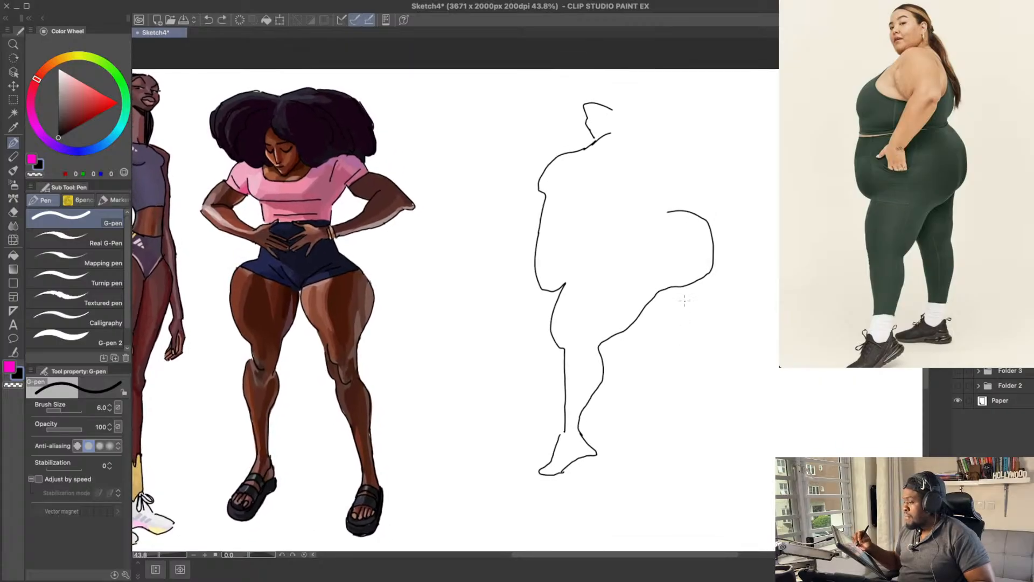
pyautogui.moveTo(685, 298); pyautogui.dragTo(666, 433)
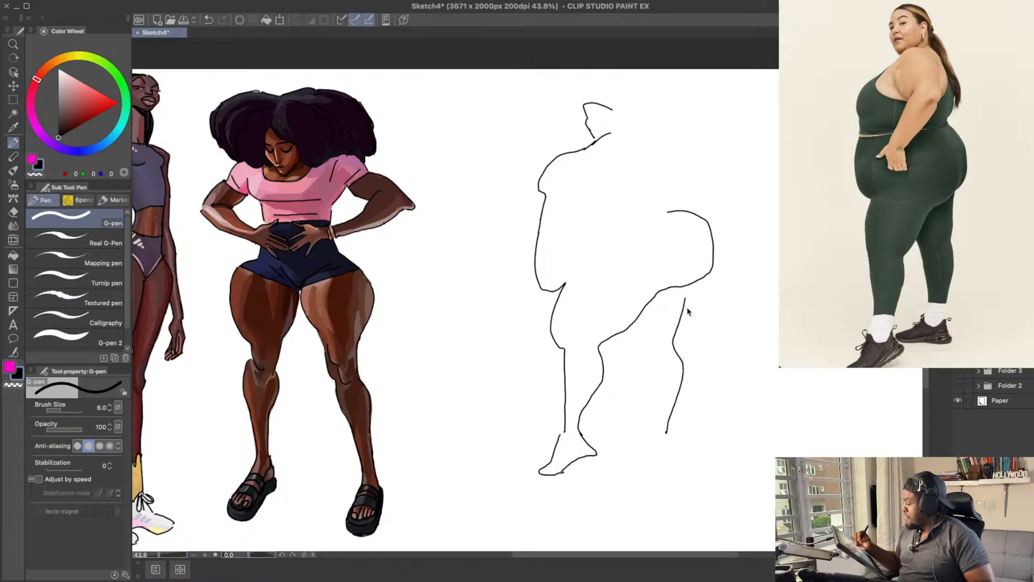
pyautogui.hotkey('ctrl', 'z')
pyautogui.moveTo(692, 288); pyautogui.dragTo(687, 311)
pyautogui.hotkey('ctrl', 'z')
# Step: Erase the buttock contour and redraw it slightly higher and narrower, joined to the back of the thigh
pyautogui.press('e')
pyautogui.moveTo(710, 270)
pyautogui.mouseDown()
pyautogui.moveTo(669, 275)
pyautogui.moveTo(646, 291)
pyautogui.mouseUp()
pyautogui.press('p')
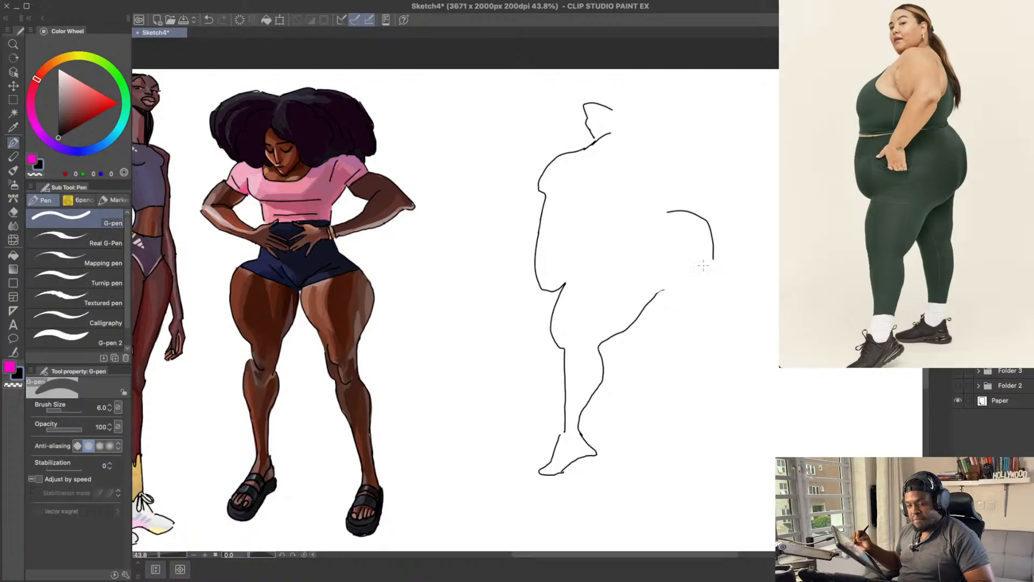
pyautogui.moveTo(703, 265); pyautogui.dragTo(680, 290)
pyautogui.hotkey('ctrl', 'z')
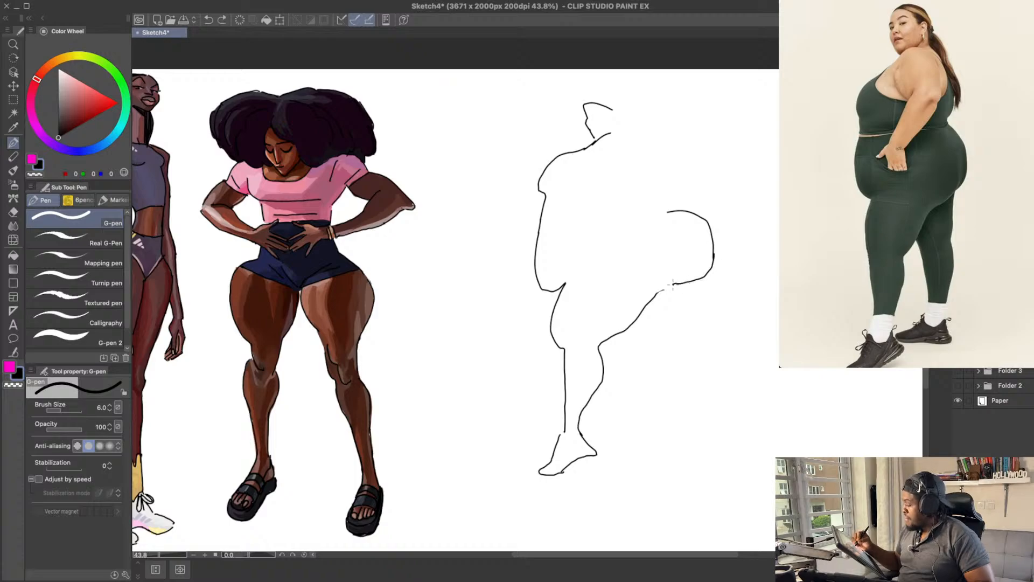
pyautogui.hotkey('ctrl', 'z')
pyautogui.press('e')
pyautogui.moveTo(668, 214)
pyautogui.mouseDown()
pyautogui.moveTo(711, 244)
pyautogui.moveTo(712, 258)
pyautogui.mouseUp()
pyautogui.moveTo(662, 290)
pyautogui.mouseDown()
pyautogui.moveTo(690, 288)
pyautogui.moveTo(708, 234)
pyautogui.moveTo(703, 210)
pyautogui.moveTo(671, 201)
pyautogui.mouseUp()
pyautogui.press('p')
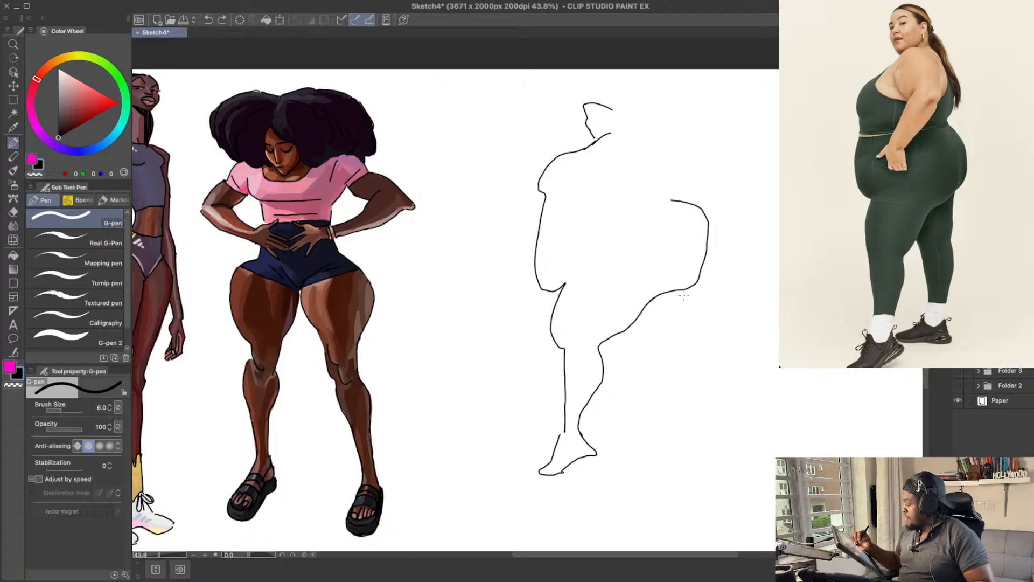
# Step: Erase the underside of the buttock and redraw it with a short crease where it meets the thigh
pyautogui.press('e')
pyautogui.moveTo(679, 293)
pyautogui.mouseDown()
pyautogui.moveTo(645, 300)
pyautogui.moveTo(690, 286)
pyautogui.moveTo(697, 249)
pyautogui.moveTo(701, 282)
pyautogui.mouseUp()
pyautogui.press('p')
pyautogui.hotkey('ctrl', 'z')
pyautogui.moveTo(707, 245); pyautogui.dragTo(690, 282)
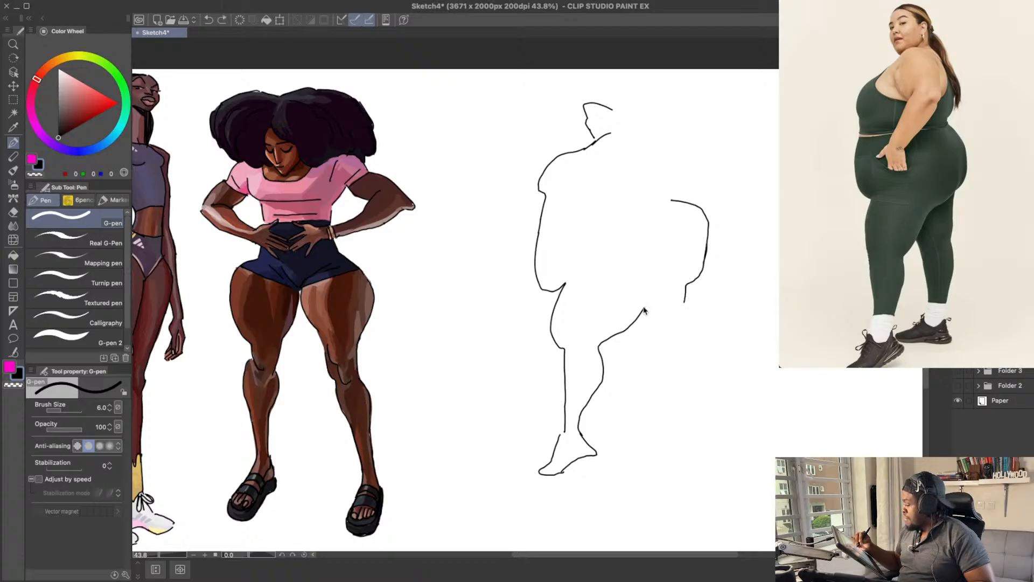
pyautogui.moveTo(645, 308)
pyautogui.mouseDown()
pyautogui.moveTo(684, 284)
pyautogui.moveTo(697, 252)
pyautogui.mouseUp()
pyautogui.press('e')
pyautogui.moveTo(686, 296); pyautogui.dragTo(699, 276)
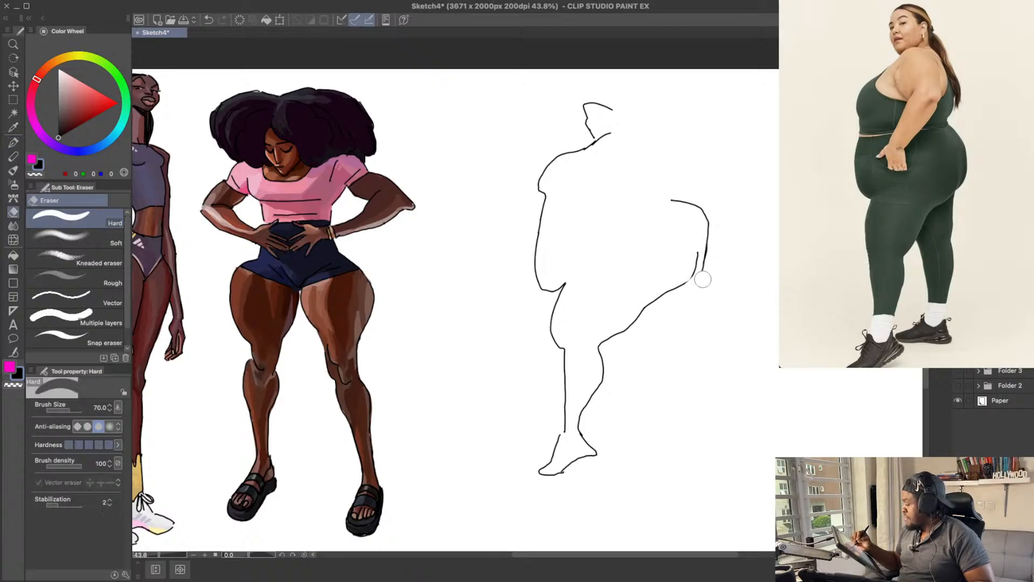
pyautogui.press('p')
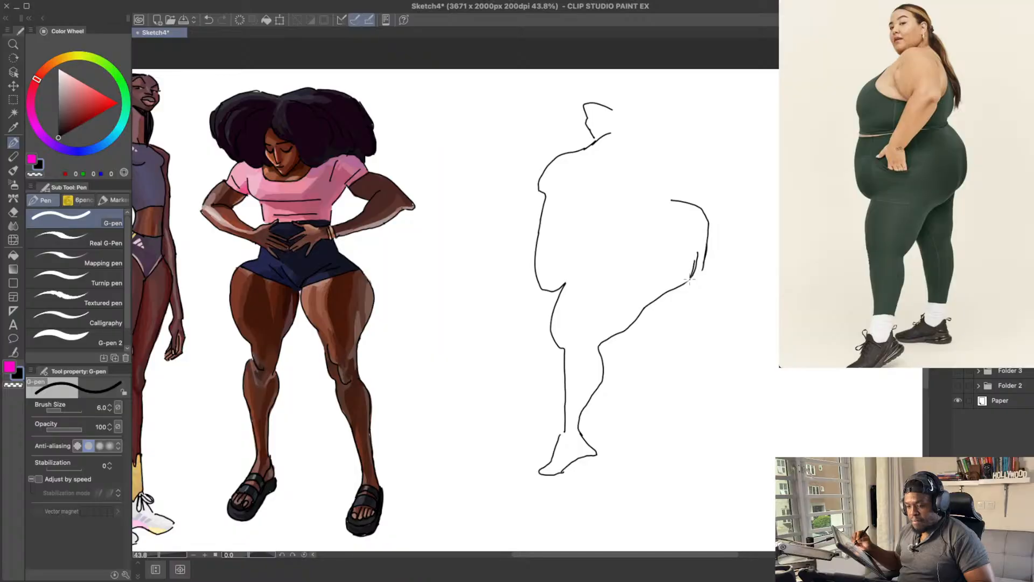
pyautogui.moveTo(693, 269); pyautogui.dragTo(730, 288)
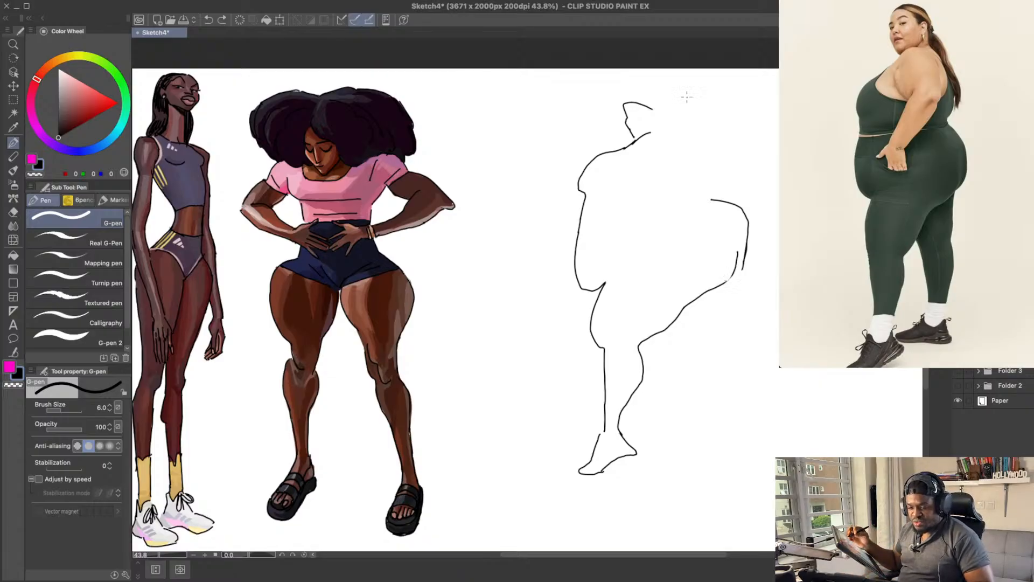
# Step: Draw the far leg stepping back beneath the buttock, with its thigh, calf and foot
pyautogui.moveTo(691, 253)
pyautogui.mouseDown()
pyautogui.moveTo(655, 245)
pyautogui.moveTo(689, 273)
pyautogui.mouseUp()
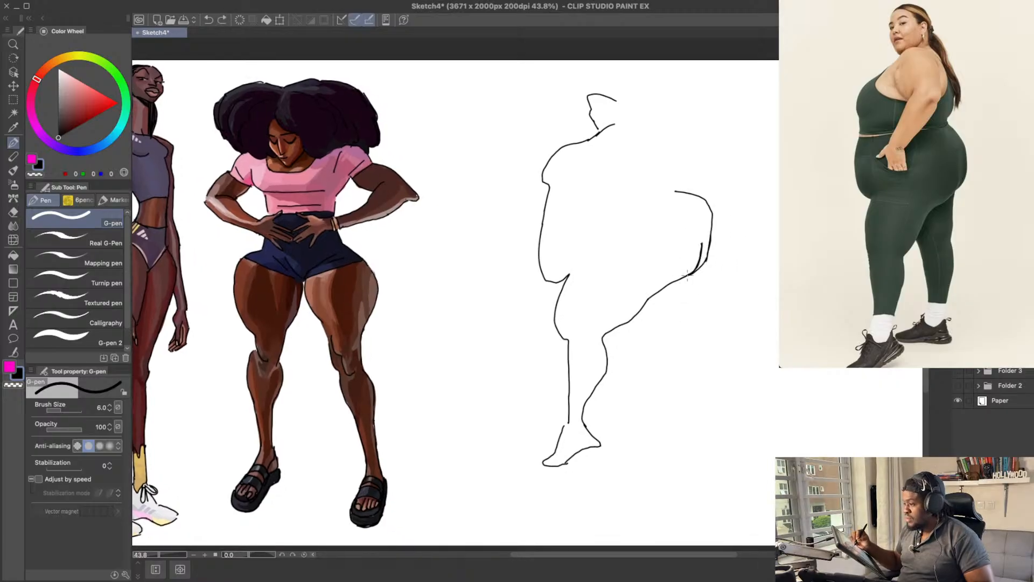
pyautogui.moveTo(686, 275)
pyautogui.mouseDown()
pyautogui.moveTo(682, 322)
pyautogui.moveTo(707, 347)
pyautogui.moveTo(695, 411)
pyautogui.mouseUp()
pyautogui.moveTo(694, 308)
pyautogui.mouseDown()
pyautogui.moveTo(741, 304)
pyautogui.moveTo(708, 340)
pyautogui.mouseUp()
pyautogui.hotkey('ctrl', 'z')
pyautogui.moveTo(685, 293)
pyautogui.mouseDown()
pyautogui.moveTo(716, 350)
pyautogui.moveTo(722, 421)
pyautogui.mouseUp()
pyautogui.hotkey('ctrl', 'z')
pyautogui.moveTo(683, 297)
pyautogui.mouseDown()
pyautogui.moveTo(727, 374)
pyautogui.moveTo(728, 426)
pyautogui.moveTo(688, 431)
pyautogui.moveTo(737, 441)
pyautogui.moveTo(693, 435)
pyautogui.moveTo(733, 437)
pyautogui.moveTo(727, 414)
pyautogui.moveTo(694, 431)
pyautogui.moveTo(737, 435)
pyautogui.moveTo(700, 439)
pyautogui.moveTo(750, 443)
pyautogui.moveTo(742, 419)
pyautogui.mouseUp()
pyautogui.press('e')
pyautogui.press('p')
pyautogui.hotkey('ctrl', 'z')
pyautogui.hotkey('ctrl', 'z')
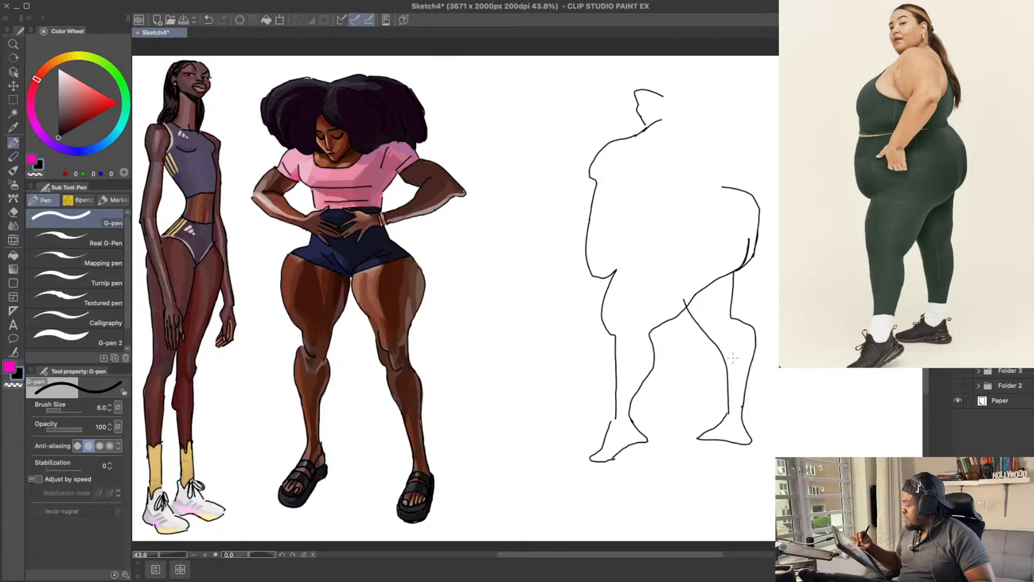
# Step: Mark the sock tops with a short line across each lower leg above the ankle
pyautogui.moveTo(722, 393); pyautogui.dragTo(748, 395)
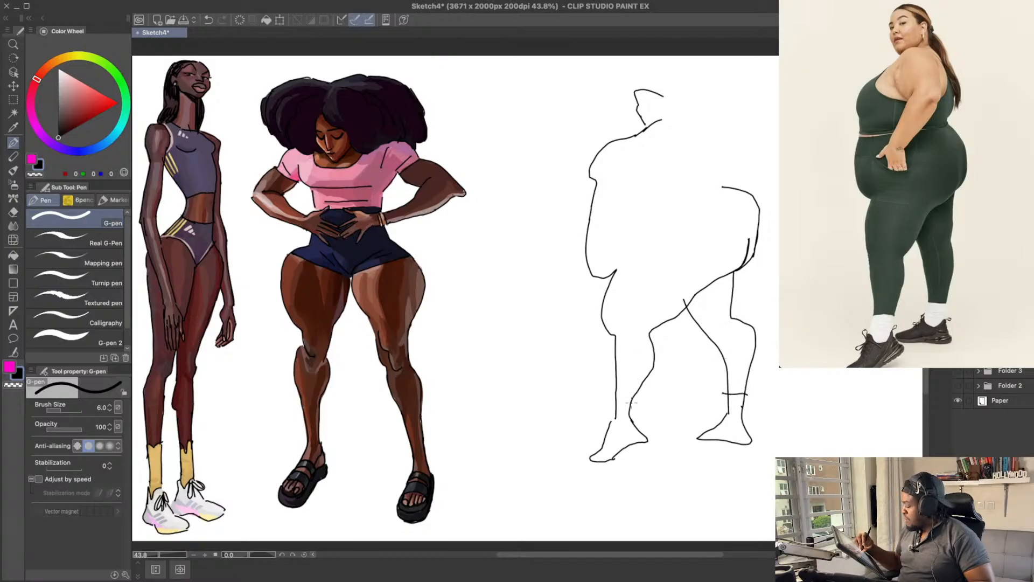
pyautogui.moveTo(616, 391); pyautogui.dragTo(634, 392)
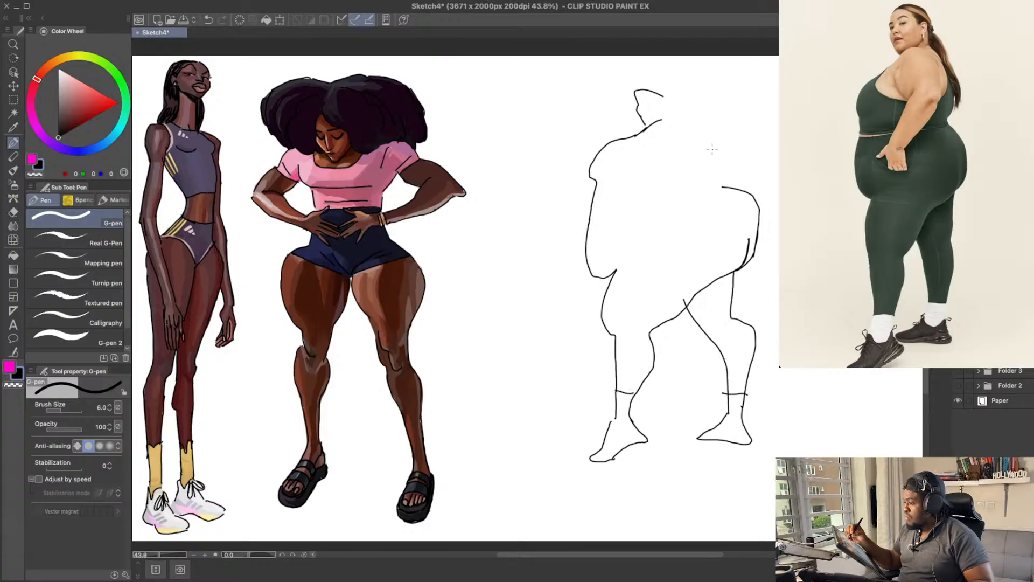
pyautogui.hotkey('ctrl', 'z')
# Step: Draw the back of the head with a ponytail hanging down behind the shoulder
pyautogui.moveTo(665, 96); pyautogui.dragTo(729, 167)
pyautogui.hotkey('ctrl', 'z')
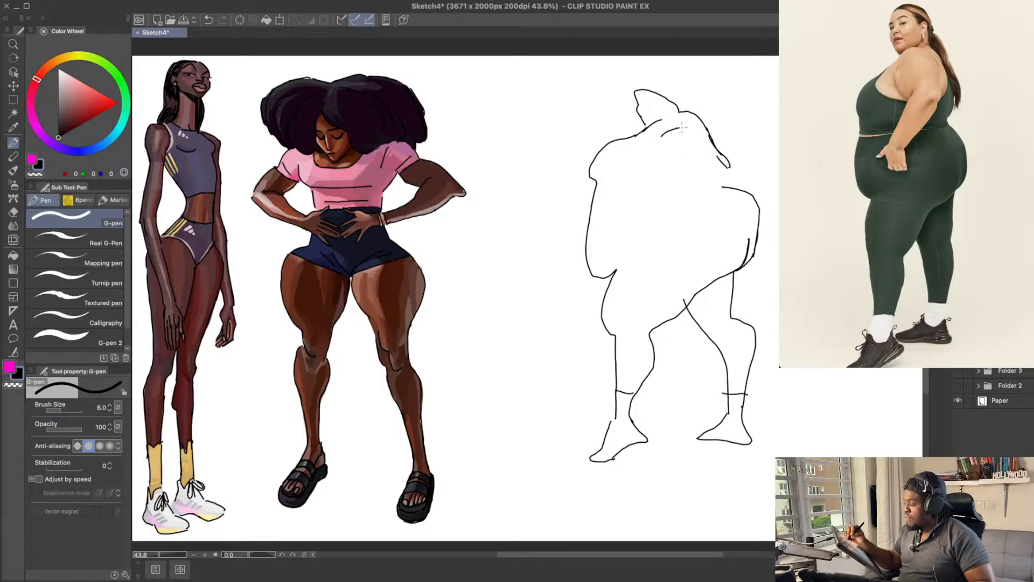
pyautogui.hotkey('ctrl', 'z')
# Step: Erase the old neck line and draw the near shoulder with a curved armpit and the inner arm contour
pyautogui.hotkey('ctrl', 'z')
pyautogui.moveTo(650, 135)
pyautogui.mouseDown()
pyautogui.moveTo(673, 114)
pyautogui.moveTo(664, 122)
pyautogui.mouseUp()
pyautogui.press('e')
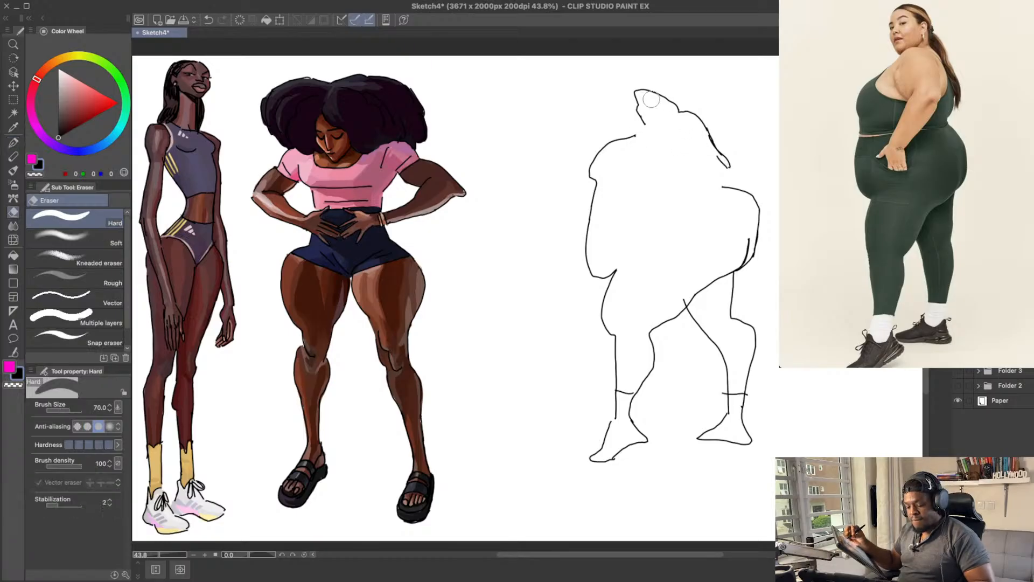
pyautogui.press('p')
pyautogui.hotkey('ctrl', 'z')
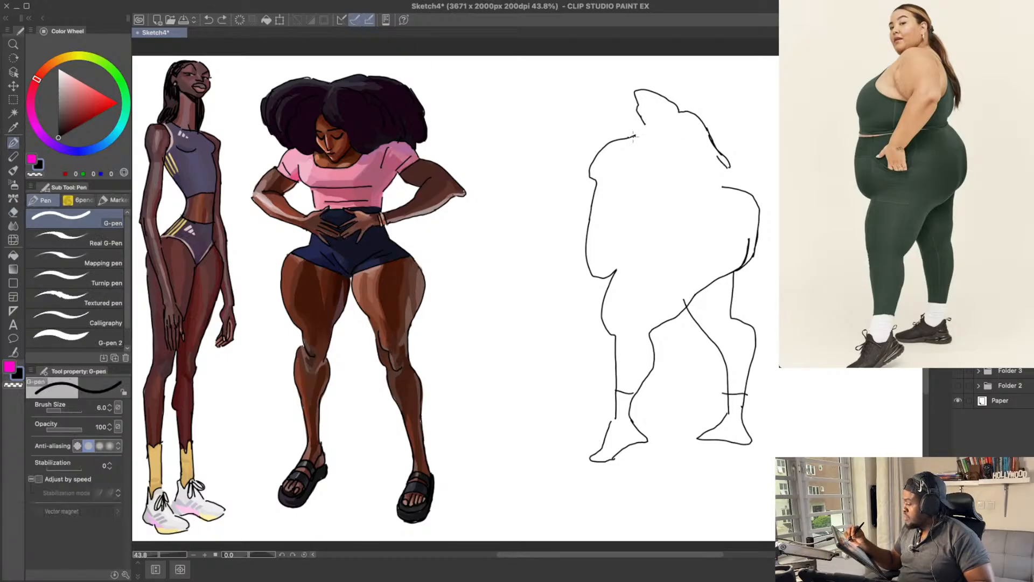
pyautogui.moveTo(639, 134)
pyautogui.mouseDown()
pyautogui.moveTo(670, 116)
pyautogui.moveTo(703, 143)
pyautogui.moveTo(653, 166)
pyautogui.moveTo(648, 146)
pyautogui.moveTo(657, 175)
pyautogui.mouseUp()
pyautogui.hotkey('ctrl', 'z')
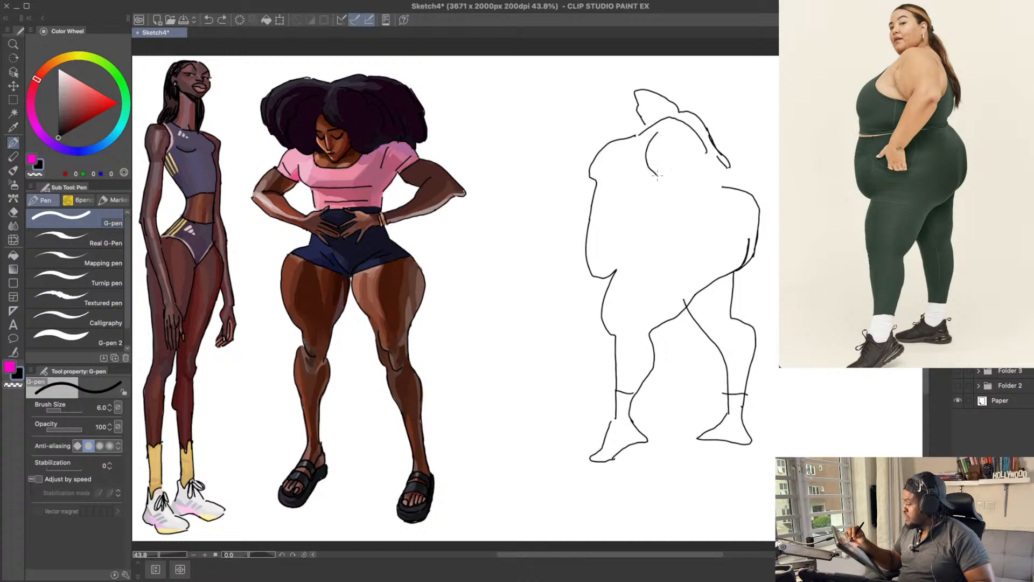
pyautogui.hotkey('ctrl', 'z')
pyautogui.moveTo(650, 138)
pyautogui.mouseDown()
pyautogui.moveTo(650, 170)
pyautogui.moveTo(672, 165)
pyautogui.moveTo(650, 208)
pyautogui.mouseUp()
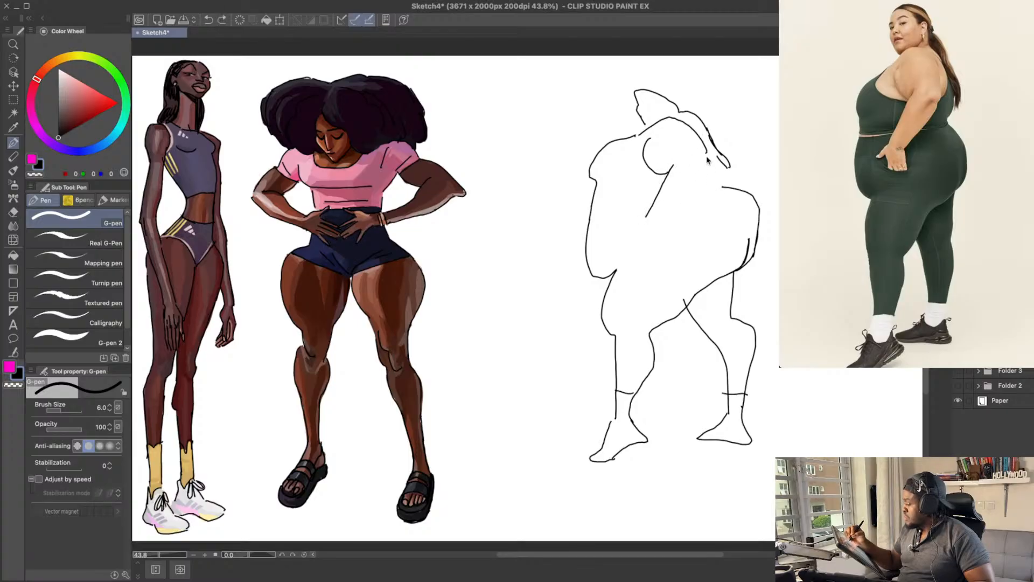
# Step: Draw the bent elbow and the forearm tapering down towards the hip
pyautogui.moveTo(703, 143)
pyautogui.mouseDown()
pyautogui.moveTo(713, 170)
pyautogui.moveTo(666, 223)
pyautogui.moveTo(644, 223)
pyautogui.moveTo(663, 200)
pyautogui.moveTo(665, 224)
pyautogui.moveTo(697, 184)
pyautogui.moveTo(663, 213)
pyautogui.mouseUp()
pyautogui.press('e')
pyautogui.press('p')
pyautogui.press('super+z')
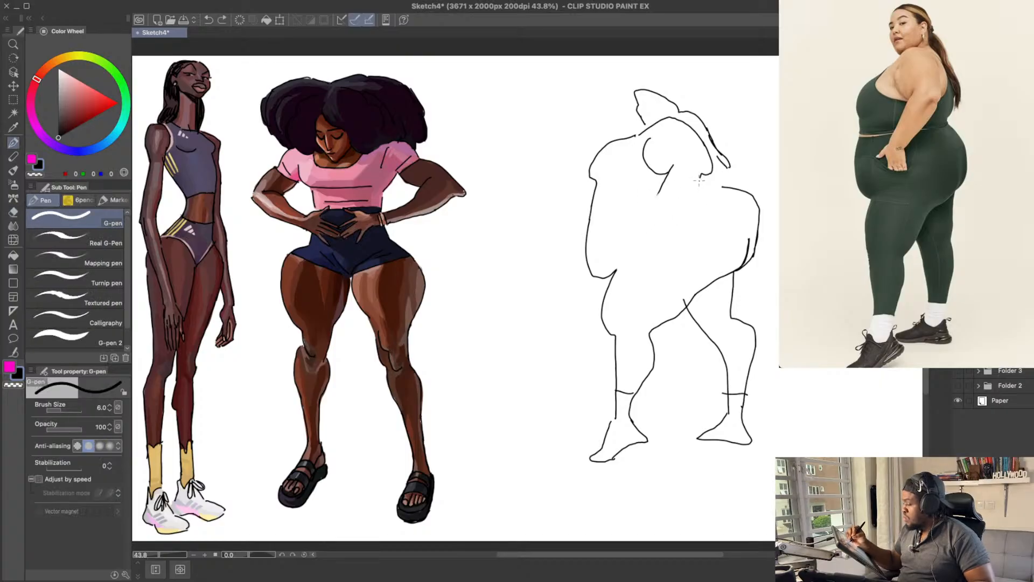
pyautogui.moveTo(699, 181); pyautogui.dragTo(667, 213)
pyautogui.press('super+z')
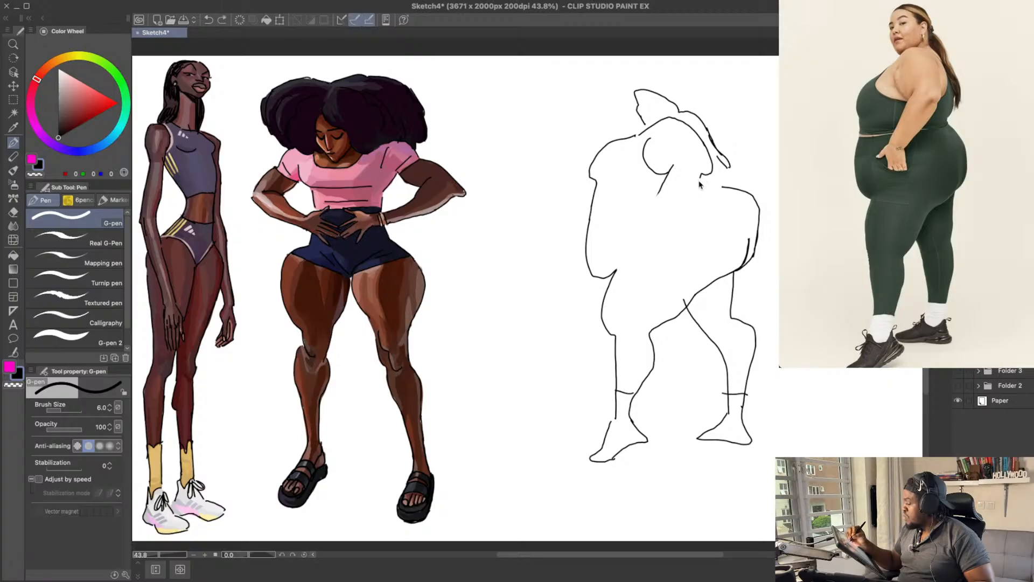
pyautogui.moveTo(700, 176); pyautogui.dragTo(663, 222)
pyautogui.moveTo(664, 183)
pyautogui.mouseDown()
pyautogui.moveTo(653, 206)
pyautogui.moveTo(673, 211)
pyautogui.moveTo(657, 210)
pyautogui.mouseUp()
pyautogui.press('super+z')
# Step: Draw the wrist and a simplified hand with thumb resting on the hip
pyautogui.press('e')
pyautogui.press('p')
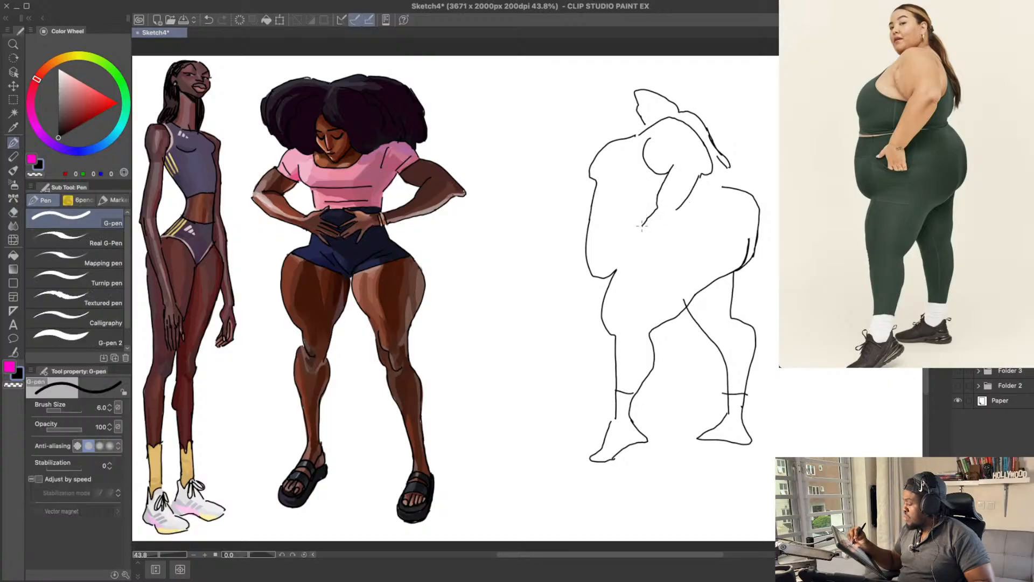
pyautogui.press('super+z')
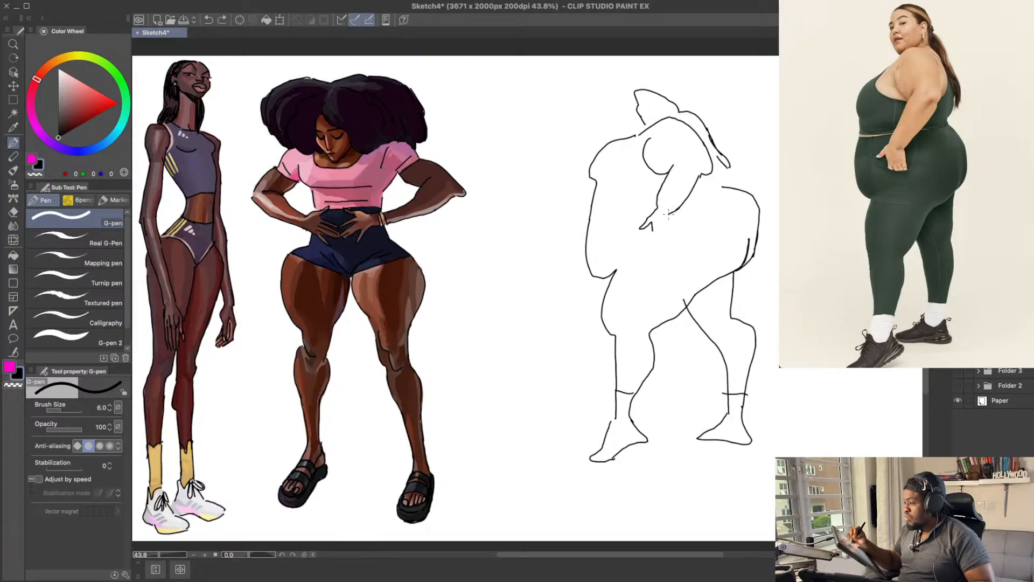
pyautogui.press('super+z')
pyautogui.moveTo(651, 232); pyautogui.dragTo(674, 231)
# Step: Draw the third figure's facial features with nose, mouth and closed eye, and add a hairline towards the ear
pyautogui.moveTo(780, 126); pyautogui.dragTo(767, 152)
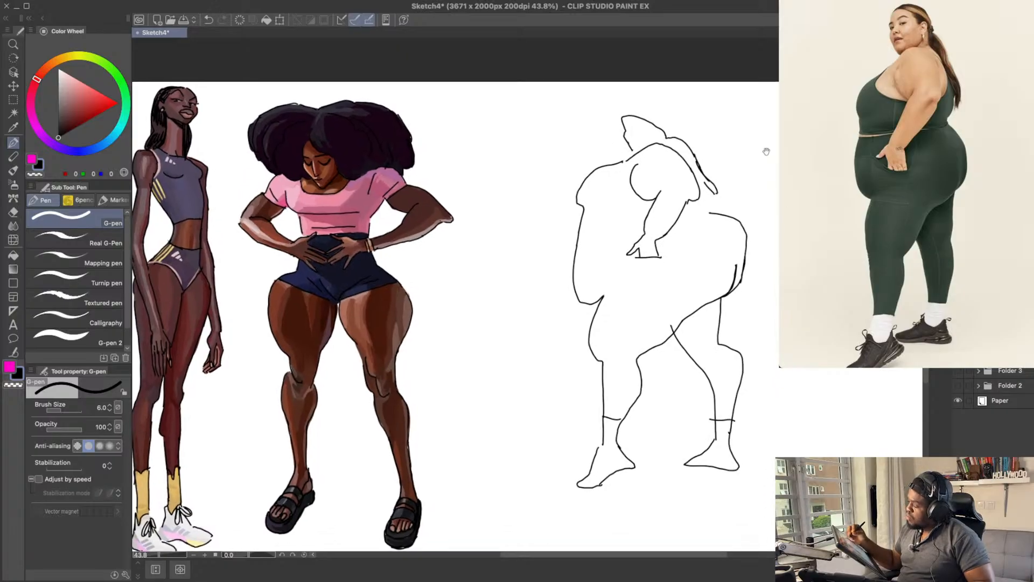
pyautogui.press('e')
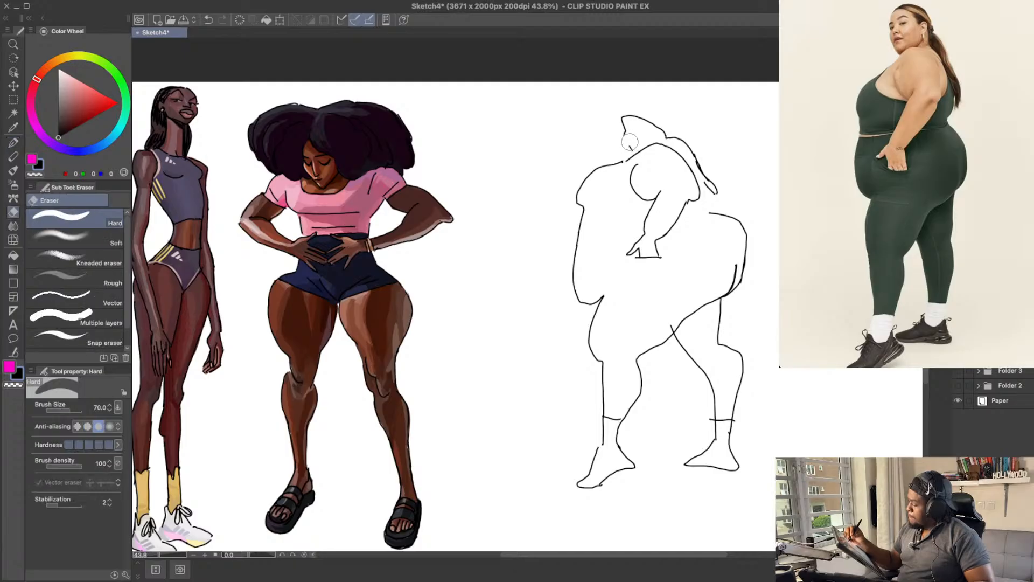
pyautogui.press('p')
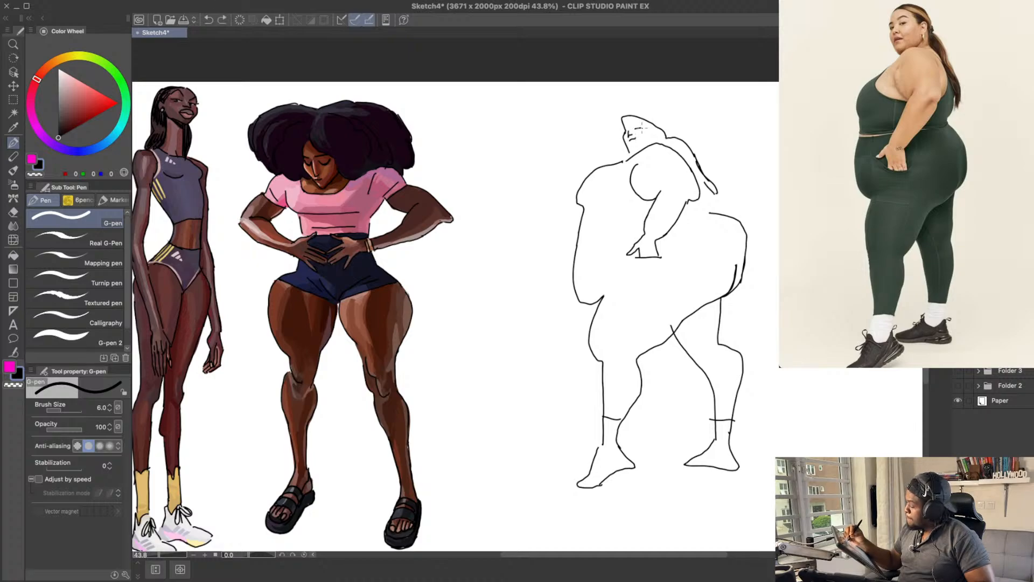
pyautogui.moveTo(635, 128); pyautogui.dragTo(645, 125)
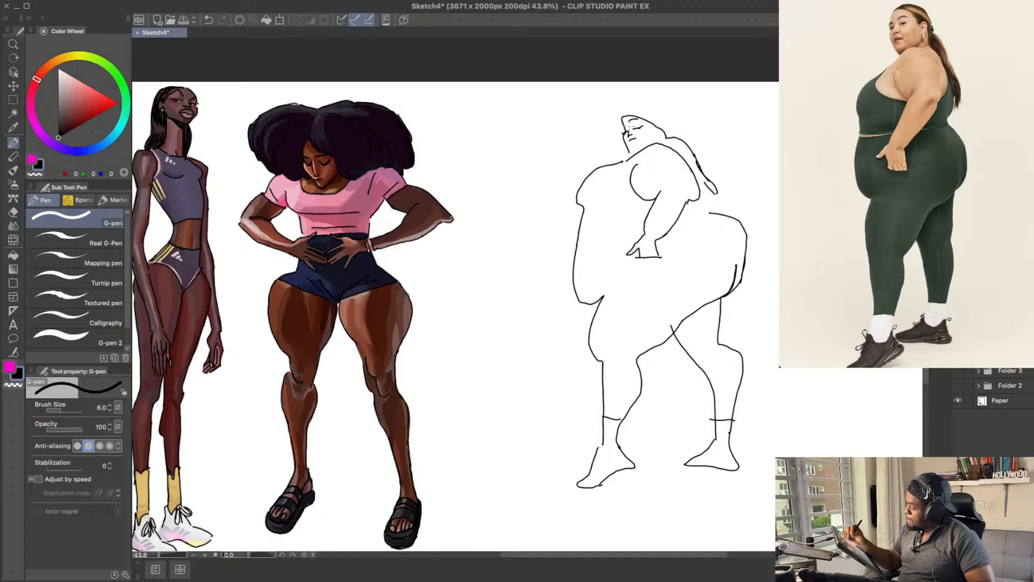
pyautogui.moveTo(713, 116); pyautogui.dragTo(735, 125)
pyautogui.hotkey('ctrl', 'space')
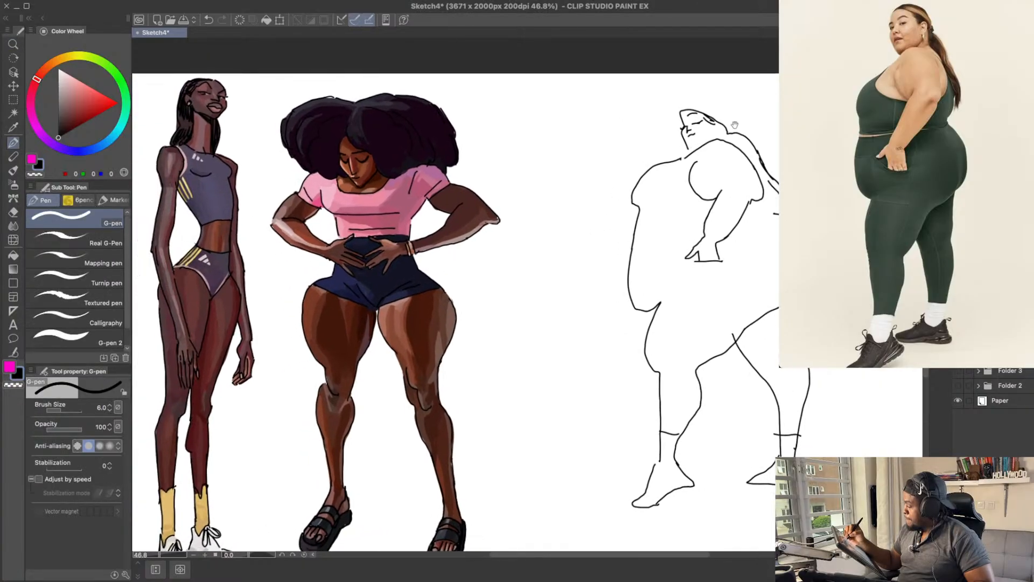
# Step: Move the third figure's sketch layer closer to the two finished characters
pyautogui.press('k')
pyautogui.moveTo(728, 227)
pyautogui.mouseDown()
pyautogui.moveTo(668, 230)
pyautogui.moveTo(711, 227)
pyautogui.mouseUp()
pyautogui.moveTo(710, 227); pyautogui.dragTo(694, 224)
pyautogui.moveTo(694, 223)
pyautogui.mouseDown()
pyautogui.moveTo(700, 194)
pyautogui.moveTo(685, 223)
pyautogui.mouseUp()
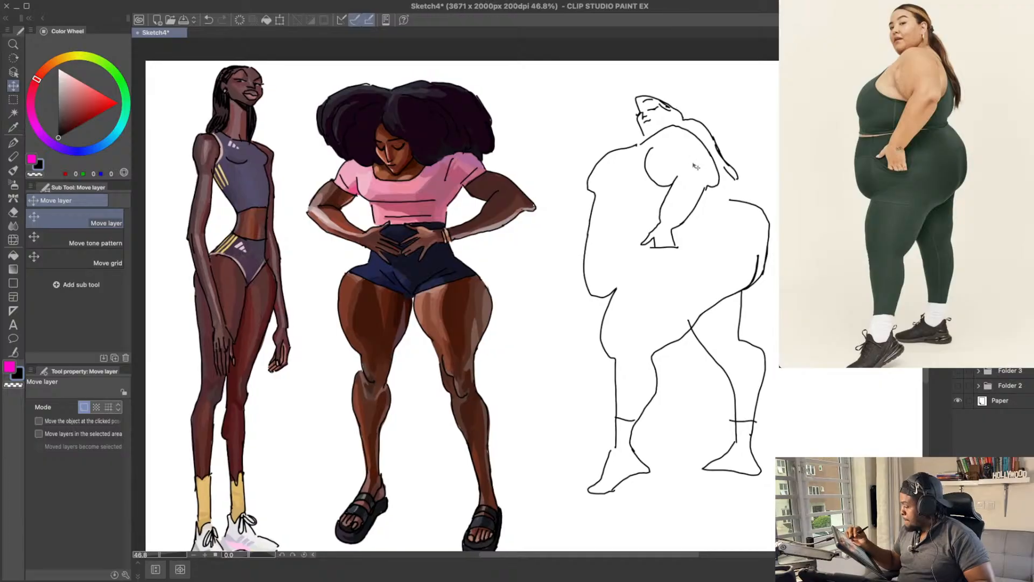
# Step: Draw the ear below the hairline and a jaw line running down to the neck and shoulder
pyautogui.press('p')
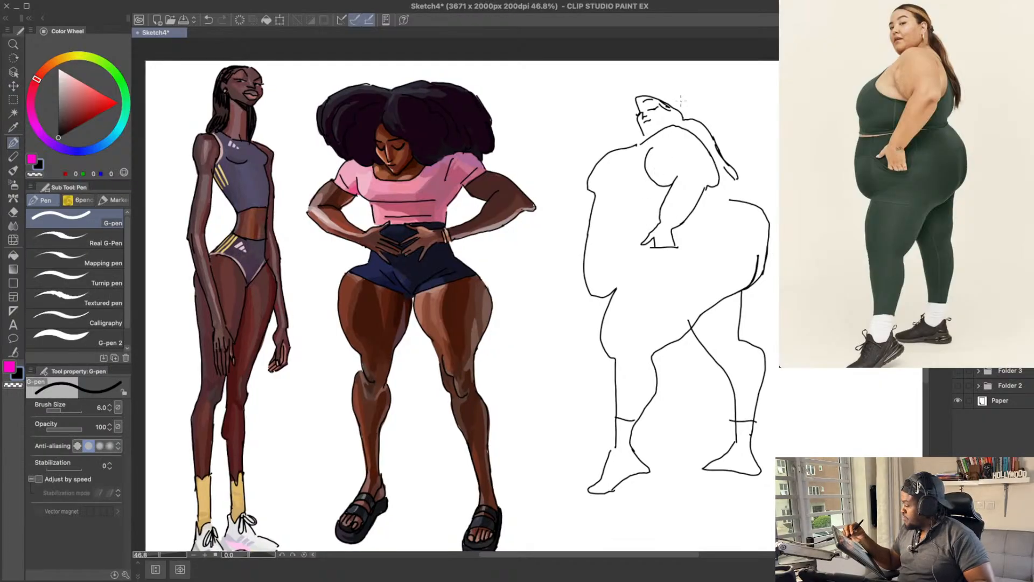
pyautogui.hotkey('ctrl', 'z')
pyautogui.moveTo(673, 105)
pyautogui.mouseDown()
pyautogui.moveTo(672, 122)
pyautogui.moveTo(654, 133)
pyautogui.mouseUp()
pyautogui.hotkey('ctrl', 'z')
# Step: Erase the angular chest outline and redraw it as a fuller, rounder bust contour
pyautogui.hotkey('ctrl', 'z')
pyautogui.moveTo(742, 120); pyautogui.dragTo(744, 117)
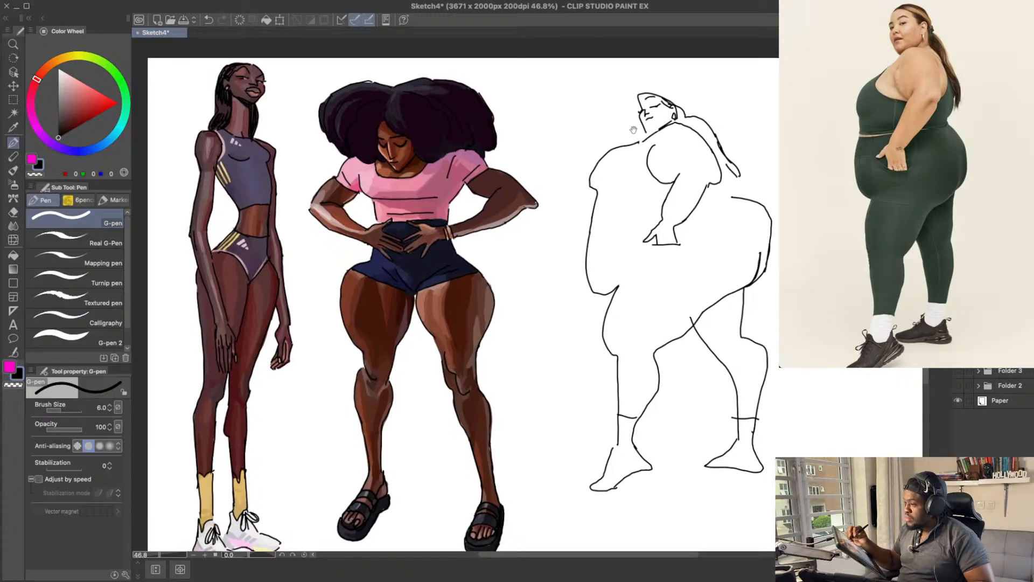
pyautogui.press('e')
pyautogui.moveTo(614, 150)
pyautogui.mouseDown()
pyautogui.moveTo(585, 175)
pyautogui.moveTo(592, 190)
pyautogui.moveTo(607, 166)
pyautogui.moveTo(588, 166)
pyautogui.mouseUp()
pyautogui.press('p')
pyautogui.hotkey('ctrl', 'z')
pyautogui.hotkey('ctrl', 'z')
# Step: Redraw the front belly line below the bust and erase the leftover old contour
pyautogui.press('e')
pyautogui.press('p')
pyautogui.moveTo(584, 213); pyautogui.dragTo(587, 263)
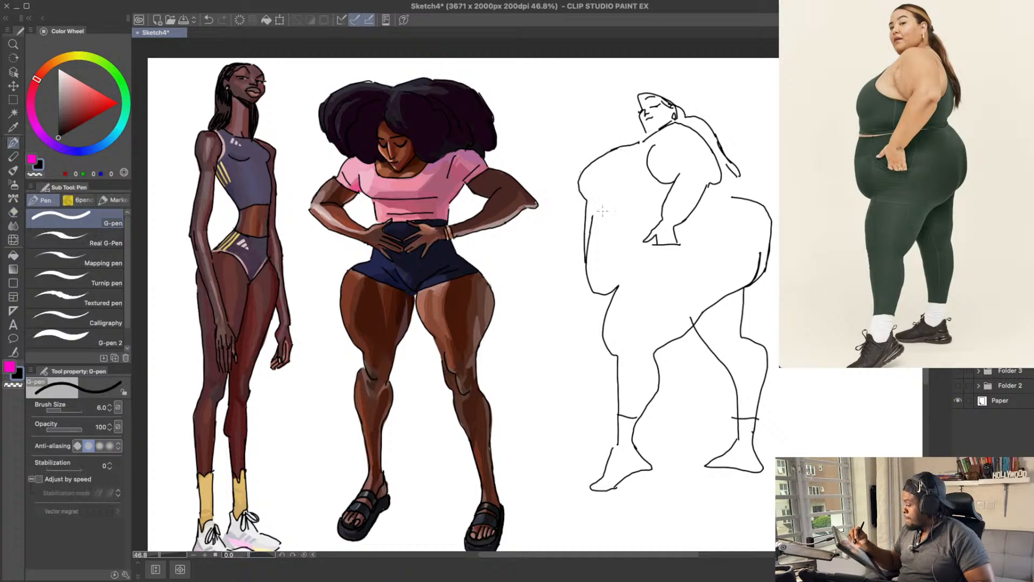
pyautogui.press('e')
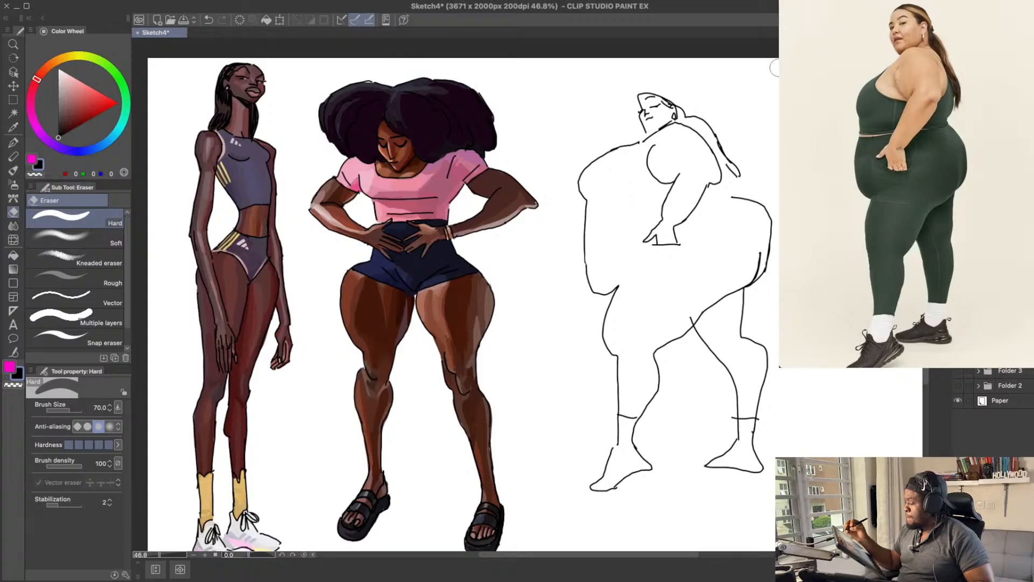
pyautogui.press('p')
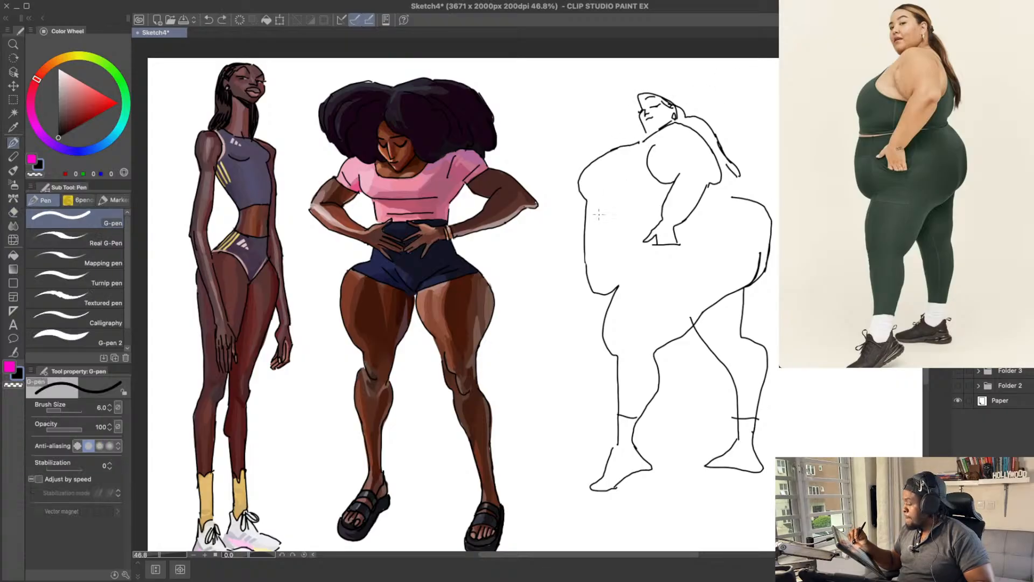
# Step: Draw the crop top's double hem line across the torso and the short back contour behind the elbow
pyautogui.moveTo(587, 212)
pyautogui.mouseDown()
pyautogui.moveTo(663, 208)
pyautogui.moveTo(594, 210)
pyautogui.moveTo(655, 208)
pyautogui.moveTo(590, 217)
pyautogui.mouseUp()
pyautogui.hotkey('ctrl', 'z')
pyautogui.moveTo(757, 142); pyautogui.dragTo(745, 150)
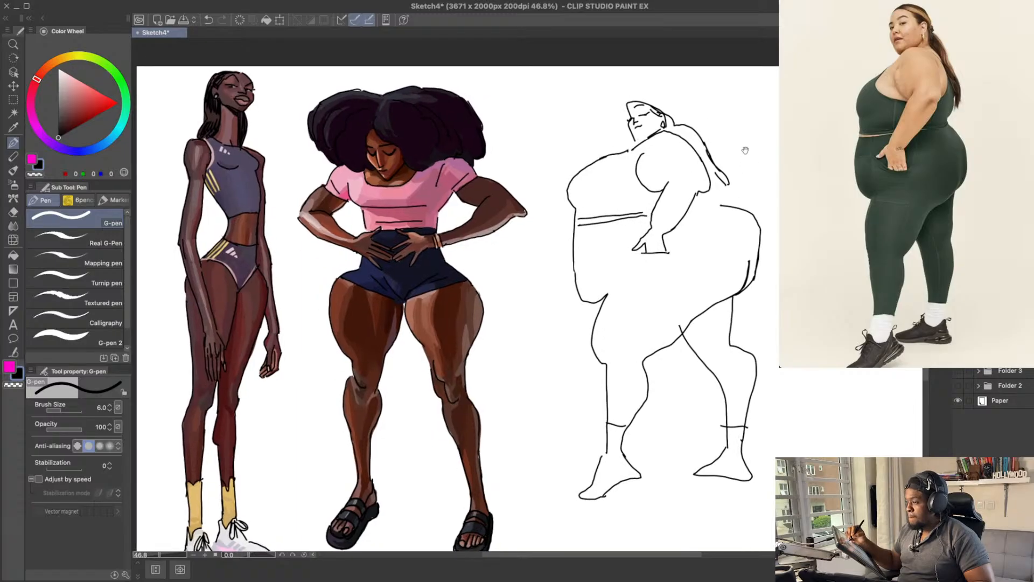
pyautogui.hotkey('ctrl', 'z')
pyautogui.moveTo(650, 215); pyautogui.dragTo(574, 223)
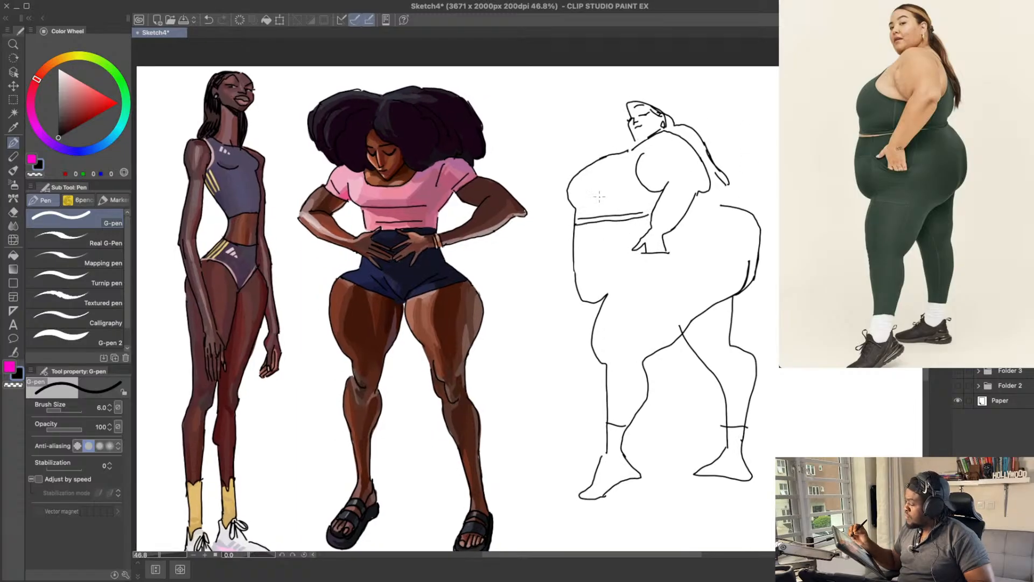
pyautogui.moveTo(699, 182); pyautogui.dragTo(694, 181)
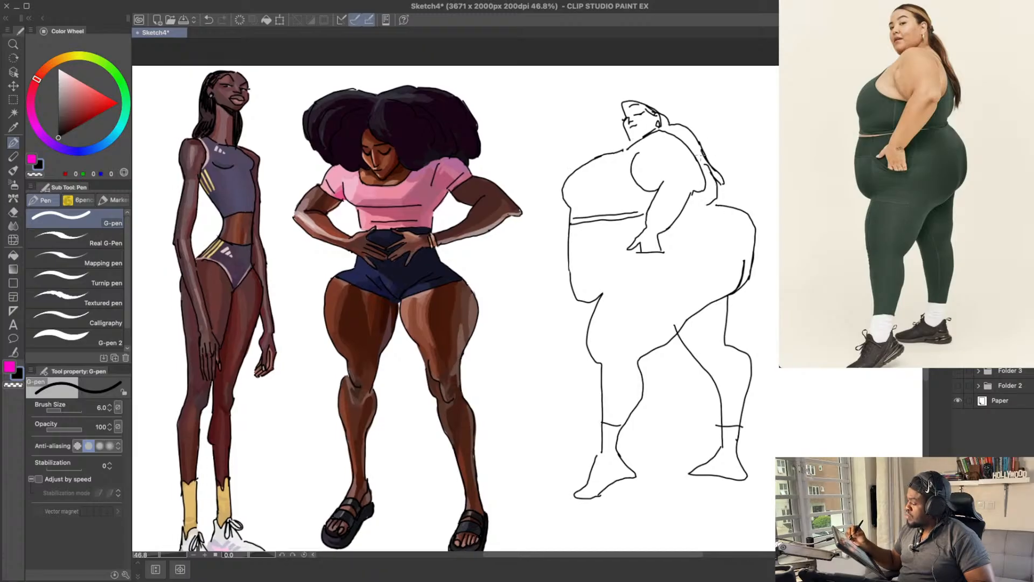
# Step: Erase the upper outer ponytail line and redraw it following the back of the shoulder
pyautogui.press('e')
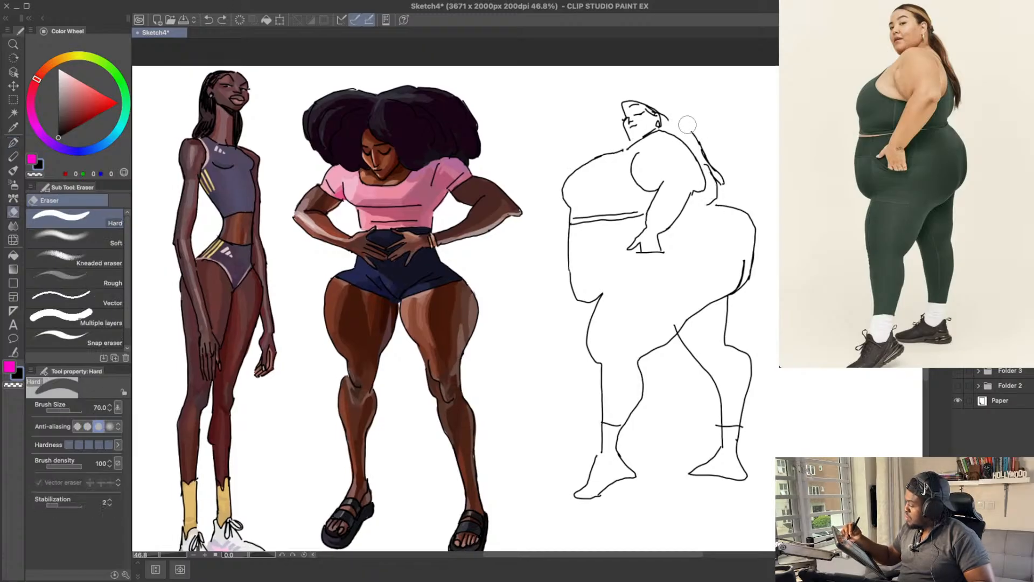
pyautogui.moveTo(687, 124)
pyautogui.mouseDown()
pyautogui.moveTo(695, 135)
pyautogui.moveTo(670, 113)
pyautogui.mouseUp()
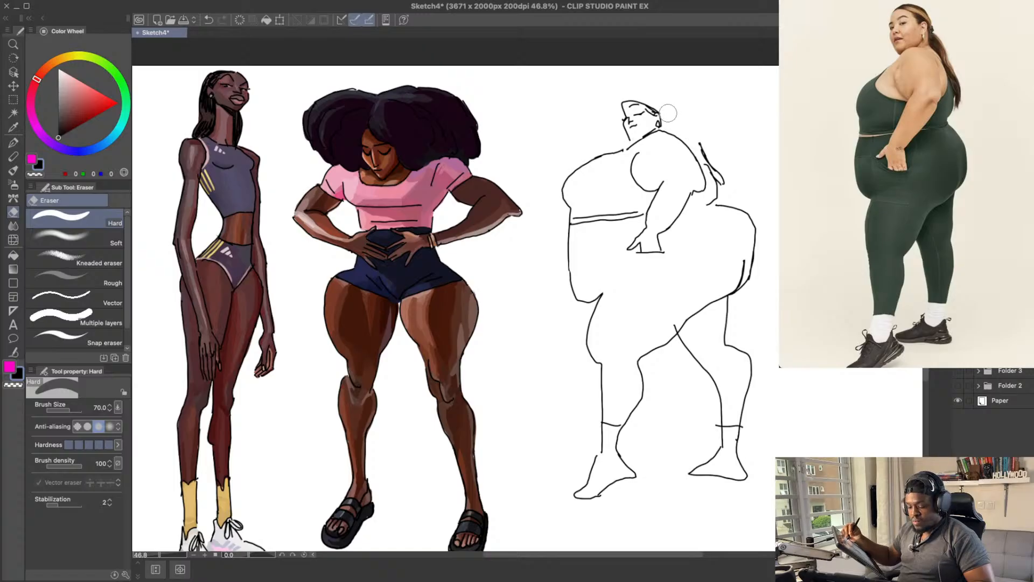
pyautogui.press('p')
pyautogui.hotkey('ctrl', 'z')
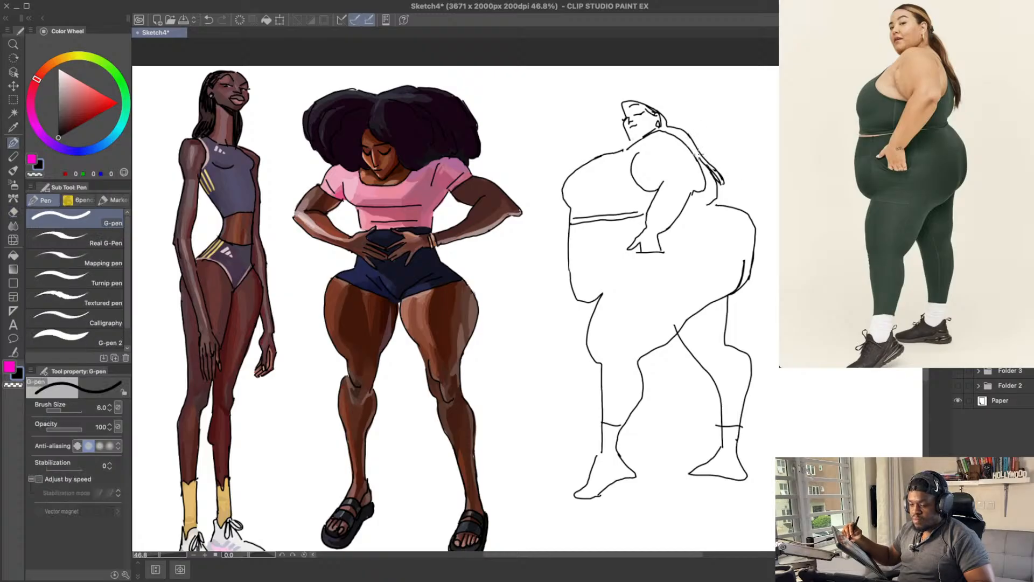
# Step: Refine the ponytail with inner strand lines and loose, pointed strands at its end
pyautogui.hotkey('ctrl', 'z')
pyautogui.press('e')
pyautogui.moveTo(713, 170)
pyautogui.mouseDown()
pyautogui.moveTo(721, 173)
pyautogui.moveTo(707, 160)
pyautogui.moveTo(717, 178)
pyautogui.mouseUp()
pyautogui.press('p')
pyautogui.hotkey('ctrl', 'z')
pyautogui.moveTo(707, 166); pyautogui.dragTo(719, 180)
pyautogui.hotkey('ctrl', 'z')
pyautogui.hotkey('ctrl', 'z')
pyautogui.hotkey('ctrl', 'z')
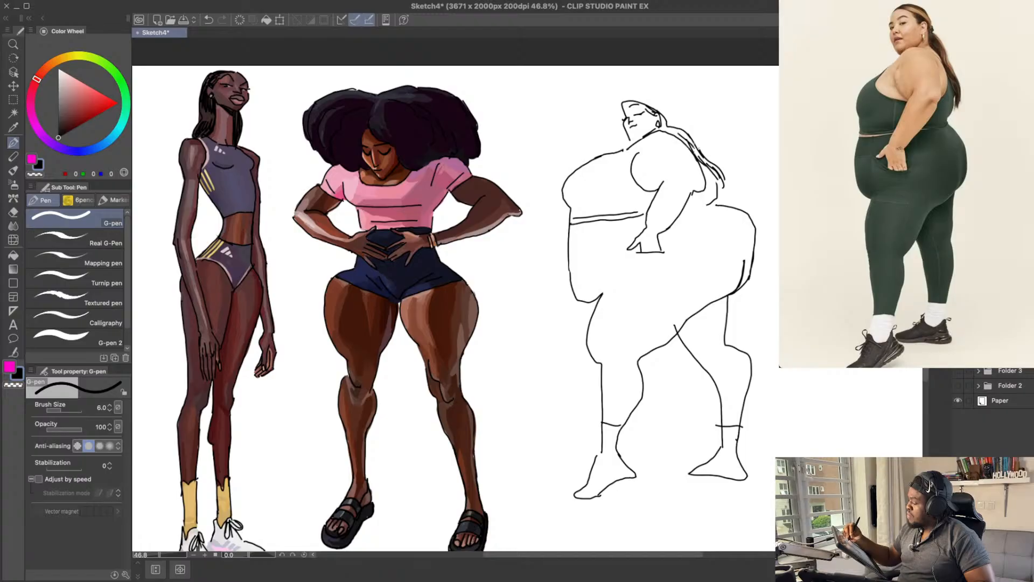
pyautogui.hotkey('ctrl', 'z')
pyautogui.moveTo(676, 128); pyautogui.dragTo(693, 146)
# Step: Draw the crop top's curved neckline from the front of the shoulder down to the near armpit
pyautogui.moveTo(733, 164)
pyautogui.mouseDown()
pyautogui.moveTo(738, 143)
pyautogui.moveTo(747, 174)
pyautogui.moveTo(689, 212)
pyautogui.mouseUp()
pyautogui.hotkey('ctrl', 'z')
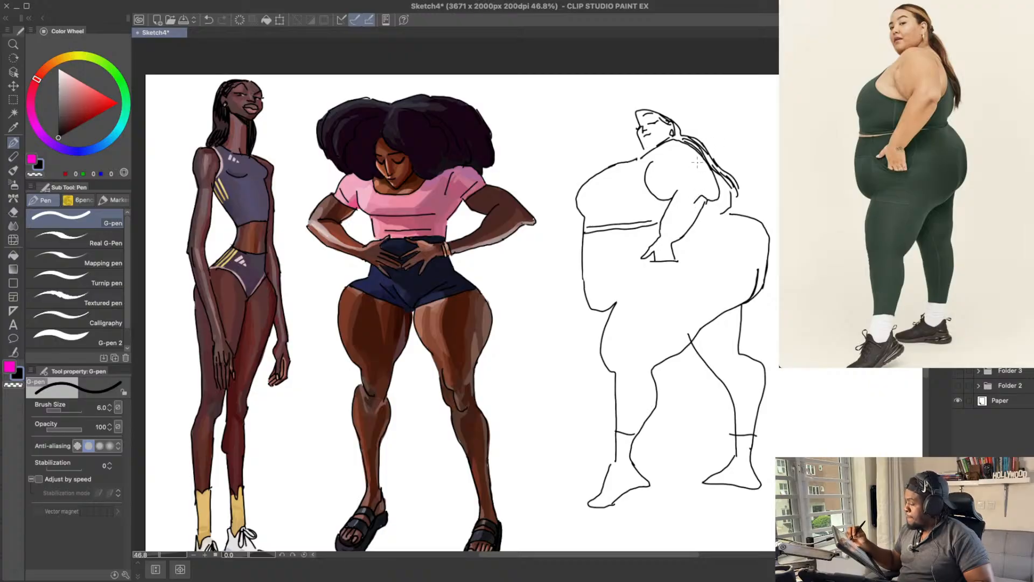
pyautogui.moveTo(631, 163); pyautogui.dragTo(654, 187)
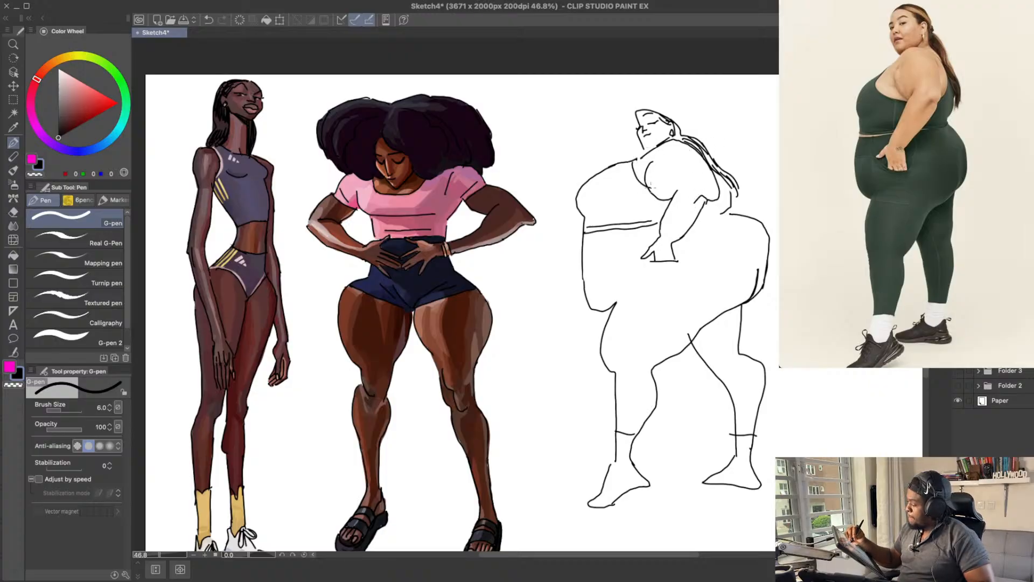
pyautogui.hotkey('ctrl', 'z')
pyautogui.moveTo(737, 163); pyautogui.dragTo(723, 160)
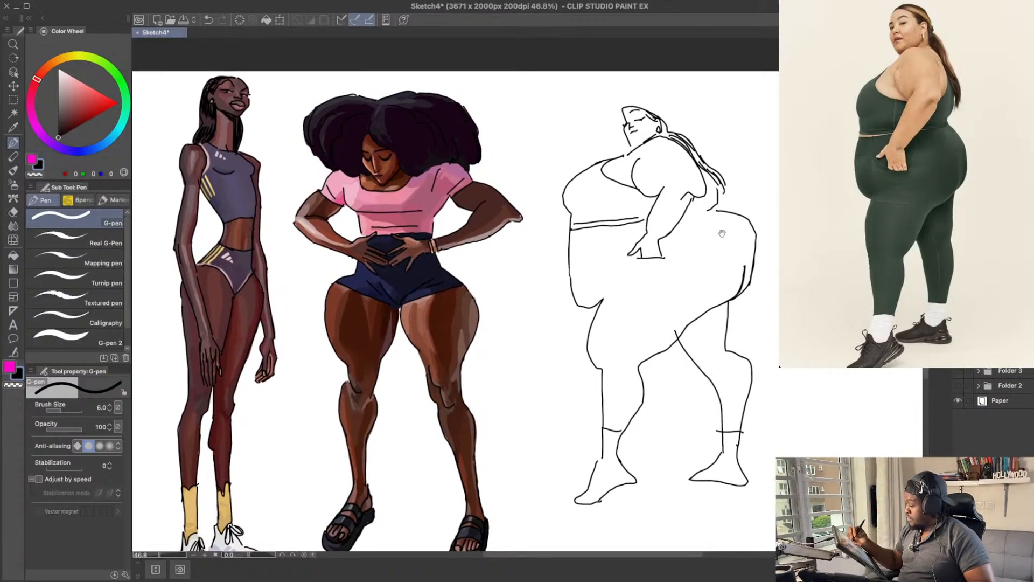
# Step: Turn the front foot into a sneaker with an ankle opening, tied laces, side stripes and a sole line
pyautogui.moveTo(721, 233)
pyautogui.mouseDown()
pyautogui.moveTo(764, 189)
pyautogui.moveTo(758, 210)
pyautogui.mouseUp()
pyautogui.moveTo(693, 365); pyautogui.dragTo(691, 309)
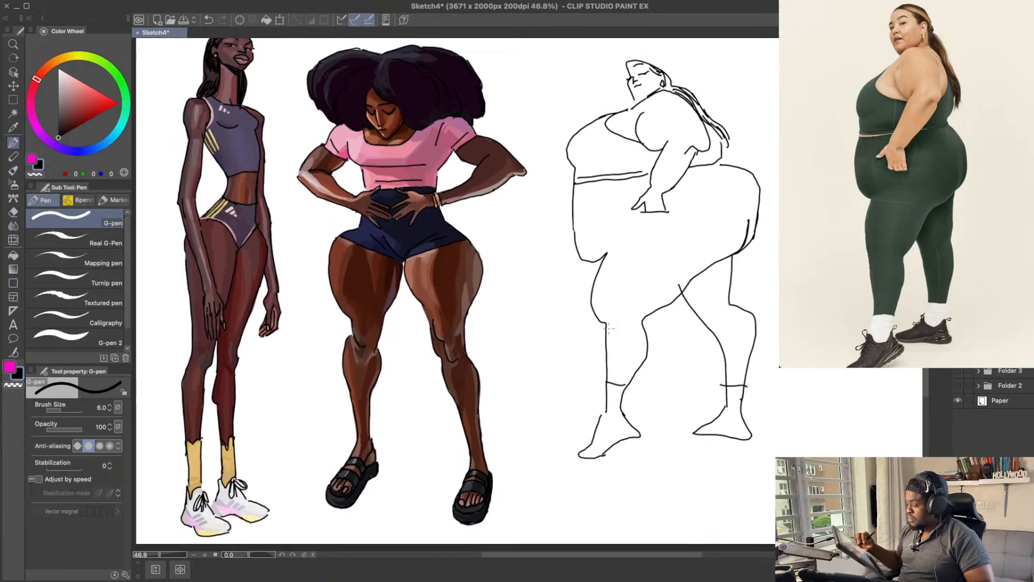
pyautogui.press('super+z')
pyautogui.moveTo(601, 414)
pyautogui.mouseDown()
pyautogui.moveTo(629, 410)
pyautogui.moveTo(594, 421)
pyautogui.moveTo(623, 428)
pyautogui.moveTo(610, 441)
pyautogui.moveTo(635, 430)
pyautogui.moveTo(582, 451)
pyautogui.mouseUp()
pyautogui.press('super+z')
pyautogui.press('super+z')
pyautogui.press('super+z')
pyautogui.press('super+z')
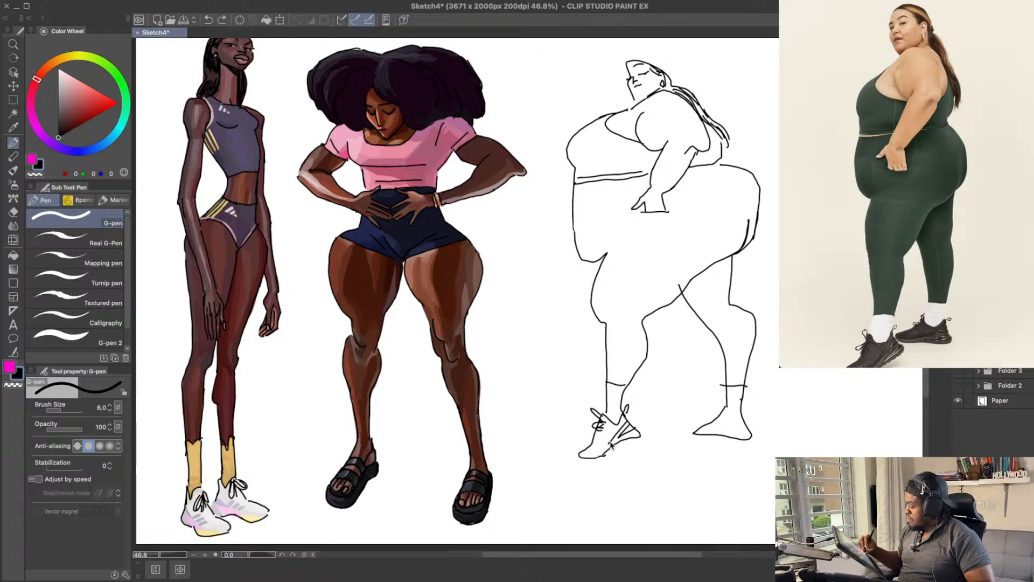
pyautogui.press('super+z')
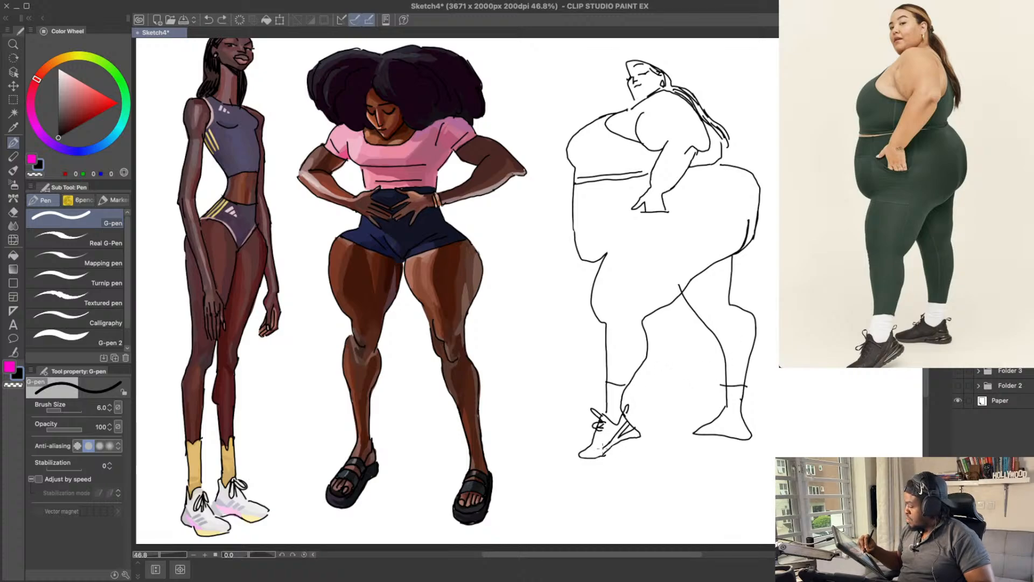
# Step: Erase the pointed toe of the rear foot and redraw it as a rounded sneaker toe
pyautogui.moveTo(724, 309); pyautogui.dragTo(713, 327)
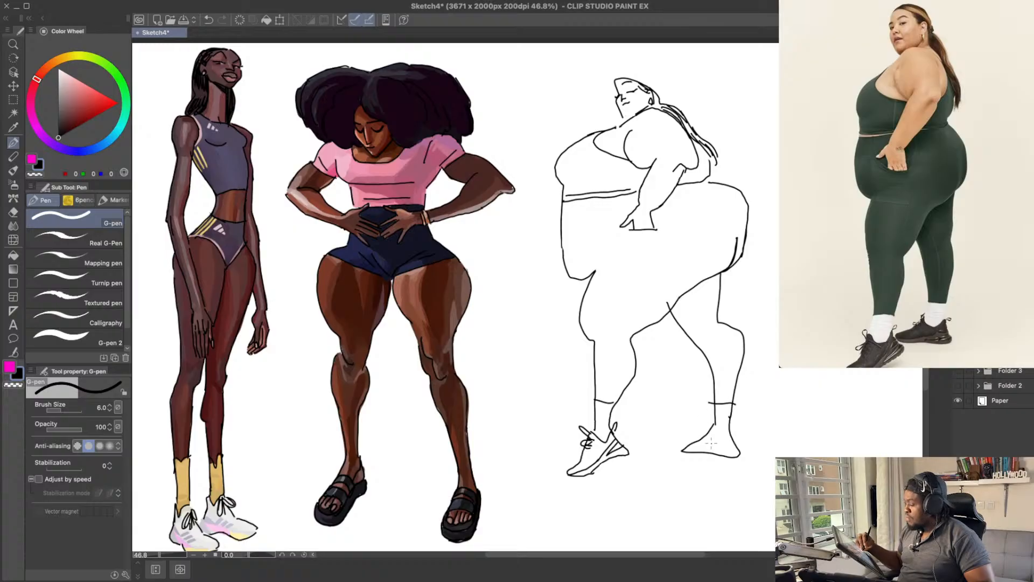
pyautogui.press('e')
pyautogui.press('super+z')
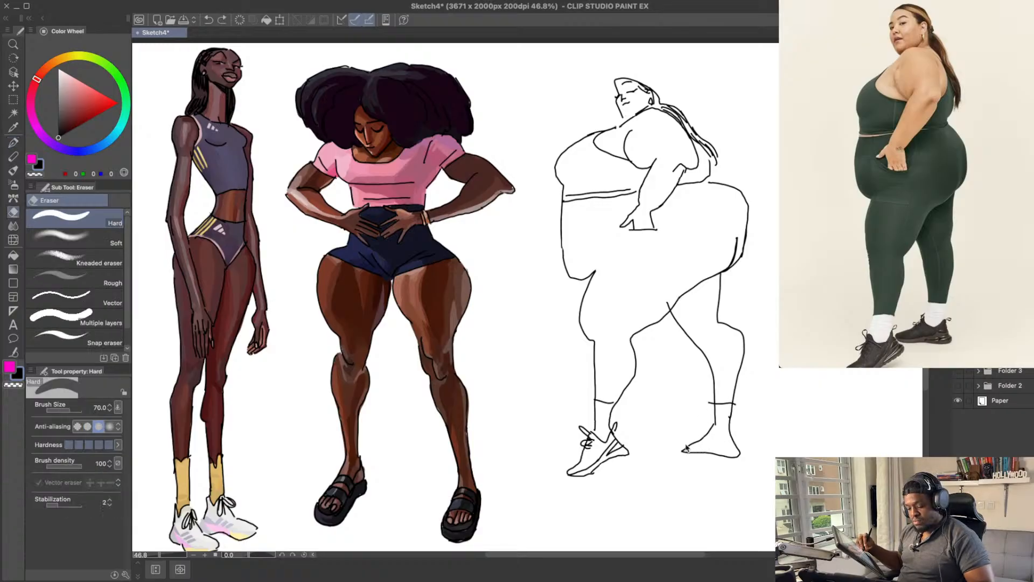
pyautogui.moveTo(686, 448); pyautogui.dragTo(690, 445)
pyautogui.press('p')
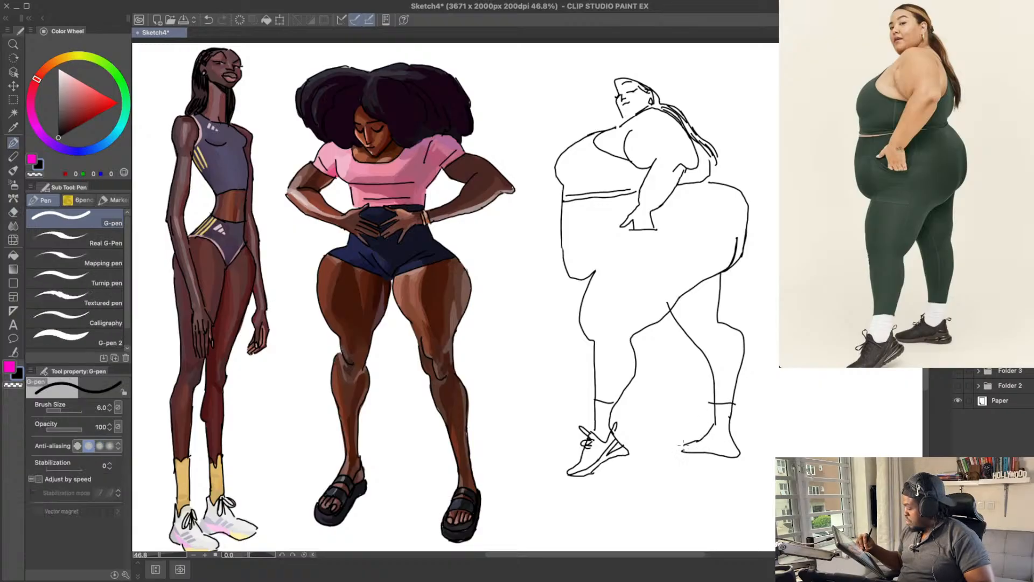
pyautogui.press('super+z')
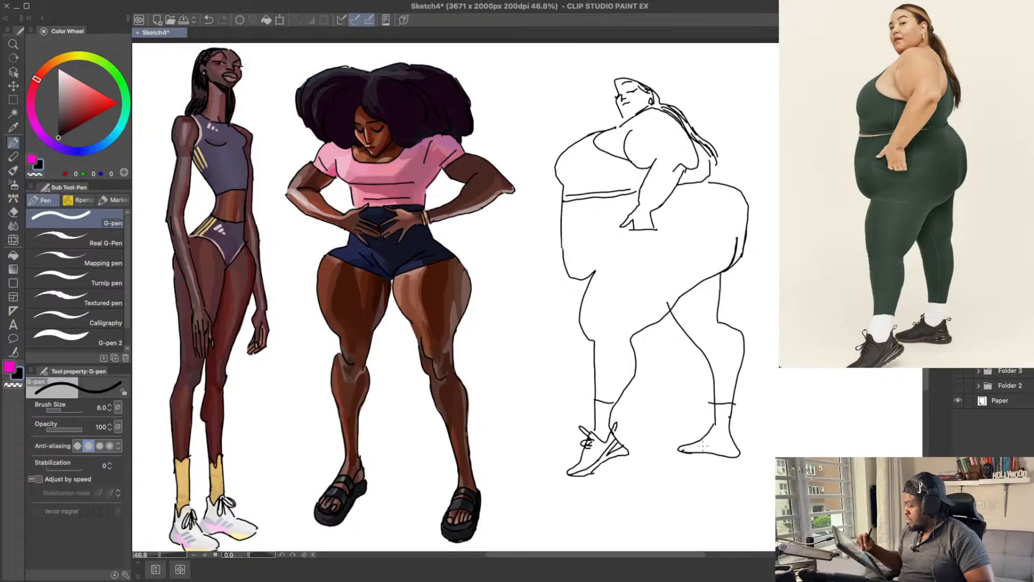
# Step: Add the sole line, side stripes, laces and heel tab to the rear sneaker
pyautogui.moveTo(703, 446); pyautogui.dragTo(716, 441)
pyautogui.press('super+z')
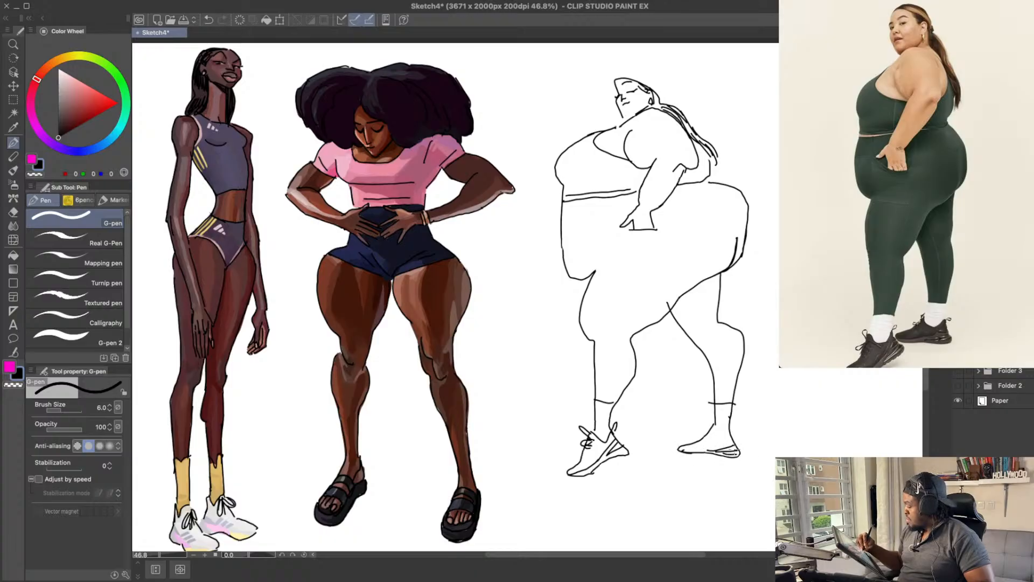
pyautogui.press('super+z')
pyautogui.moveTo(727, 440)
pyautogui.mouseDown()
pyautogui.moveTo(738, 429)
pyautogui.moveTo(711, 432)
pyautogui.mouseUp()
pyautogui.press('super+z')
# Step: Erase the flat line closing the hand on the hip and trim the edge below the wrist
pyautogui.moveTo(753, 336); pyautogui.dragTo(757, 349)
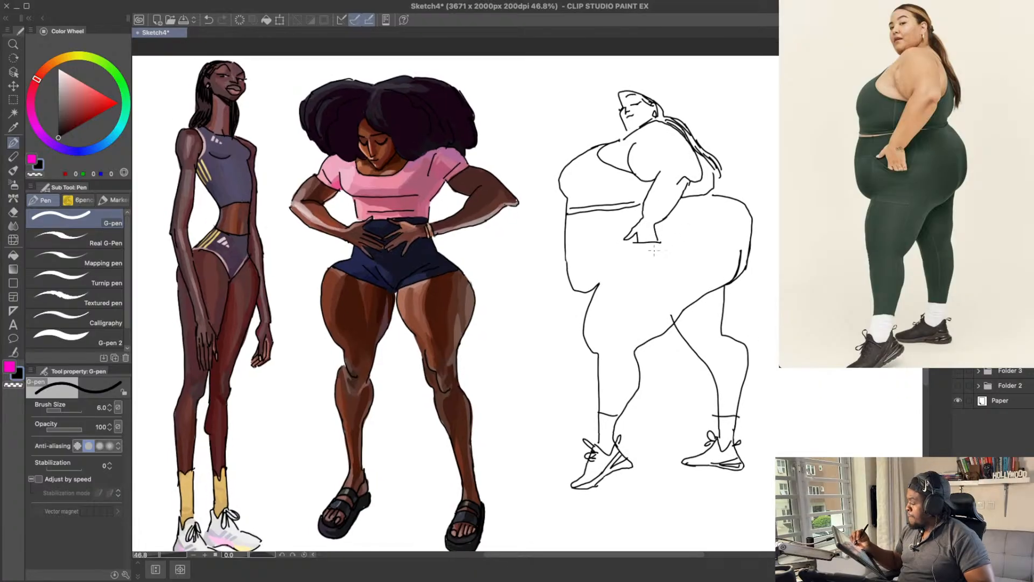
pyautogui.press('e')
pyautogui.moveTo(635, 241); pyautogui.dragTo(659, 242)
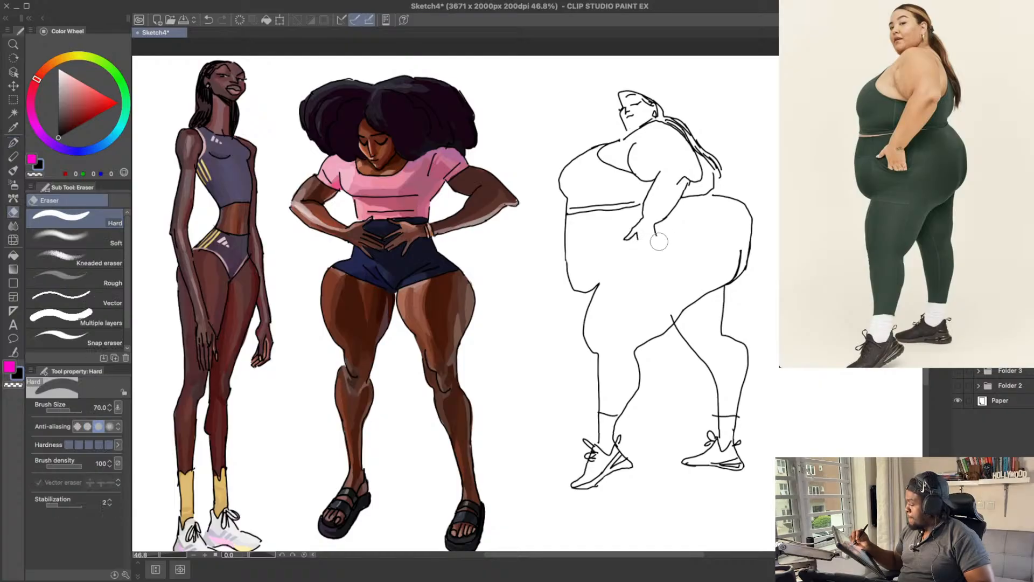
pyautogui.press('p')
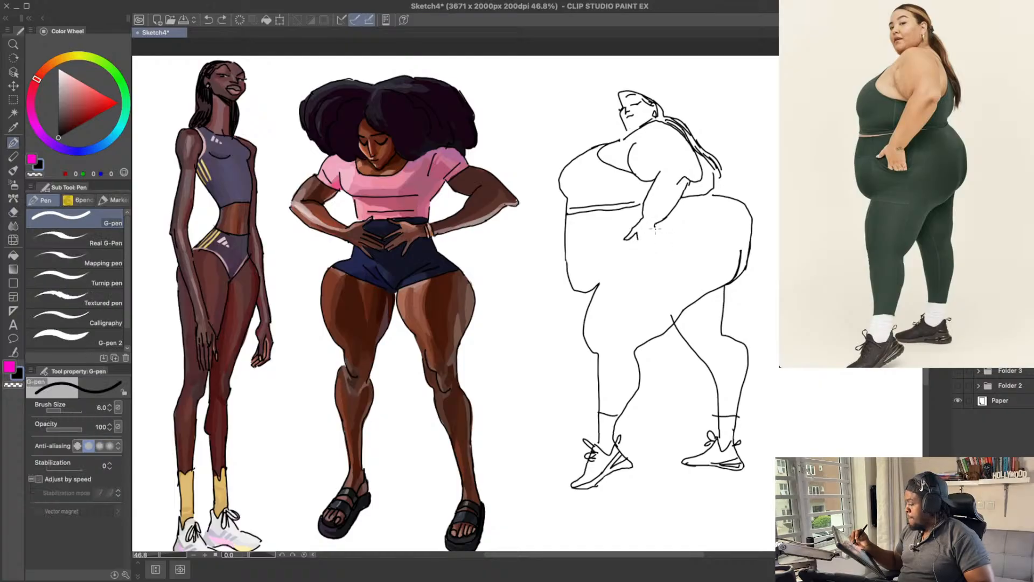
# Step: Redraw the hand on the hip with a thumb and separate fingers, and save the drawing
pyautogui.press('e')
pyautogui.moveTo(639, 232); pyautogui.dragTo(640, 238)
pyautogui.press('p')
pyautogui.press('e')
pyautogui.moveTo(657, 240)
pyautogui.mouseDown()
pyautogui.moveTo(655, 225)
pyautogui.moveTo(643, 237)
pyautogui.mouseUp()
pyautogui.press('p')
pyautogui.press('e')
pyautogui.press('p')
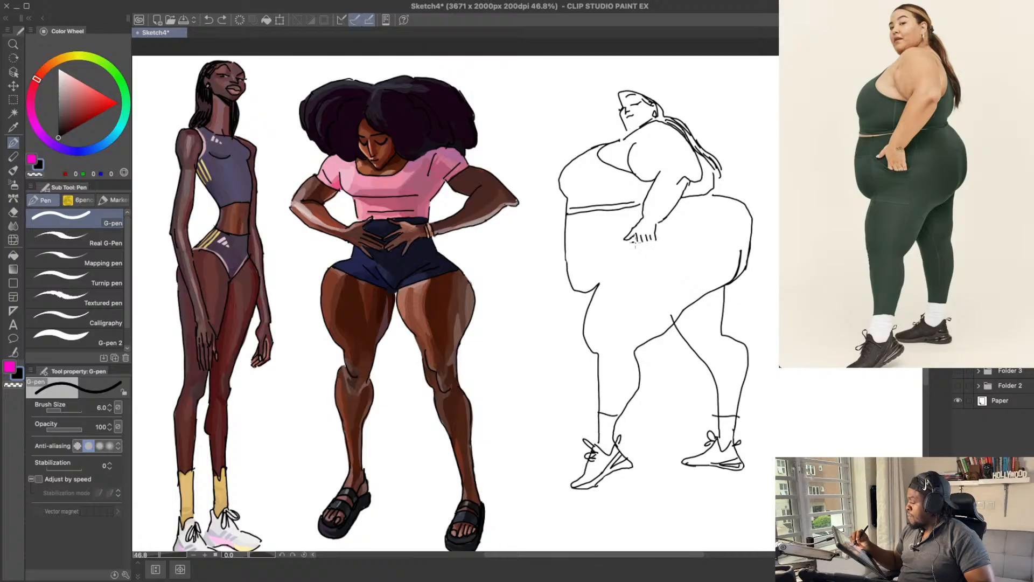
pyautogui.moveTo(629, 242); pyautogui.dragTo(647, 243)
pyautogui.hotkey('ctrl', 's')
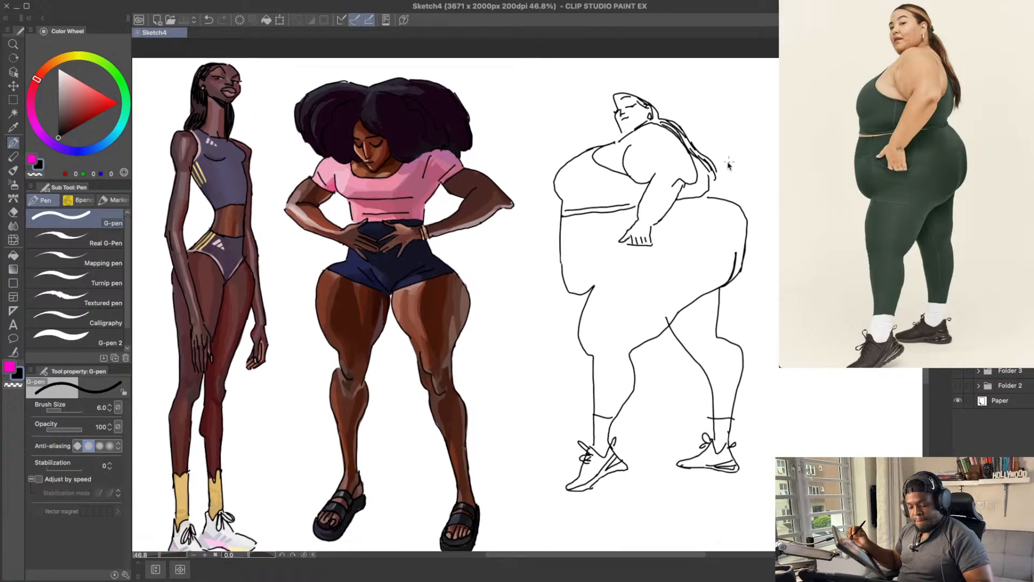
# Step: Rotate the third figure's line art about 1 degree clockwise
pyautogui.hotkey('ctrl', 't')
pyautogui.moveTo(770, 105); pyautogui.dragTo(774, 97)
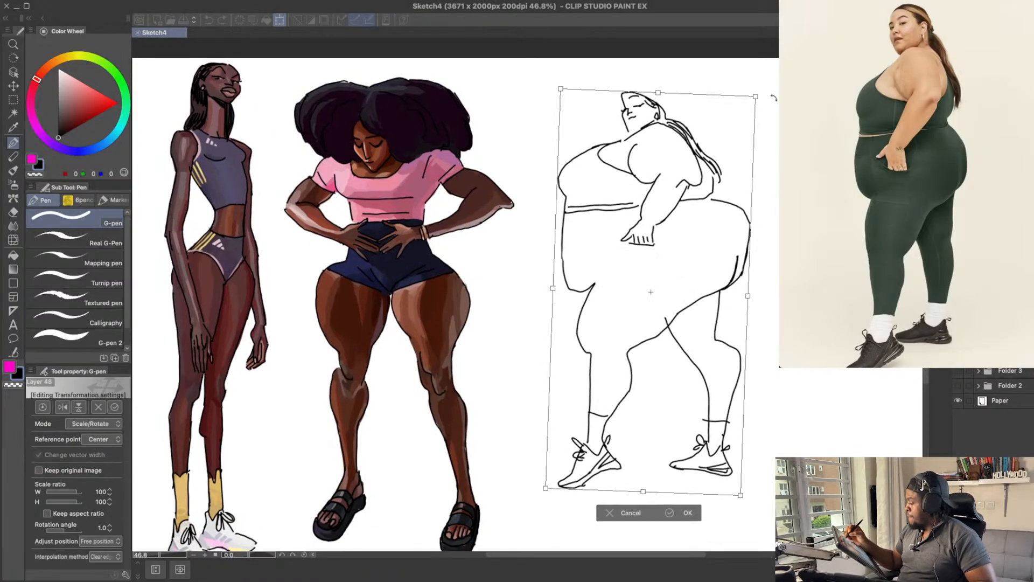
pyautogui.press('Return')
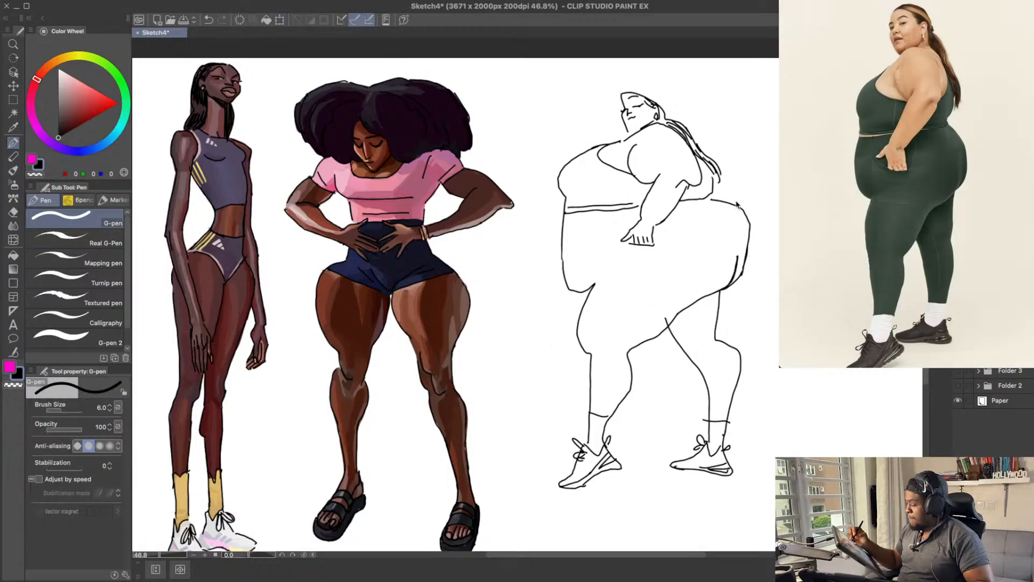
# Step: Scale the third figure's line art up to 105 percent and move it slightly closer to the finished characters
pyautogui.hotkey('ctrl', 't')
pyautogui.moveTo(752, 491); pyautogui.dragTo(761, 510)
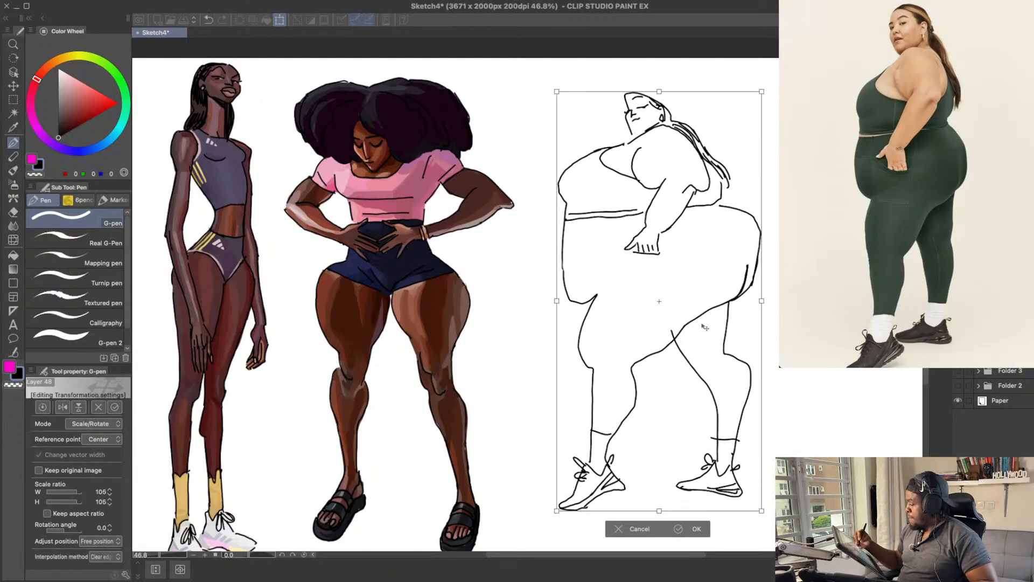
pyautogui.moveTo(700, 323); pyautogui.dragTo(682, 322)
pyautogui.moveTo(791, 256)
pyautogui.mouseDown()
pyautogui.moveTo(761, 245)
pyautogui.moveTo(773, 231)
pyautogui.mouseUp()
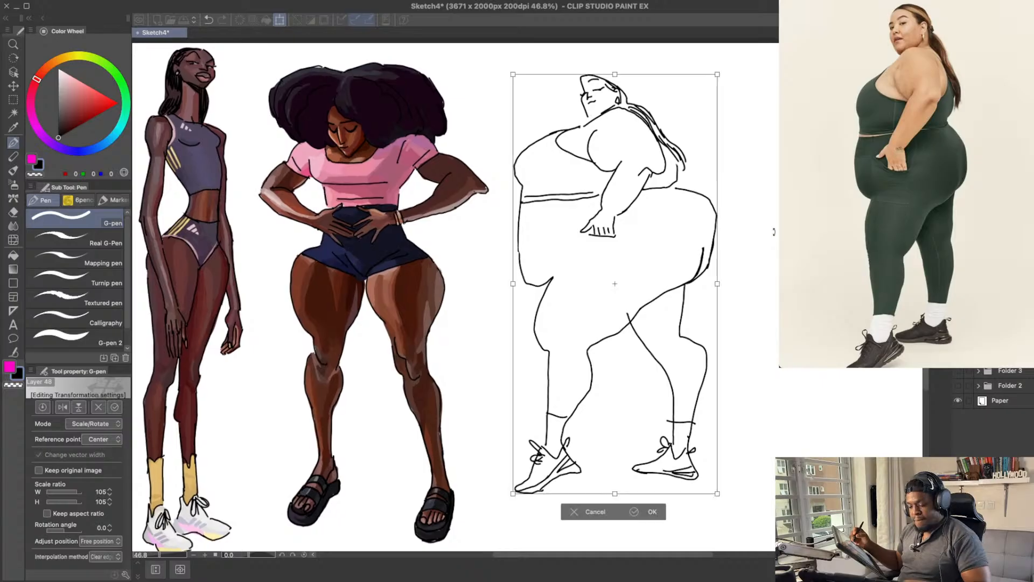
pyautogui.press('Return')
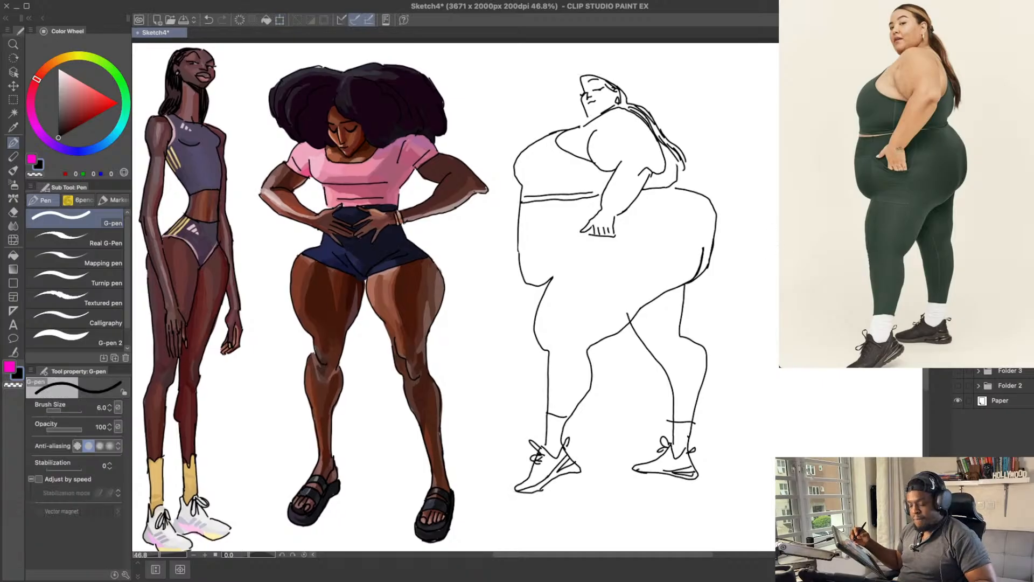
# Step: Add a new layer for the colouring and set up the G-pen 2 brush at size 70
pyautogui.press('super+shift+n')
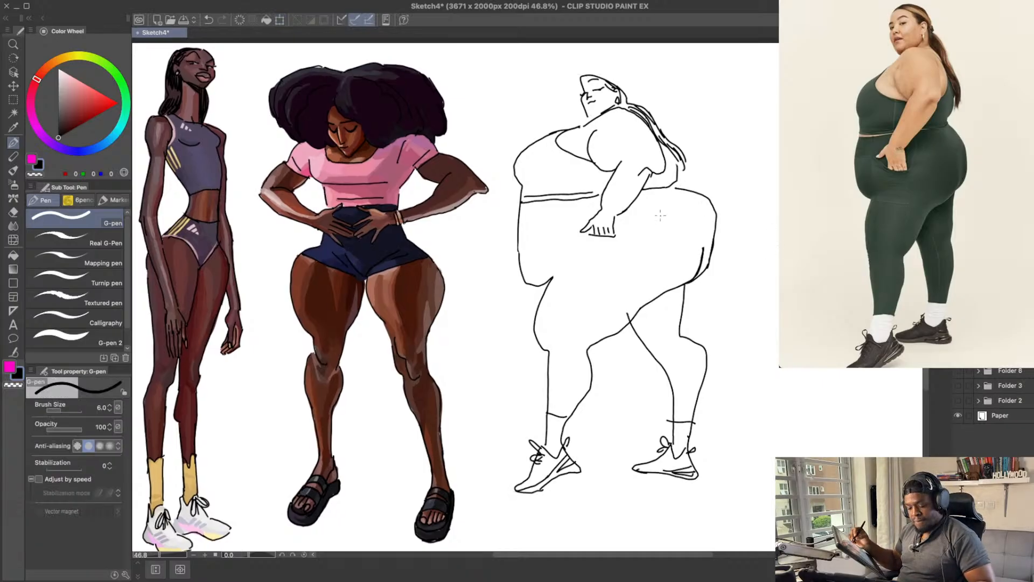
pyautogui.press('p')
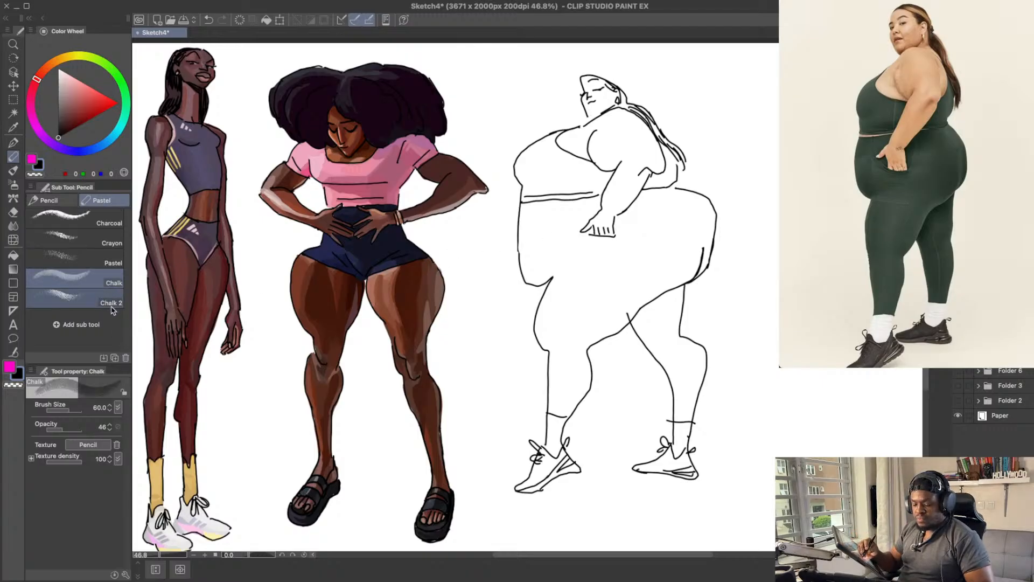
pyautogui.press('p')
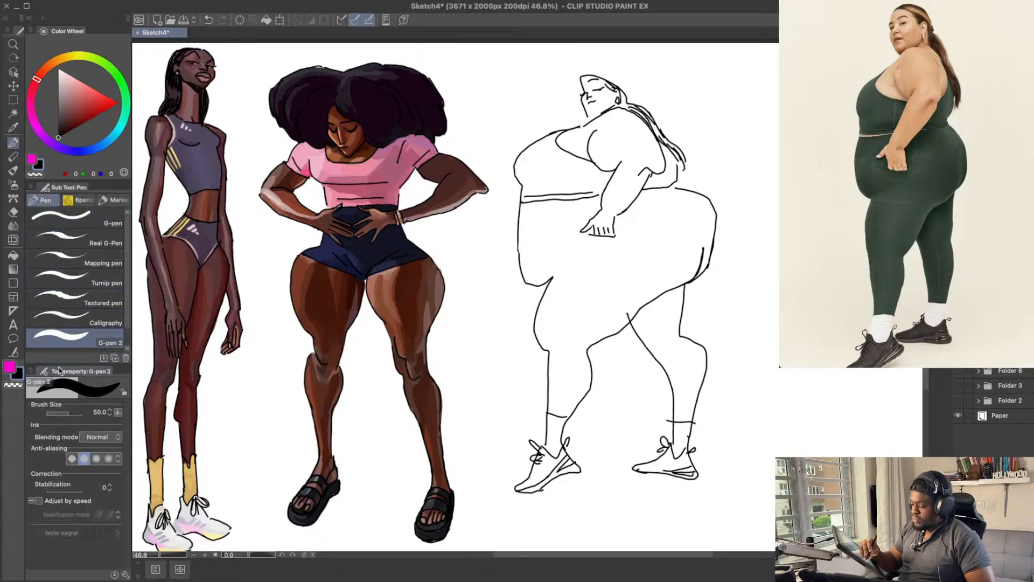
pyautogui.press('x')
pyautogui.press(']')
pyautogui.press(']')
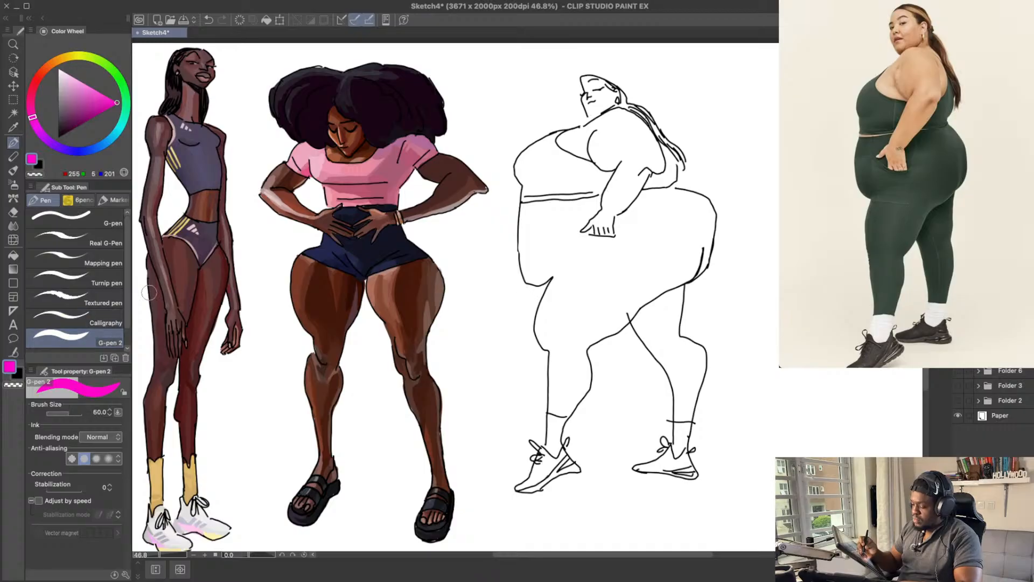
# Step: Mix a light tan skin colour, set the brush size to 50 and try a stroke on the third figure's cheek
pyautogui.click(58, 61)
pyautogui.moveTo(57, 58); pyautogui.dragTo(54, 62)
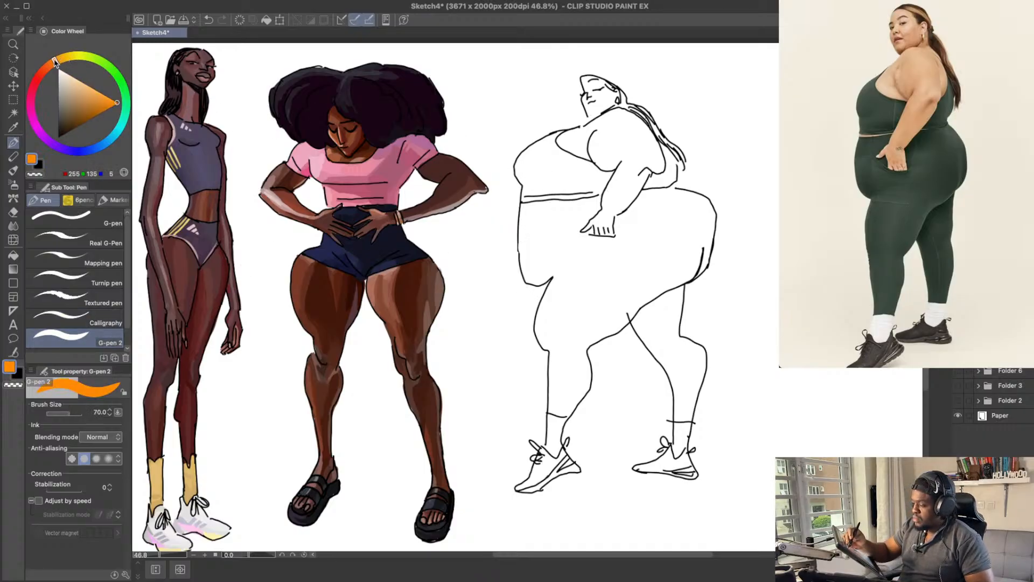
pyautogui.click(87, 92)
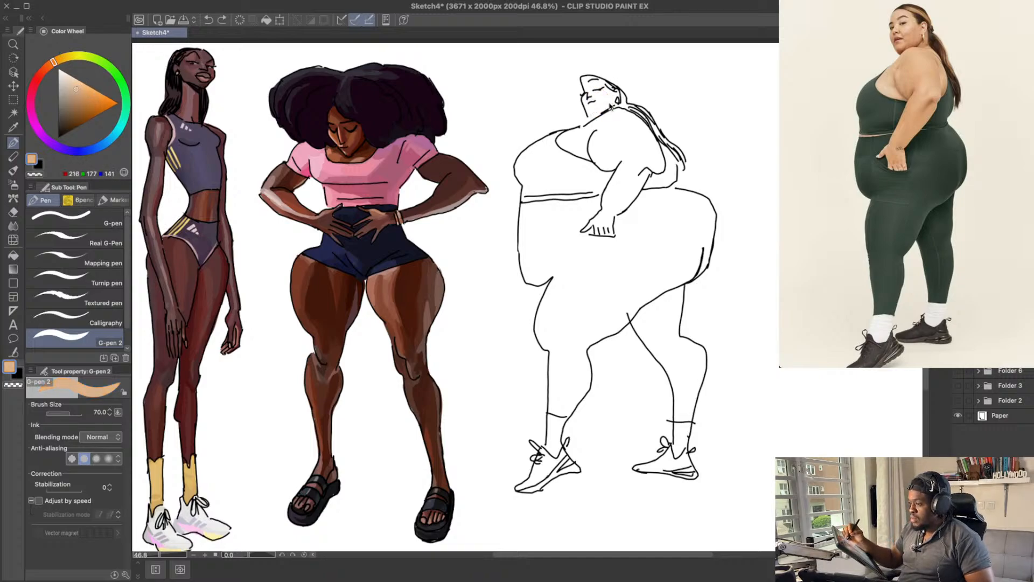
pyautogui.press('[')
pyautogui.press('[')
pyautogui.moveTo(601, 104); pyautogui.dragTo(607, 99)
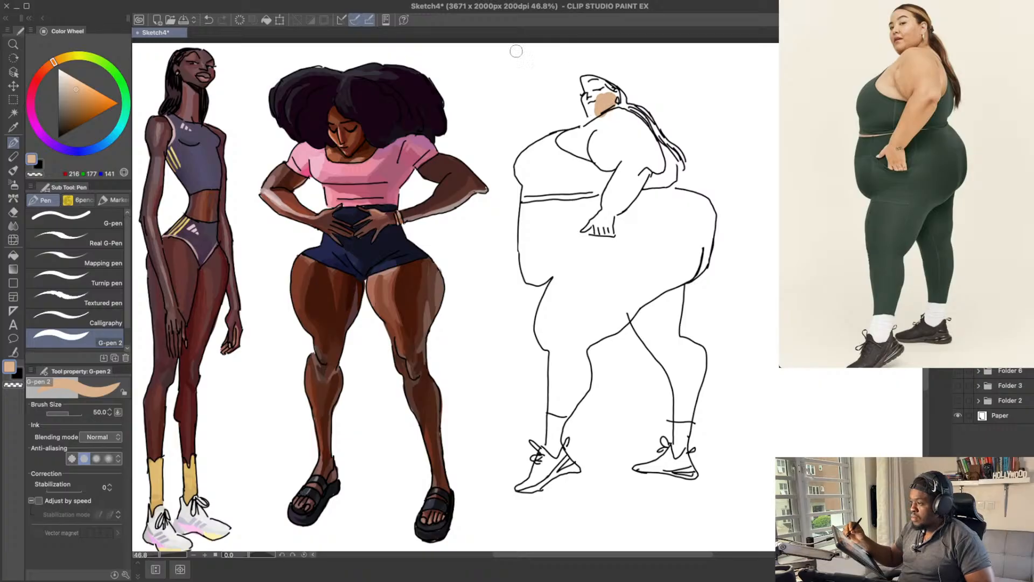
pyautogui.press('super+z')
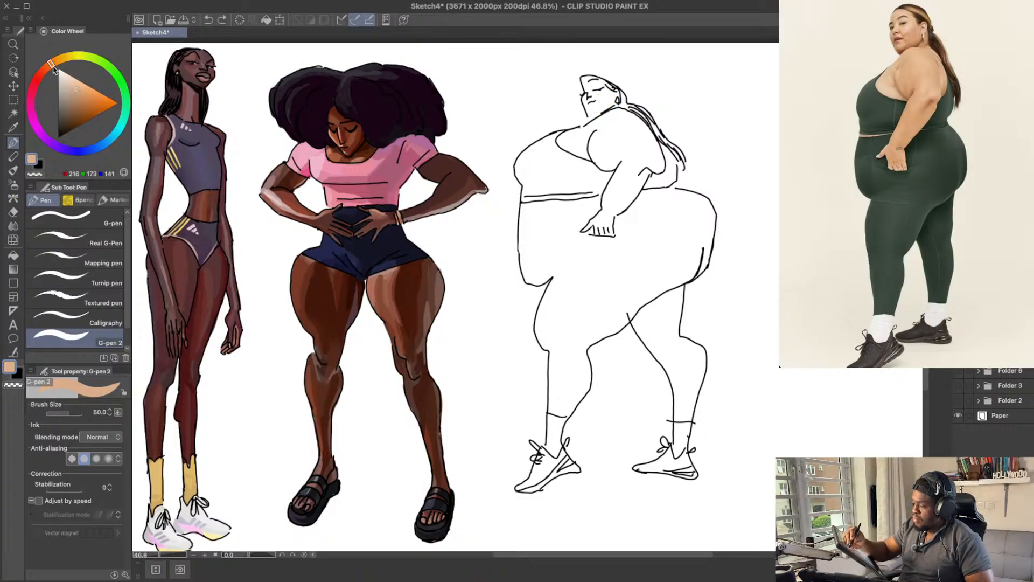
# Step: Shift the skin colour to a redder peach and paint the third figure's cheek, jaw and side of the face
pyautogui.moveTo(54, 69); pyautogui.dragTo(49, 66)
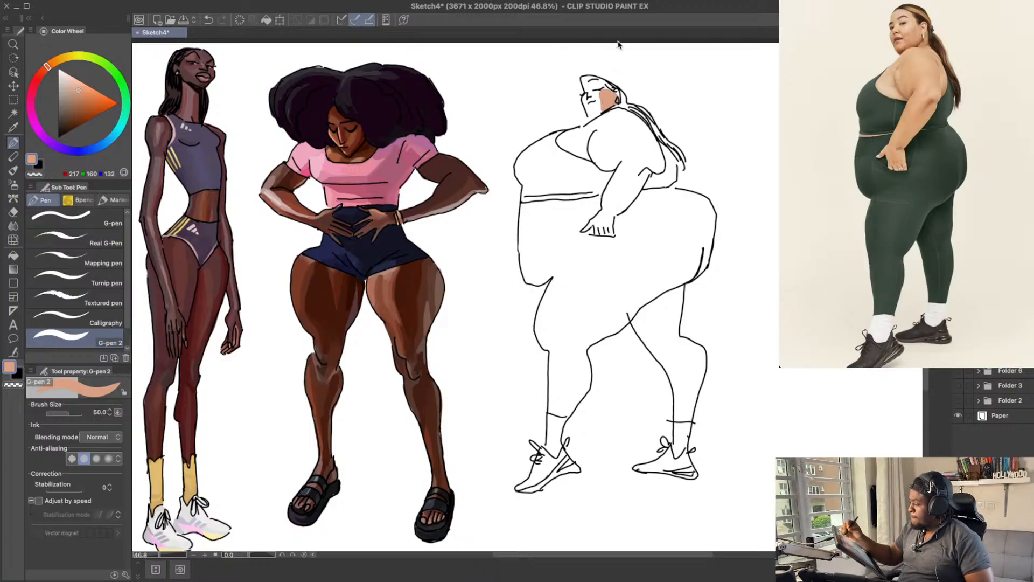
pyautogui.click(79, 81)
pyautogui.moveTo(604, 93); pyautogui.dragTo(610, 103)
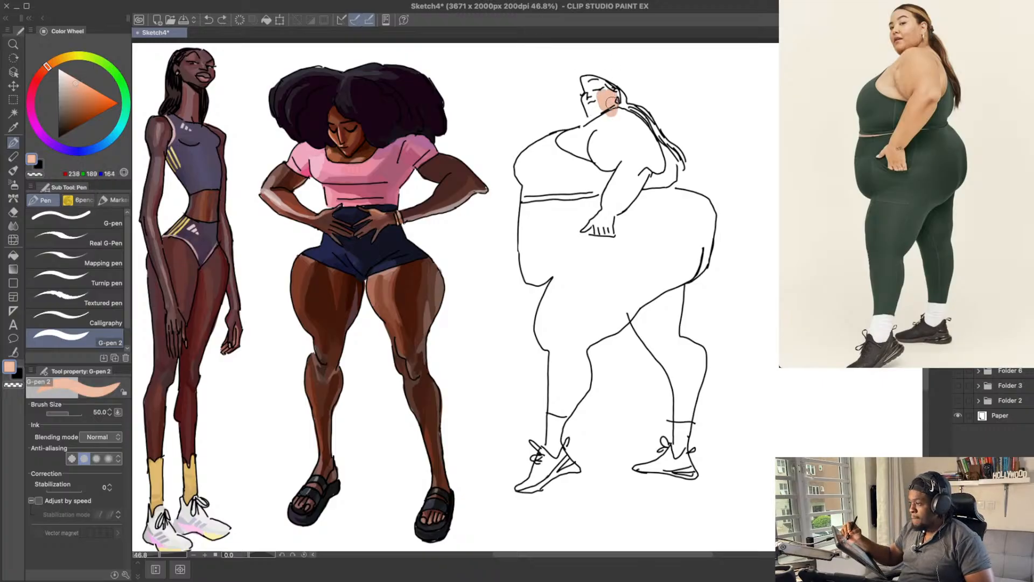
pyautogui.click(77, 88)
pyautogui.moveTo(616, 105); pyautogui.dragTo(589, 110)
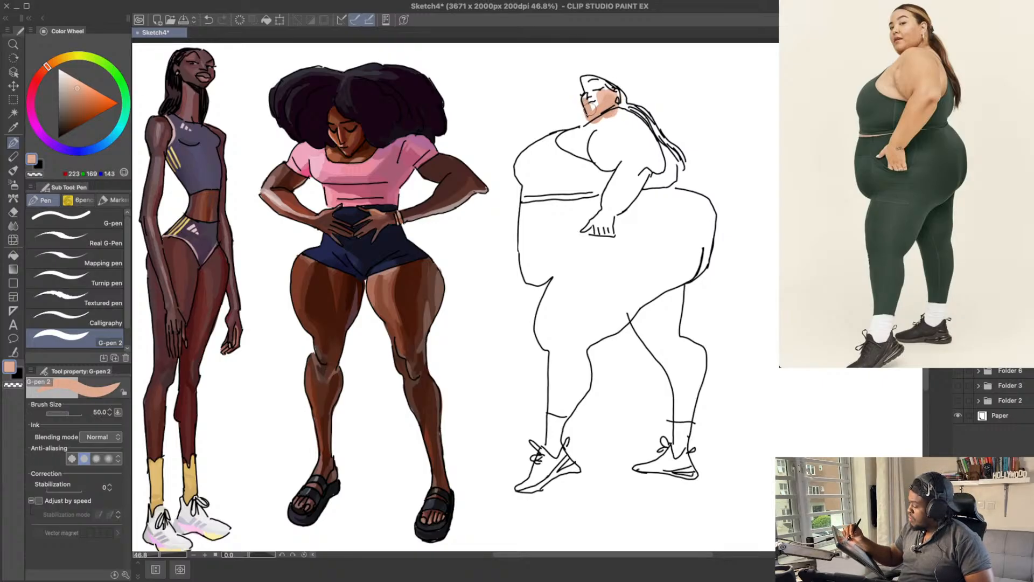
# Step: Test peach strokes along the back edge of the third figure's shoulder, lightening the tone to about RGB 240, 185, 158
pyautogui.moveTo(646, 70); pyautogui.dragTo(650, 77)
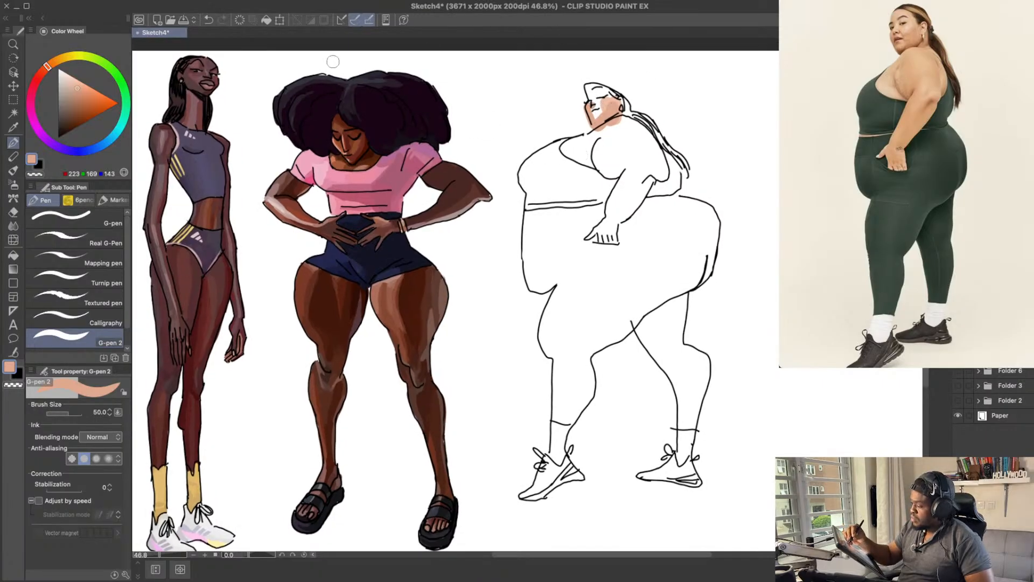
pyautogui.moveTo(643, 137); pyautogui.dragTo(655, 164)
pyautogui.hotkey('ctrl', 'z')
pyautogui.moveTo(630, 122); pyautogui.dragTo(663, 167)
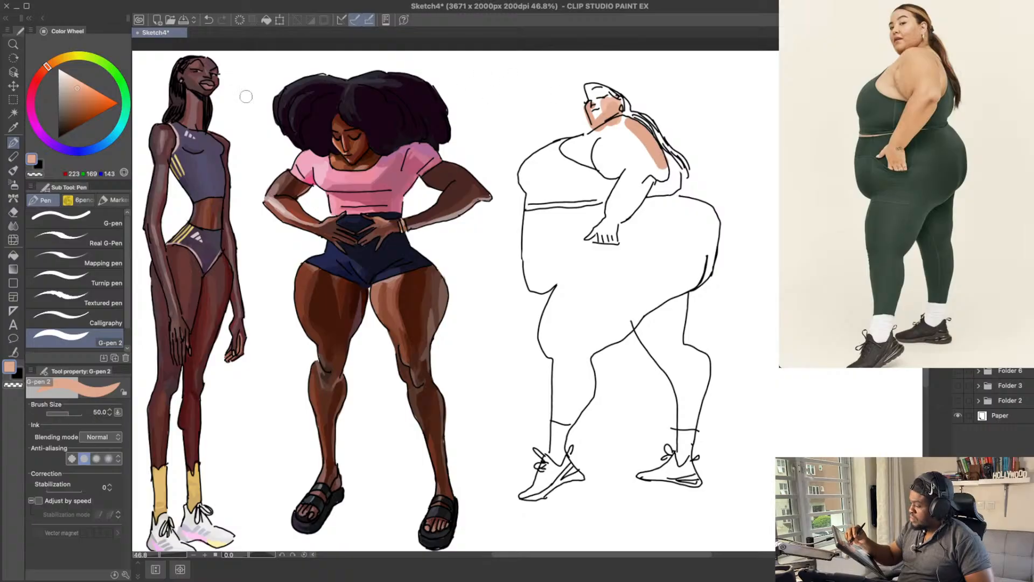
pyautogui.click(78, 84)
pyautogui.hotkey('ctrl', 'z')
pyautogui.moveTo(630, 128)
pyautogui.mouseDown()
pyautogui.moveTo(658, 171)
pyautogui.moveTo(683, 146)
pyautogui.mouseUp()
pyautogui.hotkey('ctrl', 'z')
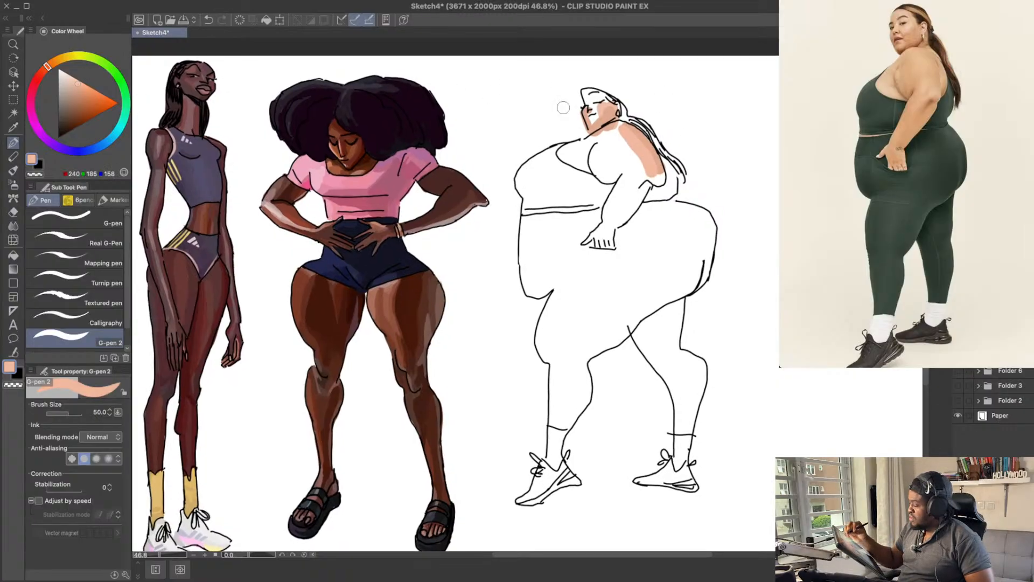
# Step: Block in the back of the shoulder and the front of the upper arm with peach, adjusting the tone to about RGB 234, 171, 140
pyautogui.hotkey('ctrl', 'z')
pyautogui.moveTo(621, 128); pyautogui.dragTo(646, 166)
pyautogui.moveTo(624, 122)
pyautogui.mouseDown()
pyautogui.moveTo(610, 183)
pyautogui.moveTo(600, 157)
pyautogui.moveTo(611, 187)
pyautogui.mouseUp()
pyautogui.click(79, 90)
pyautogui.hotkey('ctrl', 'z')
pyautogui.hotkey('ctrl', 'z')
pyautogui.click(79, 87)
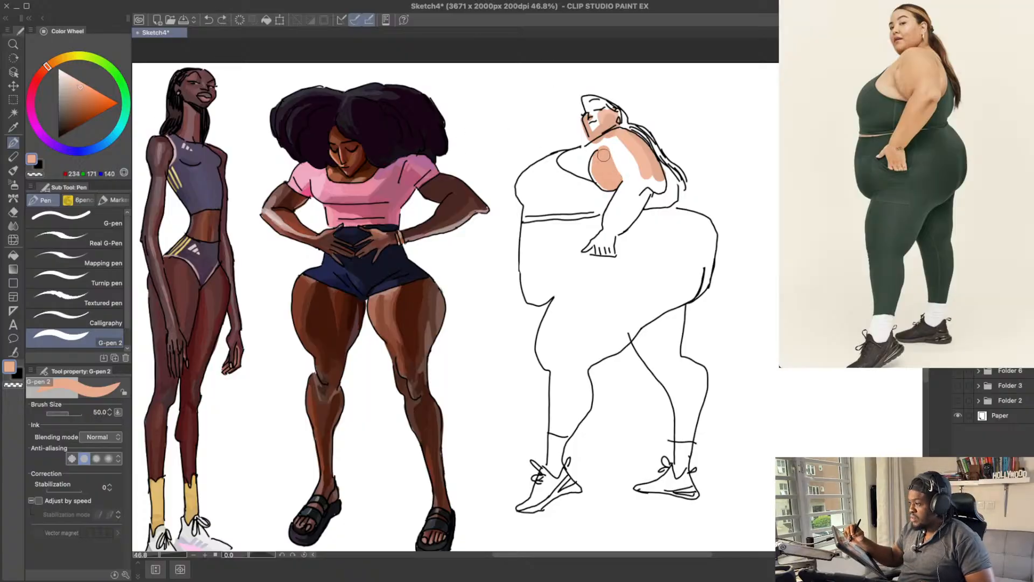
# Step: Paint the forearm and the hand on the hip in peach, using a slightly lighter tone for the hand
pyautogui.moveTo(654, 184)
pyautogui.mouseDown()
pyautogui.moveTo(619, 220)
pyautogui.moveTo(600, 205)
pyautogui.moveTo(609, 192)
pyautogui.moveTo(619, 200)
pyautogui.moveTo(620, 185)
pyautogui.moveTo(601, 250)
pyautogui.mouseUp()
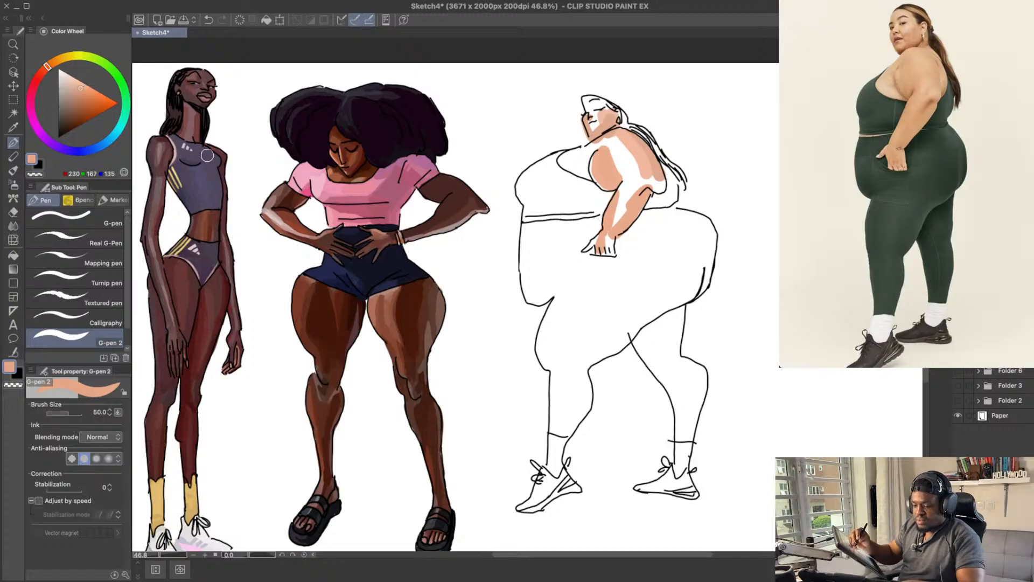
pyautogui.hotkey('ctrl', 'z')
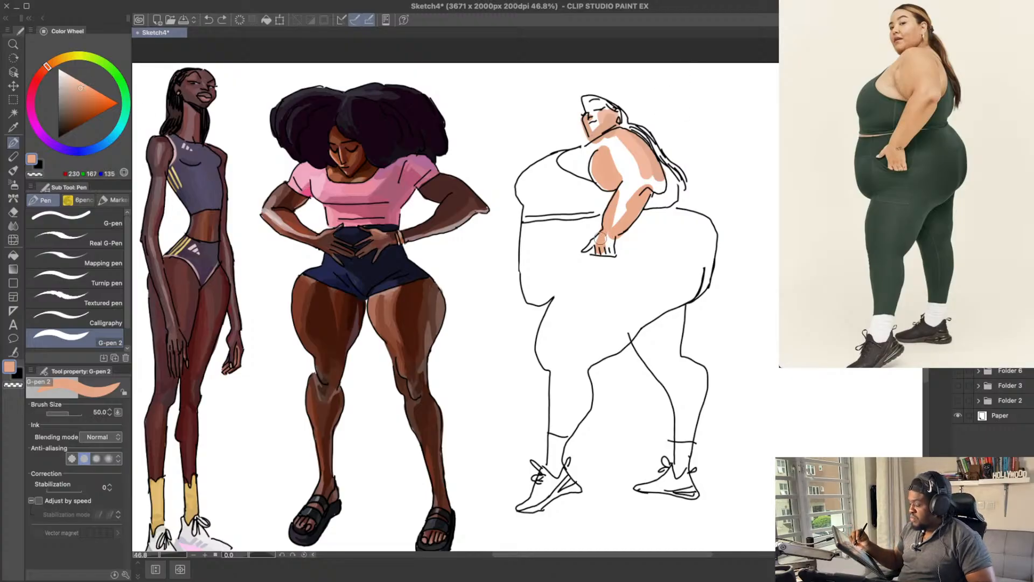
pyautogui.moveTo(607, 236); pyautogui.dragTo(601, 246)
pyautogui.hotkey('ctrl', 'z')
pyautogui.hotkey('ctrl', 'z')
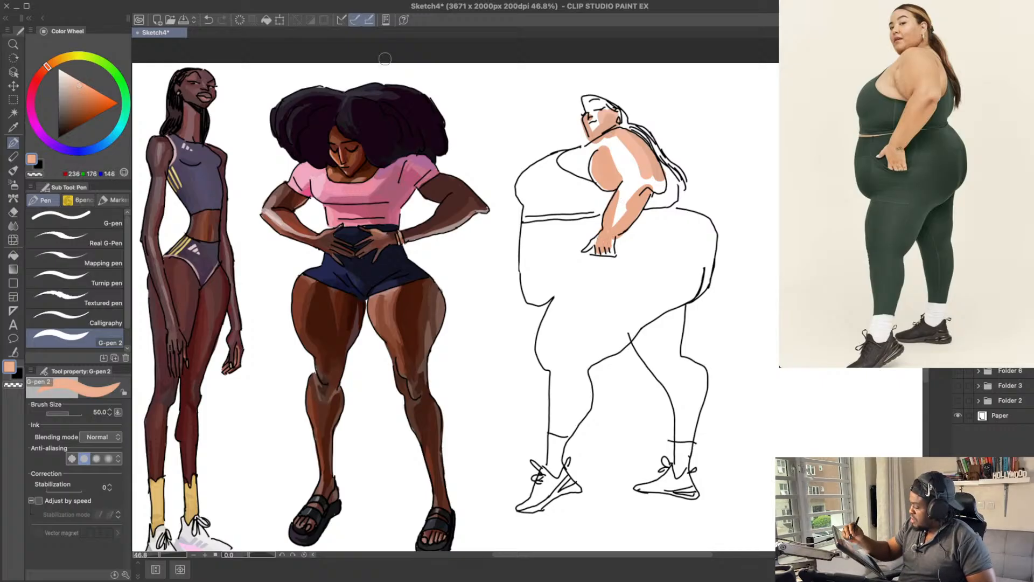
pyautogui.hotkey('ctrl', 'z')
pyautogui.moveTo(610, 240); pyautogui.dragTo(602, 251)
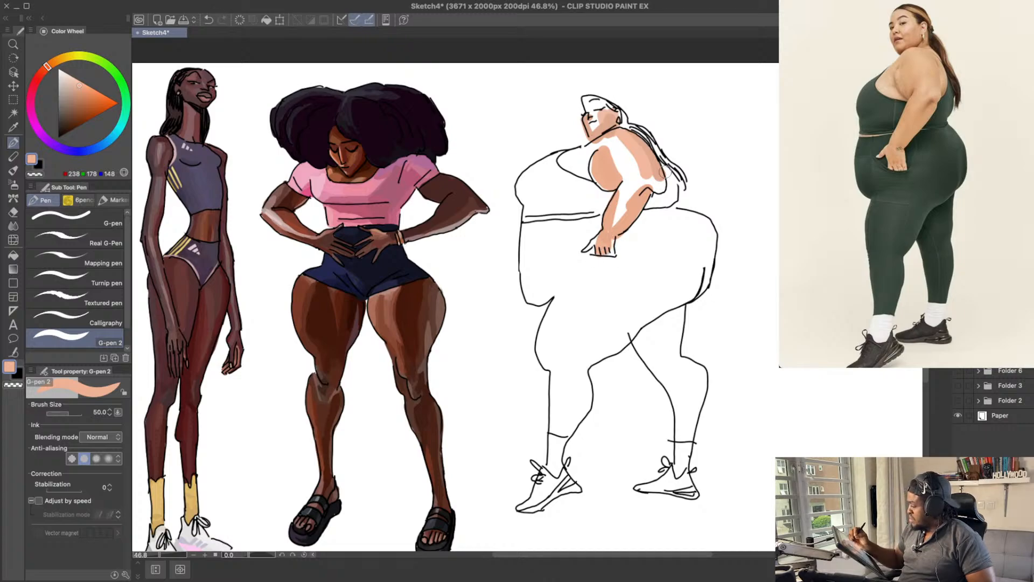
# Step: Extend the peach on the upper arm and fill the exposed chest above the neckline with paler peach tones
pyautogui.moveTo(649, 201); pyautogui.dragTo(613, 152)
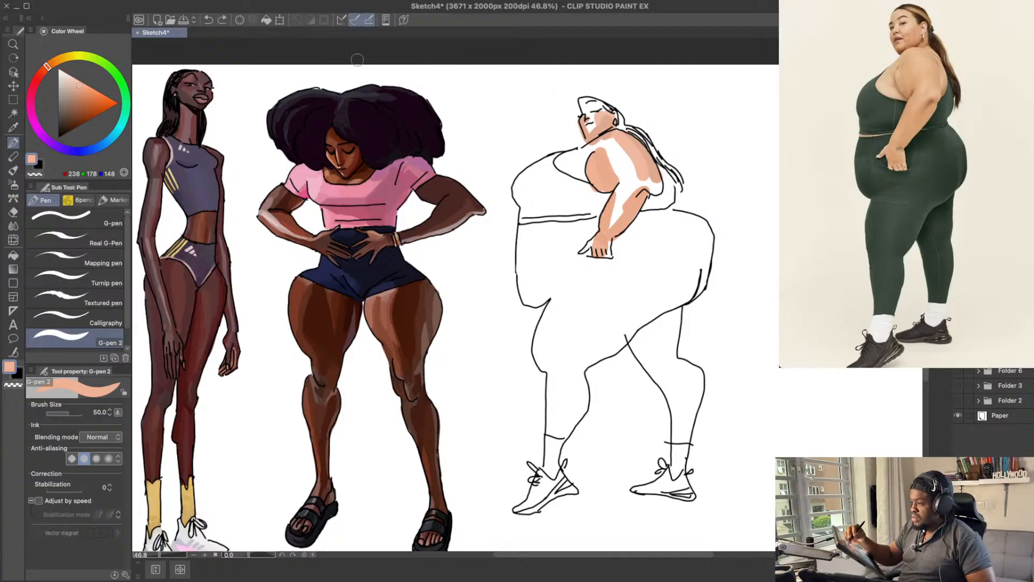
pyautogui.press('super+z')
pyautogui.moveTo(591, 153); pyautogui.dragTo(586, 169)
pyautogui.click(75, 82)
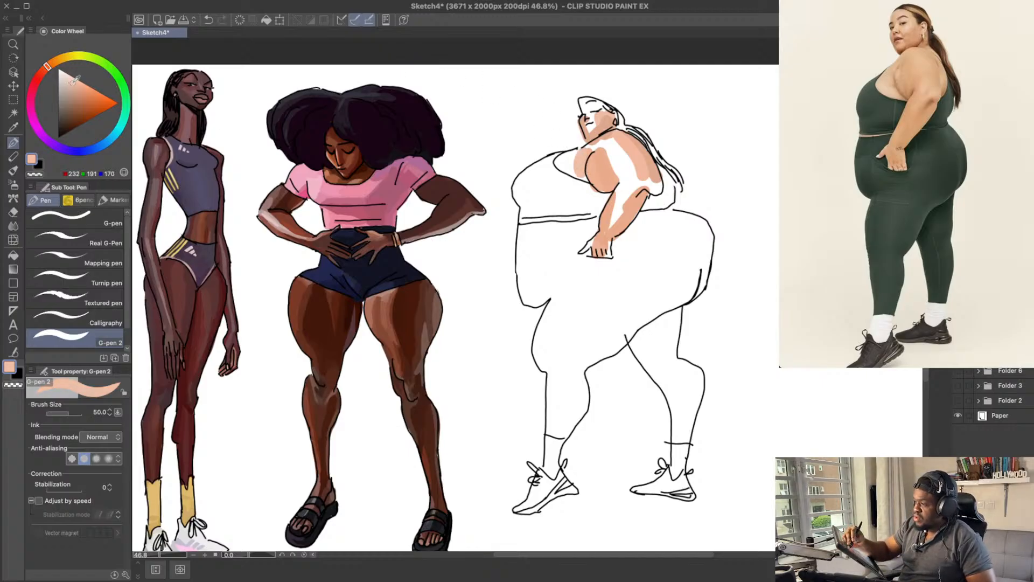
pyautogui.click(73, 77)
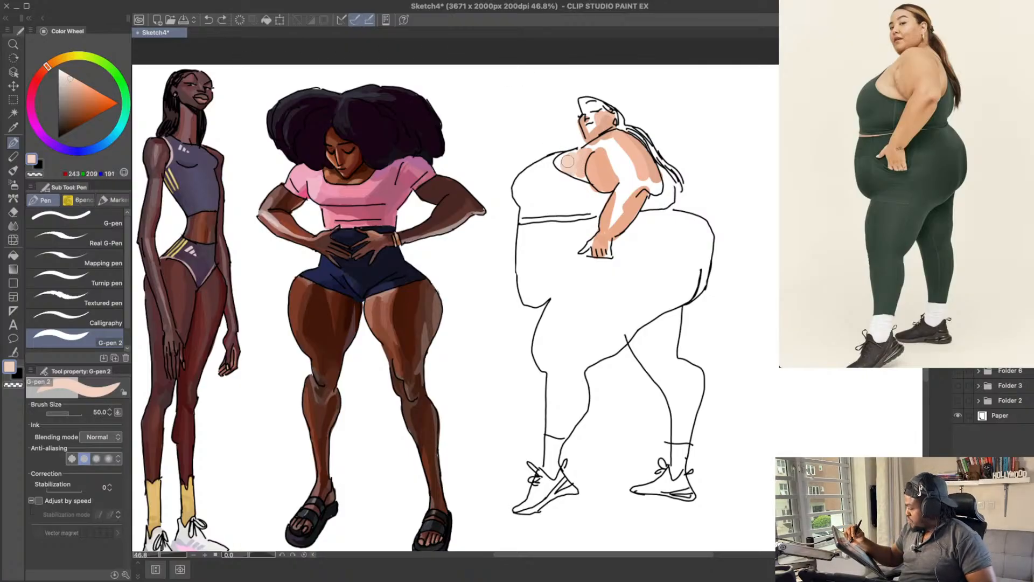
pyautogui.moveTo(619, 150); pyautogui.dragTo(618, 158)
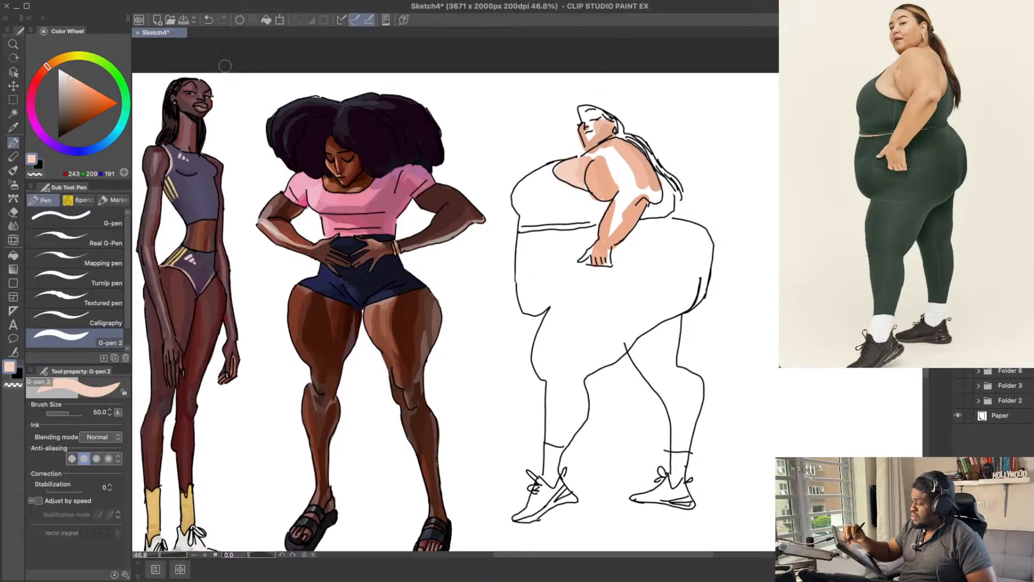
# Step: Lighten the skin colour to about RGB 239, 194, 171 and paint the unfilled parts of the chest and shoulder
pyautogui.click(74, 80)
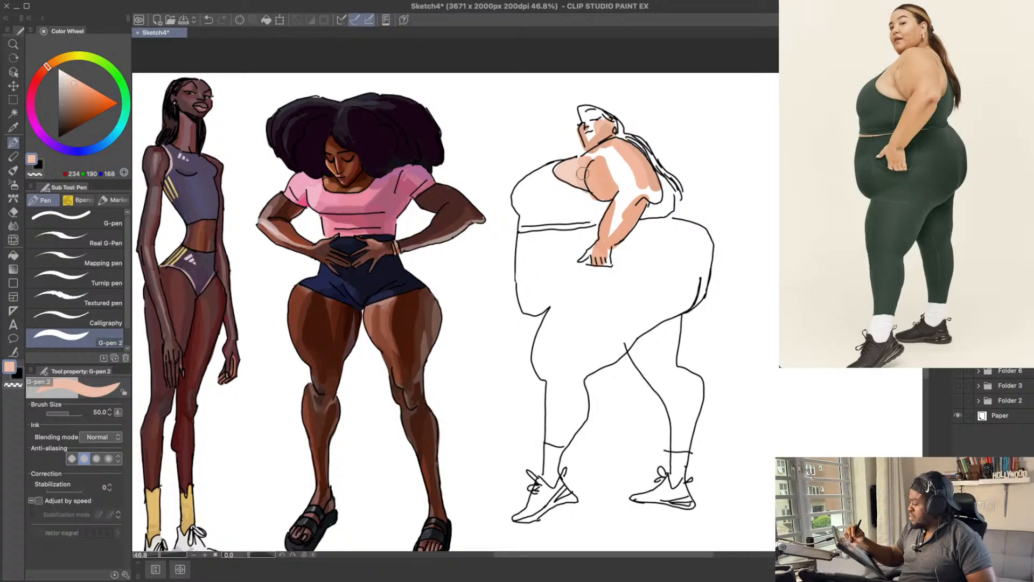
pyautogui.click(75, 77)
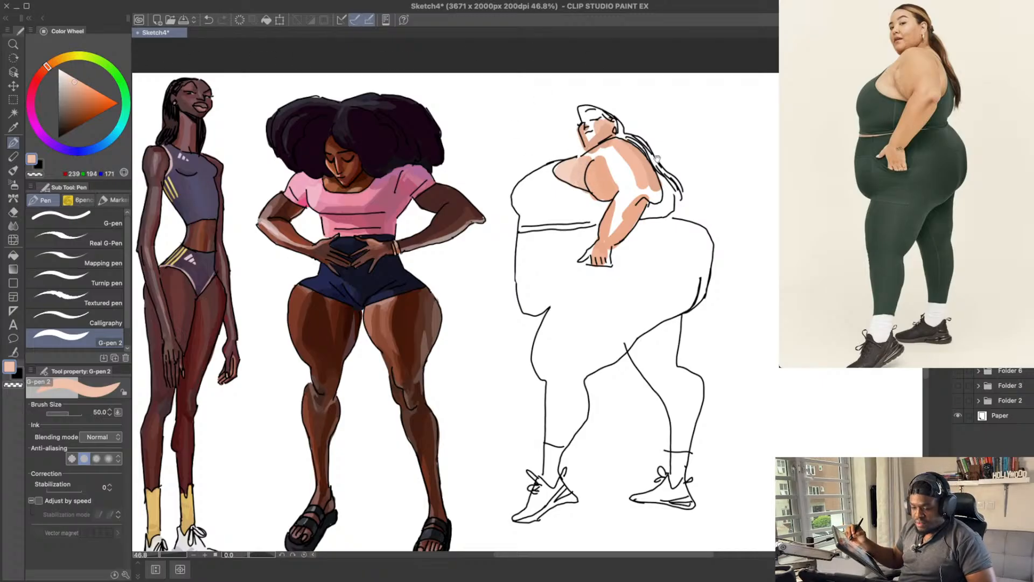
pyautogui.moveTo(641, 158); pyautogui.dragTo(637, 160)
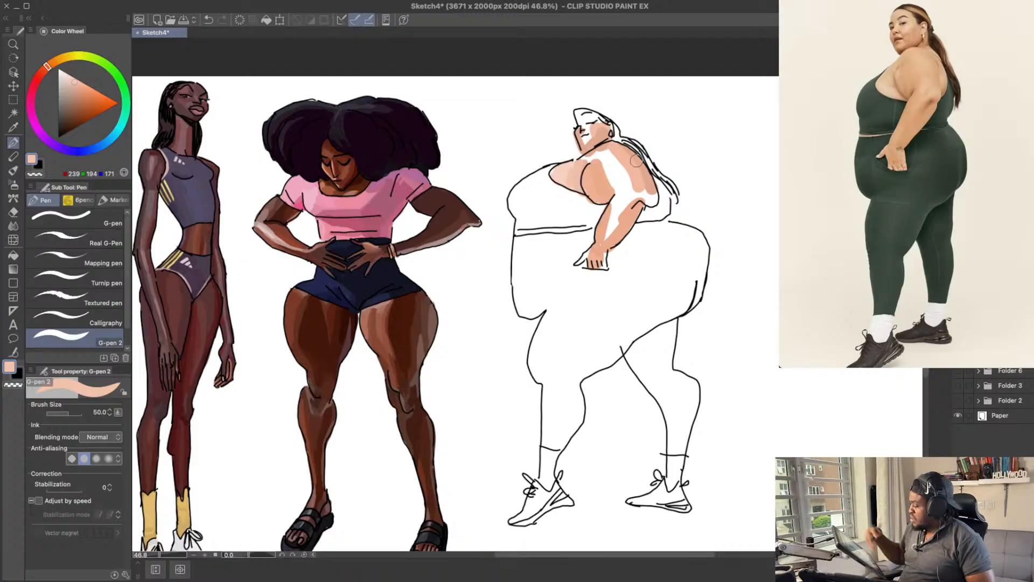
pyautogui.moveTo(636, 160); pyautogui.dragTo(628, 161)
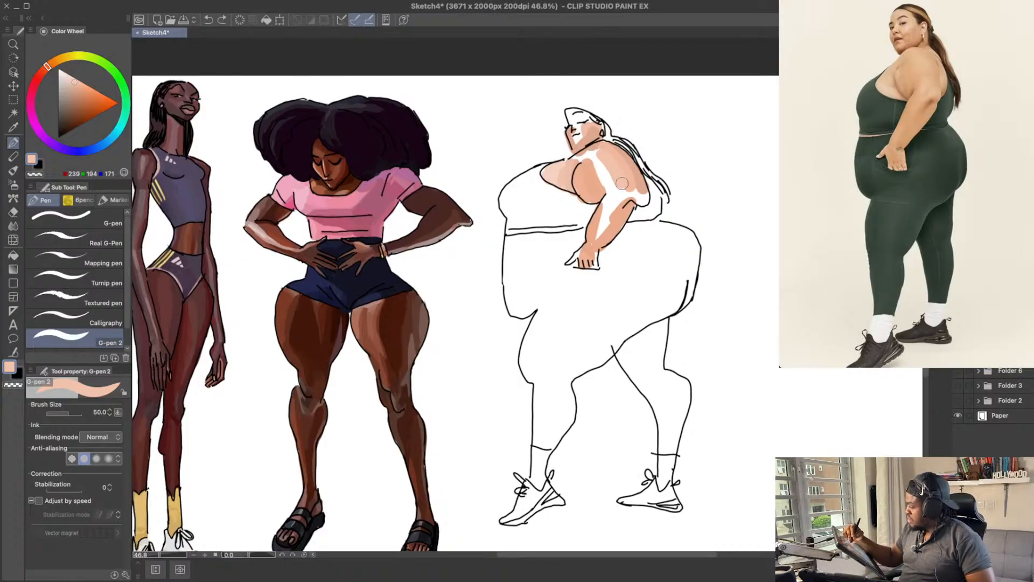
# Step: Paint pale peach, about RGB 243, 203, 184, into the light areas of the upper arm, forearm and face
pyautogui.click(70, 77)
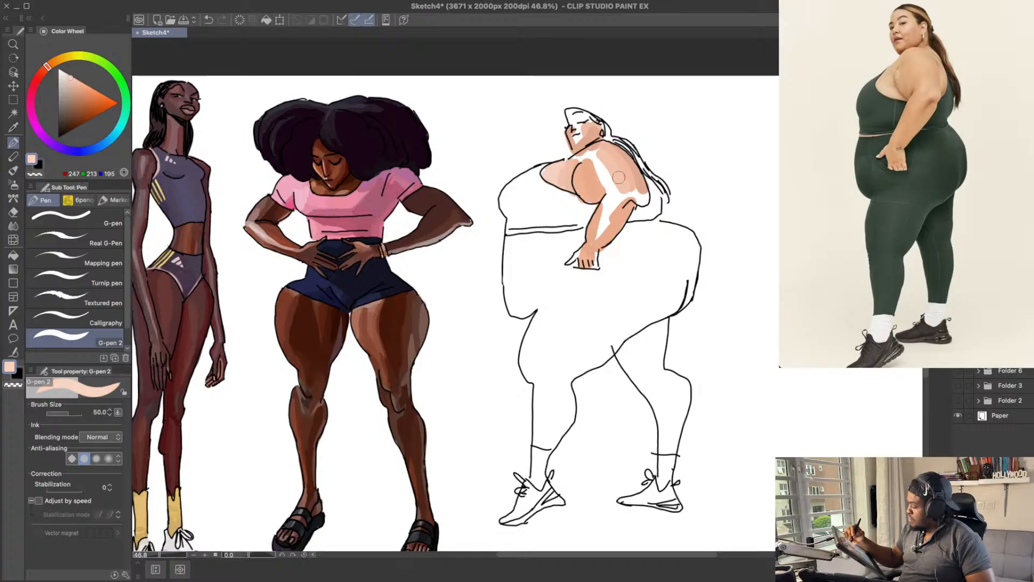
pyautogui.click(75, 77)
pyautogui.moveTo(607, 171)
pyautogui.mouseDown()
pyautogui.moveTo(627, 196)
pyautogui.moveTo(598, 234)
pyautogui.mouseUp()
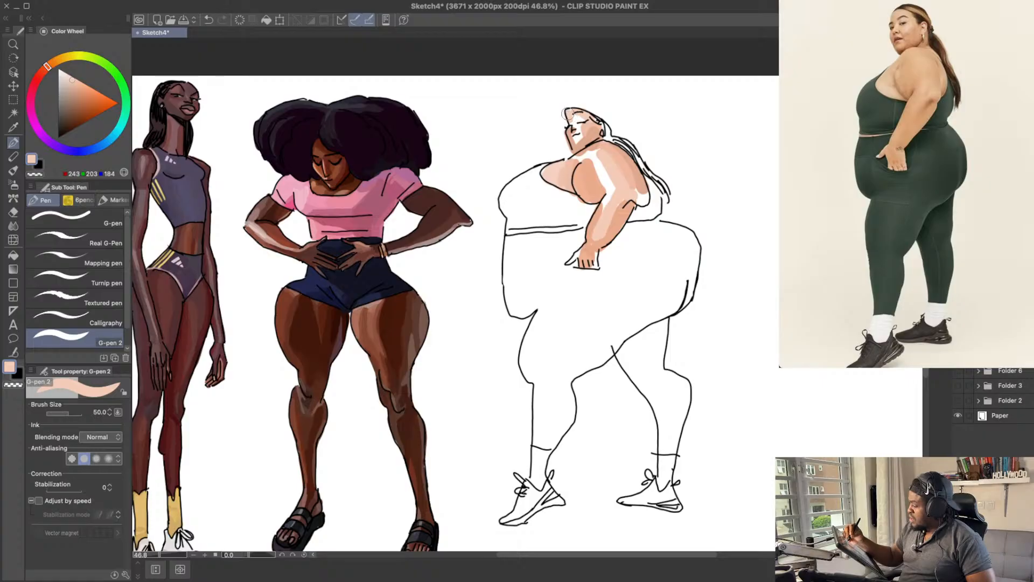
pyautogui.moveTo(606, 144); pyautogui.dragTo(605, 141)
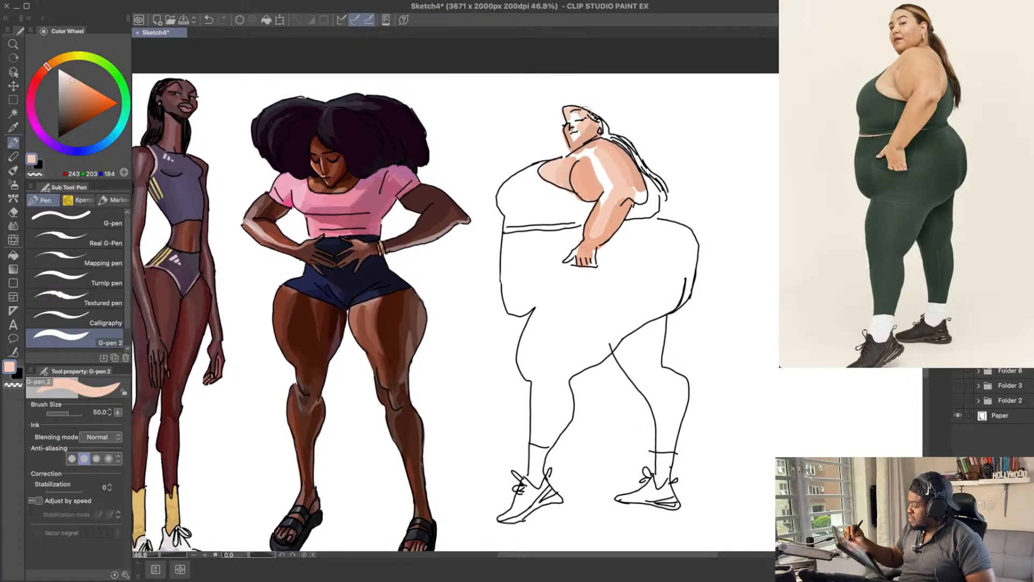
# Step: Deepen the skin colour to about RGB 235, 153, 126 and paint a darker peach shadow on the face
pyautogui.moveTo(71, 78); pyautogui.dragTo(77, 81)
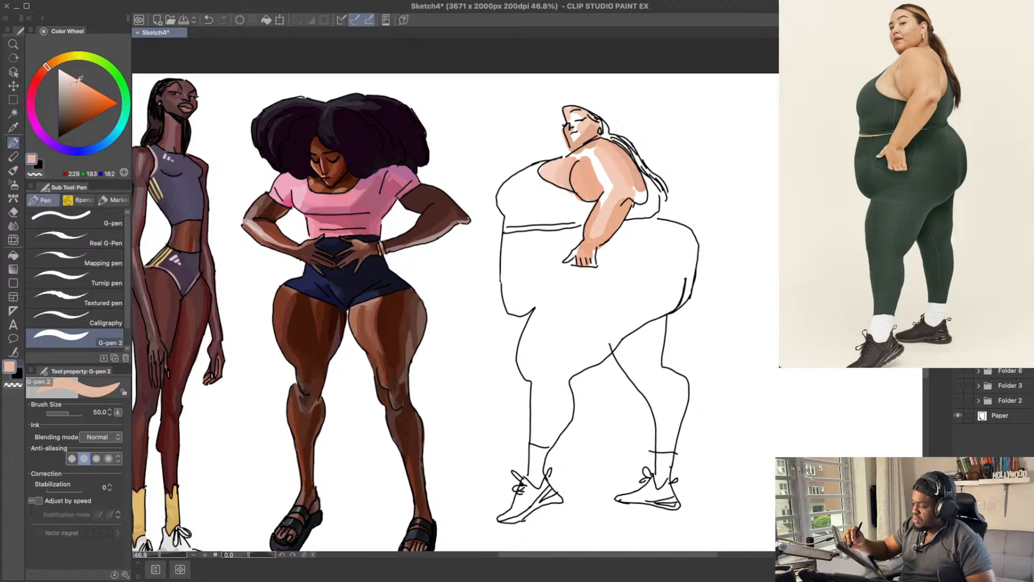
pyautogui.click(79, 82)
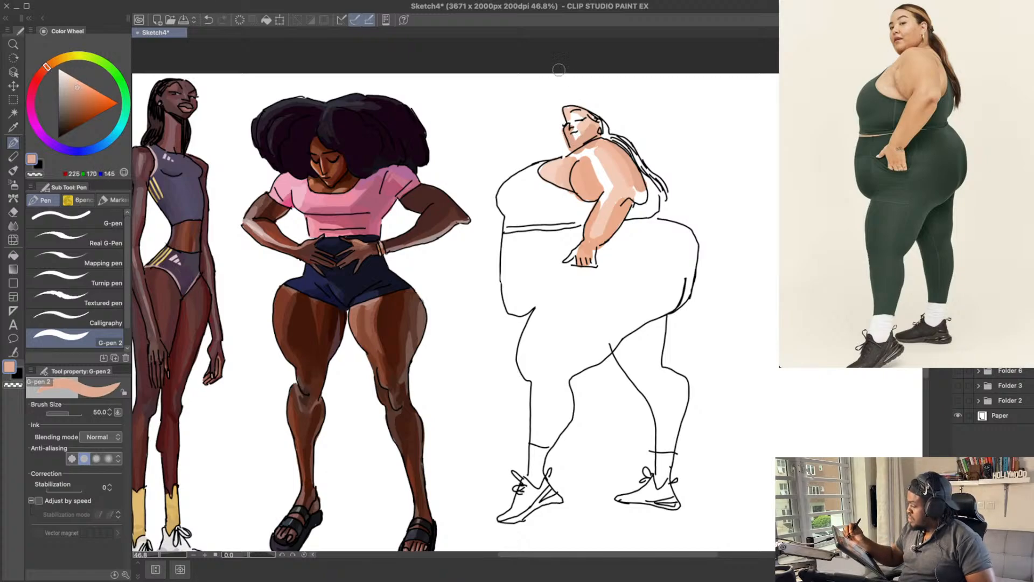
pyautogui.click(79, 89)
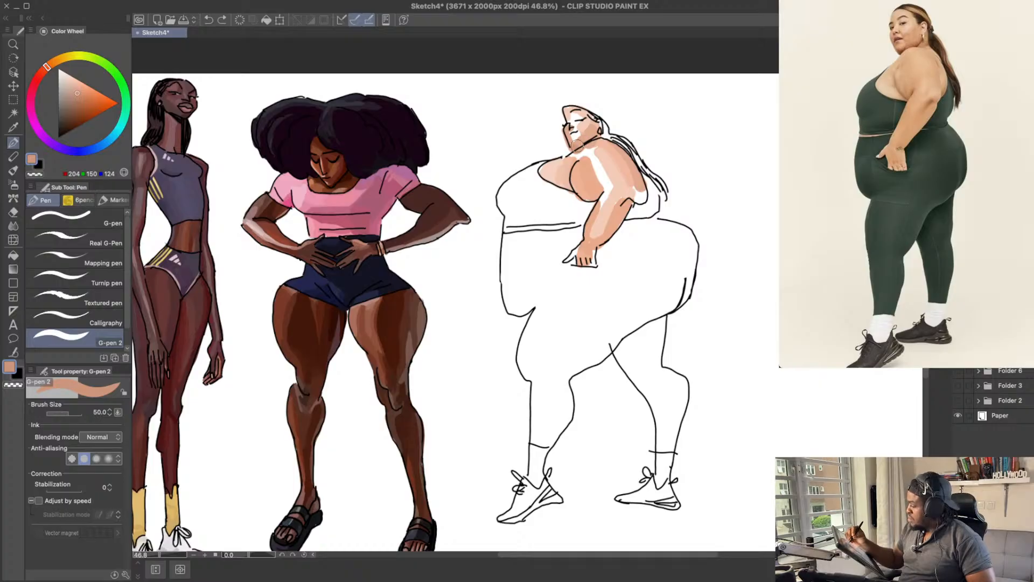
pyautogui.click(83, 88)
pyautogui.click(45, 70)
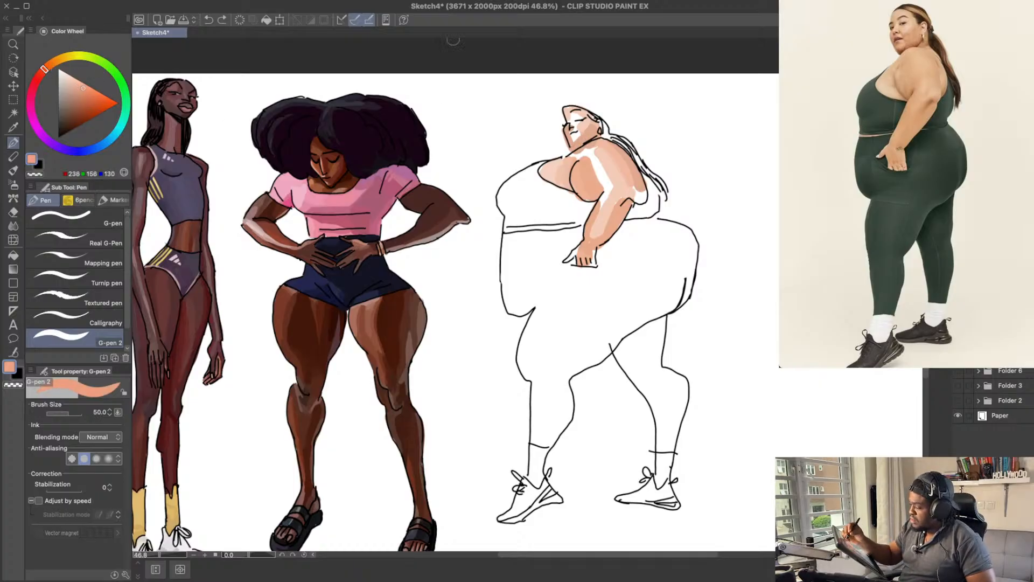
pyautogui.hotkey('ctrl', 'z')
pyautogui.click(82, 92)
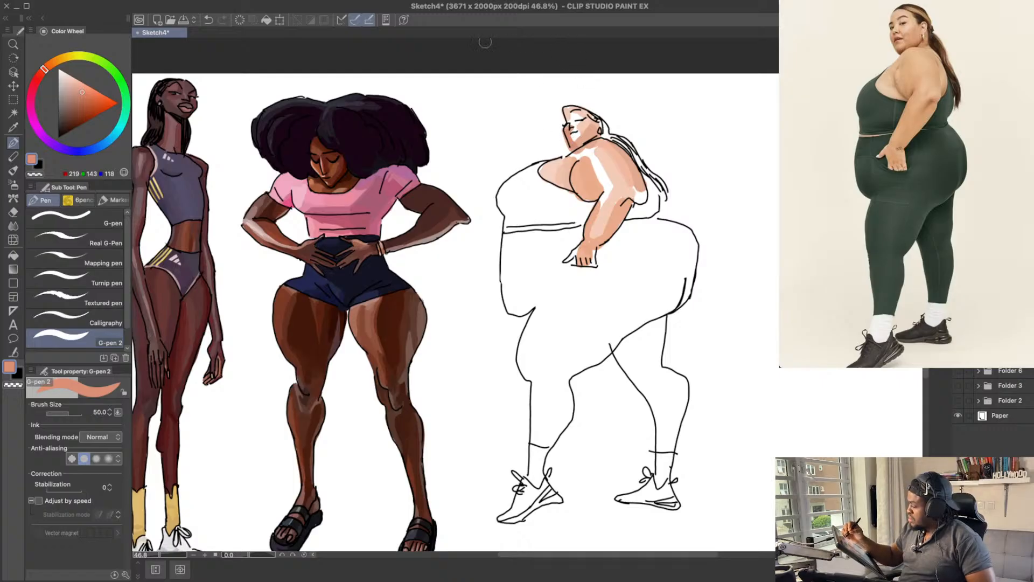
pyautogui.click(84, 88)
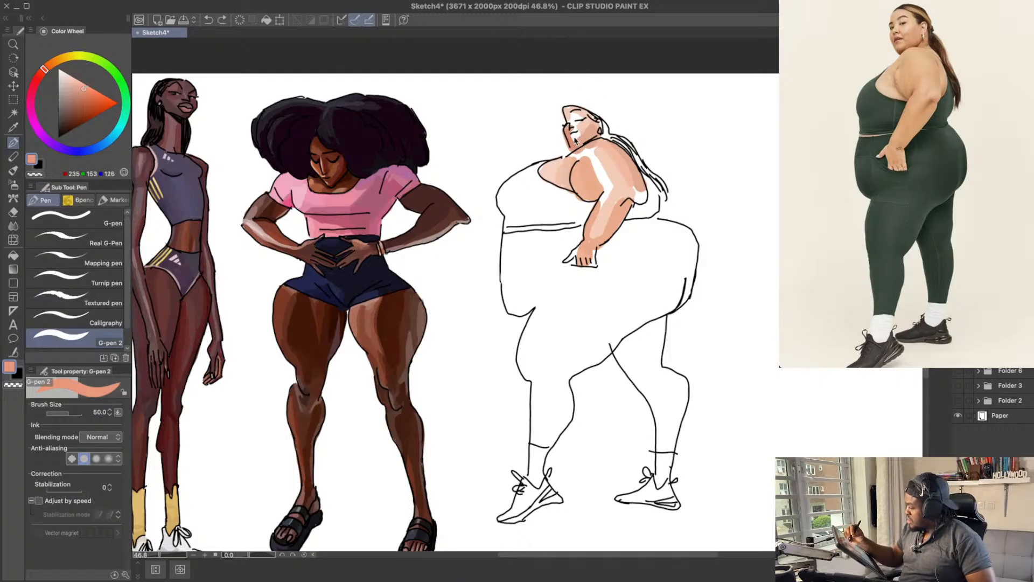
pyautogui.moveTo(576, 140); pyautogui.dragTo(583, 127)
pyautogui.hotkey('ctrl', 'z')
pyautogui.moveTo(684, 103); pyautogui.dragTo(682, 114)
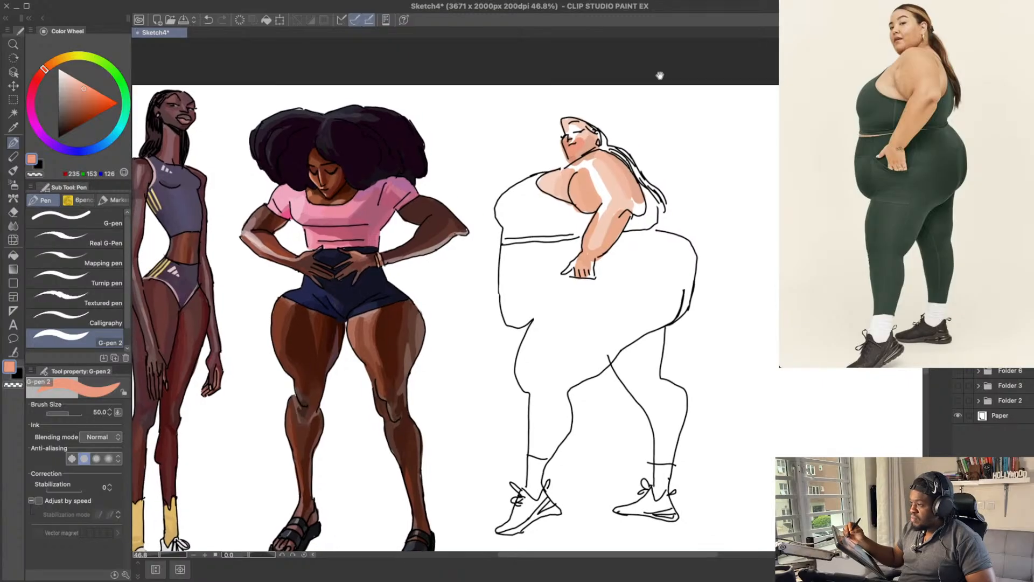
# Step: Paint the cheek in peach, about RGB 237, 165, 140, and lighten the skin colour to about RGB 242, 189, 169
pyautogui.click(84, 84)
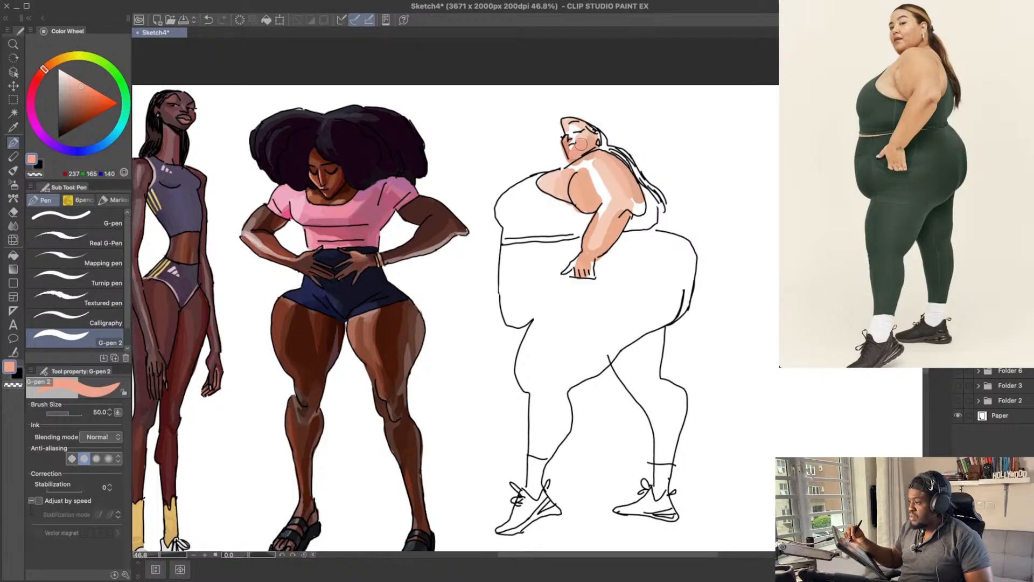
pyautogui.moveTo(578, 150); pyautogui.dragTo(585, 145)
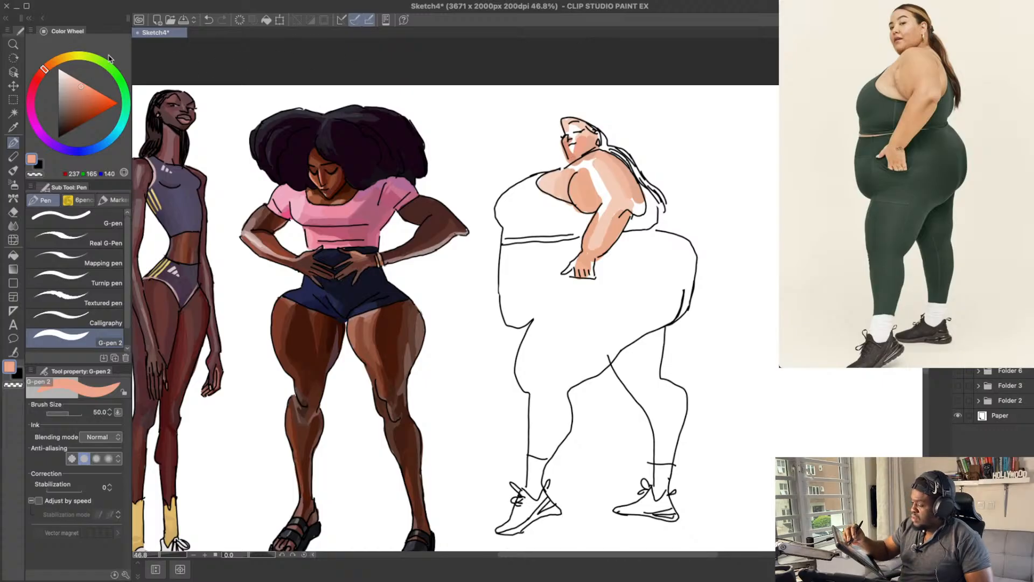
pyautogui.moveTo(83, 83); pyautogui.dragTo(77, 84)
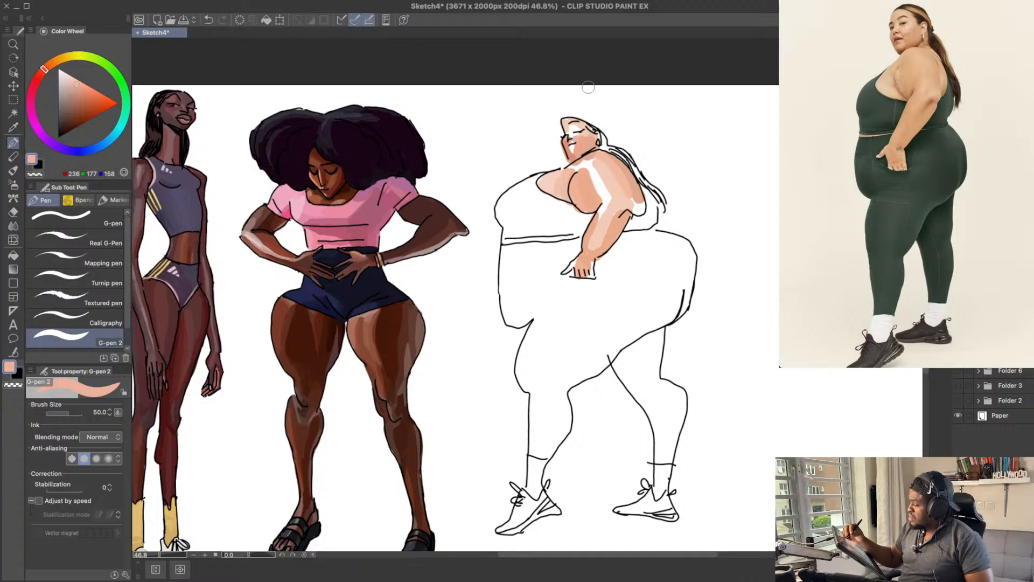
pyautogui.click(78, 80)
pyautogui.click(77, 80)
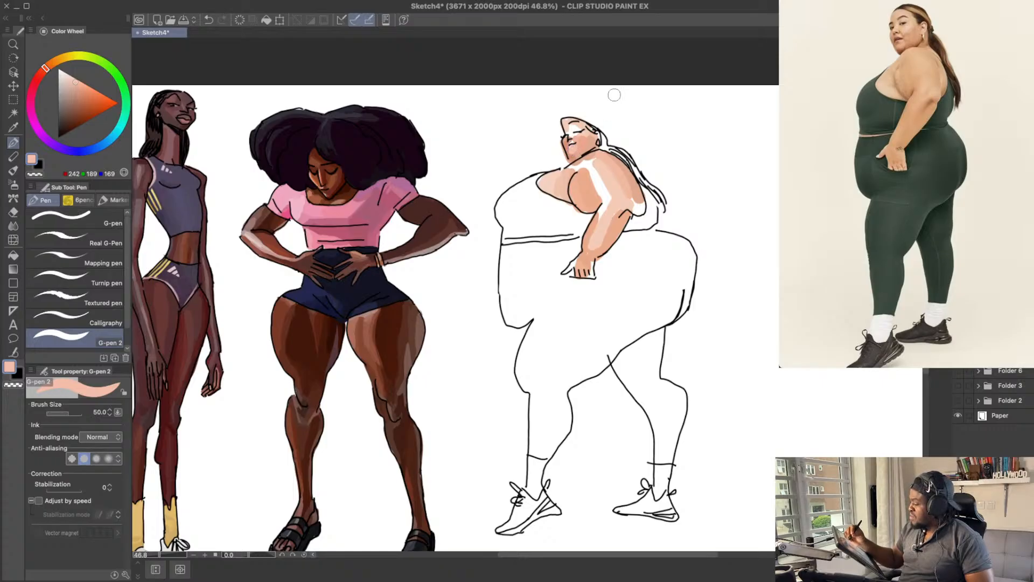
pyautogui.scroll(1, 614, 95)
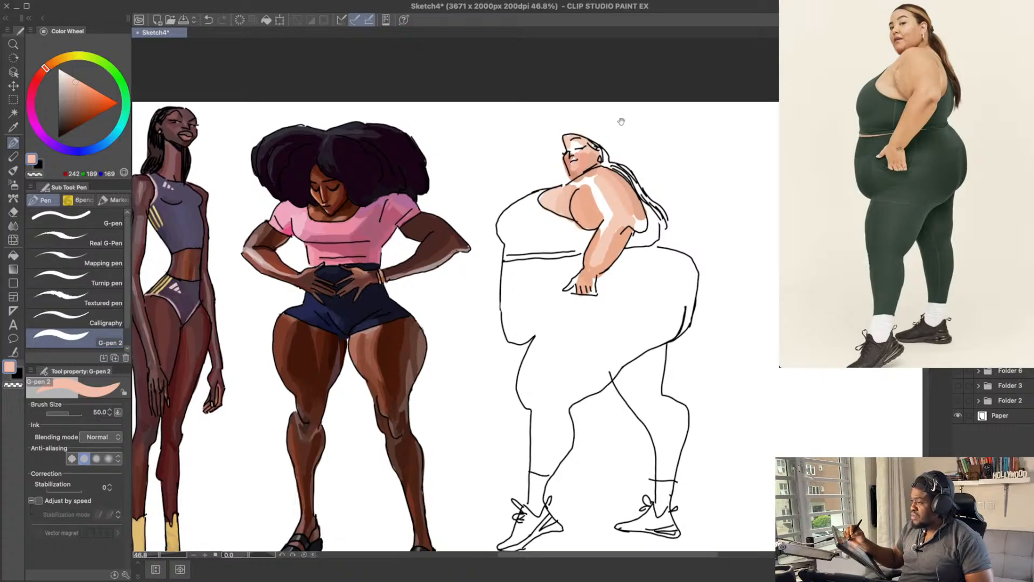
# Step: Lighten the skin colour to about RGB 253, 211, 194 and paint the lighter areas of the face
pyautogui.click(70, 79)
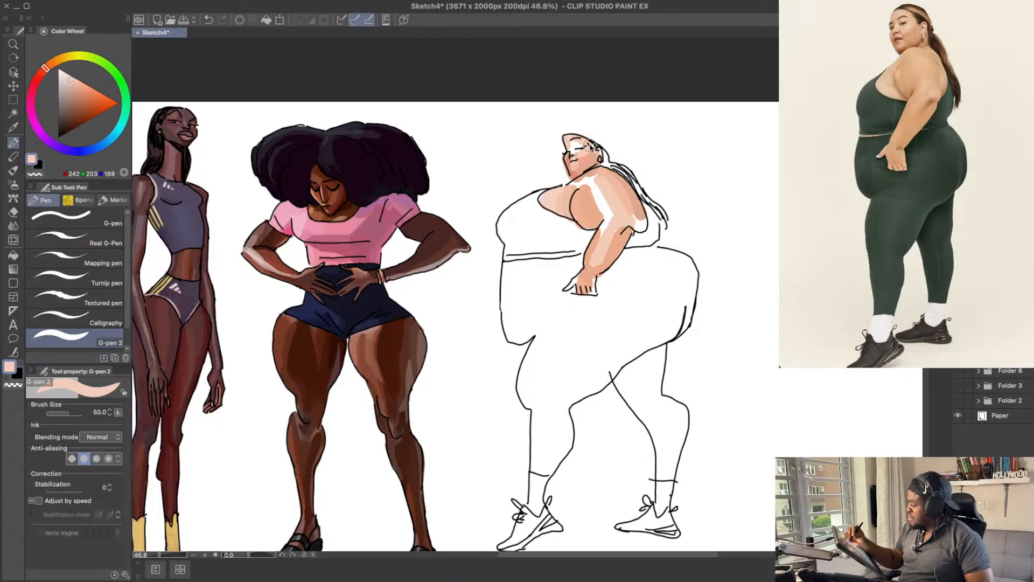
pyautogui.click(77, 79)
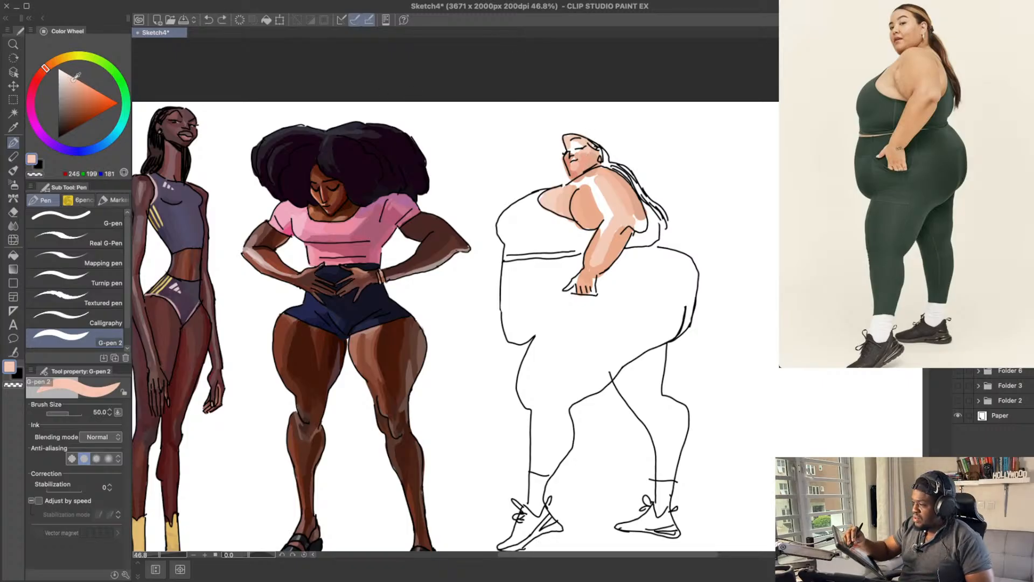
pyautogui.click(73, 79)
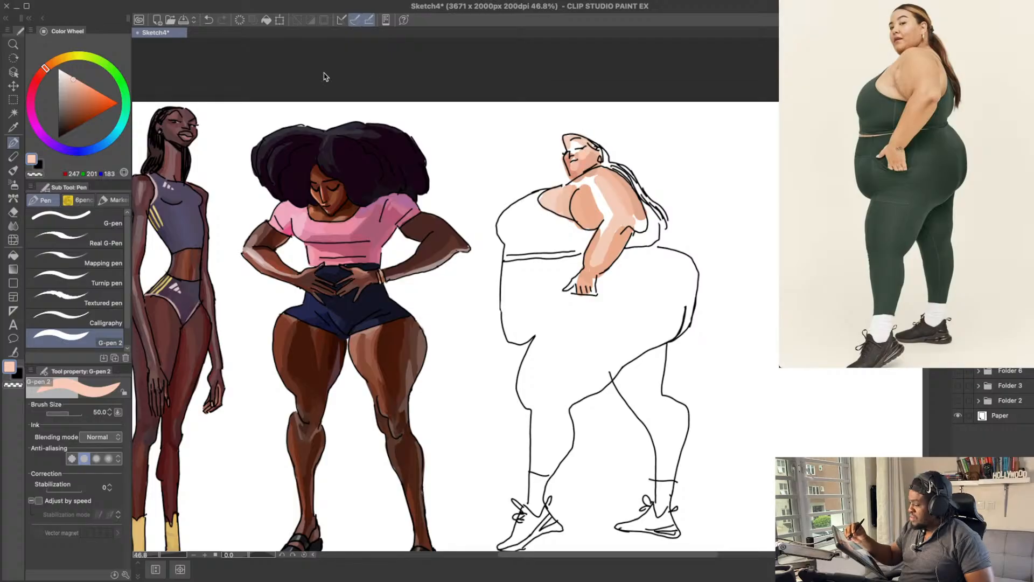
pyautogui.click(73, 77)
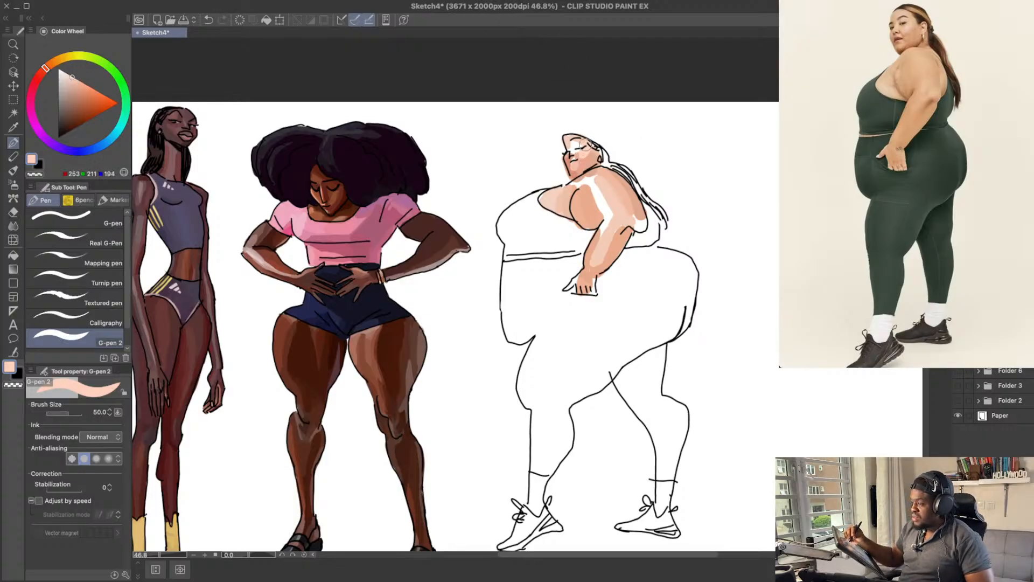
pyautogui.moveTo(594, 118); pyautogui.dragTo(595, 122)
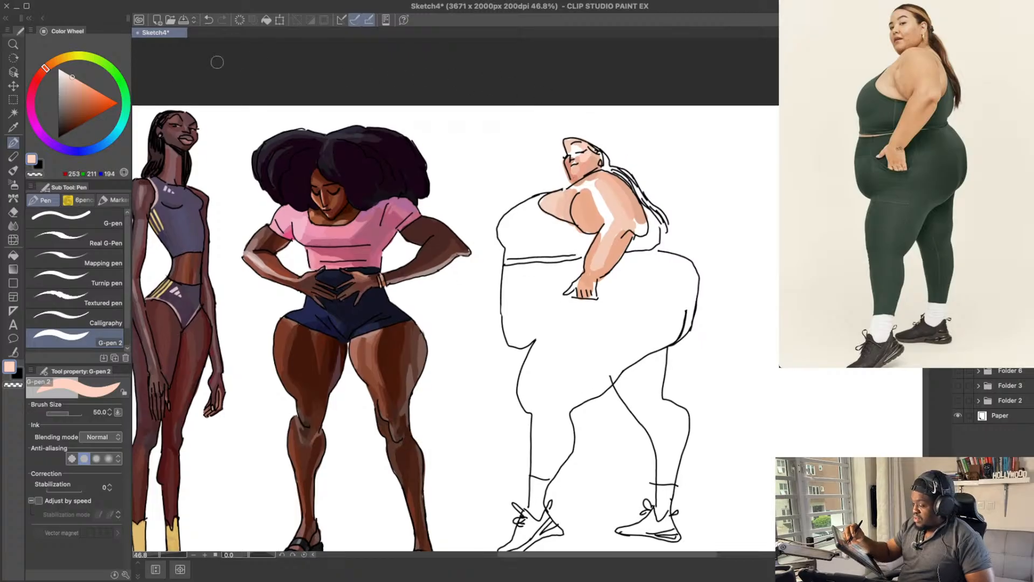
# Step: Fill the remaining white areas of the face with peach tones, about RGB 236, 183, 162 and 245, 199, 181
pyautogui.click(77, 79)
pyautogui.click(75, 81)
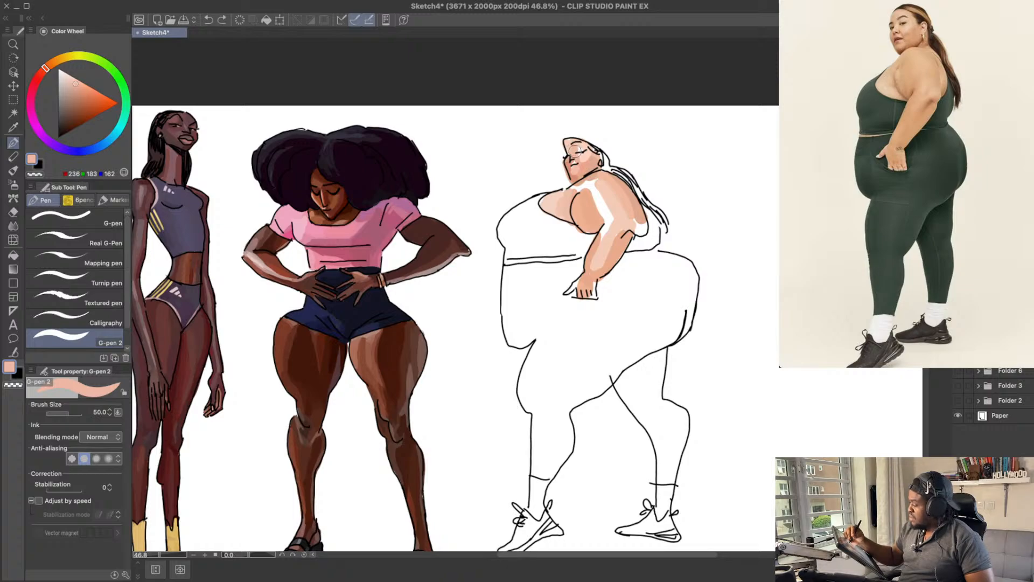
pyautogui.click(74, 79)
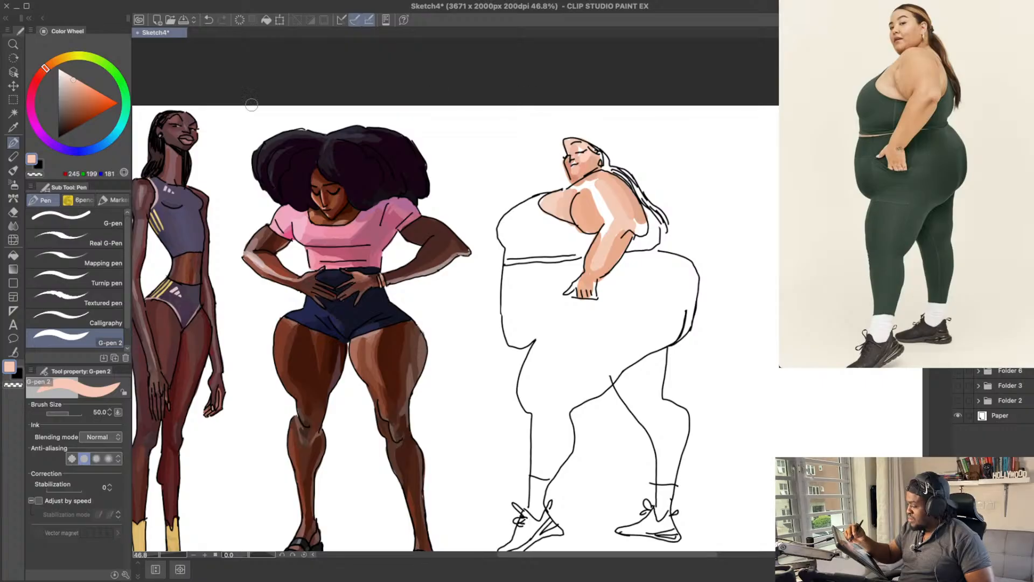
# Step: Reduce the brush size to 25 and add small face highlights in very pale peach, about RGB 254, 222, 209
pyautogui.click(71, 75)
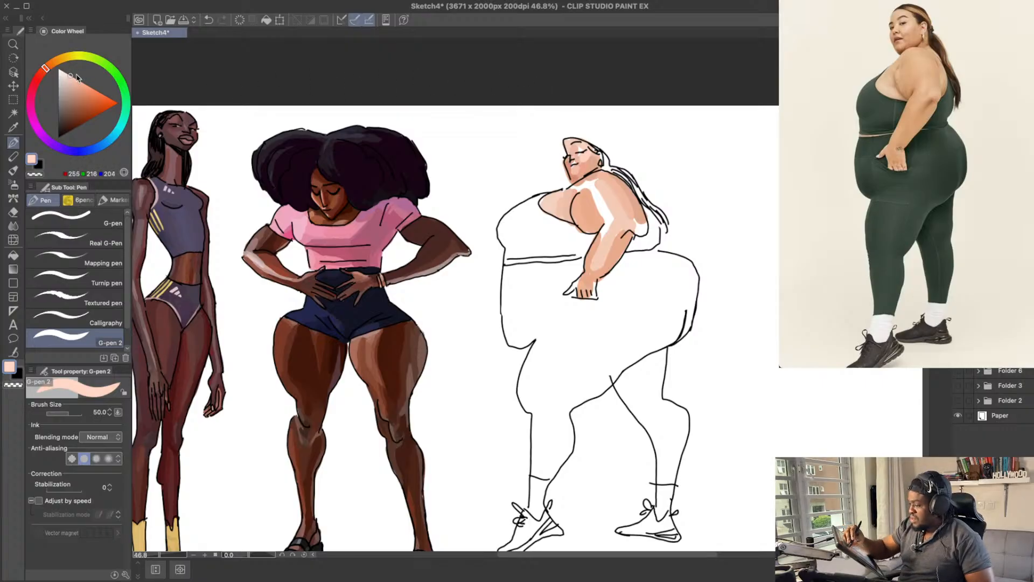
pyautogui.click(68, 75)
pyautogui.press('[')
pyautogui.press('[')
pyautogui.press('[')
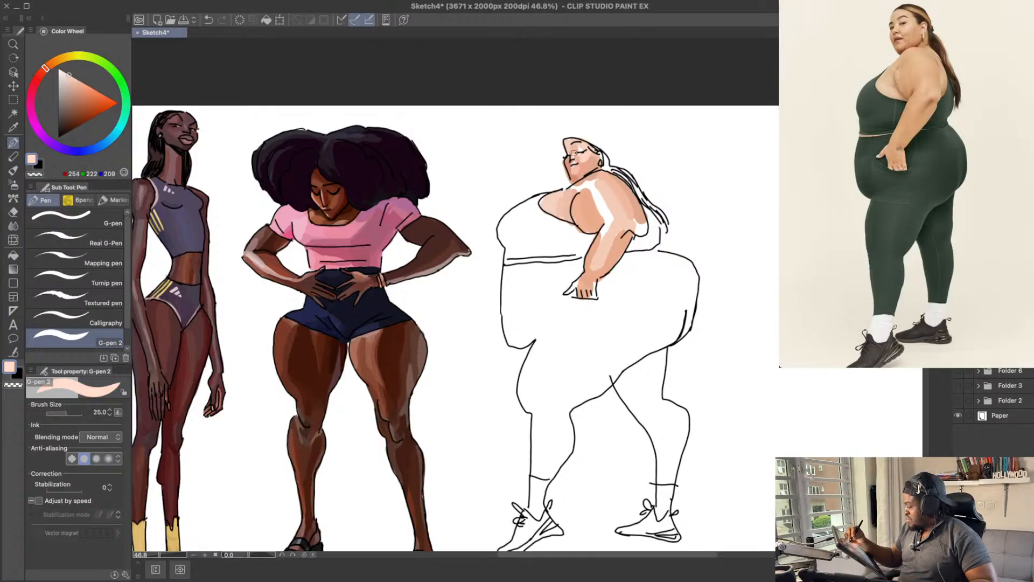
pyautogui.hotkey('ctrl', 'z')
pyautogui.moveTo(573, 156); pyautogui.dragTo(571, 160)
pyautogui.moveTo(609, 129); pyautogui.dragTo(607, 134)
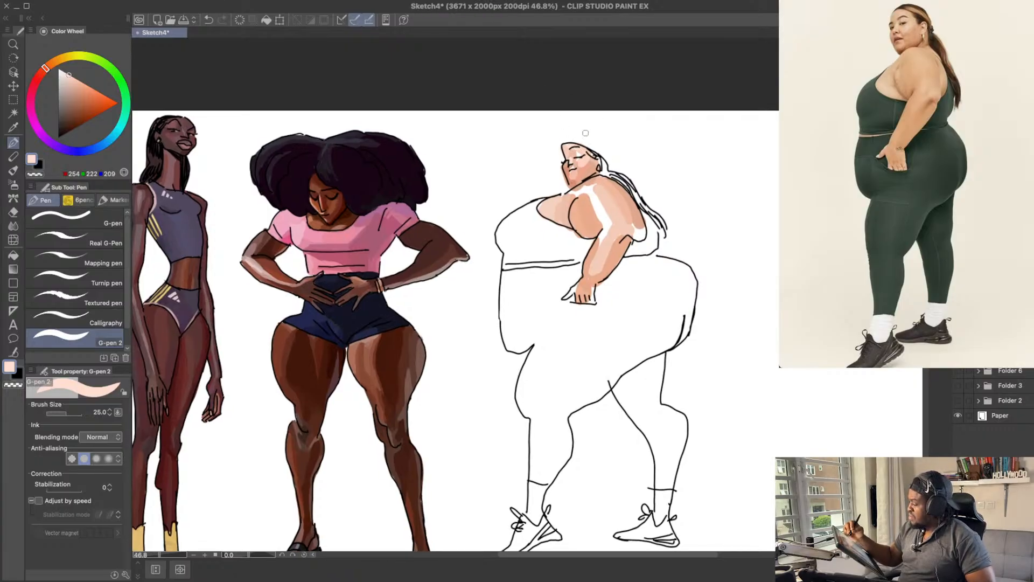
pyautogui.moveTo(652, 169); pyautogui.dragTo(651, 170)
# Step: Try near-white peach highlights, up to about RGB 255, 235, 227, on the face
pyautogui.click(75, 74)
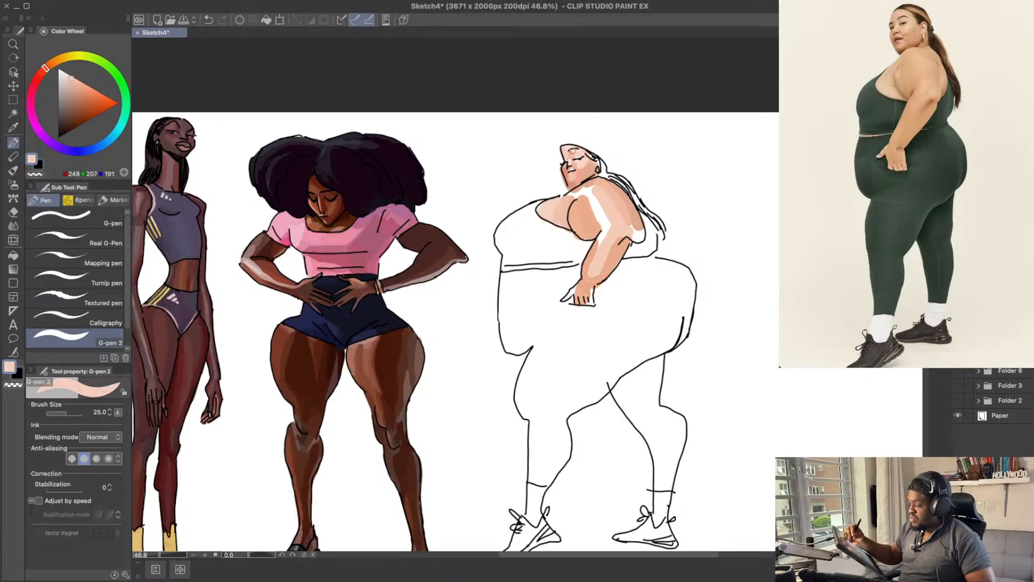
pyautogui.moveTo(76, 74); pyautogui.dragTo(71, 71)
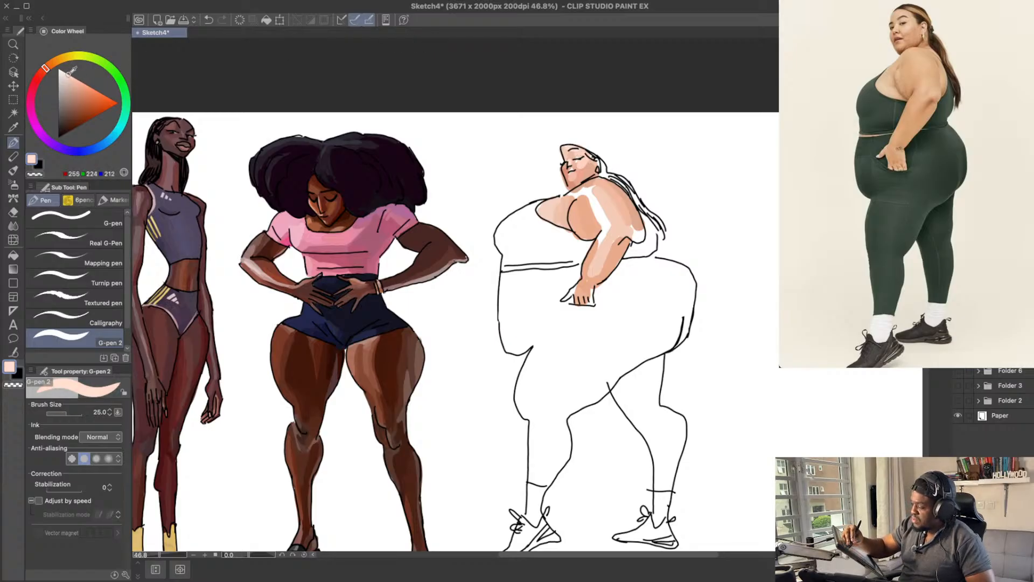
pyautogui.hotkey('ctrl', 'z')
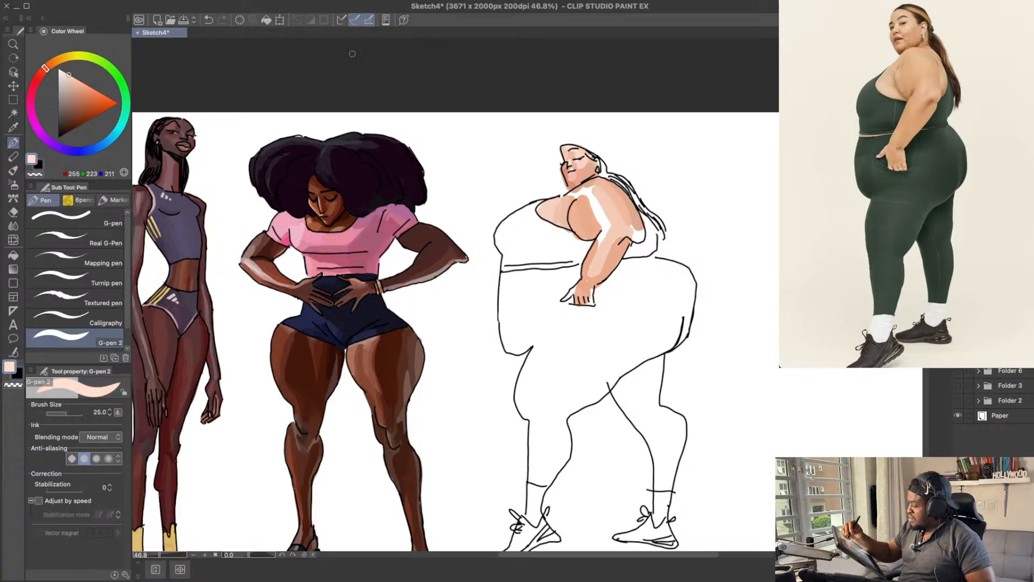
pyautogui.moveTo(69, 71); pyautogui.dragTo(65, 69)
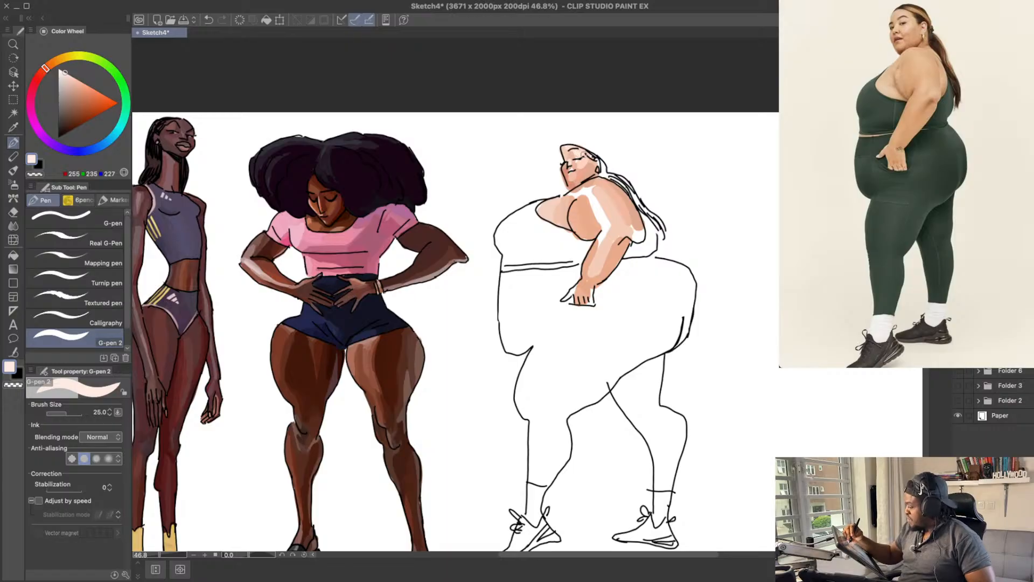
pyautogui.hotkey('ctrl', 'z')
pyautogui.moveTo(583, 154)
pyautogui.mouseDown()
pyautogui.moveTo(610, 164)
pyautogui.moveTo(584, 161)
pyautogui.moveTo(620, 137)
pyautogui.mouseUp()
pyautogui.hotkey('ctrl', 'z')
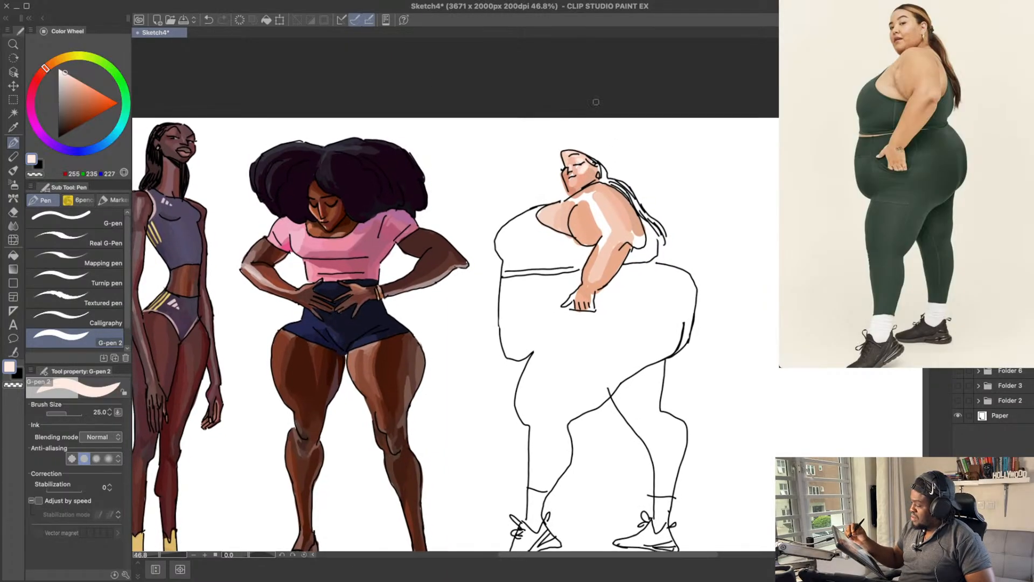
pyautogui.hotkey('ctrl', 'z')
# Step: Touch up the cheek highlight with muted pale peach, about RGB 238, 202, 188
pyautogui.click(66, 73)
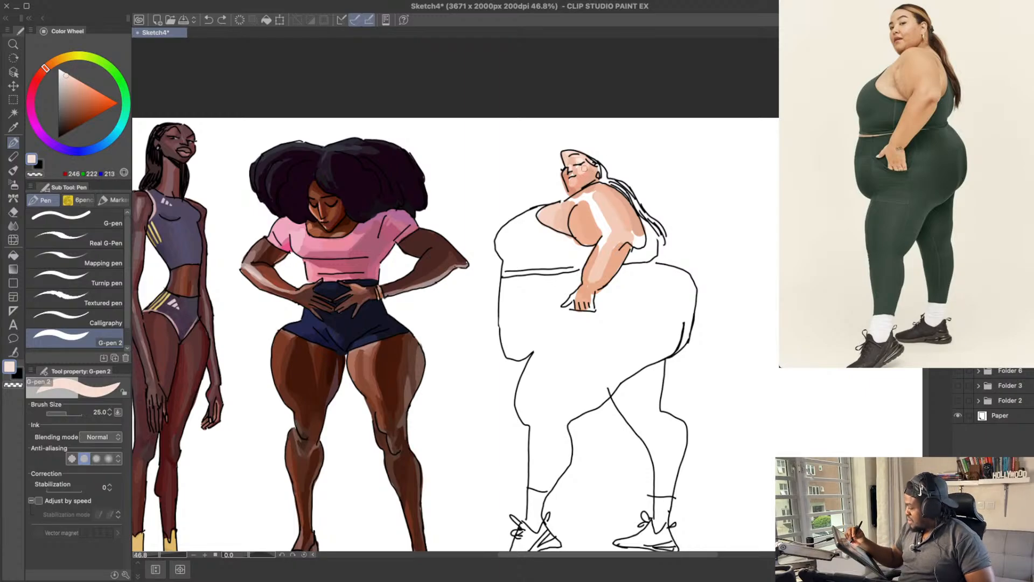
pyautogui.moveTo(585, 168); pyautogui.dragTo(581, 170)
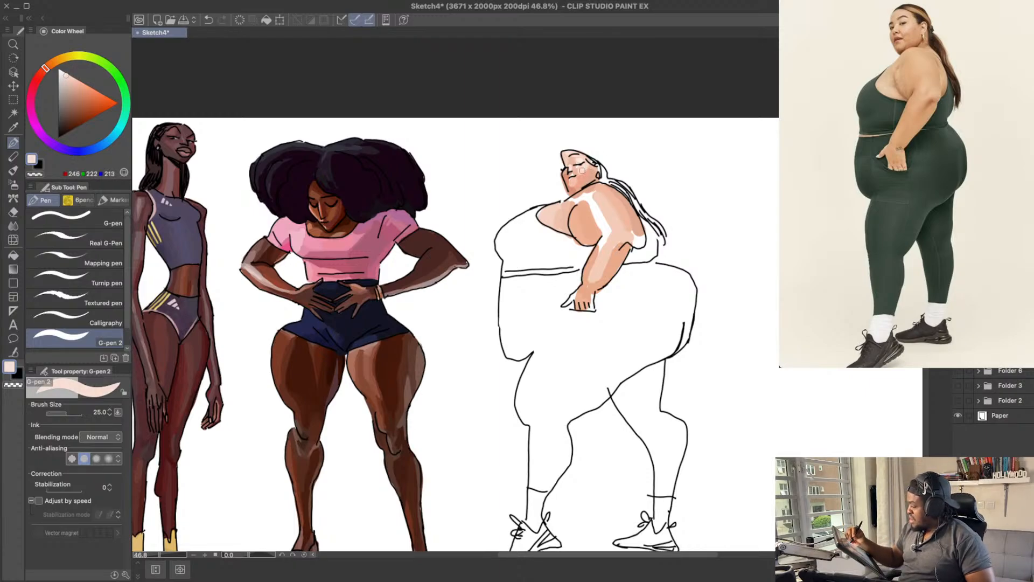
pyautogui.click(69, 76)
pyautogui.hotkey('ctrl', 'z')
pyautogui.moveTo(577, 169); pyautogui.dragTo(580, 168)
pyautogui.moveTo(665, 217); pyautogui.dragTo(666, 211)
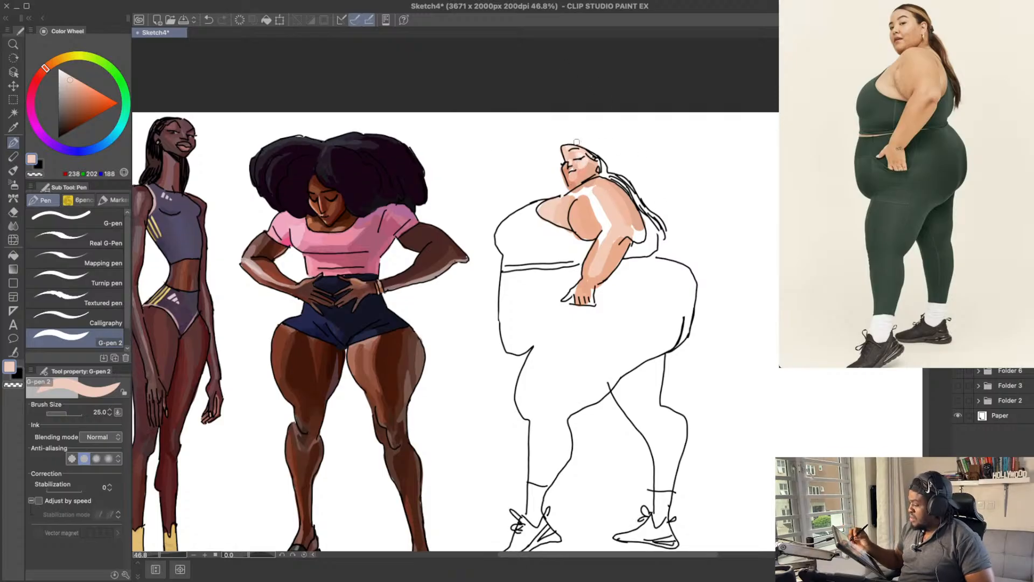
# Step: Darken the skin colour to about RGB 219, 151, 130 and paint shading around the neck and shoulder
pyautogui.click(78, 85)
pyautogui.click(45, 69)
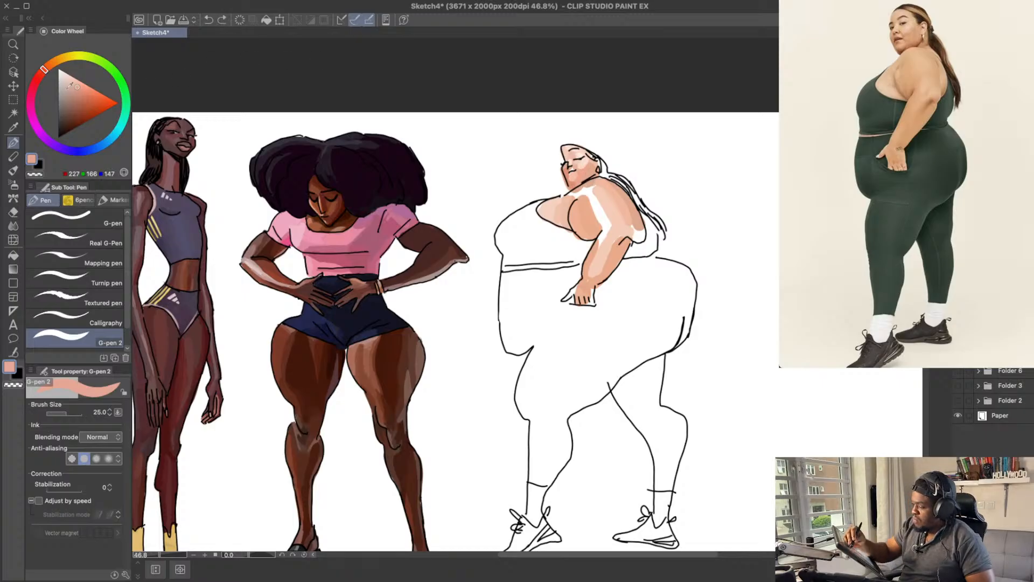
pyautogui.moveTo(80, 89); pyautogui.dragTo(79, 91)
pyautogui.moveTo(578, 184)
pyautogui.mouseDown()
pyautogui.moveTo(589, 175)
pyautogui.moveTo(606, 197)
pyautogui.mouseUp()
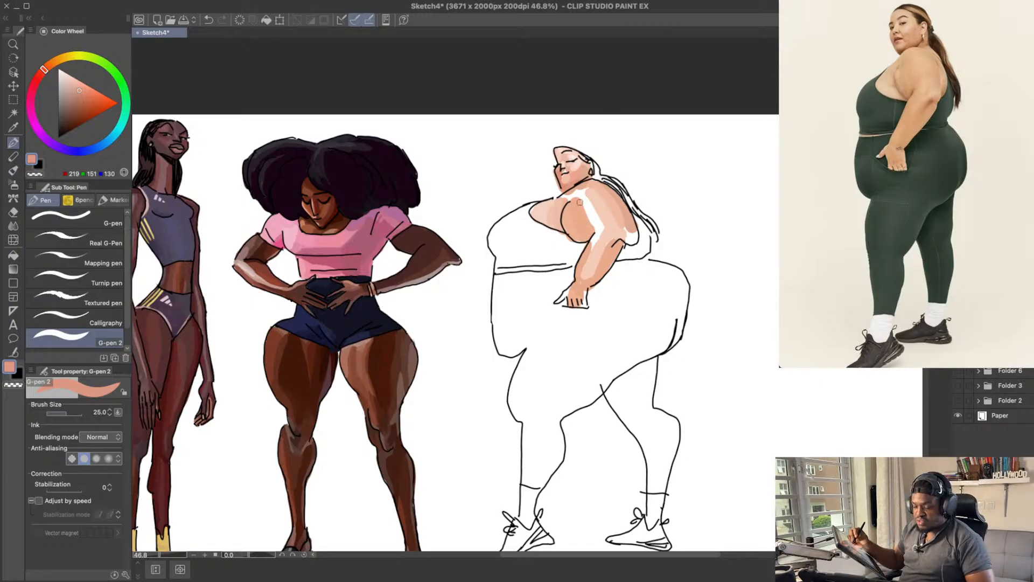
pyautogui.moveTo(619, 196); pyautogui.dragTo(620, 193)
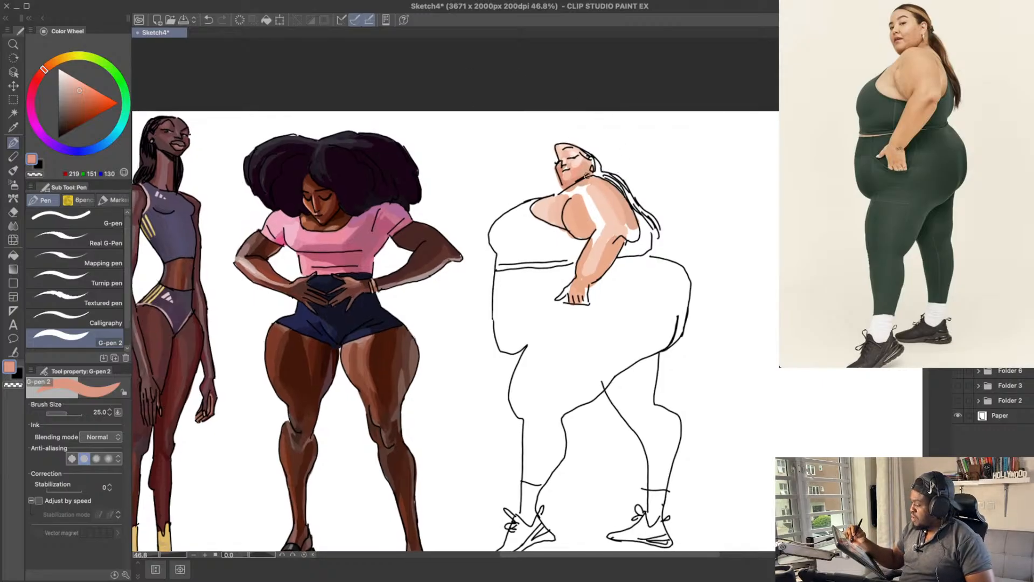
# Step: Try salmon shading under the jaw and on the neck, about RGB 222, 138, 111 and RGB 221, 141, 115
pyautogui.click(86, 90)
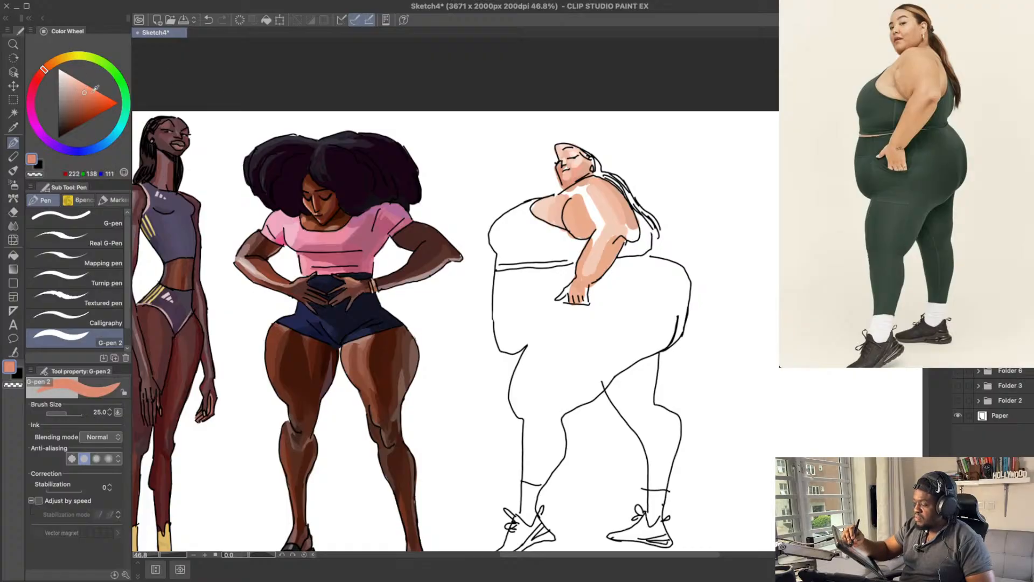
pyautogui.click(85, 94)
pyautogui.moveTo(573, 185); pyautogui.dragTo(588, 172)
pyautogui.hotkey('ctrl', 'z')
pyautogui.hotkey('ctrl', 'z')
pyautogui.click(84, 92)
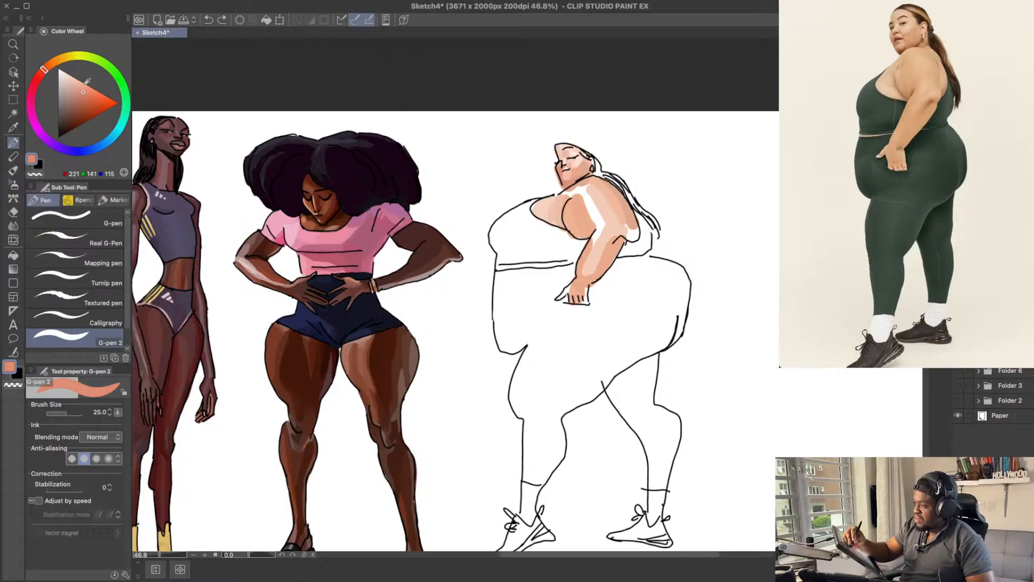
pyautogui.moveTo(575, 180); pyautogui.dragTo(589, 171)
pyautogui.hotkey('ctrl', 'z')
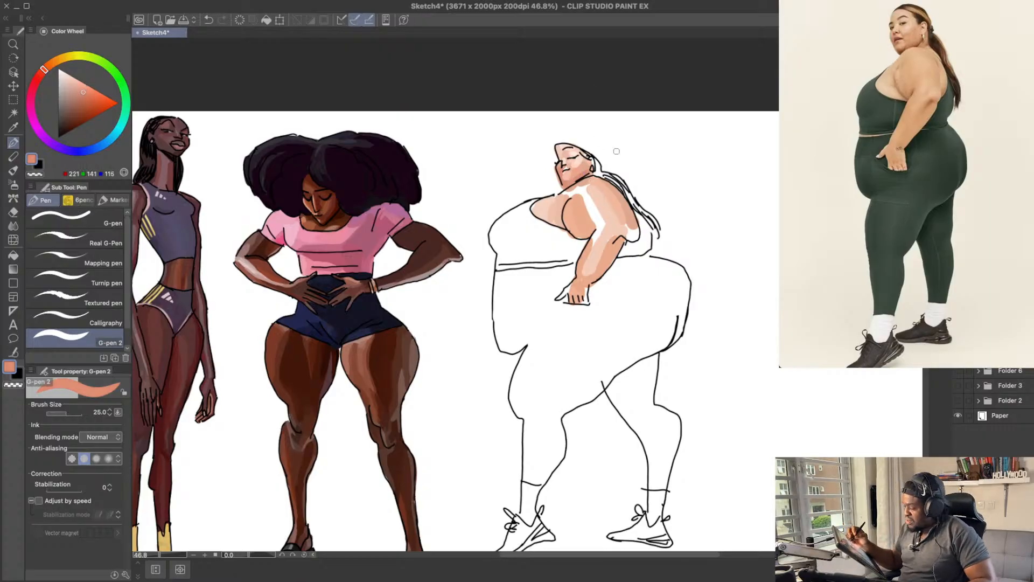
# Step: Shade the neck below the jaw with darker terracotta, about RGB 199, 118, 93
pyautogui.moveTo(585, 214); pyautogui.dragTo(587, 220)
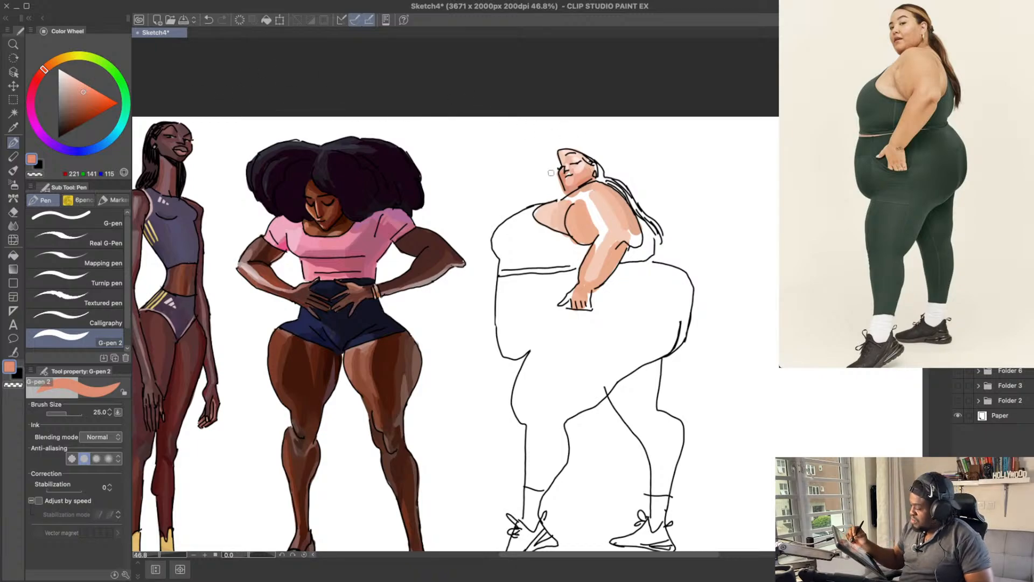
pyautogui.hotkey('ctrl', 'z')
pyautogui.moveTo(579, 186); pyautogui.dragTo(568, 192)
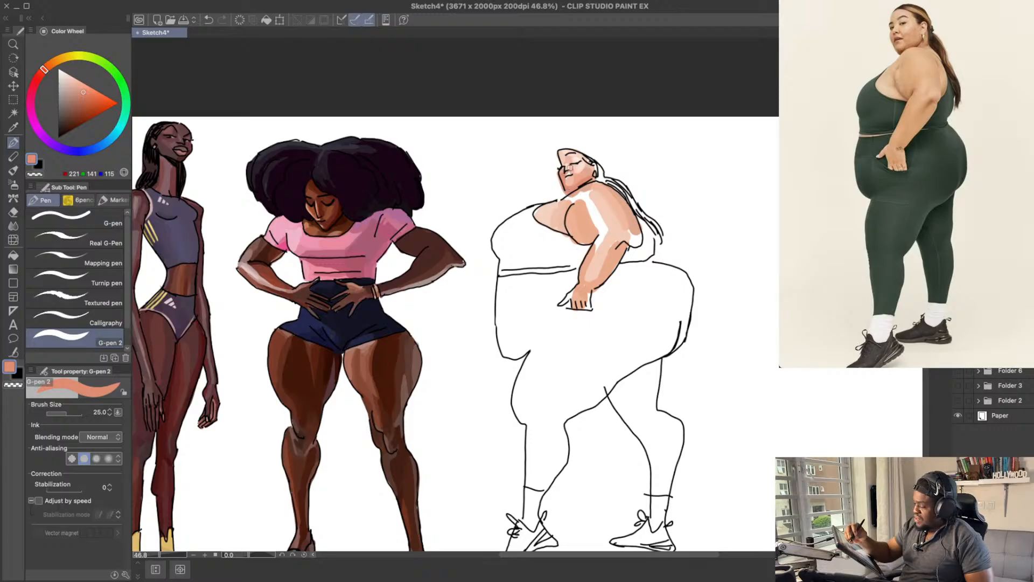
pyautogui.moveTo(85, 92); pyautogui.dragTo(86, 97)
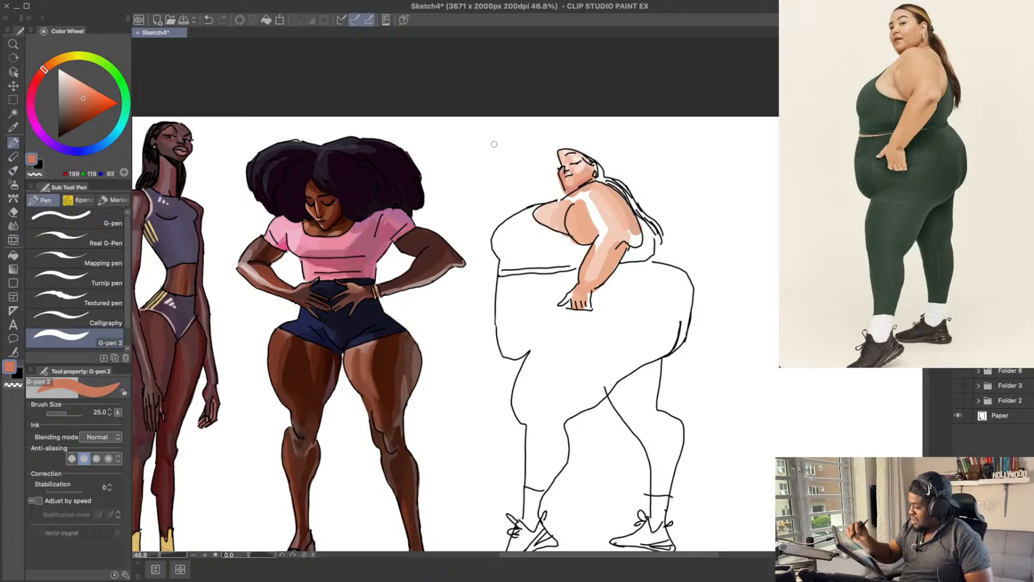
pyautogui.hotkey('ctrl', 'z')
pyautogui.moveTo(580, 182); pyautogui.dragTo(568, 191)
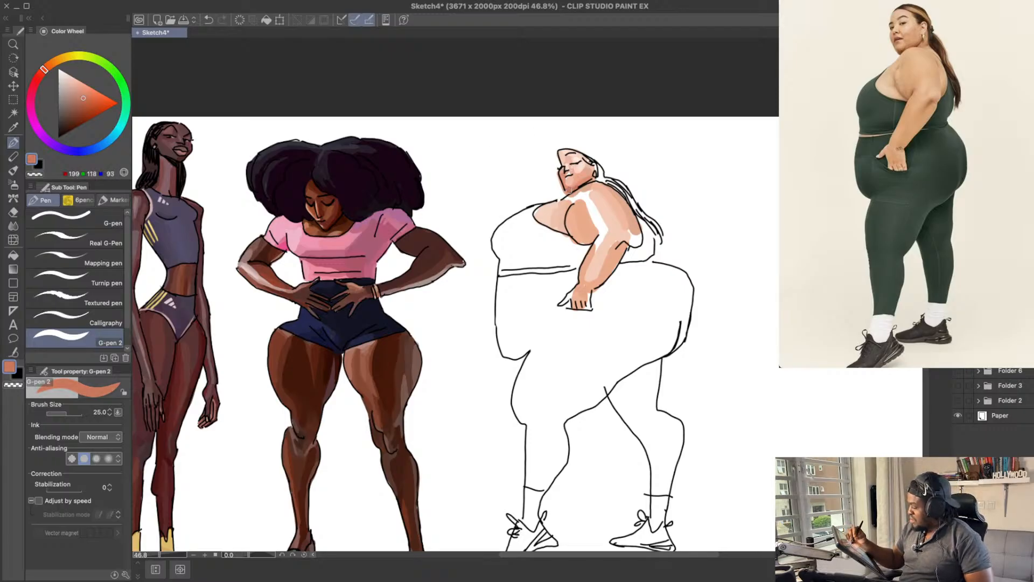
pyautogui.moveTo(622, 168); pyautogui.dragTo(617, 167)
pyautogui.moveTo(682, 212); pyautogui.dragTo(685, 208)
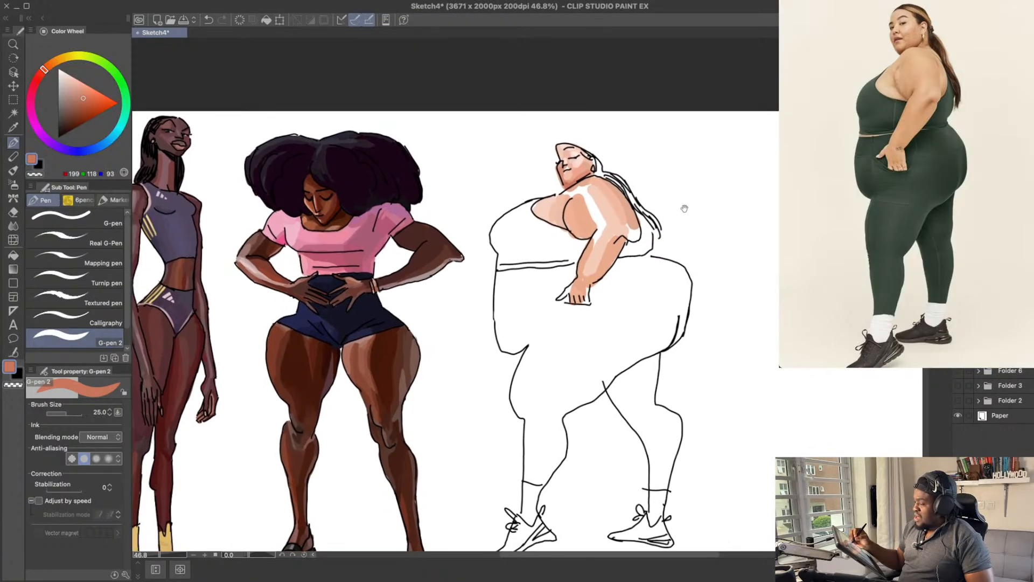
# Step: Increase the brush size to 40 and paint the base of the neck and top of the shoulder in peach, about RGB 238, 171, 144
pyautogui.moveTo(45, 70); pyautogui.dragTo(48, 66)
pyautogui.click(81, 90)
pyautogui.press(']')
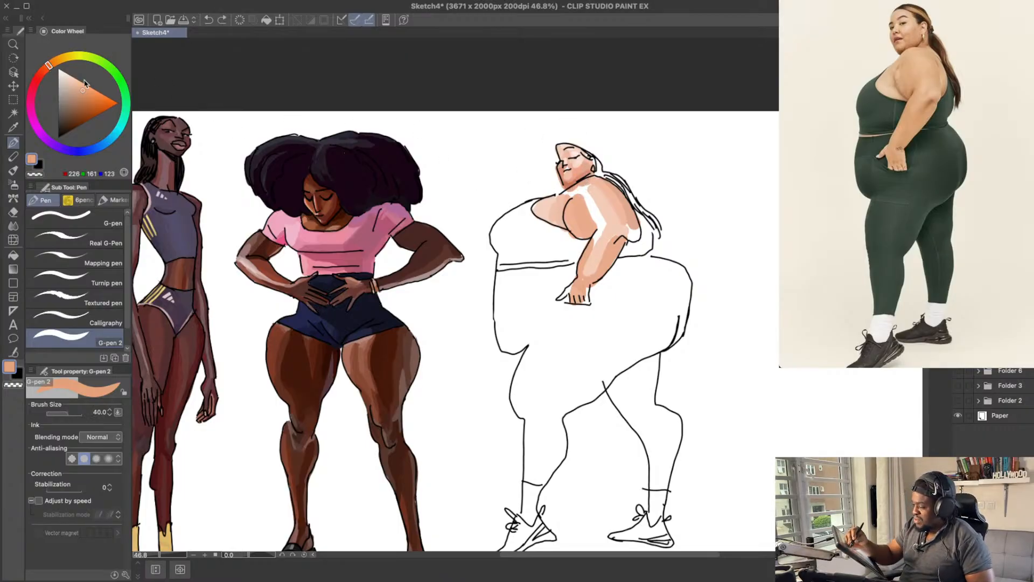
pyautogui.moveTo(49, 65); pyautogui.dragTo(80, 86)
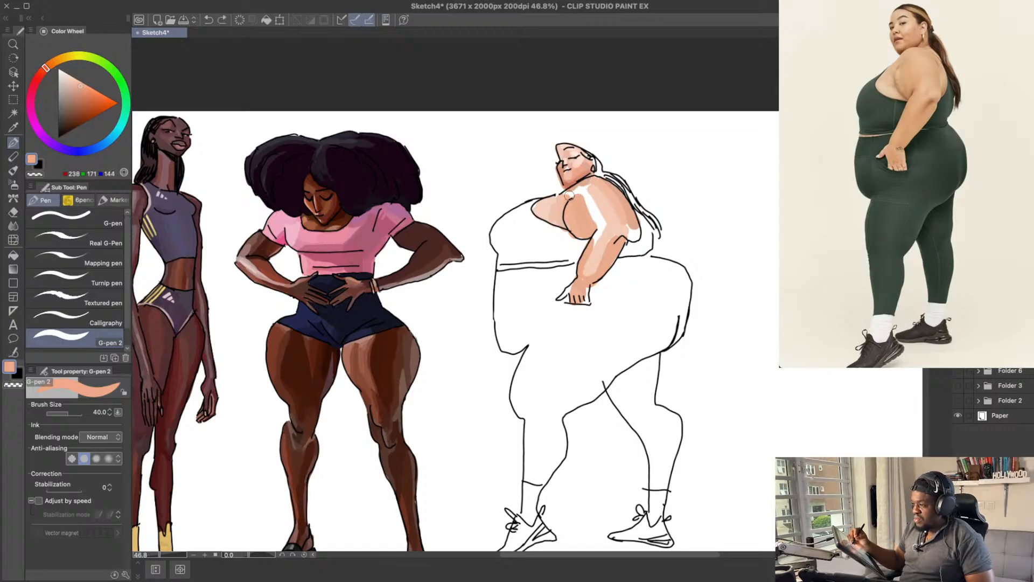
pyautogui.moveTo(568, 195); pyautogui.dragTo(578, 191)
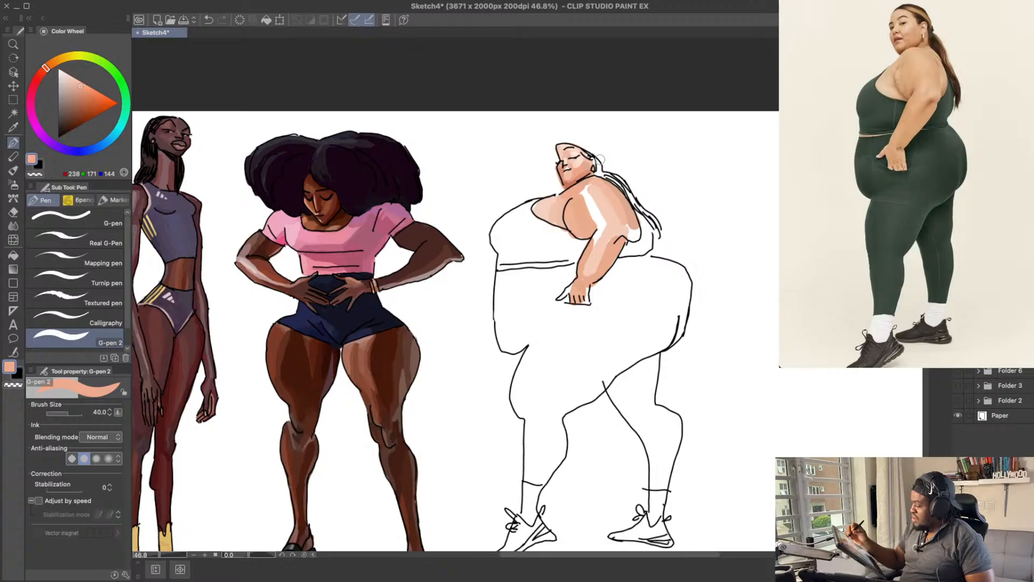
# Step: Paint over the white gap along the shoulder and upper arm with pale peach, about RGB 240, 182, 158 and RGB 243, 192, 172
pyautogui.moveTo(80, 85); pyautogui.dragTo(78, 84)
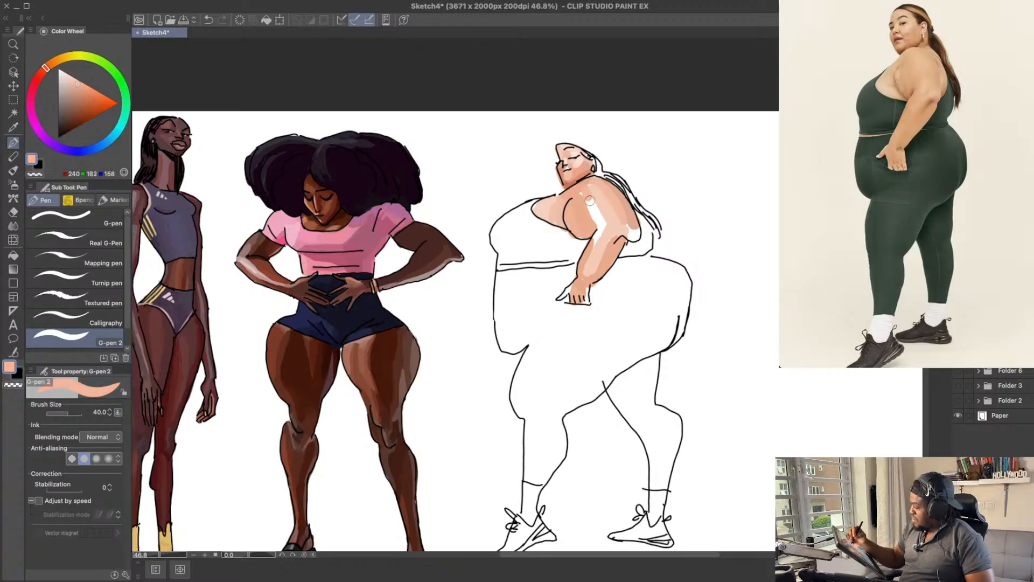
pyautogui.press('super+z')
pyautogui.moveTo(590, 200); pyautogui.dragTo(597, 235)
pyautogui.press('super+z')
pyautogui.press('super+z')
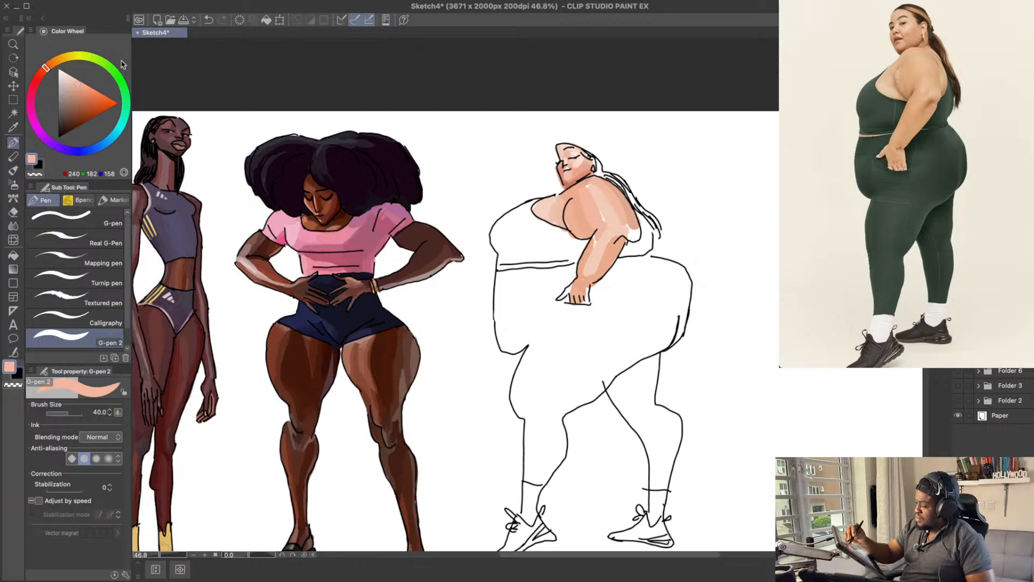
pyautogui.moveTo(79, 81); pyautogui.dragTo(75, 81)
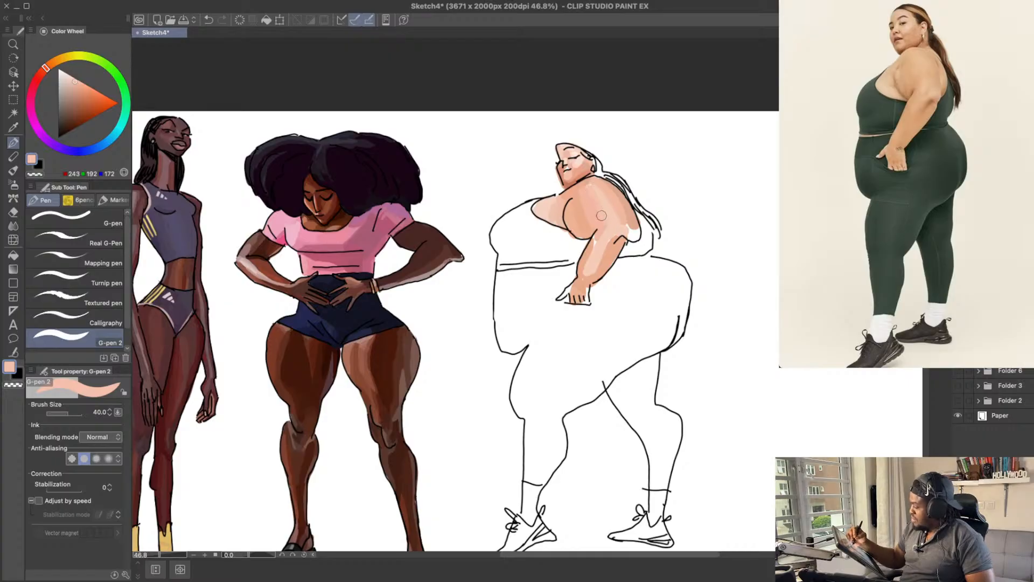
pyautogui.moveTo(605, 220); pyautogui.dragTo(600, 228)
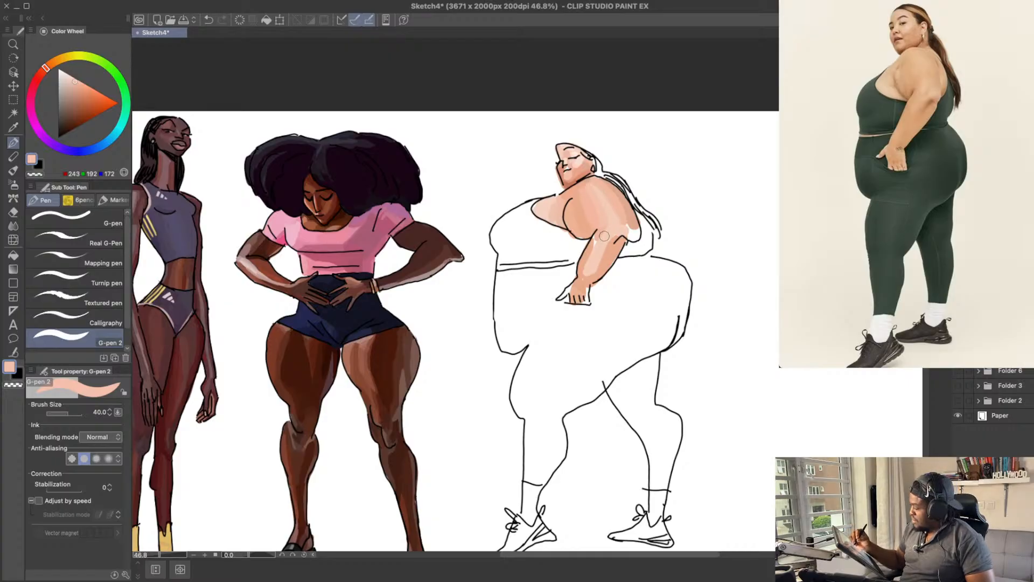
# Step: Paint the hair along the hairline and beside the ear in orange-brown, about RGB 200, 125, 68
pyautogui.scroll(-1, 714, 208)
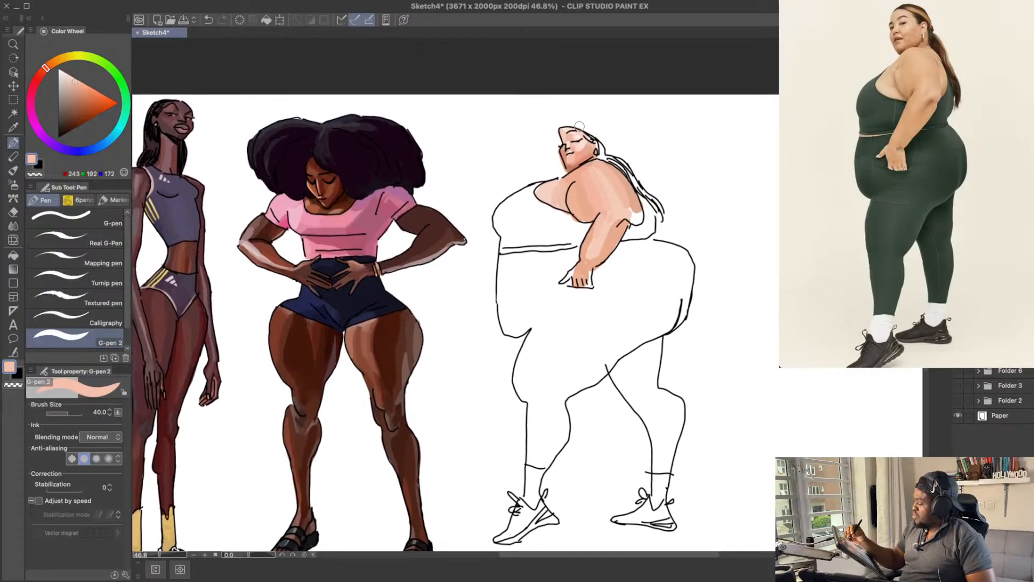
pyautogui.scroll(1, 678, 153)
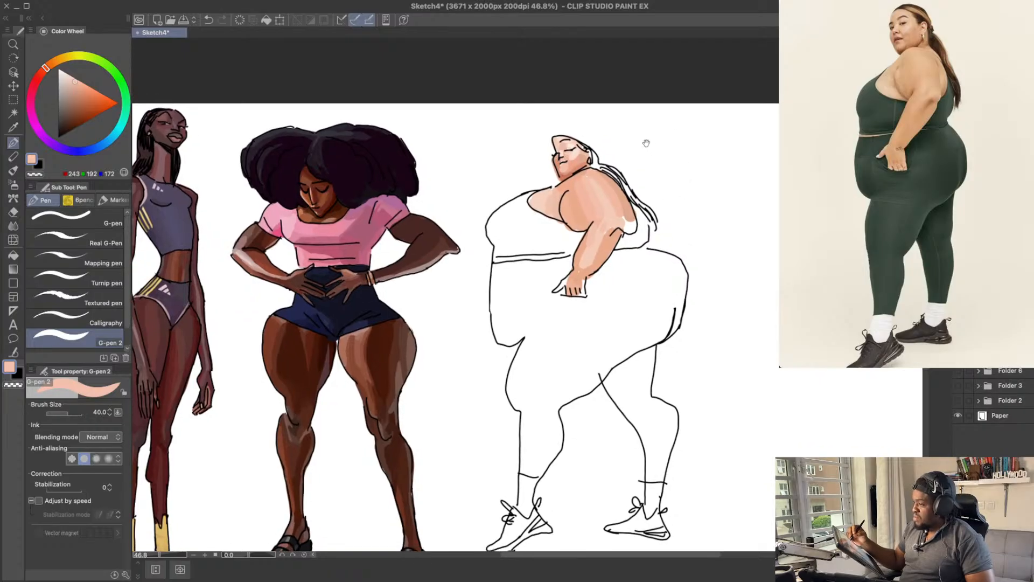
pyautogui.moveTo(48, 66); pyautogui.dragTo(95, 99)
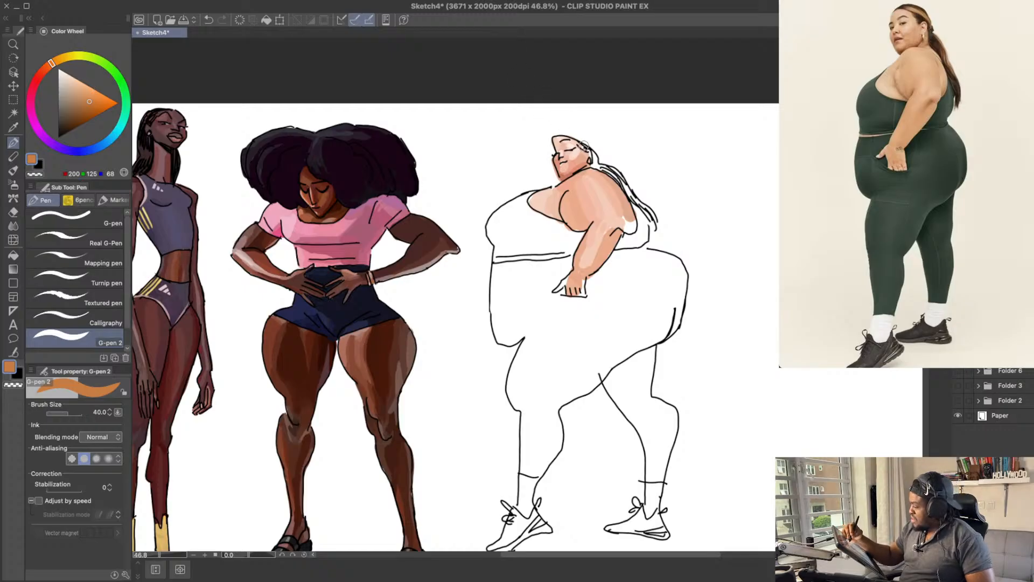
pyautogui.hotkey('ctrl', 'z')
pyautogui.moveTo(579, 142); pyautogui.dragTo(589, 153)
pyautogui.hotkey('ctrl', 'z')
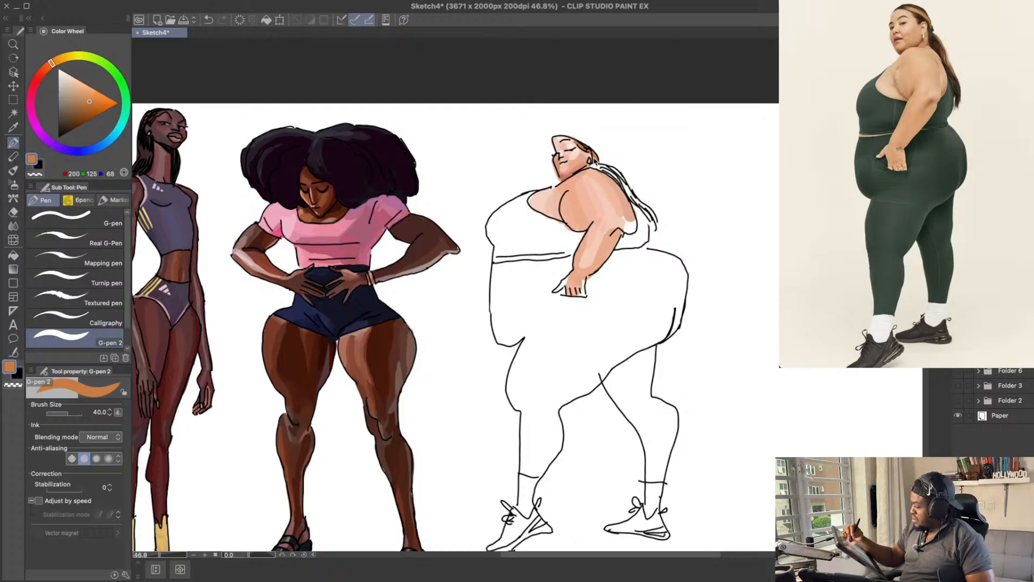
# Step: Try a sampled skin tone, about RGB 223, 169, 143, on the hair behind the ear
pyautogui.keyDown('alt'); pyautogui.click(582, 157); pyautogui.keyUp('alt')
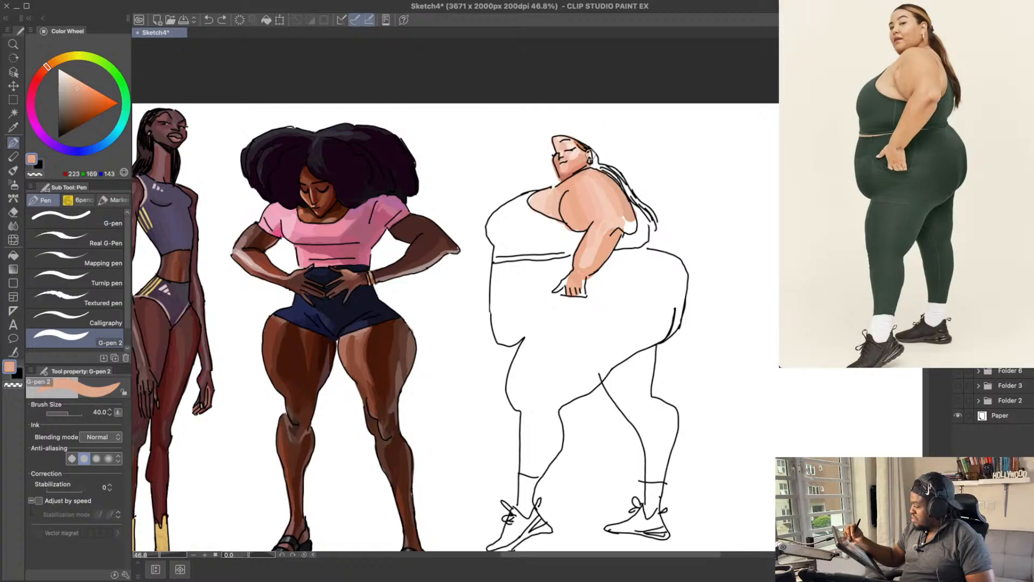
pyautogui.hotkey('ctrl', 'space')
pyautogui.moveTo(583, 149)
pyautogui.mouseDown()
pyautogui.moveTo(621, 159)
pyautogui.moveTo(603, 179)
pyautogui.moveTo(630, 187)
pyautogui.moveTo(608, 191)
pyautogui.moveTo(623, 171)
pyautogui.mouseUp()
pyautogui.hotkey('ctrl', 'space')
pyautogui.hotkey('ctrl', 'space')
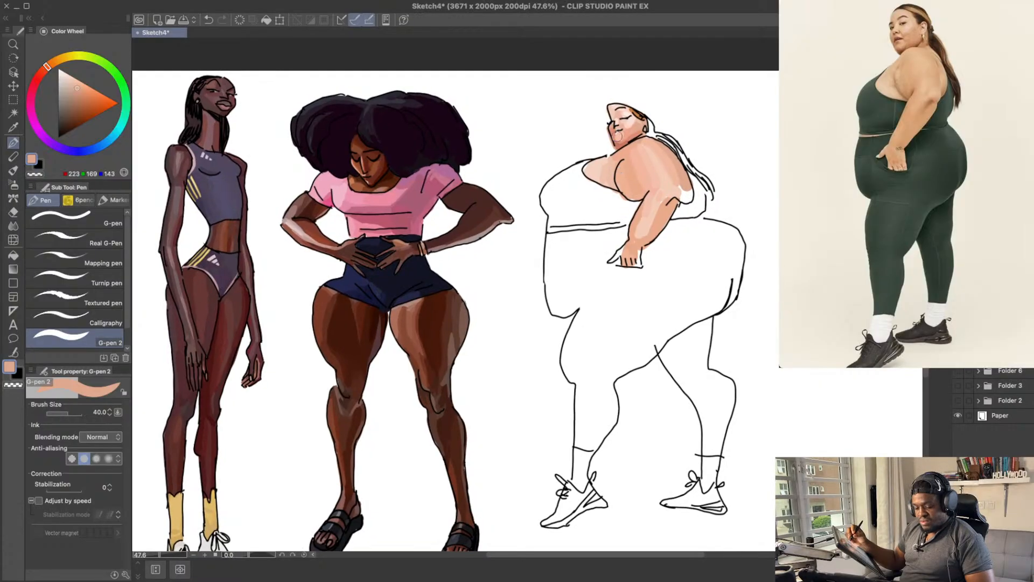
pyautogui.moveTo(645, 120); pyautogui.dragTo(653, 131)
pyautogui.press('super+z')
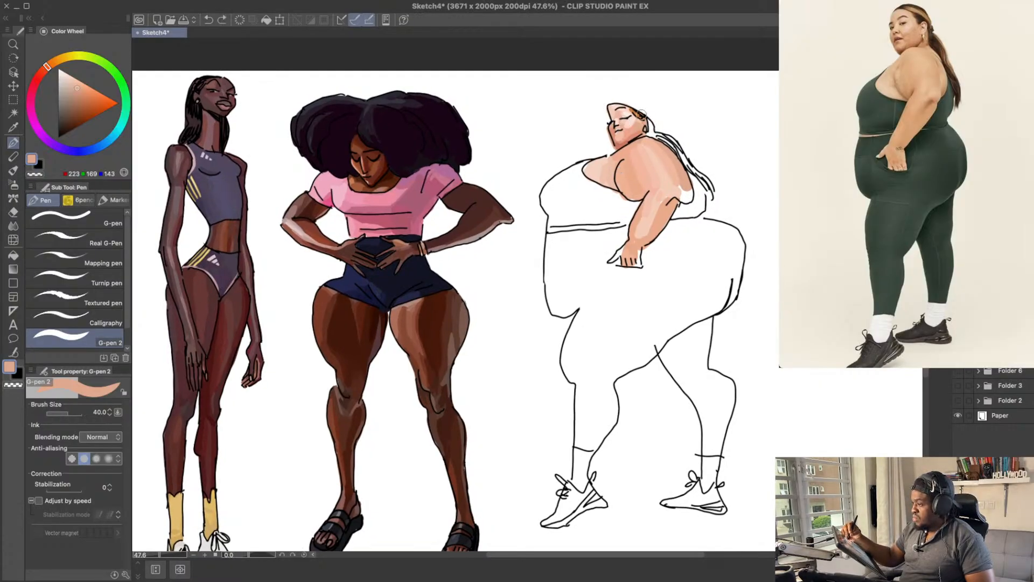
# Step: Try muted brown, about RGB 147, 104, 71, on the hair behind the ear
pyautogui.moveTo(77, 91); pyautogui.dragTo(76, 108)
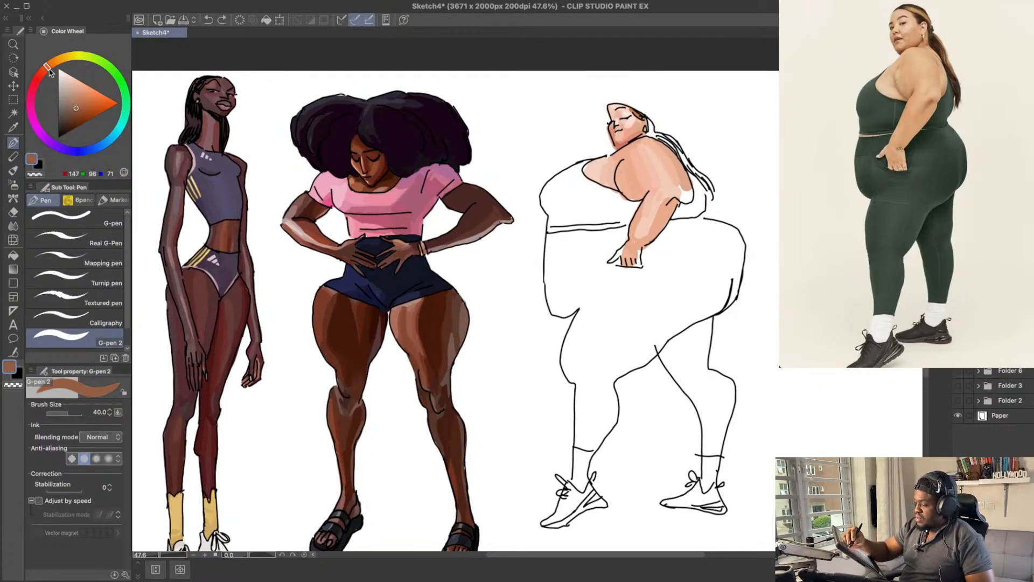
pyautogui.moveTo(47, 67); pyautogui.dragTo(54, 63)
pyautogui.moveTo(646, 116); pyautogui.dragTo(653, 133)
pyautogui.press('super+z')
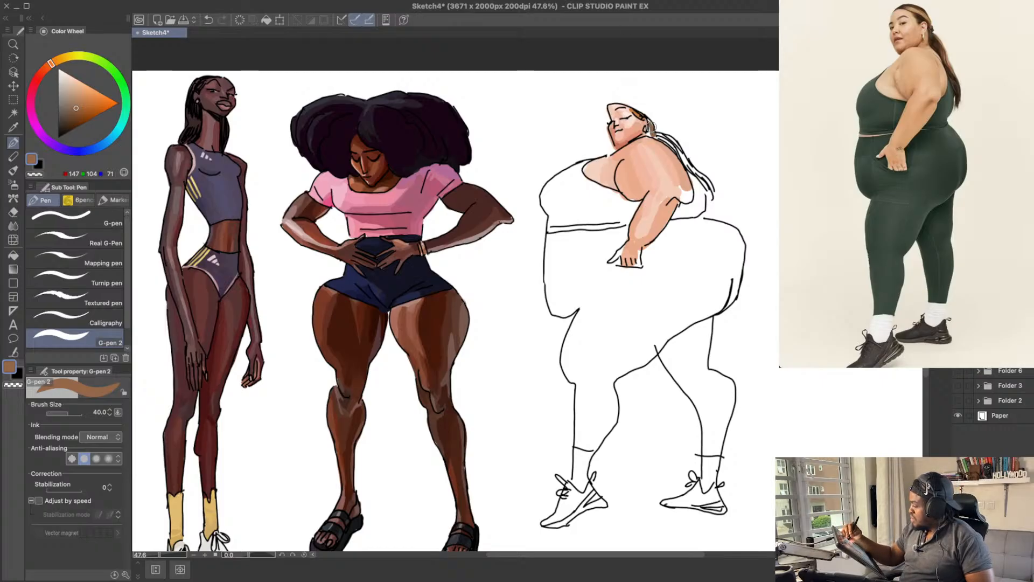
pyautogui.press('super+z')
# Step: Fill the hair and ponytail down the back with brown, about RGB 133, 79, 48
pyautogui.moveTo(85, 104); pyautogui.dragTo(78, 113)
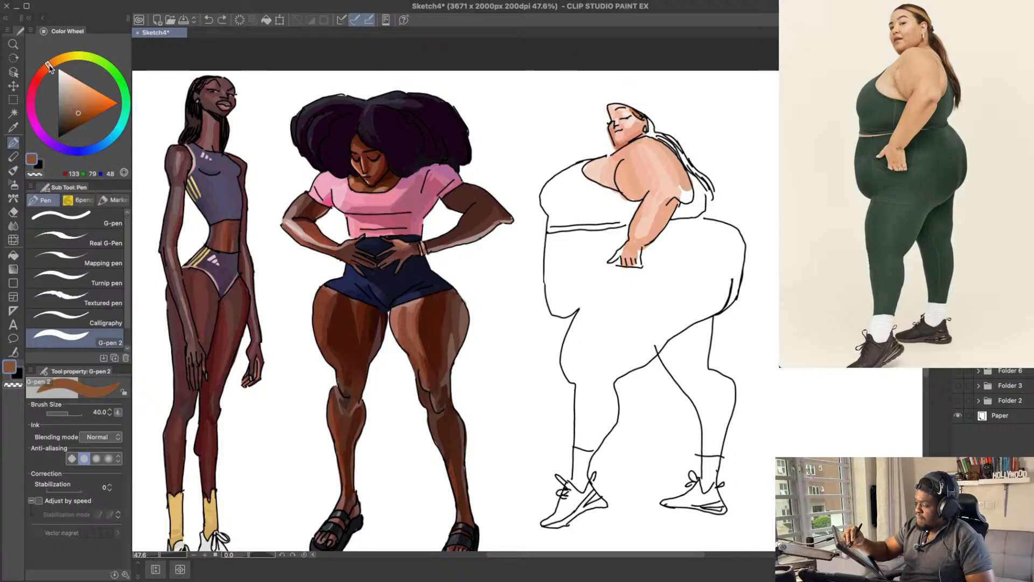
pyautogui.press('super+z')
pyautogui.moveTo(648, 119)
pyautogui.mouseDown()
pyautogui.moveTo(683, 153)
pyautogui.moveTo(714, 198)
pyautogui.mouseUp()
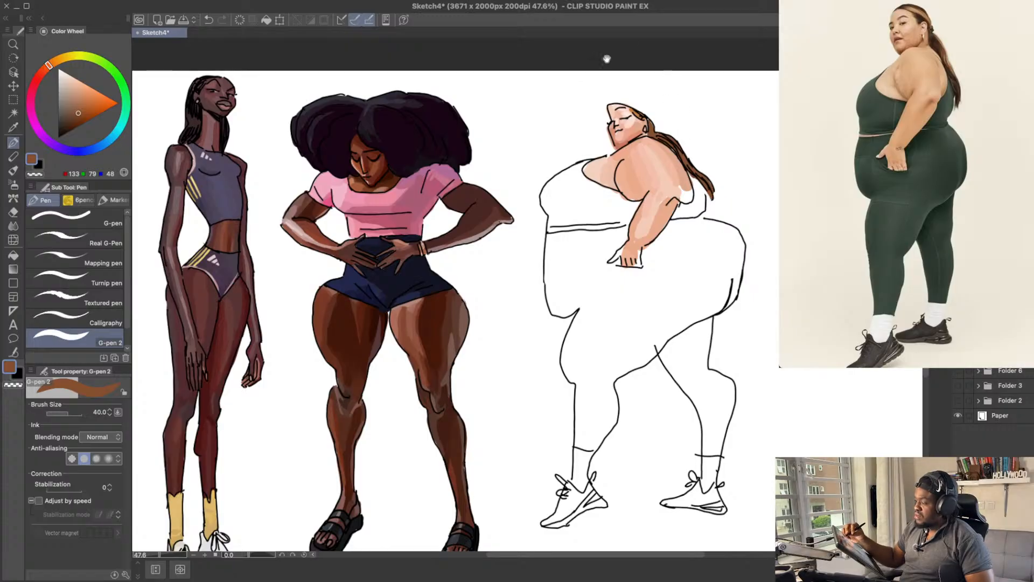
# Step: Add lighter golden and reddish-brown strands to the ponytail, about RGB 171, 109, 55 and RGB 153, 78, 33
pyautogui.click(81, 103)
pyautogui.moveTo(57, 70); pyautogui.dragTo(54, 60)
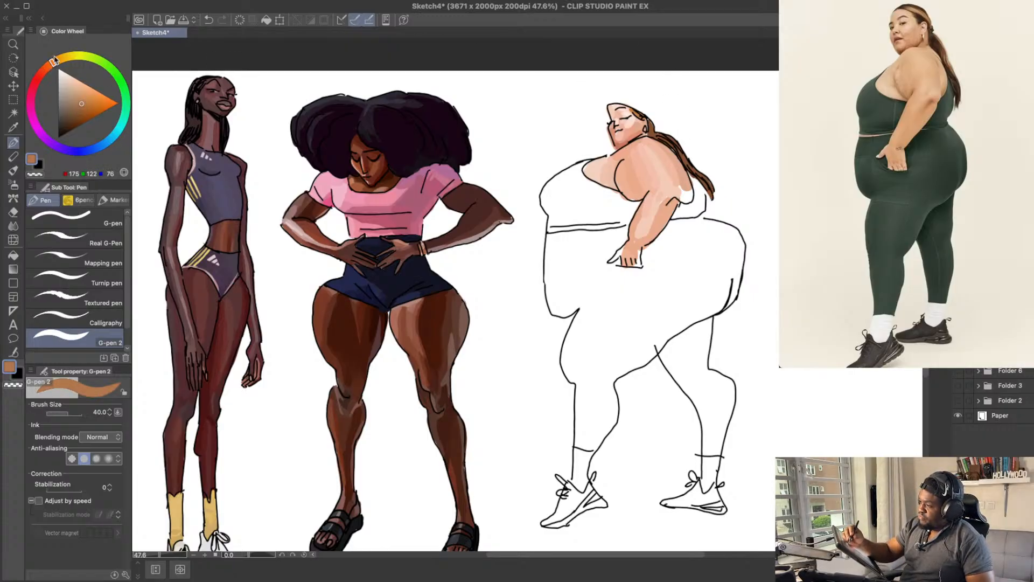
pyautogui.click(85, 105)
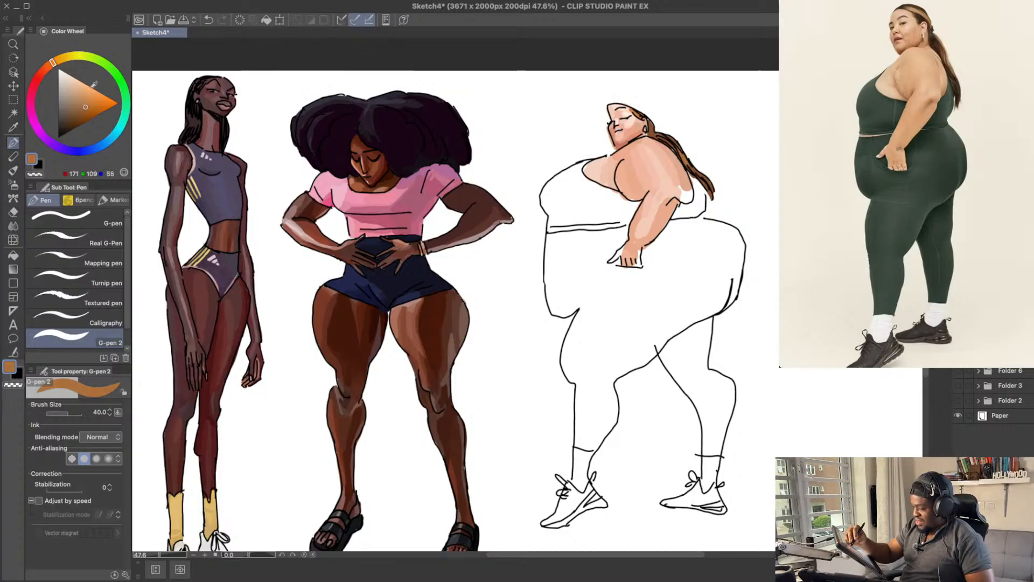
pyautogui.click(87, 111)
pyautogui.click(49, 65)
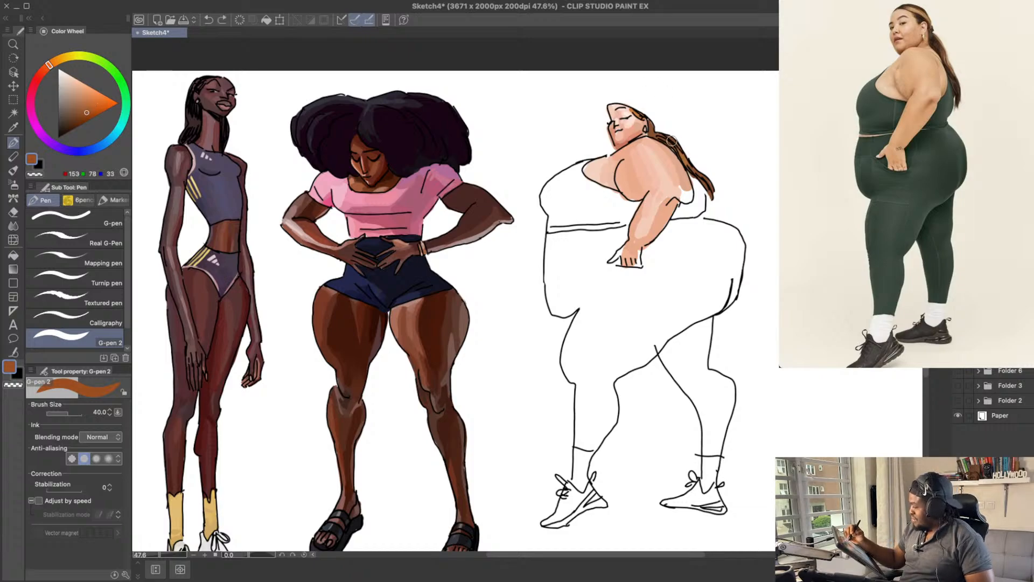
# Step: Shade the hair and ponytail with dark brown strands, about RGB 93, 47, 19 and RGB 84, 38, 8
pyautogui.moveTo(85, 110); pyautogui.dragTo(82, 115)
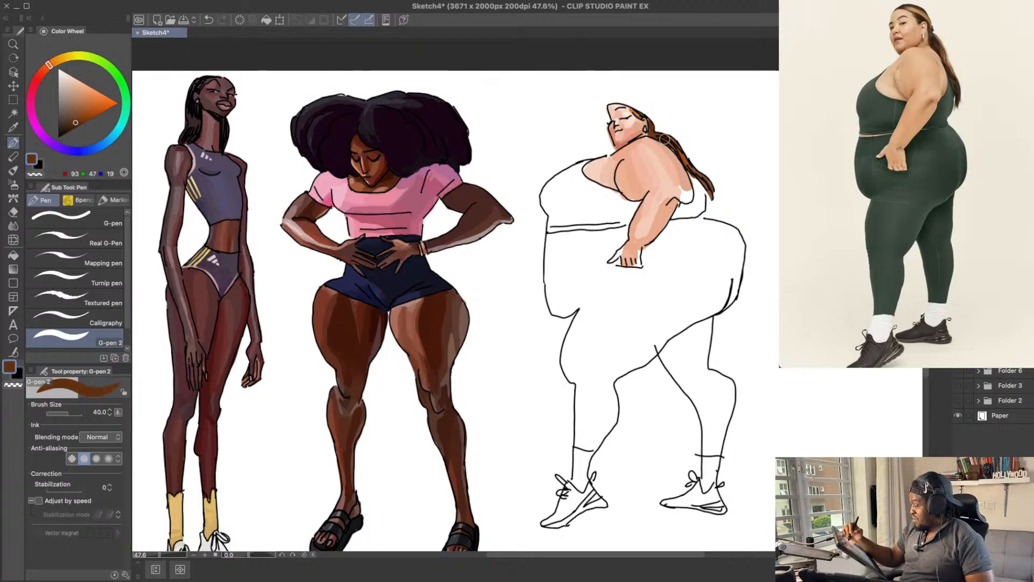
pyautogui.moveTo(736, 206); pyautogui.dragTo(731, 191)
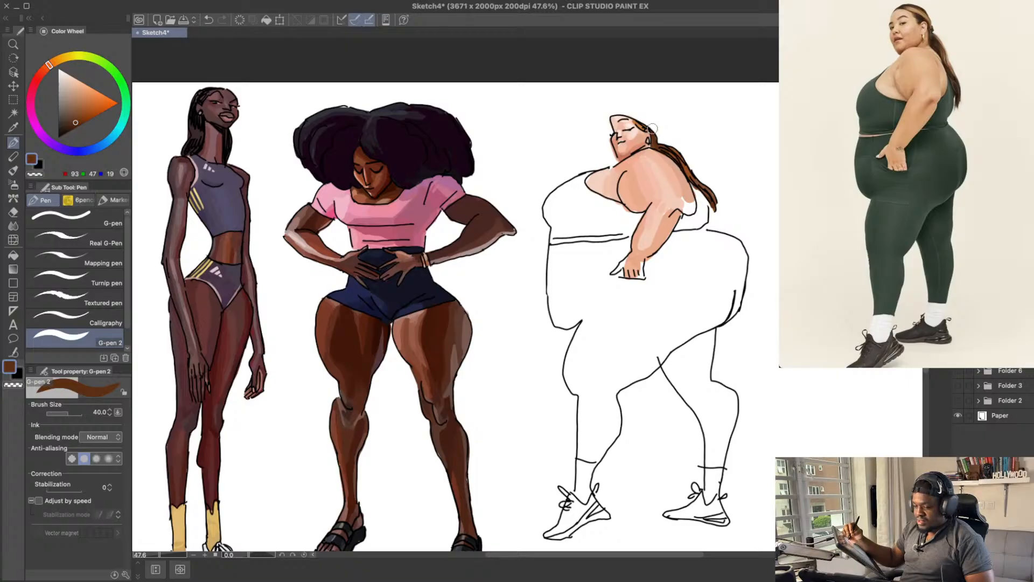
pyautogui.moveTo(676, 175); pyautogui.dragTo(677, 173)
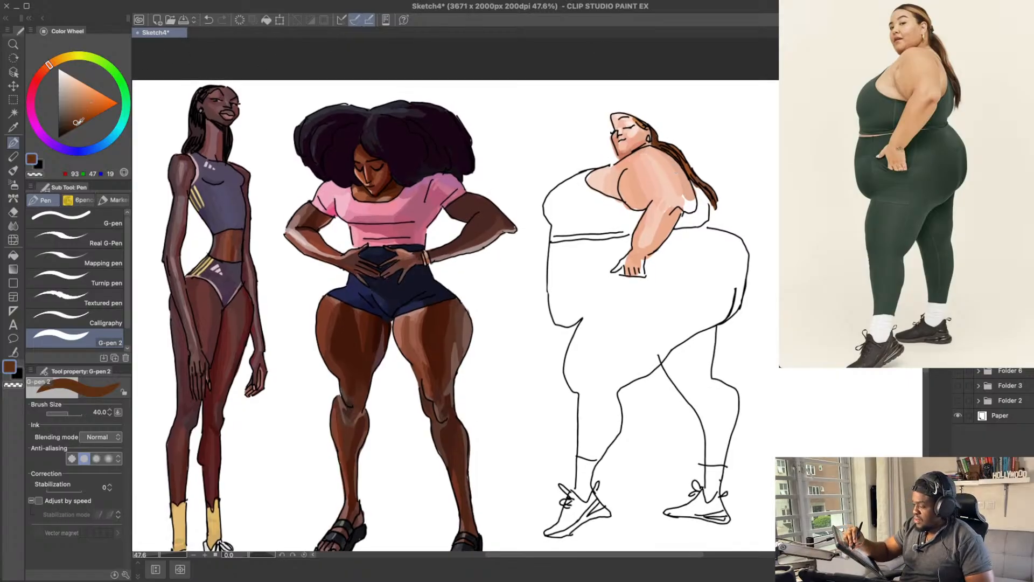
pyautogui.moveTo(78, 122); pyautogui.dragTo(79, 123)
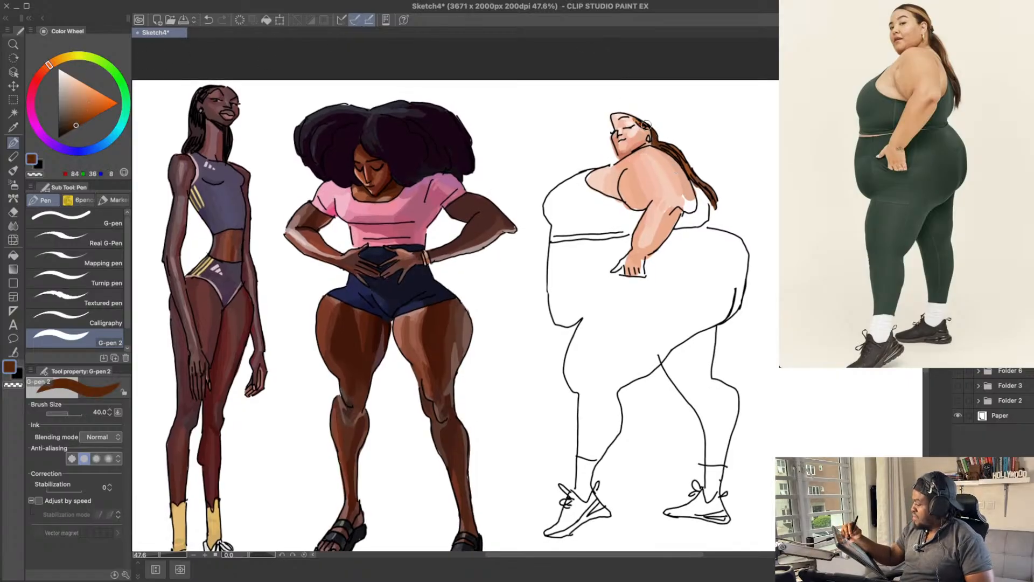
pyautogui.moveTo(718, 208); pyautogui.dragTo(708, 132)
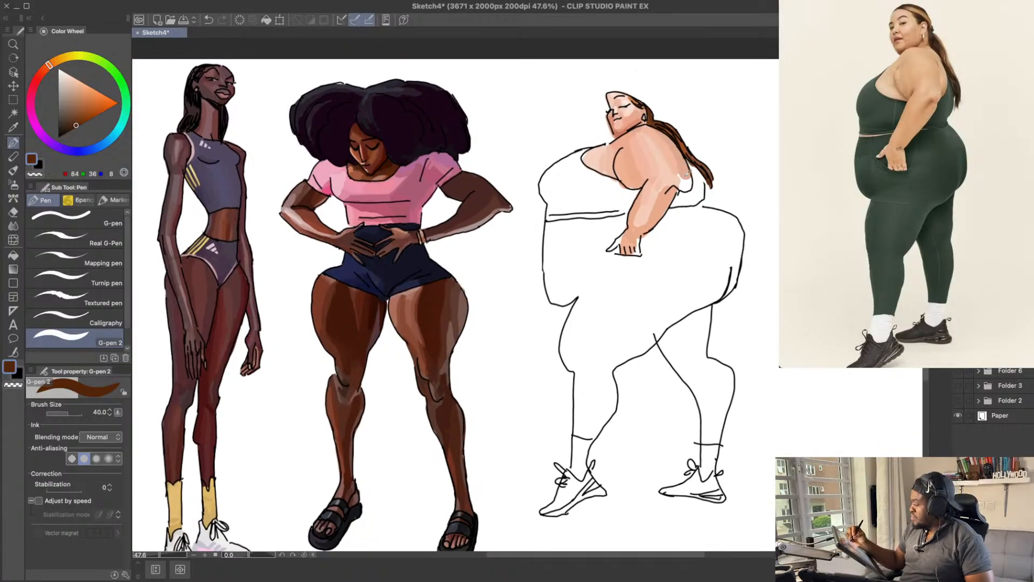
# Step: Fill the white gap on the back behind the arm with light peach, about RGB 241, 185, 158
pyautogui.keyDown('alt'); pyautogui.click(687, 184); pyautogui.keyUp('alt')
pyautogui.keyDown('alt'); pyautogui.click(680, 172); pyautogui.keyUp('alt')
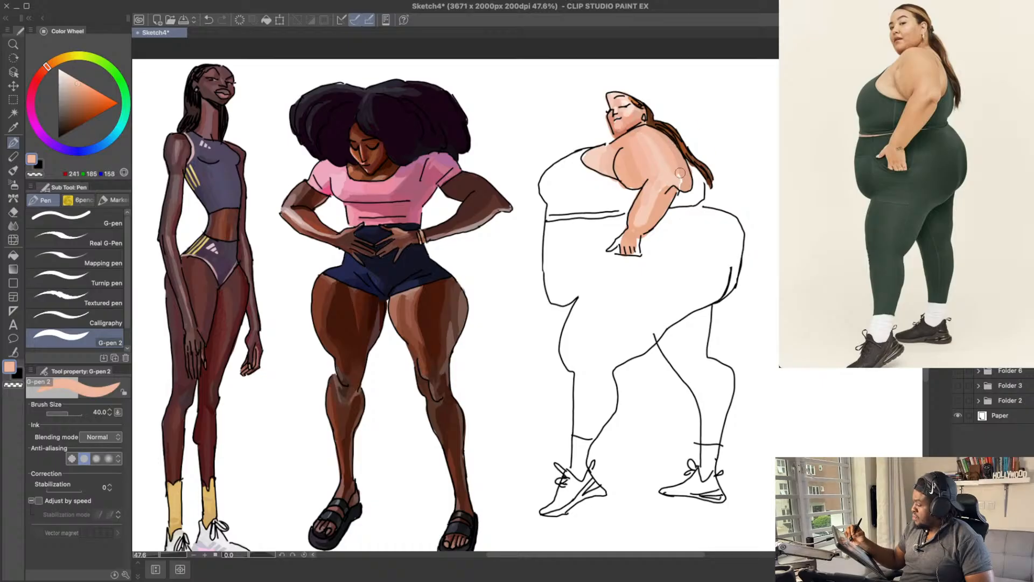
# Step: Save the drawing
pyautogui.moveTo(722, 185); pyautogui.dragTo(718, 155)
pyautogui.hotkey('ctrl', 's')
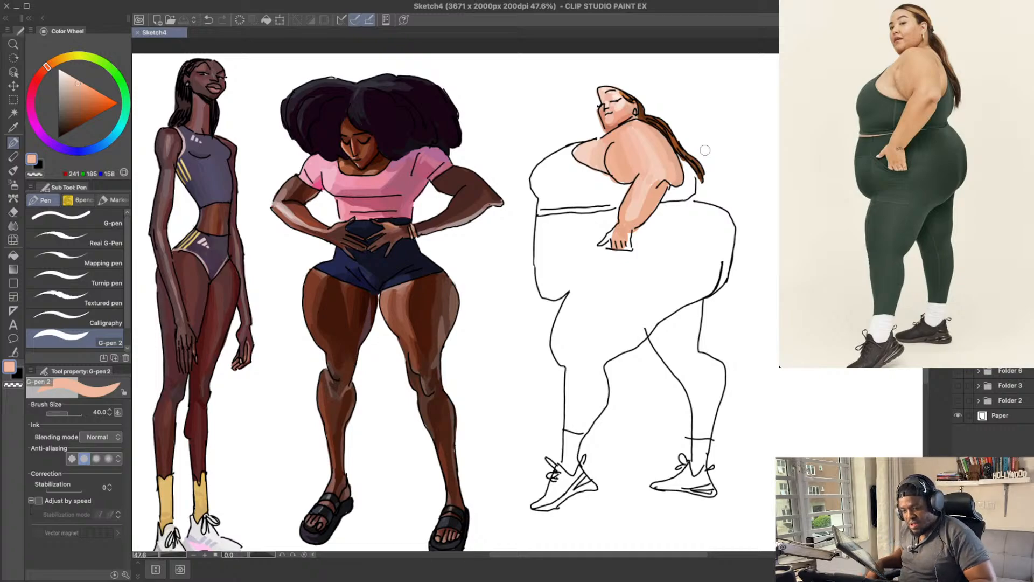
pyautogui.moveTo(566, 248); pyautogui.dragTo(586, 259)
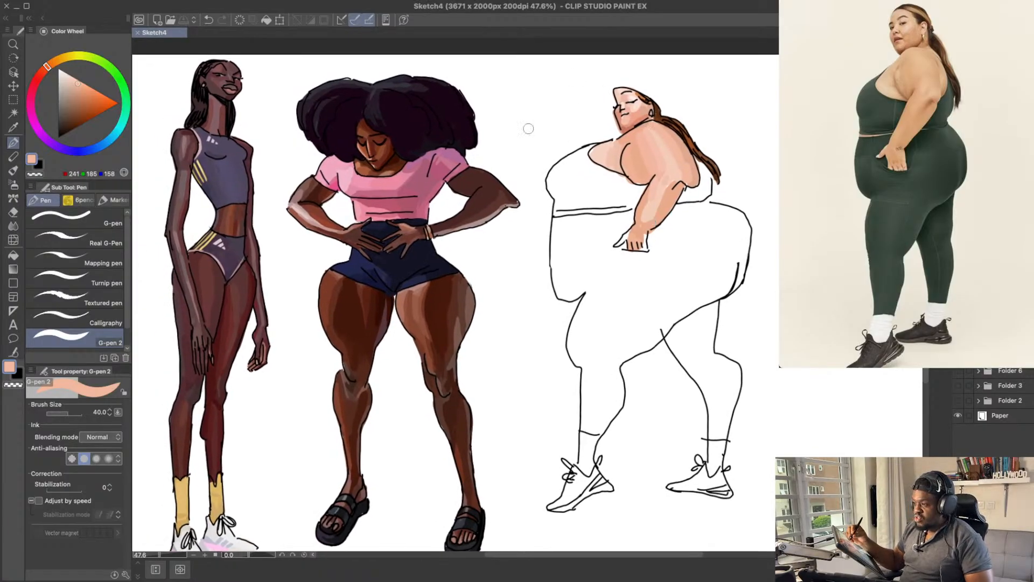
# Step: Fill the front of the third figure's sports top with green, about RGB 50, 95, 75, using a size 50 brush
pyautogui.moveTo(107, 64); pyautogui.dragTo(112, 70)
pyautogui.moveTo(69, 100); pyautogui.dragTo(70, 114)
pyautogui.click(72, 118)
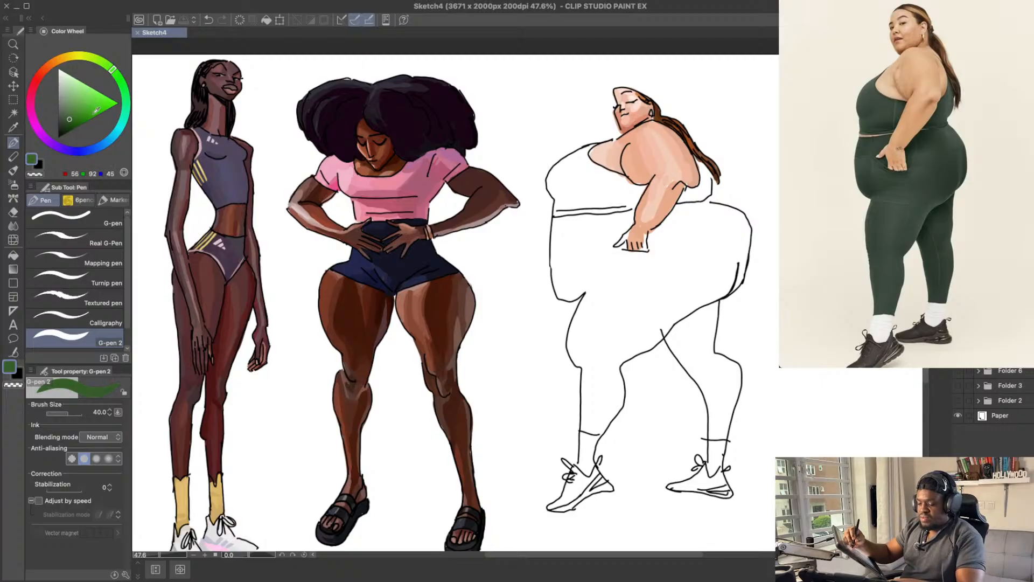
pyautogui.moveTo(585, 173)
pyautogui.mouseDown()
pyautogui.moveTo(571, 197)
pyautogui.moveTo(589, 191)
pyautogui.moveTo(577, 197)
pyautogui.moveTo(579, 182)
pyautogui.moveTo(565, 196)
pyautogui.moveTo(551, 181)
pyautogui.moveTo(592, 144)
pyautogui.moveTo(580, 156)
pyautogui.moveTo(590, 147)
pyautogui.moveTo(593, 164)
pyautogui.moveTo(596, 146)
pyautogui.moveTo(584, 157)
pyautogui.moveTo(599, 187)
pyautogui.moveTo(584, 170)
pyautogui.moveTo(615, 187)
pyautogui.moveTo(580, 184)
pyautogui.mouseUp()
pyautogui.hotkey('ctrl', 'z')
pyautogui.click(123, 86)
pyautogui.hotkey('ctrl', 'z')
pyautogui.click(125, 92)
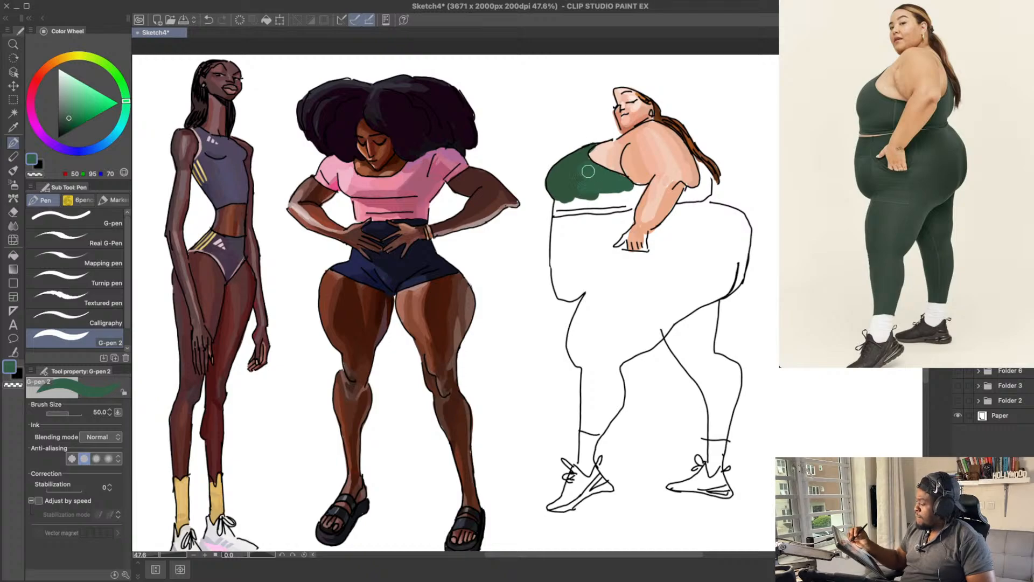
# Step: Fill the top's lower band and the section behind the arm with darker green, about RGB 40, 76, 64
pyautogui.keyDown('alt'); pyautogui.click(566, 181); pyautogui.keyUp('alt')
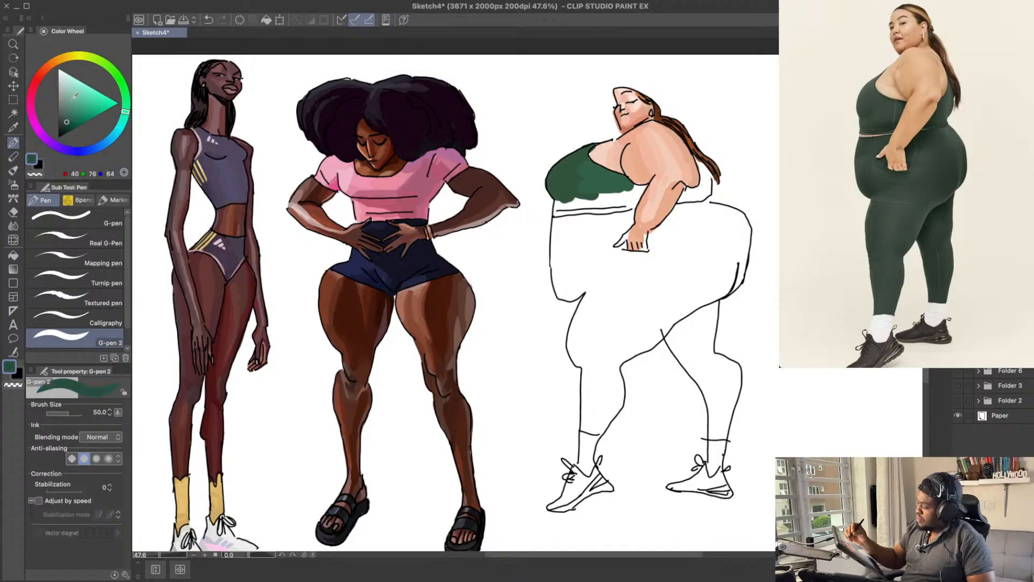
pyautogui.moveTo(573, 197)
pyautogui.mouseDown()
pyautogui.moveTo(626, 199)
pyautogui.moveTo(618, 161)
pyautogui.moveTo(620, 197)
pyautogui.moveTo(568, 194)
pyautogui.moveTo(559, 205)
pyautogui.moveTo(639, 178)
pyautogui.moveTo(629, 198)
pyautogui.moveTo(614, 194)
pyautogui.moveTo(643, 180)
pyautogui.mouseUp()
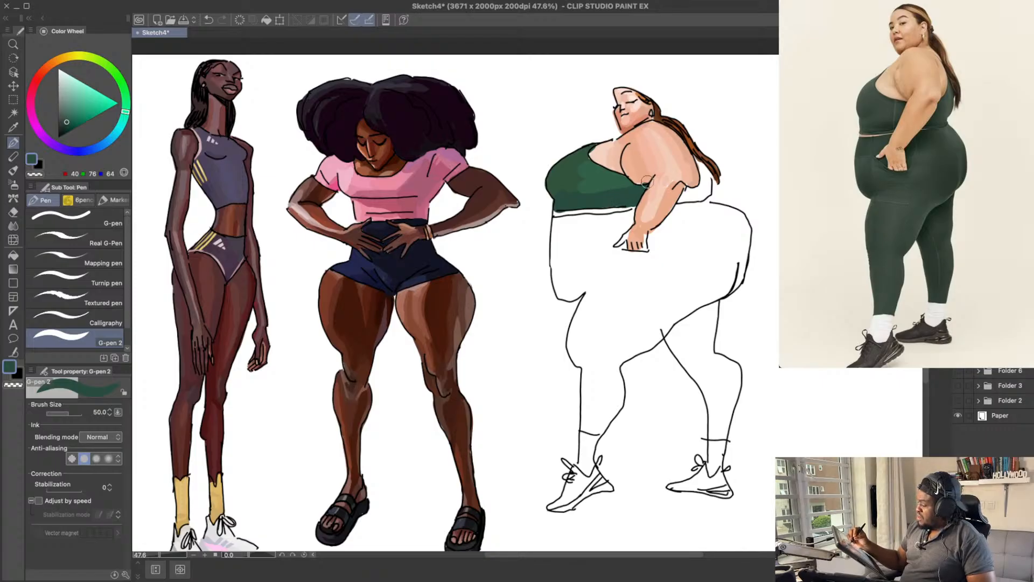
pyautogui.moveTo(608, 132); pyautogui.dragTo(612, 132)
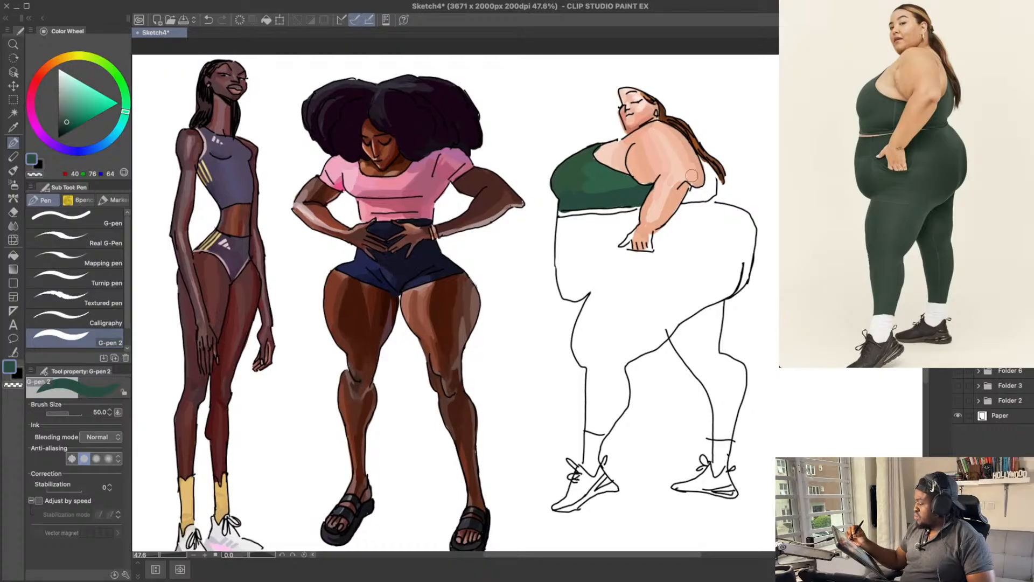
pyautogui.moveTo(695, 195); pyautogui.dragTo(698, 191)
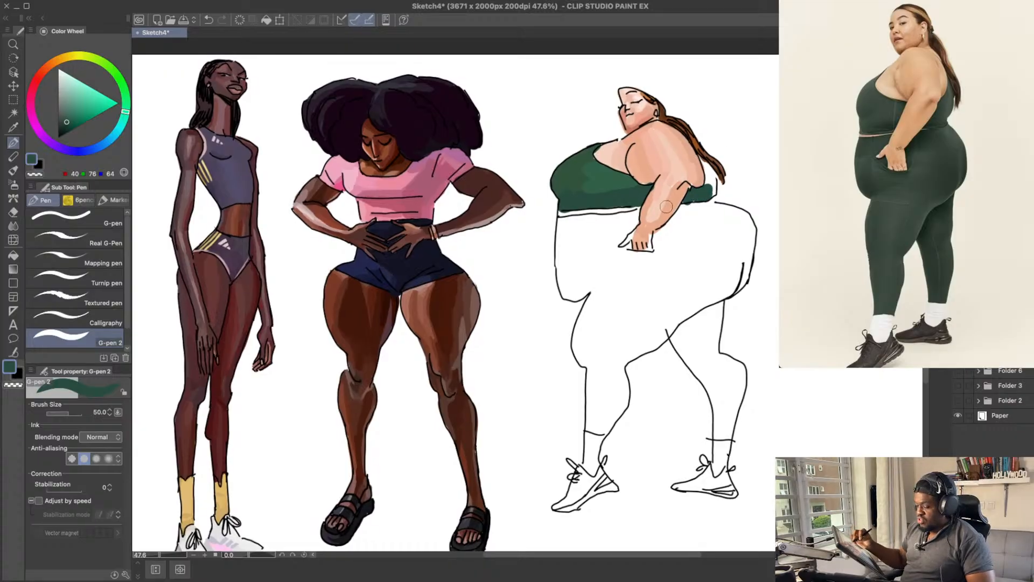
# Step: Fill the leggings' waistband and front of the belly with dark green, using a brush enlarged to size 80
pyautogui.press(']')
pyautogui.press(']')
pyautogui.press(']')
pyautogui.moveTo(584, 230)
pyautogui.mouseDown()
pyautogui.moveTo(630, 218)
pyautogui.moveTo(568, 226)
pyautogui.moveTo(565, 243)
pyautogui.moveTo(565, 225)
pyautogui.moveTo(570, 290)
pyautogui.moveTo(599, 279)
pyautogui.mouseUp()
pyautogui.hotkey('ctrl', 'z')
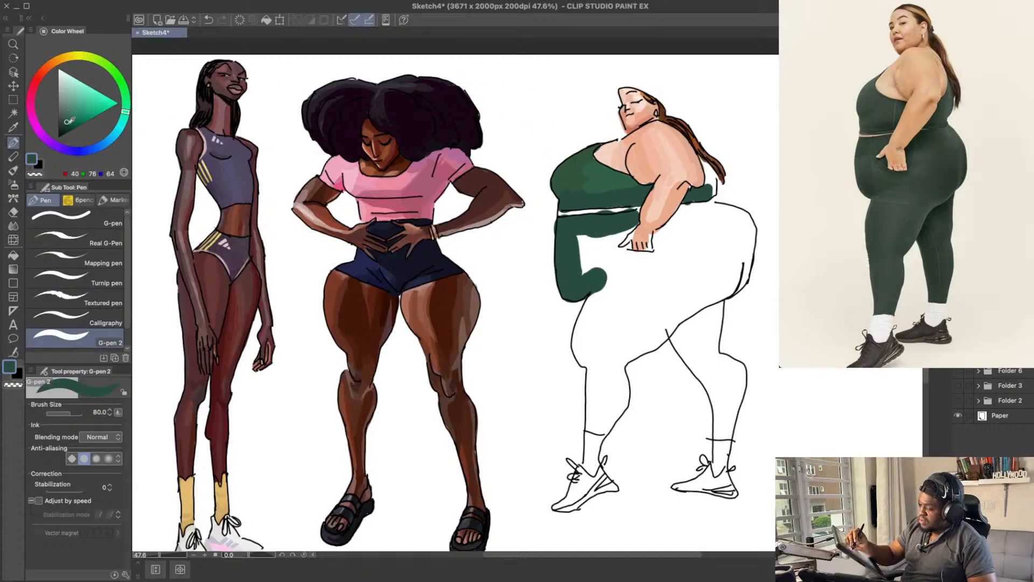
# Step: Fill the front edge of the forward thigh and lower leg down to the ankle with dark green, about RGB 40, 76, 64
pyautogui.moveTo(630, 293)
pyautogui.mouseDown()
pyautogui.moveTo(631, 285)
pyautogui.moveTo(592, 346)
pyautogui.mouseUp()
pyautogui.hotkey('ctrl', 'z')
pyautogui.moveTo(597, 284)
pyautogui.mouseDown()
pyautogui.moveTo(588, 346)
pyautogui.moveTo(582, 327)
pyautogui.moveTo(596, 360)
pyautogui.moveTo(596, 417)
pyautogui.mouseUp()
pyautogui.hotkey('ctrl', 'z')
pyautogui.hotkey('ctrl', 'z')
pyautogui.moveTo(597, 368)
pyautogui.mouseDown()
pyautogui.moveTo(595, 412)
pyautogui.moveTo(609, 400)
pyautogui.mouseUp()
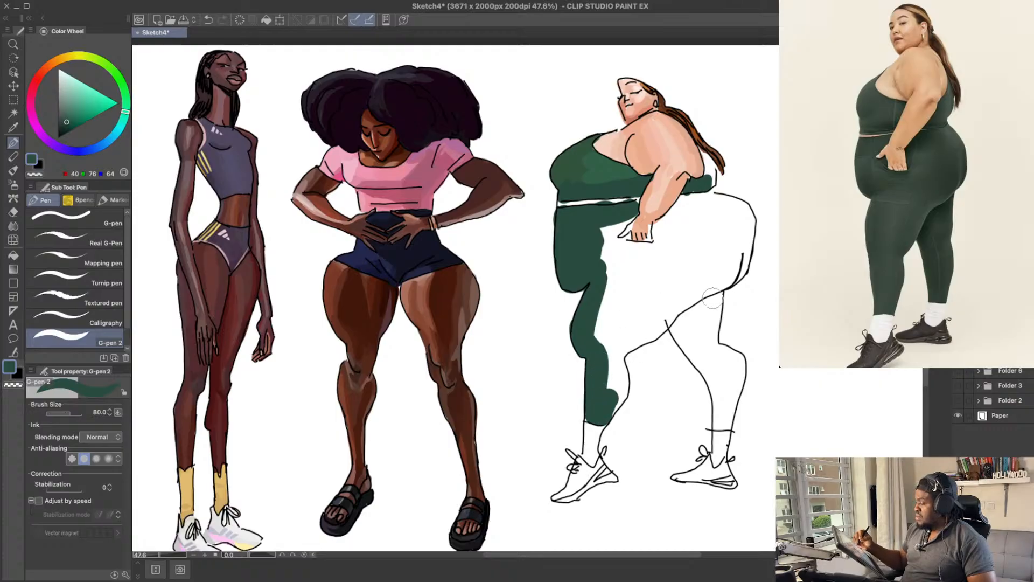
# Step: Fill the back leg and most of the buttocks with the same dark green
pyautogui.moveTo(700, 334)
pyautogui.mouseDown()
pyautogui.moveTo(722, 381)
pyautogui.moveTo(682, 320)
pyautogui.moveTo(715, 365)
pyautogui.moveTo(720, 425)
pyautogui.moveTo(731, 375)
pyautogui.mouseUp()
pyautogui.scroll(1, 702, 279)
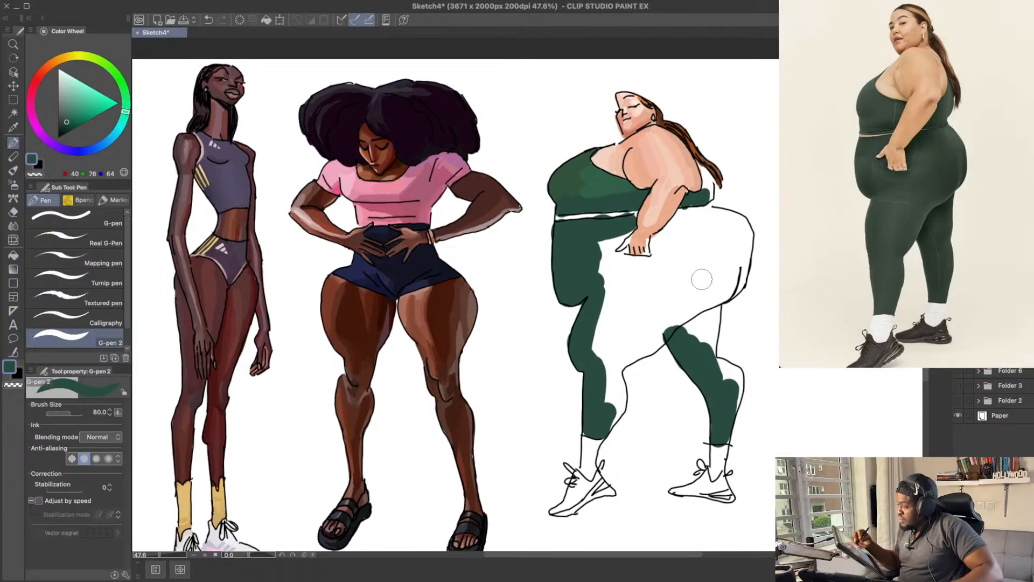
pyautogui.moveTo(700, 317)
pyautogui.mouseDown()
pyautogui.moveTo(698, 339)
pyautogui.moveTo(702, 298)
pyautogui.moveTo(731, 269)
pyautogui.moveTo(707, 271)
pyautogui.moveTo(736, 256)
pyautogui.moveTo(719, 292)
pyautogui.moveTo(728, 240)
pyautogui.moveTo(720, 296)
pyautogui.moveTo(735, 256)
pyautogui.moveTo(723, 227)
pyautogui.moveTo(693, 281)
pyautogui.moveTo(709, 228)
pyautogui.moveTo(704, 255)
pyautogui.moveTo(716, 248)
pyautogui.moveTo(678, 281)
pyautogui.moveTo(687, 270)
pyautogui.moveTo(739, 270)
pyautogui.moveTo(686, 246)
pyautogui.moveTo(719, 213)
pyautogui.mouseUp()
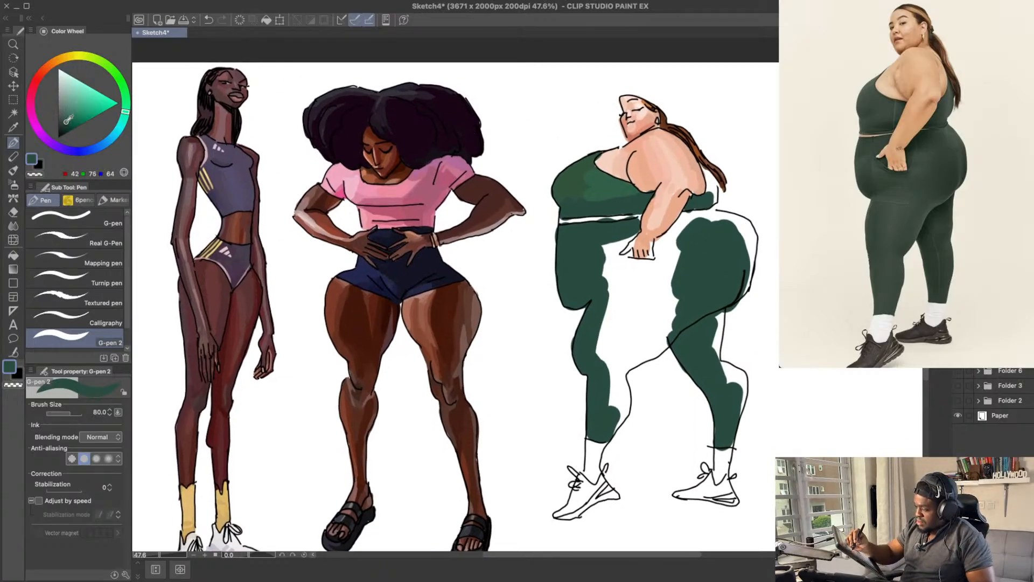
# Step: Extend the leggings fill across the hip beneath the arm and hand with darker green, about RGB 33, 66, 56
pyautogui.moveTo(686, 232)
pyautogui.mouseDown()
pyautogui.moveTo(675, 237)
pyautogui.moveTo(705, 213)
pyautogui.moveTo(694, 207)
pyautogui.moveTo(712, 201)
pyautogui.mouseUp()
pyautogui.moveTo(720, 269); pyautogui.dragTo(723, 250)
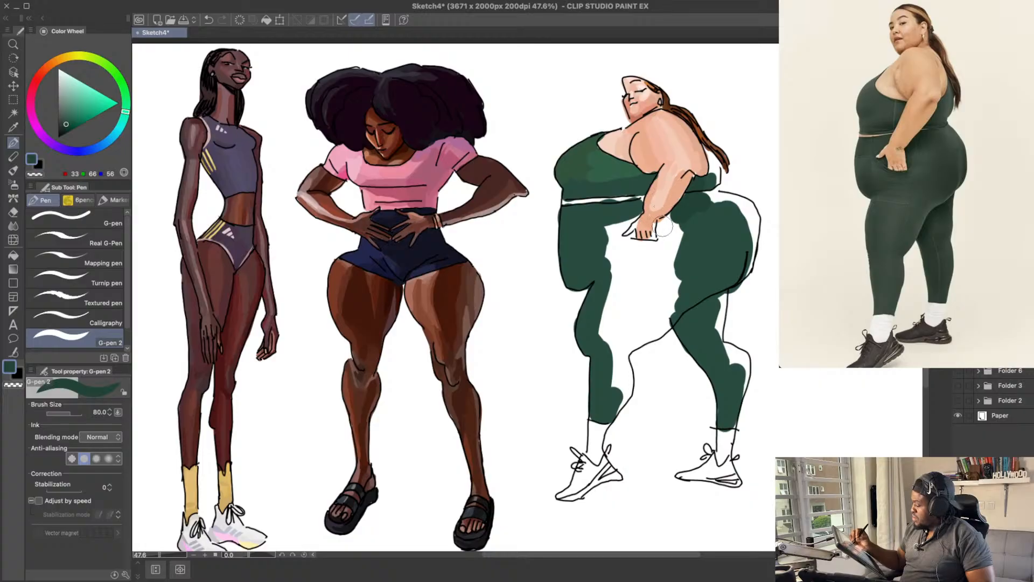
pyautogui.moveTo(661, 226)
pyautogui.mouseDown()
pyautogui.moveTo(675, 212)
pyautogui.moveTo(663, 239)
pyautogui.mouseUp()
pyautogui.hotkey('ctrl', 'z')
pyautogui.moveTo(703, 270); pyautogui.dragTo(705, 263)
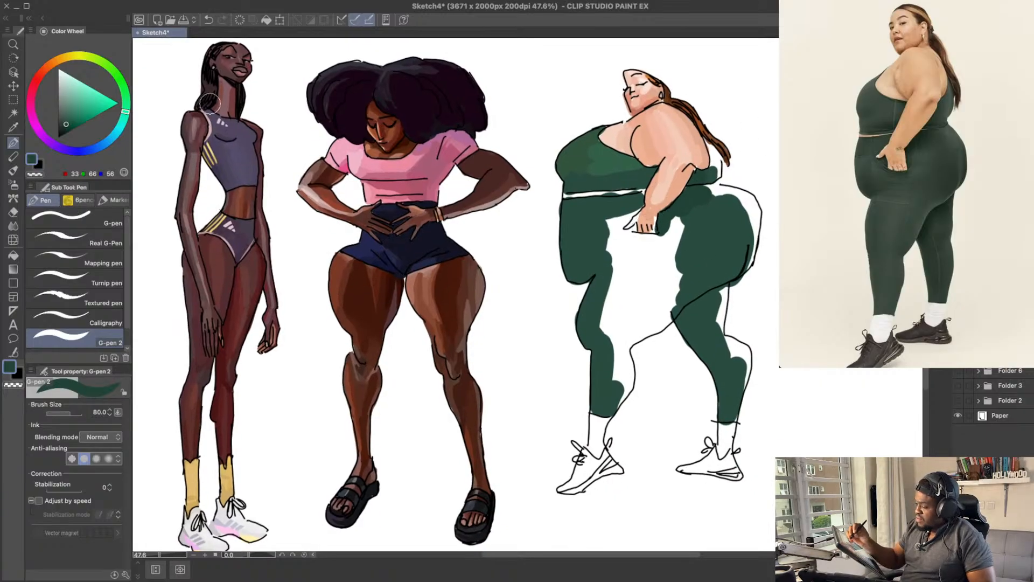
# Step: Paint the belly fold and the underside of the forward thigh dark green, about RGB 38, 74, 62
pyautogui.moveTo(598, 252)
pyautogui.mouseDown()
pyautogui.moveTo(593, 260)
pyautogui.moveTo(608, 264)
pyautogui.moveTo(576, 266)
pyautogui.moveTo(621, 251)
pyautogui.moveTo(599, 261)
pyautogui.mouseUp()
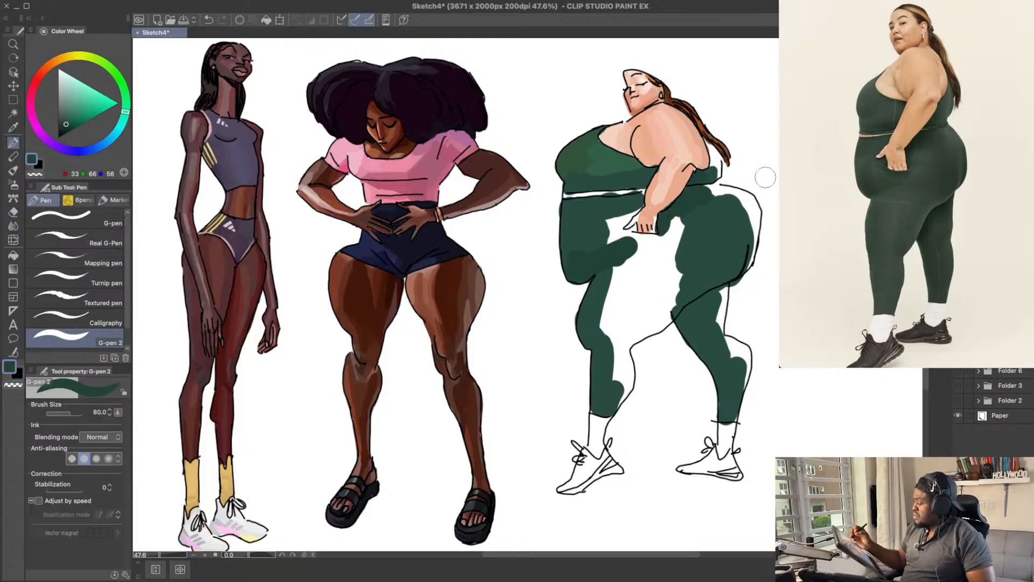
pyautogui.moveTo(715, 267)
pyautogui.mouseDown()
pyautogui.moveTo(710, 255)
pyautogui.moveTo(660, 296)
pyautogui.moveTo(686, 268)
pyautogui.moveTo(640, 318)
pyautogui.moveTo(643, 300)
pyautogui.mouseUp()
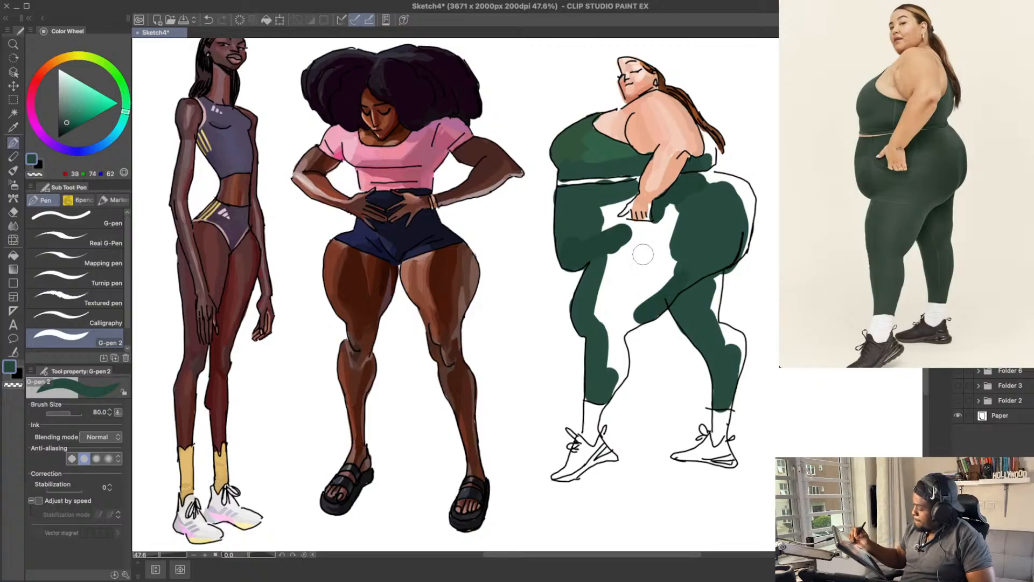
pyautogui.moveTo(654, 299); pyautogui.dragTo(628, 320)
pyautogui.press('super+z')
pyautogui.moveTo(664, 277)
pyautogui.mouseDown()
pyautogui.moveTo(626, 320)
pyautogui.moveTo(673, 293)
pyautogui.mouseUp()
pyautogui.press('super+z')
pyautogui.press('super+z')
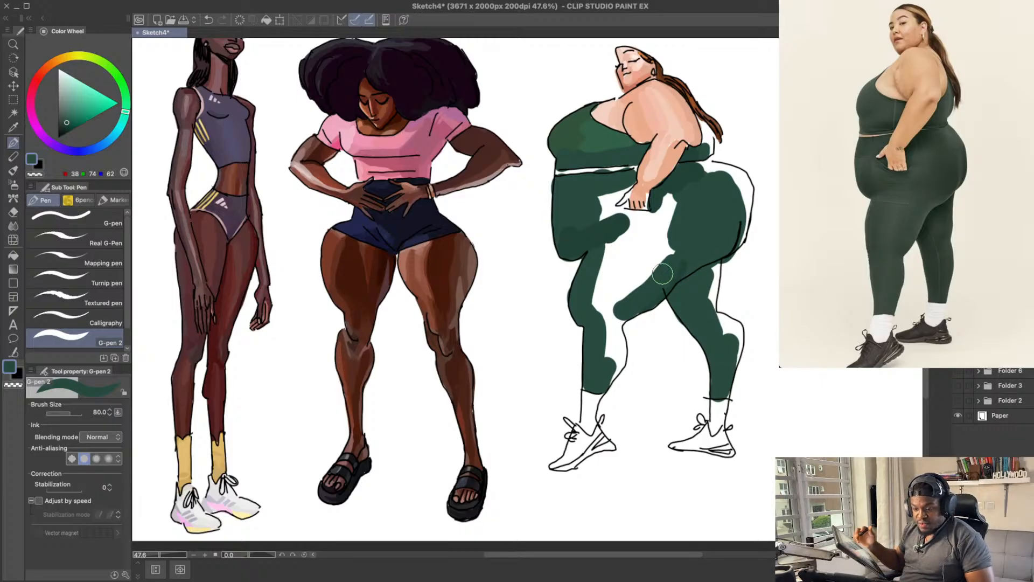
pyautogui.moveTo(611, 288)
pyautogui.mouseDown()
pyautogui.moveTo(606, 278)
pyautogui.moveTo(639, 252)
pyautogui.moveTo(665, 278)
pyautogui.mouseUp()
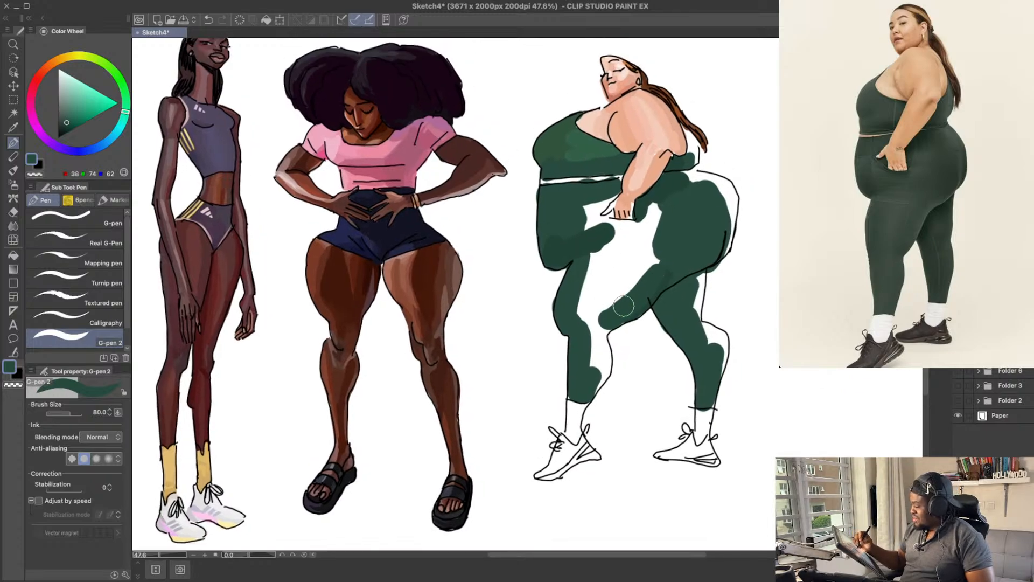
# Step: Fill the forward knee and calf with dark green and shade them with about RGB 36, 67, 57
pyautogui.moveTo(624, 305); pyautogui.dragTo(603, 319)
pyautogui.hotkey('ctrl', 'z')
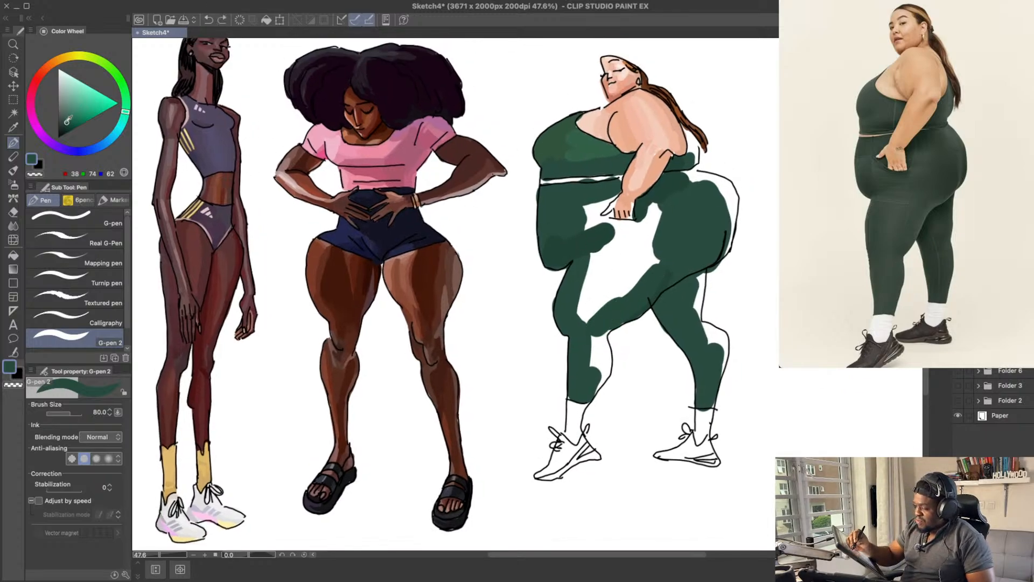
pyautogui.moveTo(594, 370)
pyautogui.mouseDown()
pyautogui.moveTo(603, 361)
pyautogui.moveTo(599, 379)
pyautogui.mouseUp()
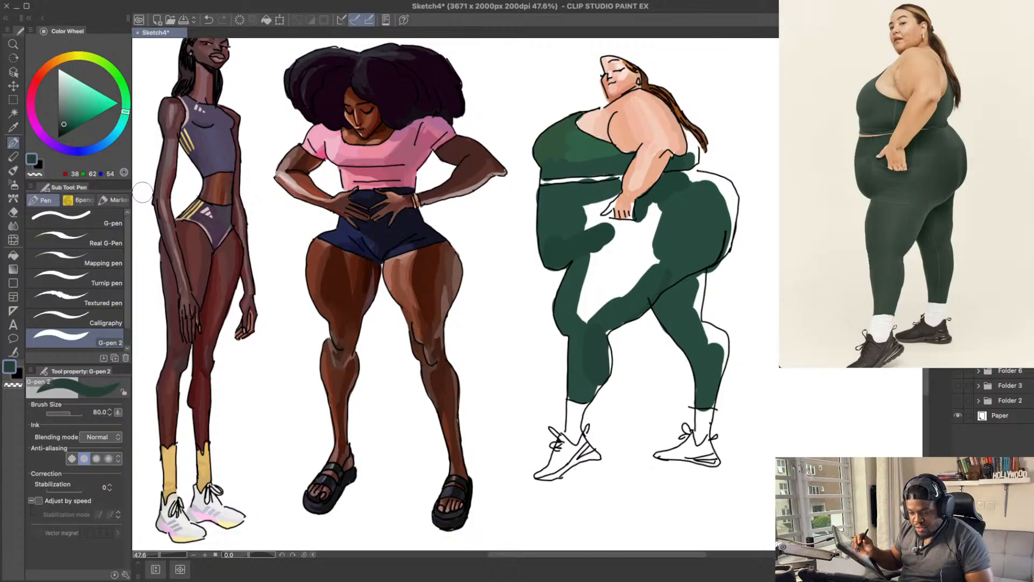
pyautogui.moveTo(515, 226); pyautogui.dragTo(511, 223)
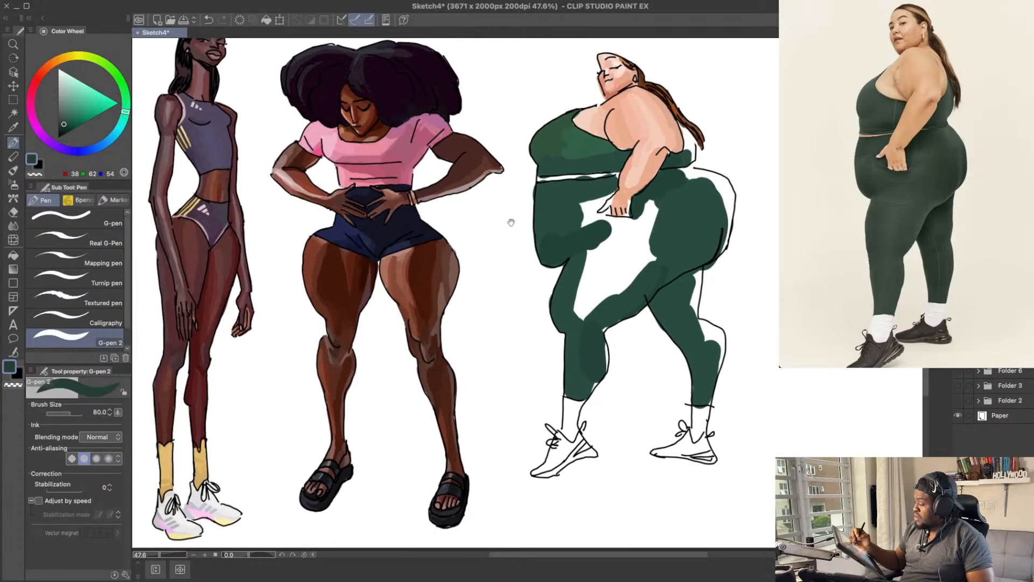
pyautogui.moveTo(579, 342)
pyautogui.mouseDown()
pyautogui.moveTo(583, 387)
pyautogui.moveTo(598, 354)
pyautogui.mouseUp()
pyautogui.press('super+z')
pyautogui.press('super+z')
pyautogui.keyDown('alt'); pyautogui.click(589, 347); pyautogui.keyUp('alt')
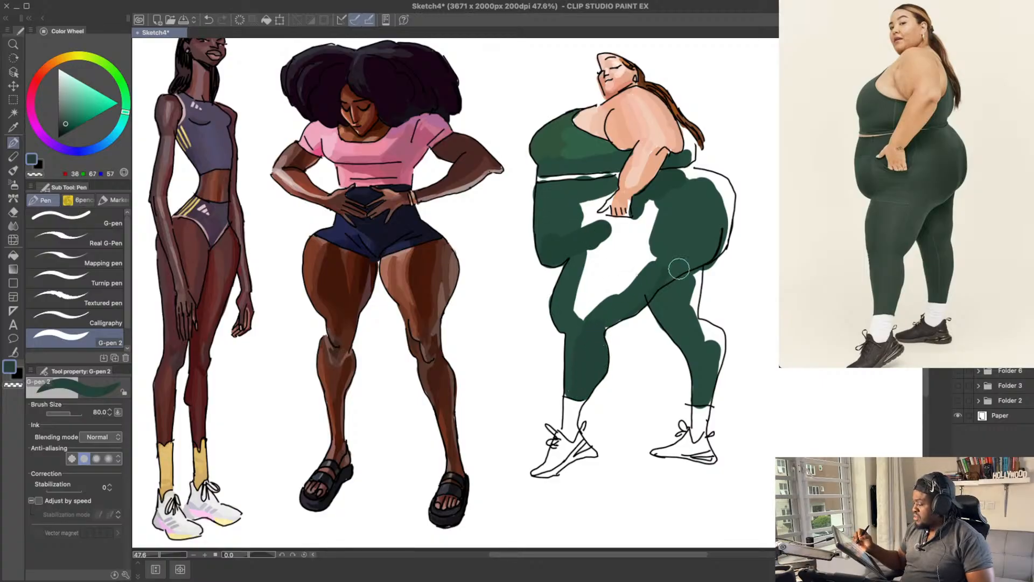
# Step: Shade the upper back thigh below the buttocks with dark green, about RGB 36, 67, 57
pyautogui.moveTo(689, 228); pyautogui.dragTo(671, 241)
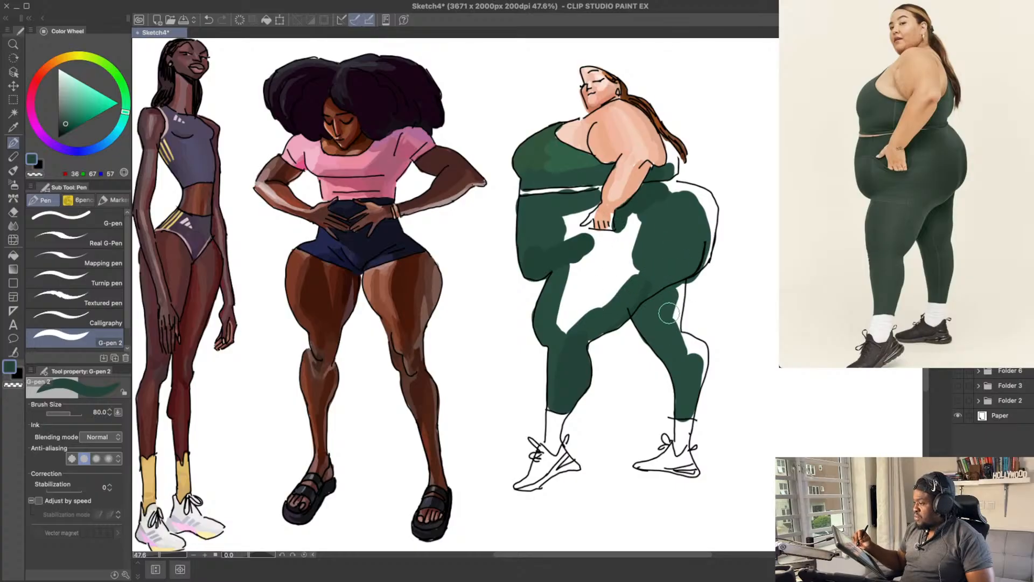
pyautogui.moveTo(642, 317); pyautogui.dragTo(690, 281)
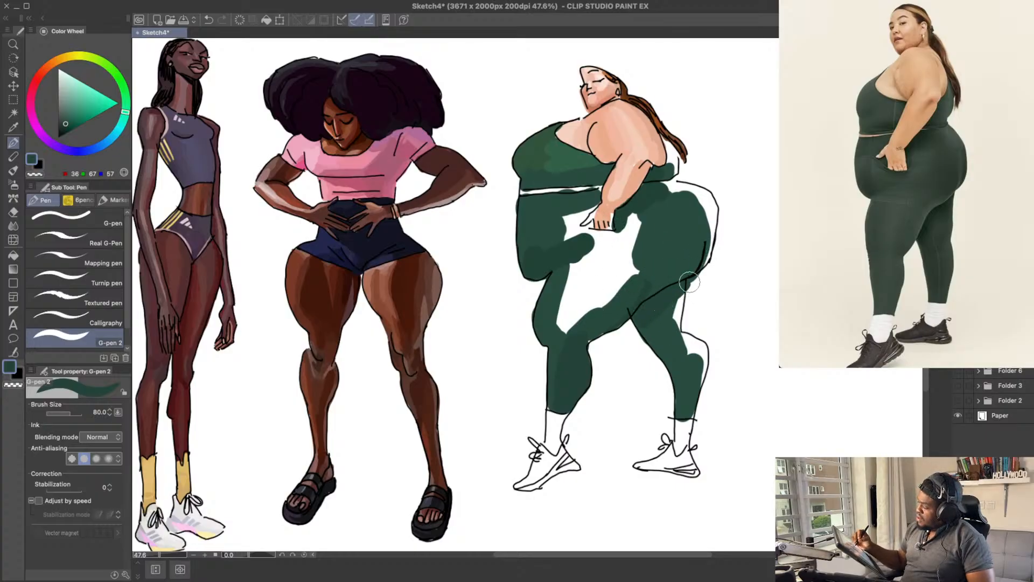
pyautogui.press('e')
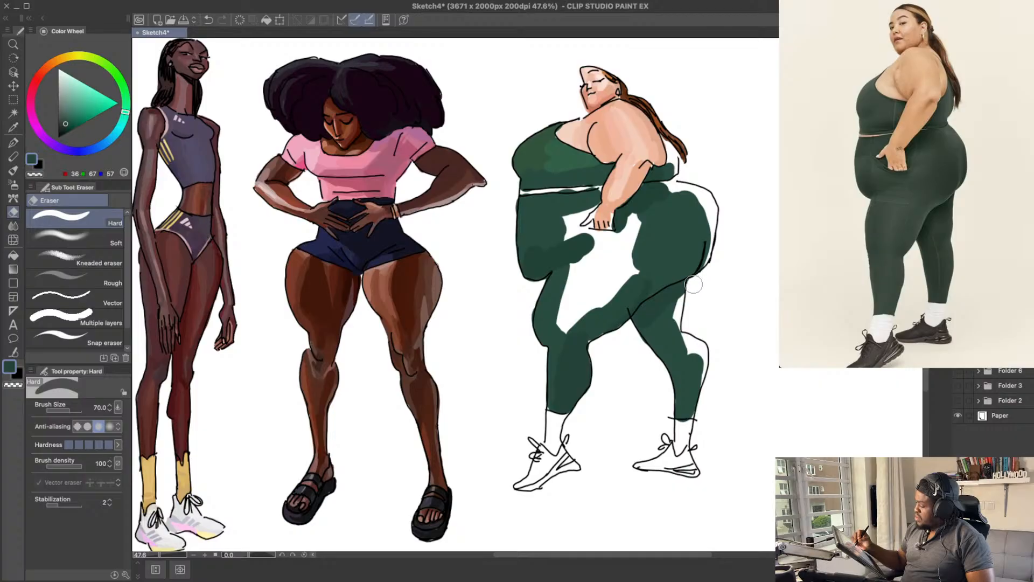
pyautogui.press('p')
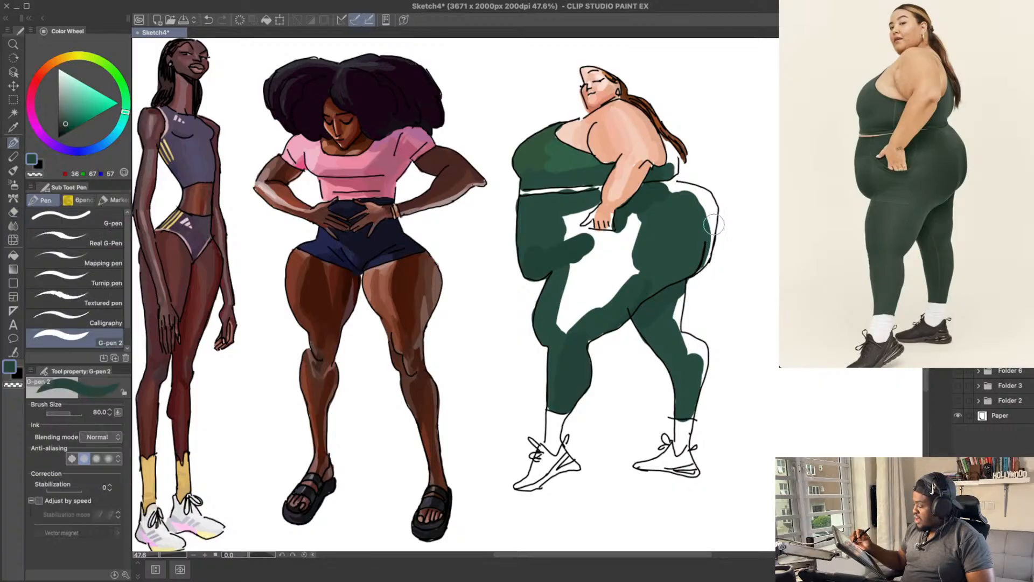
# Step: Extend the dark green fill to the outer outline of the buttocks
pyautogui.moveTo(709, 241)
pyautogui.mouseDown()
pyautogui.moveTo(700, 267)
pyautogui.moveTo(712, 223)
pyautogui.moveTo(699, 269)
pyautogui.moveTo(713, 211)
pyautogui.moveTo(695, 272)
pyautogui.moveTo(711, 249)
pyautogui.moveTo(700, 266)
pyautogui.moveTo(708, 208)
pyautogui.mouseUp()
pyautogui.moveTo(707, 172); pyautogui.dragTo(706, 178)
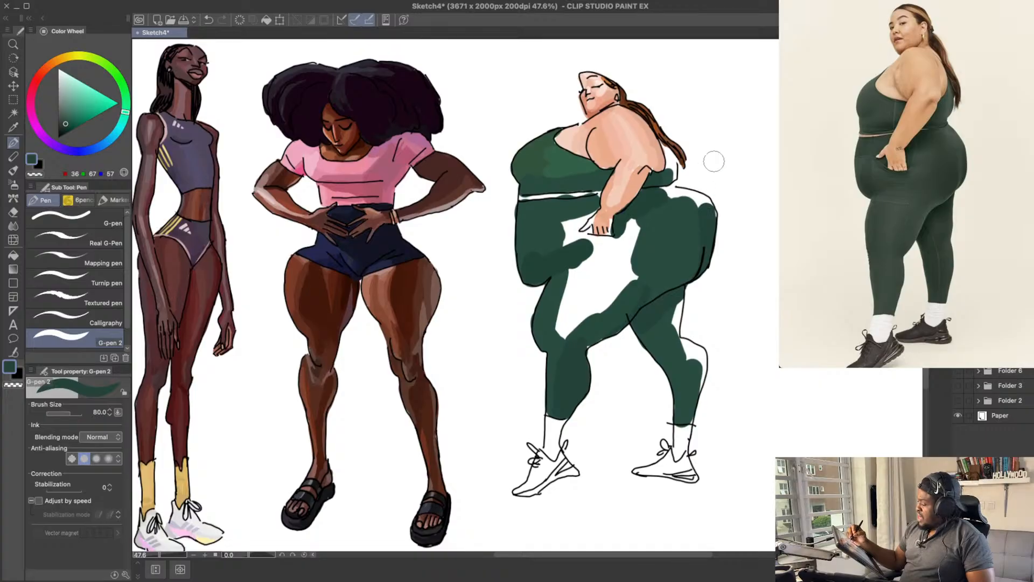
pyautogui.moveTo(711, 219); pyautogui.dragTo(716, 233)
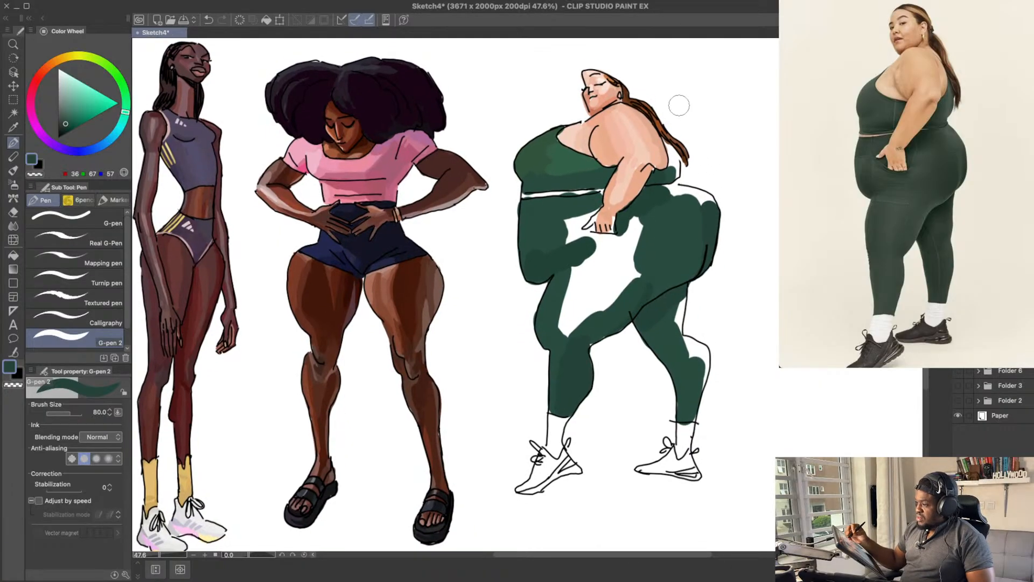
pyautogui.moveTo(655, 201)
pyautogui.mouseDown()
pyautogui.moveTo(664, 194)
pyautogui.moveTo(695, 214)
pyautogui.moveTo(678, 195)
pyautogui.mouseUp()
pyautogui.keyDown('alt'); pyautogui.click(684, 219); pyautogui.keyUp('alt')
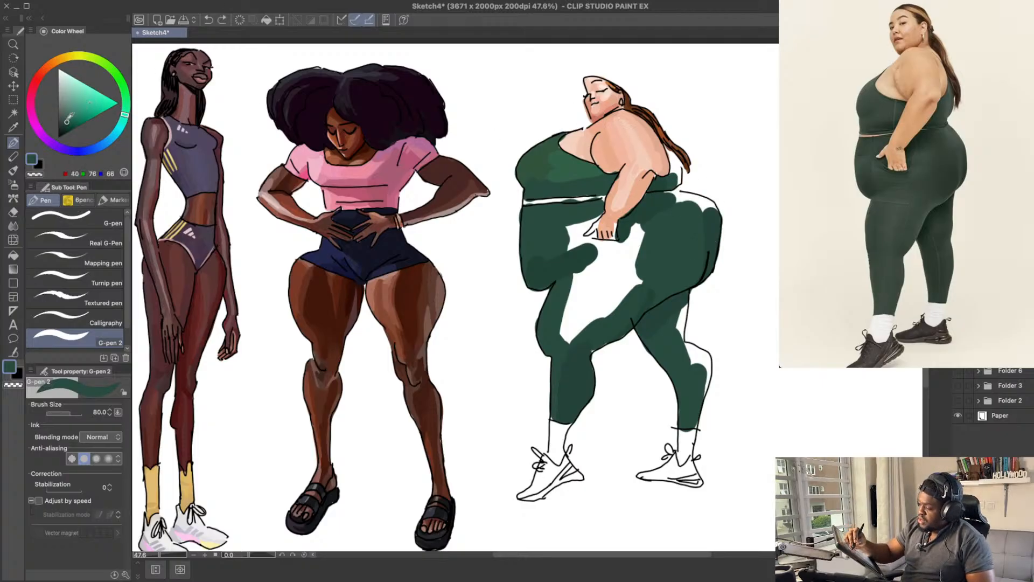
# Step: Fill the white strip along the top of the hip with green, about RGB 40, 76, 66
pyautogui.moveTo(682, 200)
pyautogui.mouseDown()
pyautogui.moveTo(700, 200)
pyautogui.moveTo(704, 240)
pyautogui.mouseUp()
pyautogui.press('super+z')
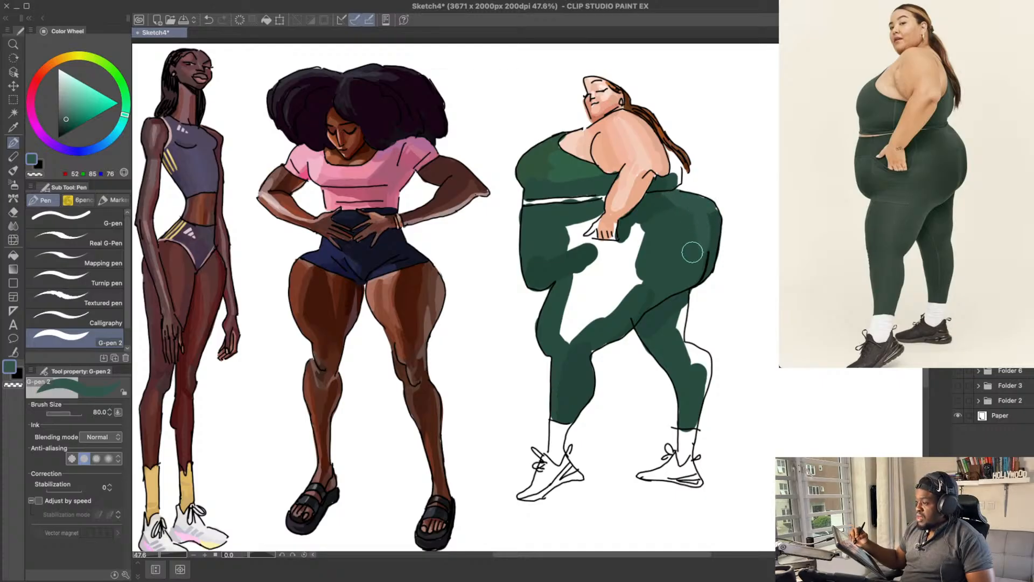
pyautogui.press('super+z')
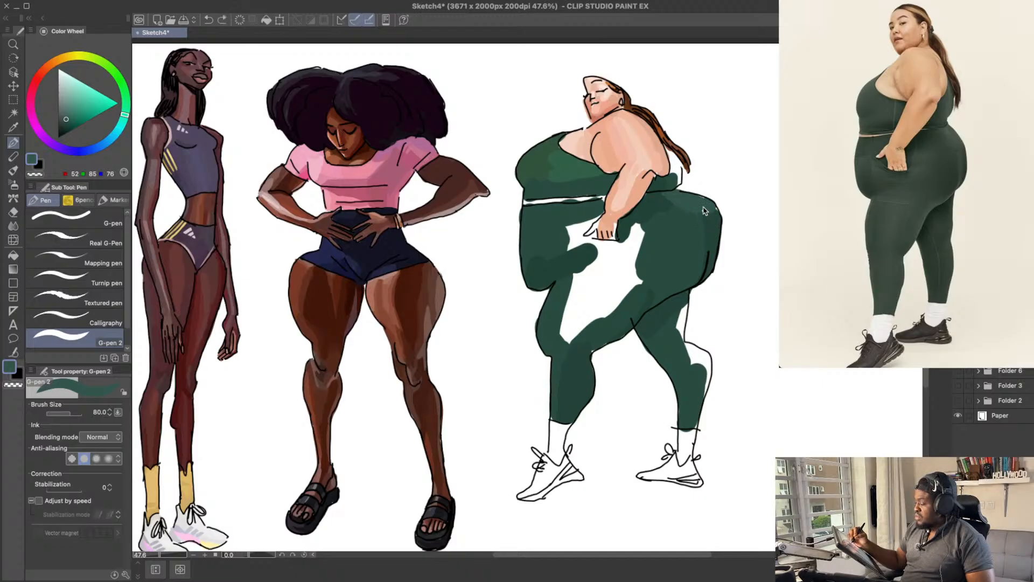
# Step: Shade the outer curve of the buttocks with darker green, about RGB 36, 67, 57
pyautogui.moveTo(700, 204)
pyautogui.mouseDown()
pyautogui.moveTo(704, 263)
pyautogui.moveTo(702, 218)
pyautogui.moveTo(706, 246)
pyautogui.moveTo(715, 219)
pyautogui.moveTo(709, 262)
pyautogui.mouseUp()
pyautogui.keyDown('alt'); pyautogui.click(712, 227); pyautogui.keyUp('alt')
pyautogui.keyDown('alt'); pyautogui.click(716, 222); pyautogui.keyUp('alt')
pyautogui.press('super+z')
pyautogui.moveTo(715, 222); pyautogui.dragTo(710, 267)
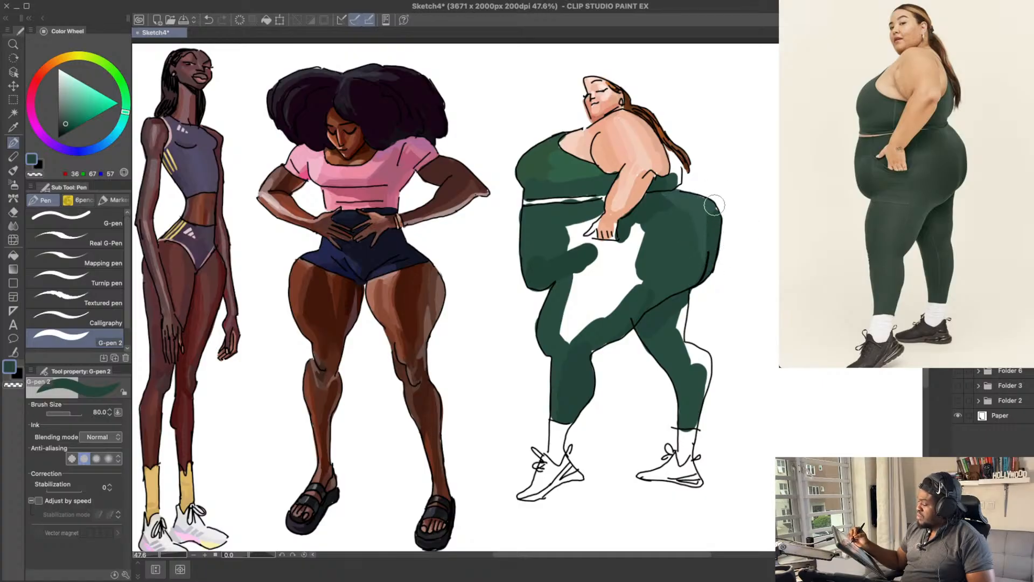
# Step: Blend the middle of the hip and upper thigh with mid green, about RGB 40, 76, 64
pyautogui.click(674, 255)
pyautogui.press('super+z')
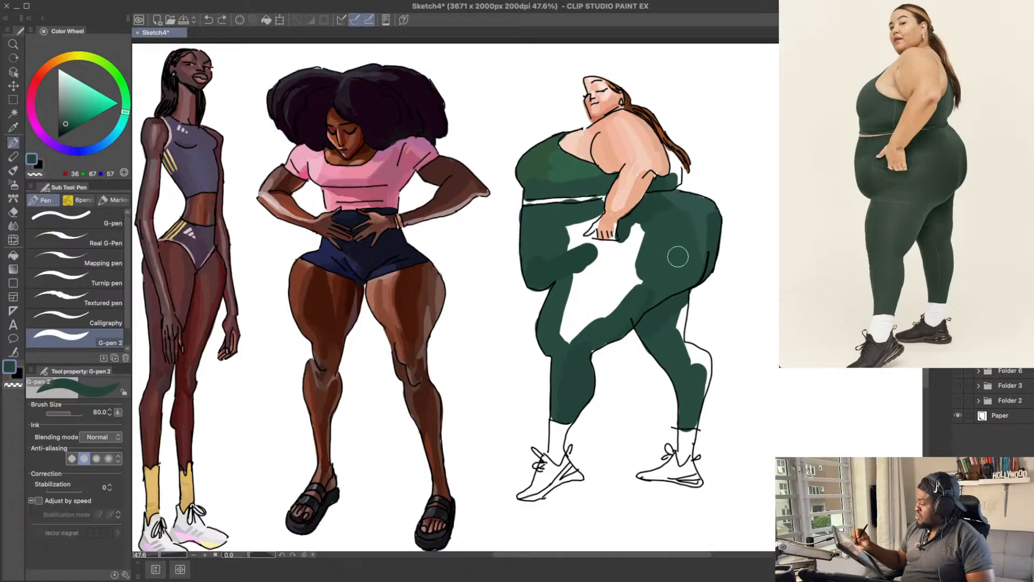
pyautogui.keyDown('alt'); pyautogui.click(677, 241); pyautogui.keyUp('alt')
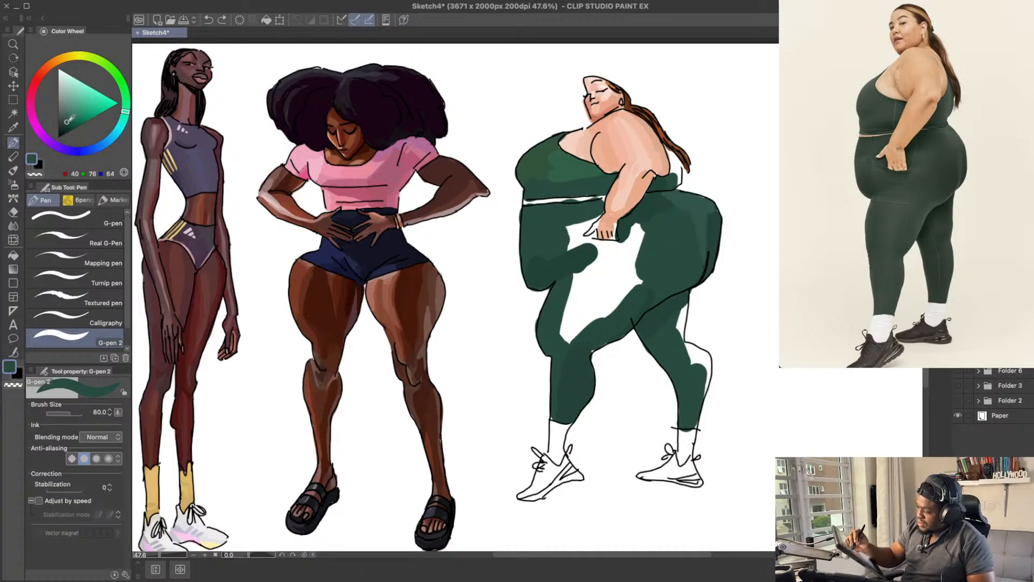
pyautogui.moveTo(655, 287); pyautogui.dragTo(685, 260)
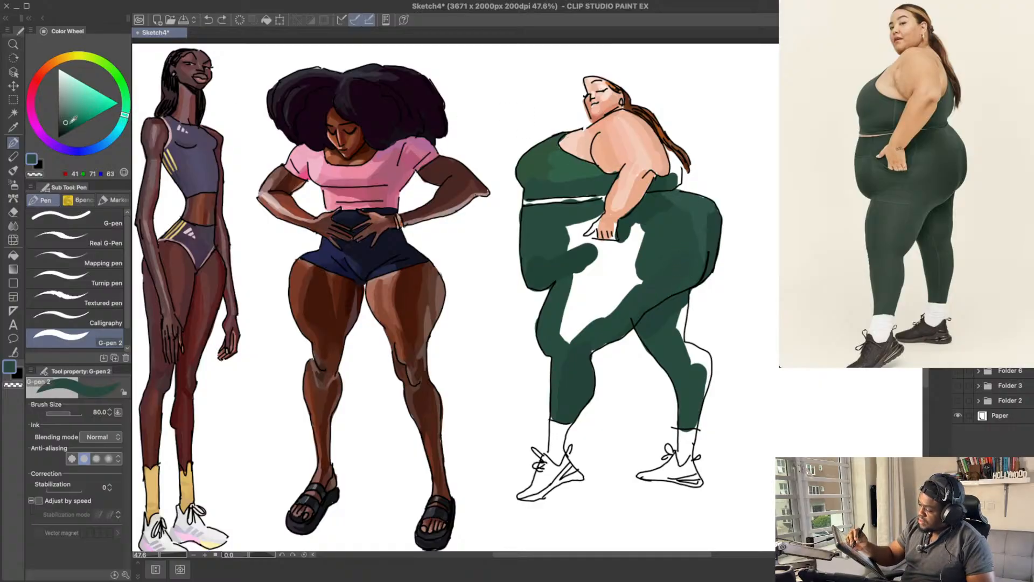
# Step: Fill the white front of the hip and thigh with muted green, about RGB 51, 77, 71
pyautogui.moveTo(646, 296)
pyautogui.mouseDown()
pyautogui.moveTo(687, 266)
pyautogui.moveTo(682, 274)
pyautogui.moveTo(670, 262)
pyautogui.moveTo(642, 283)
pyautogui.moveTo(670, 233)
pyautogui.moveTo(661, 209)
pyautogui.moveTo(684, 250)
pyautogui.moveTo(661, 271)
pyautogui.moveTo(676, 226)
pyautogui.moveTo(683, 246)
pyautogui.moveTo(669, 267)
pyautogui.moveTo(678, 281)
pyautogui.moveTo(620, 317)
pyautogui.moveTo(659, 257)
pyautogui.moveTo(600, 319)
pyautogui.moveTo(640, 272)
pyautogui.mouseUp()
pyautogui.hotkey('ctrl', 'z')
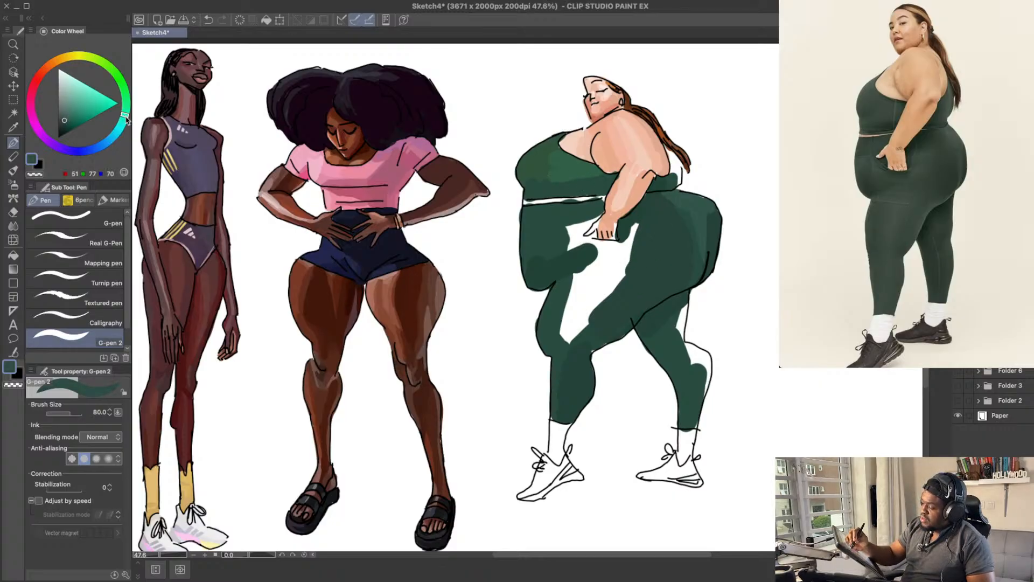
pyautogui.moveTo(624, 244)
pyautogui.mouseDown()
pyautogui.moveTo(587, 312)
pyautogui.moveTo(592, 272)
pyautogui.moveTo(568, 344)
pyautogui.moveTo(609, 259)
pyautogui.mouseUp()
pyautogui.hotkey('ctrl', 'z')
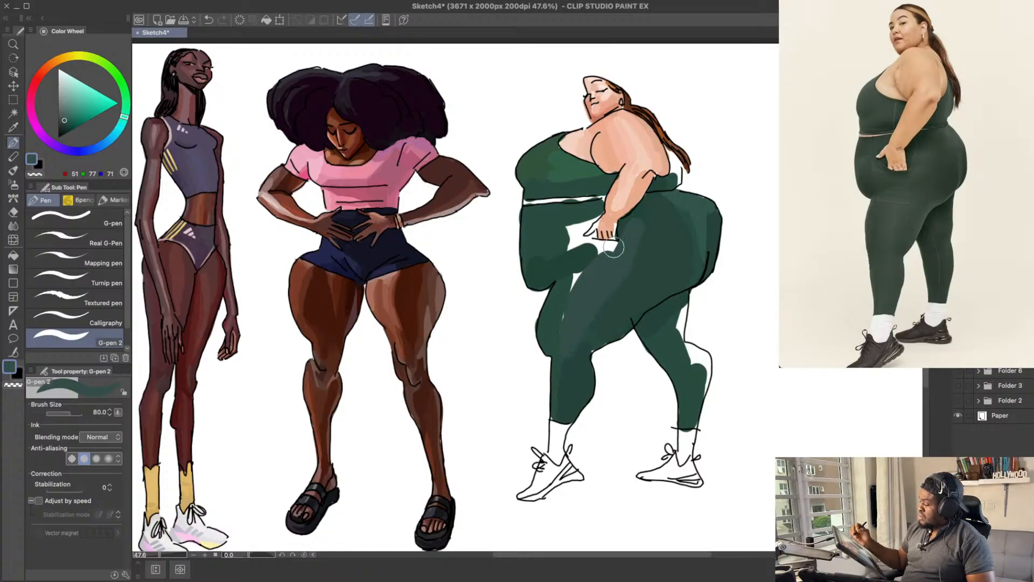
pyautogui.moveTo(655, 222); pyautogui.dragTo(653, 229)
pyautogui.hotkey('ctrl', 'z')
pyautogui.moveTo(566, 340); pyautogui.dragTo(628, 243)
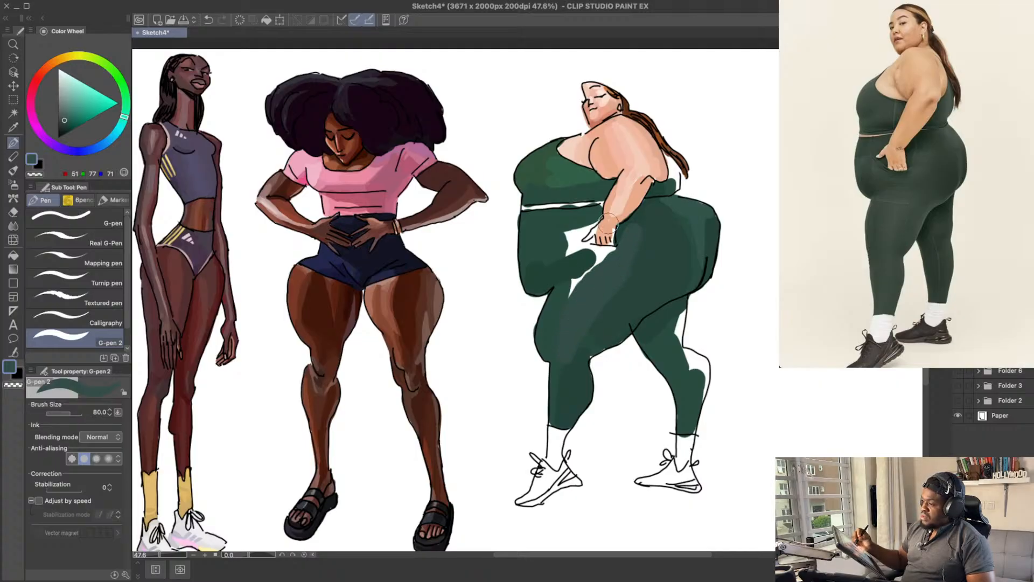
# Step: Blend the front of the thigh and knee with green, about RGB 40, 76, 64 and 35, 65, 58
pyautogui.moveTo(599, 275); pyautogui.dragTo(600, 265)
pyautogui.moveTo(712, 246); pyautogui.dragTo(707, 254)
pyautogui.keyDown('alt'); pyautogui.click(554, 332); pyautogui.keyUp('alt')
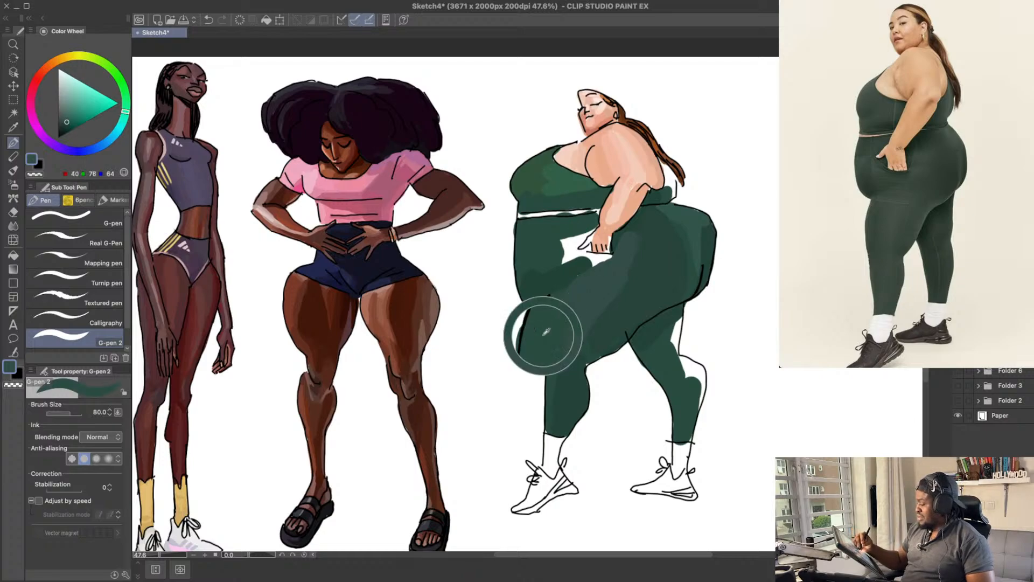
pyautogui.moveTo(69, 119); pyautogui.dragTo(67, 121)
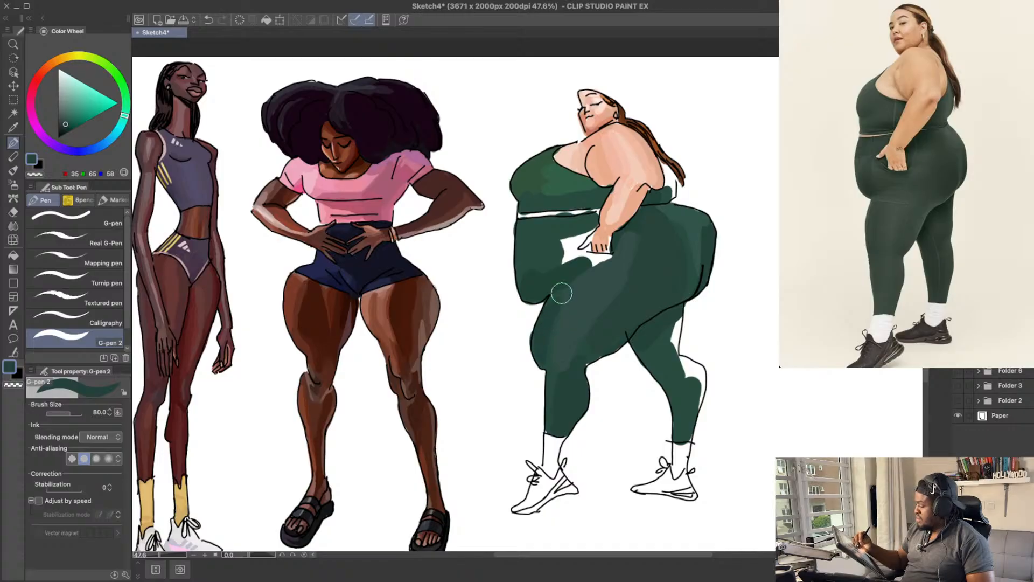
pyautogui.scroll(1, 577, 264)
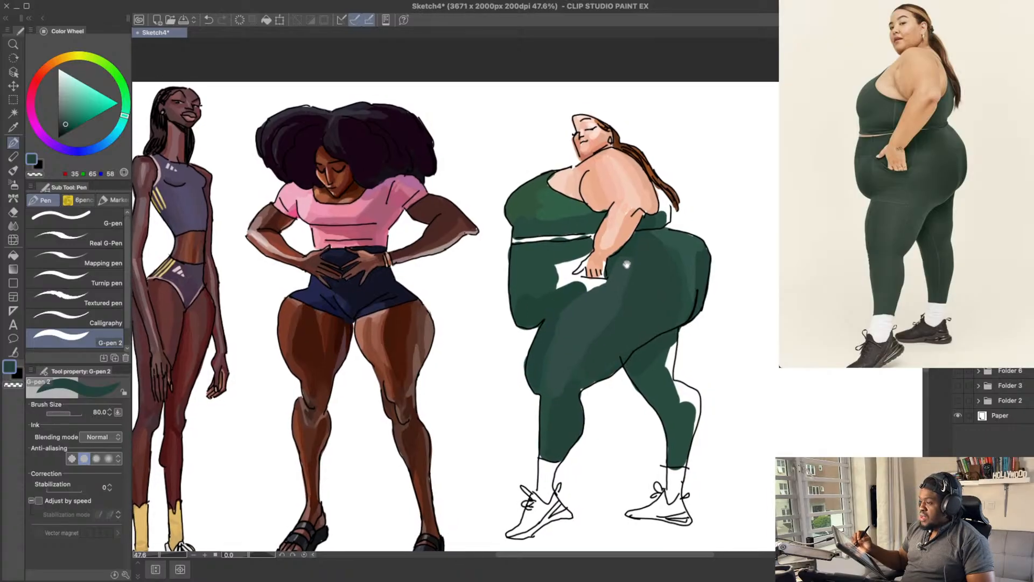
# Step: Paint the belly below the waistband with lighter green, about RGB 46, 82, 70, extending it towards the hand
pyautogui.keyDown('alt'); pyautogui.click(598, 302); pyautogui.keyUp('alt')
pyautogui.moveTo(545, 273); pyautogui.dragTo(548, 293)
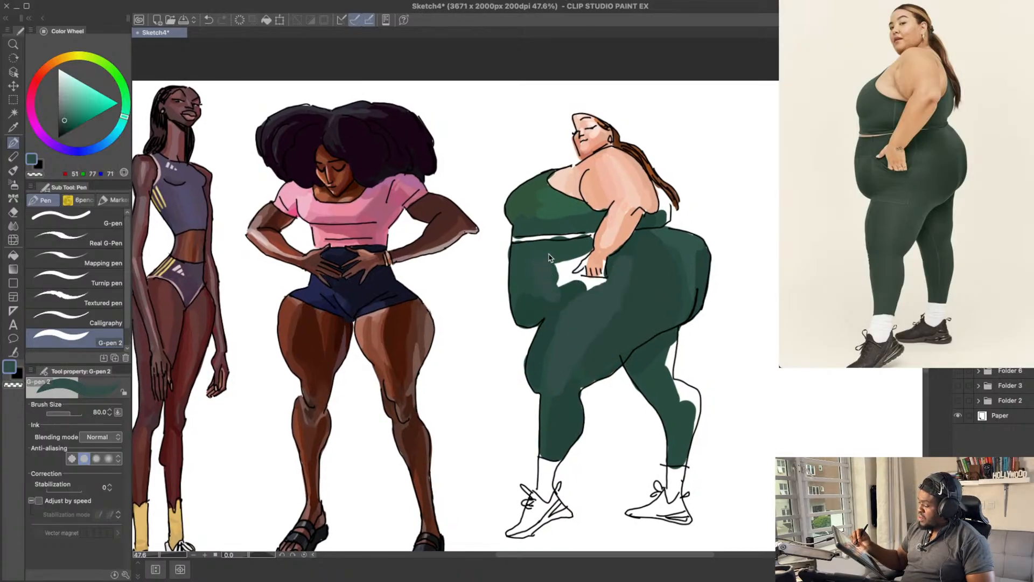
pyautogui.click(67, 121)
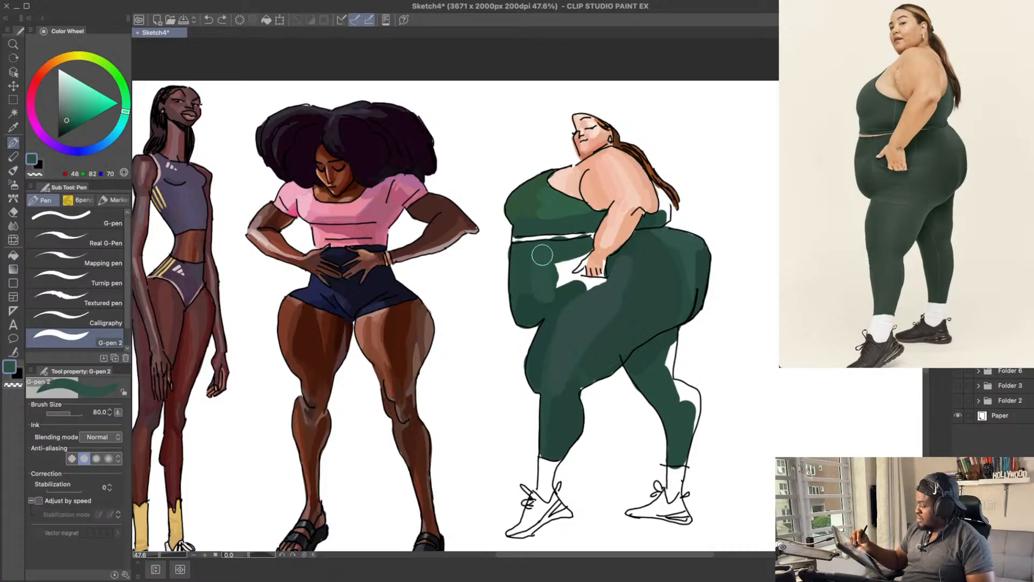
pyautogui.moveTo(542, 254); pyautogui.dragTo(548, 265)
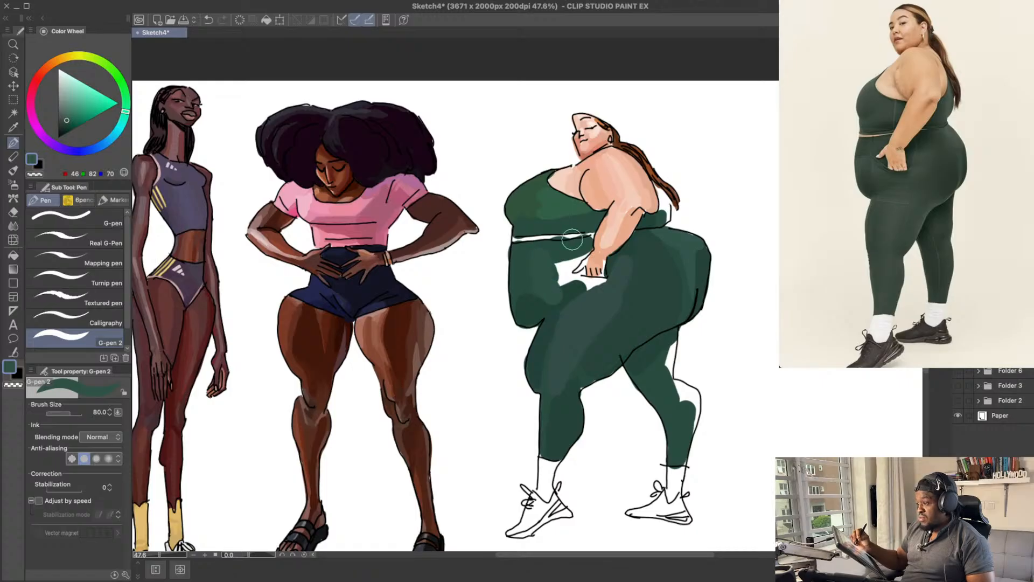
pyautogui.keyDown('alt'); pyautogui.click(562, 251); pyautogui.keyUp('alt')
pyautogui.moveTo(560, 276); pyautogui.dragTo(566, 261)
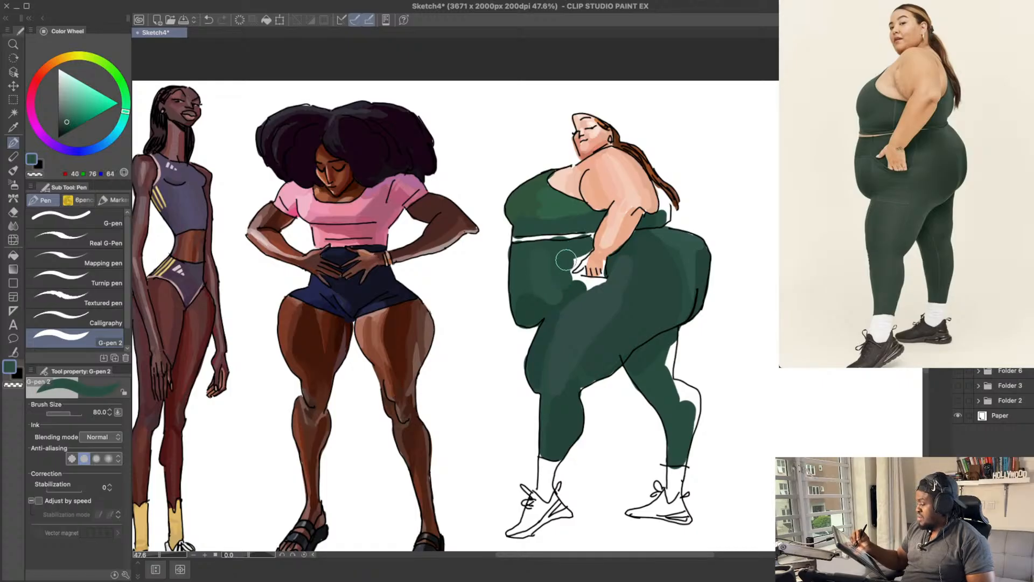
# Step: Fill the white gap below the hand with green, about RGB 40, 76, 64, and save the drawing
pyautogui.keyDown('alt'); pyautogui.click(581, 282); pyautogui.keyUp('alt')
pyautogui.moveTo(581, 282); pyautogui.dragTo(623, 280)
pyautogui.keyDown('alt'); pyautogui.click(560, 268); pyautogui.keyUp('alt')
pyautogui.keyDown('alt'); pyautogui.click(591, 283); pyautogui.keyUp('alt')
pyautogui.press('super+s')
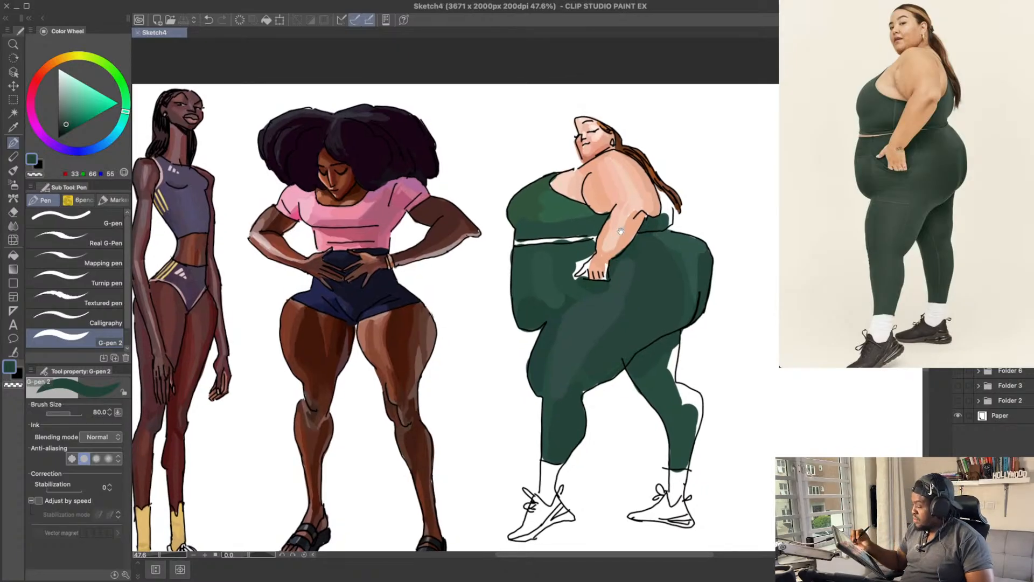
# Step: Paint the front of the top near the arm and its back behind the arm with dark green, about RGB 33, 66, 55
pyautogui.moveTo(620, 231); pyautogui.dragTo(630, 244)
pyautogui.moveTo(666, 272); pyautogui.dragTo(610, 278)
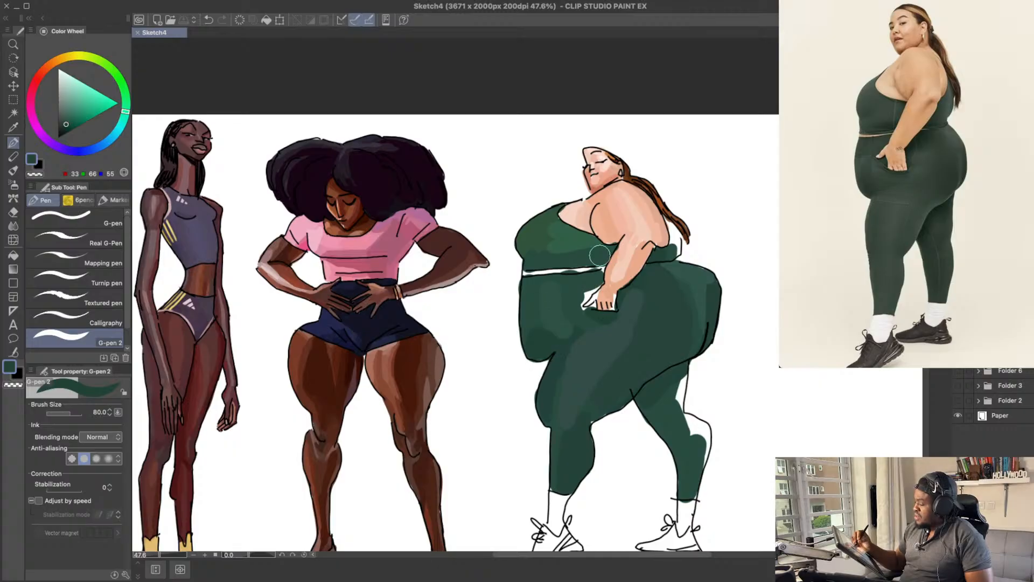
pyautogui.moveTo(595, 259); pyautogui.dragTo(606, 247)
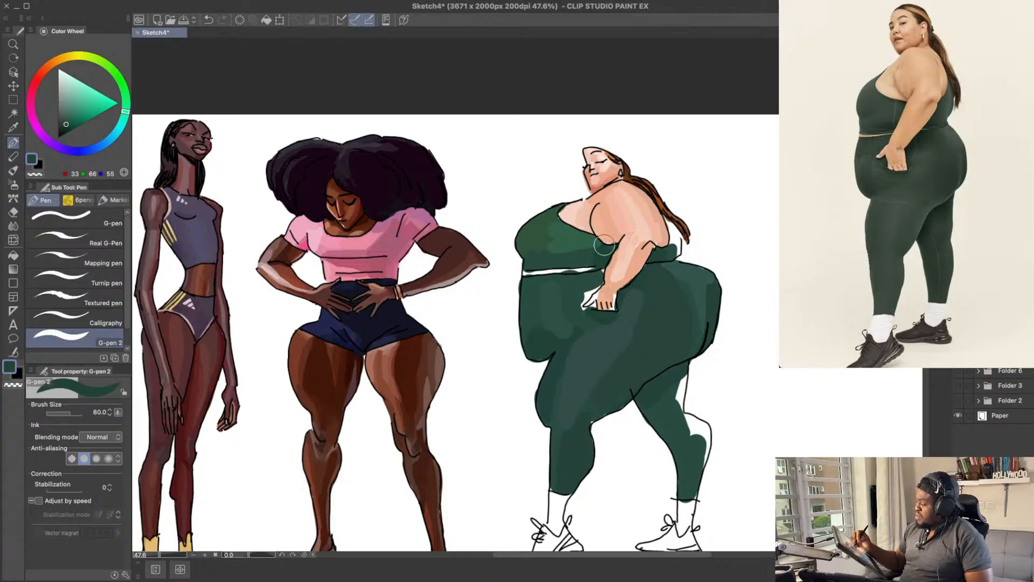
pyautogui.moveTo(668, 203); pyautogui.dragTo(698, 235)
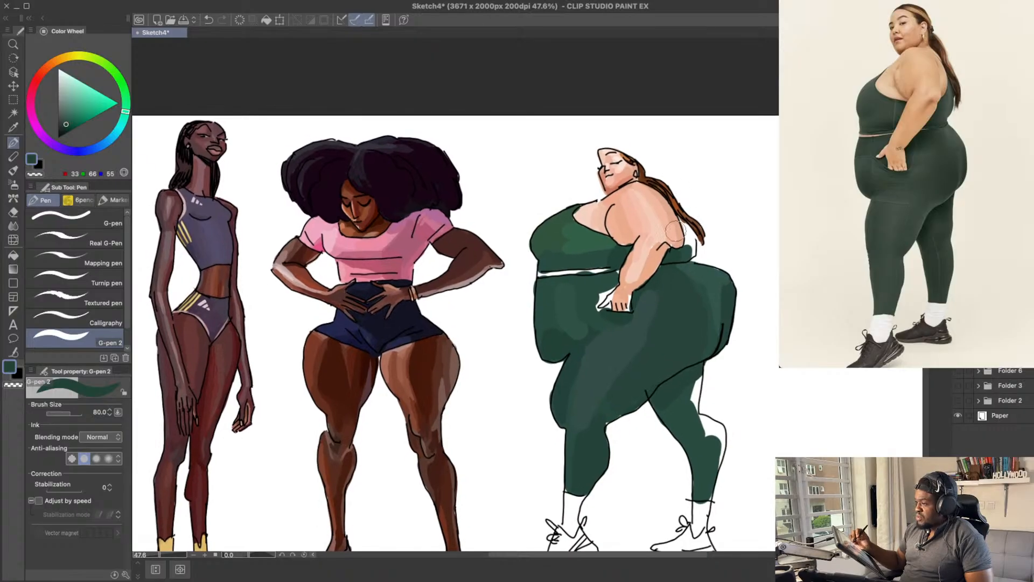
pyautogui.keyDown('alt'); pyautogui.click(689, 248); pyautogui.keyUp('alt')
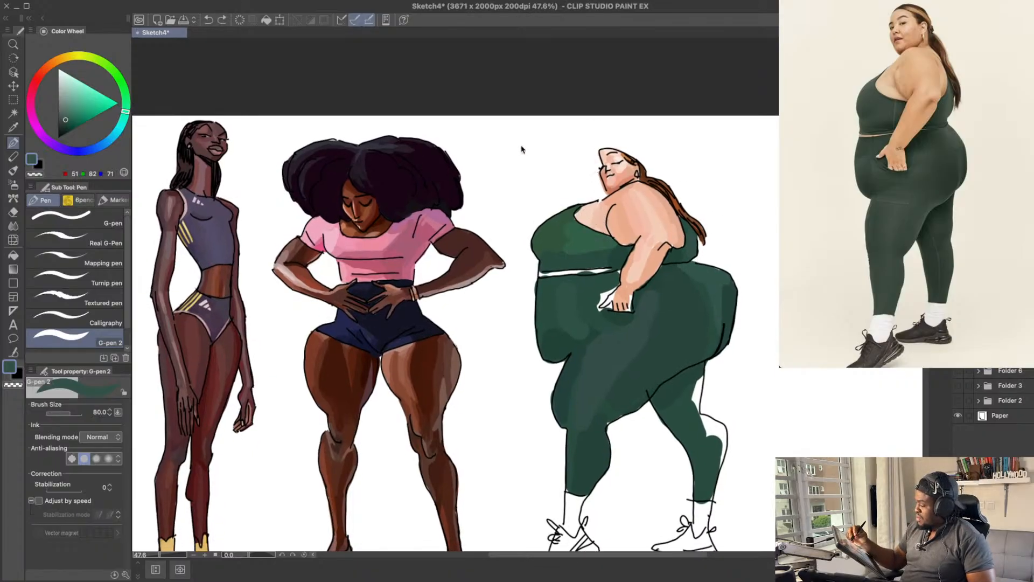
# Step: Repaint the bust of the top with bluish greens, about RGB 45, 83, 73 and 32, 72, 61
pyautogui.keyDown('alt'); pyautogui.click(586, 241); pyautogui.keyUp('alt')
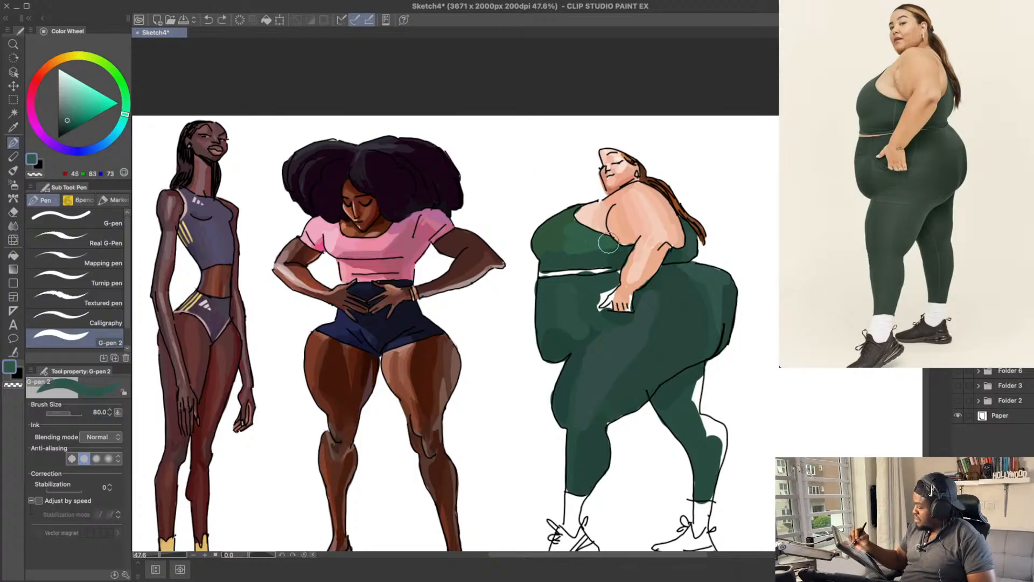
pyautogui.moveTo(610, 243)
pyautogui.mouseDown()
pyautogui.moveTo(581, 244)
pyautogui.moveTo(584, 222)
pyautogui.mouseUp()
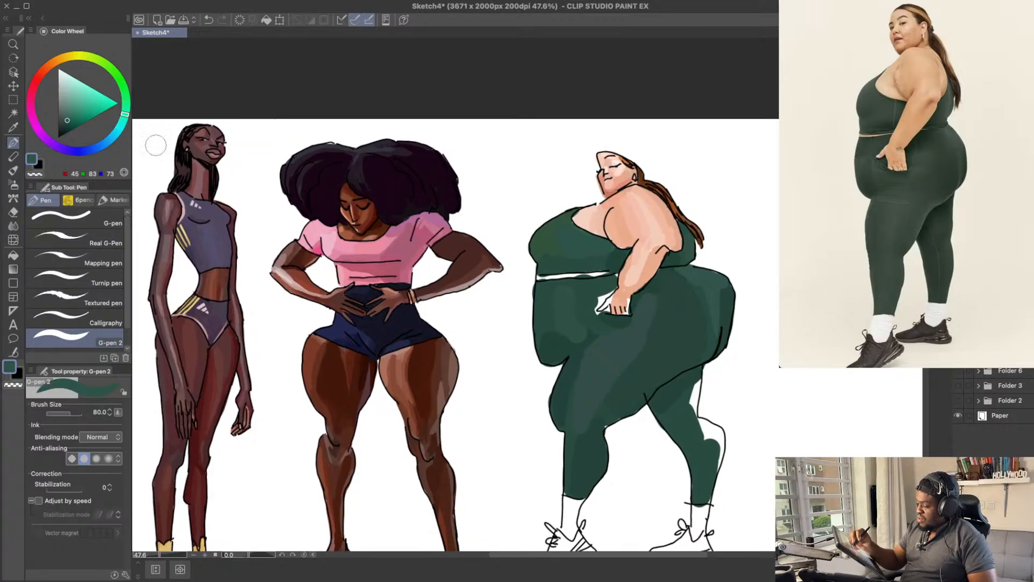
pyautogui.click(67, 124)
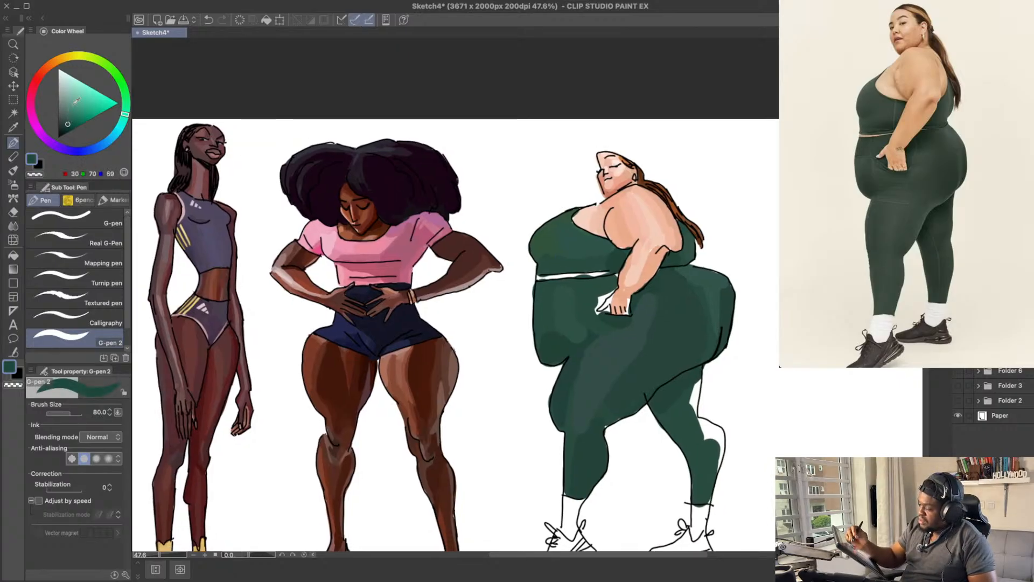
pyautogui.hotkey('ctrl', 'z')
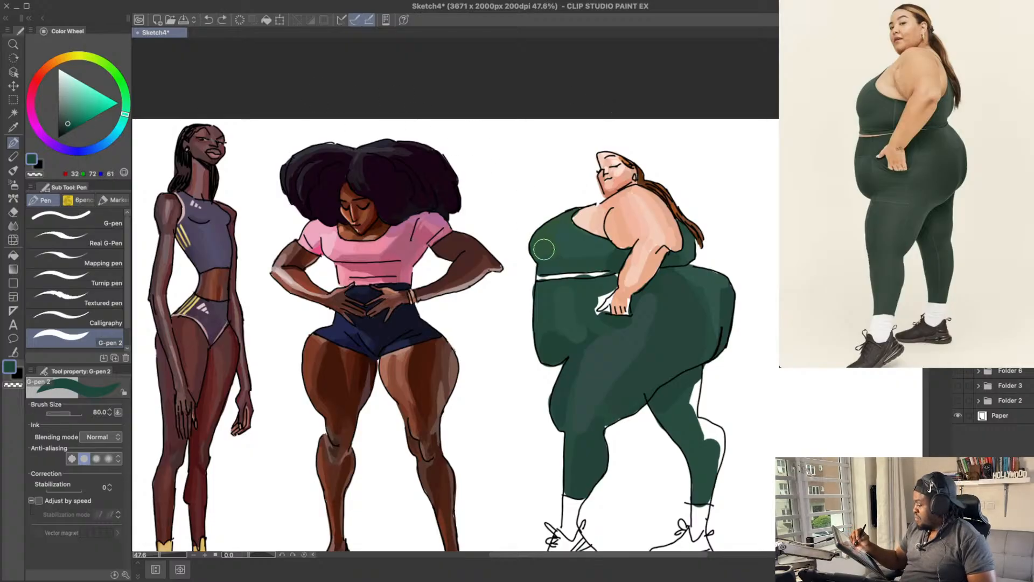
pyautogui.hotkey('ctrl', 'z')
pyautogui.moveTo(545, 248)
pyautogui.mouseDown()
pyautogui.moveTo(546, 234)
pyautogui.moveTo(540, 250)
pyautogui.moveTo(565, 232)
pyautogui.moveTo(565, 213)
pyautogui.mouseUp()
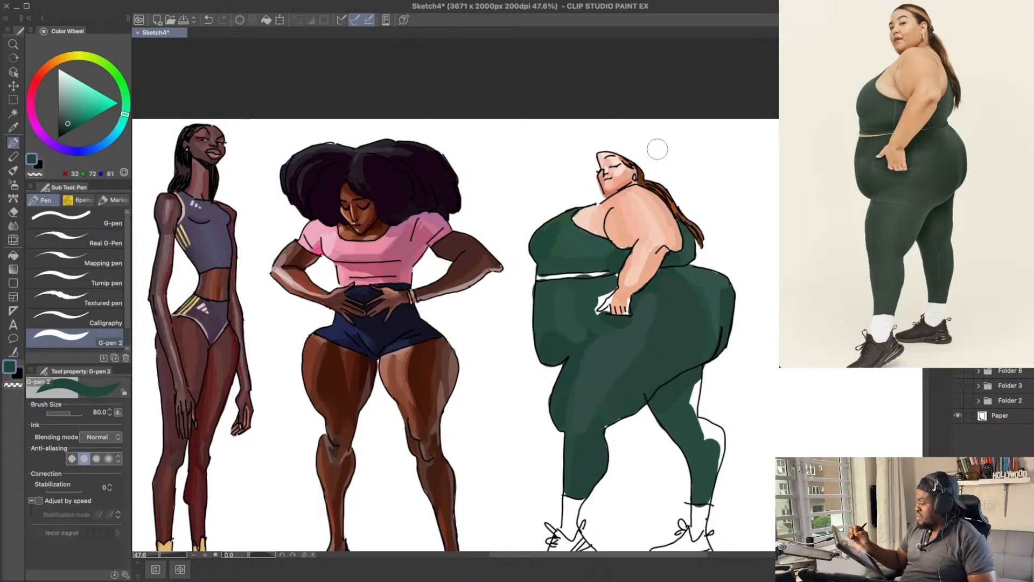
# Step: Smooth the bust with green, about RGB 38, 78, 67, and darken the top beside the arm with about RGB 33, 66, 55
pyautogui.moveTo(688, 220); pyautogui.dragTo(690, 237)
pyautogui.hotkey('ctrl', 'z')
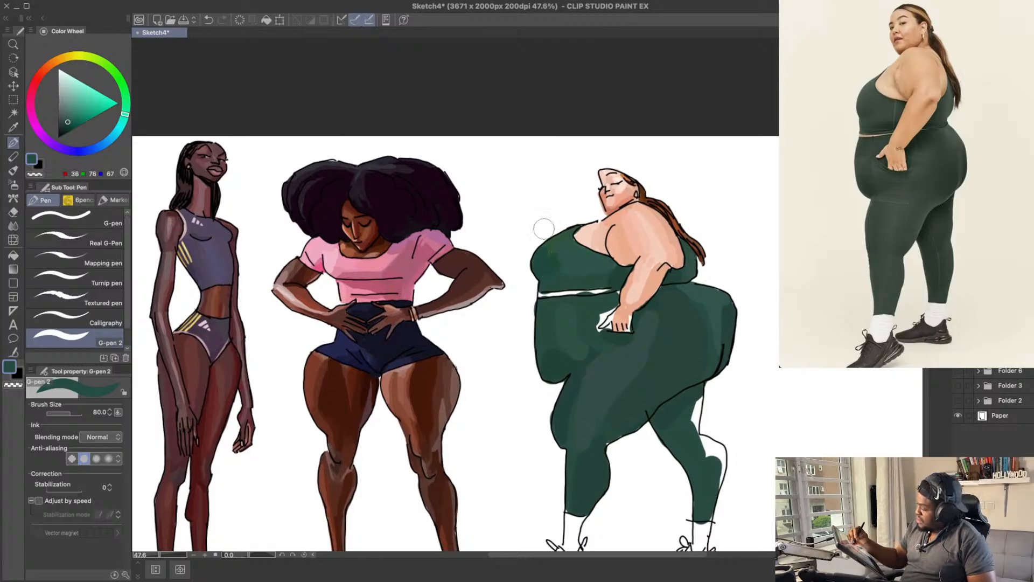
pyautogui.moveTo(556, 262)
pyautogui.mouseDown()
pyautogui.moveTo(562, 240)
pyautogui.moveTo(545, 256)
pyautogui.moveTo(555, 255)
pyautogui.mouseUp()
pyautogui.hotkey('ctrl', 'z')
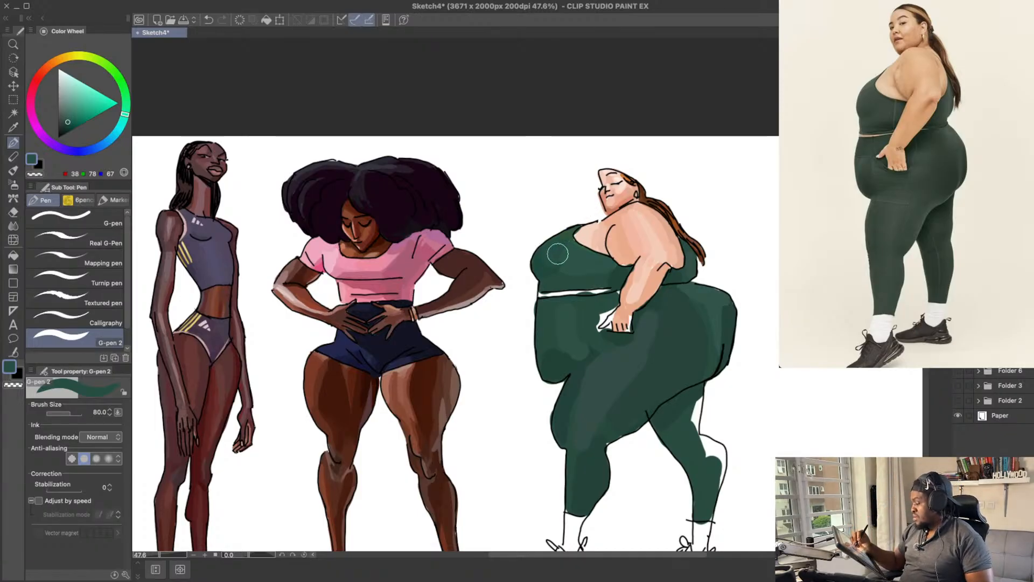
pyautogui.moveTo(620, 287); pyautogui.dragTo(619, 287)
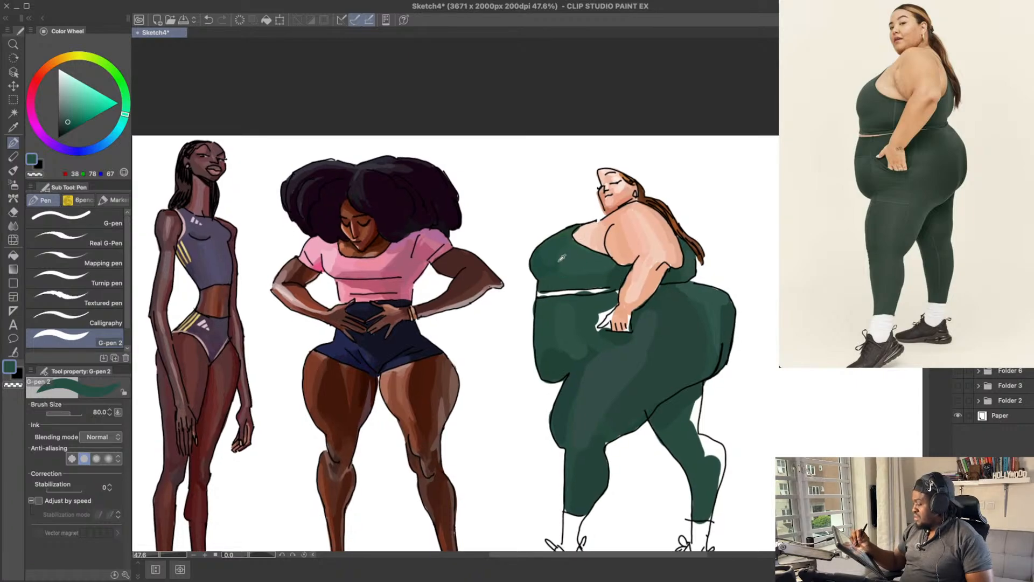
pyautogui.keyDown('alt'); pyautogui.click(553, 267); pyautogui.keyUp('alt')
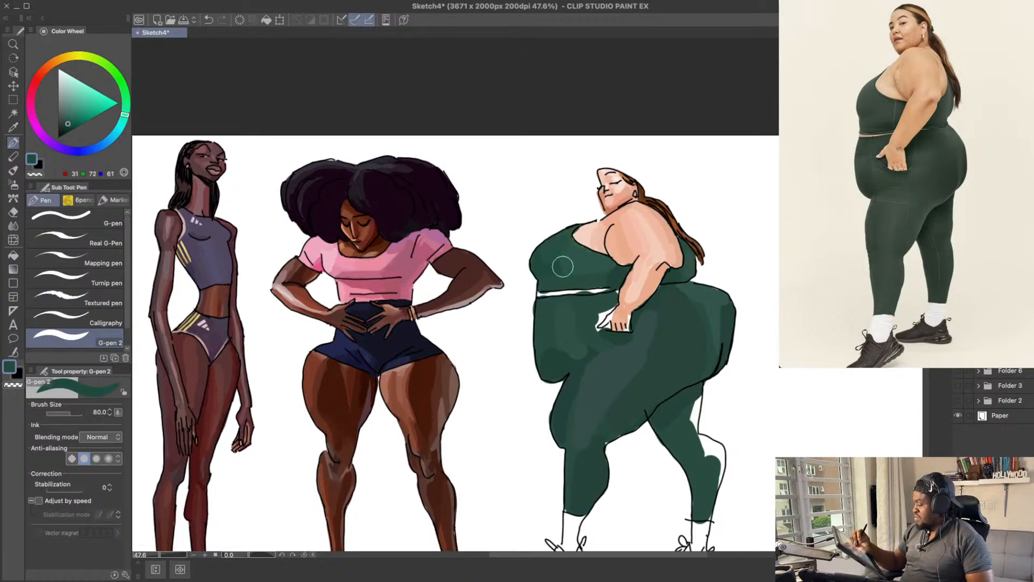
pyautogui.keyDown('alt'); pyautogui.click(612, 281); pyautogui.keyUp('alt')
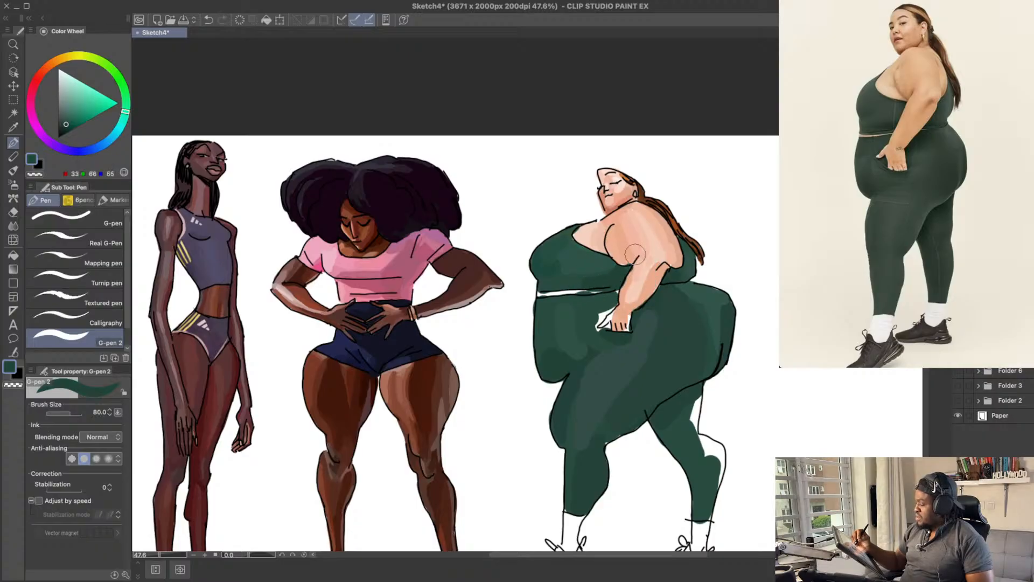
# Step: Shade the skin at the armpit with darker peach, about RGB 216, 155, 124, using brush size 60
pyautogui.keyDown('alt'); pyautogui.click(622, 259); pyautogui.keyUp('alt')
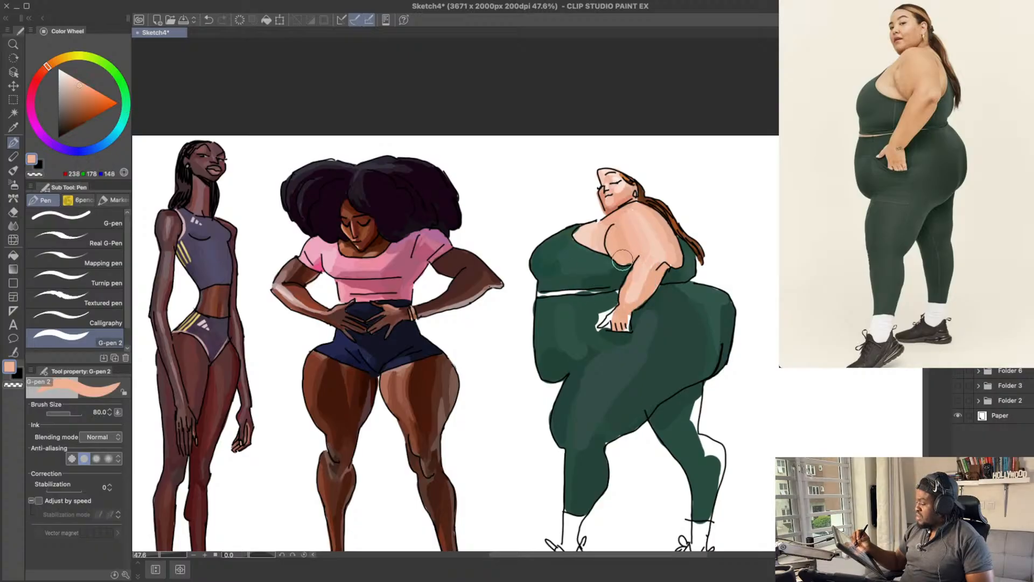
pyautogui.moveTo(669, 221); pyautogui.dragTo(652, 219)
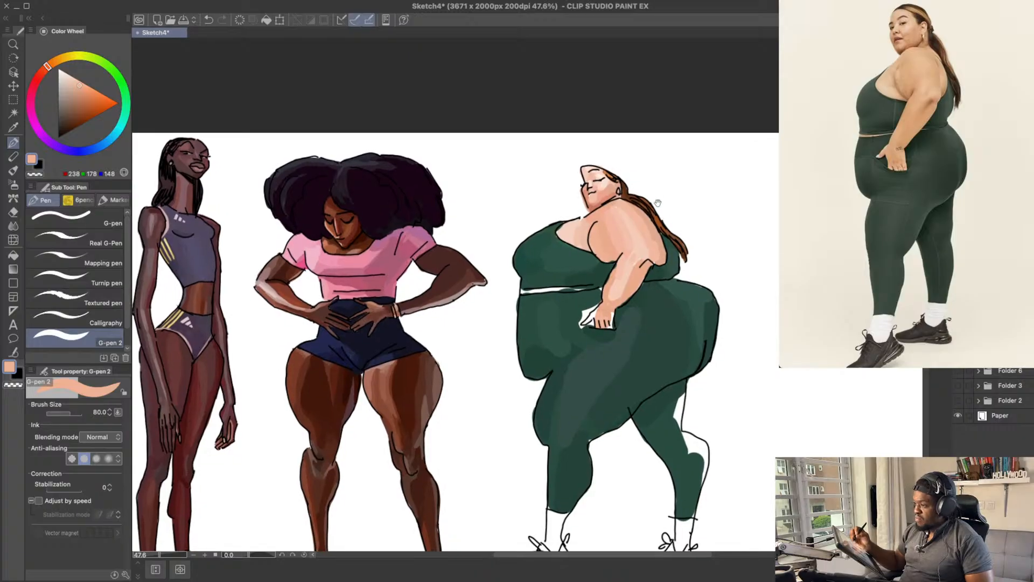
pyautogui.keyDown('alt'); pyautogui.click(610, 245); pyautogui.keyUp('alt')
pyautogui.moveTo(82, 85); pyautogui.dragTo(84, 90)
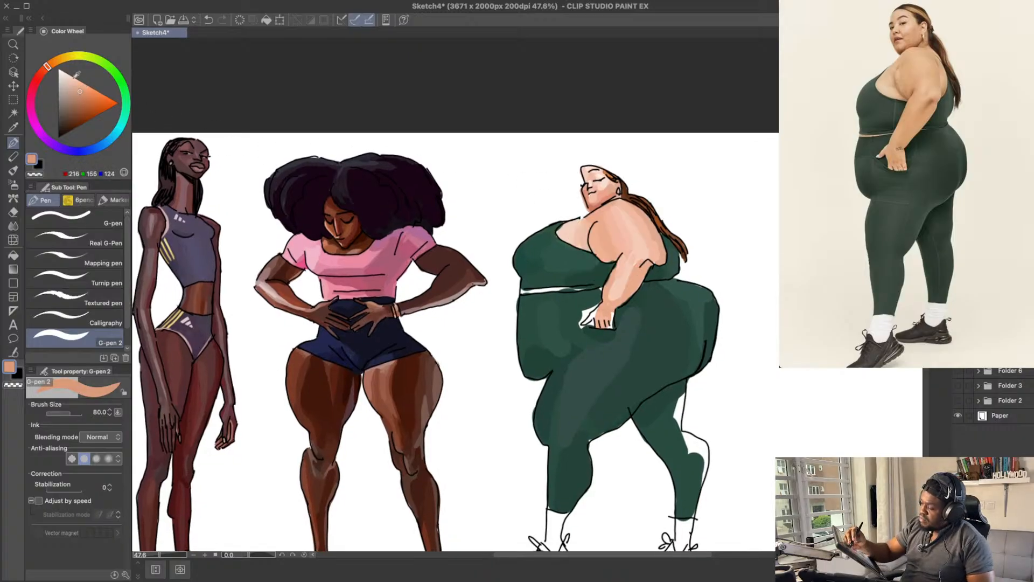
pyautogui.press('[')
pyautogui.press('[')
pyautogui.moveTo(591, 237); pyautogui.dragTo(599, 252)
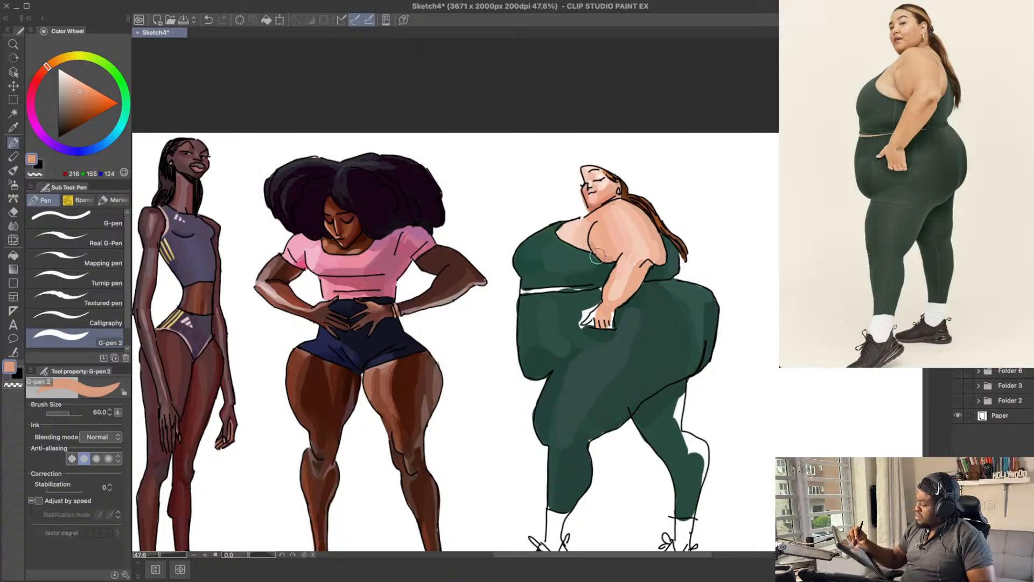
# Step: Shade the inner edge of the forearm down to the wrist with peach, about RGB 230, 167, 135
pyautogui.moveTo(666, 190); pyautogui.dragTo(665, 202)
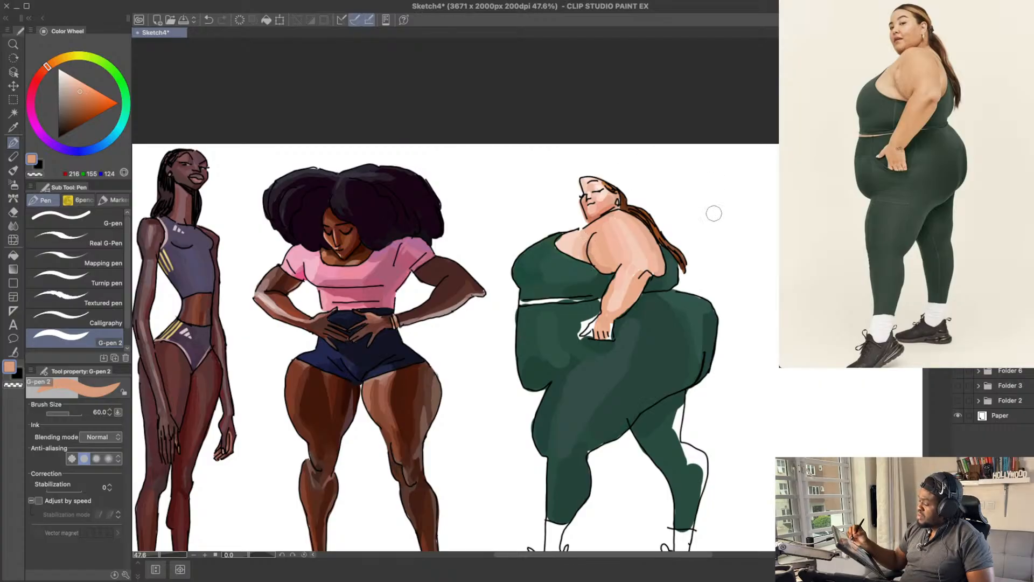
pyautogui.moveTo(713, 214); pyautogui.dragTo(706, 193)
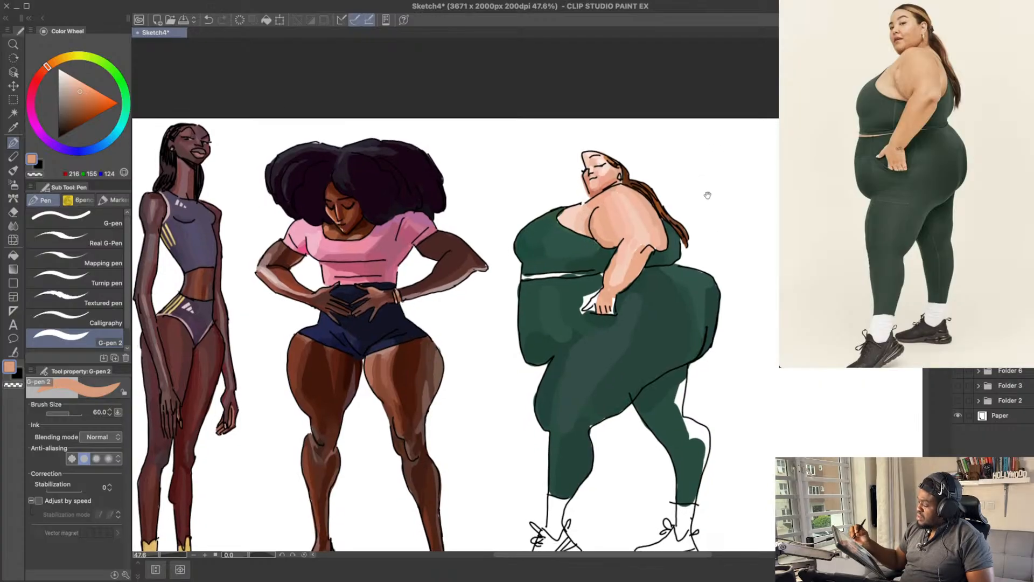
pyautogui.keyDown('alt'); pyautogui.click(616, 284); pyautogui.keyUp('alt')
pyautogui.keyDown('alt'); pyautogui.click(609, 292); pyautogui.keyUp('alt')
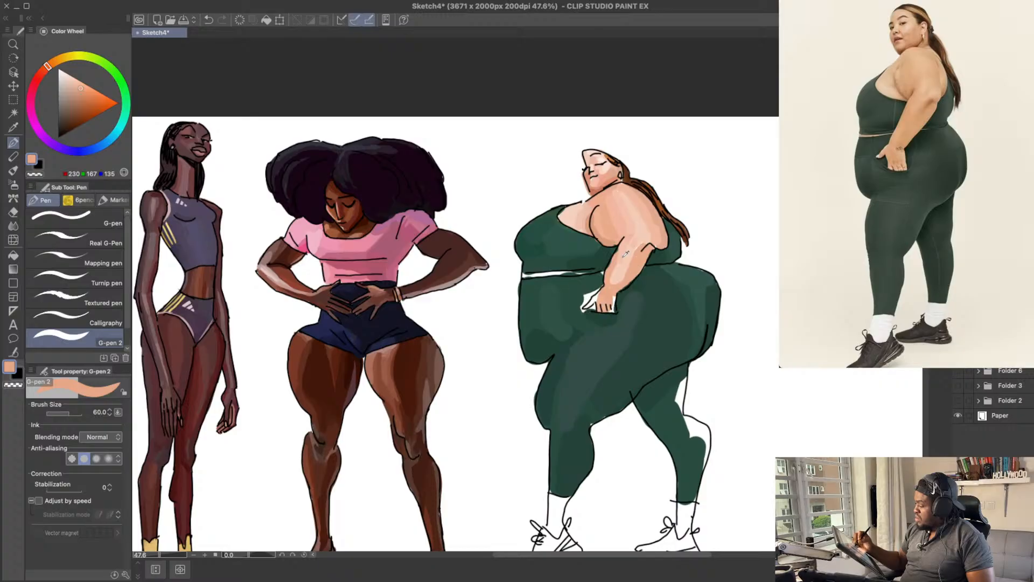
pyautogui.keyDown('alt'); pyautogui.click(621, 255); pyautogui.keyUp('alt')
pyautogui.moveTo(619, 256); pyautogui.dragTo(611, 283)
# Step: Try lighter peach around the elbow and retouch the hand with peach, about RGB 238, 178, 148
pyautogui.moveTo(646, 250)
pyautogui.mouseDown()
pyautogui.moveTo(618, 287)
pyautogui.moveTo(638, 252)
pyautogui.moveTo(646, 269)
pyautogui.moveTo(651, 261)
pyautogui.mouseUp()
pyautogui.press('super+z')
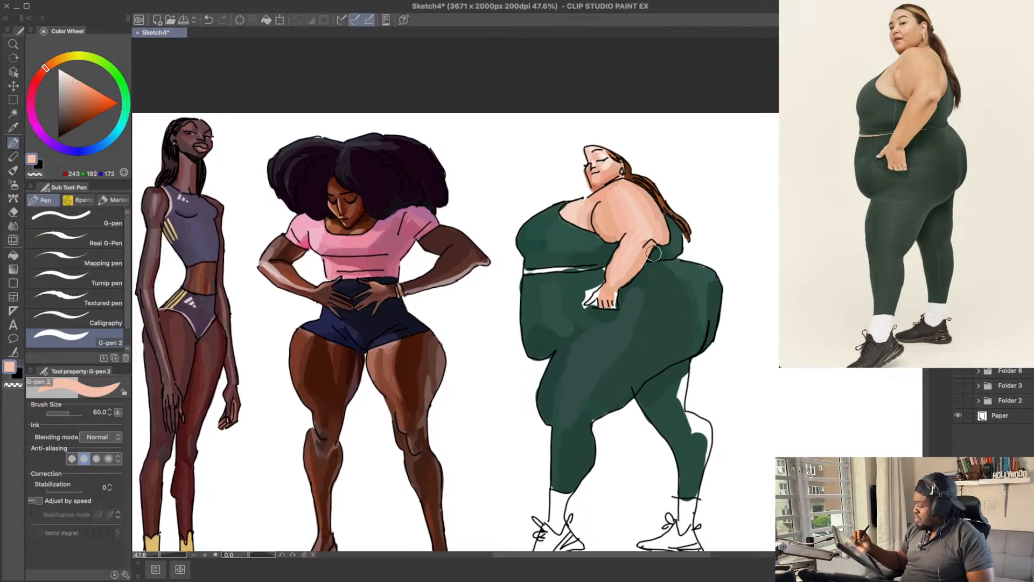
pyautogui.press('super+z')
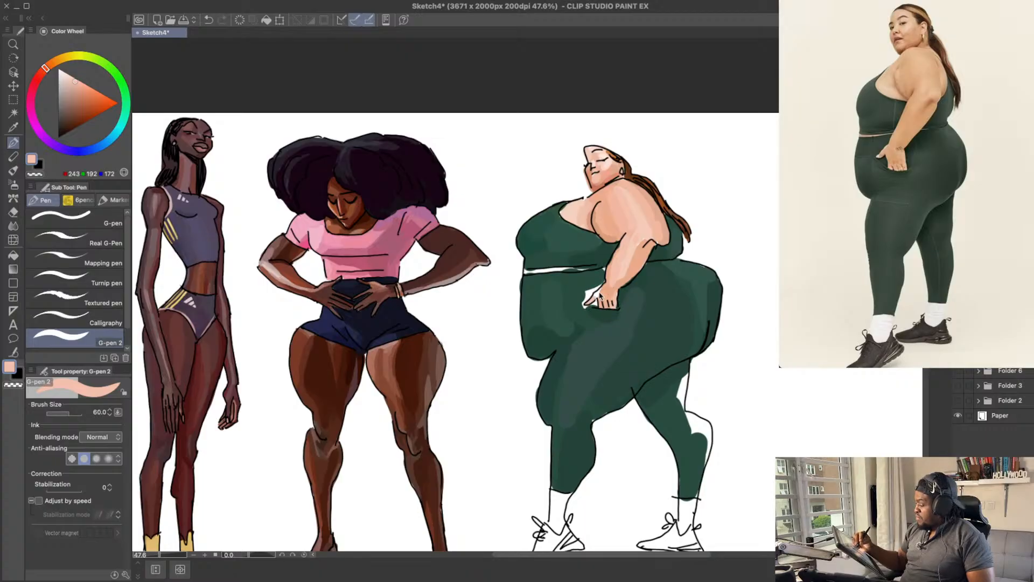
pyautogui.keyDown('alt'); pyautogui.click(605, 292); pyautogui.keyUp('alt')
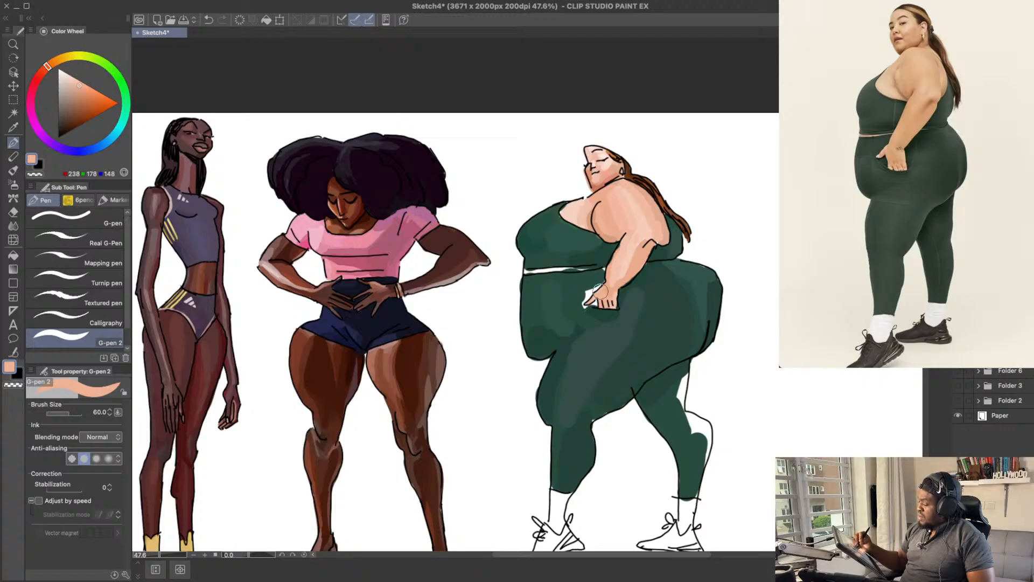
pyautogui.moveTo(666, 280); pyautogui.dragTo(650, 273)
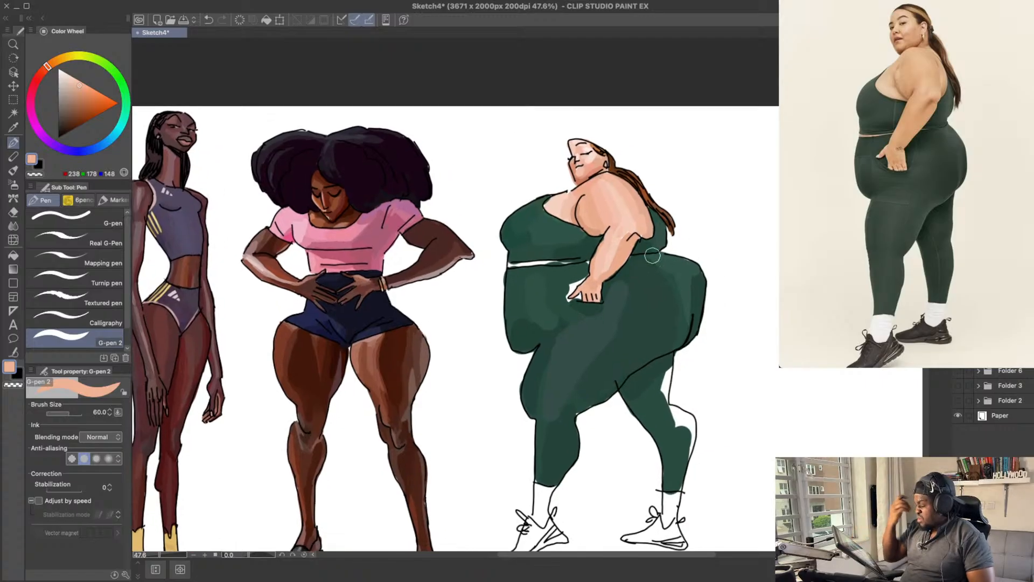
pyautogui.scroll(2, 641, 255)
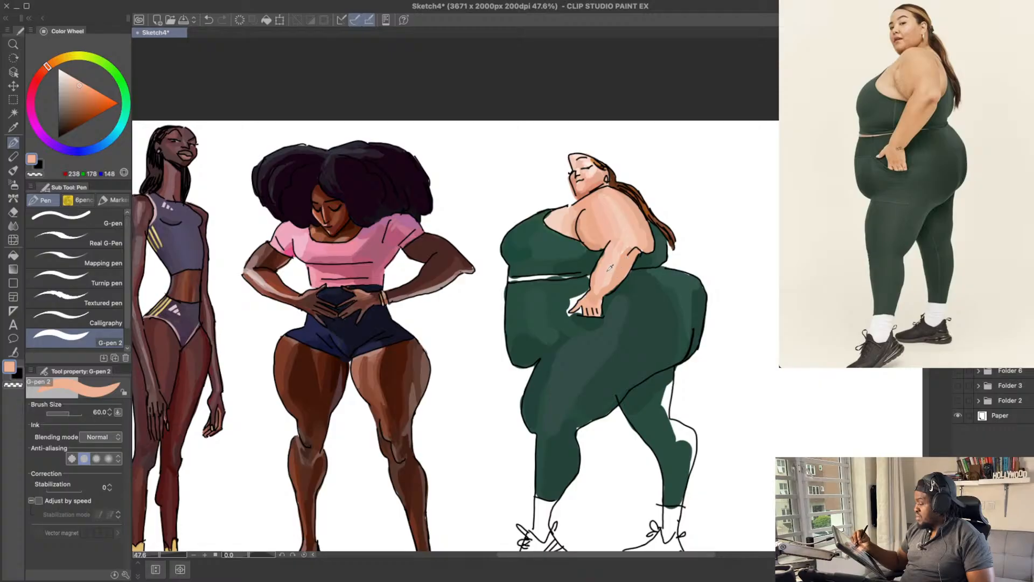
# Step: Blend the forearm from the wrist to the elbow with peach, about RGB 235, 182, 155
pyautogui.keyDown('alt'); pyautogui.click(617, 275); pyautogui.keyUp('alt')
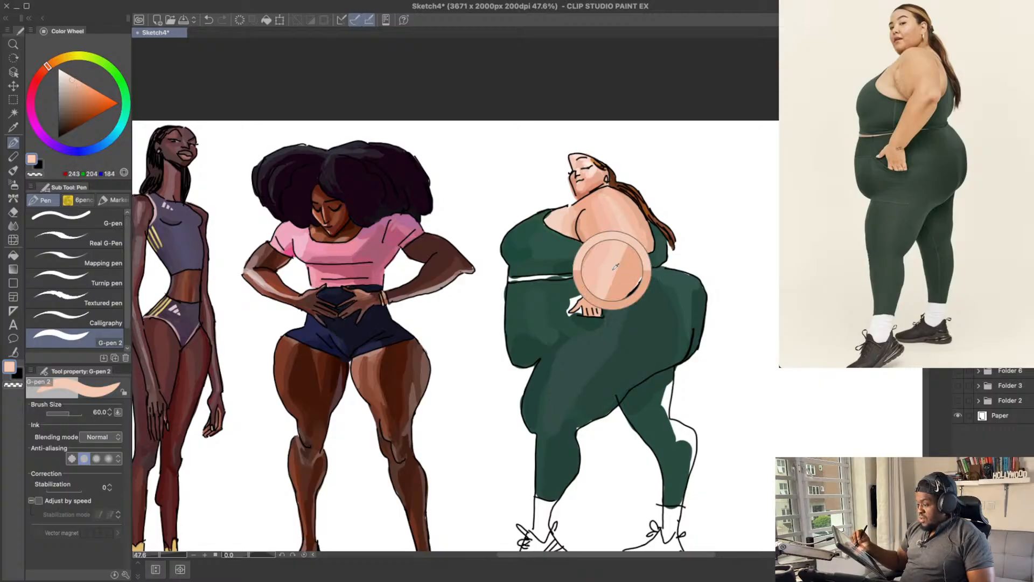
pyautogui.keyDown('alt'); pyautogui.click(599, 234); pyautogui.keyUp('alt')
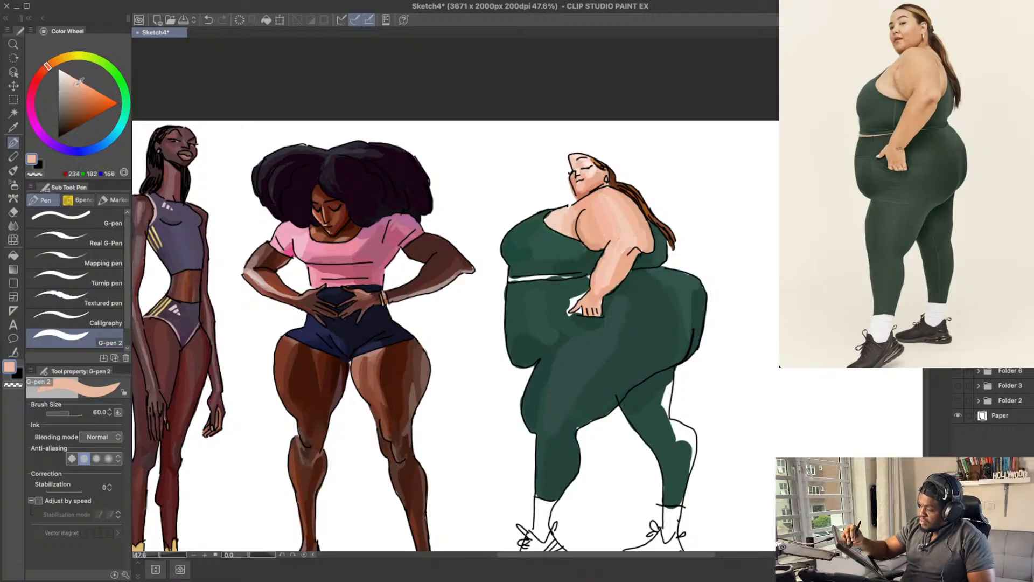
pyautogui.press('super+z')
pyautogui.moveTo(601, 292); pyautogui.dragTo(624, 255)
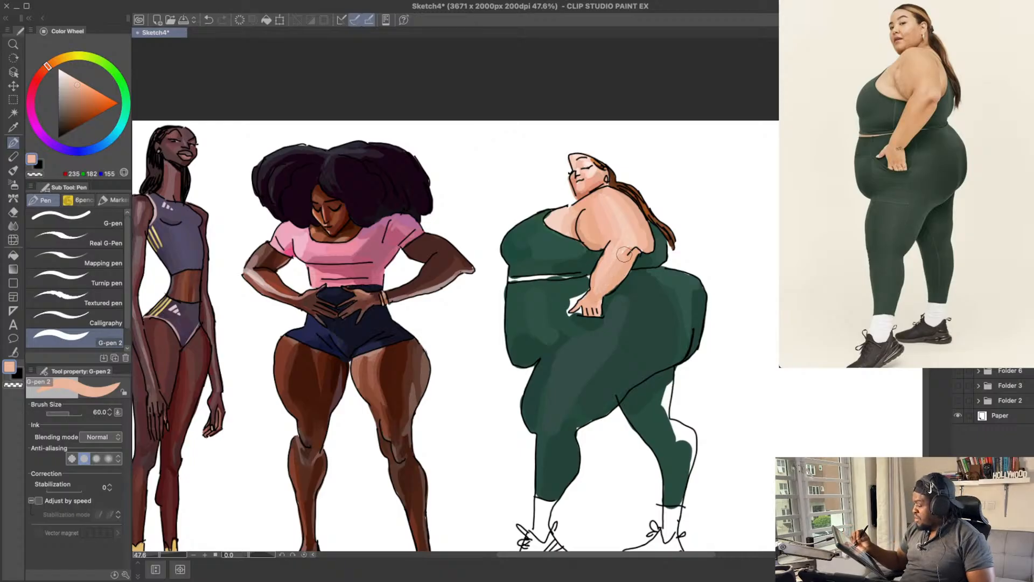
pyautogui.press('super+z')
pyautogui.moveTo(597, 290); pyautogui.dragTo(625, 248)
pyautogui.moveTo(668, 202); pyautogui.dragTo(674, 202)
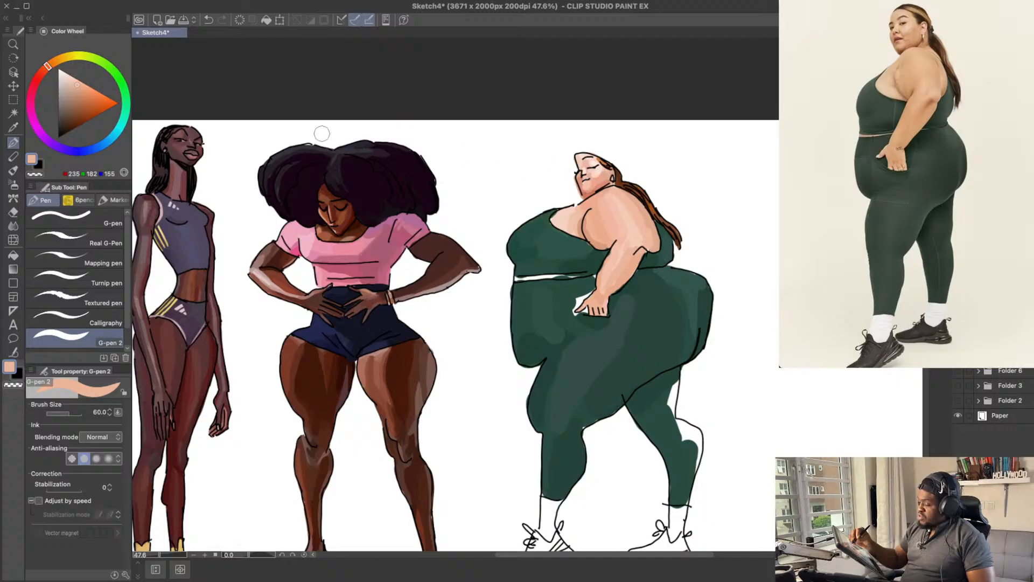
# Step: Shade the elbow crease with darker peach, about RGB 220, 152, 116
pyautogui.moveTo(80, 82); pyautogui.dragTo(82, 88)
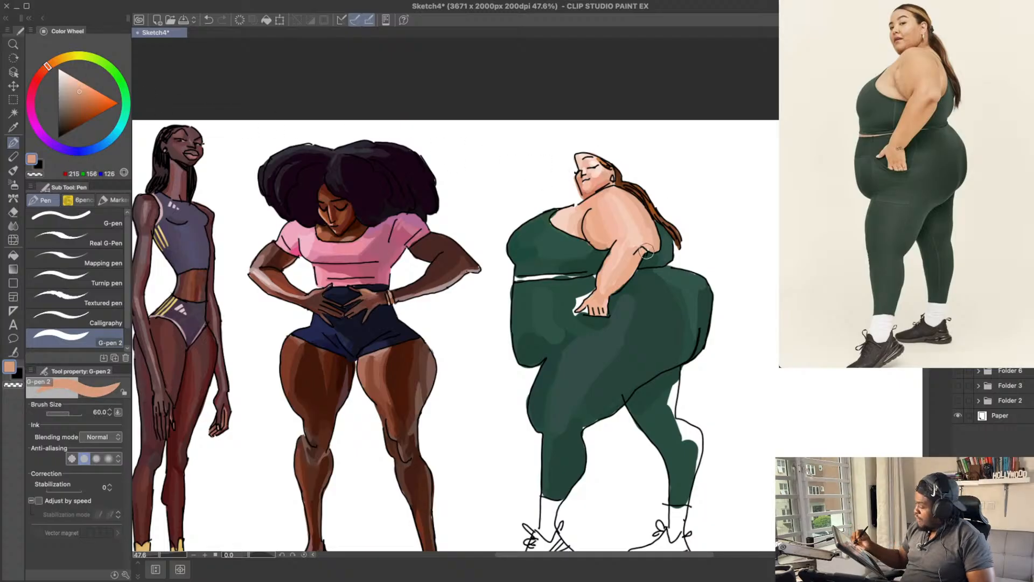
pyautogui.hotkey('ctrl', 'z')
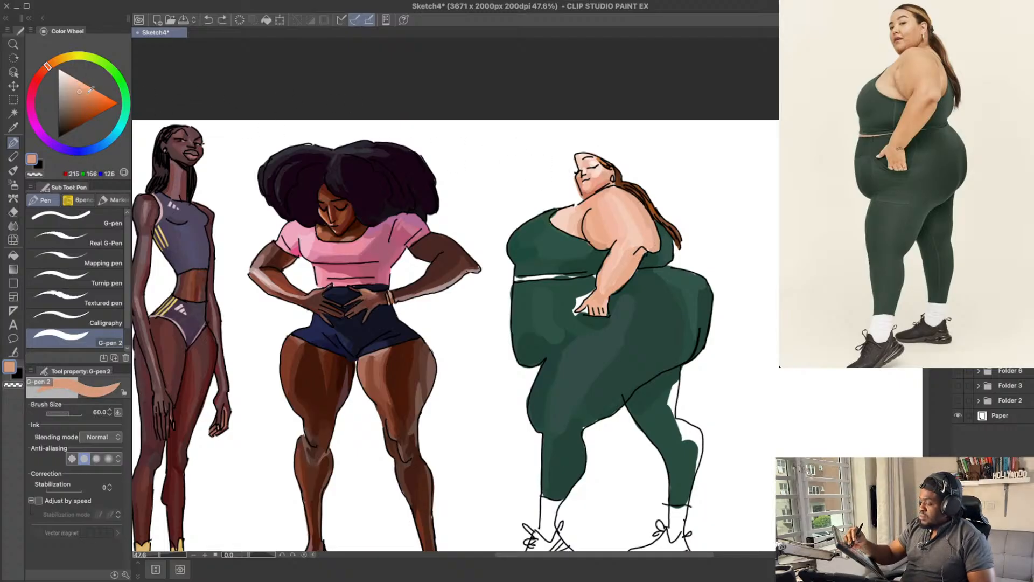
pyautogui.hotkey('ctrl', 'z')
pyautogui.moveTo(634, 255); pyautogui.dragTo(641, 248)
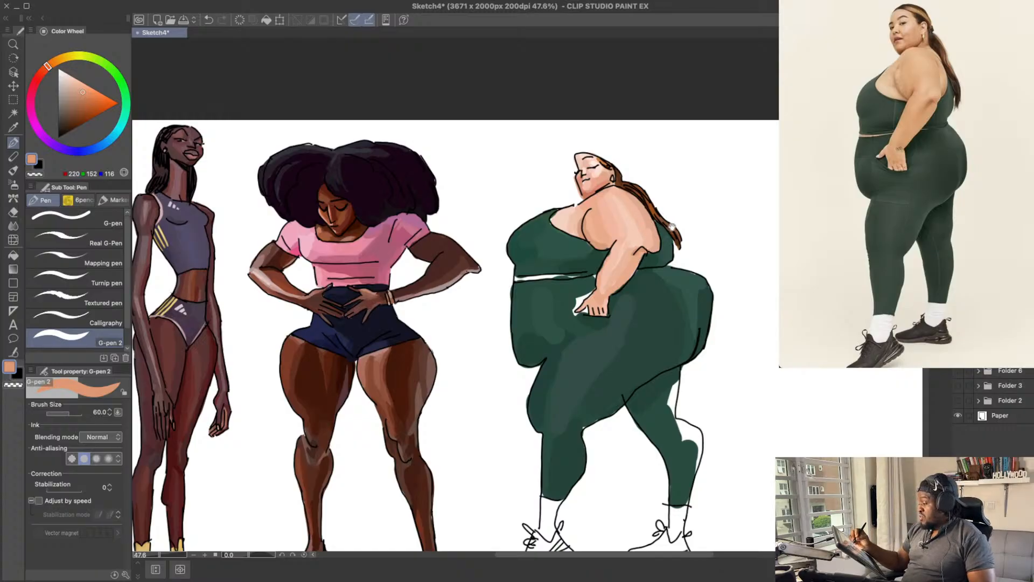
pyautogui.moveTo(672, 228); pyautogui.dragTo(676, 237)
pyautogui.moveTo(615, 196)
pyautogui.mouseDown()
pyautogui.moveTo(669, 196)
pyautogui.moveTo(643, 170)
pyautogui.mouseUp()
pyautogui.hotkey('ctrl', 'z')
# Step: Fill the white gap around the hand with greens, about RGB 40, 76, 64 and 33, 66, 55, and save the drawing
pyautogui.keyDown('alt'); pyautogui.click(589, 262); pyautogui.keyUp('alt')
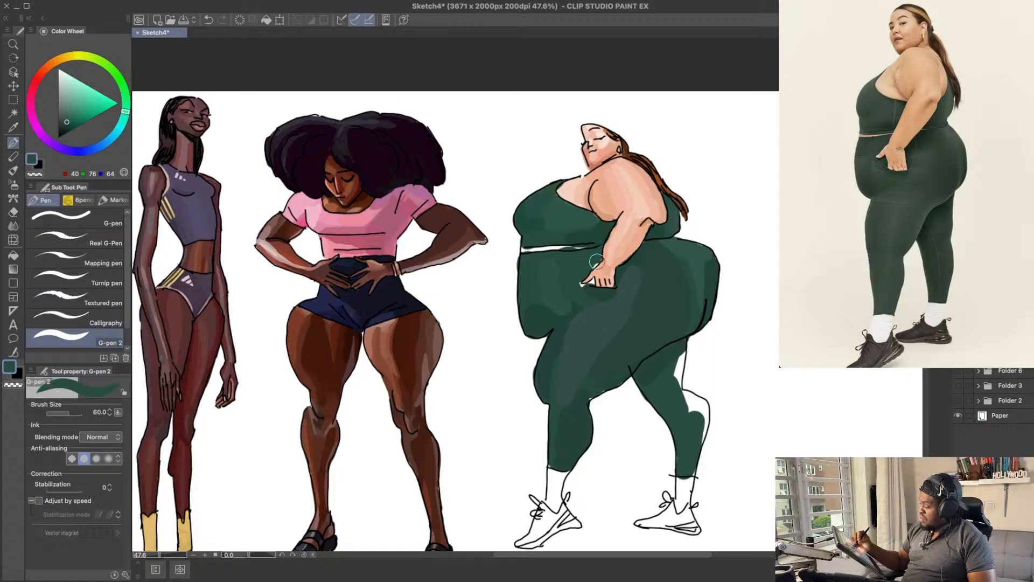
pyautogui.moveTo(596, 262); pyautogui.dragTo(581, 291)
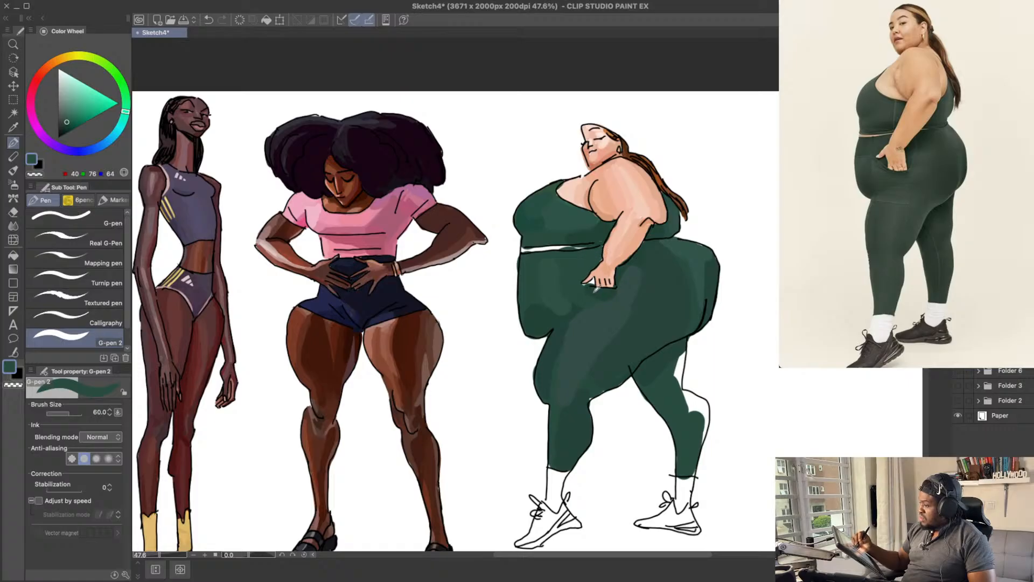
pyautogui.keyDown('alt'); pyautogui.click(593, 293); pyautogui.keyUp('alt')
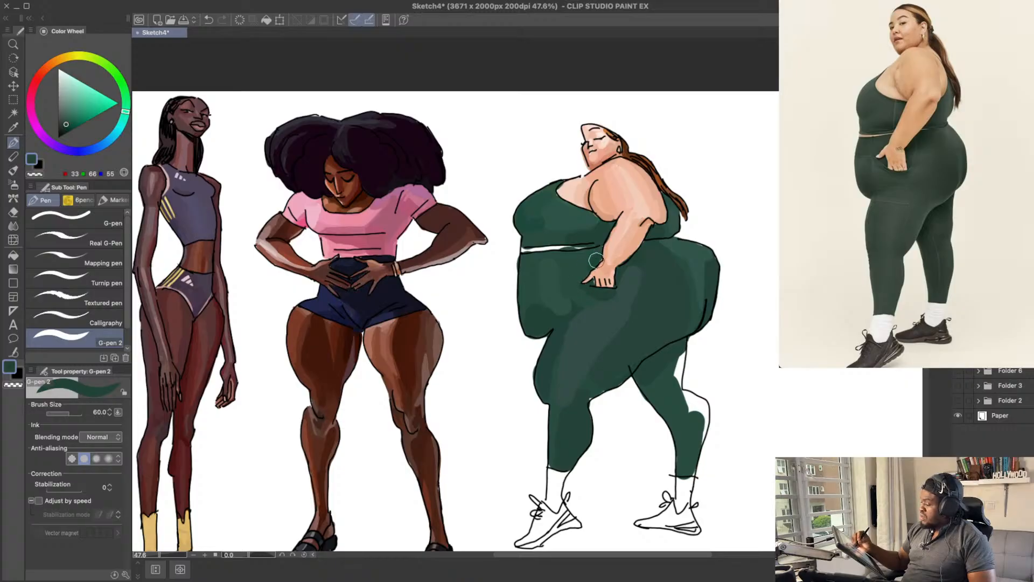
pyautogui.moveTo(710, 221)
pyautogui.mouseDown()
pyautogui.moveTo(705, 241)
pyautogui.moveTo(674, 238)
pyautogui.mouseUp()
pyautogui.hotkey('ctrl', 's')
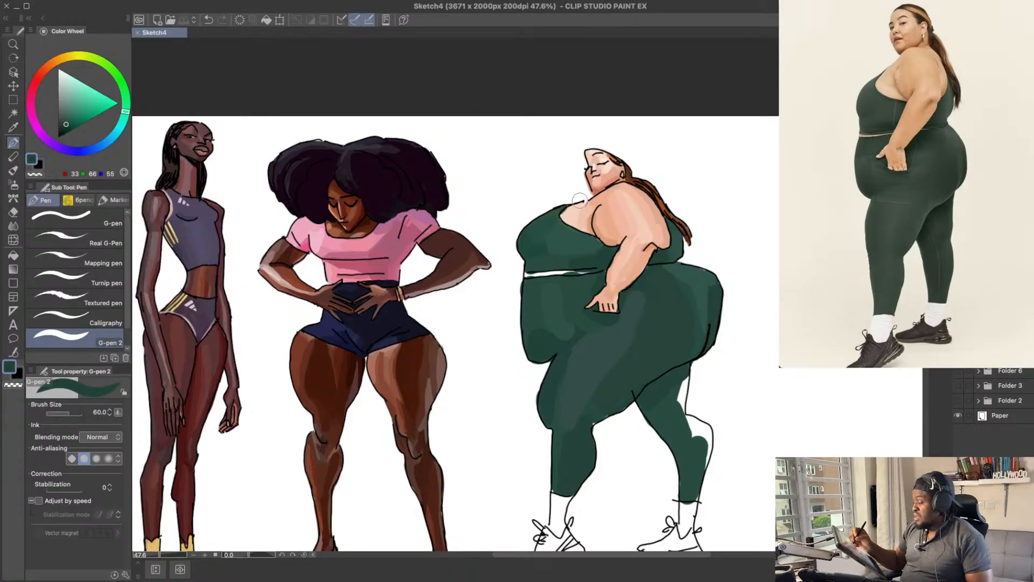
# Step: Colour the bare midriff strip between the top and leggings with peach, about RGB 217, 155, 124
pyautogui.keyDown('alt'); pyautogui.click(608, 236); pyautogui.keyUp('alt')
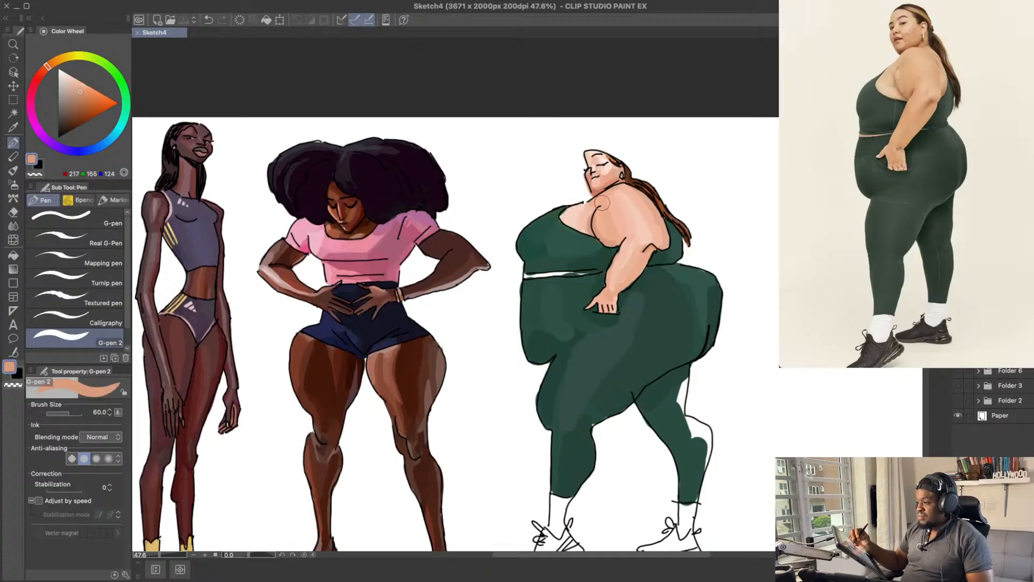
pyautogui.moveTo(535, 277)
pyautogui.mouseDown()
pyautogui.moveTo(601, 270)
pyautogui.moveTo(580, 273)
pyautogui.mouseUp()
pyautogui.press('super+z')
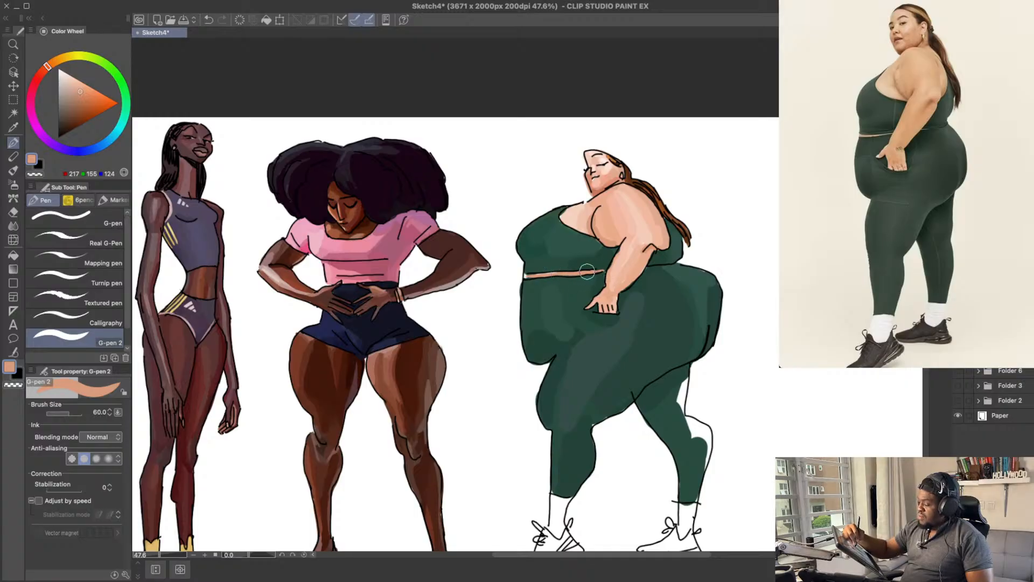
pyautogui.moveTo(723, 289); pyautogui.dragTo(730, 305)
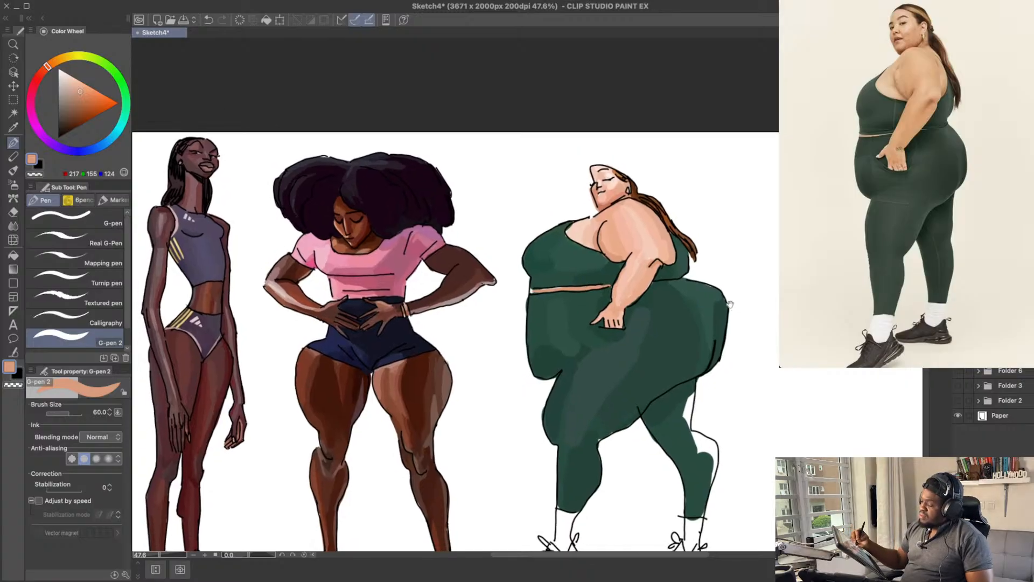
pyautogui.keyDown('alt'); pyautogui.click(635, 234); pyautogui.keyUp('alt')
pyautogui.moveTo(561, 289); pyautogui.dragTo(577, 288)
pyautogui.press('super+z')
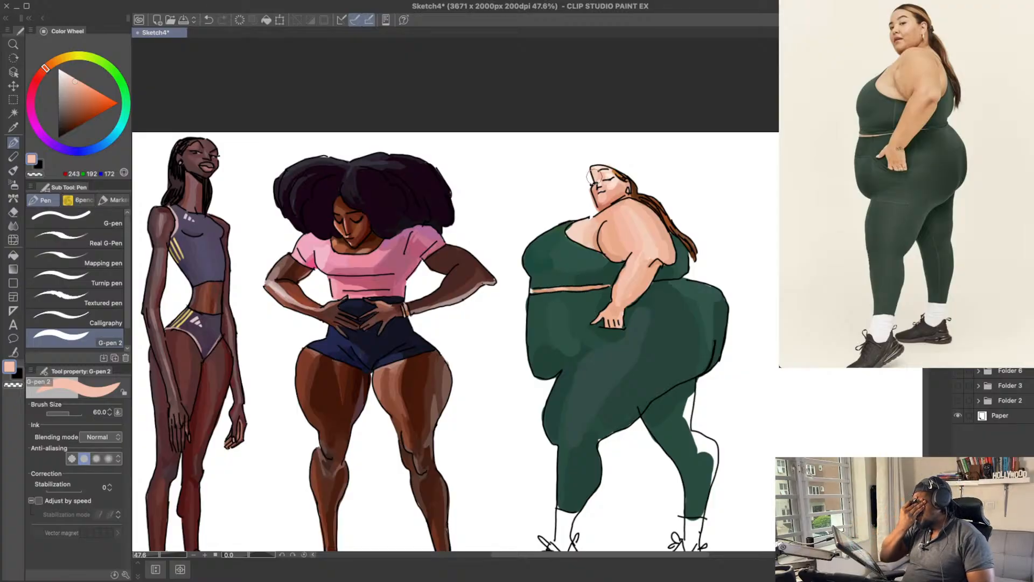
# Step: Refine the front end of the midriff strip with peach, about RGB 241, 182, 158, and green, about RGB 40, 76, 64, and save
pyautogui.moveTo(640, 272)
pyautogui.mouseDown()
pyautogui.moveTo(621, 265)
pyautogui.moveTo(647, 264)
pyautogui.mouseUp()
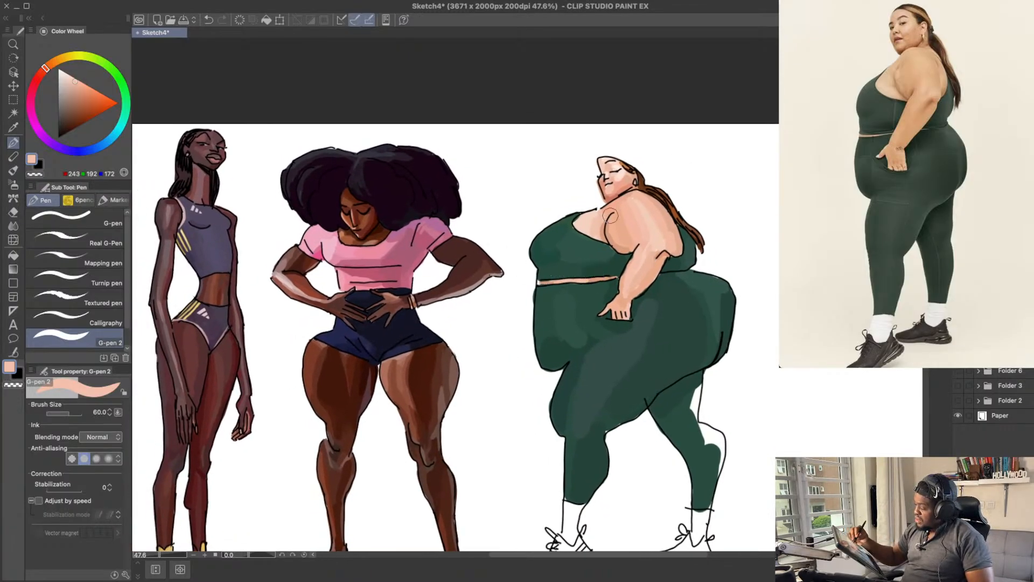
pyautogui.keyDown('alt'); pyautogui.click(633, 218); pyautogui.keyUp('alt')
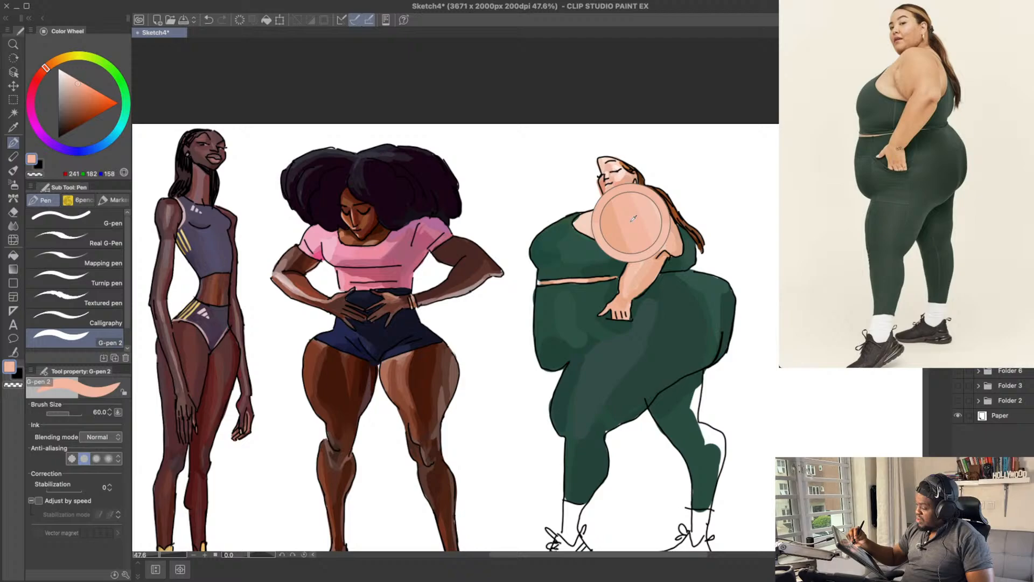
pyautogui.keyDown('alt'); pyautogui.click(546, 282); pyautogui.keyUp('alt')
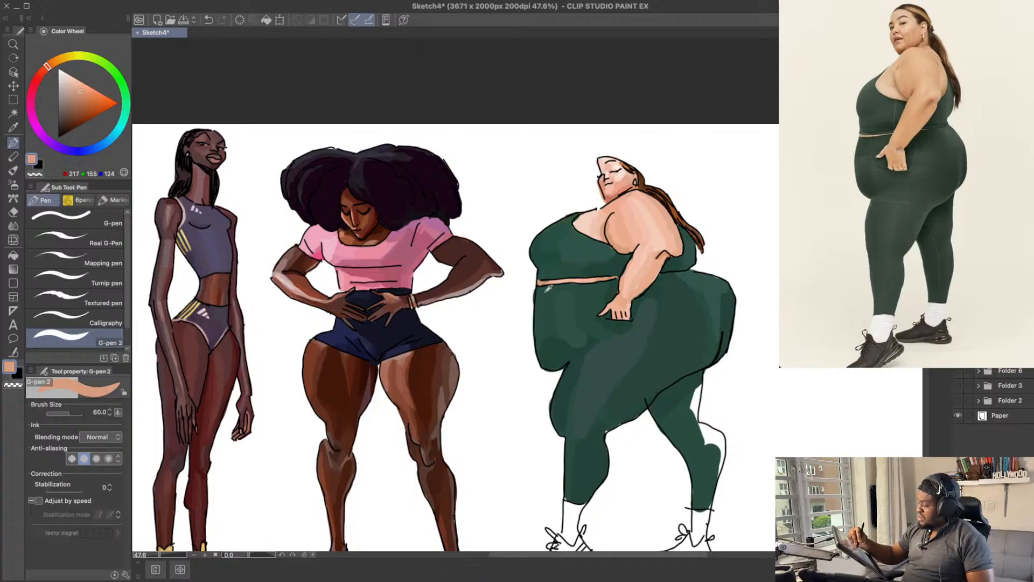
pyautogui.keyDown('alt'); pyautogui.click(547, 289); pyautogui.keyUp('alt')
pyautogui.moveTo(541, 286); pyautogui.dragTo(537, 276)
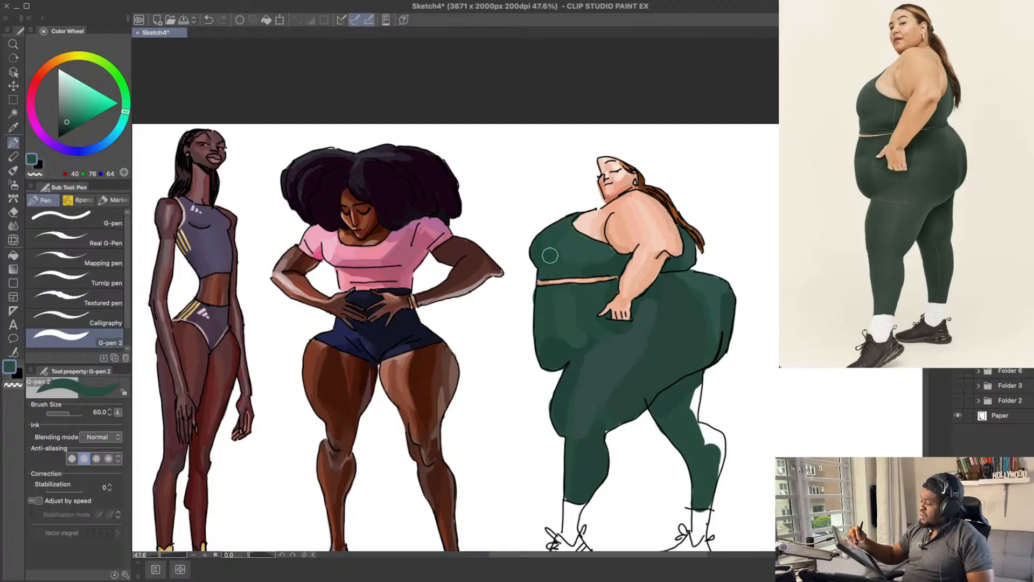
pyautogui.hotkey('ctrl', 's')
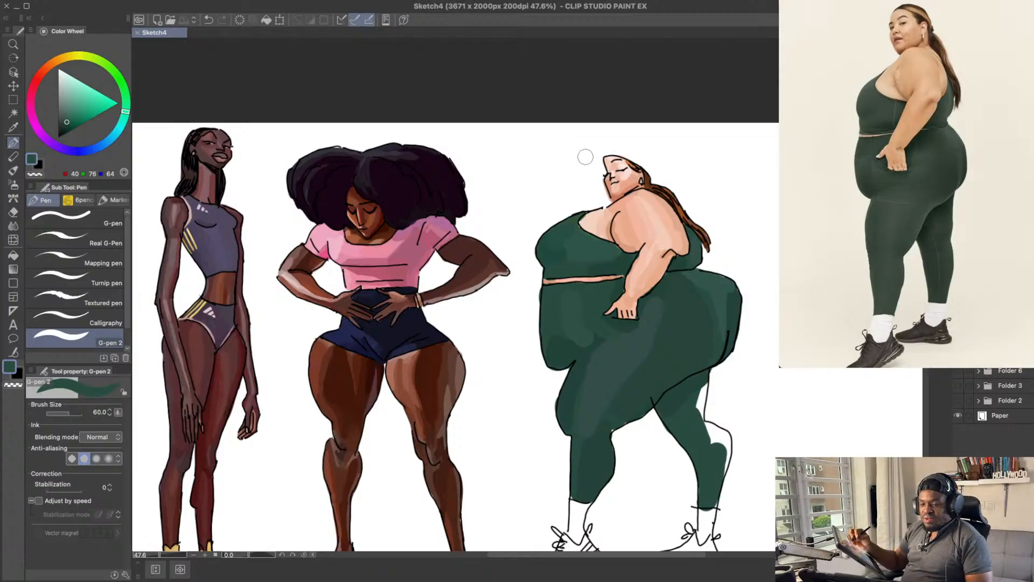
# Step: Shade the upper part of the rear leg below the buttock with dark green, about RGB 36, 67, 57
pyautogui.scroll(-4, 686, 280)
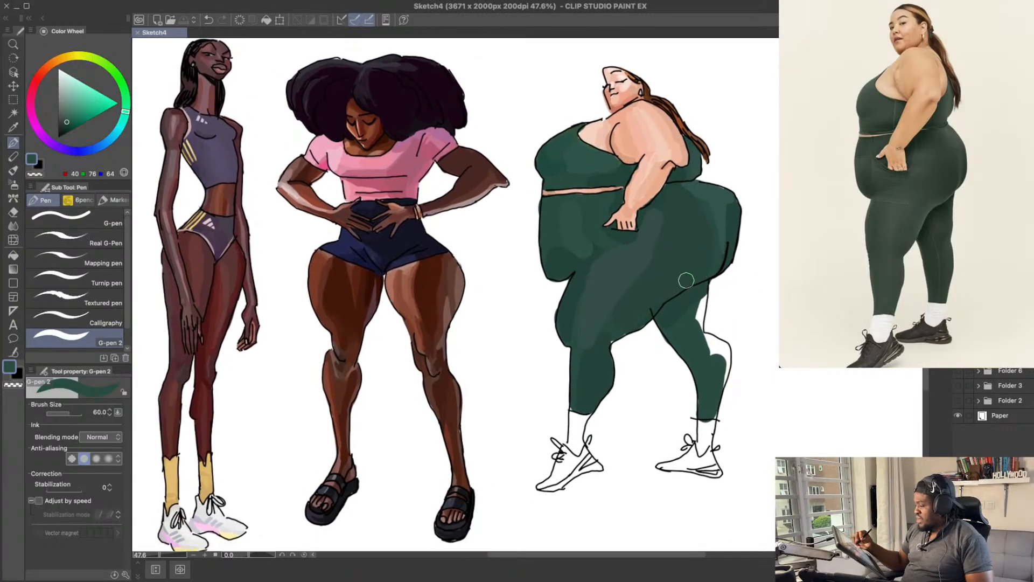
pyautogui.moveTo(714, 338); pyautogui.dragTo(702, 345)
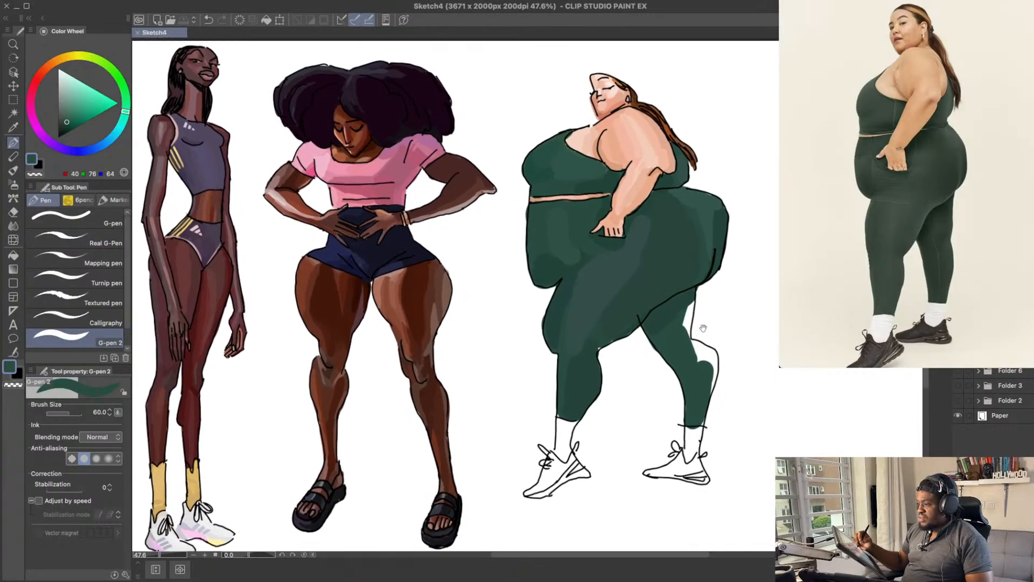
pyautogui.keyDown('alt'); pyautogui.click(665, 312); pyautogui.keyUp('alt')
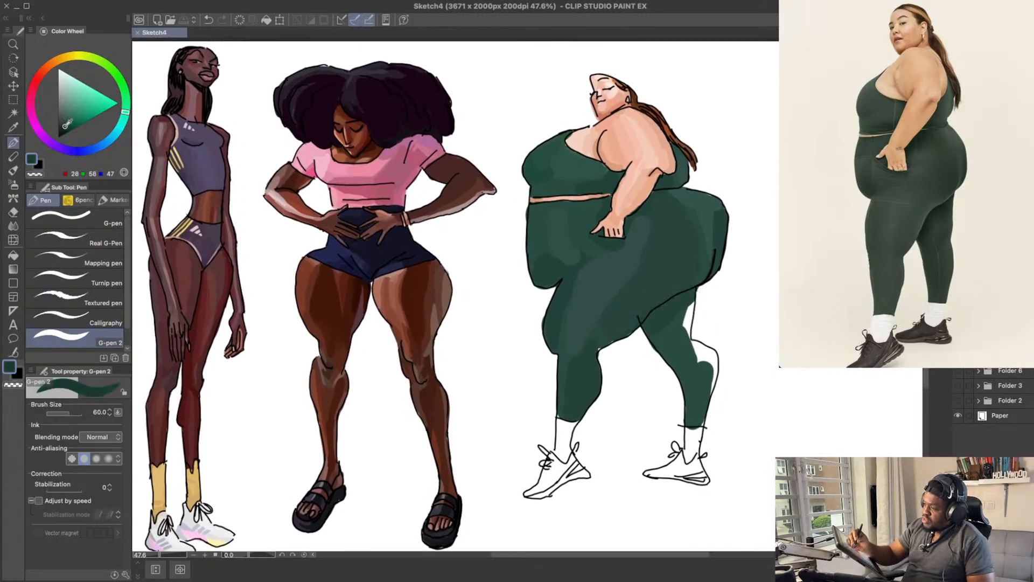
pyautogui.moveTo(653, 324); pyautogui.dragTo(674, 304)
pyautogui.keyDown('alt'); pyautogui.click(668, 322); pyautogui.keyUp('alt')
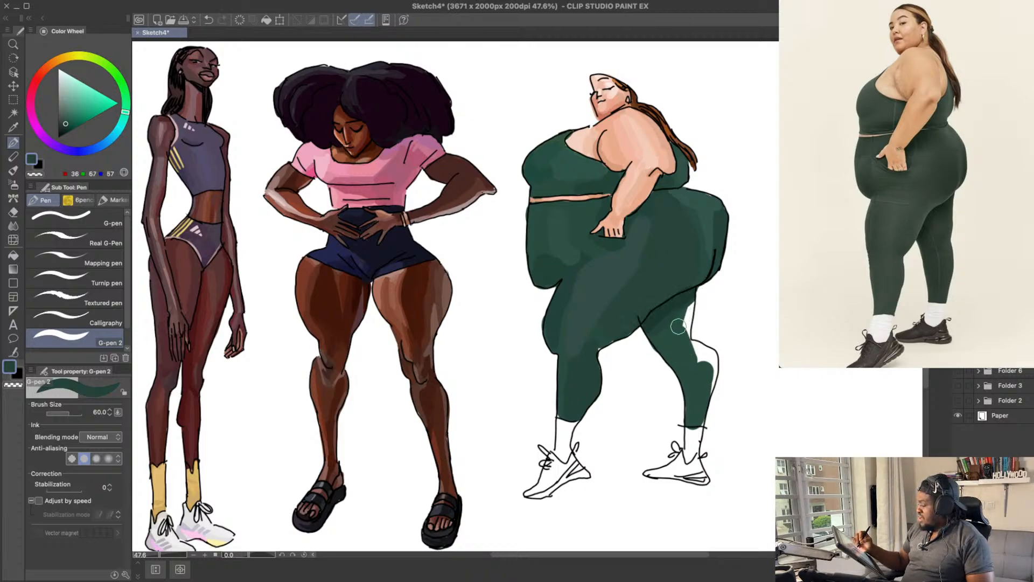
pyautogui.keyDown('alt'); pyautogui.click(679, 330); pyautogui.keyUp('alt')
pyautogui.moveTo(684, 323); pyautogui.dragTo(676, 330)
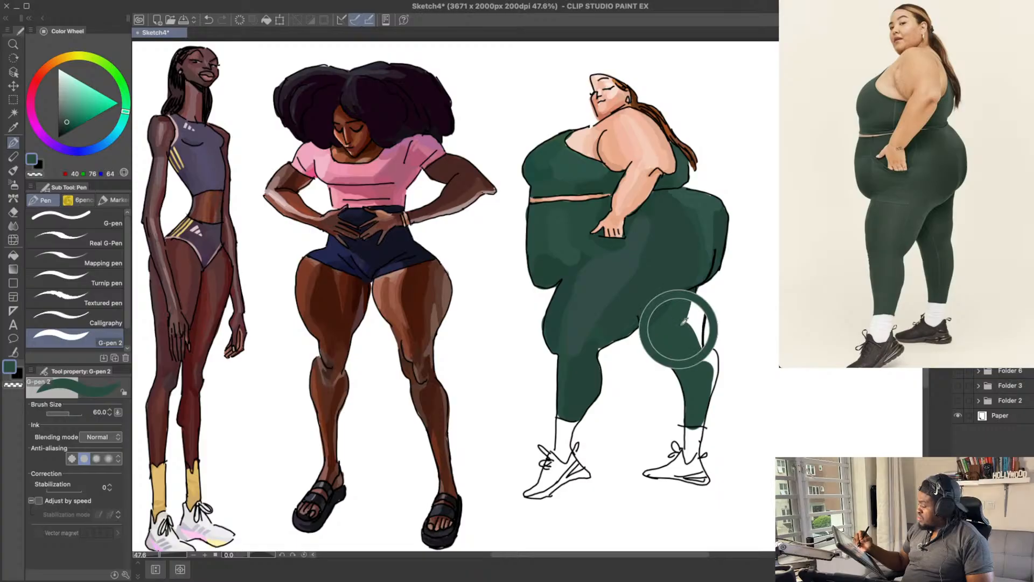
# Step: Fill the rear thigh out to its back outline with green, about RGB 32, 68, 56
pyautogui.click(67, 123)
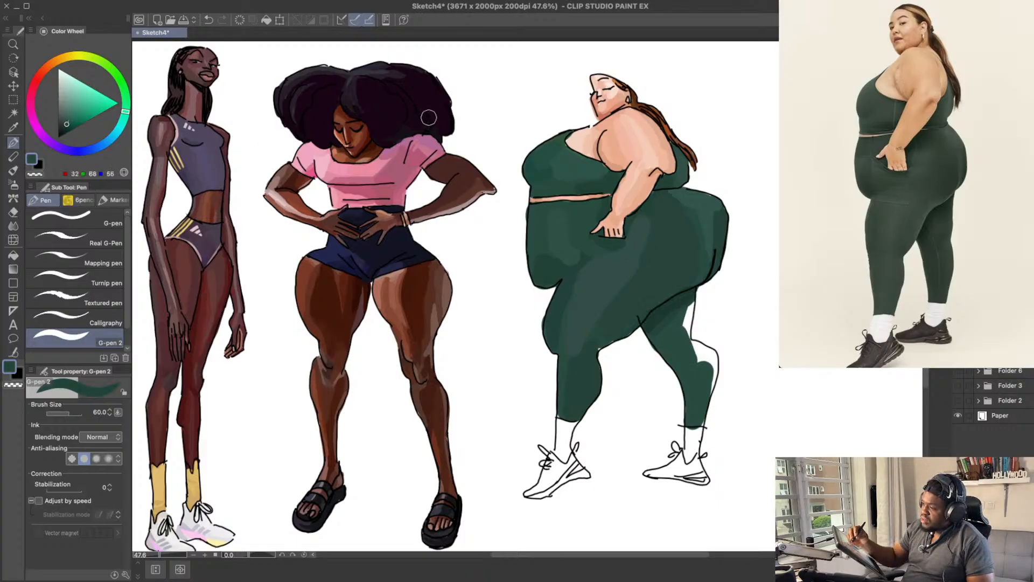
pyautogui.moveTo(692, 305)
pyautogui.mouseDown()
pyautogui.moveTo(686, 332)
pyautogui.moveTo(690, 305)
pyautogui.moveTo(697, 356)
pyautogui.moveTo(681, 336)
pyautogui.moveTo(677, 366)
pyautogui.moveTo(652, 334)
pyautogui.mouseUp()
pyautogui.press('super+z')
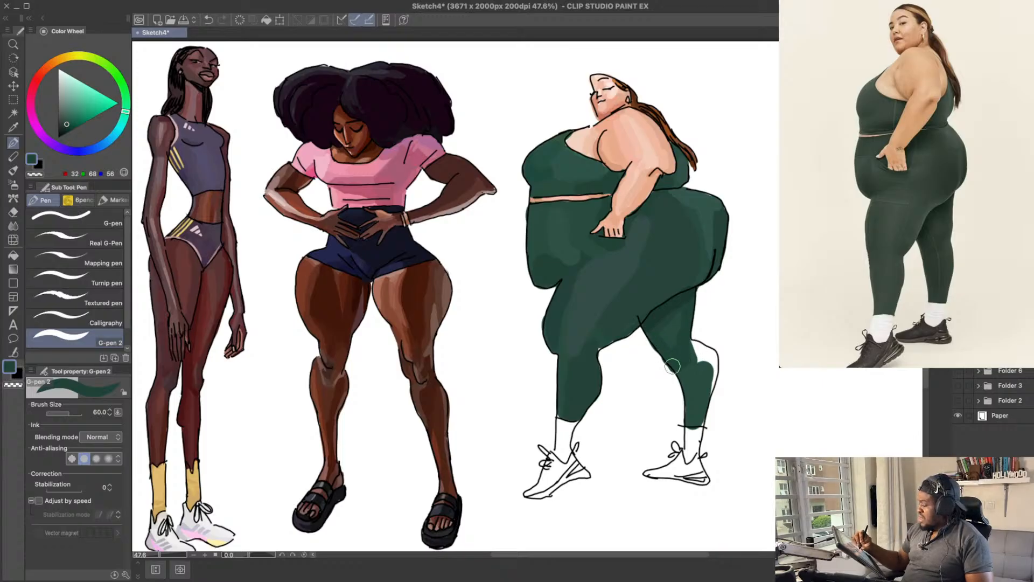
# Step: Tidy the front edge of the rear leg and paint its lower part with green, about RGB 31, 67, 56
pyautogui.press('e')
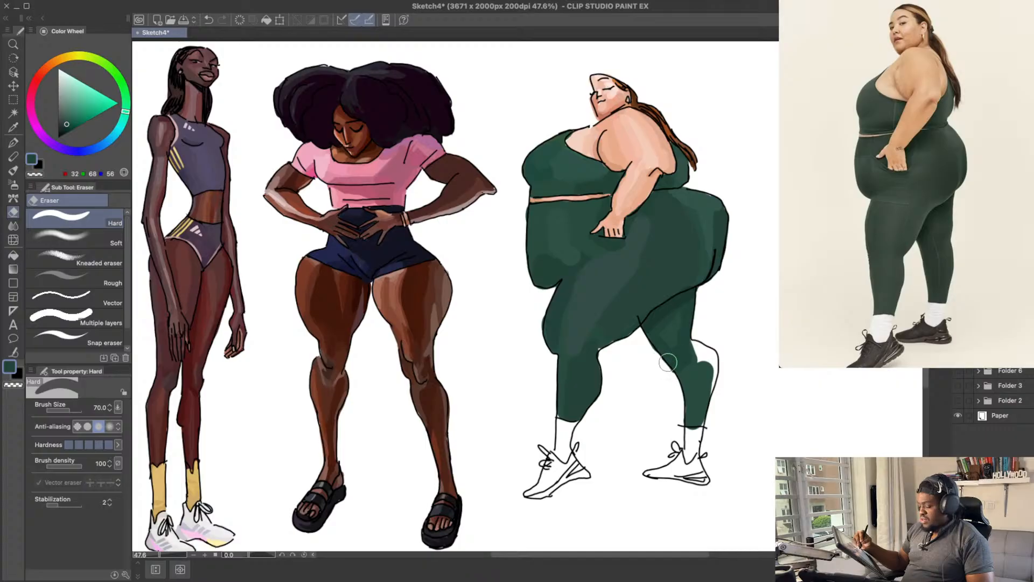
pyautogui.press('p')
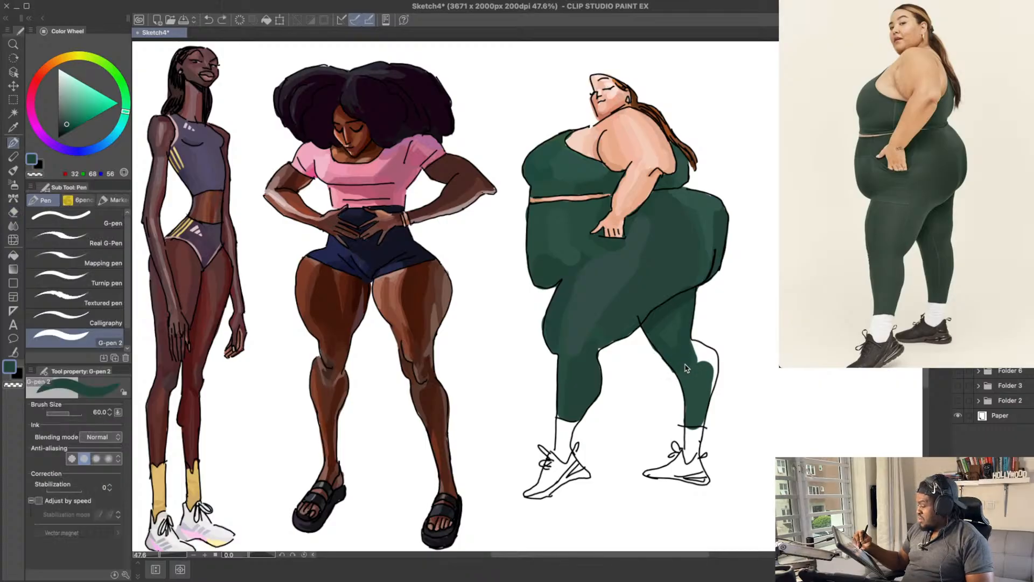
pyautogui.press('e')
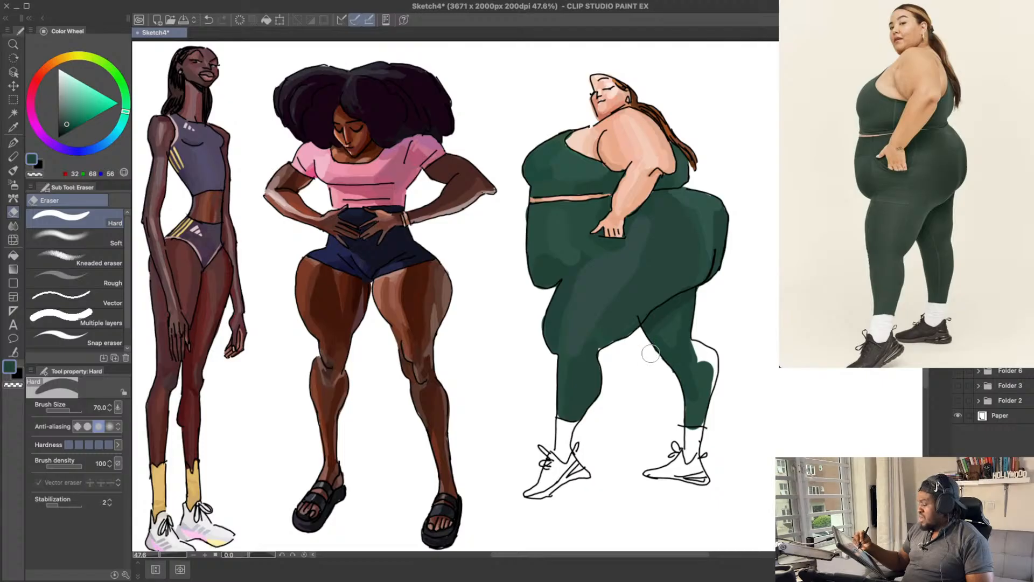
pyautogui.moveTo(727, 348); pyautogui.dragTo(713, 332)
pyautogui.press('p')
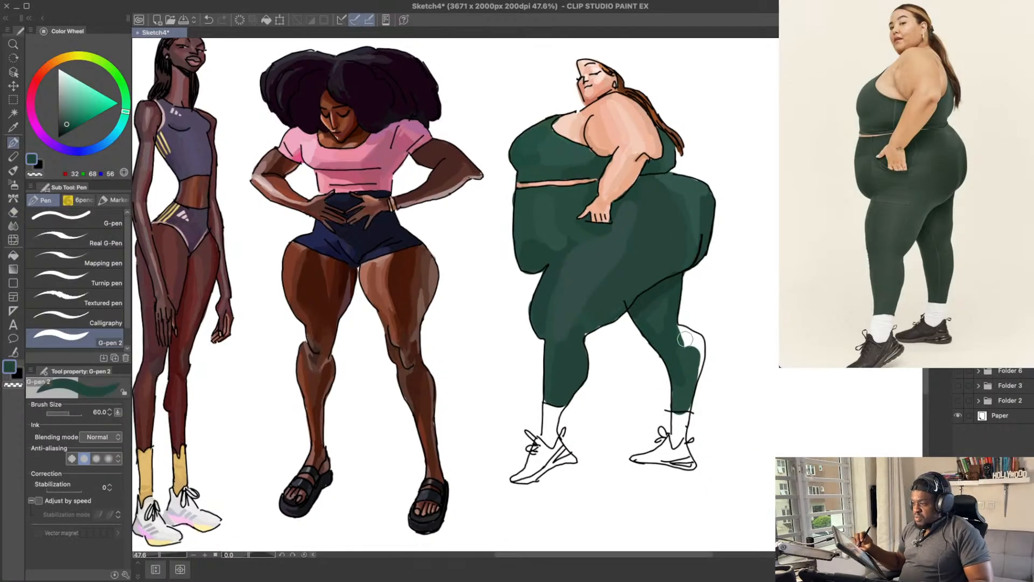
pyautogui.keyDown('alt'); pyautogui.click(679, 368); pyautogui.keyUp('alt')
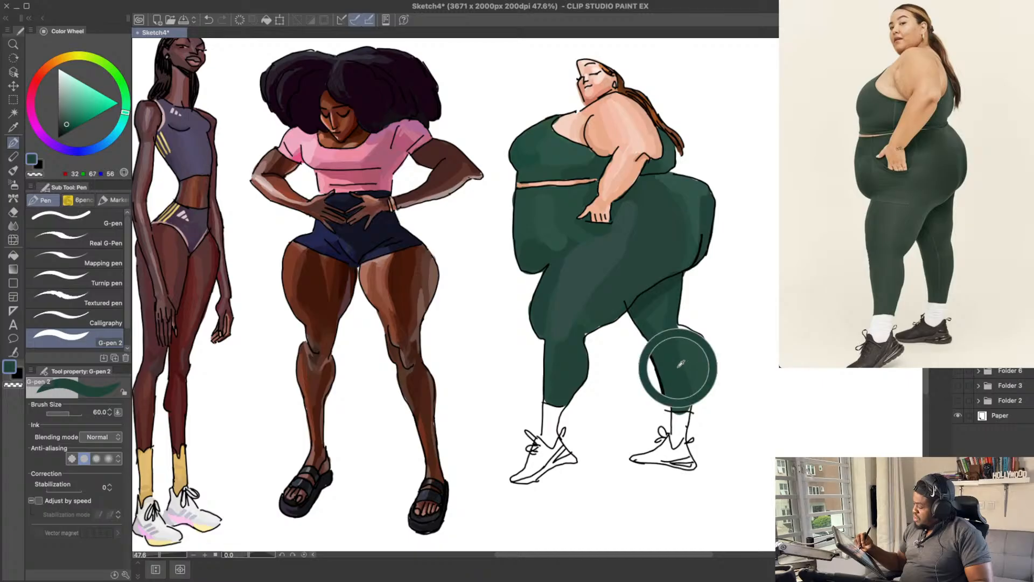
pyautogui.moveTo(678, 379); pyautogui.dragTo(676, 411)
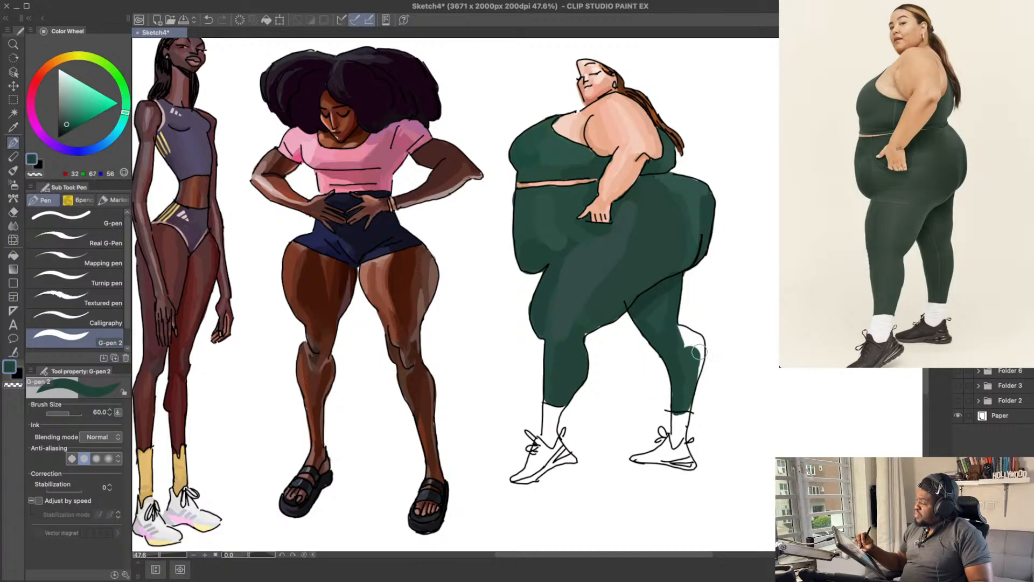
pyautogui.moveTo(705, 353)
pyautogui.mouseDown()
pyautogui.moveTo(681, 336)
pyautogui.moveTo(692, 342)
pyautogui.mouseUp()
pyautogui.keyDown('alt'); pyautogui.click(687, 353); pyautogui.keyUp('alt')
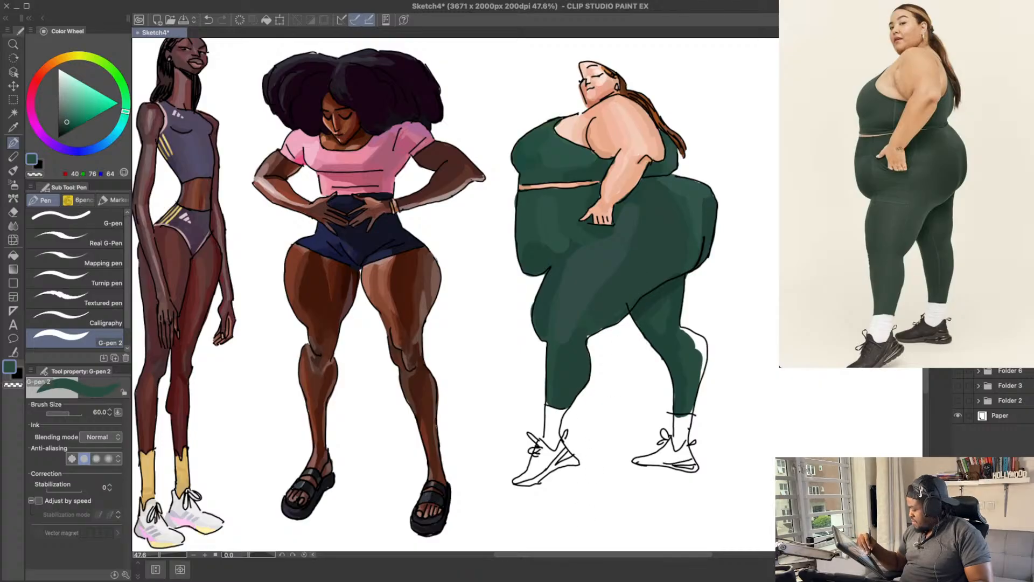
# Step: Fill the rear calf out to its back outline with a lighter green, about RGB 40, 76, 67
pyautogui.moveTo(706, 568)
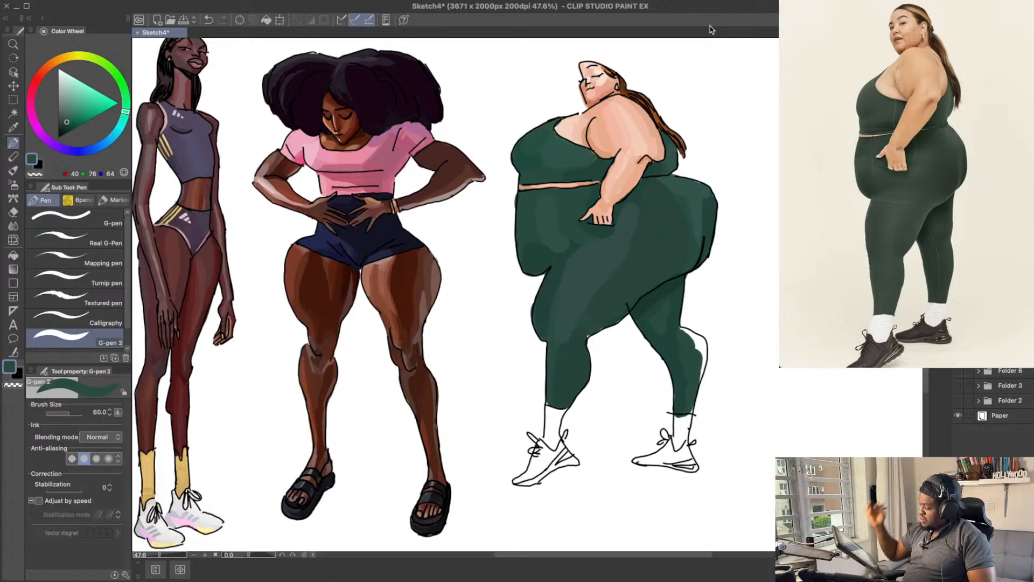
pyautogui.moveTo(693, 346); pyautogui.dragTo(699, 360)
pyautogui.hotkey('ctrl', 'z')
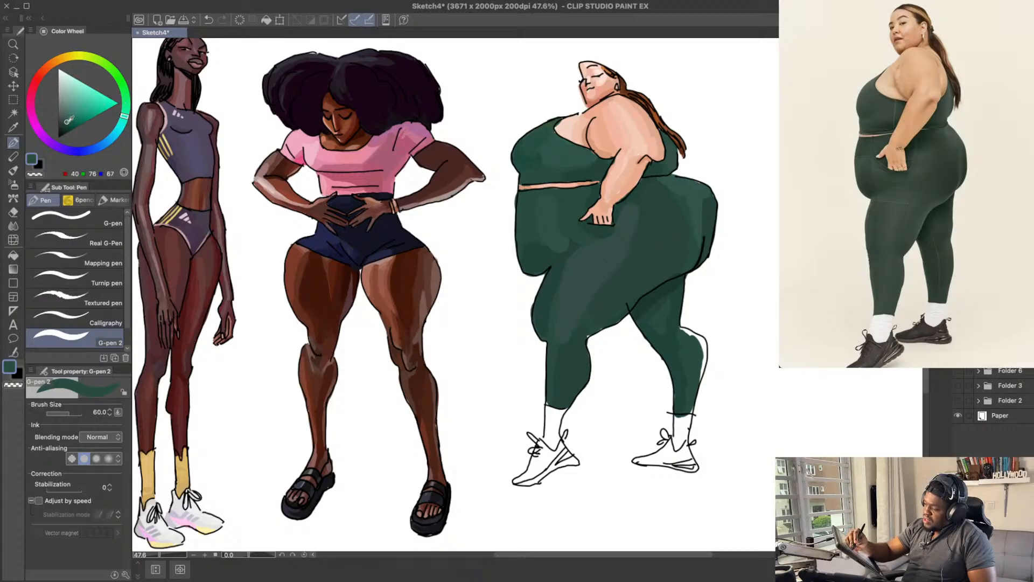
pyautogui.moveTo(683, 329)
pyautogui.mouseDown()
pyautogui.moveTo(701, 351)
pyautogui.moveTo(698, 340)
pyautogui.moveTo(698, 375)
pyautogui.moveTo(703, 341)
pyautogui.moveTo(690, 414)
pyautogui.mouseUp()
pyautogui.hotkey('ctrl', 'z')
pyautogui.scroll(-1, 689, 414)
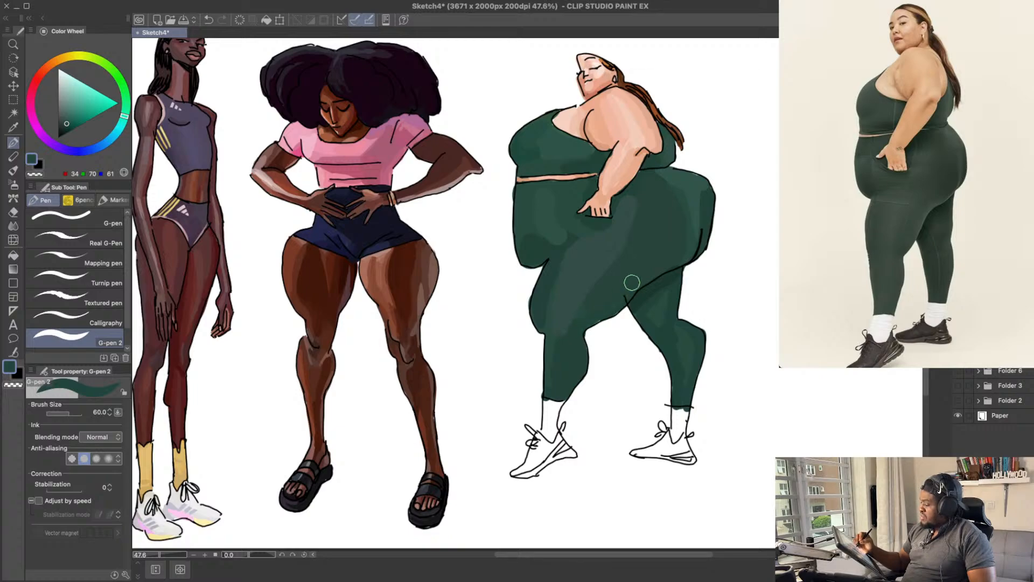
# Step: Sample the leggings' green on the hip below the hand, about RGB 39, 68, 60
pyautogui.moveTo(748, 235); pyautogui.dragTo(742, 244)
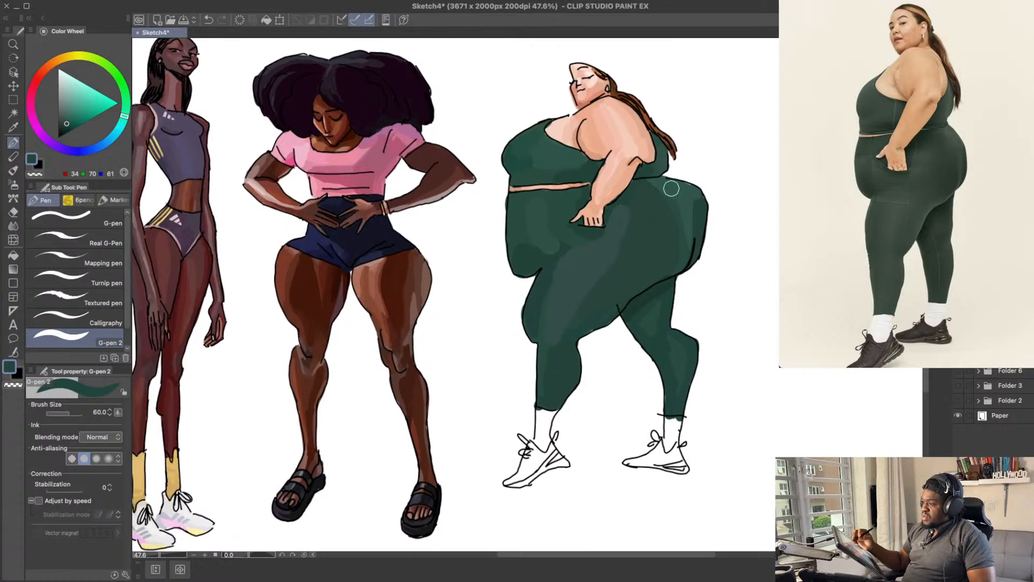
pyautogui.keyDown('alt'); pyautogui.click(627, 249); pyautogui.keyUp('alt')
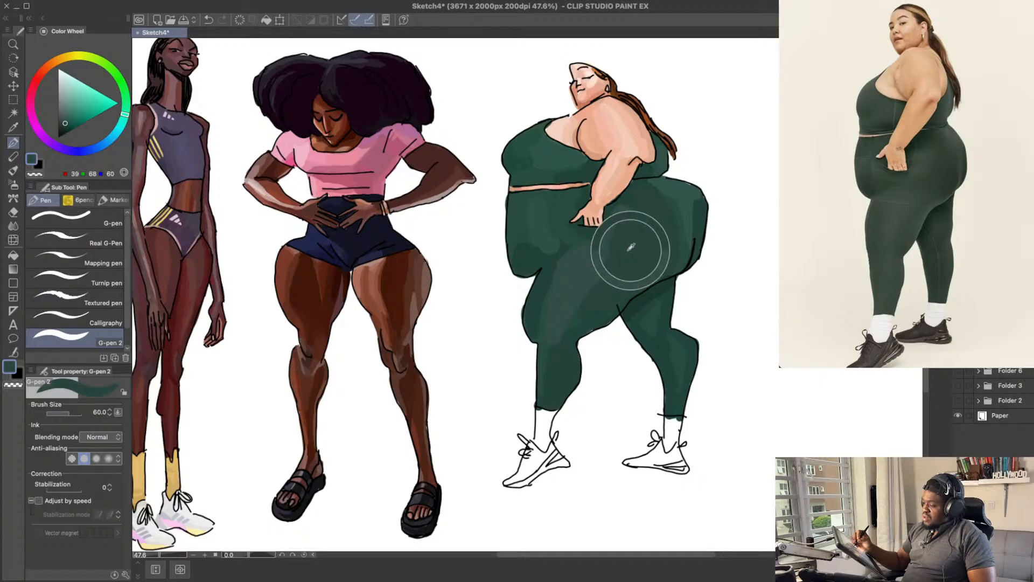
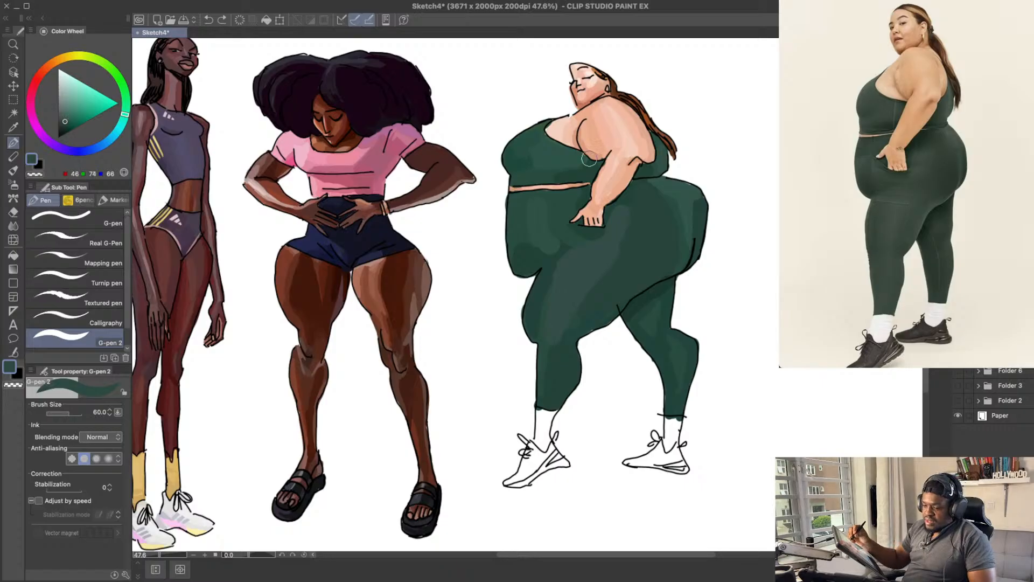
# Step: Blend the lower belly of the leggings with a sampled green, about RGB 40, 80, 67
pyautogui.moveTo(629, 217); pyautogui.dragTo(634, 206)
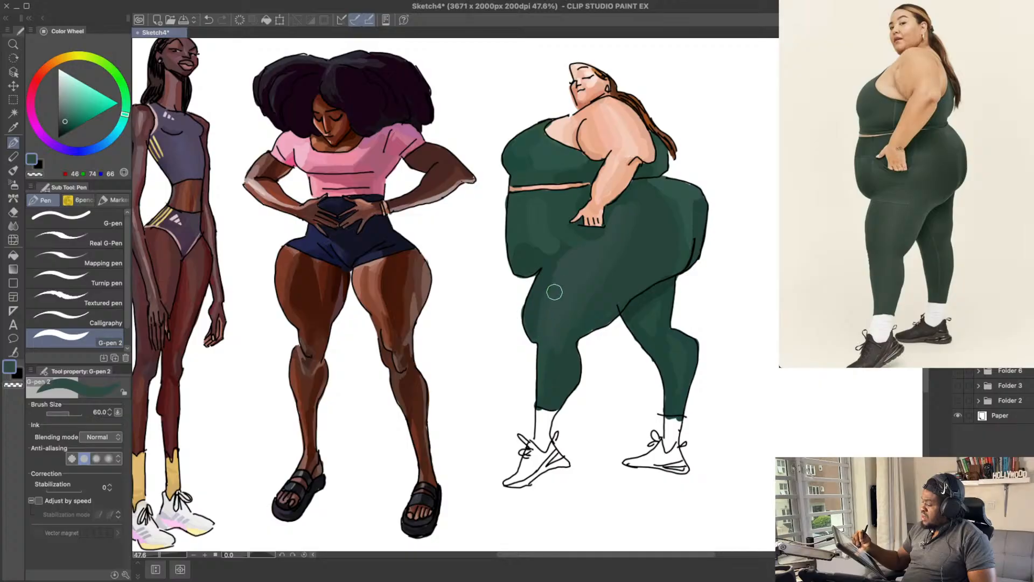
pyautogui.moveTo(749, 239); pyautogui.dragTo(746, 257)
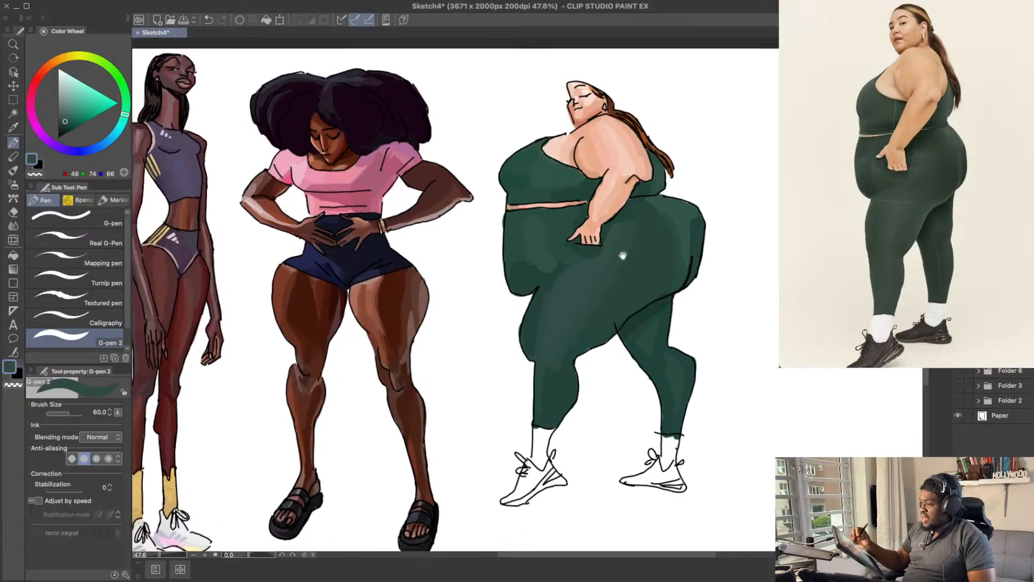
pyautogui.moveTo(623, 255); pyautogui.dragTo(572, 262)
pyautogui.keyDown('alt'); pyautogui.click(559, 282); pyautogui.keyUp('alt')
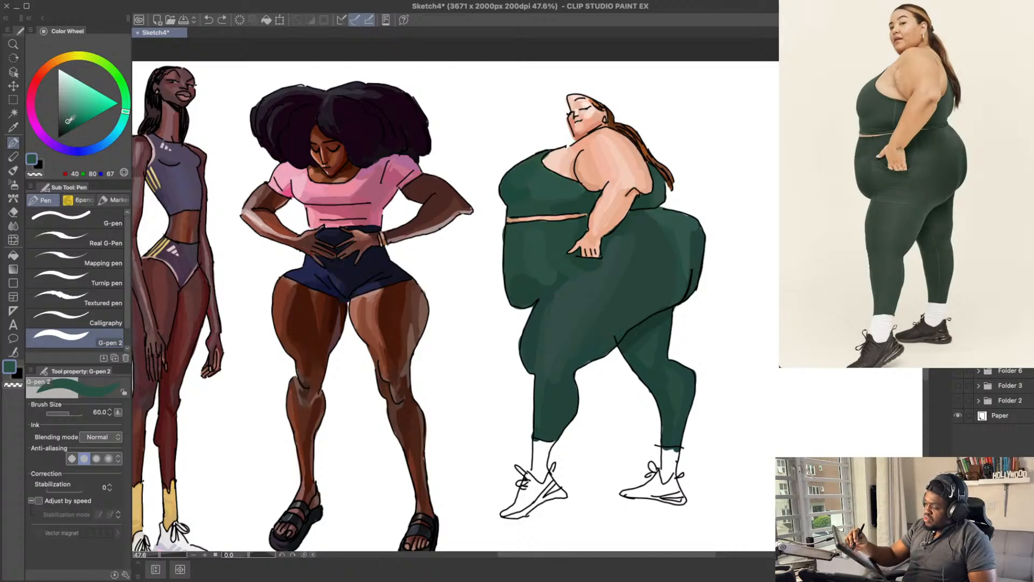
pyautogui.moveTo(557, 273); pyautogui.dragTo(567, 273)
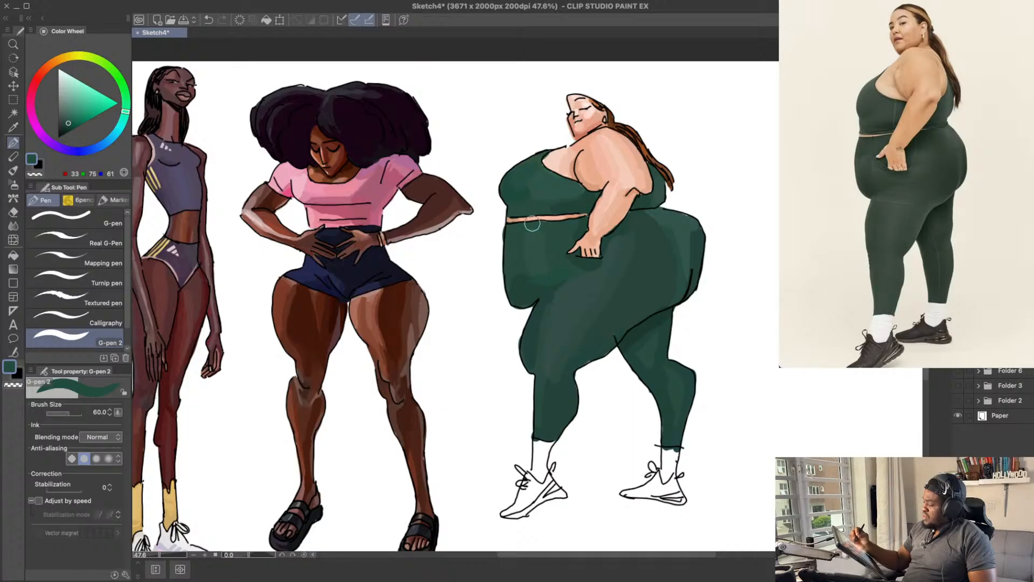
# Step: Shade the belly and waist front of the leggings with greens of about RGB 33, 71, 61 and RGB 46, 82, 70
pyautogui.moveTo(694, 157); pyautogui.dragTo(699, 142)
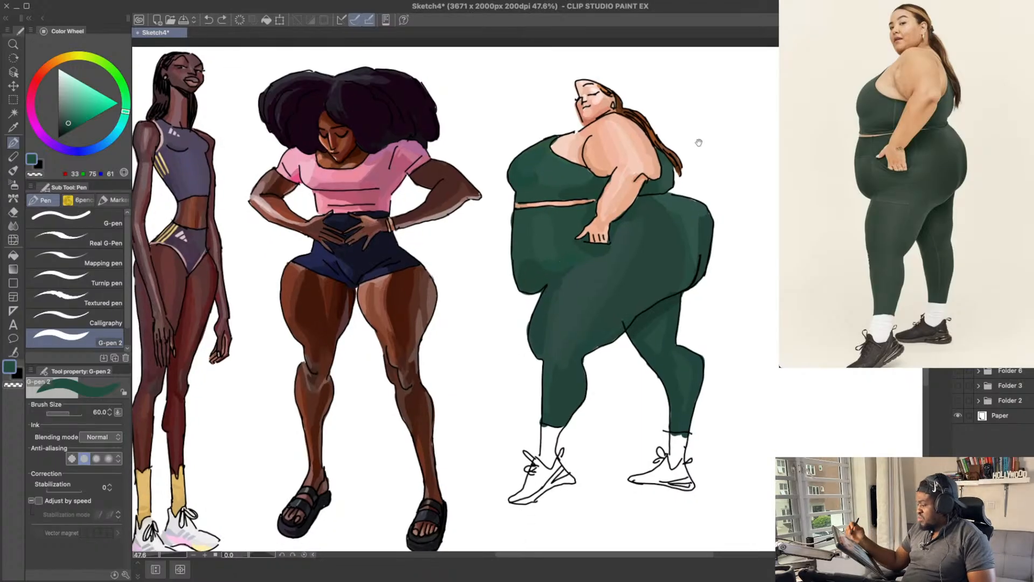
pyautogui.moveTo(605, 141); pyautogui.dragTo(601, 142)
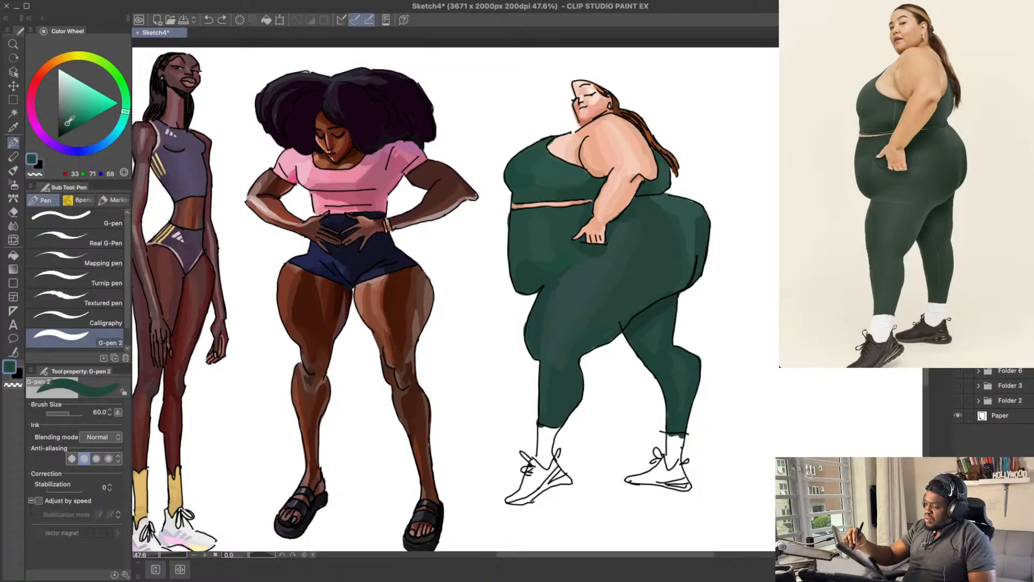
pyautogui.click(125, 115)
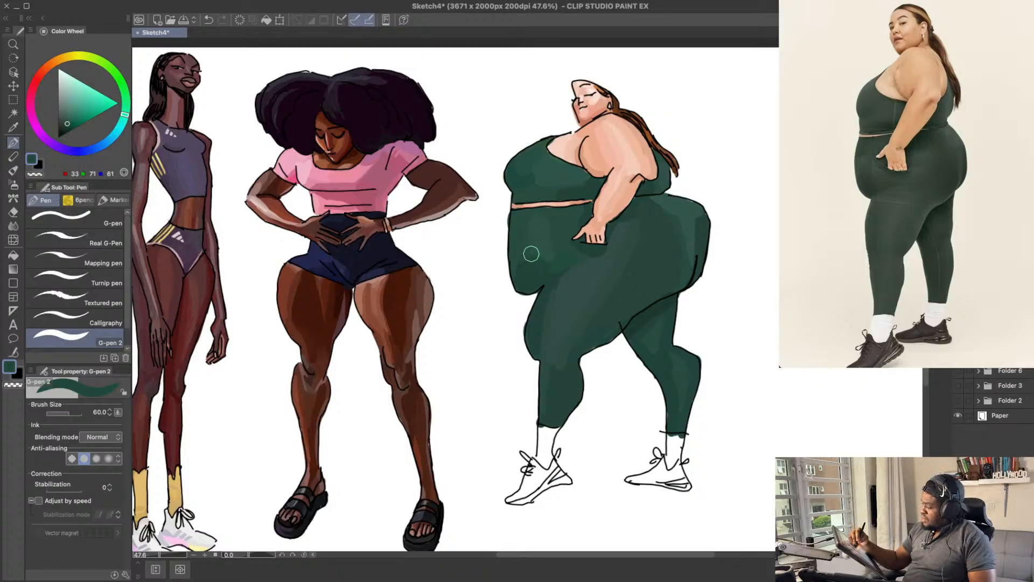
pyautogui.moveTo(613, 147); pyautogui.dragTo(601, 141)
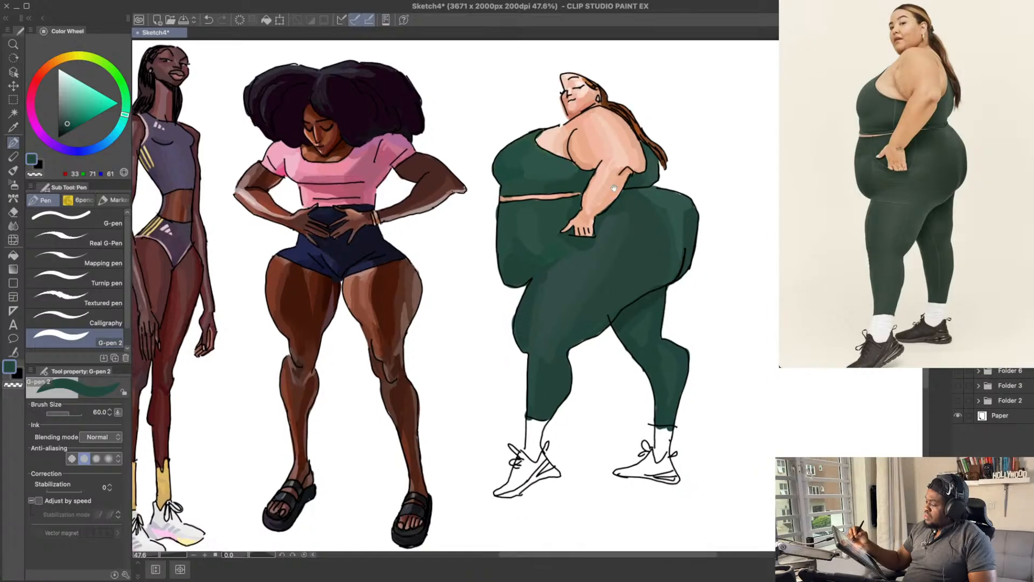
pyautogui.moveTo(737, 240); pyautogui.dragTo(736, 235)
pyautogui.keyDown('alt'); pyautogui.click(525, 228); pyautogui.keyUp('alt')
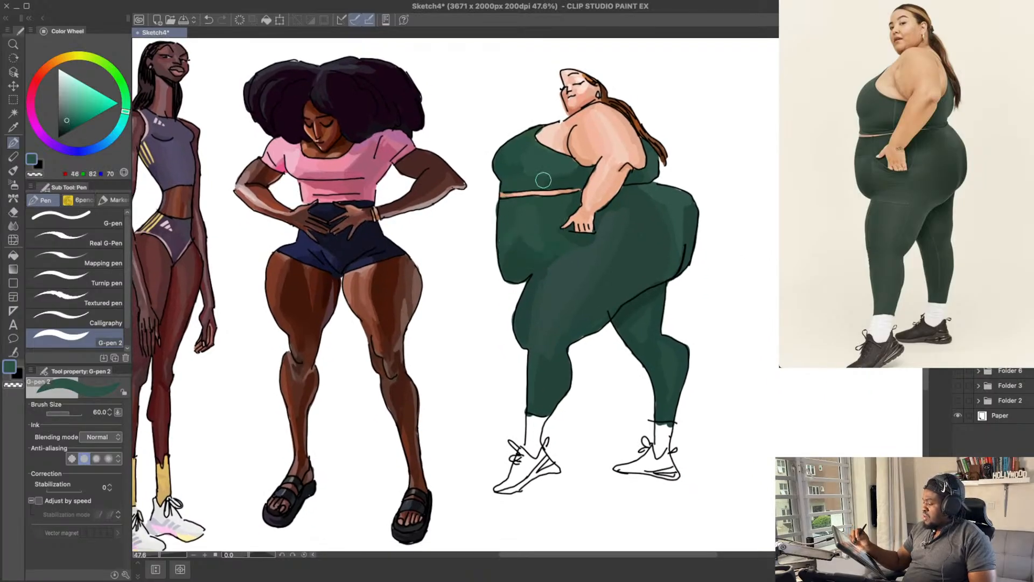
pyautogui.moveTo(727, 305); pyautogui.dragTo(721, 305)
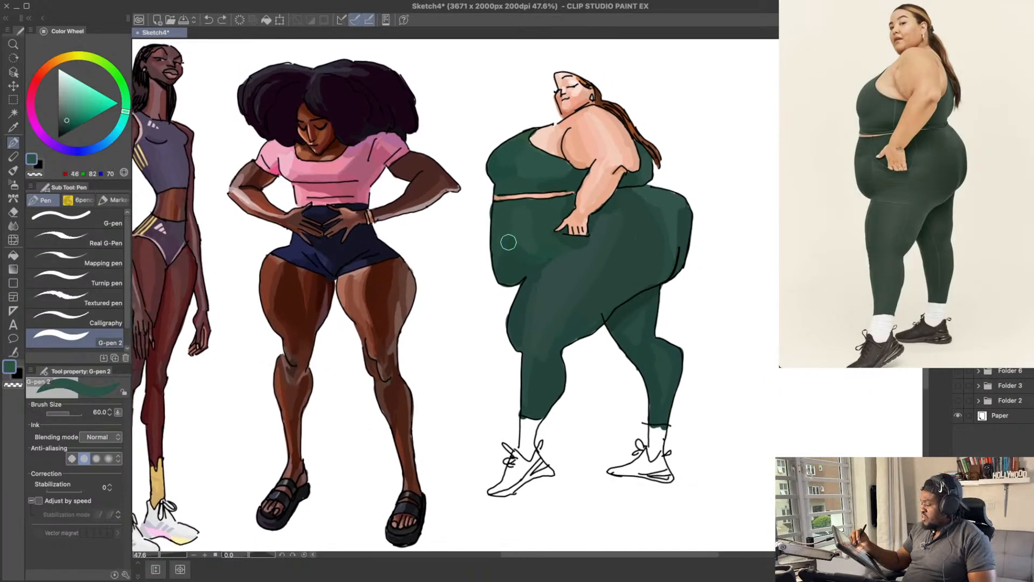
pyautogui.moveTo(769, 235)
pyautogui.mouseDown()
pyautogui.moveTo(754, 226)
pyautogui.moveTo(761, 209)
pyautogui.mouseUp()
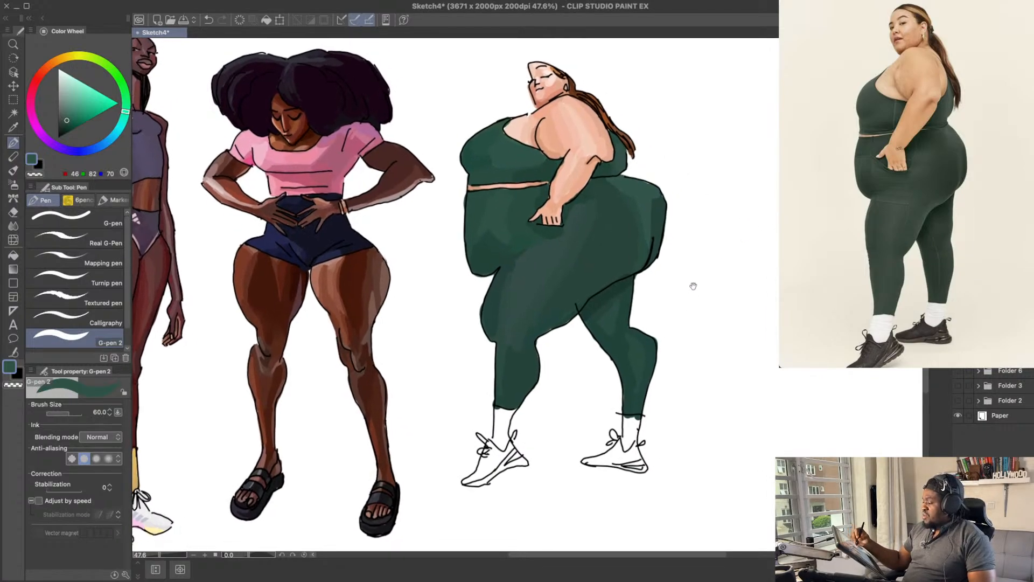
# Step: Blend the front leg's knee and shin with sampled greens, about RGB 34, 65, 57 and RGB 46, 74, 66
pyautogui.moveTo(672, 304); pyautogui.dragTo(667, 273)
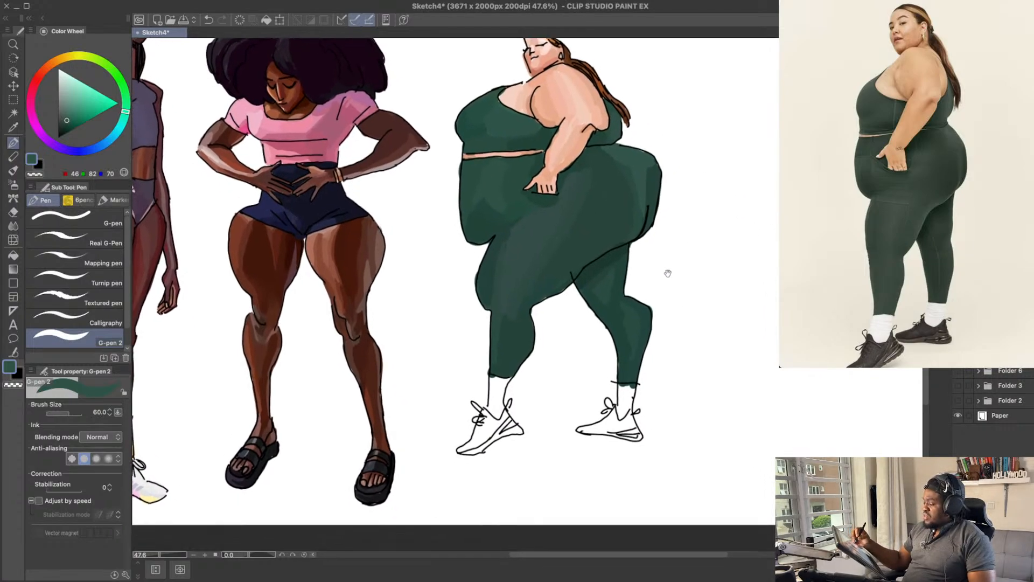
pyautogui.keyDown('alt'); pyautogui.click(494, 282); pyautogui.keyUp('alt')
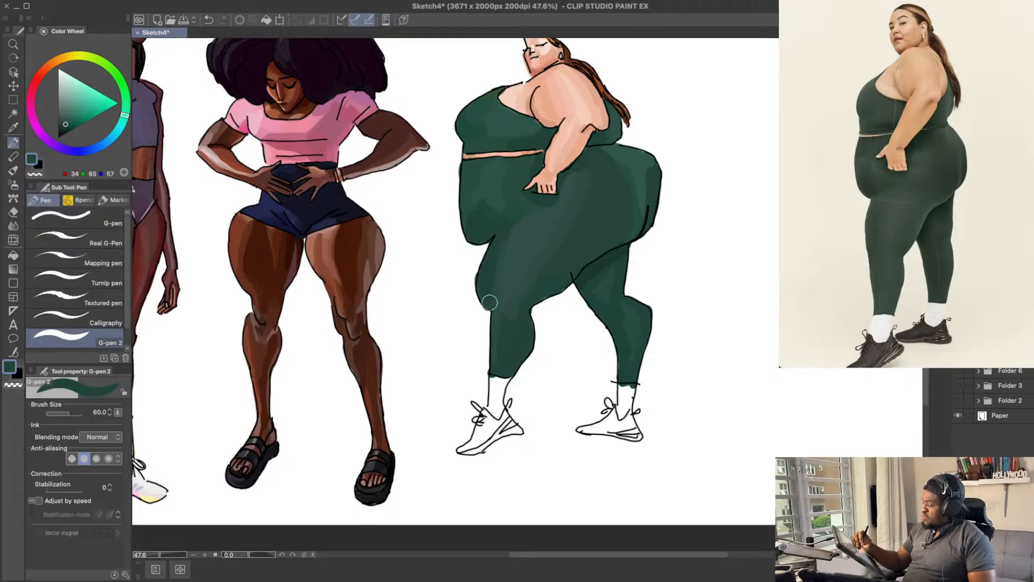
pyautogui.keyDown('alt'); pyautogui.click(510, 335); pyautogui.keyUp('alt')
pyautogui.keyDown('alt'); pyautogui.click(516, 304); pyautogui.keyUp('alt')
pyautogui.moveTo(515, 305); pyautogui.dragTo(501, 348)
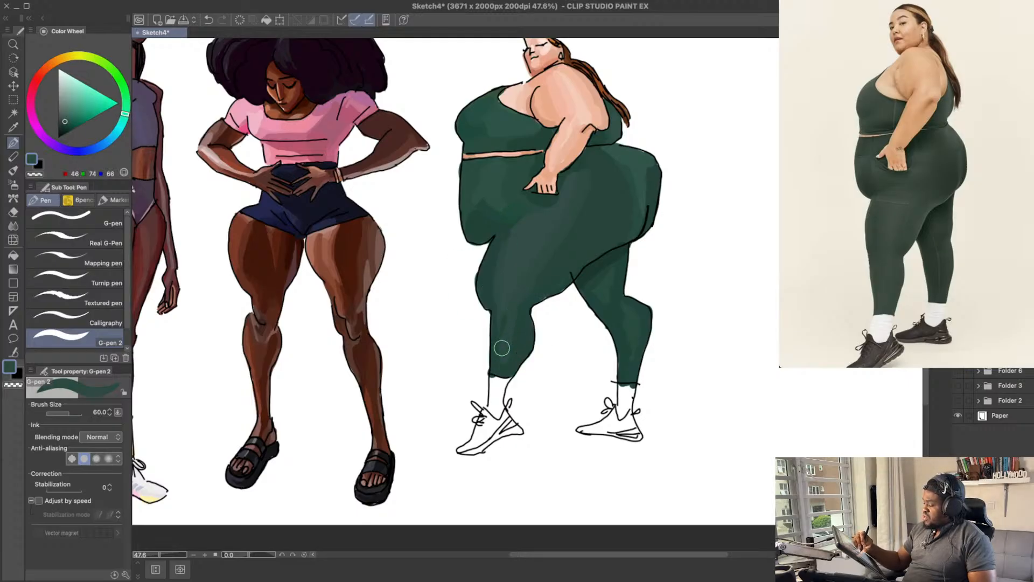
pyautogui.keyDown('alt'); pyautogui.click(507, 295); pyautogui.keyUp('alt')
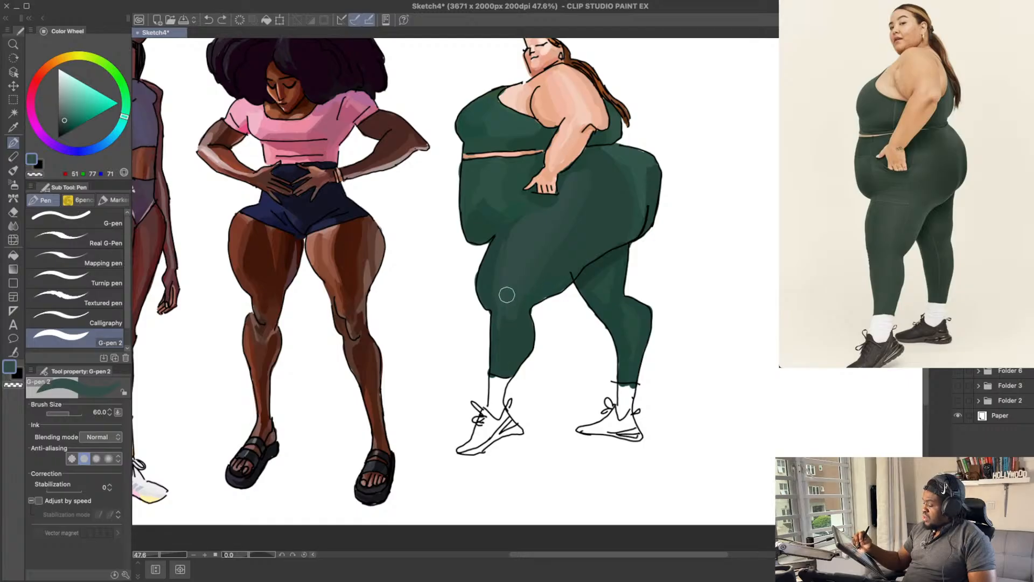
pyautogui.keyDown('alt'); pyautogui.click(511, 310); pyautogui.keyUp('alt')
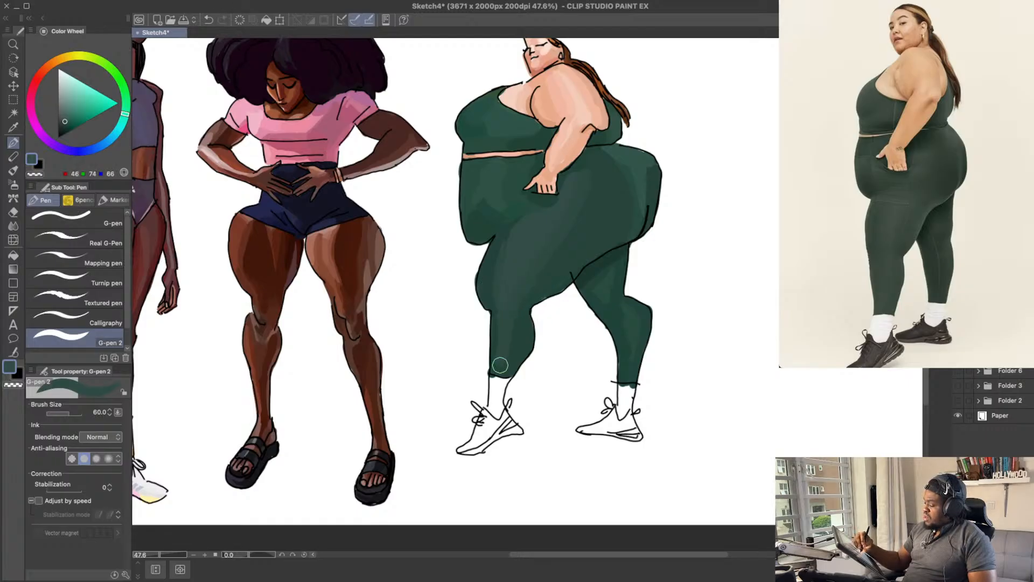
# Step: Paint both socks a light grey, about RGB 225, 230, 229, and resample the green on the rear calf
pyautogui.moveTo(743, 279); pyautogui.dragTo(718, 307)
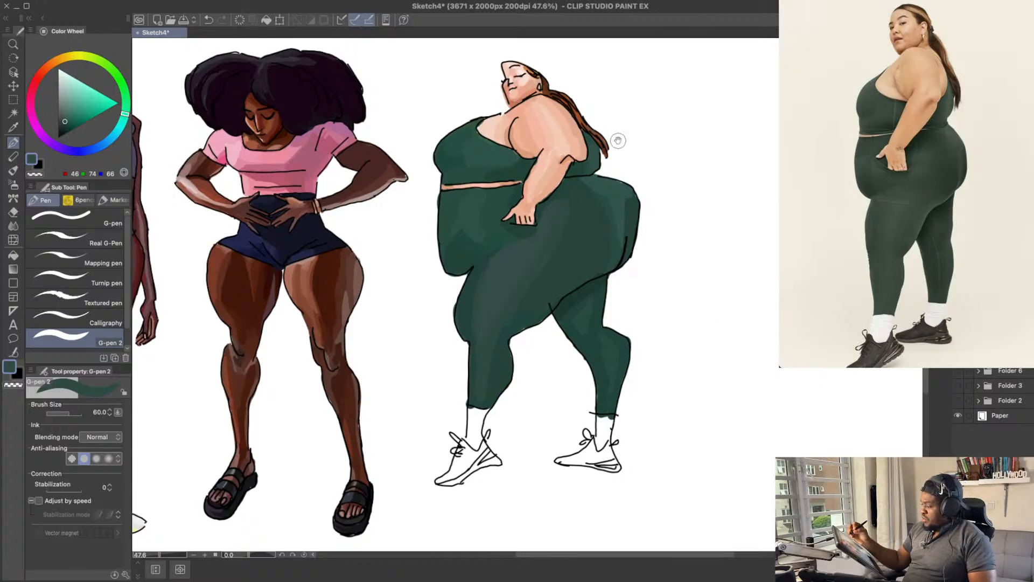
pyautogui.moveTo(695, 245); pyautogui.dragTo(702, 249)
pyautogui.moveTo(630, 288); pyautogui.dragTo(663, 236)
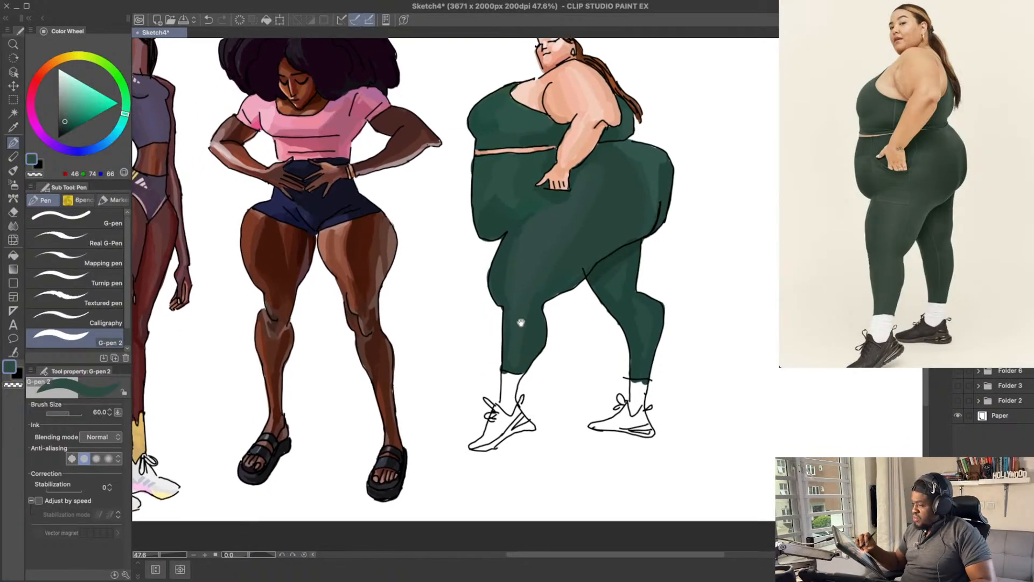
pyautogui.moveTo(64, 98); pyautogui.dragTo(62, 74)
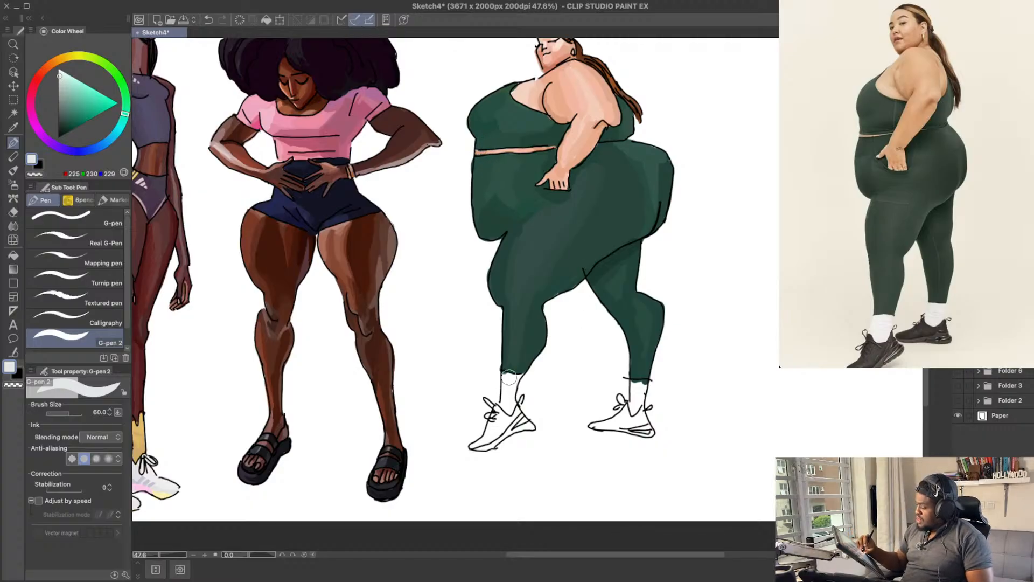
pyautogui.moveTo(505, 374)
pyautogui.mouseDown()
pyautogui.moveTo(508, 402)
pyautogui.moveTo(505, 374)
pyautogui.moveTo(514, 378)
pyautogui.moveTo(508, 407)
pyautogui.moveTo(518, 379)
pyautogui.mouseUp()
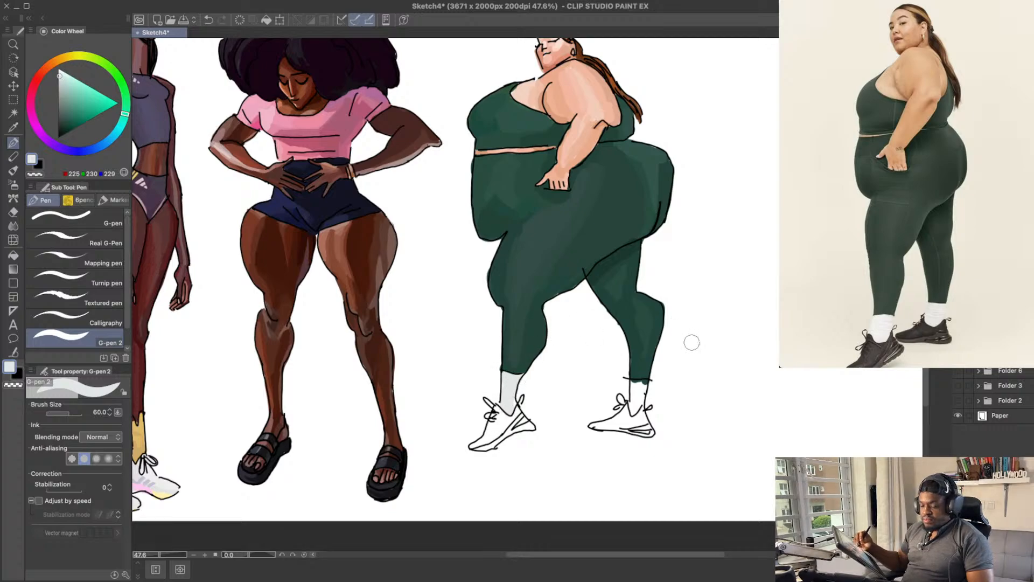
pyautogui.moveTo(632, 389)
pyautogui.mouseDown()
pyautogui.moveTo(638, 402)
pyautogui.moveTo(639, 388)
pyautogui.mouseUp()
pyautogui.moveTo(654, 376)
pyautogui.mouseDown()
pyautogui.moveTo(723, 399)
pyautogui.moveTo(699, 425)
pyautogui.moveTo(697, 452)
pyautogui.mouseUp()
pyautogui.keyDown('alt'); pyautogui.click(698, 390); pyautogui.keyUp('alt')
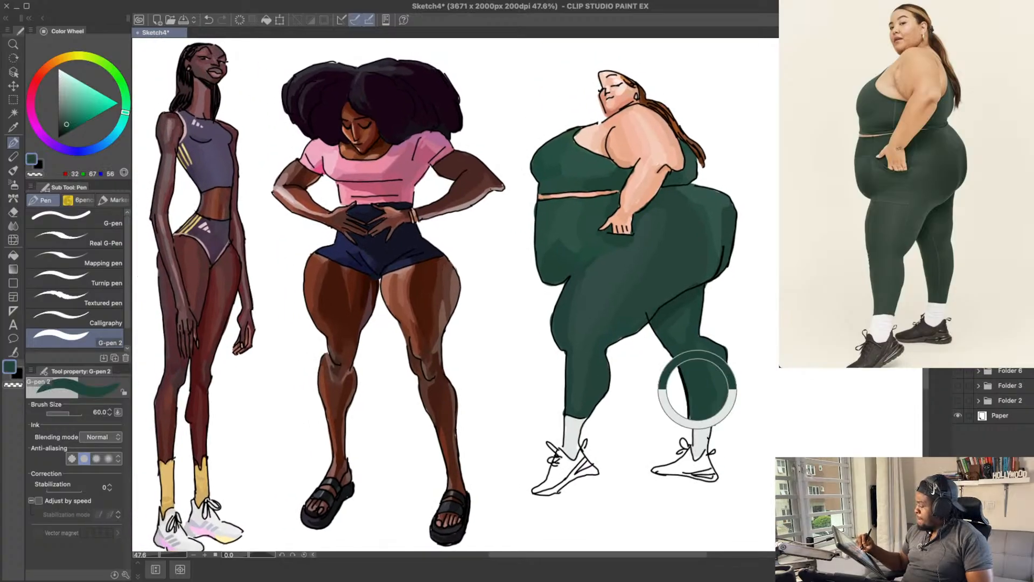
pyautogui.moveTo(741, 354); pyautogui.dragTo(744, 351)
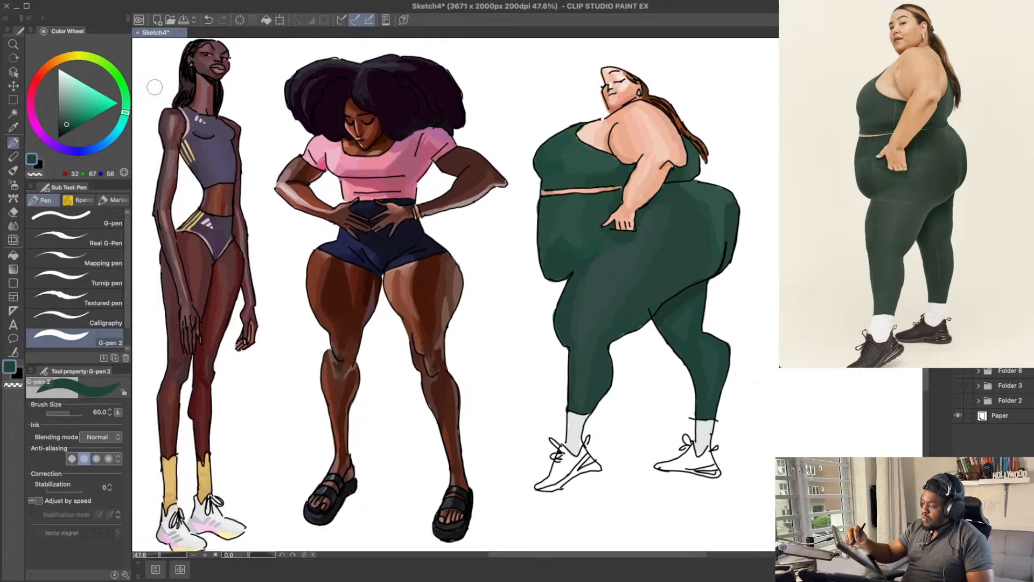
# Step: Paint the front shoe a dark grey, shifting the hue to a warm tone of about RGB 55, 48, 45
pyautogui.moveTo(65, 107); pyautogui.dragTo(60, 121)
pyautogui.moveTo(563, 460); pyautogui.dragTo(576, 462)
pyautogui.press('super+z')
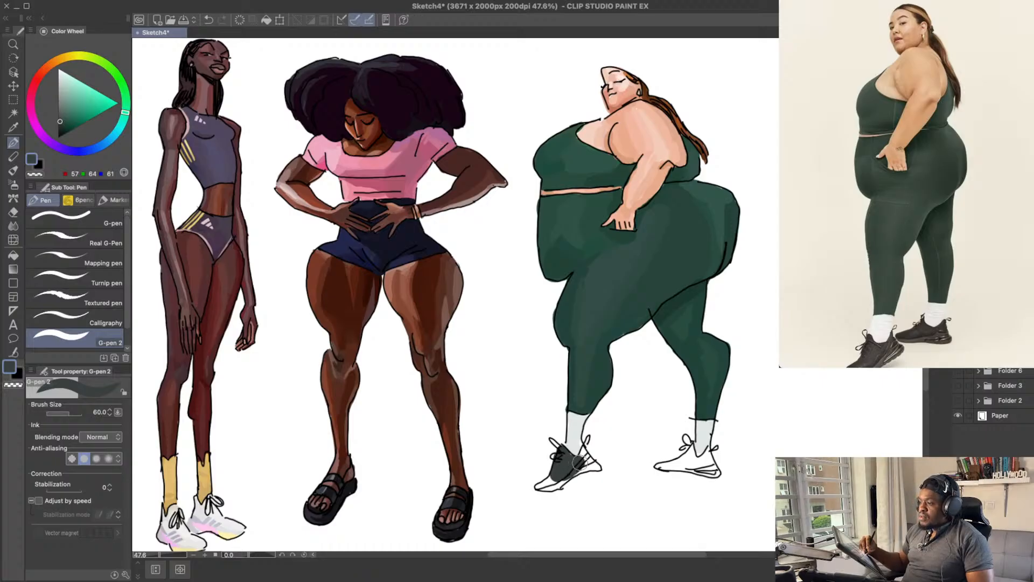
pyautogui.moveTo(128, 112)
pyautogui.mouseDown()
pyautogui.moveTo(70, 51)
pyautogui.moveTo(38, 62)
pyautogui.mouseUp()
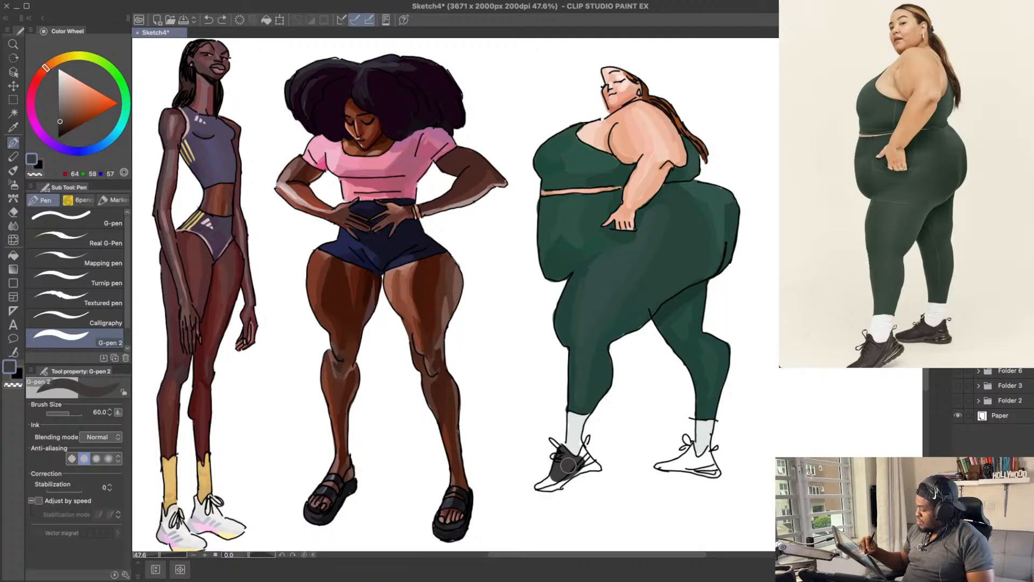
pyautogui.moveTo(553, 464)
pyautogui.mouseDown()
pyautogui.moveTo(540, 486)
pyautogui.moveTo(576, 464)
pyautogui.moveTo(566, 476)
pyautogui.moveTo(584, 450)
pyautogui.moveTo(588, 464)
pyautogui.moveTo(573, 474)
pyautogui.moveTo(590, 465)
pyautogui.moveTo(584, 454)
pyautogui.moveTo(577, 470)
pyautogui.moveTo(589, 466)
pyautogui.moveTo(556, 490)
pyautogui.moveTo(570, 476)
pyautogui.moveTo(542, 488)
pyautogui.moveTo(569, 472)
pyautogui.mouseUp()
pyautogui.hotkey('ctrl', 'z')
pyautogui.click(61, 124)
pyautogui.press('space')
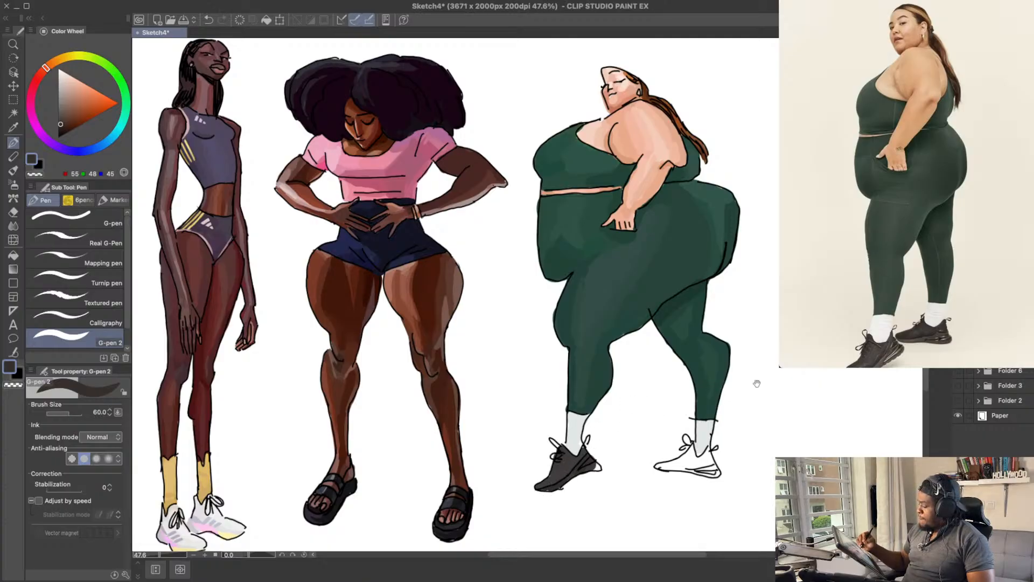
# Step: Paint the rear shoe a warm dark grey, about RGB 62, 57, 54
pyautogui.moveTo(756, 383); pyautogui.dragTo(759, 385)
pyautogui.moveTo(673, 467); pyautogui.dragTo(714, 474)
pyautogui.hotkey('ctrl', 'z')
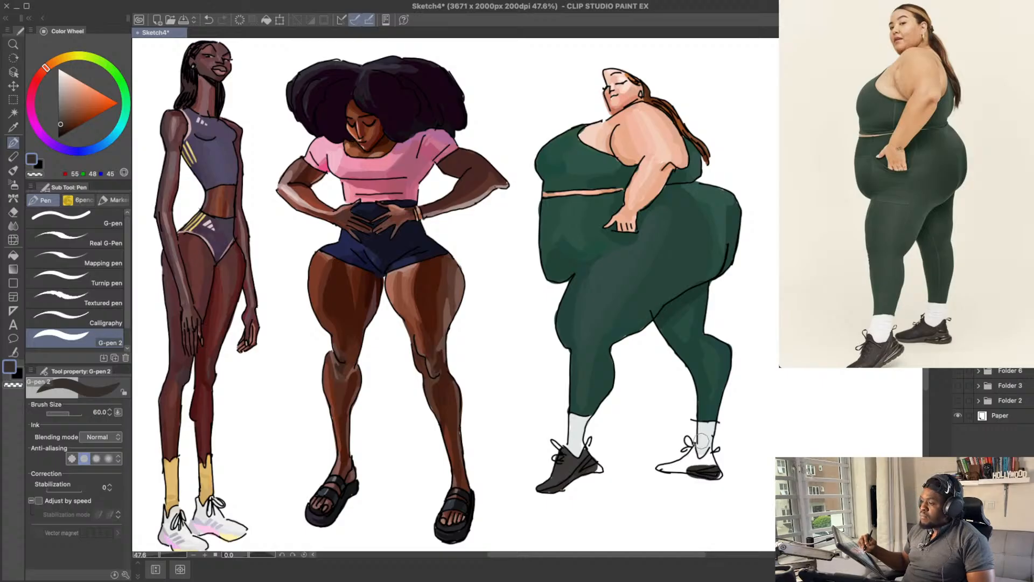
pyautogui.click(64, 117)
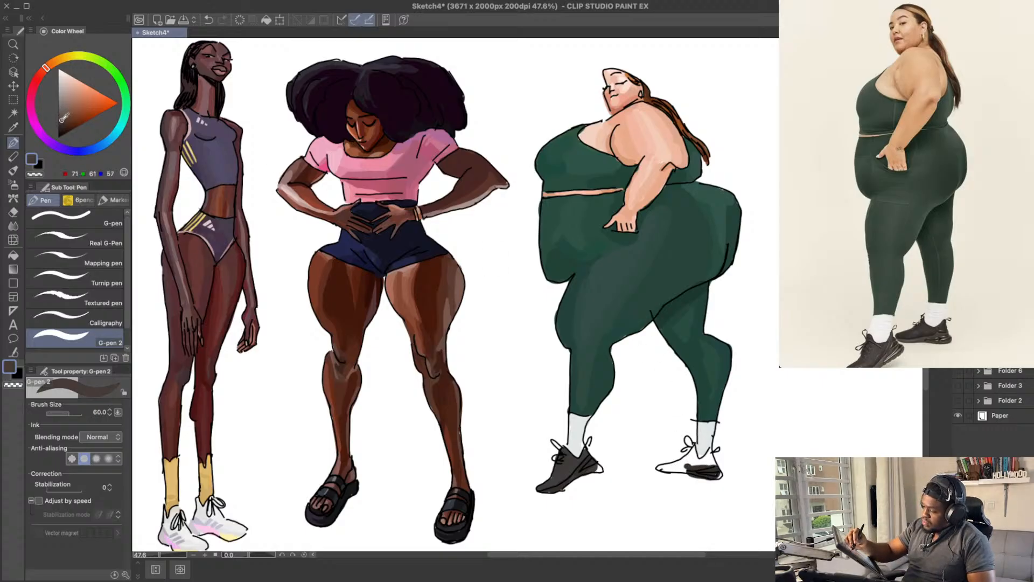
pyautogui.moveTo(665, 467)
pyautogui.mouseDown()
pyautogui.moveTo(696, 459)
pyautogui.moveTo(663, 468)
pyautogui.moveTo(689, 462)
pyautogui.moveTo(693, 447)
pyautogui.moveTo(678, 468)
pyautogui.moveTo(708, 451)
pyautogui.mouseUp()
pyautogui.hotkey('ctrl', 'z')
pyautogui.hotkey('ctrl', 'z')
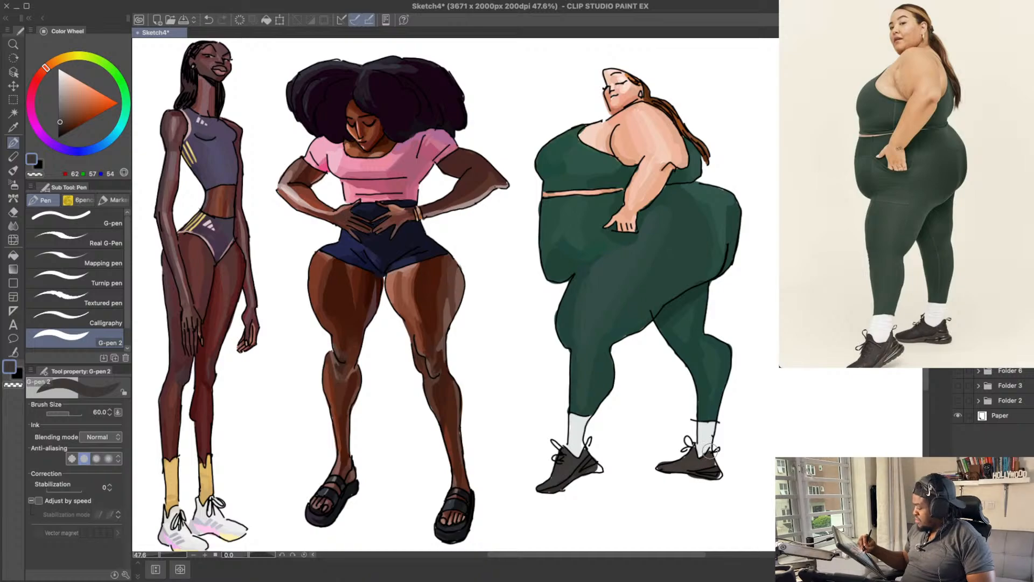
pyautogui.moveTo(710, 451); pyautogui.dragTo(713, 462)
# Step: Darken the rear shoe's heel and sole with a near-neutral dark grey, about RGB 49, 47, 47
pyautogui.moveTo(744, 421); pyautogui.dragTo(751, 430)
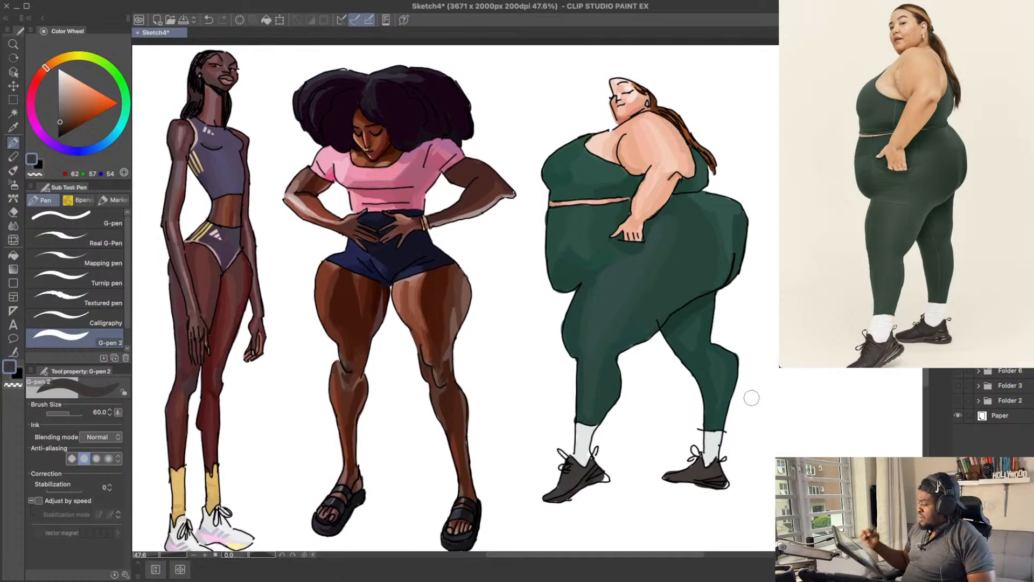
pyautogui.moveTo(725, 334); pyautogui.dragTo(727, 329)
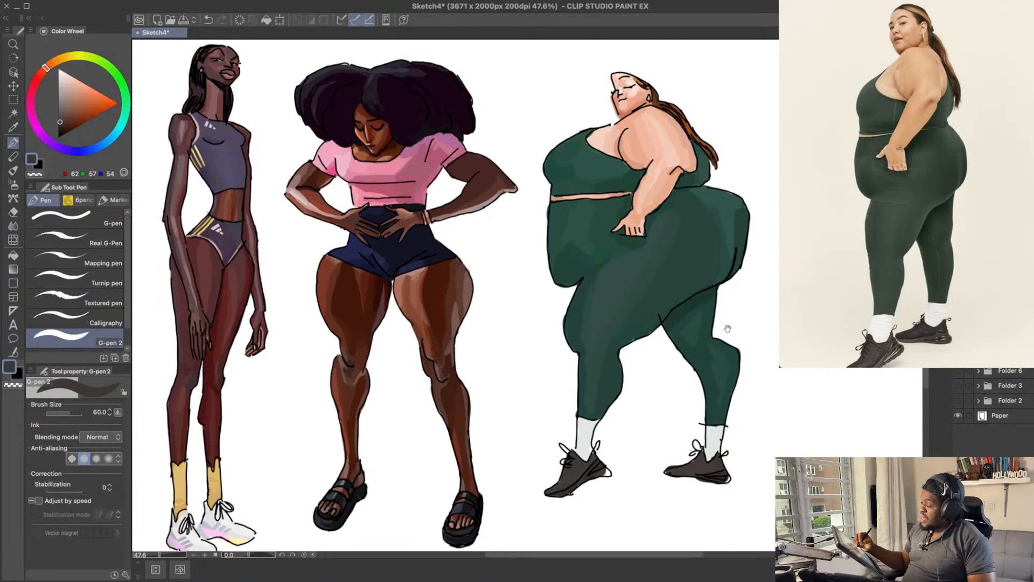
pyautogui.moveTo(730, 368); pyautogui.dragTo(733, 368)
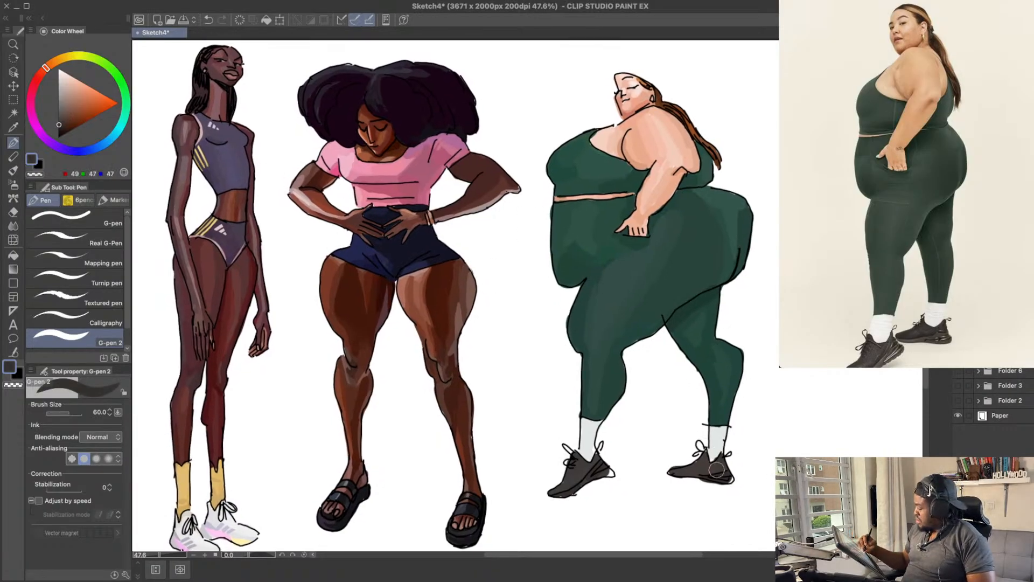
pyautogui.moveTo(740, 453); pyautogui.dragTo(739, 447)
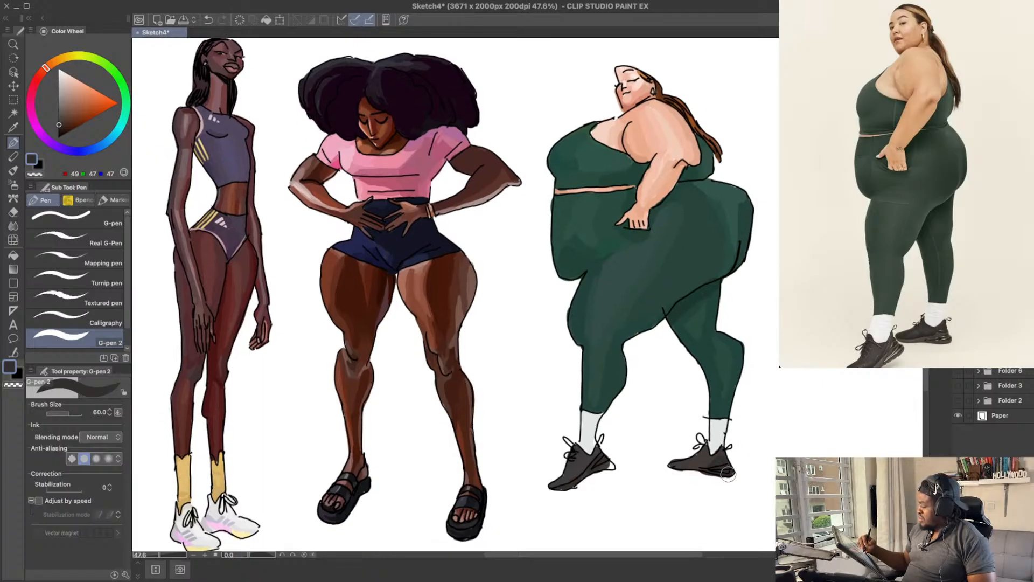
# Step: Add highlight strokes in neutral mid grey, RGB 143, 143, 143, to the rear shoe's sole with the size 30 pen
pyautogui.moveTo(745, 398); pyautogui.dragTo(746, 403)
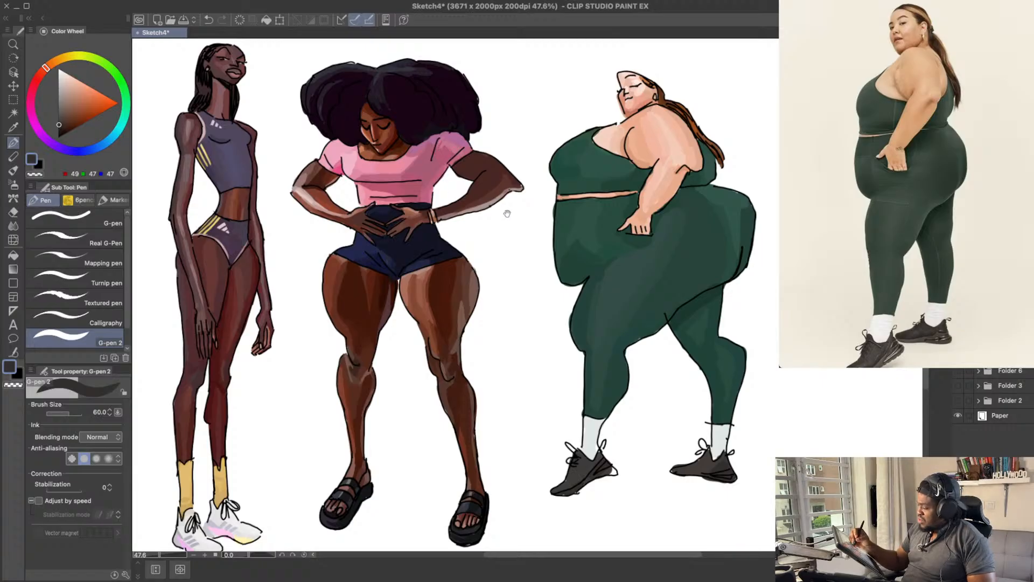
pyautogui.moveTo(507, 214); pyautogui.dragTo(515, 217)
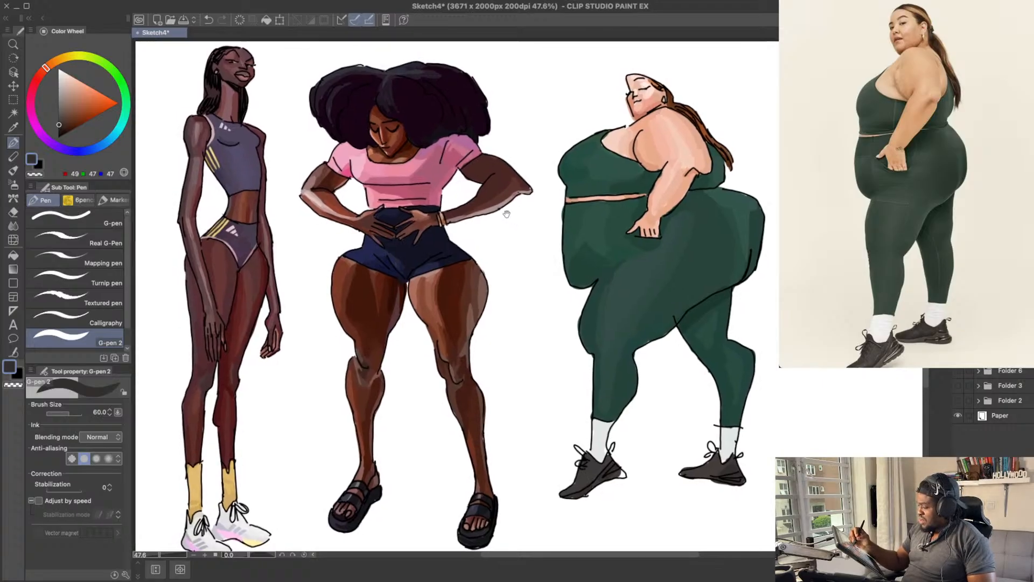
pyautogui.click(60, 116)
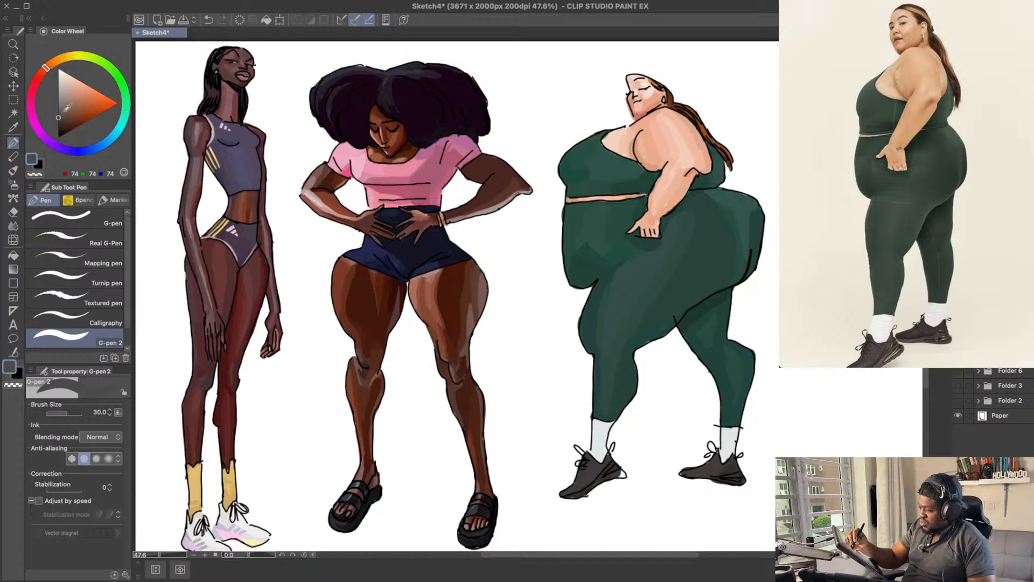
pyautogui.moveTo(68, 108); pyautogui.dragTo(59, 99)
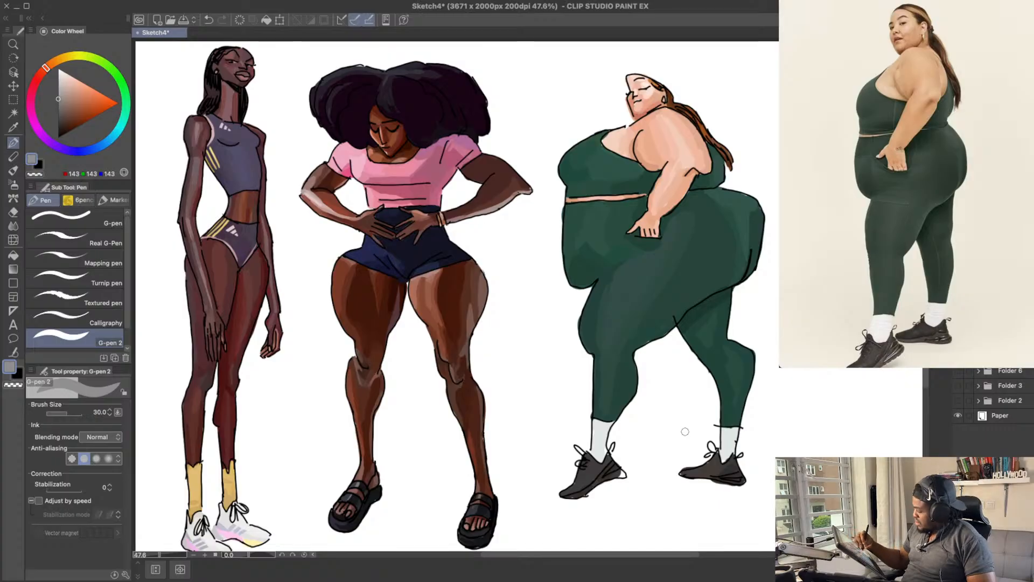
pyautogui.press('super+z')
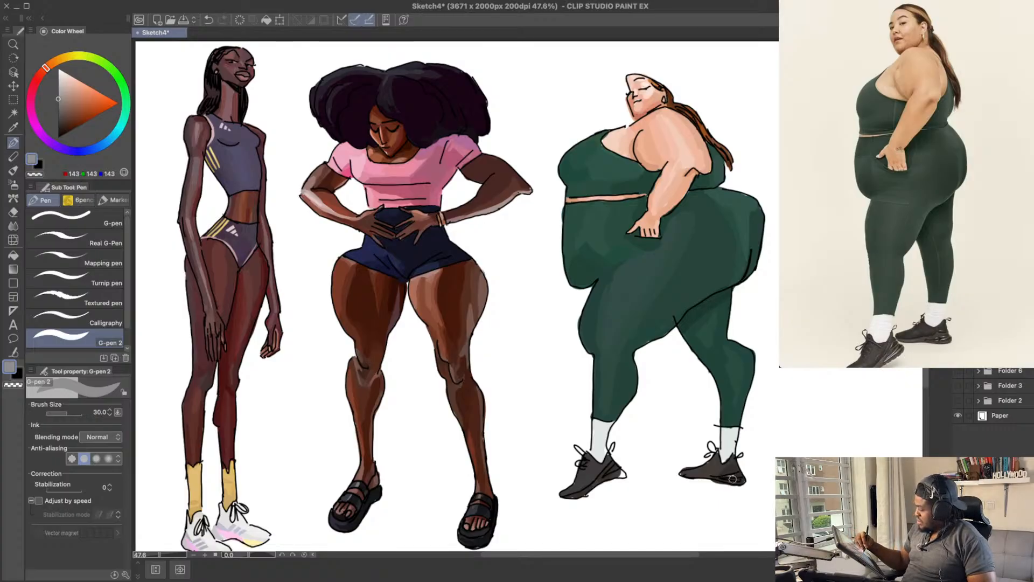
pyautogui.moveTo(725, 478); pyautogui.dragTo(737, 479)
pyautogui.press('super+z')
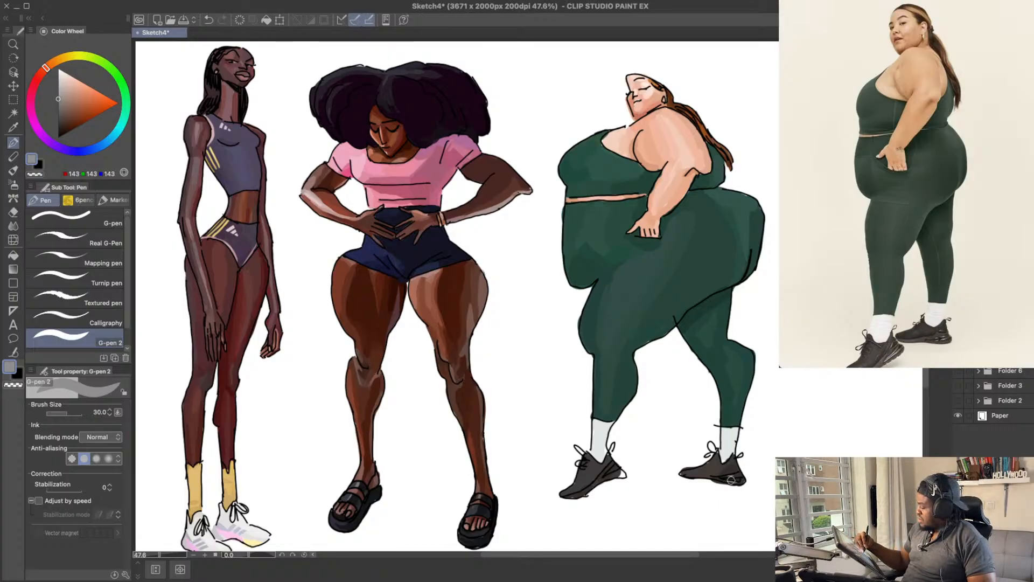
# Step: Try the same mid-grey highlight strokes on the front shoe's heel and sole
pyautogui.moveTo(717, 389); pyautogui.dragTo(720, 380)
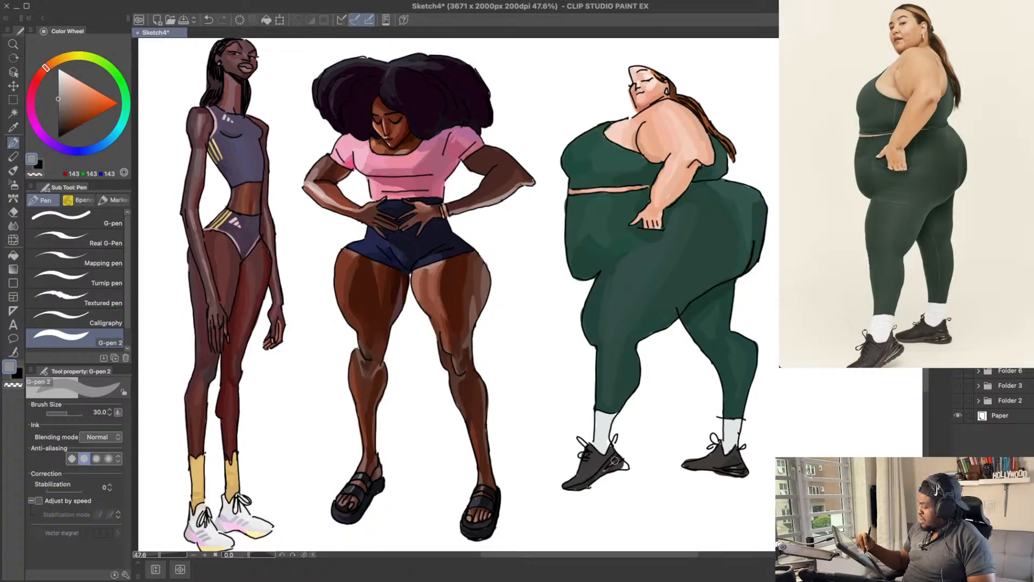
pyautogui.press('super+z')
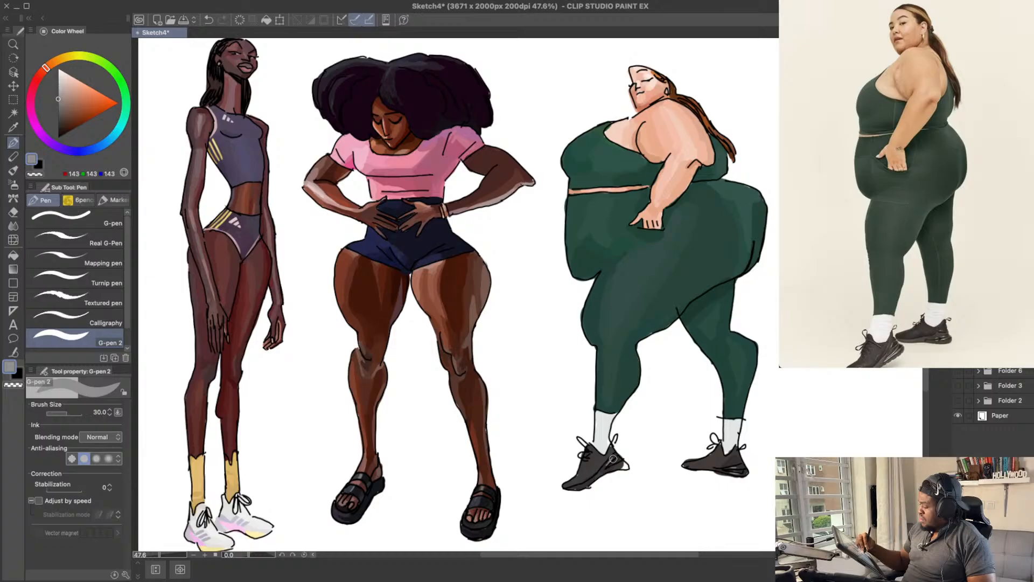
pyautogui.press('super+z')
pyautogui.moveTo(608, 470); pyautogui.dragTo(621, 462)
pyautogui.press('super+z')
pyautogui.press('super+z')
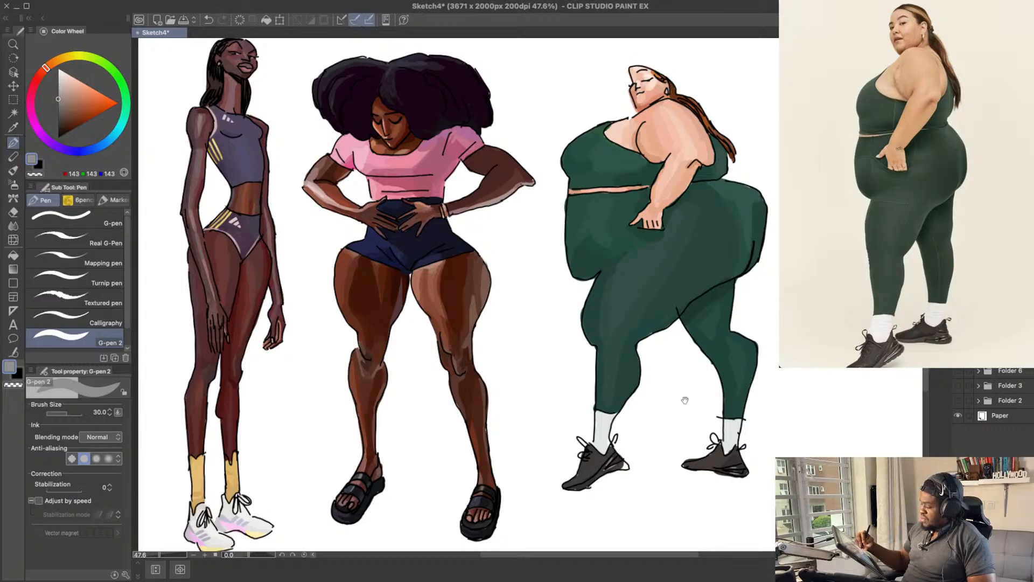
# Step: Fill the front shoe's heel with warm dark grey sampled from the shoe, RGB 54, 48, 45, and save the drawing
pyautogui.moveTo(684, 400); pyautogui.dragTo(638, 376)
pyautogui.keyDown('alt'); pyautogui.click(623, 458); pyautogui.keyUp('alt')
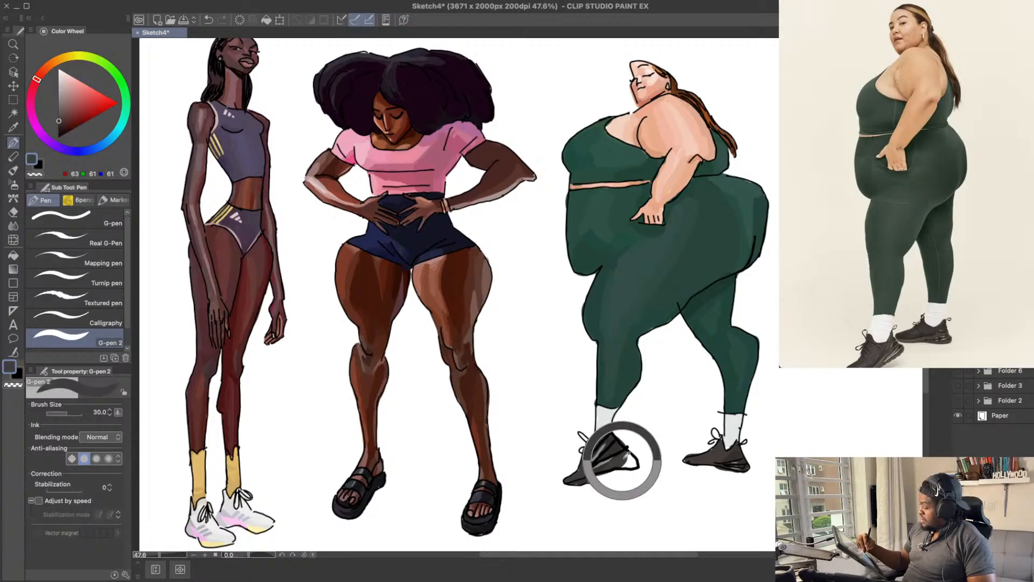
pyautogui.keyDown('alt'); pyautogui.click(620, 454); pyautogui.keyUp('alt')
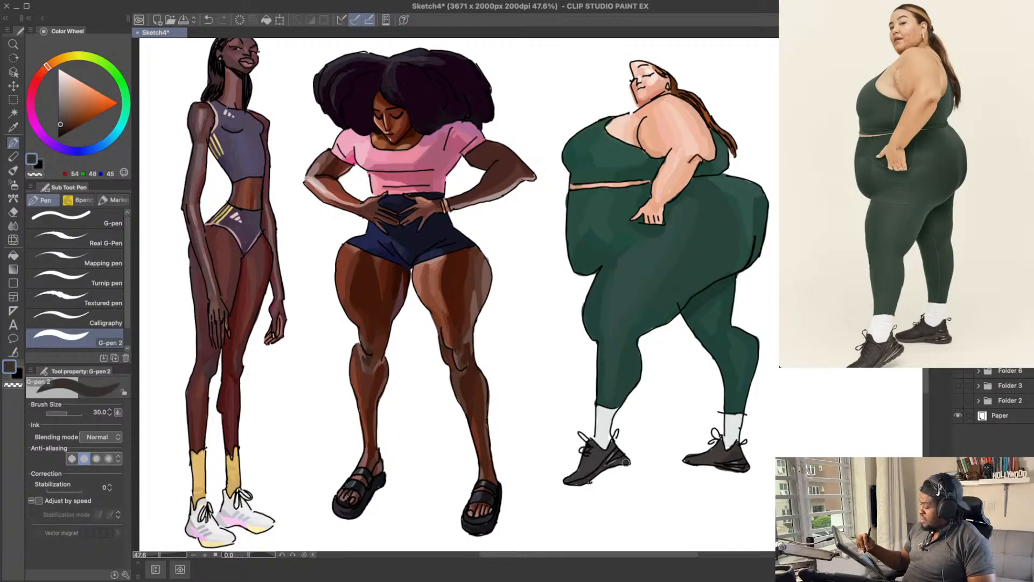
pyautogui.moveTo(809, 372); pyautogui.dragTo(803, 387)
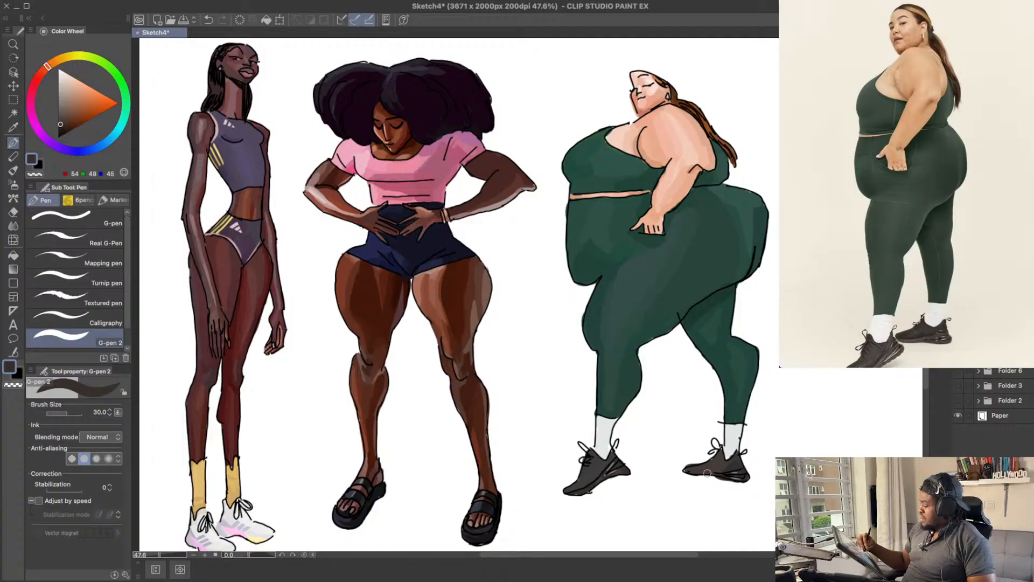
pyautogui.moveTo(728, 437); pyautogui.dragTo(723, 454)
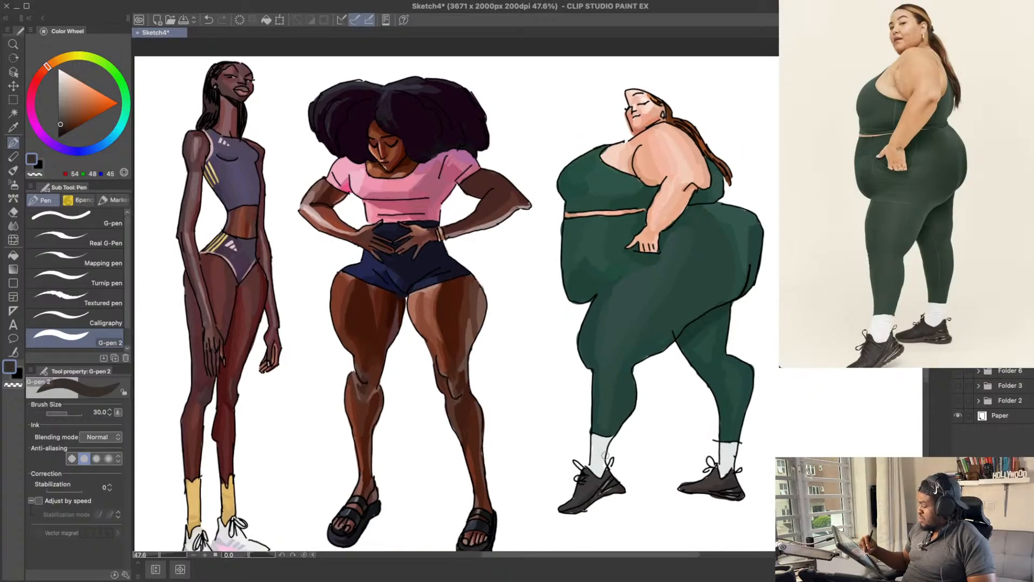
pyautogui.moveTo(606, 455); pyautogui.dragTo(600, 453)
pyautogui.hotkey('ctrl', 's')
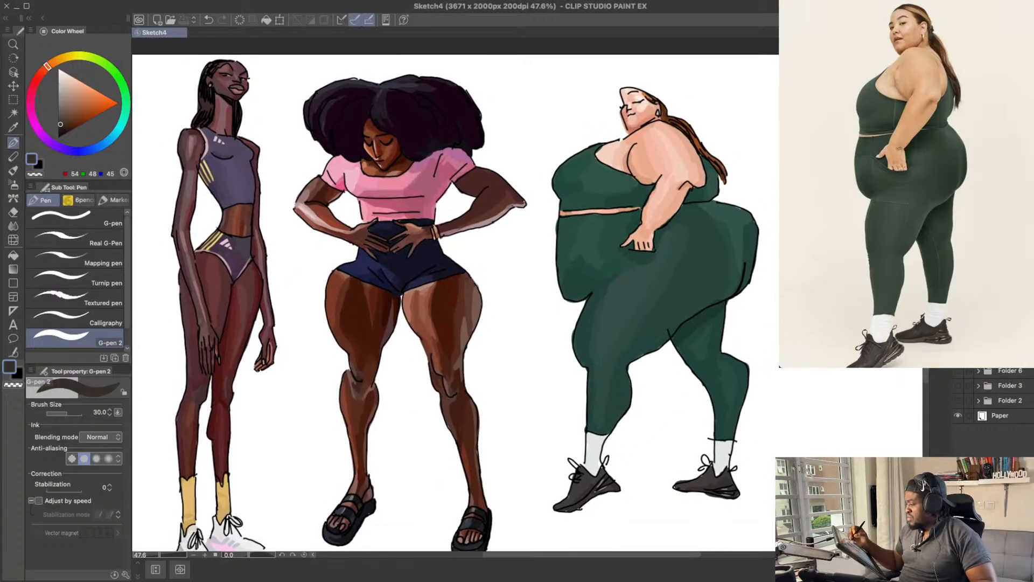
# Step: Browse the Pinterest Physique board for the next reference, a photo of a woman with long braids in a green dress
pyautogui.moveTo(805, 197); pyautogui.dragTo(734, 187)
pyautogui.moveTo(818, 259); pyautogui.dragTo(762, 258)
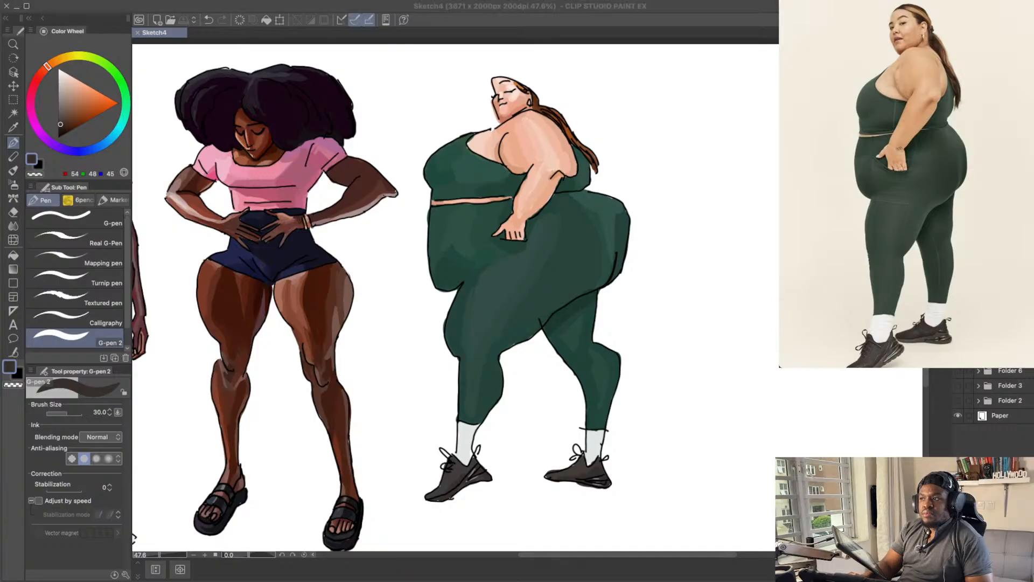
pyautogui.scroll(-6, 926, 80)
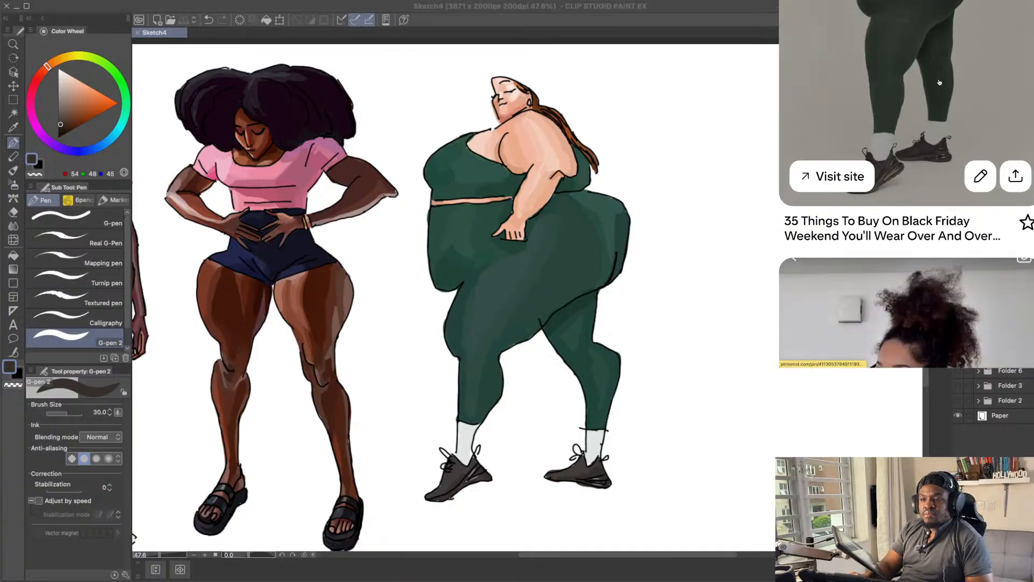
pyautogui.scroll(-2, 926, 80)
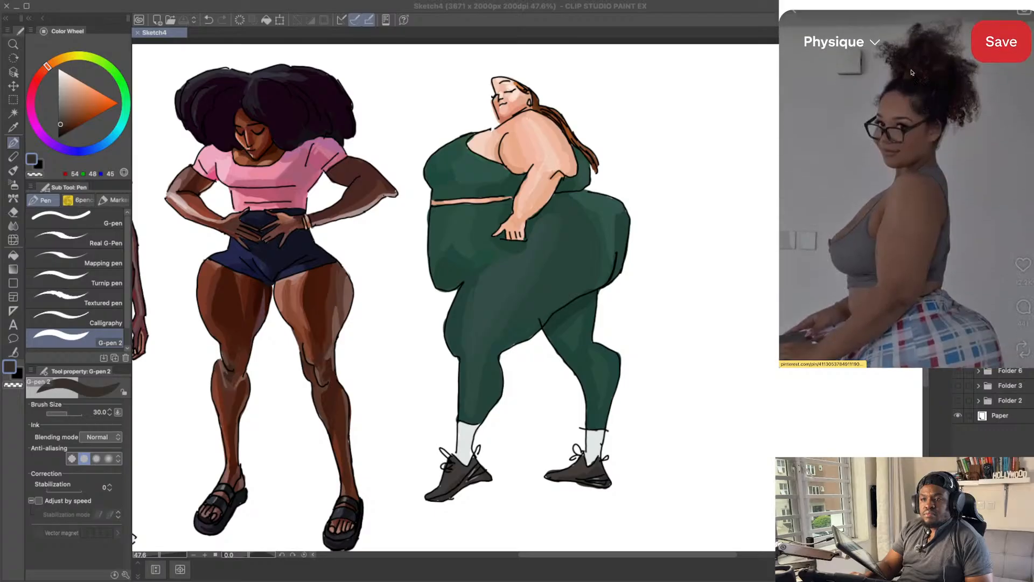
pyautogui.scroll(4, 913, 72)
pyautogui.hscroll(2, 912, 72)
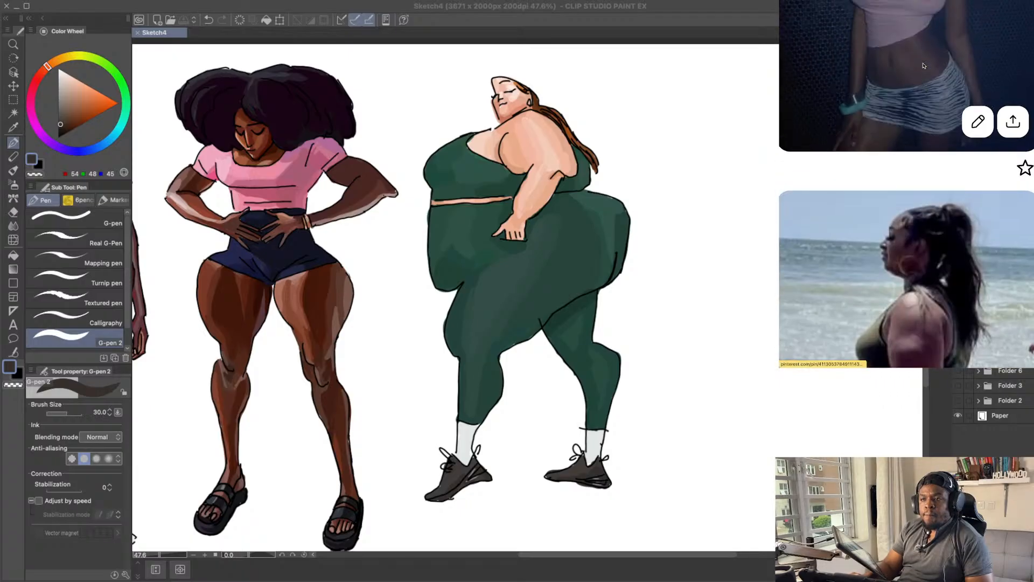
pyautogui.scroll(7, 924, 65)
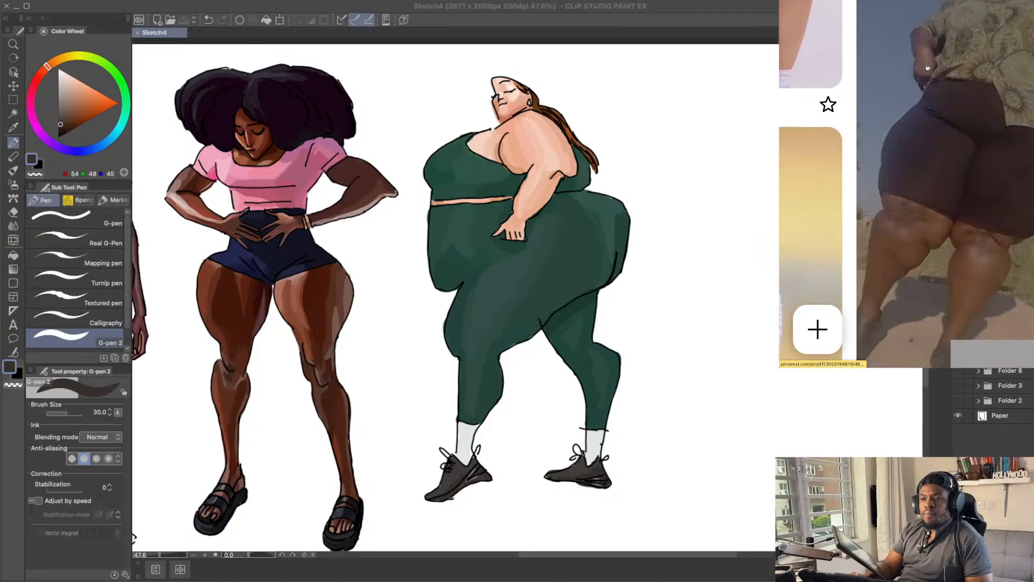
pyautogui.scroll(-10, 929, 65)
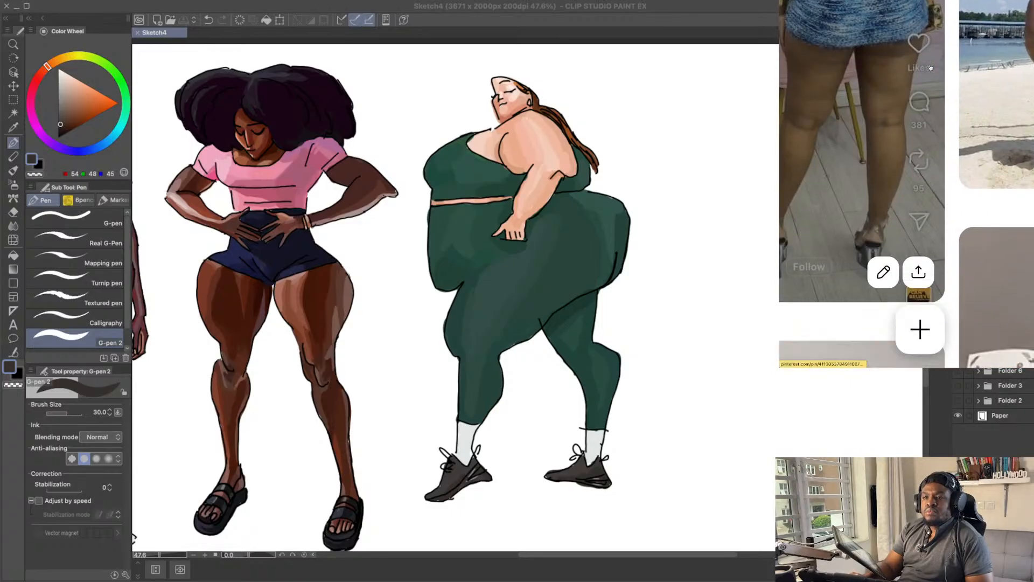
pyautogui.hscroll(4, 932, 66)
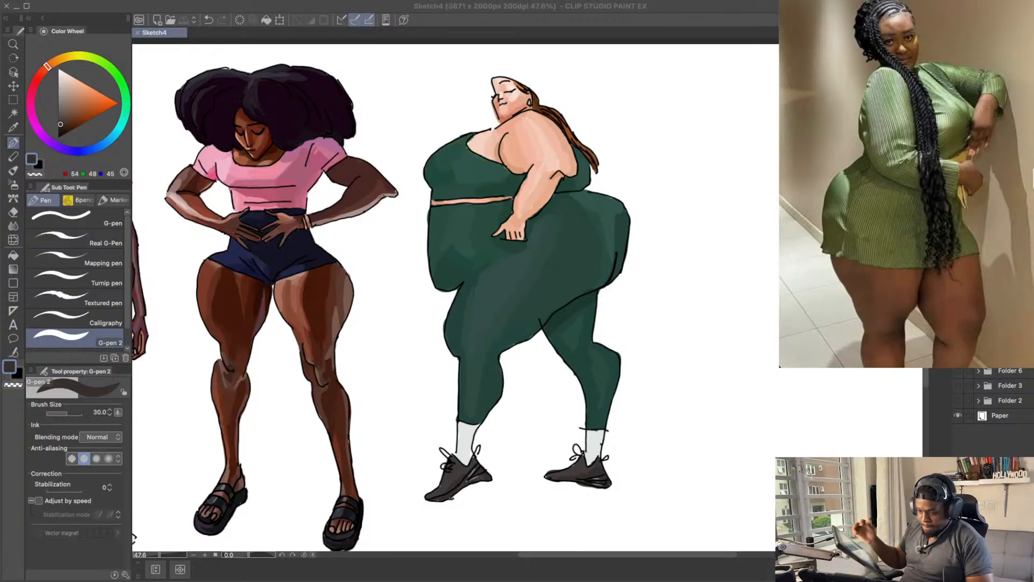
# Step: Start a fourth figure in the empty space beside the green-clad one, outlining the head with the black G-pen at size 6.0
pyautogui.moveTo(755, 214)
pyautogui.mouseDown()
pyautogui.moveTo(742, 228)
pyautogui.moveTo(734, 217)
pyautogui.moveTo(706, 247)
pyautogui.mouseUp()
pyautogui.press('x')
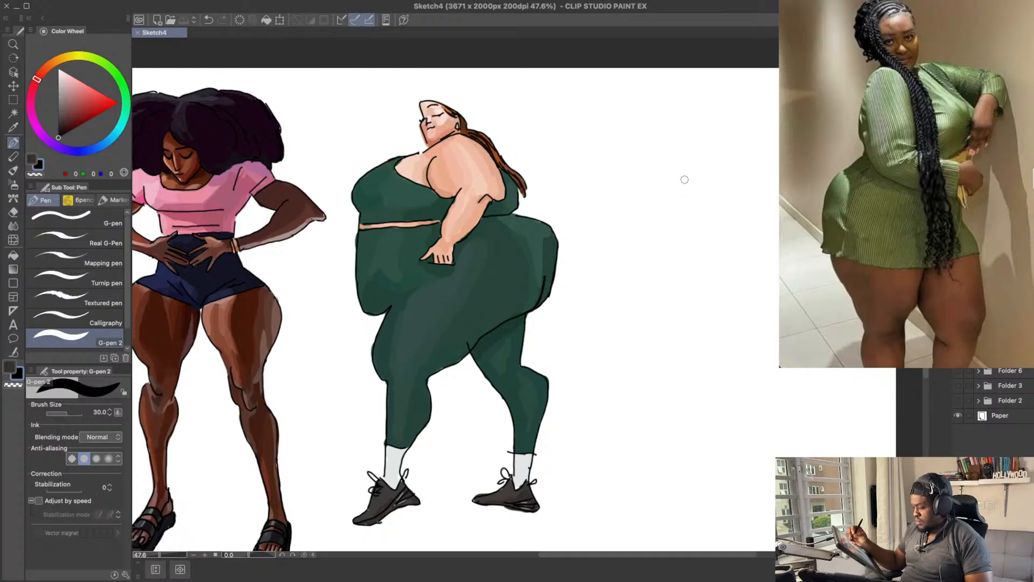
pyautogui.click(116, 224)
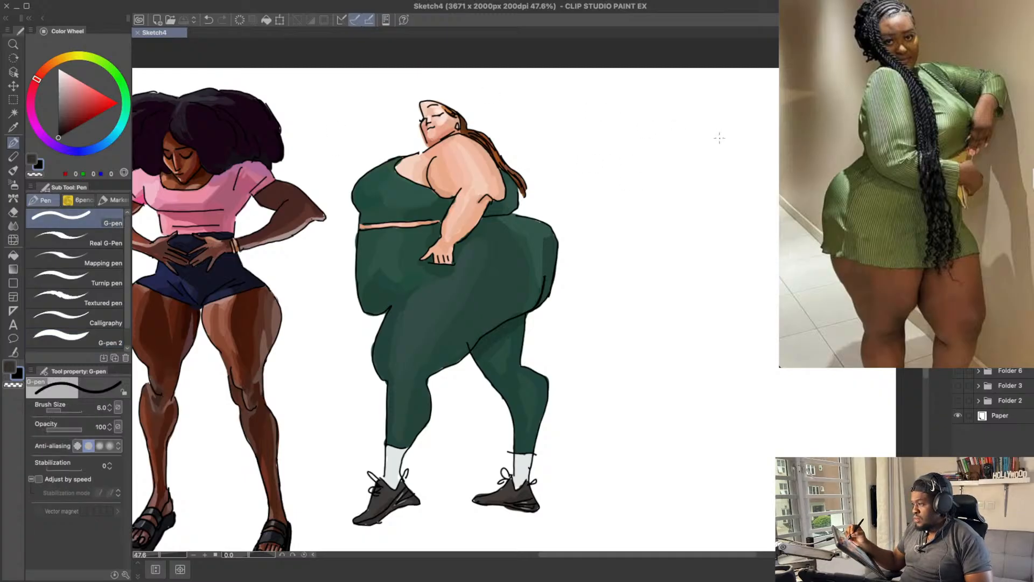
pyautogui.moveTo(699, 113)
pyautogui.mouseDown()
pyautogui.moveTo(678, 96)
pyautogui.moveTo(667, 122)
pyautogui.moveTo(685, 143)
pyautogui.mouseUp()
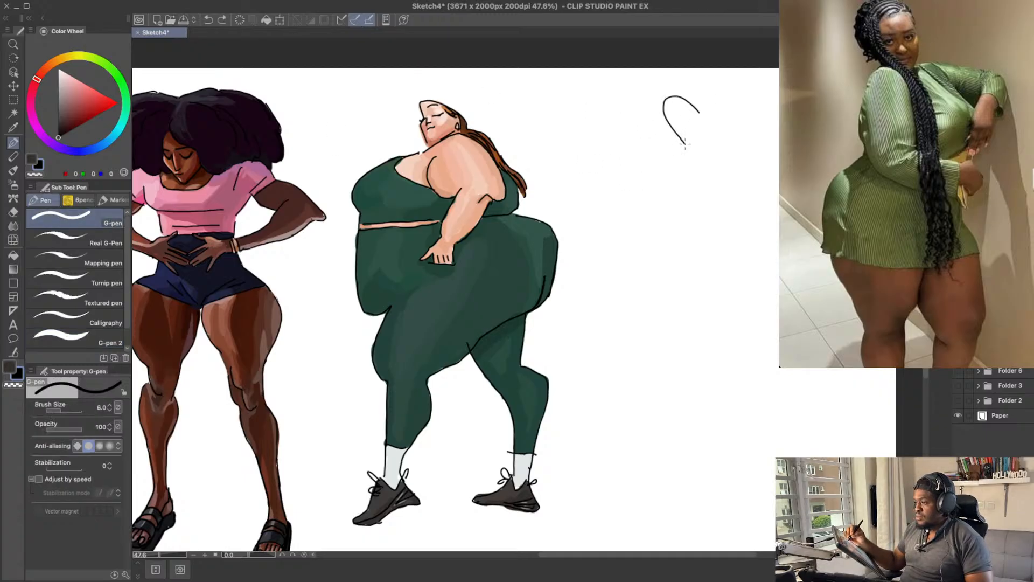
pyautogui.moveTo(665, 107)
pyautogui.mouseDown()
pyautogui.moveTo(677, 134)
pyautogui.moveTo(660, 110)
pyautogui.moveTo(675, 145)
pyautogui.moveTo(676, 127)
pyautogui.moveTo(701, 148)
pyautogui.moveTo(730, 208)
pyautogui.mouseUp()
pyautogui.hotkey('ctrl', 'z')
# Step: Draw the long braids as wavy strands falling diagonally from the back of the new figure's head to waist level
pyautogui.moveTo(696, 148); pyautogui.dragTo(727, 235)
pyautogui.moveTo(722, 188)
pyautogui.mouseDown()
pyautogui.moveTo(748, 259)
pyautogui.moveTo(739, 259)
pyautogui.mouseUp()
pyautogui.moveTo(721, 196); pyautogui.dragTo(729, 260)
pyautogui.hotkey('ctrl', 'z')
pyautogui.moveTo(710, 166); pyautogui.dragTo(732, 277)
pyautogui.moveTo(719, 219)
pyautogui.mouseDown()
pyautogui.moveTo(737, 296)
pyautogui.moveTo(754, 307)
pyautogui.mouseUp()
pyautogui.moveTo(752, 272); pyautogui.dragTo(741, 322)
pyautogui.hotkey('ctrl', 'z')
pyautogui.hotkey('ctrl', 'z')
pyautogui.moveTo(730, 238); pyautogui.dragTo(741, 322)
pyautogui.moveTo(741, 270); pyautogui.dragTo(747, 324)
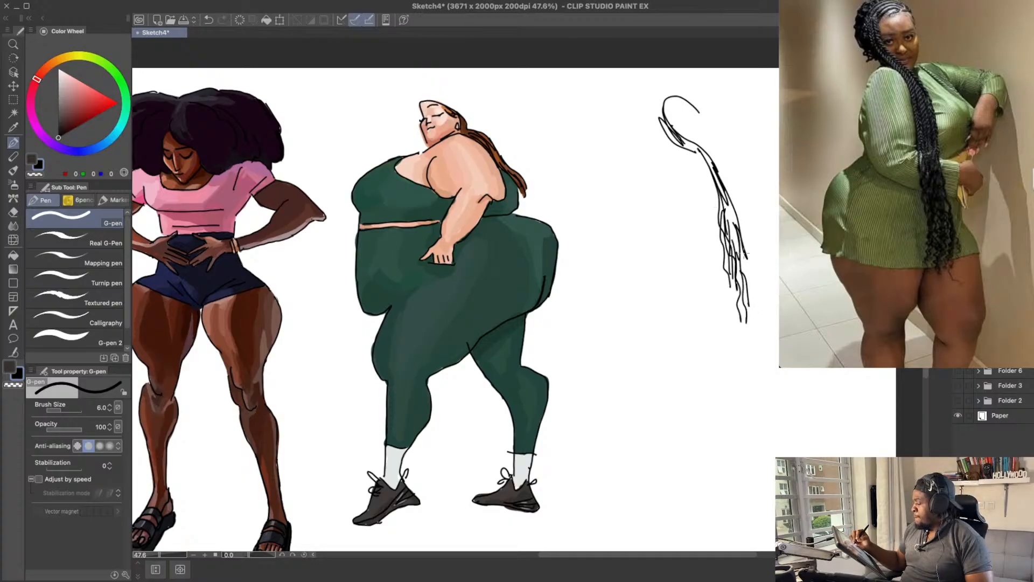
pyautogui.moveTo(746, 253); pyautogui.dragTo(756, 315)
pyautogui.moveTo(735, 285); pyautogui.dragTo(737, 326)
# Step: Thicken the hair around the back and crown of the head with short curved strands, undoing unwanted strokes
pyautogui.moveTo(664, 110); pyautogui.dragTo(671, 142)
pyautogui.hotkey('ctrl', 'z')
pyautogui.hotkey('ctrl', 'z')
pyautogui.hotkey('ctrl', 'z')
pyautogui.moveTo(662, 117); pyautogui.dragTo(686, 143)
pyautogui.moveTo(671, 97)
pyautogui.mouseDown()
pyautogui.moveTo(675, 134)
pyautogui.moveTo(687, 103)
pyautogui.moveTo(669, 118)
pyautogui.moveTo(677, 112)
pyautogui.moveTo(666, 109)
pyautogui.mouseUp()
pyautogui.hotkey('ctrl', 'z')
pyautogui.hotkey('ctrl', 'z')
pyautogui.hotkey('ctrl', 'z')
pyautogui.hotkey('ctrl', 'z')
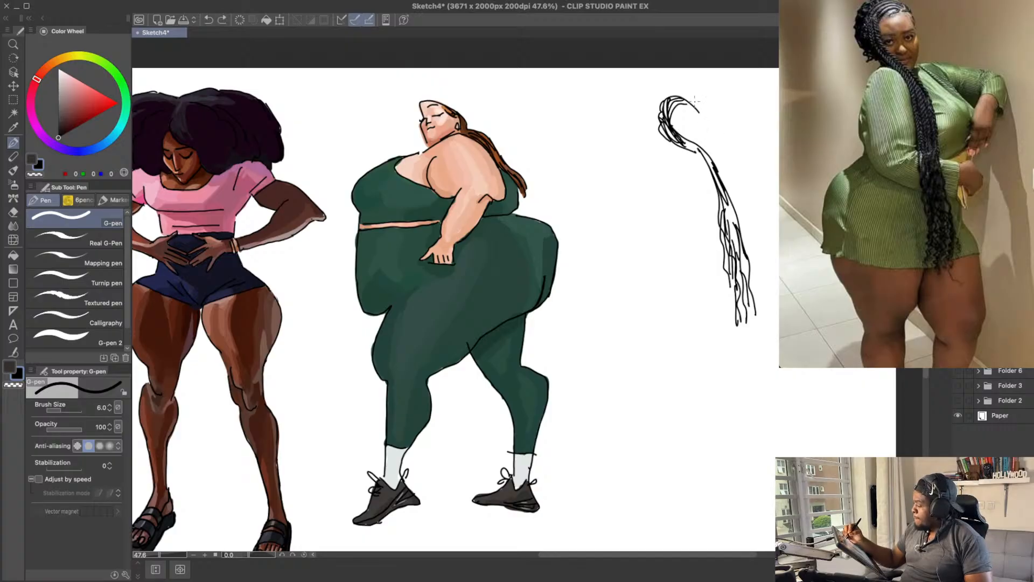
# Step: Draw the outer edge of the face and add more strands to the upper part of the braids
pyautogui.press('e')
pyautogui.press('p')
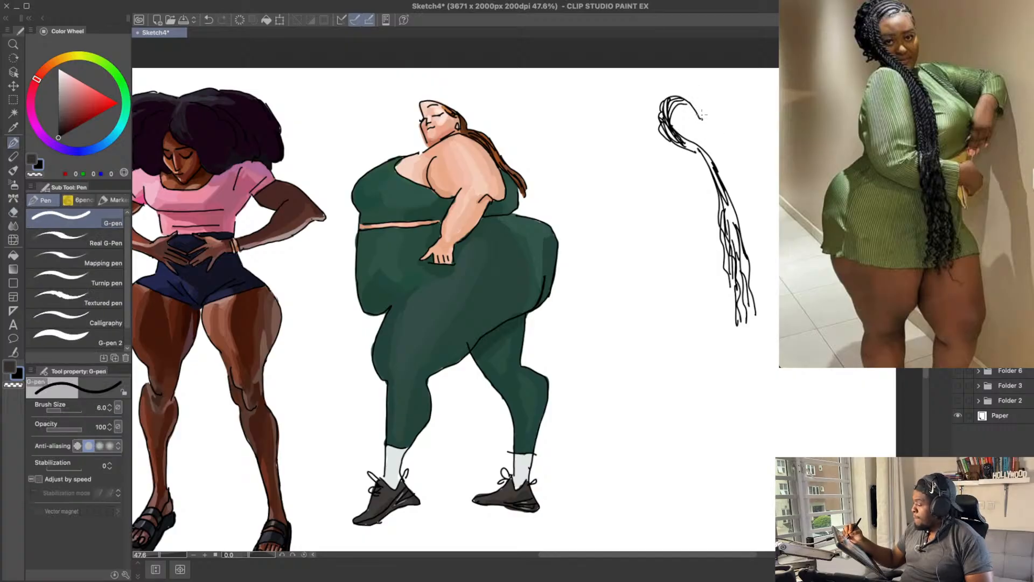
pyautogui.moveTo(697, 111); pyautogui.dragTo(717, 181)
pyautogui.hotkey('ctrl', 'z')
pyautogui.hotkey('ctrl', 'z')
pyautogui.moveTo(686, 148)
pyautogui.mouseDown()
pyautogui.moveTo(715, 168)
pyautogui.moveTo(724, 233)
pyautogui.mouseUp()
pyautogui.moveTo(718, 178); pyautogui.dragTo(739, 252)
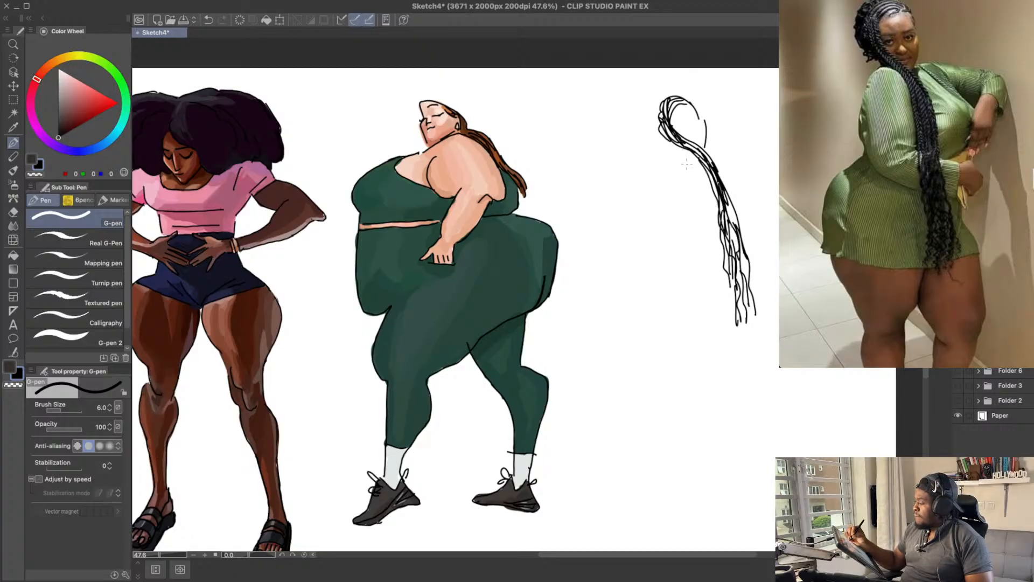
# Step: Outline the near shoulder and arm as a large curve bending into a forearm that crosses behind the braids
pyautogui.moveTo(681, 143)
pyautogui.mouseDown()
pyautogui.moveTo(658, 180)
pyautogui.moveTo(663, 152)
pyautogui.moveTo(644, 216)
pyautogui.moveTo(740, 249)
pyautogui.mouseUp()
pyautogui.hotkey('ctrl', 'z')
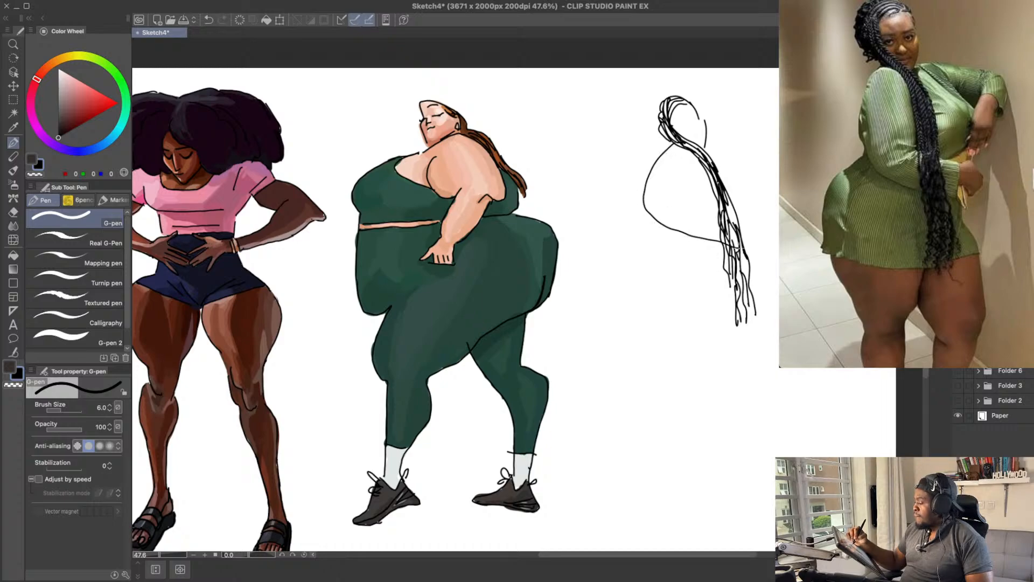
pyautogui.hotkey('ctrl', 'z')
pyautogui.moveTo(711, 207)
pyautogui.mouseDown()
pyautogui.moveTo(753, 224)
pyautogui.moveTo(723, 203)
pyautogui.moveTo(759, 212)
pyautogui.moveTo(714, 199)
pyautogui.moveTo(760, 207)
pyautogui.moveTo(749, 245)
pyautogui.mouseUp()
pyautogui.hotkey('ctrl', 'z')
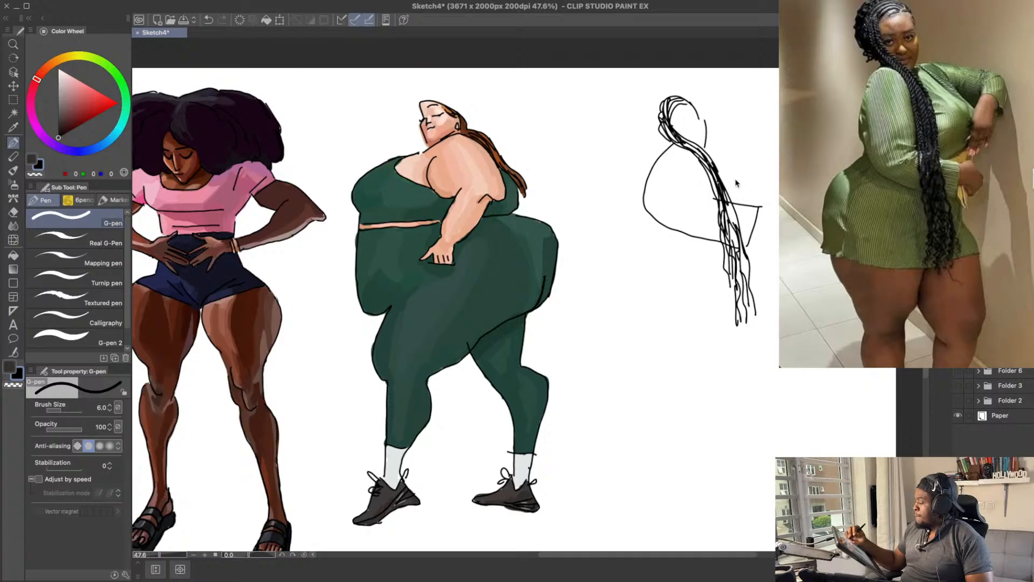
# Step: Draw the sleeve cuff and a simple pointed hand shape at the end of the near forearm
pyautogui.hotkey('ctrl', 'z')
pyautogui.moveTo(757, 207); pyautogui.dragTo(735, 246)
pyautogui.hotkey('ctrl', 'z')
pyautogui.press('e')
pyautogui.moveTo(763, 207); pyautogui.dragTo(744, 245)
pyautogui.press('p')
pyautogui.hotkey('ctrl', 'z')
pyautogui.hotkey('ctrl', 'z')
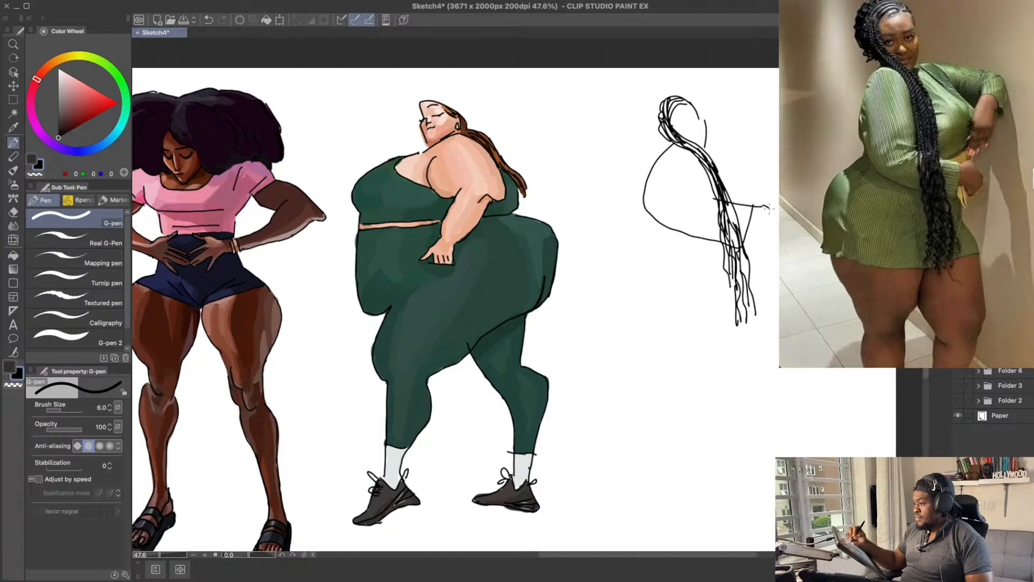
pyautogui.hotkey('ctrl', 'z')
pyautogui.moveTo(765, 207)
pyautogui.mouseDown()
pyautogui.moveTo(774, 219)
pyautogui.moveTo(760, 224)
pyautogui.mouseUp()
pyautogui.hotkey('ctrl', 'z')
# Step: Add short fold lines at the inner elbow of the near sleeve
pyautogui.hotkey('ctrl', 'z')
pyautogui.moveTo(682, 220)
pyautogui.mouseDown()
pyautogui.moveTo(705, 209)
pyautogui.moveTo(679, 201)
pyautogui.mouseUp()
pyautogui.hotkey('ctrl', 'z')
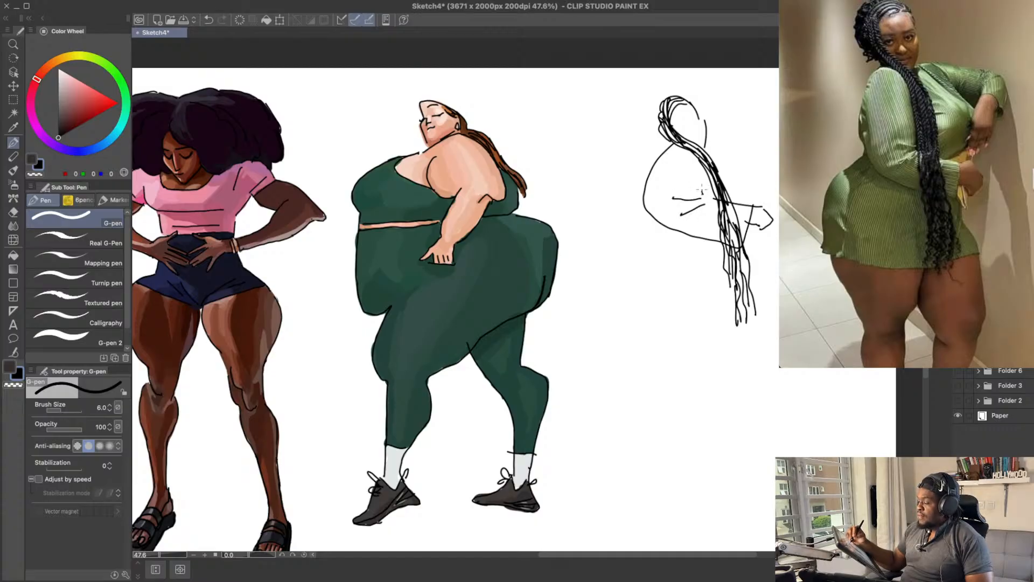
pyautogui.moveTo(648, 182); pyautogui.dragTo(648, 197)
pyautogui.hotkey('ctrl', 'z')
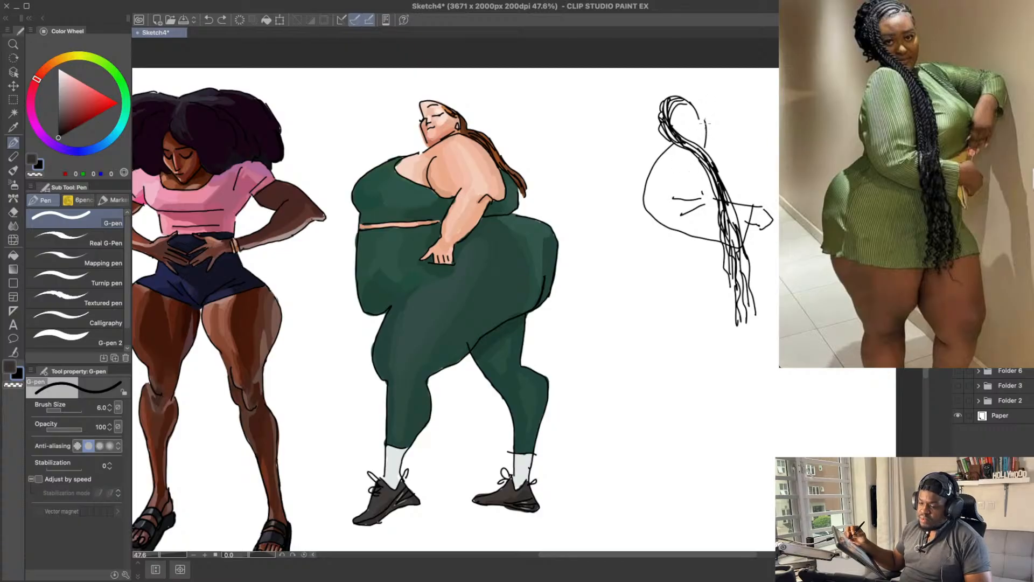
# Step: Draw the far shoulder as a long, nearly horizontal line extending from beside the neck toward the raised elbow
pyautogui.moveTo(714, 143); pyautogui.dragTo(711, 147)
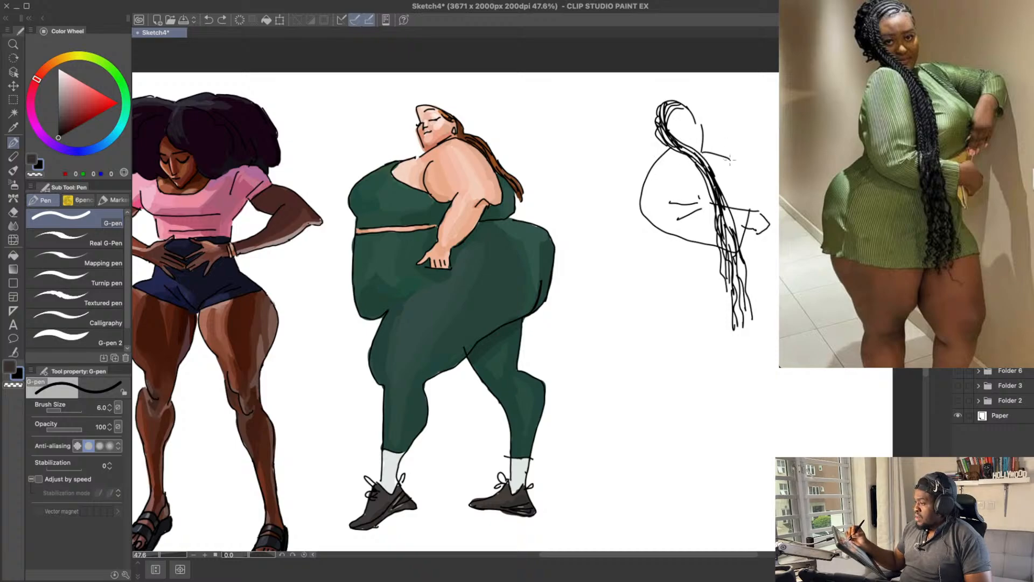
pyautogui.moveTo(707, 145); pyautogui.dragTo(780, 144)
pyautogui.hotkey('ctrl', 'z')
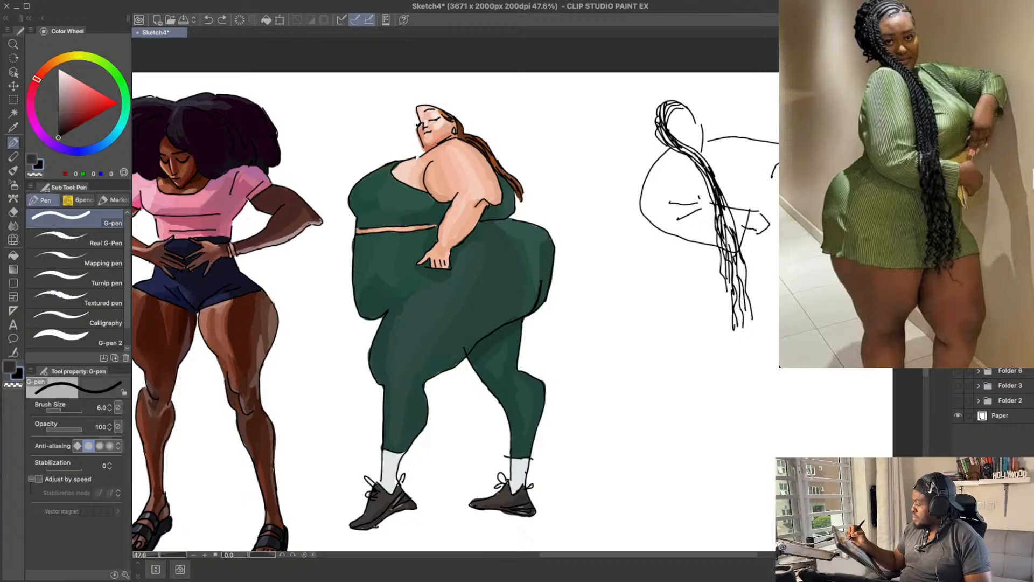
pyautogui.hotkey('ctrl', 'z')
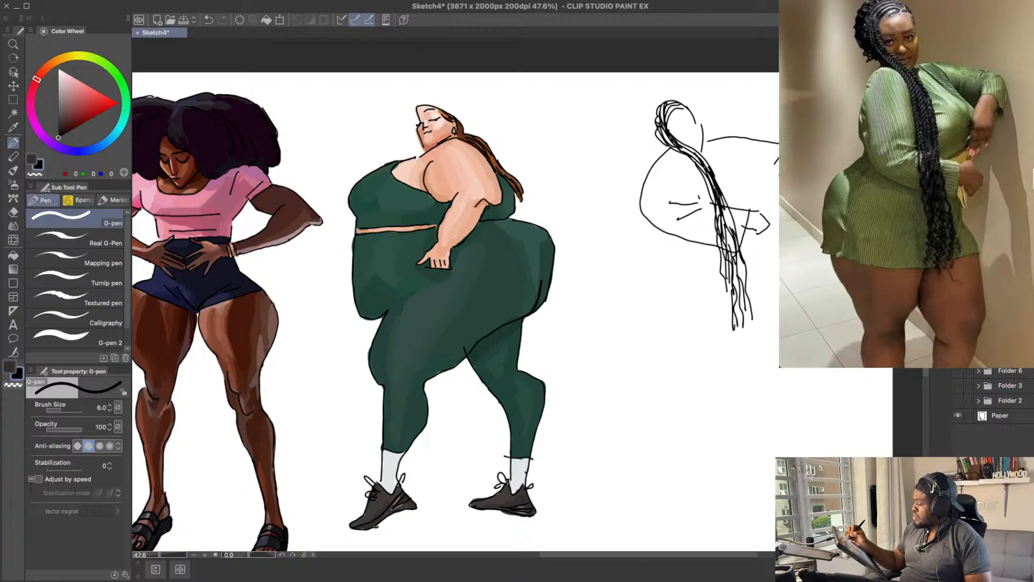
pyautogui.hotkey('ctrl', 'z')
# Step: Add the underside and fold lines of the far sleeve, and start the strokes of the hanging far hand
pyautogui.moveTo(768, 141)
pyautogui.mouseDown()
pyautogui.moveTo(769, 168)
pyautogui.moveTo(719, 137)
pyautogui.moveTo(770, 174)
pyautogui.moveTo(776, 220)
pyautogui.mouseUp()
pyautogui.hotkey('ctrl', 'z')
pyautogui.hotkey('ctrl', 'z')
pyautogui.hotkey('ctrl', 'z')
pyautogui.hotkey('ctrl', 'z')
pyautogui.moveTo(777, 175); pyautogui.dragTo(775, 219)
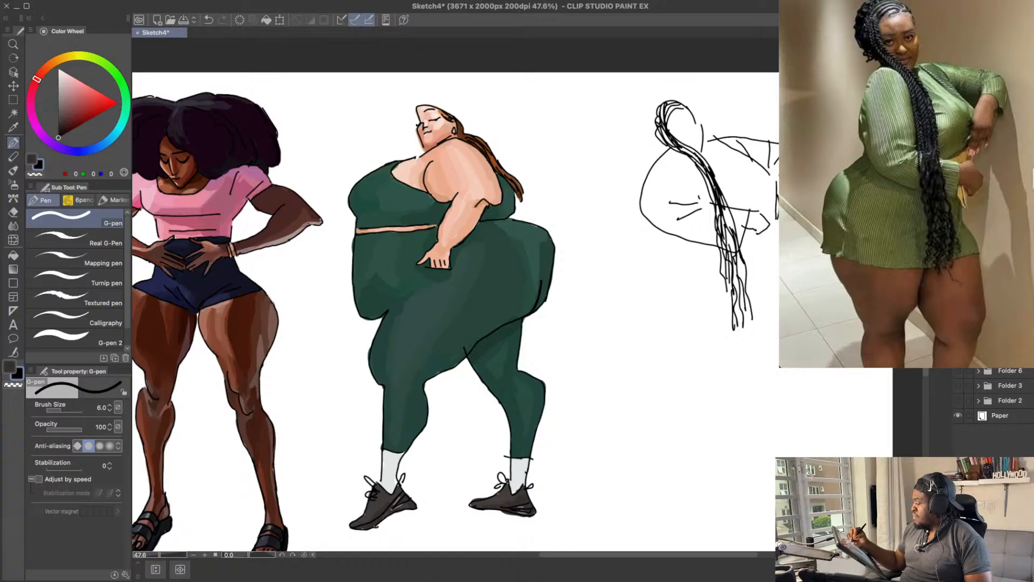
# Step: Draw short vertical finger strokes for the far hand hanging below the bent forearm
pyautogui.hotkey('ctrl', 'z')
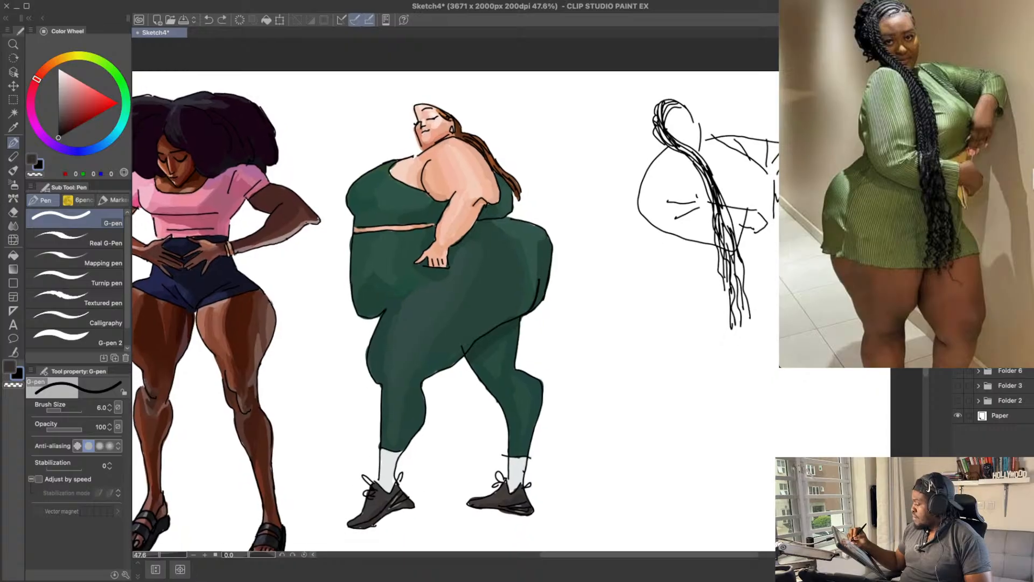
pyautogui.moveTo(778, 200); pyautogui.dragTo(774, 226)
pyautogui.hotkey('ctrl', 'z')
pyautogui.hotkey('ctrl', 'z')
pyautogui.hotkey('ctrl', 'z')
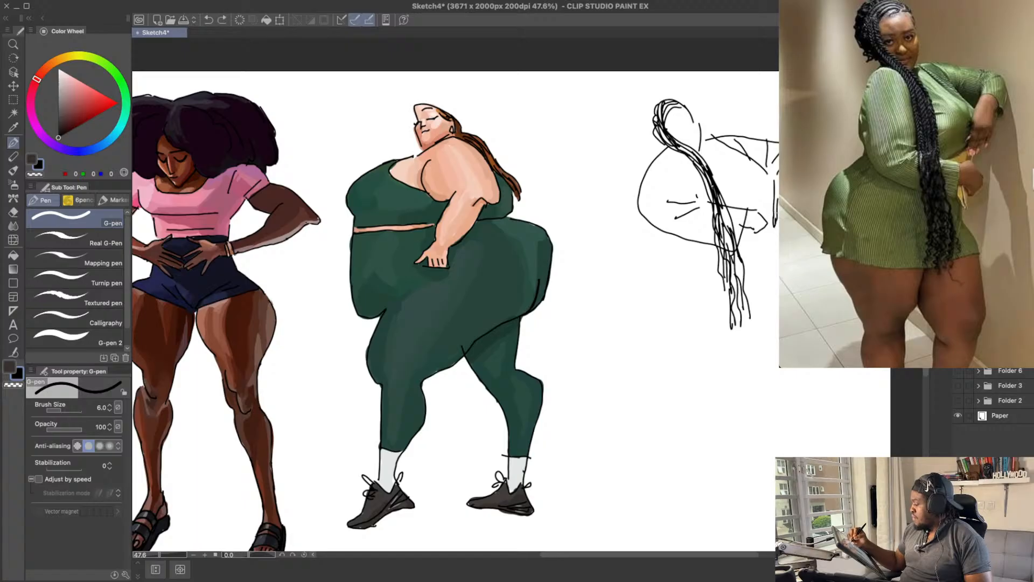
pyautogui.hotkey('ctrl', 'z')
pyautogui.hotkey('ctrl', 'z')
pyautogui.moveTo(778, 199); pyautogui.dragTo(776, 223)
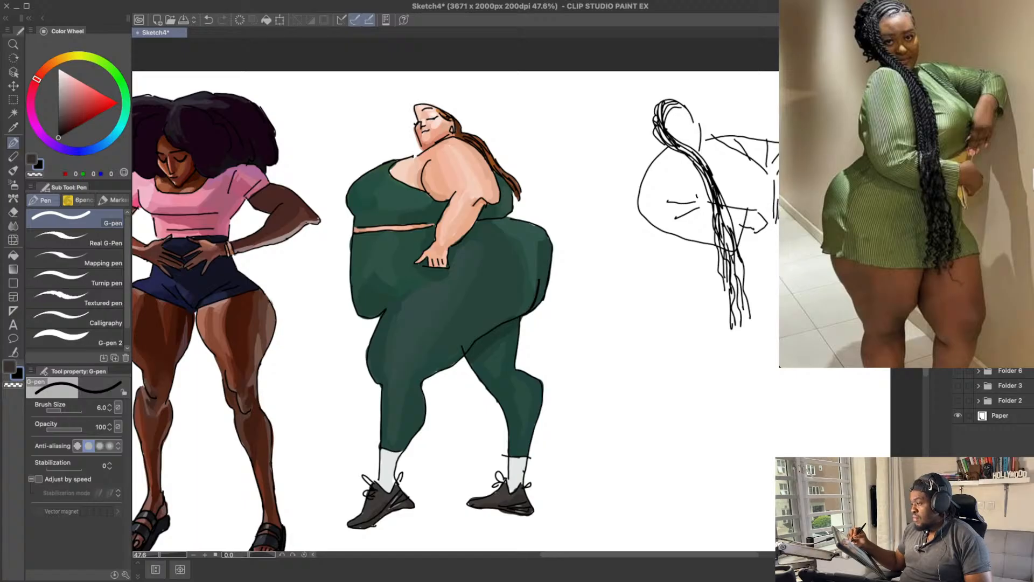
pyautogui.hotkey('ctrl', 'z')
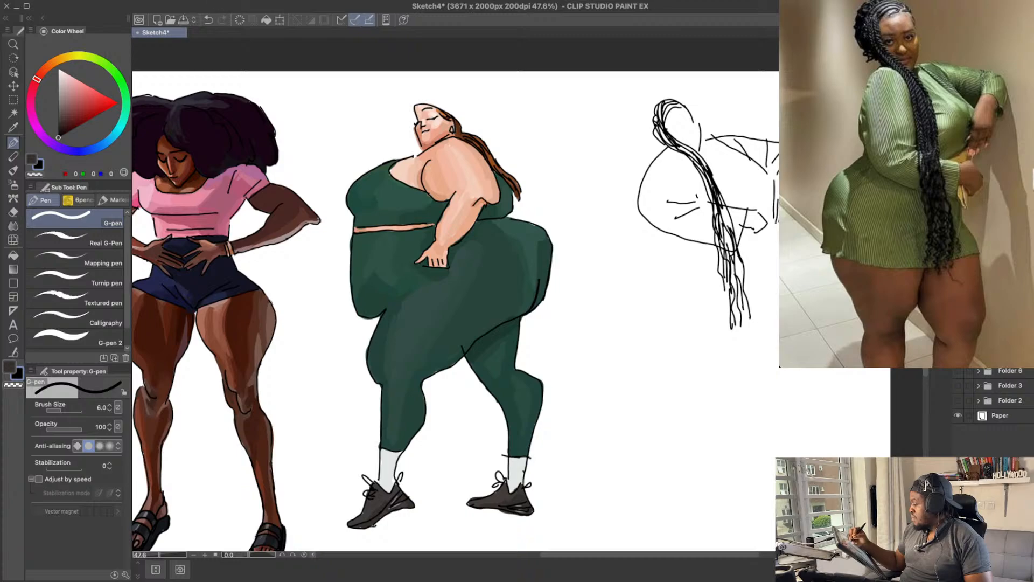
# Step: Complete the far hand's outline and fingers, and add the bust curve and short fold marks beside the braids
pyautogui.moveTo(768, 126); pyautogui.dragTo(764, 131)
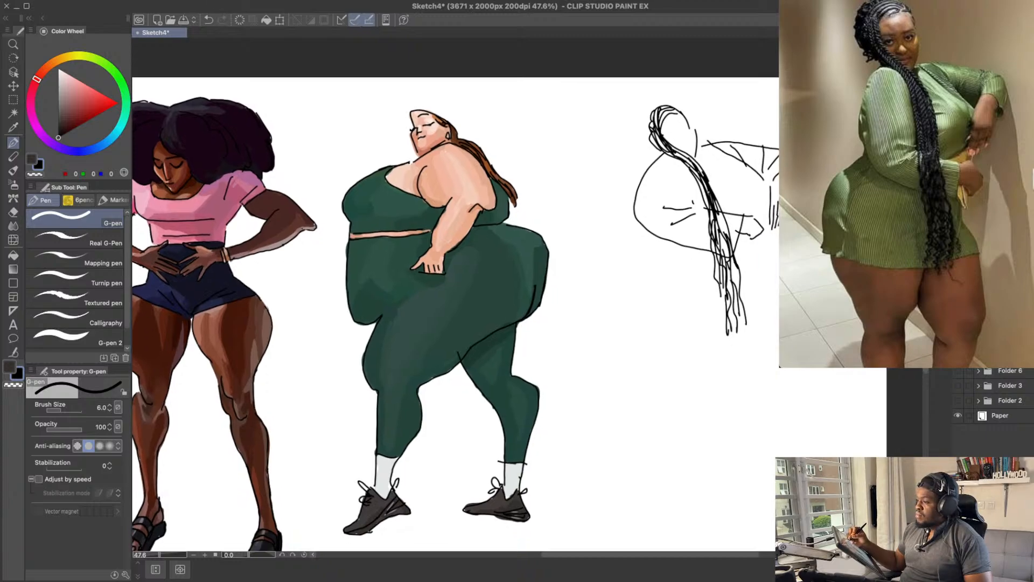
pyautogui.moveTo(752, 216)
pyautogui.mouseDown()
pyautogui.moveTo(770, 198)
pyautogui.moveTo(745, 198)
pyautogui.moveTo(725, 168)
pyautogui.moveTo(717, 176)
pyautogui.moveTo(745, 155)
pyautogui.mouseUp()
pyautogui.hotkey('ctrl', 'z')
pyautogui.hotkey('ctrl', 'z')
pyautogui.hotkey('ctrl', 'z')
pyautogui.hotkey('ctrl', 'z')
pyautogui.hotkey('ctrl', 'z')
pyautogui.hotkey('ctrl', 'z')
pyautogui.hotkey('ctrl', 'z')
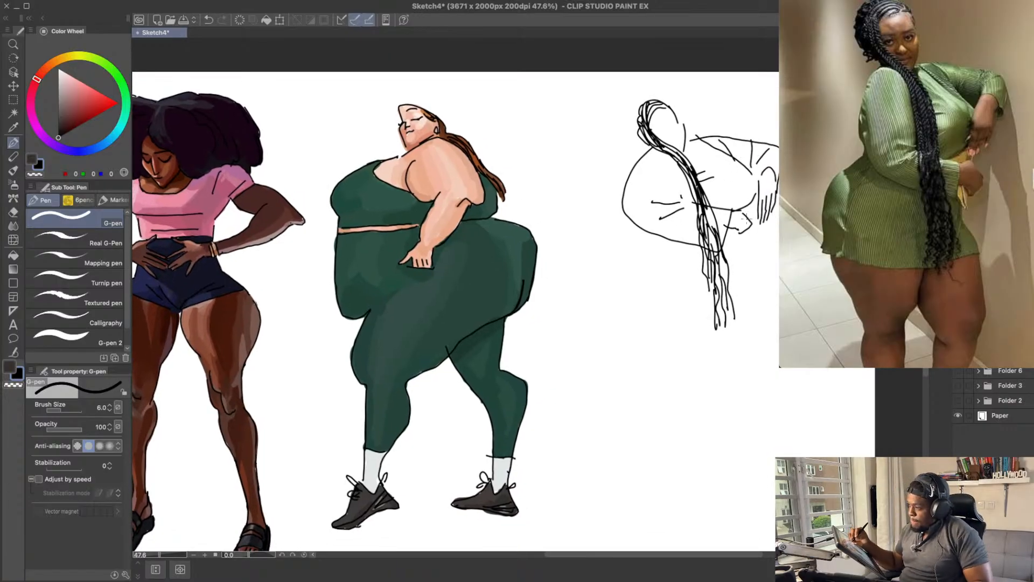
# Step: Draw the near hip as a rounded curve dropping from the elbow, and the dress hem running across beneath the braids
pyautogui.moveTo(641, 221)
pyautogui.mouseDown()
pyautogui.moveTo(604, 227)
pyautogui.moveTo(592, 243)
pyautogui.moveTo(599, 296)
pyautogui.mouseUp()
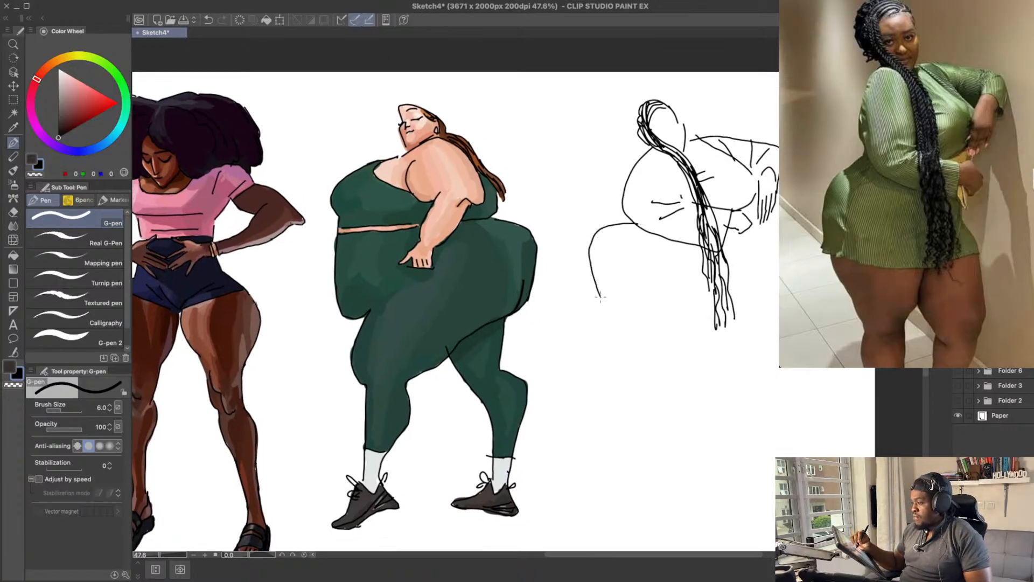
pyautogui.hotkey('ctrl', 'z')
pyautogui.moveTo(635, 222)
pyautogui.mouseDown()
pyautogui.moveTo(586, 252)
pyautogui.moveTo(581, 294)
pyautogui.moveTo(746, 326)
pyautogui.mouseUp()
pyautogui.hotkey('ctrl', 'z')
pyautogui.moveTo(625, 299); pyautogui.dragTo(772, 307)
# Step: Erase the outer edge of the face and redraw the cheek and chin line above the far shoulder
pyautogui.press('e')
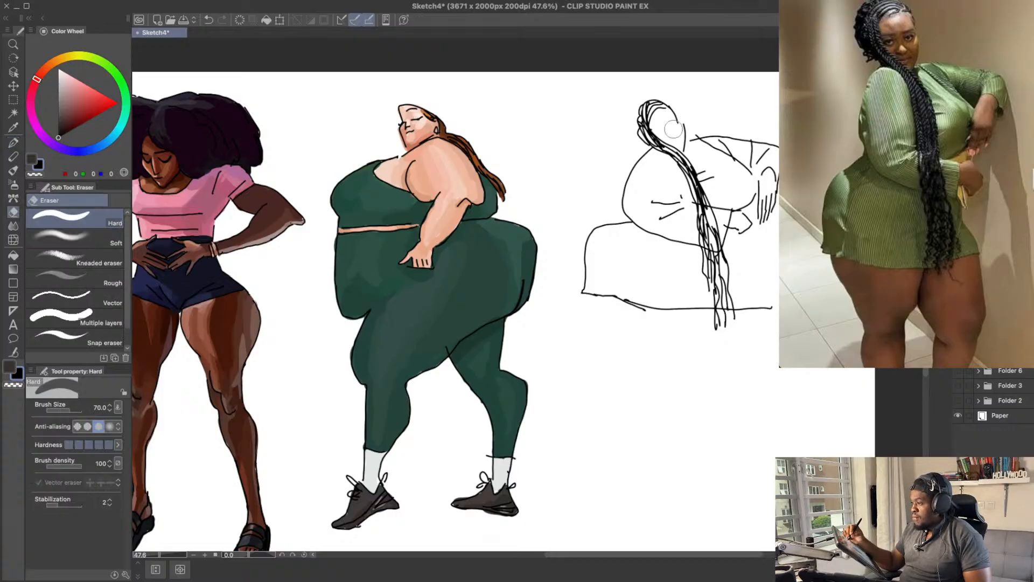
pyautogui.moveTo(676, 135)
pyautogui.mouseDown()
pyautogui.moveTo(676, 113)
pyautogui.moveTo(680, 122)
pyautogui.mouseUp()
pyautogui.press('p')
pyautogui.hotkey('ctrl', 'z')
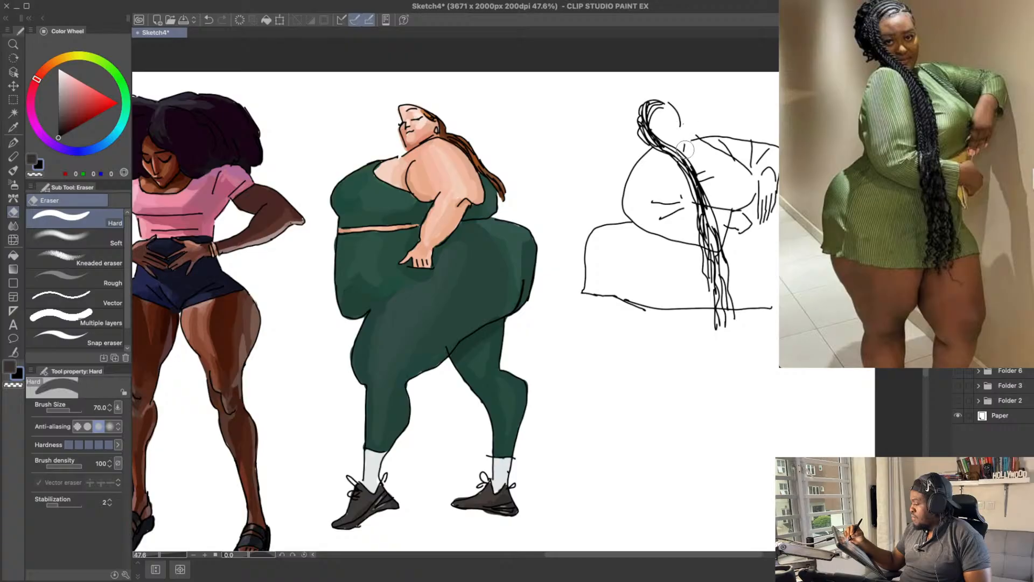
pyautogui.press('p')
pyautogui.moveTo(685, 127); pyautogui.dragTo(682, 153)
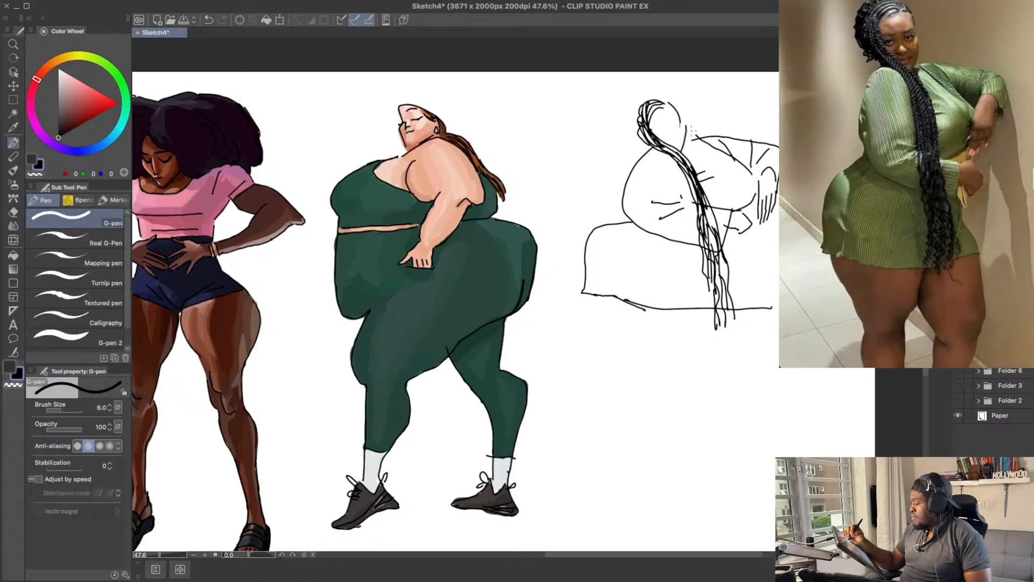
# Step: Add small finger shapes beneath the near hand beside the braids
pyautogui.moveTo(743, 250); pyautogui.dragTo(762, 273)
pyautogui.hotkey('ctrl', 'z')
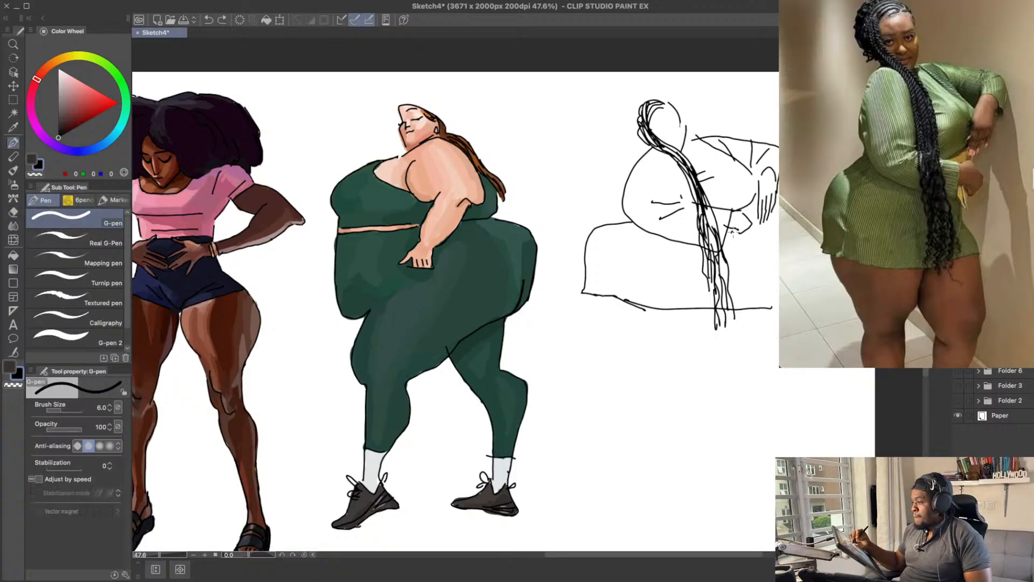
pyautogui.moveTo(733, 232)
pyautogui.mouseDown()
pyautogui.moveTo(743, 268)
pyautogui.moveTo(743, 224)
pyautogui.moveTo(728, 240)
pyautogui.moveTo(740, 246)
pyautogui.mouseUp()
pyautogui.hotkey('ctrl', 'z')
pyautogui.hotkey('ctrl', 'z')
pyautogui.hotkey('ctrl', 'z')
pyautogui.moveTo(736, 230); pyautogui.dragTo(740, 247)
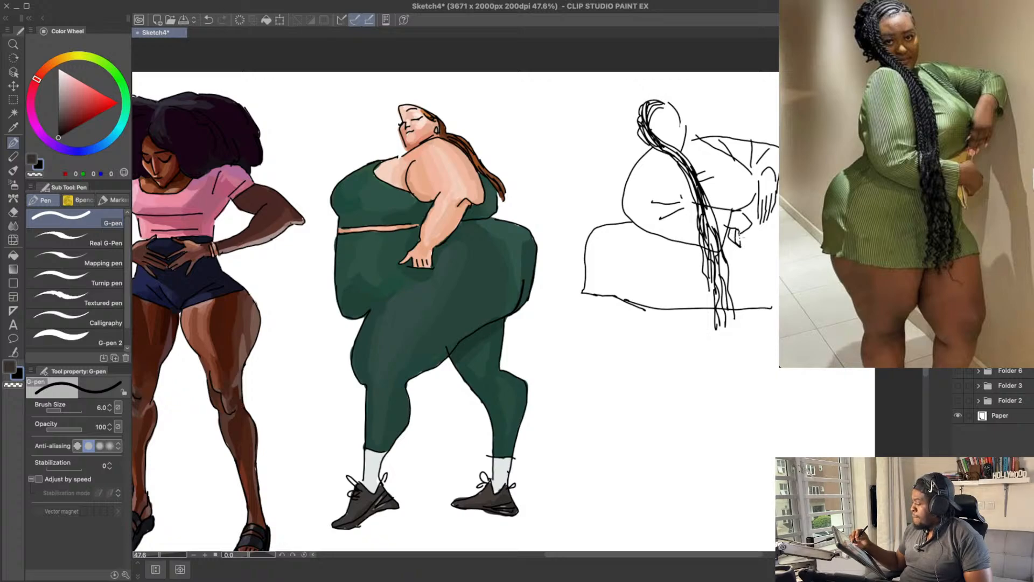
# Step: Draw the far side of the dress from the waist out over the hip and down toward the thigh
pyautogui.hotkey('ctrl', 'z')
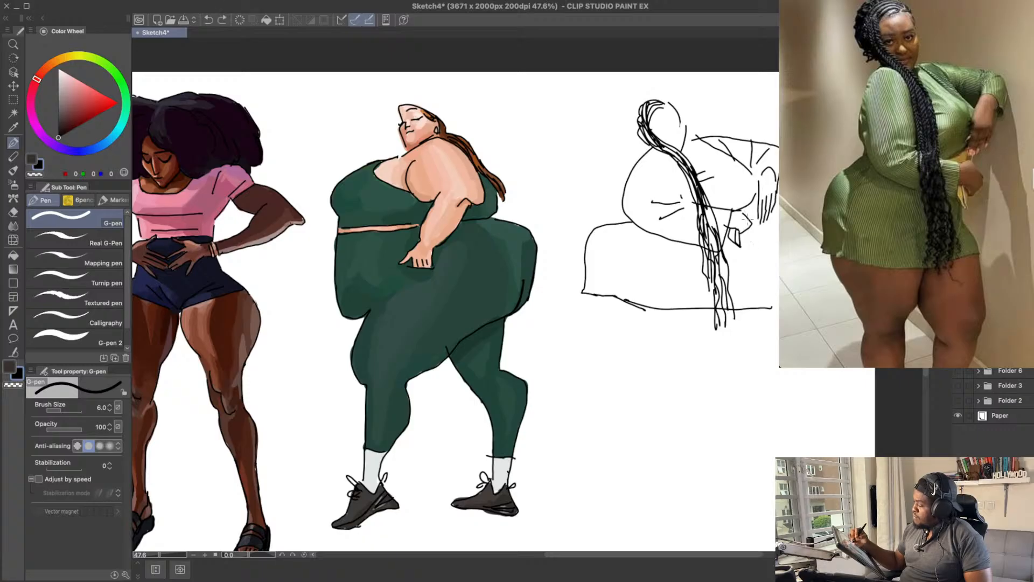
pyautogui.moveTo(752, 258); pyautogui.dragTo(770, 291)
pyautogui.hotkey('ctrl', 'z')
pyautogui.moveTo(745, 240)
pyautogui.mouseDown()
pyautogui.moveTo(778, 305)
pyautogui.moveTo(748, 272)
pyautogui.moveTo(750, 259)
pyautogui.moveTo(778, 299)
pyautogui.mouseUp()
pyautogui.hotkey('ctrl', 'z')
pyautogui.hotkey('ctrl', 'z')
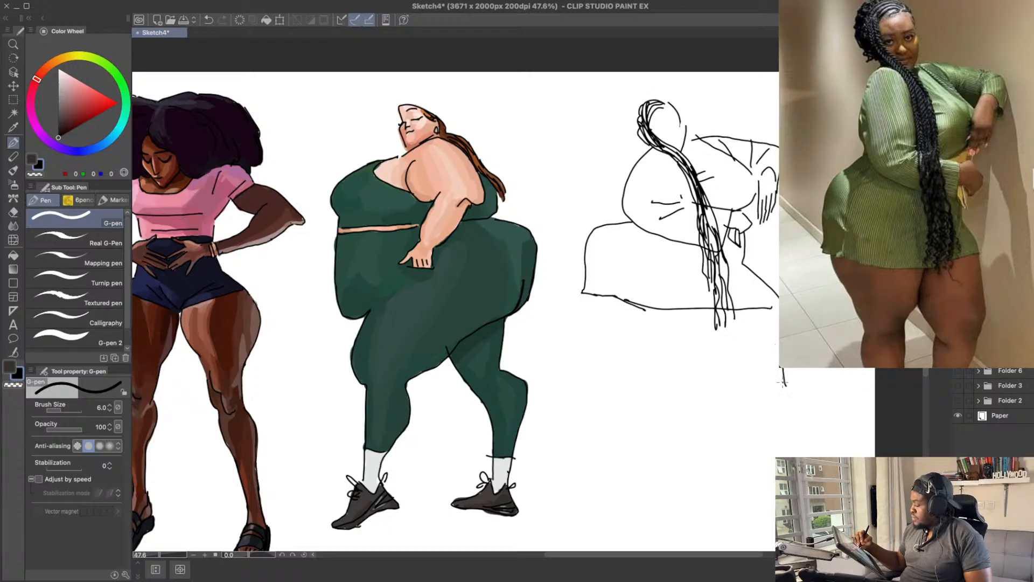
pyautogui.hotkey('ctrl', 'z')
pyautogui.moveTo(782, 382)
pyautogui.mouseDown()
pyautogui.moveTo(734, 482)
pyautogui.moveTo(773, 348)
pyautogui.moveTo(769, 298)
pyautogui.mouseUp()
pyautogui.hotkey('ctrl', 'z')
# Step: Outline the near leg from the hem through the knee to the ankle, and add the far leg's outer calf line
pyautogui.moveTo(589, 221); pyautogui.dragTo(645, 287)
pyautogui.moveTo(710, 232)
pyautogui.mouseDown()
pyautogui.moveTo(690, 301)
pyautogui.moveTo(707, 269)
pyautogui.moveTo(679, 310)
pyautogui.moveTo(701, 419)
pyautogui.mouseUp()
pyautogui.hotkey('ctrl', 'z')
pyautogui.hotkey('ctrl', 'z')
pyautogui.moveTo(646, 294)
pyautogui.mouseDown()
pyautogui.moveTo(642, 339)
pyautogui.moveTo(639, 317)
pyautogui.moveTo(644, 354)
pyautogui.moveTo(675, 386)
pyautogui.moveTo(639, 348)
pyautogui.moveTo(681, 395)
pyautogui.moveTo(688, 443)
pyautogui.moveTo(722, 473)
pyautogui.mouseUp()
pyautogui.hotkey('ctrl', 'z')
# Step: Outline the near foot as a long downward-pointing shape, erasing and redrawing its upper edge
pyautogui.hotkey('ctrl', 'z')
pyautogui.moveTo(699, 404); pyautogui.dragTo(731, 483)
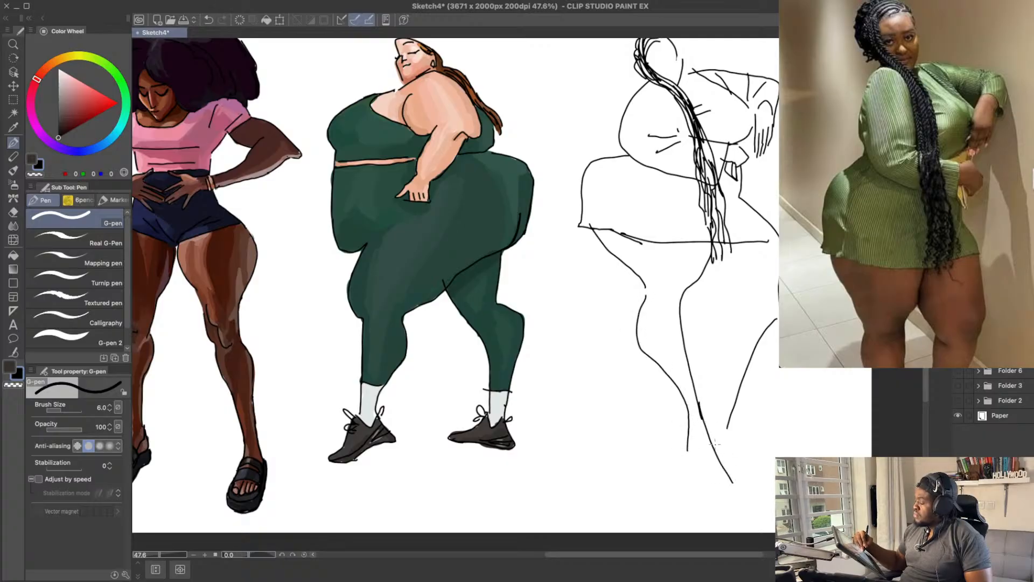
pyautogui.hotkey('ctrl', 'z')
pyautogui.moveTo(698, 408); pyautogui.dragTo(735, 488)
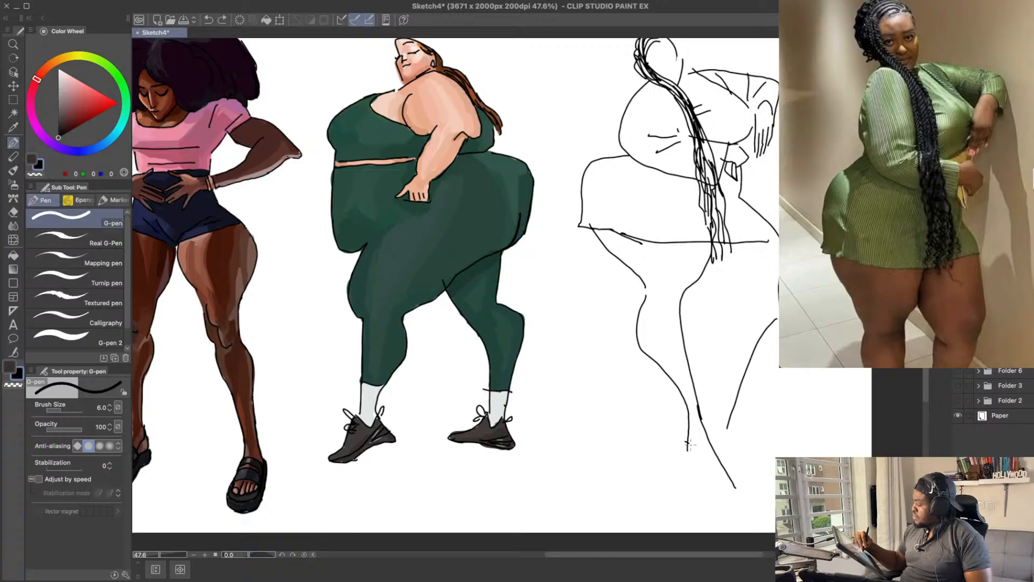
pyautogui.moveTo(687, 431)
pyautogui.mouseDown()
pyautogui.moveTo(704, 476)
pyautogui.moveTo(735, 492)
pyautogui.mouseUp()
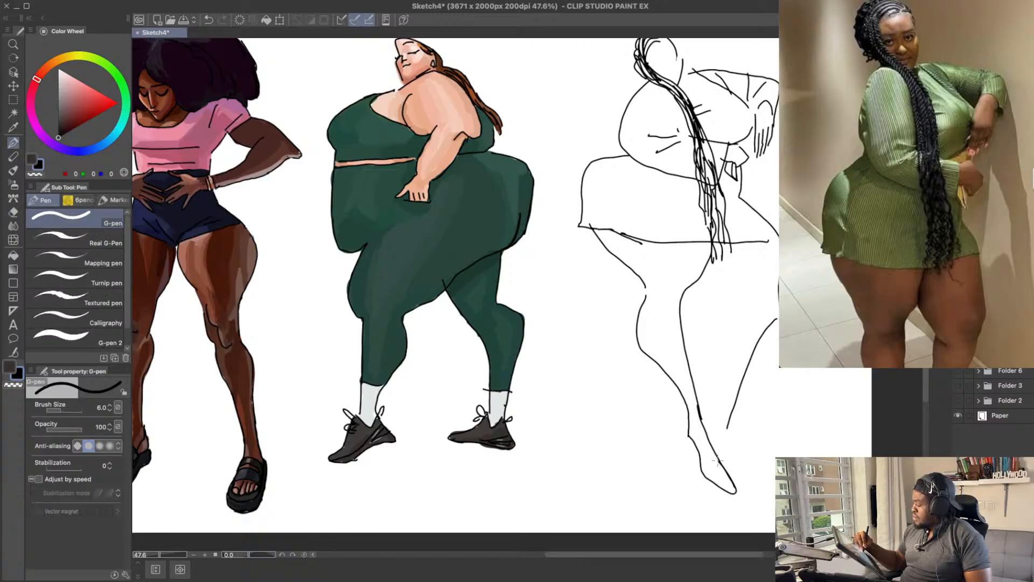
pyautogui.hotkey('ctrl', 'z')
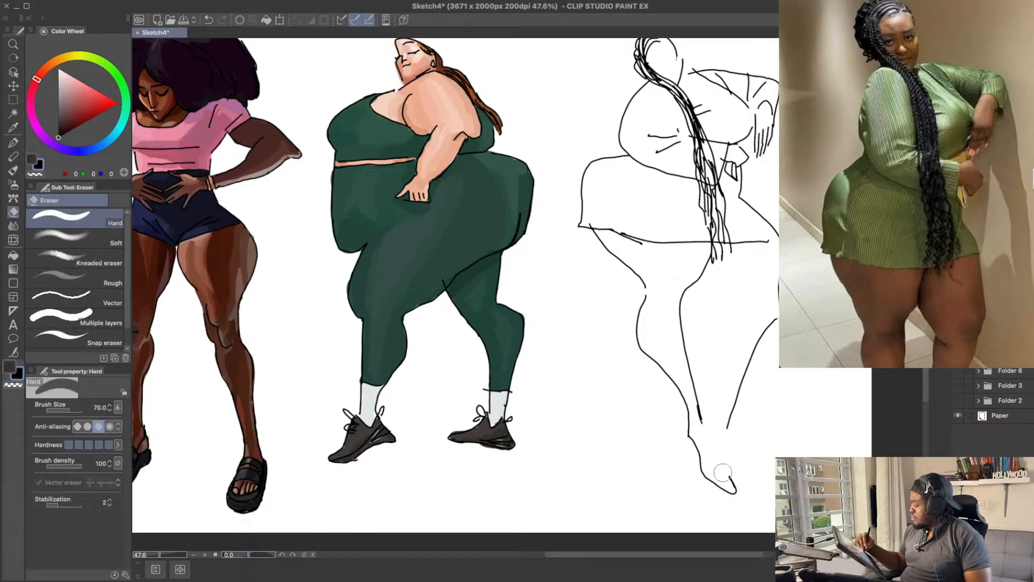
pyautogui.moveTo(696, 392)
pyautogui.mouseDown()
pyautogui.moveTo(699, 423)
pyautogui.moveTo(734, 479)
pyautogui.mouseUp()
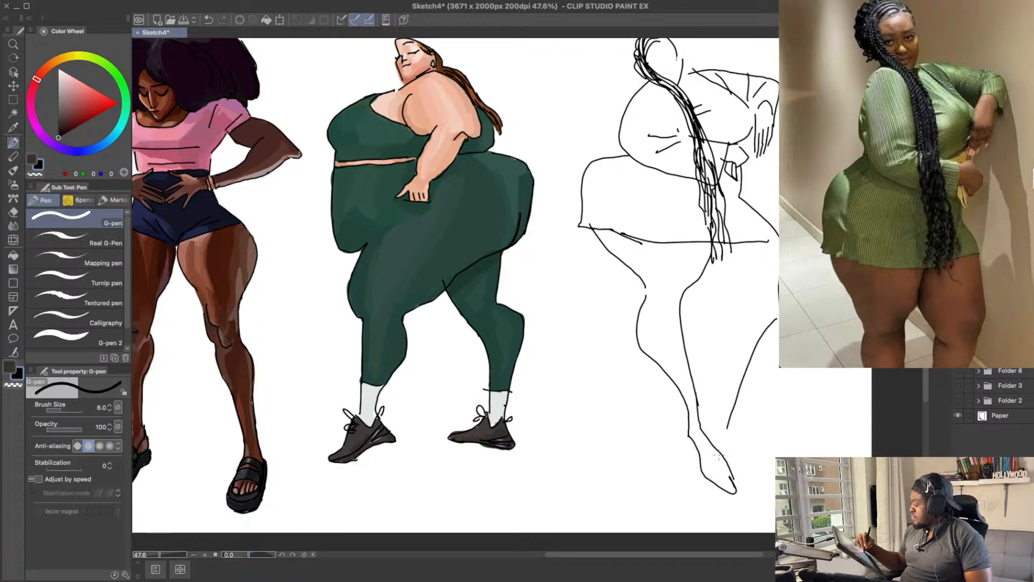
pyautogui.hotkey('ctrl', 'z')
# Step: Refine the near foot into a pointed shoe with a small looped toe detail at the front
pyautogui.moveTo(697, 405)
pyautogui.mouseDown()
pyautogui.moveTo(735, 496)
pyautogui.moveTo(720, 474)
pyautogui.mouseUp()
pyautogui.hotkey('ctrl', 'z')
pyautogui.press('e')
pyautogui.press('p')
pyautogui.hotkey('ctrl', 'z')
pyautogui.hotkey('ctrl', 'z')
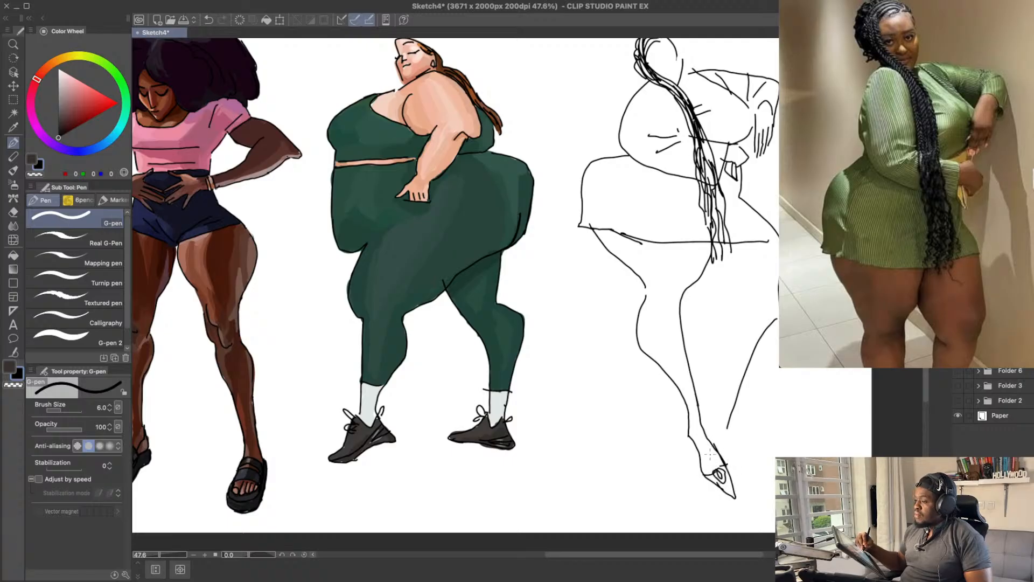
pyautogui.hotkey('ctrl', 'z')
# Step: Draw the heel of the near shoe behind the ankle, then erase and redraw its lines
pyautogui.moveTo(697, 439); pyautogui.dragTo(698, 465)
pyautogui.hotkey('ctrl', 'z')
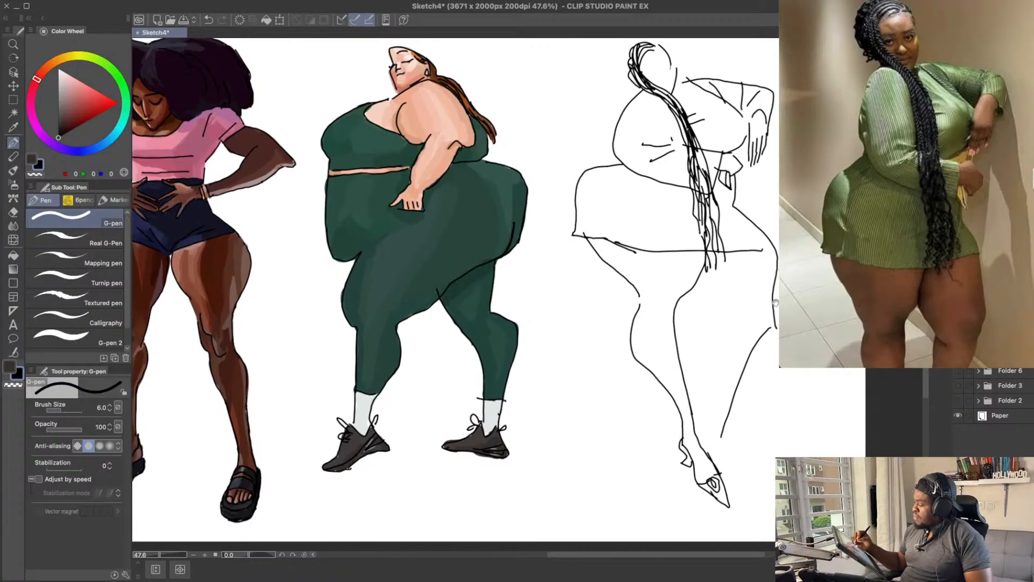
pyautogui.press('e')
pyautogui.moveTo(678, 439)
pyautogui.mouseDown()
pyautogui.moveTo(695, 467)
pyautogui.moveTo(692, 459)
pyautogui.mouseUp()
pyautogui.press('p')
pyautogui.hotkey('ctrl', 'z')
pyautogui.hotkey('ctrl', 'z')
pyautogui.hotkey('ctrl', 'z')
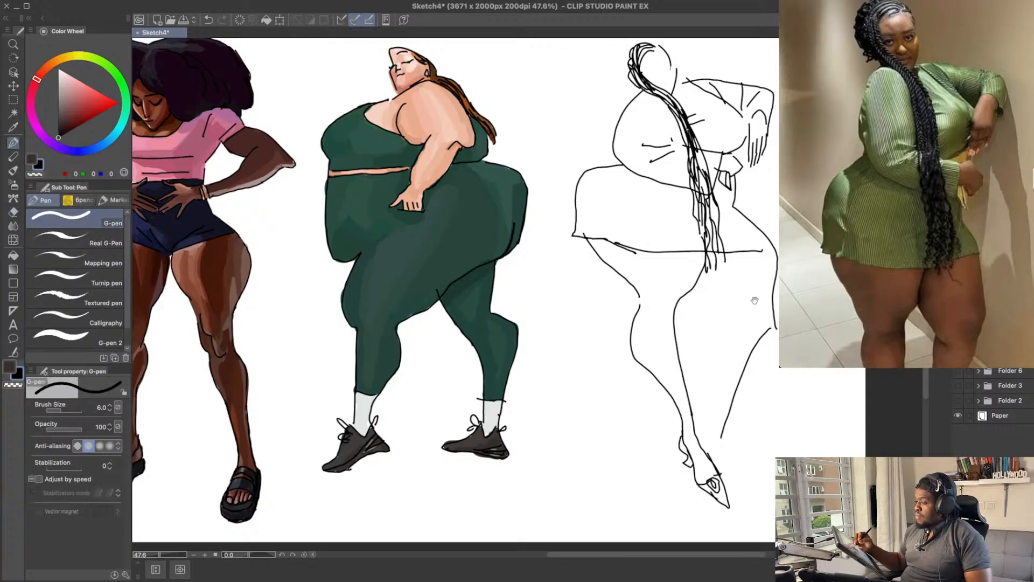
# Step: Draw the far leg's inner contour from below the braids through the knee and down the shin to the ankle
pyautogui.moveTo(745, 221); pyautogui.dragTo(744, 222)
pyautogui.moveTo(690, 271); pyautogui.dragTo(733, 306)
pyautogui.hotkey('ctrl', 'z')
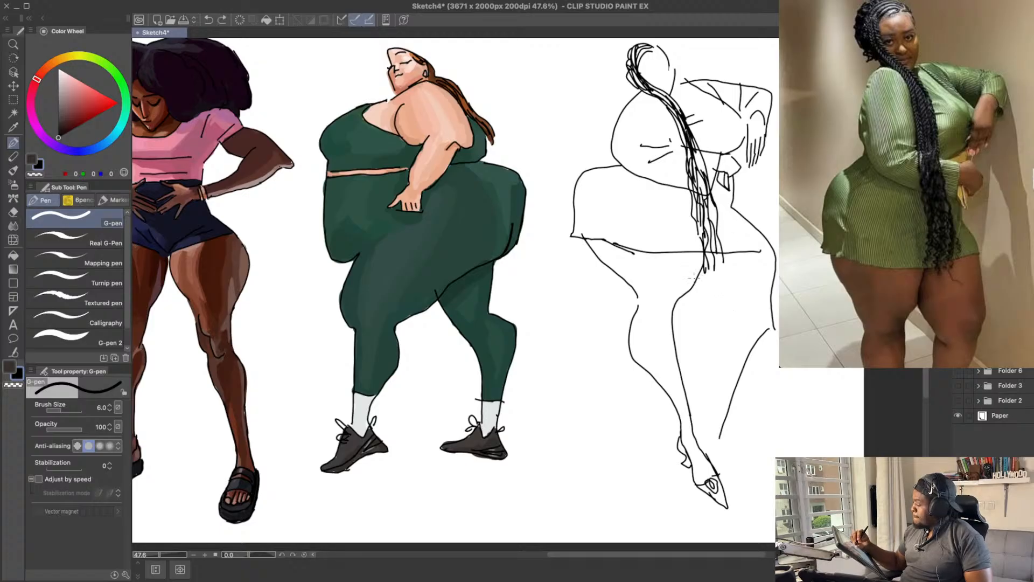
pyautogui.moveTo(690, 272); pyautogui.dragTo(732, 306)
pyautogui.moveTo(720, 354)
pyautogui.mouseDown()
pyautogui.moveTo(715, 409)
pyautogui.moveTo(699, 416)
pyautogui.moveTo(715, 456)
pyautogui.moveTo(727, 417)
pyautogui.moveTo(749, 487)
pyautogui.mouseUp()
pyautogui.press('e')
pyautogui.press('p')
pyautogui.hotkey('ctrl', 'z')
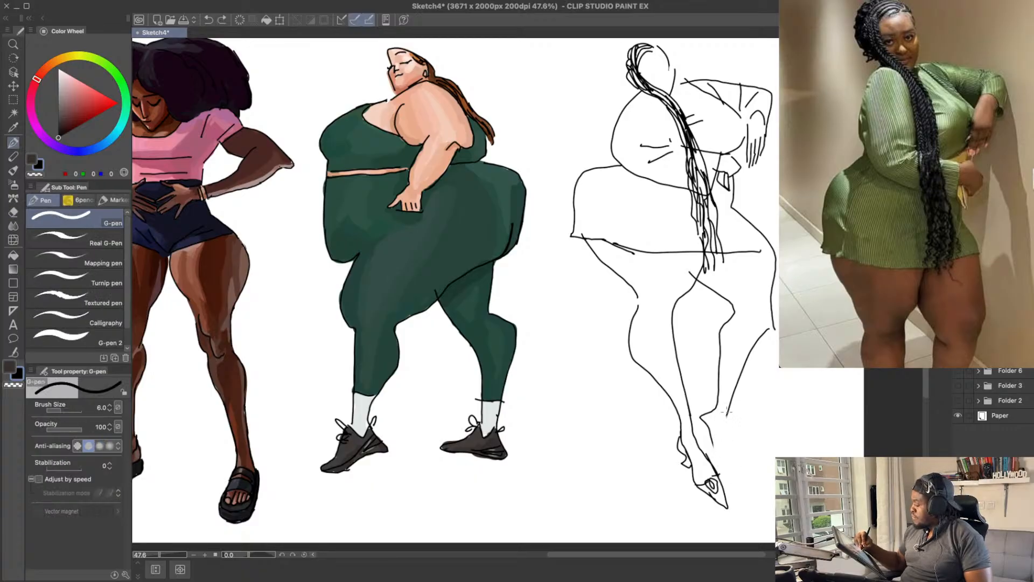
# Step: Draw the far foot's inner edge running down from the ankle behind the near shoe, cleaning up overlapping lines
pyautogui.moveTo(728, 410); pyautogui.dragTo(741, 470)
pyautogui.press('e')
pyautogui.moveTo(709, 428); pyautogui.dragTo(710, 434)
pyautogui.press('p')
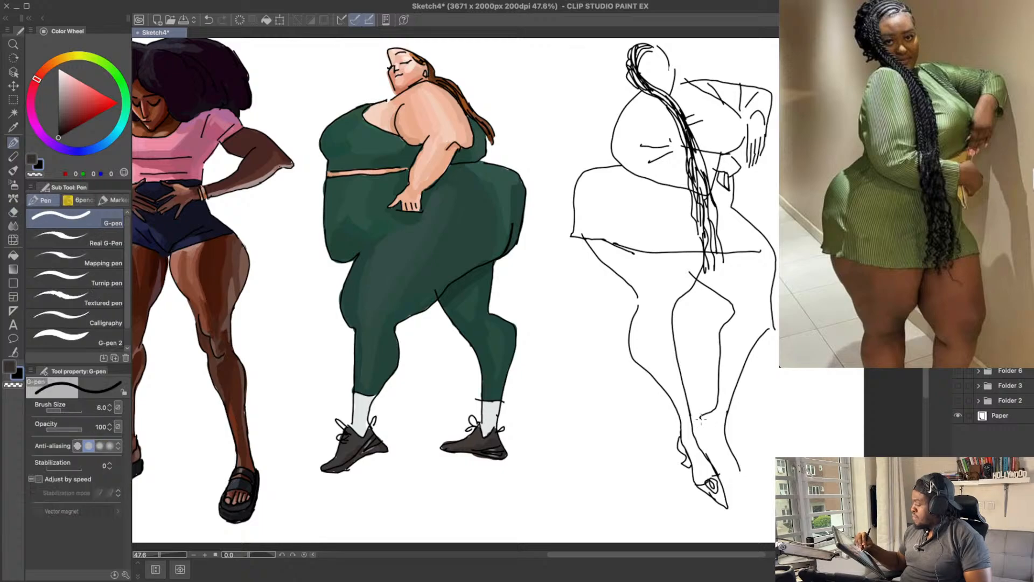
pyautogui.moveTo(726, 471); pyautogui.dragTo(745, 485)
pyautogui.hotkey('ctrl', 'z')
pyautogui.moveTo(699, 417)
pyautogui.mouseDown()
pyautogui.moveTo(722, 470)
pyautogui.moveTo(747, 476)
pyautogui.mouseUp()
pyautogui.moveTo(729, 442); pyautogui.dragTo(746, 474)
pyautogui.press('e')
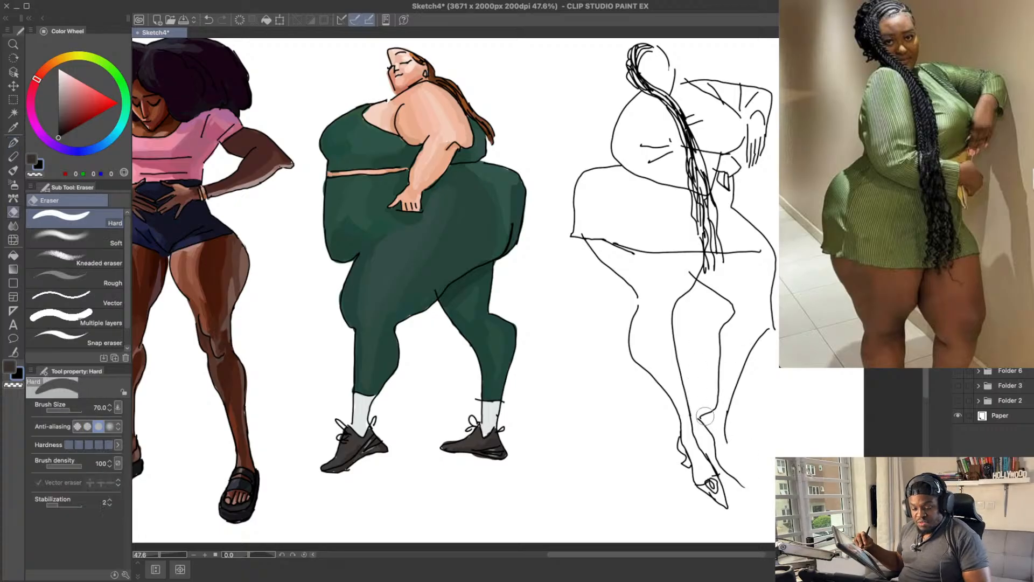
# Step: Draw the outer edge of the far foot from the ankle so that it closes in a pointed toe
pyautogui.press('p')
pyautogui.hotkey('ctrl', 'z')
pyautogui.moveTo(726, 441); pyautogui.dragTo(748, 473)
pyautogui.hotkey('ctrl', 'z')
pyautogui.moveTo(724, 433); pyautogui.dragTo(749, 484)
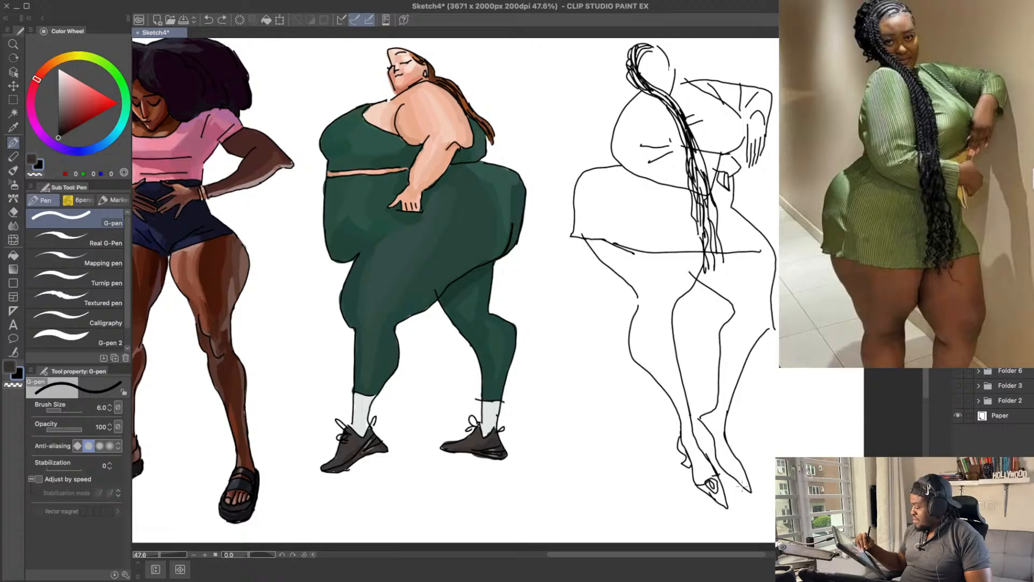
# Step: Erase the far leg's inner knee contour and redraw it as overlapping thigh and calf lines
pyautogui.moveTo(743, 380); pyautogui.dragTo(752, 411)
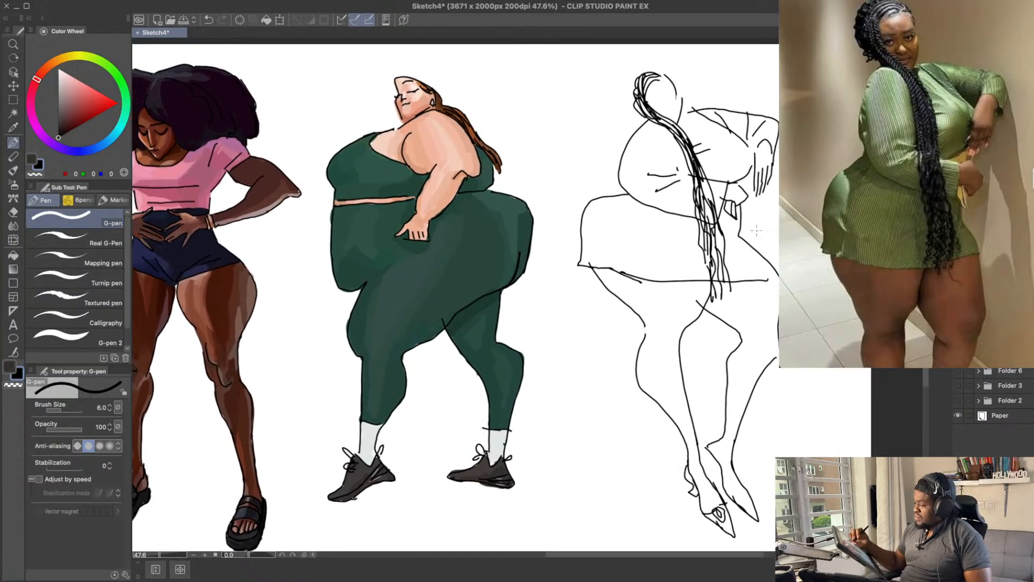
pyautogui.press('e')
pyautogui.moveTo(743, 340)
pyautogui.mouseDown()
pyautogui.moveTo(728, 315)
pyautogui.moveTo(750, 346)
pyautogui.mouseUp()
pyautogui.press('p')
pyautogui.hotkey('ctrl', 'z')
pyautogui.hotkey('ctrl', 'z')
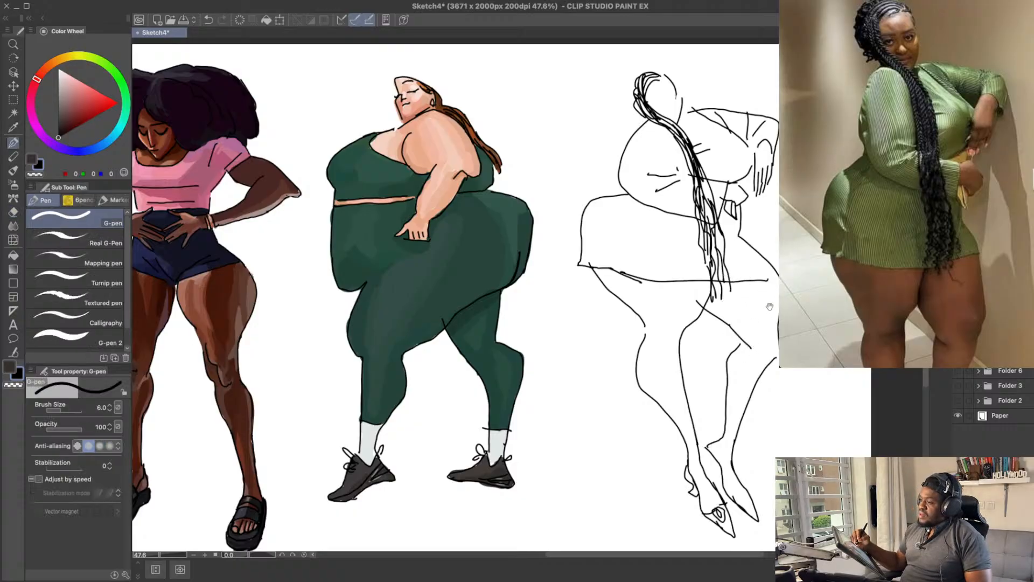
# Step: Erase the stray line end where the thighs meet below the dress hem
pyautogui.moveTo(769, 306); pyautogui.dragTo(773, 325)
pyautogui.press('e')
pyautogui.moveTo(695, 320); pyautogui.dragTo(698, 321)
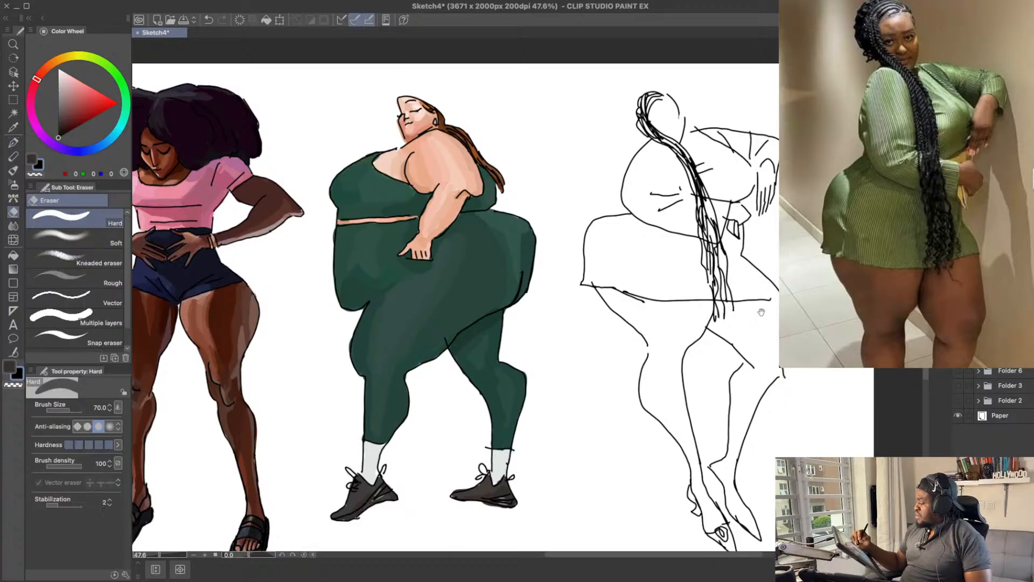
pyautogui.moveTo(761, 312); pyautogui.dragTo(757, 312)
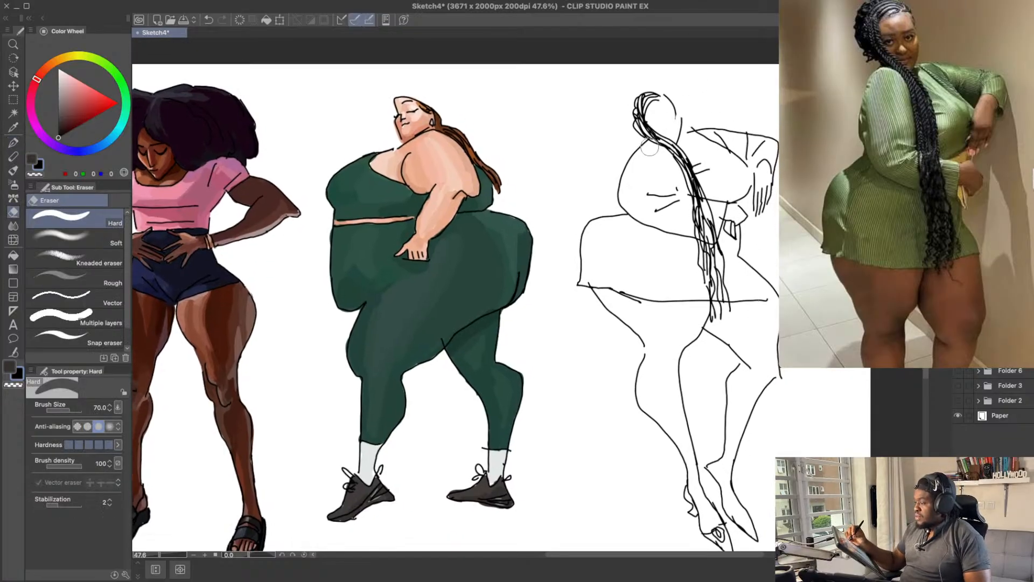
# Step: Erase the near upper arm's outer contour and redraw it as a straighter, narrower line from shoulder to elbow
pyautogui.moveTo(647, 192)
pyautogui.mouseDown()
pyautogui.moveTo(670, 202)
pyautogui.moveTo(680, 190)
pyautogui.moveTo(662, 200)
pyautogui.moveTo(658, 182)
pyautogui.moveTo(667, 187)
pyautogui.moveTo(658, 182)
pyautogui.moveTo(641, 219)
pyautogui.moveTo(633, 164)
pyautogui.moveTo(642, 149)
pyautogui.mouseUp()
pyautogui.press('p')
pyautogui.hotkey('ctrl', 'z')
pyautogui.hotkey('ctrl', 'z')
pyautogui.hotkey('ctrl', 'z')
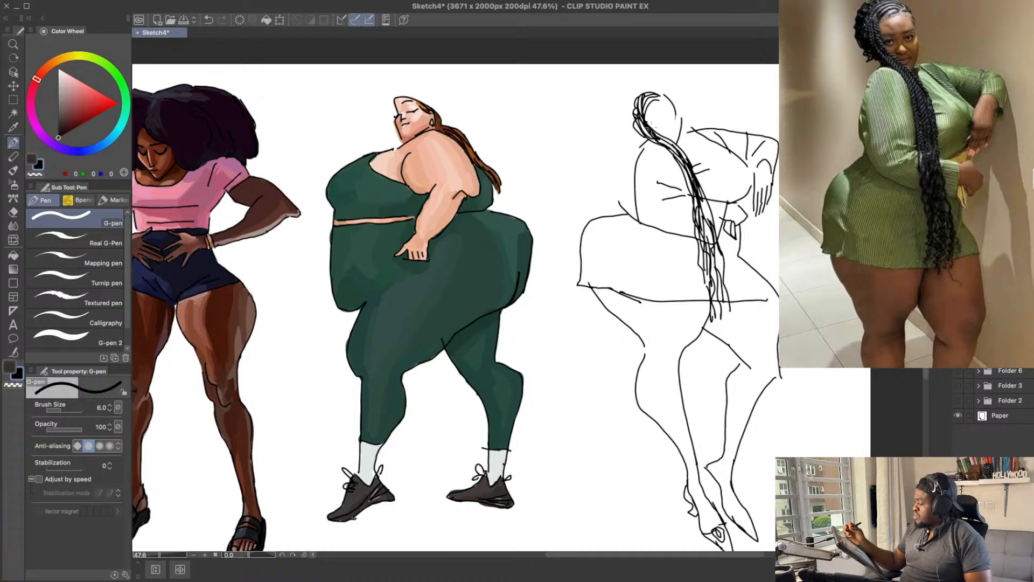
# Step: Draw the curved back contour behind the near arm, running from the shoulder down to the waist
pyautogui.hotkey('ctrl', 'z')
pyautogui.moveTo(641, 225)
pyautogui.mouseDown()
pyautogui.moveTo(640, 142)
pyautogui.moveTo(636, 219)
pyautogui.moveTo(629, 183)
pyautogui.moveTo(620, 205)
pyautogui.moveTo(633, 144)
pyautogui.moveTo(626, 221)
pyautogui.mouseUp()
pyautogui.hotkey('ctrl', 'z')
pyautogui.hotkey('ctrl', 'z')
pyautogui.hotkey('ctrl', 'z')
pyautogui.press('e')
pyautogui.press('p')
pyautogui.hotkey('ctrl', 'z')
pyautogui.moveTo(629, 165)
pyautogui.mouseDown()
pyautogui.moveTo(629, 213)
pyautogui.moveTo(617, 191)
pyautogui.moveTo(629, 217)
pyautogui.mouseUp()
pyautogui.hotkey('ctrl', 'z')
pyautogui.moveTo(621, 184); pyautogui.dragTo(627, 212)
pyautogui.hotkey('ctrl', 'z')
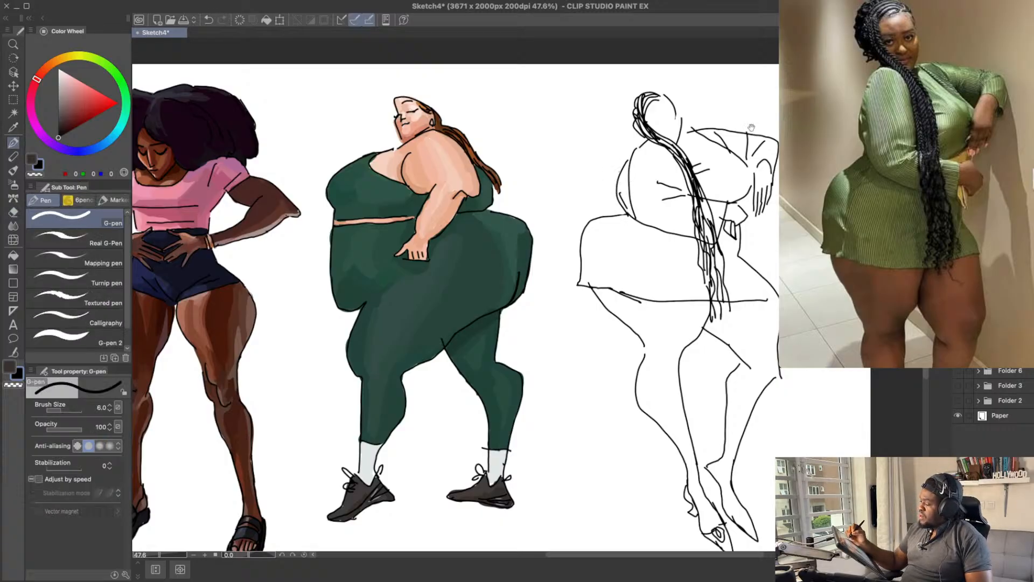
# Step: Add a short line extending the far shoulder contour toward the neck
pyautogui.moveTo(751, 128); pyautogui.dragTo(748, 118)
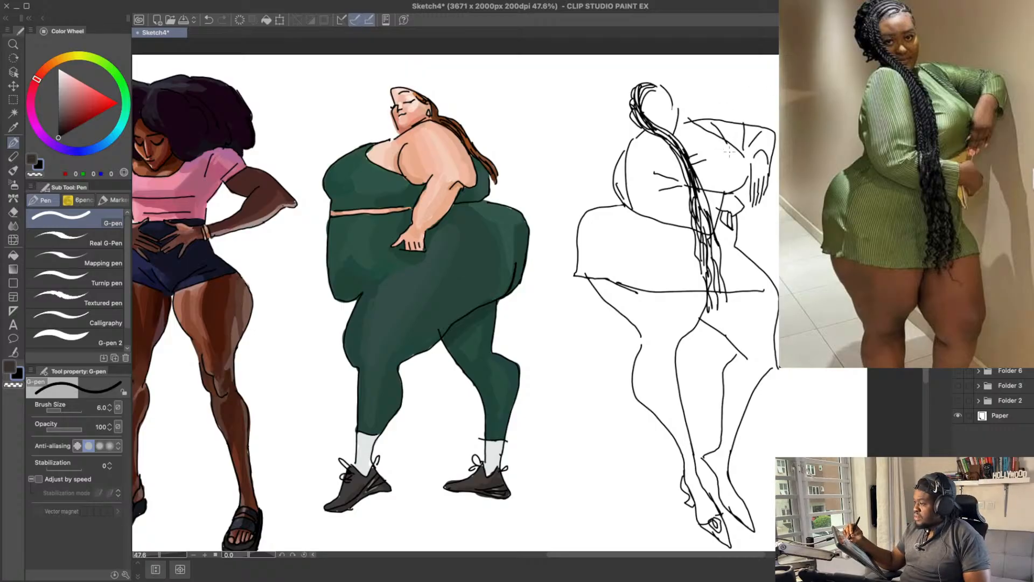
pyautogui.hotkey('ctrl', 'z')
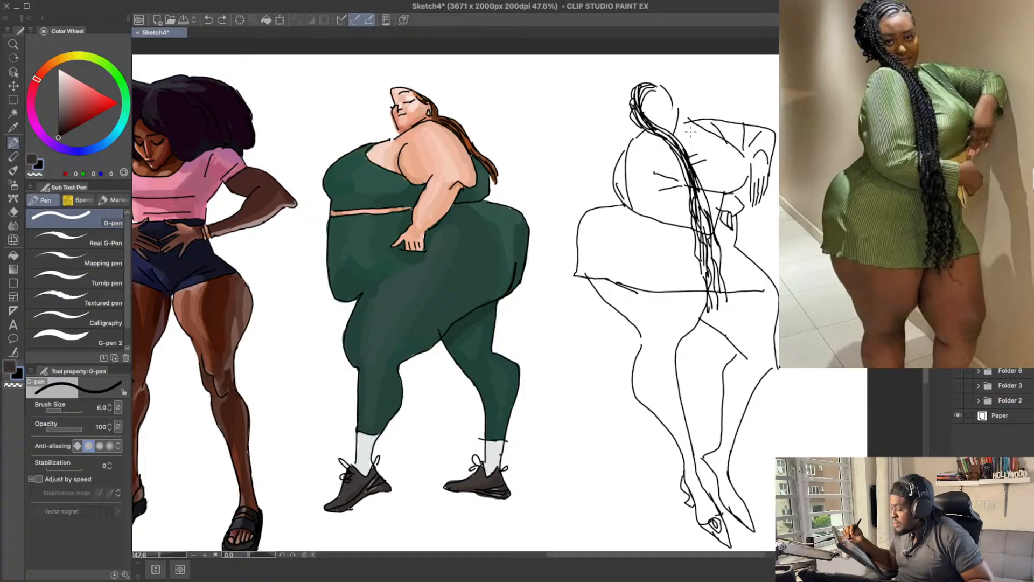
pyautogui.moveTo(683, 123); pyautogui.dragTo(717, 140)
pyautogui.hotkey('ctrl', 'z')
pyautogui.hotkey('ctrl', 'z')
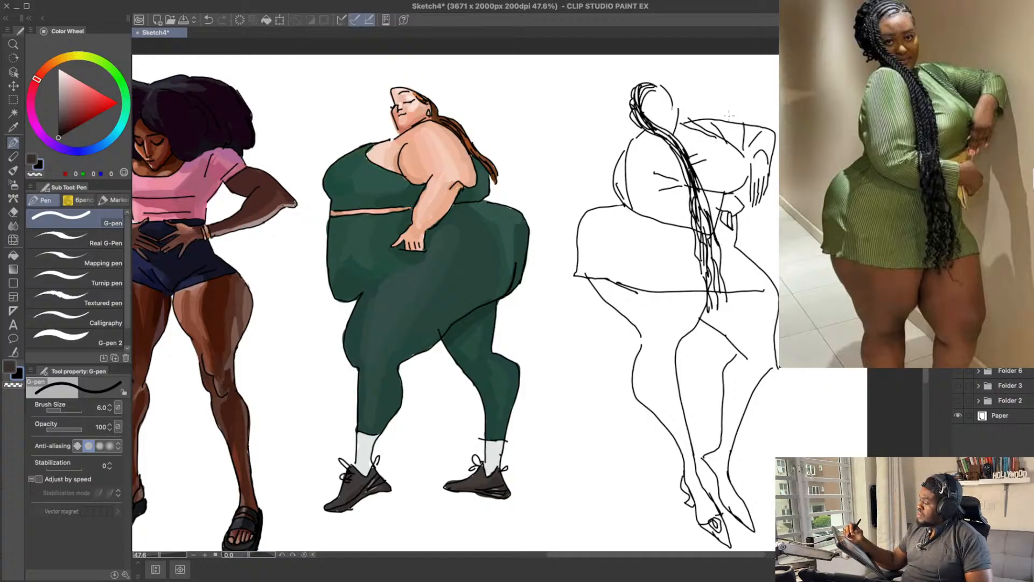
# Step: Draw the braided figure's facial features inside the blank head, with two slanted eyes and a smiling mouth
pyautogui.moveTo(765, 60); pyautogui.dragTo(765, 70)
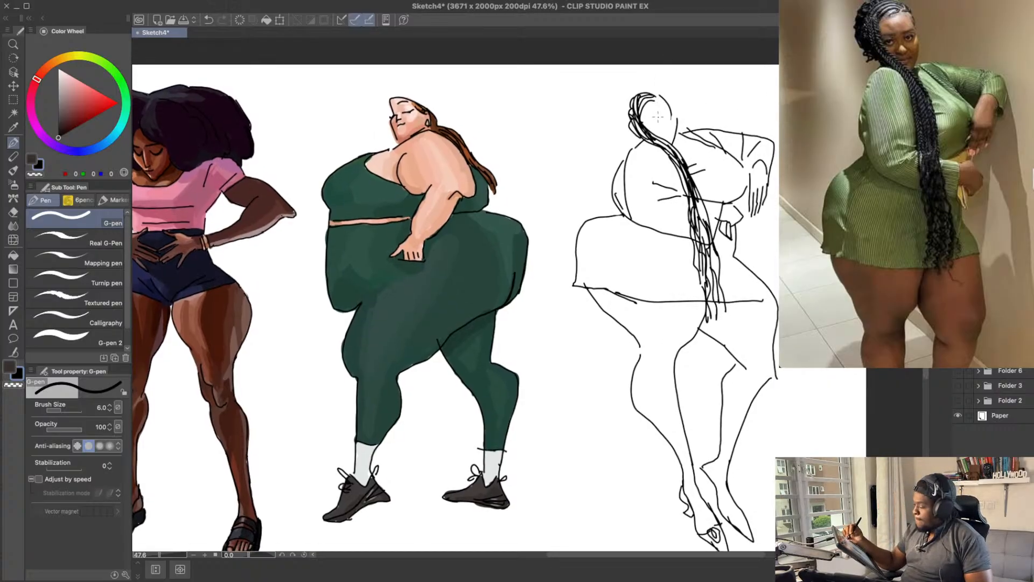
pyautogui.hotkey('ctrl', 'z')
pyautogui.moveTo(662, 128)
pyautogui.mouseDown()
pyautogui.moveTo(668, 146)
pyautogui.moveTo(654, 125)
pyautogui.moveTo(674, 117)
pyautogui.mouseUp()
pyautogui.hotkey('ctrl', 'z')
pyautogui.hotkey('ctrl', 'z')
pyautogui.hotkey('ctrl', 'z')
pyautogui.hotkey('ctrl', 'z')
pyautogui.hotkey('ctrl', 'z')
pyautogui.hotkey('ctrl', 'z')
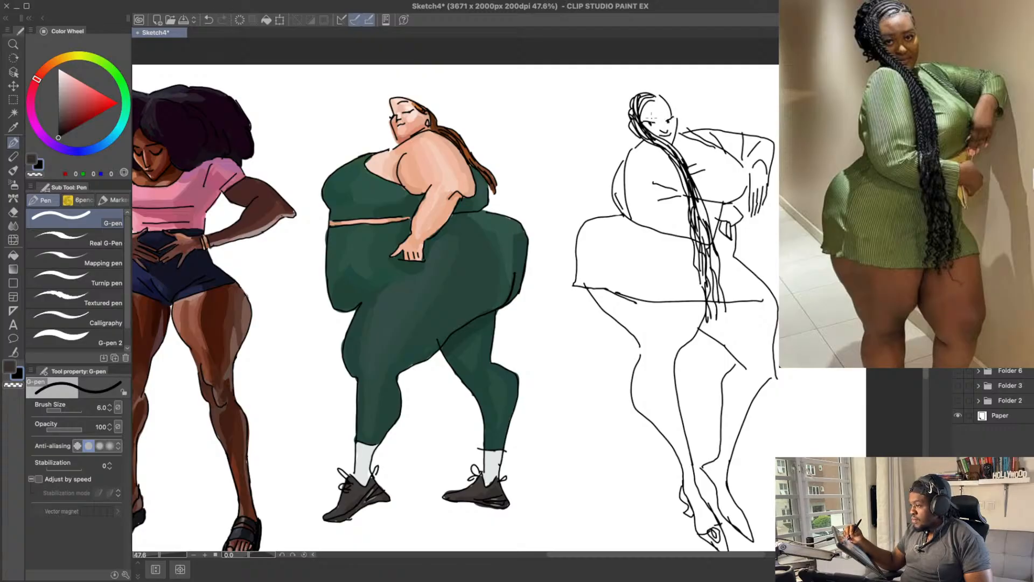
pyautogui.hotkey('ctrl', 'z')
pyautogui.moveTo(666, 118)
pyautogui.mouseDown()
pyautogui.moveTo(709, 116)
pyautogui.moveTo(685, 95)
pyautogui.mouseUp()
pyautogui.hotkey('ctrl', 'z')
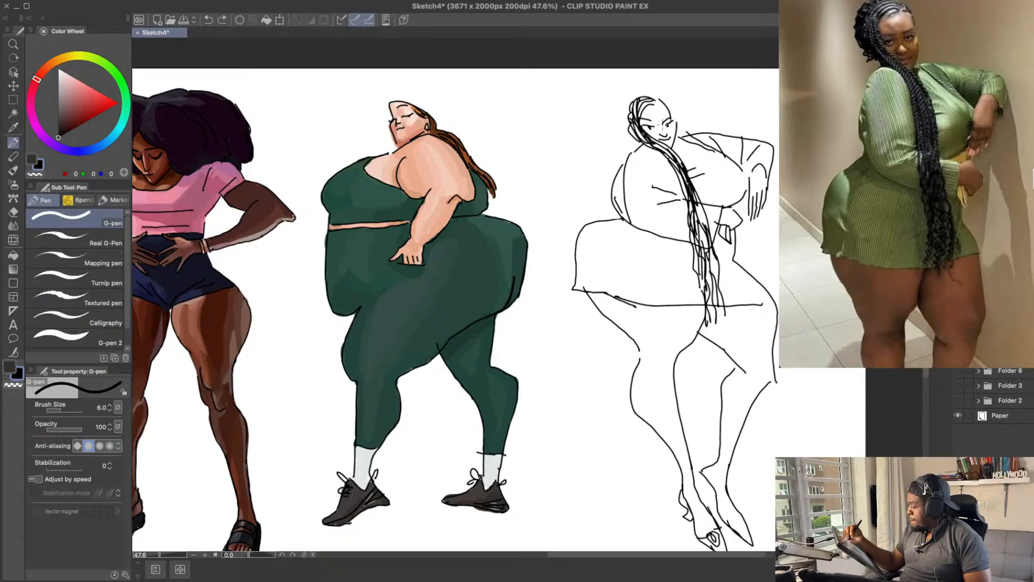
pyautogui.hotkey('ctrl', 'z')
# Step: Draw two short fold lines on the back of the dress over the hip, just above the hem
pyautogui.moveTo(719, 114); pyautogui.dragTo(703, 110)
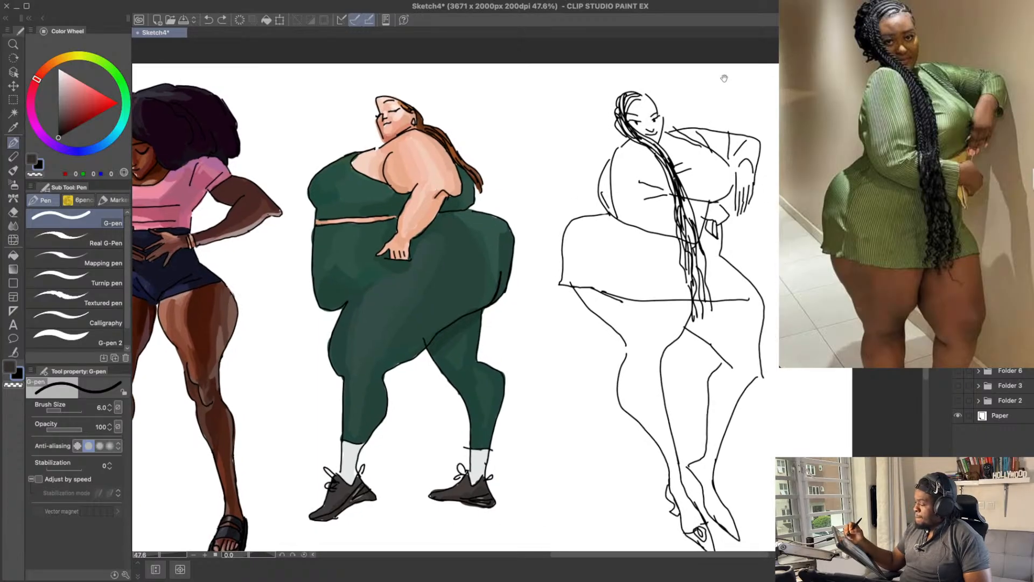
pyautogui.moveTo(772, 267); pyautogui.dragTo(756, 261)
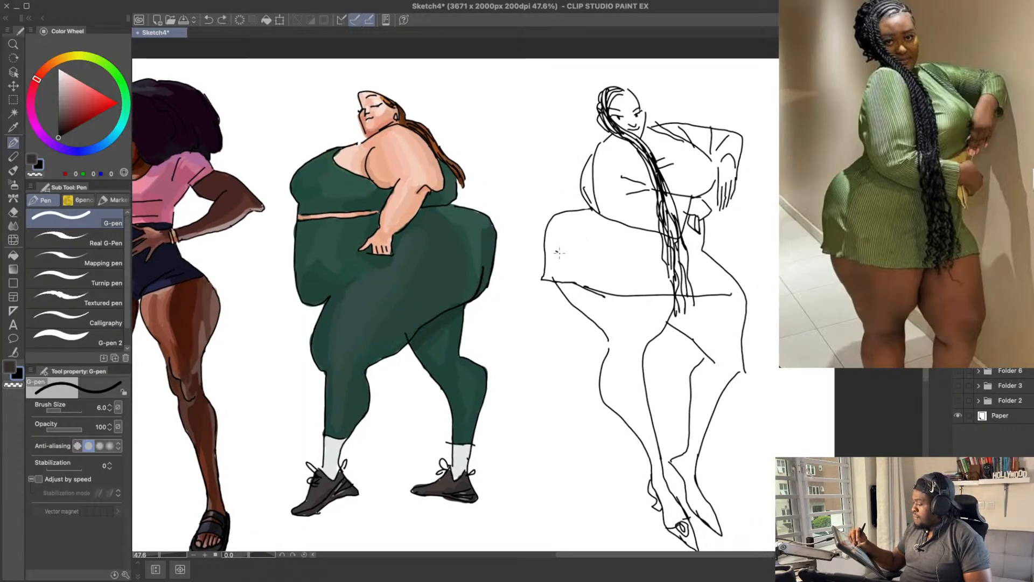
pyautogui.moveTo(558, 251); pyautogui.dragTo(618, 266)
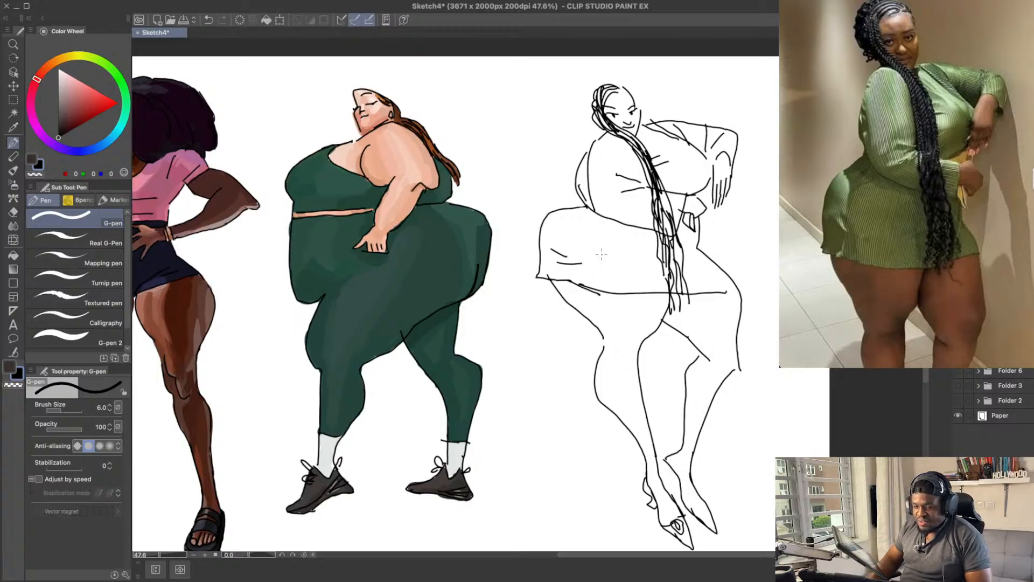
pyautogui.moveTo(614, 212); pyautogui.dragTo(614, 223)
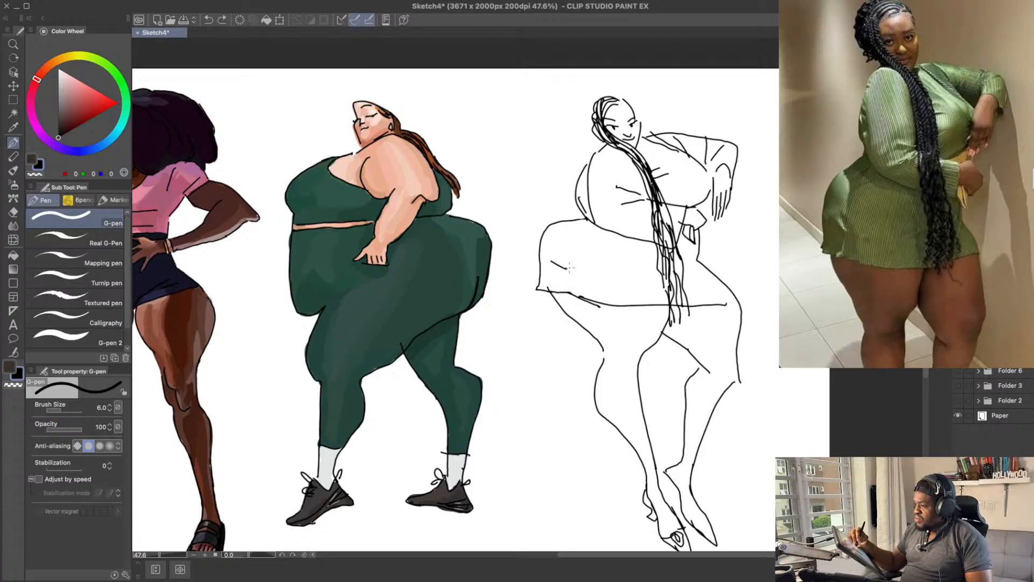
pyautogui.press('e')
pyautogui.press('p')
pyautogui.moveTo(553, 257)
pyautogui.mouseDown()
pyautogui.moveTo(574, 265)
pyautogui.moveTo(572, 277)
pyautogui.moveTo(559, 273)
pyautogui.moveTo(575, 274)
pyautogui.mouseUp()
pyautogui.hotkey('ctrl', 'z')
pyautogui.hotkey('ctrl', 'z')
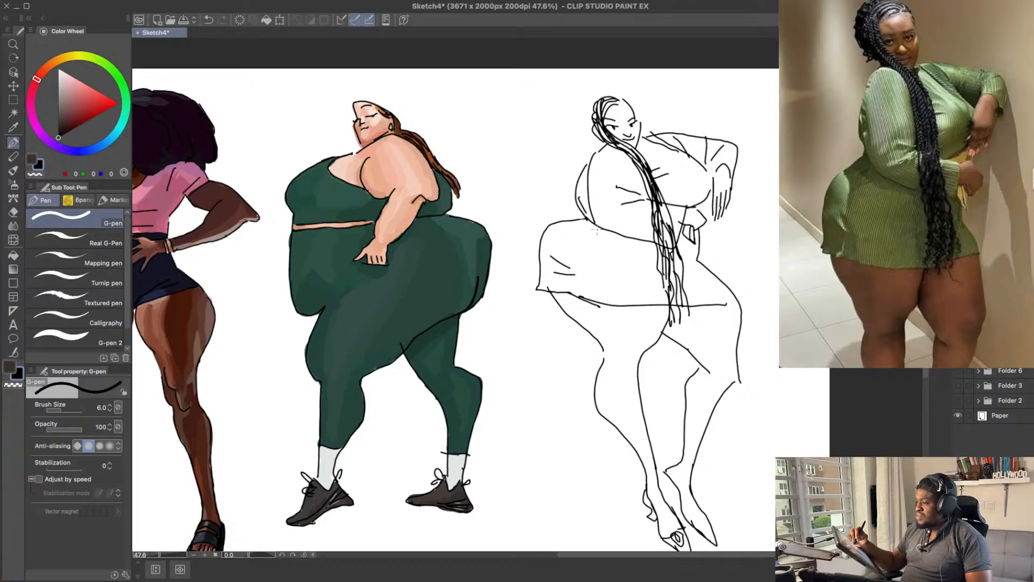
# Step: Erase the far end of the dress hem and redraw it angling up to the outer hip
pyautogui.moveTo(648, 230); pyautogui.dragTo(641, 228)
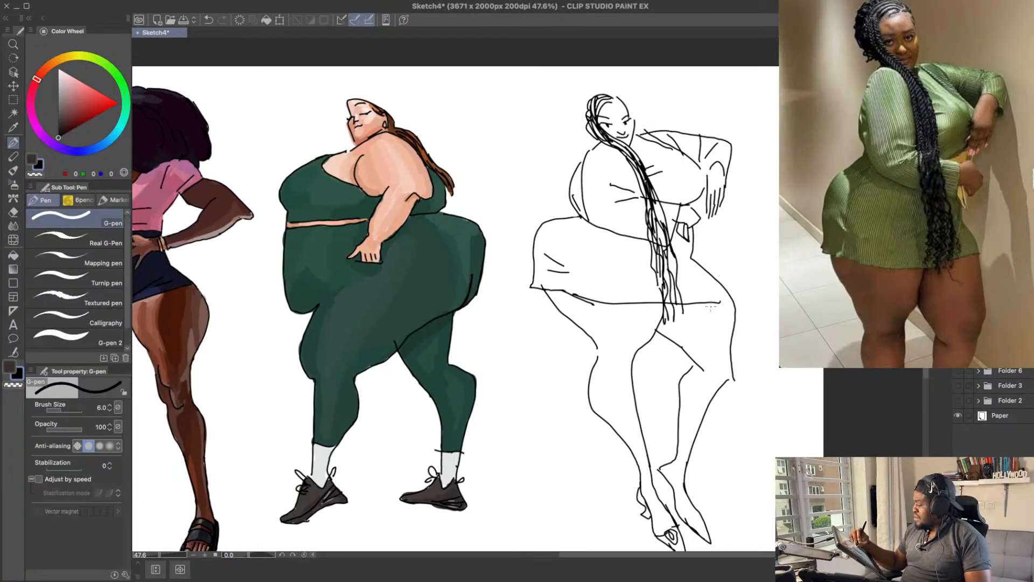
pyautogui.press('e')
pyautogui.moveTo(718, 301)
pyautogui.mouseDown()
pyautogui.moveTo(700, 298)
pyautogui.moveTo(724, 282)
pyautogui.mouseUp()
pyautogui.press('p')
pyautogui.hotkey('ctrl', 'z')
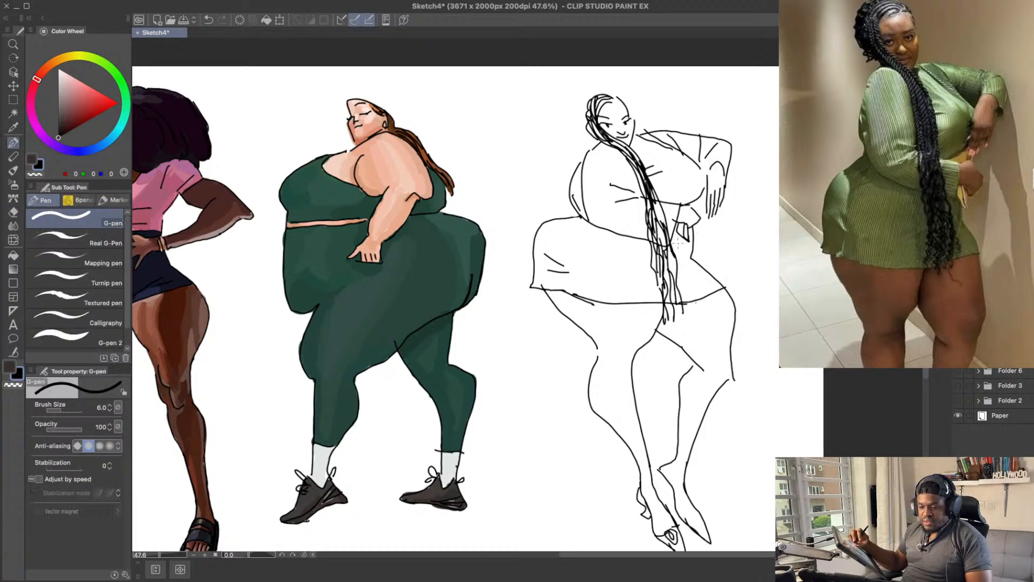
# Step: Clear the far part of the hem and draw extra strands along the lower braids from the waist down
pyautogui.hotkey('ctrl', 'z')
pyautogui.moveTo(677, 304)
pyautogui.mouseDown()
pyautogui.moveTo(713, 294)
pyautogui.moveTo(680, 306)
pyautogui.moveTo(673, 323)
pyautogui.mouseUp()
pyautogui.hotkey('ctrl', 'z')
pyautogui.press('e')
pyautogui.press('p')
pyautogui.hotkey('ctrl', 'z')
pyautogui.moveTo(668, 282); pyautogui.dragTo(674, 322)
pyautogui.moveTo(674, 286)
pyautogui.mouseDown()
pyautogui.moveTo(678, 322)
pyautogui.moveTo(680, 308)
pyautogui.mouseUp()
pyautogui.hotkey('ctrl', 'z')
# Step: Thicken the upper braids with additional strands running from the neck across the chest to the waist
pyautogui.hotkey('ctrl', 'z')
pyautogui.moveTo(674, 256); pyautogui.dragTo(677, 290)
pyautogui.moveTo(670, 248); pyautogui.dragTo(673, 275)
pyautogui.moveTo(651, 190)
pyautogui.mouseDown()
pyautogui.moveTo(666, 237)
pyautogui.moveTo(651, 213)
pyautogui.mouseUp()
pyautogui.hotkey('ctrl', 'z')
pyautogui.hotkey('ctrl', 'z')
pyautogui.hotkey('ctrl', 'z')
pyautogui.moveTo(633, 164); pyautogui.dragTo(648, 219)
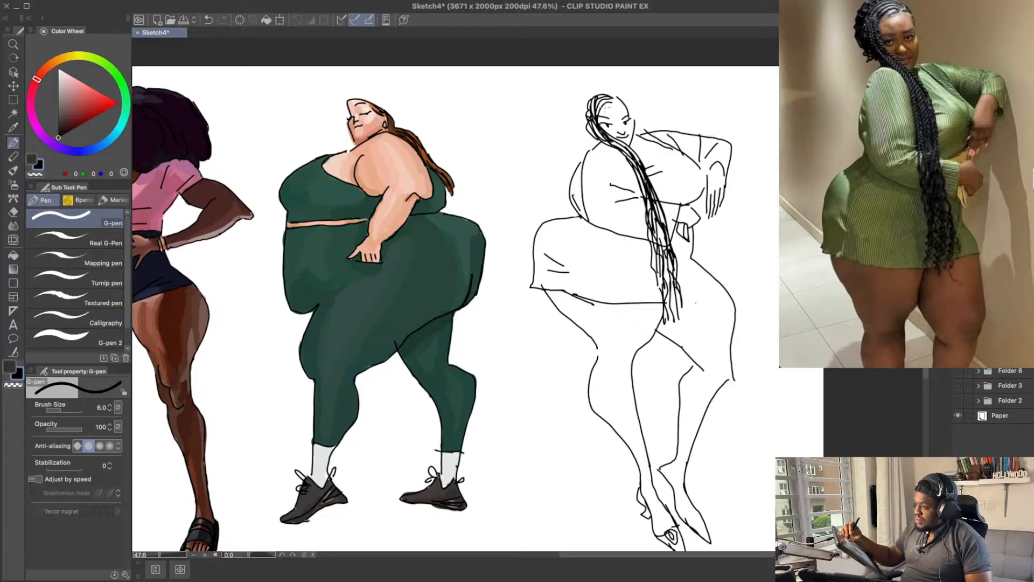
pyautogui.moveTo(613, 141); pyautogui.dragTo(629, 165)
pyautogui.moveTo(626, 151)
pyautogui.mouseDown()
pyautogui.moveTo(634, 164)
pyautogui.moveTo(588, 154)
pyautogui.moveTo(603, 142)
pyautogui.moveTo(634, 172)
pyautogui.moveTo(638, 201)
pyautogui.mouseUp()
pyautogui.press('e')
pyautogui.press('p')
pyautogui.hotkey('ctrl', 'z')
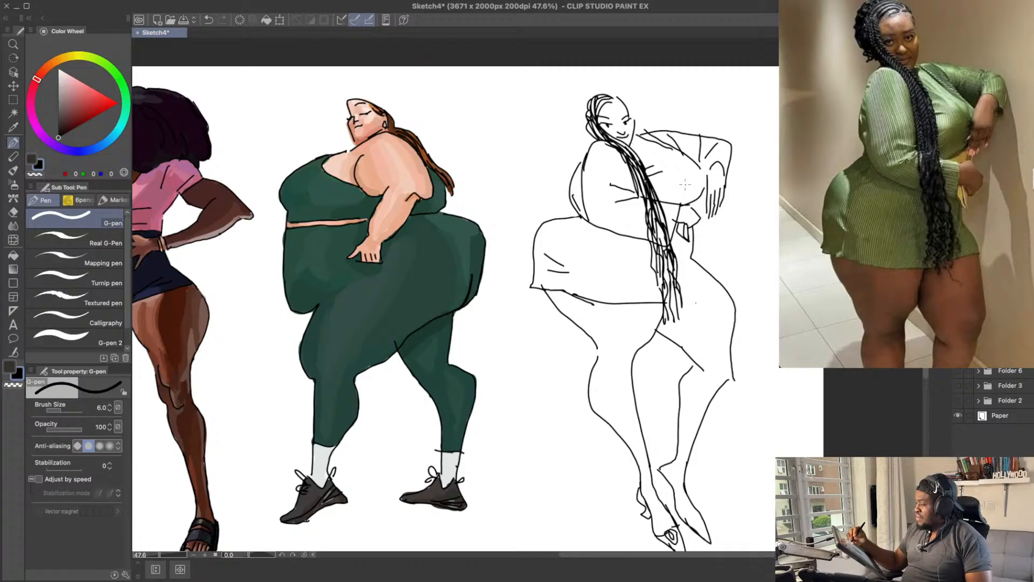
# Step: Redraw the far part of the dress hem from the braid ends up to the outer hip
pyautogui.moveTo(671, 148); pyautogui.dragTo(697, 167)
pyautogui.hotkey('ctrl', 'z')
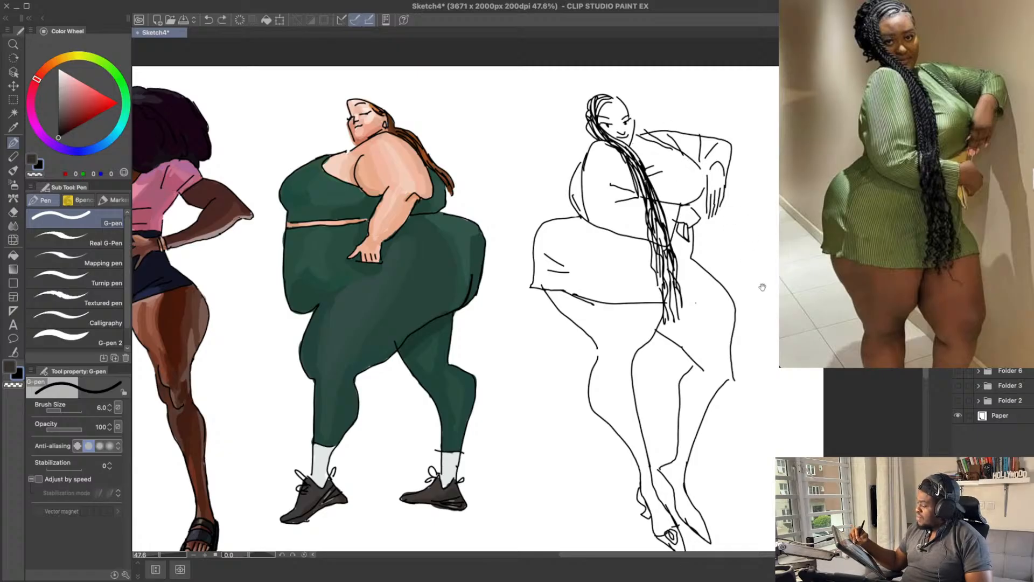
pyautogui.moveTo(762, 288); pyautogui.dragTo(764, 268)
pyautogui.moveTo(680, 279); pyautogui.dragTo(736, 253)
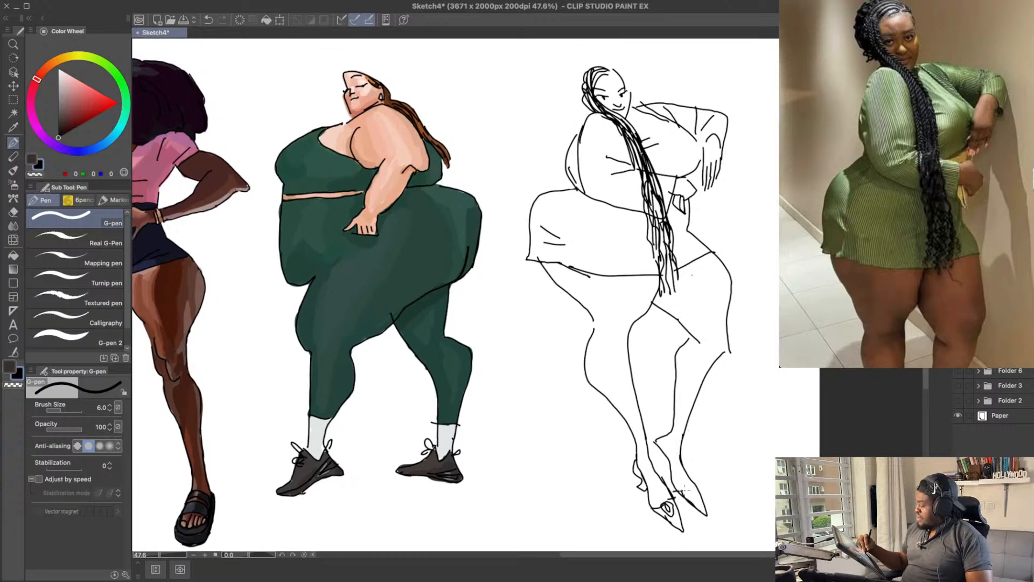
# Step: Draw the toe opening and heel line on the far pointed shoe, and save the drawing
pyautogui.hotkey('ctrl', 'z')
pyautogui.hotkey('ctrl', 'z')
pyautogui.moveTo(685, 492)
pyautogui.mouseDown()
pyautogui.moveTo(698, 500)
pyautogui.moveTo(688, 485)
pyautogui.moveTo(698, 499)
pyautogui.moveTo(696, 485)
pyautogui.mouseUp()
pyautogui.hotkey('ctrl', 'z')
pyautogui.hotkey('ctrl', 'z')
pyautogui.moveTo(688, 487); pyautogui.dragTo(693, 487)
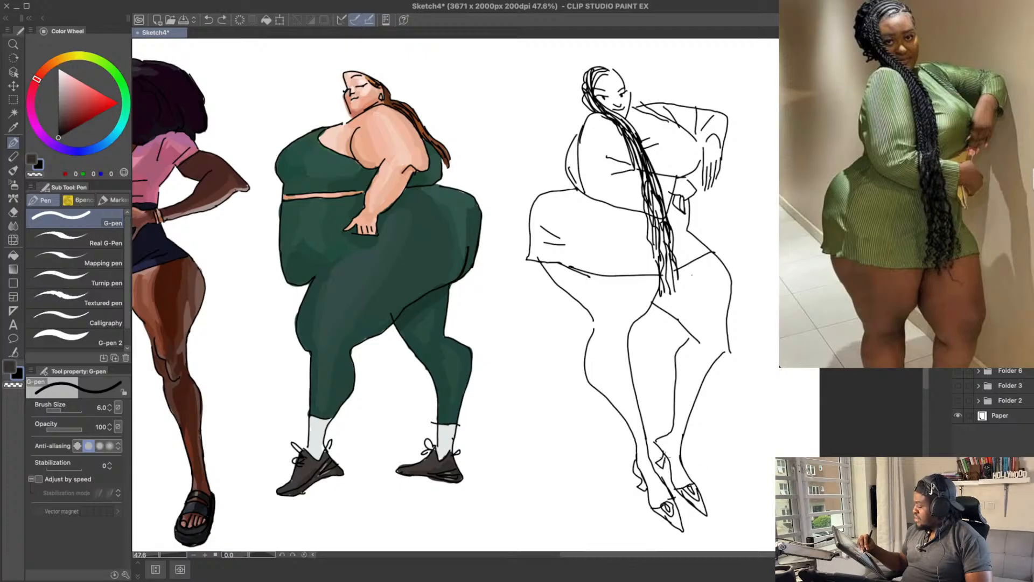
pyautogui.hotkey('ctrl', 'z')
pyautogui.moveTo(656, 441); pyautogui.dragTo(668, 454)
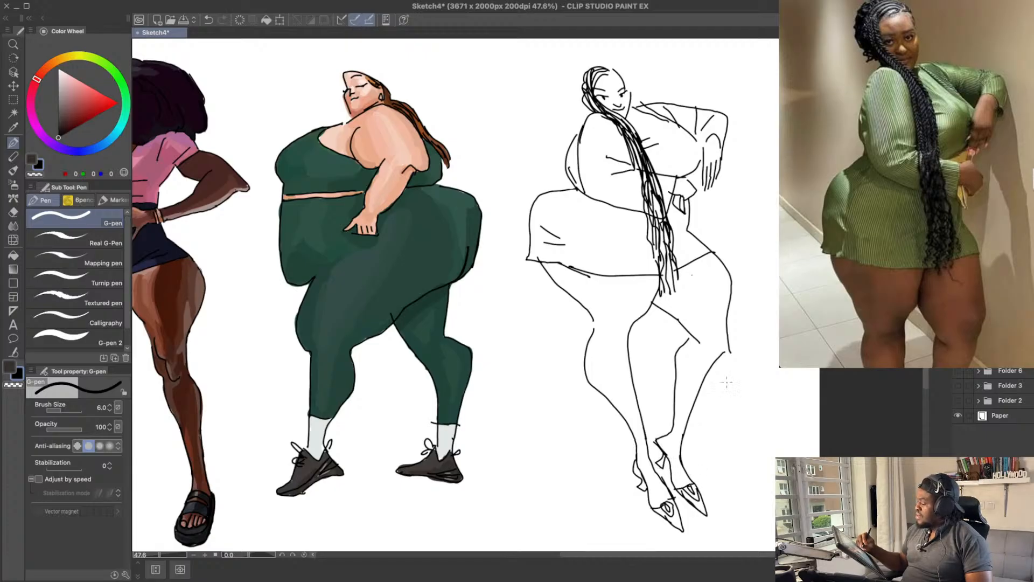
pyautogui.moveTo(740, 405); pyautogui.dragTo(746, 381)
pyautogui.moveTo(753, 314); pyautogui.dragTo(774, 339)
pyautogui.hotkey('ctrl', 's')
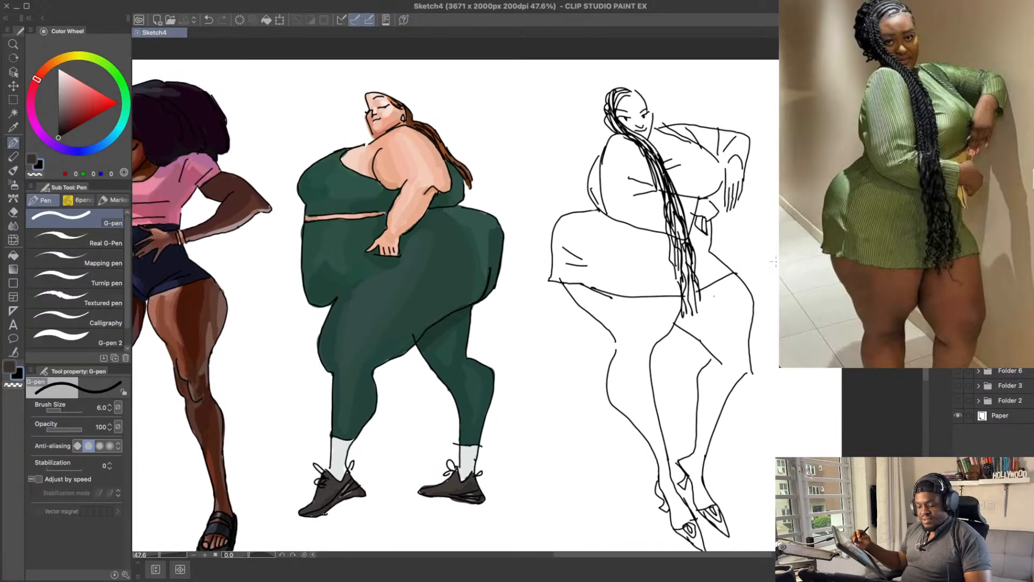
pyautogui.hotkey('ctrl', 't')
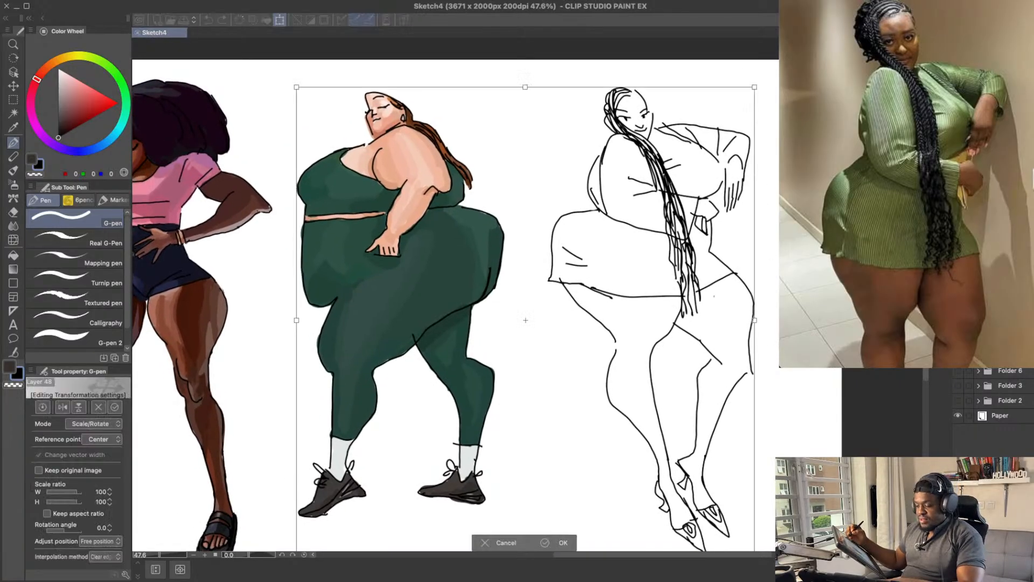
pyautogui.press('Return')
pyautogui.moveTo(728, 203); pyautogui.dragTo(727, 206)
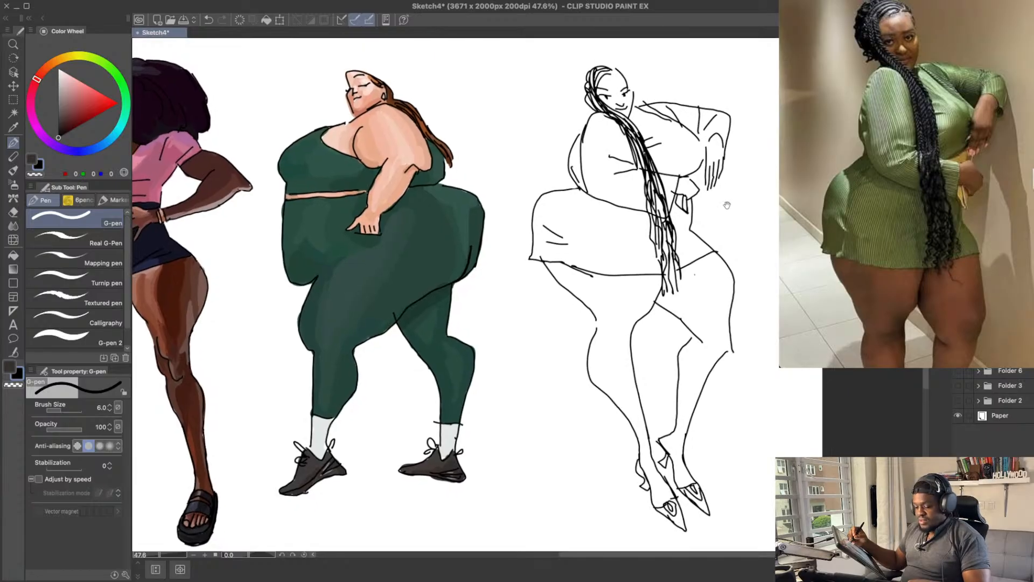
# Step: Lasso the whole braided figure and place it on its own layer, separate from the green-suited figure
pyautogui.press('m')
pyautogui.moveTo(722, 77)
pyautogui.mouseDown()
pyautogui.moveTo(690, 43)
pyautogui.moveTo(581, 52)
pyautogui.moveTo(500, 211)
pyautogui.moveTo(538, 351)
pyautogui.moveTo(602, 506)
pyautogui.moveTo(735, 532)
pyautogui.moveTo(772, 292)
pyautogui.moveTo(764, 111)
pyautogui.mouseUp()
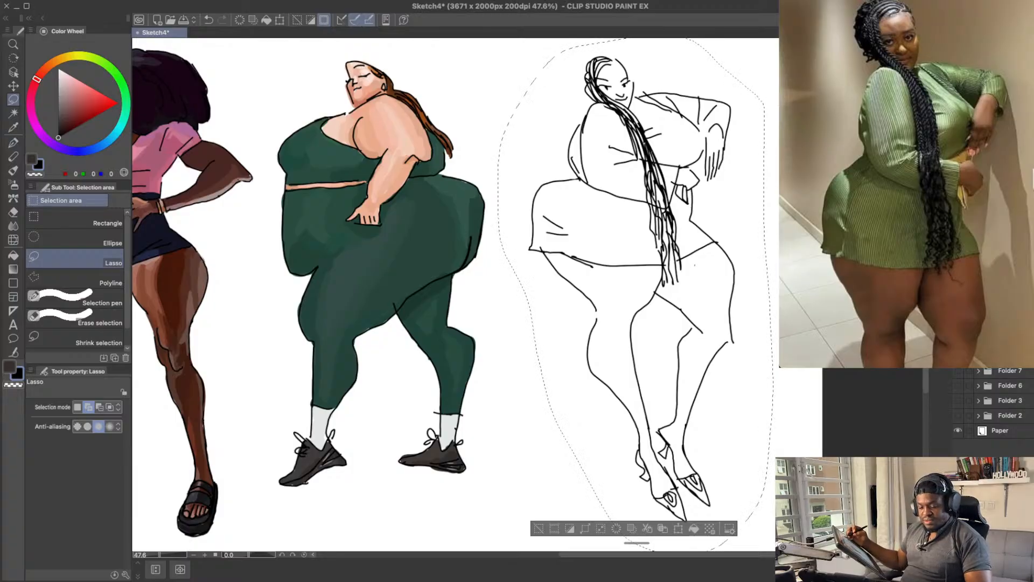
pyautogui.hotkey('ctrl', 'd')
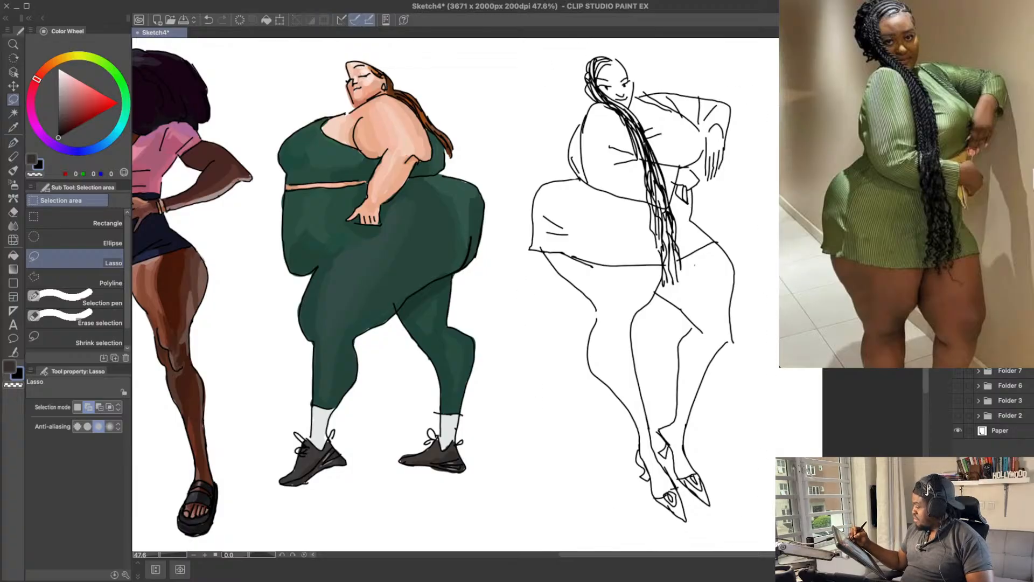
pyautogui.hotkey('ctrl', 'g')
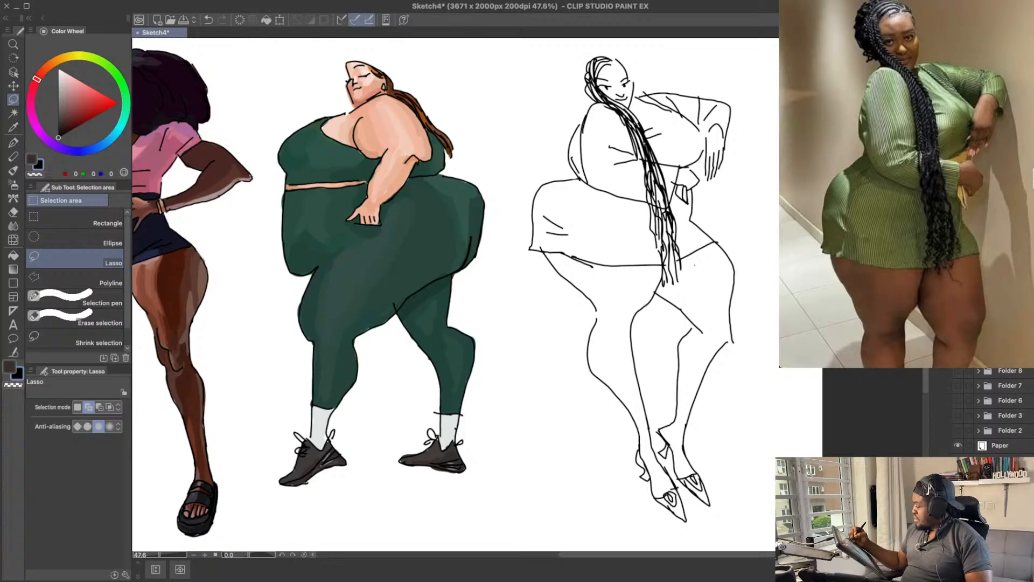
# Step: Rotate the braided figure slightly clockwise and save the drawing
pyautogui.hotkey('ctrl', 't')
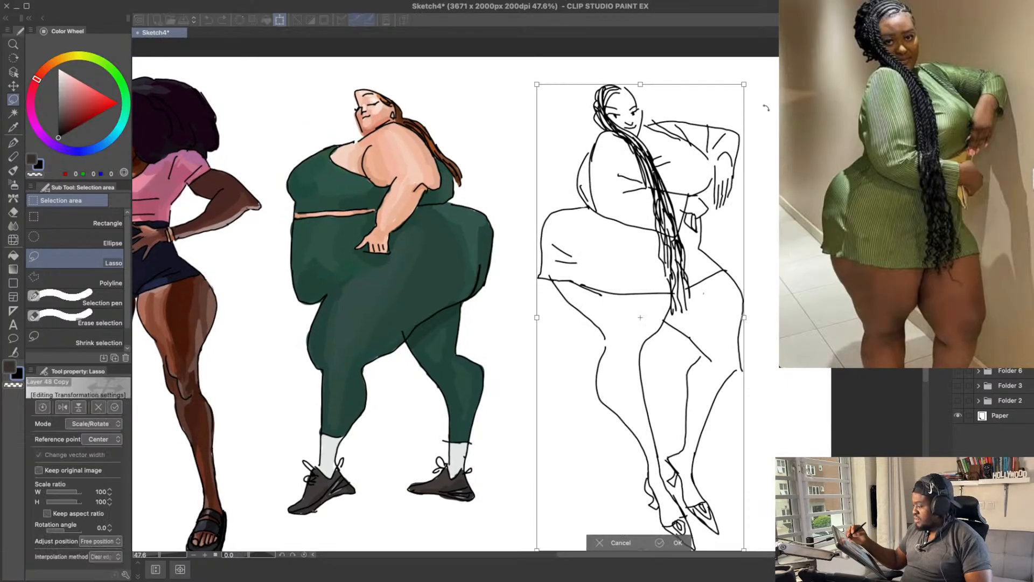
pyautogui.moveTo(761, 85); pyautogui.dragTo(769, 105)
pyautogui.moveTo(772, 242)
pyautogui.mouseDown()
pyautogui.moveTo(770, 205)
pyautogui.moveTo(770, 217)
pyautogui.mouseUp()
pyautogui.press('Return')
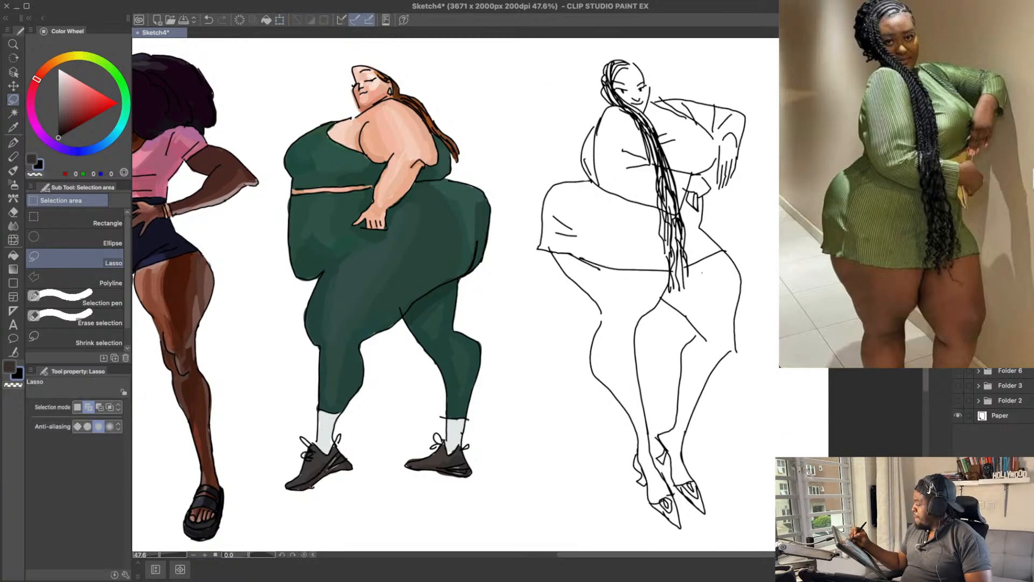
pyautogui.moveTo(604, 233); pyautogui.dragTo(623, 238)
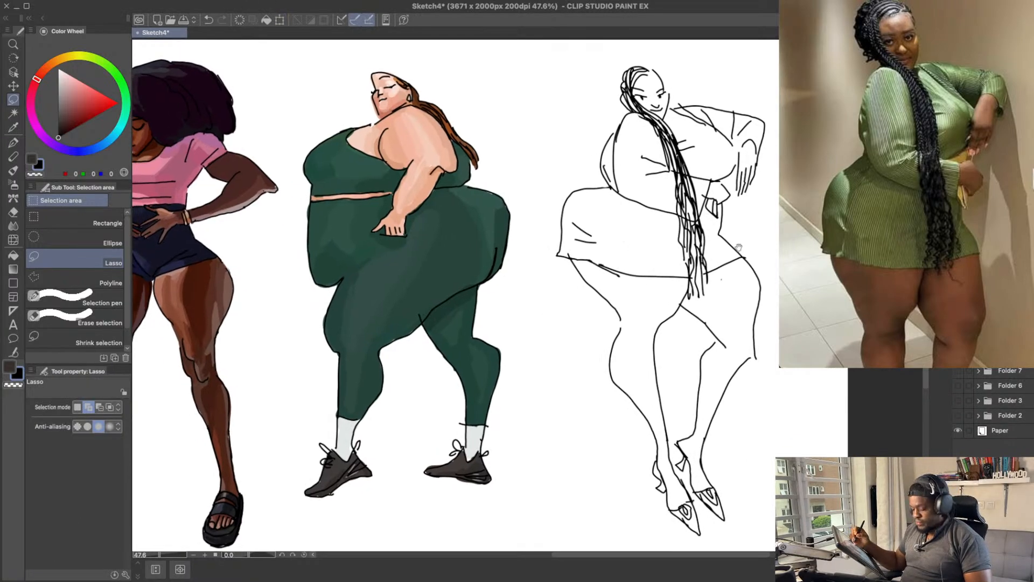
pyautogui.hotkey('ctrl', 's')
# Step: Using G-pen 2 at size 70 with dark brown (RGB 110, 65, 43), paint the outer side of the braided figure's near thigh
pyautogui.press('p')
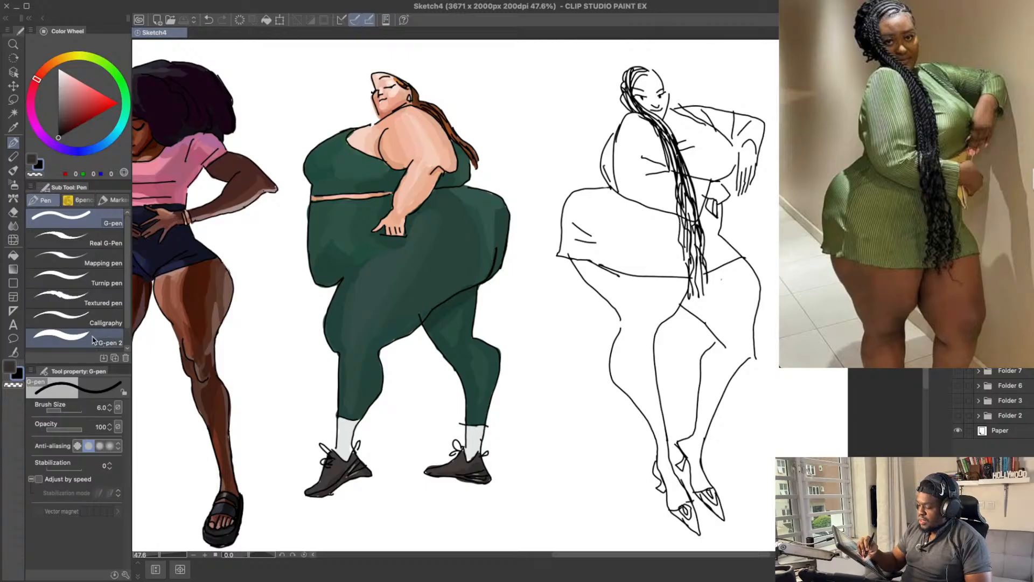
pyautogui.press('x')
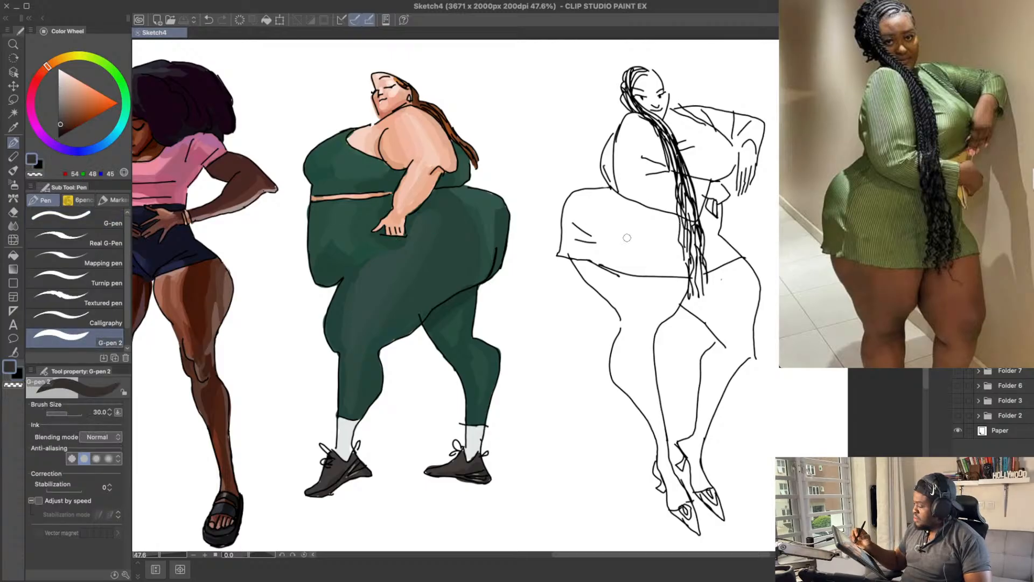
pyautogui.press(']')
pyautogui.press(']')
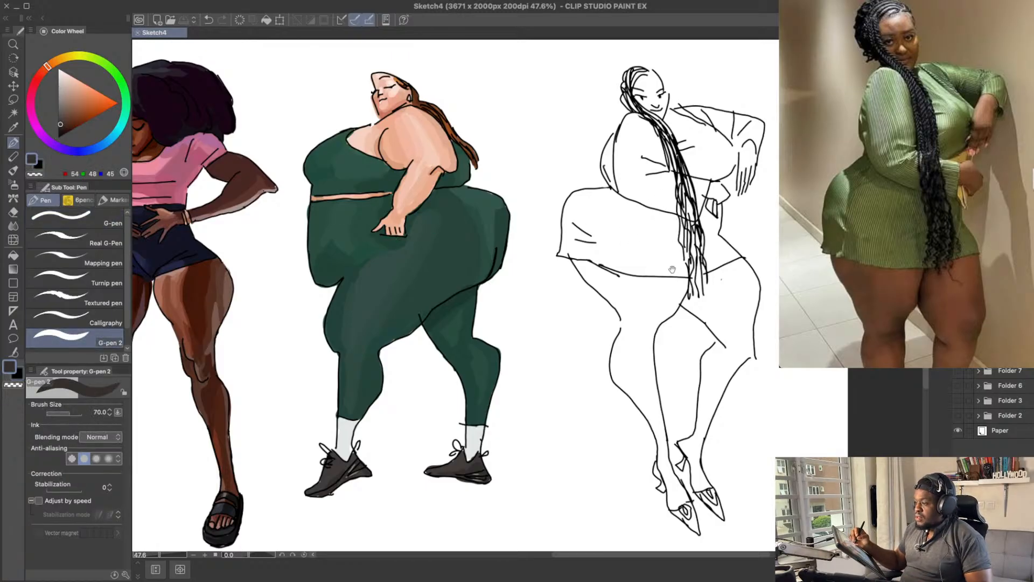
pyautogui.moveTo(665, 272)
pyautogui.mouseDown()
pyautogui.moveTo(656, 254)
pyautogui.moveTo(668, 284)
pyautogui.mouseUp()
pyautogui.click(75, 117)
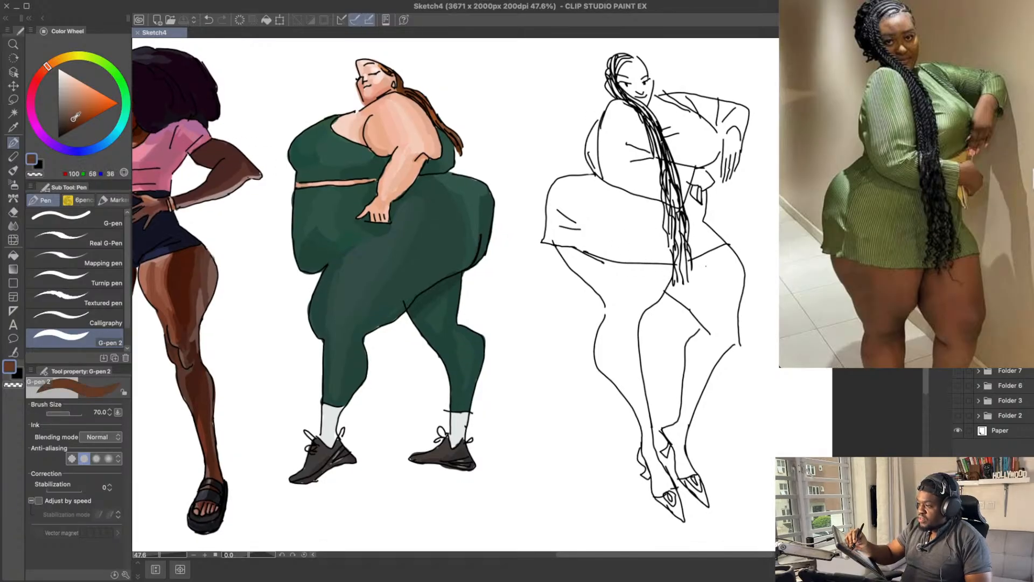
pyautogui.moveTo(595, 253); pyautogui.dragTo(626, 308)
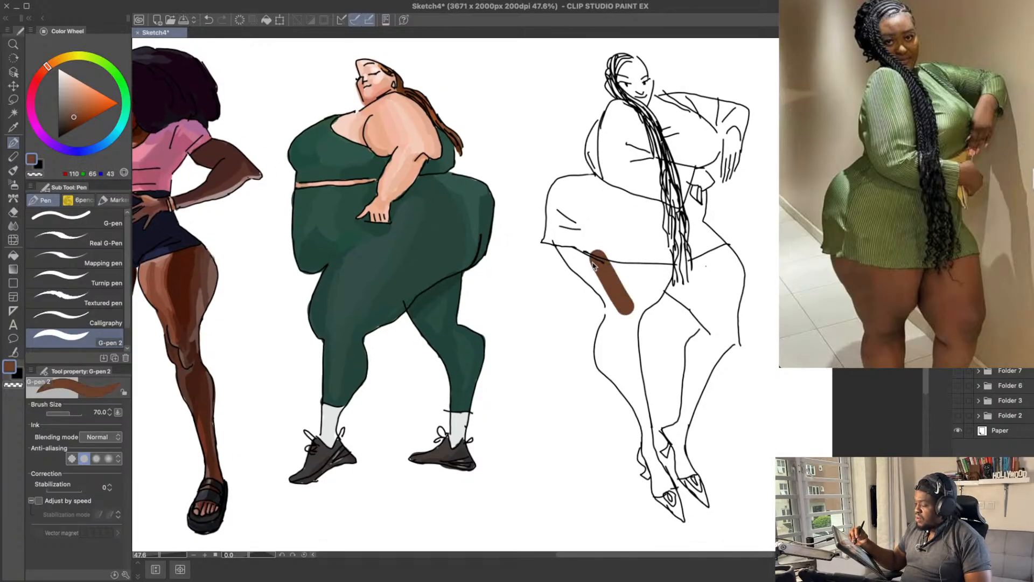
pyautogui.hotkey('ctrl', 'z')
pyautogui.moveTo(581, 245)
pyautogui.mouseDown()
pyautogui.moveTo(593, 270)
pyautogui.moveTo(565, 240)
pyautogui.moveTo(609, 274)
pyautogui.moveTo(564, 238)
pyautogui.moveTo(613, 297)
pyautogui.mouseUp()
pyautogui.hotkey('ctrl', 'z')
pyautogui.hotkey('ctrl', 'z')
pyautogui.moveTo(561, 236); pyautogui.dragTo(609, 299)
# Step: Paint the same brown at the top inner edge of the far thigh and beside the far knee
pyautogui.hotkey('ctrl', 'z')
pyautogui.moveTo(643, 252); pyautogui.dragTo(634, 322)
pyautogui.keyDown('alt'); pyautogui.click(620, 299); pyautogui.keyUp('alt')
pyautogui.hotkey('ctrl', 'z')
pyautogui.moveTo(608, 269)
pyautogui.mouseDown()
pyautogui.moveTo(632, 307)
pyautogui.moveTo(733, 351)
pyautogui.moveTo(737, 311)
pyautogui.moveTo(734, 338)
pyautogui.moveTo(681, 297)
pyautogui.moveTo(698, 320)
pyautogui.mouseUp()
pyautogui.hotkey('ctrl', 'z')
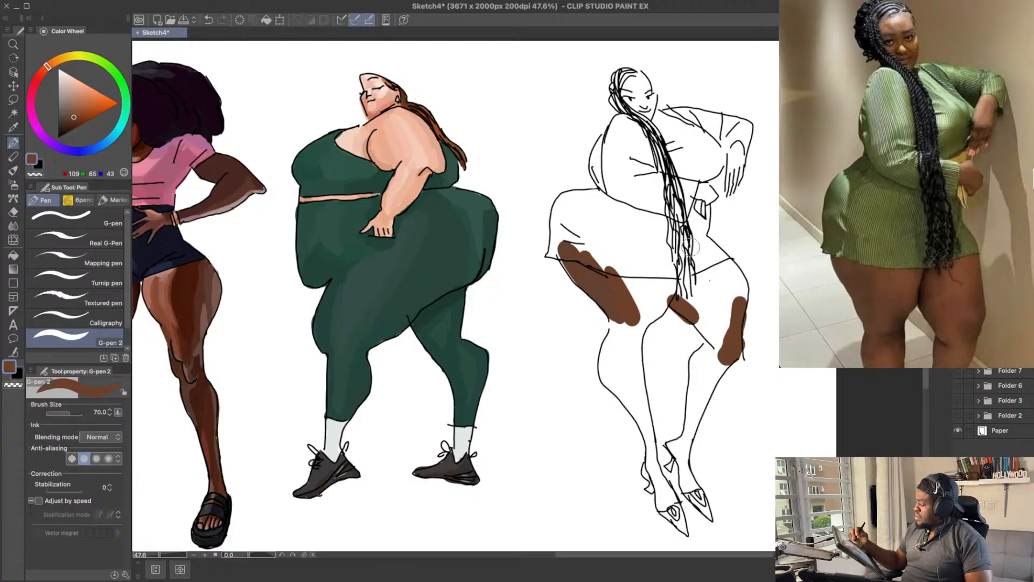
# Step: Paint the outer edge of the near calf brown down towards the ankle, and erase the overspill outside the outline
pyautogui.moveTo(627, 331)
pyautogui.mouseDown()
pyautogui.moveTo(626, 321)
pyautogui.moveTo(606, 365)
pyautogui.moveTo(612, 376)
pyautogui.moveTo(606, 353)
pyautogui.moveTo(647, 419)
pyautogui.mouseUp()
pyautogui.hotkey('ctrl', 'z')
pyautogui.hotkey('ctrl', 'z')
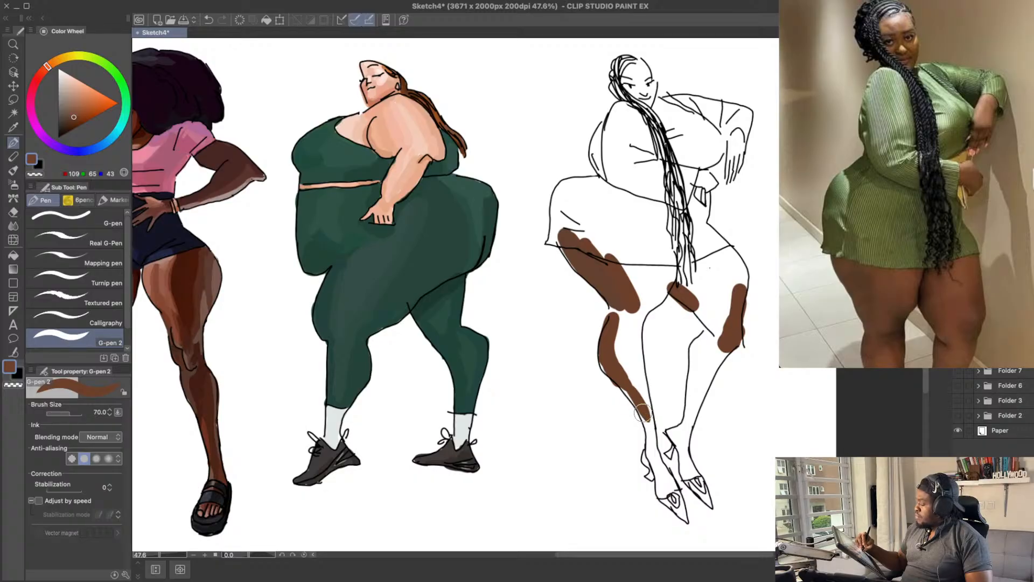
pyautogui.hotkey('ctrl', 'z')
pyautogui.moveTo(618, 376); pyautogui.dragTo(648, 421)
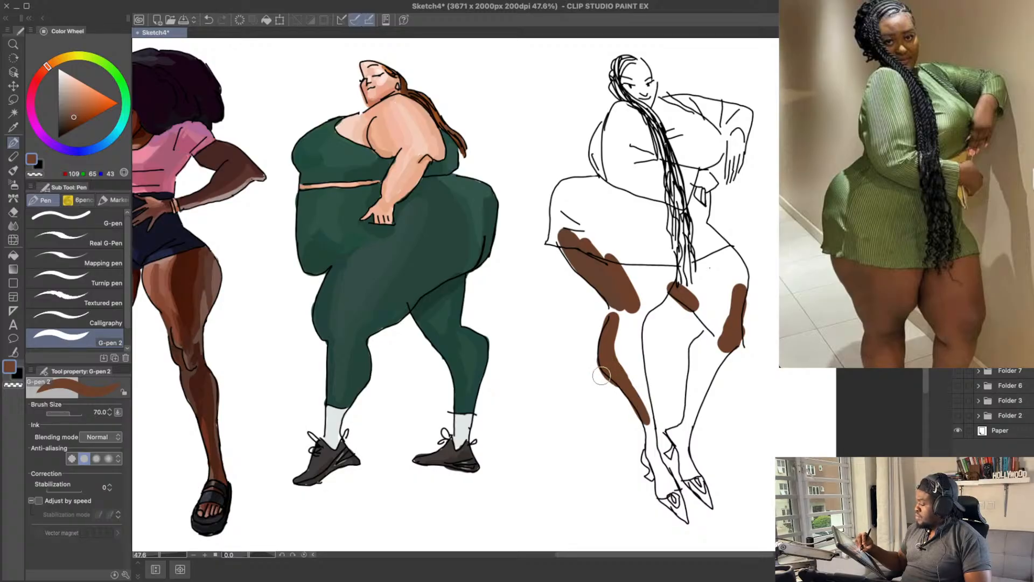
pyautogui.press('e')
pyautogui.moveTo(596, 378); pyautogui.dragTo(630, 432)
pyautogui.moveTo(740, 235); pyautogui.dragTo(741, 247)
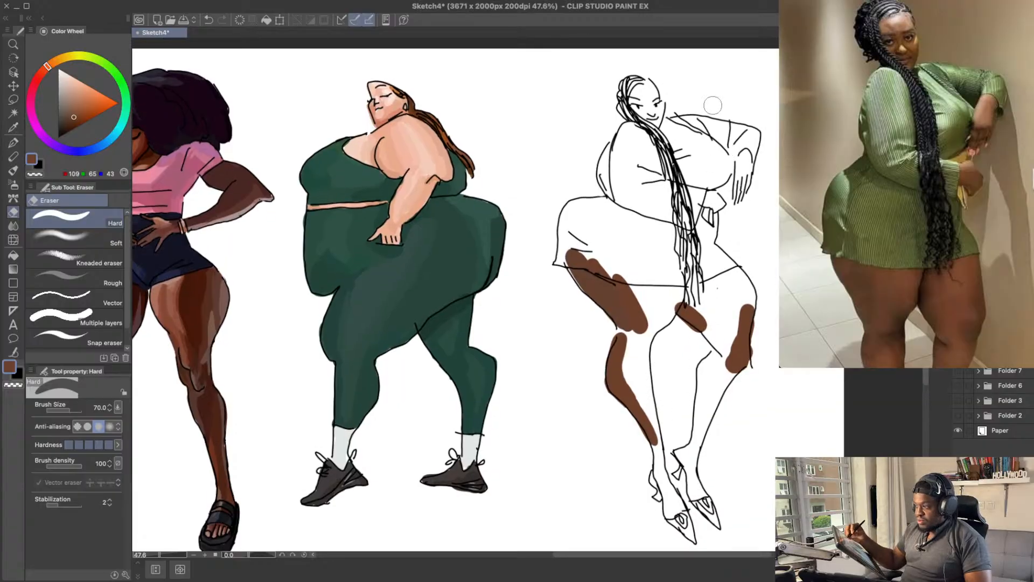
# Step: Paint the back and fingers of the hanging far hand brown with the G-pen 2
pyautogui.press('p')
pyautogui.press('super+z')
pyautogui.moveTo(743, 183)
pyautogui.mouseDown()
pyautogui.moveTo(738, 197)
pyautogui.moveTo(746, 175)
pyautogui.moveTo(739, 191)
pyautogui.mouseUp()
pyautogui.press('super+z')
pyautogui.press('super+z')
pyautogui.press('super+z')
pyautogui.press('super+z')
pyautogui.press('super+z')
pyautogui.press('super+z')
pyautogui.press('super+z')
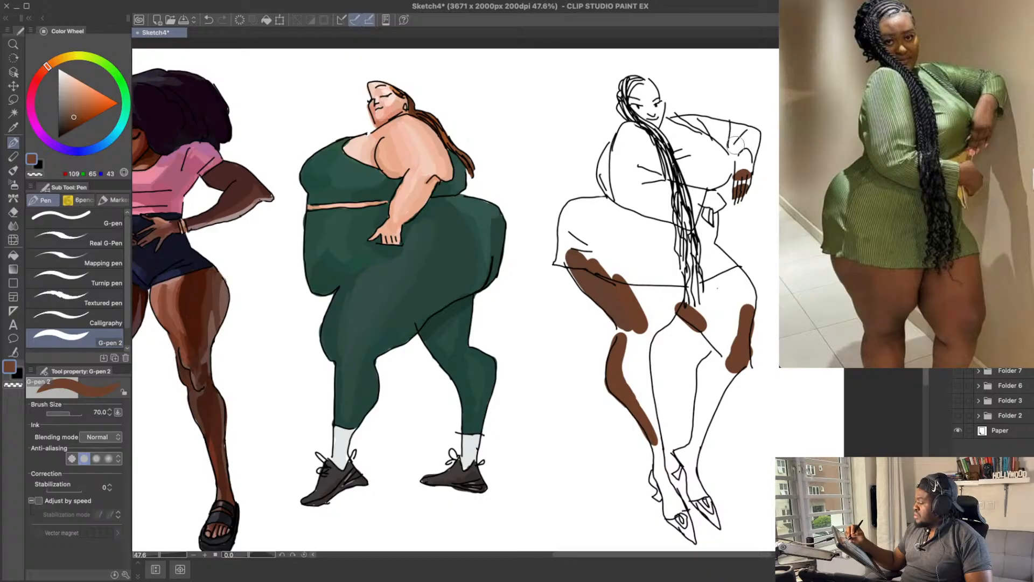
# Step: Reduce the brush size to 50, pick a warmer brown (RGB 118, 63, 35), and start blocking in skin on the lower face
pyautogui.moveTo(651, 104); pyautogui.dragTo(650, 102)
pyautogui.press('super+z')
pyautogui.press('super+z')
pyautogui.press('[')
pyautogui.press('[')
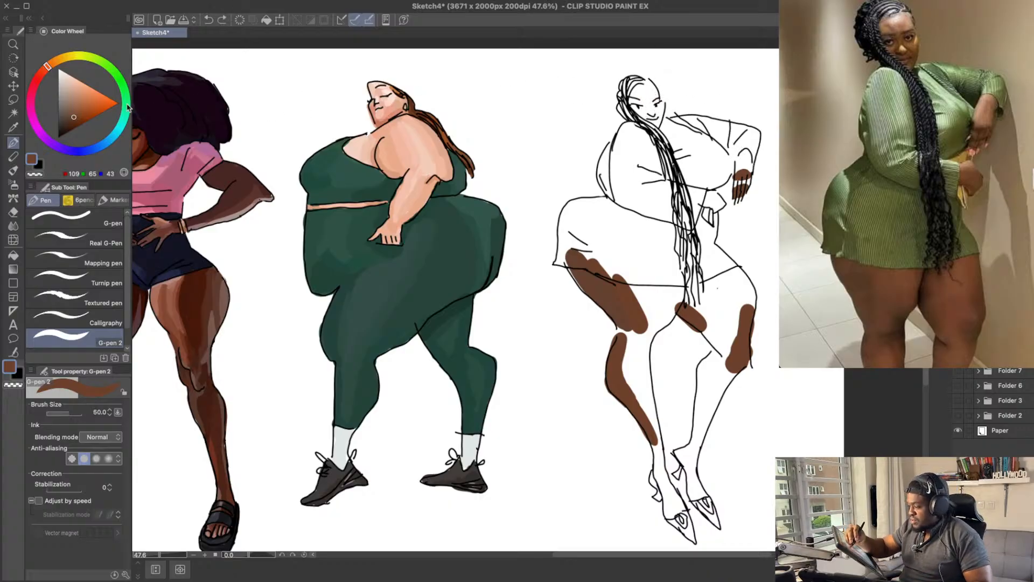
pyautogui.click(77, 117)
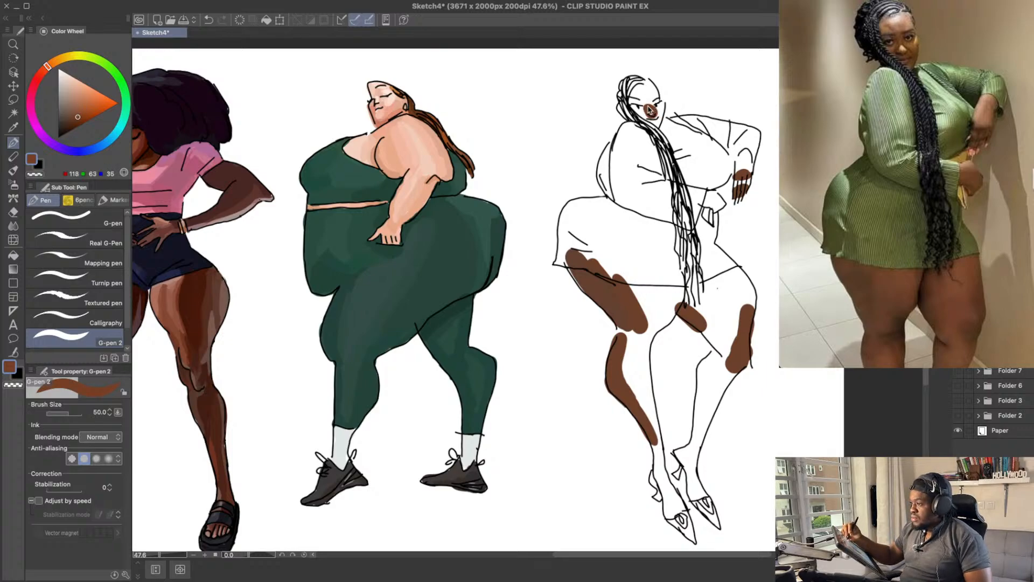
pyautogui.press('super+z')
# Step: Extend the brown skin across the eyes and nose and down the side of the face to the chin
pyautogui.press('super+z')
pyautogui.moveTo(638, 100); pyautogui.dragTo(656, 102)
pyautogui.press('super+z')
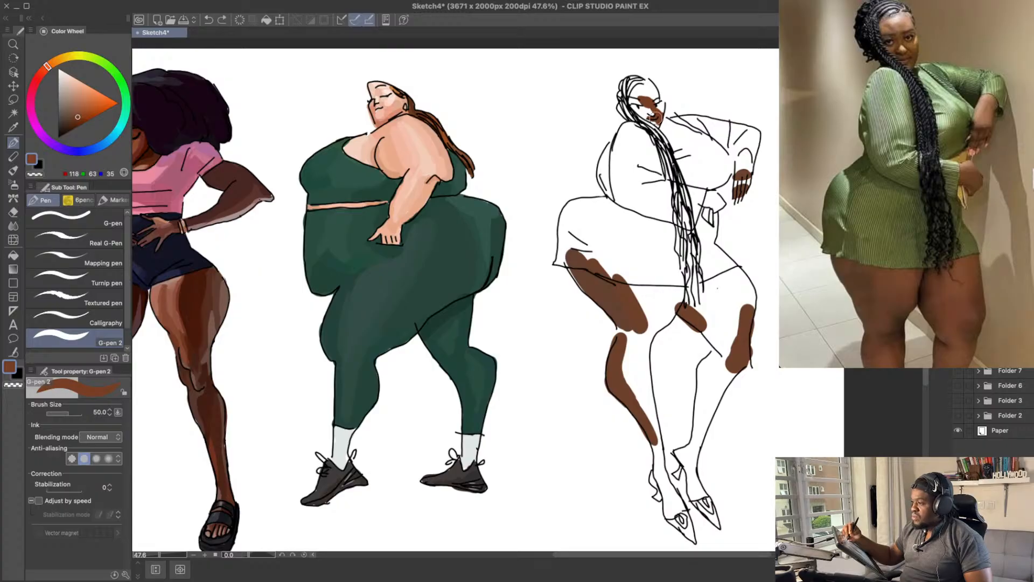
pyautogui.moveTo(648, 103); pyautogui.dragTo(689, 120)
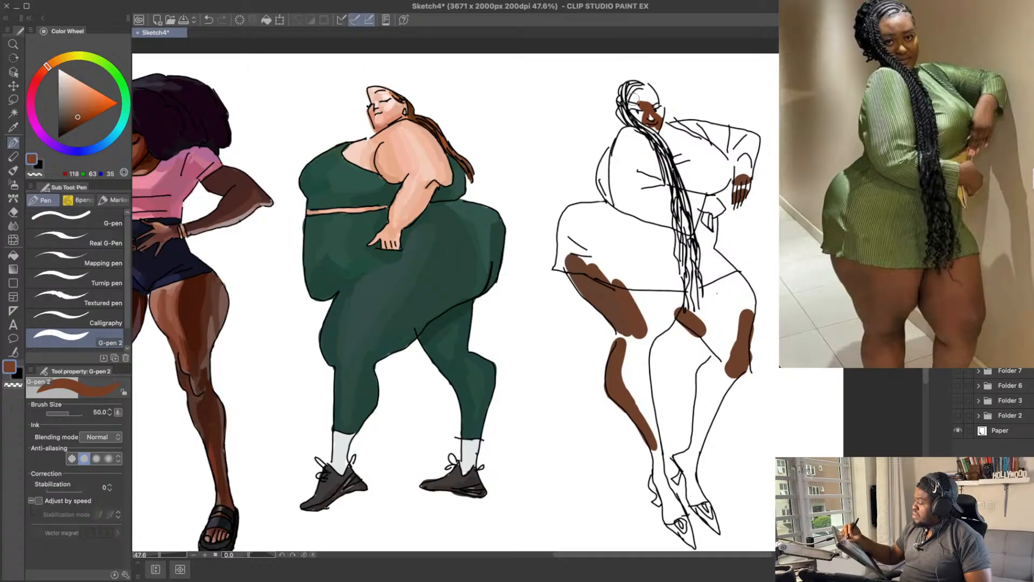
pyautogui.hotkey('ctrl', 'z')
pyautogui.moveTo(634, 100); pyautogui.dragTo(655, 105)
pyautogui.hotkey('ctrl', 'z')
pyautogui.hotkey('ctrl', 'z')
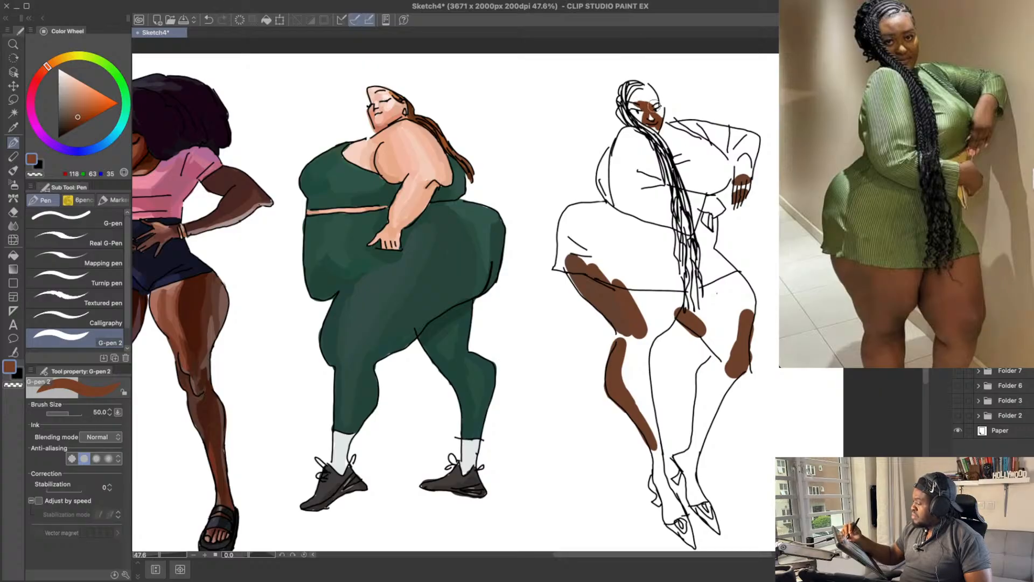
# Step: Extend the brown band along the inner edge of the far thigh down towards the knee
pyautogui.moveTo(737, 287)
pyautogui.mouseDown()
pyautogui.moveTo(736, 301)
pyautogui.moveTo(728, 290)
pyautogui.mouseUp()
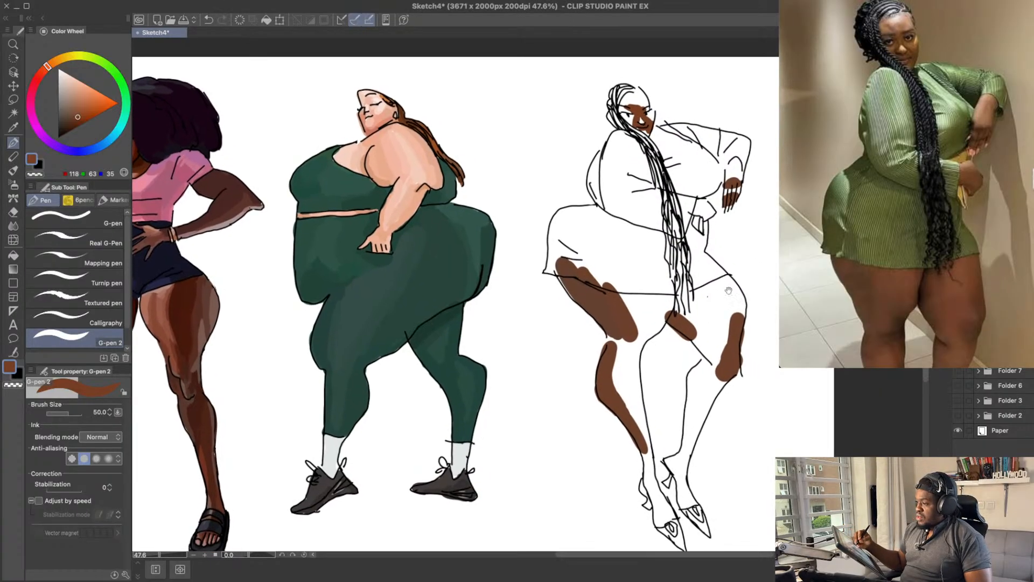
pyautogui.moveTo(698, 331); pyautogui.dragTo(709, 344)
pyautogui.press('e')
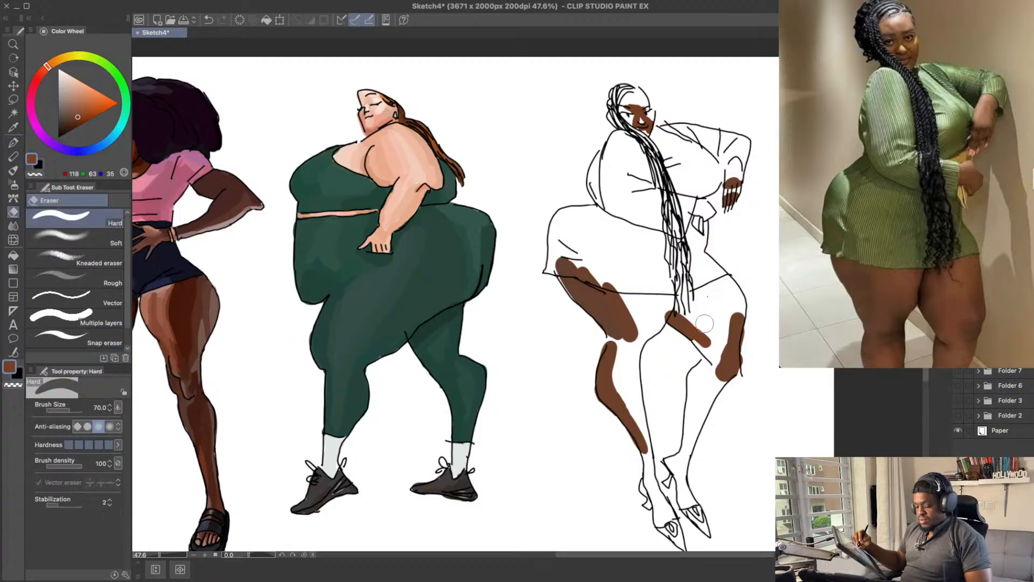
pyautogui.press('p')
pyautogui.moveTo(705, 372); pyautogui.dragTo(703, 363)
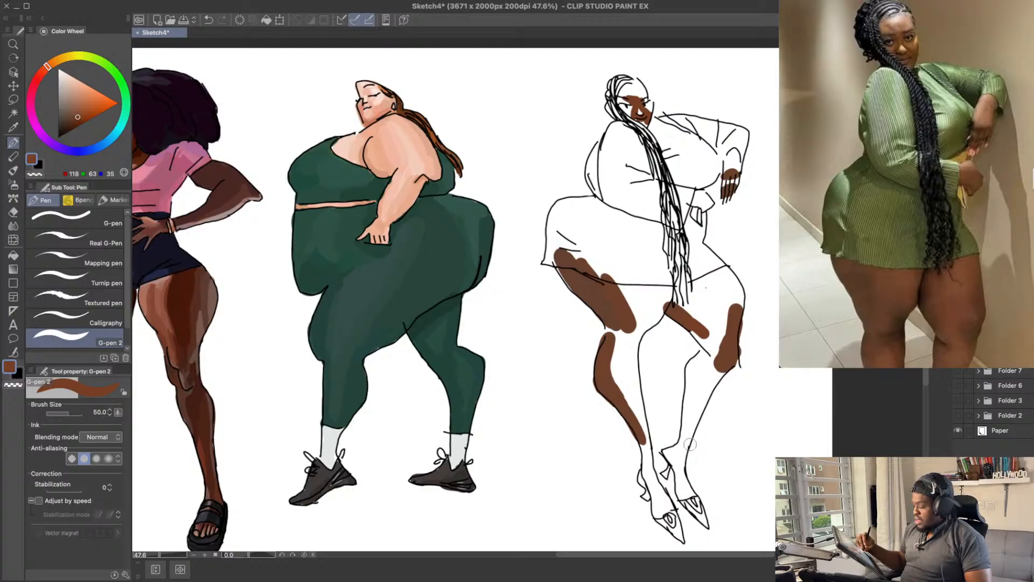
# Step: Paint the far foot from the shoe opening up to the ankle in a slightly darker brown
pyautogui.hotkey('ctrl', 'z')
pyautogui.moveTo(683, 482); pyautogui.dragTo(689, 492)
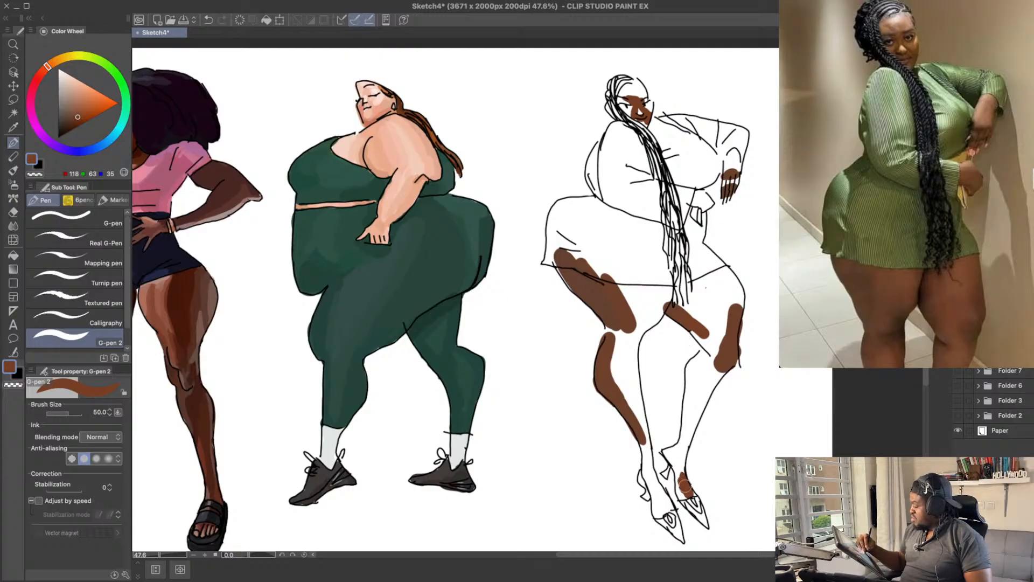
pyautogui.moveTo(80, 114); pyautogui.dragTo(77, 117)
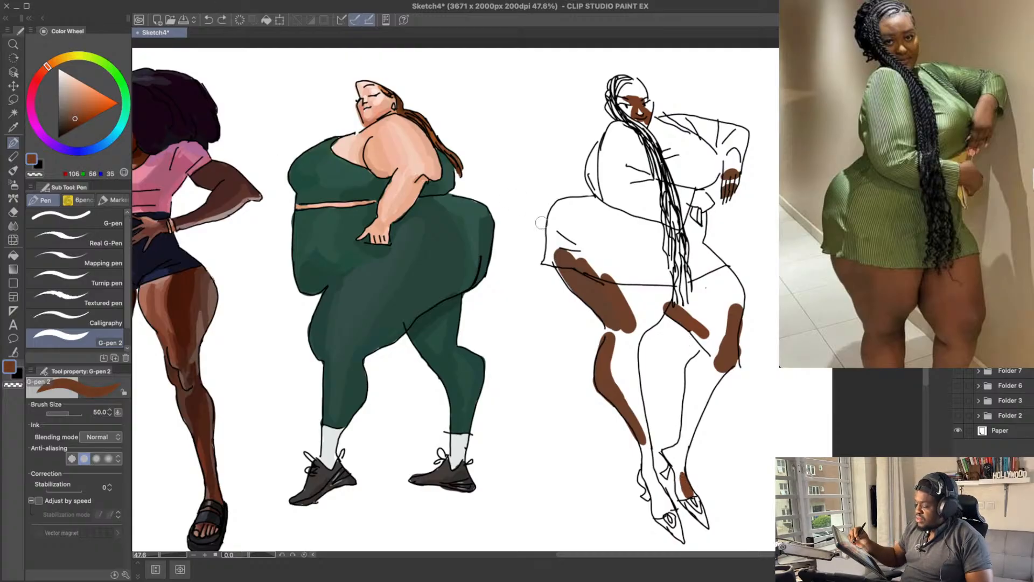
pyautogui.moveTo(680, 487)
pyautogui.mouseDown()
pyautogui.moveTo(692, 497)
pyautogui.moveTo(685, 452)
pyautogui.mouseUp()
pyautogui.hotkey('ctrl', 'z')
# Step: Fill the small heel area behind the far ankle with brown
pyautogui.hotkey('ctrl', 'z')
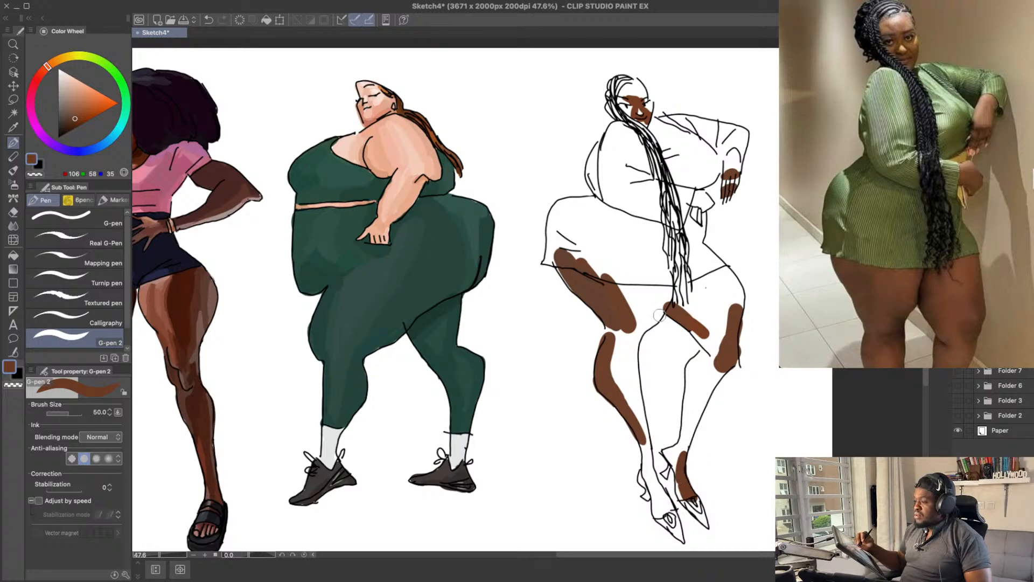
pyautogui.moveTo(676, 410); pyautogui.dragTo(677, 408)
pyautogui.hotkey('ctrl', 'z')
pyautogui.moveTo(674, 462); pyautogui.dragTo(672, 452)
pyautogui.hotkey('ctrl', 'z')
pyautogui.moveTo(721, 401); pyautogui.dragTo(726, 390)
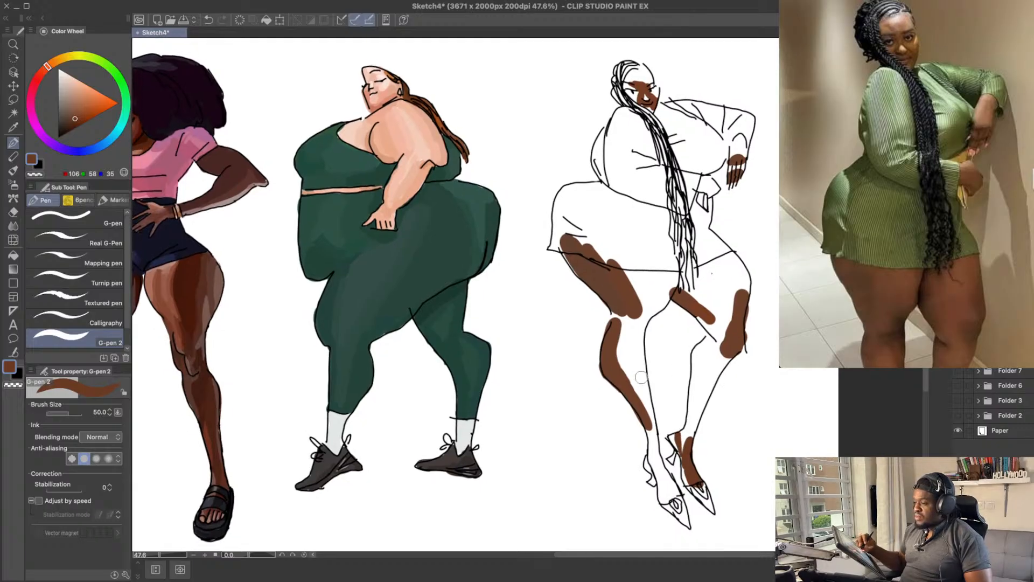
# Step: Paint a brown strip from the near lower calf through the ankle and onto the near foot
pyautogui.moveTo(649, 431)
pyautogui.mouseDown()
pyautogui.moveTo(667, 499)
pyautogui.moveTo(677, 496)
pyautogui.mouseUp()
pyautogui.hotkey('ctrl', 'z')
pyautogui.hotkey('ctrl', 'z')
pyautogui.hotkey('ctrl', 'z')
pyautogui.hotkey('ctrl', 'z')
pyautogui.hotkey('ctrl', 'z')
pyautogui.moveTo(698, 408); pyautogui.dragTo(699, 412)
# Step: Try a lighter brown on the instep of the near foot
pyautogui.click(79, 112)
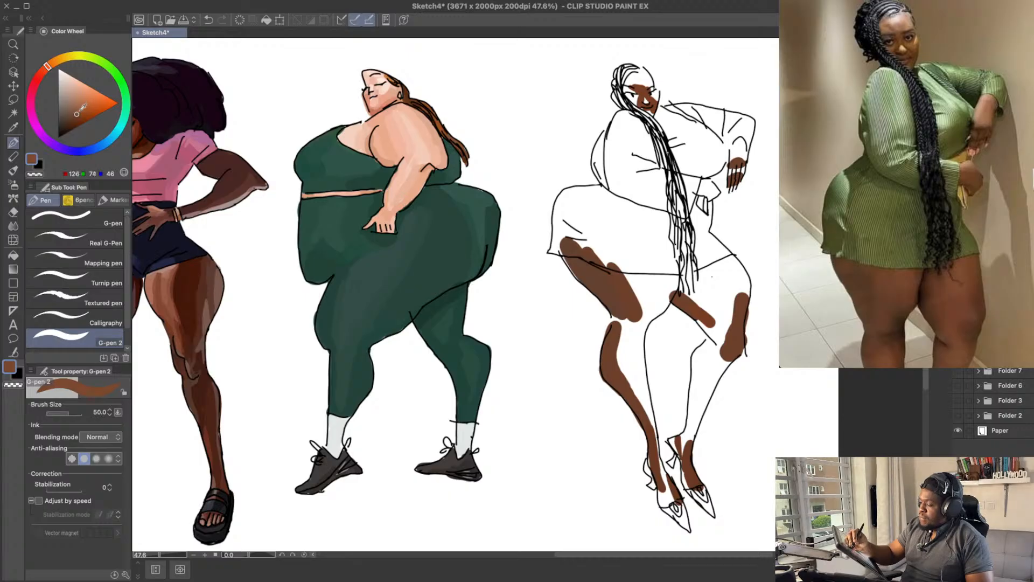
pyautogui.hotkey('ctrl', 'z')
pyautogui.moveTo(660, 471); pyautogui.dragTo(670, 499)
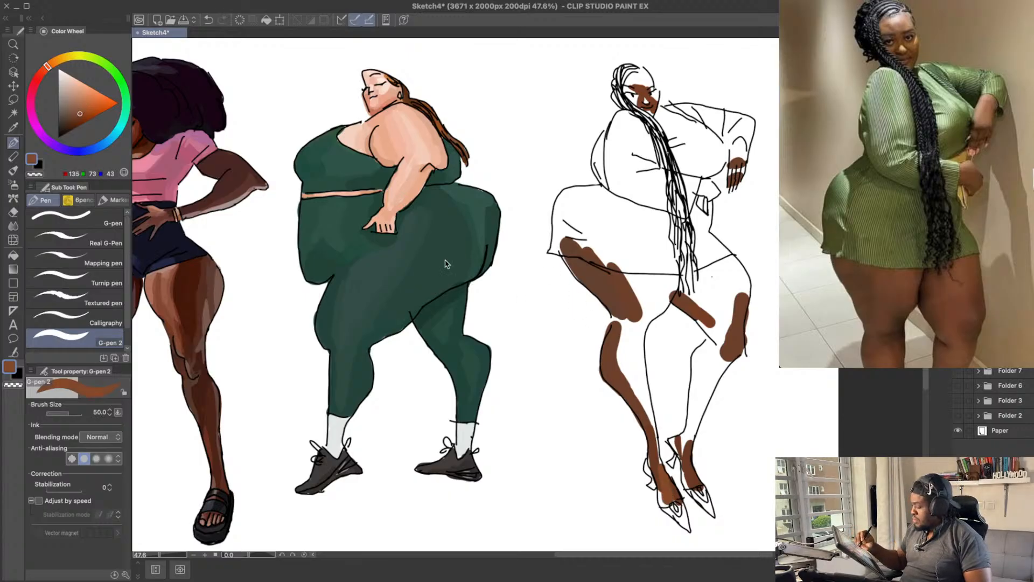
pyautogui.hotkey('ctrl', 'z')
pyautogui.moveTo(649, 463); pyautogui.dragTo(668, 499)
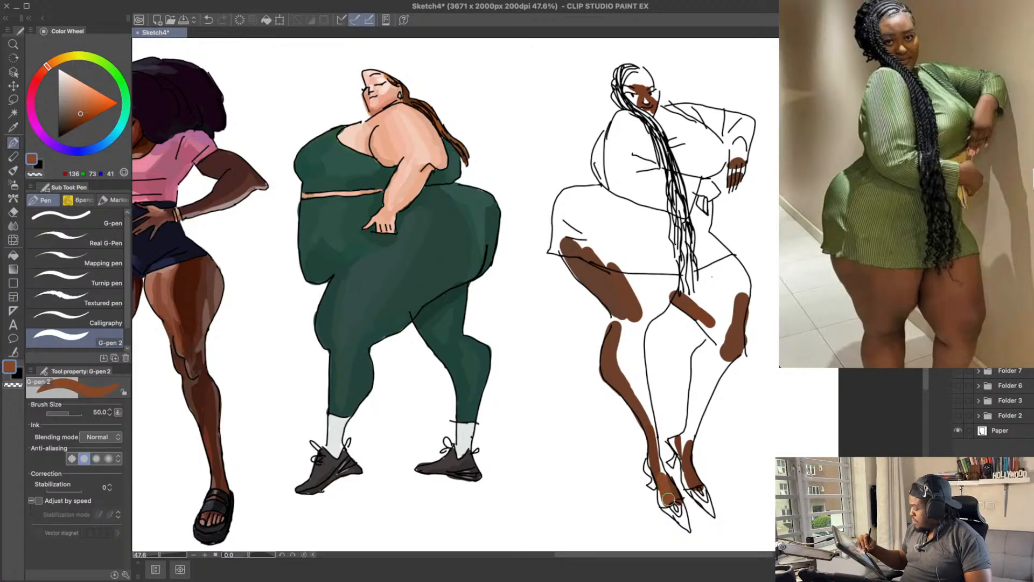
pyautogui.hotkey('ctrl', 'z')
# Step: Set the brown to RGB 123, 64, 34, save the drawing, and fill the near foot down to the shoe opening
pyautogui.moveTo(81, 111); pyautogui.dragTo(81, 114)
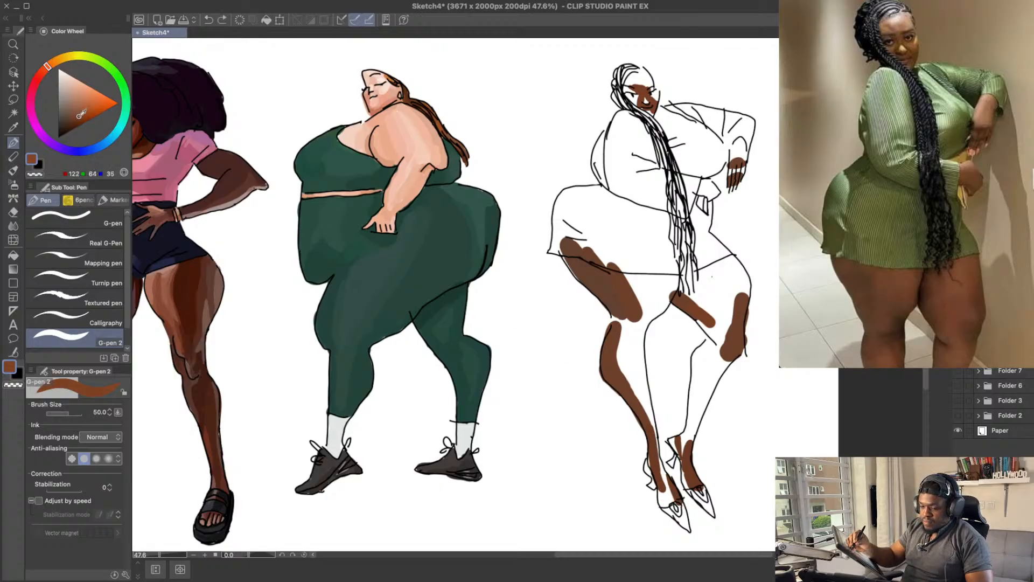
pyautogui.hotkey('ctrl', 's')
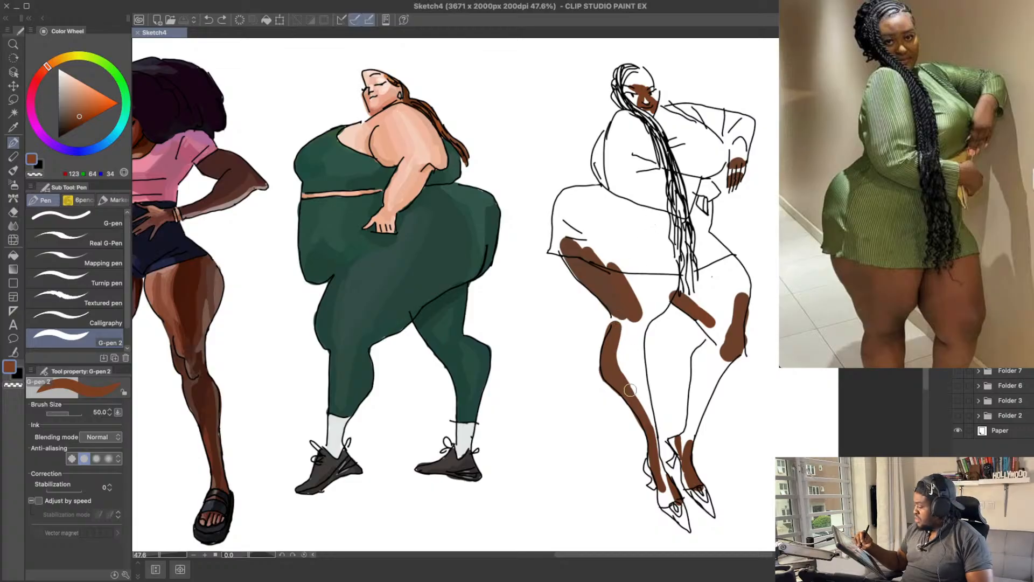
pyautogui.hotkey('ctrl', 'z')
pyautogui.moveTo(663, 475)
pyautogui.mouseDown()
pyautogui.moveTo(674, 502)
pyautogui.moveTo(668, 490)
pyautogui.mouseUp()
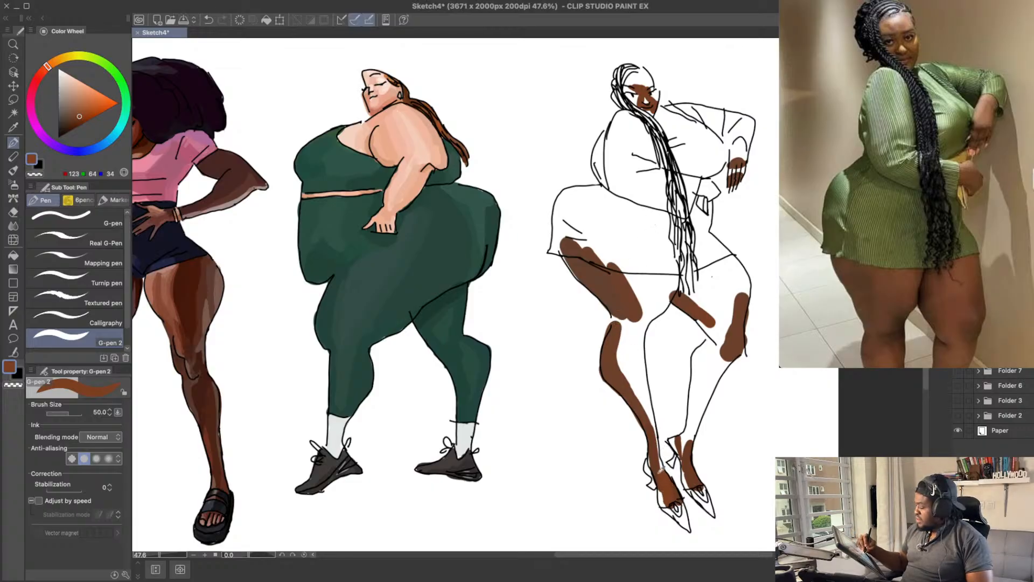
pyautogui.keyDown('alt'); pyautogui.click(656, 469); pyautogui.keyUp('alt')
pyautogui.hotkey('ctrl', 'z')
# Step: Fill the near ankle and carry the brown up the inner edge of the shin to the knee
pyautogui.moveTo(659, 481)
pyautogui.mouseDown()
pyautogui.moveTo(663, 503)
pyautogui.moveTo(669, 476)
pyautogui.moveTo(653, 424)
pyautogui.mouseUp()
pyautogui.keyDown('alt'); pyautogui.click(665, 481); pyautogui.keyUp('alt')
pyautogui.hotkey('ctrl', 'z')
pyautogui.hotkey('ctrl', 'z')
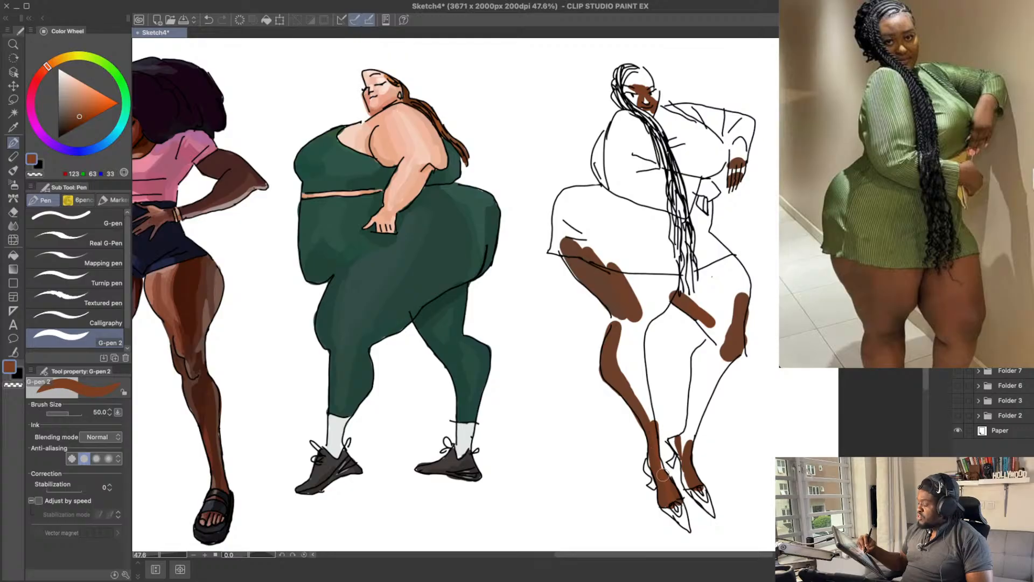
pyautogui.moveTo(663, 475)
pyautogui.mouseDown()
pyautogui.moveTo(642, 346)
pyautogui.moveTo(639, 396)
pyautogui.moveTo(645, 406)
pyautogui.moveTo(641, 340)
pyautogui.mouseUp()
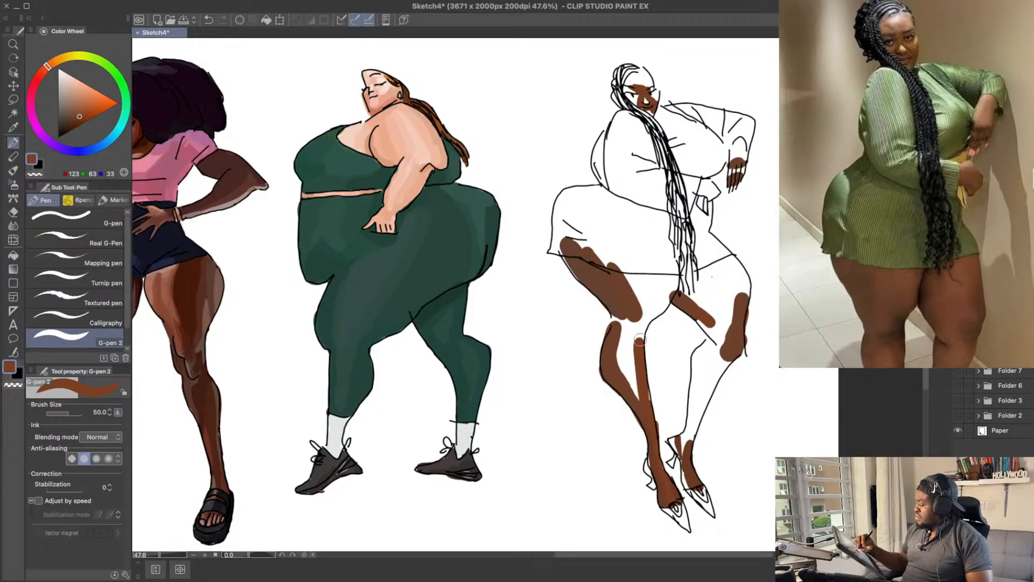
pyautogui.hotkey('ctrl', 'z')
pyautogui.moveTo(647, 407)
pyautogui.mouseDown()
pyautogui.moveTo(639, 331)
pyautogui.moveTo(643, 389)
pyautogui.mouseUp()
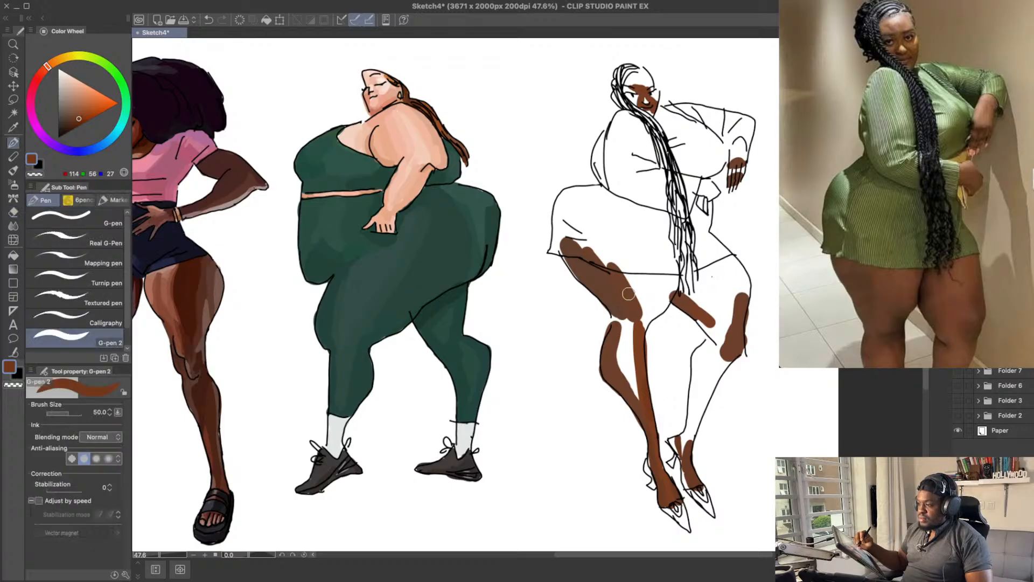
pyautogui.keyDown('alt'); pyautogui.click(639, 346); pyautogui.keyUp('alt')
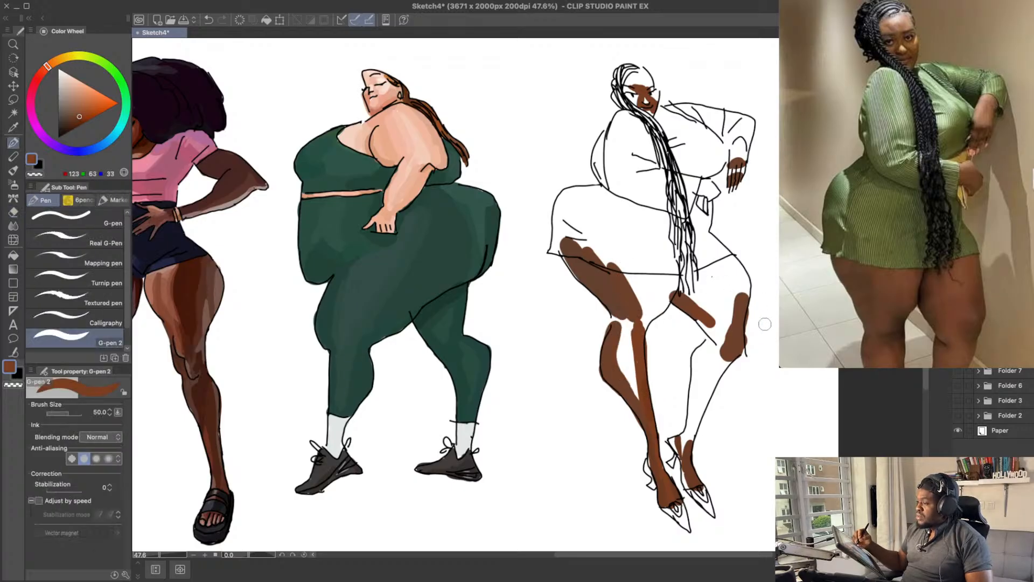
# Step: Extend the brown along the outer edge of the far thigh from the knee up to the dress hem
pyautogui.moveTo(765, 324)
pyautogui.mouseDown()
pyautogui.moveTo(731, 318)
pyautogui.moveTo(728, 267)
pyautogui.moveTo(742, 301)
pyautogui.moveTo(743, 286)
pyautogui.mouseUp()
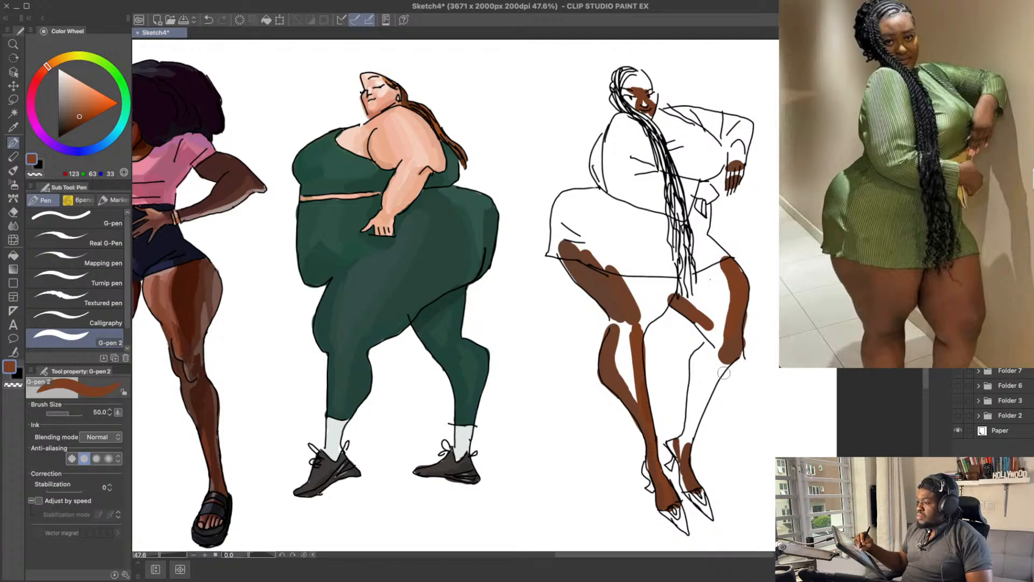
pyautogui.moveTo(723, 373); pyautogui.dragTo(712, 401)
pyautogui.hotkey('ctrl', 'z')
# Step: Try lighter browns, including RGB 145, 75, 41 and RGB 143, 73, 39, down the inner side of the far thigh
pyautogui.click(84, 110)
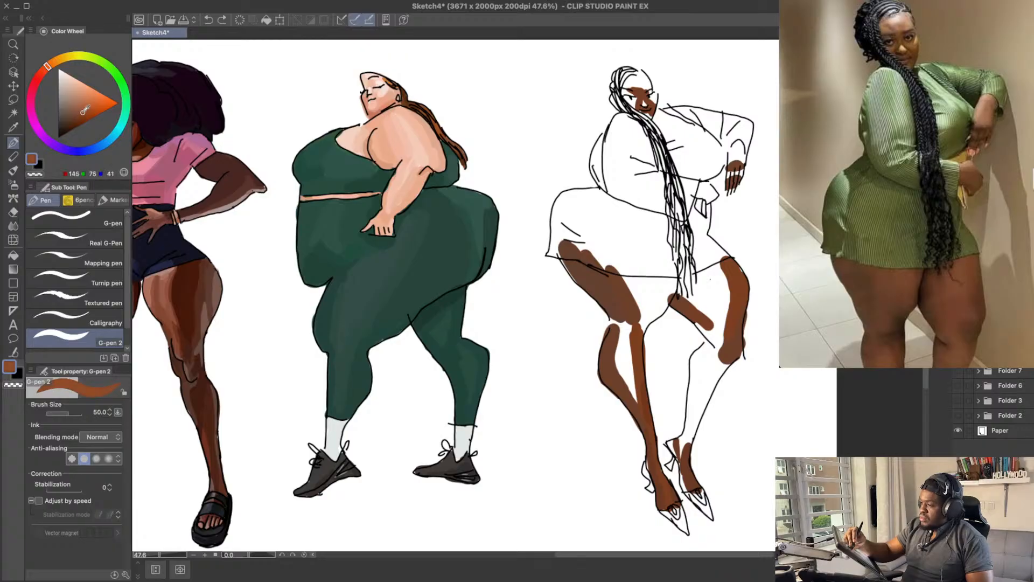
pyautogui.moveTo(735, 273); pyautogui.dragTo(732, 318)
pyautogui.hotkey('ctrl', 'z')
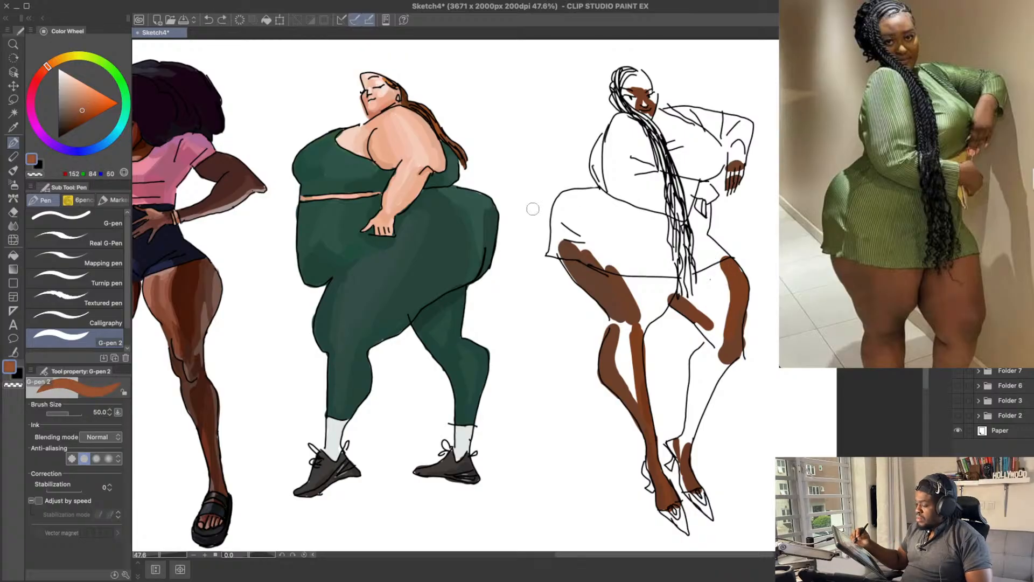
pyautogui.click(82, 113)
pyautogui.moveTo(719, 259); pyautogui.dragTo(731, 302)
pyautogui.hotkey('ctrl', 'z')
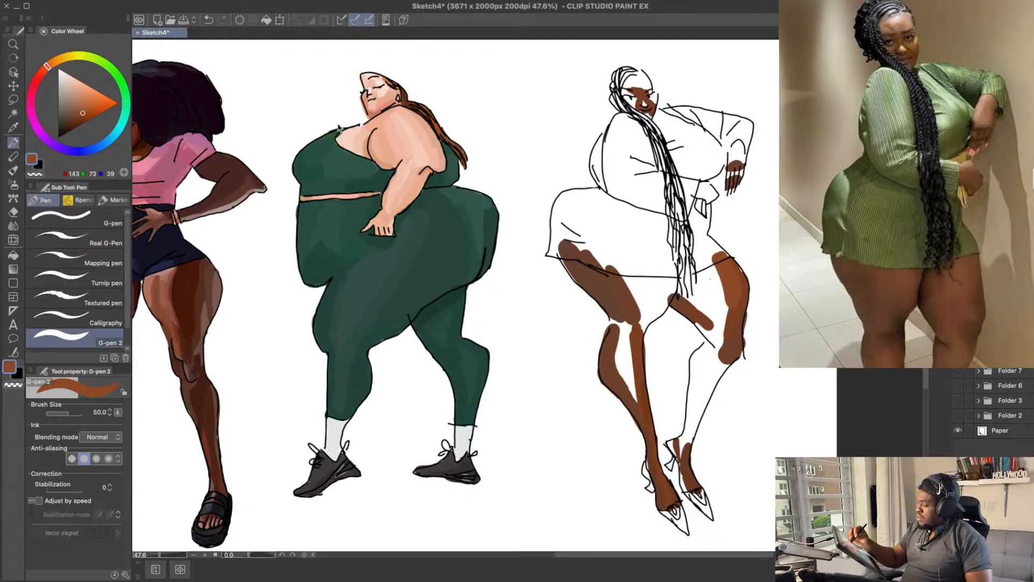
pyautogui.hotkey('ctrl', 'z')
# Step: Set the brown to RGB 137, 67, 33 and widen the fill on the far thigh from the hem toward the knee
pyautogui.click(82, 114)
pyautogui.moveTo(722, 259); pyautogui.dragTo(732, 304)
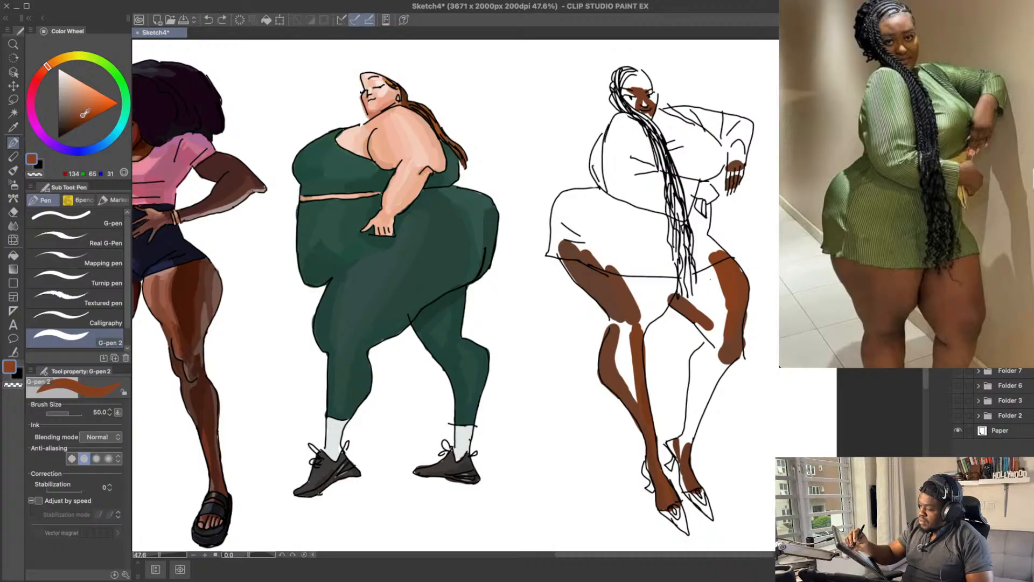
pyautogui.moveTo(725, 259); pyautogui.dragTo(731, 318)
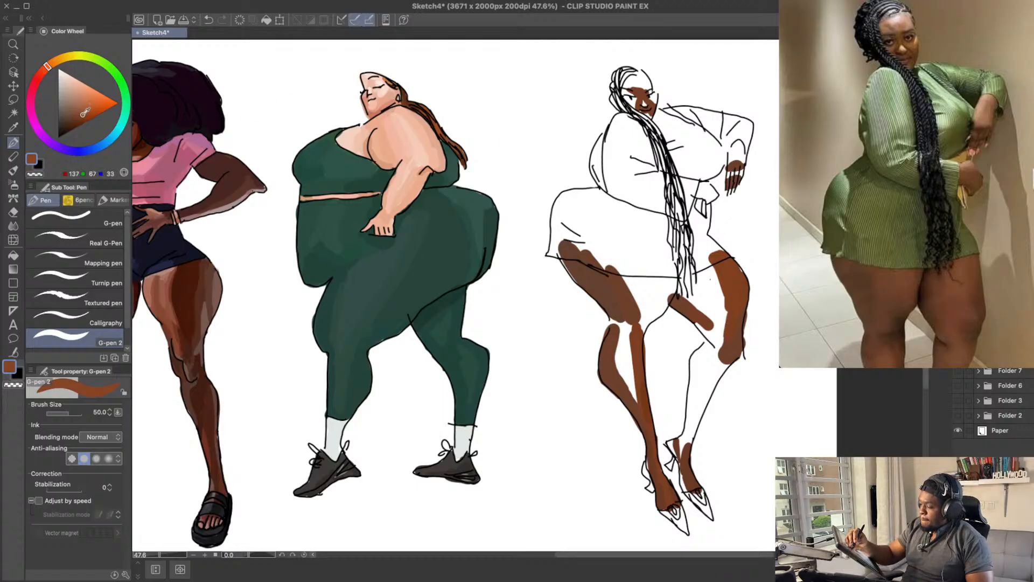
pyautogui.moveTo(721, 265); pyautogui.dragTo(724, 333)
pyautogui.press('super+z')
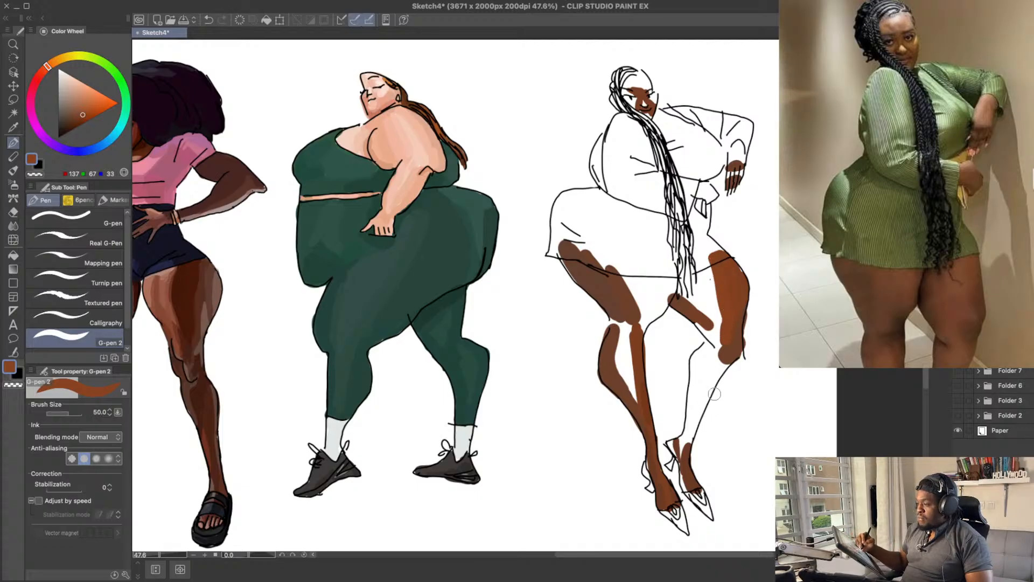
pyautogui.press('super+z')
# Step: Thicken the brown on the near shin and extend it across the near thigh along the dress hem
pyautogui.moveTo(720, 372); pyautogui.dragTo(693, 416)
pyautogui.press('super+z')
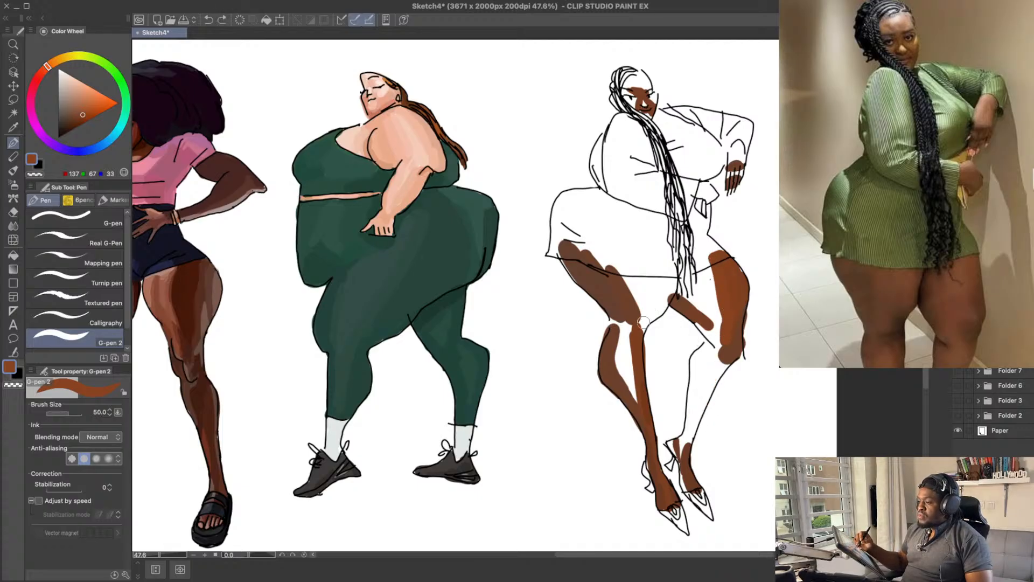
pyautogui.moveTo(631, 342); pyautogui.dragTo(641, 401)
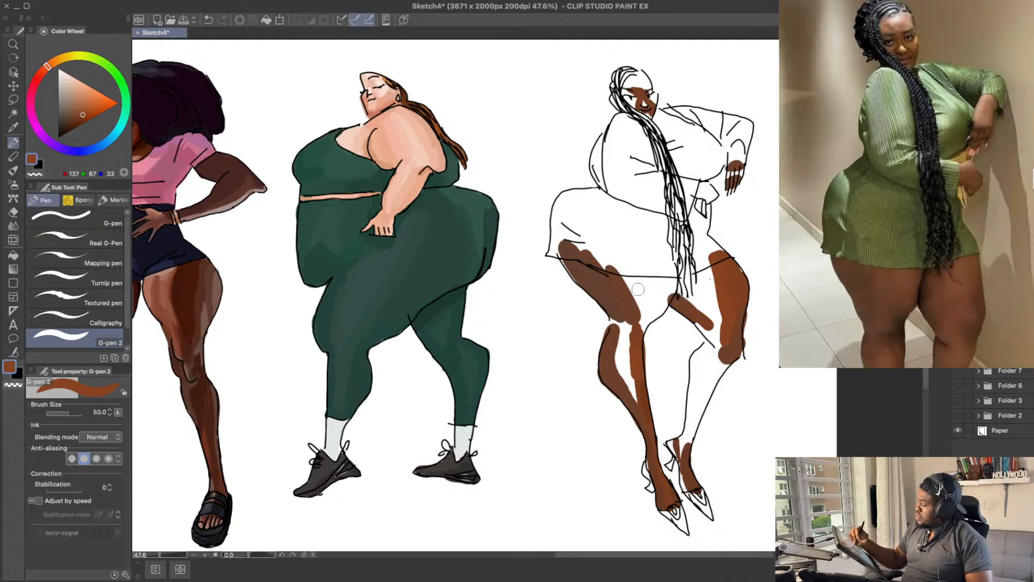
pyautogui.moveTo(629, 271); pyautogui.dragTo(651, 306)
pyautogui.press('super+z')
pyautogui.moveTo(638, 289)
pyautogui.mouseDown()
pyautogui.moveTo(649, 310)
pyautogui.moveTo(630, 272)
pyautogui.moveTo(654, 283)
pyautogui.moveTo(657, 301)
pyautogui.moveTo(668, 278)
pyautogui.mouseUp()
pyautogui.moveTo(741, 273); pyautogui.dragTo(735, 264)
# Step: Try brown strokes on the far shin and ankle
pyautogui.moveTo(696, 359); pyautogui.dragTo(688, 397)
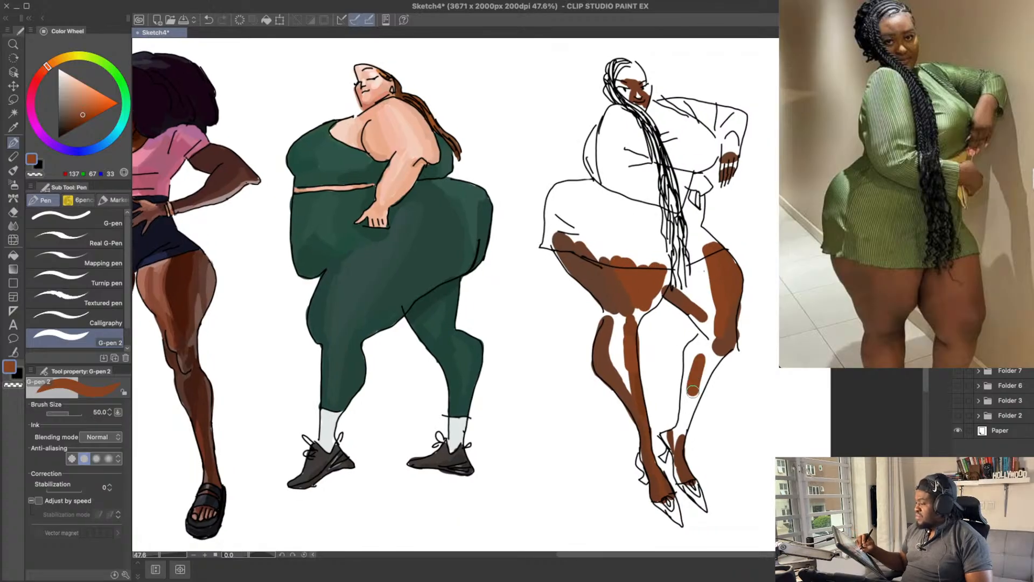
pyautogui.hotkey('ctrl', 'z')
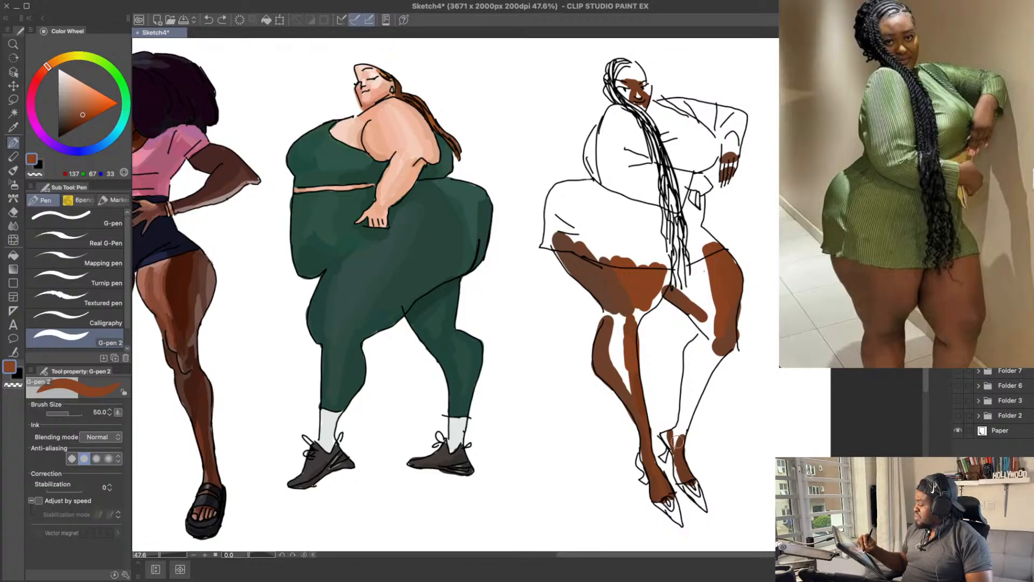
pyautogui.moveTo(677, 442)
pyautogui.mouseDown()
pyautogui.moveTo(678, 455)
pyautogui.moveTo(684, 424)
pyautogui.moveTo(680, 470)
pyautogui.moveTo(684, 424)
pyautogui.mouseUp()
pyautogui.hotkey('ctrl', 'z')
pyautogui.hotkey('ctrl', 'z')
pyautogui.hotkey('ctrl', 'z')
pyautogui.hotkey('ctrl', 'z')
pyautogui.hotkey('ctrl', 'z')
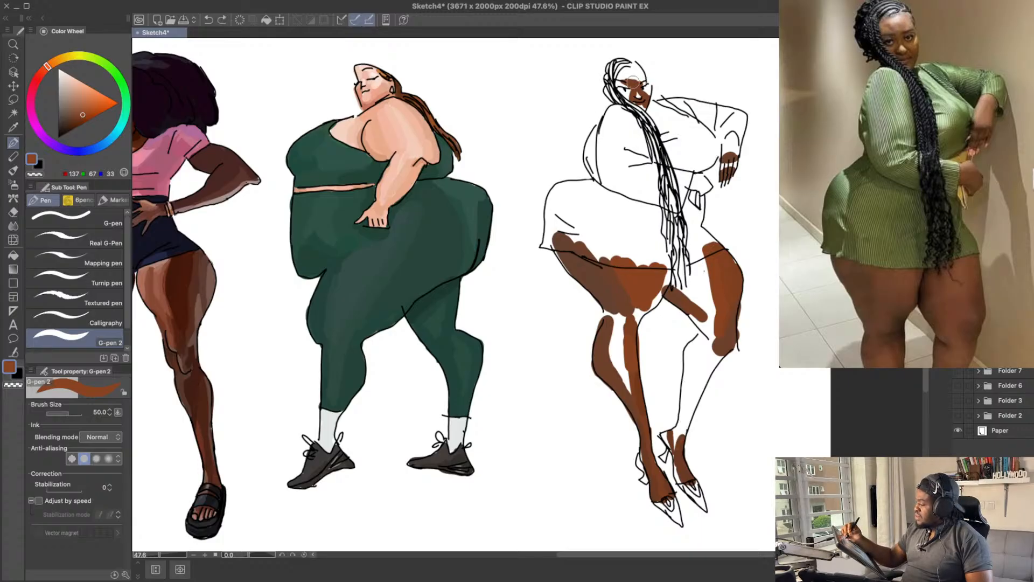
# Step: Fill the forehead and the side of the braided figure's face with the same brown
pyautogui.hotkey('ctrl', 'z')
pyautogui.moveTo(632, 81)
pyautogui.mouseDown()
pyautogui.moveTo(624, 77)
pyautogui.moveTo(631, 95)
pyautogui.moveTo(645, 95)
pyautogui.mouseUp()
pyautogui.hotkey('ctrl', 'z')
pyautogui.hotkey('ctrl', 'z')
pyautogui.hotkey('ctrl', 'z')
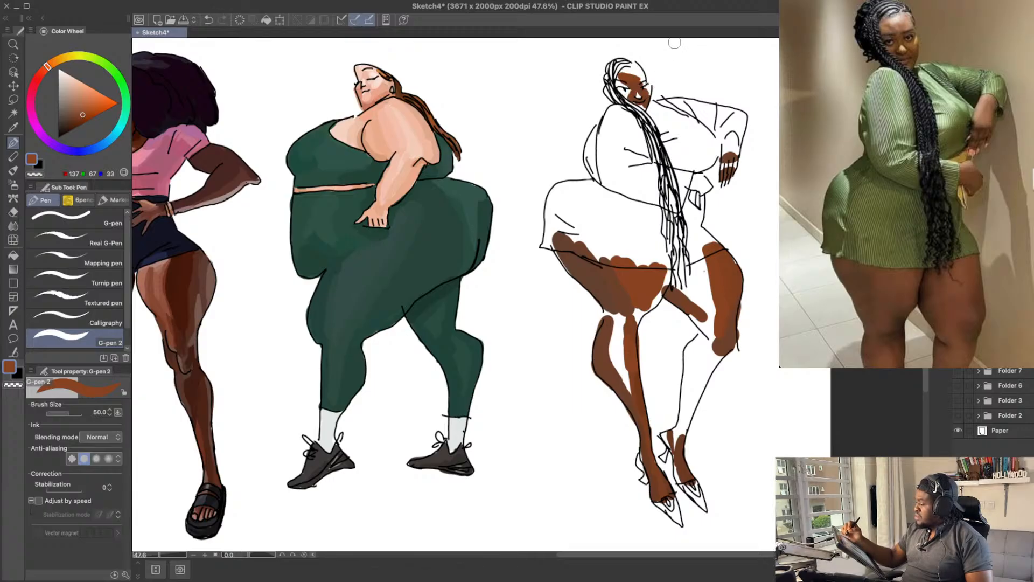
pyautogui.moveTo(701, 59); pyautogui.dragTo(702, 66)
pyautogui.hotkey('ctrl', 'z')
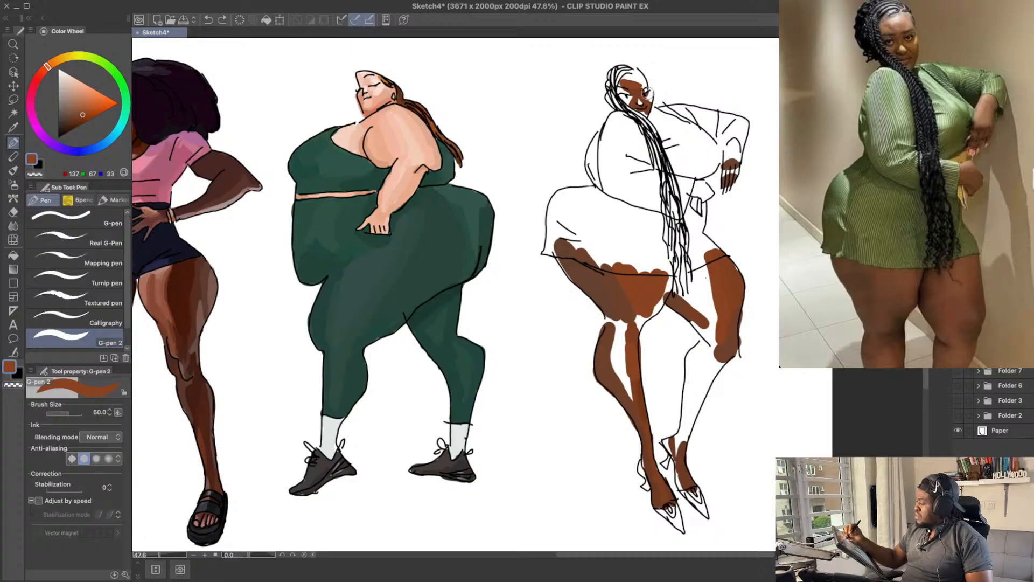
pyautogui.hotkey('ctrl', 'z')
pyautogui.moveTo(643, 93); pyautogui.dragTo(648, 84)
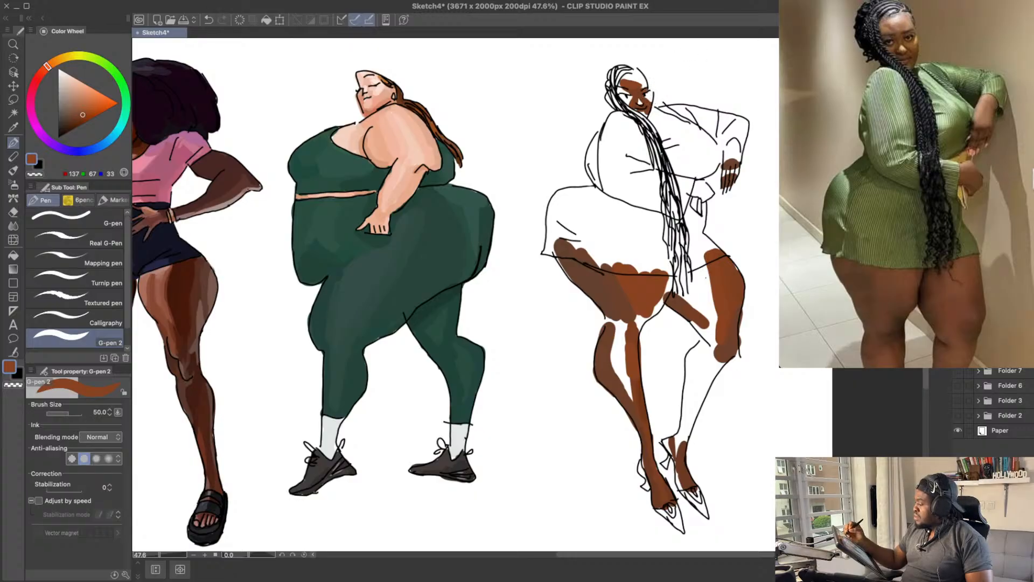
pyautogui.moveTo(759, 117); pyautogui.dragTo(752, 123)
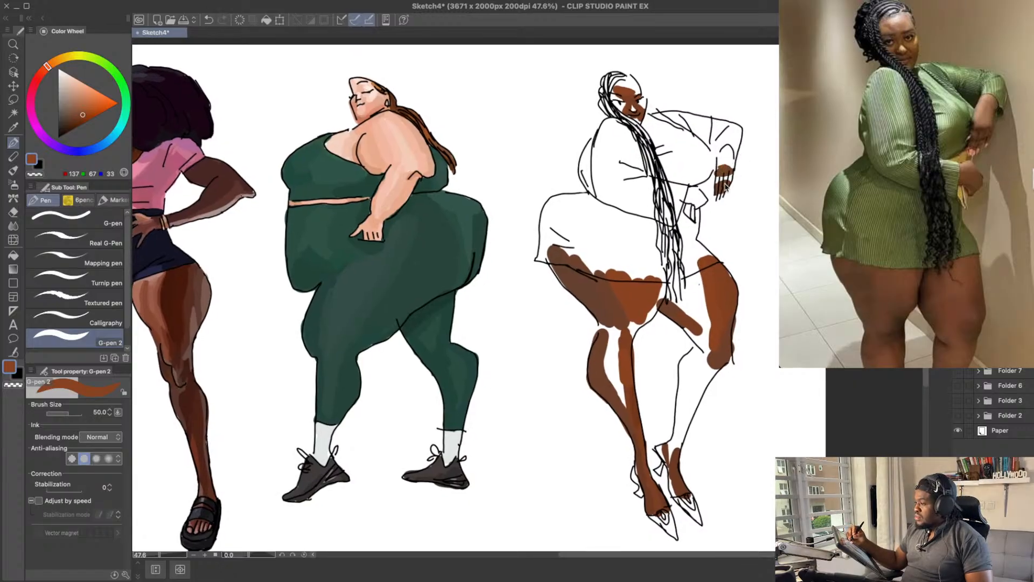
pyautogui.hotkey('ctrl', 'z')
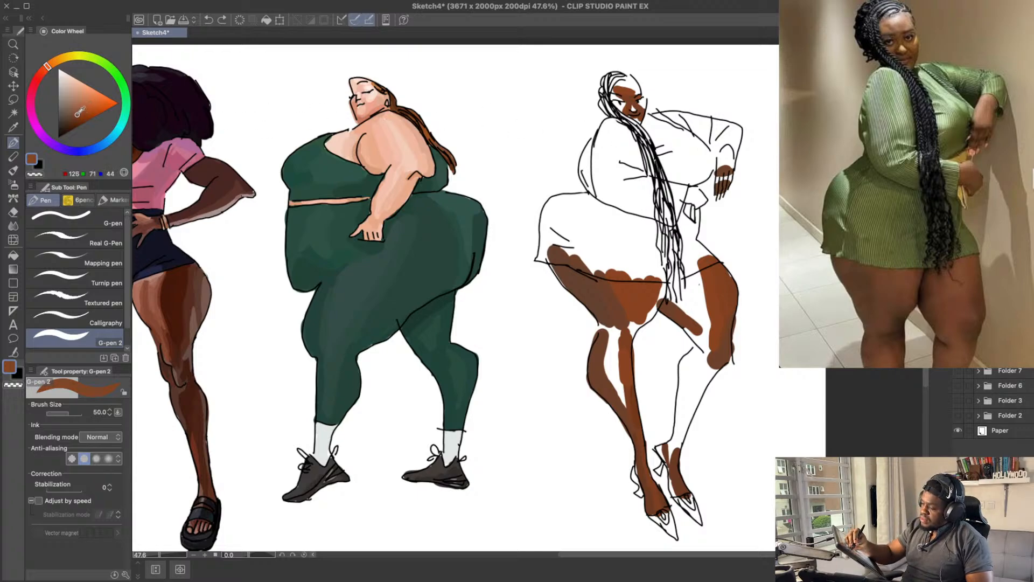
# Step: Test muted browns on the back of the raised hand and shade it with RGB 109, 65, 43
pyautogui.click(79, 111)
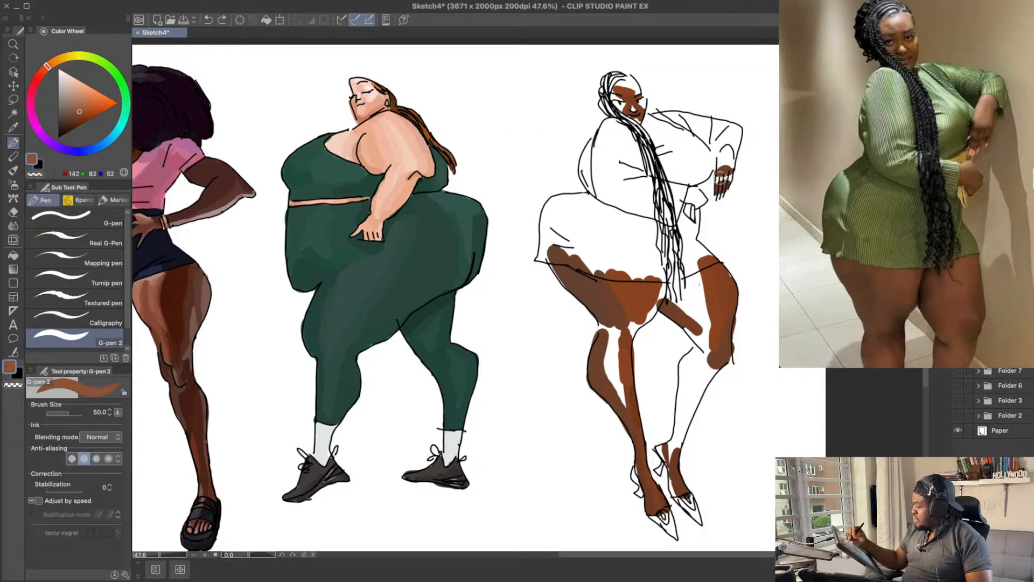
pyautogui.moveTo(720, 177); pyautogui.dragTo(727, 173)
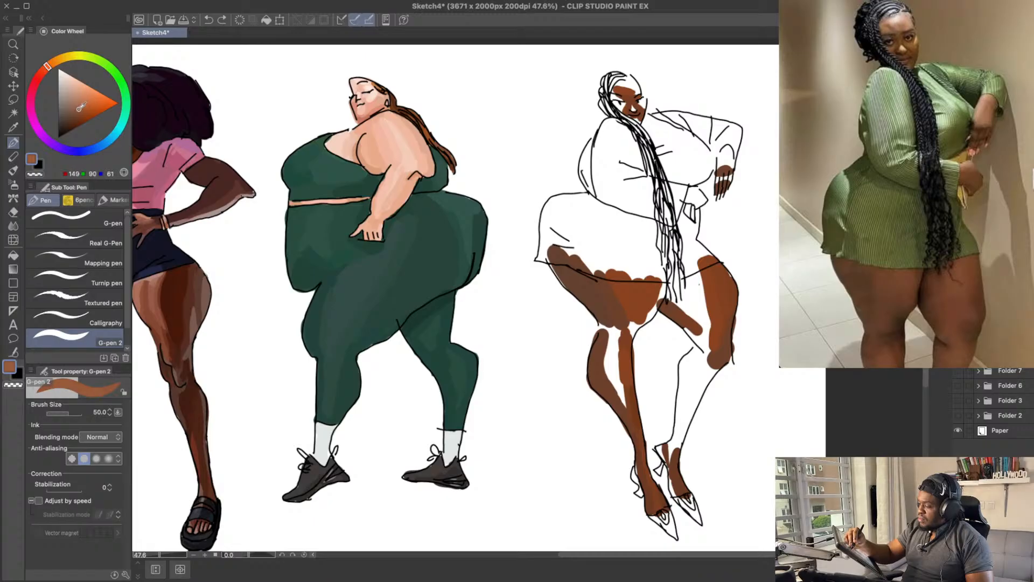
pyautogui.hotkey('ctrl', 'z')
pyautogui.moveTo(722, 178); pyautogui.dragTo(726, 177)
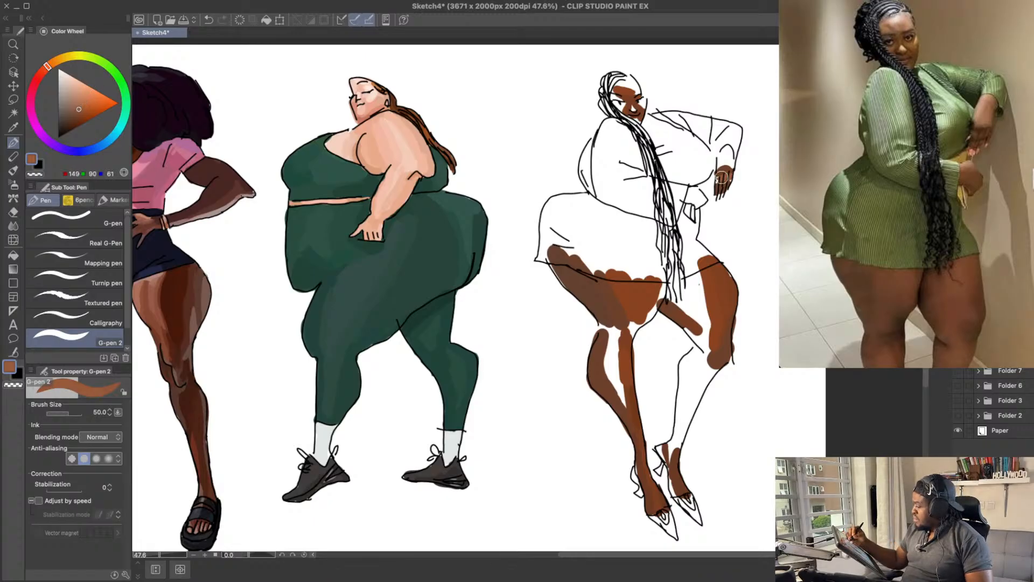
pyautogui.moveTo(762, 146); pyautogui.dragTo(763, 155)
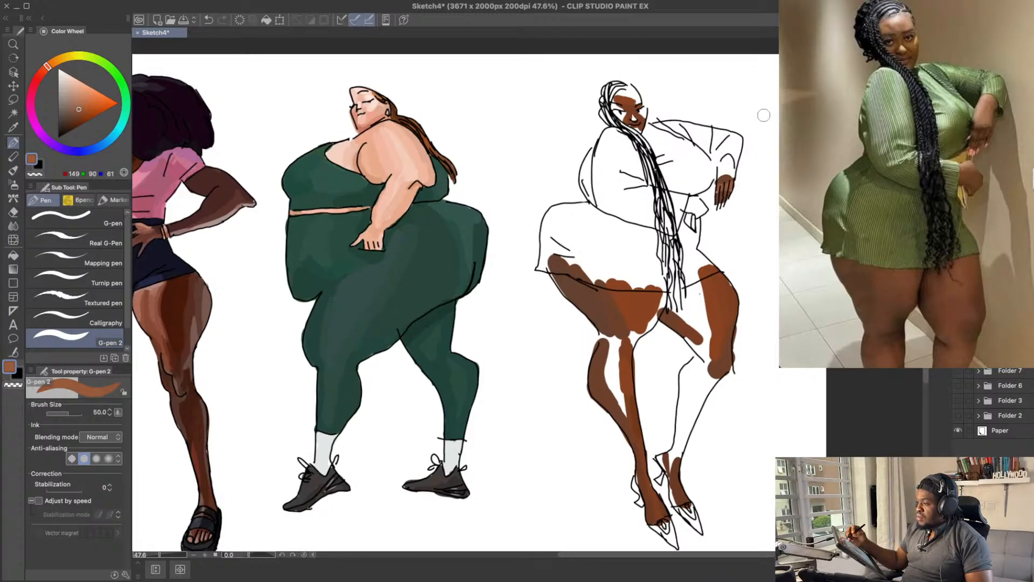
pyautogui.hotkey('ctrl', 'z')
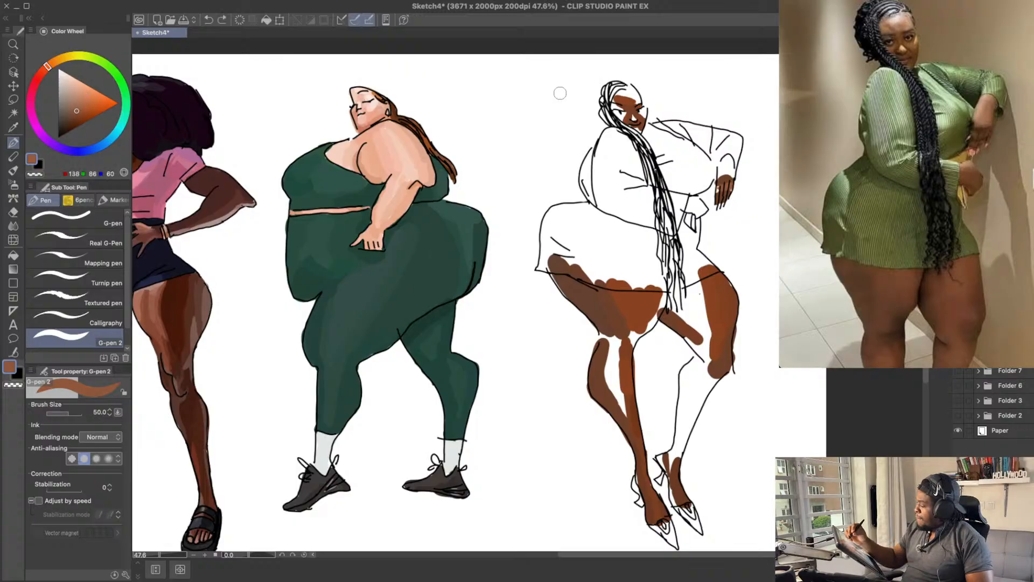
pyautogui.moveTo(719, 189); pyautogui.dragTo(726, 189)
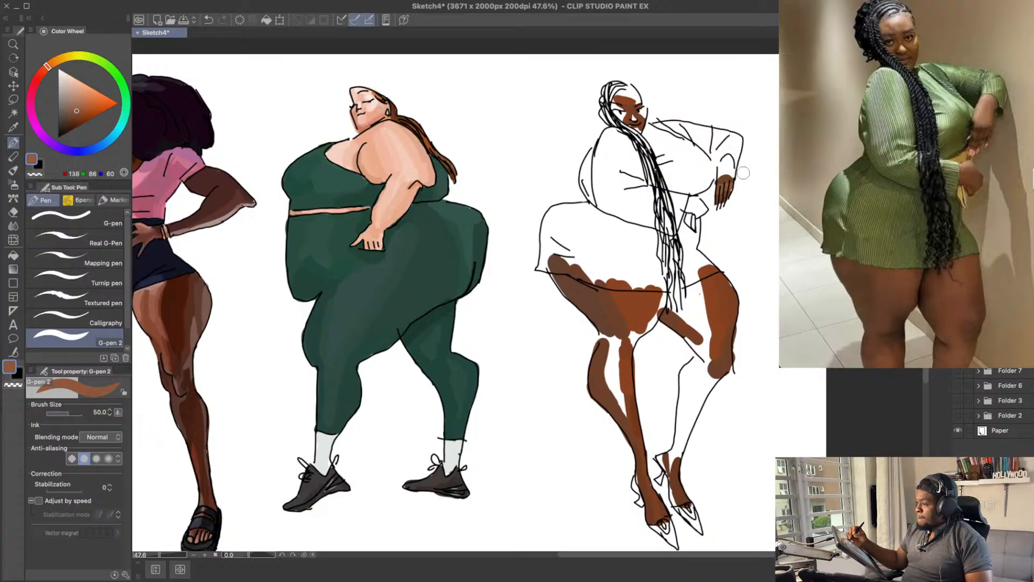
pyautogui.keyDown('alt'); pyautogui.click(725, 177); pyautogui.keyUp('alt')
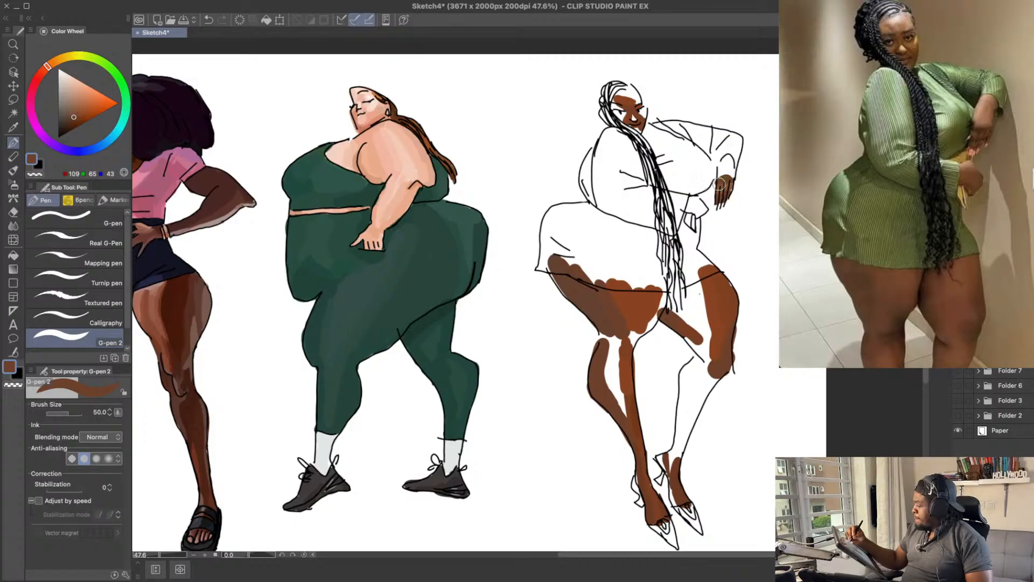
pyautogui.keyDown('alt'); pyautogui.click(726, 178); pyautogui.keyUp('alt')
pyautogui.moveTo(727, 175); pyautogui.dragTo(720, 179)
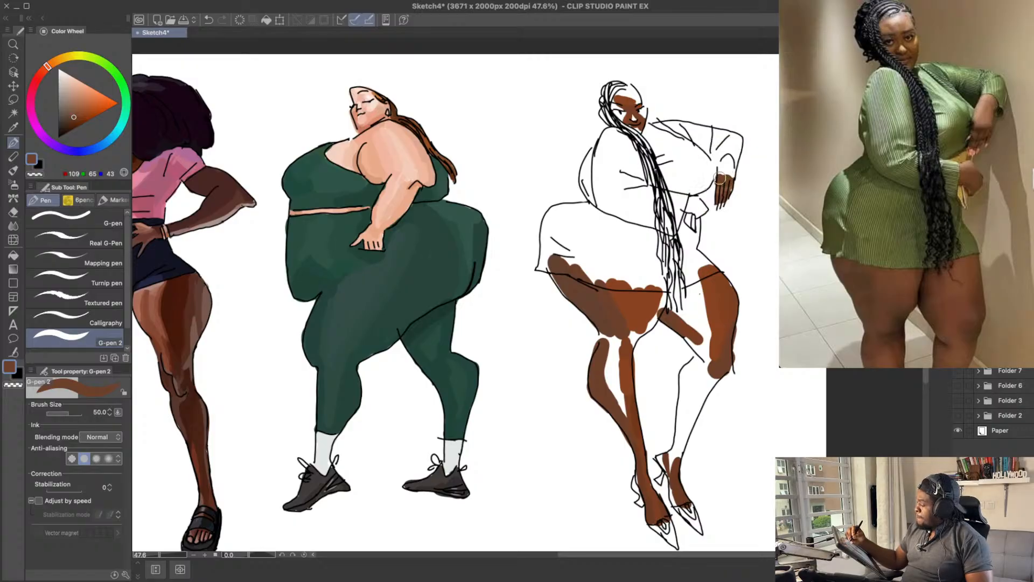
# Step: Set the brown to RGB 139, 77, 47 and fill the gap down the centre of the near calf
pyautogui.keyDown('alt'); pyautogui.click(640, 304); pyautogui.keyUp('alt')
pyautogui.moveTo(615, 347); pyautogui.dragTo(616, 383)
pyautogui.hotkey('ctrl', 'z')
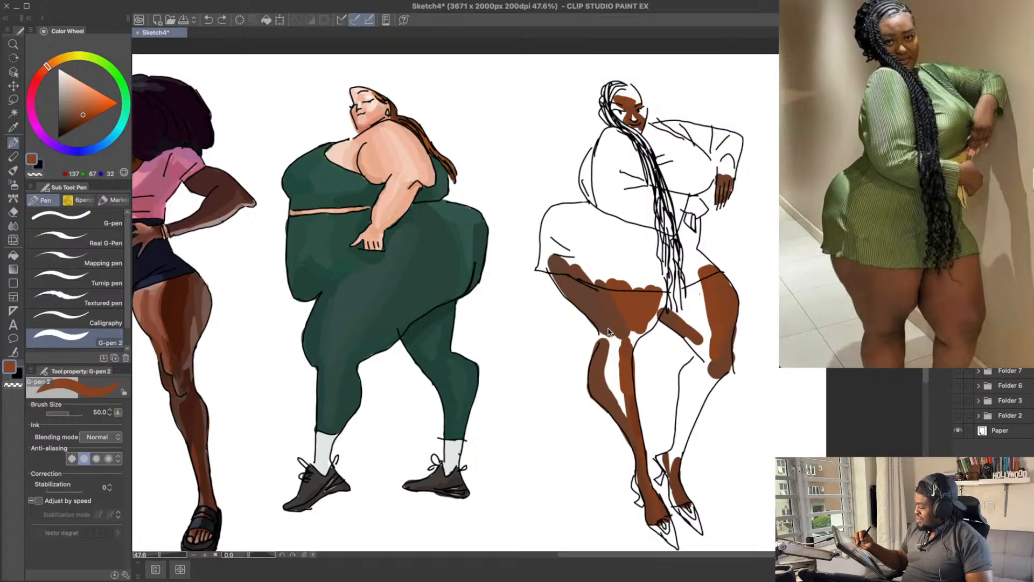
pyautogui.keyDown('alt'); pyautogui.click(624, 372); pyautogui.keyUp('alt')
pyautogui.moveTo(85, 112); pyautogui.dragTo(84, 108)
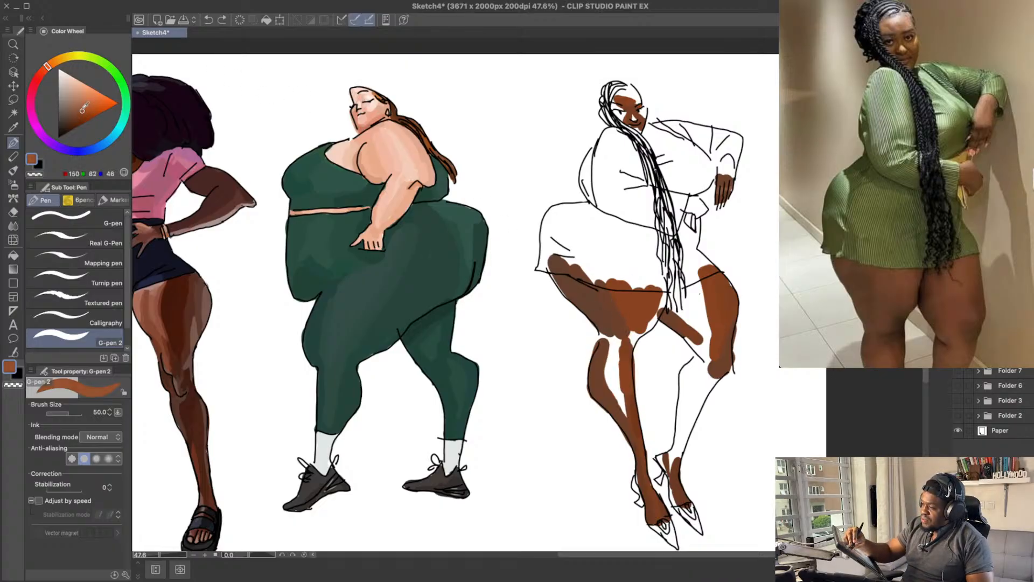
pyautogui.moveTo(622, 352)
pyautogui.mouseDown()
pyautogui.moveTo(612, 398)
pyautogui.moveTo(631, 423)
pyautogui.mouseUp()
pyautogui.hotkey('ctrl', 'z')
pyautogui.click(81, 111)
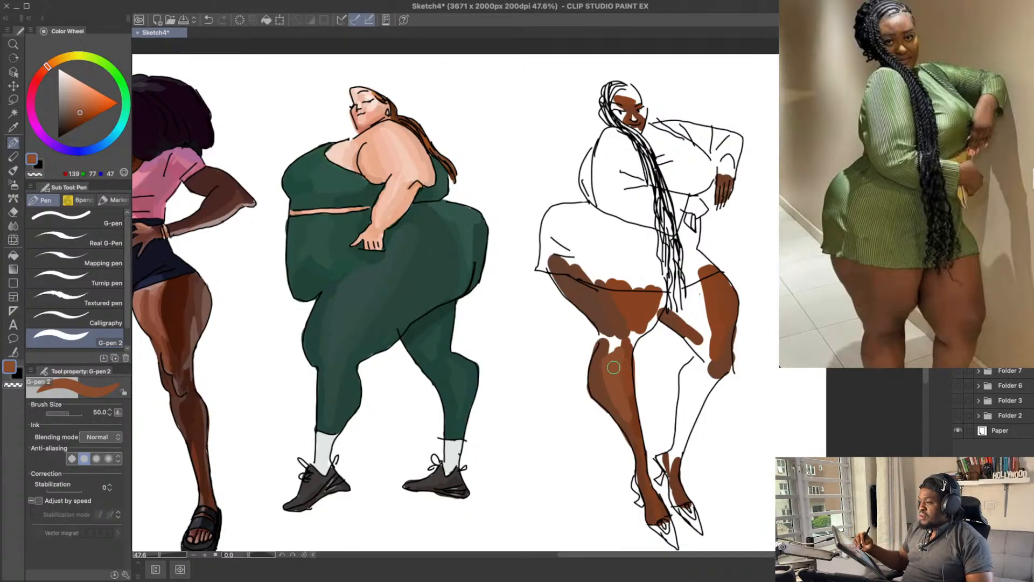
# Step: Test darker browns across the near knee and join the thigh to the shin there with RGB 85, 52, 35
pyautogui.keyDown('alt'); pyautogui.click(614, 325); pyautogui.keyUp('alt')
pyautogui.moveTo(610, 339); pyautogui.dragTo(627, 345)
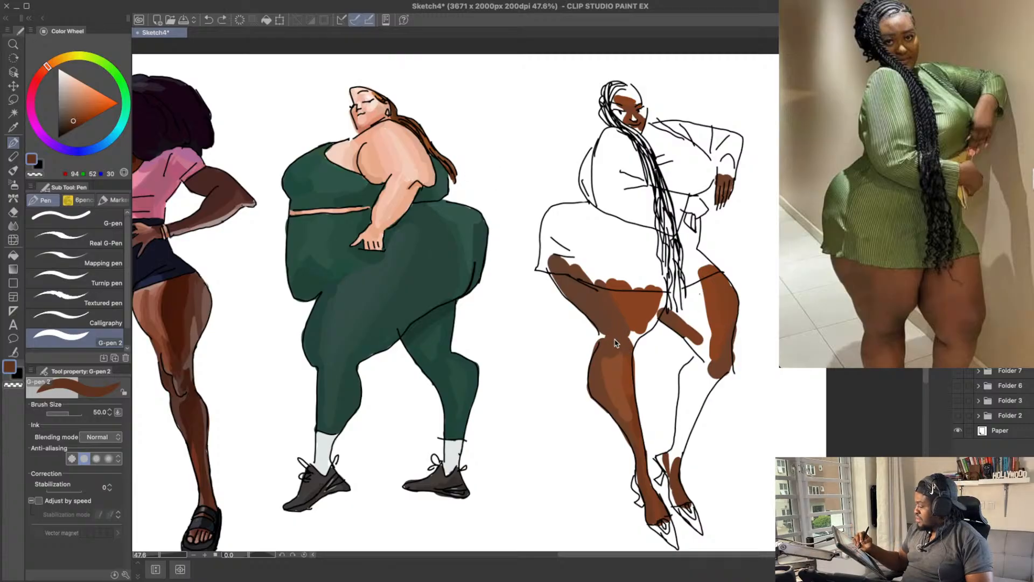
pyautogui.moveTo(614, 341); pyautogui.dragTo(632, 342)
pyautogui.moveTo(74, 117); pyautogui.dragTo(73, 114)
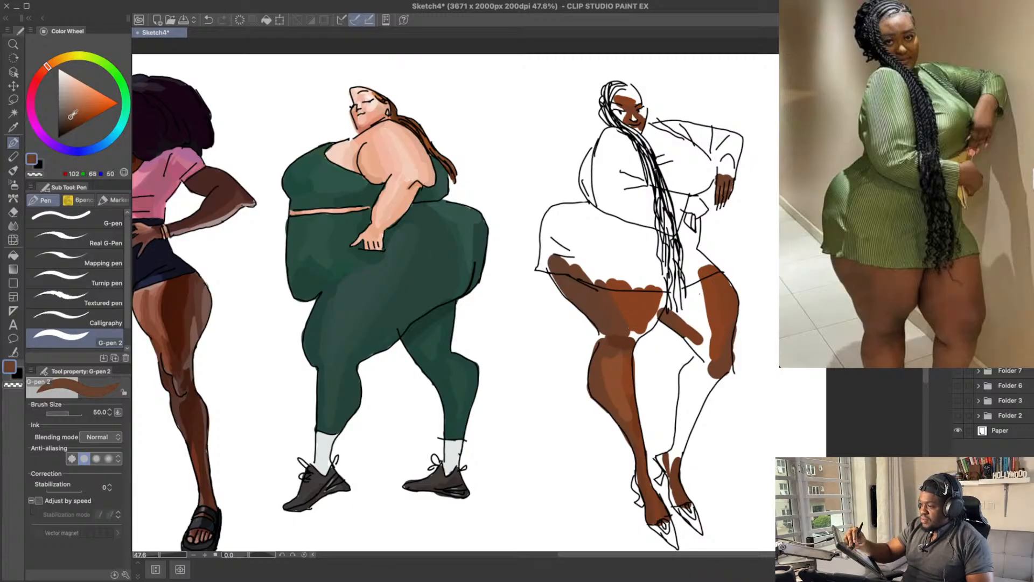
pyautogui.hotkey('ctrl', 'z')
pyautogui.moveTo(621, 336)
pyautogui.mouseDown()
pyautogui.moveTo(634, 336)
pyautogui.moveTo(625, 348)
pyautogui.mouseUp()
pyautogui.hotkey('ctrl', 'z')
pyautogui.hotkey('ctrl', 'z')
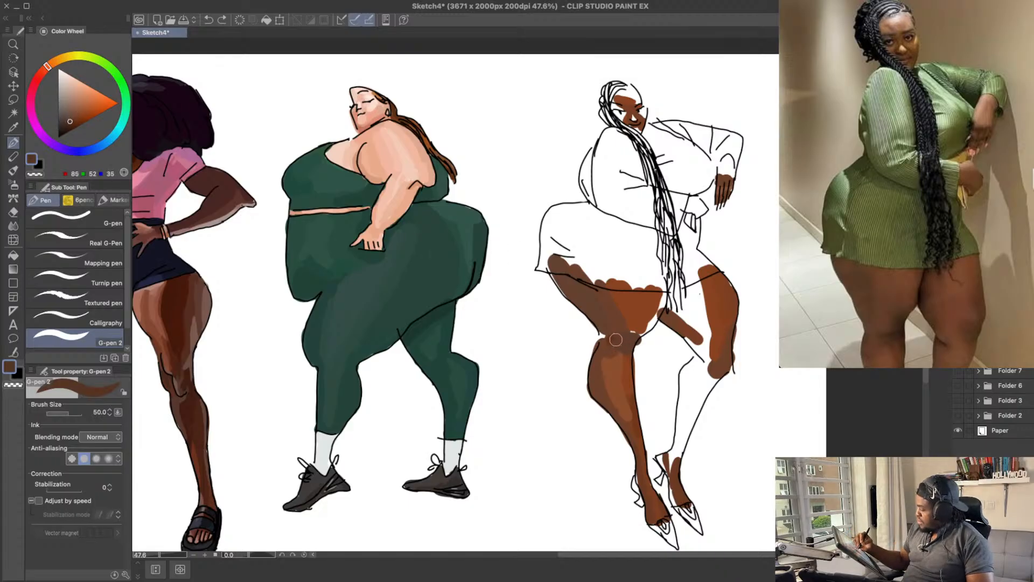
pyautogui.hotkey('ctrl', 'z')
pyautogui.moveTo(616, 340); pyautogui.dragTo(631, 344)
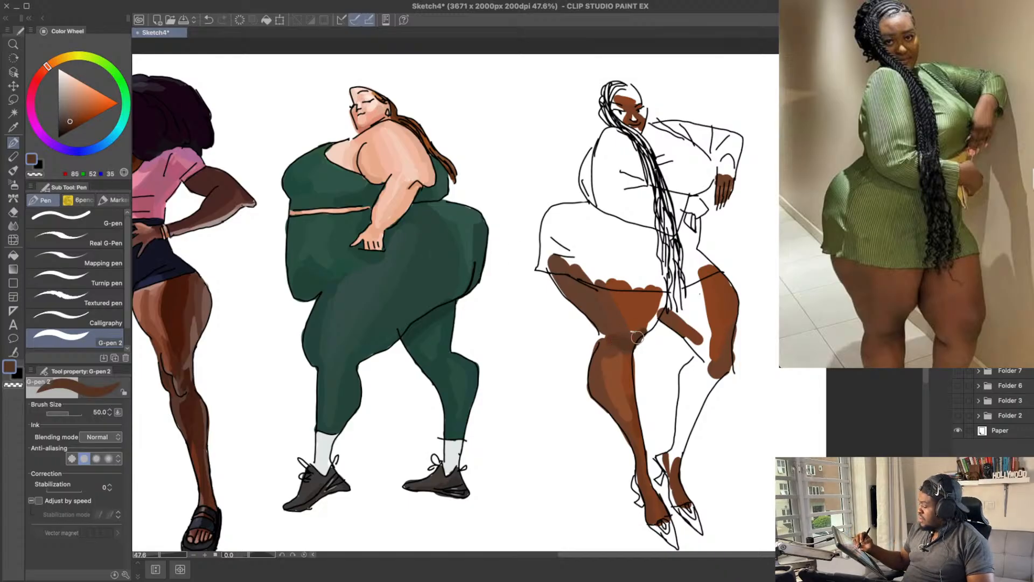
# Step: Shade the underside of the near thigh from the back of the knee up toward the crossed leg in dark brown
pyautogui.press('e')
pyautogui.press('p')
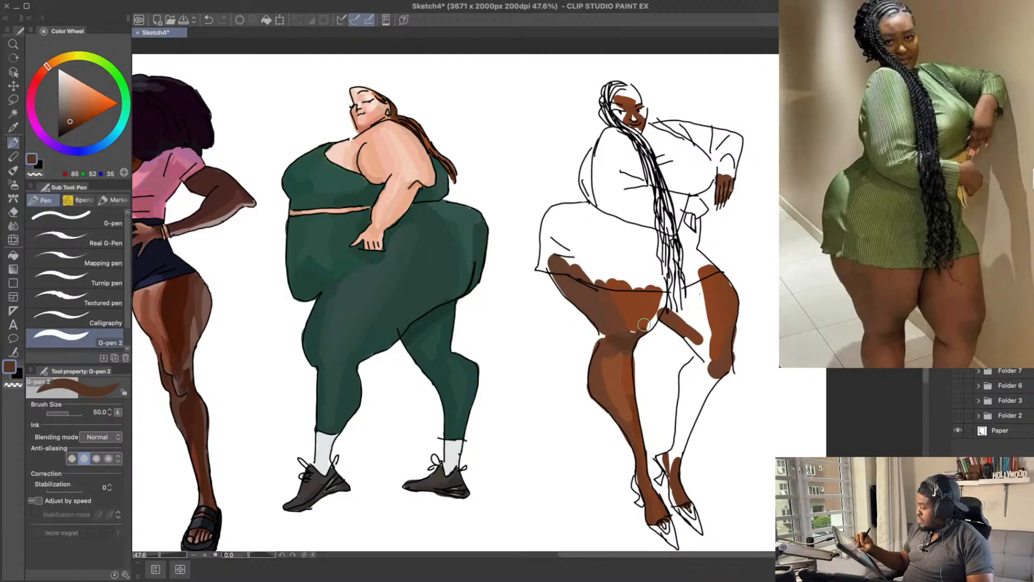
pyautogui.moveTo(640, 335); pyautogui.dragTo(654, 322)
pyautogui.hotkey('ctrl', 'z')
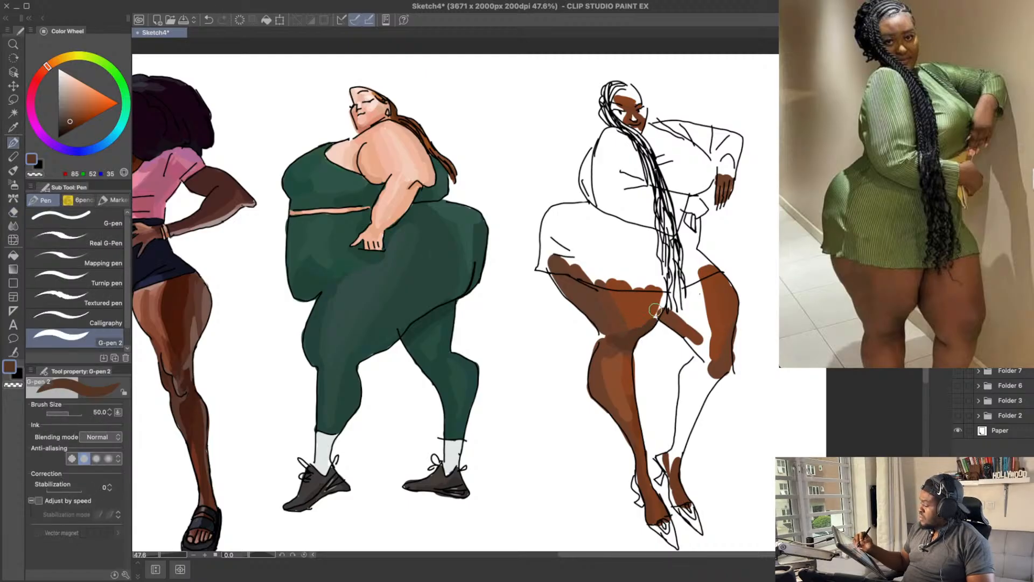
# Step: Try RGB 106, 67, 47 and a lighter brown on the far thigh, working up from where the legs cross
pyautogui.click(72, 117)
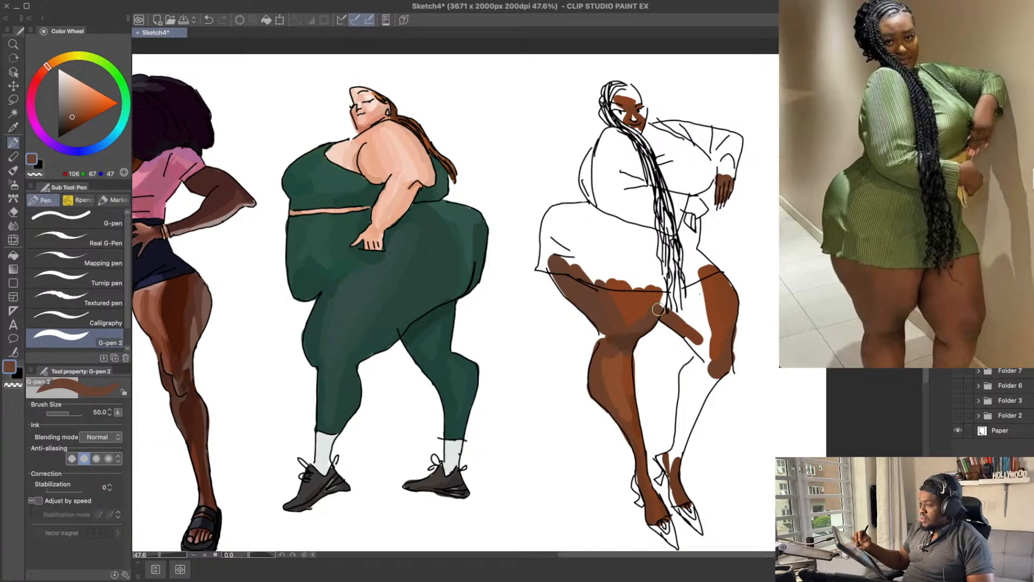
pyautogui.moveTo(653, 316); pyautogui.dragTo(663, 294)
pyautogui.hotkey('ctrl', 'z')
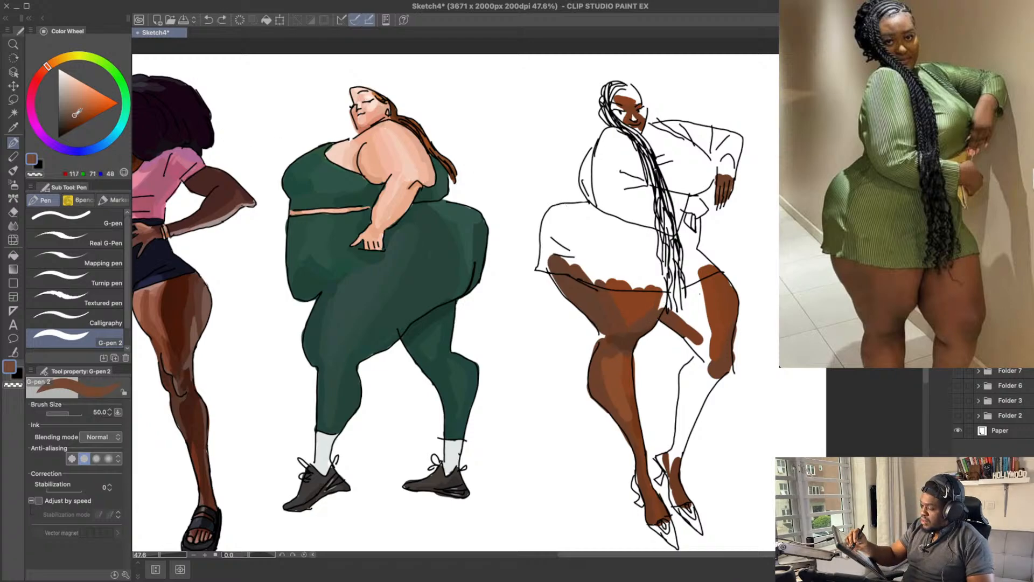
pyautogui.click(77, 113)
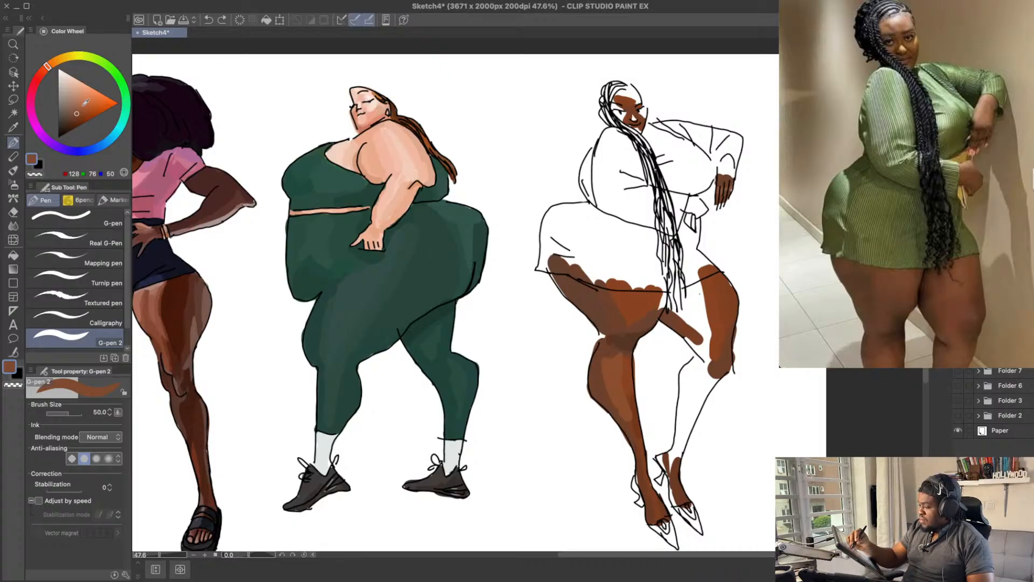
pyautogui.moveTo(652, 309)
pyautogui.mouseDown()
pyautogui.moveTo(663, 291)
pyautogui.moveTo(690, 289)
pyautogui.moveTo(680, 258)
pyautogui.mouseUp()
pyautogui.hotkey('ctrl', 'z')
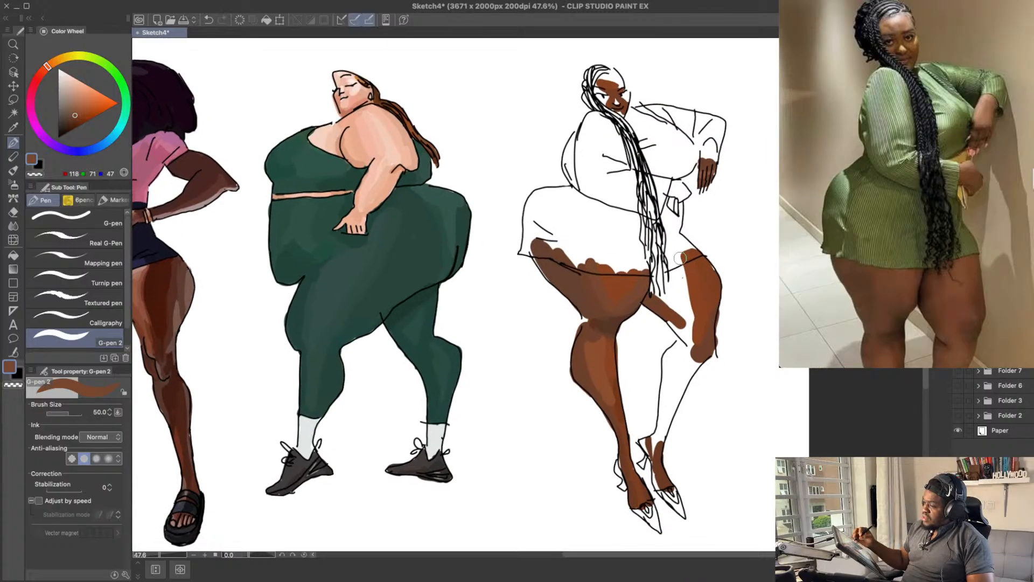
# Step: Sample browns from the near thigh and shade the near calf below the knee in a muted brown
pyautogui.keyDown('alt'); pyautogui.click(623, 292); pyautogui.keyUp('alt')
pyautogui.click(636, 273)
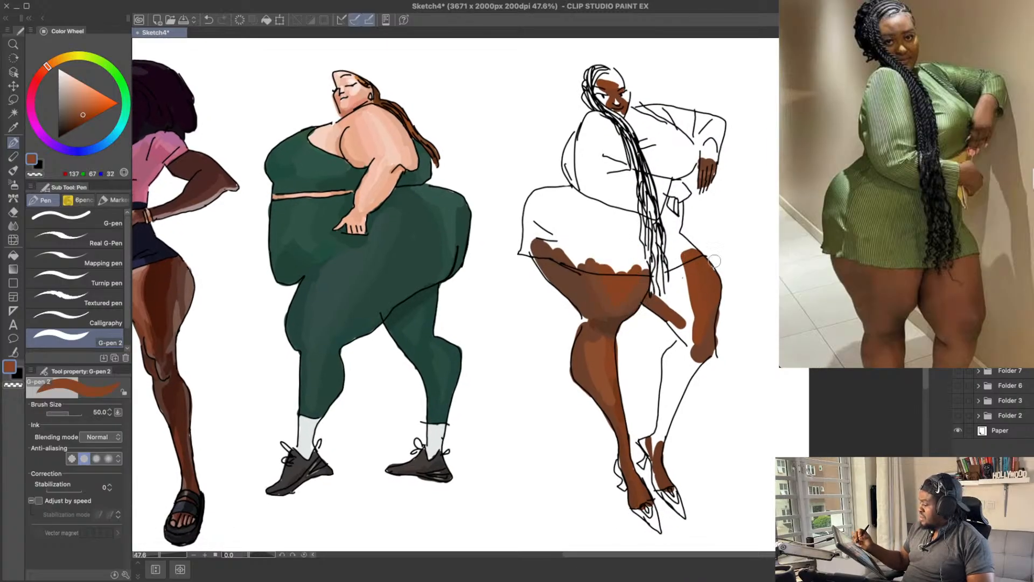
pyautogui.moveTo(750, 266); pyautogui.dragTo(709, 281)
pyautogui.moveTo(678, 313); pyautogui.dragTo(681, 303)
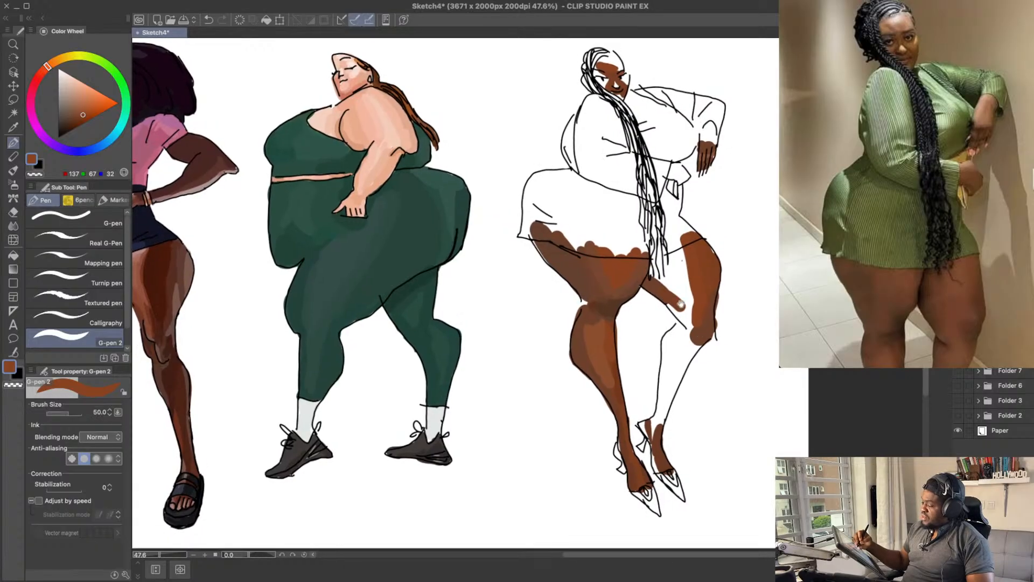
pyautogui.keyDown('alt'); pyautogui.click(592, 322); pyautogui.keyUp('alt')
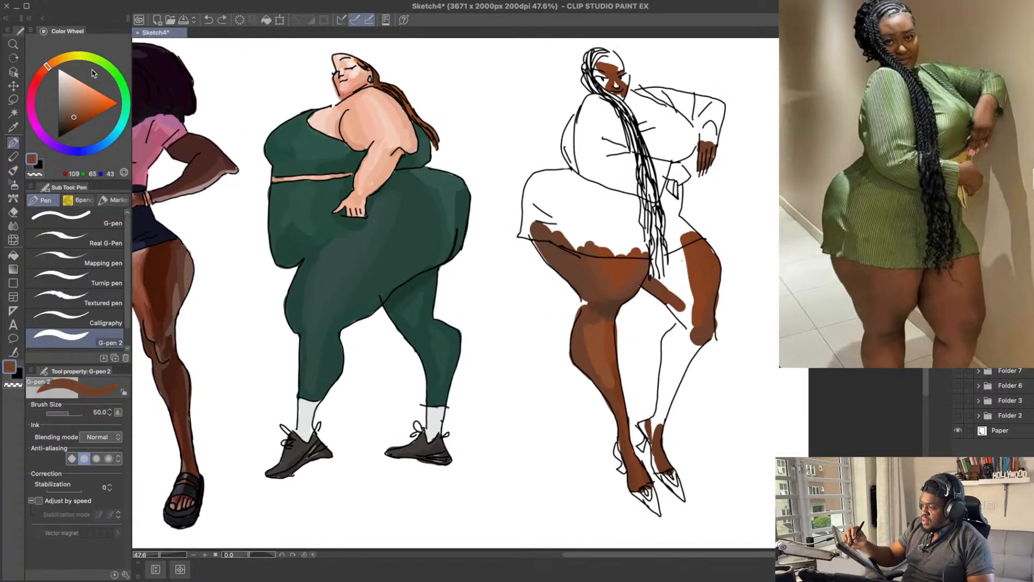
pyautogui.moveTo(589, 327); pyautogui.dragTo(596, 371)
# Step: Paint the far shin in mid brown from the ankle up along its outer side to the knee
pyautogui.moveTo(753, 298); pyautogui.dragTo(748, 307)
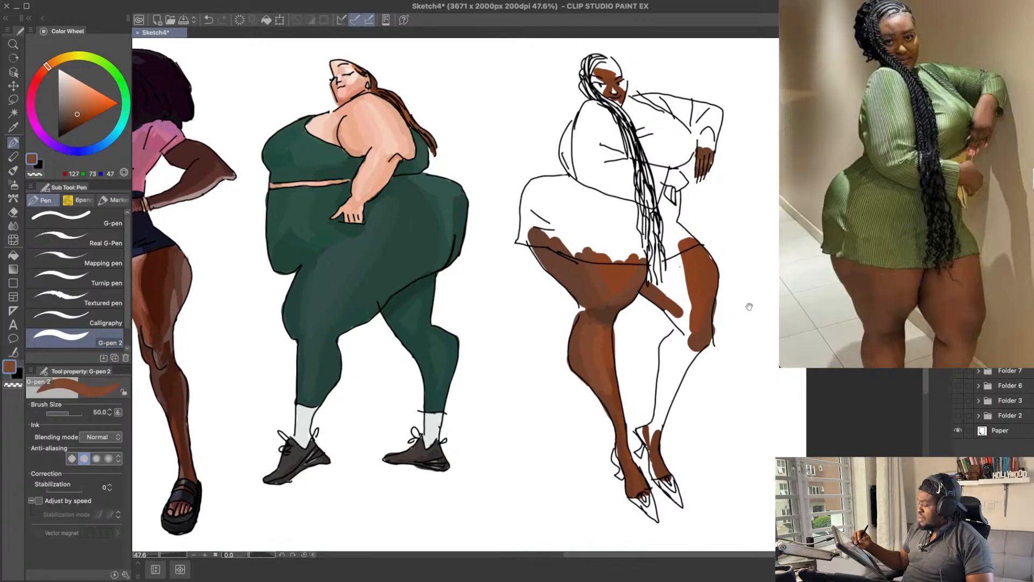
pyautogui.moveTo(662, 330); pyautogui.dragTo(666, 338)
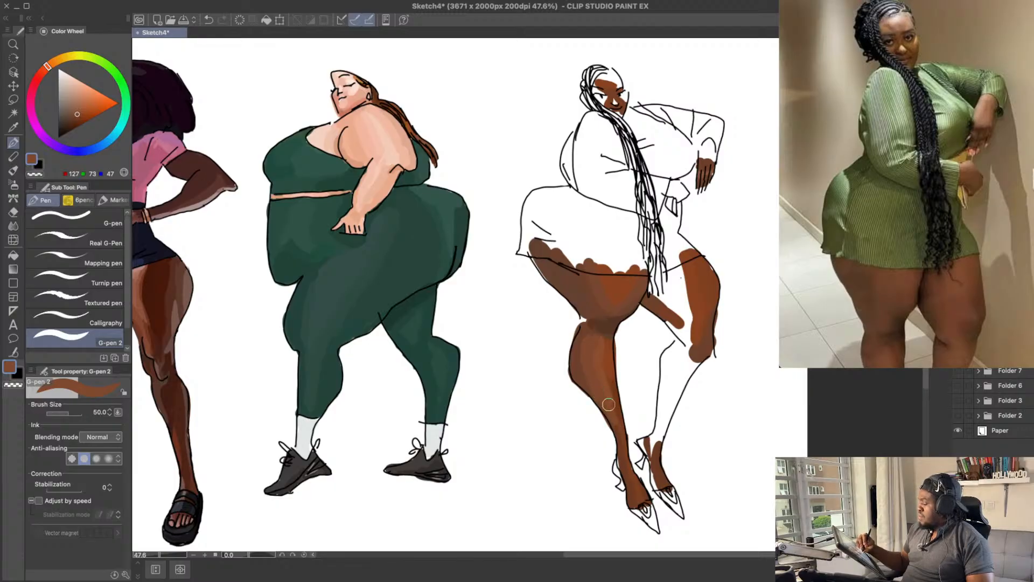
pyautogui.moveTo(630, 412); pyautogui.dragTo(629, 391)
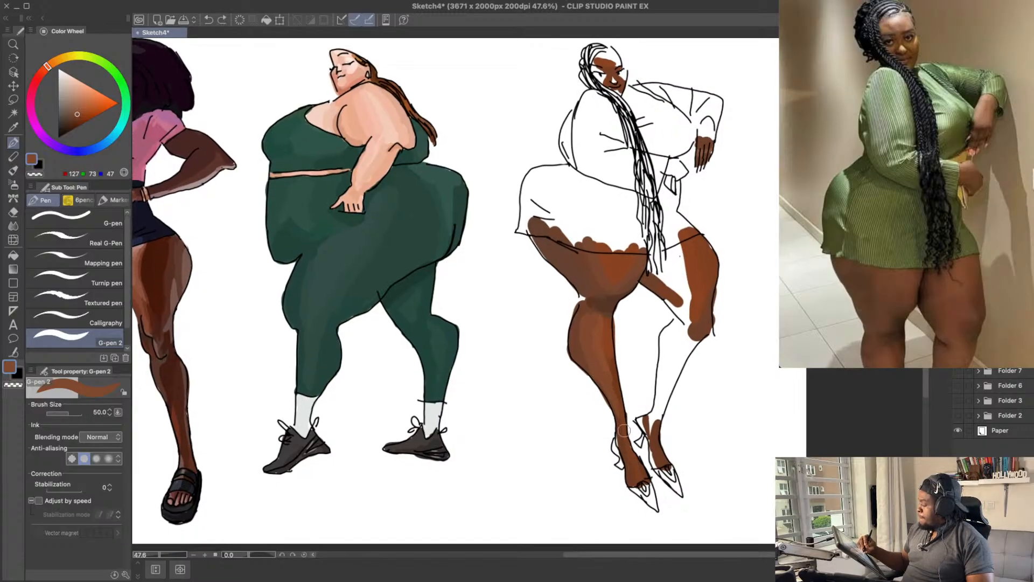
pyautogui.moveTo(718, 370); pyautogui.dragTo(718, 379)
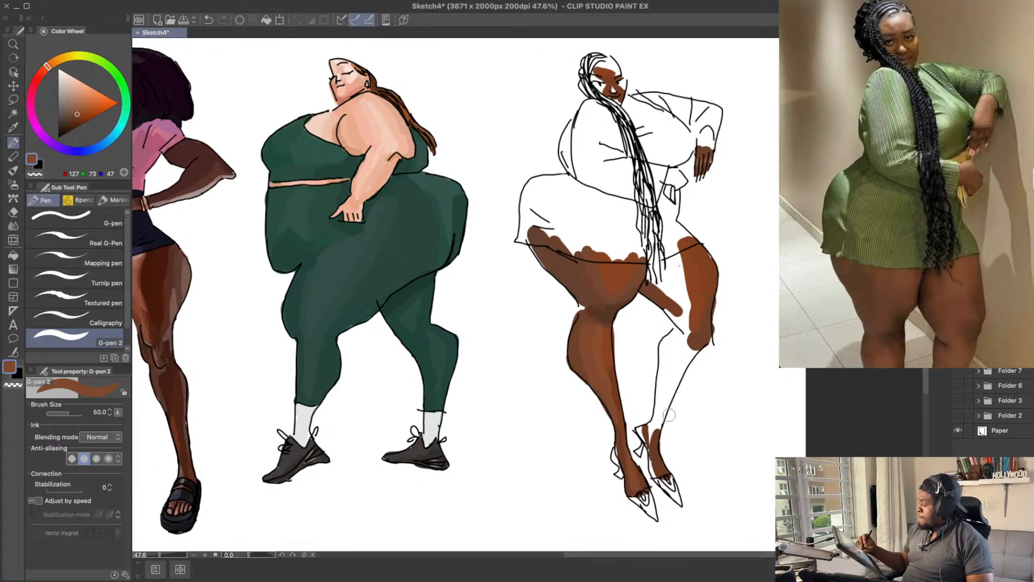
pyautogui.moveTo(653, 436); pyautogui.dragTo(658, 415)
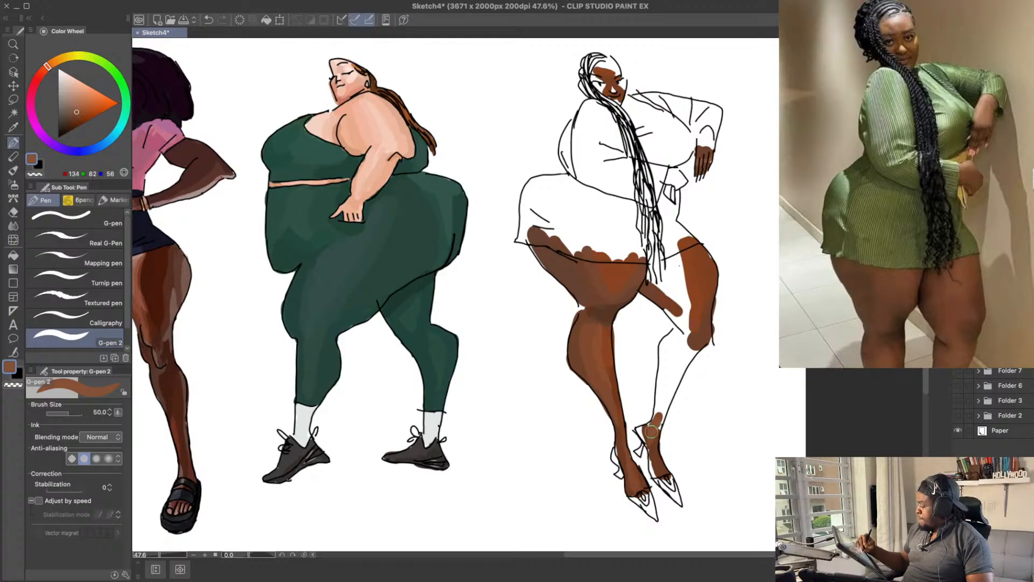
pyautogui.moveTo(652, 430); pyautogui.dragTo(675, 366)
pyautogui.hotkey('ctrl', 'z')
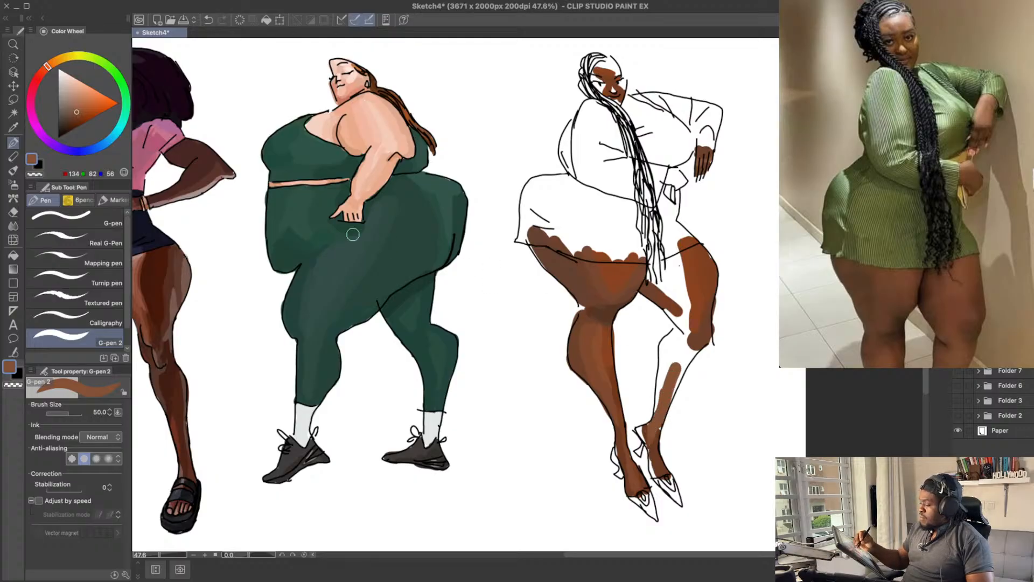
pyautogui.moveTo(665, 412); pyautogui.dragTo(678, 373)
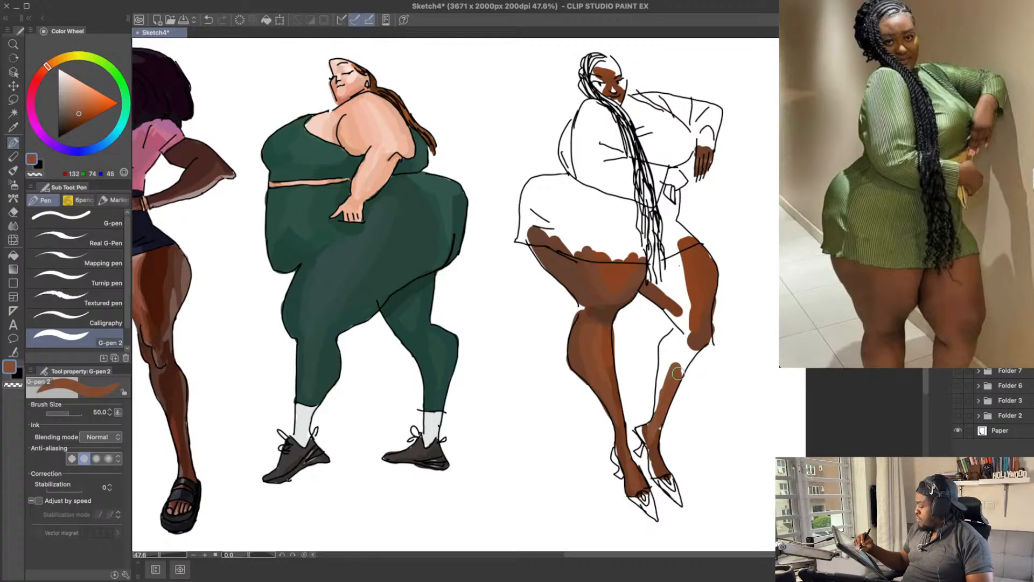
pyautogui.hotkey('ctrl', 'z')
pyautogui.moveTo(659, 430); pyautogui.dragTo(698, 345)
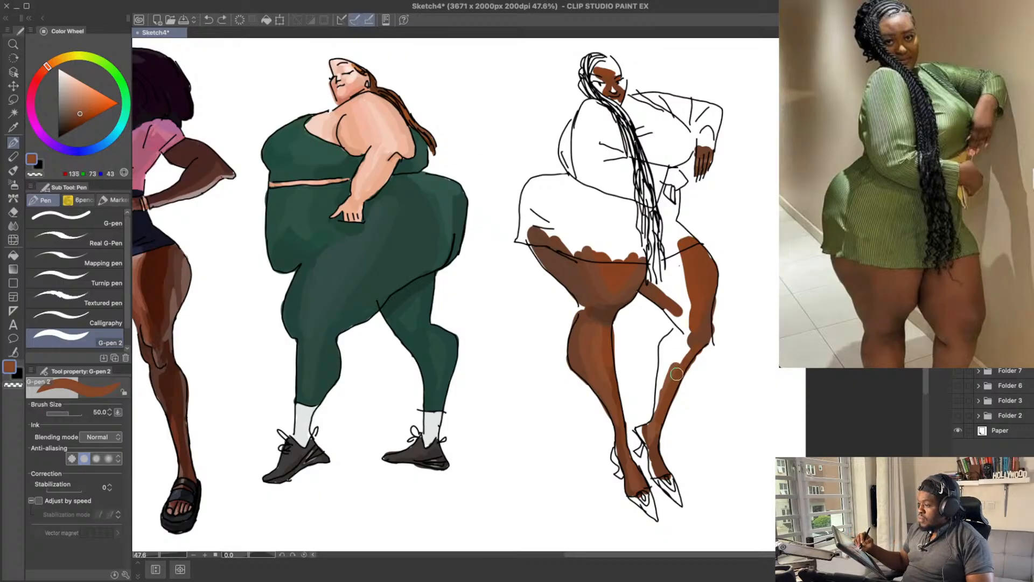
# Step: Fill the inner side of the far calf below the knee and test the darker RGB 110, 67, 30 on it
pyautogui.moveTo(678, 367)
pyautogui.mouseDown()
pyautogui.moveTo(691, 345)
pyautogui.moveTo(666, 373)
pyautogui.moveTo(663, 353)
pyautogui.moveTo(680, 349)
pyautogui.moveTo(667, 340)
pyautogui.moveTo(681, 333)
pyautogui.mouseUp()
pyautogui.hotkey('ctrl', 'z')
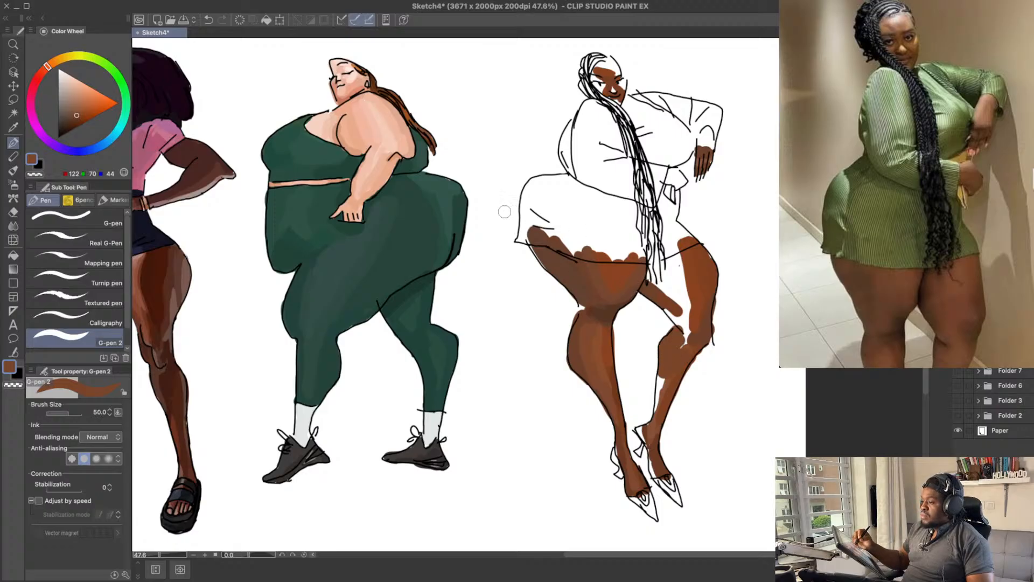
pyautogui.click(77, 118)
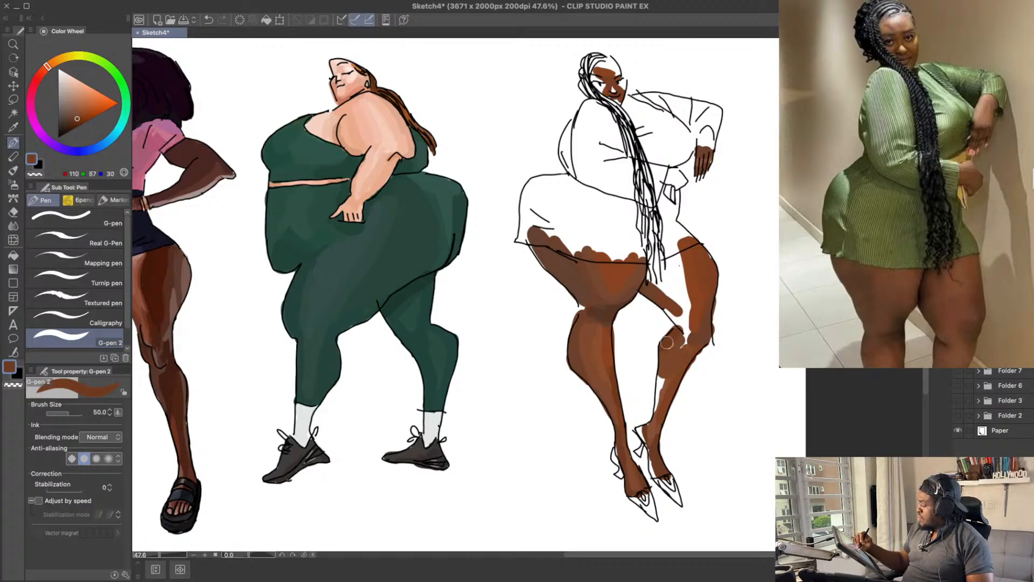
pyautogui.moveTo(667, 343); pyautogui.dragTo(678, 305)
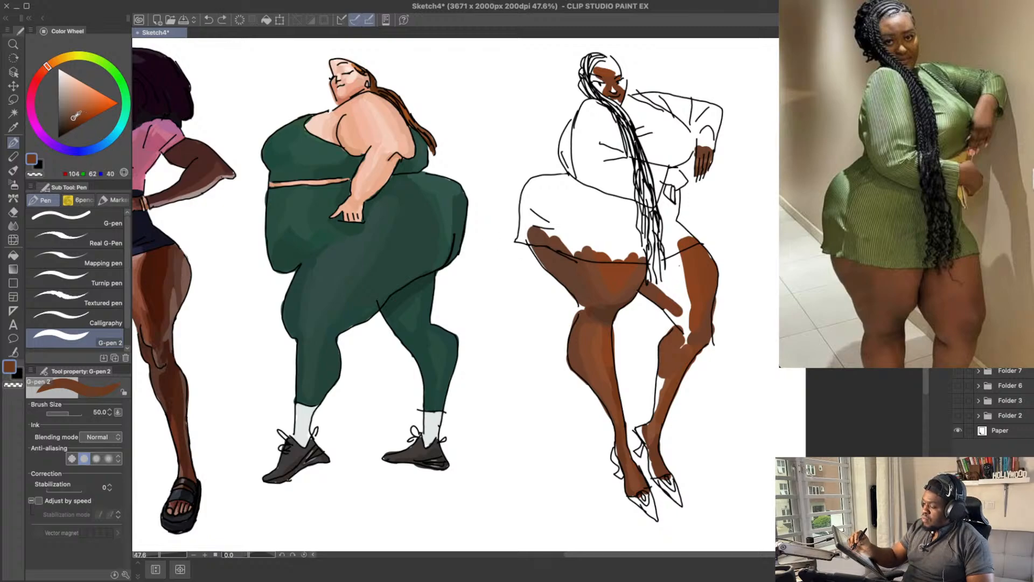
pyautogui.moveTo(664, 352)
pyautogui.mouseDown()
pyautogui.moveTo(675, 325)
pyautogui.moveTo(684, 355)
pyautogui.moveTo(679, 307)
pyautogui.moveTo(661, 395)
pyautogui.mouseUp()
pyautogui.press('super+z')
pyautogui.press('super+z')
# Step: Sample browns from the far calf and fill its remaining inner gap down to the ankle
pyautogui.keyDown('alt'); pyautogui.click(675, 351); pyautogui.keyUp('alt')
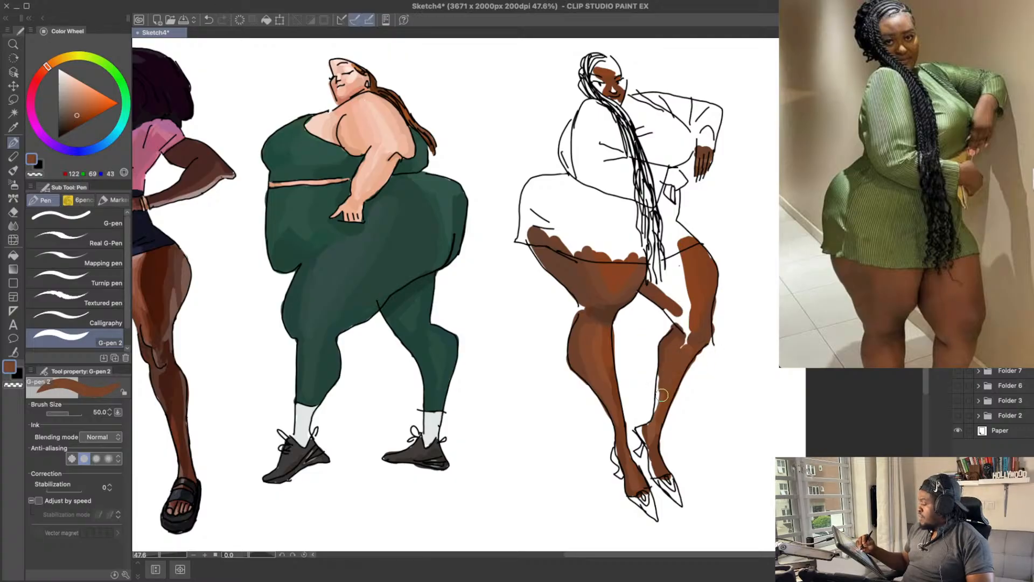
pyautogui.keyDown('alt'); pyautogui.click(665, 399); pyautogui.keyUp('alt')
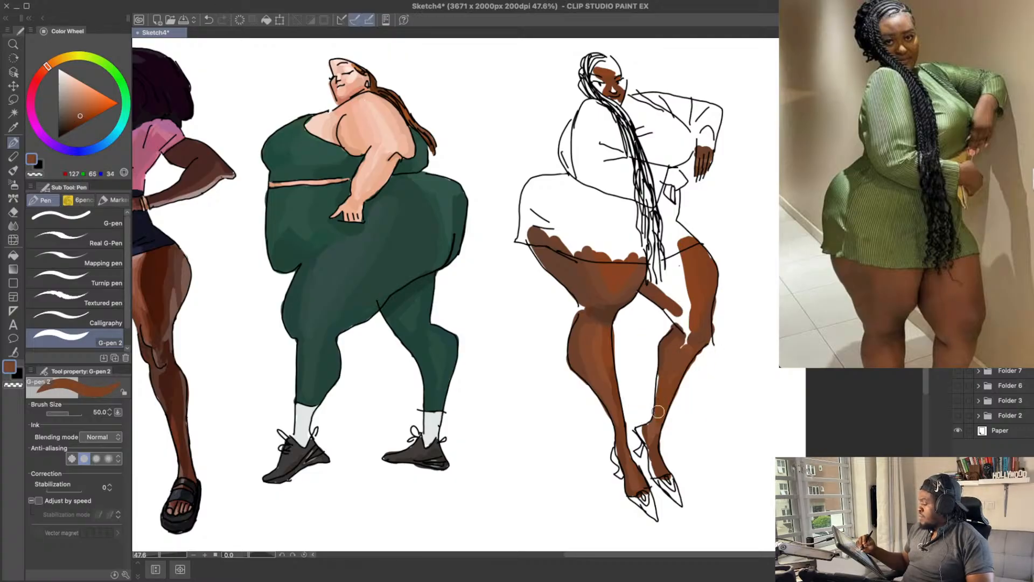
pyautogui.keyDown('alt'); pyautogui.click(667, 356); pyautogui.keyUp('alt')
pyautogui.moveTo(663, 380); pyautogui.dragTo(648, 426)
# Step: Join the far knee to the thigh and calf with brown strokes, using RGB 133, 79, 53
pyautogui.moveTo(684, 345); pyautogui.dragTo(685, 349)
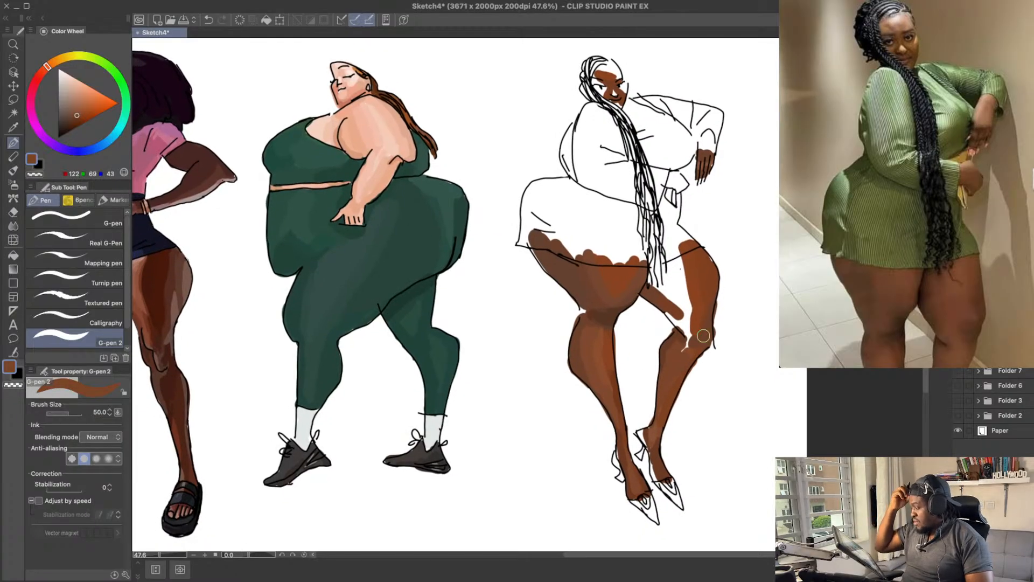
pyautogui.moveTo(658, 426); pyautogui.dragTo(653, 414)
pyautogui.moveTo(694, 357)
pyautogui.mouseDown()
pyautogui.moveTo(689, 368)
pyautogui.moveTo(679, 361)
pyautogui.mouseUp()
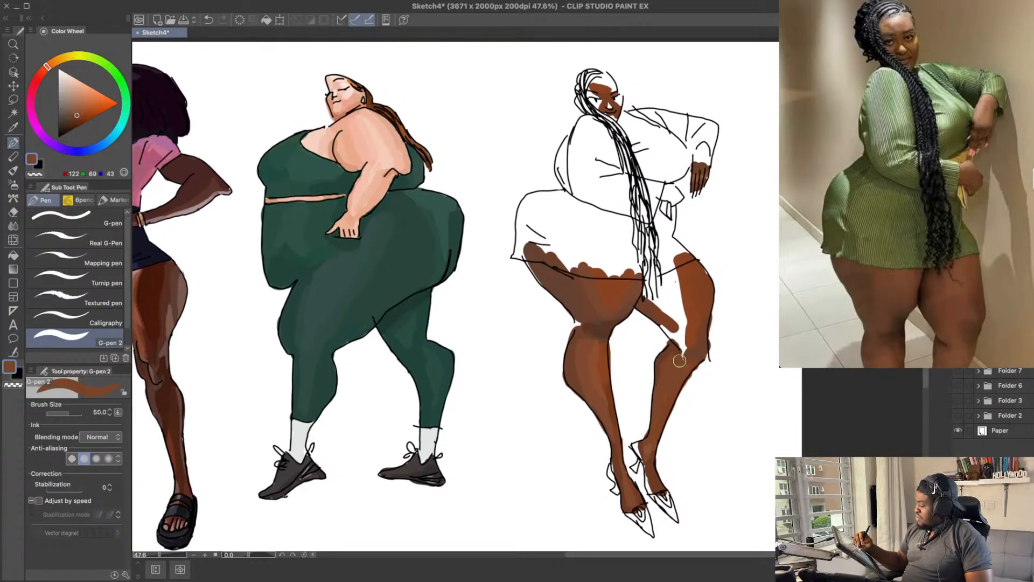
pyautogui.hotkey('ctrl', 'z')
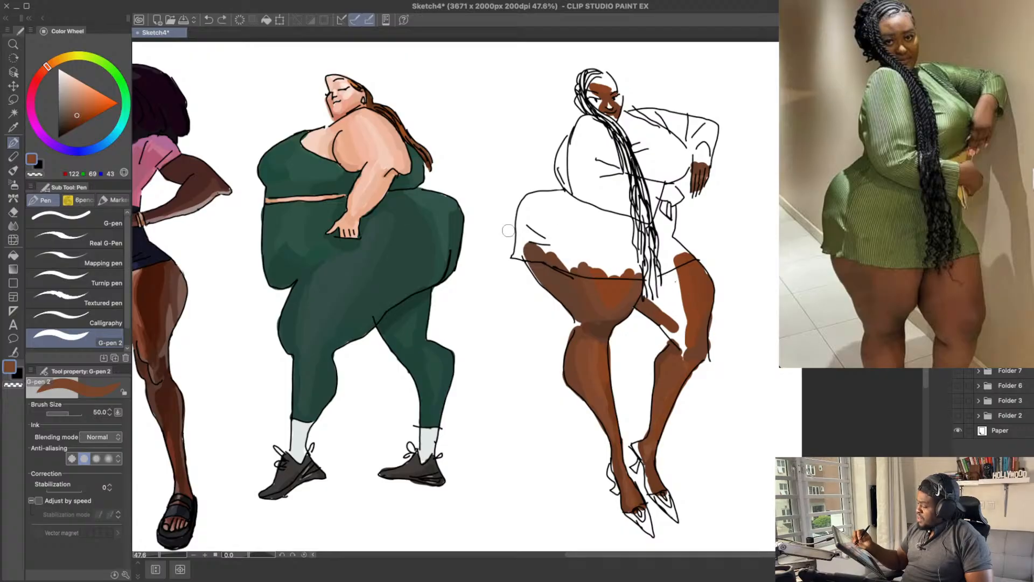
pyautogui.click(80, 110)
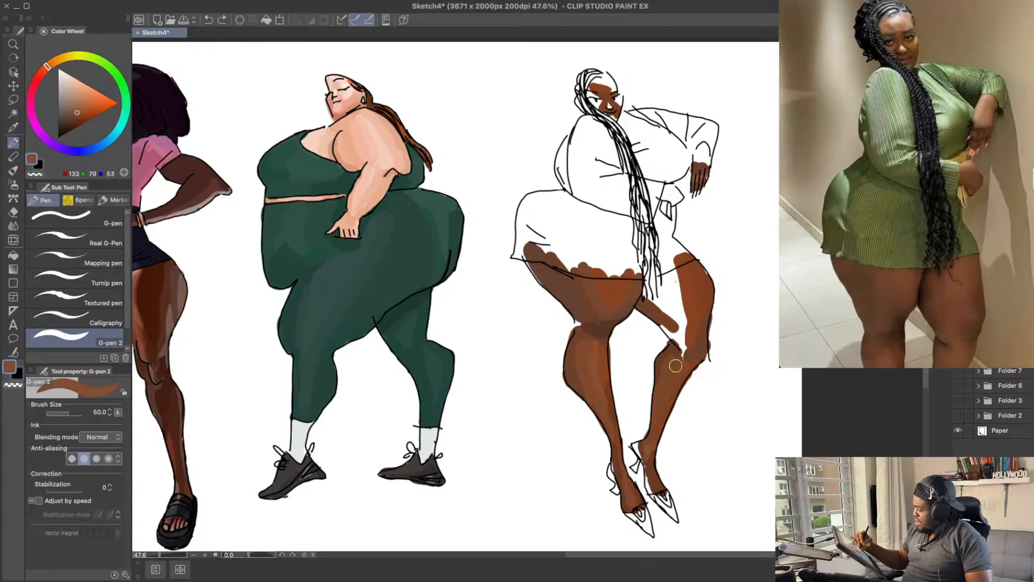
pyautogui.hotkey('ctrl', 'z')
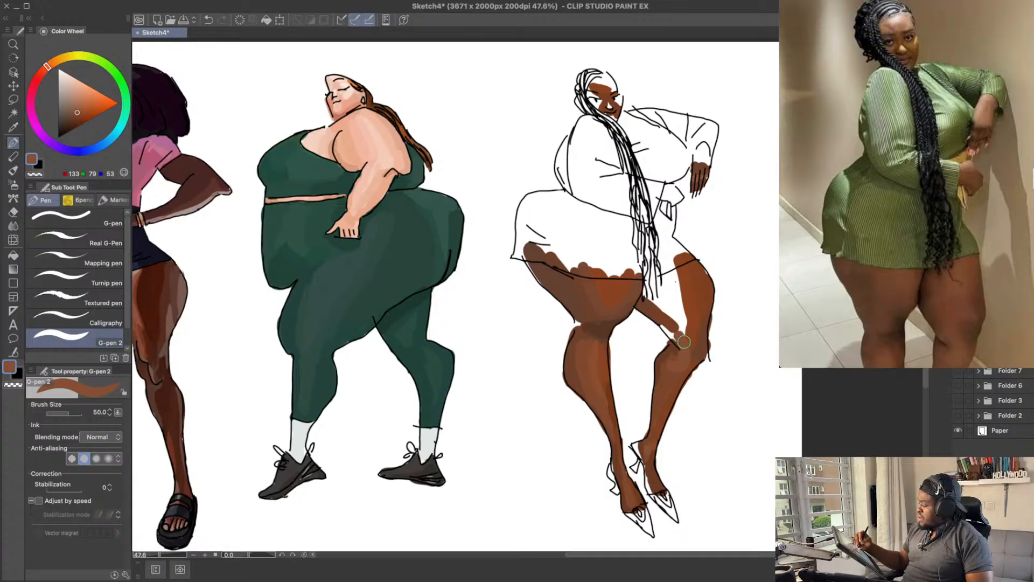
# Step: Cover the gaps along the underside of the far thigh in brown, from the knee up to the crossing of the legs
pyautogui.moveTo(715, 287); pyautogui.dragTo(716, 301)
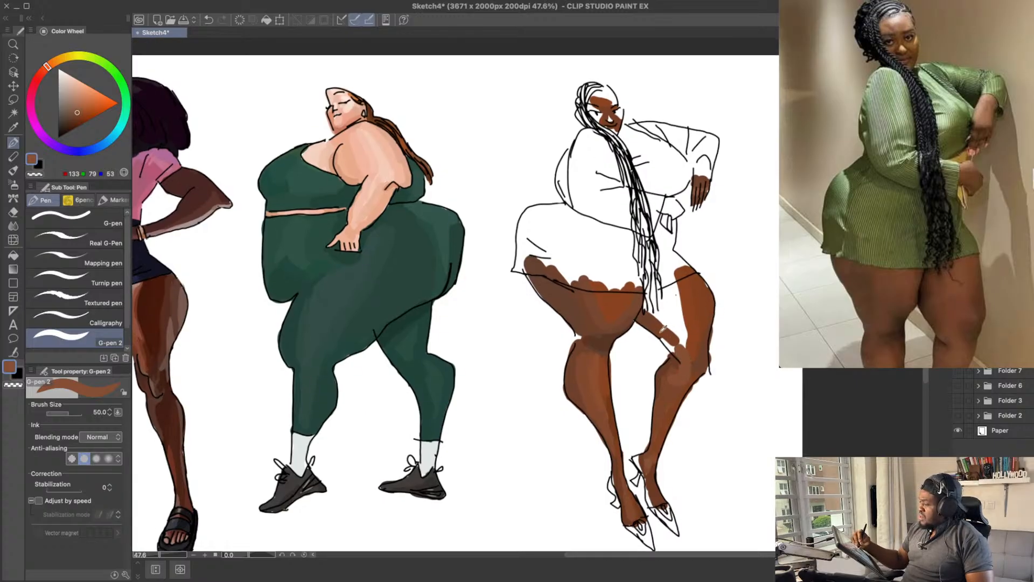
pyautogui.keyDown('alt'); pyautogui.click(662, 331); pyautogui.keyUp('alt')
pyautogui.moveTo(659, 334); pyautogui.dragTo(670, 347)
pyautogui.keyDown('alt'); pyautogui.click(648, 321); pyautogui.keyUp('alt')
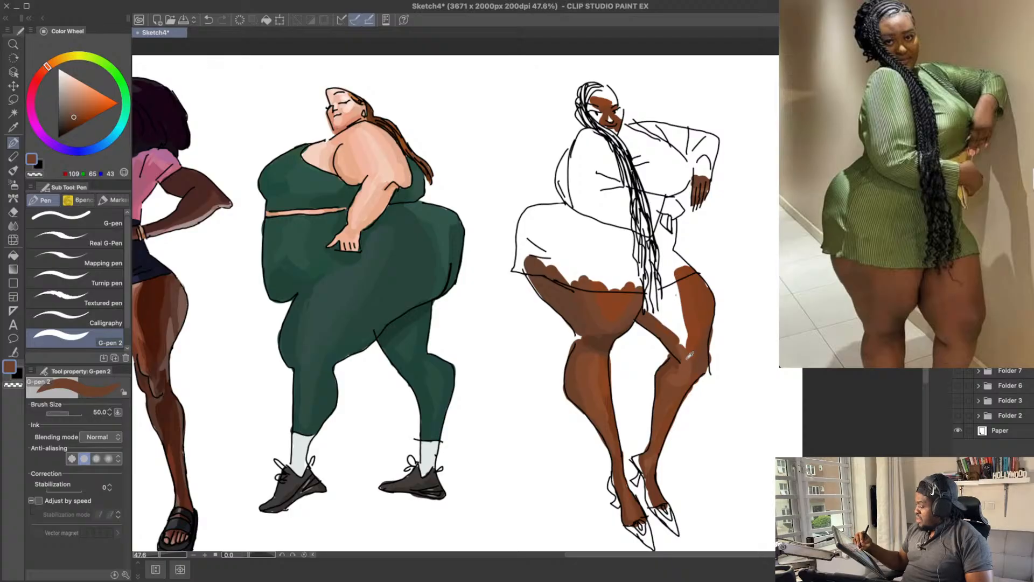
# Step: Fill the inner far thigh up to the dress hem behind the braids with RGB 131, 66, 34
pyautogui.keyDown('alt'); pyautogui.click(687, 358); pyautogui.keyUp('alt')
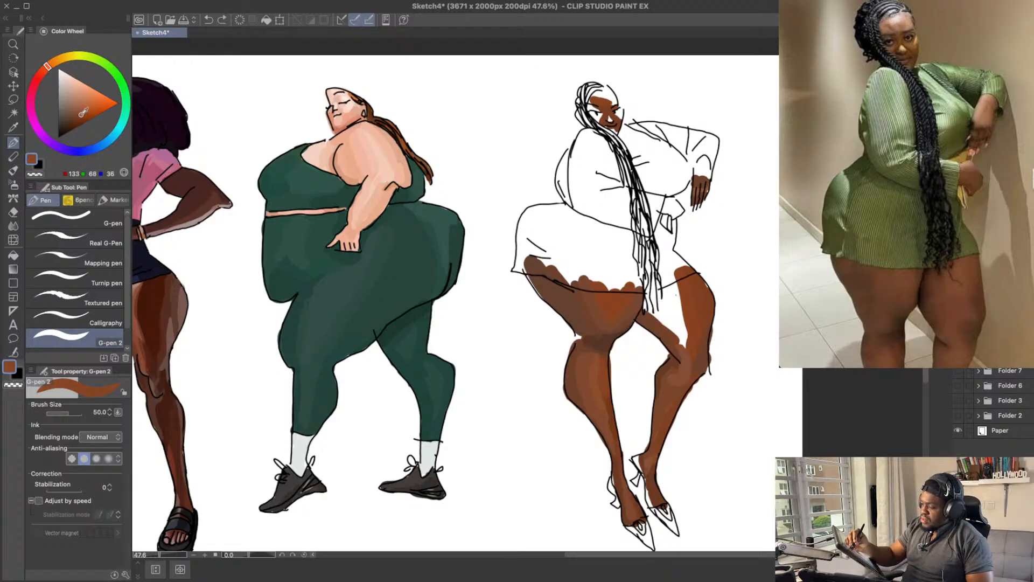
pyautogui.moveTo(667, 324)
pyautogui.mouseDown()
pyautogui.moveTo(657, 302)
pyautogui.moveTo(681, 337)
pyautogui.mouseUp()
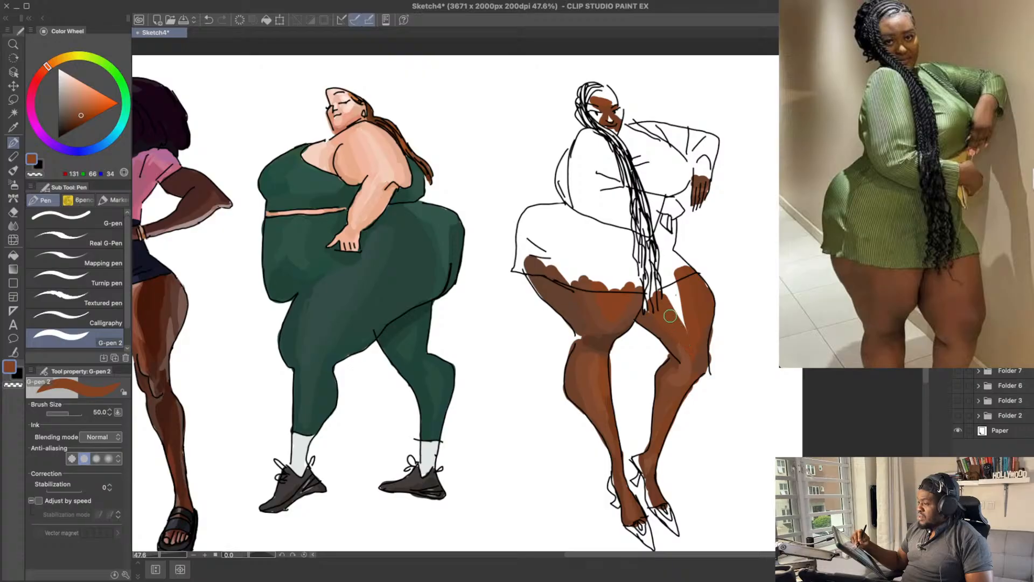
pyautogui.moveTo(655, 305)
pyautogui.mouseDown()
pyautogui.moveTo(654, 295)
pyautogui.moveTo(677, 329)
pyautogui.moveTo(667, 278)
pyautogui.mouseUp()
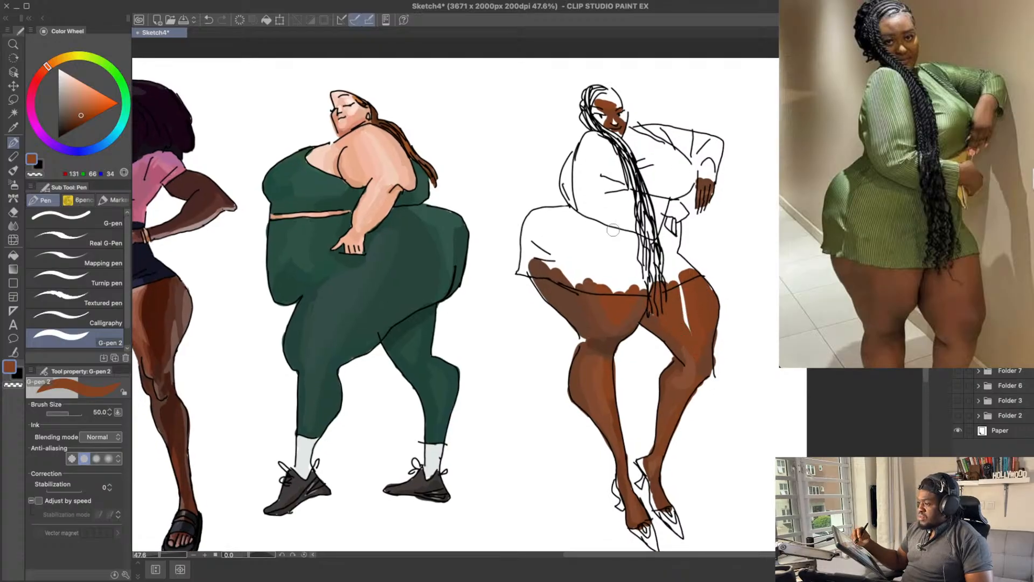
# Step: Try closing the white gap down the far thigh with RGB 143, 79, 46 and a redder RGB 139, 69, 48
pyautogui.click(83, 110)
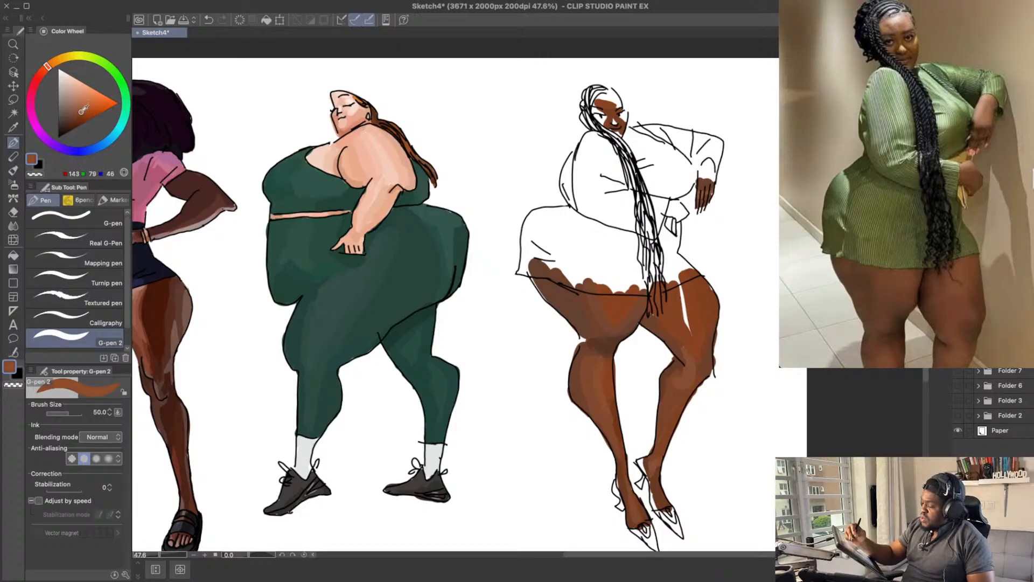
pyautogui.hotkey('ctrl', 'z')
pyautogui.moveTo(678, 287)
pyautogui.mouseDown()
pyautogui.moveTo(688, 330)
pyautogui.moveTo(688, 319)
pyautogui.mouseUp()
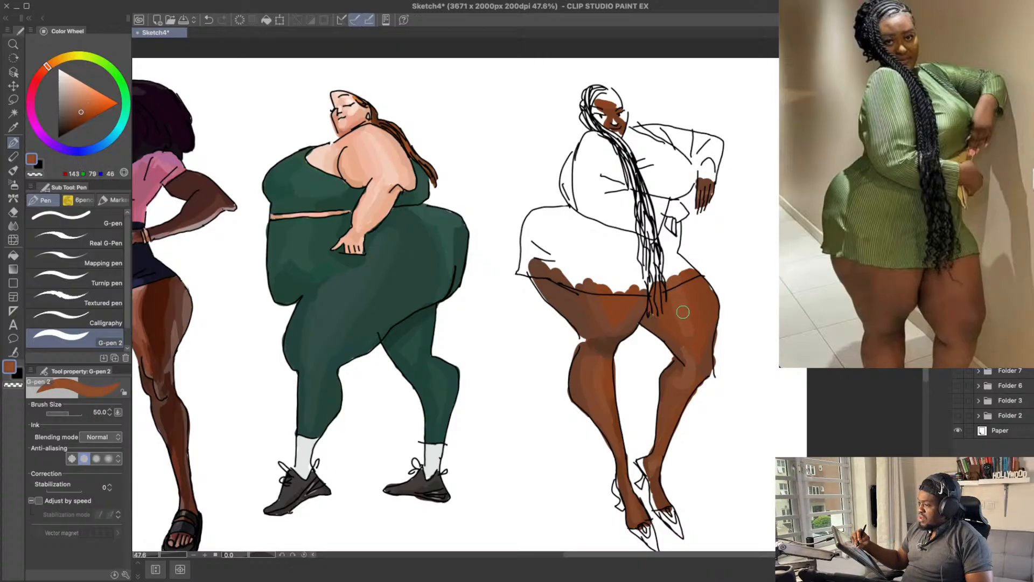
pyautogui.hotkey('ctrl', 'z')
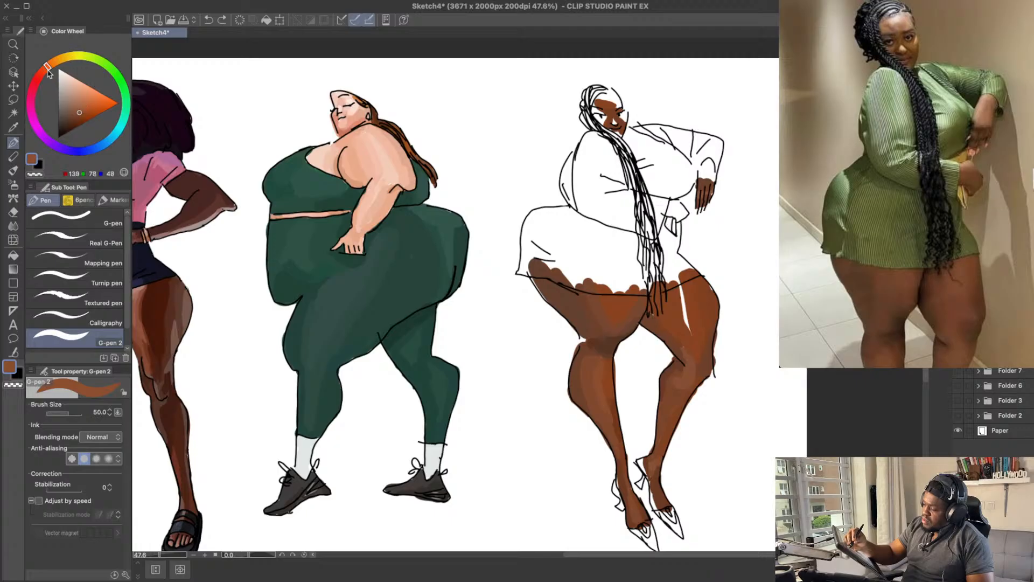
pyautogui.moveTo(49, 74); pyautogui.dragTo(48, 69)
pyautogui.moveTo(688, 334); pyautogui.dragTo(693, 334)
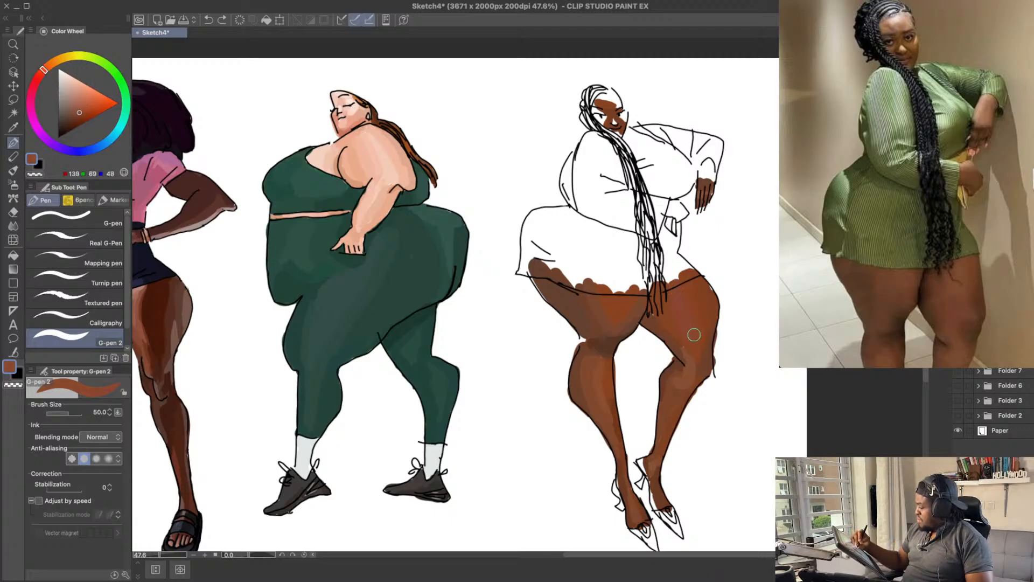
pyautogui.press('super+z')
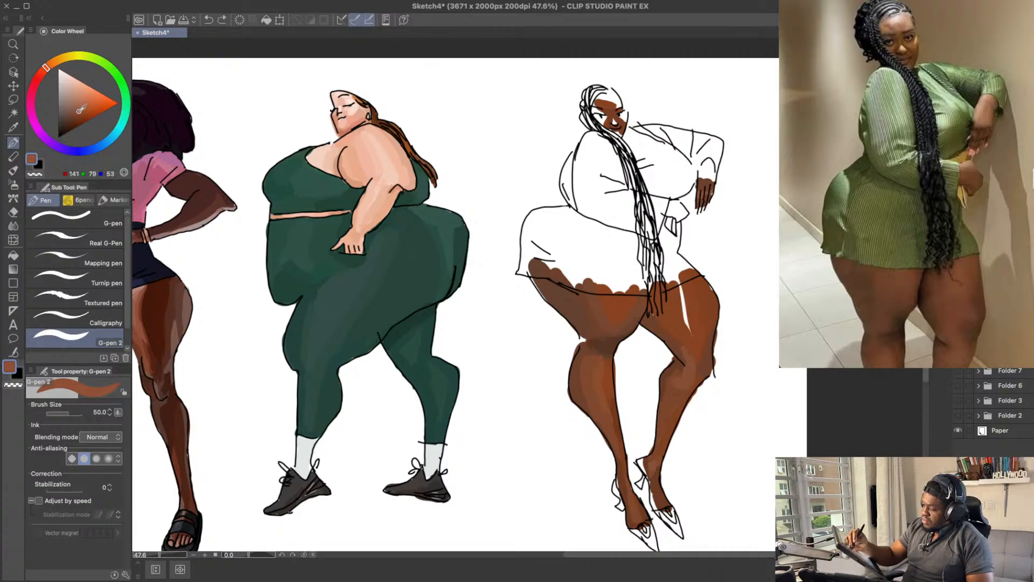
# Step: Close the white gap down the far thigh and even out the knee with brown RGB 138, 77, 51
pyautogui.moveTo(689, 322)
pyautogui.mouseDown()
pyautogui.moveTo(677, 280)
pyautogui.moveTo(685, 325)
pyautogui.mouseUp()
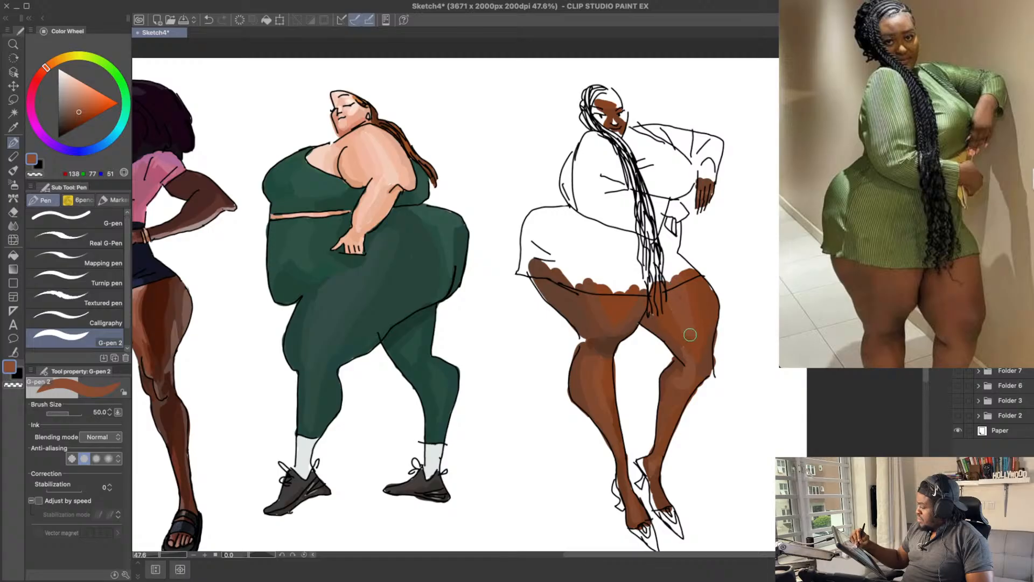
pyautogui.moveTo(735, 358)
pyautogui.mouseDown()
pyautogui.moveTo(739, 311)
pyautogui.moveTo(716, 324)
pyautogui.mouseUp()
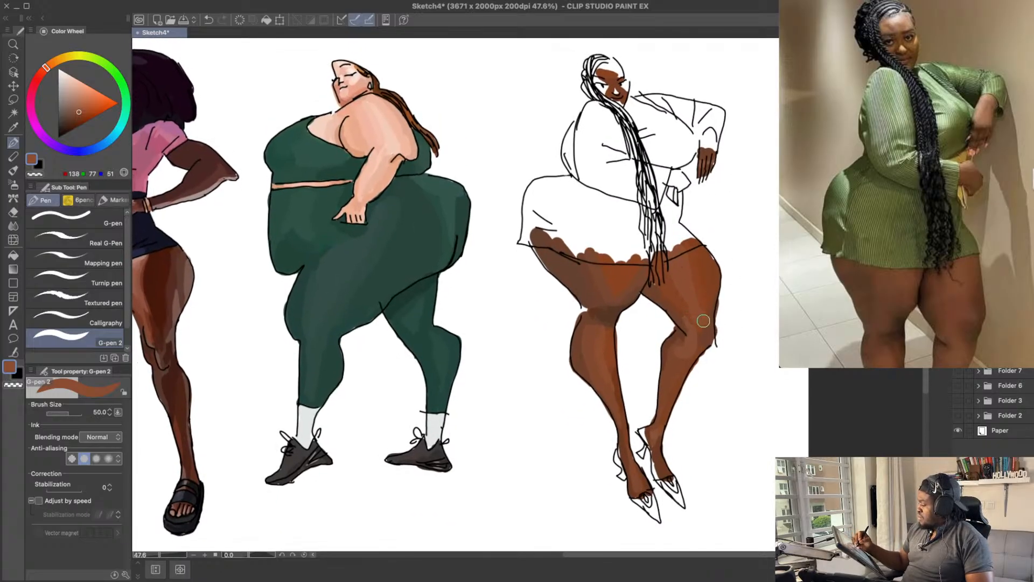
pyautogui.moveTo(748, 280); pyautogui.dragTo(752, 274)
pyautogui.moveTo(702, 352)
pyautogui.mouseDown()
pyautogui.moveTo(703, 337)
pyautogui.moveTo(740, 333)
pyautogui.mouseUp()
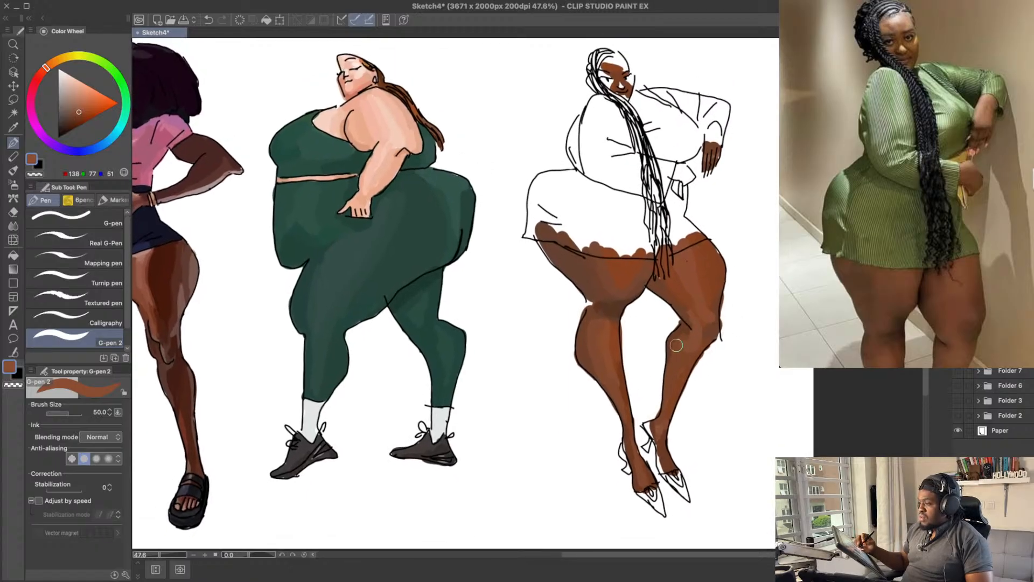
# Step: Shade the far calf from below the knee to the ankle in brown, using RGB 122, 69, 43
pyautogui.moveTo(685, 362); pyautogui.dragTo(662, 429)
pyautogui.press('super+z')
pyautogui.moveTo(678, 384); pyautogui.dragTo(670, 413)
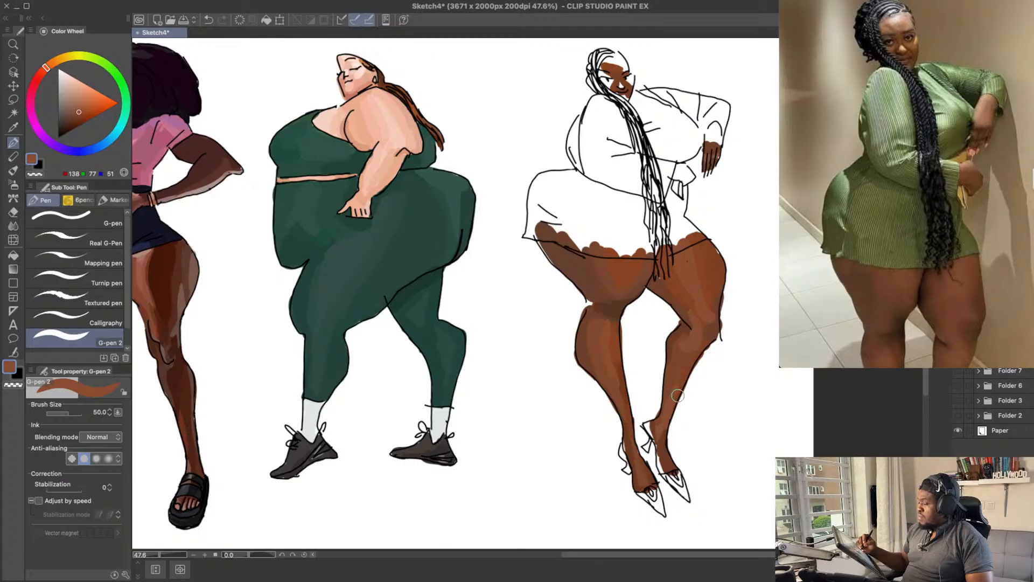
pyautogui.keyDown('alt'); pyautogui.click(675, 370); pyautogui.keyUp('alt')
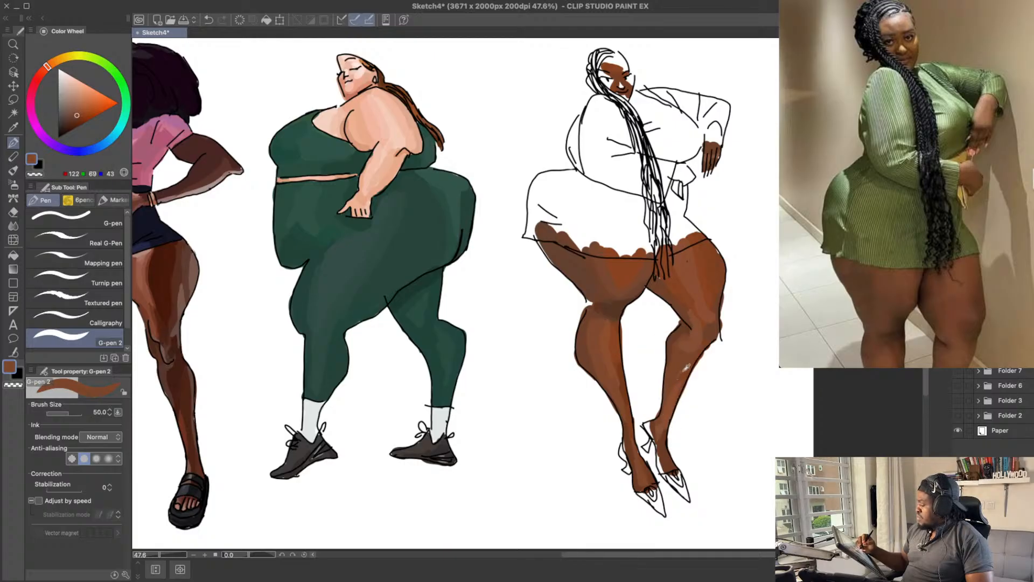
pyautogui.keyDown('alt'); pyautogui.click(680, 362); pyautogui.keyUp('alt')
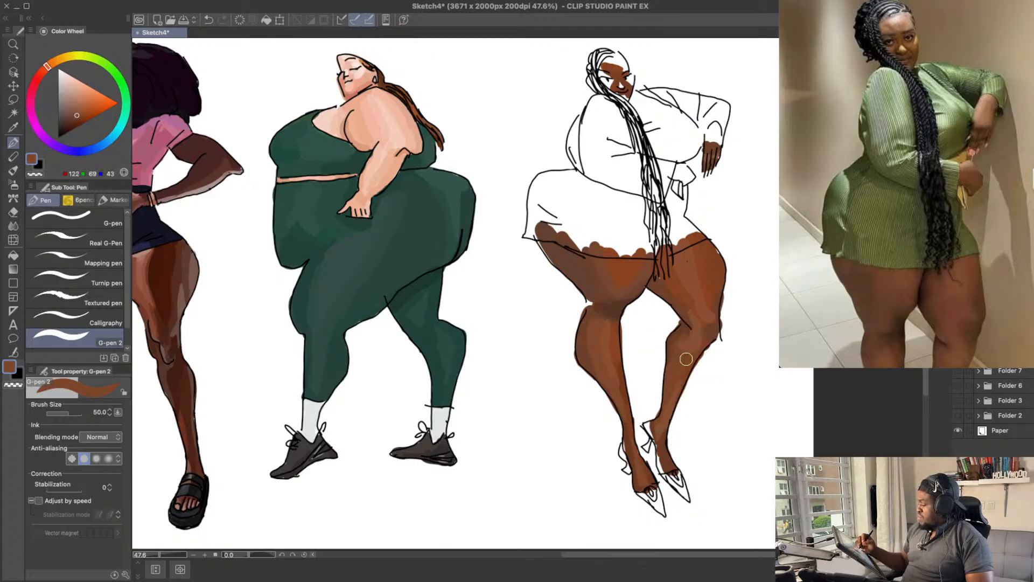
pyautogui.keyDown('alt'); pyautogui.click(684, 375); pyautogui.keyUp('alt')
pyautogui.moveTo(675, 386); pyautogui.dragTo(660, 426)
pyautogui.moveTo(693, 379); pyautogui.dragTo(687, 372)
pyautogui.keyDown('alt'); pyautogui.click(662, 409); pyautogui.keyUp('alt')
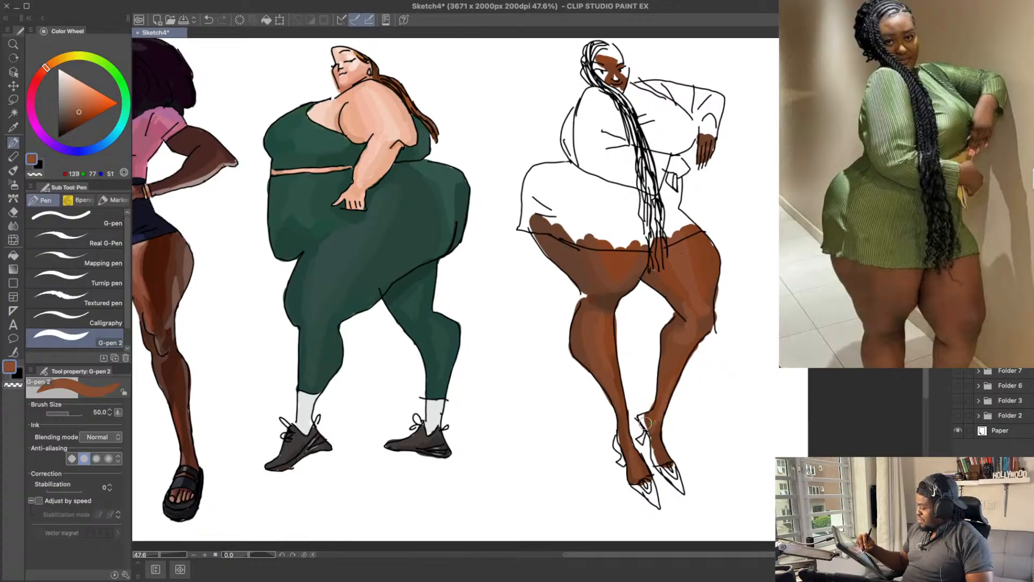
# Step: Try a lighter brown highlight on the far ankle with RGB 159, 104, 76
pyautogui.hotkey('ctrl', 'z')
pyautogui.moveTo(81, 110); pyautogui.dragTo(79, 103)
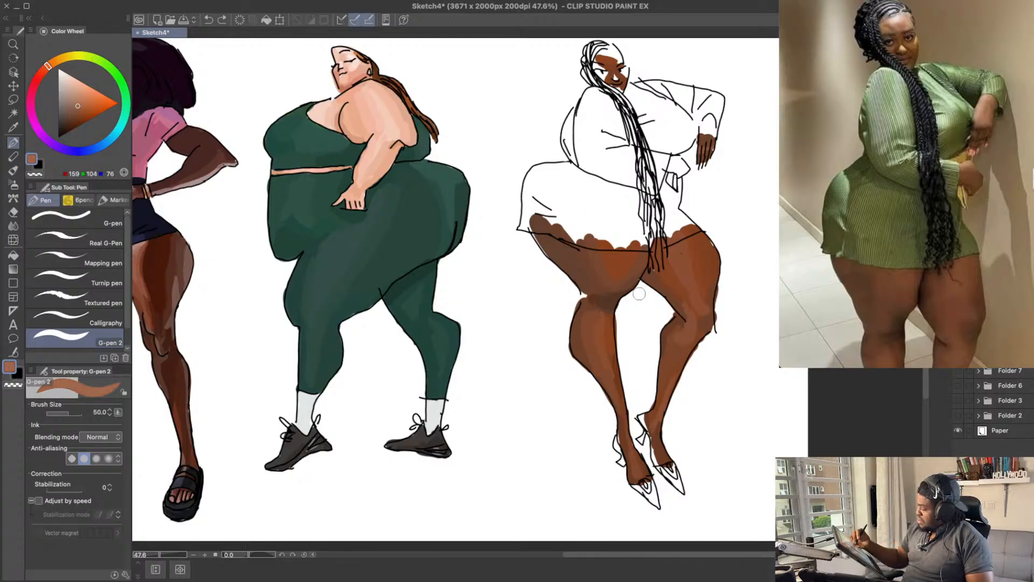
pyautogui.moveTo(643, 420); pyautogui.dragTo(648, 428)
pyautogui.hotkey('ctrl', 'z')
pyautogui.hotkey('ctrl', 'z')
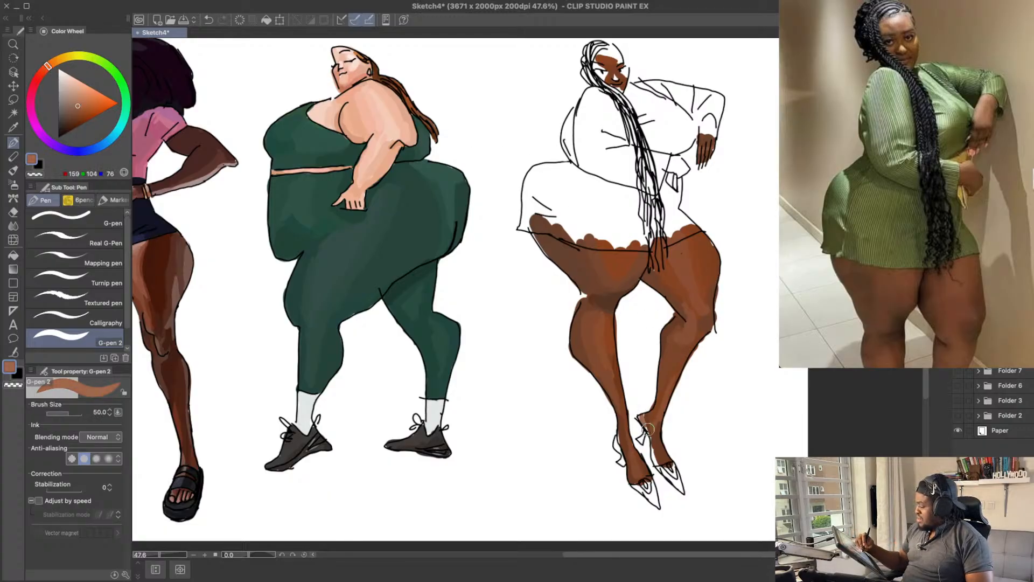
pyautogui.hotkey('ctrl', 'z')
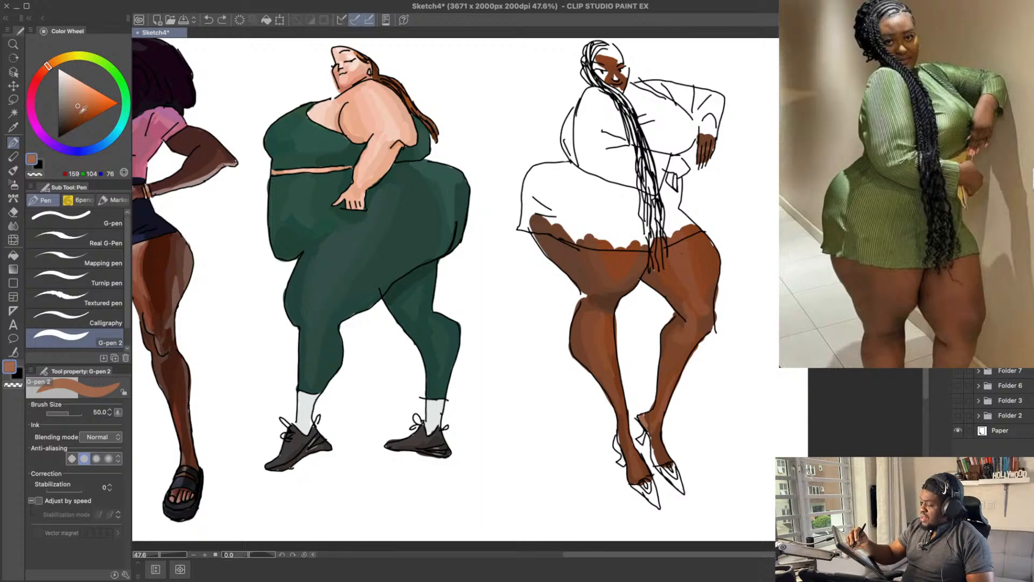
# Step: Touch up the far heel and ankle with RGB 150, 91, 60 and 145, 85, 53, plus a darker RGB 106, 58, 35
pyautogui.click(79, 108)
pyautogui.moveTo(643, 419); pyautogui.dragTo(647, 429)
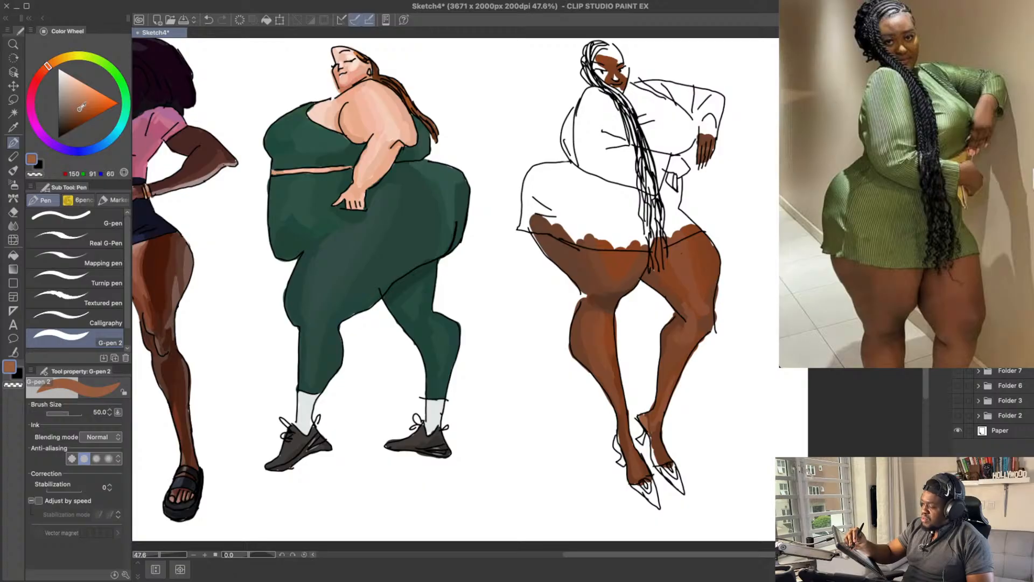
pyautogui.click(81, 109)
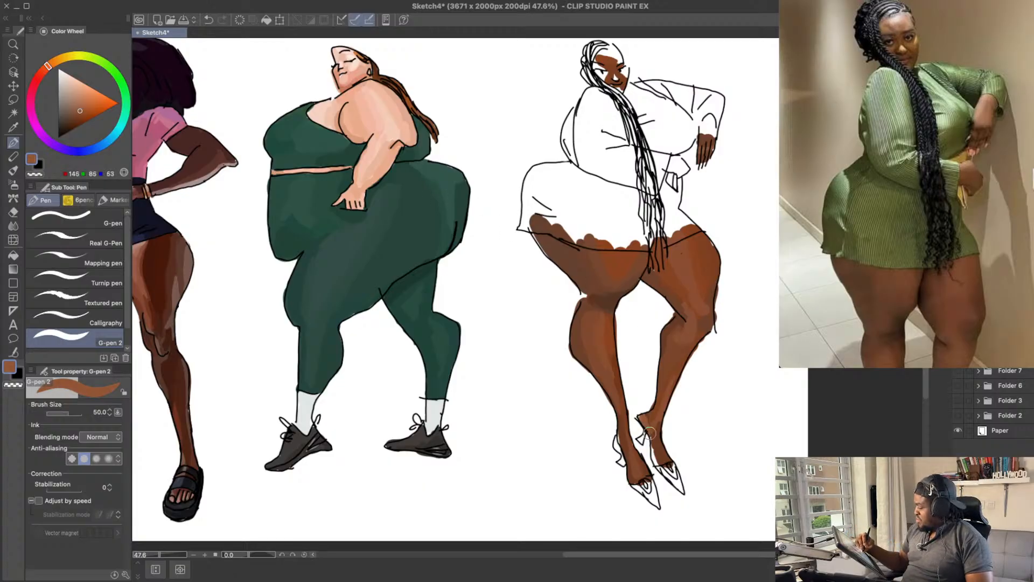
pyautogui.keyDown('alt'); pyautogui.click(649, 416); pyautogui.keyUp('alt')
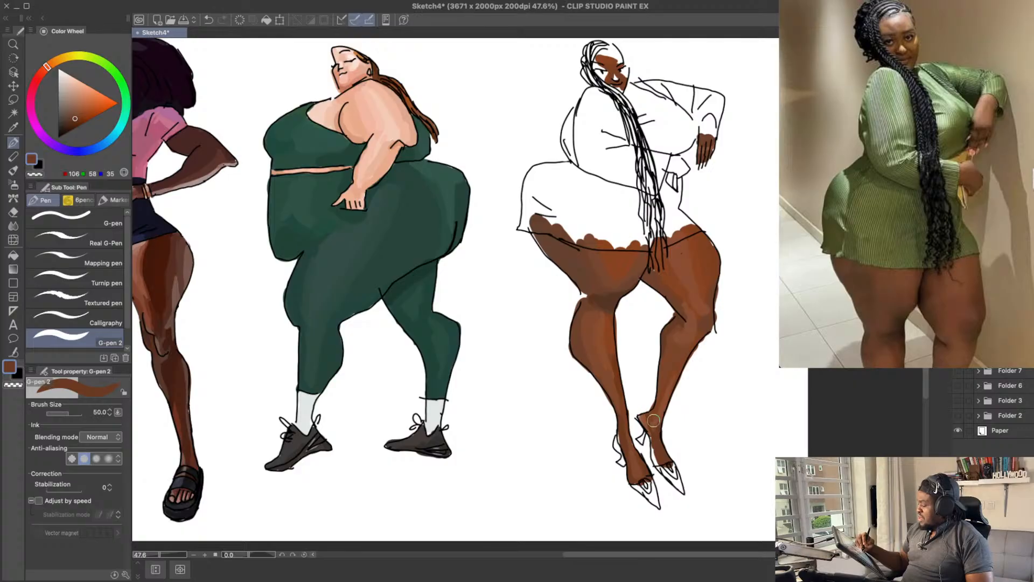
pyautogui.keyDown('alt'); pyautogui.click(652, 419); pyautogui.keyUp('alt')
pyautogui.moveTo(678, 395); pyautogui.dragTo(678, 404)
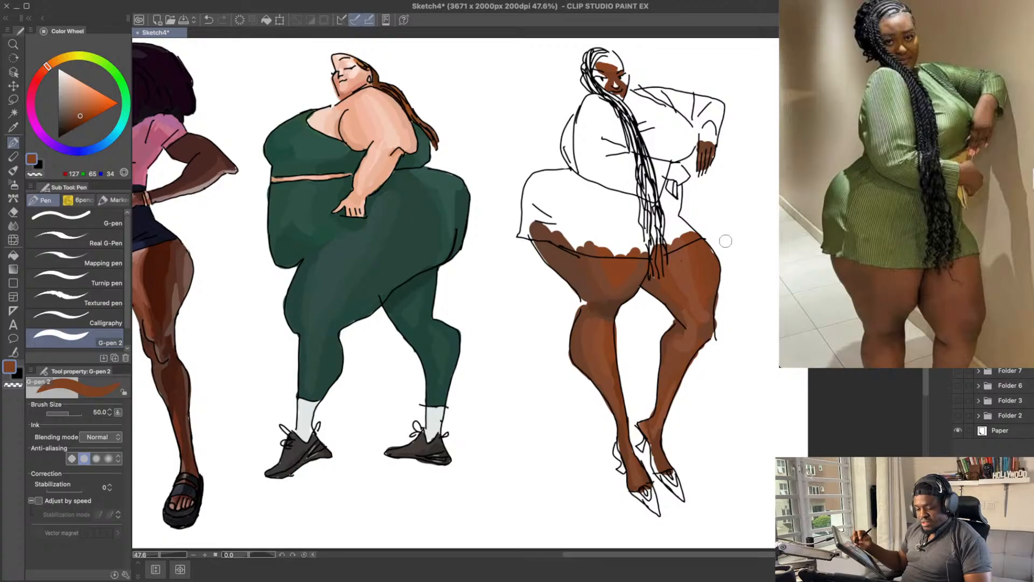
# Step: Clean the outer edge of the far thigh and knee with the size 70 hard eraser, and repaint the thigh edge with RGB 123, 63, 33
pyautogui.press('e')
pyautogui.moveTo(721, 334); pyautogui.dragTo(722, 311)
pyautogui.hotkey('ctrl', 'z')
pyautogui.moveTo(708, 351)
pyautogui.mouseDown()
pyautogui.moveTo(695, 371)
pyautogui.moveTo(711, 351)
pyautogui.mouseUp()
pyautogui.moveTo(737, 304); pyautogui.dragTo(739, 305)
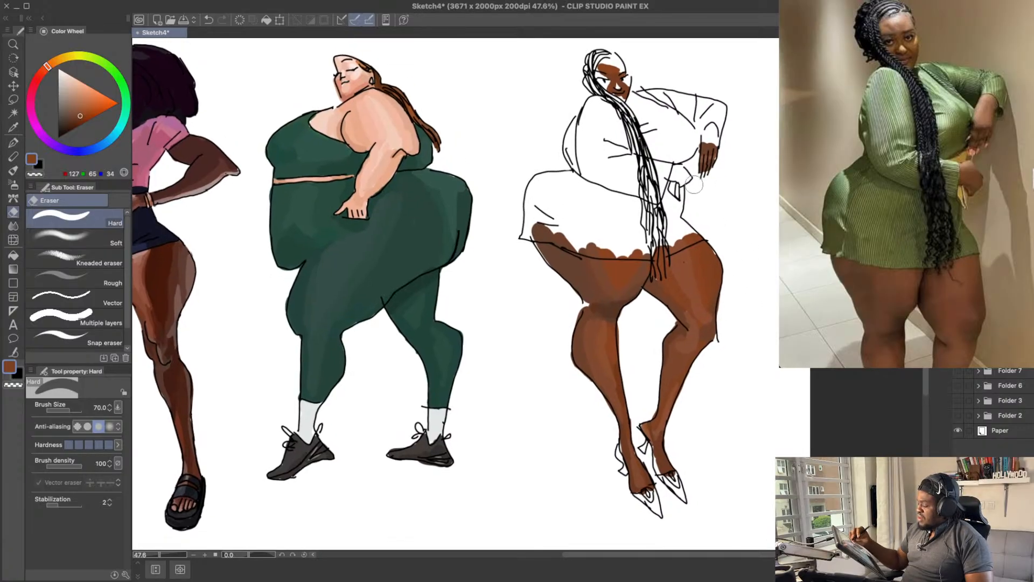
pyautogui.press('p')
pyautogui.keyDown('alt'); pyautogui.click(716, 267); pyautogui.keyUp('alt')
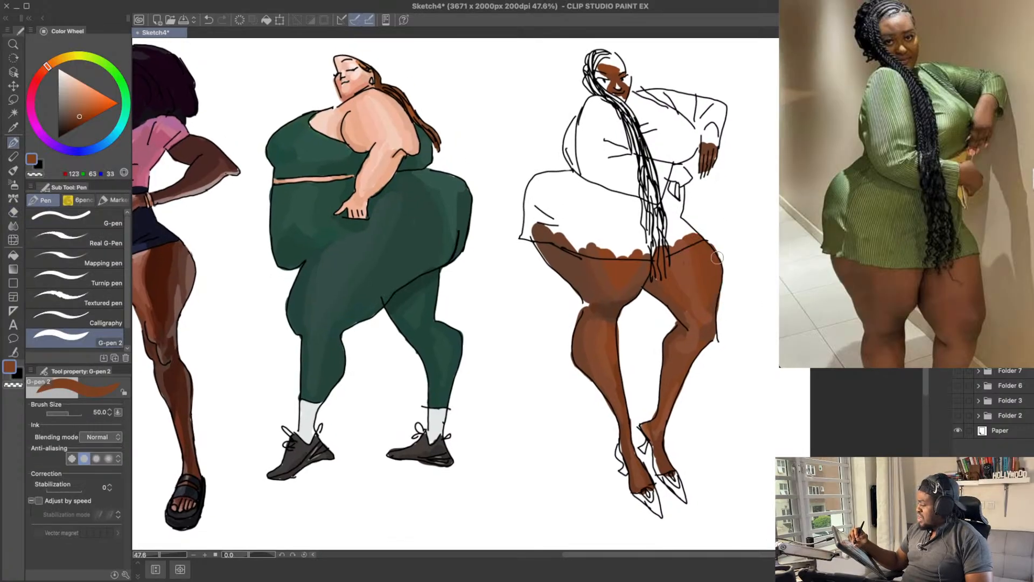
pyautogui.moveTo(739, 217); pyautogui.dragTo(739, 225)
# Step: Shade the near thigh just below the dress hem with dark brown RGB 100, 65, 48
pyautogui.keyDown('alt'); pyautogui.click(584, 291); pyautogui.keyUp('alt')
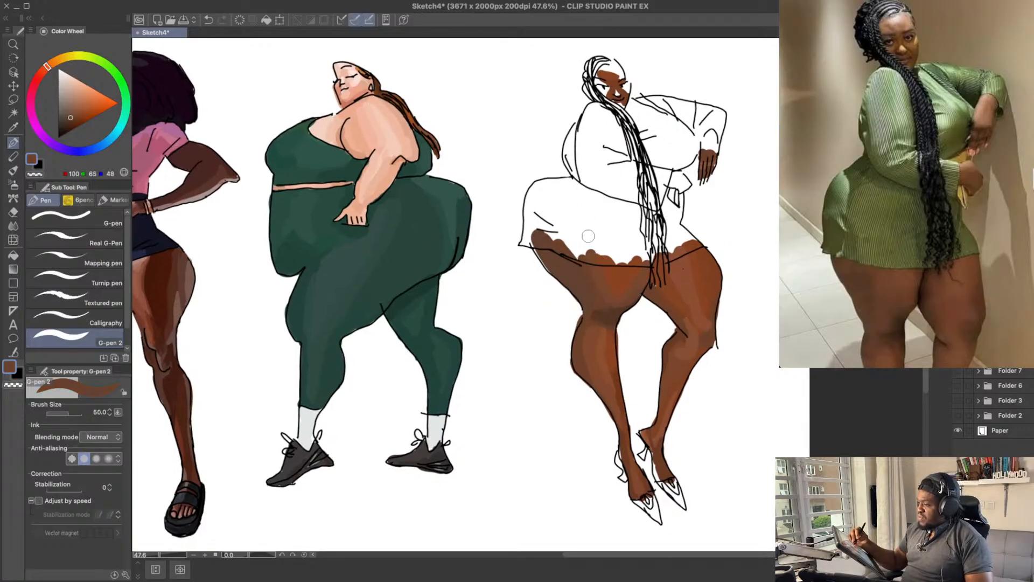
pyautogui.keyDown('alt'); pyautogui.click(592, 274); pyautogui.keyUp('alt')
pyautogui.moveTo(591, 275)
pyautogui.mouseDown()
pyautogui.moveTo(589, 249)
pyautogui.moveTo(587, 277)
pyautogui.moveTo(573, 249)
pyautogui.moveTo(577, 226)
pyautogui.mouseUp()
pyautogui.moveTo(758, 265); pyautogui.dragTo(759, 273)
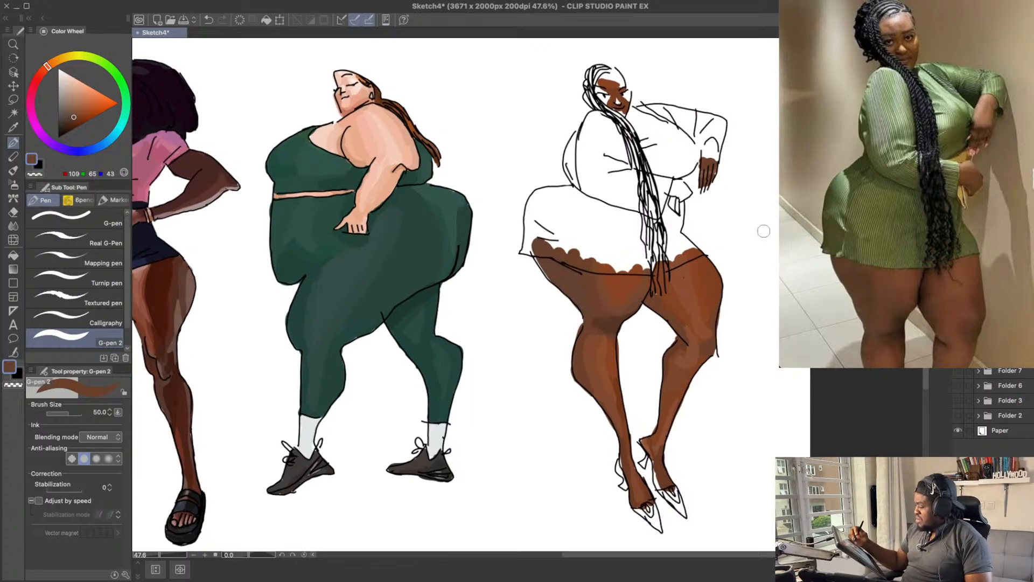
# Step: Shade the inner far thigh below the braid ends with brown sampled from the leg, and save the drawing
pyautogui.keyDown('alt'); pyautogui.click(666, 299); pyautogui.keyUp('alt')
pyautogui.keyDown('alt'); pyautogui.click(670, 311); pyautogui.keyUp('alt')
pyautogui.moveTo(669, 310); pyautogui.dragTo(670, 322)
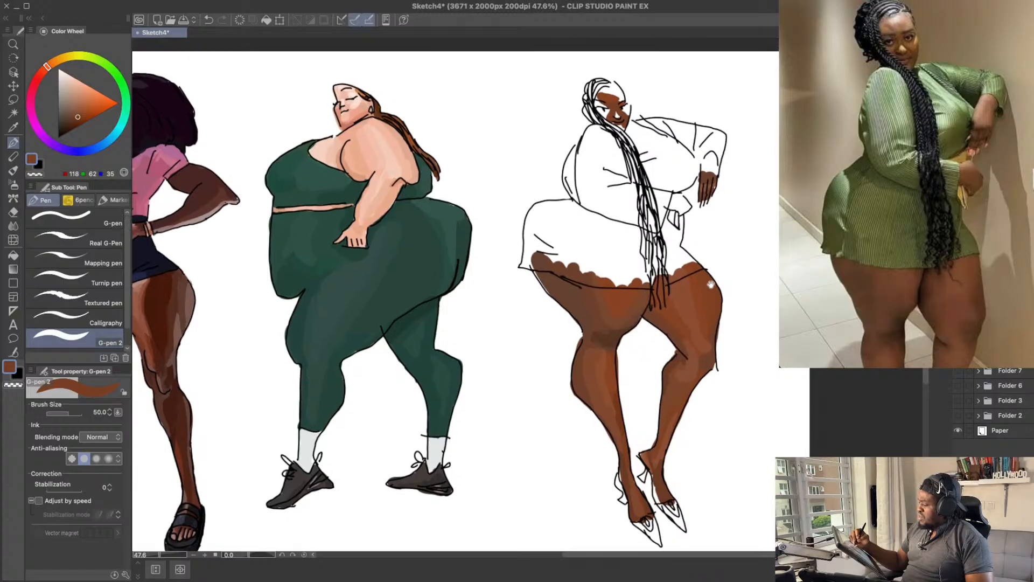
pyautogui.hotkey('ctrl', 's')
# Step: Touch up the far foot with RGB 106, 58, 35 and a lighter RGB 132, 73, 45, and save the drawing
pyautogui.moveTo(682, 418); pyautogui.dragTo(670, 374)
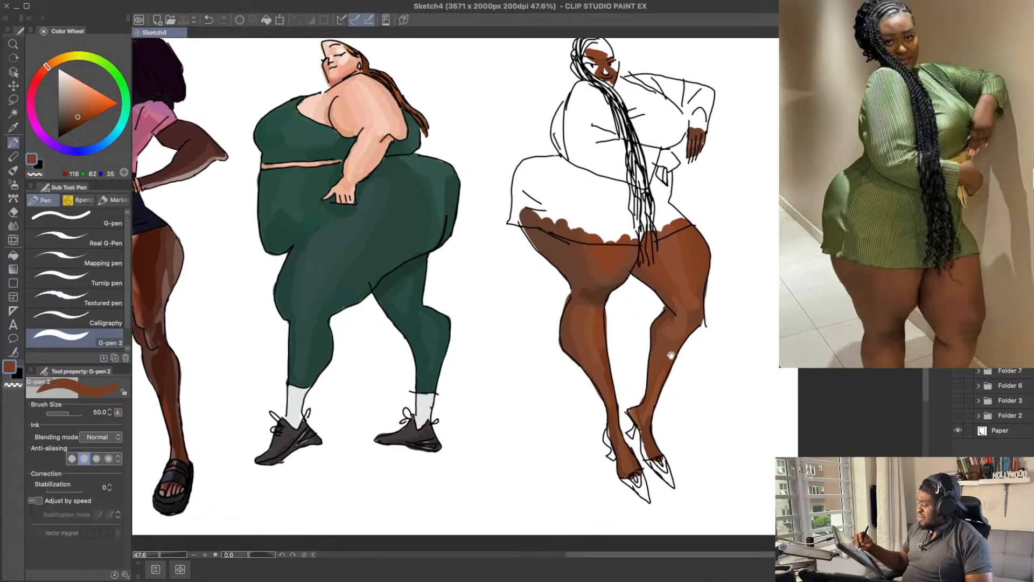
pyautogui.keyDown('alt'); pyautogui.click(648, 433); pyautogui.keyUp('alt')
pyautogui.moveTo(646, 431); pyautogui.dragTo(645, 447)
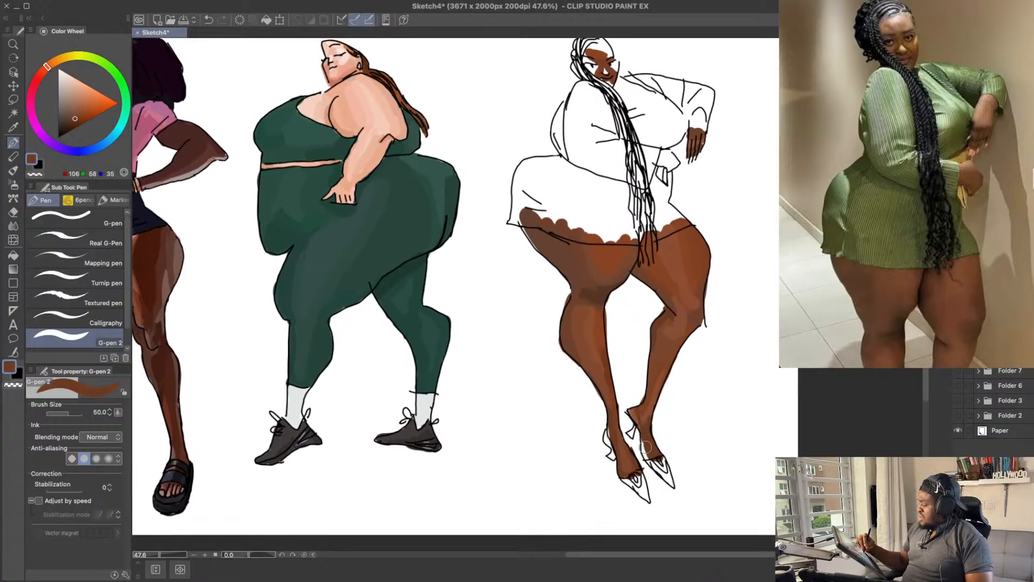
pyautogui.click(81, 112)
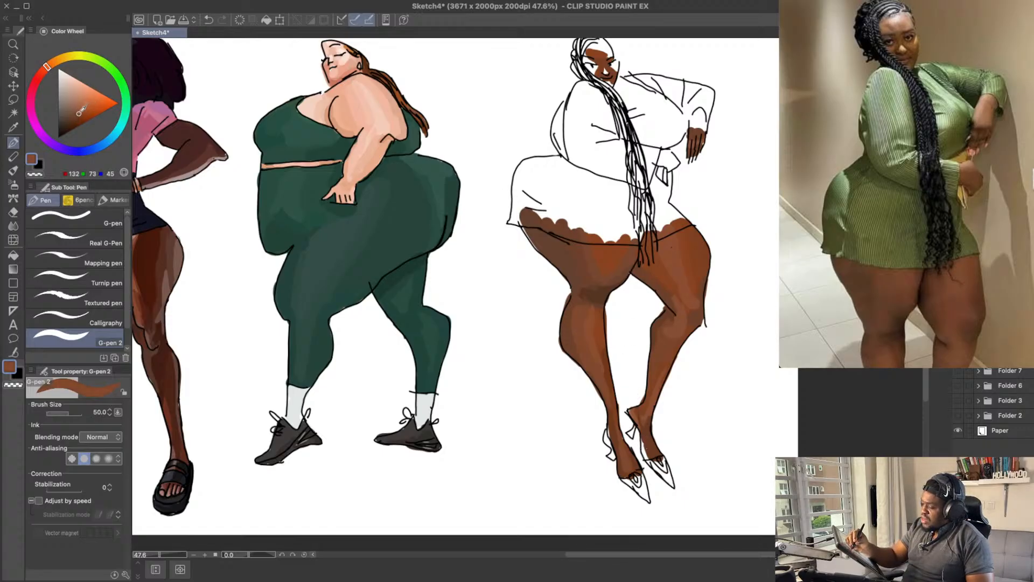
pyautogui.moveTo(647, 446); pyautogui.dragTo(646, 458)
pyautogui.hotkey('ctrl', 'z')
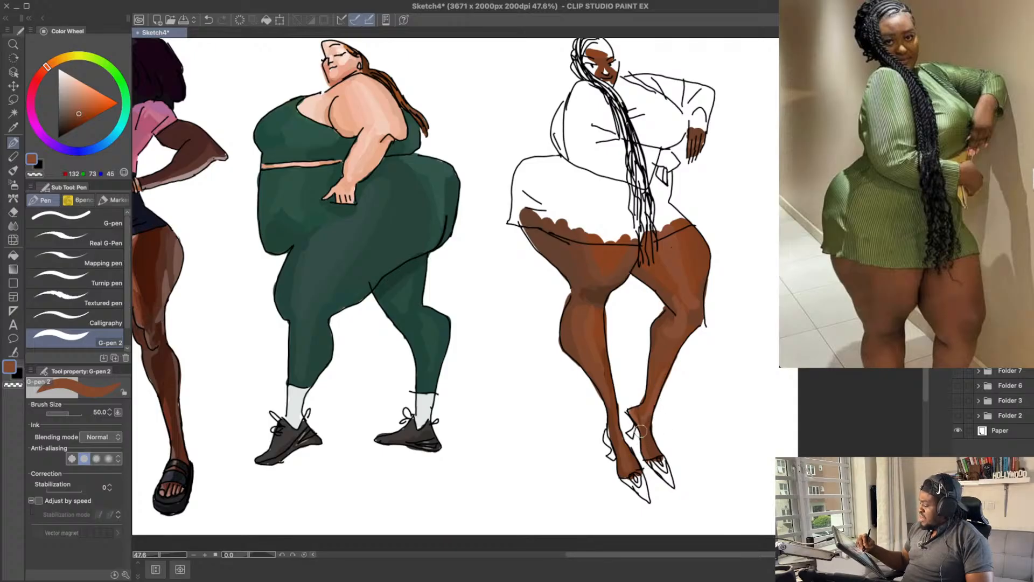
pyautogui.moveTo(674, 414); pyautogui.dragTo(671, 405)
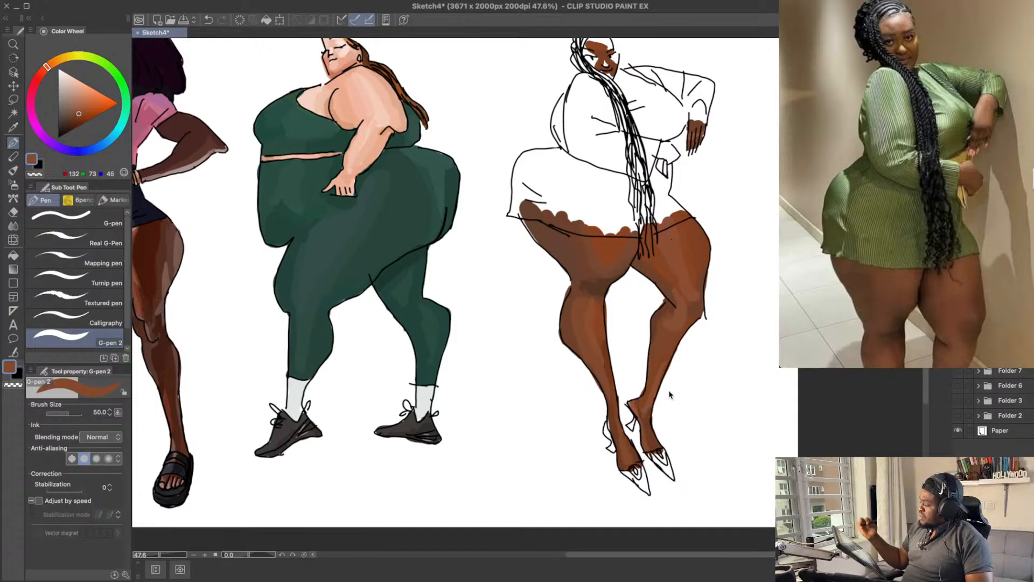
pyautogui.hotkey('ctrl', 's')
# Step: Try filling the heel of the near shoe with dark red RGB 116, 15, 8
pyautogui.scroll(3, 711, 307)
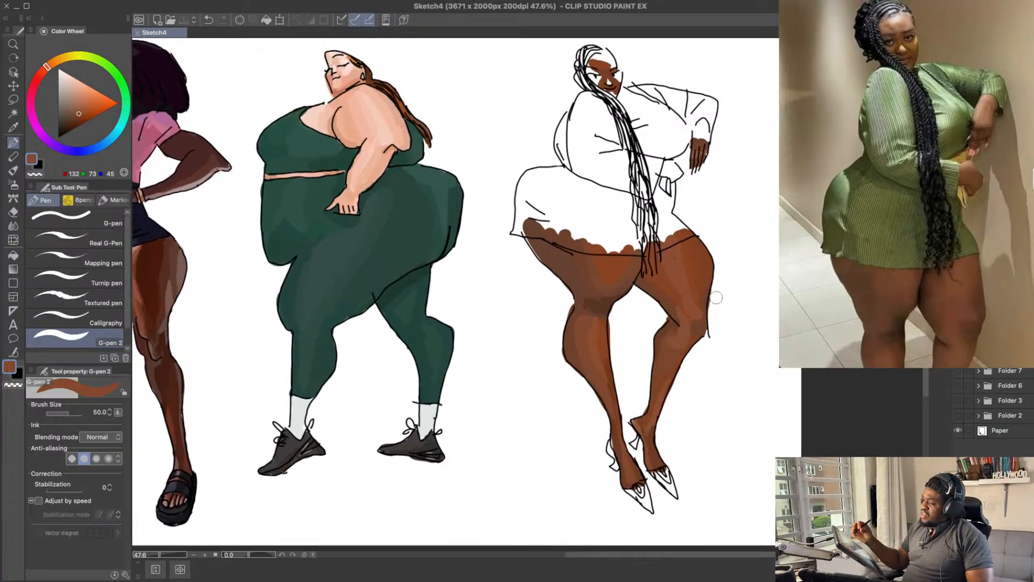
pyautogui.moveTo(687, 162); pyautogui.dragTo(688, 185)
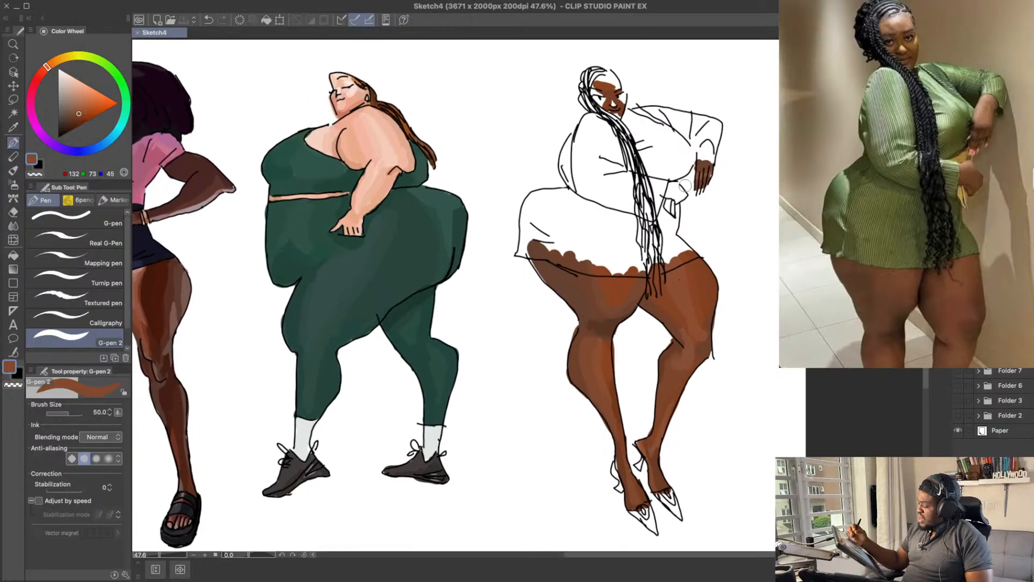
pyautogui.moveTo(690, 326); pyautogui.dragTo(685, 292)
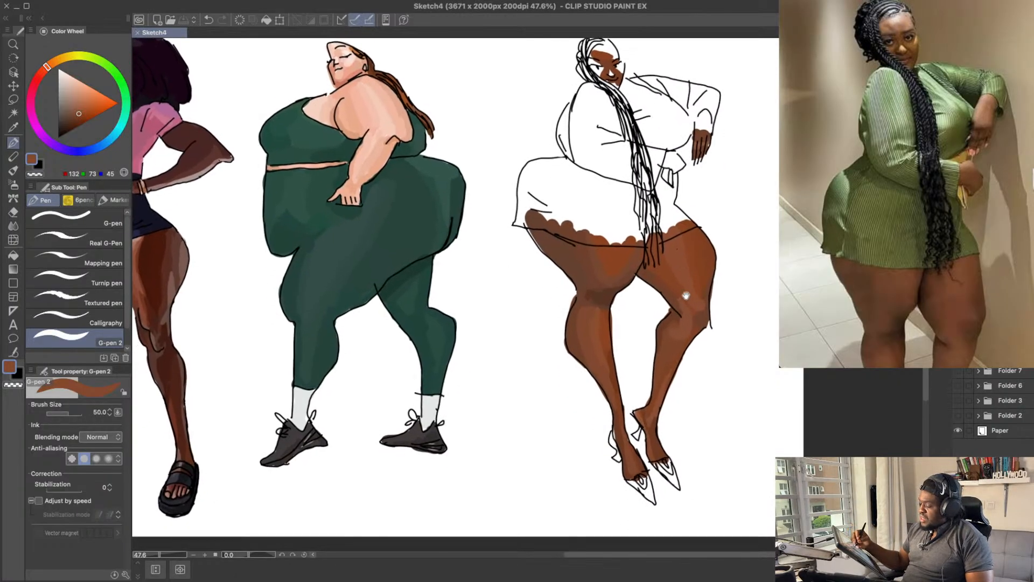
pyautogui.moveTo(47, 75); pyautogui.dragTo(42, 73)
pyautogui.moveTo(84, 113); pyautogui.dragTo(86, 118)
pyautogui.click(40, 77)
pyautogui.moveTo(614, 460); pyautogui.dragTo(610, 447)
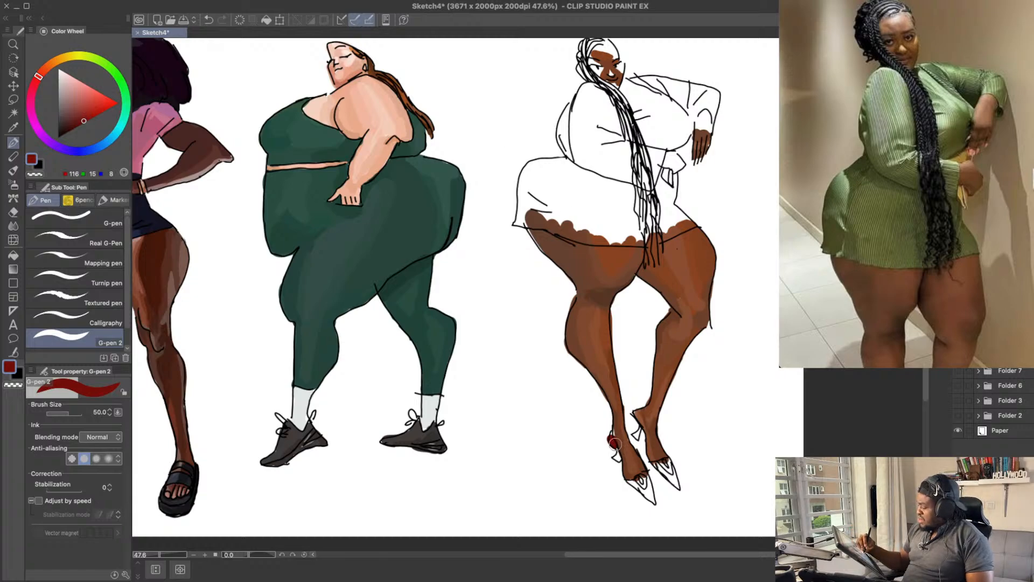
pyautogui.press('super+z')
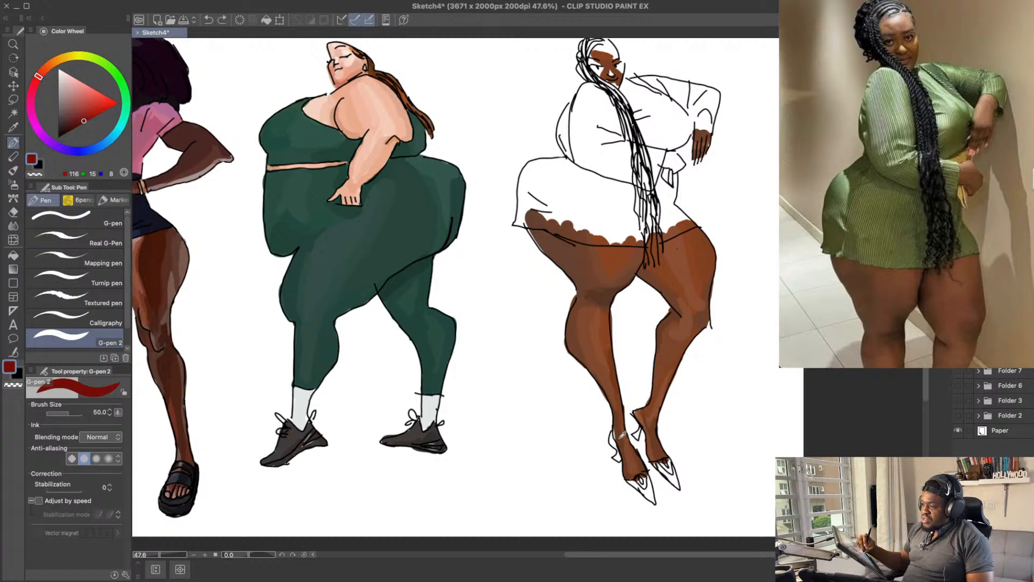
# Step: Try darkening the back of the near ankle with a brown sampled from the leg, RGB 106, 57, 33
pyautogui.keyDown('alt'); pyautogui.click(621, 439); pyautogui.keyUp('alt')
pyautogui.keyDown('alt'); pyautogui.click(620, 439); pyautogui.keyUp('alt')
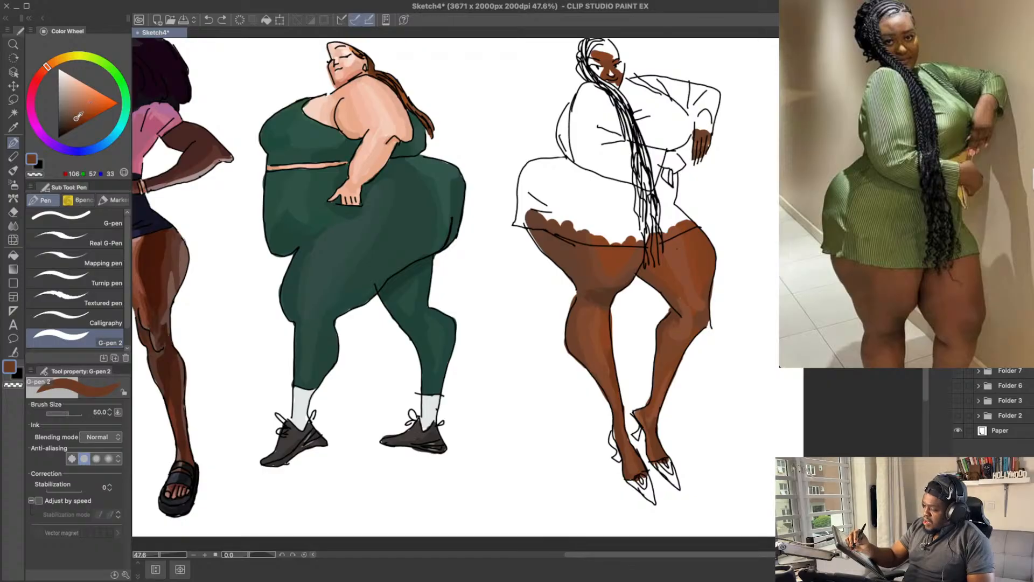
pyautogui.moveTo(616, 437); pyautogui.dragTo(628, 383)
pyautogui.press('super+z')
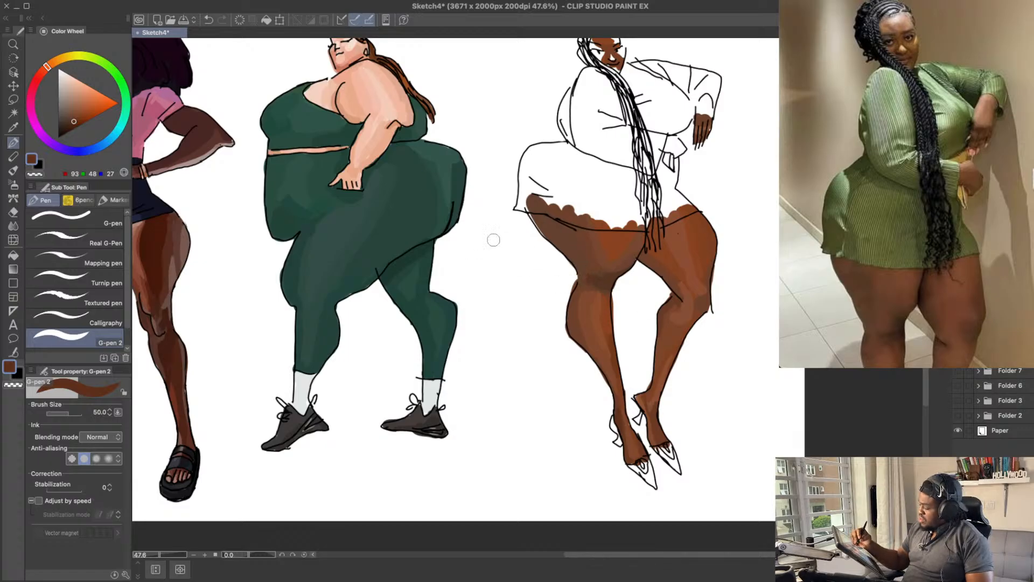
# Step: Fill the heel and pointed toe of the near shoe with red RGB 138, 0, 2
pyautogui.moveTo(48, 66); pyautogui.dragTo(41, 72)
pyautogui.click(82, 122)
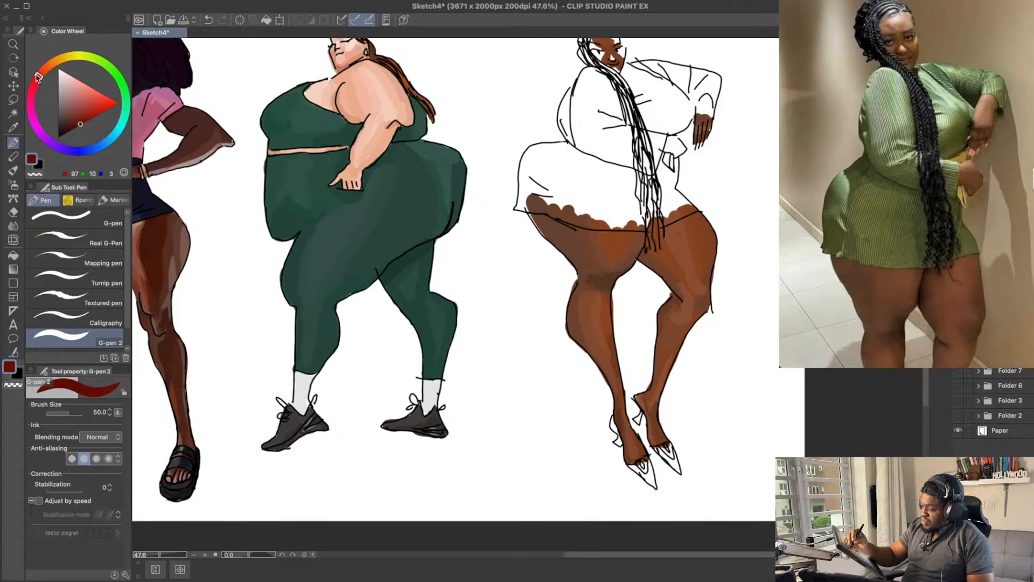
pyautogui.moveTo(38, 77); pyautogui.dragTo(36, 80)
pyautogui.click(92, 116)
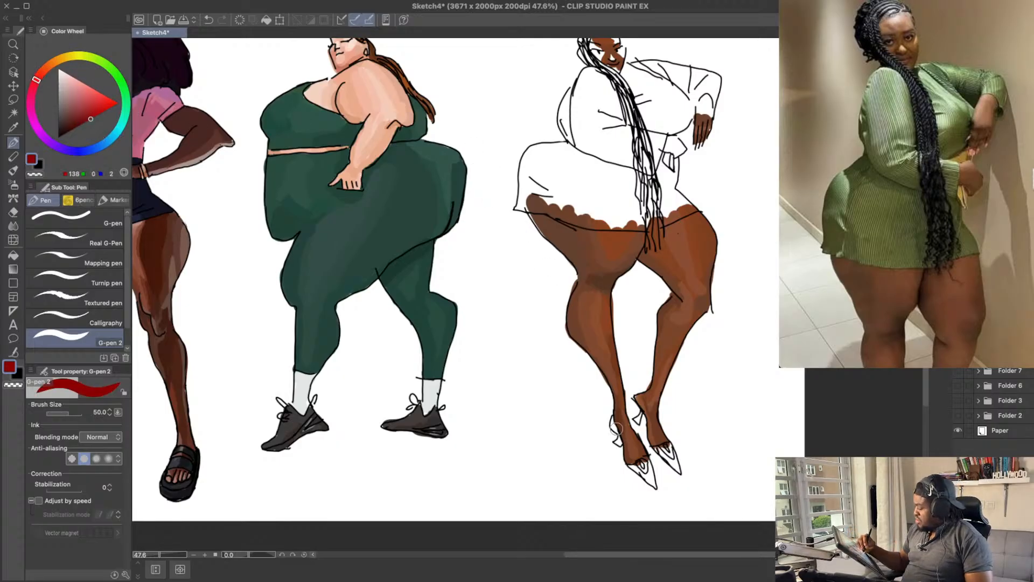
pyautogui.moveTo(616, 429); pyautogui.dragTo(613, 420)
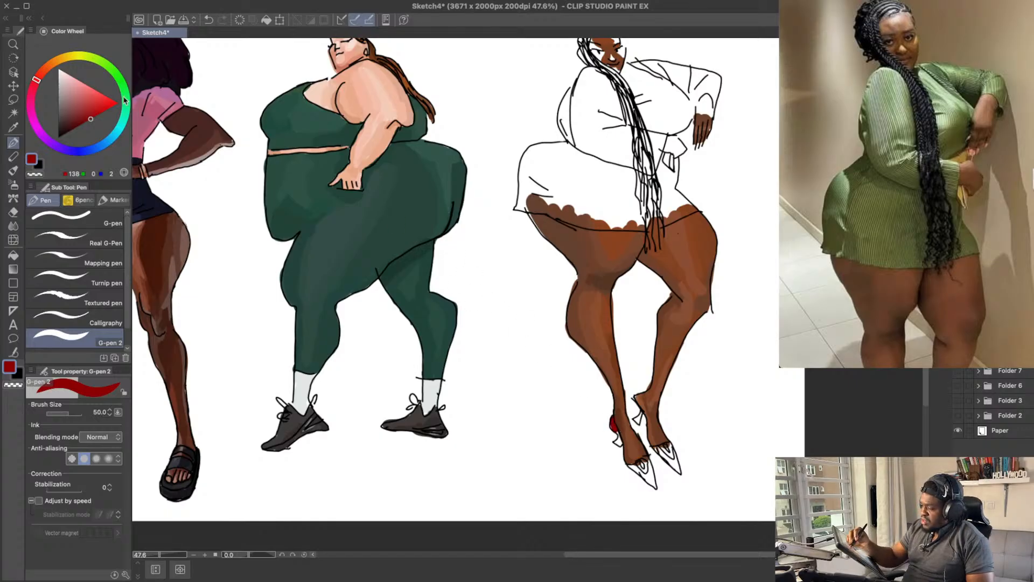
pyautogui.moveTo(619, 441); pyautogui.dragTo(634, 414)
pyautogui.hotkey('ctrl', 'z')
pyautogui.moveTo(642, 470); pyautogui.dragTo(650, 483)
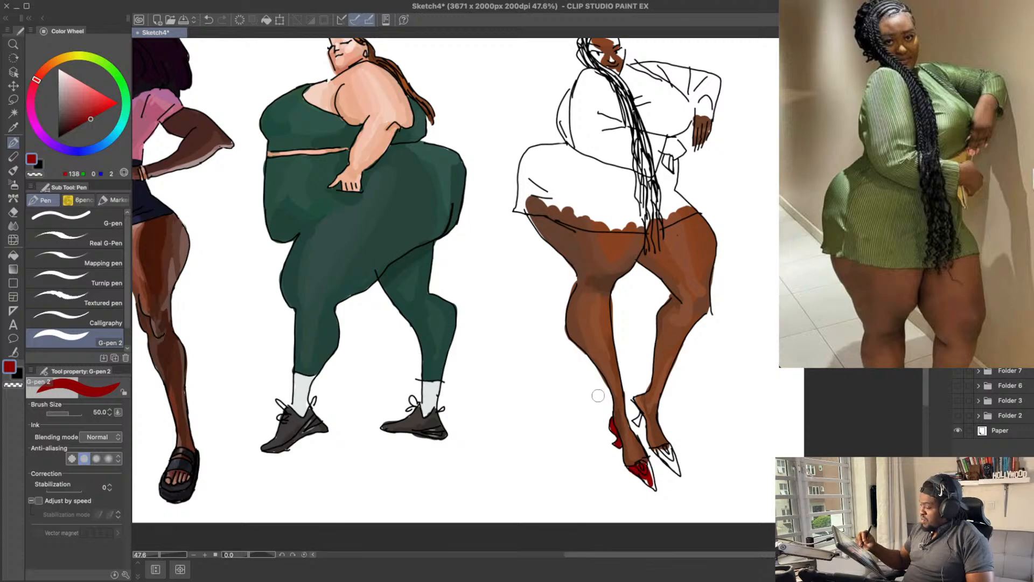
# Step: Shade the pointed toe of the near shoe with lighter reds RGB 171, 15, 17 and 159, 10, 17, blending in RGB 138, 0, 2
pyautogui.click(95, 112)
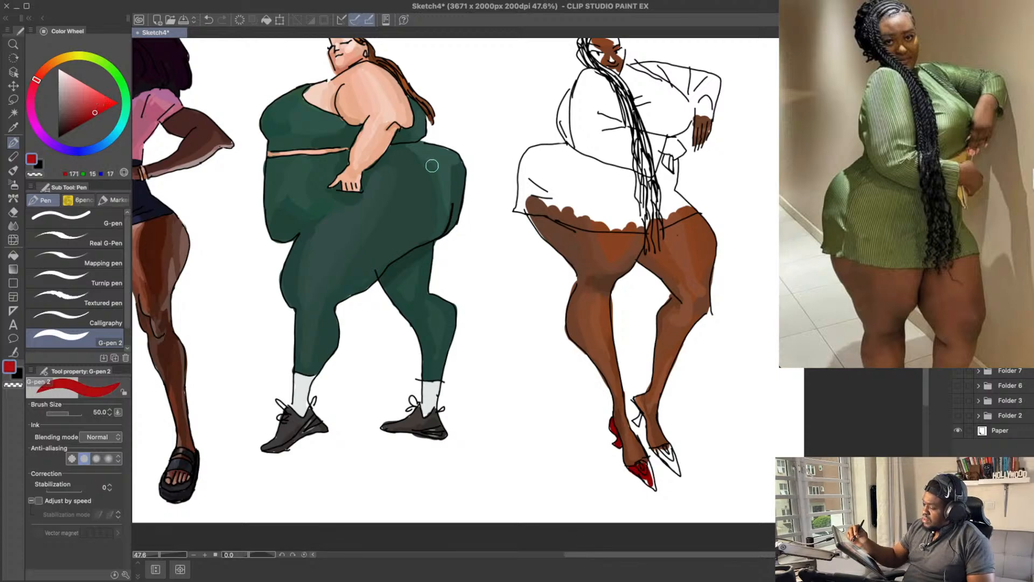
pyautogui.moveTo(646, 468); pyautogui.dragTo(649, 473)
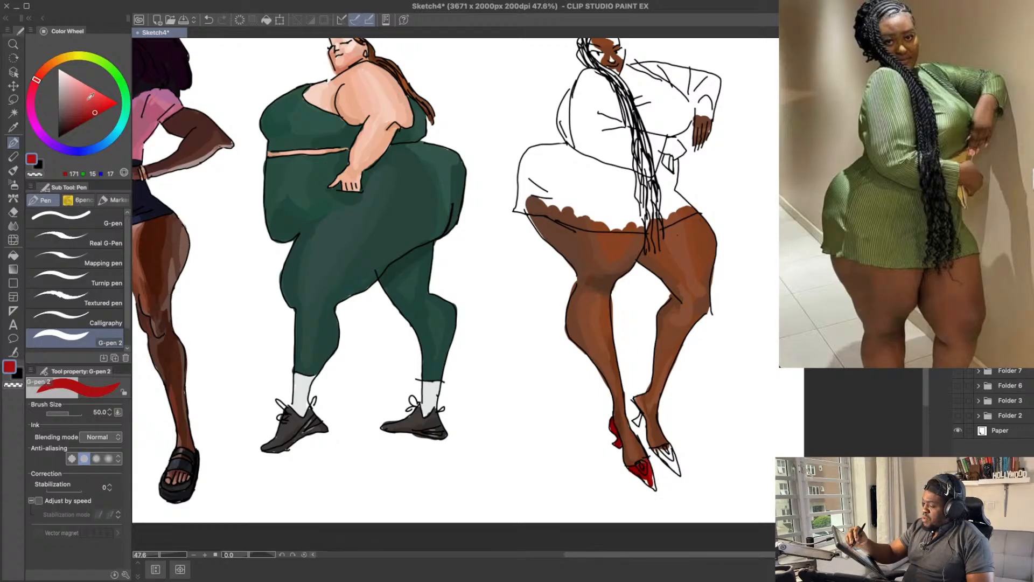
pyautogui.click(93, 114)
pyautogui.click(37, 81)
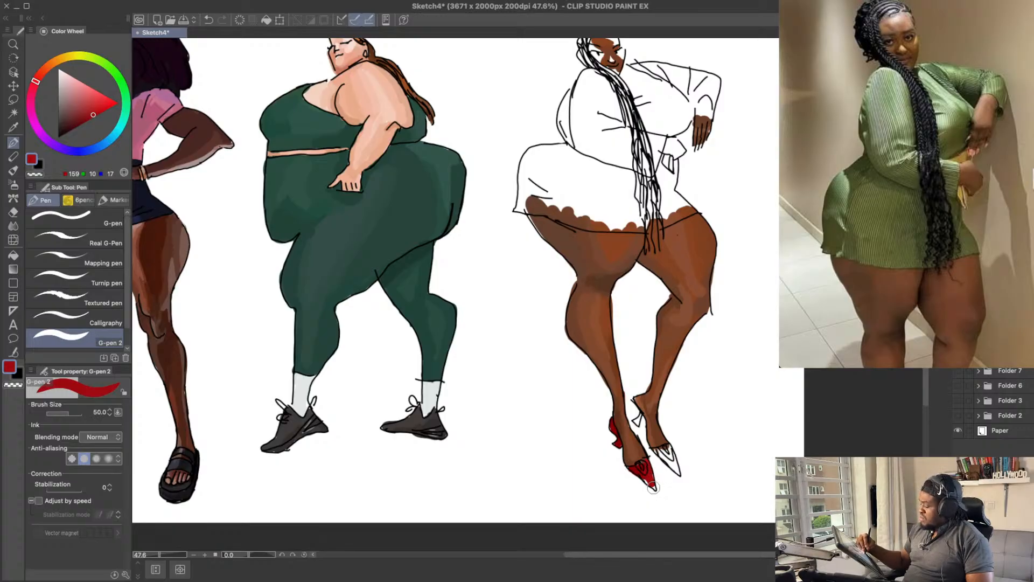
pyautogui.moveTo(650, 473)
pyautogui.mouseDown()
pyautogui.moveTo(639, 470)
pyautogui.moveTo(652, 484)
pyautogui.mouseUp()
pyautogui.keyDown('alt'); pyautogui.click(639, 464); pyautogui.keyUp('alt')
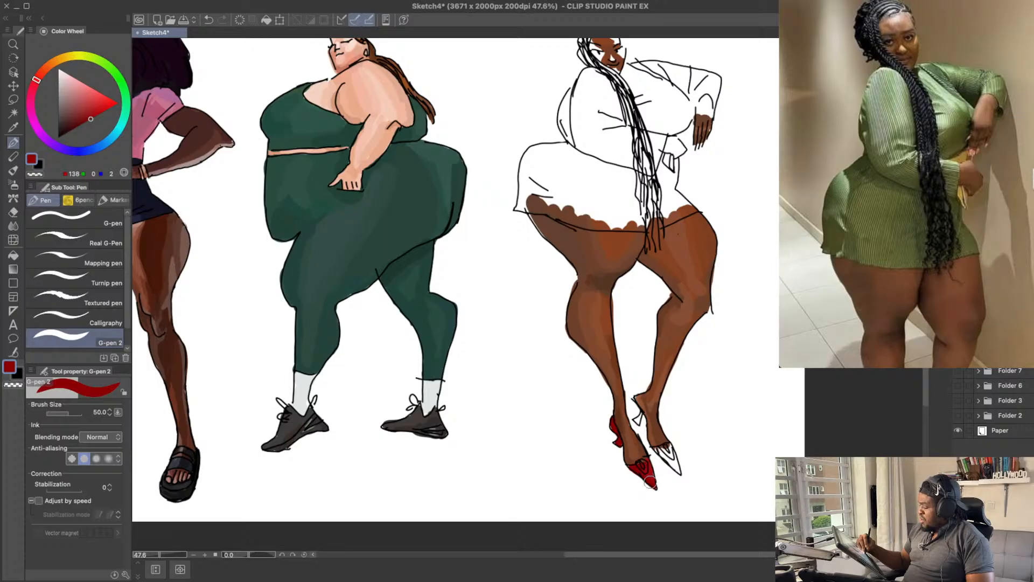
pyautogui.keyDown('alt'); pyautogui.click(653, 472); pyautogui.keyUp('alt')
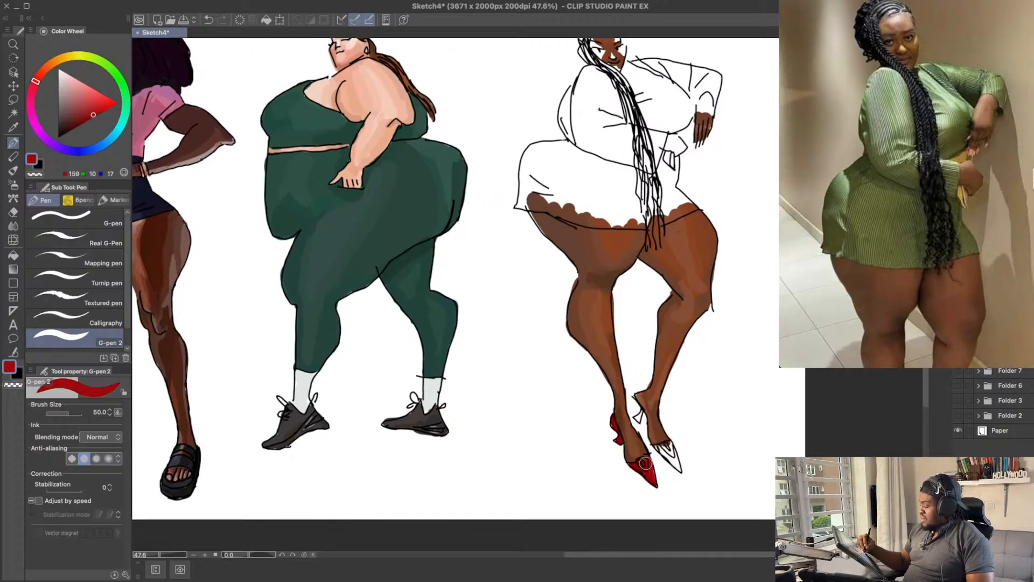
# Step: Colour the pointed toe and heel of the far shoe with reds RGB 159, 10, 17 and RGB 131, 1, 7
pyautogui.moveTo(646, 345); pyautogui.dragTo(640, 334)
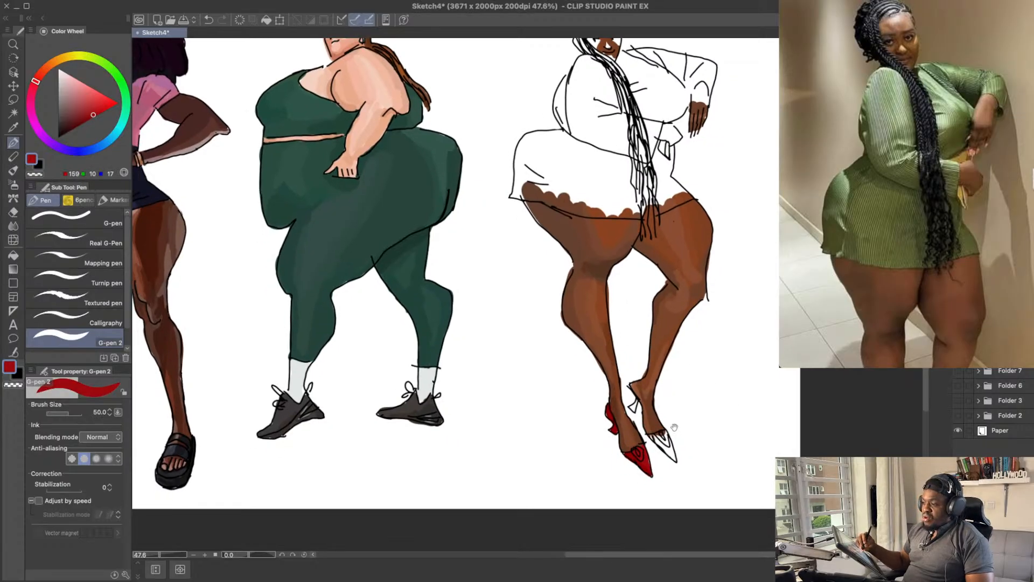
pyautogui.moveTo(677, 416); pyautogui.dragTo(667, 456)
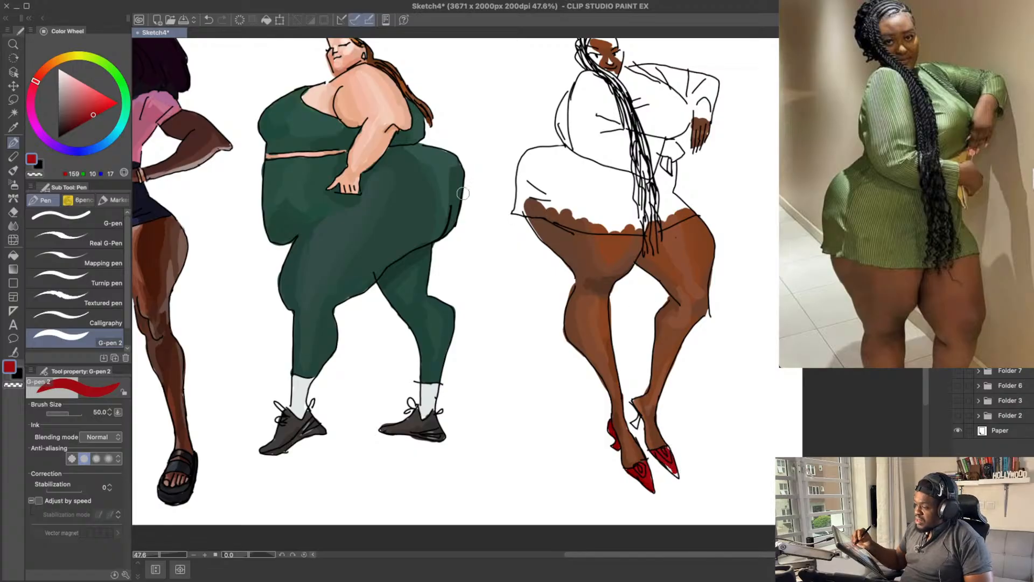
pyautogui.click(94, 116)
pyautogui.click(88, 119)
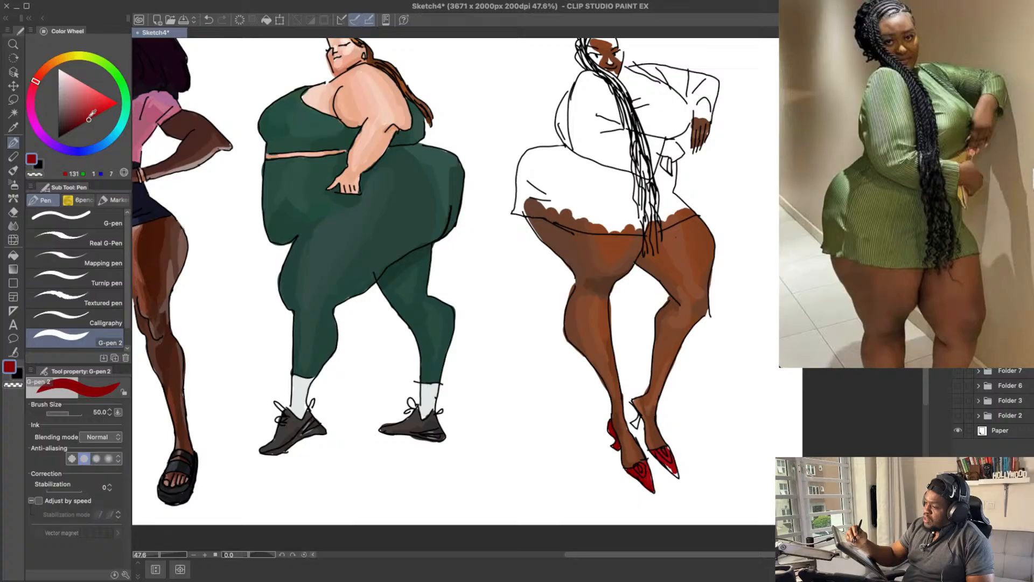
pyautogui.hotkey('ctrl', 'z')
pyautogui.moveTo(667, 466); pyautogui.dragTo(677, 475)
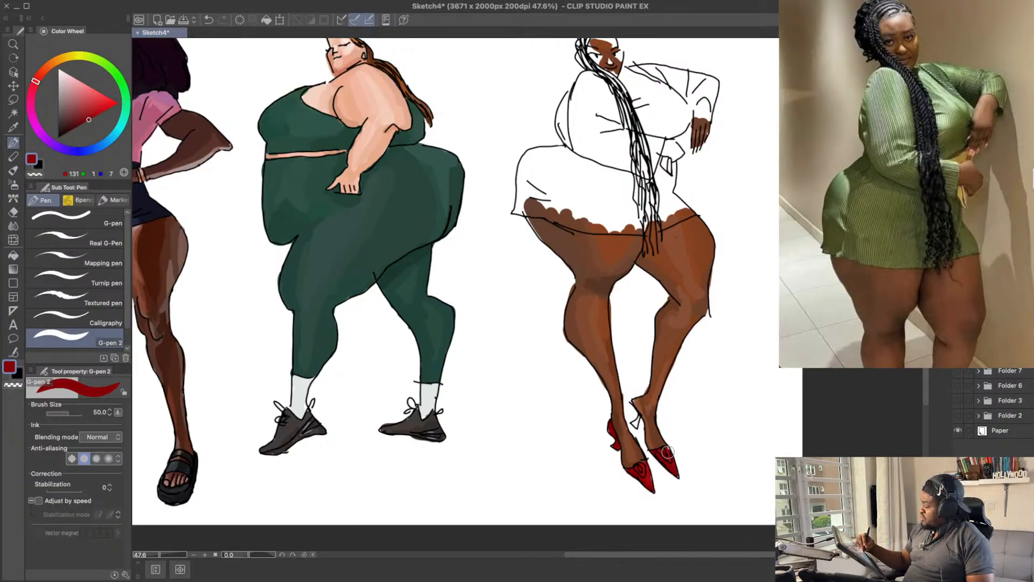
pyautogui.keyDown('alt'); pyautogui.click(671, 451); pyautogui.keyUp('alt')
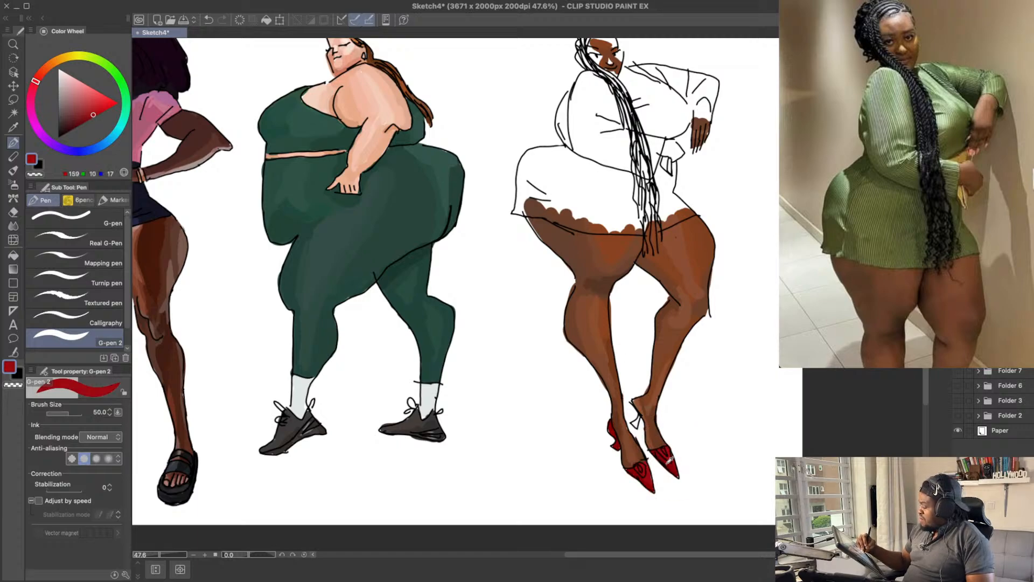
pyautogui.keyDown('alt'); pyautogui.click(668, 460); pyautogui.keyUp('alt')
pyautogui.moveTo(634, 422); pyautogui.dragTo(640, 417)
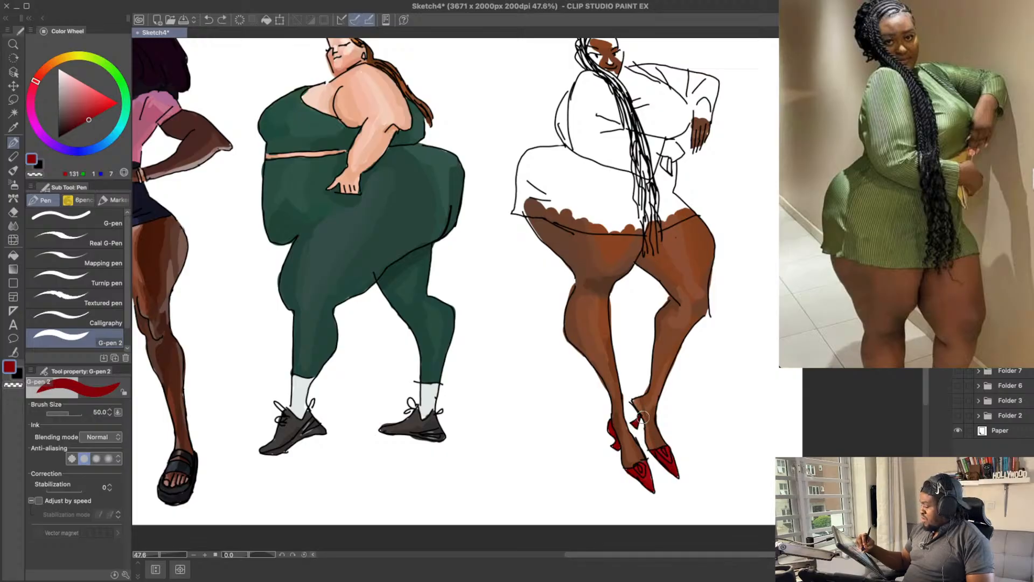
# Step: Clean up the near ankle and shoe heel using brown RGB 123, 63, 33 and a size 40 hard eraser, and save the drawing
pyautogui.moveTo(748, 378); pyautogui.dragTo(754, 392)
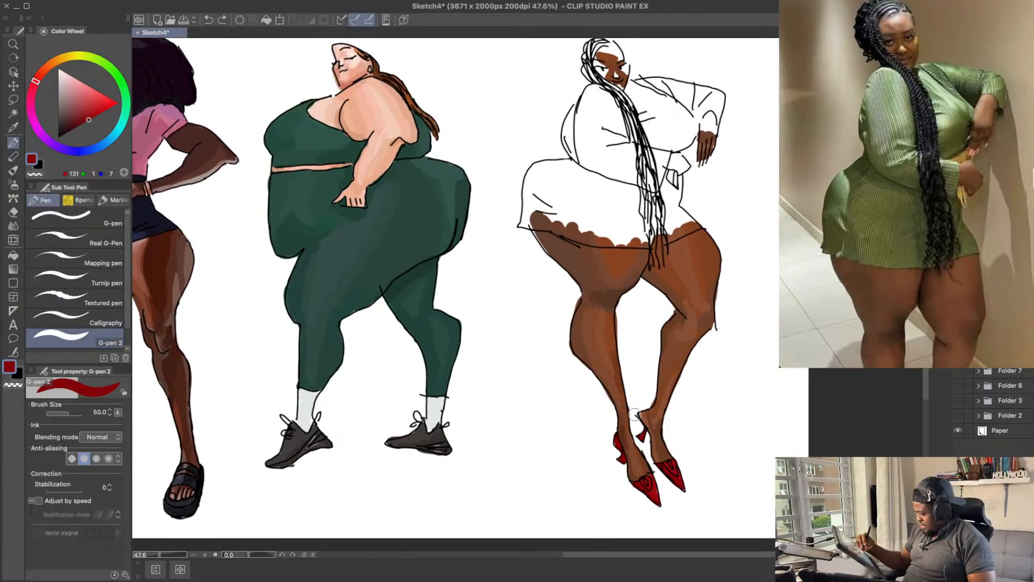
pyautogui.keyDown('alt'); pyautogui.click(624, 423); pyautogui.keyUp('alt')
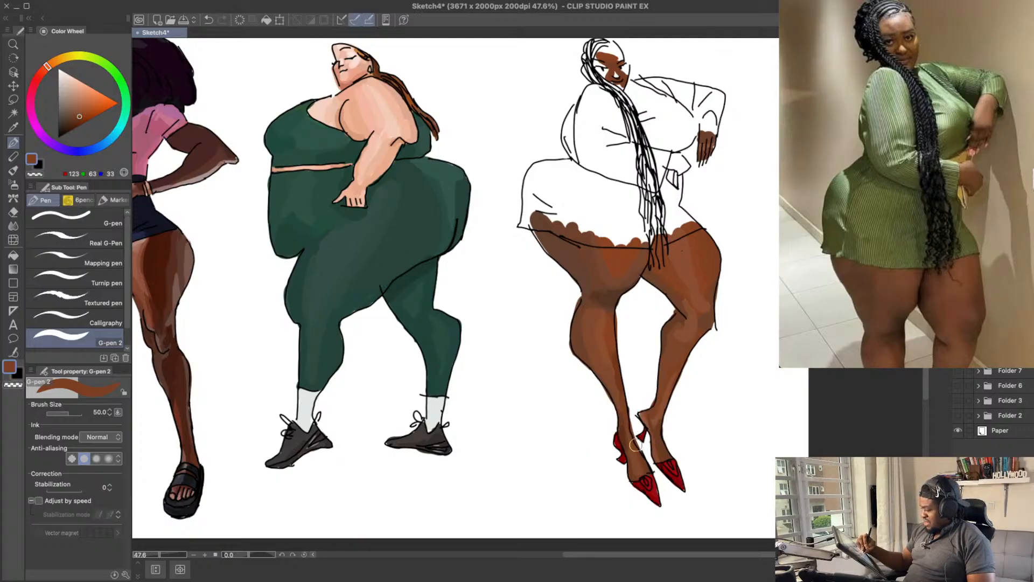
pyautogui.press('e')
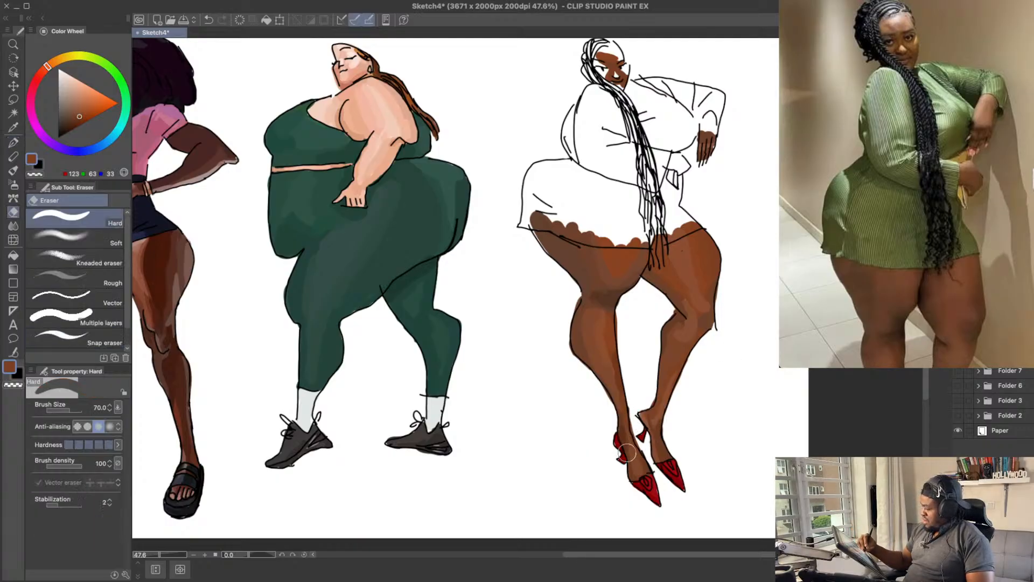
pyautogui.moveTo(632, 430); pyautogui.dragTo(632, 437)
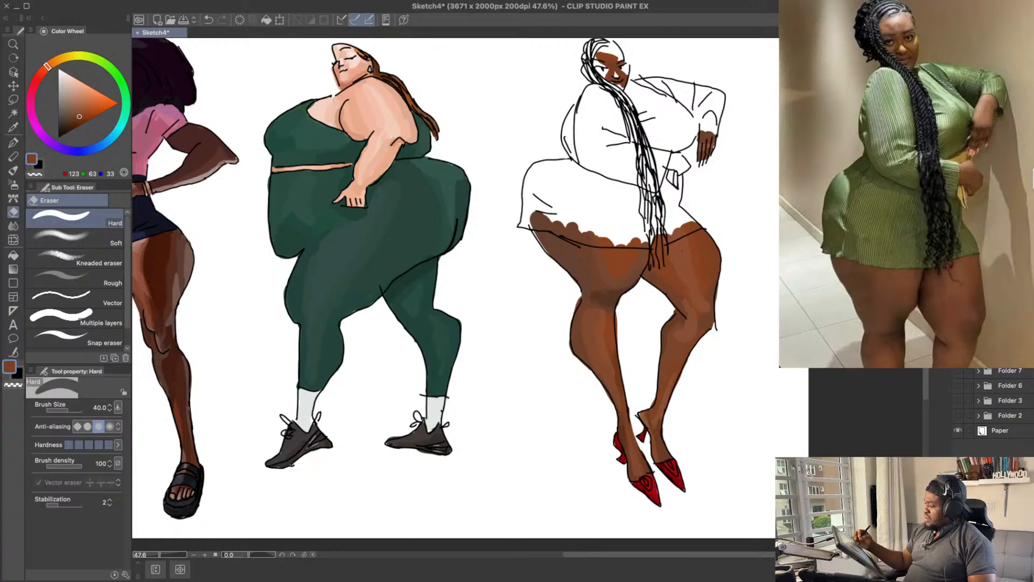
pyautogui.hotkey('ctrl', 's')
pyautogui.moveTo(745, 323)
pyautogui.mouseDown()
pyautogui.moveTo(747, 350)
pyautogui.moveTo(722, 356)
pyautogui.mouseUp()
pyautogui.hotkey('ctrl', 's')
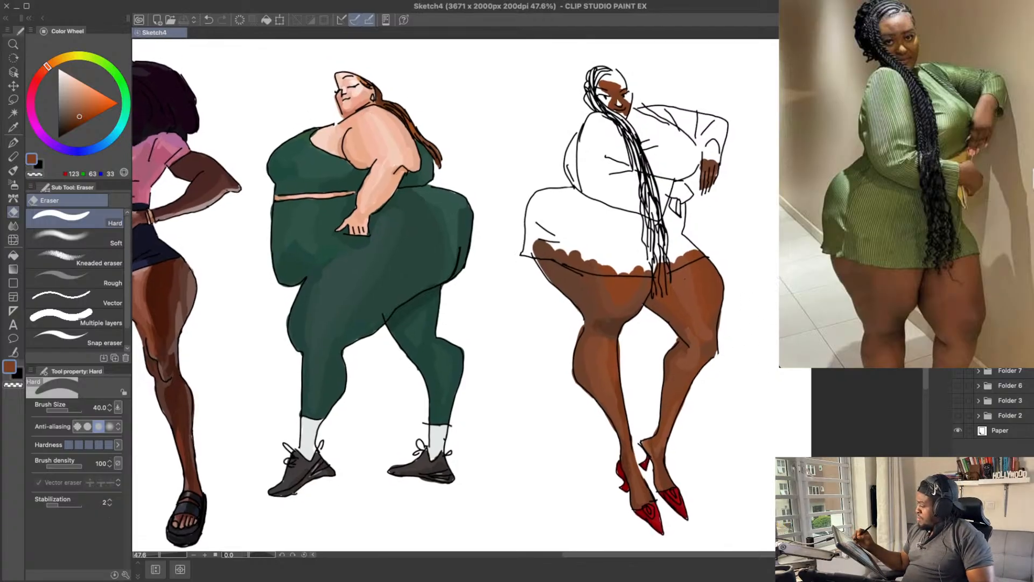
pyautogui.moveTo(654, 314); pyautogui.dragTo(662, 322)
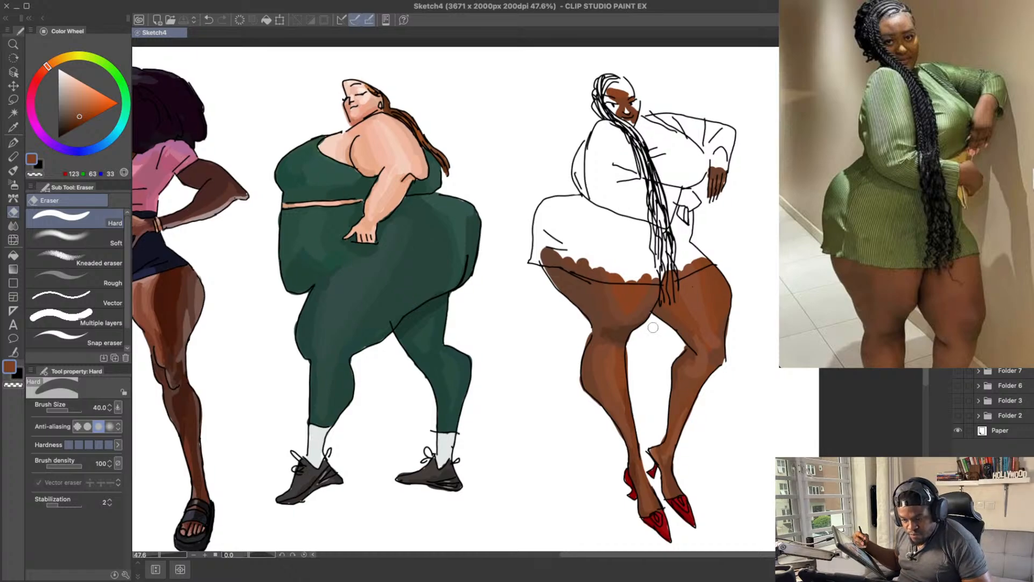
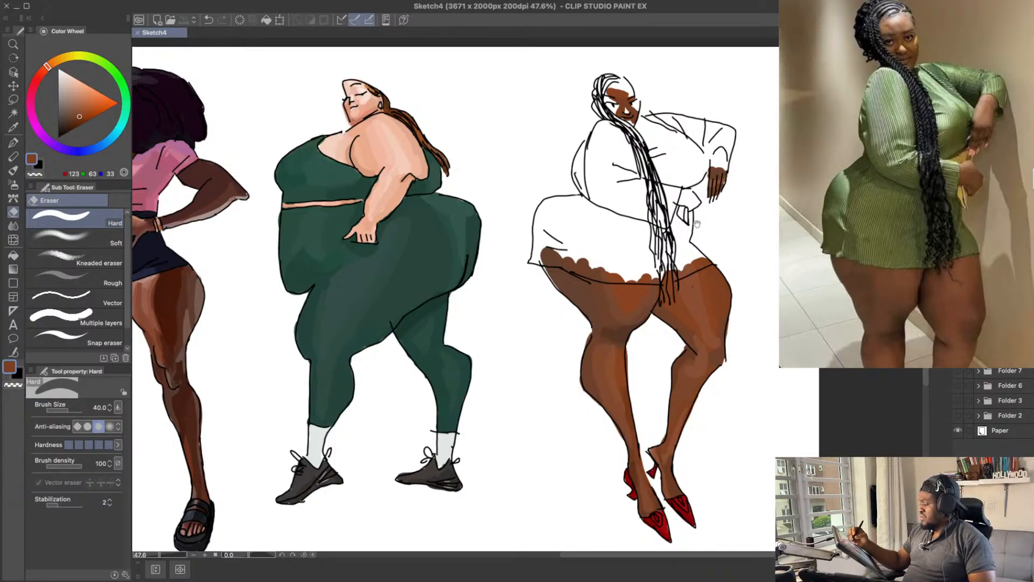
# Step: Try erasing along the dress hem at the top of the near thigh, undo it, and save the drawing
pyautogui.moveTo(696, 223); pyautogui.dragTo(679, 236)
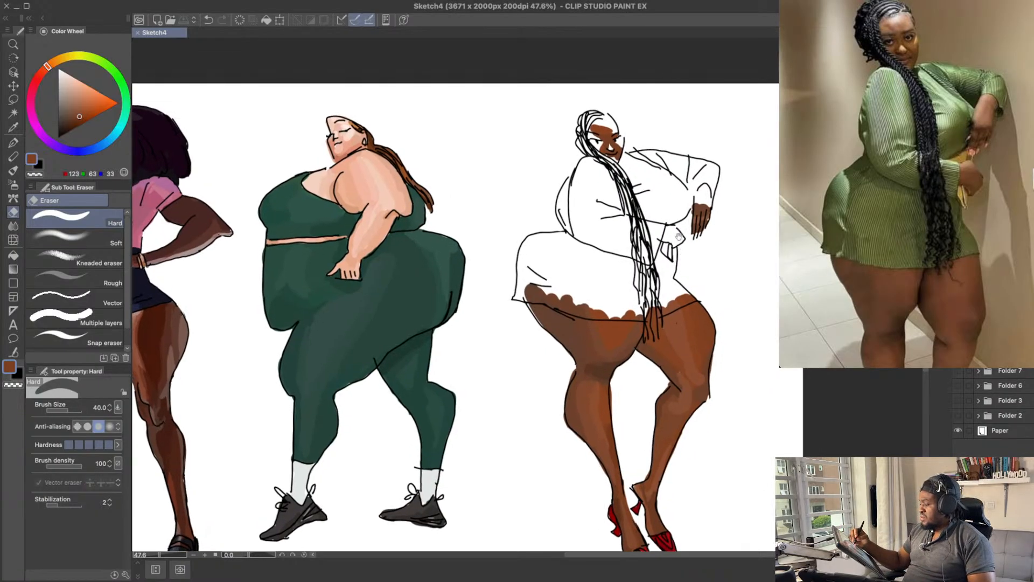
pyautogui.keyDown('alt'); pyautogui.click(543, 314); pyautogui.keyUp('alt')
pyautogui.moveTo(533, 307)
pyautogui.mouseDown()
pyautogui.moveTo(545, 323)
pyautogui.moveTo(566, 298)
pyautogui.mouseUp()
pyautogui.press('super+z')
pyautogui.press('p')
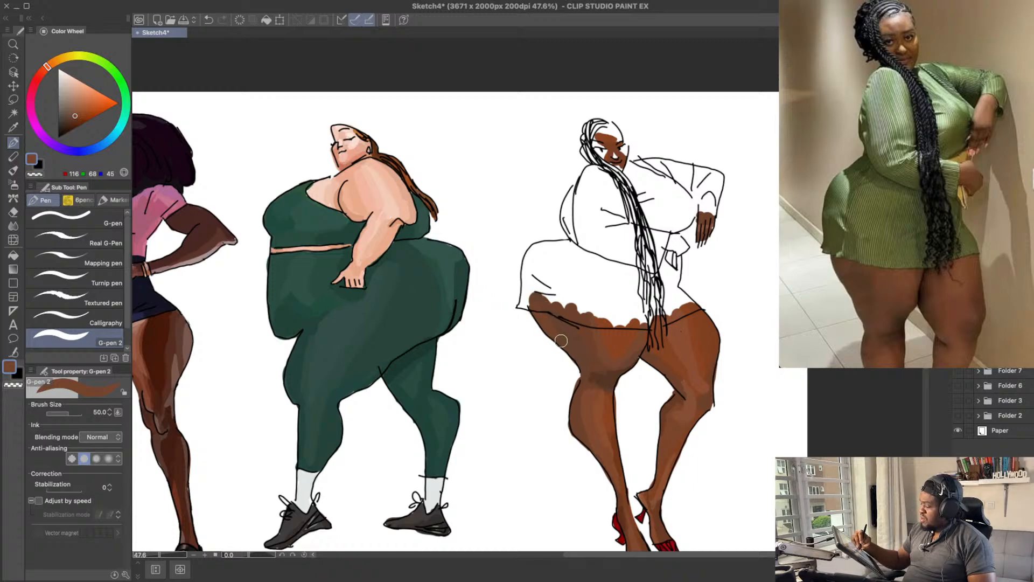
pyautogui.moveTo(686, 231); pyautogui.dragTo(688, 259)
pyautogui.press('super+s')
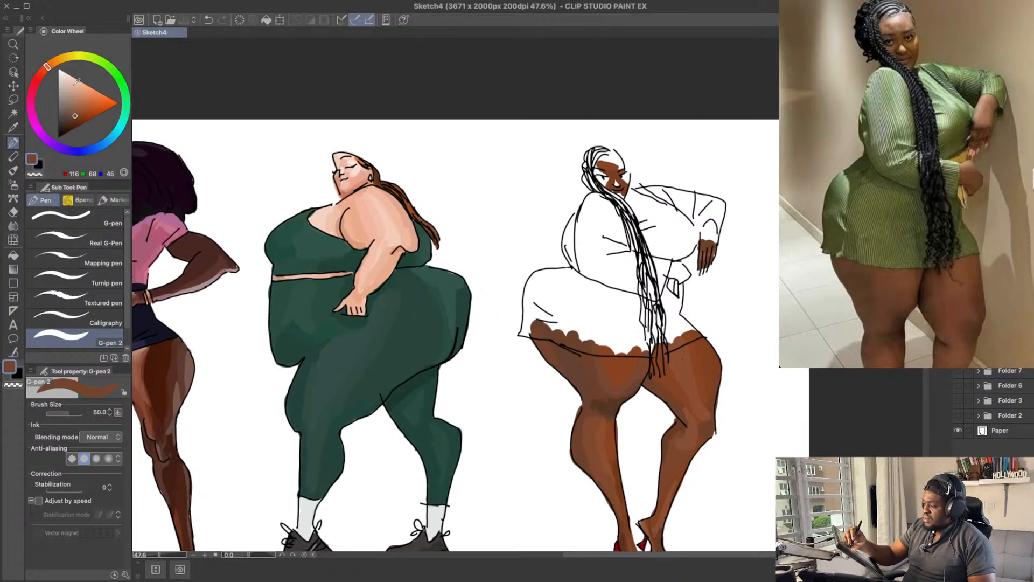
pyautogui.click(120, 103)
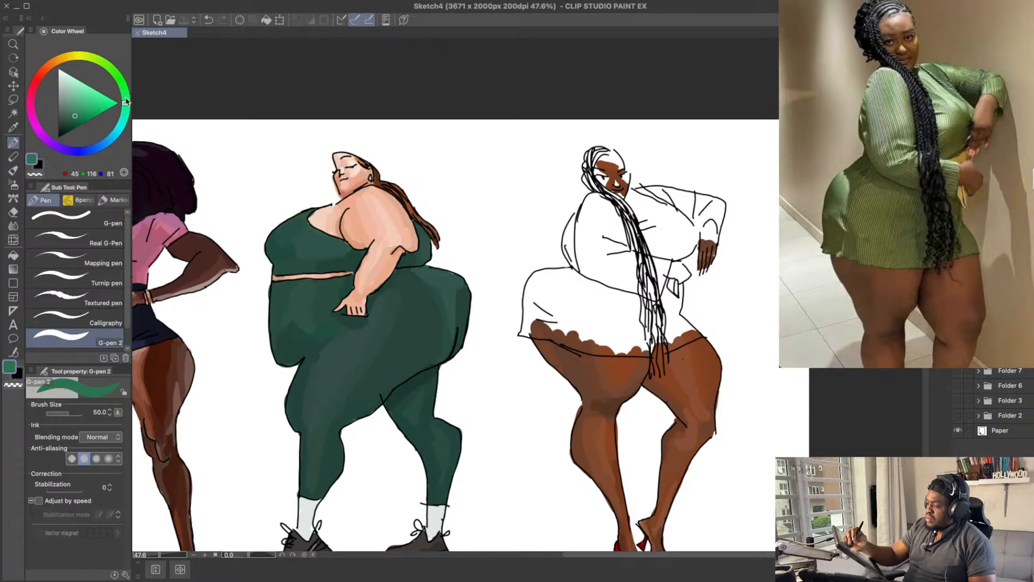
pyautogui.click(77, 109)
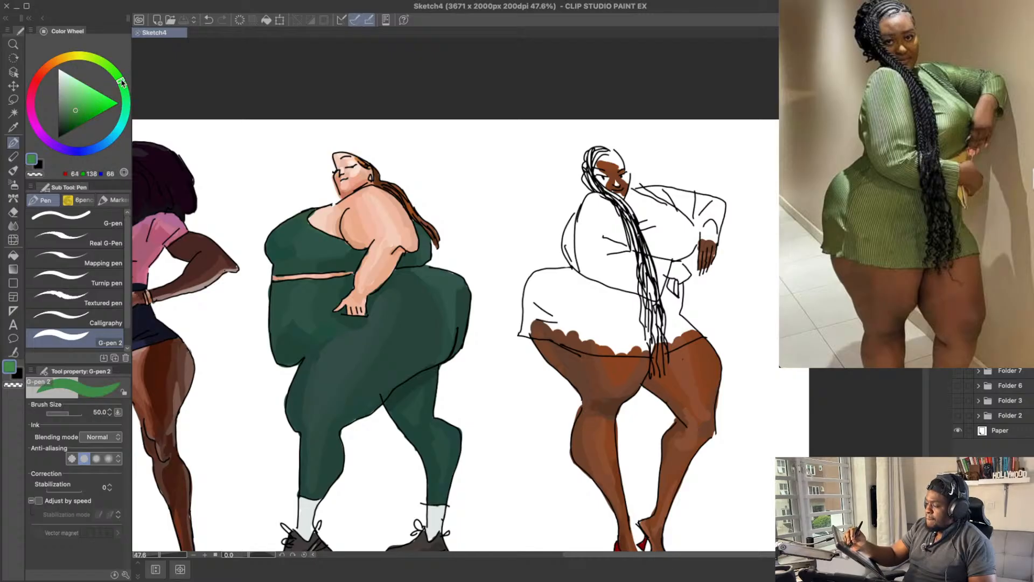
pyautogui.moveTo(560, 312); pyautogui.dragTo(539, 282)
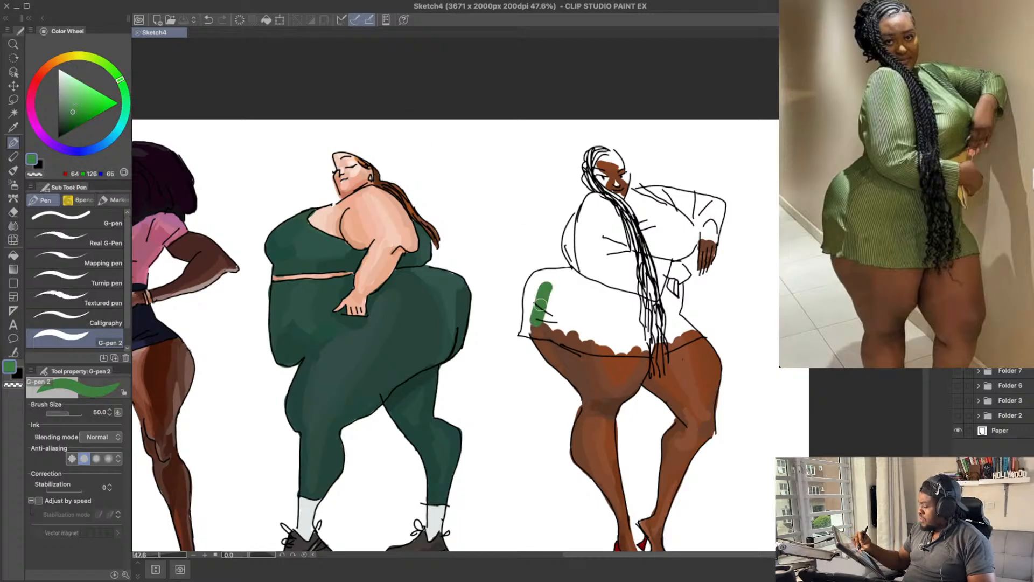
pyautogui.press('super+z')
# Step: Block in the outer hip of the braided figure's dress with muted greens RGB 75, 105, 56 and RGB 74, 101, 56
pyautogui.moveTo(120, 80); pyautogui.dragTo(114, 68)
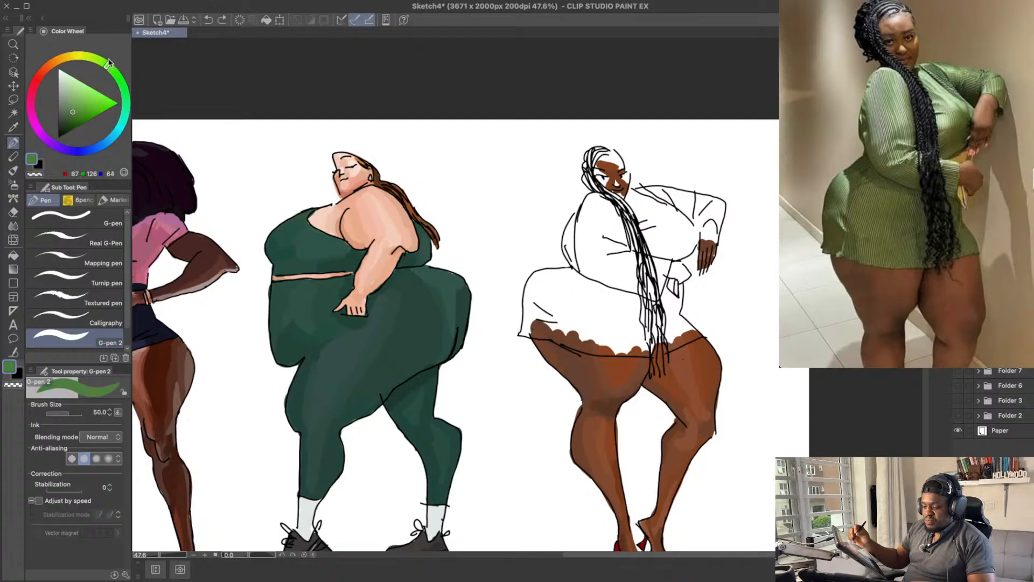
pyautogui.moveTo(549, 323)
pyautogui.mouseDown()
pyautogui.moveTo(539, 288)
pyautogui.moveTo(541, 323)
pyautogui.moveTo(532, 307)
pyautogui.mouseUp()
pyautogui.press('super+z')
pyautogui.click(73, 115)
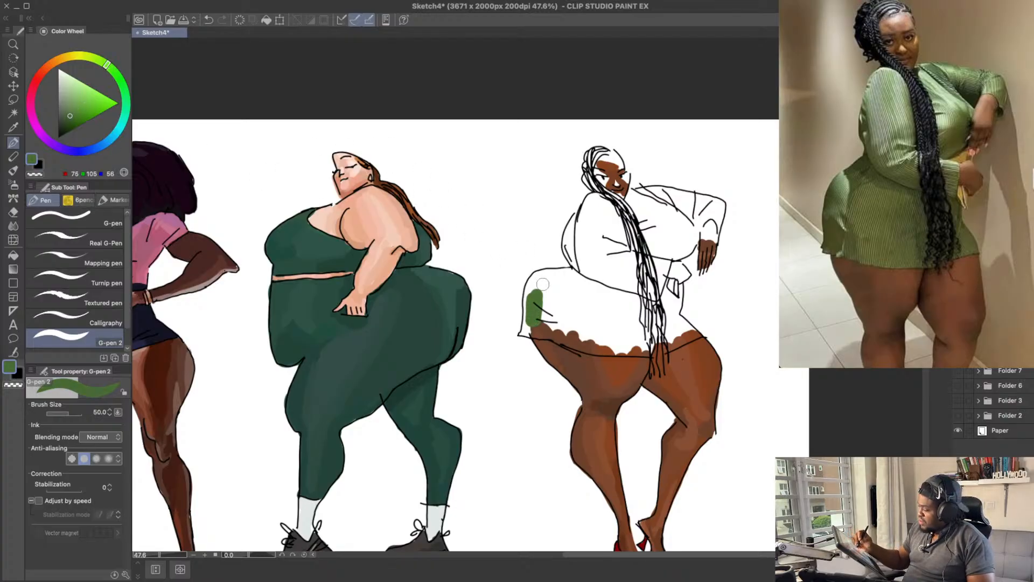
pyautogui.moveTo(542, 284)
pyautogui.mouseDown()
pyautogui.moveTo(533, 324)
pyautogui.moveTo(528, 286)
pyautogui.mouseUp()
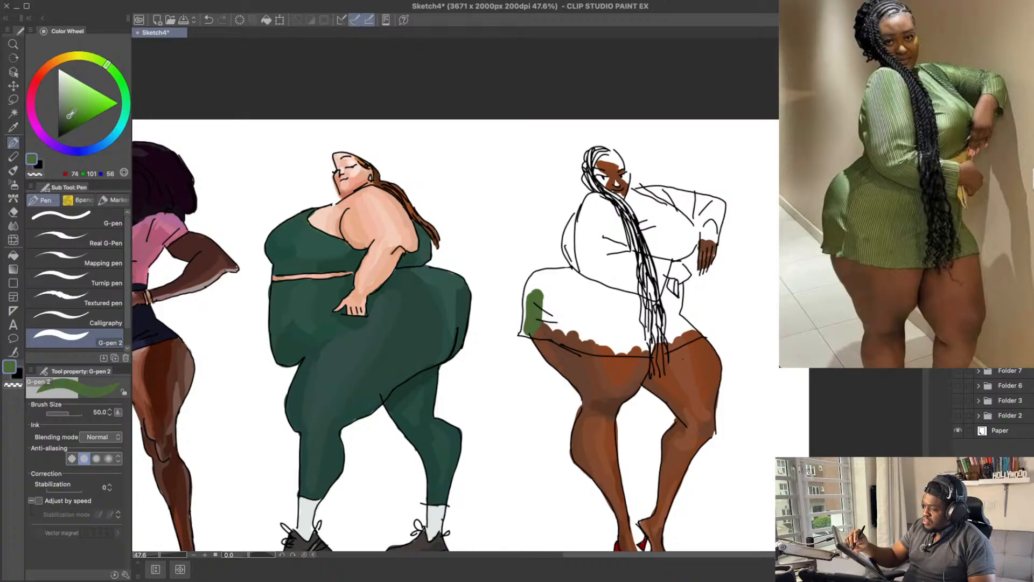
pyautogui.moveTo(530, 297)
pyautogui.mouseDown()
pyautogui.moveTo(524, 331)
pyautogui.moveTo(536, 331)
pyautogui.moveTo(537, 280)
pyautogui.moveTo(566, 299)
pyautogui.moveTo(532, 326)
pyautogui.moveTo(554, 318)
pyautogui.mouseUp()
pyautogui.moveTo(673, 294); pyautogui.dragTo(676, 303)
pyautogui.moveTo(550, 323)
pyautogui.mouseDown()
pyautogui.moveTo(560, 290)
pyautogui.moveTo(560, 277)
pyautogui.mouseUp()
pyautogui.hotkey('ctrl', 'z')
# Step: Enlarge the pen to size 70 and try green RGB 77, 109, 57 across the middle of the skirt
pyautogui.moveTo(69, 118); pyautogui.dragTo(70, 113)
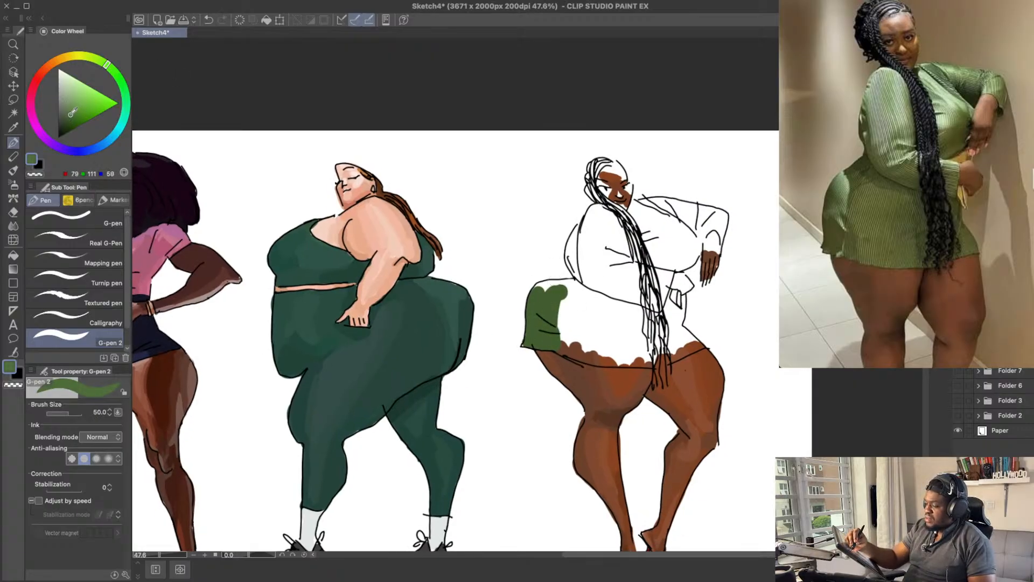
pyautogui.press(']')
pyautogui.press(']')
pyautogui.moveTo(569, 334); pyautogui.dragTo(575, 303)
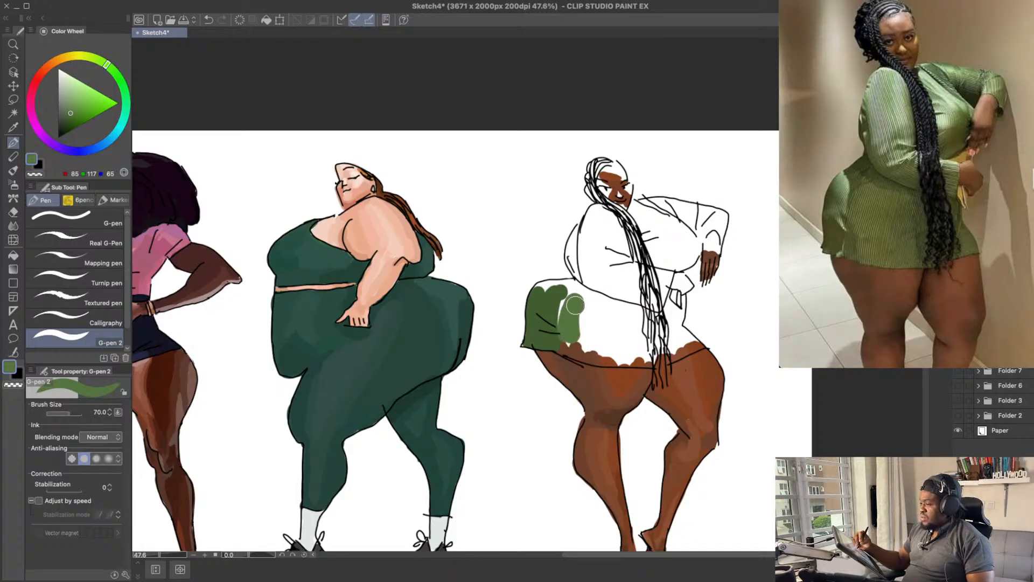
pyautogui.hotkey('ctrl', 'z')
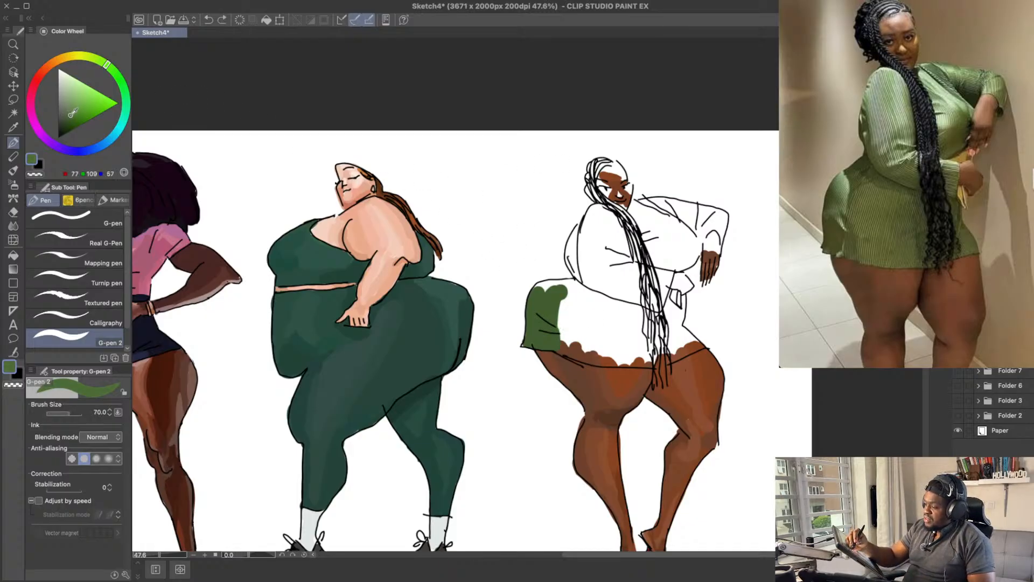
pyautogui.moveTo(568, 334)
pyautogui.mouseDown()
pyautogui.moveTo(579, 291)
pyautogui.moveTo(587, 309)
pyautogui.moveTo(631, 319)
pyautogui.moveTo(594, 315)
pyautogui.moveTo(578, 331)
pyautogui.moveTo(576, 319)
pyautogui.moveTo(569, 346)
pyautogui.moveTo(610, 351)
pyautogui.moveTo(627, 334)
pyautogui.moveTo(607, 313)
pyautogui.moveTo(639, 320)
pyautogui.moveTo(611, 305)
pyautogui.moveTo(634, 307)
pyautogui.moveTo(629, 323)
pyautogui.moveTo(637, 312)
pyautogui.moveTo(643, 345)
pyautogui.moveTo(634, 344)
pyautogui.moveTo(646, 353)
pyautogui.moveTo(644, 334)
pyautogui.moveTo(626, 323)
pyautogui.moveTo(630, 350)
pyautogui.moveTo(635, 344)
pyautogui.moveTo(619, 358)
pyautogui.moveTo(668, 349)
pyautogui.mouseUp()
pyautogui.hotkey('ctrl', 'z')
# Step: Fill the middle of the skirt from the waistline to the hem and across to the braids with green RGB 69, 97, 52
pyautogui.click(71, 117)
pyautogui.press('super+z')
pyautogui.click(68, 117)
pyautogui.press('super+z')
pyautogui.keyDown('alt'); pyautogui.click(625, 322); pyautogui.keyUp('alt')
pyautogui.keyDown('alt'); pyautogui.click(634, 316); pyautogui.keyUp('alt')
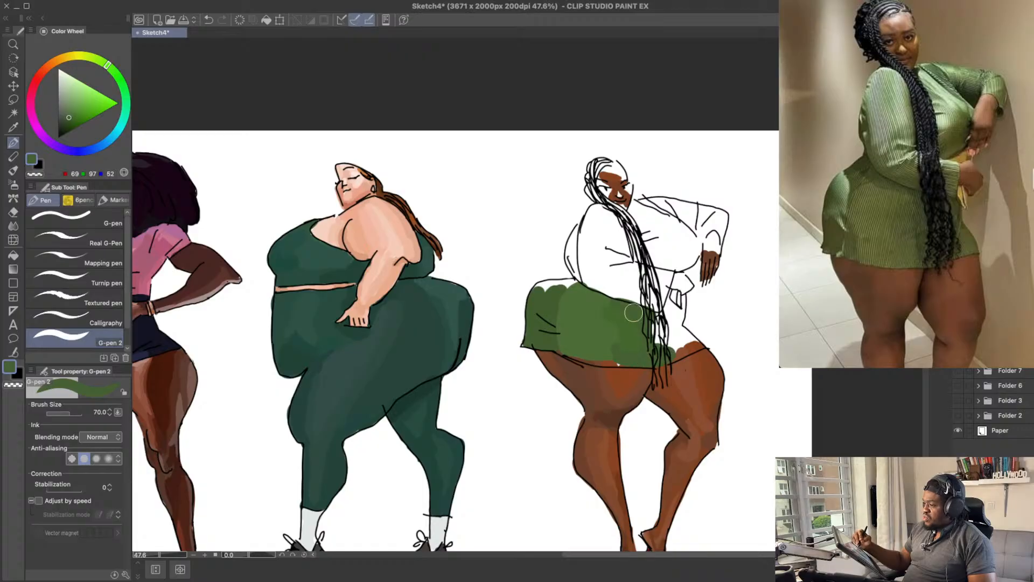
# Step: Even out the lower skirt along the hem with green RGB 73, 100, 48
pyautogui.keyDown('alt'); pyautogui.click(632, 335); pyautogui.keyUp('alt')
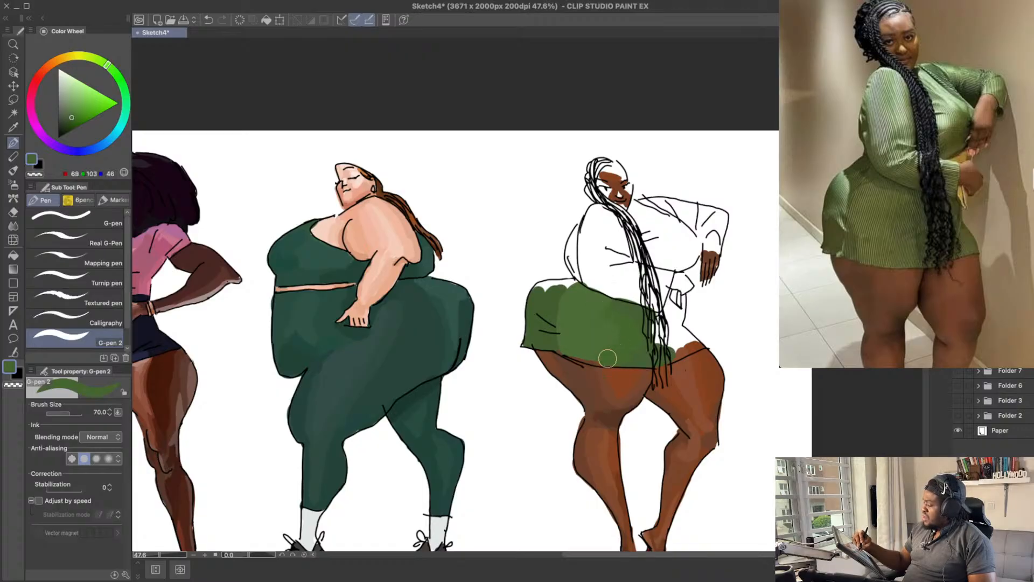
pyautogui.press('super+z')
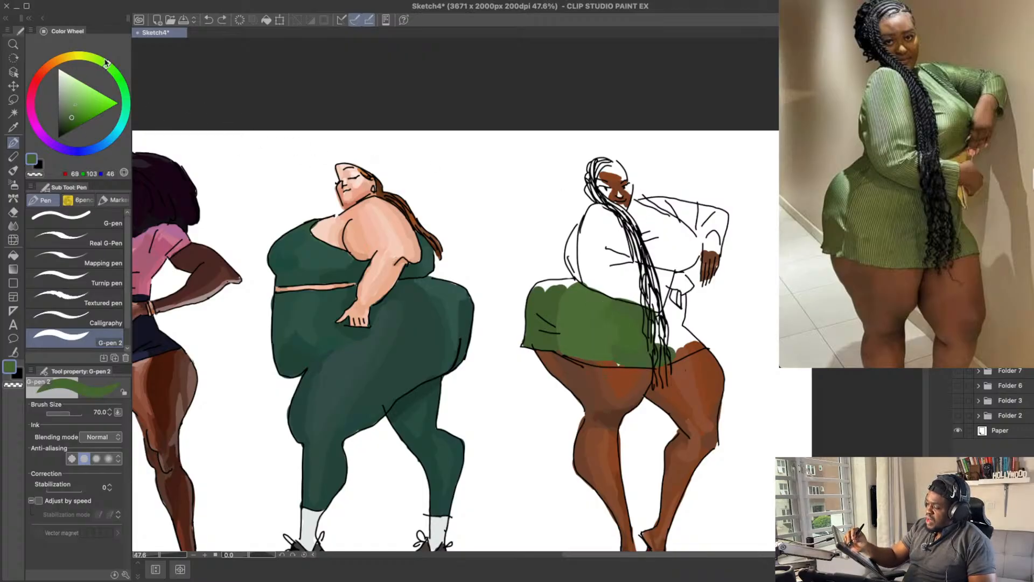
pyautogui.click(71, 117)
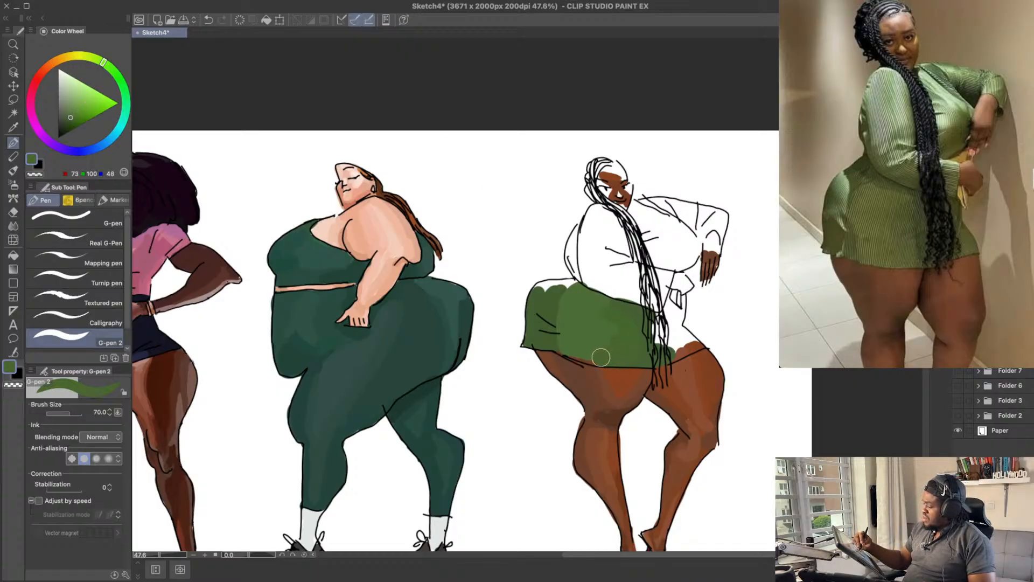
pyautogui.keyDown('alt'); pyautogui.click(636, 311); pyautogui.keyUp('alt')
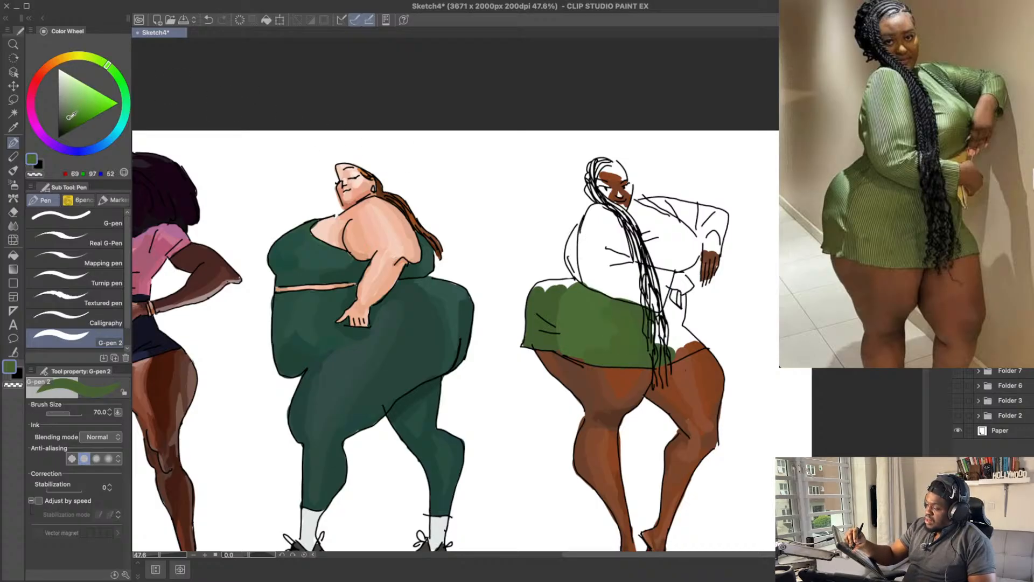
# Step: Shade the skirt around the hanging braids with darker green RGB 54, 84, 44
pyautogui.click(110, 66)
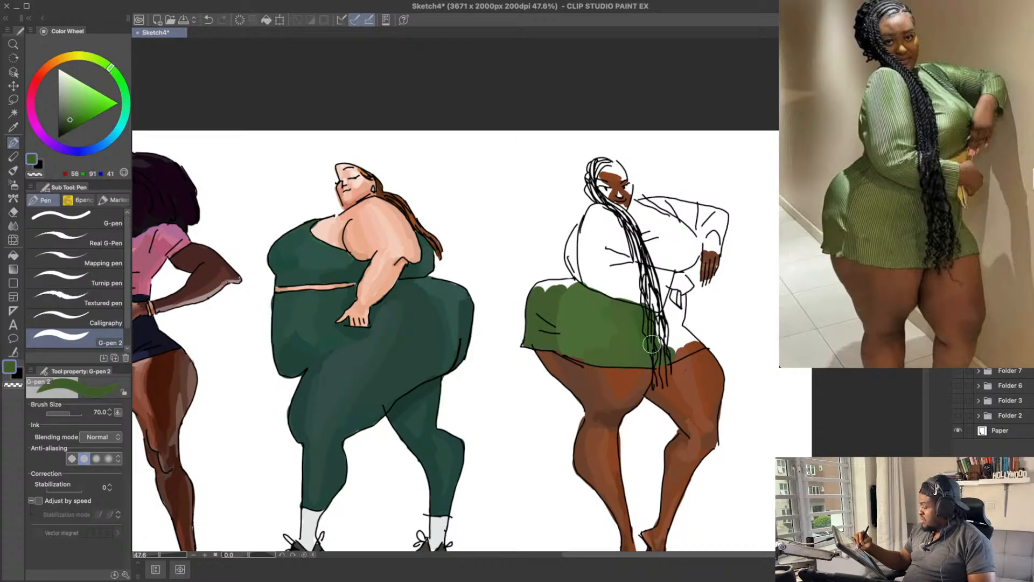
pyautogui.hotkey('ctrl', 'z')
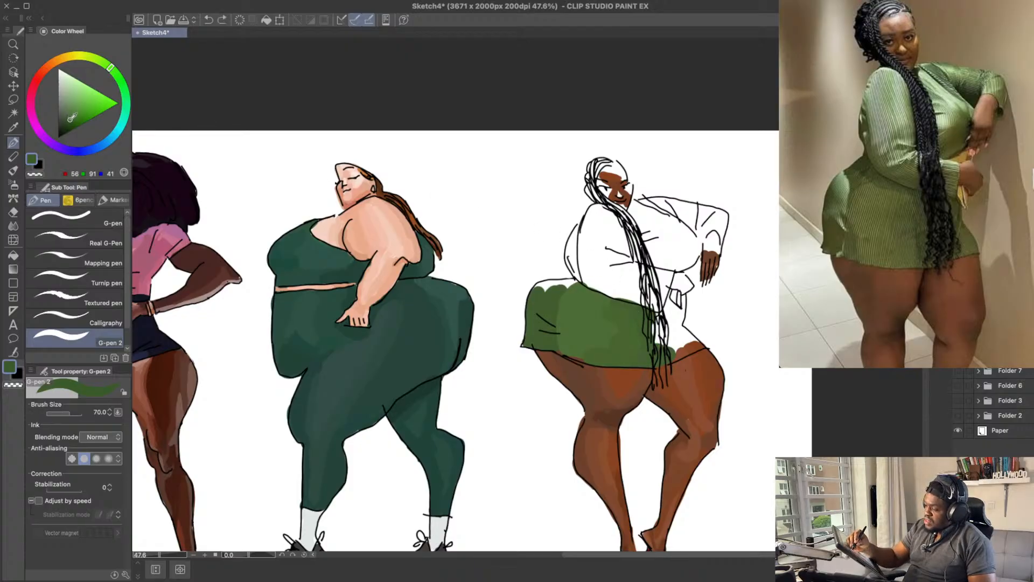
pyautogui.moveTo(110, 66); pyautogui.dragTo(116, 74)
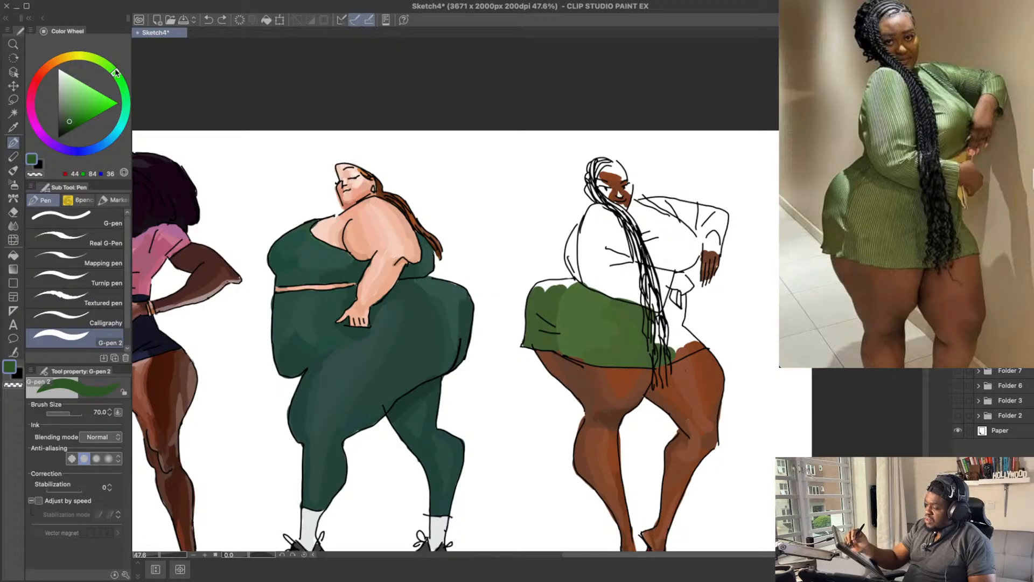
pyautogui.click(68, 120)
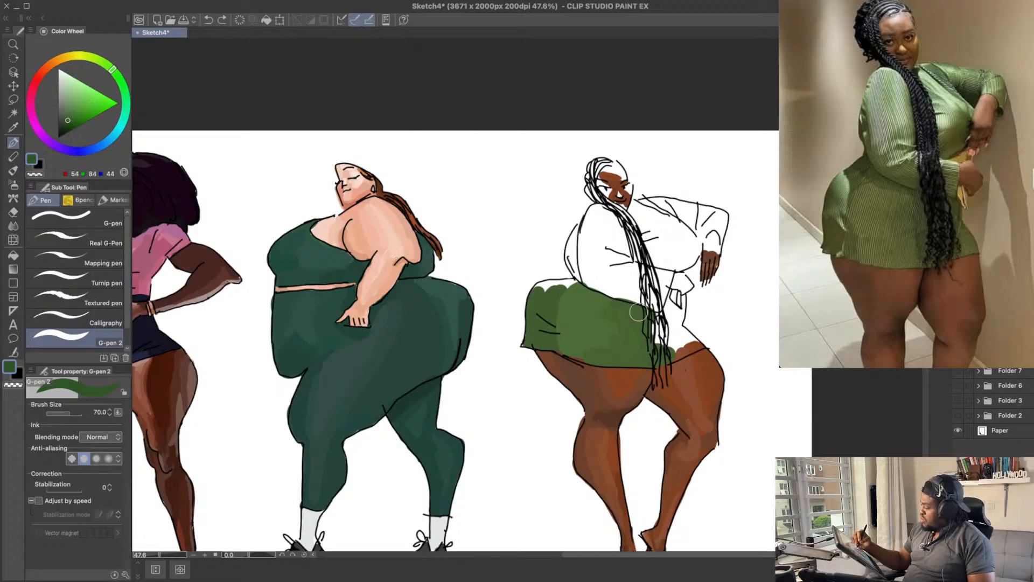
pyautogui.moveTo(652, 357); pyautogui.dragTo(657, 318)
pyautogui.scroll(1, 663, 320)
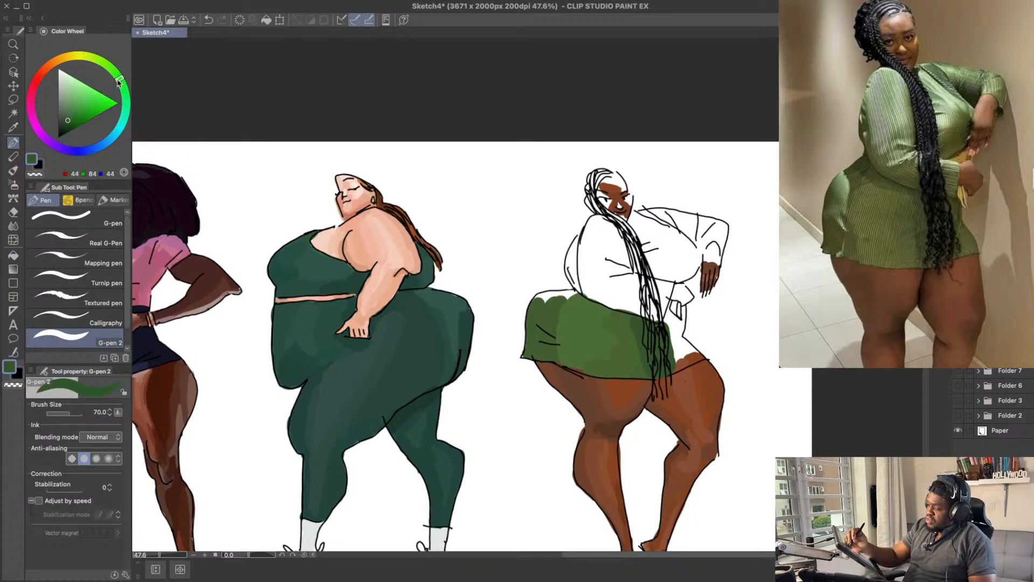
# Step: Colour the band of the dress just above the skirt's waistline with green RGB 73, 100, 48
pyautogui.moveTo(119, 82); pyautogui.dragTo(122, 86)
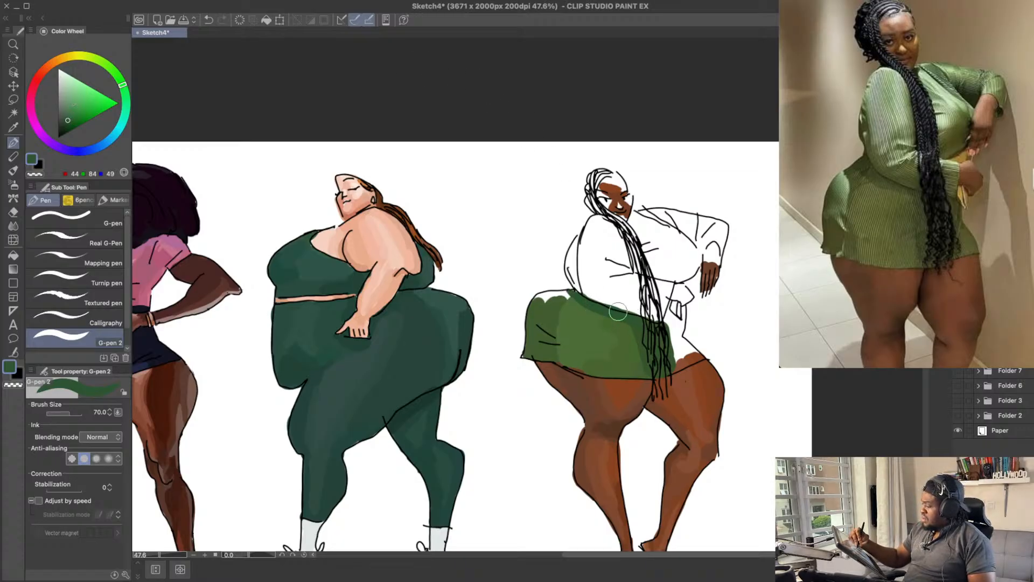
pyautogui.moveTo(637, 239); pyautogui.dragTo(630, 247)
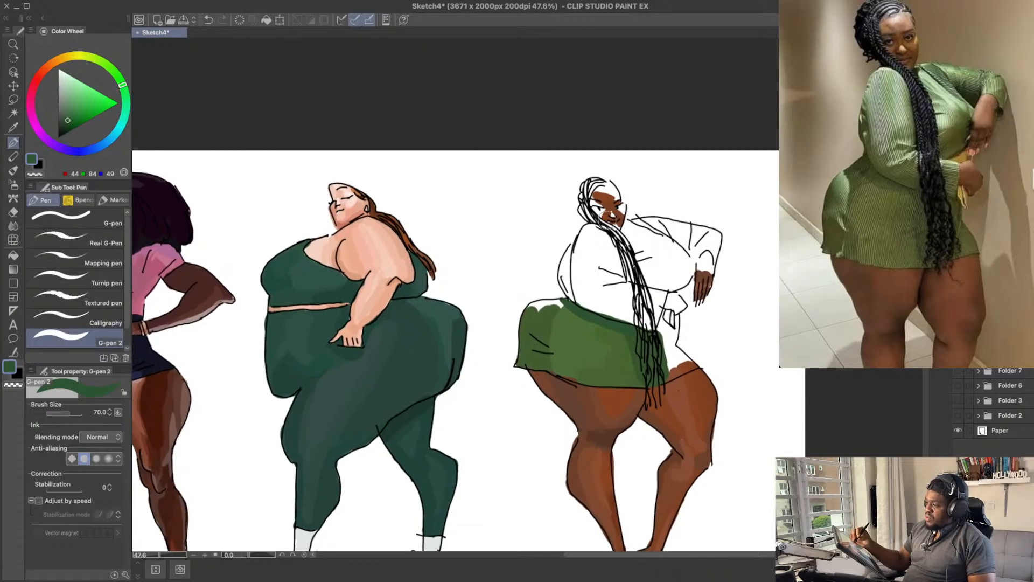
pyautogui.click(70, 114)
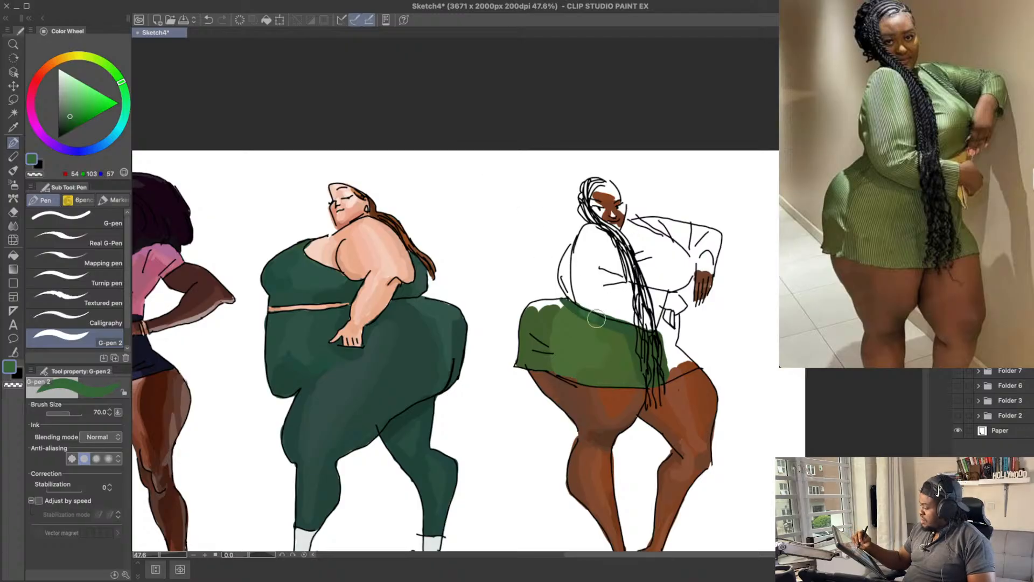
pyautogui.click(120, 79)
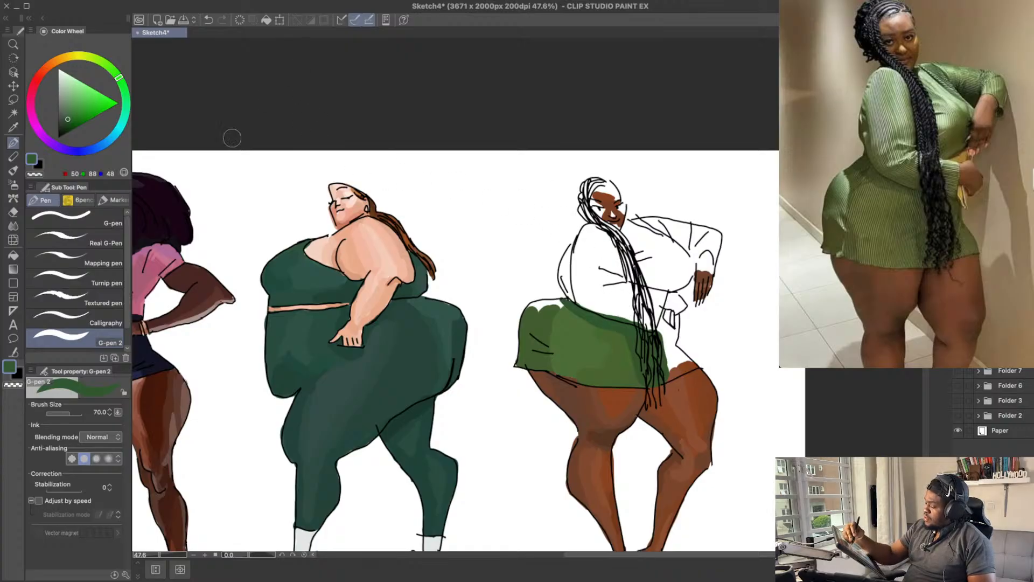
pyautogui.keyDown('alt'); pyautogui.click(625, 367); pyautogui.keyUp('alt')
pyautogui.moveTo(585, 307)
pyautogui.mouseDown()
pyautogui.moveTo(646, 317)
pyautogui.moveTo(660, 304)
pyautogui.mouseUp()
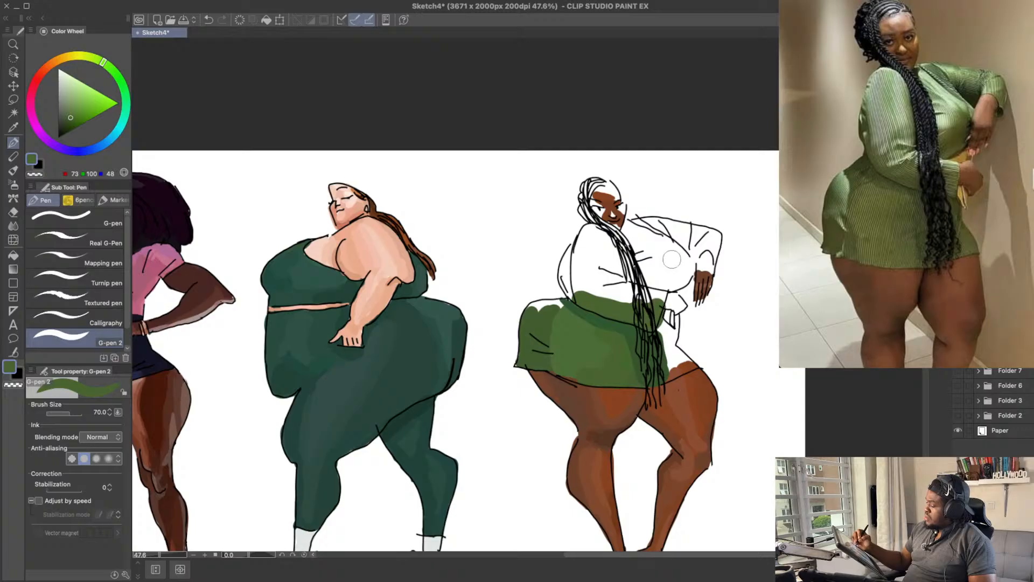
# Step: Touch up the upper hip with green RGB 49, 88, 48 and add a pale highlight RGB 109, 134, 108
pyautogui.keyDown('alt'); pyautogui.click(574, 312); pyautogui.keyUp('alt')
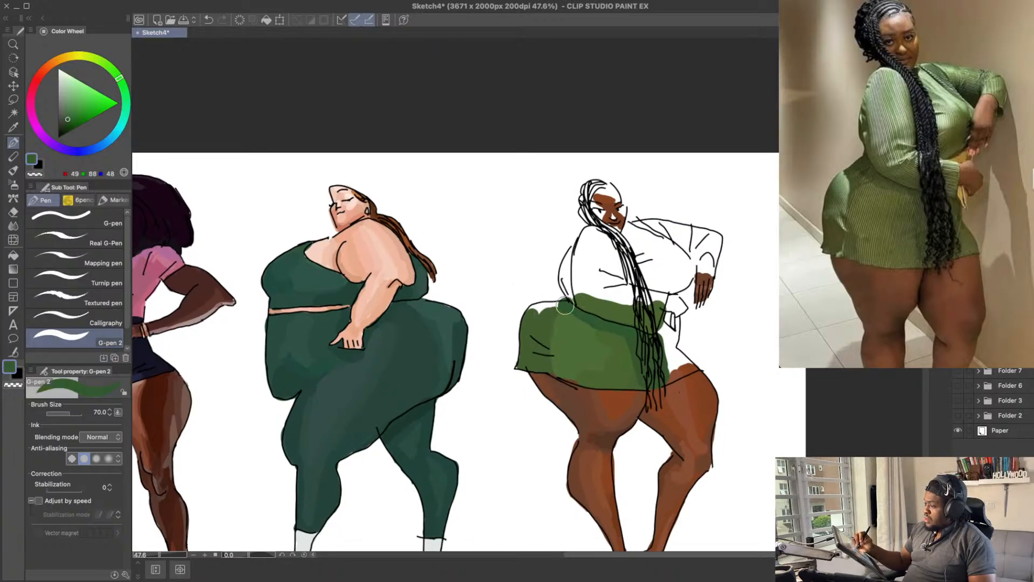
pyautogui.click(565, 305)
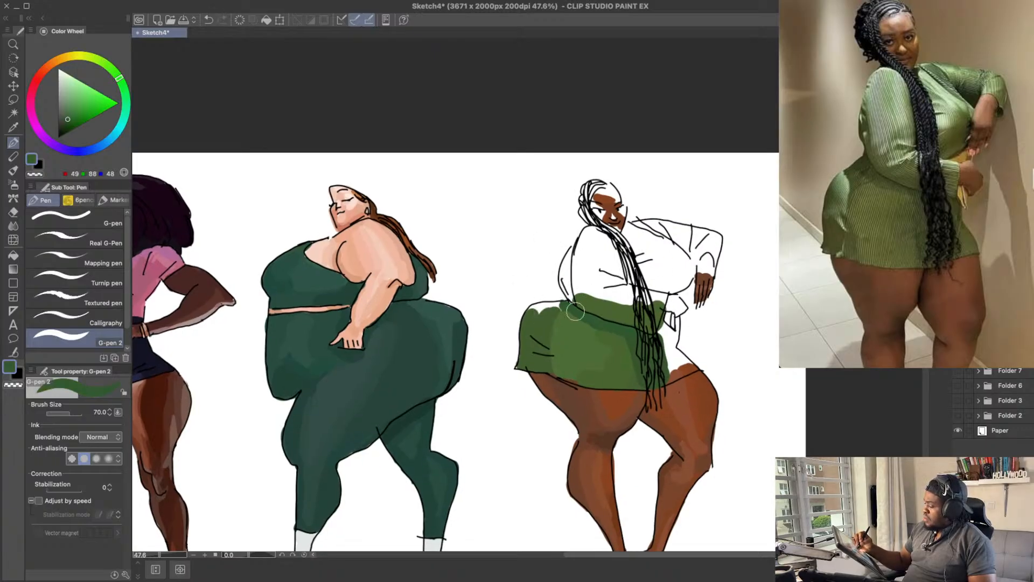
pyautogui.moveTo(70, 116); pyautogui.dragTo(64, 104)
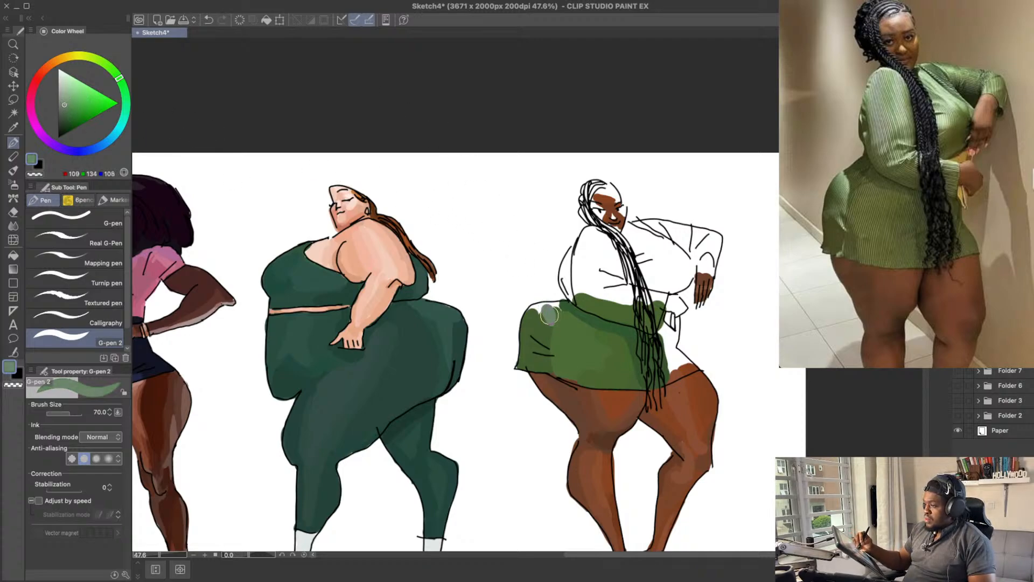
pyautogui.keyDown('alt'); pyautogui.click(581, 306); pyautogui.keyUp('alt')
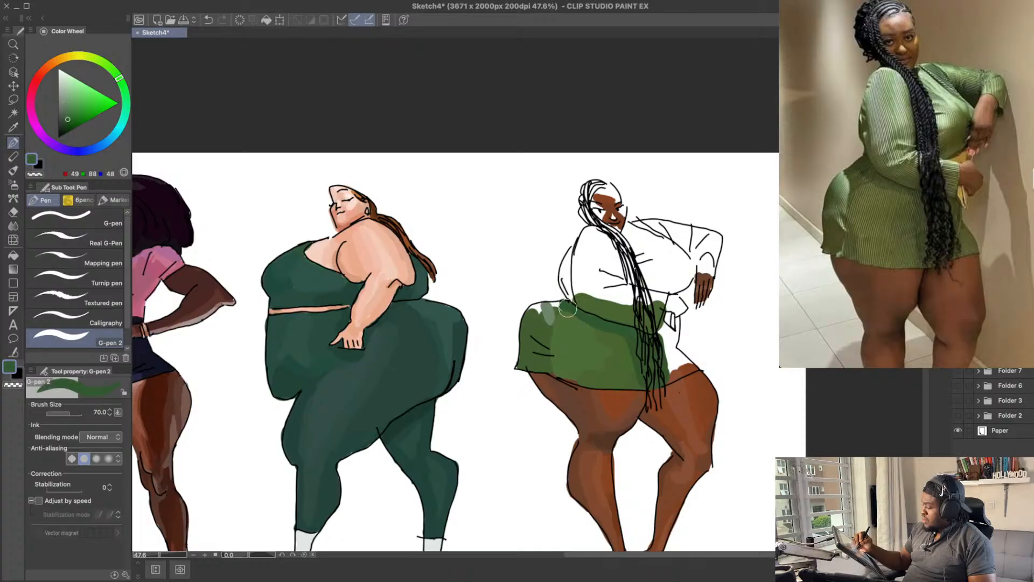
# Step: Blend the hip highlight using green RGB 59, 91, 58 and extend it along the hip's top edge with RGB 109, 134, 108
pyautogui.click(66, 118)
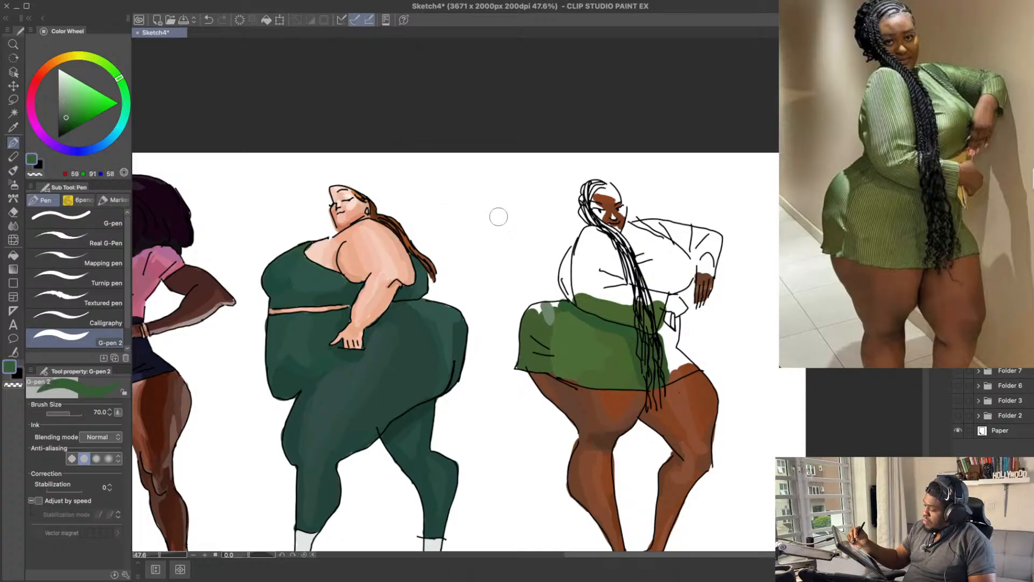
pyautogui.keyDown('alt'); pyautogui.click(548, 323); pyautogui.keyUp('alt')
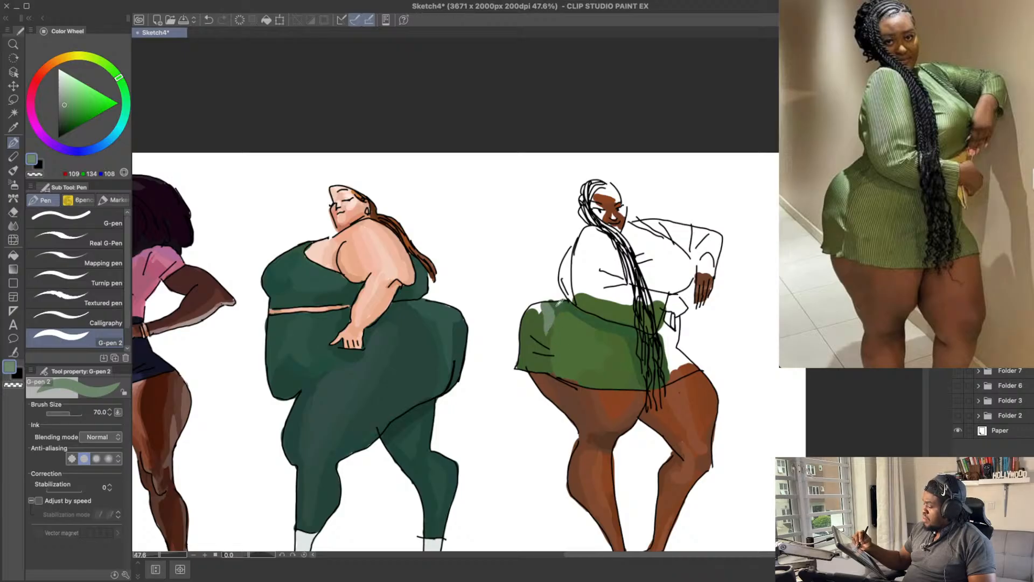
pyautogui.keyDown('alt'); pyautogui.click(547, 341); pyautogui.keyUp('alt')
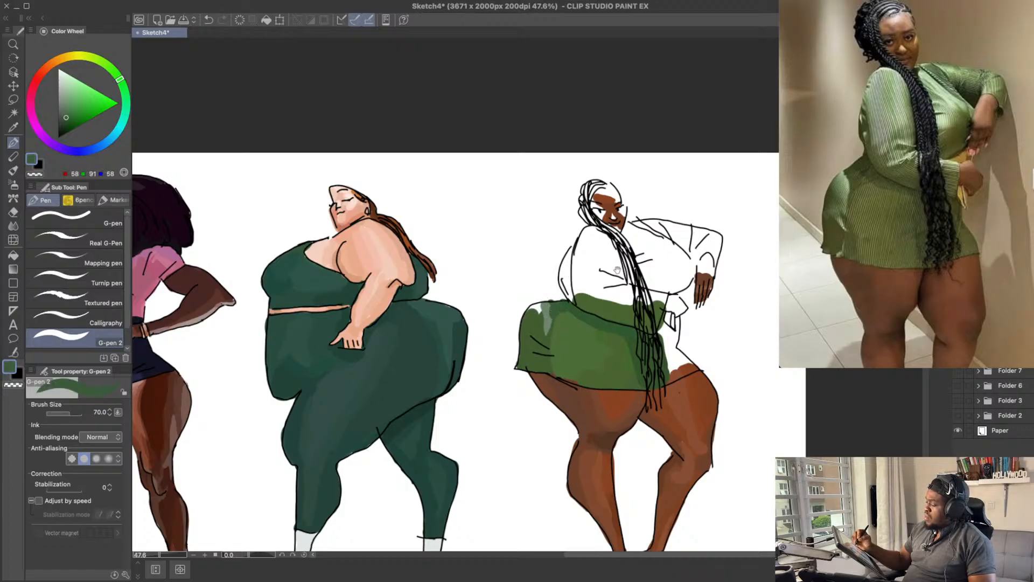
pyautogui.moveTo(617, 269); pyautogui.dragTo(618, 263)
pyautogui.keyDown('alt'); pyautogui.click(541, 303); pyautogui.keyUp('alt')
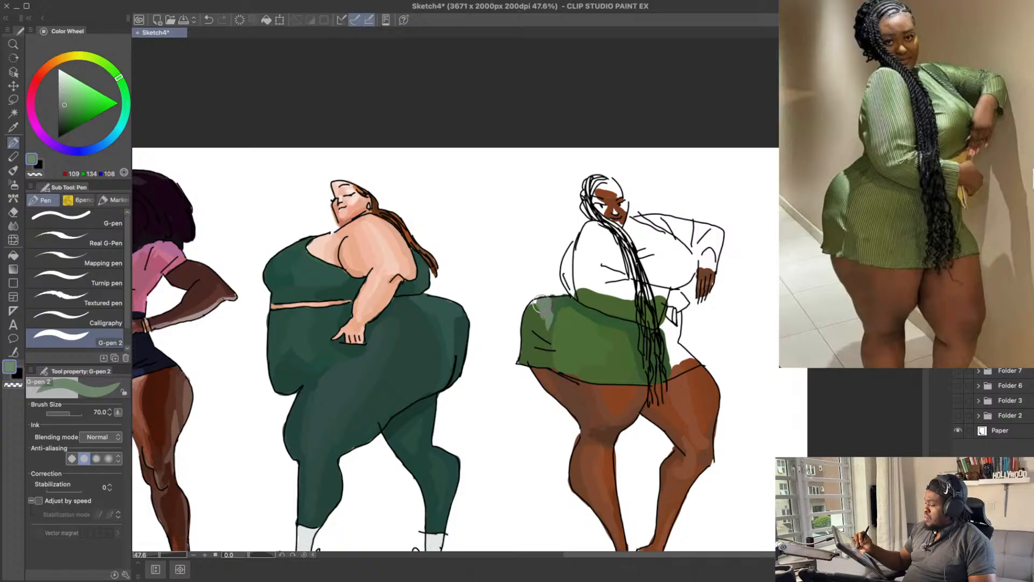
# Step: Undo the latest pale highlight strokes on the upper hip of the fourth figure's skirt
pyautogui.hotkey('ctrl', 'z')
pyautogui.moveTo(542, 305); pyautogui.dragTo(544, 315)
pyautogui.hotkey('ctrl', 'z')
pyautogui.hotkey('ctrl', 'z')
pyautogui.hotkey('ctrl', 'z')
pyautogui.hotkey('ctrl', 'z')
# Step: Touch up the hip highlight with pale green RGB 137, 162, 129 at brush size 50
pyautogui.click(64, 98)
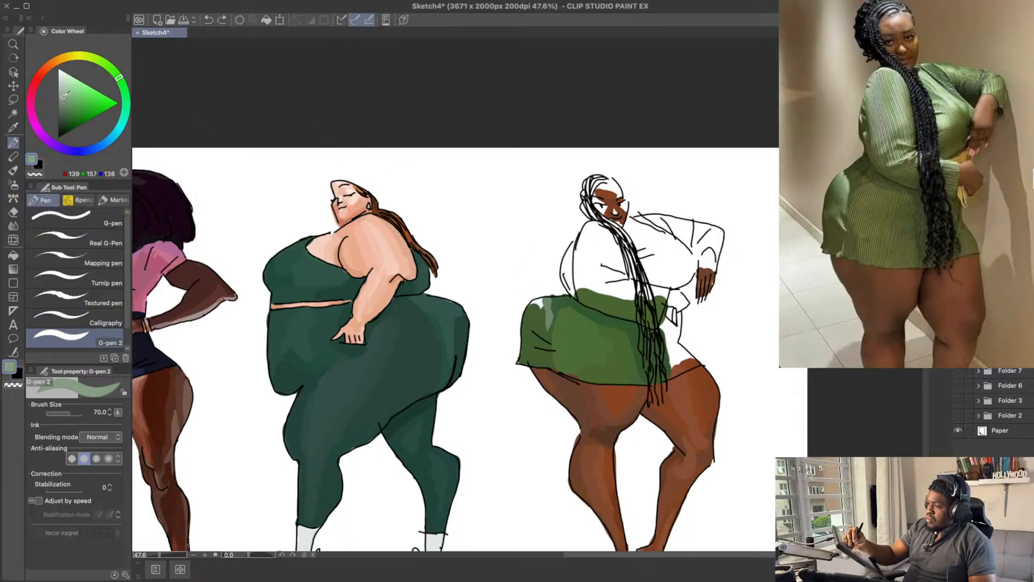
pyautogui.click(64, 97)
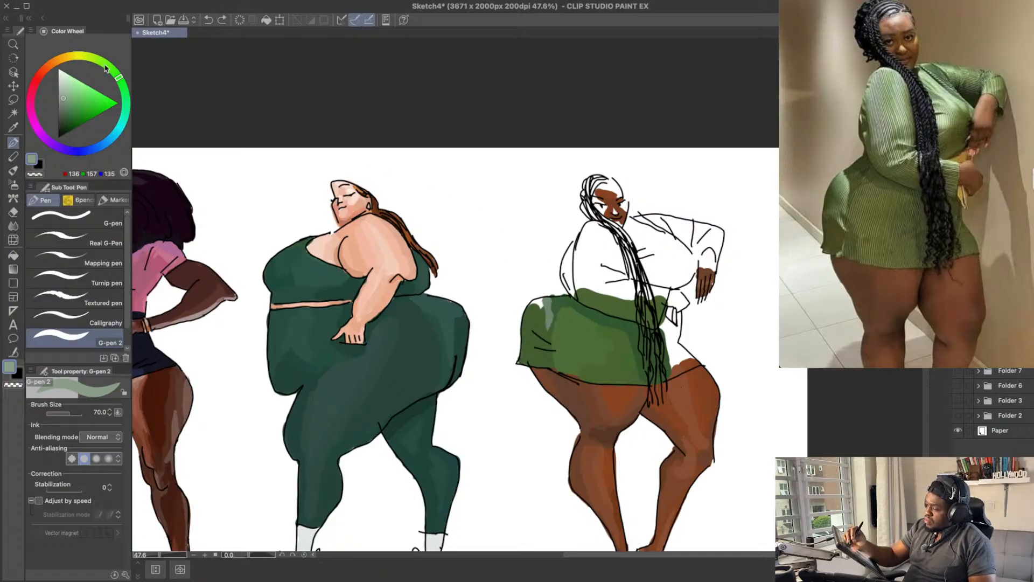
pyautogui.click(112, 69)
pyautogui.click(66, 98)
pyautogui.press('[')
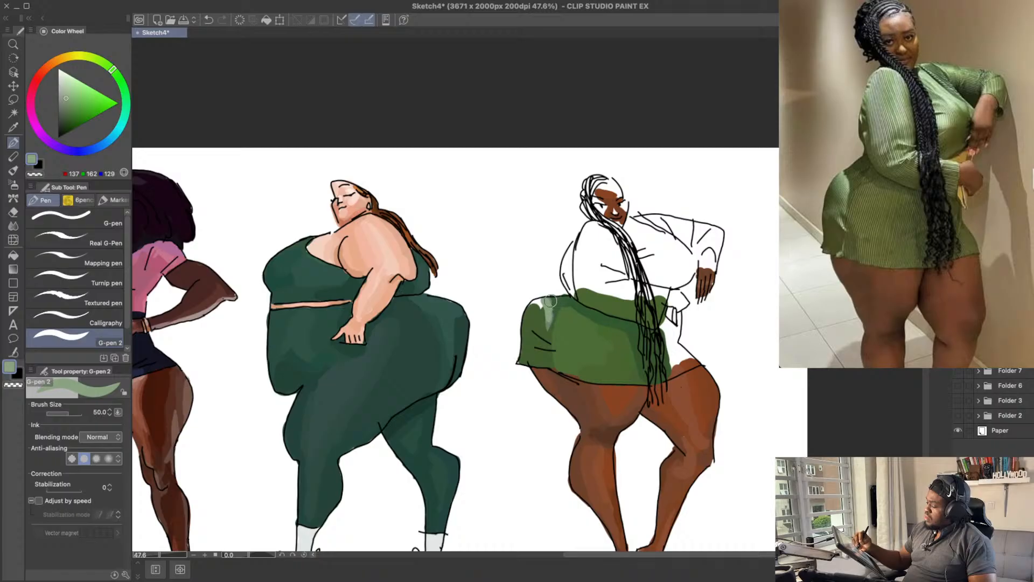
pyautogui.keyDown('alt'); pyautogui.click(549, 301); pyautogui.keyUp('alt')
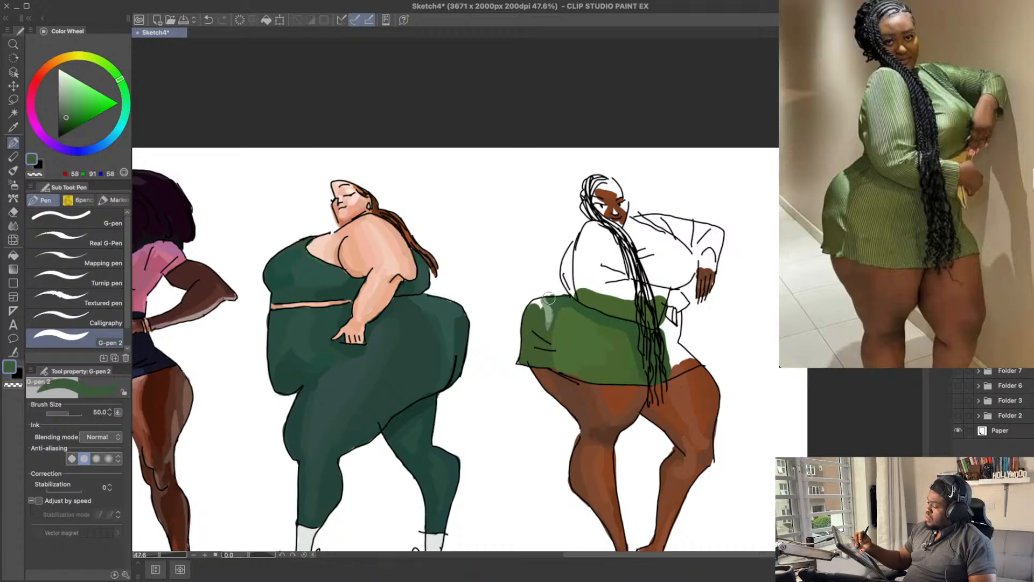
# Step: Soften the hip highlight into the skirt with mid green RGB 82, 113, 77
pyautogui.keyDown('alt'); pyautogui.click(543, 310); pyautogui.keyUp('alt')
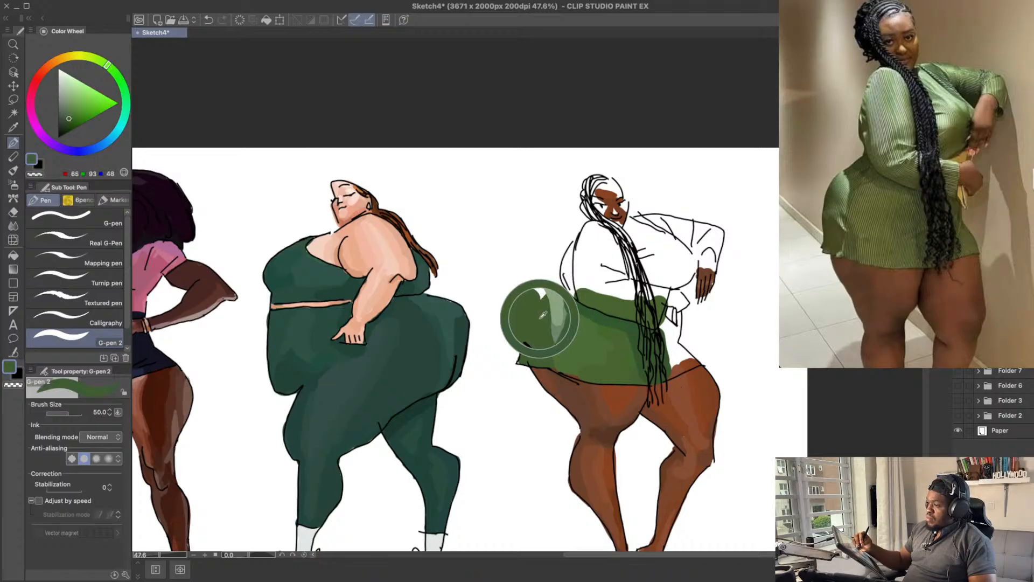
pyautogui.moveTo(70, 115); pyautogui.dragTo(71, 113)
pyautogui.moveTo(536, 303); pyautogui.dragTo(546, 319)
pyautogui.press('super+z')
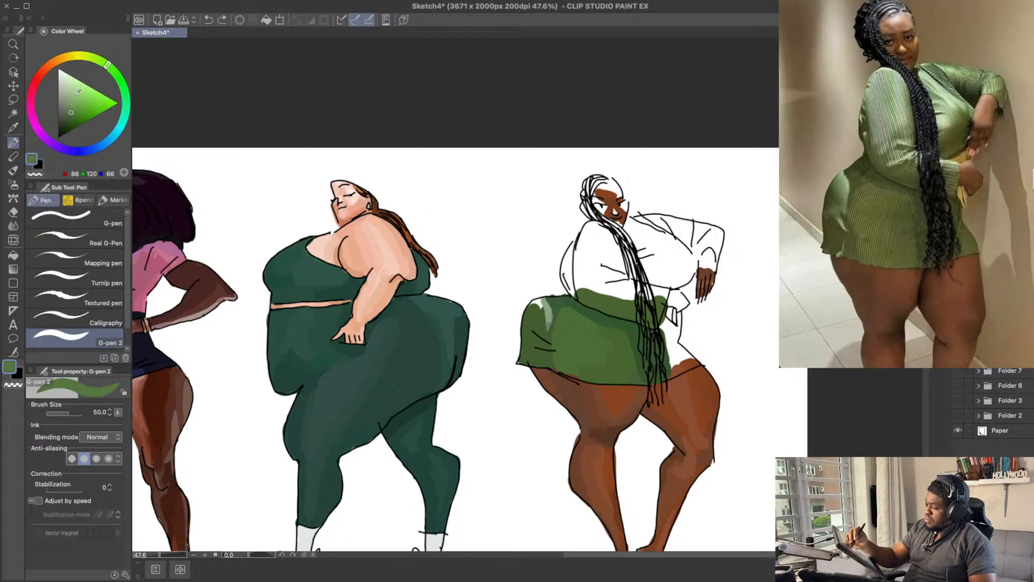
pyautogui.moveTo(111, 70); pyautogui.dragTo(116, 72)
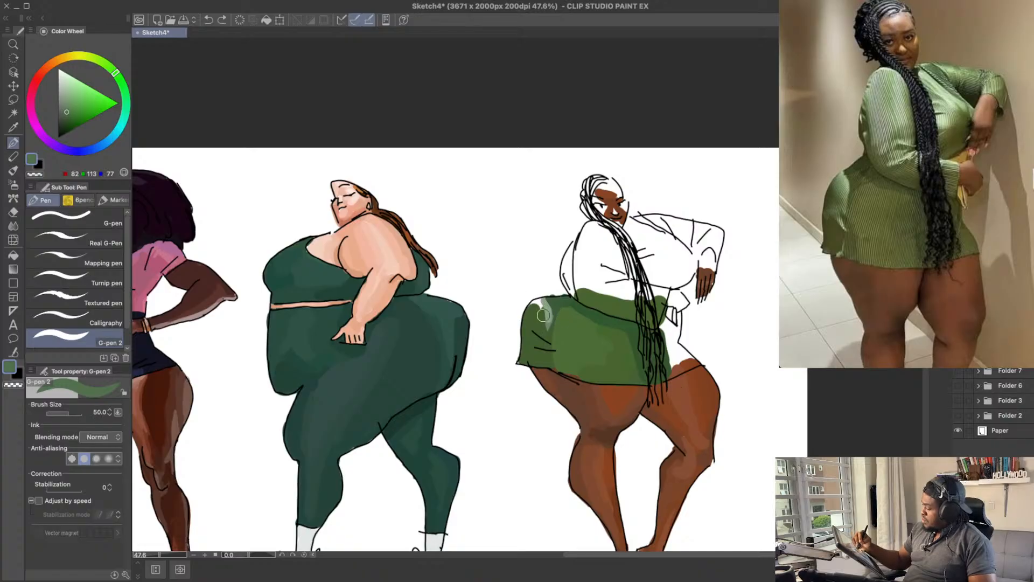
pyautogui.moveTo(543, 315); pyautogui.dragTo(536, 302)
pyautogui.press('super+z')
pyautogui.moveTo(749, 256); pyautogui.dragTo(737, 274)
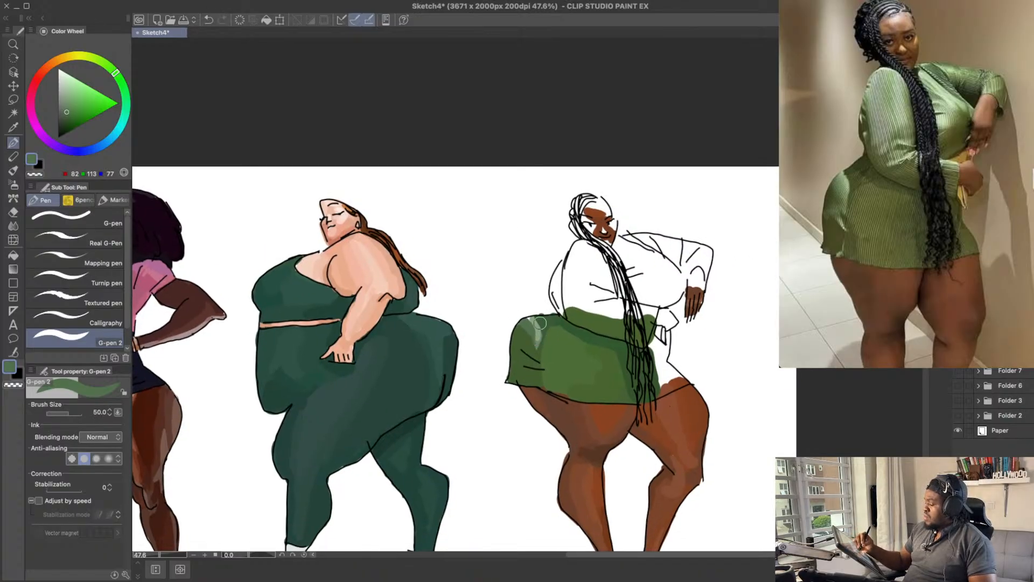
pyautogui.moveTo(684, 252); pyautogui.dragTo(680, 228)
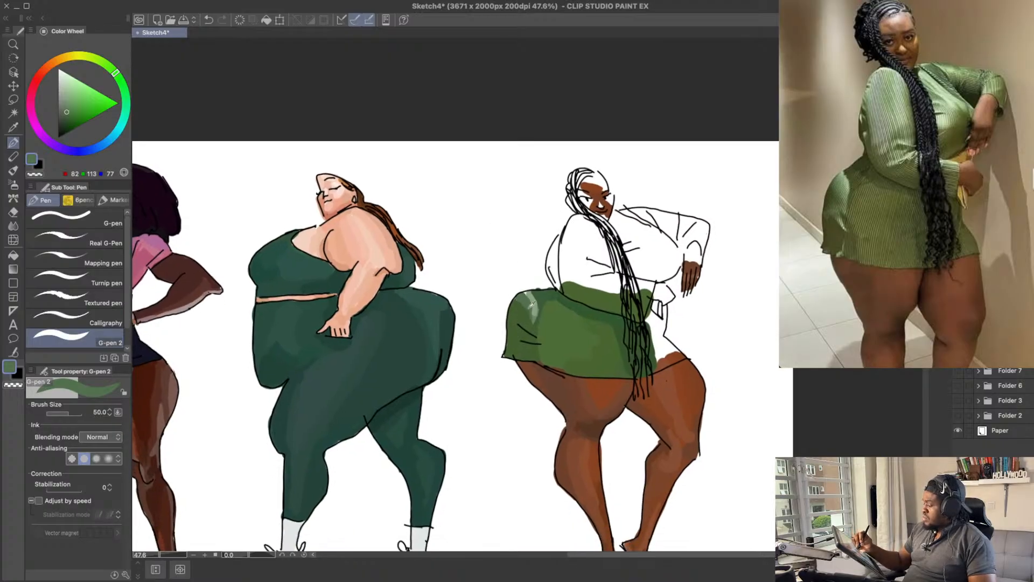
pyautogui.moveTo(527, 295); pyautogui.dragTo(531, 325)
pyautogui.keyDown('alt'); pyautogui.click(528, 306); pyautogui.keyUp('alt')
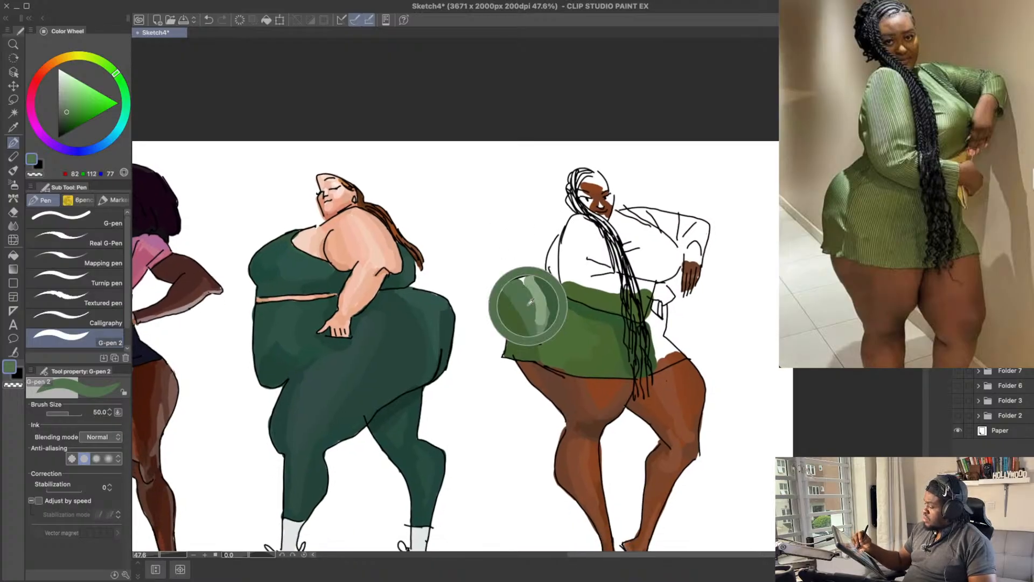
# Step: Refine the top of the hip highlight with lighter green RGB 109, 138, 100 and save the drawing
pyautogui.click(68, 104)
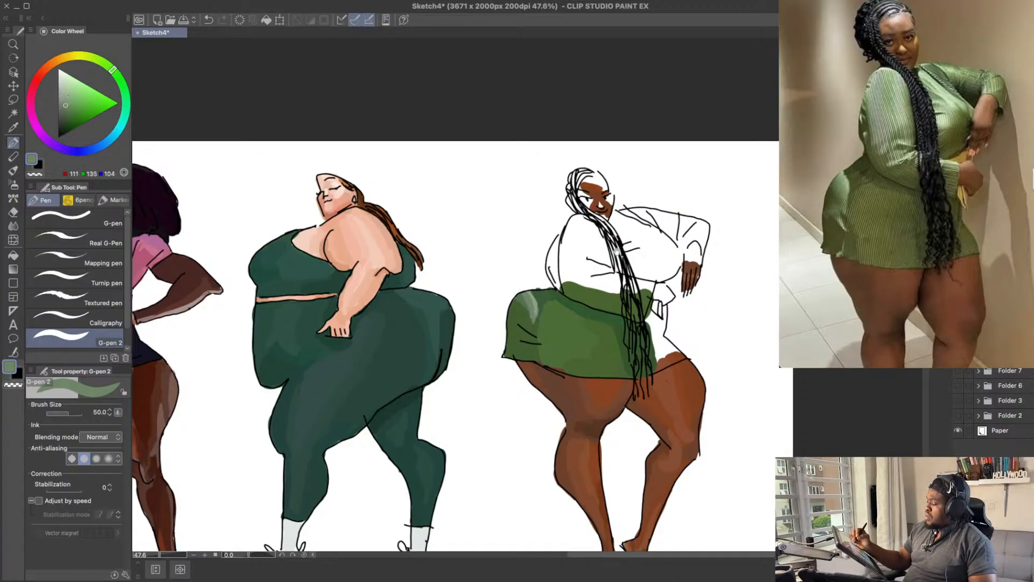
pyautogui.moveTo(617, 252); pyautogui.dragTo(614, 235)
pyautogui.press('super+z')
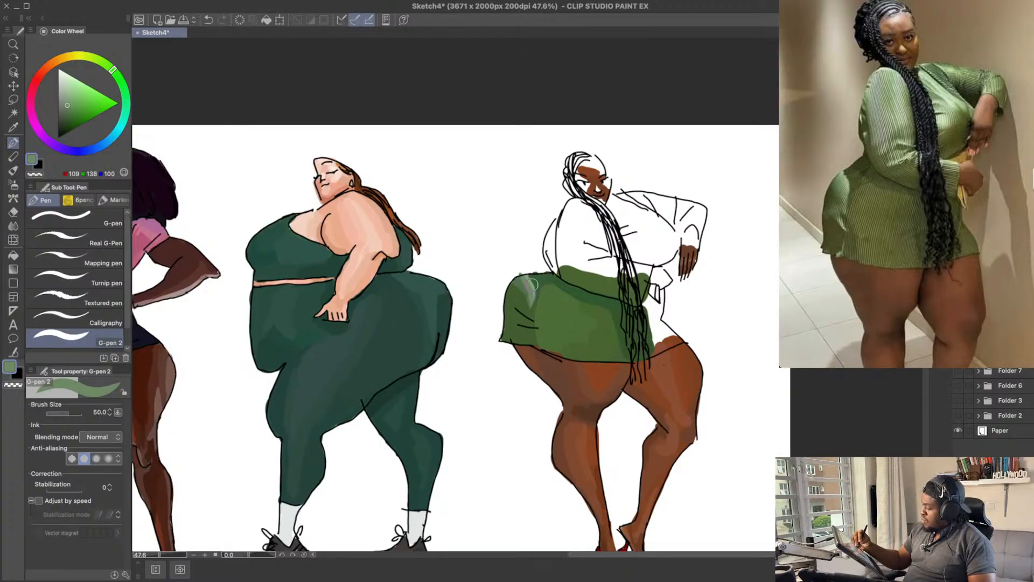
pyautogui.moveTo(531, 283); pyautogui.dragTo(522, 276)
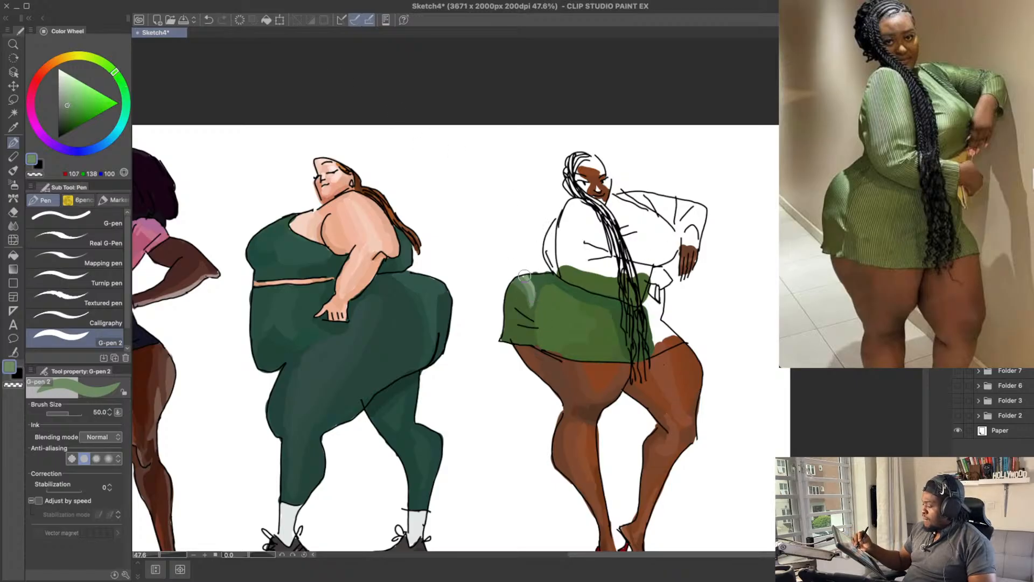
pyautogui.hotkey('ctrl', 's')
# Step: Paint a strip of green RGB 80, 111, 62 from the waist band up the back edge of the near arm
pyautogui.moveTo(656, 302); pyautogui.dragTo(652, 299)
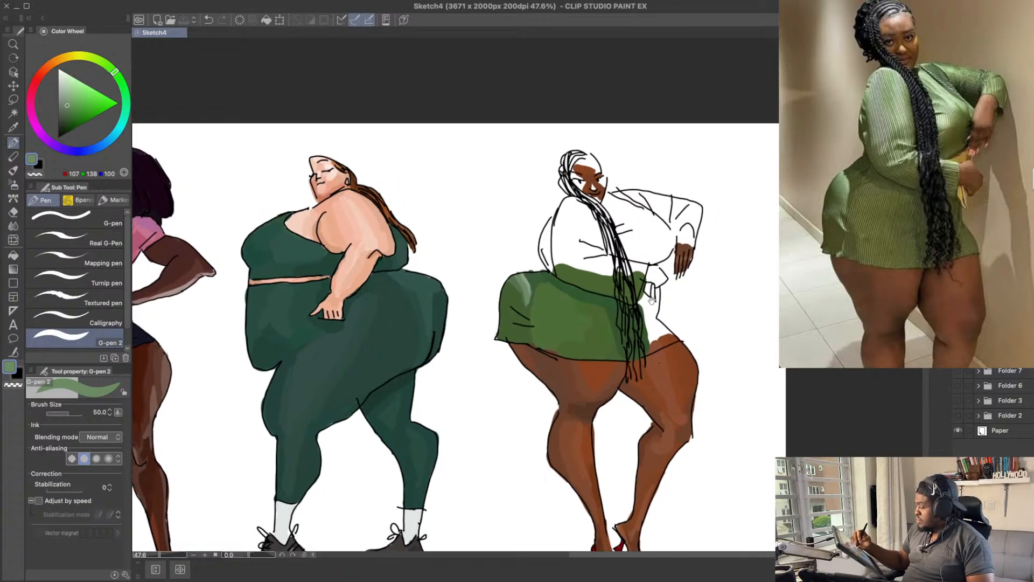
pyautogui.keyDown('alt'); pyautogui.click(569, 272); pyautogui.keyUp('alt')
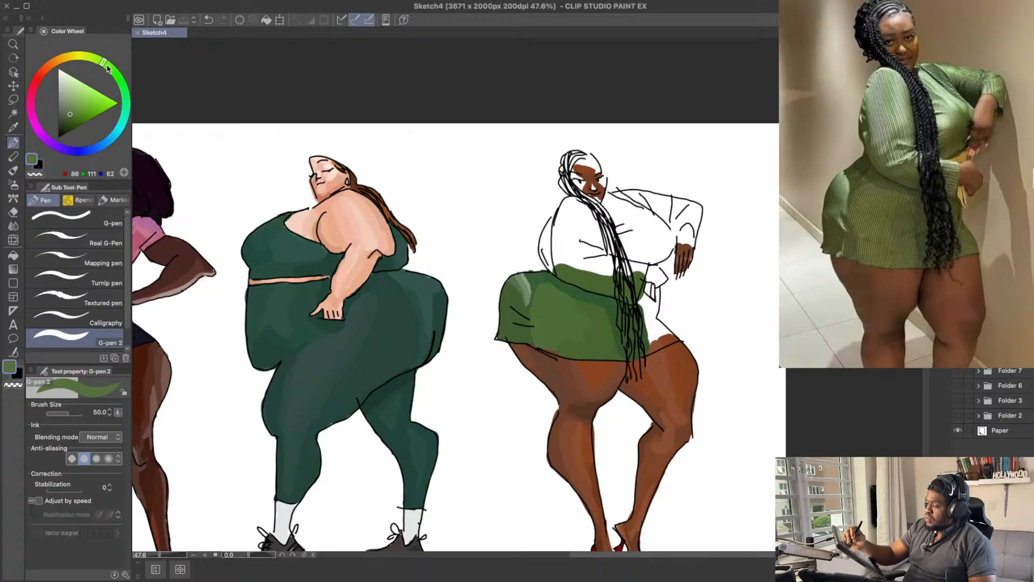
pyautogui.moveTo(559, 271); pyautogui.dragTo(562, 220)
pyautogui.hotkey('ctrl', 'z')
pyautogui.hotkey('ctrl', 'z')
pyautogui.hotkey('ctrl', 'z')
pyautogui.moveTo(560, 276); pyautogui.dragTo(555, 221)
pyautogui.hotkey('ctrl', 'z')
pyautogui.hotkey('ctrl', 'z')
pyautogui.moveTo(565, 138); pyautogui.dragTo(563, 154)
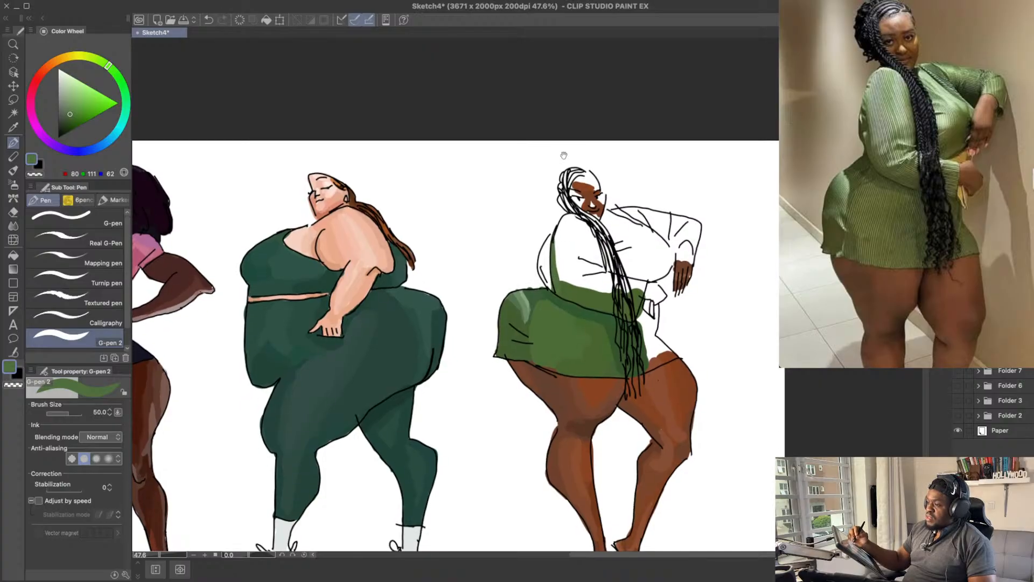
# Step: Shade the band above the waistline with darker green RGB 71, 95, 58 and undo the accidental shift of the colour layer
pyautogui.click(68, 116)
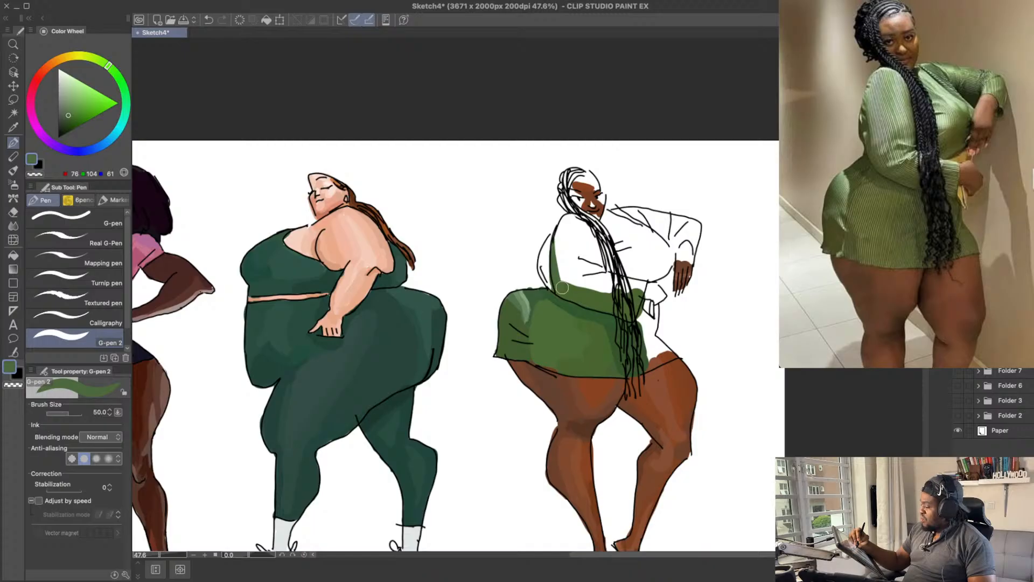
pyautogui.moveTo(585, 234); pyautogui.dragTo(578, 218)
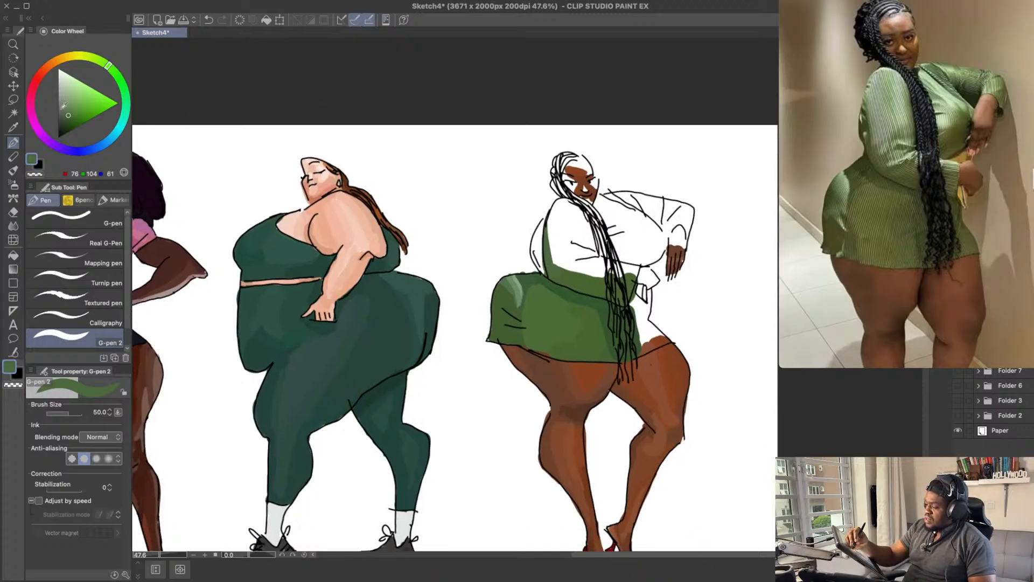
pyautogui.click(67, 116)
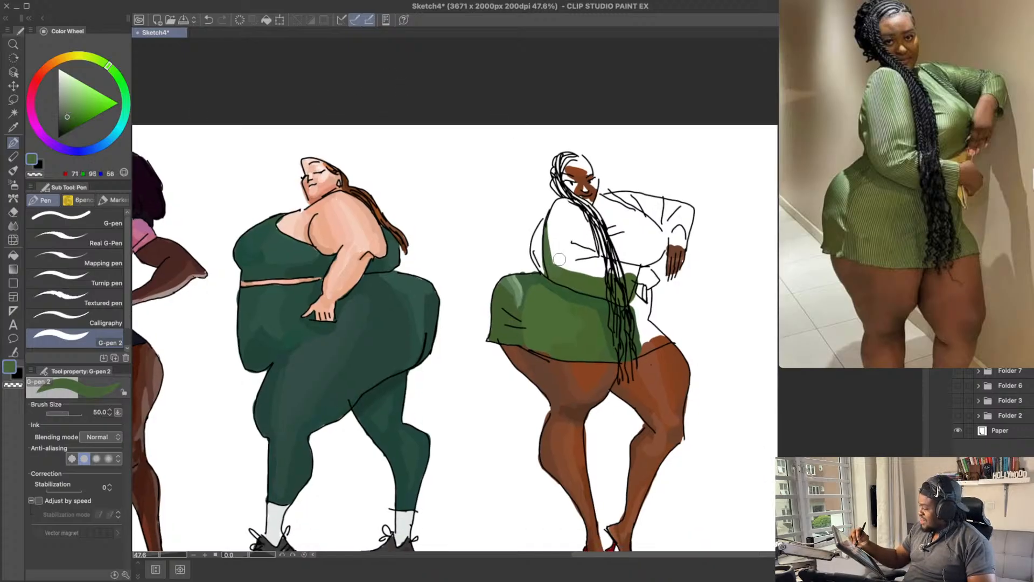
pyautogui.moveTo(549, 270)
pyautogui.mouseDown()
pyautogui.moveTo(579, 280)
pyautogui.moveTo(557, 272)
pyautogui.moveTo(622, 299)
pyautogui.mouseUp()
pyautogui.press('super+z')
pyautogui.press('super+z')
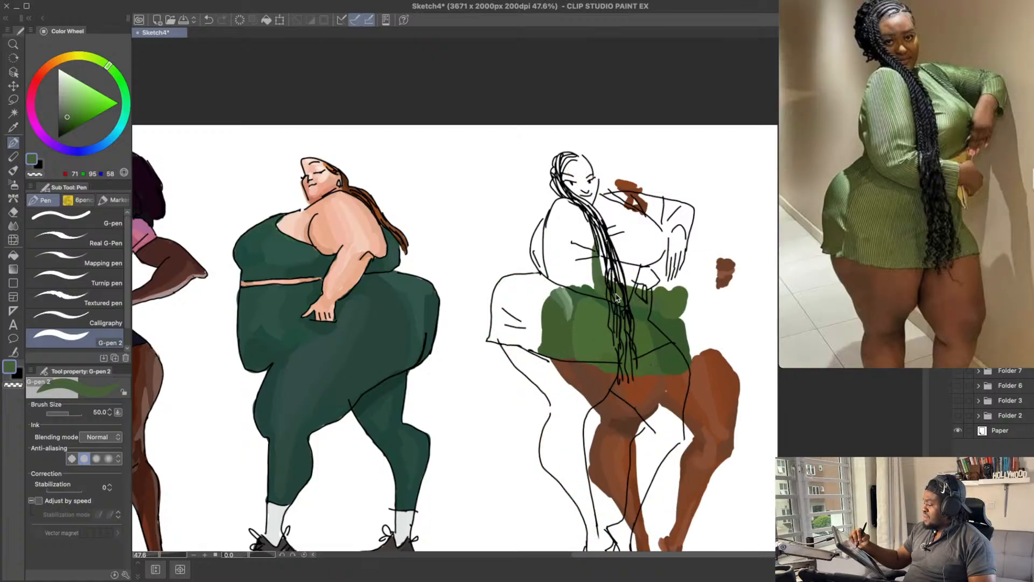
pyautogui.press('super+z')
# Step: Fill the back bulge behind the near arm with dark green RGB 67, 92, 52
pyautogui.moveTo(601, 206); pyautogui.dragTo(589, 210)
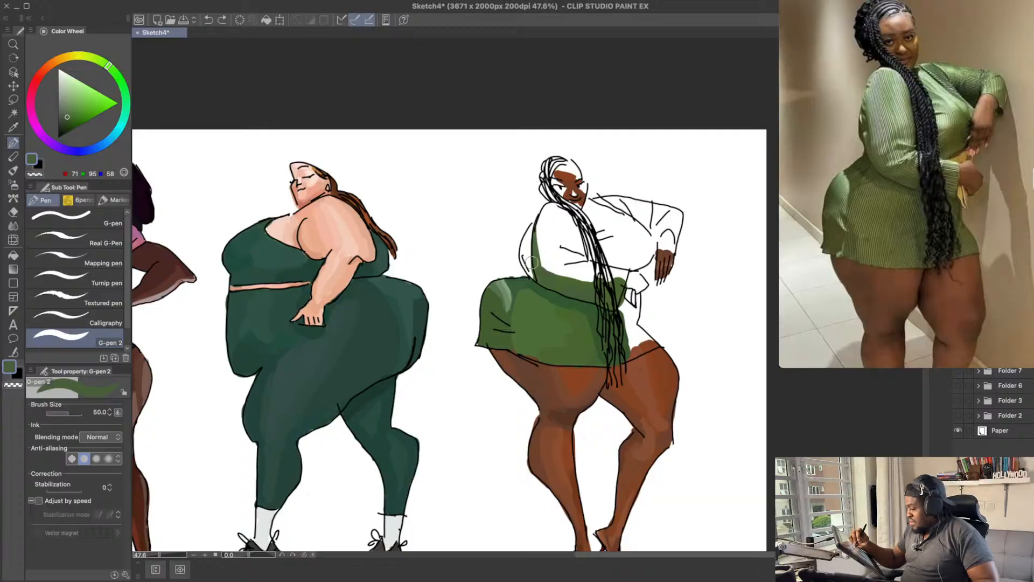
pyautogui.press('super+z')
pyautogui.moveTo(529, 266); pyautogui.dragTo(528, 237)
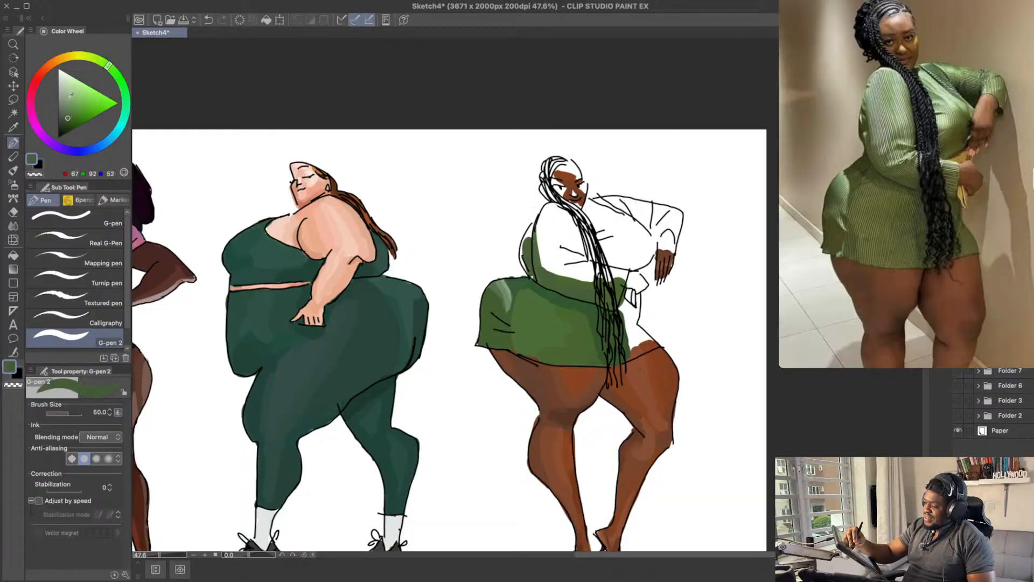
pyautogui.moveTo(528, 247); pyautogui.dragTo(532, 240)
pyautogui.press('super+z')
pyautogui.press('super+z')
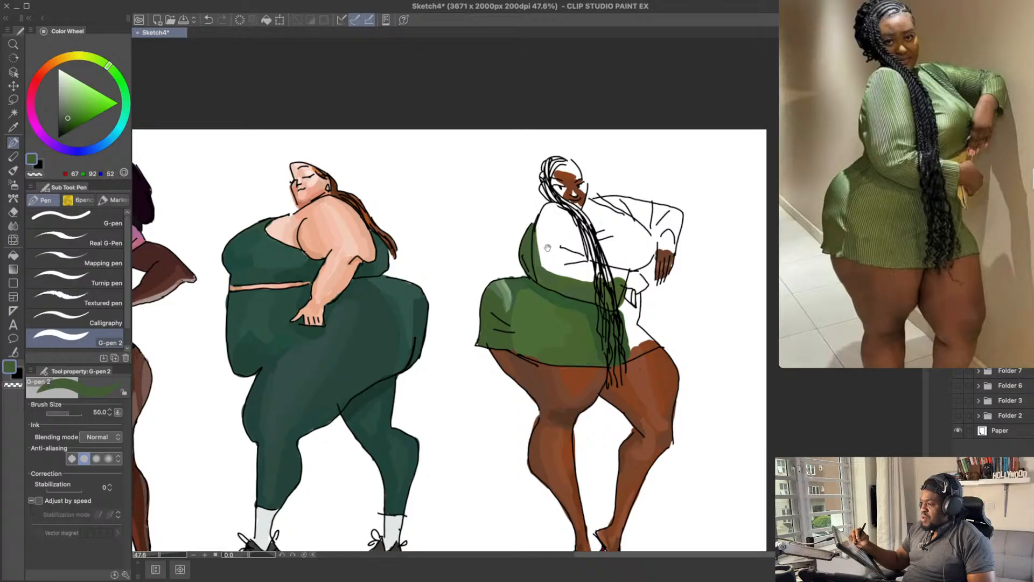
# Step: Try colouring the near upper sleeve with green RGB 96, 119, 83
pyautogui.scroll(1, 537, 199)
pyautogui.click(68, 107)
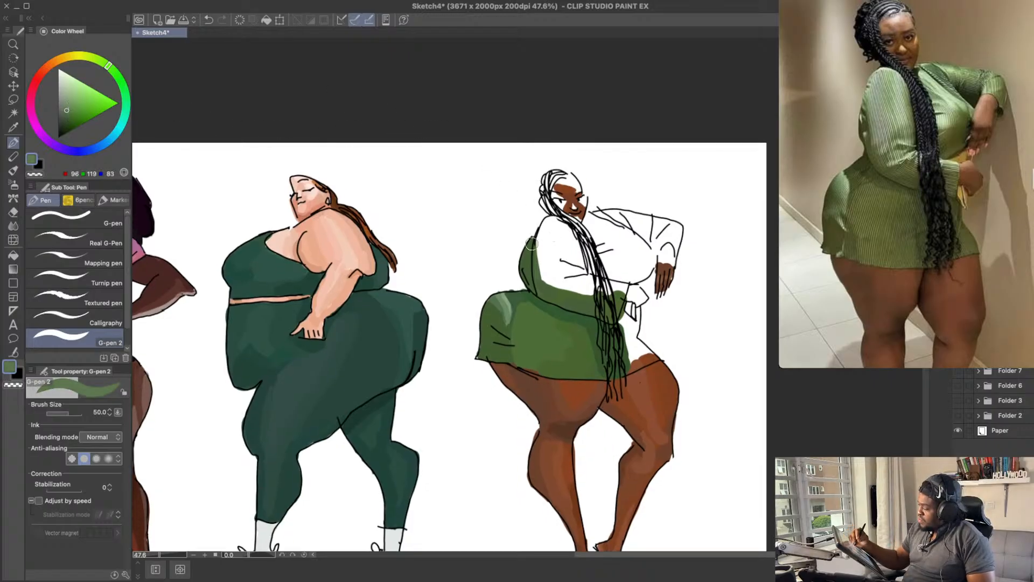
pyautogui.hotkey('ctrl', 'z')
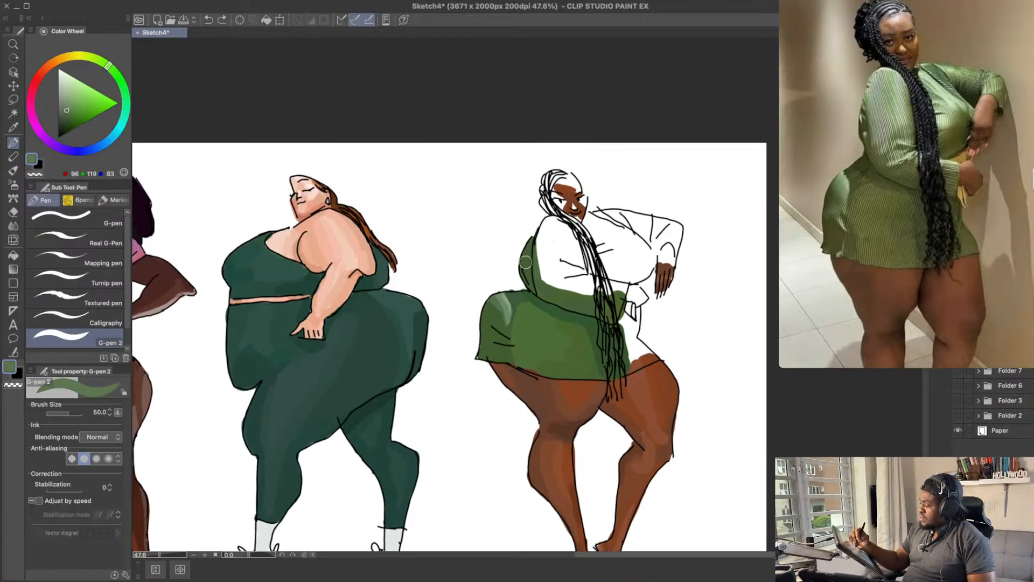
pyautogui.click(552, 242)
pyautogui.hotkey('ctrl', 'z')
pyautogui.moveTo(544, 238)
pyautogui.mouseDown()
pyautogui.moveTo(544, 278)
pyautogui.moveTo(543, 234)
pyautogui.moveTo(545, 279)
pyautogui.moveTo(547, 243)
pyautogui.mouseUp()
pyautogui.hotkey('ctrl', 'z')
pyautogui.hotkey('ctrl', 'z')
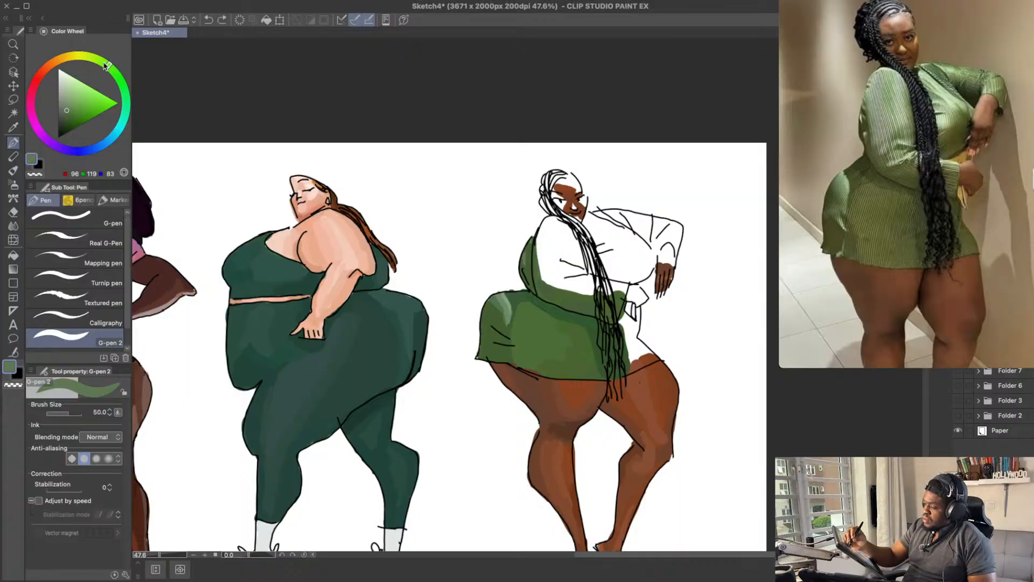
# Step: Try the greyer greens RGB 95, 119, 96 and RGB 103, 119, 96 on the near upper sleeve
pyautogui.moveTo(112, 63); pyautogui.dragTo(120, 79)
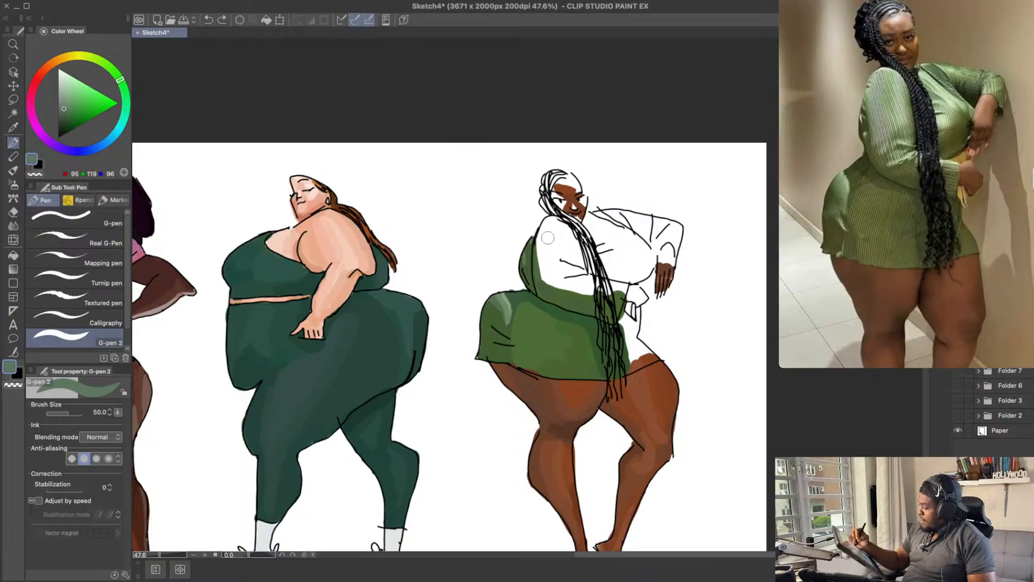
pyautogui.hotkey('ctrl', 'z')
pyautogui.moveTo(548, 237)
pyautogui.mouseDown()
pyautogui.moveTo(544, 271)
pyautogui.moveTo(540, 236)
pyautogui.mouseUp()
pyautogui.hotkey('ctrl', 'z')
pyautogui.moveTo(117, 78); pyautogui.dragTo(110, 67)
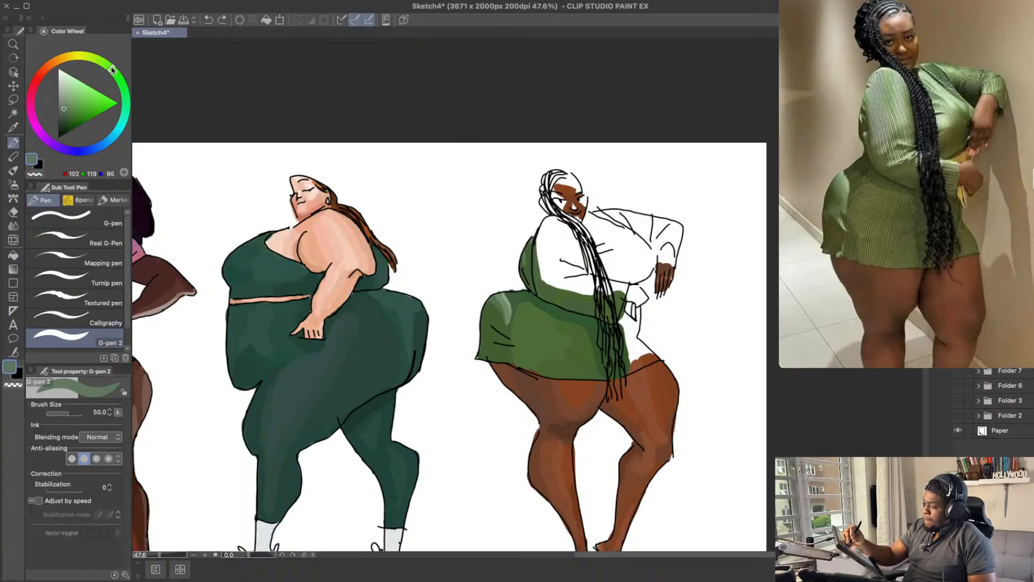
pyautogui.moveTo(546, 277); pyautogui.dragTo(544, 237)
pyautogui.hotkey('ctrl', 'z')
# Step: Fill the near upper sleeve from shoulder to elbow with muted green RGB 100, 117, 89
pyautogui.hotkey('ctrl', 'z')
pyautogui.click(64, 111)
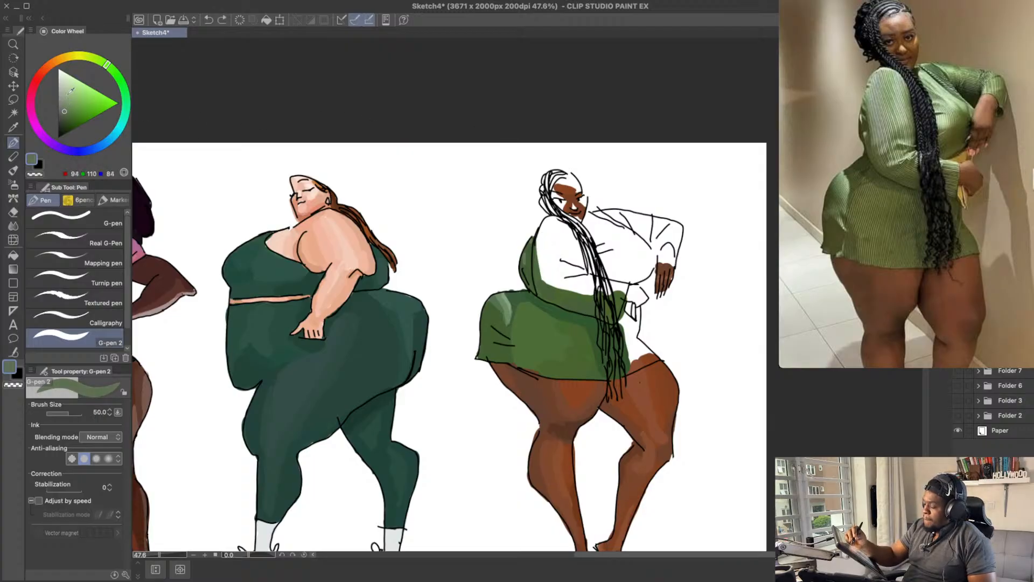
pyautogui.moveTo(547, 280)
pyautogui.mouseDown()
pyautogui.moveTo(545, 224)
pyautogui.moveTo(548, 279)
pyautogui.moveTo(537, 273)
pyautogui.moveTo(550, 280)
pyautogui.moveTo(545, 230)
pyautogui.moveTo(553, 280)
pyautogui.mouseUp()
pyautogui.hotkey('ctrl', 'z')
pyautogui.moveTo(570, 240)
pyautogui.mouseDown()
pyautogui.moveTo(552, 224)
pyautogui.moveTo(553, 253)
pyautogui.moveTo(551, 220)
pyautogui.mouseUp()
# Step: Try green RGB 77, 119, 67 along the front edge of the near upper sleeve
pyautogui.click(69, 109)
pyautogui.press('super+z')
pyautogui.click(70, 112)
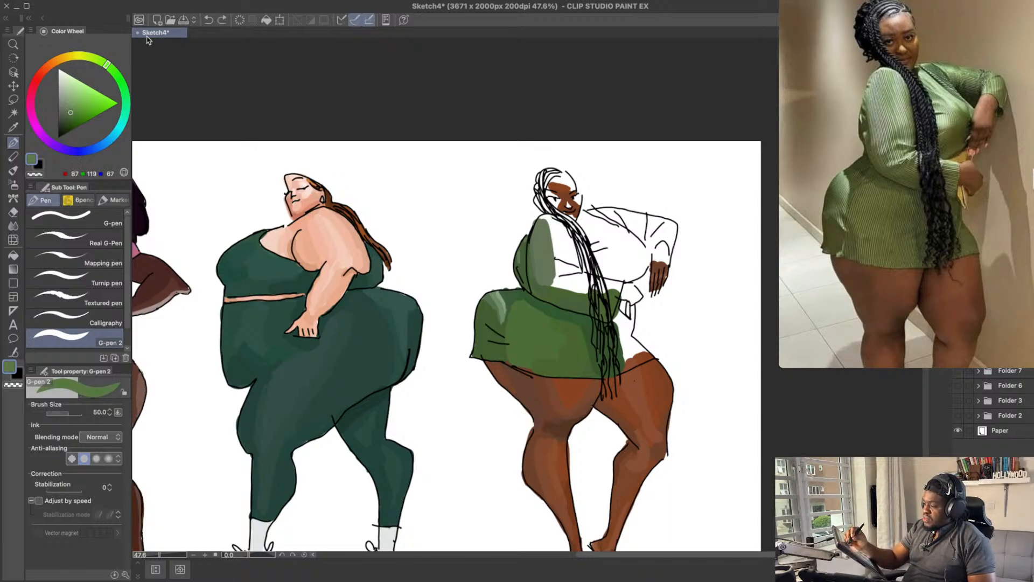
pyautogui.click(114, 72)
pyautogui.moveTo(552, 247)
pyautogui.mouseDown()
pyautogui.moveTo(547, 219)
pyautogui.moveTo(553, 250)
pyautogui.moveTo(550, 224)
pyautogui.moveTo(555, 256)
pyautogui.mouseUp()
pyautogui.press('super+z')
pyautogui.press('super+z')
pyautogui.press('super+z')
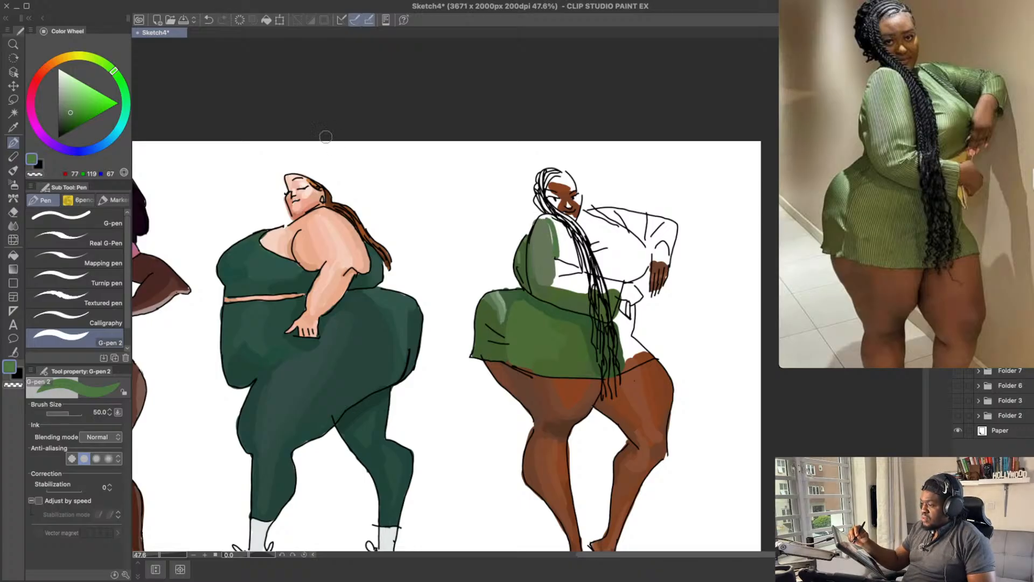
# Step: Try the brighter green RGB 77, 126, 64 down the sleeve's front edge from the shoulder
pyautogui.press('super+z')
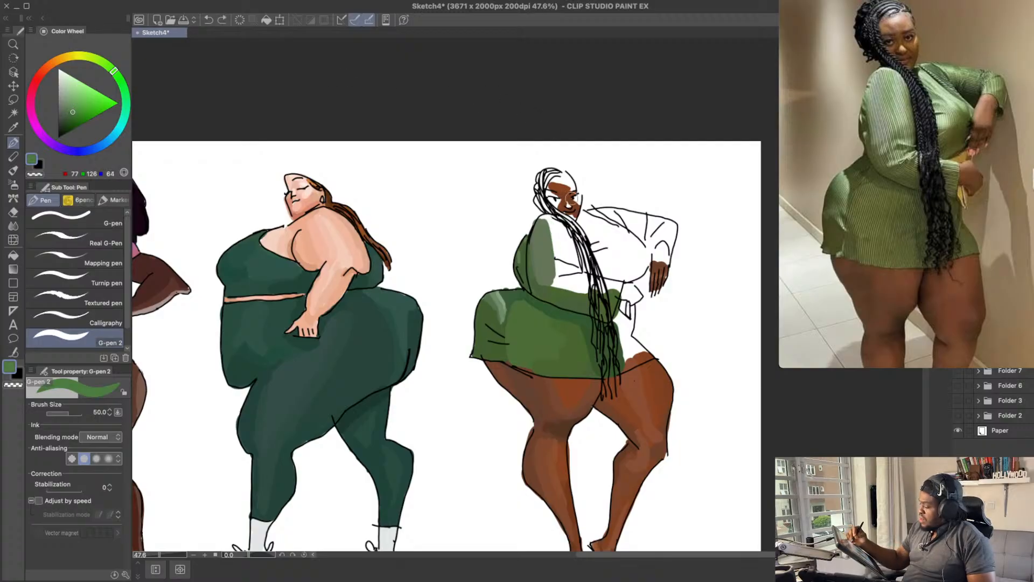
pyautogui.moveTo(549, 221); pyautogui.dragTo(556, 262)
# Step: Paint the sleeve's front edge with vivid green RGB 79, 132, 66 and sample the sleeve's muted green RGB 100, 117, 89
pyautogui.press('super+z')
pyautogui.press('super+z')
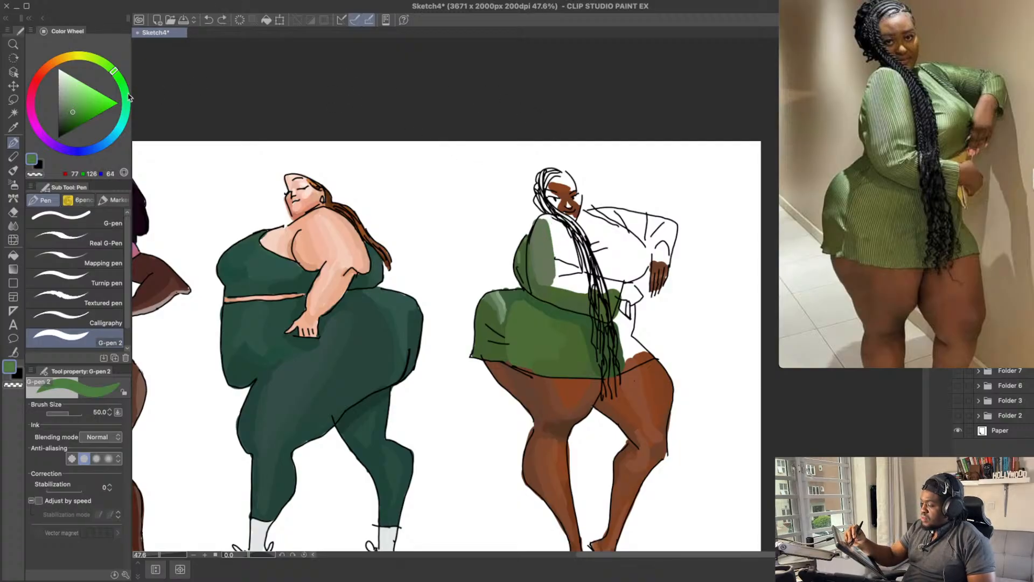
pyautogui.click(73, 108)
pyautogui.press('super+z')
pyautogui.moveTo(545, 220); pyautogui.dragTo(556, 261)
pyautogui.press('super+z')
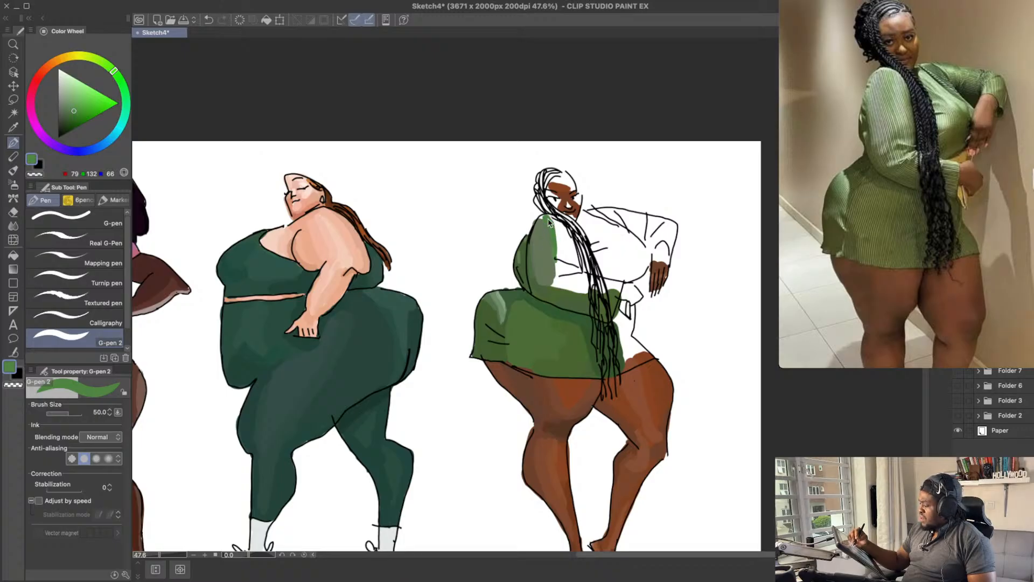
pyautogui.keyDown('alt'); pyautogui.click(541, 245); pyautogui.keyUp('alt')
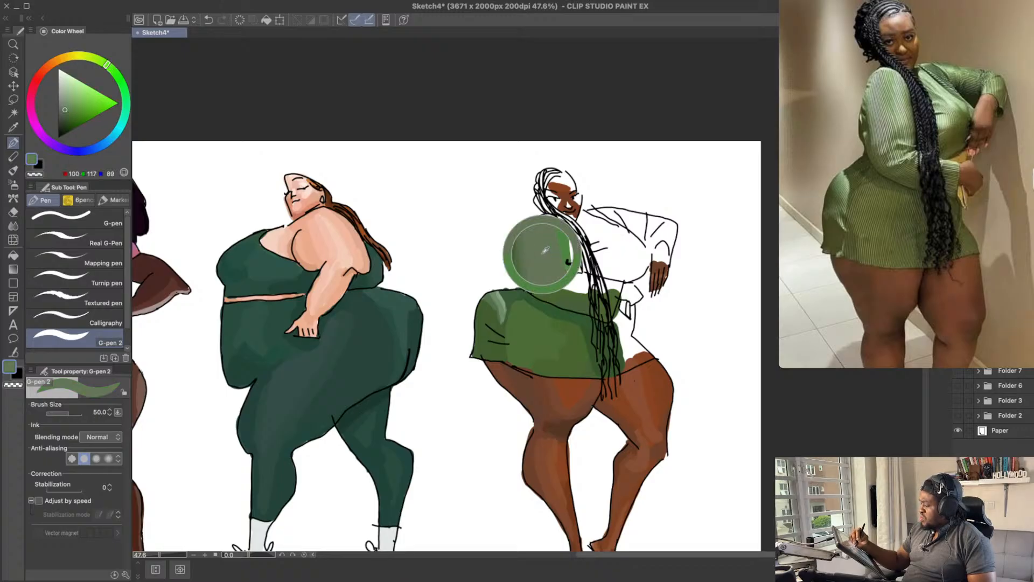
# Step: Try vivid green RGB 79, 132, 66 and RGB 73, 126, 60 on the chest between the near sleeve and the braids
pyautogui.moveTo(592, 231); pyautogui.dragTo(588, 227)
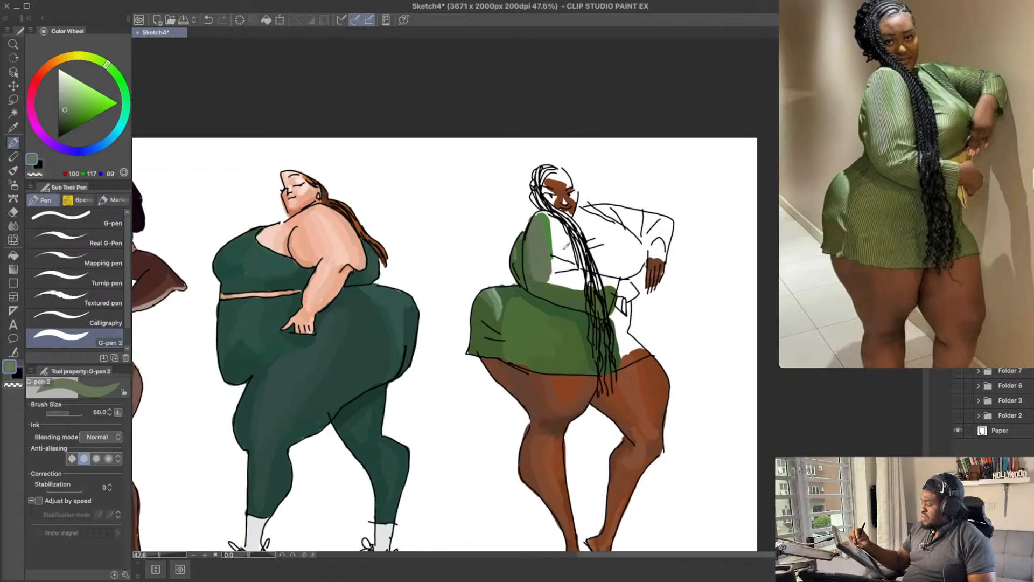
pyautogui.keyDown('alt'); pyautogui.click(547, 228); pyautogui.keyUp('alt')
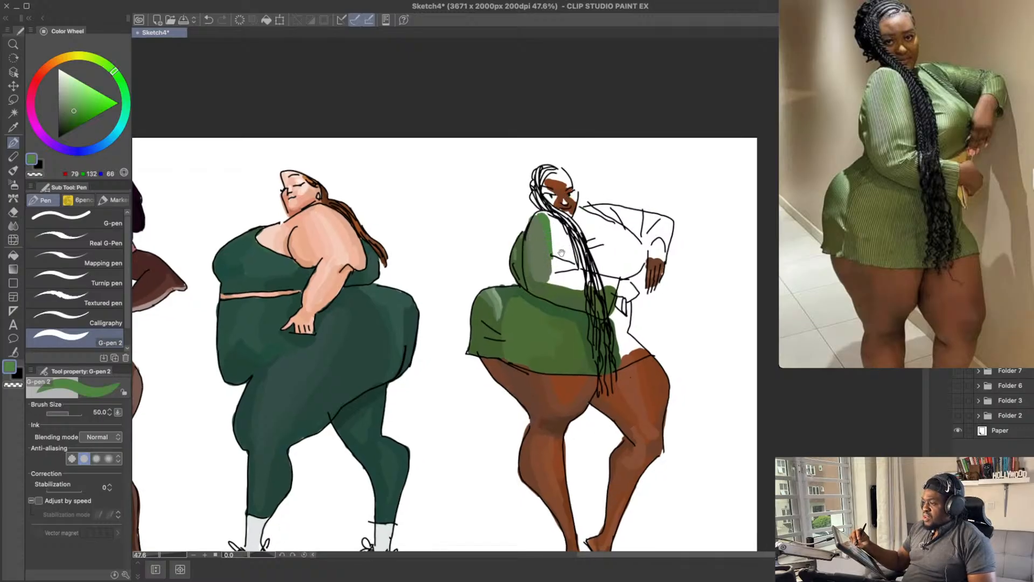
pyautogui.moveTo(561, 250); pyautogui.dragTo(557, 256)
pyautogui.moveTo(556, 217); pyautogui.dragTo(541, 234)
pyautogui.keyDown('alt'); pyautogui.click(542, 233); pyautogui.keyUp('alt')
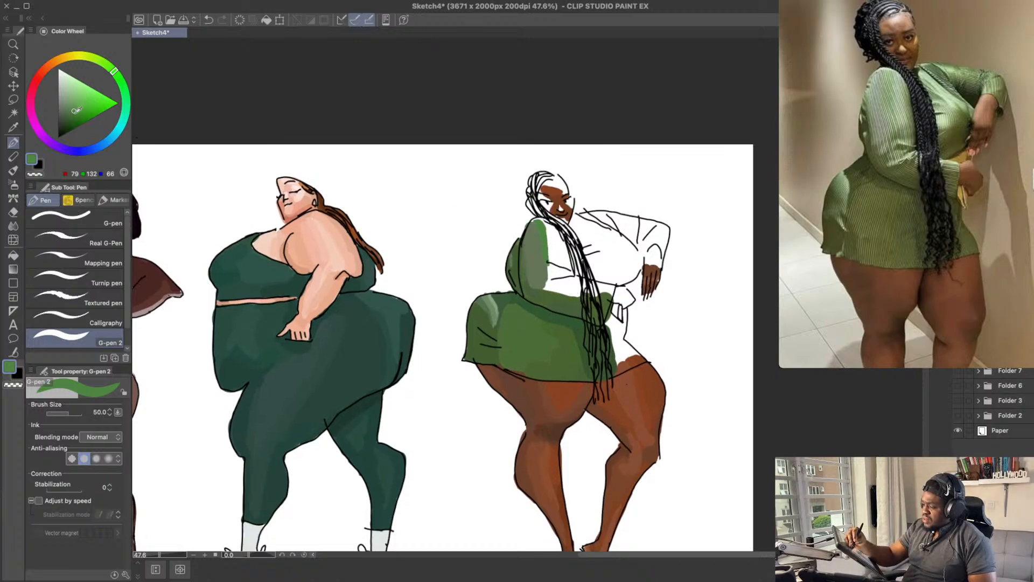
pyautogui.press('super+z')
pyautogui.moveTo(546, 249)
pyautogui.mouseDown()
pyautogui.moveTo(548, 274)
pyautogui.moveTo(567, 280)
pyautogui.mouseUp()
pyautogui.press('super+z')
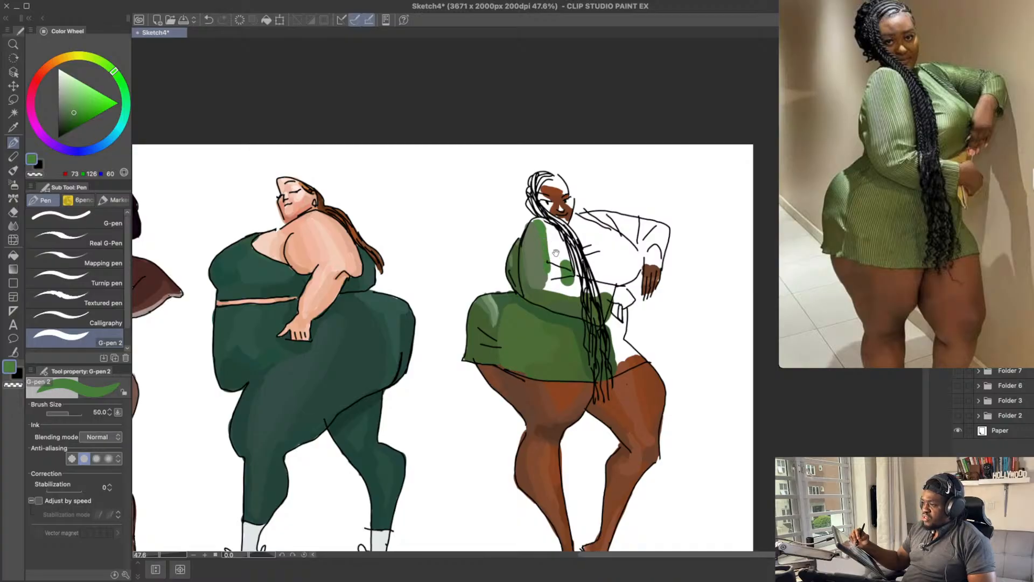
pyautogui.press('super+z')
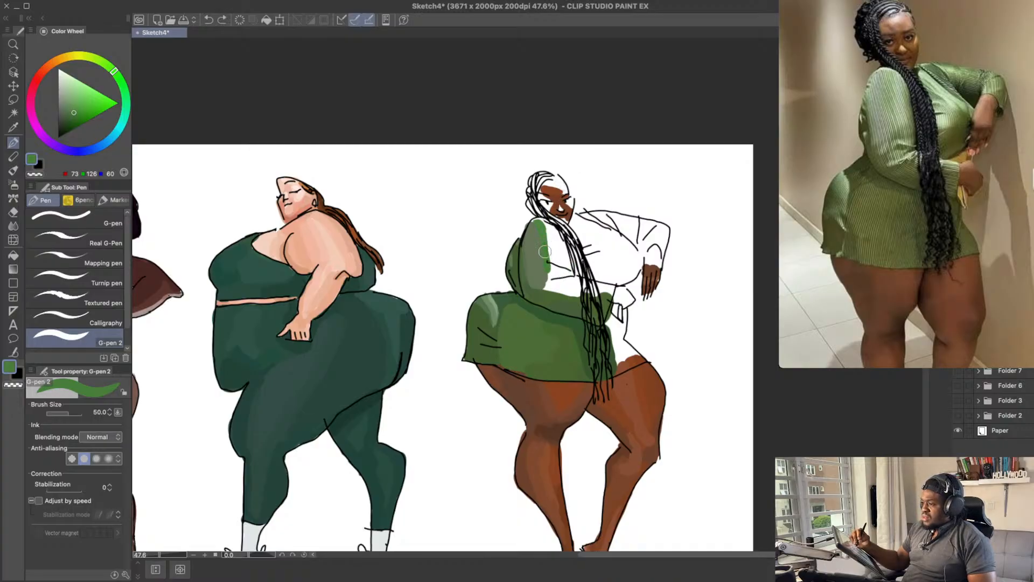
# Step: Try the slightly lighter green RGB 86, 136, 74 on the lower chest beside the near sleeve
pyautogui.click(76, 109)
pyautogui.press('super+z')
pyautogui.moveTo(553, 262); pyautogui.dragTo(565, 276)
pyautogui.press('super+z')
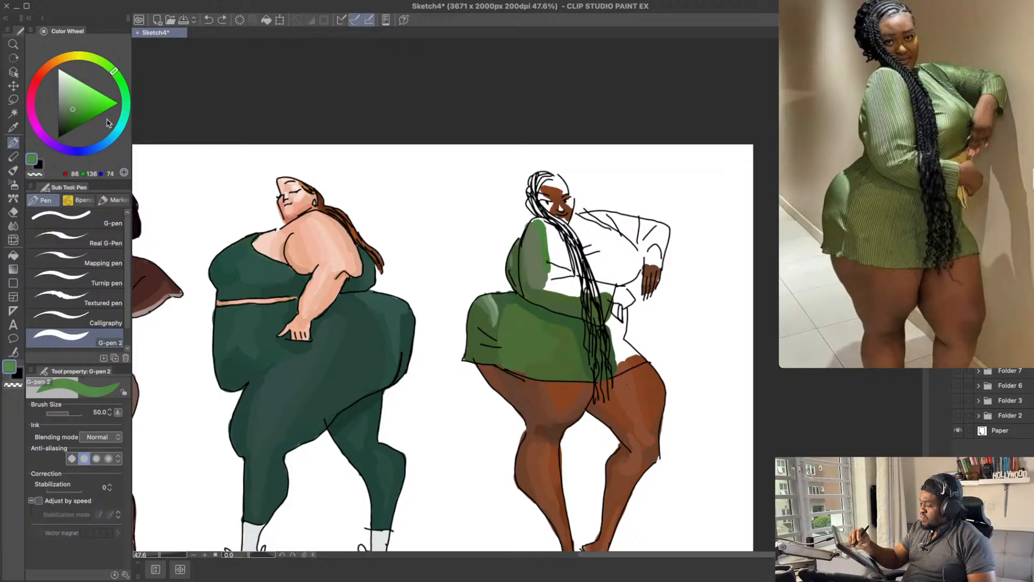
# Step: Paint the upper part of the near forearm from the elbow to the braids with dark muted green RGB 73, 98, 67
pyautogui.moveTo(74, 108); pyautogui.dragTo(75, 111)
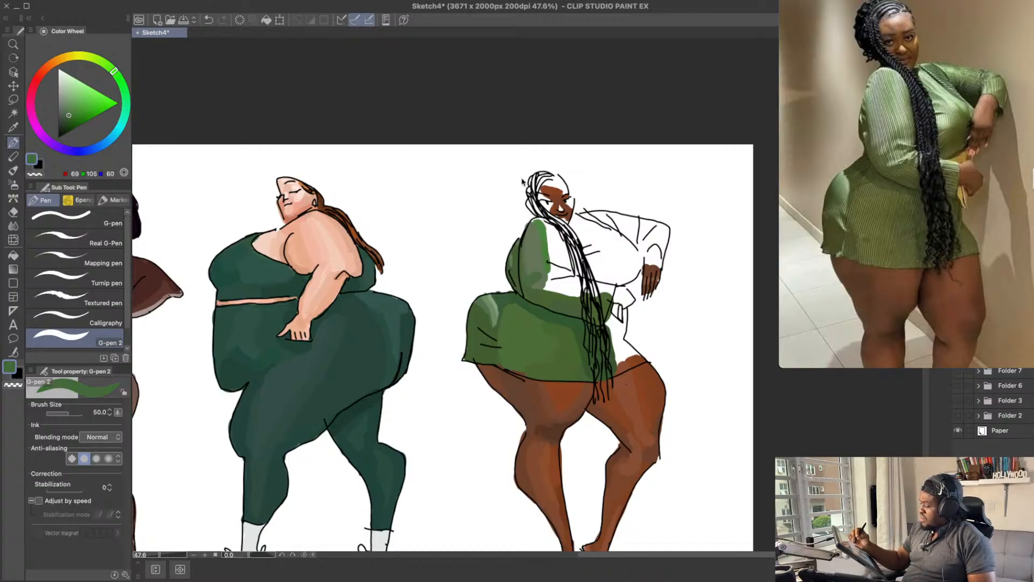
pyautogui.click(69, 115)
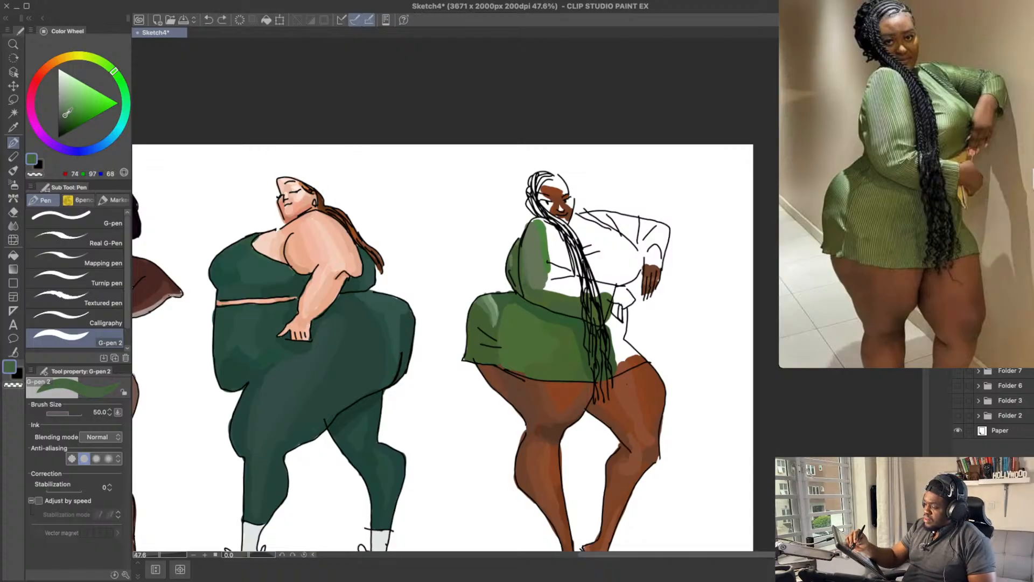
pyautogui.click(66, 114)
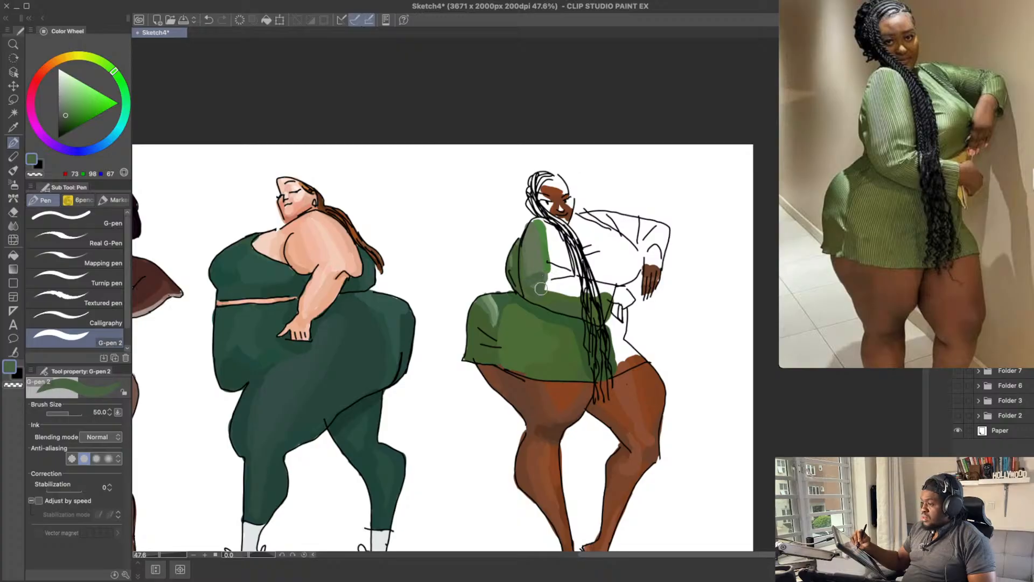
pyautogui.hotkey('ctrl', 'z')
pyautogui.moveTo(542, 285)
pyautogui.mouseDown()
pyautogui.moveTo(552, 271)
pyautogui.moveTo(581, 278)
pyautogui.mouseUp()
pyautogui.hotkey('ctrl', 'z')
pyautogui.hotkey('ctrl', 'z')
pyautogui.hotkey('ctrl', 'z')
pyautogui.hotkey('ctrl', 'z')
pyautogui.hotkey('ctrl', 'z')
# Step: Try the brighter green RGB 79, 123, 69 on the white strip left along the near forearm
pyautogui.click(70, 110)
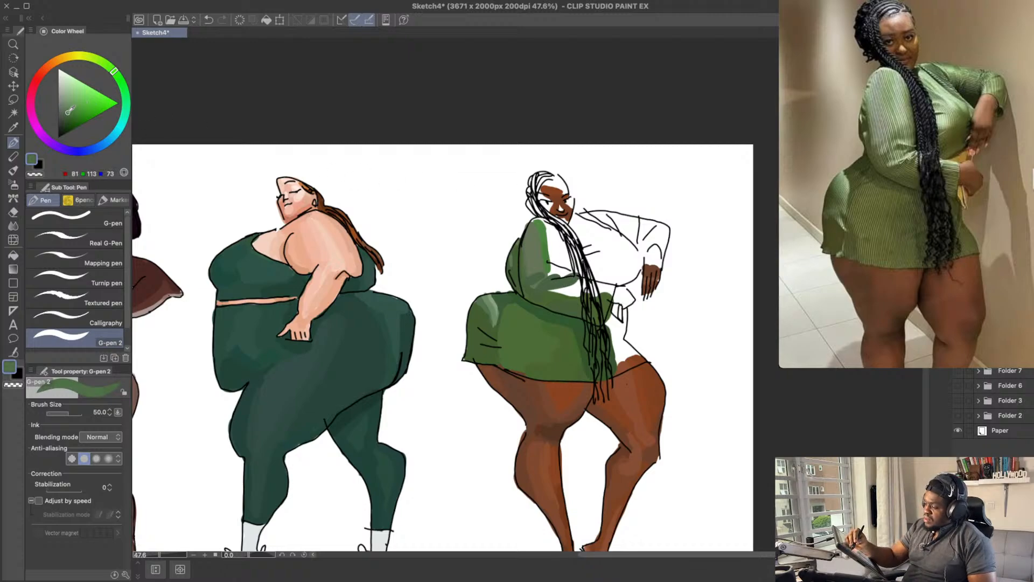
pyautogui.moveTo(117, 74); pyautogui.dragTo(119, 79)
pyautogui.click(109, 67)
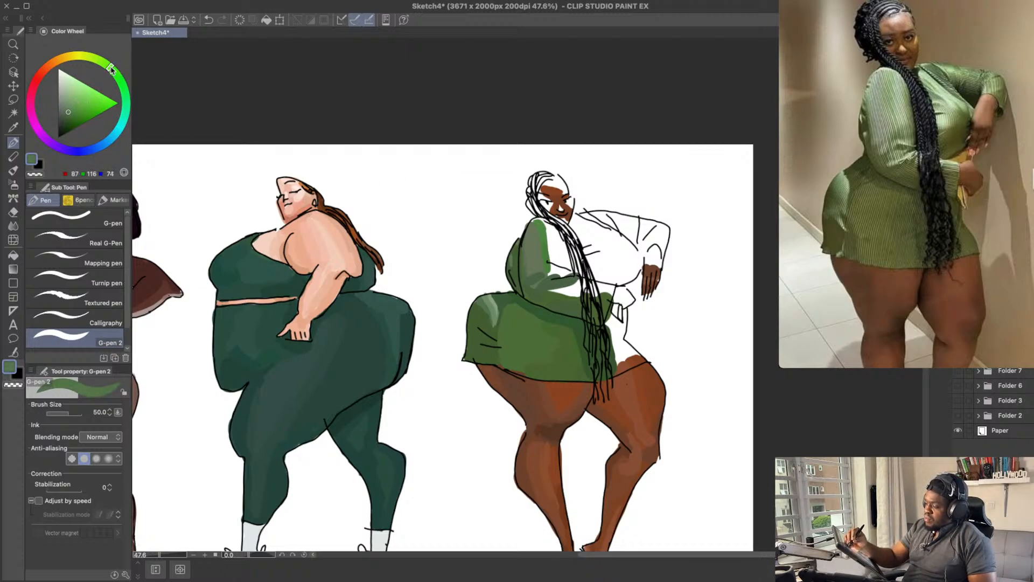
pyautogui.click(73, 107)
pyautogui.hotkey('ctrl', 'z')
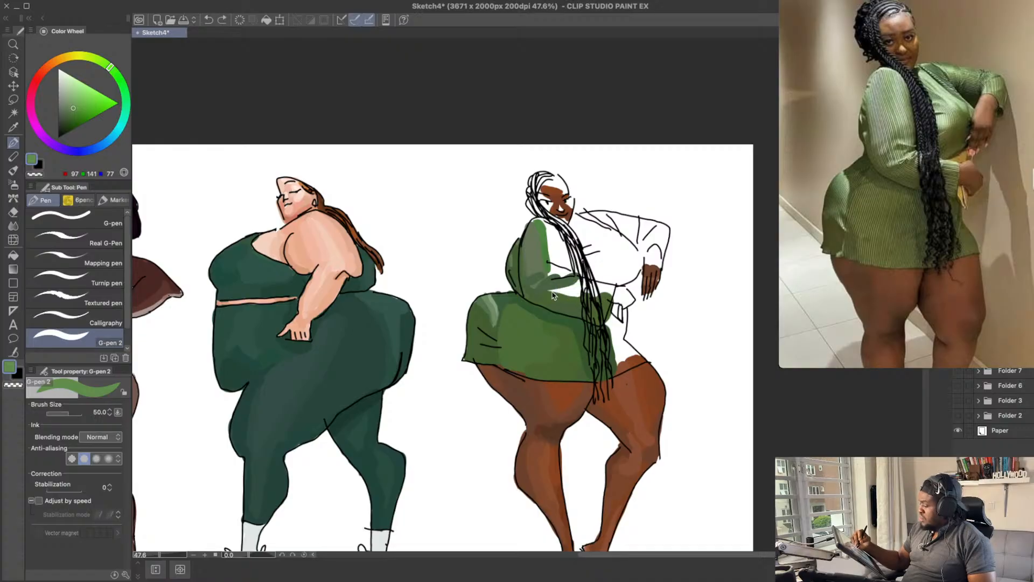
pyautogui.click(75, 111)
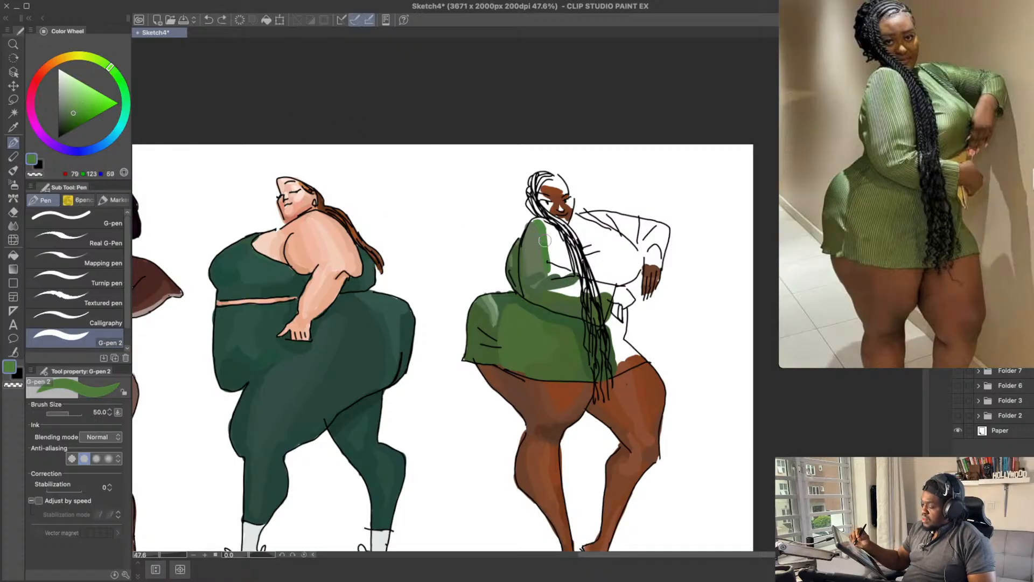
pyautogui.moveTo(562, 290)
pyautogui.mouseDown()
pyautogui.moveTo(553, 292)
pyautogui.moveTo(580, 281)
pyautogui.mouseUp()
pyautogui.hotkey('ctrl', 'z')
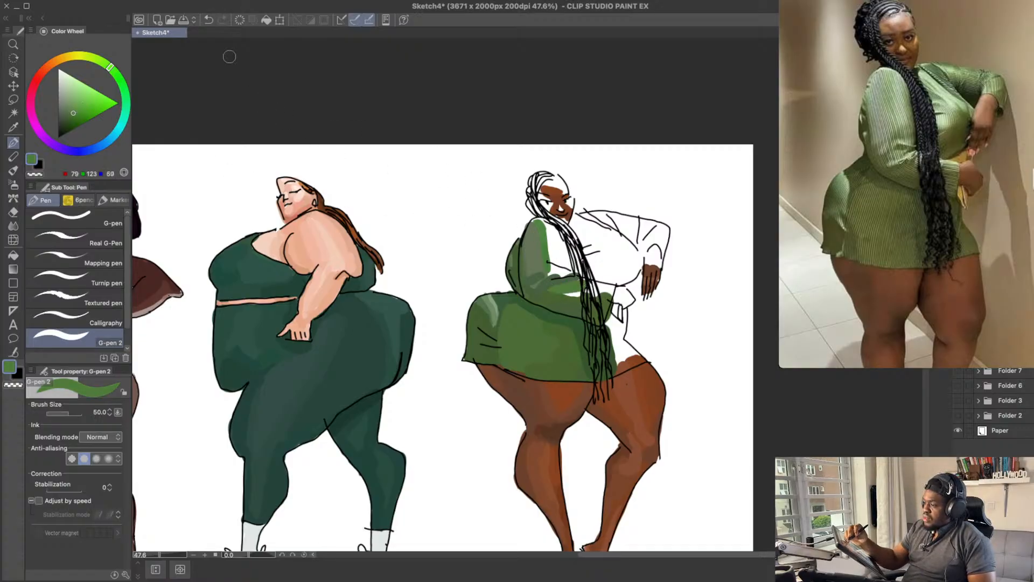
pyautogui.hotkey('ctrl', 'z')
# Step: Try the darker green RGB 66, 104, 49 on the near forearm's remaining white strip
pyautogui.click(73, 114)
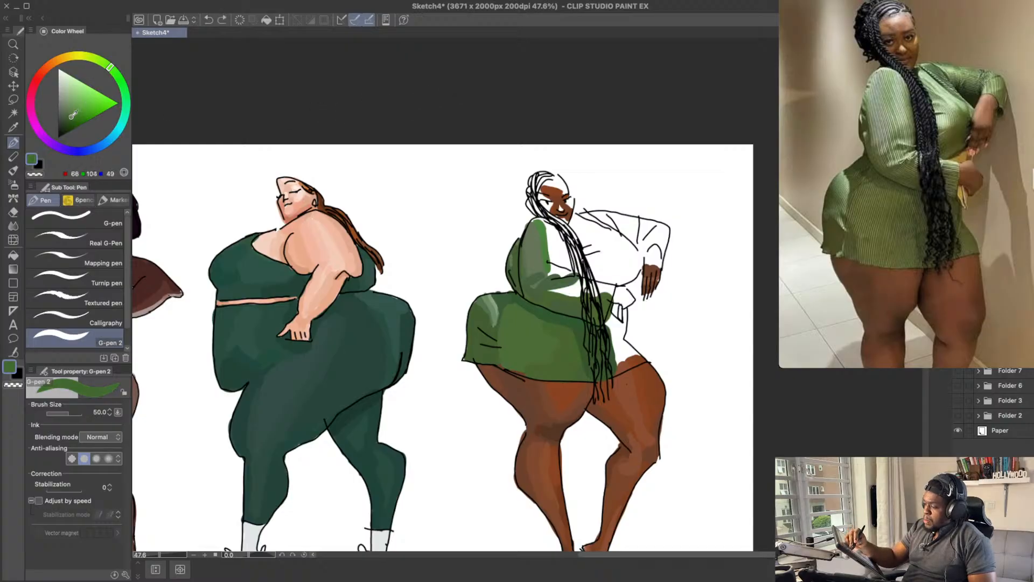
pyautogui.hotkey('ctrl', 'z')
pyautogui.moveTo(554, 293); pyautogui.dragTo(586, 281)
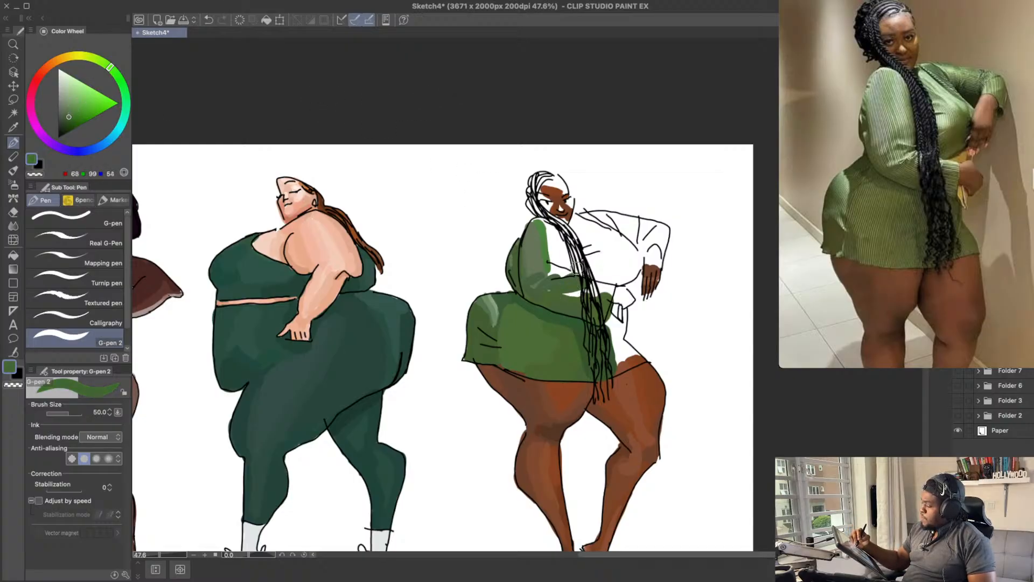
pyautogui.hotkey('ctrl', 'z')
# Step: Fill the near forearm's white strip up to the braids with muted green RGB 86, 117, 72
pyautogui.click(68, 111)
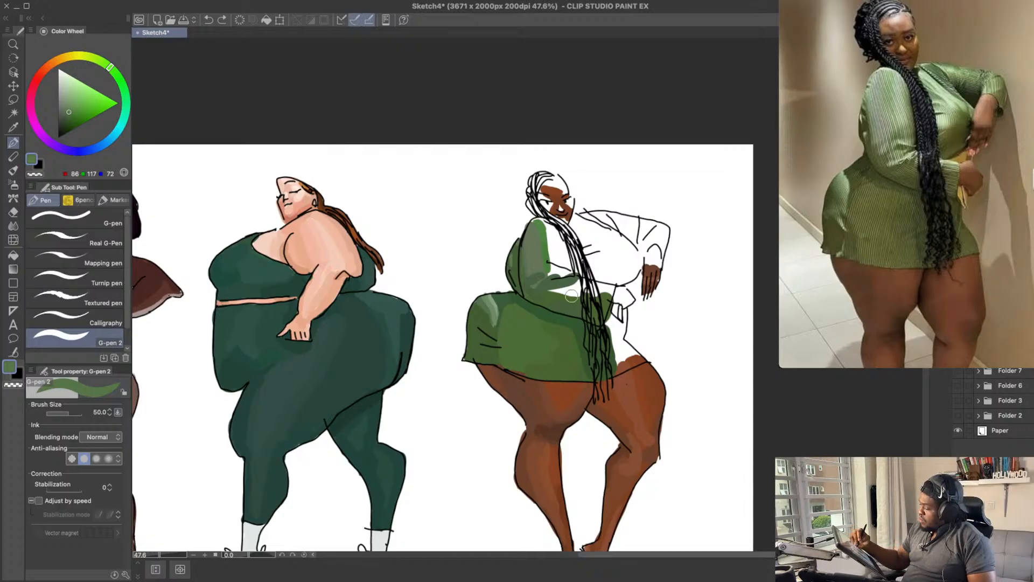
pyautogui.moveTo(554, 291); pyautogui.dragTo(592, 287)
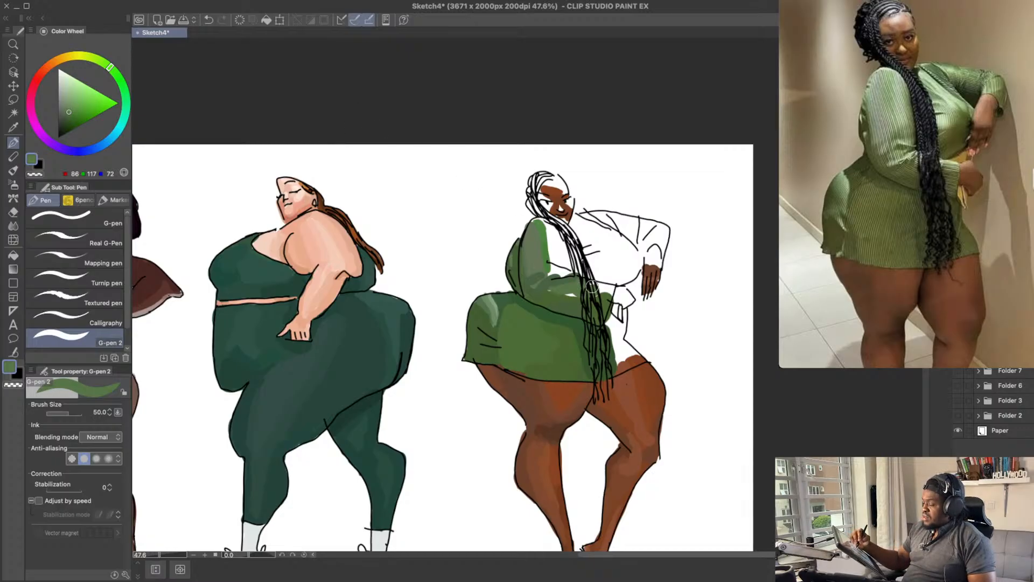
pyautogui.hotkey('ctrl', 'z')
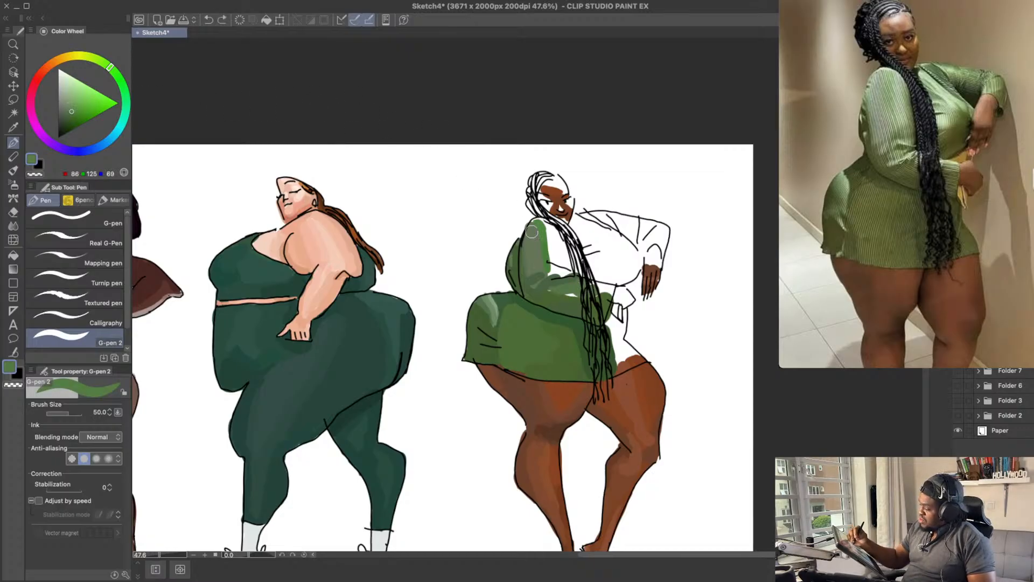
pyautogui.hotkey('ctrl', 'z')
pyautogui.moveTo(571, 293); pyautogui.dragTo(606, 290)
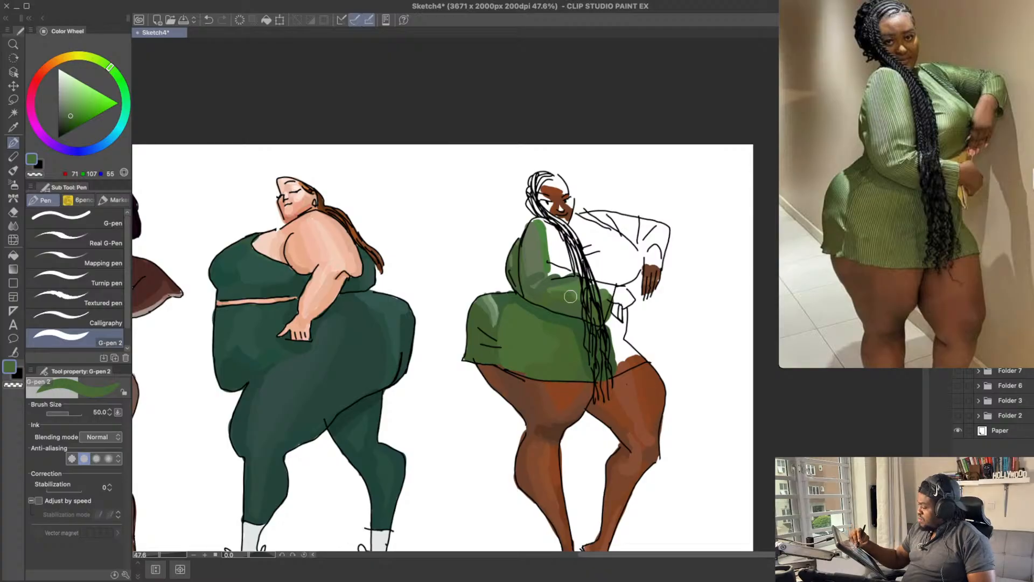
# Step: Extend the near forearm's colour past the braids to the cuff with darker green RGB 70, 100, 57
pyautogui.hotkey('ctrl', 'z')
pyautogui.hotkey('ctrl', 'z')
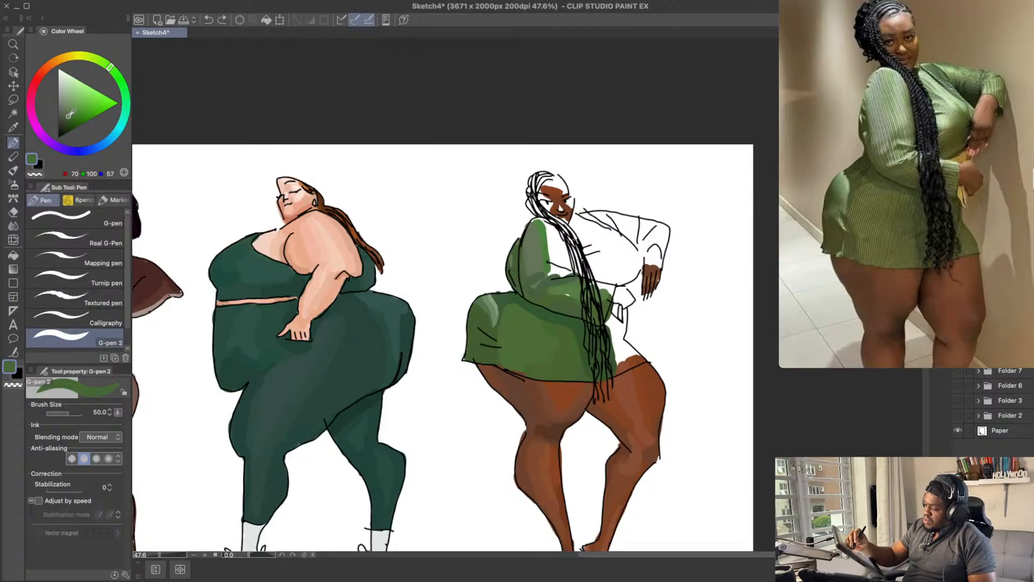
pyautogui.moveTo(560, 296)
pyautogui.mouseDown()
pyautogui.moveTo(564, 273)
pyautogui.moveTo(548, 293)
pyautogui.moveTo(609, 293)
pyautogui.moveTo(598, 275)
pyautogui.moveTo(580, 281)
pyautogui.moveTo(607, 288)
pyautogui.mouseUp()
pyautogui.keyDown('alt'); pyautogui.click(580, 282); pyautogui.keyUp('alt')
pyautogui.hotkey('ctrl', 'z')
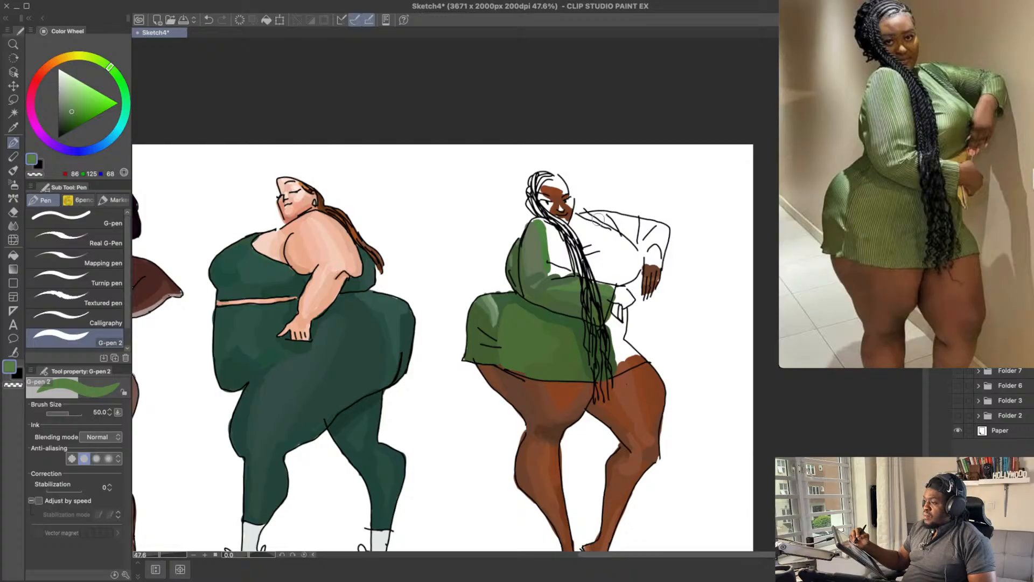
# Step: Try pale green RGB 120, 148, 107 at the cuff end of the near sleeve
pyautogui.click(68, 103)
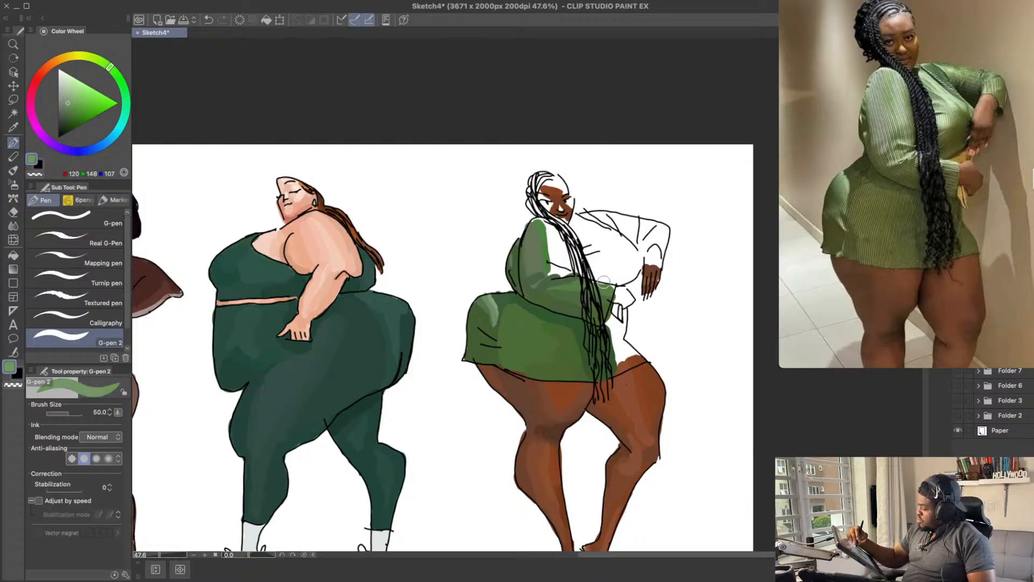
pyautogui.hotkey('ctrl', 'z')
pyautogui.moveTo(596, 287); pyautogui.dragTo(612, 289)
pyautogui.hotkey('ctrl', 'z')
# Step: Paint the chest between the near sleeve and the braids with pale greens RGB 120, 148, 107 and RGB 129, 161, 114
pyautogui.moveTo(672, 215); pyautogui.dragTo(672, 244)
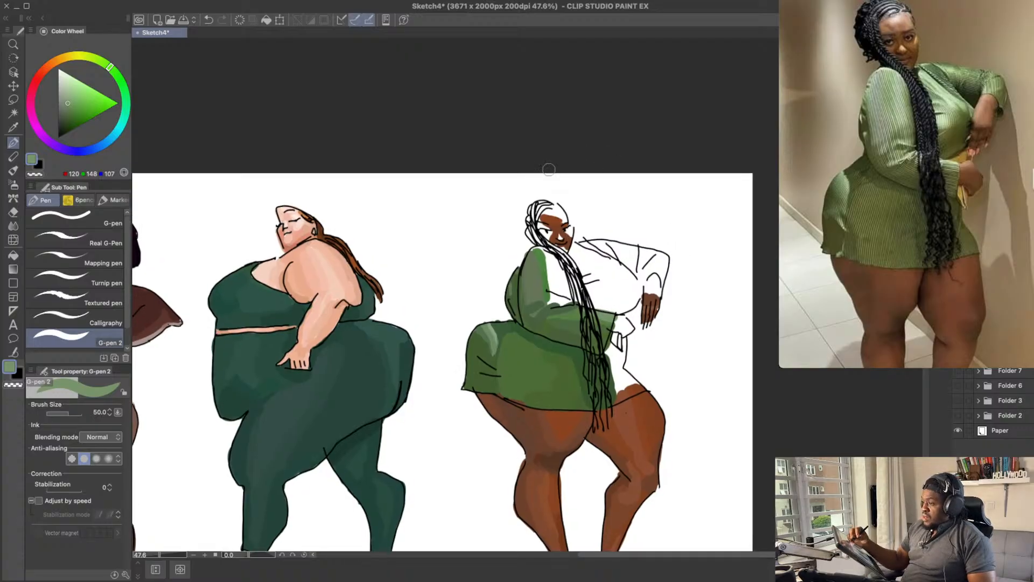
pyautogui.moveTo(555, 292)
pyautogui.mouseDown()
pyautogui.moveTo(547, 254)
pyautogui.moveTo(557, 291)
pyautogui.mouseUp()
pyautogui.hotkey('ctrl', 'z')
pyautogui.hotkey('ctrl', 'z')
pyautogui.click(70, 97)
pyautogui.hotkey('ctrl', 'z')
pyautogui.click(69, 101)
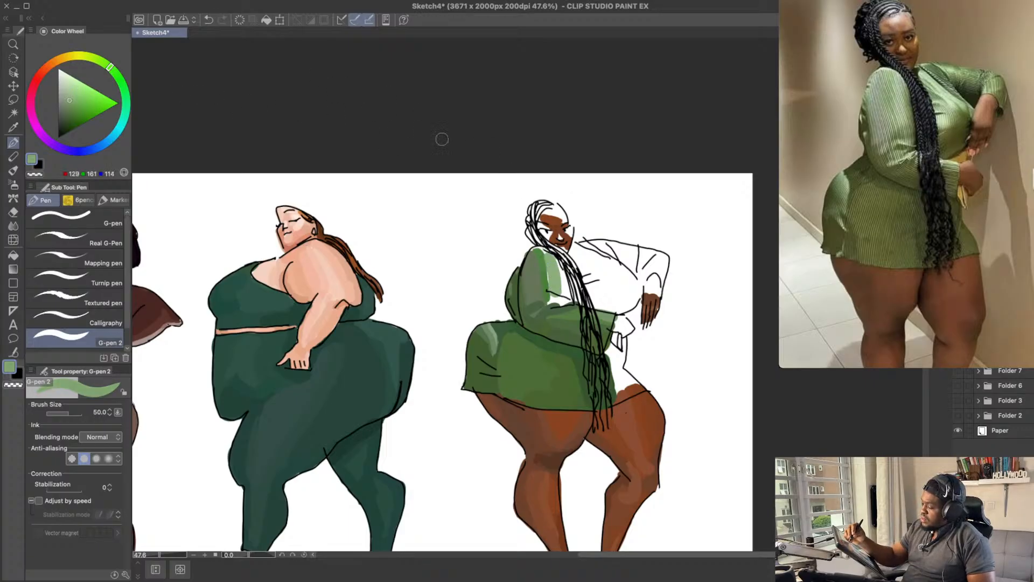
pyautogui.moveTo(545, 252); pyautogui.dragTo(556, 294)
pyautogui.hotkey('ctrl', 'z')
pyautogui.hotkey('ctrl', 'z')
# Step: Cover the chest beside the near sleeve down to the forearm with cooler pale green RGB 127, 160, 129
pyautogui.hotkey('ctrl', 'z')
pyautogui.moveTo(120, 69); pyautogui.dragTo(122, 81)
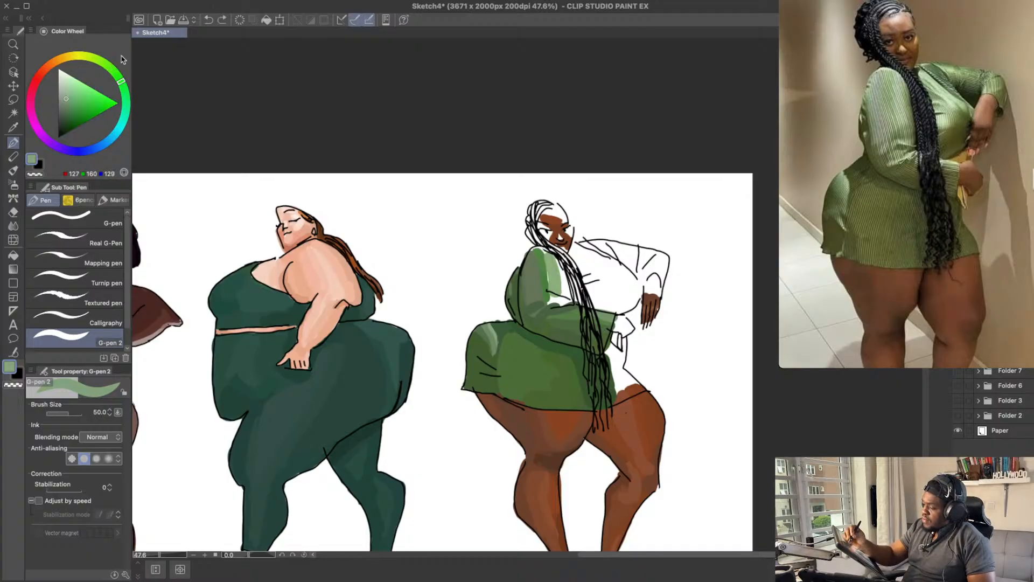
pyautogui.moveTo(547, 254); pyautogui.dragTo(555, 293)
pyautogui.hotkey('ctrl', 'z')
pyautogui.hotkey('ctrl', 'z')
pyautogui.moveTo(544, 252)
pyautogui.mouseDown()
pyautogui.moveTo(555, 298)
pyautogui.moveTo(564, 295)
pyautogui.moveTo(555, 297)
pyautogui.mouseUp()
pyautogui.hotkey('ctrl', 'z')
pyautogui.hotkey('ctrl', 'z')
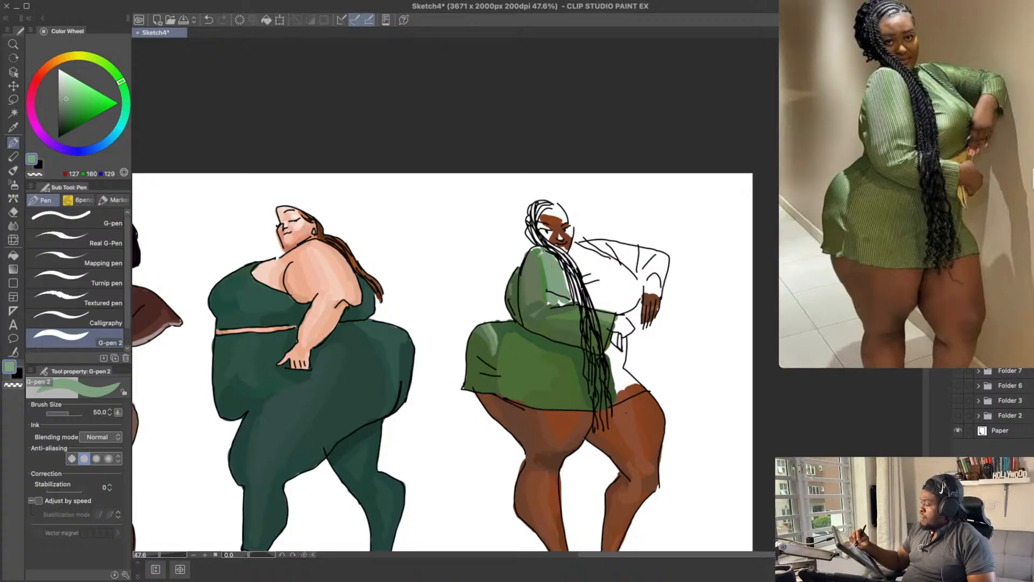
# Step: Repaint the near upper sleeve's front edge with cool mid green RGB 84, 138, 94
pyautogui.keyDown('alt'); pyautogui.click(539, 254); pyautogui.keyUp('alt')
pyautogui.click(77, 106)
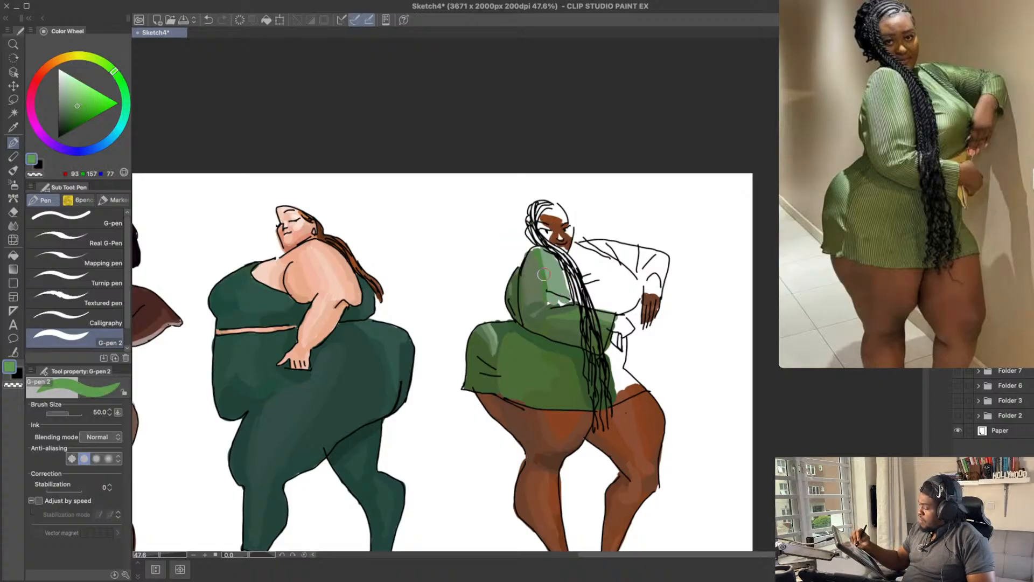
pyautogui.click(125, 94)
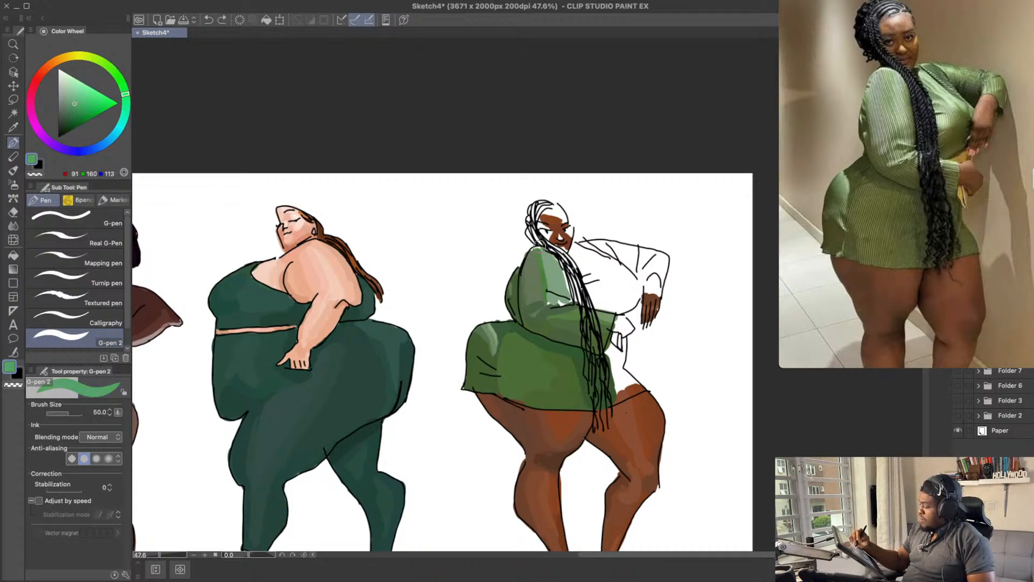
pyautogui.click(71, 107)
pyautogui.moveTo(126, 95); pyautogui.dragTo(123, 87)
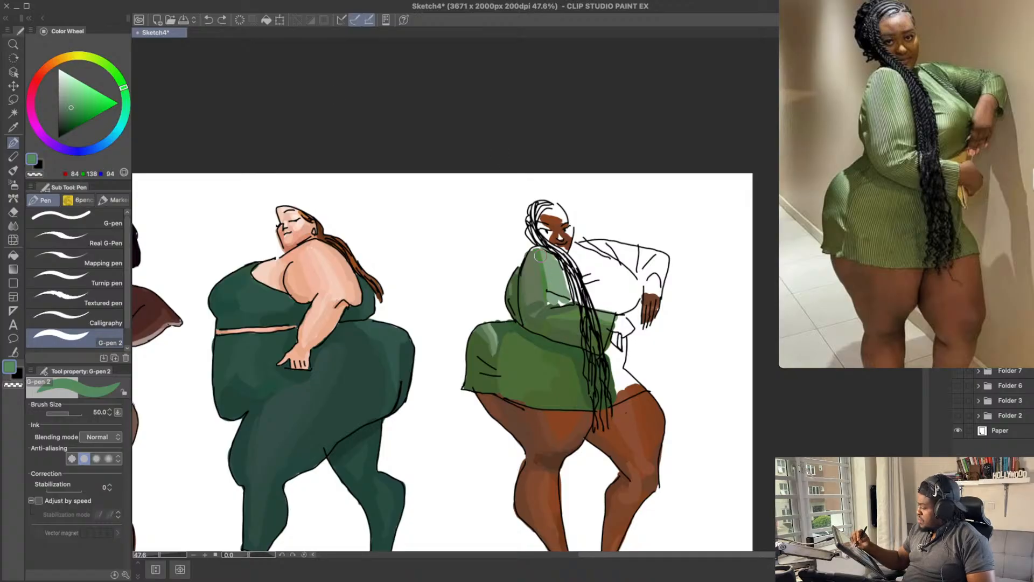
pyautogui.hotkey('ctrl', 'z')
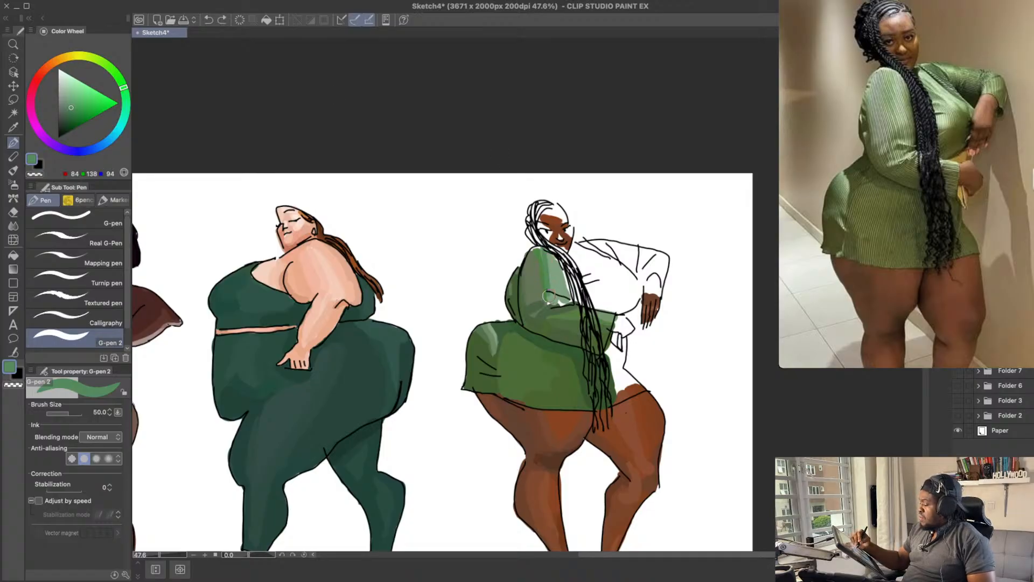
pyautogui.moveTo(540, 254); pyautogui.dragTo(546, 275)
# Step: Fill the gap above the near forearm and the chest just past the braids with muted green RGB 93, 129, 98
pyautogui.keyDown('alt'); pyautogui.click(559, 276); pyautogui.keyUp('alt')
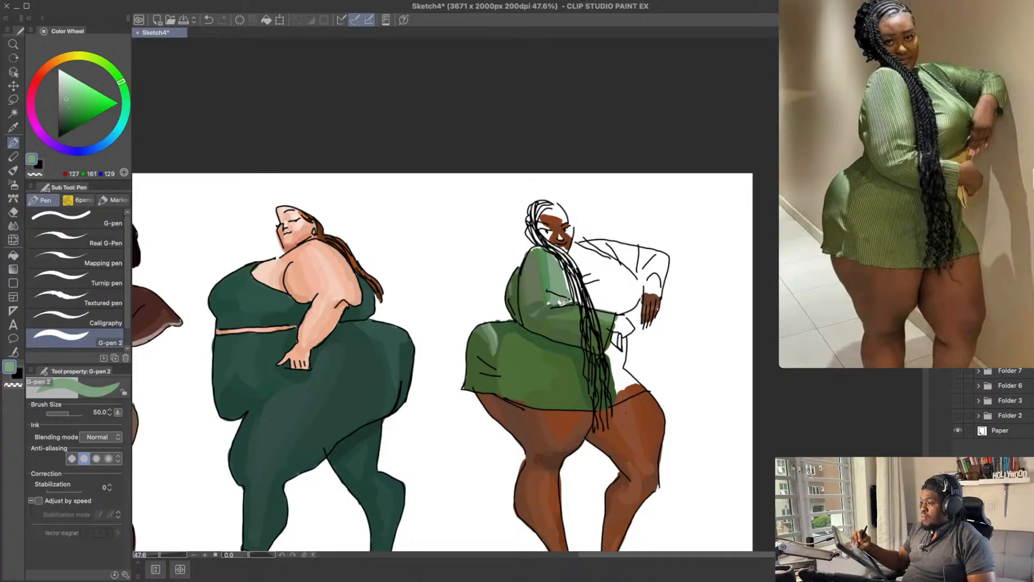
pyautogui.keyDown('alt'); pyautogui.click(557, 280); pyautogui.keyUp('alt')
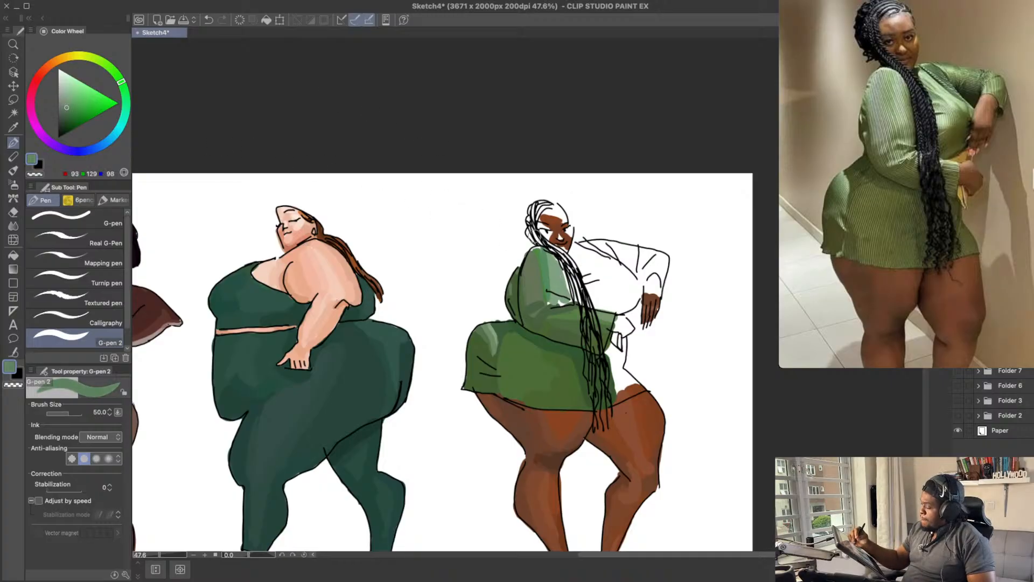
pyautogui.moveTo(554, 286); pyautogui.dragTo(563, 293)
pyautogui.hotkey('ctrl', 'z')
pyautogui.hotkey('ctrl', 'z')
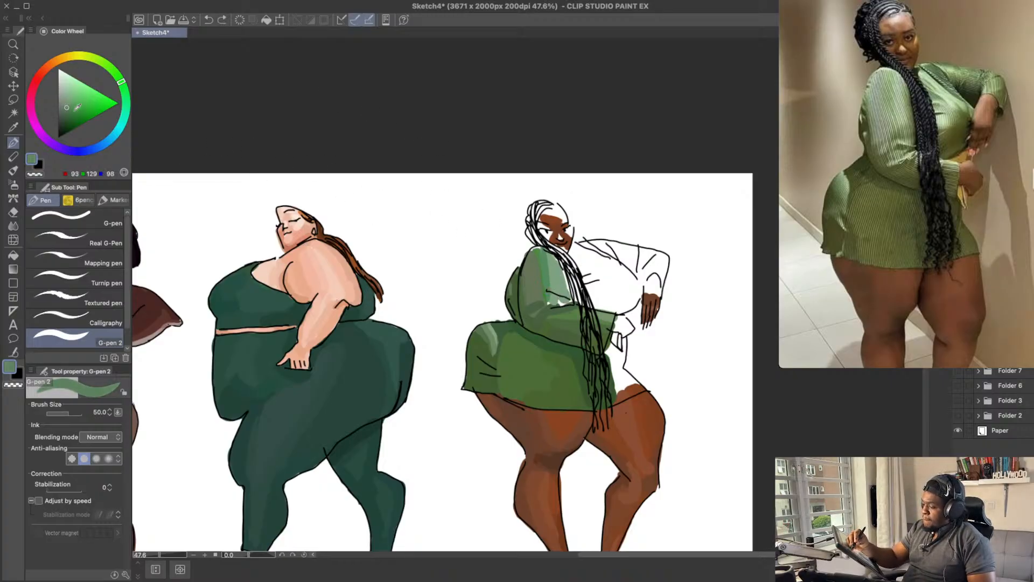
pyautogui.moveTo(558, 290)
pyautogui.mouseDown()
pyautogui.moveTo(561, 306)
pyautogui.moveTo(576, 293)
pyautogui.moveTo(570, 277)
pyautogui.moveTo(579, 294)
pyautogui.moveTo(580, 274)
pyautogui.moveTo(599, 281)
pyautogui.mouseUp()
pyautogui.hotkey('ctrl', 'z')
pyautogui.hotkey('ctrl', 'z')
pyautogui.keyDown('alt'); pyautogui.click(544, 302); pyautogui.keyUp('alt')
pyautogui.hotkey('ctrl', 'z')
pyautogui.click(67, 110)
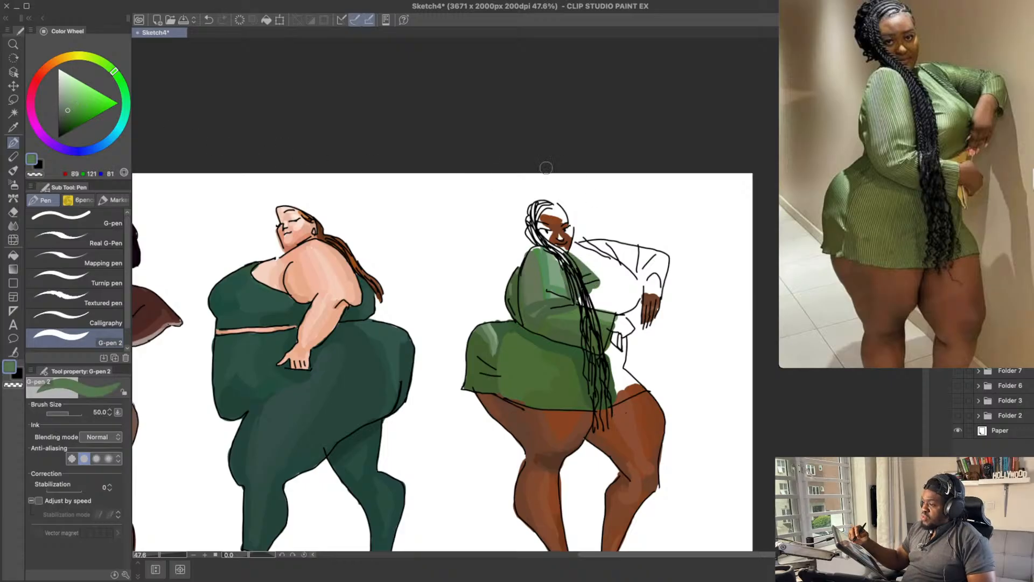
# Step: Try pale green RGB 136, 168, 128 on the chest just past the braids
pyautogui.click(72, 97)
pyautogui.hotkey('ctrl', 'z')
pyautogui.moveTo(605, 280)
pyautogui.mouseDown()
pyautogui.moveTo(581, 258)
pyautogui.moveTo(603, 287)
pyautogui.mouseUp()
pyautogui.hotkey('ctrl', 'z')
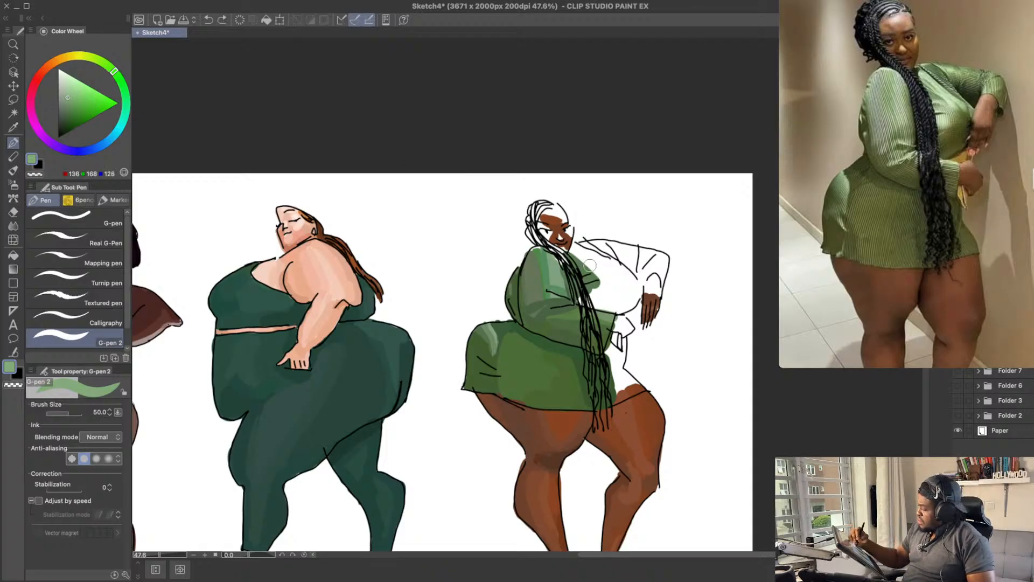
pyautogui.hotkey('ctrl', 'z')
pyautogui.moveTo(575, 253)
pyautogui.mouseDown()
pyautogui.moveTo(607, 300)
pyautogui.moveTo(604, 277)
pyautogui.mouseUp()
pyautogui.hotkey('ctrl', 'z')
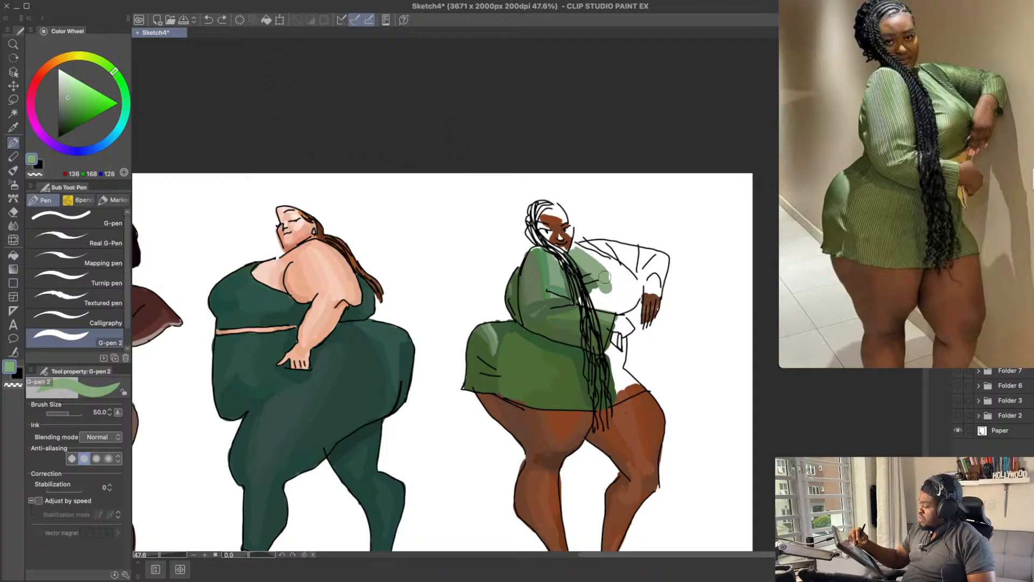
pyautogui.hotkey('ctrl', 'z')
# Step: Repaint the chest past the braids with slightly cooler pale green RGB 128, 168, 129
pyautogui.moveTo(115, 70); pyautogui.dragTo(118, 76)
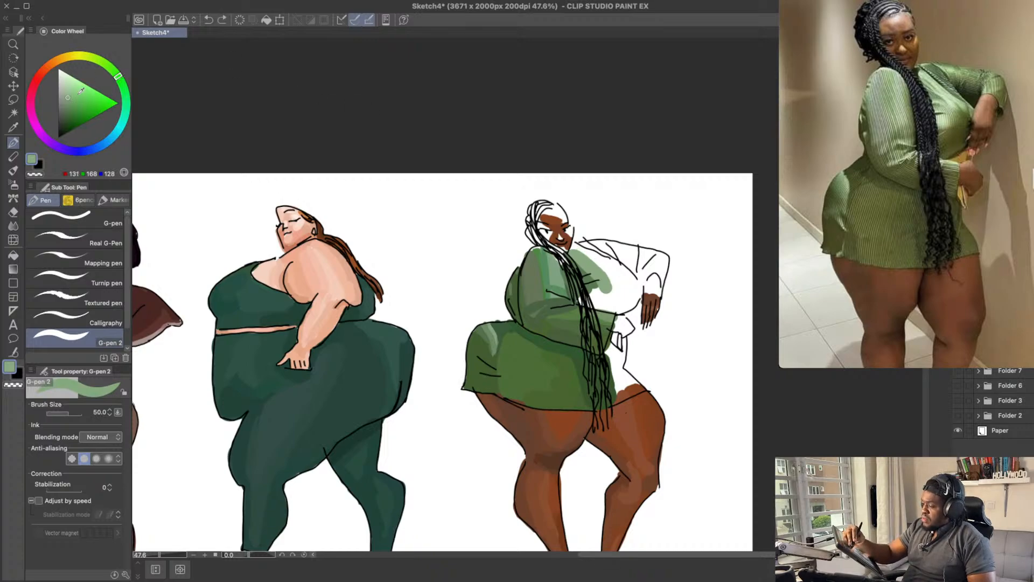
pyautogui.click(122, 80)
pyautogui.hotkey('ctrl', 'z')
pyautogui.moveTo(576, 254); pyautogui.dragTo(601, 288)
pyautogui.hotkey('ctrl', 'z')
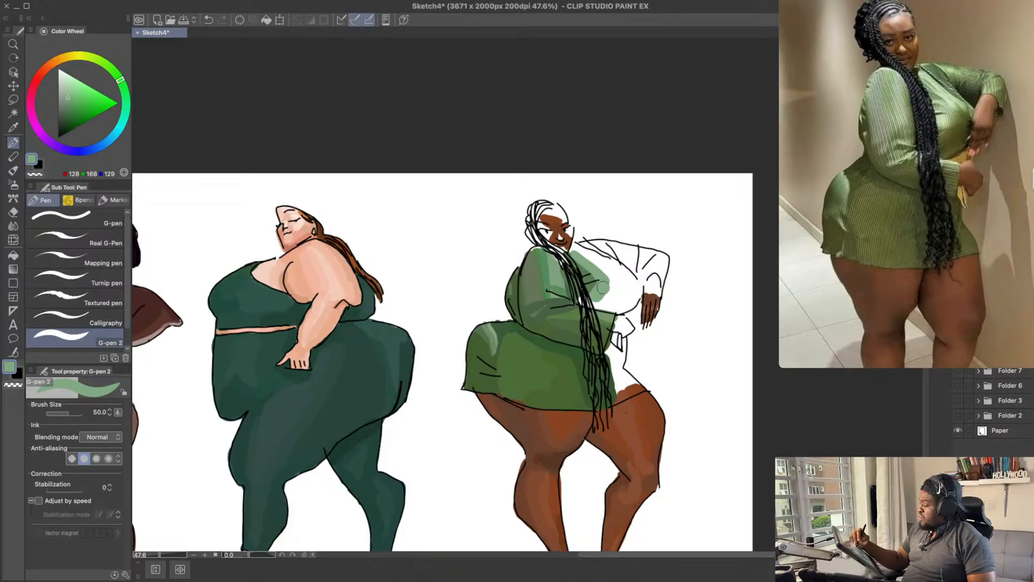
# Step: Paint the lower bust beneath the pale chest with mid greens, from RGB 86, 133, 81 to RGB 65, 117, 60
pyautogui.moveTo(619, 223); pyautogui.dragTo(622, 228)
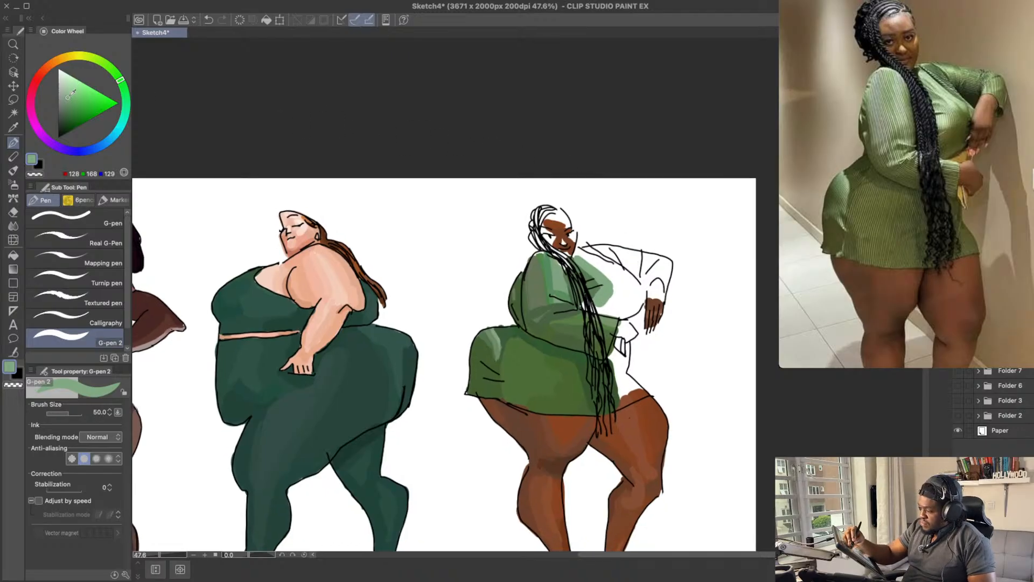
pyautogui.moveTo(70, 95); pyautogui.dragTo(72, 104)
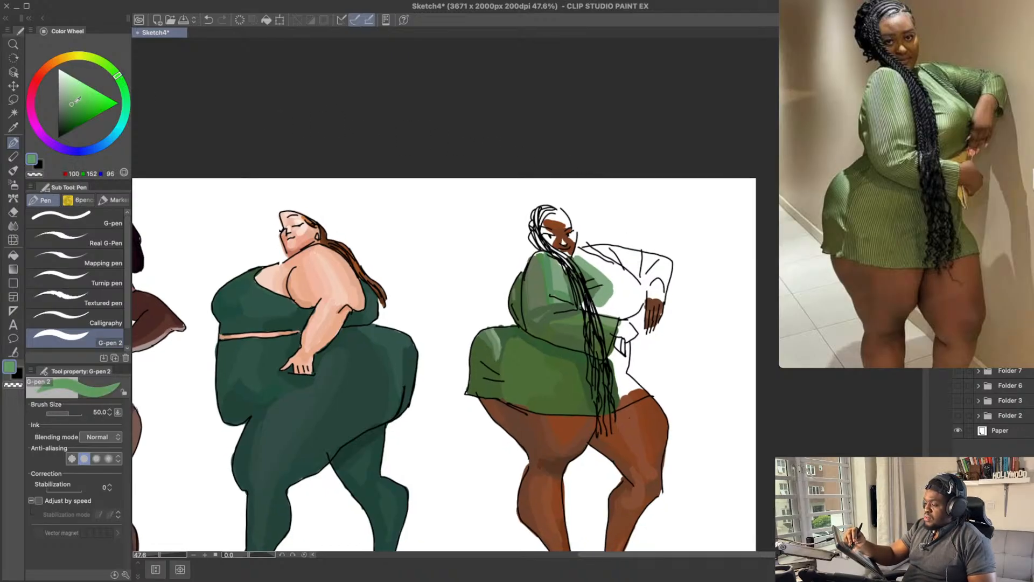
pyautogui.click(74, 105)
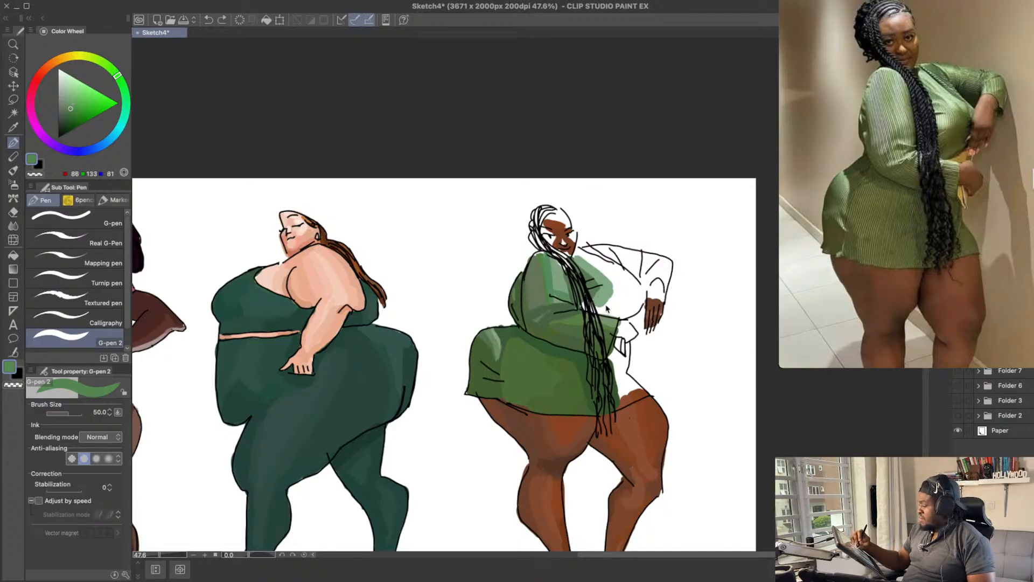
pyautogui.moveTo(599, 307)
pyautogui.mouseDown()
pyautogui.moveTo(626, 297)
pyautogui.moveTo(621, 308)
pyautogui.mouseUp()
pyautogui.click(586, 305)
pyautogui.press('super+z')
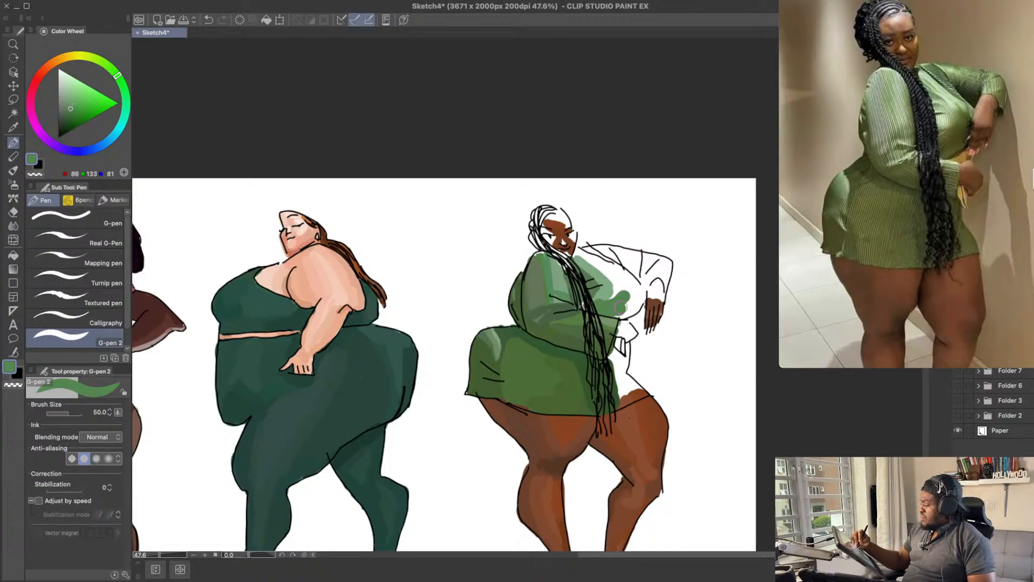
pyautogui.press('super+z')
pyautogui.click(597, 306)
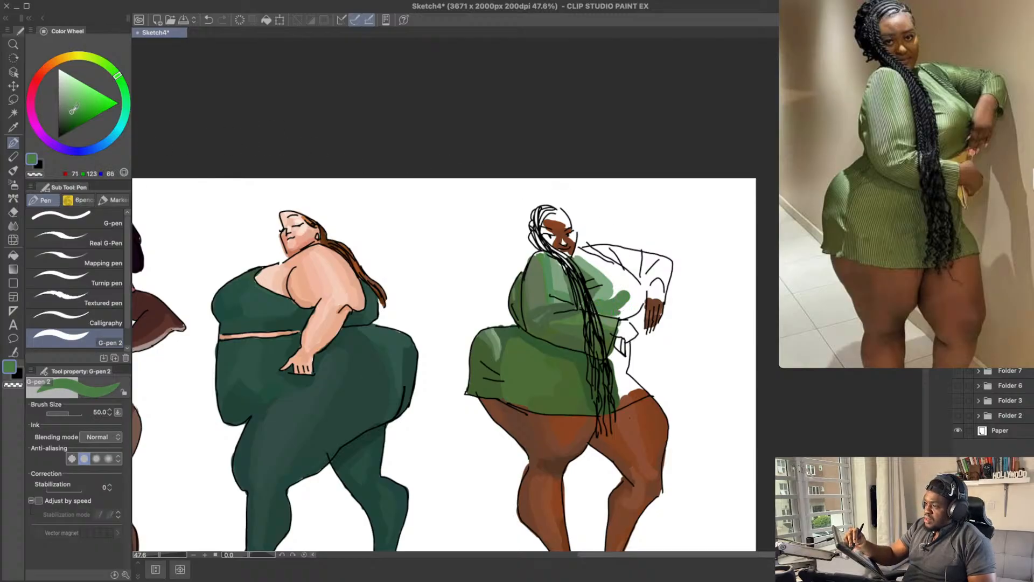
pyautogui.press('super+z')
pyautogui.moveTo(613, 310); pyautogui.dragTo(632, 297)
pyautogui.press('super+z')
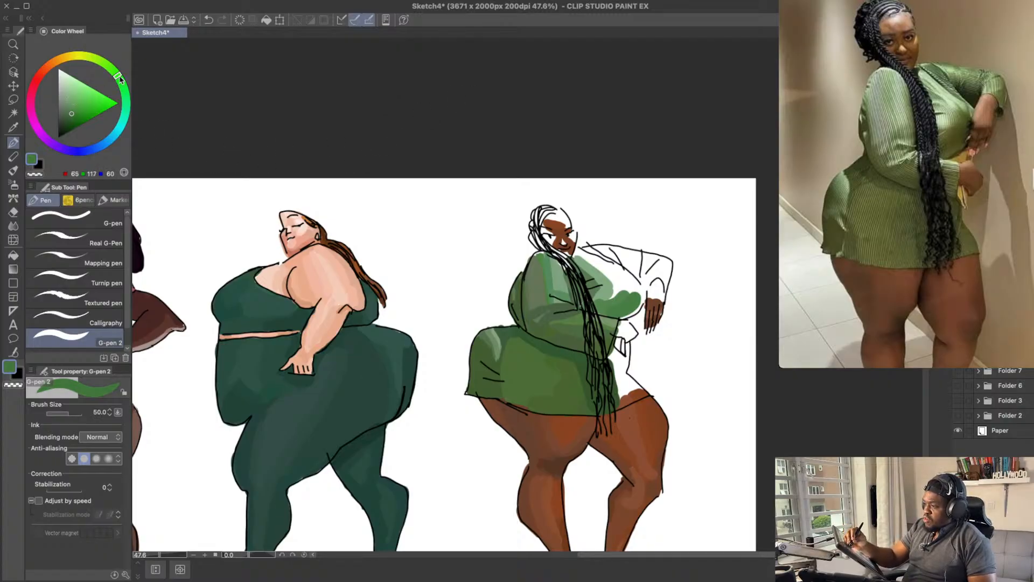
# Step: Round out the bust's outer edge toward the far hand with muted green RGB 80, 107, 67
pyautogui.moveTo(118, 80); pyautogui.dragTo(113, 71)
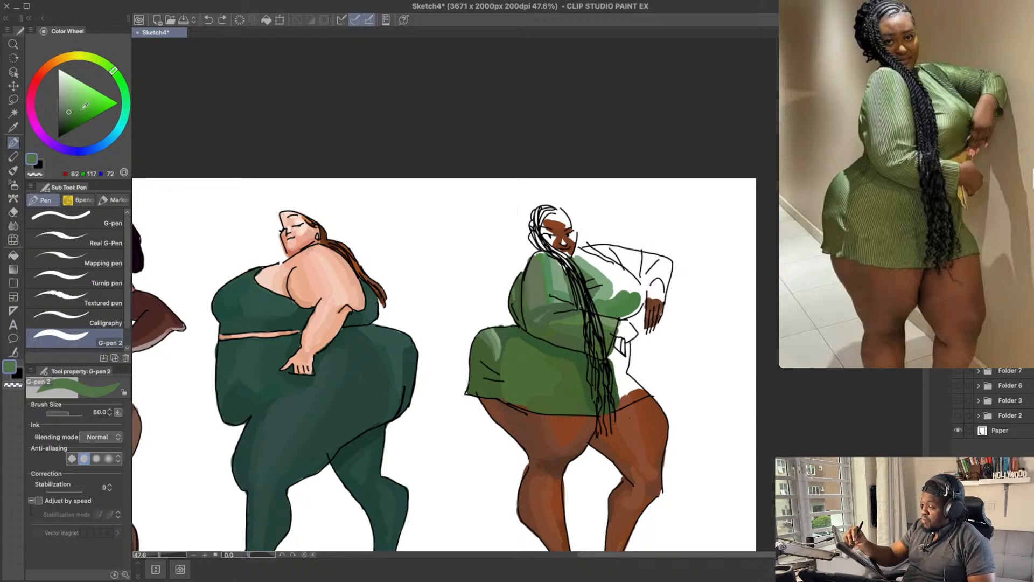
pyautogui.moveTo(71, 110); pyautogui.dragTo(70, 115)
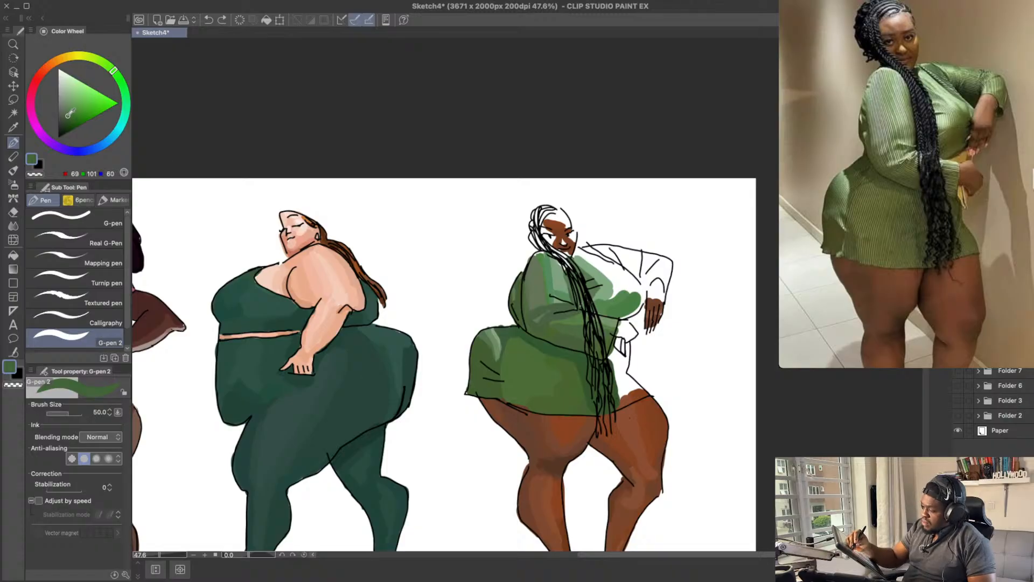
pyautogui.click(114, 70)
pyautogui.moveTo(614, 315)
pyautogui.mouseDown()
pyautogui.moveTo(632, 307)
pyautogui.moveTo(634, 285)
pyautogui.mouseUp()
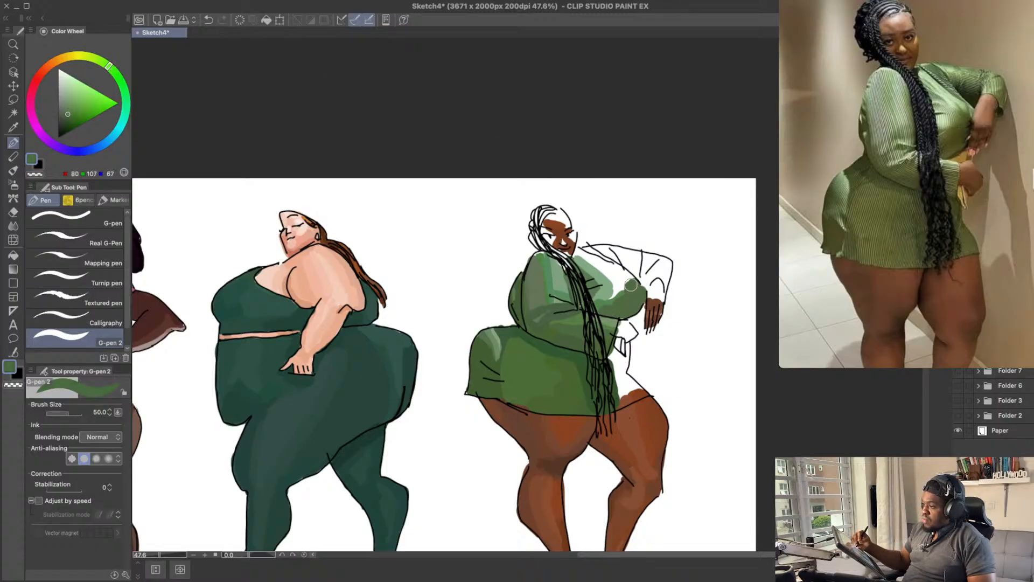
pyautogui.keyDown('alt'); pyautogui.click(628, 285); pyautogui.keyUp('alt')
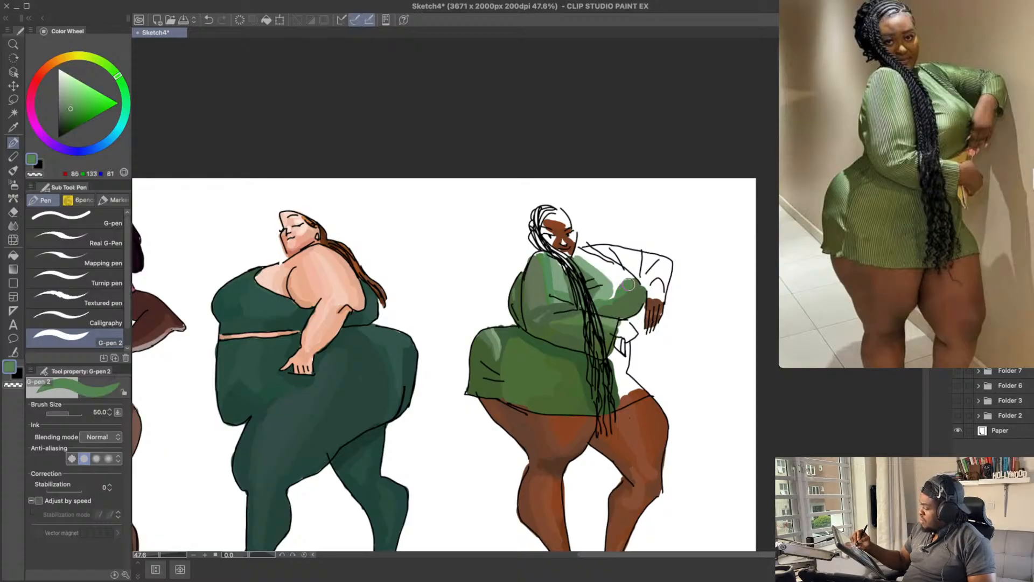
pyautogui.keyDown('alt'); pyautogui.click(617, 305); pyautogui.keyUp('alt')
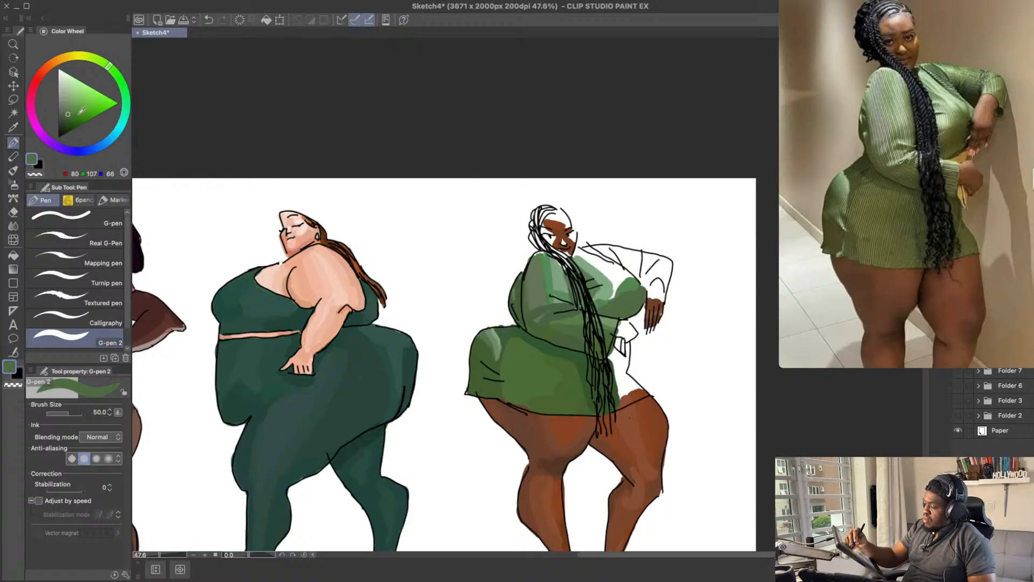
# Step: Shade the underside of the bust with darker greens RGB 74, 102, 59 and RGB 64, 90, 50
pyautogui.click(67, 116)
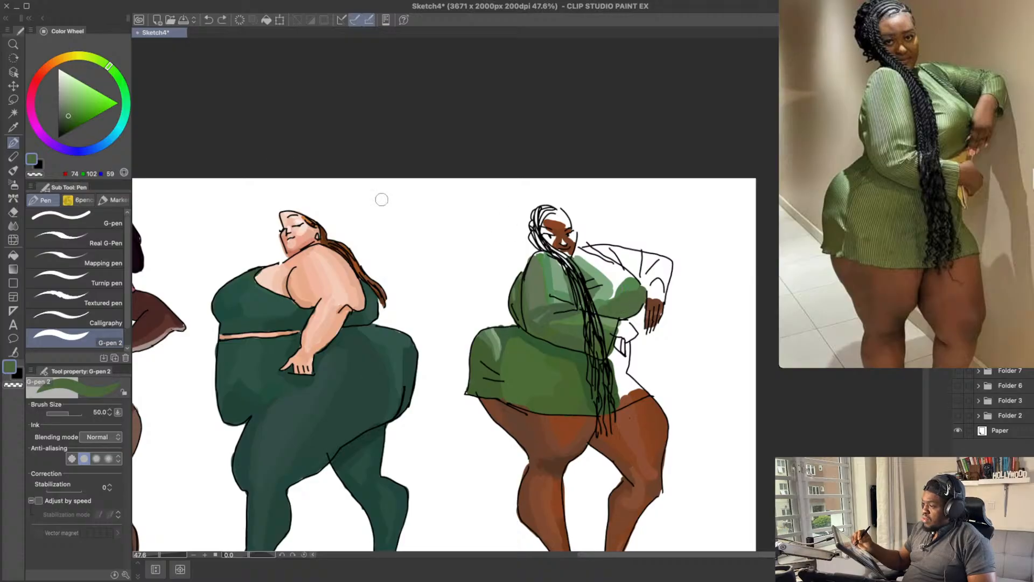
pyautogui.moveTo(598, 312)
pyautogui.mouseDown()
pyautogui.moveTo(642, 293)
pyautogui.moveTo(638, 308)
pyautogui.mouseUp()
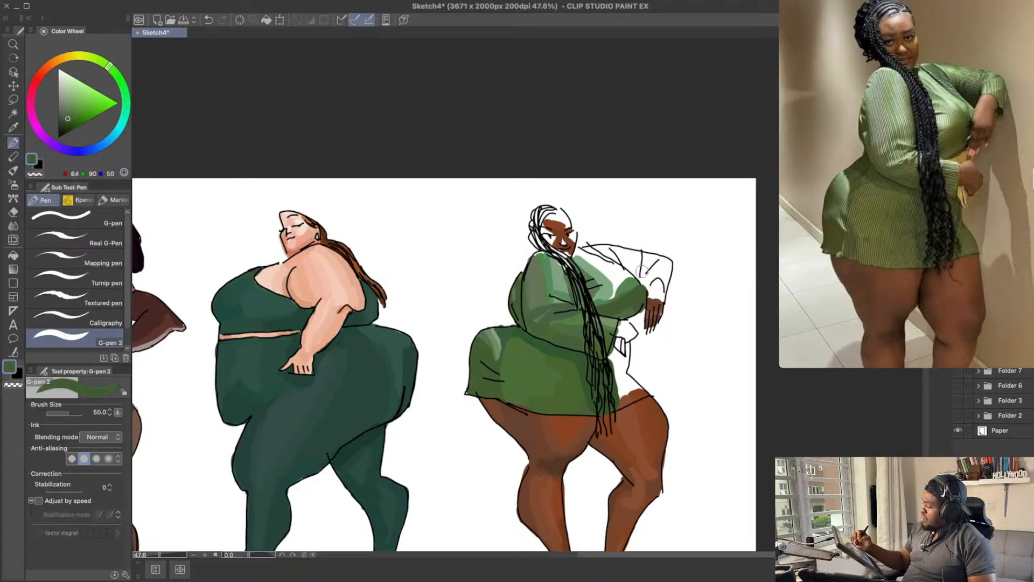
pyautogui.moveTo(645, 231); pyautogui.dragTo(643, 242)
pyautogui.hotkey('ctrl', 'z')
pyautogui.moveTo(633, 317); pyautogui.dragTo(641, 309)
# Step: Extend the light upper chest toward the bust with sampled pale green RGB 128, 168, 129, and save the drawing
pyautogui.keyDown('alt'); pyautogui.click(609, 300); pyautogui.keyUp('alt')
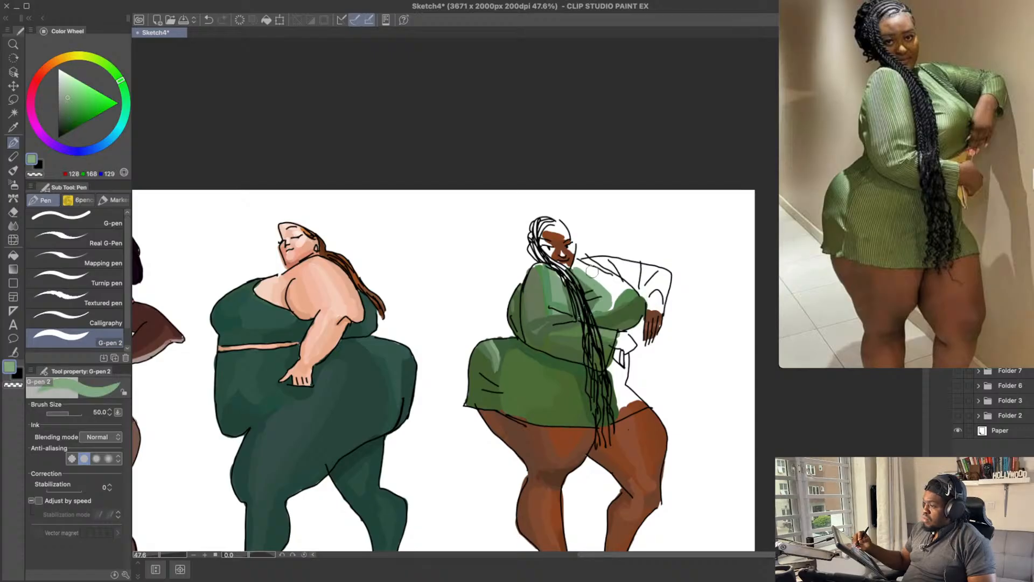
pyautogui.hotkey('ctrl', 'z')
pyautogui.moveTo(591, 272); pyautogui.dragTo(612, 295)
pyautogui.hotkey('ctrl', 'z')
pyautogui.hotkey('ctrl', 'z')
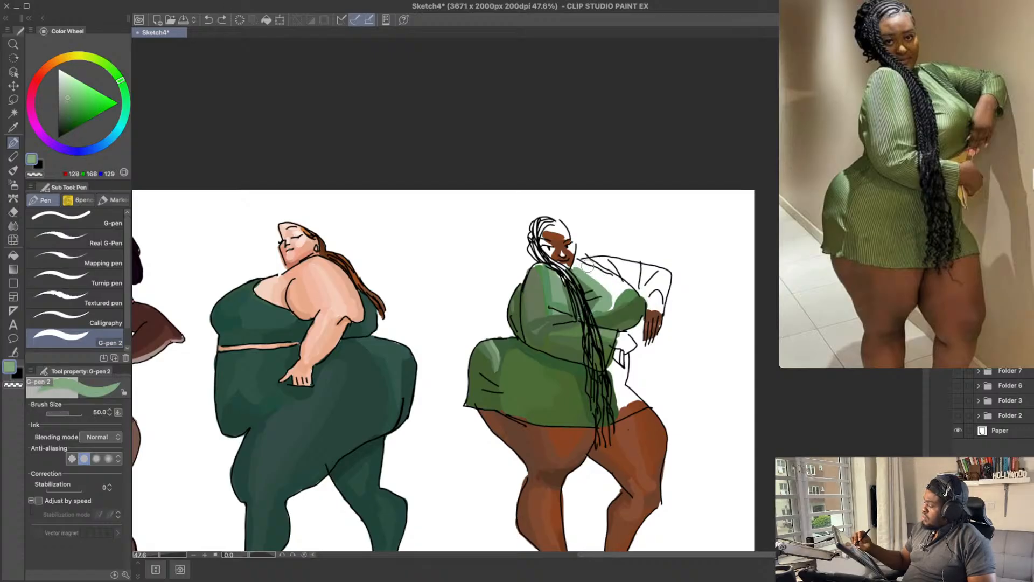
pyautogui.moveTo(576, 266); pyautogui.dragTo(614, 289)
pyautogui.moveTo(627, 242); pyautogui.dragTo(630, 253)
pyautogui.hotkey('ctrl', 's')
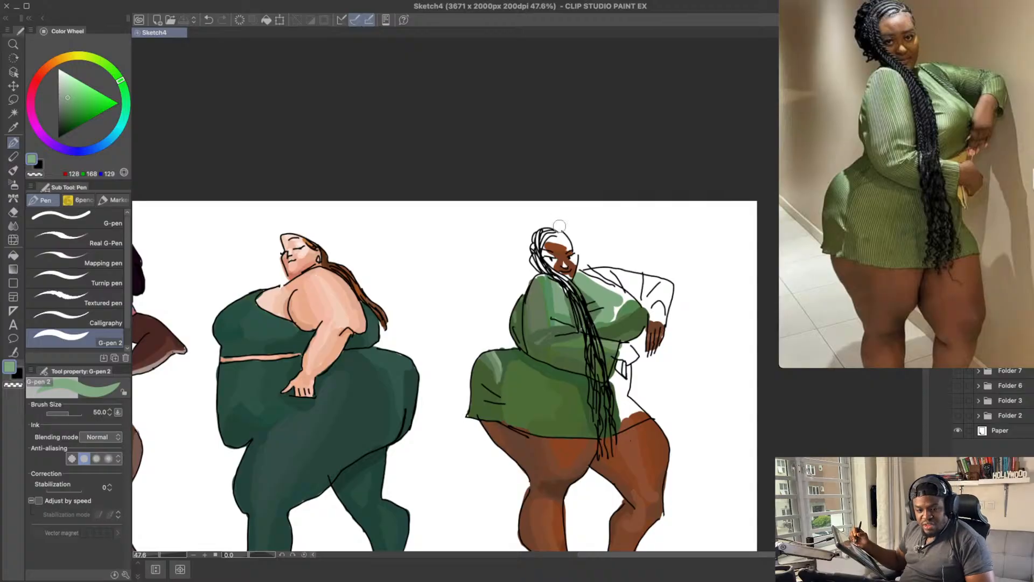
# Step: Try green RGB 115, 160, 116 along the upper chest beside the far sleeve
pyautogui.moveTo(652, 291); pyautogui.dragTo(629, 305)
pyautogui.moveTo(615, 251); pyautogui.dragTo(612, 260)
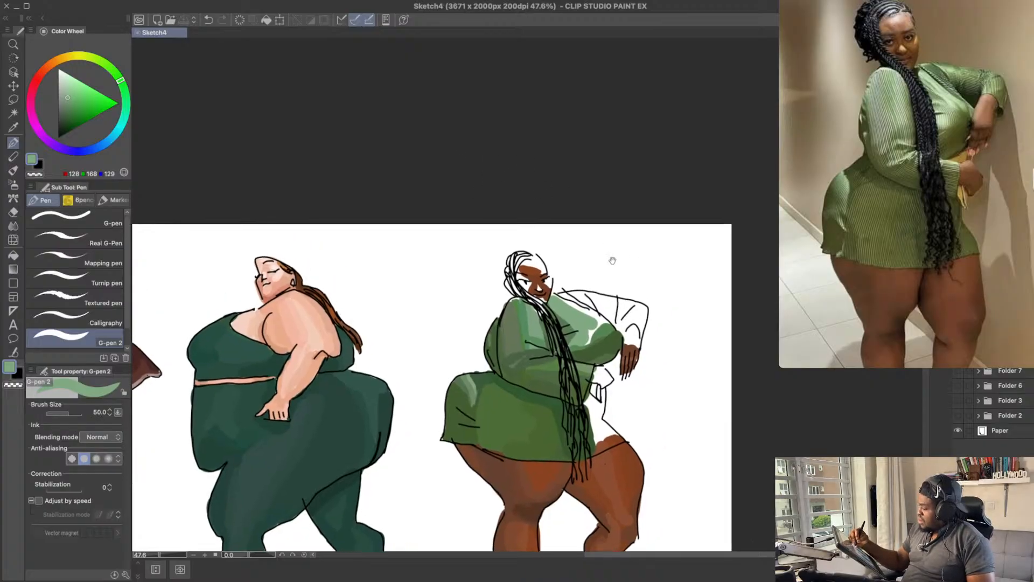
pyautogui.moveTo(69, 98); pyautogui.dragTo(68, 101)
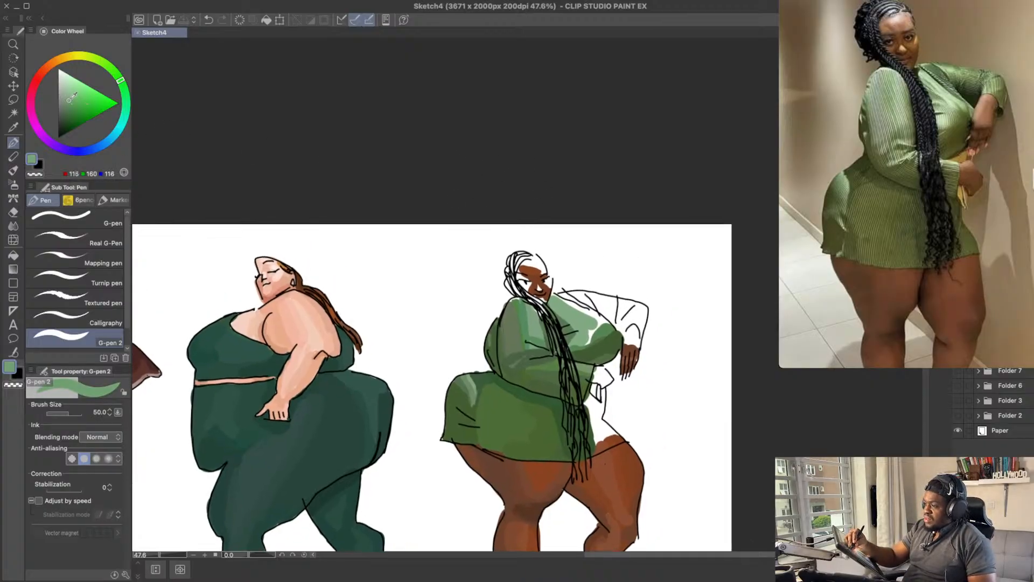
pyautogui.moveTo(570, 297); pyautogui.dragTo(600, 317)
pyautogui.hotkey('ctrl', 'z')
pyautogui.hotkey('ctrl', 'z')
pyautogui.hotkey('ctrl', 'z')
# Step: Fill the upper chest edge beside the far shoulder with mid green RGB 86, 131, 83
pyautogui.moveTo(71, 99); pyautogui.dragTo(68, 105)
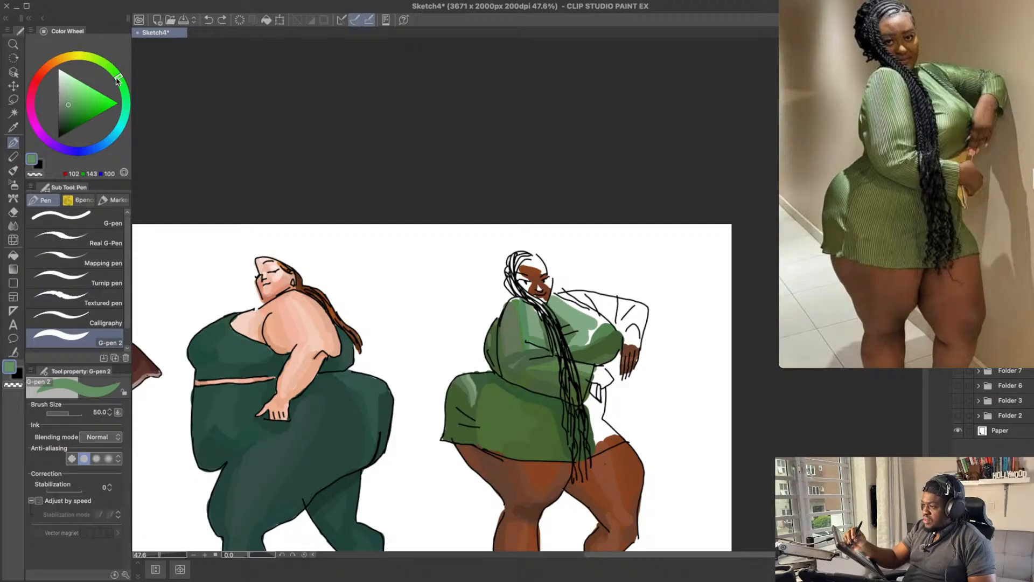
pyautogui.moveTo(70, 105); pyautogui.dragTo(74, 102)
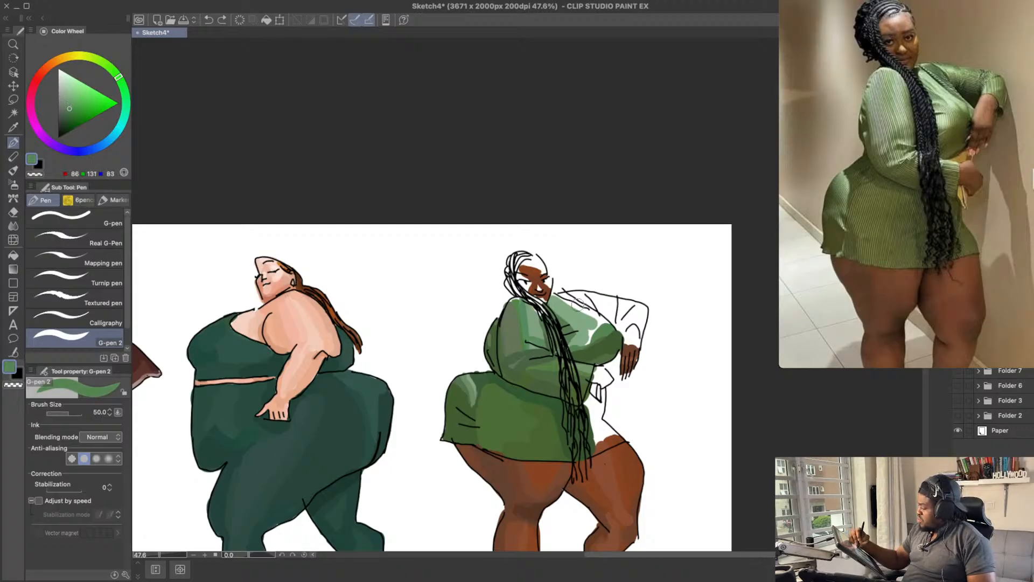
pyautogui.moveTo(563, 298)
pyautogui.mouseDown()
pyautogui.moveTo(596, 317)
pyautogui.moveTo(590, 307)
pyautogui.mouseUp()
pyautogui.hotkey('ctrl', 'z')
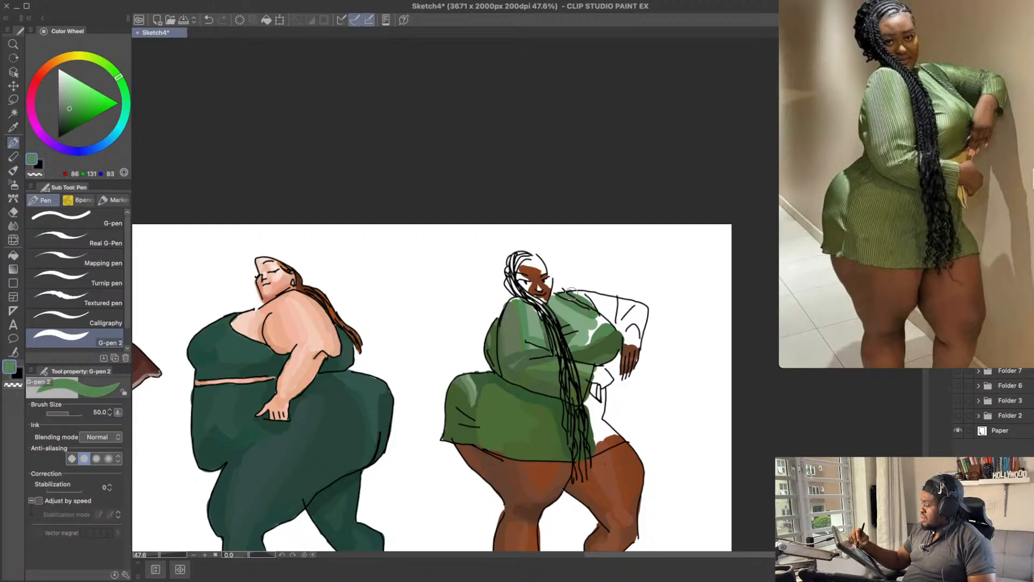
pyautogui.hotkey('ctrl', 'z')
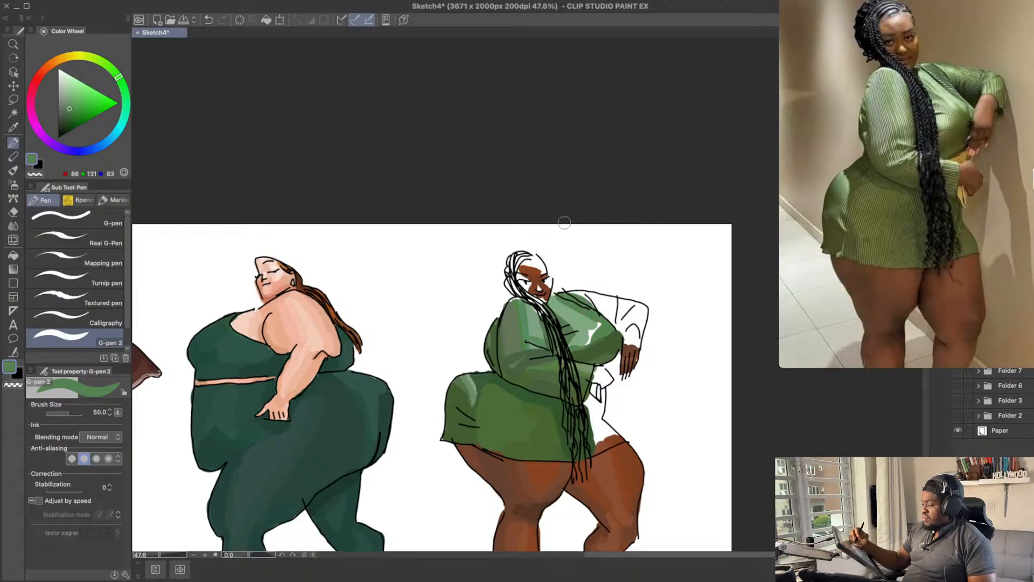
# Step: Work sampled mid green RGB 86, 133, 81 into the chest around the white highlight
pyautogui.keyDown('alt'); pyautogui.click(603, 330); pyautogui.keyUp('alt')
pyautogui.moveTo(600, 326); pyautogui.dragTo(580, 316)
pyautogui.hotkey('ctrl', 'z')
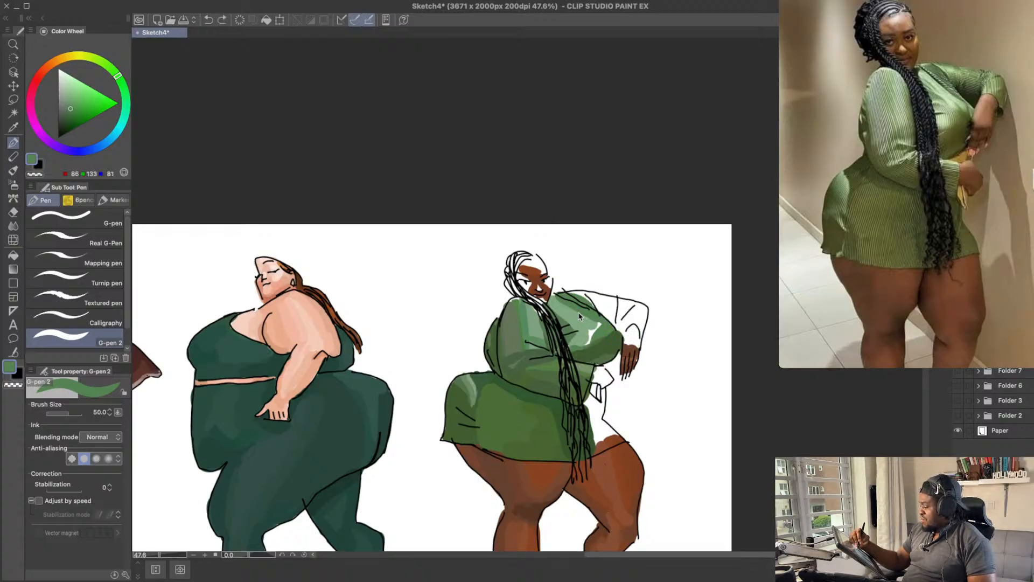
pyautogui.hotkey('ctrl', 'z')
# Step: Blend the chest into the bust with lighter green RGB 102, 153, 98, and save the drawing
pyautogui.click(72, 104)
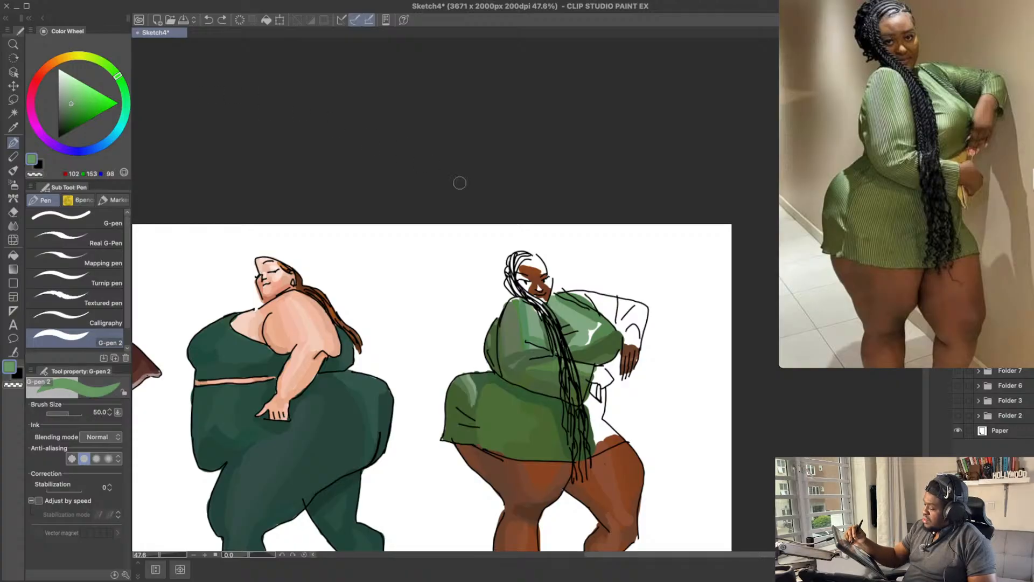
pyautogui.hotkey('ctrl', 'z')
pyautogui.moveTo(579, 310); pyautogui.dragTo(604, 328)
pyautogui.hotkey('ctrl', 'z')
pyautogui.hotkey('ctrl', 'z')
pyautogui.hotkey('ctrl', 'z')
pyautogui.hotkey('ctrl', 'z')
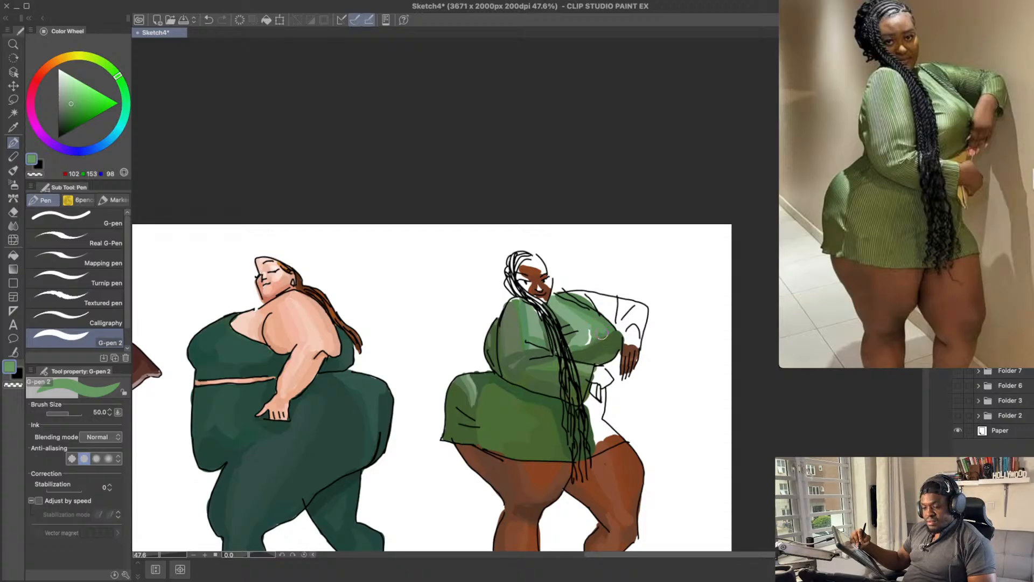
pyautogui.hotkey('ctrl', 's')
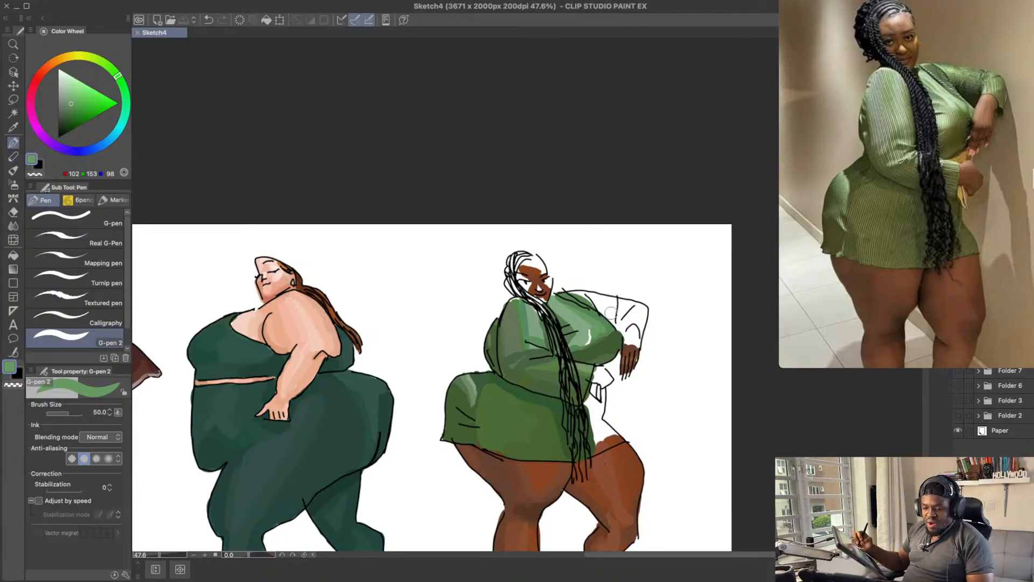
# Step: Shade the bust beside the highlight with sampled dark green RGB 80, 107, 66
pyautogui.scroll(-1, 603, 334)
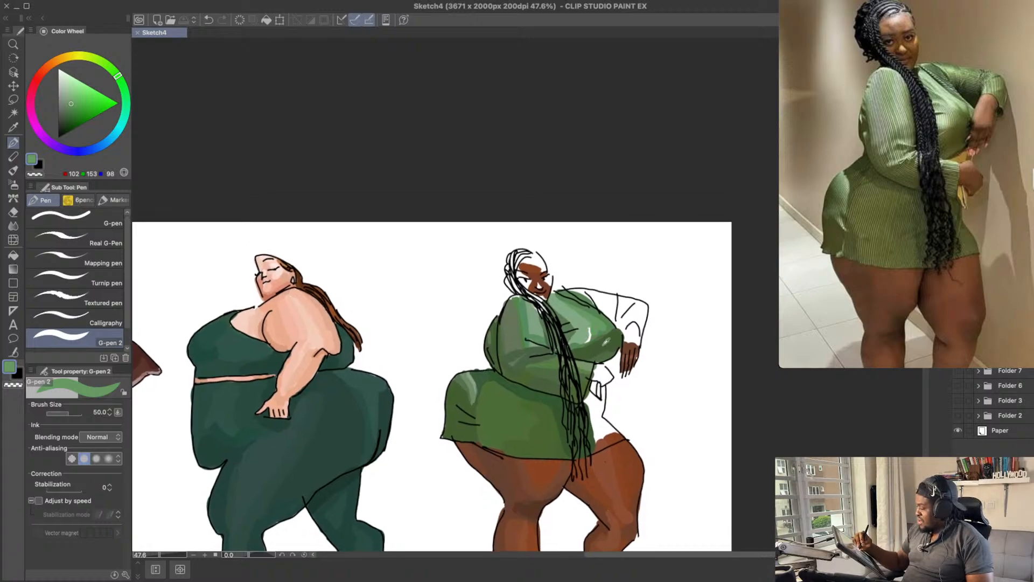
pyautogui.keyDown('alt'); pyautogui.click(607, 327); pyautogui.keyUp('alt')
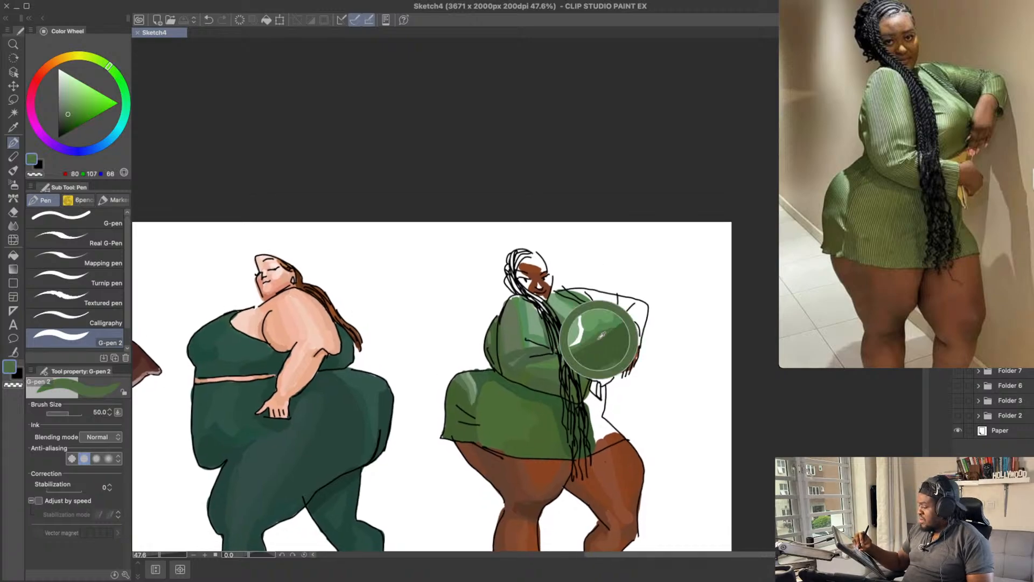
pyautogui.moveTo(591, 340); pyautogui.dragTo(601, 335)
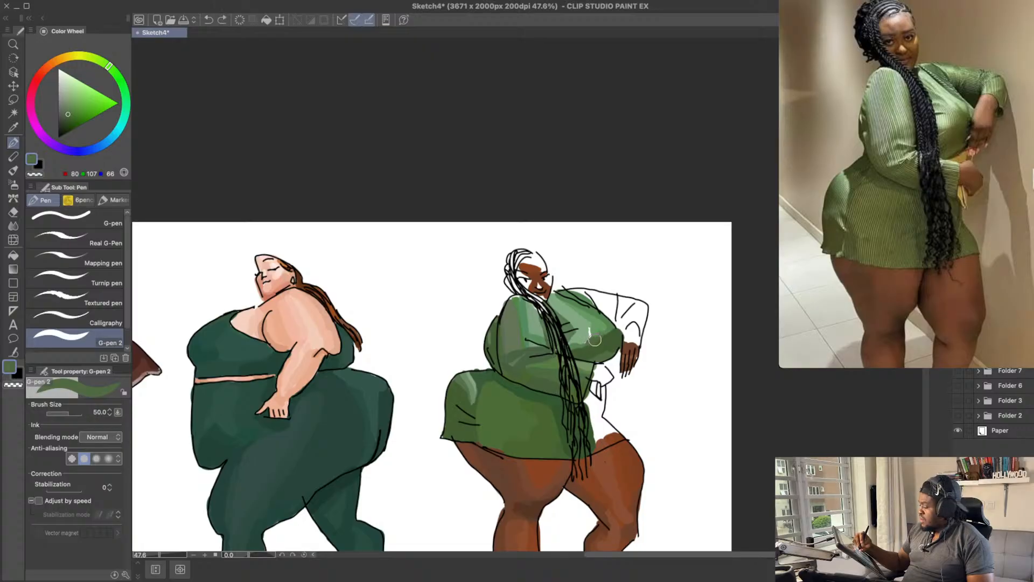
pyautogui.keyDown('alt'); pyautogui.click(608, 335); pyautogui.keyUp('alt')
pyautogui.keyDown('alt'); pyautogui.click(597, 334); pyautogui.keyUp('alt')
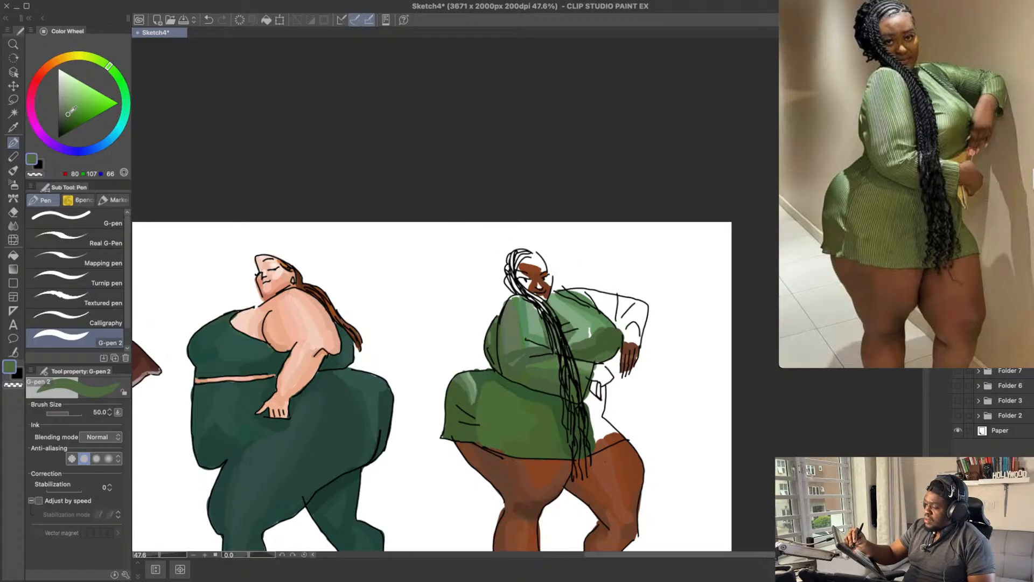
# Step: Blend the outer part of the bust with lighter green RGB 103, 136, 86
pyautogui.click(70, 108)
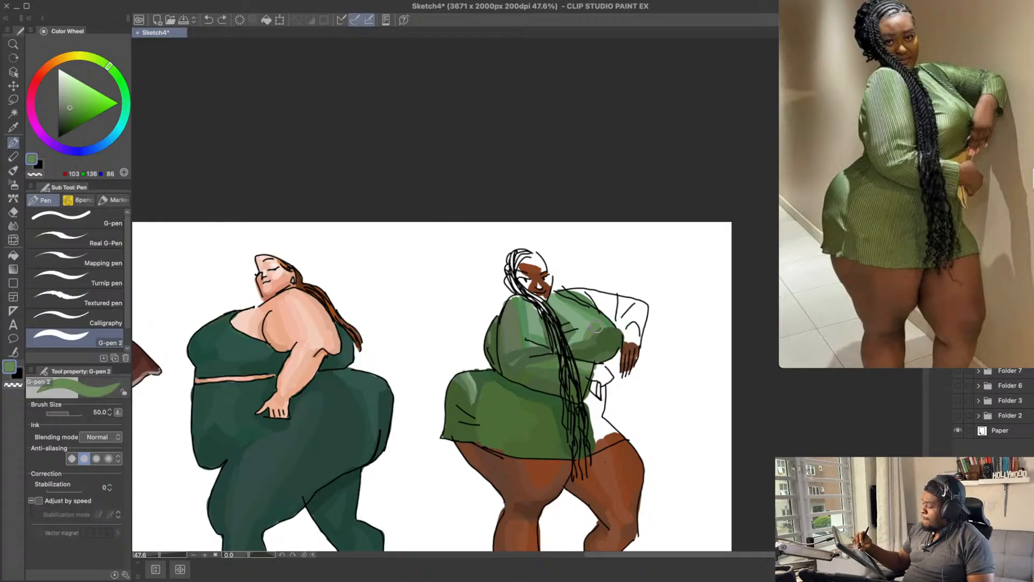
pyautogui.moveTo(597, 323); pyautogui.dragTo(604, 345)
pyautogui.moveTo(624, 305); pyautogui.dragTo(621, 304)
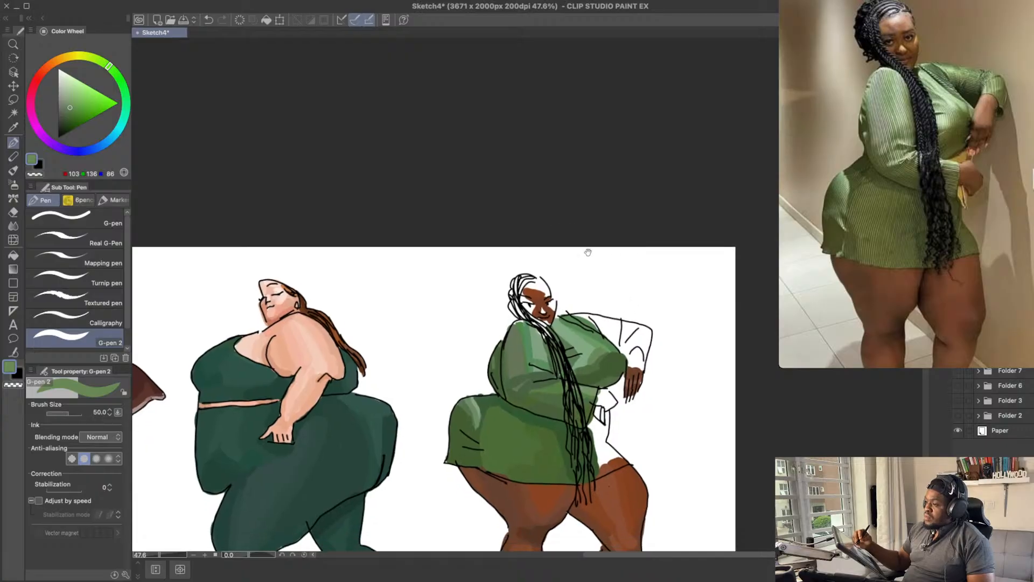
# Step: Fill the far upper sleeve from the shoulder toward the elbow with mid green RGB 68, 112, 65
pyautogui.keyDown('alt'); pyautogui.click(593, 323); pyautogui.keyUp('alt')
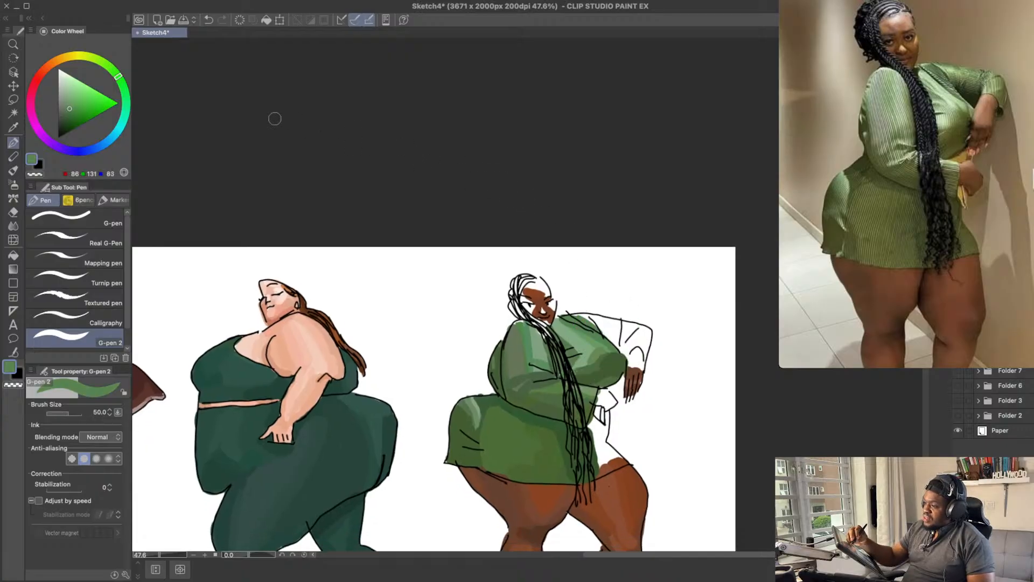
pyautogui.click(69, 114)
pyautogui.moveTo(569, 319); pyautogui.dragTo(607, 343)
pyautogui.hotkey('ctrl', 'z')
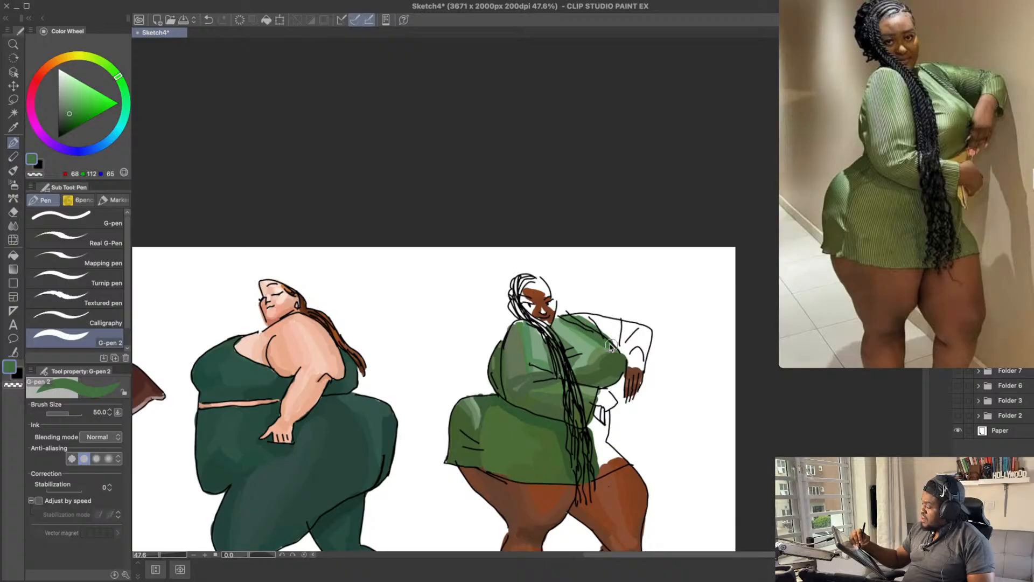
pyautogui.hotkey('ctrl', 'z')
pyautogui.moveTo(597, 325); pyautogui.dragTo(627, 342)
pyautogui.hotkey('ctrl', 'z')
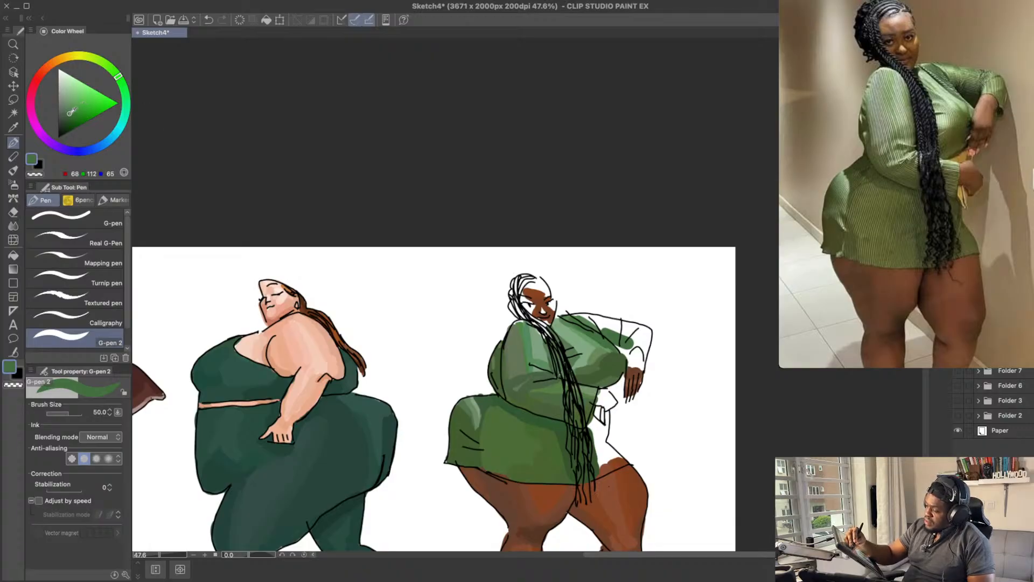
pyautogui.click(66, 119)
pyautogui.keyDown('alt'); pyautogui.click(612, 337); pyautogui.keyUp('alt')
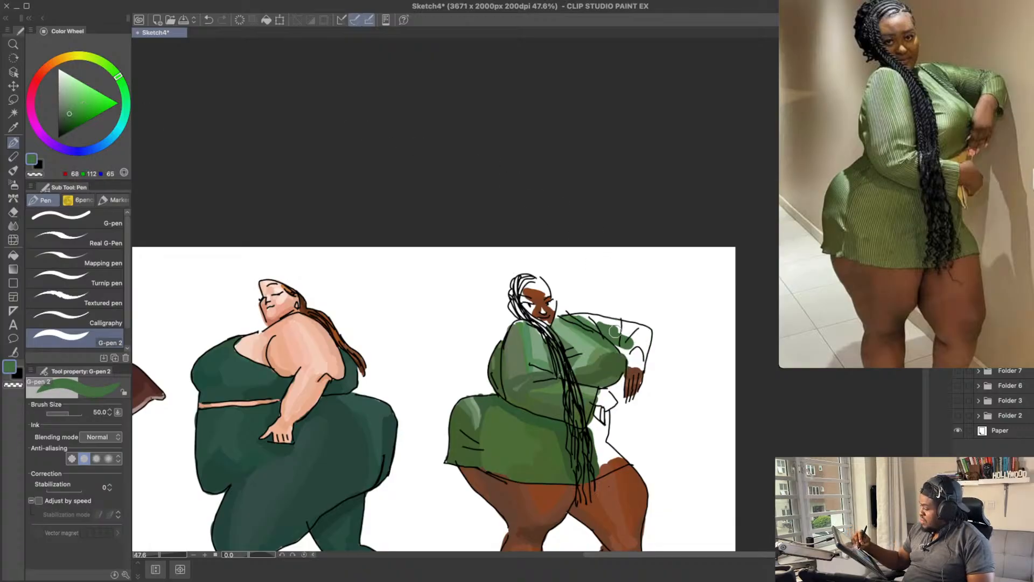
pyautogui.moveTo(602, 326)
pyautogui.mouseDown()
pyautogui.moveTo(634, 335)
pyautogui.moveTo(625, 348)
pyautogui.moveTo(629, 333)
pyautogui.mouseUp()
# Step: Try darker greens RGB 47, 84, 44 and RGB 34, 63, 32 at the far sleeve's elbow
pyautogui.click(67, 120)
pyautogui.hotkey('ctrl', 'z')
pyautogui.hotkey('ctrl', 'z')
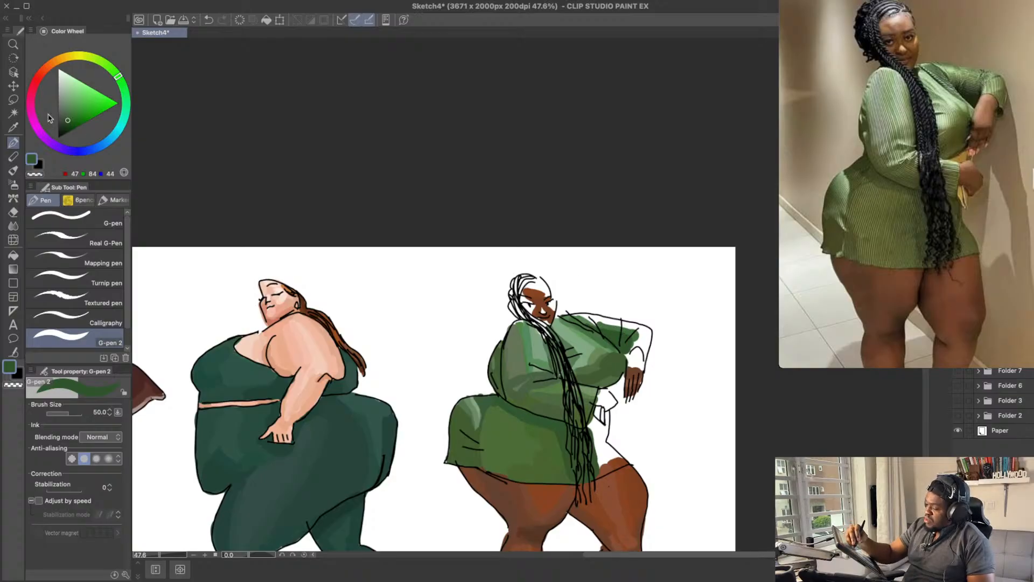
pyautogui.moveTo(70, 117); pyautogui.dragTo(67, 122)
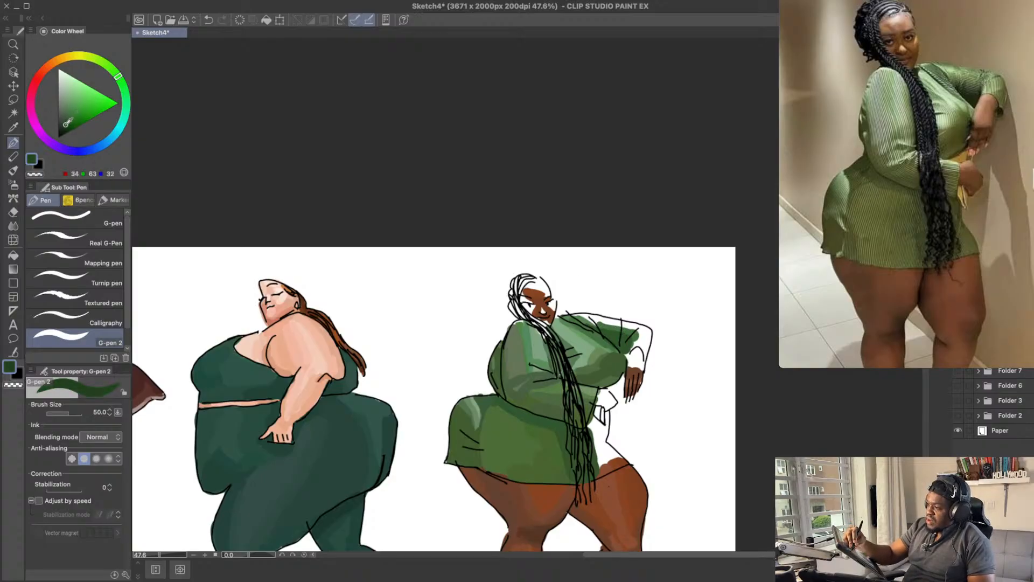
pyautogui.keyDown('alt'); pyautogui.click(639, 332); pyautogui.keyUp('alt')
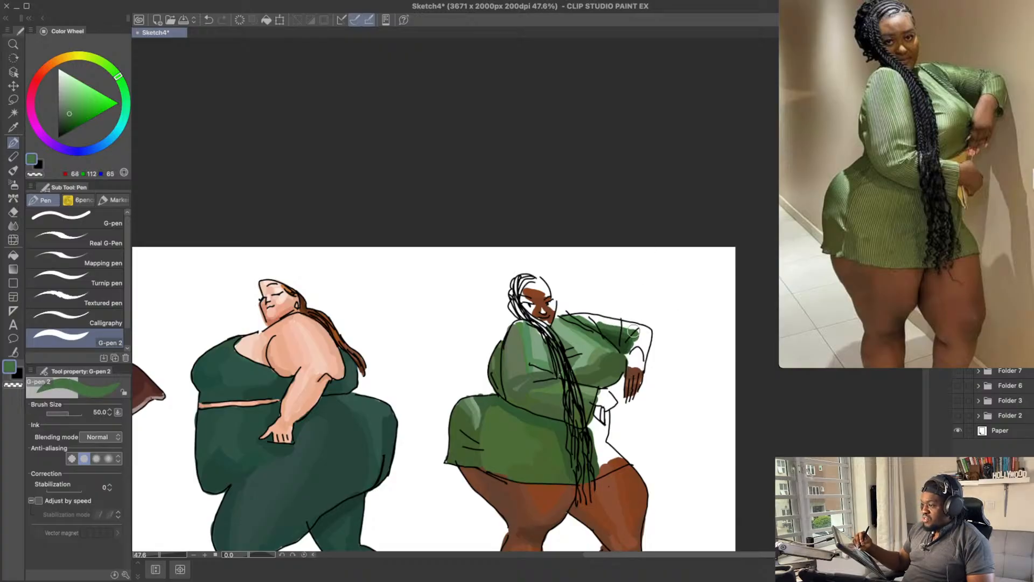
# Step: Fill the far sleeve's elbow and forearm down to the cuff with green RGB 79, 127, 75
pyautogui.click(71, 110)
pyautogui.click(120, 80)
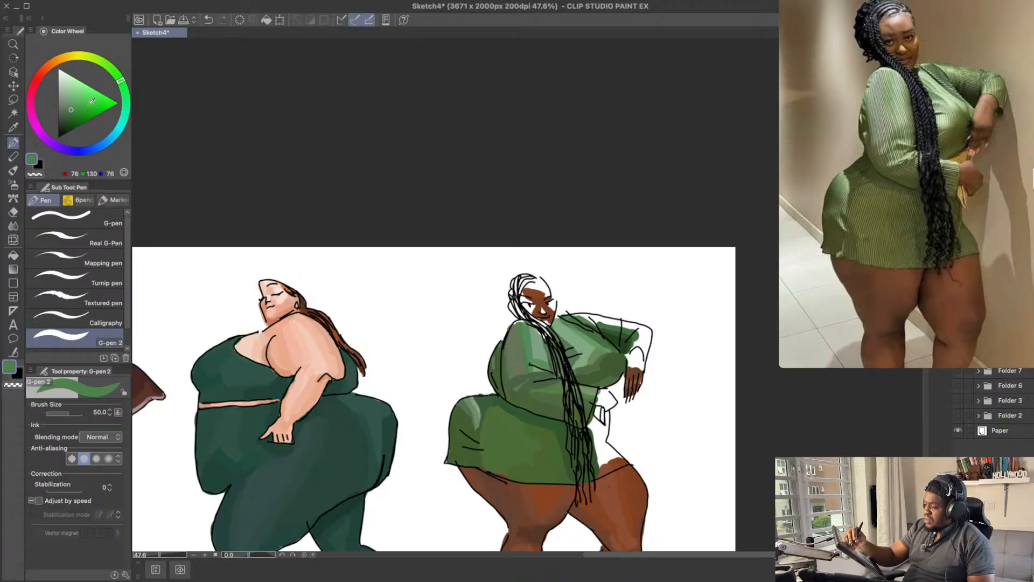
pyautogui.click(71, 107)
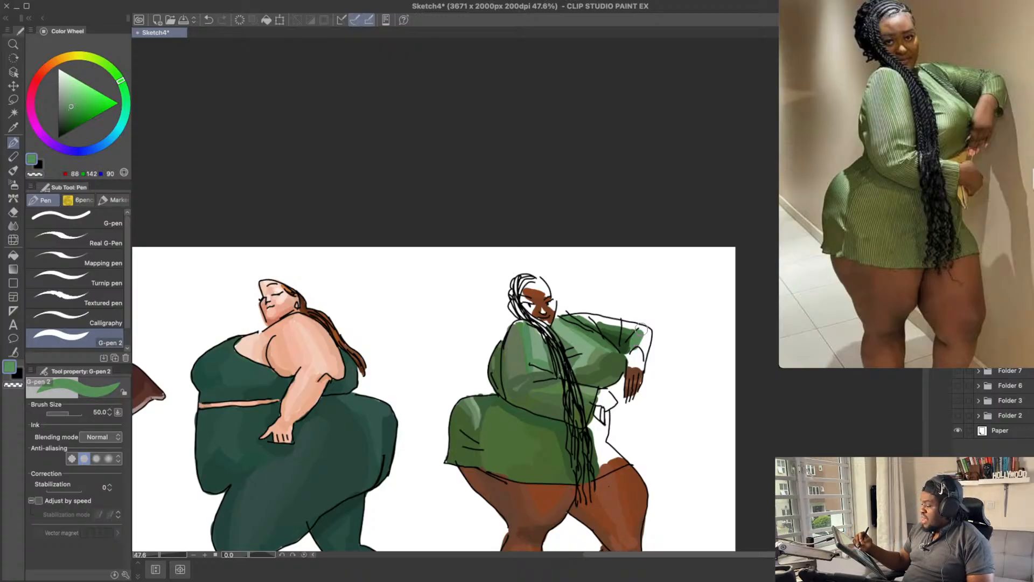
pyautogui.click(72, 108)
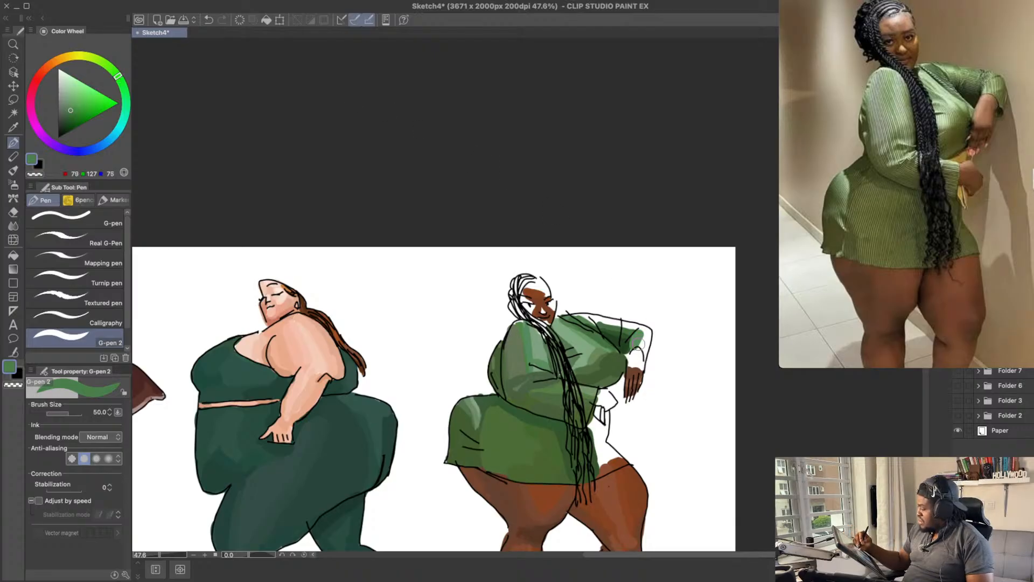
pyautogui.hotkey('ctrl', 'z')
pyautogui.moveTo(639, 346); pyautogui.dragTo(641, 330)
pyautogui.hotkey('ctrl', 'z')
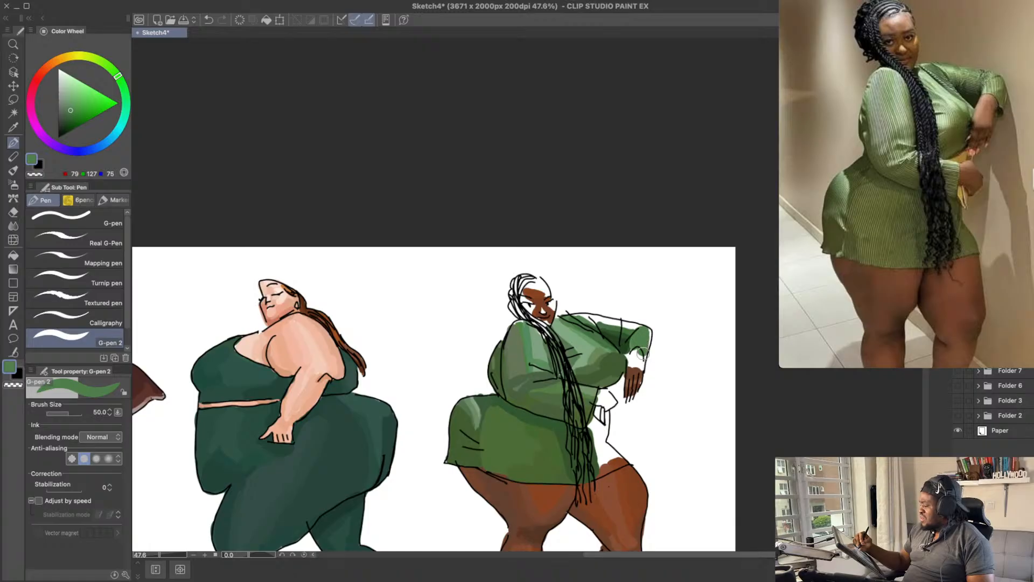
pyautogui.moveTo(643, 352)
pyautogui.mouseDown()
pyautogui.moveTo(647, 327)
pyautogui.moveTo(647, 360)
pyautogui.mouseUp()
pyautogui.click(73, 110)
pyautogui.hotkey('ctrl', 'z')
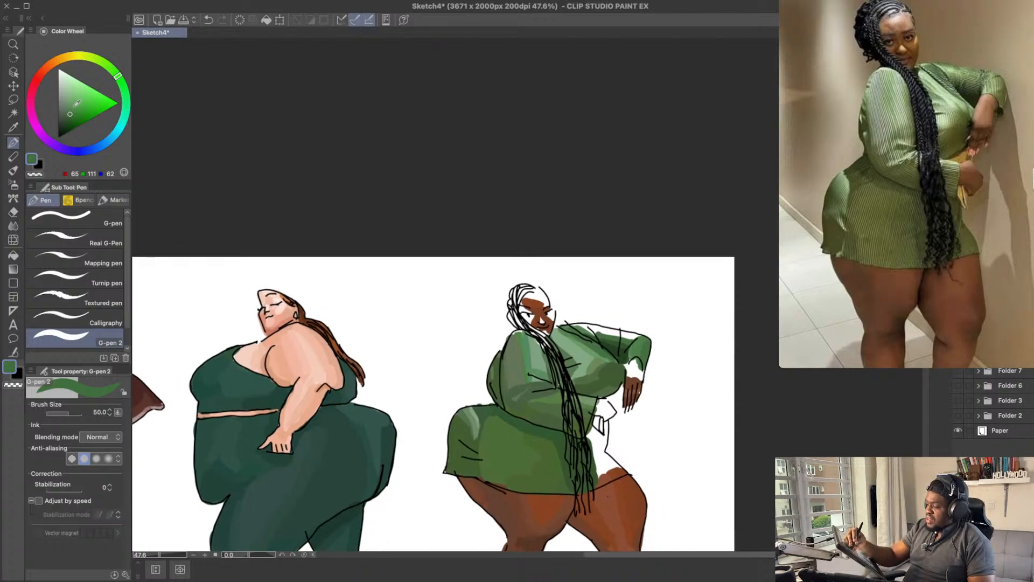
# Step: Try yellower greens from RGB 64, 100, 48 to RGB 114, 156, 83 on the far sleeve's elbow and forearm
pyautogui.click(111, 67)
pyautogui.click(71, 114)
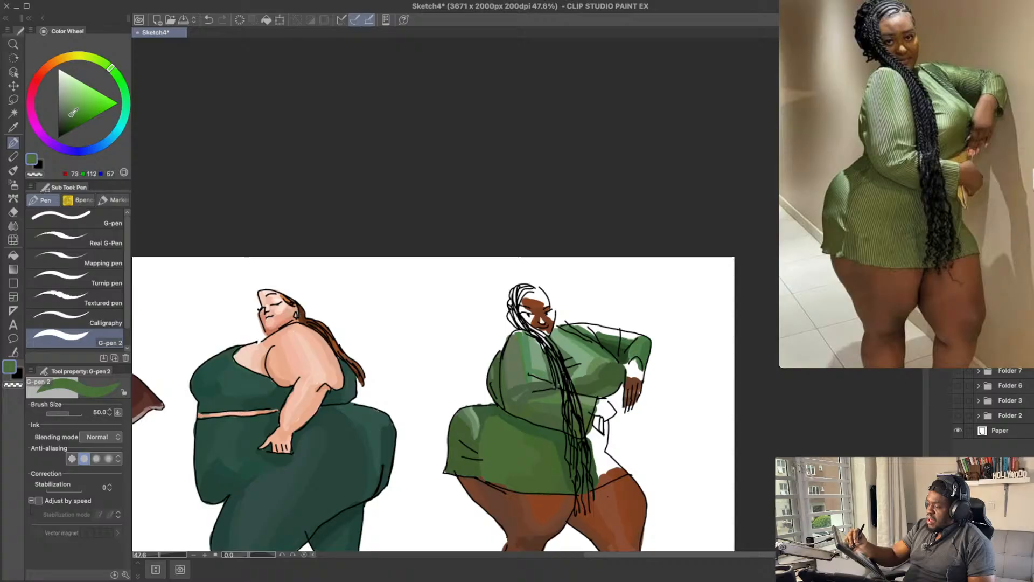
pyautogui.click(71, 114)
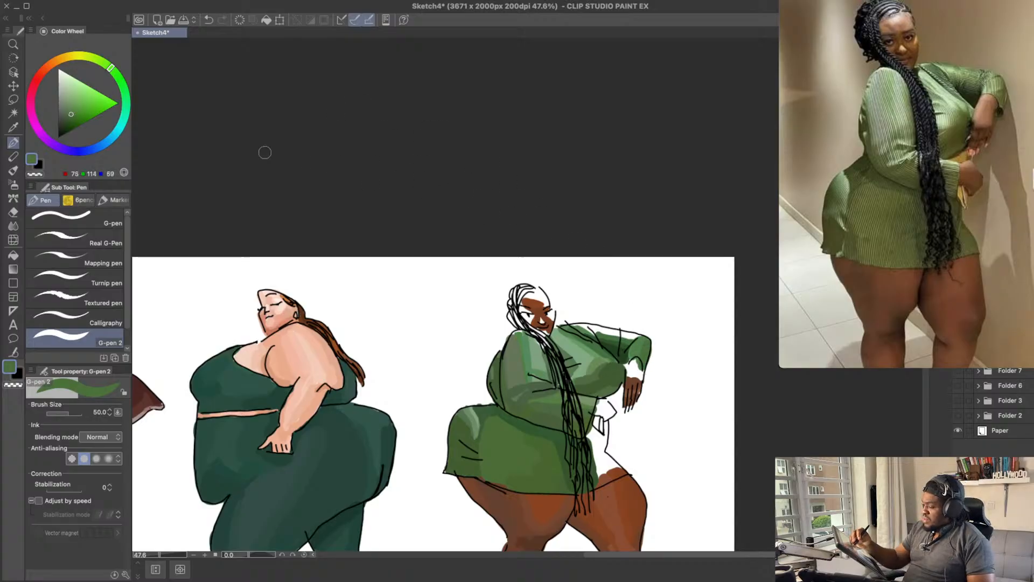
pyautogui.click(71, 116)
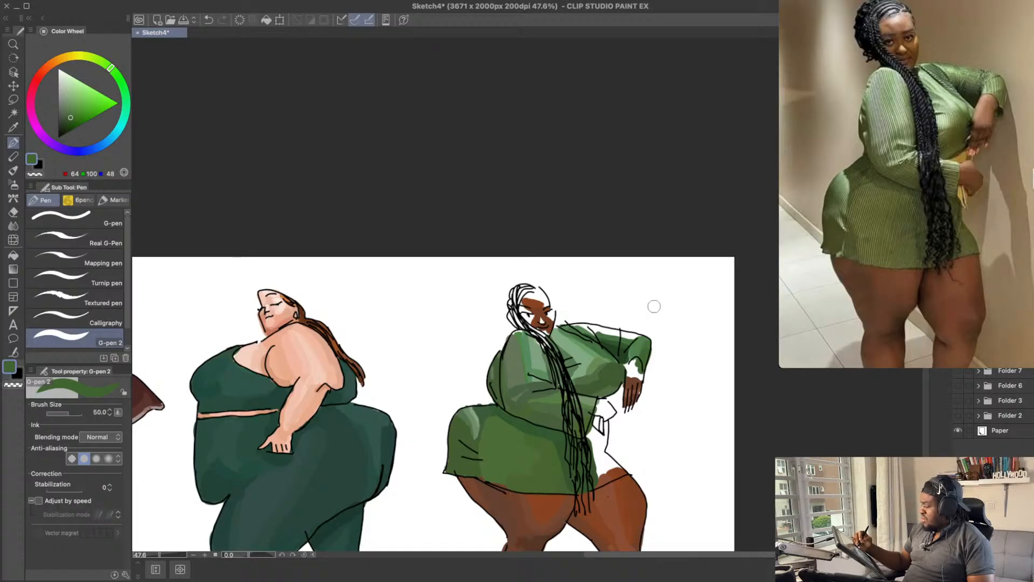
pyautogui.scroll(2, 665, 279)
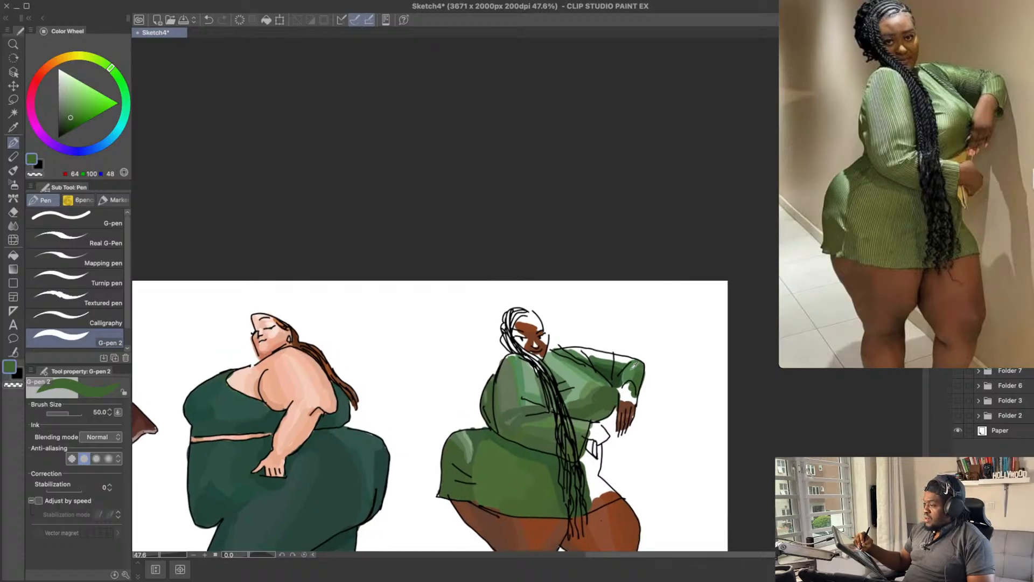
pyautogui.keyDown('alt'); pyautogui.click(631, 369); pyautogui.keyUp('alt')
pyautogui.moveTo(115, 72); pyautogui.dragTo(105, 64)
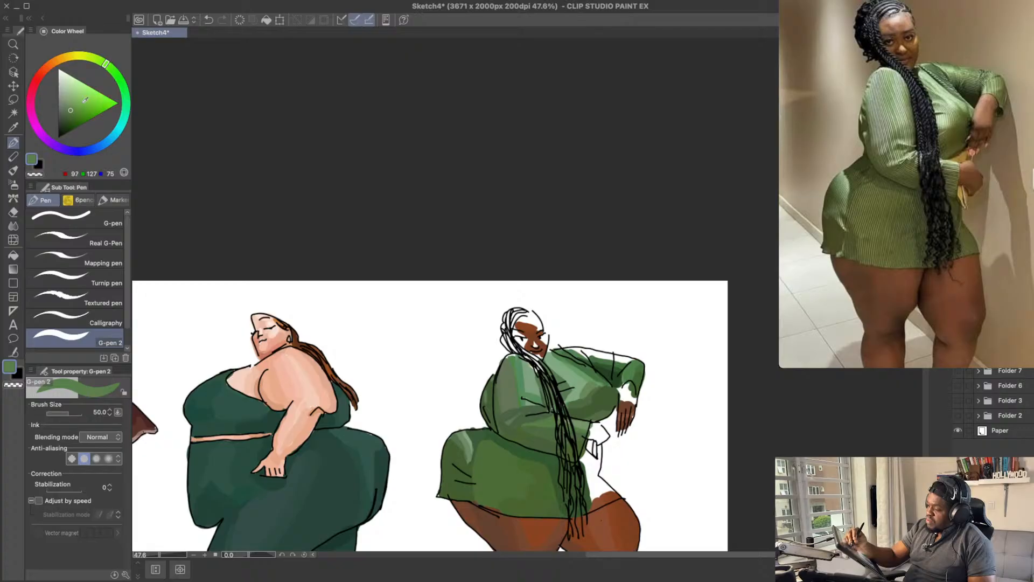
pyautogui.click(76, 105)
pyautogui.moveTo(632, 378); pyautogui.dragTo(636, 363)
pyautogui.press('super+z')
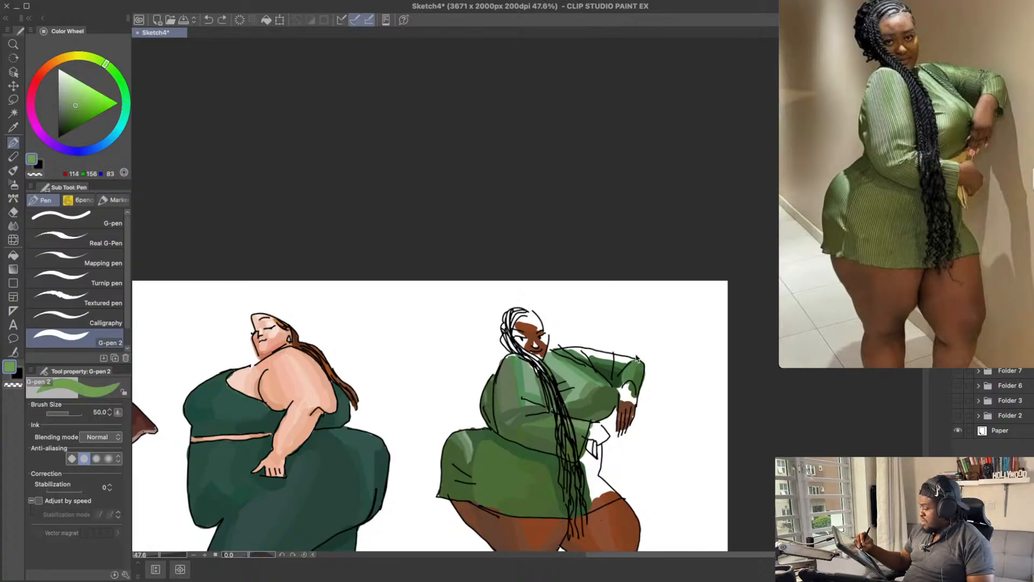
# Step: Highlight the far sleeve's forearm below the elbow with light green RGB 99, 152, 70
pyautogui.click(108, 65)
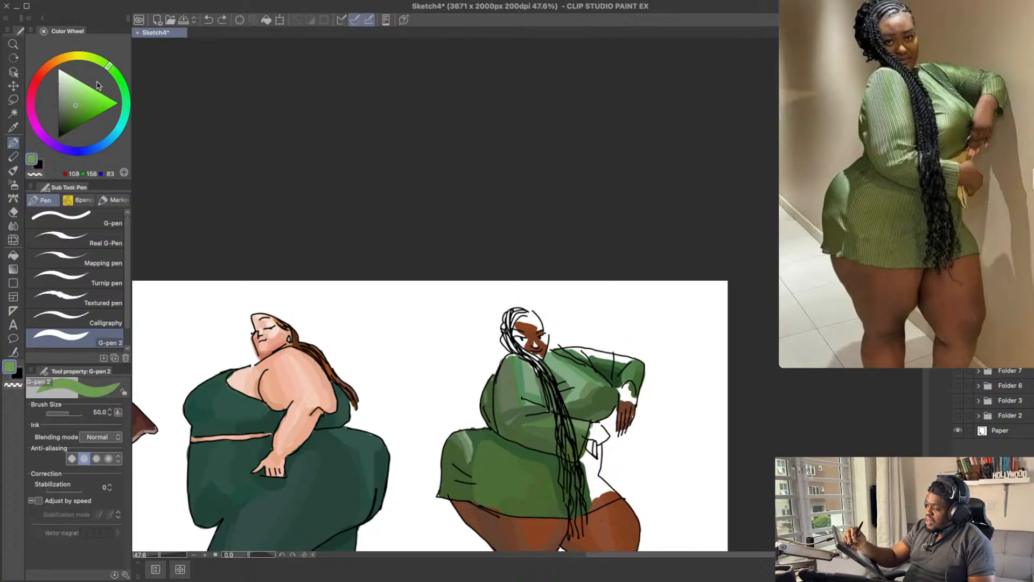
pyautogui.moveTo(630, 377); pyautogui.dragTo(637, 348)
pyautogui.press('super+z')
pyautogui.press('super+z')
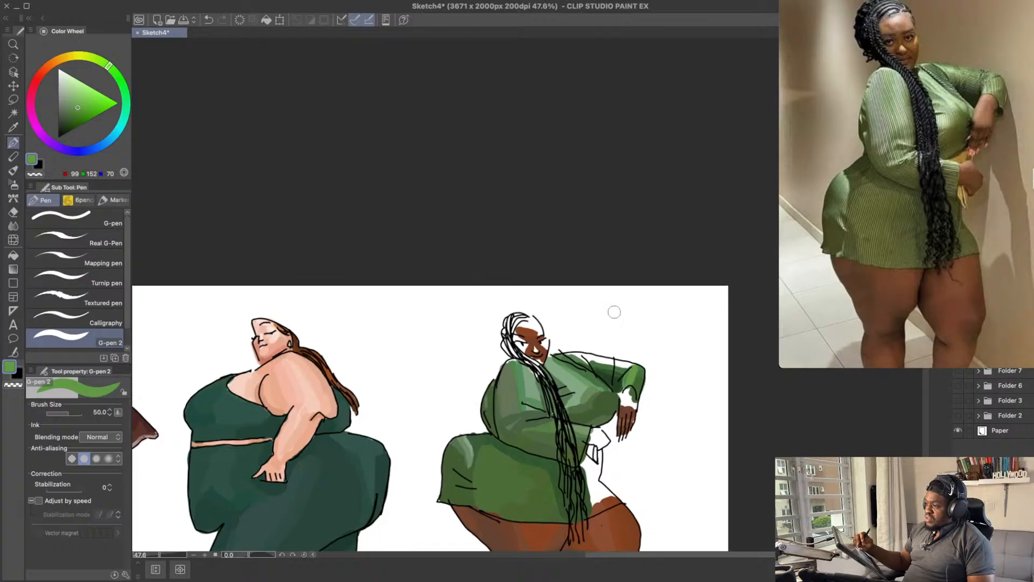
pyautogui.press('super+z')
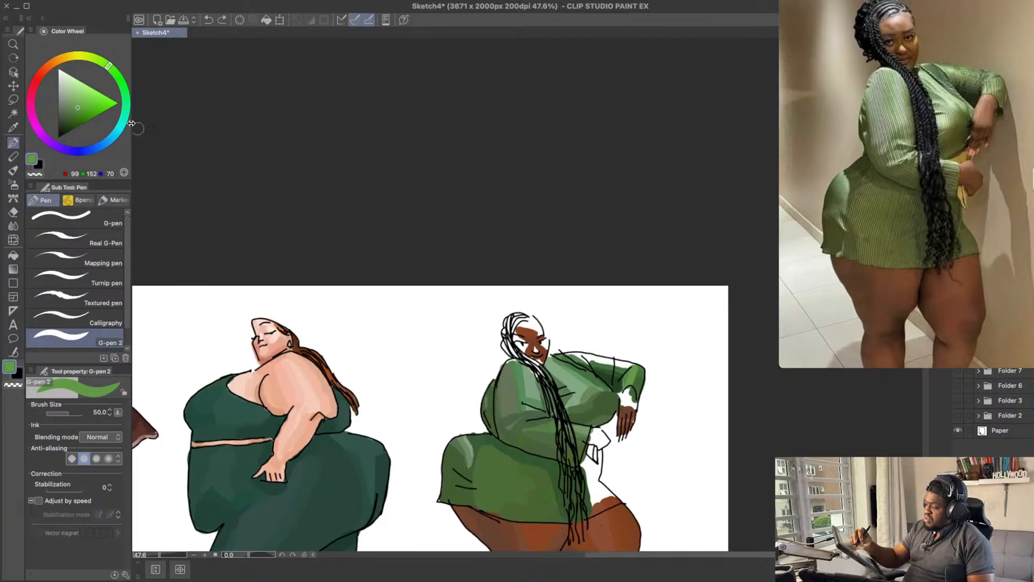
# Step: Lighten the far upper sleeve between shoulder and elbow with yellowish greens RGB 90, 140, 62 and RGB 87, 131, 63
pyautogui.moveTo(79, 105); pyautogui.dragTo(76, 110)
pyautogui.click(108, 66)
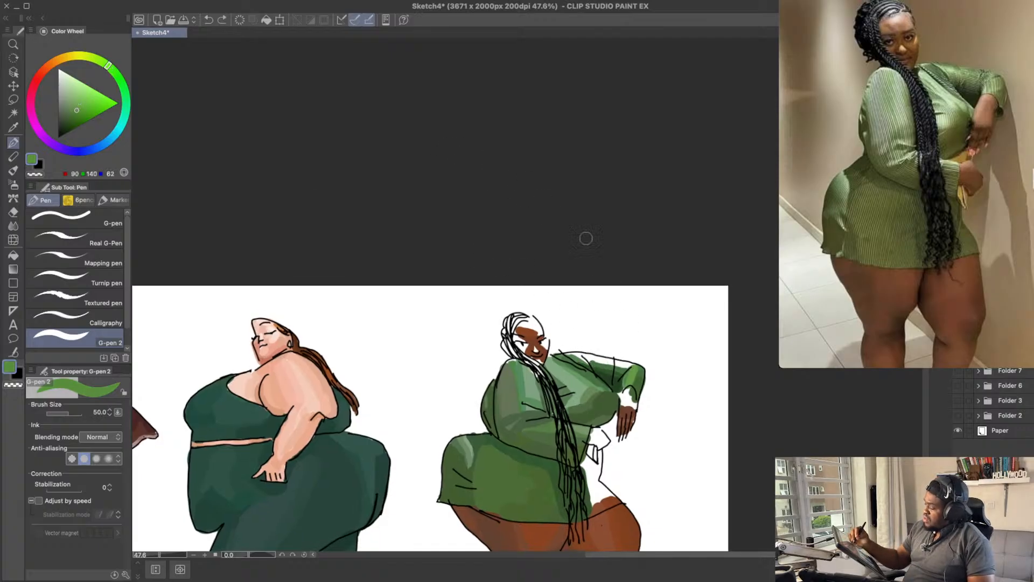
pyautogui.press('super+z')
pyautogui.moveTo(583, 356); pyautogui.dragTo(602, 360)
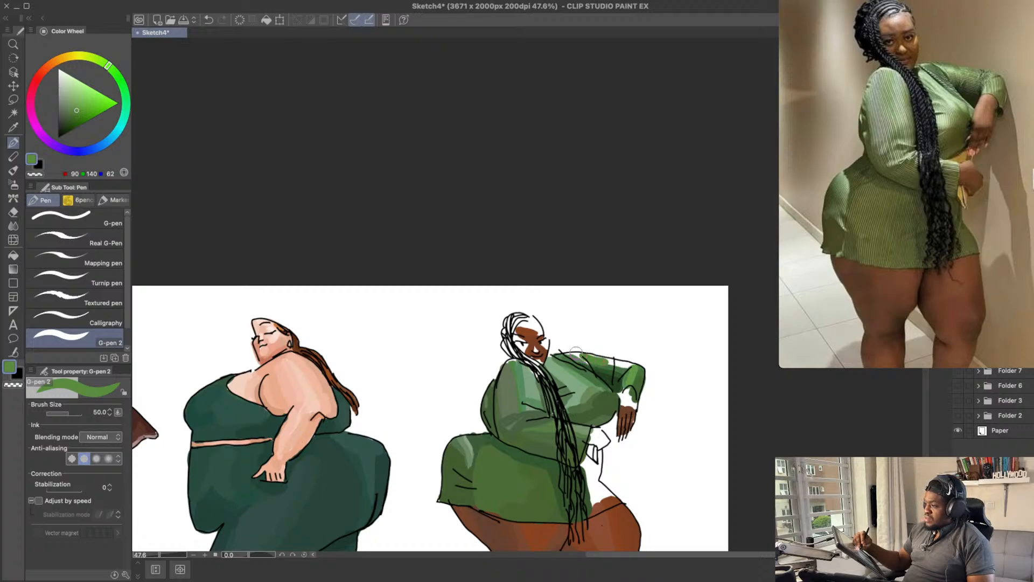
pyautogui.press('super+z')
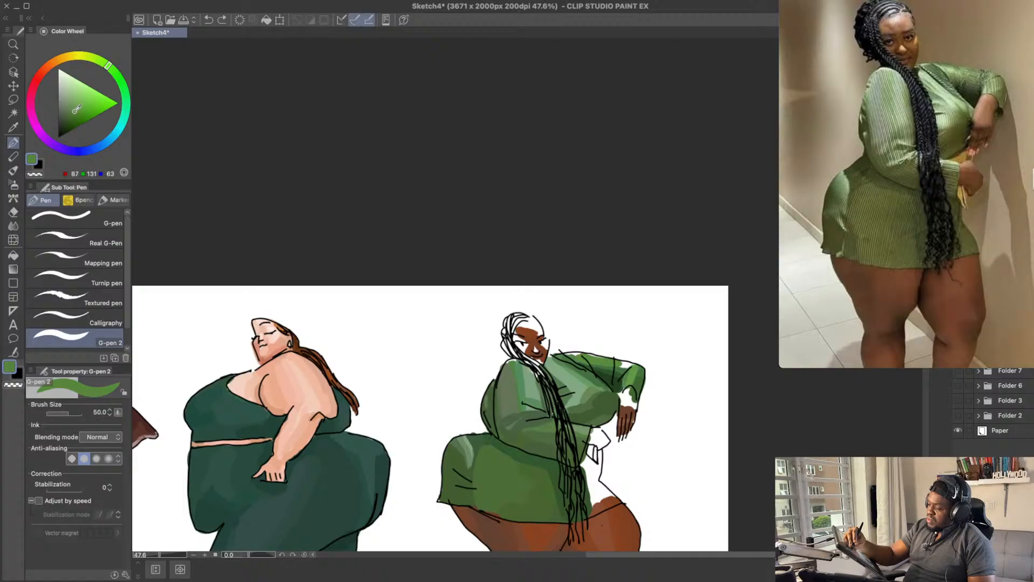
pyautogui.press('super+z')
pyautogui.moveTo(599, 363); pyautogui.dragTo(627, 367)
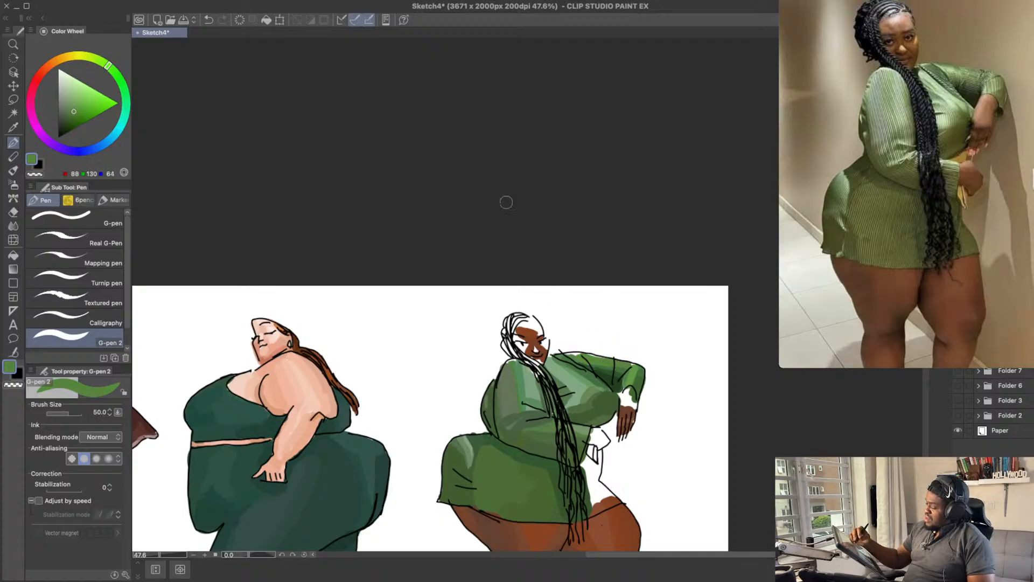
# Step: Try greens RGB 63, 120, 54 and RGB 63, 115, 63 on the far sleeve's upper arm, and undo the strokes
pyautogui.click(111, 67)
pyautogui.moveTo(111, 68); pyautogui.dragTo(115, 73)
pyautogui.click(76, 111)
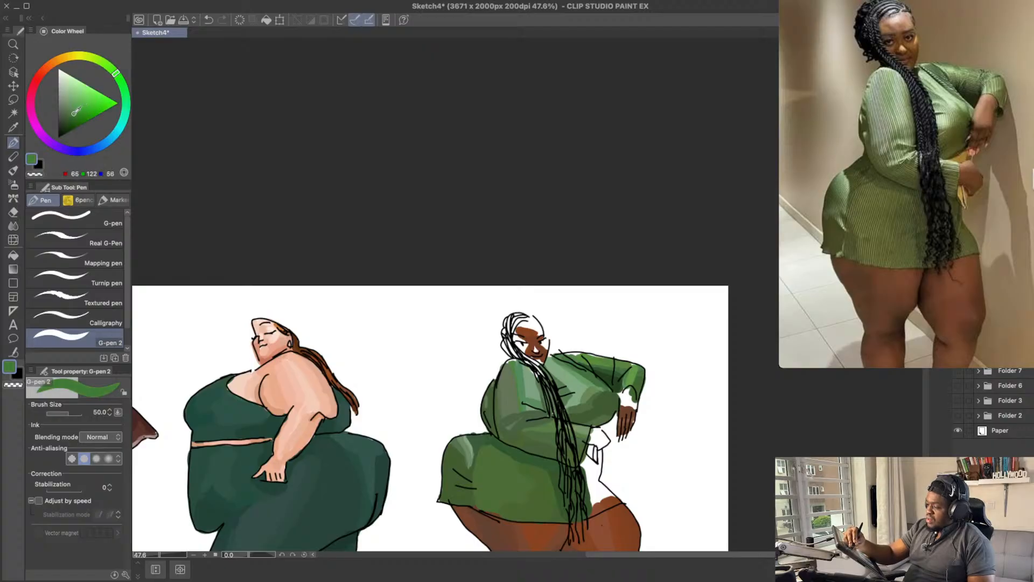
pyautogui.moveTo(604, 359); pyautogui.dragTo(627, 366)
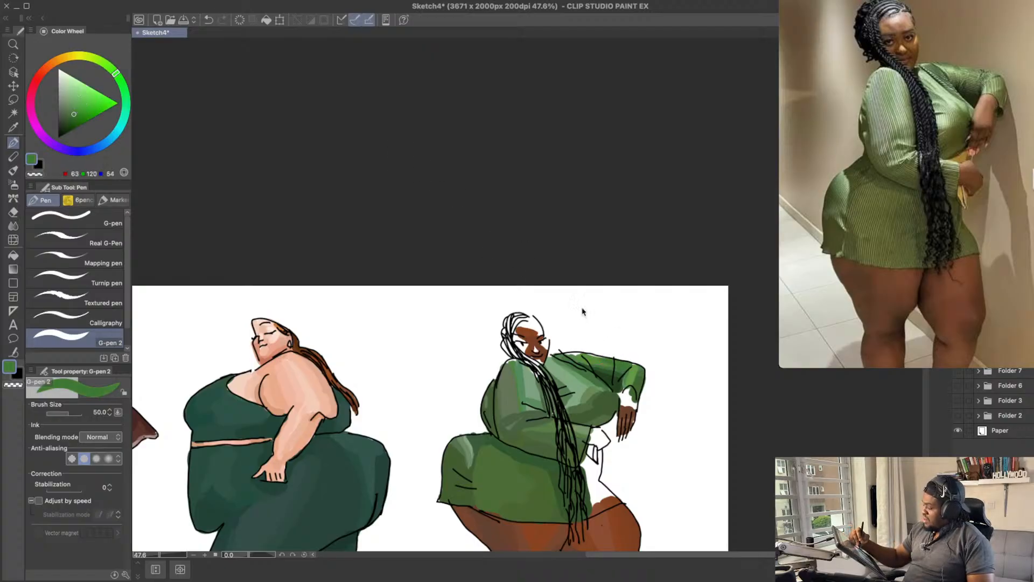
pyautogui.press('super+z')
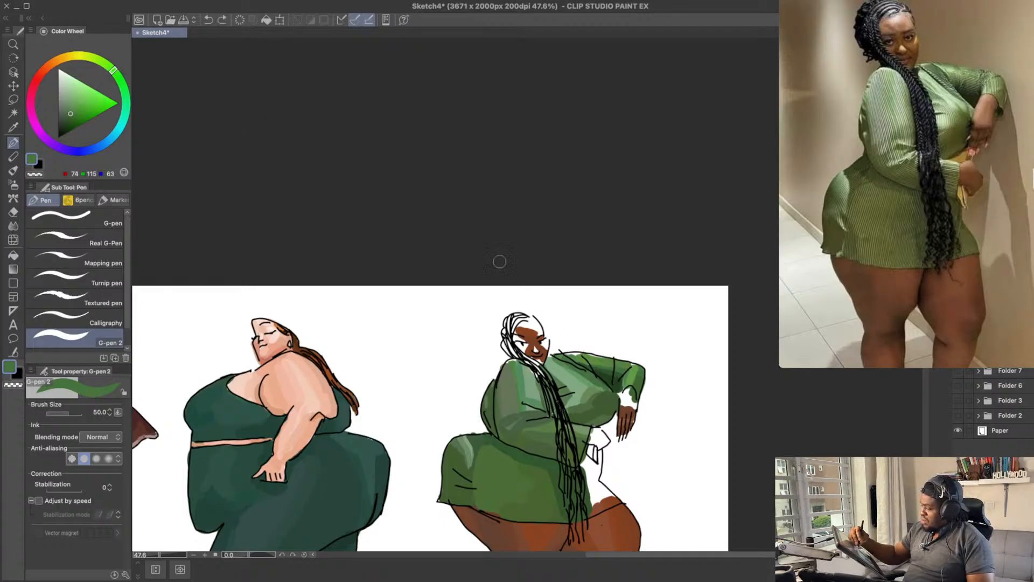
pyautogui.moveTo(113, 76); pyautogui.dragTo(120, 79)
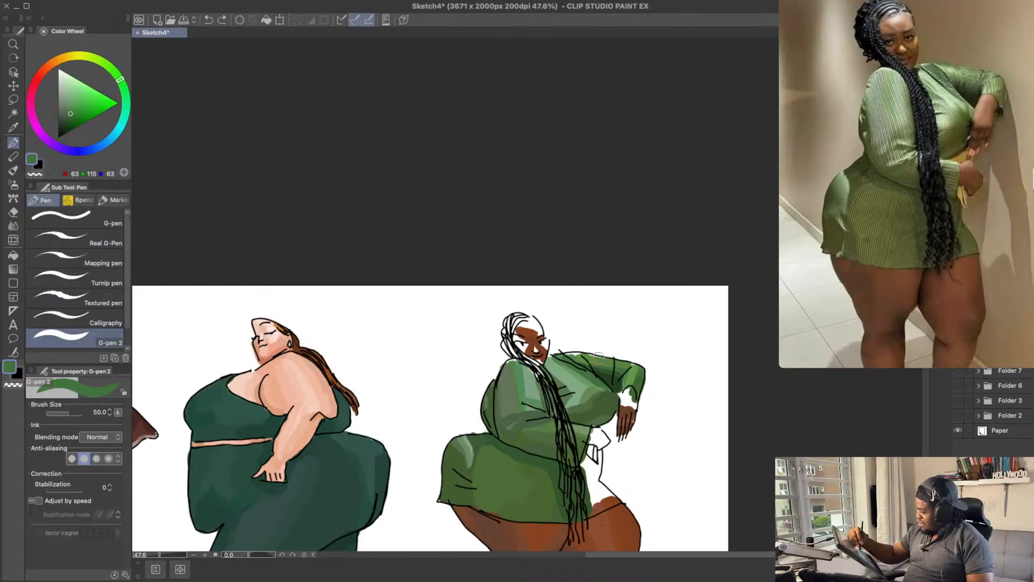
pyautogui.moveTo(595, 356); pyautogui.dragTo(626, 366)
pyautogui.press('super+z')
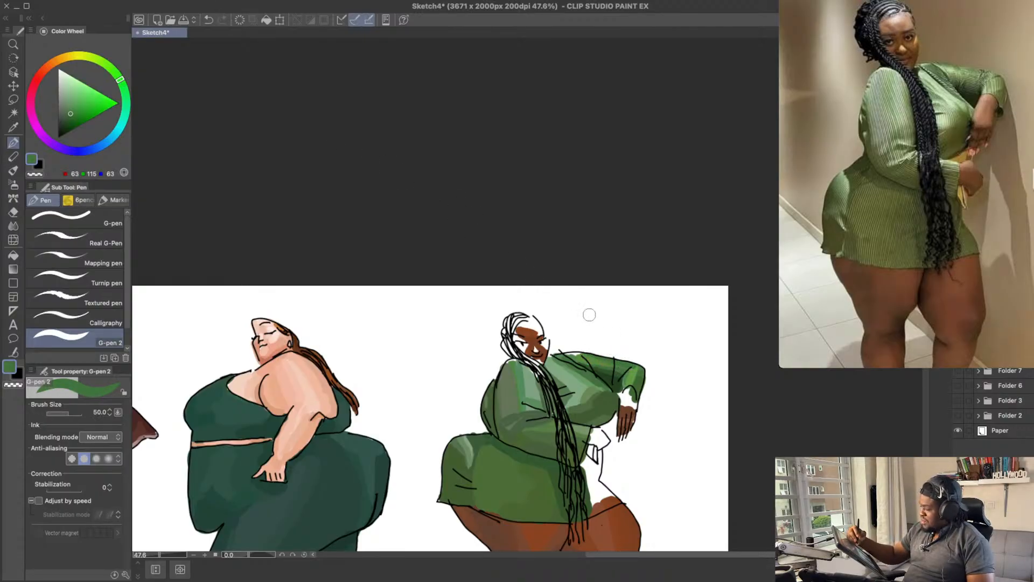
pyautogui.press('super+z')
# Step: Shade the far upper sleeve toward the elbow with muted green RGB 71, 117, 71
pyautogui.click(68, 112)
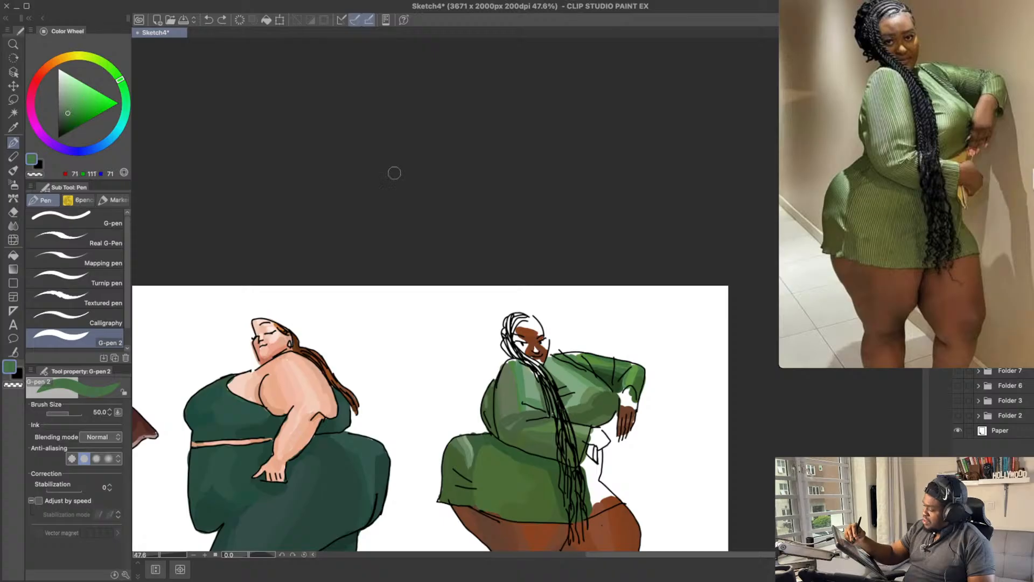
pyautogui.moveTo(593, 357); pyautogui.dragTo(628, 366)
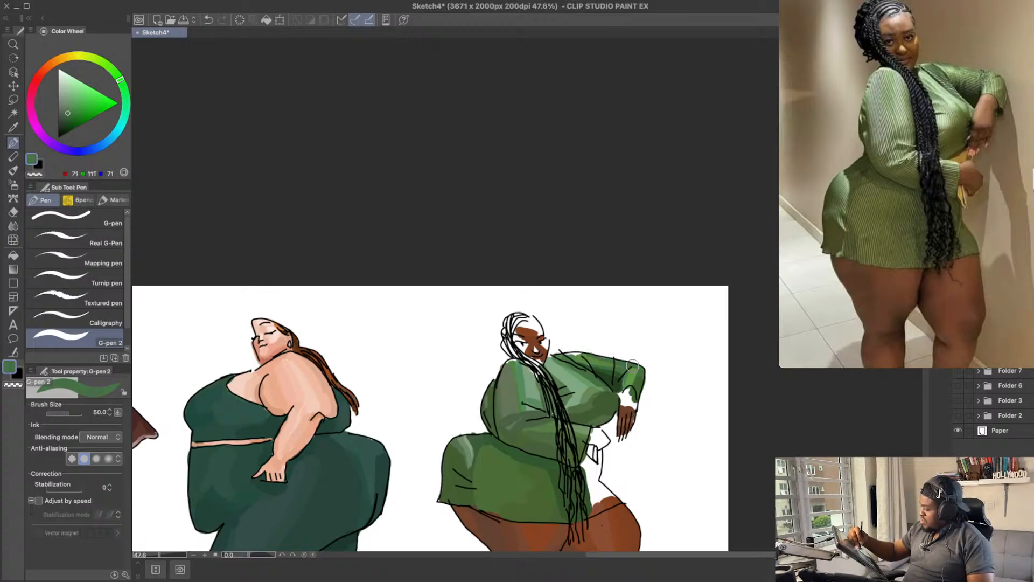
pyautogui.moveTo(559, 290); pyautogui.dragTo(562, 290)
pyautogui.moveTo(568, 354); pyautogui.dragTo(596, 356)
pyautogui.press('super+z')
pyautogui.moveTo(660, 302); pyautogui.dragTo(650, 284)
# Step: Highlight the far upper sleeve near the shoulder with lighter green RGB 98, 153, 94
pyautogui.keyDown('alt'); pyautogui.click(582, 326); pyautogui.keyUp('alt')
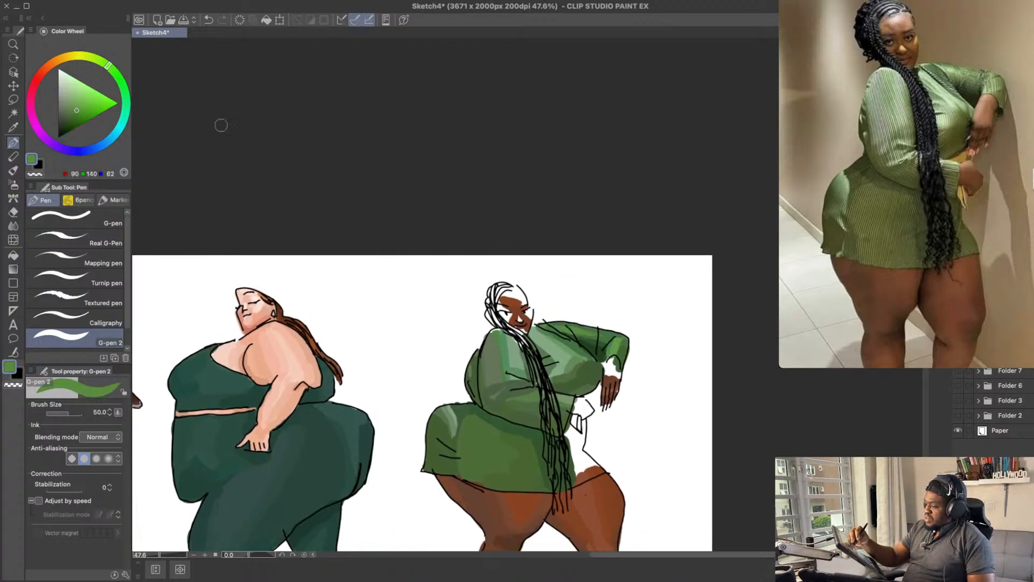
pyautogui.moveTo(119, 64); pyautogui.dragTo(118, 78)
pyautogui.moveTo(79, 107); pyautogui.dragTo(77, 103)
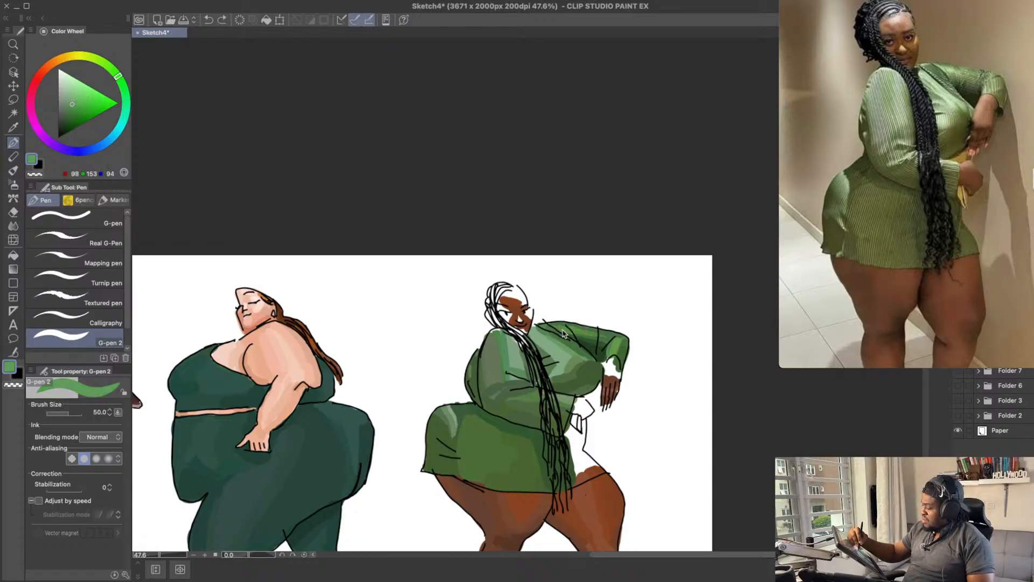
pyautogui.moveTo(563, 333); pyautogui.dragTo(570, 331)
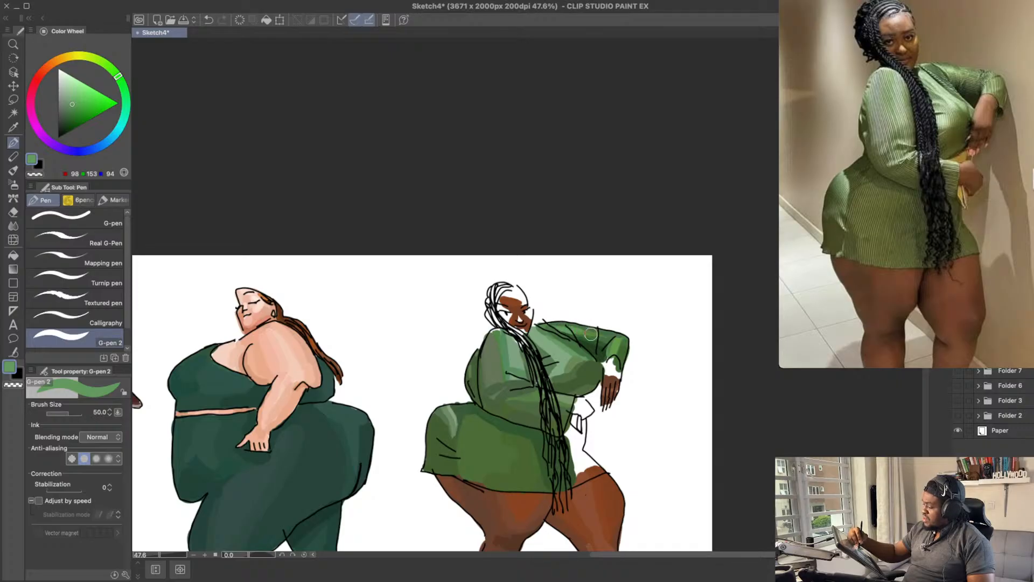
pyautogui.moveTo(637, 269)
pyautogui.mouseDown()
pyautogui.moveTo(651, 262)
pyautogui.moveTo(640, 299)
pyautogui.mouseUp()
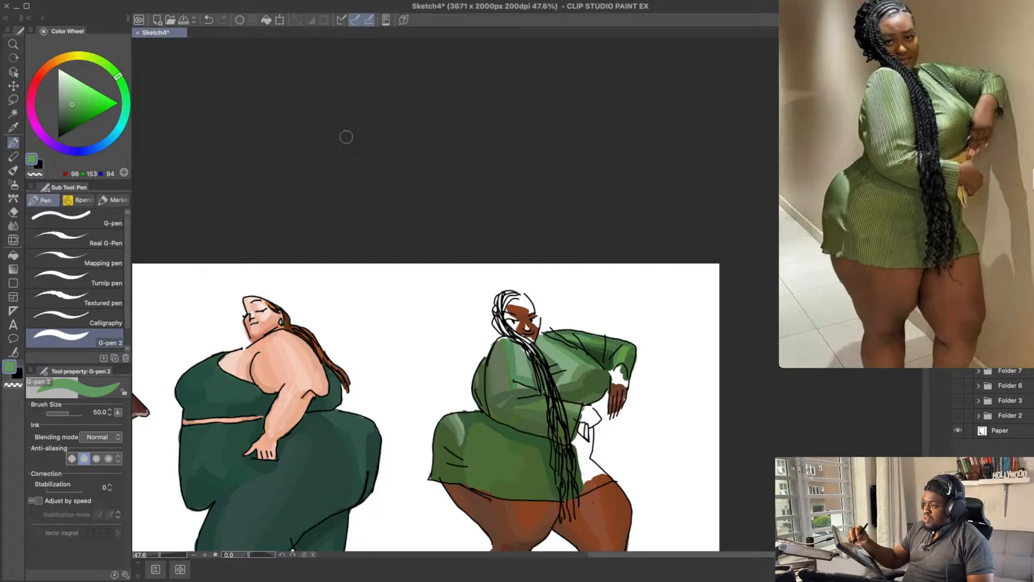
# Step: Try light green RGB 112, 163, 109 on the far upper sleeve, undo it, and save the sketch
pyautogui.click(71, 101)
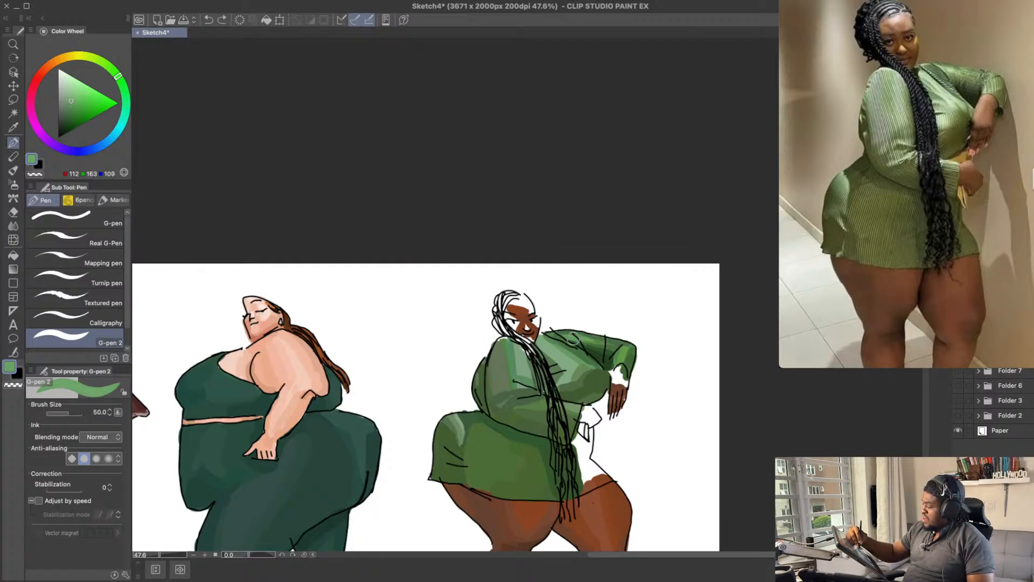
pyautogui.hotkey('ctrl', 'z')
pyautogui.moveTo(612, 363); pyautogui.dragTo(621, 354)
pyautogui.hotkey('ctrl', 's')
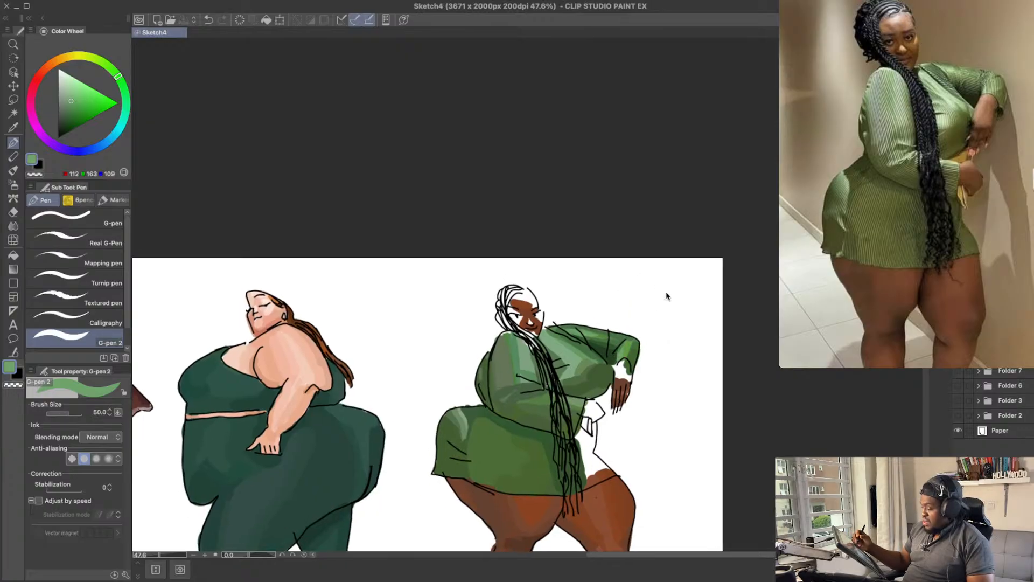
# Step: Paint the back of the far hand brown RGB 142, 95, 68 and shade the cuff opening dark green RGB 34, 63, 32
pyautogui.moveTo(577, 266); pyautogui.dragTo(581, 214)
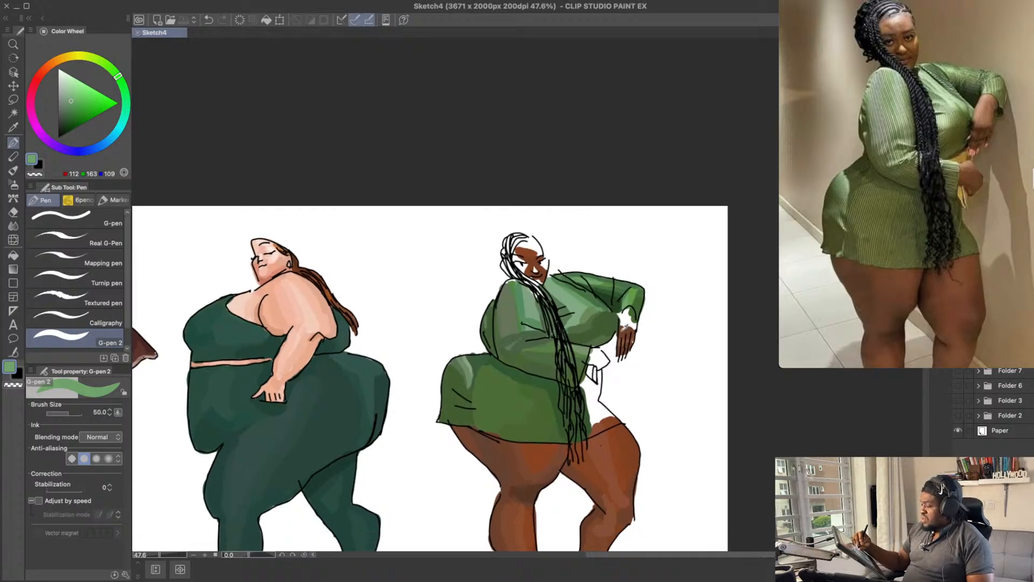
pyautogui.moveTo(61, 64); pyautogui.dragTo(48, 65)
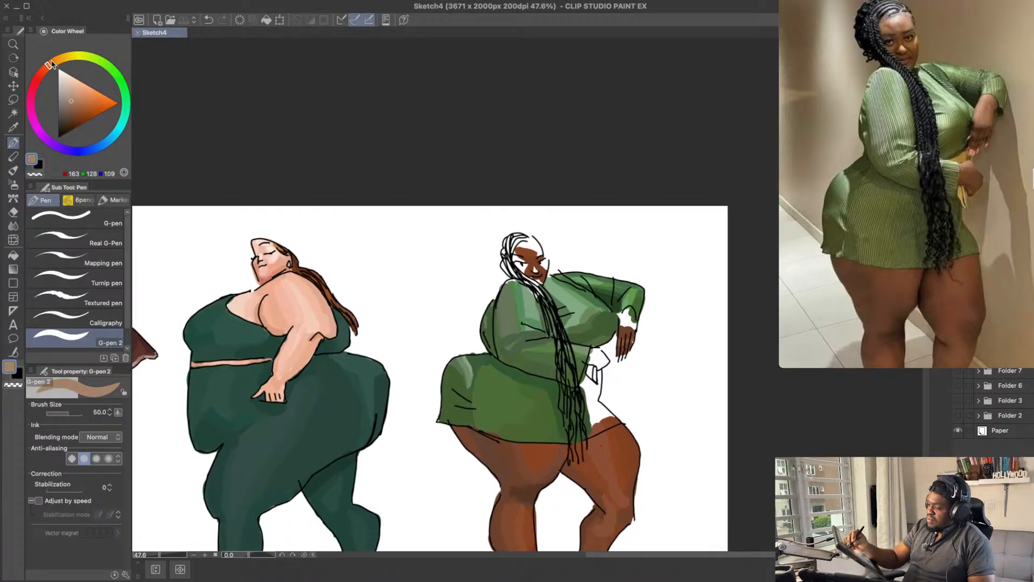
pyautogui.click(74, 101)
pyautogui.click(75, 109)
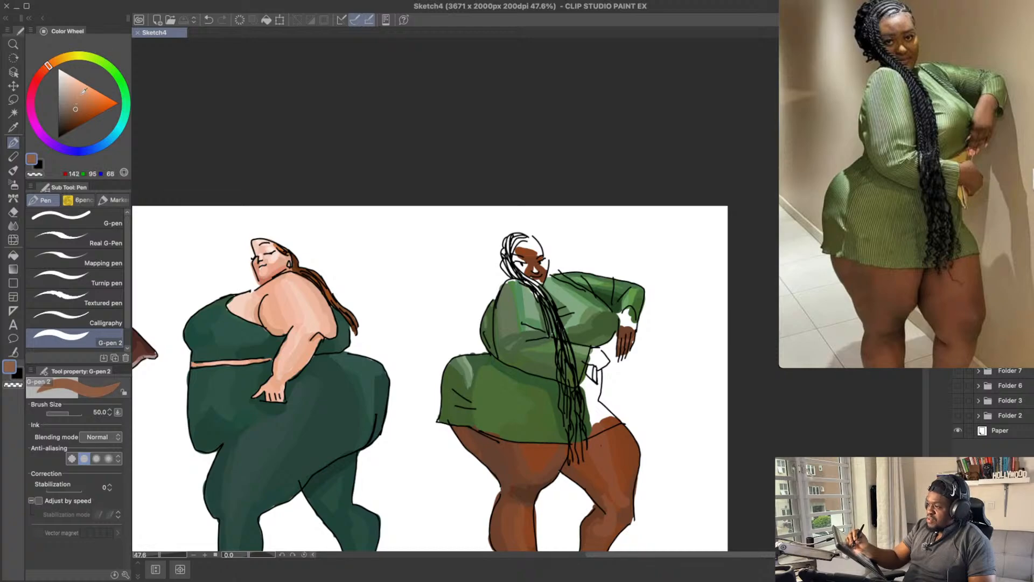
pyautogui.moveTo(625, 325); pyautogui.dragTo(635, 306)
pyautogui.hotkey('ctrl', 'z')
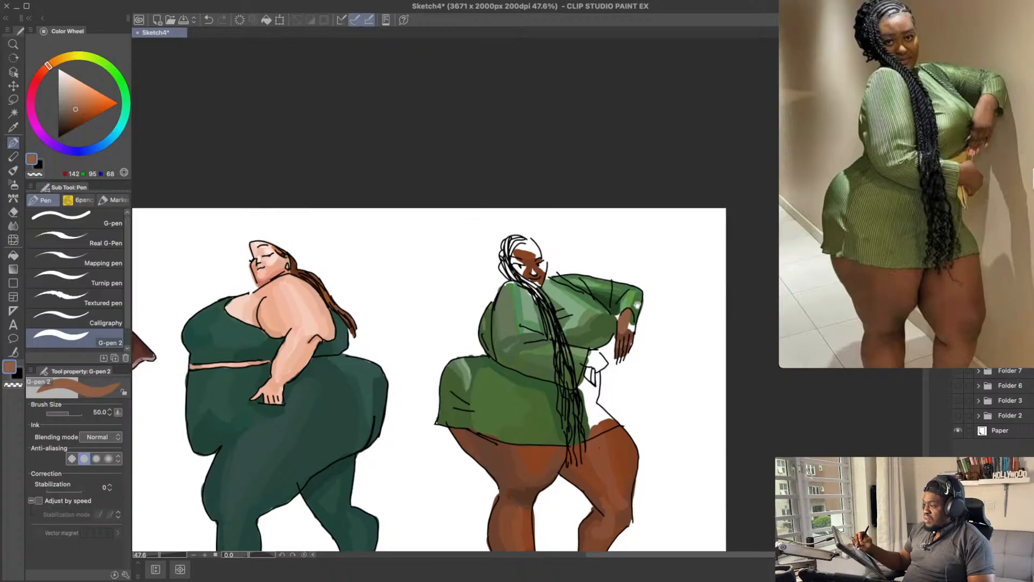
pyautogui.keyDown('alt'); pyautogui.click(615, 307); pyautogui.keyUp('alt')
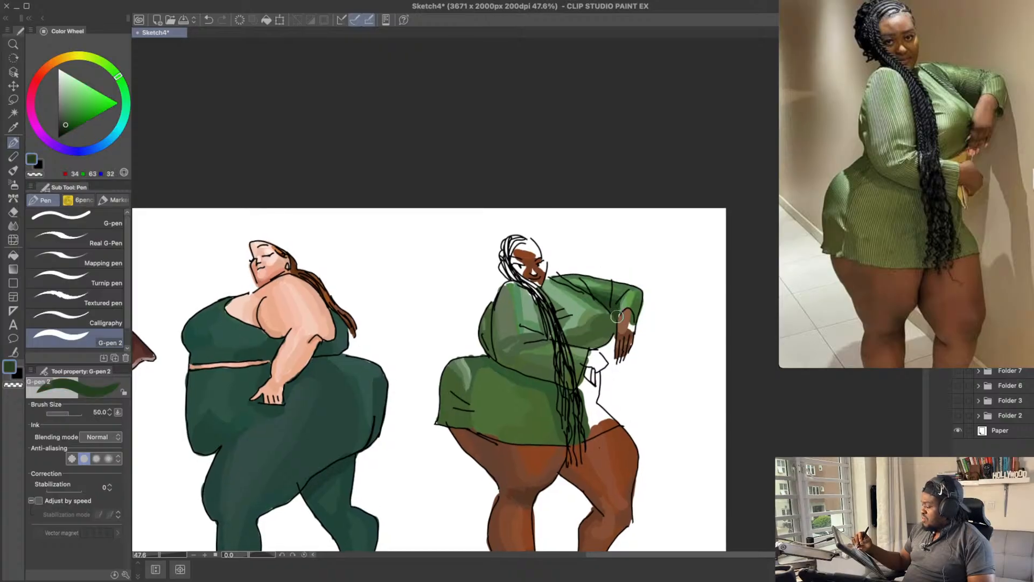
pyautogui.moveTo(647, 271)
pyautogui.mouseDown()
pyautogui.moveTo(644, 282)
pyautogui.moveTo(641, 268)
pyautogui.mouseUp()
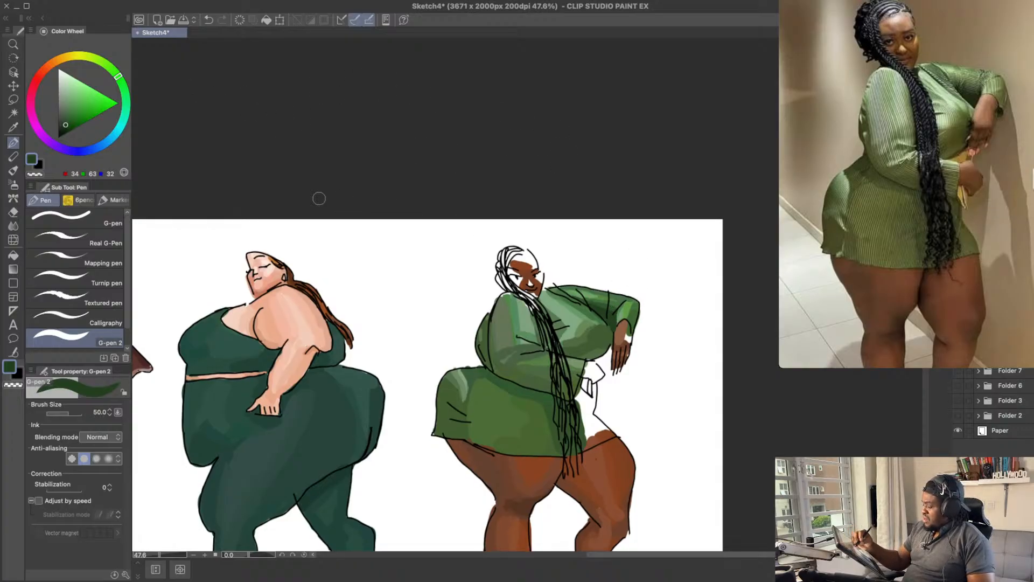
# Step: Fill the remaining white gap on the far hand with brown RGB 126, 82, 57, and save the sketch
pyautogui.keyDown('alt'); pyautogui.click(620, 333); pyautogui.keyUp('alt')
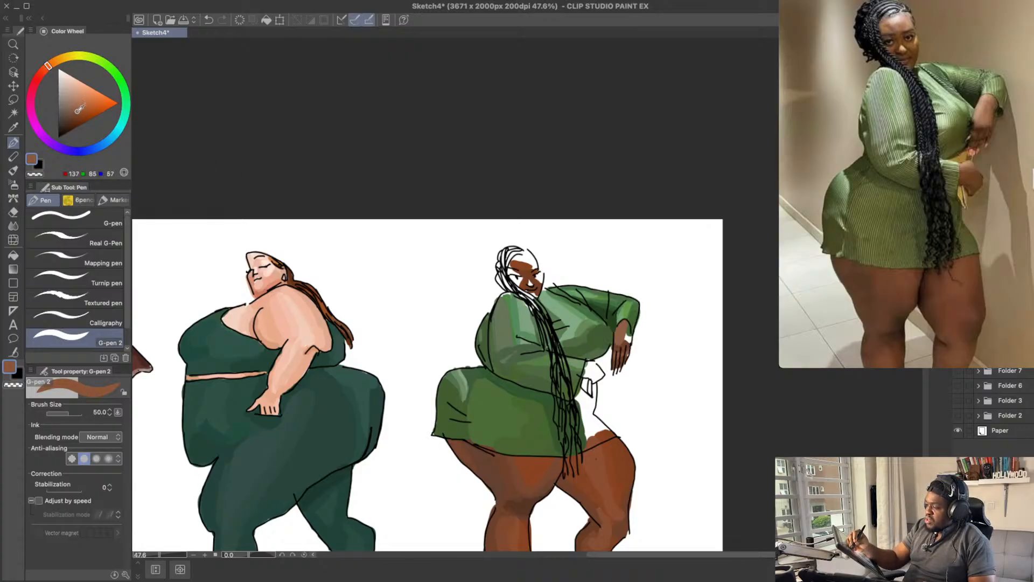
pyautogui.moveTo(627, 344); pyautogui.dragTo(628, 329)
pyautogui.press('super+z')
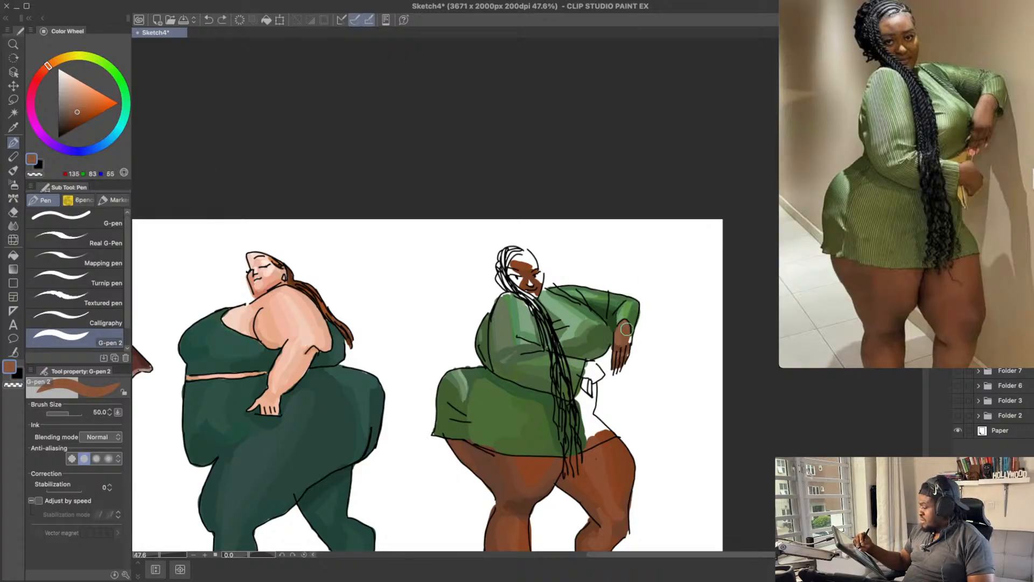
pyautogui.press('super+z')
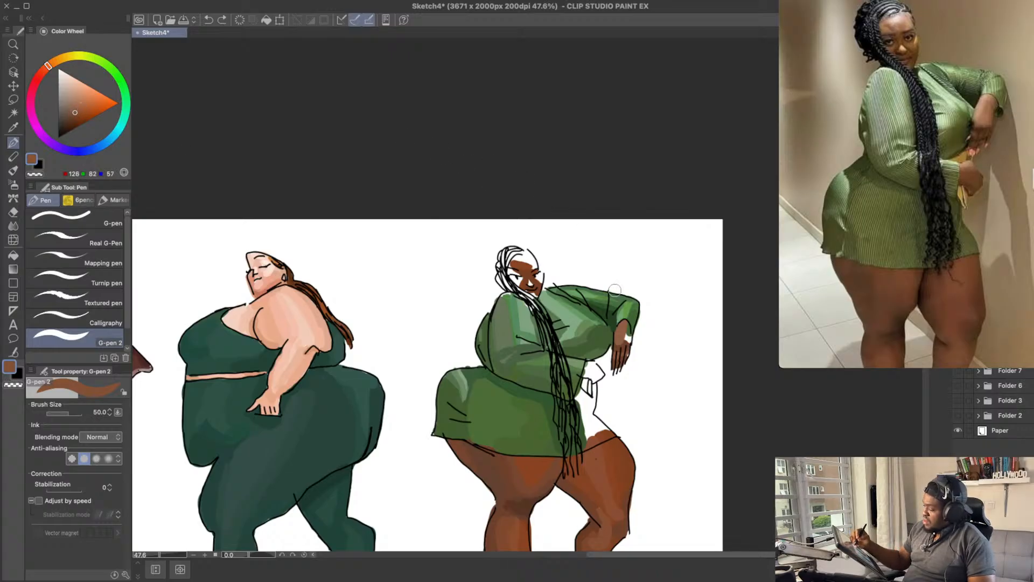
pyautogui.press('super+z')
pyautogui.moveTo(629, 340); pyautogui.dragTo(627, 331)
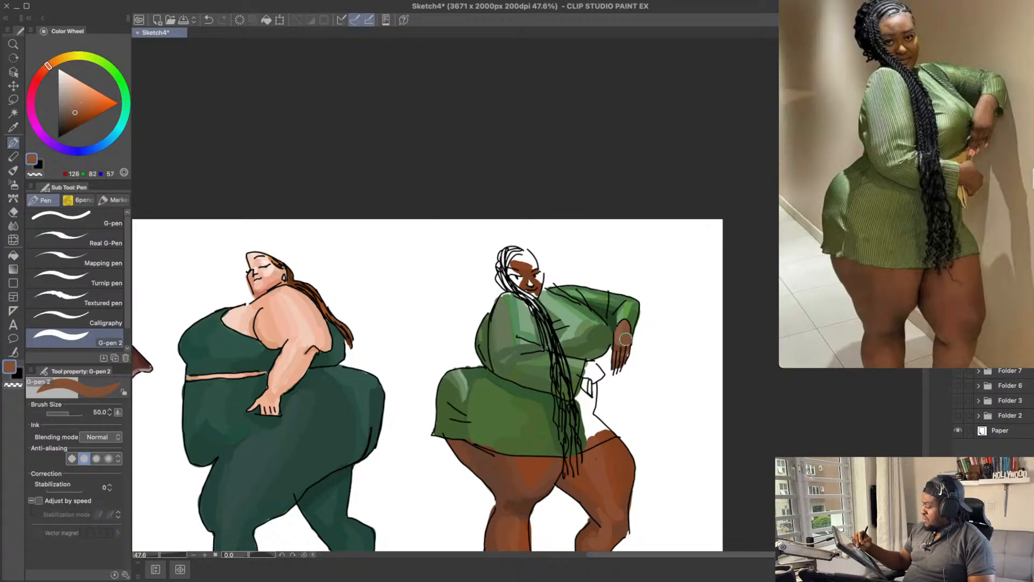
pyautogui.moveTo(650, 288); pyautogui.dragTo(648, 296)
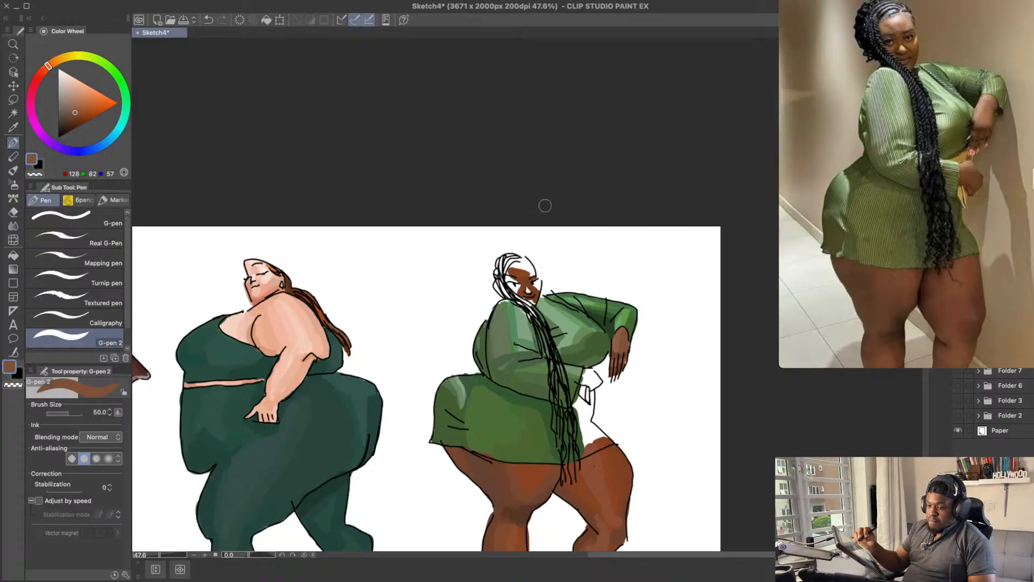
pyautogui.press('super+s')
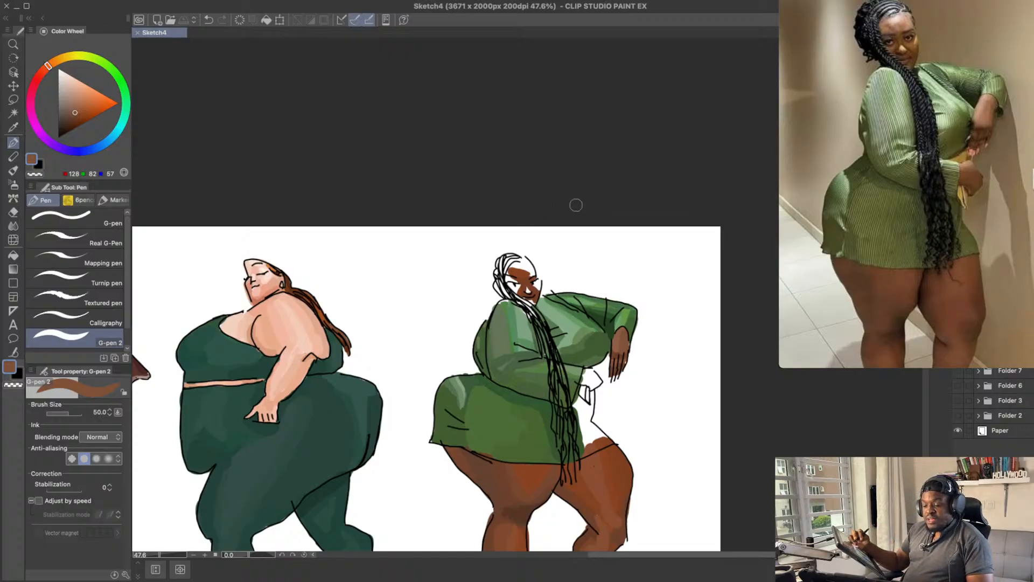
# Step: Try reddish brown RGB 150, 91, 77 as a highlight on the back of the far hand
pyautogui.moveTo(581, 289); pyautogui.dragTo(573, 264)
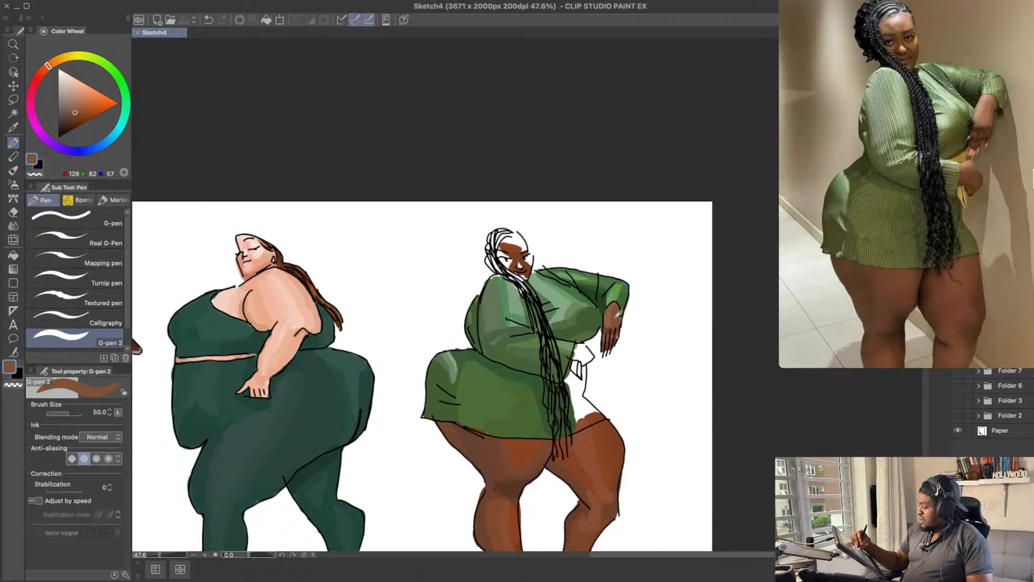
pyautogui.keyDown('alt'); pyautogui.click(608, 317); pyautogui.keyUp('alt')
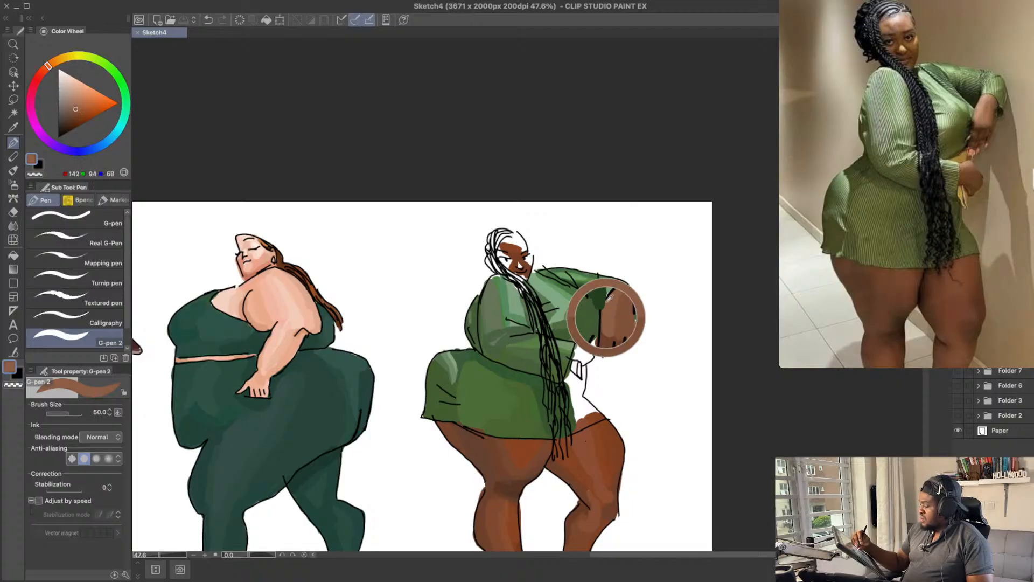
pyautogui.moveTo(48, 67); pyautogui.dragTo(41, 72)
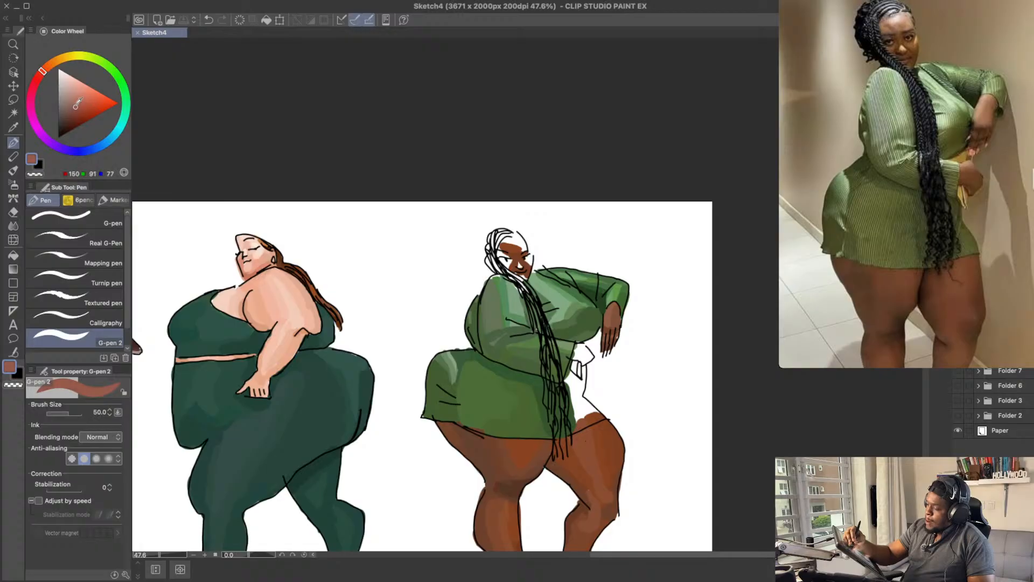
pyautogui.moveTo(613, 319); pyautogui.dragTo(606, 327)
pyautogui.press('super+z')
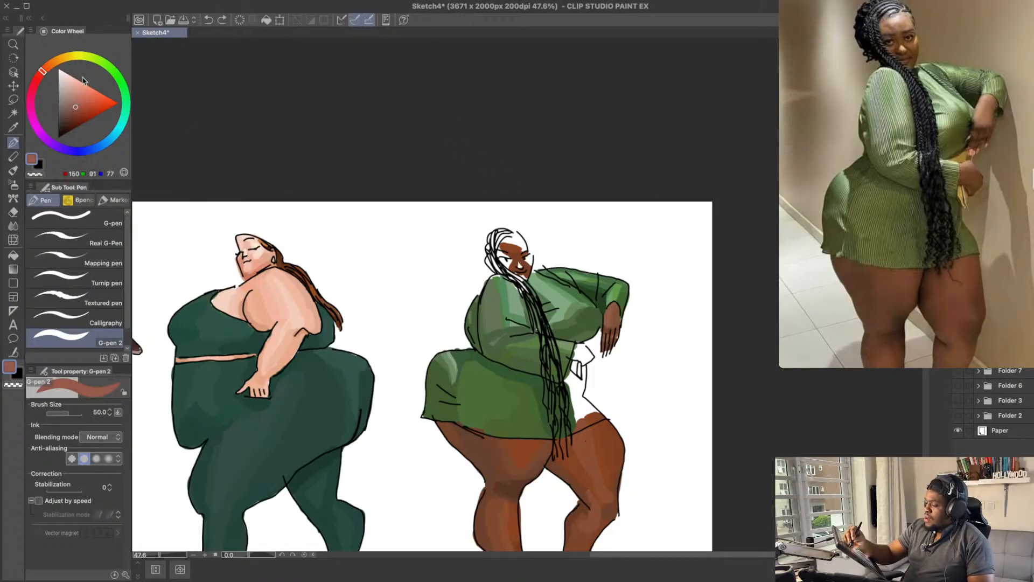
# Step: Highlight the back of the far hand with warm brown RGB 144, 89, 66
pyautogui.moveTo(47, 75); pyautogui.dragTo(46, 68)
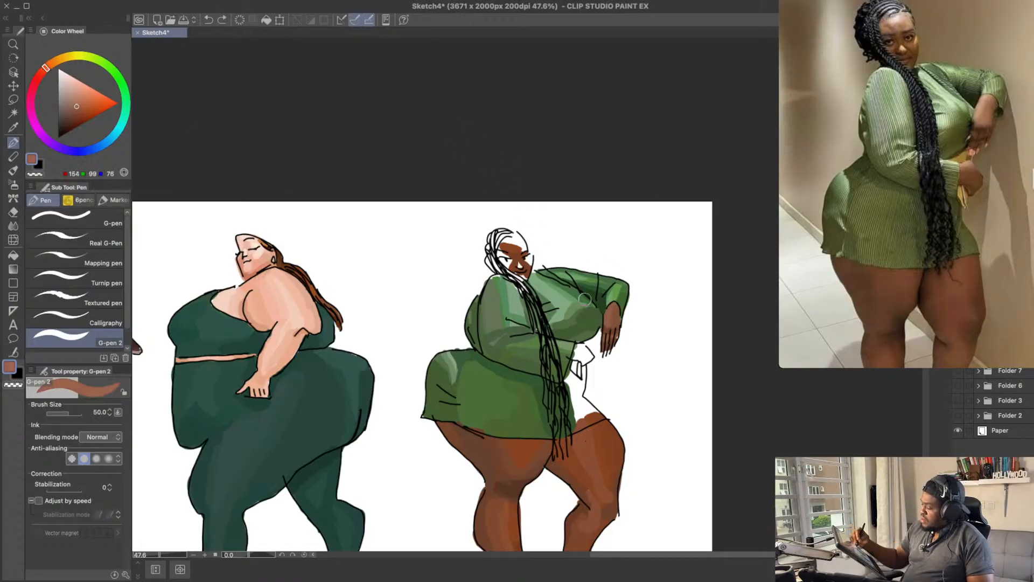
pyautogui.moveTo(609, 309)
pyautogui.mouseDown()
pyautogui.moveTo(611, 322)
pyautogui.moveTo(618, 297)
pyautogui.mouseUp()
pyautogui.press('super+z')
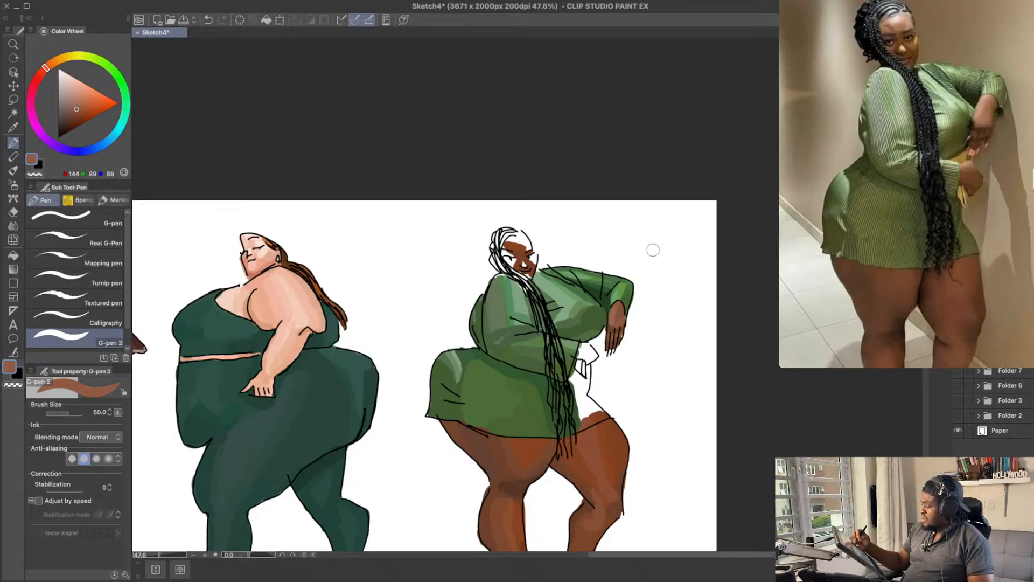
pyautogui.moveTo(645, 265); pyautogui.dragTo(646, 293)
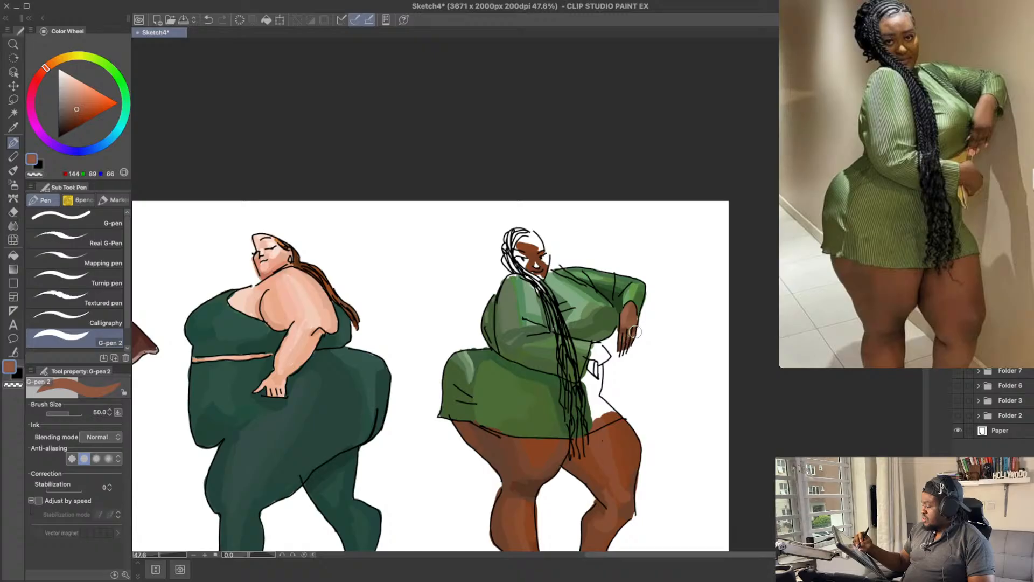
pyautogui.moveTo(643, 294); pyautogui.dragTo(641, 286)
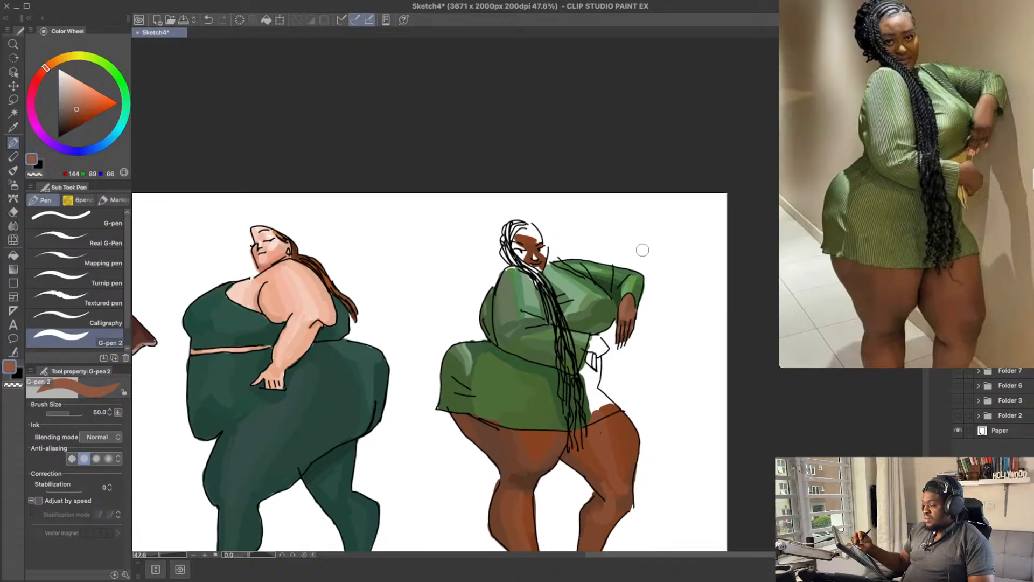
# Step: Add small orange accents in RGB 212, 129, 75 to the far hand's fingers at brush size 25, and save the sketch
pyautogui.moveTo(59, 70); pyautogui.dragTo(48, 66)
pyautogui.moveTo(82, 97); pyautogui.dragTo(87, 95)
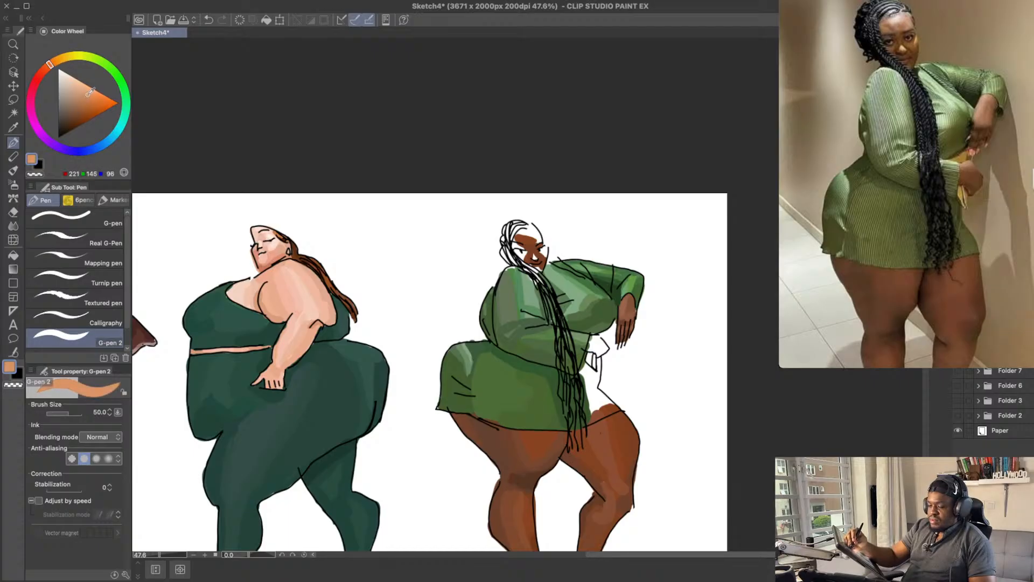
pyautogui.press('[')
pyautogui.press('[')
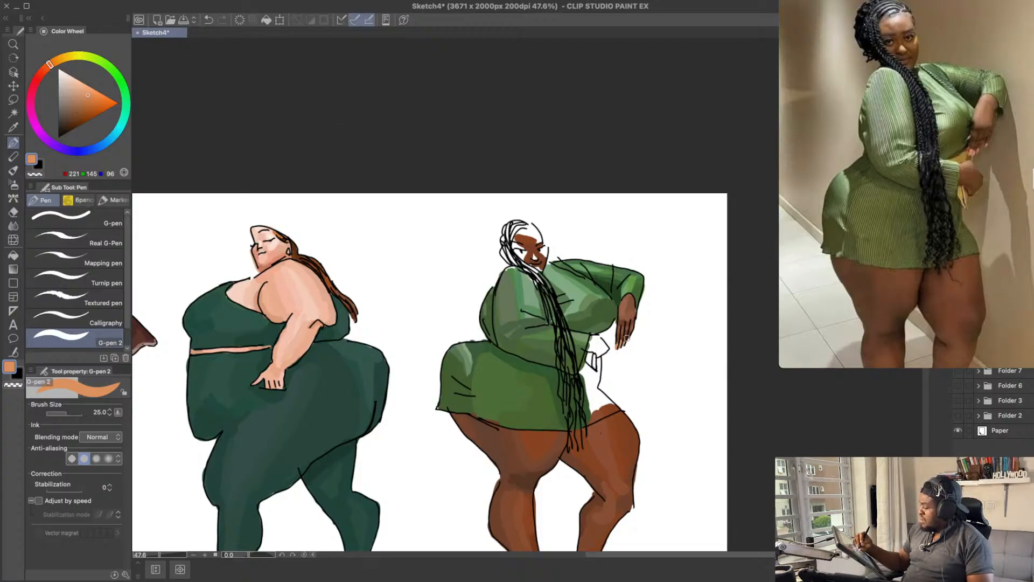
pyautogui.hotkey('ctrl', 'z')
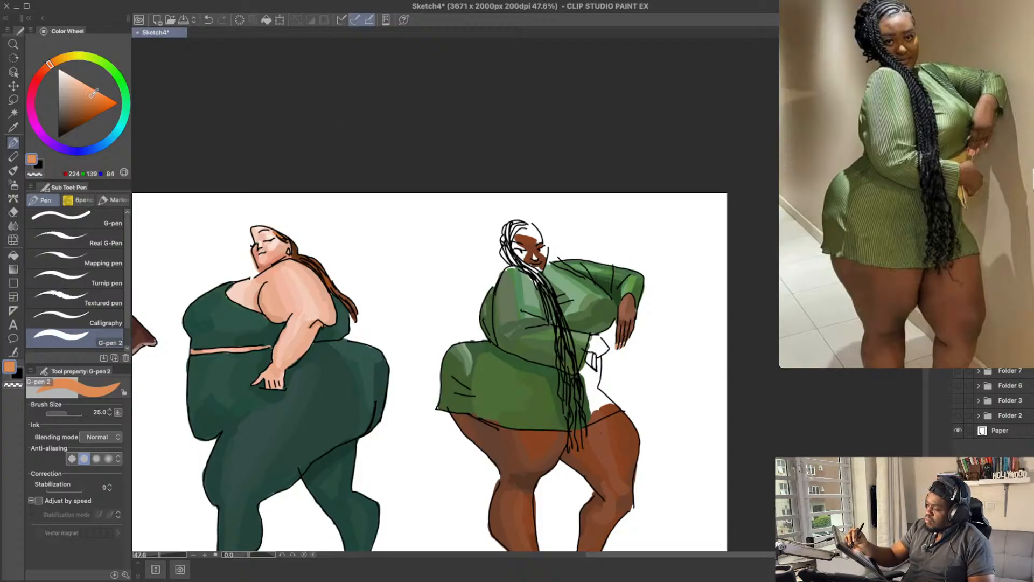
pyautogui.moveTo(92, 94); pyautogui.dragTo(91, 98)
pyautogui.hotkey('ctrl', 'z')
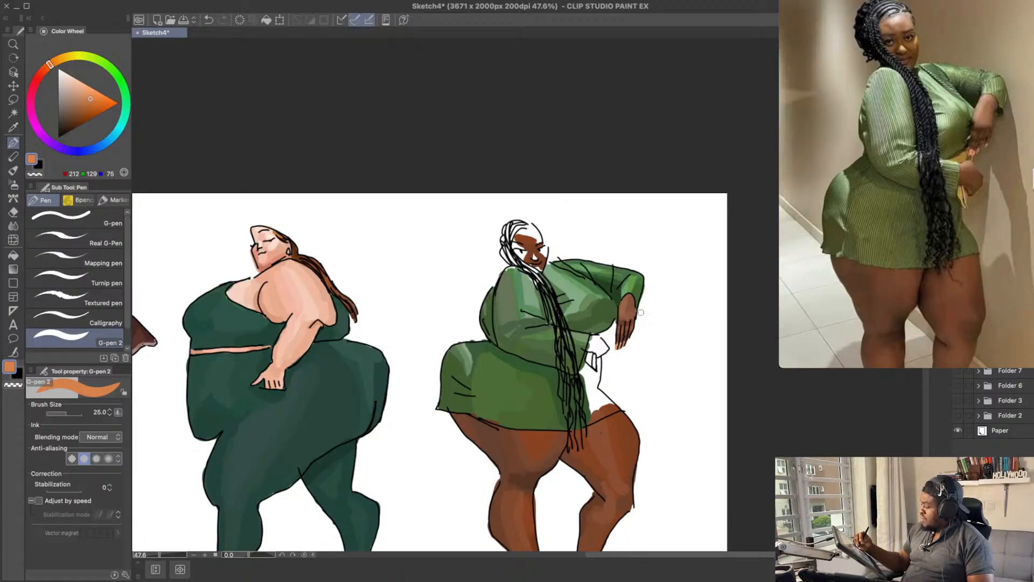
pyautogui.moveTo(677, 257); pyautogui.dragTo(666, 284)
pyautogui.hscroll(-2, 639, 334)
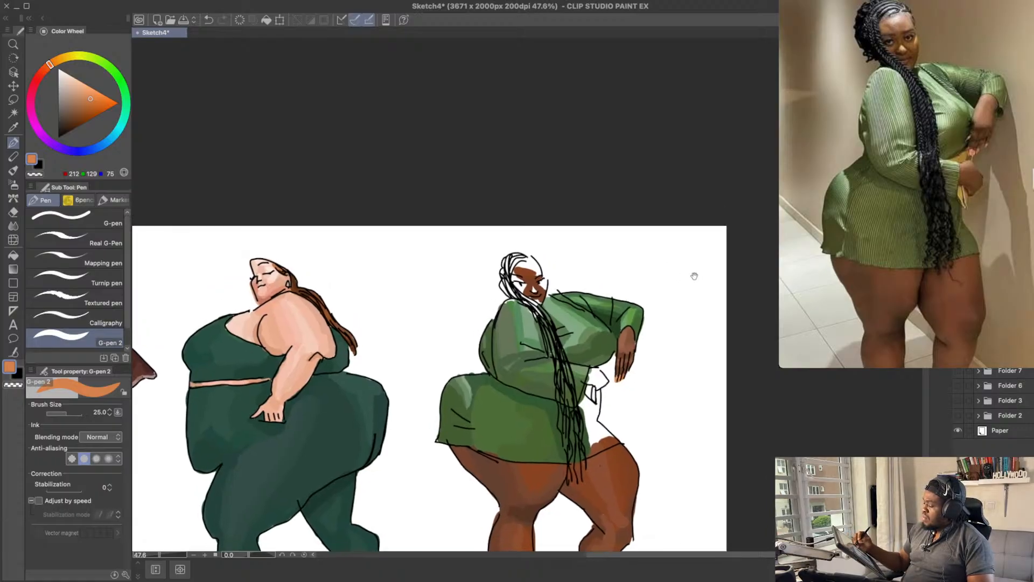
pyautogui.hotkey('ctrl', 's')
# Step: Paint the near hand brown RGB 152, 97, 67 at brush size 40, darken it with RGB 130, 80, 52, and save the sketch
pyautogui.moveTo(89, 100); pyautogui.dragTo(83, 106)
pyautogui.moveTo(50, 65); pyautogui.dragTo(48, 66)
pyautogui.moveTo(85, 106); pyautogui.dragTo(81, 106)
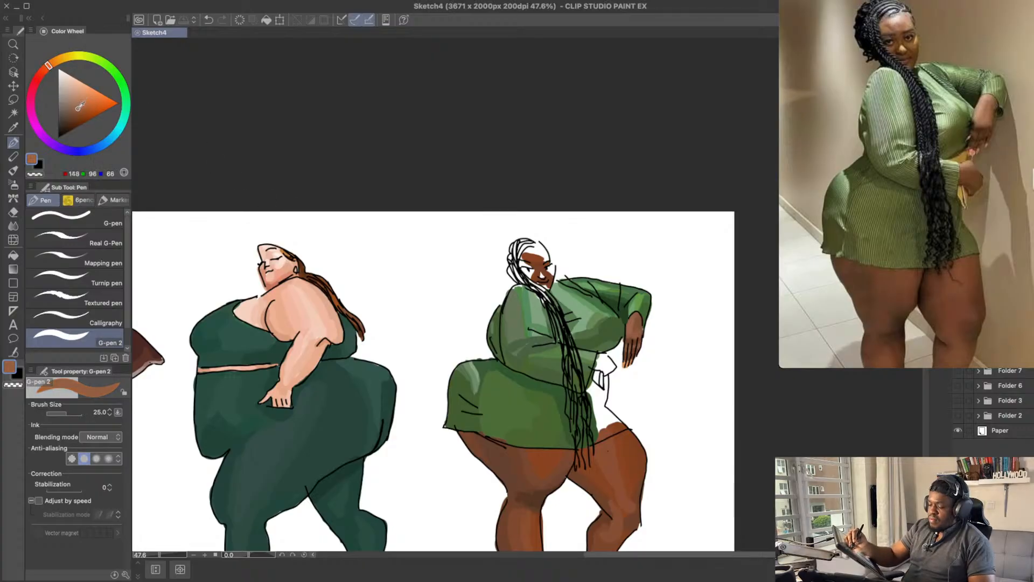
pyautogui.press(']')
pyautogui.click(603, 365)
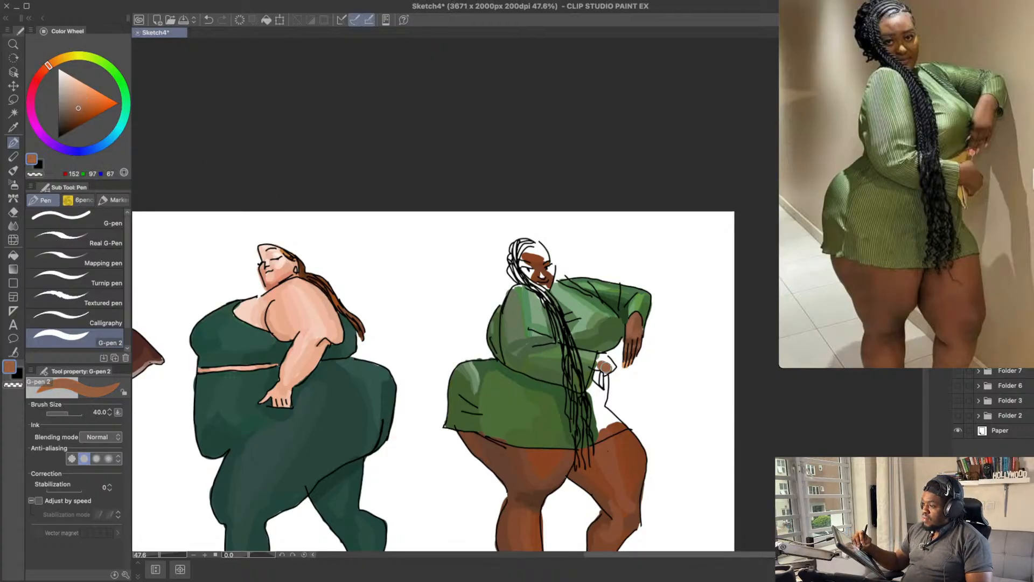
pyautogui.click(80, 109)
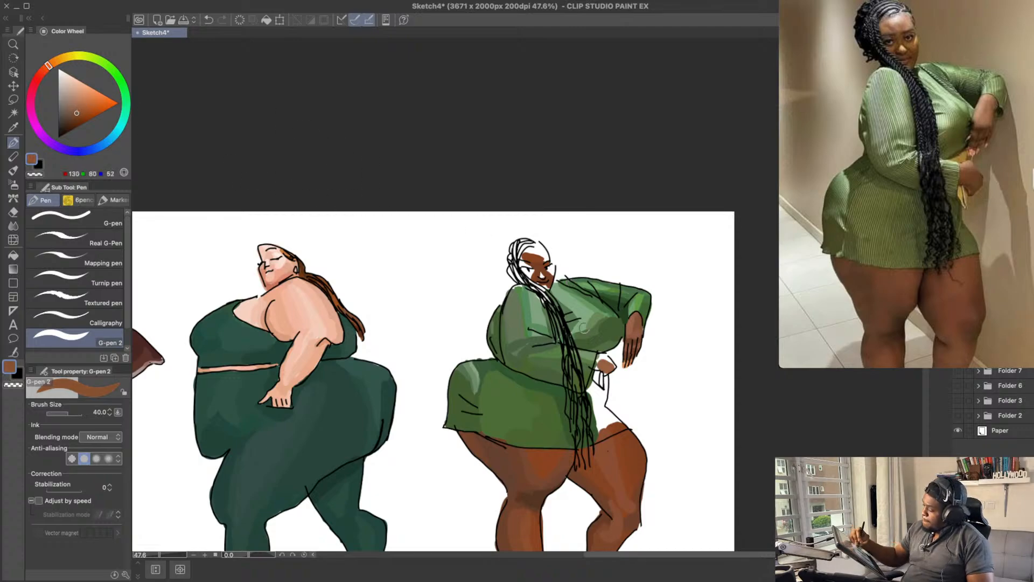
pyautogui.moveTo(599, 365); pyautogui.dragTo(605, 369)
pyautogui.hotkey('ctrl', 'z')
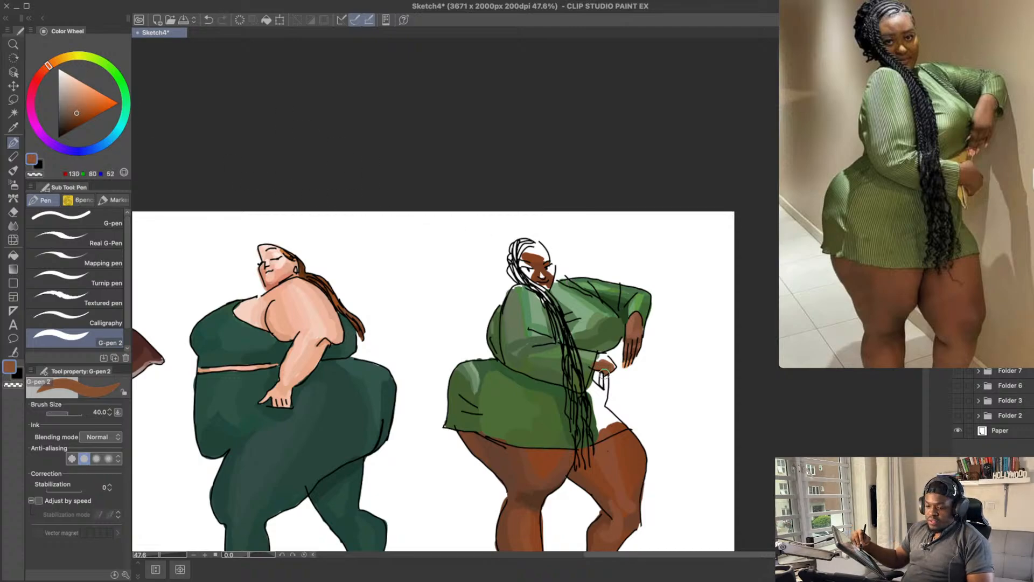
pyautogui.hotkey('ctrl', 's')
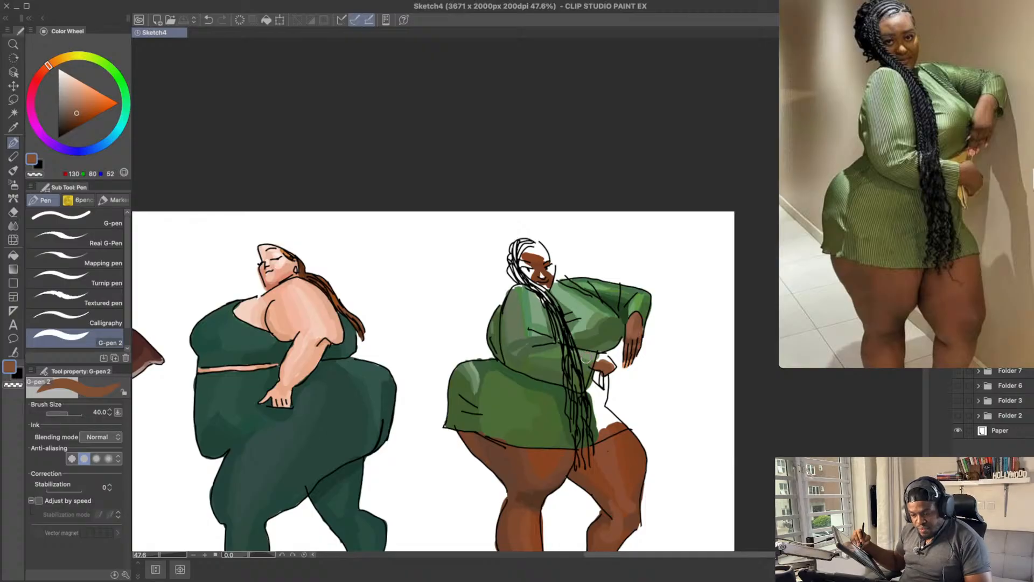
# Step: Shade the near hand and its fingers with dark brown RGB 114, 66, 39
pyautogui.moveTo(600, 365); pyautogui.dragTo(609, 366)
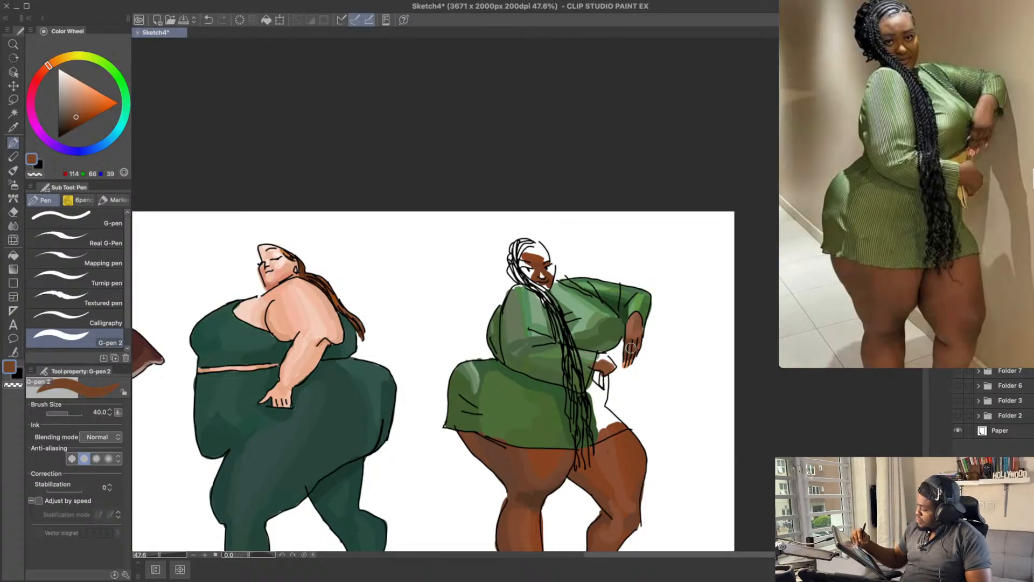
pyautogui.moveTo(600, 368); pyautogui.dragTo(613, 367)
pyautogui.hotkey('ctrl', 'z')
pyautogui.click(78, 110)
pyautogui.hotkey('ctrl', 'z')
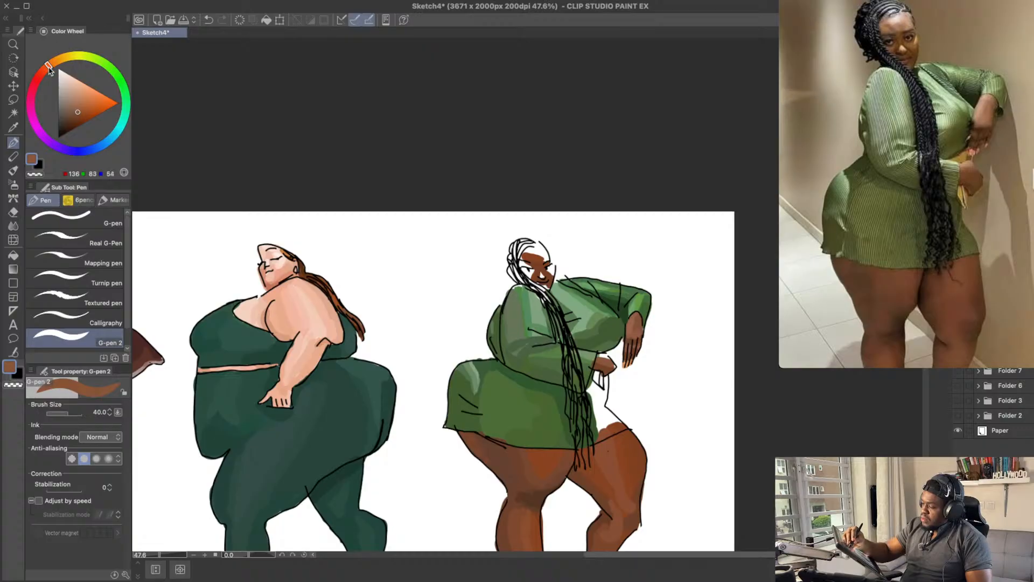
# Step: Try reddish brown RGB 133, 77, 53 on the back of the near hand
pyautogui.moveTo(48, 67); pyautogui.dragTo(46, 68)
pyautogui.moveTo(603, 362); pyautogui.dragTo(610, 368)
pyautogui.hotkey('ctrl', 'z')
pyautogui.hotkey('ctrl', 'z')
pyautogui.click(79, 110)
pyautogui.hotkey('ctrl', 'z')
pyautogui.hotkey('ctrl', 'z')
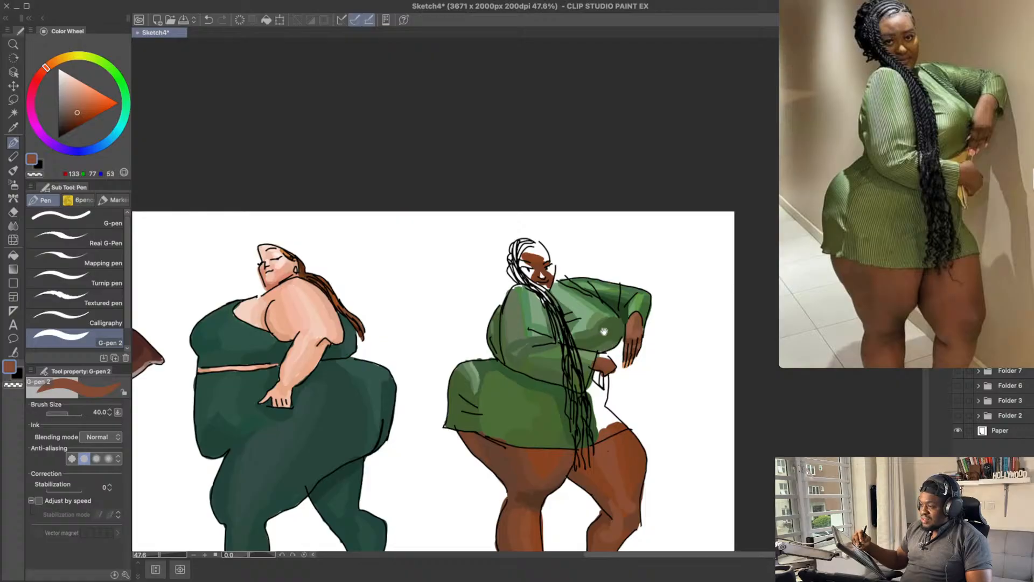
# Step: Highlight the back of the near hand with warm brown RGB 154, 98, 76
pyautogui.moveTo(604, 331); pyautogui.dragTo(600, 315)
pyautogui.click(79, 106)
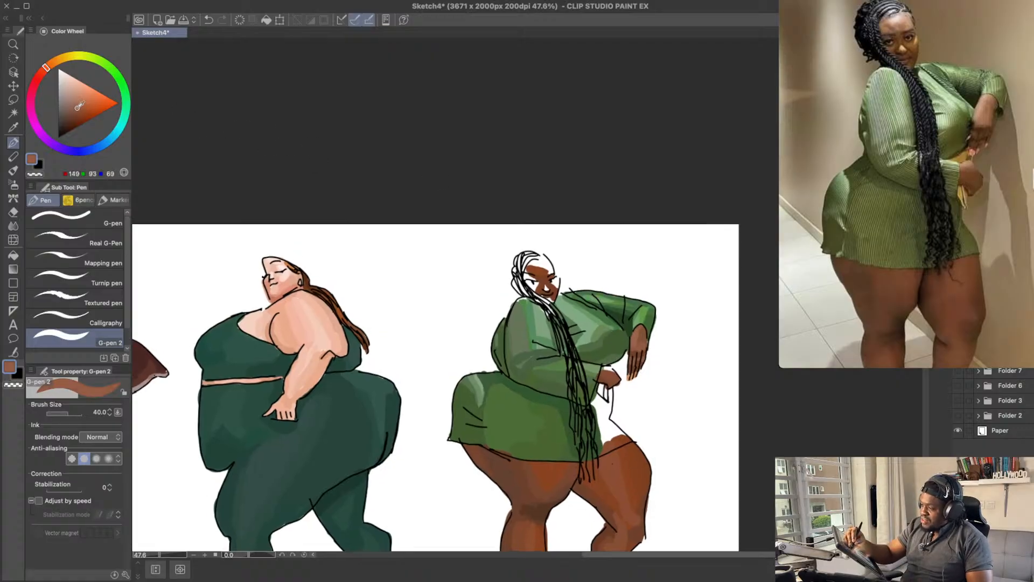
pyautogui.click(76, 105)
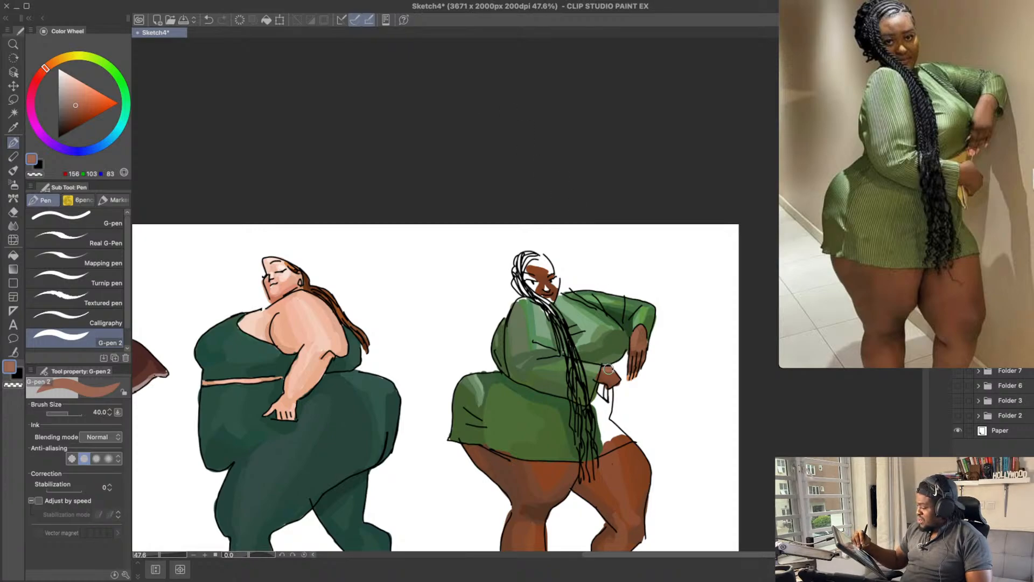
pyautogui.hotkey('ctrl', 'z')
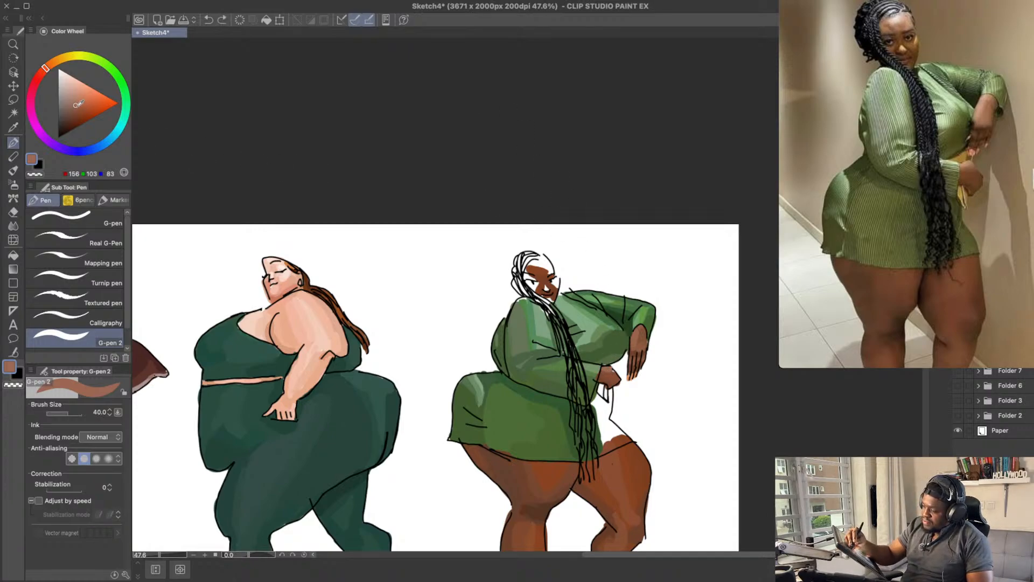
pyautogui.hotkey('ctrl', 'z')
pyautogui.moveTo(602, 369); pyautogui.dragTo(616, 374)
pyautogui.moveTo(613, 320); pyautogui.dragTo(617, 309)
pyautogui.moveTo(582, 268); pyautogui.dragTo(581, 252)
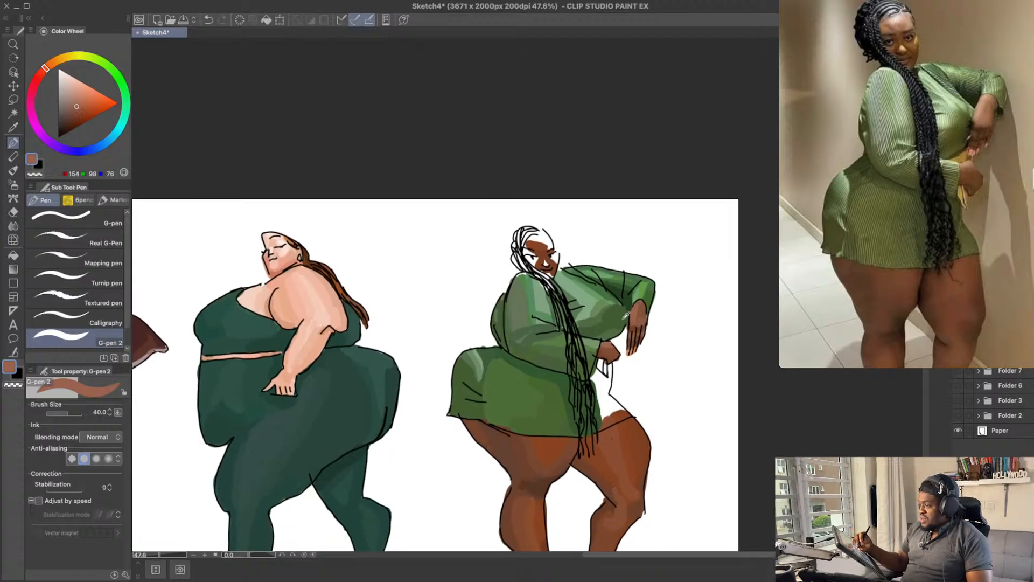
# Step: Try shading the green top under the bust and along the far sleeve with dark green RGB 40, 58, 30
pyautogui.keyDown('alt'); pyautogui.click(625, 317); pyautogui.keyUp('alt')
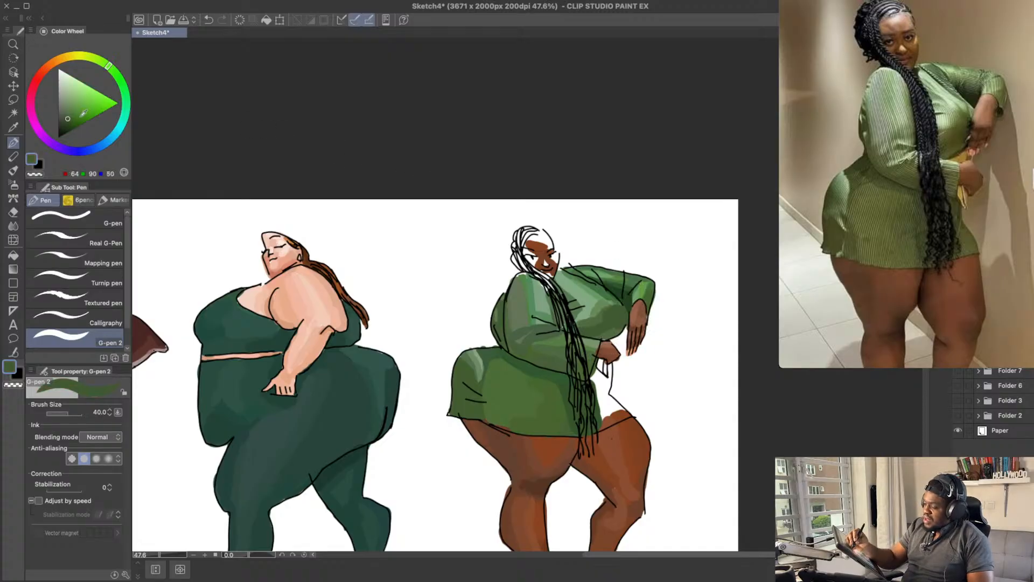
pyautogui.click(67, 119)
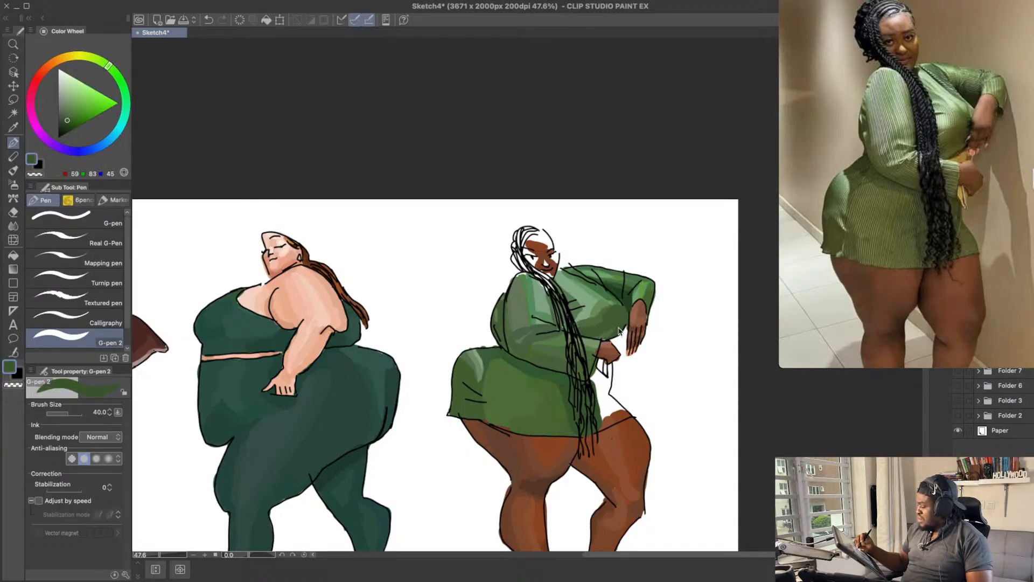
pyautogui.click(64, 123)
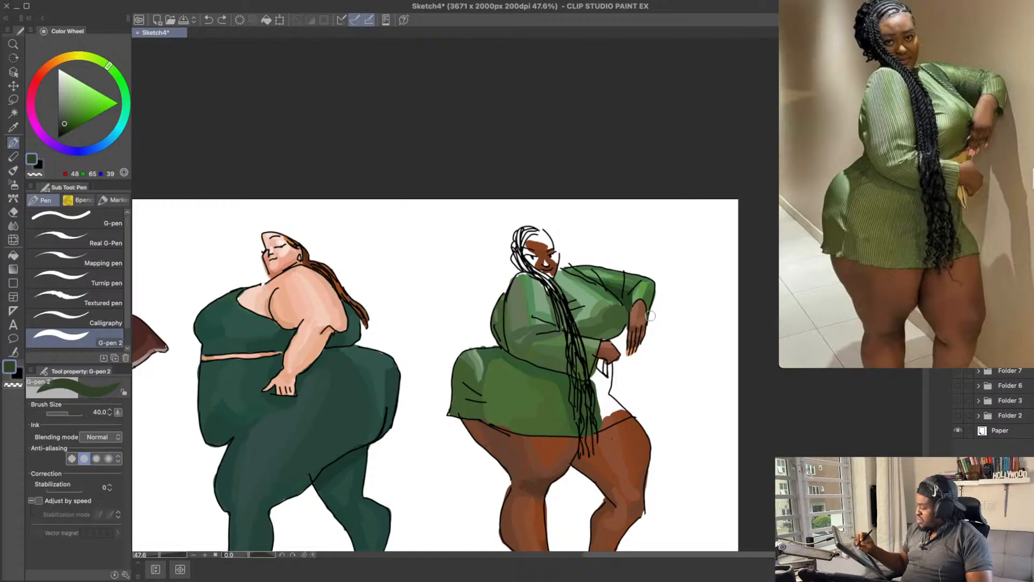
pyautogui.hotkey('ctrl', 'z')
pyautogui.moveTo(600, 340); pyautogui.dragTo(631, 316)
pyautogui.hotkey('ctrl', 'z')
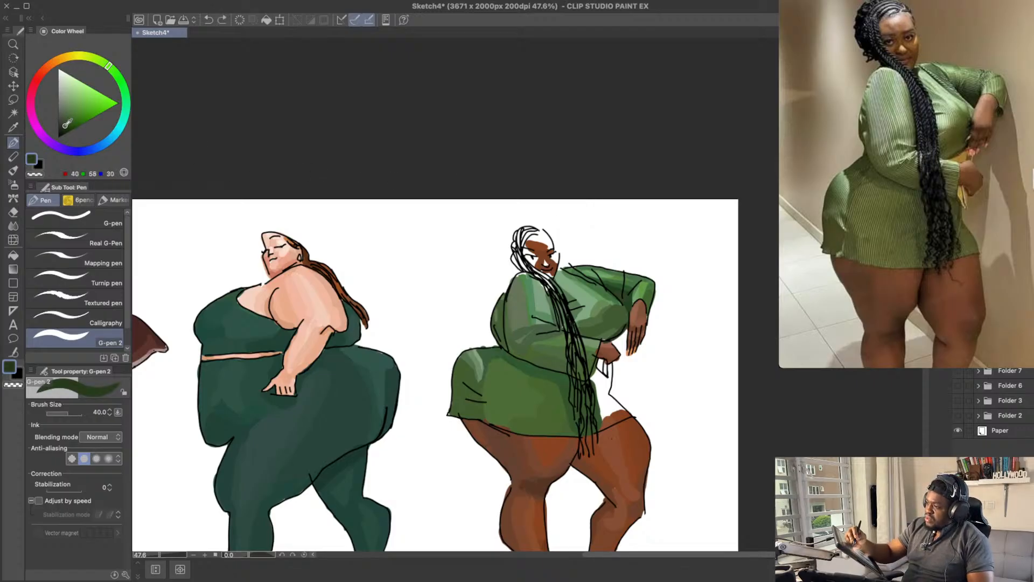
pyautogui.moveTo(618, 295); pyautogui.dragTo(628, 293)
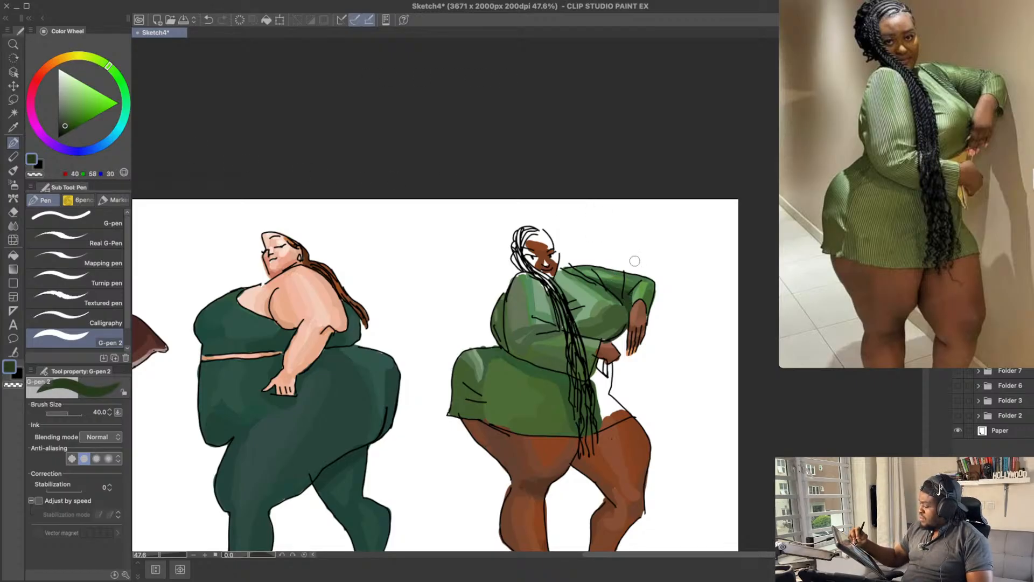
pyautogui.moveTo(616, 236); pyautogui.dragTo(607, 247)
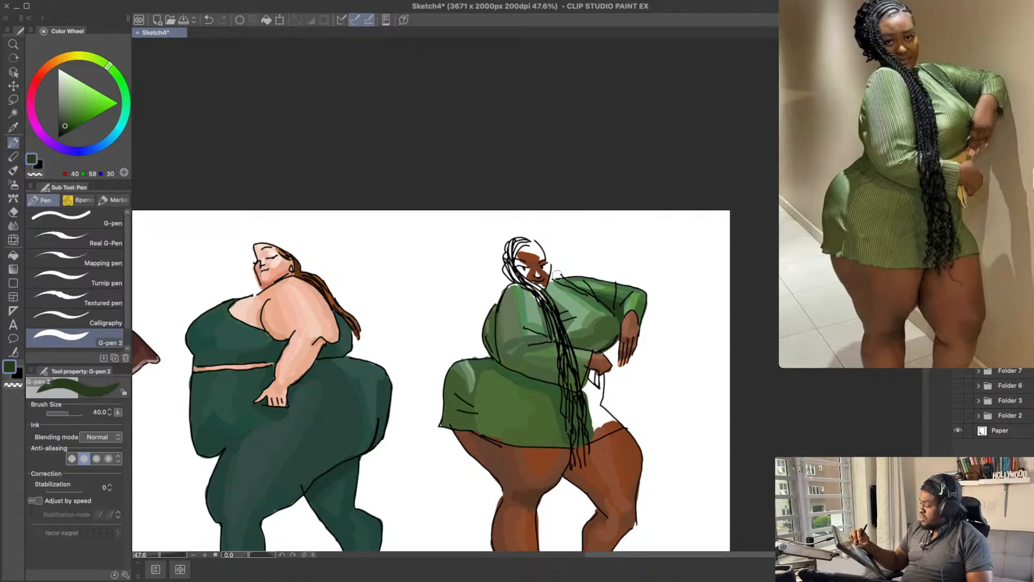
pyautogui.hotkey('ctrl', 'z')
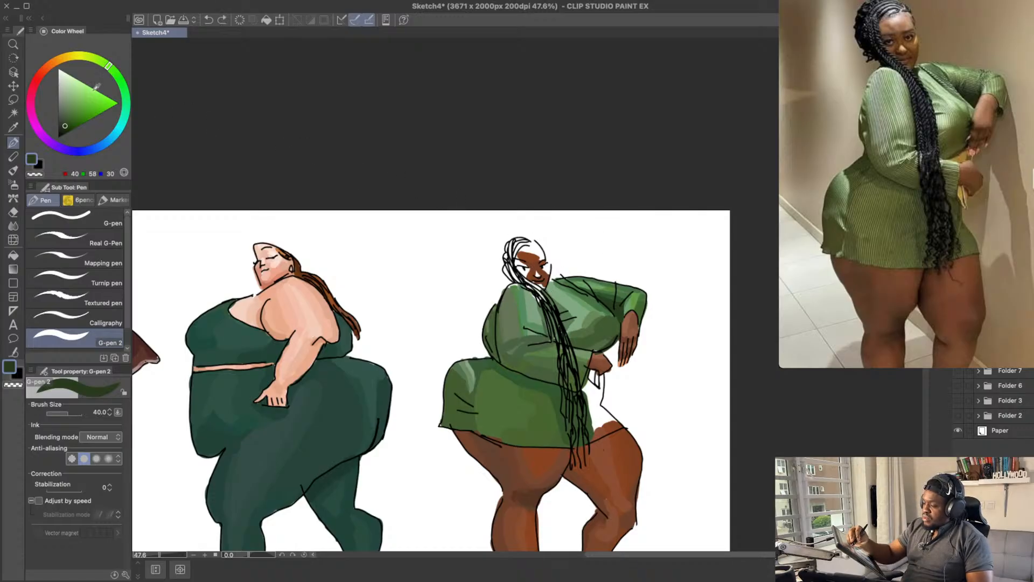
# Step: Colour the upper part of the long braids dark teal, trying RGB 45, 92, 87 and using RGB 40, 80, 76
pyautogui.moveTo(109, 67)
pyautogui.mouseDown()
pyautogui.moveTo(129, 112)
pyautogui.moveTo(124, 139)
pyautogui.moveTo(123, 123)
pyautogui.mouseUp()
pyautogui.click(69, 119)
pyautogui.moveTo(542, 300); pyautogui.dragTo(554, 338)
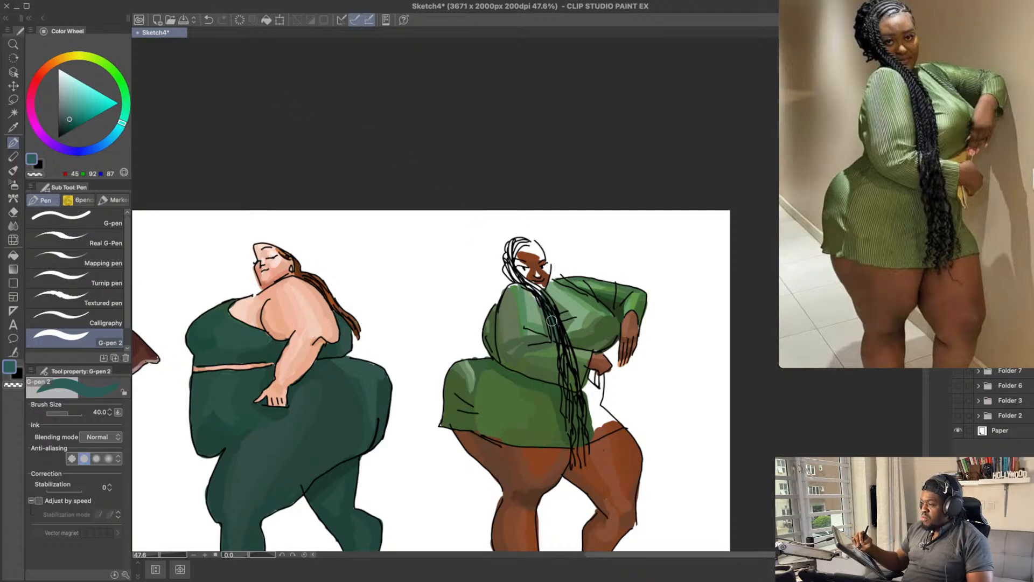
pyautogui.hotkey('ctrl', 'z')
pyautogui.moveTo(543, 301)
pyautogui.mouseDown()
pyautogui.moveTo(559, 337)
pyautogui.moveTo(532, 291)
pyautogui.mouseUp()
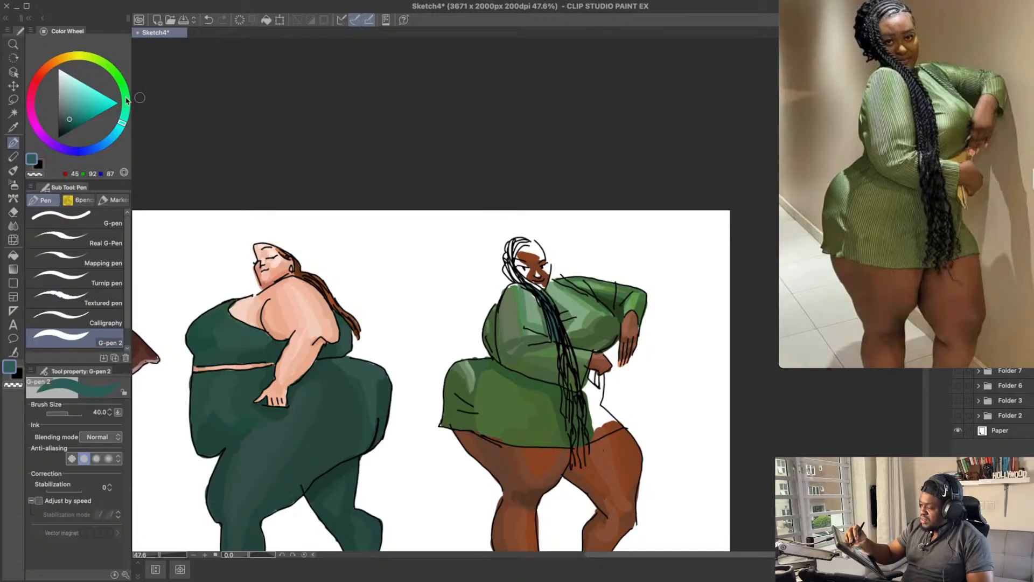
pyautogui.press('super+z')
pyautogui.click(67, 122)
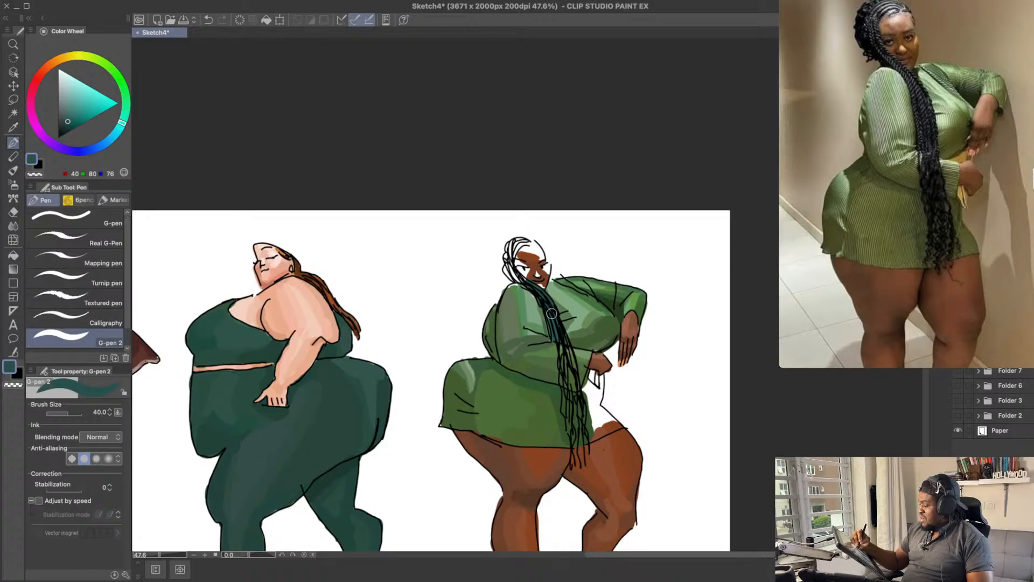
pyautogui.moveTo(565, 322); pyautogui.dragTo(614, 316)
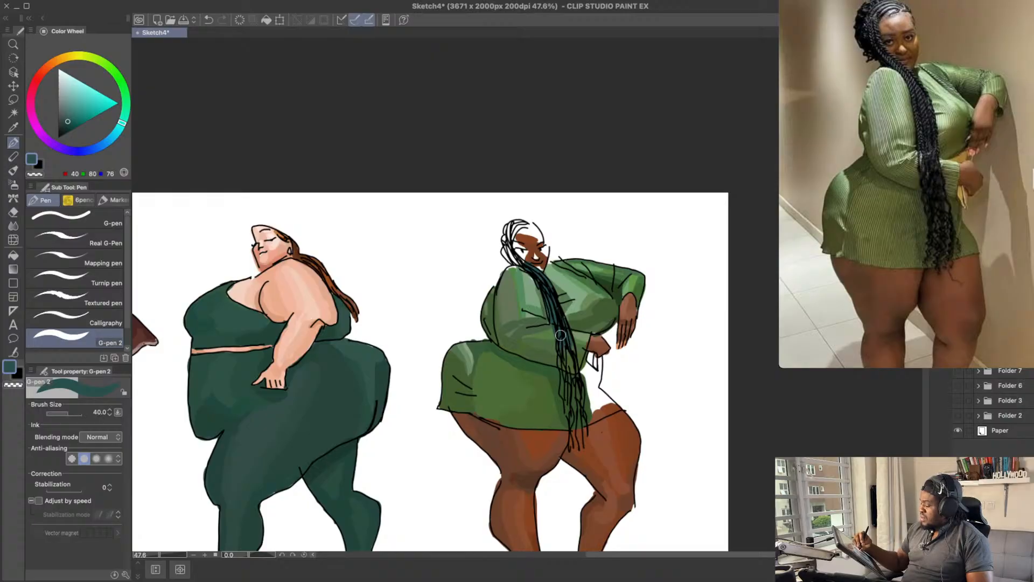
# Step: Paint the braids down over the waist and skirt with darker teal RGB 30, 58, 55
pyautogui.click(65, 126)
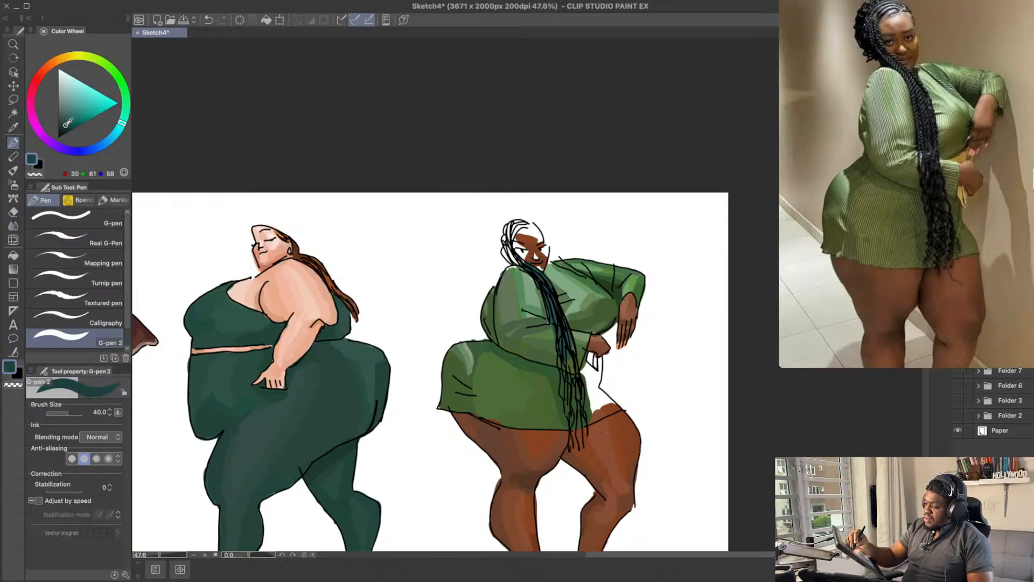
pyautogui.press('super+z')
pyautogui.moveTo(550, 294)
pyautogui.mouseDown()
pyautogui.moveTo(574, 369)
pyautogui.moveTo(571, 430)
pyautogui.moveTo(578, 405)
pyautogui.mouseUp()
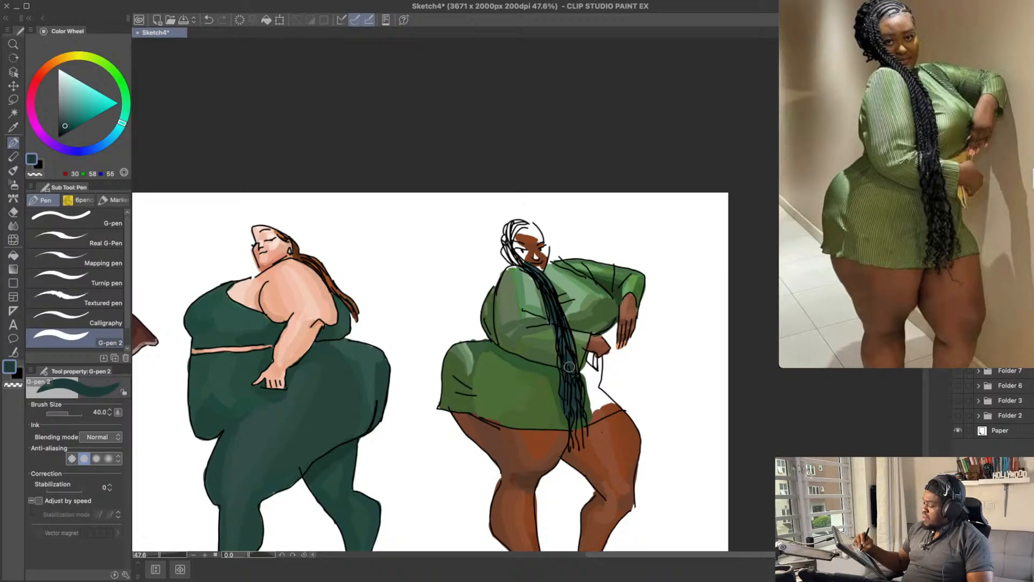
# Step: Deepen the middle of the braids and fill the hair beside the face with near-black teal RGB 25, 42, 40
pyautogui.click(66, 125)
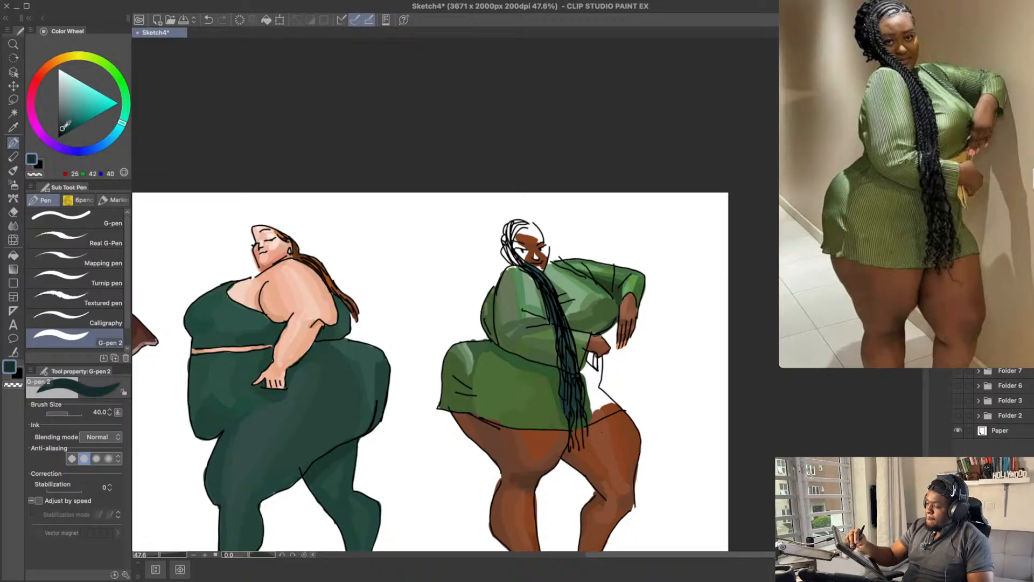
pyautogui.moveTo(563, 350); pyautogui.dragTo(574, 384)
pyautogui.moveTo(563, 330)
pyautogui.mouseDown()
pyautogui.moveTo(572, 360)
pyautogui.moveTo(565, 388)
pyautogui.mouseUp()
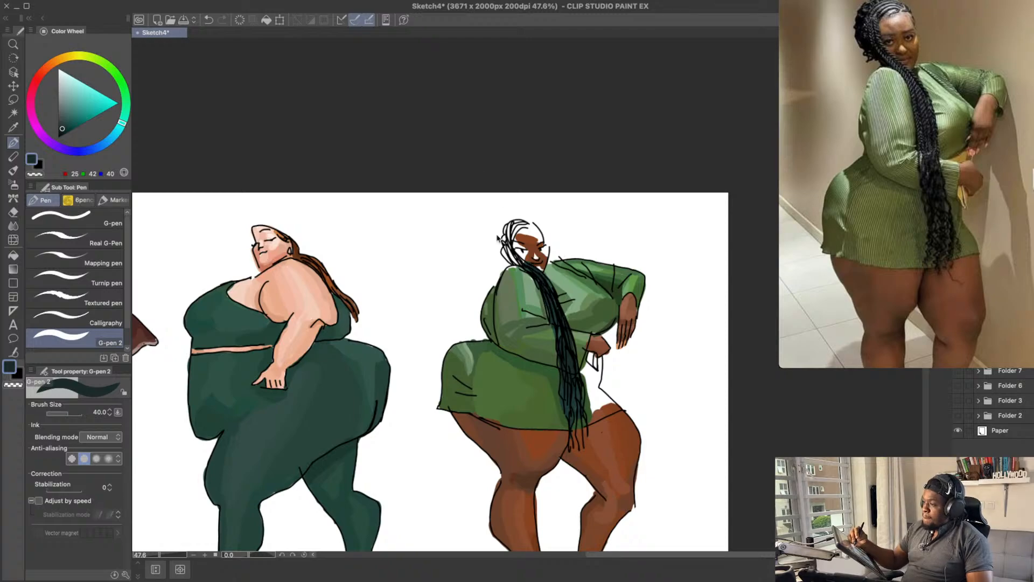
pyautogui.moveTo(520, 270)
pyautogui.mouseDown()
pyautogui.moveTo(506, 245)
pyautogui.moveTo(507, 260)
pyautogui.mouseUp()
pyautogui.hotkey('ctrl', 'z')
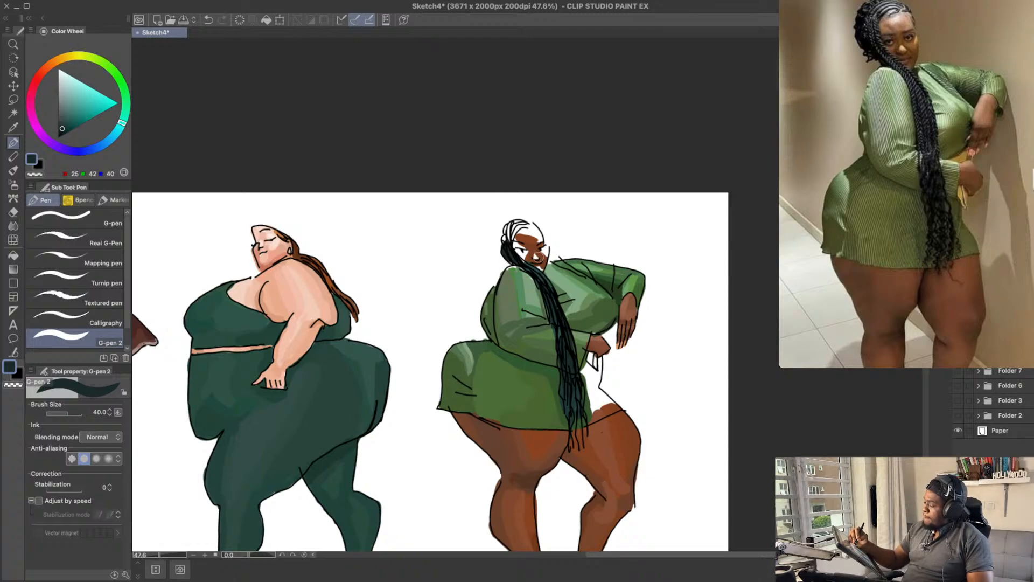
# Step: Paint the braids on the side of the head with the braids' lighter teal RGB 40, 80, 76
pyautogui.keyDown('alt'); pyautogui.click(549, 279); pyautogui.keyUp('alt')
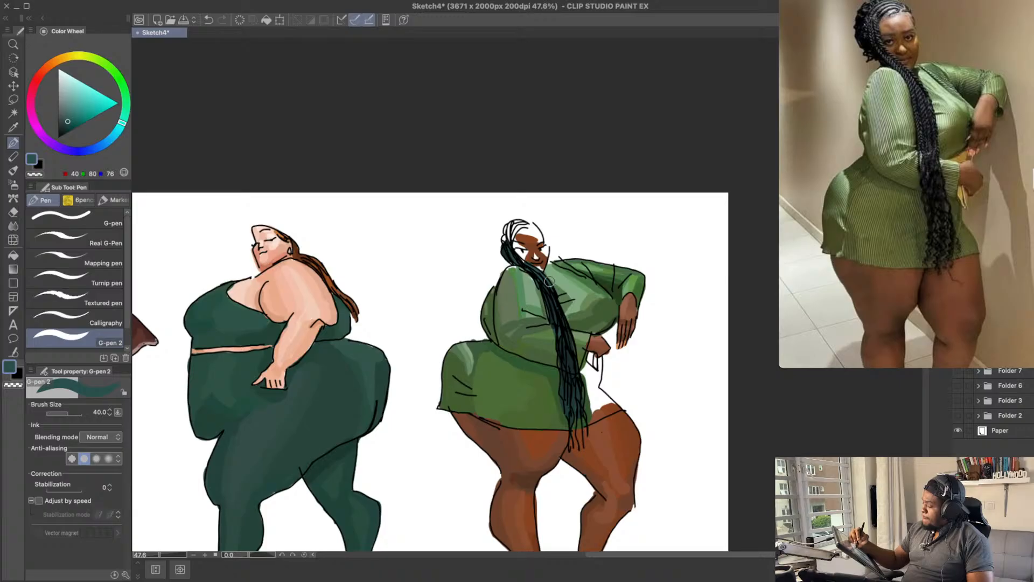
pyautogui.moveTo(510, 236); pyautogui.dragTo(510, 225)
pyautogui.hotkey('ctrl', 'z')
pyautogui.scroll(1, 535, 132)
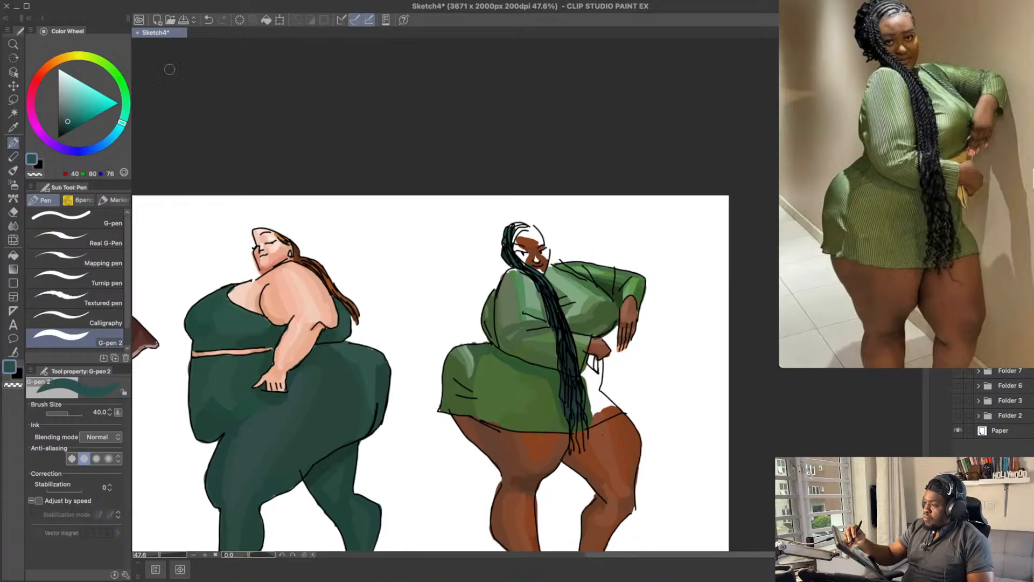
# Step: Set the drawing colour to dark brown RGB 80, 56, 40
pyautogui.click(49, 66)
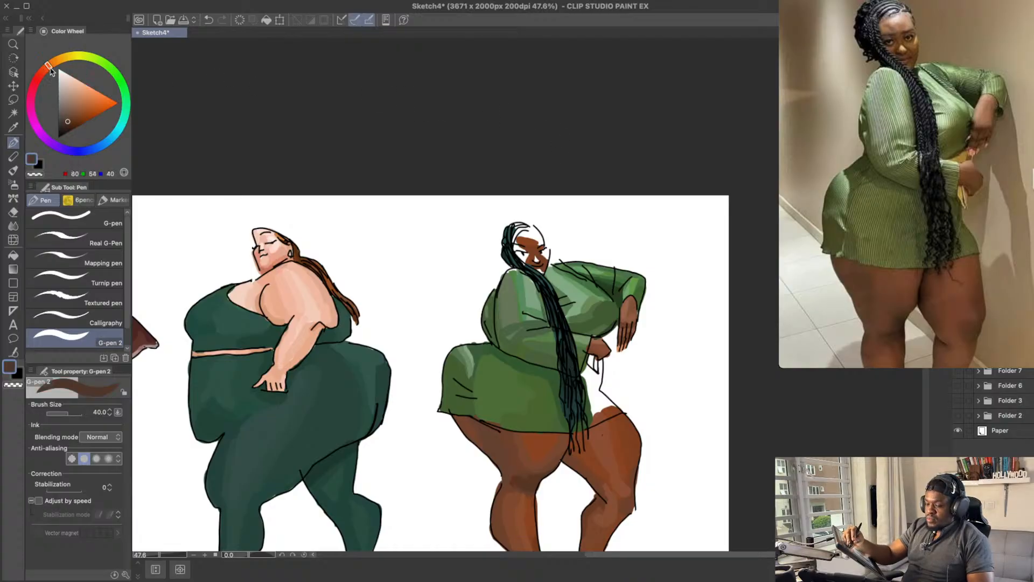
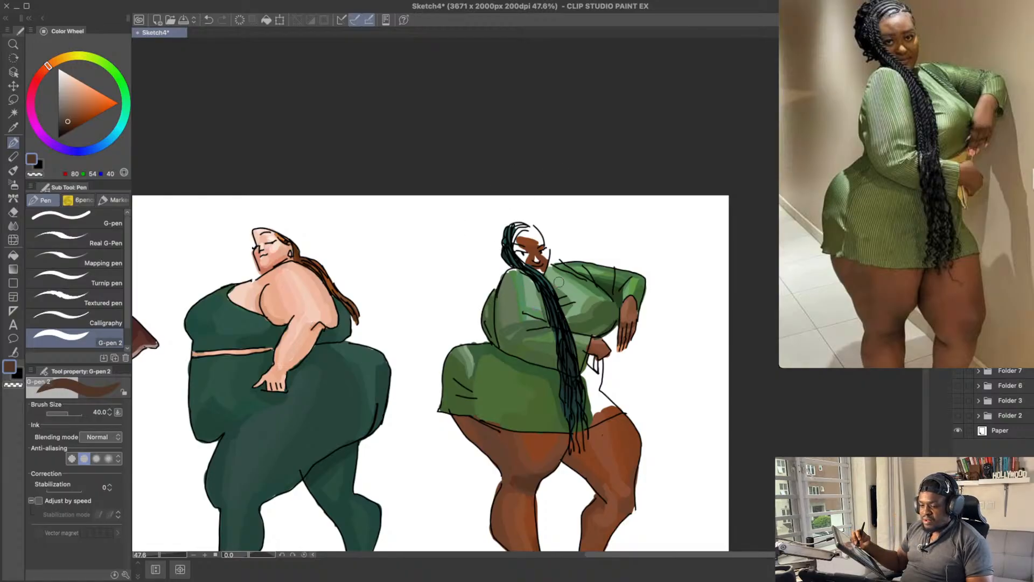
# Step: Try a lighter brown highlight, RGB 149, 87, 57, 166, 94, 60 and 141, 84, 56, on the face of the woman in green
pyautogui.moveTo(596, 335); pyautogui.dragTo(591, 319)
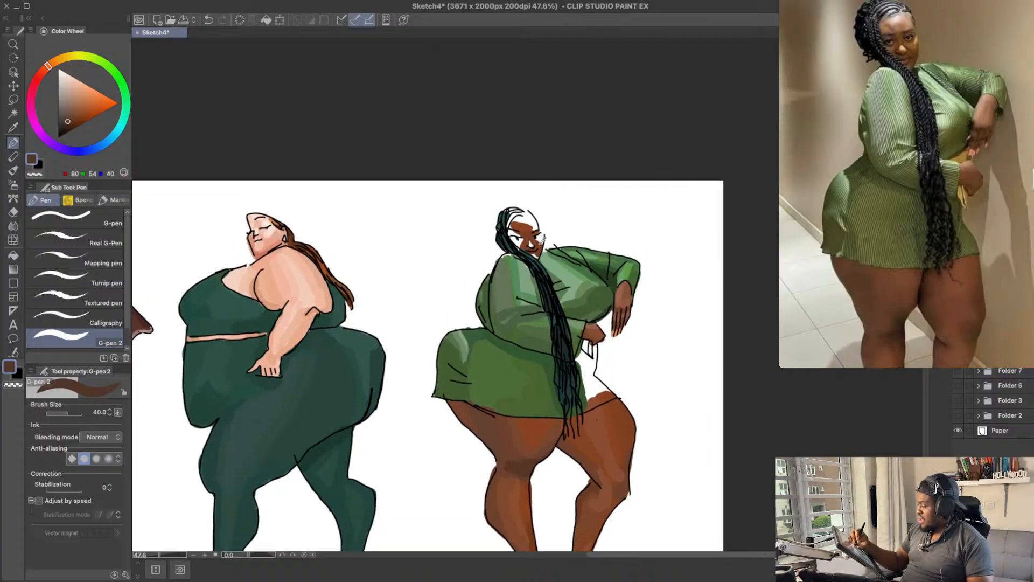
pyautogui.keyDown('alt'); pyautogui.click(541, 241); pyautogui.keyUp('alt')
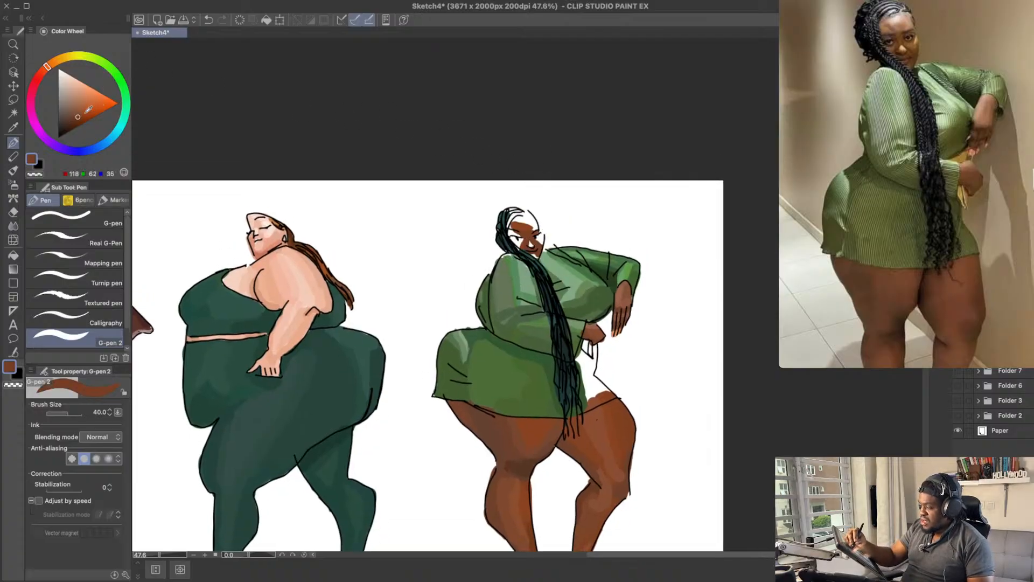
pyautogui.click(79, 110)
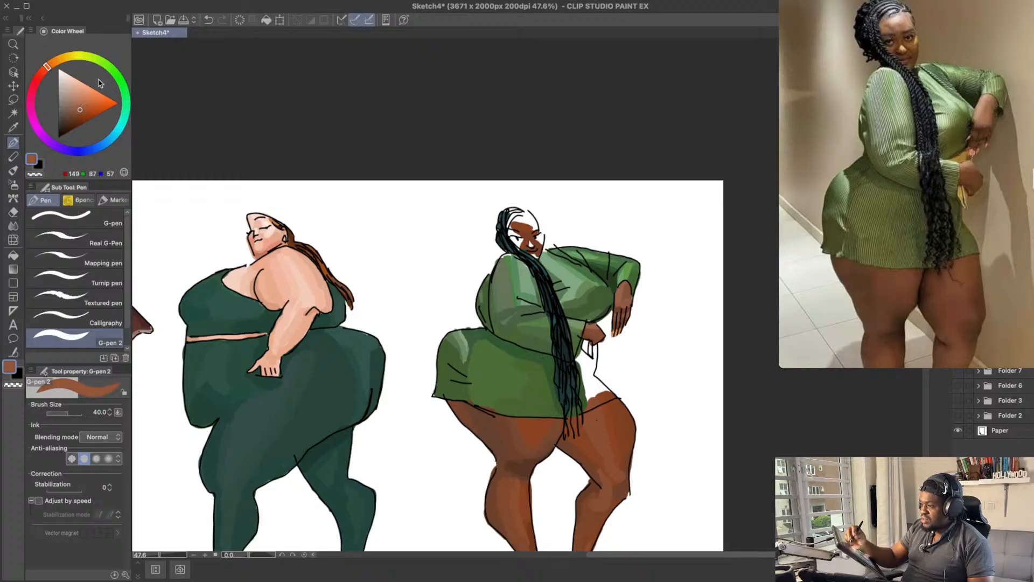
pyautogui.moveTo(539, 238); pyautogui.dragTo(541, 232)
pyautogui.hotkey('ctrl', 'z')
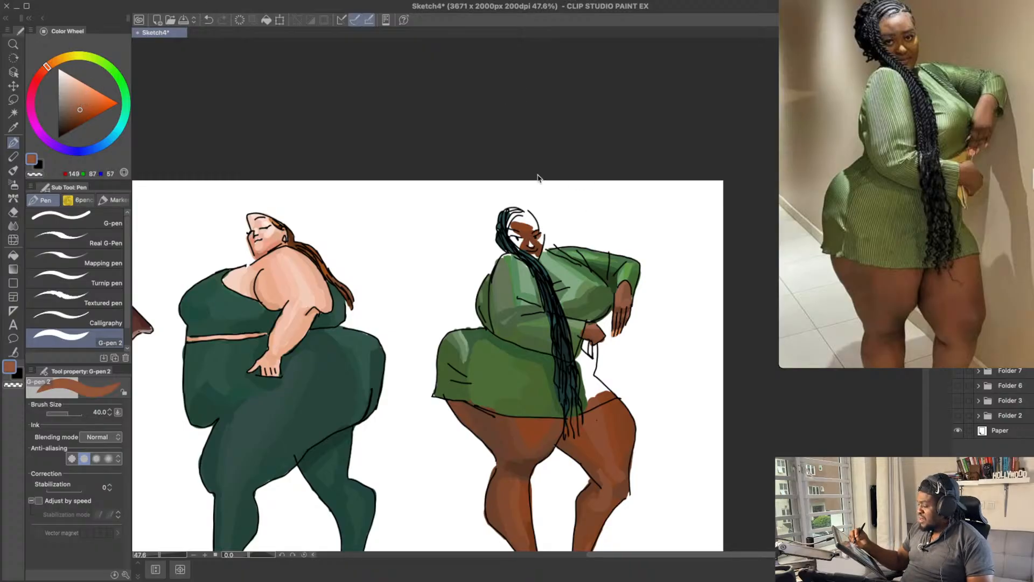
pyautogui.click(83, 107)
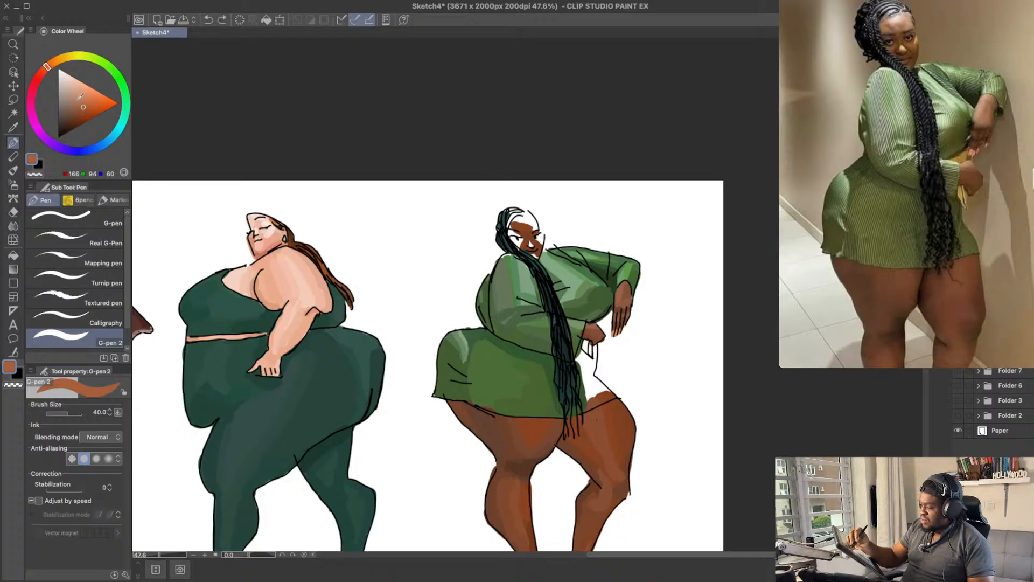
pyautogui.click(78, 111)
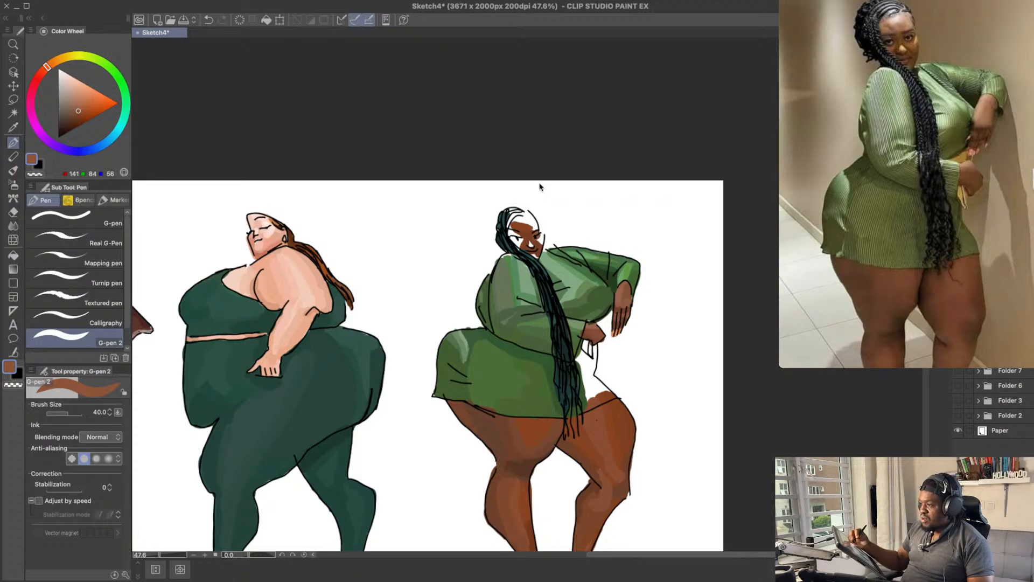
pyautogui.press('super+z')
# Step: Try shading around the left eye of the woman in green with the face's brown, RGB 118, 62, 35
pyautogui.keyDown('alt'); pyautogui.click(538, 233); pyautogui.keyUp('alt')
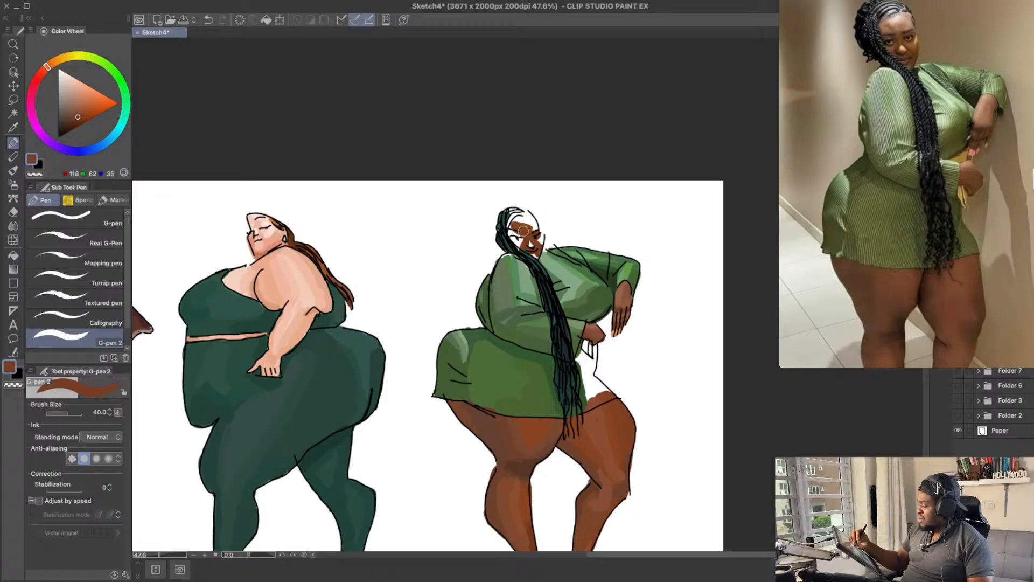
pyautogui.moveTo(512, 236); pyautogui.dragTo(522, 233)
pyautogui.press('super+z')
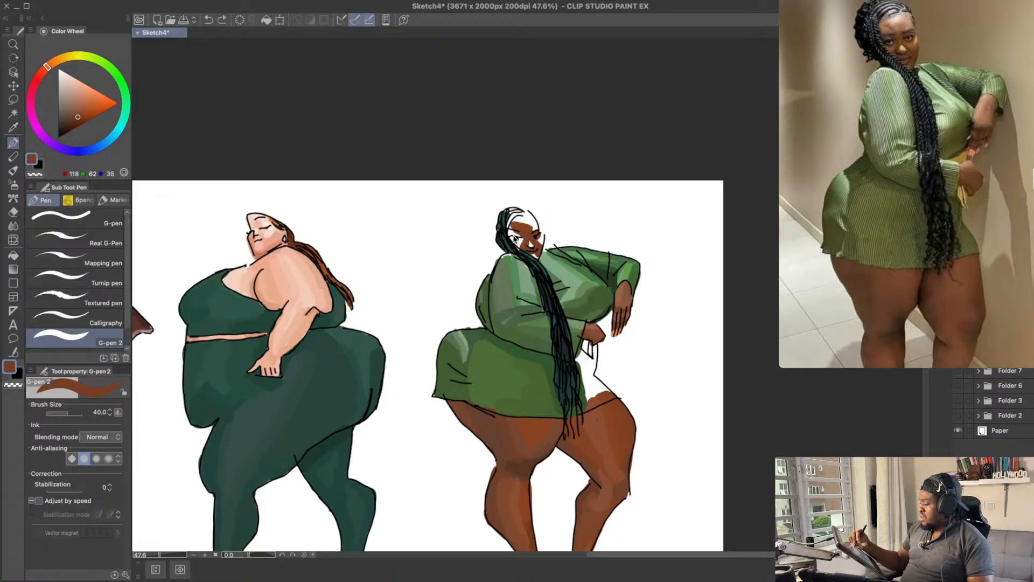
pyautogui.moveTo(559, 200); pyautogui.dragTo(559, 209)
pyautogui.moveTo(511, 245); pyautogui.dragTo(518, 237)
pyautogui.press('super+z')
# Step: Try a darker brown, RGB 96, 52, 30, on the left side of her face
pyautogui.click(75, 120)
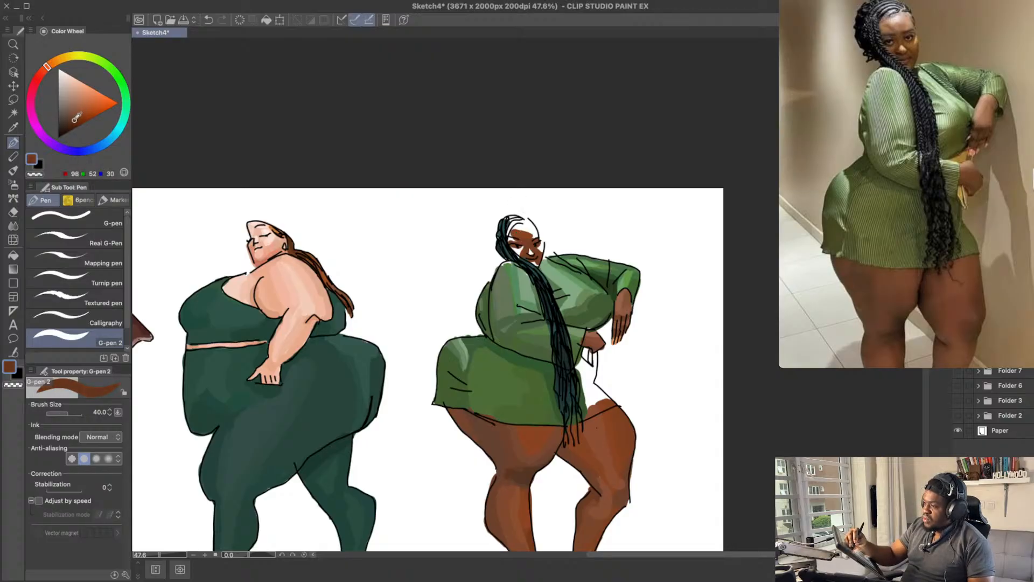
pyautogui.press('super+z')
pyautogui.moveTo(510, 245); pyautogui.dragTo(515, 236)
pyautogui.press('super+z')
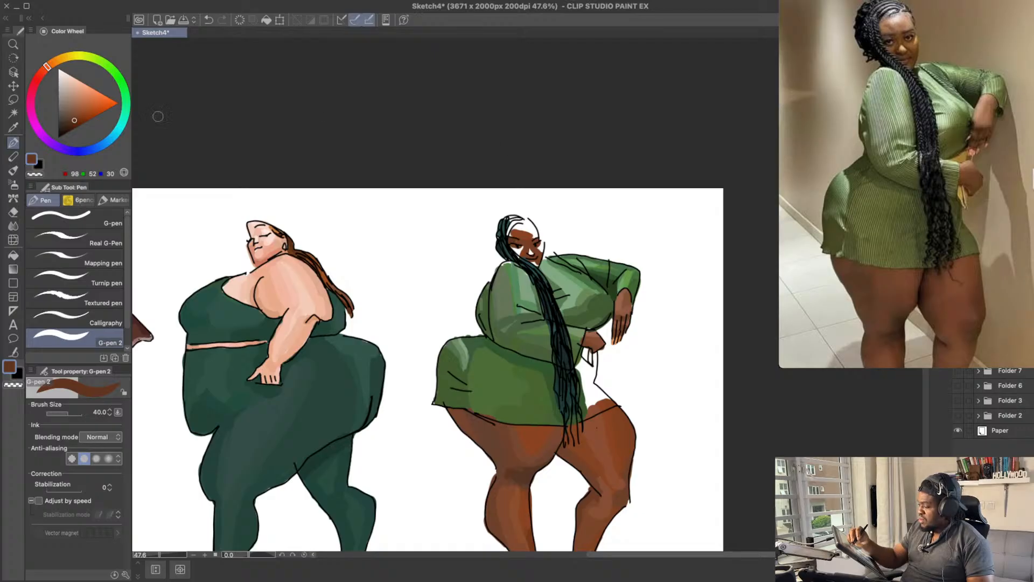
# Step: Try a dark reddish brown shadow, RGB 87, 45, 33, on the face of the woman in green
pyautogui.click(71, 120)
pyautogui.click(43, 70)
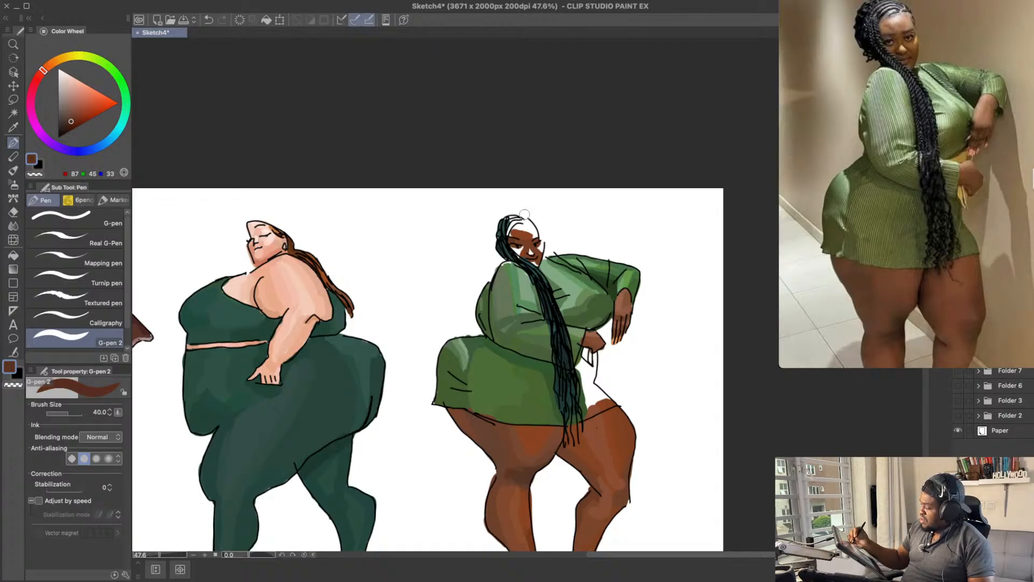
pyautogui.press('super+z')
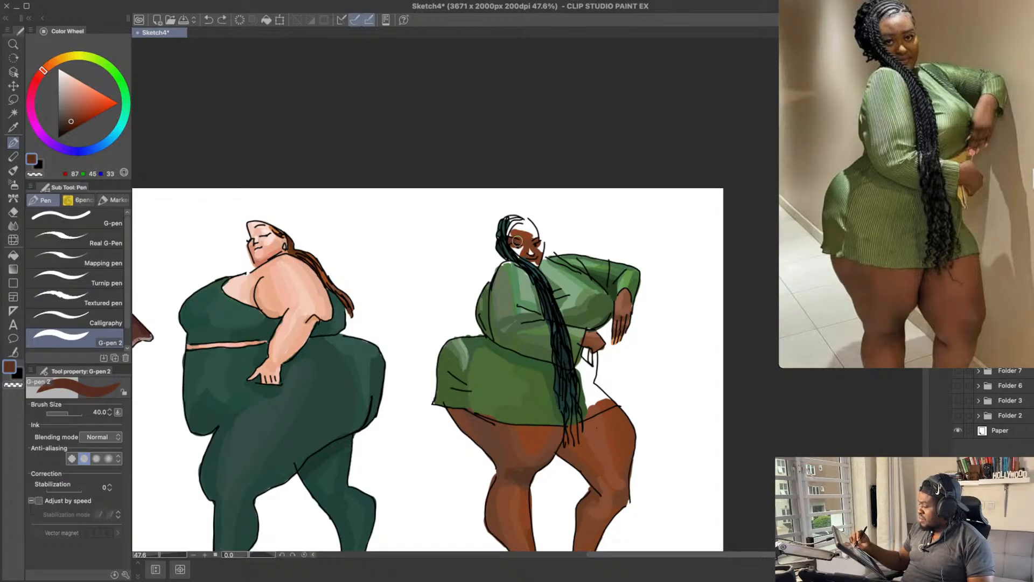
pyautogui.press('super+shift+z')
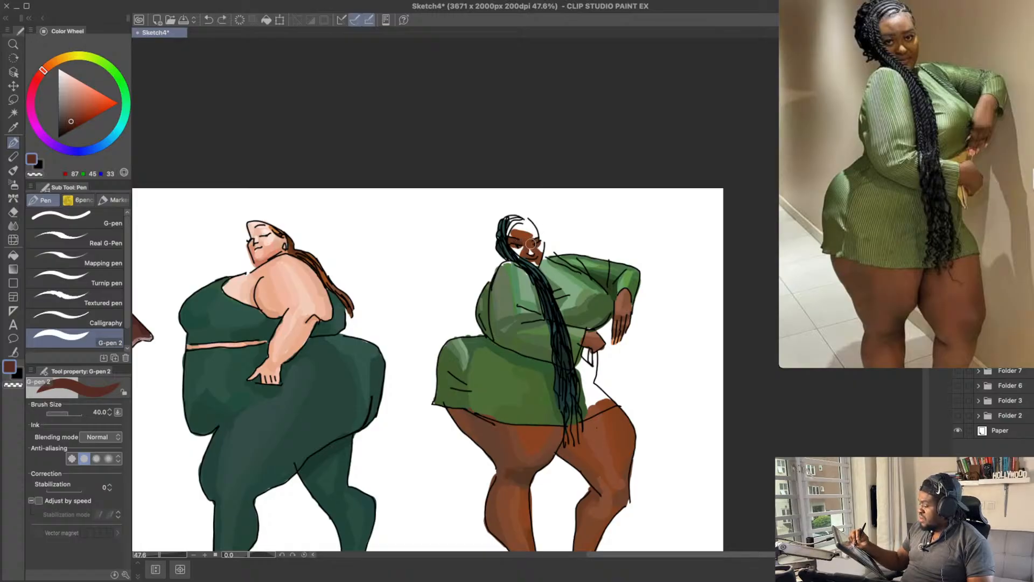
pyautogui.press('super+z')
pyautogui.moveTo(536, 235); pyautogui.dragTo(535, 244)
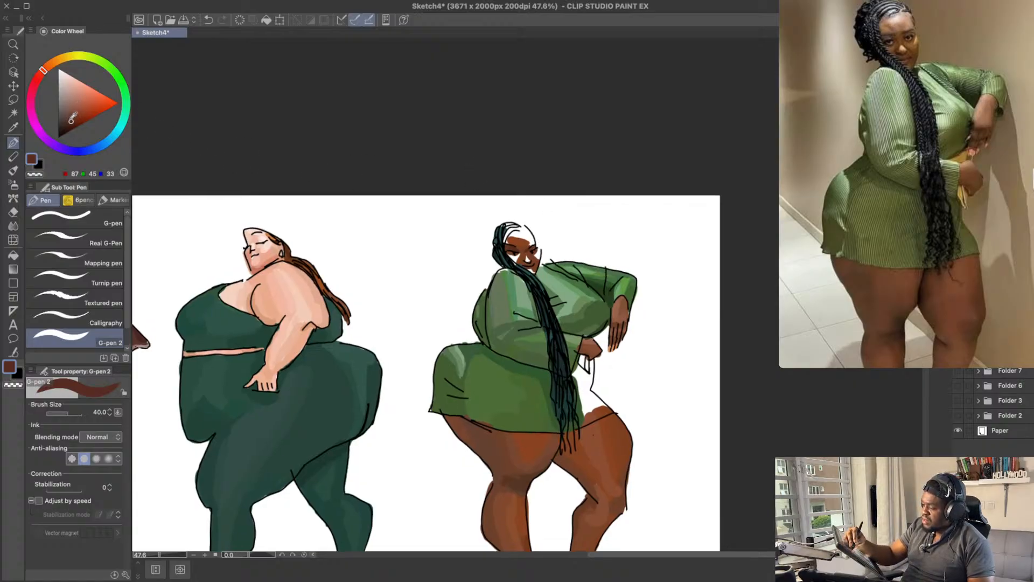
# Step: Try lightening the right cheek of the woman in green with a warm brown, RGB 147, 94, 59
pyautogui.moveTo(71, 121); pyautogui.dragTo(72, 118)
pyautogui.click(45, 68)
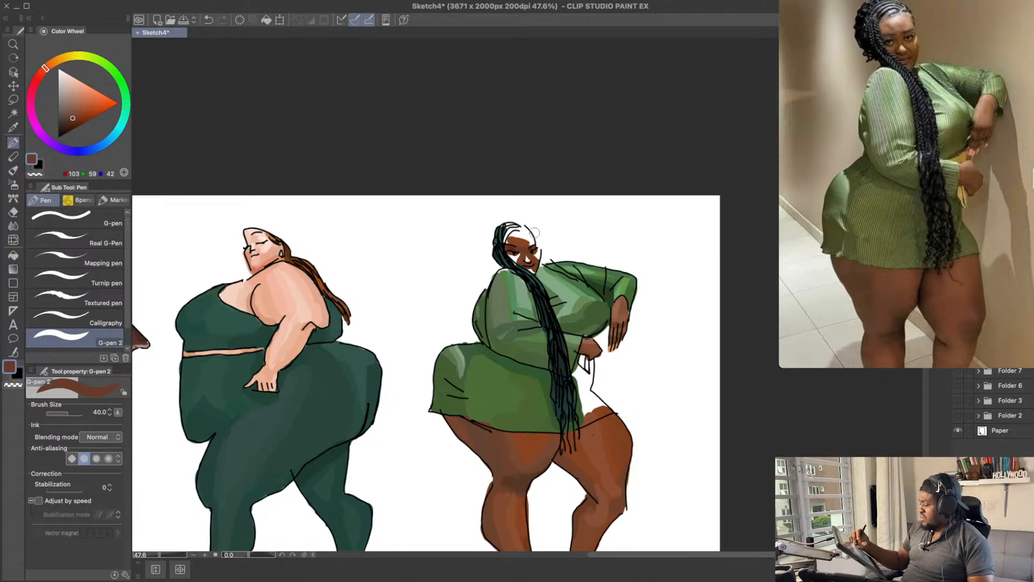
pyautogui.moveTo(564, 259); pyautogui.dragTo(567, 268)
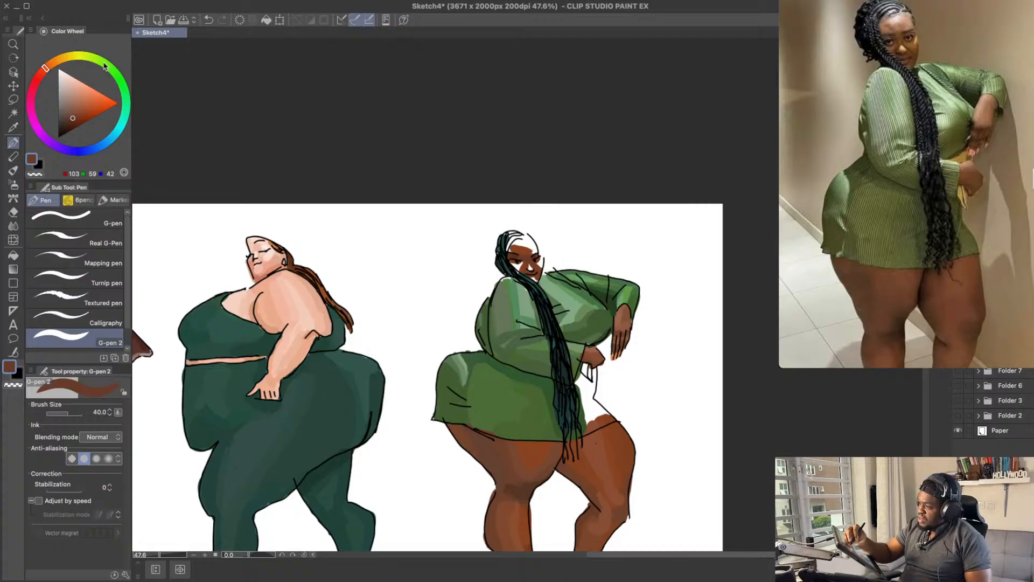
pyautogui.click(79, 103)
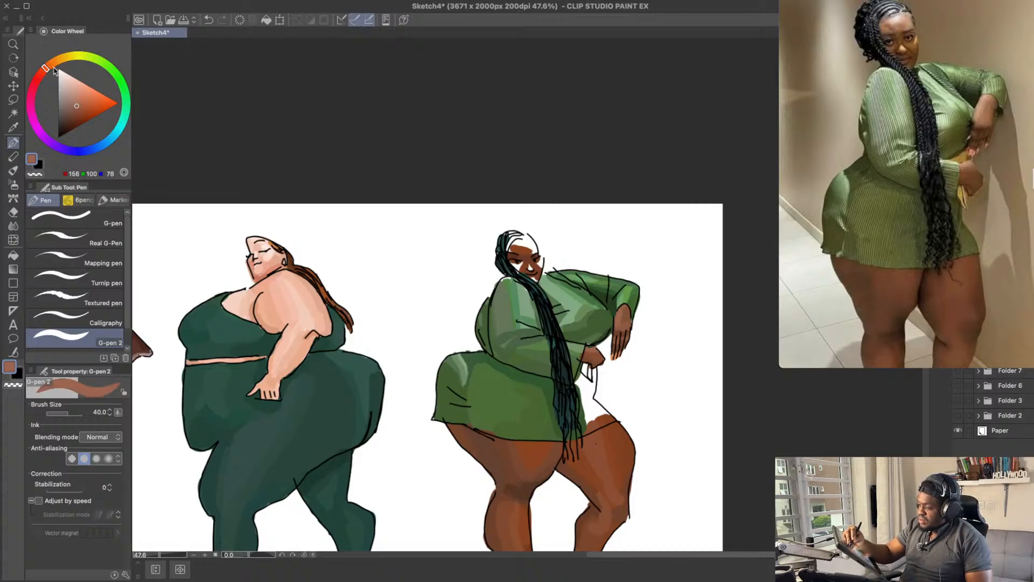
pyautogui.moveTo(46, 68); pyautogui.dragTo(49, 65)
pyautogui.moveTo(82, 102); pyautogui.dragTo(79, 110)
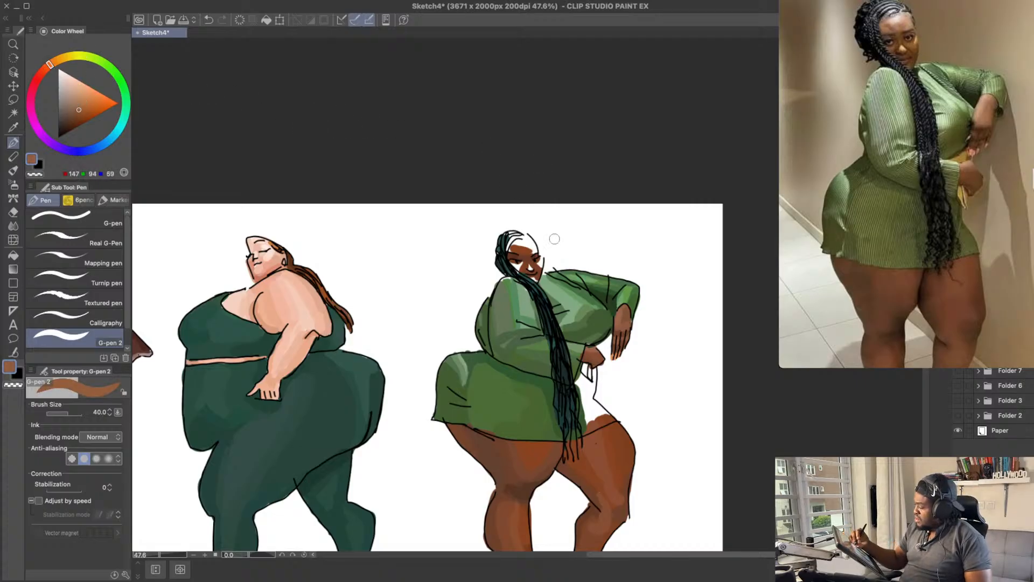
pyautogui.moveTo(542, 262); pyautogui.dragTo(540, 266)
pyautogui.hotkey('ctrl', 'z')
pyautogui.hotkey('ctrl', 'z')
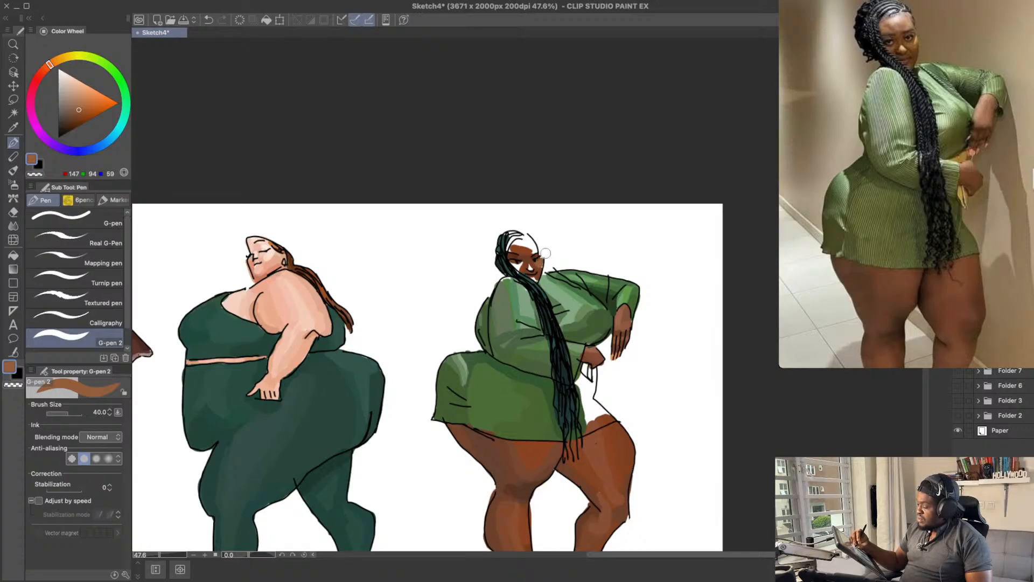
# Step: Try a brighter brown highlight, RGB 165, 102, 61, on her right cheek
pyautogui.click(85, 104)
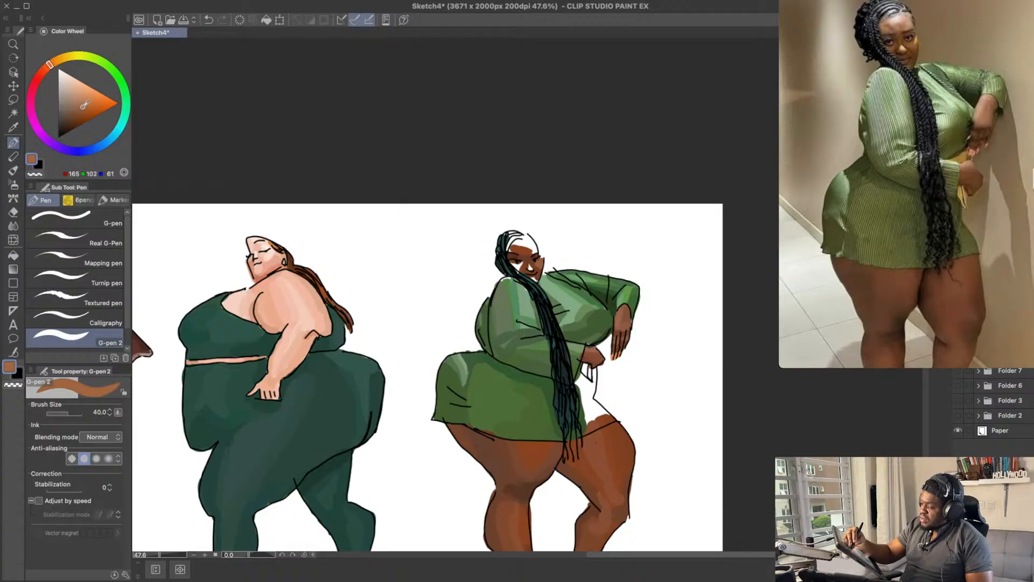
pyautogui.hotkey('ctrl', 'z')
pyautogui.moveTo(538, 264); pyautogui.dragTo(542, 263)
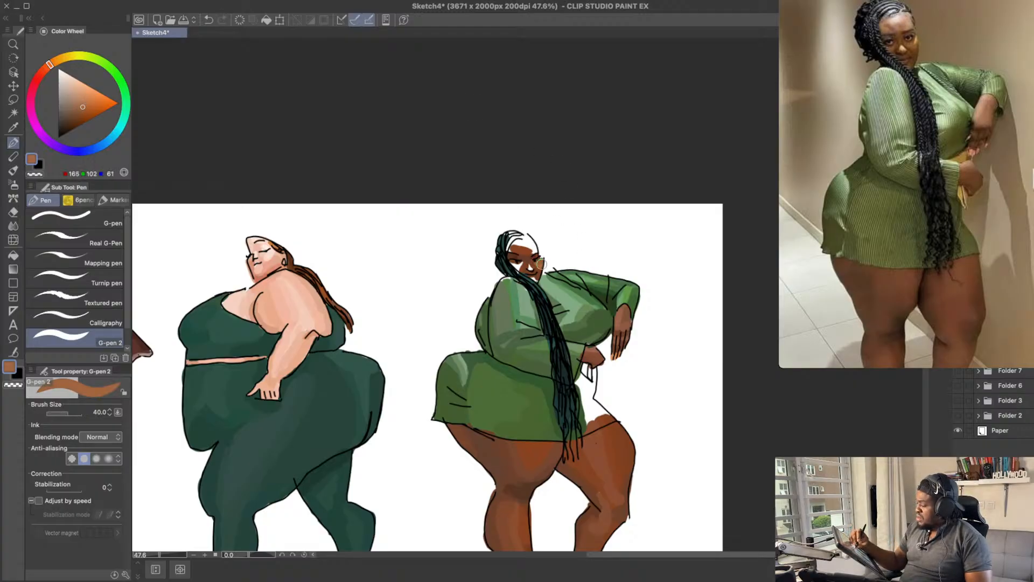
pyautogui.hotkey('ctrl', 'z')
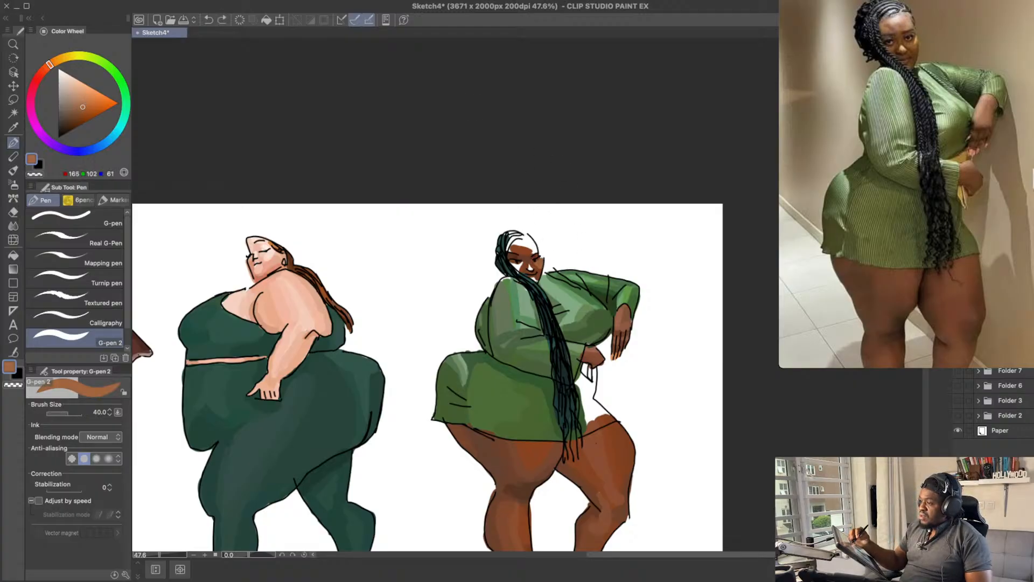
# Step: Paint the right cheek of the woman in green with a medium brown, RGB 127, 73, 38
pyautogui.click(82, 114)
pyautogui.hotkey('ctrl', 'z')
pyautogui.moveTo(542, 267); pyautogui.dragTo(542, 259)
pyautogui.moveTo(564, 218); pyautogui.dragTo(566, 223)
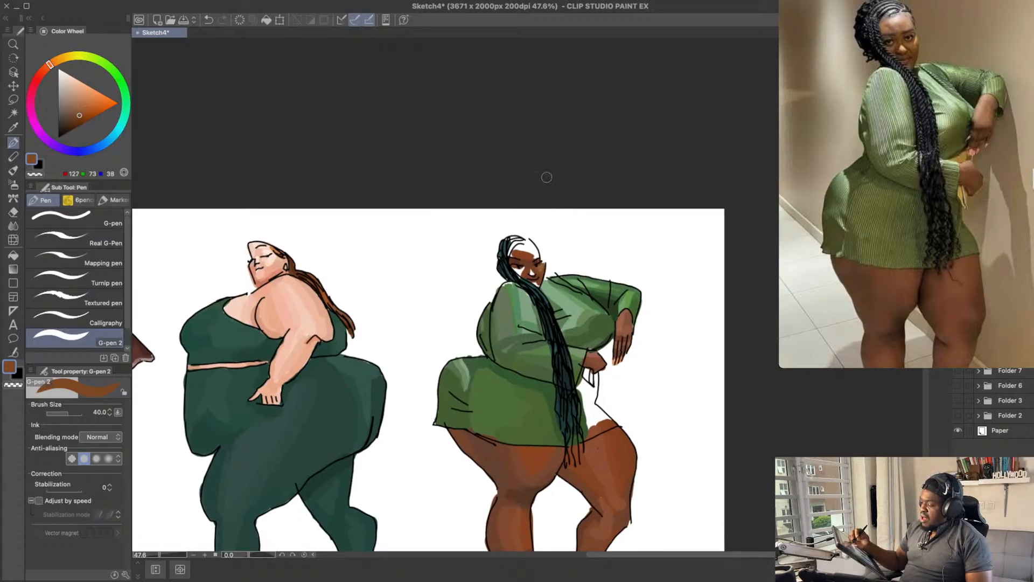
# Step: Reduce the brush size to 20 and try a light tan highlight, RGB 209, 150, 112, on her right cheek
pyautogui.click(77, 100)
pyautogui.press('[')
pyautogui.press('[')
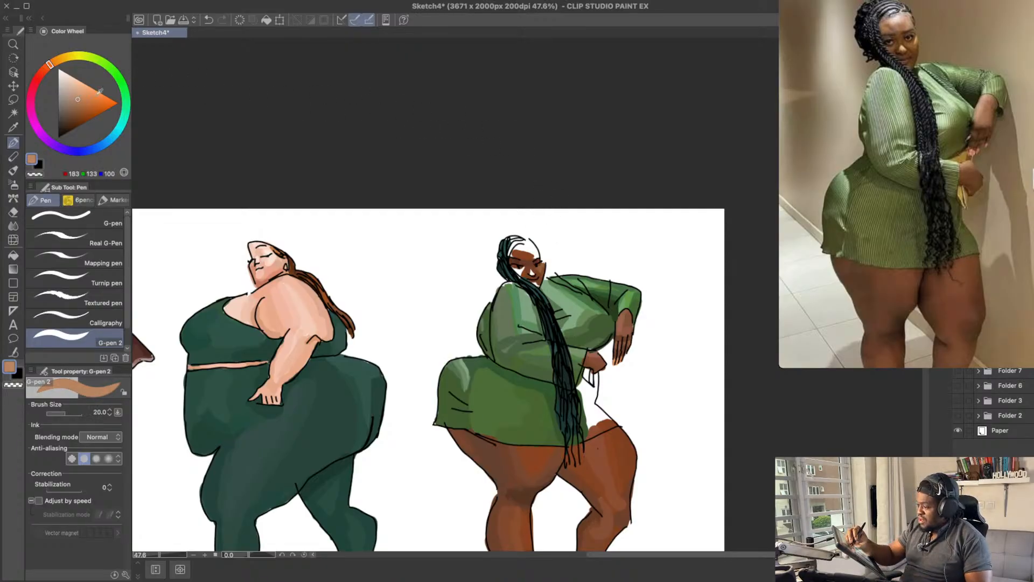
pyautogui.click(81, 95)
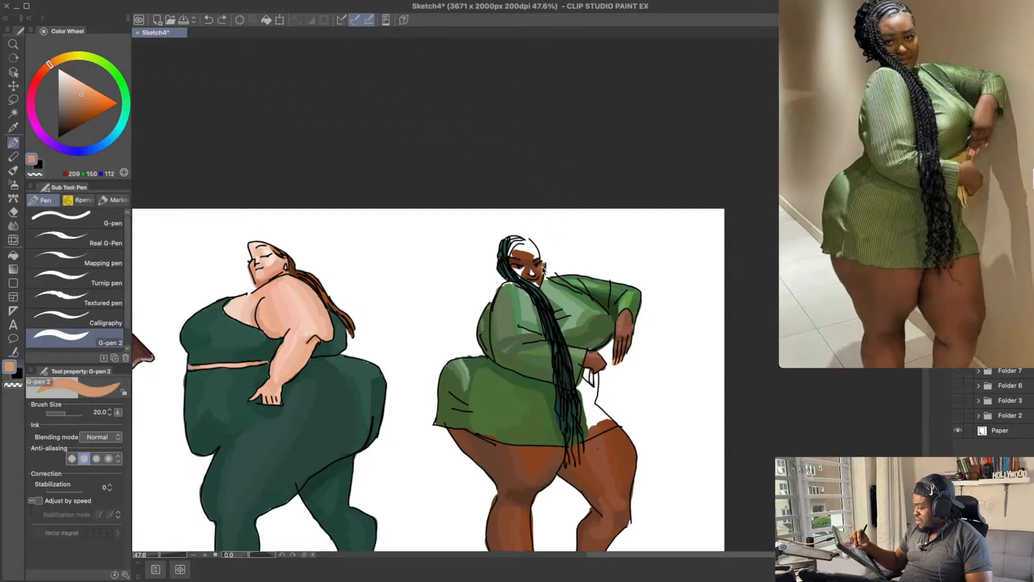
pyautogui.hotkey('ctrl', 'z')
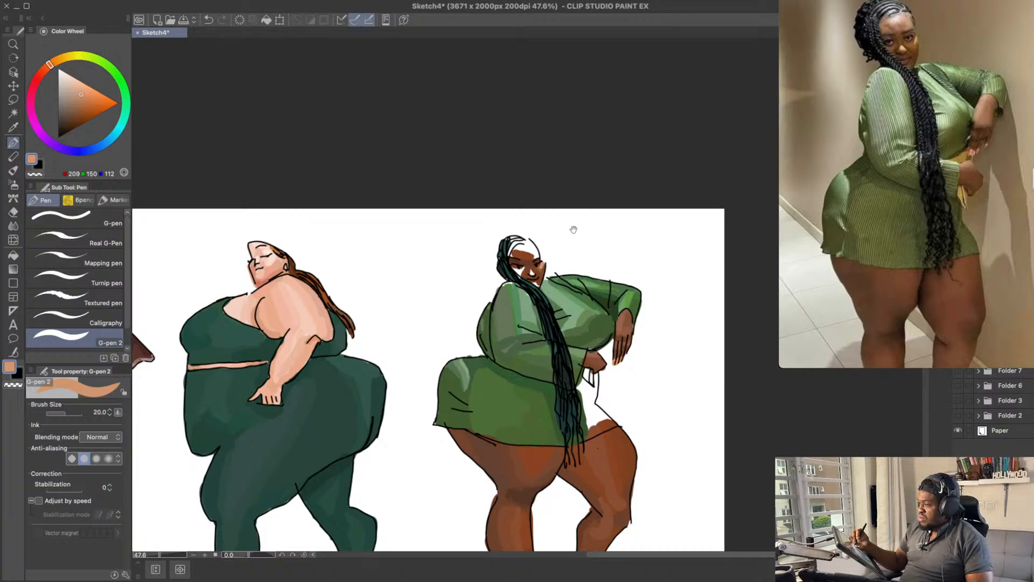
# Step: Try a lighter brown, RGB 154, 102, 64, under the left eye of the woman in green
pyautogui.moveTo(575, 228); pyautogui.dragTo(577, 237)
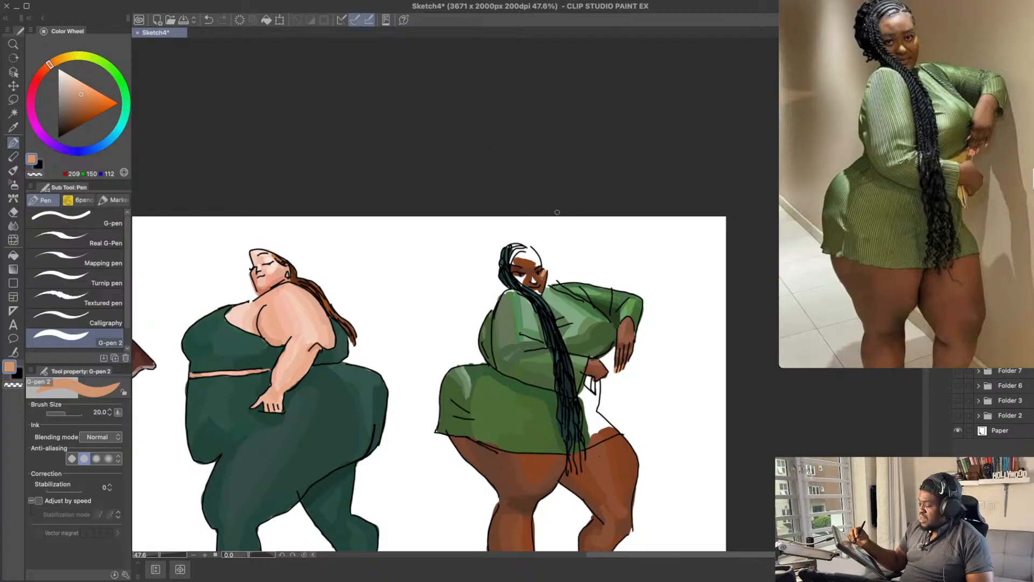
pyautogui.keyDown('alt'); pyautogui.click(544, 274); pyautogui.keyUp('alt')
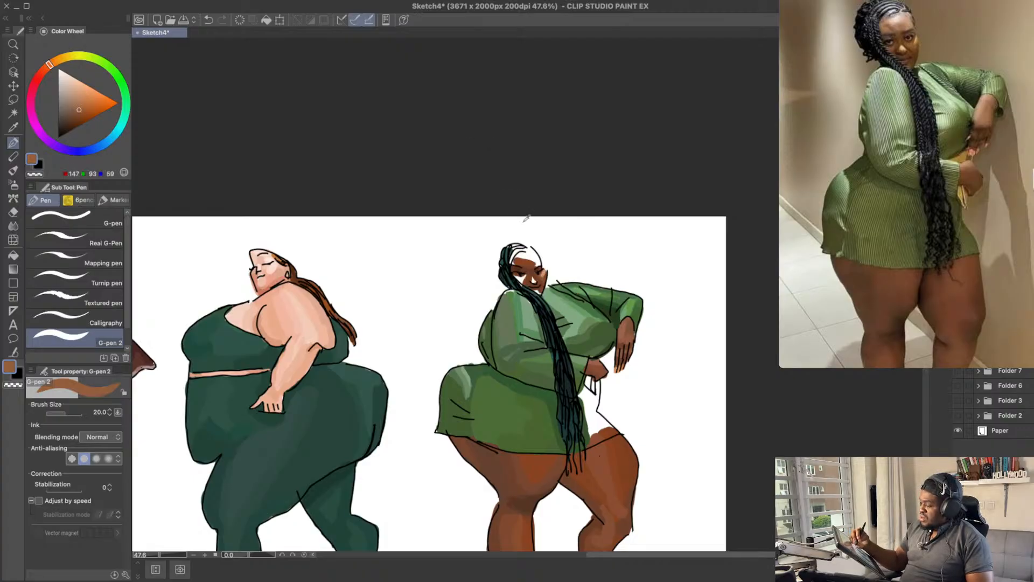
pyautogui.moveTo(81, 108); pyautogui.dragTo(79, 108)
pyautogui.moveTo(52, 63); pyautogui.dragTo(54, 64)
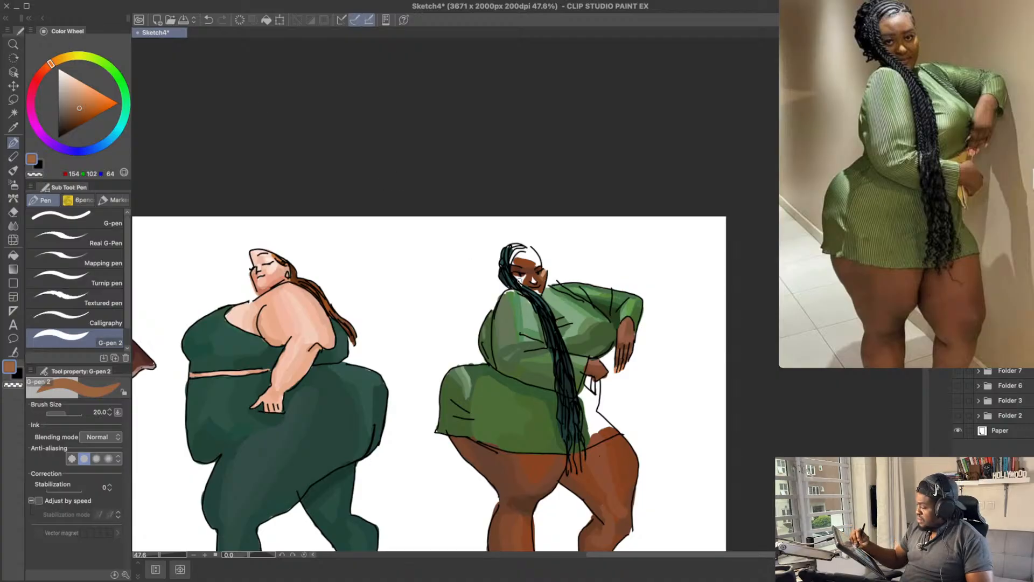
pyautogui.press('super+z')
pyautogui.moveTo(520, 281); pyautogui.dragTo(521, 277)
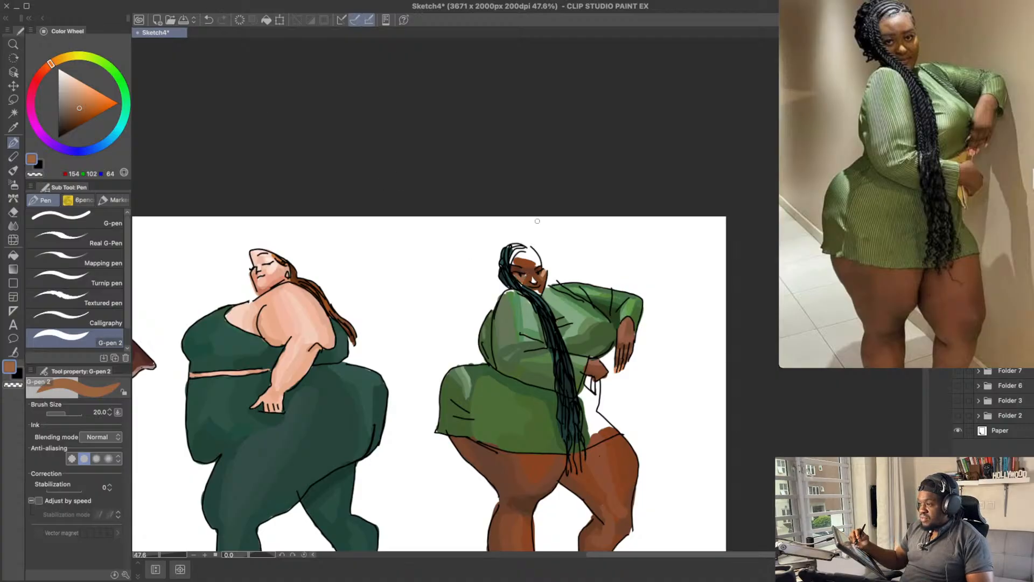
pyautogui.press('super+z')
# Step: Try a more saturated brown, RGB 142, 85, 43, on her left cheek with the brush size at 25
pyautogui.moveTo(82, 106); pyautogui.dragTo(83, 109)
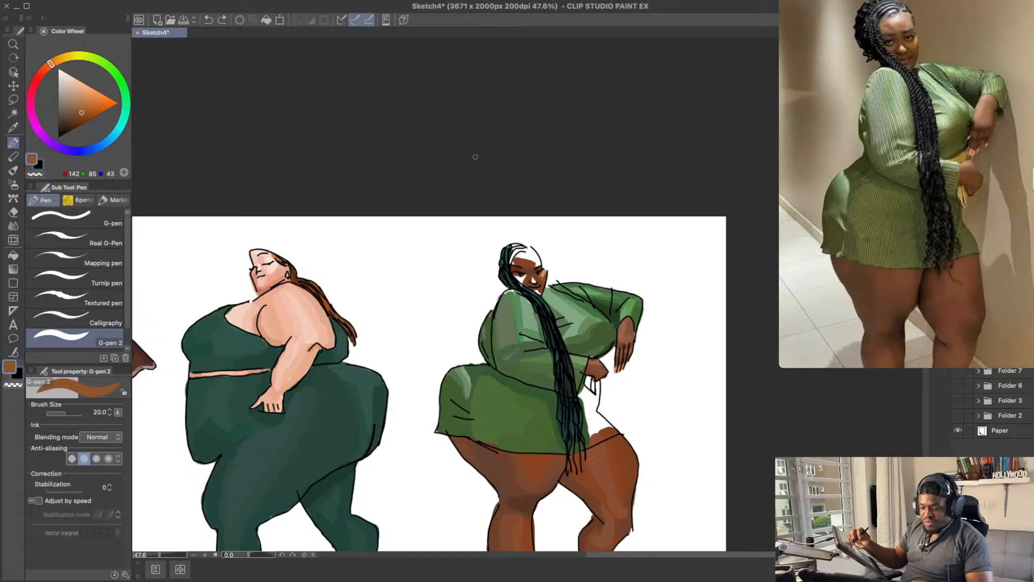
pyautogui.press('super+z')
pyautogui.moveTo(516, 279); pyautogui.dragTo(524, 277)
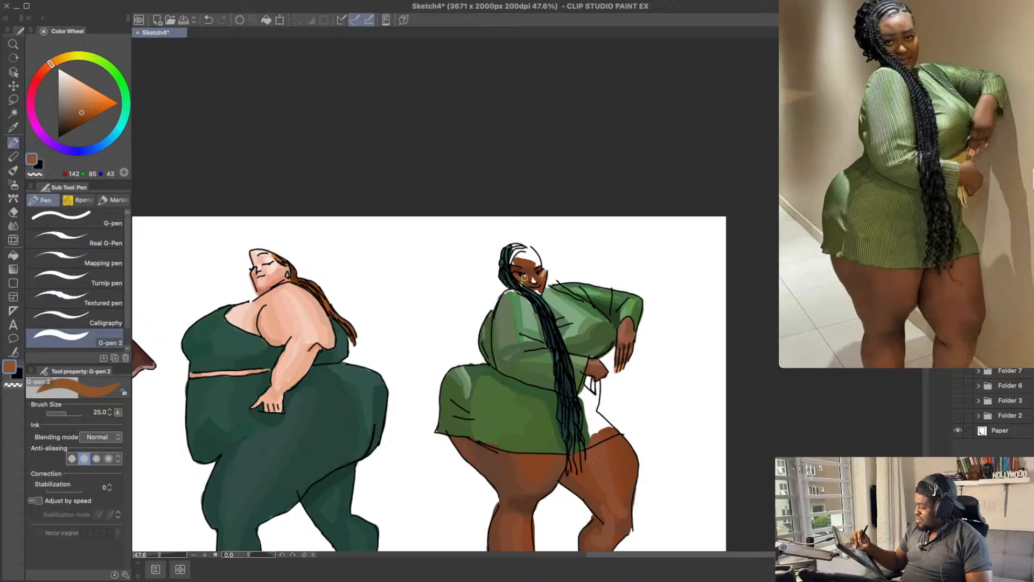
pyautogui.press('super+z')
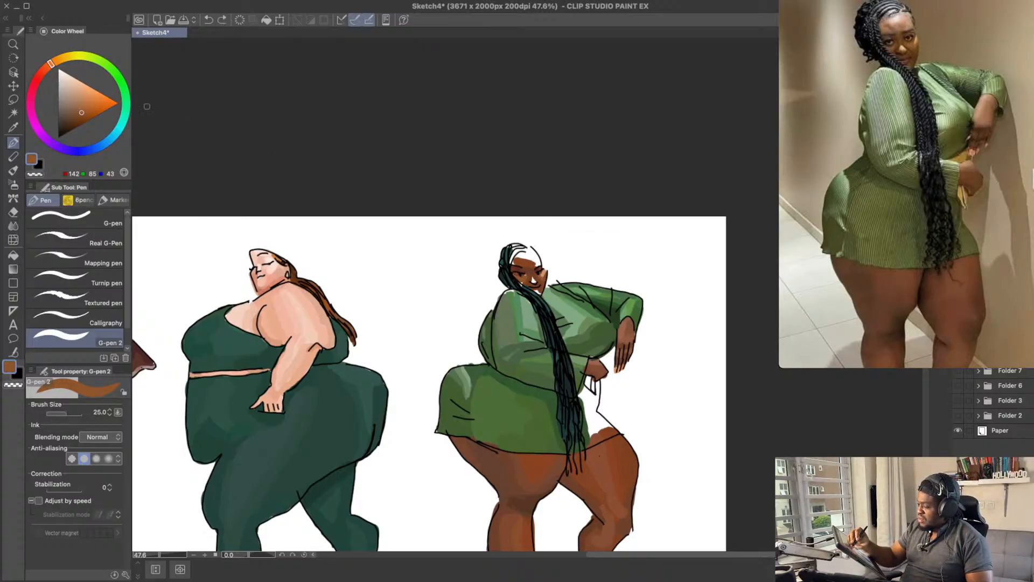
# Step: Try a dark brown, RGB 108, 57, 21, on the middle of the face of the woman in green
pyautogui.click(83, 112)
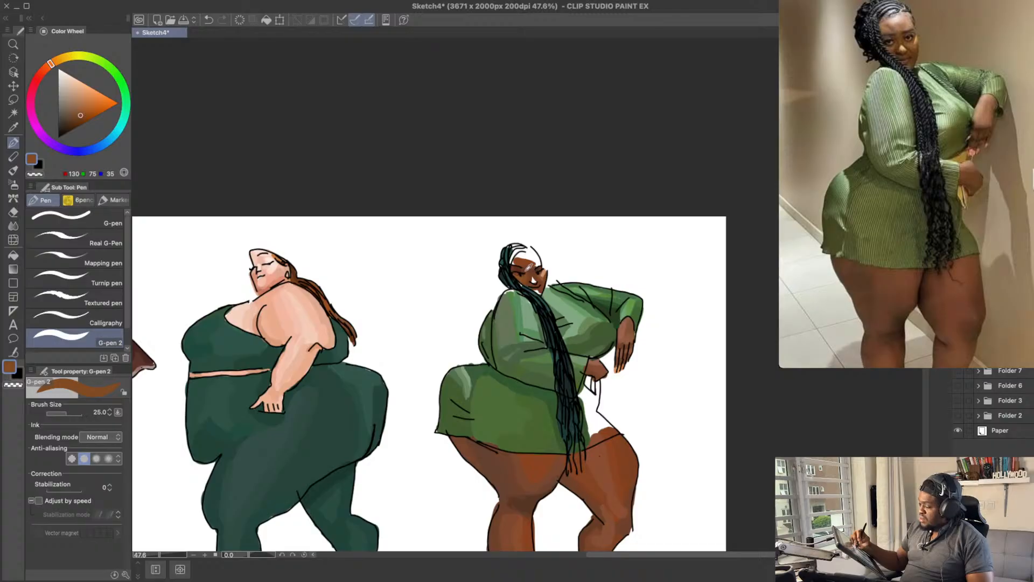
pyautogui.click(79, 120)
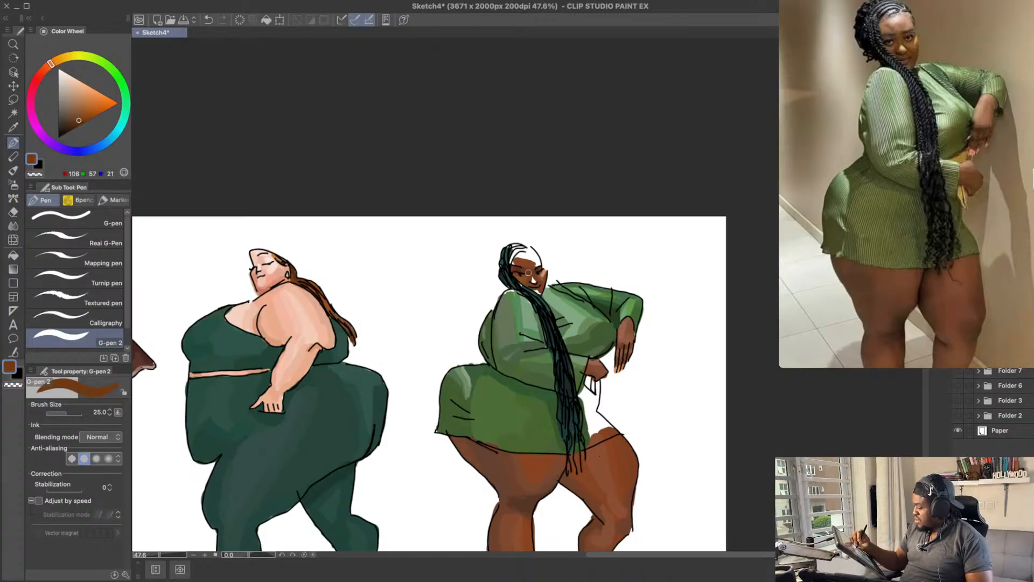
pyautogui.moveTo(531, 269); pyautogui.dragTo(522, 288)
pyautogui.press('super+z')
pyautogui.press('super+z')
pyautogui.moveTo(547, 220); pyautogui.dragTo(547, 230)
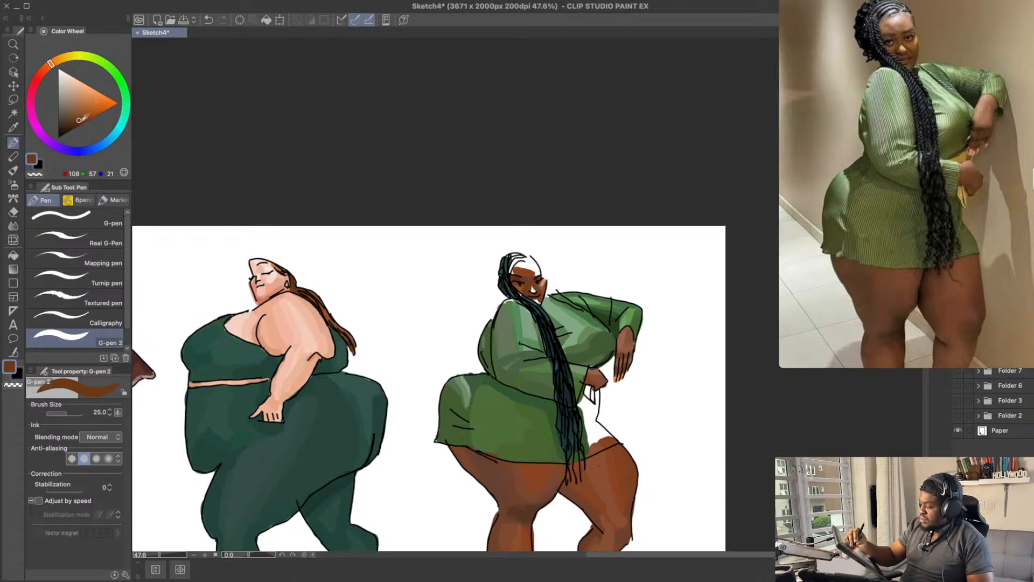
# Step: Shade the face around the eyes and nose with a darker reddish brown, RGB 91, 37, 9
pyautogui.click(79, 123)
pyautogui.click(47, 66)
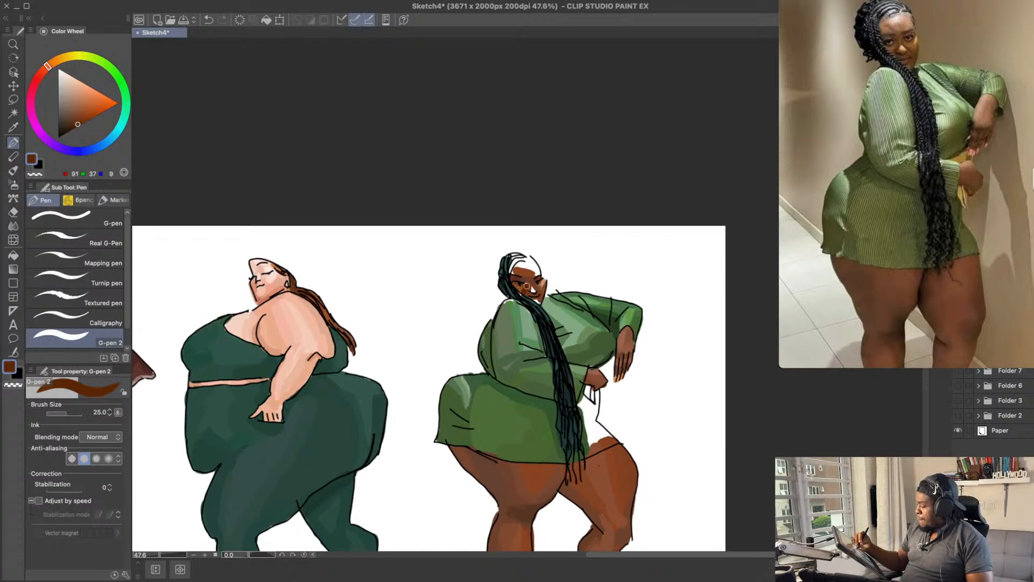
pyautogui.press('super+z')
pyautogui.moveTo(525, 279); pyautogui.dragTo(532, 276)
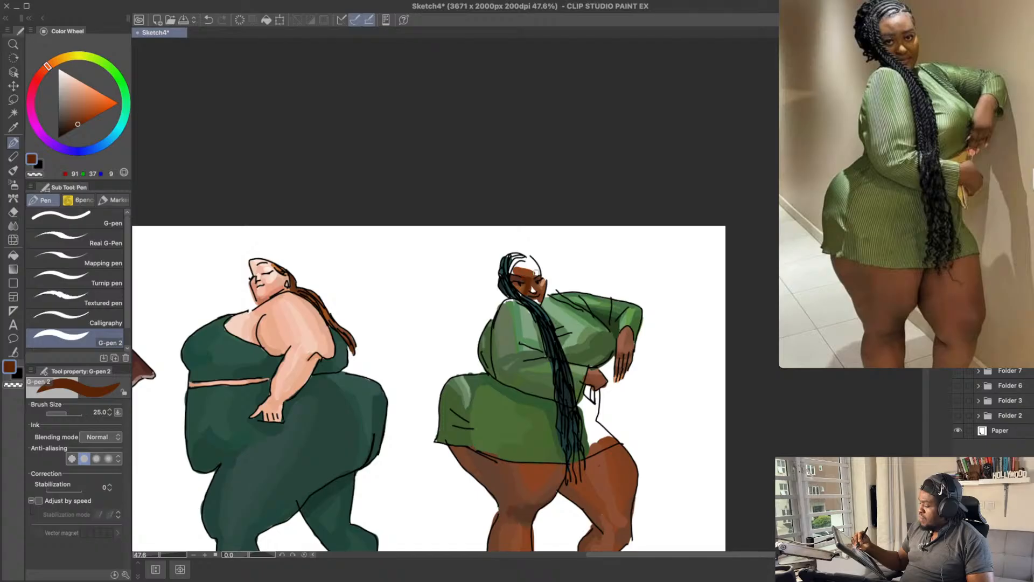
pyautogui.moveTo(574, 224); pyautogui.dragTo(575, 238)
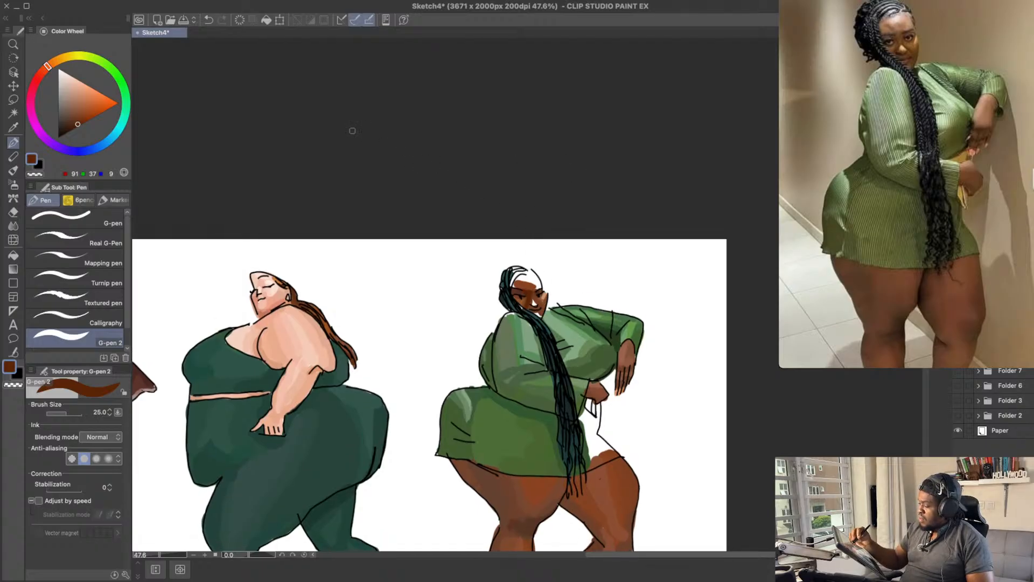
# Step: Add a light tan highlight, RGB 211, 147, 114, to the nose of the woman in green
pyautogui.click(82, 102)
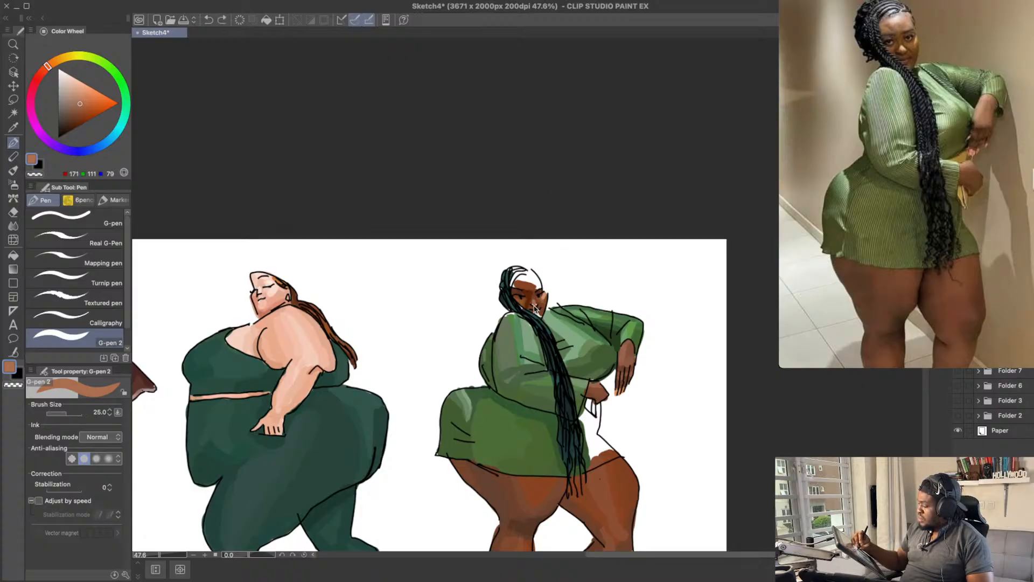
pyautogui.click(81, 93)
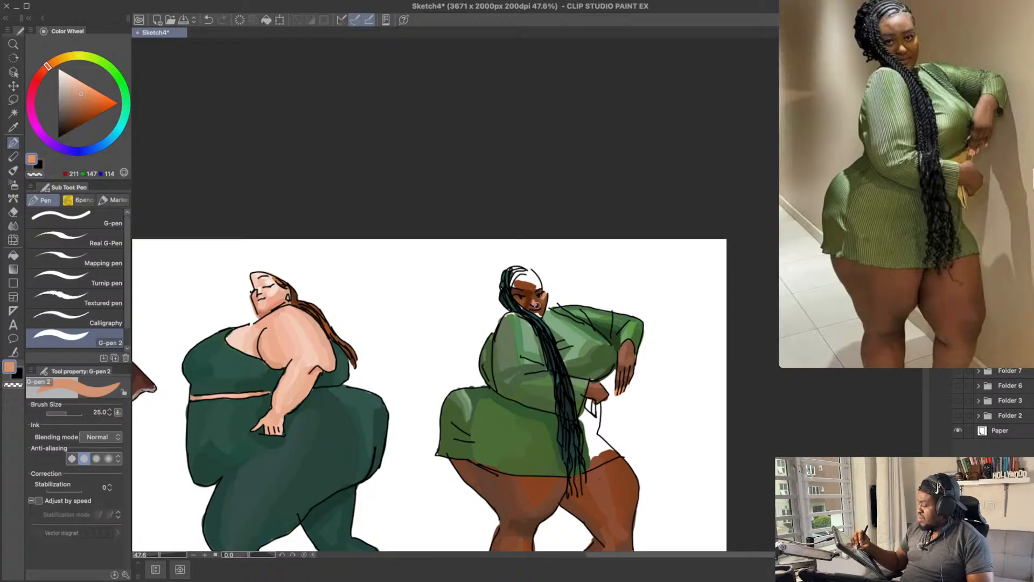
pyautogui.keyDown('alt'); pyautogui.click(533, 298); pyautogui.keyUp('alt')
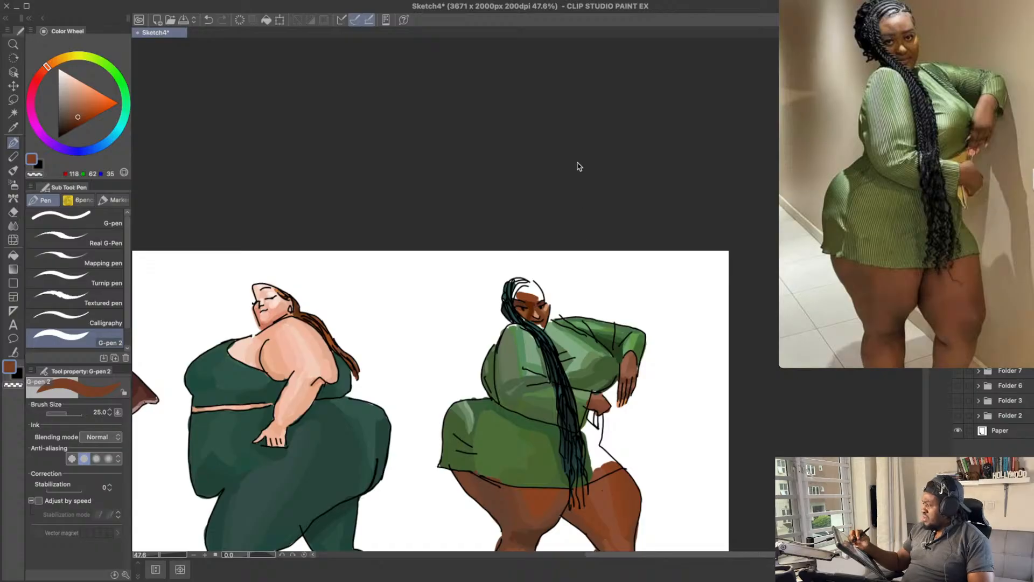
# Step: Save the drawing and paint the lower forehead of the woman in green with a warm brown, RGB 137, 67, 32
pyautogui.press('super+s')
pyautogui.moveTo(588, 221)
pyautogui.mouseDown()
pyautogui.moveTo(588, 211)
pyautogui.moveTo(553, 211)
pyautogui.mouseUp()
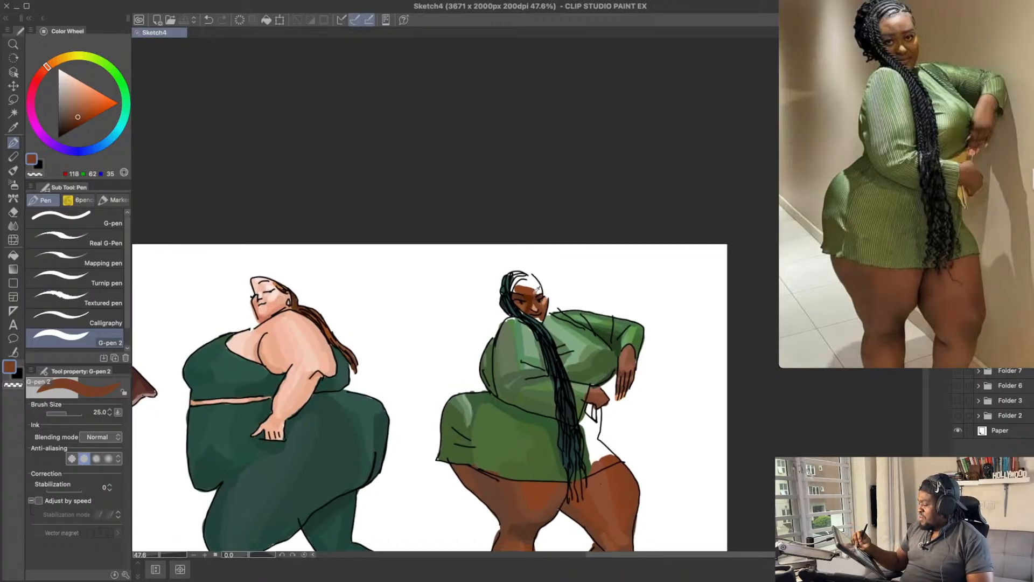
pyautogui.keyDown('alt'); pyautogui.click(533, 292); pyautogui.keyUp('alt')
pyautogui.moveTo(532, 291); pyautogui.dragTo(540, 292)
pyautogui.moveTo(542, 252); pyautogui.dragTo(541, 259)
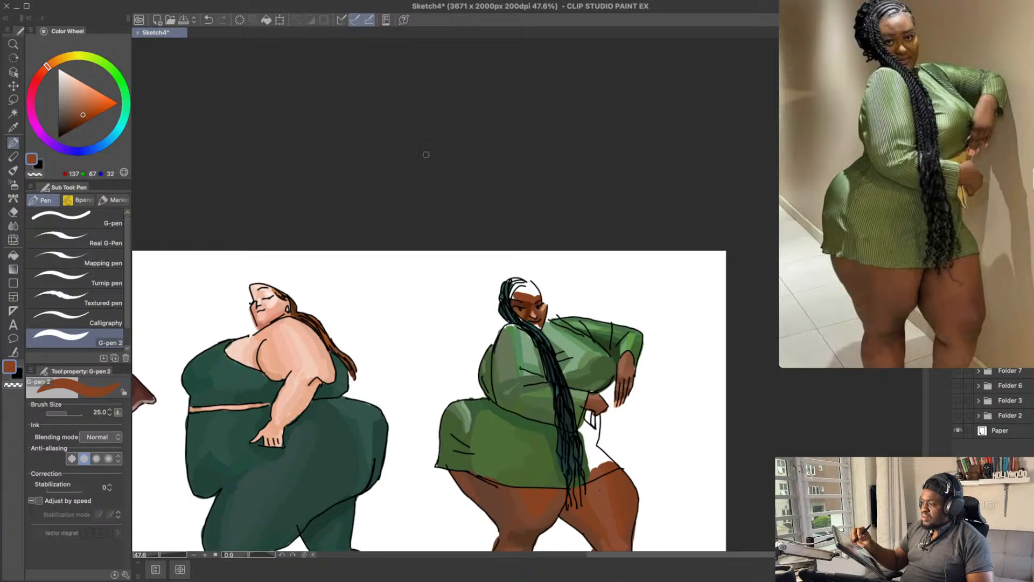
# Step: Increase the brush size to 40 and try a lighter brown, RGB 152, 100, 74, on the forehead
pyautogui.click(80, 109)
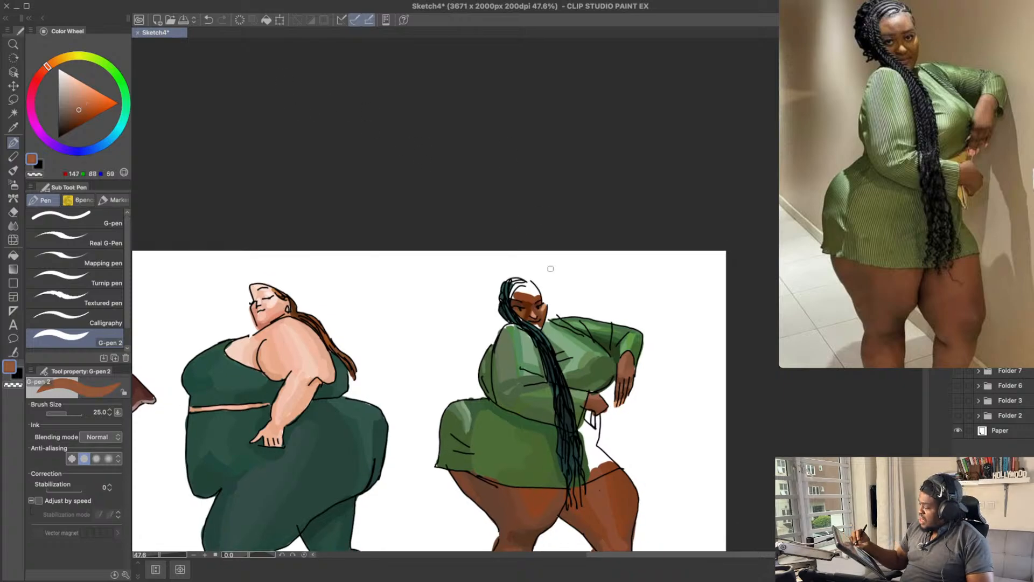
pyautogui.press('super+z')
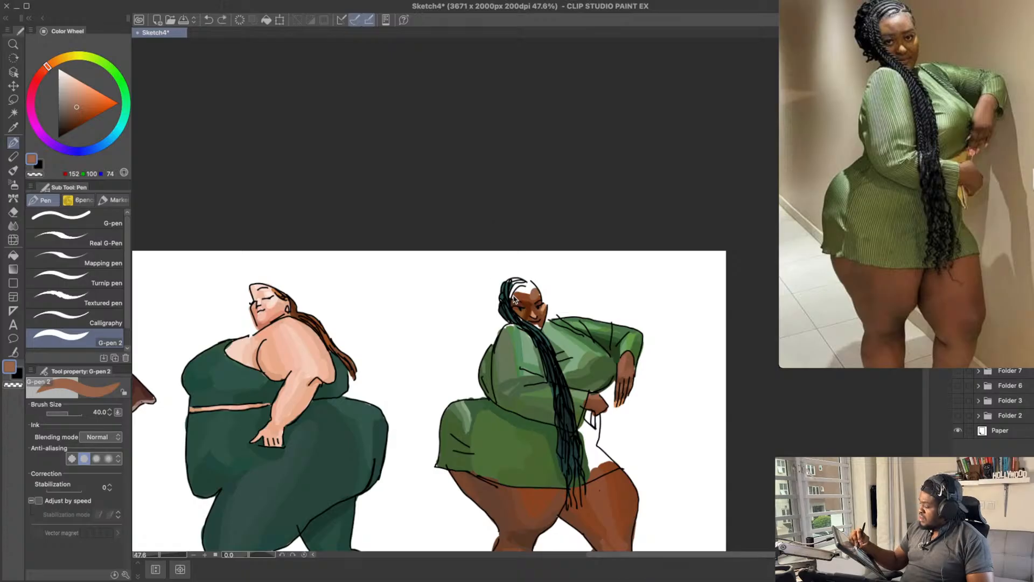
pyautogui.press('super+shift+z')
pyautogui.moveTo(539, 256); pyautogui.dragTo(545, 263)
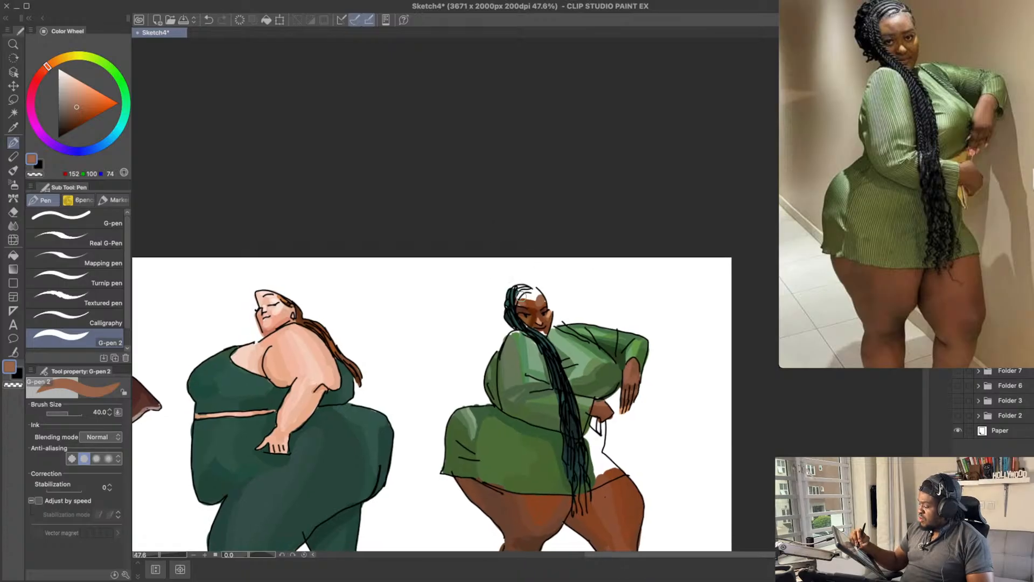
pyautogui.moveTo(530, 299); pyautogui.dragTo(538, 297)
pyautogui.press('super+z')
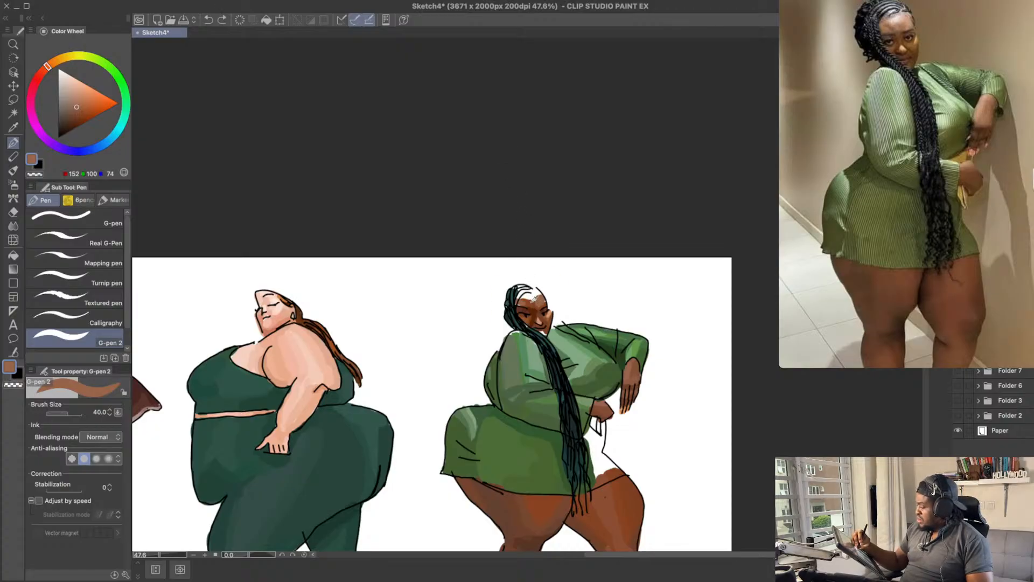
# Step: Repaint the forehead of the woman in green with a muted reddish brown, RGB 119, 64, 46
pyautogui.keyDown('alt'); pyautogui.click(522, 299); pyautogui.keyUp('alt')
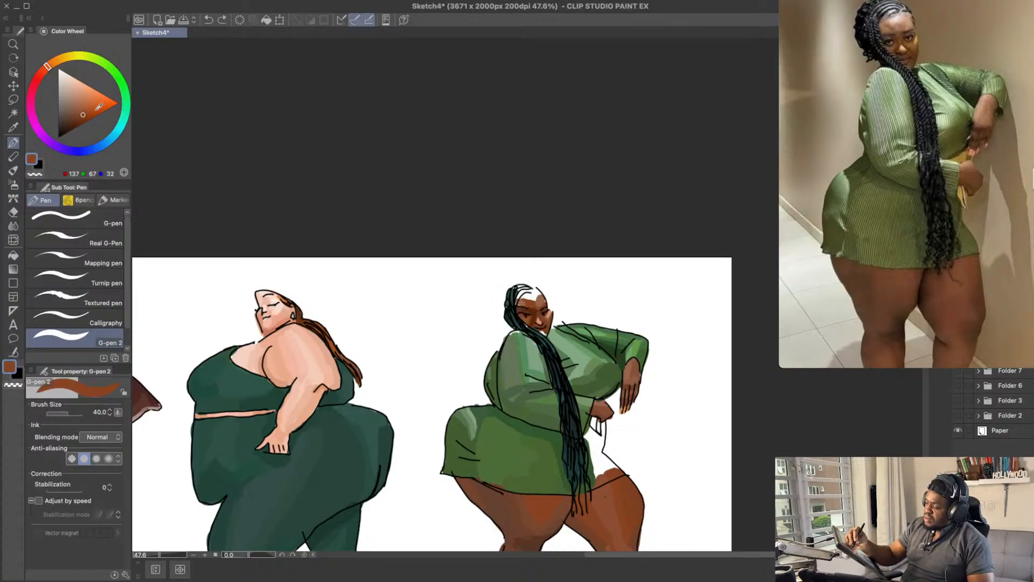
pyautogui.click(79, 116)
pyautogui.click(45, 70)
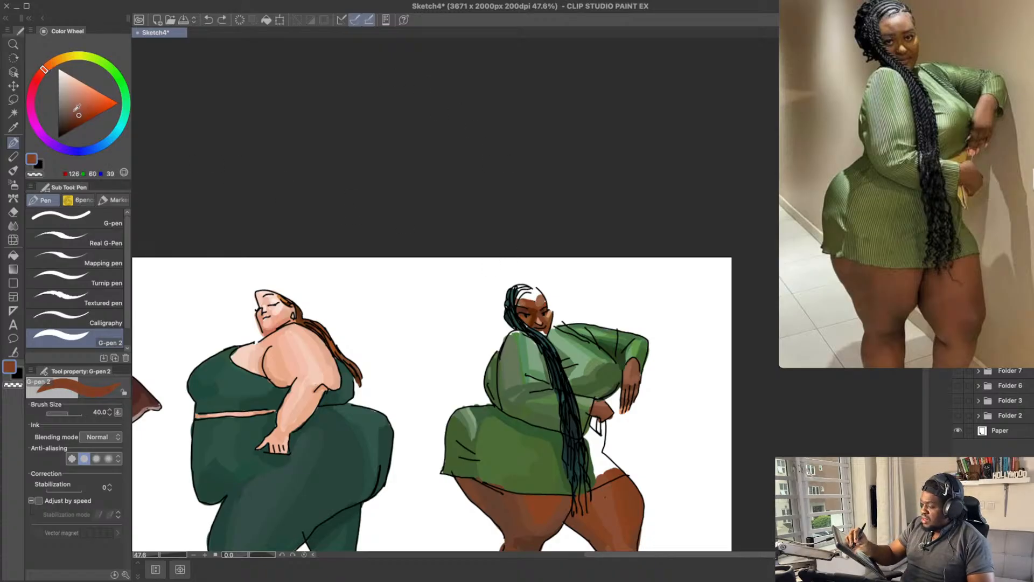
pyautogui.click(78, 112)
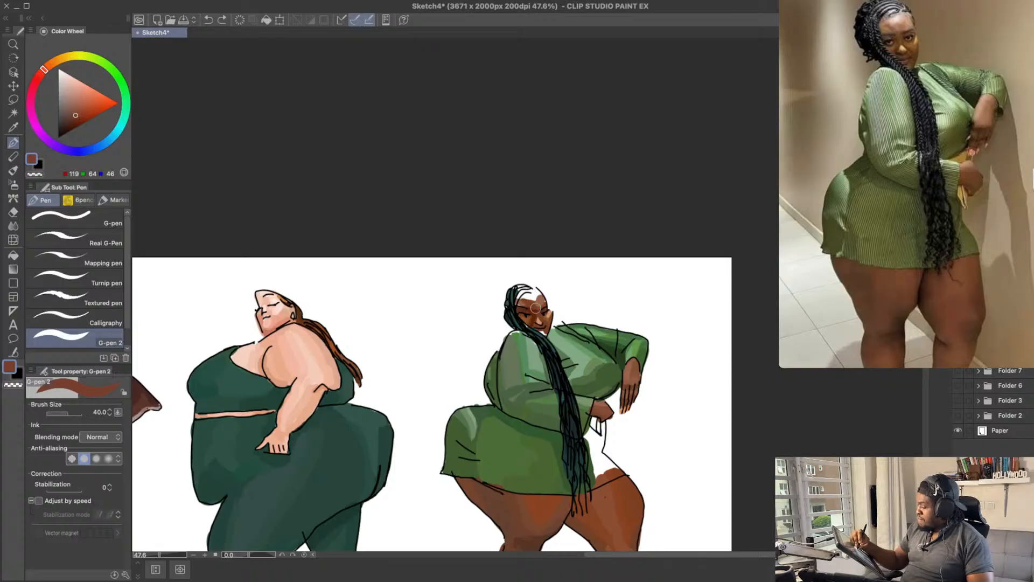
pyautogui.press('super+z')
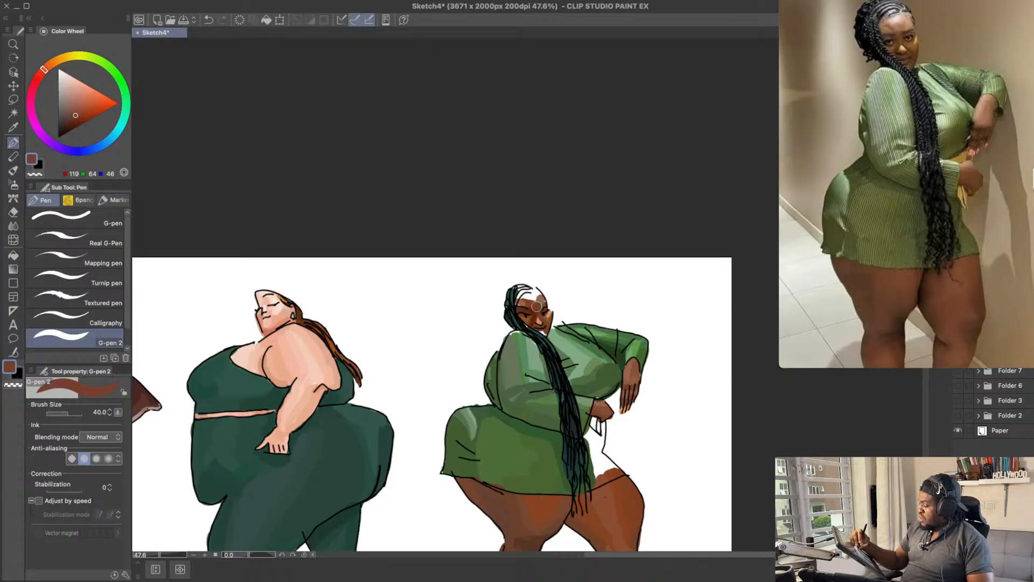
pyautogui.scroll(1, 558, 240)
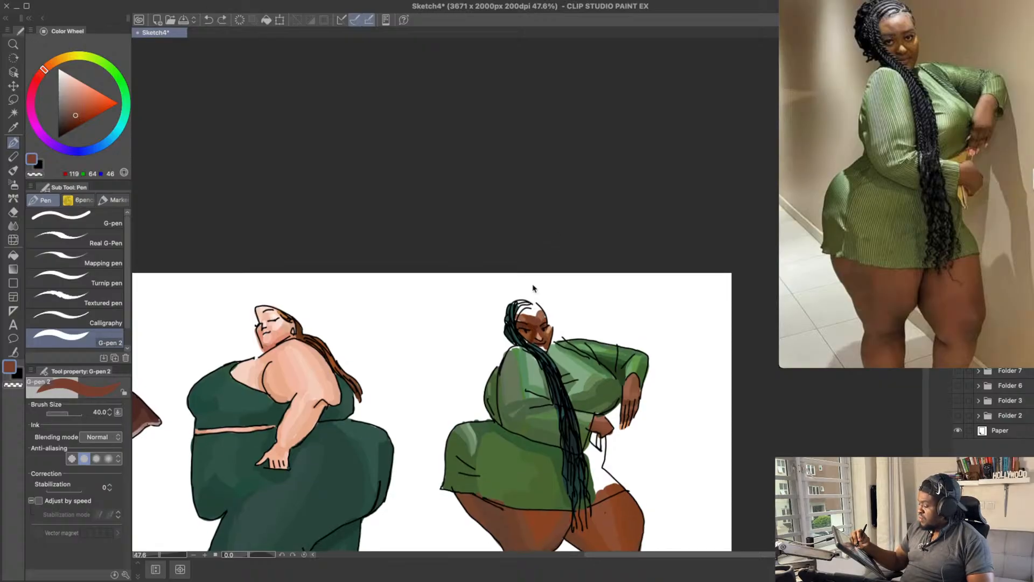
pyautogui.moveTo(542, 312); pyautogui.dragTo(537, 317)
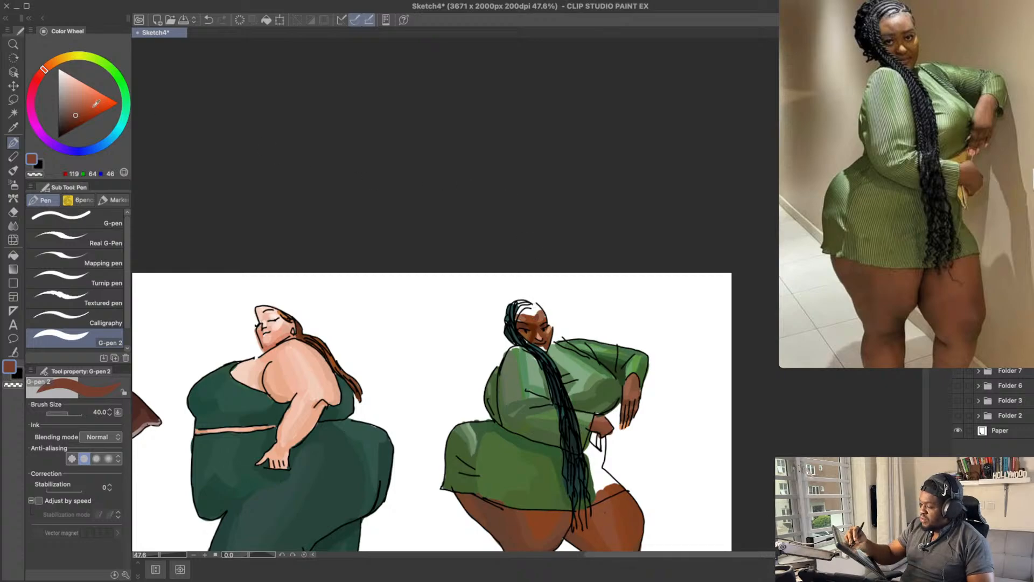
# Step: Try a slightly greyer brown, RGB 122, 72, 56, on the forehead and save the drawing
pyautogui.moveTo(78, 112); pyautogui.dragTo(74, 113)
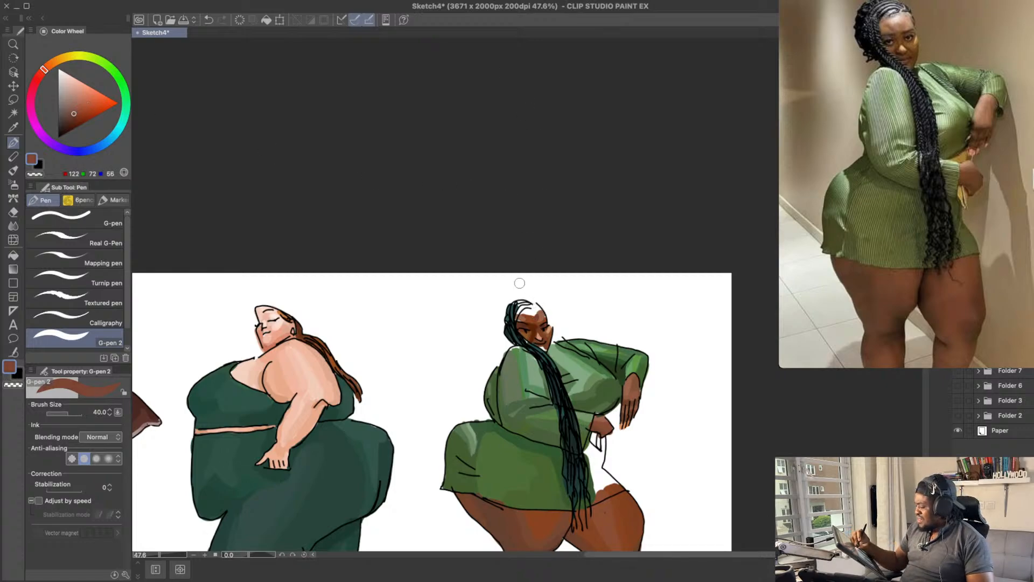
pyautogui.moveTo(538, 320); pyautogui.dragTo(538, 313)
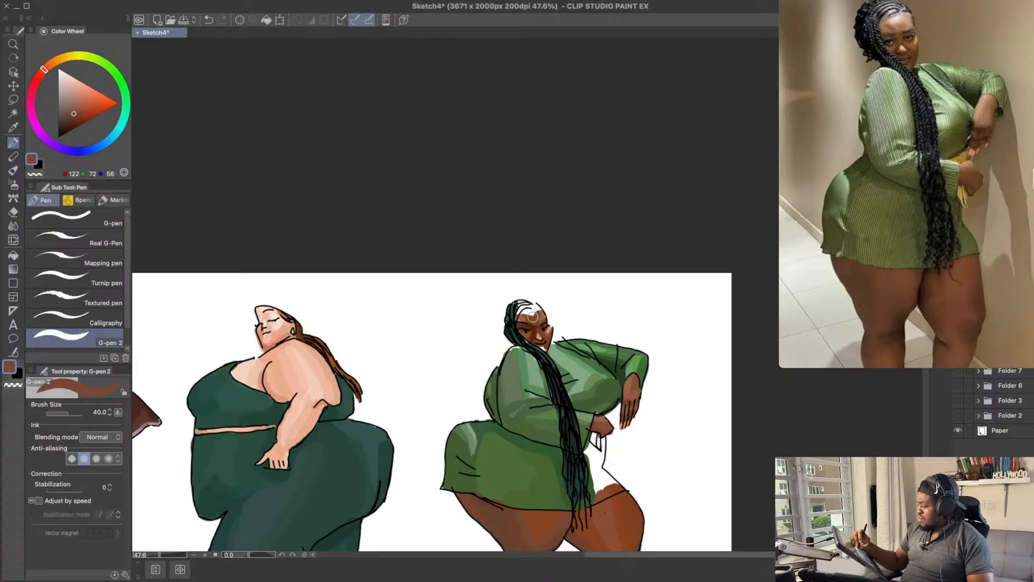
pyautogui.hotkey('ctrl', 'z')
pyautogui.scroll(1, 550, 247)
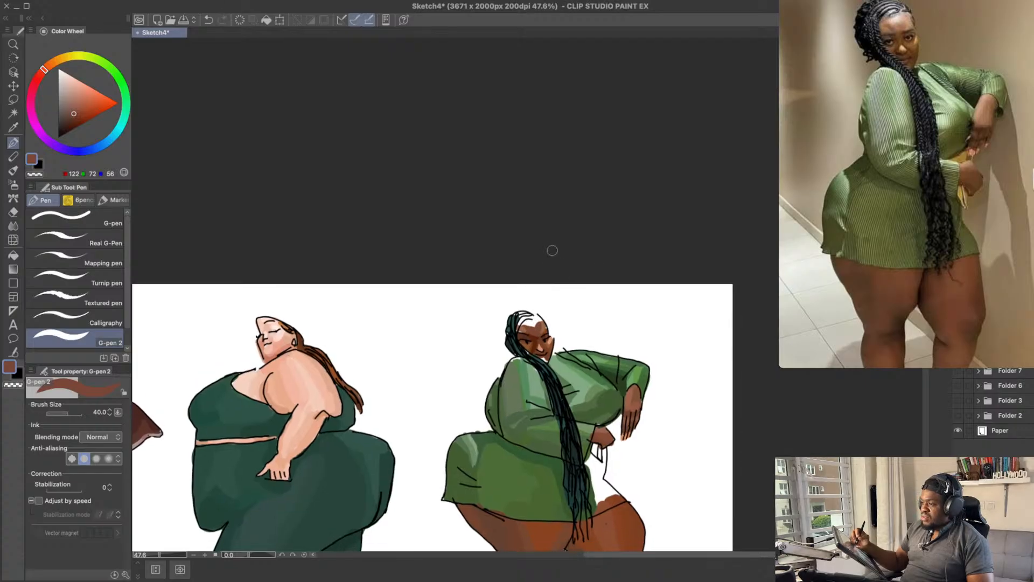
pyautogui.hotkey('ctrl', 's')
# Step: Try a greyish tan, RGB 158, 114, 97, on the white area between the forehead and the hair
pyautogui.click(68, 107)
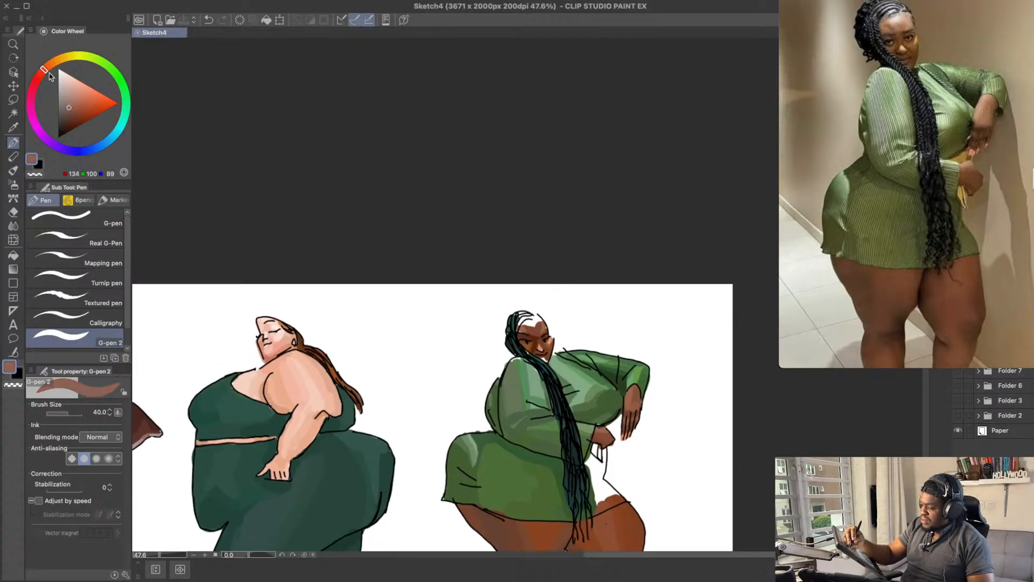
pyautogui.click(75, 101)
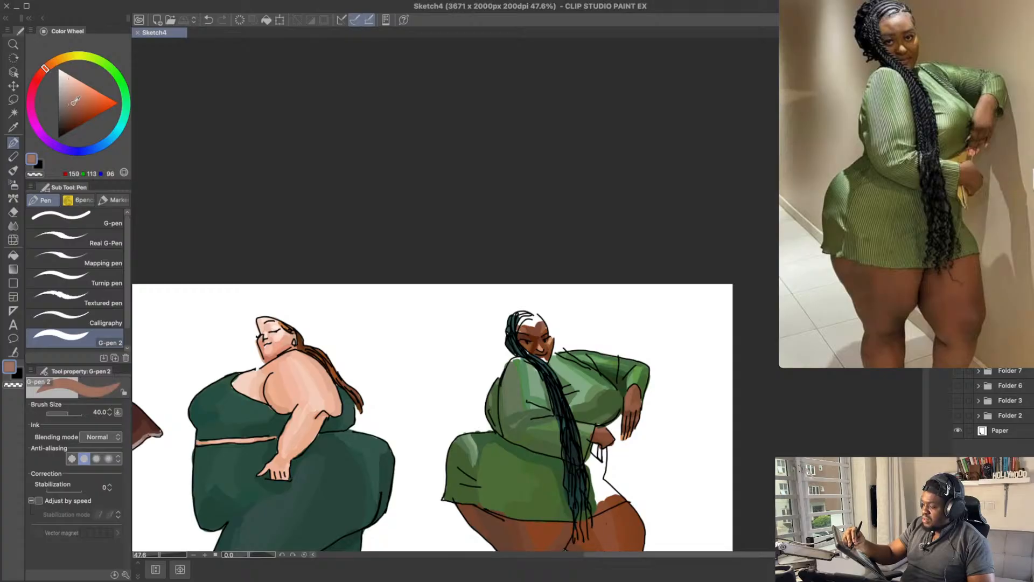
pyautogui.moveTo(552, 317); pyautogui.dragTo(526, 324)
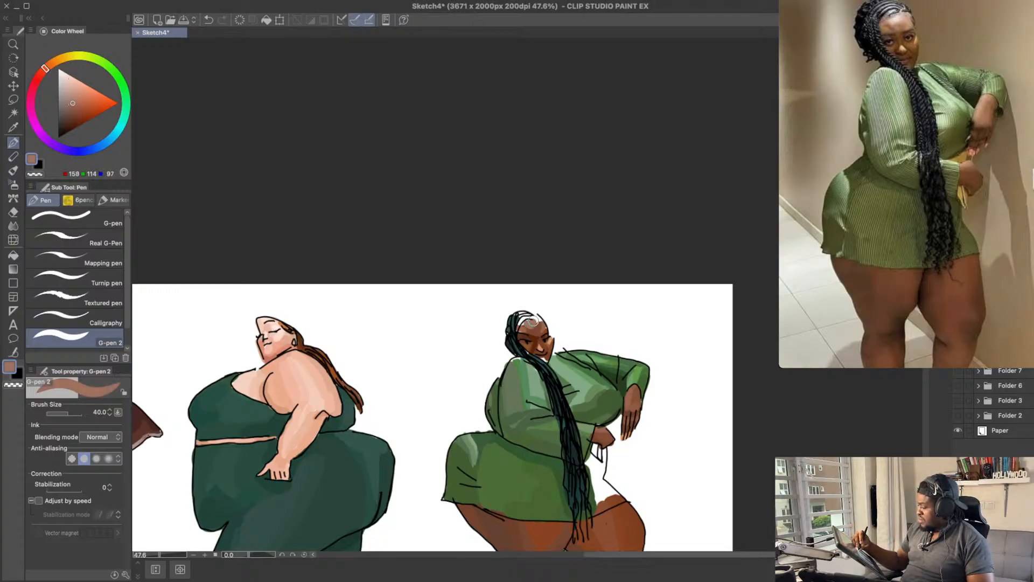
pyautogui.hotkey('ctrl', 'z')
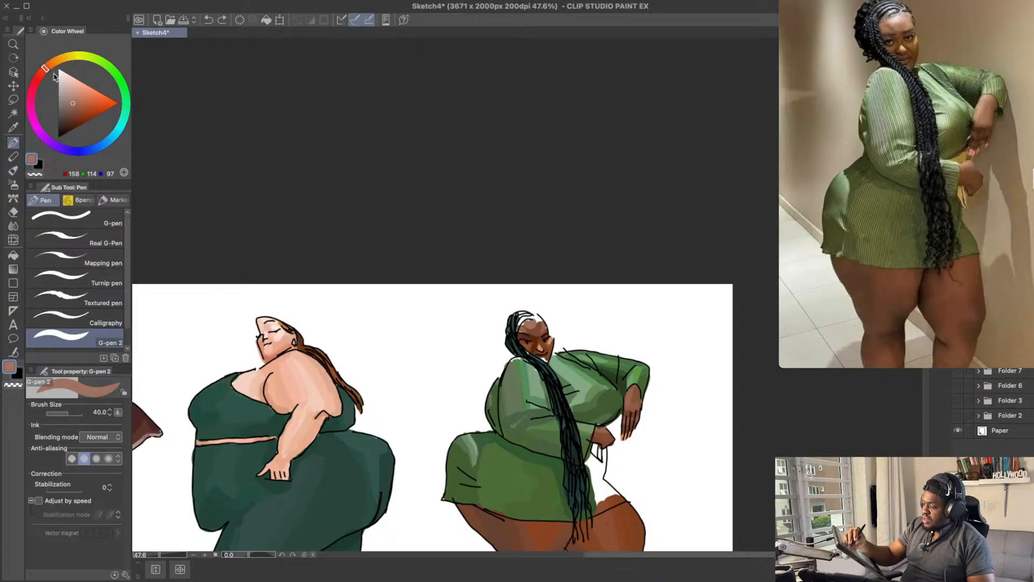
# Step: Try a mauve grey, RGB 150, 109, 115, on the white area above the forehead
pyautogui.moveTo(48, 71); pyautogui.dragTo(35, 82)
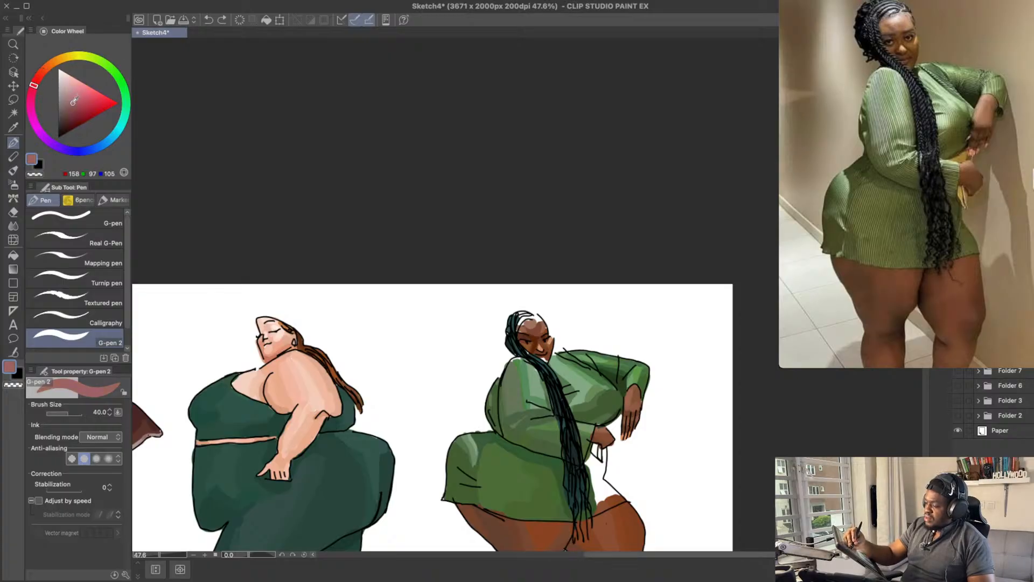
pyautogui.click(67, 101)
pyautogui.moveTo(525, 321); pyautogui.dragTo(534, 324)
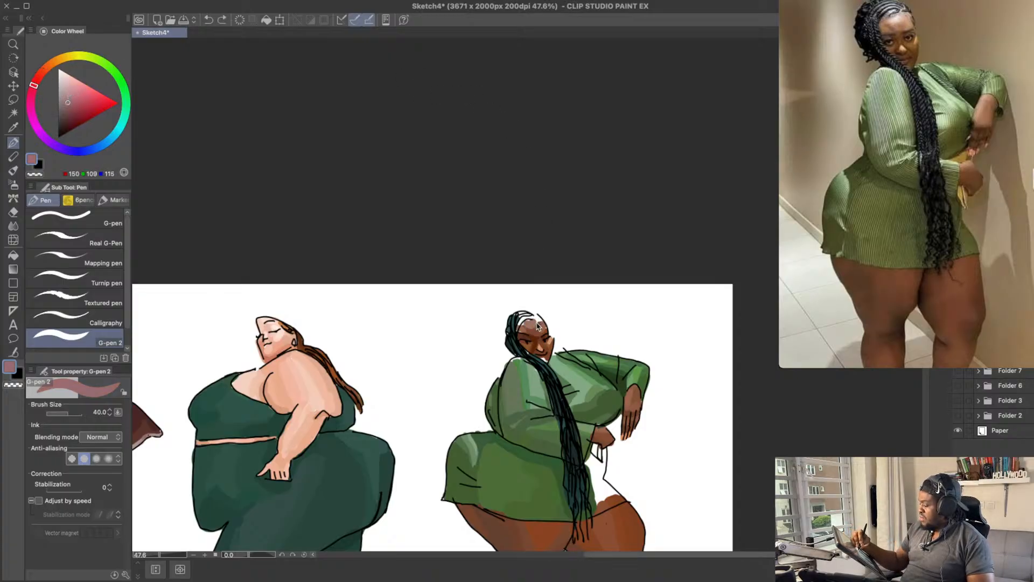
pyautogui.hotkey('ctrl', 'z')
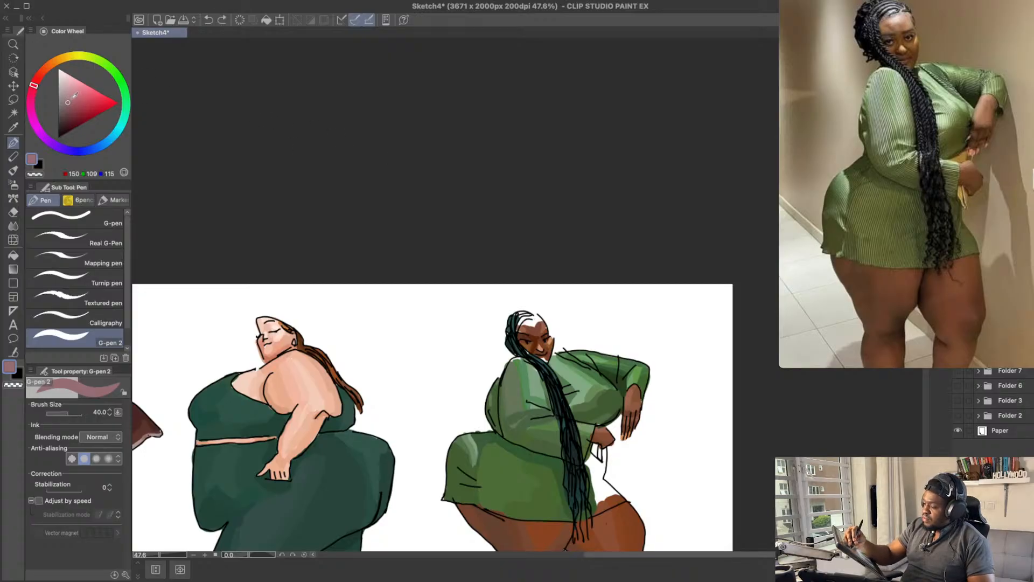
# Step: Paint the white area above the forehead with a light pinkish grey, RGB 167, 135, 129
pyautogui.click(65, 100)
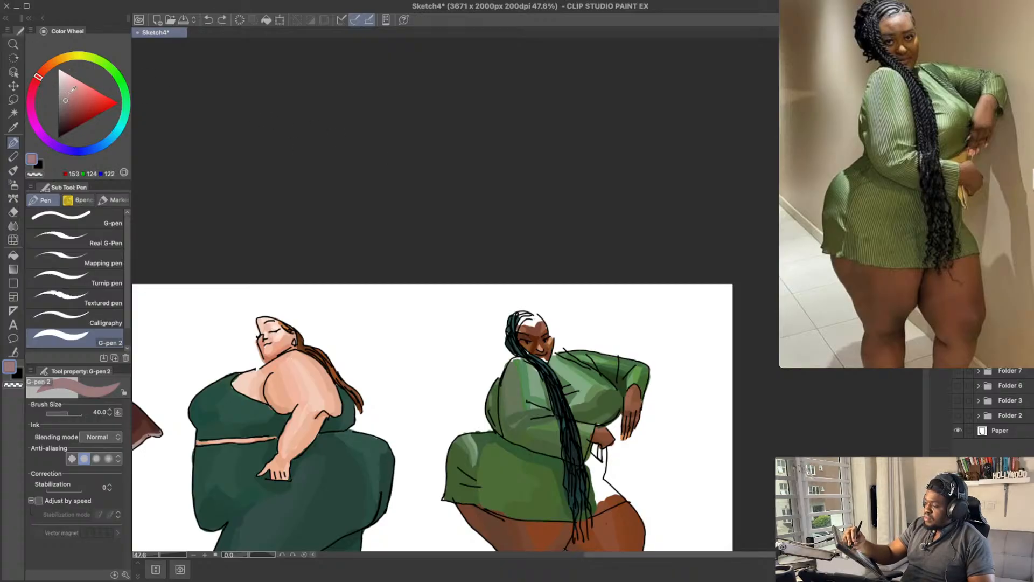
pyautogui.click(42, 74)
pyautogui.click(64, 99)
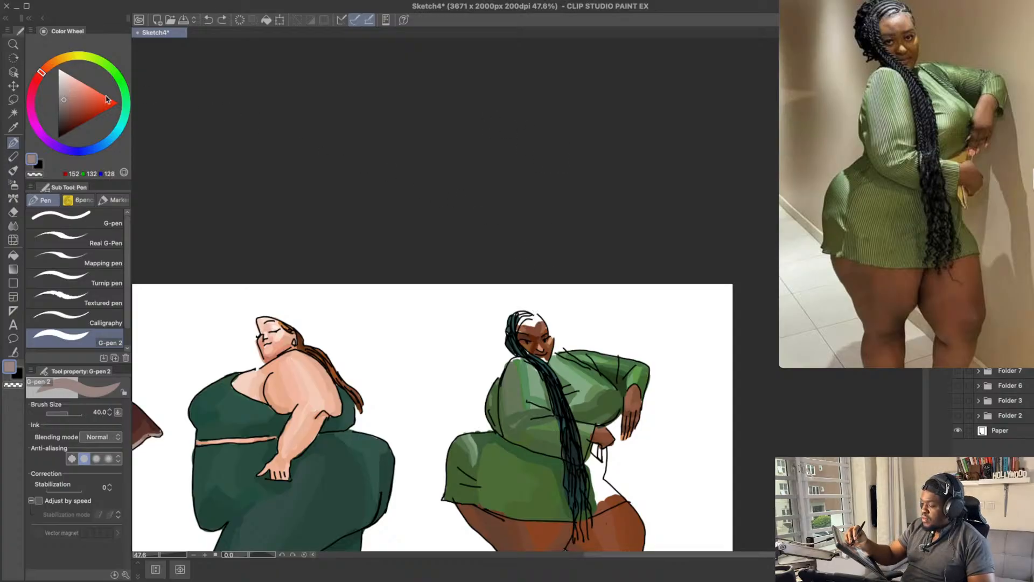
pyautogui.hotkey('ctrl', 'z')
pyautogui.moveTo(525, 323); pyautogui.dragTo(548, 304)
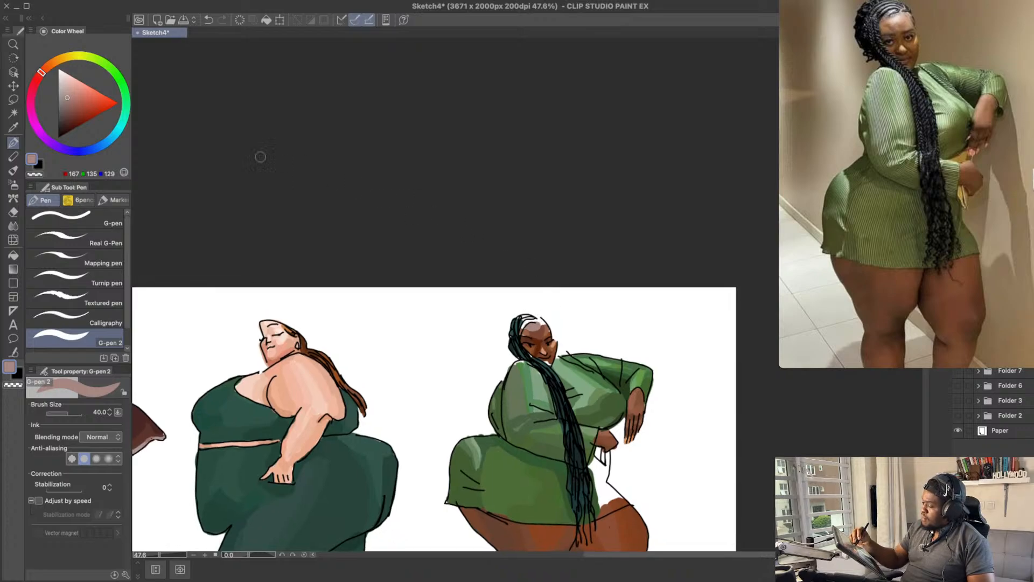
# Step: Paint the white area above the forehead with a lighter pinkish grey, RGB 172, 148, 148
pyautogui.moveTo(68, 98); pyautogui.dragTo(64, 94)
pyautogui.click(37, 78)
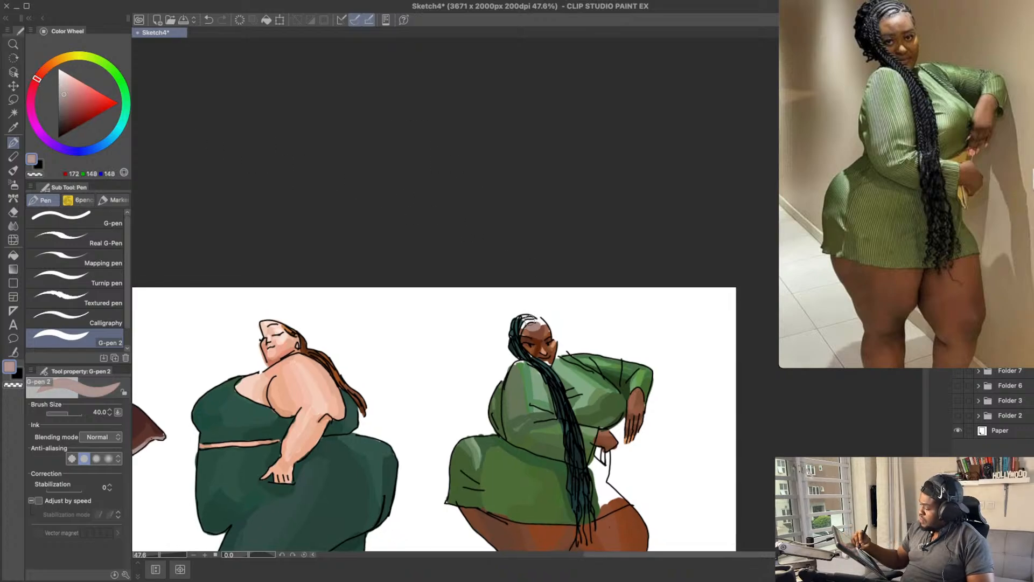
pyautogui.hotkey('ctrl', 'z')
pyautogui.moveTo(528, 324); pyautogui.dragTo(530, 323)
pyautogui.hotkey('ctrl', 'z')
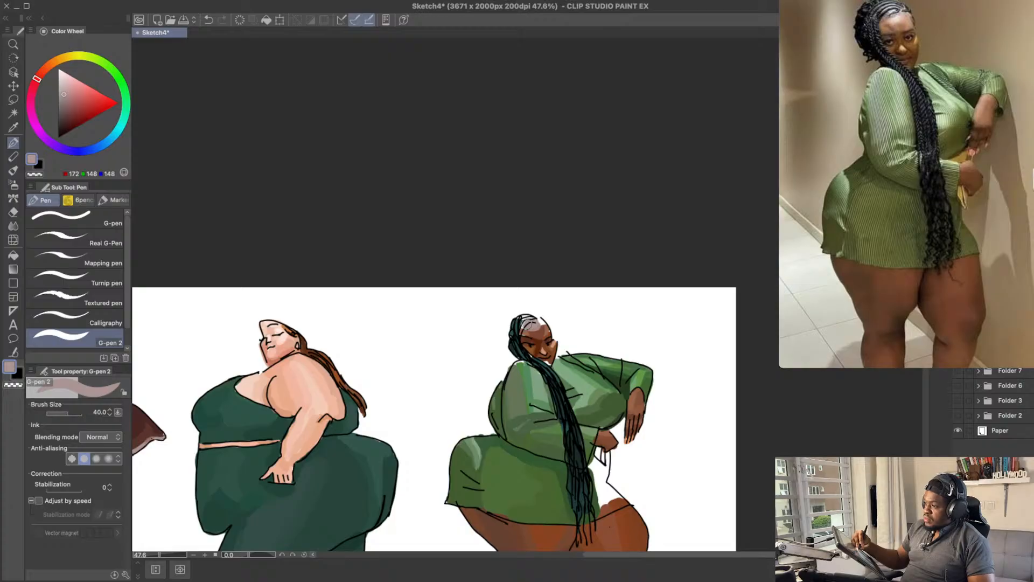
pyautogui.hotkey('ctrl', 'z')
# Step: Try lavender and bluish greys, RGB 145, 137, 167 and RGB 142, 145, 166, along the hairline
pyautogui.moveTo(37, 79)
pyautogui.mouseDown()
pyautogui.moveTo(40, 134)
pyautogui.moveTo(64, 152)
pyautogui.mouseUp()
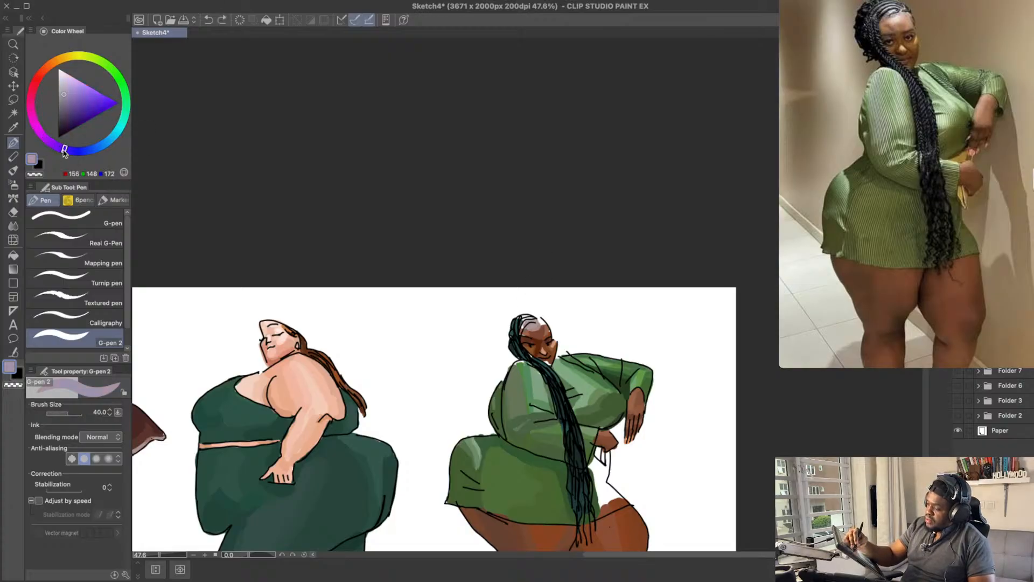
pyautogui.click(65, 96)
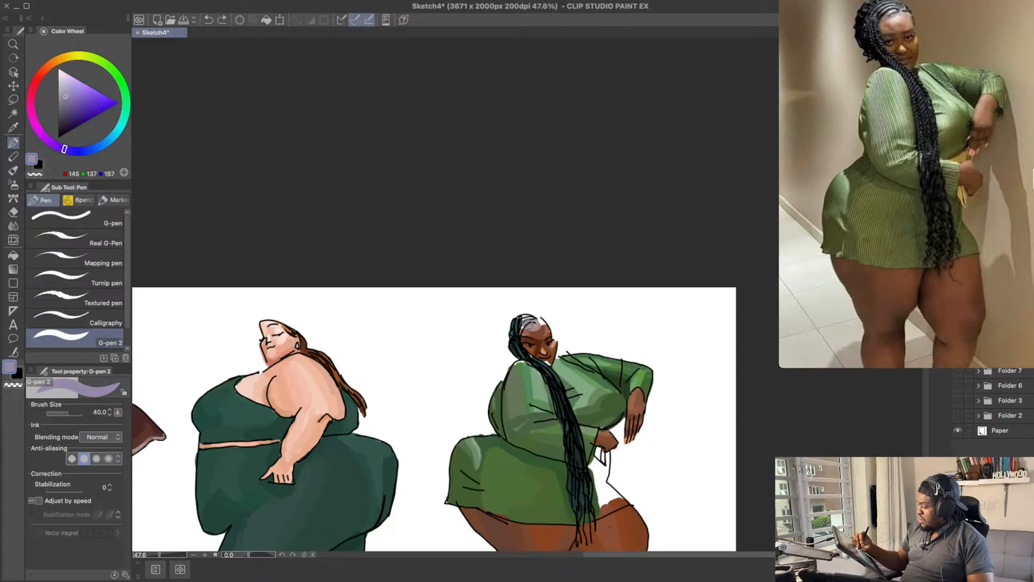
pyautogui.moveTo(528, 324); pyautogui.dragTo(534, 322)
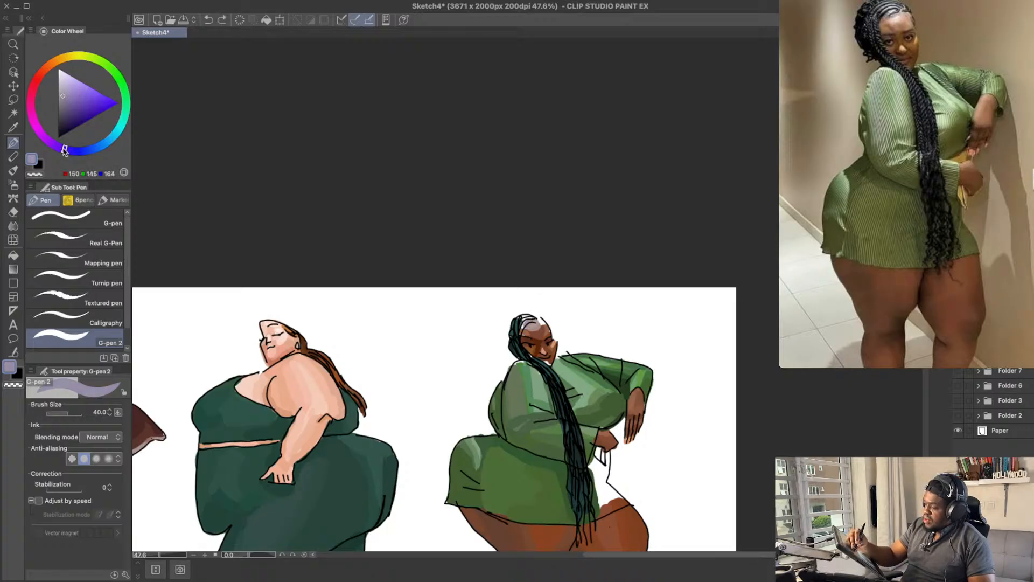
pyautogui.moveTo(64, 151); pyautogui.dragTo(84, 151)
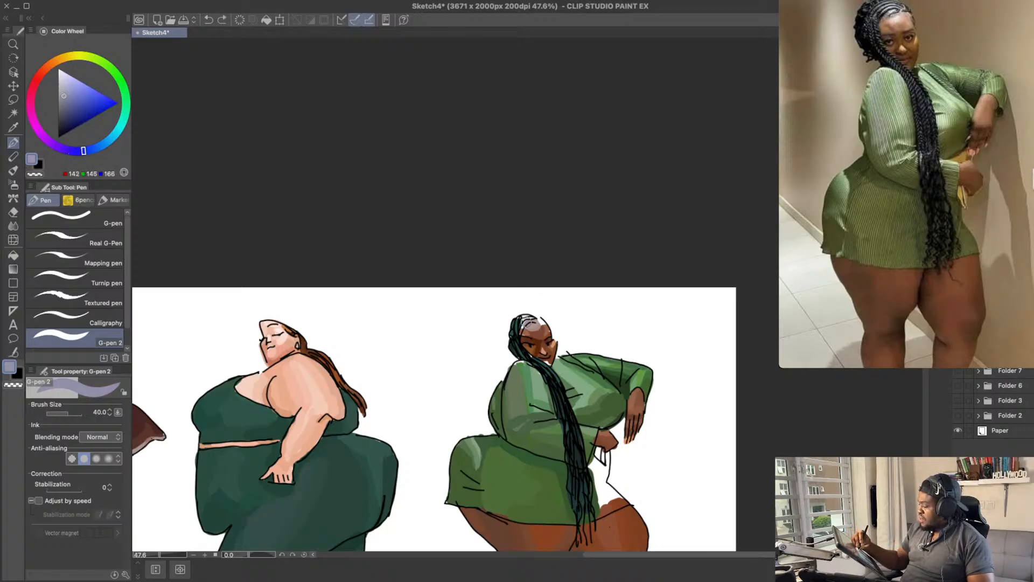
pyautogui.moveTo(521, 324); pyautogui.dragTo(537, 319)
pyautogui.press('super+z')
# Step: Fill the hairline with a neutral grey, RGB 151, 152, 161, and sample the pinkish grey beside it
pyautogui.click(60, 95)
pyautogui.scroll(-1, 557, 289)
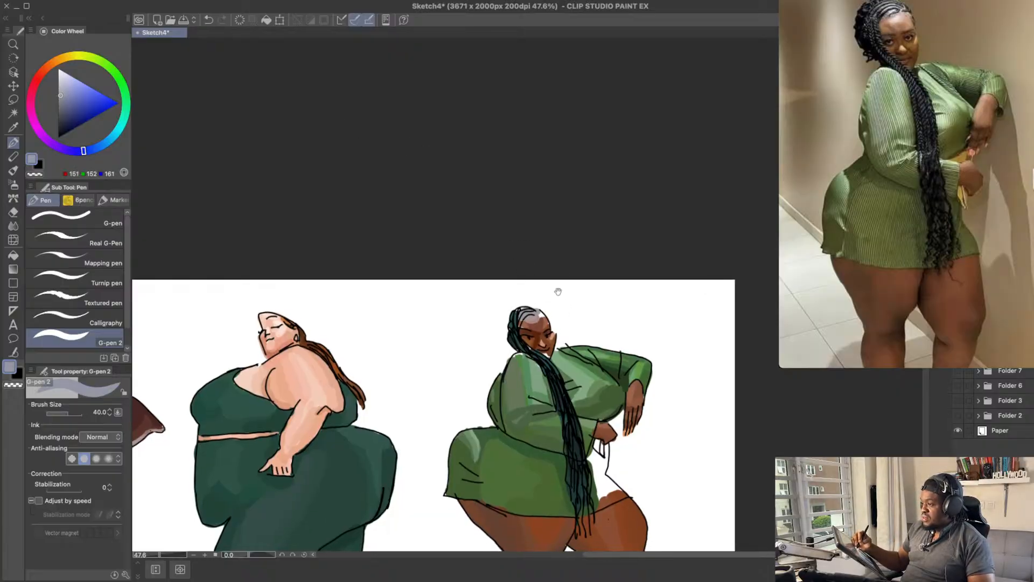
pyautogui.keyDown('alt'); pyautogui.click(541, 314); pyautogui.keyUp('alt')
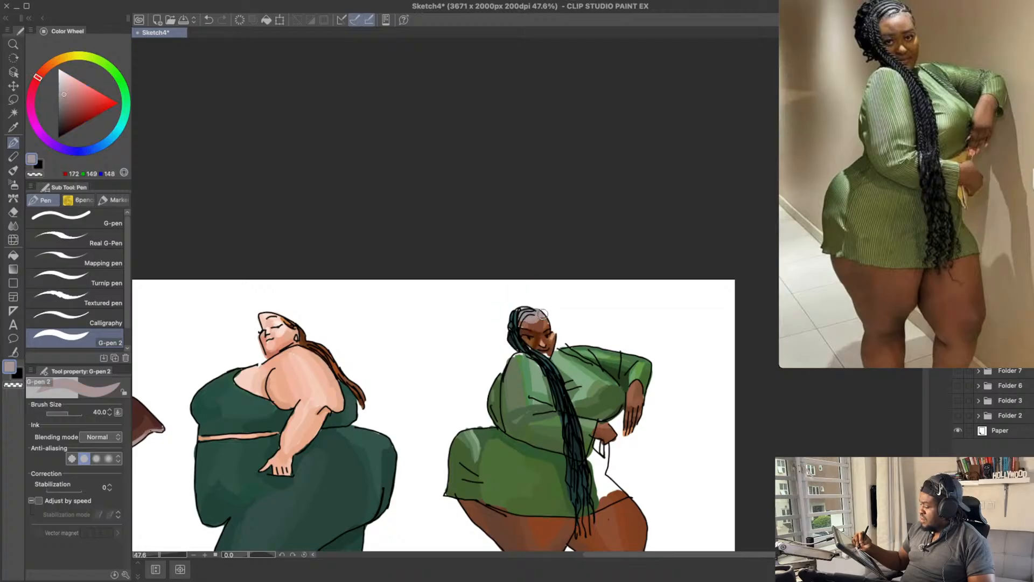
pyautogui.moveTo(552, 304); pyautogui.dragTo(580, 288)
pyautogui.moveTo(559, 307); pyautogui.dragTo(561, 284)
# Step: Blend the forehead below the highlight with muted browns, RGB 133, 88, 73, RGB 155, 110, 96 and RGB 135, 86, 71
pyautogui.keyDown('alt'); pyautogui.click(525, 268); pyautogui.keyUp('alt')
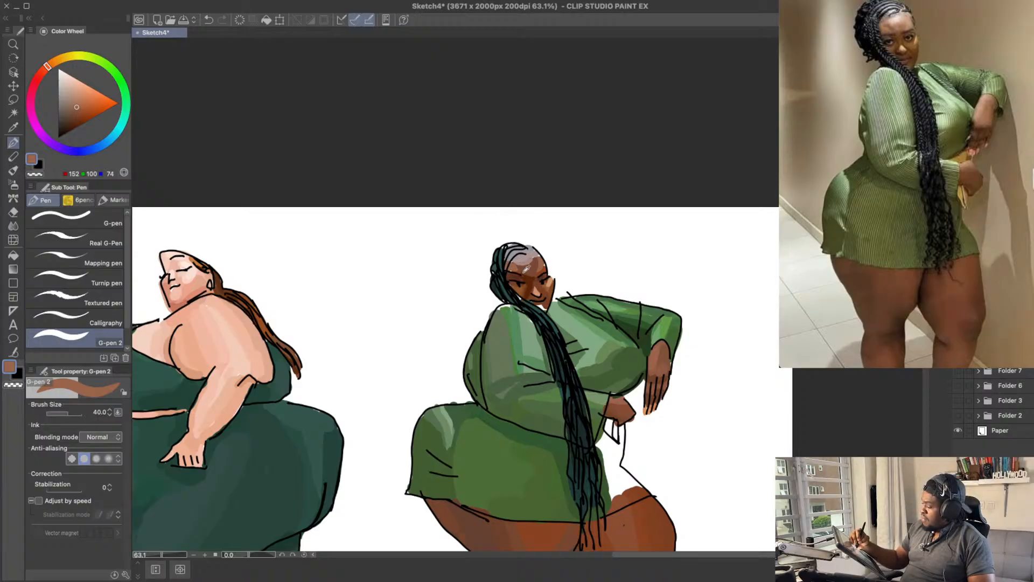
pyautogui.keyDown('alt'); pyautogui.click(527, 269); pyautogui.keyUp('alt')
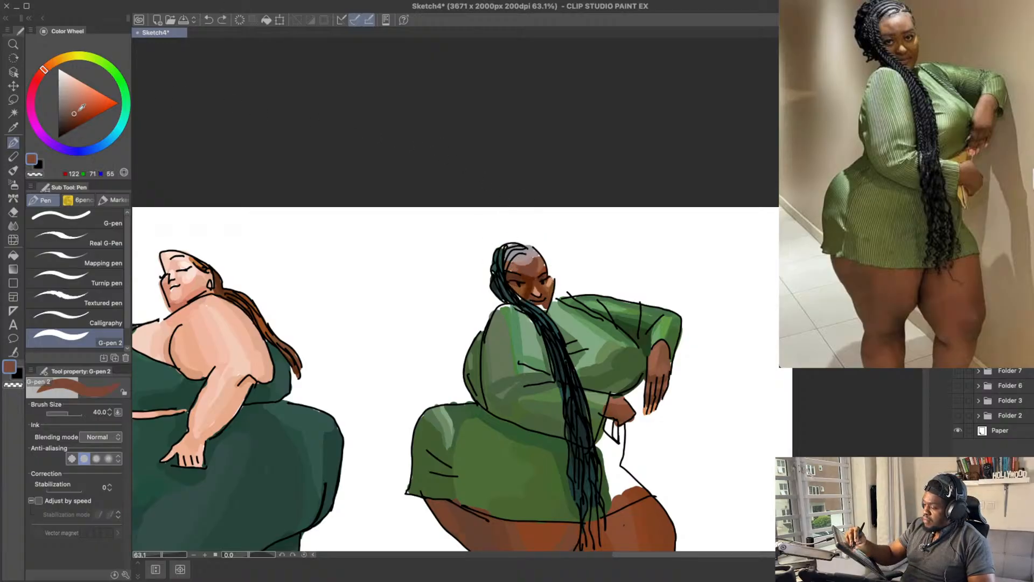
pyautogui.moveTo(76, 109); pyautogui.dragTo(72, 110)
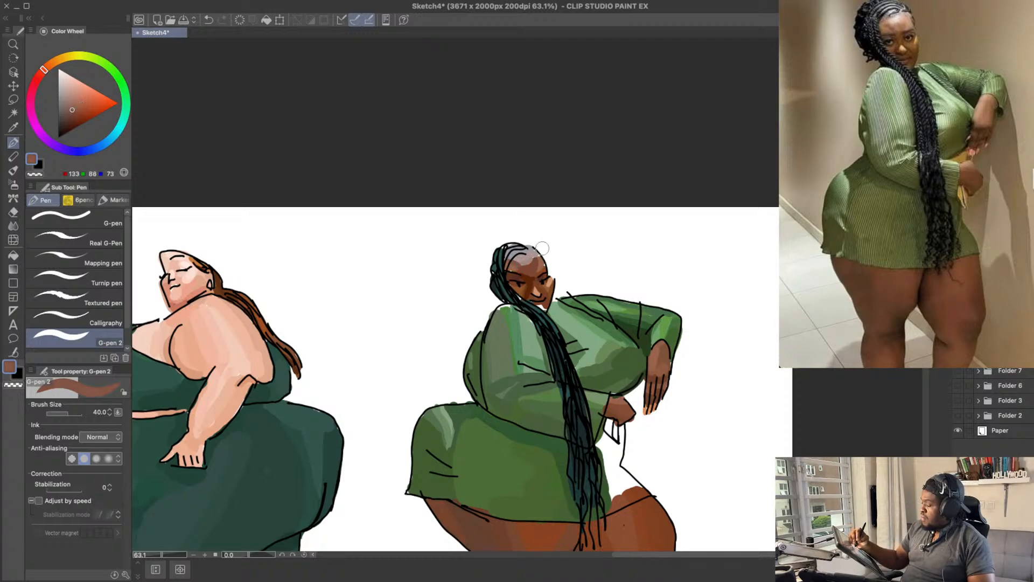
pyautogui.click(72, 104)
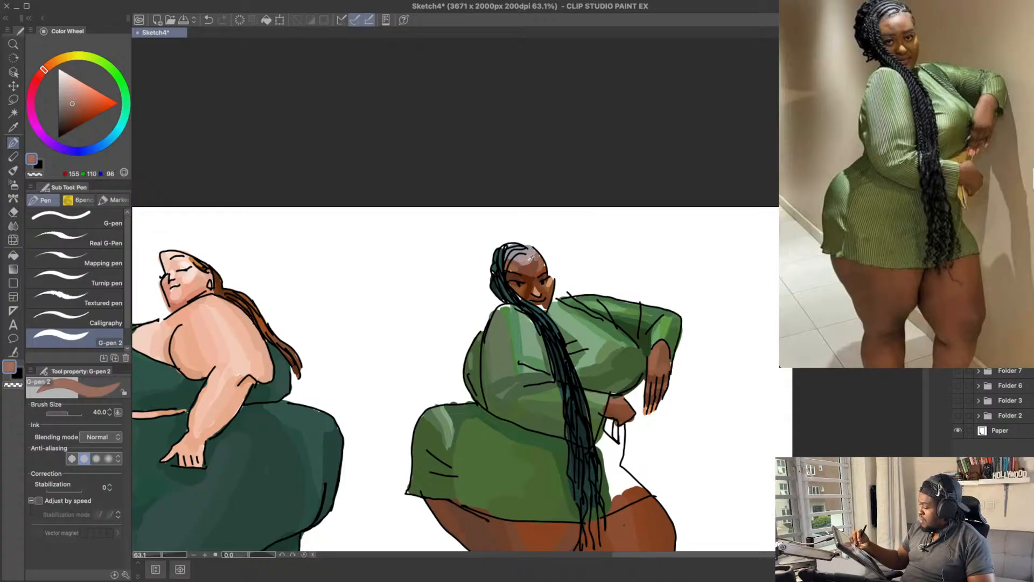
pyautogui.keyDown('alt'); pyautogui.click(528, 262); pyautogui.keyUp('alt')
pyautogui.keyDown('alt'); pyautogui.click(528, 267); pyautogui.keyUp('alt')
pyautogui.click(73, 109)
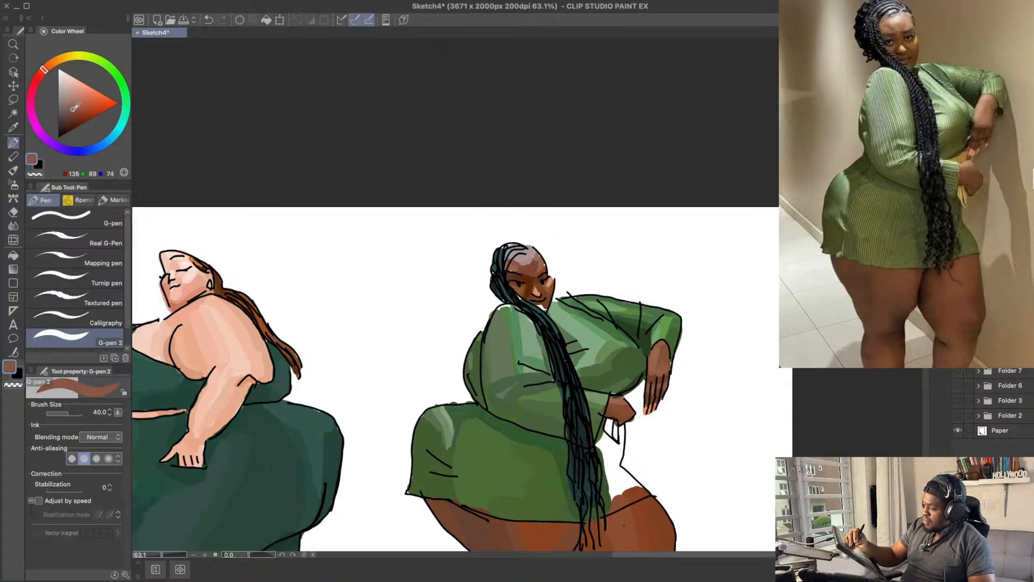
pyautogui.click(73, 109)
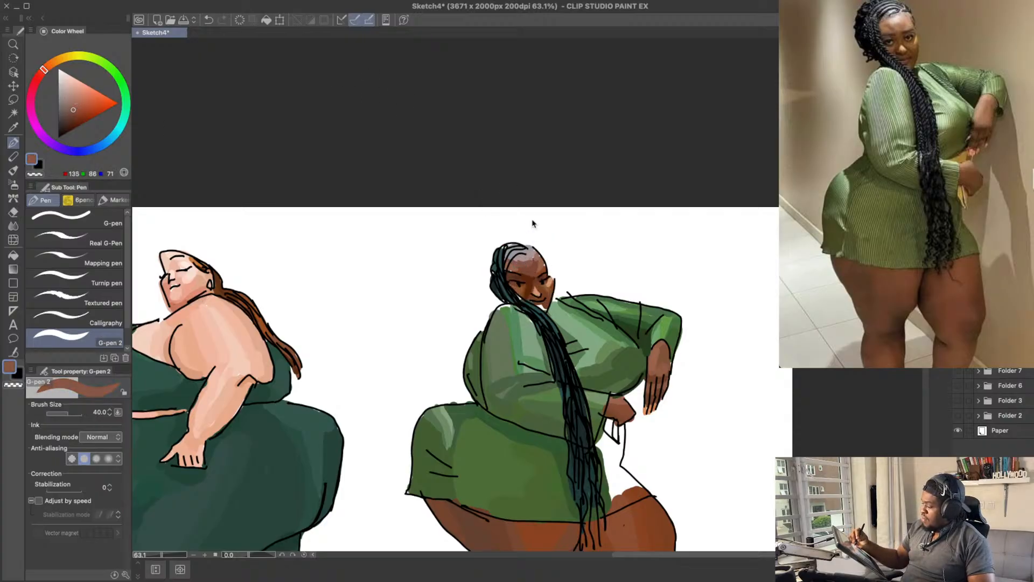
# Step: Soften the upper forehead highlight with a greyish brown, RGB 144, 107, 99, and save the drawing
pyautogui.click(69, 105)
pyautogui.click(41, 72)
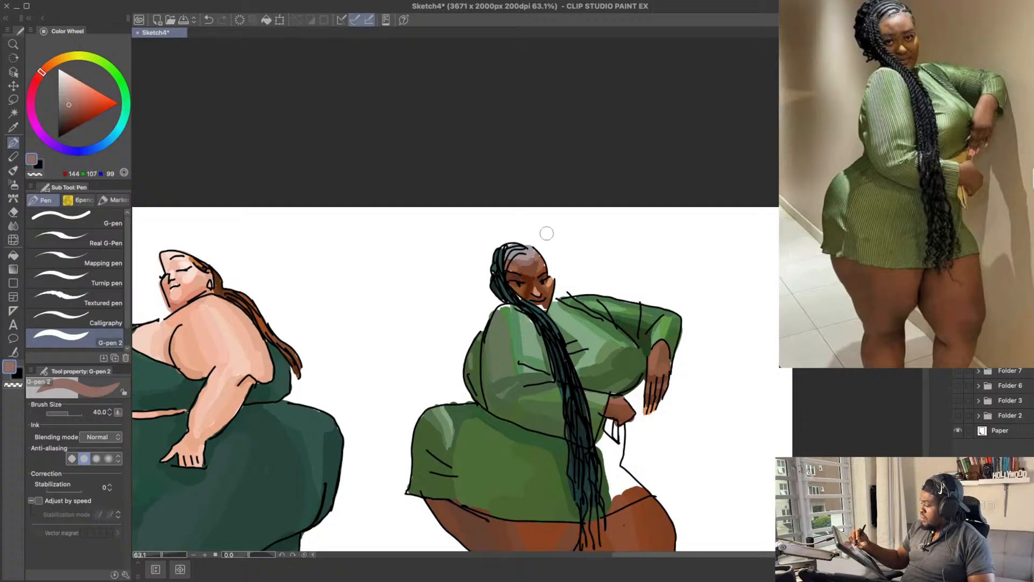
pyautogui.moveTo(589, 236); pyautogui.dragTo(593, 230)
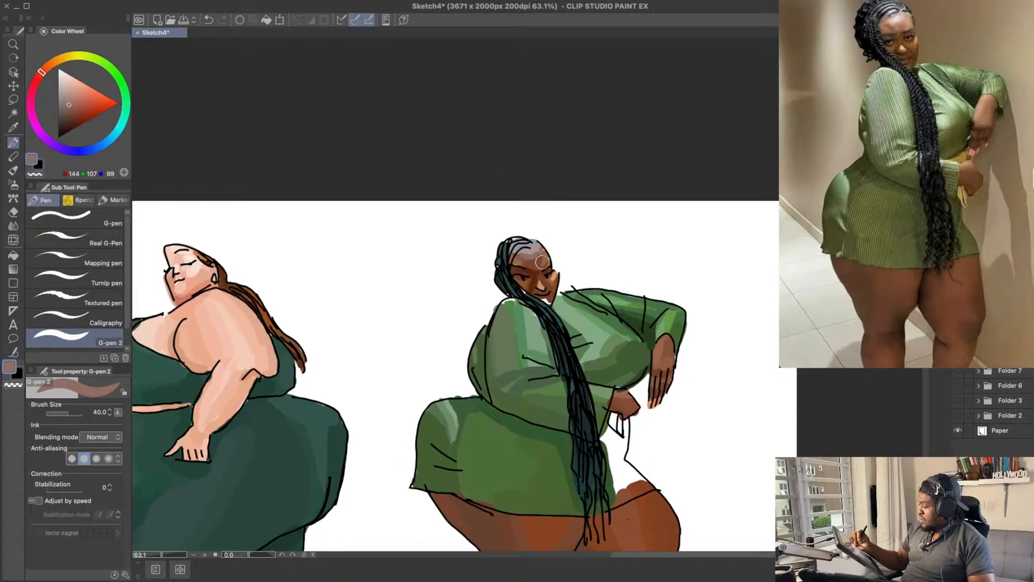
pyautogui.keyDown('alt'); pyautogui.click(536, 245); pyautogui.keyUp('alt')
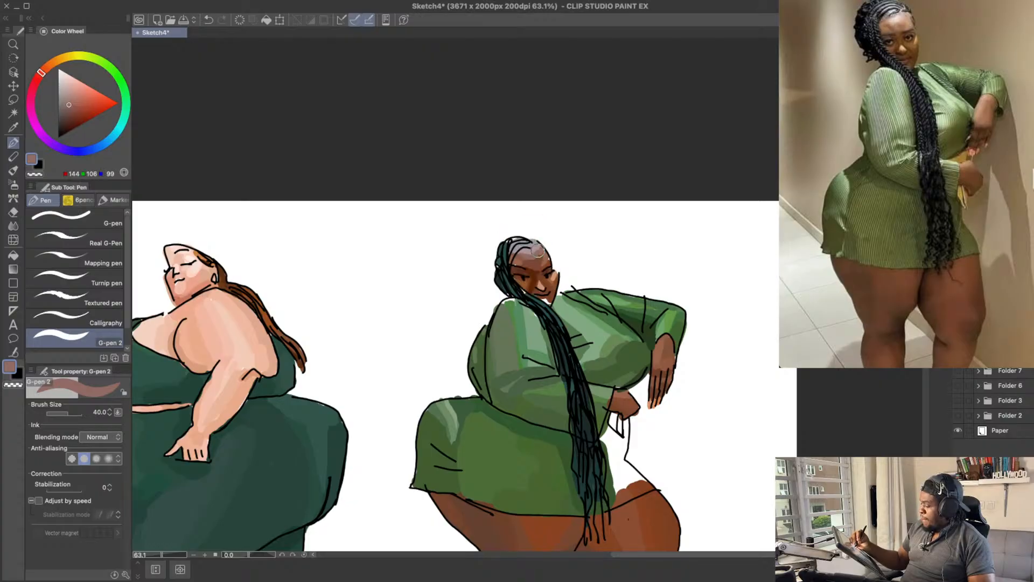
pyautogui.moveTo(586, 237)
pyautogui.mouseDown()
pyautogui.moveTo(588, 214)
pyautogui.moveTo(575, 224)
pyautogui.moveTo(592, 215)
pyautogui.moveTo(596, 171)
pyautogui.mouseUp()
pyautogui.keyDown('alt'); pyautogui.click(540, 244); pyautogui.keyUp('alt')
pyautogui.keyDown('alt'); pyautogui.click(547, 242); pyautogui.keyUp('alt')
pyautogui.keyDown('alt'); pyautogui.click(546, 245); pyautogui.keyUp('alt')
pyautogui.hotkey('ctrl', 's')
# Step: Try a nose highlight in peach, RGB 211, 147, 114, and in pinkish grey, RGB 172, 149, 148
pyautogui.keyDown('alt'); pyautogui.click(554, 231); pyautogui.keyUp('alt')
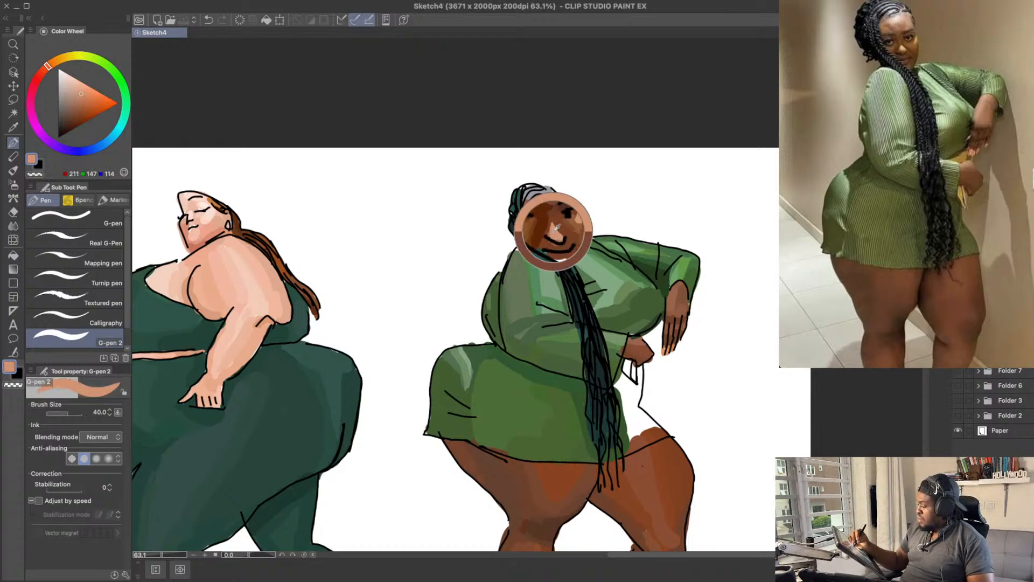
pyautogui.moveTo(554, 225); pyautogui.dragTo(554, 232)
pyautogui.hotkey('ctrl', 'z')
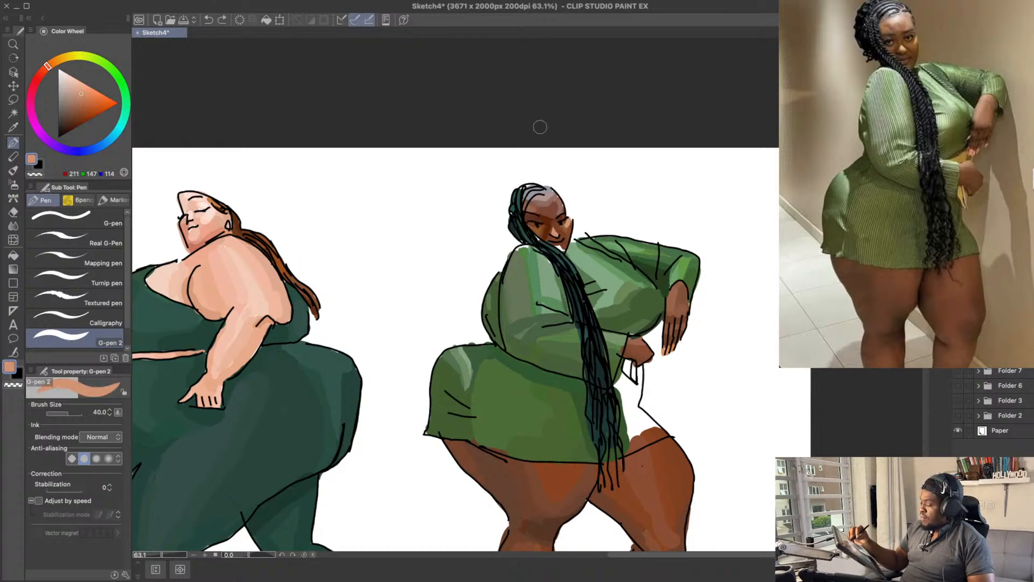
pyautogui.keyDown('alt'); pyautogui.click(555, 191); pyautogui.keyUp('alt')
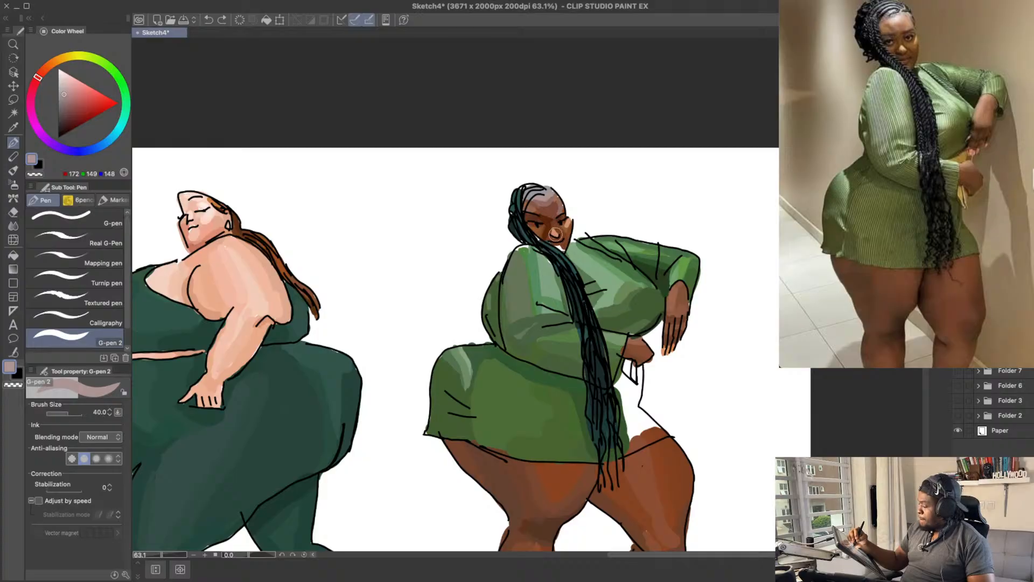
pyautogui.hotkey('ctrl', 'z')
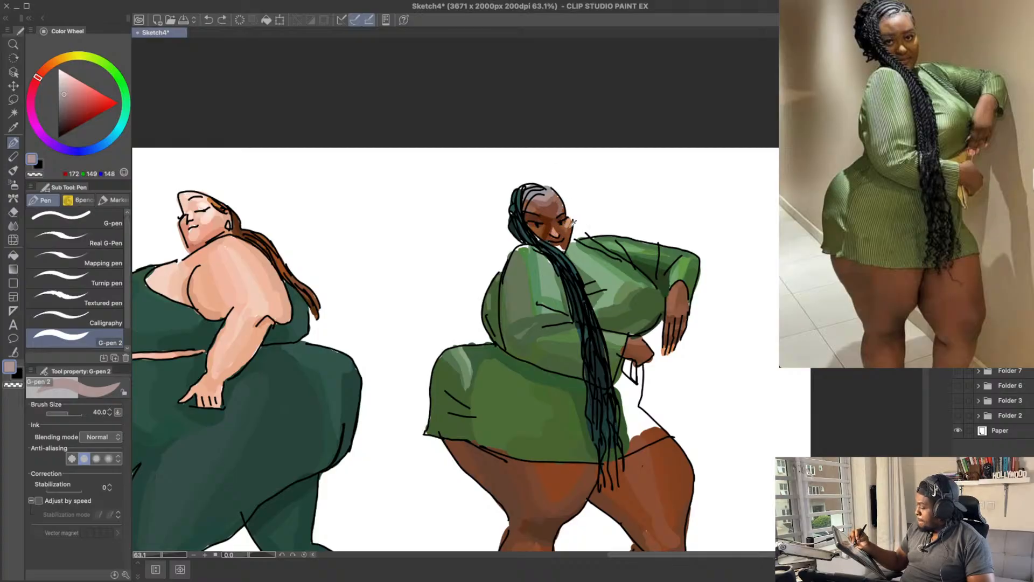
# Step: Paint the outer cheek with a reddish brown, RGB 157, 84, 57, and reduce the brush size to 25
pyautogui.click(49, 66)
pyautogui.click(82, 109)
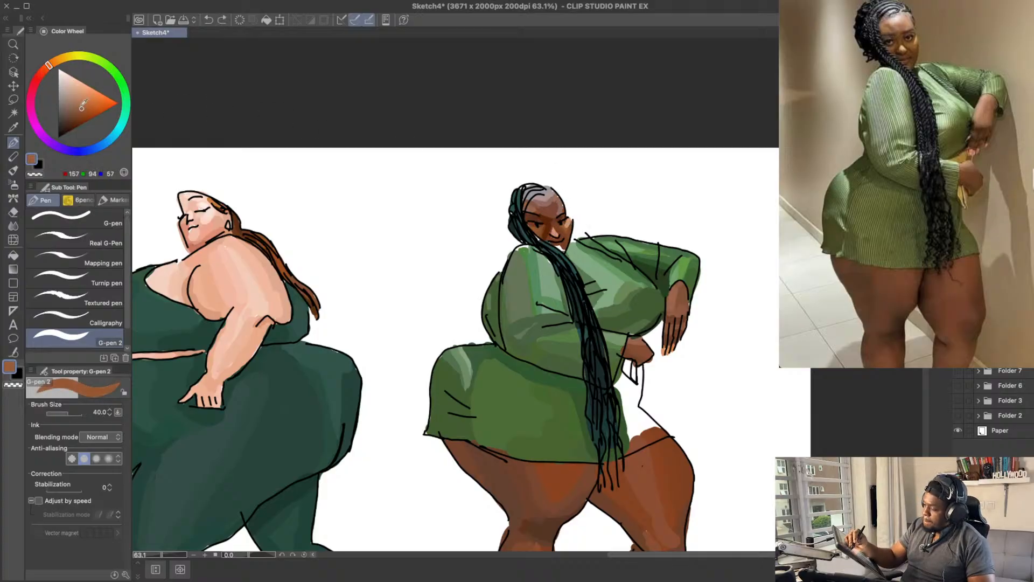
pyautogui.click(43, 72)
pyautogui.click(45, 68)
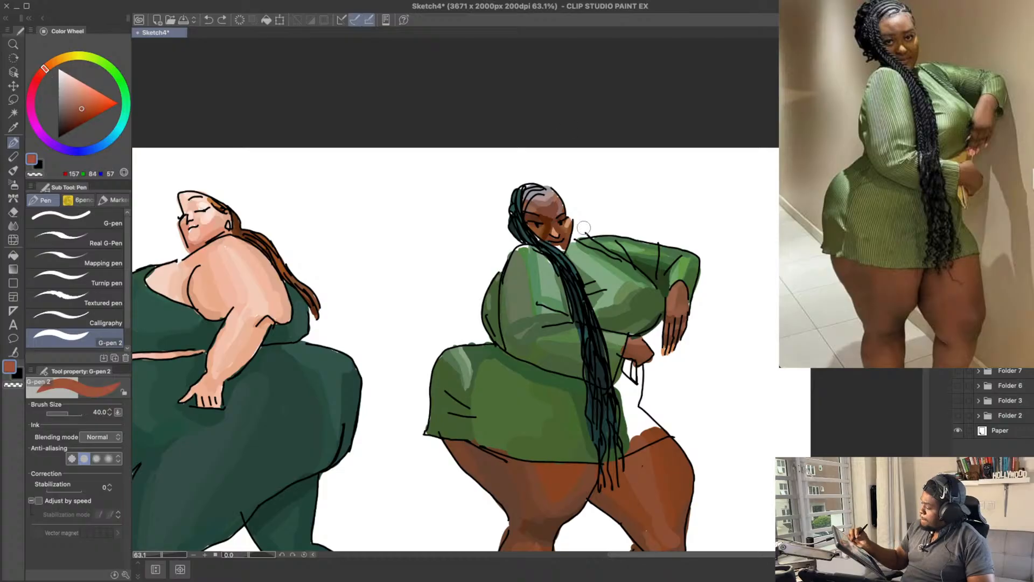
pyautogui.moveTo(565, 218); pyautogui.dragTo(571, 220)
pyautogui.press('[')
pyautogui.press('[')
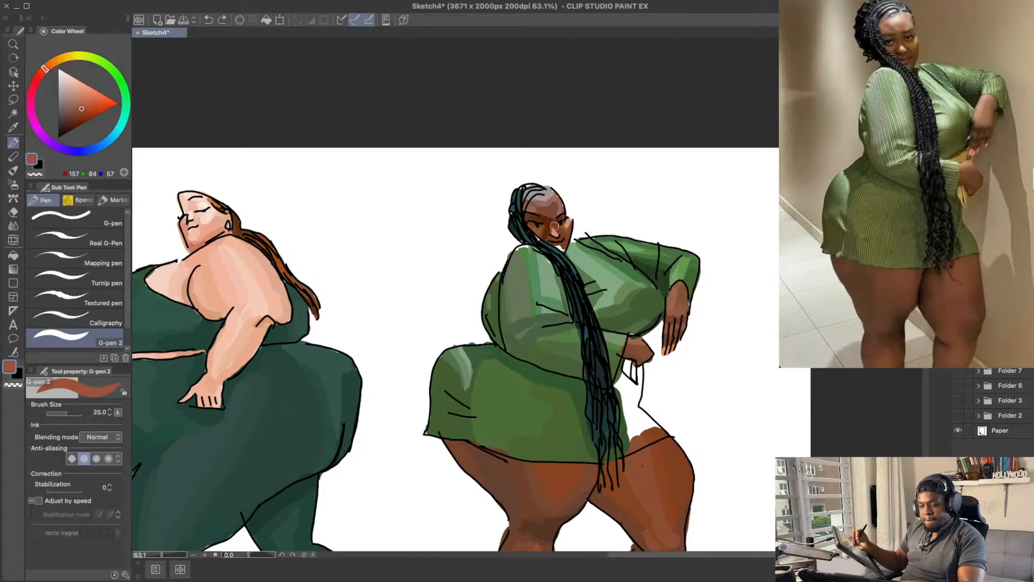
# Step: Try shading the lower face around the mouth with a darker reddish brown, RGB 133, 62, 36
pyautogui.click(81, 115)
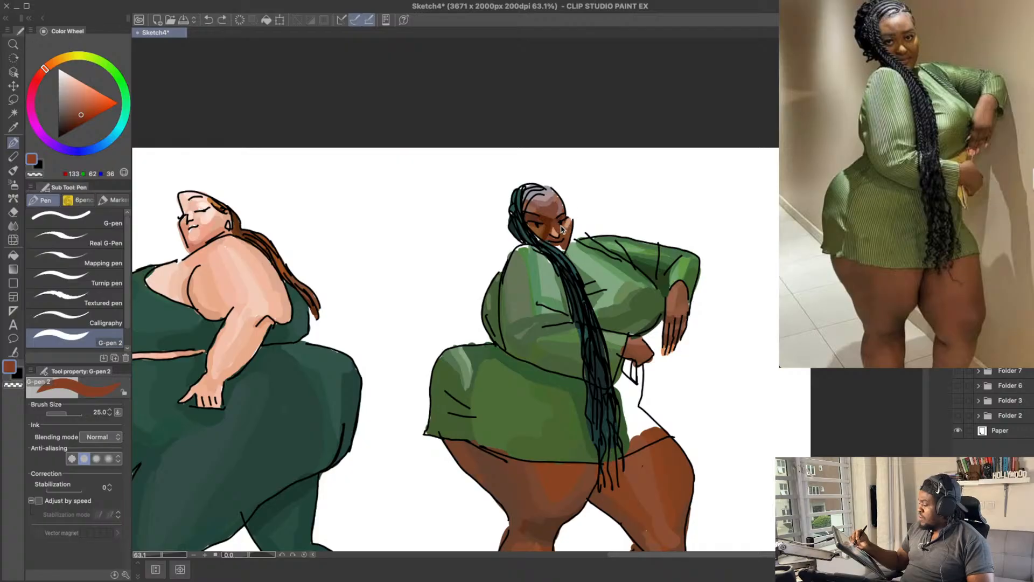
pyautogui.moveTo(563, 230)
pyautogui.mouseDown()
pyautogui.moveTo(568, 216)
pyautogui.moveTo(546, 215)
pyautogui.moveTo(582, 231)
pyautogui.moveTo(533, 241)
pyautogui.mouseUp()
pyautogui.press('super+z')
pyautogui.keyDown('alt'); pyautogui.click(542, 237); pyautogui.keyUp('alt')
pyautogui.press('super+z')
pyautogui.press('super+z')
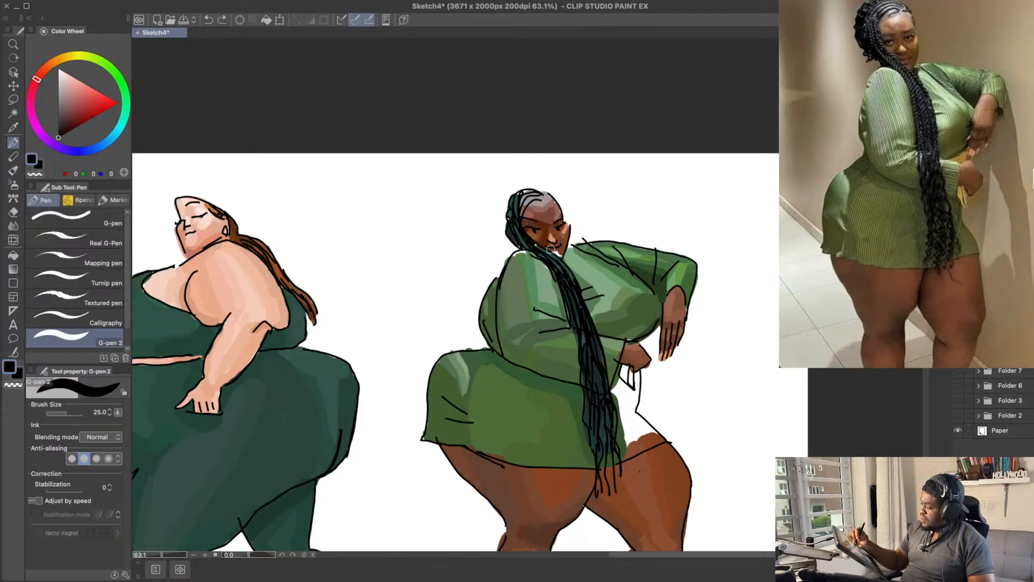
# Step: Colour the braids beside the jaw with a dark teal, RGB 38, 57, 55
pyautogui.keyDown('alt'); pyautogui.click(549, 247); pyautogui.keyUp('alt')
pyautogui.click(63, 124)
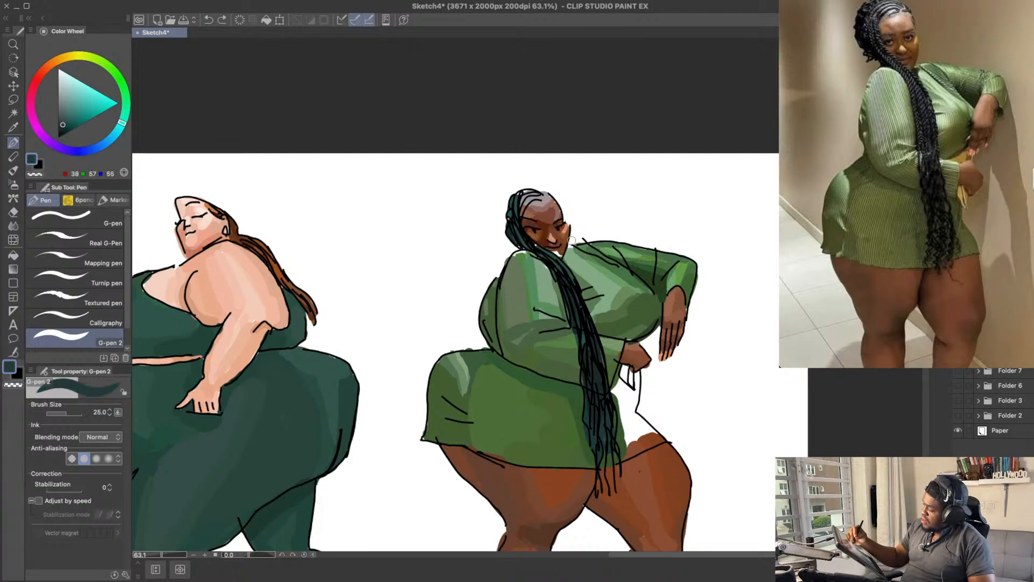
pyautogui.moveTo(531, 242); pyautogui.dragTo(536, 247)
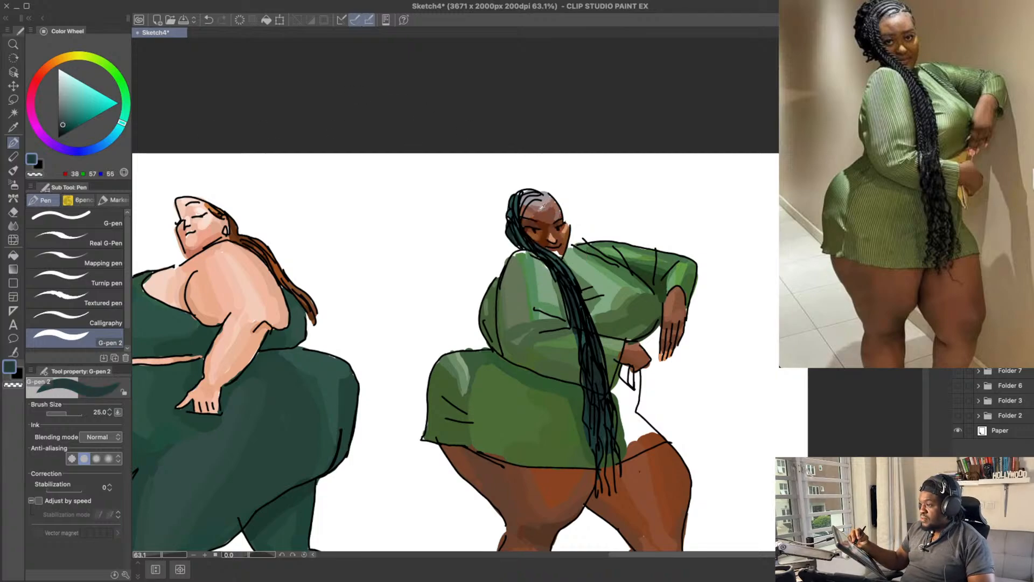
# Step: Fill the chin and jaw with dark browns, RGB 50, 26, 15 and RGB 100, 54, 32
pyautogui.keyDown('alt'); pyautogui.click(562, 247); pyautogui.keyUp('alt')
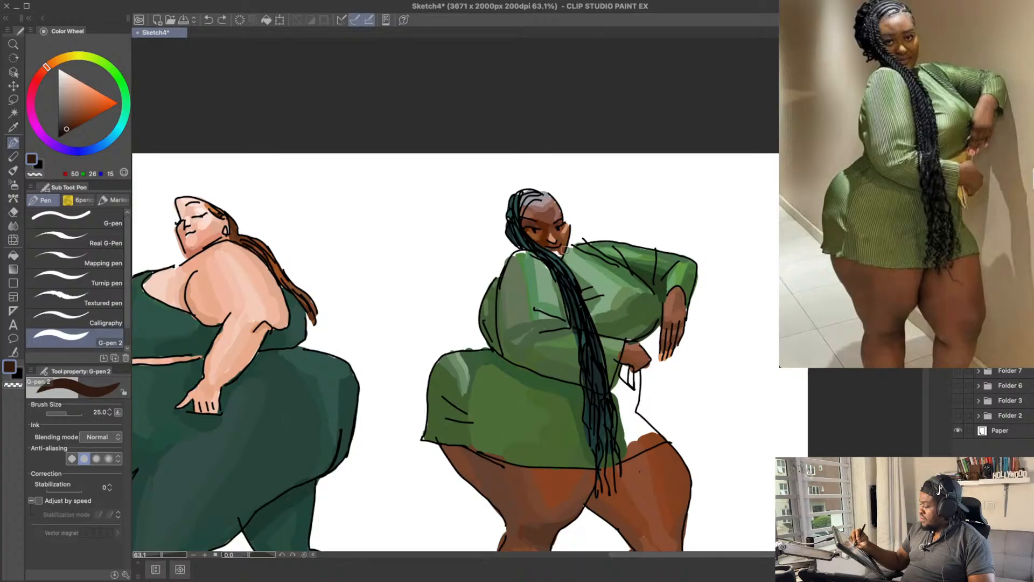
pyautogui.keyDown('alt'); pyautogui.click(564, 249); pyautogui.keyUp('alt')
pyautogui.scroll(2, 563, 237)
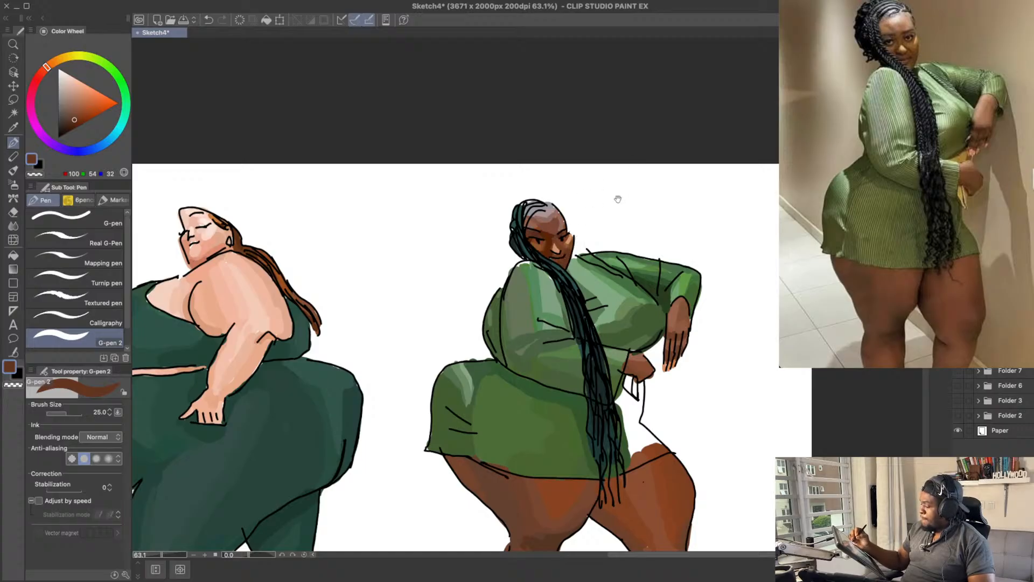
pyautogui.moveTo(625, 198); pyautogui.dragTo(625, 208)
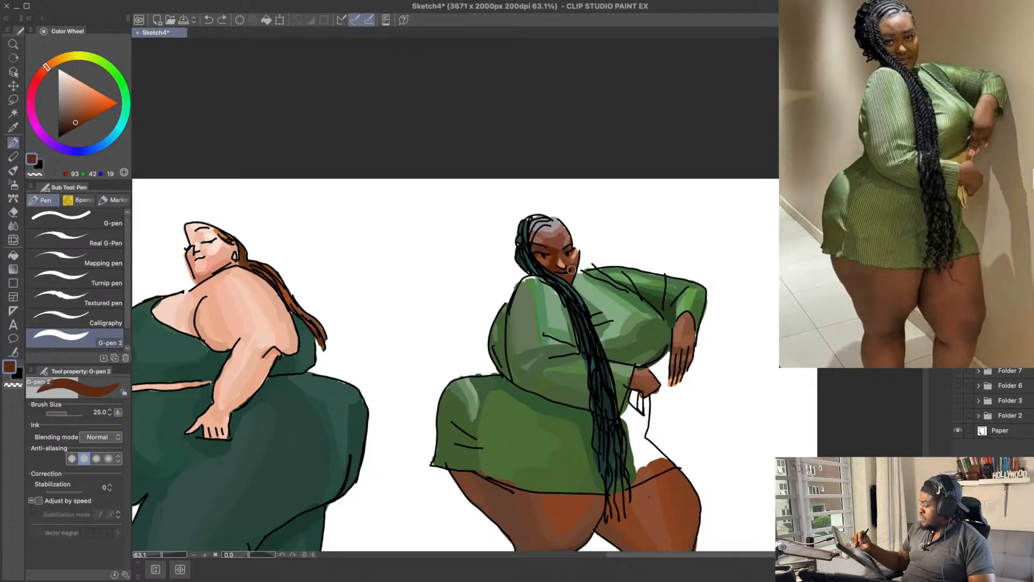
# Step: Shade around the mouth and chin with deep browns, RGB 93, 42, 19 and RGB 77, 31, 11, and save the drawing
pyautogui.moveTo(571, 270); pyautogui.dragTo(572, 275)
pyautogui.click(74, 126)
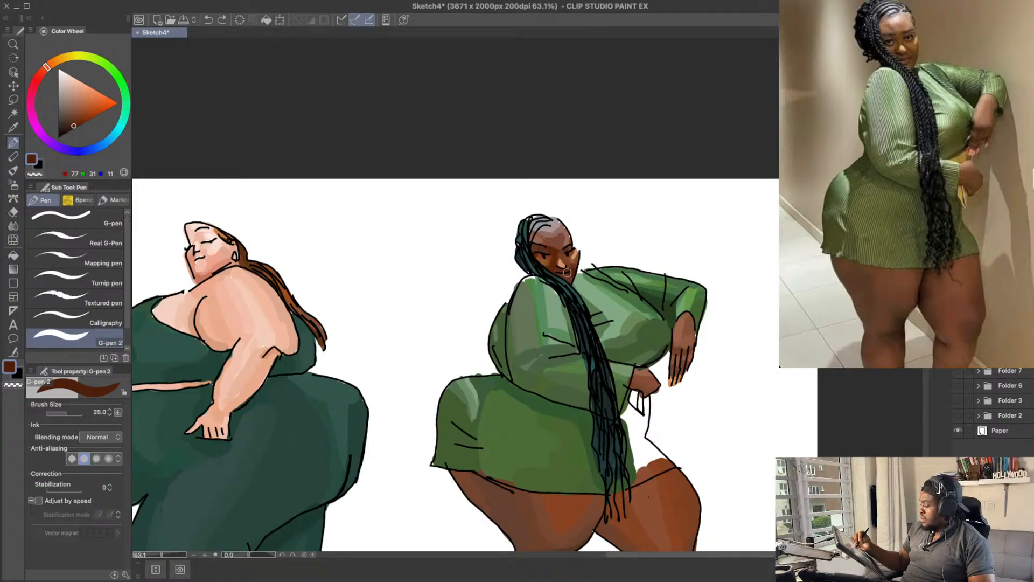
pyautogui.scroll(1, 642, 190)
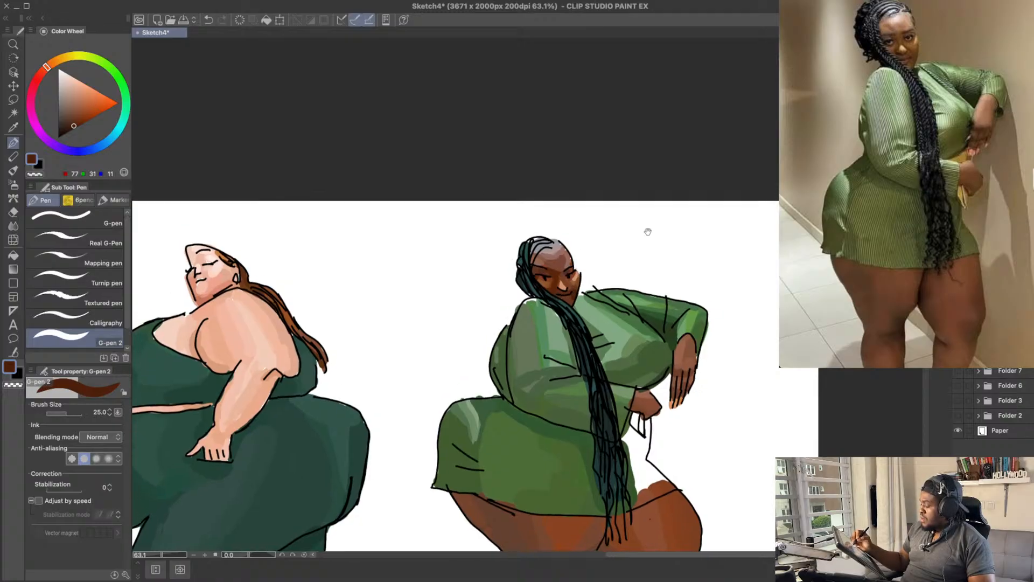
pyautogui.hotkey('ctrl', 's')
pyautogui.scroll(-1, 600, 253)
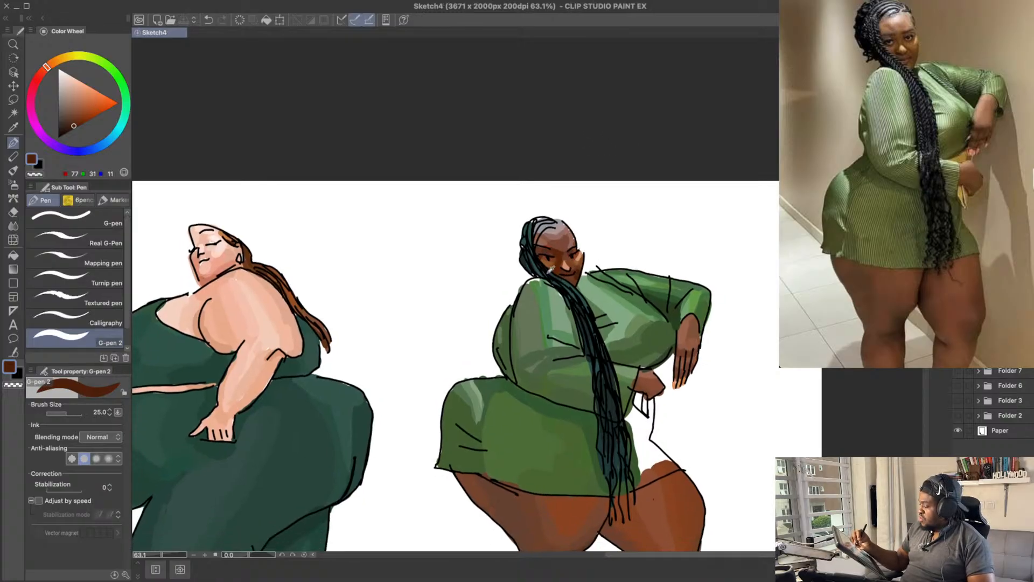
# Step: Try highlighting the dress's near shoulder beside the braids with pale greens, RGB 154, 171, 155 and RGB 179, 191, 179
pyautogui.keyDown('alt'); pyautogui.click(559, 293); pyautogui.keyUp('alt')
pyautogui.click(67, 89)
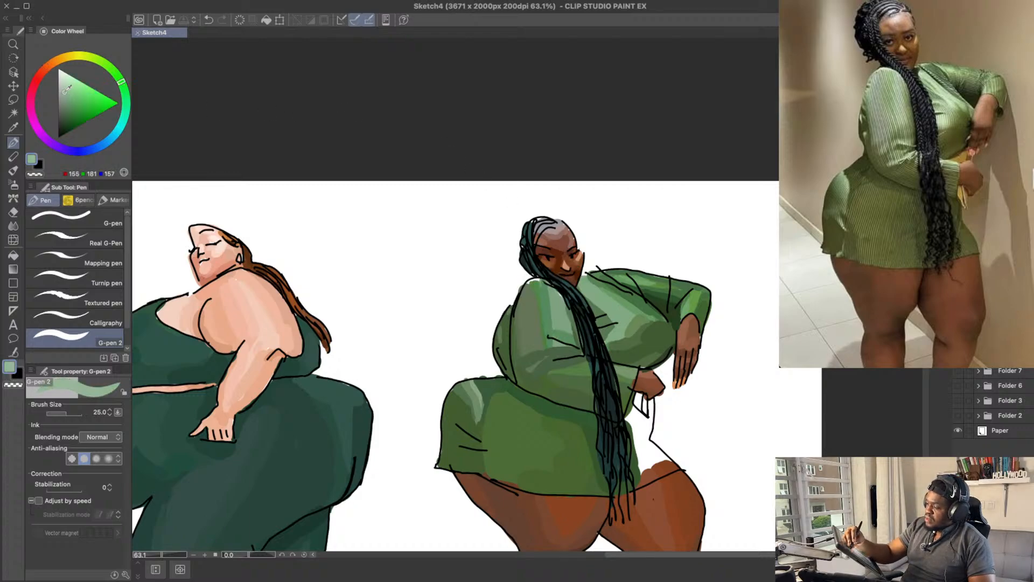
pyautogui.moveTo(527, 282); pyautogui.dragTo(554, 289)
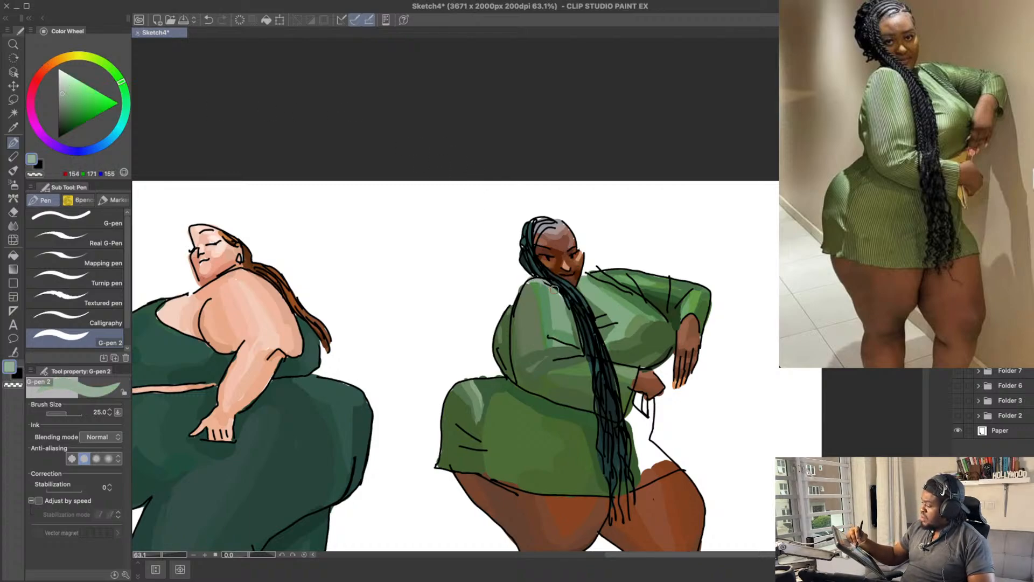
pyautogui.click(66, 83)
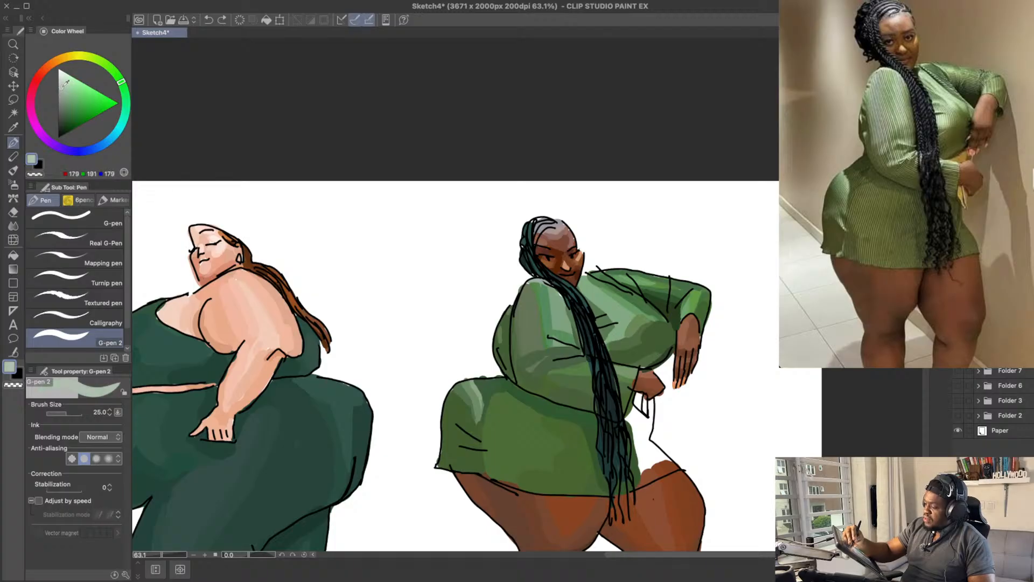
pyautogui.press('super+z')
pyautogui.moveTo(537, 282); pyautogui.dragTo(549, 282)
pyautogui.press('super+z')
# Step: Touch up the top of the dress's near shoulder with softer greens, RGB 127, 161, 129 and RGB 84, 138, 94
pyautogui.moveTo(616, 294); pyautogui.dragTo(614, 286)
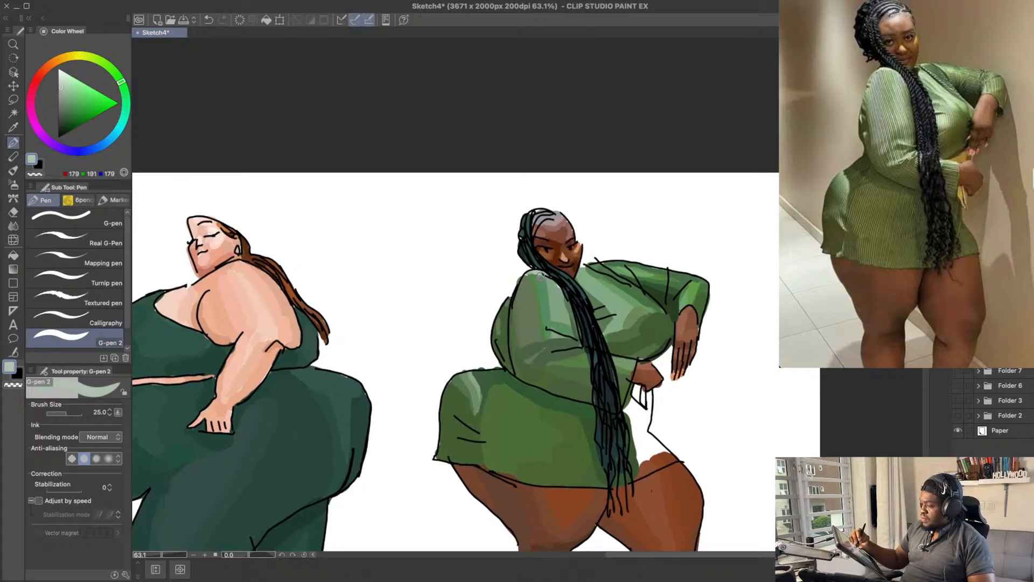
pyautogui.keyDown('alt'); pyautogui.click(558, 286); pyautogui.keyUp('alt')
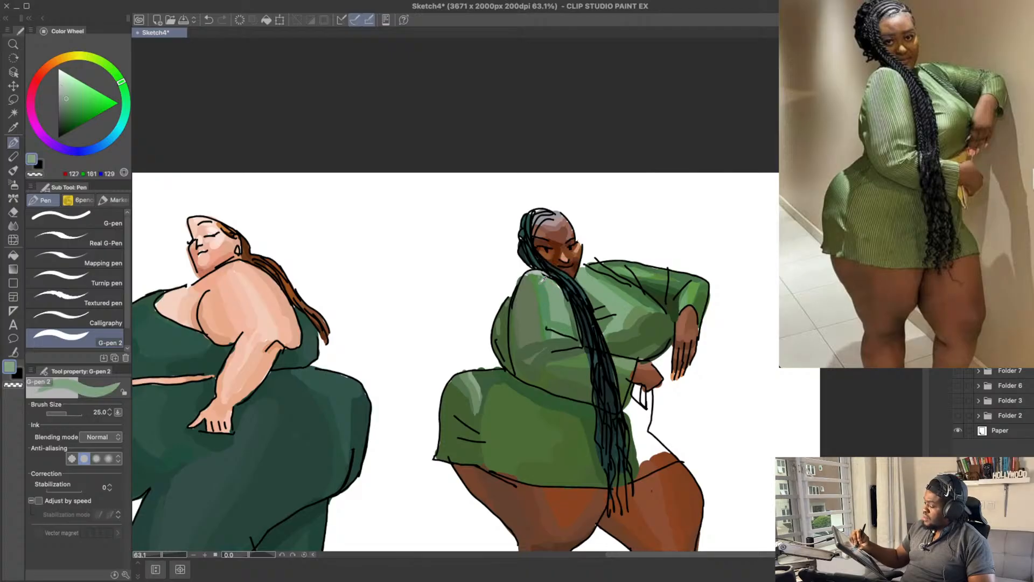
pyautogui.keyDown('alt'); pyautogui.click(530, 275); pyautogui.keyUp('alt')
pyautogui.moveTo(679, 333); pyautogui.dragTo(656, 273)
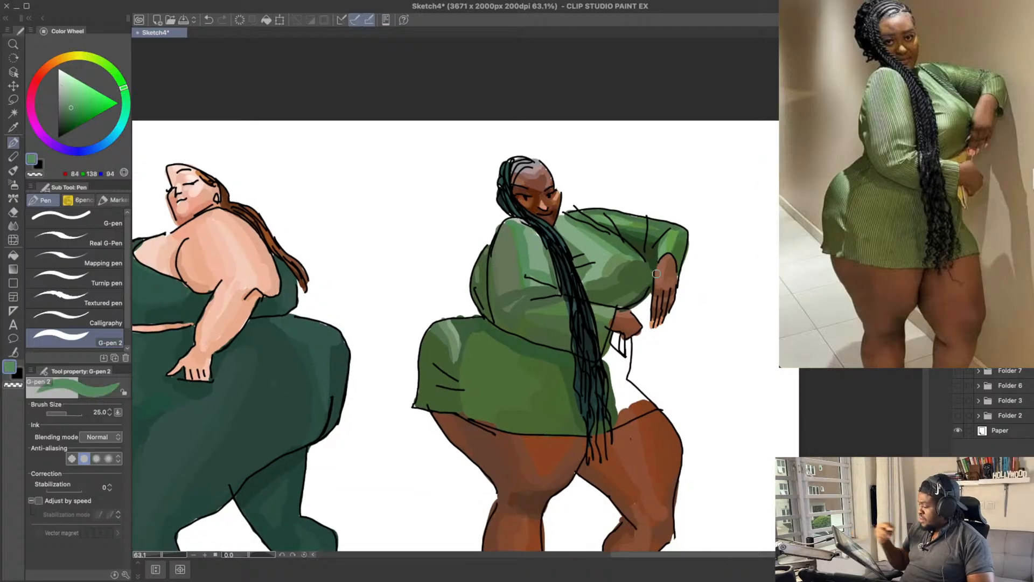
pyautogui.moveTo(601, 226); pyautogui.dragTo(601, 236)
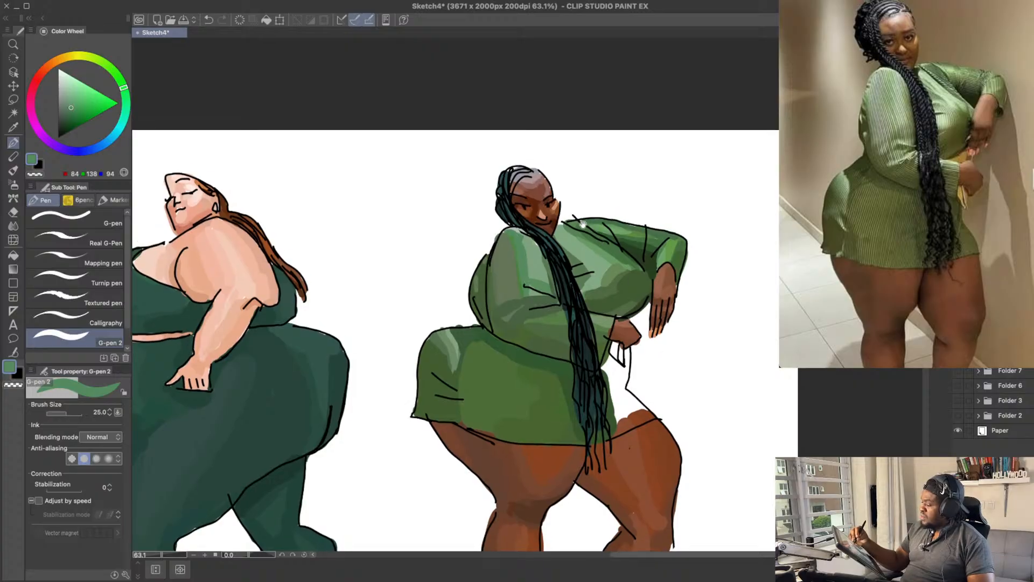
# Step: Shade the dress neckline and far shoulder with dark teal, RGB 40, 80, 76, and green, RGB 68, 112, 65
pyautogui.keyDown('alt'); pyautogui.click(544, 235); pyautogui.keyUp('alt')
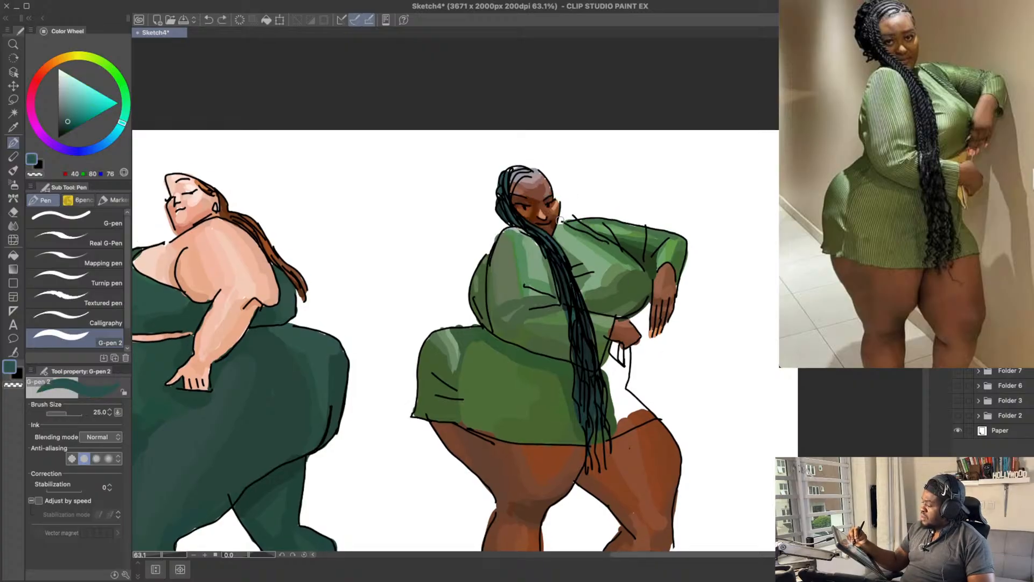
pyautogui.moveTo(704, 204); pyautogui.dragTo(689, 177)
pyautogui.keyDown('alt'); pyautogui.click(558, 206); pyautogui.keyUp('alt')
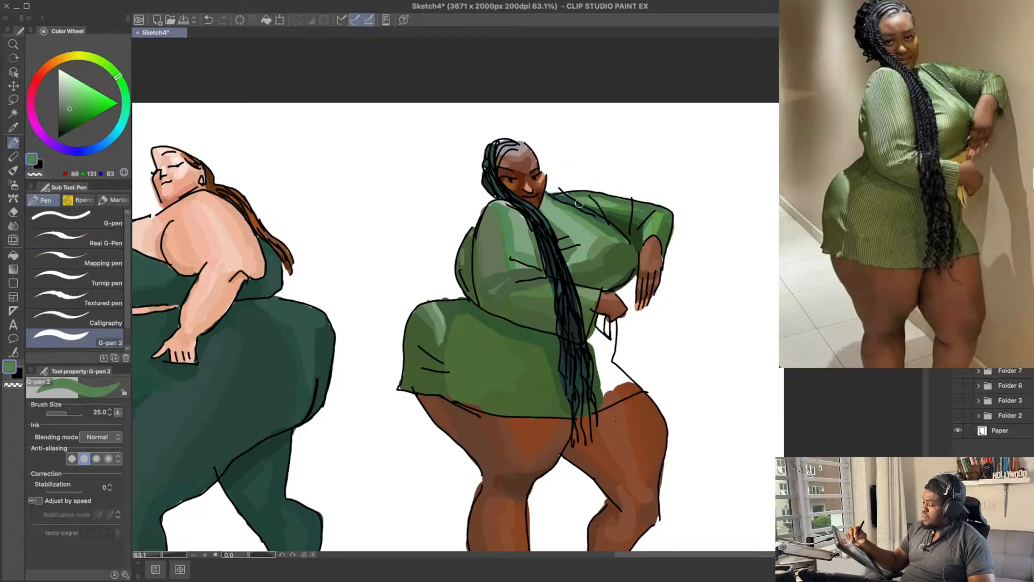
pyautogui.press('super+z')
pyautogui.moveTo(545, 193); pyautogui.dragTo(553, 204)
pyautogui.press('super+z')
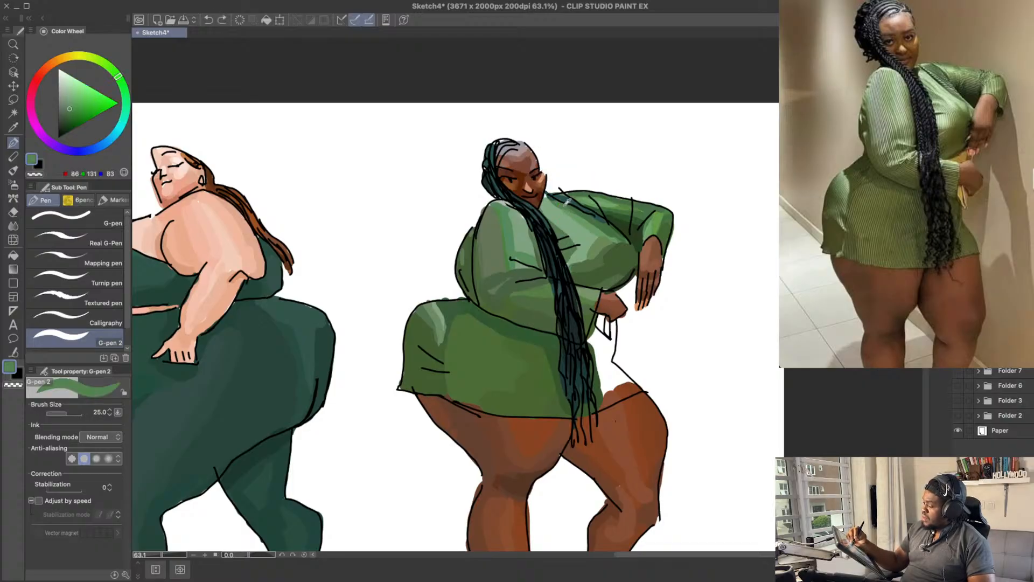
pyautogui.keyDown('alt'); pyautogui.click(551, 198); pyautogui.keyUp('alt')
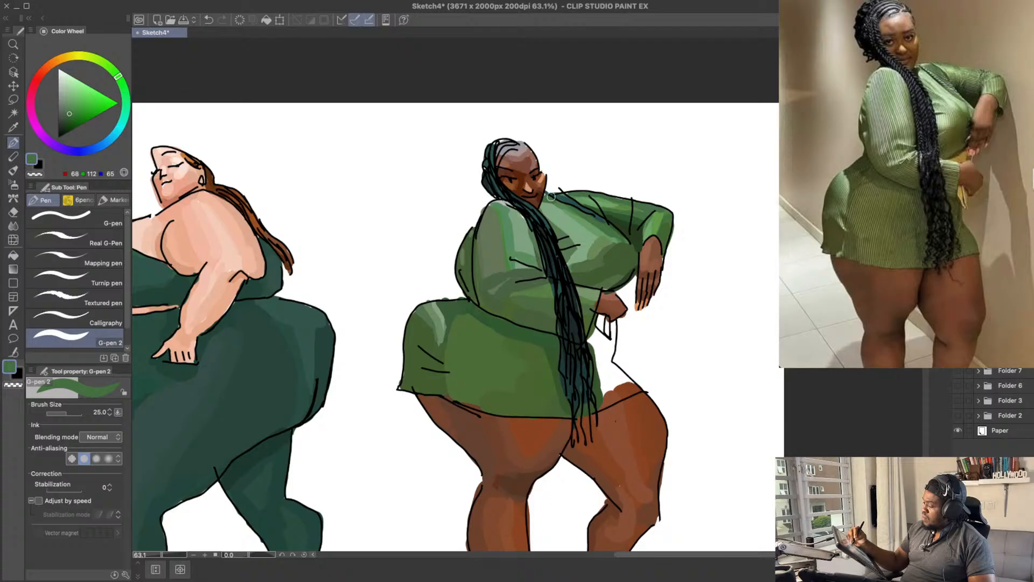
pyautogui.moveTo(547, 198); pyautogui.dragTo(595, 188)
# Step: Fill the blank part of the dress between the braids and the lower hand with dark greens, including RGB 47, 78, 52
pyautogui.moveTo(747, 273); pyautogui.dragTo(741, 213)
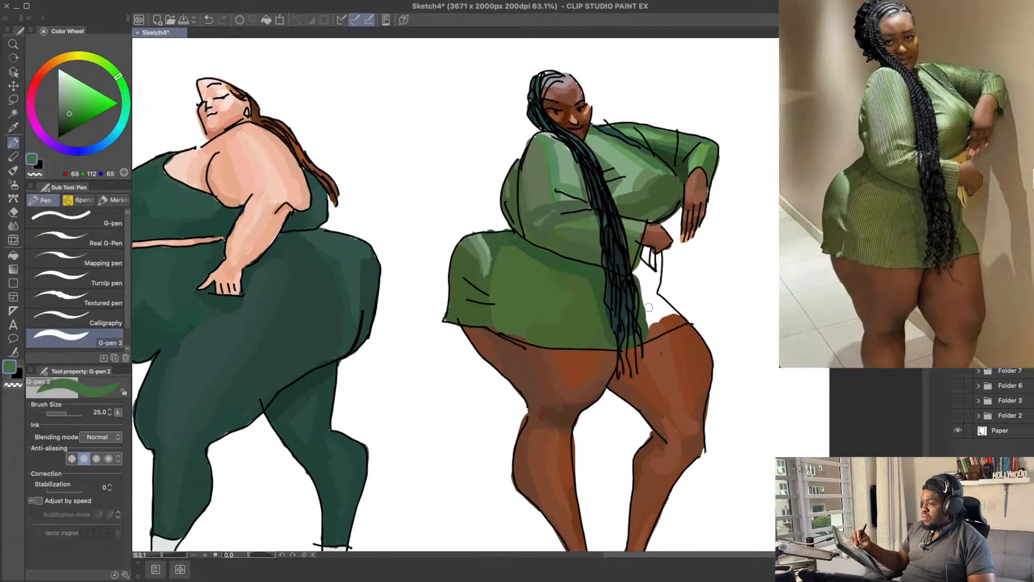
pyautogui.keyDown('alt'); pyautogui.click(594, 274); pyautogui.keyUp('alt')
pyautogui.moveTo(646, 296); pyautogui.dragTo(639, 265)
pyautogui.moveTo(642, 263)
pyautogui.mouseDown()
pyautogui.moveTo(649, 296)
pyautogui.moveTo(655, 276)
pyautogui.mouseUp()
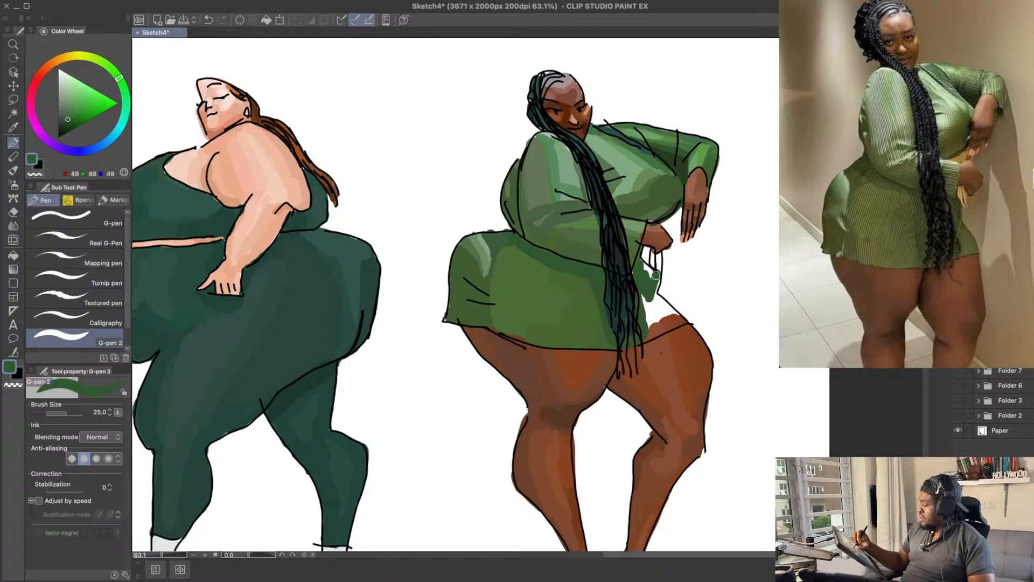
pyautogui.click(65, 121)
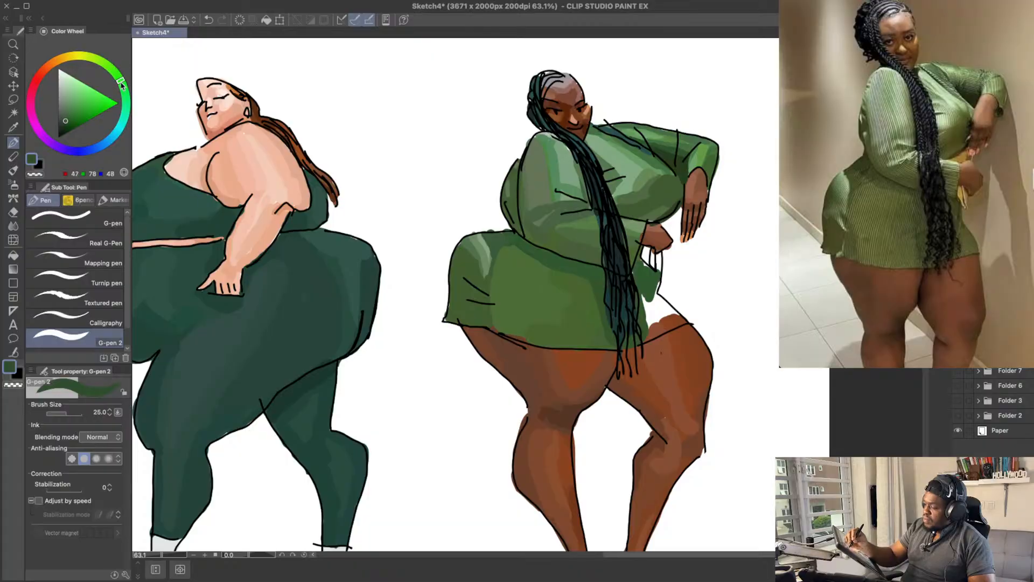
pyautogui.moveTo(121, 82); pyautogui.dragTo(123, 86)
pyautogui.moveTo(647, 294); pyautogui.dragTo(648, 307)
pyautogui.moveTo(641, 269)
pyautogui.mouseDown()
pyautogui.moveTo(658, 264)
pyautogui.moveTo(651, 304)
pyautogui.moveTo(665, 309)
pyautogui.moveTo(656, 302)
pyautogui.mouseUp()
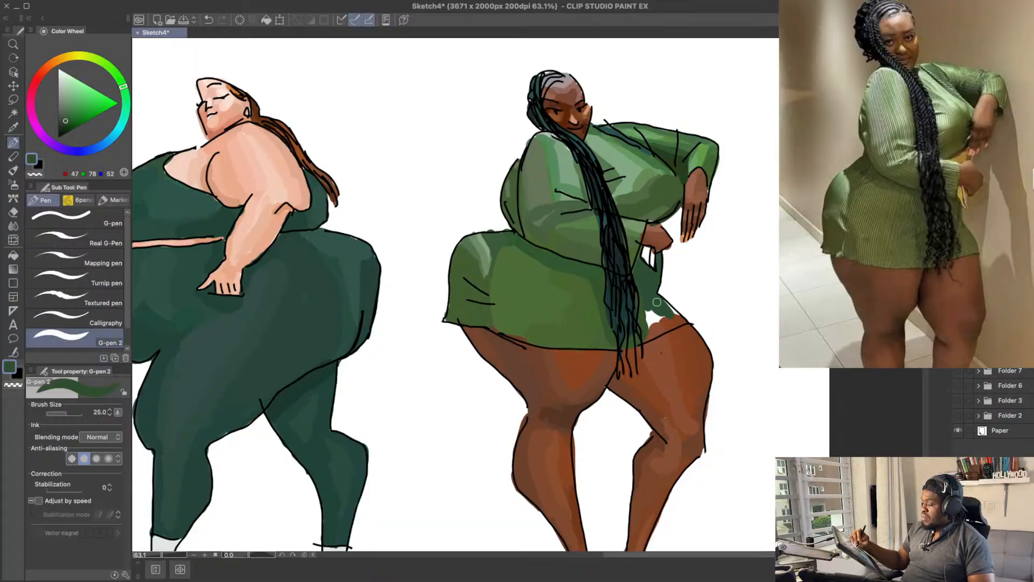
# Step: Fill the remaining white corner of the dress above the far thigh with mid greens, including RGB 52, 97, 52
pyautogui.click(68, 115)
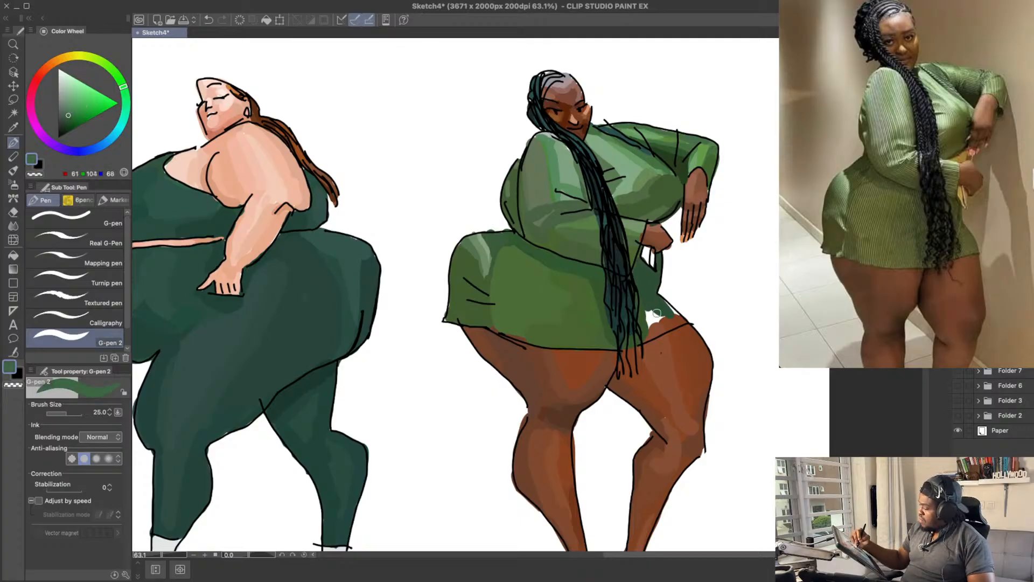
pyautogui.moveTo(123, 90); pyautogui.dragTo(120, 80)
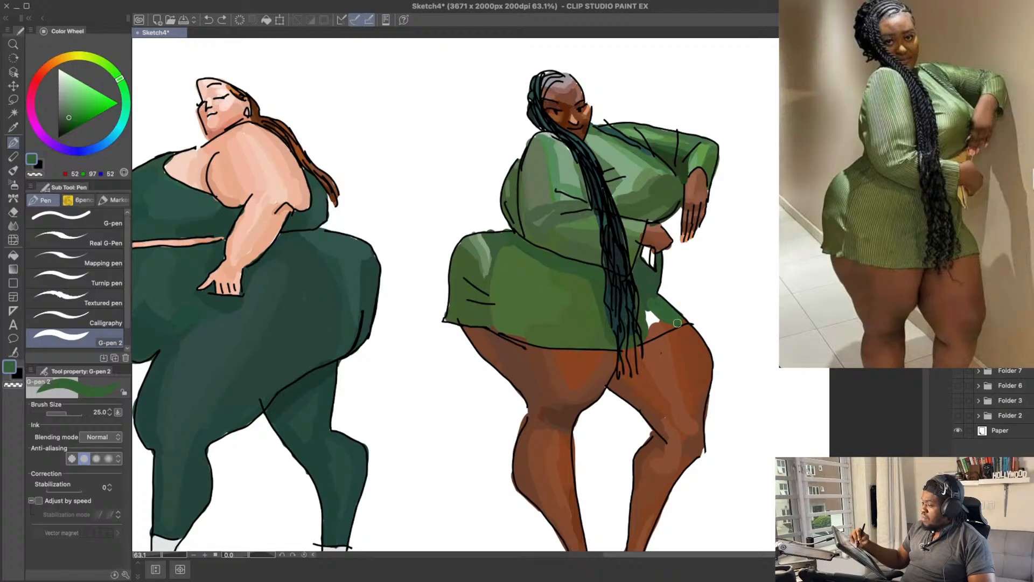
pyautogui.moveTo(645, 305); pyautogui.dragTo(647, 312)
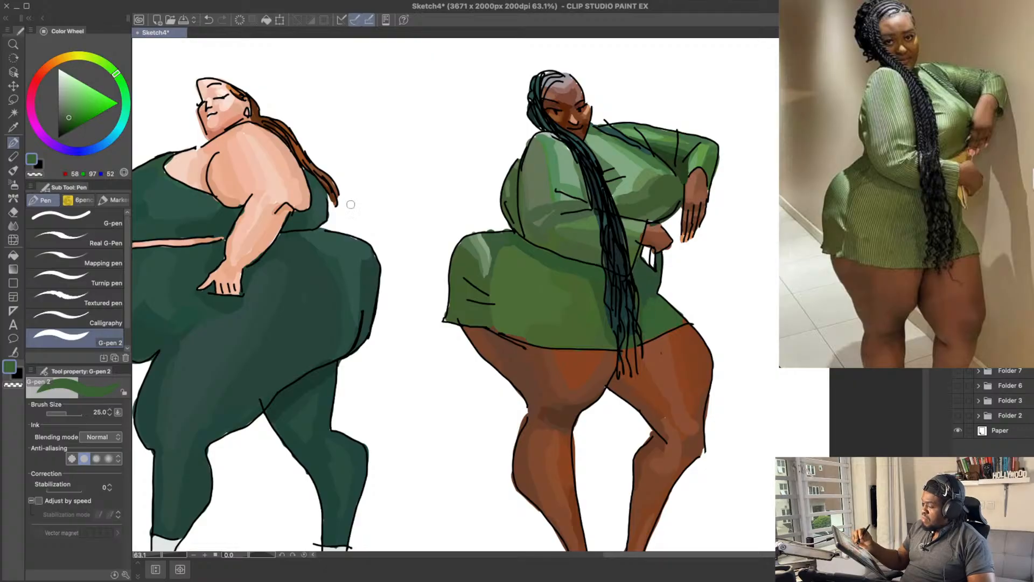
# Step: Blend the newly filled dress section beside the braids with darker greens, RGB 48, 77, 44 and RGB 54, 87, 49
pyautogui.click(66, 121)
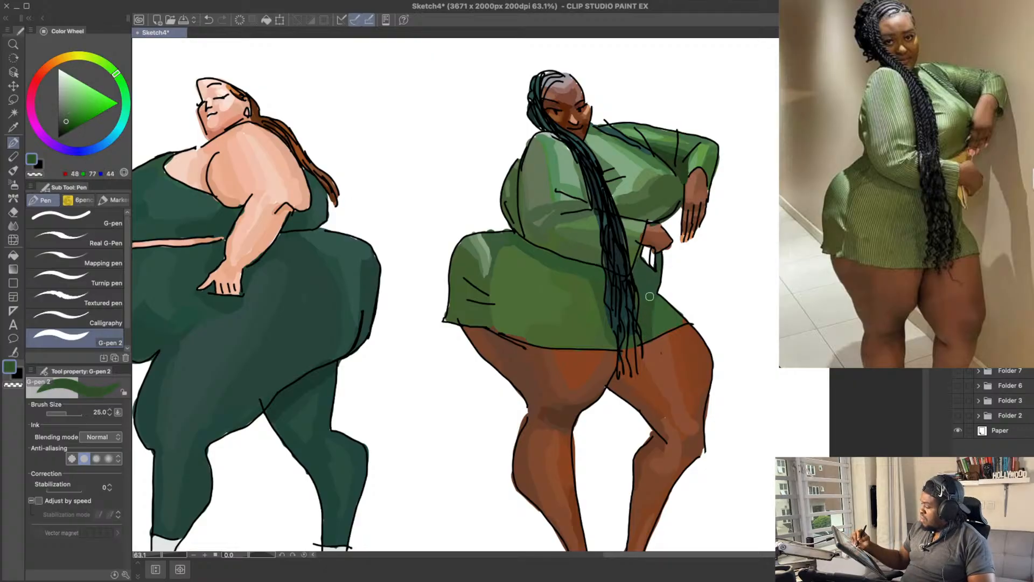
pyautogui.click(69, 119)
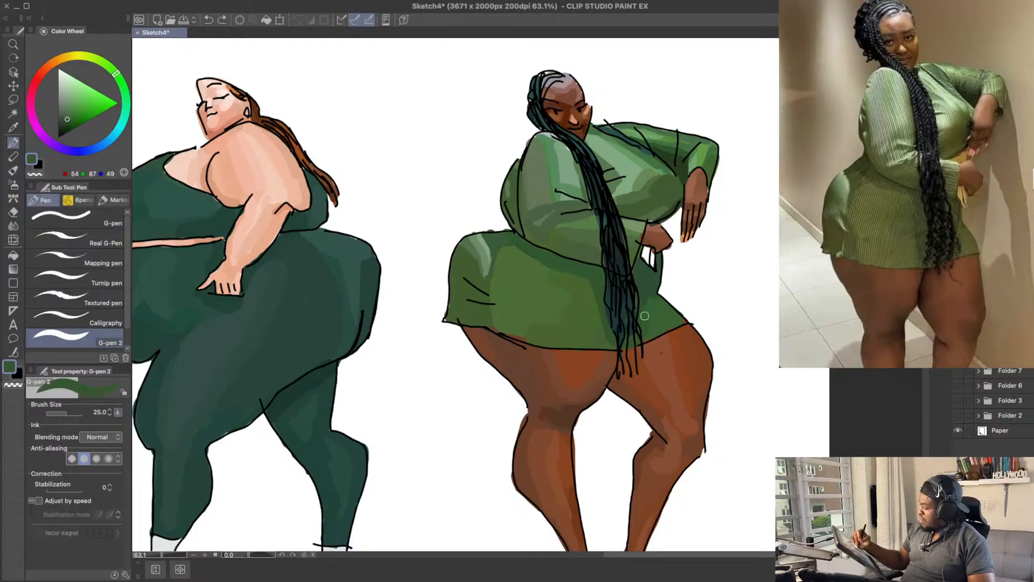
pyautogui.moveTo(651, 302); pyautogui.dragTo(646, 298)
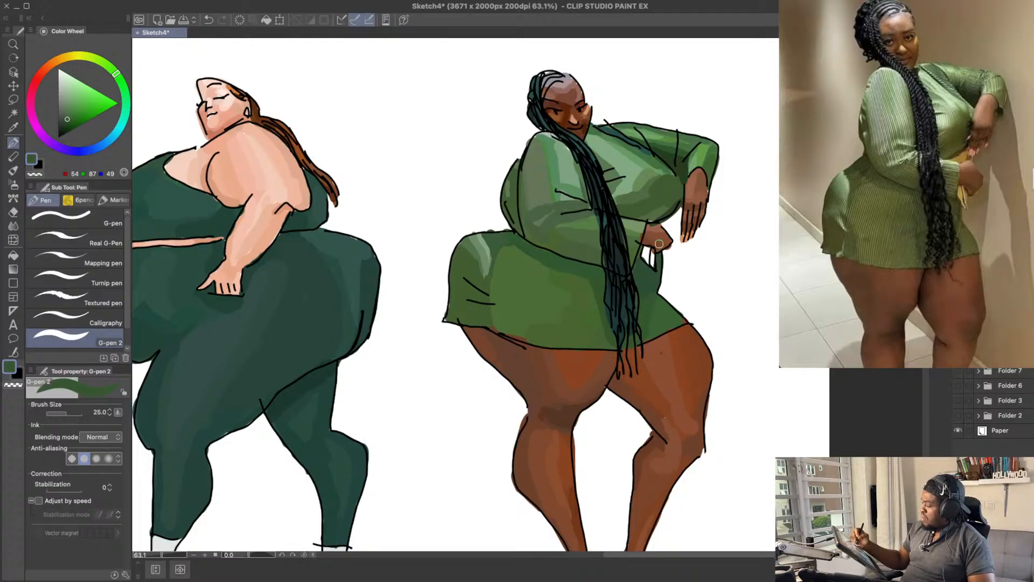
pyautogui.keyDown('alt'); pyautogui.click(651, 289); pyautogui.keyUp('alt')
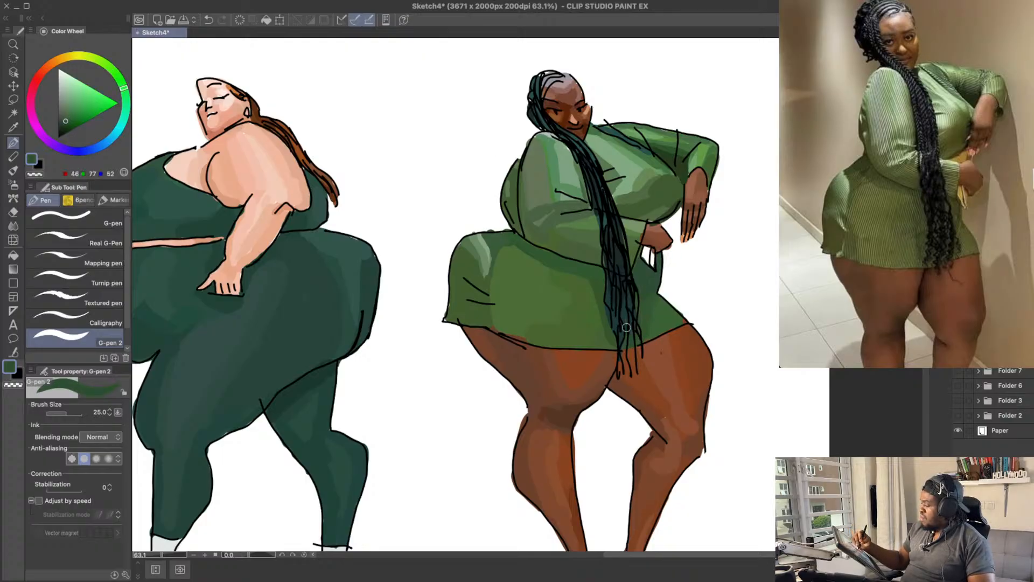
# Step: Shade the inner thigh under the hem by the braid tips with a dark brown, RGB 70, 51, 42
pyautogui.moveTo(669, 281); pyautogui.dragTo(671, 275)
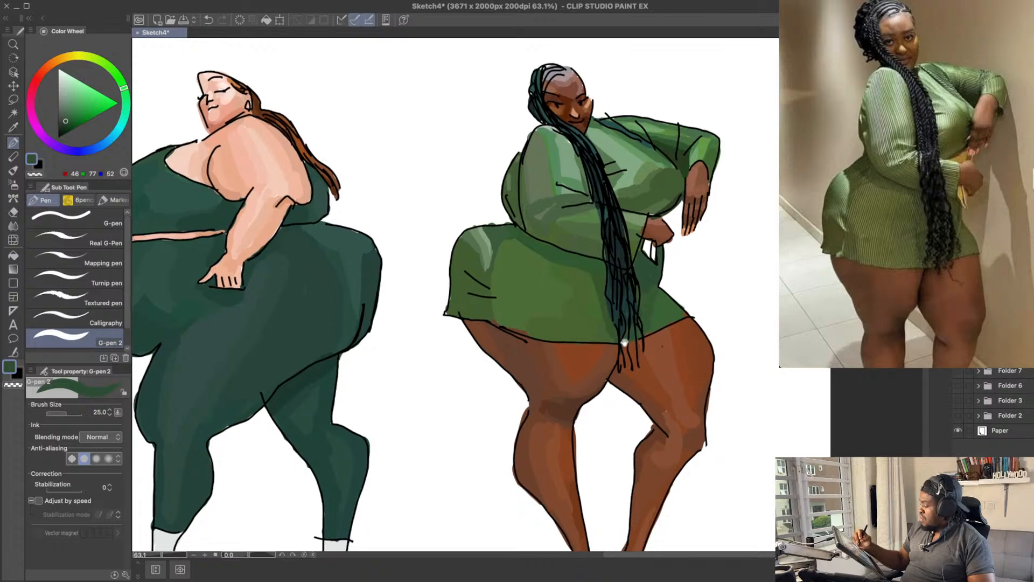
pyautogui.keyDown('alt'); pyautogui.click(615, 378); pyautogui.keyUp('alt')
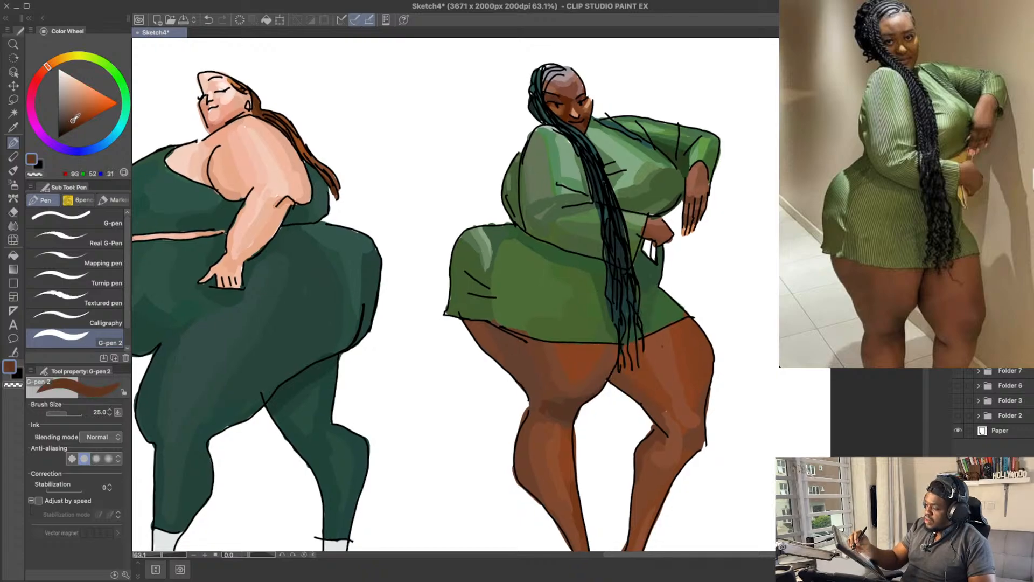
pyautogui.click(72, 121)
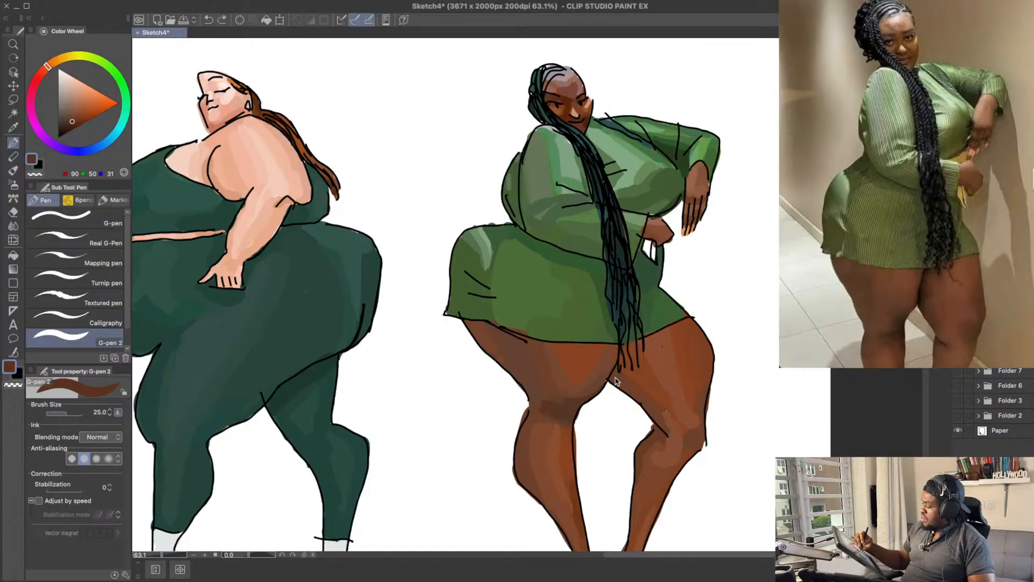
pyautogui.click(68, 119)
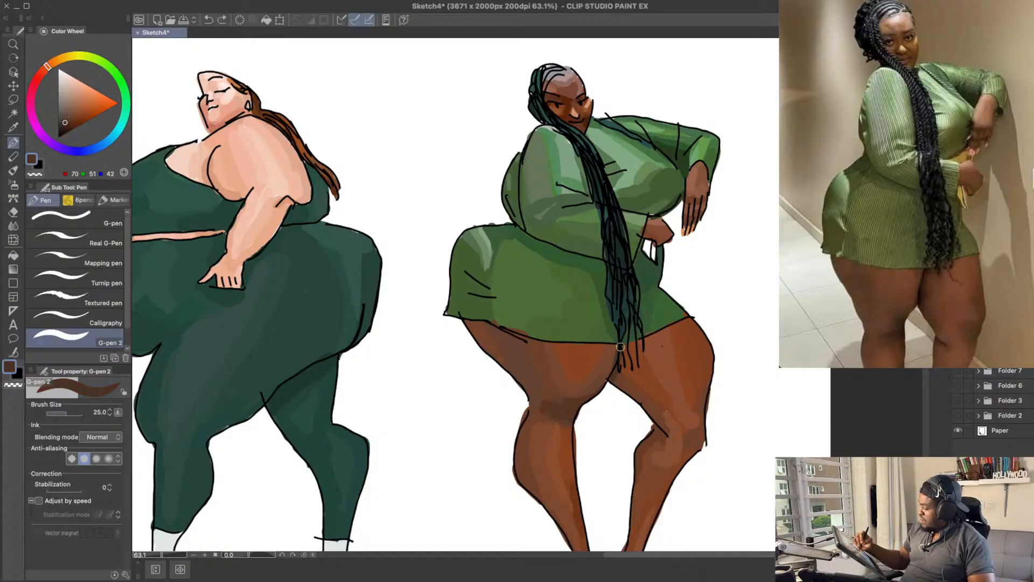
pyautogui.moveTo(620, 348); pyautogui.dragTo(614, 374)
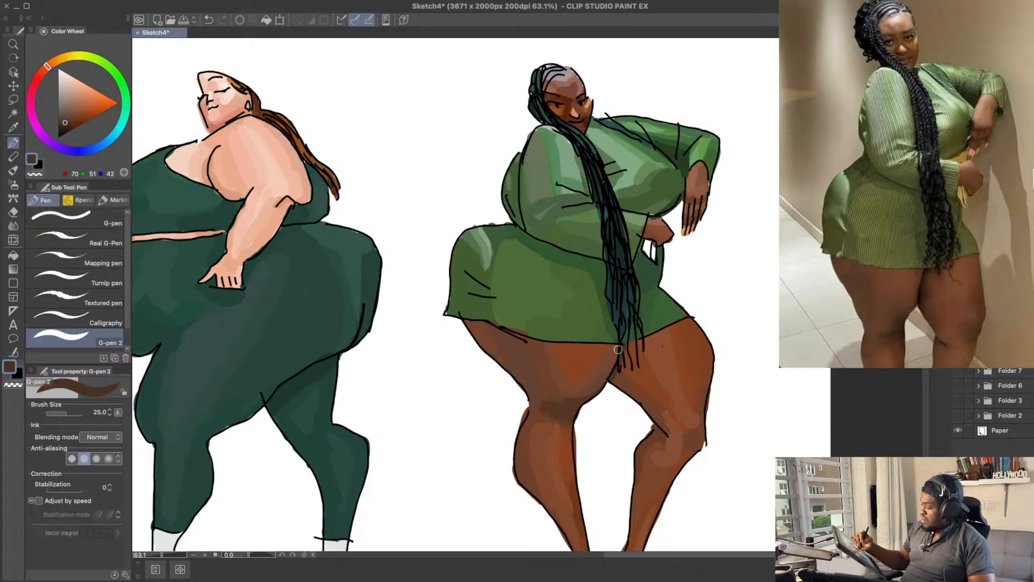
pyautogui.click(69, 115)
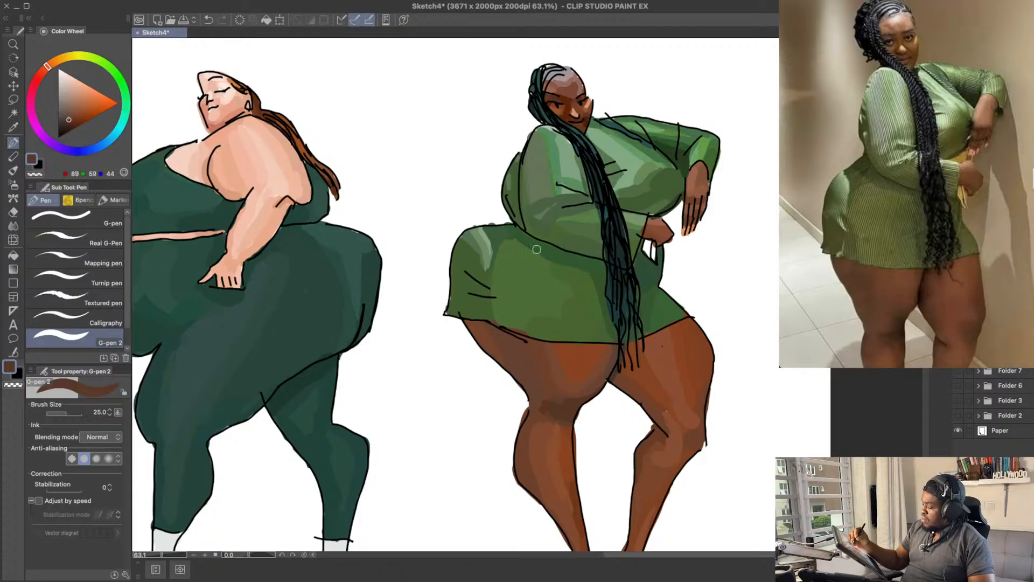
# Step: Try darkening the gap where the thighs meet with a reddish dark brown, RGB 70, 41, 30, at brush size 40
pyautogui.keyDown('alt'); pyautogui.click(616, 332); pyautogui.keyUp('alt')
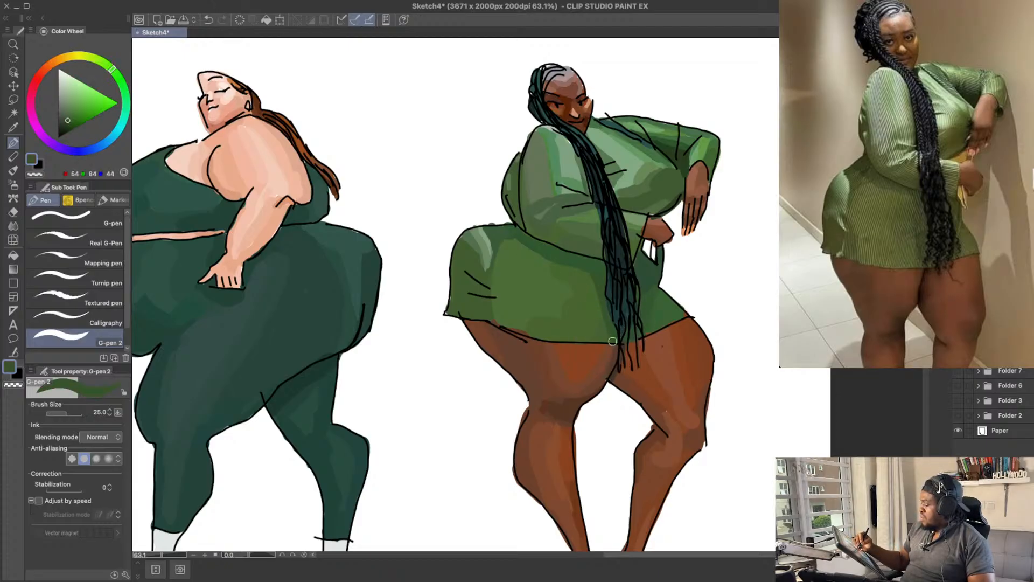
pyautogui.keyDown('alt'); pyautogui.click(619, 374); pyautogui.keyUp('alt')
pyautogui.click(68, 124)
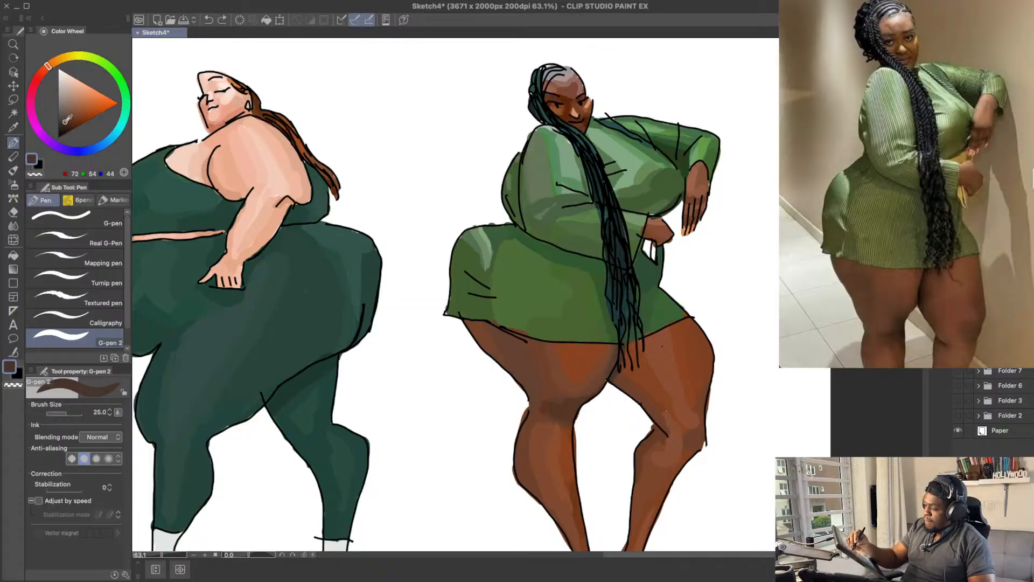
pyautogui.click(47, 68)
pyautogui.press(']')
pyautogui.press(']')
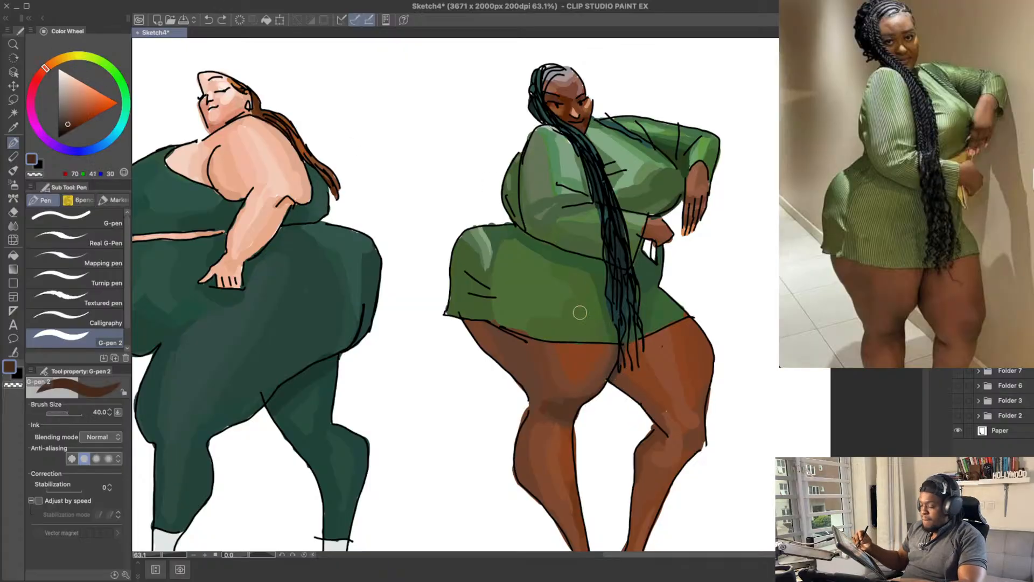
pyautogui.moveTo(616, 379)
pyautogui.mouseDown()
pyautogui.moveTo(627, 344)
pyautogui.moveTo(614, 380)
pyautogui.mouseUp()
pyautogui.hotkey('ctrl', 'z')
pyautogui.hotkey('ctrl', 'z')
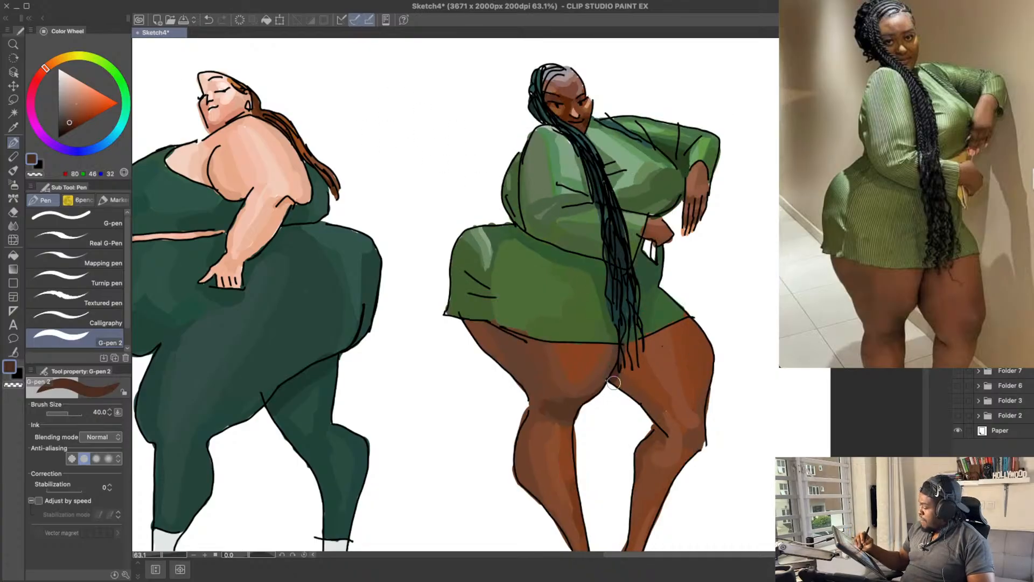
pyautogui.hotkey('ctrl', 'z')
# Step: Try shading from the thigh gap up to the braid tips with slightly lighter browns, including RGB 80, 46, 32
pyautogui.moveTo(615, 382); pyautogui.dragTo(630, 348)
pyautogui.hotkey('ctrl', 'z')
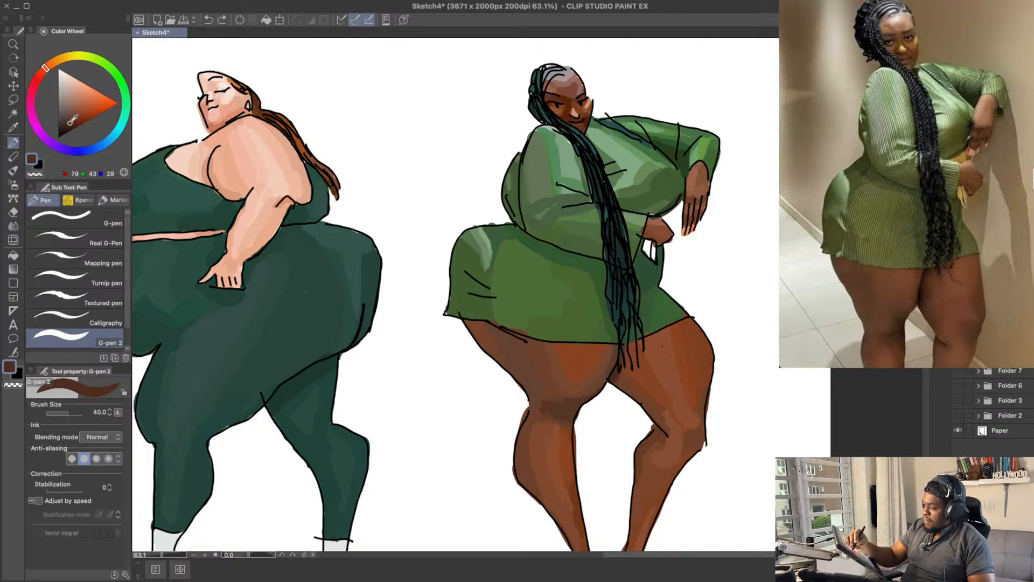
pyautogui.click(71, 119)
pyautogui.moveTo(615, 382)
pyautogui.mouseDown()
pyautogui.moveTo(632, 343)
pyautogui.moveTo(625, 359)
pyautogui.mouseUp()
pyautogui.hotkey('ctrl', 'z')
# Step: Colour the braid tips hanging over the hem with a very dark teal, RGB 23, 46, 46
pyautogui.keyDown('alt'); pyautogui.click(627, 305); pyautogui.keyUp('alt')
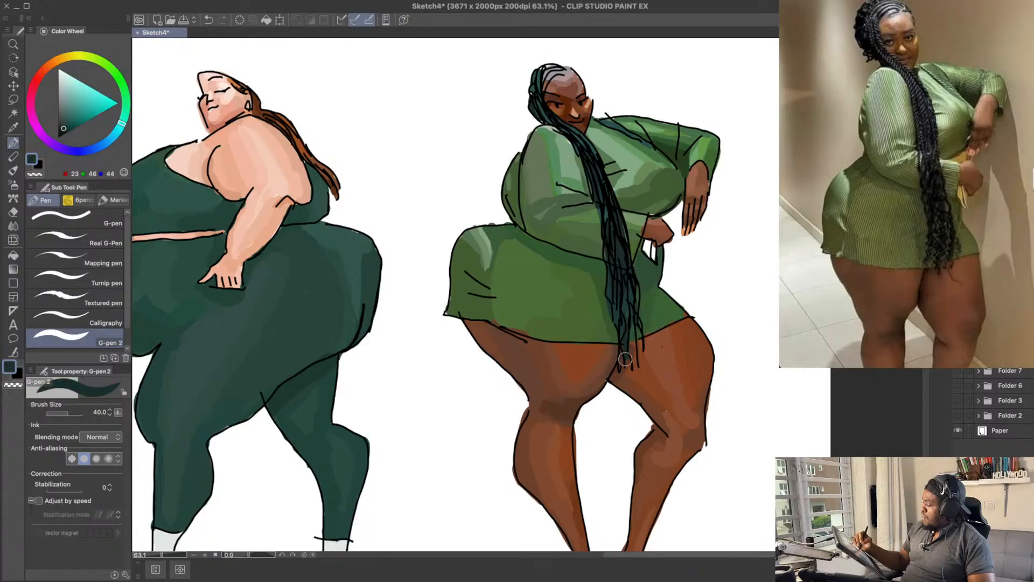
pyautogui.moveTo(631, 318); pyautogui.dragTo(630, 361)
pyautogui.moveTo(628, 326)
pyautogui.mouseDown()
pyautogui.moveTo(630, 367)
pyautogui.moveTo(636, 350)
pyautogui.mouseUp()
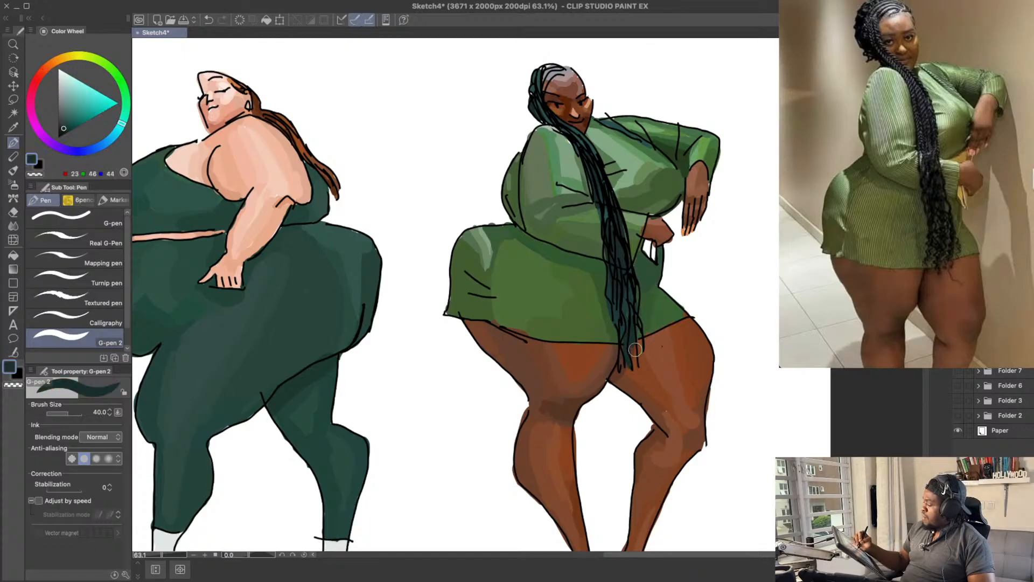
# Step: Colour the braids where they pass the neck and shoulder with a very dark teal, RGB 23, 46, 44
pyautogui.scroll(2, 636, 323)
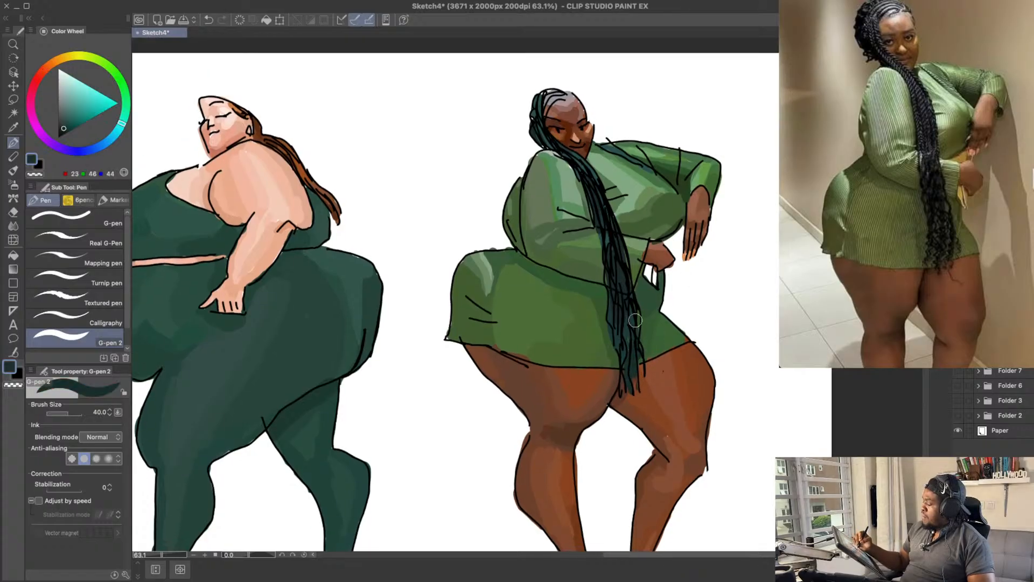
pyautogui.scroll(3, 635, 320)
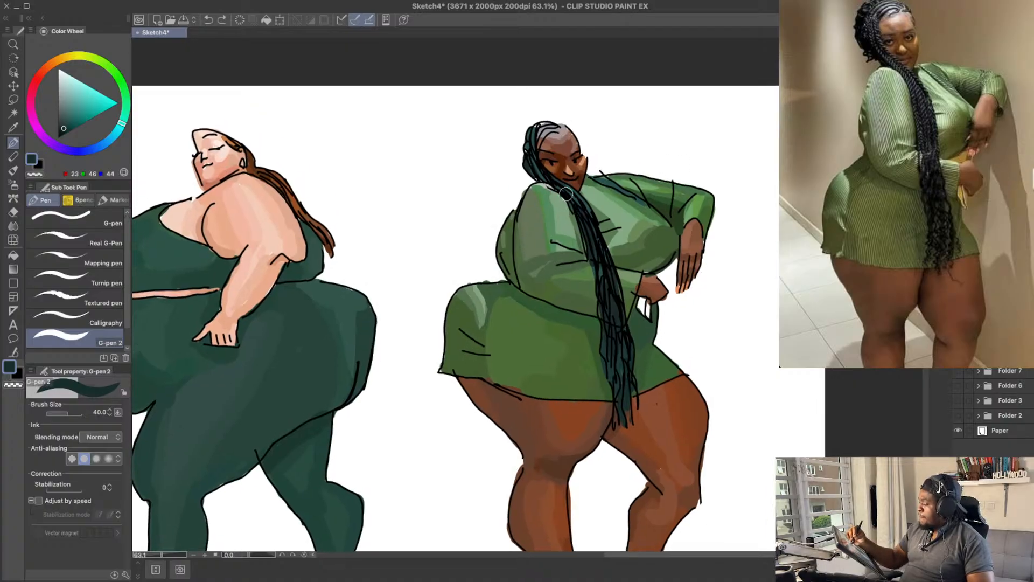
pyautogui.moveTo(566, 194); pyautogui.dragTo(567, 201)
pyautogui.moveTo(748, 297)
pyautogui.mouseDown()
pyautogui.moveTo(722, 213)
pyautogui.moveTo(717, 258)
pyautogui.mouseUp()
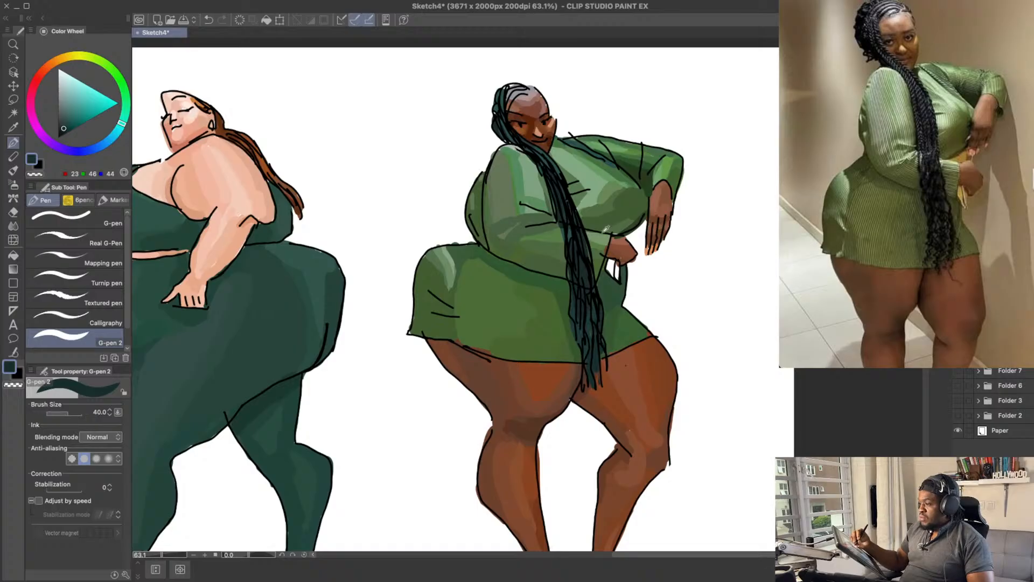
# Step: Colour the item held beneath the woman's lower hand with a muted olive yellow, RGB 137, 128, 85
pyautogui.click(79, 56)
pyautogui.click(72, 93)
pyautogui.moveTo(82, 54); pyautogui.dragTo(69, 57)
pyautogui.click(71, 108)
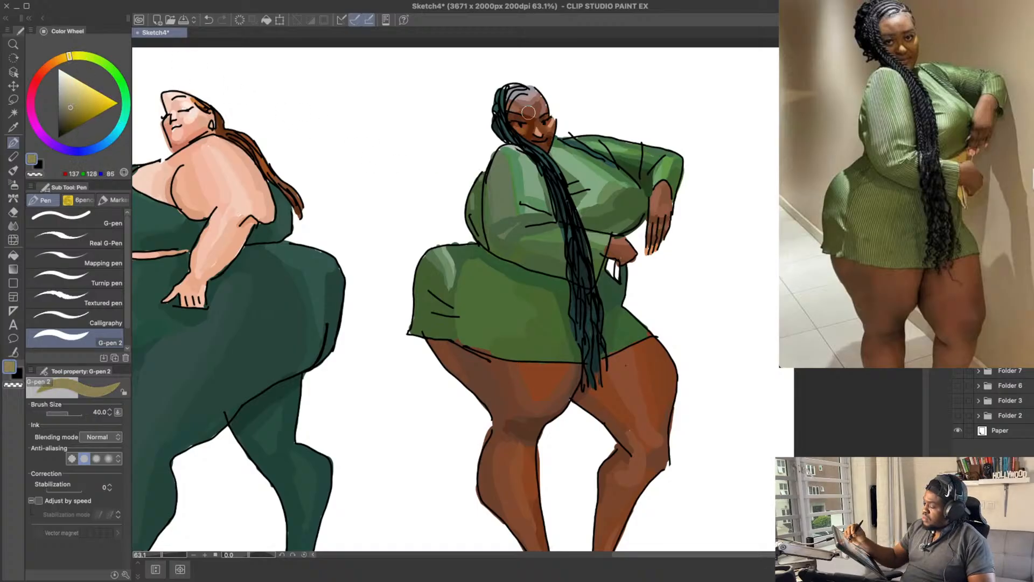
pyautogui.hotkey('ctrl', 'z')
pyautogui.moveTo(620, 273)
pyautogui.mouseDown()
pyautogui.moveTo(617, 256)
pyautogui.moveTo(615, 272)
pyautogui.mouseUp()
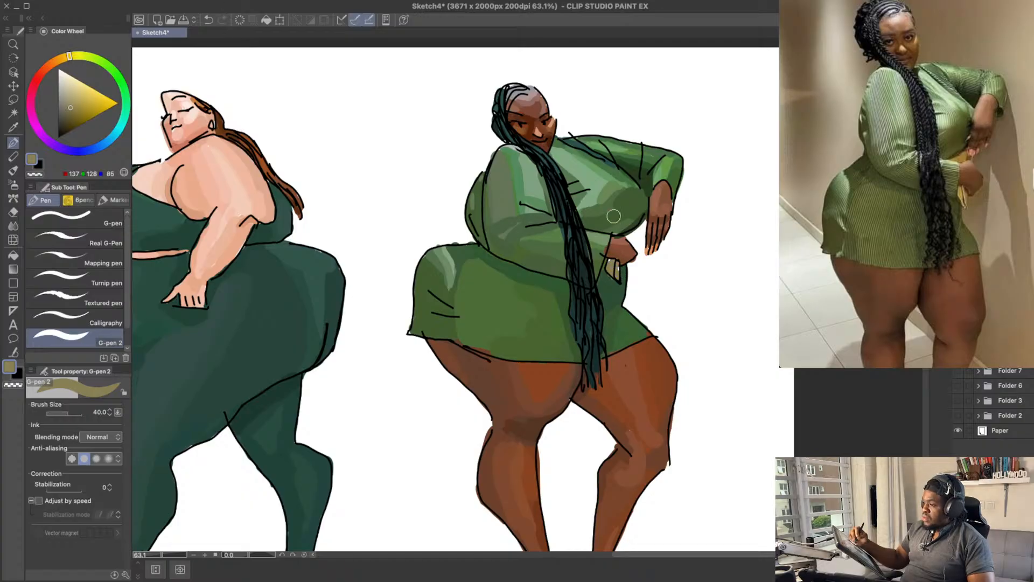
# Step: Brighten the item held beneath the lower hand with a lighter, more saturated yellow
pyautogui.click(81, 90)
pyautogui.click(79, 94)
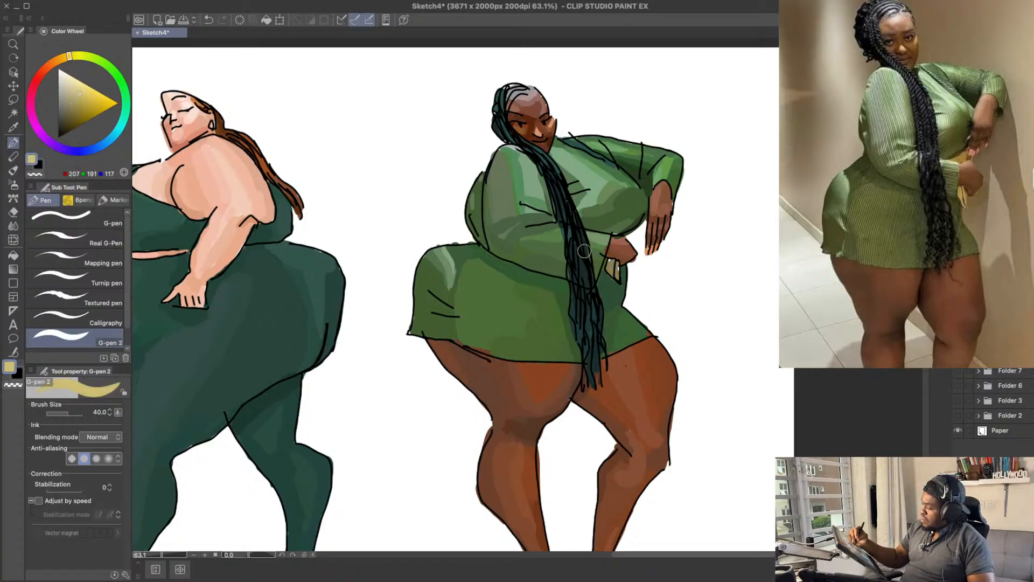
pyautogui.moveTo(611, 262)
pyautogui.mouseDown()
pyautogui.moveTo(617, 276)
pyautogui.moveTo(612, 253)
pyautogui.moveTo(618, 268)
pyautogui.mouseUp()
pyautogui.hotkey('ctrl', 'z')
pyautogui.click(78, 99)
pyautogui.click(77, 105)
pyautogui.keyDown('alt'); pyautogui.click(619, 254); pyautogui.keyUp('alt')
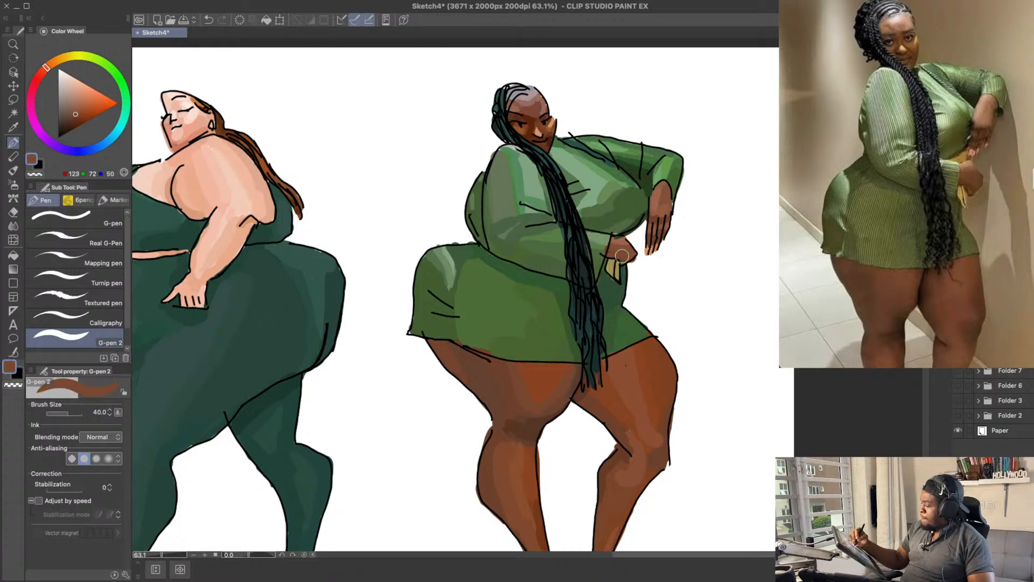
# Step: Touch up the lower hand and cuff area with green RGB 80, 107, 66 and brown RGB 154, 98, 76, and save the sketch
pyautogui.keyDown('alt'); pyautogui.click(606, 243); pyautogui.keyUp('alt')
pyautogui.keyDown('alt'); pyautogui.click(619, 229); pyautogui.keyUp('alt')
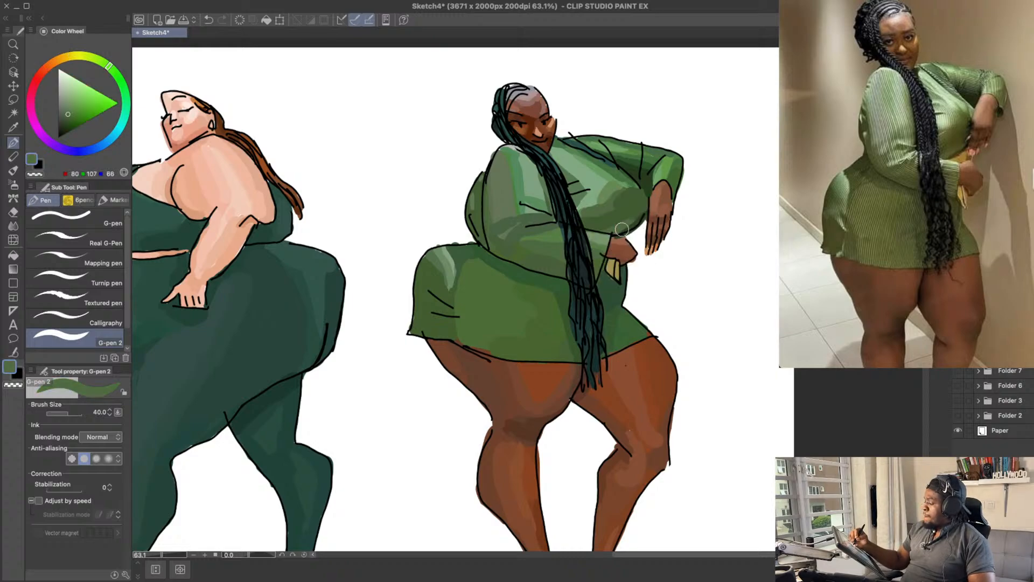
pyautogui.keyDown('alt'); pyautogui.click(619, 237); pyautogui.keyUp('alt')
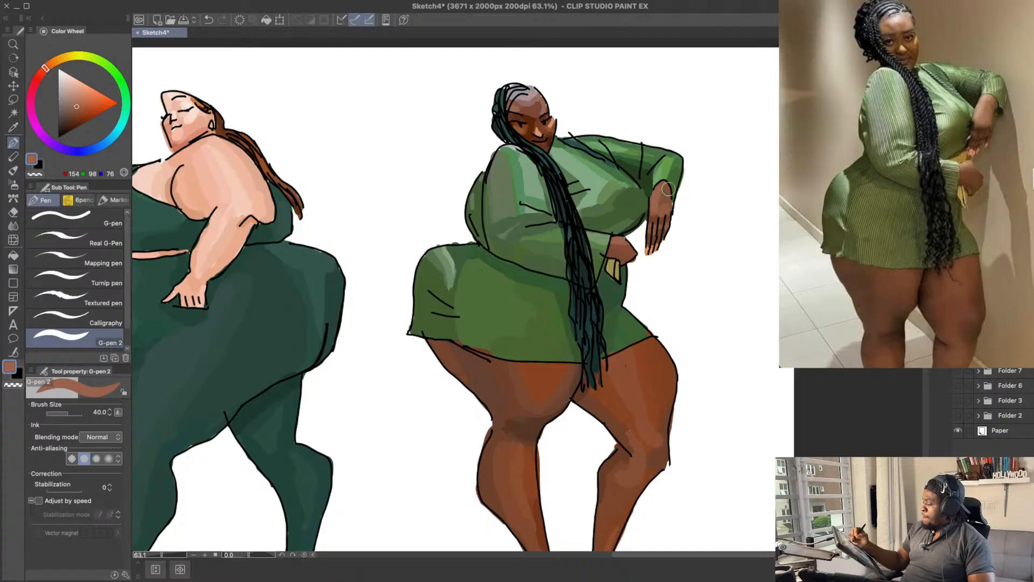
pyautogui.moveTo(724, 240); pyautogui.dragTo(735, 211)
pyautogui.hotkey('ctrl', 's')
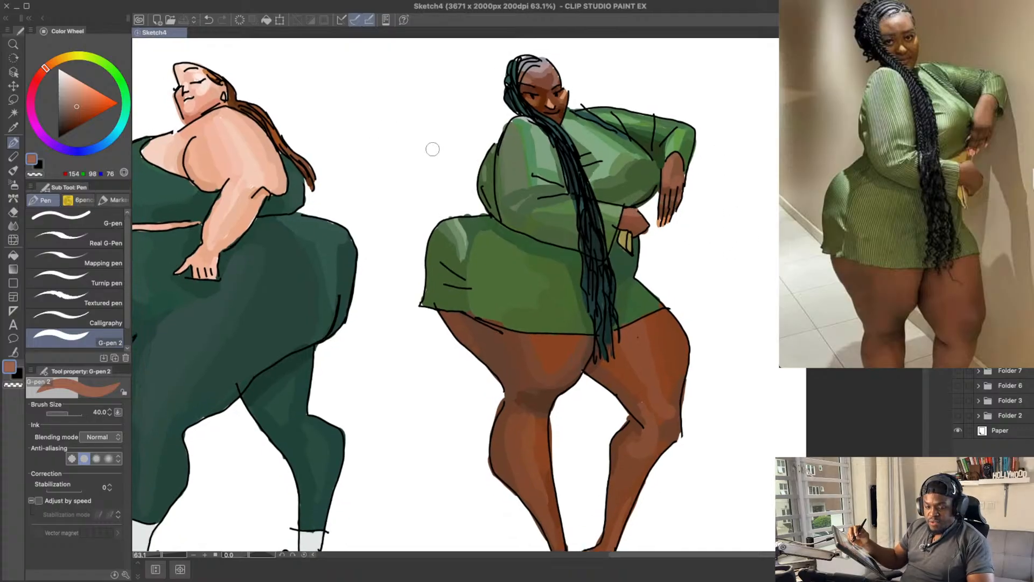
# Step: Paint the whites of the woman's eyes with a pale warm grey, RGB 180, 169, 165, at brush size 17
pyautogui.click(65, 91)
pyautogui.click(62, 90)
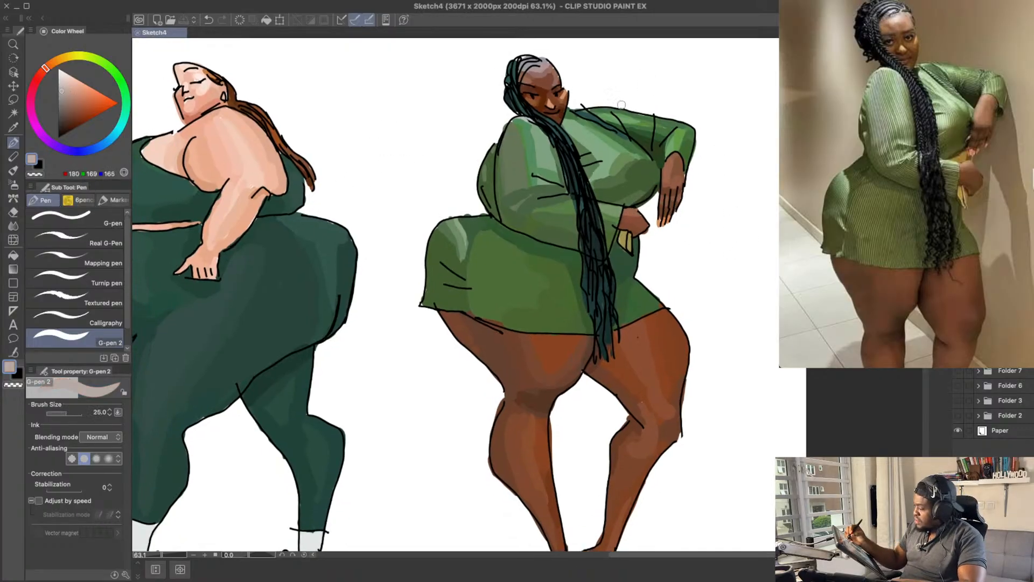
pyautogui.press('[')
pyautogui.press('[')
pyautogui.press('[')
pyautogui.press('[')
pyautogui.click(529, 95)
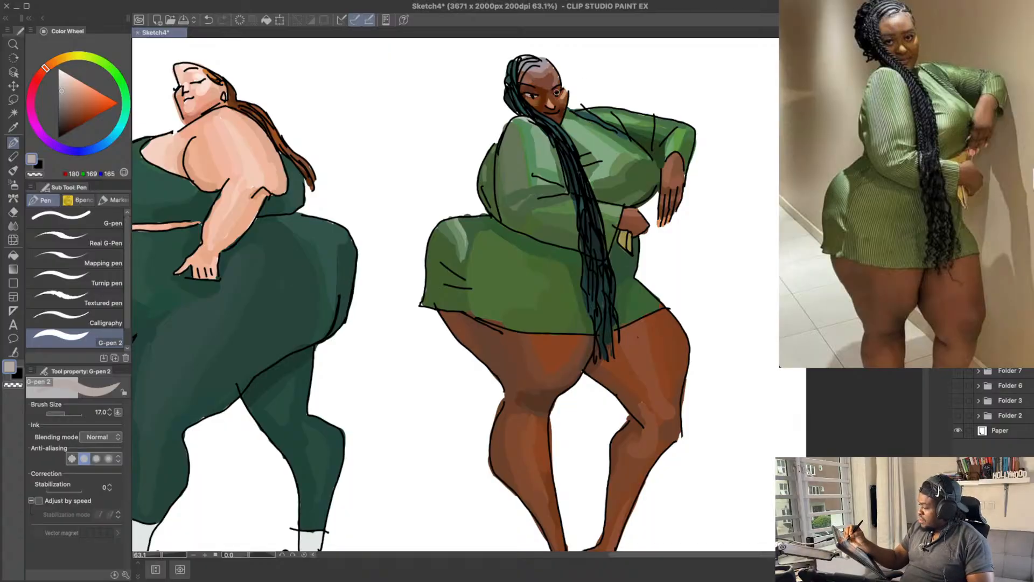
pyautogui.click(556, 92)
# Step: Try repainting the whites of the eyes with a slightly darker warm grey, RGB 161, 142, 135
pyautogui.hotkey('ctrl', 'z')
pyautogui.click(64, 97)
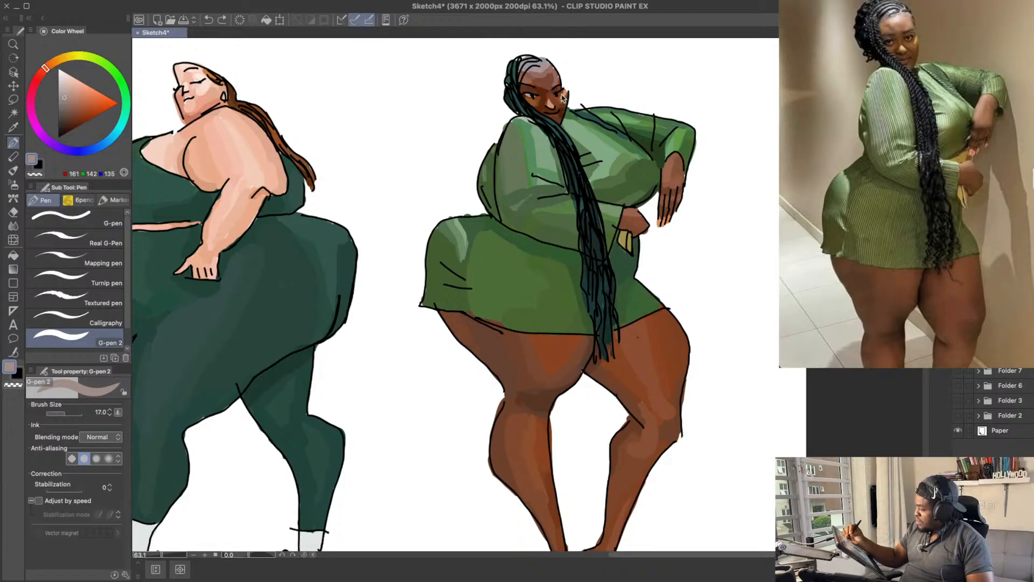
pyautogui.moveTo(528, 95); pyautogui.dragTo(533, 95)
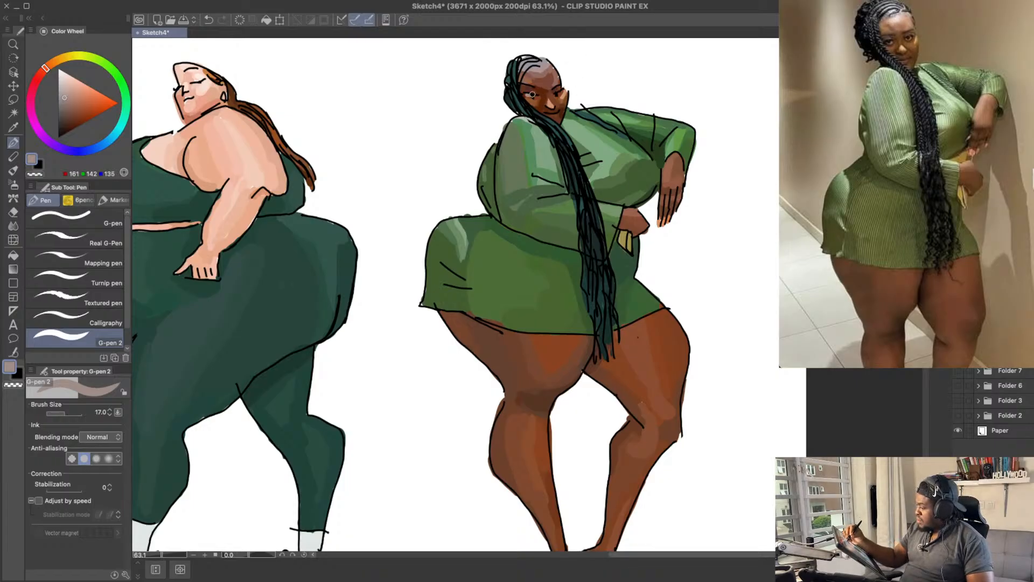
pyautogui.hotkey('ctrl', 'z')
pyautogui.click(528, 94)
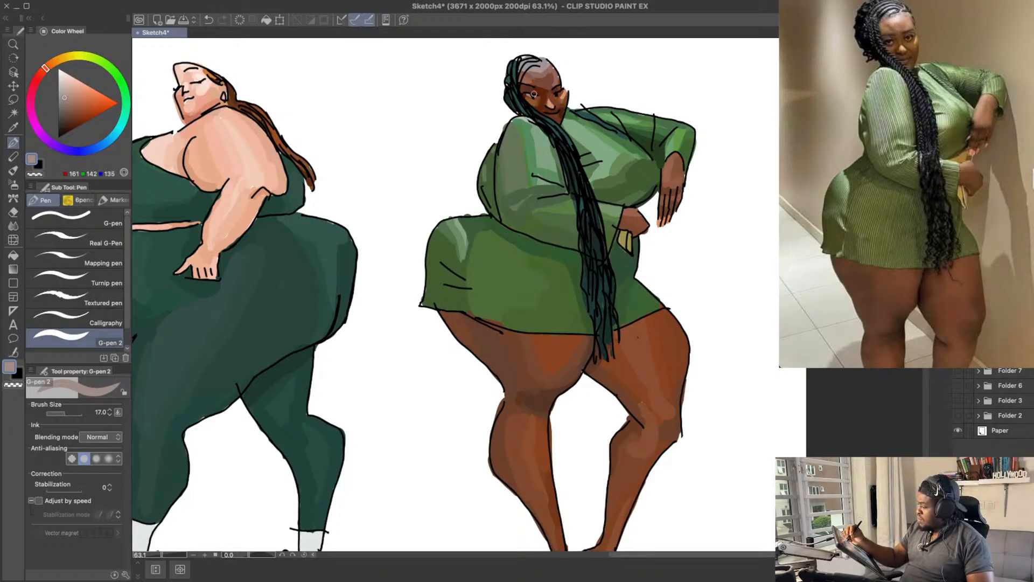
pyautogui.hotkey('ctrl', 'z')
# Step: Touch up the edge of the face beside the eye with a reddish brown, RGB 137, 67, 32, and save the sketch
pyautogui.moveTo(578, 75); pyautogui.dragTo(604, 105)
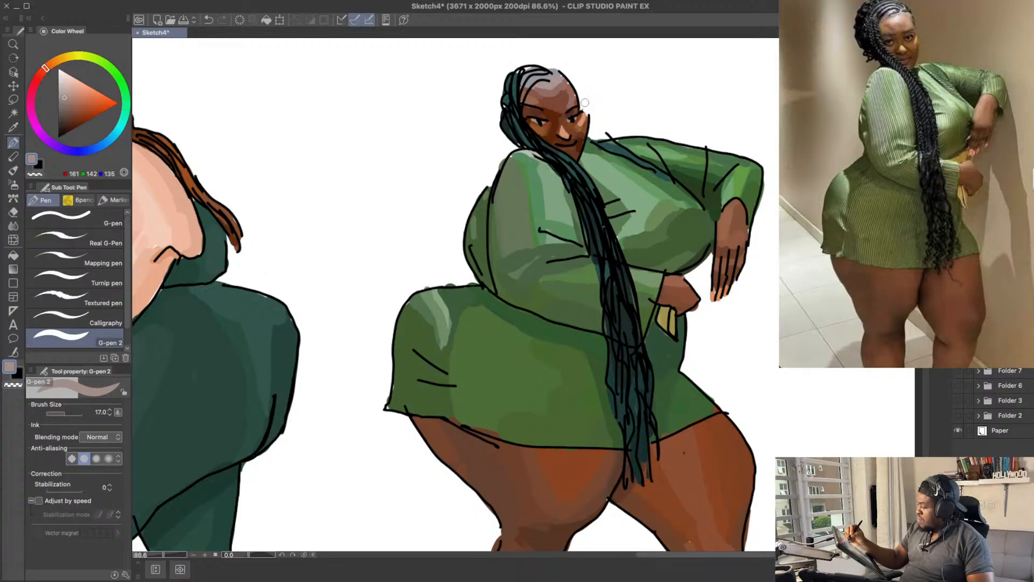
pyautogui.hotkey('ctrl', 'space')
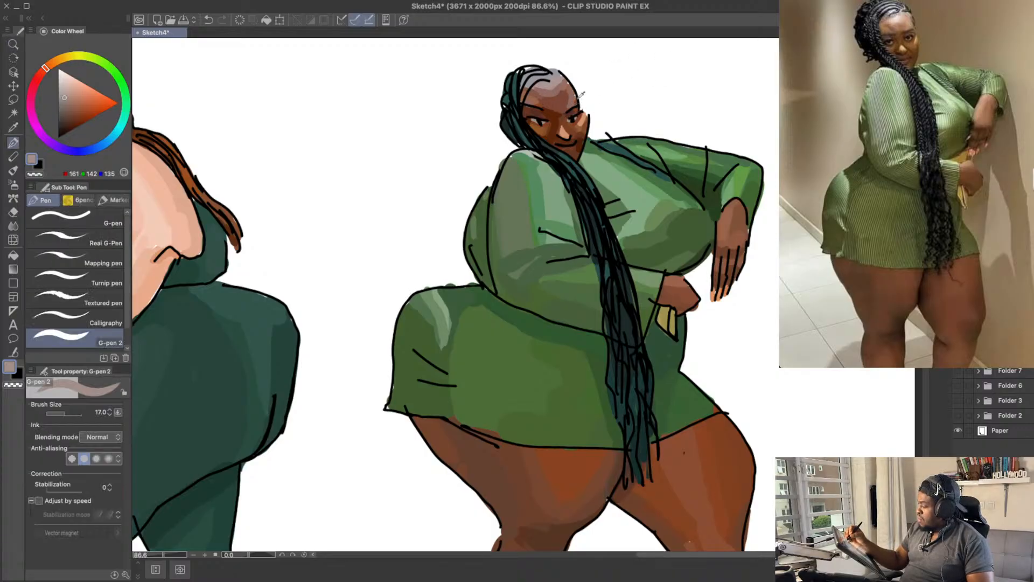
pyautogui.keyDown('alt'); pyautogui.click(574, 92); pyautogui.keyUp('alt')
pyautogui.keyDown('alt'); pyautogui.click(574, 104); pyautogui.keyUp('alt')
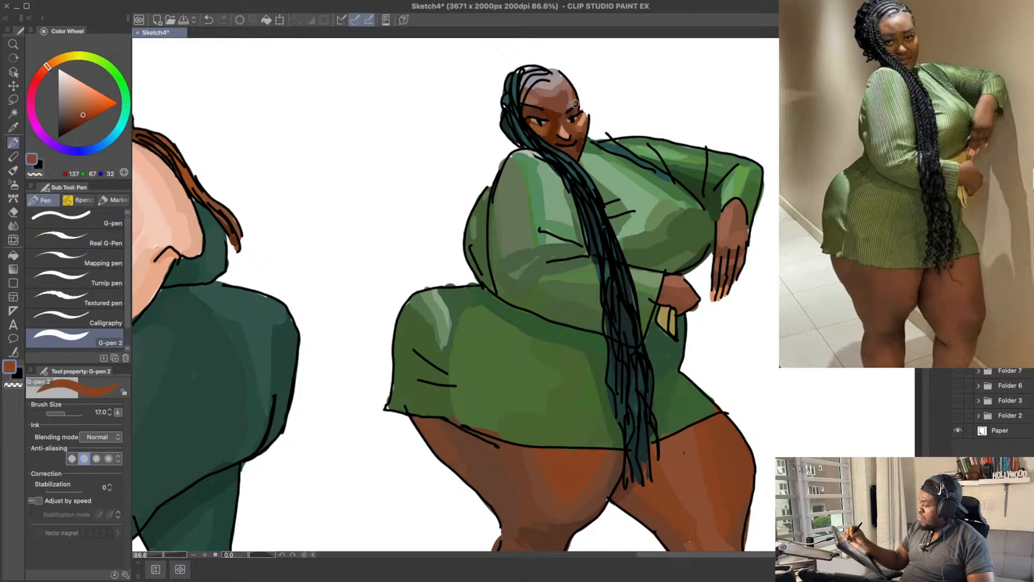
pyautogui.hotkey('ctrl', 'space')
pyautogui.moveTo(728, 115); pyautogui.dragTo(693, 111)
pyautogui.press('space')
pyautogui.moveTo(756, 307); pyautogui.dragTo(609, 370)
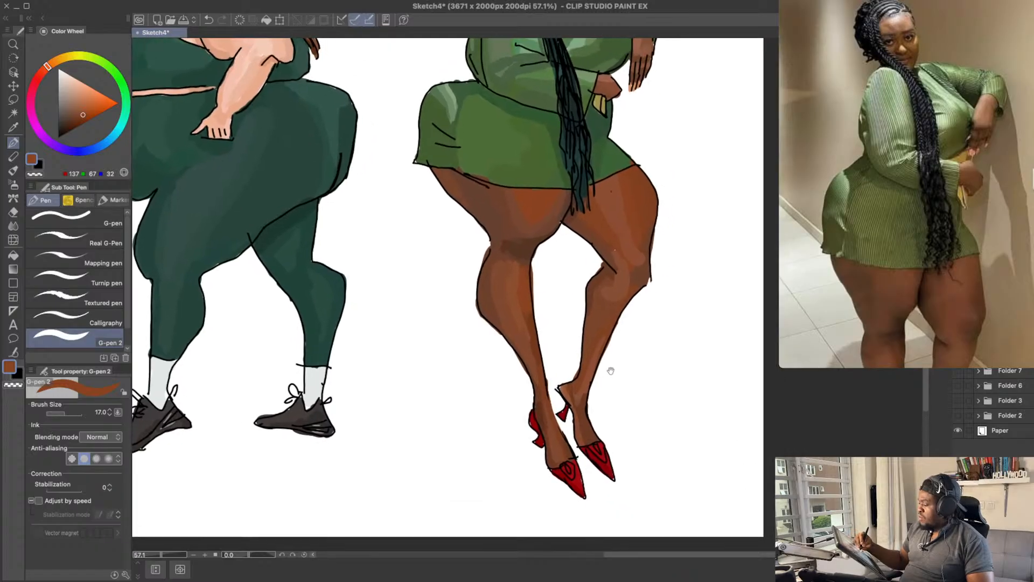
pyautogui.hotkey('ctrl', 's')
# Step: Paint highlights on the red pointed shoes with a pale pinkish grey, RGB 181, 160, 165
pyautogui.click(62, 103)
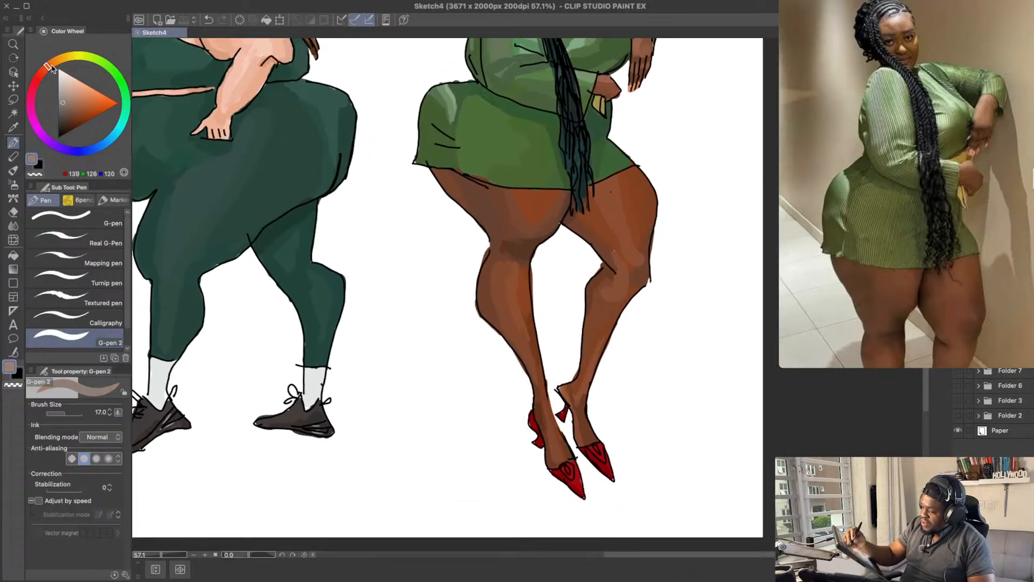
pyautogui.moveTo(34, 84); pyautogui.dragTo(31, 90)
pyautogui.click(64, 89)
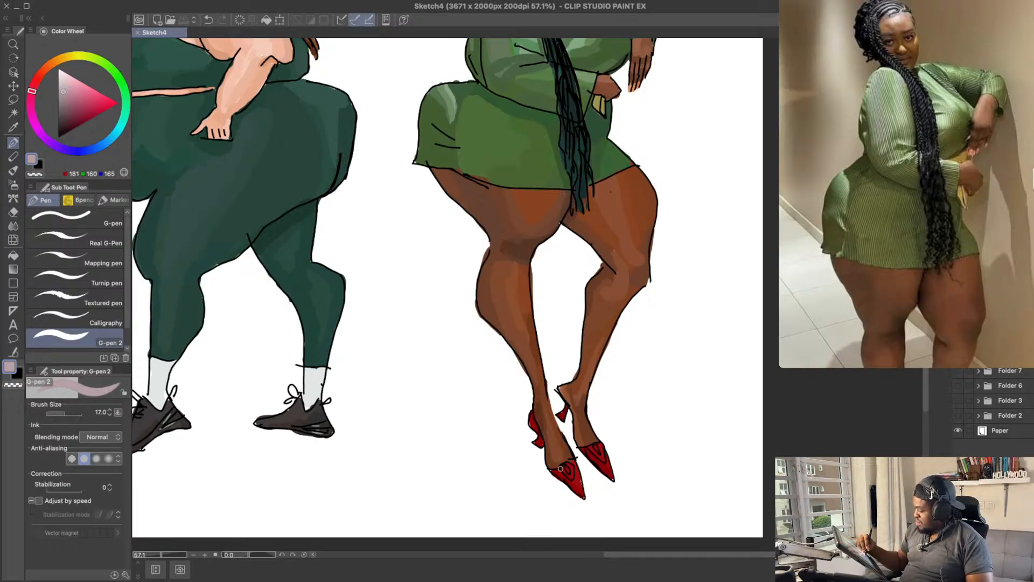
pyautogui.moveTo(561, 468); pyautogui.dragTo(571, 480)
pyautogui.hotkey('ctrl', 'z')
pyautogui.moveTo(561, 468); pyautogui.dragTo(569, 477)
# Step: Refine the shoe highlights with pinkish grey RGB 179, 158, 163, sample the shoe's red, RGB 159, 10, 17, and save the sketch
pyautogui.click(66, 99)
pyautogui.hotkey('ctrl', 'z')
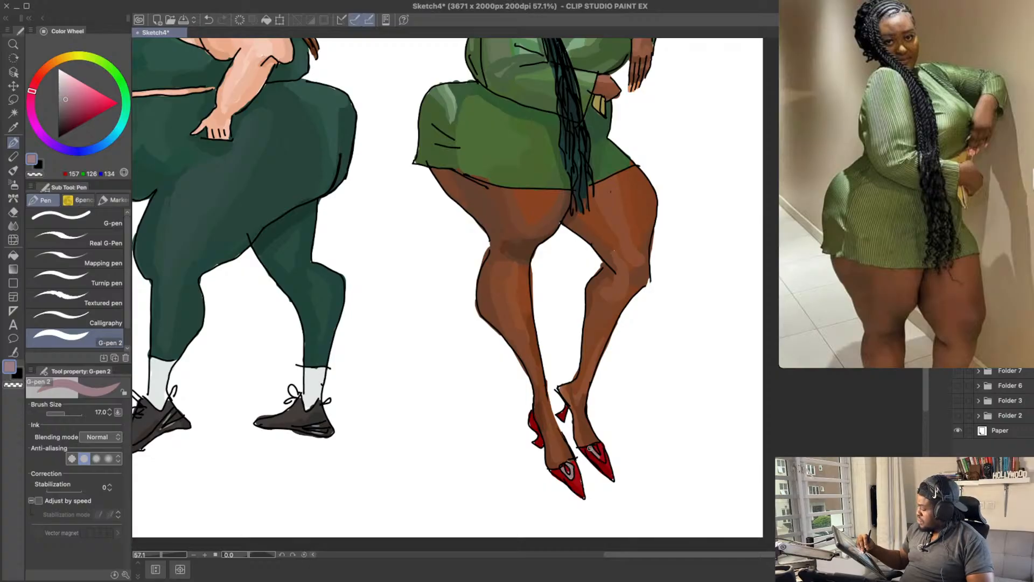
pyautogui.click(63, 92)
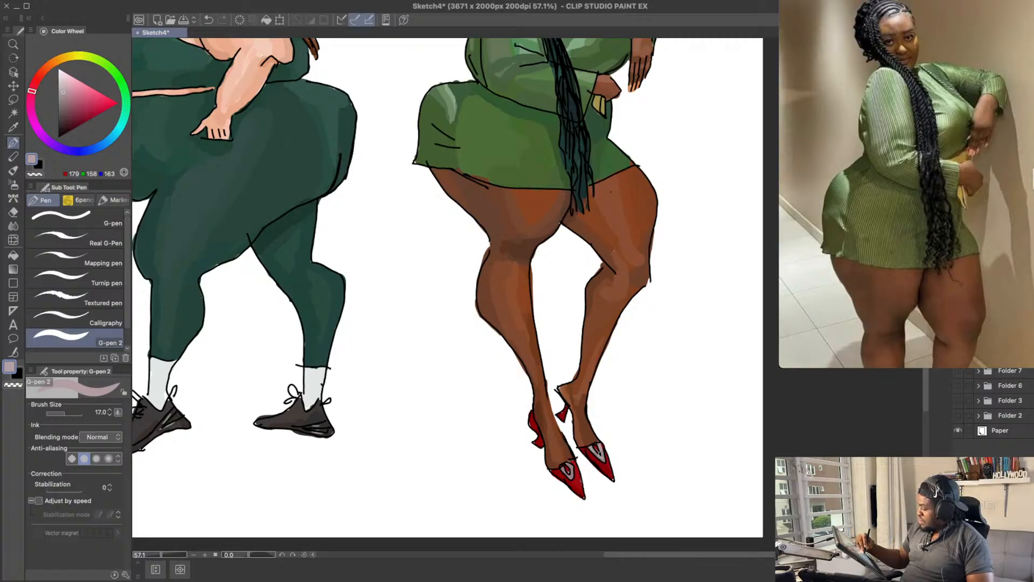
pyautogui.keyDown('alt'); pyautogui.click(568, 474); pyautogui.keyUp('alt')
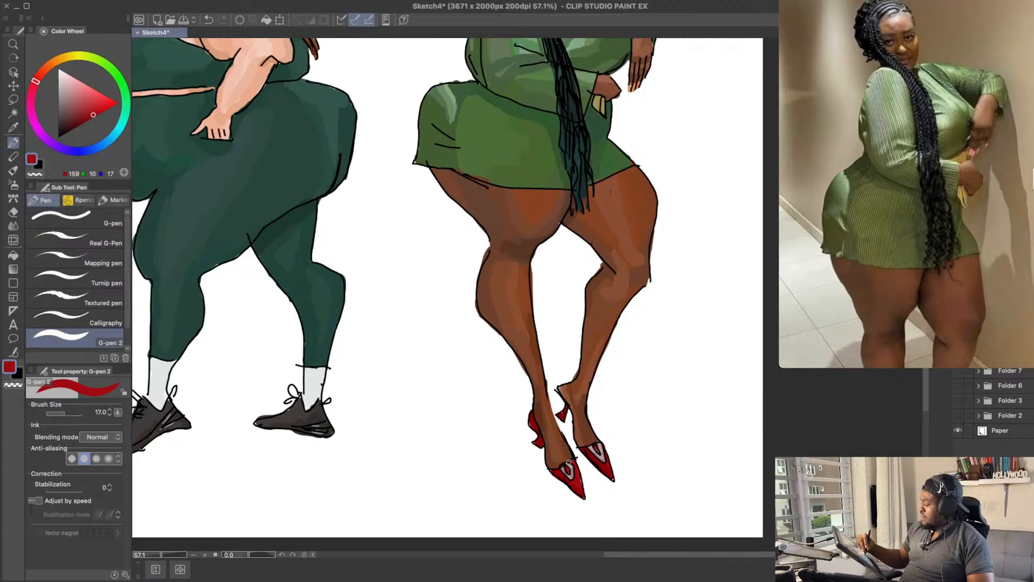
pyautogui.scroll(-3, 633, 382)
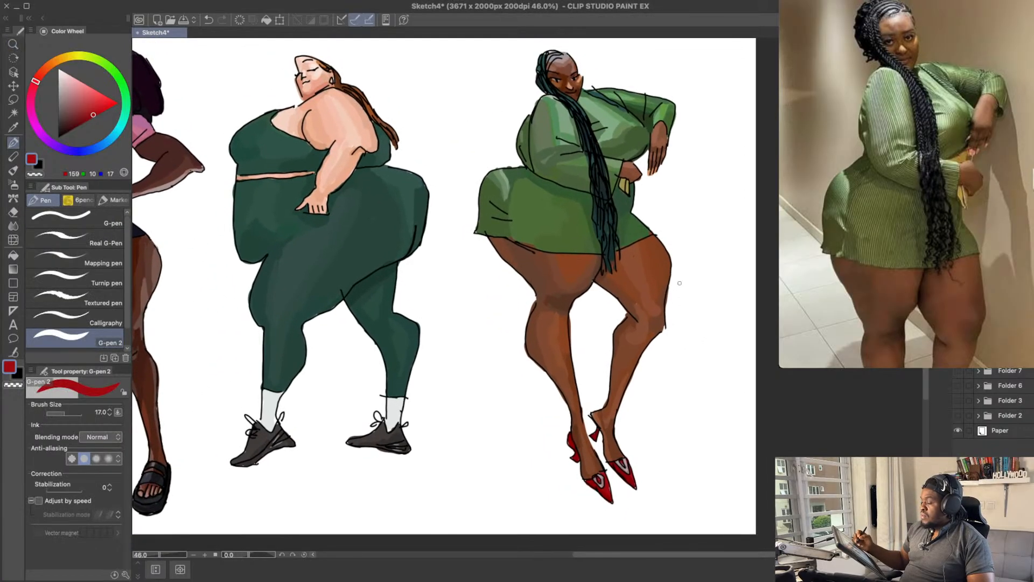
pyautogui.press('super+s')
pyautogui.moveTo(719, 262); pyautogui.dragTo(831, 274)
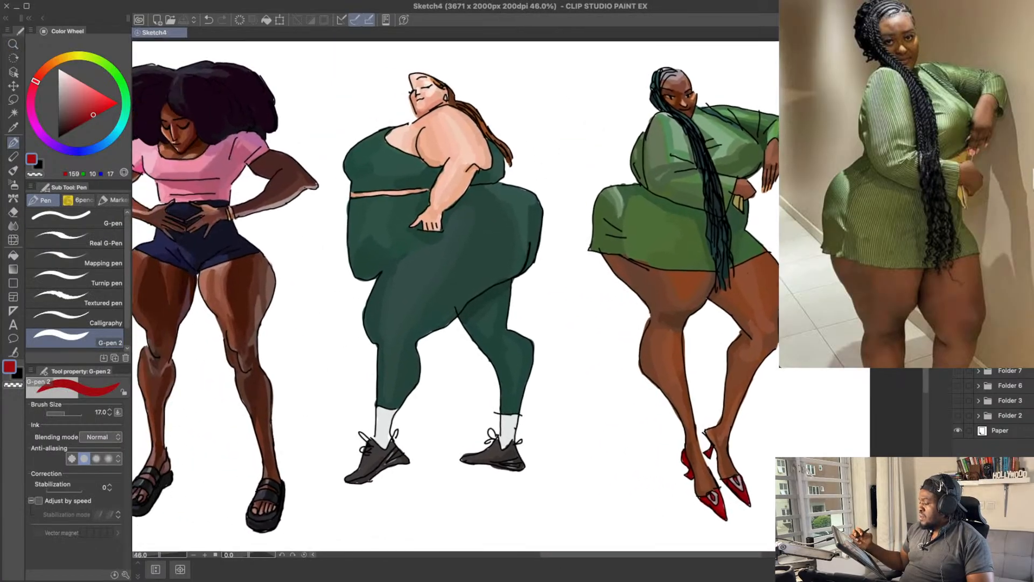
pyautogui.moveTo(626, 337); pyautogui.dragTo(823, 324)
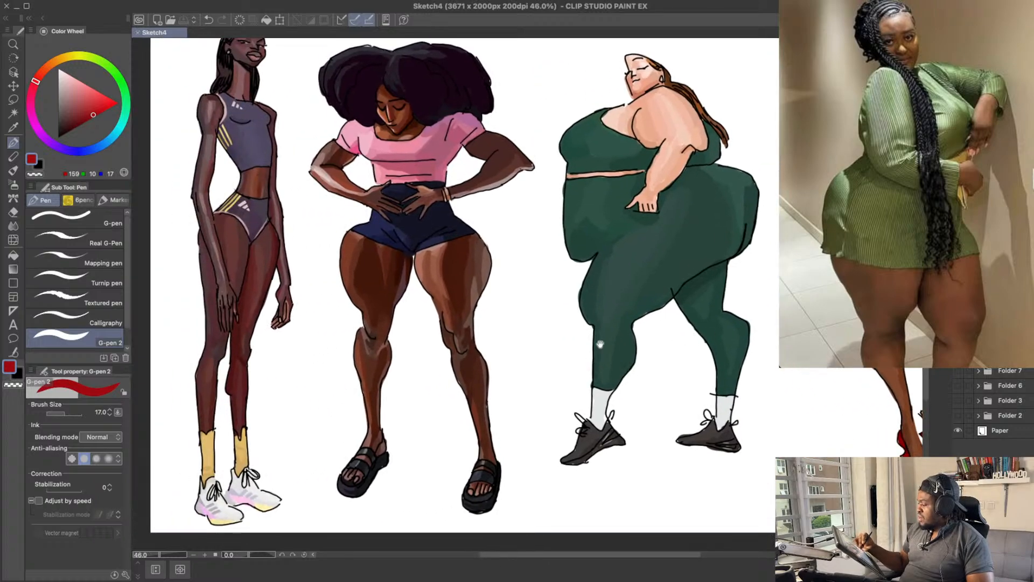
pyautogui.moveTo(780, 283); pyautogui.dragTo(712, 299)
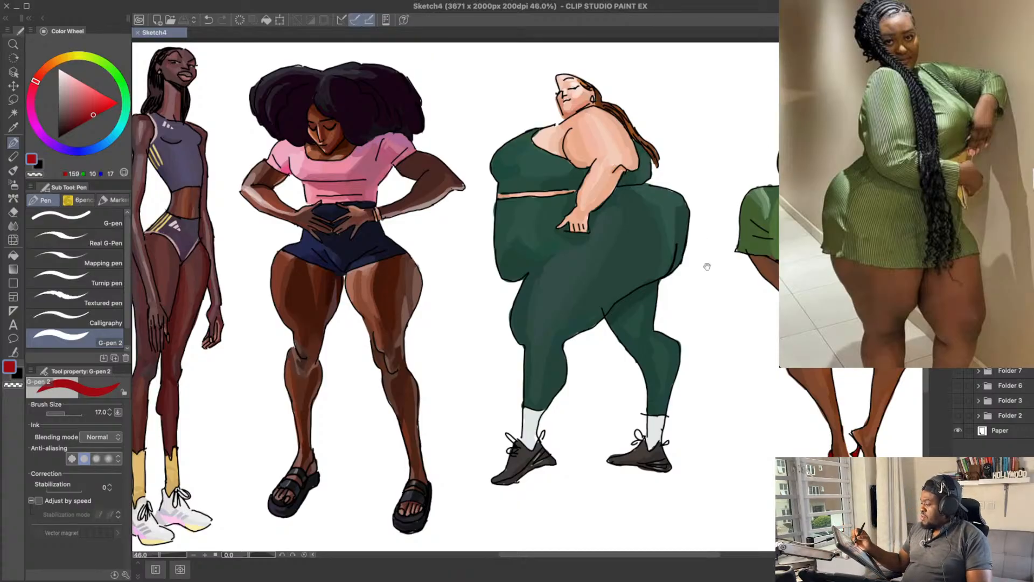
pyautogui.moveTo(707, 266); pyautogui.dragTo(686, 275)
pyautogui.moveTo(679, 318); pyautogui.dragTo(614, 322)
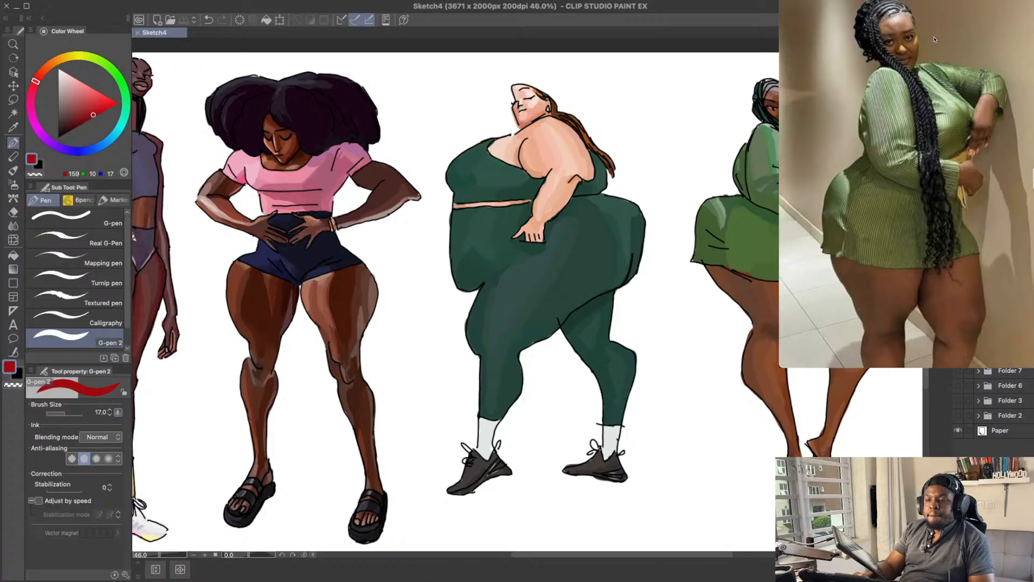
# Step: Browse the saved pins and bring up the reference photo of the red-haired woman in a patterned kimono and denim shorts
pyautogui.scroll(-15, 935, 40)
pyautogui.hscroll(-2, 937, 38)
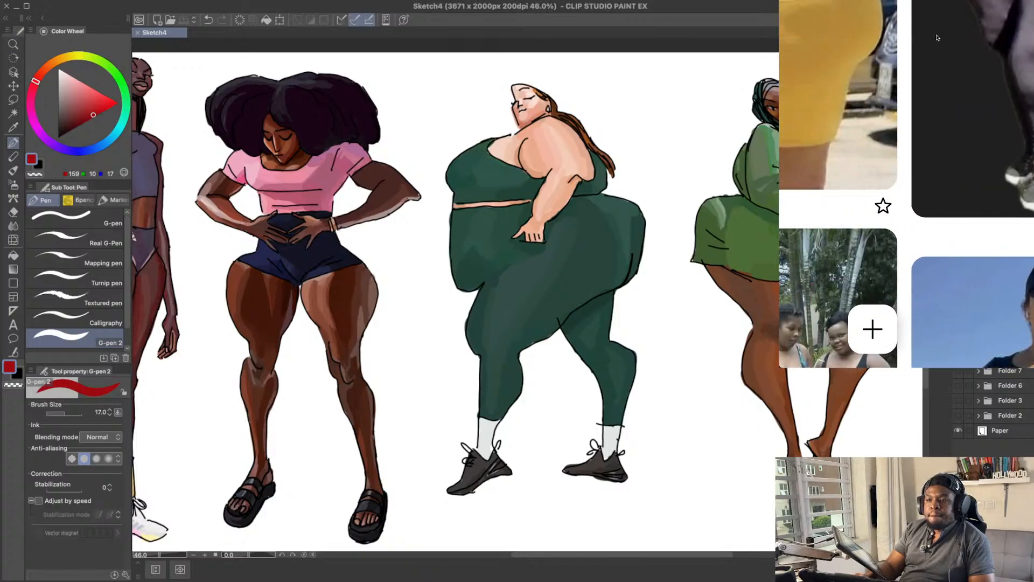
pyautogui.scroll(10, 938, 38)
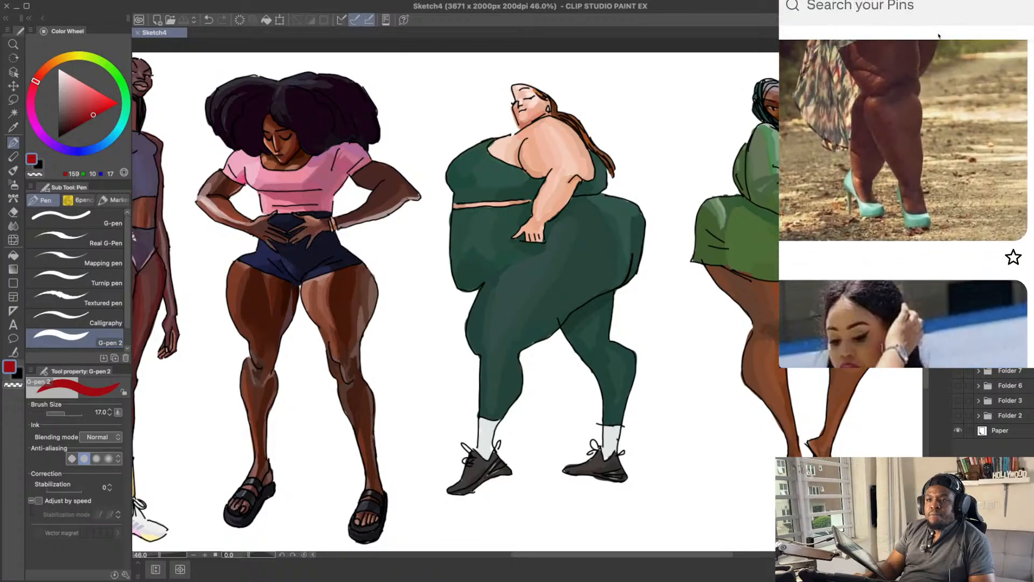
pyautogui.scroll(5, 938, 36)
pyautogui.scroll(-2, 939, 37)
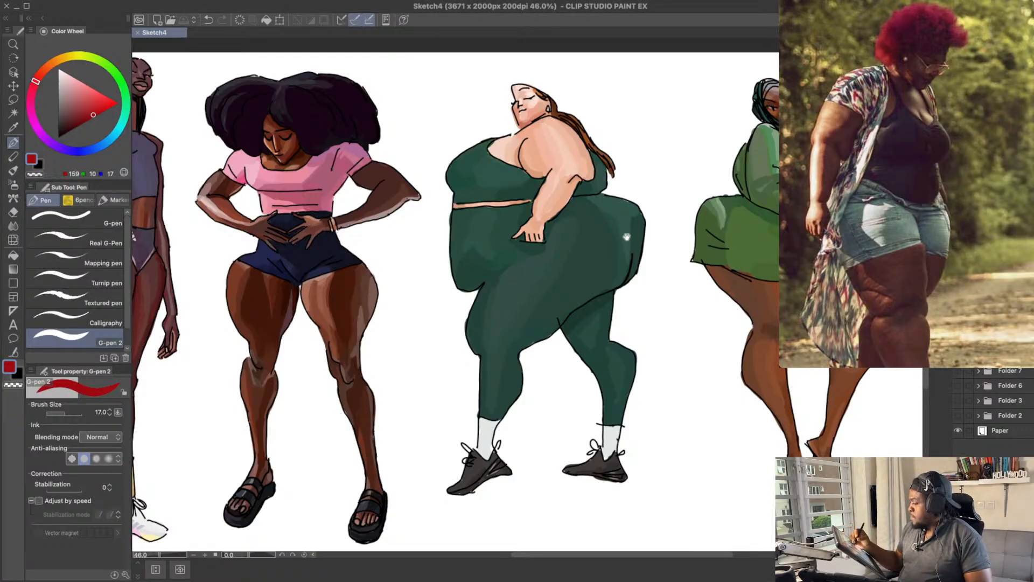
# Step: Group the finished layers and hide the two leftmost figures, and add a new layer for drawing in the cleared space
pyautogui.moveTo(626, 237); pyautogui.dragTo(702, 274)
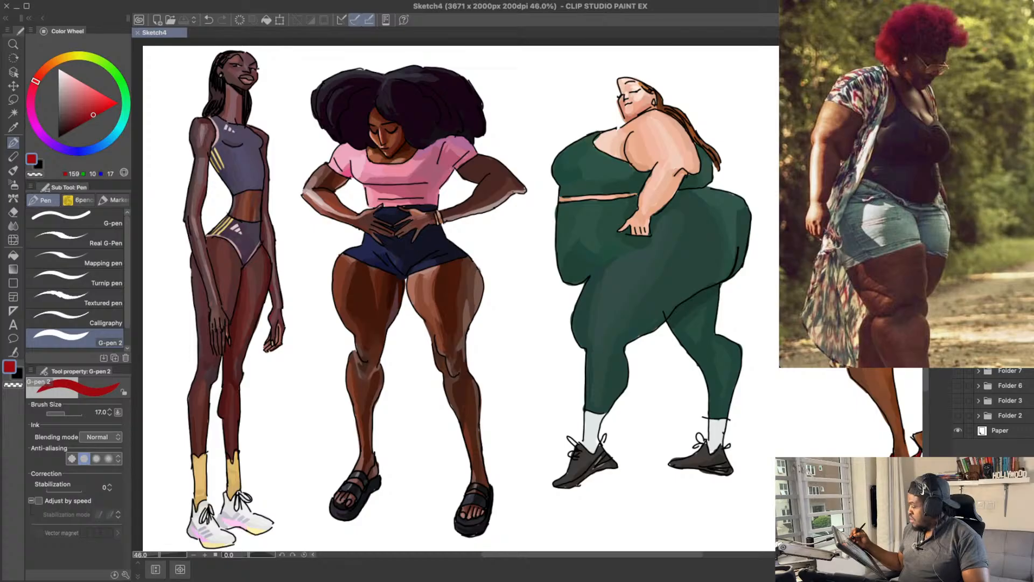
pyautogui.press('super+g')
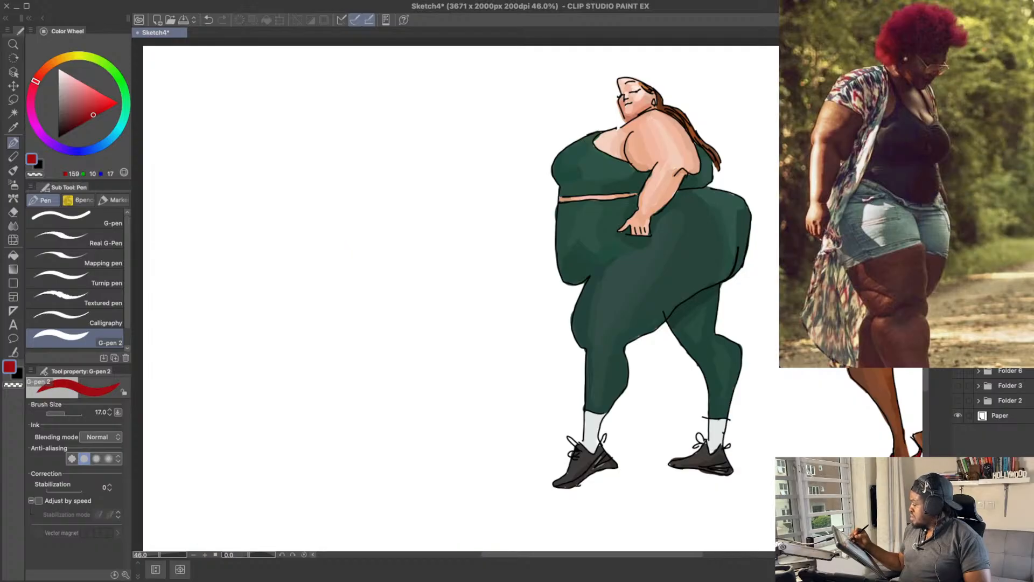
pyautogui.press('super+shift+n')
pyautogui.moveTo(606, 301); pyautogui.dragTo(633, 308)
pyautogui.moveTo(693, 298); pyautogui.dragTo(769, 320)
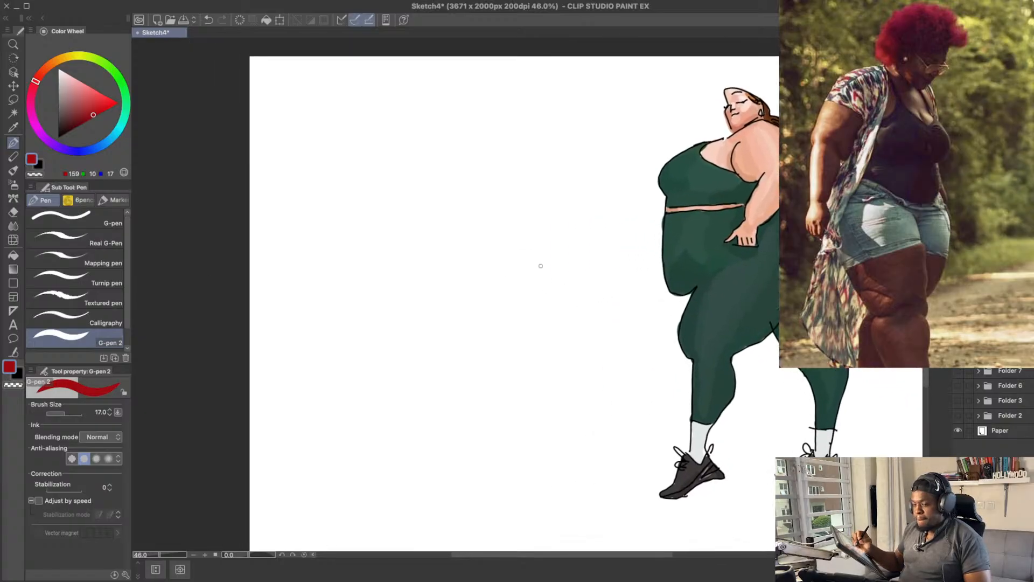
# Step: Show the two leftmost figures and hide the green-clad and red-shoed women, leaving empty canvas beside the woman in pink
pyautogui.moveTo(541, 265); pyautogui.dragTo(547, 239)
pyautogui.moveTo(743, 260); pyautogui.dragTo(714, 250)
pyautogui.click(958, 340)
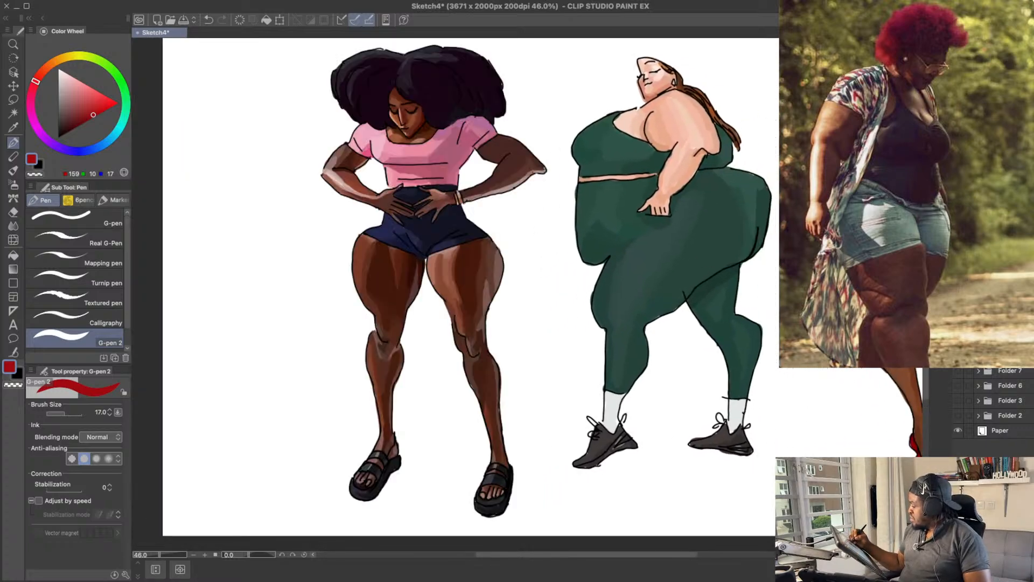
pyautogui.click(957, 355)
pyautogui.click(957, 310)
pyautogui.click(958, 325)
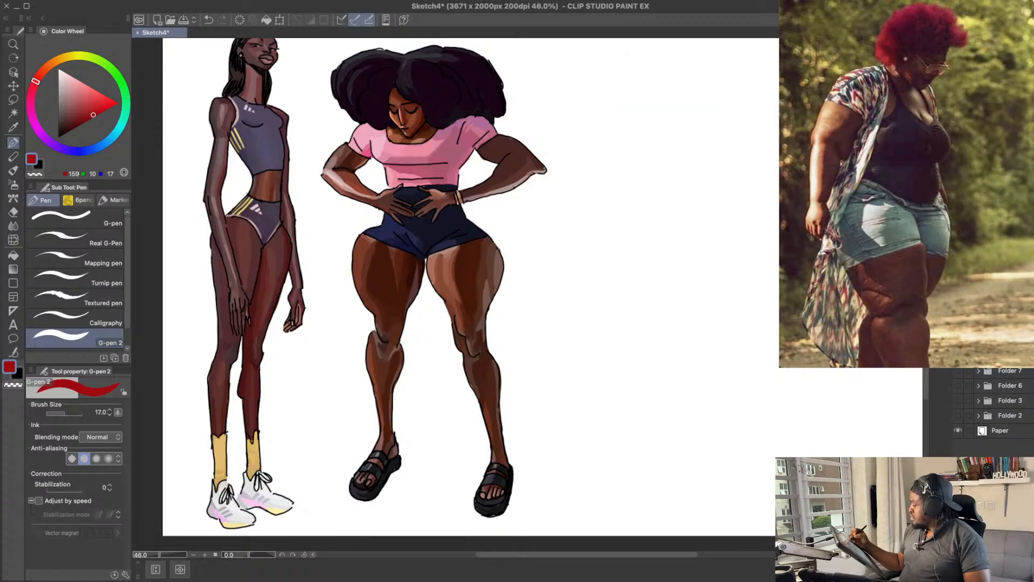
pyautogui.moveTo(776, 271); pyautogui.dragTo(734, 294)
pyautogui.moveTo(553, 159); pyautogui.dragTo(586, 184)
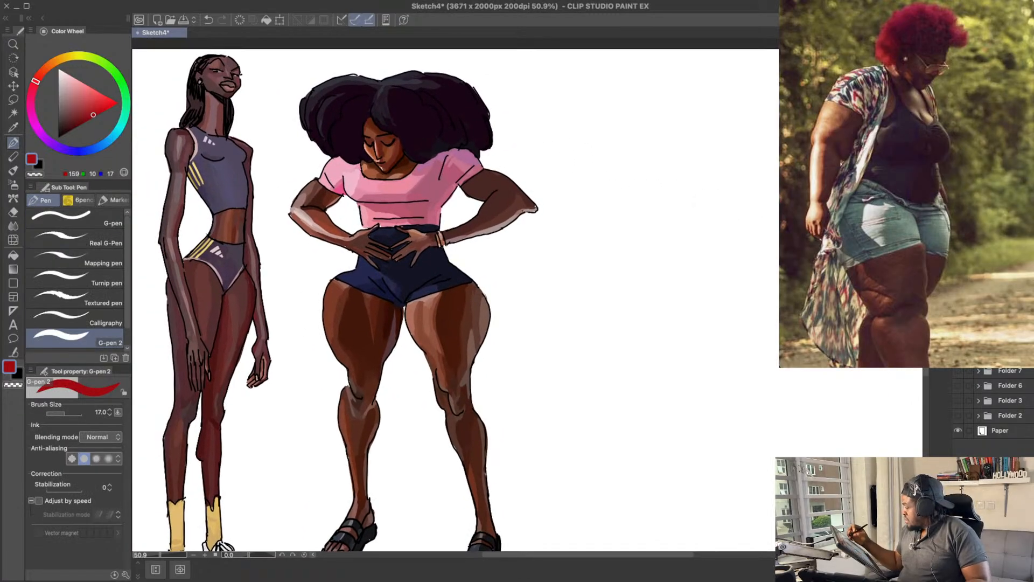
# Step: Set up the G-pen in black at size 6 for line art, and save the sketch
pyautogui.press('x')
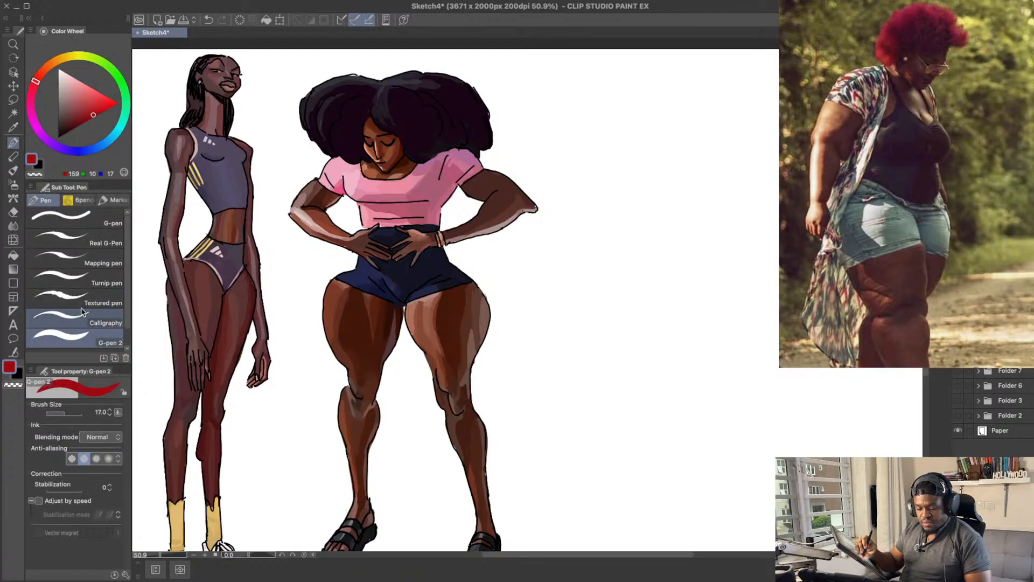
pyautogui.click(78, 226)
pyautogui.press('super+s')
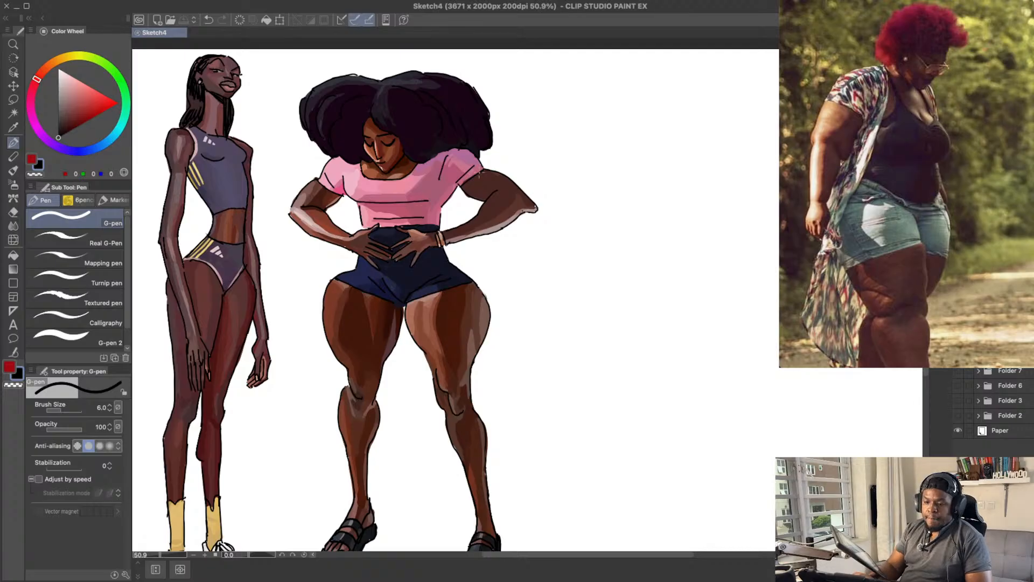
pyautogui.press('super+Tab')
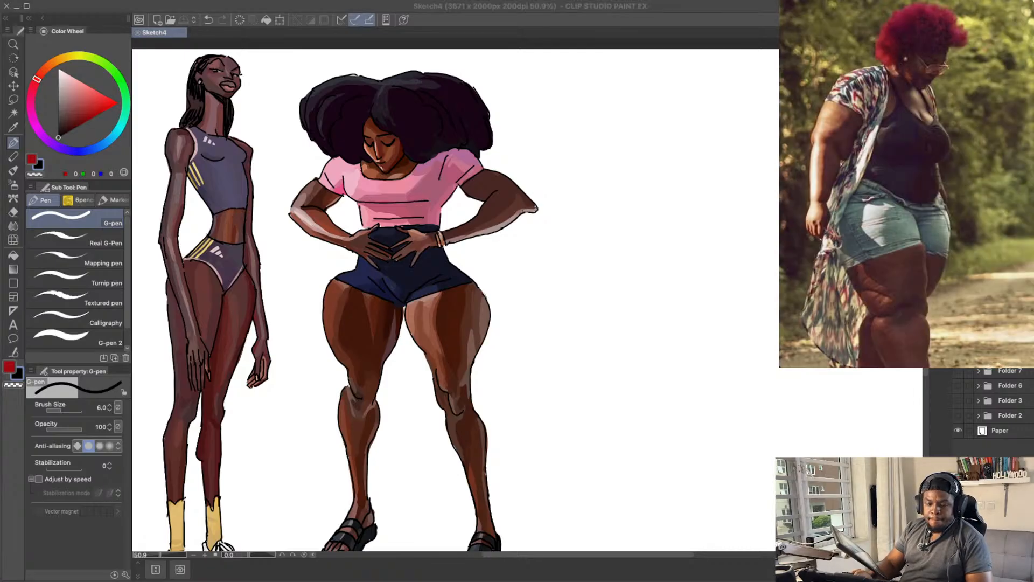
pyautogui.click(705, 14)
pyautogui.moveTo(655, 234); pyautogui.dragTo(622, 230)
pyautogui.moveTo(673, 196); pyautogui.dragTo(645, 192)
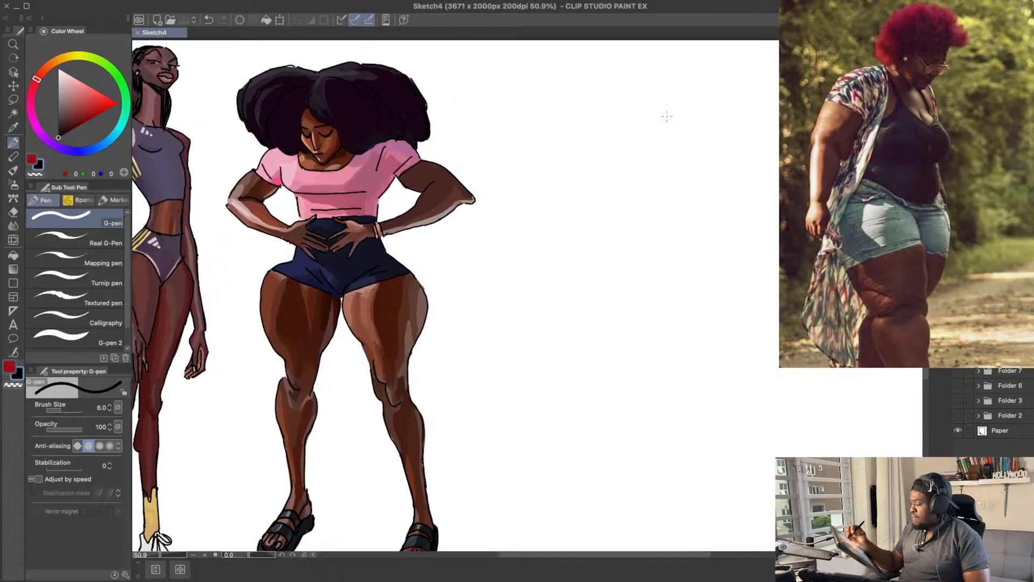
# Step: Draw the jagged outline of the red-haired woman's short curly hair in the empty area beside the woman in pink
pyautogui.moveTo(666, 101)
pyautogui.mouseDown()
pyautogui.moveTo(690, 85)
pyautogui.moveTo(709, 89)
pyautogui.moveTo(689, 67)
pyautogui.moveTo(725, 80)
pyautogui.moveTo(737, 119)
pyautogui.moveTo(761, 99)
pyautogui.moveTo(749, 115)
pyautogui.moveTo(630, 132)
pyautogui.moveTo(652, 136)
pyautogui.mouseUp()
pyautogui.hotkey('ctrl', 'z')
pyautogui.hotkey('ctrl', 'z')
pyautogui.hotkey('ctrl', 'z')
pyautogui.hotkey('ctrl', 'z')
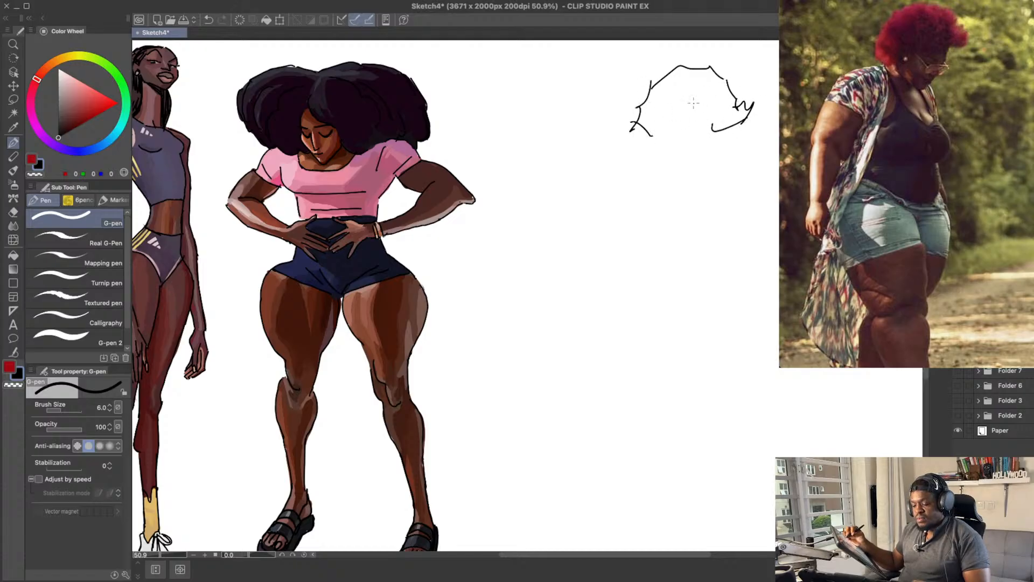
pyautogui.moveTo(722, 130); pyautogui.dragTo(710, 158)
# Step: Draw the ear, glasses and jawline below the hair outline
pyautogui.hotkey('ctrl', 'z')
pyautogui.press('e')
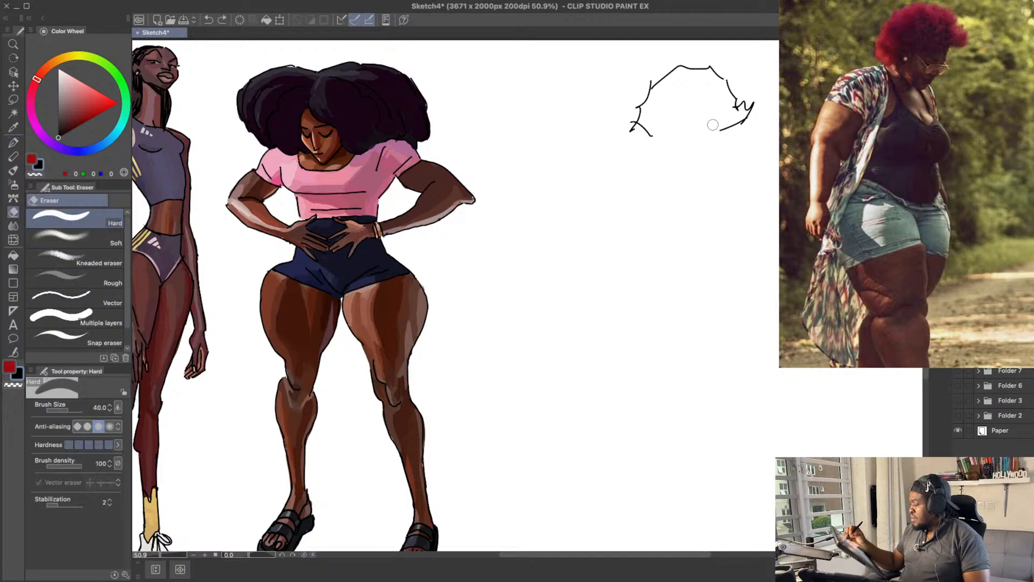
pyautogui.press('p')
pyautogui.hotkey('ctrl', 'z')
pyautogui.moveTo(696, 130)
pyautogui.mouseDown()
pyautogui.moveTo(734, 137)
pyautogui.moveTo(727, 152)
pyautogui.moveTo(713, 139)
pyautogui.moveTo(733, 139)
pyautogui.moveTo(701, 167)
pyautogui.moveTo(677, 130)
pyautogui.moveTo(668, 141)
pyautogui.moveTo(683, 166)
pyautogui.moveTo(703, 170)
pyautogui.moveTo(716, 156)
pyautogui.moveTo(702, 170)
pyautogui.moveTo(691, 157)
pyautogui.moveTo(698, 173)
pyautogui.moveTo(677, 163)
pyautogui.moveTo(673, 135)
pyautogui.moveTo(626, 162)
pyautogui.moveTo(618, 142)
pyautogui.moveTo(577, 156)
pyautogui.moveTo(570, 230)
pyautogui.mouseUp()
pyautogui.hotkey('ctrl', 'z')
pyautogui.hotkey('ctrl', 'z')
pyautogui.hotkey('ctrl', 'z')
pyautogui.hotkey('ctrl', 'z')
pyautogui.hotkey('ctrl', 'z')
pyautogui.hotkey('ctrl', 'z')
pyautogui.hotkey('ctrl', 'z')
pyautogui.hotkey('ctrl', 'z')
pyautogui.hotkey('ctrl', 'z')
pyautogui.hotkey('ctrl', 'z')
pyautogui.hotkey('ctrl', 'z')
pyautogui.hotkey('ctrl', 'z')
pyautogui.hotkey('ctrl', 'z')
pyautogui.hotkey('ctrl', 'z')
pyautogui.hotkey('ctrl', 'z')
pyautogui.hotkey('ctrl', 'z')
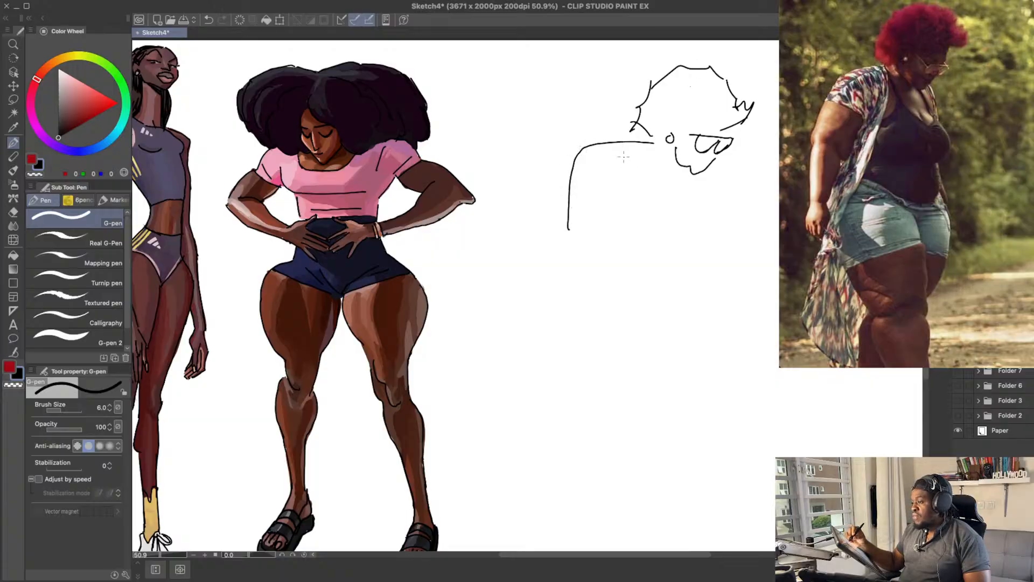
pyautogui.hotkey('ctrl', 'z')
# Step: Draw the sloping shoulder, the kimono's short sleeve with a fold, and the long front edge of the kimono
pyautogui.moveTo(655, 143)
pyautogui.mouseDown()
pyautogui.moveTo(601, 157)
pyautogui.moveTo(580, 190)
pyautogui.mouseUp()
pyautogui.moveTo(576, 163)
pyautogui.mouseDown()
pyautogui.moveTo(598, 174)
pyautogui.moveTo(629, 191)
pyautogui.mouseUp()
pyautogui.moveTo(632, 190); pyautogui.dragTo(623, 158)
pyautogui.moveTo(655, 142); pyautogui.dragTo(617, 291)
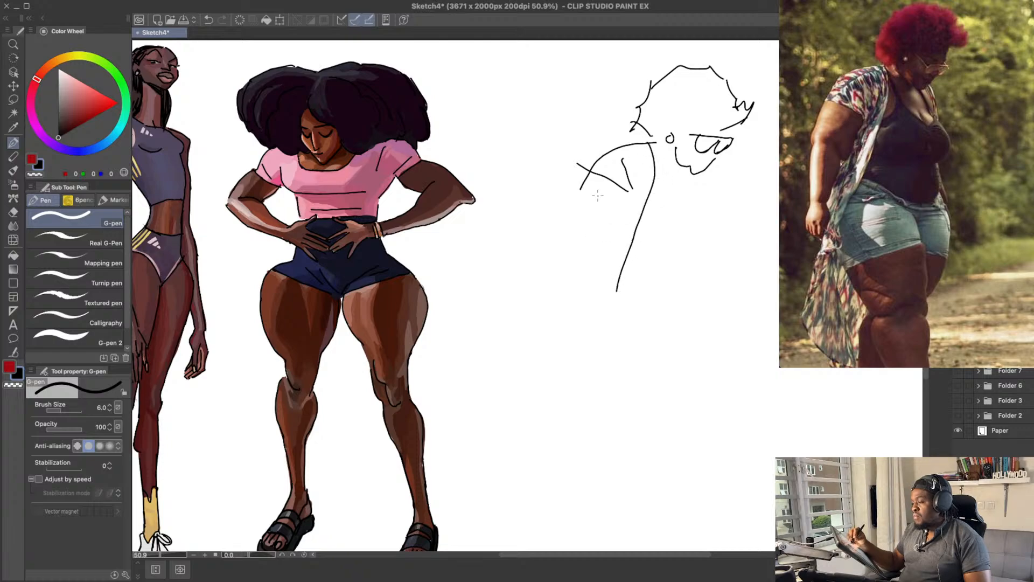
# Step: Rough in the outer contour of the arm below the sleeve and erase its lower part
pyautogui.moveTo(584, 189); pyautogui.dragTo(569, 262)
pyautogui.hotkey('ctrl', 'z')
pyautogui.moveTo(587, 168)
pyautogui.mouseDown()
pyautogui.moveTo(565, 226)
pyautogui.moveTo(574, 236)
pyautogui.moveTo(567, 297)
pyautogui.moveTo(583, 230)
pyautogui.mouseUp()
pyautogui.moveTo(593, 218); pyautogui.dragTo(606, 262)
pyautogui.hotkey('ctrl', 'z')
pyautogui.hotkey('ctrl', 'z')
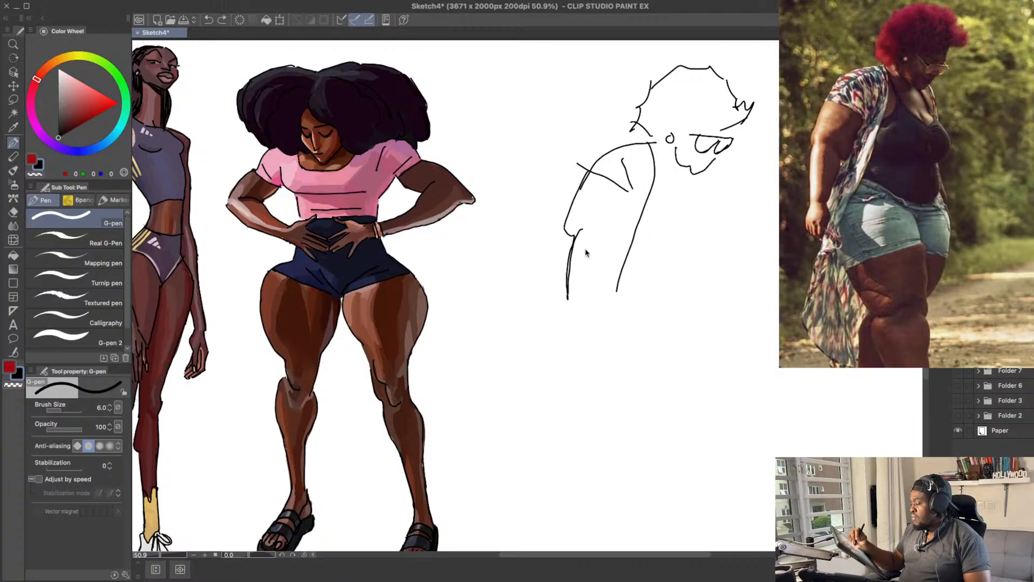
pyautogui.press('e')
pyautogui.moveTo(567, 298)
pyautogui.mouseDown()
pyautogui.moveTo(582, 227)
pyautogui.moveTo(568, 232)
pyautogui.mouseUp()
pyautogui.press('p')
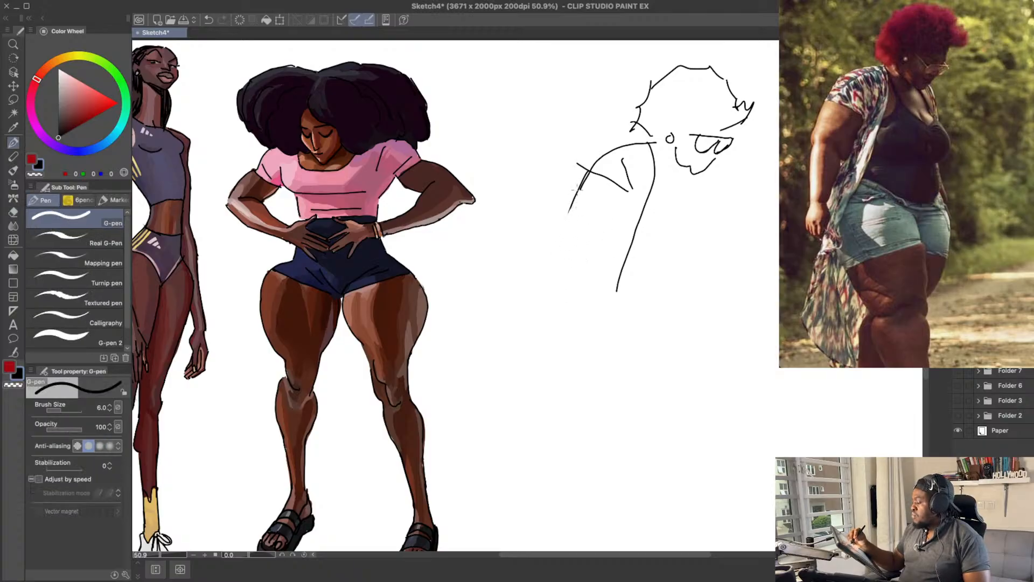
# Step: Redraw the arm's outer contour from the sleeve around the elbow and down the forearm
pyautogui.moveTo(575, 193); pyautogui.dragTo(573, 270)
pyautogui.hotkey('ctrl', 'z')
pyautogui.moveTo(606, 221); pyautogui.dragTo(596, 273)
pyautogui.hotkey('ctrl', 'z')
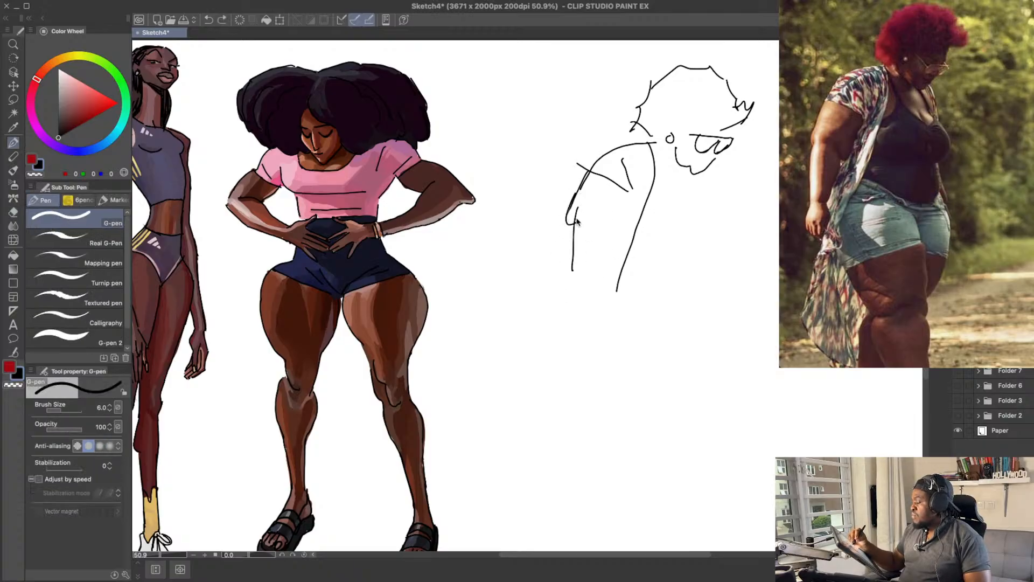
pyautogui.hotkey('ctrl', 'z')
pyautogui.moveTo(579, 209); pyautogui.dragTo(568, 269)
pyautogui.hotkey('ctrl', 'z')
# Step: Draw the inner contour of the forearm tapering towards the wrist
pyautogui.moveTo(613, 225)
pyautogui.mouseDown()
pyautogui.moveTo(591, 282)
pyautogui.moveTo(598, 270)
pyautogui.moveTo(566, 286)
pyautogui.moveTo(568, 305)
pyautogui.mouseUp()
pyautogui.hotkey('ctrl', 'z')
pyautogui.hotkey('ctrl', 'z')
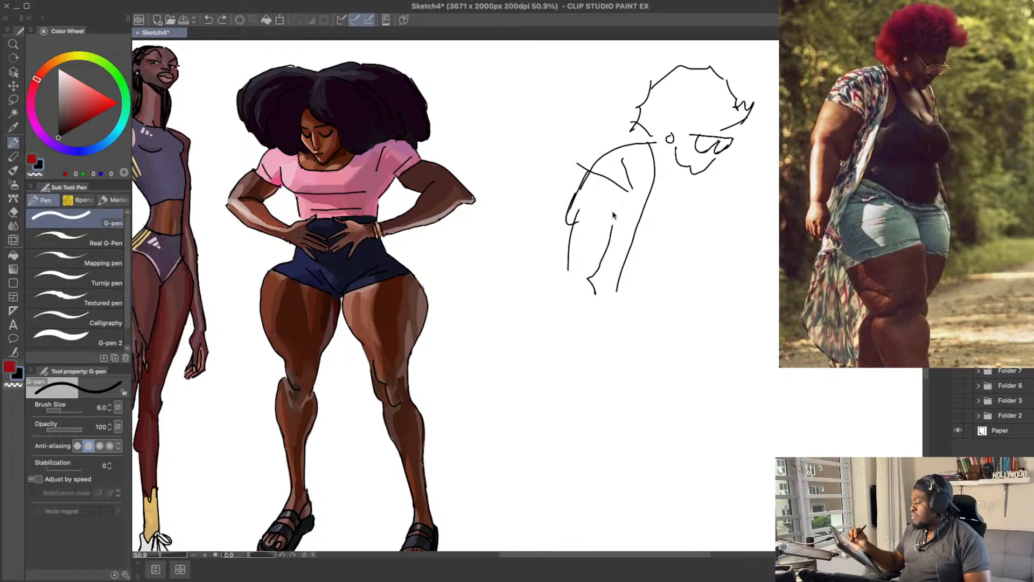
pyautogui.hotkey('ctrl', 'z')
pyautogui.moveTo(610, 229); pyautogui.dragTo(585, 287)
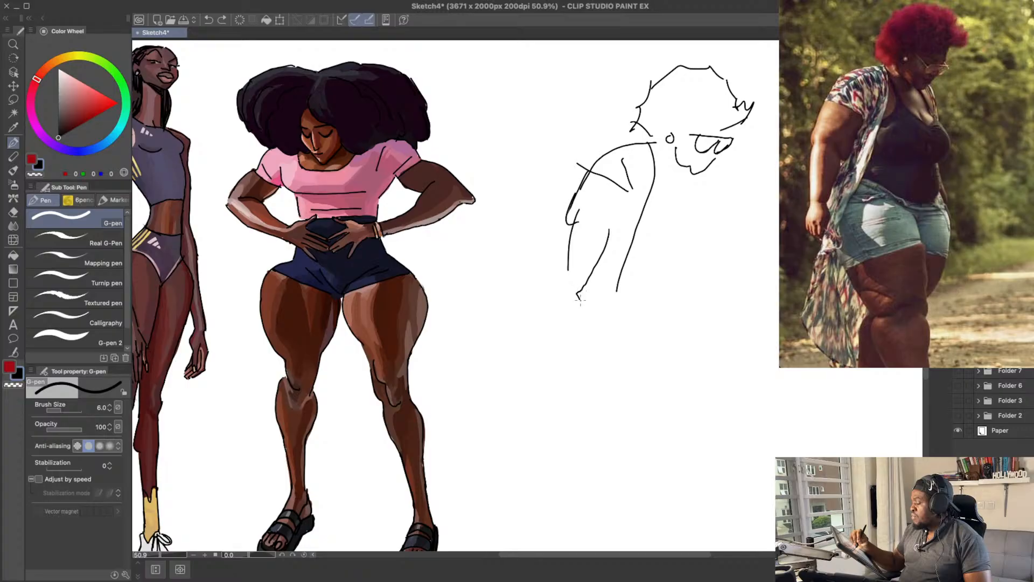
pyautogui.hotkey('ctrl', 'z')
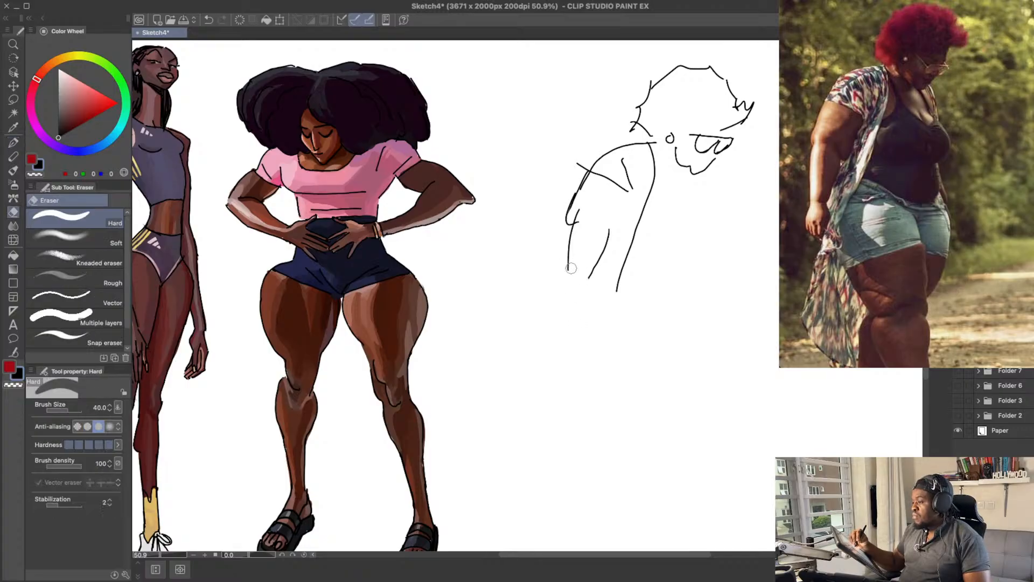
# Step: Draw the wrist and the hanging hand with its fingers at the end of the forearm
pyautogui.moveTo(569, 262)
pyautogui.mouseDown()
pyautogui.moveTo(560, 312)
pyautogui.moveTo(571, 323)
pyautogui.moveTo(587, 289)
pyautogui.moveTo(592, 308)
pyautogui.moveTo(572, 322)
pyautogui.mouseUp()
pyautogui.hotkey('ctrl', 'z')
pyautogui.hotkey('ctrl', 'z')
pyautogui.hotkey('ctrl', 'z')
pyautogui.hotkey('ctrl', 'z')
pyautogui.hotkey('ctrl', 'z')
pyautogui.hotkey('ctrl', 'z')
# Step: Refine the inner arm line at the elbow, connect it up to the sleeve, and save the sketch
pyautogui.hotkey('ctrl', 'z')
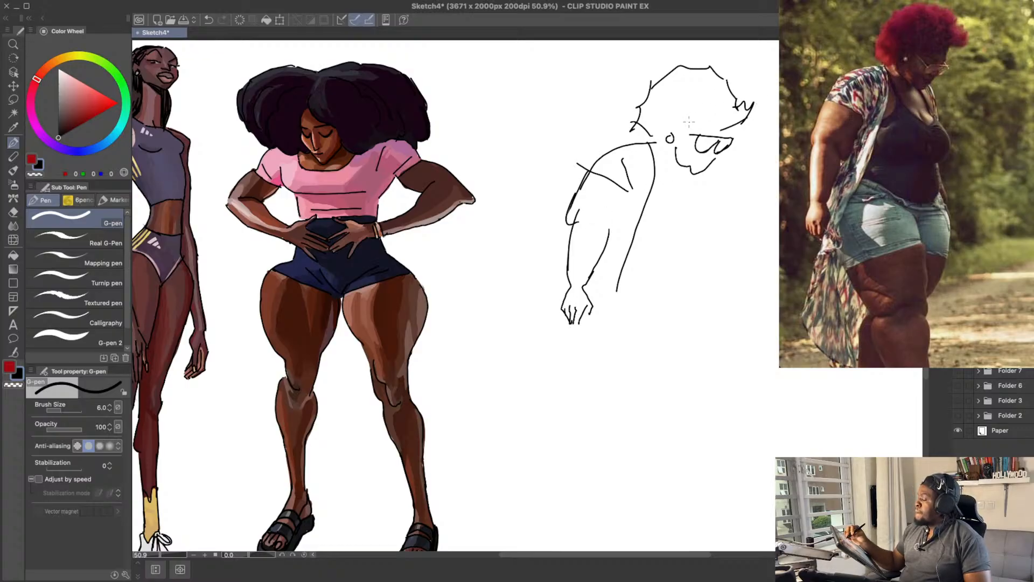
pyautogui.press('e')
pyautogui.moveTo(590, 282)
pyautogui.mouseDown()
pyautogui.moveTo(607, 221)
pyautogui.moveTo(624, 218)
pyautogui.moveTo(631, 196)
pyautogui.mouseUp()
pyautogui.press('p')
pyautogui.hotkey('ctrl', 'z')
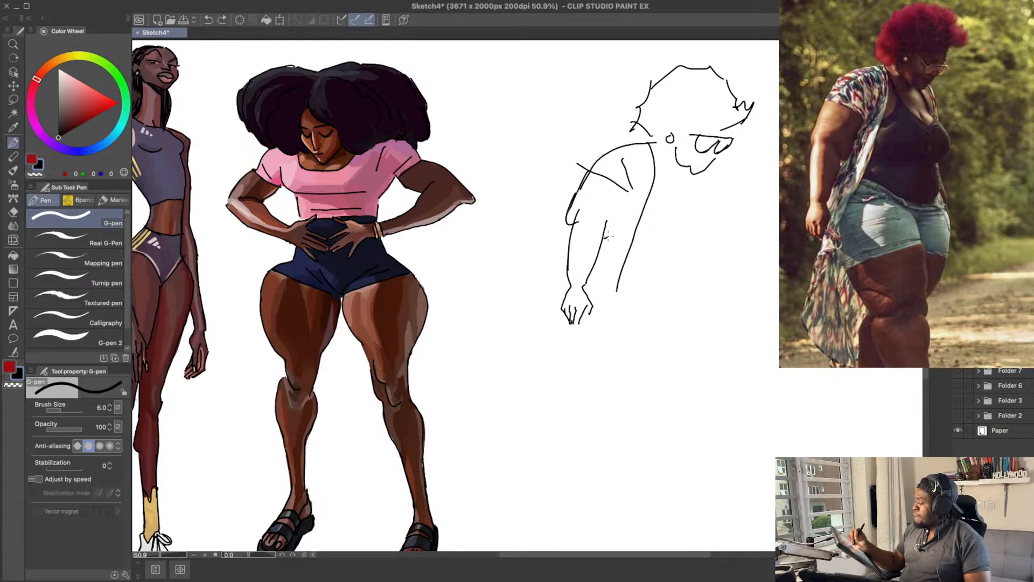
pyautogui.hotkey('ctrl', 's')
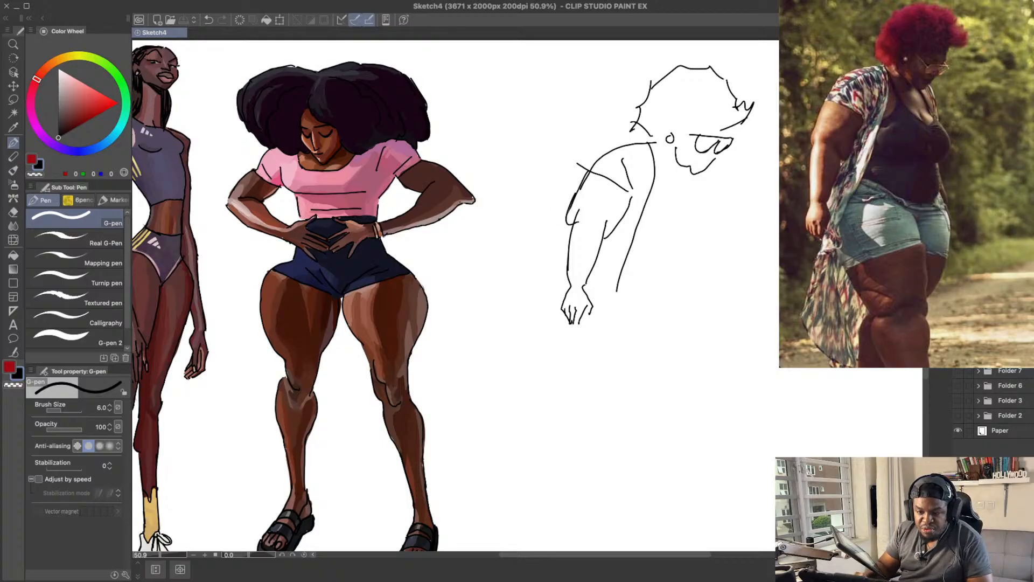
pyautogui.press('super+Tab')
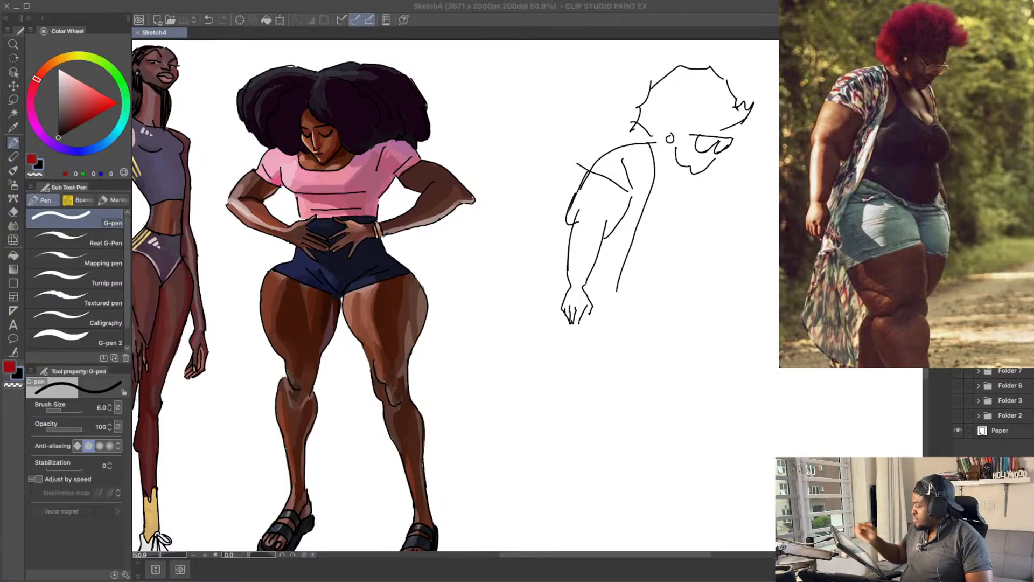
pyautogui.moveTo(697, 199)
pyautogui.mouseDown()
pyautogui.moveTo(653, 203)
pyautogui.moveTo(663, 211)
pyautogui.moveTo(657, 194)
pyautogui.moveTo(666, 217)
pyautogui.mouseUp()
pyautogui.press('super+z')
pyautogui.press('super+z')
pyautogui.moveTo(622, 155)
pyautogui.mouseDown()
pyautogui.moveTo(645, 201)
pyautogui.moveTo(637, 187)
pyautogui.mouseUp()
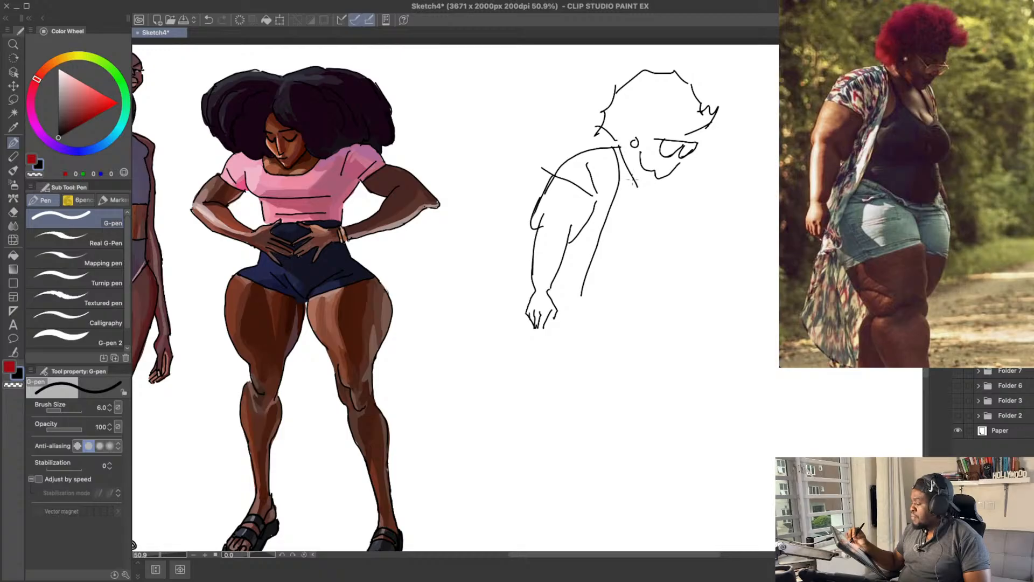
pyautogui.press('super+z')
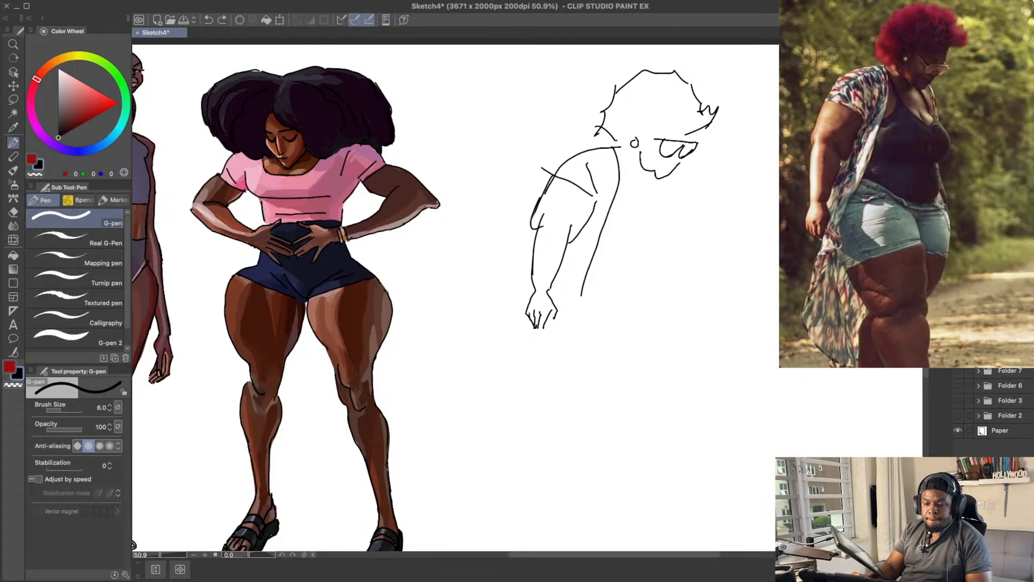
pyautogui.click(739, 34)
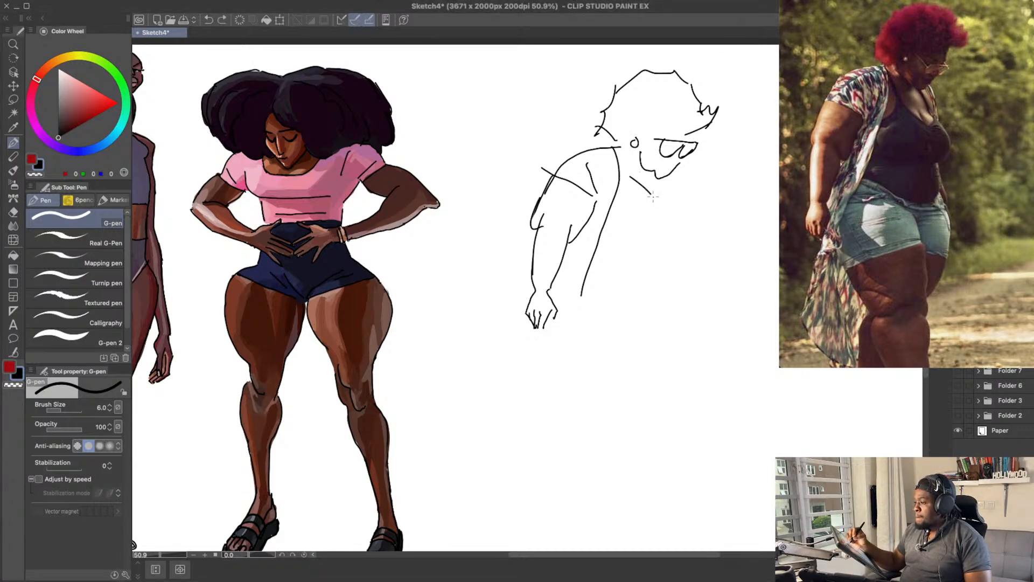
# Step: Outline the bust and rounded belly, and add the tank top's armhole and neckline strap
pyautogui.moveTo(675, 175)
pyautogui.mouseDown()
pyautogui.moveTo(708, 205)
pyautogui.moveTo(705, 223)
pyautogui.moveTo(689, 221)
pyautogui.moveTo(683, 186)
pyautogui.moveTo(708, 210)
pyautogui.moveTo(691, 220)
pyautogui.moveTo(700, 244)
pyautogui.moveTo(692, 265)
pyautogui.moveTo(636, 261)
pyautogui.moveTo(599, 238)
pyautogui.moveTo(638, 220)
pyautogui.moveTo(659, 227)
pyautogui.moveTo(666, 212)
pyautogui.moveTo(630, 193)
pyautogui.moveTo(623, 156)
pyautogui.moveTo(646, 186)
pyautogui.mouseUp()
pyautogui.press('super+z')
pyautogui.press('super+z')
pyautogui.press('super+z')
pyautogui.press('super+z')
# Step: Redraw the tank top's strap and close the neckline into a V at the chest
pyautogui.press('super+z')
pyautogui.moveTo(619, 148); pyautogui.dragTo(666, 199)
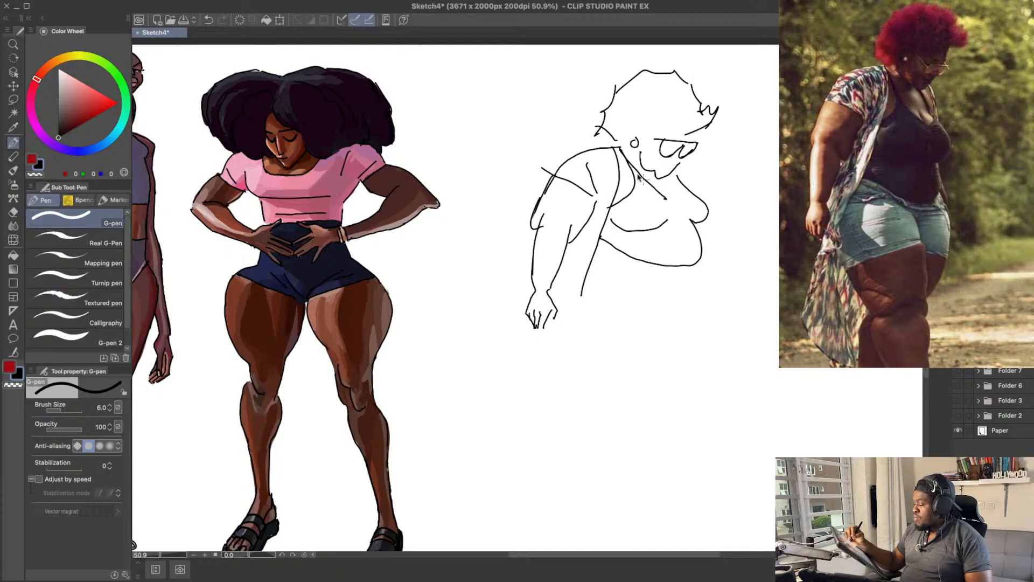
pyautogui.press('super+z')
pyautogui.moveTo(620, 141)
pyautogui.mouseDown()
pyautogui.moveTo(672, 205)
pyautogui.moveTo(678, 178)
pyautogui.moveTo(672, 204)
pyautogui.mouseUp()
pyautogui.press('super+z')
pyautogui.moveTo(668, 196); pyautogui.dragTo(675, 206)
pyautogui.press('super+z')
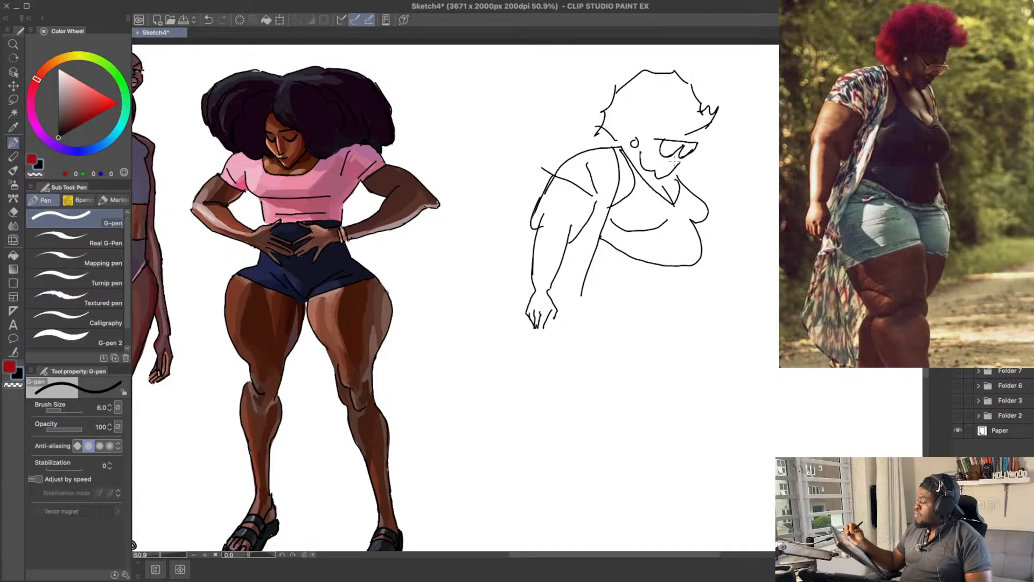
# Step: Draw the tank top's hem line curving beneath the belly from the kimono edge
pyautogui.press('super+z')
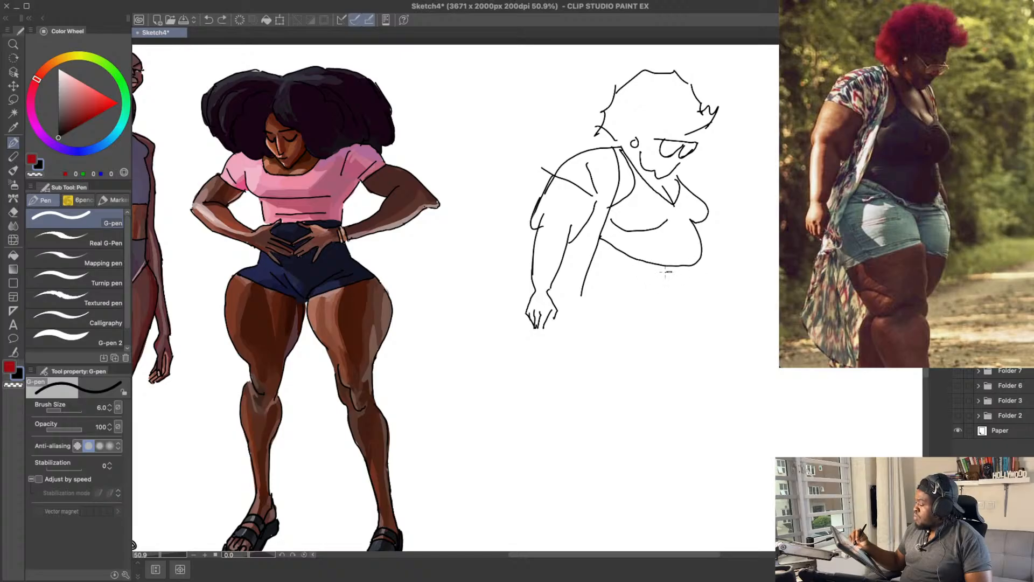
pyautogui.moveTo(671, 272); pyautogui.dragTo(591, 246)
pyautogui.moveTo(652, 278); pyautogui.dragTo(610, 263)
pyautogui.press('super+z')
pyautogui.hotkey('ctrl', 'z')
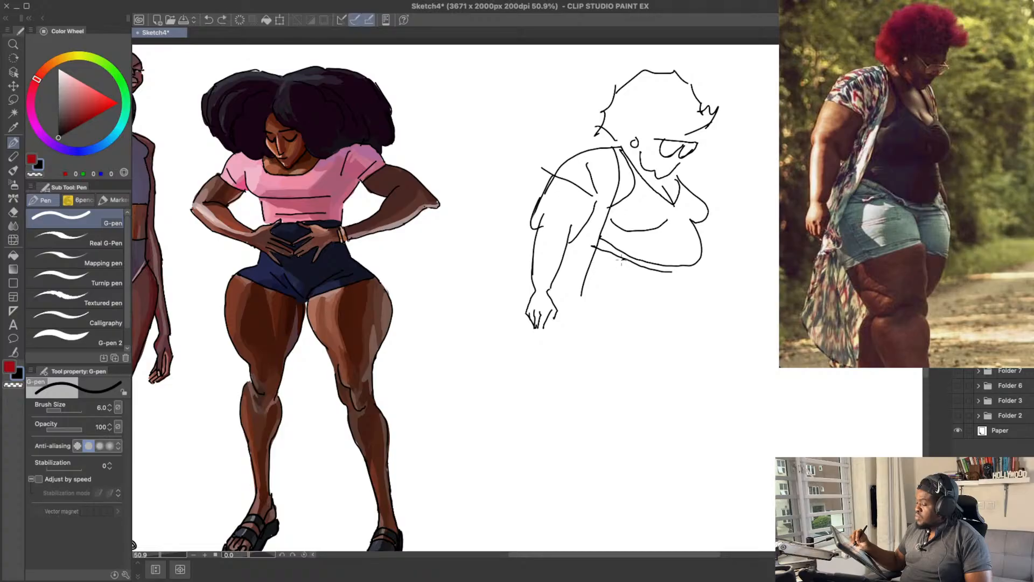
# Step: Draw the waistband lines and shorts outline below the tank top, and extend the kimono's front edge downward
pyautogui.moveTo(627, 260)
pyautogui.mouseDown()
pyautogui.moveTo(601, 265)
pyautogui.moveTo(675, 285)
pyautogui.moveTo(659, 273)
pyautogui.moveTo(668, 263)
pyautogui.moveTo(709, 271)
pyautogui.moveTo(705, 231)
pyautogui.moveTo(695, 277)
pyautogui.moveTo(671, 288)
pyautogui.moveTo(697, 283)
pyautogui.moveTo(655, 284)
pyautogui.moveTo(676, 291)
pyautogui.moveTo(679, 307)
pyautogui.moveTo(572, 347)
pyautogui.mouseUp()
pyautogui.hotkey('ctrl', 'z')
pyautogui.hotkey('ctrl', 'z')
pyautogui.hotkey('ctrl', 'z')
pyautogui.hotkey('ctrl', 'z')
pyautogui.hotkey('ctrl', 'z')
pyautogui.hotkey('ctrl', 'z')
pyautogui.hotkey('ctrl', 'z')
pyautogui.hotkey('ctrl', 'z')
pyautogui.hotkey('ctrl', 'z')
pyautogui.hotkey('ctrl', 'z')
pyautogui.hotkey('ctrl', 'z')
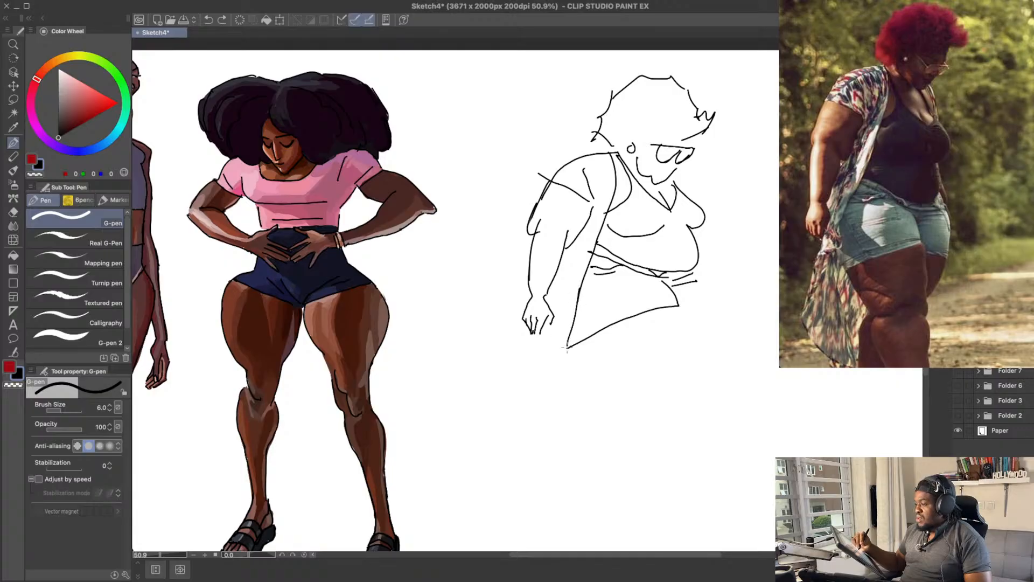
# Step: Rework the kimono's lower front edge so it flares behind the hand and falls beside the shorts
pyautogui.press('e')
pyautogui.press('p')
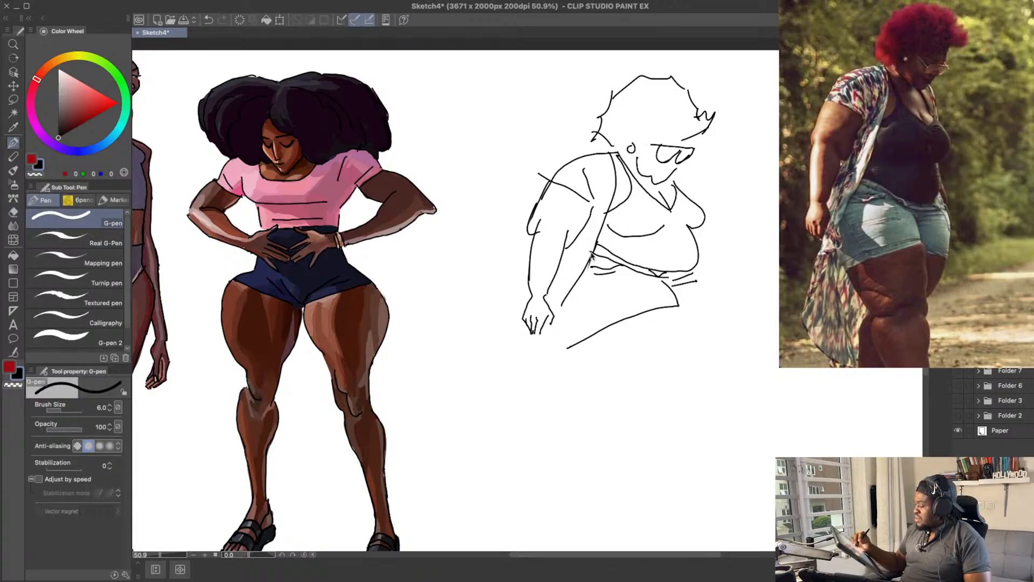
pyautogui.moveTo(560, 303); pyautogui.dragTo(538, 408)
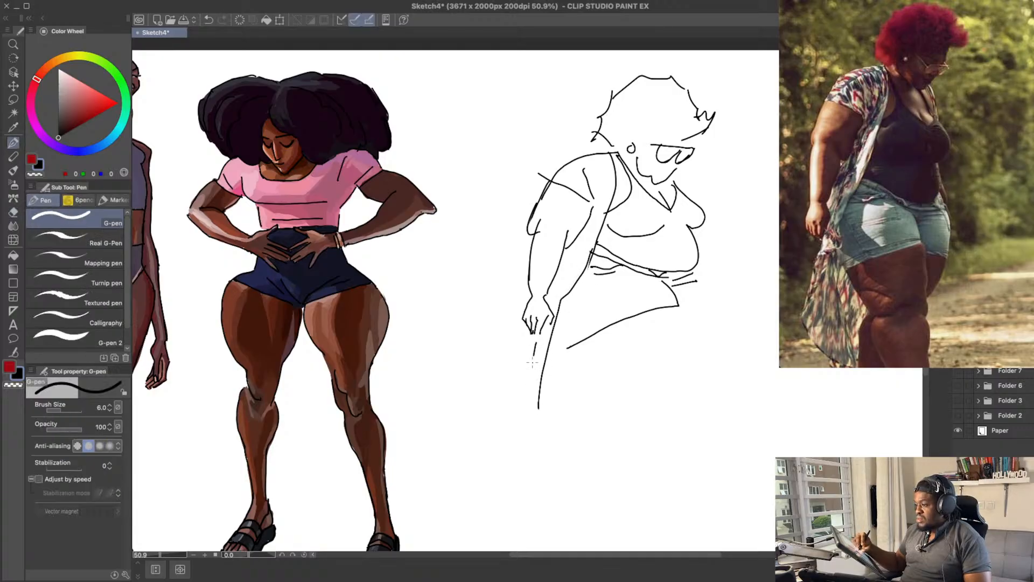
pyautogui.hotkey('ctrl', 'z')
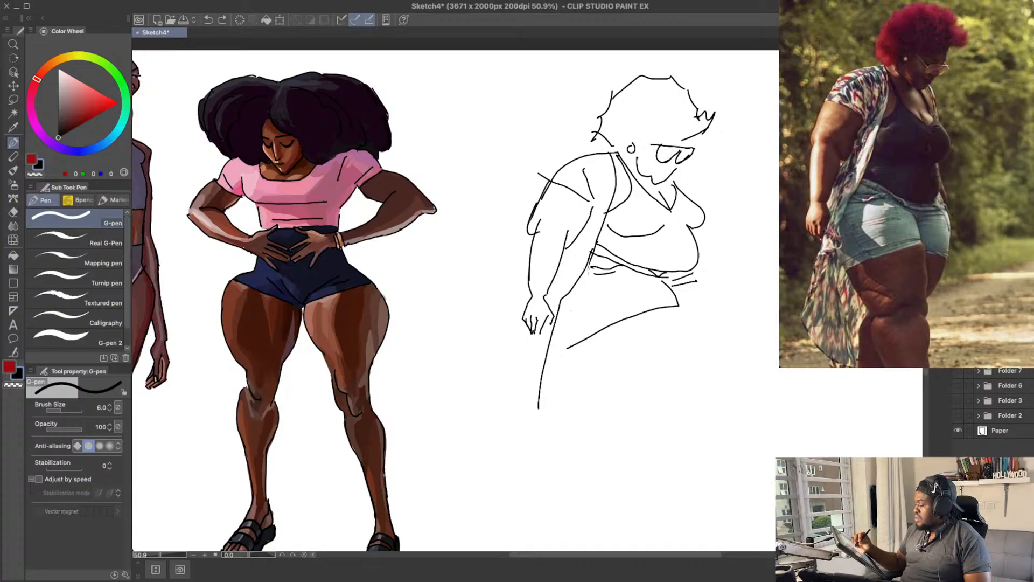
pyautogui.hotkey('ctrl', 'z')
pyautogui.moveTo(589, 268)
pyautogui.mouseDown()
pyautogui.moveTo(565, 303)
pyautogui.moveTo(559, 350)
pyautogui.moveTo(529, 357)
pyautogui.moveTo(527, 396)
pyautogui.mouseUp()
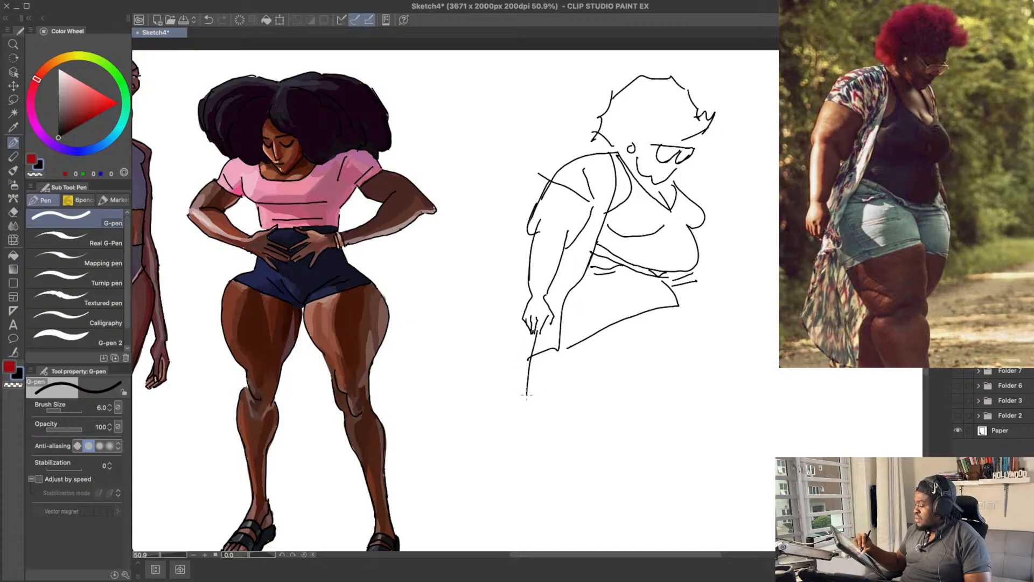
# Step: Draw the kimono's long hanging panel below the hand with vertical edge and fold lines
pyautogui.hotkey('ctrl', 'z')
pyautogui.moveTo(536, 331)
pyautogui.mouseDown()
pyautogui.moveTo(511, 453)
pyautogui.moveTo(531, 475)
pyautogui.mouseUp()
pyautogui.hotkey('ctrl', 'z')
pyautogui.moveTo(544, 355)
pyautogui.mouseDown()
pyautogui.moveTo(516, 473)
pyautogui.moveTo(533, 422)
pyautogui.moveTo(527, 480)
pyautogui.mouseUp()
pyautogui.hotkey('ctrl', 'z')
pyautogui.moveTo(553, 366)
pyautogui.mouseDown()
pyautogui.moveTo(546, 497)
pyautogui.moveTo(527, 483)
pyautogui.moveTo(569, 472)
pyautogui.moveTo(560, 395)
pyautogui.moveTo(556, 468)
pyautogui.mouseUp()
pyautogui.hotkey('ctrl', 'z')
pyautogui.hotkey('ctrl', 'z')
pyautogui.hotkey('ctrl', 'z')
pyautogui.hotkey('ctrl', 'z')
pyautogui.hotkey('ctrl', 'z')
pyautogui.moveTo(625, 337); pyautogui.dragTo(614, 343)
pyautogui.moveTo(547, 344); pyautogui.dragTo(580, 393)
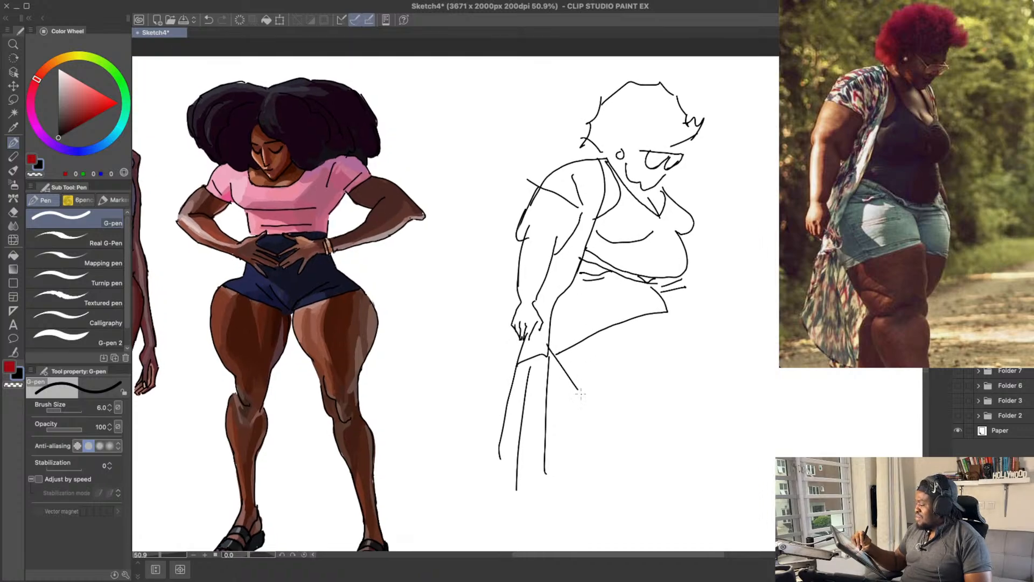
pyautogui.hotkey('ctrl', 'z')
pyautogui.moveTo(541, 347)
pyautogui.mouseDown()
pyautogui.moveTo(603, 411)
pyautogui.moveTo(561, 370)
pyautogui.moveTo(595, 396)
pyautogui.moveTo(619, 533)
pyautogui.mouseUp()
pyautogui.hotkey('ctrl', 'z')
# Step: Redraw the front edge of the shorts so it curves from beneath the belly down to the leg hem
pyautogui.hotkey('ctrl', 'z')
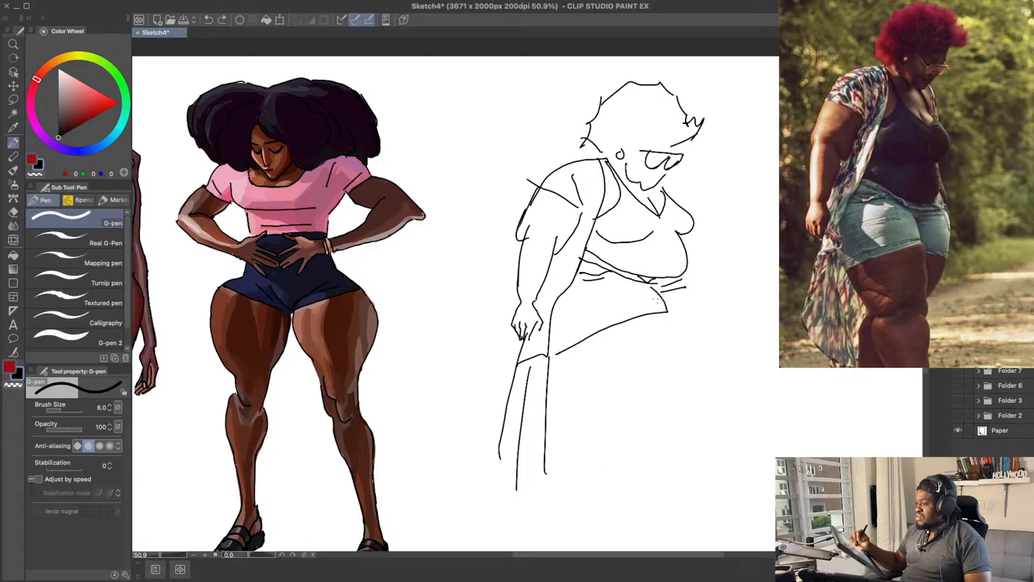
pyautogui.press('e')
pyautogui.moveTo(652, 289)
pyautogui.mouseDown()
pyautogui.moveTo(666, 314)
pyautogui.moveTo(647, 291)
pyautogui.moveTo(652, 303)
pyautogui.moveTo(630, 322)
pyautogui.moveTo(662, 321)
pyautogui.moveTo(664, 331)
pyautogui.moveTo(660, 312)
pyautogui.moveTo(675, 366)
pyautogui.moveTo(659, 396)
pyautogui.mouseUp()
pyautogui.press('p')
pyautogui.hotkey('ctrl', 'z')
pyautogui.press('e')
pyautogui.press('p')
pyautogui.hotkey('ctrl', 'z')
pyautogui.hotkey('ctrl', 'z')
# Step: Draw the near thigh's front line and underside, with a first line for the back of the lower leg
pyautogui.hotkey('ctrl', 'z')
pyautogui.moveTo(645, 282); pyautogui.dragTo(668, 372)
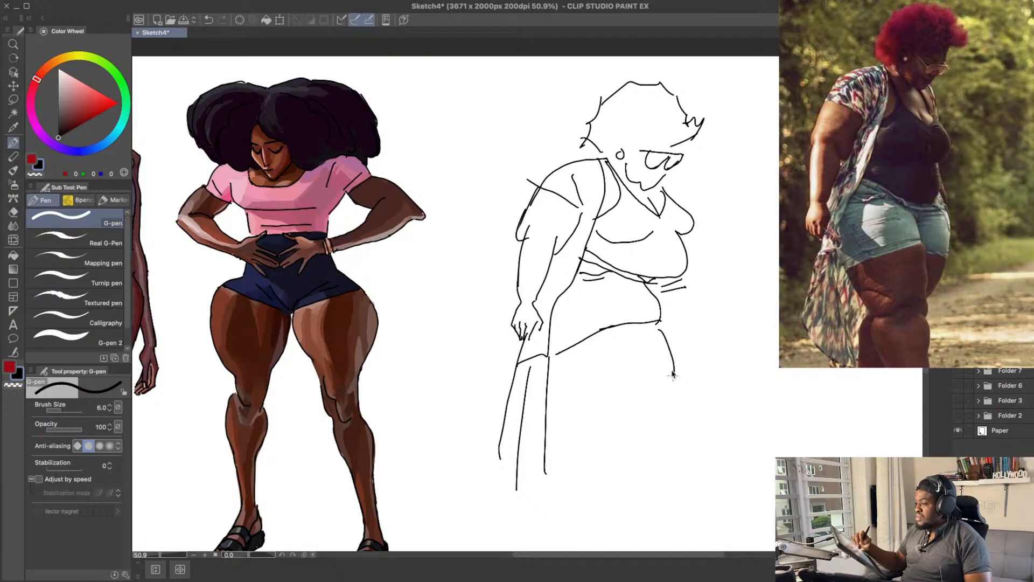
pyautogui.hotkey('ctrl', 'z')
pyautogui.moveTo(660, 328); pyautogui.dragTo(668, 372)
pyautogui.moveTo(563, 359)
pyautogui.mouseDown()
pyautogui.moveTo(615, 409)
pyautogui.moveTo(634, 476)
pyautogui.moveTo(681, 538)
pyautogui.mouseUp()
pyautogui.hotkey('ctrl', 'z')
pyautogui.moveTo(664, 377)
pyautogui.mouseDown()
pyautogui.moveTo(636, 338)
pyautogui.moveTo(656, 309)
pyautogui.moveTo(646, 312)
pyautogui.mouseUp()
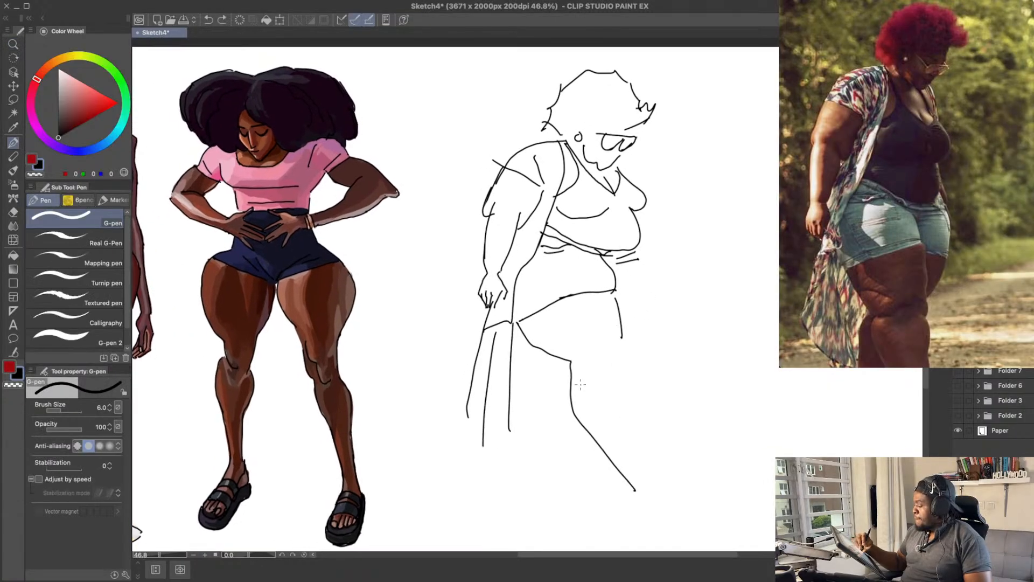
# Step: Erase the angular back line of the near lower leg and redraw it as a rounded calf running to the ankle
pyautogui.press('e')
pyautogui.moveTo(571, 374)
pyautogui.mouseDown()
pyautogui.moveTo(605, 466)
pyautogui.moveTo(620, 465)
pyautogui.moveTo(598, 440)
pyautogui.mouseUp()
pyautogui.press(']')
pyautogui.press(']')
pyautogui.press(']')
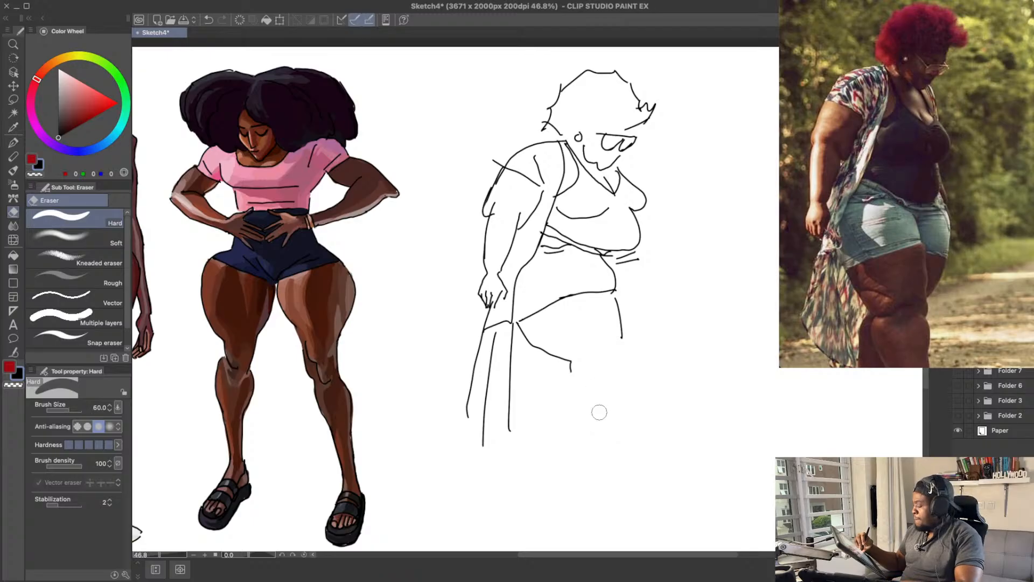
pyautogui.moveTo(578, 392)
pyautogui.mouseDown()
pyautogui.moveTo(573, 376)
pyautogui.moveTo(576, 420)
pyautogui.mouseUp()
pyautogui.press('p')
pyautogui.hotkey('ctrl', 'z')
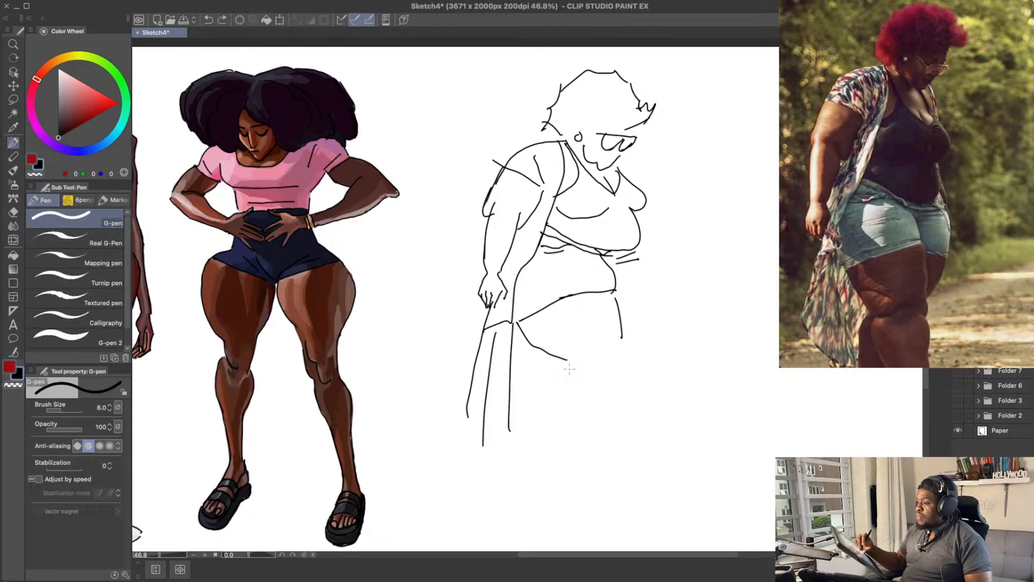
pyautogui.moveTo(571, 365)
pyautogui.mouseDown()
pyautogui.moveTo(612, 471)
pyautogui.moveTo(630, 490)
pyautogui.mouseUp()
pyautogui.moveTo(628, 360); pyautogui.dragTo(640, 455)
pyautogui.hotkey('ctrl', 'z')
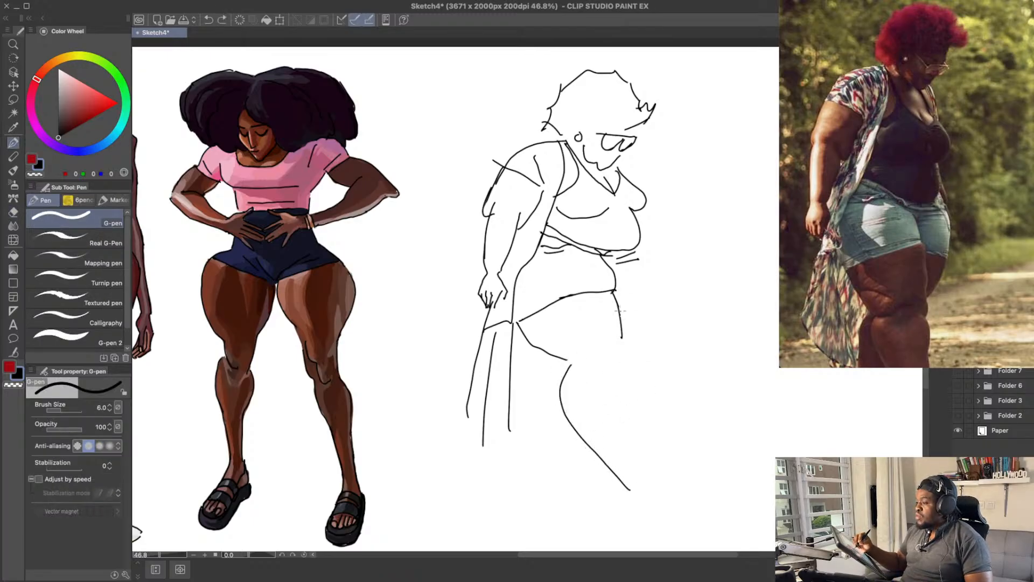
# Step: Draw the front contour of the near leg, curving the thigh into the knee and continuing down the shin to the ankle
pyautogui.press('e')
pyautogui.moveTo(621, 335)
pyautogui.mouseDown()
pyautogui.moveTo(616, 302)
pyautogui.moveTo(627, 328)
pyautogui.moveTo(617, 357)
pyautogui.moveTo(635, 404)
pyautogui.mouseUp()
pyautogui.press('p')
pyautogui.moveTo(630, 446); pyautogui.dragTo(637, 493)
pyautogui.press('e')
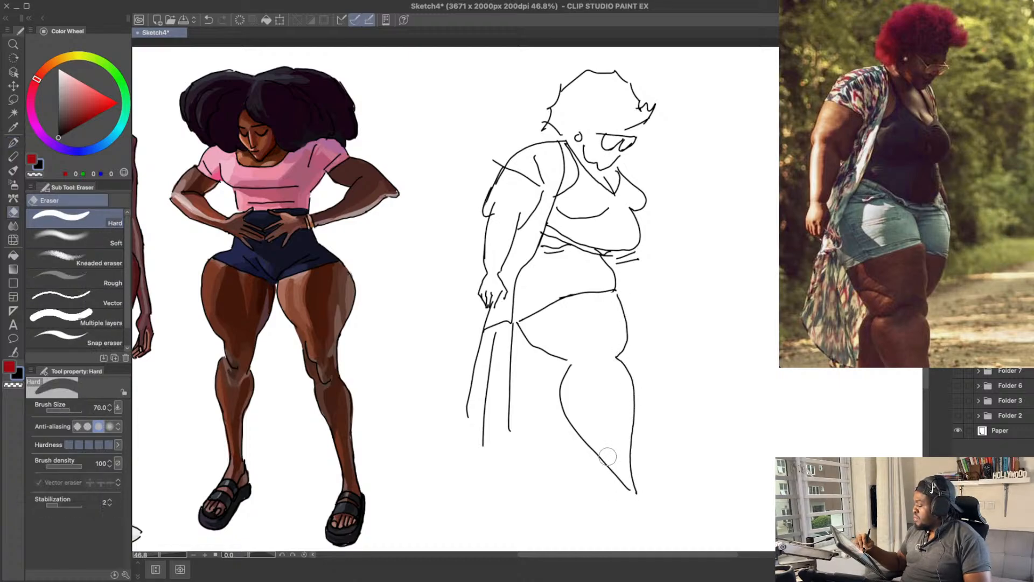
# Step: Refine the near calf's lower back line and sketch the ankle and foot beneath it
pyautogui.moveTo(609, 456); pyautogui.dragTo(627, 502)
pyautogui.press('p')
pyautogui.moveTo(585, 439)
pyautogui.mouseDown()
pyautogui.moveTo(623, 486)
pyautogui.moveTo(626, 512)
pyautogui.moveTo(637, 517)
pyautogui.moveTo(636, 492)
pyautogui.moveTo(646, 514)
pyautogui.mouseUp()
pyautogui.hotkey('ctrl', 'z')
pyautogui.hotkey('ctrl', 'z')
pyautogui.hotkey('ctrl', 'z')
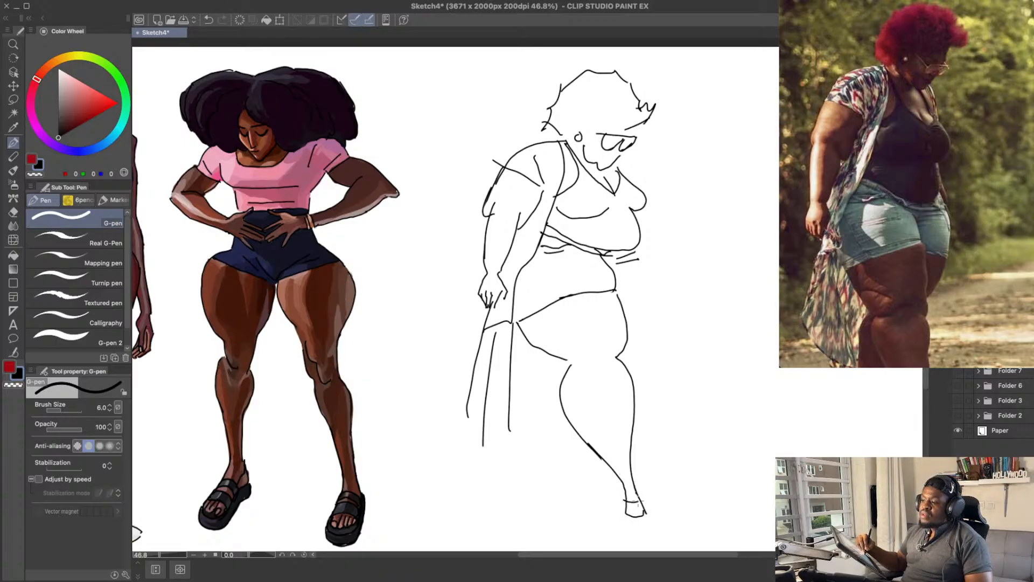
pyautogui.hotkey('ctrl', 'z')
# Step: Rework the near foot by erasing stray lines and redrawing its rounded toe and heel
pyautogui.press('e')
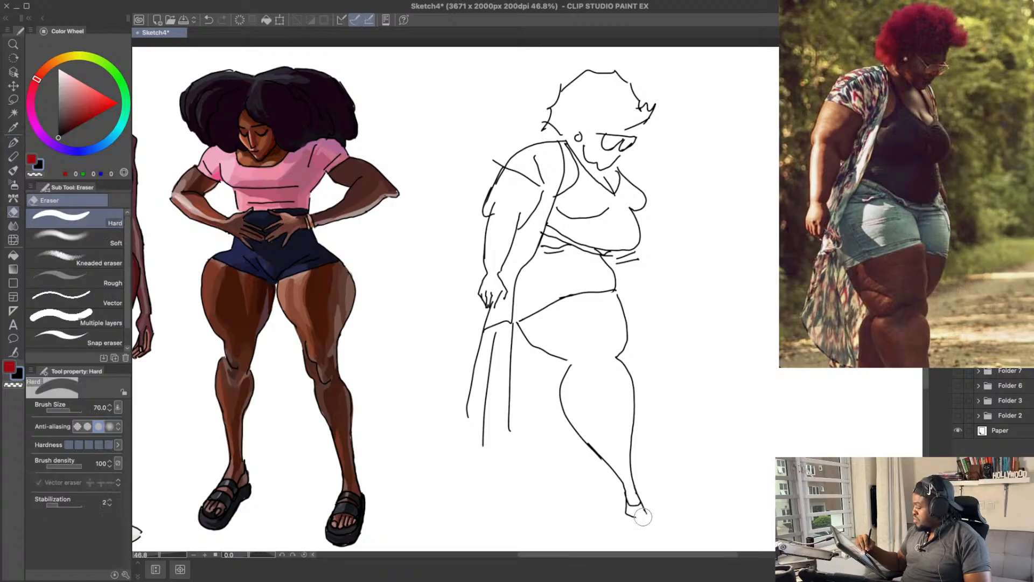
pyautogui.moveTo(642, 517); pyautogui.dragTo(648, 511)
pyautogui.press('p')
pyautogui.hotkey('ctrl', 'z')
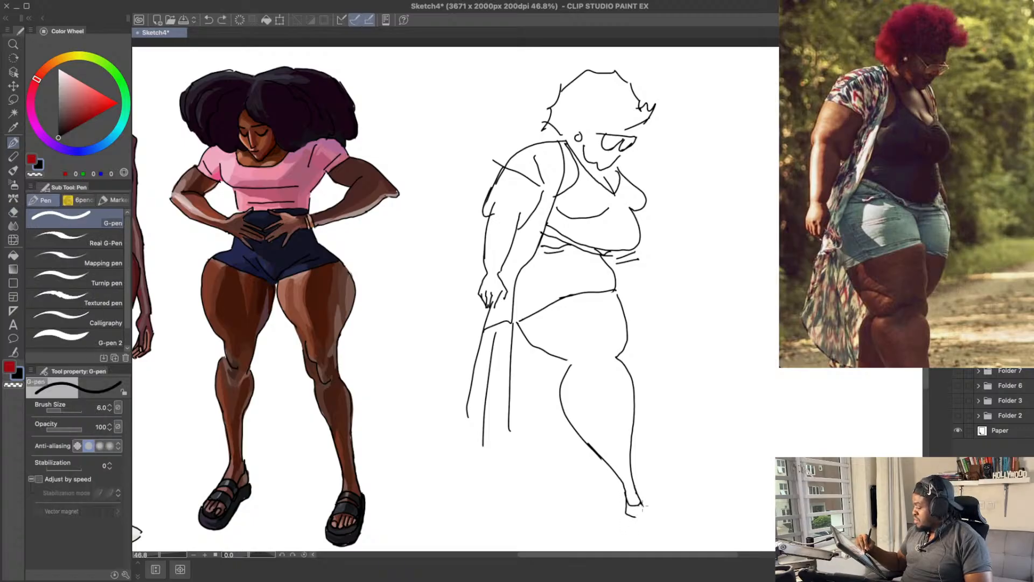
pyautogui.press('e')
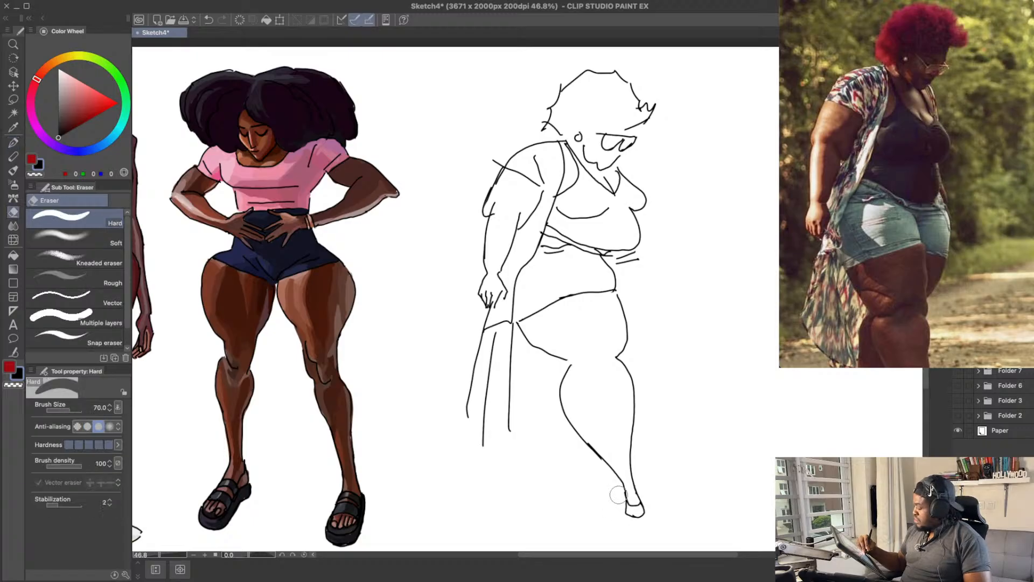
pyautogui.moveTo(621, 493); pyautogui.dragTo(626, 514)
pyautogui.press('p')
pyautogui.hotkey('ctrl', 'z')
pyautogui.hotkey('ctrl', 'y')
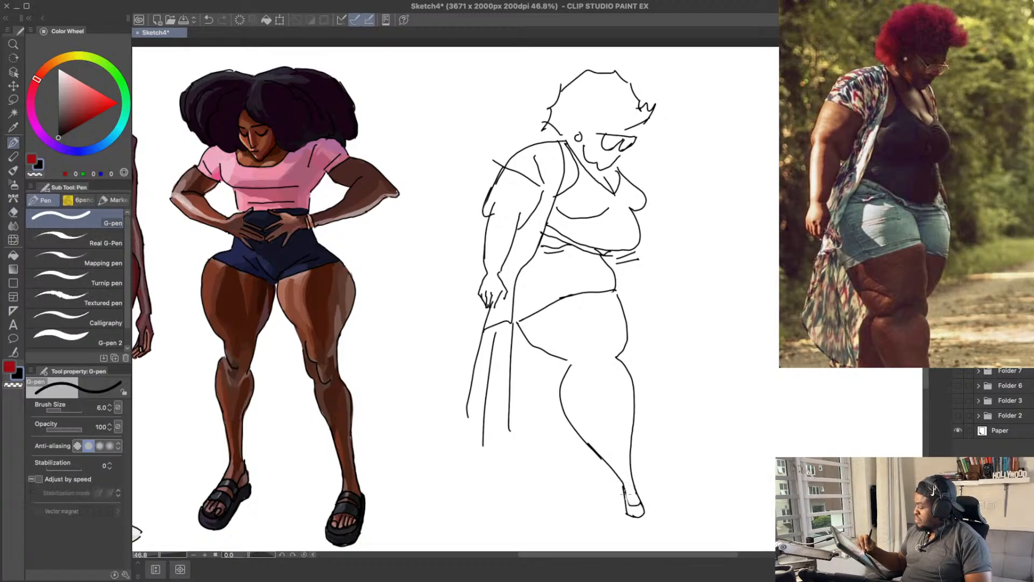
# Step: Draw the far leg of the shorts with a curved outer edge below the waistband and a hem line
pyautogui.moveTo(654, 359); pyautogui.dragTo(656, 367)
pyautogui.moveTo(641, 269); pyautogui.dragTo(639, 308)
pyautogui.hotkey('ctrl', 'z')
pyautogui.press('e')
pyautogui.moveTo(643, 267)
pyautogui.mouseDown()
pyautogui.moveTo(608, 265)
pyautogui.moveTo(636, 260)
pyautogui.moveTo(611, 265)
pyautogui.moveTo(635, 265)
pyautogui.moveTo(648, 302)
pyautogui.mouseUp()
pyautogui.press('p')
pyautogui.hotkey('ctrl', 'z')
pyautogui.hotkey('ctrl', 'z')
pyautogui.hotkey('ctrl', 'z')
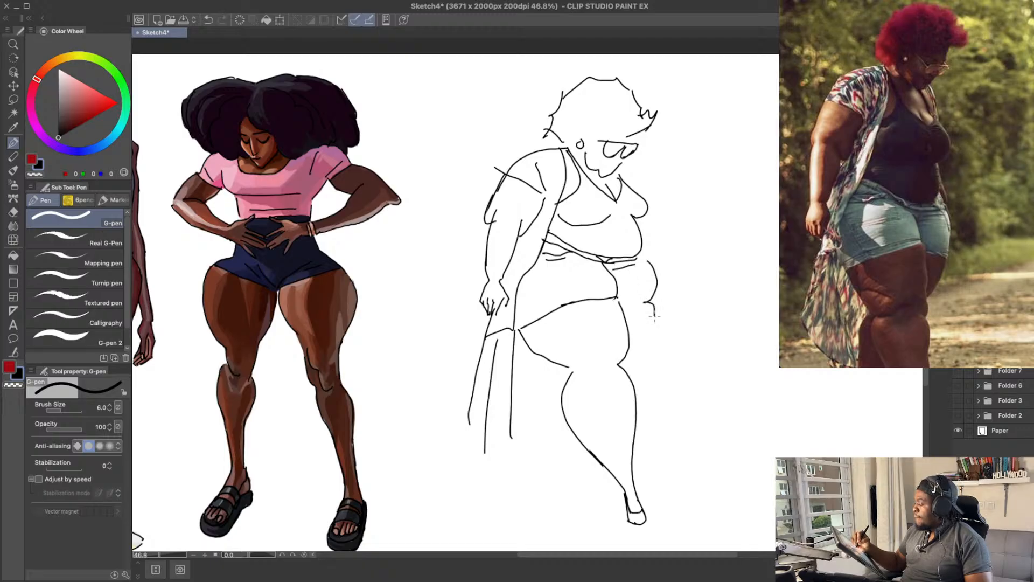
pyautogui.hotkey('ctrl', 'z')
pyautogui.moveTo(653, 303)
pyautogui.mouseDown()
pyautogui.moveTo(635, 347)
pyautogui.moveTo(618, 303)
pyautogui.mouseUp()
pyautogui.hotkey('ctrl', 'z')
pyautogui.hotkey('ctrl', 'z')
# Step: Draw the far thigh's outer curve from the shorts hem down behind the near knee
pyautogui.hotkey('ctrl', 'z')
pyautogui.hotkey('ctrl', 'z')
pyautogui.moveTo(651, 268); pyautogui.dragTo(640, 318)
pyautogui.moveTo(617, 303); pyautogui.dragTo(644, 317)
pyautogui.hotkey('ctrl', 'z')
pyautogui.moveTo(615, 299)
pyautogui.mouseDown()
pyautogui.moveTo(655, 311)
pyautogui.moveTo(643, 318)
pyautogui.moveTo(655, 309)
pyautogui.moveTo(626, 351)
pyautogui.mouseUp()
pyautogui.hotkey('ctrl', 'z')
pyautogui.moveTo(655, 320); pyautogui.dragTo(625, 363)
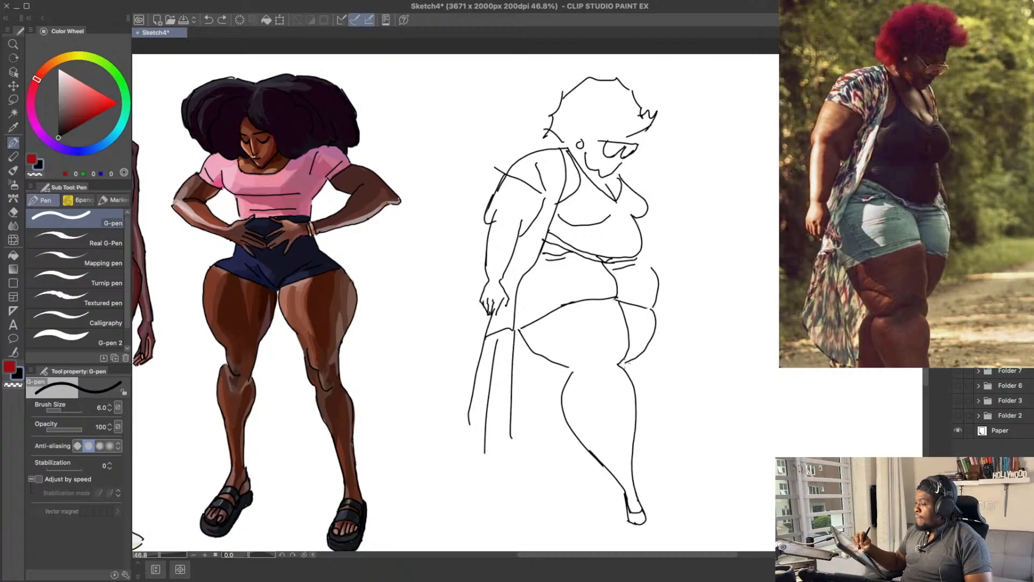
# Step: Draw the far lower leg behind the near calf, with both side contours running down to the heel and ankle
pyautogui.moveTo(547, 371)
pyautogui.mouseDown()
pyautogui.moveTo(533, 420)
pyautogui.moveTo(546, 465)
pyautogui.mouseUp()
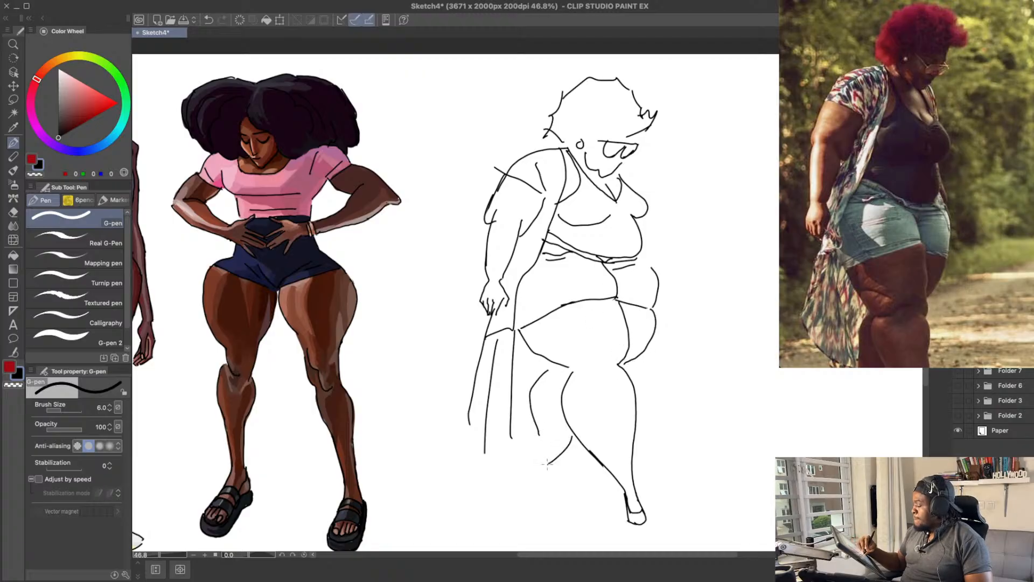
pyautogui.hotkey('ctrl', 'z')
pyautogui.moveTo(582, 434); pyautogui.dragTo(547, 487)
pyautogui.hotkey('ctrl', 'z')
pyautogui.moveTo(538, 448)
pyautogui.mouseDown()
pyautogui.moveTo(533, 479)
pyautogui.moveTo(532, 400)
pyautogui.mouseUp()
pyautogui.press('e')
pyautogui.press('p')
pyautogui.moveTo(530, 396)
pyautogui.mouseDown()
pyautogui.moveTo(538, 473)
pyautogui.moveTo(527, 489)
pyautogui.moveTo(540, 499)
pyautogui.moveTo(547, 485)
pyautogui.moveTo(559, 513)
pyautogui.mouseUp()
pyautogui.hotkey('ctrl', 'z')
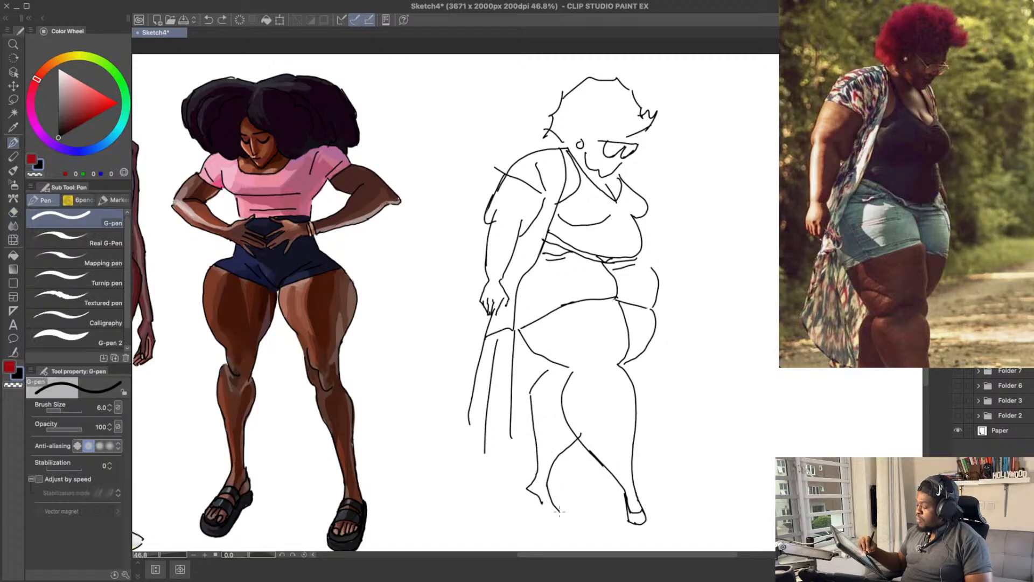
pyautogui.hotkey('ctrl', 'z')
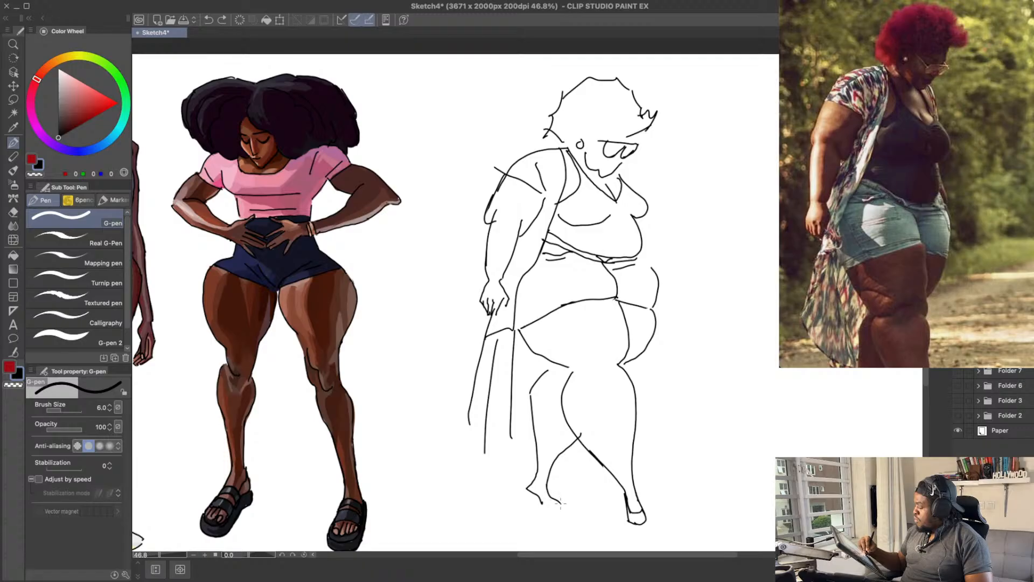
# Step: Clean up and close the far foot's toe outline, and save the drawing
pyautogui.press('e')
pyautogui.moveTo(558, 507)
pyautogui.mouseDown()
pyautogui.moveTo(545, 511)
pyautogui.moveTo(558, 518)
pyautogui.mouseUp()
pyautogui.press('p')
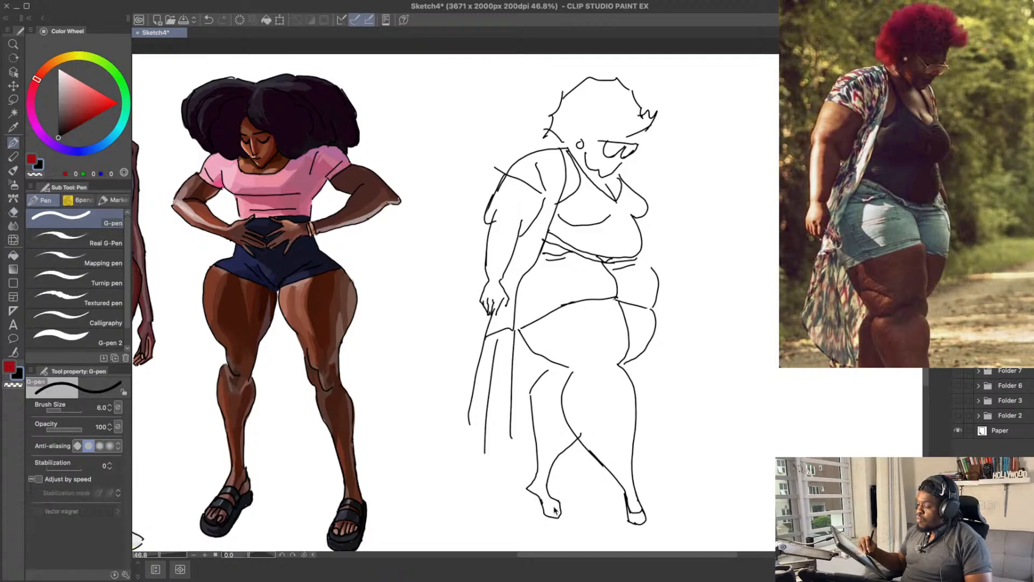
pyautogui.hotkey('ctrl', 'z')
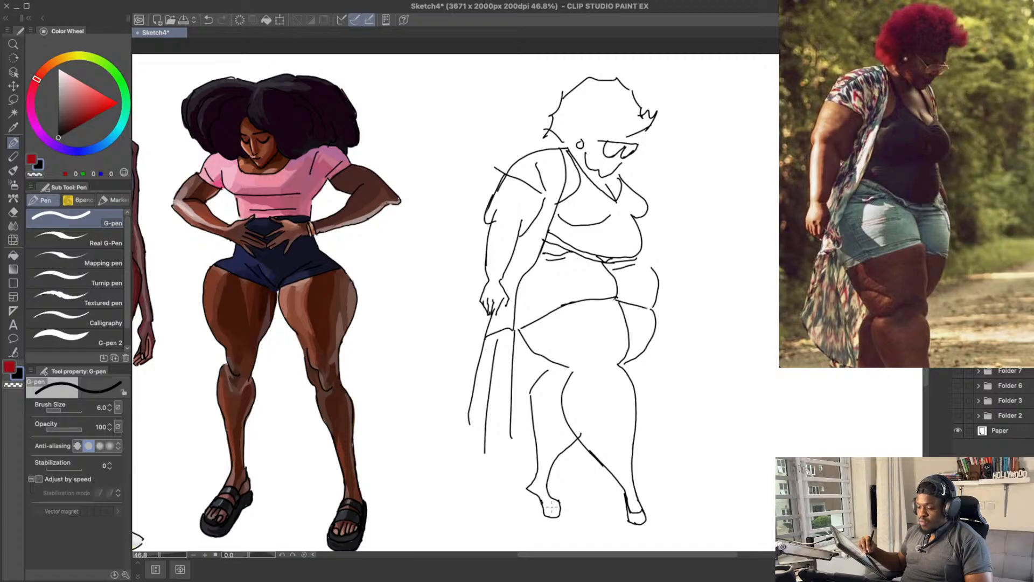
pyautogui.hotkey('ctrl', 'z')
pyautogui.hotkey('ctrl', 's')
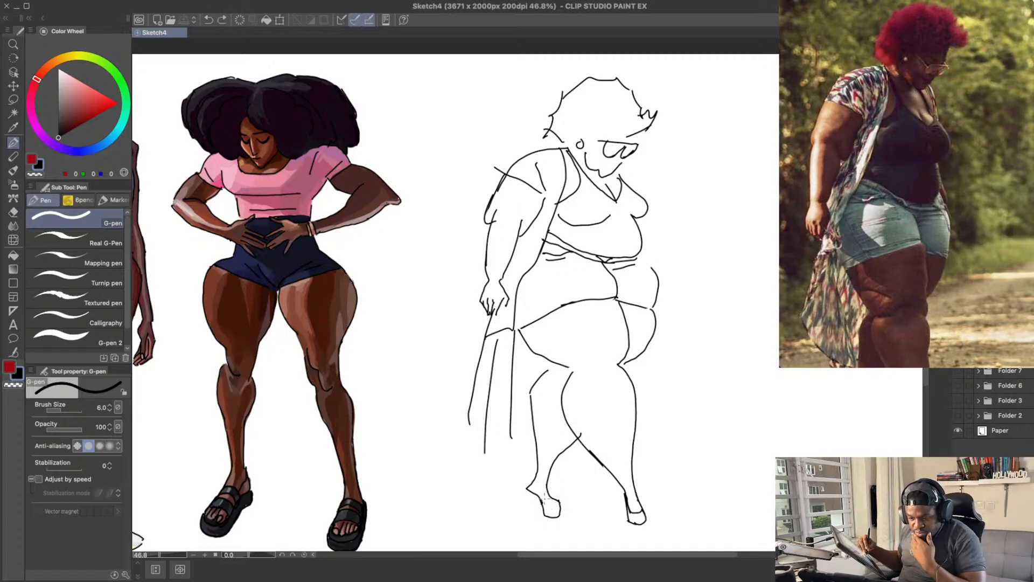
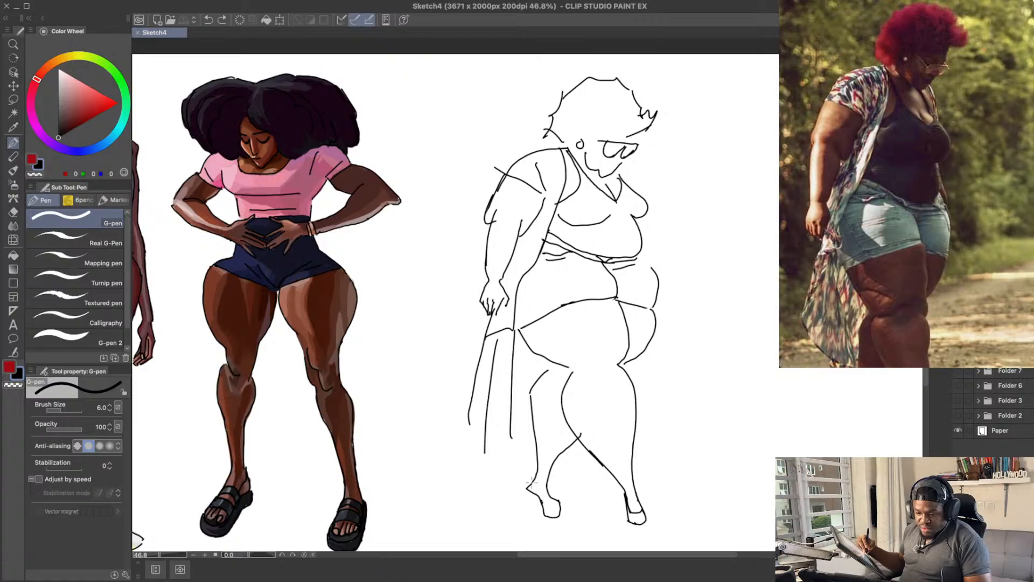
# Step: Erase the far foot's heel contour and redraw it as a high-heeled shoe with a thin stiletto heel
pyautogui.moveTo(637, 349); pyautogui.dragTo(639, 329)
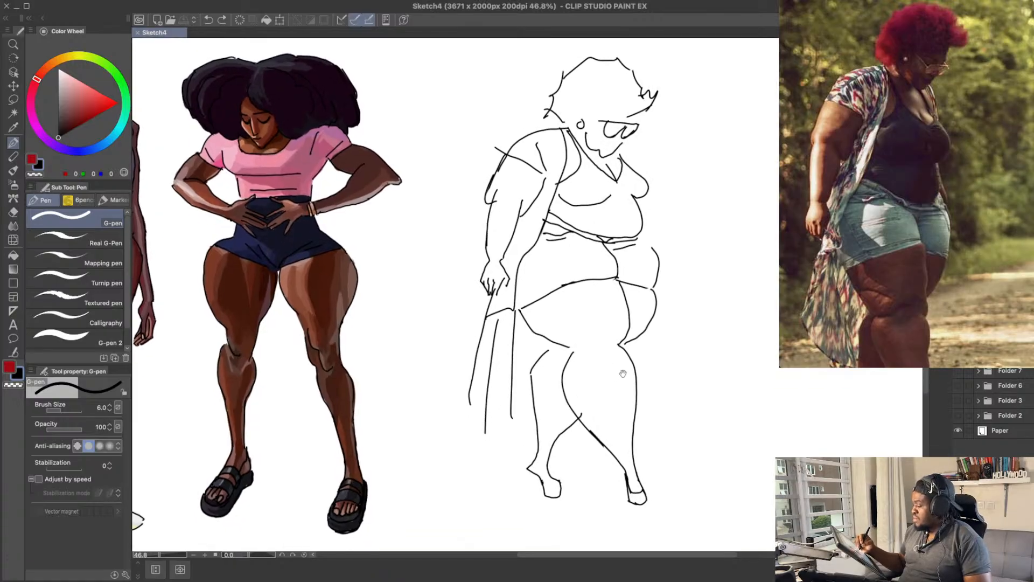
pyautogui.moveTo(532, 467); pyautogui.dragTo(534, 490)
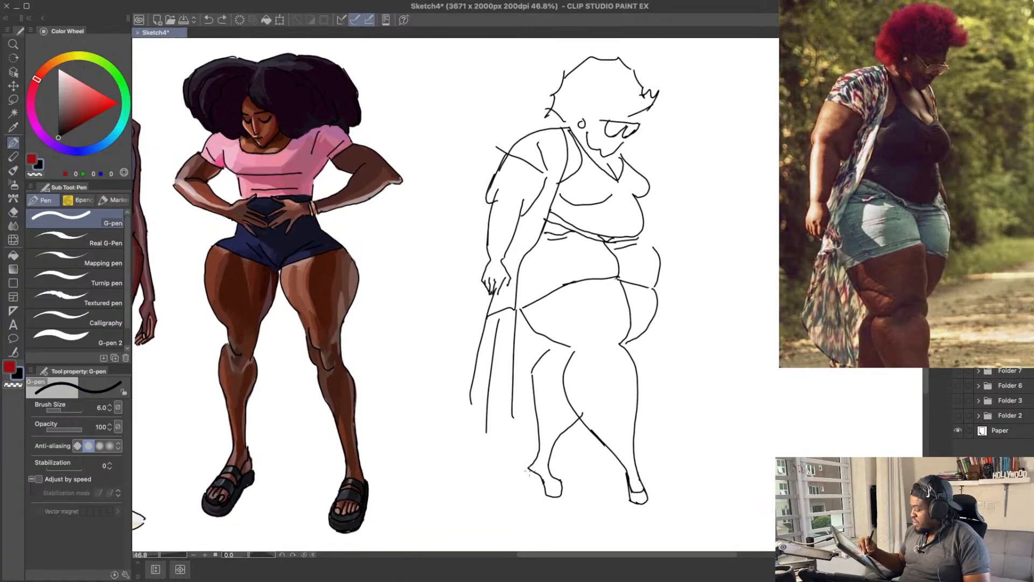
pyautogui.press('e')
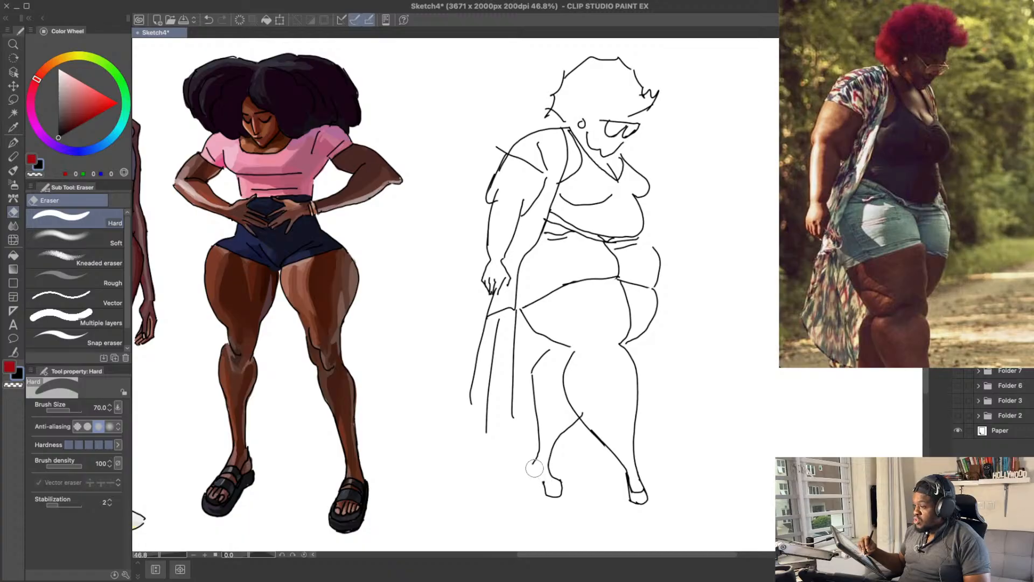
pyautogui.press('p')
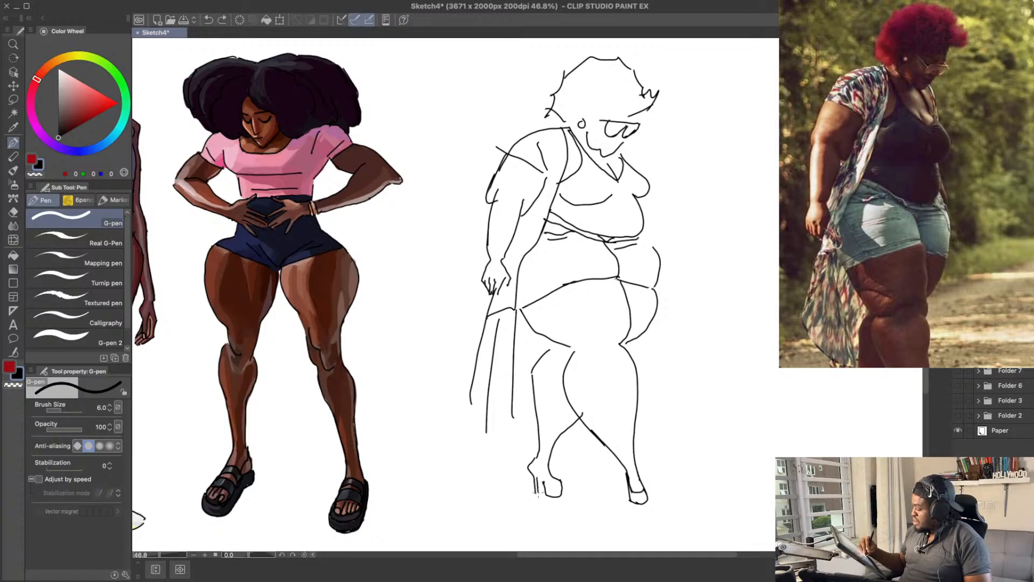
pyautogui.moveTo(625, 405); pyautogui.dragTo(624, 386)
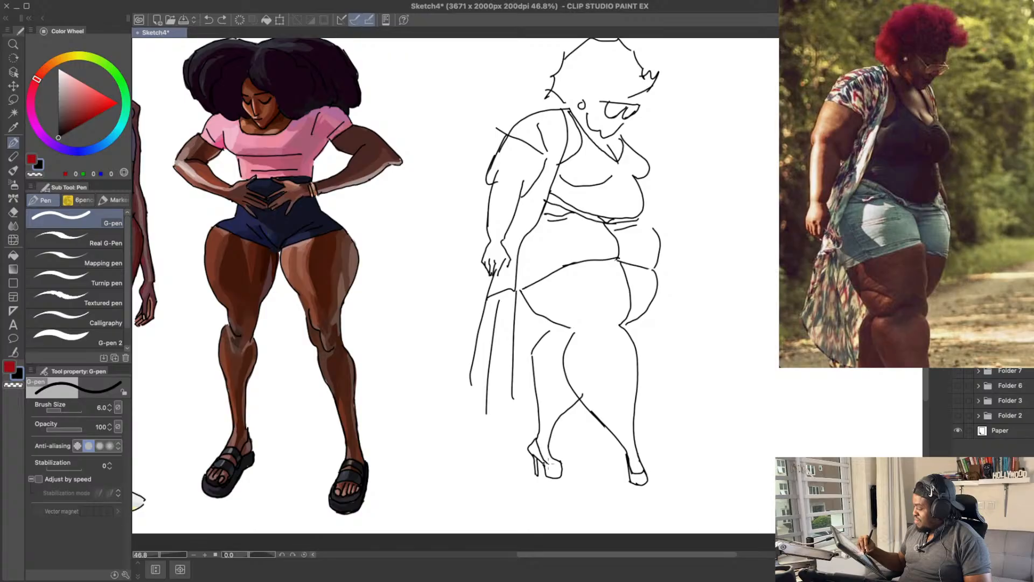
pyautogui.press('e')
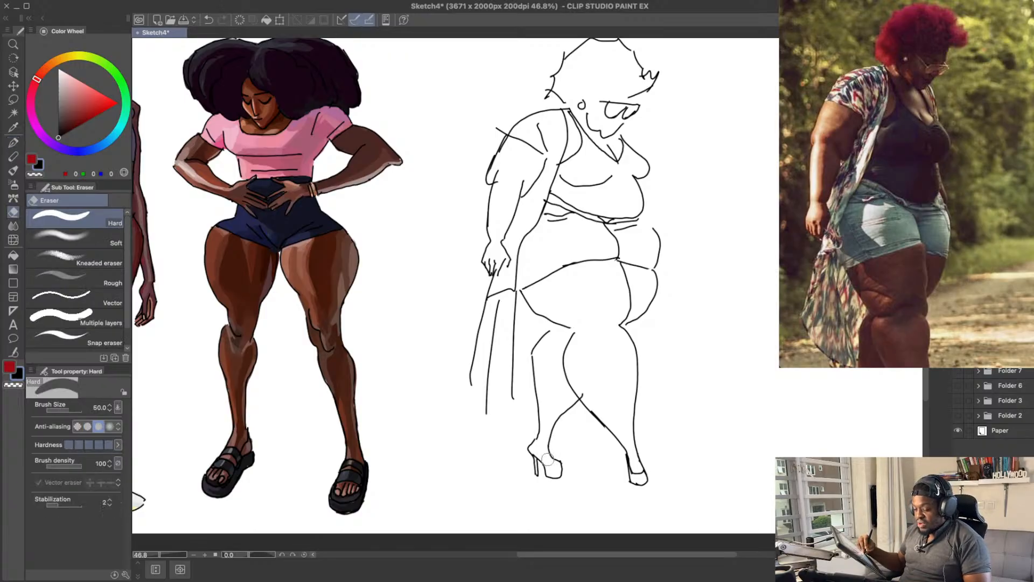
pyautogui.press('p')
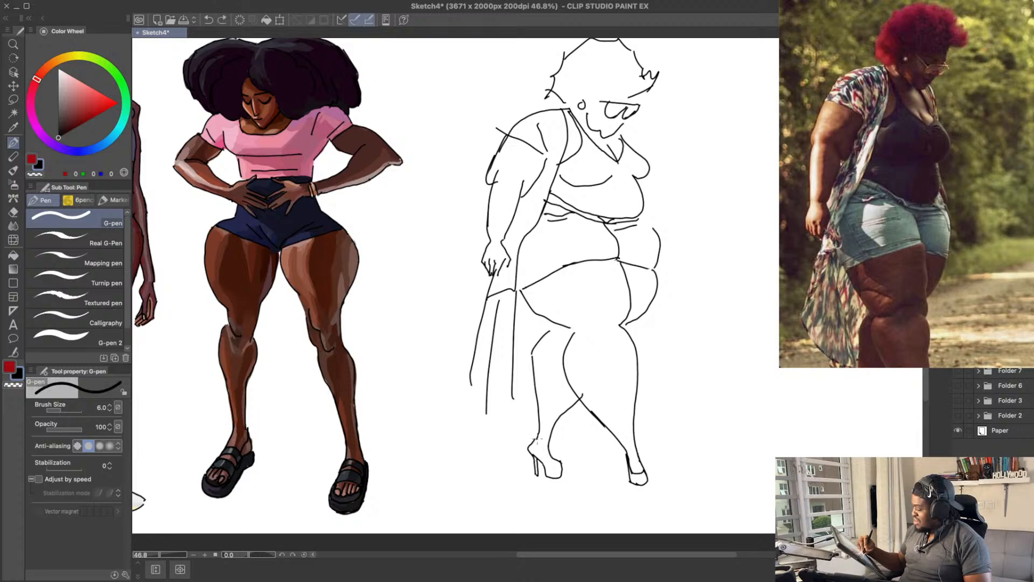
pyautogui.hotkey('ctrl', 'z')
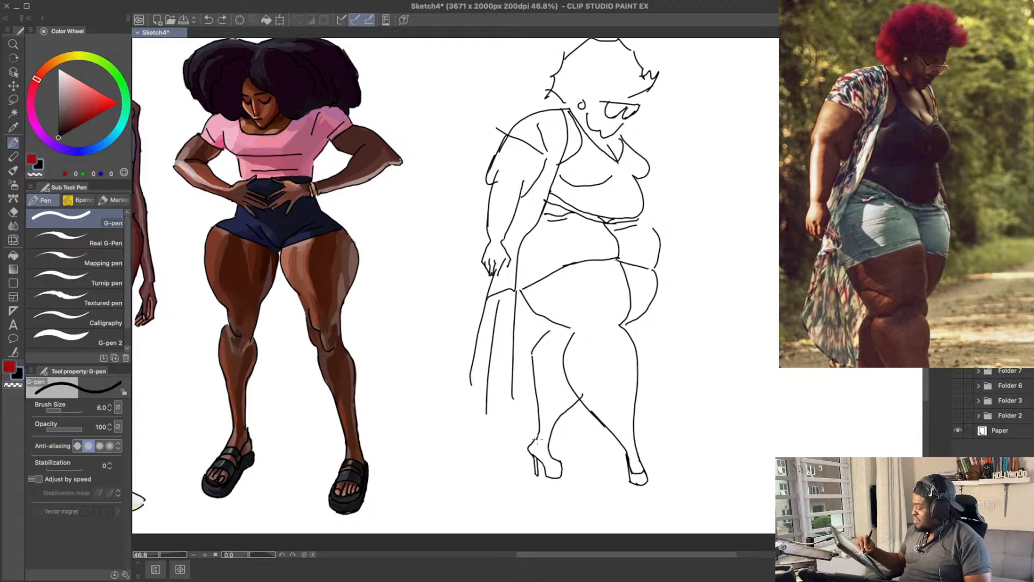
# Step: Draw the far shoulder contour running from beside the neck down to the chest
pyautogui.moveTo(691, 303); pyautogui.dragTo(677, 322)
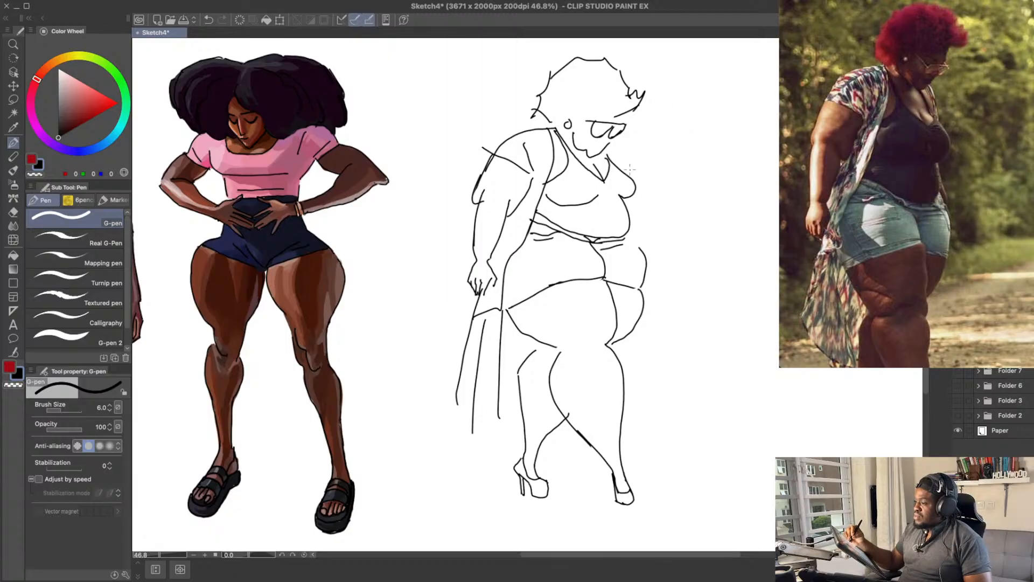
pyautogui.moveTo(630, 169); pyautogui.dragTo(647, 199)
pyautogui.hotkey('ctrl', 'z')
pyautogui.moveTo(615, 144); pyautogui.dragTo(631, 170)
pyautogui.hotkey('ctrl', 'z')
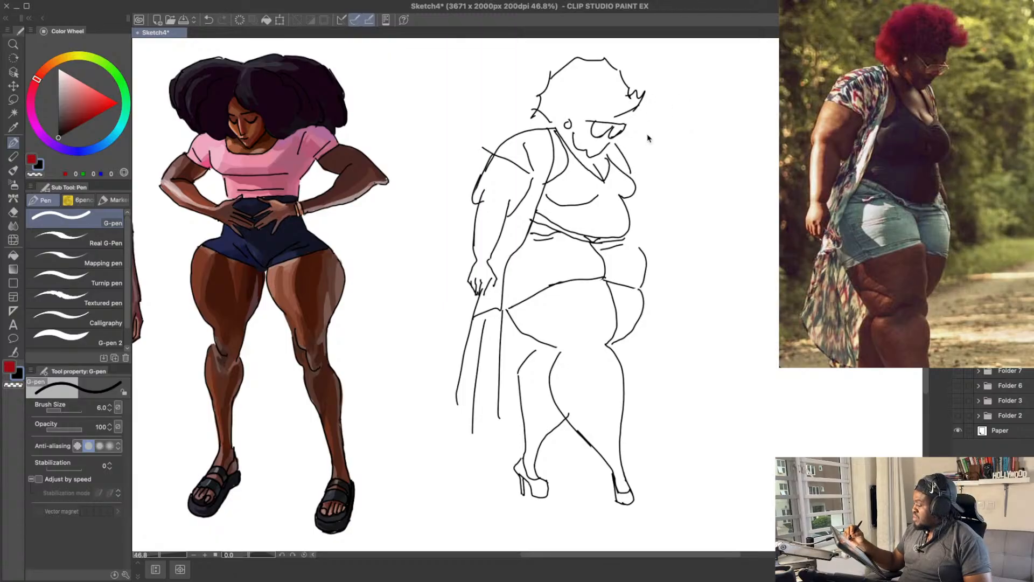
pyautogui.scroll(1, 670, 150)
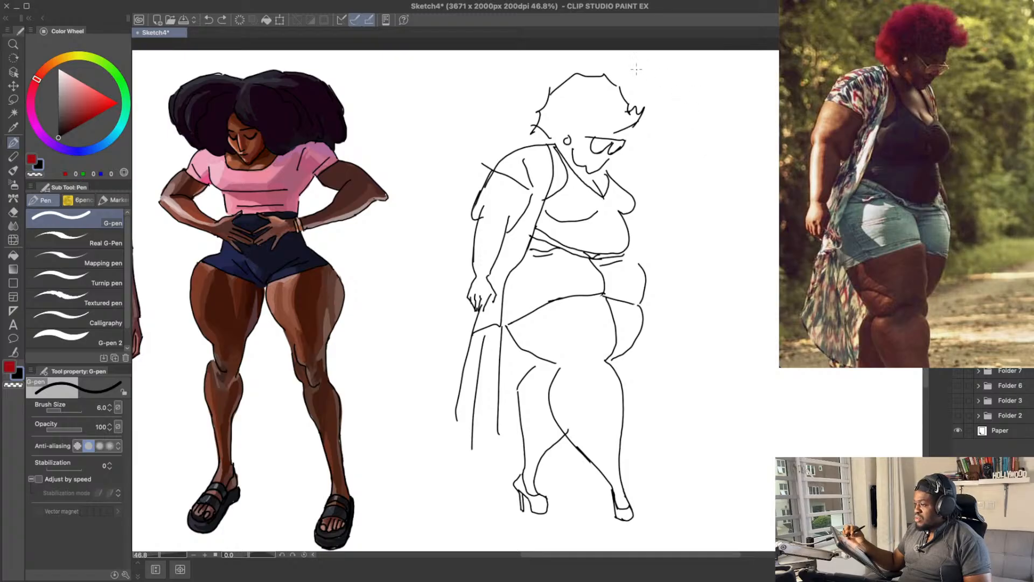
pyautogui.moveTo(651, 166)
pyautogui.mouseDown()
pyautogui.moveTo(667, 173)
pyautogui.moveTo(634, 194)
pyautogui.moveTo(652, 215)
pyautogui.mouseUp()
pyautogui.press('super+z')
pyautogui.press('super+z')
pyautogui.press('super+z')
pyautogui.press('super+z')
pyautogui.press('super+z')
pyautogui.press('super+z')
# Step: Draw the kimono's slanted lower hem, joining the ends of the hanging fold lines behind the legs
pyautogui.moveTo(645, 290); pyautogui.dragTo(654, 283)
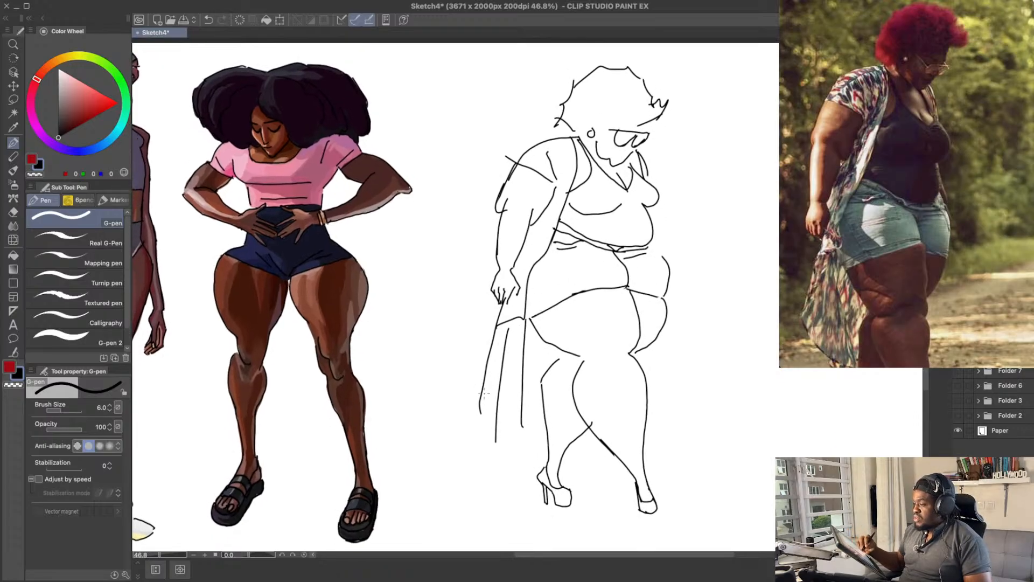
pyautogui.moveTo(480, 413); pyautogui.dragTo(495, 447)
pyautogui.press('super+z')
pyautogui.press('super+z')
pyautogui.moveTo(480, 411)
pyautogui.mouseDown()
pyautogui.moveTo(499, 448)
pyautogui.moveTo(491, 431)
pyautogui.moveTo(524, 432)
pyautogui.moveTo(527, 343)
pyautogui.moveTo(530, 401)
pyautogui.mouseUp()
pyautogui.press('super+z')
pyautogui.press('e')
pyautogui.press('p')
pyautogui.press('e')
pyautogui.press('p')
# Step: Extend the kimono's inner edge down to the hem and add a narrow second fold beside the far leg
pyautogui.press('super+z')
pyautogui.moveTo(525, 326); pyautogui.dragTo(531, 445)
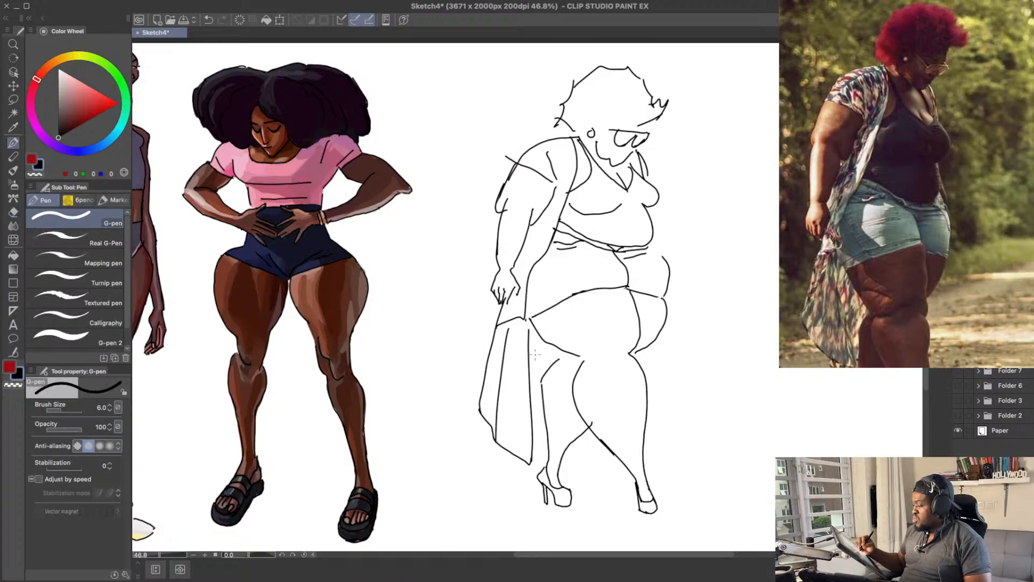
pyautogui.press('super+z')
pyautogui.moveTo(534, 352); pyautogui.dragTo(542, 438)
pyautogui.press('super+z')
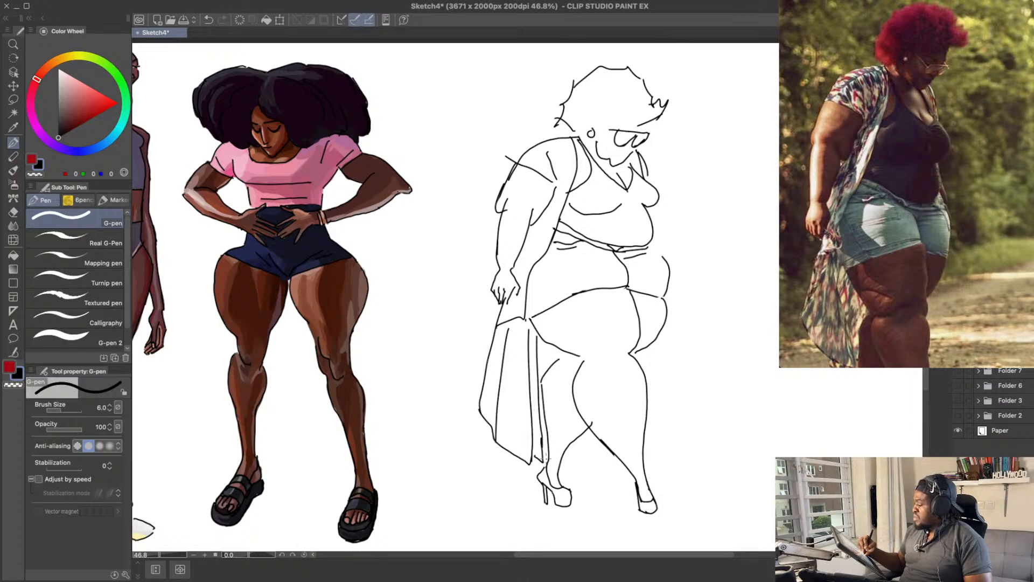
# Step: Erase the old hair outline around the crown and back of the head
pyautogui.moveTo(654, 306); pyautogui.dragTo(650, 294)
pyautogui.moveTo(548, 267); pyautogui.dragTo(538, 312)
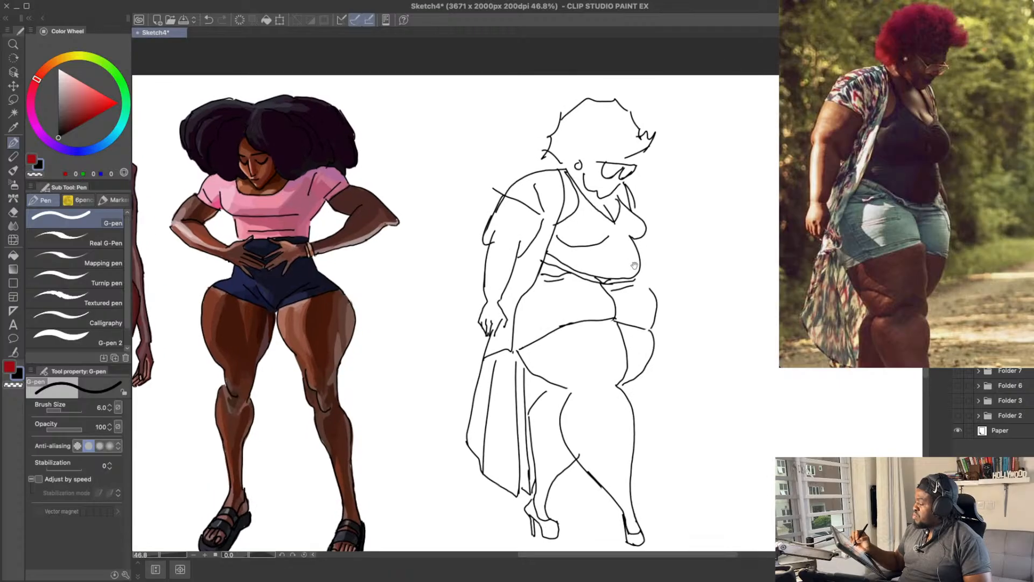
pyautogui.press('e')
pyautogui.moveTo(559, 151)
pyautogui.mouseDown()
pyautogui.moveTo(541, 153)
pyautogui.moveTo(556, 119)
pyautogui.moveTo(598, 82)
pyautogui.moveTo(639, 111)
pyautogui.moveTo(641, 128)
pyautogui.moveTo(653, 122)
pyautogui.moveTo(616, 102)
pyautogui.moveTo(646, 108)
pyautogui.mouseUp()
pyautogui.press('p')
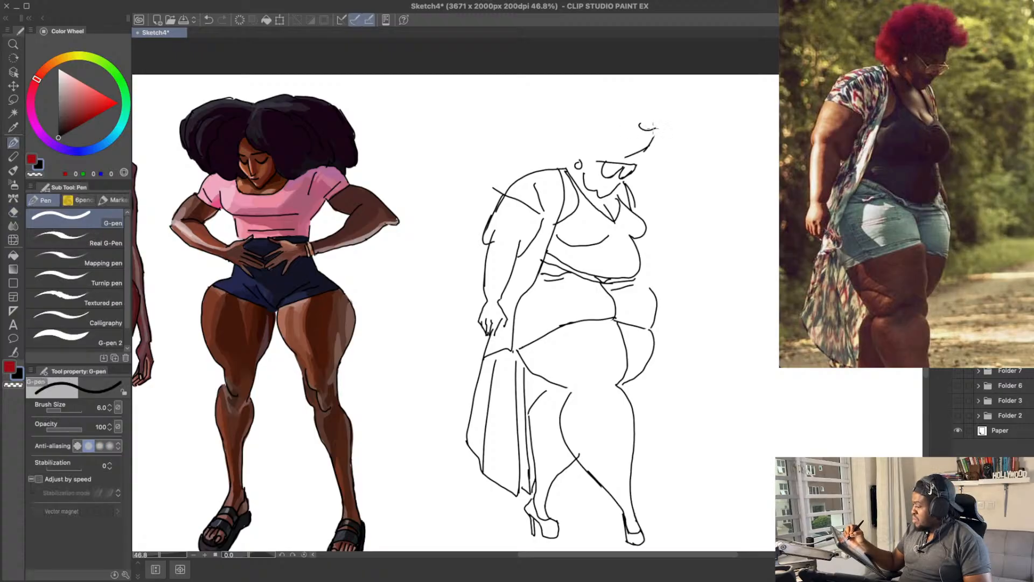
# Step: Draw a larger, fuller afro outline from the forehead over the crown and around the back to the ear
pyautogui.hotkey('ctrl', 'z')
pyautogui.press('e')
pyautogui.press('p')
pyautogui.moveTo(647, 147)
pyautogui.mouseDown()
pyautogui.moveTo(672, 128)
pyautogui.moveTo(602, 80)
pyautogui.moveTo(570, 83)
pyautogui.moveTo(531, 124)
pyautogui.moveTo(529, 149)
pyautogui.mouseUp()
pyautogui.hotkey('ctrl', 'z')
pyautogui.hotkey('ctrl', 'z')
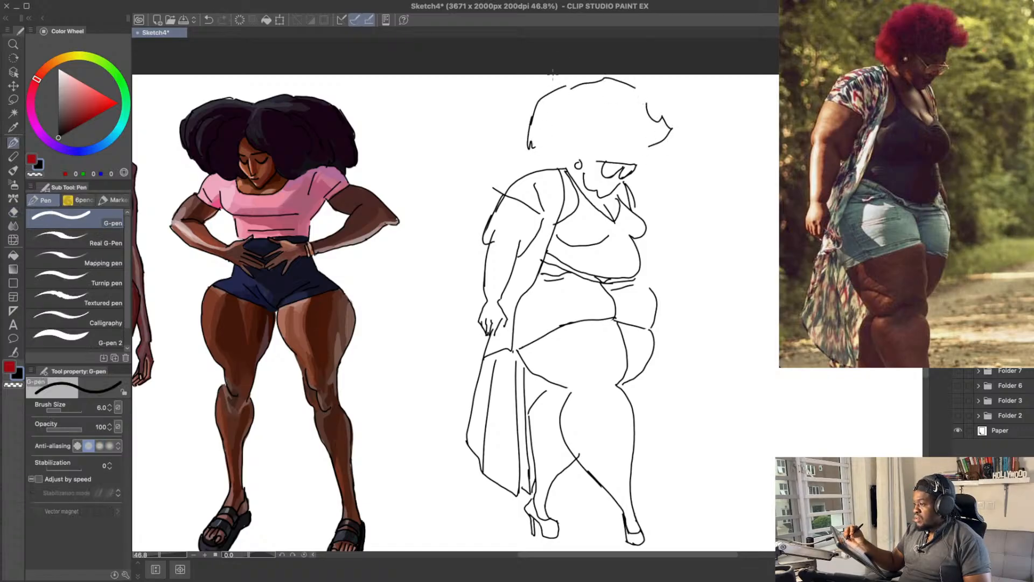
pyautogui.hotkey('ctrl', 'z')
pyautogui.moveTo(577, 83)
pyautogui.mouseDown()
pyautogui.moveTo(530, 137)
pyautogui.moveTo(533, 157)
pyautogui.moveTo(566, 161)
pyautogui.moveTo(558, 160)
pyautogui.mouseUp()
pyautogui.hotkey('ctrl', 'z')
pyautogui.hotkey('ctrl', 'z')
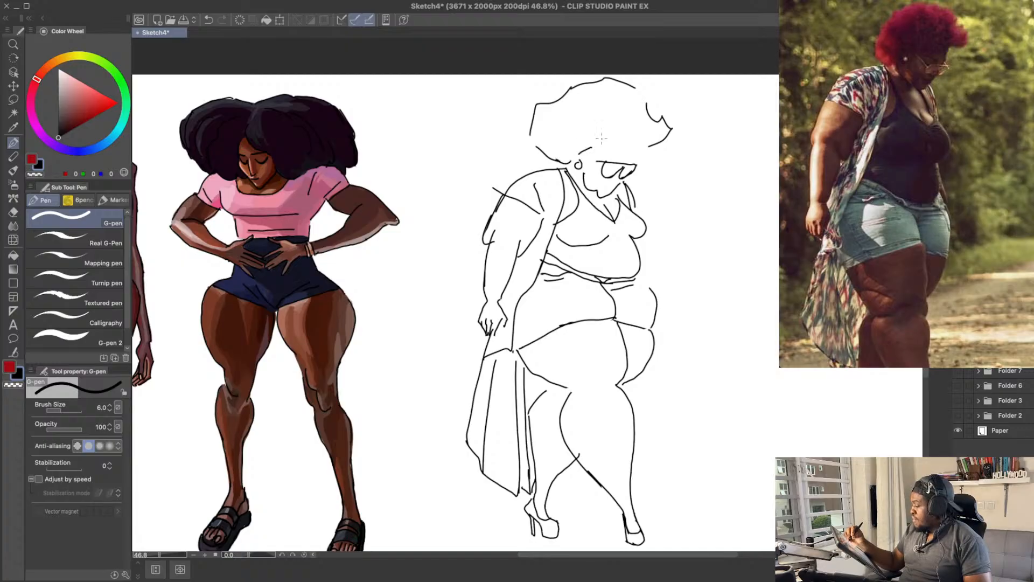
# Step: Draw the wavy hairline across the forehead, from above the glasses back towards the ear
pyautogui.hotkey('ctrl', 'z')
pyautogui.moveTo(634, 161)
pyautogui.mouseDown()
pyautogui.moveTo(658, 143)
pyautogui.moveTo(576, 157)
pyautogui.moveTo(546, 141)
pyautogui.mouseUp()
pyautogui.hotkey('ctrl', 'z')
# Step: Add short curved curl strokes inside the hair mass
pyautogui.hotkey('ctrl', 'z')
pyautogui.hotkey('ctrl', 'z')
pyautogui.hotkey('ctrl', 'z')
pyautogui.hotkey('ctrl', 'z')
pyautogui.hotkey('ctrl', 'z')
pyautogui.hotkey('ctrl', 'z')
pyautogui.hotkey('ctrl', 'z')
pyautogui.hotkey('ctrl', 'z')
pyautogui.moveTo(557, 130)
pyautogui.mouseDown()
pyautogui.moveTo(552, 143)
pyautogui.moveTo(565, 147)
pyautogui.moveTo(613, 117)
pyautogui.mouseUp()
pyautogui.hotkey('ctrl', 'z')
pyautogui.hotkey('ctrl', 'z')
pyautogui.hotkey('ctrl', 'z')
pyautogui.hotkey('ctrl', 'z')
pyautogui.hotkey('ctrl', 'z')
pyautogui.hotkey('ctrl', 'z')
pyautogui.hotkey('ctrl', 'z')
pyautogui.moveTo(576, 146)
pyautogui.mouseDown()
pyautogui.moveTo(616, 122)
pyautogui.moveTo(630, 129)
pyautogui.mouseUp()
pyautogui.hotkey('ctrl', 'z')
pyautogui.moveTo(602, 139)
pyautogui.mouseDown()
pyautogui.moveTo(639, 126)
pyautogui.moveTo(642, 136)
pyautogui.moveTo(595, 111)
pyautogui.moveTo(622, 118)
pyautogui.mouseUp()
pyautogui.hotkey('ctrl', 'z')
pyautogui.hotkey('ctrl', 'z')
pyautogui.moveTo(643, 114)
pyautogui.mouseDown()
pyautogui.moveTo(639, 123)
pyautogui.moveTo(615, 115)
pyautogui.mouseUp()
pyautogui.hotkey('ctrl', 'z')
pyautogui.hotkey('ctrl', 'z')
pyautogui.hotkey('ctrl', 'z')
pyautogui.moveTo(613, 99); pyautogui.dragTo(596, 117)
pyautogui.hotkey('ctrl', 'z')
# Step: Erase the front end of the hair outline and redraw it with small jagged curls closing the gap
pyautogui.moveTo(681, 135); pyautogui.dragTo(675, 152)
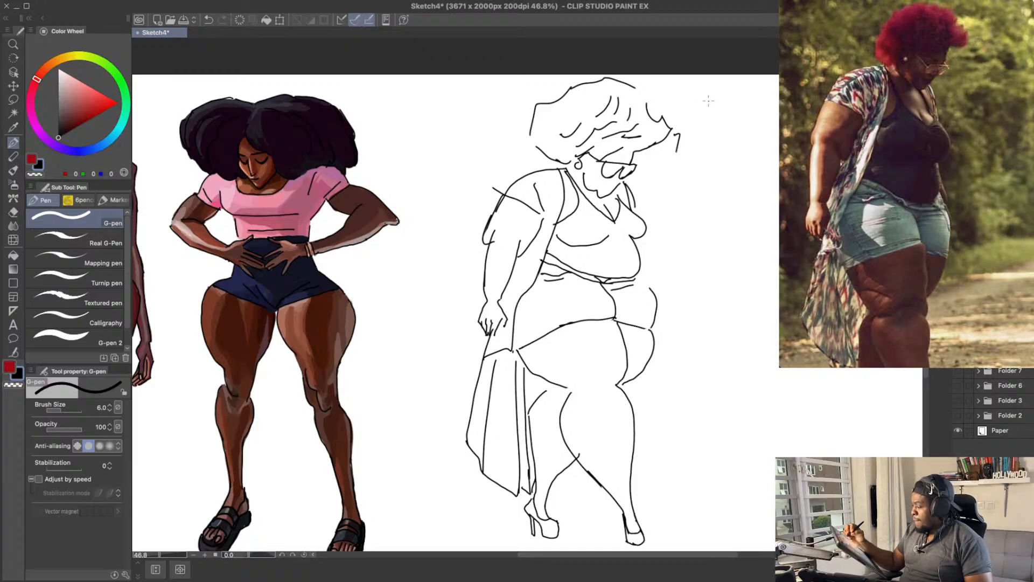
pyautogui.hotkey('ctrl', 'z')
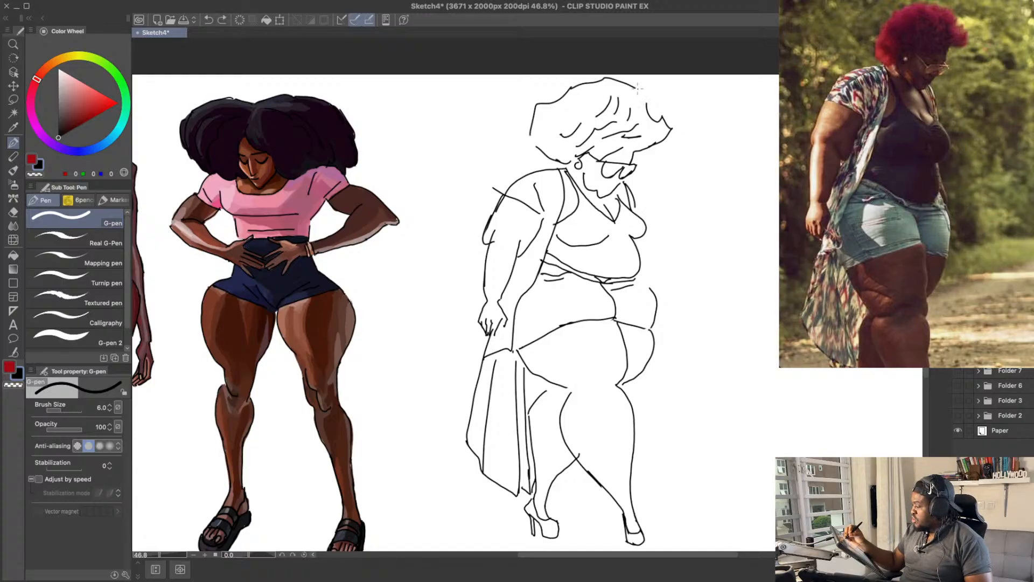
pyautogui.press('e')
pyautogui.moveTo(646, 103); pyautogui.dragTo(647, 109)
pyautogui.press('p')
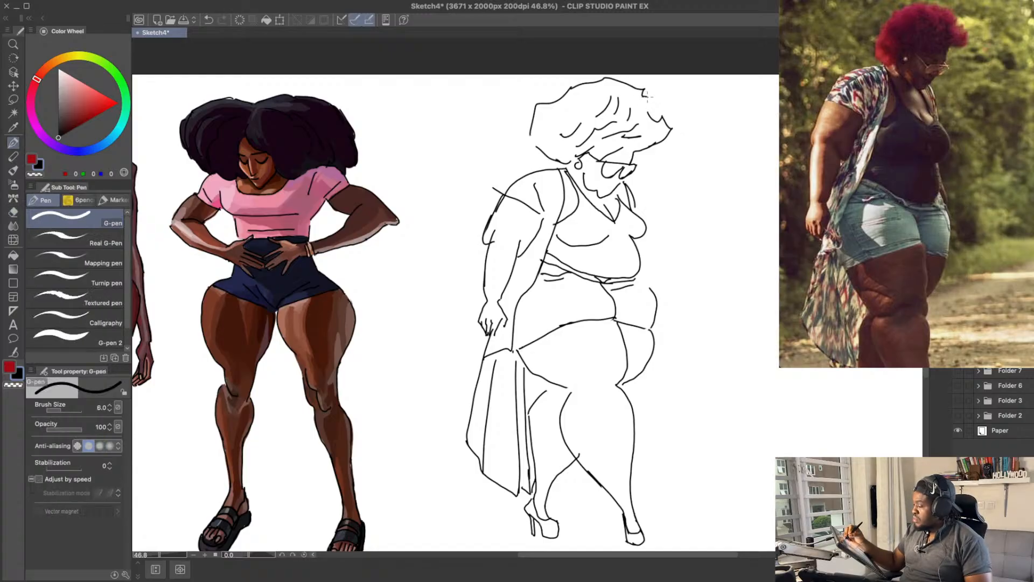
pyautogui.hotkey('ctrl', 'z')
pyautogui.moveTo(644, 91); pyautogui.dragTo(655, 101)
# Step: Add short fold lines to the kimono's shoulder and sleeve and a crease at the near elbow
pyautogui.moveTo(737, 229); pyautogui.dragTo(738, 229)
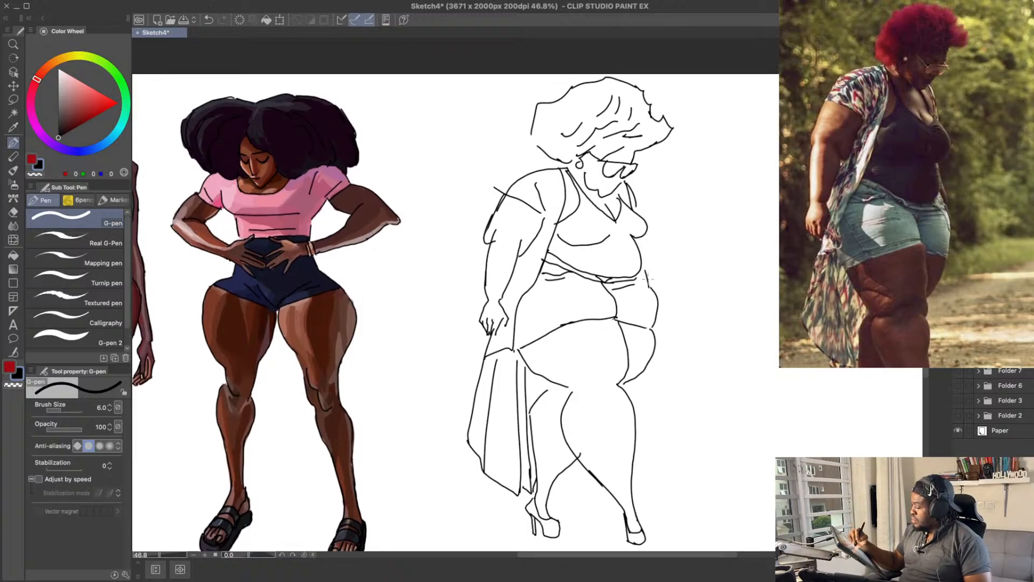
pyautogui.hotkey('ctrl', 'z')
pyautogui.moveTo(505, 213); pyautogui.dragTo(519, 241)
pyautogui.hotkey('ctrl', 'z')
pyautogui.hotkey('ctrl', 'z')
pyautogui.hotkey('ctrl', 'z')
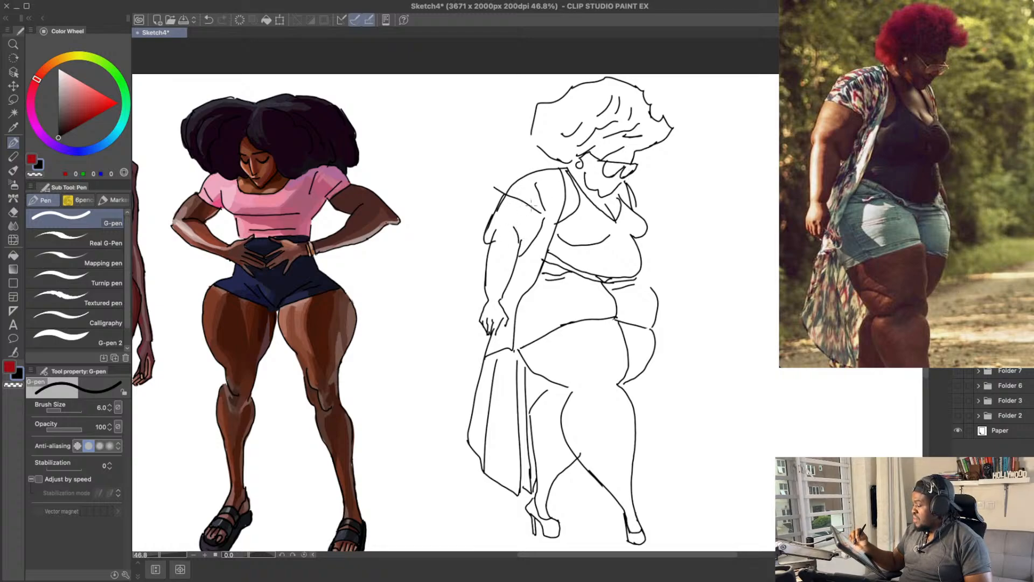
pyautogui.moveTo(755, 242); pyautogui.dragTo(748, 217)
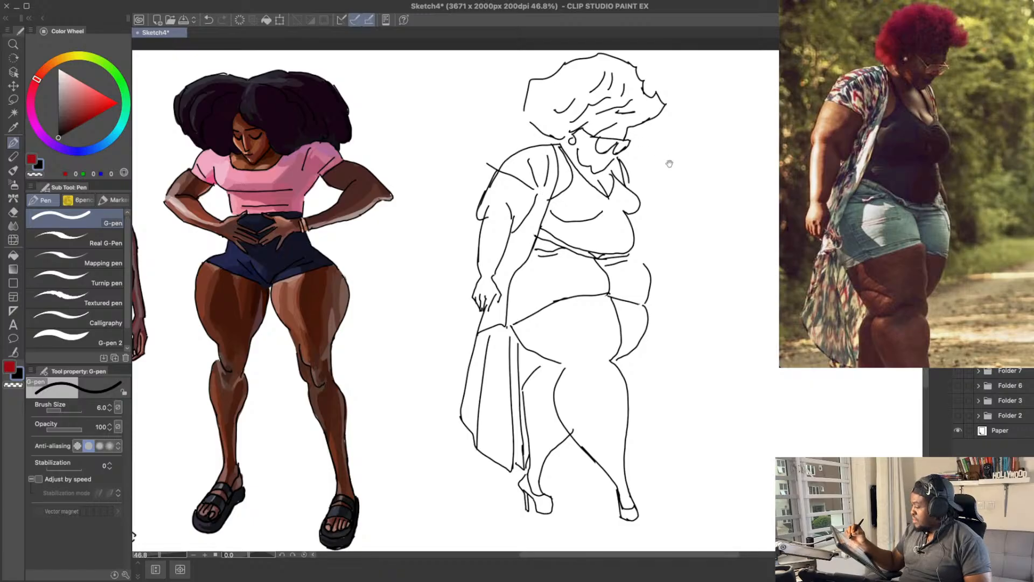
# Step: Erase the lens lines of the glasses and redraw the frames with rounder lenses over the face
pyautogui.moveTo(702, 193); pyautogui.dragTo(692, 210)
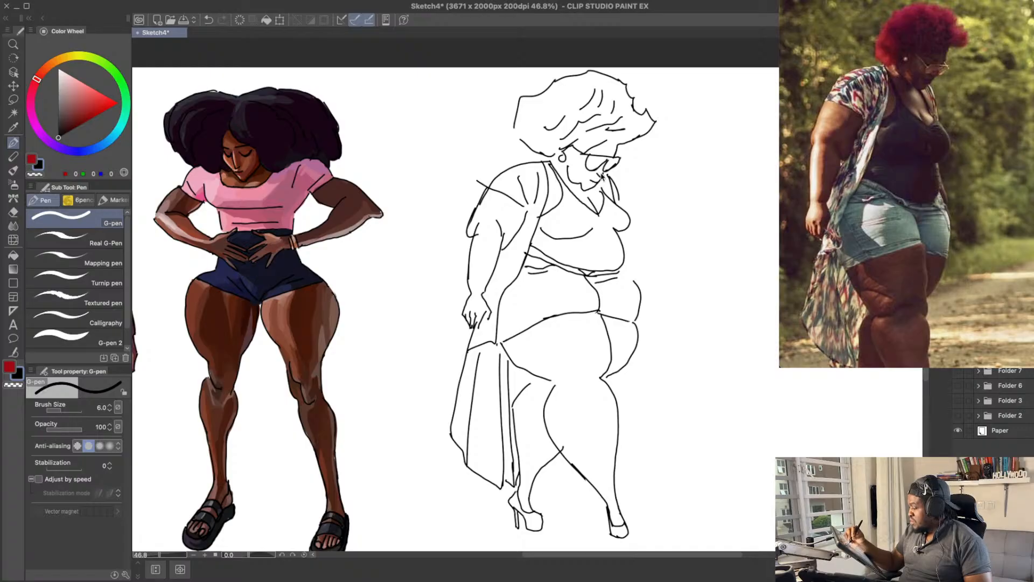
pyautogui.moveTo(673, 127); pyautogui.dragTo(674, 156)
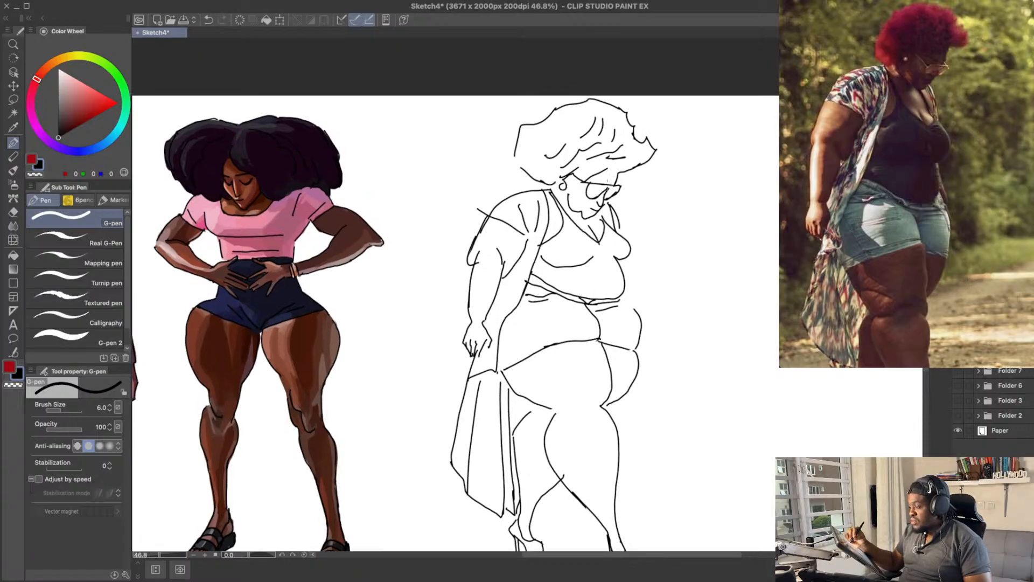
pyautogui.press('e')
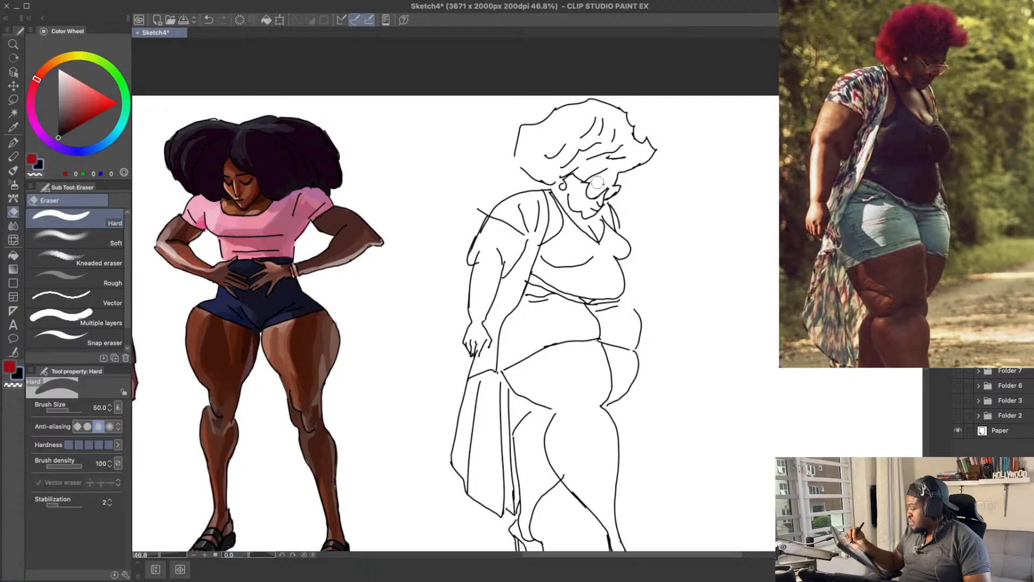
pyautogui.press('p')
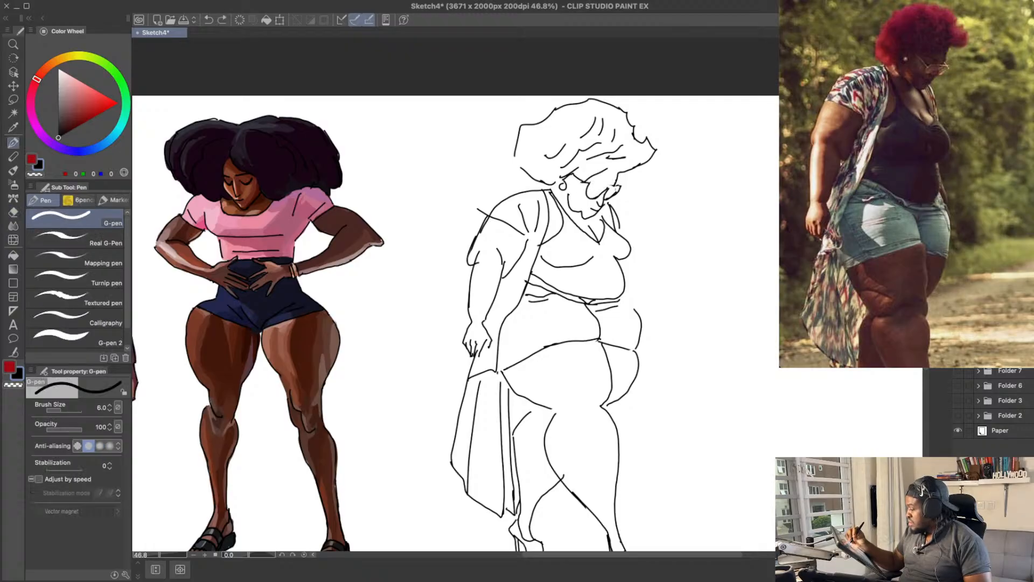
pyautogui.press('e')
pyautogui.moveTo(603, 186); pyautogui.dragTo(618, 187)
pyautogui.press('p')
pyautogui.press('e')
pyautogui.press('p')
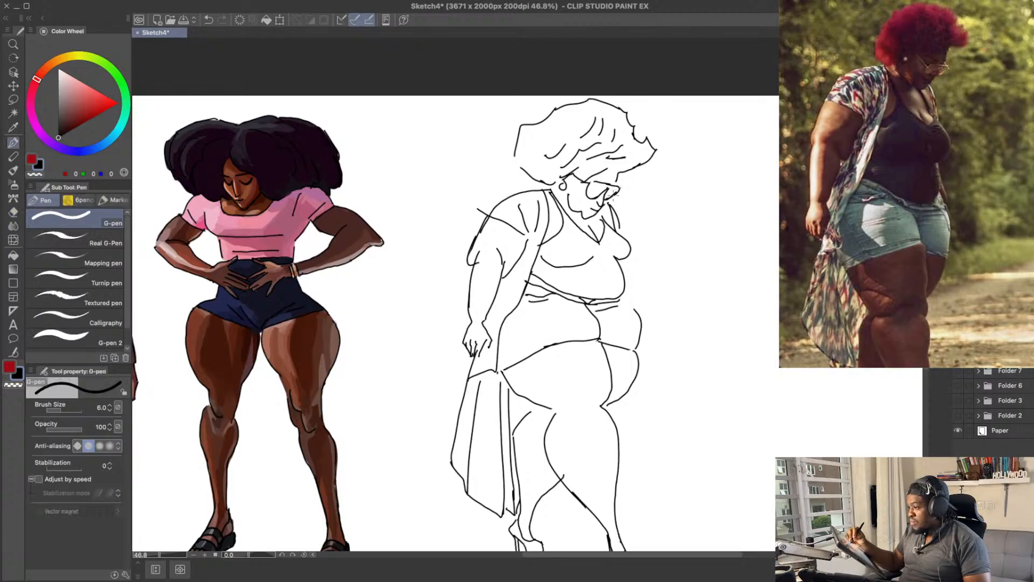
# Step: Clean up the front edge of the glasses and redraw their temple arm back towards the ear
pyautogui.press('e')
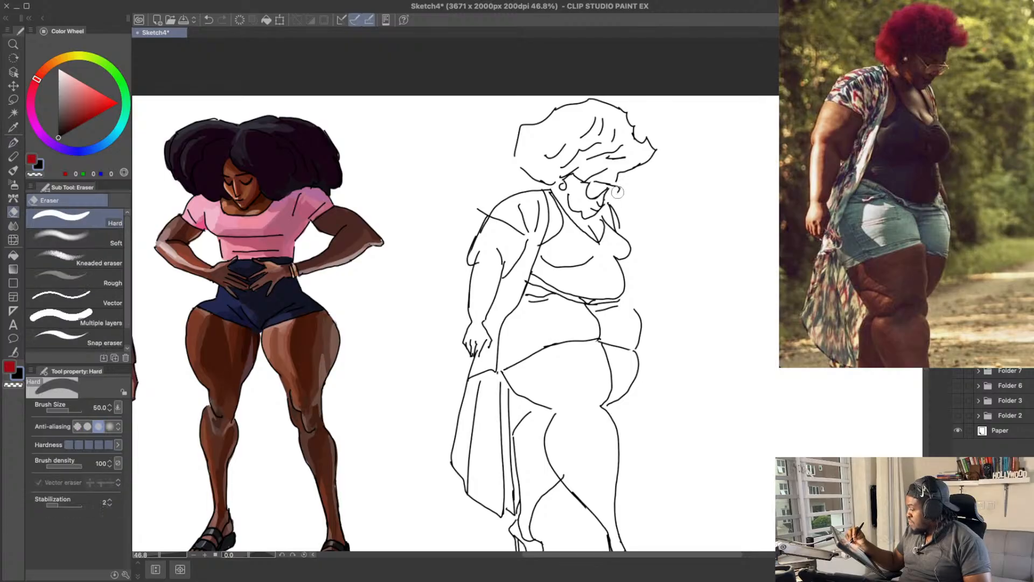
pyautogui.press('p')
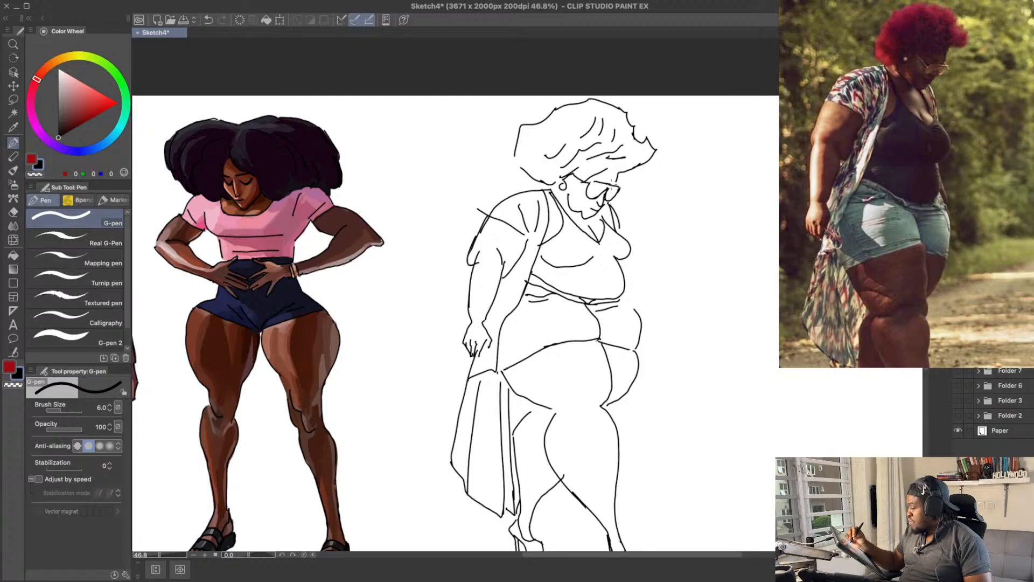
pyautogui.press('e')
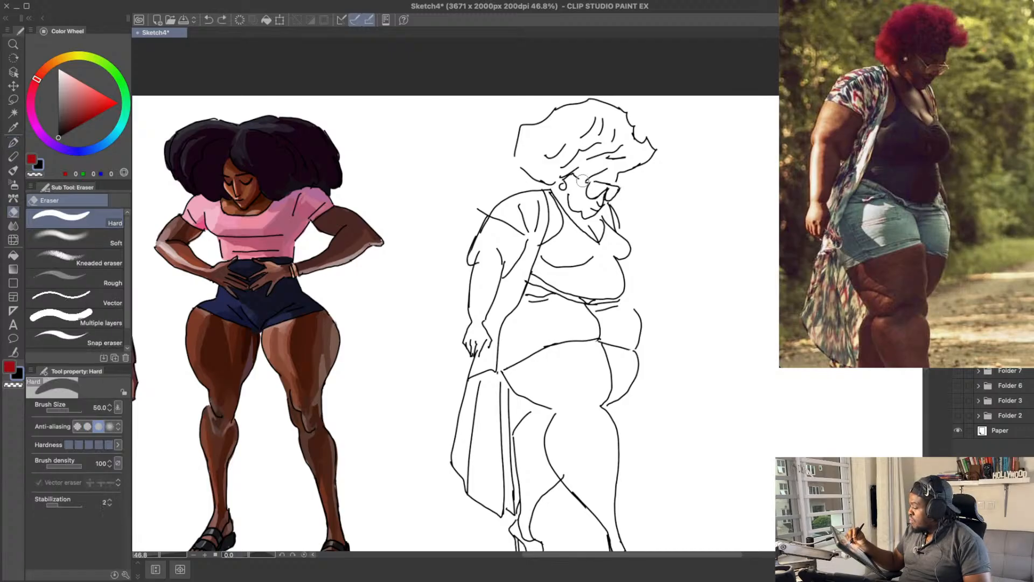
pyautogui.press('p')
pyautogui.hotkey('ctrl', 'z')
pyautogui.moveTo(576, 176); pyautogui.dragTo(593, 184)
pyautogui.hotkey('ctrl', 'z')
pyautogui.hotkey('ctrl', 'z')
# Step: Erase the end of the shorts' hem beside the near leg and rework the top of that leg's back line
pyautogui.moveTo(691, 159); pyautogui.dragTo(673, 133)
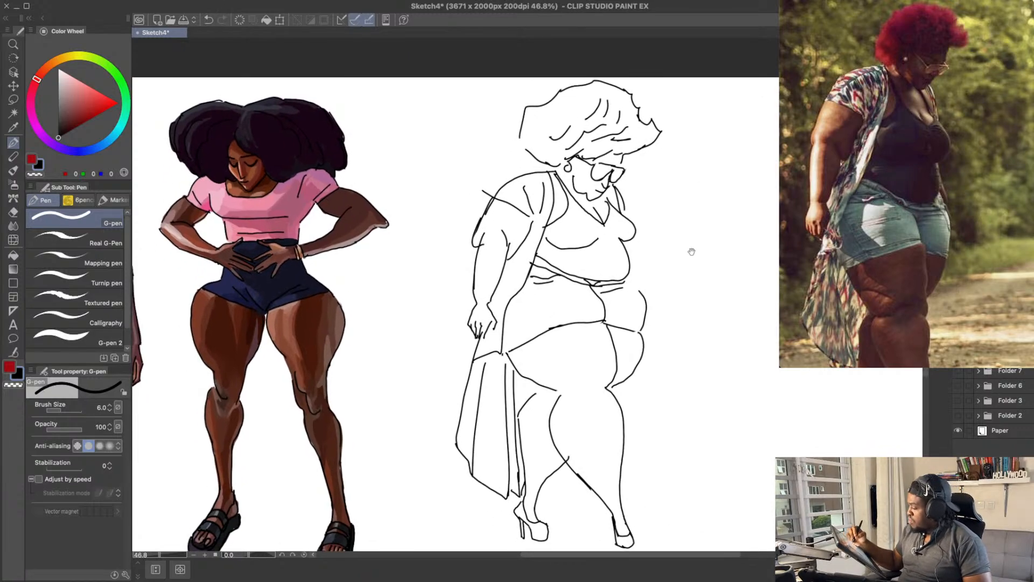
pyautogui.moveTo(690, 247); pyautogui.dragTo(678, 200)
pyautogui.moveTo(660, 392); pyautogui.dragTo(654, 382)
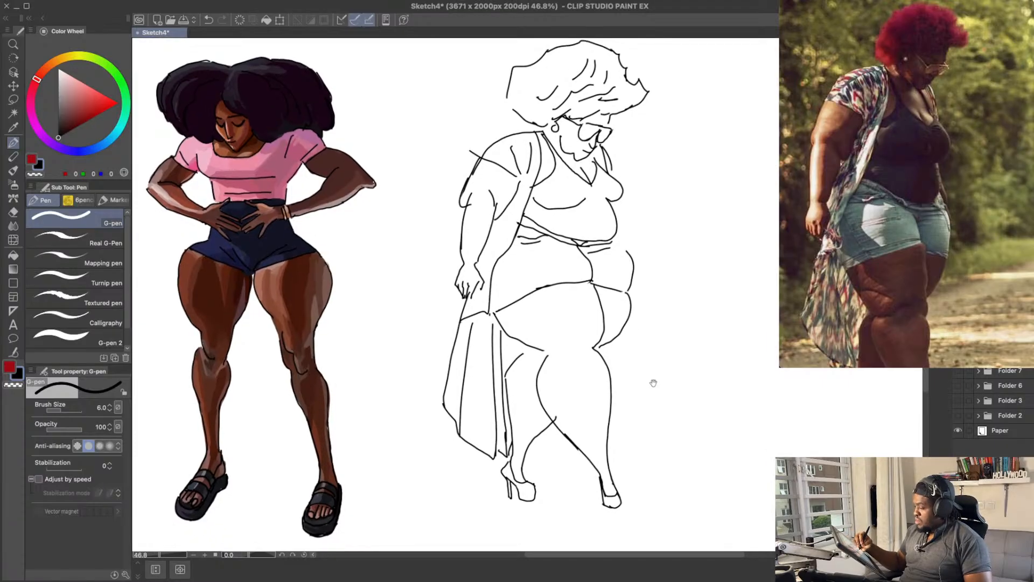
pyautogui.press('e')
pyautogui.moveTo(539, 380)
pyautogui.mouseDown()
pyautogui.moveTo(547, 358)
pyautogui.moveTo(534, 375)
pyautogui.moveTo(539, 405)
pyautogui.mouseUp()
pyautogui.press('p')
pyautogui.hotkey('ctrl', 'z')
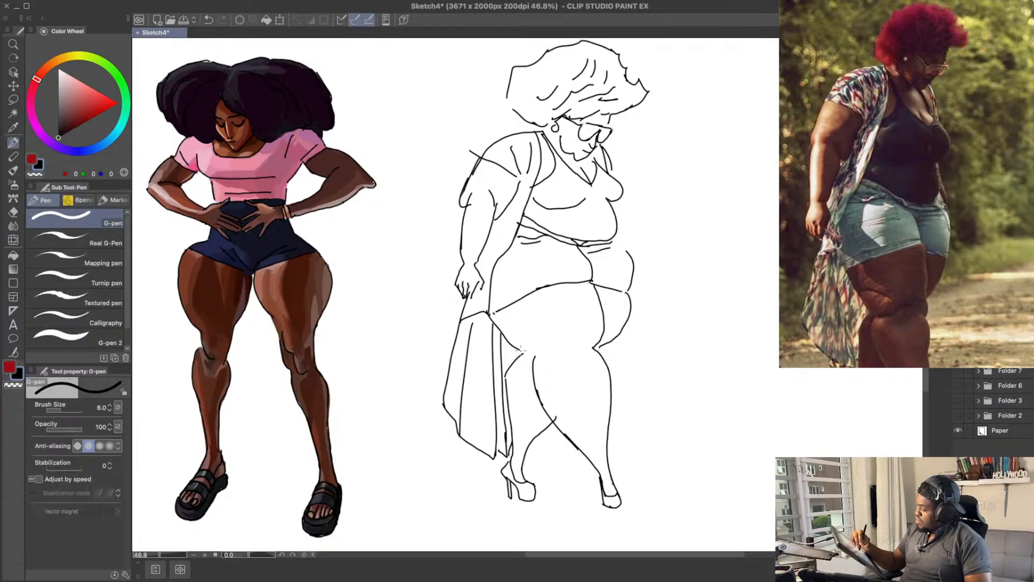
# Step: Redraw the shorts' hem as a wavy curve wrapping across the top of the near thigh
pyautogui.moveTo(520, 349); pyautogui.dragTo(528, 354)
pyautogui.hotkey('ctrl', 'z')
pyautogui.moveTo(492, 317)
pyautogui.mouseDown()
pyautogui.moveTo(527, 354)
pyautogui.moveTo(575, 363)
pyautogui.mouseUp()
pyautogui.hotkey('ctrl', 'z')
pyautogui.hotkey('ctrl', 'z')
pyautogui.moveTo(542, 358); pyautogui.dragTo(548, 361)
pyautogui.moveTo(617, 367); pyautogui.dragTo(621, 372)
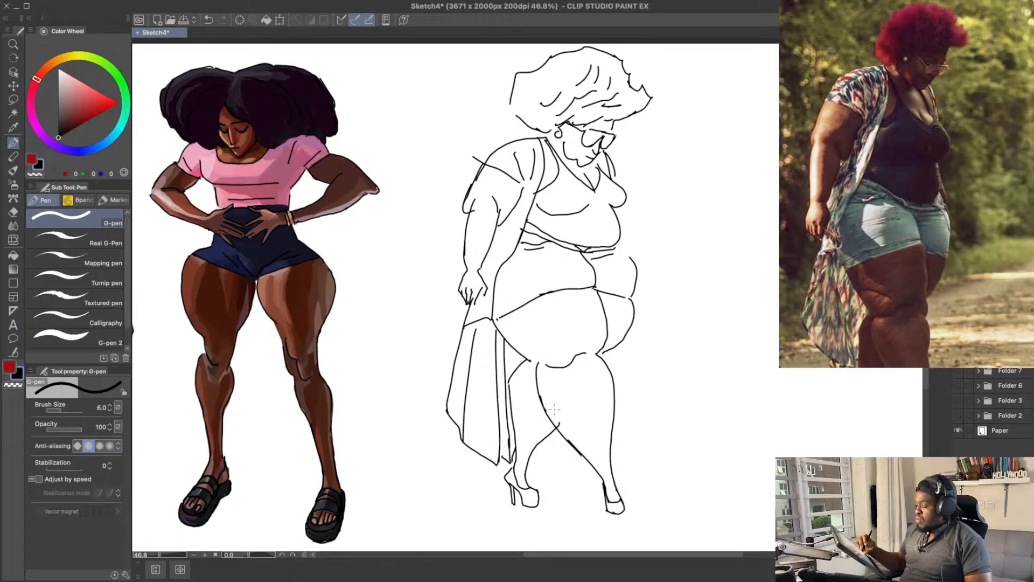
# Step: Erase the far leg's back line and part of its ankle, and shift the rear high heel slightly backwards
pyautogui.press('e')
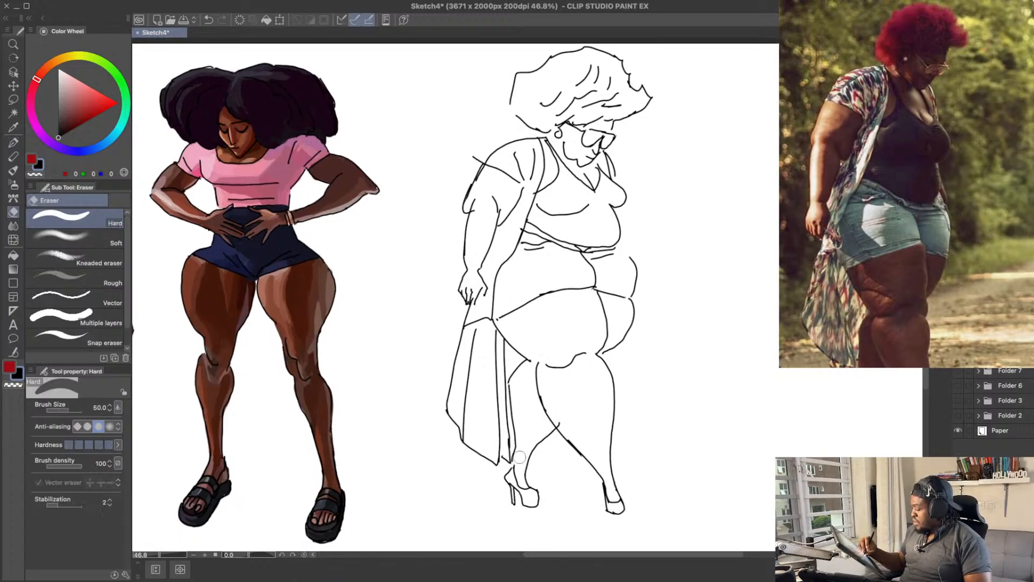
pyautogui.moveTo(512, 448)
pyautogui.mouseDown()
pyautogui.moveTo(507, 388)
pyautogui.moveTo(506, 458)
pyautogui.moveTo(522, 450)
pyautogui.moveTo(532, 464)
pyautogui.moveTo(520, 450)
pyautogui.moveTo(489, 506)
pyautogui.moveTo(557, 463)
pyautogui.moveTo(551, 457)
pyautogui.moveTo(512, 498)
pyautogui.moveTo(533, 473)
pyautogui.moveTo(536, 487)
pyautogui.moveTo(550, 457)
pyautogui.moveTo(532, 494)
pyautogui.mouseUp()
pyautogui.press('m')
pyautogui.press('k')
pyautogui.press('super+d')
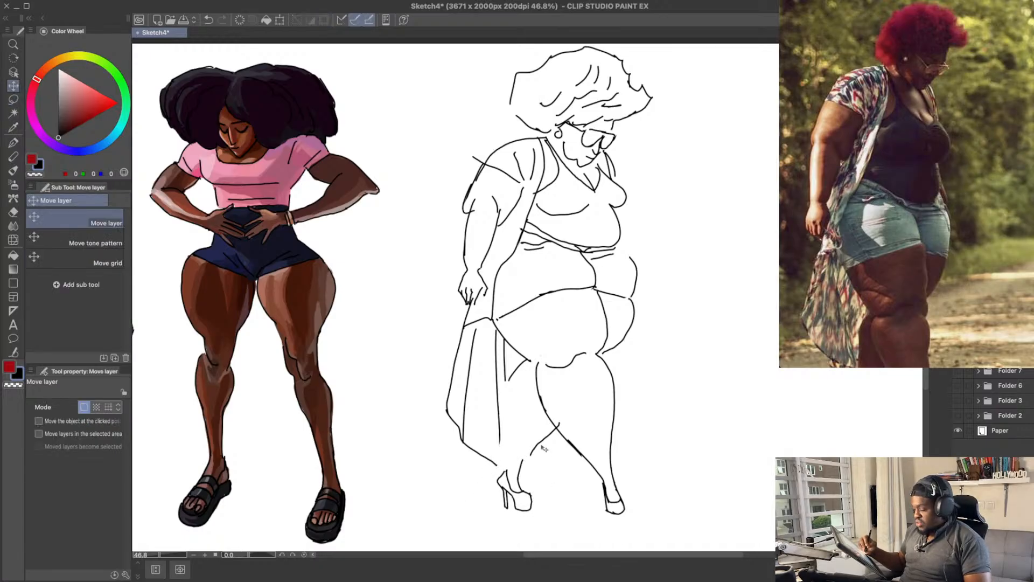
# Step: Erase the remaining front line of the far calf and redraw it from behind the near knee to the ankle
pyautogui.press('e')
pyautogui.moveTo(537, 443); pyautogui.dragTo(548, 433)
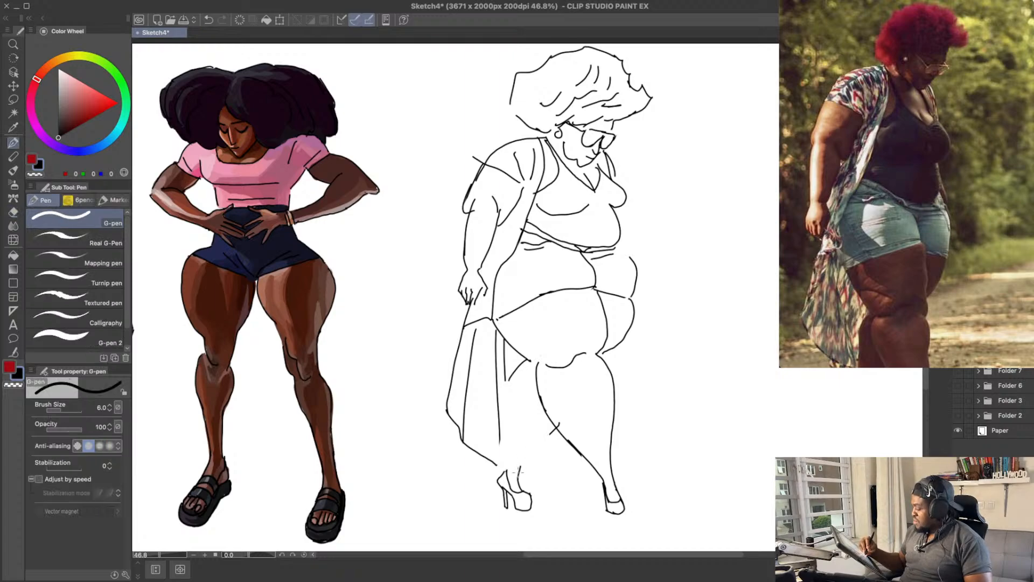
pyautogui.press('p')
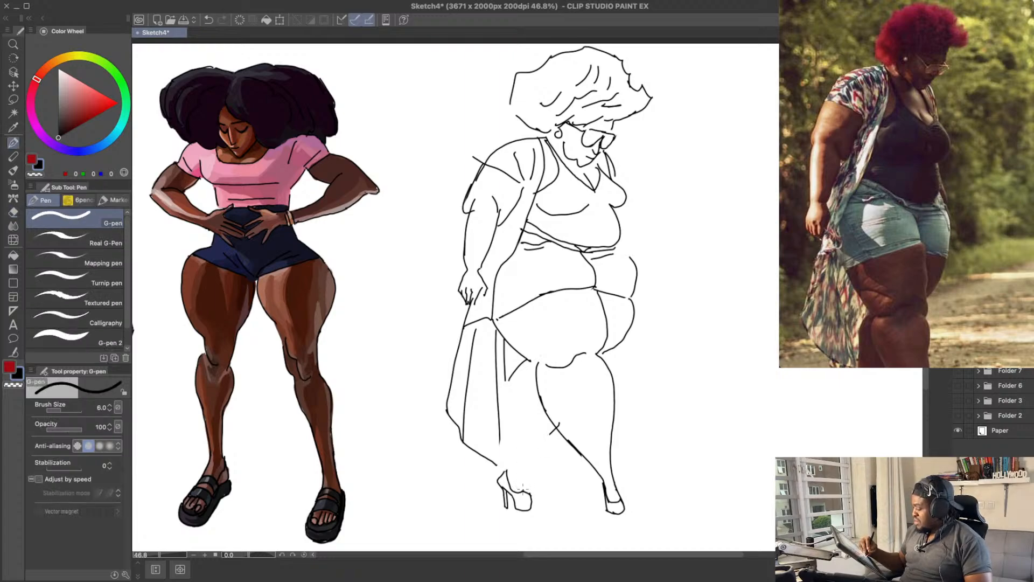
pyautogui.moveTo(520, 469); pyautogui.dragTo(555, 427)
pyautogui.press('super+z')
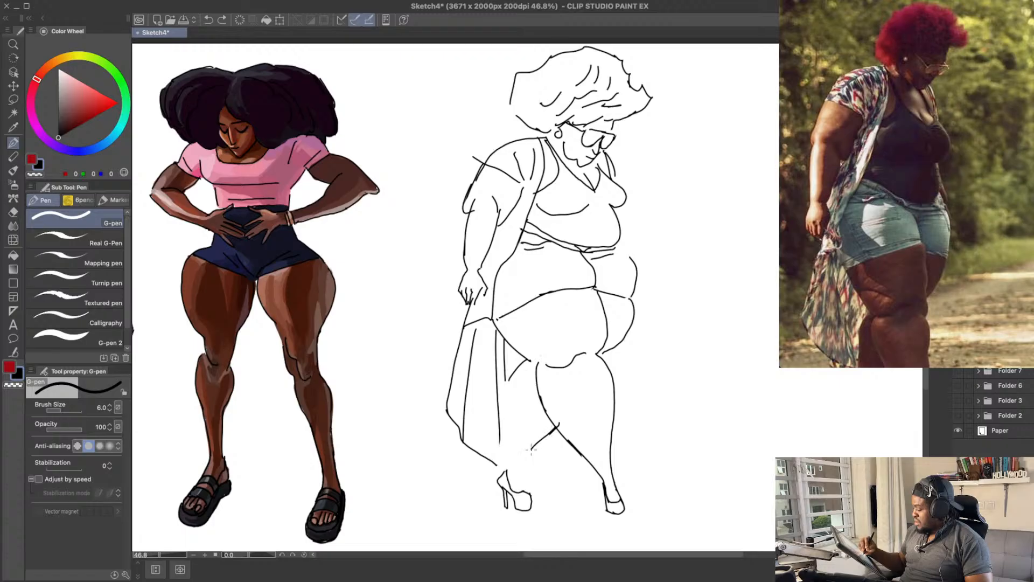
pyautogui.press('super+z')
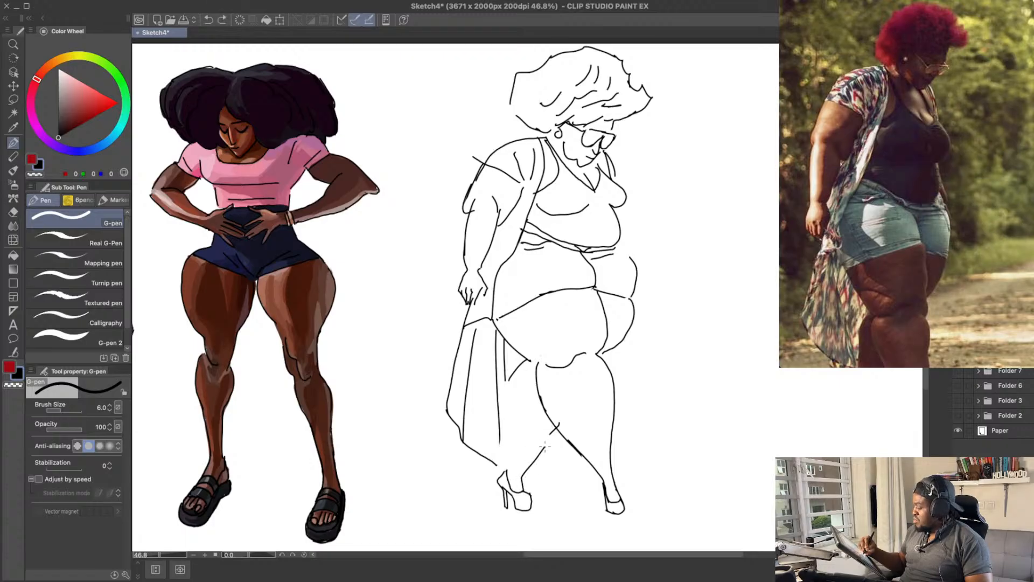
pyautogui.press('super+z')
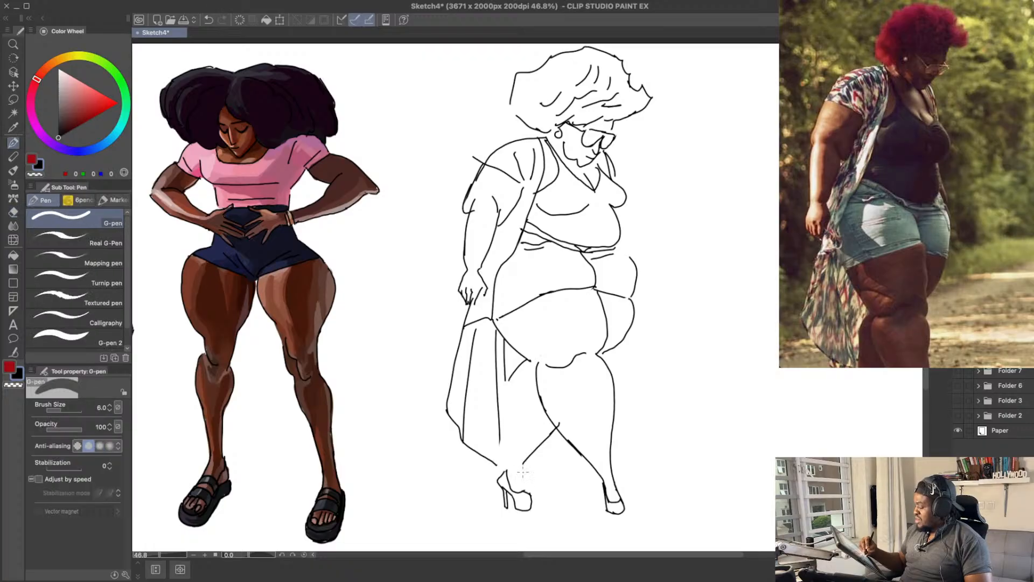
pyautogui.moveTo(522, 468); pyautogui.dragTo(525, 490)
pyautogui.press('super+z')
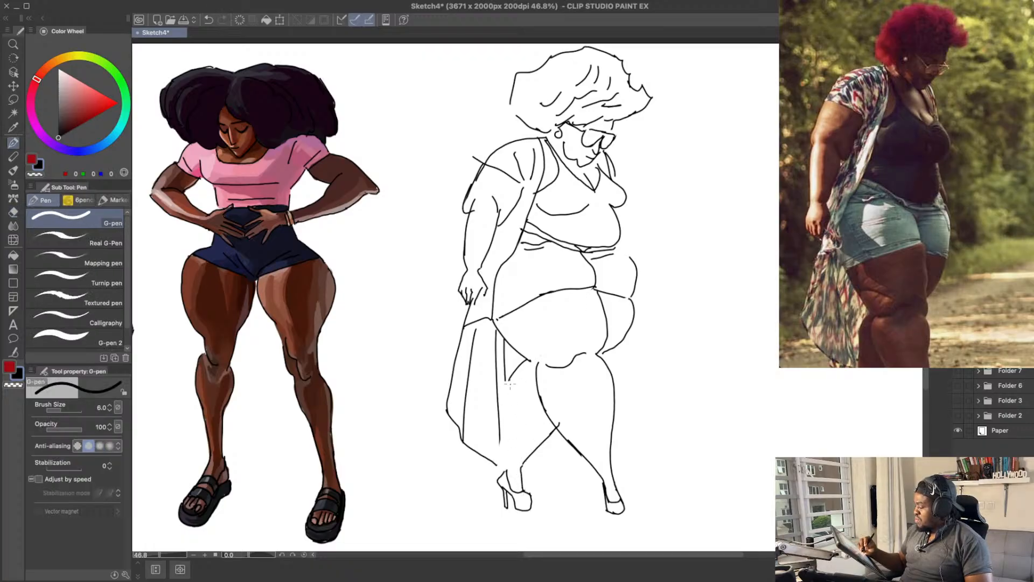
# Step: Redraw the far leg's back line as a smooth curve from under the shorts down the calf
pyautogui.press('super+z')
pyautogui.moveTo(506, 377); pyautogui.dragTo(509, 442)
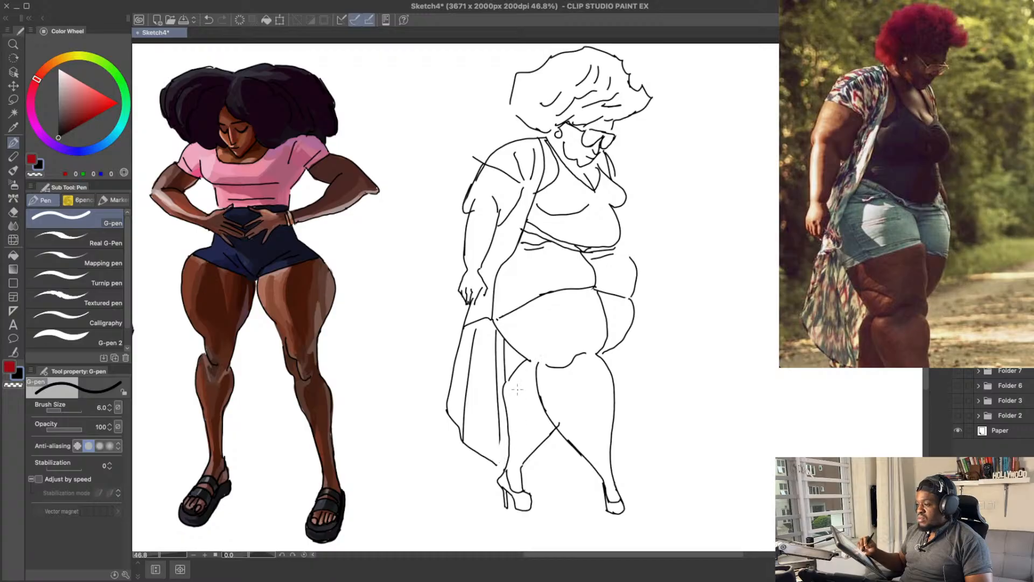
pyautogui.press('super+z')
pyautogui.moveTo(504, 380); pyautogui.dragTo(506, 414)
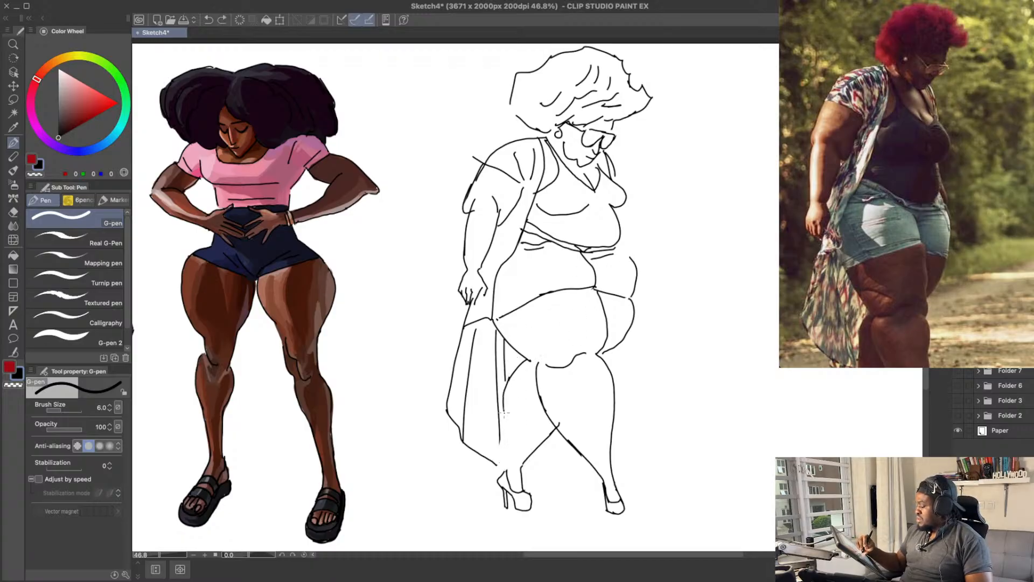
pyautogui.moveTo(507, 457); pyautogui.dragTo(505, 471)
pyautogui.press('super+z')
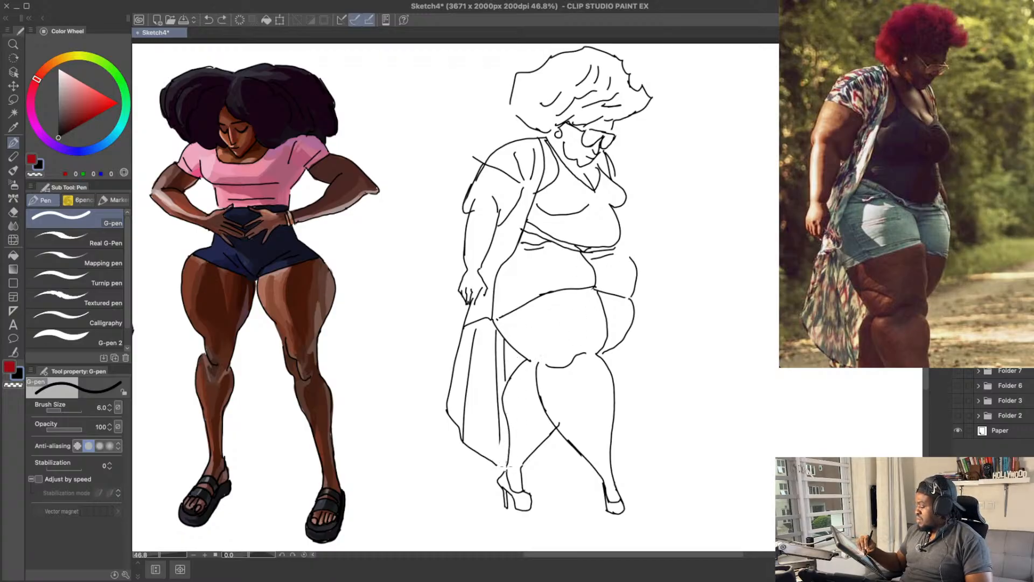
pyautogui.press('e')
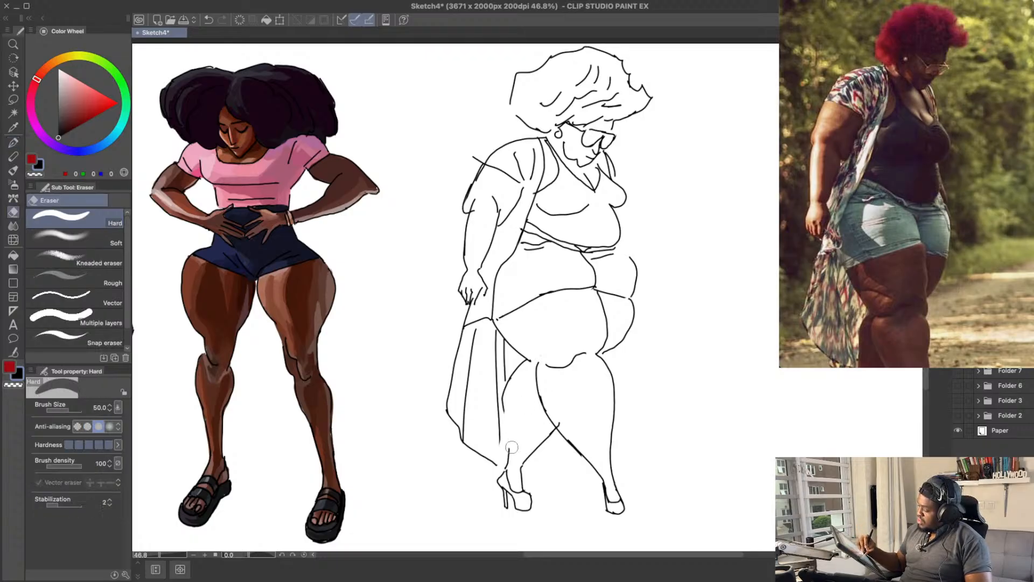
pyautogui.moveTo(506, 460); pyautogui.dragTo(510, 446)
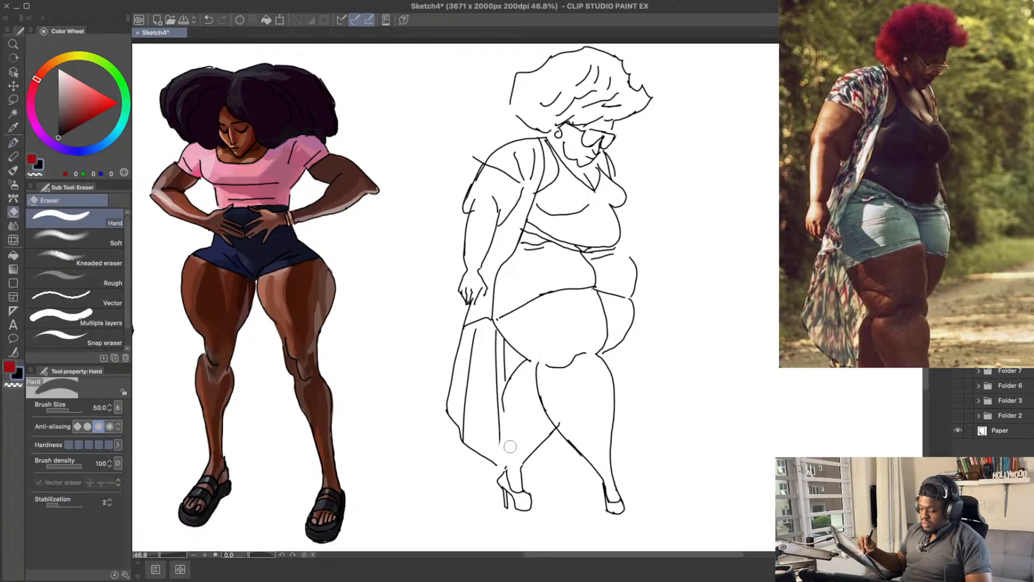
pyautogui.press('p')
pyautogui.press('super+z')
pyautogui.moveTo(505, 410)
pyautogui.mouseDown()
pyautogui.moveTo(508, 450)
pyautogui.moveTo(507, 435)
pyautogui.mouseUp()
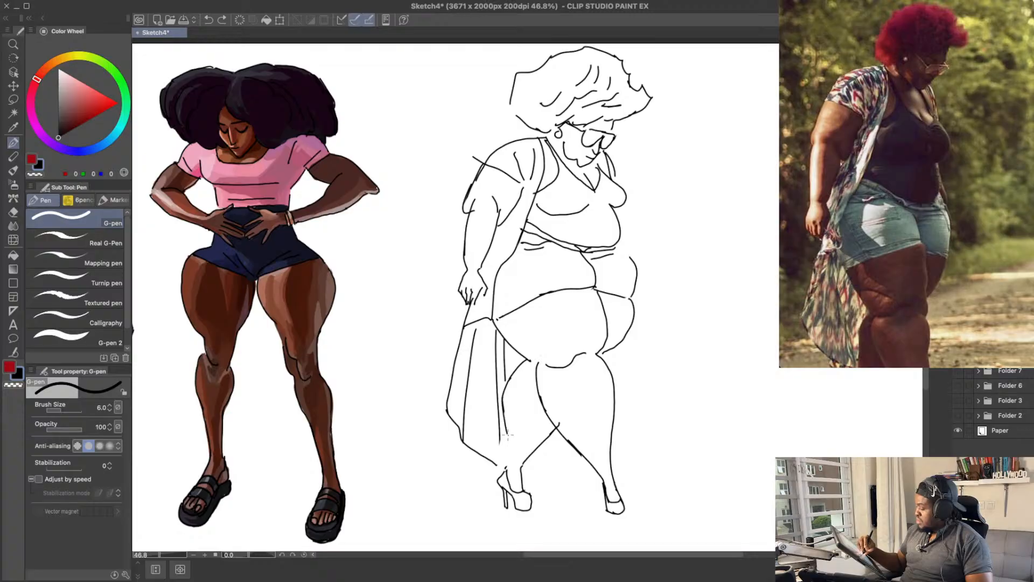
# Step: Refine the lower end of the far calf's back line where it meets the rear shoe's heel
pyautogui.moveTo(746, 302); pyautogui.dragTo(749, 281)
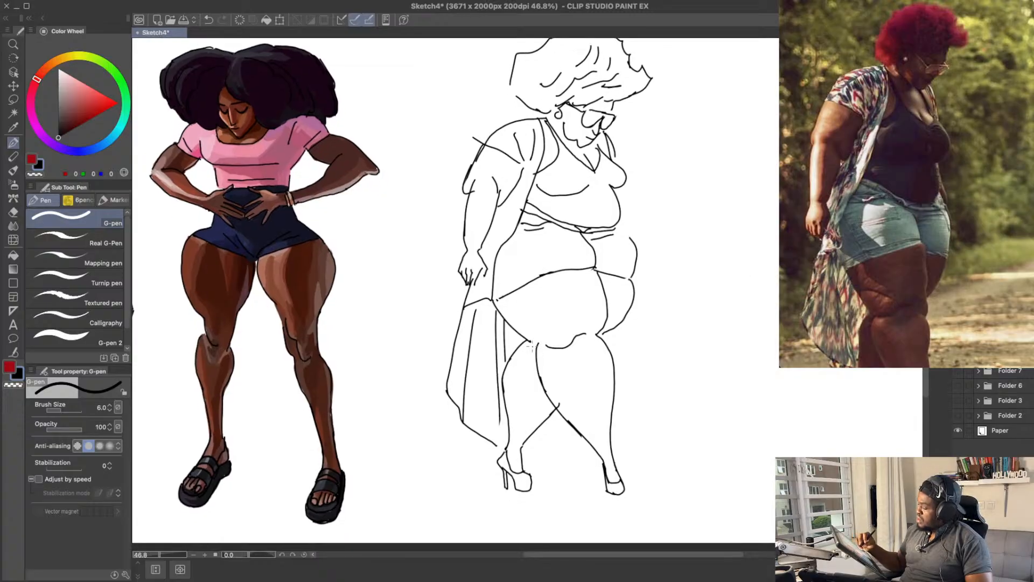
pyautogui.press('super+z')
pyautogui.moveTo(504, 389); pyautogui.dragTo(511, 443)
pyautogui.press('super+z')
pyautogui.press('super+z')
pyautogui.press('e')
pyautogui.press('p')
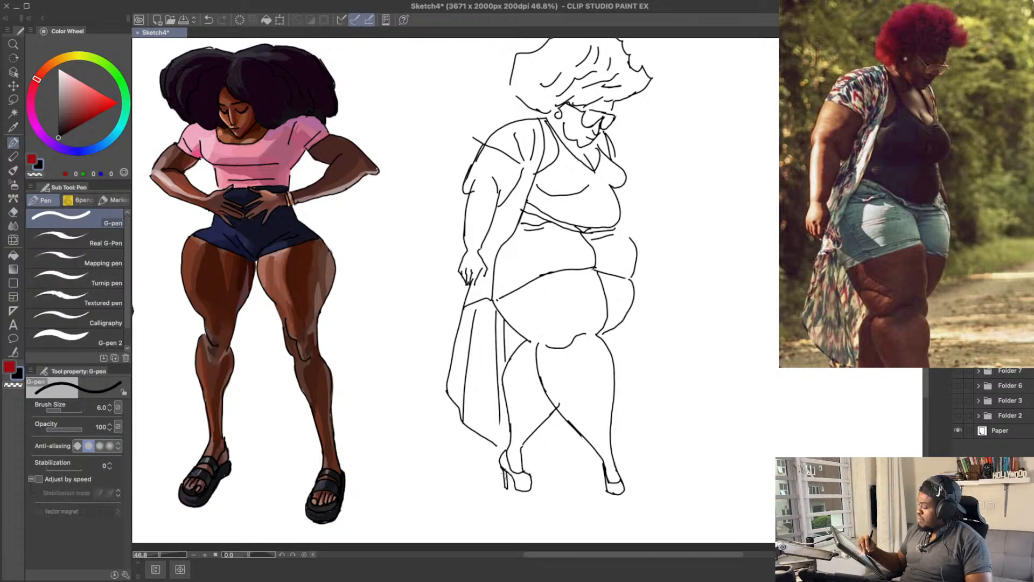
# Step: Save the finished line art, add a new layer for the colouring, and save the file again
pyautogui.moveTo(730, 310); pyautogui.dragTo(729, 337)
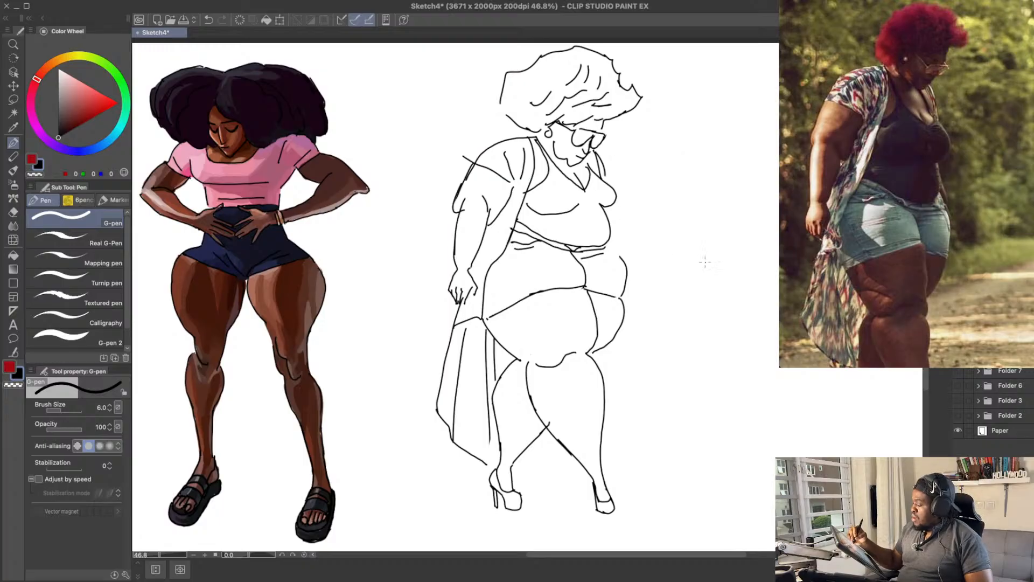
pyautogui.moveTo(727, 231); pyautogui.dragTo(719, 253)
pyautogui.press('super+s')
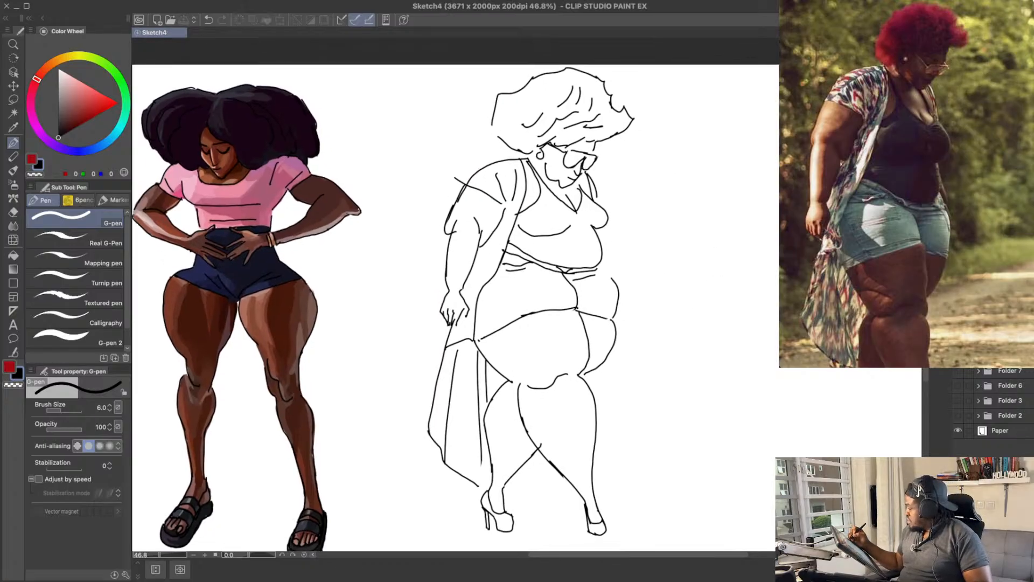
pyautogui.press('super+shift+n')
pyautogui.moveTo(690, 315); pyautogui.dragTo(693, 321)
pyautogui.press('super+s')
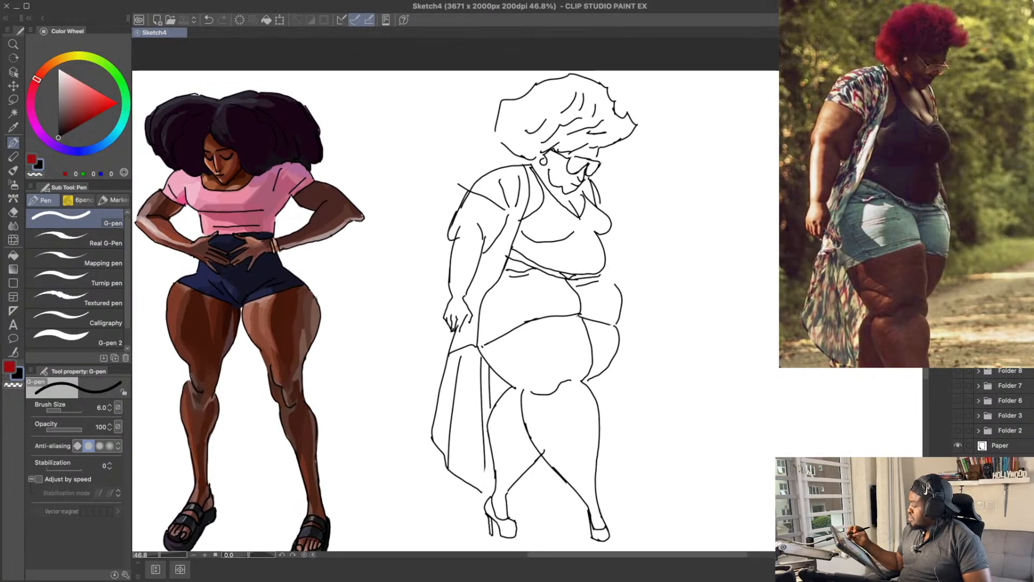
# Step: Switch to the G-pen 2 brush and enlarge it to size 60
pyautogui.moveTo(636, 270); pyautogui.dragTo(619, 256)
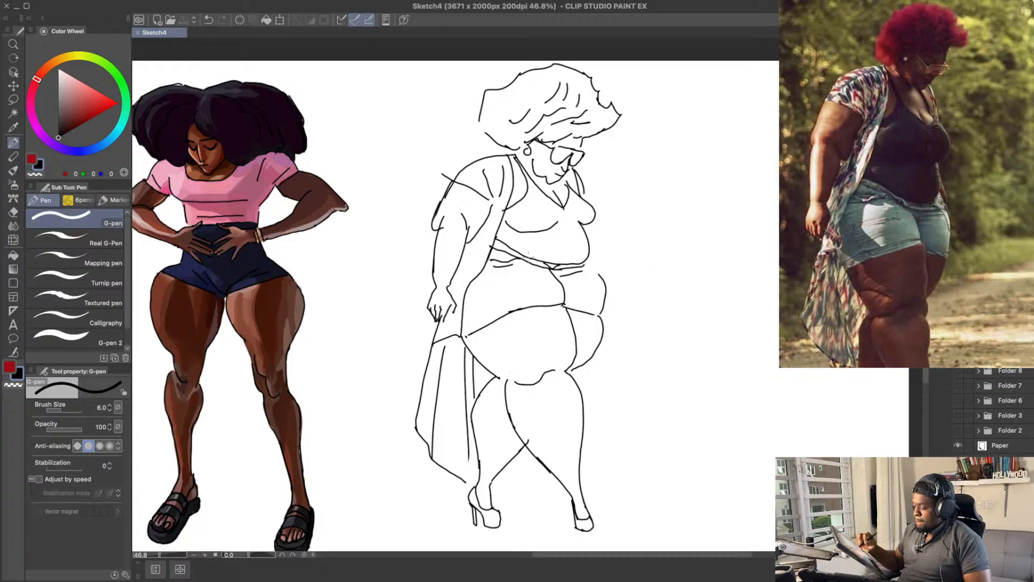
pyautogui.click(54, 335)
pyautogui.click(77, 336)
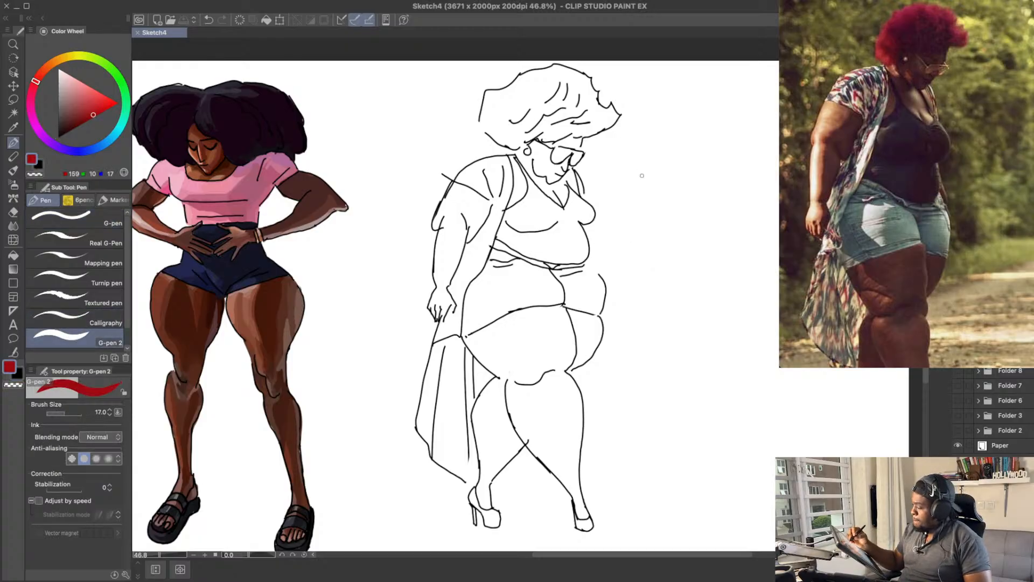
pyautogui.press(']')
pyautogui.press(']')
pyautogui.press(']')
pyautogui.press(']')
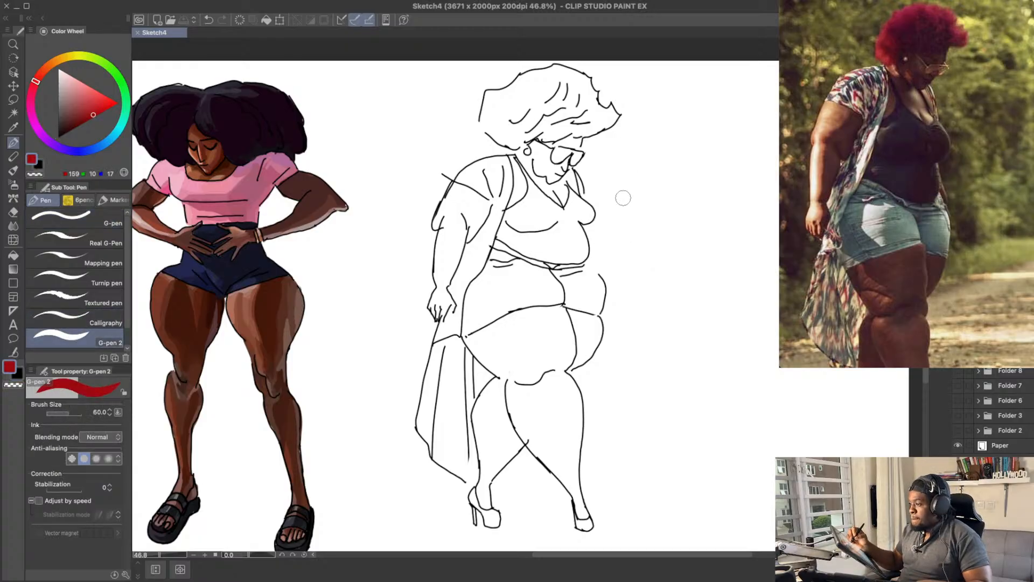
pyautogui.moveTo(640, 186); pyautogui.dragTo(636, 184)
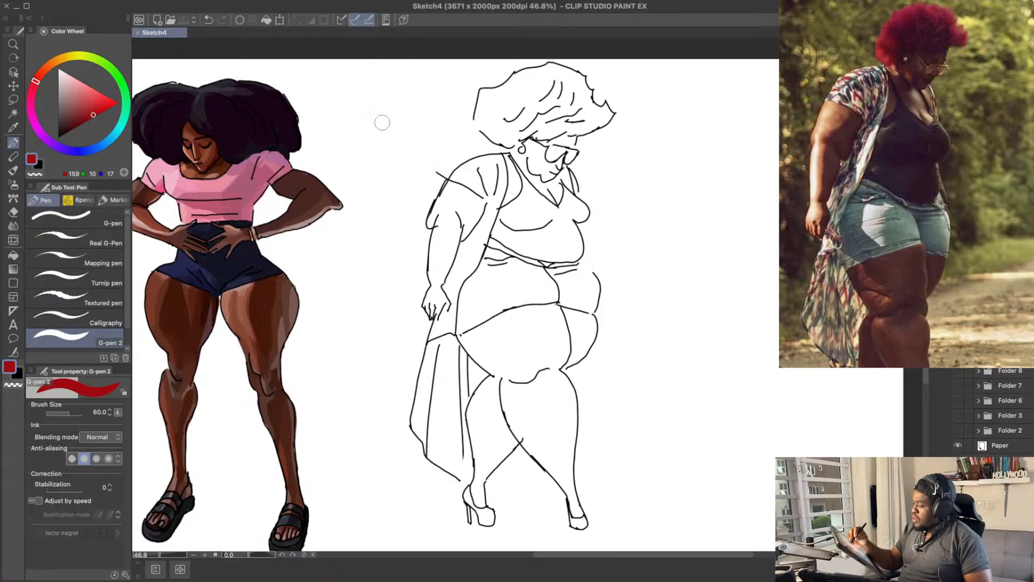
# Step: Mix a warm orange-brown skin colour of RGB 137, 62, 40
pyautogui.click(84, 114)
pyautogui.moveTo(40, 81); pyautogui.dragTo(43, 70)
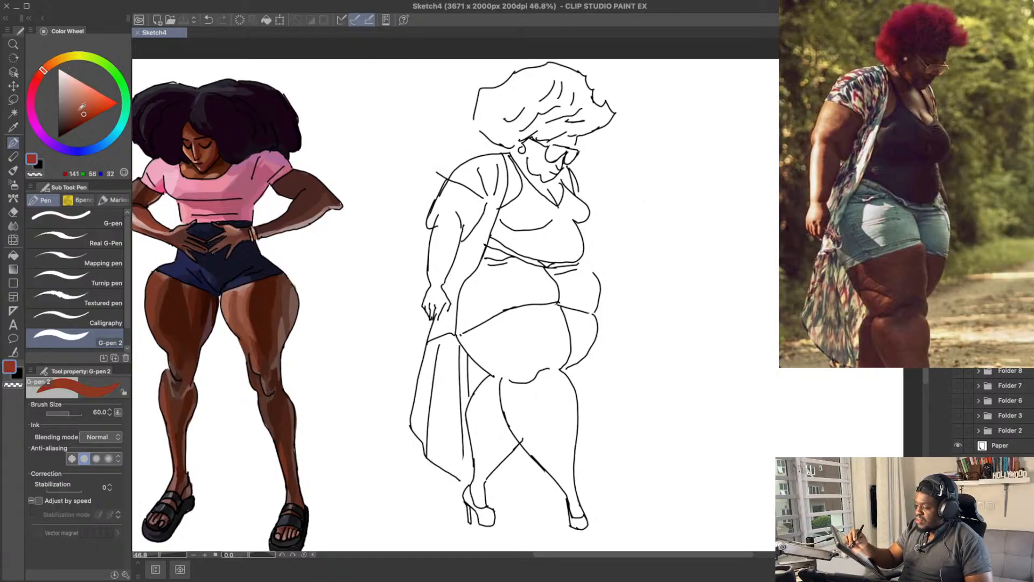
pyautogui.click(84, 110)
pyautogui.moveTo(95, 95); pyautogui.dragTo(87, 109)
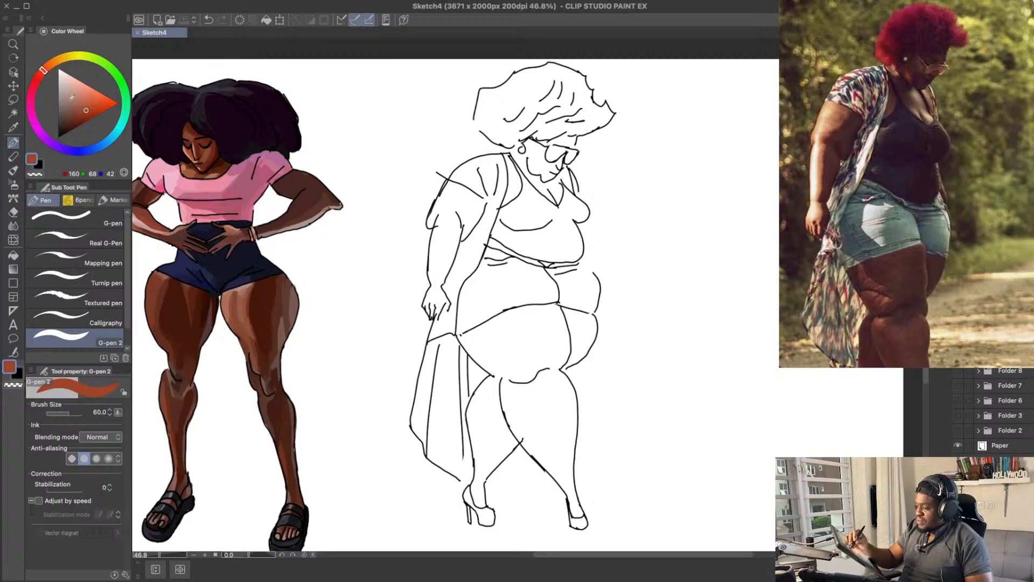
pyautogui.click(82, 111)
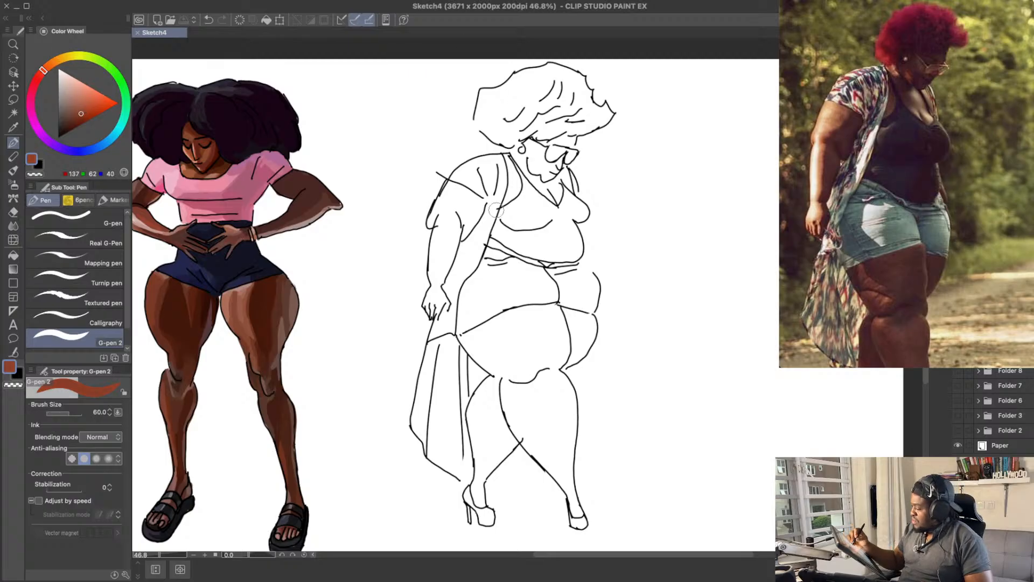
# Step: Test the brown on the near upper arm and darken it to RGB 97, 52, 40
pyautogui.moveTo(474, 191)
pyautogui.mouseDown()
pyautogui.moveTo(453, 242)
pyautogui.moveTo(482, 198)
pyautogui.mouseUp()
pyautogui.hotkey('ctrl', 'z')
pyautogui.click(77, 118)
pyautogui.hotkey('ctrl', 'z')
pyautogui.click(72, 118)
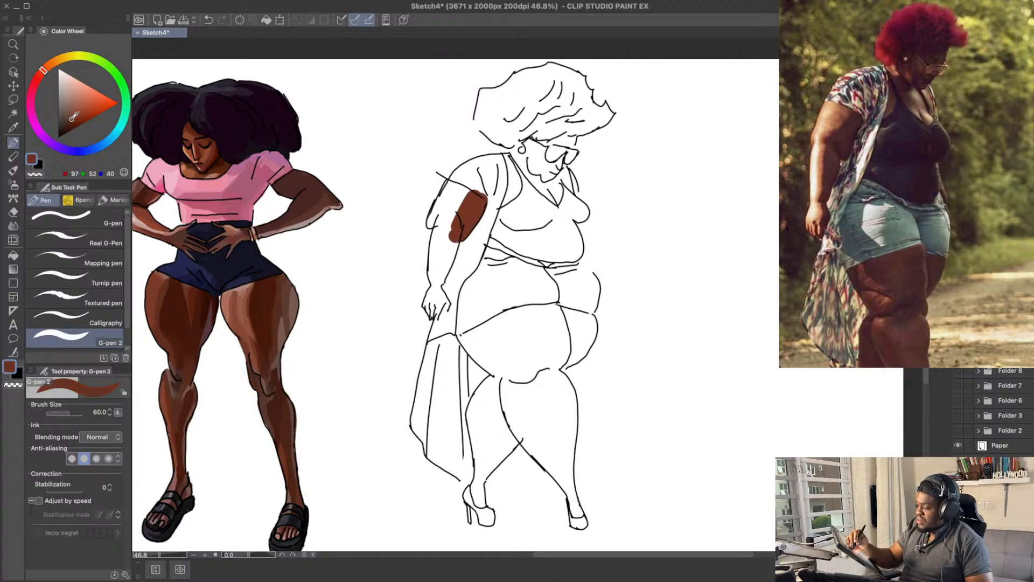
# Step: Shift the brown slightly redder to RGB 101, 51, 44 and paint it down the near upper arm and forearm
pyautogui.click(41, 75)
pyautogui.moveTo(473, 203)
pyautogui.mouseDown()
pyautogui.moveTo(478, 196)
pyautogui.moveTo(449, 240)
pyautogui.moveTo(483, 194)
pyautogui.moveTo(453, 234)
pyautogui.moveTo(462, 223)
pyautogui.moveTo(450, 226)
pyautogui.moveTo(444, 278)
pyautogui.mouseUp()
pyautogui.hotkey('ctrl', 'z')
pyautogui.hotkey('ctrl', 'z')
pyautogui.moveTo(454, 220)
pyautogui.mouseDown()
pyautogui.moveTo(443, 274)
pyautogui.moveTo(448, 253)
pyautogui.mouseUp()
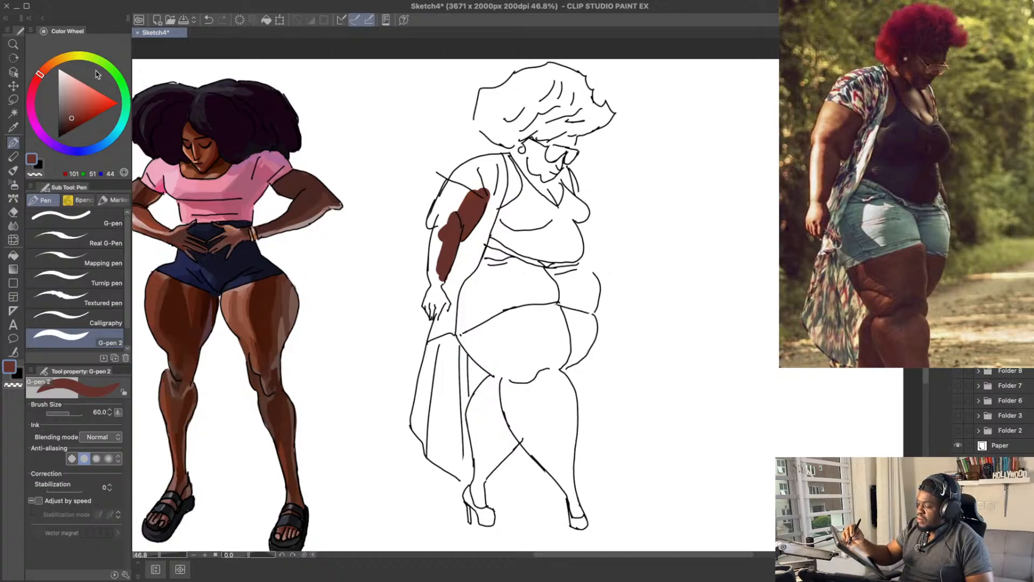
# Step: Try a lighter reddish brown of about RGB 135, 61, 50 over the near upper arm and undo the strokes
pyautogui.moveTo(77, 113); pyautogui.dragTo(80, 110)
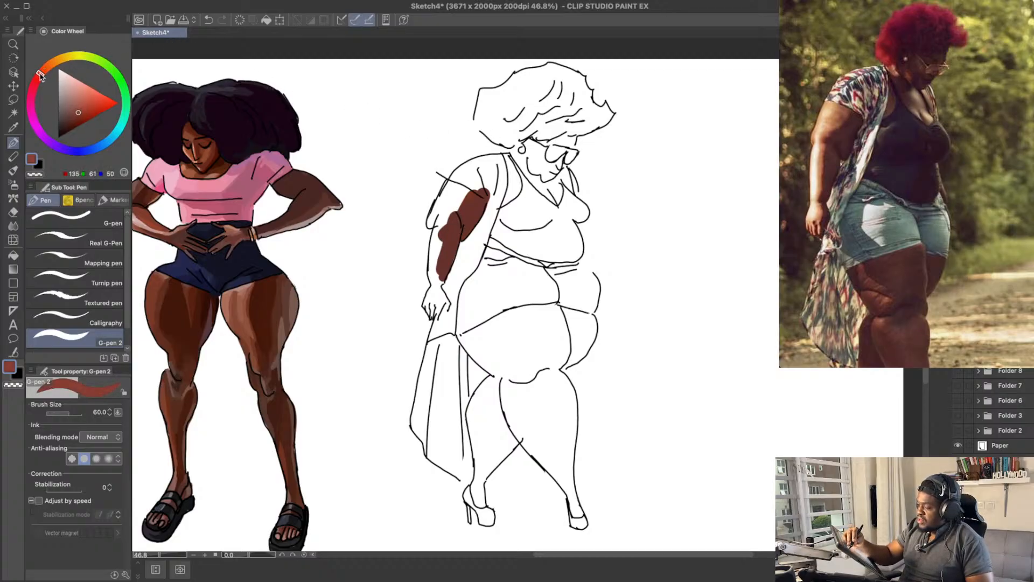
pyautogui.moveTo(450, 218); pyautogui.dragTo(473, 190)
pyautogui.press('super+z')
pyautogui.press('super+z')
pyautogui.press('super+z')
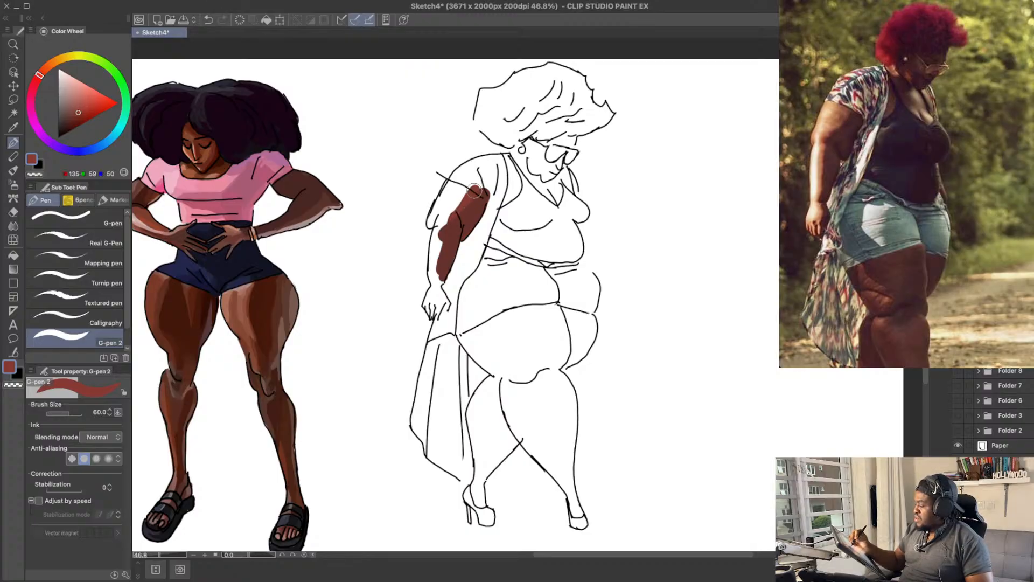
# Step: Try a lighter orange-brown of RGB 149, 70, 57 across the near upper arm and undo the strokes
pyautogui.press('super+z')
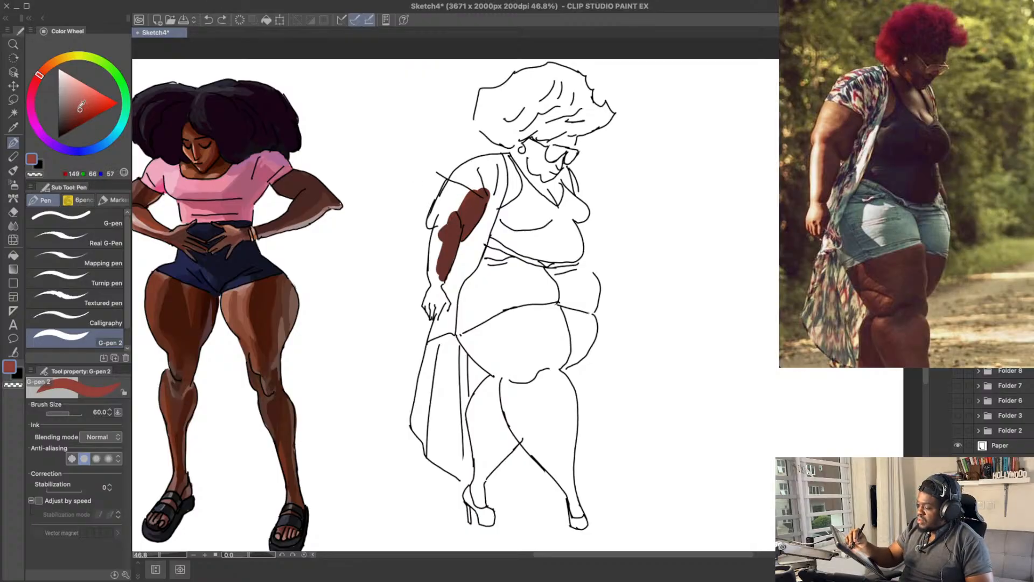
pyautogui.moveTo(41, 74); pyautogui.dragTo(42, 73)
pyautogui.moveTo(459, 206)
pyautogui.mouseDown()
pyautogui.moveTo(472, 187)
pyautogui.moveTo(495, 216)
pyautogui.mouseUp()
pyautogui.press('super+z')
pyautogui.press('super+z')
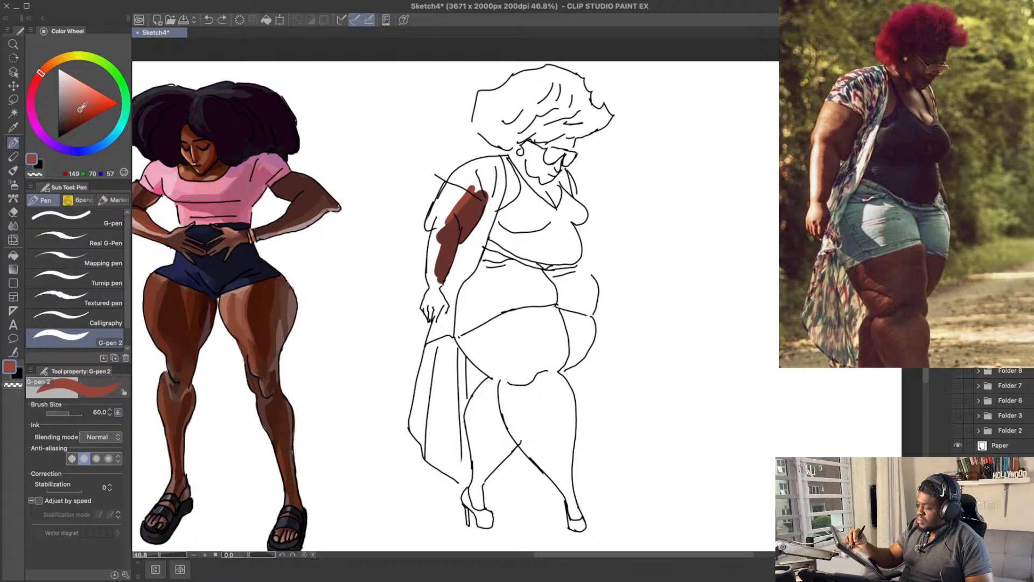
# Step: Mix a redder brown of RGB 158, 63, 56 and paint it along the near forearm's outer side and up the upper arm
pyautogui.click(39, 76)
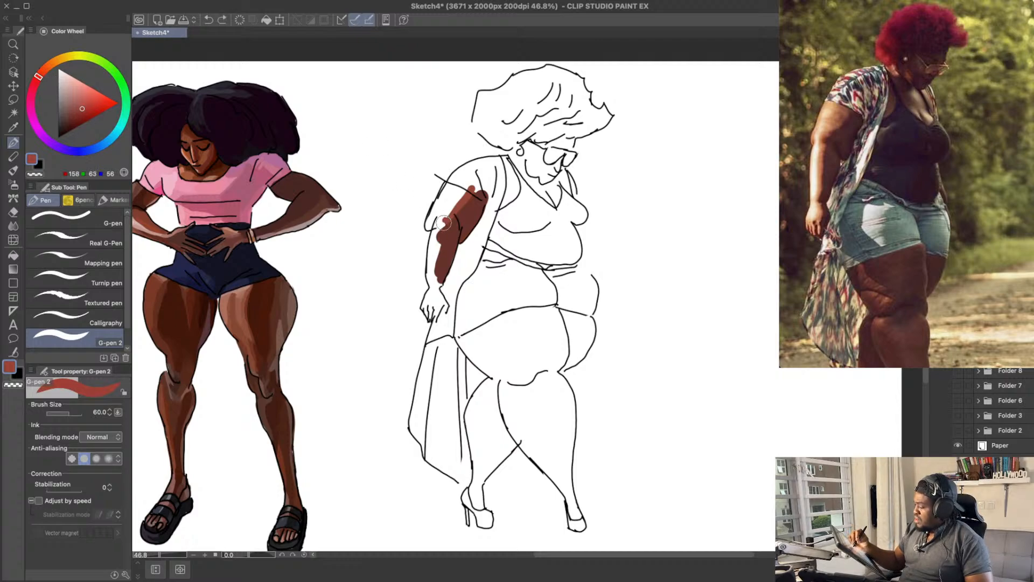
pyautogui.moveTo(437, 272); pyautogui.dragTo(446, 222)
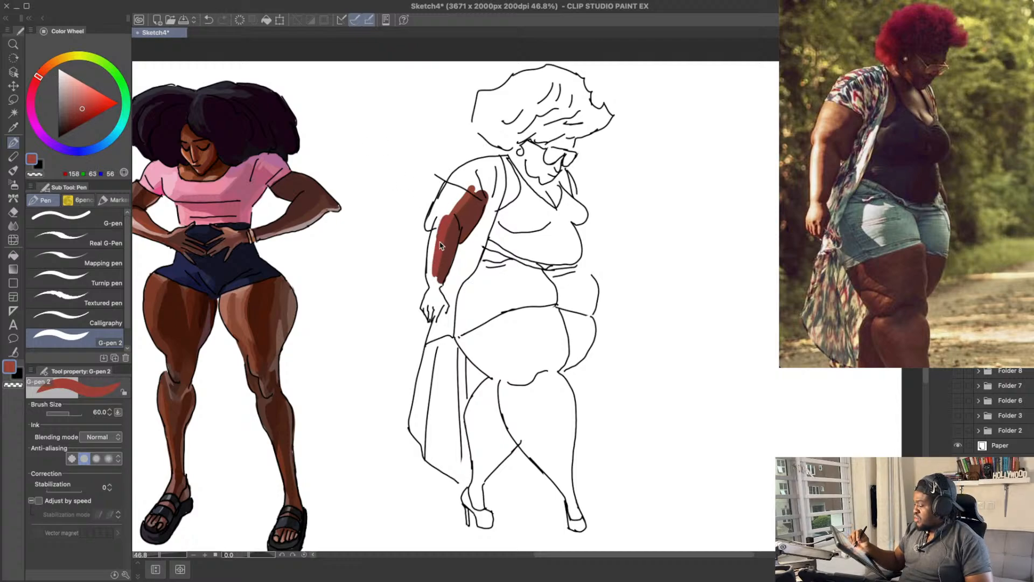
pyautogui.moveTo(447, 217); pyautogui.dragTo(463, 196)
# Step: Pick the upper arm's brown, shift it to a darker RGB 90, 38, 42 and shade the underside of the near upper arm
pyautogui.keyDown('alt'); pyautogui.click(462, 197); pyautogui.keyUp('alt')
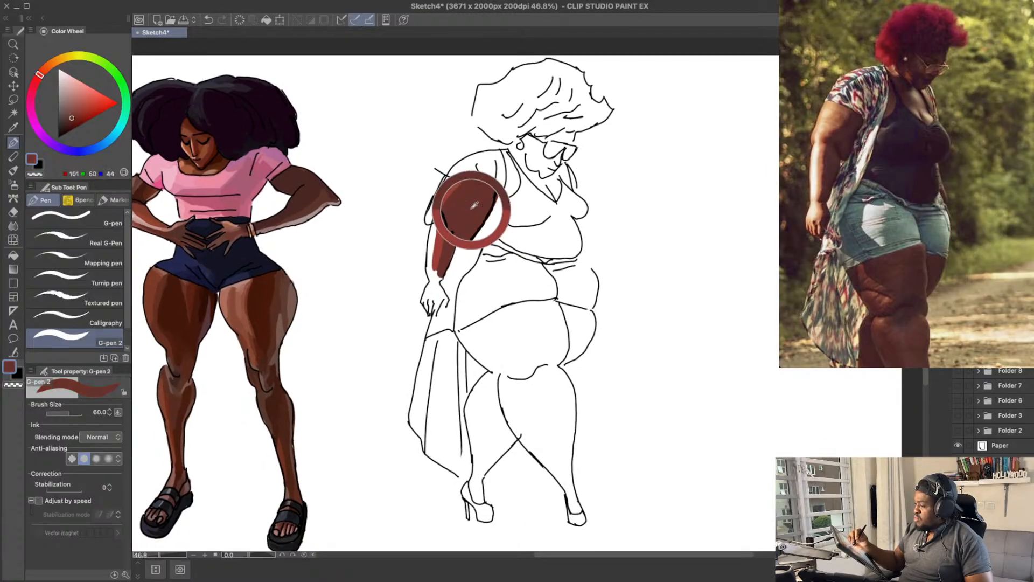
pyautogui.moveTo(37, 79); pyautogui.dragTo(34, 84)
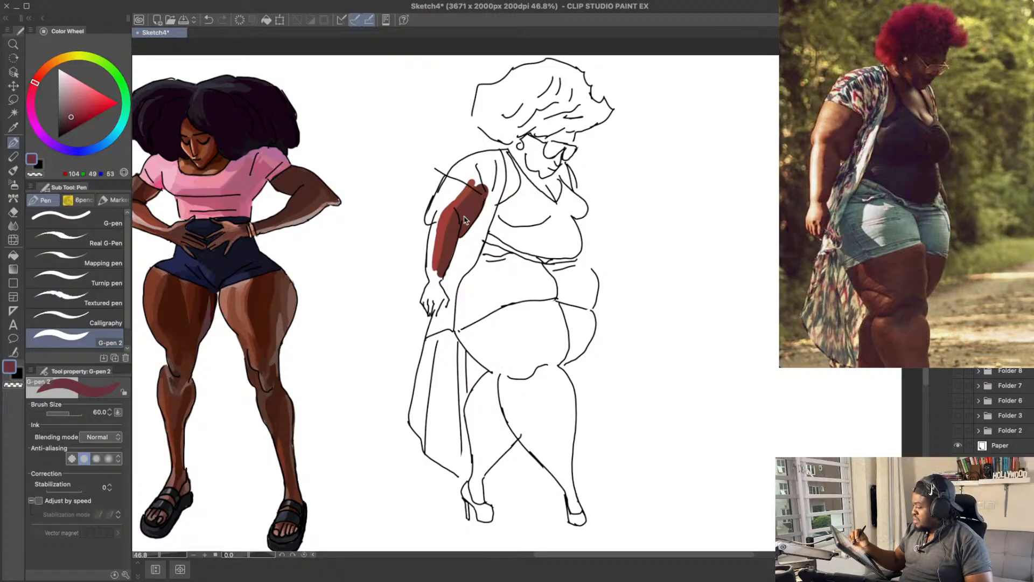
pyautogui.click(72, 114)
pyautogui.moveTo(73, 115); pyautogui.dragTo(70, 120)
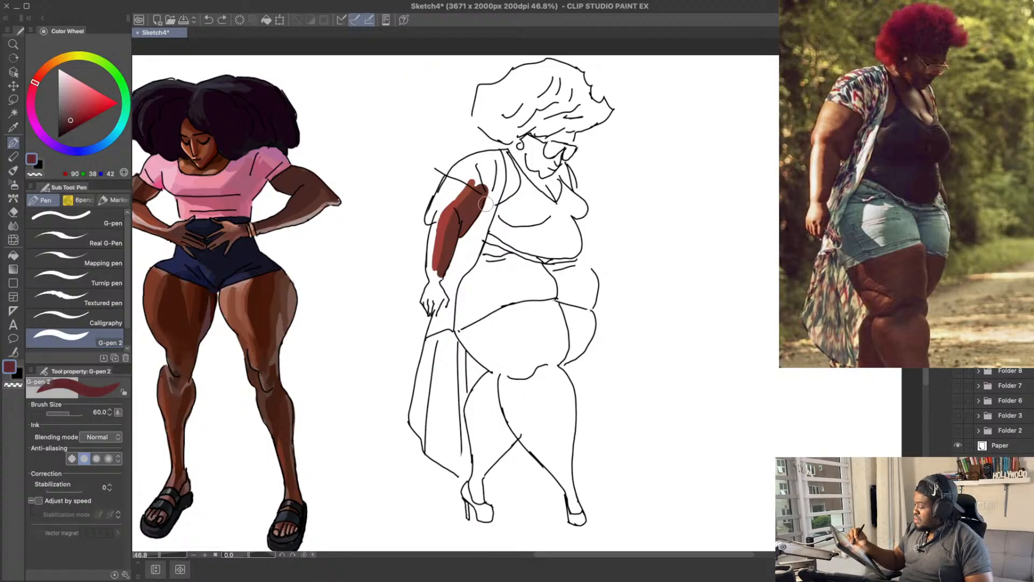
pyautogui.moveTo(464, 219)
pyautogui.mouseDown()
pyautogui.moveTo(477, 199)
pyautogui.moveTo(472, 216)
pyautogui.mouseUp()
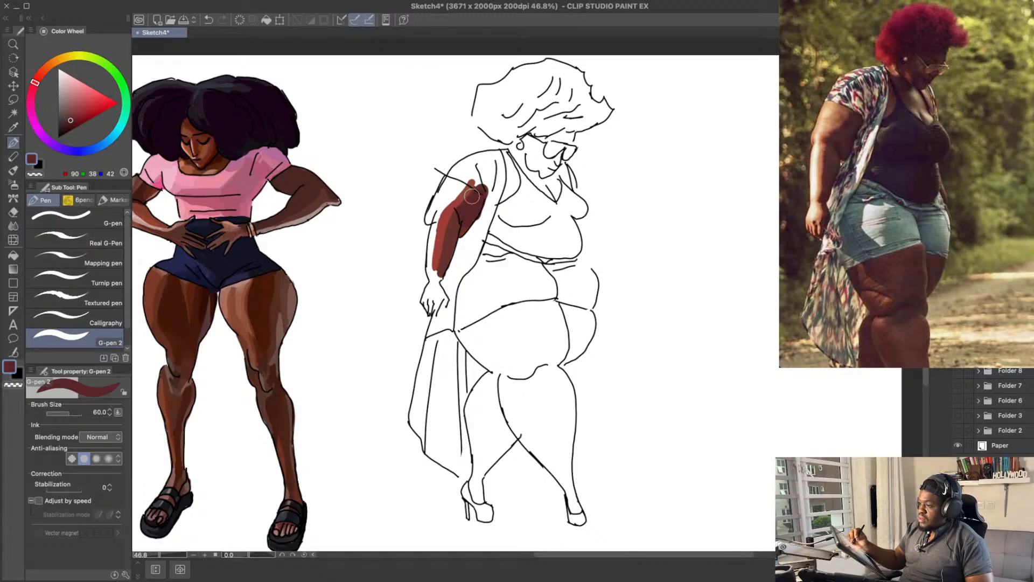
# Step: Try cooler dark browns of RGB 99, 55, 58 and RGB 81, 48, 53 as shading on the near forearm and undo the strokes
pyautogui.moveTo(507, 150); pyautogui.dragTo(505, 160)
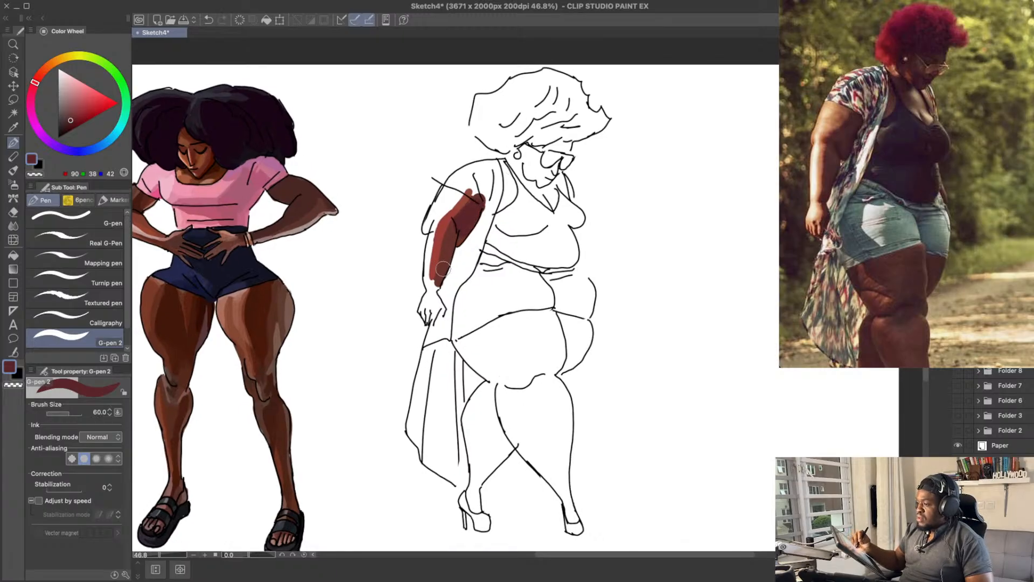
pyautogui.moveTo(445, 250); pyautogui.dragTo(440, 275)
pyautogui.press('super+z')
pyautogui.moveTo(69, 120); pyautogui.dragTo(69, 117)
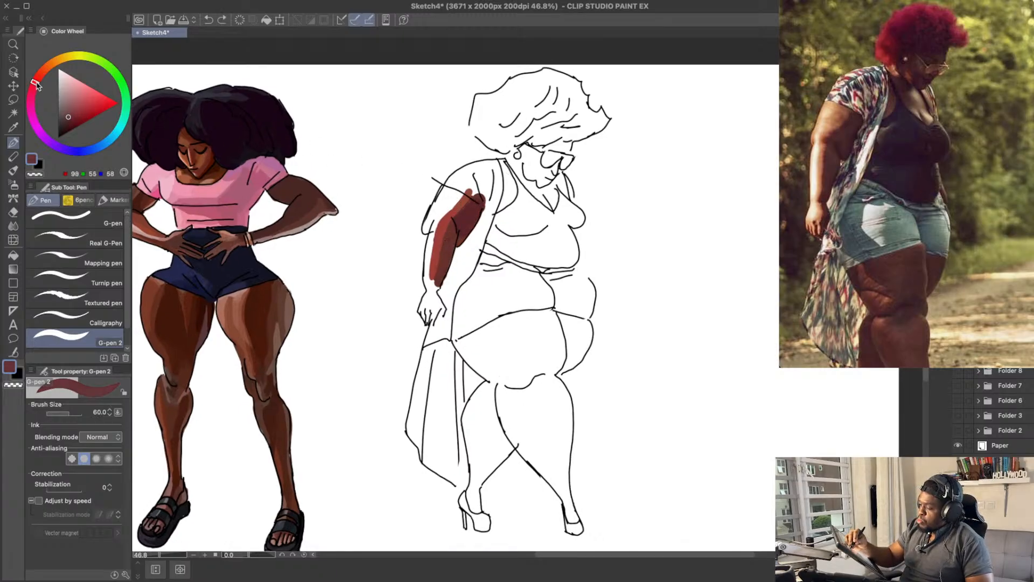
pyautogui.moveTo(35, 83); pyautogui.dragTo(33, 86)
pyautogui.moveTo(453, 234)
pyautogui.mouseDown()
pyautogui.moveTo(437, 288)
pyautogui.moveTo(450, 247)
pyautogui.mouseUp()
pyautogui.press('super+z')
pyautogui.click(66, 120)
pyautogui.press('super+z')
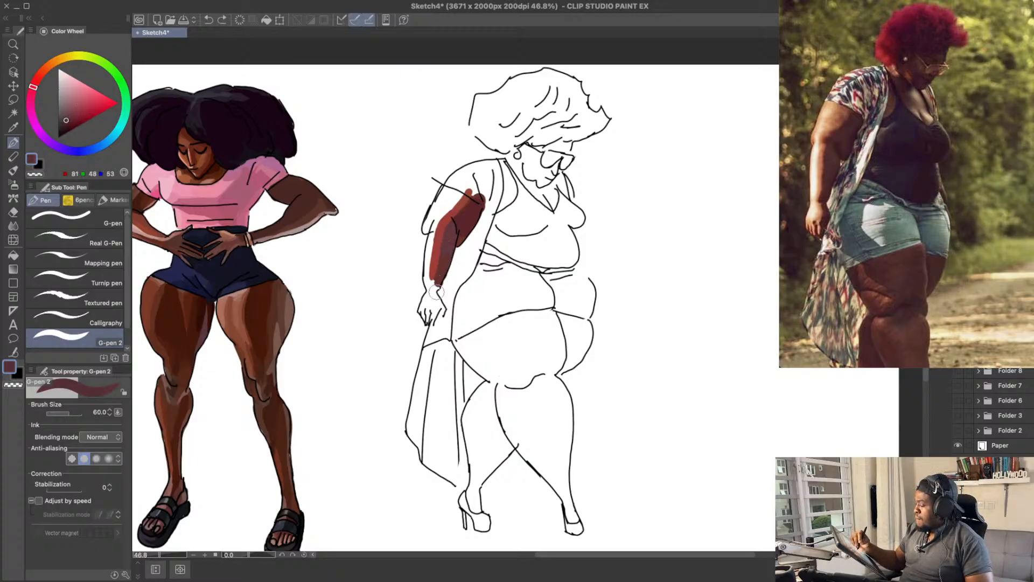
# Step: Shade the inner side of the near forearm with a muted brown of RGB 95, 50, 55, undoing the misplaced strokes
pyautogui.moveTo(436, 290)
pyautogui.mouseDown()
pyautogui.moveTo(449, 245)
pyautogui.moveTo(438, 284)
pyautogui.moveTo(440, 254)
pyautogui.moveTo(458, 251)
pyautogui.mouseUp()
pyautogui.press('super+z')
pyautogui.press('super+z')
pyautogui.press('super+z')
pyautogui.click(34, 84)
pyautogui.press('super+z')
pyautogui.press('super+z')
pyautogui.press('super+z')
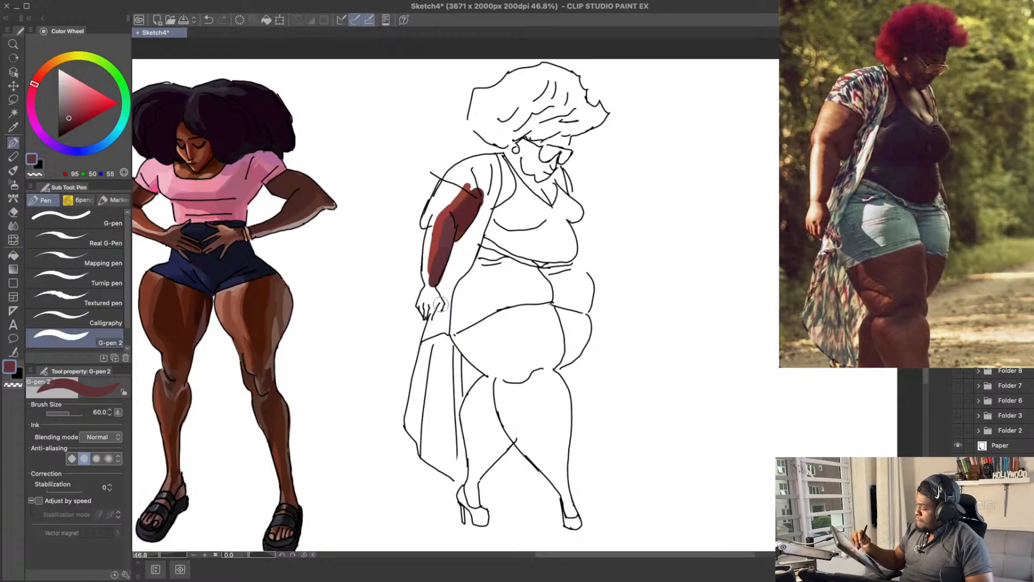
# Step: Reduce the brush size to 40, mix a reddish brown of RGB 108, 46, 45 and paint the thumb side of the near hand
pyautogui.click(72, 116)
pyautogui.click(36, 80)
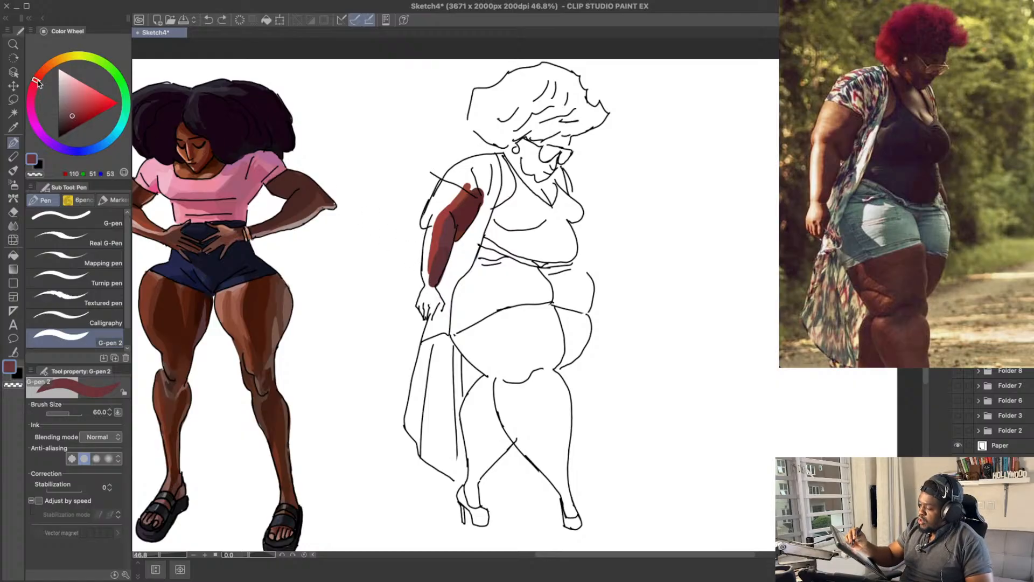
pyautogui.press('[')
pyautogui.press('[')
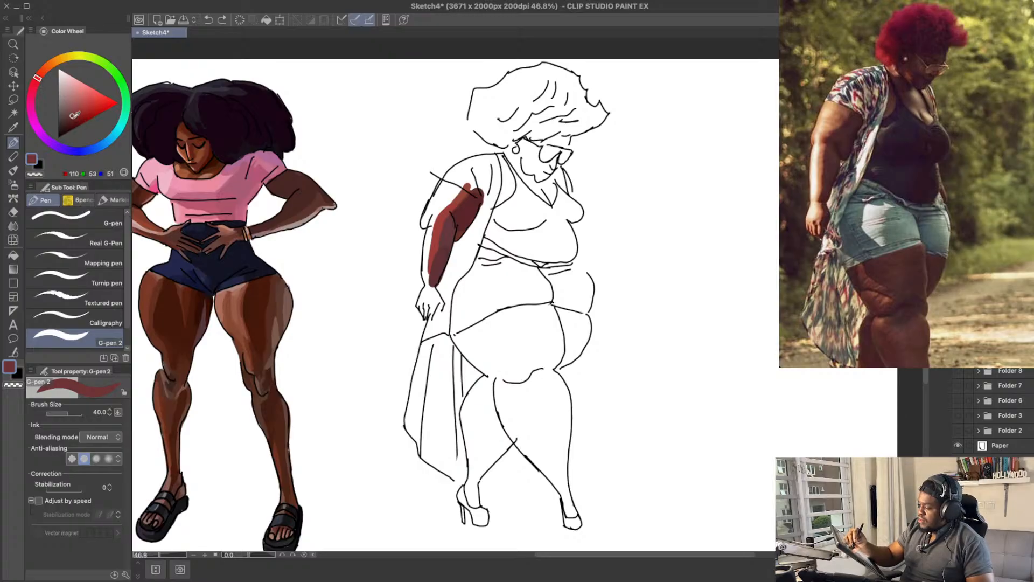
pyautogui.moveTo(74, 115); pyautogui.dragTo(75, 114)
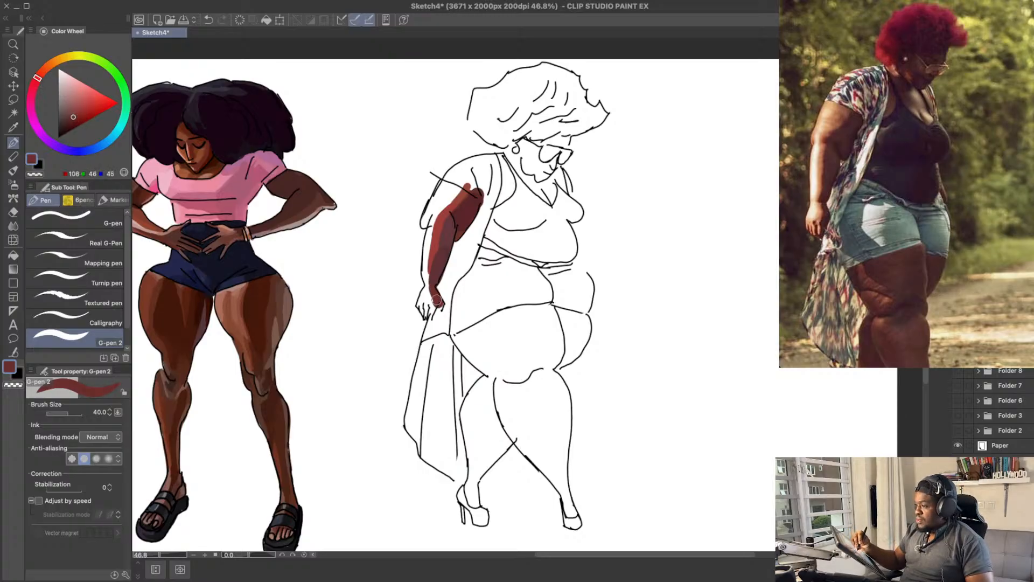
pyautogui.press('super+z')
pyautogui.moveTo(436, 304); pyautogui.dragTo(432, 316)
pyautogui.press('super+z')
pyautogui.press('super+z')
pyautogui.moveTo(439, 300); pyautogui.dragTo(437, 307)
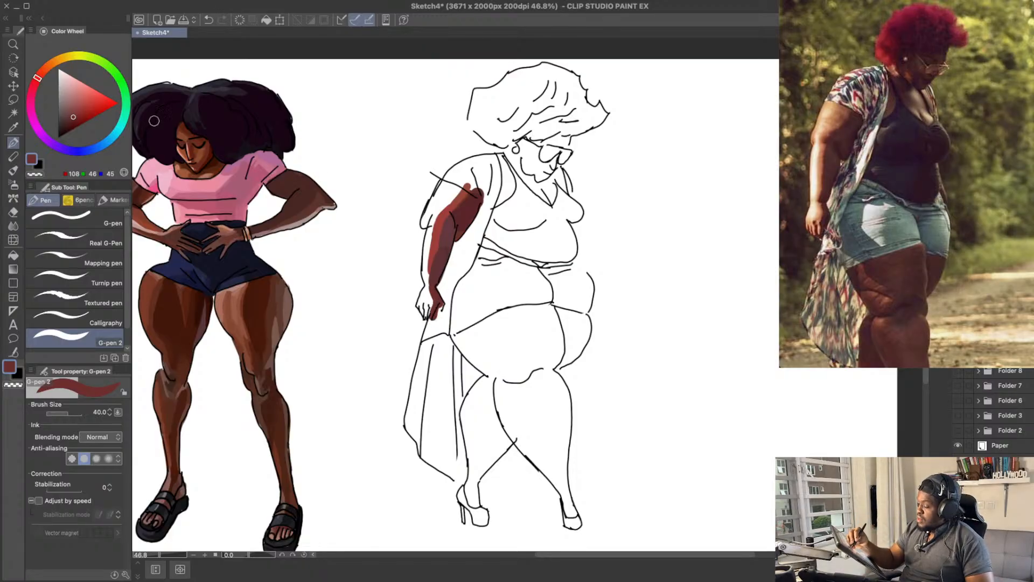
# Step: Mix a brighter red-brown of RGB 156, 53, 45 and paint it along the lower forearm to the near wrist
pyautogui.click(76, 112)
pyautogui.click(40, 76)
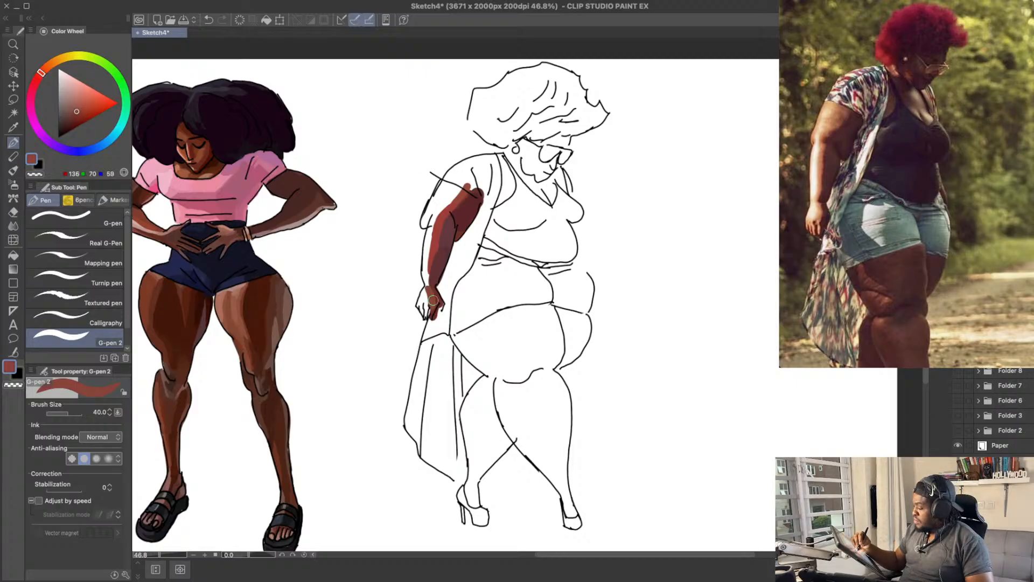
pyautogui.click(81, 115)
pyautogui.click(38, 76)
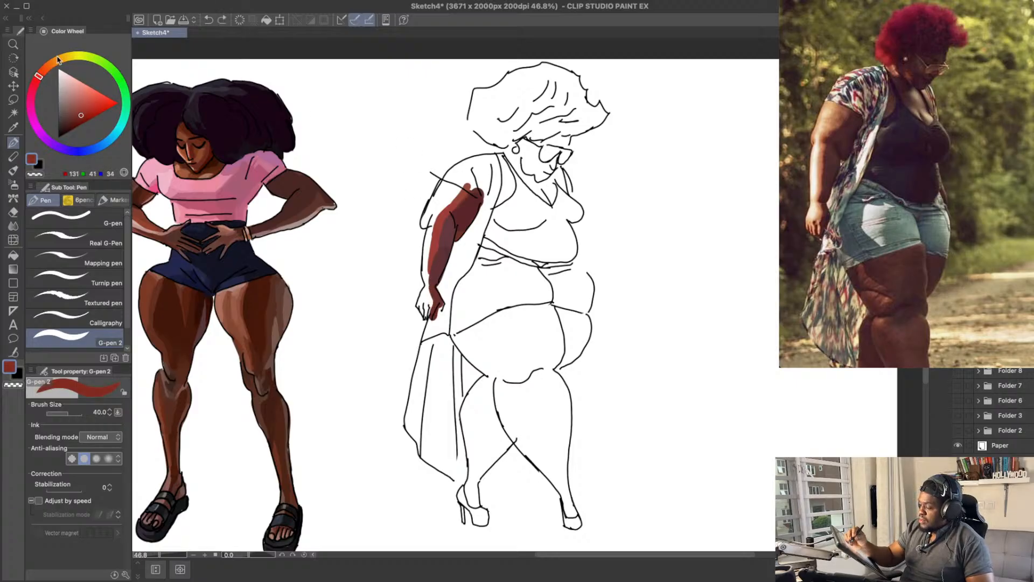
pyautogui.click(85, 110)
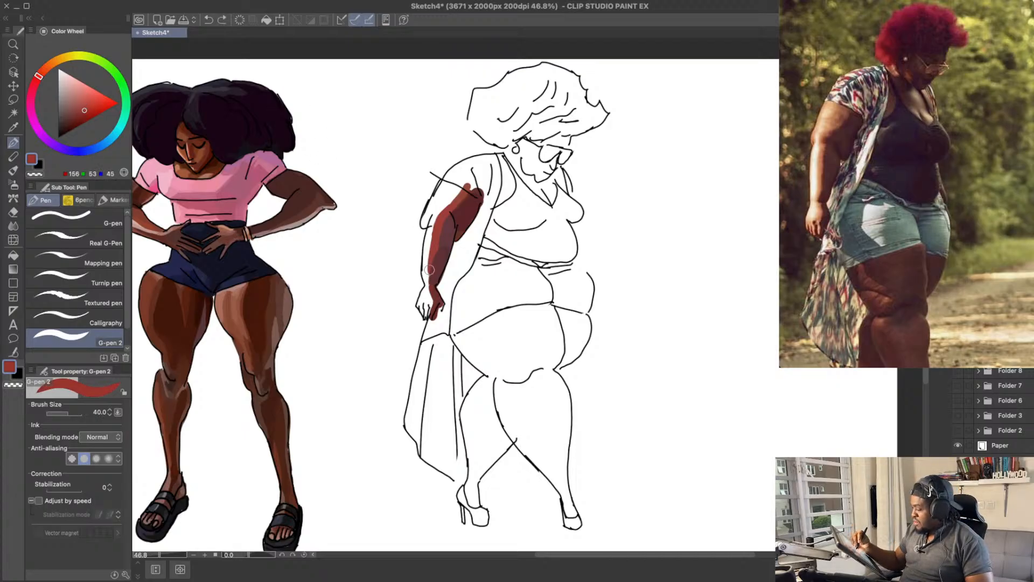
pyautogui.moveTo(430, 269); pyautogui.dragTo(433, 298)
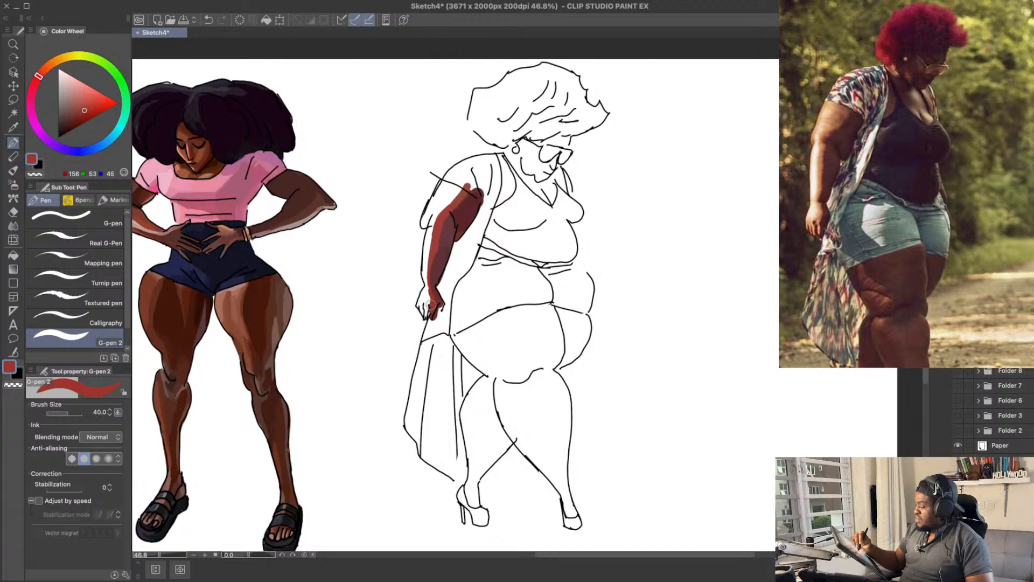
# Step: Colour the near hand's fingers in a dark red of RGB 103, 36, 34, cleaning up the strokes outside the outline
pyautogui.scroll(1, 429, 243)
pyautogui.keyDown('alt'); pyautogui.click(438, 297); pyautogui.keyUp('alt')
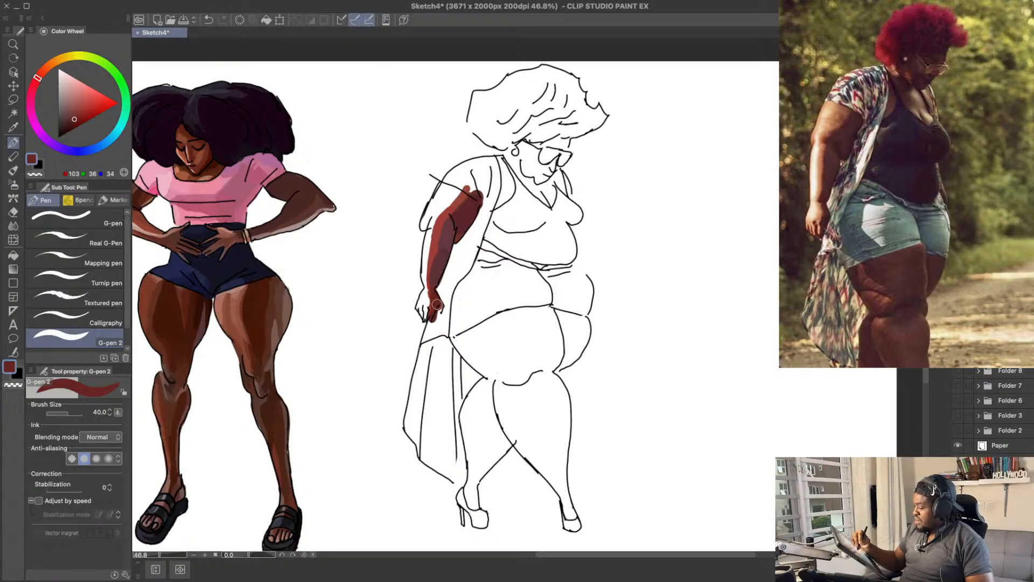
pyautogui.press('e')
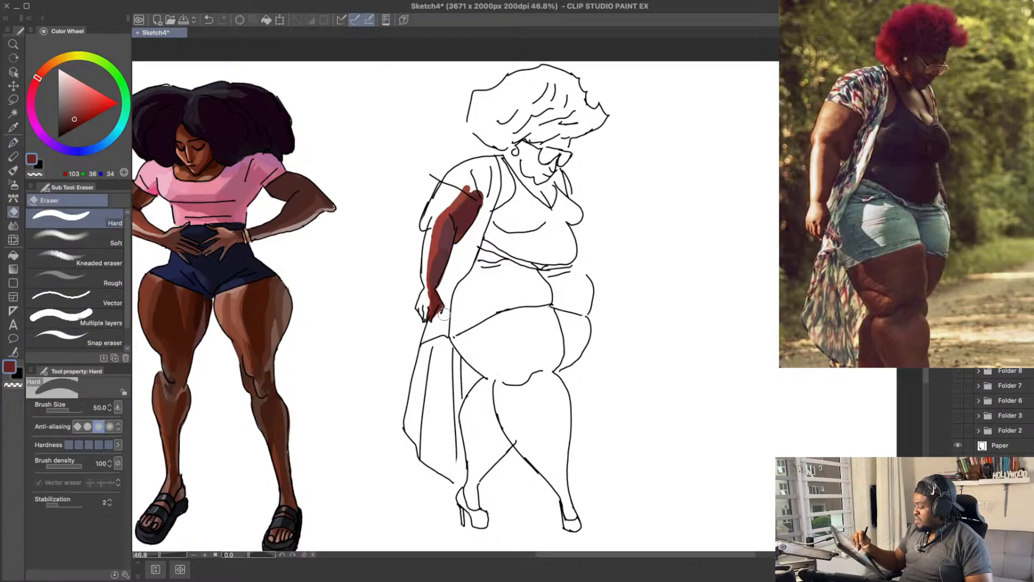
pyautogui.press('p')
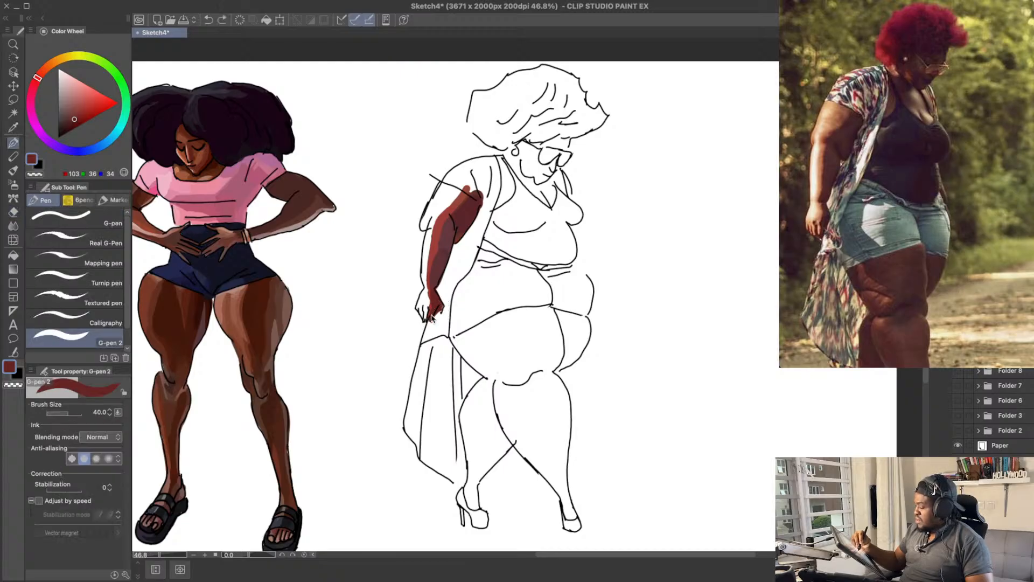
pyautogui.hotkey('ctrl', 'z')
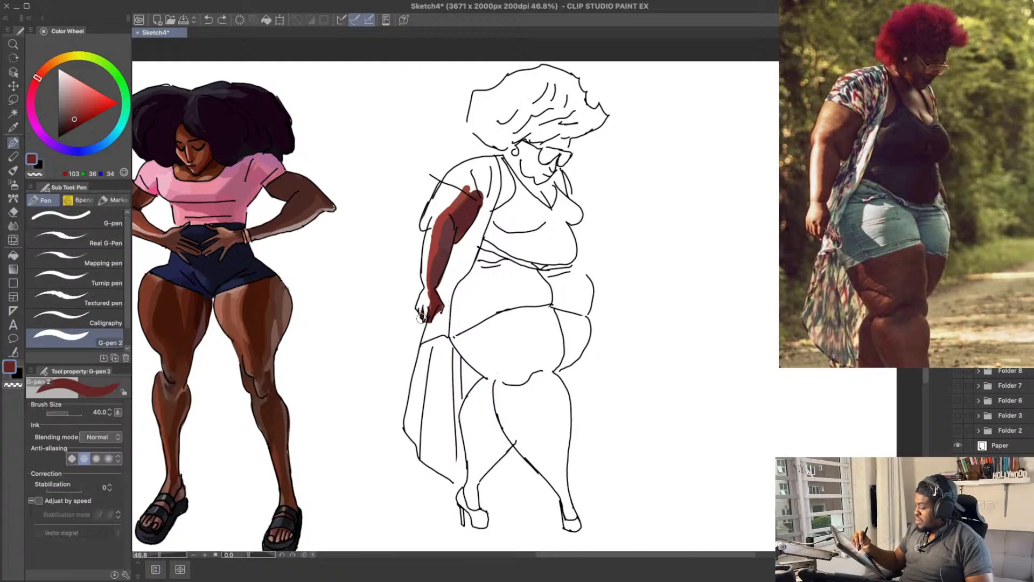
pyautogui.moveTo(423, 309); pyautogui.dragTo(426, 313)
pyautogui.hotkey('ctrl', 'z')
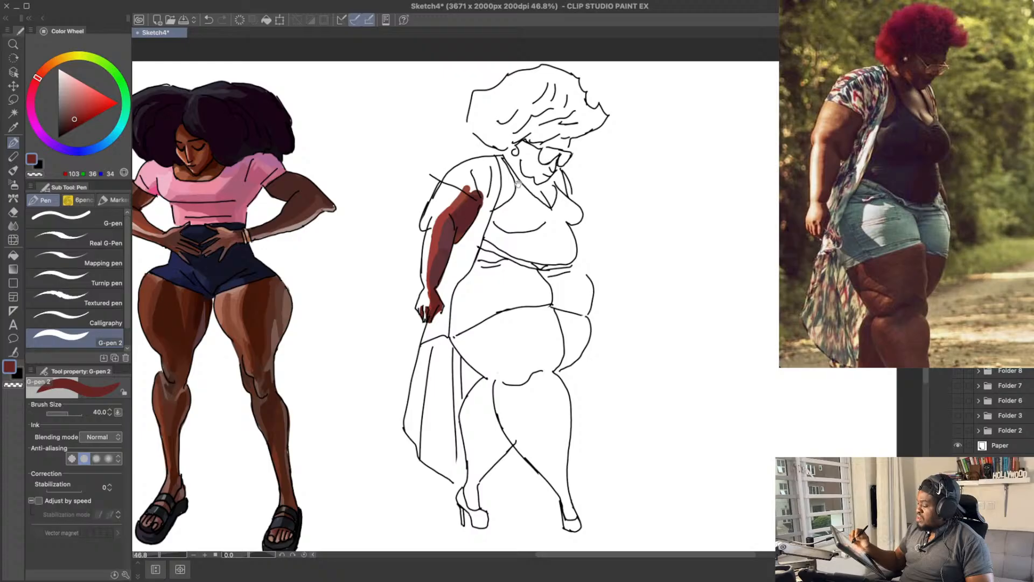
# Step: Mix a pale pink of RGB 216, 187, 182, try it as a highlight on the near forearm's outer edge and undo it
pyautogui.moveTo(529, 180); pyautogui.dragTo(517, 187)
pyautogui.moveTo(433, 173); pyautogui.dragTo(430, 177)
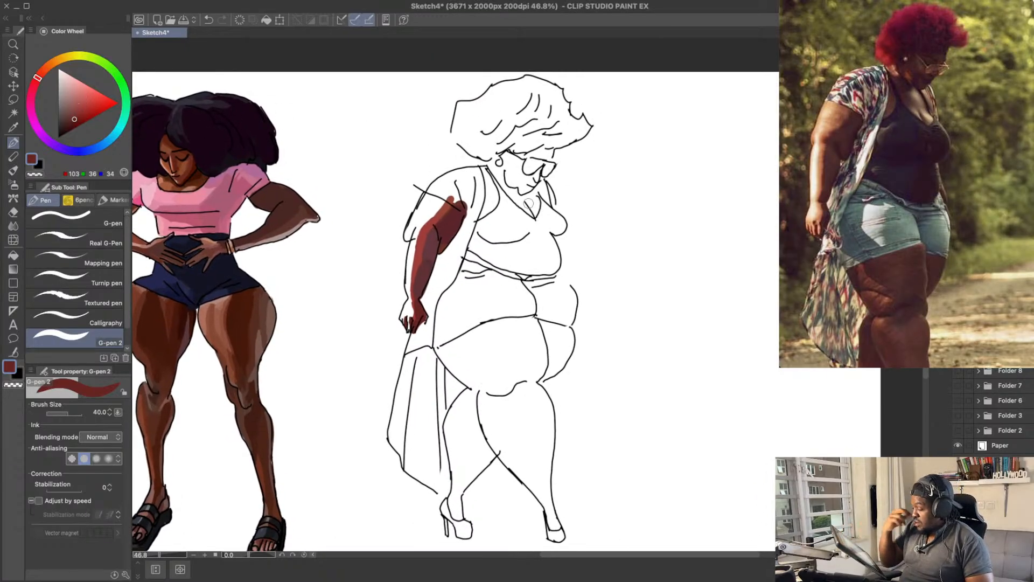
pyautogui.moveTo(419, 166); pyautogui.dragTo(420, 175)
pyautogui.click(76, 102)
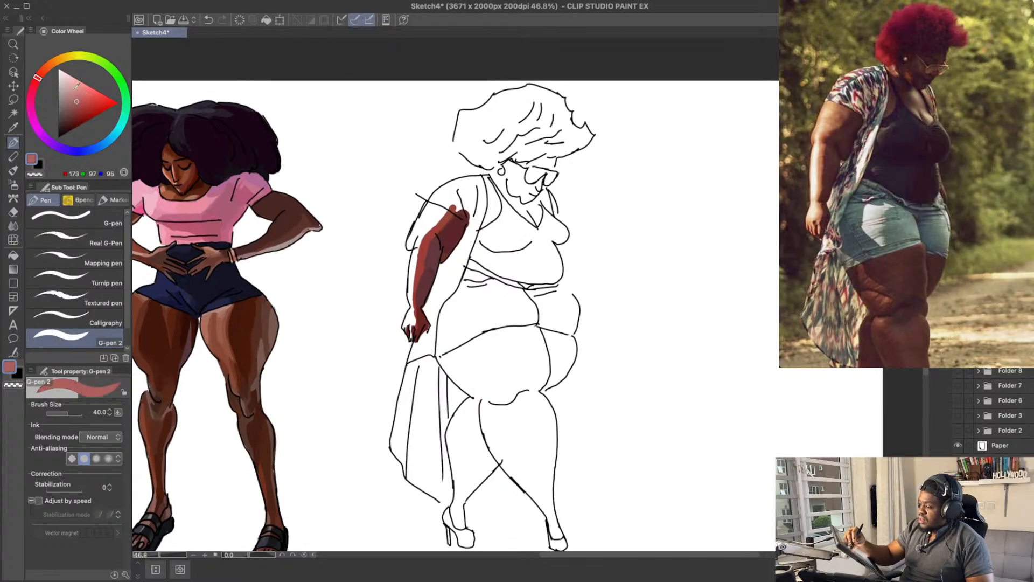
pyautogui.moveTo(43, 79); pyautogui.dragTo(56, 64)
pyautogui.moveTo(89, 95)
pyautogui.mouseDown()
pyautogui.moveTo(40, 72)
pyautogui.moveTo(65, 81)
pyautogui.mouseUp()
pyautogui.click(62, 89)
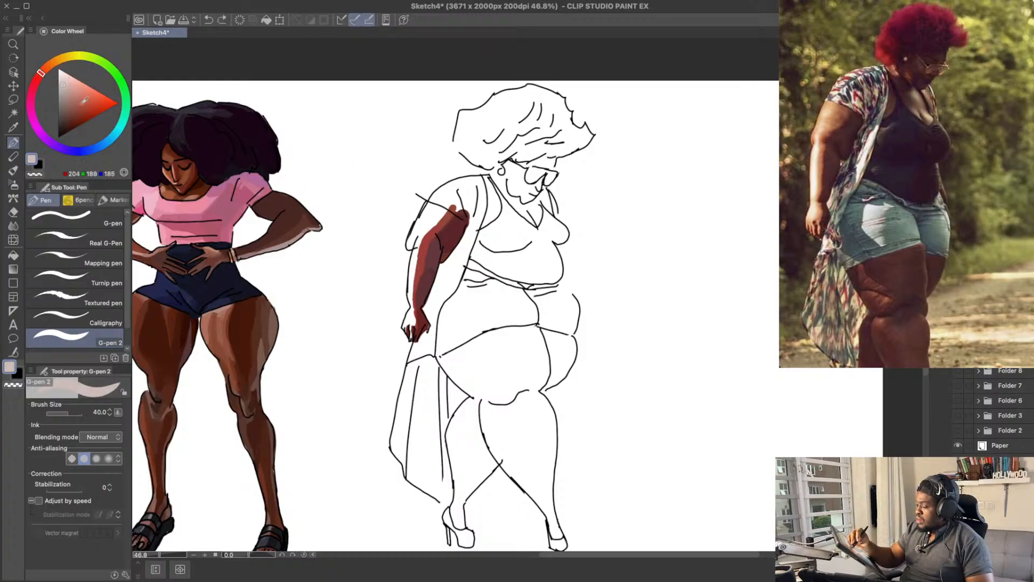
pyautogui.moveTo(418, 239); pyautogui.dragTo(409, 286)
pyautogui.hotkey('ctrl', 'z')
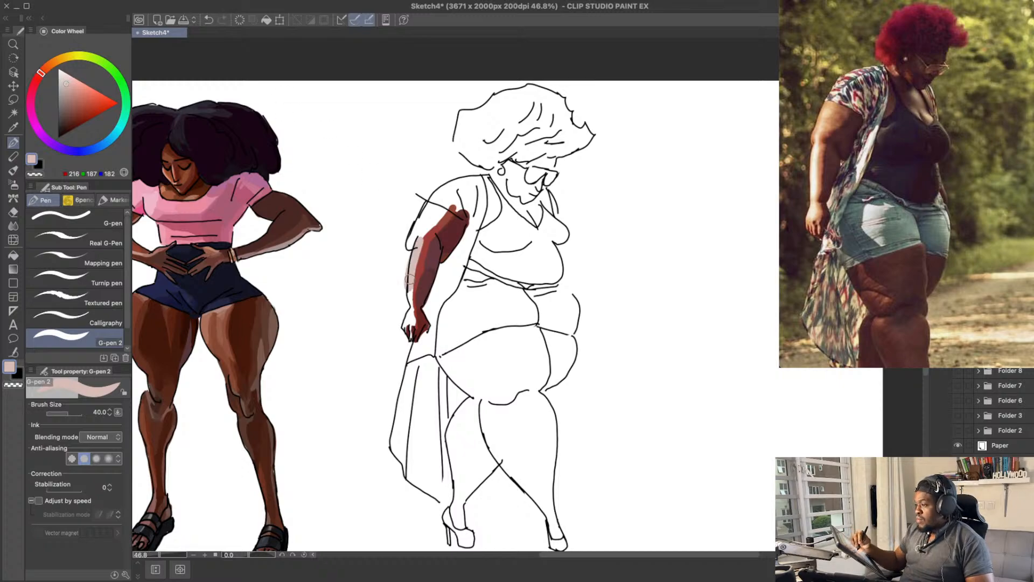
pyautogui.hotkey('ctrl', 'z')
# Step: Lighten the highlight colour to about RGB 231, 211, 208 and paint it down the near forearm's outer edge onto the hand
pyautogui.click(65, 75)
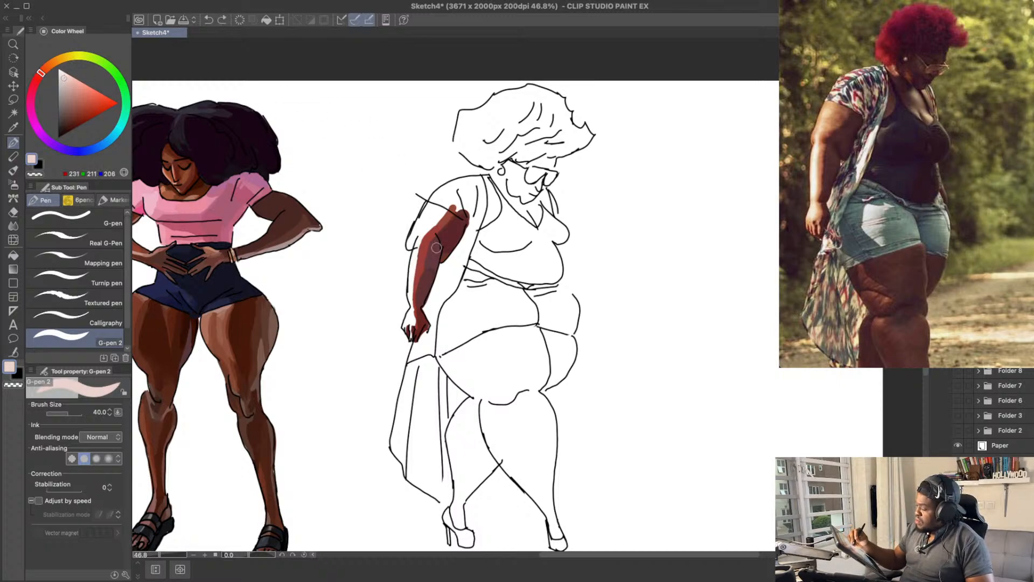
pyautogui.moveTo(420, 235); pyautogui.dragTo(412, 311)
pyautogui.hotkey('ctrl', 'z')
pyautogui.hotkey('ctrl', 'z')
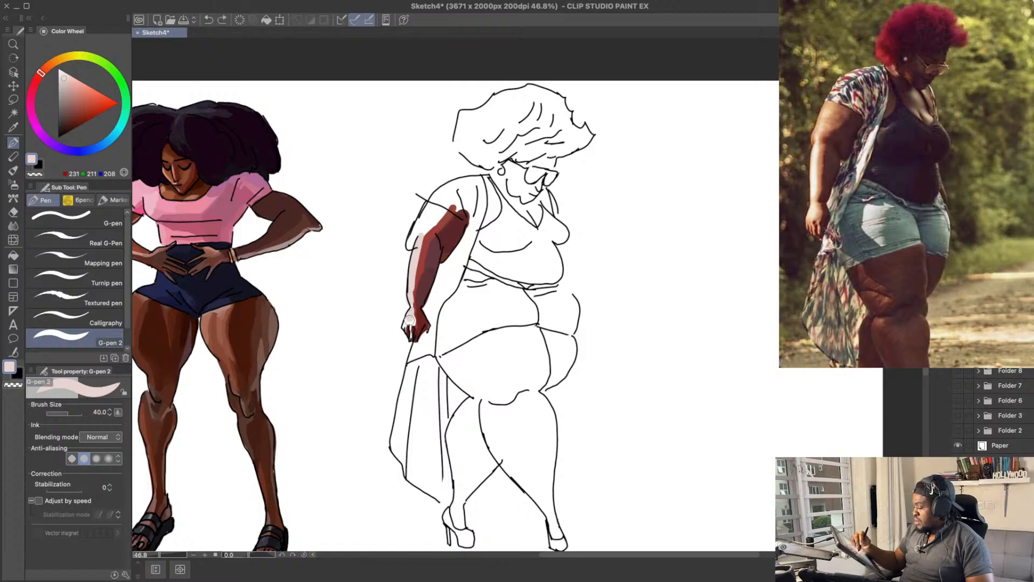
pyautogui.moveTo(412, 308); pyautogui.dragTo(410, 322)
pyautogui.hotkey('ctrl', 'z')
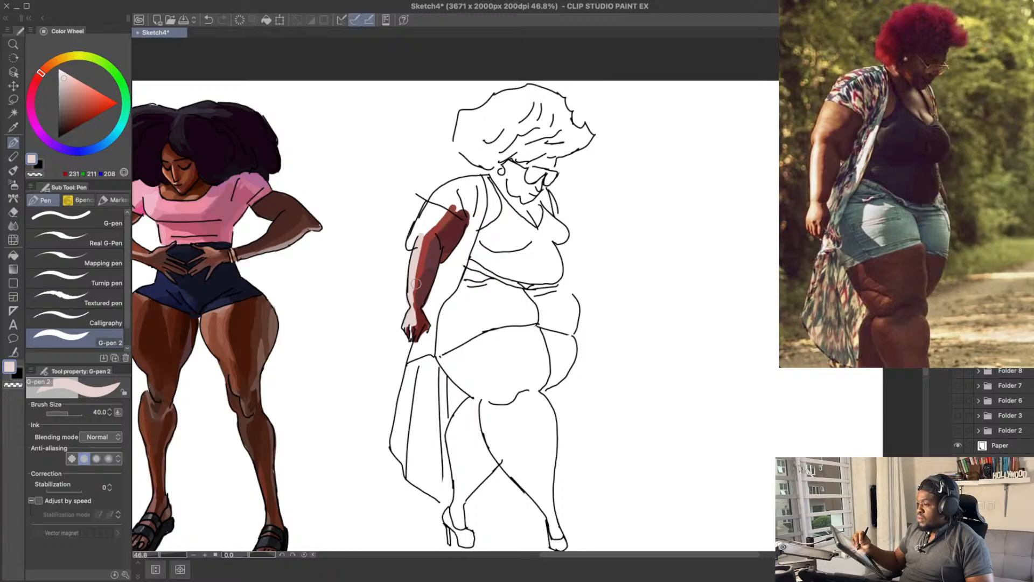
# Step: Try a mid-tone orange-brown of RGB 161, 76, 62 on the near hand and undo the stroke
pyautogui.click(79, 89)
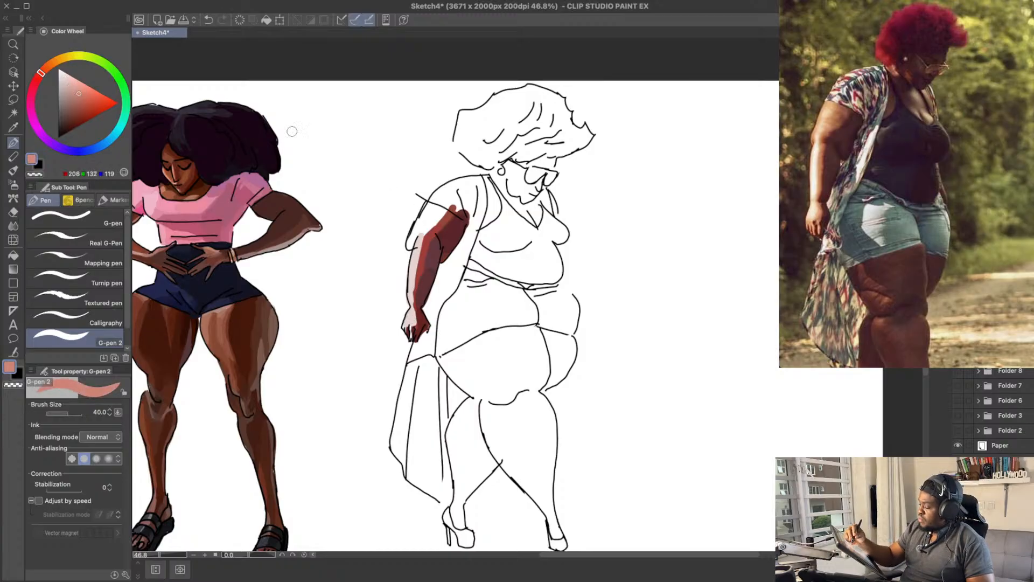
pyautogui.hotkey('ctrl', 'z')
pyautogui.moveTo(81, 93); pyautogui.dragTo(81, 107)
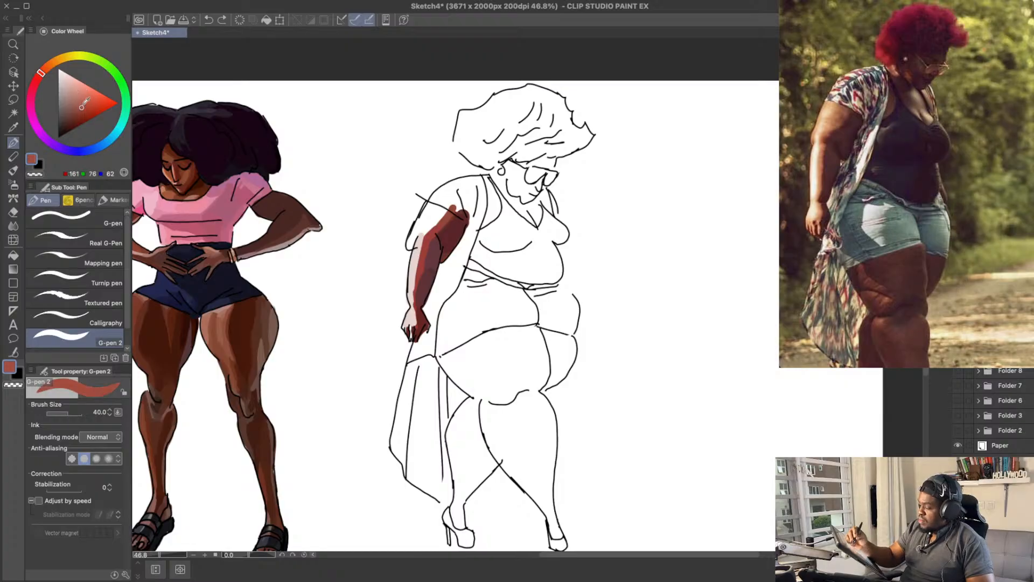
pyautogui.hotkey('ctrl', 'z')
pyautogui.moveTo(415, 327); pyautogui.dragTo(418, 308)
pyautogui.hotkey('ctrl', 'z')
# Step: Mix a stronger red of RGB 166, 53, 48 for the near hand, undo the stray strokes and sample the forearm's shadow and highlight colours
pyautogui.click(86, 109)
pyautogui.click(38, 77)
pyautogui.hotkey('ctrl', 'z')
pyautogui.hotkey('ctrl', 'z')
pyautogui.moveTo(442, 246); pyautogui.dragTo(441, 257)
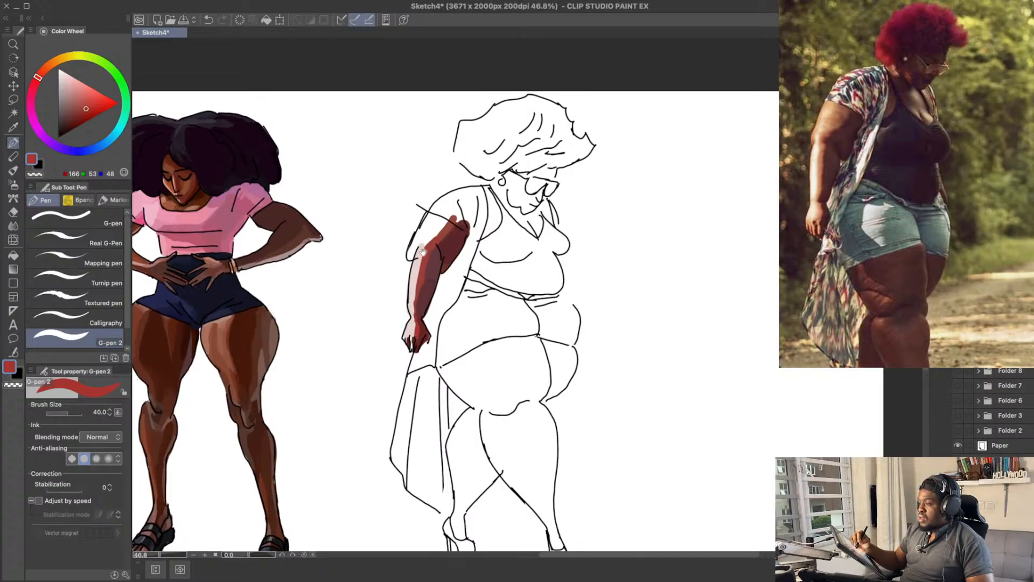
pyautogui.keyDown('alt'); pyautogui.click(425, 308); pyautogui.keyUp('alt')
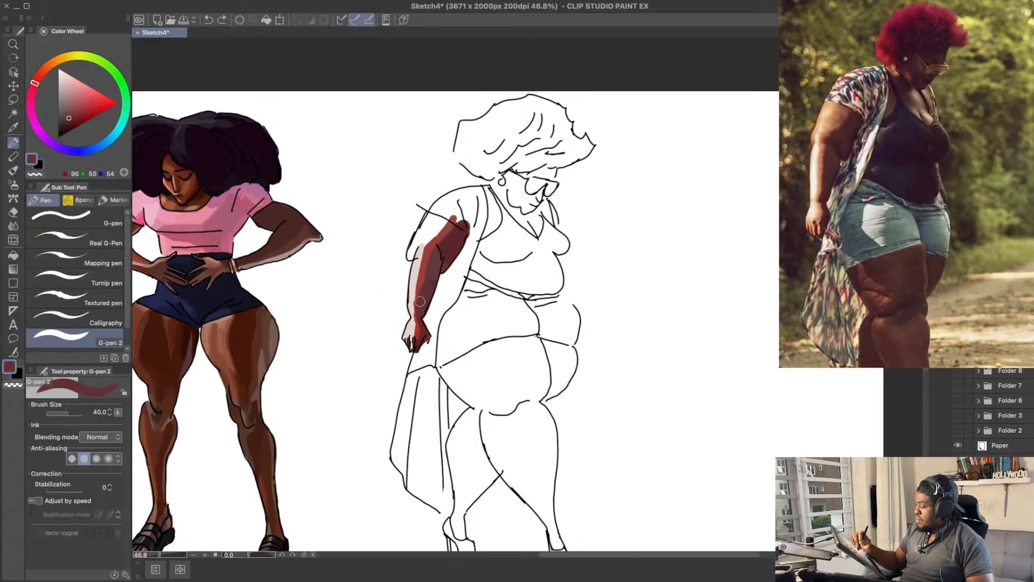
pyautogui.keyDown('alt'); pyautogui.click(416, 300); pyautogui.keyUp('alt')
pyautogui.keyDown('alt'); pyautogui.click(413, 299); pyautogui.keyUp('alt')
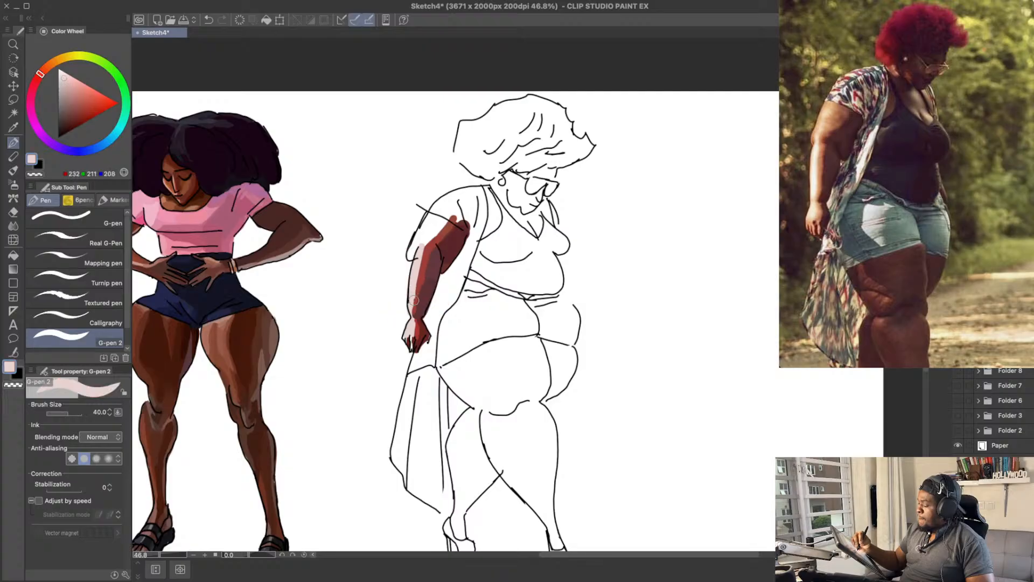
# Step: Block in the near upper arm with a mid-tone of RGB 175, 96, 80 at brush size 60
pyautogui.moveTo(549, 130); pyautogui.dragTo(539, 153)
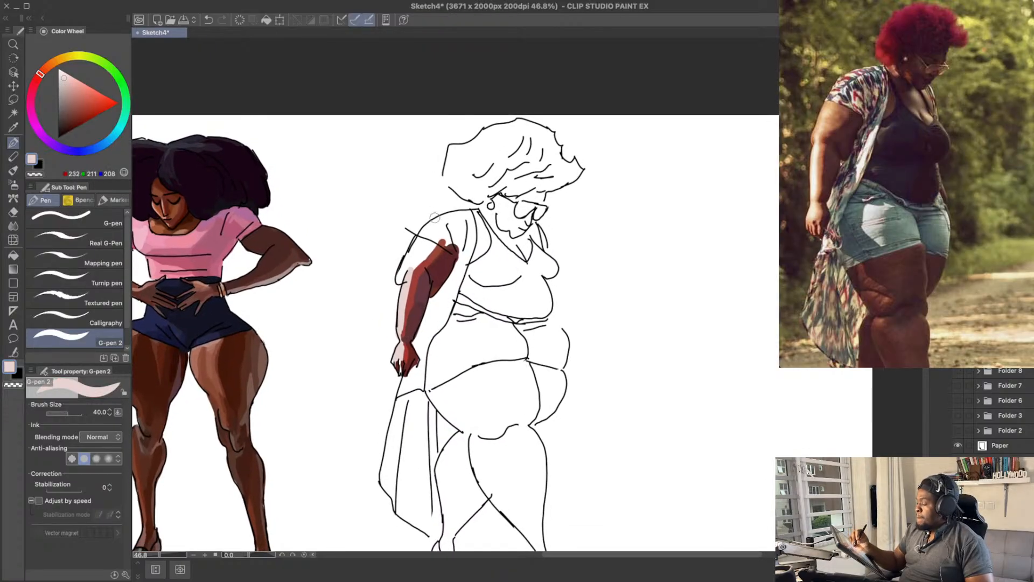
pyautogui.moveTo(69, 84)
pyautogui.mouseDown()
pyautogui.moveTo(79, 97)
pyautogui.moveTo(42, 72)
pyautogui.mouseUp()
pyautogui.press(']')
pyautogui.press(']')
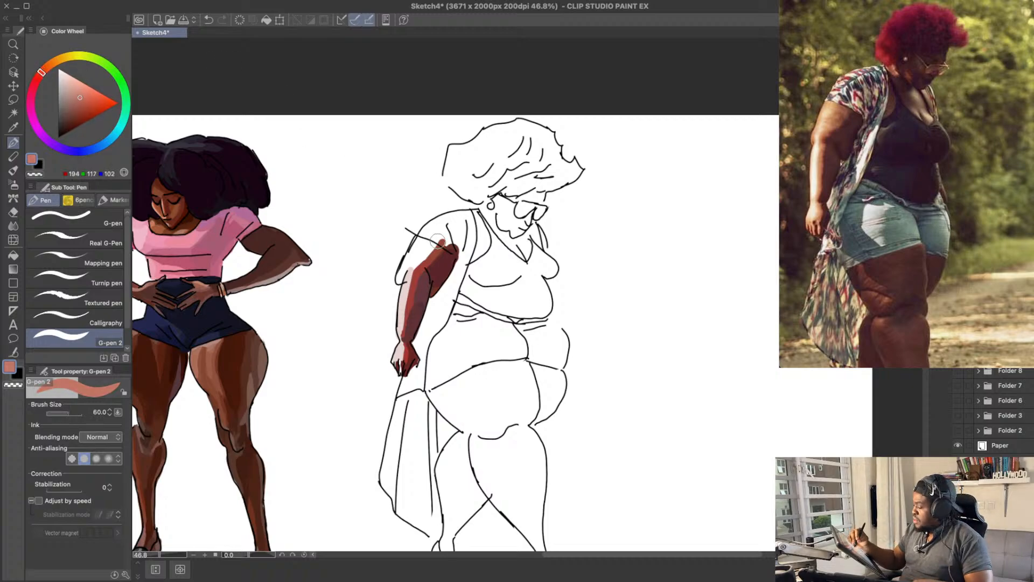
pyautogui.click(83, 100)
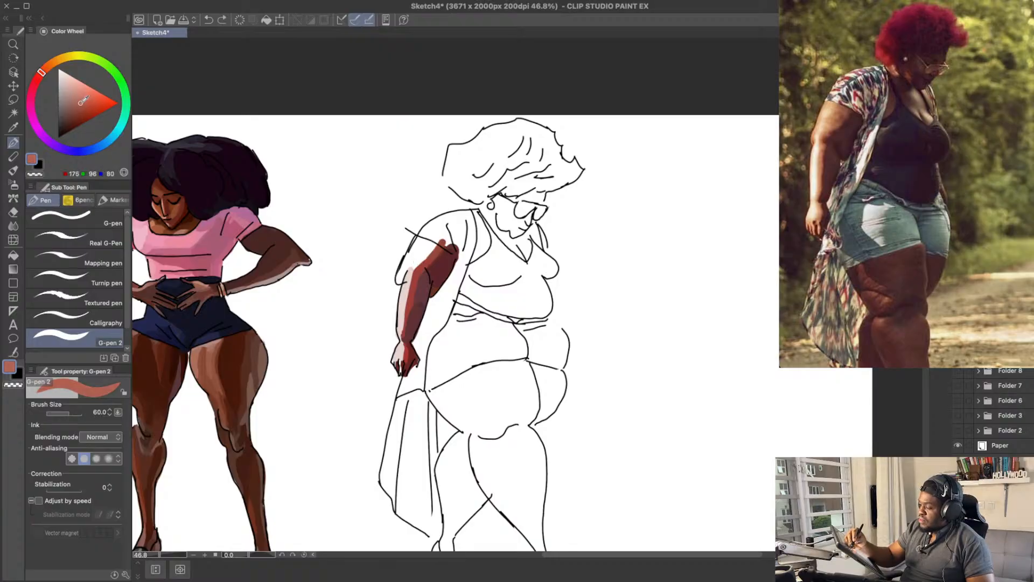
pyautogui.moveTo(417, 264)
pyautogui.mouseDown()
pyautogui.moveTo(439, 231)
pyautogui.moveTo(418, 228)
pyautogui.mouseUp()
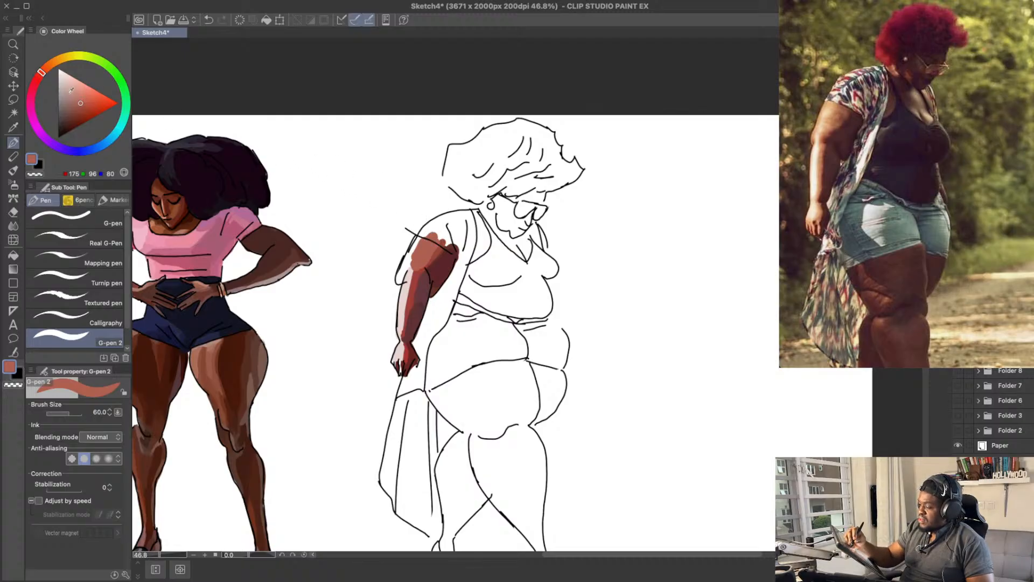
# Step: Try a light pink of RGB 205, 134, 120 and an orange-brown of RGB 161, 88, 62 on the near upper arm and undo both
pyautogui.click(76, 98)
pyautogui.click(72, 92)
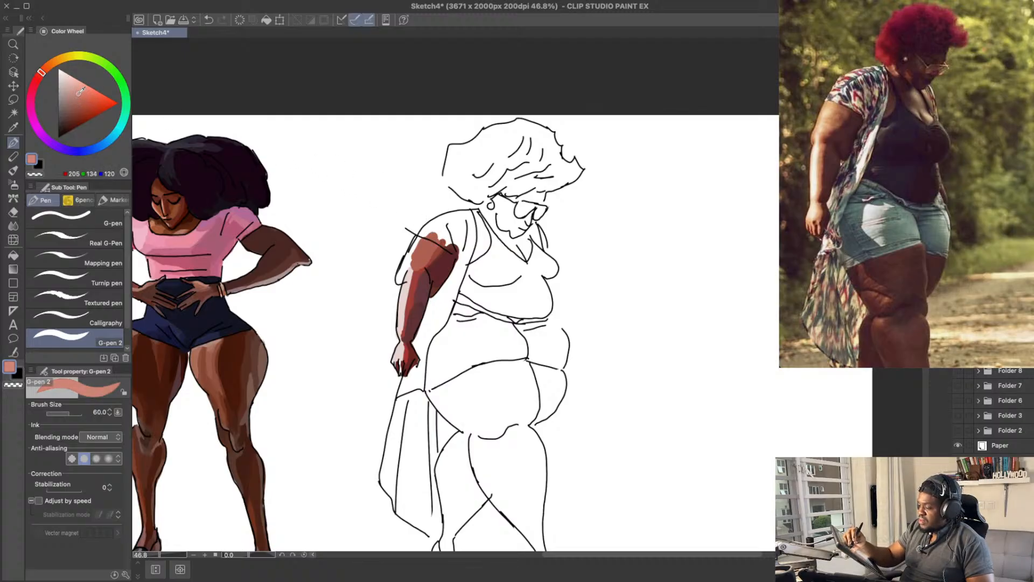
pyautogui.moveTo(411, 264); pyautogui.dragTo(424, 235)
pyautogui.hotkey('ctrl', 'z')
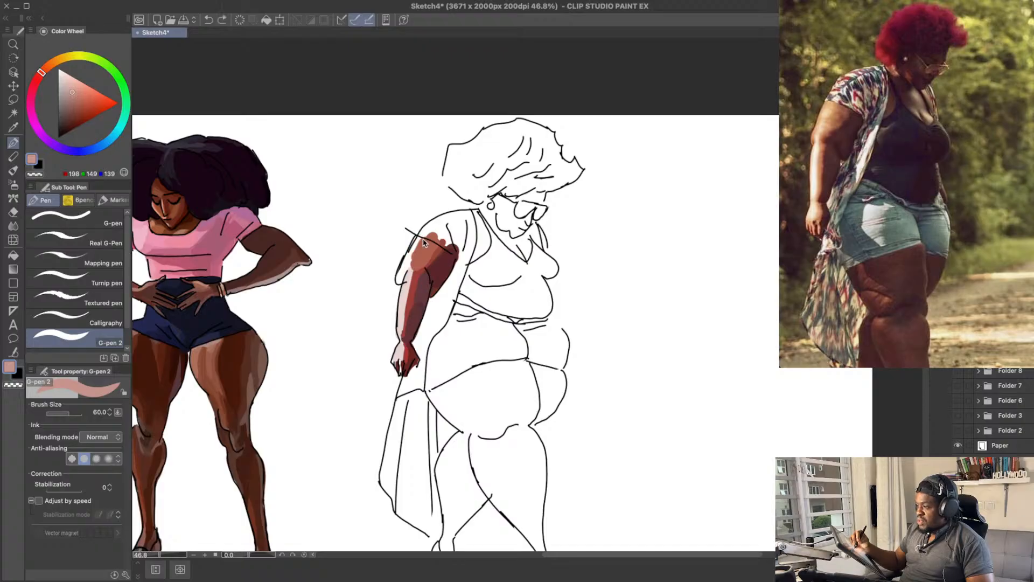
pyautogui.keyDown('alt'); pyautogui.click(426, 238); pyautogui.keyUp('alt')
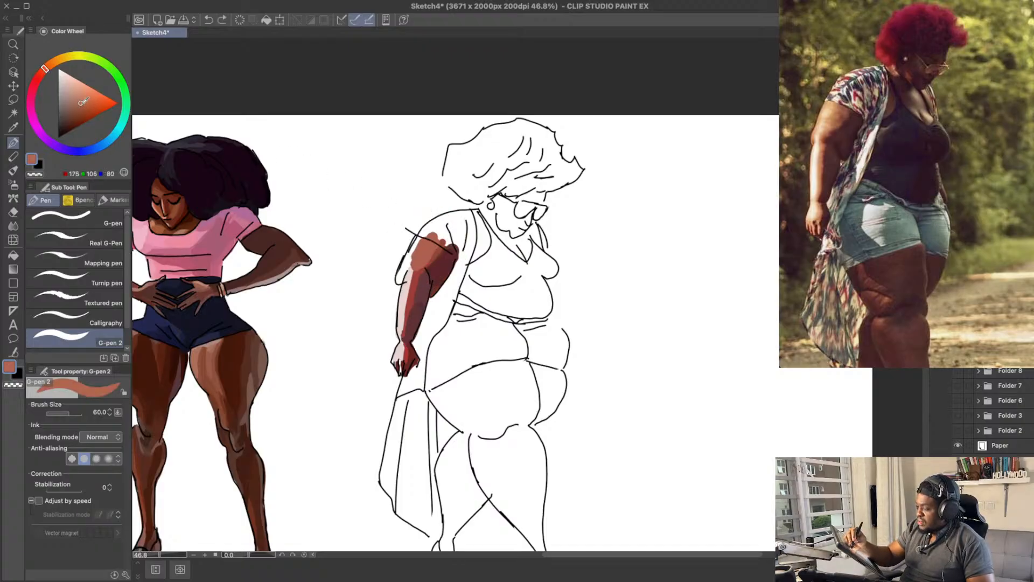
pyautogui.click(81, 108)
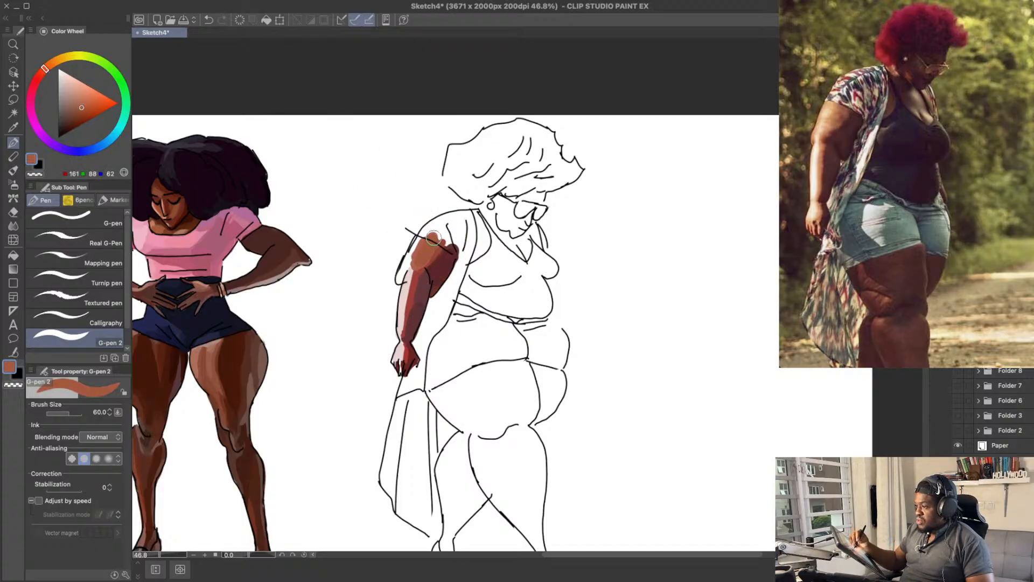
pyautogui.hotkey('ctrl', 'z')
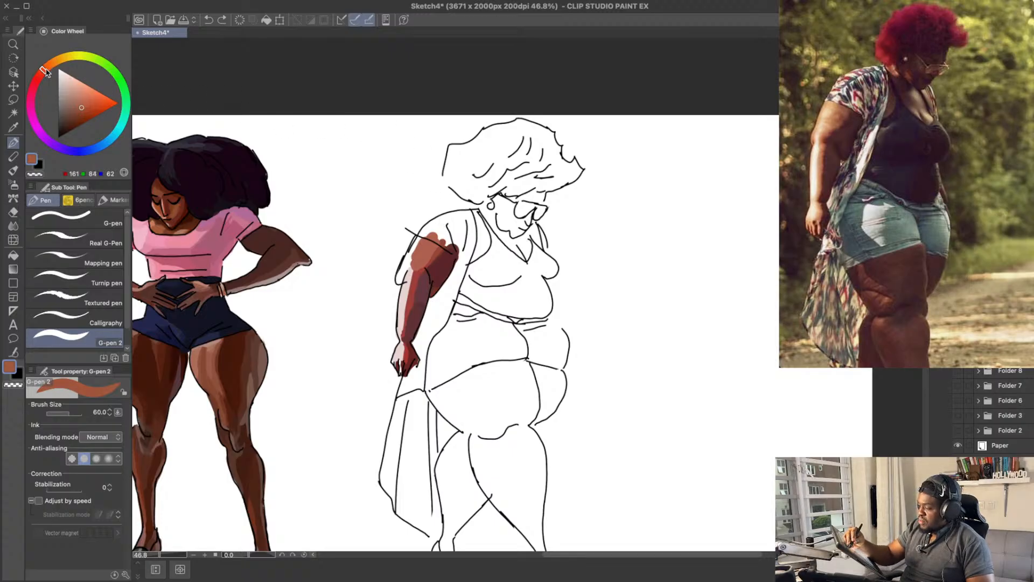
# Step: Paint a reddish brown of RGB 168, 86, 67 up the near upper arm towards the sleeve line
pyautogui.click(43, 71)
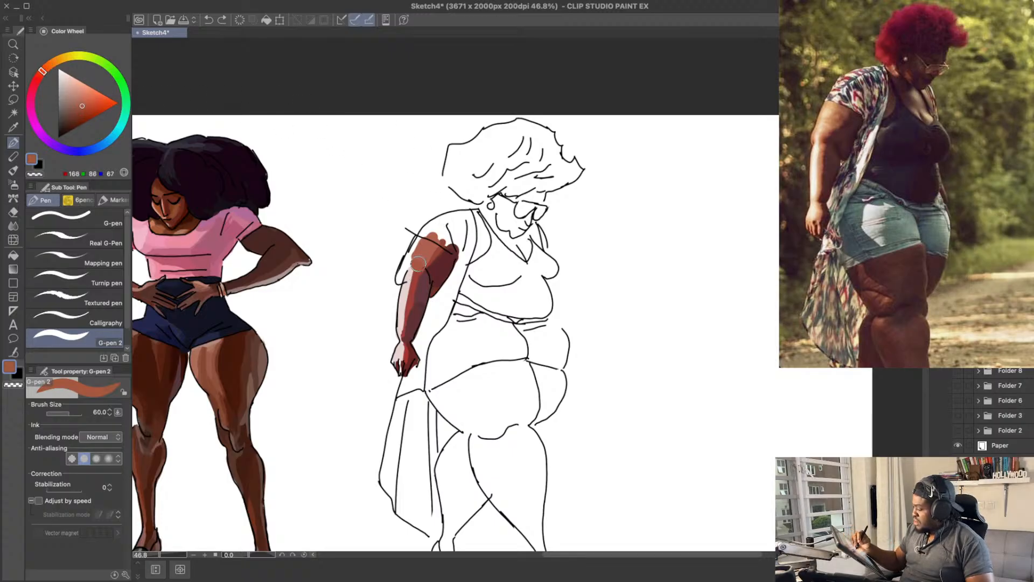
pyautogui.moveTo(421, 260); pyautogui.dragTo(433, 231)
pyautogui.scroll(1, 433, 229)
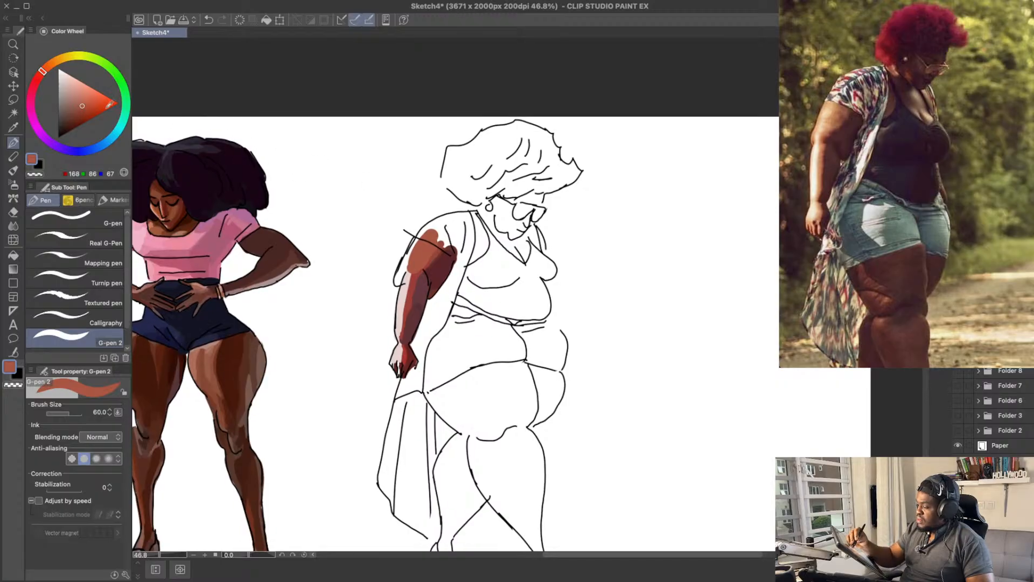
# Step: Try highlight tones of RGB 181, 111, 94 and RGB 208, 164, 153 on the near upper arm and undo them
pyautogui.click(83, 102)
pyautogui.click(79, 100)
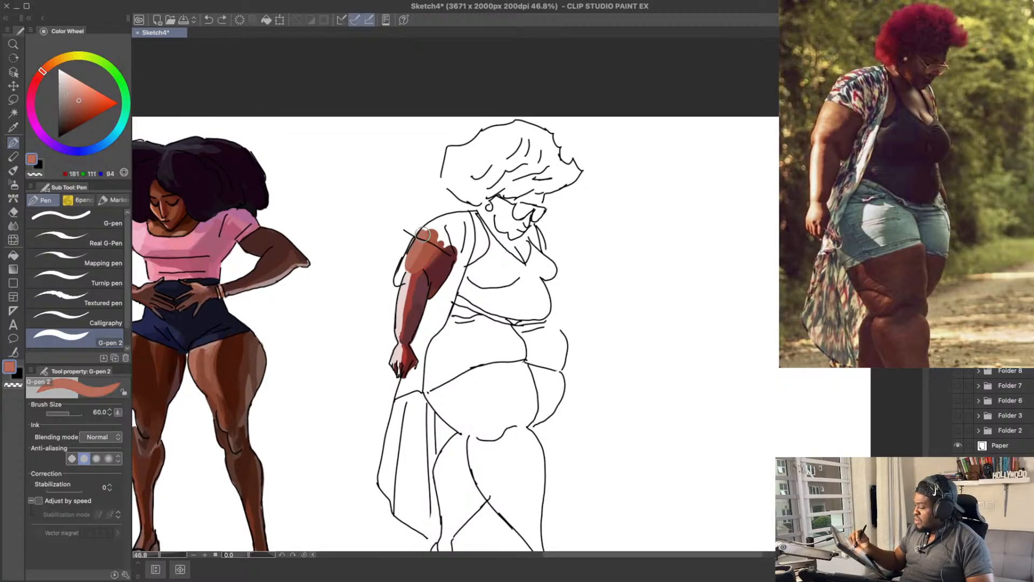
pyautogui.click(77, 94)
pyautogui.click(71, 89)
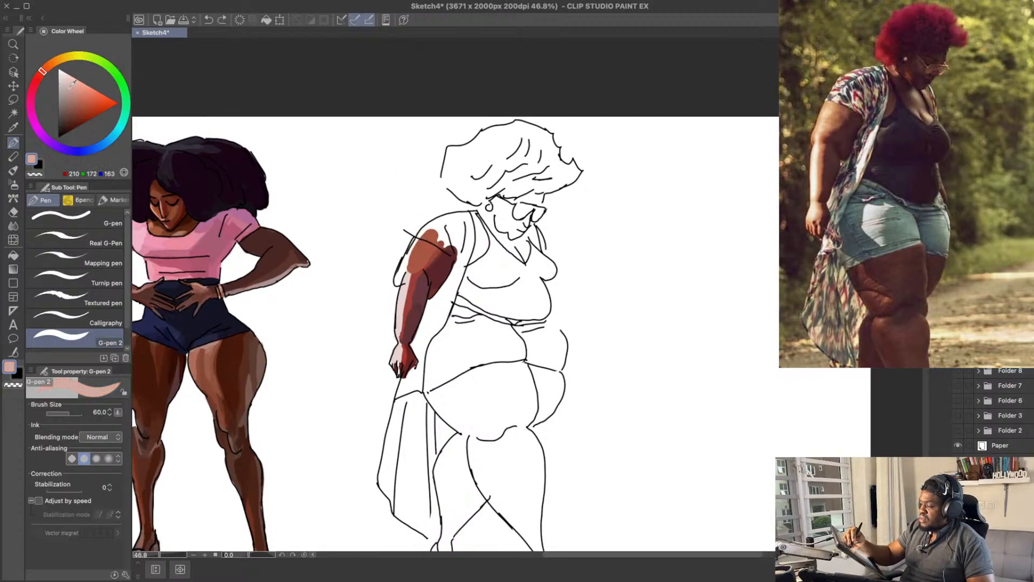
pyautogui.moveTo(409, 267)
pyautogui.mouseDown()
pyautogui.moveTo(411, 242)
pyautogui.moveTo(425, 233)
pyautogui.mouseUp()
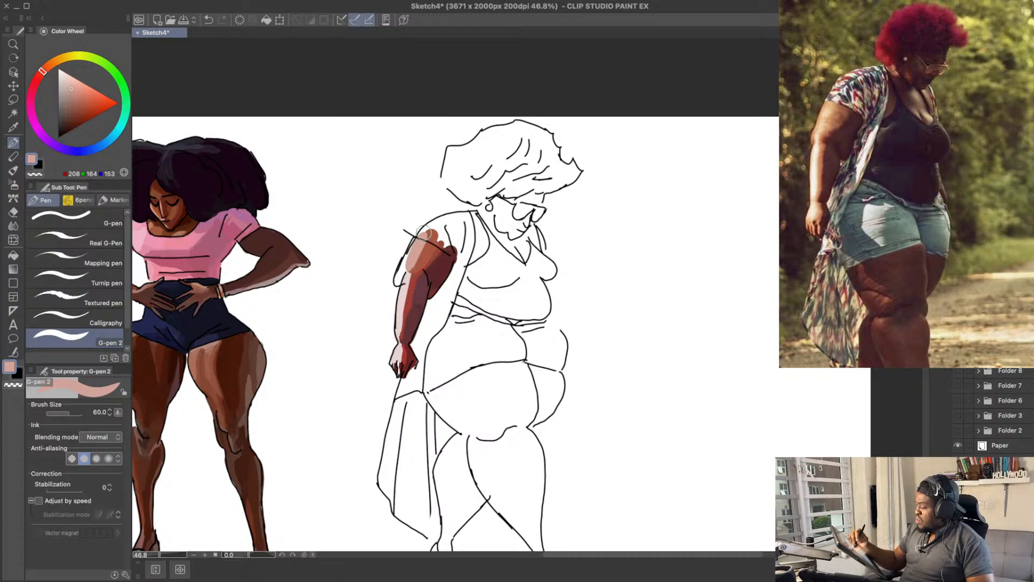
pyautogui.hotkey('ctrl', 'z')
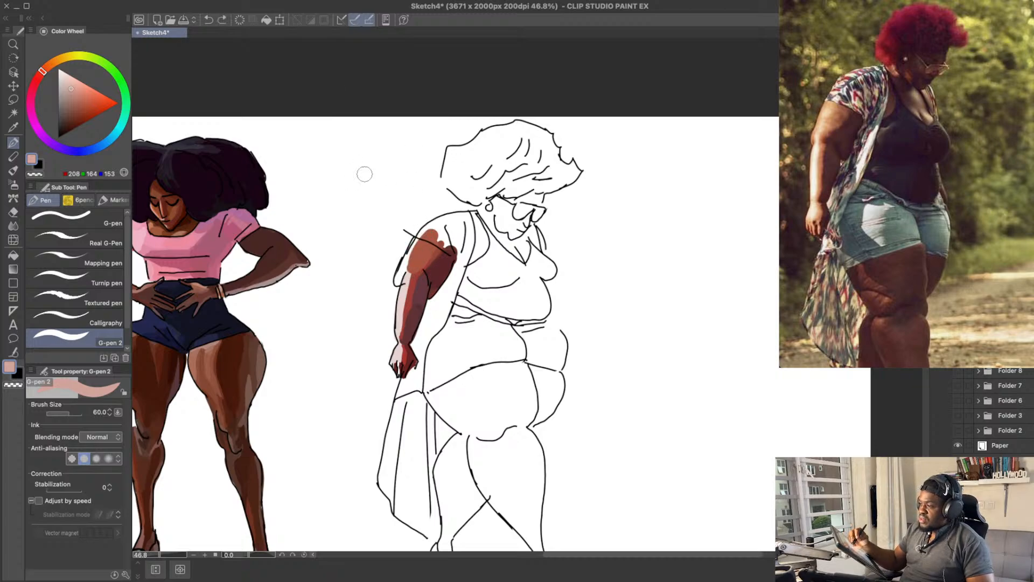
# Step: Fill the outer back edge of the near upper arm above the elbow with the sampled brown RGB 168, 86, 66, undoing stray strokes
pyautogui.click(75, 92)
pyautogui.moveTo(412, 272)
pyautogui.mouseDown()
pyautogui.moveTo(425, 230)
pyautogui.moveTo(406, 275)
pyautogui.moveTo(420, 239)
pyautogui.moveTo(405, 264)
pyautogui.moveTo(422, 254)
pyautogui.moveTo(402, 270)
pyautogui.moveTo(407, 255)
pyautogui.moveTo(399, 280)
pyautogui.mouseUp()
pyautogui.press('super+z')
pyautogui.keyDown('alt'); pyautogui.click(423, 253); pyautogui.keyUp('alt')
pyautogui.press('super+z')
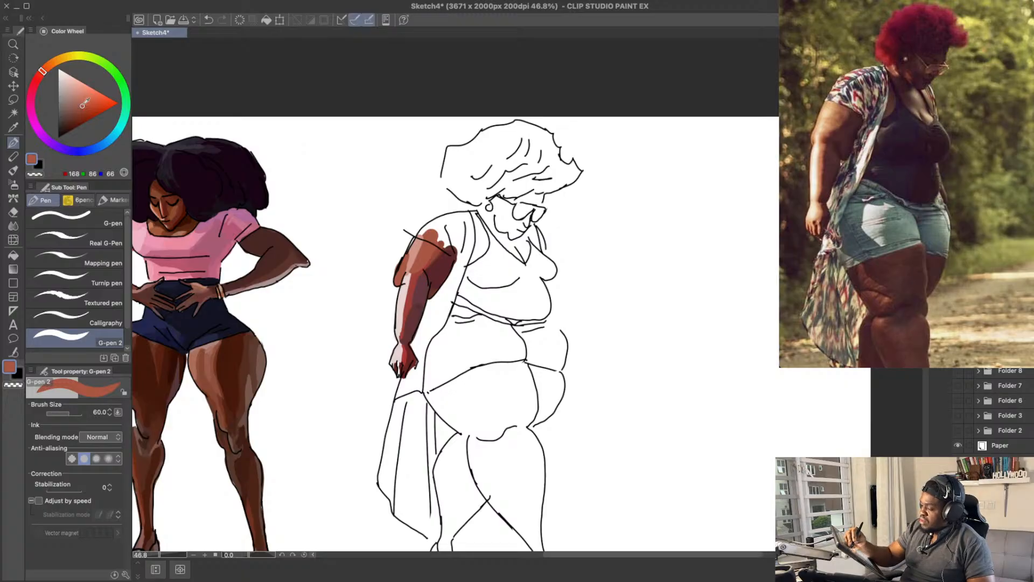
# Step: Mix a lighter orange of RGB 202, 114, 86, try it along the near upper arm's outer edge and undo it
pyautogui.click(85, 97)
pyautogui.moveTo(85, 98); pyautogui.dragTo(82, 98)
pyautogui.moveTo(42, 72); pyautogui.dragTo(40, 75)
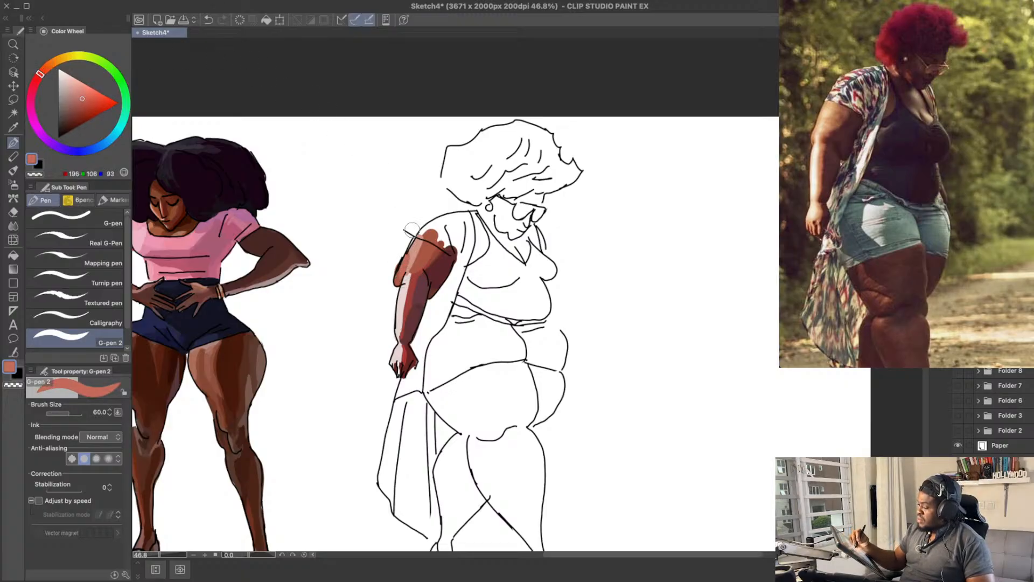
pyautogui.click(83, 103)
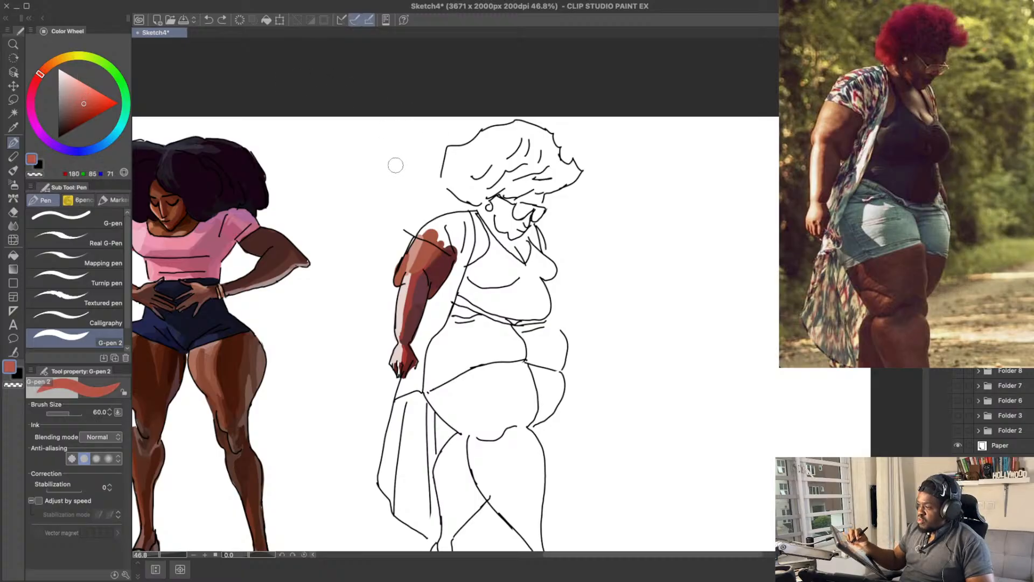
pyautogui.click(82, 97)
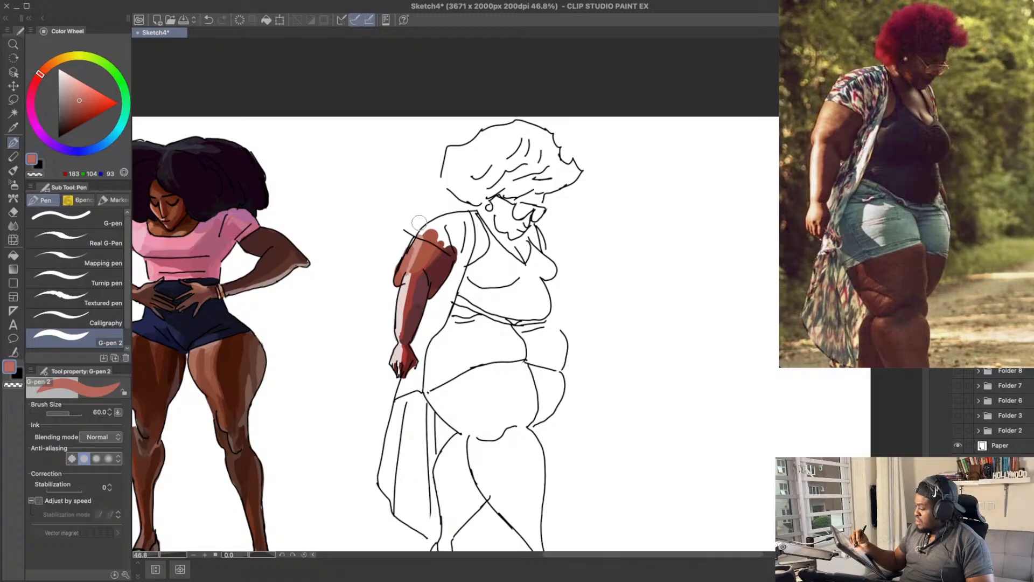
pyautogui.click(82, 97)
pyautogui.moveTo(41, 76); pyautogui.dragTo(44, 70)
pyautogui.click(86, 97)
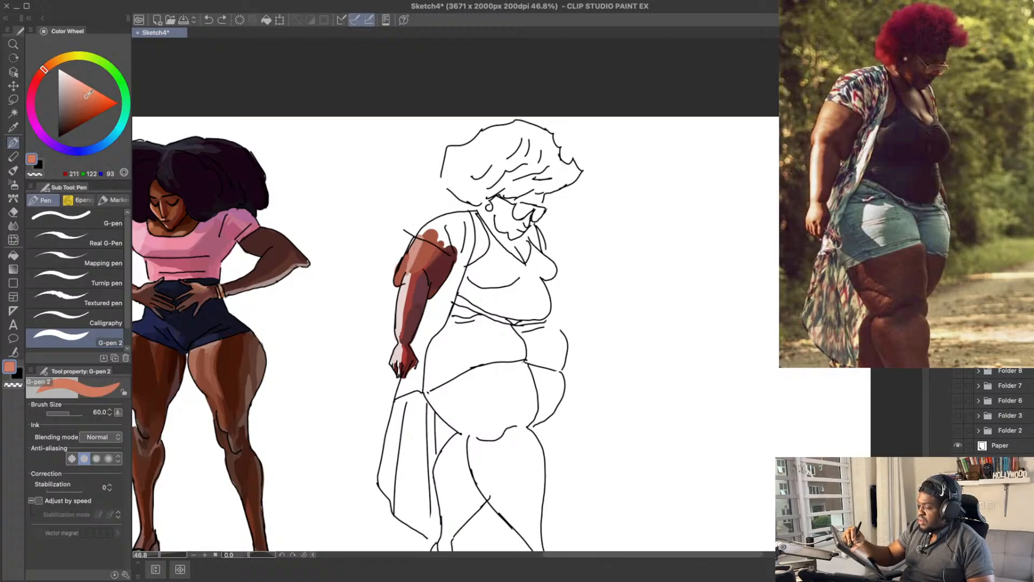
pyautogui.click(85, 99)
pyautogui.moveTo(406, 264); pyautogui.dragTo(413, 241)
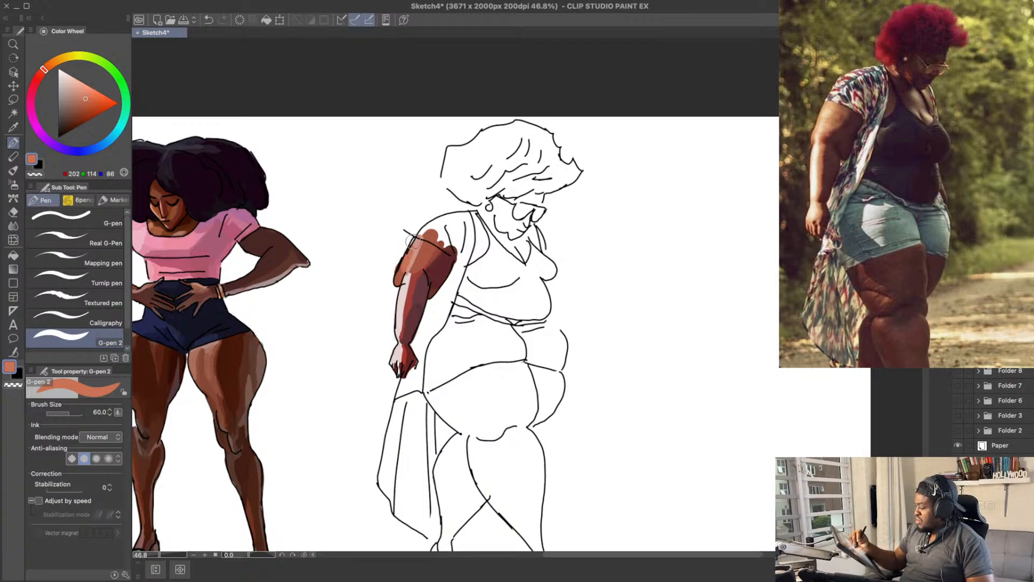
pyautogui.hotkey('ctrl', 'z')
# Step: Paint a soft highlight along the near upper arm in RGB 192, 119, 95 and a lighter RGB 206, 149, 135
pyautogui.moveTo(405, 264)
pyautogui.mouseDown()
pyautogui.moveTo(418, 236)
pyautogui.moveTo(410, 211)
pyautogui.mouseUp()
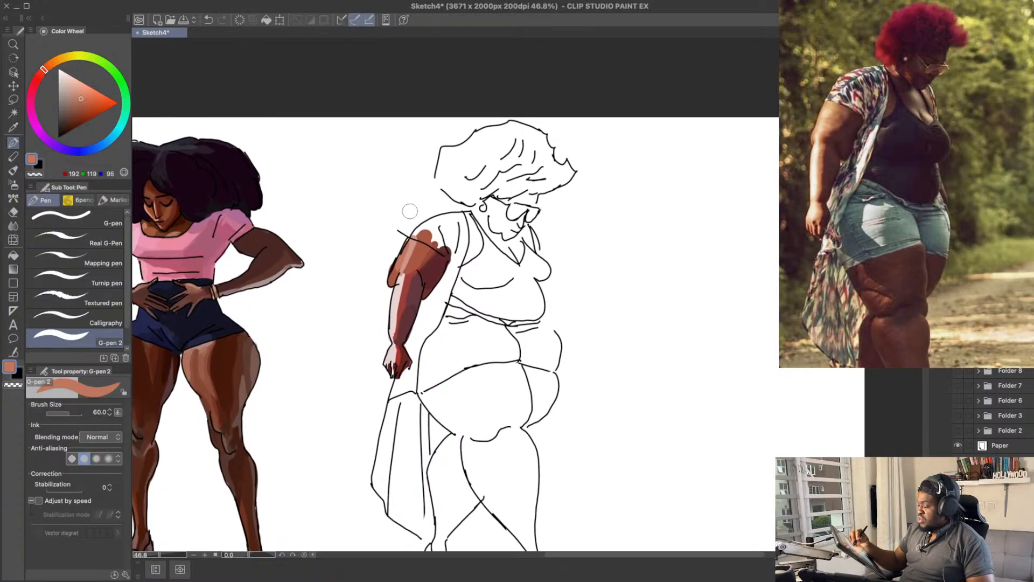
pyautogui.moveTo(411, 259); pyautogui.dragTo(414, 256)
pyautogui.keyDown('alt'); pyautogui.click(409, 245); pyautogui.keyUp('alt')
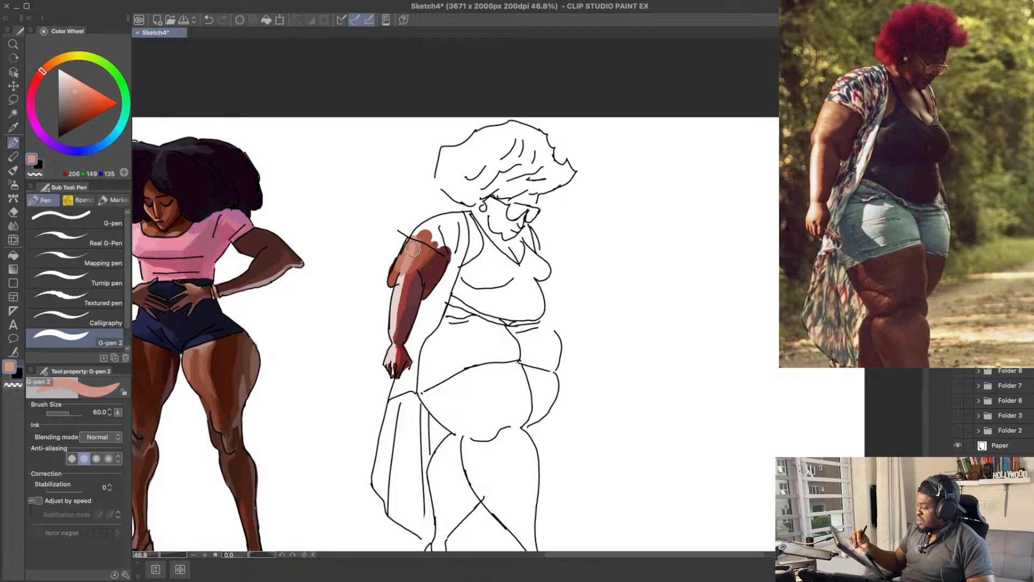
pyautogui.keyDown('alt'); pyautogui.click(408, 258); pyautogui.keyUp('alt')
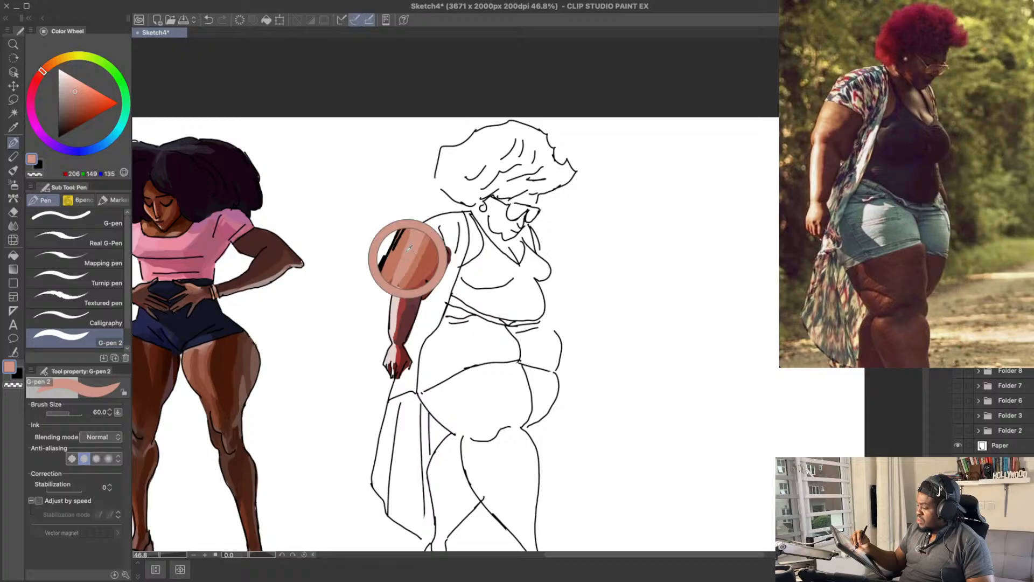
# Step: Lighten the highlight colour to RGB 211, 175, 166 and repaint the streak down the near upper arm
pyautogui.click(71, 86)
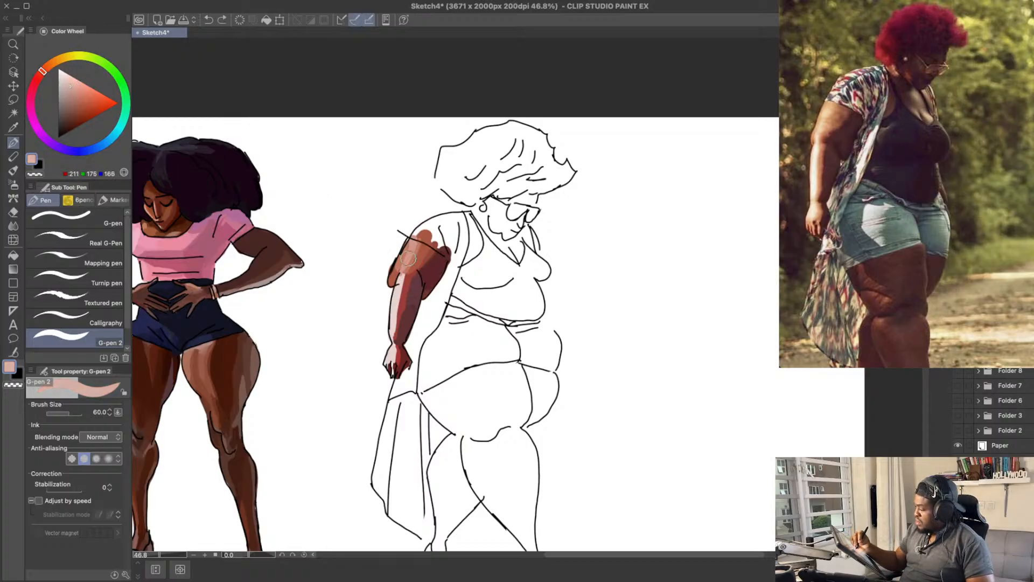
pyautogui.press('super+z')
pyautogui.moveTo(405, 269); pyautogui.dragTo(414, 246)
# Step: Work the reddish brown RGB 168, 86, 66 into the near forearm from wrist to elbow, undoing the misplaced strokes
pyautogui.moveTo(611, 183)
pyautogui.mouseDown()
pyautogui.moveTo(599, 228)
pyautogui.moveTo(597, 214)
pyautogui.mouseUp()
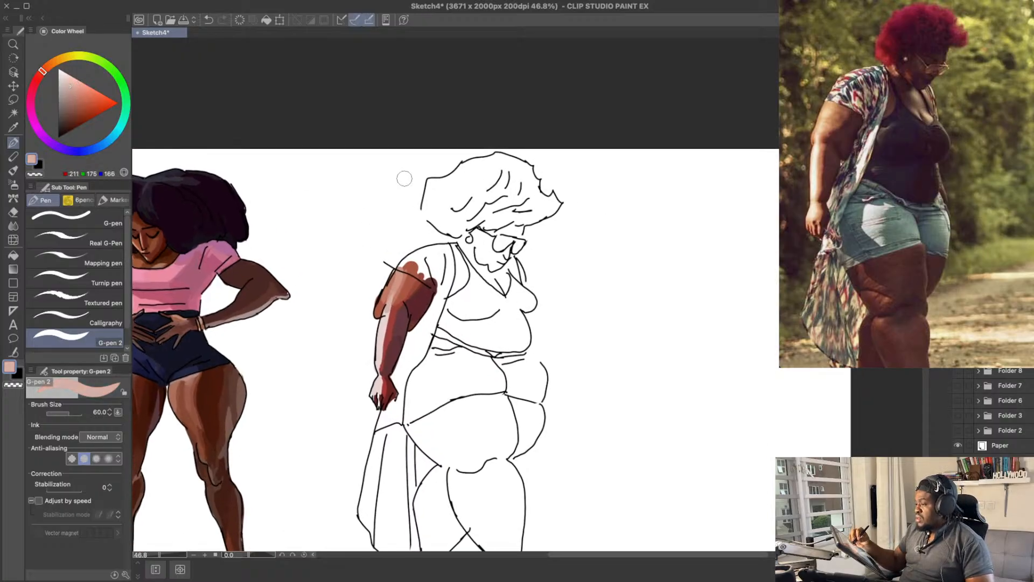
pyautogui.moveTo(559, 247)
pyautogui.mouseDown()
pyautogui.moveTo(553, 222)
pyautogui.moveTo(535, 214)
pyautogui.mouseUp()
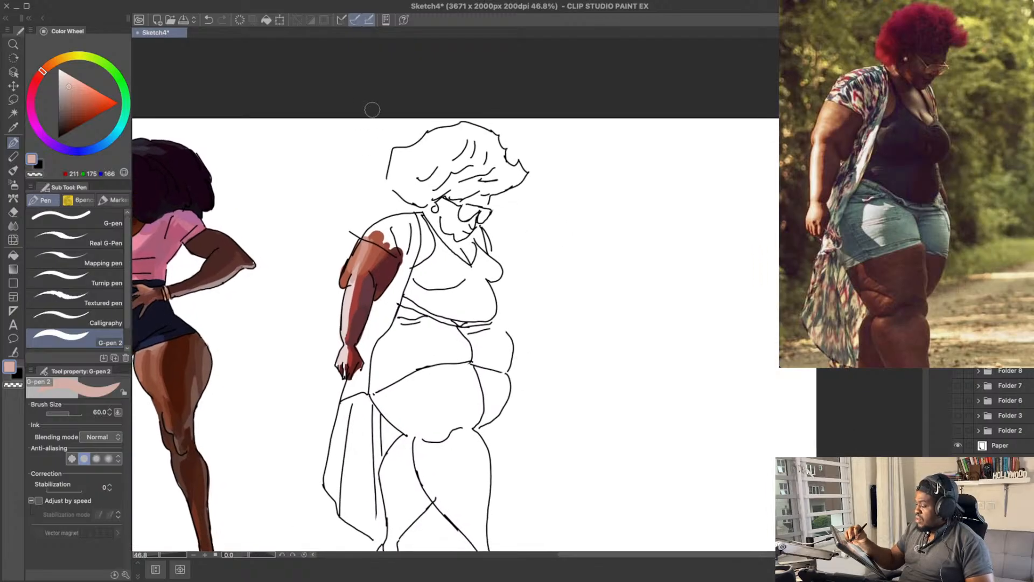
pyautogui.moveTo(503, 296); pyautogui.dragTo(501, 246)
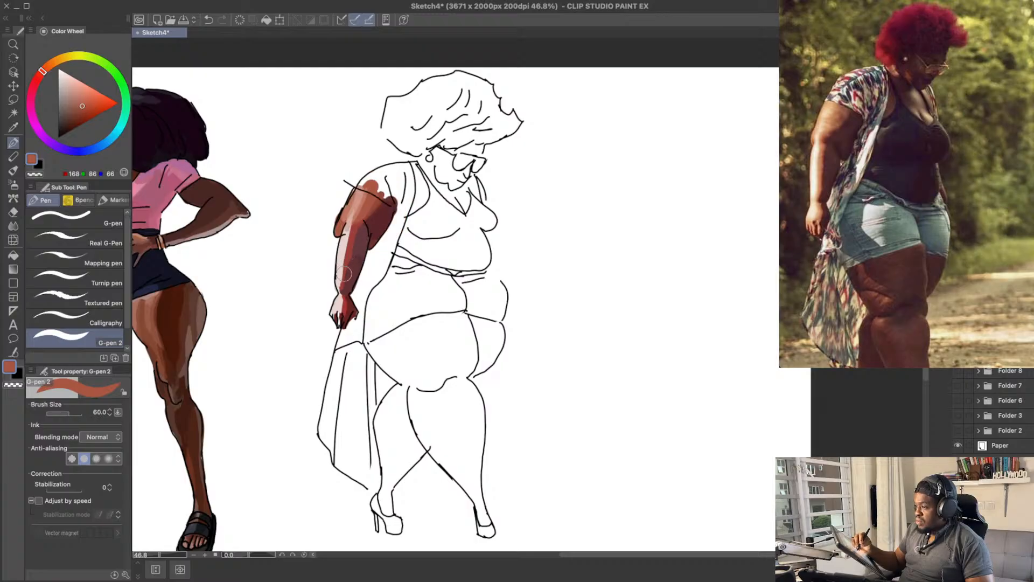
pyautogui.hotkey('ctrl', 'z')
pyautogui.moveTo(344, 297)
pyautogui.mouseDown()
pyautogui.moveTo(341, 315)
pyautogui.moveTo(353, 223)
pyautogui.mouseUp()
pyautogui.hotkey('ctrl', 'z')
pyautogui.hotkey('ctrl', 'z')
pyautogui.hotkey('ctrl', 'z')
pyautogui.hotkey('ctrl', 'z')
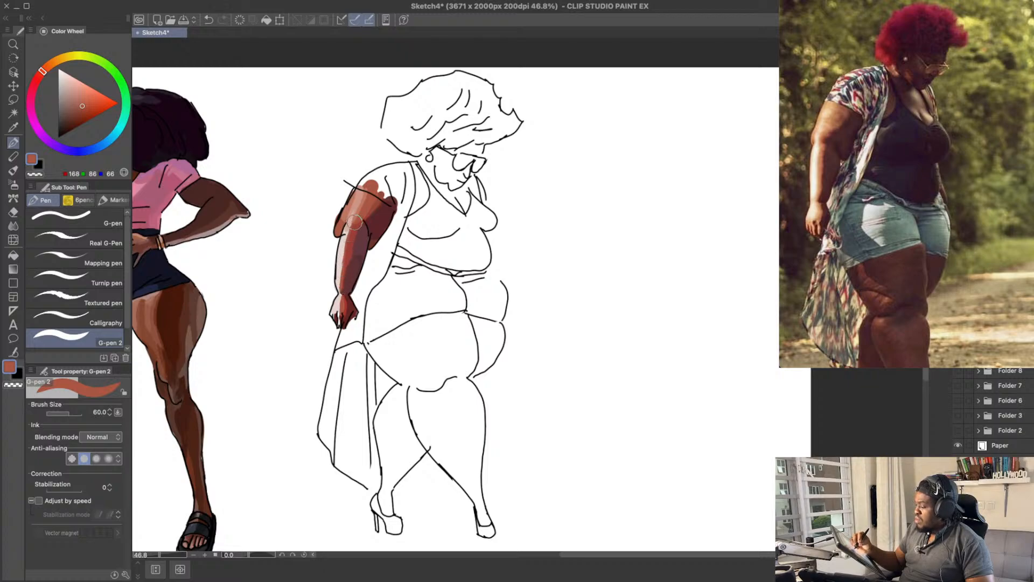
# Step: Mix a dark brown of about RGB 125, 57, 40 and paint a first strip down the near thigh, undoing the misplaced lower-leg stroke
pyautogui.moveTo(595, 228)
pyautogui.mouseDown()
pyautogui.moveTo(612, 217)
pyautogui.moveTo(590, 201)
pyautogui.mouseUp()
pyautogui.moveTo(483, 309); pyautogui.dragTo(476, 262)
pyautogui.click(82, 111)
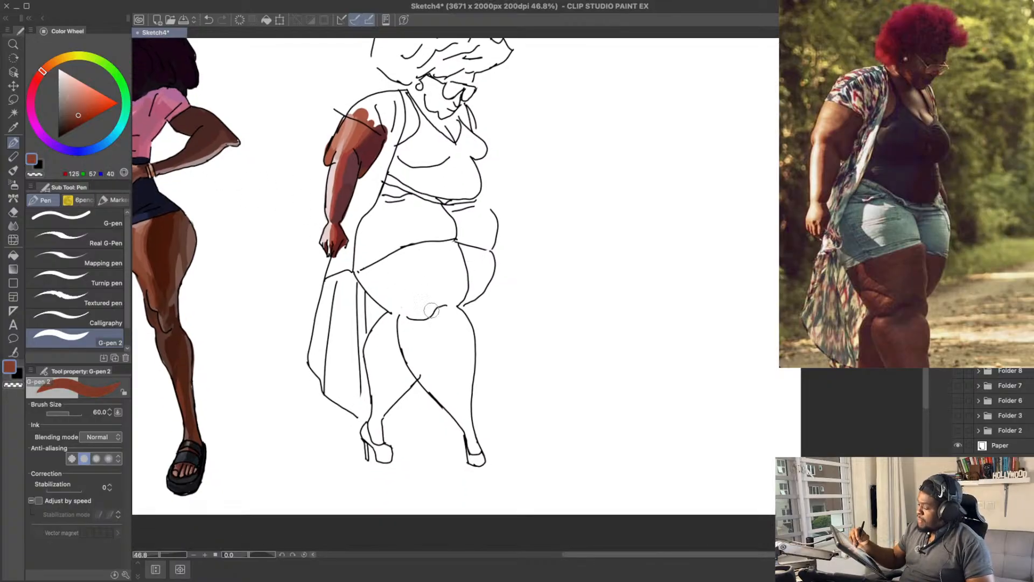
pyautogui.moveTo(431, 309); pyautogui.dragTo(433, 374)
pyautogui.hotkey('ctrl', 'z')
pyautogui.moveTo(422, 254); pyautogui.dragTo(442, 312)
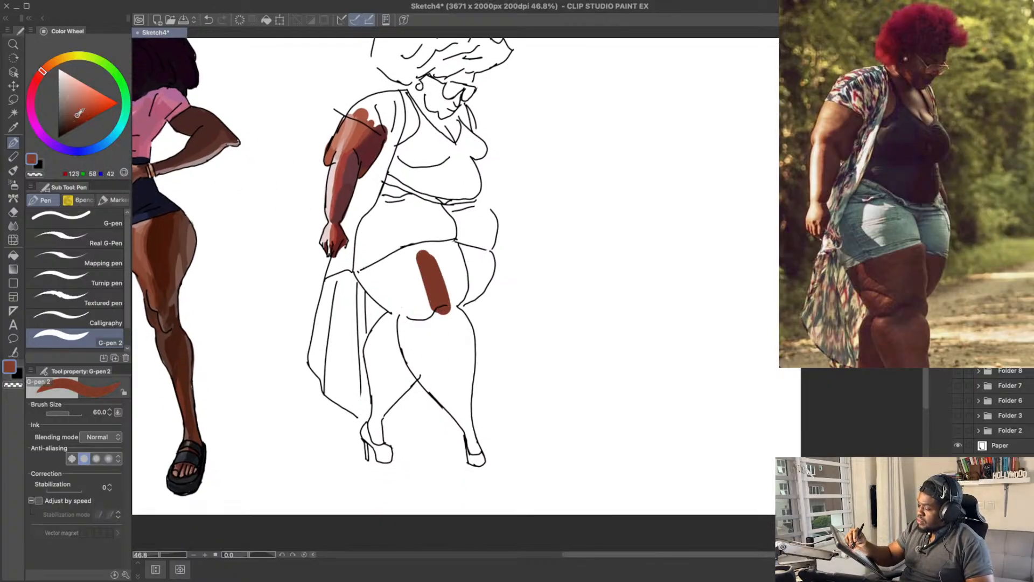
# Step: Paint the front side of the near thigh in a darker red-brown of RGB 105, 43, 36 at brush size 80
pyautogui.moveTo(78, 114); pyautogui.dragTo(74, 118)
pyautogui.click(40, 75)
pyautogui.press(']')
pyautogui.press(']')
pyautogui.moveTo(435, 240)
pyautogui.mouseDown()
pyautogui.moveTo(449, 304)
pyautogui.moveTo(457, 294)
pyautogui.mouseUp()
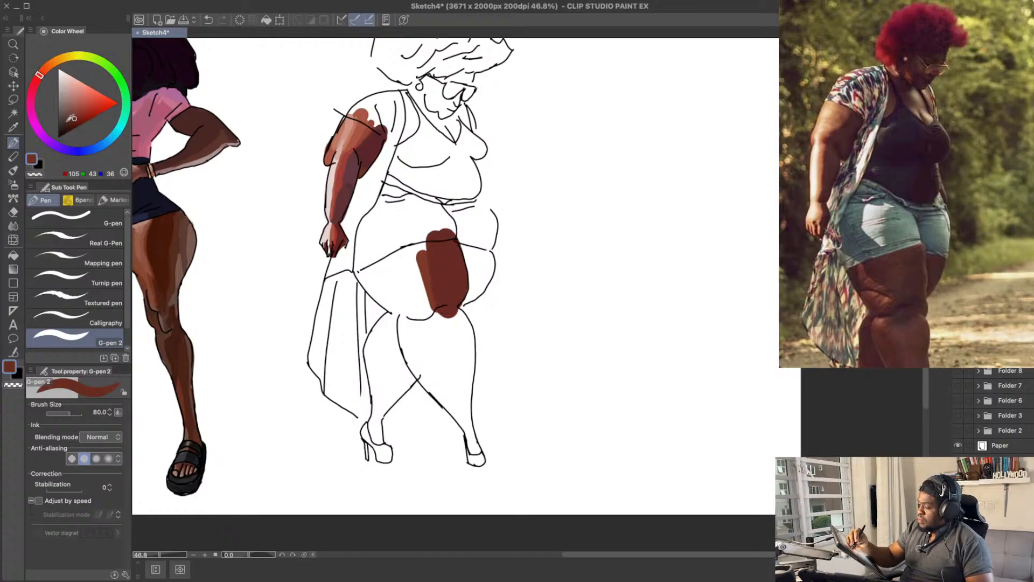
# Step: Test a dark brown of RGB 125, 56, 40 on the back of the near thigh, undoing the misplaced strokes
pyautogui.moveTo(72, 117); pyautogui.dragTo(73, 121)
pyautogui.moveTo(430, 251)
pyautogui.mouseDown()
pyautogui.moveTo(447, 315)
pyautogui.moveTo(449, 282)
pyautogui.moveTo(421, 297)
pyautogui.moveTo(421, 281)
pyautogui.mouseUp()
pyautogui.hotkey('ctrl', 'z')
pyautogui.keyDown('alt'); pyautogui.click(422, 270); pyautogui.keyUp('alt')
pyautogui.hotkey('ctrl', 'z')
pyautogui.moveTo(408, 256)
pyautogui.mouseDown()
pyautogui.moveTo(409, 295)
pyautogui.moveTo(398, 293)
pyautogui.mouseUp()
pyautogui.hotkey('ctrl', 'z')
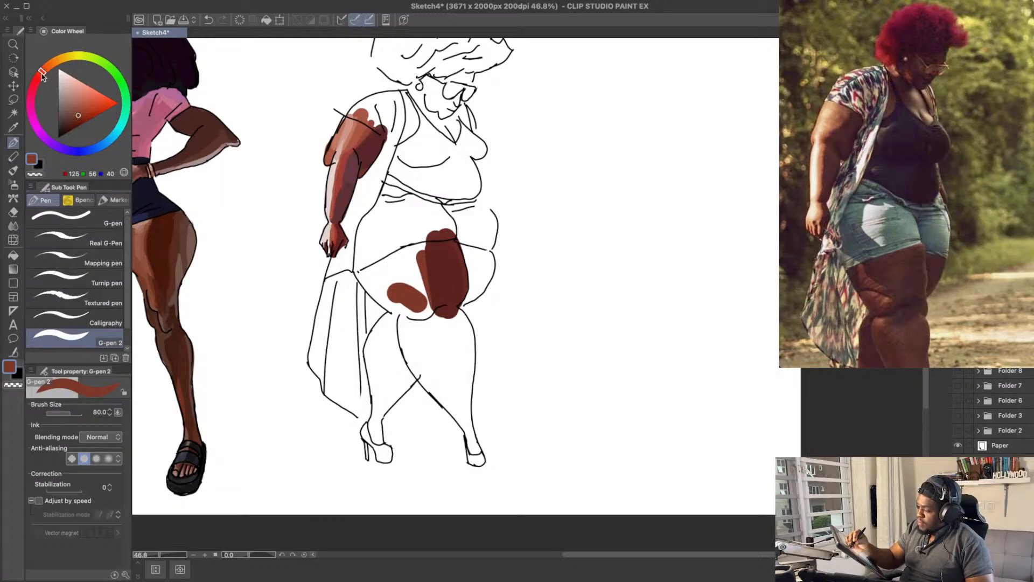
# Step: Mix a redder brown of RGB 145, 59, 53 and block in a strip along the back edge of the near thigh
pyautogui.moveTo(42, 76); pyautogui.dragTo(38, 77)
pyautogui.click(82, 109)
pyautogui.moveTo(378, 276); pyautogui.dragTo(414, 307)
pyautogui.hotkey('ctrl', 'z')
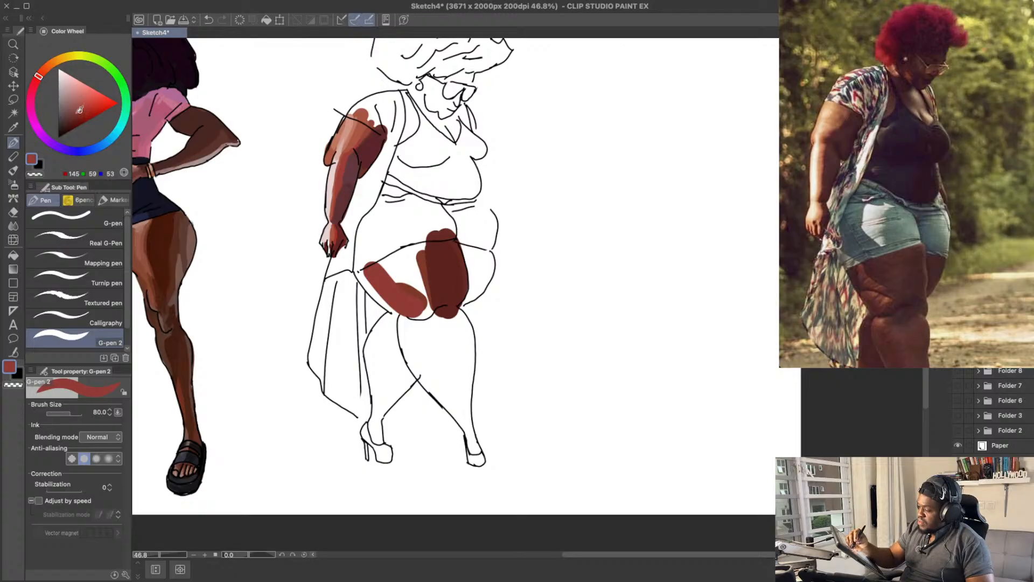
pyautogui.moveTo(381, 274); pyautogui.dragTo(419, 308)
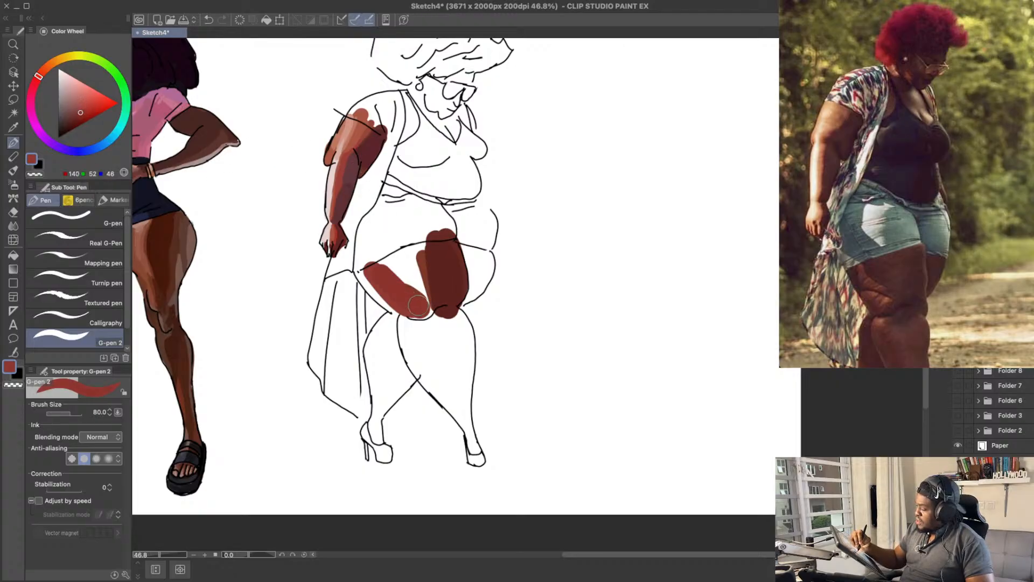
# Step: Rework the reddish strip along the back of the near thigh with overlapping strokes, undoing the misplaced ones
pyautogui.hotkey('ctrl', 'z')
pyautogui.moveTo(380, 273)
pyautogui.mouseDown()
pyautogui.moveTo(406, 300)
pyautogui.moveTo(375, 271)
pyautogui.moveTo(413, 314)
pyautogui.moveTo(369, 272)
pyautogui.moveTo(420, 316)
pyautogui.mouseUp()
pyautogui.hotkey('ctrl', 'z')
pyautogui.hotkey('ctrl', 'z')
pyautogui.hotkey('ctrl', 'z')
pyautogui.hotkey('ctrl', 'z')
pyautogui.keyDown('alt'); pyautogui.click(413, 300); pyautogui.keyUp('alt')
pyautogui.hotkey('ctrl', 'z')
pyautogui.moveTo(385, 283); pyautogui.dragTo(420, 314)
pyautogui.moveTo(433, 218); pyautogui.dragTo(438, 238)
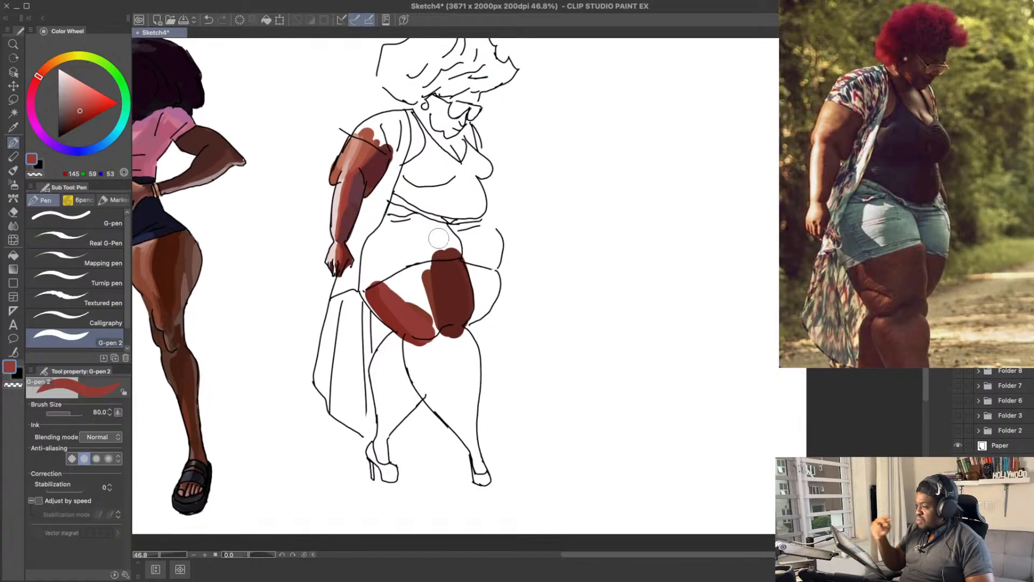
pyautogui.hotkey('ctrl', 'z')
pyautogui.moveTo(389, 300)
pyautogui.mouseDown()
pyautogui.moveTo(428, 333)
pyautogui.moveTo(419, 320)
pyautogui.mouseUp()
pyautogui.hotkey('ctrl', 'z')
pyautogui.keyDown('alt'); pyautogui.click(399, 308); pyautogui.keyUp('alt')
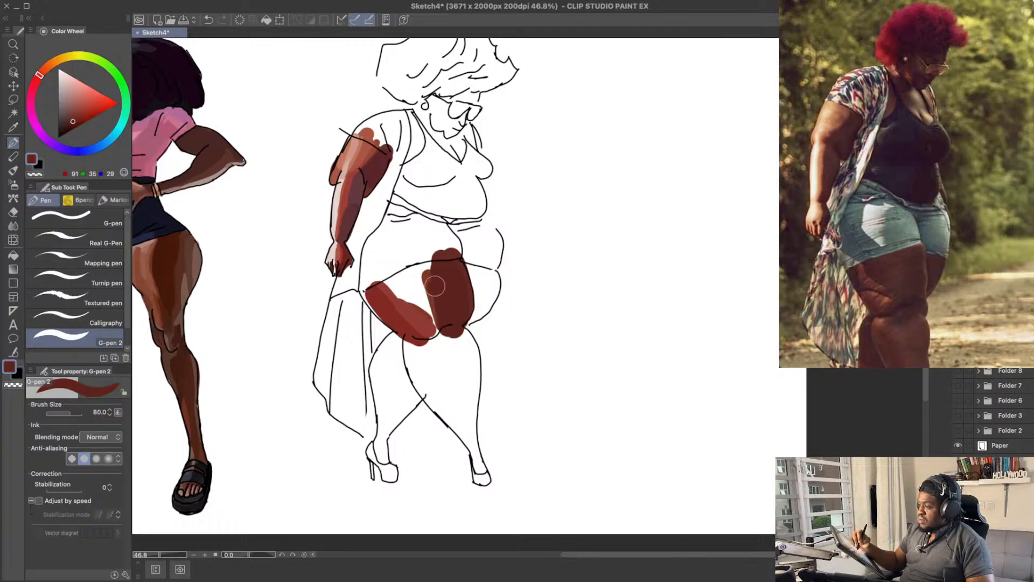
# Step: Darken the colour to a maroon of RGB 80, 28, 41 and fill the middle of the near thigh, undoing the earlier tries
pyautogui.click(73, 121)
pyautogui.click(36, 79)
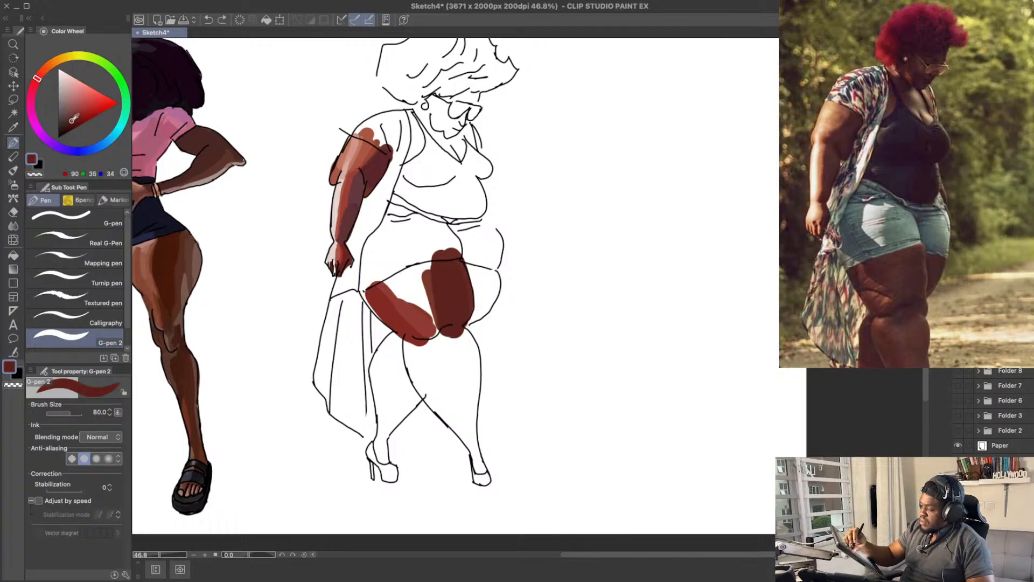
pyautogui.moveTo(439, 304)
pyautogui.mouseDown()
pyautogui.moveTo(404, 266)
pyautogui.moveTo(424, 295)
pyautogui.moveTo(438, 302)
pyautogui.moveTo(444, 293)
pyautogui.mouseUp()
pyautogui.hotkey('ctrl', 'z')
pyautogui.hotkey('ctrl', 'z')
pyautogui.hotkey('ctrl', 'z')
pyautogui.hotkey('ctrl', 'z')
pyautogui.hotkey('ctrl', 'z')
pyautogui.moveTo(476, 233); pyautogui.dragTo(476, 236)
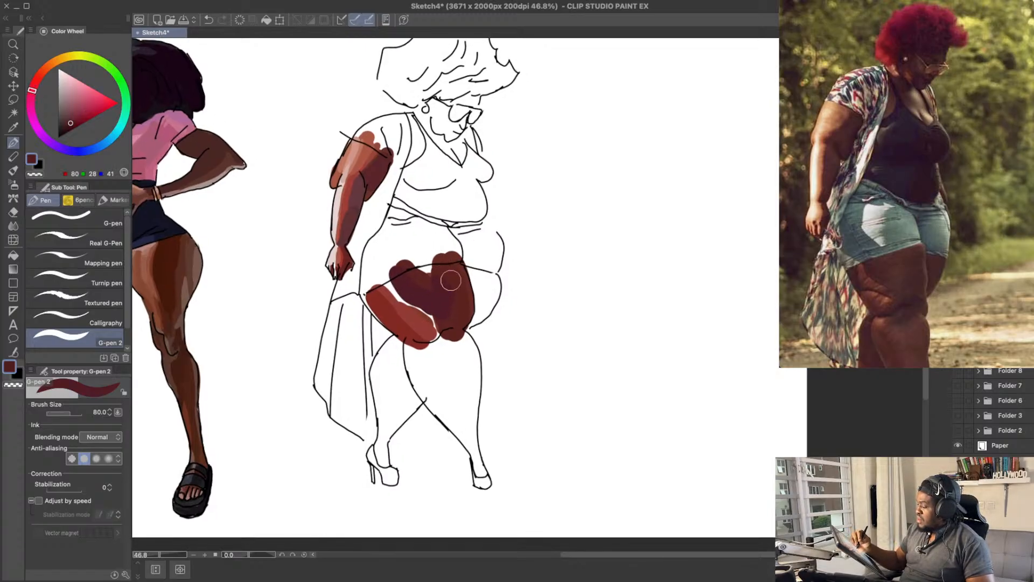
# Step: Sample the dark brown RGB 91, 35, 29 and spread it along the upper edge of the near thigh
pyautogui.hotkey('ctrl', 'z')
pyautogui.keyDown('alt'); pyautogui.click(447, 284); pyautogui.keyUp('alt')
pyautogui.moveTo(436, 282); pyautogui.dragTo(416, 264)
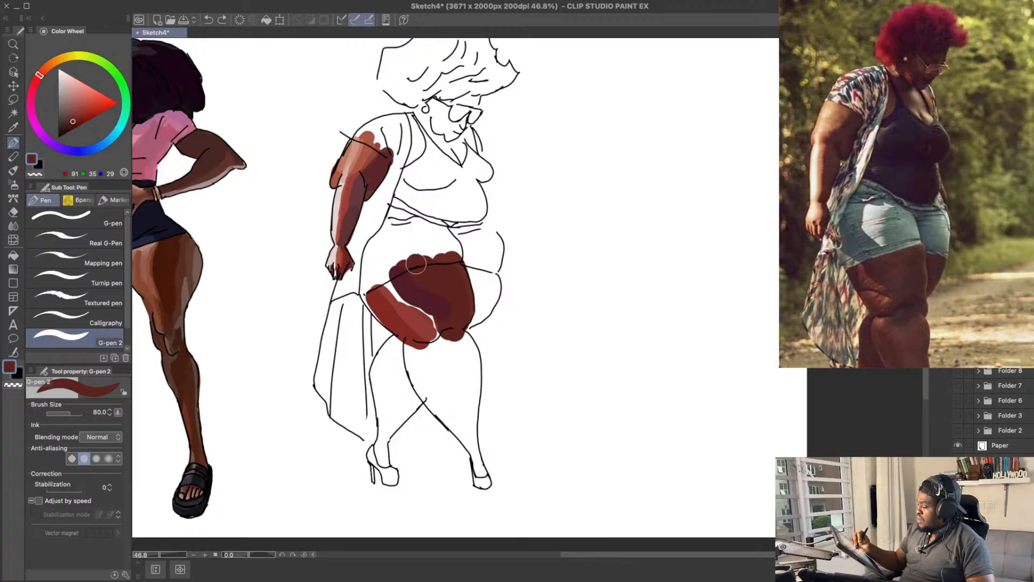
# Step: Sample the thigh's maroon, adjust it to about RGB 80, 28, 38 and spread it over the front of the near thigh
pyautogui.keyDown('alt'); pyautogui.click(422, 292); pyautogui.keyUp('alt')
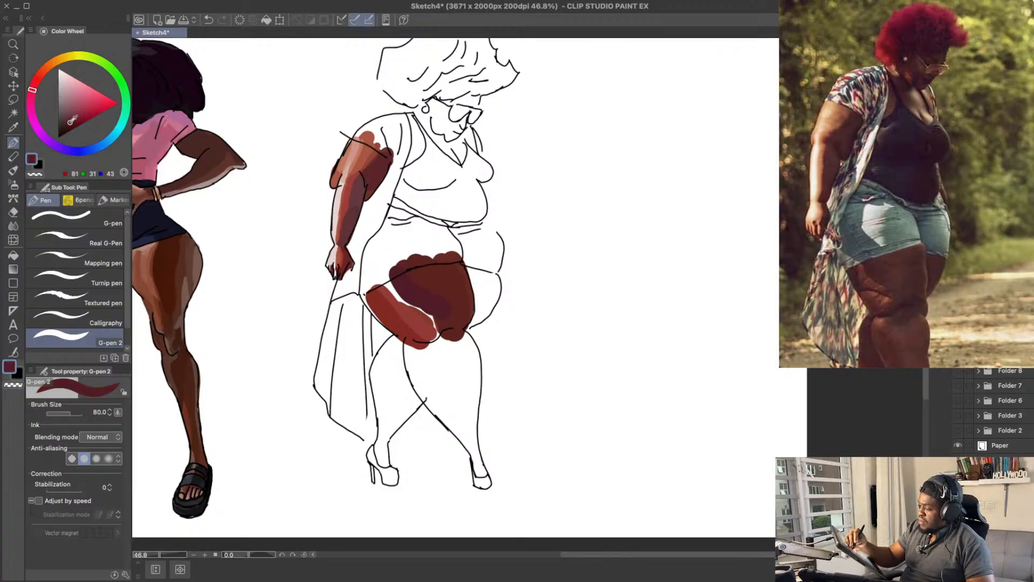
pyautogui.click(70, 119)
pyautogui.hotkey('ctrl', 'z')
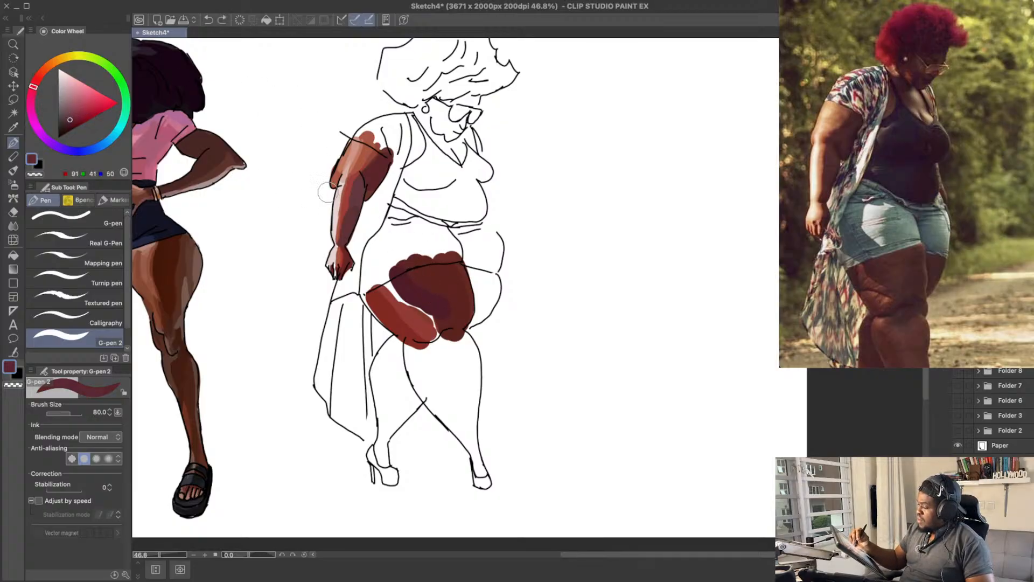
pyautogui.click(39, 75)
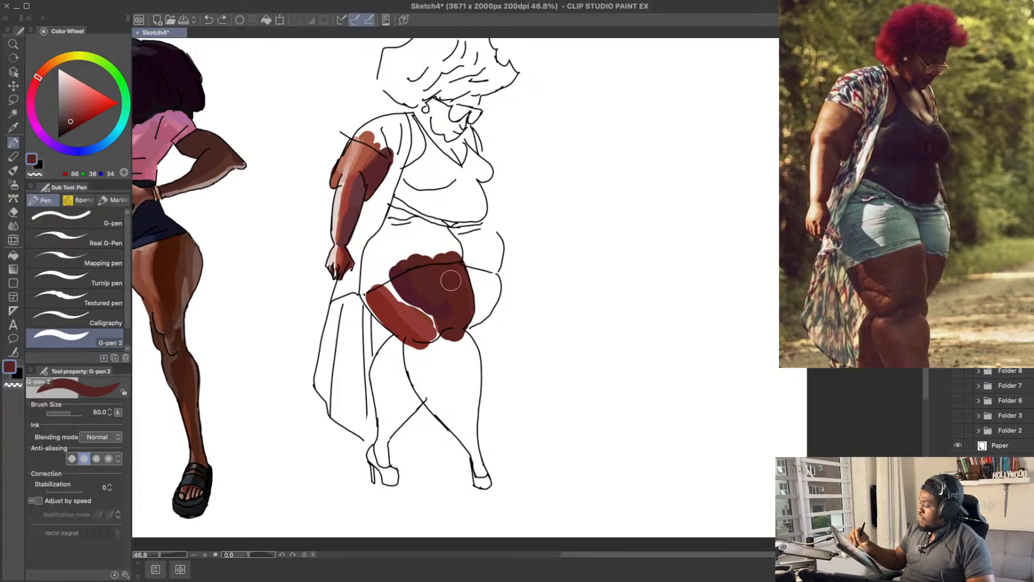
pyautogui.keyDown('alt'); pyautogui.click(423, 289); pyautogui.keyUp('alt')
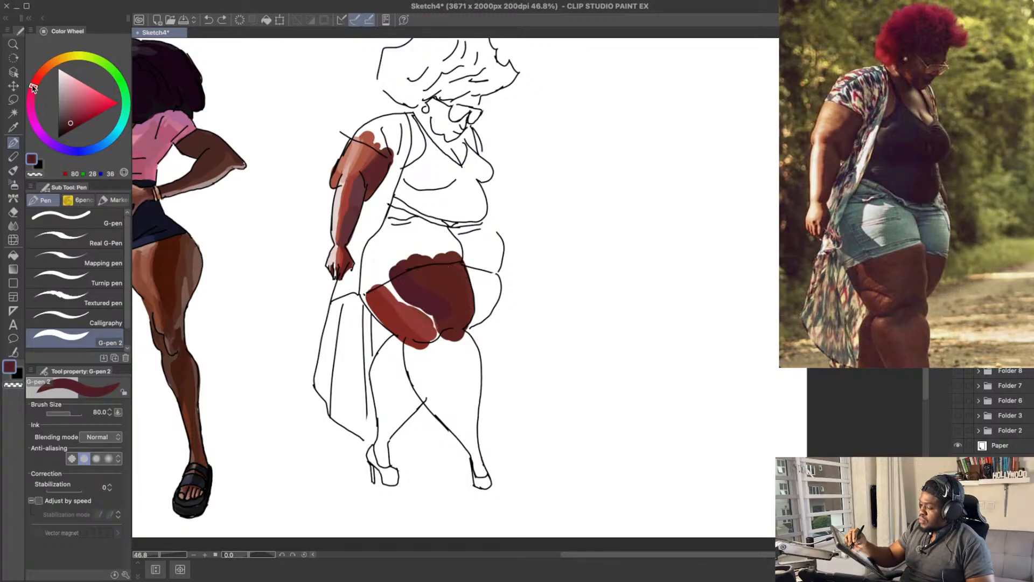
pyautogui.moveTo(449, 300)
pyautogui.mouseDown()
pyautogui.moveTo(455, 269)
pyautogui.moveTo(461, 318)
pyautogui.moveTo(443, 257)
pyautogui.moveTo(425, 281)
pyautogui.mouseUp()
pyautogui.hotkey('ctrl', 'z')
pyautogui.keyDown('alt'); pyautogui.click(441, 297); pyautogui.keyUp('alt')
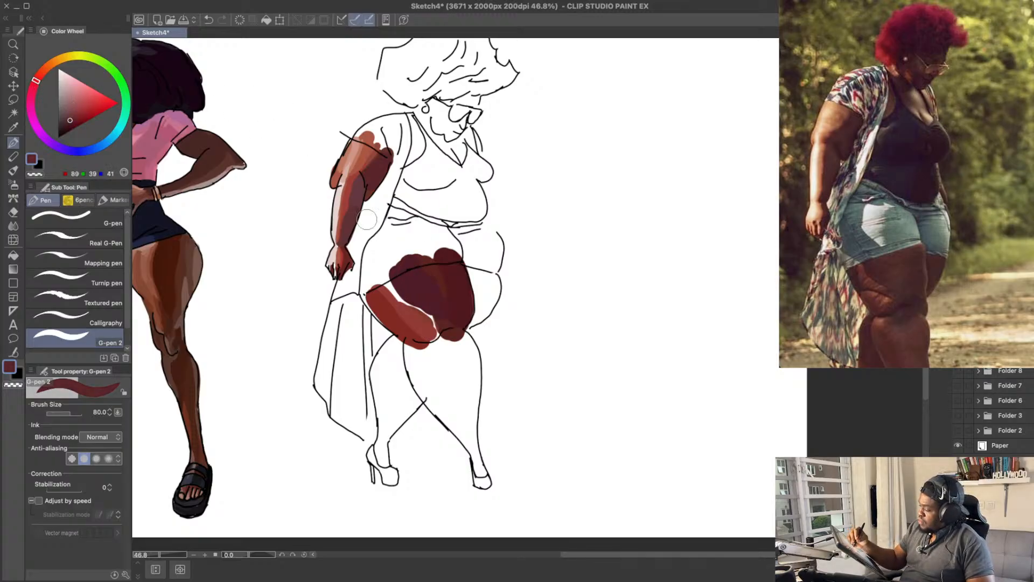
# Step: Try muted maroon streaks down the middle of the near thigh in tones around RGB 82, 42, 43
pyautogui.hotkey('ctrl', 'z')
pyautogui.moveTo(428, 255)
pyautogui.mouseDown()
pyautogui.moveTo(447, 319)
pyautogui.moveTo(446, 309)
pyautogui.mouseUp()
pyautogui.hotkey('ctrl', 'z')
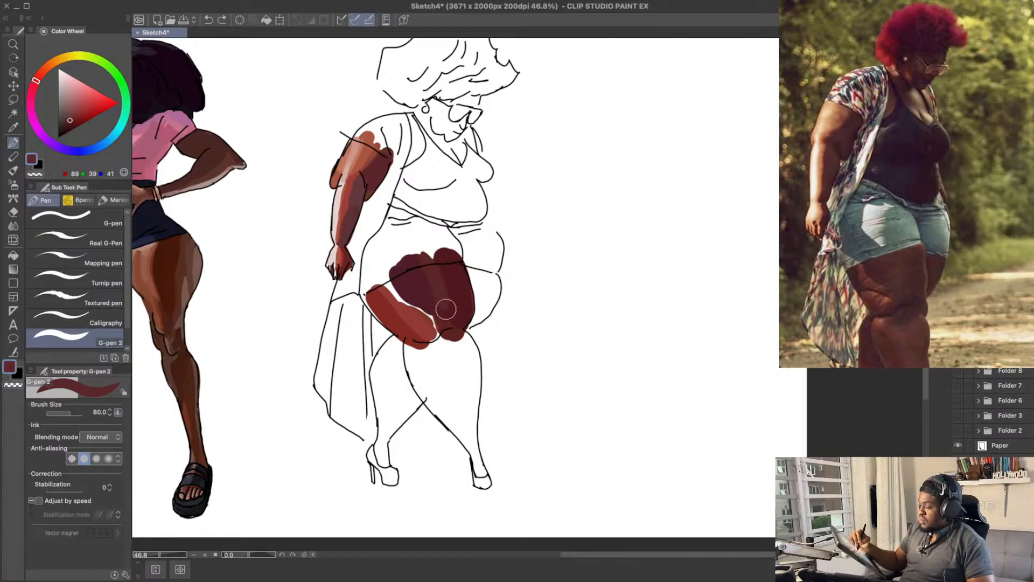
pyautogui.hotkey('ctrl', 'z')
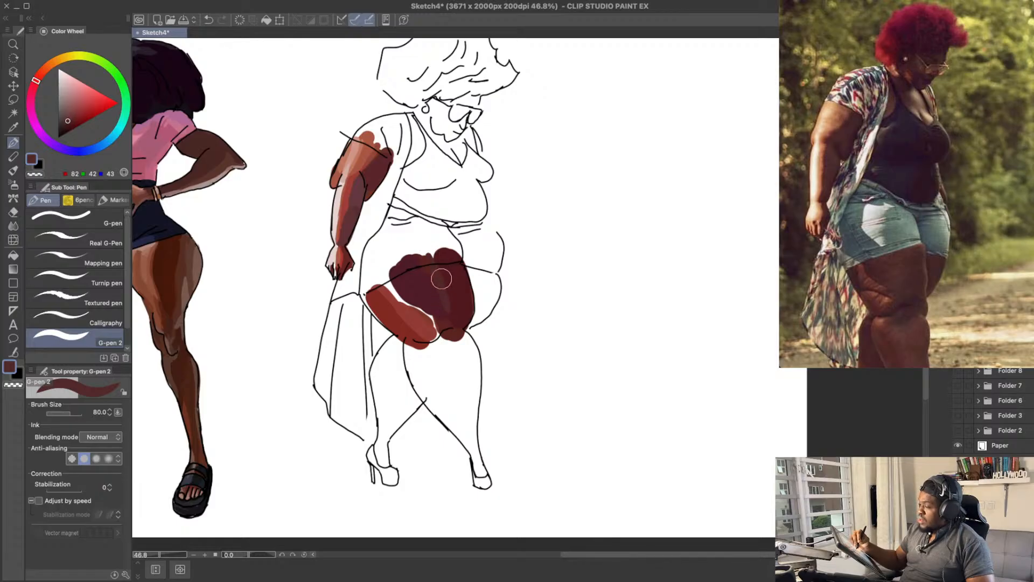
pyautogui.hotkey('ctrl', 'z')
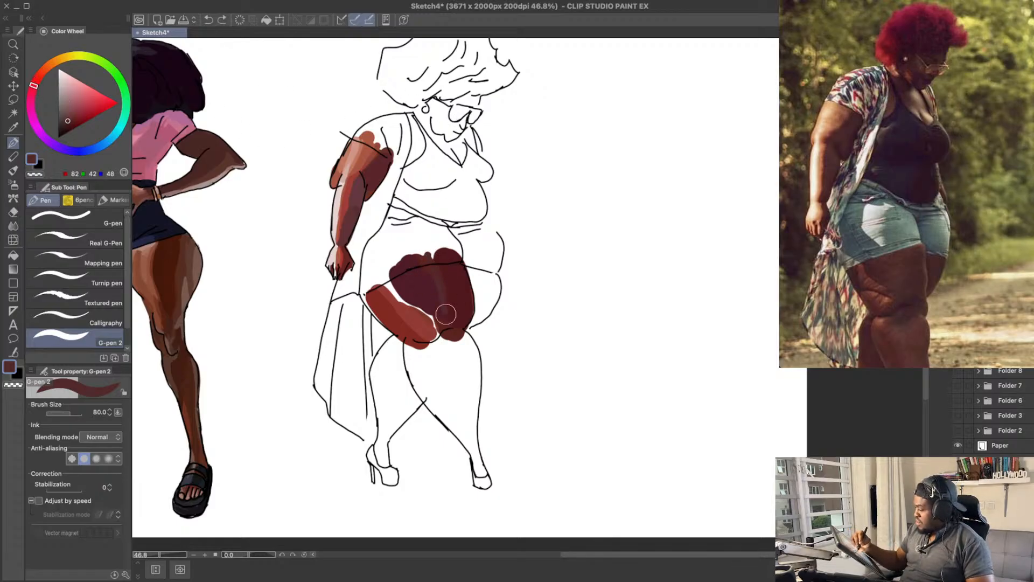
pyautogui.moveTo(423, 253); pyautogui.dragTo(430, 267)
pyautogui.scroll(-2, 455, 261)
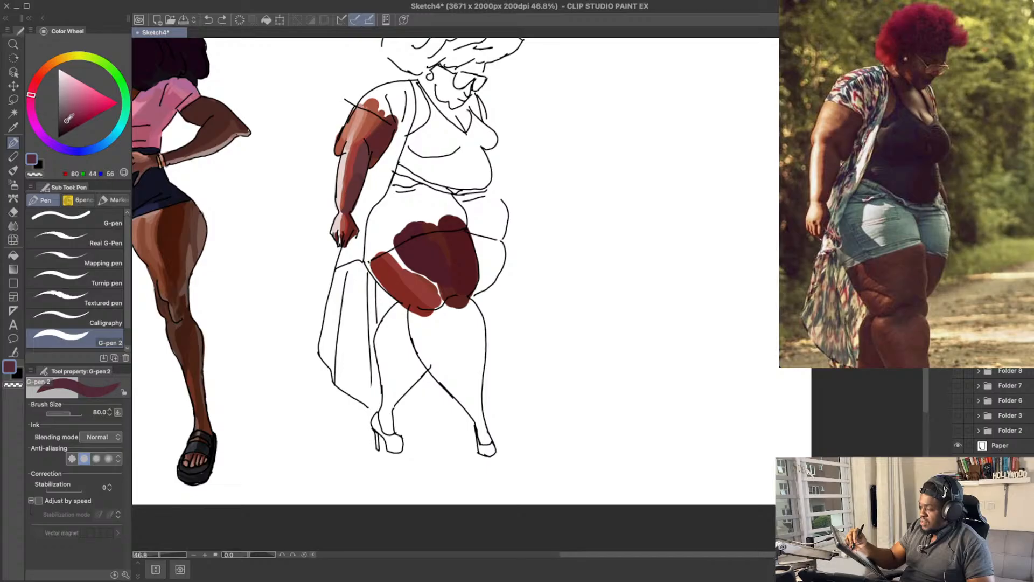
# Step: Paint a soft lighter streak down the middle of the near thigh in RGB 90, 43, 48, undoing the unwanted versions
pyautogui.hotkey('ctrl', 'z')
pyautogui.moveTo(430, 228); pyautogui.dragTo(453, 284)
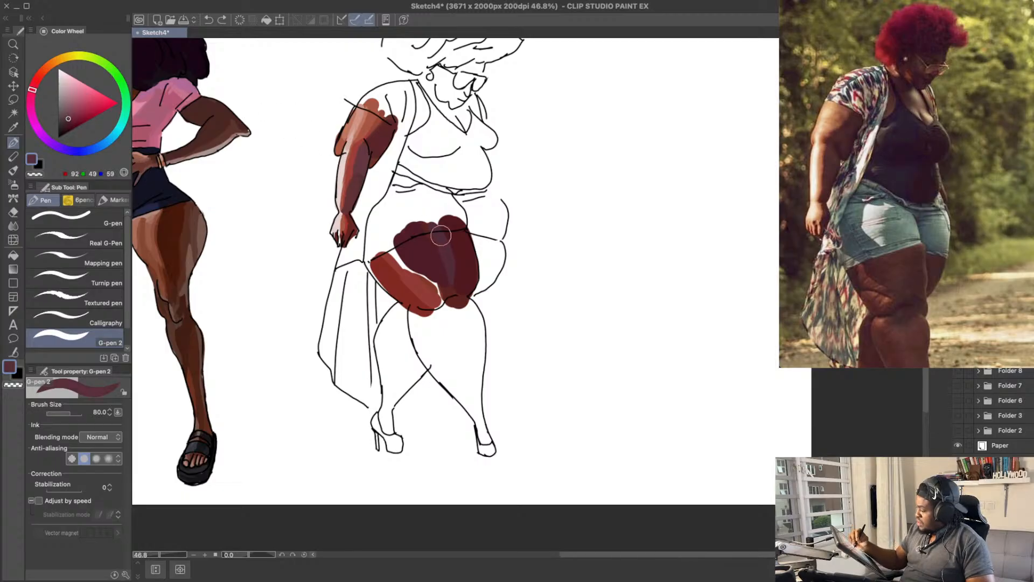
pyautogui.hotkey('ctrl', 'z')
pyautogui.moveTo(434, 230); pyautogui.dragTo(449, 277)
pyautogui.hotkey('ctrl', 'z')
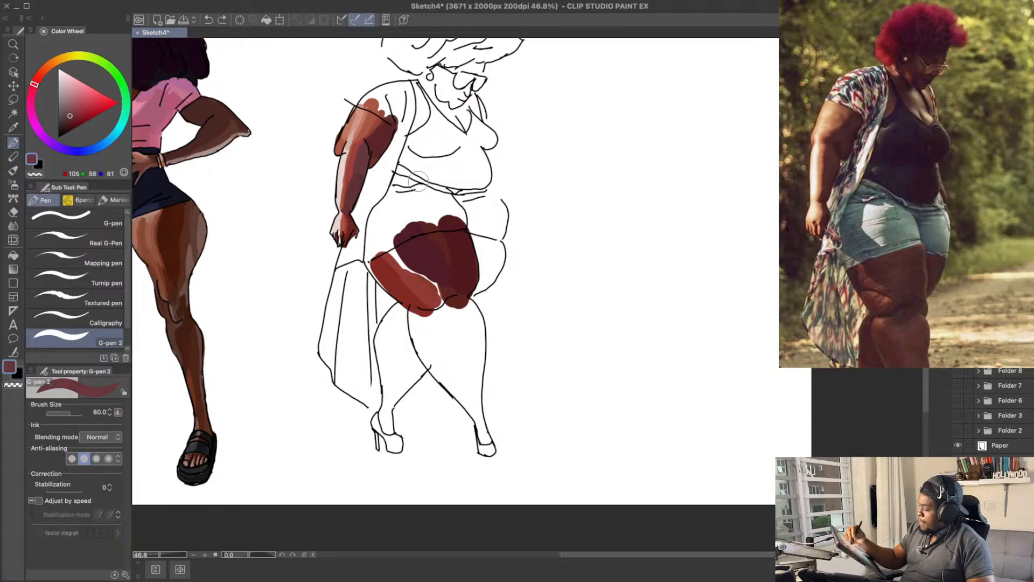
pyautogui.moveTo(435, 232); pyautogui.dragTo(445, 270)
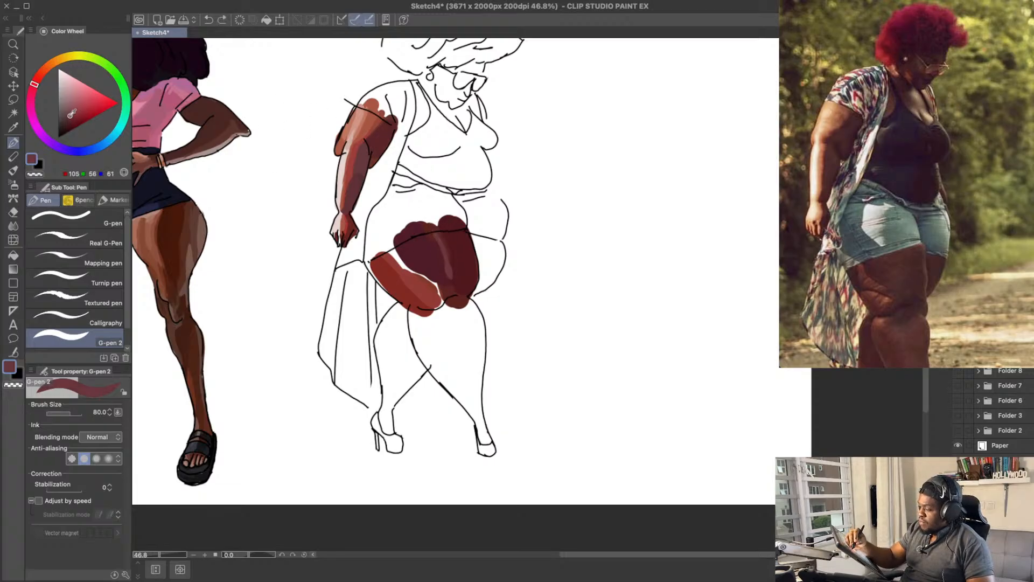
pyautogui.moveTo(72, 113); pyautogui.dragTo(71, 117)
pyautogui.hotkey('ctrl', 'z')
pyautogui.moveTo(434, 236); pyautogui.dragTo(462, 288)
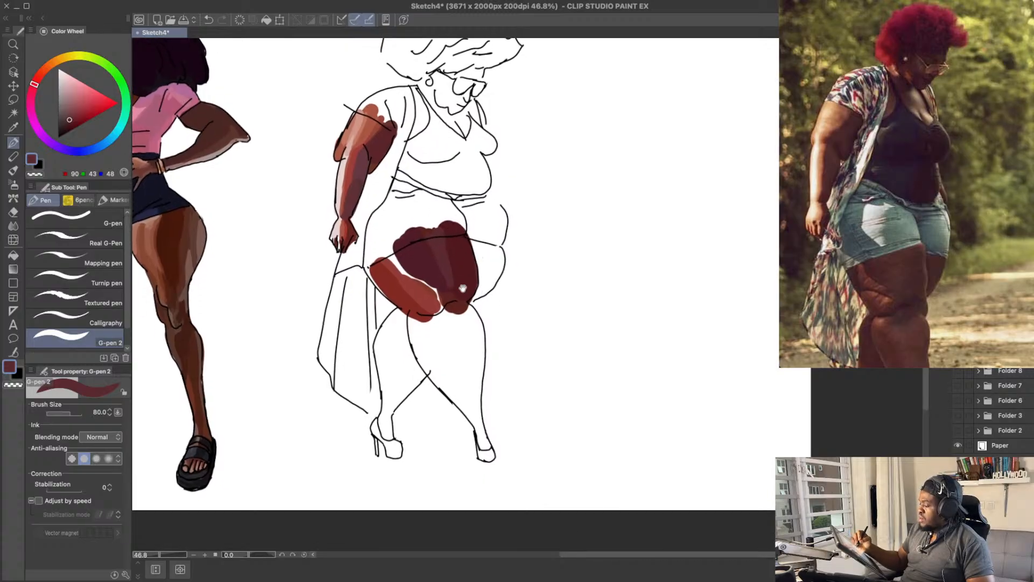
# Step: Paint a first maroon strip of RGB 99, 38, 46 down the back of the near lower leg, undoing the darker tries
pyautogui.keyDown('alt'); pyautogui.click(466, 278); pyautogui.keyUp('alt')
pyautogui.moveTo(492, 397); pyautogui.dragTo(488, 367)
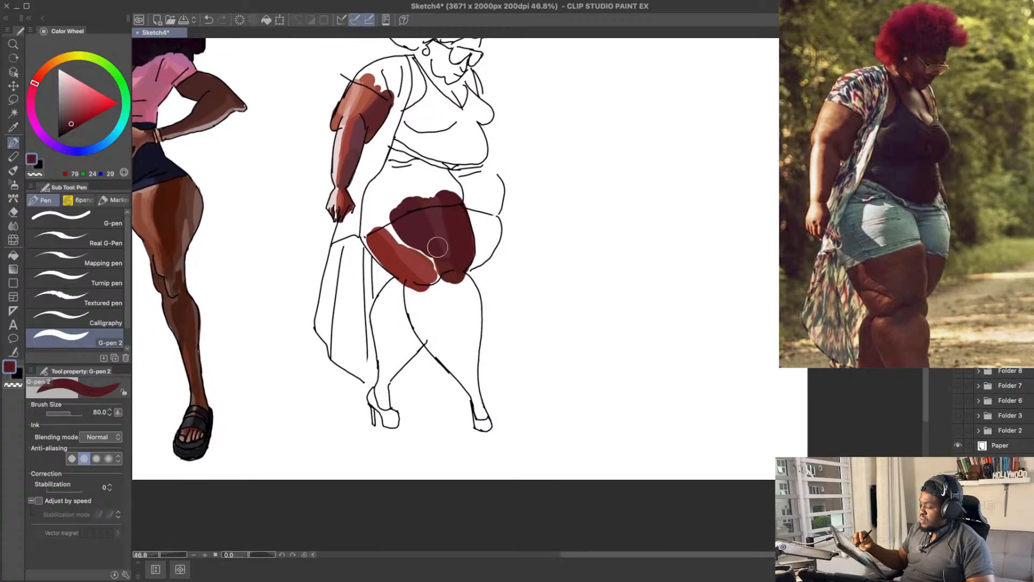
pyautogui.moveTo(424, 295); pyautogui.dragTo(445, 346)
pyautogui.hotkey('ctrl', 'z')
pyautogui.hotkey('ctrl', 'z')
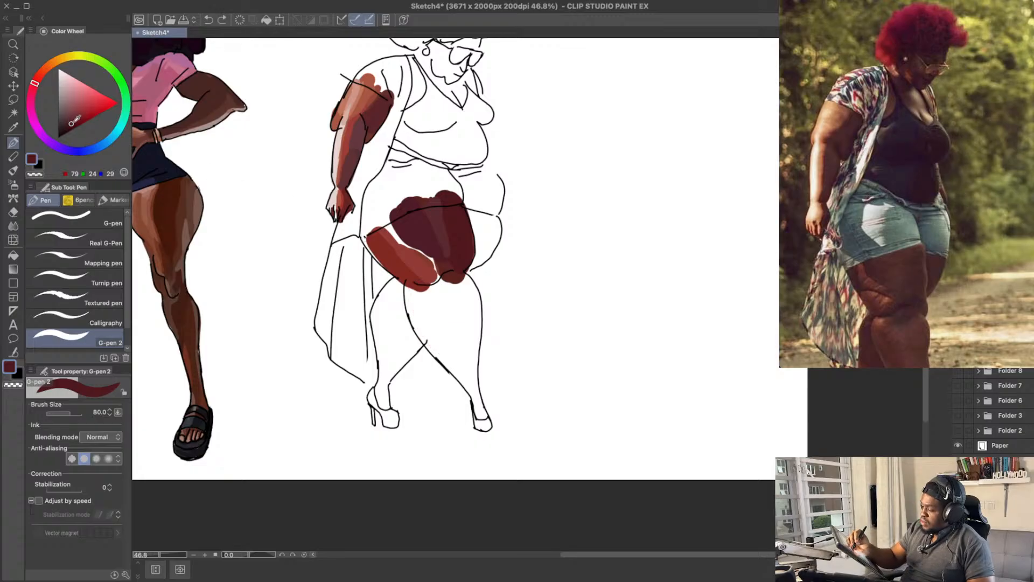
pyautogui.click(73, 119)
pyautogui.moveTo(414, 283); pyautogui.dragTo(440, 346)
pyautogui.hotkey('ctrl', 'z')
pyautogui.moveTo(418, 283); pyautogui.dragTo(453, 362)
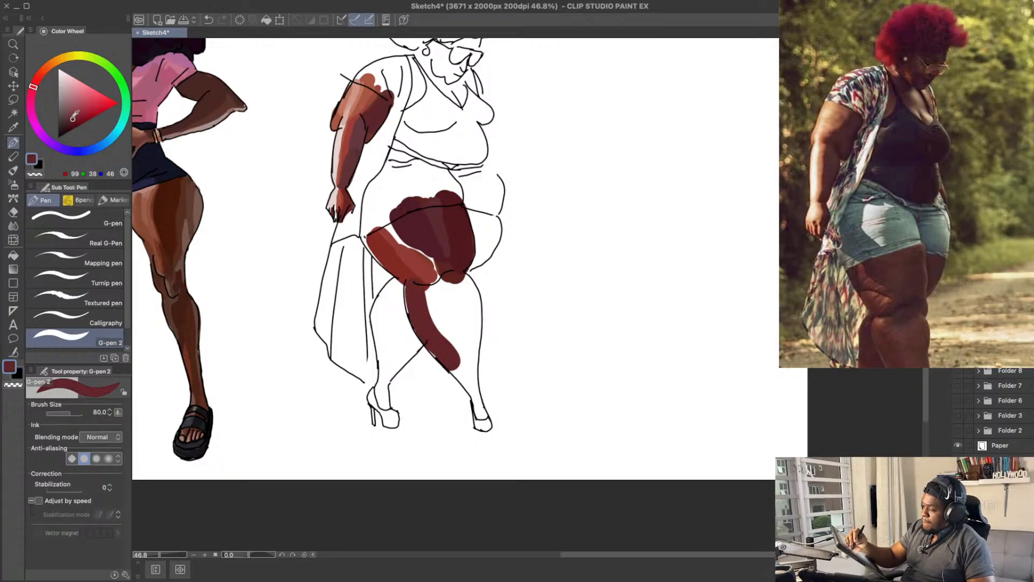
# Step: Try a greyer maroon of RGB 94, 51, 58 along the back of the near lower leg
pyautogui.click(68, 118)
pyautogui.hotkey('ctrl', 'z')
pyautogui.moveTo(410, 297); pyautogui.dragTo(462, 376)
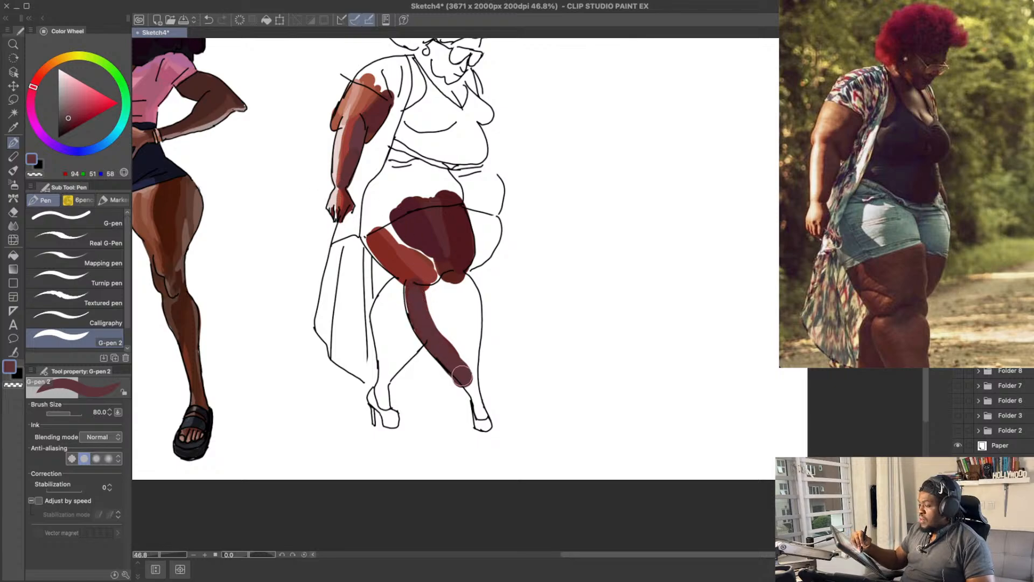
pyautogui.hotkey('ctrl', 'z')
pyautogui.moveTo(420, 310); pyautogui.dragTo(465, 376)
pyautogui.hotkey('ctrl', 'z')
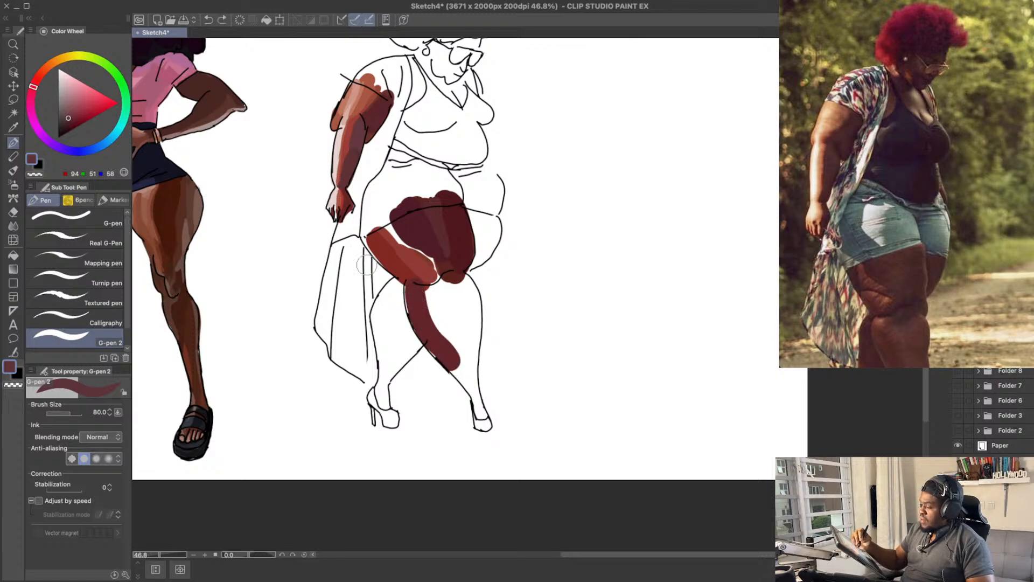
# Step: Extend the lower-leg strip towards the ankle, widen it with the maroon RGB 100, 36, 47, and save the drawing
pyautogui.click(69, 120)
pyautogui.moveTo(414, 294); pyautogui.dragTo(474, 383)
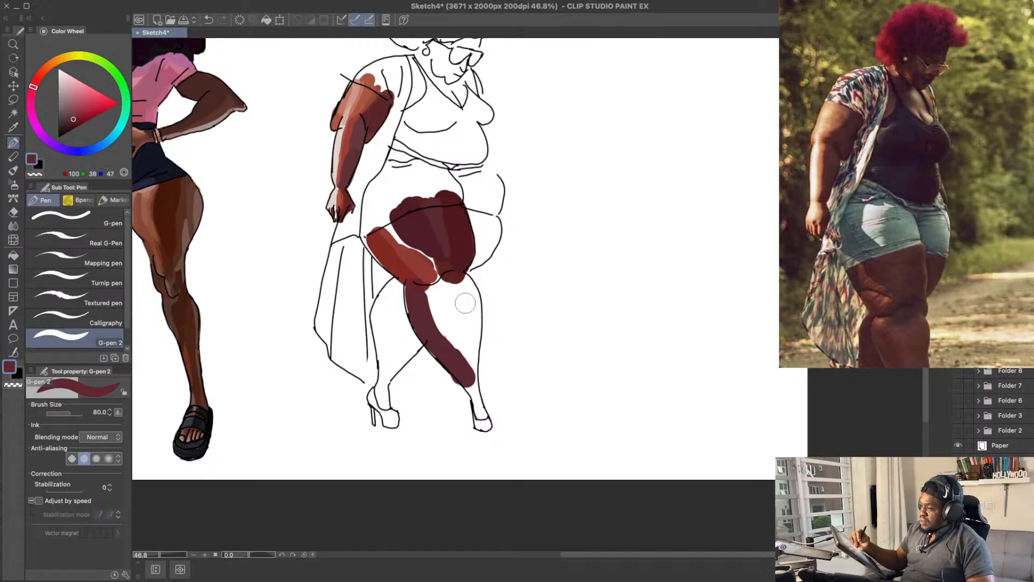
pyautogui.hotkey('ctrl', 'z')
pyautogui.moveTo(428, 295)
pyautogui.mouseDown()
pyautogui.moveTo(464, 374)
pyautogui.moveTo(460, 358)
pyautogui.mouseUp()
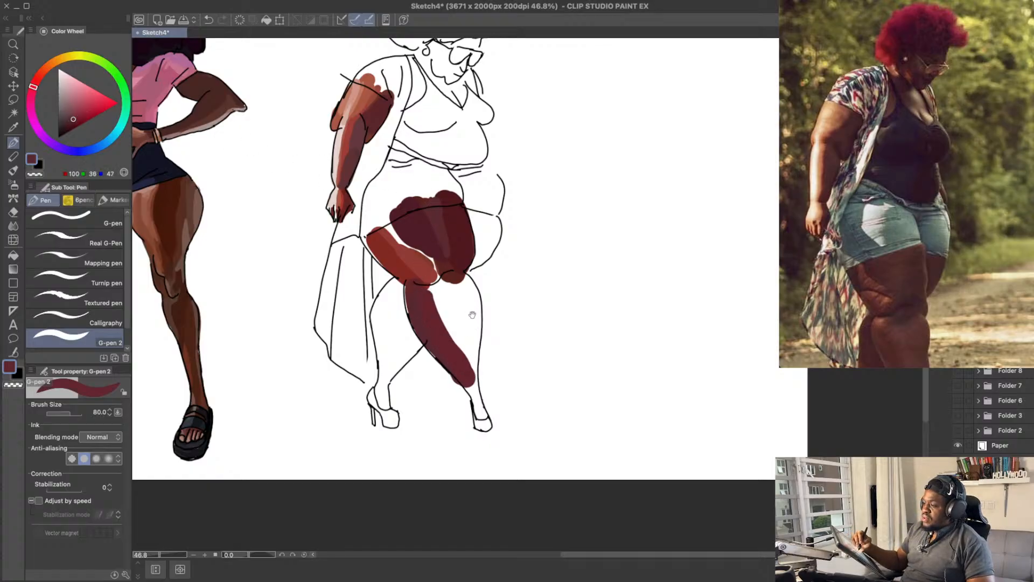
pyautogui.moveTo(471, 315); pyautogui.dragTo(469, 311)
pyautogui.hotkey('ctrl', 's')
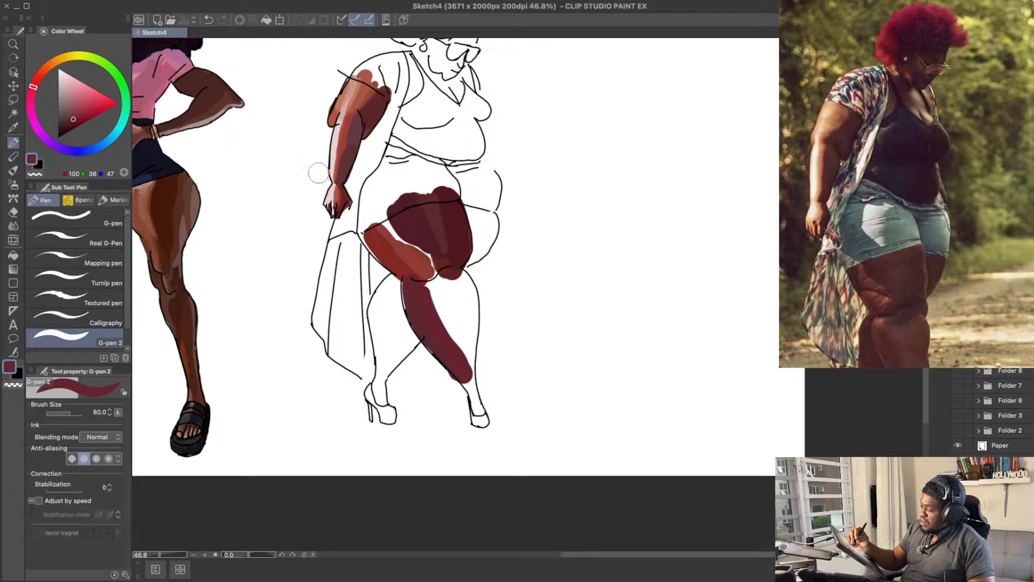
# Step: Paint a maroon strip along the front edge of the near lower leg, undoing the misplaced strokes
pyautogui.moveTo(470, 350)
pyautogui.mouseDown()
pyautogui.moveTo(466, 288)
pyautogui.moveTo(462, 337)
pyautogui.mouseUp()
pyautogui.hotkey('ctrl', 'z')
pyautogui.hotkey('ctrl', 'z')
pyautogui.hotkey('ctrl', 'z')
pyautogui.moveTo(458, 282); pyautogui.dragTo(466, 338)
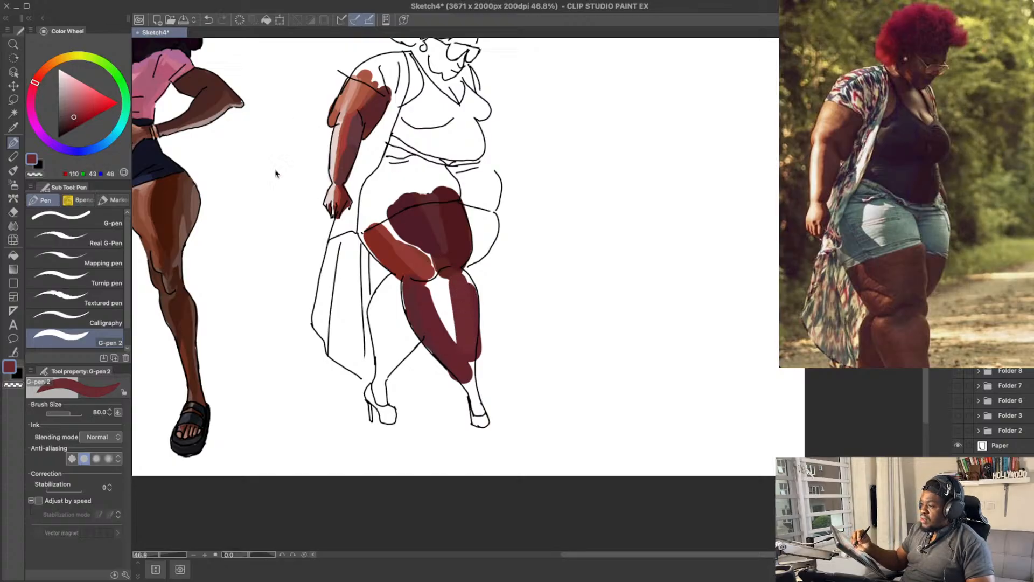
pyautogui.hotkey('ctrl', 'z')
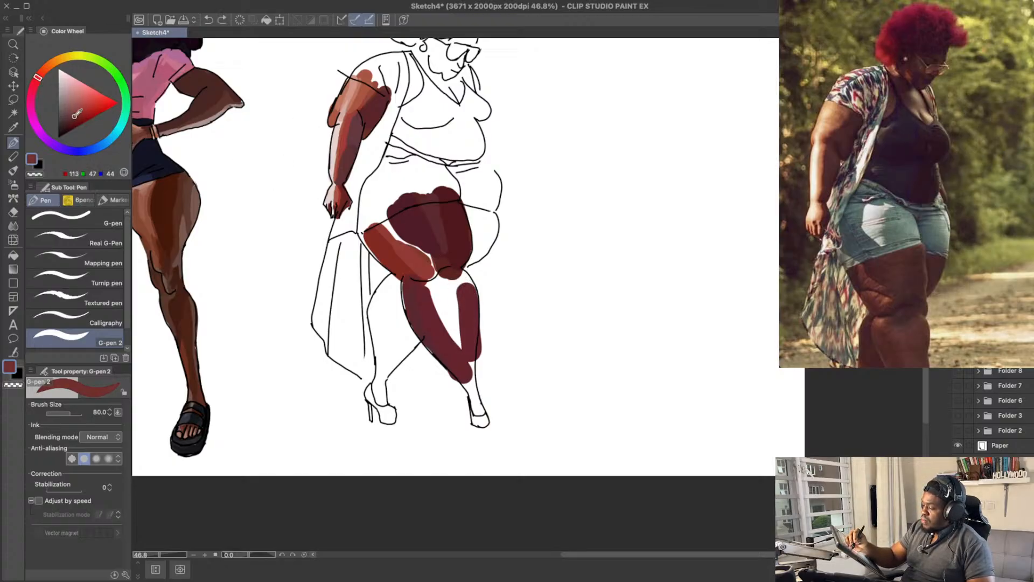
# Step: Darken the red-brown to RGB 98, 34, 37 and paint the front strip up to the knee, undoing the lighter tries
pyautogui.moveTo(462, 286); pyautogui.dragTo(466, 338)
pyautogui.hotkey('ctrl', 'z')
pyautogui.hotkey('ctrl', 'z')
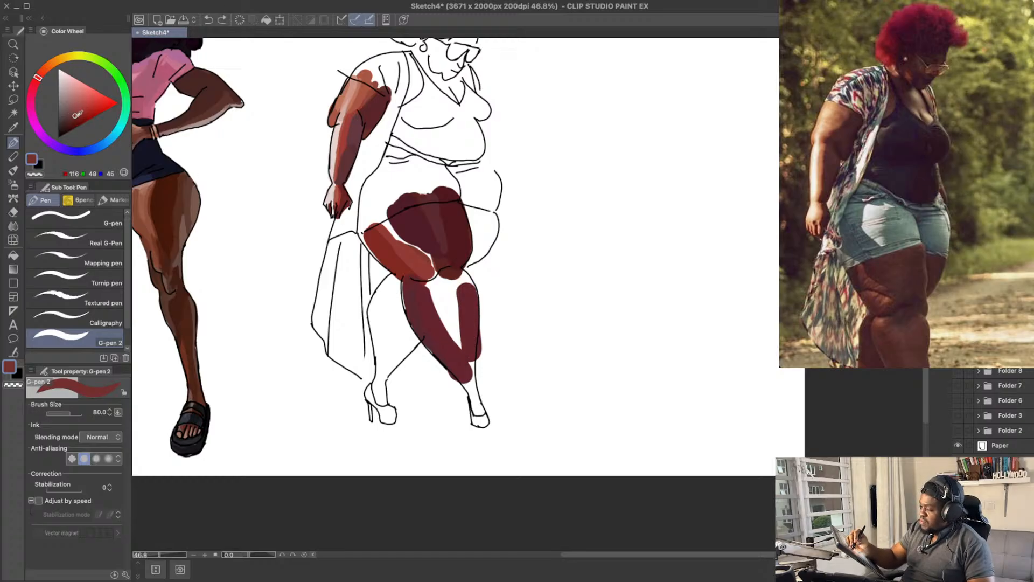
pyautogui.click(75, 118)
pyautogui.moveTo(459, 286); pyautogui.dragTo(464, 321)
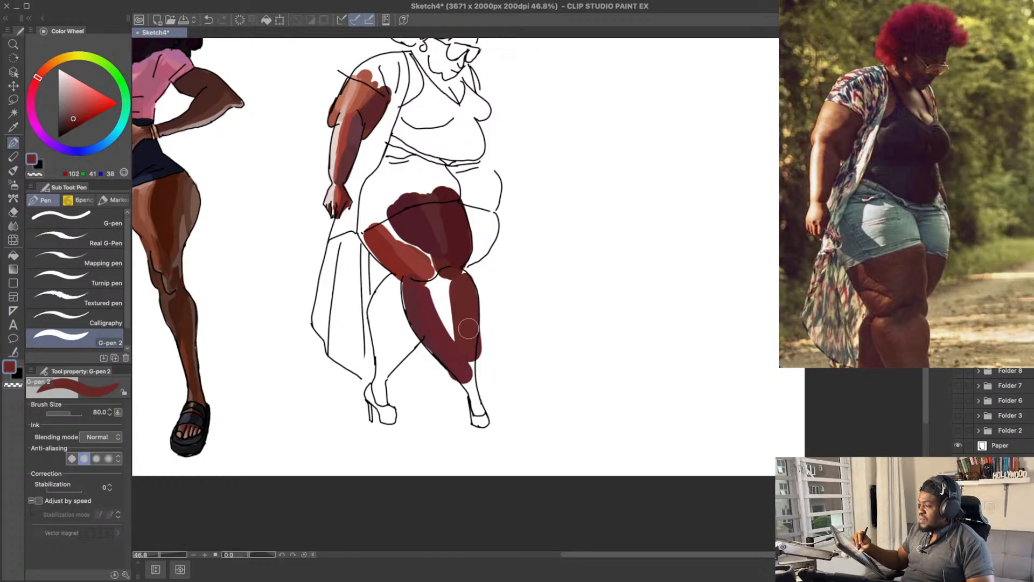
pyautogui.hotkey('ctrl', 'z')
pyautogui.hotkey('ctrl', 'z')
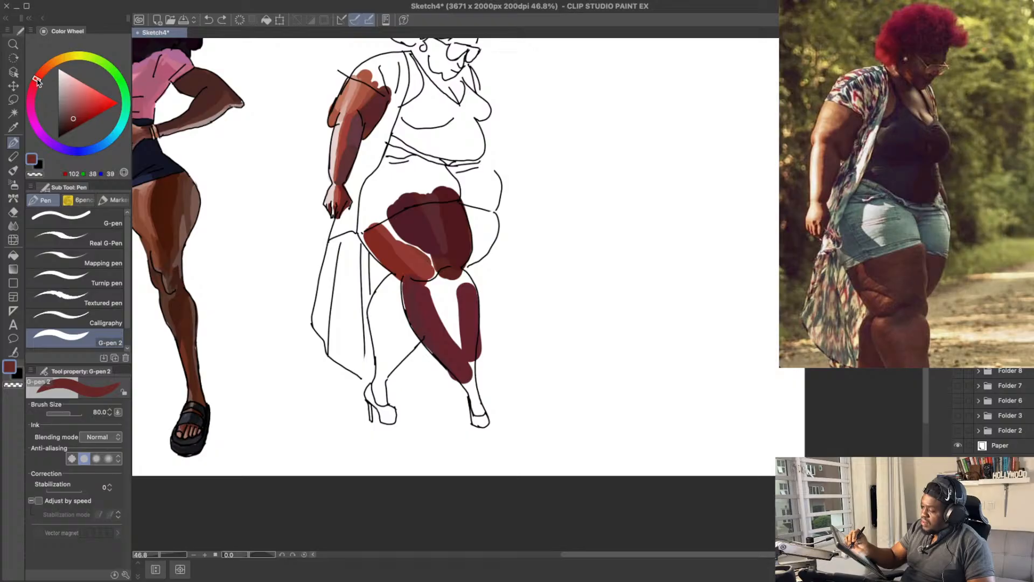
pyautogui.moveTo(462, 283); pyautogui.dragTo(467, 340)
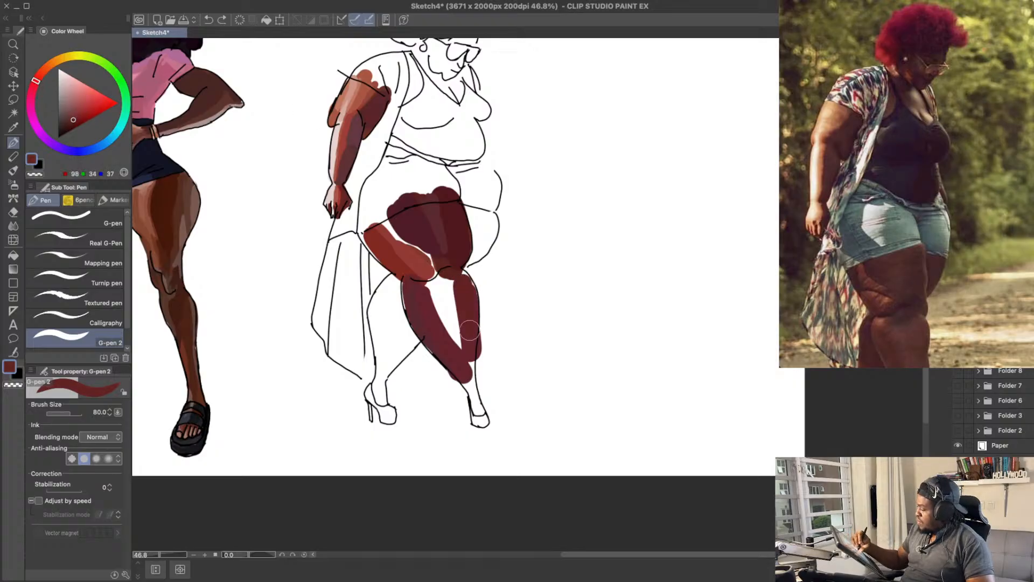
# Step: Extend the front strip of the near lower leg to the ankle, erase its overspill past the outline, and narrow the white gap
pyautogui.moveTo(461, 275); pyautogui.dragTo(466, 396)
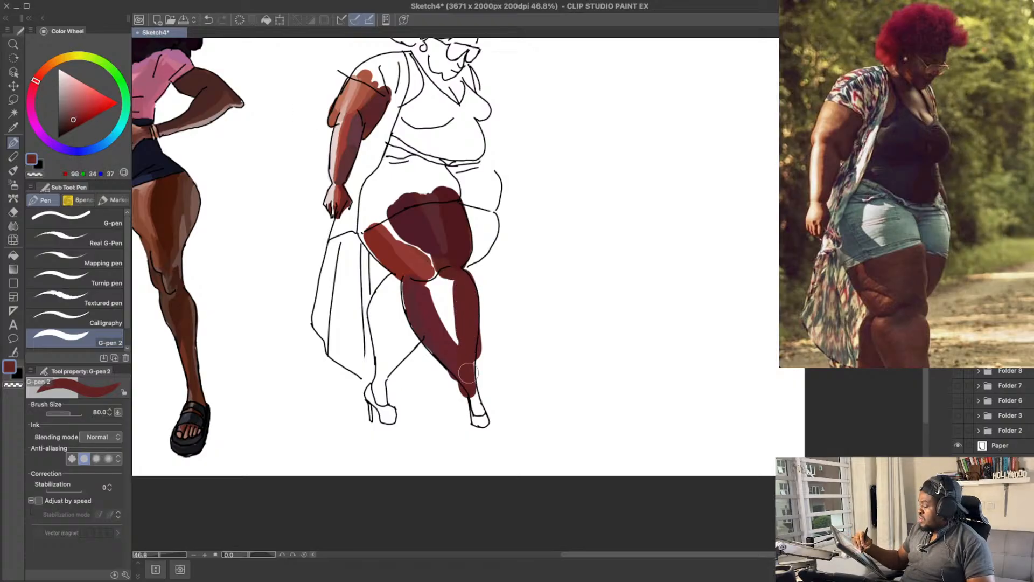
pyautogui.press('e')
pyautogui.moveTo(481, 359)
pyautogui.mouseDown()
pyautogui.moveTo(487, 326)
pyautogui.moveTo(492, 342)
pyautogui.mouseUp()
pyautogui.press('p')
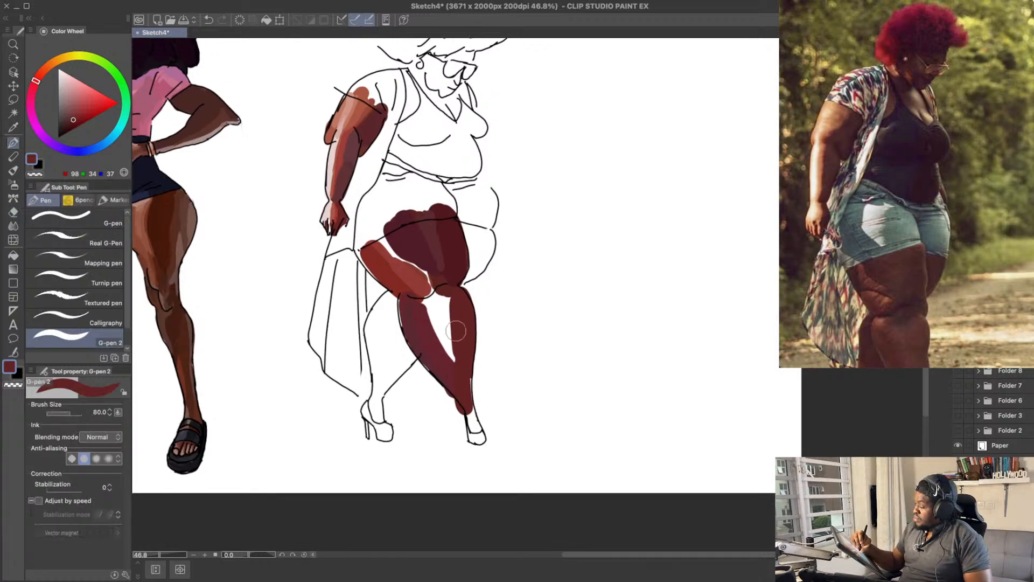
pyautogui.keyDown('alt'); pyautogui.click(456, 322); pyautogui.keyUp('alt')
pyautogui.moveTo(454, 309); pyautogui.dragTo(455, 352)
pyautogui.hotkey('ctrl', 'z')
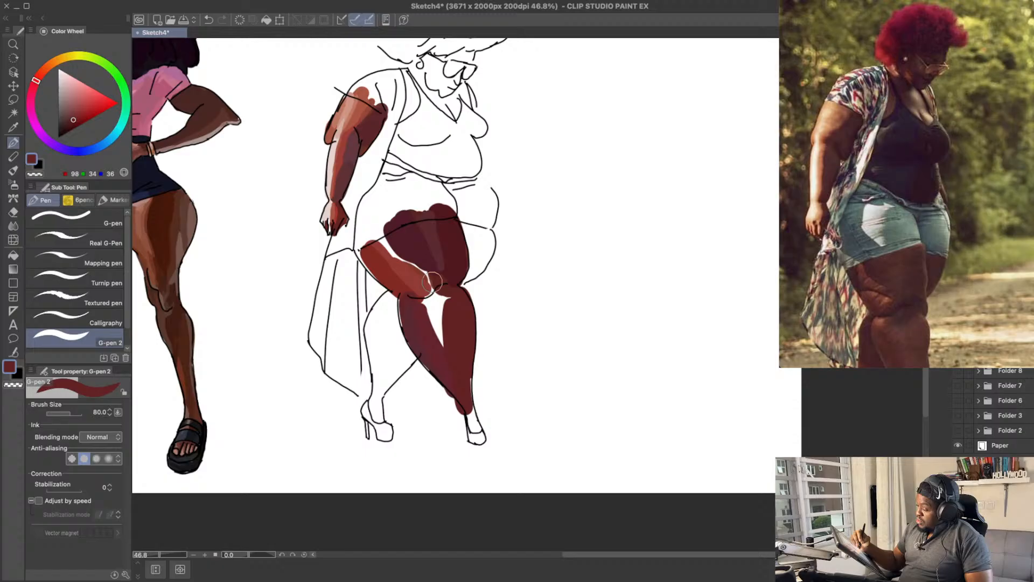
# Step: Fill the white gap down the middle of the near lower leg with the greyer maroon RGB 102, 50, 59, undoing misplaced strokes
pyautogui.click(74, 116)
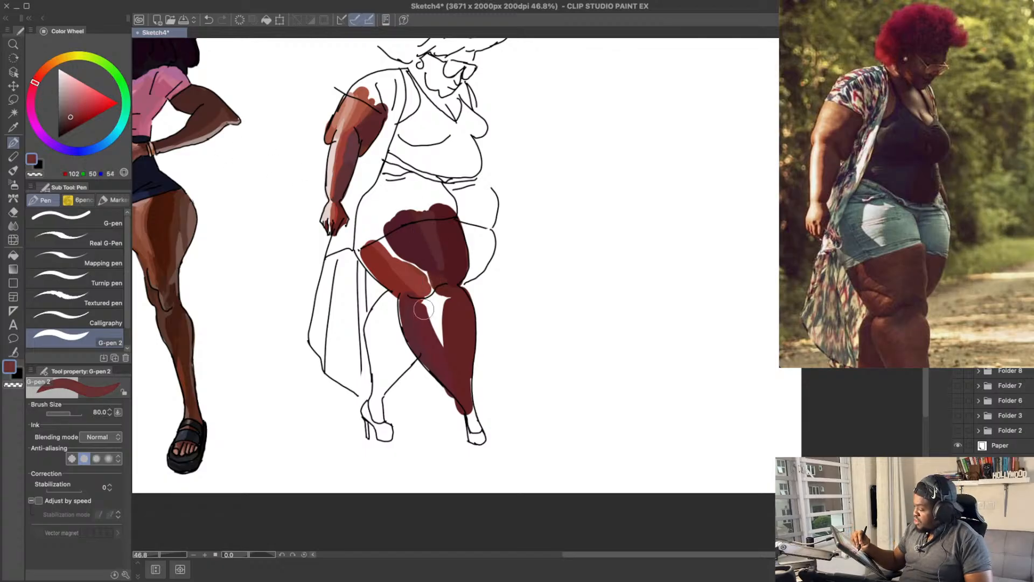
pyautogui.hotkey('ctrl', 'z')
pyautogui.moveTo(424, 309); pyautogui.dragTo(444, 355)
pyautogui.hotkey('ctrl', 'z')
pyautogui.moveTo(428, 302); pyautogui.dragTo(444, 355)
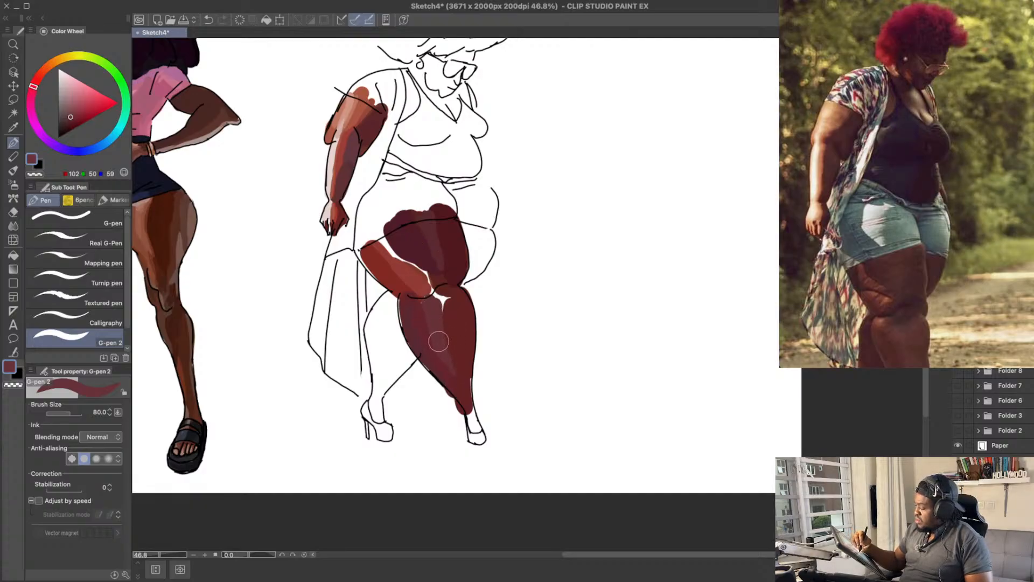
# Step: Pick the dark maroon RGB 89, 27, 35 from the leg and cover the white left below the knee, undoing misplaced strokes
pyautogui.keyDown('alt'); pyautogui.click(459, 331); pyautogui.keyUp('alt')
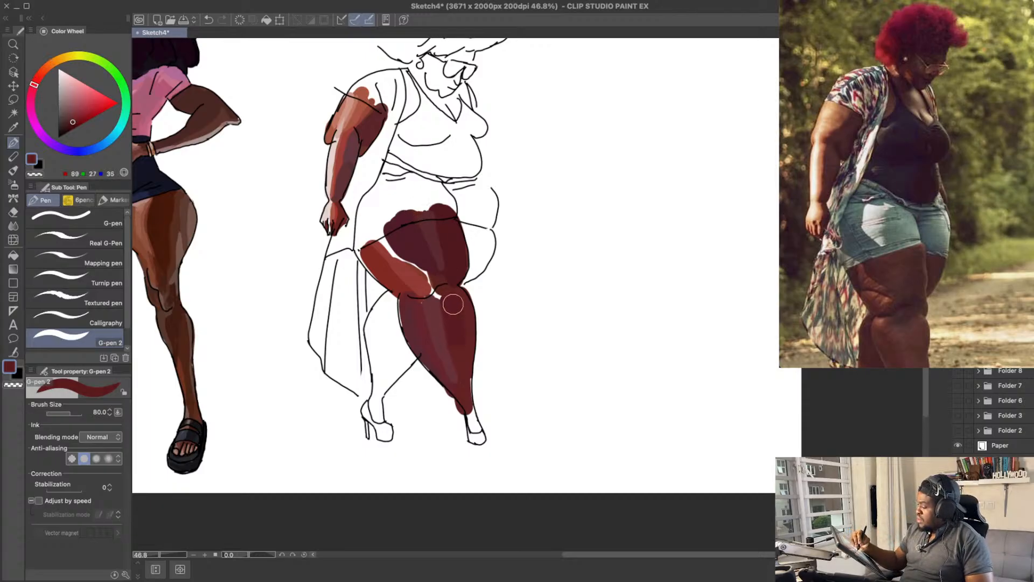
pyautogui.hotkey('ctrl', 'z')
pyautogui.moveTo(472, 377); pyautogui.dragTo(470, 404)
pyautogui.hotkey('ctrl', 'z')
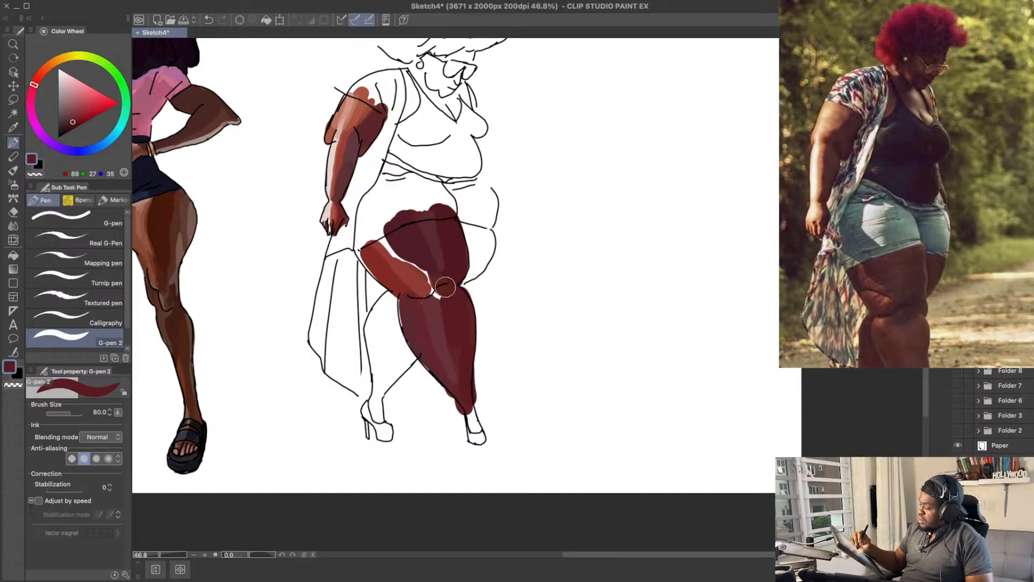
pyautogui.click(73, 117)
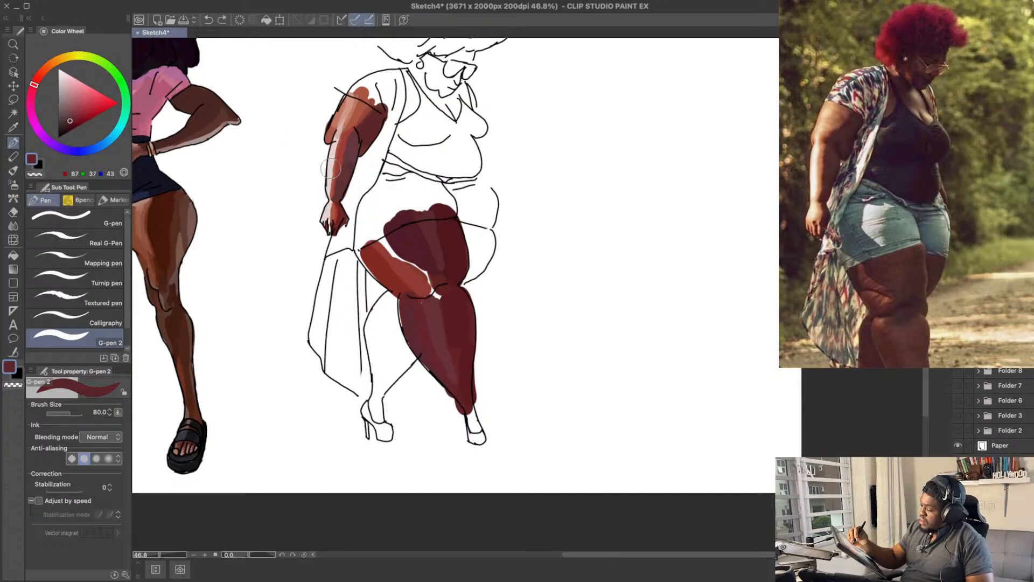
pyautogui.moveTo(432, 297); pyautogui.dragTo(449, 288)
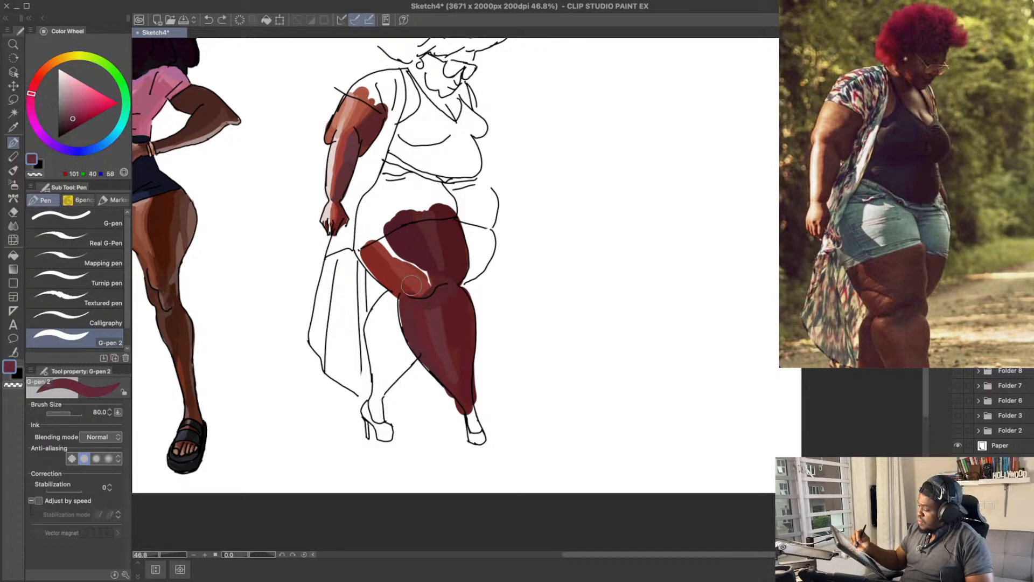
# Step: Paint a muted mauve shadow across the near knee, darkening it from RGB 84, 44, 56 to RGB 73, 43, 52
pyautogui.moveTo(410, 285)
pyautogui.mouseDown()
pyautogui.moveTo(447, 280)
pyautogui.moveTo(450, 290)
pyautogui.mouseUp()
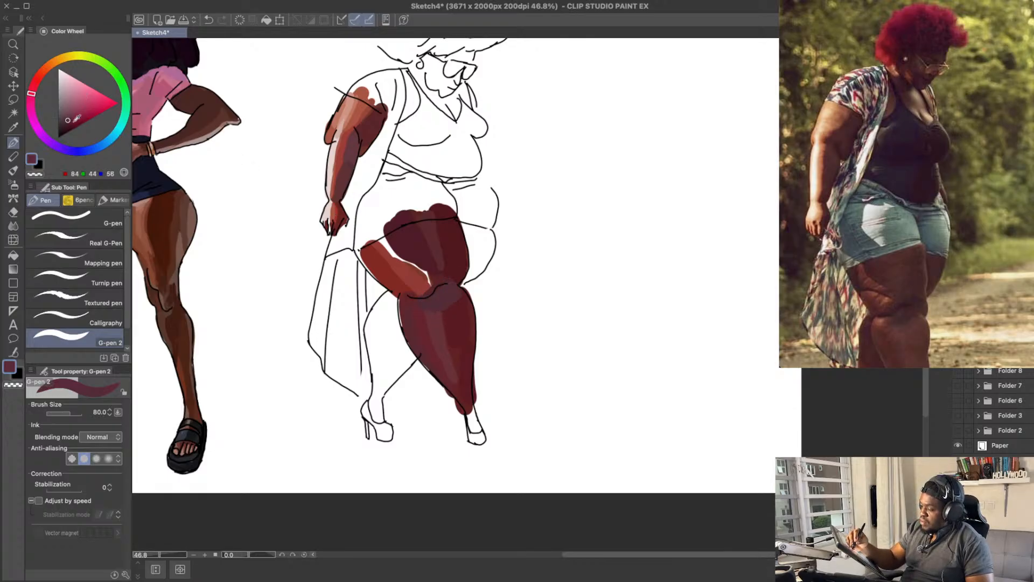
pyautogui.press('super+z')
pyautogui.moveTo(424, 301); pyautogui.dragTo(446, 293)
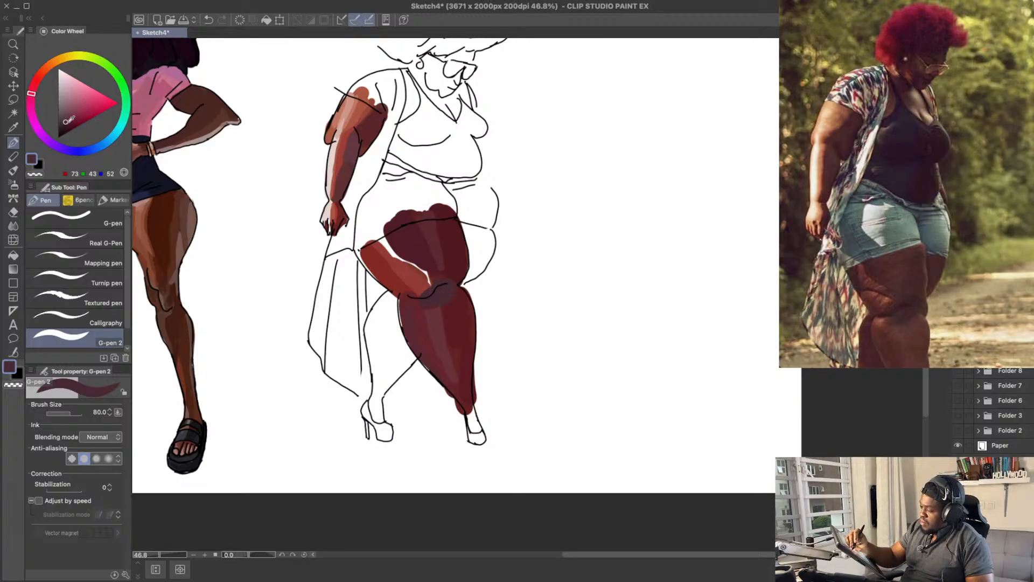
pyautogui.moveTo(439, 290); pyautogui.dragTo(454, 278)
pyautogui.press('super+z')
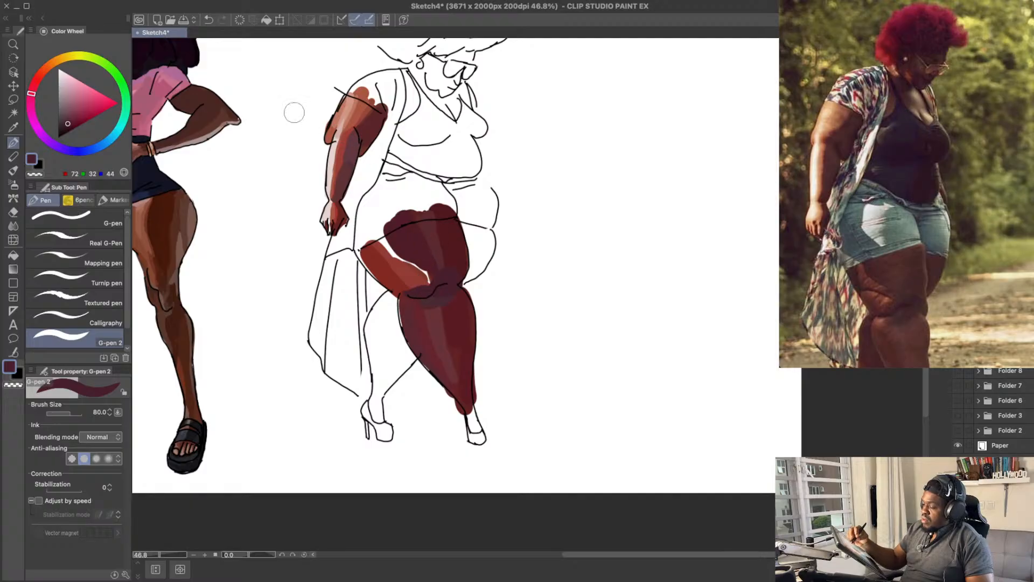
# Step: Paint the underside of the near thigh in maroon RGB 107, 29, 39, undoing the greyer RGB 94, 47, 61 tries
pyautogui.click(71, 118)
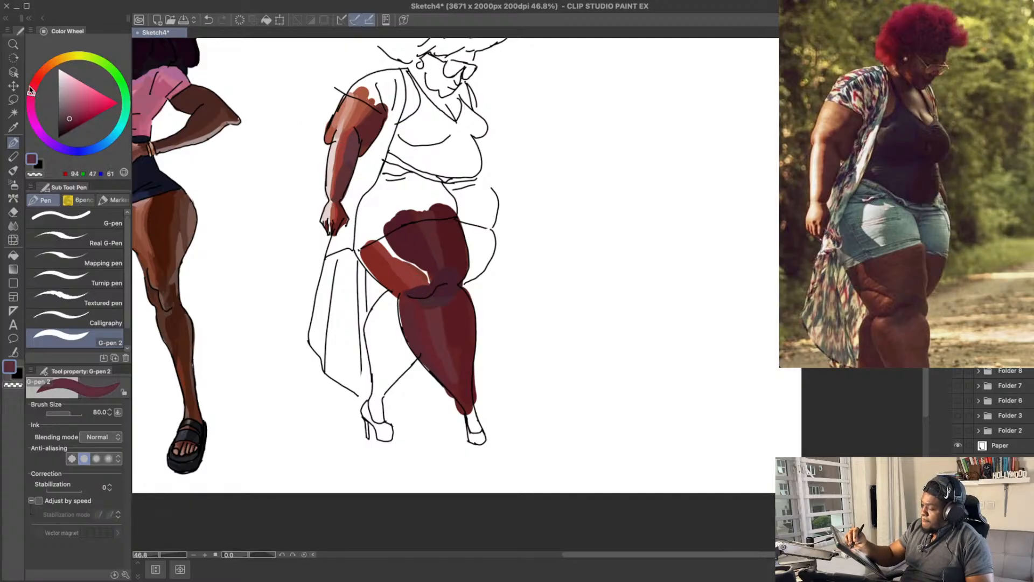
pyautogui.moveTo(412, 287); pyautogui.dragTo(410, 291)
pyautogui.hotkey('ctrl', 'z')
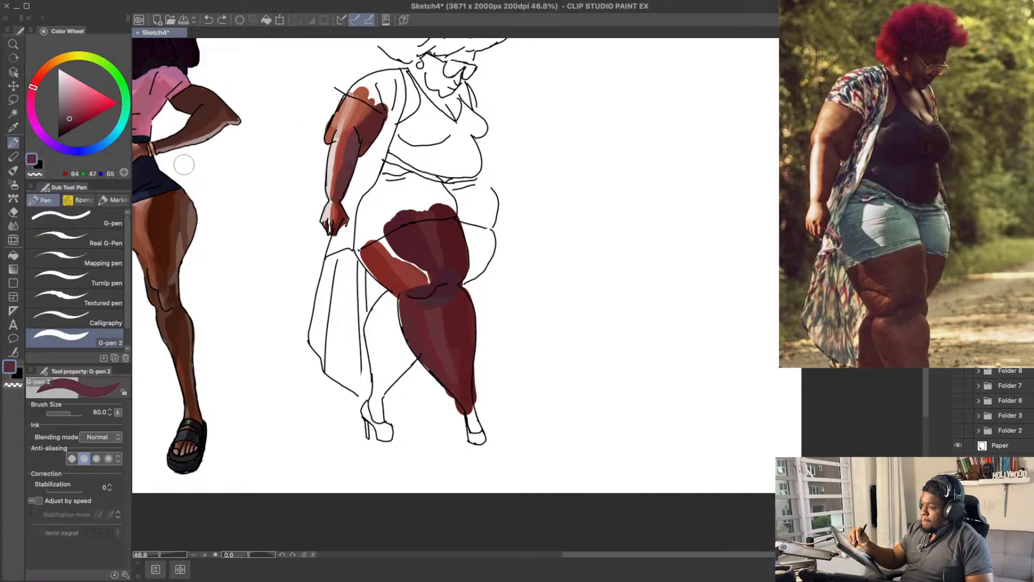
pyautogui.moveTo(417, 285)
pyautogui.mouseDown()
pyautogui.moveTo(398, 286)
pyautogui.moveTo(367, 248)
pyautogui.moveTo(391, 283)
pyautogui.mouseUp()
pyautogui.hotkey('ctrl', 'z')
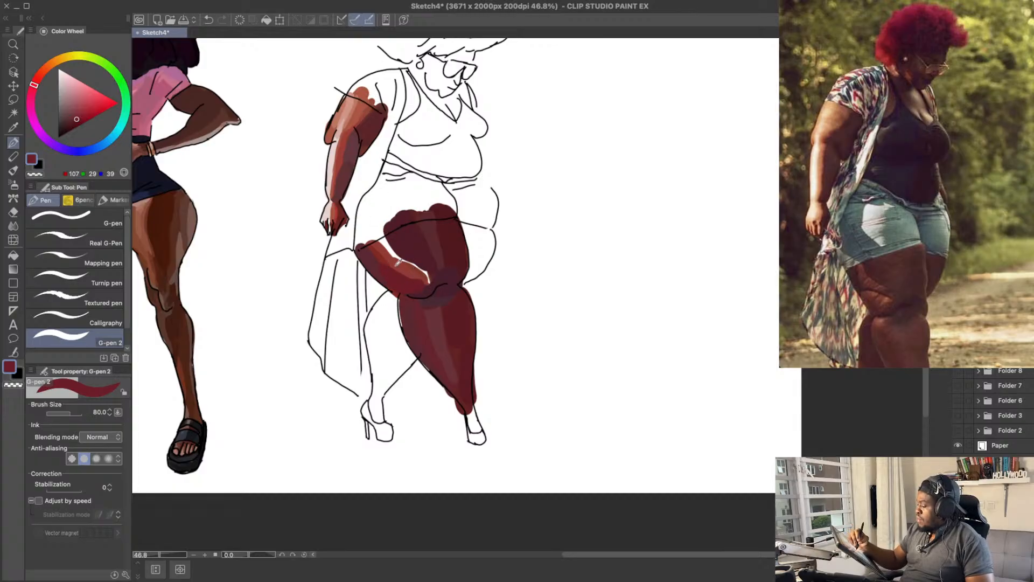
# Step: Repaint the orange band on the near thigh in red-brown RGB 127, 38, 41, undoing the lighter tries and stray strokes
pyautogui.click(78, 115)
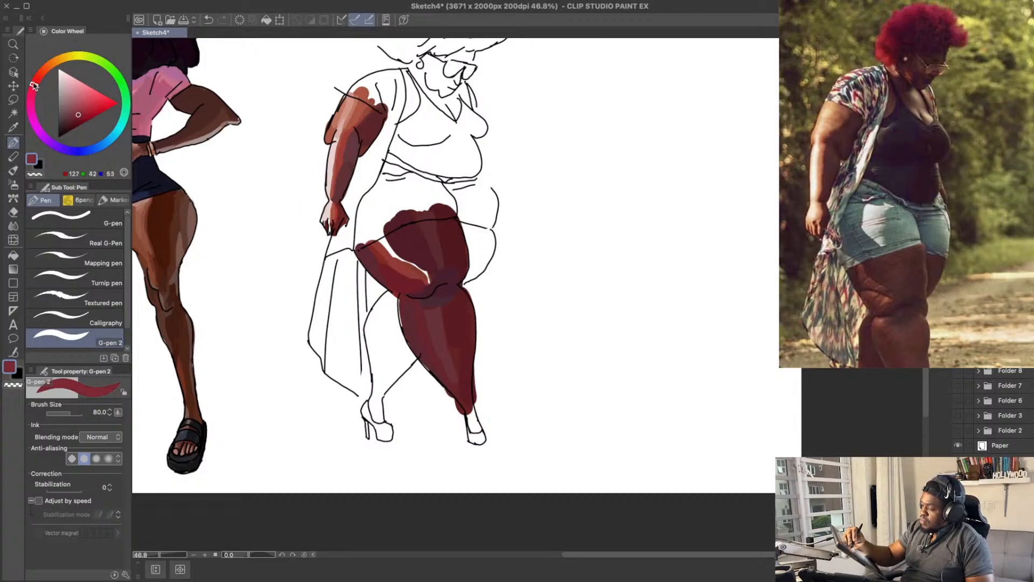
pyautogui.click(80, 110)
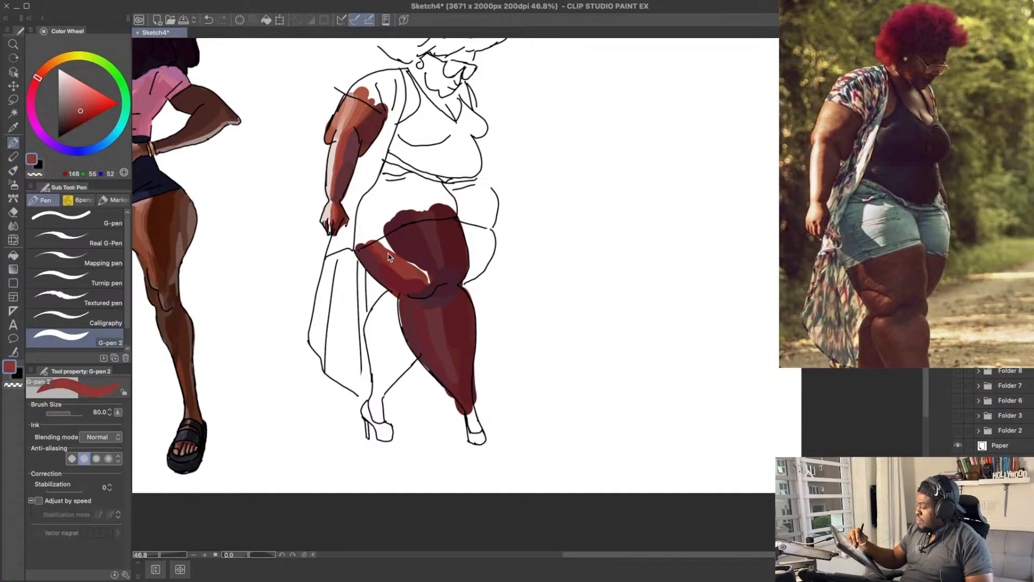
pyautogui.click(82, 113)
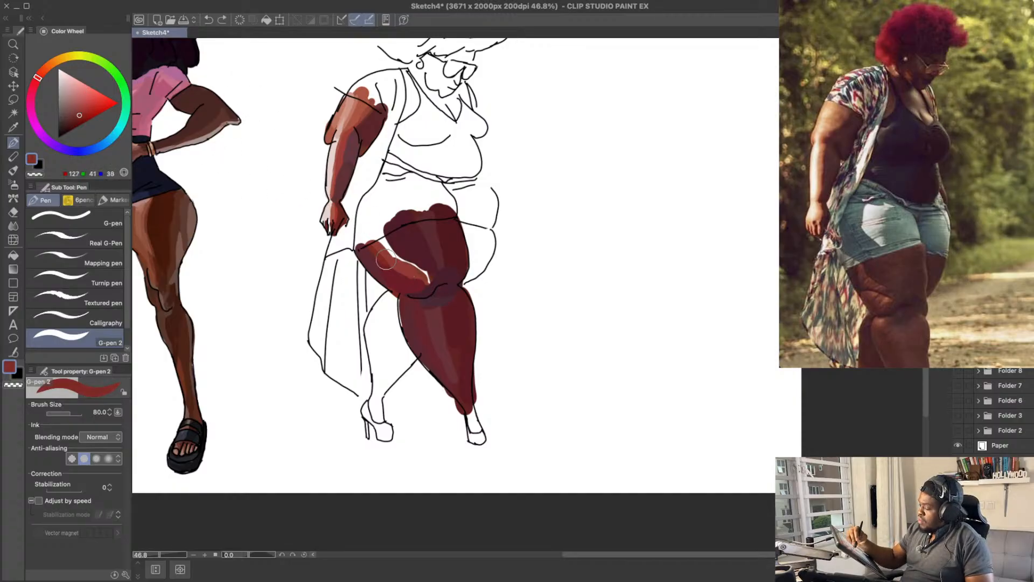
pyautogui.moveTo(385, 260); pyautogui.dragTo(408, 274)
pyautogui.press('super+z')
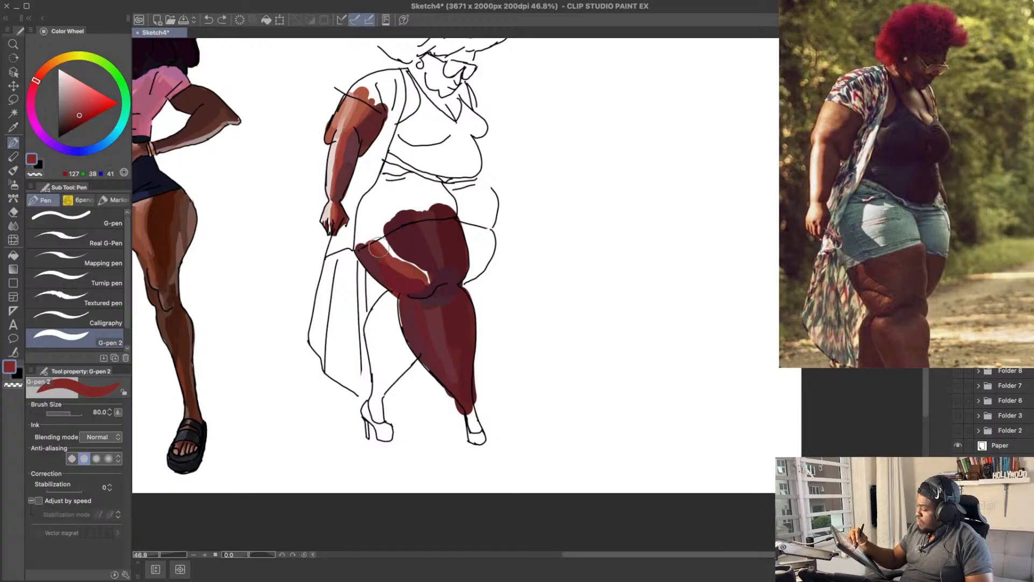
pyautogui.moveTo(425, 269); pyautogui.dragTo(418, 283)
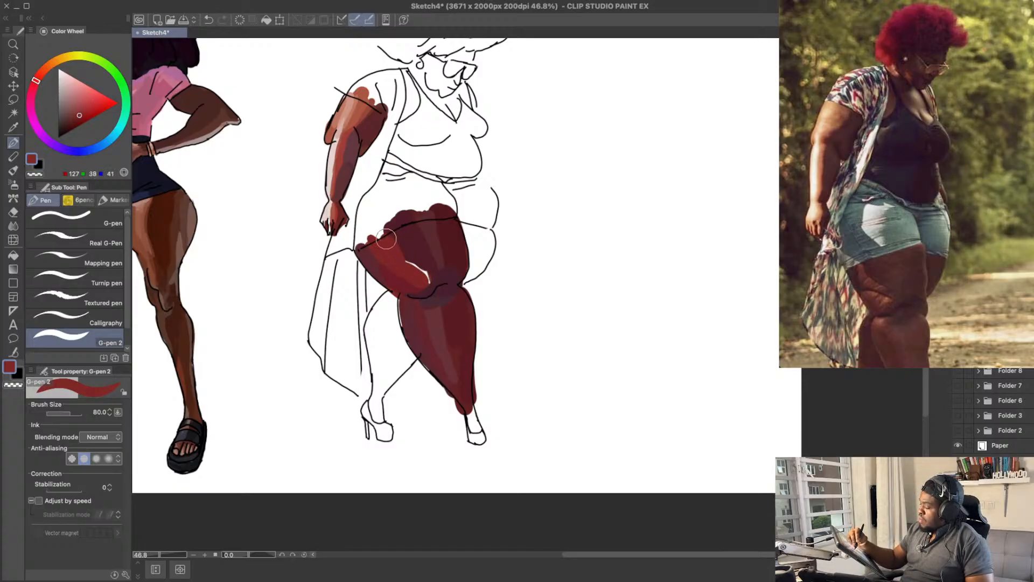
pyautogui.moveTo(386, 239); pyautogui.dragTo(381, 236)
pyautogui.press('super+z')
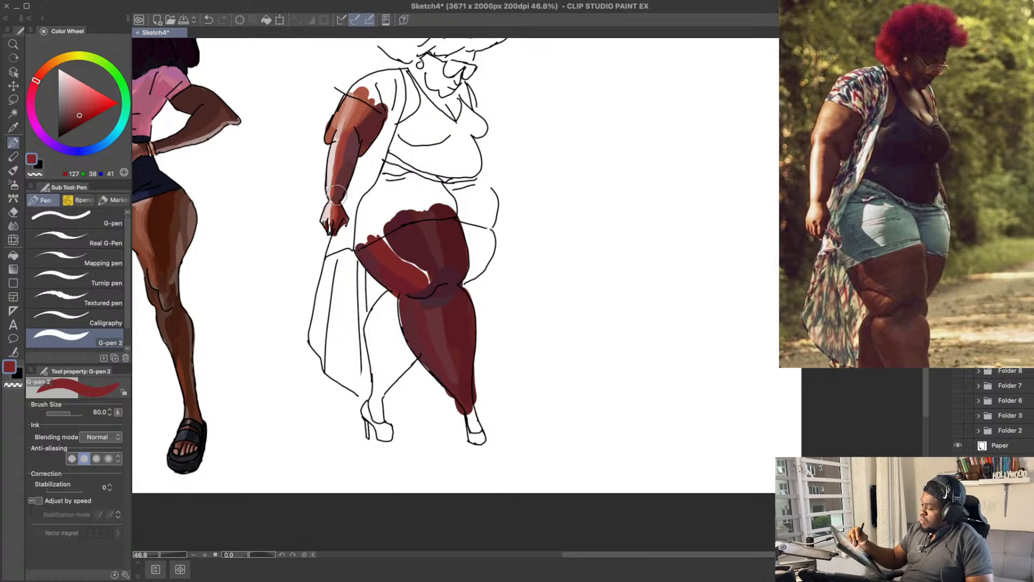
# Step: Shift the near thigh's red-brown band to the duller maroon RGB 117, 40, 51, undoing the other tries
pyautogui.moveTo(80, 114); pyautogui.dragTo(75, 119)
pyautogui.moveTo(384, 242); pyautogui.dragTo(409, 272)
pyautogui.press('super+z')
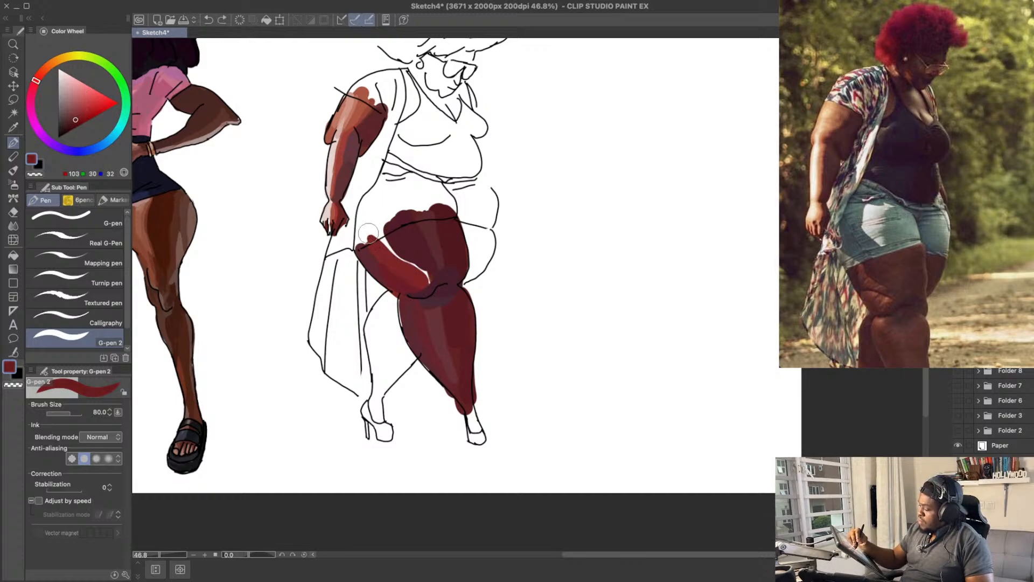
pyautogui.press('super+shift+z')
pyautogui.press('super+z')
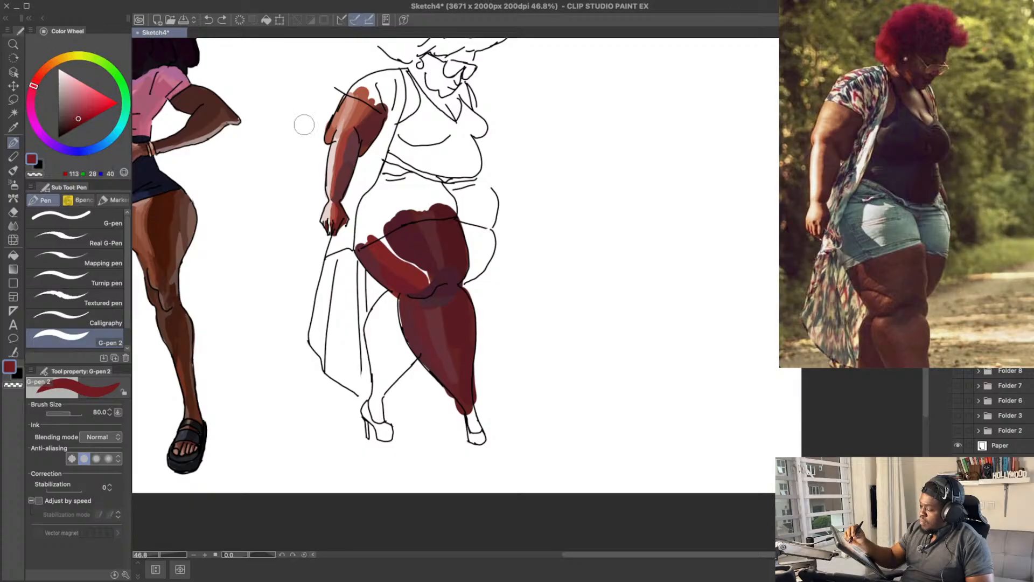
pyautogui.press('super+z')
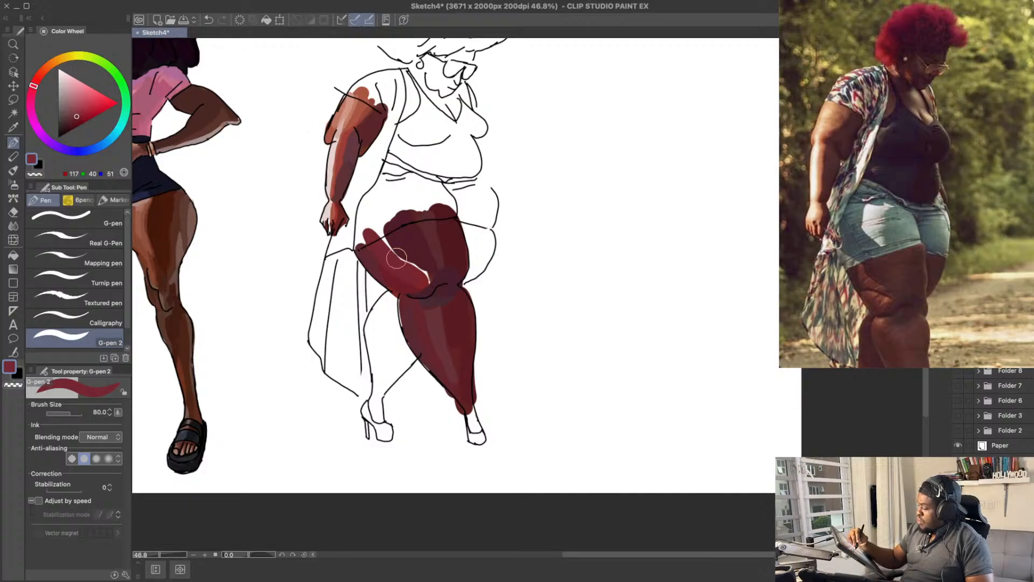
# Step: Fill the white gap in the near thigh with sampled maroons RGB 80, 28, 40 and 107, 29, 39, extending past the shorts' hem
pyautogui.keyDown('alt'); pyautogui.click(401, 235); pyautogui.keyUp('alt')
pyautogui.moveTo(390, 235)
pyautogui.mouseDown()
pyautogui.moveTo(381, 229)
pyautogui.moveTo(419, 258)
pyautogui.mouseUp()
pyautogui.moveTo(430, 214); pyautogui.dragTo(426, 207)
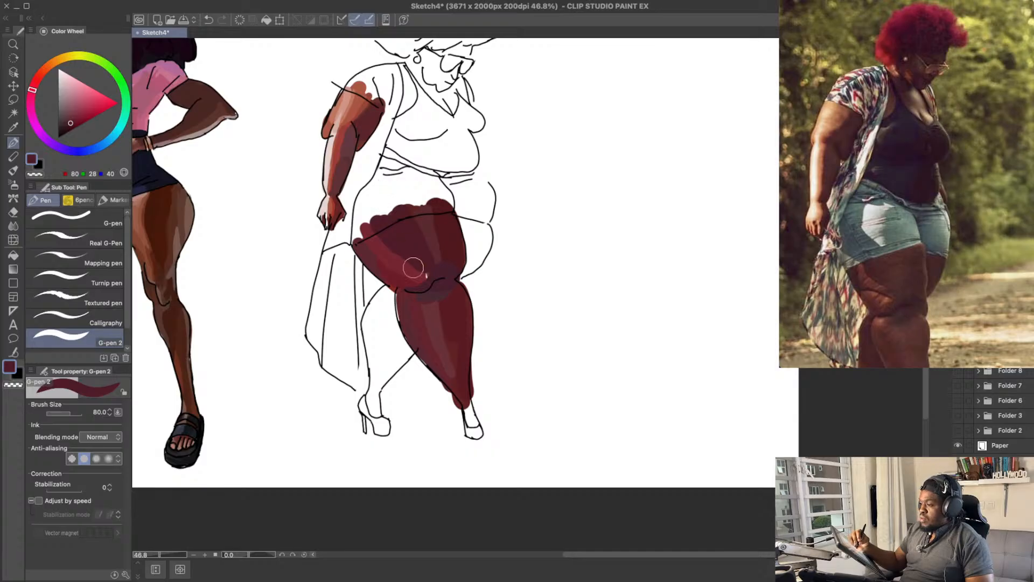
pyautogui.keyDown('alt'); pyautogui.click(409, 278); pyautogui.keyUp('alt')
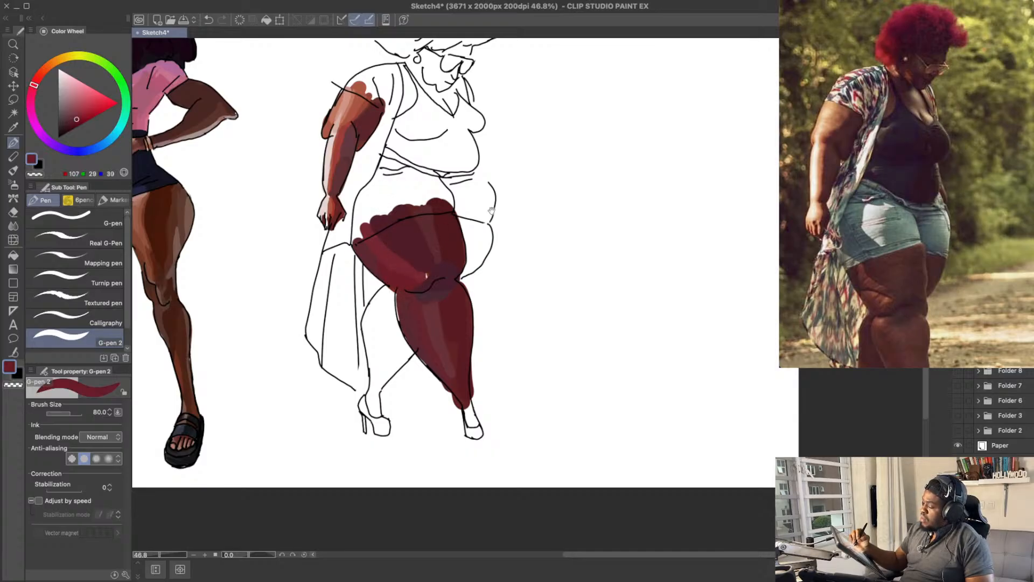
pyautogui.moveTo(422, 269); pyautogui.dragTo(425, 242)
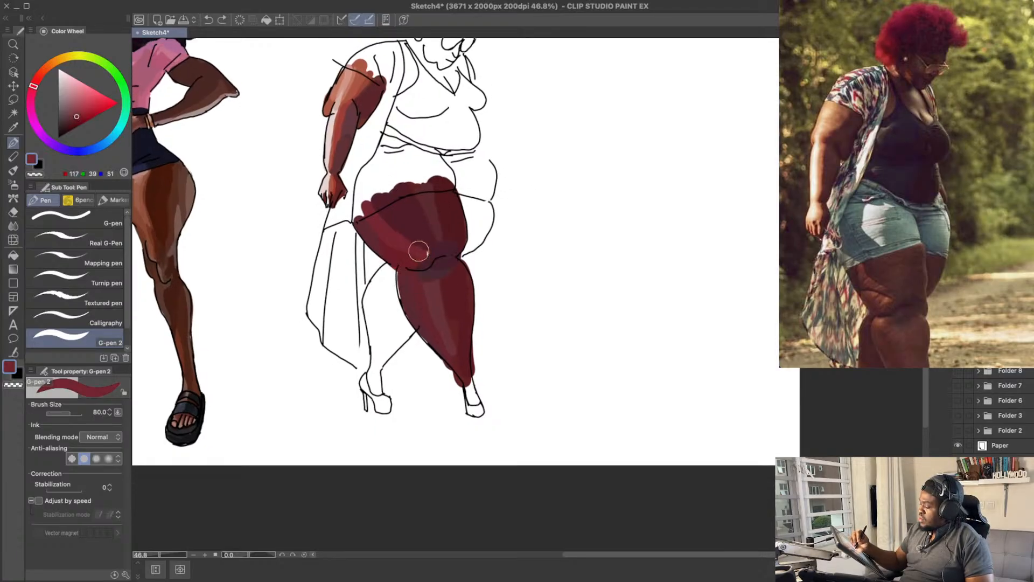
# Step: Blend the light and dark maroons in the middle of the near thigh with RGB 96, 32, 42, undoing misplaced strokes
pyautogui.keyDown('alt'); pyautogui.click(421, 227); pyautogui.keyUp('alt')
pyautogui.keyDown('alt'); pyautogui.click(417, 231); pyautogui.keyUp('alt')
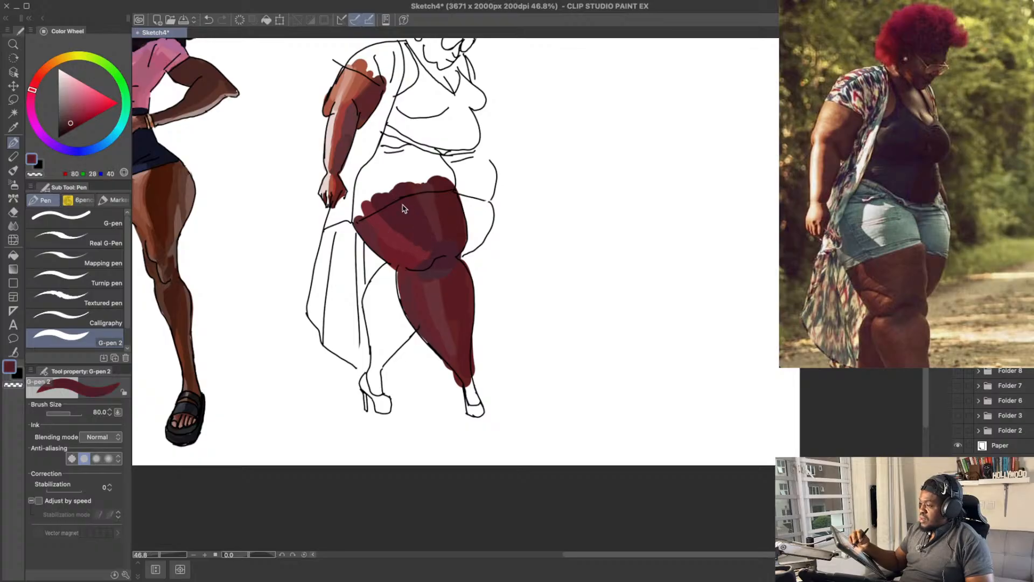
pyautogui.moveTo(424, 249)
pyautogui.mouseDown()
pyautogui.moveTo(396, 238)
pyautogui.moveTo(425, 253)
pyautogui.moveTo(372, 208)
pyautogui.moveTo(412, 243)
pyautogui.mouseUp()
pyautogui.hotkey('ctrl', 'z')
pyautogui.hotkey('ctrl', 'z')
pyautogui.hotkey('ctrl', 'z')
pyautogui.moveTo(523, 207); pyautogui.dragTo(522, 219)
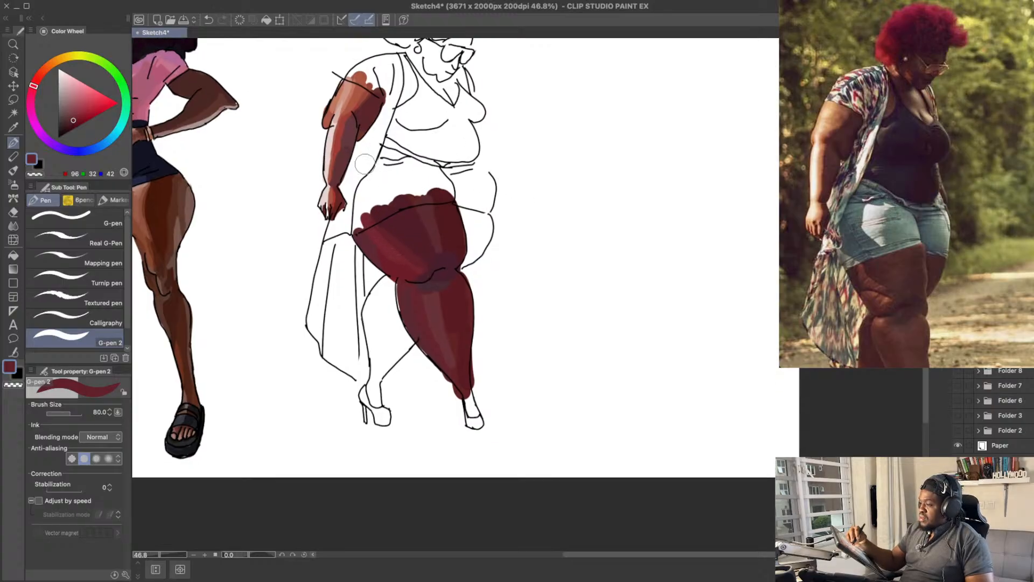
# Step: Paint the upper part of the far thigh in the sampled dark maroon RGB 80, 28, 40 and save the drawing
pyautogui.keyDown('alt'); pyautogui.click(416, 214); pyautogui.keyUp('alt')
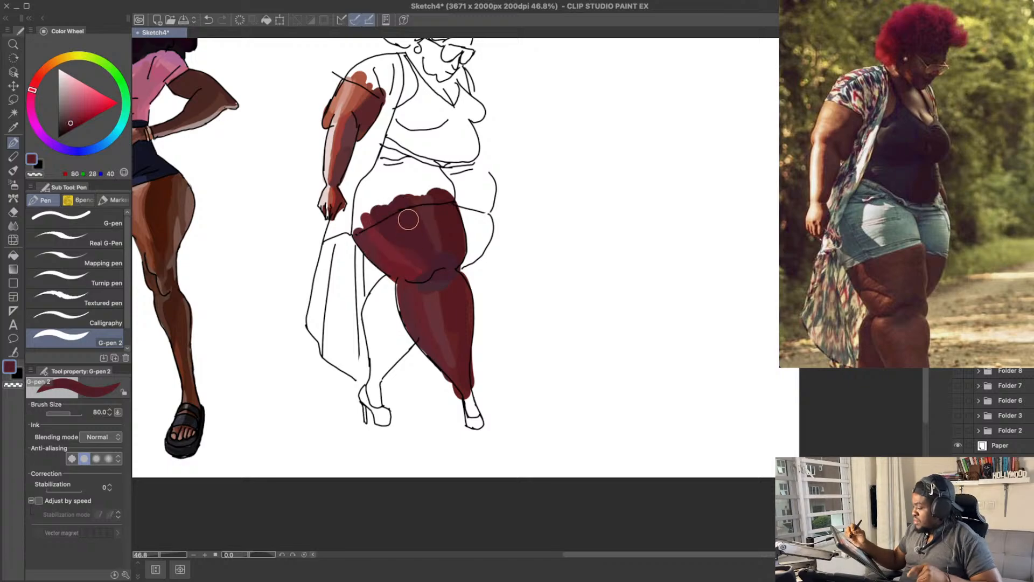
pyautogui.moveTo(509, 243); pyautogui.dragTo(530, 285)
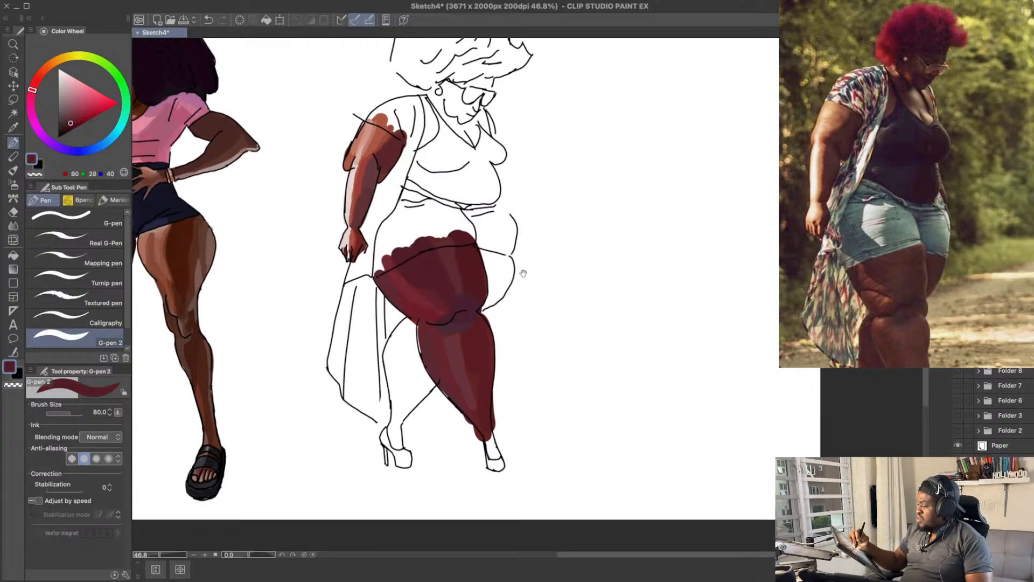
pyautogui.moveTo(547, 205); pyautogui.dragTo(544, 215)
pyautogui.moveTo(496, 272)
pyautogui.mouseDown()
pyautogui.moveTo(493, 294)
pyautogui.moveTo(498, 266)
pyautogui.mouseUp()
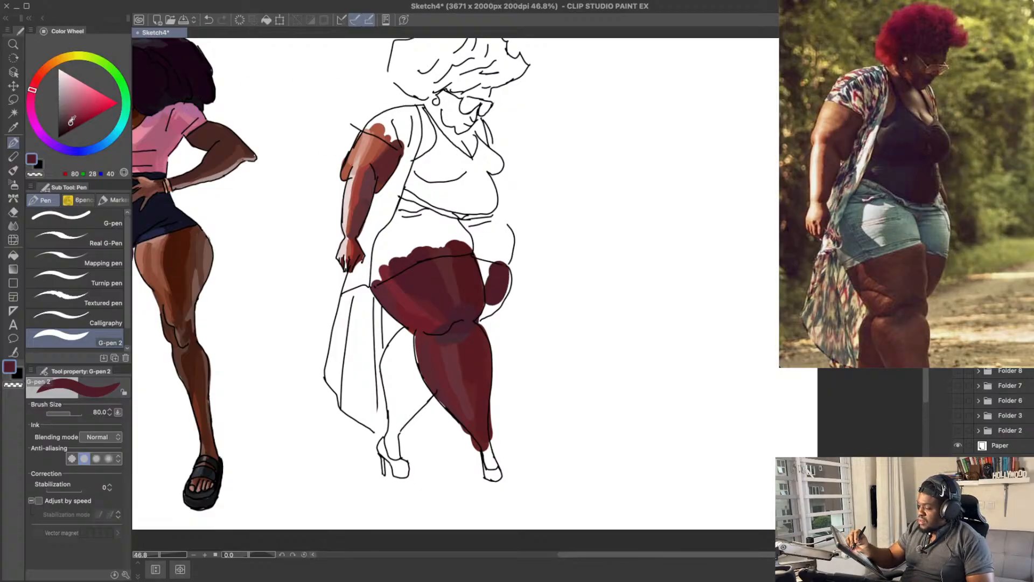
pyautogui.moveTo(487, 259); pyautogui.dragTo(490, 290)
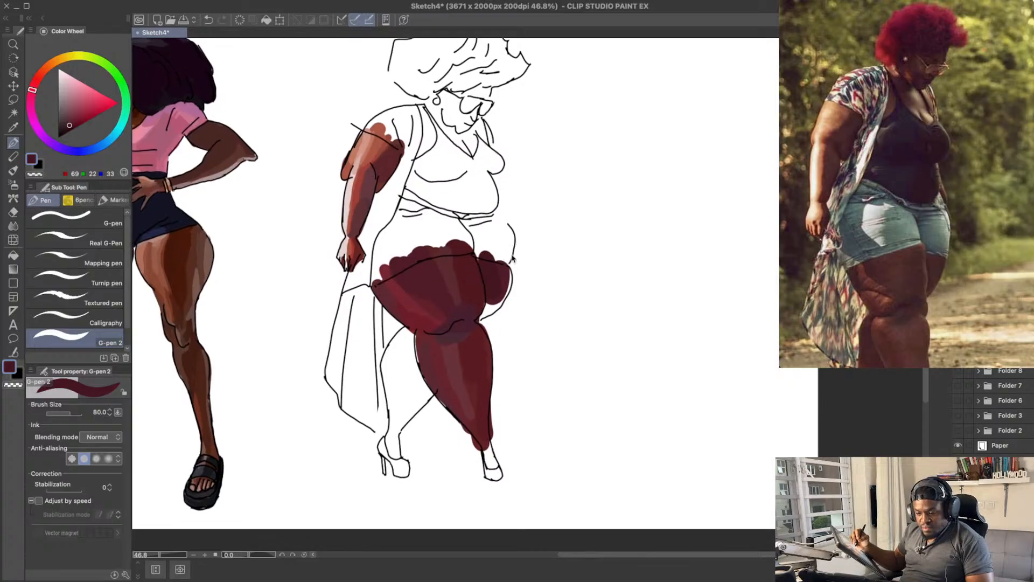
pyautogui.hotkey('ctrl', 's')
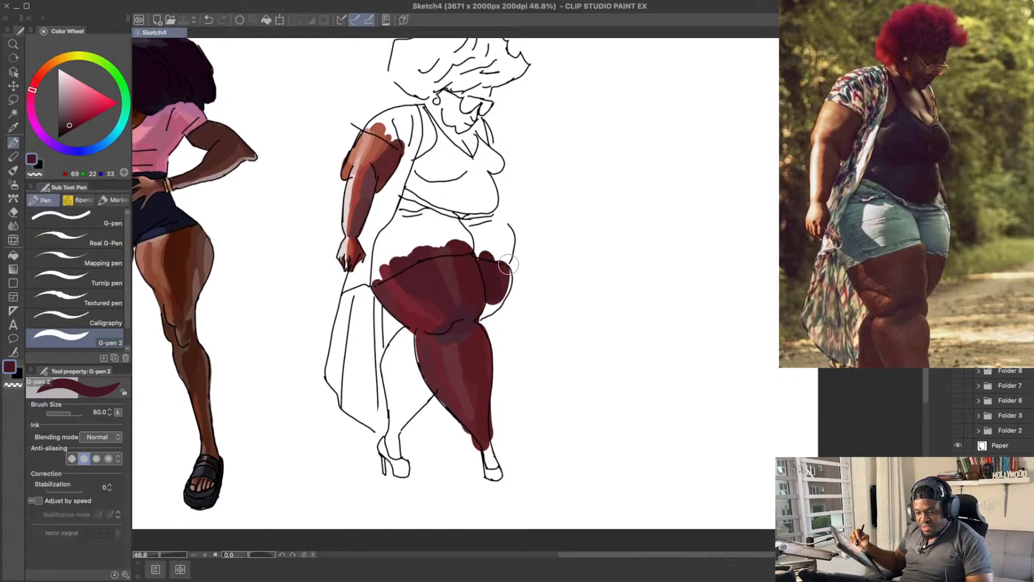
pyautogui.moveTo(515, 284); pyautogui.dragTo(514, 277)
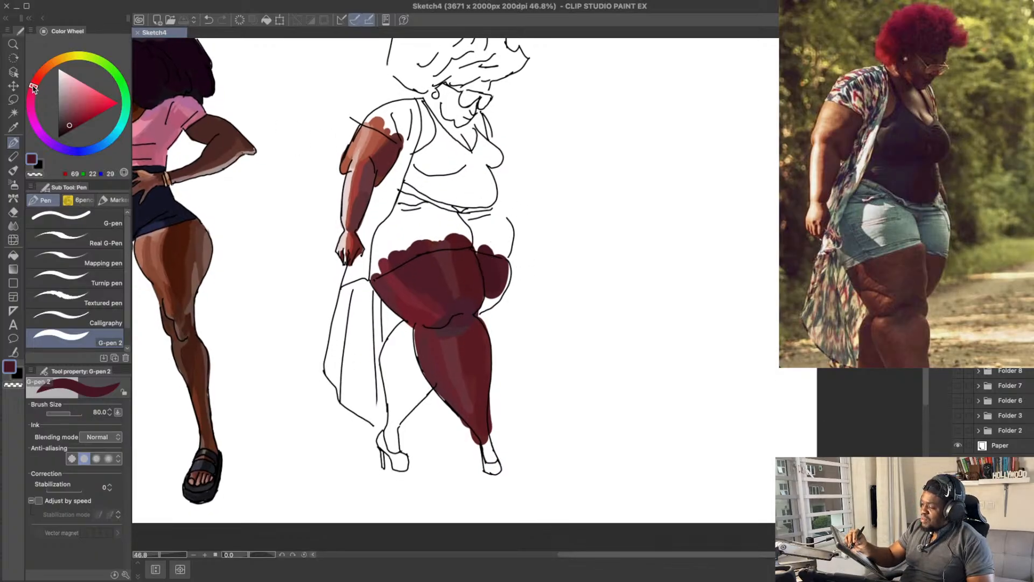
# Step: Fill the rest of the far thigh out to its outline in dark maroon RGB 70, 25, 29, undoing stray strokes, and save the drawing
pyautogui.click(495, 285)
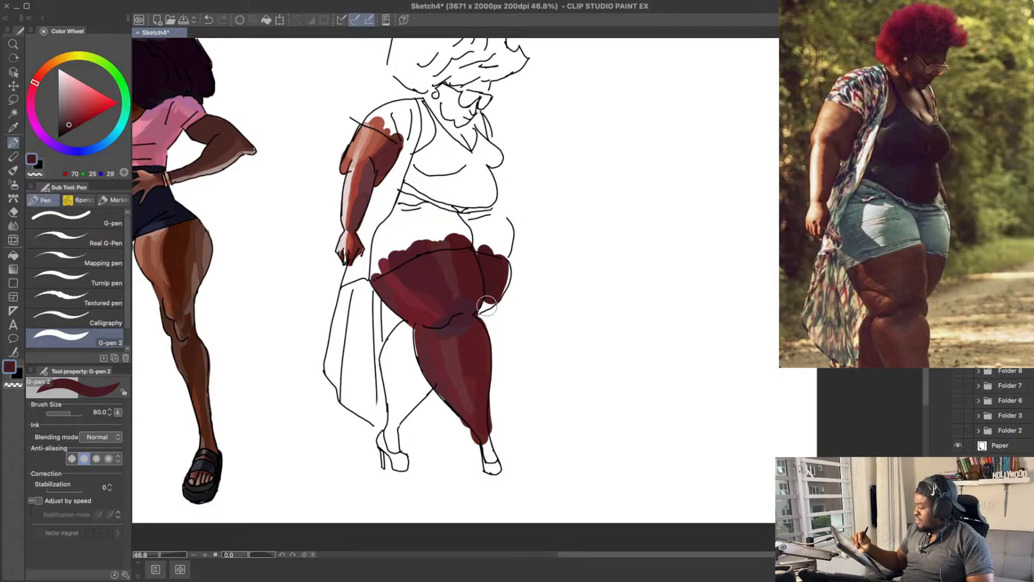
pyautogui.moveTo(493, 296)
pyautogui.mouseDown()
pyautogui.moveTo(485, 310)
pyautogui.moveTo(505, 276)
pyautogui.mouseUp()
pyautogui.press('super+z')
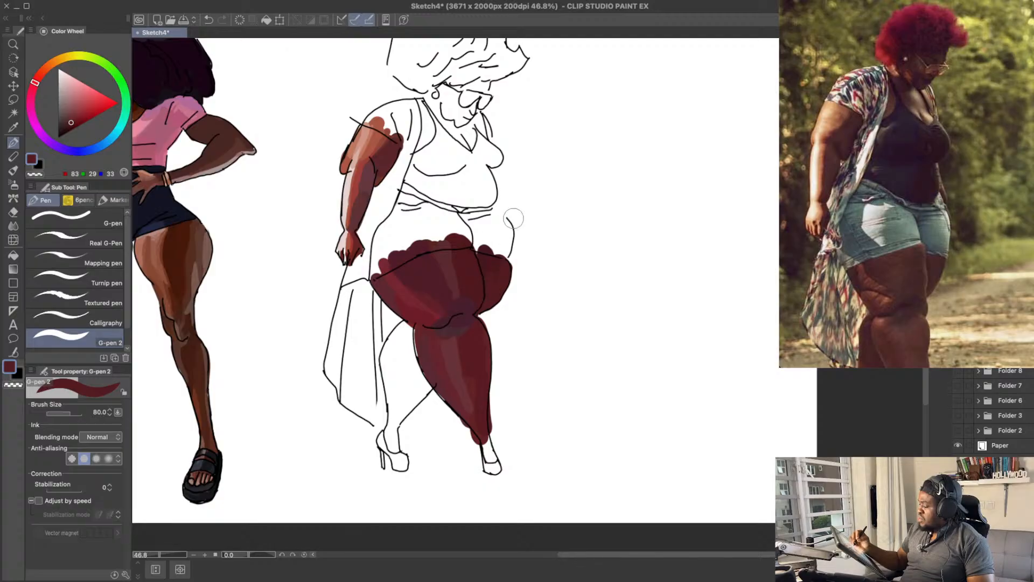
pyautogui.moveTo(513, 218); pyautogui.dragTo(511, 240)
pyautogui.keyDown('alt'); pyautogui.click(493, 282); pyautogui.keyUp('alt')
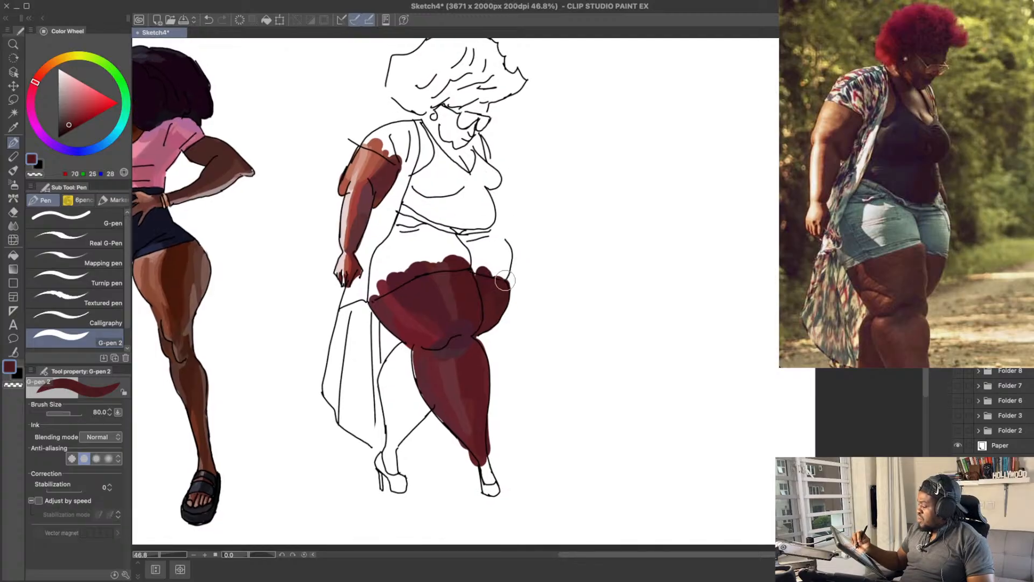
pyautogui.moveTo(522, 262)
pyautogui.mouseDown()
pyautogui.moveTo(520, 252)
pyautogui.moveTo(543, 246)
pyautogui.moveTo(490, 256)
pyautogui.mouseUp()
pyautogui.hotkey('ctrl', 'z')
pyautogui.moveTo(530, 200)
pyautogui.mouseDown()
pyautogui.moveTo(526, 231)
pyautogui.moveTo(523, 203)
pyautogui.mouseUp()
pyautogui.moveTo(542, 265)
pyautogui.mouseDown()
pyautogui.moveTo(525, 249)
pyautogui.moveTo(505, 286)
pyautogui.moveTo(453, 275)
pyautogui.mouseUp()
pyautogui.hotkey('ctrl', 's')
# Step: Fill the near calf's back edge with sampled maroon RGB 88, 40, 48, undoing a misplaced stroke on the far calf
pyautogui.moveTo(389, 333); pyautogui.dragTo(387, 371)
pyautogui.hotkey('ctrl', 'z')
pyautogui.keyDown('alt'); pyautogui.click(405, 342); pyautogui.keyUp('alt')
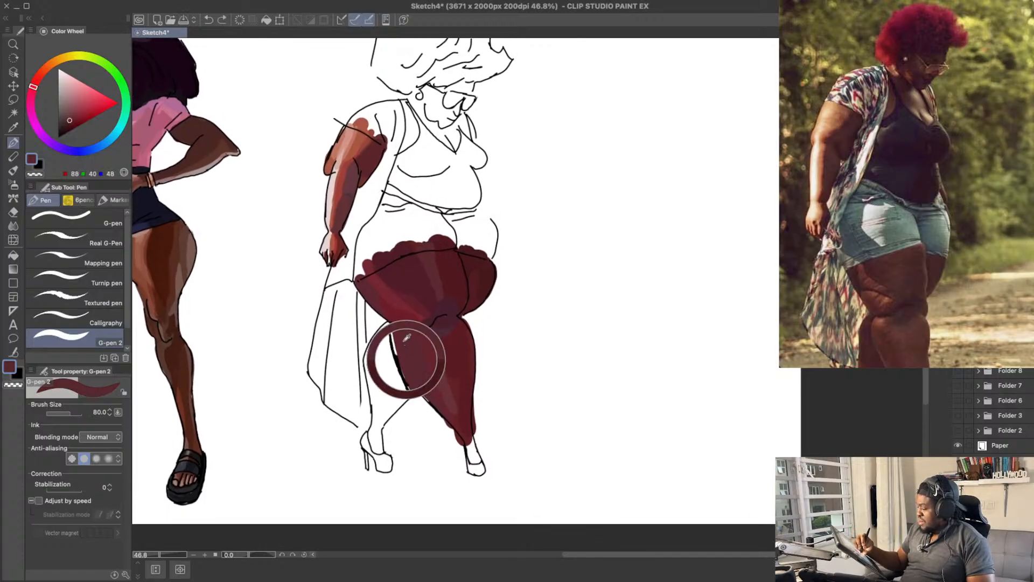
pyautogui.moveTo(402, 337); pyautogui.dragTo(404, 361)
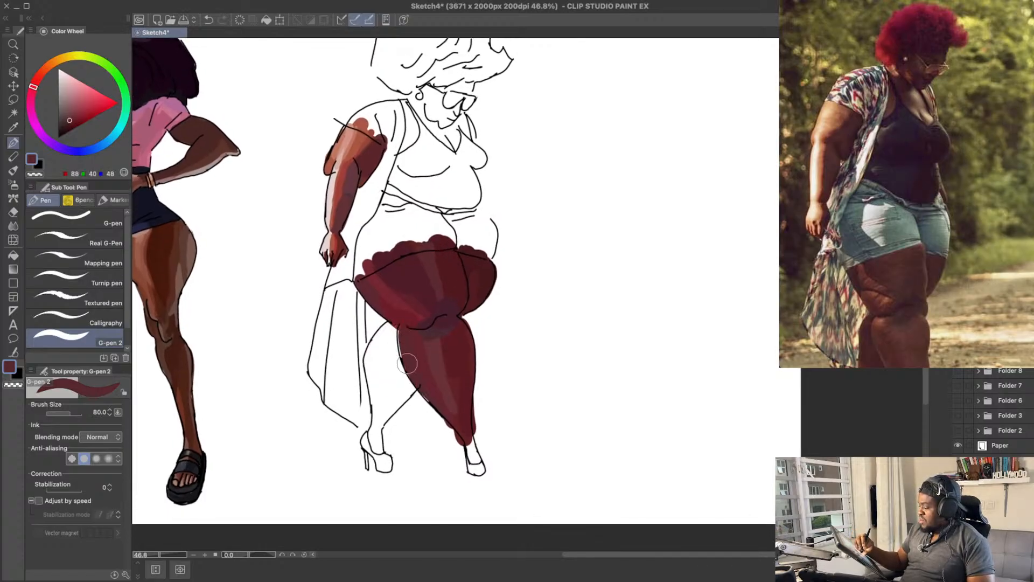
# Step: Shade down the back side of the near calf in maroon RGB 85, 23, 31, undoing the last stroke
pyautogui.moveTo(572, 347); pyautogui.dragTo(569, 319)
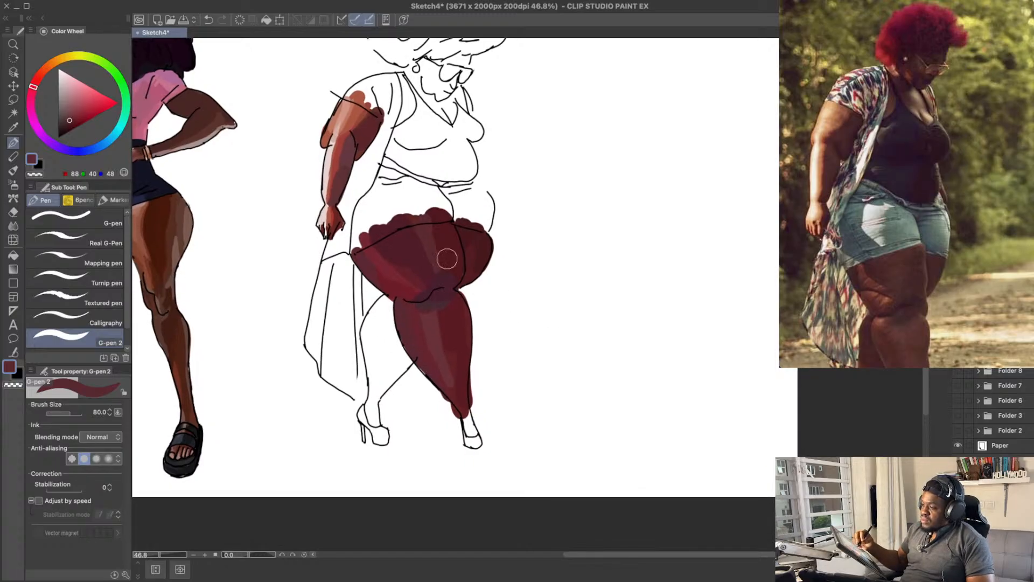
pyautogui.keyDown('alt'); pyautogui.click(407, 328); pyautogui.keyUp('alt')
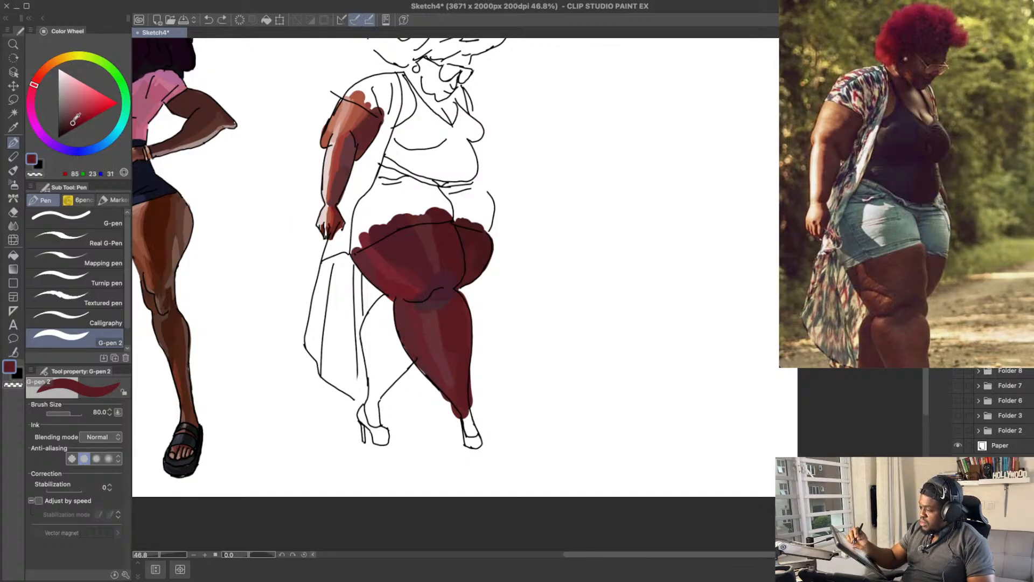
pyautogui.moveTo(406, 313); pyautogui.dragTo(438, 380)
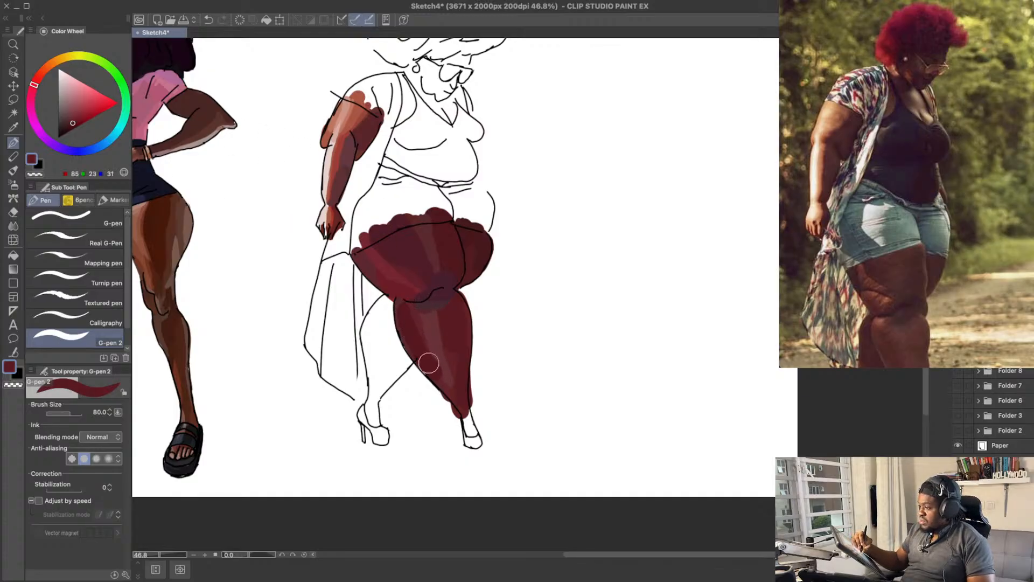
pyautogui.moveTo(404, 312); pyautogui.dragTo(431, 369)
pyautogui.moveTo(402, 304)
pyautogui.mouseDown()
pyautogui.moveTo(419, 353)
pyautogui.moveTo(401, 305)
pyautogui.moveTo(408, 332)
pyautogui.moveTo(409, 320)
pyautogui.moveTo(447, 392)
pyautogui.mouseUp()
pyautogui.hotkey('ctrl', 'z')
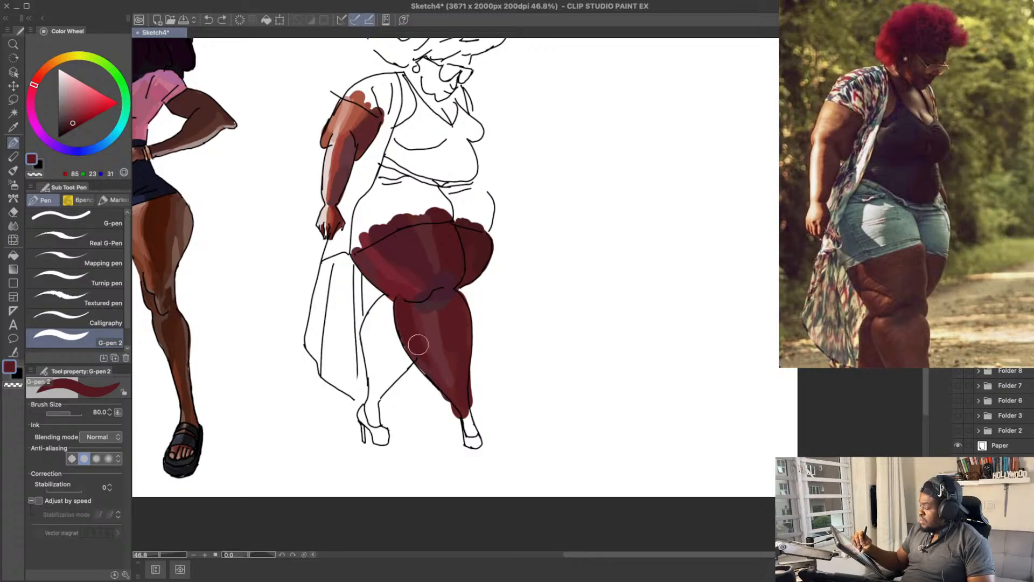
# Step: Clean up the near calf's back edge with the eraser and sampled maroon RGB 88, 40, 48, and save the drawing
pyautogui.press('e')
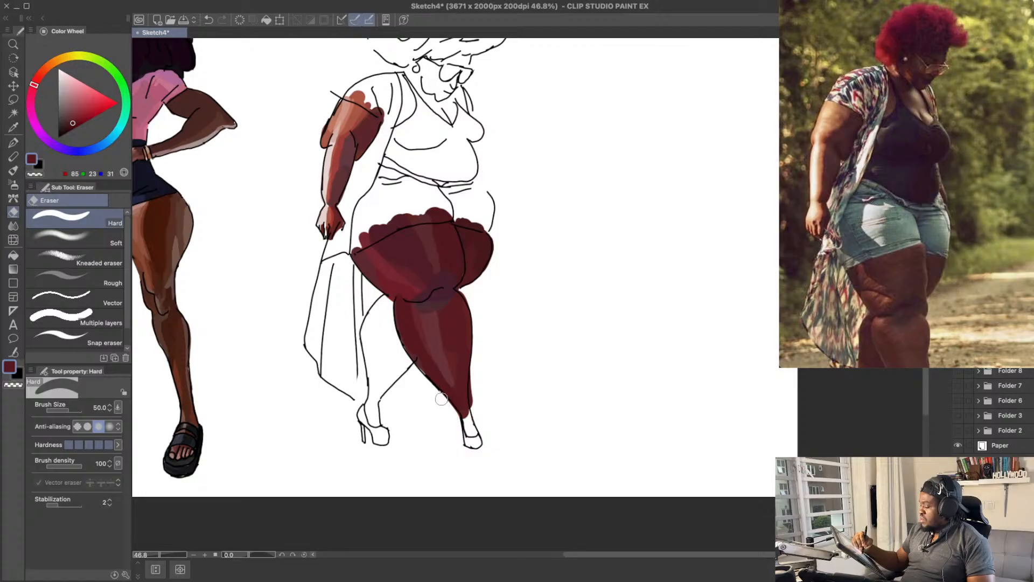
pyautogui.press('p')
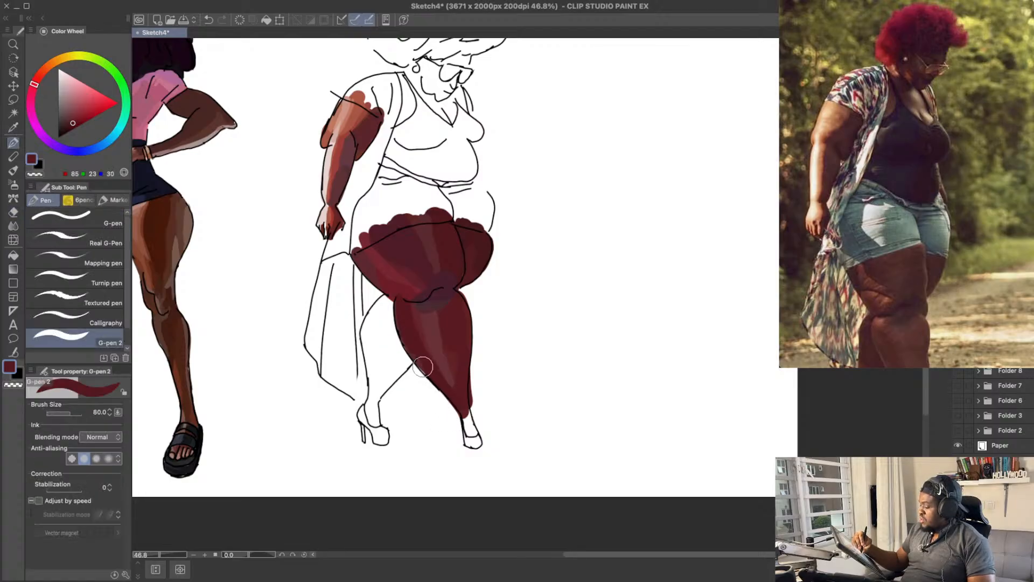
pyautogui.keyDown('alt'); pyautogui.click(423, 364); pyautogui.keyUp('alt')
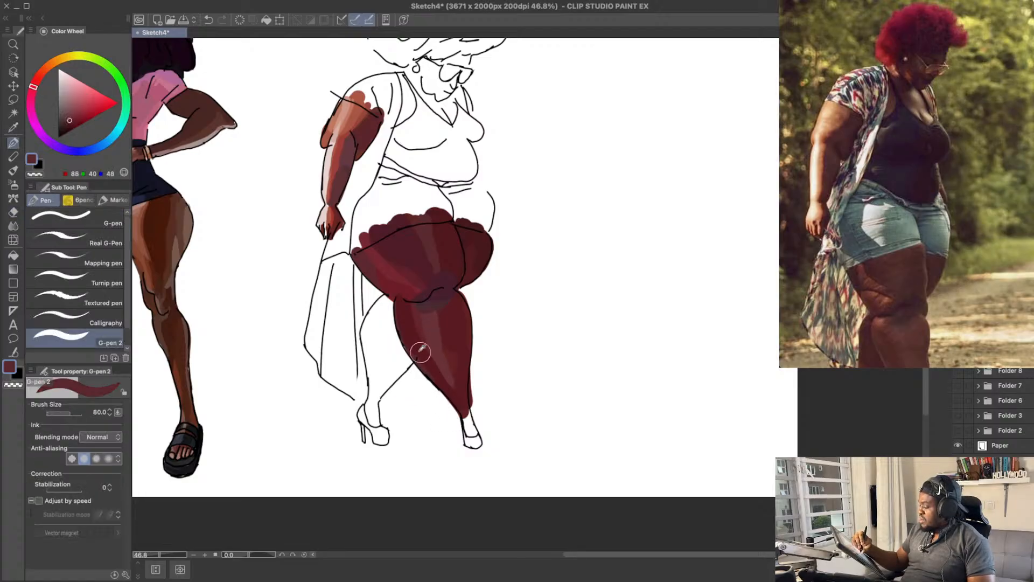
pyautogui.keyDown('alt'); pyautogui.click(416, 345); pyautogui.keyUp('alt')
pyautogui.moveTo(454, 341); pyautogui.dragTo(451, 328)
pyautogui.press('super+s')
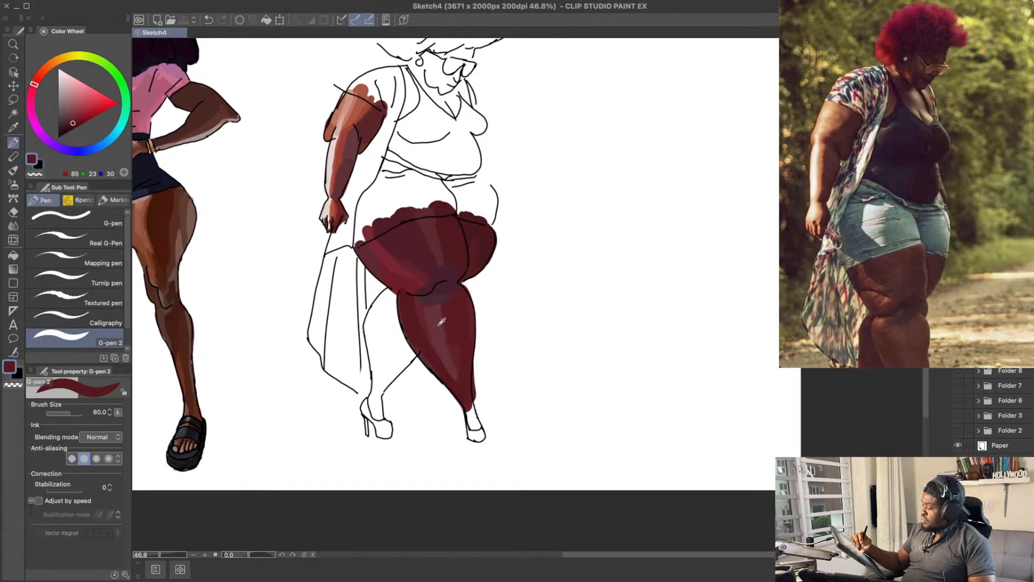
# Step: Soften the light band down the near calf with maroon RGB 96, 30, 38, undoing and redoing the stroke
pyautogui.keyDown('alt'); pyautogui.click(441, 322); pyautogui.keyUp('alt')
pyautogui.moveTo(73, 121); pyautogui.dragTo(75, 120)
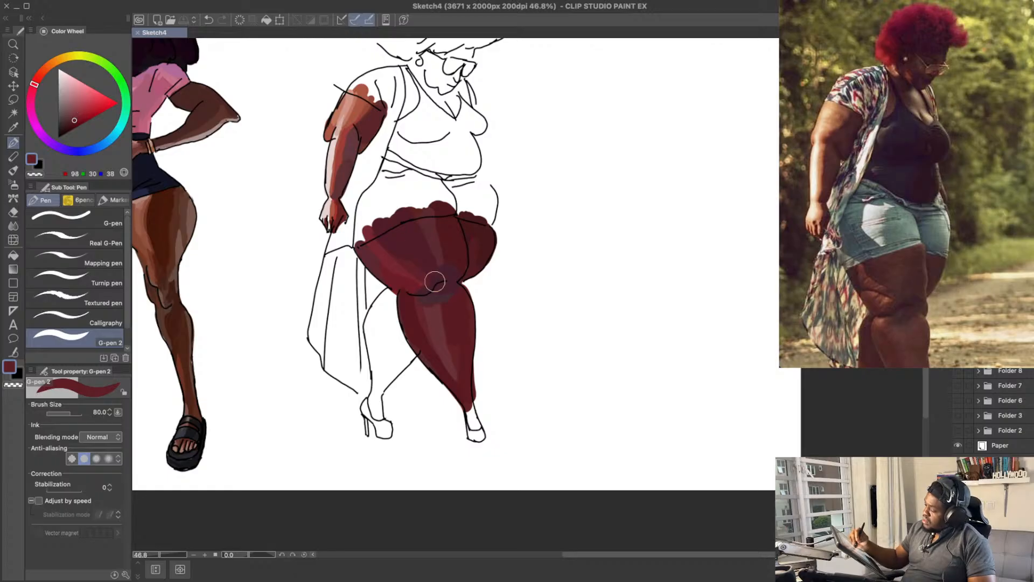
pyautogui.moveTo(419, 312); pyautogui.dragTo(443, 360)
pyautogui.press('super+z')
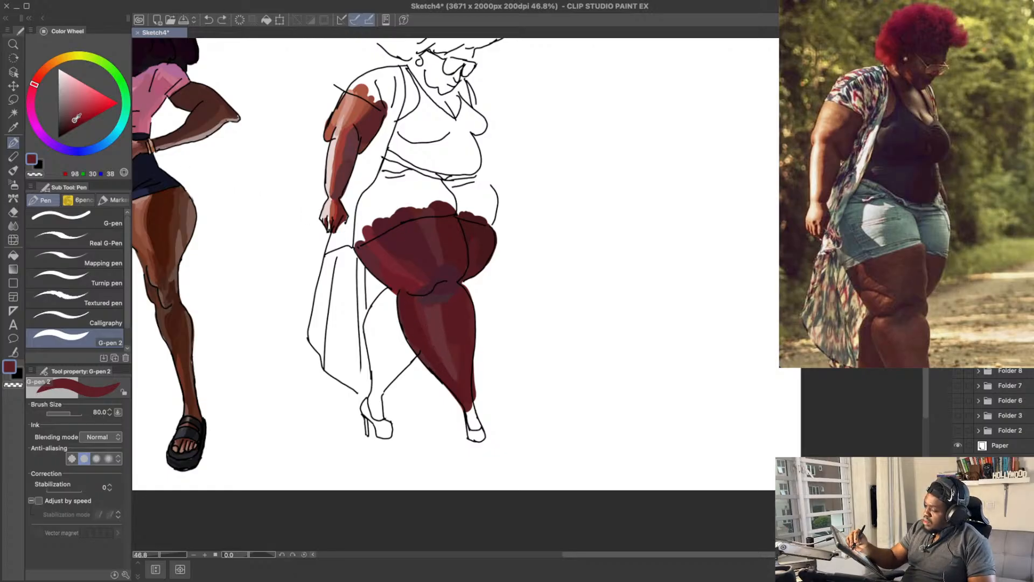
pyautogui.moveTo(421, 314); pyautogui.dragTo(472, 414)
pyautogui.moveTo(424, 225); pyautogui.dragTo(447, 267)
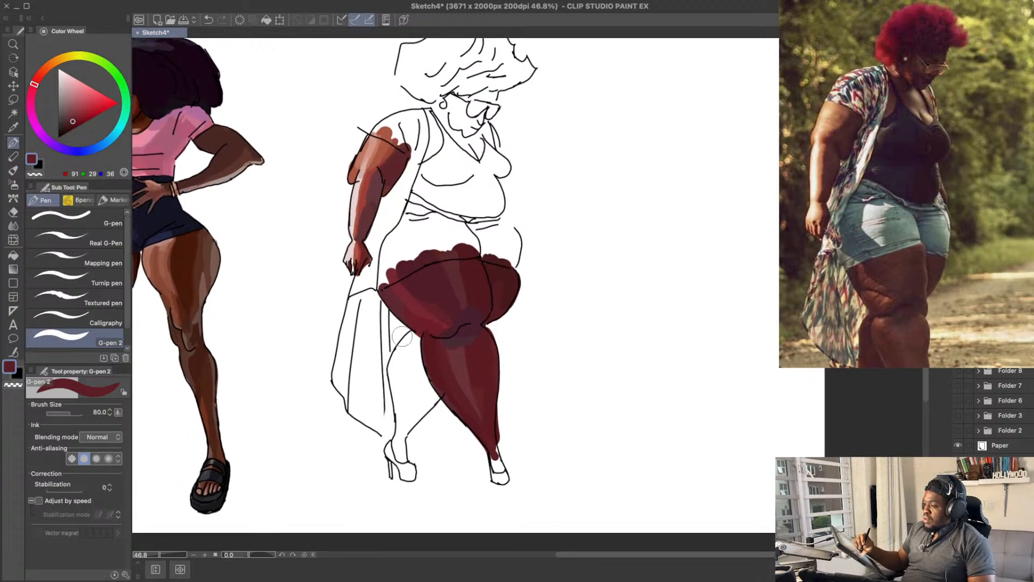
# Step: Block in the upper part of the far calf in dark maroon RGB 78, 22, 28
pyautogui.moveTo(409, 340); pyautogui.dragTo(405, 378)
pyautogui.hotkey('ctrl', 'z')
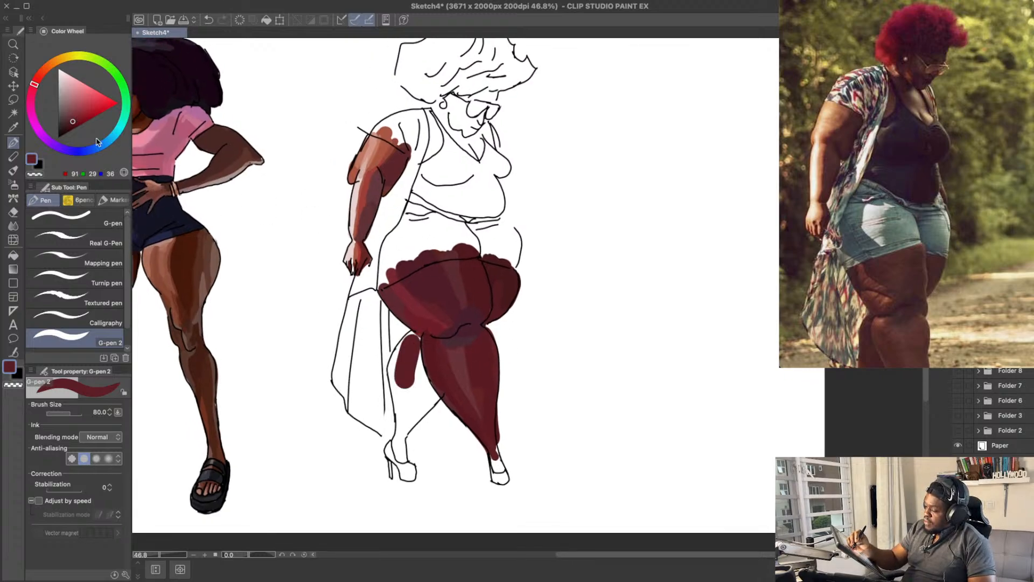
pyautogui.click(71, 124)
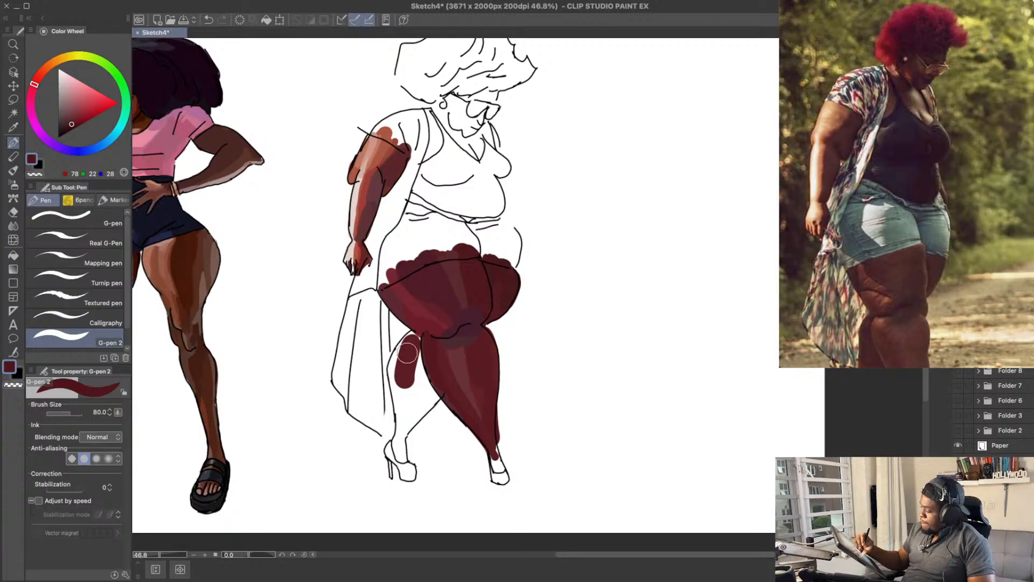
pyautogui.moveTo(407, 354)
pyautogui.mouseDown()
pyautogui.moveTo(409, 376)
pyautogui.moveTo(401, 355)
pyautogui.moveTo(413, 343)
pyautogui.moveTo(414, 360)
pyautogui.mouseUp()
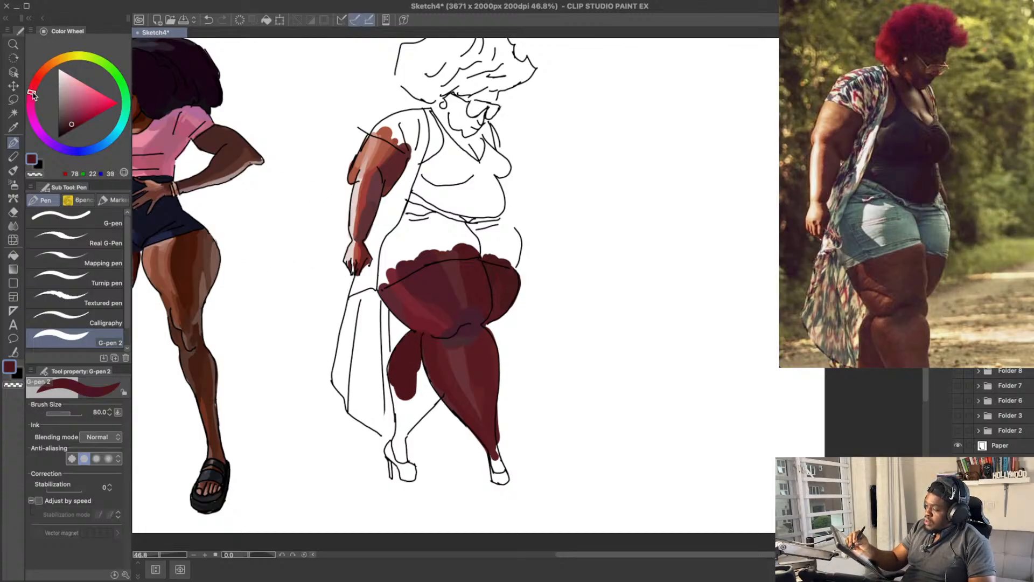
# Step: Extend the far calf's shading inward and down with purplish maroons RGB 76, 30, 44 and 69, 22, 44, trimming the overspill
pyautogui.moveTo(397, 344)
pyautogui.mouseDown()
pyautogui.moveTo(406, 365)
pyautogui.moveTo(412, 355)
pyautogui.mouseUp()
pyautogui.moveTo(415, 356); pyautogui.dragTo(419, 393)
pyautogui.hotkey('ctrl', 'z')
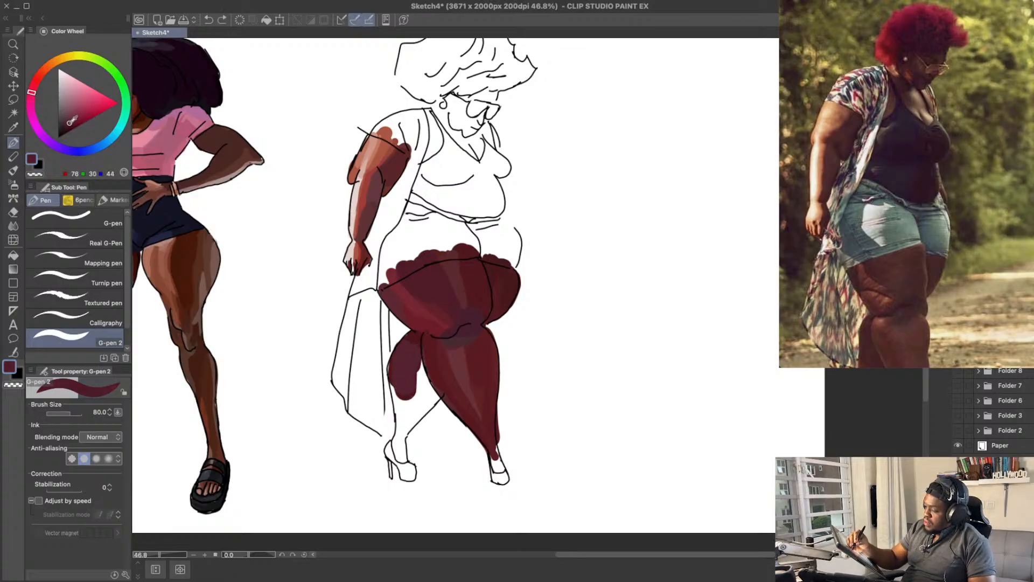
pyautogui.moveTo(409, 375)
pyautogui.mouseDown()
pyautogui.moveTo(412, 346)
pyautogui.moveTo(422, 393)
pyautogui.moveTo(414, 345)
pyautogui.moveTo(403, 359)
pyautogui.moveTo(428, 398)
pyautogui.moveTo(404, 365)
pyautogui.moveTo(427, 401)
pyautogui.mouseUp()
pyautogui.press('e')
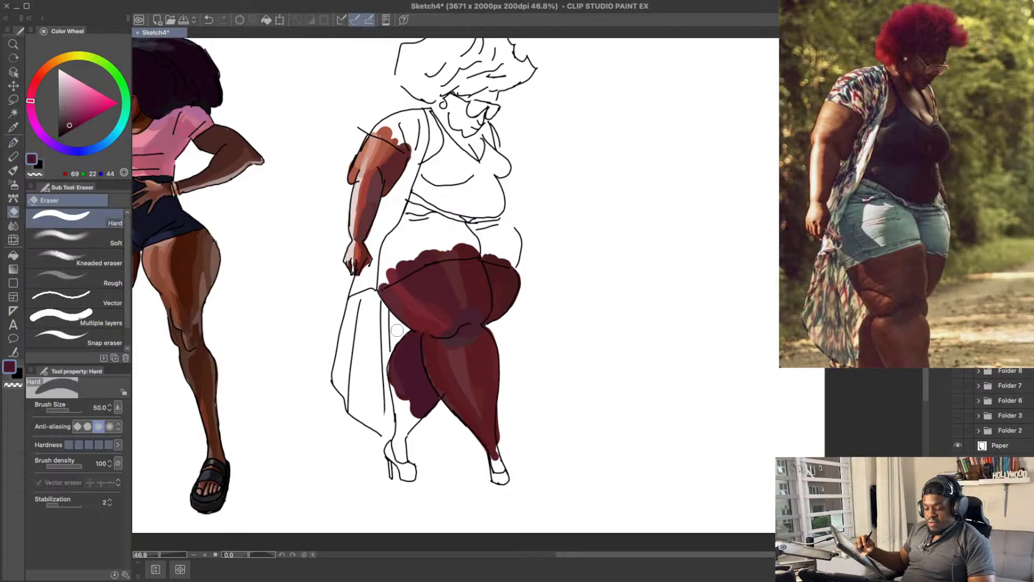
pyautogui.press('p')
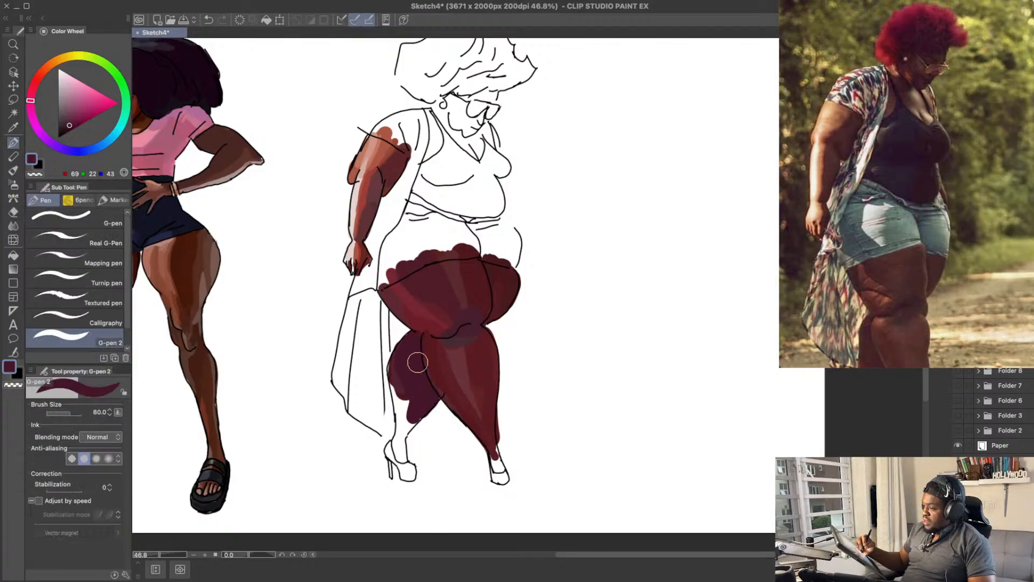
# Step: Paint the far calf's outer edge down to the ankle in lighter maroon RGB 98, 34, 47
pyautogui.click(70, 124)
pyautogui.moveTo(35, 99); pyautogui.dragTo(31, 95)
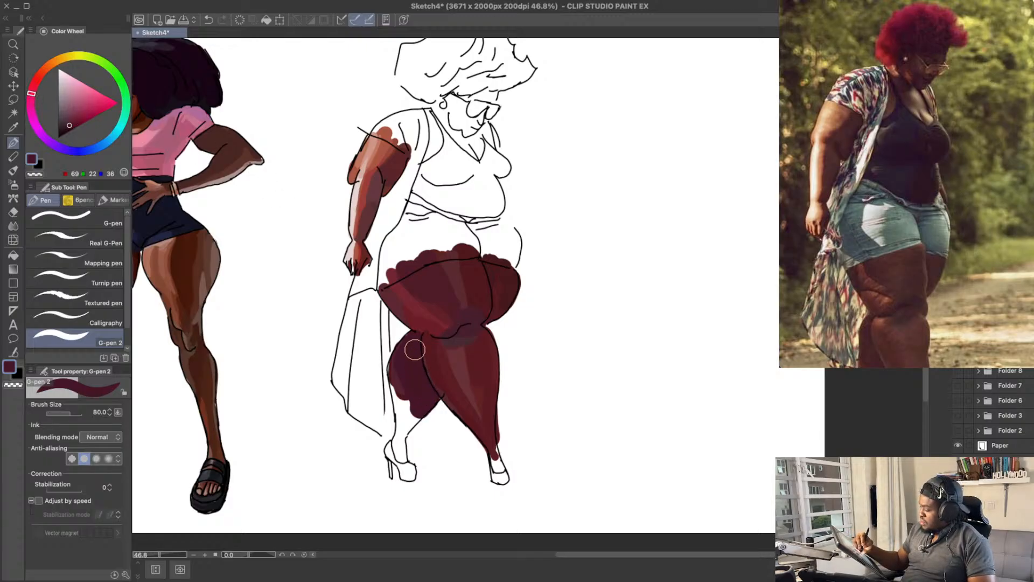
pyautogui.click(73, 120)
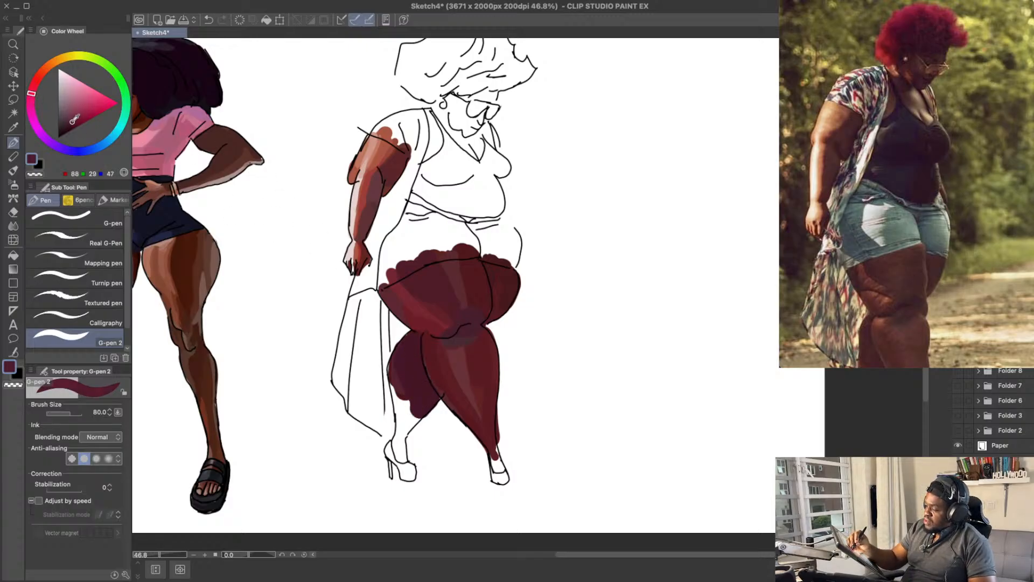
pyautogui.moveTo(33, 95); pyautogui.dragTo(32, 88)
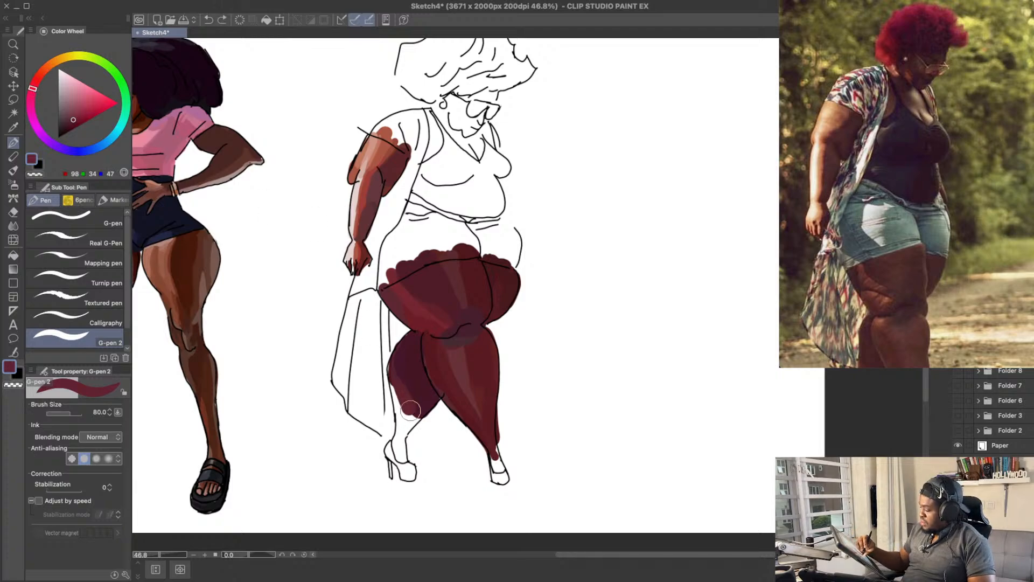
pyautogui.moveTo(404, 402)
pyautogui.mouseDown()
pyautogui.moveTo(399, 440)
pyautogui.moveTo(400, 414)
pyautogui.mouseUp()
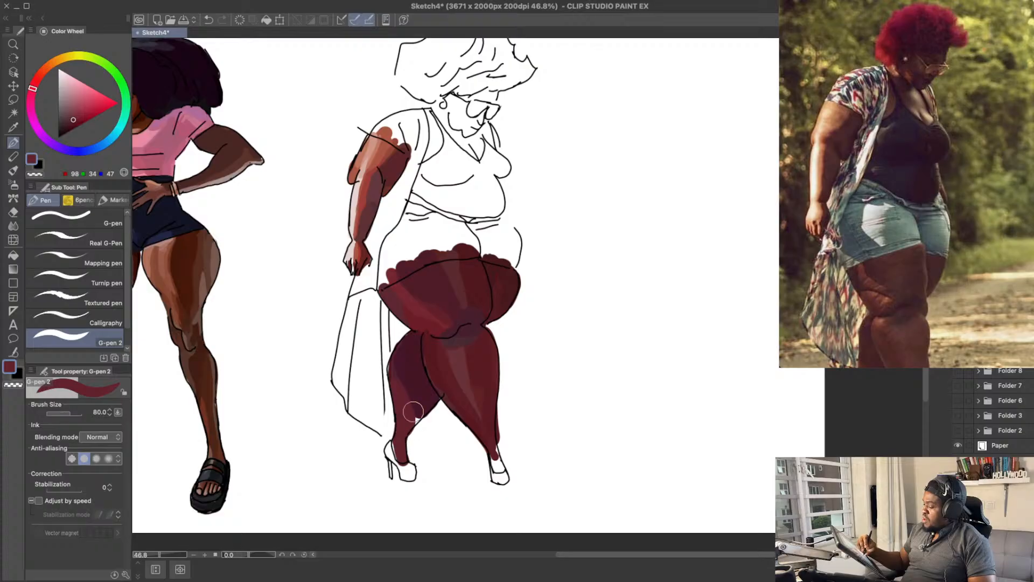
# Step: Cover the inner lower edge of the far calf with dark red RGB 84, 20, 27, undoing a try in RGB 102, 28, 42
pyautogui.moveTo(74, 121); pyautogui.dragTo(76, 120)
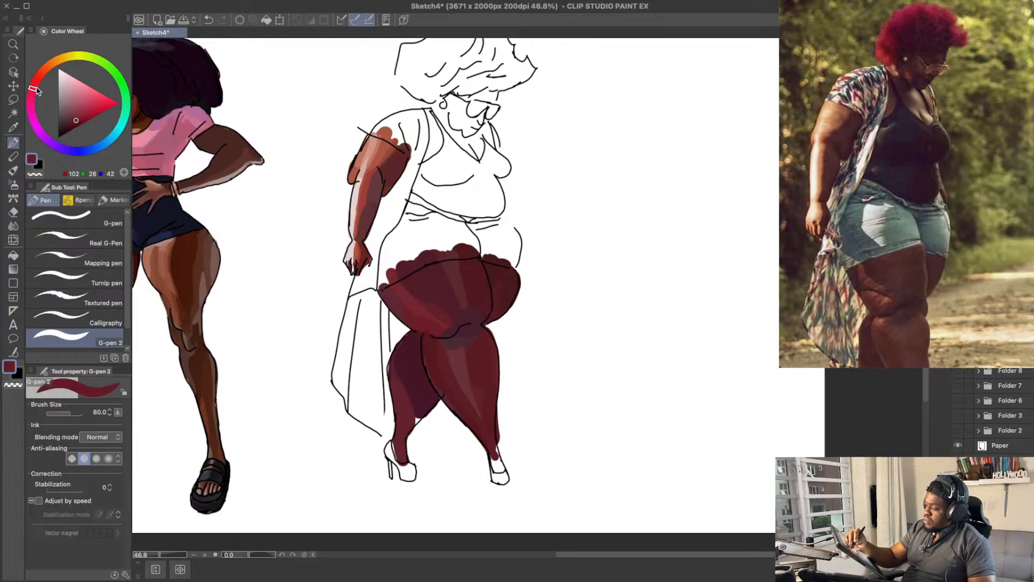
pyautogui.moveTo(32, 89); pyautogui.dragTo(34, 84)
pyautogui.moveTo(423, 393)
pyautogui.mouseDown()
pyautogui.moveTo(402, 441)
pyautogui.moveTo(408, 368)
pyautogui.moveTo(422, 419)
pyautogui.moveTo(406, 438)
pyautogui.moveTo(414, 418)
pyautogui.mouseUp()
pyautogui.hotkey('ctrl', 'z')
pyautogui.click(73, 123)
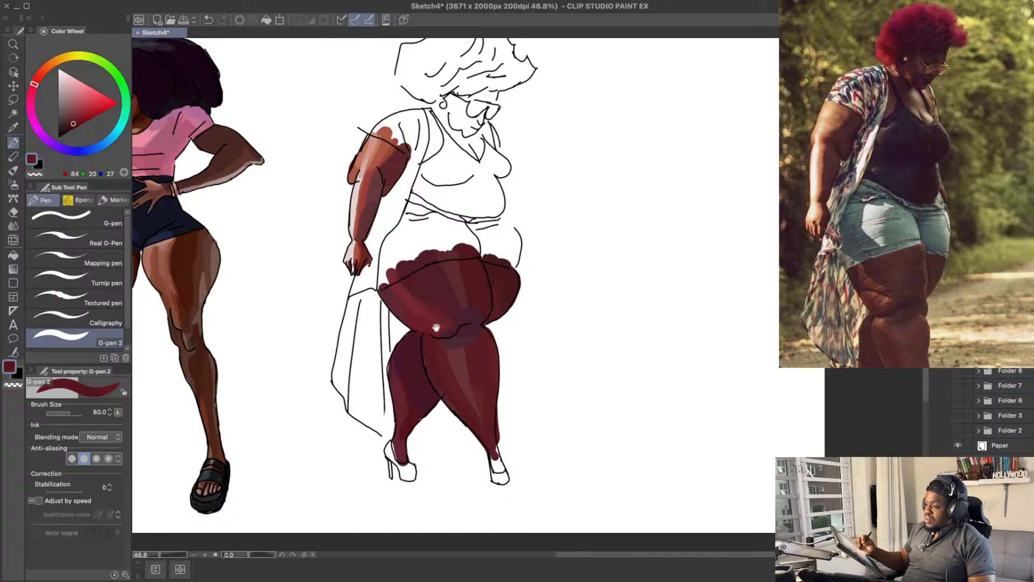
pyautogui.moveTo(408, 299); pyautogui.dragTo(408, 313)
# Step: Touch up the far calf with dark maroons RGB 69, 22, 43 and 69, 22, 36, erase the overspill near the ankle and save
pyautogui.moveTo(412, 418); pyautogui.dragTo(396, 386)
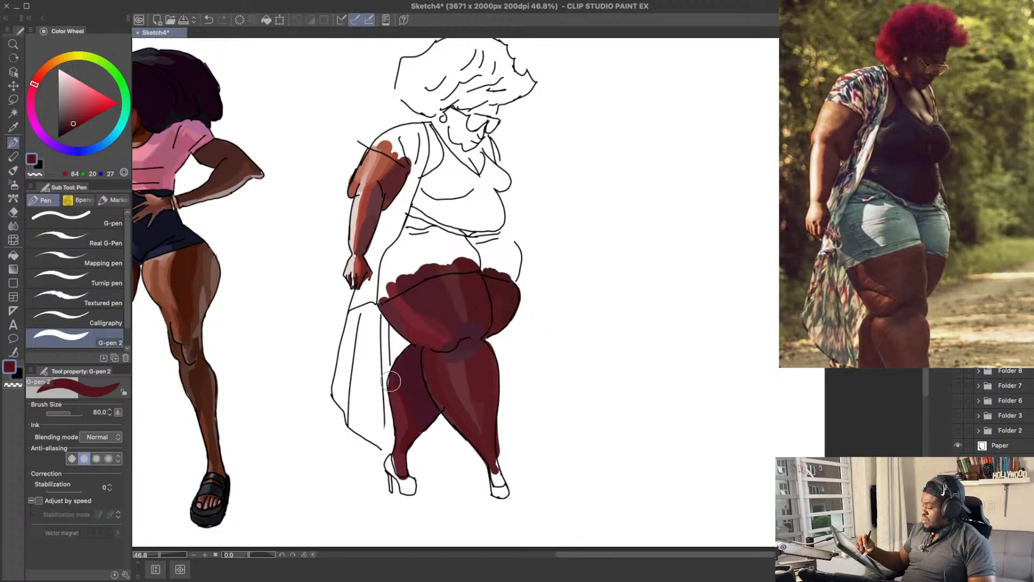
pyautogui.keyDown('alt'); pyautogui.click(399, 378); pyautogui.keyUp('alt')
pyautogui.moveTo(583, 380); pyautogui.dragTo(580, 328)
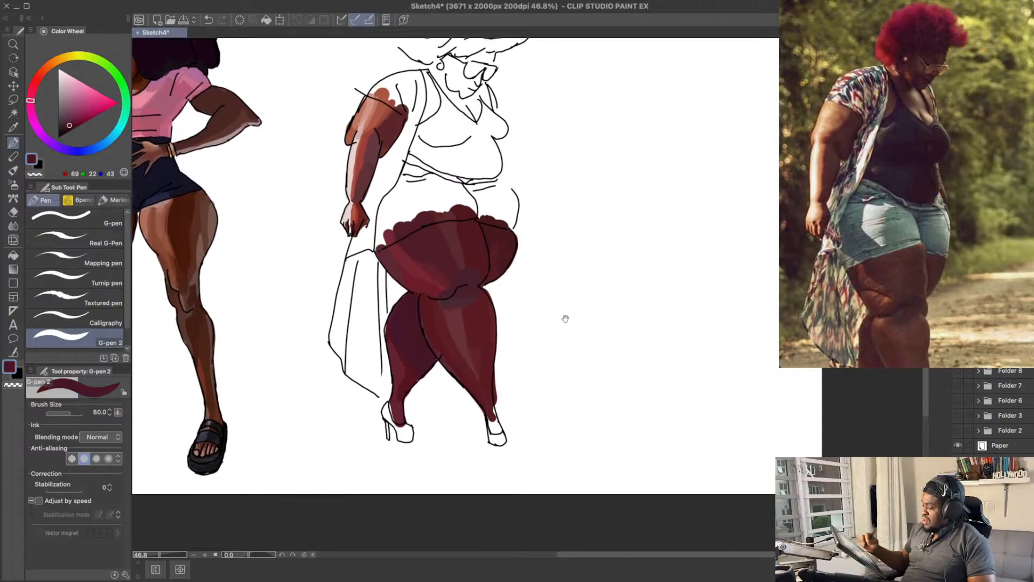
pyautogui.keyDown('alt'); pyautogui.click(416, 380); pyautogui.keyUp('alt')
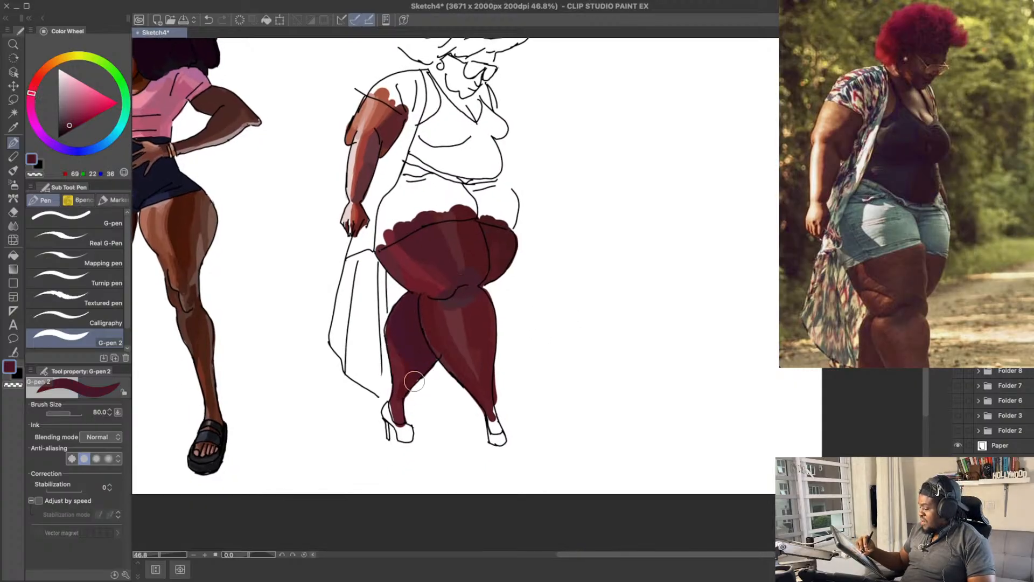
pyautogui.press('e')
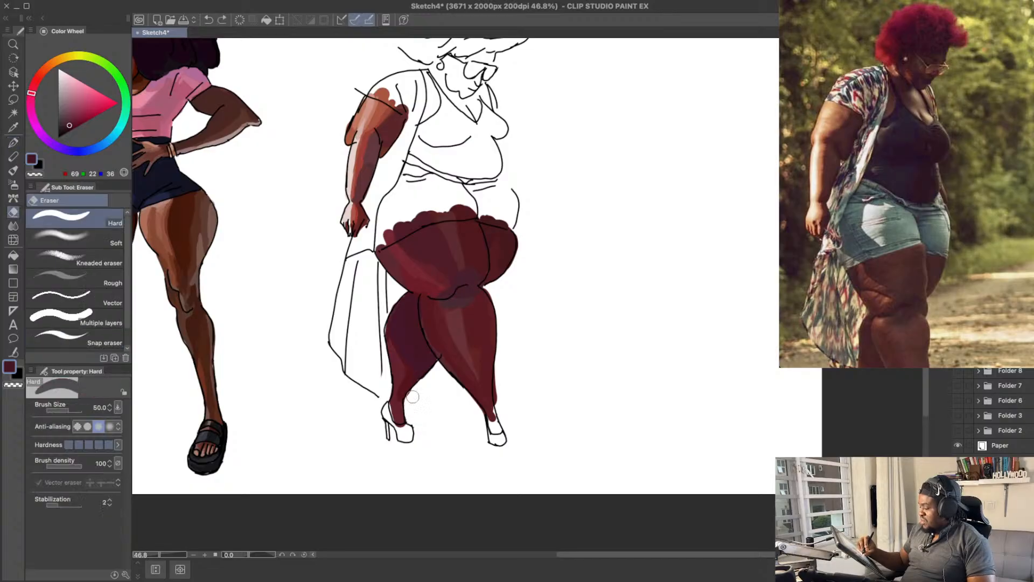
pyautogui.moveTo(466, 352); pyautogui.dragTo(457, 343)
pyautogui.hotkey('ctrl', 's')
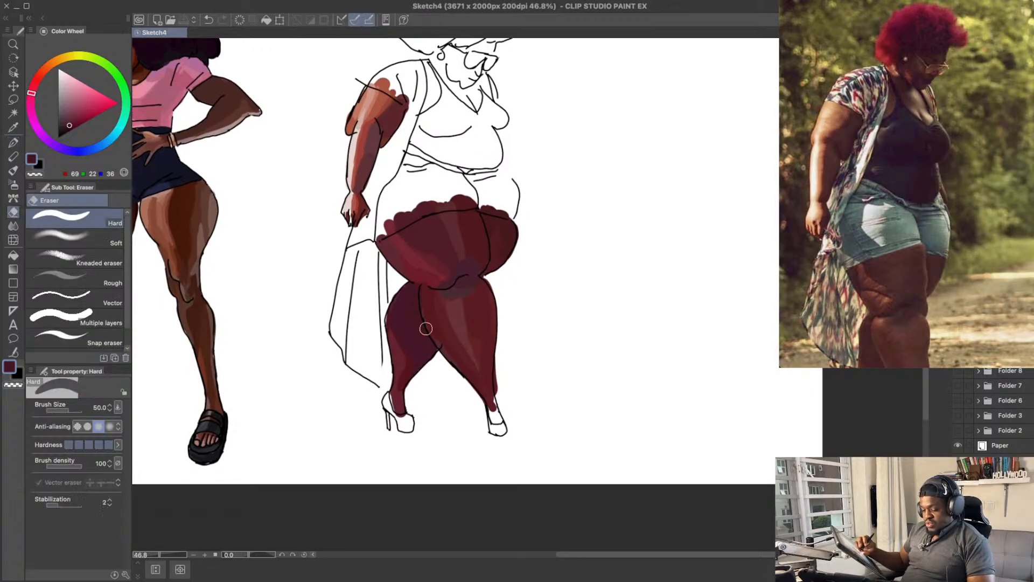
# Step: Reduce the brush size to 50 and try a red RGB 131, 39, 39 highlight on the lower far calf, undoing the stroke
pyautogui.press('p')
pyautogui.keyDown('alt'); pyautogui.click(402, 396); pyautogui.keyUp('alt')
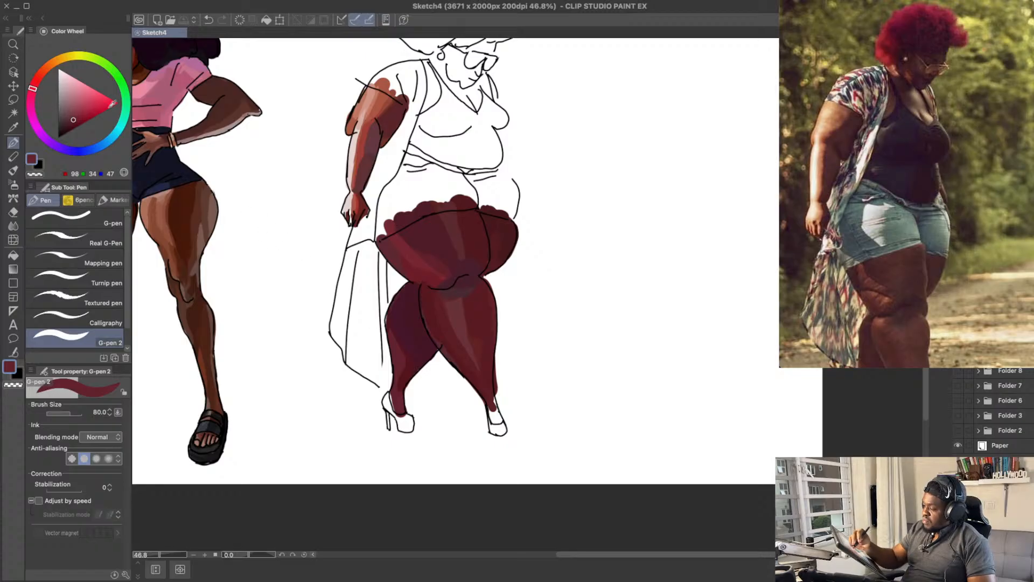
pyautogui.moveTo(34, 93); pyautogui.dragTo(36, 81)
pyautogui.moveTo(85, 115); pyautogui.dragTo(80, 115)
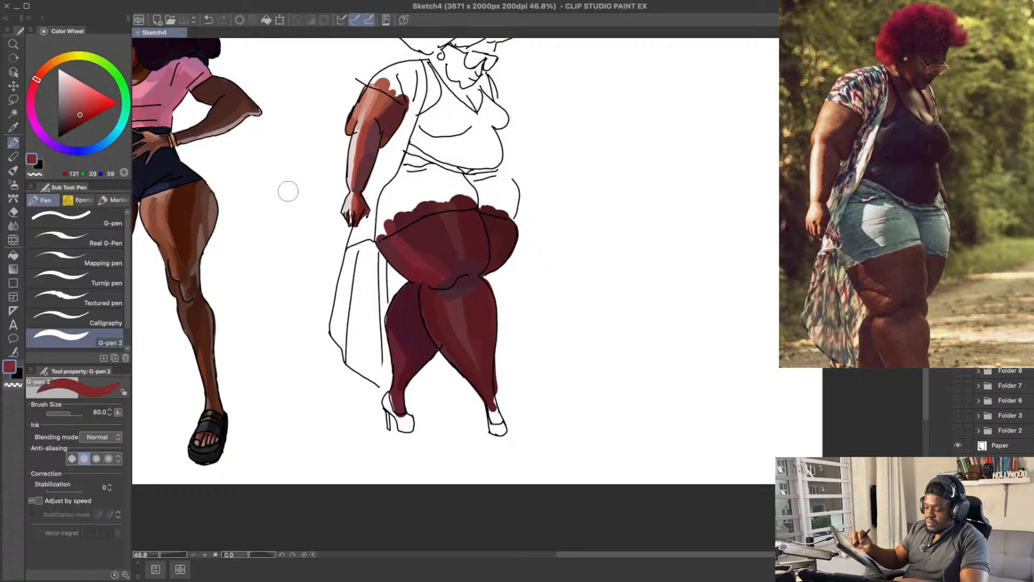
pyautogui.press('[')
pyautogui.press('[')
pyautogui.press('[')
pyautogui.moveTo(398, 388); pyautogui.dragTo(402, 364)
pyautogui.hotkey('ctrl', 'z')
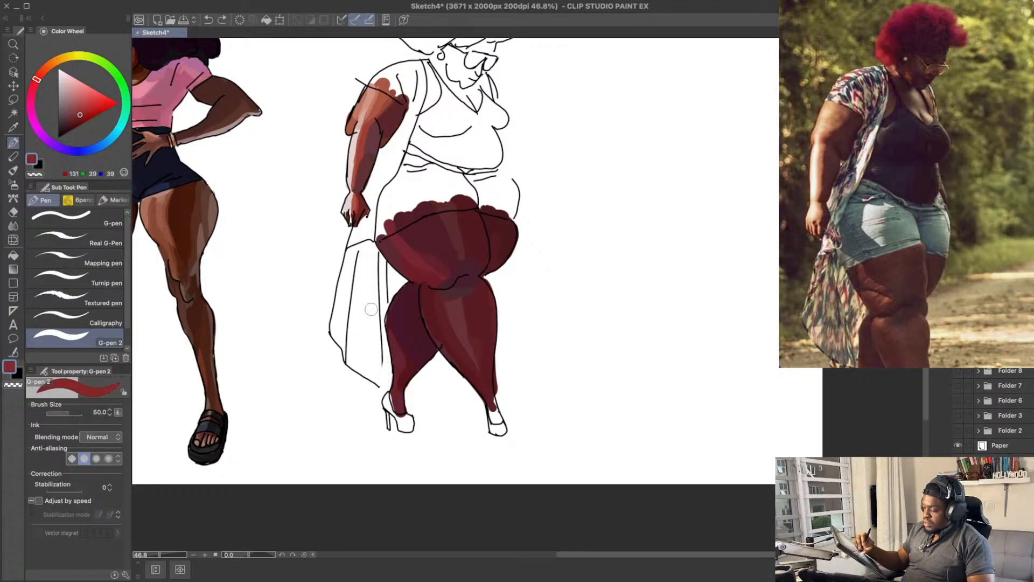
# Step: Add a dark red RGB 91, 21, 21 accent to the lower far calf with brush size 40, undoing the misplaced stroke
pyautogui.moveTo(82, 115); pyautogui.dragTo(76, 119)
pyautogui.press('[')
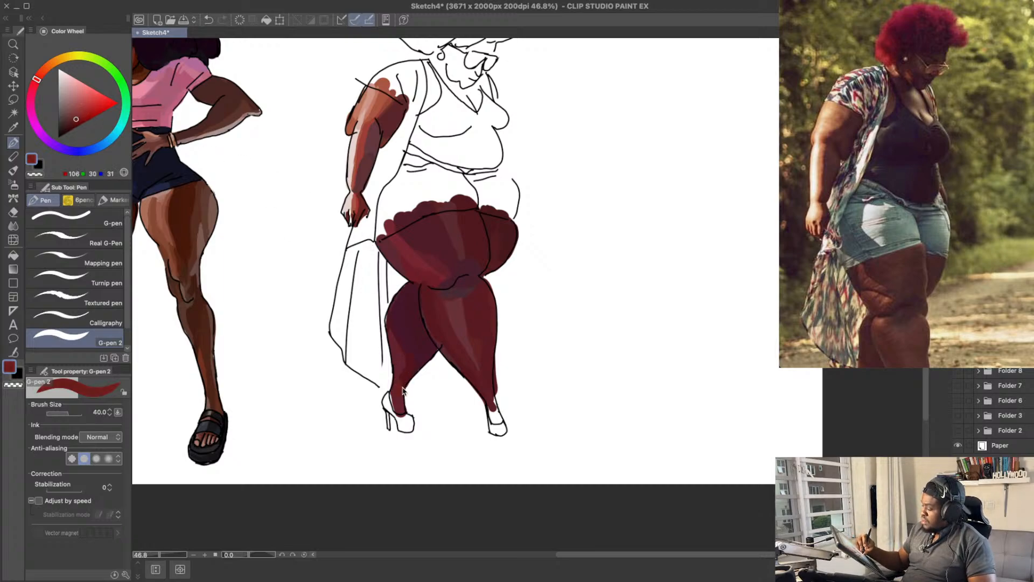
pyautogui.moveTo(76, 120); pyautogui.dragTo(75, 123)
pyautogui.moveTo(404, 383)
pyautogui.mouseDown()
pyautogui.moveTo(401, 406)
pyautogui.moveTo(399, 353)
pyautogui.mouseUp()
pyautogui.hotkey('ctrl', 'z')
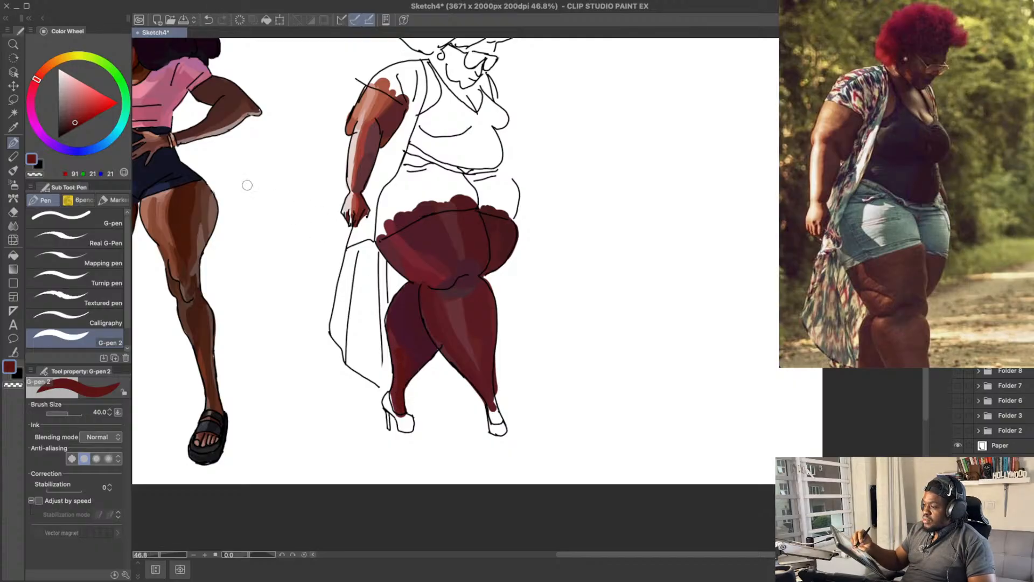
# Step: Try a lighter RGB 130, 59, 60 highlight on the far calf, undo it and shift the colour to RGB 145, 71, 60
pyautogui.moveTo(84, 111); pyautogui.dragTo(75, 111)
pyautogui.hotkey('ctrl', 's')
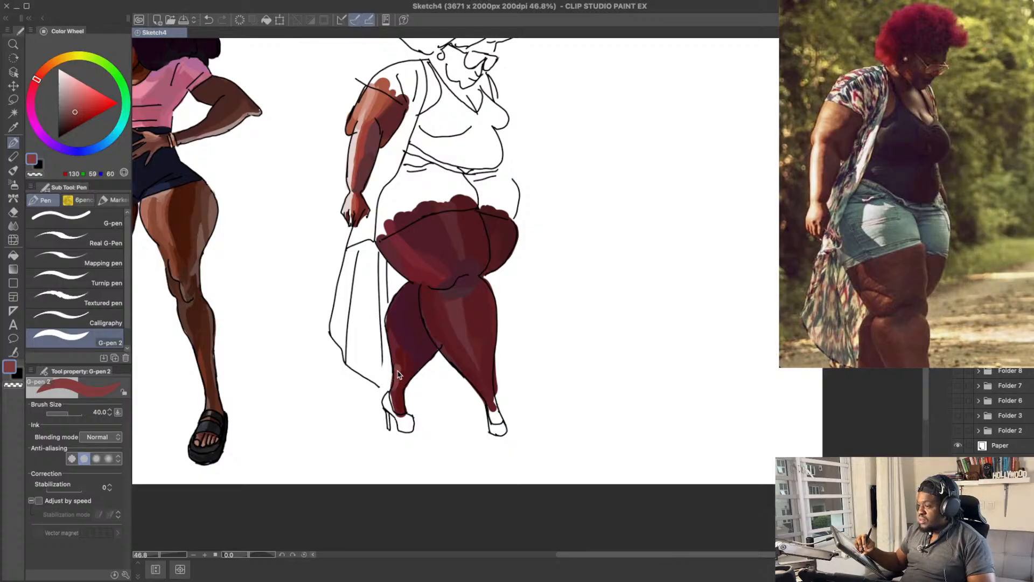
pyautogui.hotkey('ctrl', 'z')
pyautogui.click(41, 74)
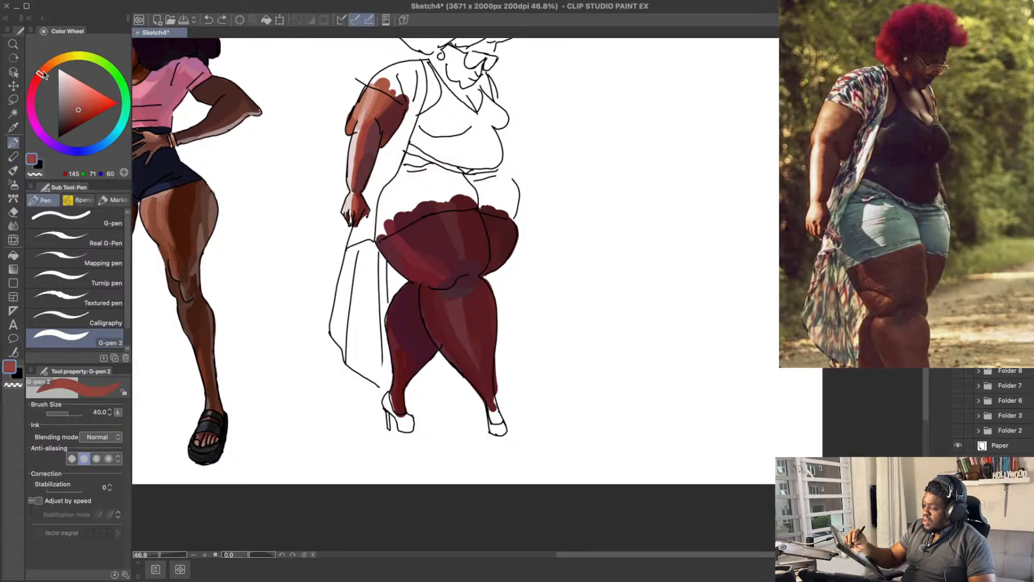
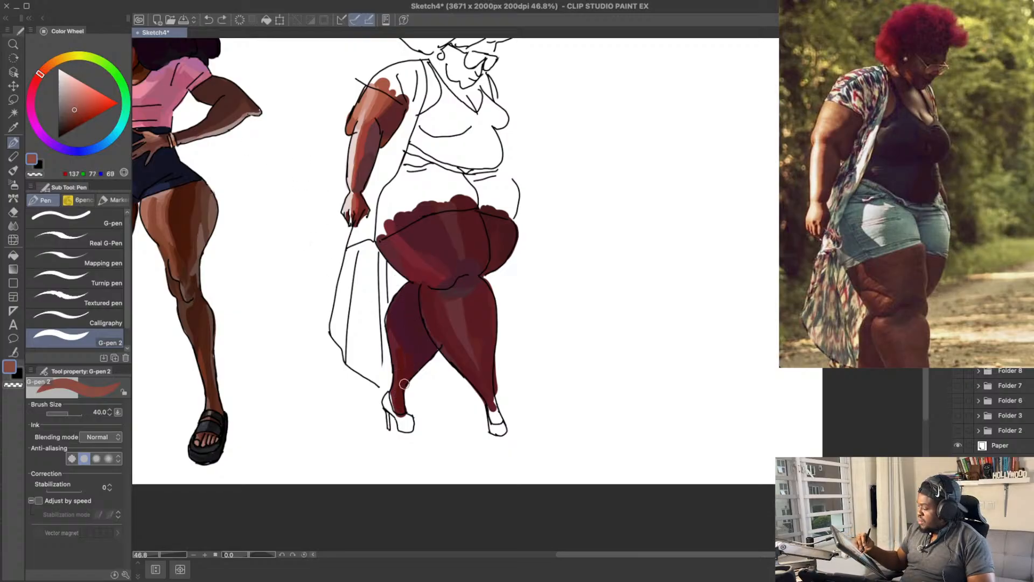
# Step: Try a lighter red RGB 129, 65, 56 highlight on the lower far calf and undo it
pyautogui.click(77, 110)
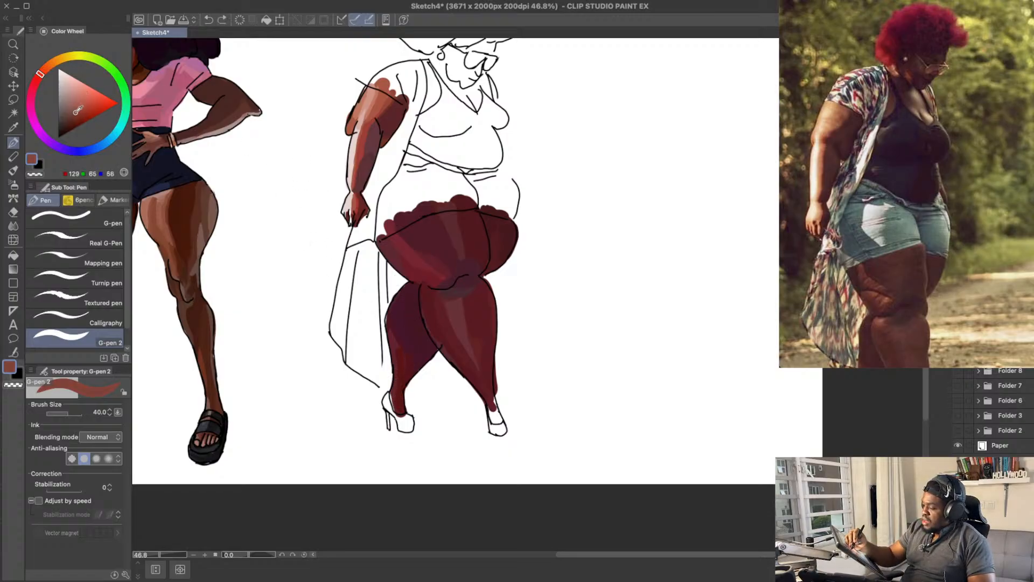
pyautogui.moveTo(394, 399); pyautogui.dragTo(396, 368)
pyautogui.press('super+z')
pyautogui.press('super+z')
pyautogui.press('super+z')
pyautogui.press('super+z')
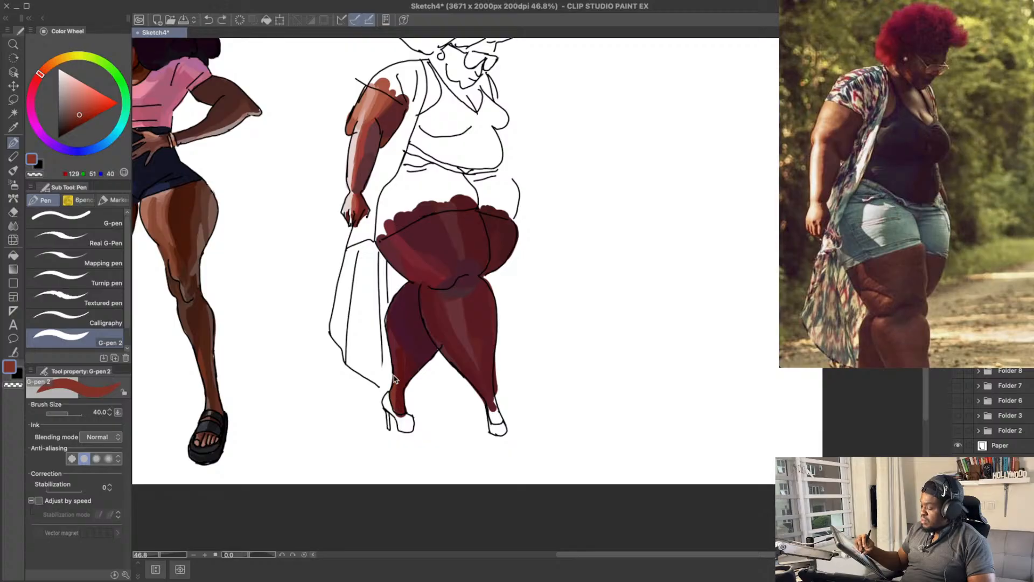
# Step: Paint a reddish RGB 129, 51, 40 highlight along the lower far calf towards the ankle
pyautogui.moveTo(522, 302); pyautogui.dragTo(528, 337)
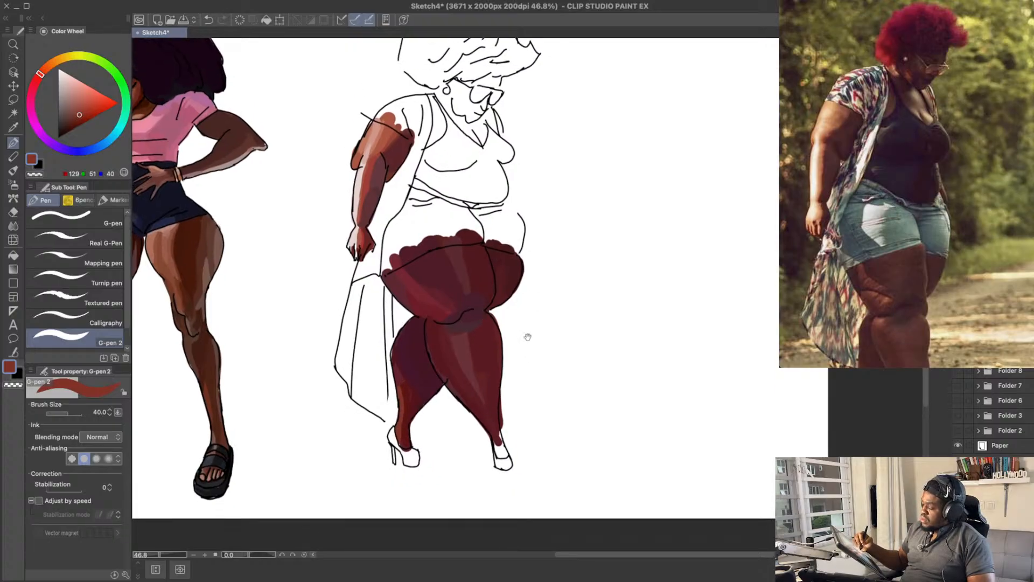
pyautogui.moveTo(401, 421)
pyautogui.mouseDown()
pyautogui.moveTo(401, 392)
pyautogui.moveTo(431, 385)
pyautogui.moveTo(430, 373)
pyautogui.mouseUp()
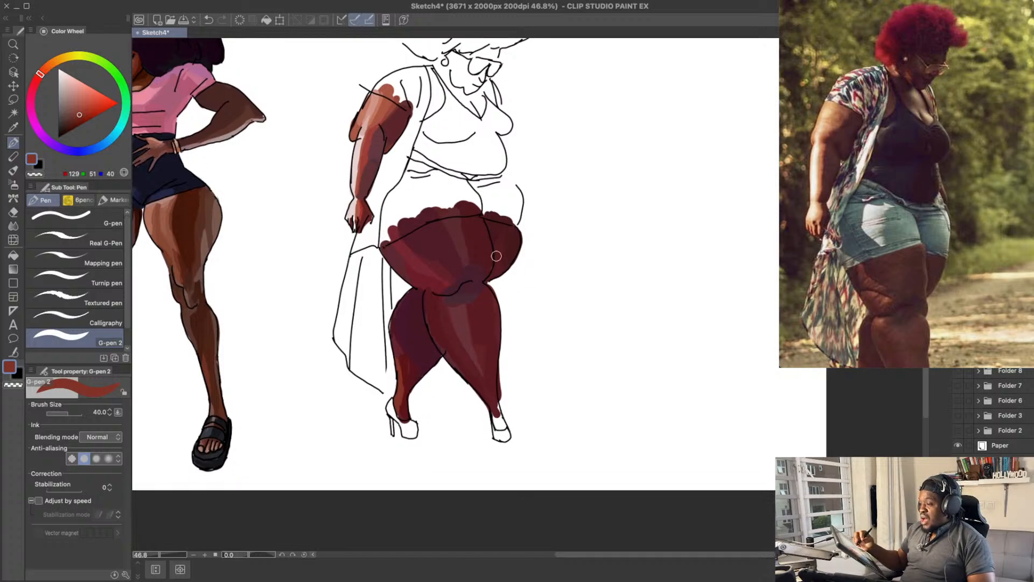
pyautogui.moveTo(496, 256); pyautogui.dragTo(500, 240)
# Step: Blend the far calf's highlight using dark tones RGB 84, 20, 27 and RGB 69, 22, 43, and save the drawing
pyautogui.keyDown('alt'); pyautogui.click(419, 353); pyautogui.keyUp('alt')
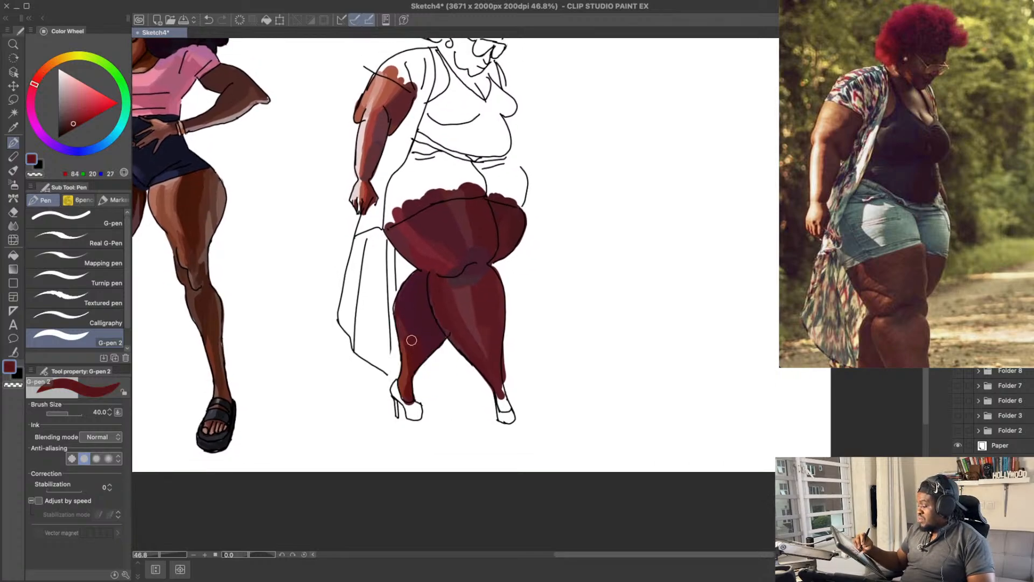
pyautogui.keyDown('alt'); pyautogui.click(410, 319); pyautogui.keyUp('alt')
pyautogui.keyDown('alt'); pyautogui.click(411, 350); pyautogui.keyUp('alt')
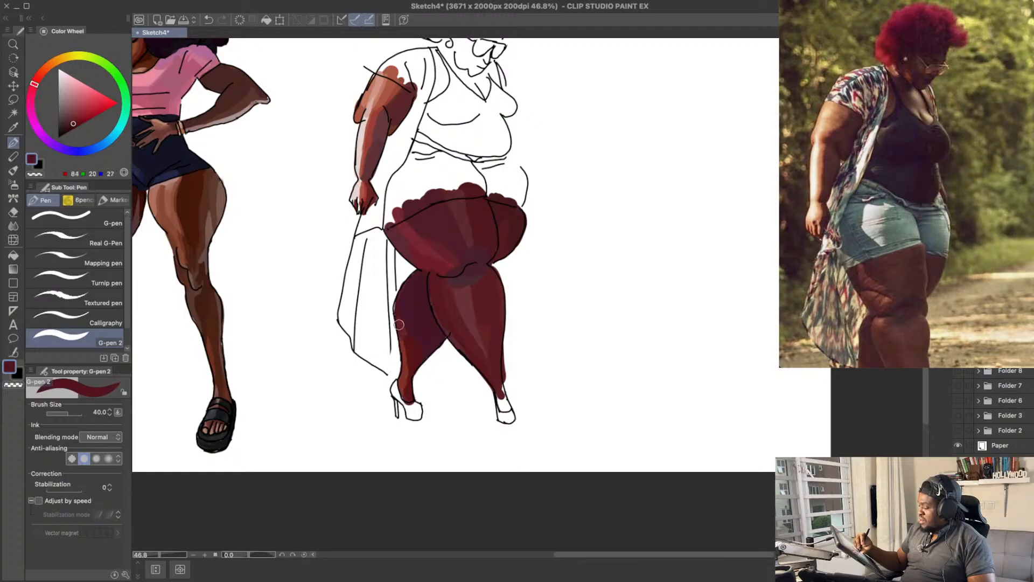
pyautogui.keyDown('alt'); pyautogui.click(409, 312); pyautogui.keyUp('alt')
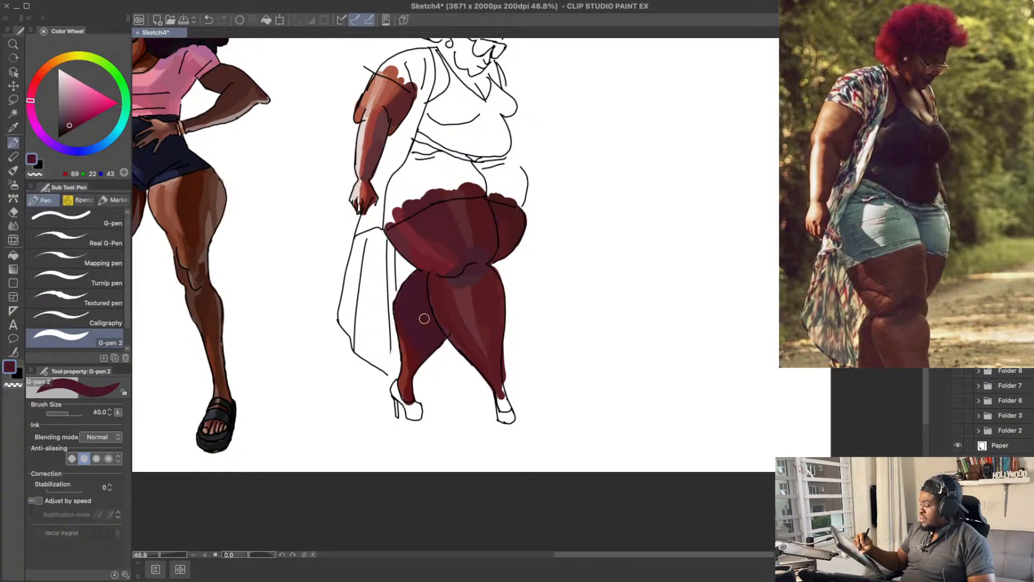
pyautogui.moveTo(522, 279); pyautogui.dragTo(516, 319)
pyautogui.press('e')
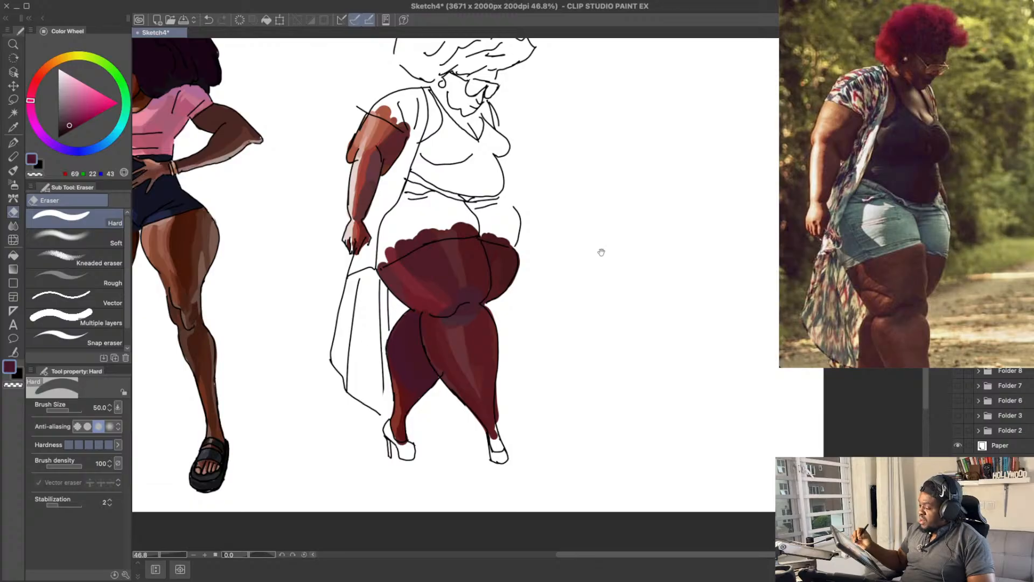
pyautogui.moveTo(601, 252); pyautogui.dragTo(594, 285)
pyautogui.hotkey('ctrl', 's')
# Step: Block in the front of the denim shorts with muted blue RGB 90, 125, 137 using the G-pen 2 at size 40
pyautogui.press('p')
pyautogui.moveTo(528, 218); pyautogui.dragTo(523, 245)
pyautogui.moveTo(512, 166); pyautogui.dragTo(510, 207)
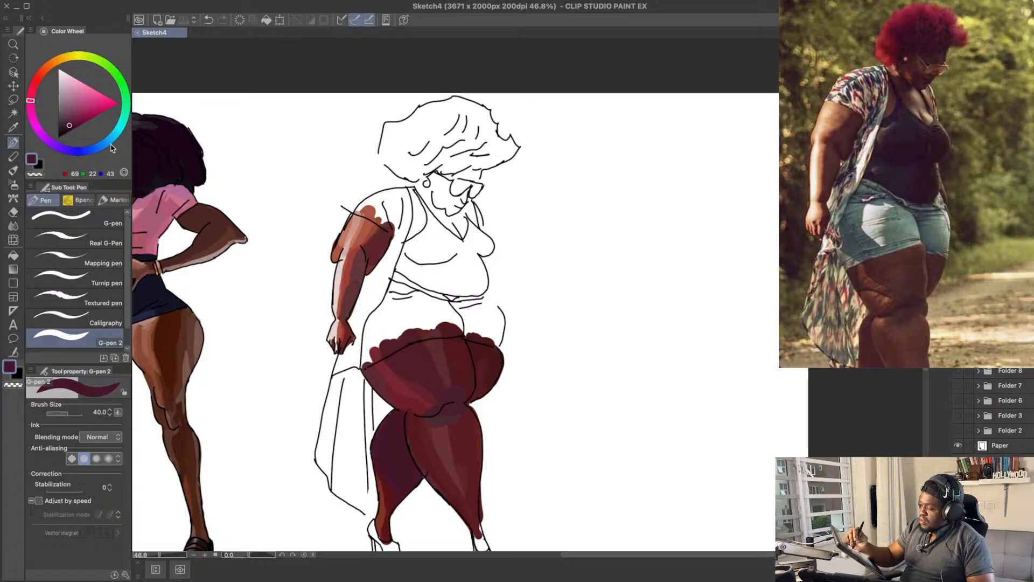
pyautogui.moveTo(111, 144); pyautogui.dragTo(113, 137)
pyautogui.click(73, 113)
pyautogui.click(75, 110)
pyautogui.moveTo(403, 300)
pyautogui.mouseDown()
pyautogui.moveTo(454, 322)
pyautogui.moveTo(433, 303)
pyautogui.moveTo(447, 309)
pyautogui.moveTo(459, 329)
pyautogui.mouseUp()
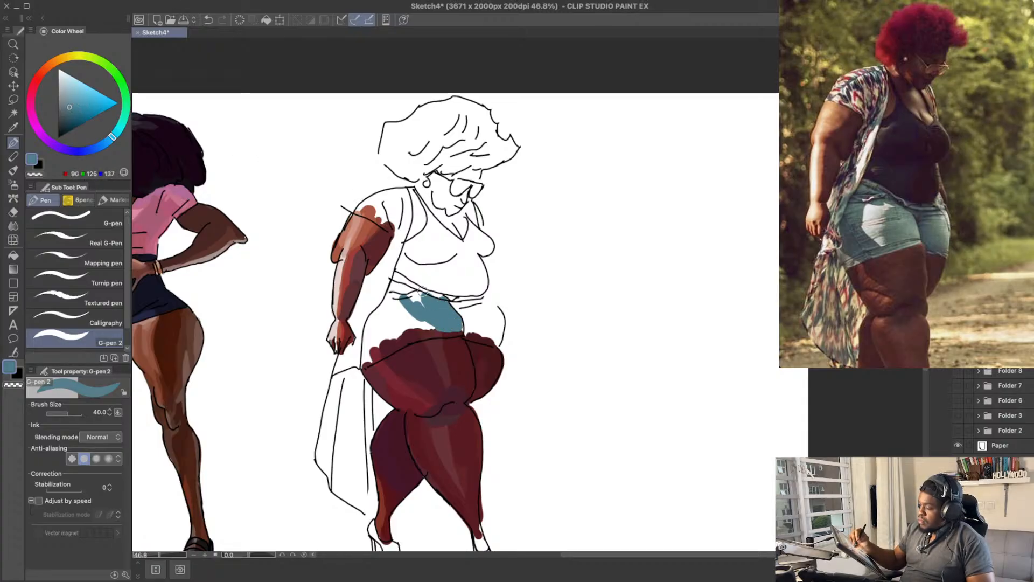
# Step: Shade the front of the shorts with blue RGB 72, 110, 126 and a greener RGB 85, 129, 133 tone
pyautogui.click(71, 110)
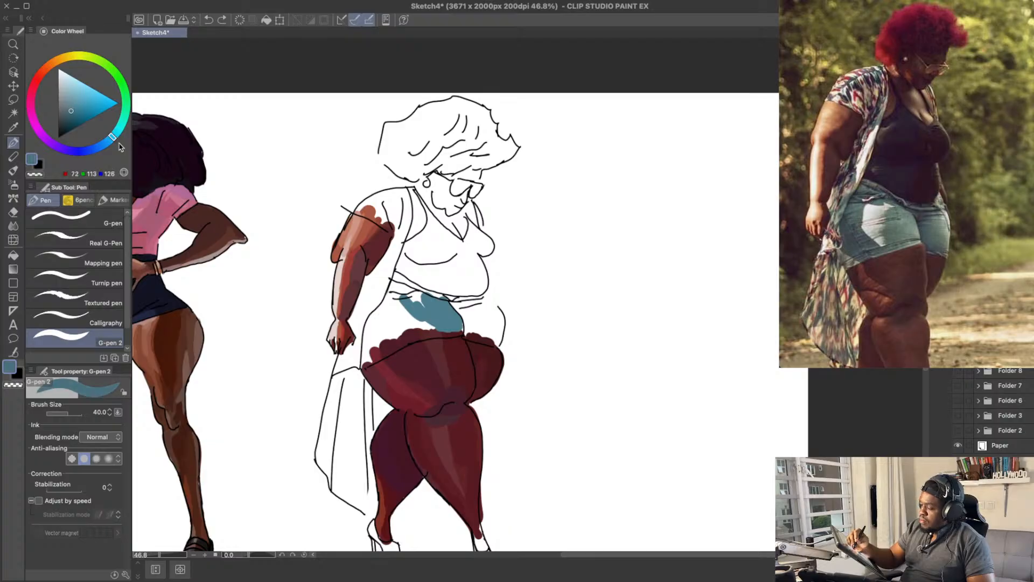
pyautogui.moveTo(423, 310)
pyautogui.mouseDown()
pyautogui.moveTo(425, 330)
pyautogui.moveTo(435, 328)
pyautogui.mouseUp()
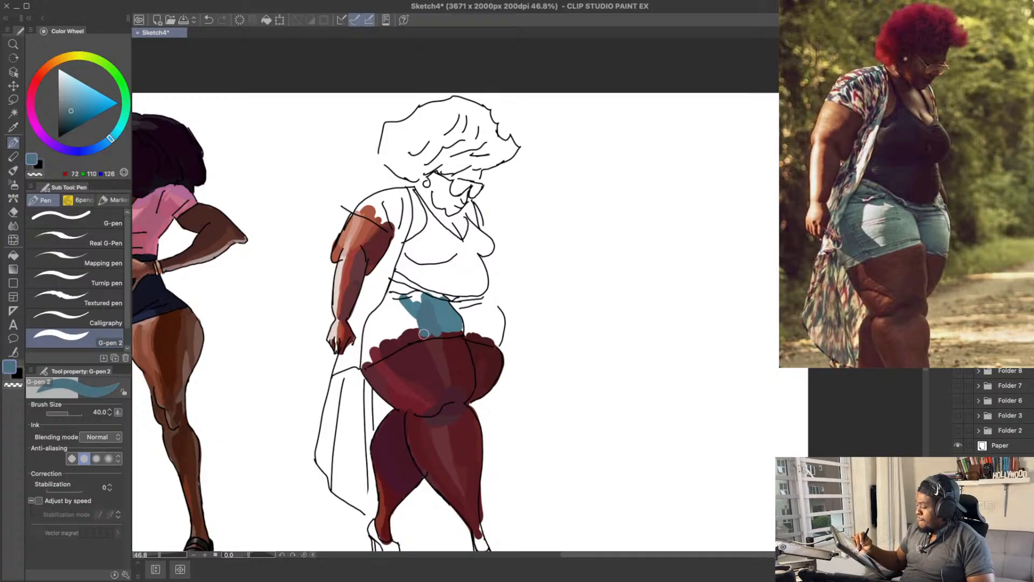
pyautogui.moveTo(424, 333)
pyautogui.mouseDown()
pyautogui.moveTo(430, 301)
pyautogui.moveTo(441, 325)
pyautogui.mouseUp()
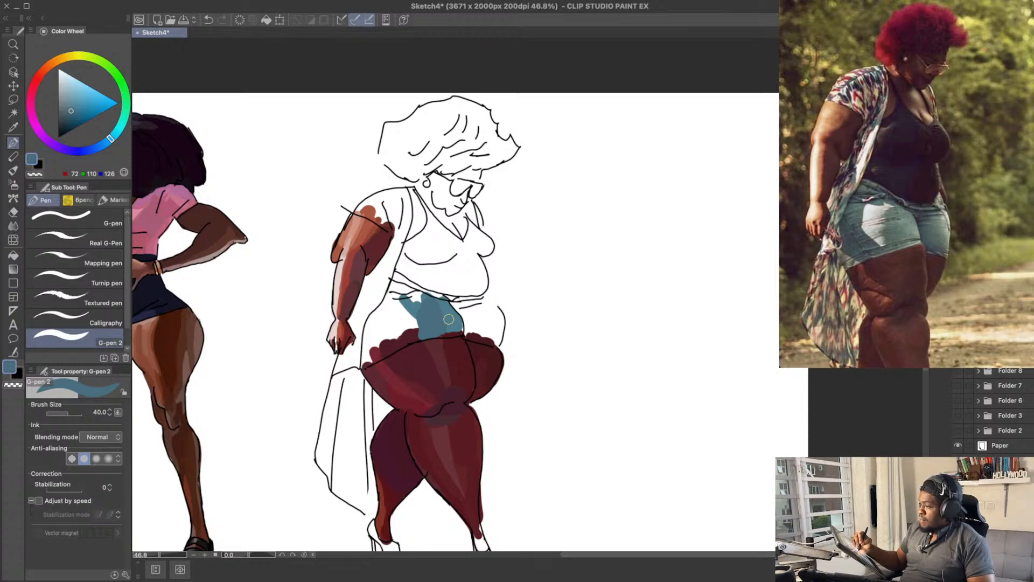
pyautogui.keyDown('alt'); pyautogui.click(452, 321); pyautogui.keyUp('alt')
pyautogui.moveTo(112, 135); pyautogui.dragTo(120, 135)
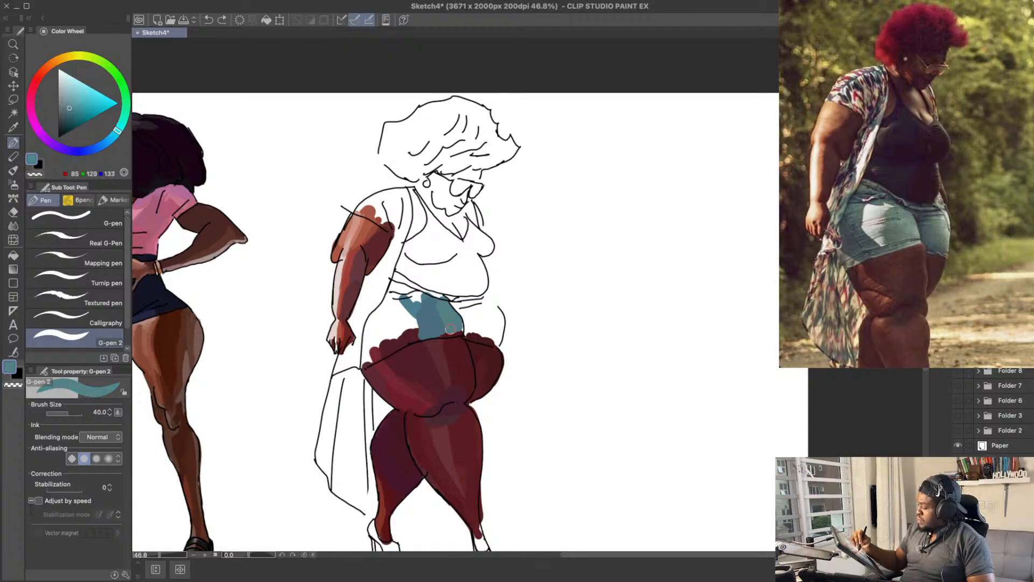
pyautogui.moveTo(450, 328); pyautogui.dragTo(455, 328)
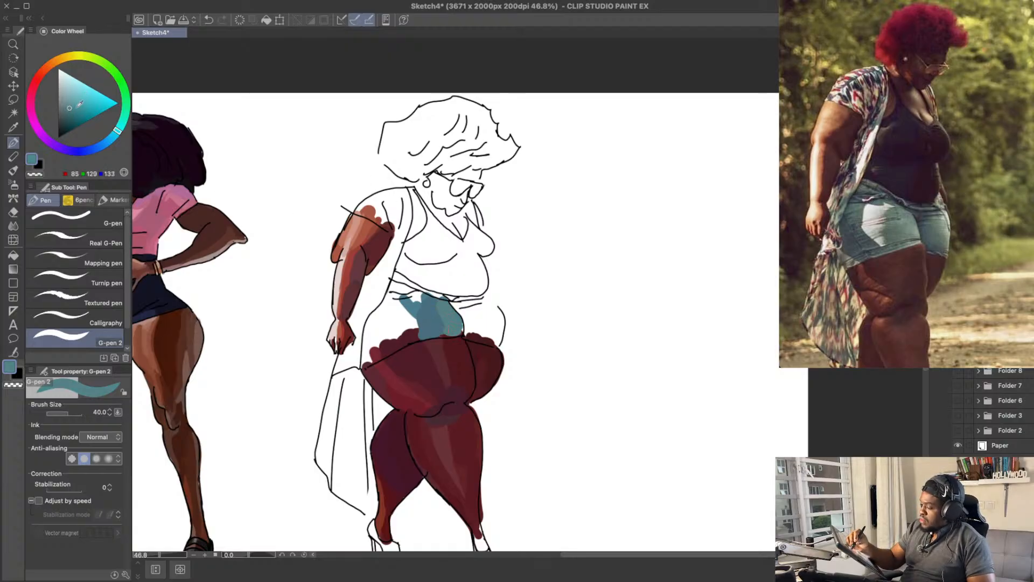
# Step: Try a darker teal RGB 76, 122, 126 stroke on the front of the shorts and undo it
pyautogui.click(71, 108)
pyautogui.moveTo(434, 307); pyautogui.dragTo(444, 329)
pyautogui.hotkey('ctrl', 'z')
pyautogui.hotkey('ctrl', 'z')
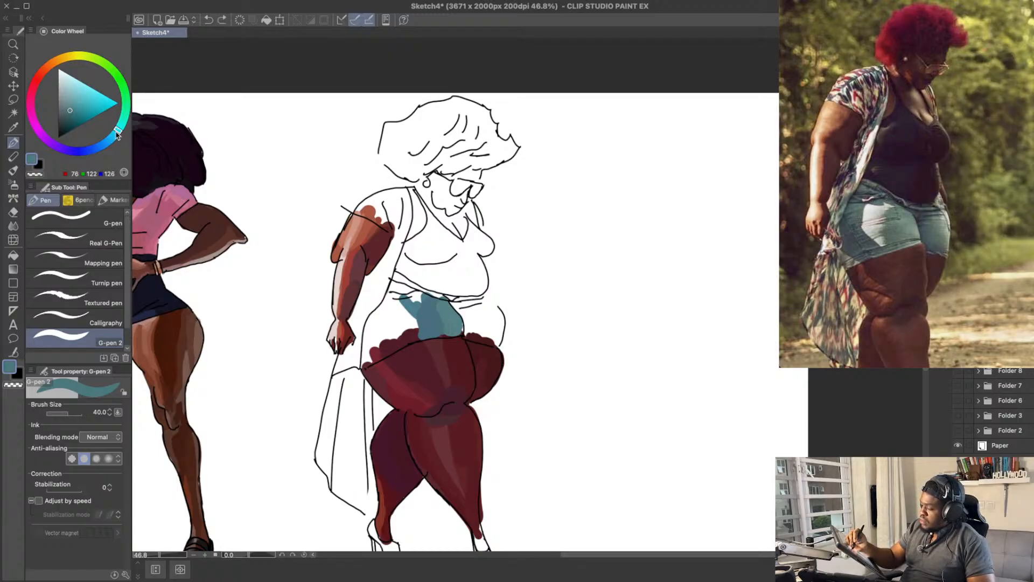
# Step: Blend the front of the shorts with a slightly bluer teal stroke and the sampled tones RGB 85, 129, 133 and 72, 110, 126
pyautogui.moveTo(117, 132); pyautogui.dragTo(115, 133)
pyautogui.moveTo(435, 303); pyautogui.dragTo(444, 330)
pyautogui.keyDown('alt'); pyautogui.click(439, 309); pyautogui.keyUp('alt')
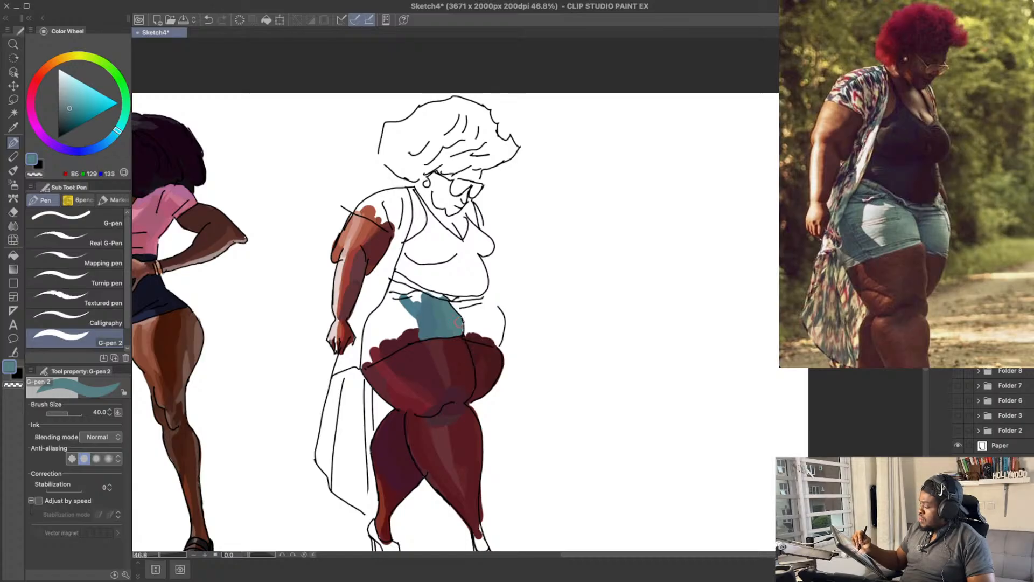
pyautogui.keyDown('alt'); pyautogui.click(433, 319); pyautogui.keyUp('alt')
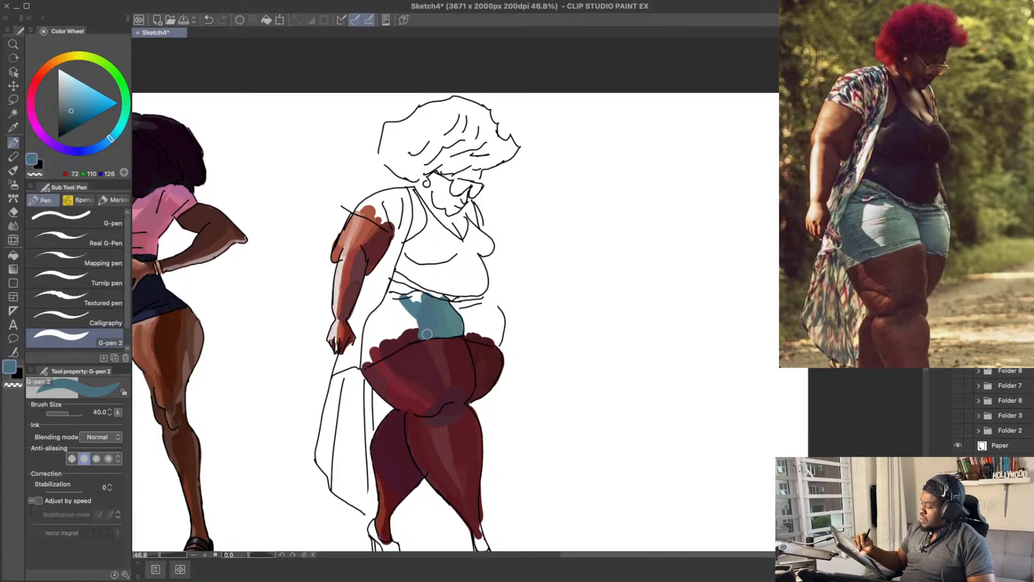
# Step: Fill the hip side of the shorts with darker blues RGB 59, 92, 106 and RGB 57, 96, 112, leaving a gap for the highlight
pyautogui.click(69, 115)
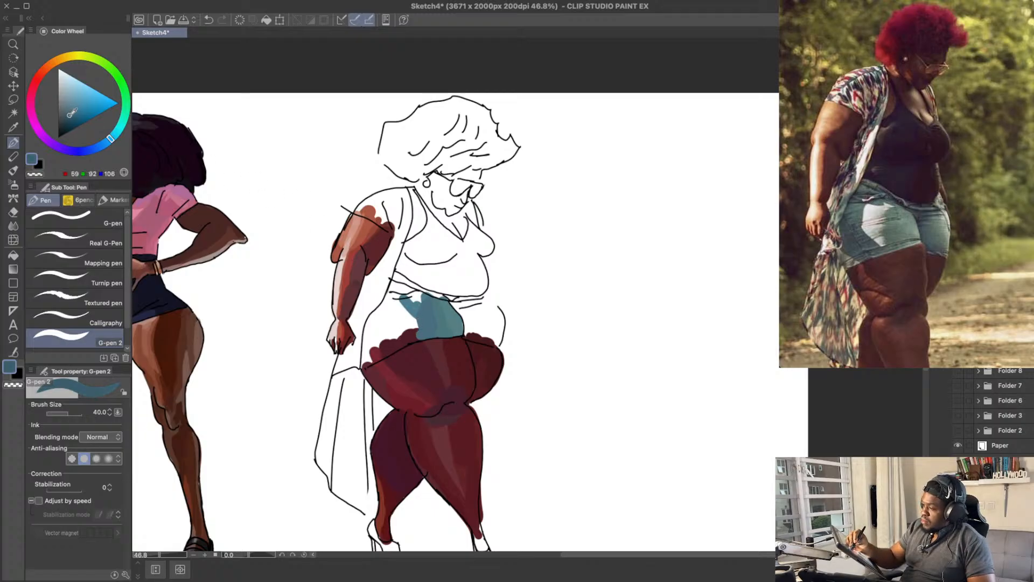
pyautogui.moveTo(380, 321)
pyautogui.mouseDown()
pyautogui.moveTo(397, 340)
pyautogui.moveTo(383, 305)
pyautogui.moveTo(391, 294)
pyautogui.moveTo(385, 342)
pyautogui.moveTo(380, 322)
pyautogui.moveTo(364, 348)
pyautogui.moveTo(386, 327)
pyautogui.moveTo(389, 350)
pyautogui.mouseUp()
pyautogui.click(70, 115)
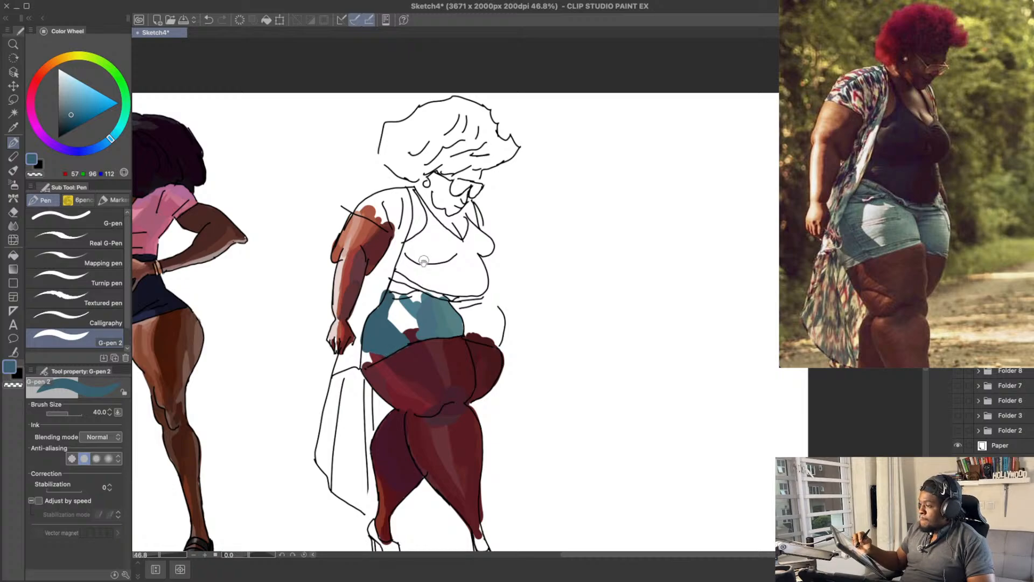
# Step: Try extra dark blue strokes near the hem of the shorts and undo them
pyautogui.moveTo(412, 240); pyautogui.dragTo(413, 249)
pyautogui.moveTo(398, 339); pyautogui.dragTo(410, 345)
pyautogui.hotkey('ctrl', 'z')
pyautogui.hotkey('ctrl', 'z')
# Step: Fill the waistband area of the shorts with dark blue RGB 57, 96, 112
pyautogui.moveTo(440, 298); pyautogui.dragTo(443, 314)
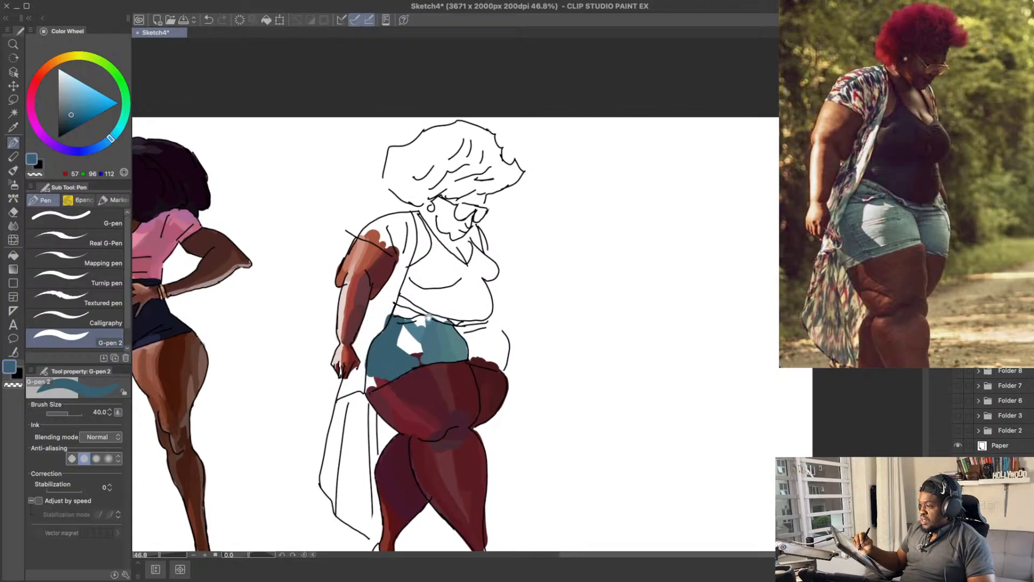
pyautogui.moveTo(428, 316); pyautogui.dragTo(424, 324)
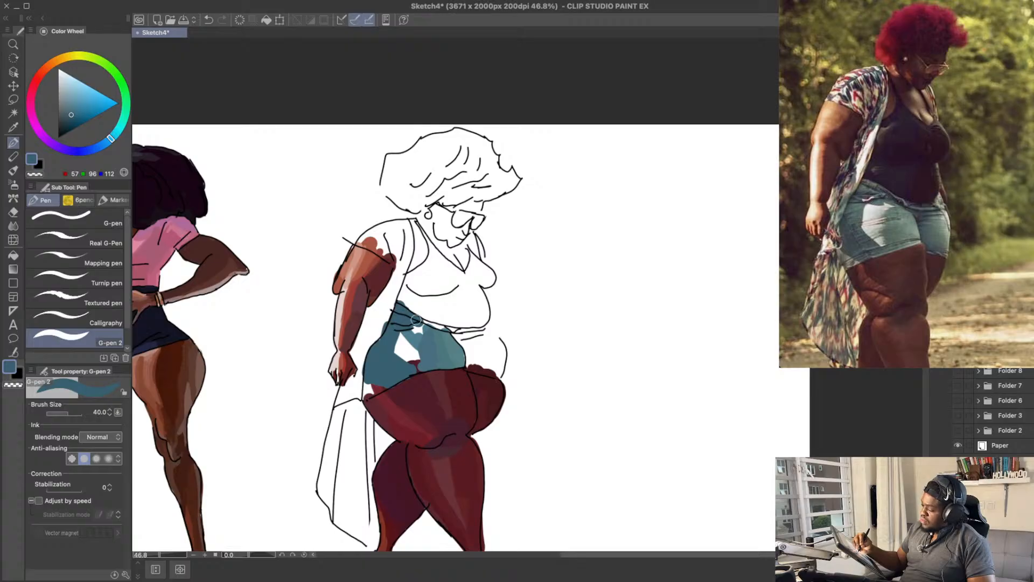
pyautogui.moveTo(419, 320); pyautogui.dragTo(430, 323)
pyautogui.moveTo(595, 293); pyautogui.dragTo(601, 295)
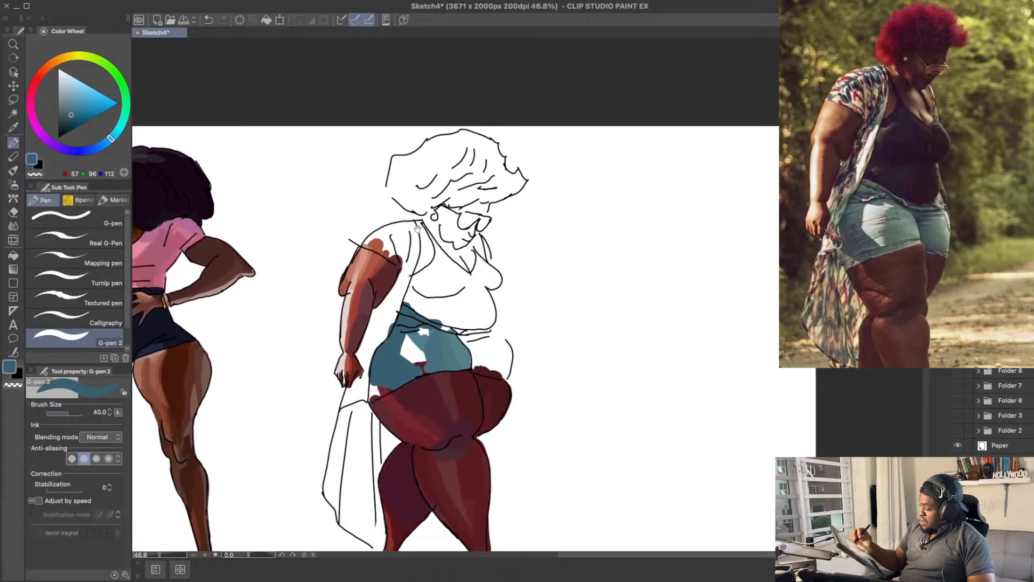
pyautogui.moveTo(447, 236)
pyautogui.mouseDown()
pyautogui.moveTo(439, 208)
pyautogui.moveTo(394, 199)
pyautogui.mouseUp()
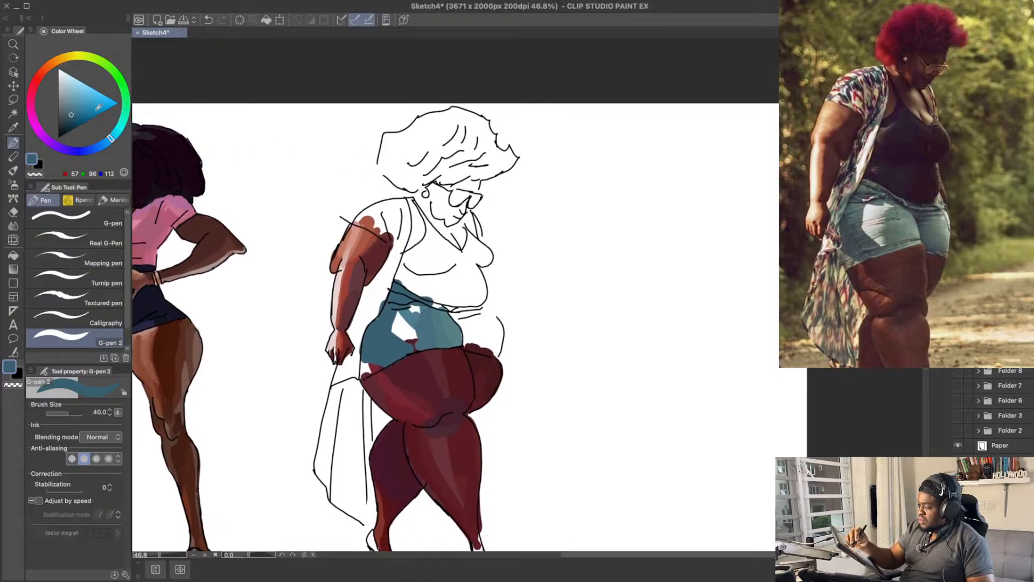
# Step: Paint a pale blue RGB 150, 176, 183 highlight in the gap on the shorts, undoing the greyer RGB 119, 142, 146 attempt
pyautogui.moveTo(73, 109); pyautogui.dragTo(64, 103)
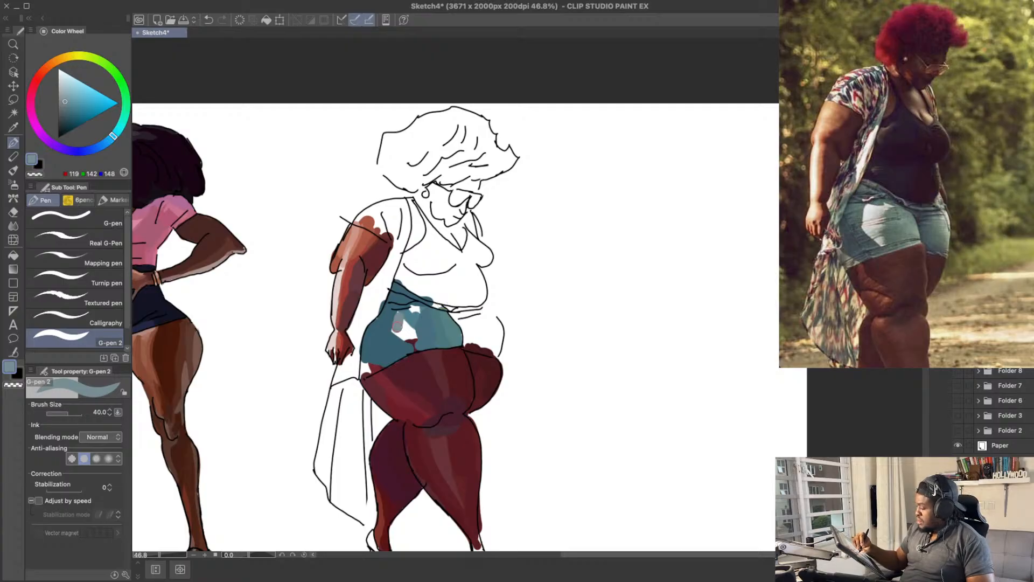
pyautogui.hotkey('ctrl', 'z')
pyautogui.moveTo(68, 97); pyautogui.dragTo(67, 96)
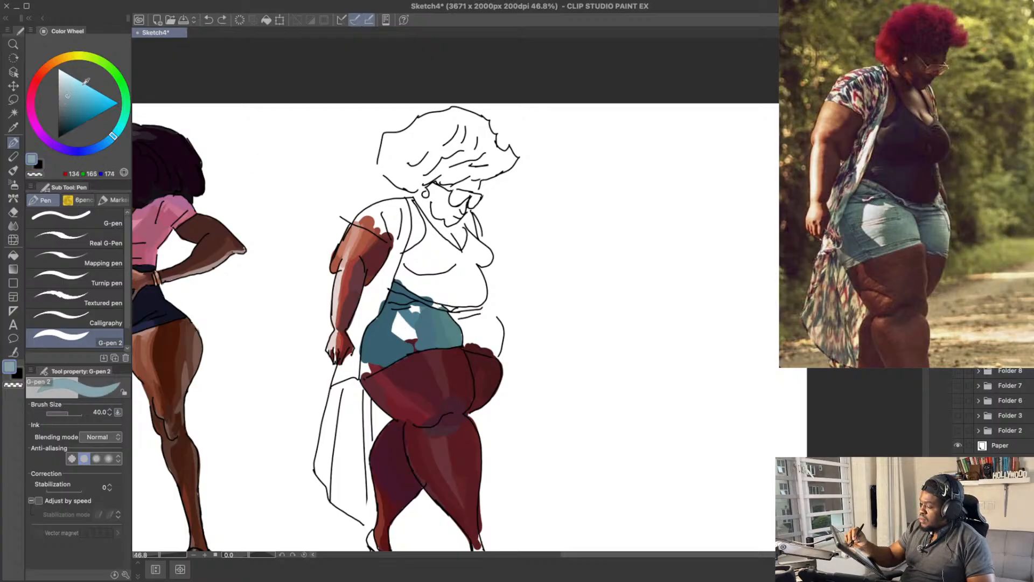
pyautogui.click(68, 90)
pyautogui.moveTo(405, 303)
pyautogui.mouseDown()
pyautogui.moveTo(400, 334)
pyautogui.moveTo(402, 321)
pyautogui.mouseUp()
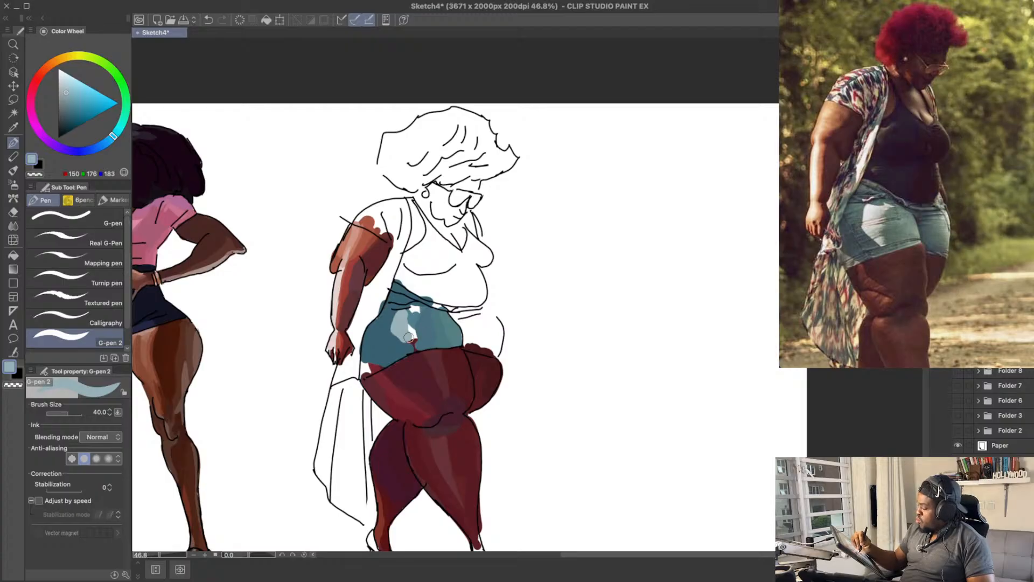
pyautogui.hotkey('ctrl', 'z')
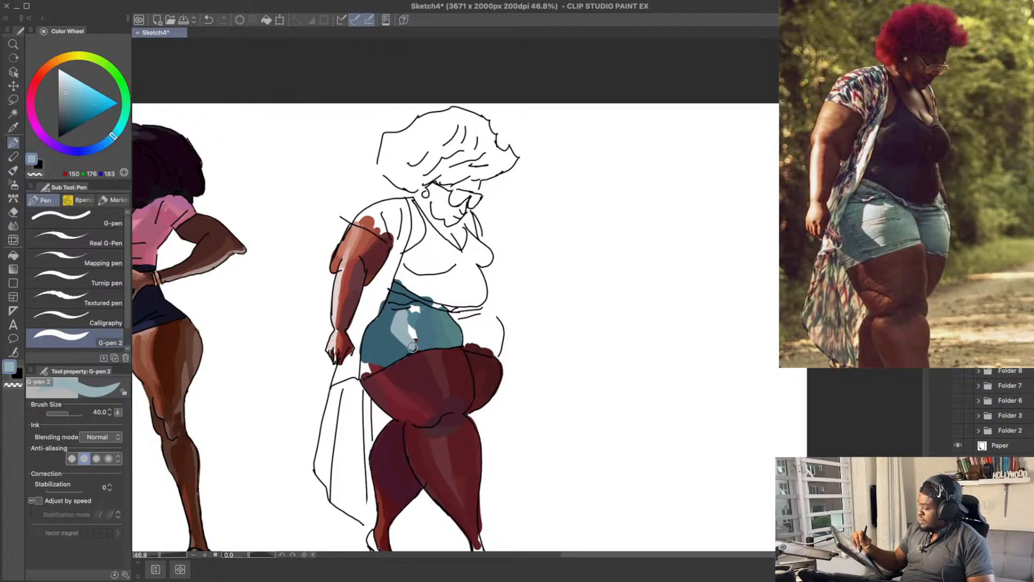
# Step: Fill the rest of the shorts' highlight gap by blending RGB 125, 158, 167 with RGB 150, 176, 183
pyautogui.click(68, 98)
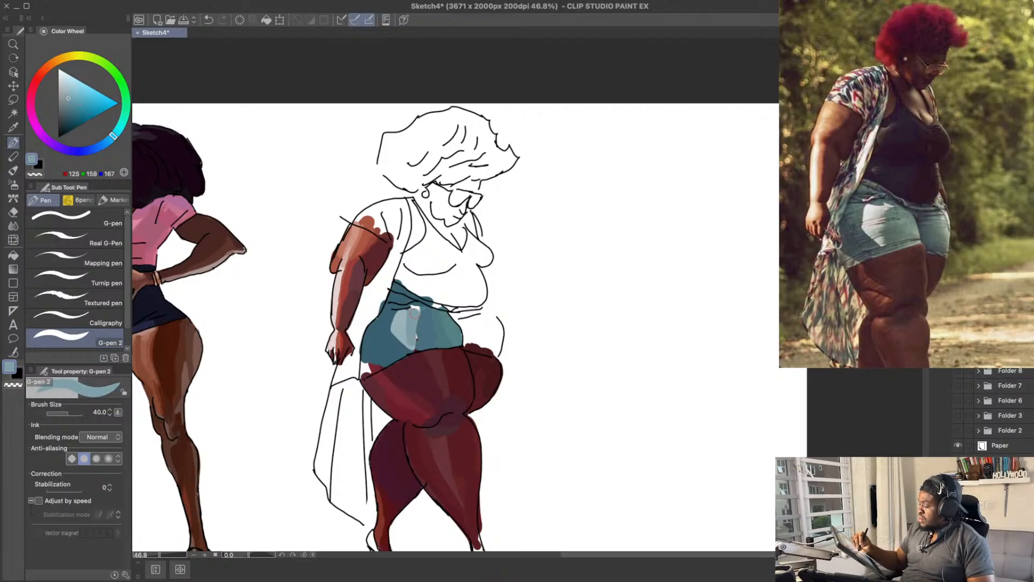
pyautogui.keyDown('alt'); pyautogui.click(412, 329); pyautogui.keyUp('alt')
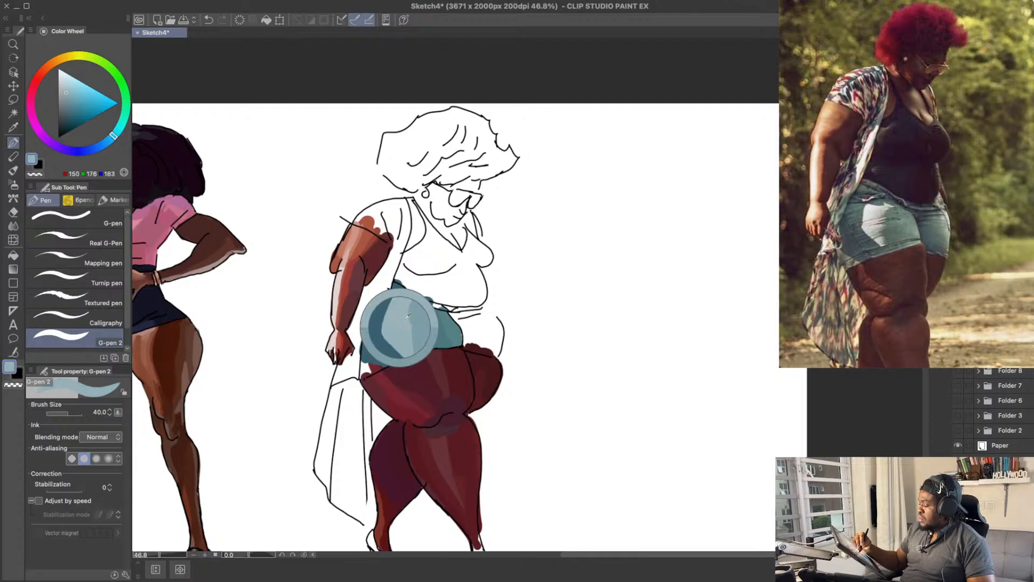
pyautogui.moveTo(414, 311); pyautogui.dragTo(416, 343)
pyautogui.keyDown('alt'); pyautogui.click(416, 328); pyautogui.keyUp('alt')
pyautogui.moveTo(466, 243); pyautogui.dragTo(472, 228)
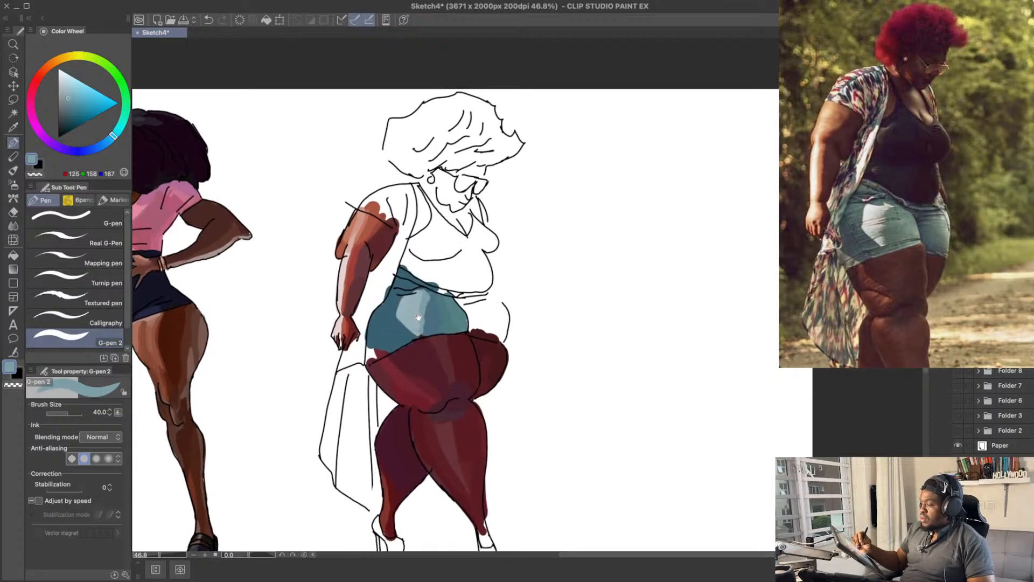
# Step: Touch up the edge of the shorts' highlight with RGB 72, 110, 126 and sample dark maroon RGB 80, 28, 40 from the thigh
pyautogui.keyDown('alt'); pyautogui.click(428, 317); pyautogui.keyUp('alt')
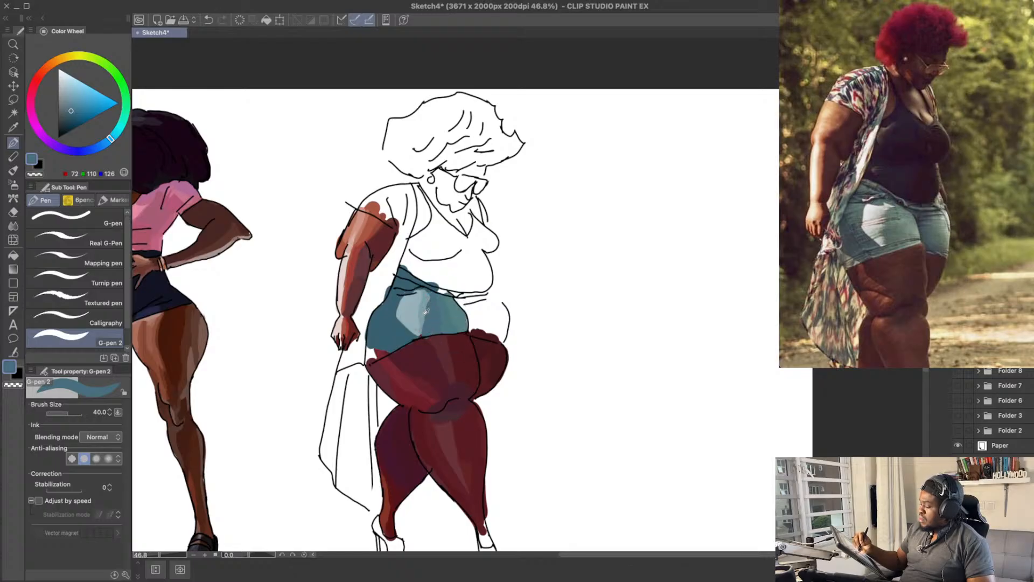
pyautogui.keyDown('alt'); pyautogui.click(421, 333); pyautogui.keyUp('alt')
pyautogui.keyDown('alt'); pyautogui.click(426, 350); pyautogui.keyUp('alt')
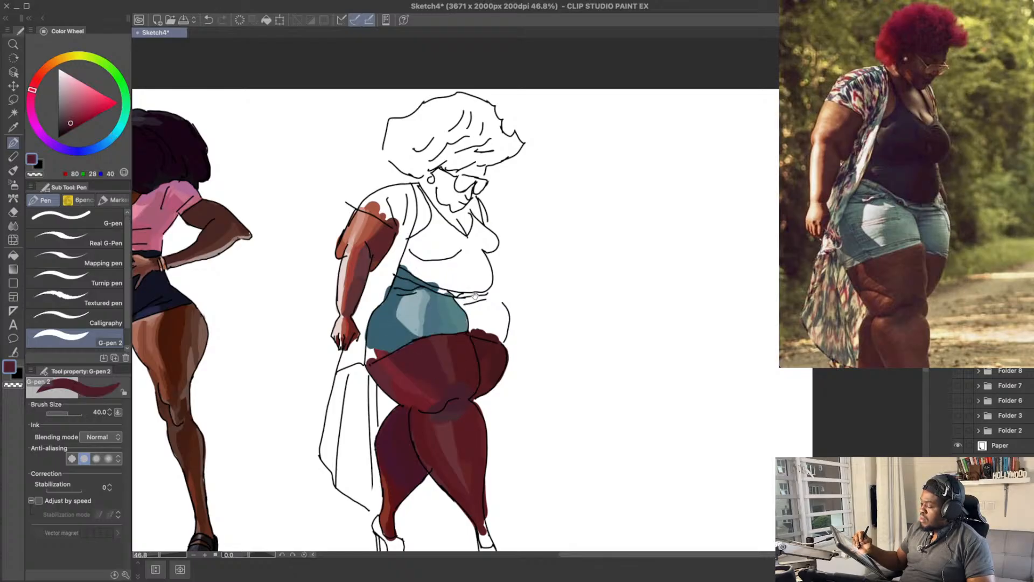
pyautogui.moveTo(364, 218); pyautogui.dragTo(374, 228)
pyautogui.keyDown('alt'); pyautogui.click(402, 341); pyautogui.keyUp('alt')
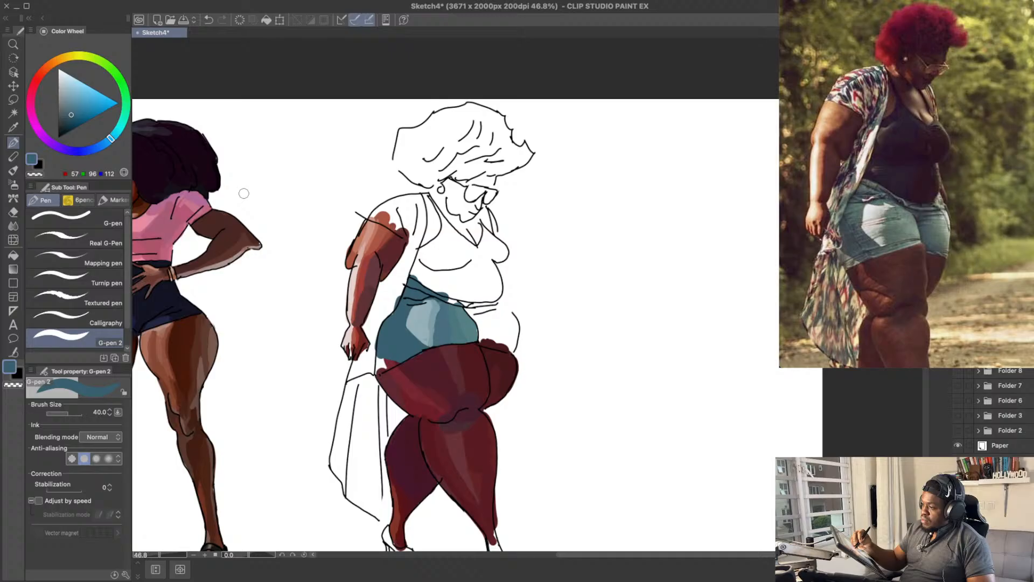
pyautogui.click(68, 117)
pyautogui.moveTo(111, 139); pyautogui.dragTo(89, 150)
pyautogui.moveTo(392, 329)
pyautogui.mouseDown()
pyautogui.moveTo(394, 348)
pyautogui.moveTo(400, 341)
pyautogui.mouseUp()
pyautogui.hotkey('ctrl', 'z')
pyautogui.click(63, 115)
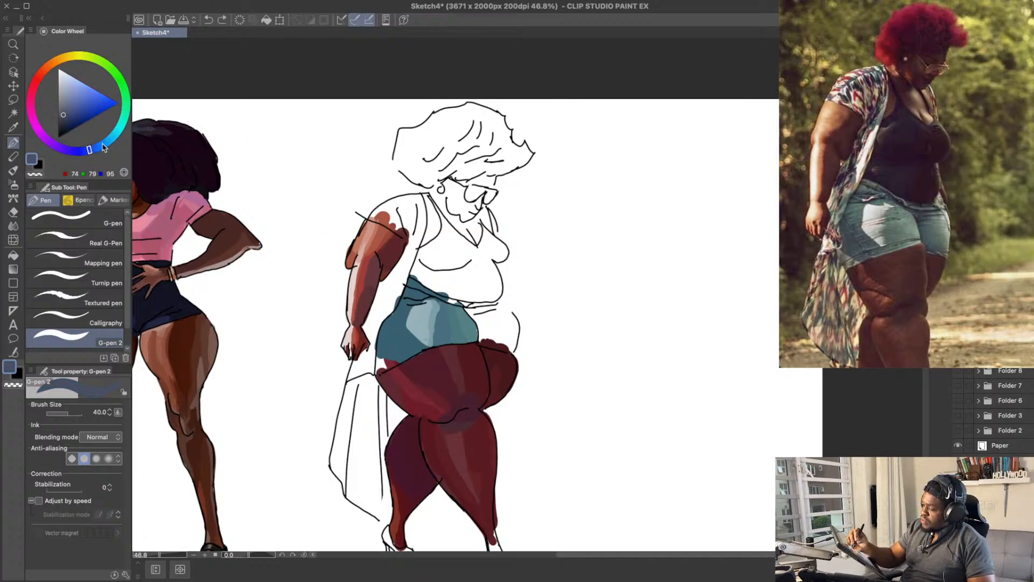
# Step: Paint a slate-blue RGB 66, 85, 99 shadow up the back edge of the shorts from the hem
pyautogui.click(97, 150)
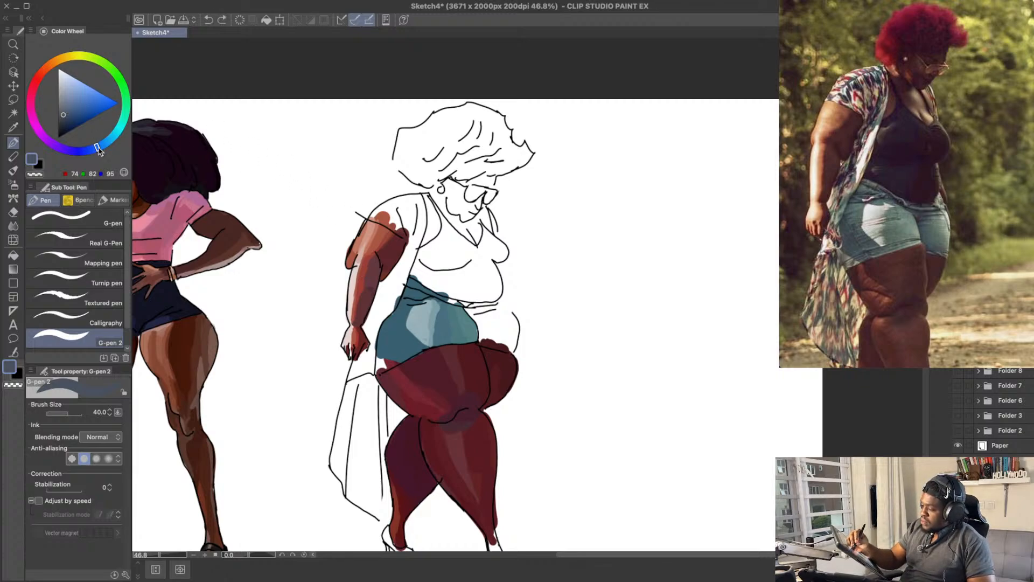
pyautogui.moveTo(98, 151); pyautogui.dragTo(104, 149)
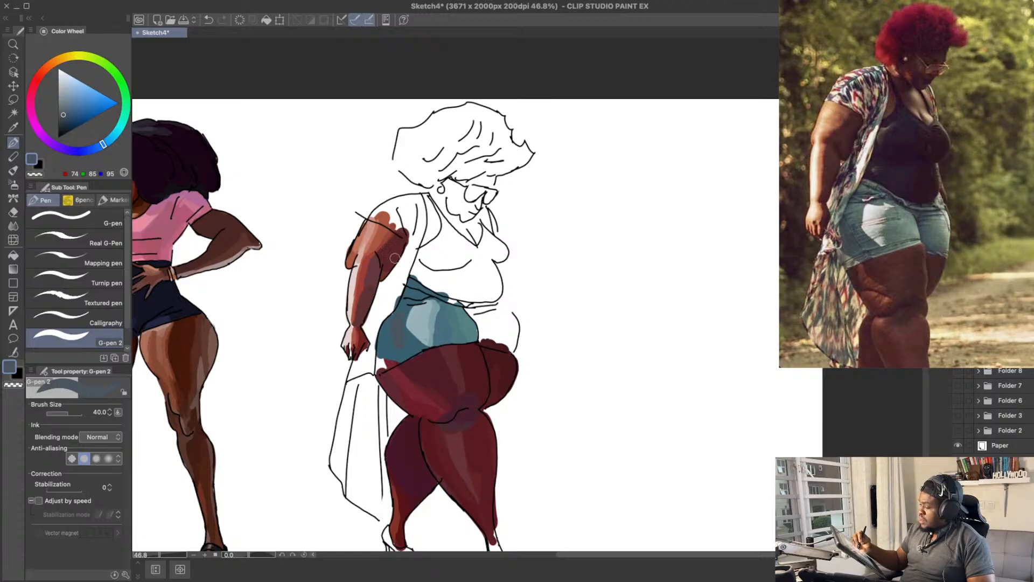
pyautogui.moveTo(106, 148); pyautogui.dragTo(106, 143)
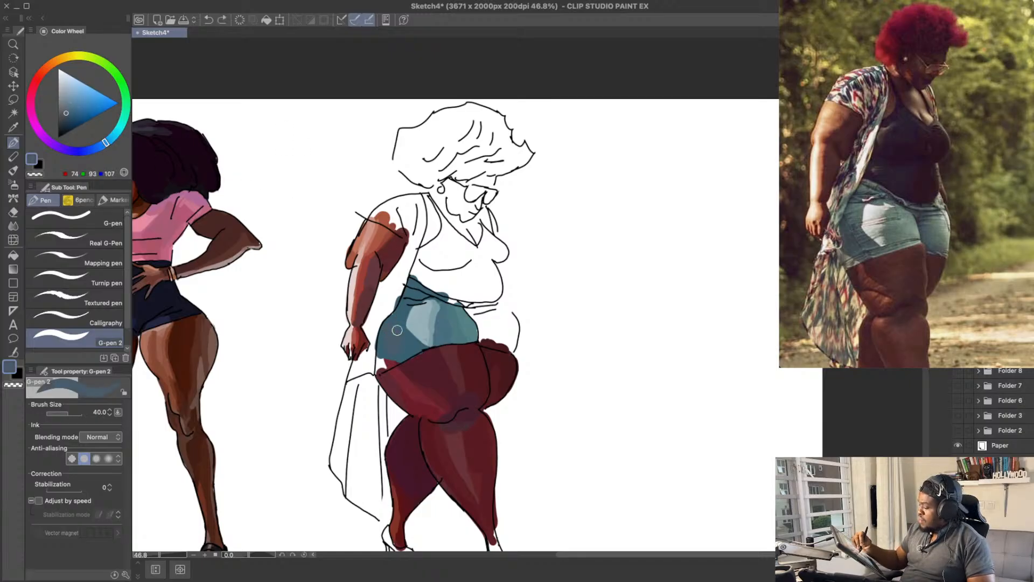
pyautogui.click(68, 112)
pyautogui.moveTo(385, 358)
pyautogui.mouseDown()
pyautogui.moveTo(401, 302)
pyautogui.moveTo(395, 321)
pyautogui.mouseUp()
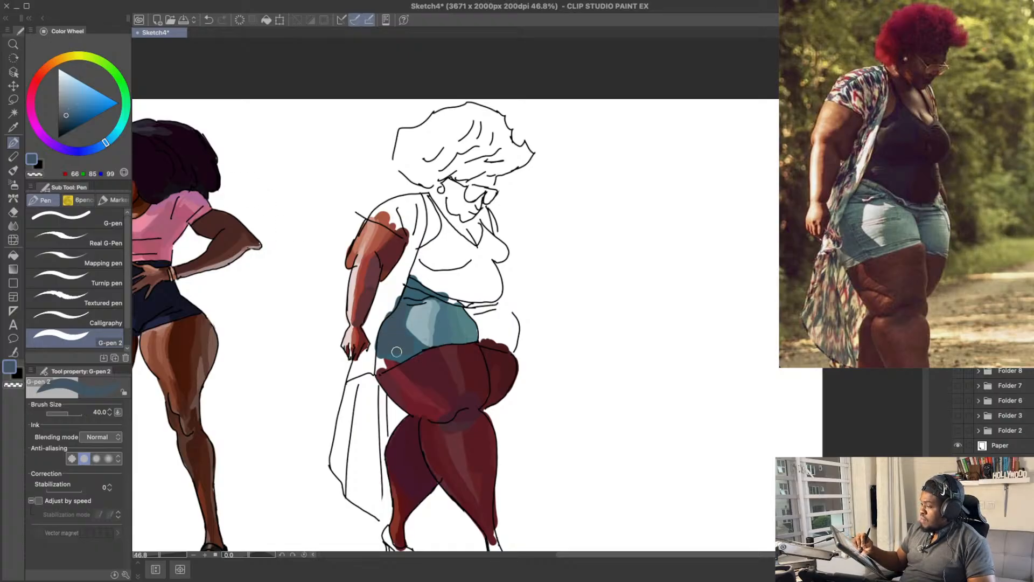
# Step: Fill the gap at the shorts' back hem with RGB 81, 114, 121, undoing the RGB 84, 118, 143 and RGB 83, 126, 135 attempts
pyautogui.moveTo(518, 270); pyautogui.dragTo(524, 251)
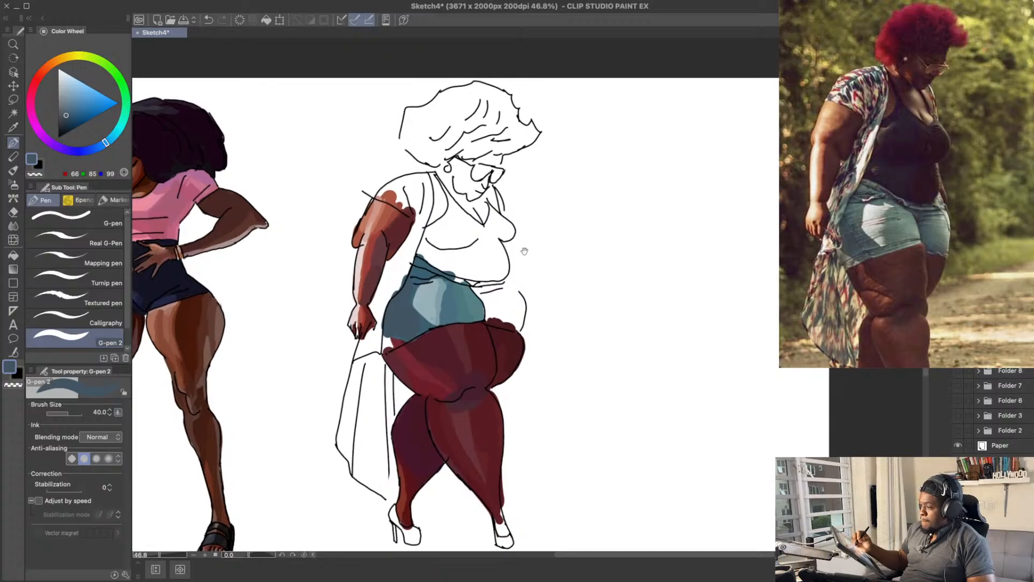
pyautogui.click(72, 107)
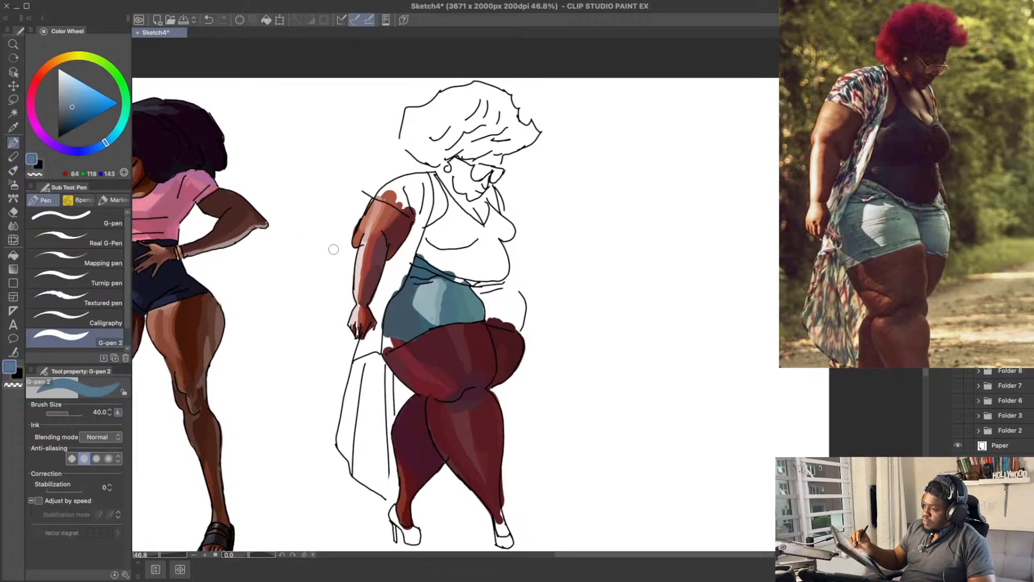
pyautogui.hotkey('ctrl', 'z')
pyautogui.moveTo(392, 336)
pyautogui.mouseDown()
pyautogui.moveTo(400, 326)
pyautogui.moveTo(396, 341)
pyautogui.mouseUp()
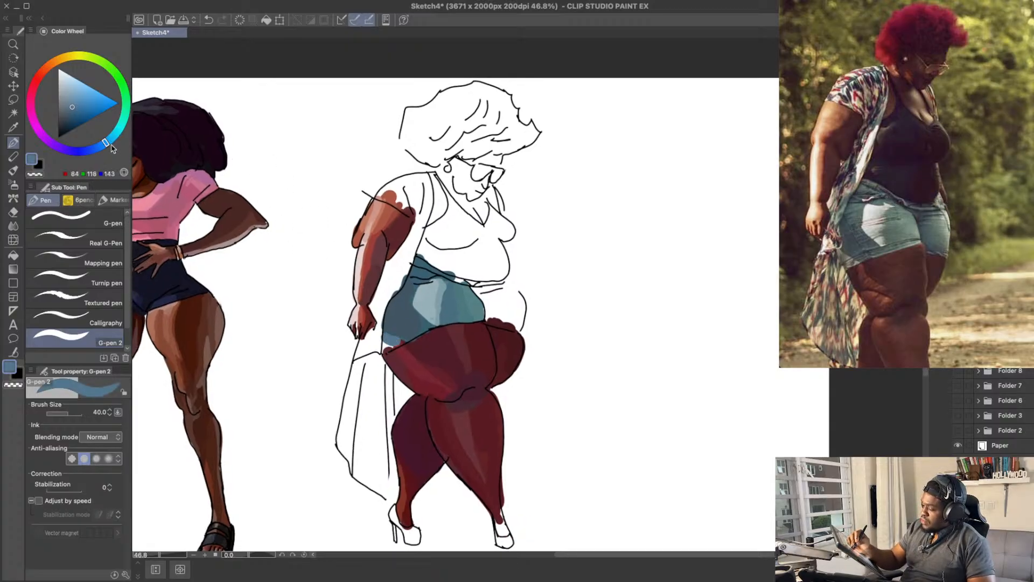
pyautogui.moveTo(111, 146); pyautogui.dragTo(115, 135)
pyautogui.click(70, 108)
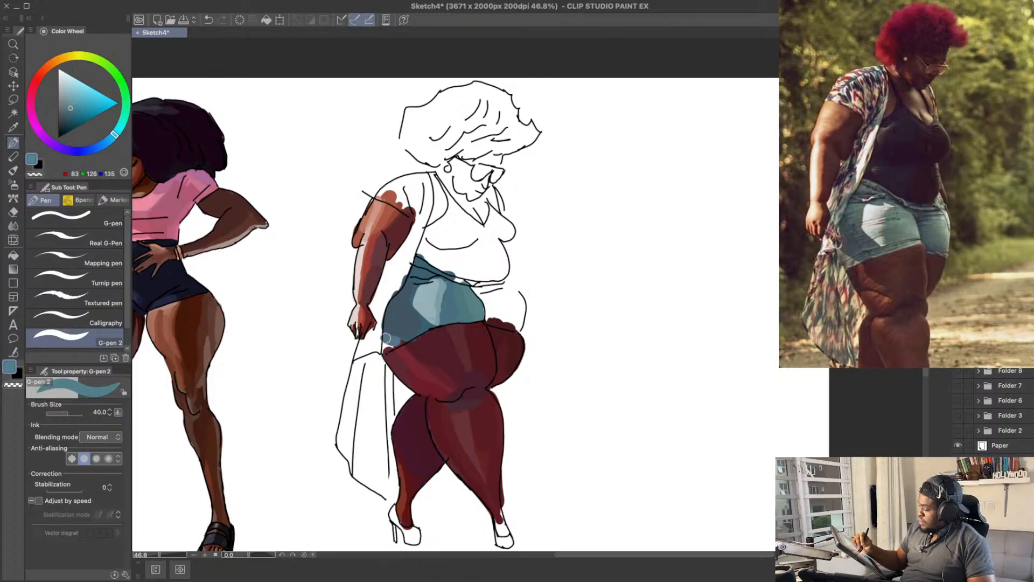
pyautogui.hotkey('ctrl', 'z')
pyautogui.click(71, 106)
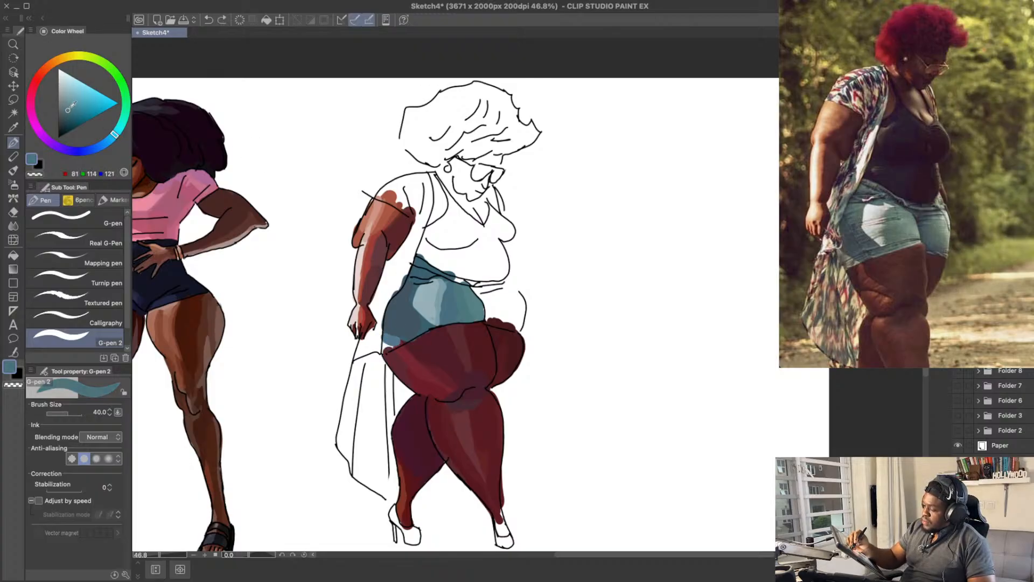
pyautogui.moveTo(433, 252)
pyautogui.mouseDown()
pyautogui.moveTo(435, 266)
pyautogui.moveTo(427, 253)
pyautogui.mouseUp()
# Step: Touch up the shorts' shadow above the back hem with the sampled RGB 66, 85, 99 and save the file
pyautogui.keyDown('alt'); pyautogui.click(392, 328); pyautogui.keyUp('alt')
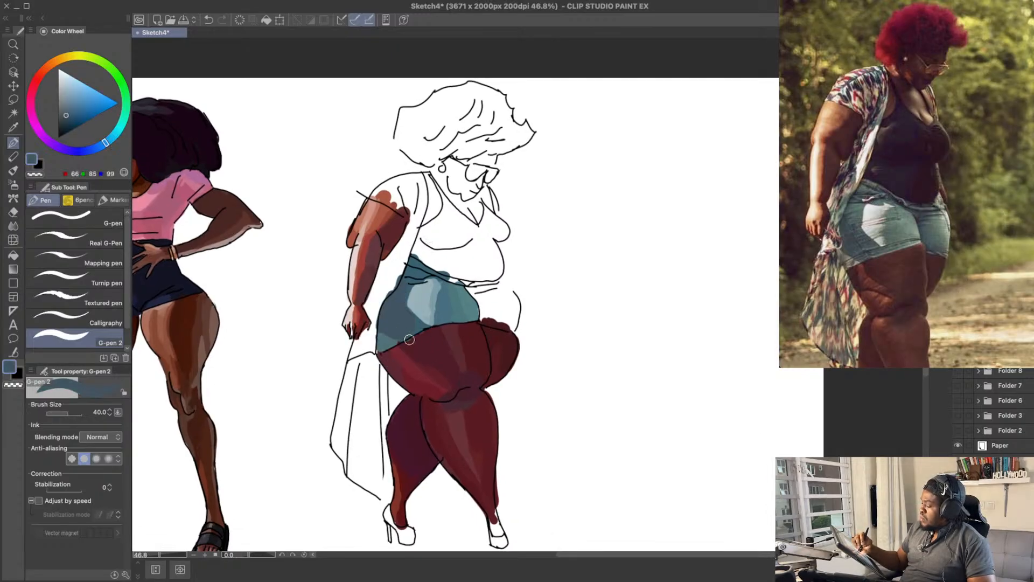
pyautogui.keyDown('alt'); pyautogui.click(414, 342); pyautogui.keyUp('alt')
pyautogui.keyDown('alt'); pyautogui.click(397, 336); pyautogui.keyUp('alt')
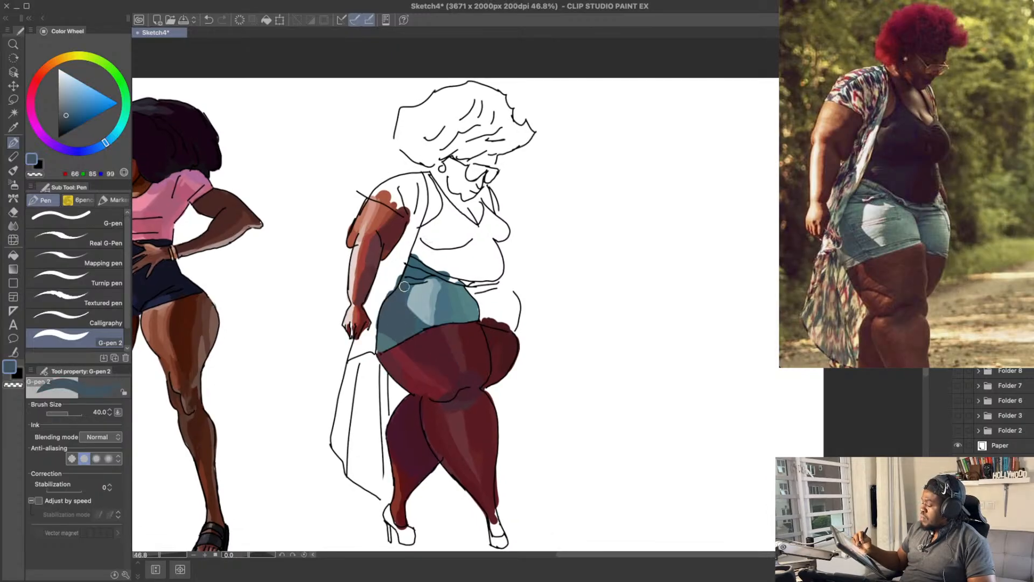
pyautogui.hotkey('ctrl', 's')
# Step: Start colouring the far leg of the shorts just below the waistband with teal RGB 57, 123, 133
pyautogui.moveTo(568, 203)
pyautogui.mouseDown()
pyautogui.moveTo(558, 261)
pyautogui.moveTo(562, 237)
pyautogui.mouseUp()
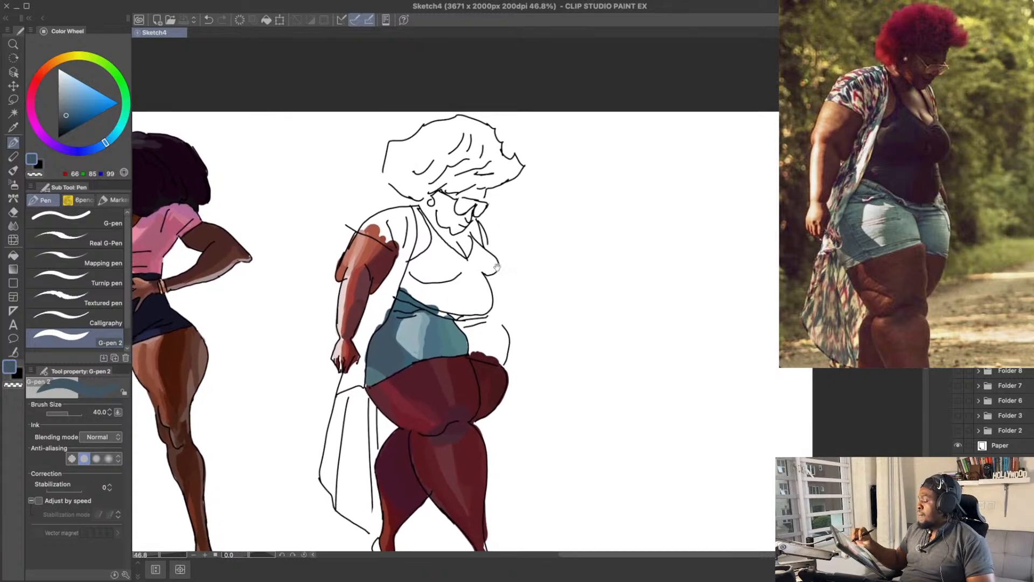
pyautogui.moveTo(497, 267); pyautogui.dragTo(478, 213)
pyautogui.keyDown('alt'); pyautogui.click(440, 283); pyautogui.keyUp('alt')
pyautogui.moveTo(438, 284); pyautogui.dragTo(436, 295)
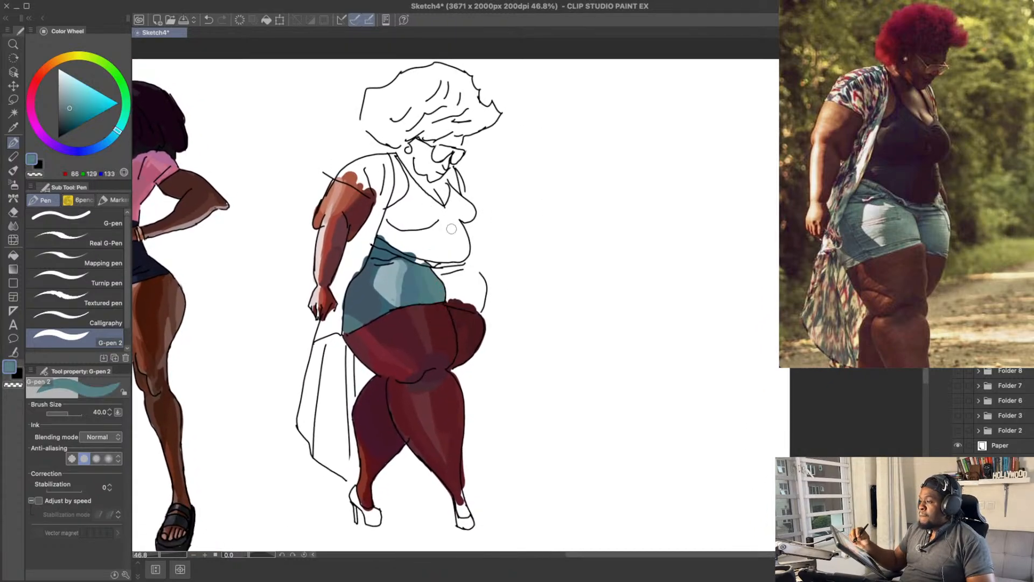
pyautogui.click(77, 108)
pyautogui.moveTo(121, 130); pyautogui.dragTo(119, 132)
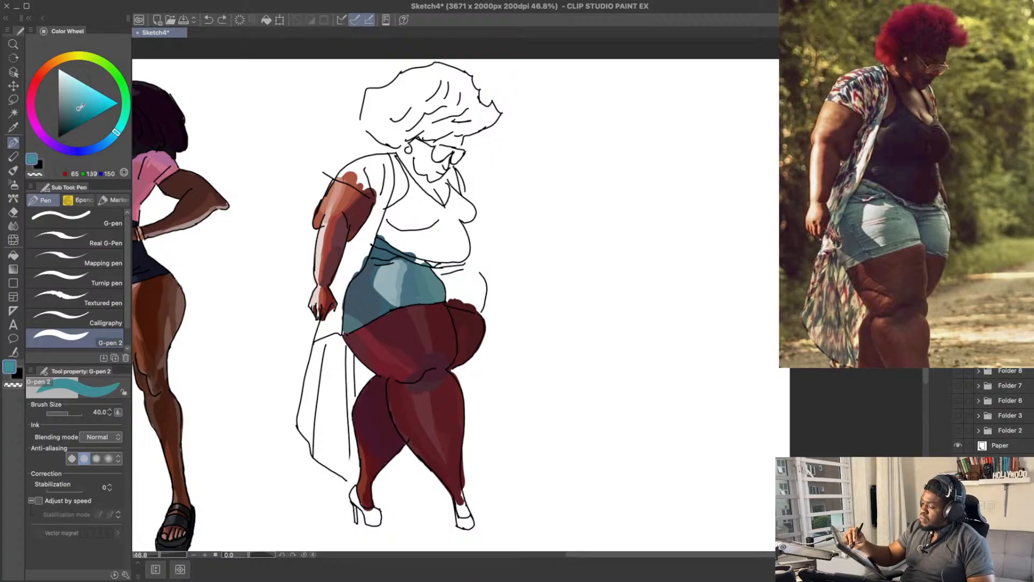
pyautogui.click(76, 111)
pyautogui.moveTo(447, 282); pyautogui.dragTo(430, 263)
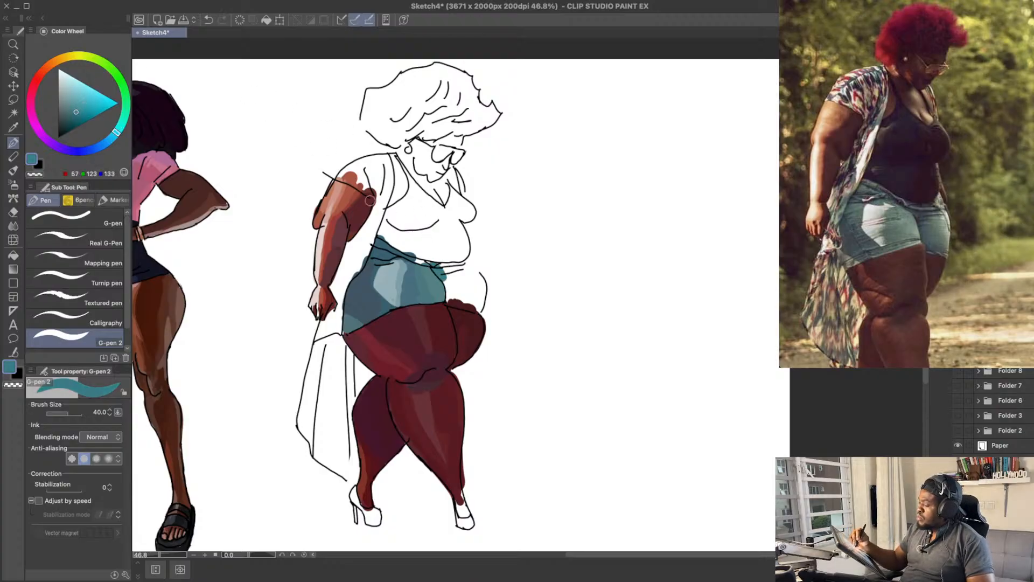
# Step: Paint a strip of RGB 58, 122, 140 down the far shorts leg beside the seam, undoing the darker RGB 50, 104, 119 attempt
pyautogui.moveTo(115, 132); pyautogui.dragTo(113, 136)
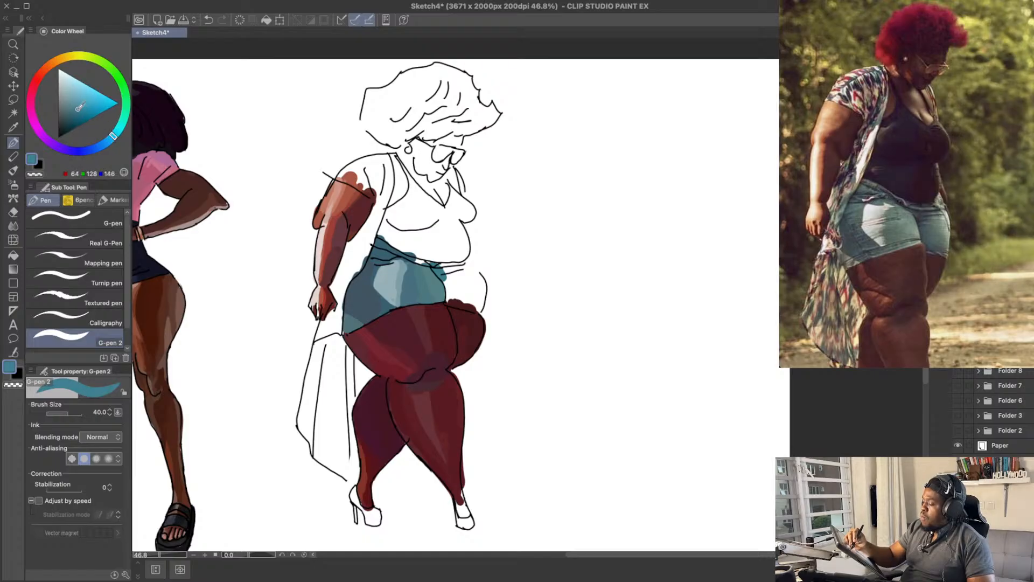
pyautogui.click(74, 111)
pyautogui.moveTo(450, 285)
pyautogui.mouseDown()
pyautogui.moveTo(462, 254)
pyautogui.moveTo(436, 267)
pyautogui.moveTo(447, 289)
pyautogui.mouseUp()
pyautogui.click(74, 115)
pyautogui.hotkey('ctrl', 'z')
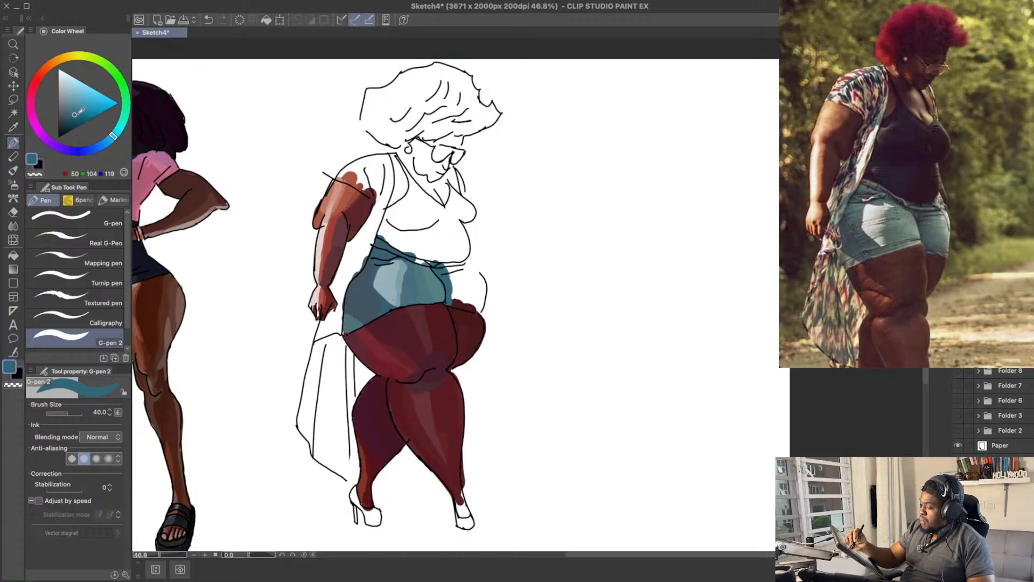
pyautogui.moveTo(79, 111); pyautogui.dragTo(80, 107)
pyautogui.hotkey('ctrl', 'z')
pyautogui.moveTo(450, 300); pyautogui.dragTo(449, 272)
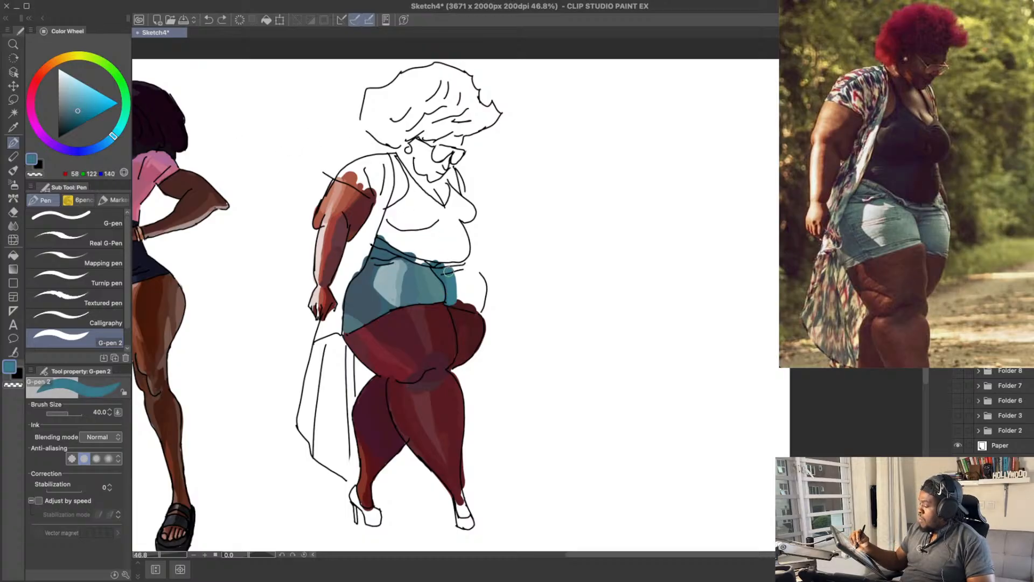
# Step: Paint a darker blue RGB 48, 93, 121 shadow under the waistband and along the inner side of the far shorts leg
pyautogui.click(110, 141)
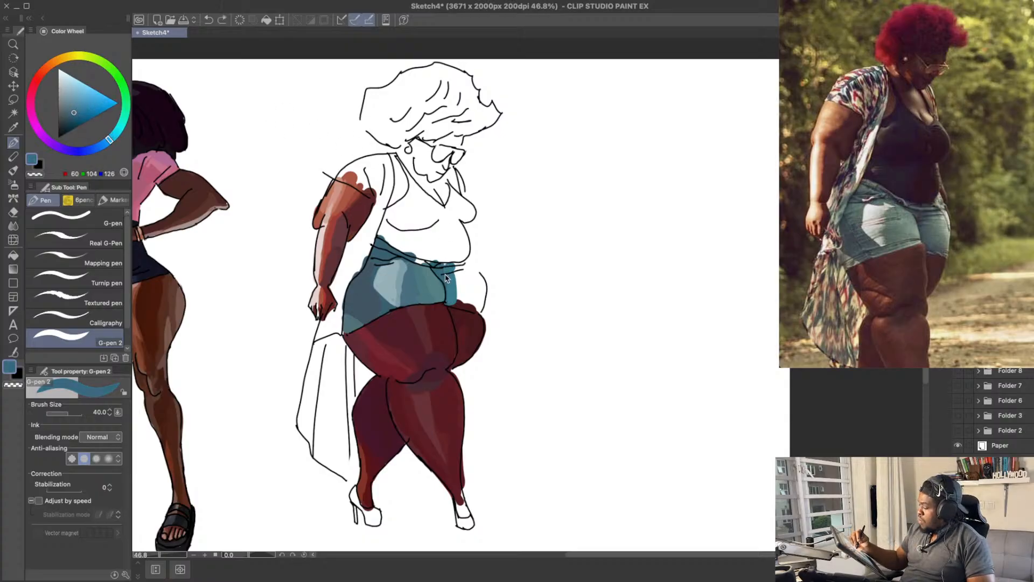
pyautogui.click(75, 114)
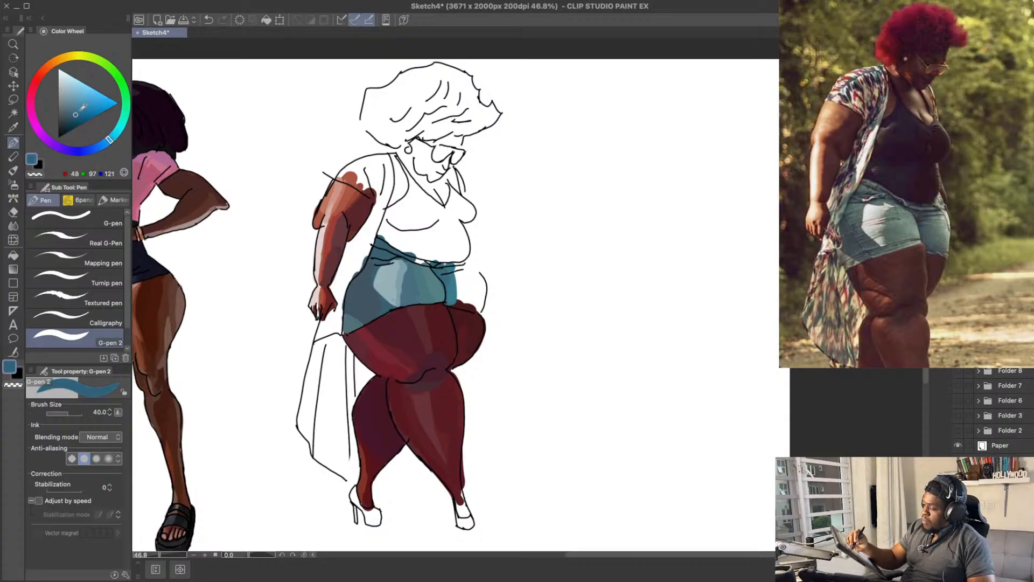
pyautogui.click(108, 142)
pyautogui.hotkey('ctrl', 'z')
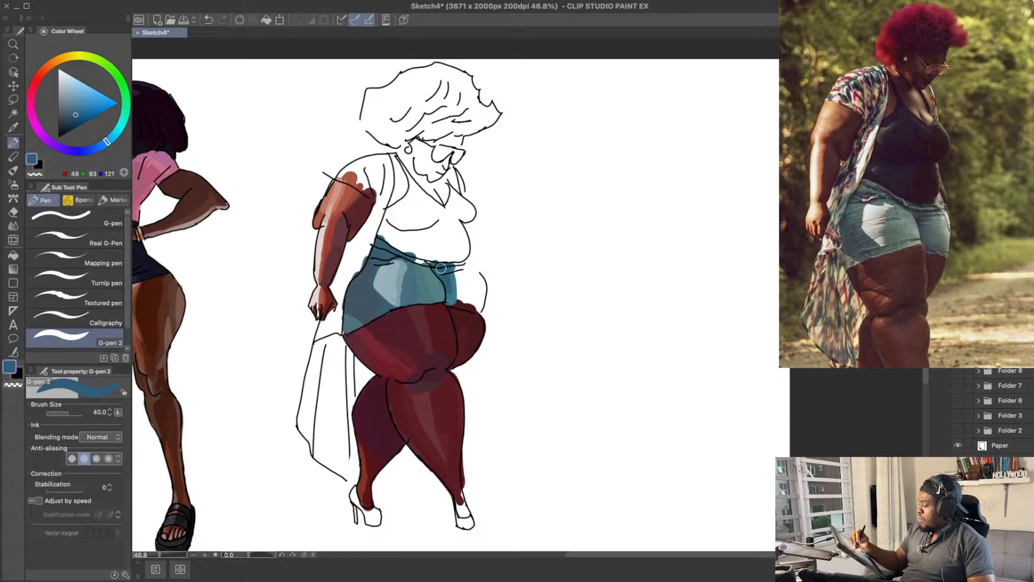
pyautogui.moveTo(441, 268); pyautogui.dragTo(463, 294)
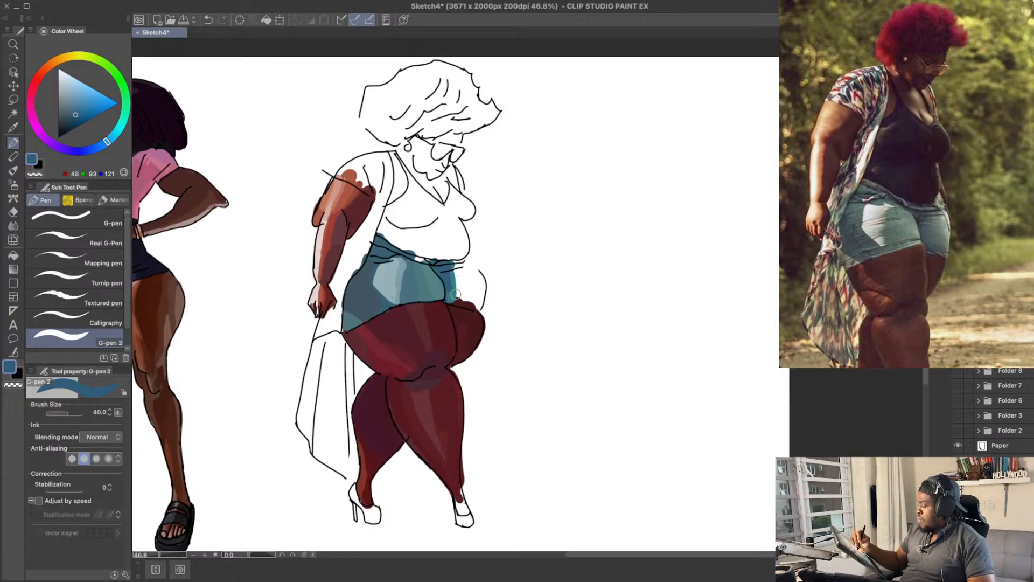
pyautogui.click(76, 111)
pyautogui.click(104, 143)
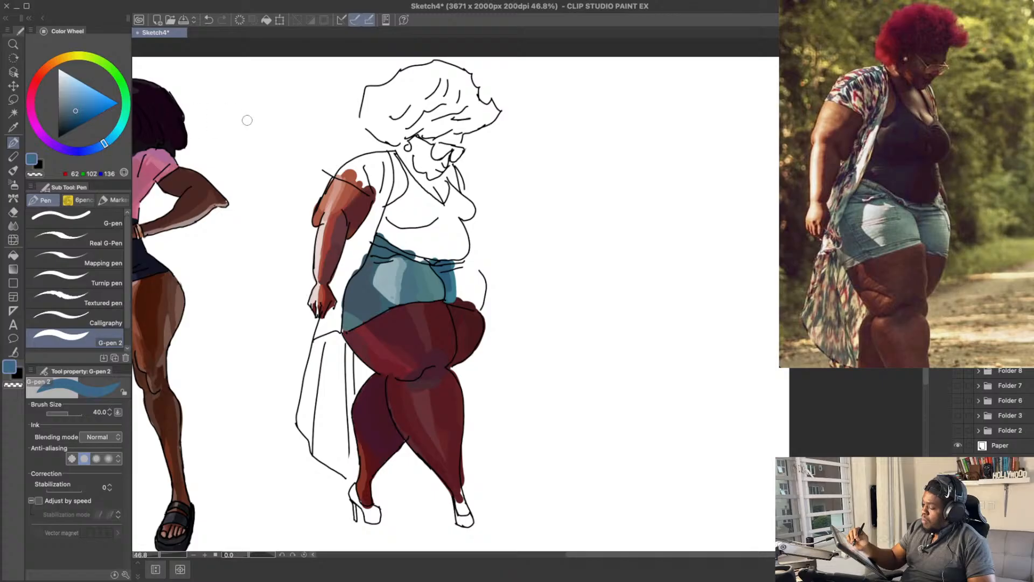
pyautogui.hotkey('ctrl', 'z')
pyautogui.moveTo(449, 299); pyautogui.dragTo(450, 271)
pyautogui.hotkey('ctrl', 'z')
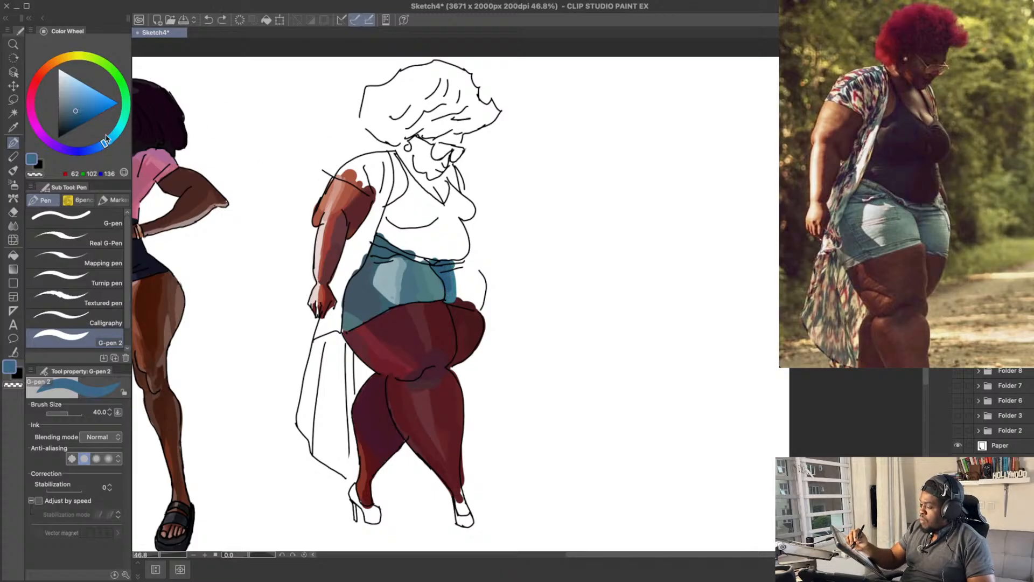
# Step: Extend the far shorts leg along its hem to the front outline with blue RGB 49, 106, 132, undoing unwanted strokes
pyautogui.moveTo(106, 139); pyautogui.dragTo(103, 127)
pyautogui.moveTo(452, 291)
pyautogui.mouseDown()
pyautogui.moveTo(451, 270)
pyautogui.moveTo(477, 303)
pyautogui.mouseUp()
pyautogui.hotkey('ctrl', 'z')
pyautogui.hotkey('ctrl', 'z')
pyautogui.scroll(1, 479, 227)
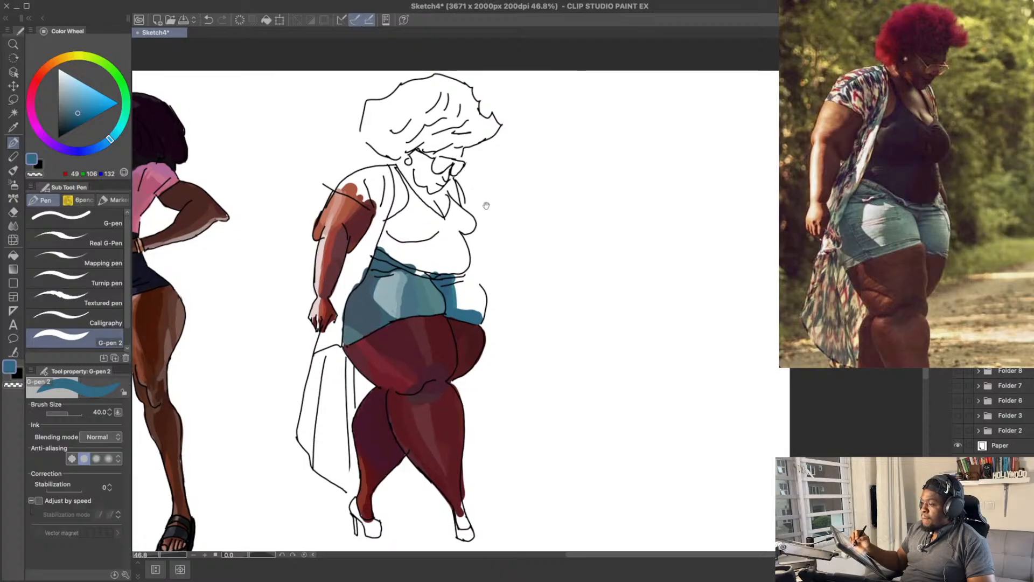
# Step: Fill the middle of the far shorts leg with RGB 74, 120, 140, undoing the RGB 70, 128, 144 attempt
pyautogui.click(76, 109)
pyautogui.click(112, 138)
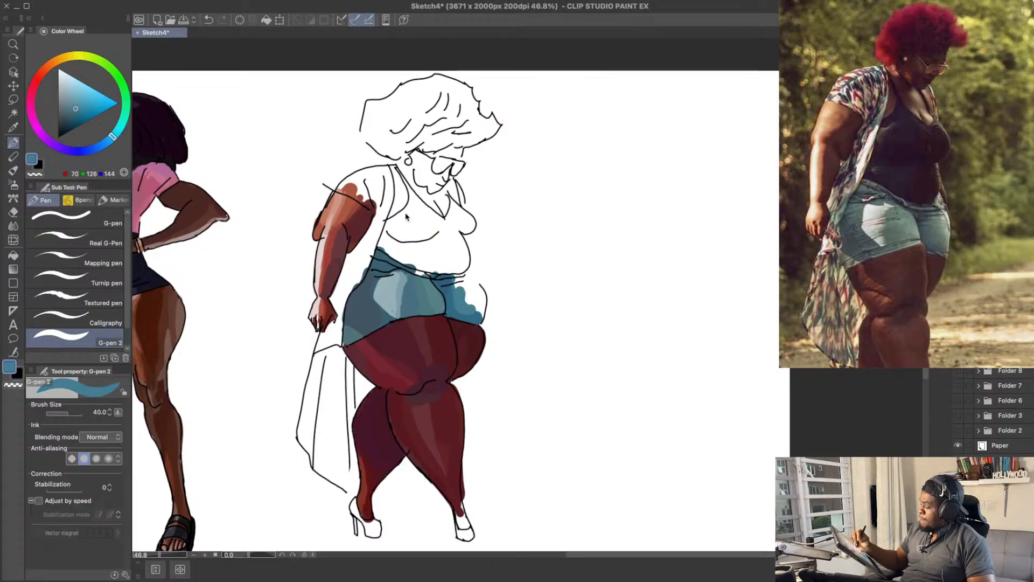
pyautogui.hotkey('ctrl', 'z')
pyautogui.click(110, 138)
pyautogui.moveTo(466, 311)
pyautogui.mouseDown()
pyautogui.moveTo(458, 294)
pyautogui.moveTo(469, 306)
pyautogui.moveTo(471, 287)
pyautogui.moveTo(458, 286)
pyautogui.mouseUp()
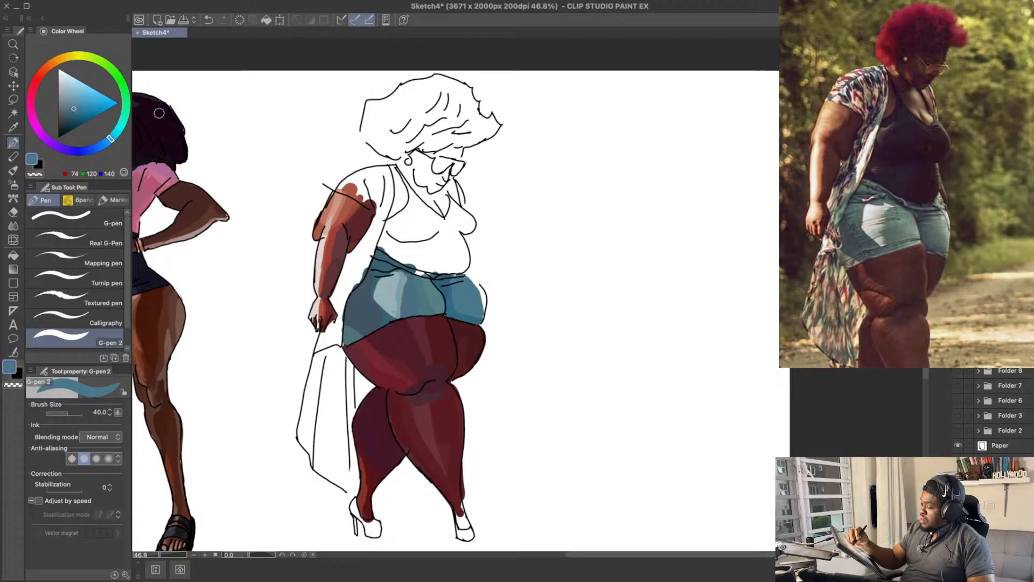
# Step: Blend the upper part of the far shorts leg below the waistband with RGB 73, 112, 129
pyautogui.click(71, 110)
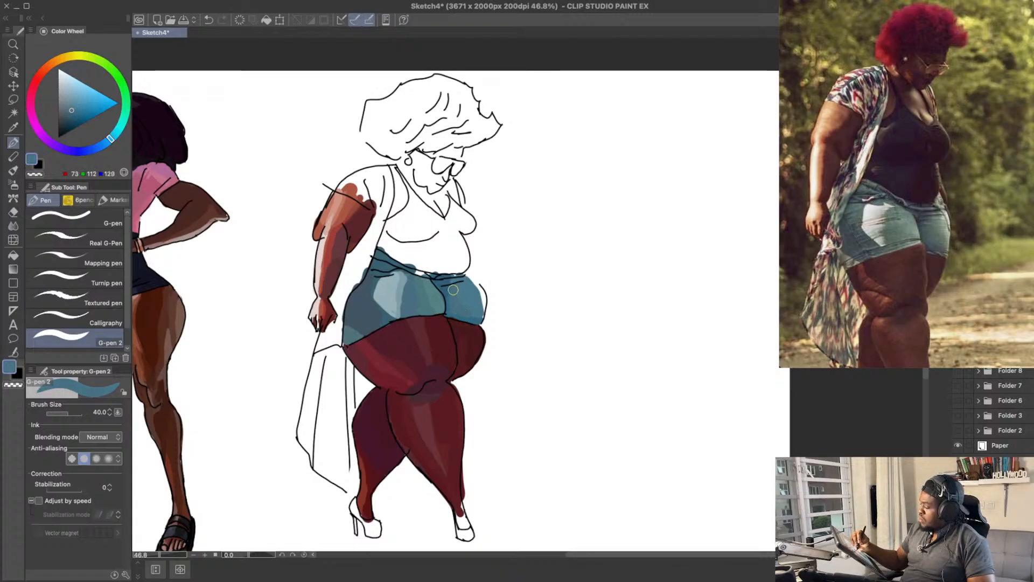
pyautogui.scroll(1, 464, 288)
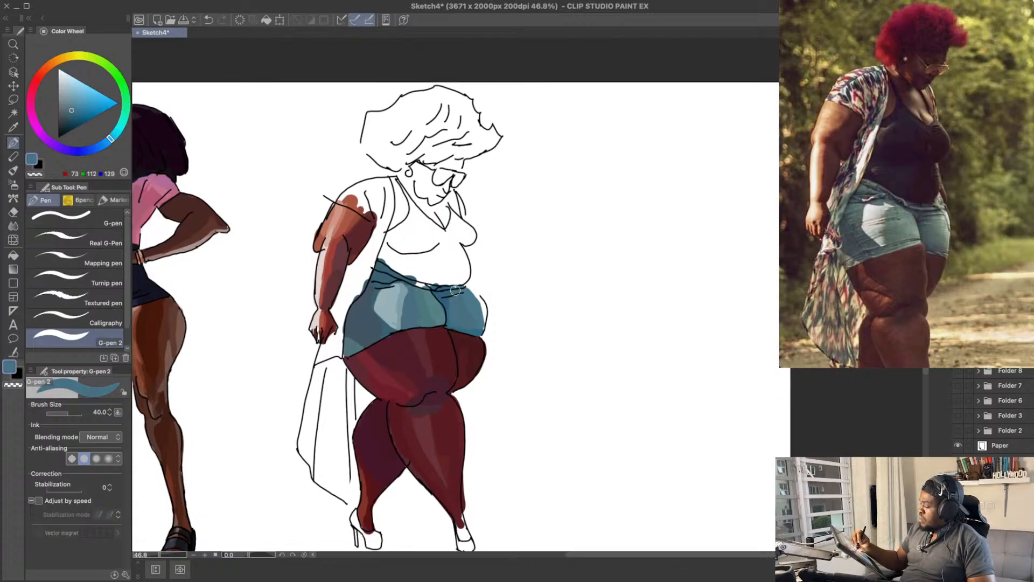
pyautogui.moveTo(484, 306); pyautogui.dragTo(483, 305)
pyautogui.keyDown('alt'); pyautogui.click(474, 308); pyautogui.keyUp('alt')
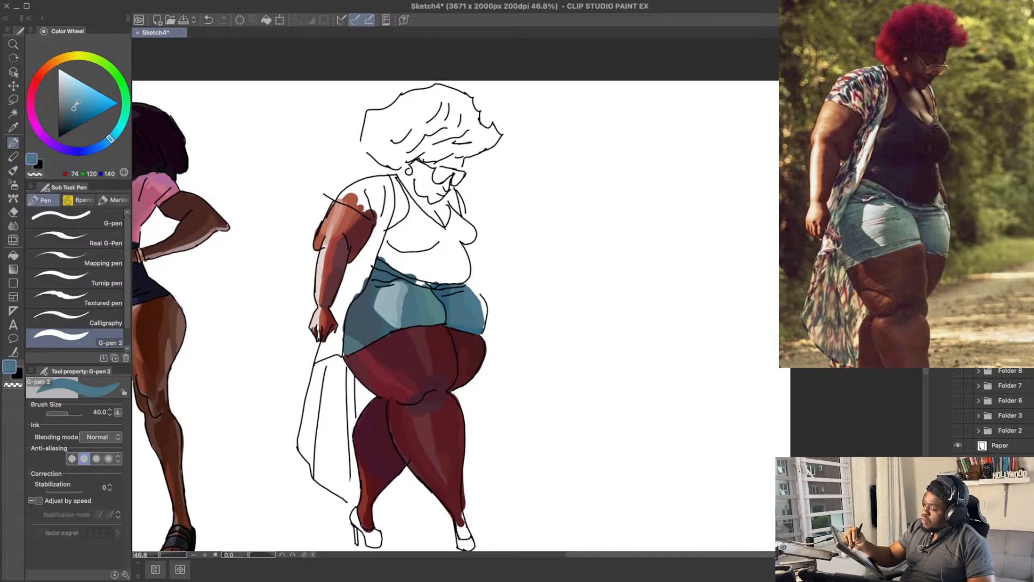
# Step: Fill the front edge of the far shorts leg with lighter blue RGB 96, 139, 151, undoing stray strokes
pyautogui.click(72, 105)
pyautogui.click(111, 141)
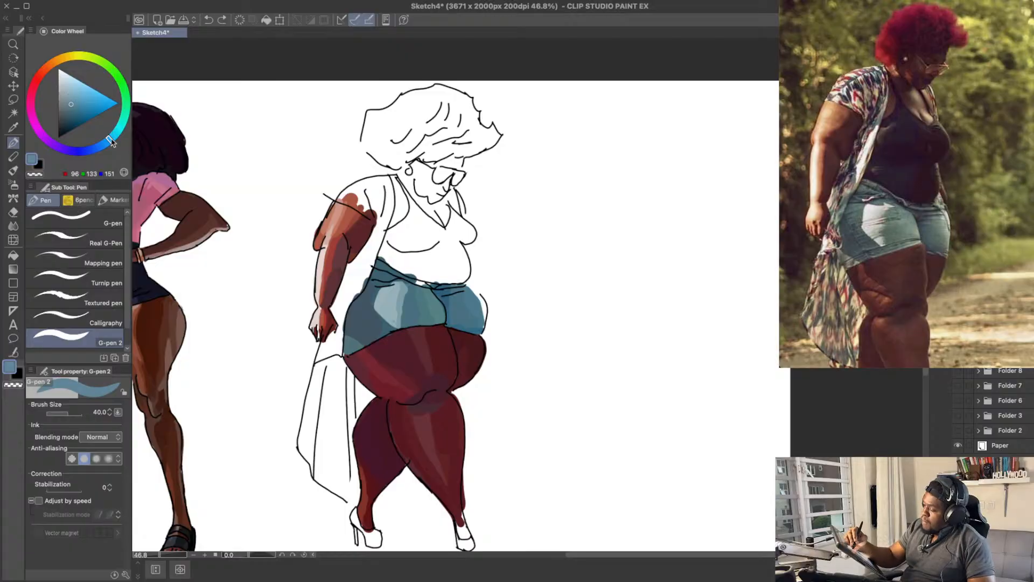
pyautogui.moveTo(110, 140); pyautogui.dragTo(118, 132)
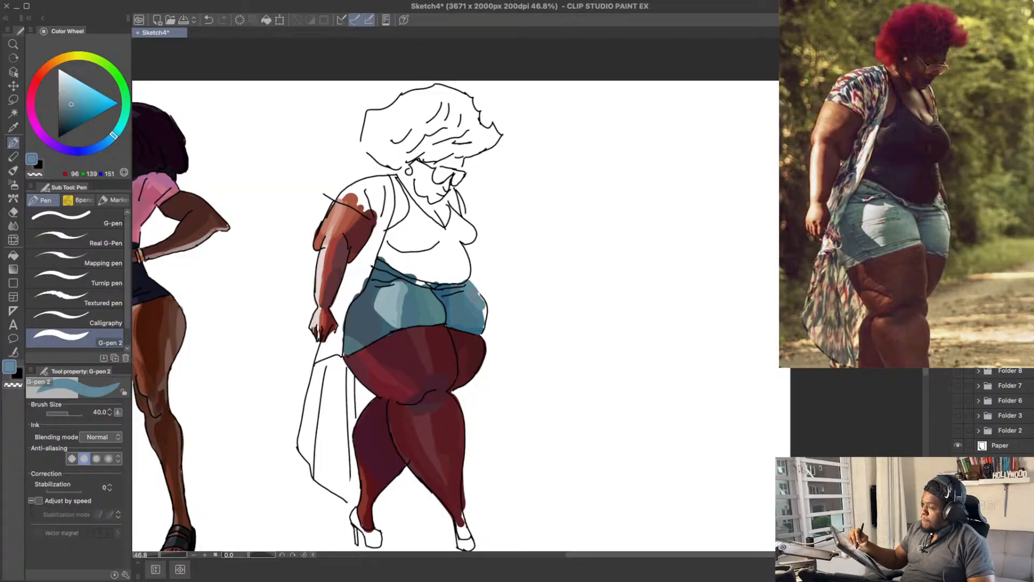
pyautogui.hotkey('ctrl', 'z')
pyautogui.moveTo(483, 311)
pyautogui.mouseDown()
pyautogui.moveTo(473, 289)
pyautogui.moveTo(485, 322)
pyautogui.mouseUp()
pyautogui.hotkey('ctrl', 'z')
pyautogui.scroll(1, 491, 241)
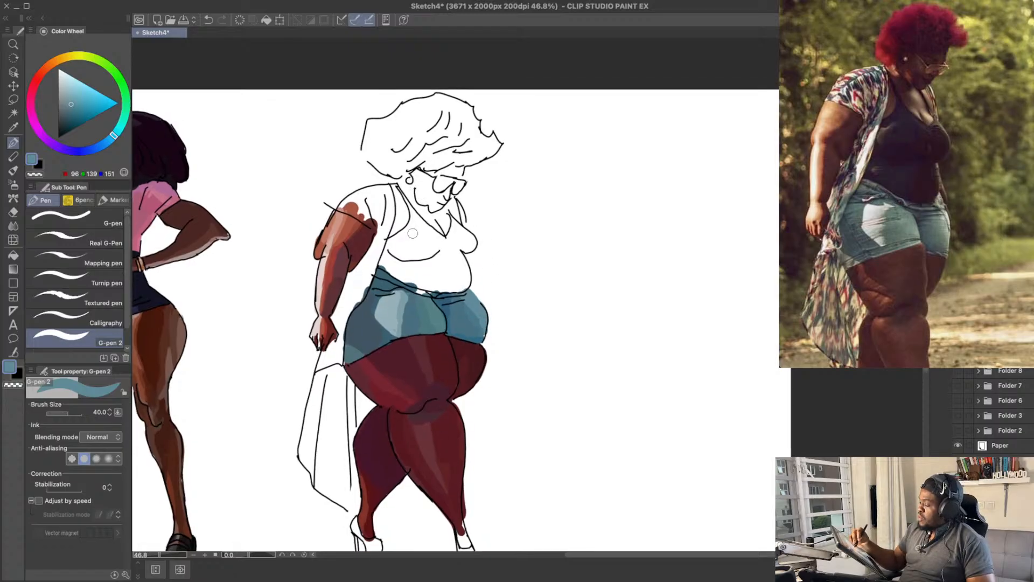
# Step: Fill the remaining white gaps in the shorts' waistband with darker blue RGB 48, 93, 121
pyautogui.keyDown('alt'); pyautogui.click(447, 295); pyautogui.keyUp('alt')
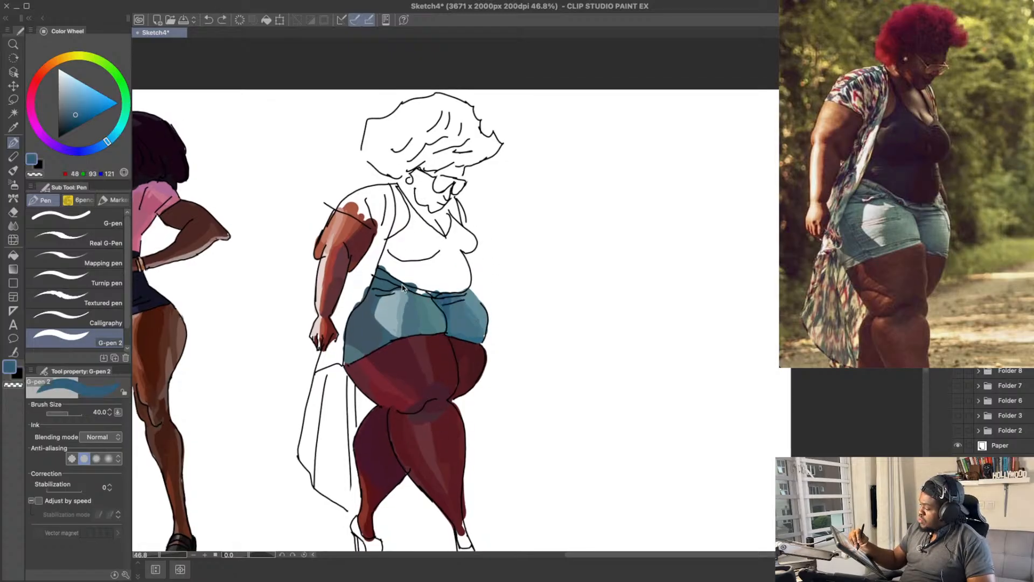
pyautogui.moveTo(385, 277)
pyautogui.mouseDown()
pyautogui.moveTo(398, 276)
pyautogui.moveTo(377, 268)
pyautogui.mouseUp()
# Step: Fill the front ankle down to the shoe with dark red RGB 91, 29, 36 and clean up its edge
pyautogui.moveTo(494, 217)
pyautogui.mouseDown()
pyautogui.moveTo(492, 181)
pyautogui.moveTo(565, 203)
pyautogui.moveTo(559, 150)
pyautogui.moveTo(535, 153)
pyautogui.mouseUp()
pyautogui.keyDown('alt'); pyautogui.click(447, 422); pyautogui.keyUp('alt')
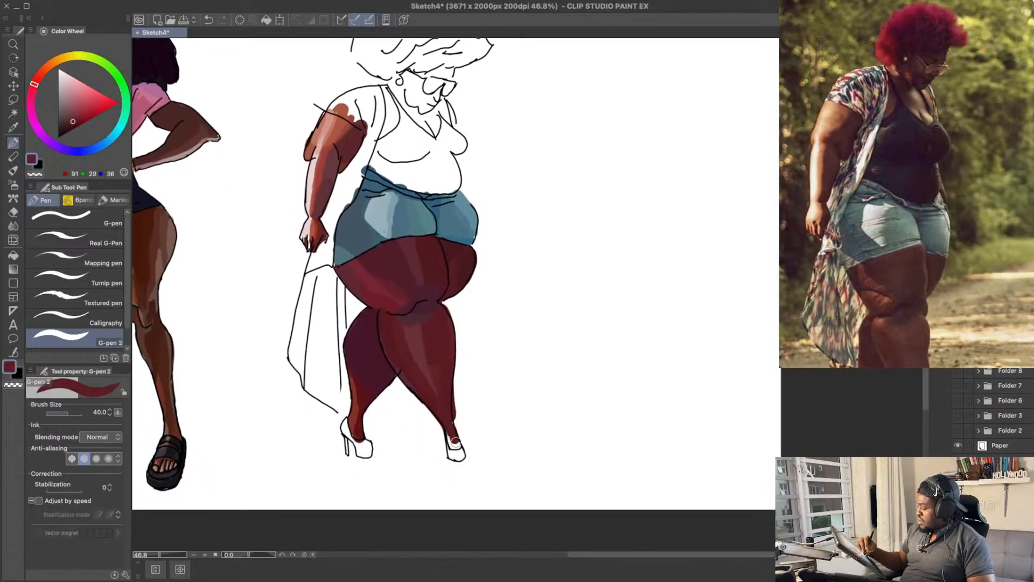
pyautogui.moveTo(454, 435)
pyautogui.mouseDown()
pyautogui.moveTo(451, 448)
pyautogui.moveTo(460, 390)
pyautogui.mouseUp()
pyautogui.press('e')
pyautogui.press('p')
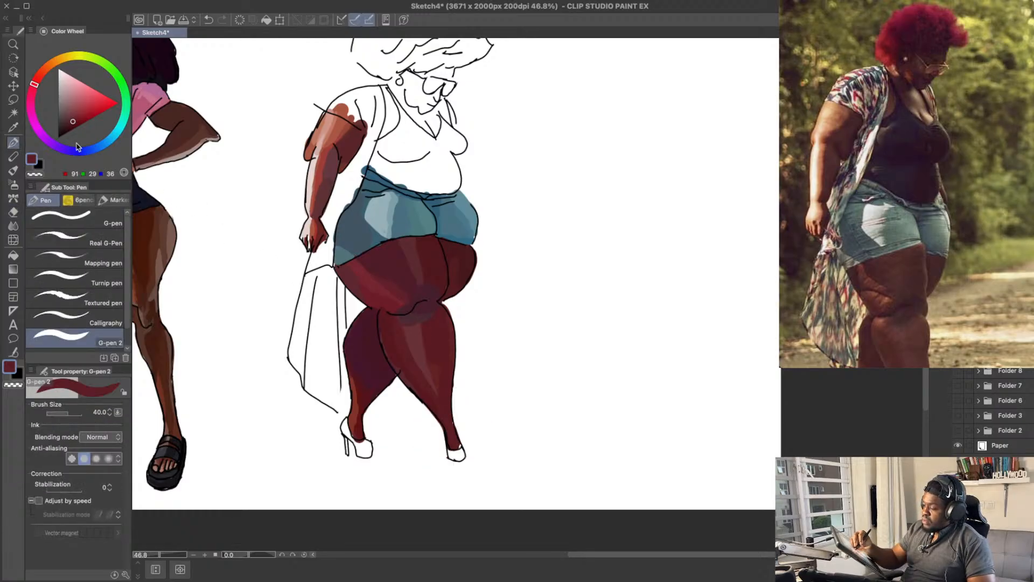
# Step: Shade the front ankle above the shoe with dark brown RGB 76, 30, 24, undoing unwanted strokes, and save the drawing
pyautogui.click(71, 123)
pyautogui.moveTo(35, 85); pyautogui.dragTo(36, 81)
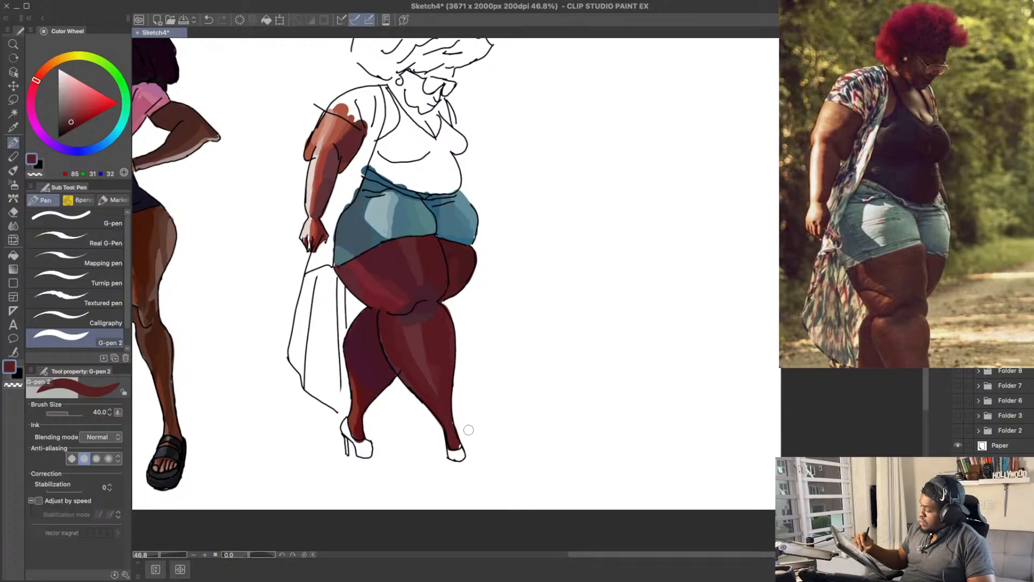
pyautogui.hotkey('ctrl', 'z')
pyautogui.moveTo(451, 442); pyautogui.dragTo(455, 444)
pyautogui.click(71, 124)
pyautogui.hotkey('ctrl', 'z')
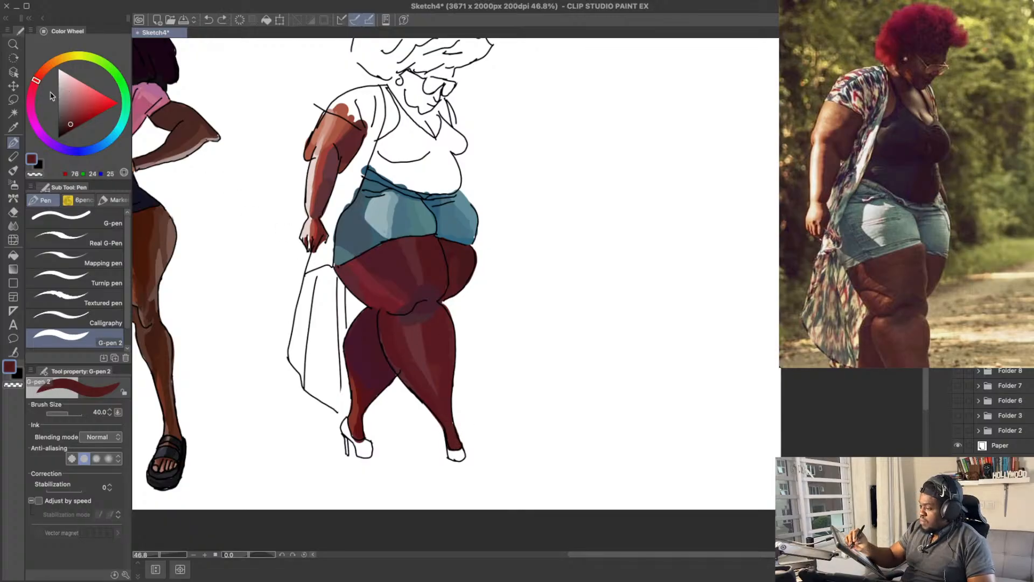
pyautogui.moveTo(36, 80); pyautogui.dragTo(39, 73)
pyautogui.moveTo(452, 438); pyautogui.dragTo(458, 444)
pyautogui.hotkey('ctrl', 'z')
pyautogui.scroll(-1, 458, 409)
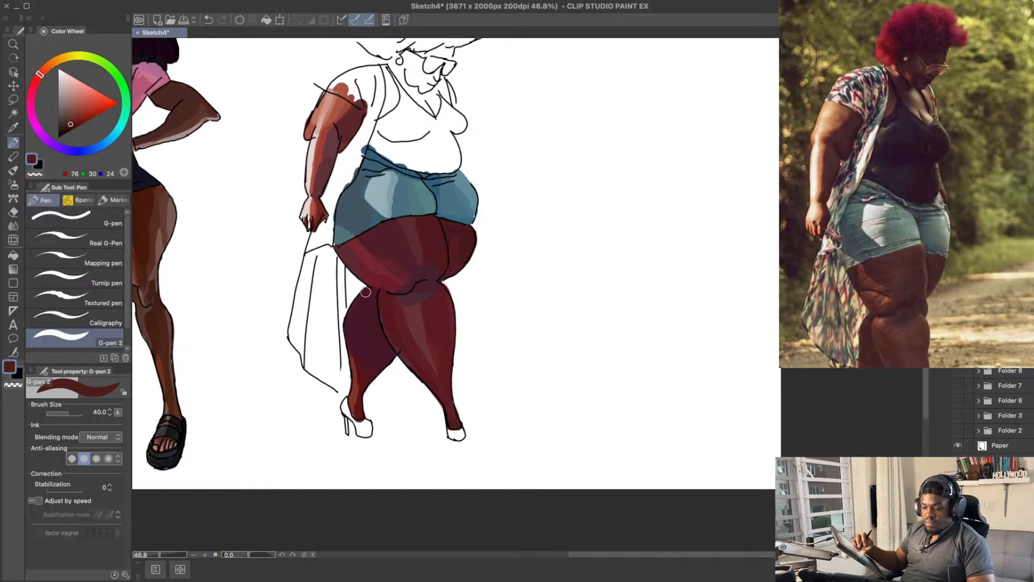
pyautogui.hotkey('ctrl', 's')
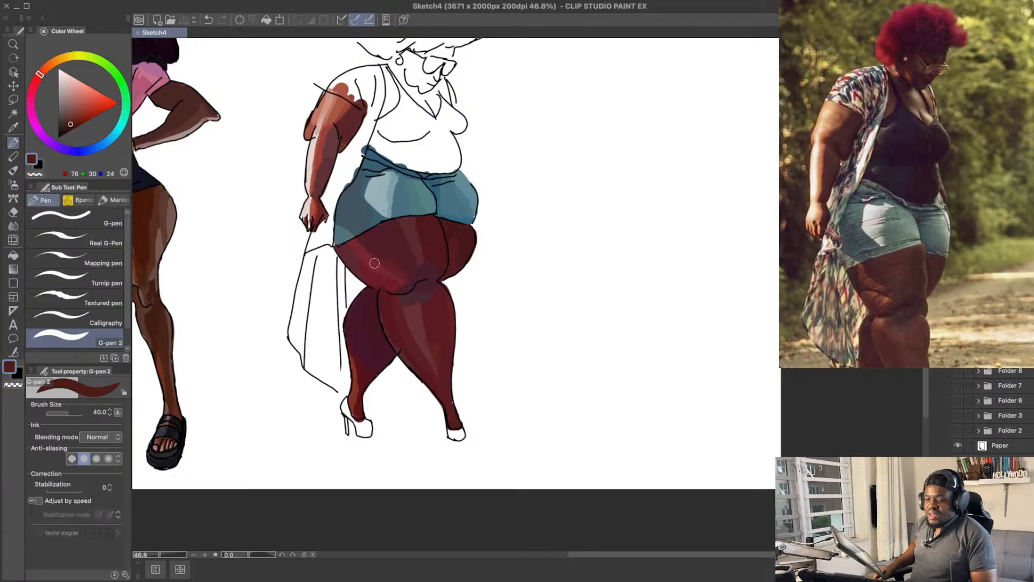
# Step: Try green shades such as RGB 83, 156, 136 on the toe of the back shoe, undoing the strokes
pyautogui.moveTo(519, 193); pyautogui.dragTo(519, 208)
pyautogui.moveTo(508, 320); pyautogui.dragTo(489, 290)
pyautogui.moveTo(432, 321)
pyautogui.mouseDown()
pyautogui.moveTo(429, 286)
pyautogui.moveTo(372, 277)
pyautogui.mouseUp()
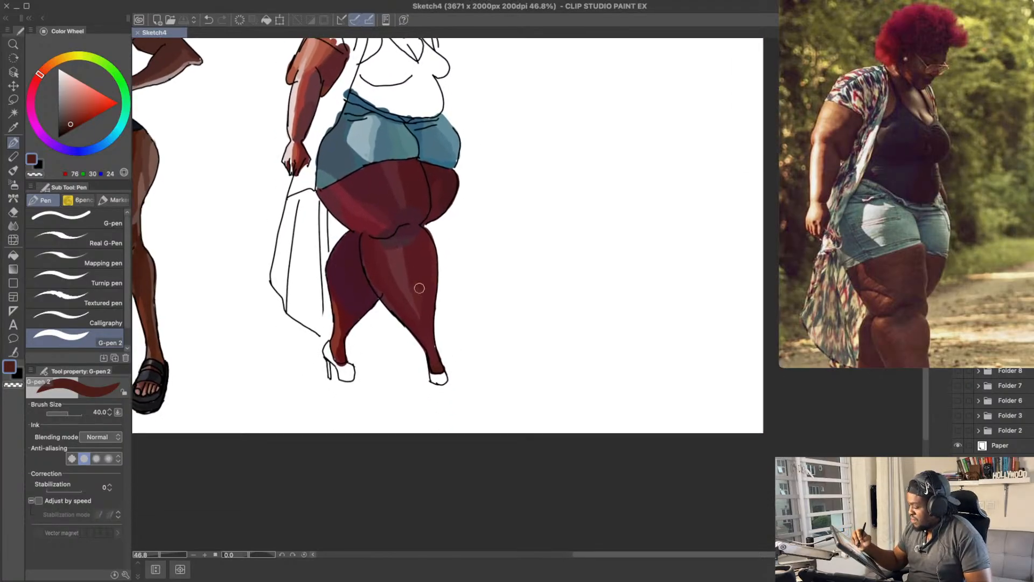
pyautogui.moveTo(126, 96); pyautogui.dragTo(125, 116)
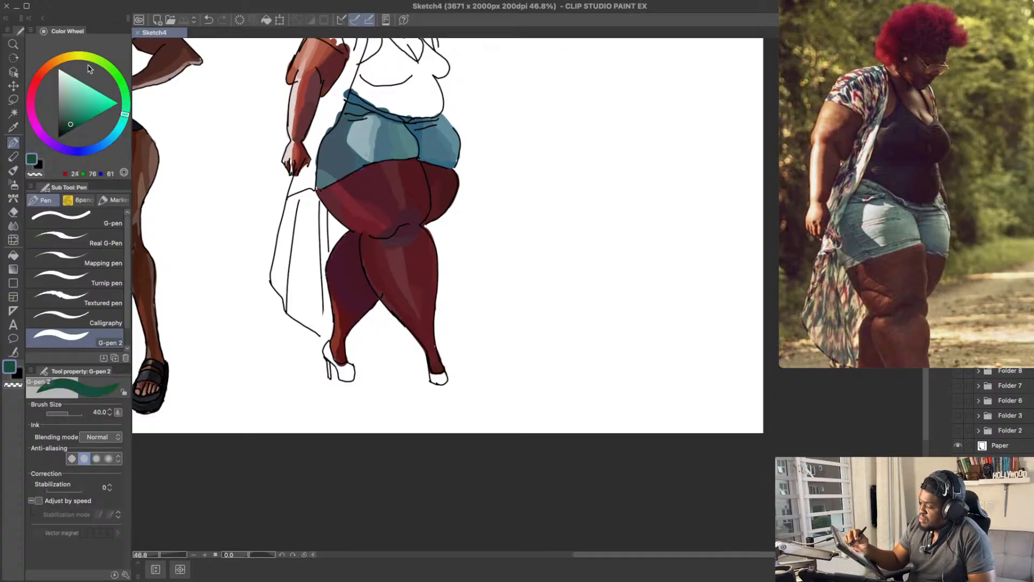
pyautogui.click(75, 105)
pyautogui.moveTo(337, 375); pyautogui.dragTo(355, 374)
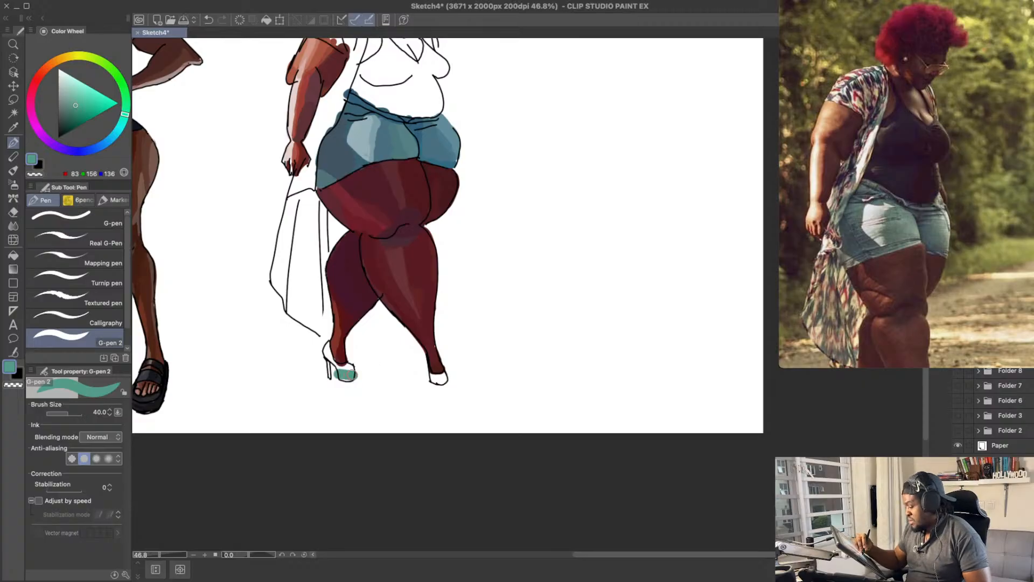
pyautogui.hotkey('ctrl', 'z')
pyautogui.click(80, 99)
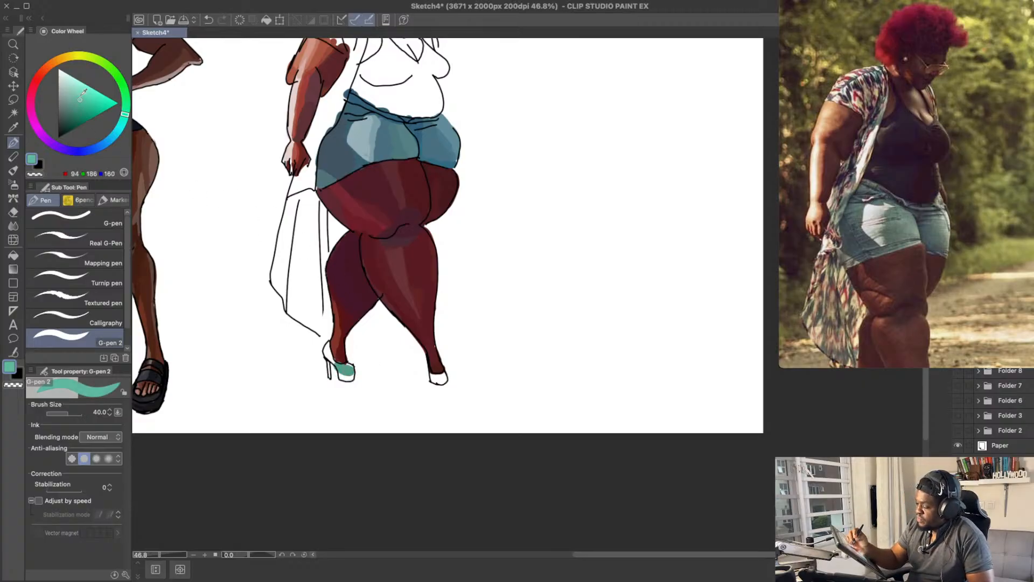
pyautogui.moveTo(338, 371); pyautogui.dragTo(349, 377)
pyautogui.hotkey('ctrl', 'z')
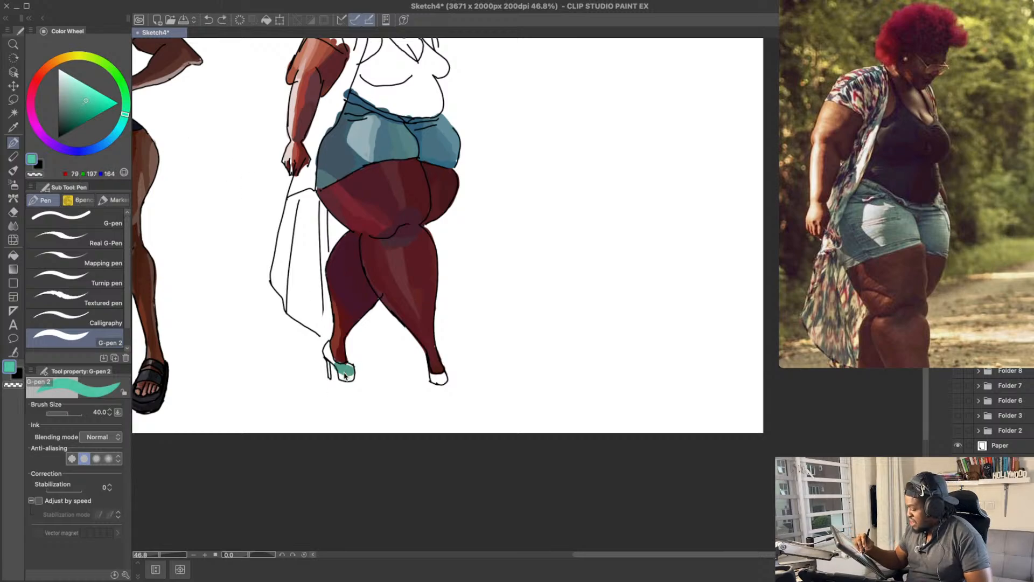
# Step: Fill the whole back high heel with turquoise RGB 79, 197, 178, undoing stray strokes
pyautogui.click(125, 123)
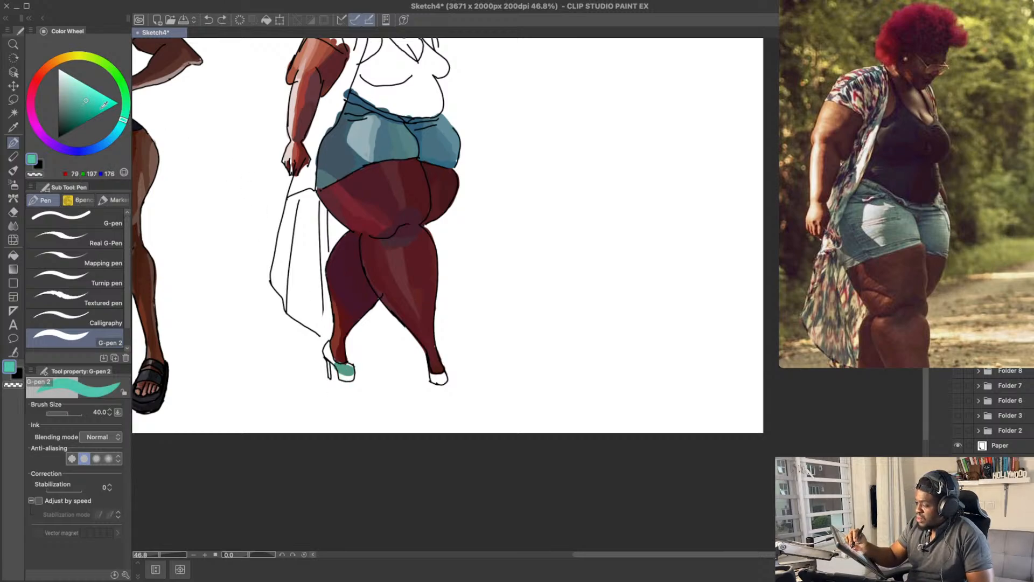
pyautogui.click(86, 101)
pyautogui.moveTo(338, 369)
pyautogui.mouseDown()
pyautogui.moveTo(349, 370)
pyautogui.moveTo(328, 350)
pyautogui.mouseUp()
pyautogui.hotkey('ctrl', 'z')
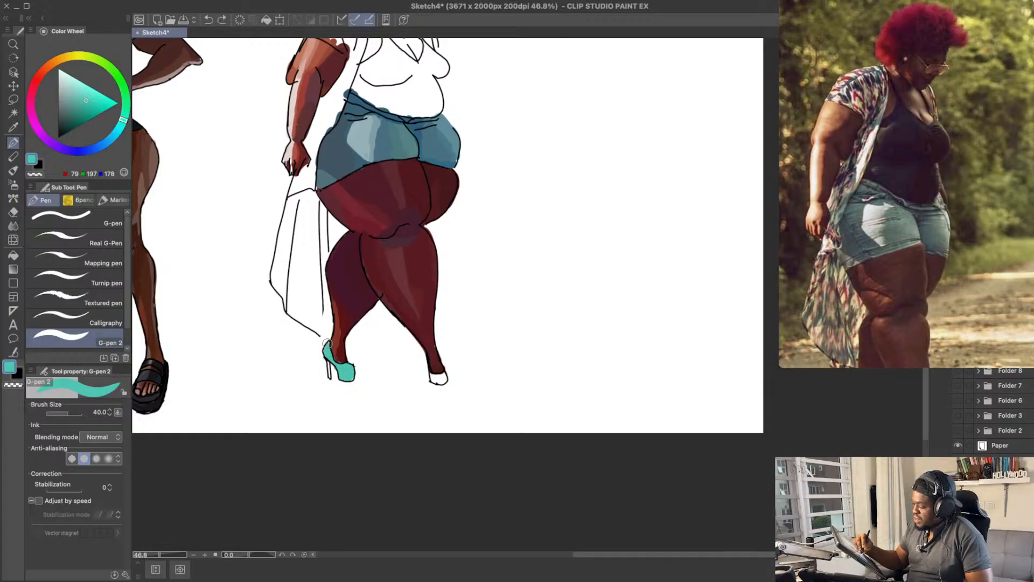
# Step: Try retouching the back lower leg above the turquoise shoe, sampling dark red RGB 69, 22, 43 from the calf
pyautogui.moveTo(374, 318)
pyautogui.mouseDown()
pyautogui.moveTo(397, 336)
pyautogui.moveTo(354, 354)
pyautogui.moveTo(351, 371)
pyautogui.moveTo(358, 304)
pyautogui.mouseUp()
pyautogui.keyDown('alt'); pyautogui.click(349, 369); pyautogui.keyUp('alt')
pyautogui.keyDown('alt'); pyautogui.click(354, 338); pyautogui.keyUp('alt')
pyautogui.hotkey('ctrl', 'z')
pyautogui.hotkey('ctrl', 'z')
pyautogui.keyDown('alt'); pyautogui.click(350, 307); pyautogui.keyUp('alt')
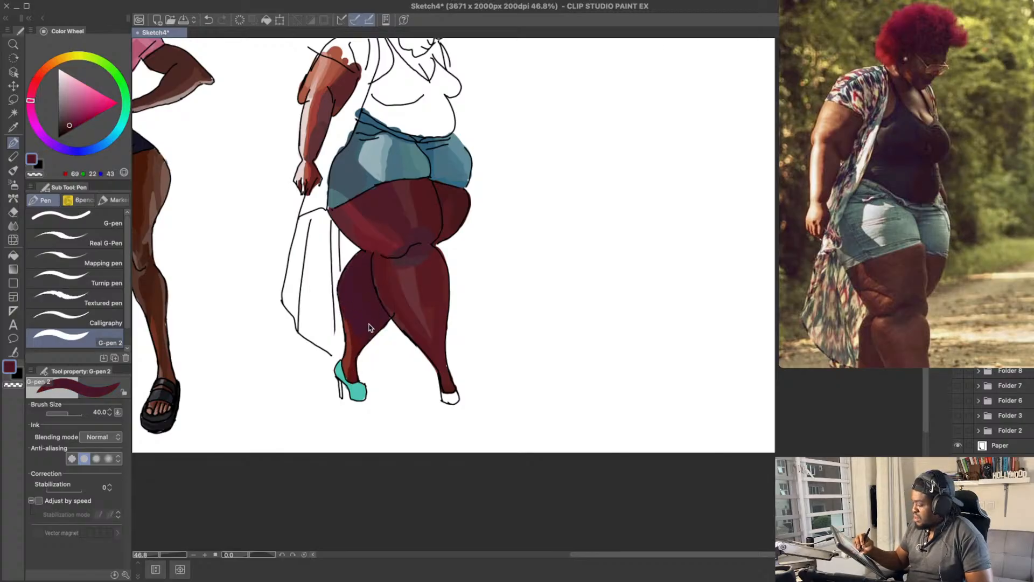
pyautogui.moveTo(509, 254); pyautogui.dragTo(517, 197)
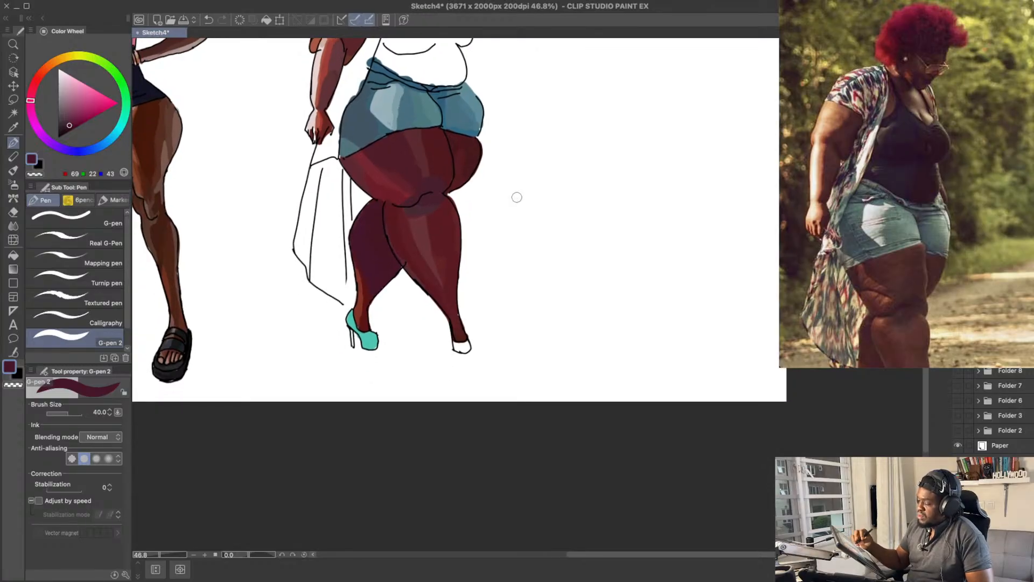
# Step: Paint the thin heel of the back shoe with darker teal RGB 67, 164, 148
pyautogui.keyDown('alt'); pyautogui.click(352, 337); pyautogui.keyUp('alt')
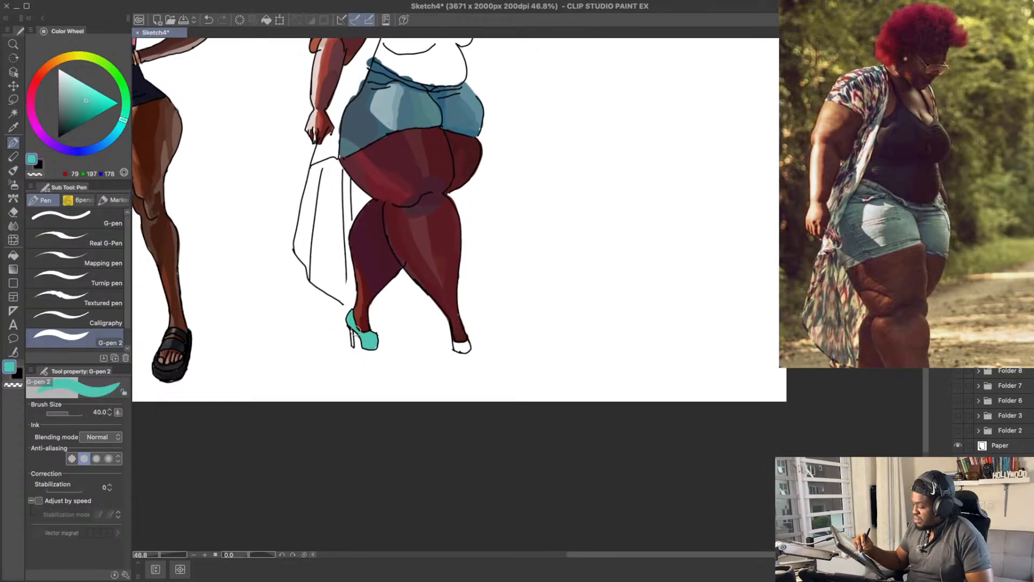
pyautogui.hotkey('ctrl', 'z')
pyautogui.click(81, 107)
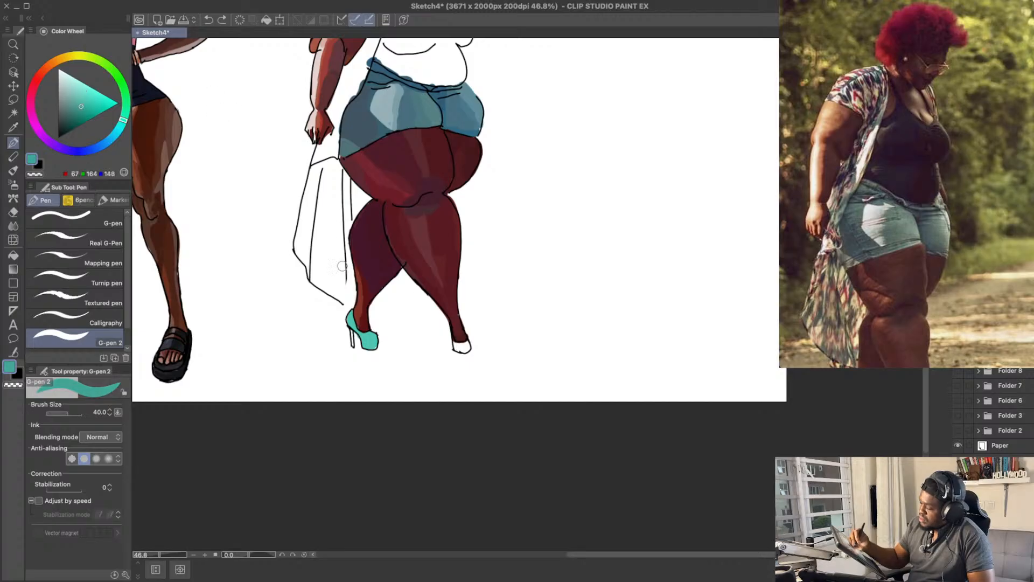
pyautogui.moveTo(354, 349); pyautogui.dragTo(351, 333)
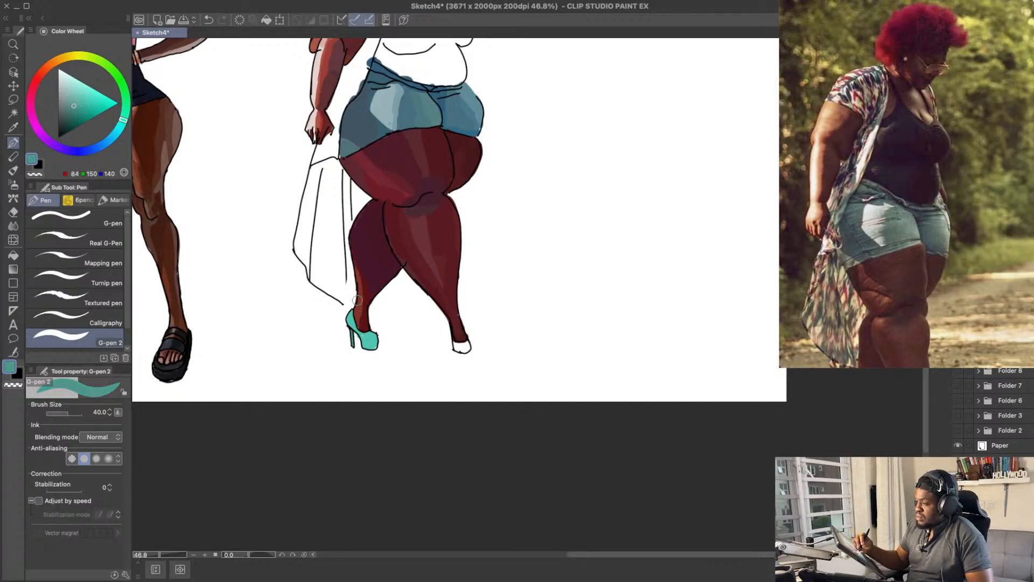
# Step: Highlight the back shoe with light turquoise RGB 89, 231, 208, undoing the unwanted stroke
pyautogui.click(92, 94)
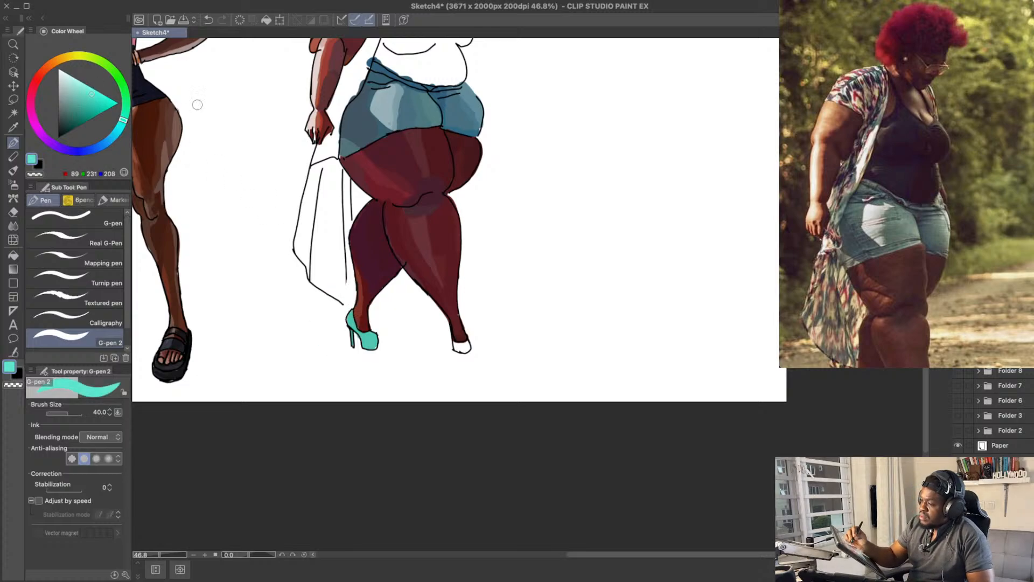
pyautogui.moveTo(352, 319); pyautogui.dragTo(356, 331)
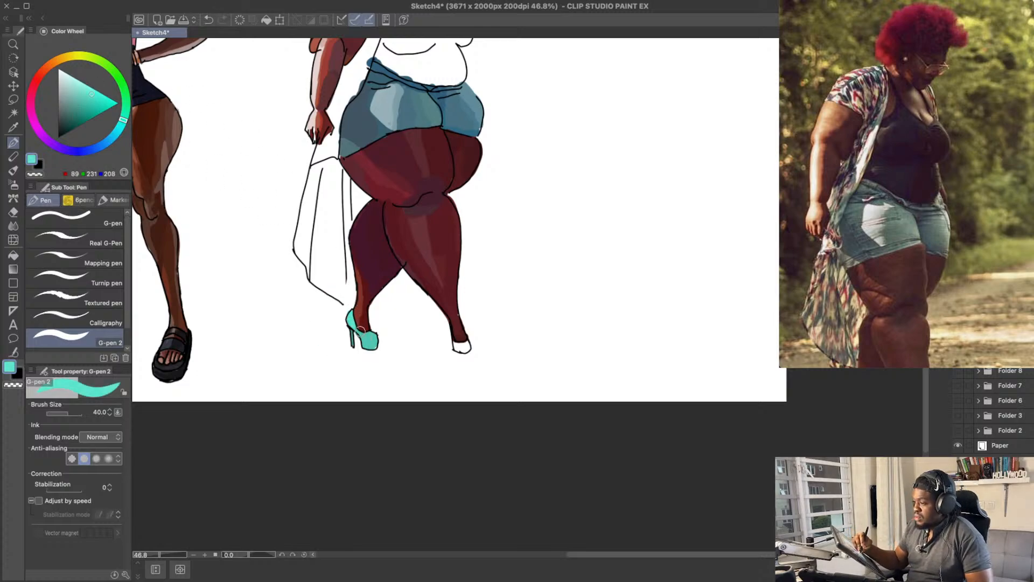
pyautogui.hotkey('ctrl', 'z')
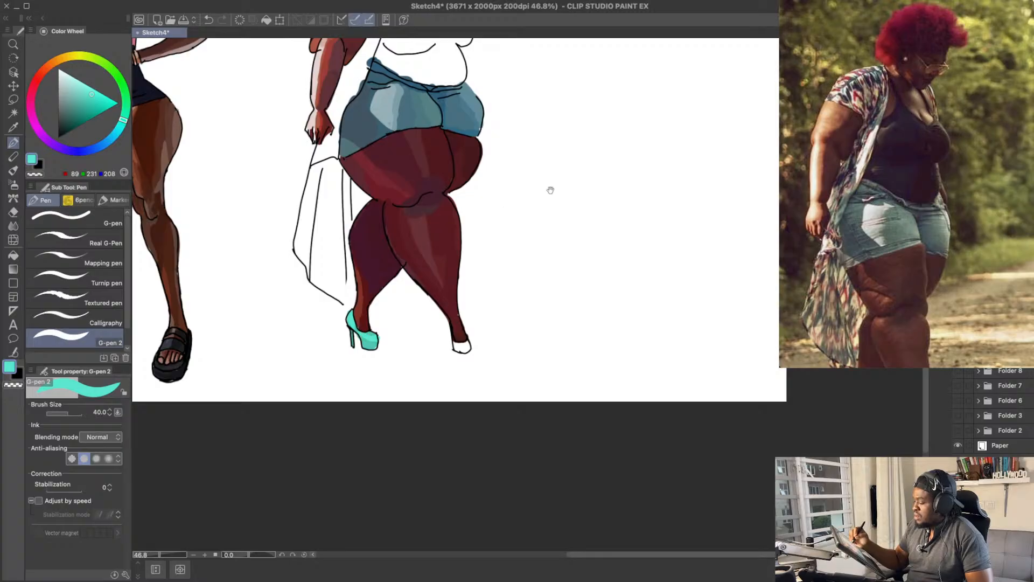
# Step: Paint the front shoe with RGB 89, 231, 208, shade its lower edge with RGB 57, 194, 172, and save the drawing
pyautogui.scroll(2, 549, 189)
pyautogui.moveTo(460, 384); pyautogui.dragTo(464, 387)
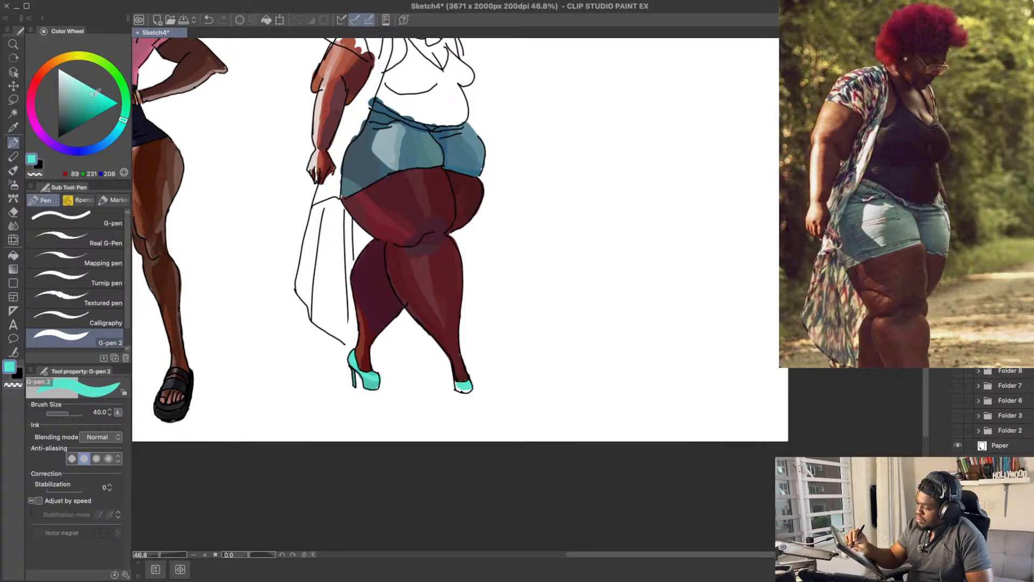
pyautogui.click(90, 104)
pyautogui.moveTo(456, 389); pyautogui.dragTo(471, 391)
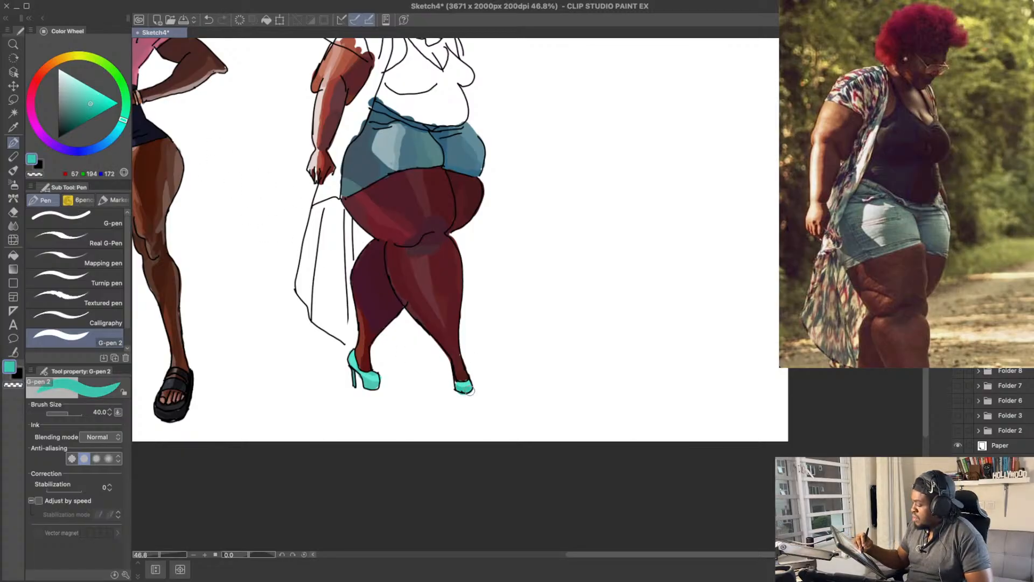
pyautogui.hotkey('ctrl', 's')
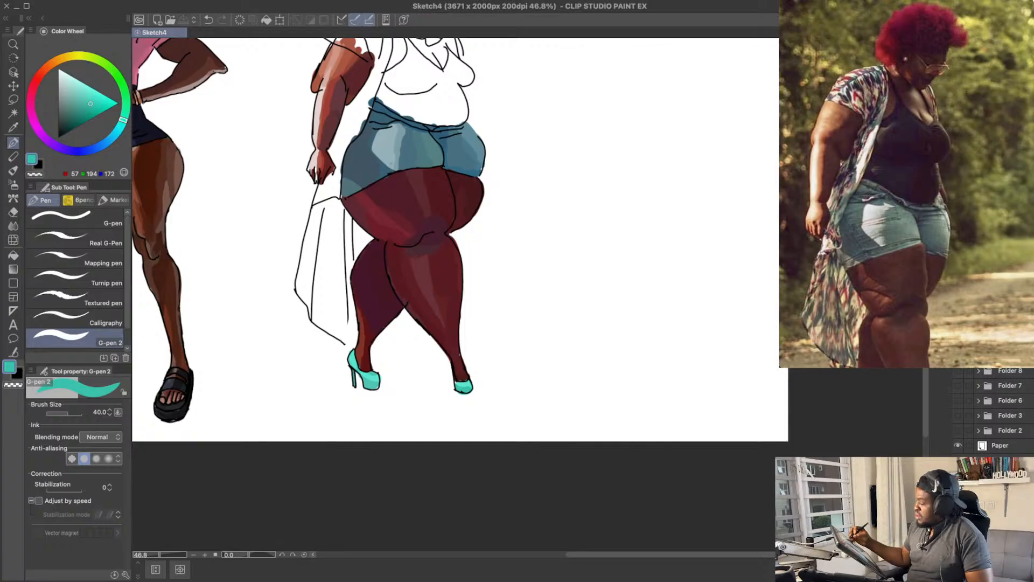
# Step: Erase the front shoe's lower outline and redraw it lower as a platform sole with the black size 6 G-pen
pyautogui.press('e')
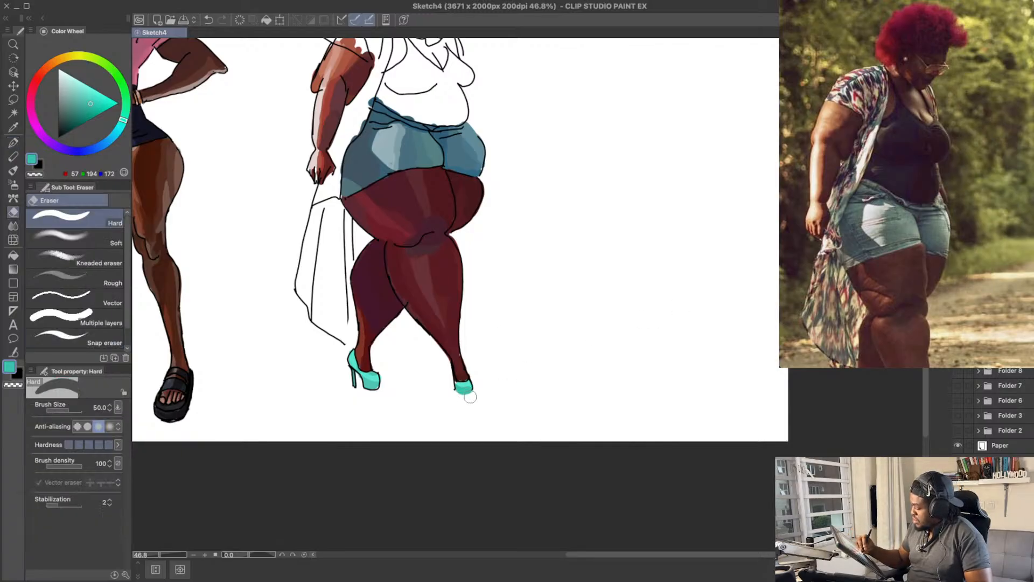
pyautogui.moveTo(467, 390); pyautogui.dragTo(470, 393)
pyautogui.press('x')
pyautogui.press('p')
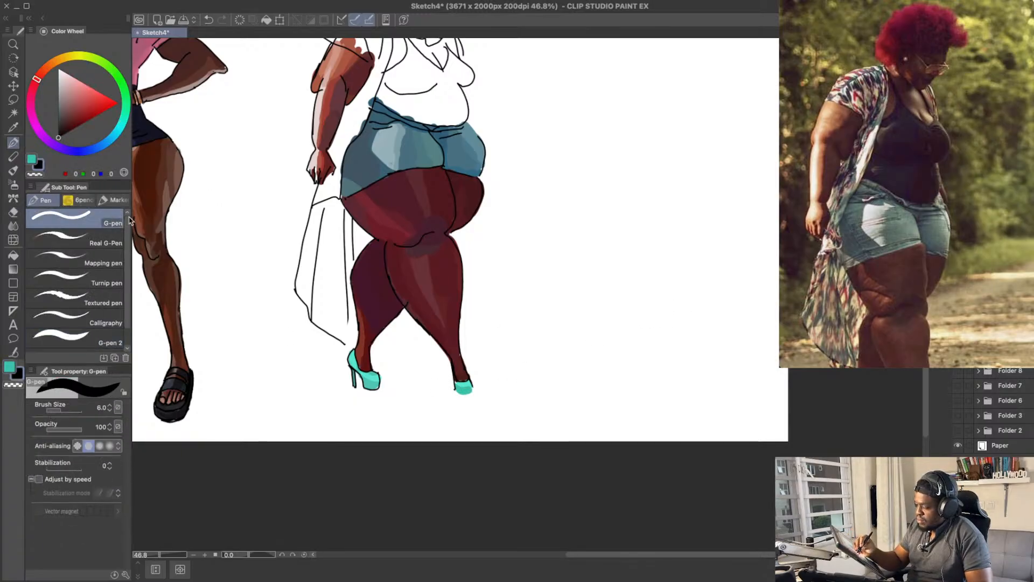
pyautogui.moveTo(452, 376); pyautogui.dragTo(452, 392)
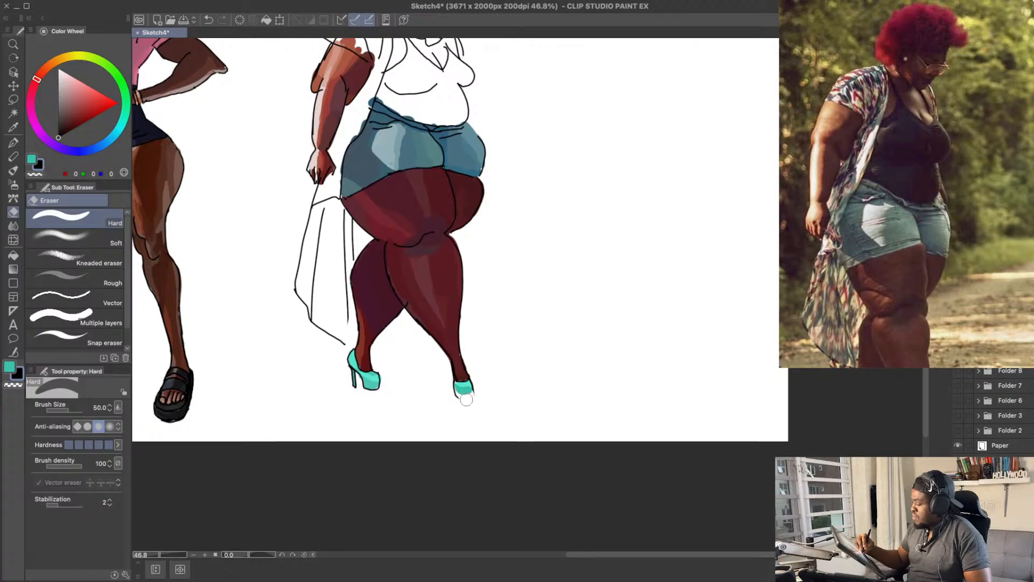
pyautogui.hotkey('ctrl', 'z')
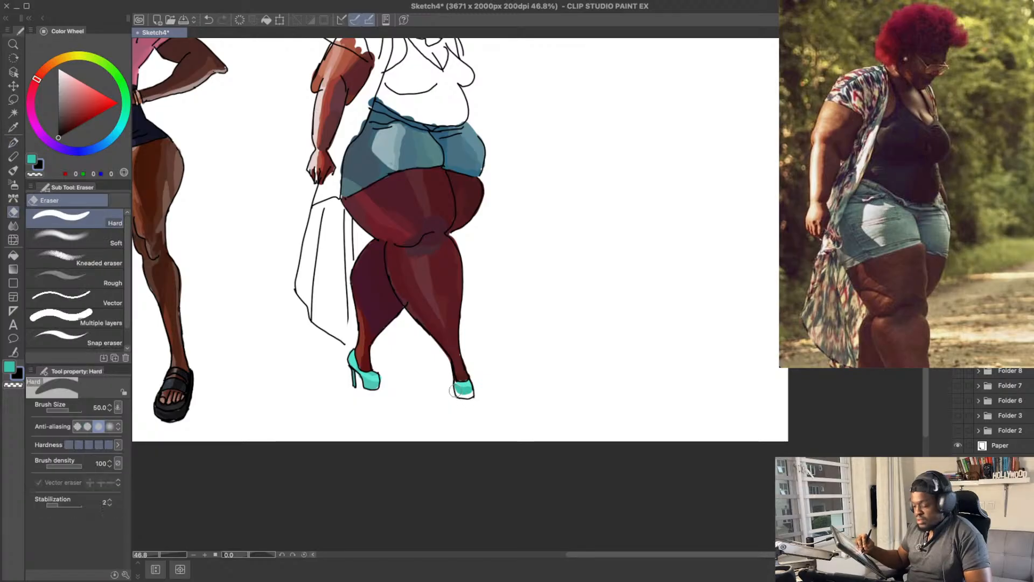
pyautogui.hotkey('ctrl', 'z')
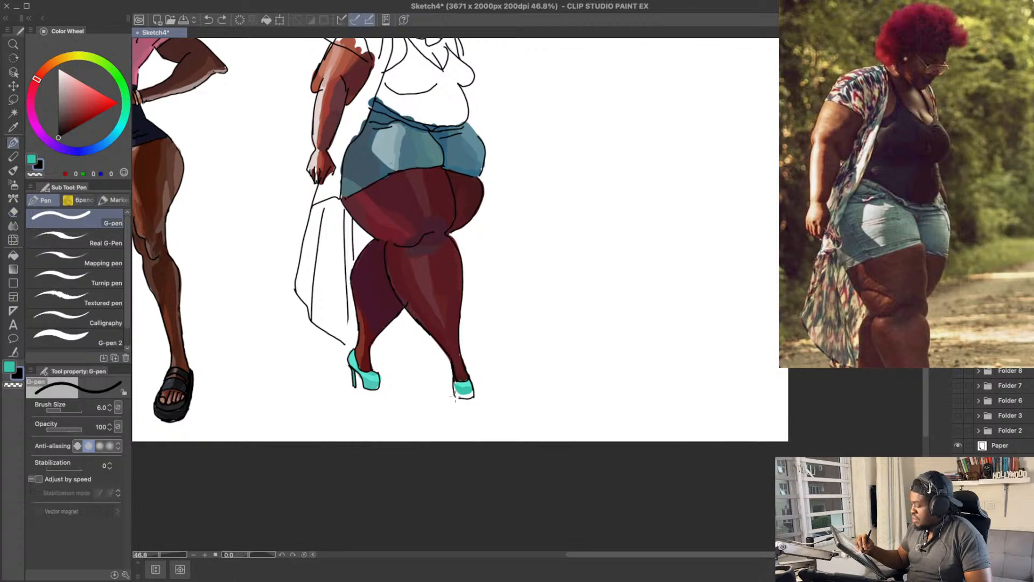
pyautogui.press('e')
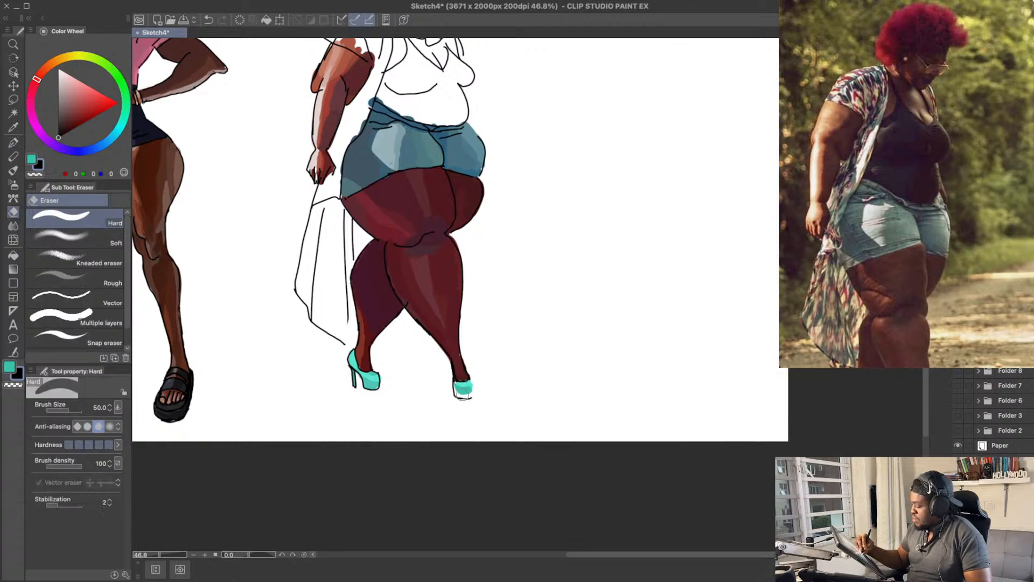
pyautogui.press('p')
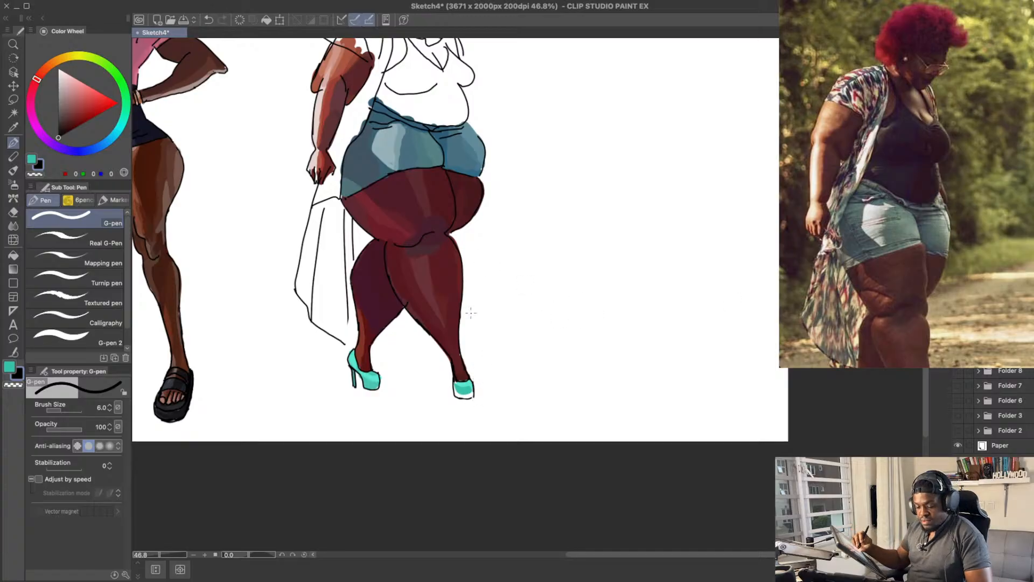
# Step: Fill the front shoe's extended platform with turquoise RGB 57, 194, 172 using the G-pen 2 brush
pyautogui.press('x')
pyautogui.click(108, 336)
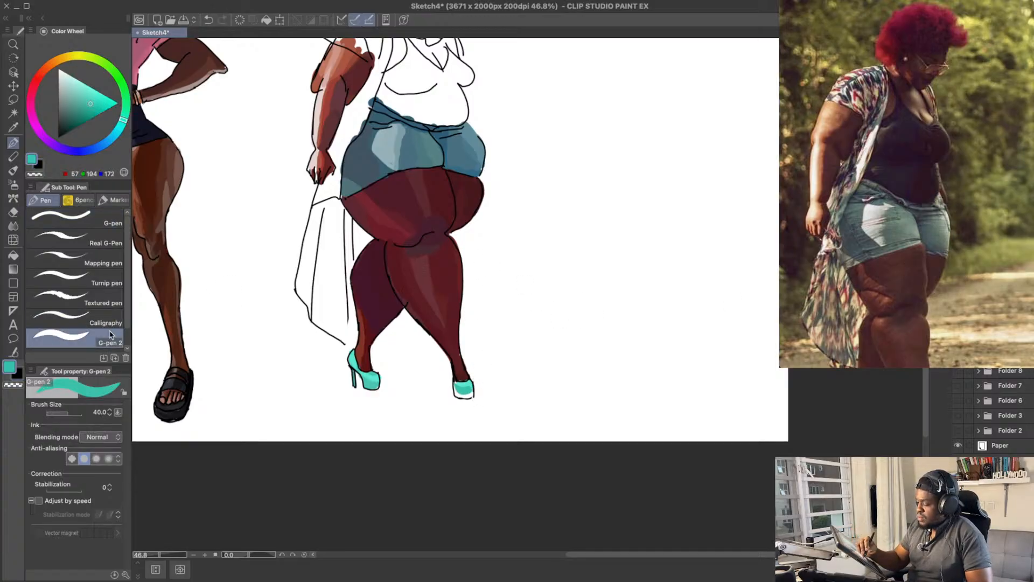
pyautogui.keyDown('alt'); pyautogui.click(455, 384); pyautogui.keyUp('alt')
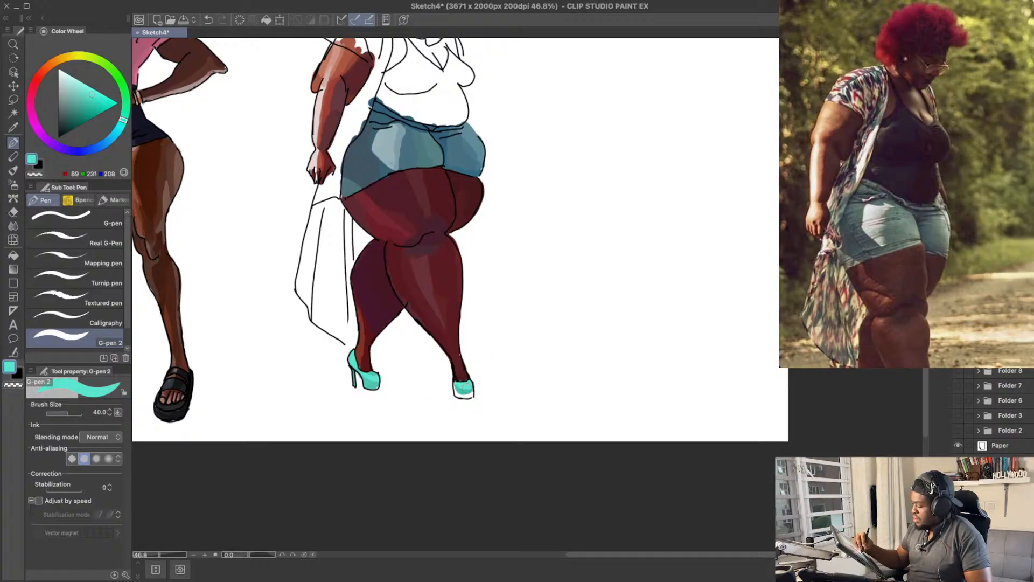
pyautogui.keyDown('alt'); pyautogui.click(457, 386); pyautogui.keyUp('alt')
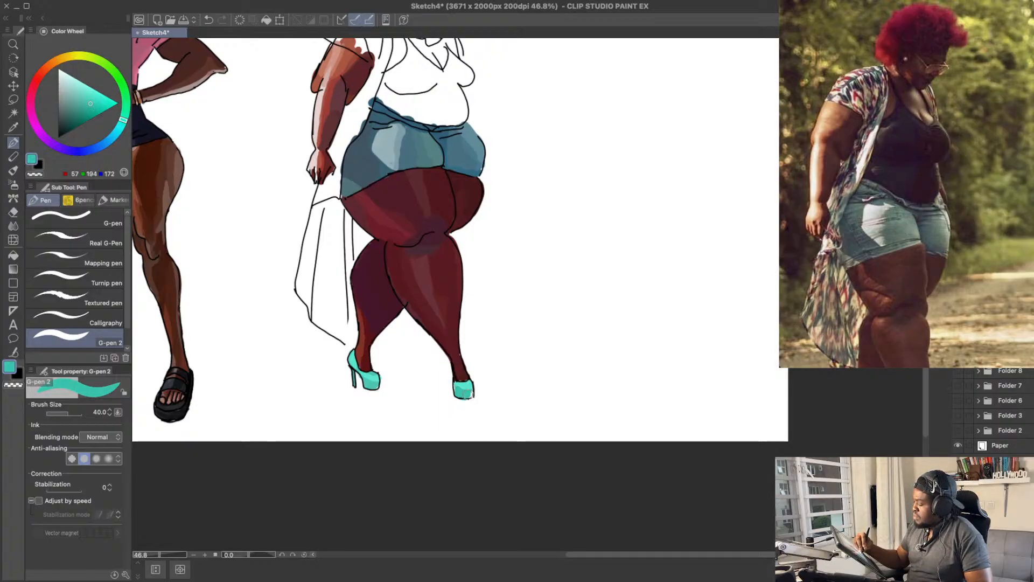
# Step: Touch up the front shoe's platform with turquoise RGB 57, 194, 172 and save the drawing
pyautogui.keyDown('alt'); pyautogui.click(457, 384); pyautogui.keyUp('alt')
pyautogui.keyDown('alt'); pyautogui.click(461, 390); pyautogui.keyUp('alt')
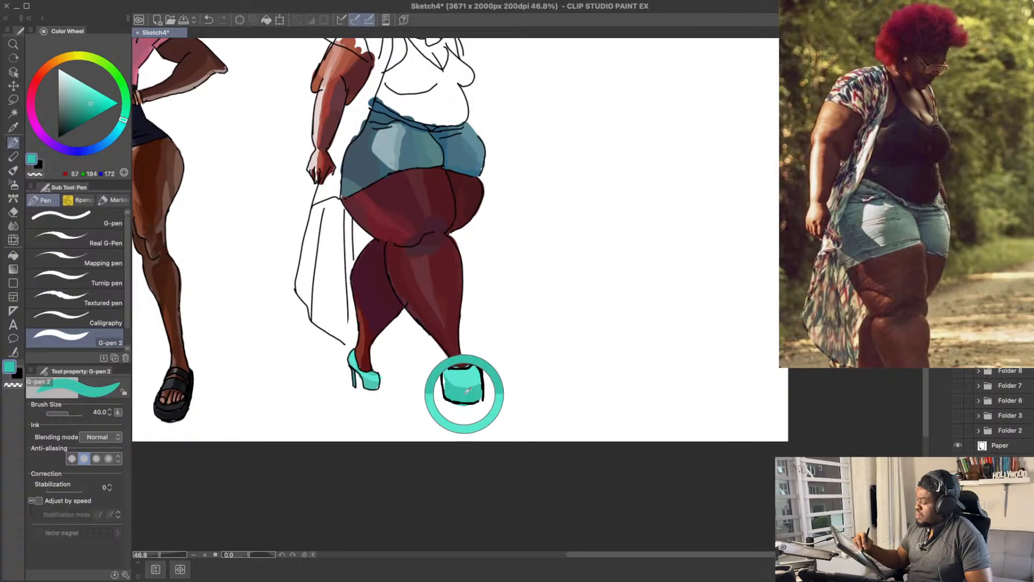
pyautogui.moveTo(520, 225); pyautogui.dragTo(545, 292)
pyautogui.moveTo(458, 361)
pyautogui.mouseDown()
pyautogui.moveTo(517, 438)
pyautogui.moveTo(488, 484)
pyautogui.mouseUp()
pyautogui.press('super+s')
# Step: Block in a first muted blue patch on the tank top, enlarge the G-pen 2 brush to 70, and save the drawing
pyautogui.moveTo(616, 321)
pyautogui.mouseDown()
pyautogui.moveTo(611, 252)
pyautogui.moveTo(604, 310)
pyautogui.mouseUp()
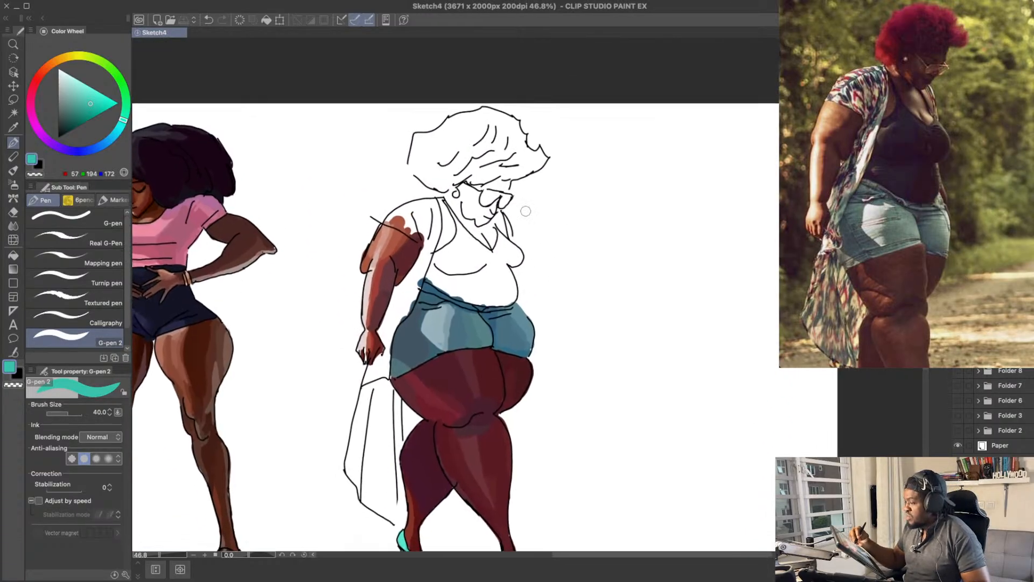
pyautogui.click(102, 144)
pyautogui.click(79, 107)
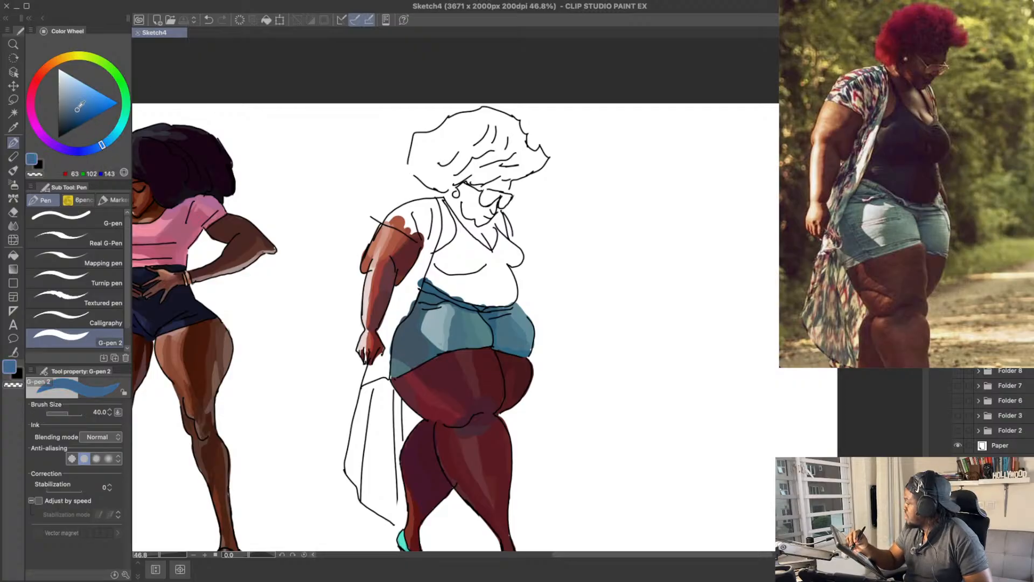
pyautogui.click(80, 113)
pyautogui.moveTo(80, 112); pyautogui.dragTo(66, 117)
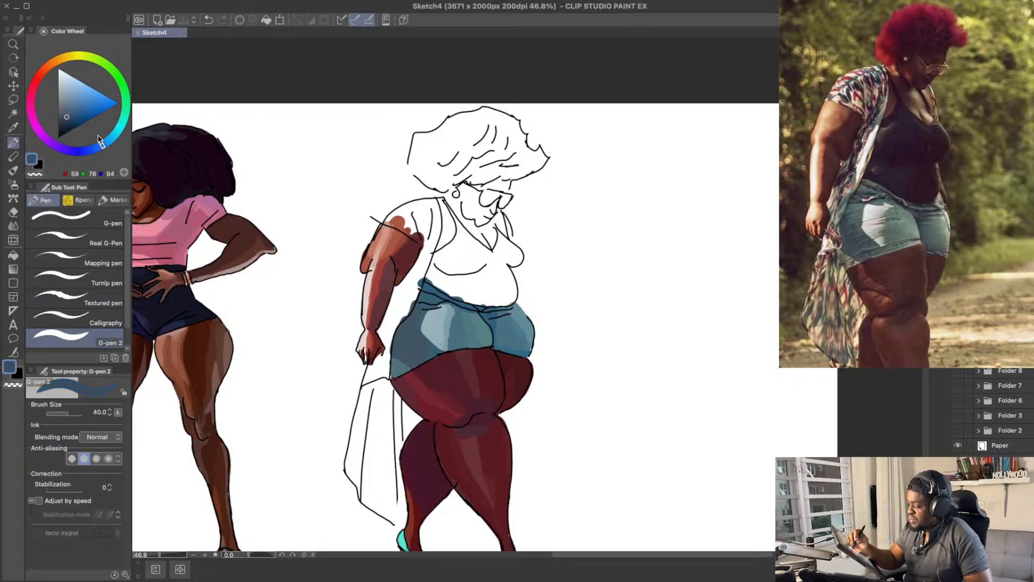
pyautogui.moveTo(458, 258)
pyautogui.mouseDown()
pyautogui.moveTo(444, 275)
pyautogui.moveTo(454, 248)
pyautogui.moveTo(466, 274)
pyautogui.mouseUp()
pyautogui.press(']')
pyautogui.press(']')
pyautogui.press(']')
pyautogui.moveTo(66, 117); pyautogui.dragTo(67, 122)
pyautogui.press('super+s')
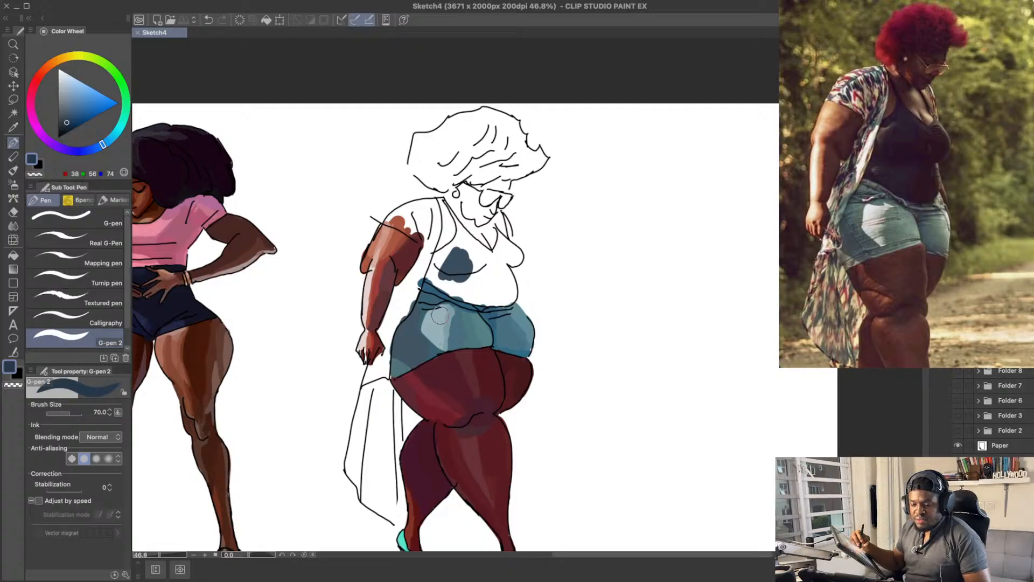
# Step: Extend the dark blue base over the tank top's near side and adjust the colour to navy RGB 13, 28, 67
pyautogui.moveTo(535, 306); pyautogui.dragTo(514, 274)
pyautogui.moveTo(423, 238)
pyautogui.mouseDown()
pyautogui.moveTo(450, 262)
pyautogui.moveTo(414, 244)
pyautogui.moveTo(446, 223)
pyautogui.moveTo(444, 209)
pyautogui.moveTo(432, 246)
pyautogui.moveTo(467, 263)
pyautogui.moveTo(453, 226)
pyautogui.mouseUp()
pyautogui.click(67, 126)
pyautogui.click(71, 127)
pyautogui.hotkey('ctrl', 'z')
pyautogui.moveTo(99, 150); pyautogui.dragTo(92, 152)
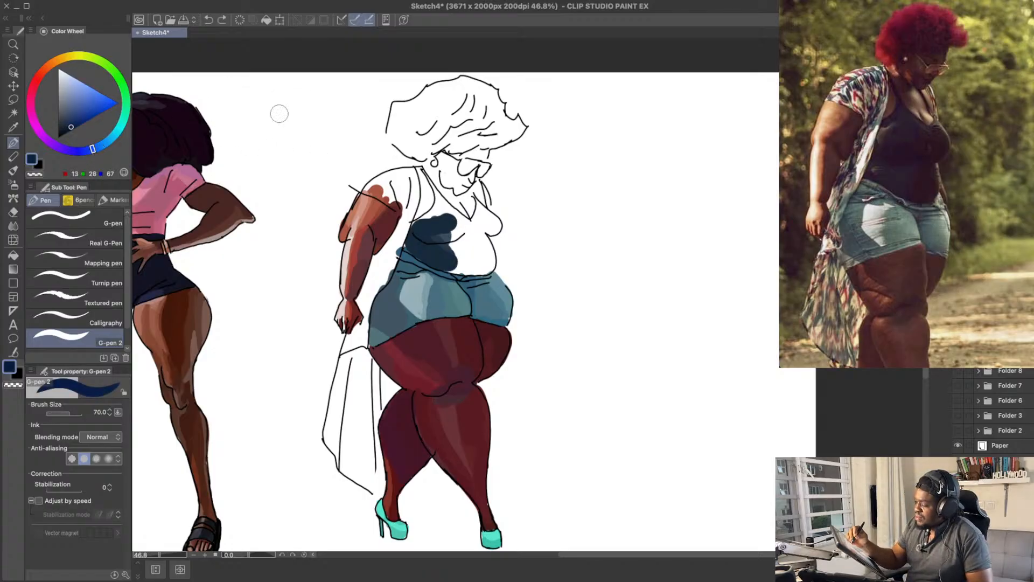
# Step: Undo the saturated navy stroke and fill the tank top's belly area with RGB 22, 32, 57
pyautogui.moveTo(417, 247); pyautogui.dragTo(463, 260)
pyautogui.hotkey('ctrl', 'z')
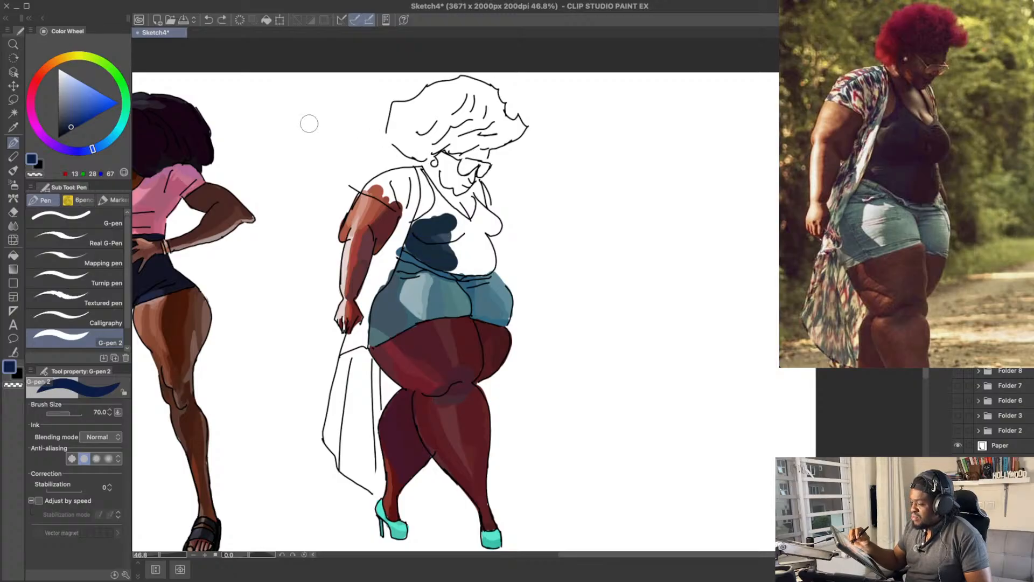
pyautogui.click(69, 125)
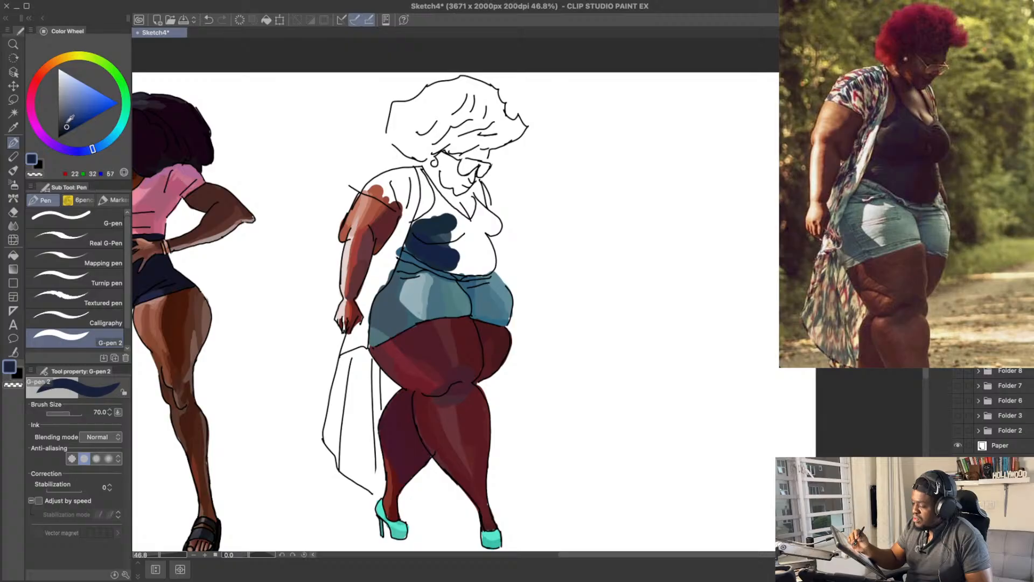
pyautogui.moveTo(411, 245)
pyautogui.mouseDown()
pyautogui.moveTo(483, 266)
pyautogui.moveTo(471, 242)
pyautogui.moveTo(442, 243)
pyautogui.mouseUp()
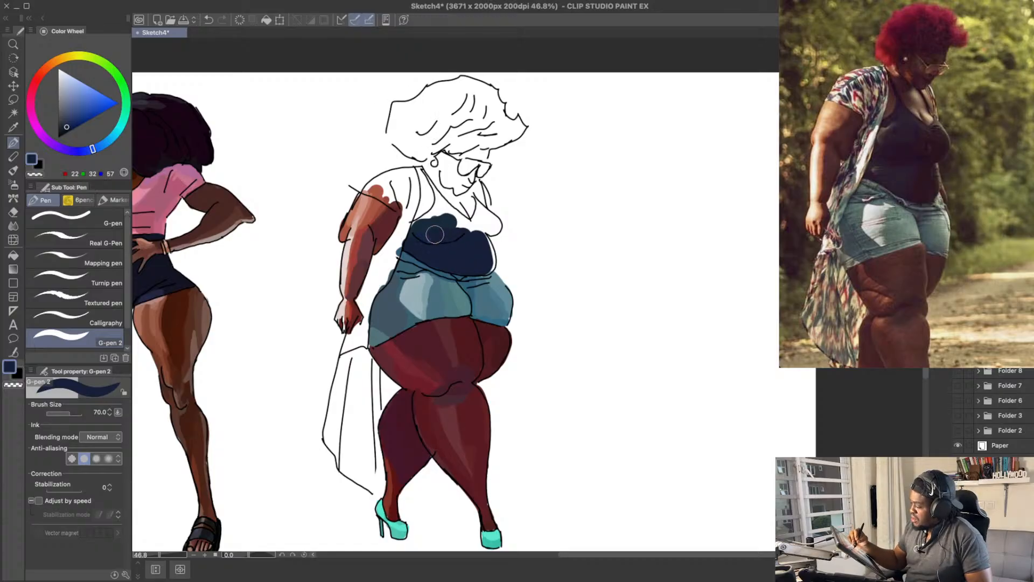
# Step: Shade the tank top's belly with darker navy RGB 22, 28, 45, undoing the unwanted lighter stroke
pyautogui.click(67, 124)
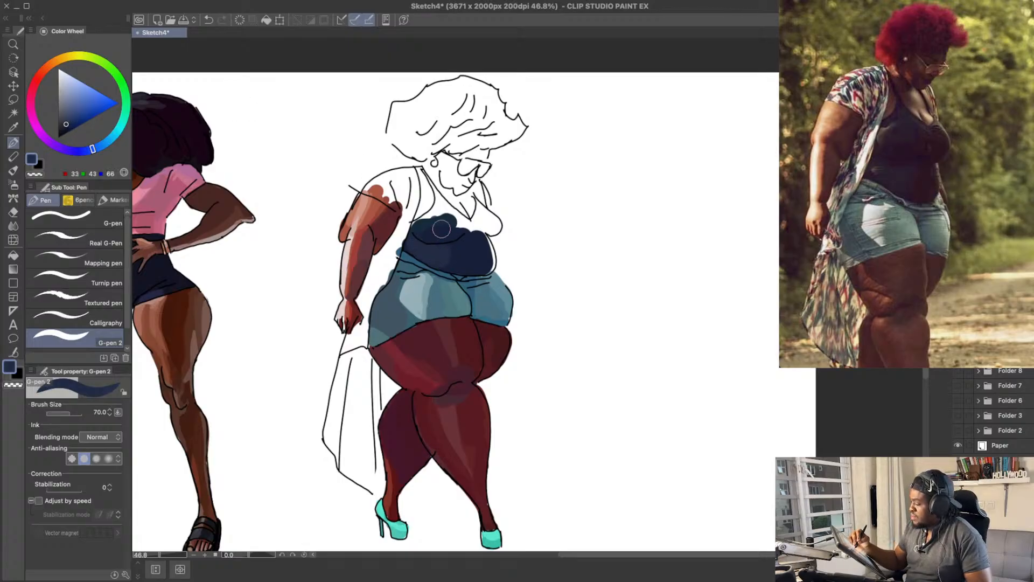
pyautogui.moveTo(503, 192); pyautogui.dragTo(509, 210)
pyautogui.press('super+z')
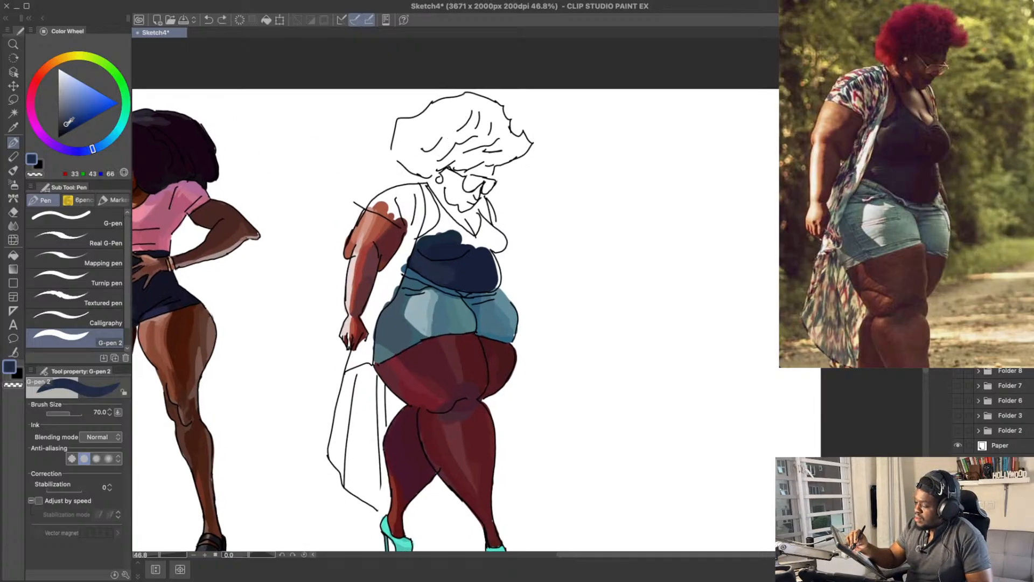
pyautogui.moveTo(439, 272)
pyautogui.mouseDown()
pyautogui.moveTo(420, 261)
pyautogui.moveTo(442, 268)
pyautogui.mouseUp()
pyautogui.click(66, 127)
pyautogui.click(64, 129)
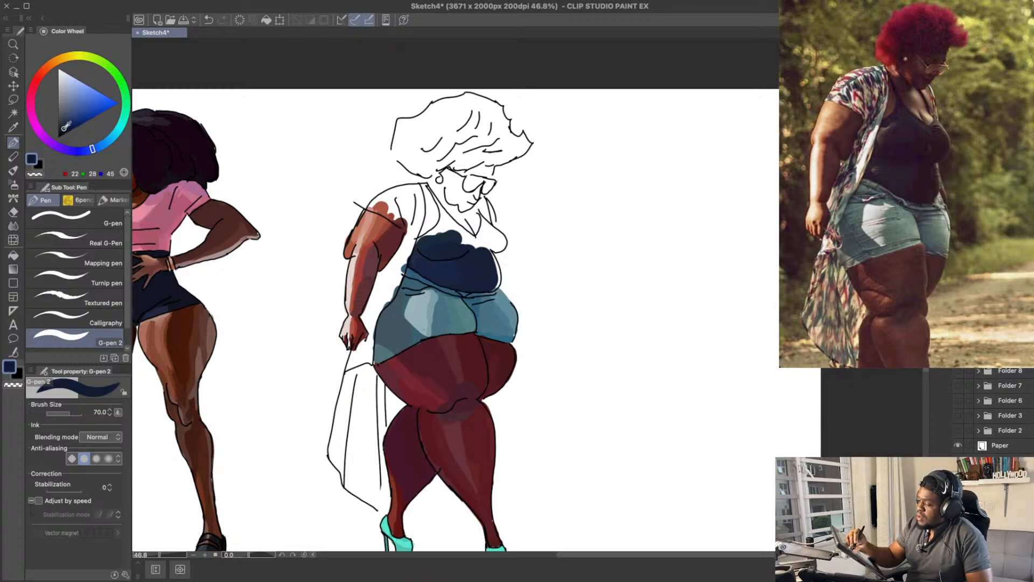
pyautogui.moveTo(474, 278)
pyautogui.mouseDown()
pyautogui.moveTo(470, 257)
pyautogui.moveTo(481, 277)
pyautogui.moveTo(478, 259)
pyautogui.moveTo(477, 281)
pyautogui.moveTo(450, 281)
pyautogui.moveTo(481, 284)
pyautogui.mouseUp()
pyautogui.keyDown('alt'); pyautogui.click(464, 263); pyautogui.keyUp('alt')
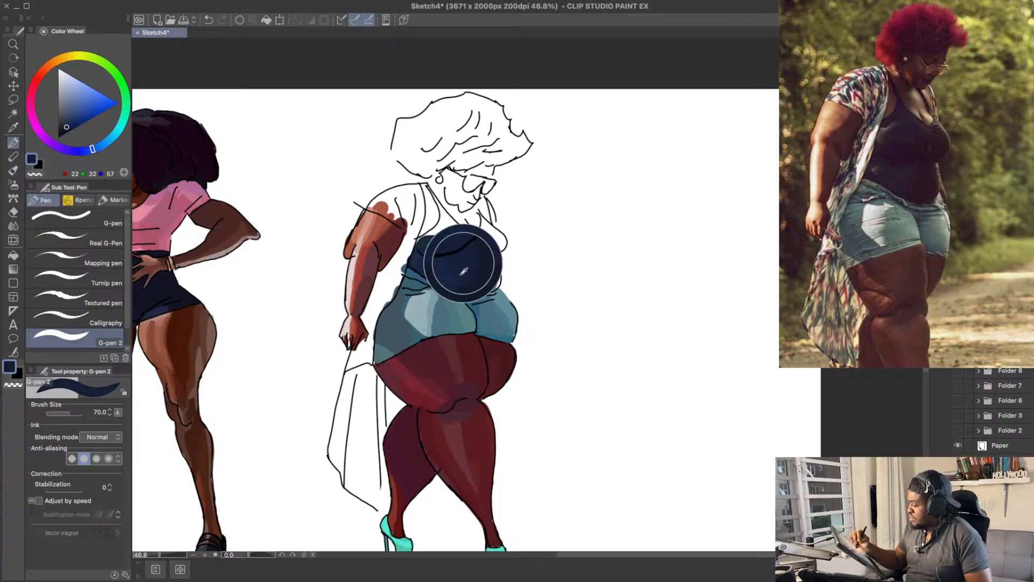
# Step: Paint the far side of the tank top's bust with dark navy RGB 19, 26, 43, undoing unwanted strokes
pyautogui.keyDown('alt'); pyautogui.click(483, 276); pyautogui.keyUp('alt')
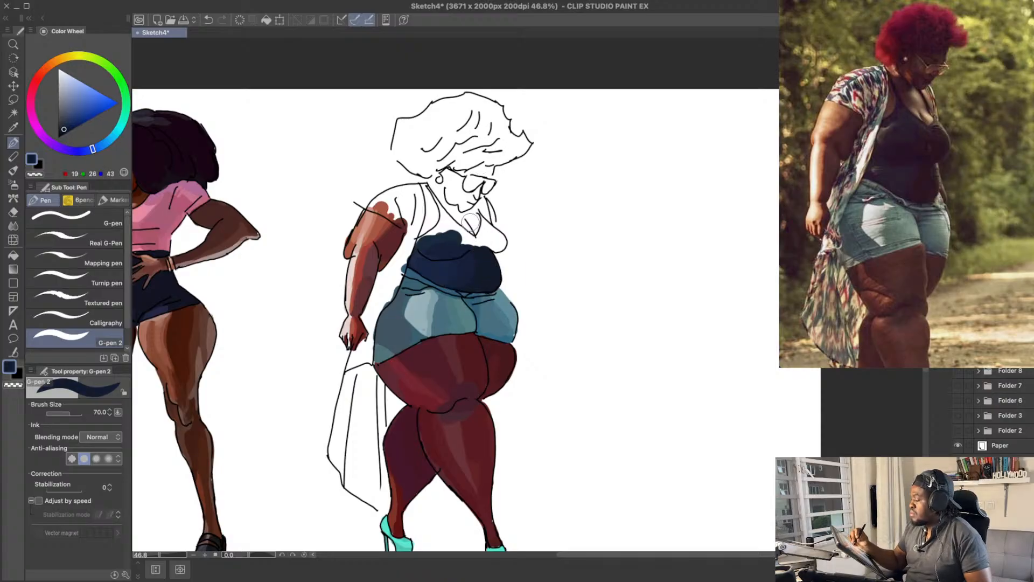
pyautogui.moveTo(487, 237)
pyautogui.mouseDown()
pyautogui.moveTo(498, 233)
pyautogui.moveTo(484, 224)
pyautogui.moveTo(498, 241)
pyautogui.mouseUp()
pyautogui.press('super+z')
pyautogui.press('super+z')
pyautogui.press('super+z')
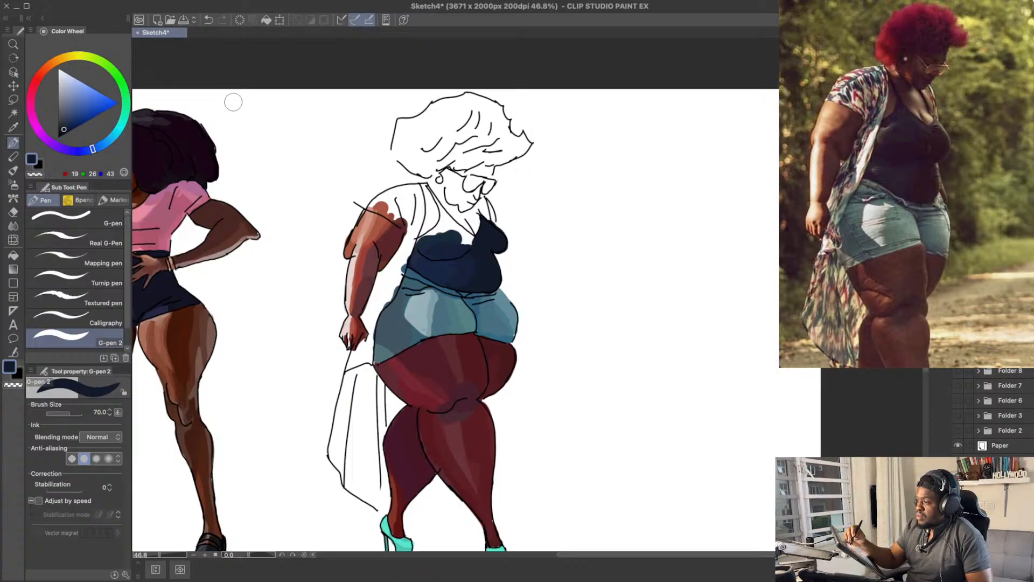
pyautogui.click(67, 117)
pyautogui.click(65, 115)
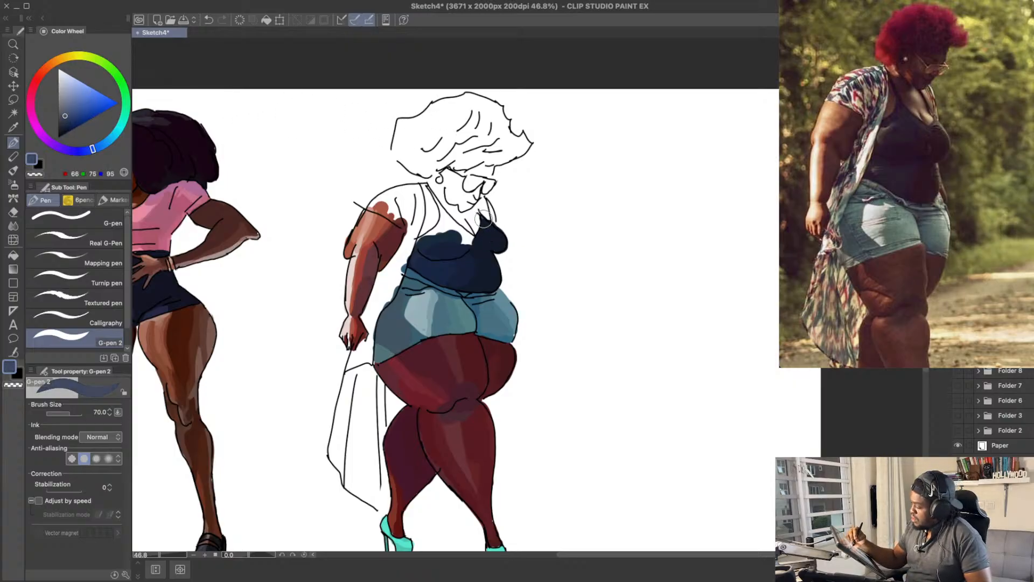
pyautogui.press('e')
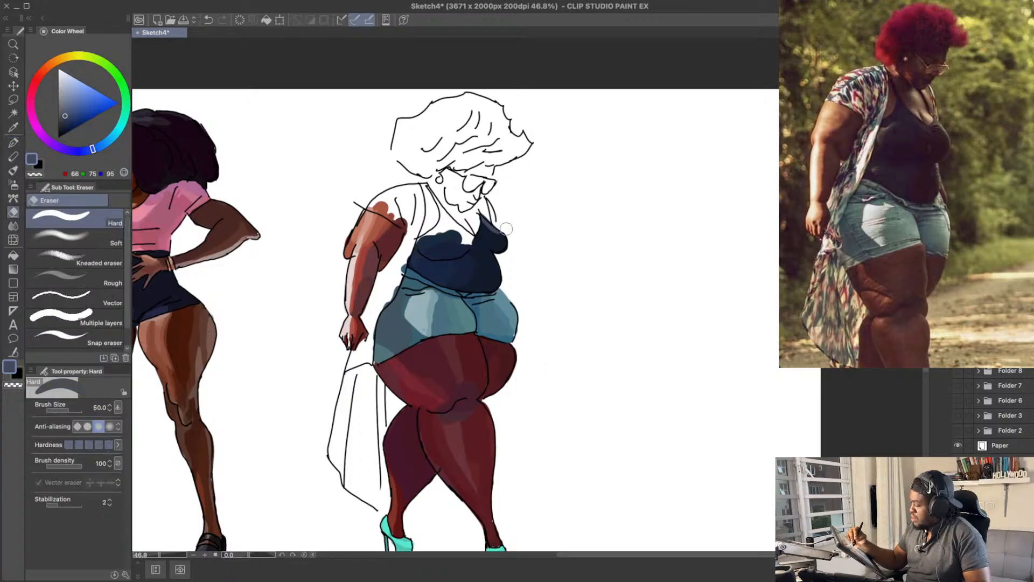
pyautogui.press('p')
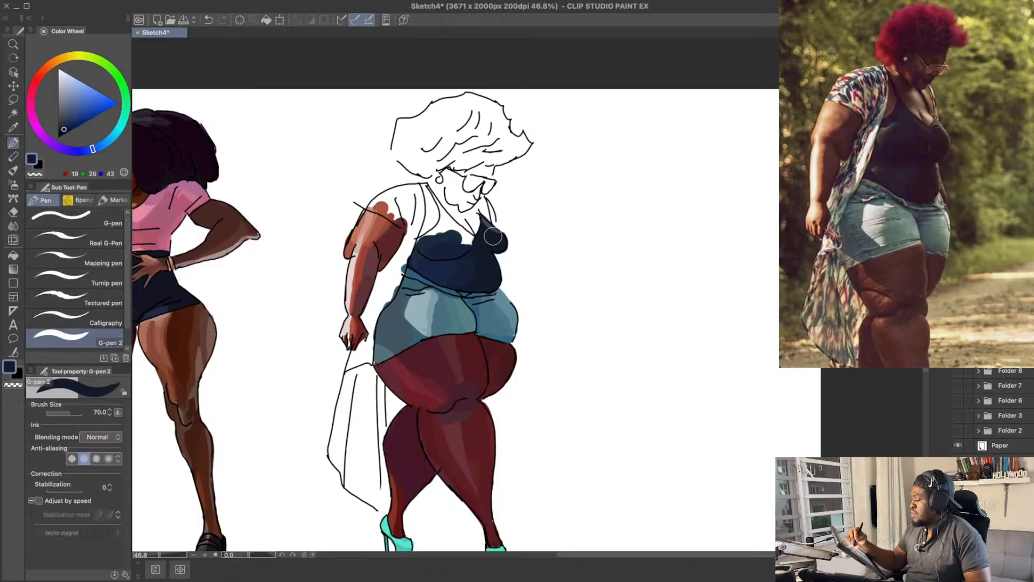
pyautogui.moveTo(525, 229); pyautogui.dragTo(527, 235)
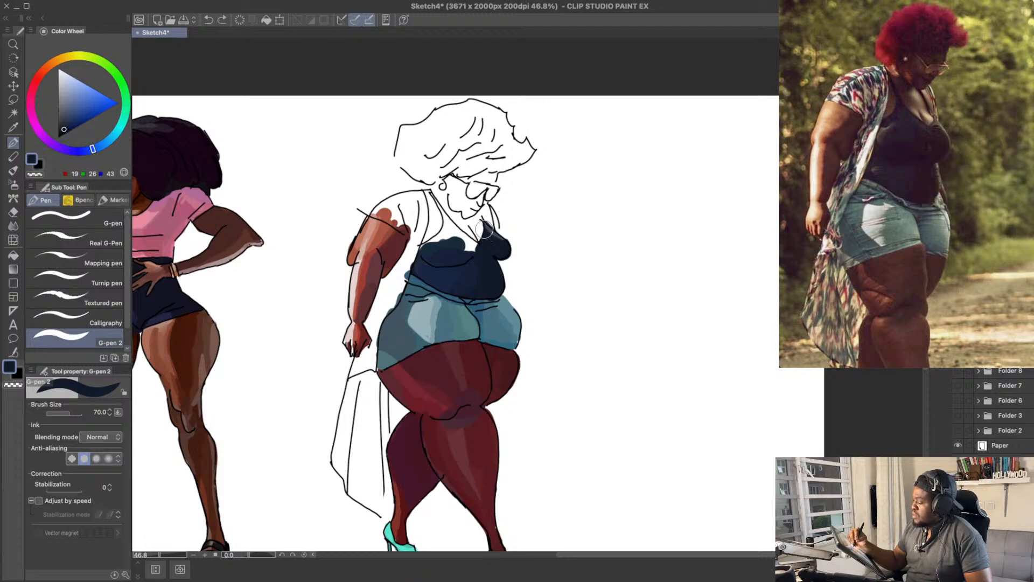
# Step: Fill the tank top's neckline and near bust with navy RGB 21, 32, 66, undoing unwanted strokes
pyautogui.moveTo(485, 231)
pyautogui.mouseDown()
pyautogui.moveTo(495, 240)
pyautogui.moveTo(486, 231)
pyautogui.moveTo(461, 241)
pyautogui.moveTo(468, 245)
pyautogui.mouseUp()
pyautogui.press('super+z')
pyautogui.press('super+z')
pyautogui.click(66, 124)
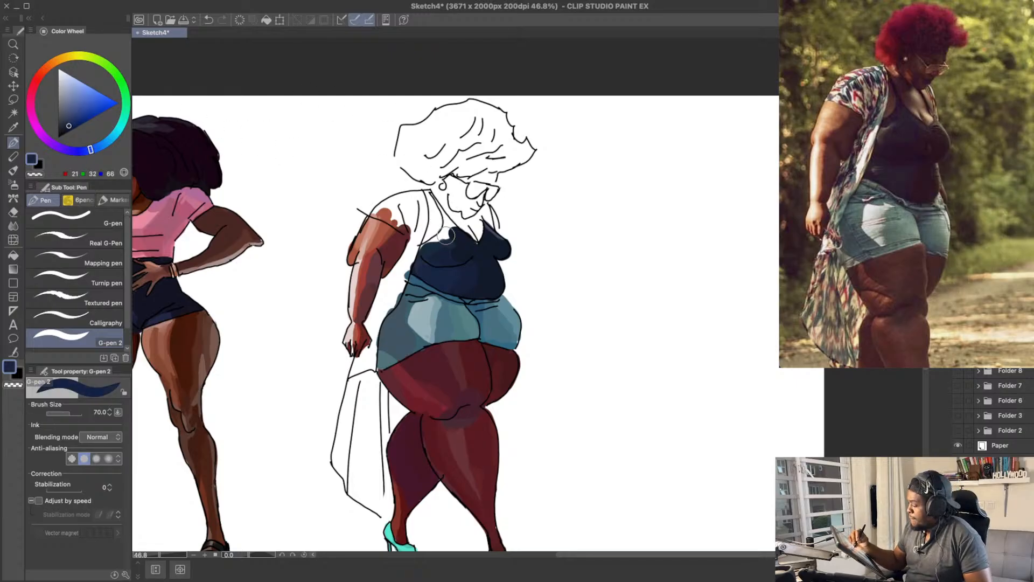
pyautogui.press('super+z')
pyautogui.moveTo(449, 236)
pyautogui.mouseDown()
pyautogui.moveTo(477, 166)
pyautogui.moveTo(462, 192)
pyautogui.moveTo(469, 157)
pyautogui.moveTo(470, 182)
pyautogui.moveTo(443, 250)
pyautogui.moveTo(450, 229)
pyautogui.mouseUp()
pyautogui.press('super+z')
# Step: Paint the tank top's shoulder strap with navy RGB 18, 27, 53
pyautogui.click(67, 128)
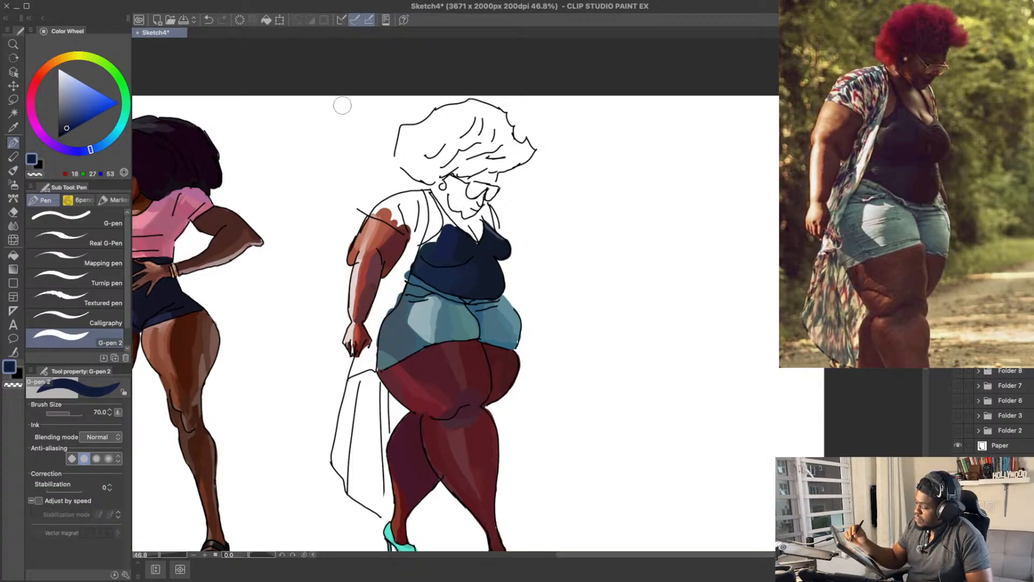
pyautogui.moveTo(446, 233)
pyautogui.mouseDown()
pyautogui.moveTo(430, 194)
pyautogui.moveTo(444, 223)
pyautogui.mouseUp()
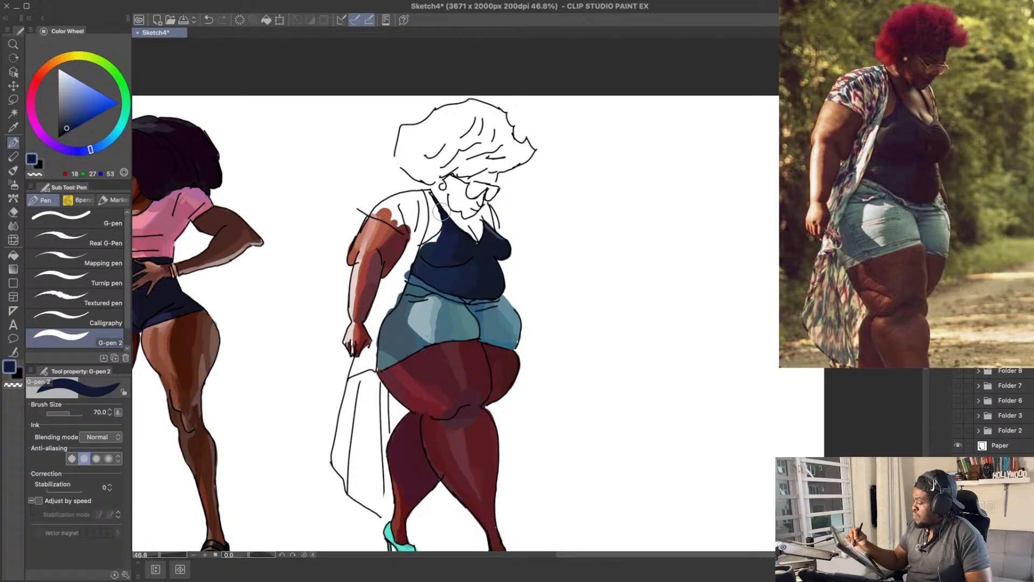
pyautogui.keyDown('alt'); pyautogui.click(462, 246); pyautogui.keyUp('alt')
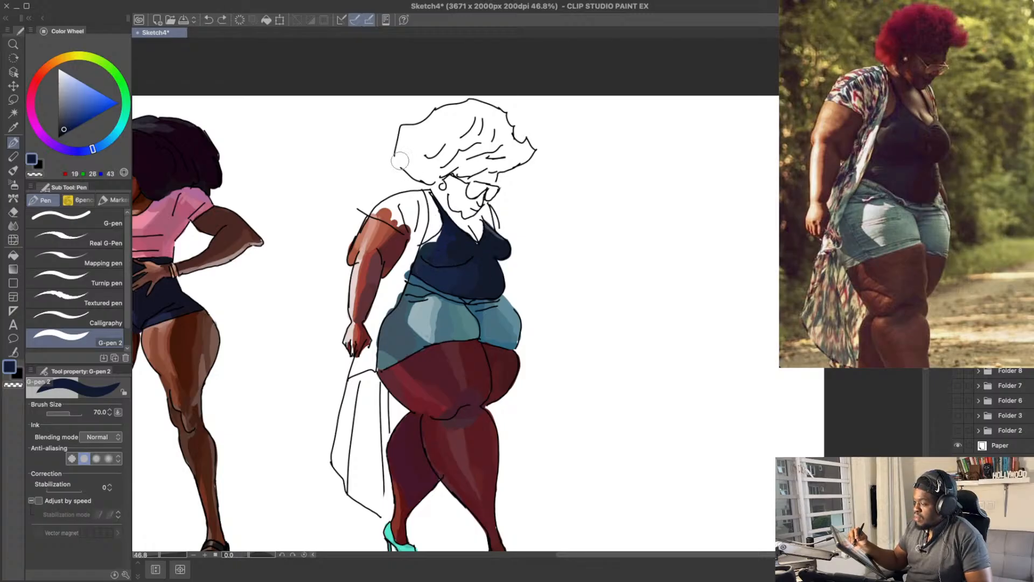
# Step: Refine the near bust and shoulder strap with navy RGB 15, 24, 56, tidy the strap's edge, and save the drawing
pyautogui.moveTo(94, 149); pyautogui.dragTo(89, 148)
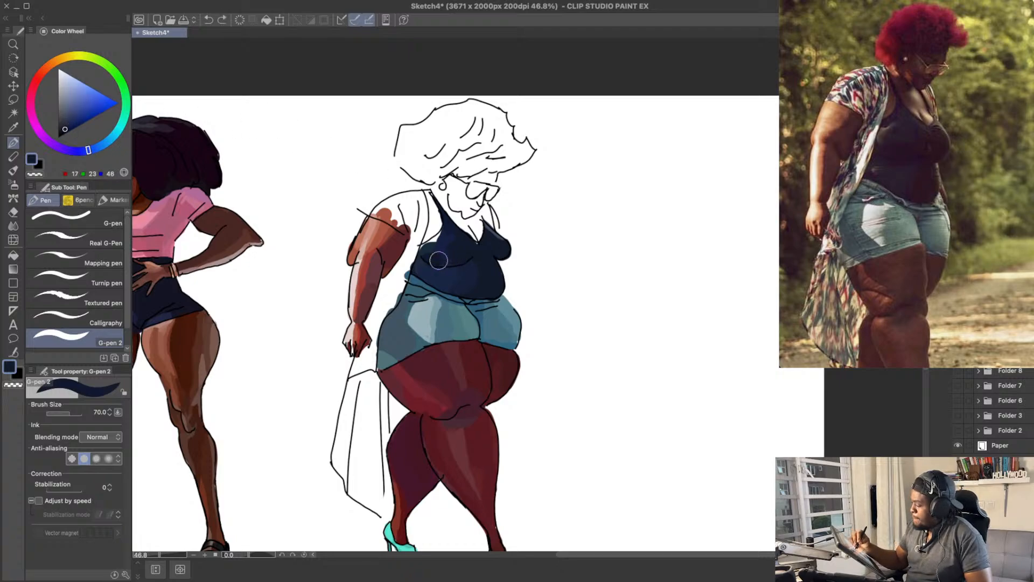
pyautogui.click(67, 127)
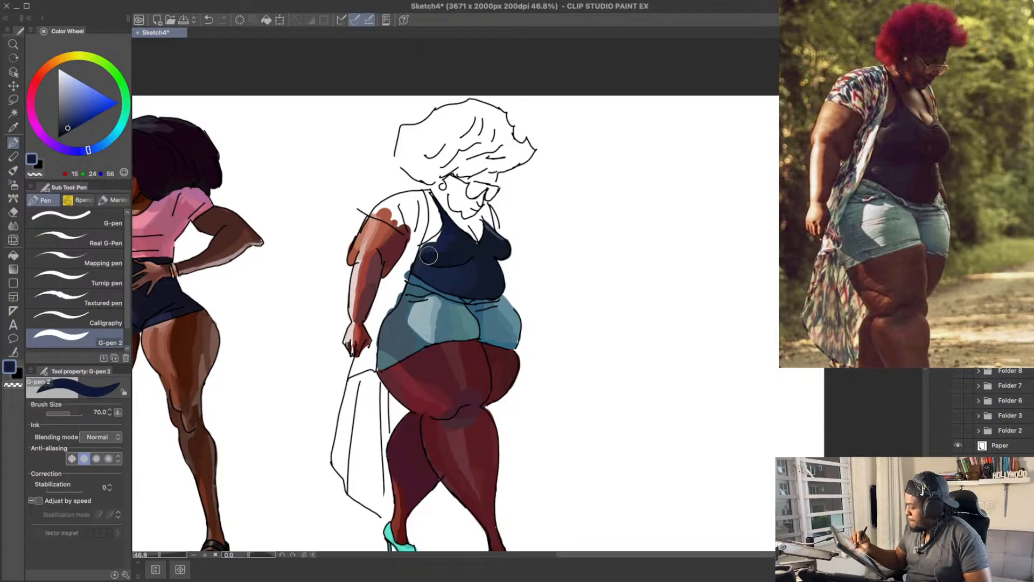
pyautogui.moveTo(500, 171); pyautogui.dragTo(503, 184)
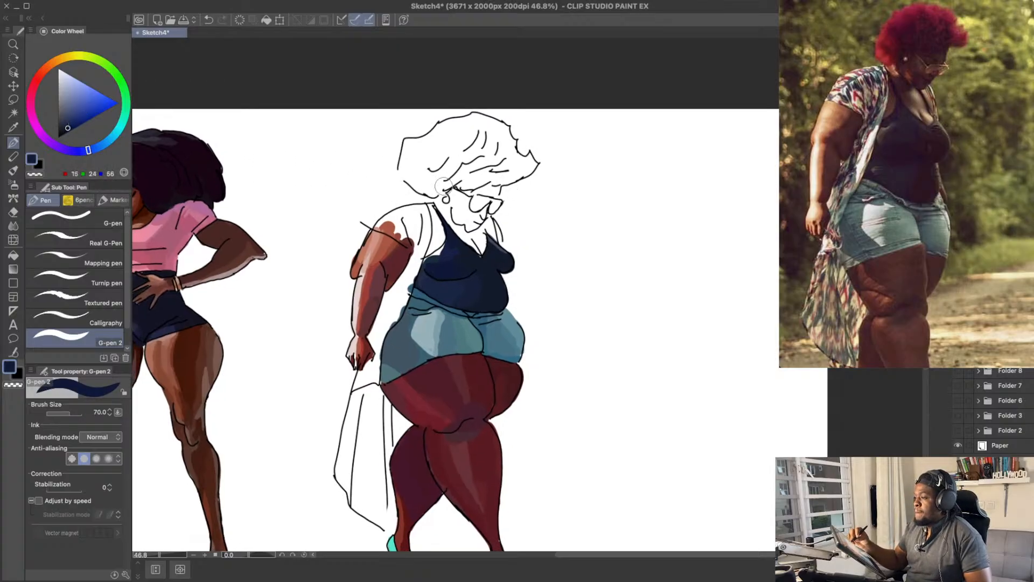
pyautogui.hotkey('ctrl', 'z')
pyautogui.hotkey('ctrl', 'z')
pyautogui.moveTo(430, 256)
pyautogui.mouseDown()
pyautogui.moveTo(445, 247)
pyautogui.moveTo(446, 216)
pyautogui.mouseUp()
pyautogui.press('e')
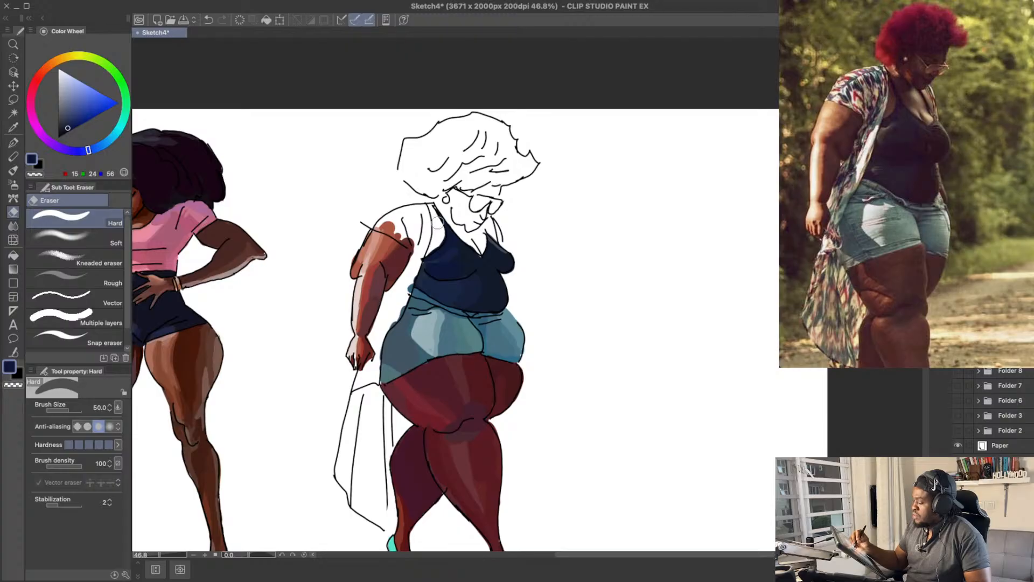
pyautogui.press('p')
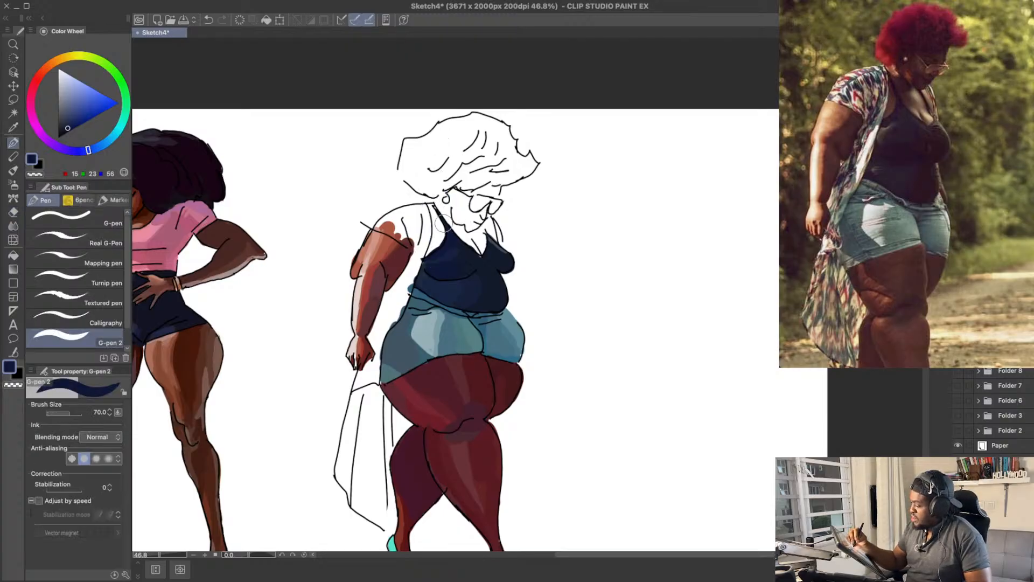
pyautogui.press('super+s')
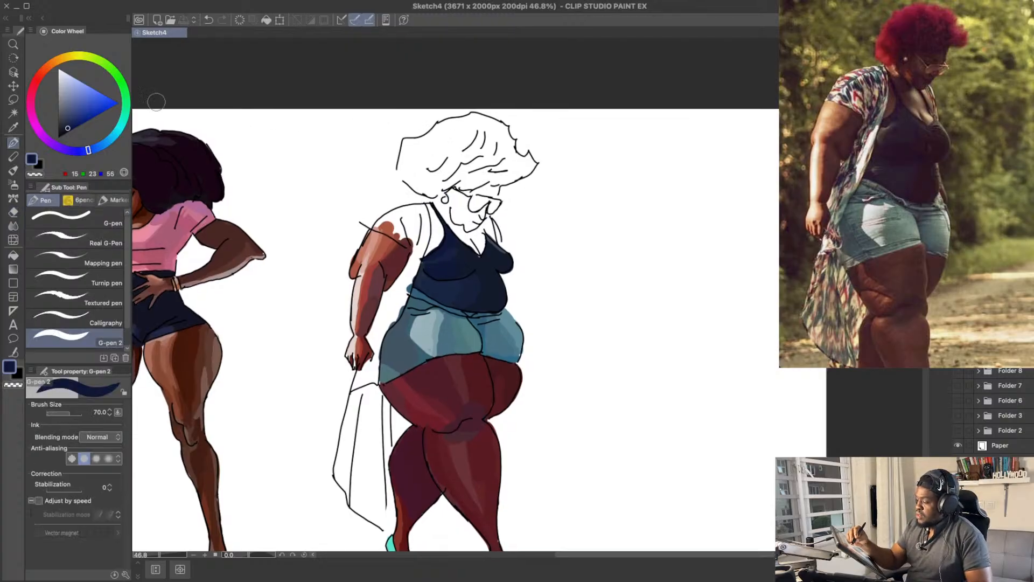
# Step: Touch up the tank top below the neckline with dark navy RGB 19, 26, 43
pyautogui.click(74, 111)
pyautogui.keyDown('alt'); pyautogui.click(470, 255); pyautogui.keyUp('alt')
pyautogui.moveTo(478, 254); pyautogui.dragTo(467, 250)
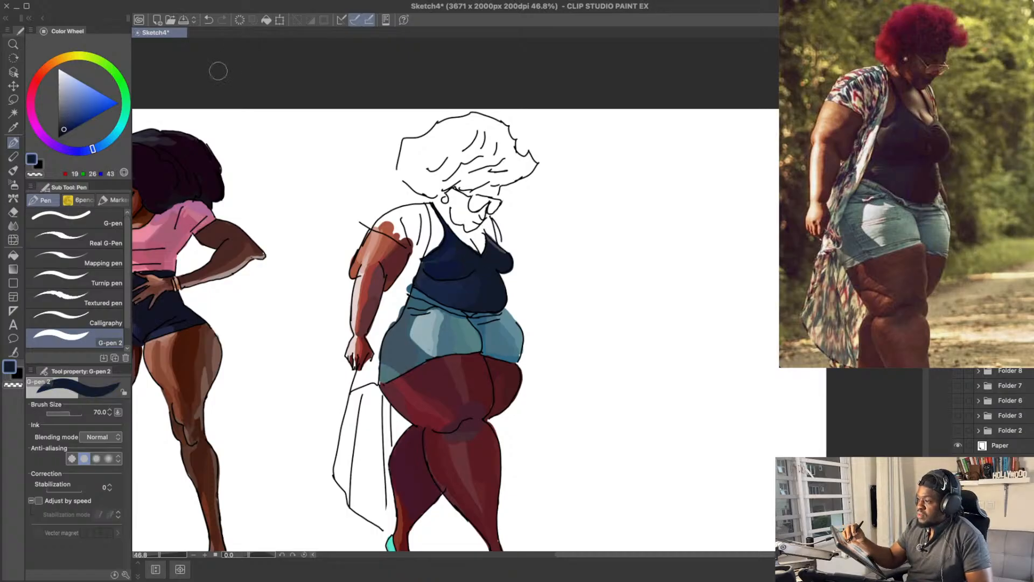
# Step: Paint the skin between the shoulder strap and the kimono in dark reddish brown with the G-pen 2 at size 50
pyautogui.click(65, 117)
pyautogui.moveTo(47, 67); pyautogui.dragTo(40, 75)
pyautogui.press('[')
pyautogui.press('[')
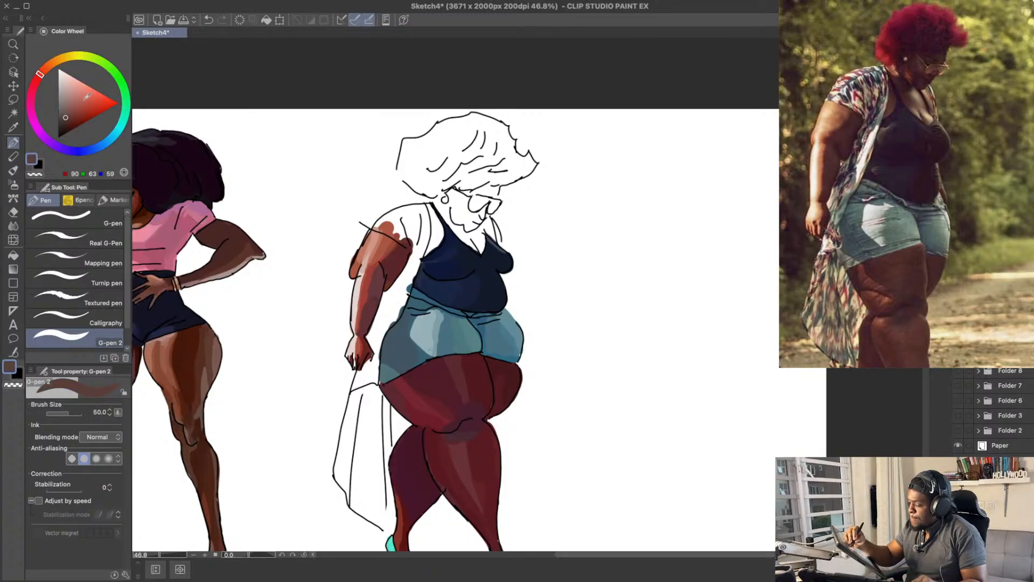
pyautogui.click(68, 120)
pyautogui.moveTo(432, 252)
pyautogui.mouseDown()
pyautogui.moveTo(434, 229)
pyautogui.moveTo(433, 240)
pyautogui.mouseUp()
pyautogui.hotkey('ctrl', 'z')
pyautogui.moveTo(434, 240)
pyautogui.mouseDown()
pyautogui.moveTo(431, 217)
pyautogui.moveTo(437, 231)
pyautogui.mouseUp()
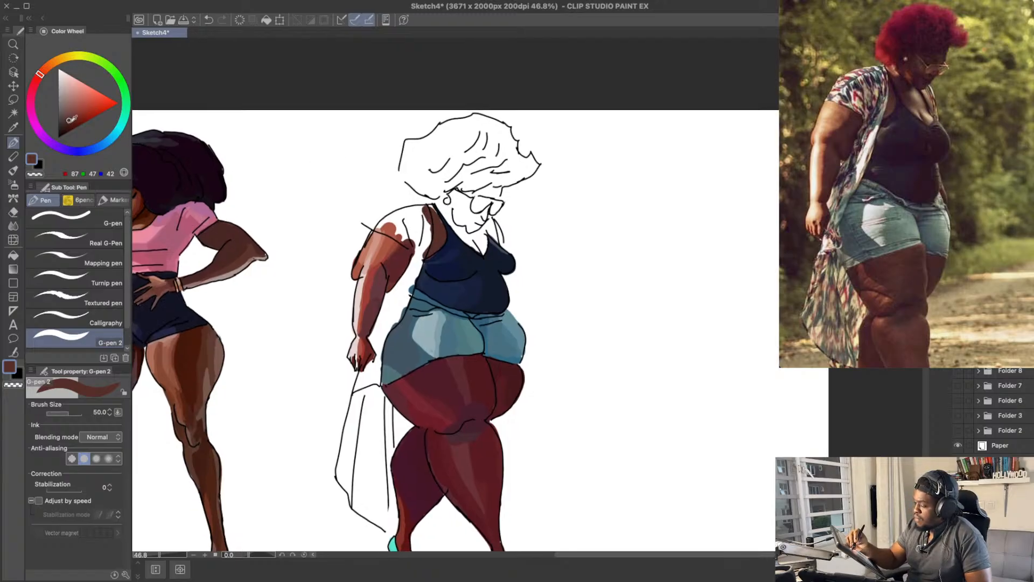
pyautogui.moveTo(429, 248); pyautogui.dragTo(433, 215)
pyautogui.press('super+z')
# Step: Paint the skin along the side of the neck down to the neckline in dark reddish brown RGB 78, 36, 30
pyautogui.moveTo(561, 172); pyautogui.dragTo(558, 178)
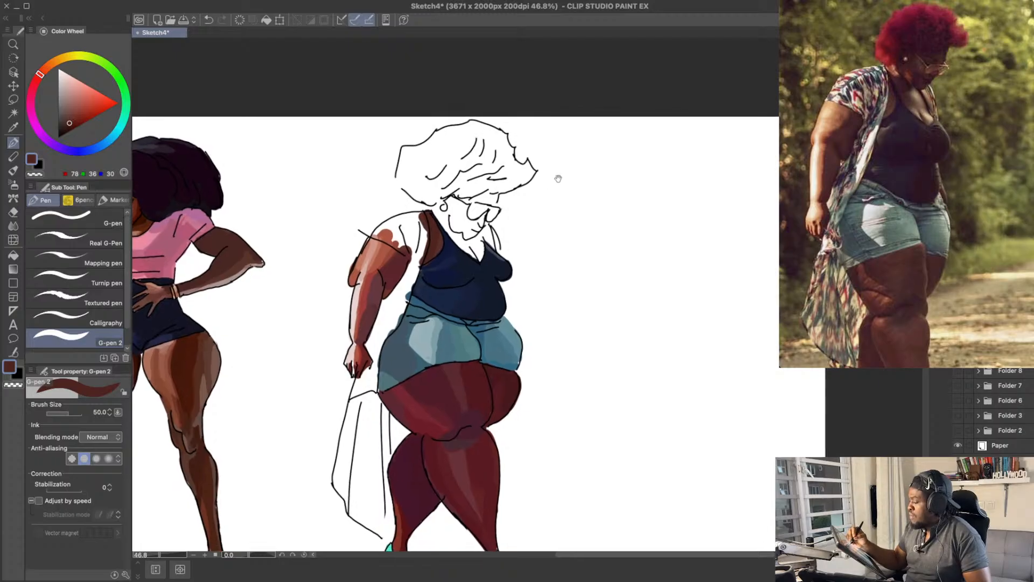
pyautogui.moveTo(456, 235)
pyautogui.mouseDown()
pyautogui.moveTo(449, 227)
pyautogui.moveTo(439, 213)
pyautogui.moveTo(460, 241)
pyautogui.mouseUp()
pyautogui.press('super+z')
pyautogui.moveTo(492, 204); pyautogui.dragTo(489, 199)
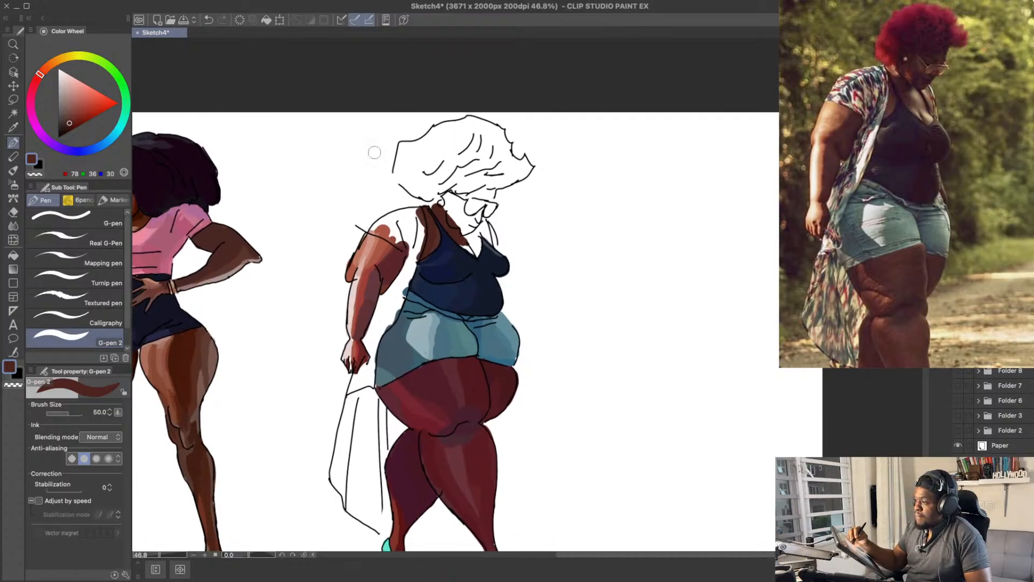
pyautogui.moveTo(71, 121); pyautogui.dragTo(70, 117)
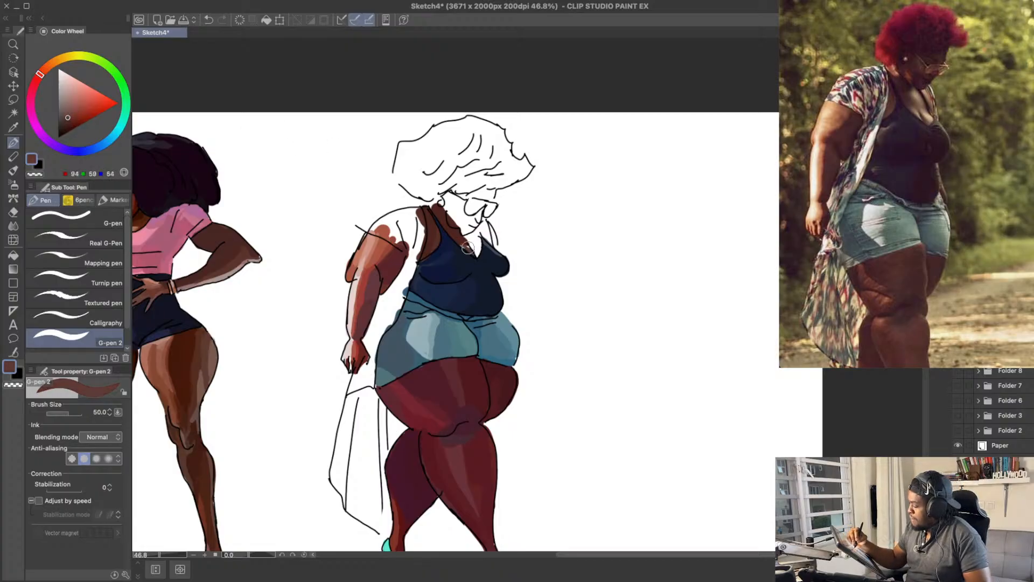
pyautogui.hotkey('ctrl', 'z')
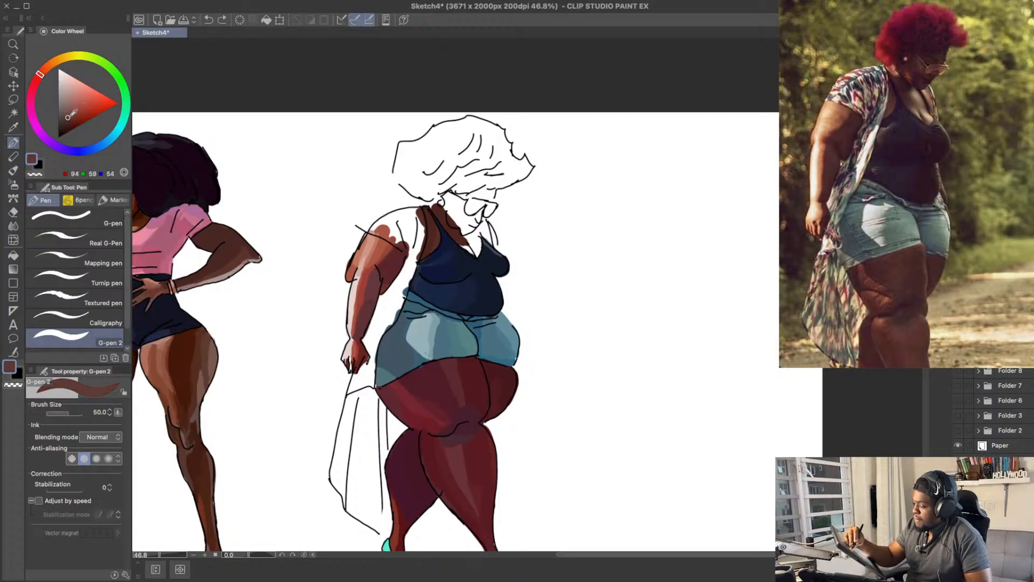
pyautogui.moveTo(70, 115); pyautogui.dragTo(69, 110)
pyautogui.moveTo(41, 78); pyautogui.dragTo(36, 82)
pyautogui.moveTo(461, 246)
pyautogui.mouseDown()
pyautogui.moveTo(470, 253)
pyautogui.moveTo(462, 245)
pyautogui.mouseUp()
pyautogui.hotkey('ctrl', 'z')
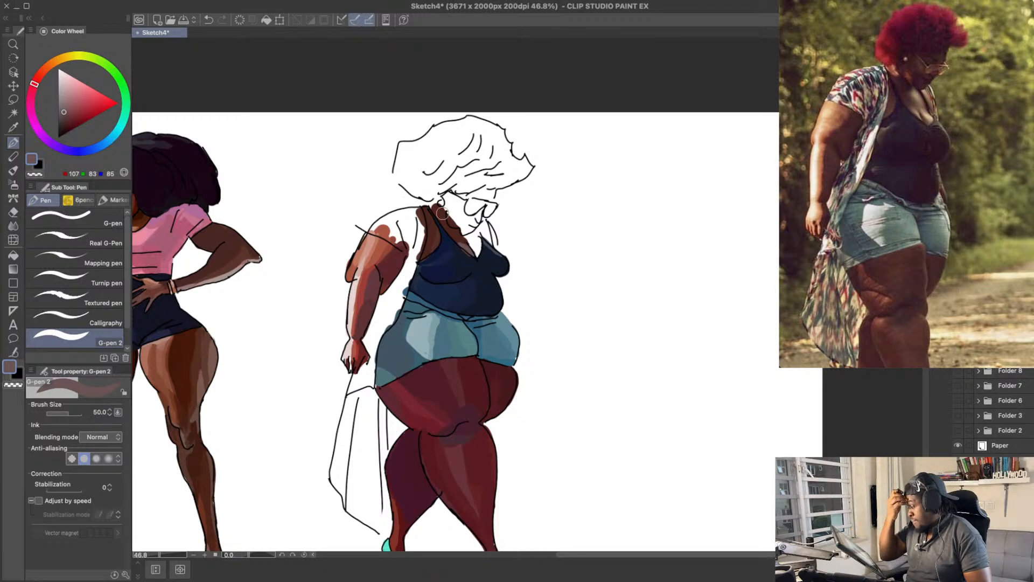
pyautogui.moveTo(479, 246); pyautogui.dragTo(478, 250)
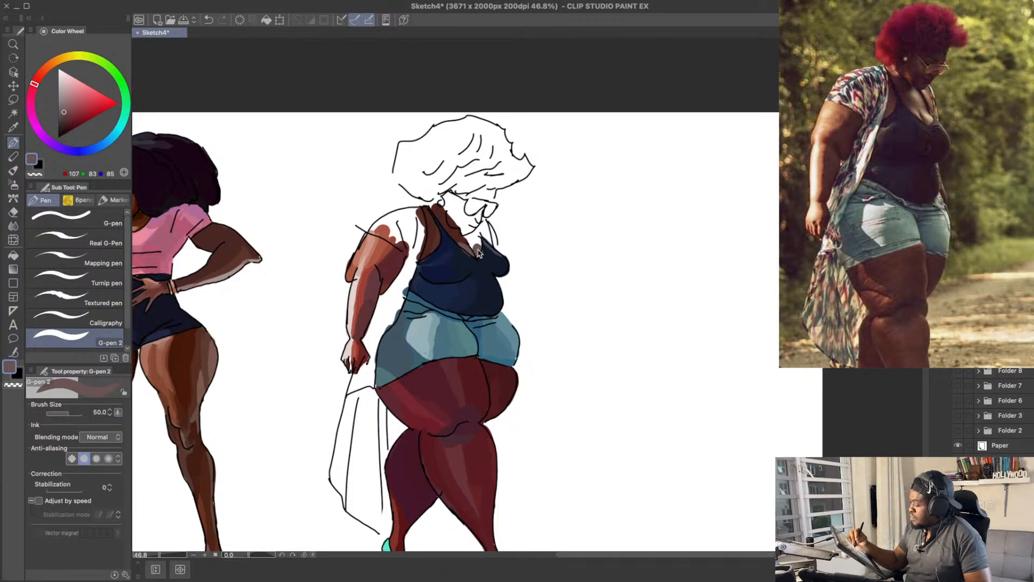
pyautogui.hotkey('ctrl', 'z')
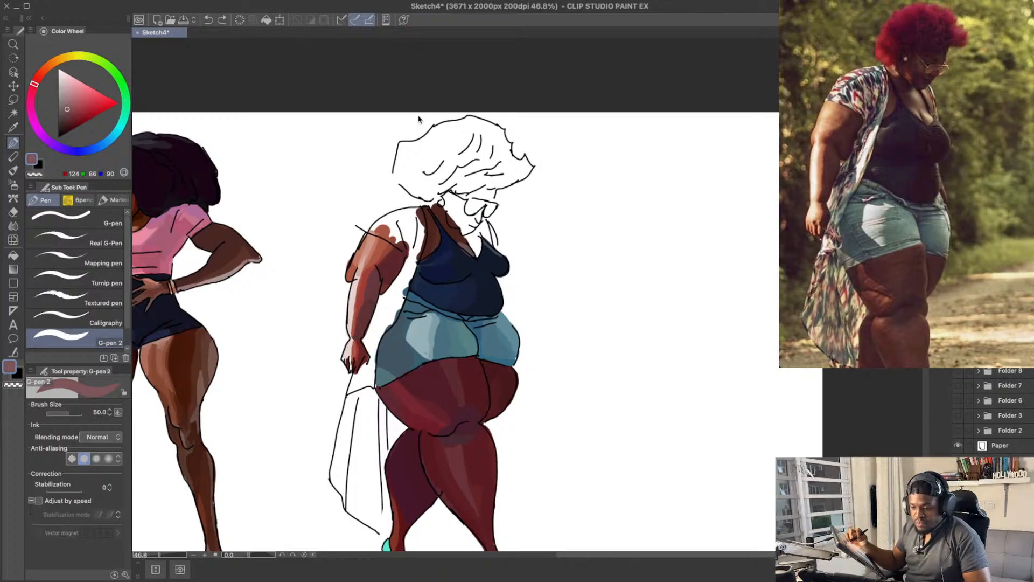
# Step: Save the drawing and paint the light patch of chest skin inside the V-neckline in muted mauve-brown RGB 124, 86, 90
pyautogui.press('super+s')
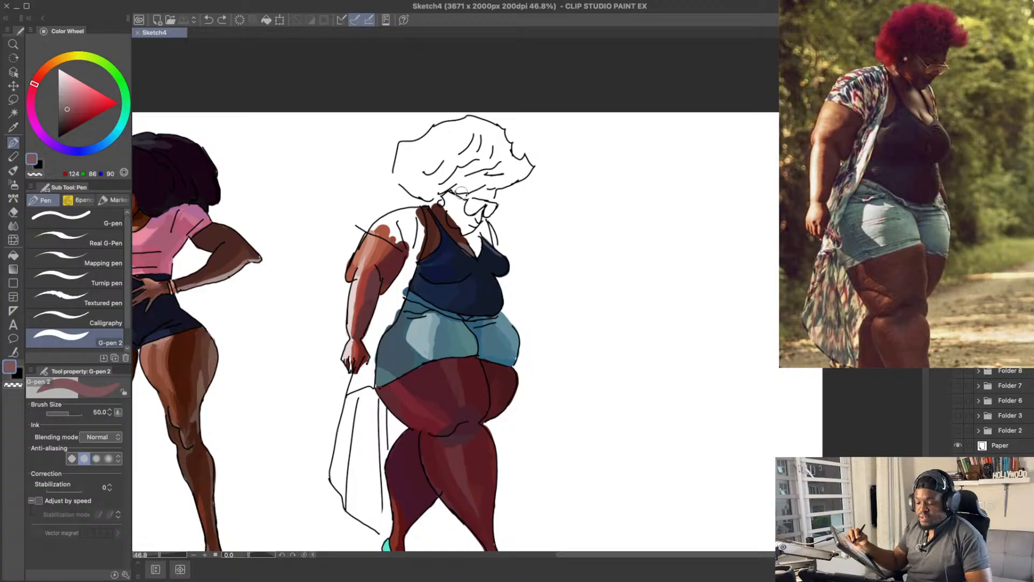
pyautogui.moveTo(476, 246); pyautogui.dragTo(472, 243)
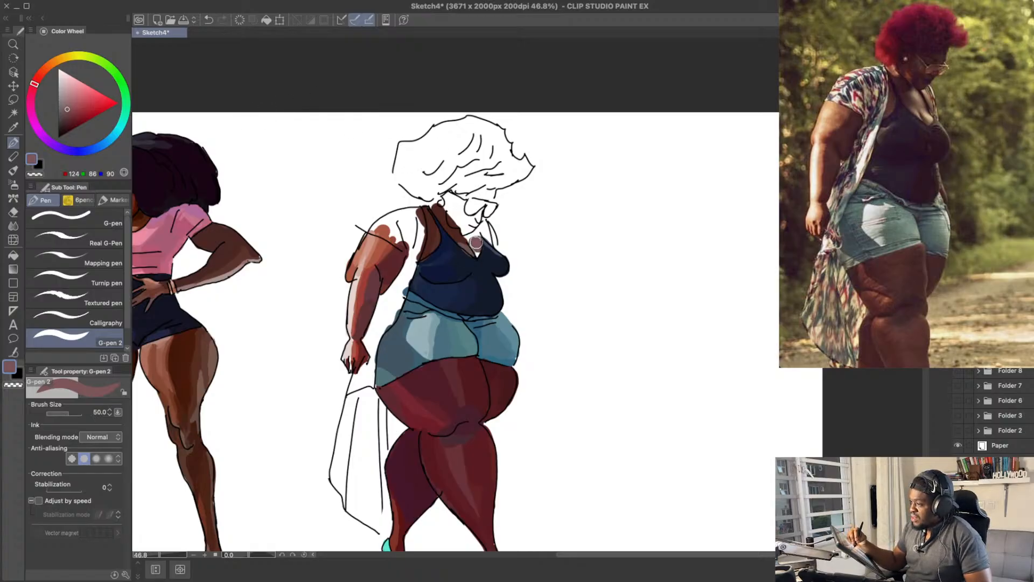
pyautogui.click(63, 106)
pyautogui.moveTo(35, 86); pyautogui.dragTo(37, 80)
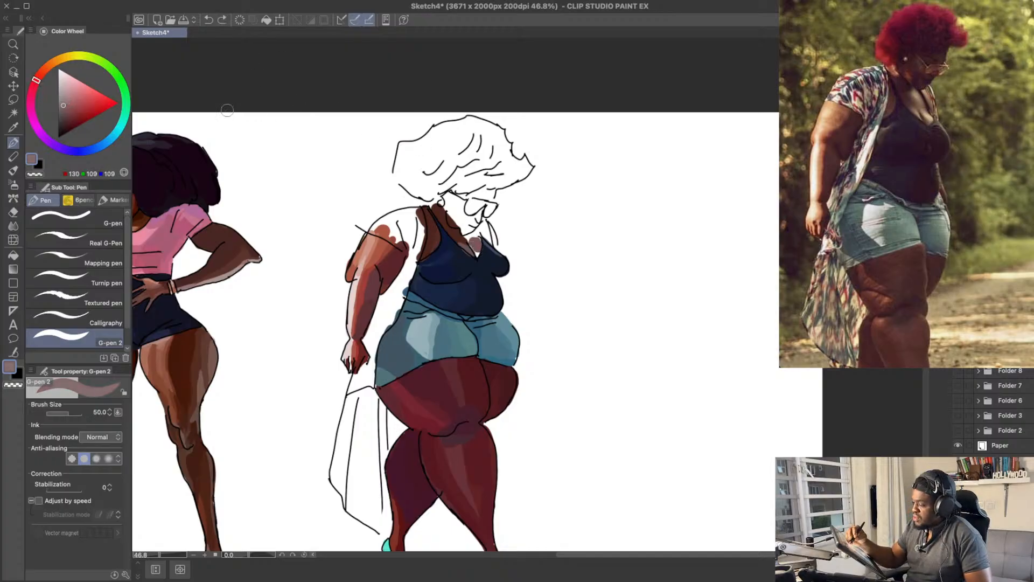
pyautogui.click(66, 101)
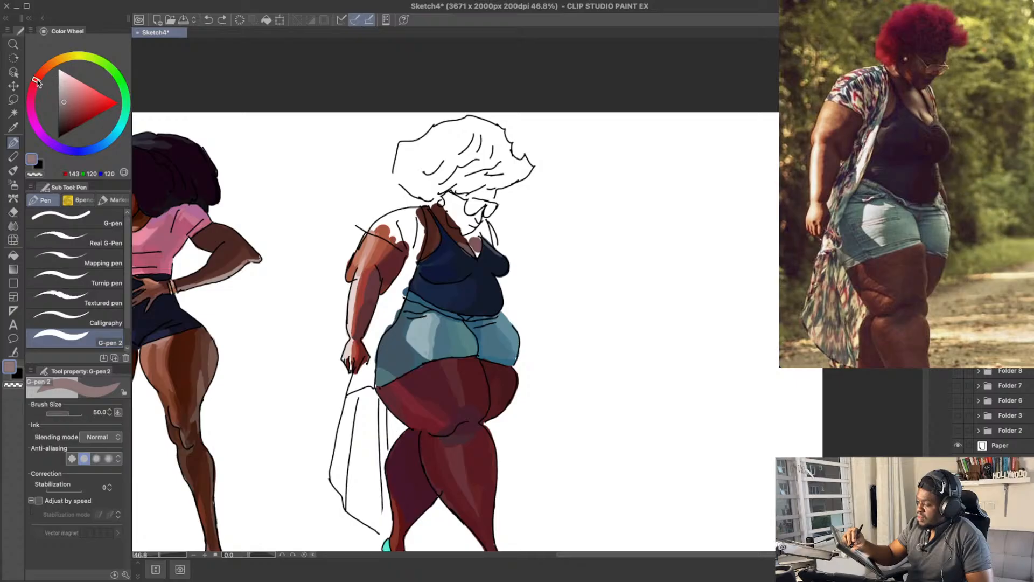
pyautogui.click(38, 76)
pyautogui.click(65, 99)
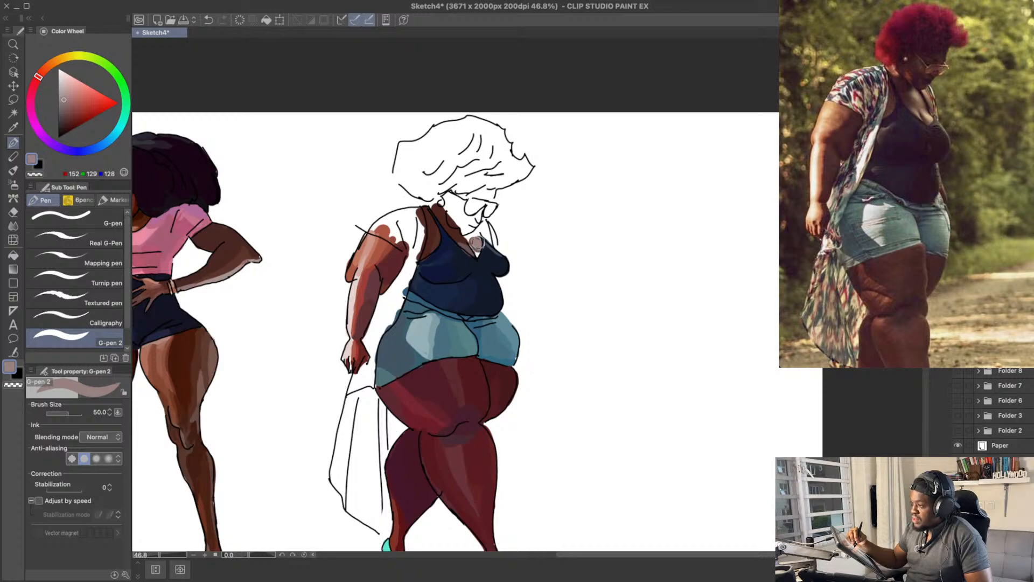
pyautogui.moveTo(39, 77); pyautogui.dragTo(46, 68)
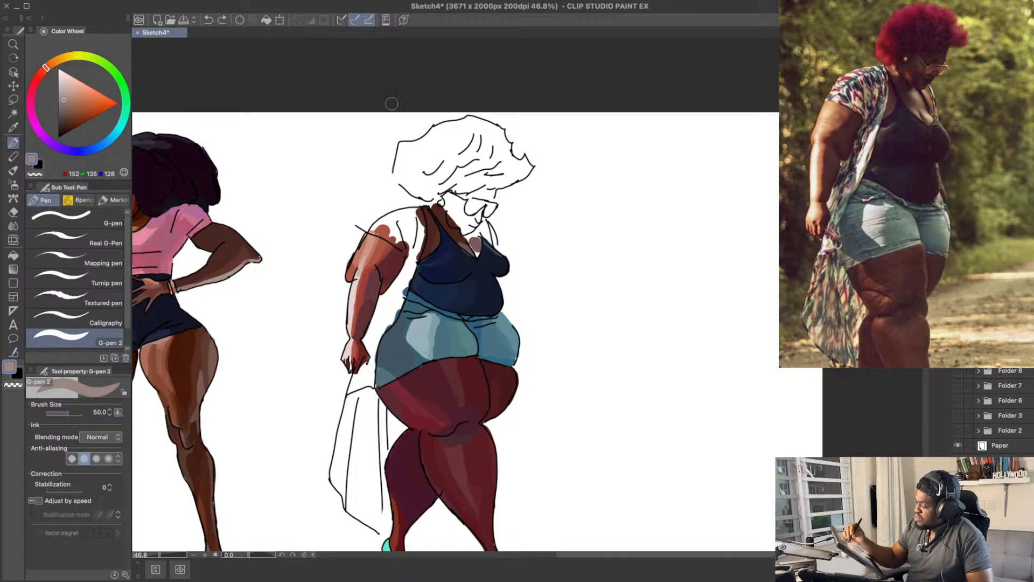
pyautogui.press('super+z')
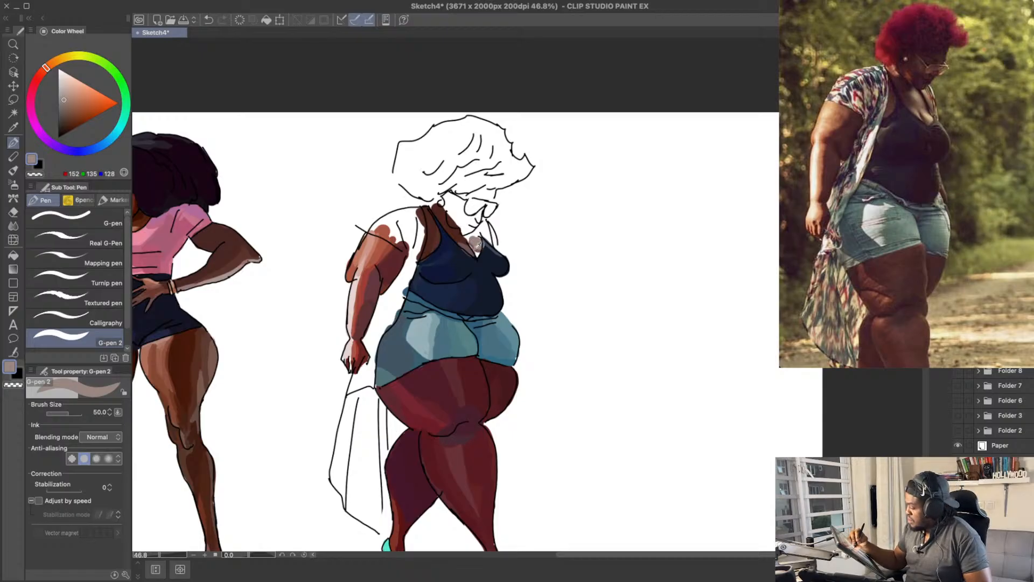
# Step: Refine the chest patch and its border with the tank top, using sampled RGB 124, 86, 90 and navy 19, 26, 43
pyautogui.keyDown('alt'); pyautogui.click(473, 246); pyautogui.keyUp('alt')
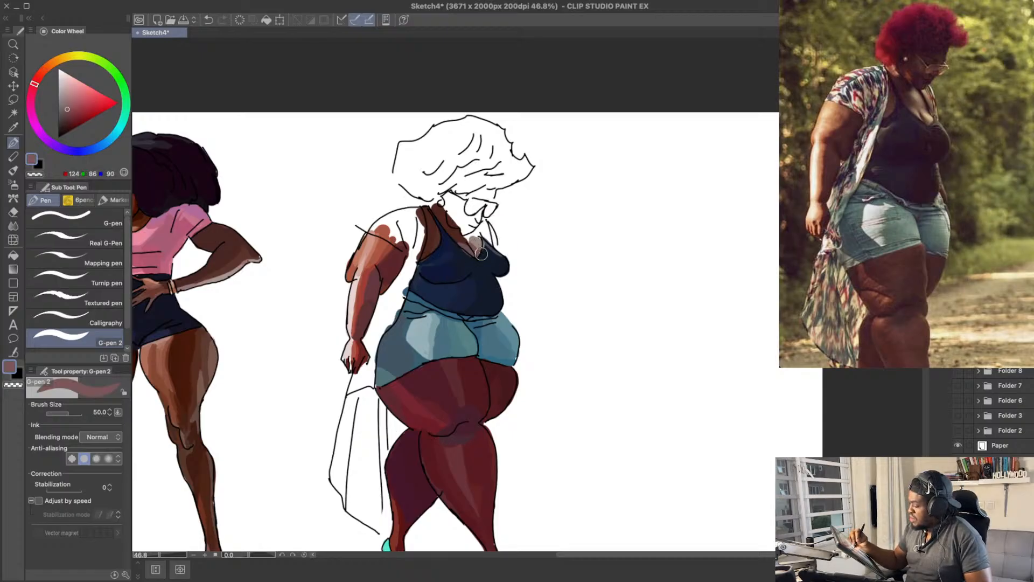
pyautogui.keyDown('alt'); pyautogui.click(485, 242); pyautogui.keyUp('alt')
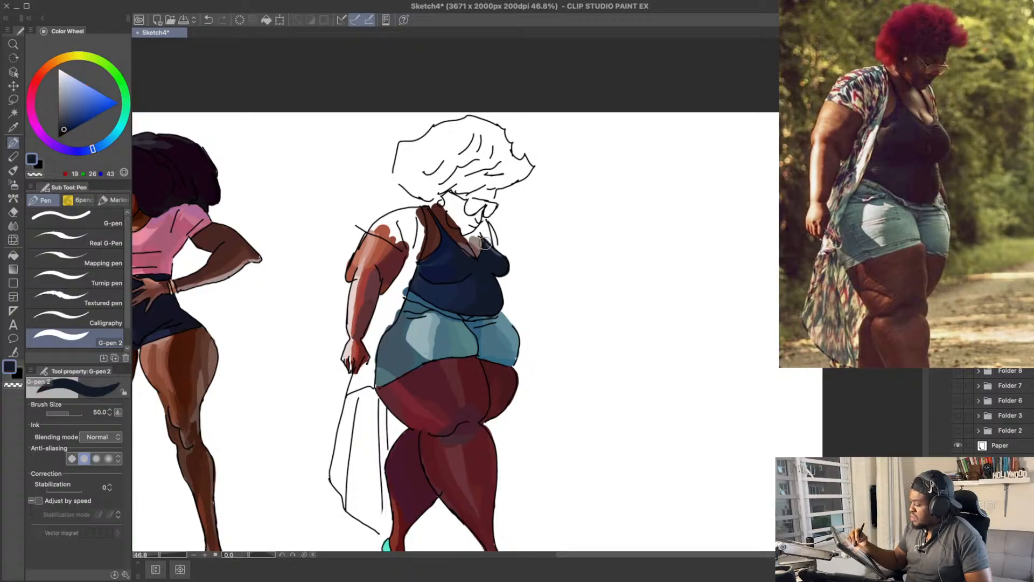
pyautogui.keyDown('alt'); pyautogui.click(478, 251); pyautogui.keyUp('alt')
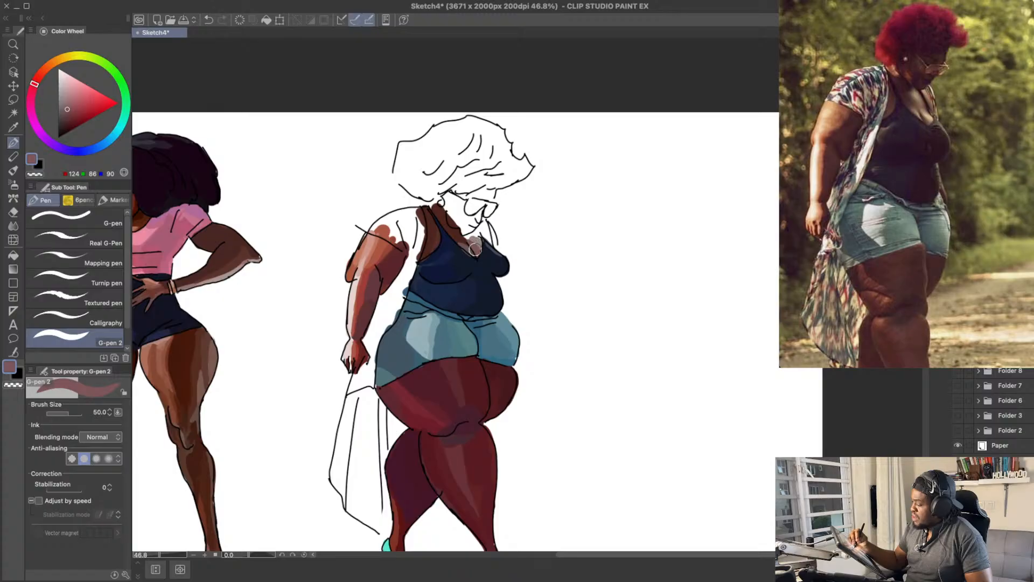
pyautogui.scroll(1, 431, 178)
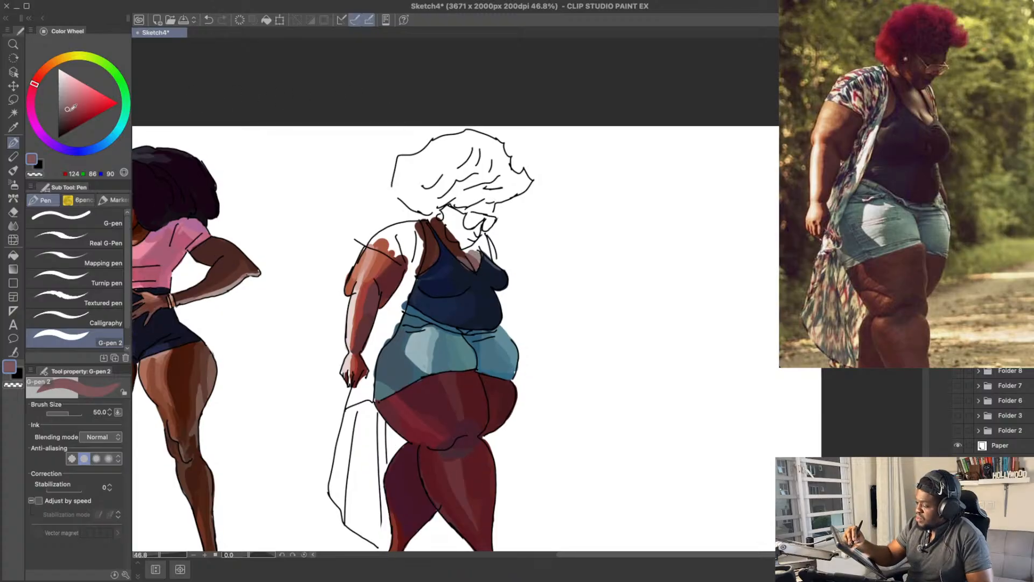
# Step: Paint a mid-tone of RGB 95, 62, 62 on the chest skin within the V-neckline
pyautogui.click(69, 111)
pyautogui.click(36, 81)
pyautogui.click(66, 117)
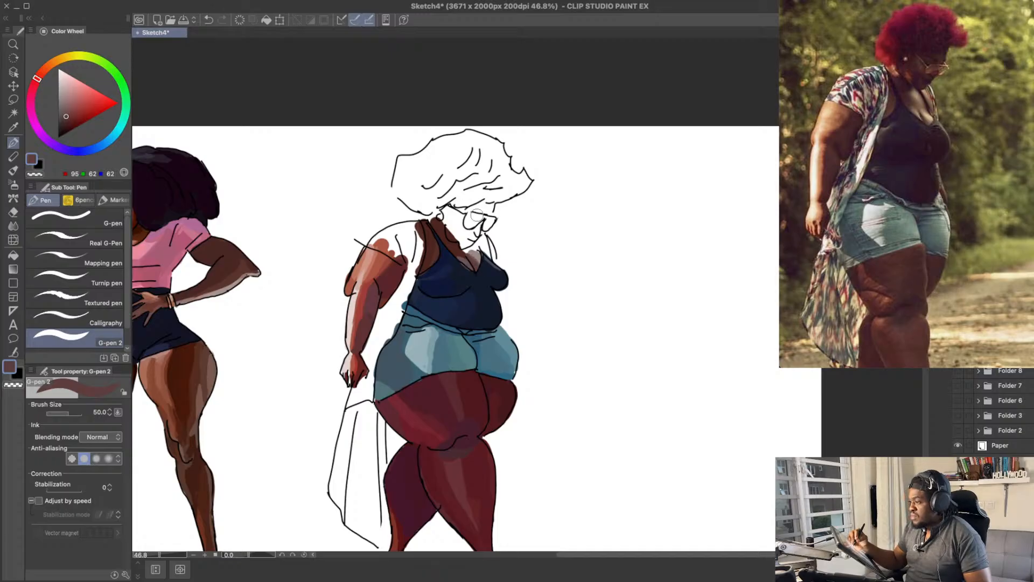
pyautogui.scroll(1, 471, 253)
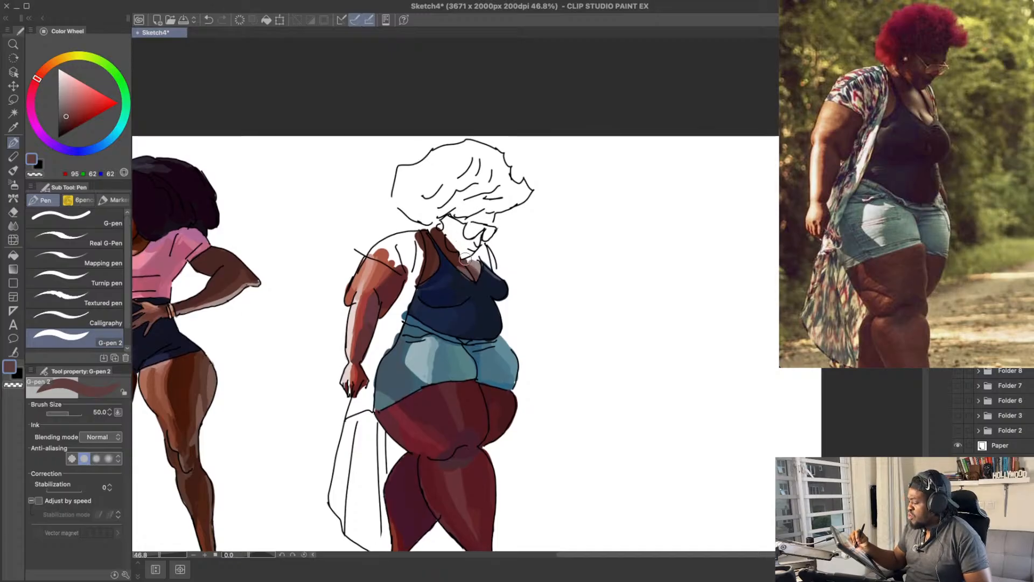
pyautogui.moveTo(493, 224); pyautogui.dragTo(491, 222)
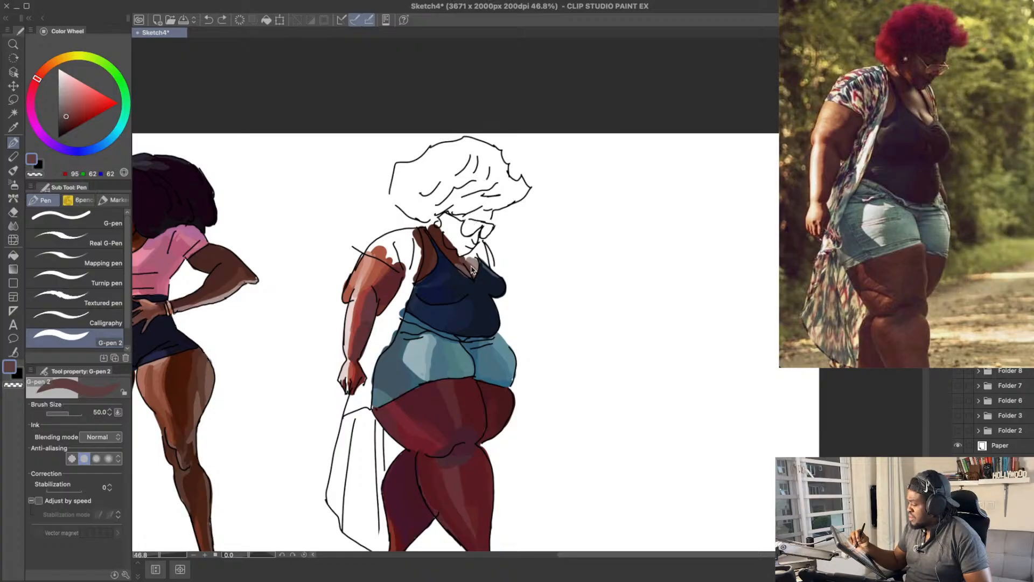
pyautogui.click(69, 113)
pyautogui.click(67, 114)
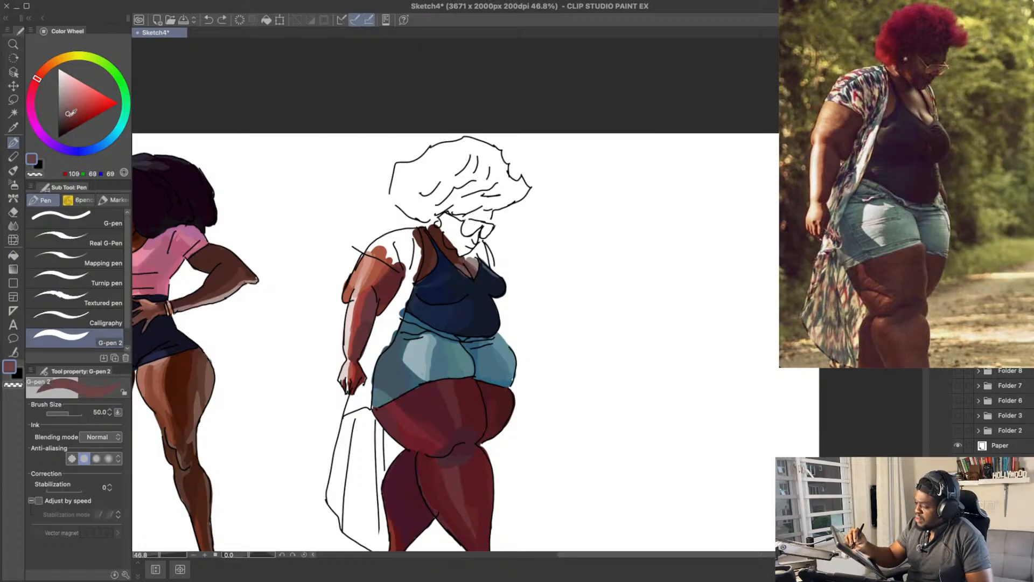
pyautogui.click(70, 115)
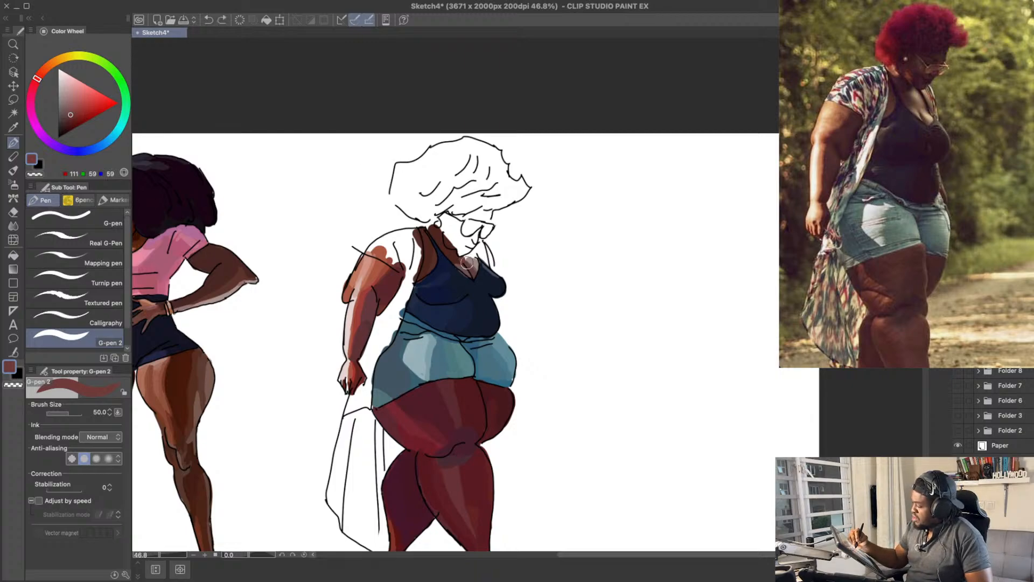
pyautogui.hotkey('ctrl', 'z')
pyautogui.click(72, 114)
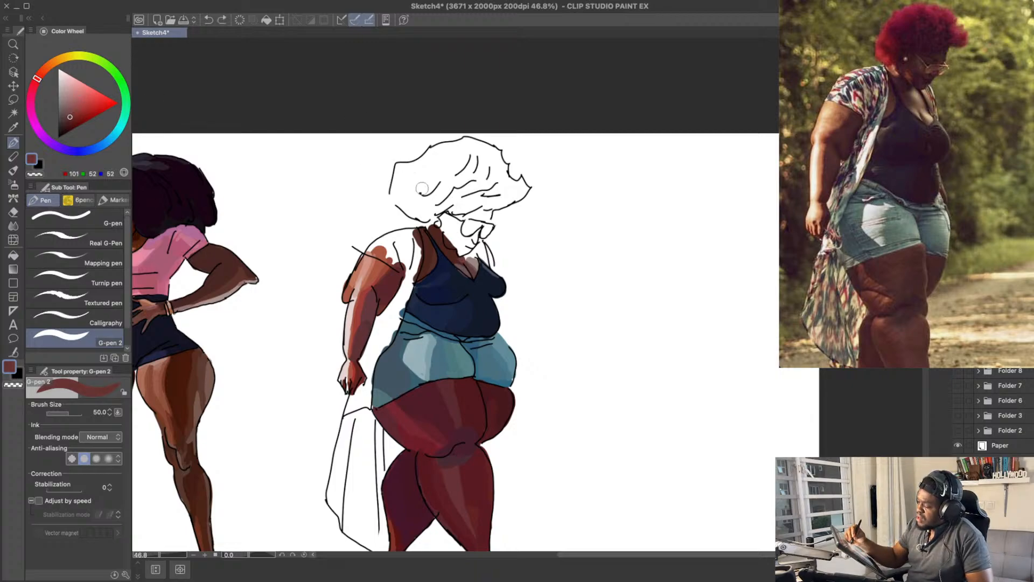
pyautogui.moveTo(466, 266); pyautogui.dragTo(466, 263)
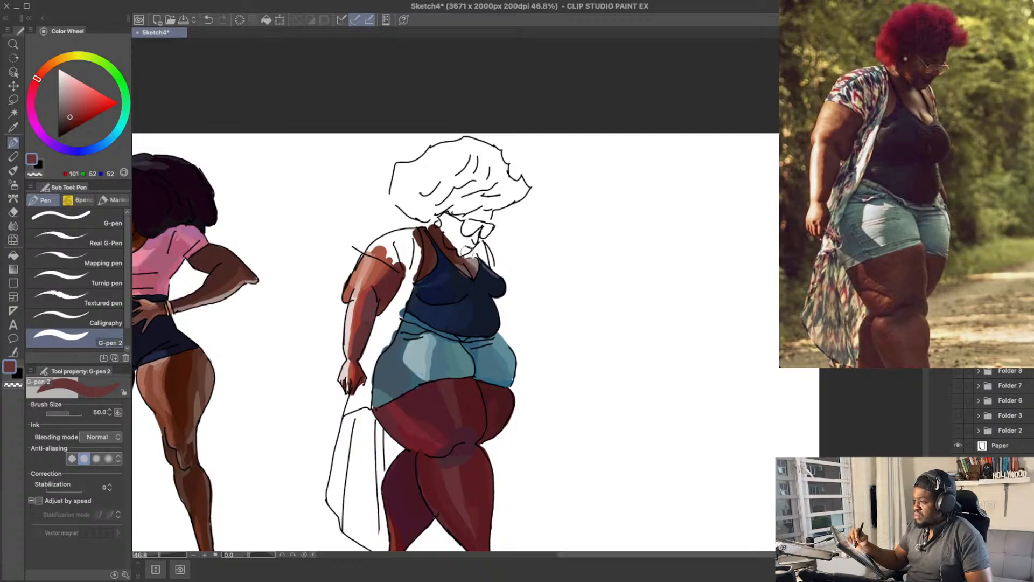
pyautogui.click(70, 120)
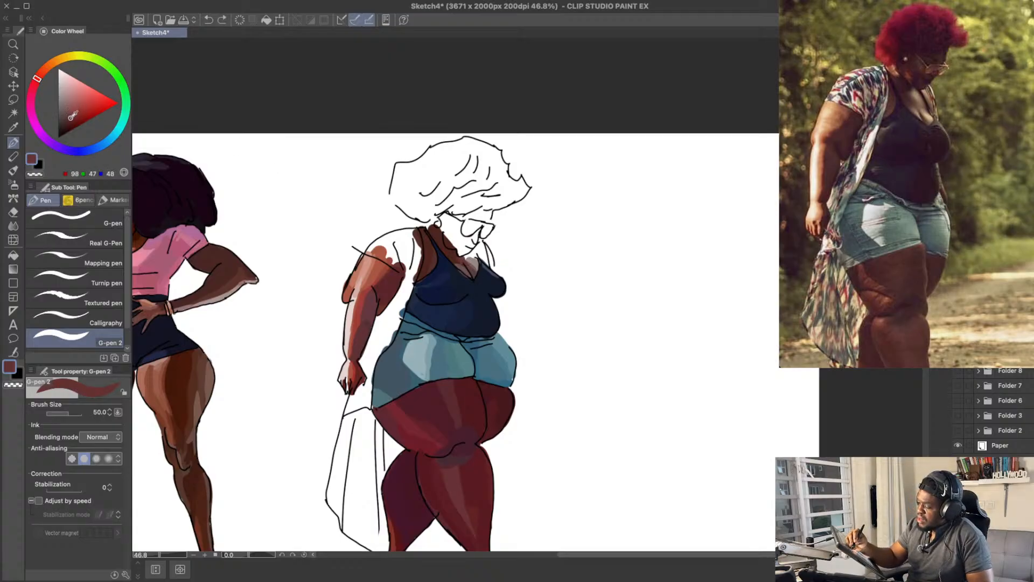
pyautogui.moveTo(466, 264); pyautogui.dragTo(458, 253)
pyautogui.press('super+z')
# Step: Paint the transition between neck and chest in brown RGB 97, 57, 56 with the brush size reduced to 30
pyautogui.moveTo(510, 232); pyautogui.dragTo(513, 233)
pyautogui.click(68, 114)
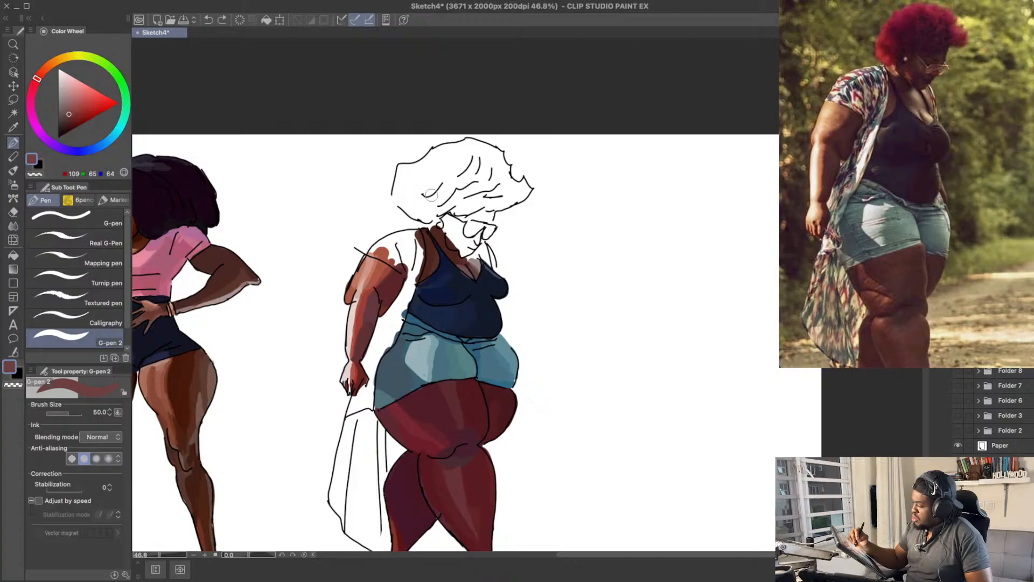
pyautogui.click(70, 110)
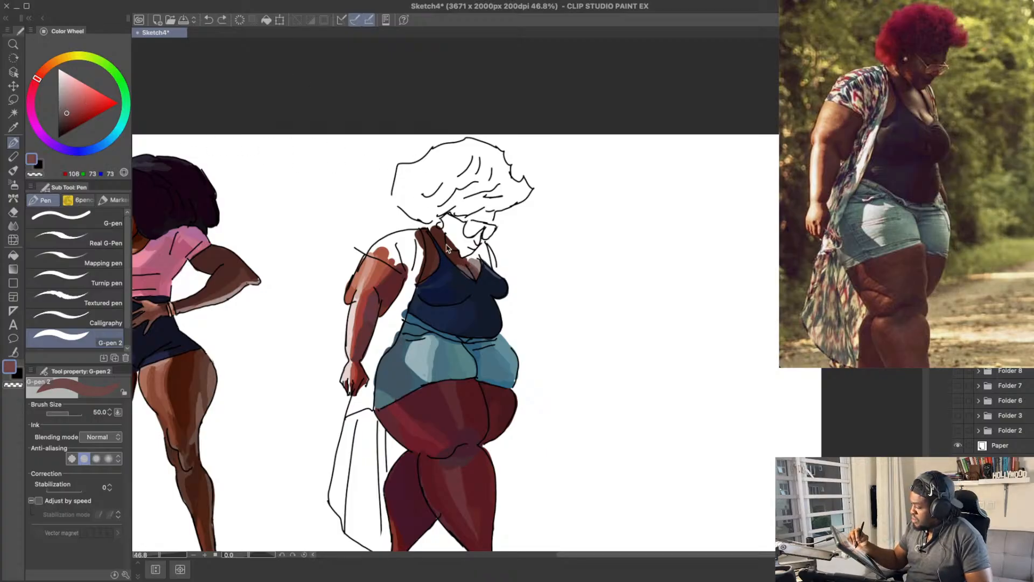
pyautogui.click(69, 113)
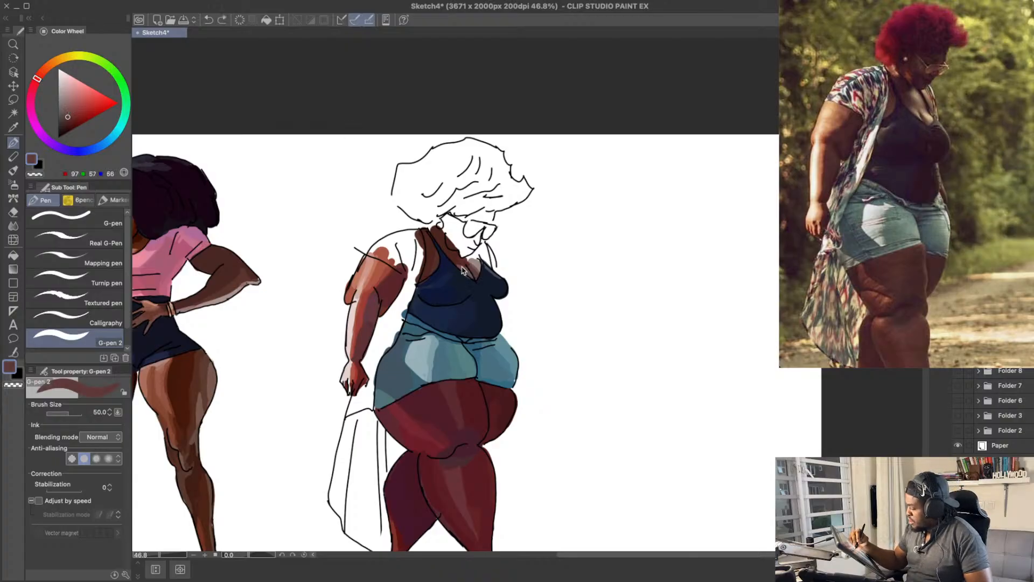
pyautogui.press('[')
pyautogui.press('[')
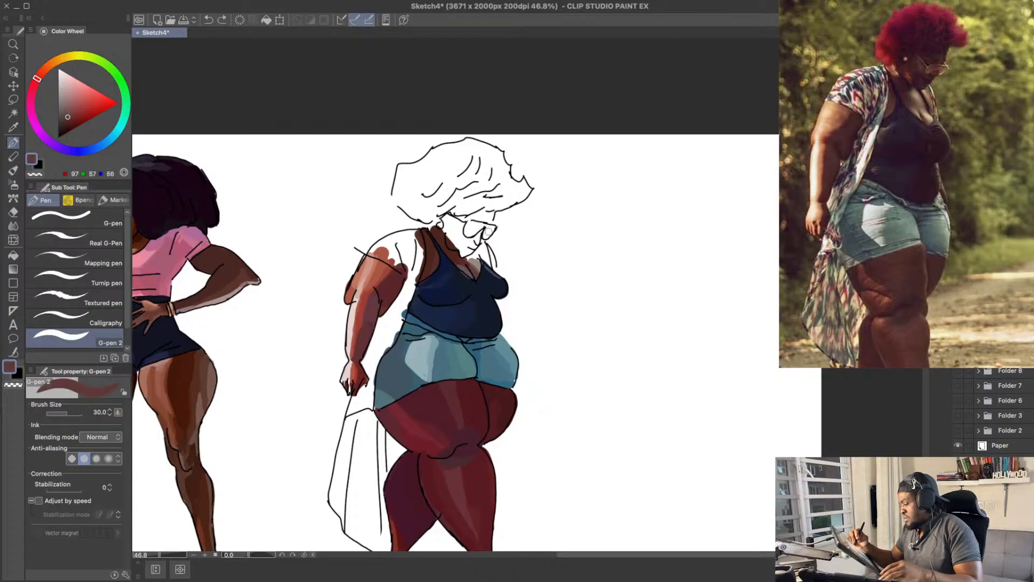
pyautogui.moveTo(462, 261); pyautogui.dragTo(469, 269)
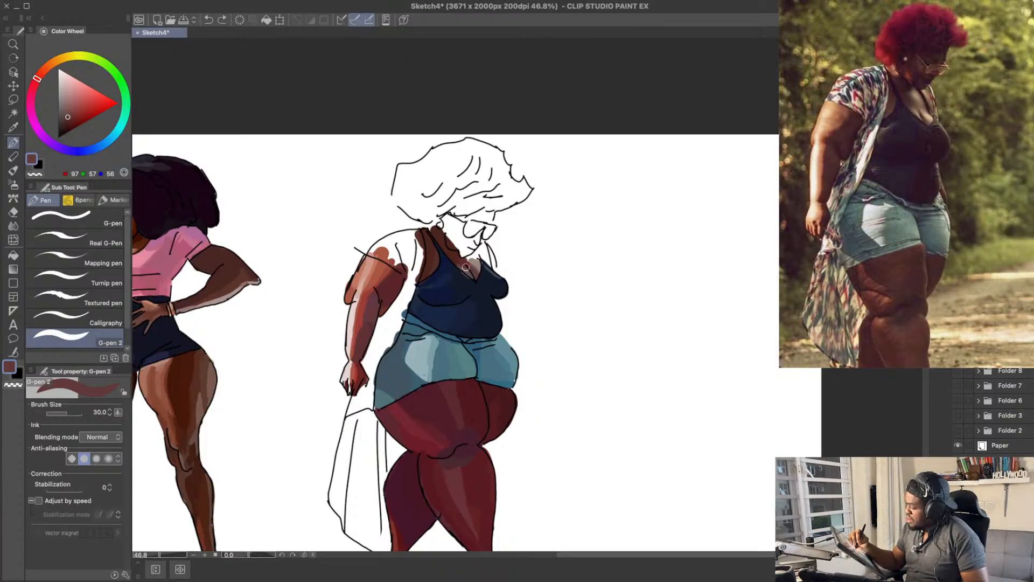
pyautogui.moveTo(490, 223)
pyautogui.mouseDown()
pyautogui.moveTo(484, 262)
pyautogui.moveTo(511, 223)
pyautogui.moveTo(503, 208)
pyautogui.mouseUp()
# Step: Refine the chest skin inside the neckline with sampled brown RGB 95, 62, 62 and mauve-brown RGB 124, 86, 90
pyautogui.keyDown('alt'); pyautogui.click(460, 262); pyautogui.keyUp('alt')
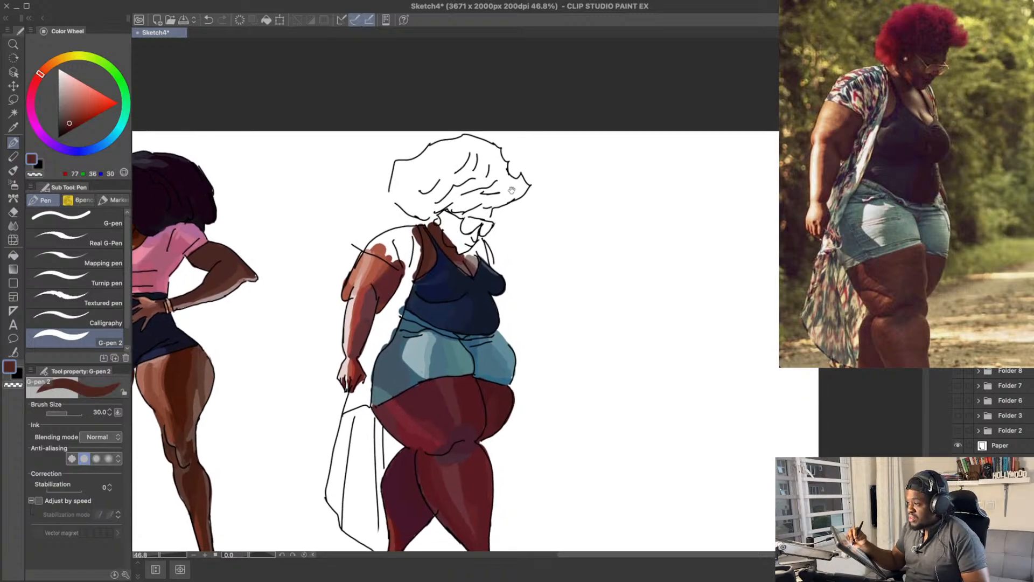
pyautogui.keyDown('alt'); pyautogui.click(473, 263); pyautogui.keyUp('alt')
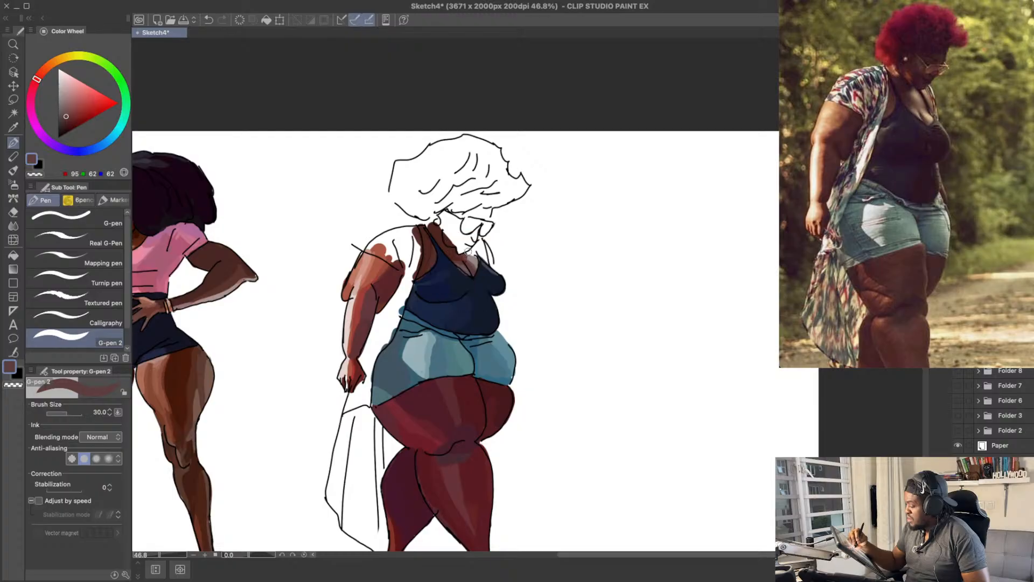
pyautogui.moveTo(471, 264)
pyautogui.mouseDown()
pyautogui.moveTo(467, 254)
pyautogui.moveTo(490, 246)
pyautogui.mouseUp()
pyautogui.keyDown('alt'); pyautogui.click(469, 249); pyautogui.keyUp('alt')
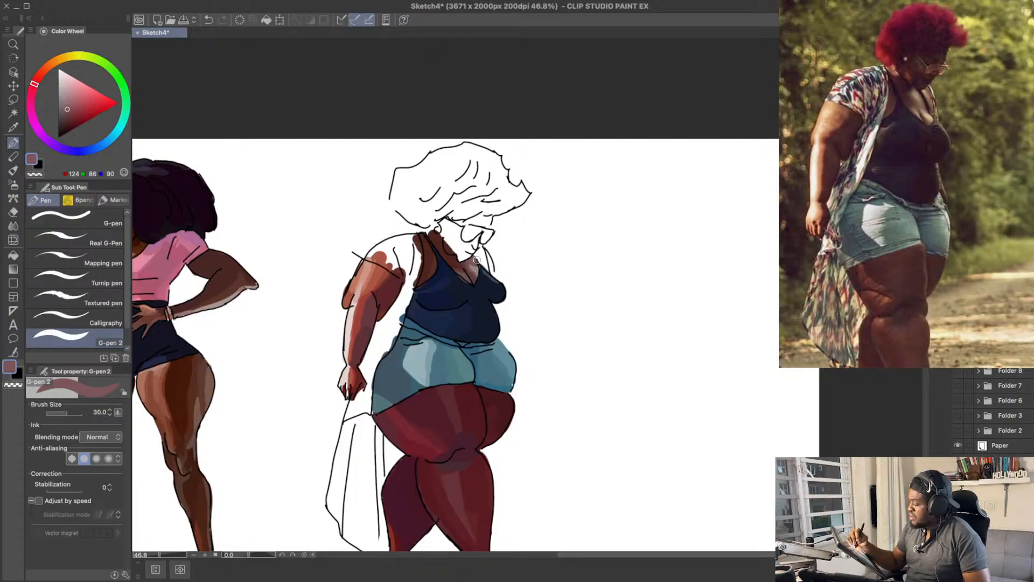
pyautogui.moveTo(476, 260); pyautogui.dragTo(477, 266)
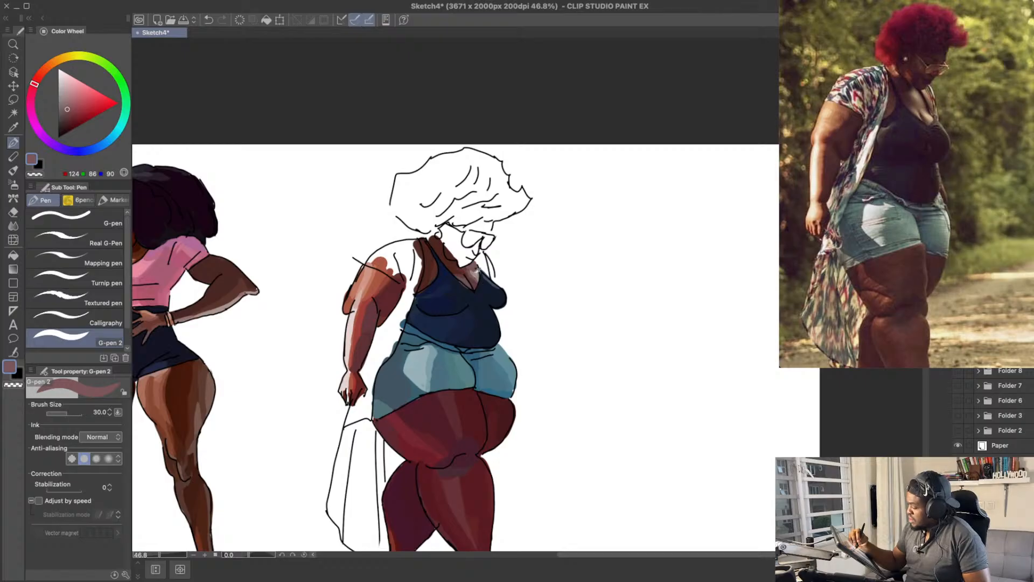
# Step: Paint the far shoulder skin beside the neckline in grey-brown RGB 142, 126, 121 and brown RGB 131, 97, 91
pyautogui.keyDown('alt'); pyautogui.click(473, 270); pyautogui.keyUp('alt')
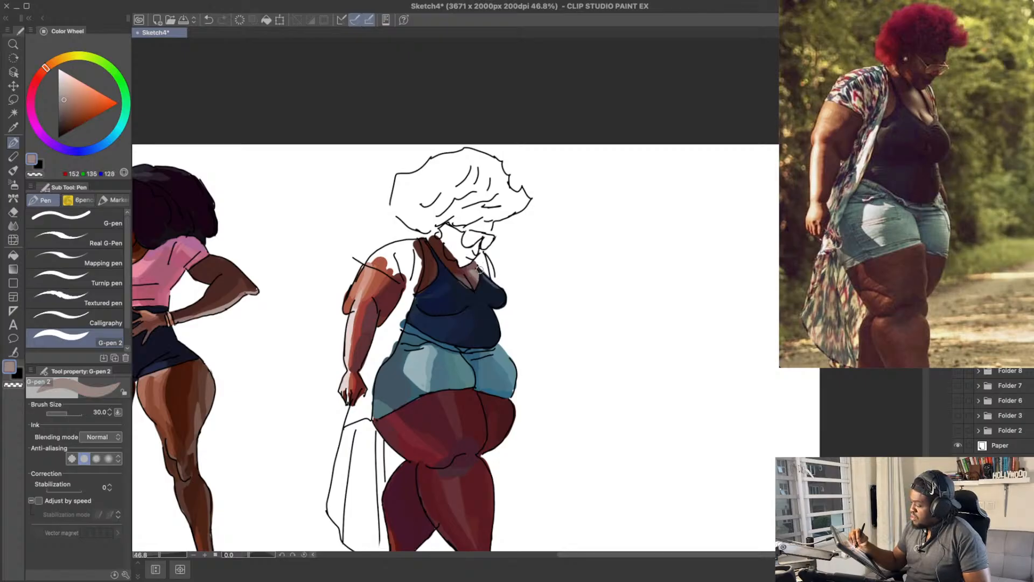
pyautogui.moveTo(506, 231); pyautogui.dragTo(508, 251)
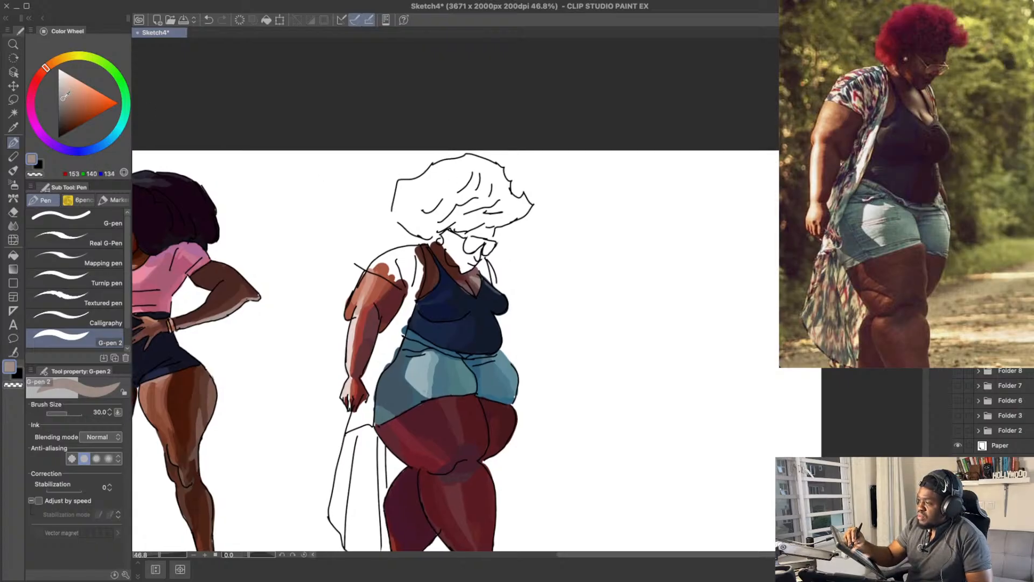
pyautogui.moveTo(63, 98); pyautogui.dragTo(43, 71)
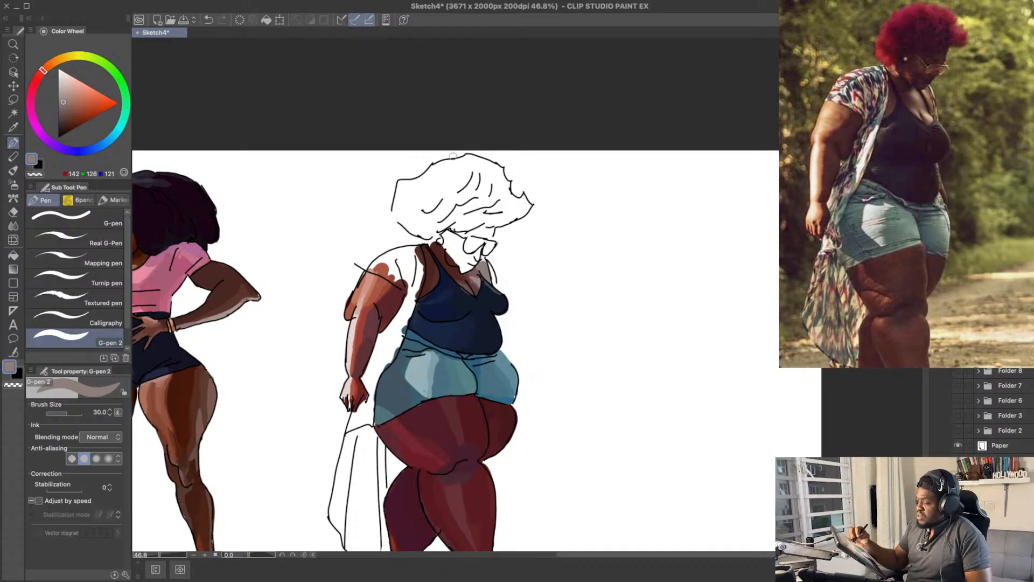
pyautogui.moveTo(72, 101); pyautogui.dragTo(67, 107)
pyautogui.moveTo(43, 70); pyautogui.dragTo(41, 72)
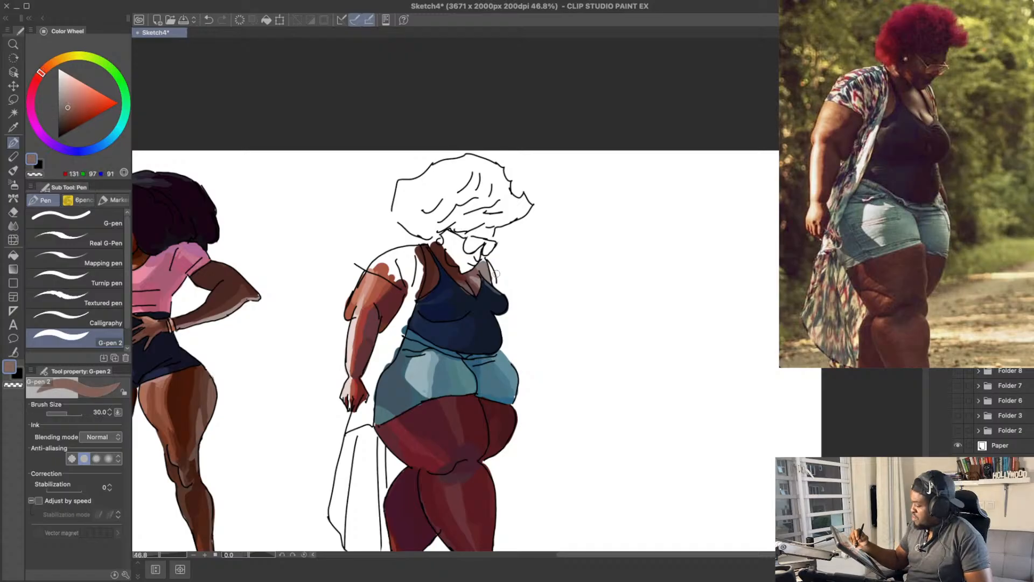
pyautogui.hotkey('ctrl', 'z')
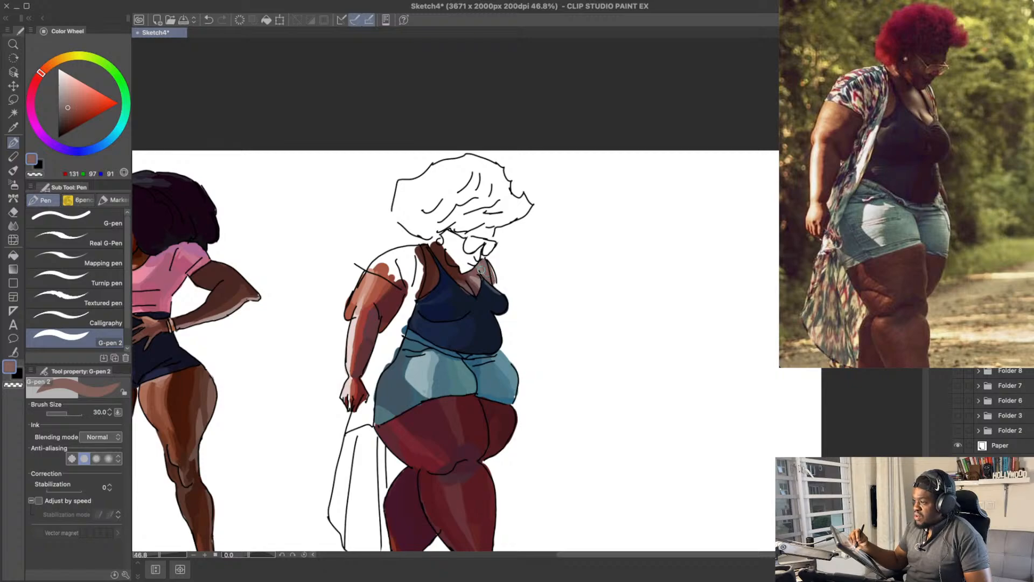
pyautogui.keyDown('alt'); pyautogui.click(484, 268); pyautogui.keyUp('alt')
pyautogui.moveTo(493, 253); pyautogui.dragTo(495, 263)
# Step: Refine the far shoulder and upper chest with sampled RGB 142, 126, 121, RGB 131, 97, 91 and RGB 124, 86, 90, and save the drawing
pyautogui.moveTo(70, 106); pyautogui.dragTo(73, 108)
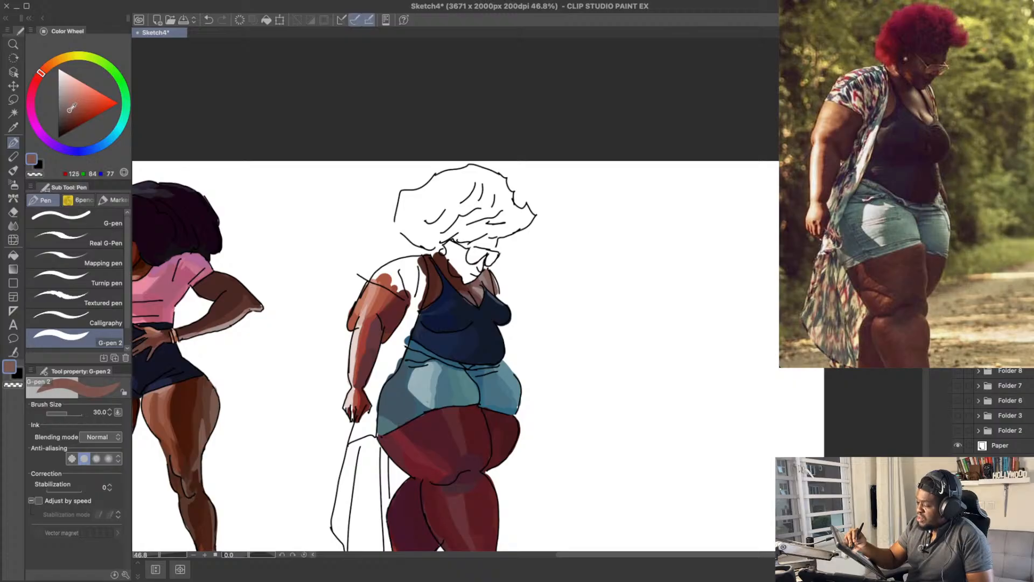
pyautogui.keyDown('alt'); pyautogui.click(486, 276); pyautogui.keyUp('alt')
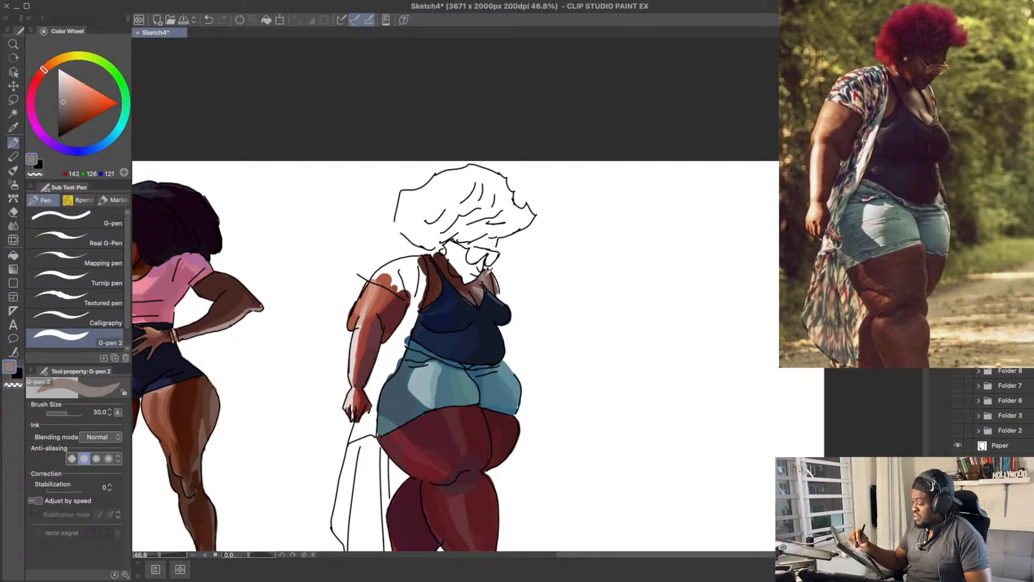
pyautogui.keyDown('alt'); pyautogui.click(489, 290); pyautogui.keyUp('alt')
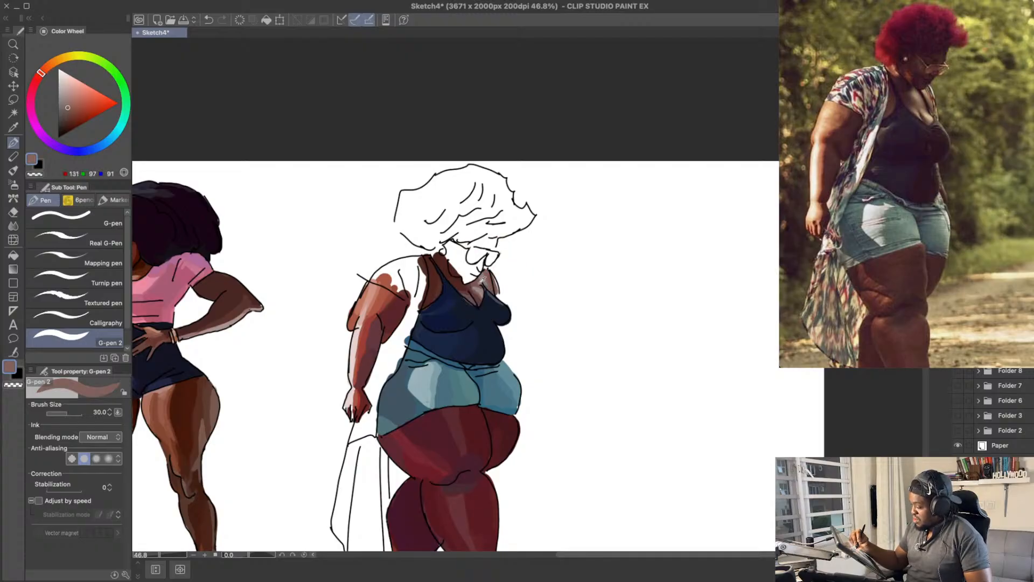
pyautogui.keyDown('alt'); pyautogui.click(483, 280); pyautogui.keyUp('alt')
pyautogui.moveTo(518, 259); pyautogui.dragTo(520, 263)
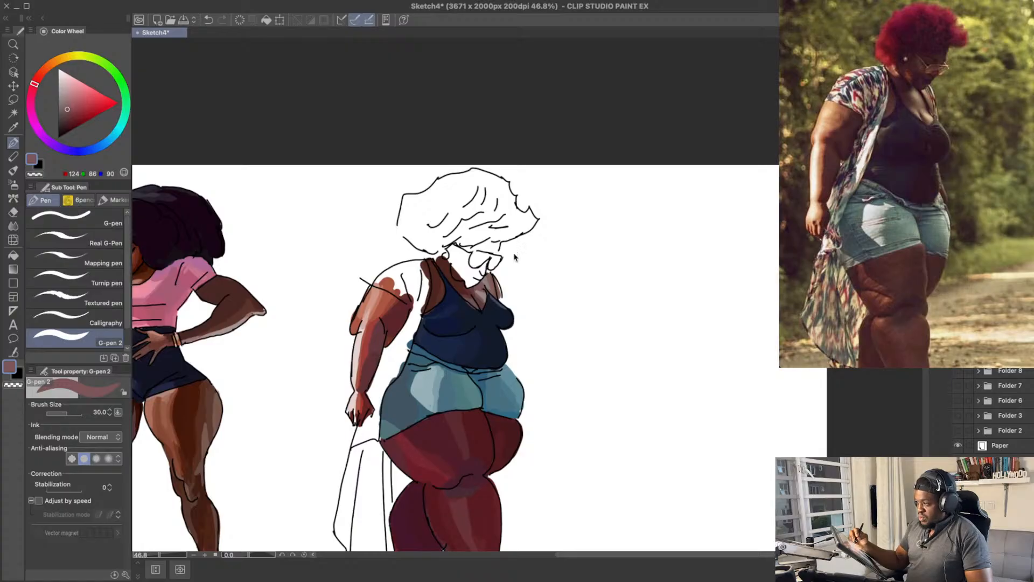
pyautogui.hotkey('ctrl', 's')
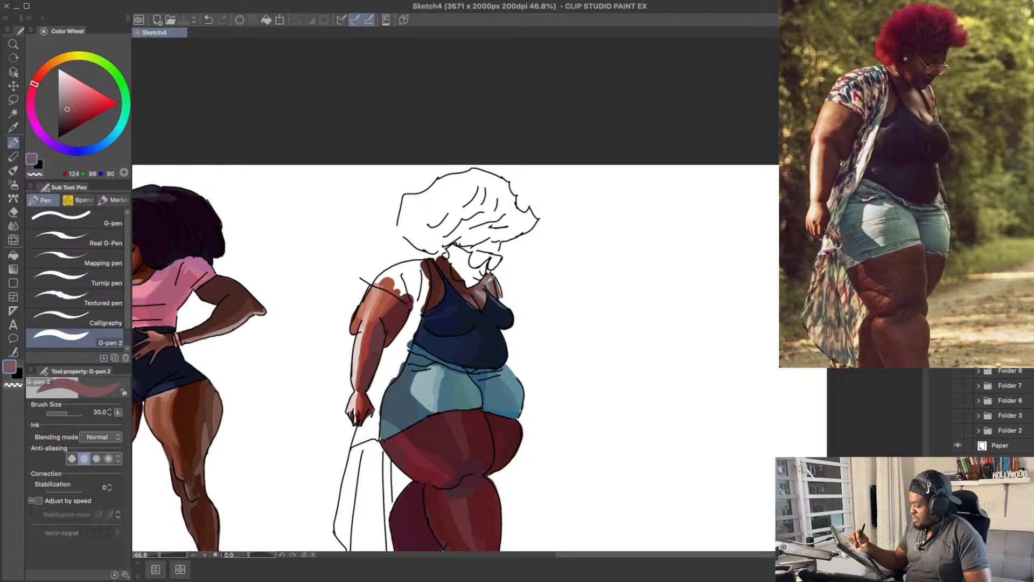
# Step: Try a lighter highlight of RGB 162, 131, 122 on the skin beside the neck at the far shoulder
pyautogui.keyDown('alt'); pyautogui.click(490, 277); pyautogui.keyUp('alt')
pyautogui.keyDown('alt'); pyautogui.click(489, 278); pyautogui.keyUp('alt')
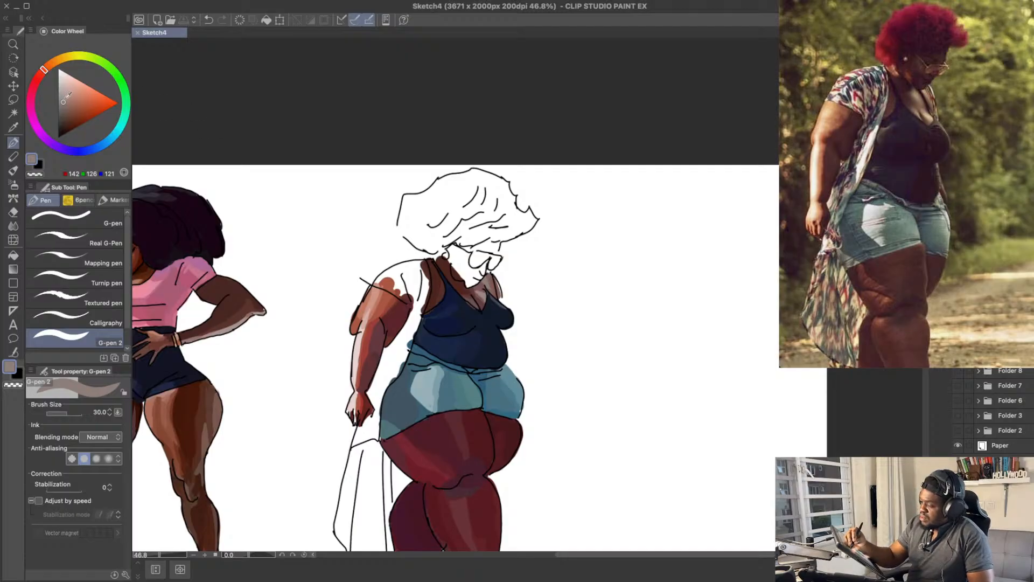
pyautogui.moveTo(66, 100); pyautogui.dragTo(67, 99)
pyautogui.moveTo(487, 279); pyautogui.dragTo(491, 291)
pyautogui.hotkey('ctrl', 'z')
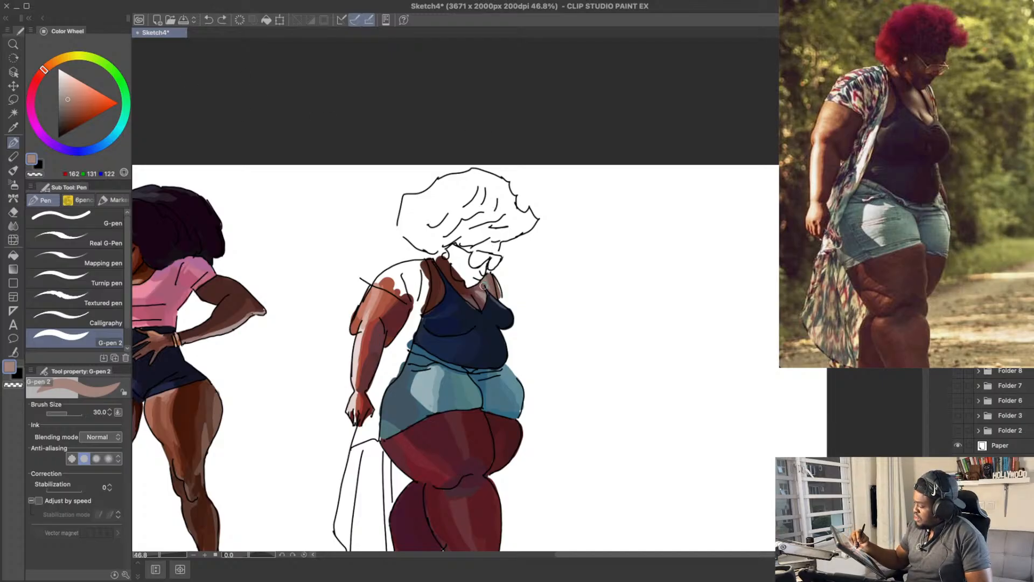
pyautogui.moveTo(489, 278); pyautogui.dragTo(487, 282)
pyautogui.hotkey('ctrl', 'z')
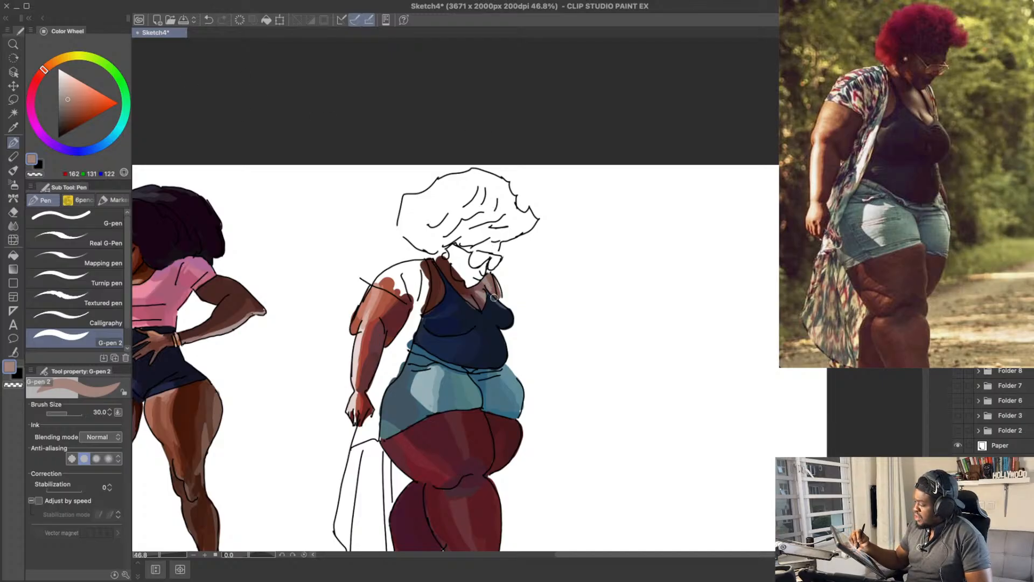
# Step: Save the drawing and paint the kimono strip over the far shoulder in light blue-grey RGB 152, 155, 176
pyautogui.keyDown('alt'); pyautogui.click(493, 295); pyautogui.keyUp('alt')
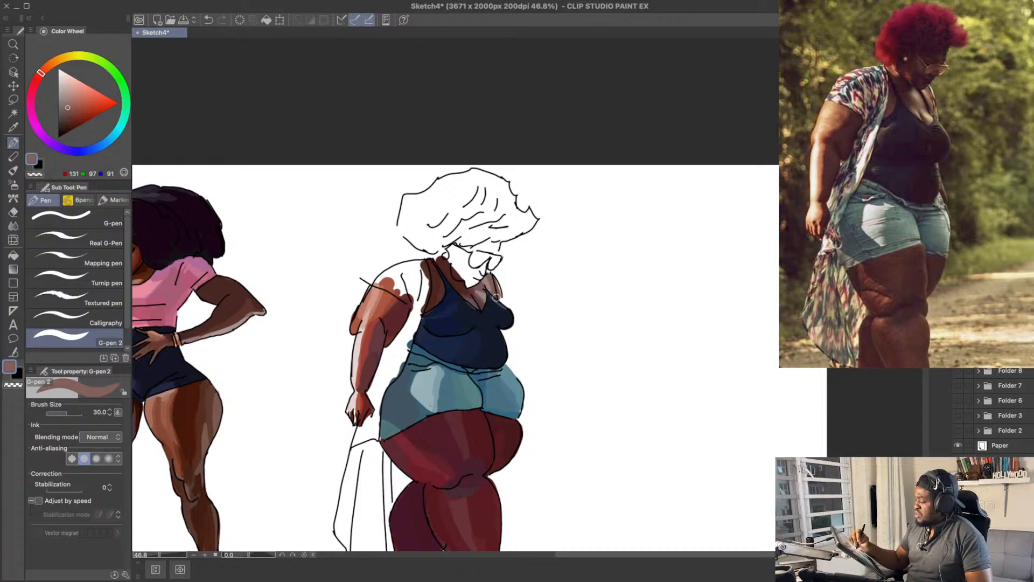
pyautogui.press('super+s')
pyautogui.moveTo(494, 277); pyautogui.dragTo(503, 296)
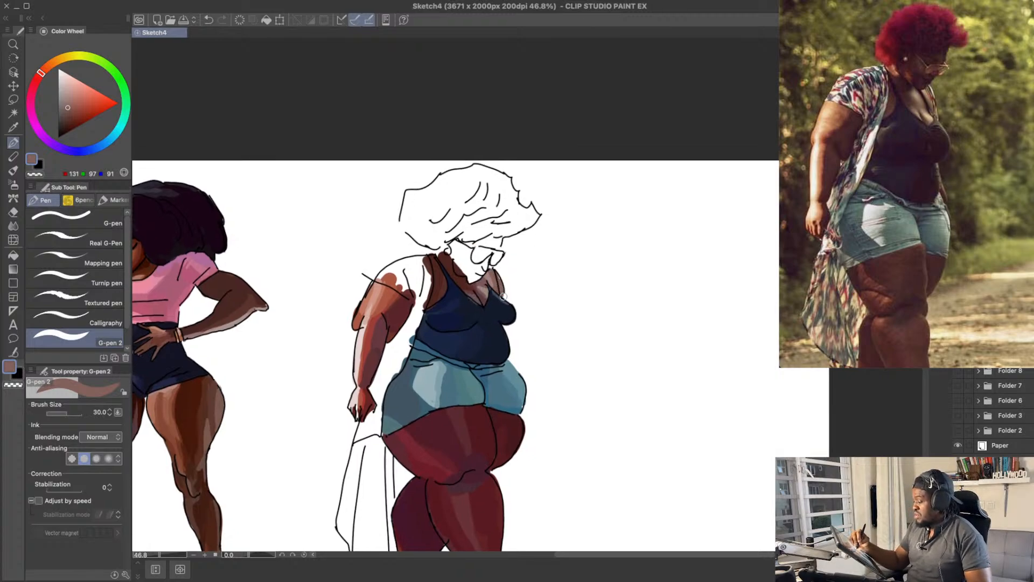
pyautogui.press('super+z')
pyautogui.click(63, 97)
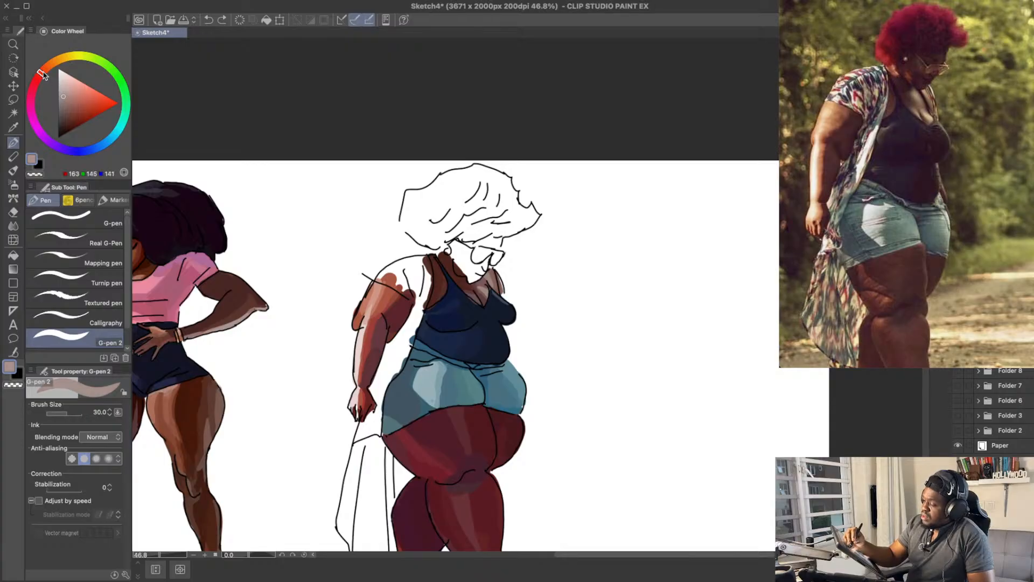
pyautogui.moveTo(43, 75)
pyautogui.mouseDown()
pyautogui.moveTo(31, 111)
pyautogui.moveTo(69, 153)
pyautogui.moveTo(84, 150)
pyautogui.mouseUp()
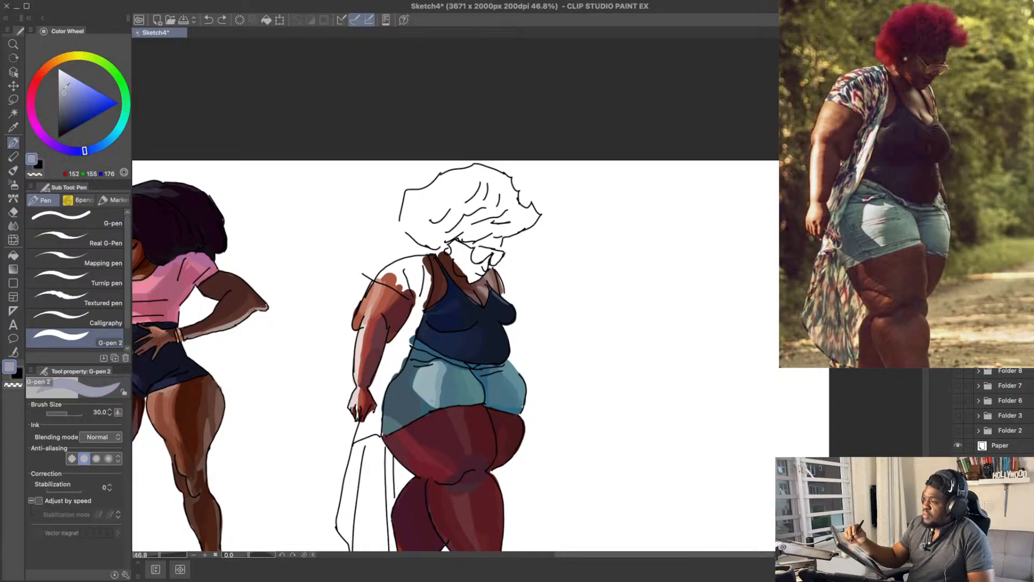
pyautogui.moveTo(494, 272); pyautogui.dragTo(503, 300)
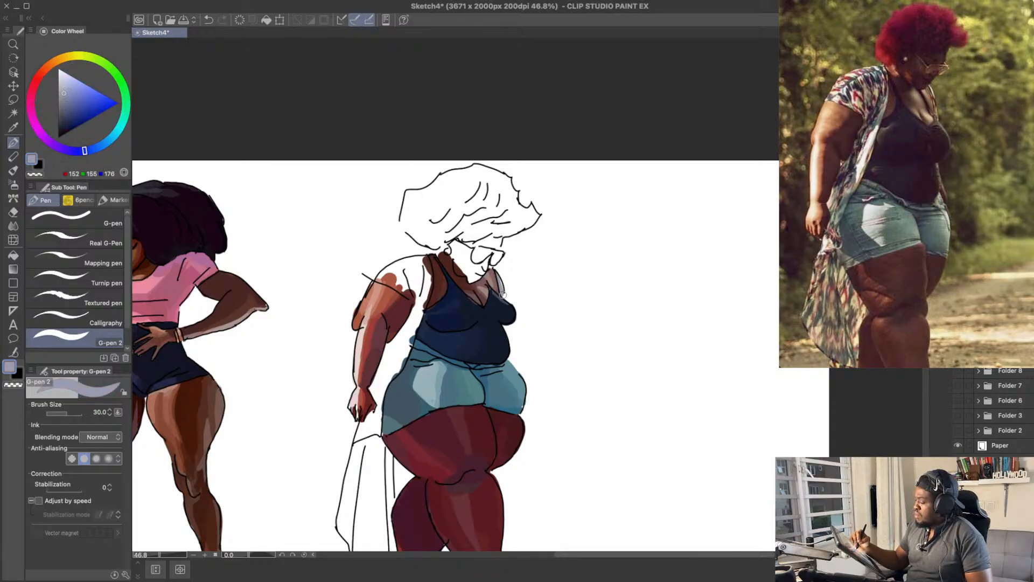
# Step: Add dark slate blue pattern marks of RGB 60, 69, 89 to the kimono strip on the far shoulder
pyautogui.moveTo(65, 95); pyautogui.dragTo(65, 113)
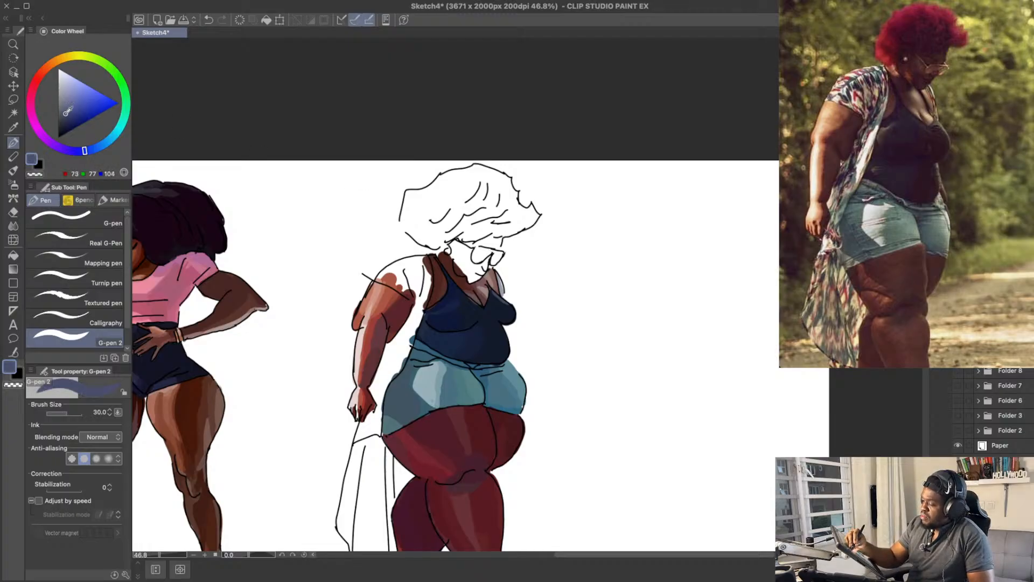
pyautogui.moveTo(85, 151); pyautogui.dragTo(93, 150)
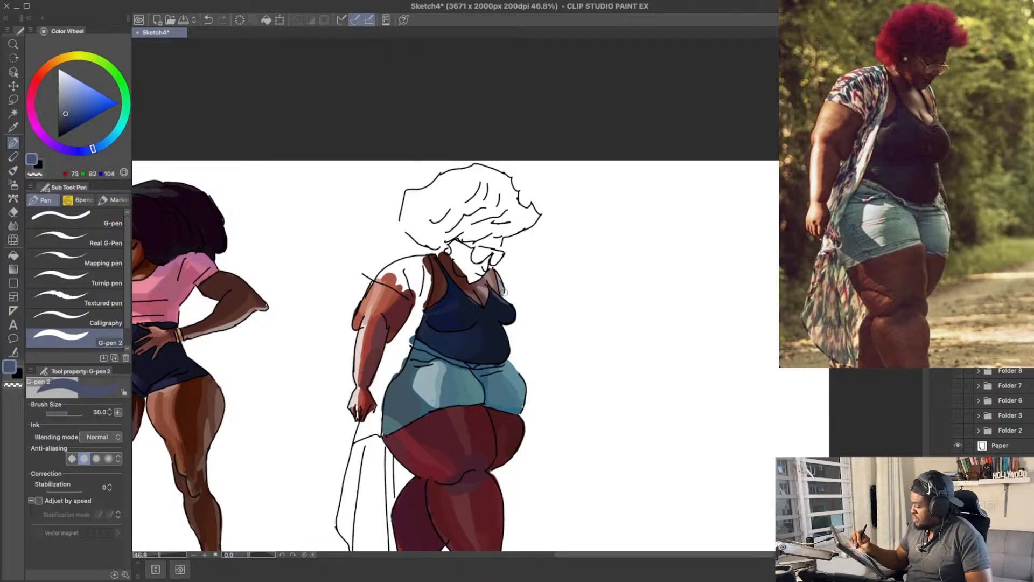
pyautogui.click(67, 114)
pyautogui.click(65, 117)
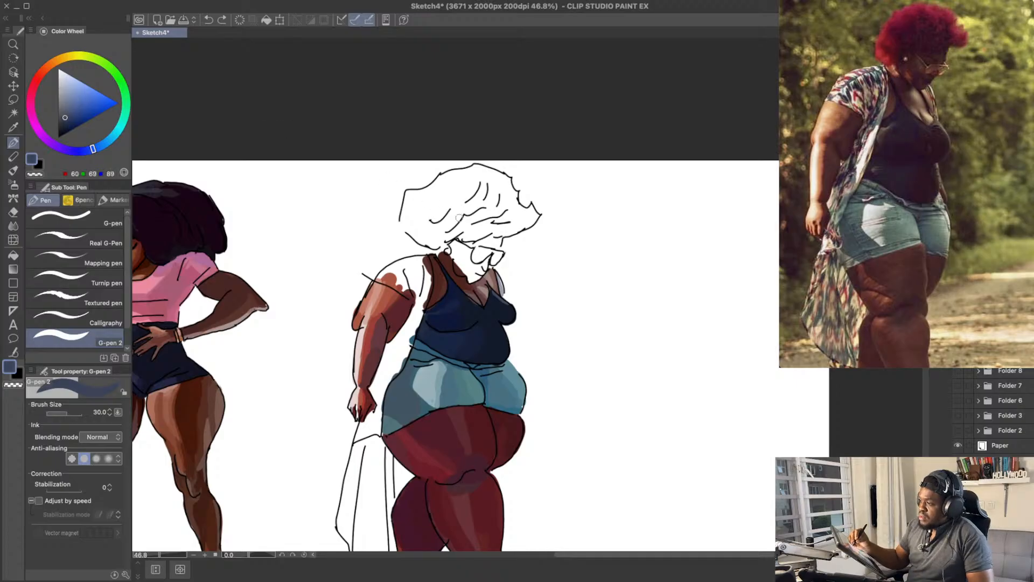
pyautogui.moveTo(498, 277)
pyautogui.mouseDown()
pyautogui.moveTo(503, 293)
pyautogui.moveTo(500, 281)
pyautogui.mouseUp()
pyautogui.press('super+z')
pyautogui.moveTo(493, 198); pyautogui.dragTo(491, 193)
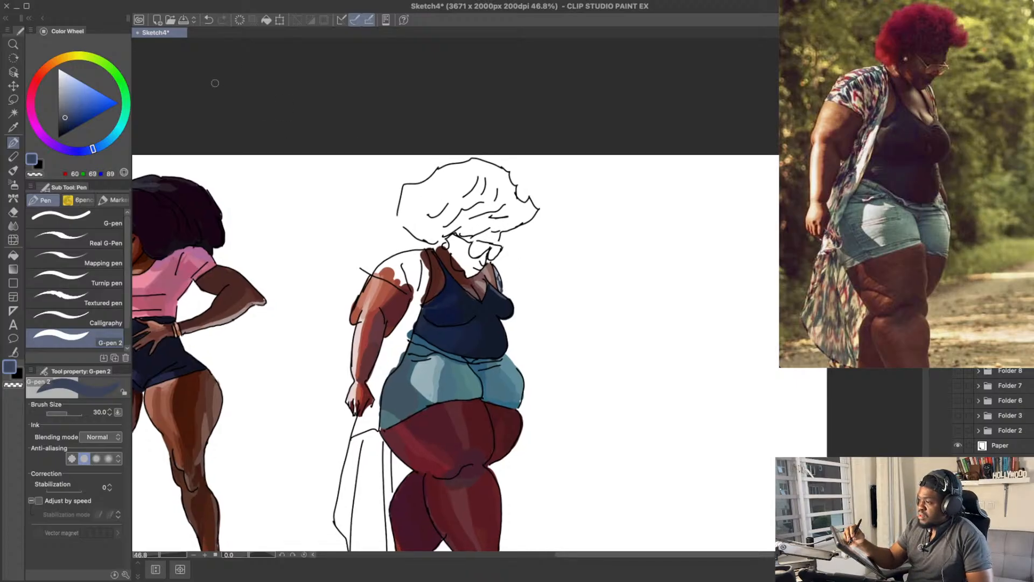
# Step: Add muted red-brown pattern marks of RGB 103, 70, 76 to the kimono strip on the far shoulder
pyautogui.click(33, 86)
pyautogui.click(66, 114)
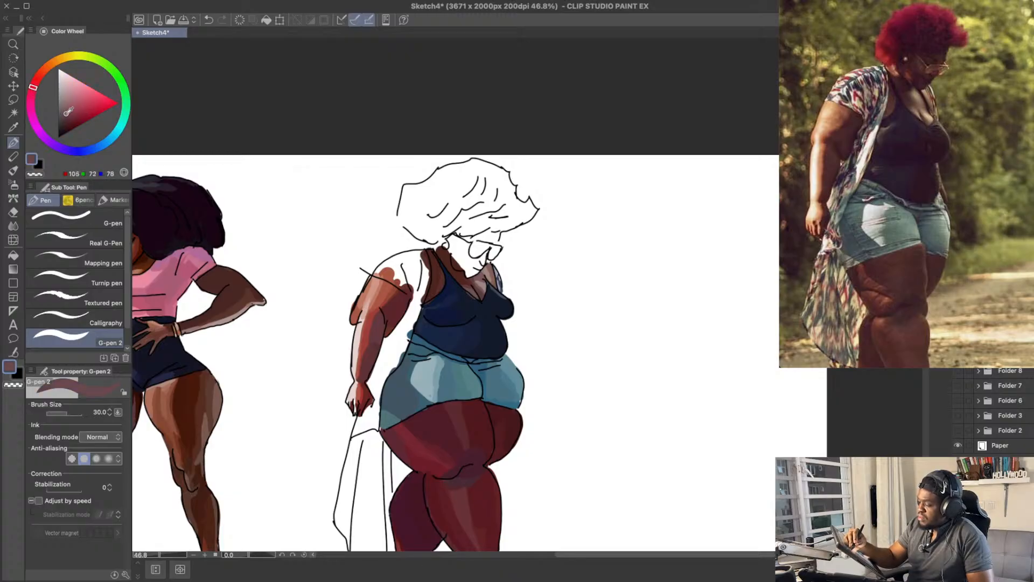
pyautogui.press('super+z')
pyautogui.moveTo(499, 276); pyautogui.dragTo(498, 284)
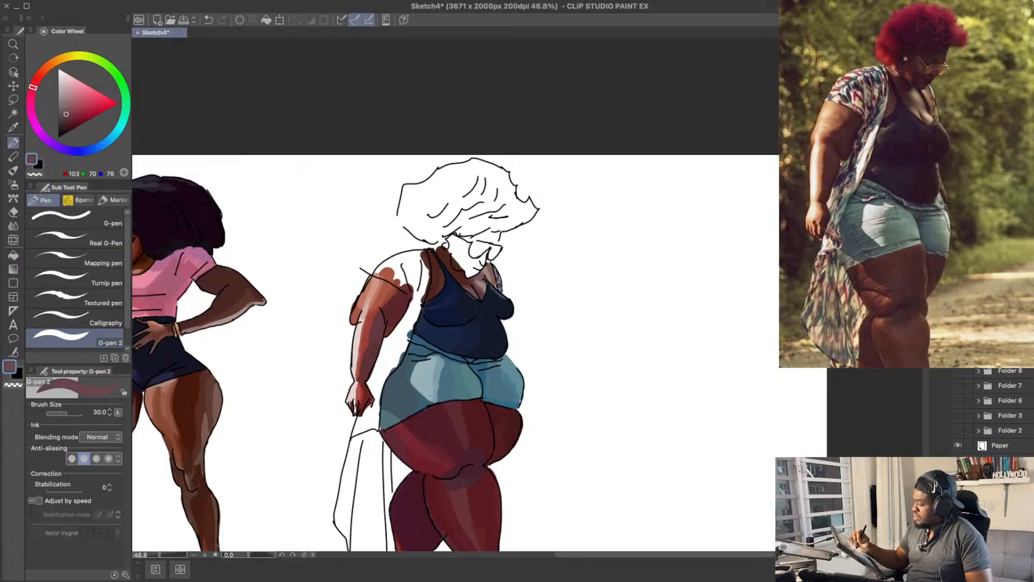
# Step: Try red pattern strokes on the near kimono sleeve, including RGB 140, 58, 72
pyautogui.moveTo(528, 227); pyautogui.dragTo(539, 206)
pyautogui.moveTo(422, 250); pyautogui.dragTo(425, 265)
pyautogui.press('super+z')
pyautogui.press('super+z')
pyautogui.moveTo(81, 101); pyautogui.dragTo(77, 111)
pyautogui.moveTo(421, 259); pyautogui.dragTo(420, 252)
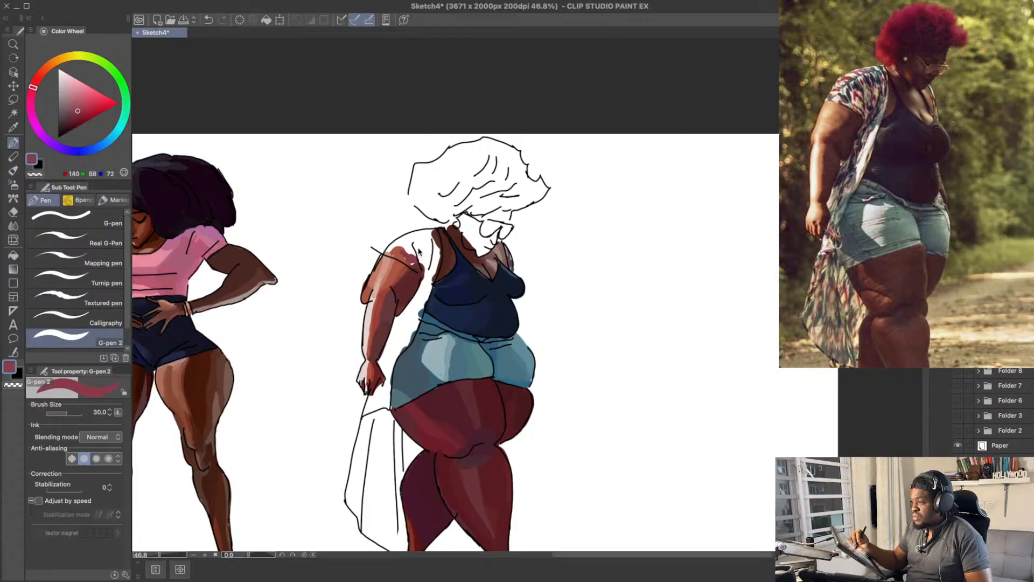
pyautogui.press('super+z')
# Step: Paint the lower part of the near kimono sleeve in pale blue-grey RGB 148, 163, 164
pyautogui.moveTo(39, 84); pyautogui.dragTo(70, 105)
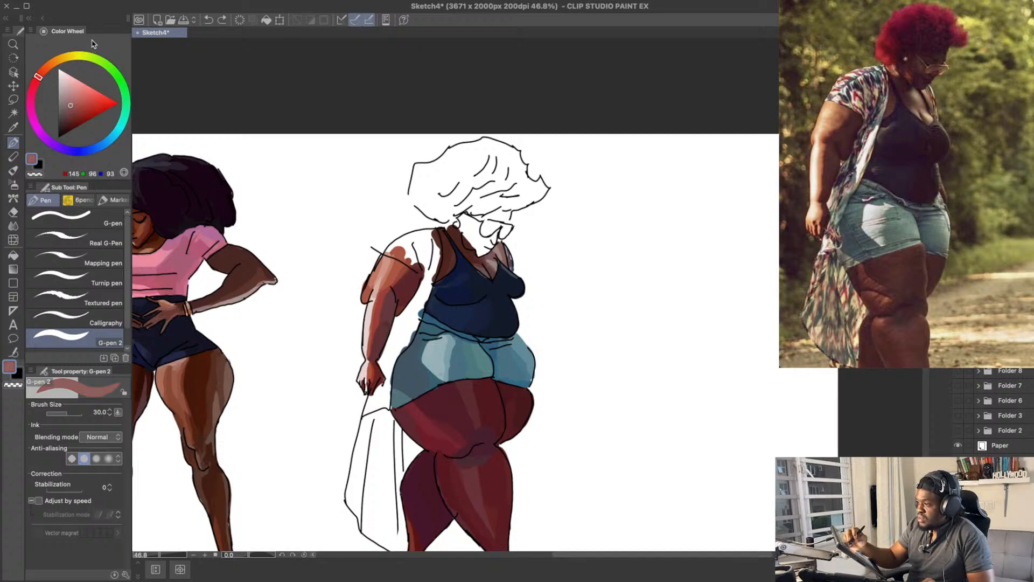
pyautogui.moveTo(110, 137); pyautogui.dragTo(118, 130)
pyautogui.click(66, 97)
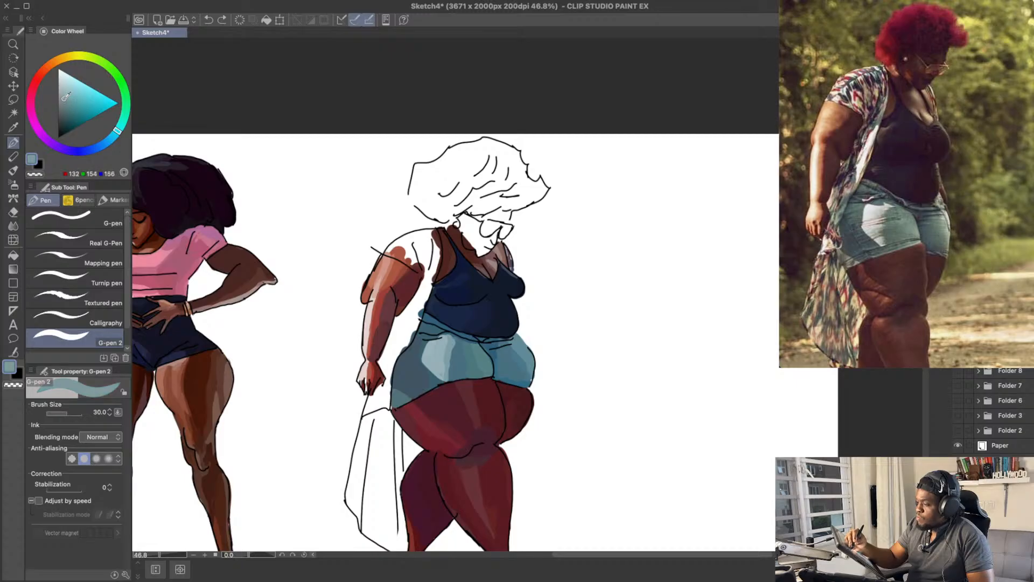
pyautogui.click(62, 96)
pyautogui.moveTo(400, 245); pyautogui.dragTo(423, 267)
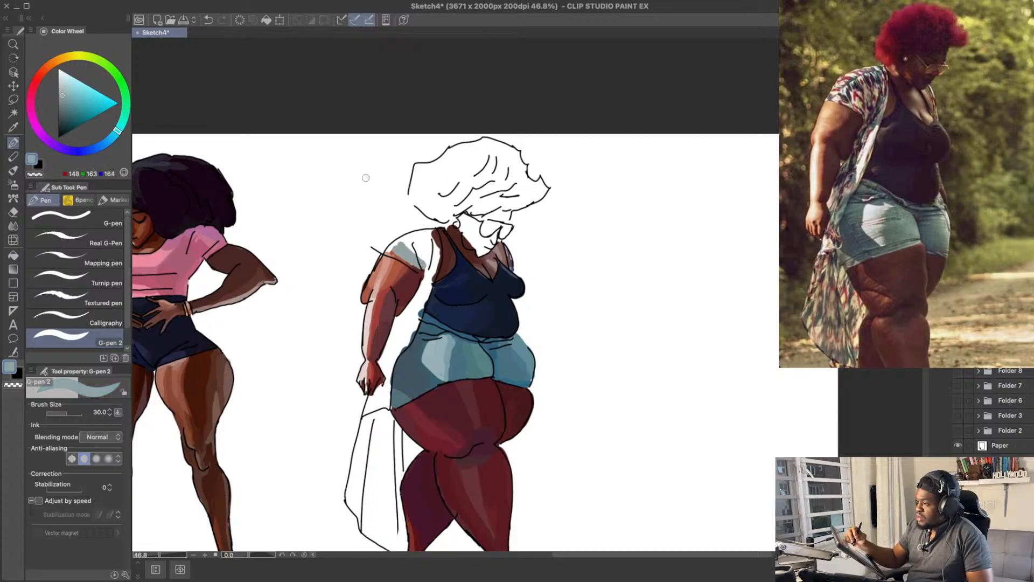
# Step: Fill the rest of the near sleeve and the kimono's front edge with light grey RGB 174, 179, 177 at brush size 50
pyautogui.moveTo(118, 131)
pyautogui.mouseDown()
pyautogui.moveTo(126, 112)
pyautogui.moveTo(80, 54)
pyautogui.moveTo(47, 56)
pyautogui.moveTo(67, 49)
pyautogui.moveTo(110, 62)
pyautogui.moveTo(139, 106)
pyautogui.moveTo(129, 72)
pyautogui.moveTo(139, 104)
pyautogui.mouseUp()
pyautogui.click(61, 89)
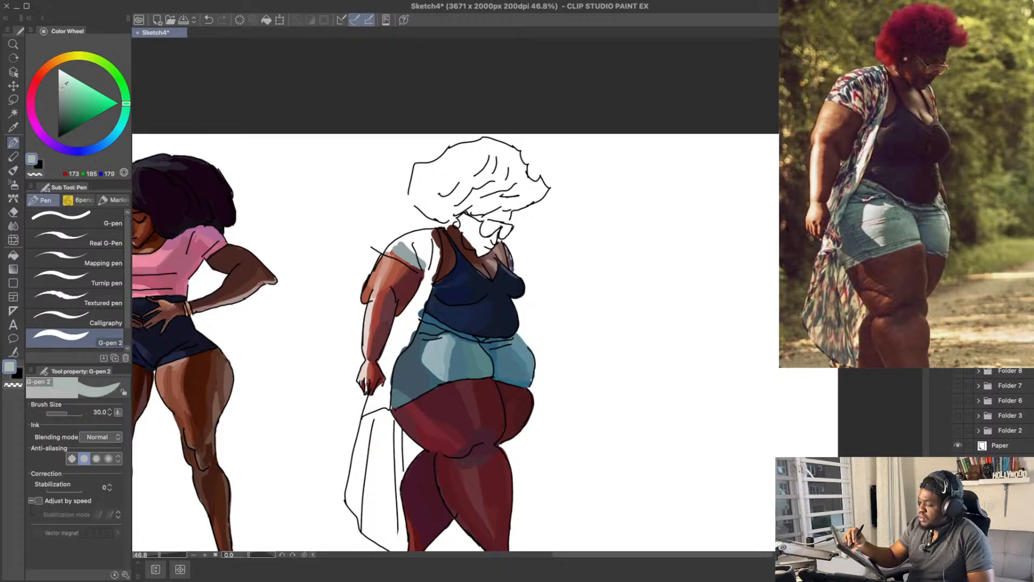
pyautogui.hotkey('ctrl', 'z')
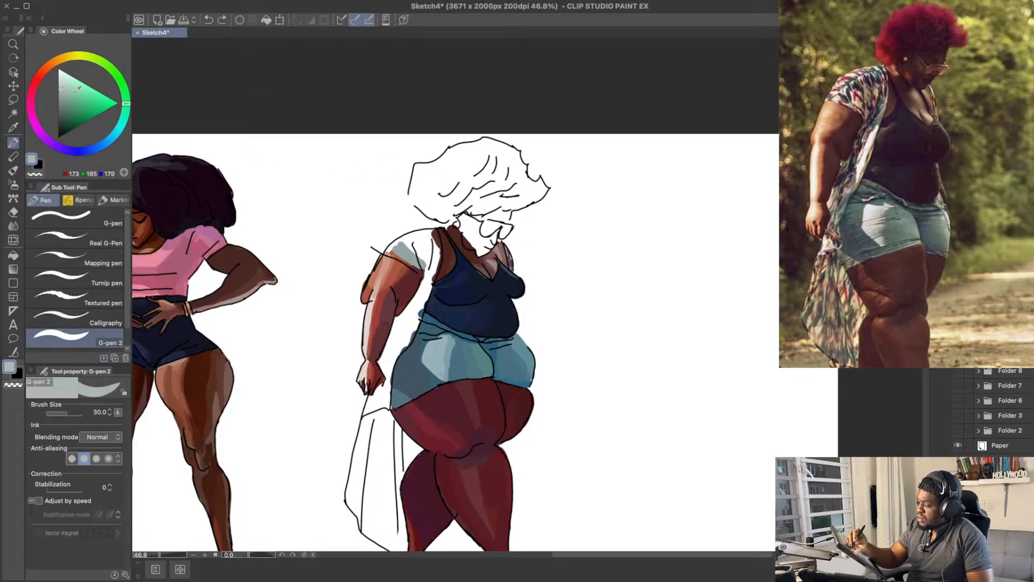
pyautogui.press(']')
pyautogui.press(']')
pyautogui.moveTo(410, 246)
pyautogui.mouseDown()
pyautogui.moveTo(420, 258)
pyautogui.moveTo(427, 242)
pyautogui.moveTo(408, 242)
pyautogui.moveTo(434, 243)
pyautogui.mouseUp()
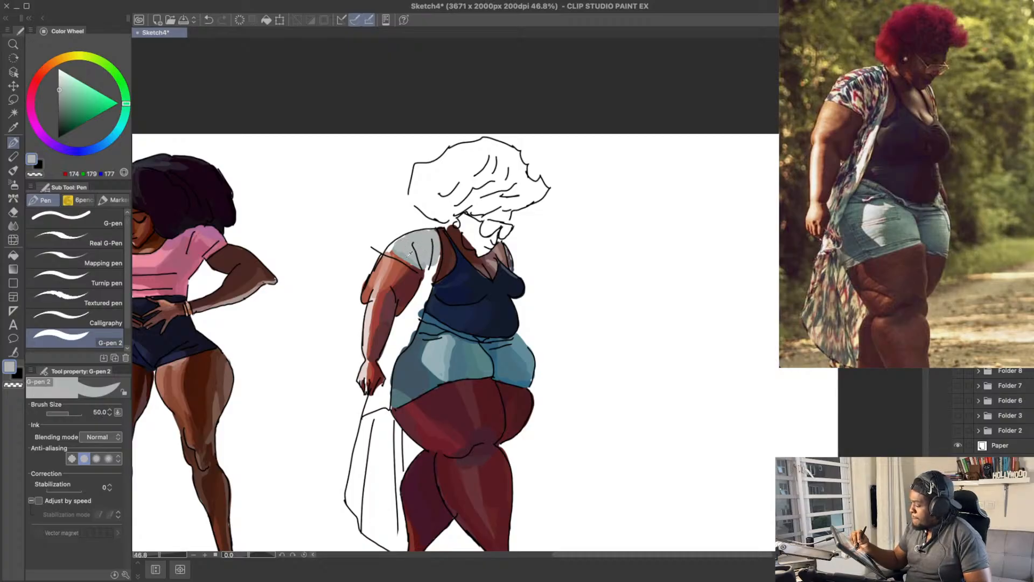
pyautogui.keyDown('alt'); pyautogui.click(436, 240); pyautogui.keyUp('alt')
pyautogui.hotkey('ctrl', 'z')
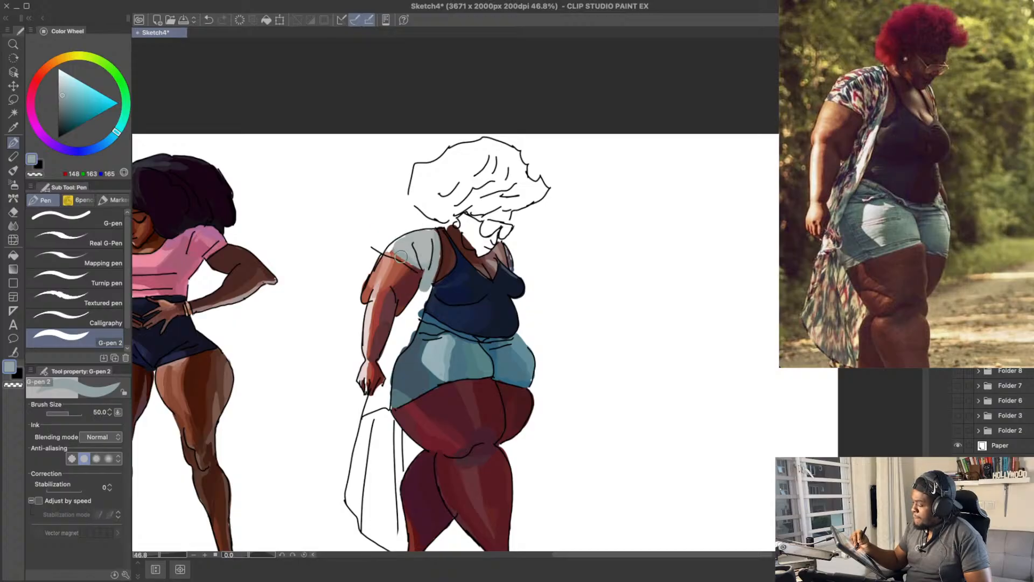
# Step: Shade the near sleeve and extend the kimono's front edge toward the waist with sampled RGB 174, 179, 177 and RGB 148, 163, 165
pyautogui.keyDown('alt'); pyautogui.click(421, 244); pyautogui.keyUp('alt')
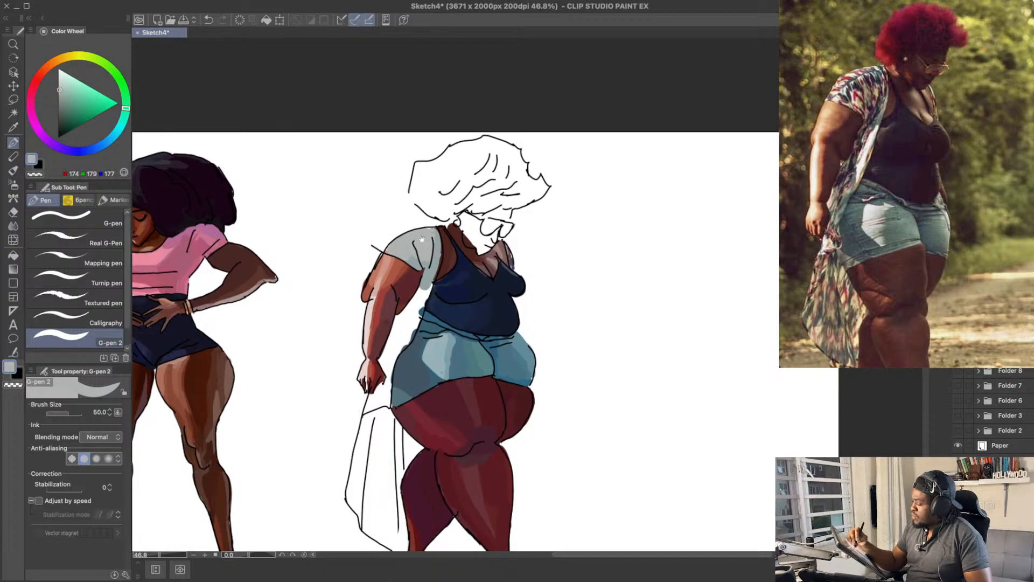
pyautogui.keyDown('alt'); pyautogui.click(407, 260); pyautogui.keyUp('alt')
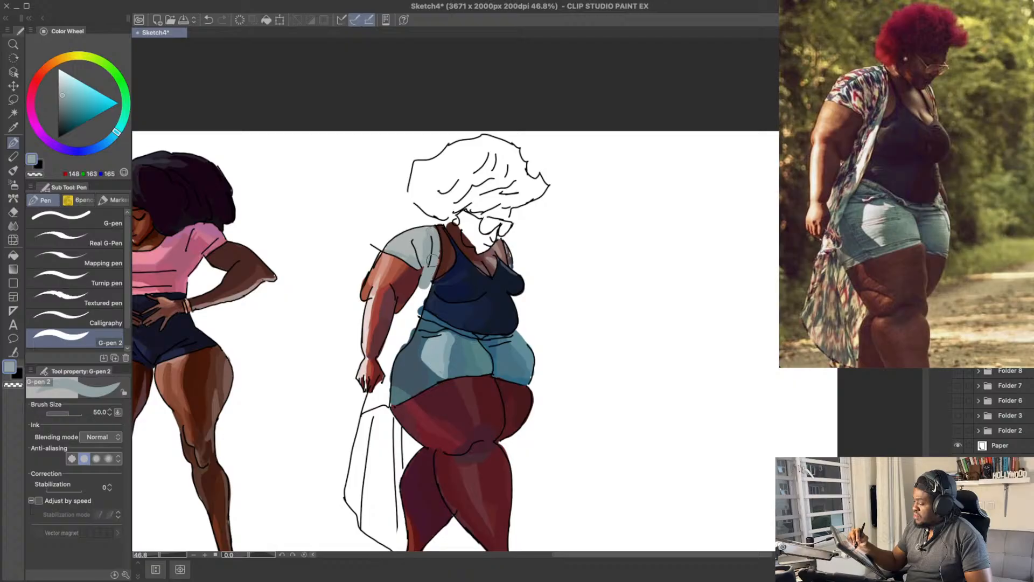
pyautogui.moveTo(432, 261); pyautogui.dragTo(420, 295)
pyautogui.moveTo(427, 288); pyautogui.dragTo(420, 307)
pyautogui.scroll(-1, 417, 257)
pyautogui.press('super+z')
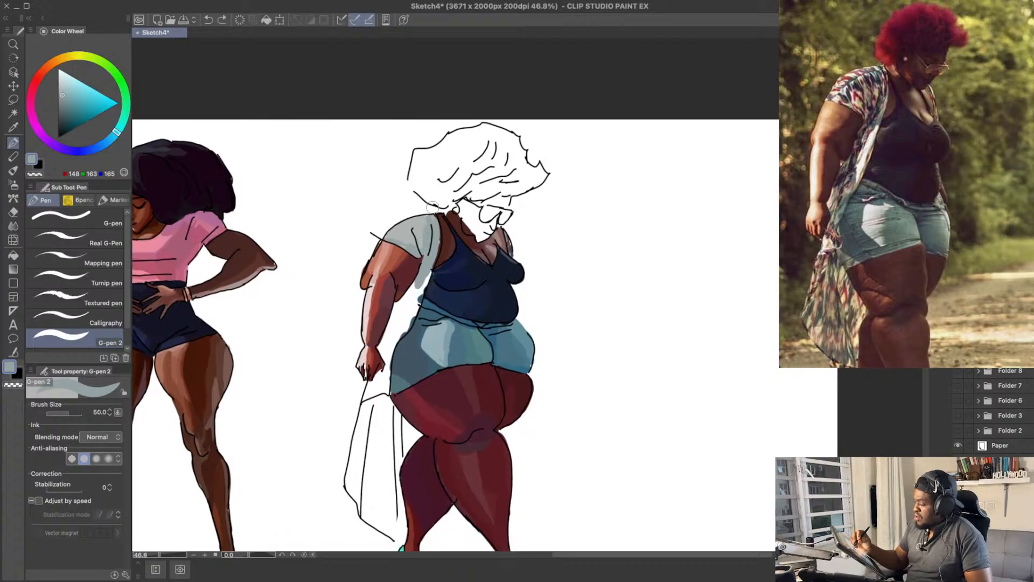
# Step: Paint the kimono's front edge between the near arm and waist with light grey RGB 174, 179, 177 and paler RGB 200, 214, 211
pyautogui.keyDown('alt'); pyautogui.click(411, 226); pyautogui.keyUp('alt')
pyautogui.moveTo(431, 267); pyautogui.dragTo(412, 310)
pyautogui.moveTo(426, 272); pyautogui.dragTo(404, 327)
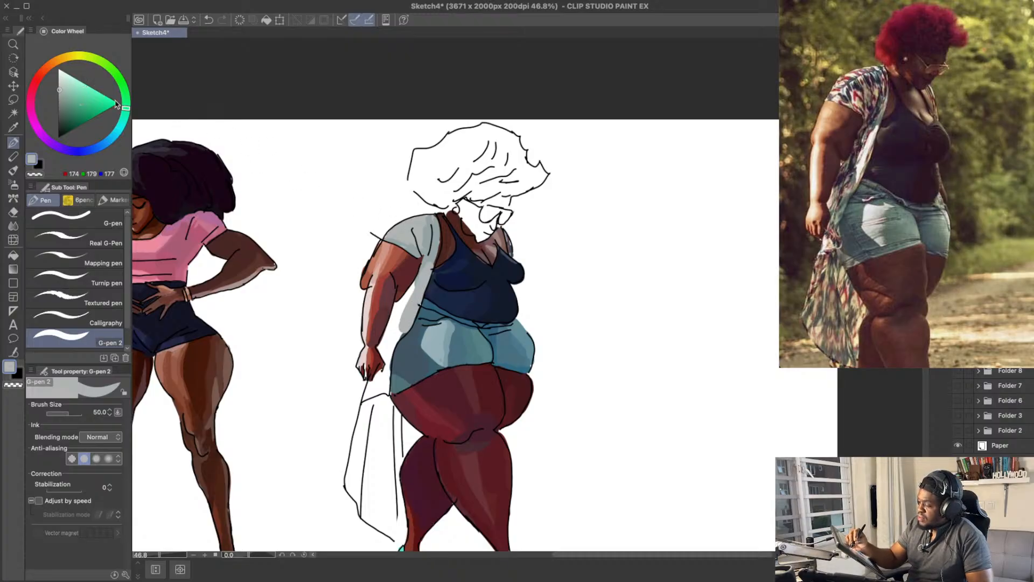
pyautogui.moveTo(126, 108); pyautogui.dragTo(126, 120)
pyautogui.click(63, 86)
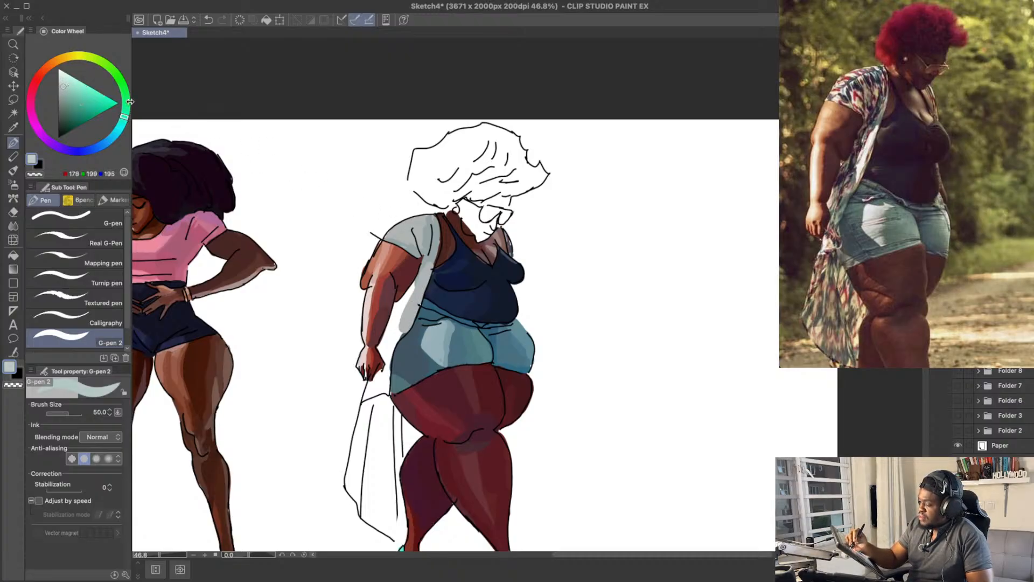
pyautogui.click(64, 77)
pyautogui.moveTo(417, 290); pyautogui.dragTo(403, 329)
pyautogui.press('super+z')
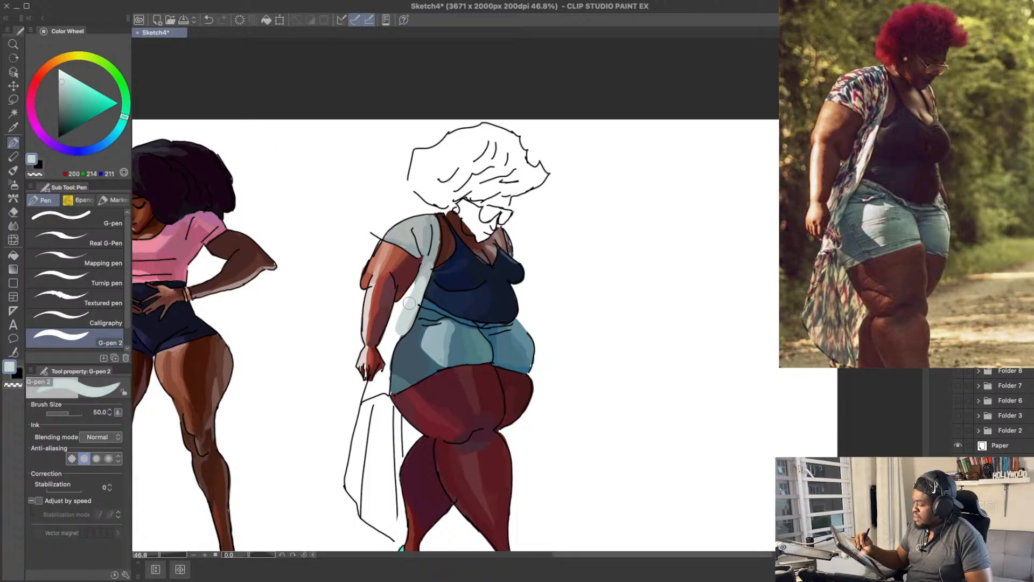
pyautogui.press('super+z')
pyautogui.moveTo(424, 274); pyautogui.dragTo(404, 329)
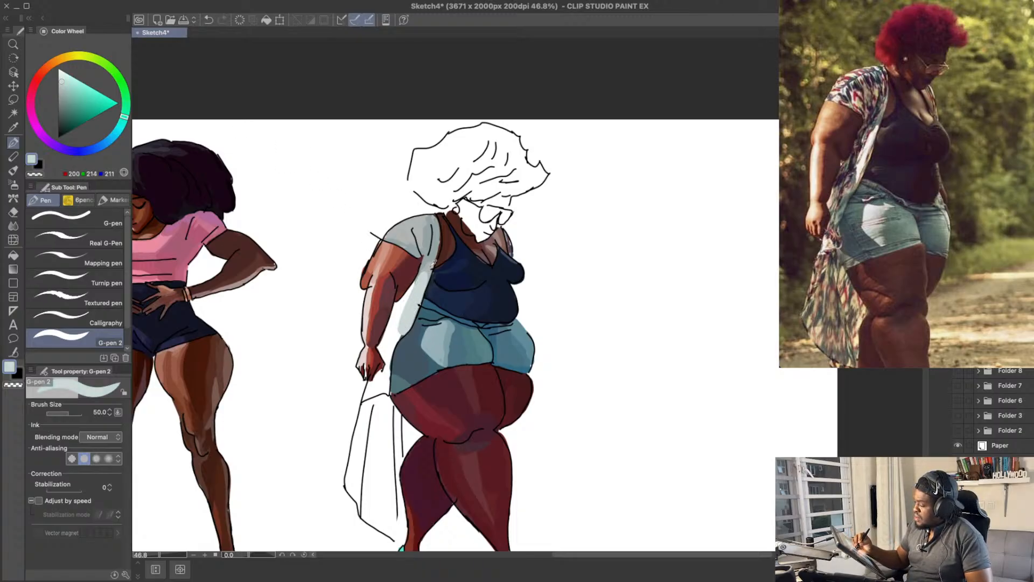
# Step: Widen the kimono panel behind the near forearm with sampled light grey RGB 174, 179, 177, redoing the stroke once
pyautogui.keyDown('alt'); pyautogui.click(429, 263); pyautogui.keyUp('alt')
pyautogui.moveTo(428, 261); pyautogui.dragTo(400, 313)
pyautogui.press('super+z')
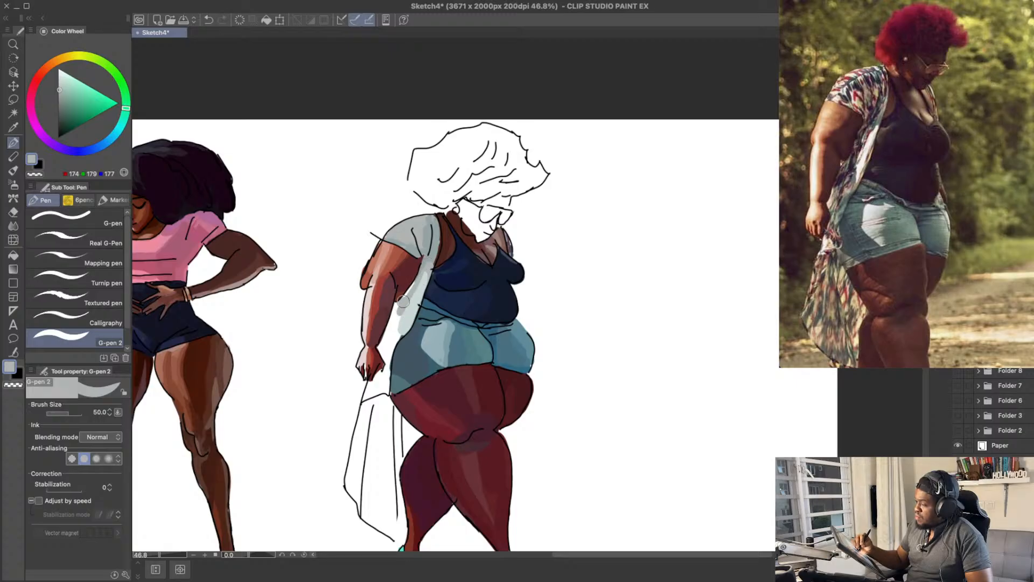
pyautogui.press('super+z')
pyautogui.moveTo(423, 273); pyautogui.dragTo(391, 333)
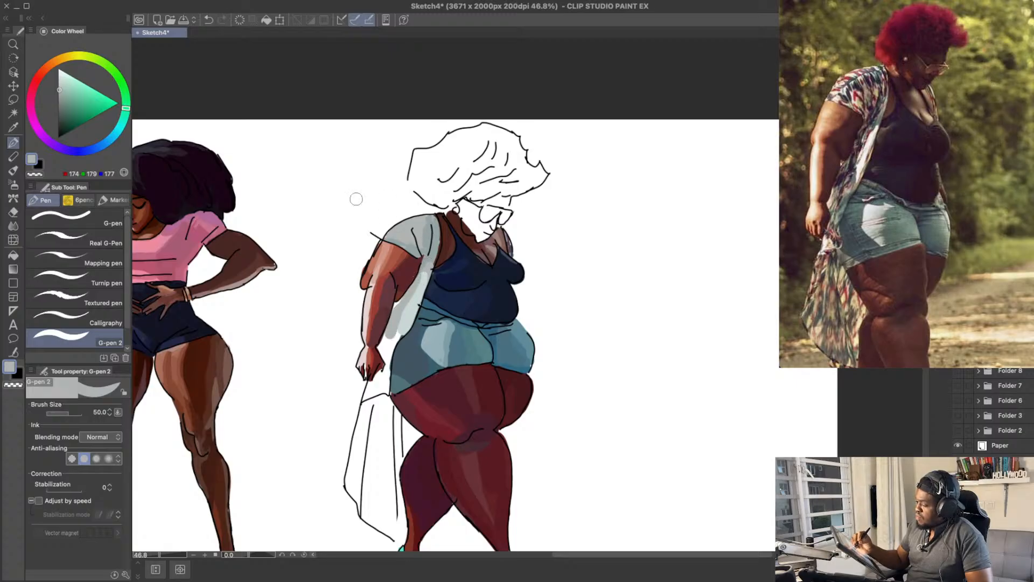
pyautogui.moveTo(122, 114); pyautogui.dragTo(113, 113)
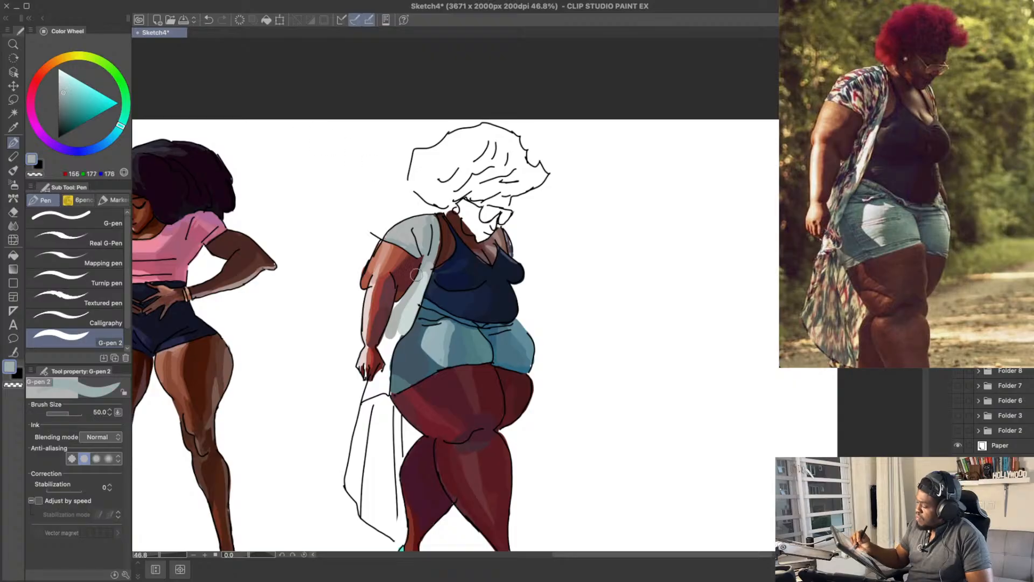
pyautogui.moveTo(405, 299); pyautogui.dragTo(393, 334)
pyautogui.press('super+z')
pyautogui.press('super+z')
# Step: Extend the kimono panel between the near forearm and shorts down to the shorts' hem in blue-grey RGB 156, 170, 177
pyautogui.moveTo(122, 123); pyautogui.dragTo(113, 133)
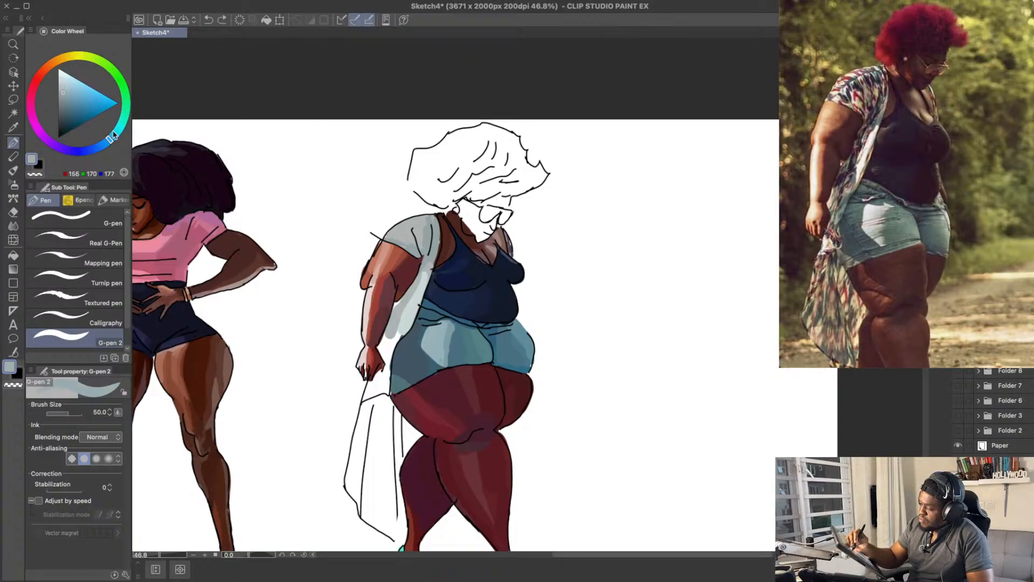
pyautogui.moveTo(401, 307); pyautogui.dragTo(391, 340)
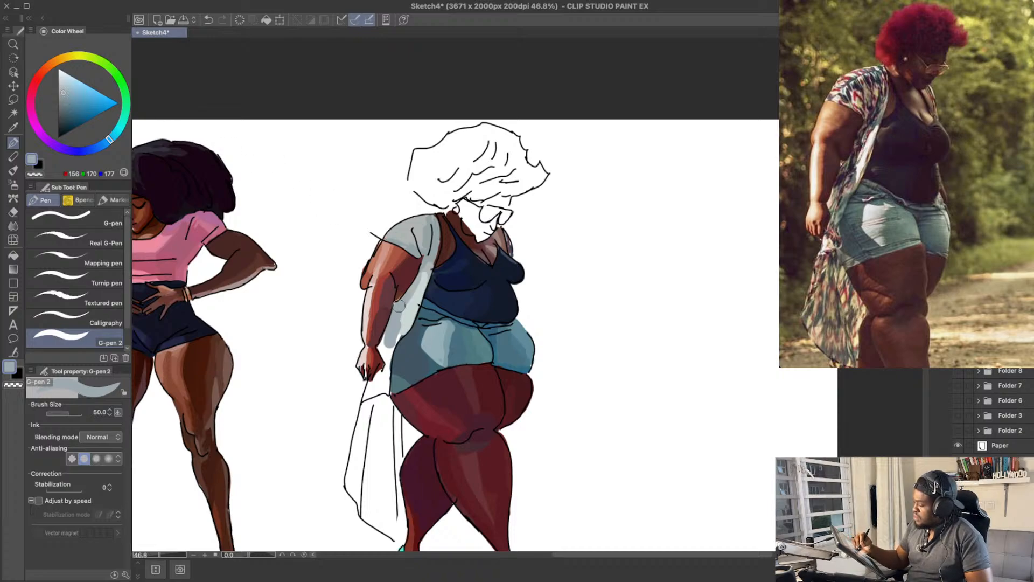
pyautogui.moveTo(405, 302); pyautogui.dragTo(389, 352)
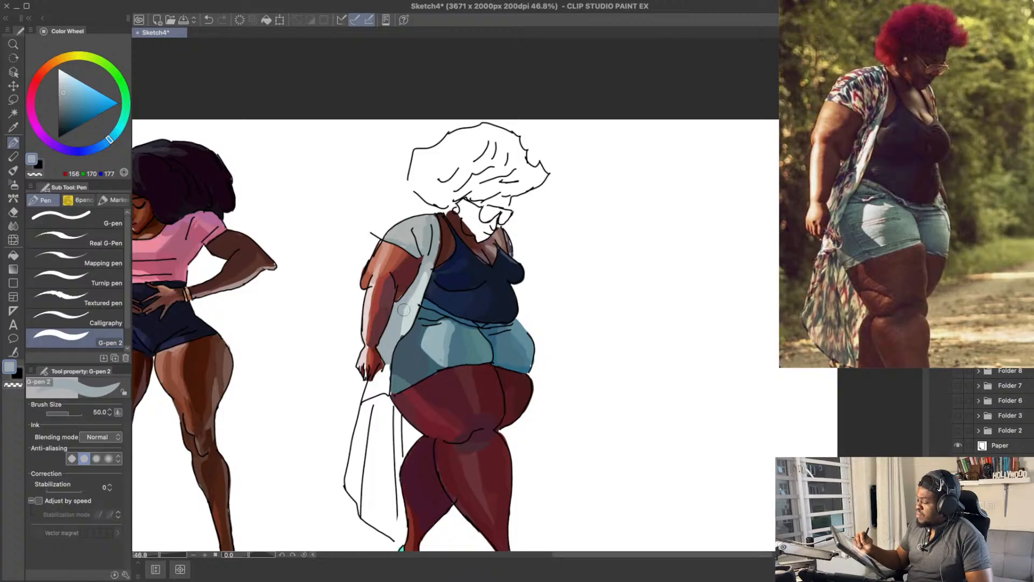
pyautogui.moveTo(503, 259); pyautogui.dragTo(506, 228)
pyautogui.moveTo(399, 310); pyautogui.dragTo(390, 356)
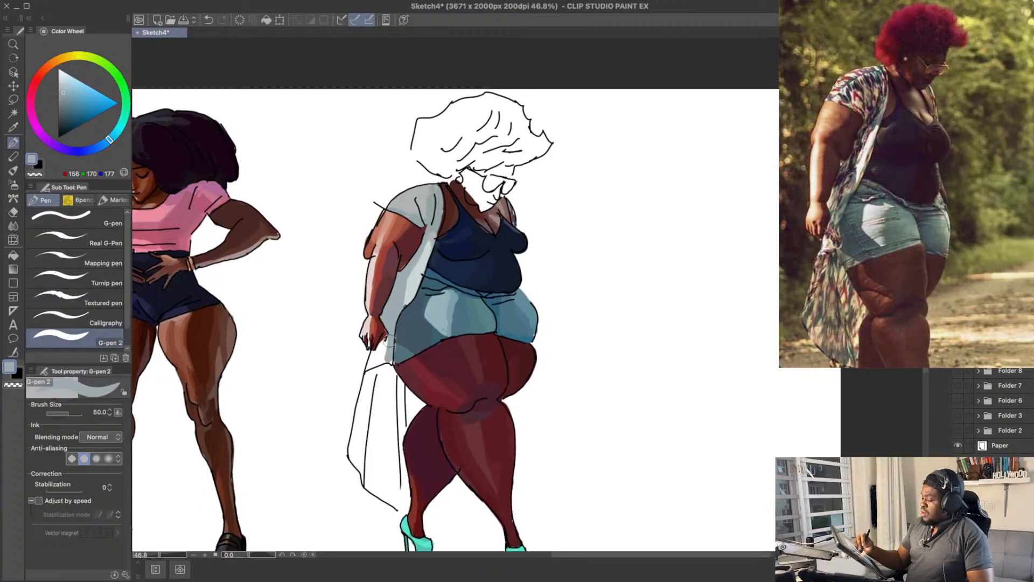
# Step: Refine the kimono panel beside the waist and shorts with sampled RGB 174, 179, 177 and very pale blue-grey RGB 216, 226, 227
pyautogui.moveTo(580, 205); pyautogui.dragTo(584, 178)
pyautogui.moveTo(531, 203); pyautogui.dragTo(521, 226)
pyautogui.keyDown('alt'); pyautogui.click(414, 276); pyautogui.keyUp('alt')
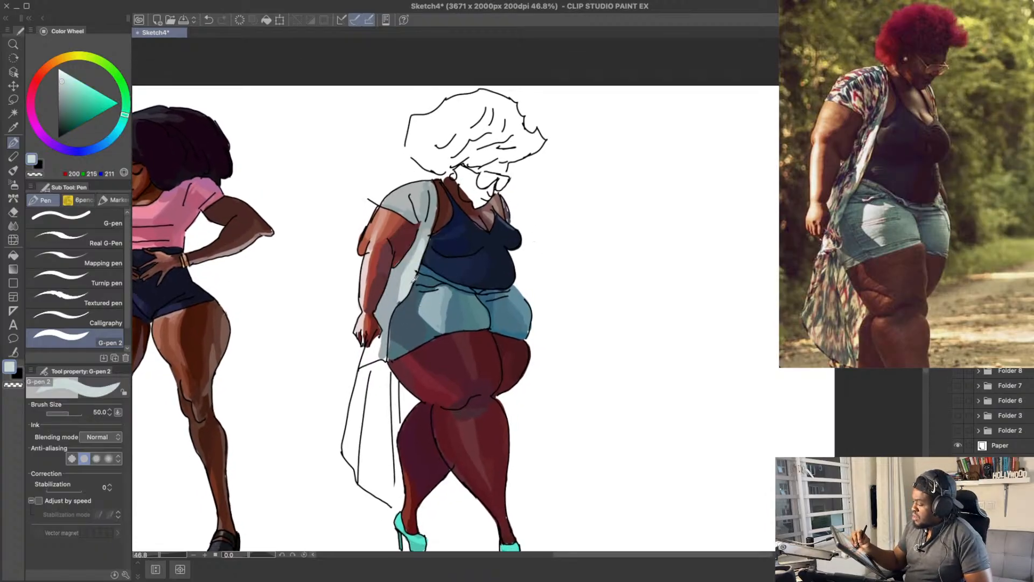
pyautogui.keyDown('alt'); pyautogui.click(425, 233); pyautogui.keyUp('alt')
pyautogui.moveTo(422, 241); pyautogui.dragTo(398, 308)
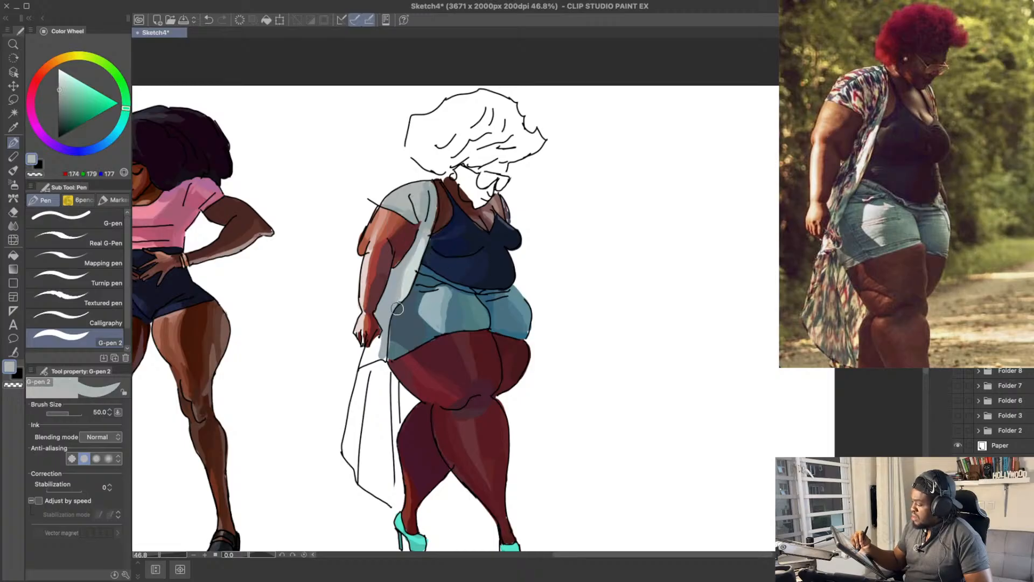
pyautogui.keyDown('alt'); pyautogui.click(418, 255); pyautogui.keyUp('alt')
pyautogui.moveTo(65, 79); pyautogui.dragTo(69, 72)
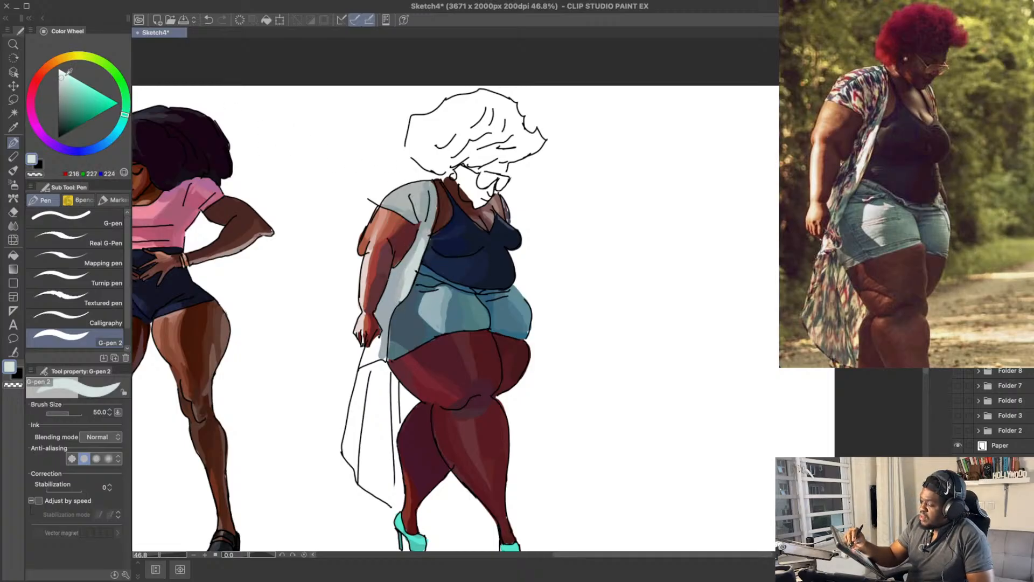
pyautogui.moveTo(124, 125); pyautogui.dragTo(117, 133)
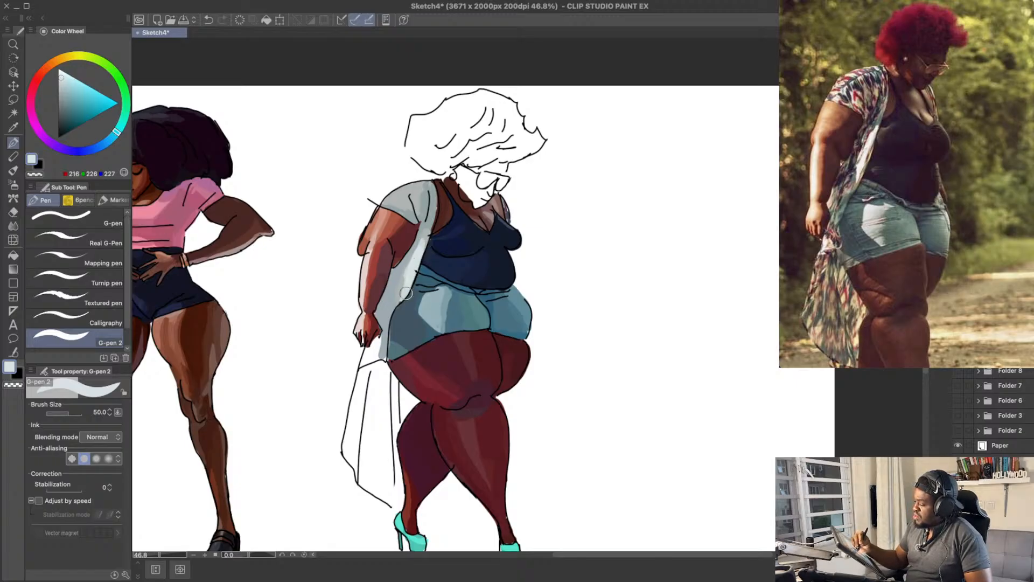
pyautogui.moveTo(474, 240); pyautogui.dragTo(482, 194)
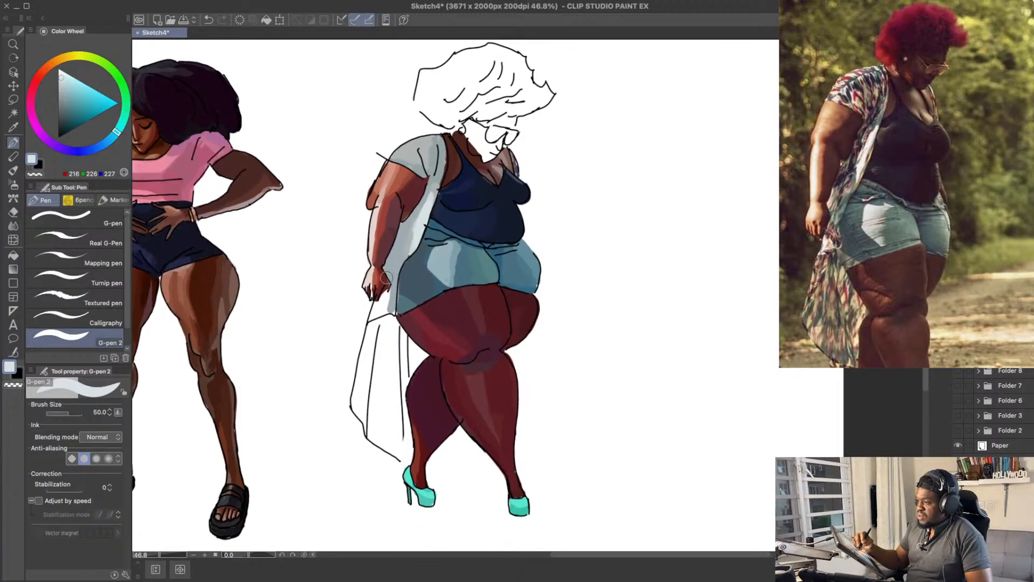
pyautogui.keyDown('alt'); pyautogui.click(409, 244); pyautogui.keyUp('alt')
# Step: Fill the kimono area below the near hand, down to the fold line, with RGB 174, 179, 177 and RGB 198, 208, 204
pyautogui.moveTo(415, 282); pyautogui.dragTo(415, 261)
pyautogui.keyDown('alt'); pyautogui.click(407, 229); pyautogui.keyUp('alt')
pyautogui.moveTo(376, 303); pyautogui.dragTo(377, 293)
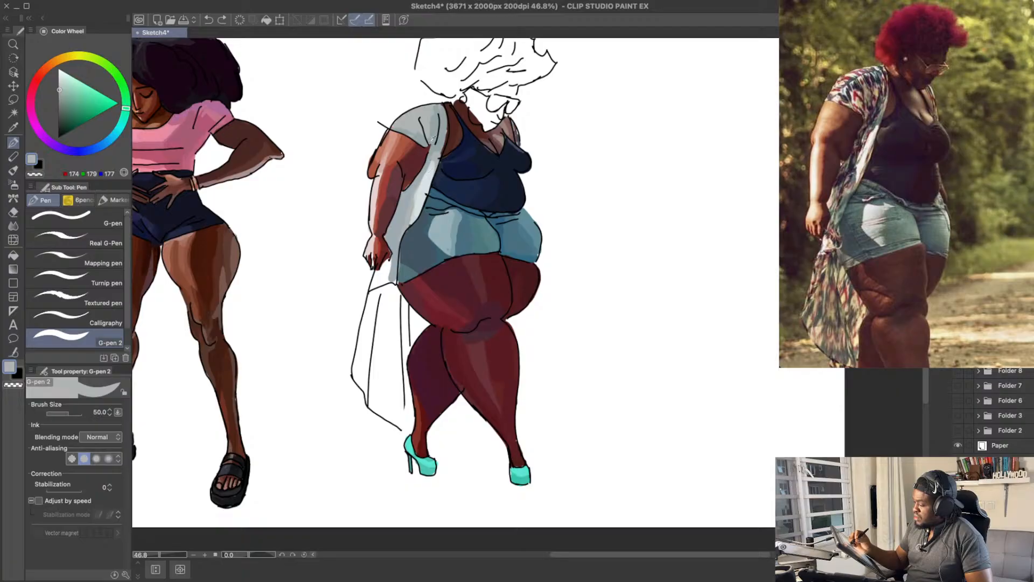
pyautogui.keyDown('alt'); pyautogui.click(412, 116); pyautogui.keyUp('alt')
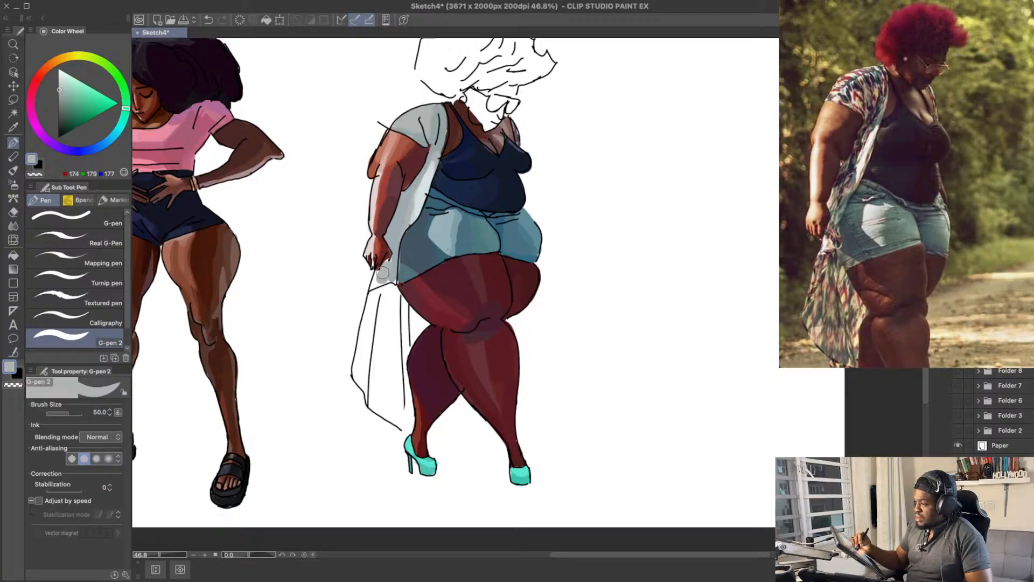
pyautogui.moveTo(70, 85); pyautogui.dragTo(62, 79)
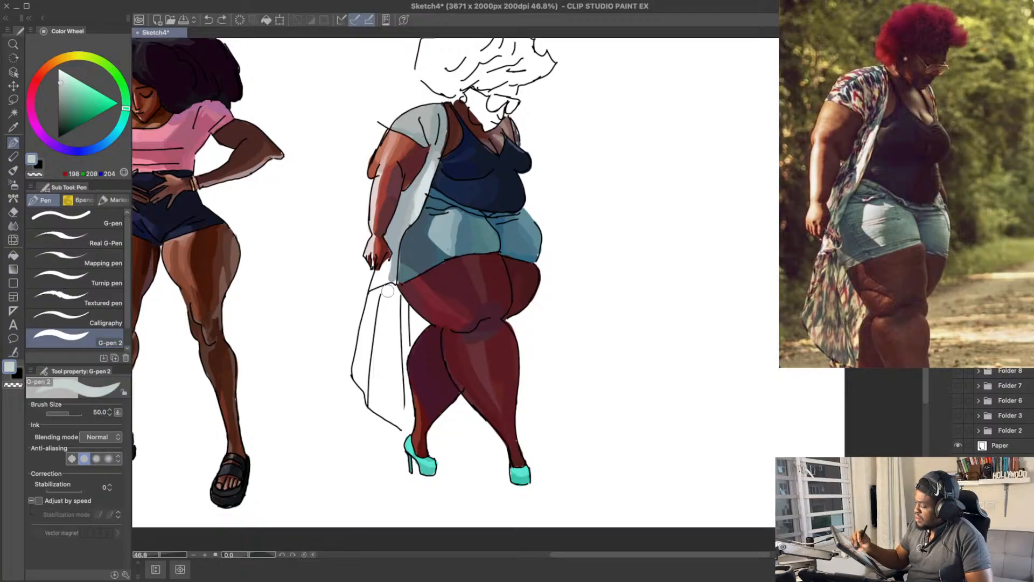
pyautogui.moveTo(388, 291)
pyautogui.mouseDown()
pyautogui.moveTo(377, 277)
pyautogui.moveTo(384, 266)
pyautogui.mouseUp()
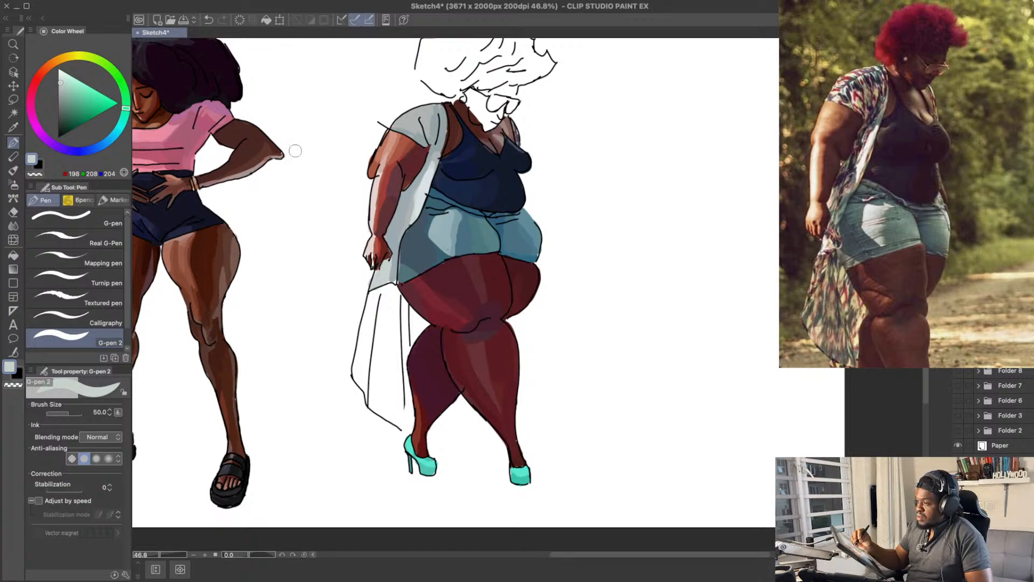
# Step: Block in the middle of the kimono's hanging tail with pale RGB 212, 227, 221 and a darker grey
pyautogui.moveTo(77, 84); pyautogui.dragTo(64, 74)
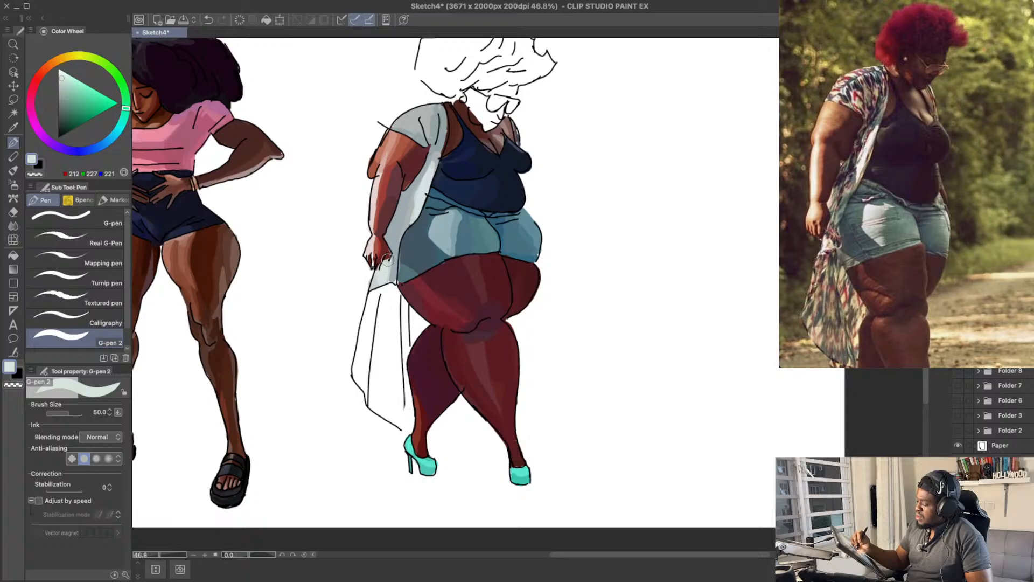
pyautogui.scroll(-1, 412, 319)
pyautogui.moveTo(391, 288); pyautogui.dragTo(384, 346)
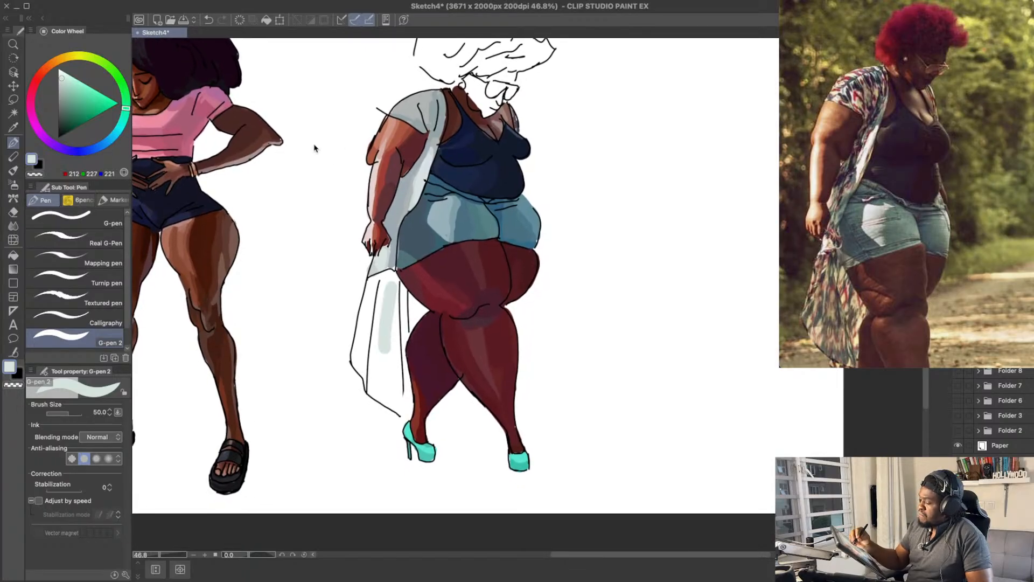
pyautogui.moveTo(63, 76); pyautogui.dragTo(60, 91)
pyautogui.moveTo(385, 295)
pyautogui.mouseDown()
pyautogui.moveTo(393, 324)
pyautogui.moveTo(385, 257)
pyautogui.moveTo(385, 356)
pyautogui.moveTo(381, 290)
pyautogui.moveTo(390, 279)
pyautogui.moveTo(399, 314)
pyautogui.moveTo(395, 287)
pyautogui.mouseUp()
pyautogui.press('super+z')
pyautogui.click(62, 88)
# Step: Extend the kimono tail's base toward the back of the near thigh with grey-green RGB 175, 191, 189 and save the drawing
pyautogui.keyDown('alt'); pyautogui.click(393, 269); pyautogui.keyUp('alt')
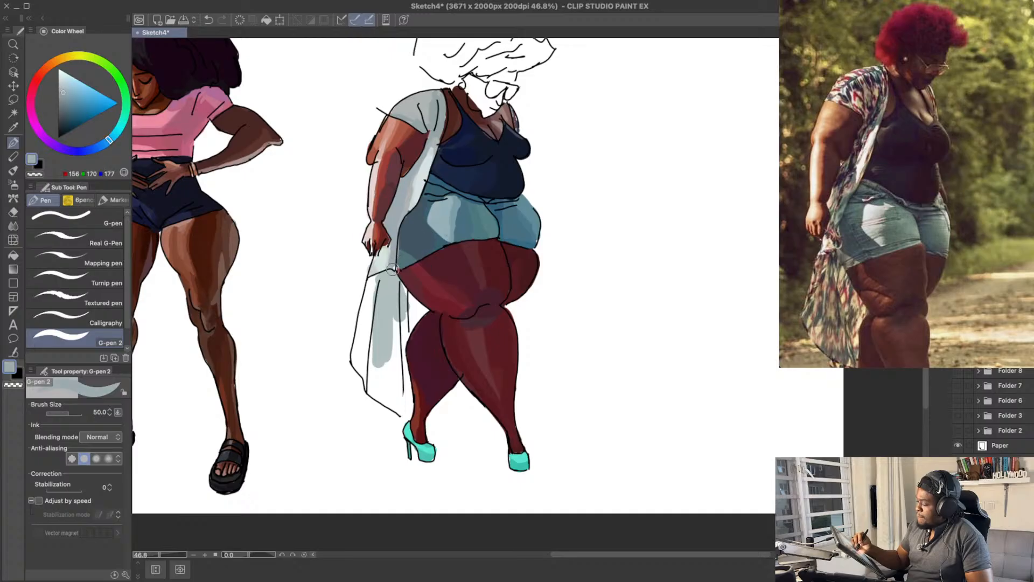
pyautogui.keyDown('alt'); pyautogui.click(403, 252); pyautogui.keyUp('alt')
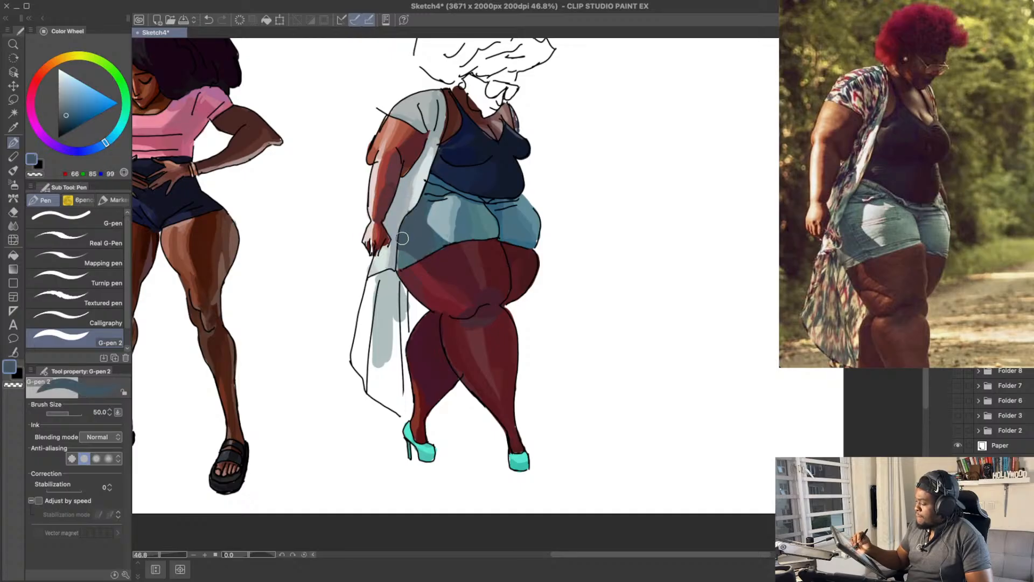
pyautogui.keyDown('alt'); pyautogui.click(404, 262); pyautogui.keyUp('alt')
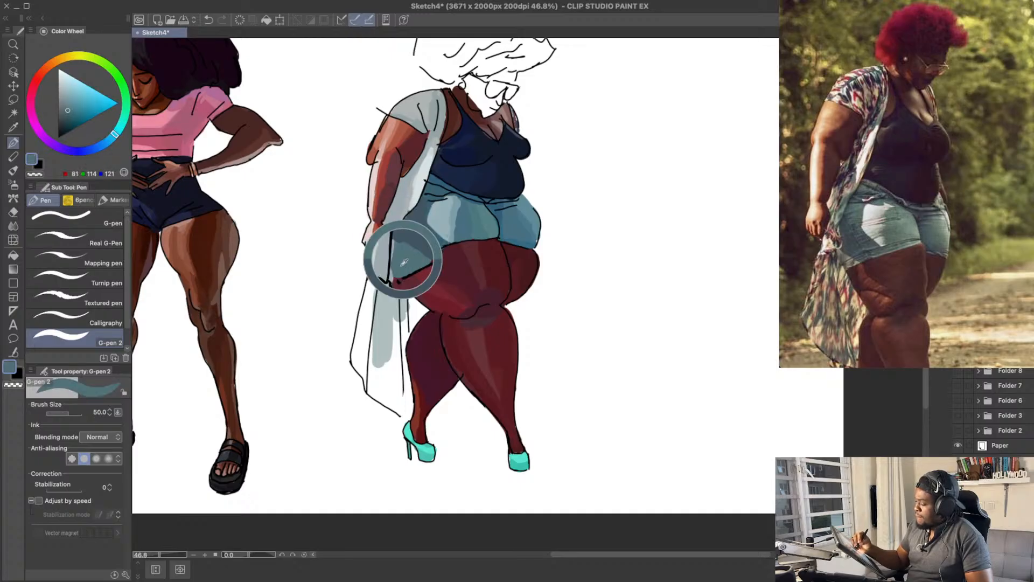
pyautogui.keyDown('alt'); pyautogui.click(393, 291); pyautogui.keyUp('alt')
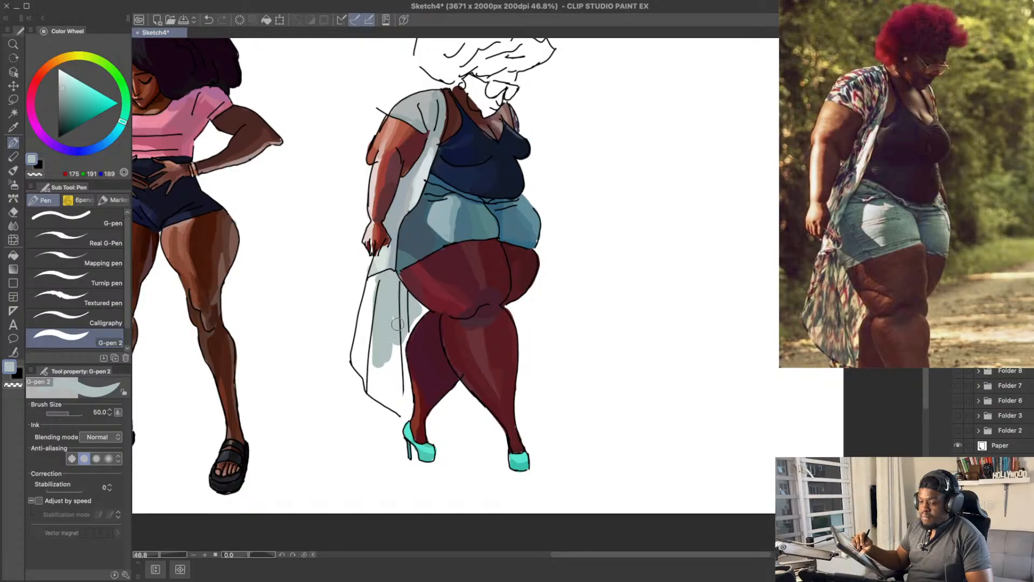
pyautogui.press('super+s')
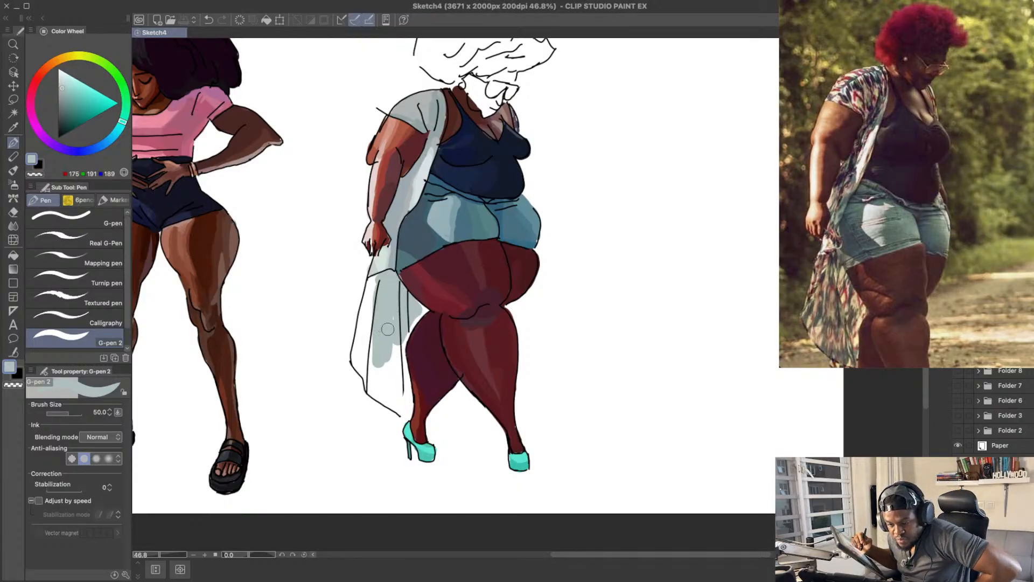
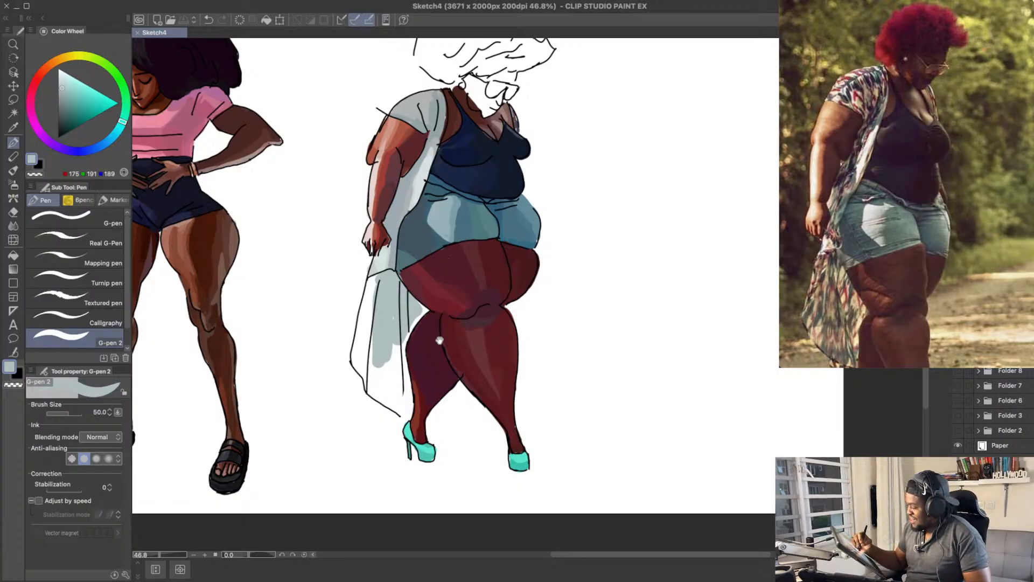
pyautogui.moveTo(425, 298)
pyautogui.mouseDown()
pyautogui.moveTo(432, 273)
pyautogui.moveTo(392, 341)
pyautogui.moveTo(393, 302)
pyautogui.moveTo(420, 309)
pyautogui.moveTo(411, 341)
pyautogui.mouseUp()
pyautogui.keyDown('alt'); pyautogui.click(395, 273); pyautogui.keyUp('alt')
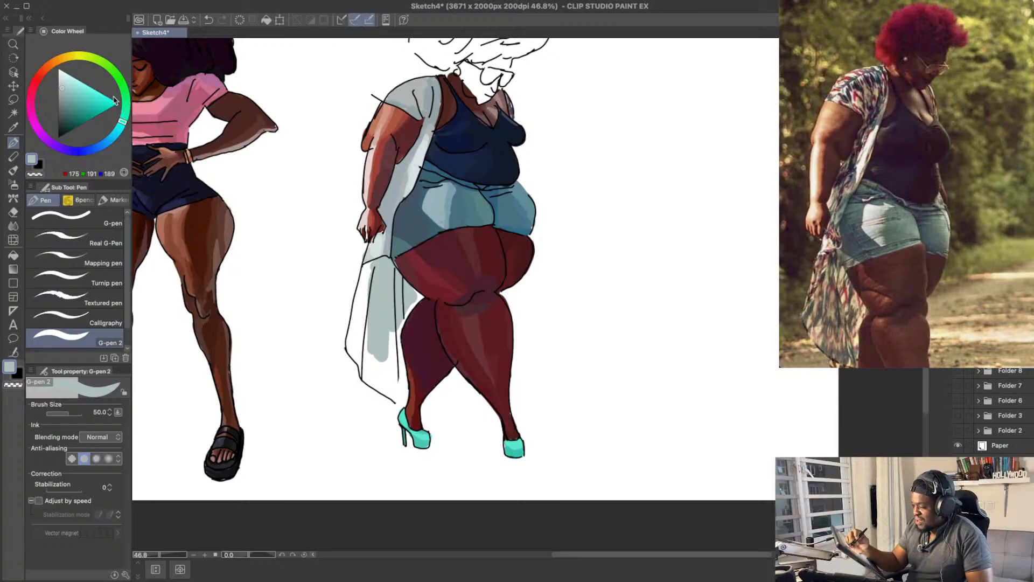
pyautogui.moveTo(123, 126); pyautogui.dragTo(111, 145)
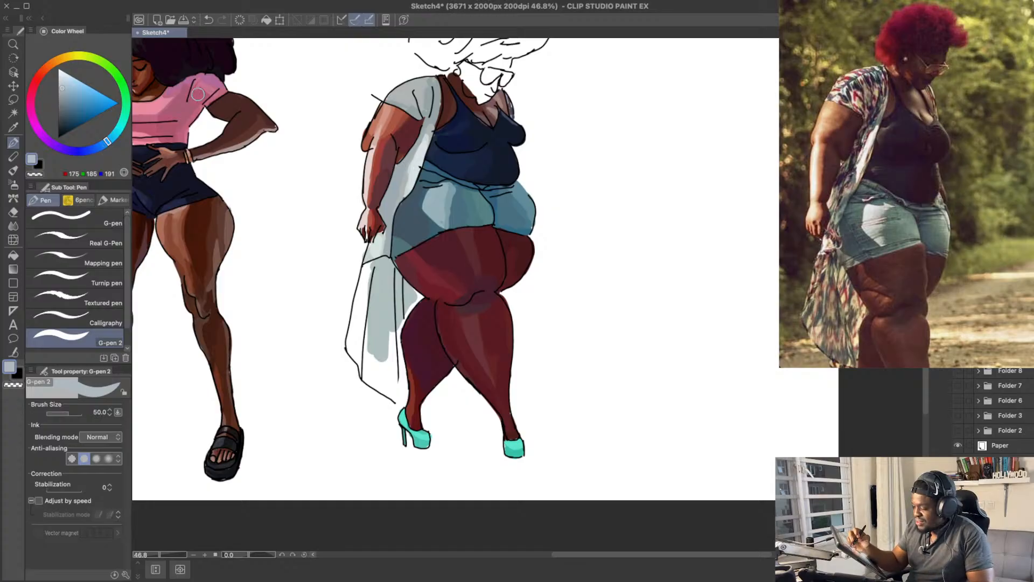
pyautogui.moveTo(452, 283)
pyautogui.mouseDown()
pyautogui.moveTo(464, 257)
pyautogui.moveTo(472, 290)
pyautogui.mouseUp()
pyautogui.hotkey('ctrl', 'z')
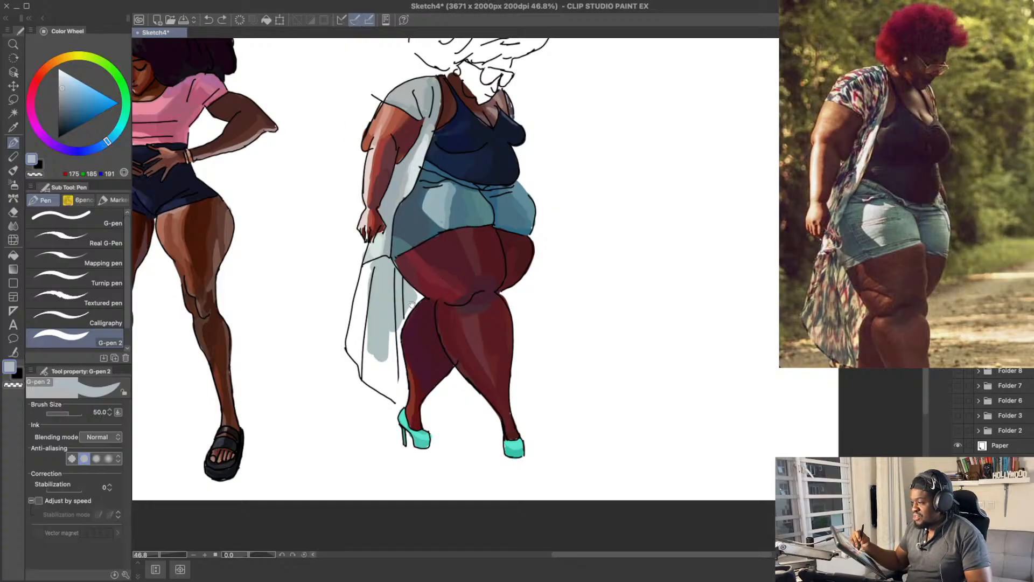
pyautogui.moveTo(413, 304)
pyautogui.mouseDown()
pyautogui.moveTo(463, 291)
pyautogui.moveTo(437, 284)
pyautogui.mouseUp()
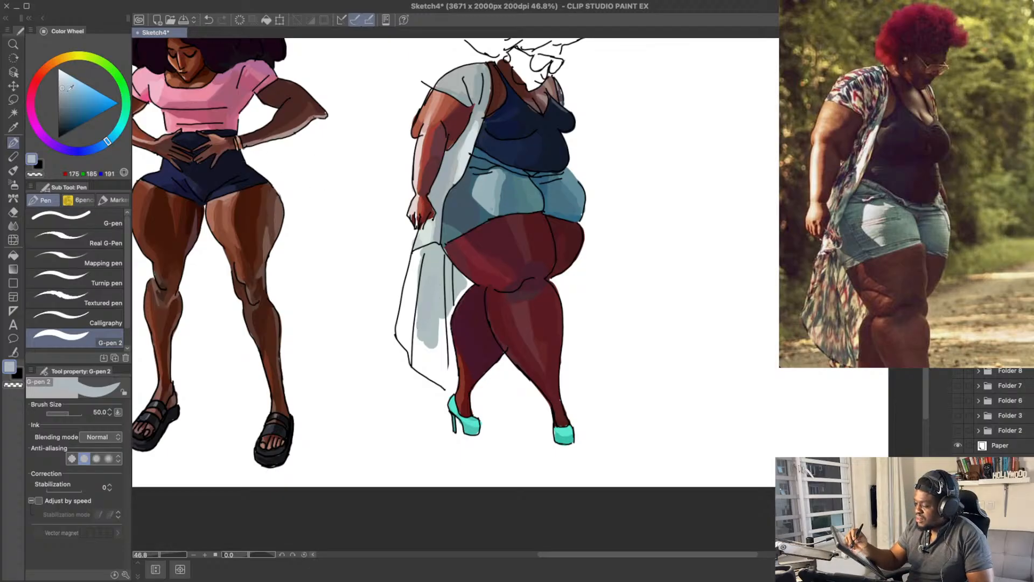
# Step: Fill the long middle panel of the kimono's hanging tail with purple-grey RGB 163, 157, 167 and cooler grey RGB 165, 167, 172
pyautogui.moveTo(108, 142)
pyautogui.mouseDown()
pyautogui.moveTo(43, 141)
pyautogui.moveTo(29, 107)
pyautogui.moveTo(53, 147)
pyautogui.mouseUp()
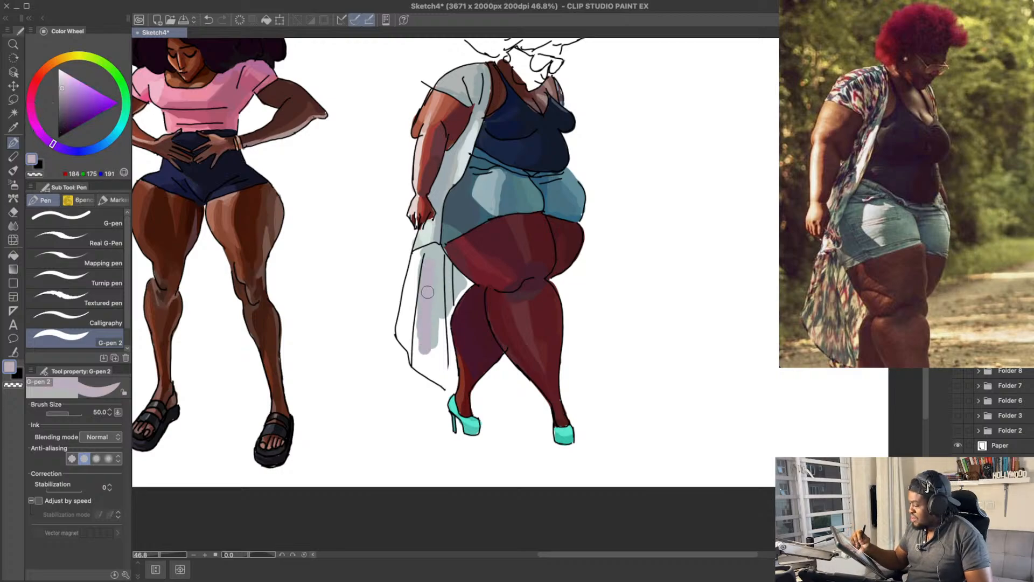
pyautogui.click(61, 94)
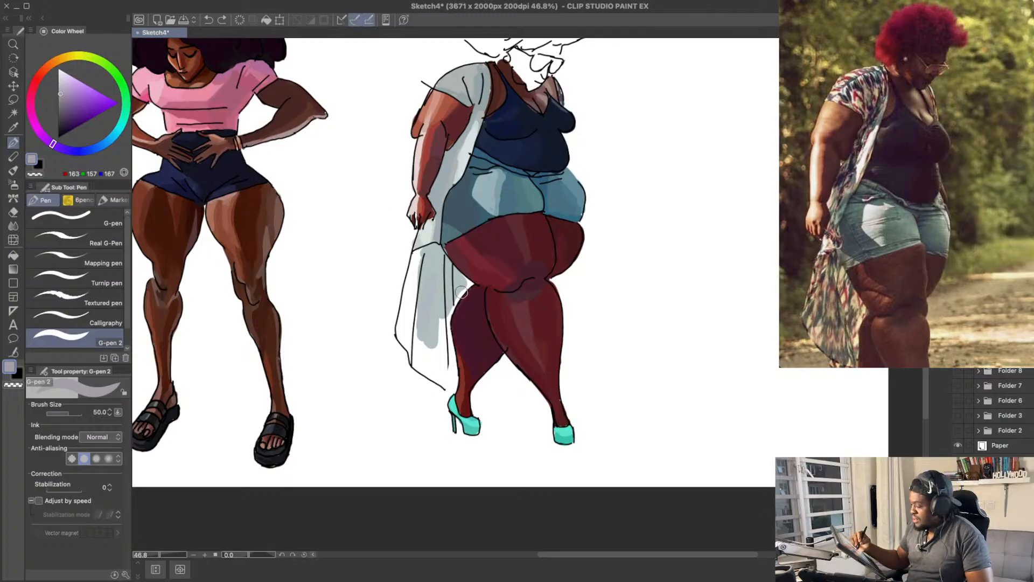
pyautogui.moveTo(434, 267); pyautogui.dragTo(422, 355)
pyautogui.moveTo(428, 286)
pyautogui.mouseDown()
pyautogui.moveTo(424, 357)
pyautogui.moveTo(433, 353)
pyautogui.mouseUp()
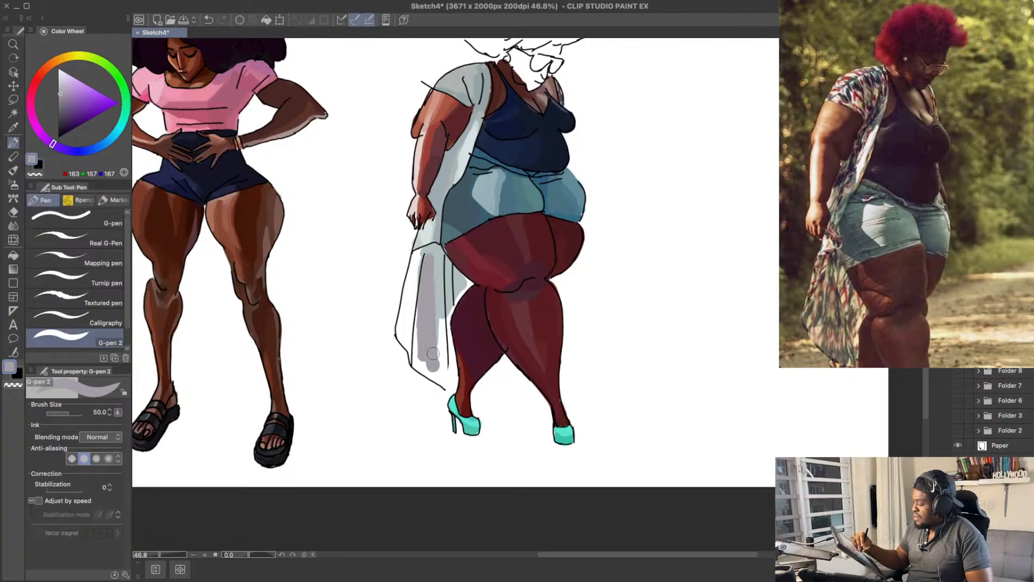
pyautogui.click(74, 151)
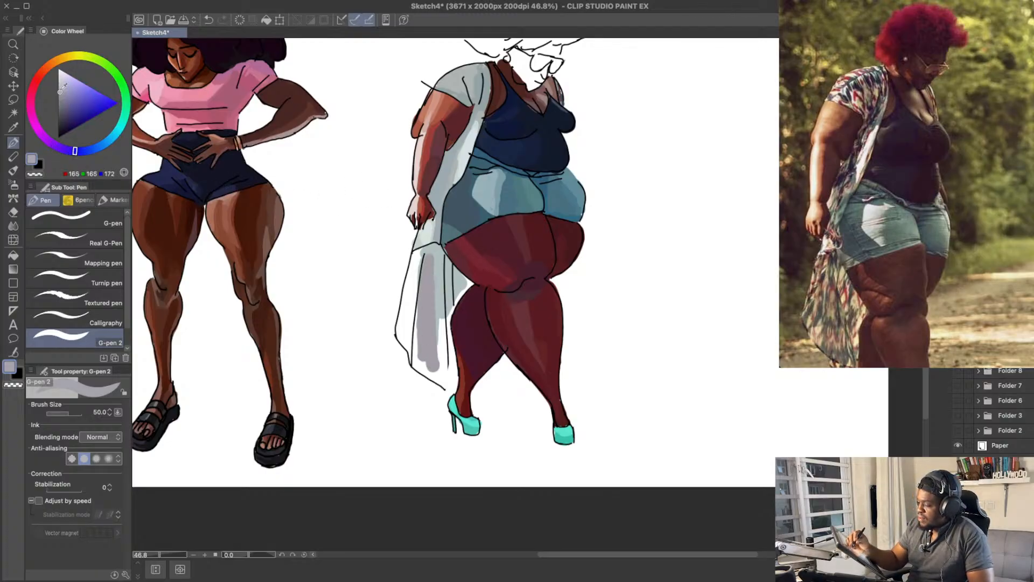
pyautogui.press('super+z')
pyautogui.moveTo(435, 261); pyautogui.dragTo(432, 340)
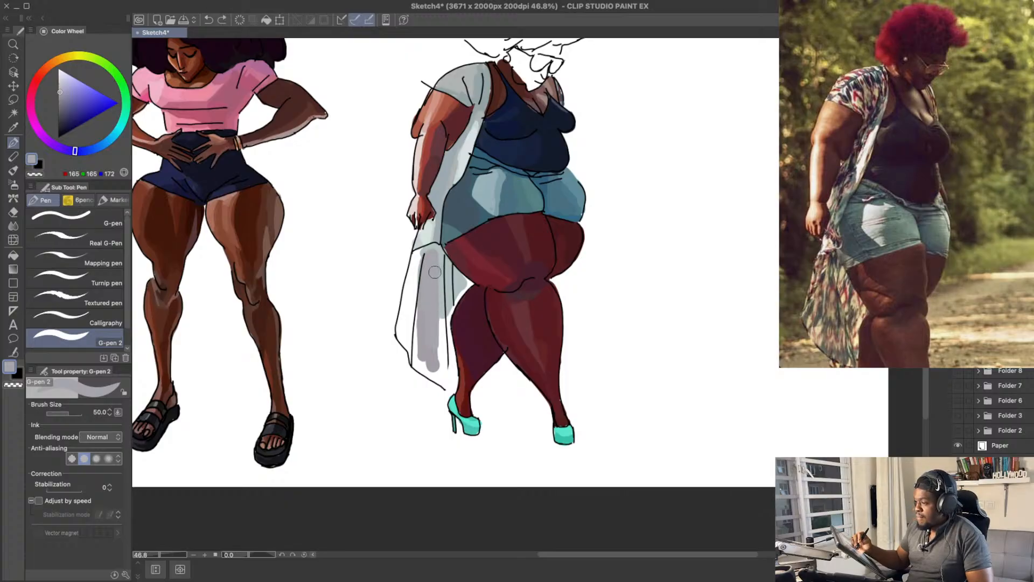
pyautogui.click(95, 148)
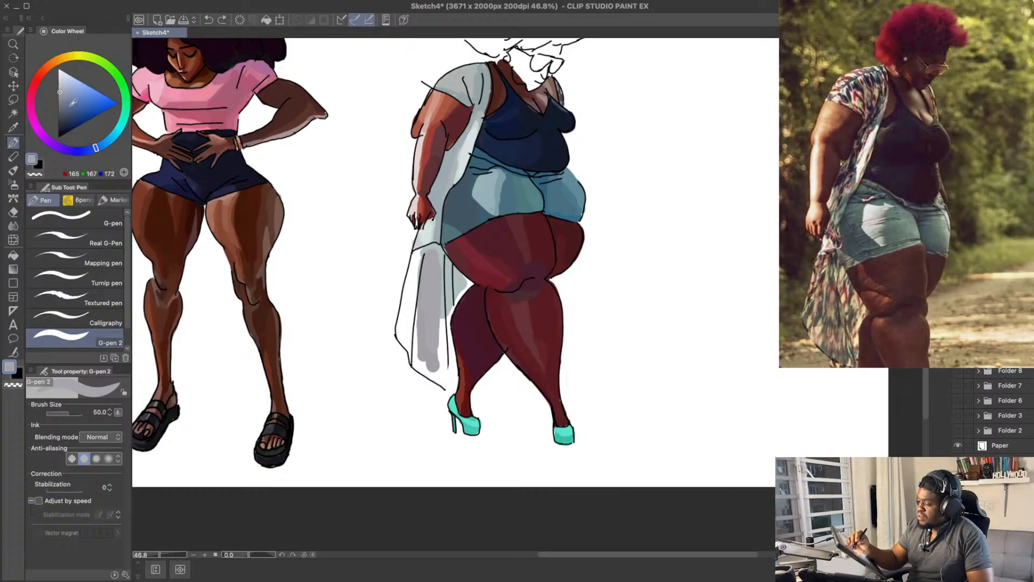
pyautogui.moveTo(439, 264)
pyautogui.mouseDown()
pyautogui.moveTo(435, 301)
pyautogui.moveTo(430, 252)
pyautogui.moveTo(438, 258)
pyautogui.moveTo(415, 338)
pyautogui.moveTo(422, 292)
pyautogui.moveTo(420, 361)
pyautogui.moveTo(436, 344)
pyautogui.moveTo(442, 285)
pyautogui.moveTo(444, 370)
pyautogui.moveTo(418, 362)
pyautogui.moveTo(444, 380)
pyautogui.mouseUp()
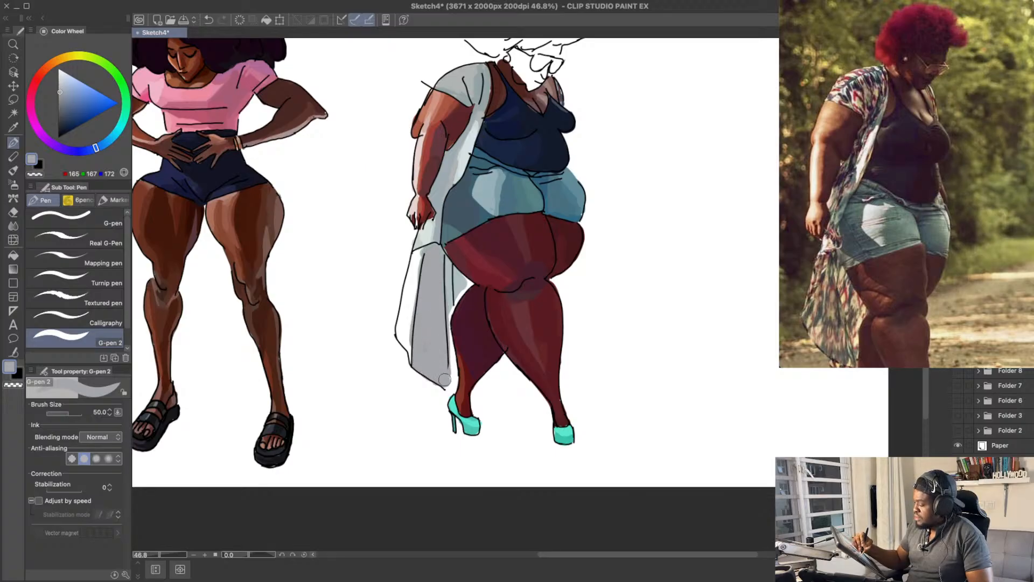
# Step: Paint a narrow warm grey fold, RGB 185, 181, 168, down the inner edge of the kimono tail's middle panel
pyautogui.moveTo(102, 57); pyautogui.dragTo(68, 56)
pyautogui.click(67, 86)
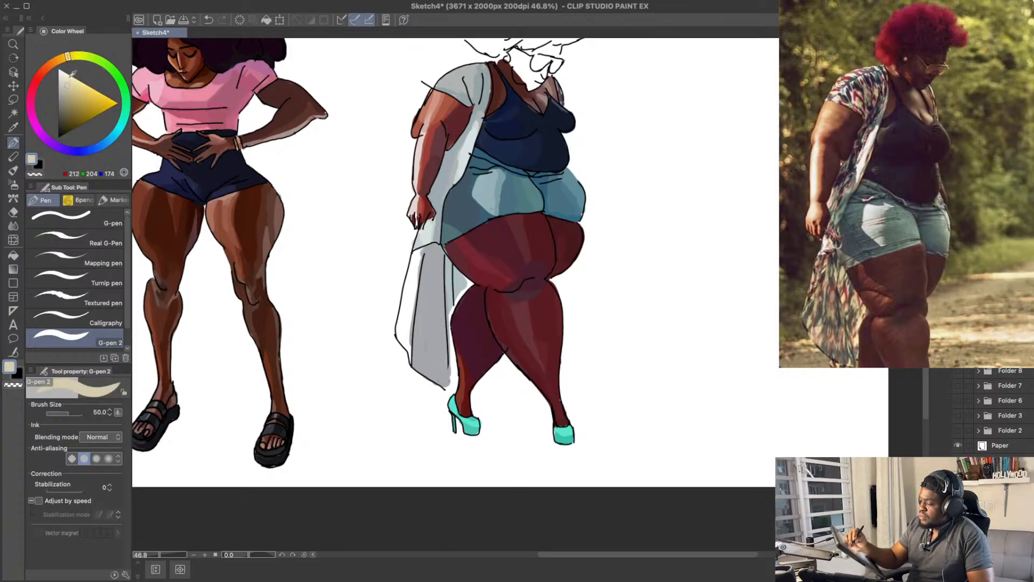
pyautogui.moveTo(446, 264)
pyautogui.mouseDown()
pyautogui.moveTo(449, 329)
pyautogui.moveTo(448, 261)
pyautogui.moveTo(439, 329)
pyautogui.mouseUp()
pyautogui.hotkey('ctrl', 'z')
pyautogui.click(67, 88)
pyautogui.click(66, 89)
pyautogui.click(63, 90)
pyautogui.moveTo(442, 287)
pyautogui.mouseDown()
pyautogui.moveTo(438, 256)
pyautogui.moveTo(444, 347)
pyautogui.mouseUp()
pyautogui.hotkey('ctrl', 'z')
pyautogui.moveTo(440, 259); pyautogui.dragTo(444, 366)
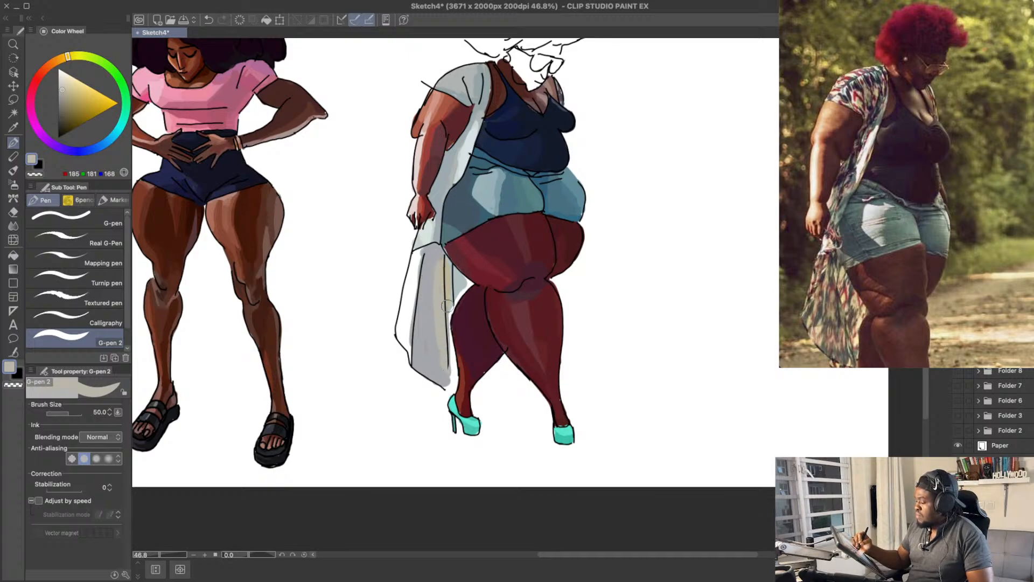
# Step: Extend the warm grey along the lower inner edge of the kimono tail, beside the rear calf
pyautogui.moveTo(447, 305); pyautogui.dragTo(450, 378)
pyautogui.hotkey('ctrl', 'z')
pyautogui.moveTo(448, 325)
pyautogui.mouseDown()
pyautogui.moveTo(450, 383)
pyautogui.moveTo(455, 367)
pyautogui.mouseUp()
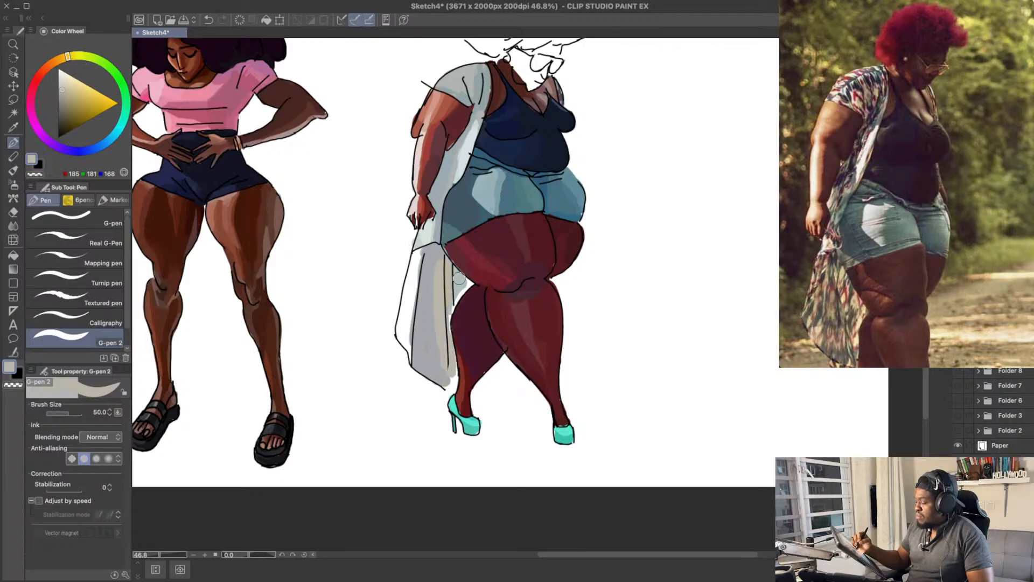
# Step: Try pale cream RGB 217, 213, 198 on the kimono tail's strip behind the near thigh
pyautogui.moveTo(474, 250)
pyautogui.mouseDown()
pyautogui.moveTo(555, 312)
pyautogui.moveTo(514, 331)
pyautogui.mouseUp()
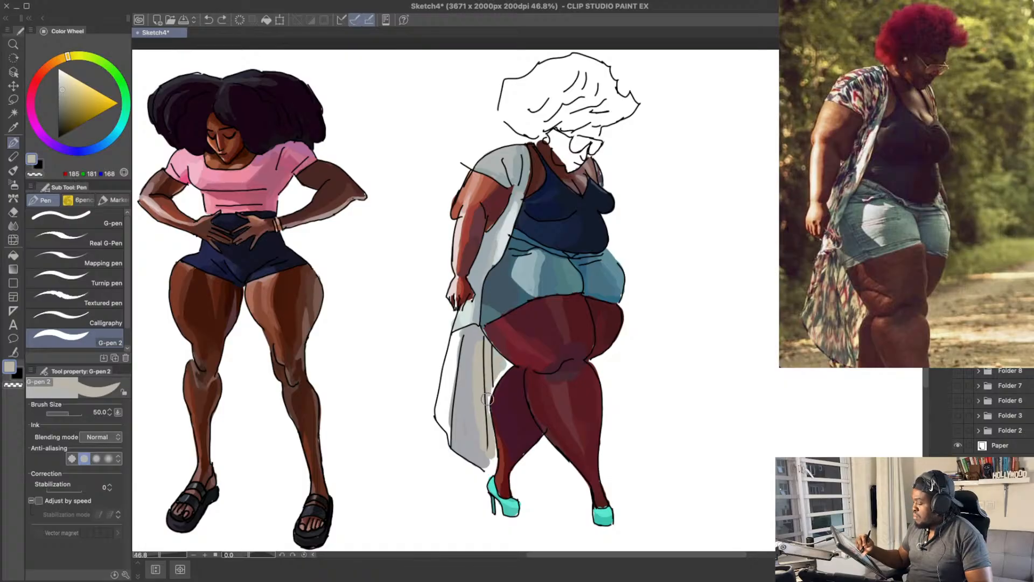
pyautogui.click(64, 78)
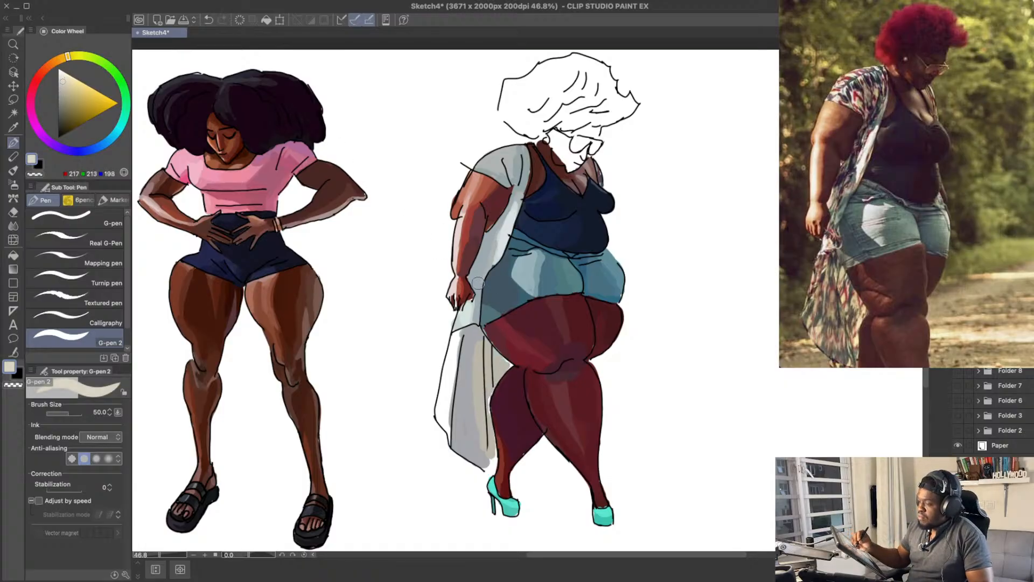
pyautogui.moveTo(489, 389); pyautogui.dragTo(508, 363)
pyautogui.press('super+z')
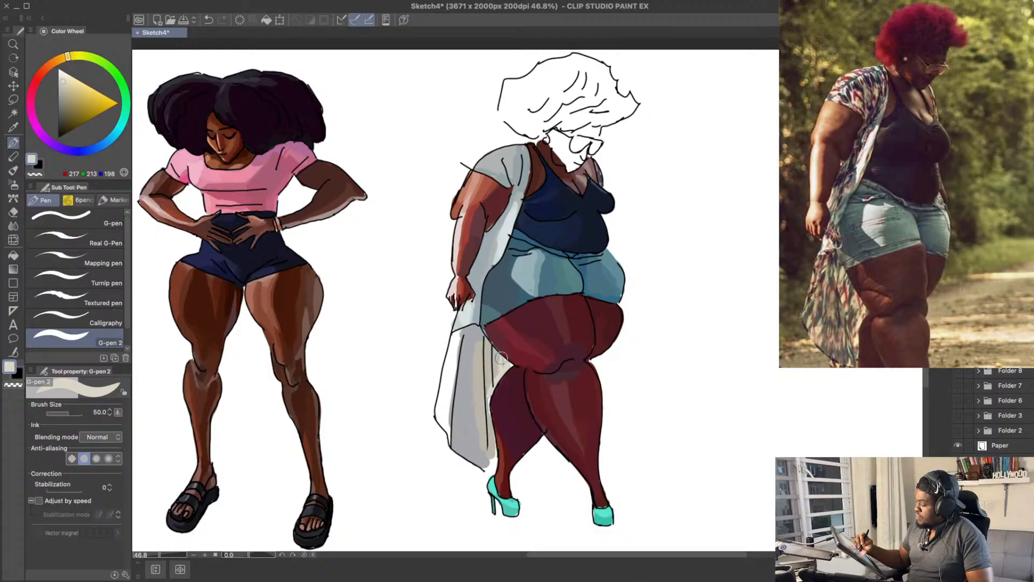
pyautogui.moveTo(534, 344)
pyautogui.mouseDown()
pyautogui.moveTo(526, 330)
pyautogui.moveTo(532, 338)
pyautogui.mouseUp()
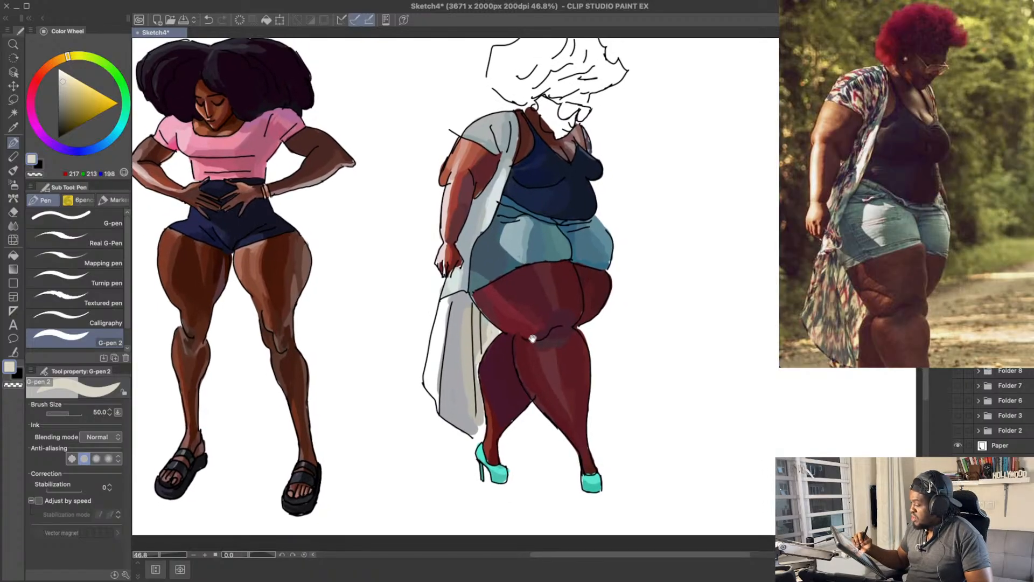
pyautogui.keyDown('alt'); pyautogui.click(486, 300); pyautogui.keyUp('alt')
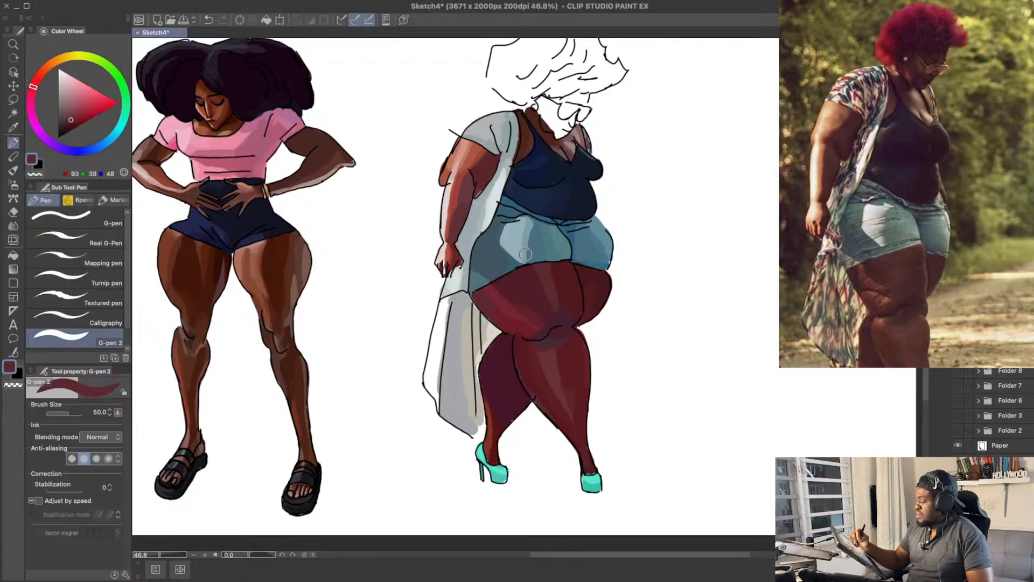
pyautogui.moveTo(542, 276); pyautogui.dragTo(537, 248)
pyautogui.moveTo(564, 195); pyautogui.dragTo(561, 220)
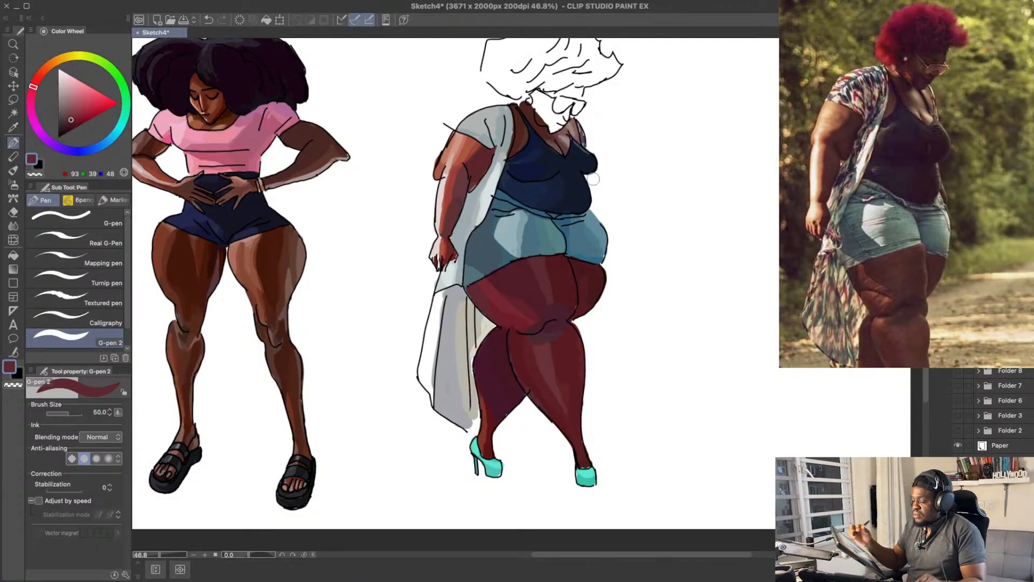
pyautogui.moveTo(523, 156); pyautogui.dragTo(526, 168)
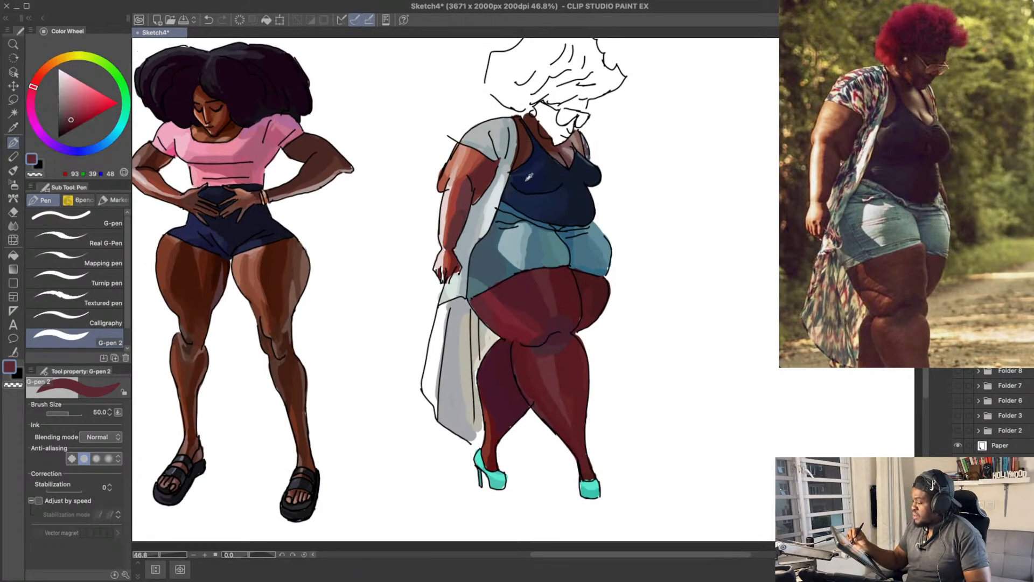
# Step: Deepen the shading on the navy tank top around and under the bust with dark blues RGB 26, 27, 49 and RGB 20, 21, 39
pyautogui.keyDown('alt'); pyautogui.click(528, 177); pyautogui.keyUp('alt')
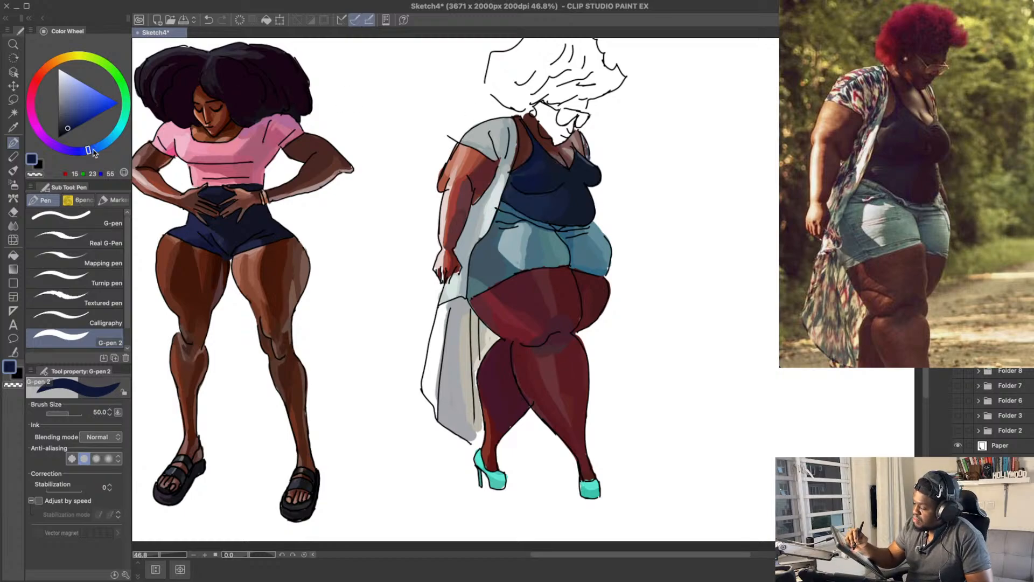
pyautogui.moveTo(90, 150); pyautogui.dragTo(67, 125)
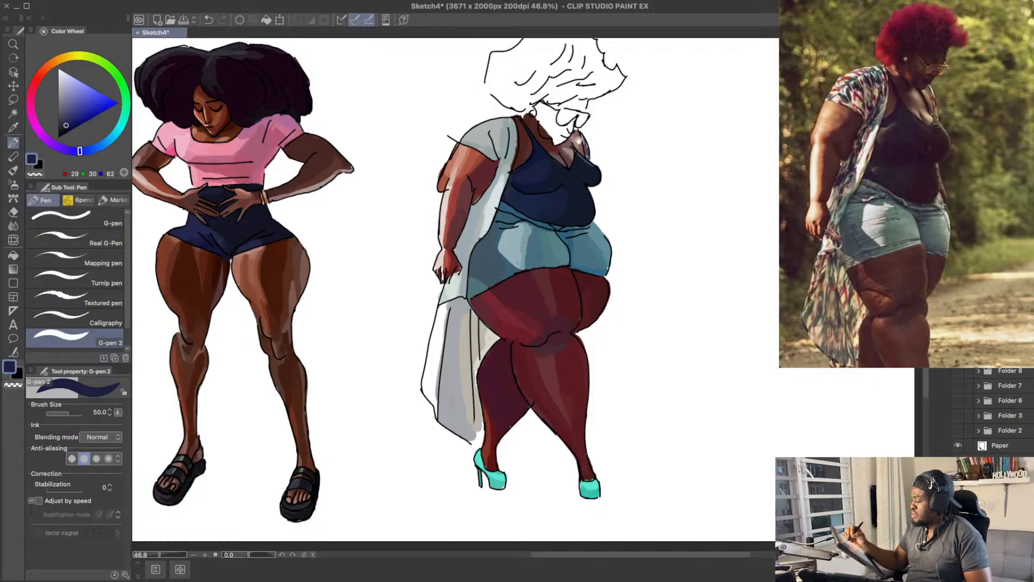
pyautogui.scroll(2, 576, 139)
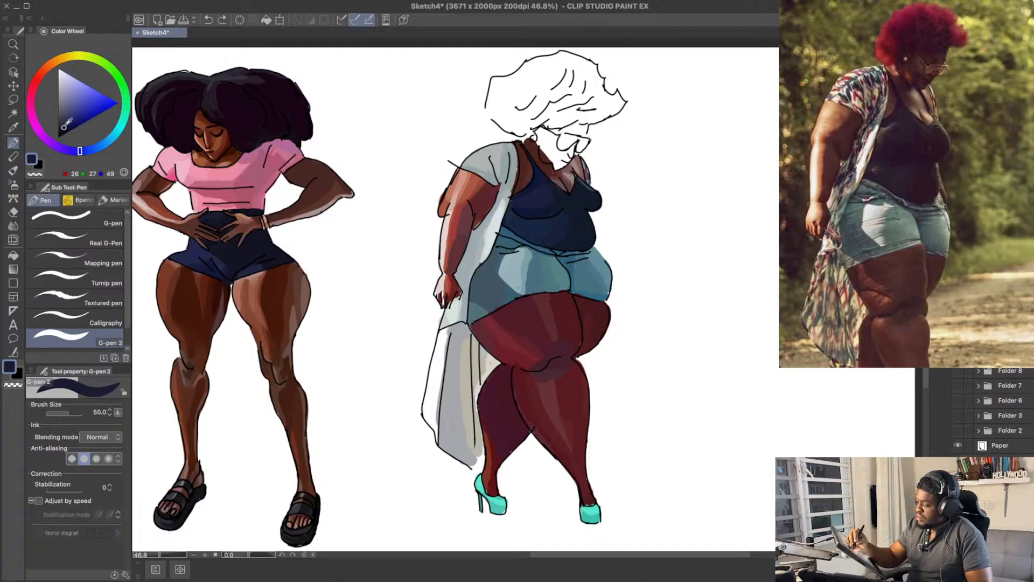
pyautogui.moveTo(526, 214); pyautogui.dragTo(587, 198)
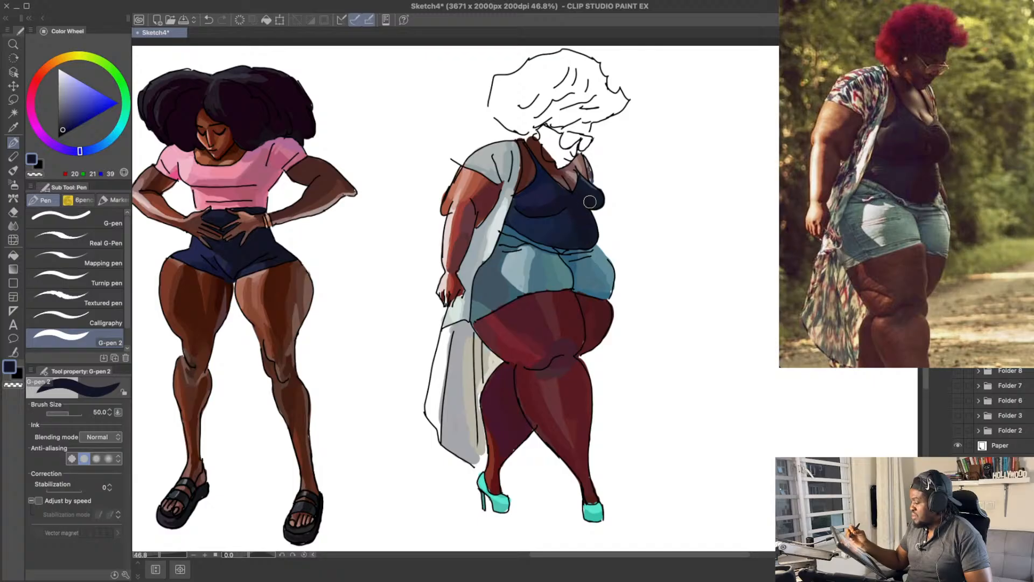
pyautogui.moveTo(584, 218); pyautogui.dragTo(584, 218)
pyautogui.keyDown('alt'); pyautogui.click(569, 216); pyautogui.keyUp('alt')
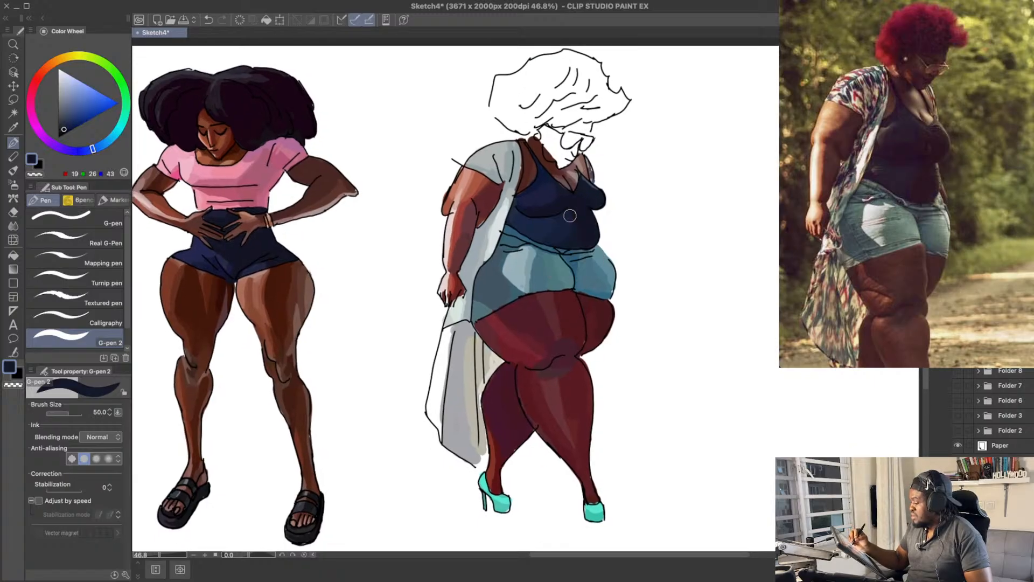
pyautogui.keyDown('alt'); pyautogui.click(585, 210); pyautogui.keyUp('alt')
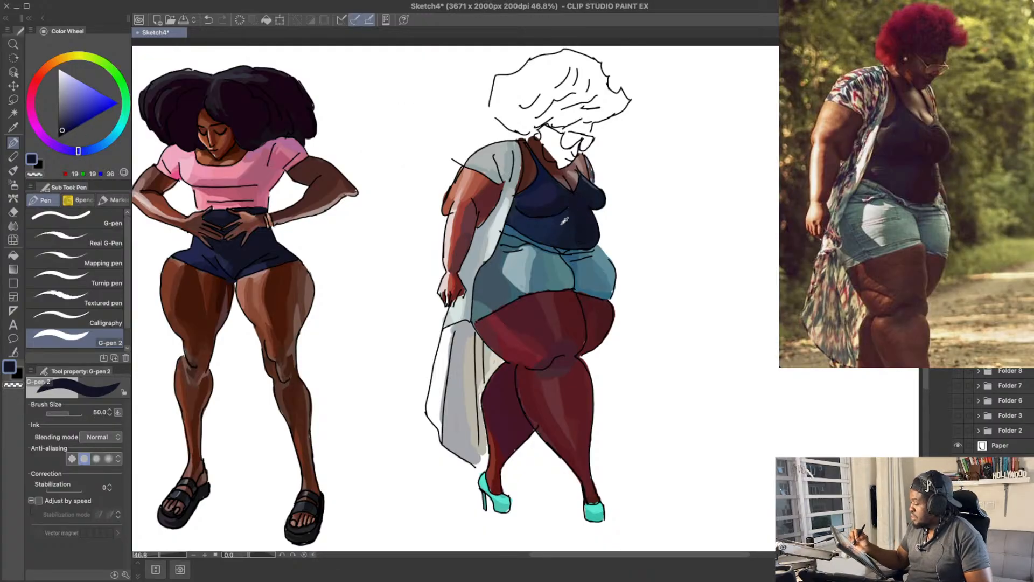
# Step: Blend the tank top's bust and midriff shading with navy tones RGB 26, 26, 57, RGB 19, 19, 35 and RGB 23, 23, 44
pyautogui.keyDown('alt'); pyautogui.click(161, 132); pyautogui.keyUp('alt')
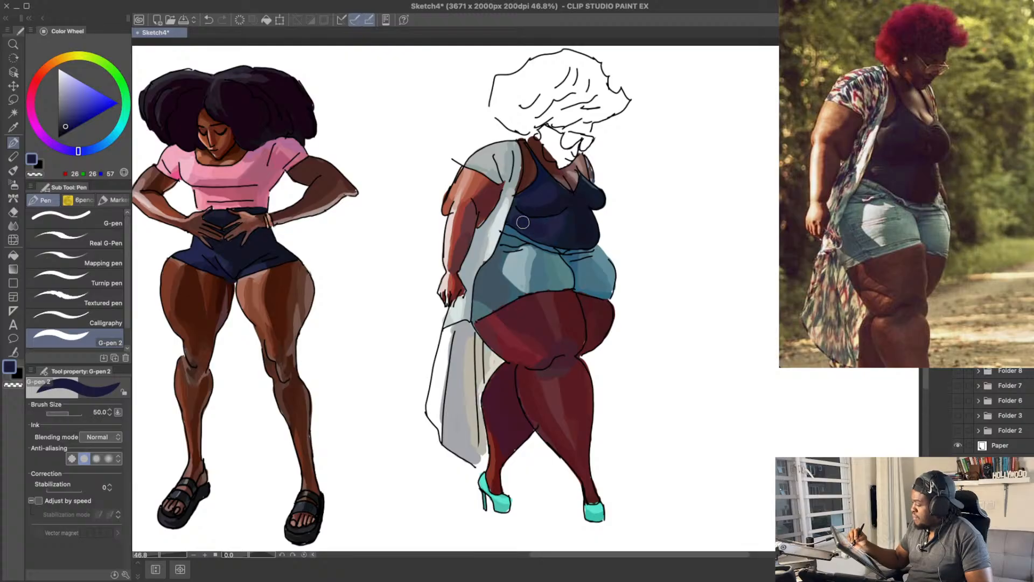
pyautogui.keyDown('alt'); pyautogui.click(572, 205); pyautogui.keyUp('alt')
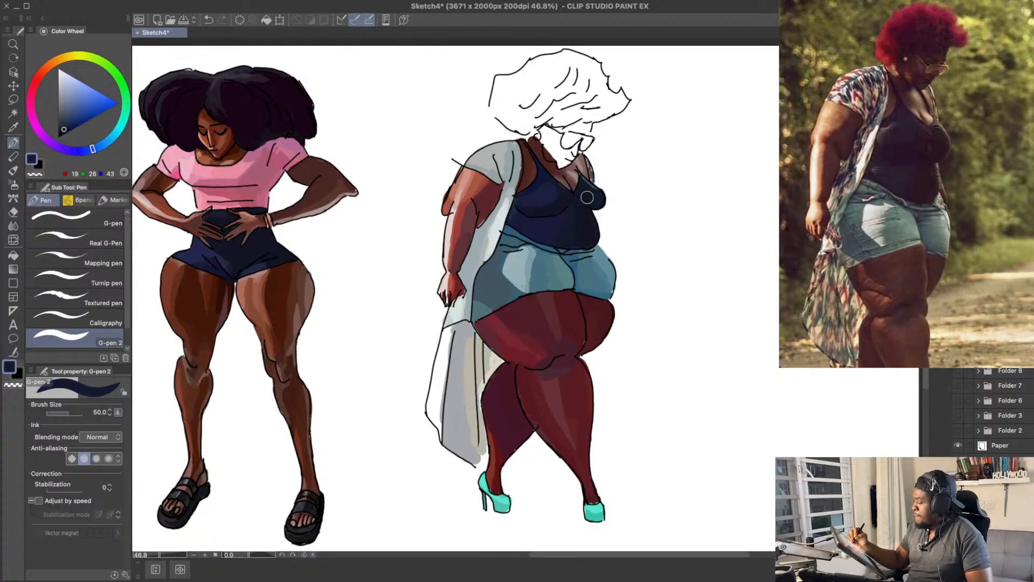
pyautogui.keyDown('alt'); pyautogui.click(581, 211); pyautogui.keyUp('alt')
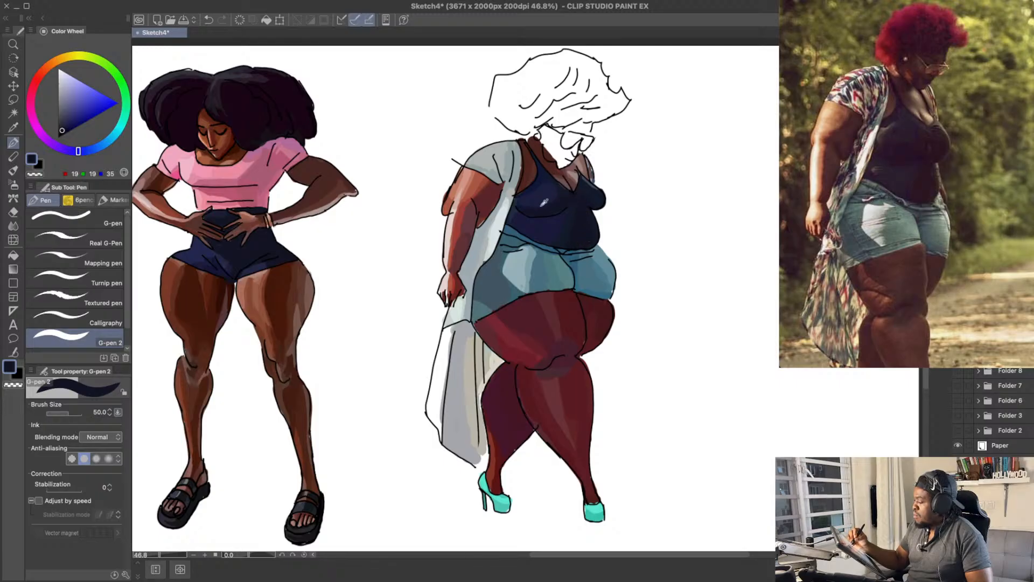
pyautogui.keyDown('alt'); pyautogui.click(522, 218); pyautogui.keyUp('alt')
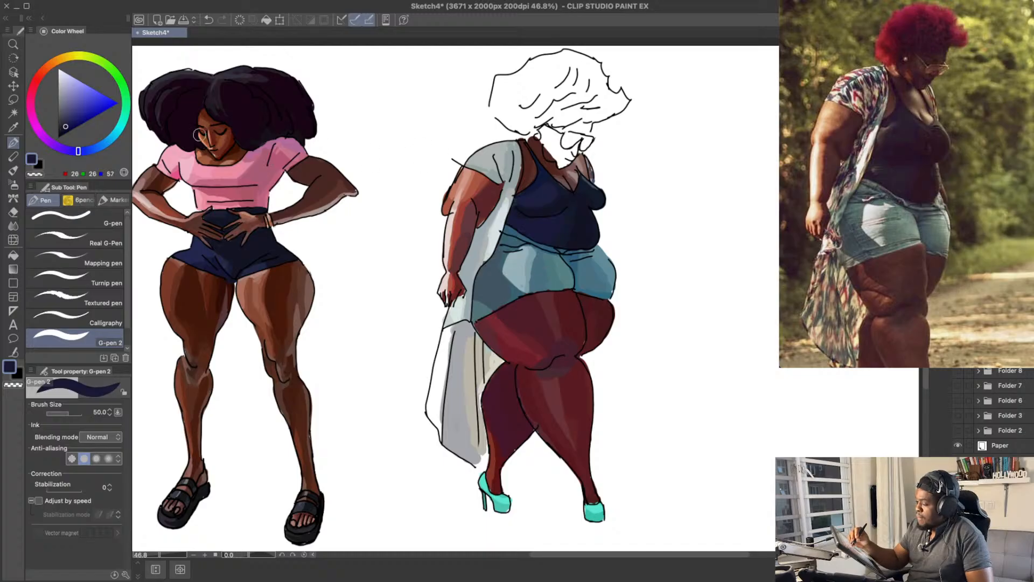
pyautogui.moveTo(67, 125); pyautogui.dragTo(63, 129)
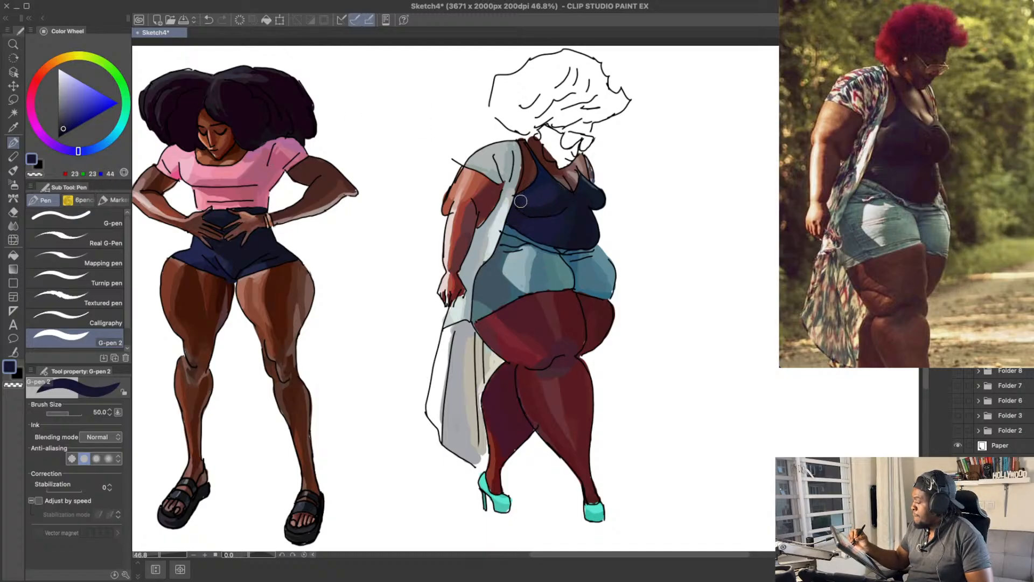
pyautogui.moveTo(556, 195); pyautogui.dragTo(558, 204)
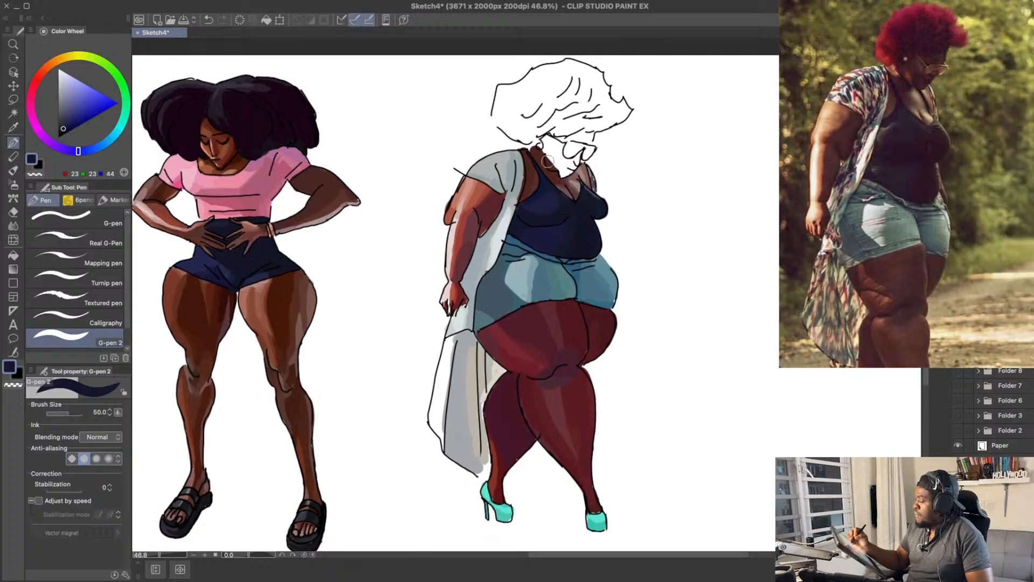
# Step: Add muted purple highlights such as RGB 65, 56, 77 on the near side of the tank top's bust with a size 30 brush
pyautogui.click(63, 122)
pyautogui.moveTo(79, 152); pyautogui.dragTo(66, 149)
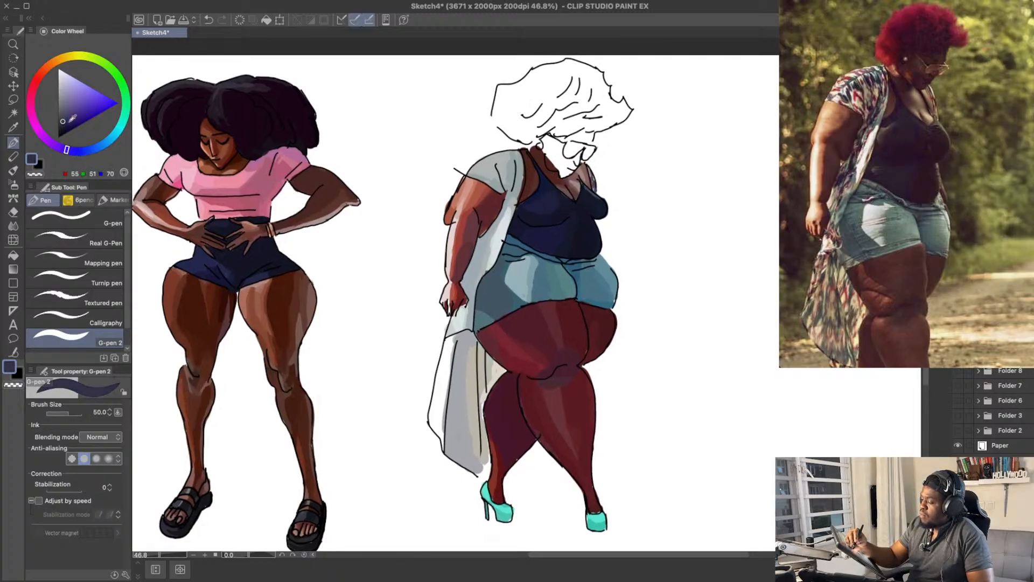
pyautogui.click(63, 118)
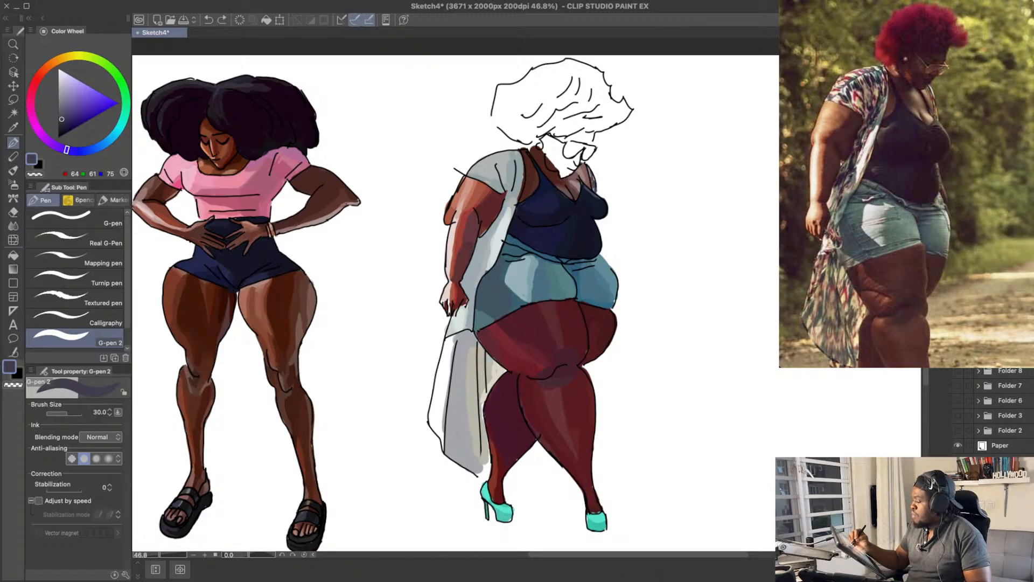
pyautogui.moveTo(69, 152); pyautogui.dragTo(59, 147)
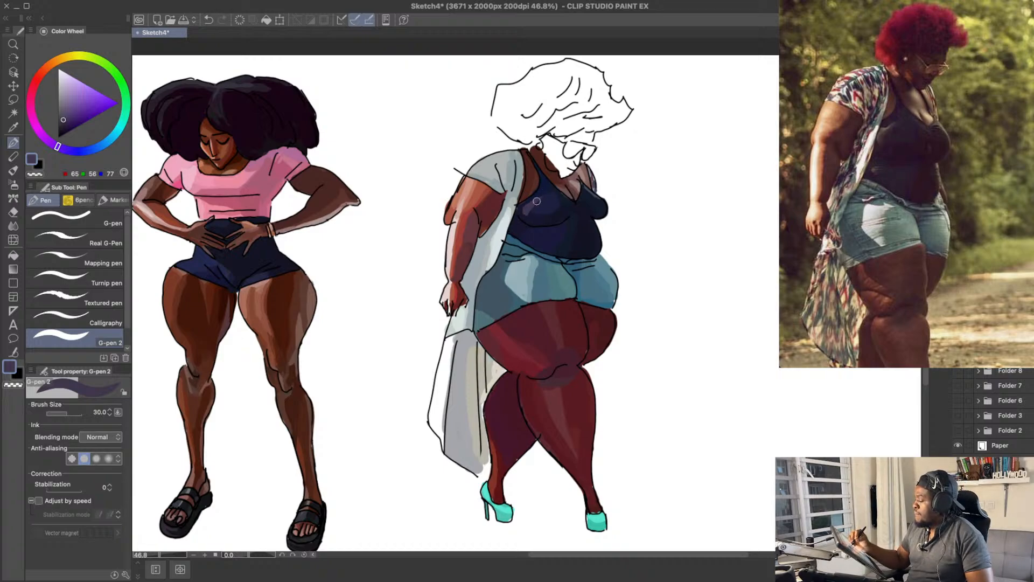
pyautogui.keyDown('alt'); pyautogui.click(547, 204); pyautogui.keyUp('alt')
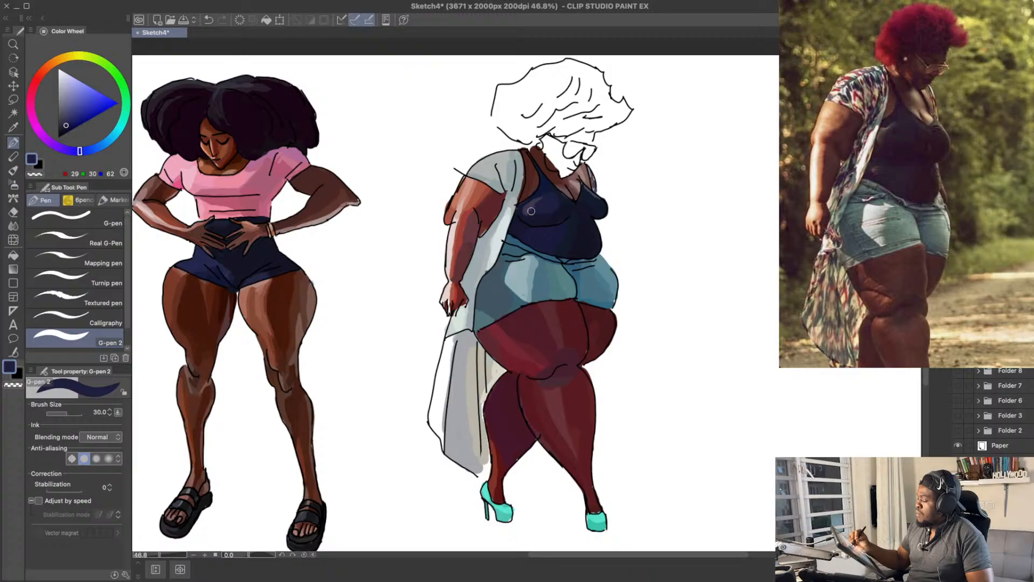
pyautogui.moveTo(573, 182); pyautogui.dragTo(568, 171)
pyautogui.moveTo(538, 203); pyautogui.dragTo(522, 197)
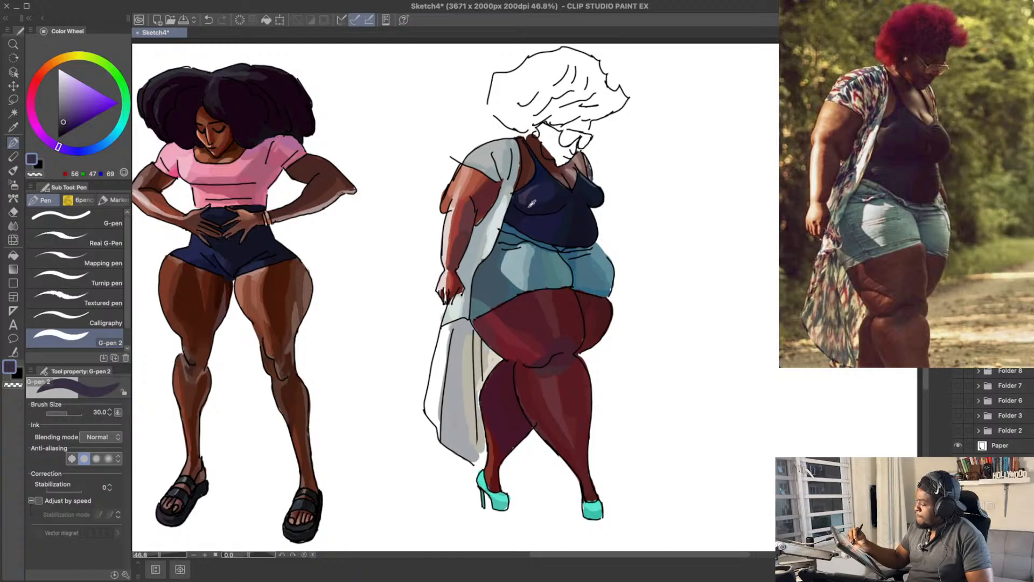
# Step: Soften the tank top's bust highlight with navy tones RGB 22, 22, 44, RGB 29, 30, 62 and RGB 19, 19, 35
pyautogui.keyDown('alt'); pyautogui.click(530, 203); pyautogui.keyUp('alt')
pyautogui.moveTo(614, 154); pyautogui.dragTo(608, 146)
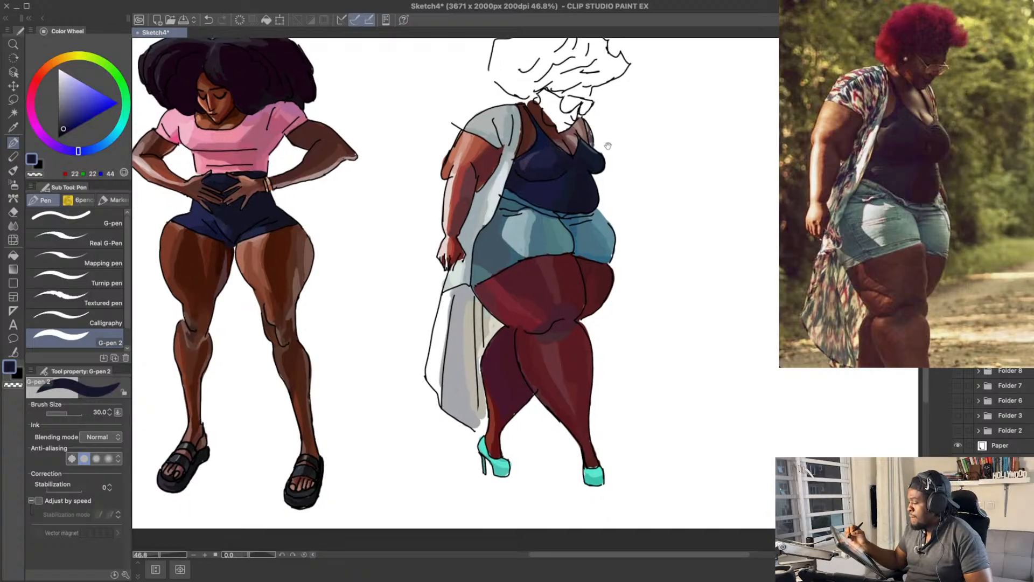
pyautogui.keyDown('alt'); pyautogui.click(544, 156); pyautogui.keyUp('alt')
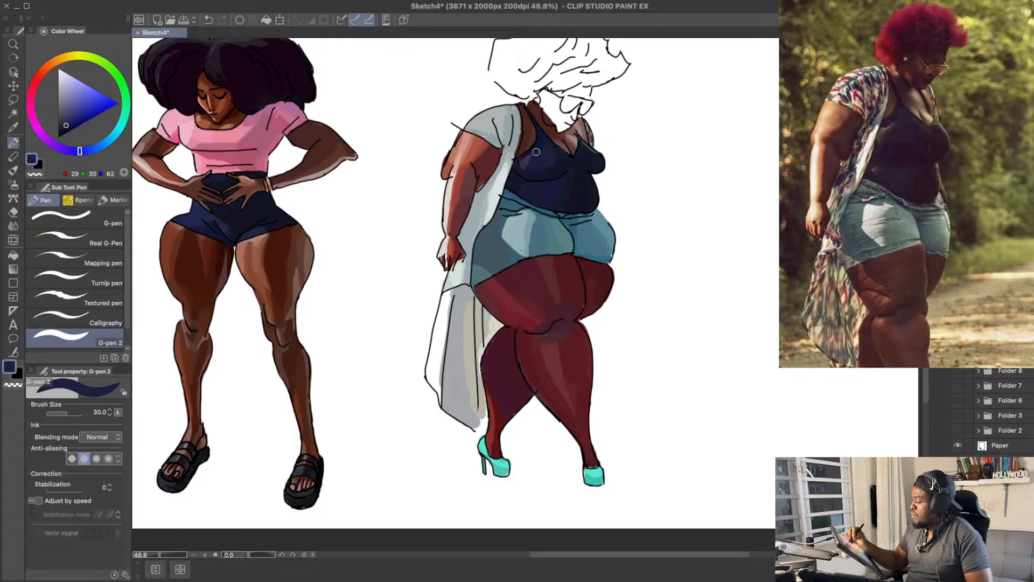
pyautogui.keyDown('alt'); pyautogui.click(538, 144); pyautogui.keyUp('alt')
pyautogui.keyDown('alt'); pyautogui.click(519, 159); pyautogui.keyUp('alt')
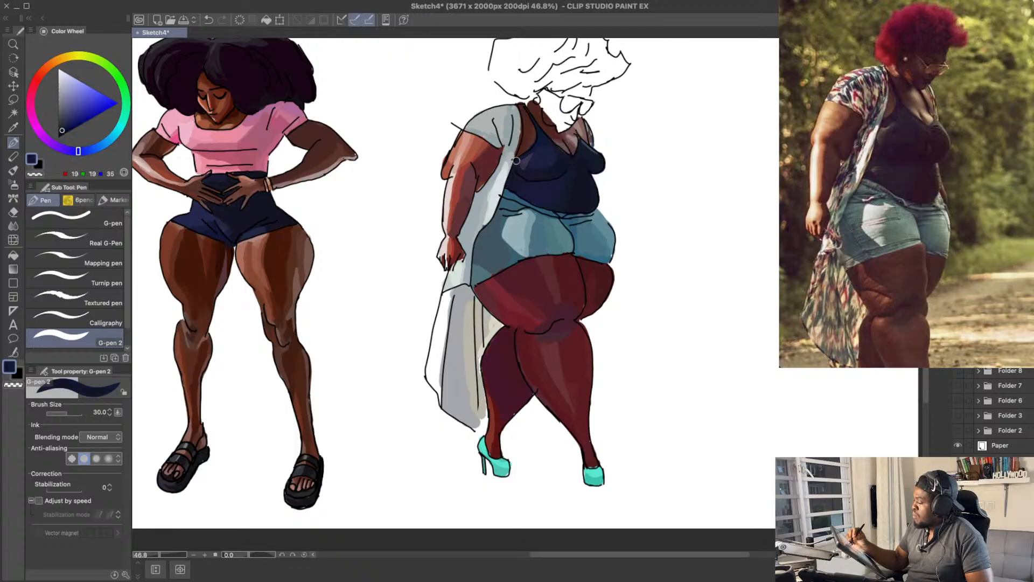
pyautogui.moveTo(610, 104); pyautogui.dragTo(607, 235)
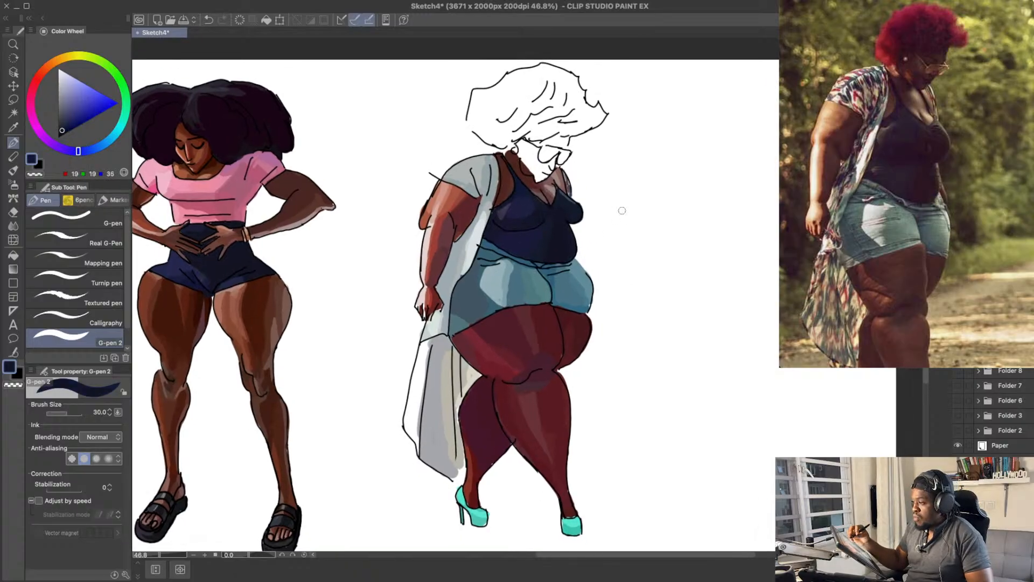
# Step: Highlight the tank top's side below the bust with muted purples RGB 64, 55, 77 and RGB 54, 44, 66, blending with navy RGB 26, 26, 57
pyautogui.moveTo(651, 309); pyautogui.dragTo(643, 271)
pyautogui.keyDown('alt'); pyautogui.click(492, 204); pyautogui.keyUp('alt')
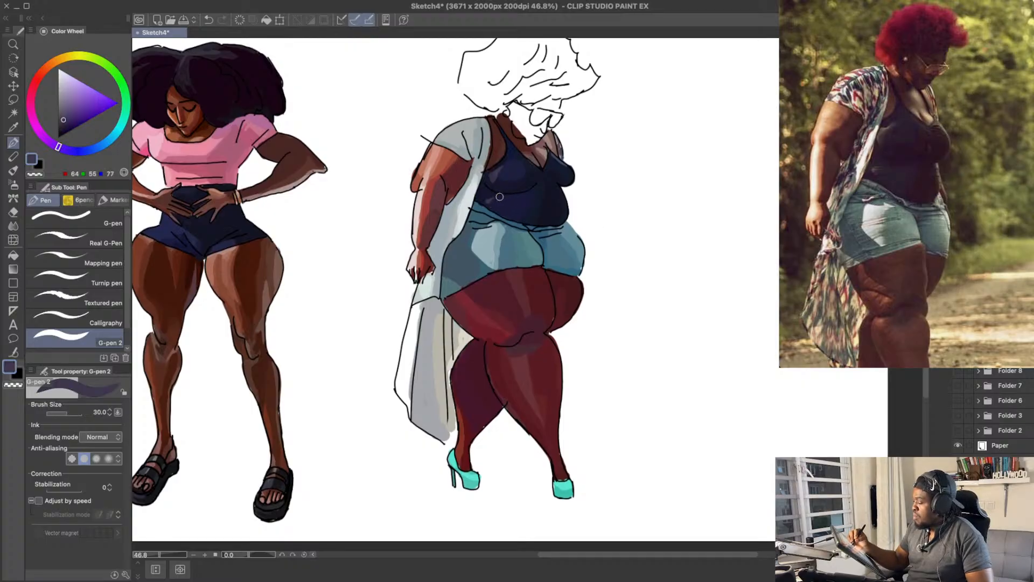
pyautogui.moveTo(635, 130); pyautogui.dragTo(632, 149)
pyautogui.keyDown('alt'); pyautogui.click(499, 237); pyautogui.keyUp('alt')
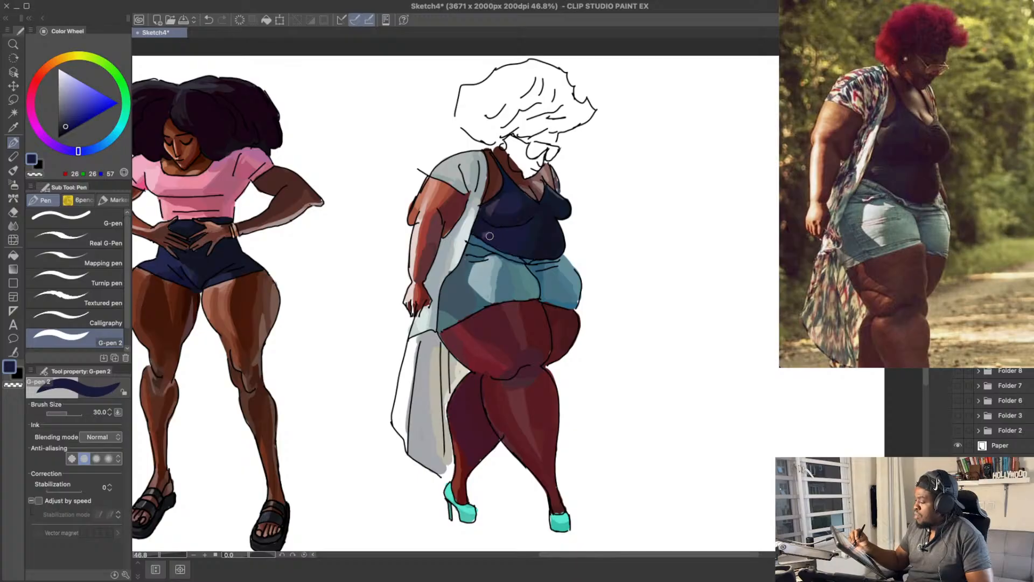
pyautogui.keyDown('alt'); pyautogui.click(491, 231); pyautogui.keyUp('alt')
pyautogui.click(64, 123)
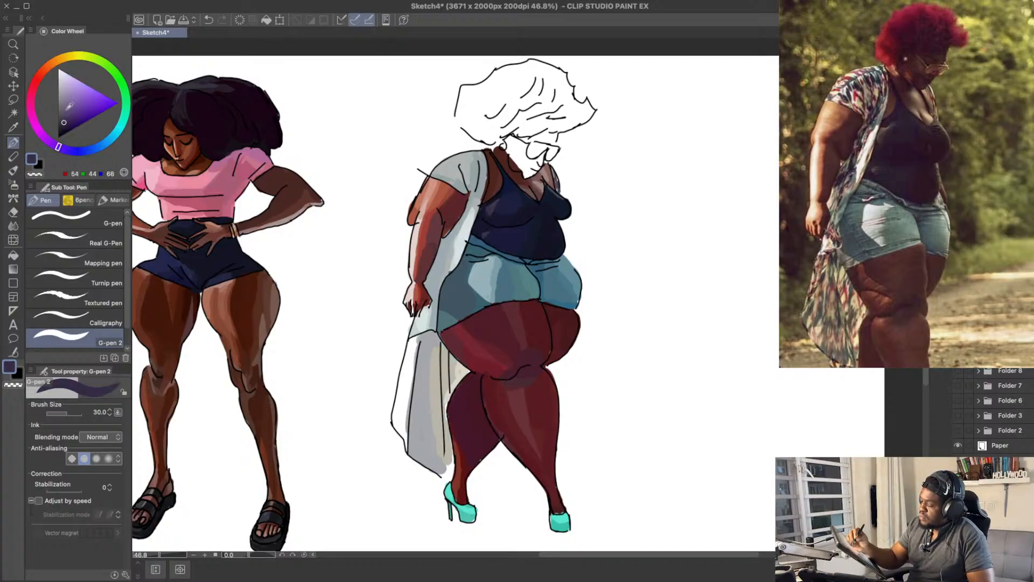
pyautogui.keyDown('alt'); pyautogui.click(490, 228); pyautogui.keyUp('alt')
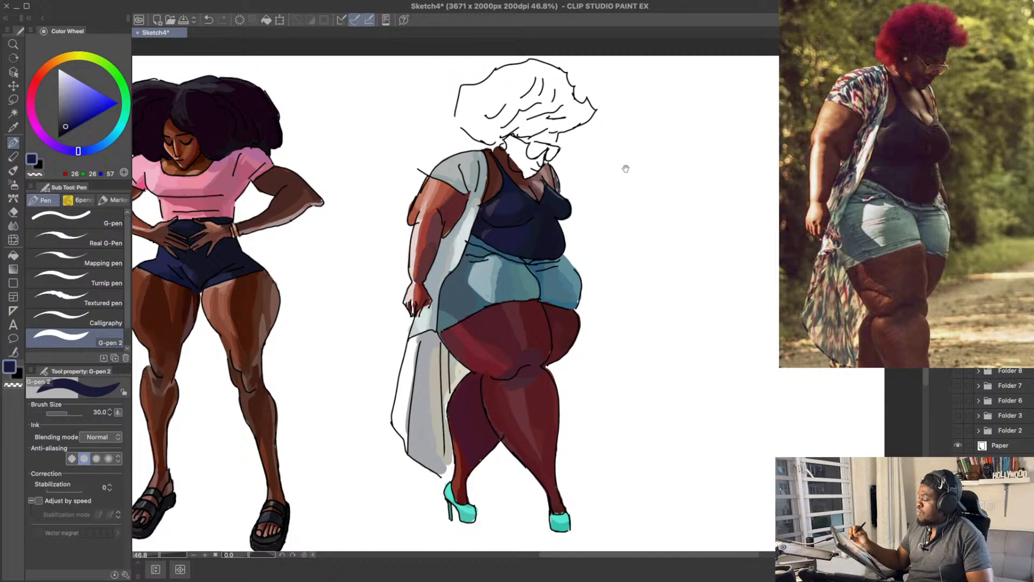
pyautogui.moveTo(497, 212); pyautogui.dragTo(501, 204)
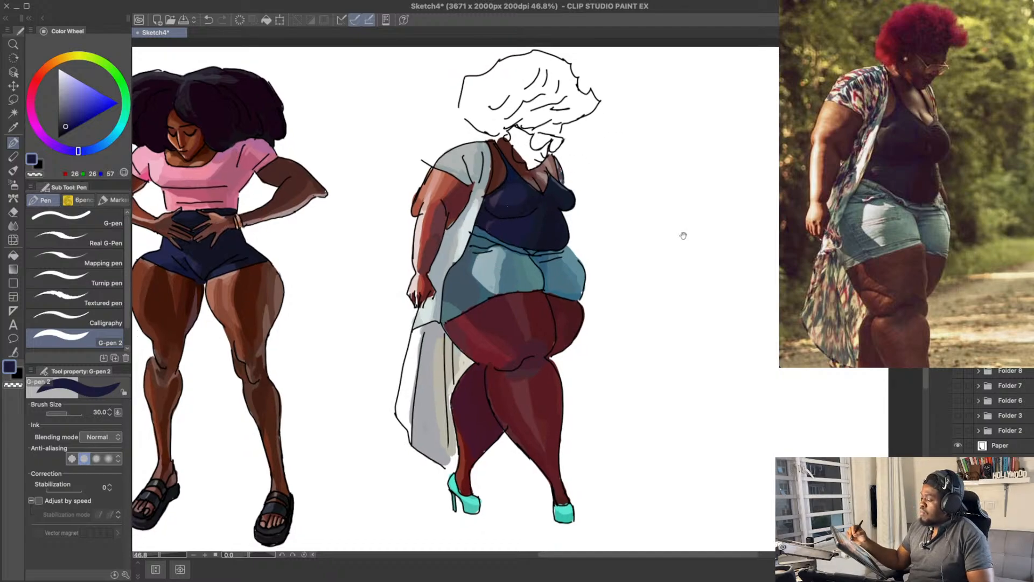
# Step: Shade the inner part of the near thigh with dark maroons RGB 64, 28, 39 and RGB 67, 25, 38 at brush size 50
pyautogui.moveTo(682, 235)
pyautogui.mouseDown()
pyautogui.moveTo(672, 169)
pyautogui.moveTo(668, 186)
pyautogui.mouseUp()
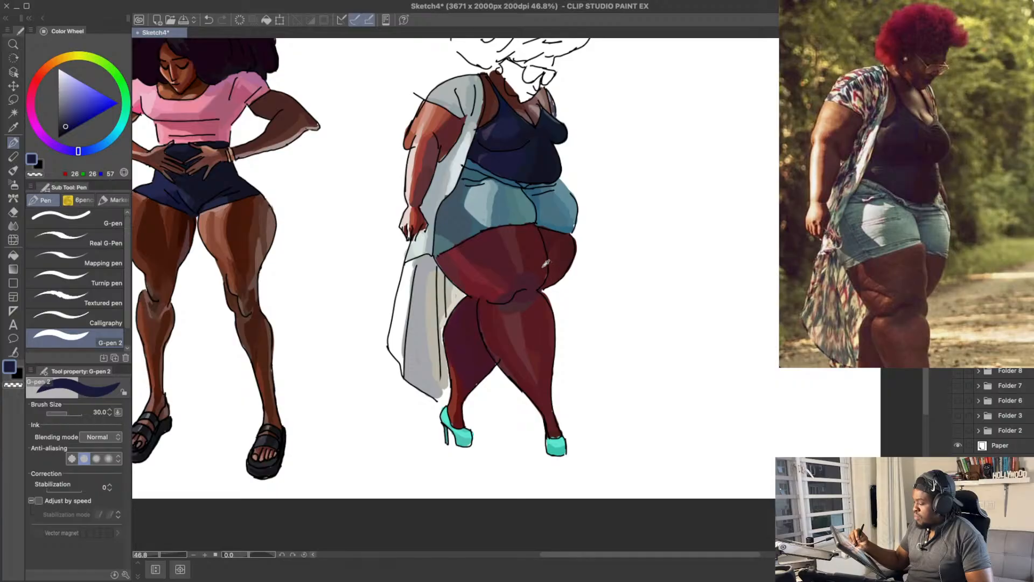
pyautogui.keyDown('alt'); pyautogui.click(545, 263); pyautogui.keyUp('alt')
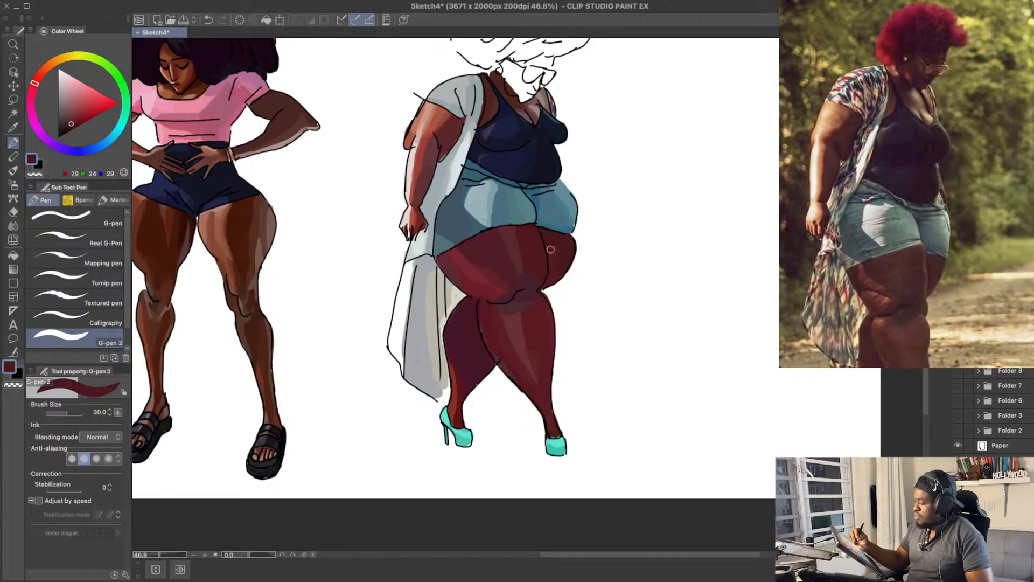
pyautogui.keyDown('alt'); pyautogui.click(535, 282); pyautogui.keyUp('alt')
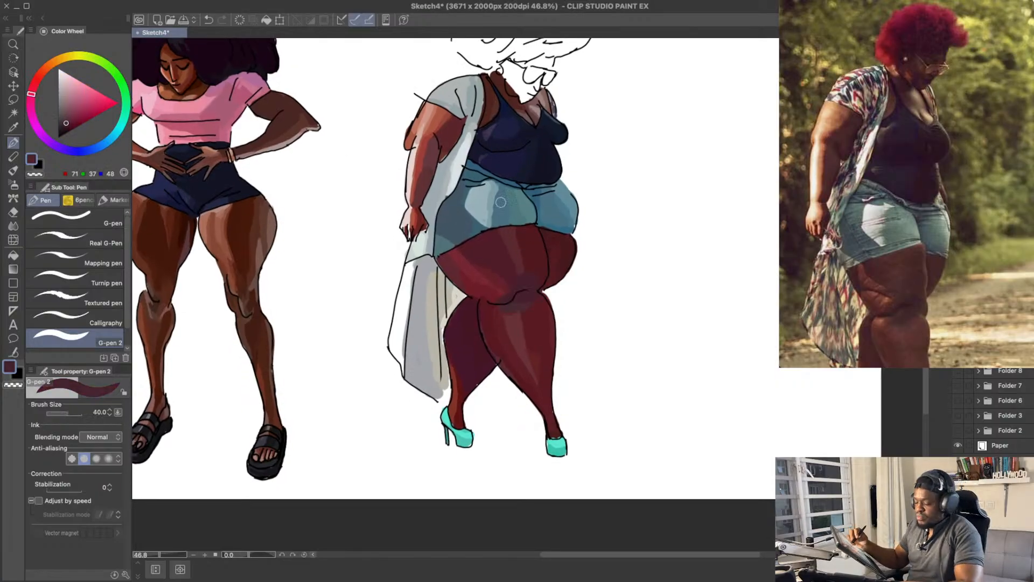
pyautogui.press(']')
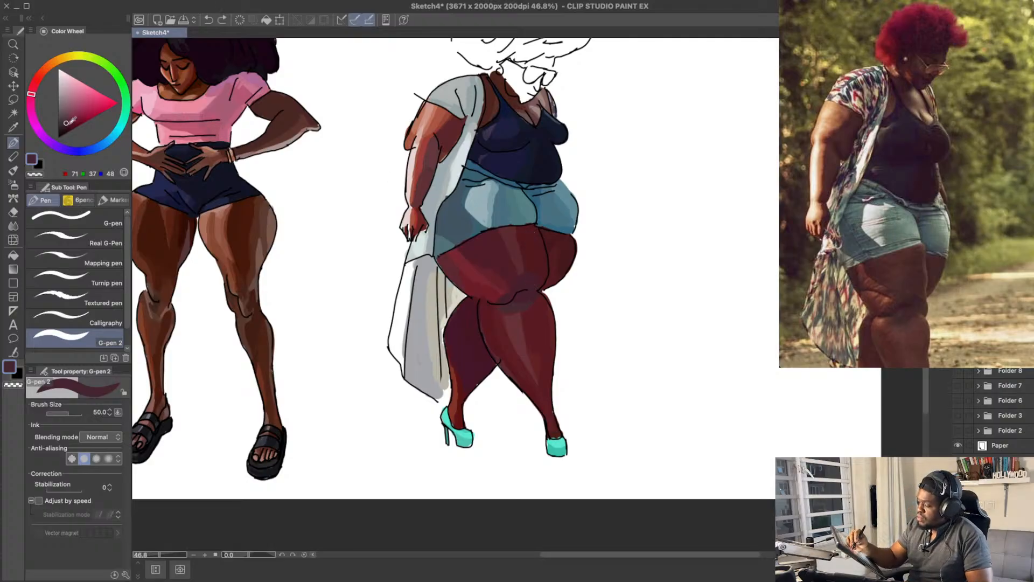
pyautogui.moveTo(66, 122); pyautogui.dragTo(67, 124)
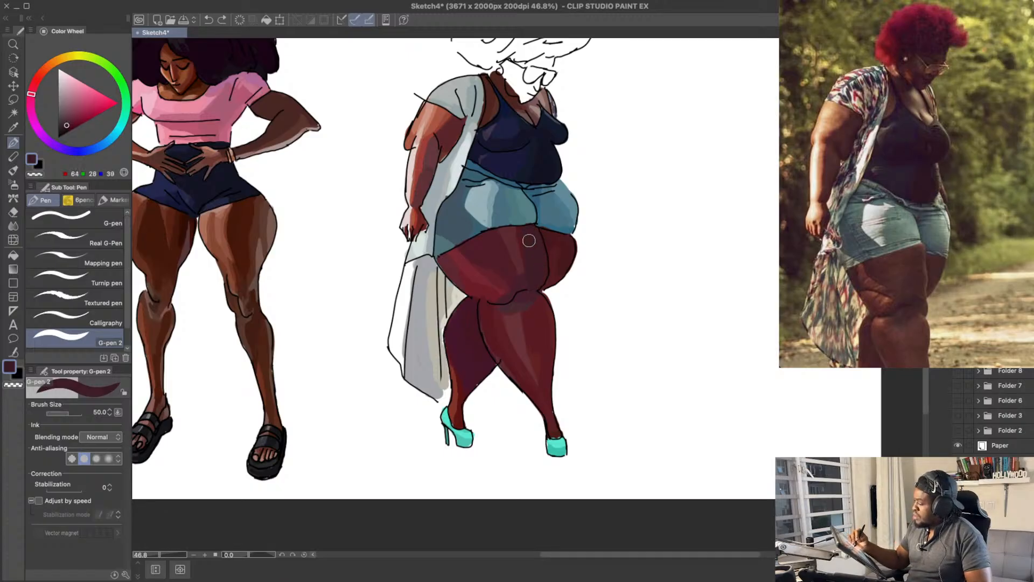
pyautogui.scroll(2, 531, 273)
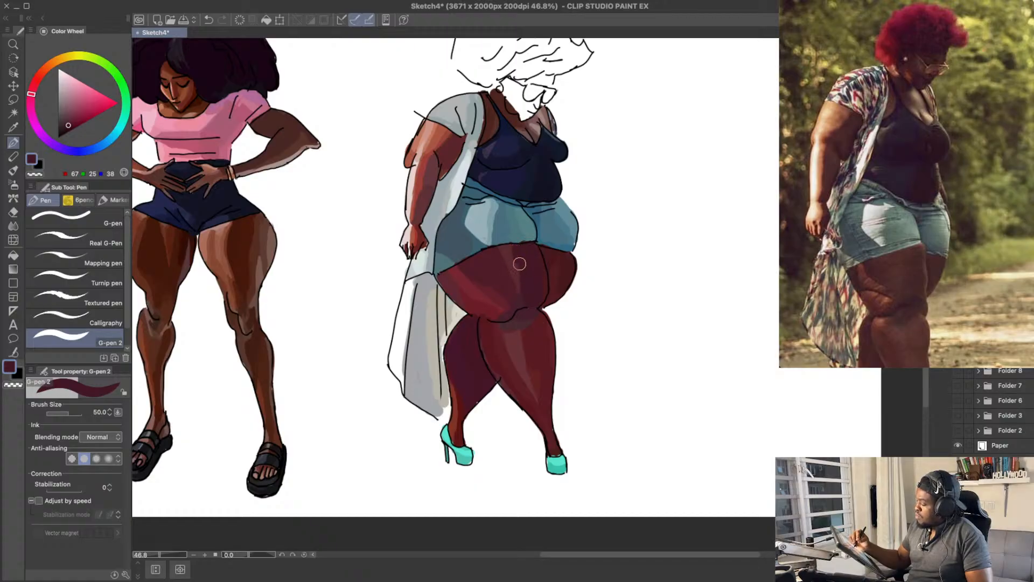
pyautogui.scroll(-3, 540, 266)
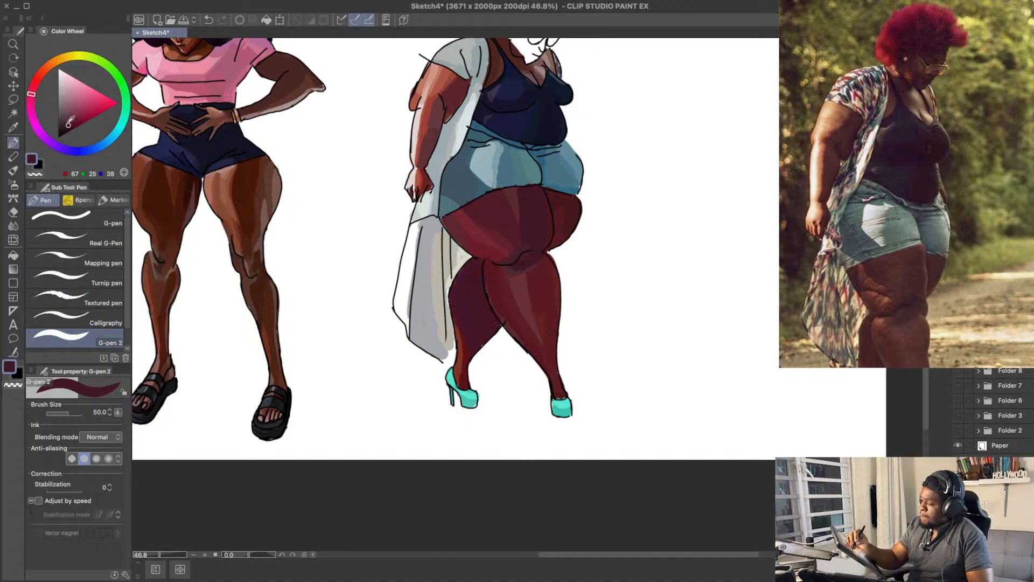
# Step: Refine the shading around the near knee and upper shin with RGB 73, 35, 47 and RGB 89, 27, 34, and save the drawing
pyautogui.moveTo(69, 123); pyautogui.dragTo(68, 121)
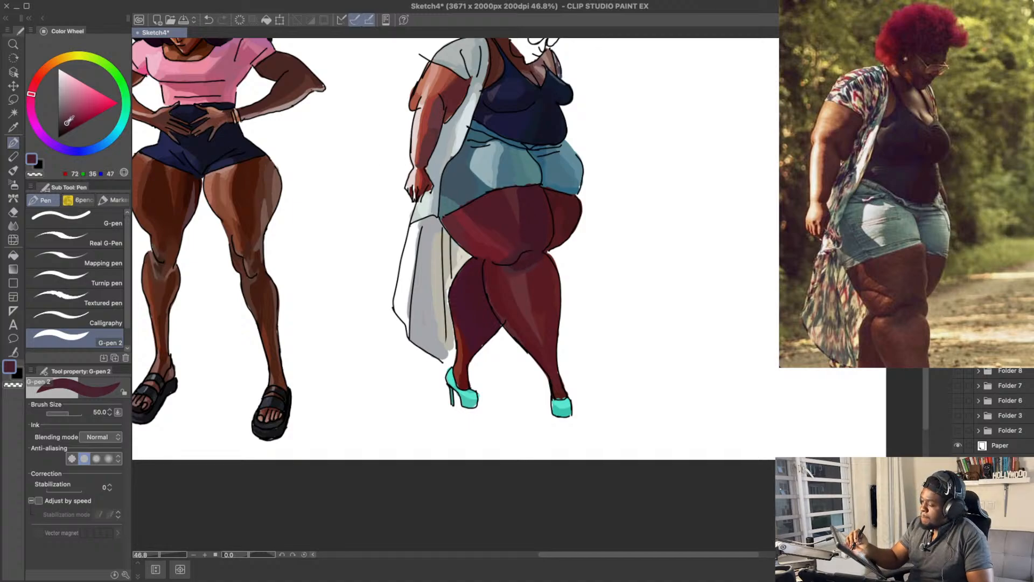
pyautogui.keyDown('alt'); pyautogui.click(545, 268); pyautogui.keyUp('alt')
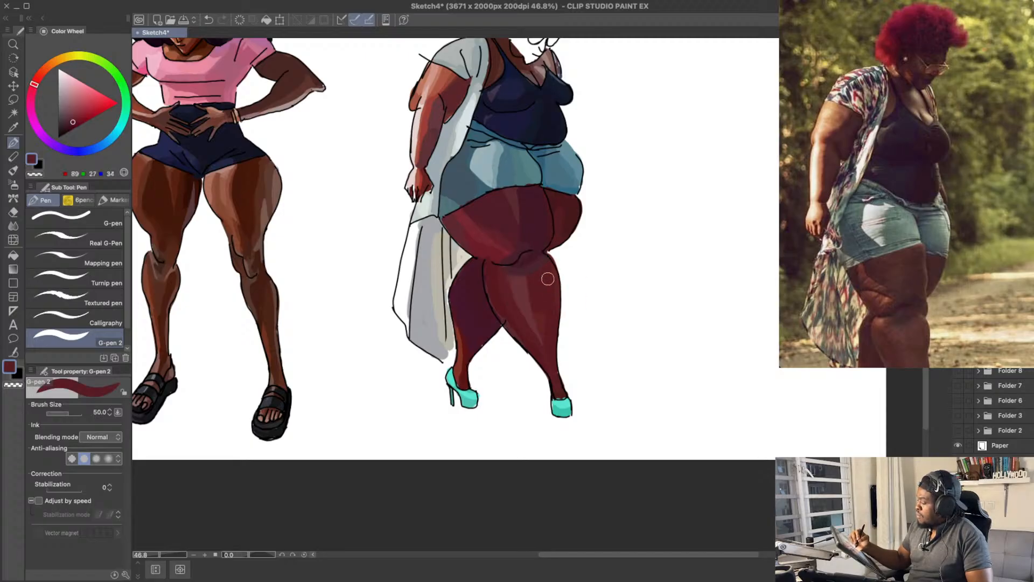
pyautogui.press('e')
pyautogui.moveTo(595, 211); pyautogui.dragTo(609, 317)
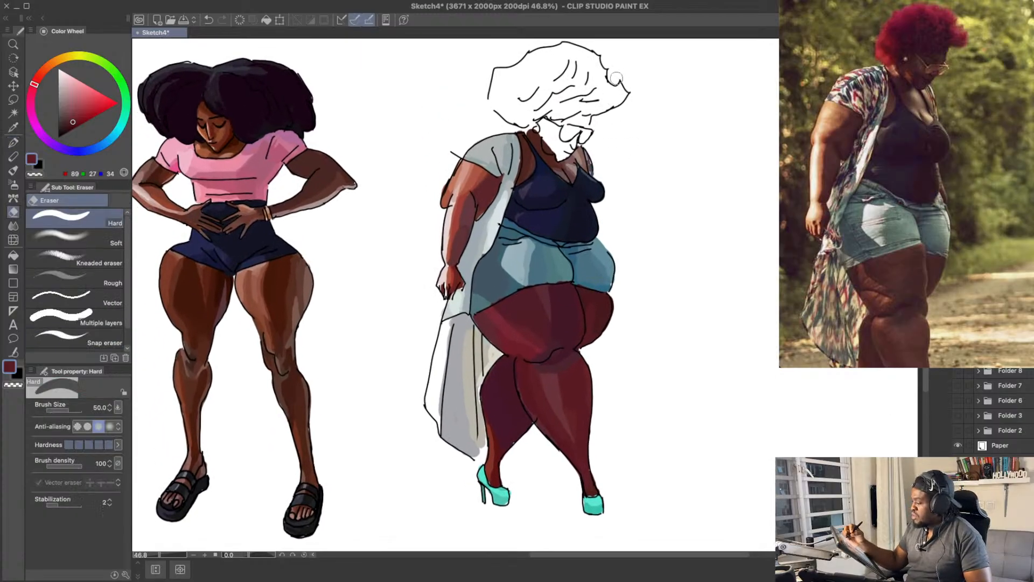
pyautogui.hotkey('ctrl', 's')
pyautogui.moveTo(614, 82); pyautogui.dragTo(599, 101)
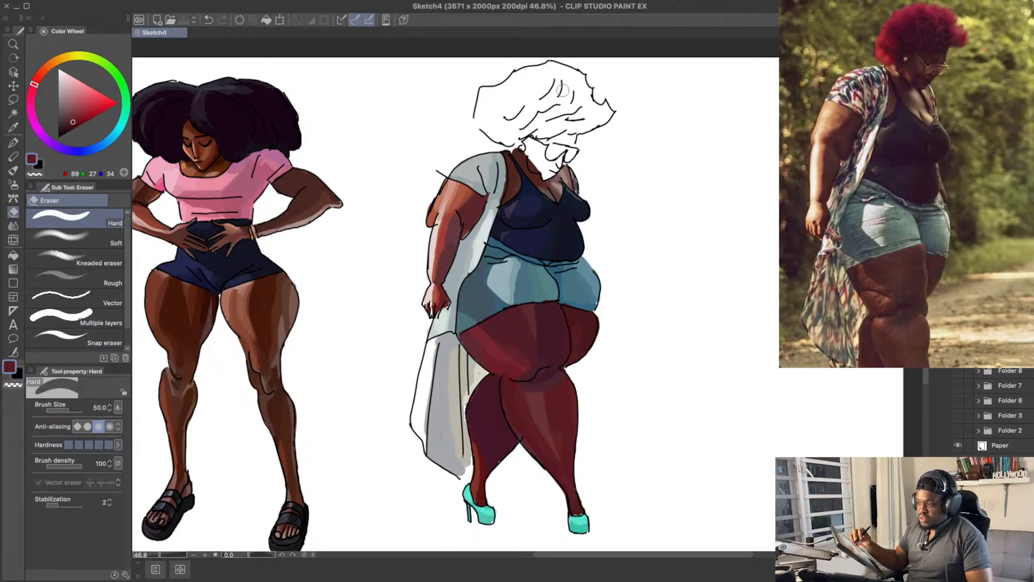
# Step: Try neutral greys RGB 165, 167, 172 and RGB 165, 168, 172 on the white outer strip of the kimono tail
pyautogui.keyDown('alt'); pyautogui.click(441, 360); pyautogui.keyUp('alt')
pyautogui.moveTo(437, 345); pyautogui.dragTo(430, 400)
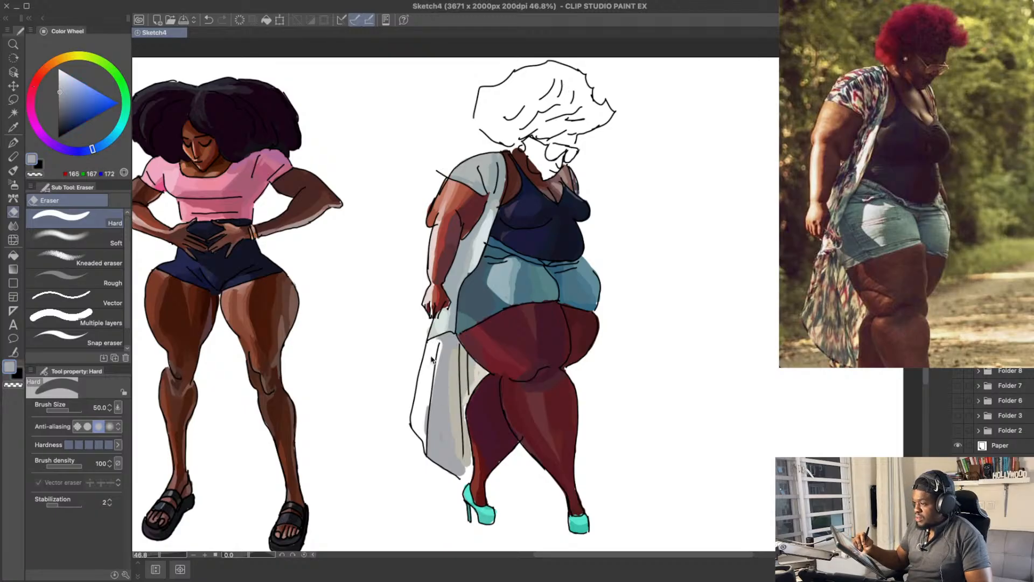
pyautogui.hotkey('ctrl', 'z')
pyautogui.press('p')
pyautogui.moveTo(434, 347); pyautogui.dragTo(421, 406)
pyautogui.hotkey('ctrl', 'z')
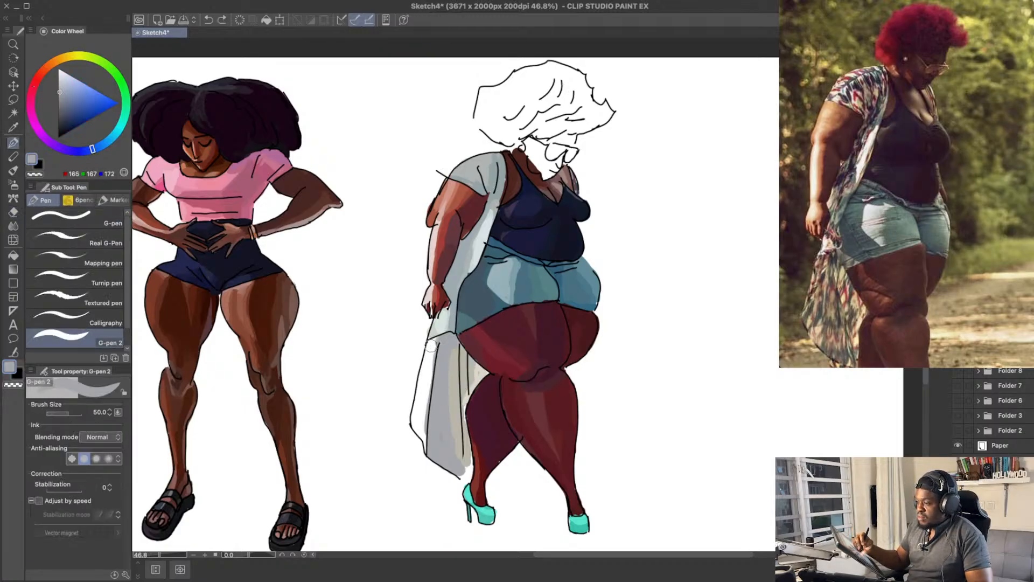
pyautogui.moveTo(433, 343); pyautogui.dragTo(417, 419)
pyautogui.hotkey('ctrl', 'z')
pyautogui.click(100, 146)
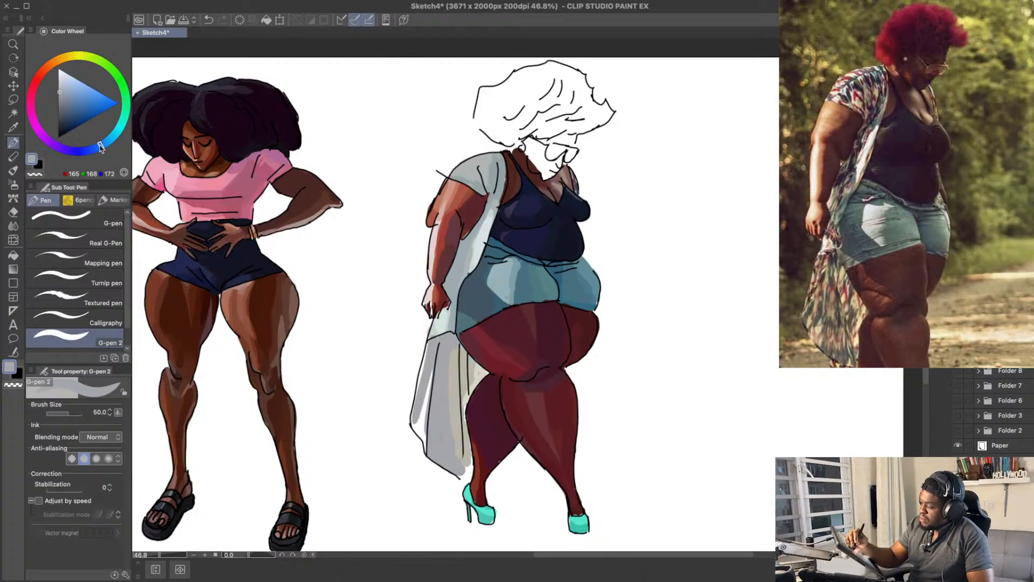
pyautogui.moveTo(432, 356); pyautogui.dragTo(420, 422)
pyautogui.hotkey('ctrl', 'z')
pyautogui.hotkey('ctrl', 'z')
# Step: Fill the outer strip of the kimono tail with blue-grey RGB 163, 172, 182
pyautogui.click(63, 90)
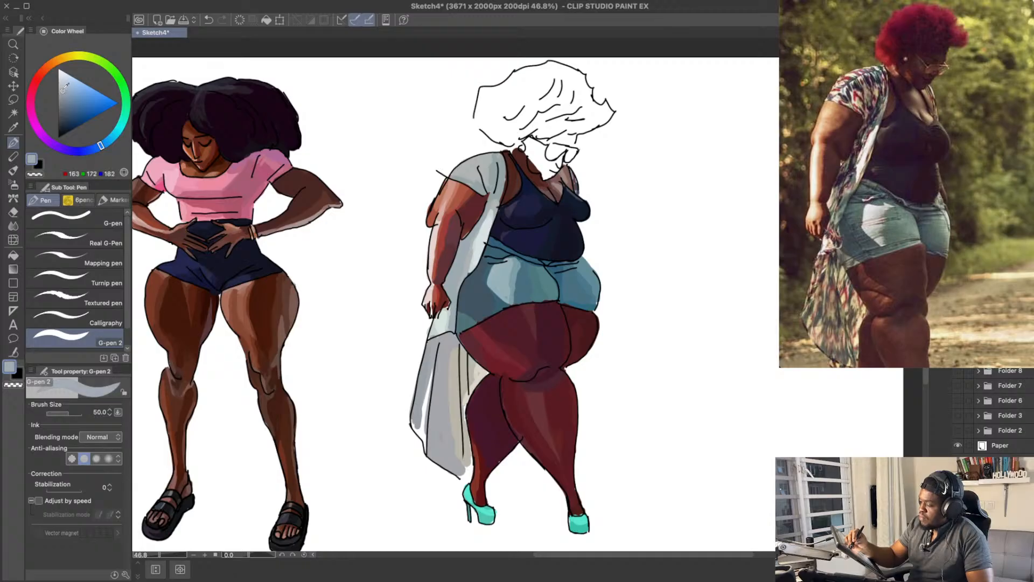
pyautogui.hotkey('ctrl', 'z')
pyautogui.moveTo(428, 358); pyautogui.dragTo(421, 429)
pyautogui.hotkey('ctrl', 'z')
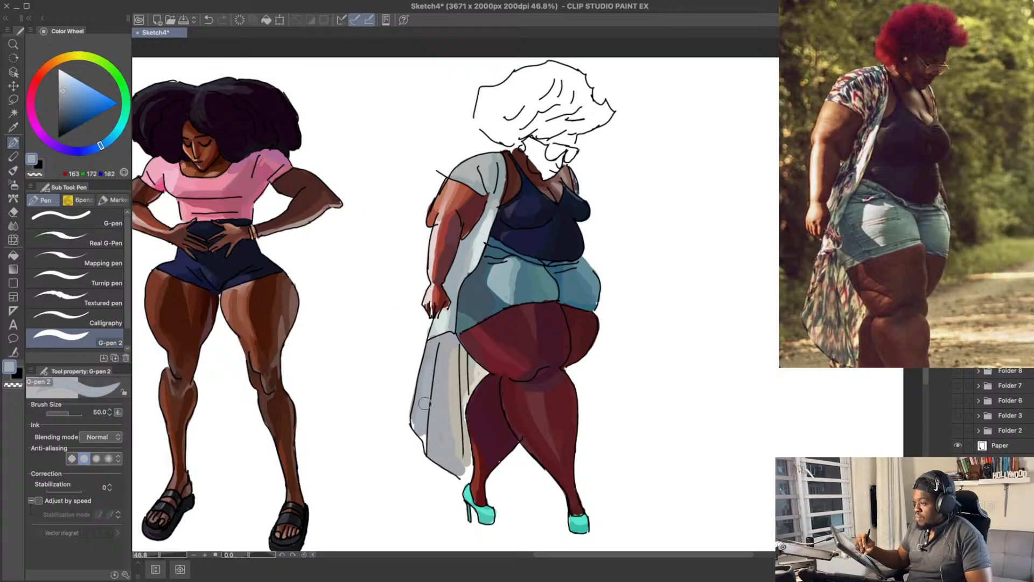
pyautogui.moveTo(429, 378); pyautogui.dragTo(416, 432)
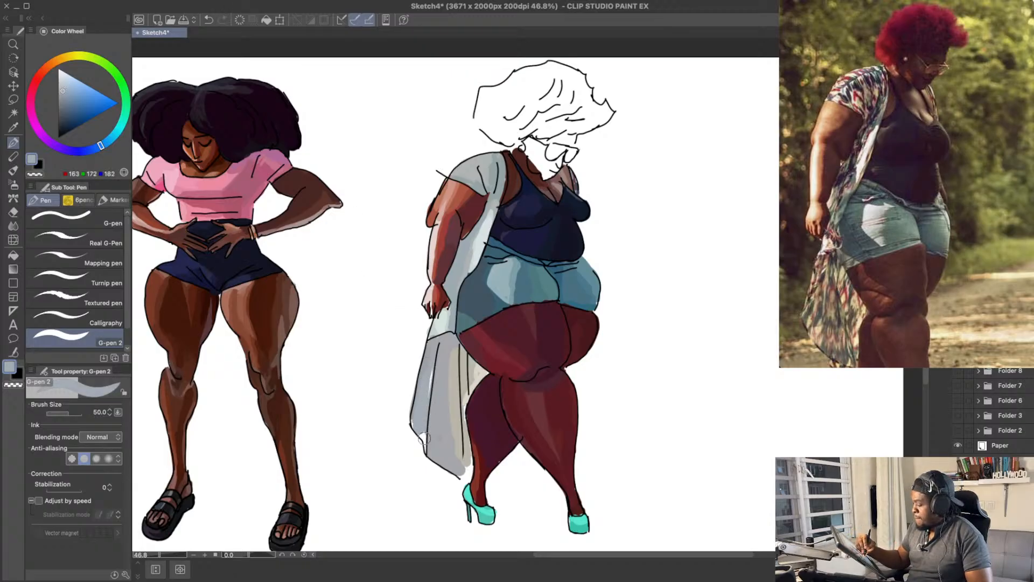
# Step: Try pale teal highlights RGB 186, 199, 201 and RGB 185, 201, 196 on the kimono tail's outer strip
pyautogui.moveTo(114, 144); pyautogui.dragTo(115, 132)
pyautogui.click(65, 81)
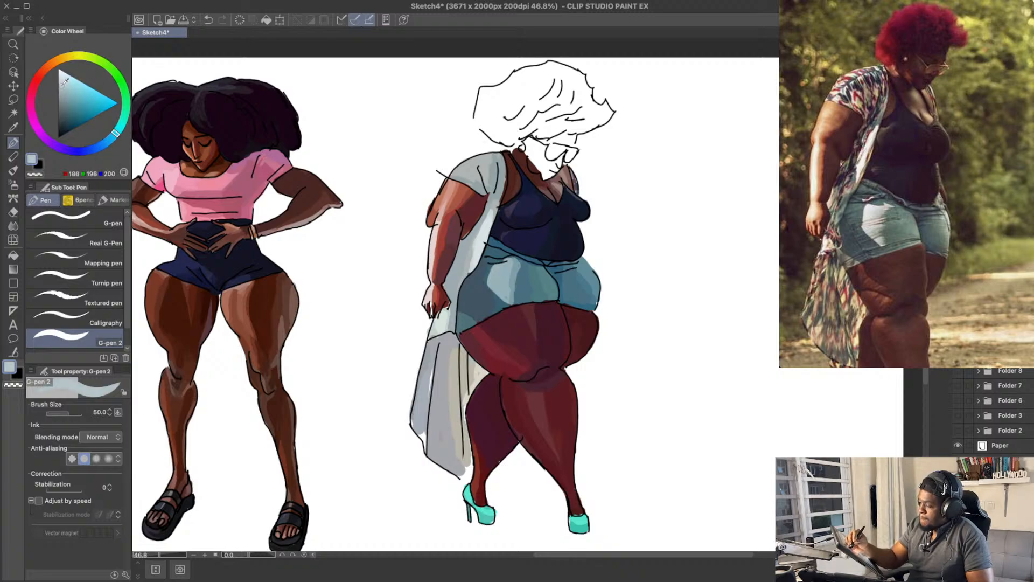
pyautogui.moveTo(433, 382); pyautogui.dragTo(422, 442)
pyautogui.hotkey('ctrl', 'z')
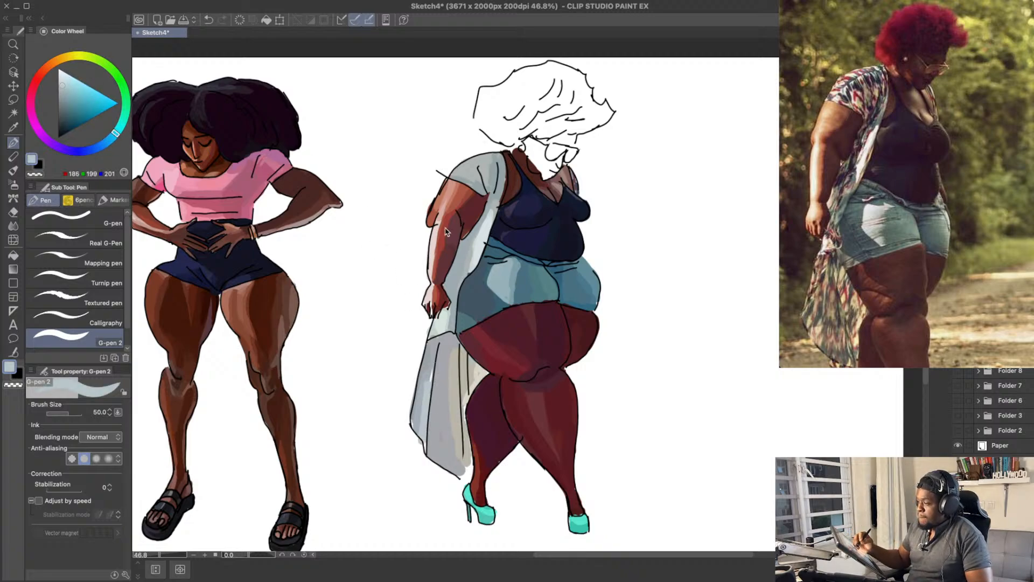
pyautogui.hotkey('ctrl', 'z')
pyautogui.moveTo(115, 132); pyautogui.dragTo(125, 118)
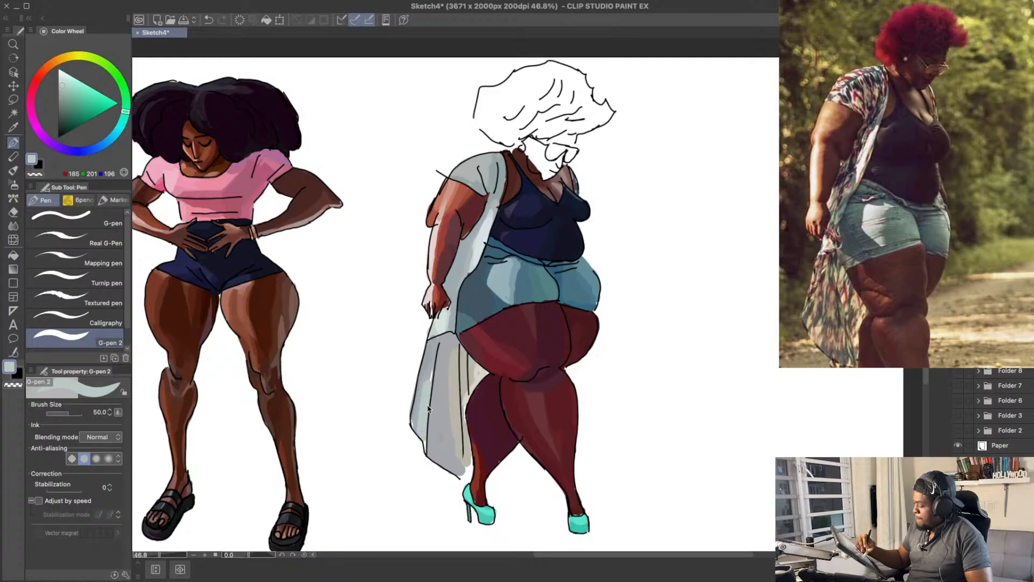
pyautogui.hotkey('ctrl', 'z')
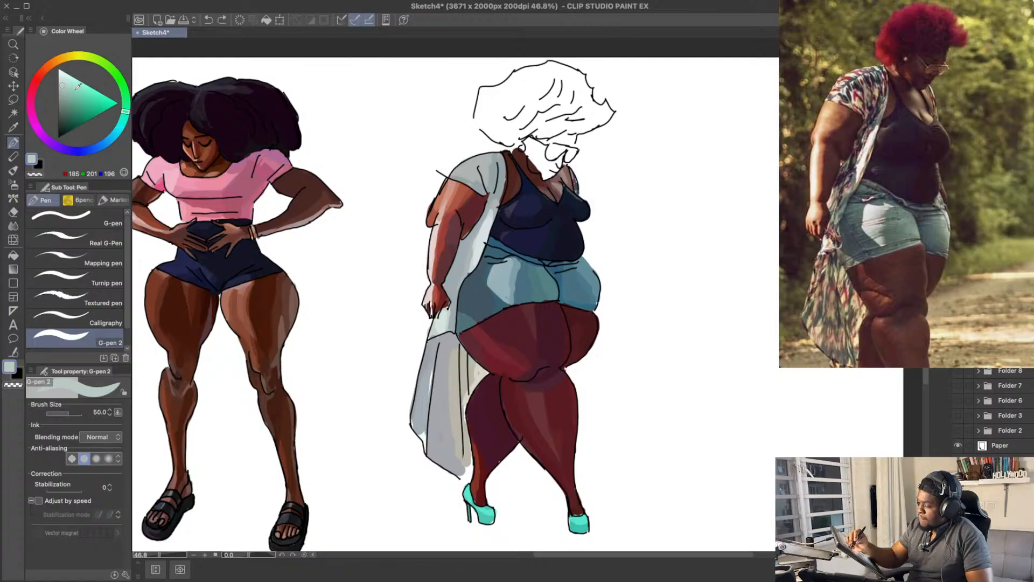
# Step: Refine the kimono tail's outer strips with greys RGB 183, 190, 188 and RGB 165, 167, 172, and save the drawing
pyautogui.moveTo(428, 397)
pyautogui.mouseDown()
pyautogui.moveTo(424, 430)
pyautogui.moveTo(427, 382)
pyautogui.moveTo(421, 439)
pyautogui.moveTo(437, 403)
pyautogui.moveTo(430, 455)
pyautogui.mouseUp()
pyautogui.hotkey('ctrl', 'z')
pyautogui.hotkey('ctrl', 'z')
pyautogui.moveTo(434, 358); pyautogui.dragTo(423, 427)
pyautogui.moveTo(461, 343); pyautogui.dragTo(453, 344)
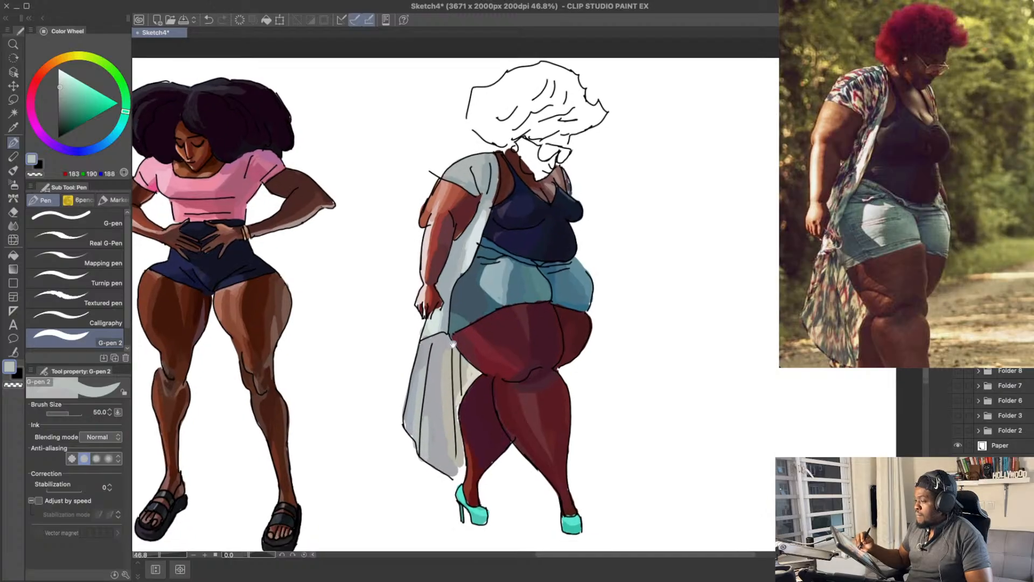
pyautogui.keyDown('alt'); pyautogui.click(435, 418); pyautogui.keyUp('alt')
pyautogui.moveTo(431, 401); pyautogui.dragTo(427, 433)
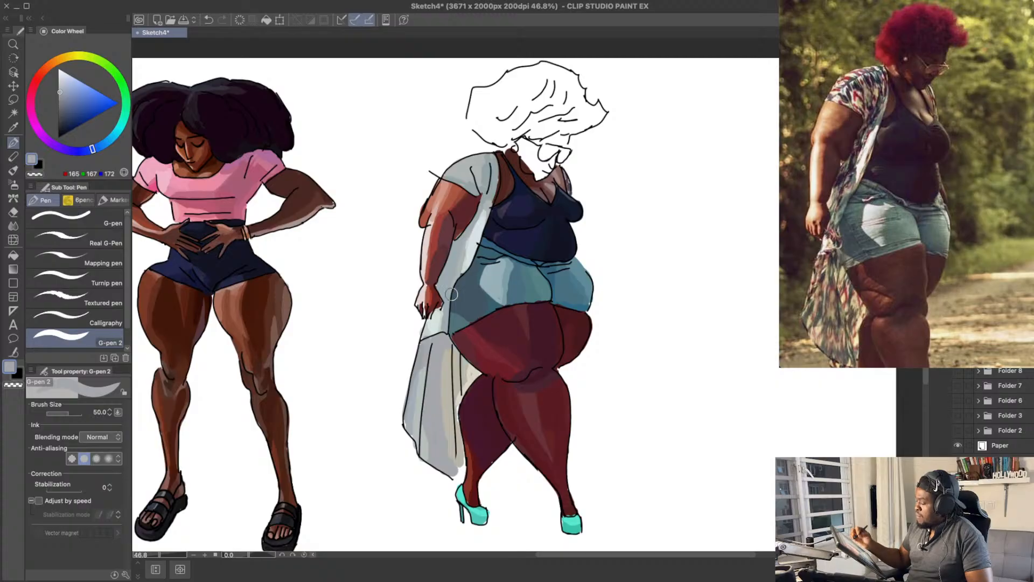
pyautogui.moveTo(674, 190); pyautogui.dragTo(604, 210)
pyautogui.keyDown('alt'); pyautogui.click(463, 386); pyautogui.keyUp('alt')
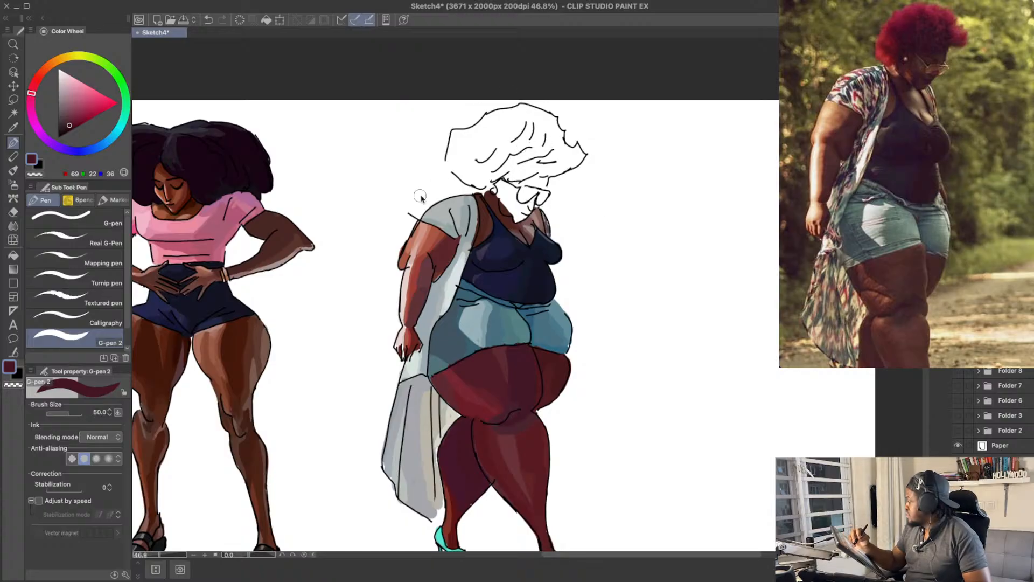
pyautogui.hotkey('ctrl', 's')
# Step: Start colouring the white hair with a patch of dark red RGB 138, 23, 40 above the ear
pyautogui.moveTo(544, 146); pyautogui.dragTo(544, 155)
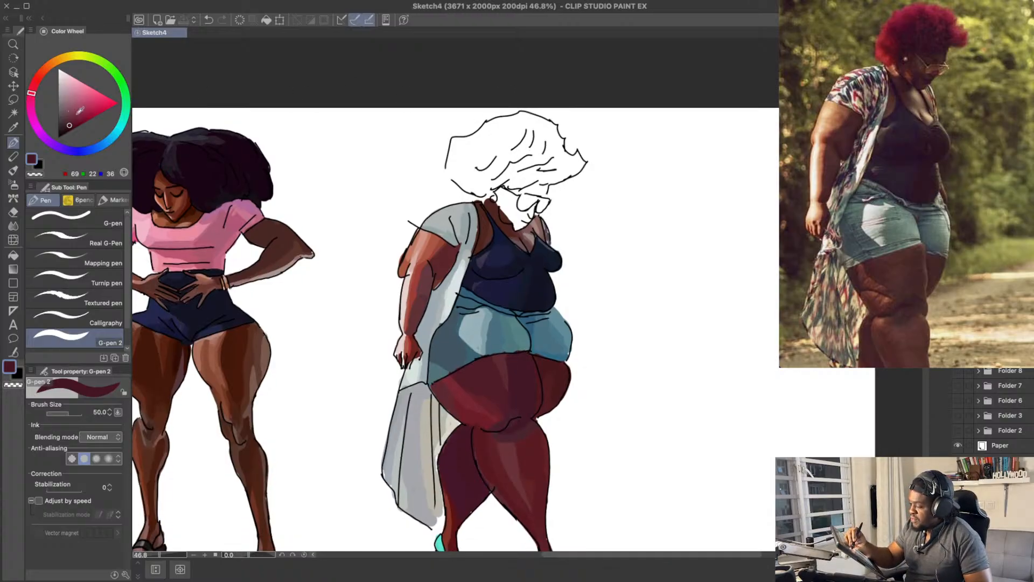
pyautogui.moveTo(79, 110)
pyautogui.mouseDown()
pyautogui.moveTo(101, 84)
pyautogui.moveTo(88, 112)
pyautogui.mouseUp()
pyautogui.moveTo(33, 94); pyautogui.dragTo(34, 86)
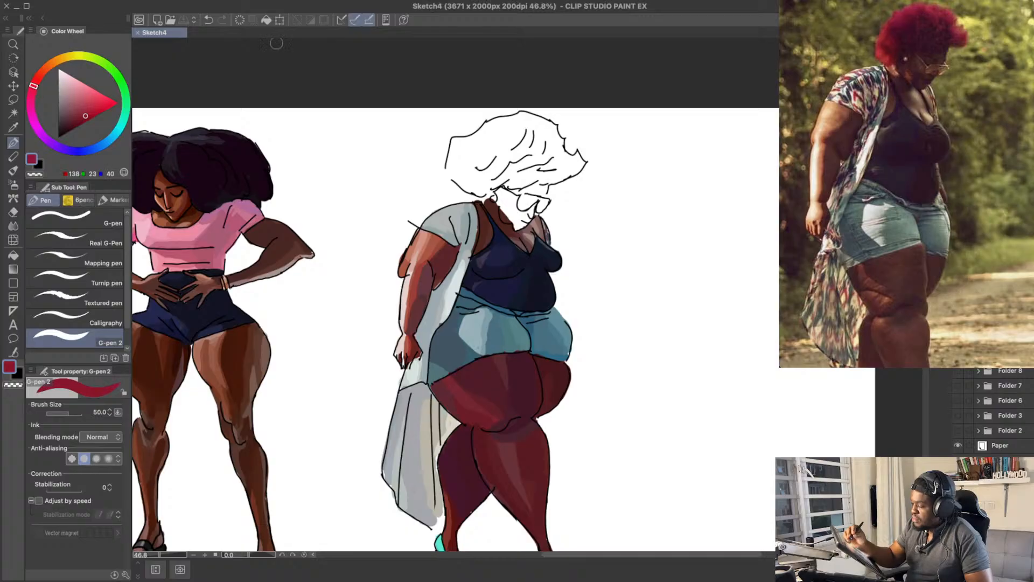
pyautogui.moveTo(503, 177)
pyautogui.mouseDown()
pyautogui.moveTo(495, 162)
pyautogui.moveTo(533, 154)
pyautogui.mouseUp()
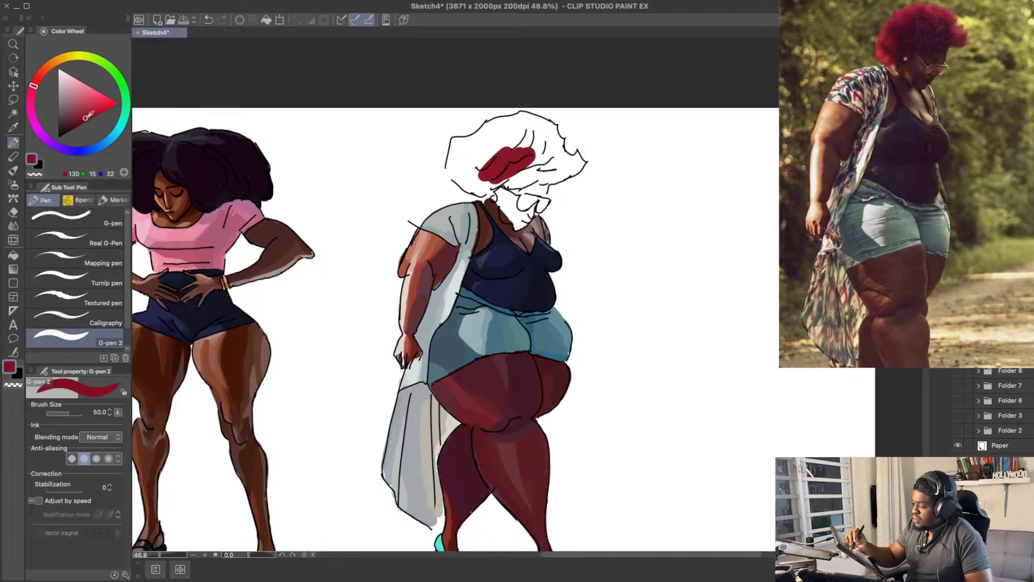
# Step: Enlarge the brush to 80 and extend the hair fill toward the front tip with deep red RGB 144, 0, 31
pyautogui.moveTo(86, 118); pyautogui.dragTo(87, 118)
pyautogui.press(']')
pyautogui.press(']')
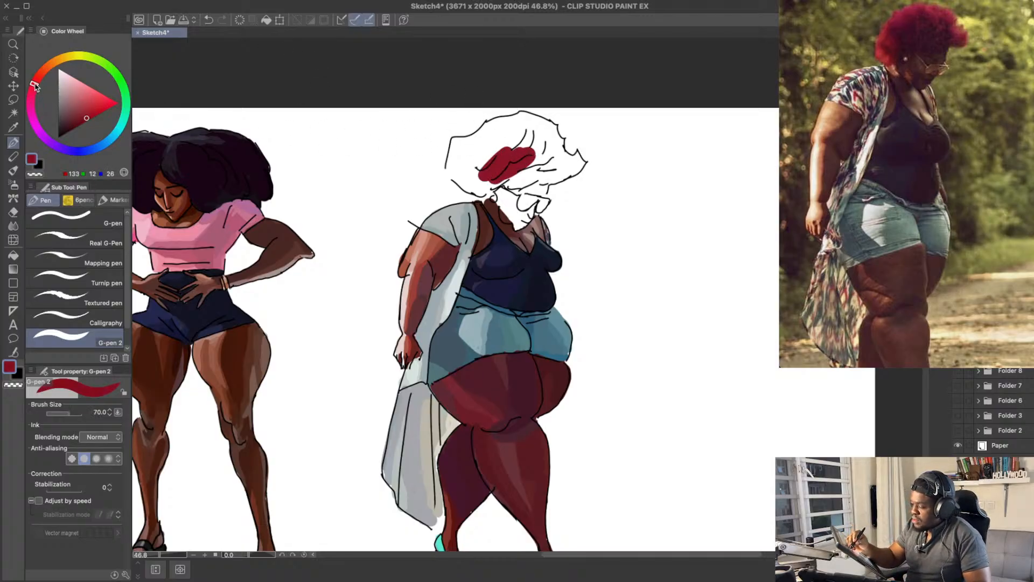
pyautogui.moveTo(40, 87); pyautogui.dragTo(33, 89)
pyautogui.click(94, 119)
pyautogui.press(']')
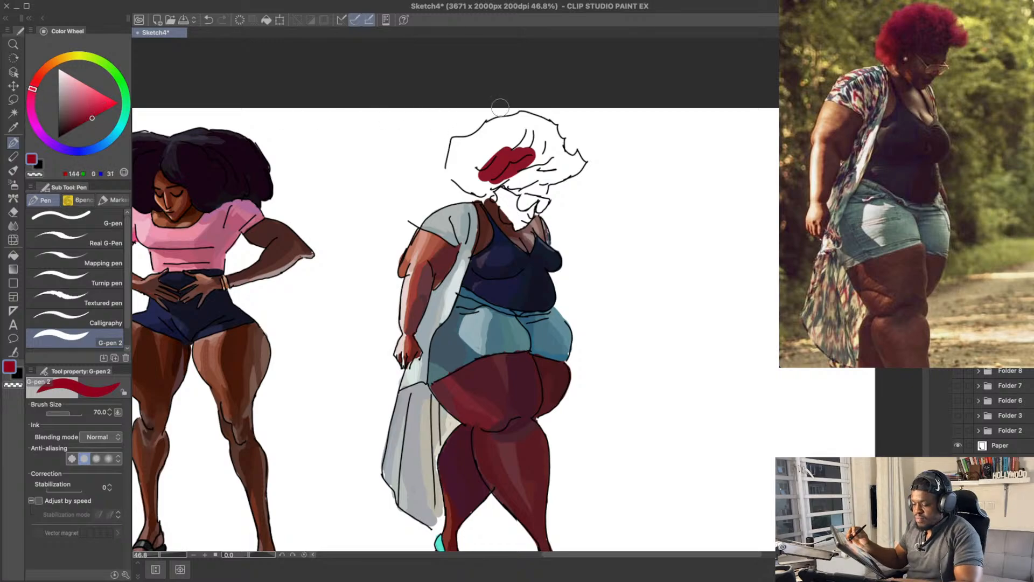
pyautogui.moveTo(513, 158)
pyautogui.mouseDown()
pyautogui.moveTo(542, 141)
pyautogui.moveTo(572, 162)
pyautogui.mouseUp()
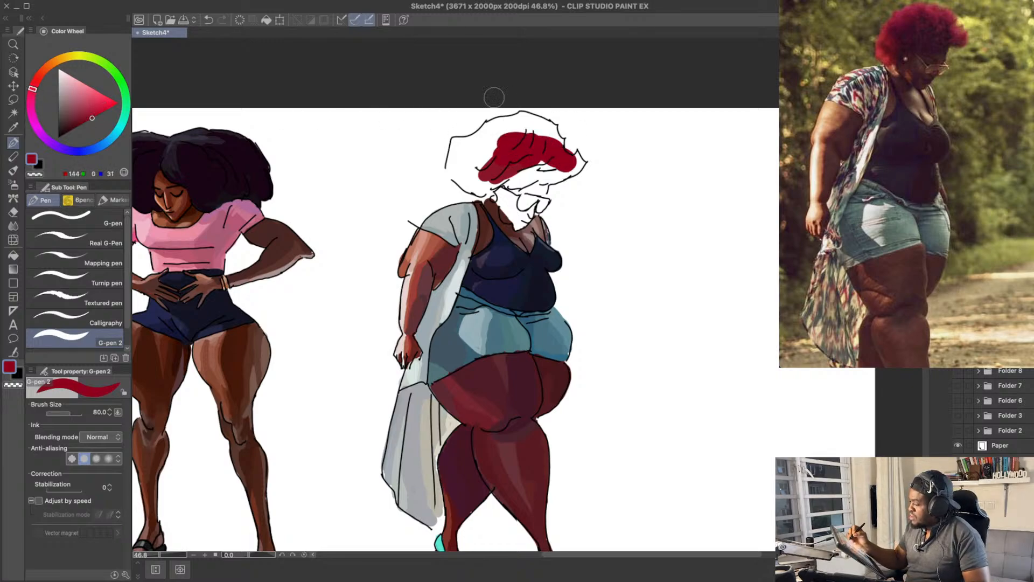
# Step: Fill the crown and front of the hair up to the outline, mainly with crimson RGB 171, 0, 50
pyautogui.moveTo(33, 92); pyautogui.dragTo(32, 93)
pyautogui.click(98, 114)
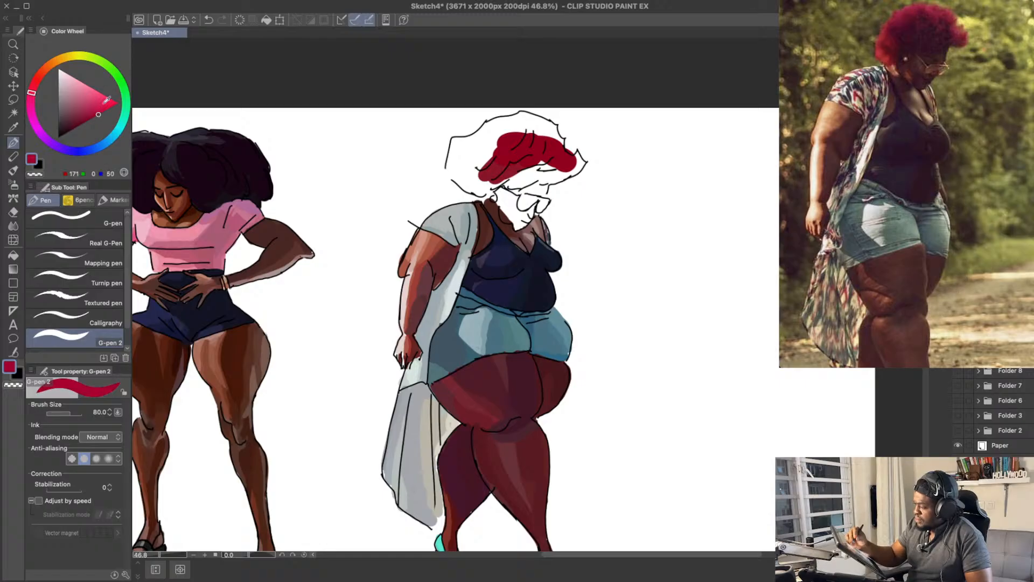
pyautogui.moveTo(518, 157)
pyautogui.mouseDown()
pyautogui.moveTo(530, 135)
pyautogui.moveTo(507, 130)
pyautogui.moveTo(492, 143)
pyautogui.mouseUp()
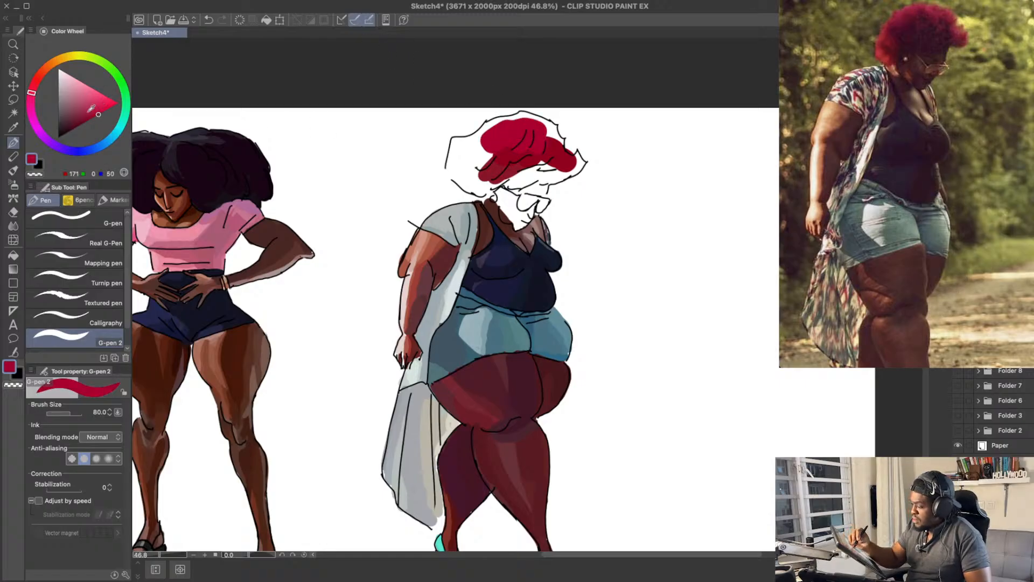
pyautogui.moveTo(32, 92); pyautogui.dragTo(31, 99)
pyautogui.moveTo(536, 160)
pyautogui.mouseDown()
pyautogui.moveTo(549, 140)
pyautogui.moveTo(528, 123)
pyautogui.moveTo(502, 128)
pyautogui.moveTo(548, 131)
pyautogui.moveTo(576, 162)
pyautogui.moveTo(569, 167)
pyautogui.moveTo(572, 153)
pyautogui.moveTo(572, 169)
pyautogui.moveTo(558, 164)
pyautogui.mouseUp()
pyautogui.hotkey('ctrl', 'z')
pyautogui.hotkey('ctrl', 'z')
pyautogui.click(92, 118)
pyautogui.keyDown('alt'); pyautogui.click(534, 146); pyautogui.keyUp('alt')
pyautogui.press('super+z')
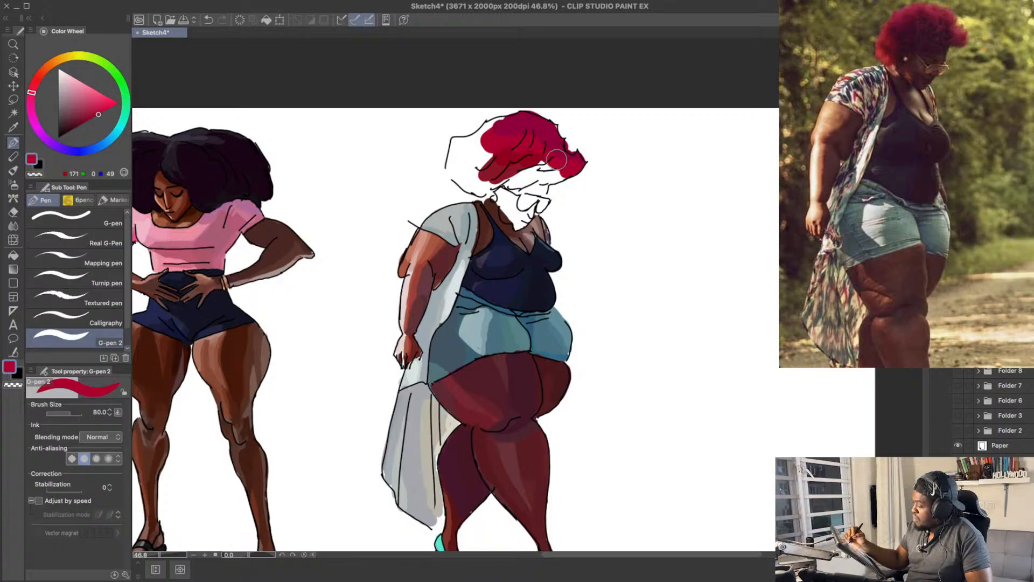
# Step: Shade the crown with RGB 143, 0, 69 and carry the colour around the hair's back edge with RGB 168, 1, 70
pyautogui.keyDown('alt'); pyautogui.click(537, 121); pyautogui.keyUp('alt')
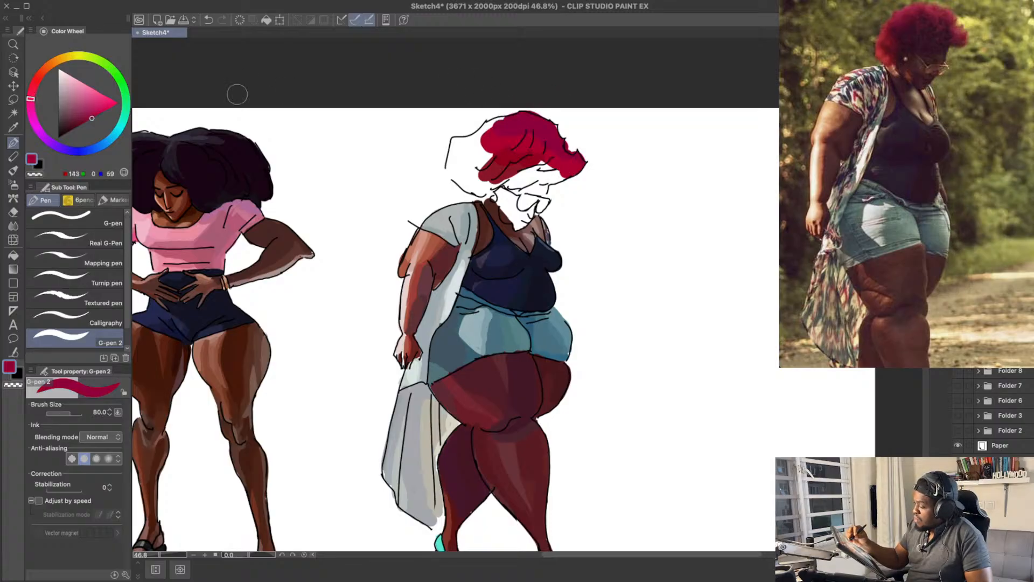
pyautogui.moveTo(499, 137)
pyautogui.mouseDown()
pyautogui.moveTo(513, 126)
pyautogui.moveTo(455, 152)
pyautogui.moveTo(457, 180)
pyautogui.moveTo(483, 188)
pyautogui.moveTo(472, 189)
pyautogui.mouseUp()
pyautogui.press('super+z')
pyautogui.press('super+z')
pyautogui.moveTo(565, 117); pyautogui.dragTo(561, 131)
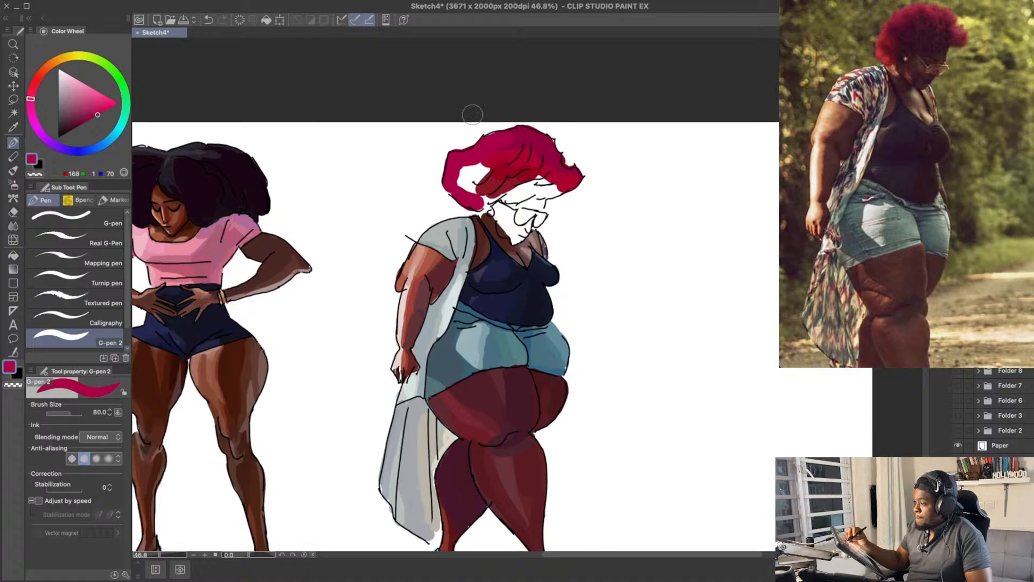
# Step: Fill the white gap at the back of the hair and shade its middle with dark magenta RGB 131, 6, 74
pyautogui.click(87, 118)
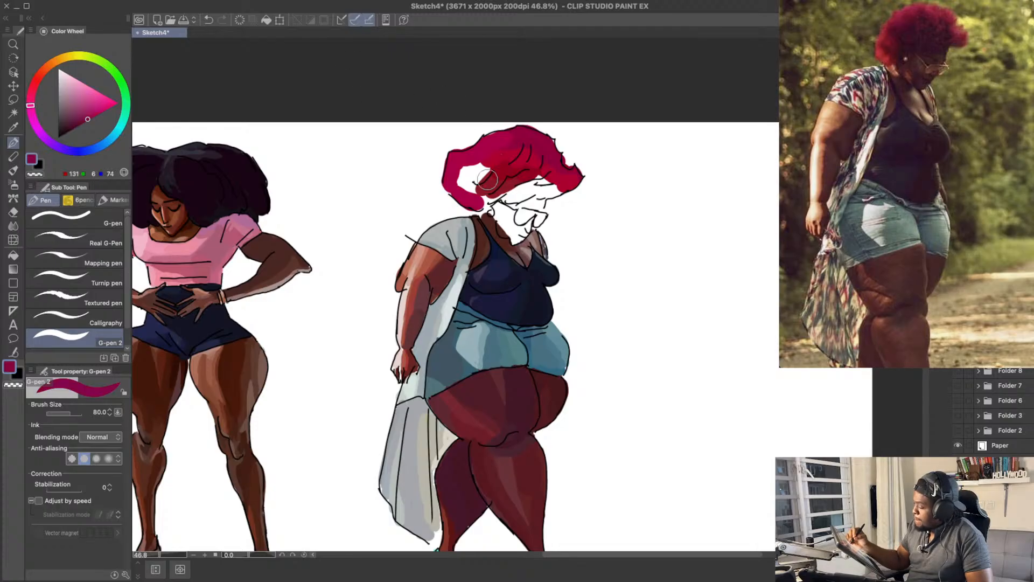
pyautogui.moveTo(469, 182)
pyautogui.mouseDown()
pyautogui.moveTo(484, 199)
pyautogui.moveTo(470, 180)
pyautogui.moveTo(514, 150)
pyautogui.mouseUp()
pyautogui.hotkey('ctrl', 'z')
pyautogui.moveTo(567, 118); pyautogui.dragTo(568, 124)
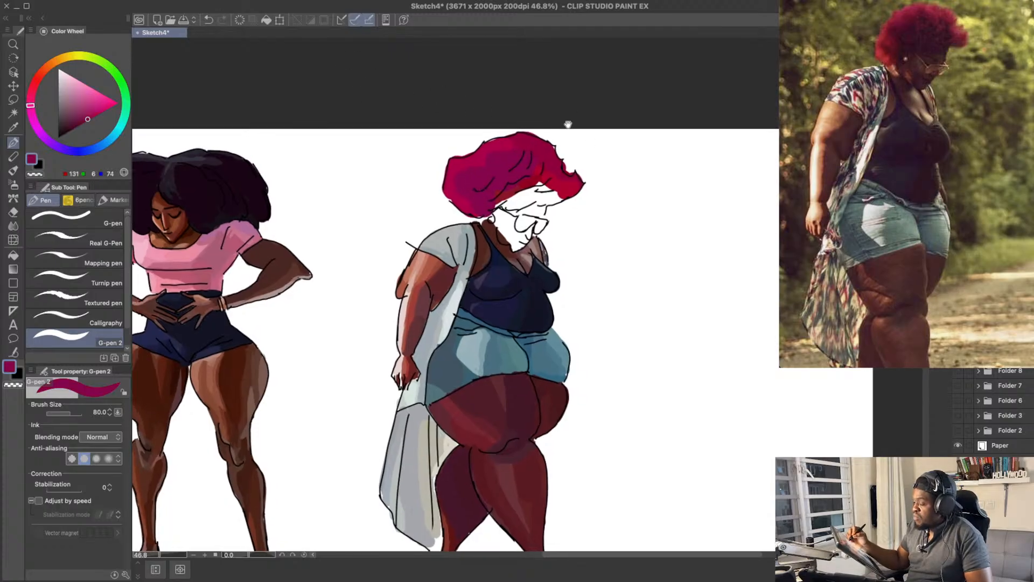
pyautogui.moveTo(495, 158); pyautogui.dragTo(500, 170)
pyautogui.keyDown('alt'); pyautogui.click(526, 144); pyautogui.keyUp('alt')
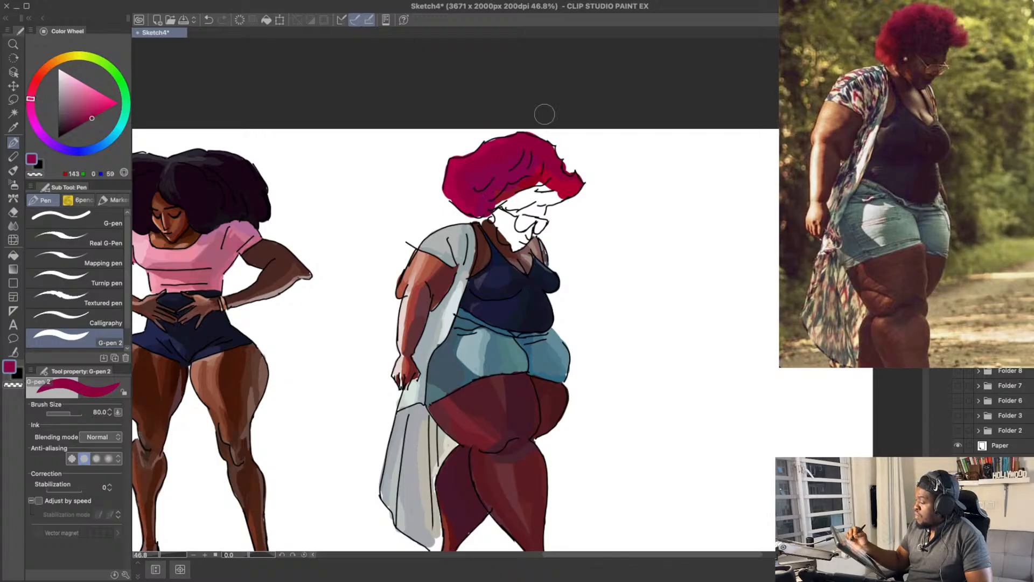
# Step: Retouch the back of the hair with RGB 131, 5, 74, RGB 169, 0, 70 and red RGB 157, 0, 38
pyautogui.keyDown('alt'); pyautogui.click(478, 198); pyautogui.keyUp('alt')
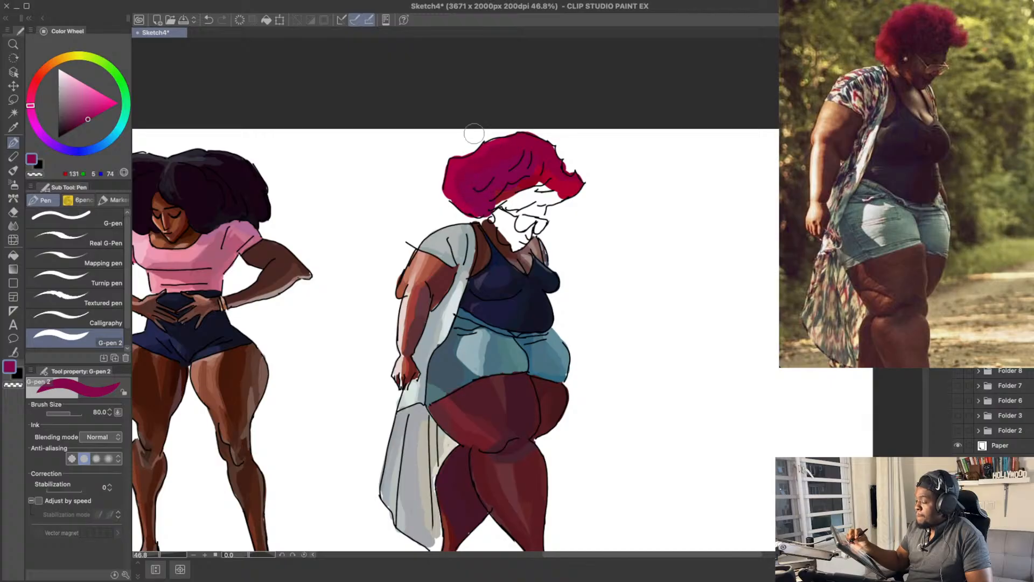
pyautogui.keyDown('alt'); pyautogui.click(462, 164); pyautogui.keyUp('alt')
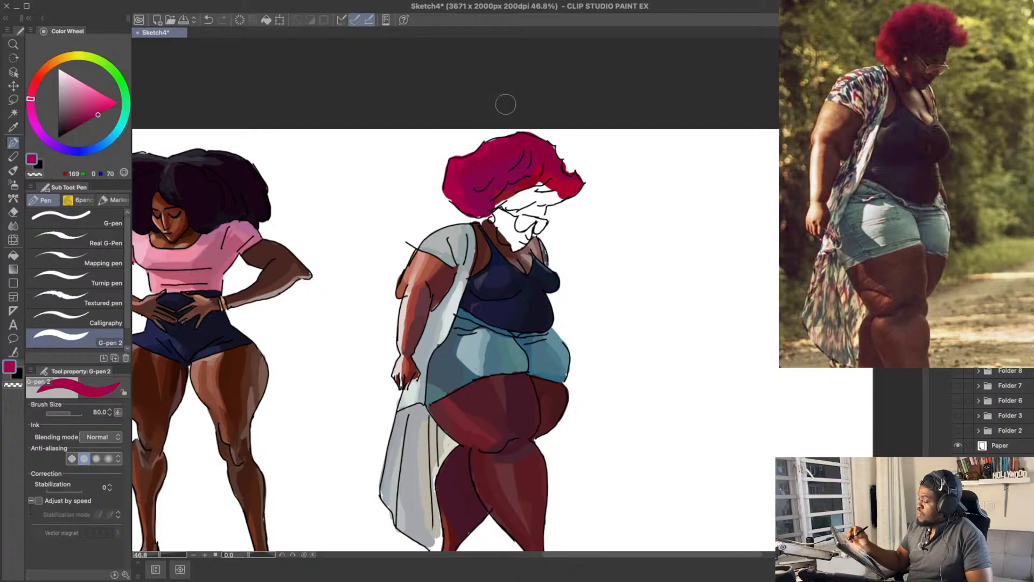
pyautogui.moveTo(32, 99); pyautogui.dragTo(32, 90)
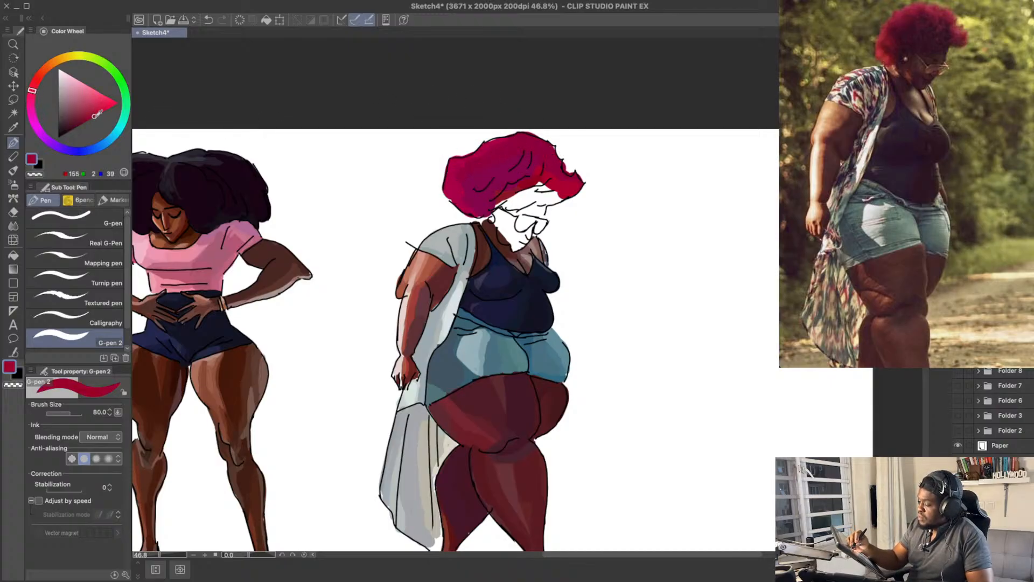
pyautogui.moveTo(97, 113); pyautogui.dragTo(94, 116)
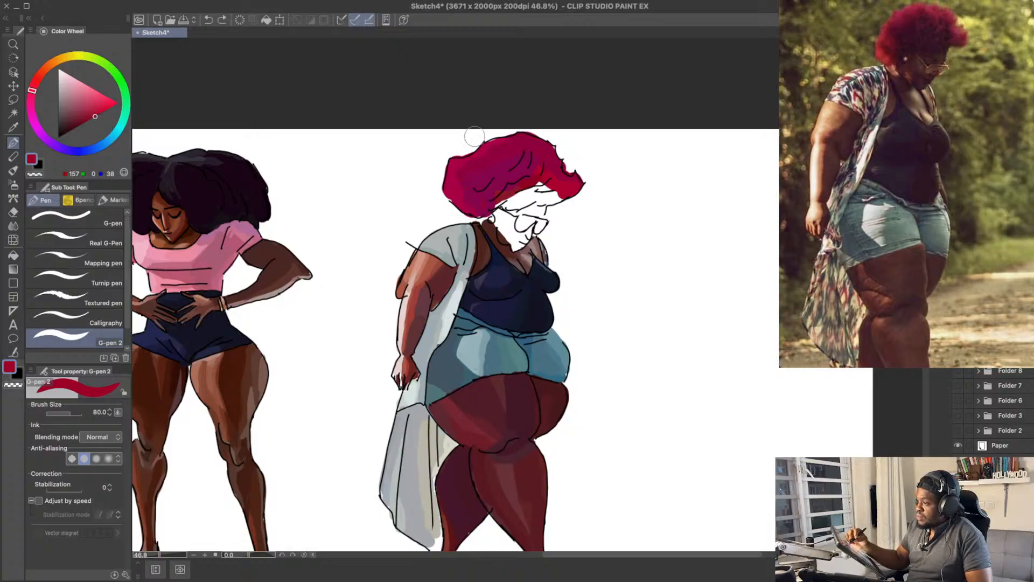
pyautogui.keyDown('alt'); pyautogui.click(457, 190); pyautogui.keyUp('alt')
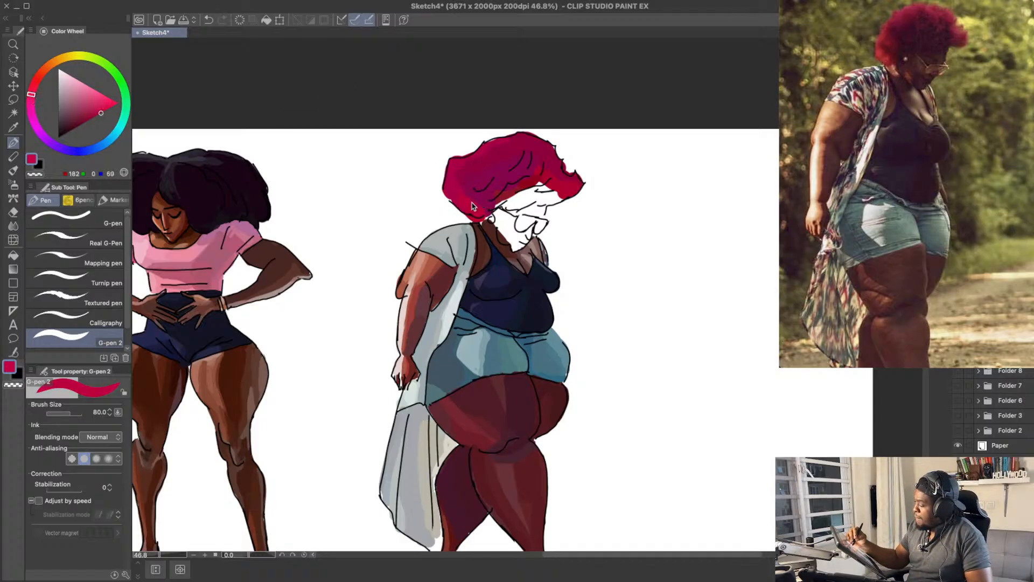
# Step: Deepen the shadow across the middle of the hair with RGB 130, 0, 53 and RGB 124, 0, 51
pyautogui.scroll(2, 520, 143)
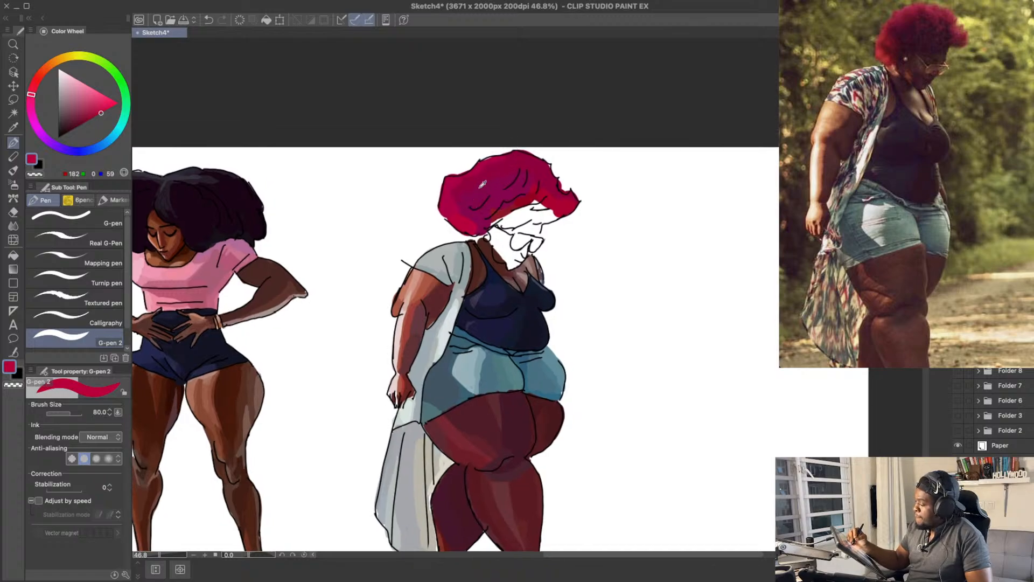
pyautogui.moveTo(108, 114); pyautogui.dragTo(83, 124)
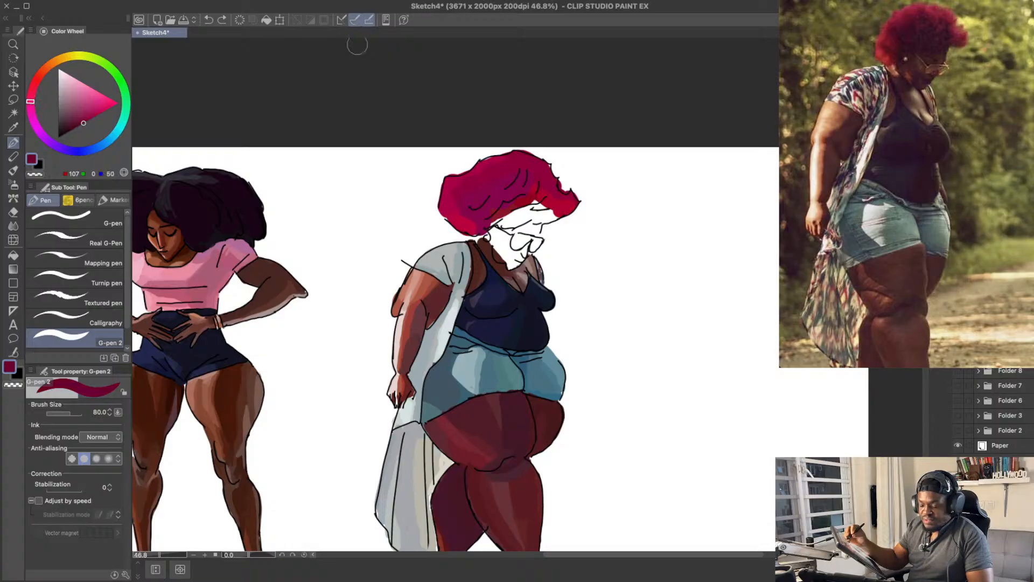
pyautogui.moveTo(471, 218)
pyautogui.mouseDown()
pyautogui.moveTo(501, 184)
pyautogui.moveTo(500, 204)
pyautogui.moveTo(522, 179)
pyautogui.mouseUp()
pyautogui.hotkey('ctrl', 'z')
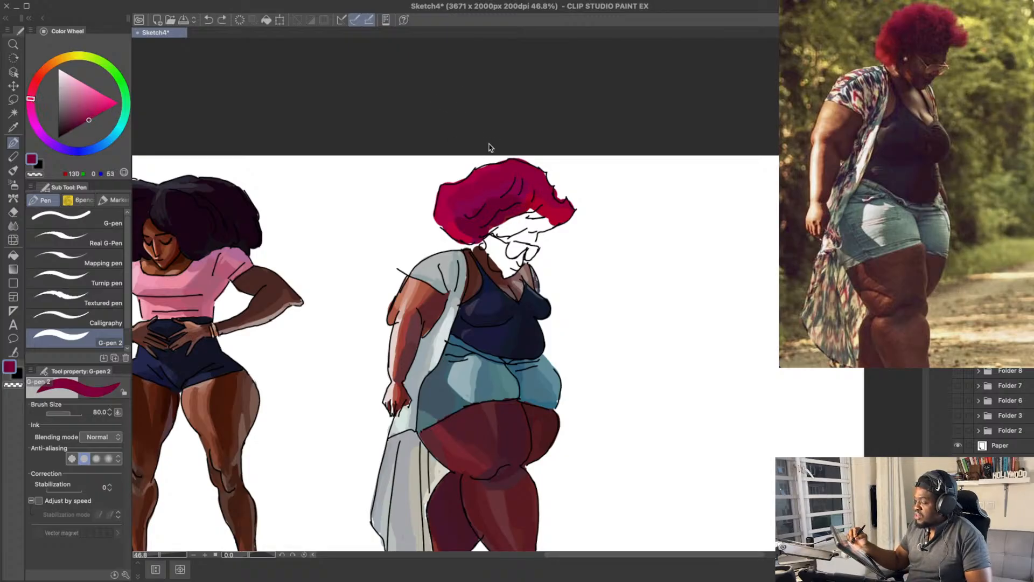
pyautogui.moveTo(90, 120); pyautogui.dragTo(87, 121)
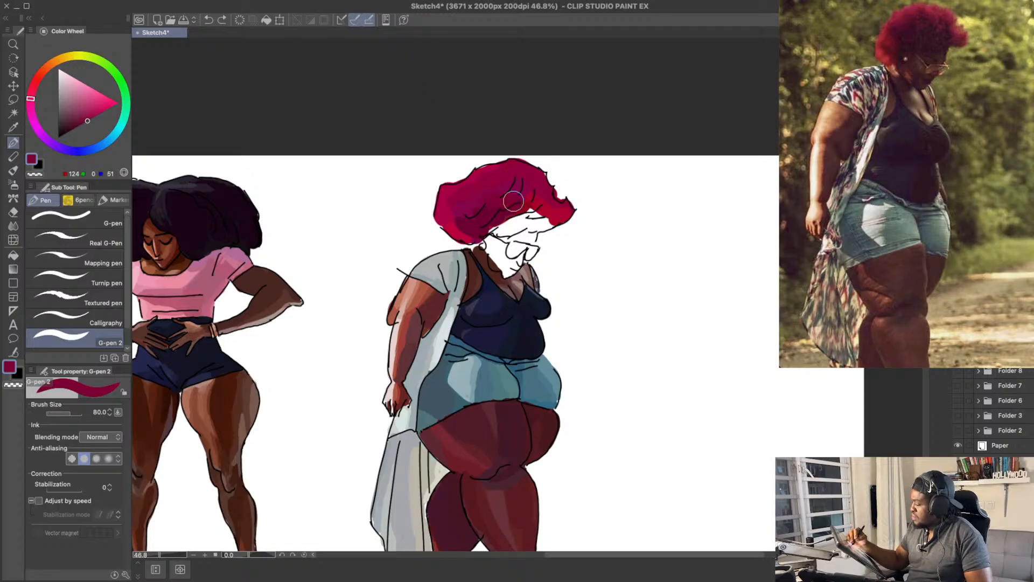
pyautogui.moveTo(514, 200); pyautogui.dragTo(523, 189)
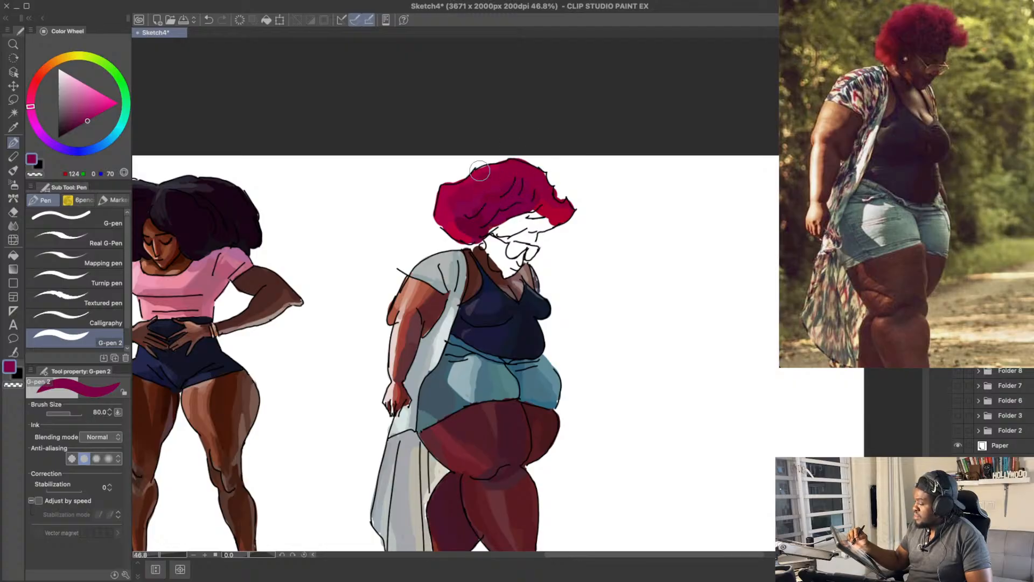
# Step: Darken the lower back and front of the hair with RGB 103, 0, 58 and RGB 113, 0, 51
pyautogui.moveTo(86, 122); pyautogui.dragTo(80, 125)
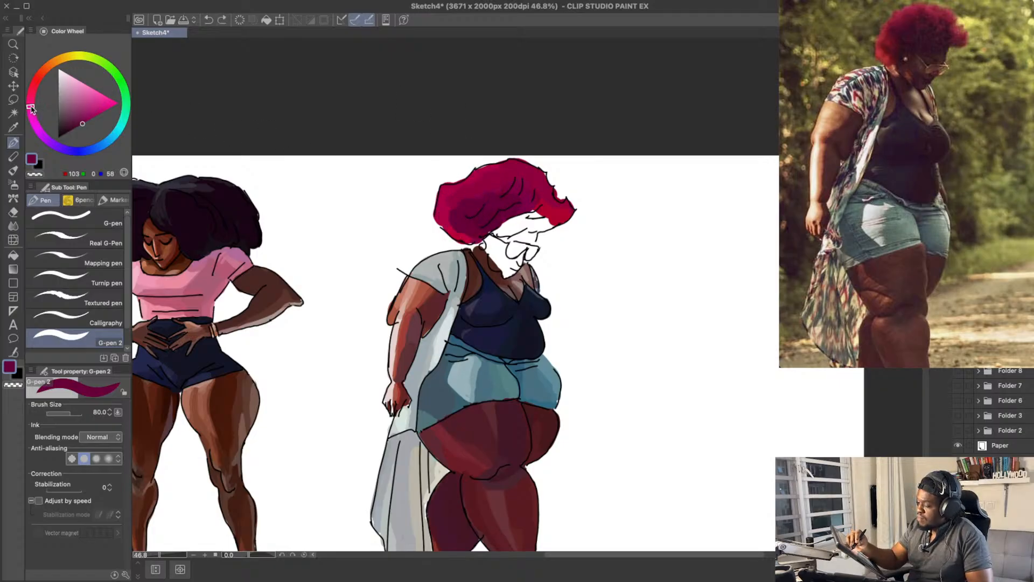
pyautogui.moveTo(31, 109); pyautogui.dragTo(31, 100)
pyautogui.click(85, 121)
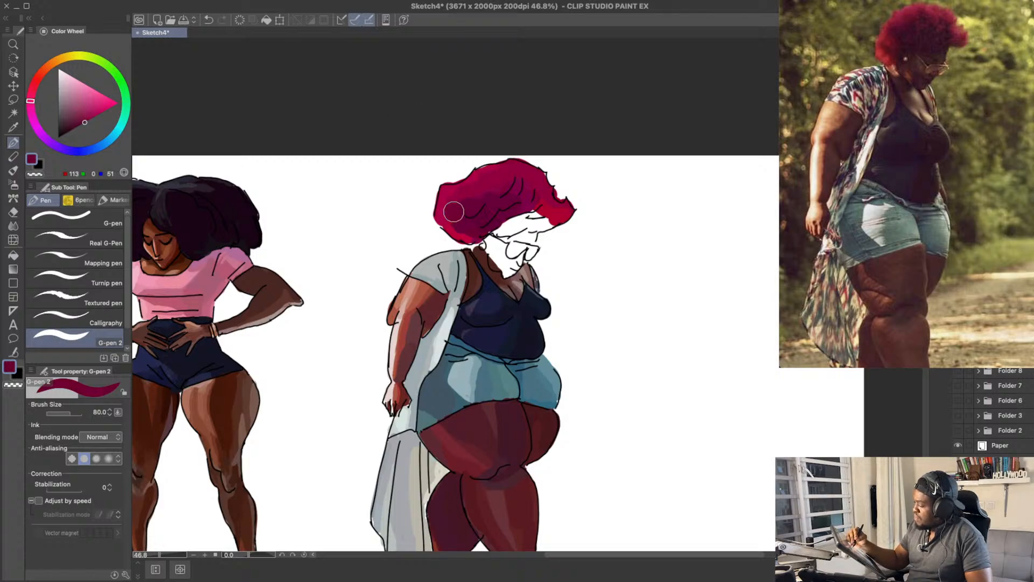
pyautogui.moveTo(530, 191); pyautogui.dragTo(556, 216)
pyautogui.press('super+z')
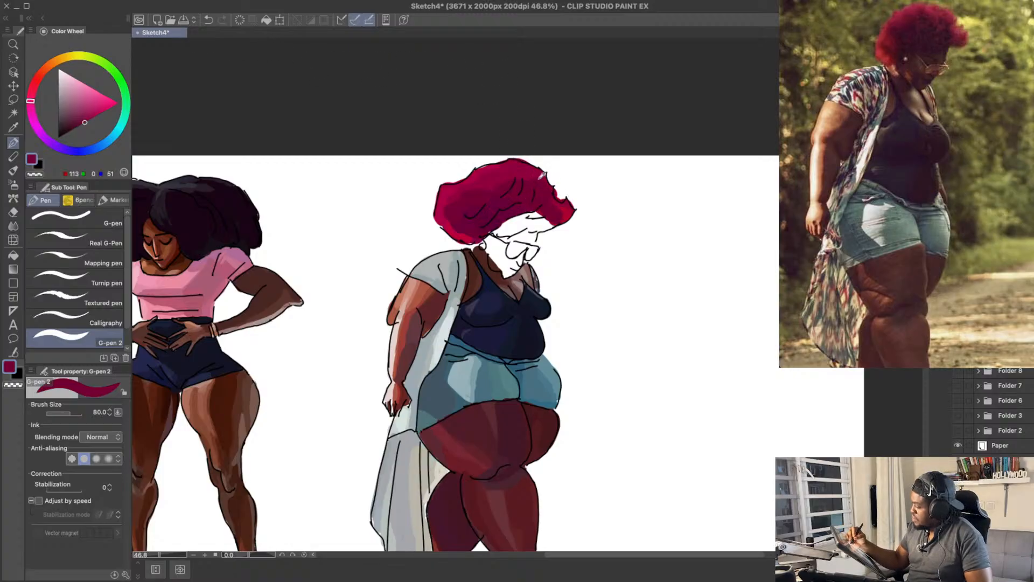
# Step: Fill the white fringe above the glasses with RGB 113, 0, 51 and brighten the front tip with crimson RGB 171, 0, 49
pyautogui.keyDown('alt'); pyautogui.click(539, 175); pyautogui.keyUp('alt')
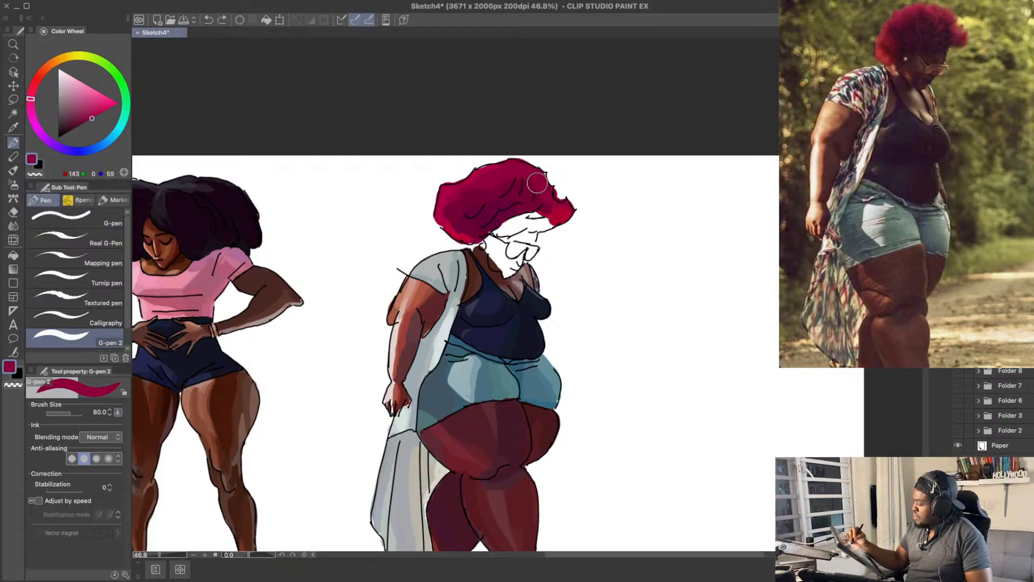
pyautogui.keyDown('alt'); pyautogui.click(545, 208); pyautogui.keyUp('alt')
pyautogui.moveTo(546, 209)
pyautogui.mouseDown()
pyautogui.moveTo(555, 216)
pyautogui.moveTo(539, 214)
pyautogui.mouseUp()
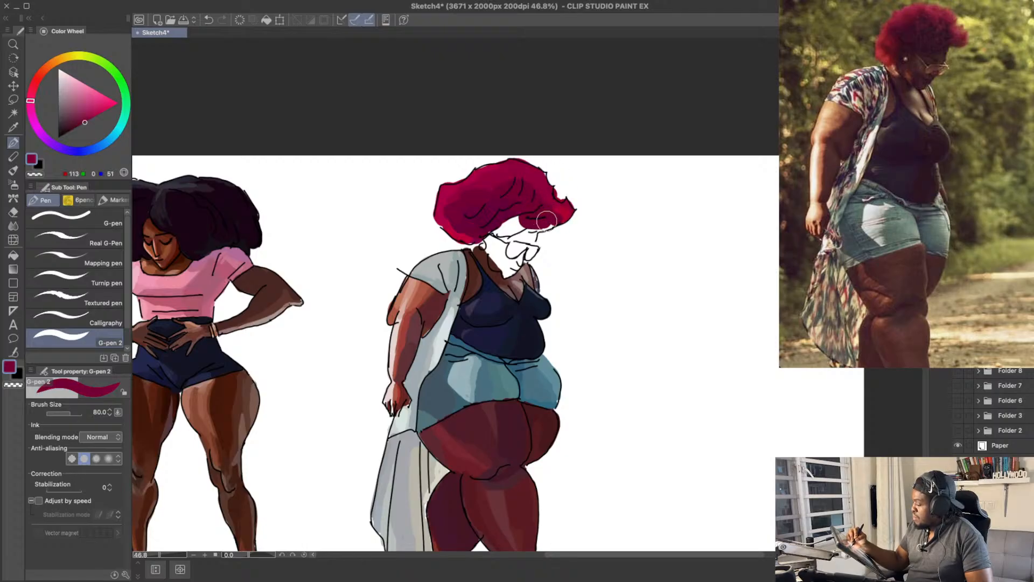
pyautogui.keyDown('alt'); pyautogui.click(547, 215); pyautogui.keyUp('alt')
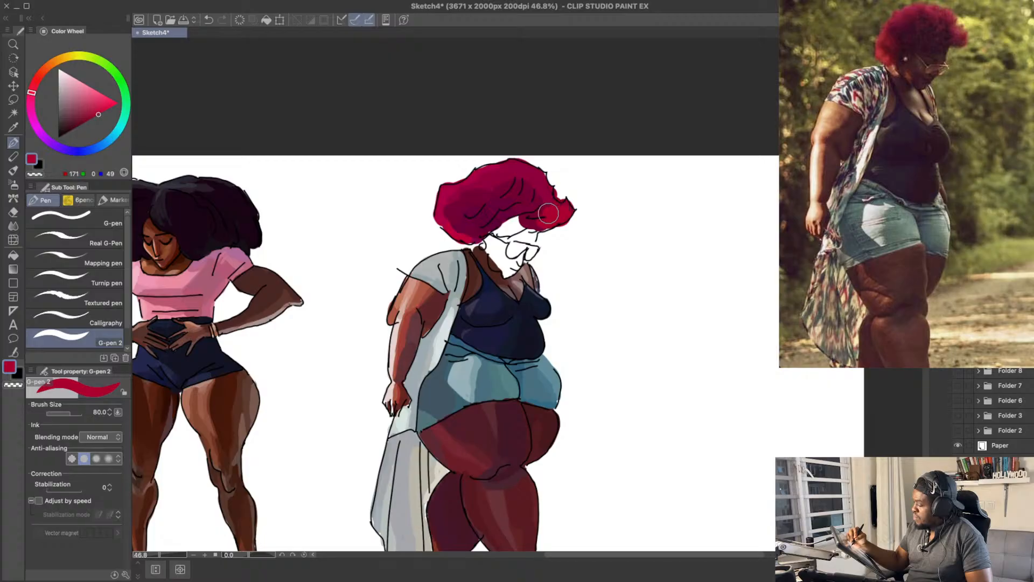
pyautogui.moveTo(548, 214)
pyautogui.mouseDown()
pyautogui.moveTo(555, 220)
pyautogui.moveTo(539, 200)
pyautogui.moveTo(518, 223)
pyautogui.moveTo(491, 229)
pyautogui.moveTo(509, 228)
pyautogui.mouseUp()
# Step: Deepen the underside of the hair near the fringe with dark RGB 94, 0, 53, and save the drawing
pyautogui.keyDown('alt'); pyautogui.click(528, 200); pyautogui.keyUp('alt')
pyautogui.keyDown('alt'); pyautogui.click(501, 218); pyautogui.keyUp('alt')
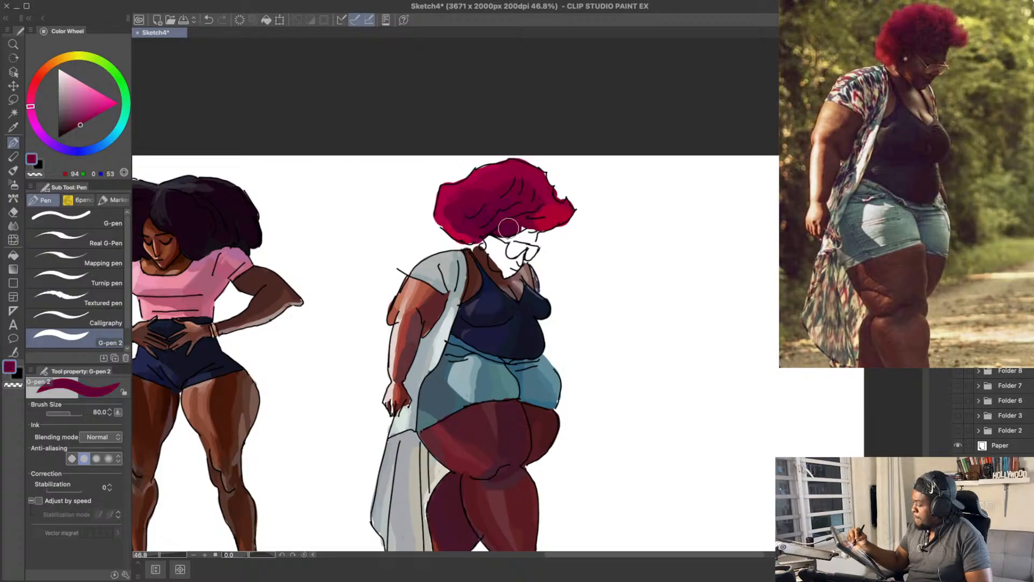
pyautogui.hotkey('ctrl', 's')
pyautogui.keyDown('alt'); pyautogui.click(536, 200); pyautogui.keyUp('alt')
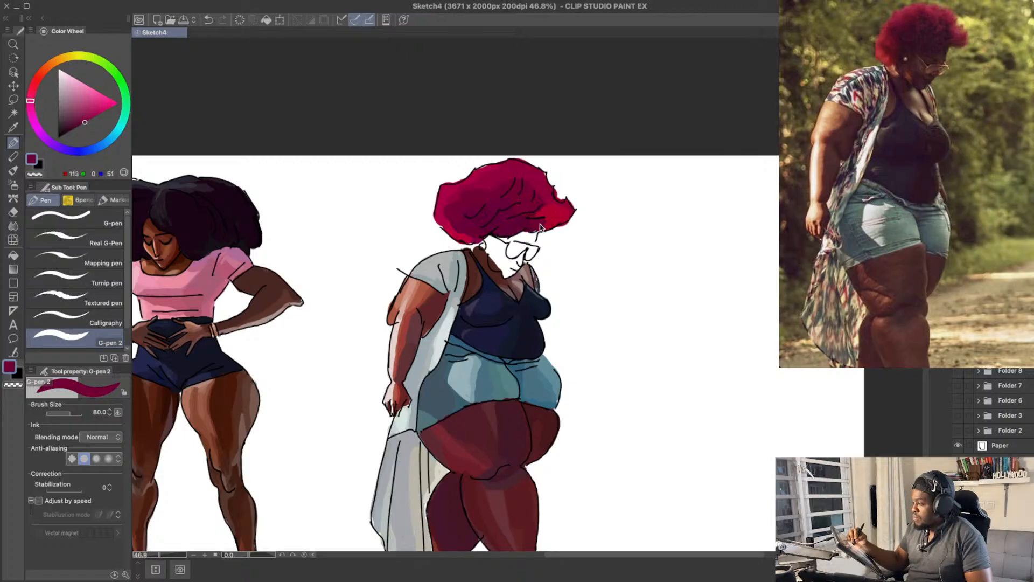
# Step: Shade the front side of the hair above the tip with RGB 113, 0, 51 and RGB 143, 2, 52
pyautogui.moveTo(538, 206); pyautogui.dragTo(544, 183)
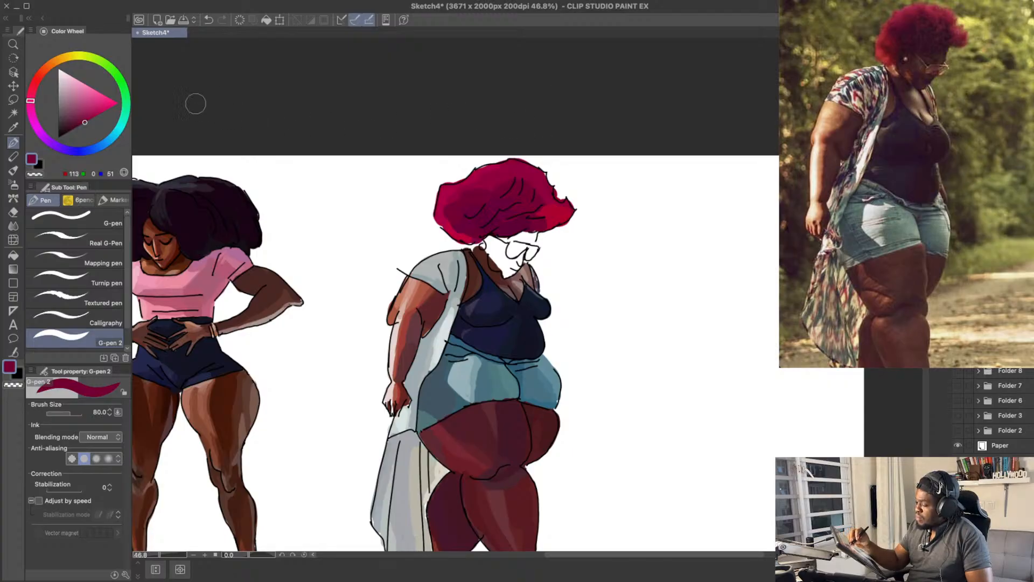
pyautogui.click(91, 118)
pyautogui.click(30, 95)
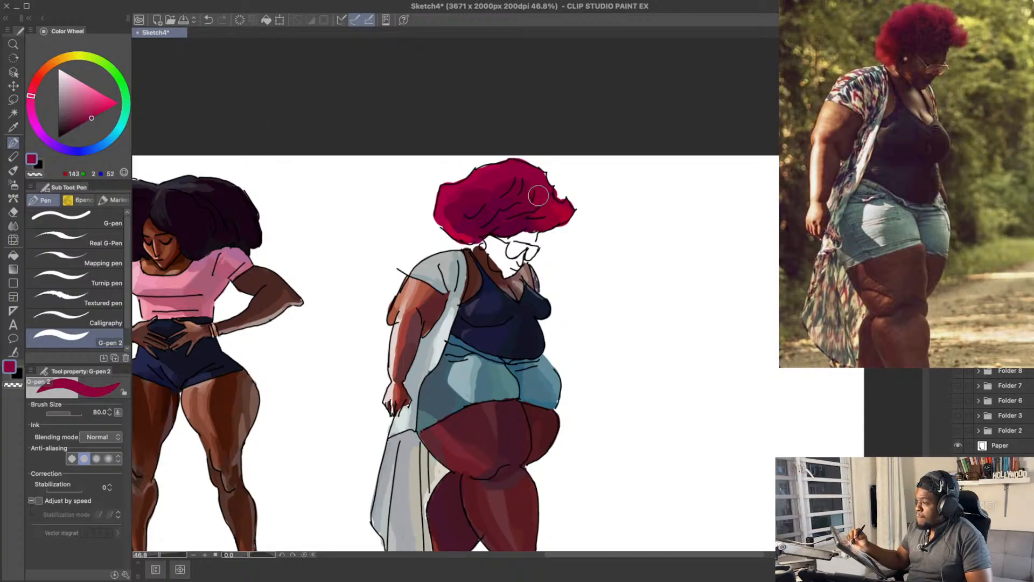
pyautogui.moveTo(541, 182); pyautogui.dragTo(541, 186)
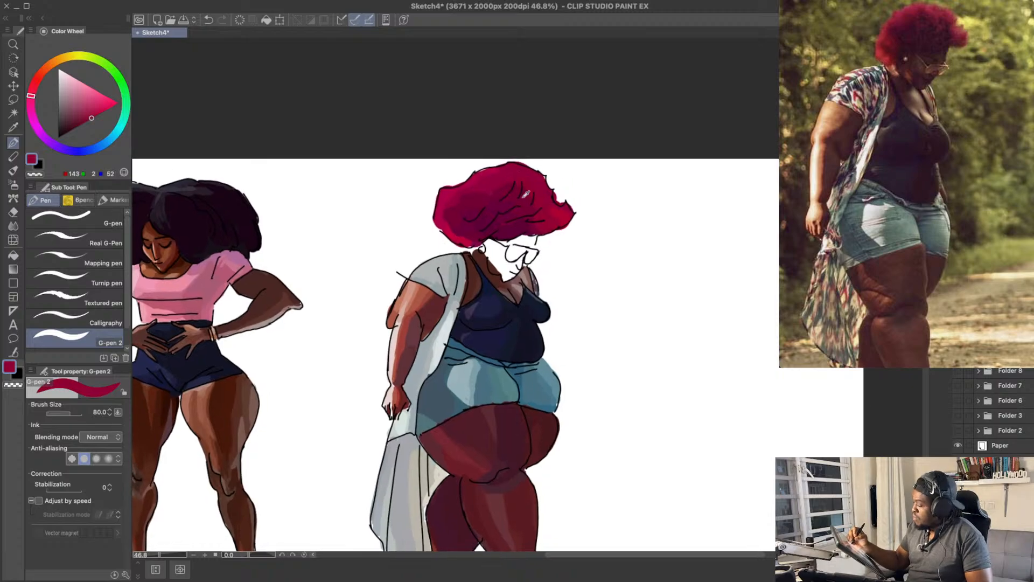
# Step: Blend the strands in the middle of the hair using RGB 94, 0, 53, RGB 129, 4, 60 and RGB 113, 0, 51
pyautogui.keyDown('alt'); pyautogui.click(520, 205); pyautogui.keyUp('alt')
pyautogui.keyDown('alt'); pyautogui.click(512, 215); pyautogui.keyUp('alt')
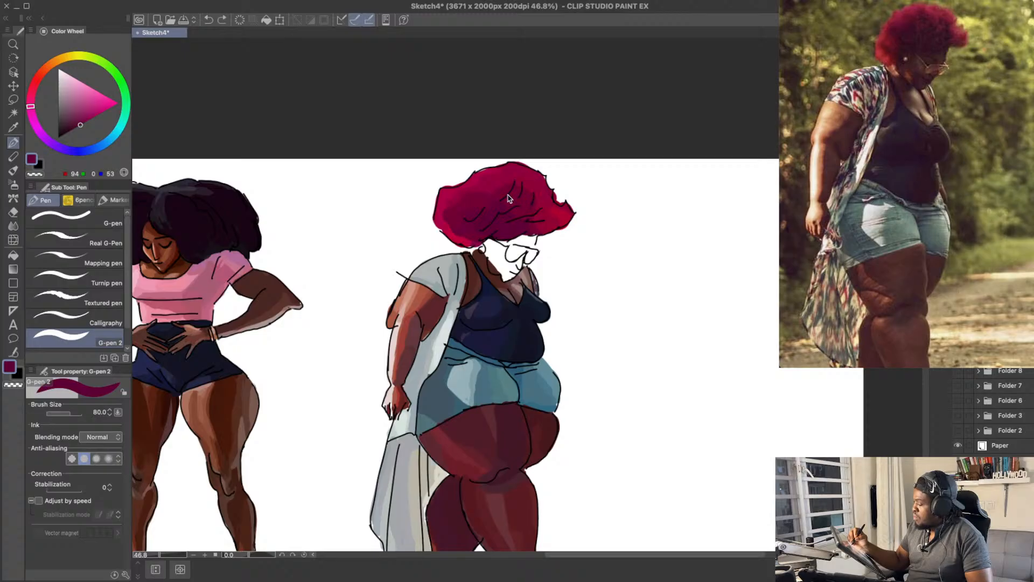
pyautogui.keyDown('alt'); pyautogui.click(509, 198); pyautogui.keyUp('alt')
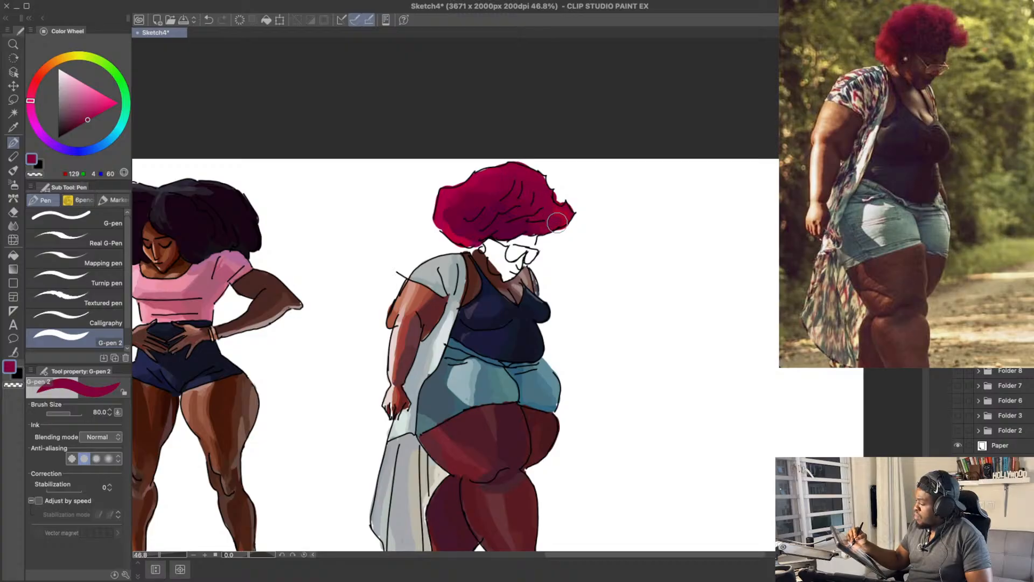
pyautogui.keyDown('alt'); pyautogui.click(516, 229); pyautogui.keyUp('alt')
pyautogui.keyDown('alt'); pyautogui.click(522, 210); pyautogui.keyUp('alt')
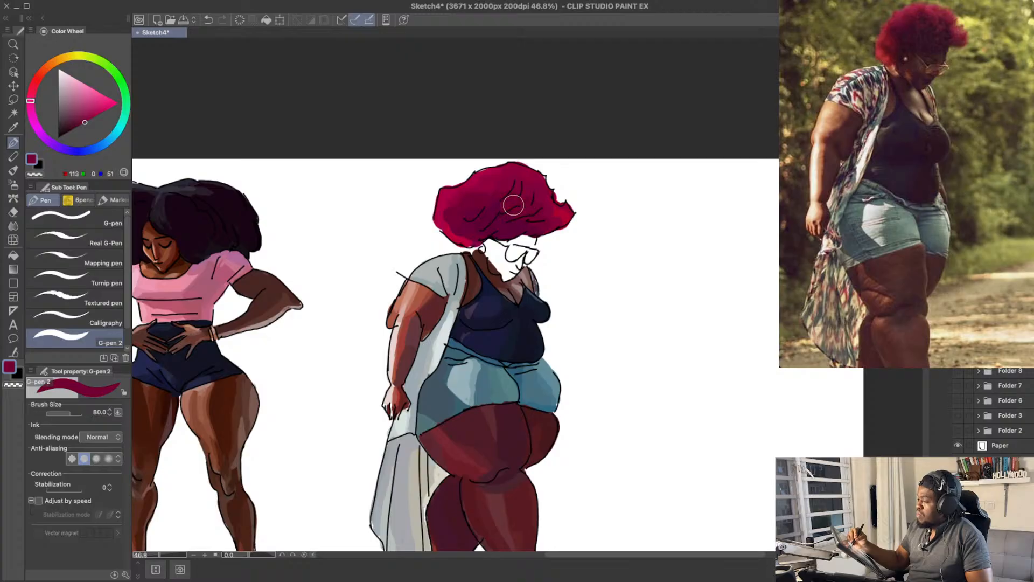
# Step: Soften the central and front strands above the fringe with RGB 143, 0, 59 and RGB 129, 0, 53
pyautogui.keyDown('alt'); pyautogui.click(535, 176); pyautogui.keyUp('alt')
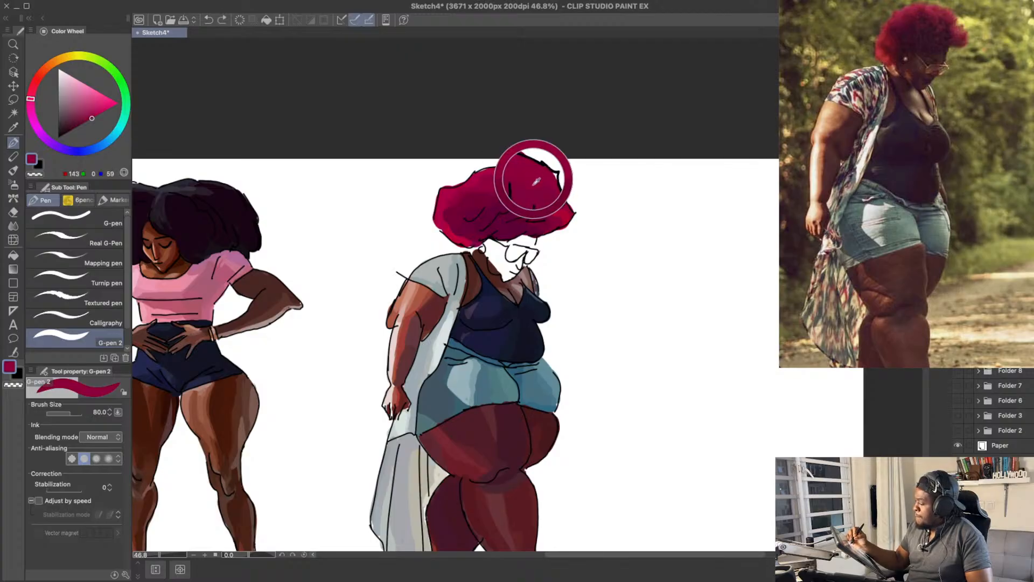
pyautogui.moveTo(506, 215); pyautogui.dragTo(509, 201)
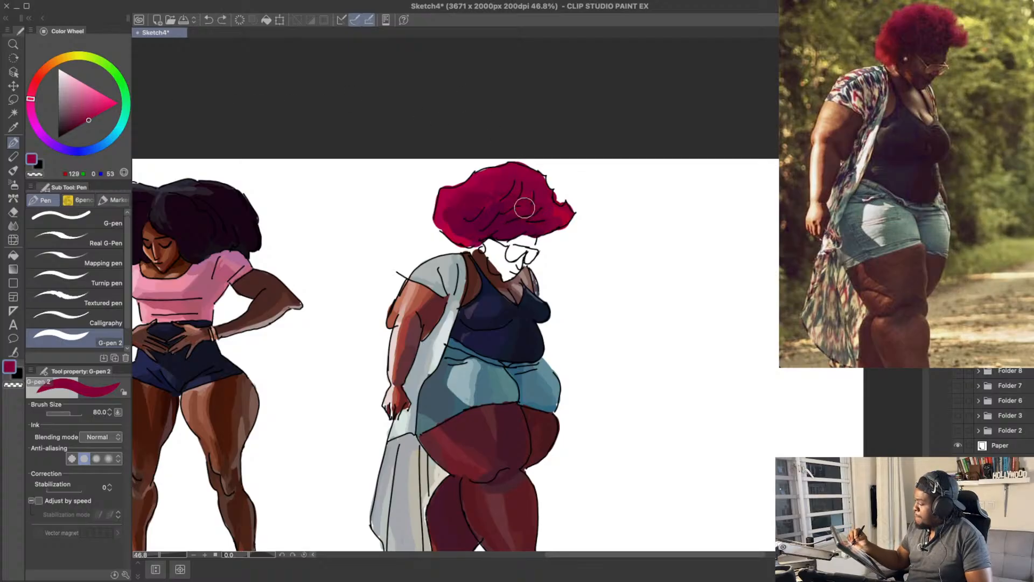
pyautogui.moveTo(524, 208); pyautogui.dragTo(522, 204)
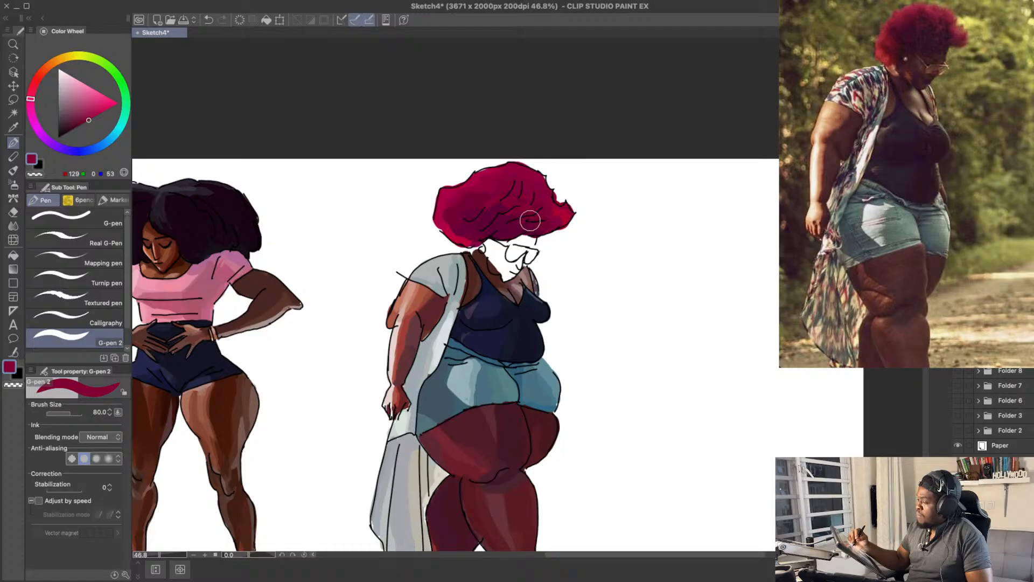
pyautogui.moveTo(513, 227); pyautogui.dragTo(507, 217)
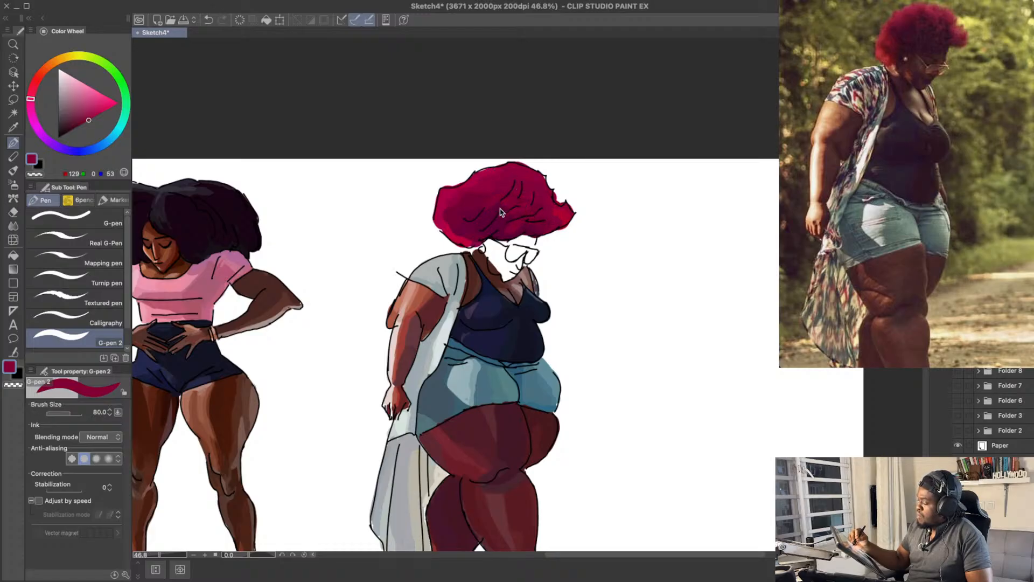
# Step: Touch up the crimson along the lower back edge of the hair above the ear and neck
pyautogui.moveTo(620, 193)
pyautogui.mouseDown()
pyautogui.moveTo(629, 151)
pyautogui.moveTo(647, 155)
pyautogui.mouseUp()
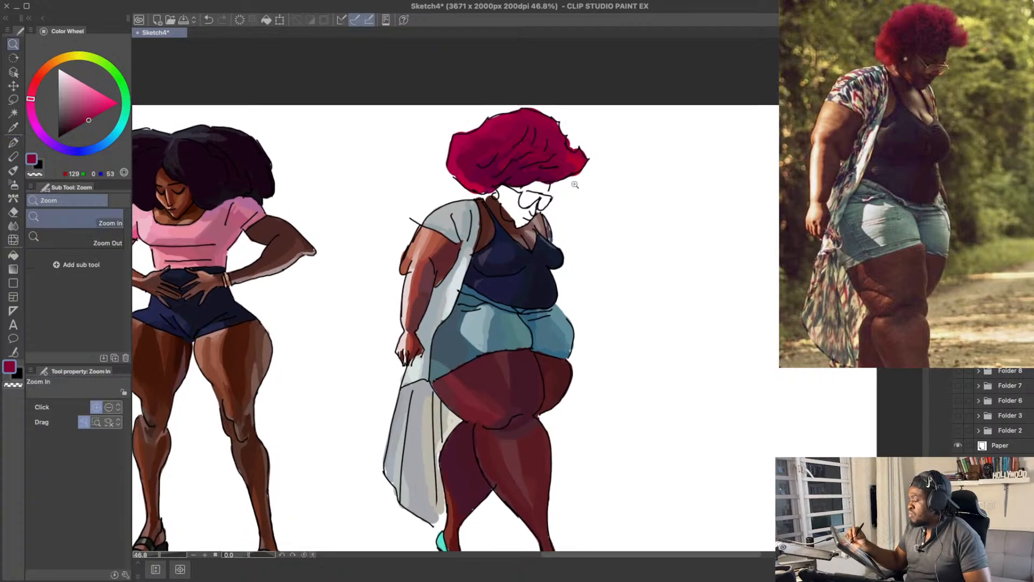
pyautogui.moveTo(574, 185)
pyautogui.mouseDown()
pyautogui.moveTo(584, 173)
pyautogui.moveTo(571, 192)
pyautogui.mouseUp()
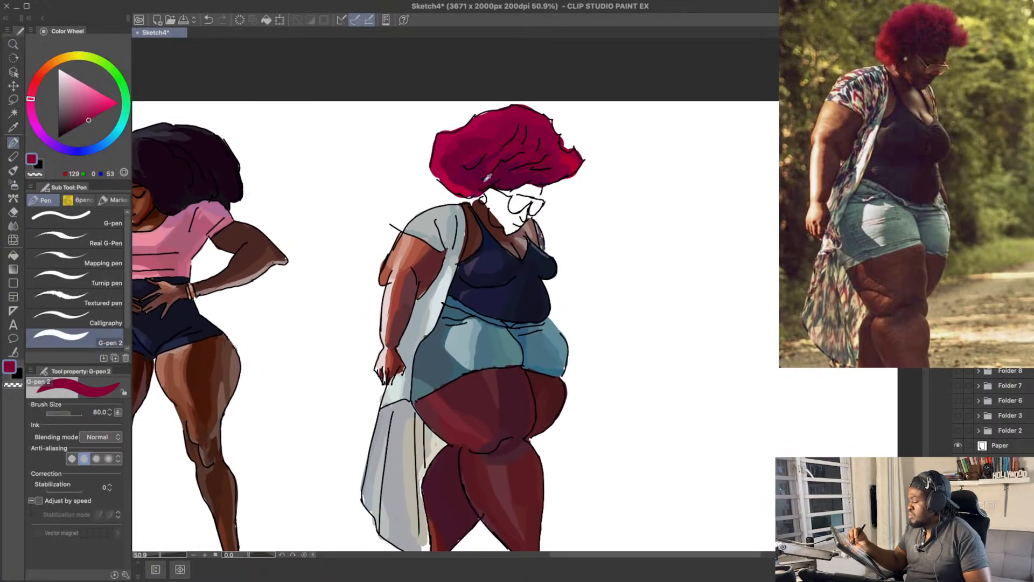
pyautogui.keyDown('alt'); pyautogui.click(474, 181); pyautogui.keyUp('alt')
pyautogui.moveTo(468, 194); pyautogui.dragTo(486, 184)
pyautogui.moveTo(613, 180)
pyautogui.mouseDown()
pyautogui.moveTo(609, 194)
pyautogui.moveTo(610, 185)
pyautogui.mouseUp()
pyautogui.keyDown('alt'); pyautogui.click(561, 175); pyautogui.keyUp('alt')
pyautogui.moveTo(451, 196); pyautogui.dragTo(470, 193)
pyautogui.moveTo(632, 151); pyautogui.dragTo(622, 144)
# Step: Block in the side of the face below the hair with RGB 133, 12, 34 and choose darker RGB 91, 21, 31
pyautogui.click(86, 117)
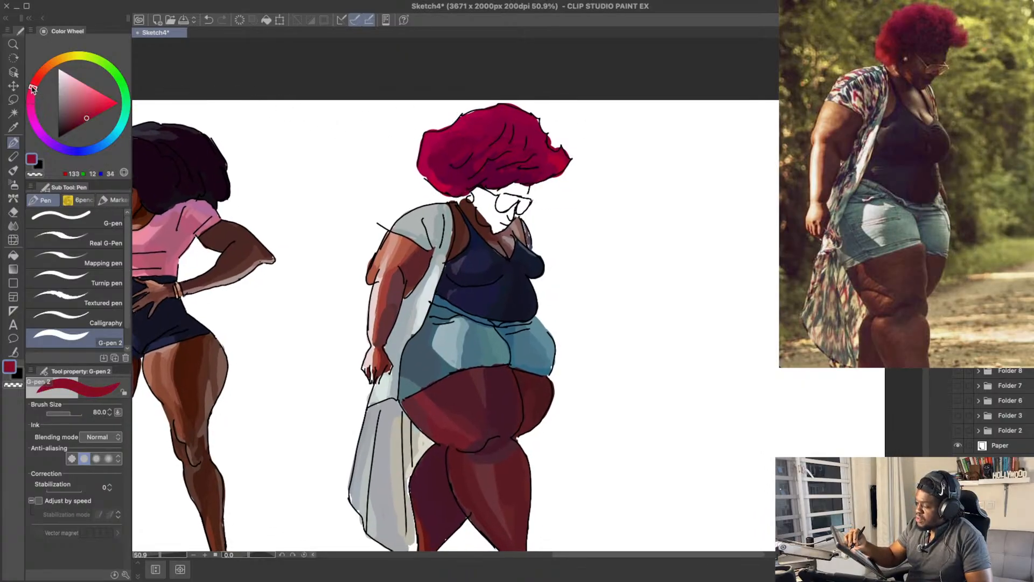
pyautogui.moveTo(476, 192); pyautogui.dragTo(491, 214)
pyautogui.click(80, 117)
pyautogui.click(75, 123)
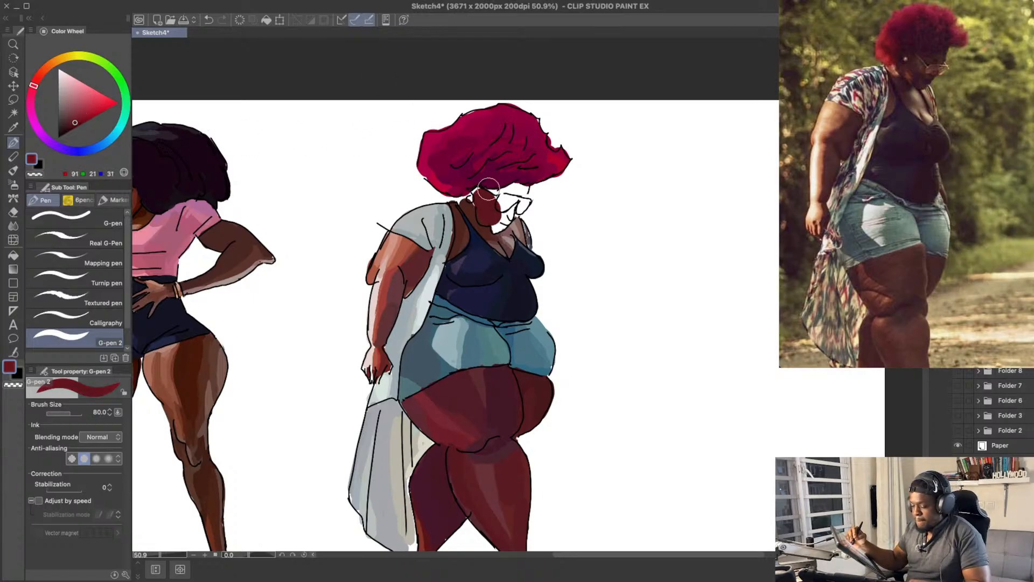
# Step: Reduce the brush size to 40 and rework the cheek and jaw shading, using RGB 111, 21, 34
pyautogui.press('[')
pyautogui.press('[')
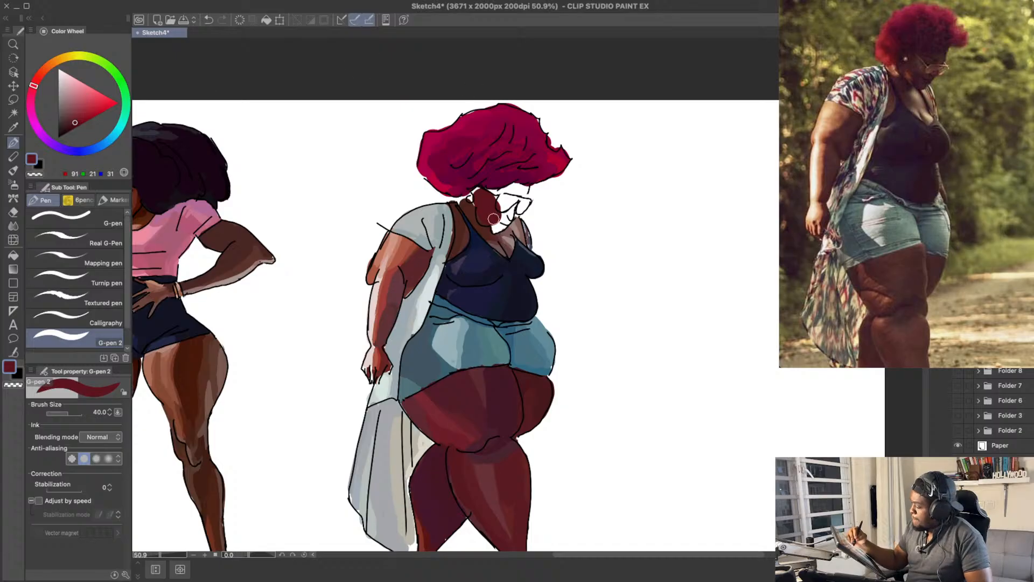
pyautogui.hotkey('ctrl', 'z')
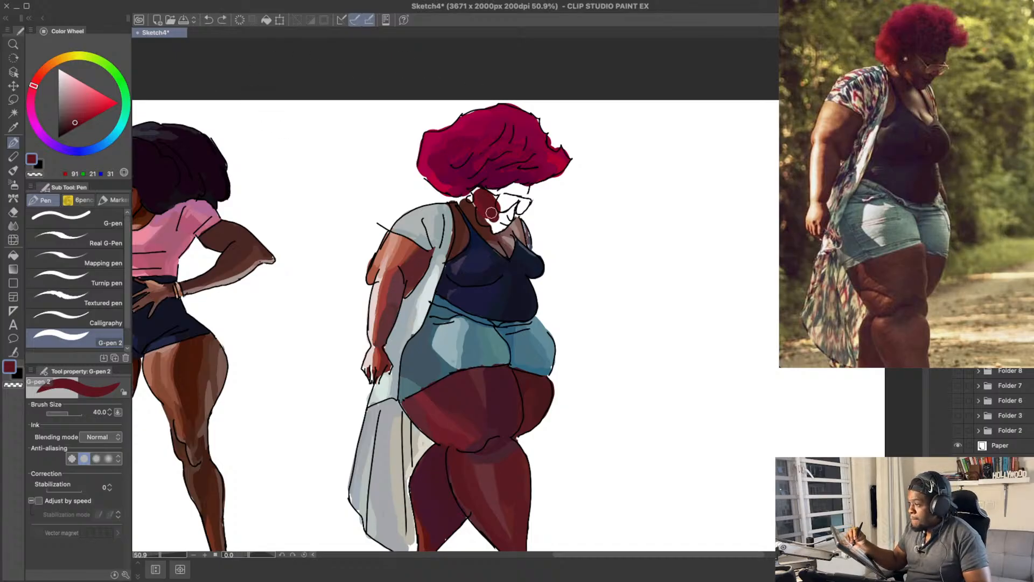
pyautogui.moveTo(485, 195)
pyautogui.mouseDown()
pyautogui.moveTo(494, 211)
pyautogui.moveTo(486, 221)
pyautogui.mouseUp()
pyautogui.keyDown('alt'); pyautogui.click(484, 207); pyautogui.keyUp('alt')
pyautogui.hotkey('ctrl', 'z')
pyautogui.moveTo(531, 153); pyautogui.dragTo(531, 166)
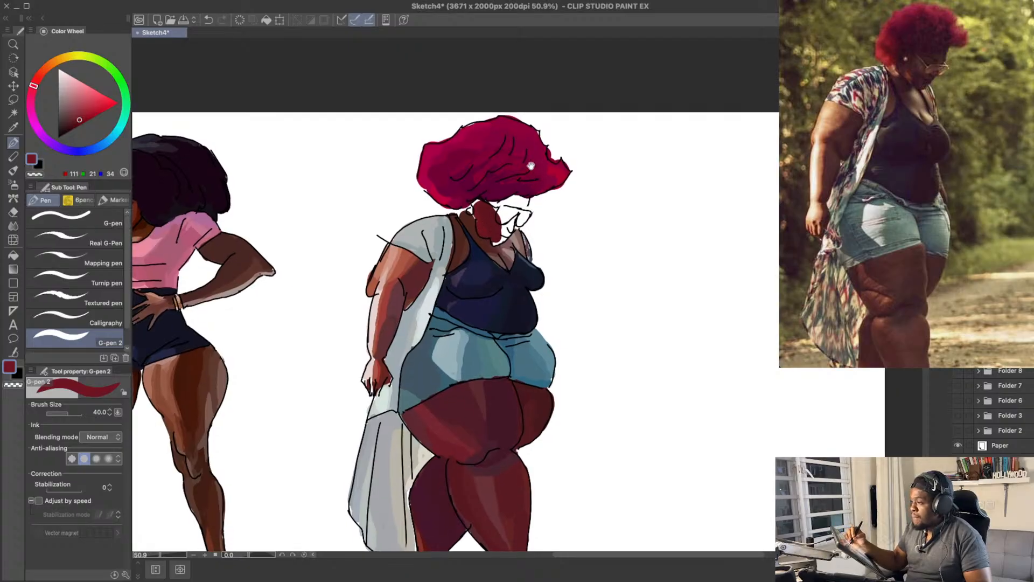
# Step: Shade the chin and jaw below the mouth with dark RGB 78, 26, 41, undoing the strokes that miss
pyautogui.keyDown('alt'); pyautogui.click(497, 226); pyautogui.keyUp('alt')
pyautogui.moveTo(40, 99); pyautogui.dragTo(49, 72)
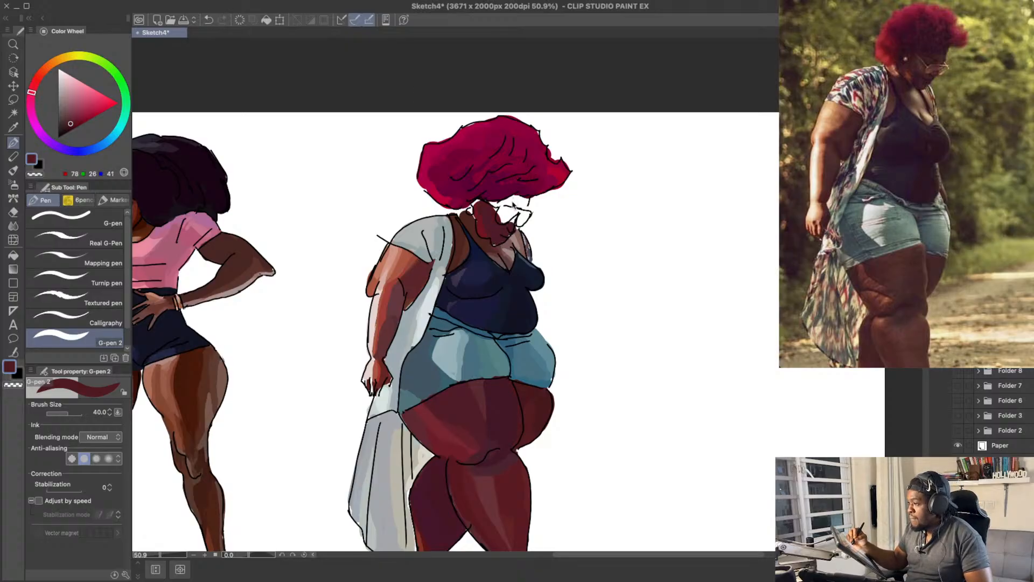
pyautogui.hotkey('ctrl', 'z')
pyautogui.moveTo(504, 232)
pyautogui.mouseDown()
pyautogui.moveTo(508, 219)
pyautogui.moveTo(492, 236)
pyautogui.mouseUp()
pyautogui.hotkey('ctrl', 'z')
# Step: Try a darker cheek shadow with RGB 71, 12, 29, undo it, and save the drawing
pyautogui.moveTo(71, 123); pyautogui.dragTo(71, 125)
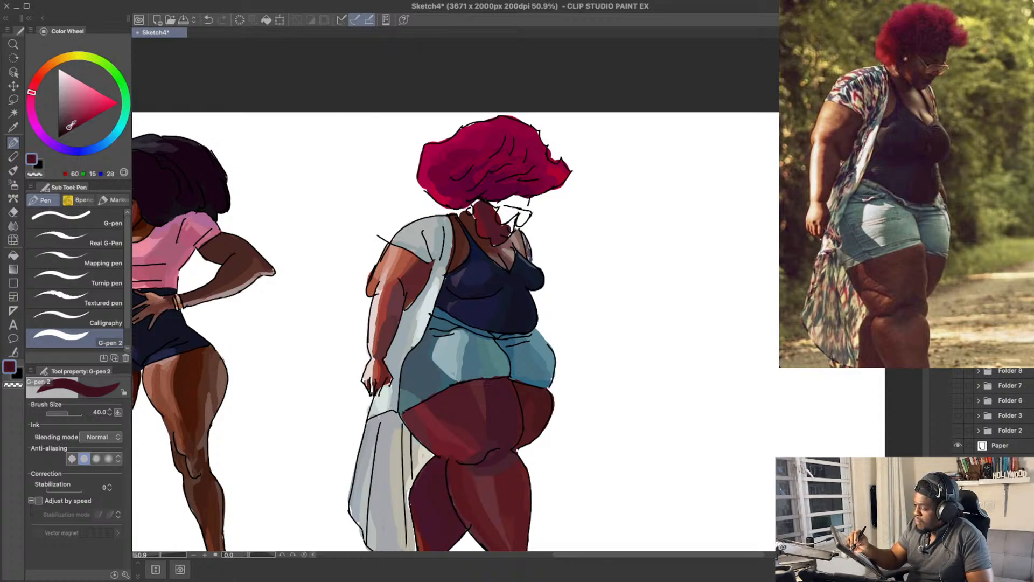
pyautogui.moveTo(498, 223)
pyautogui.mouseDown()
pyautogui.moveTo(491, 233)
pyautogui.moveTo(493, 216)
pyautogui.mouseUp()
pyautogui.hotkey('ctrl', 'z')
pyautogui.hotkey('ctrl', 'z')
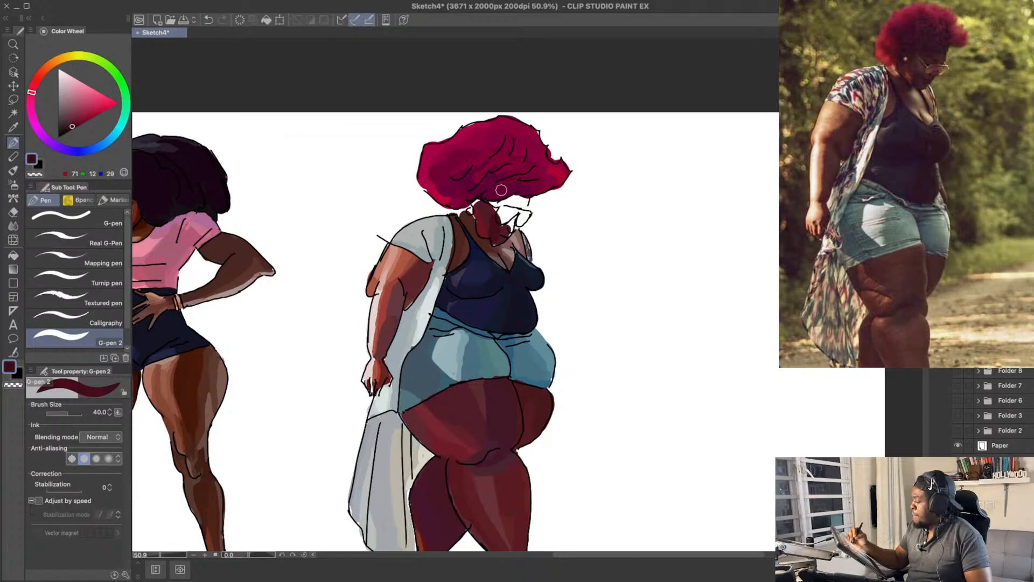
pyautogui.hotkey('ctrl', 's')
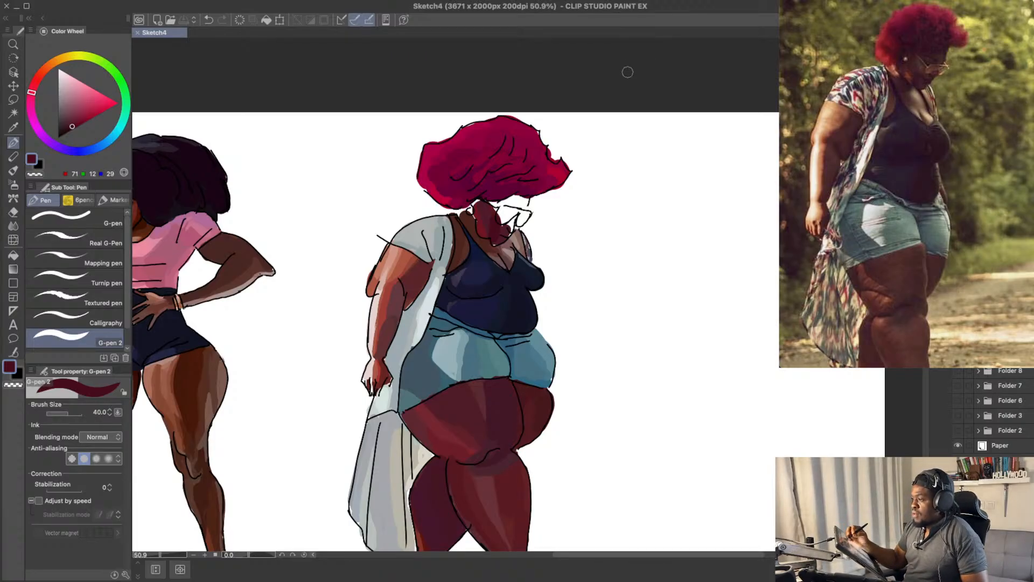
# Step: Undo the latest mouth strokes and fill the area around the mouth and nose with RGB 78, 26, 40
pyautogui.moveTo(497, 217)
pyautogui.mouseDown()
pyautogui.moveTo(515, 202)
pyautogui.moveTo(506, 218)
pyautogui.moveTo(513, 209)
pyautogui.moveTo(513, 224)
pyautogui.moveTo(526, 206)
pyautogui.moveTo(517, 226)
pyautogui.mouseUp()
pyautogui.hotkey('ctrl', 'z')
pyautogui.hotkey('ctrl', 'z')
pyautogui.hotkey('ctrl', 'z')
pyautogui.keyDown('alt'); pyautogui.click(512, 231); pyautogui.keyUp('alt')
pyautogui.moveTo(537, 190); pyautogui.dragTo(538, 198)
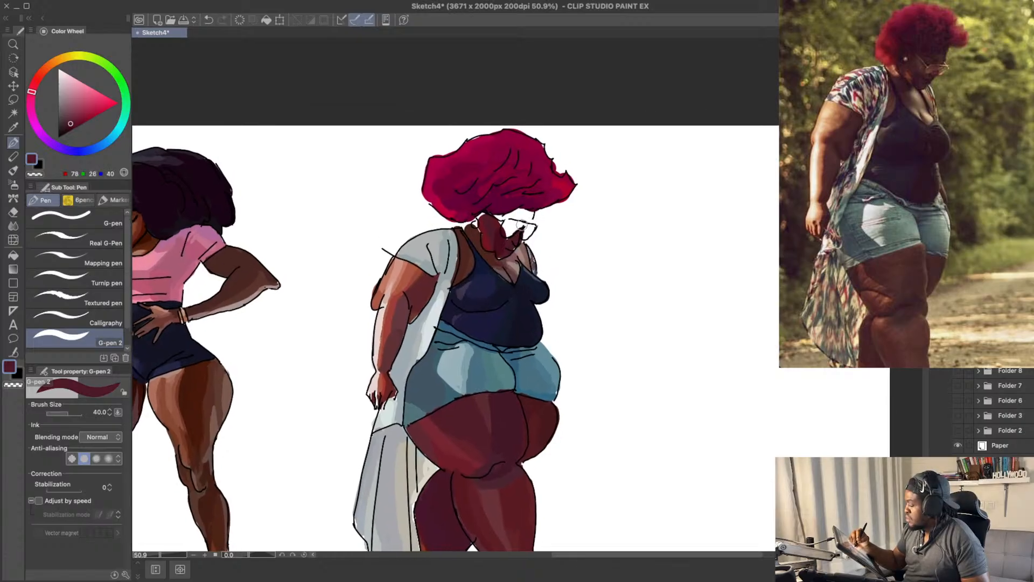
# Step: Fill the skin behind the near lens of the glasses with warm brown, ending on RGB 85, 36, 31
pyautogui.click(39, 75)
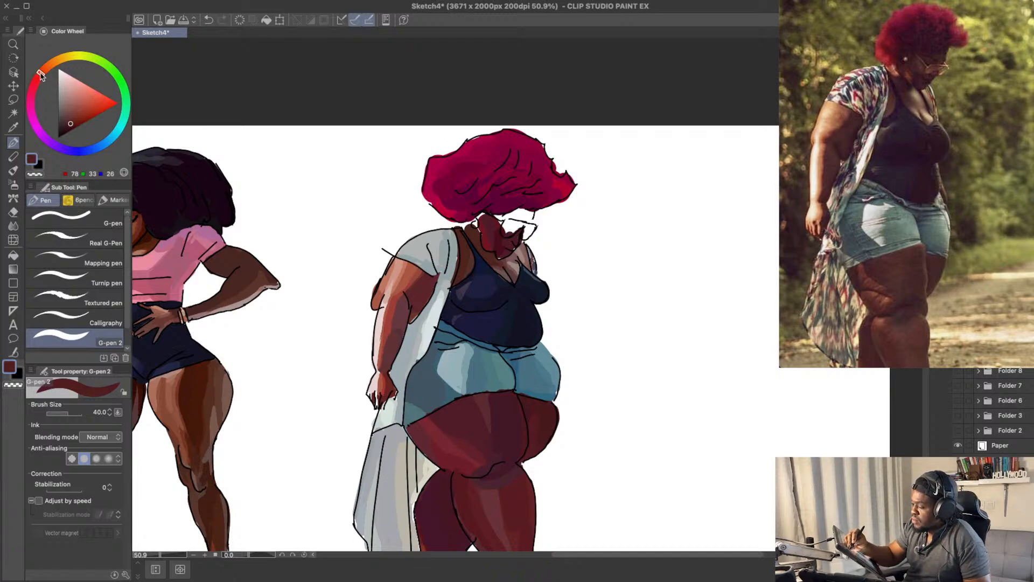
pyautogui.click(75, 112)
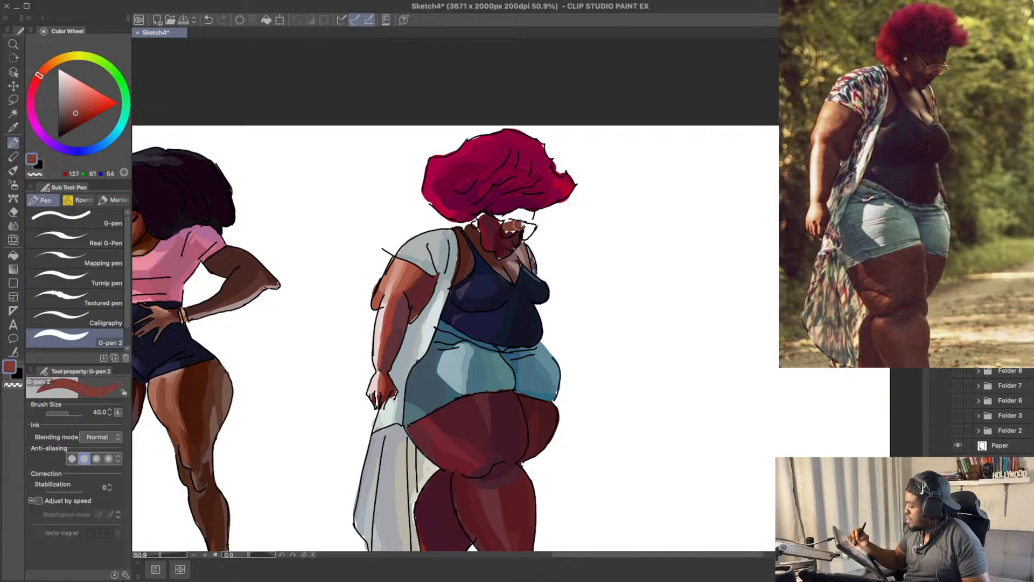
pyautogui.hotkey('ctrl', 'z')
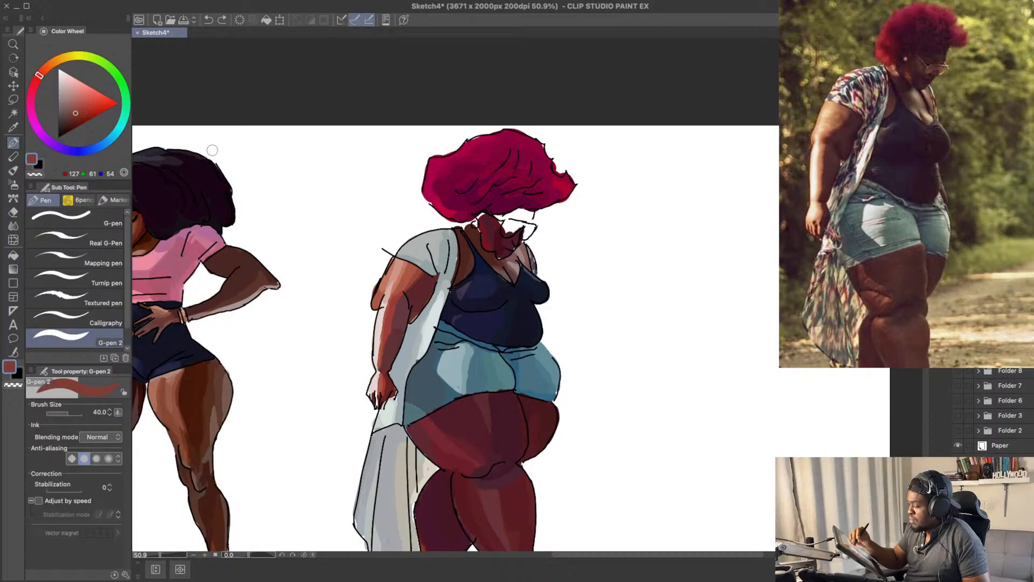
pyautogui.click(73, 118)
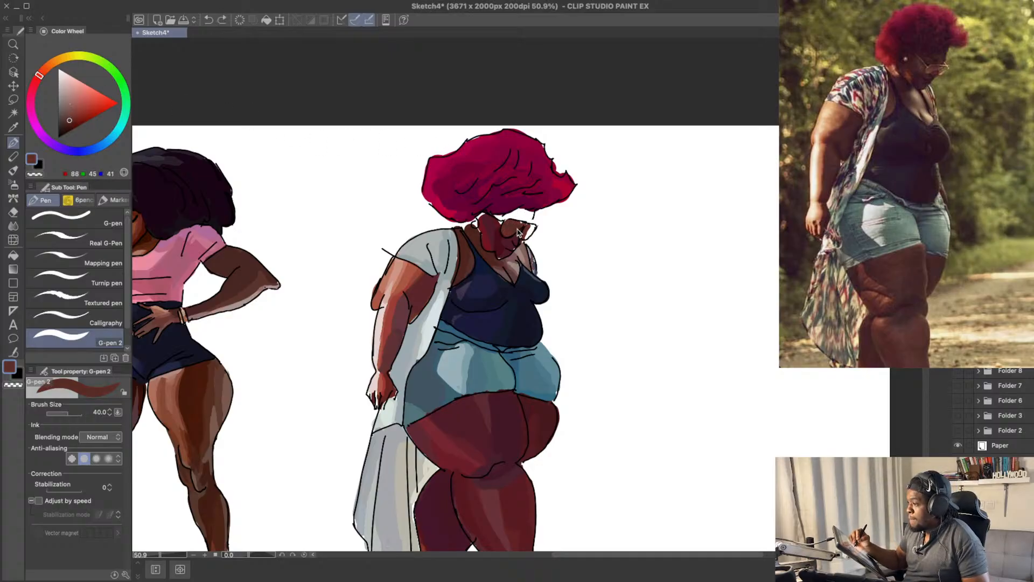
pyautogui.click(71, 120)
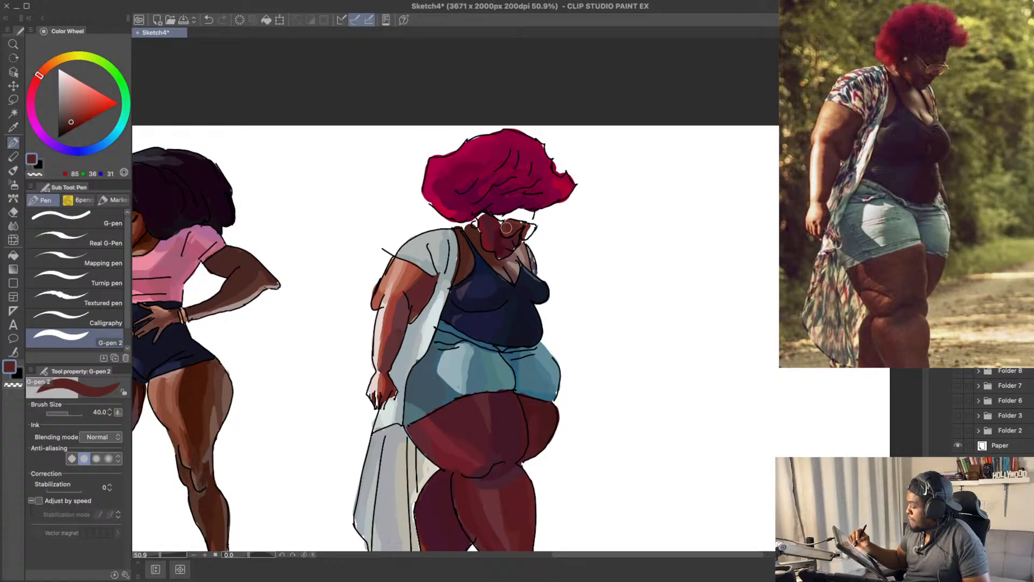
# Step: Fill the white forehead between the fringe and the glasses with dark maroon RGB 69, 19, 33 and RGB 68, 16, 34
pyautogui.moveTo(546, 196); pyautogui.dragTo(522, 230)
pyautogui.click(36, 81)
pyautogui.press('super+z')
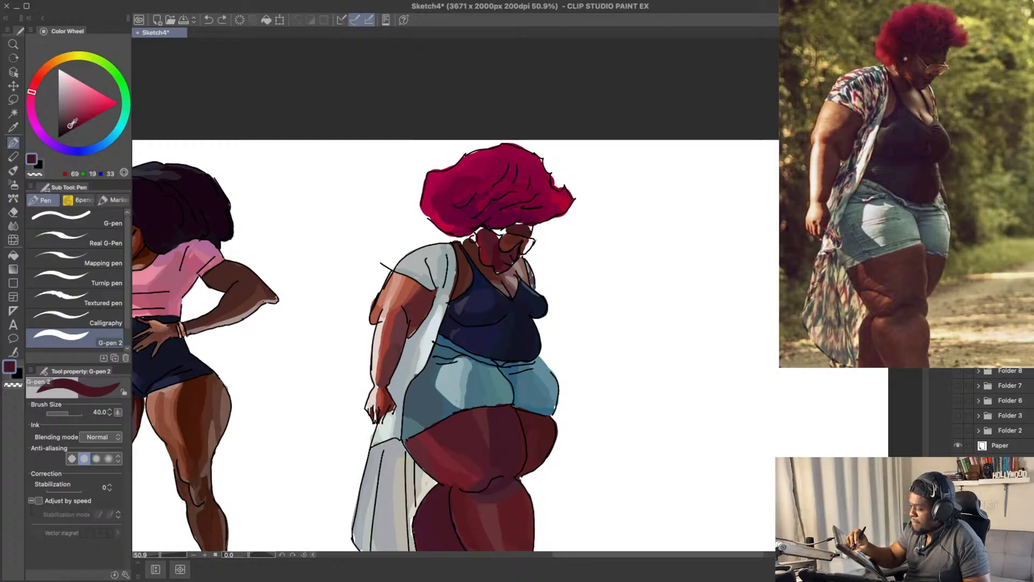
pyautogui.click(32, 96)
pyautogui.moveTo(523, 229); pyautogui.dragTo(494, 224)
pyautogui.moveTo(574, 212); pyautogui.dragTo(580, 205)
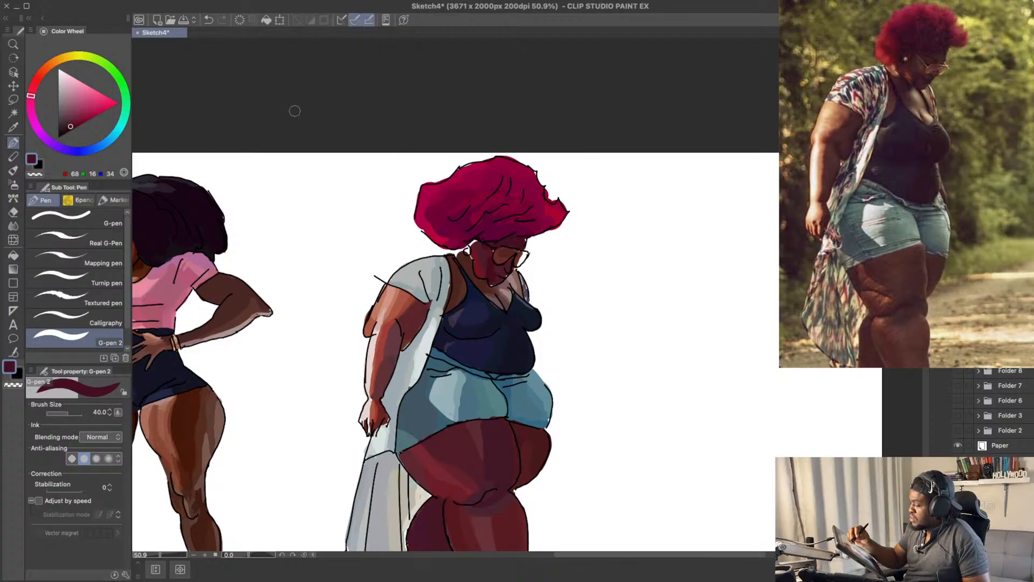
# Step: Tint the forehead and brow above the glasses with lighter RGB 86, 30, 50 and RGB 76, 34, 49
pyautogui.click(72, 122)
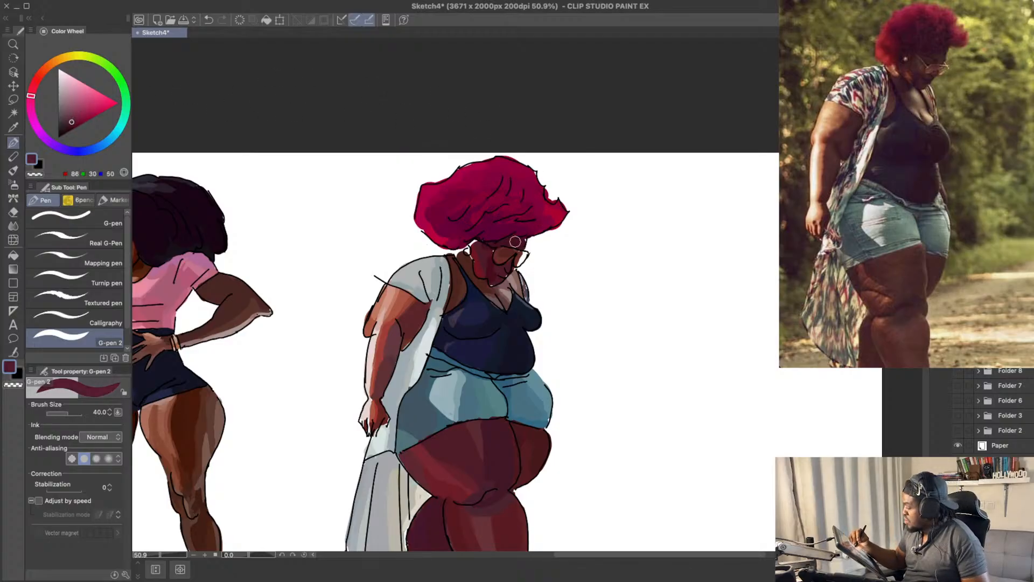
pyautogui.moveTo(541, 214); pyautogui.dragTo(538, 224)
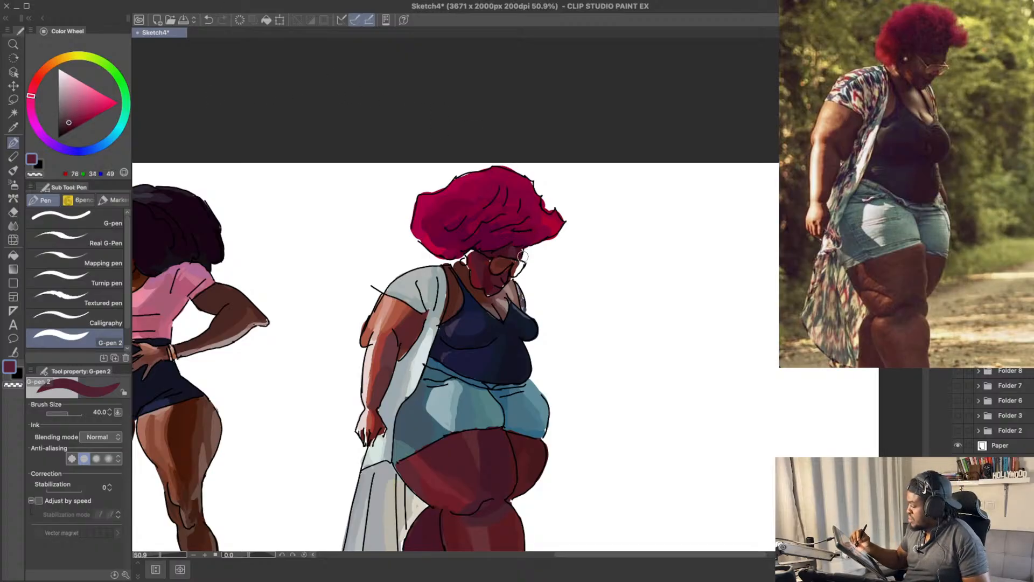
pyautogui.keyDown('alt'); pyautogui.click(519, 256); pyautogui.keyUp('alt')
pyautogui.moveTo(541, 190); pyautogui.dragTo(548, 185)
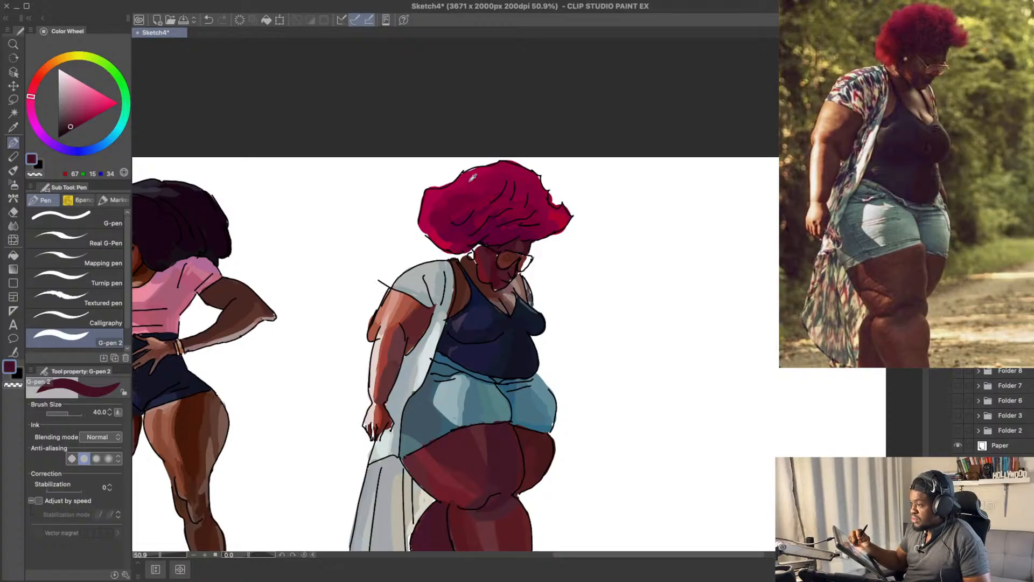
# Step: Try to darken the cheek beside the ear with RGB 67, 20, 36
pyautogui.keyDown('alt'); pyautogui.click(500, 267); pyautogui.keyUp('alt')
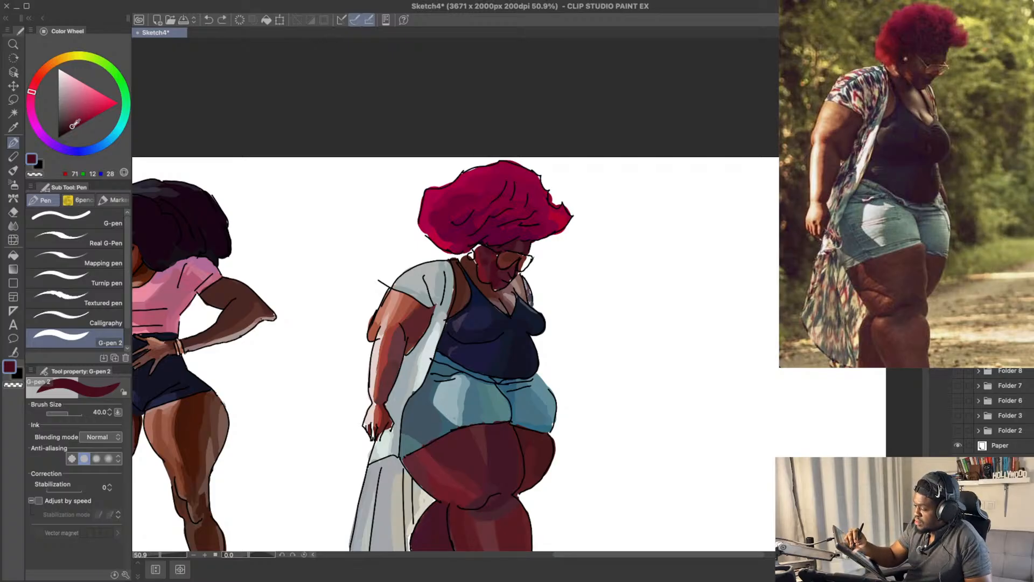
pyautogui.moveTo(74, 124); pyautogui.dragTo(69, 126)
pyautogui.click(31, 95)
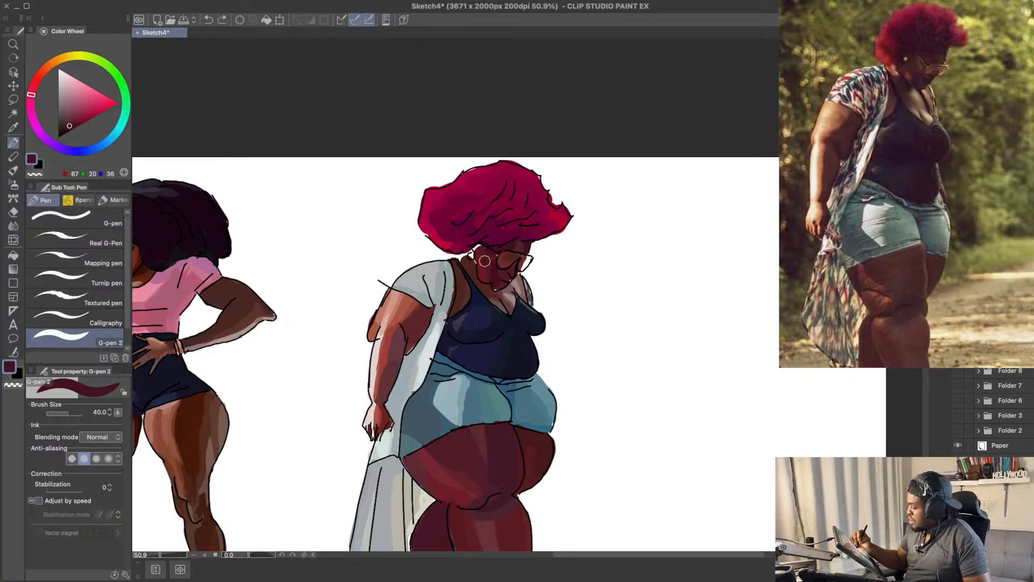
pyautogui.moveTo(486, 250)
pyautogui.mouseDown()
pyautogui.moveTo(489, 273)
pyautogui.moveTo(486, 253)
pyautogui.moveTo(494, 267)
pyautogui.mouseUp()
pyautogui.press('super+z')
pyautogui.moveTo(491, 212); pyautogui.dragTo(473, 268)
pyautogui.press('super+z')
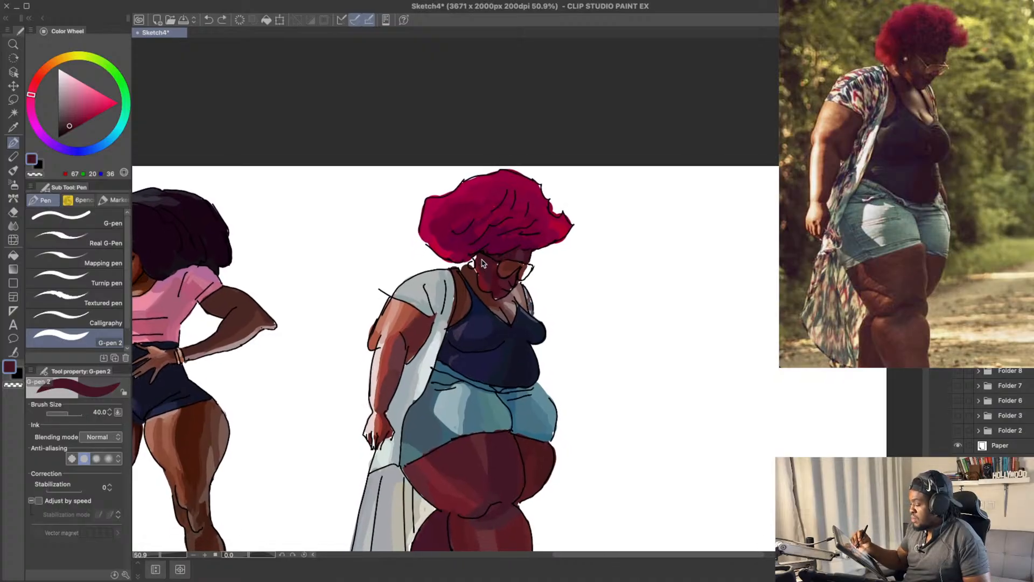
# Step: Darken the white gap at the ear and the adjoining cheek edge with maroon RGB 67, 20, 36
pyautogui.moveTo(563, 214); pyautogui.dragTo(562, 217)
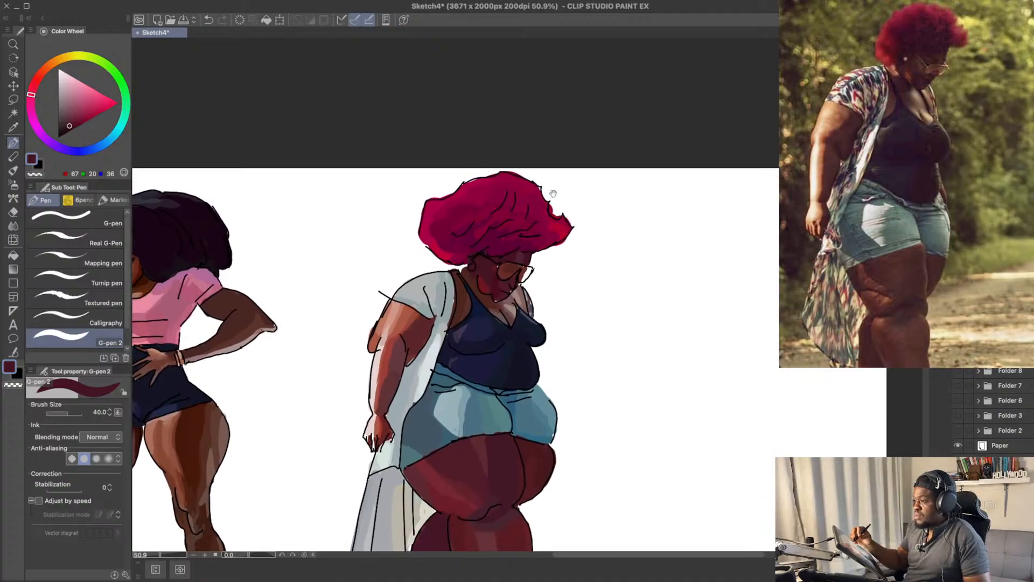
pyautogui.moveTo(480, 293); pyautogui.dragTo(482, 297)
pyautogui.press('super+z')
pyautogui.press('super+z')
pyautogui.moveTo(603, 227); pyautogui.dragTo(609, 231)
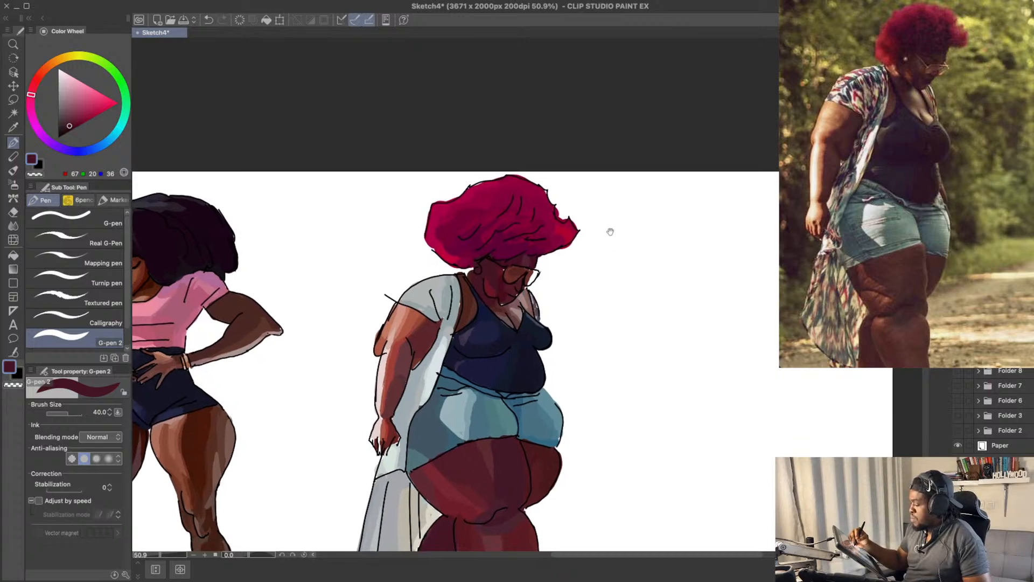
pyautogui.moveTo(477, 279)
pyautogui.mouseDown()
pyautogui.moveTo(485, 297)
pyautogui.moveTo(489, 287)
pyautogui.mouseUp()
pyautogui.moveTo(535, 239); pyautogui.dragTo(538, 245)
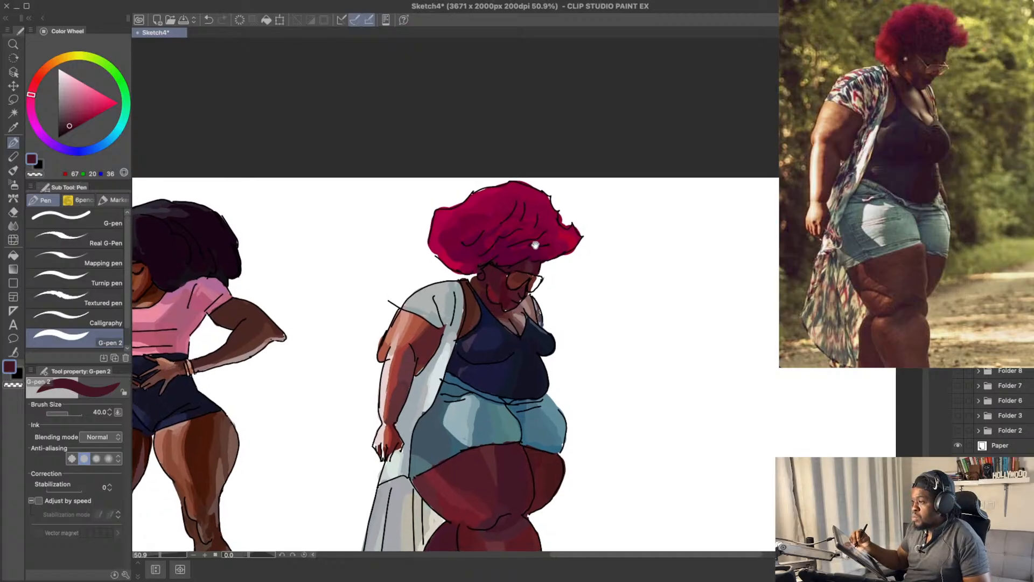
# Step: Try lighter reddish browns at the ear, including RGB 157, 91, 86 and RGB 154, 93, 76, ending on dark maroon RGB 67, 20, 35
pyautogui.moveTo(70, 125); pyautogui.dragTo(34, 84)
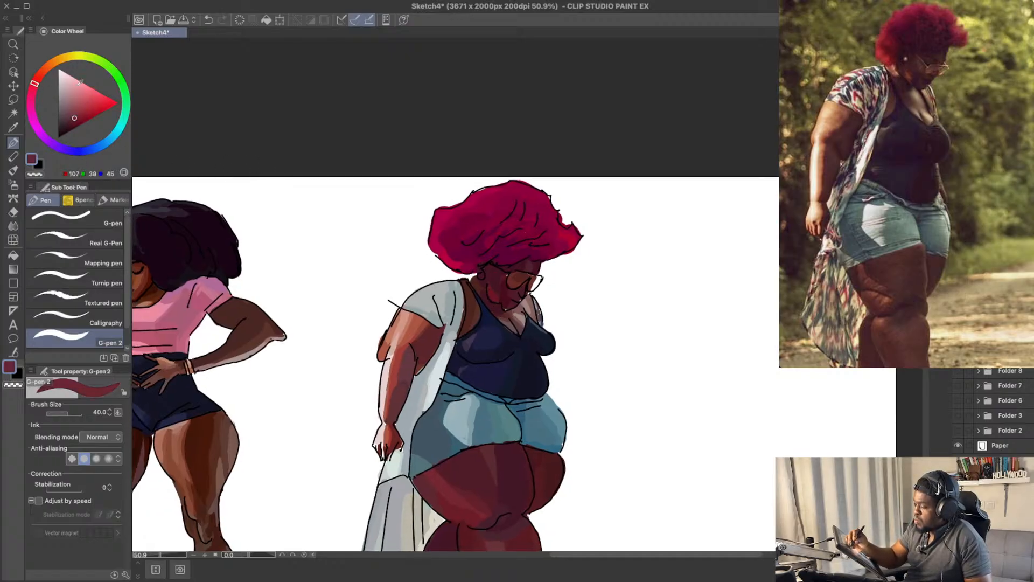
pyautogui.click(76, 113)
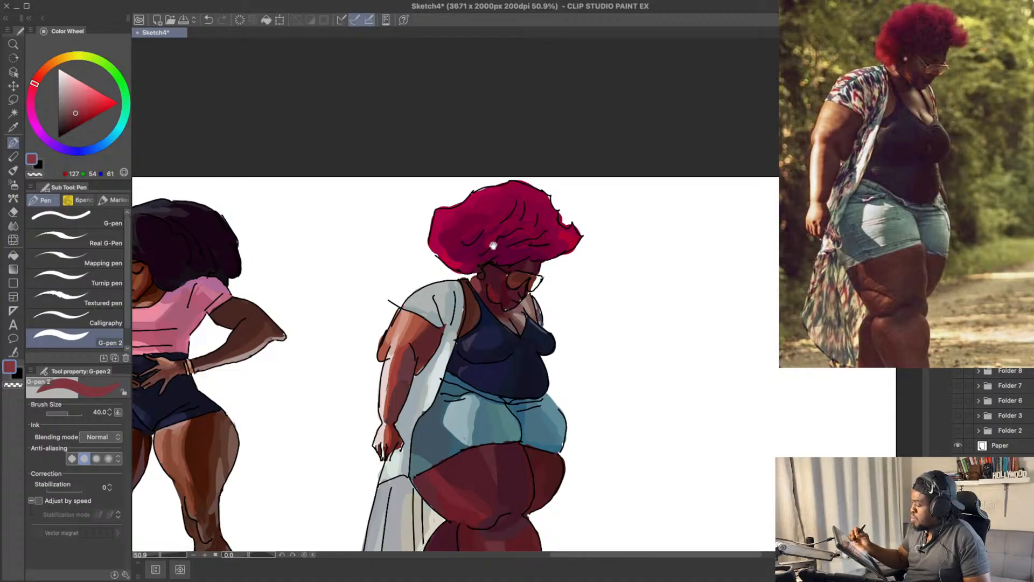
pyautogui.moveTo(493, 246); pyautogui.dragTo(499, 264)
pyautogui.click(75, 106)
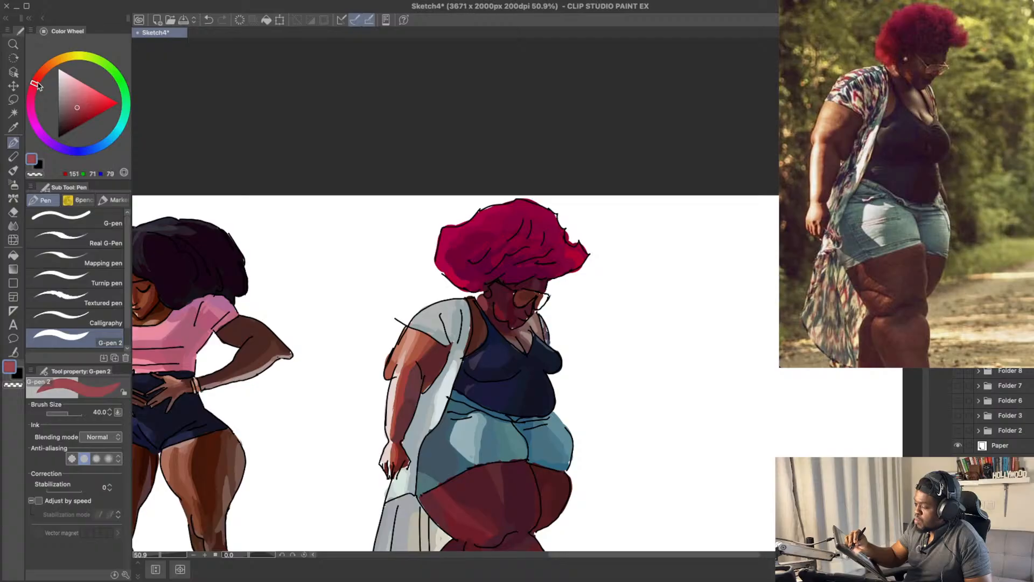
pyautogui.moveTo(35, 84); pyautogui.dragTo(38, 76)
pyautogui.click(75, 105)
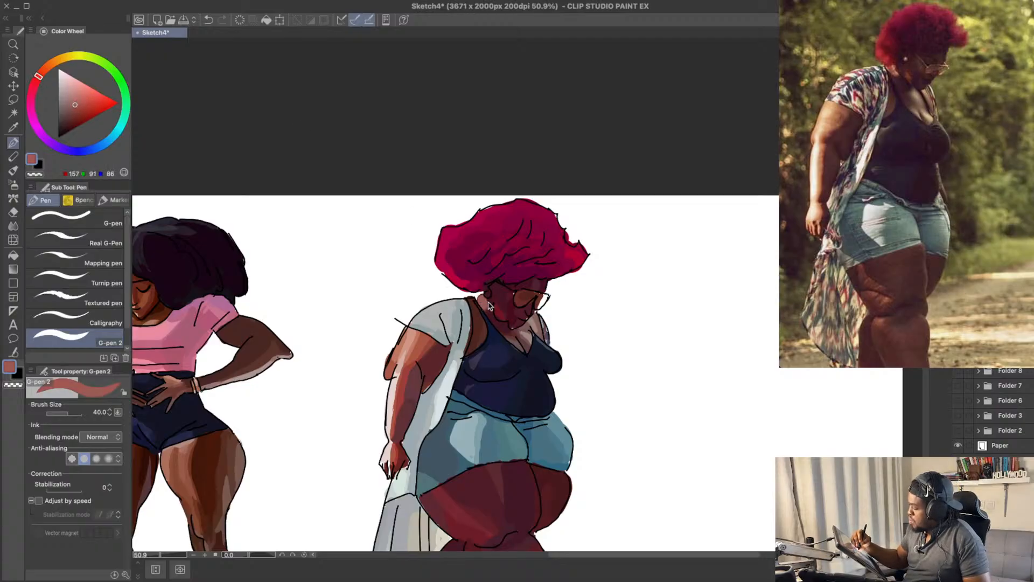
pyautogui.press('super+z')
pyautogui.moveTo(75, 104); pyautogui.dragTo(76, 106)
pyautogui.click(45, 72)
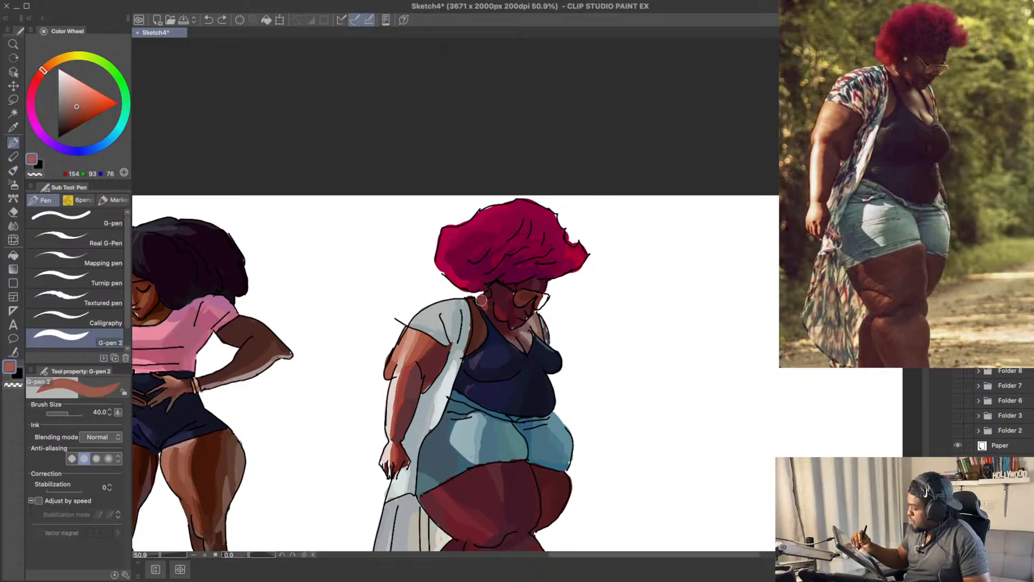
pyautogui.moveTo(481, 300); pyautogui.dragTo(481, 298)
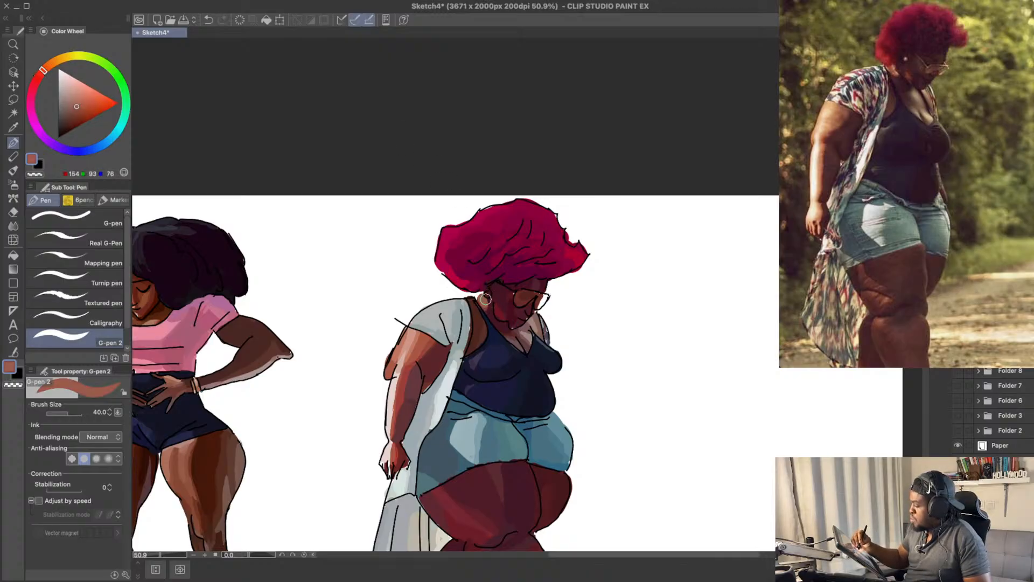
pyautogui.moveTo(573, 240); pyautogui.dragTo(571, 186)
pyautogui.keyDown('alt'); pyautogui.click(479, 258); pyautogui.keyUp('alt')
pyautogui.moveTo(479, 257); pyautogui.dragTo(478, 265)
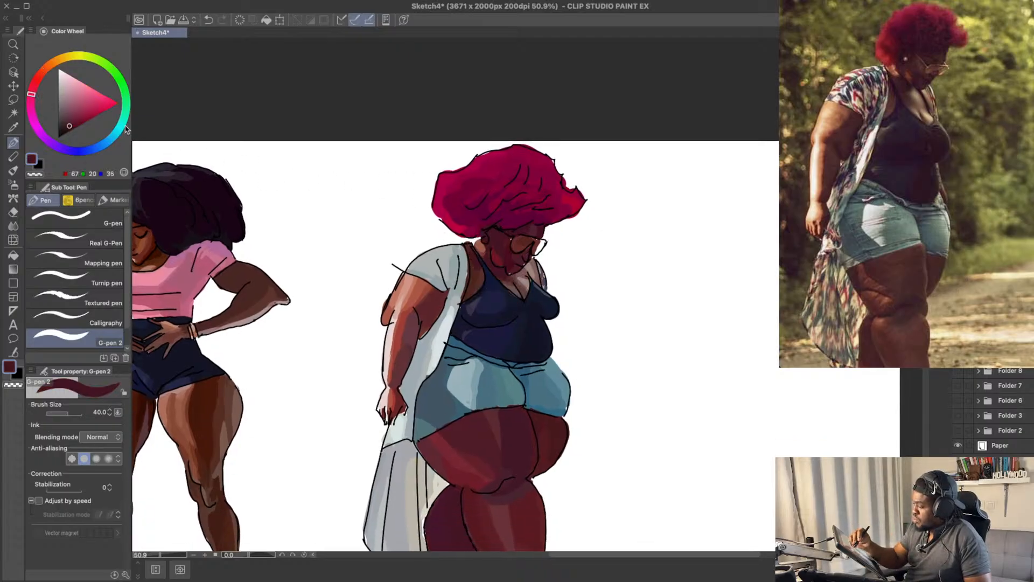
# Step: Shade the neck below the ear with muted maroon tones, ending on RGB 83, 38, 50
pyautogui.click(71, 123)
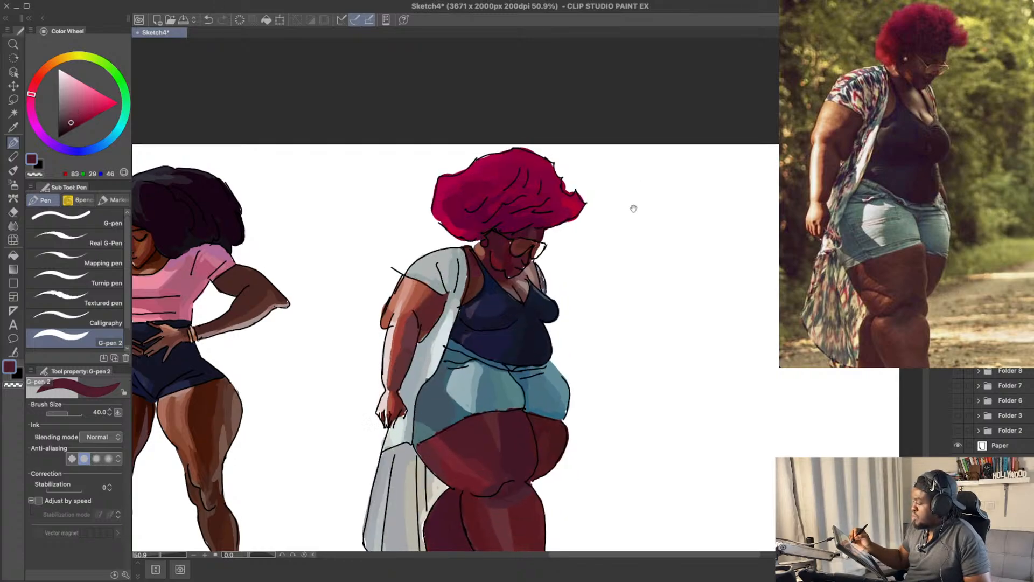
pyautogui.scroll(2, 624, 205)
pyautogui.click(70, 119)
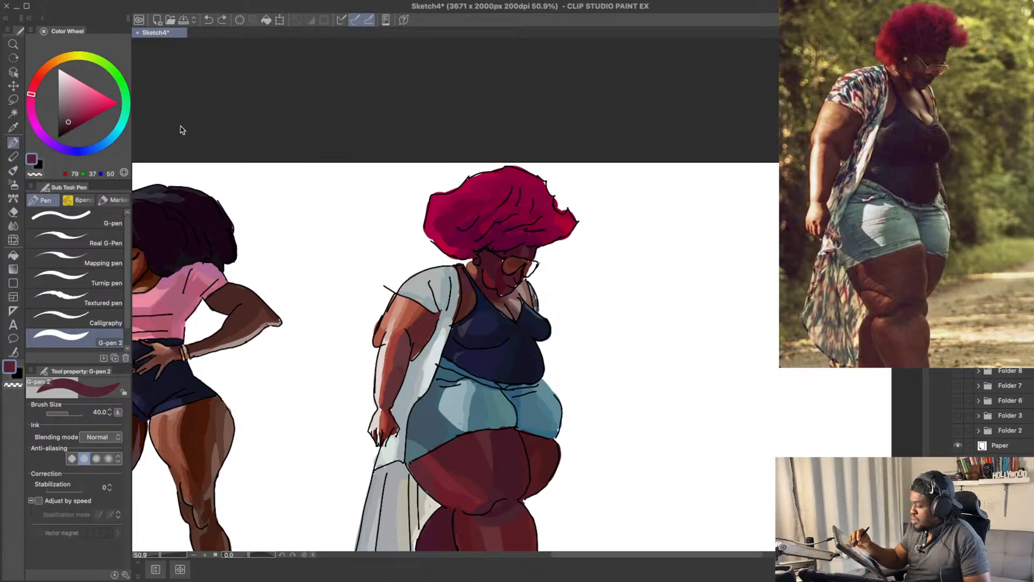
pyautogui.moveTo(31, 96); pyautogui.dragTo(34, 86)
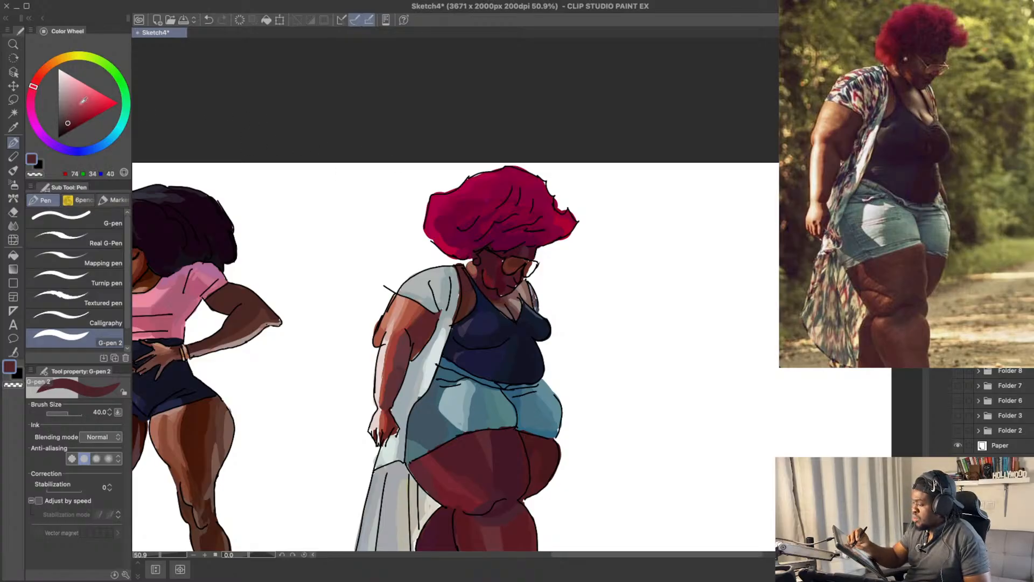
pyautogui.click(32, 95)
pyautogui.click(68, 121)
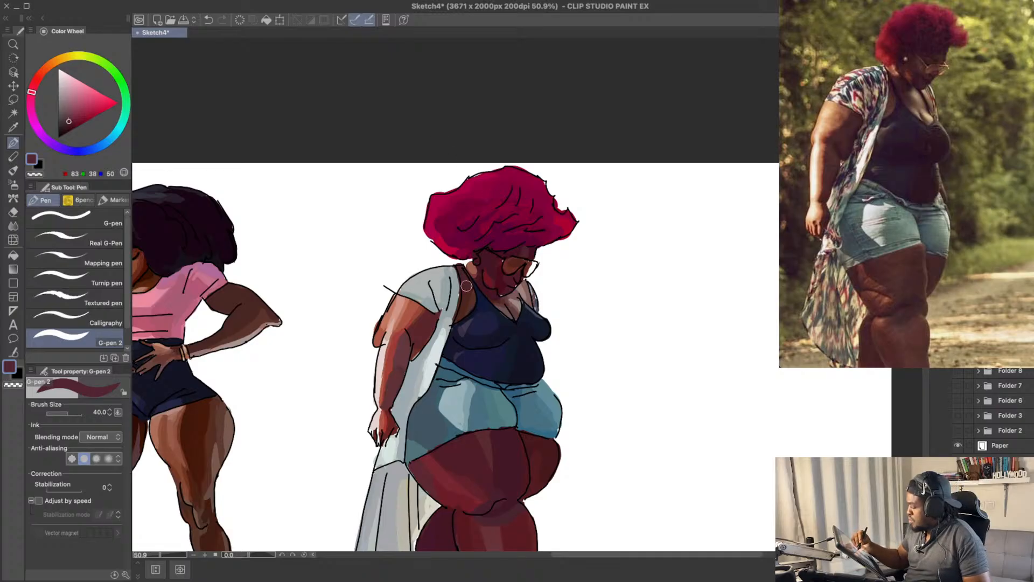
pyautogui.hotkey('ctrl', 'z')
pyautogui.moveTo(472, 281); pyautogui.dragTo(481, 291)
# Step: Touch up the tank-top strap with navy RGB 15, 23, 56 and the hair edge by the ear with crimson RGB 129, 3, 60
pyautogui.keyDown('alt'); pyautogui.click(482, 299); pyautogui.keyUp('alt')
pyautogui.moveTo(581, 266); pyautogui.dragTo(577, 244)
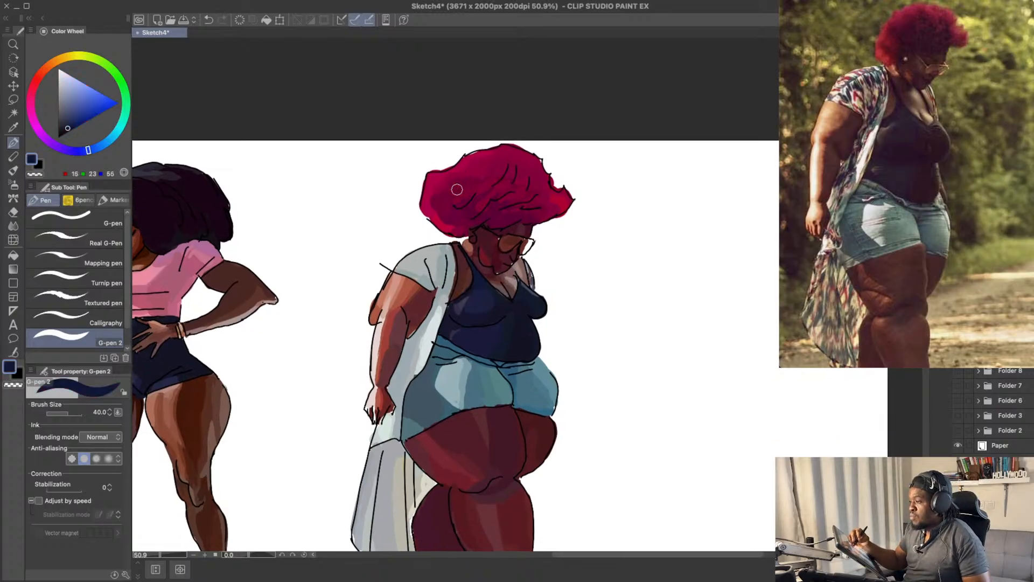
pyautogui.keyDown('alt'); pyautogui.click(471, 246); pyautogui.keyUp('alt')
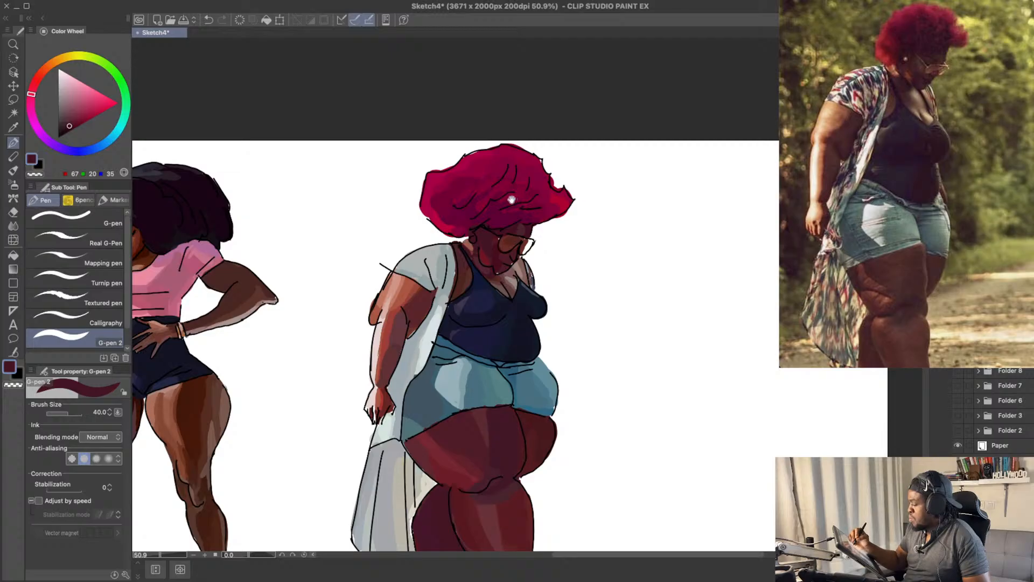
pyautogui.moveTo(516, 203); pyautogui.dragTo(521, 218)
pyautogui.keyDown('alt'); pyautogui.click(467, 243); pyautogui.keyUp('alt')
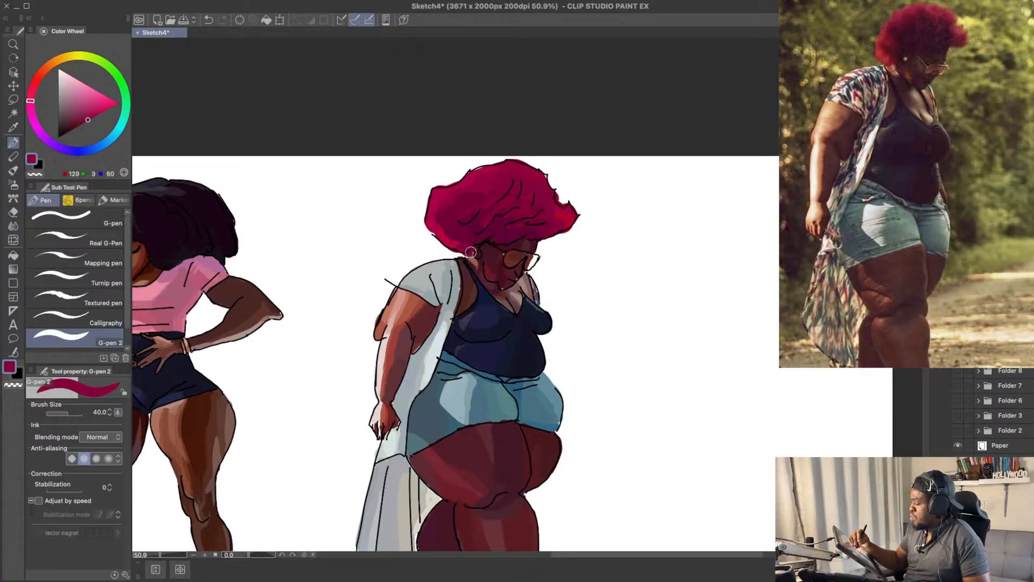
pyautogui.moveTo(523, 215); pyautogui.dragTo(529, 189)
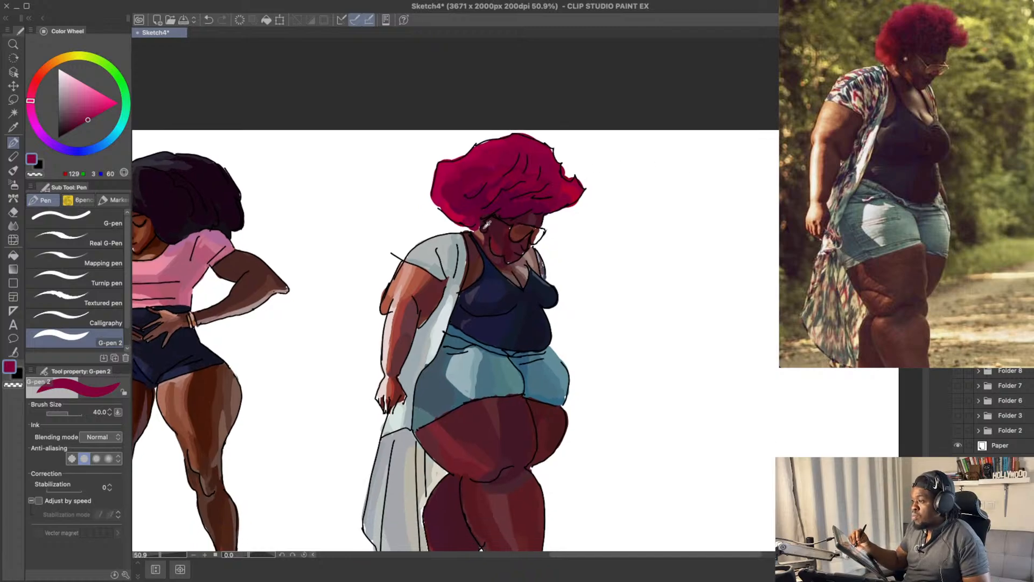
# Step: Paint the earring in olive brown RGB 115, 103, 75 and RGB 103, 91, 62 with the brush size reduced to 25
pyautogui.click(78, 103)
pyautogui.click(53, 62)
pyautogui.click(69, 107)
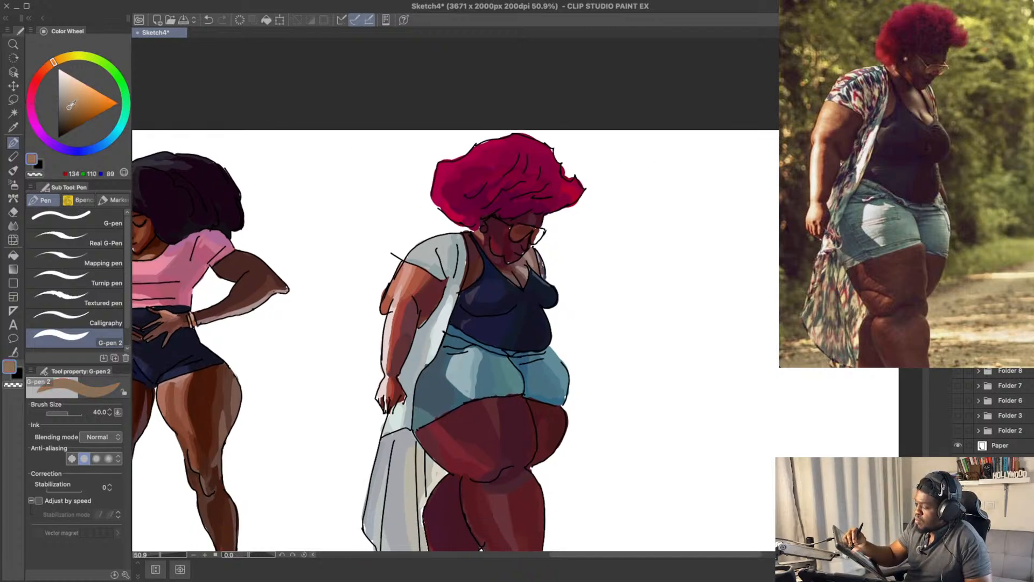
pyautogui.click(54, 61)
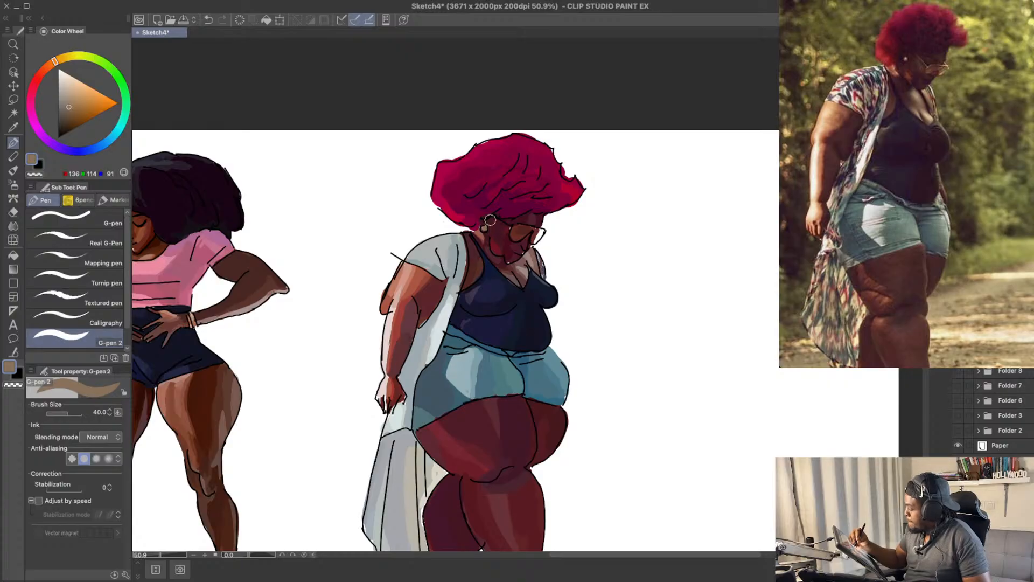
pyautogui.click(70, 111)
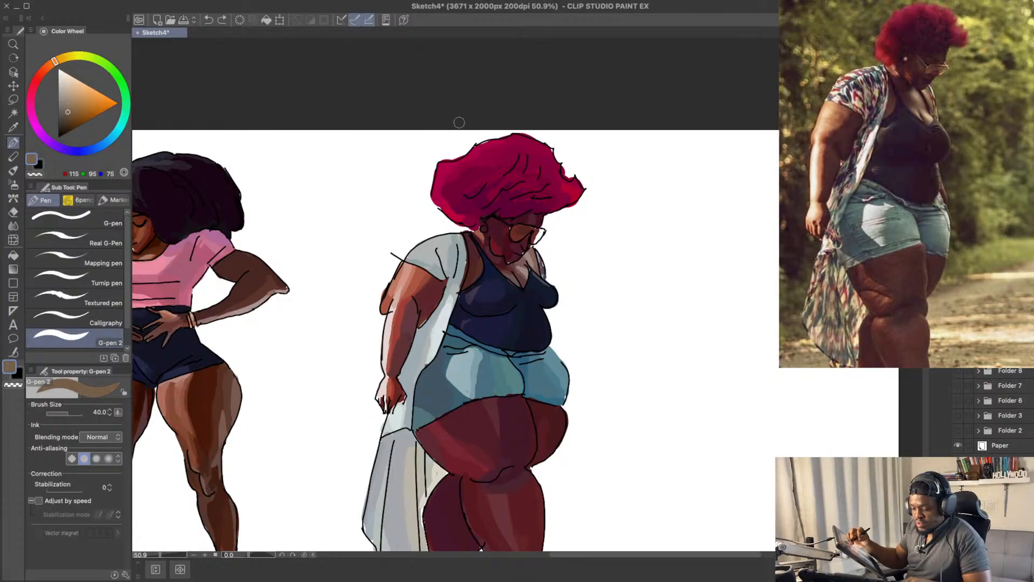
pyautogui.press('[')
pyautogui.press('[')
pyautogui.click(65, 60)
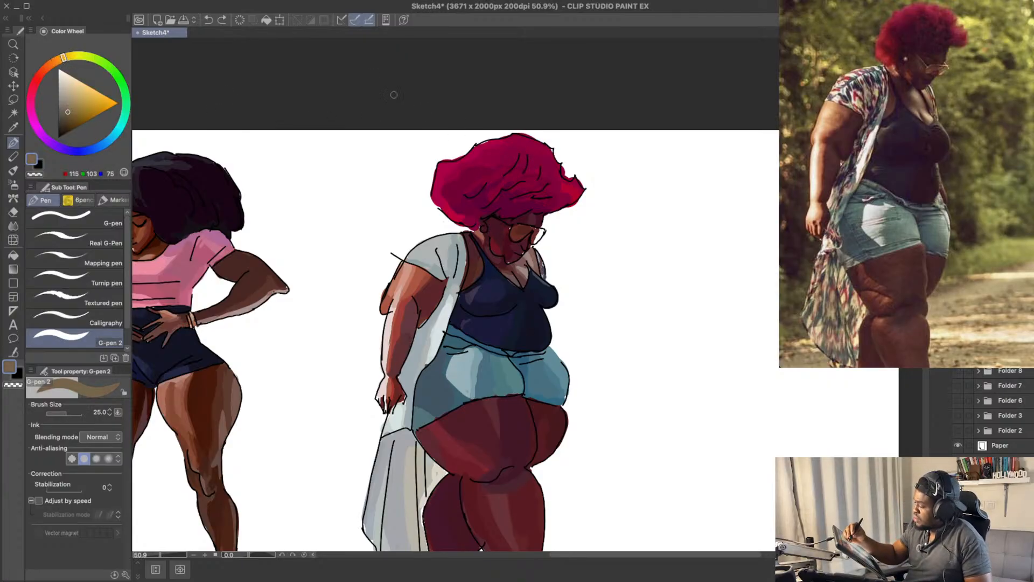
pyautogui.click(484, 228)
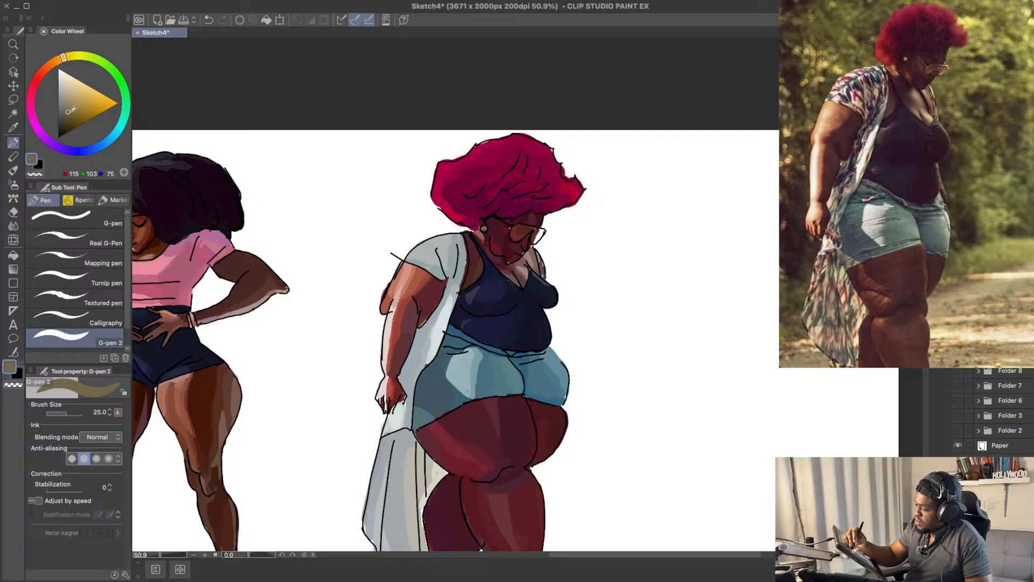
pyautogui.click(67, 115)
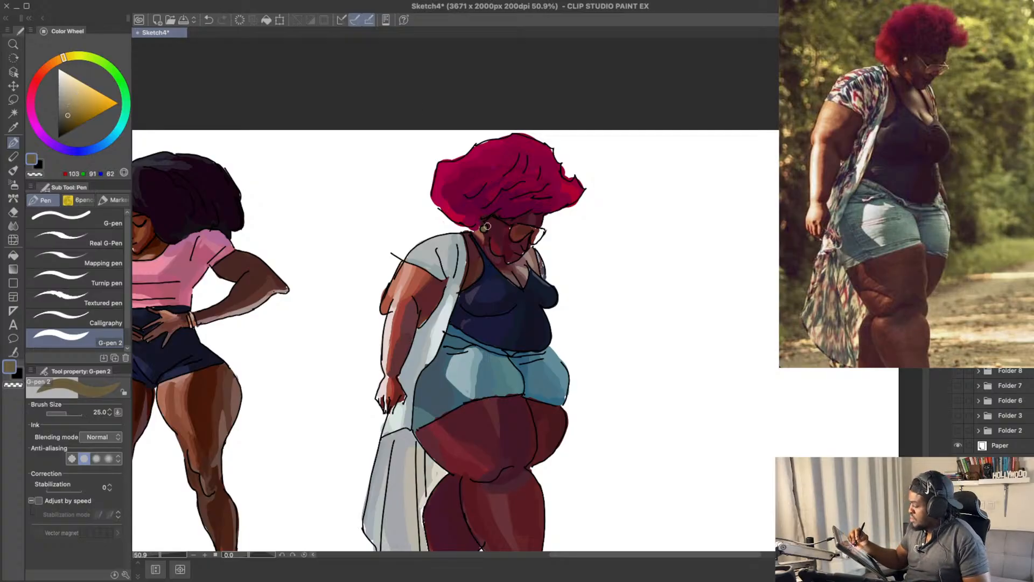
pyautogui.moveTo(535, 187); pyautogui.dragTo(535, 185)
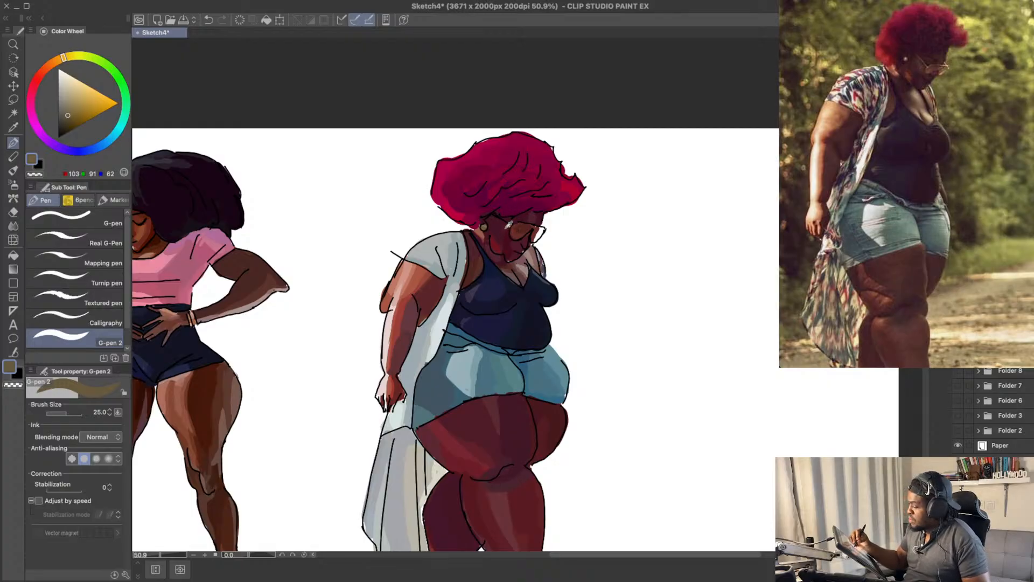
# Step: Tint the cheek and temple beside the glasses with muted maroon, trying RGB 80, 44, 56 and settling on RGB 72, 36, 50
pyautogui.keyDown('alt'); pyautogui.click(508, 225); pyautogui.keyUp('alt')
pyautogui.keyDown('alt'); pyautogui.click(497, 231); pyautogui.keyUp('alt')
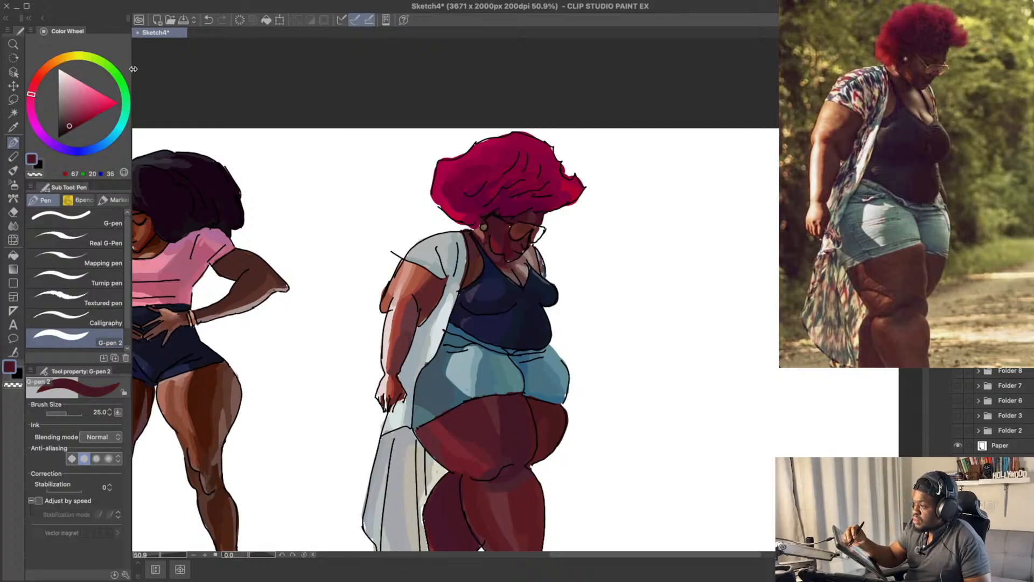
pyautogui.click(66, 124)
pyautogui.click(30, 98)
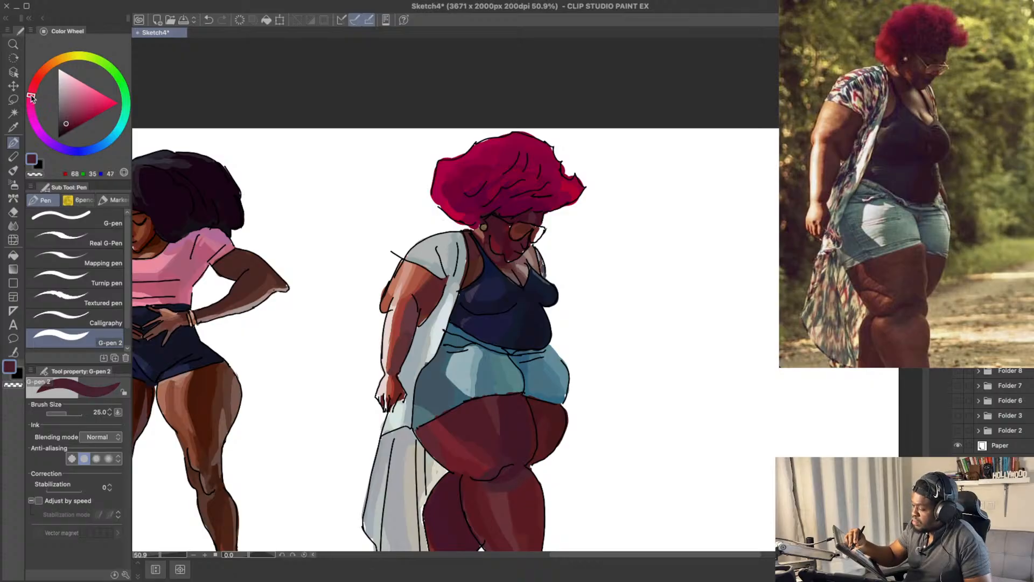
pyautogui.click(66, 120)
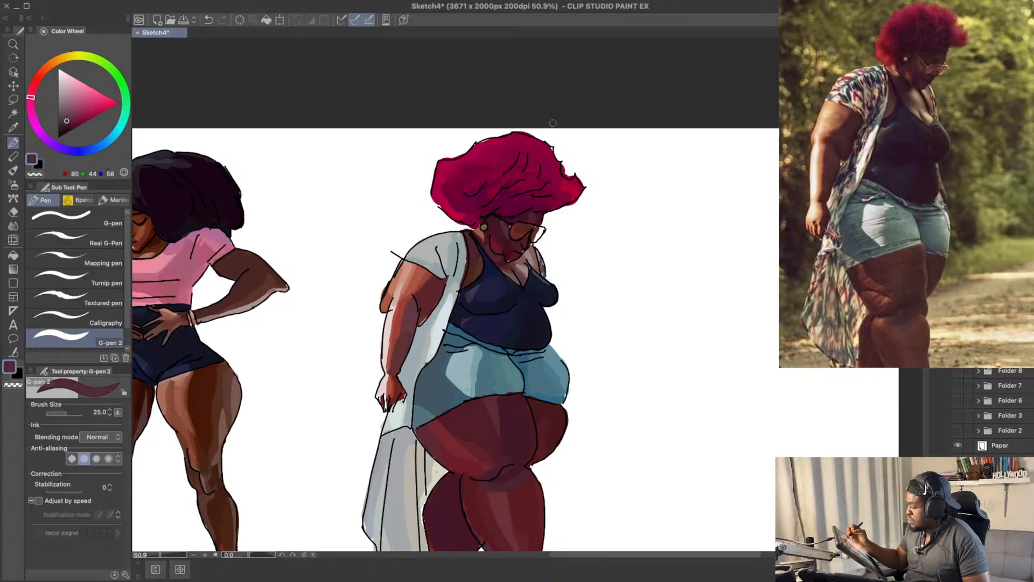
pyautogui.moveTo(568, 215); pyautogui.dragTo(566, 223)
pyautogui.press('super+z')
pyautogui.click(66, 123)
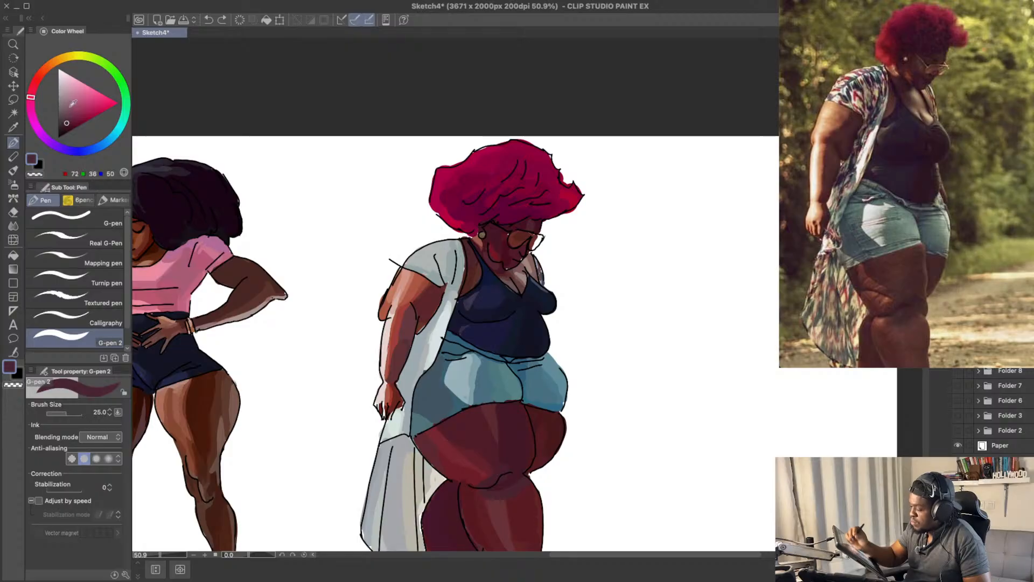
pyautogui.press('super+z')
pyautogui.moveTo(502, 232); pyautogui.dragTo(504, 238)
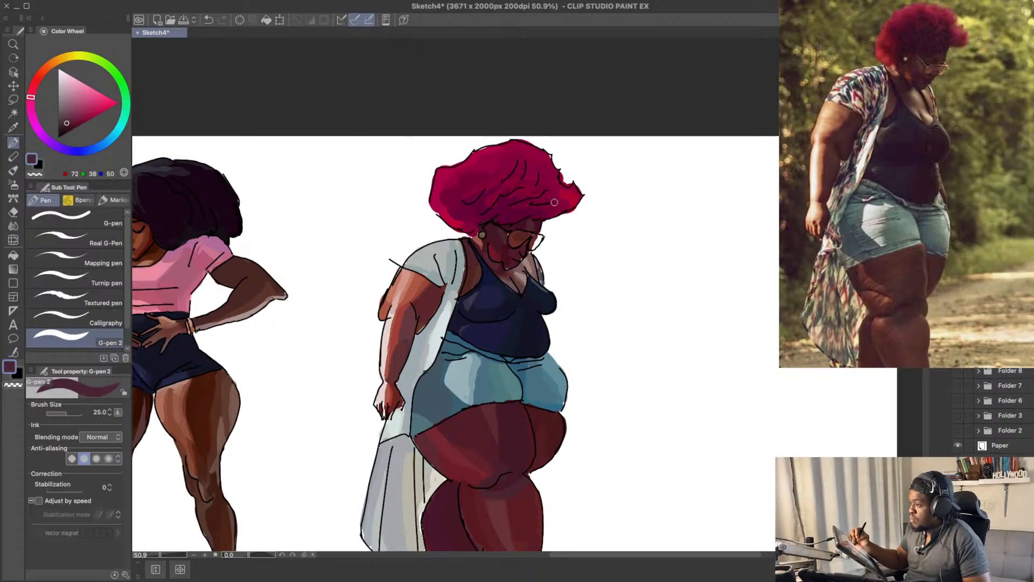
pyautogui.moveTo(549, 181); pyautogui.dragTo(550, 172)
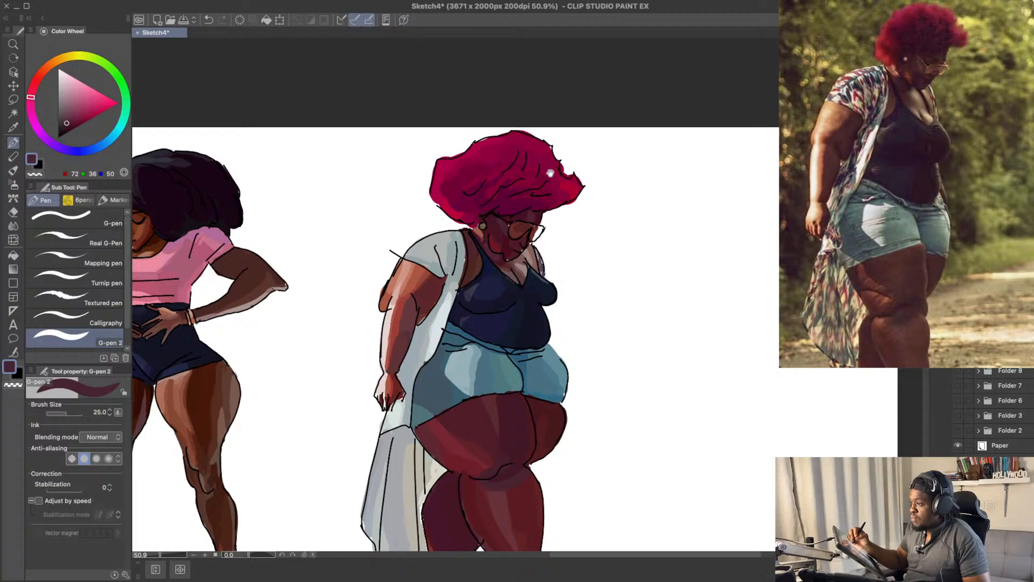
# Step: Darken the forehead just below the hairline with maroon RGB 62, 14, 32
pyautogui.keyDown('alt'); pyautogui.click(516, 215); pyautogui.keyUp('alt')
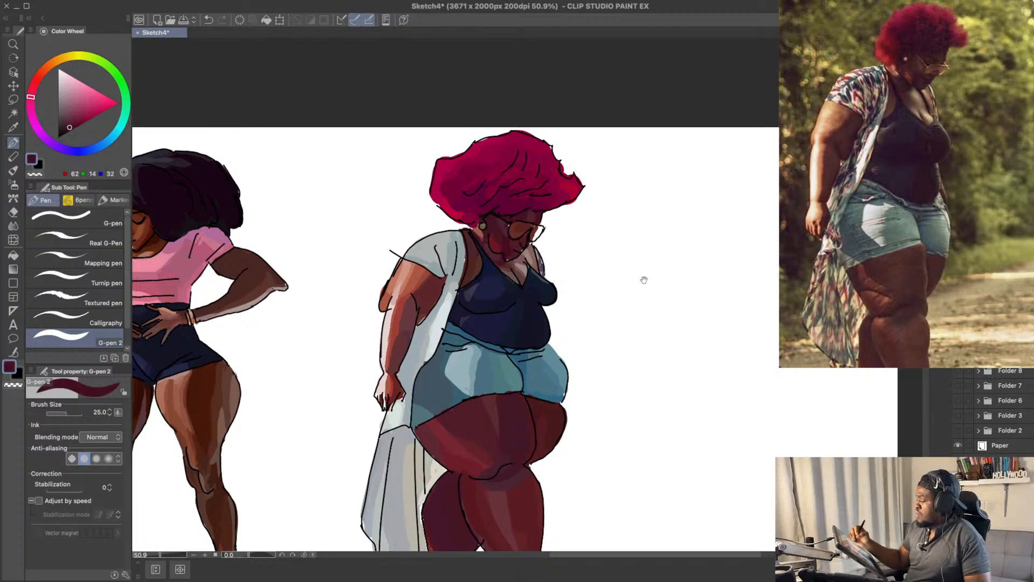
pyautogui.moveTo(644, 279); pyautogui.dragTo(648, 250)
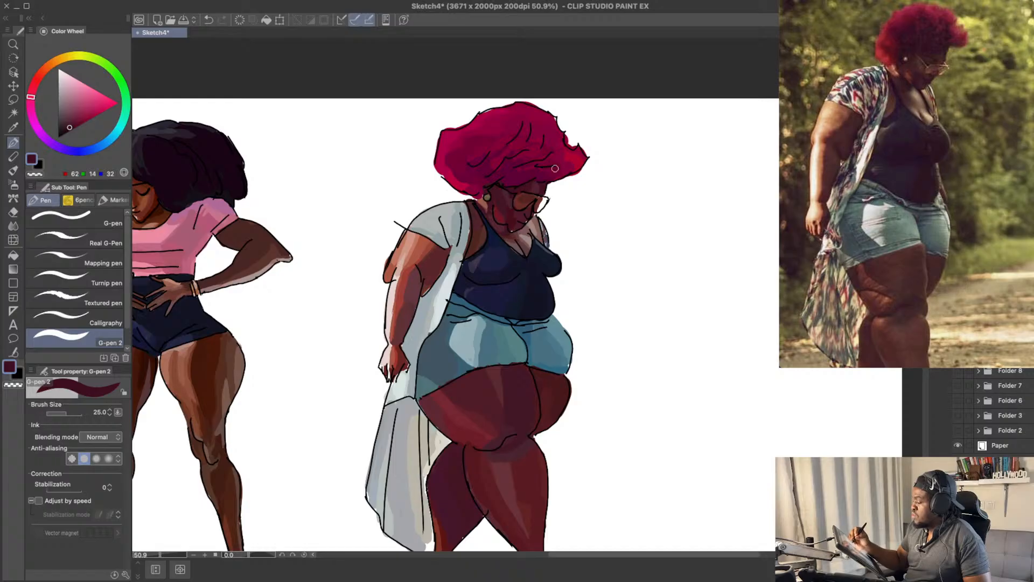
pyautogui.moveTo(597, 186); pyautogui.dragTo(593, 177)
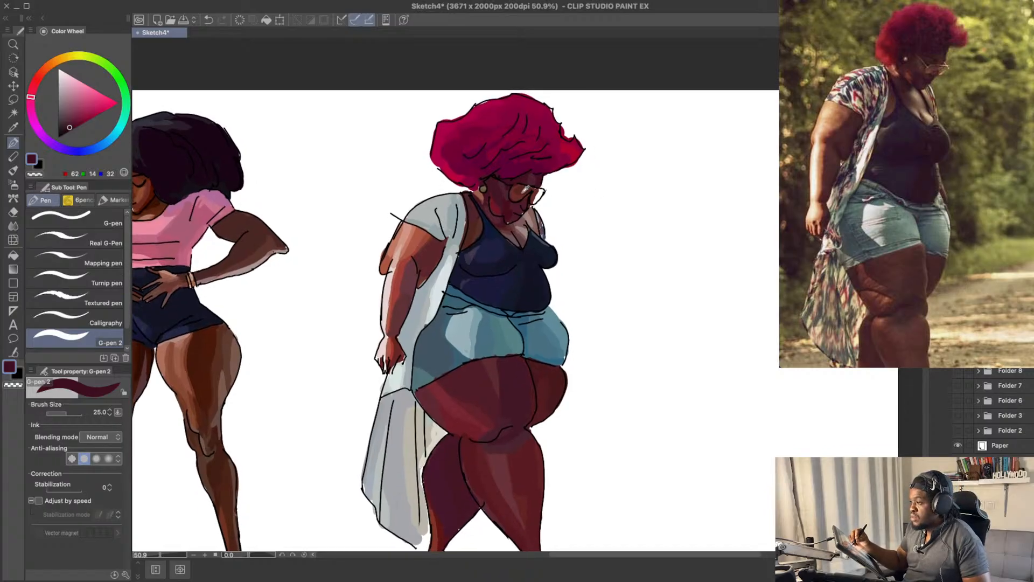
# Step: Tint the skin behind the glasses lens in reddish brown, trying RGB 106, 47, 43 and ending on RGB 114, 55, 51
pyautogui.keyDown('alt'); pyautogui.click(517, 195); pyautogui.keyUp('alt')
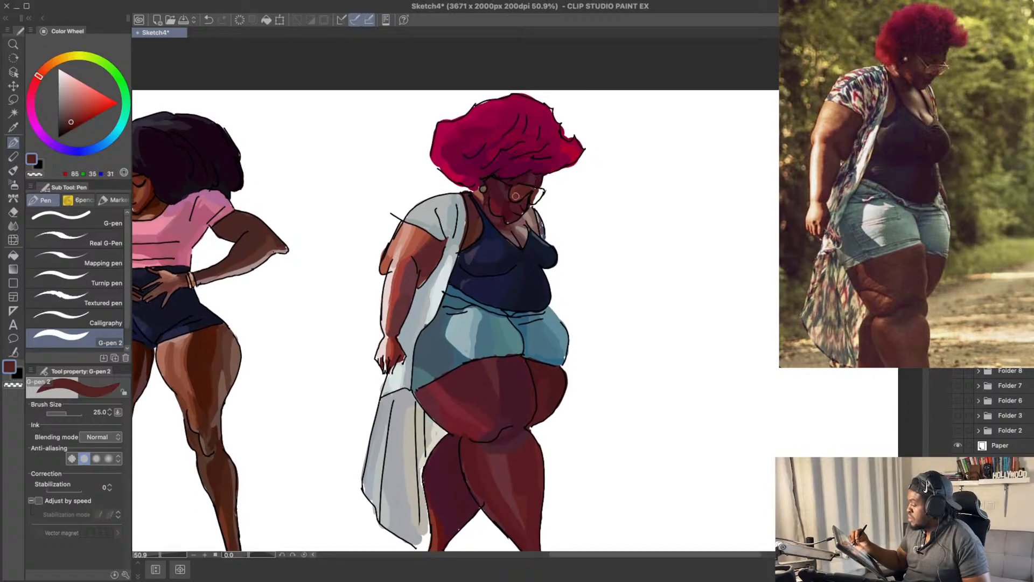
pyautogui.hotkey('ctrl', 'z')
pyautogui.keyDown('alt'); pyautogui.click(503, 199); pyautogui.keyUp('alt')
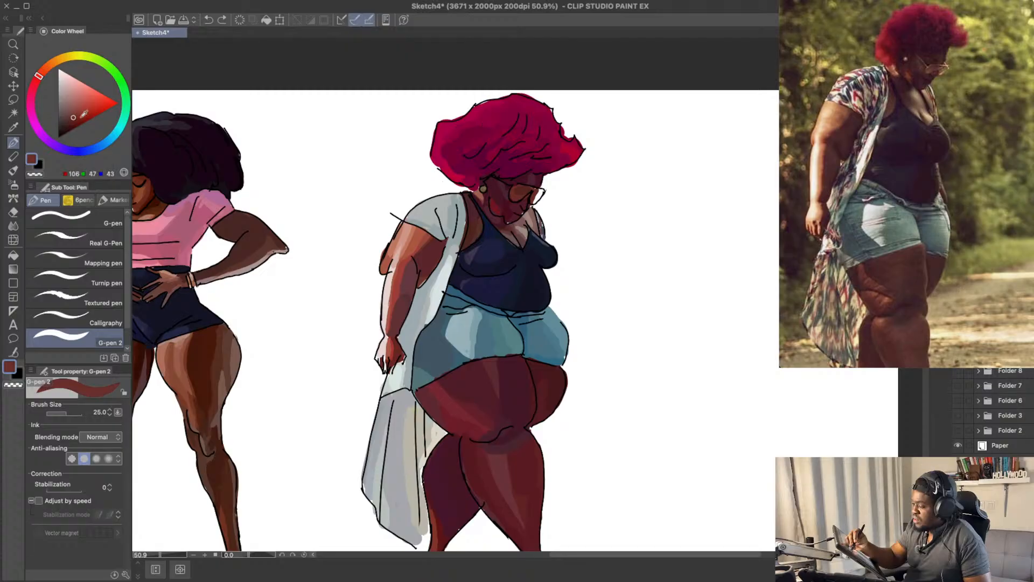
pyautogui.click(76, 119)
pyautogui.hotkey('ctrl', 'z')
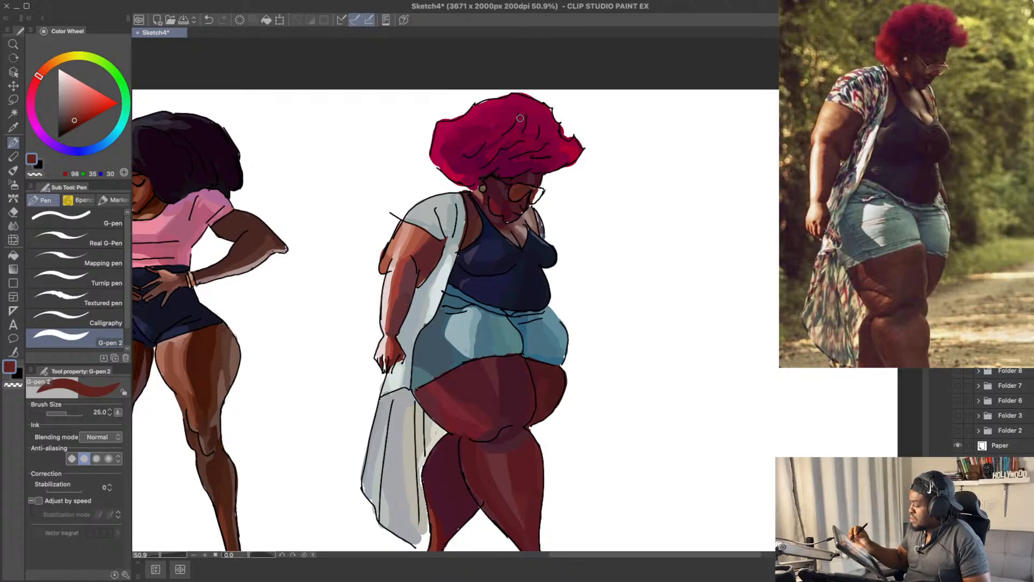
pyautogui.moveTo(76, 117); pyautogui.dragTo(78, 113)
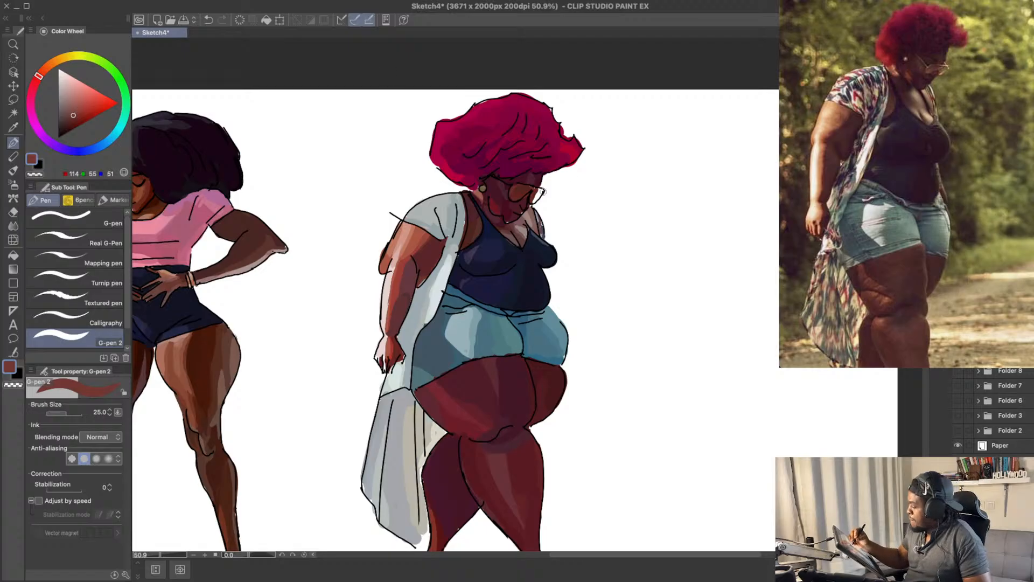
pyautogui.moveTo(572, 196); pyautogui.dragTo(573, 190)
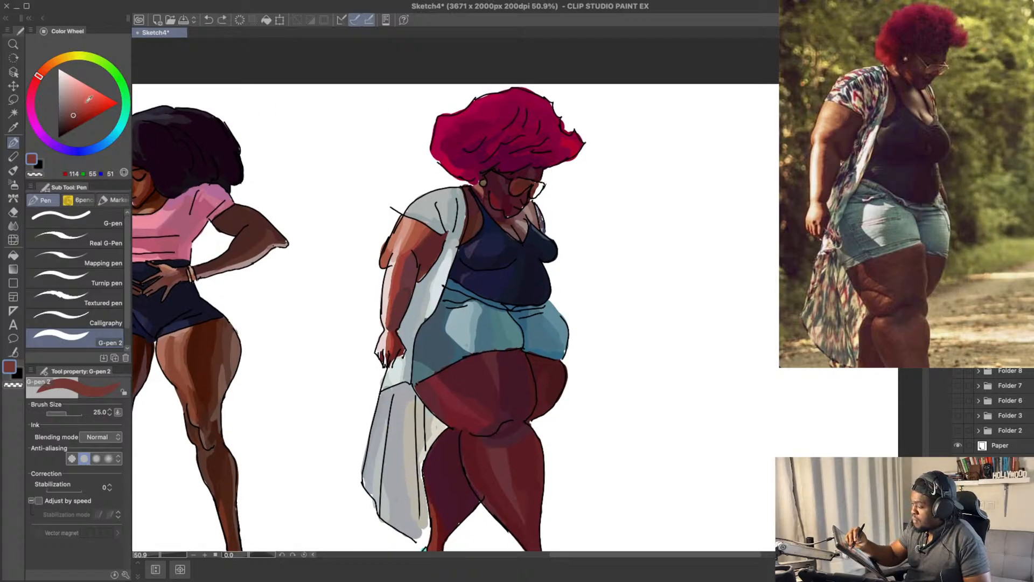
# Step: Paint the glasses frame in tan orange, trying RGB 142, 100, 80 and switching to RGB 176, 107, 75
pyautogui.click(73, 108)
pyautogui.click(47, 68)
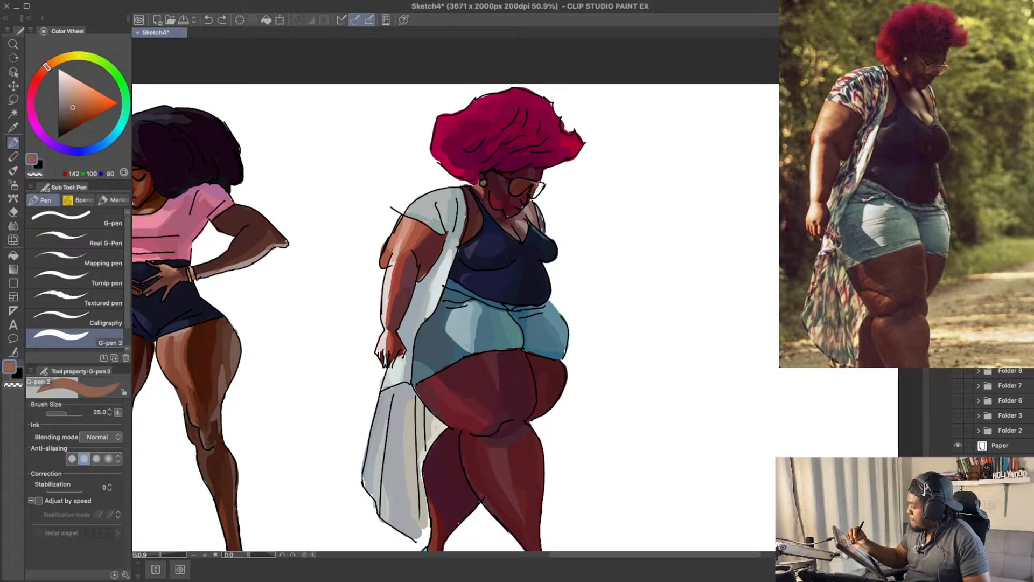
pyautogui.click(83, 103)
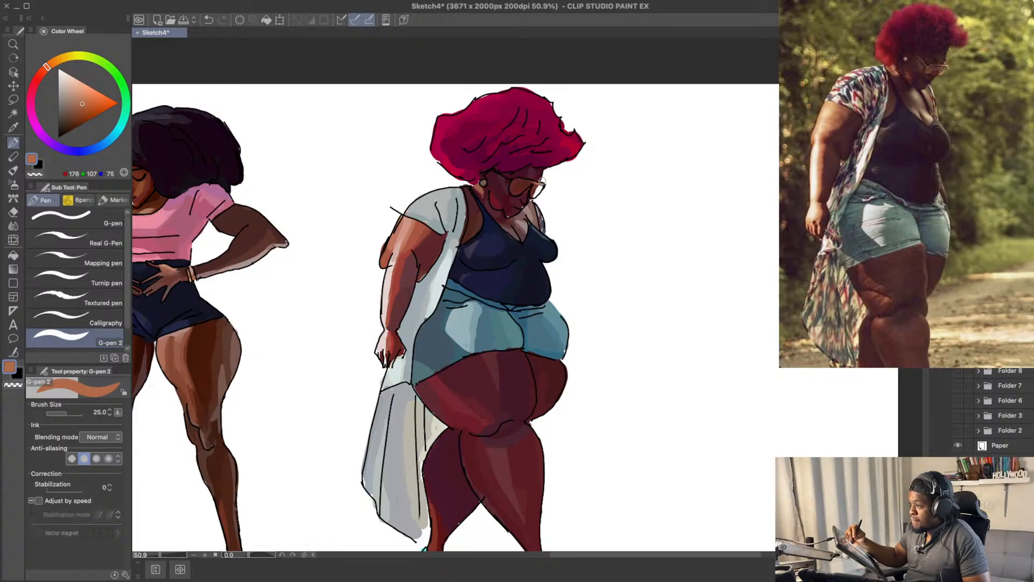
pyautogui.hotkey('ctrl', 'z')
pyautogui.hotkey('ctrl', 'z')
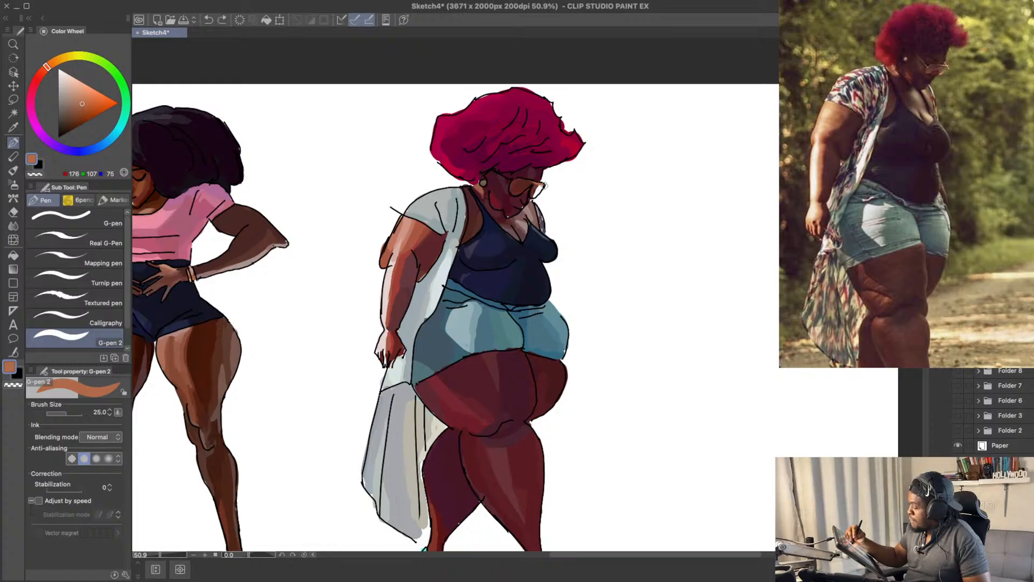
pyautogui.moveTo(536, 202); pyautogui.dragTo(560, 208)
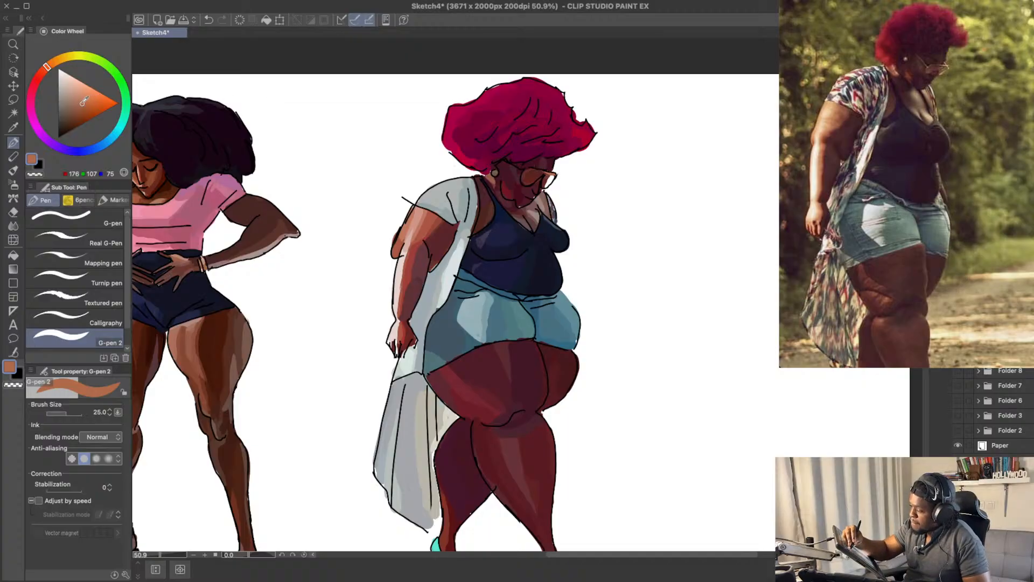
# Step: Rework the glasses frame strokes with darker orange browns, trying RGB 165, 103, 73 and RGB 127, 64, 34
pyautogui.click(80, 104)
pyautogui.hotkey('ctrl', 'z')
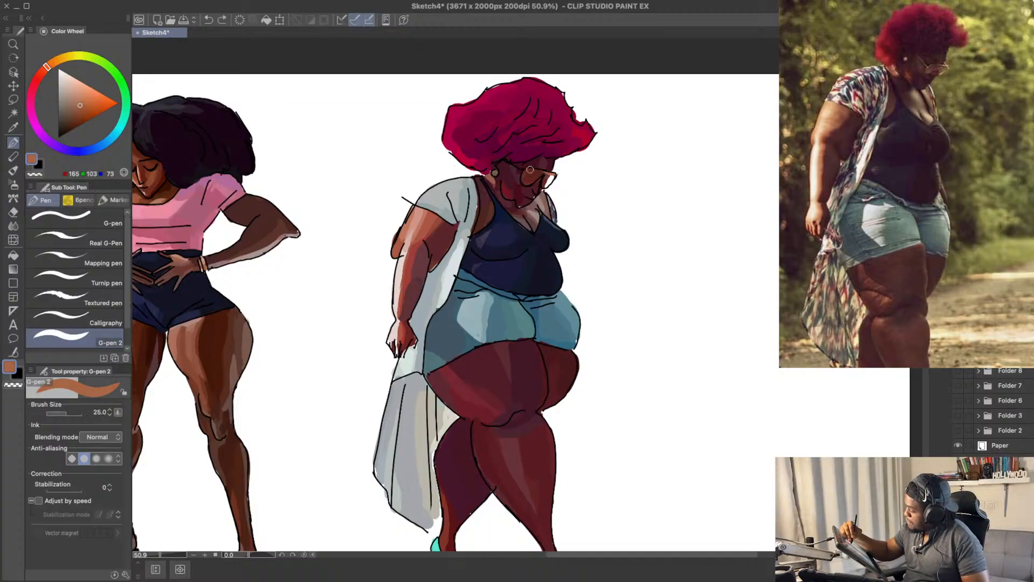
pyautogui.moveTo(529, 170); pyautogui.dragTo(547, 173)
pyautogui.hotkey('ctrl', 'z')
pyautogui.click(80, 110)
pyautogui.hotkey('ctrl', 'z')
pyautogui.hotkey('ctrl', 'z')
pyautogui.click(79, 115)
pyautogui.hotkey('ctrl', 'z')
pyautogui.hotkey('ctrl', 'z')
pyautogui.moveTo(624, 218); pyautogui.dragTo(638, 211)
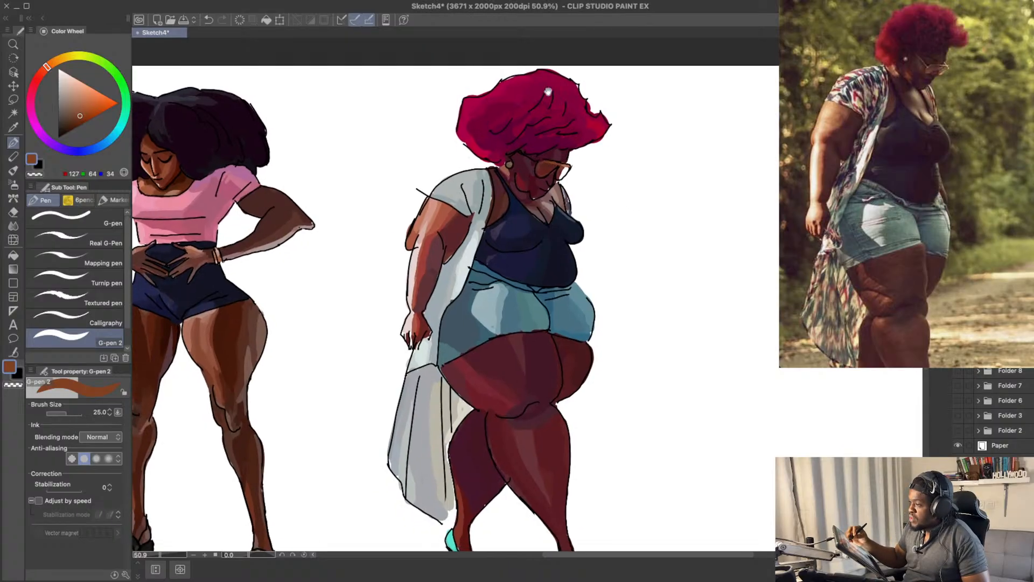
# Step: Touch up the glasses rim with brown RGB 155, 93, 63 and lighter tan RGB 181, 133, 110
pyautogui.click(80, 107)
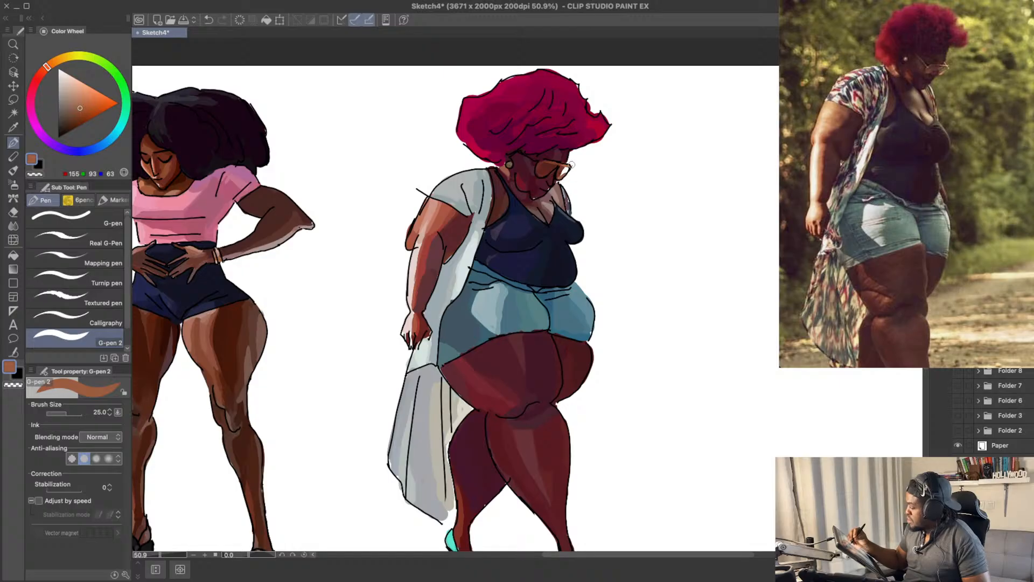
pyautogui.click(75, 98)
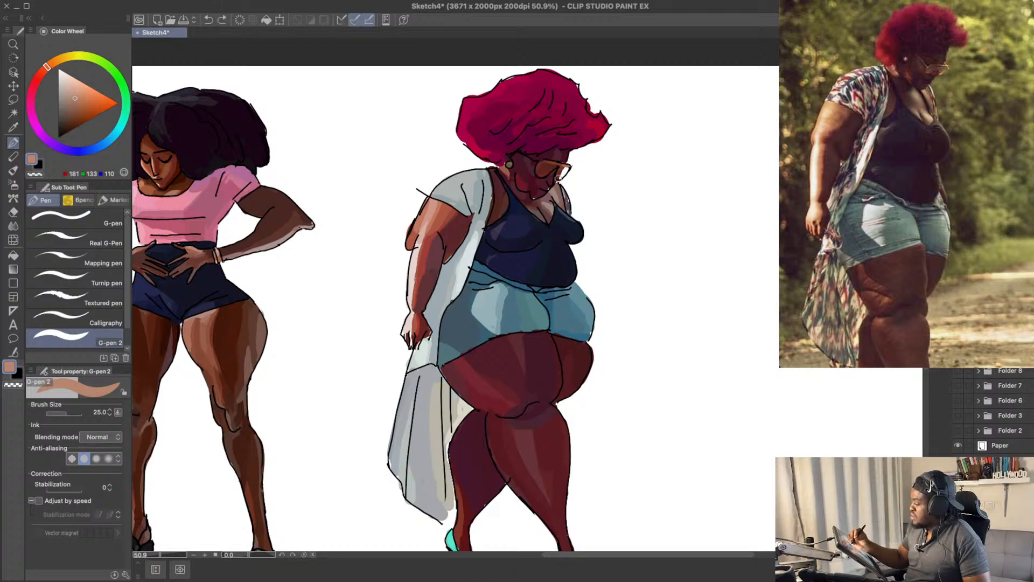
pyautogui.moveTo(620, 175); pyautogui.dragTo(636, 176)
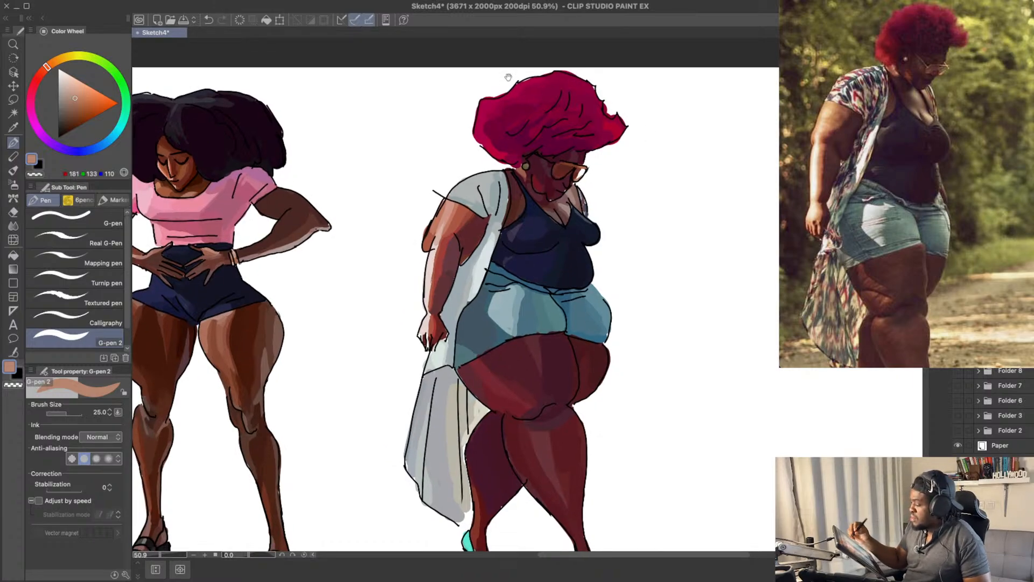
pyautogui.moveTo(710, 263); pyautogui.dragTo(702, 239)
# Step: Shade beneath the chin with dark maroon, sampling RGB 71, 12, 28 and adjusting it to RGB 67, 17, 30
pyautogui.keyDown('alt'); pyautogui.click(551, 164); pyautogui.keyUp('alt')
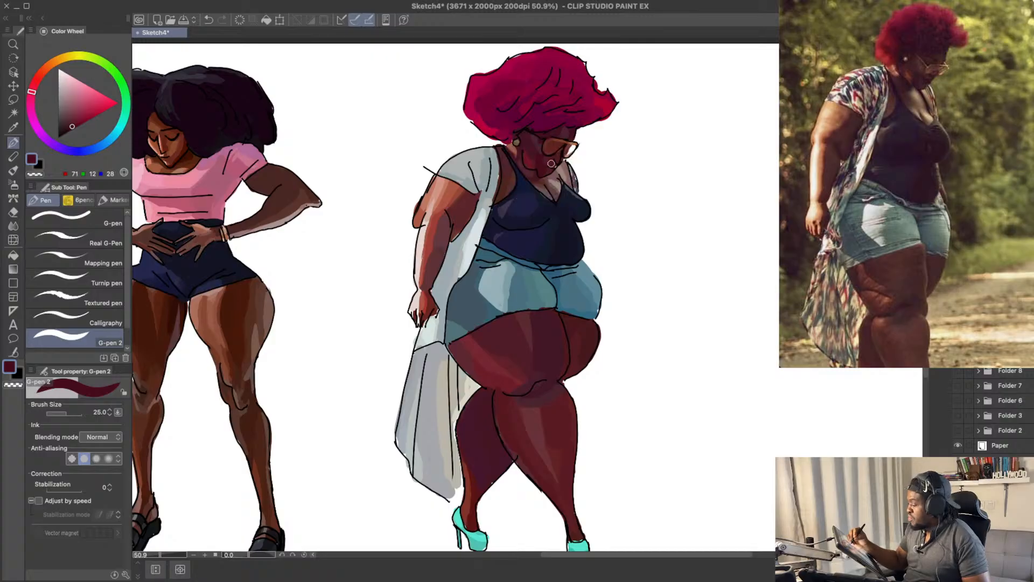
pyautogui.scroll(2, 540, 174)
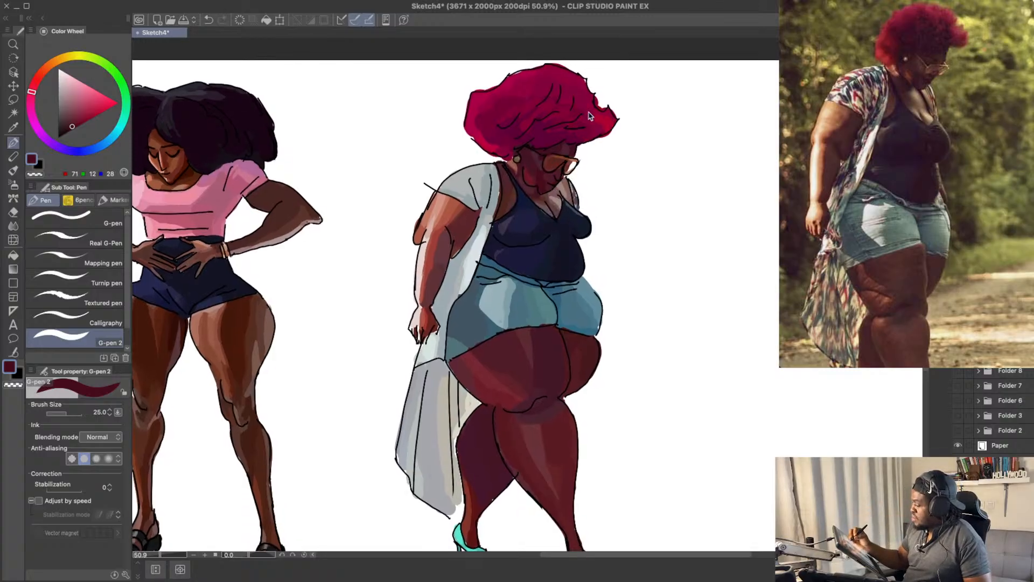
pyautogui.click(70, 126)
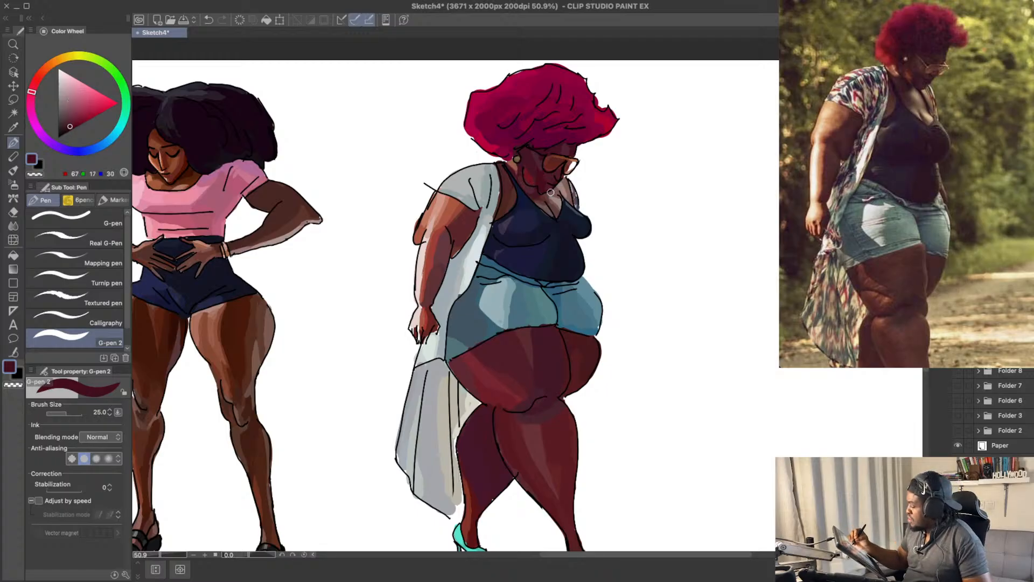
pyautogui.press('super+z')
pyautogui.moveTo(551, 192); pyautogui.dragTo(554, 185)
pyautogui.press('super+z')
pyautogui.scroll(1, 574, 160)
pyautogui.scroll(-1, 584, 148)
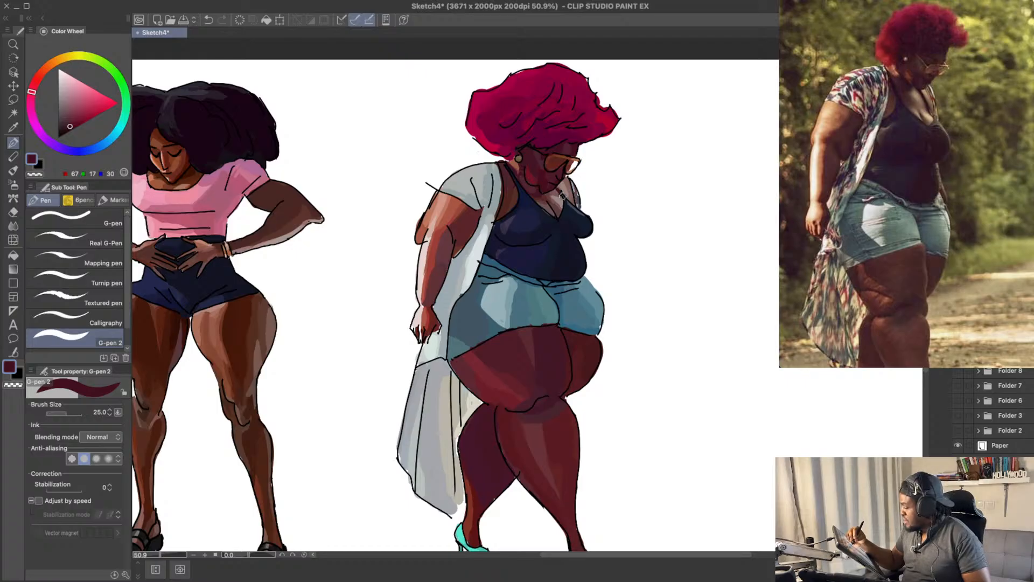
# Step: Touch up the far tank-top strap with navy RGB 19, 26, 43 and save the drawing
pyautogui.keyDown('alt'); pyautogui.click(566, 204); pyautogui.keyUp('alt')
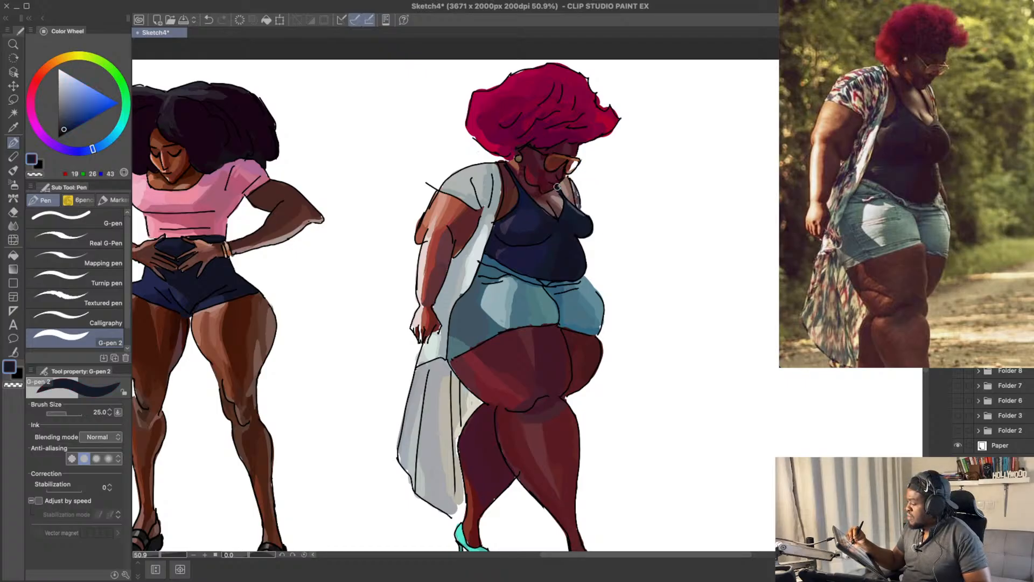
pyautogui.moveTo(617, 196); pyautogui.dragTo(623, 197)
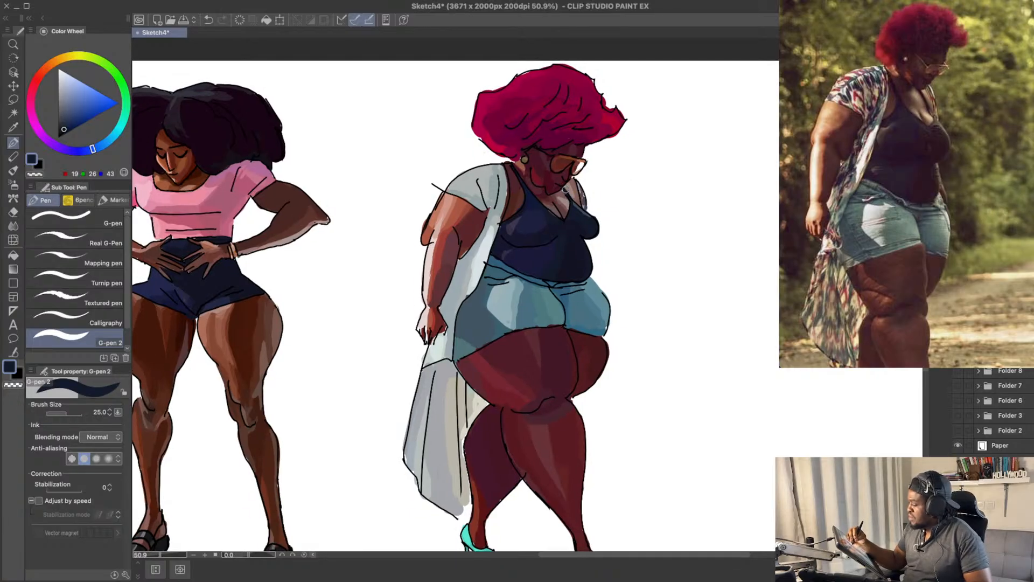
pyautogui.moveTo(640, 179); pyautogui.dragTo(654, 143)
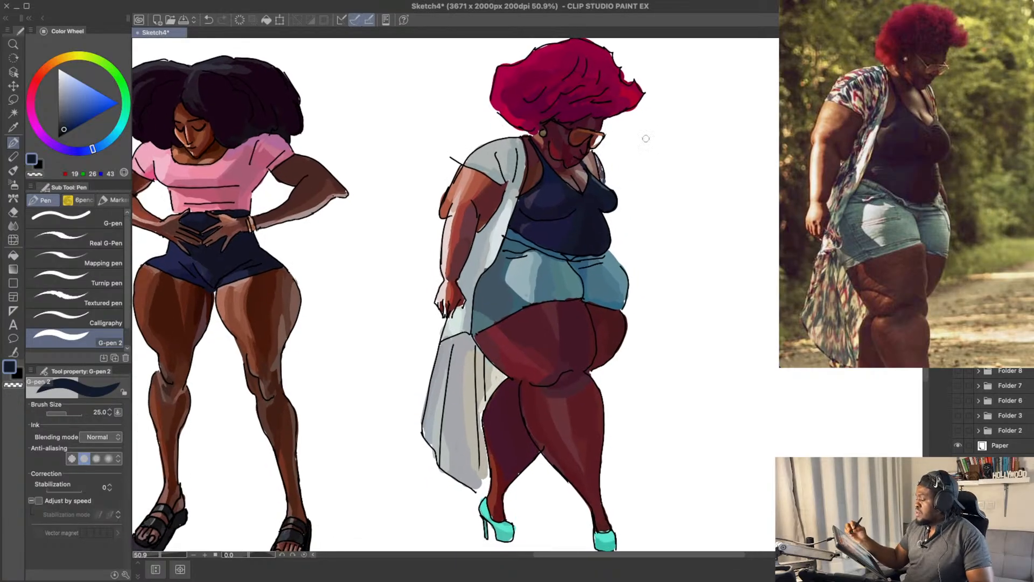
pyautogui.moveTo(628, 202)
pyautogui.mouseDown()
pyautogui.moveTo(649, 166)
pyautogui.moveTo(651, 240)
pyautogui.mouseUp()
pyautogui.hotkey('ctrl', 's')
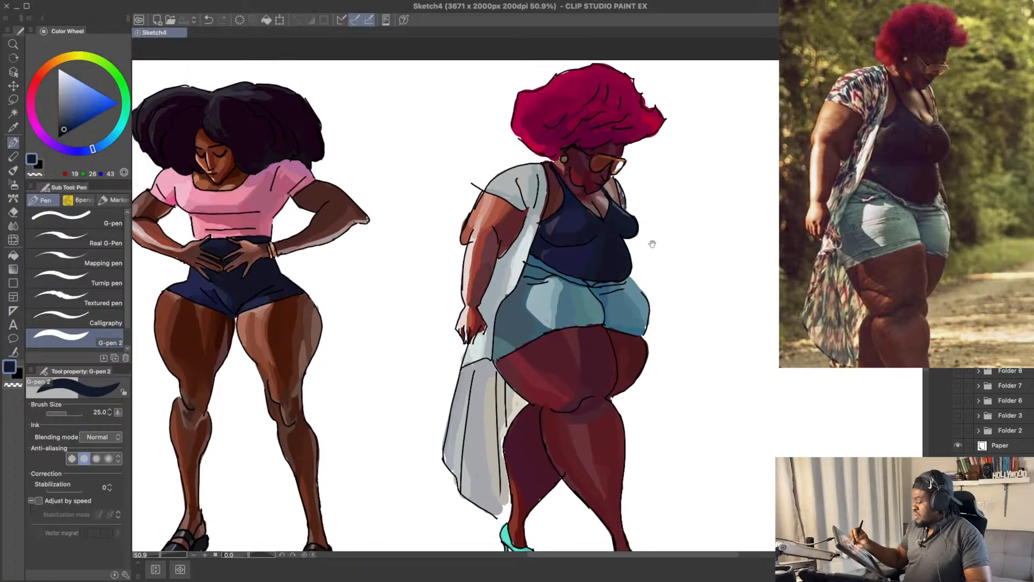
# Step: Shade the lower edge of the far shorts leg with blue RGB 49, 106, 132 and duller RGB 54, 96, 115
pyautogui.keyDown('alt'); pyautogui.click(644, 324); pyautogui.keyUp('alt')
pyautogui.moveTo(646, 322)
pyautogui.mouseDown()
pyautogui.moveTo(676, 261)
pyautogui.moveTo(670, 267)
pyautogui.mouseUp()
pyautogui.moveTo(584, 203); pyautogui.dragTo(592, 244)
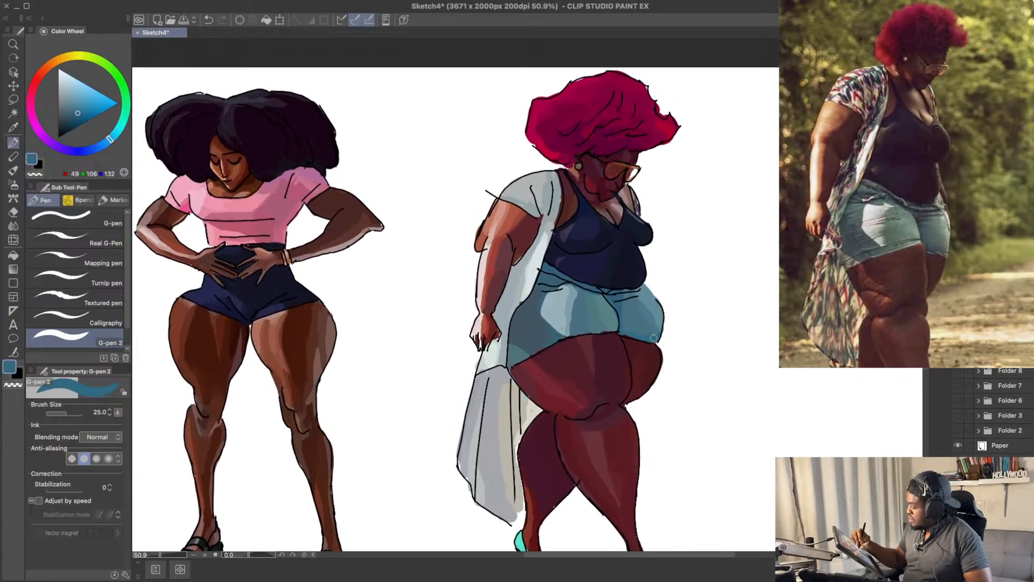
pyautogui.moveTo(77, 112); pyautogui.dragTo(72, 114)
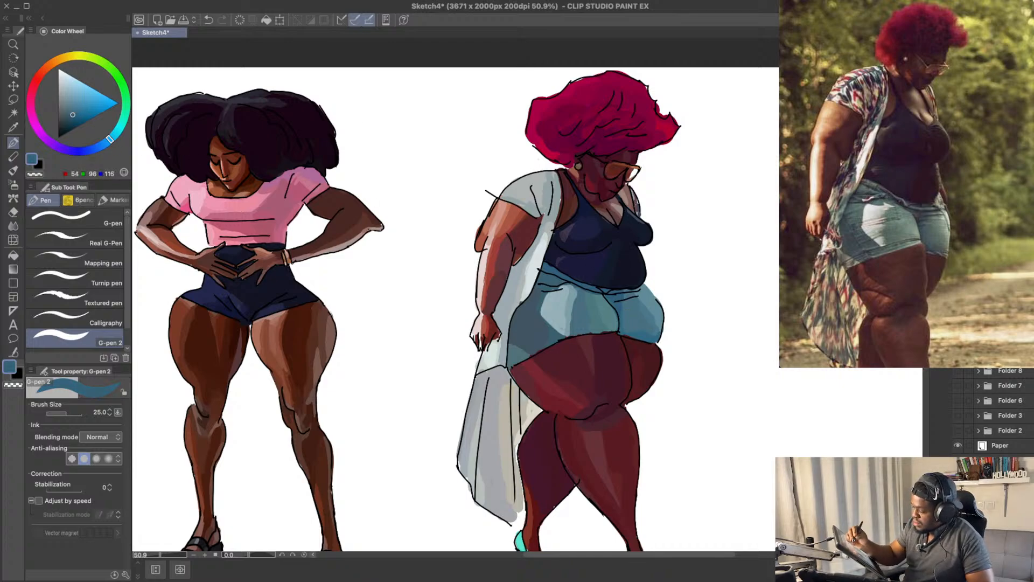
pyautogui.keyDown('alt'); pyautogui.click(647, 331); pyautogui.keyUp('alt')
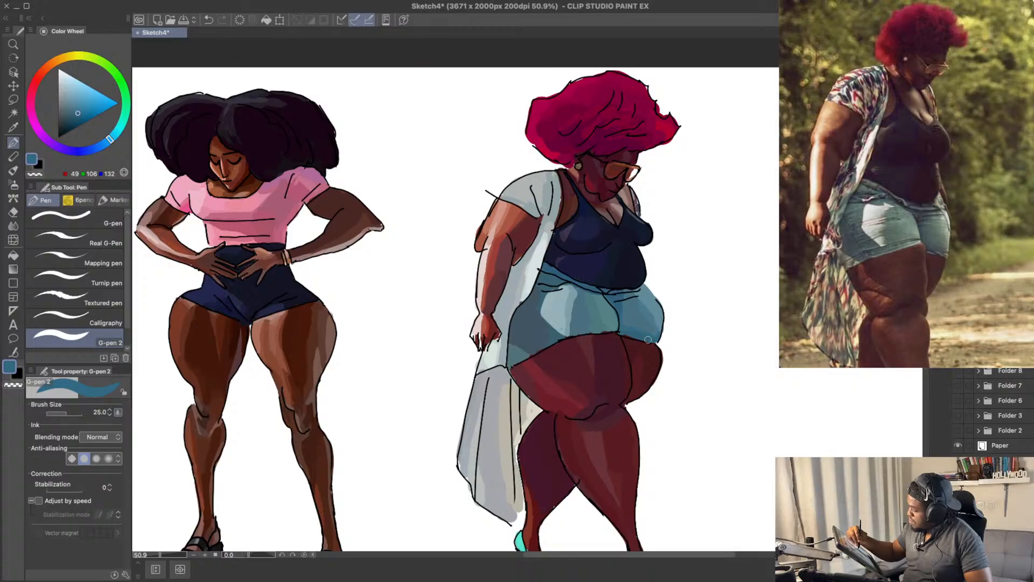
pyautogui.keyDown('alt'); pyautogui.click(623, 331); pyautogui.keyUp('alt')
pyautogui.moveTo(679, 293); pyautogui.dragTo(672, 277)
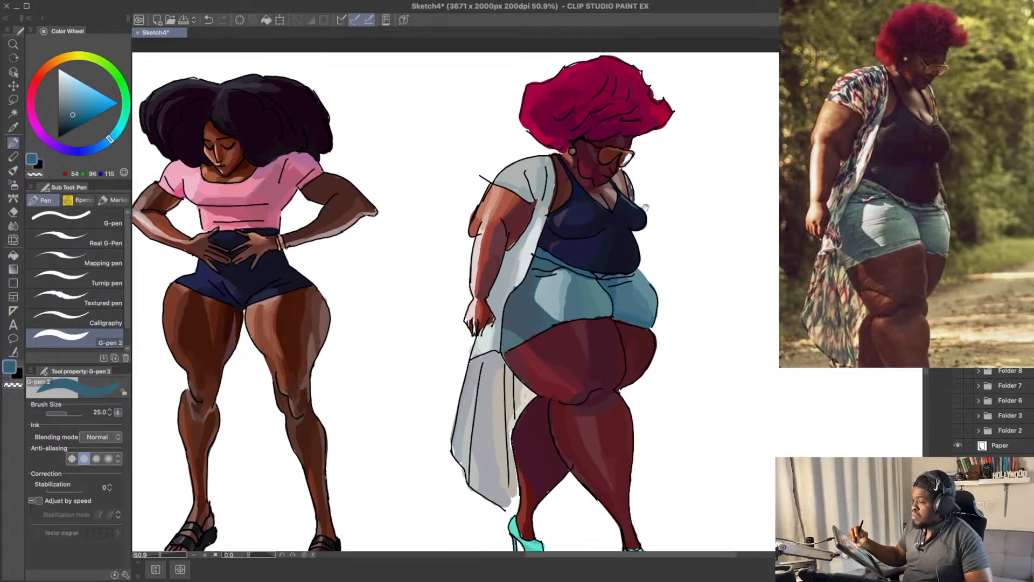
# Step: Try to shade the lower edge of the near shorts leg with dull blue RGB 54, 96, 115 and grey-blue RGB 66, 95, 99
pyautogui.moveTo(575, 318)
pyautogui.mouseDown()
pyautogui.moveTo(598, 317)
pyautogui.moveTo(547, 324)
pyautogui.mouseUp()
pyautogui.hotkey('ctrl', 'z')
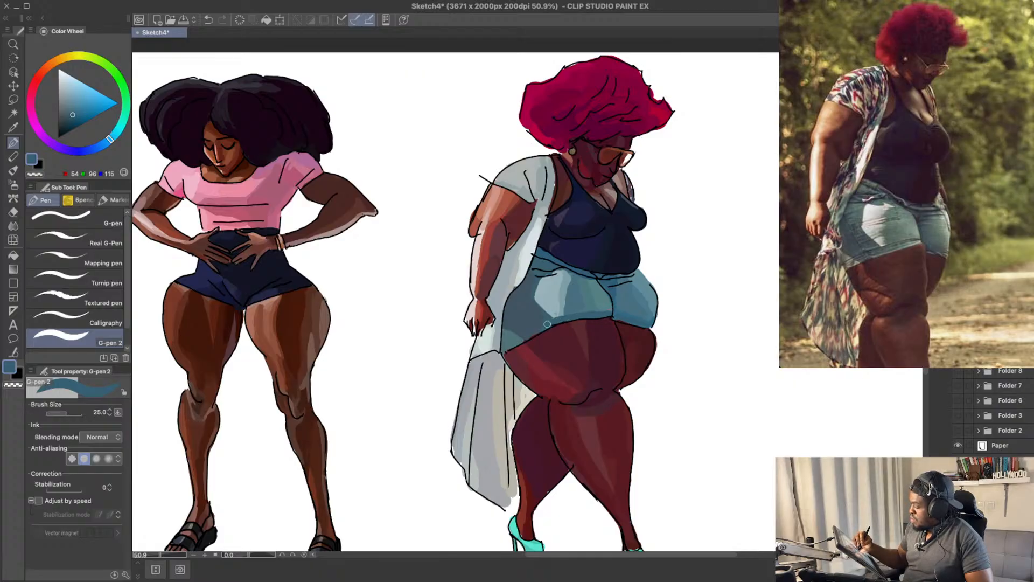
pyautogui.keyDown('alt'); pyautogui.click(545, 325); pyautogui.keyUp('alt')
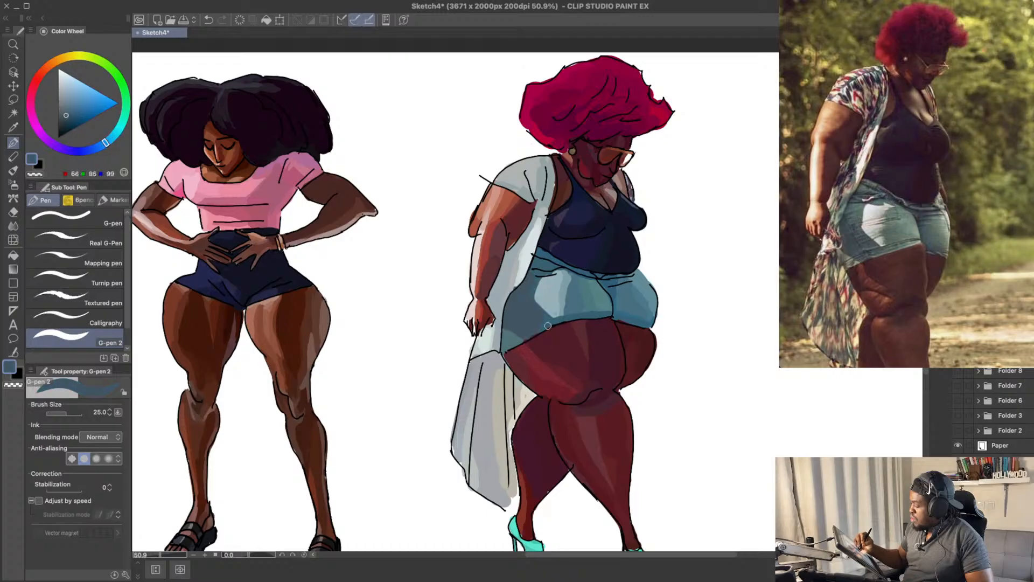
pyautogui.moveTo(559, 320); pyautogui.dragTo(511, 340)
pyautogui.hotkey('ctrl', 'z')
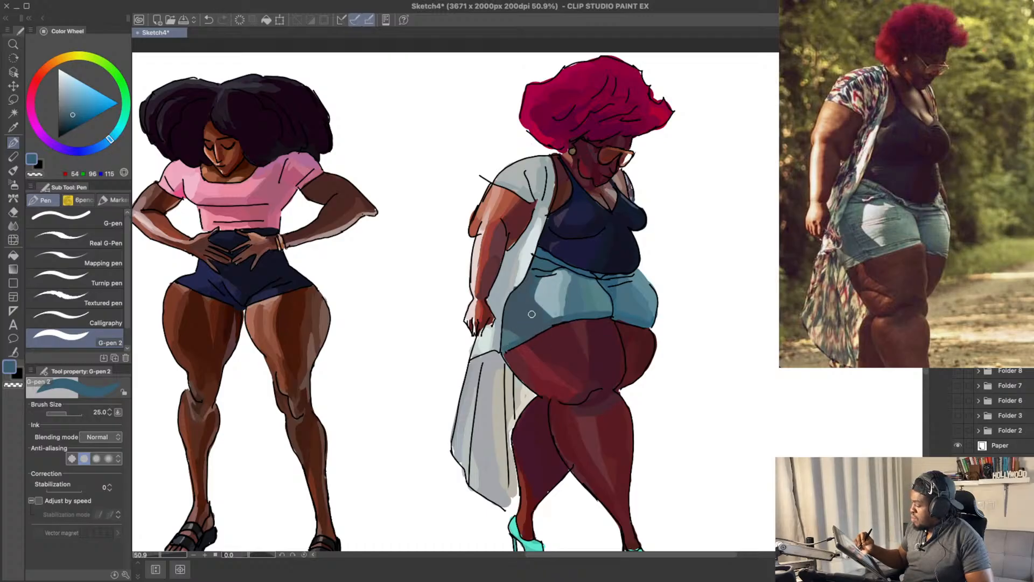
# Step: Try to shade the outer hem corner of the near shorts leg with teal-greys RGB 85, 124, 125 and RGB 68, 103, 106
pyautogui.click(68, 109)
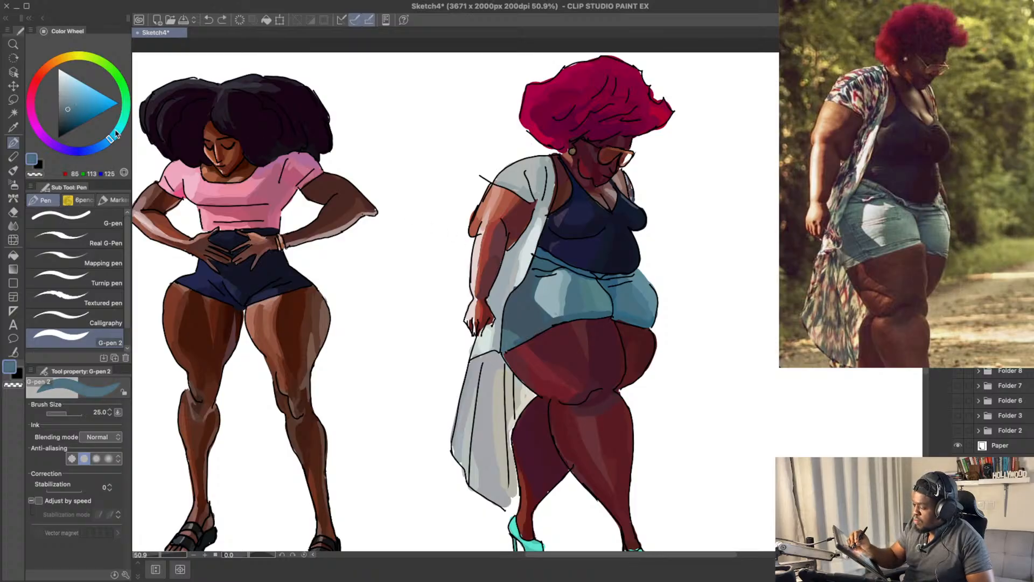
pyautogui.click(123, 131)
pyautogui.moveTo(514, 343); pyautogui.dragTo(521, 335)
pyautogui.hotkey('ctrl', 'z')
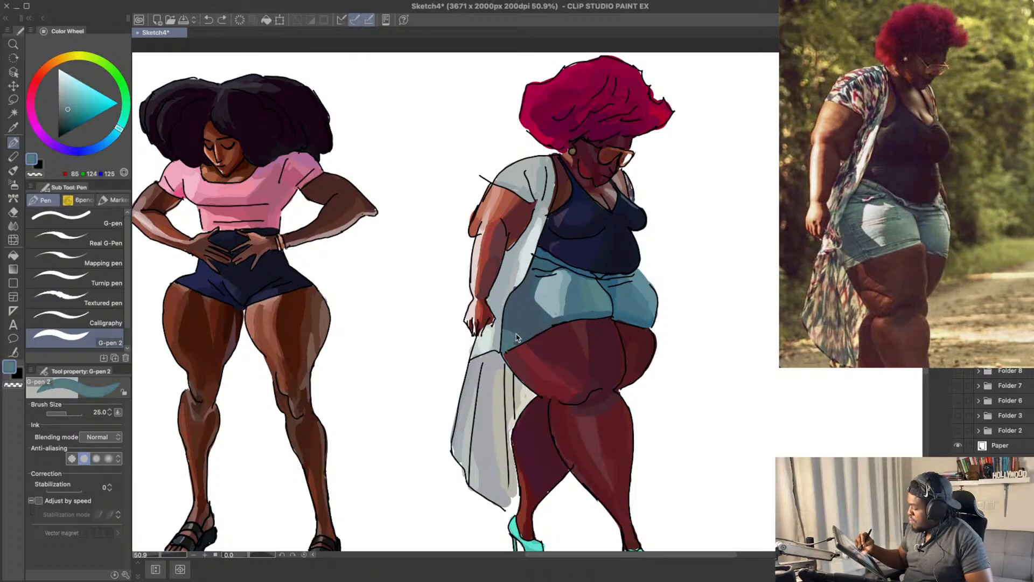
pyautogui.click(66, 112)
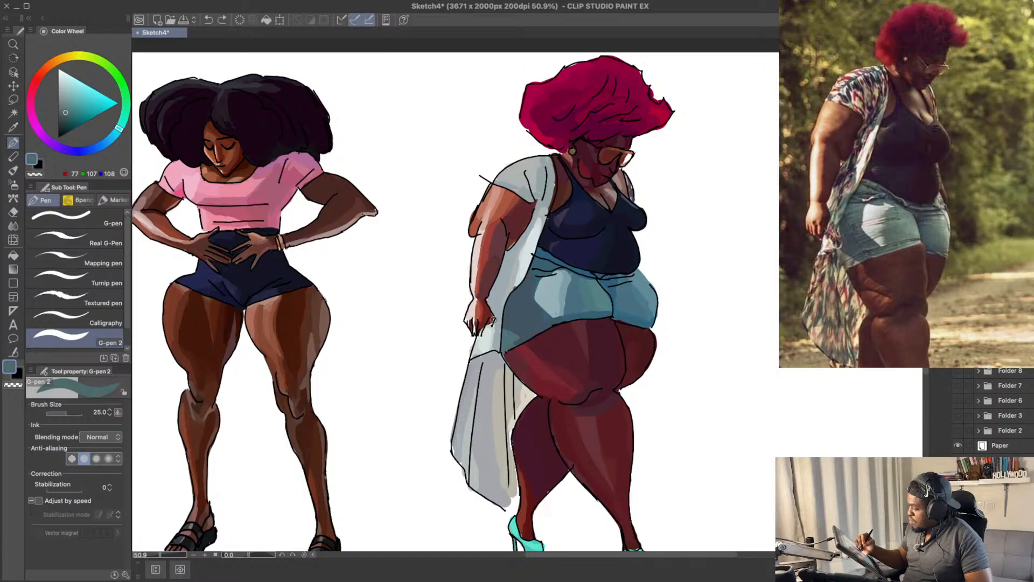
pyautogui.click(69, 112)
pyautogui.click(120, 132)
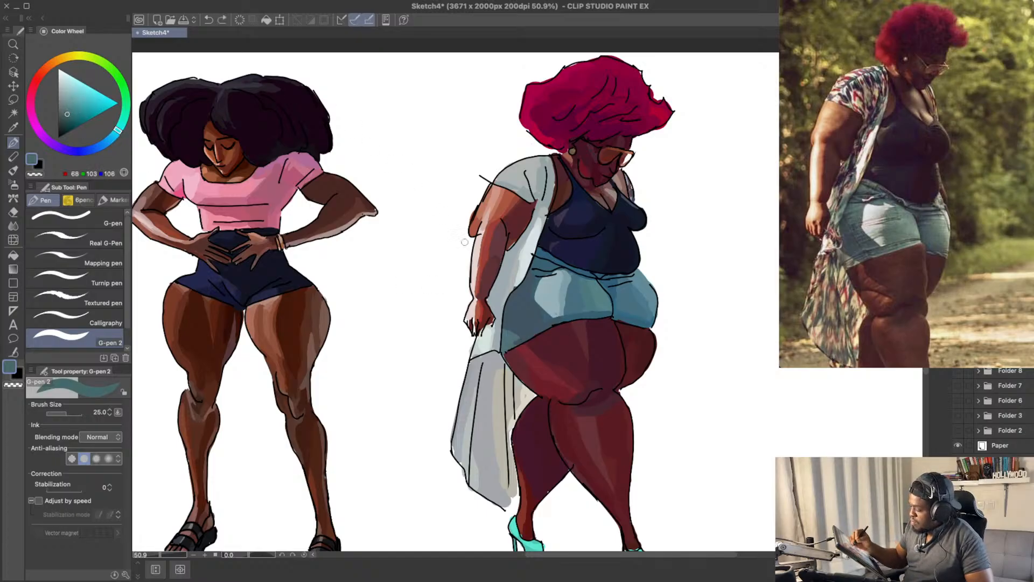
pyautogui.moveTo(514, 345); pyautogui.dragTo(517, 324)
pyautogui.hotkey('ctrl', 'z')
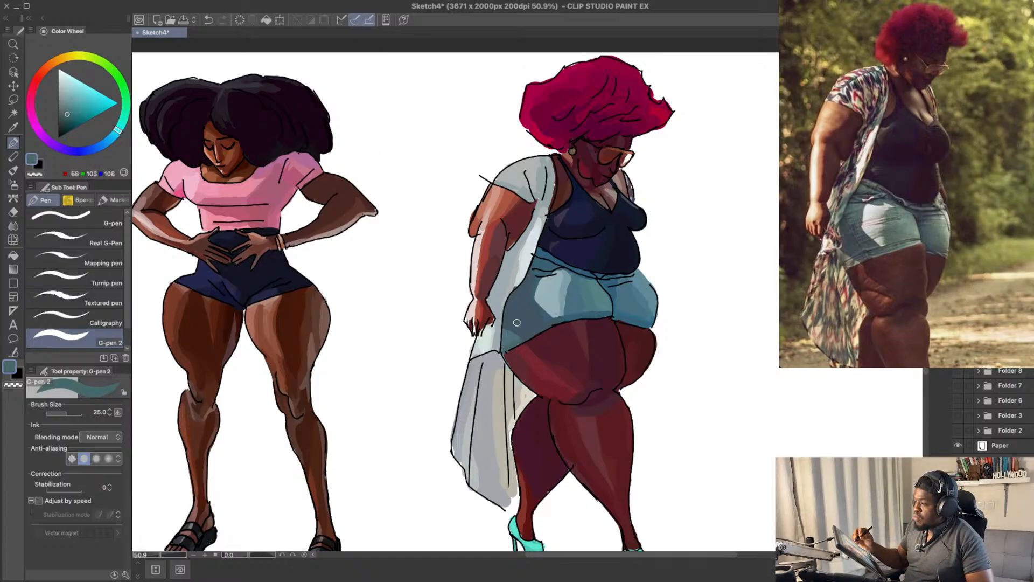
# Step: Shade the inner lower edge of the near shorts leg with teal RGB 65, 106, 112 and save the drawing
pyautogui.moveTo(668, 185); pyautogui.dragTo(670, 155)
pyautogui.moveTo(678, 247); pyautogui.dragTo(665, 227)
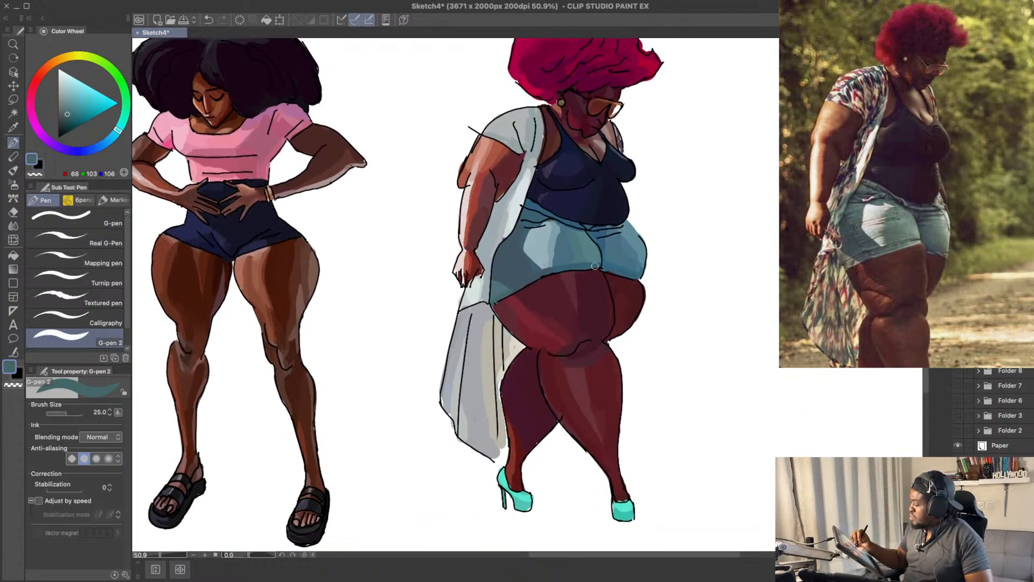
pyautogui.hotkey('ctrl', 'z')
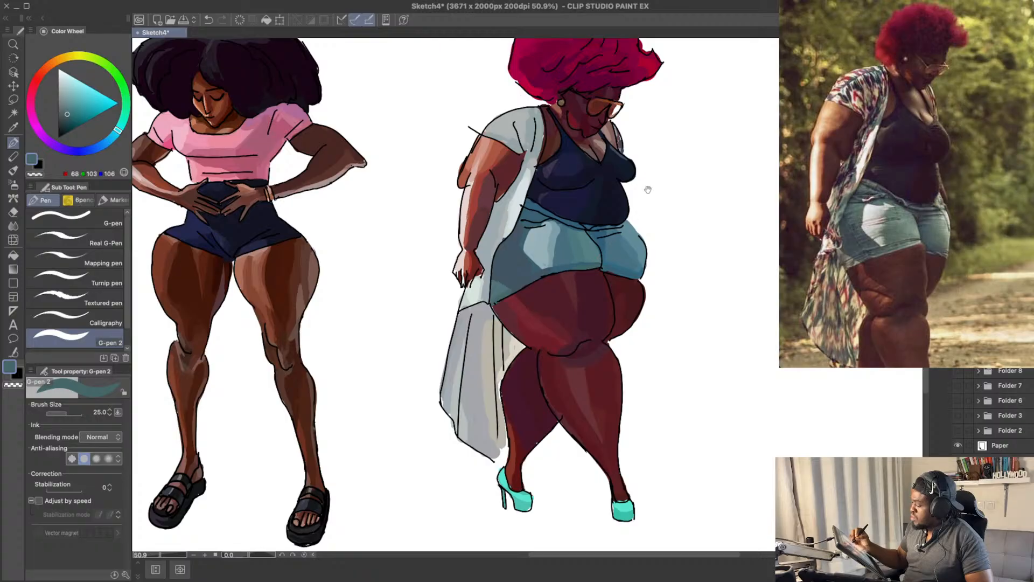
pyautogui.hotkey('ctrl', 'z')
pyautogui.keyDown('alt'); pyautogui.click(579, 253); pyautogui.keyUp('alt')
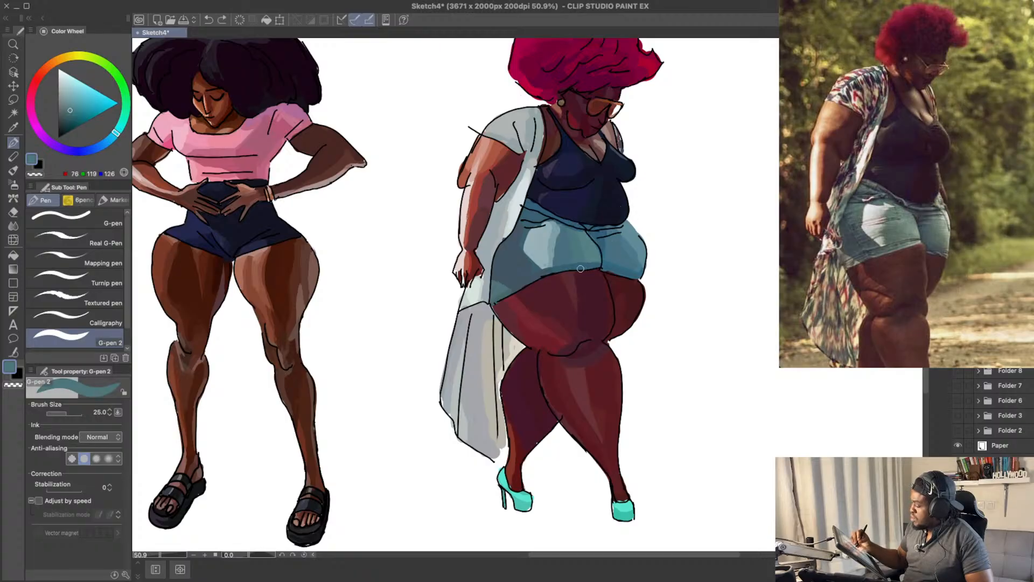
pyautogui.moveTo(580, 269); pyautogui.dragTo(597, 266)
pyautogui.moveTo(71, 108); pyautogui.dragTo(72, 110)
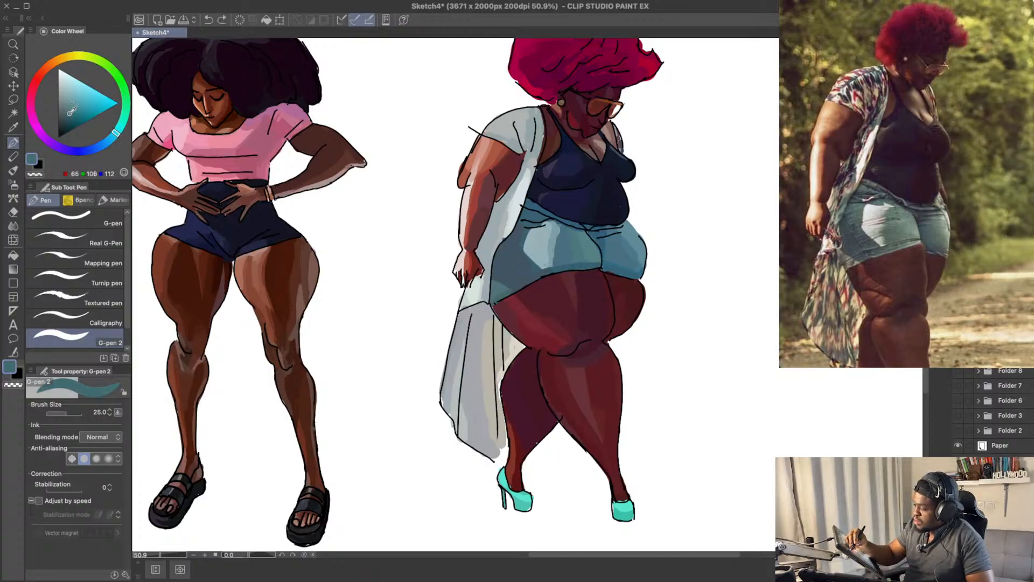
pyautogui.hotkey('ctrl', 'z')
pyautogui.moveTo(579, 271); pyautogui.dragTo(664, 253)
pyautogui.scroll(4, 664, 253)
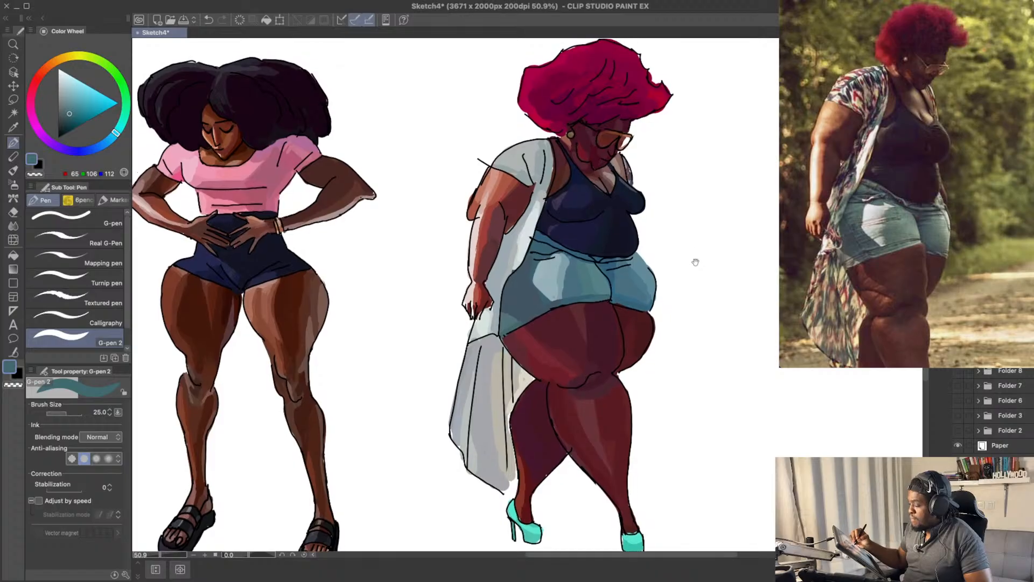
pyautogui.hotkey('ctrl', 's')
# Step: Start the kimono's floral pattern with small muted red RGB 136, 58, 65 dabs on the near shoulder
pyautogui.click(68, 103)
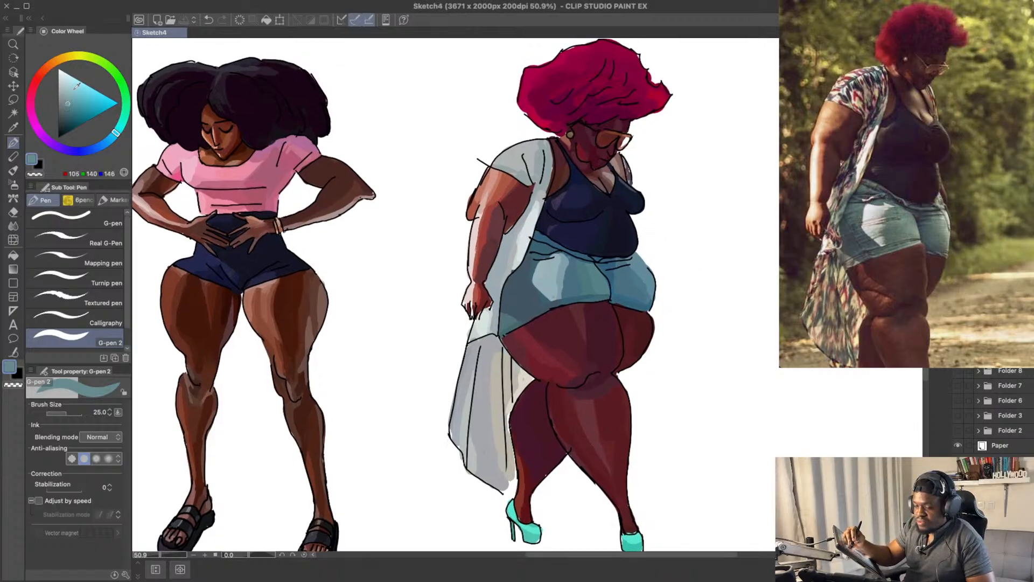
pyautogui.moveTo(50, 63)
pyautogui.mouseDown()
pyautogui.moveTo(34, 83)
pyautogui.moveTo(78, 116)
pyautogui.mouseUp()
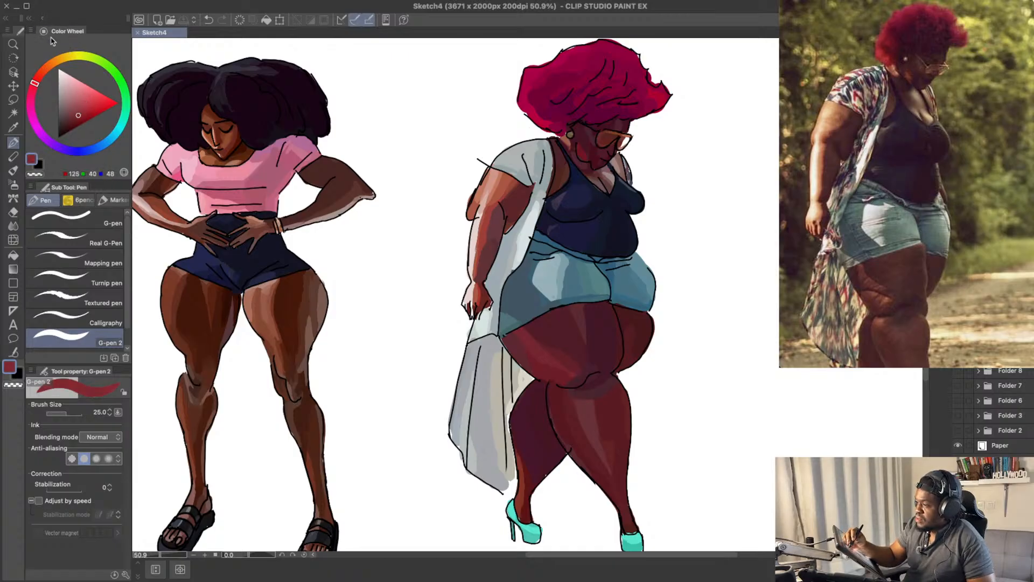
pyautogui.click(80, 109)
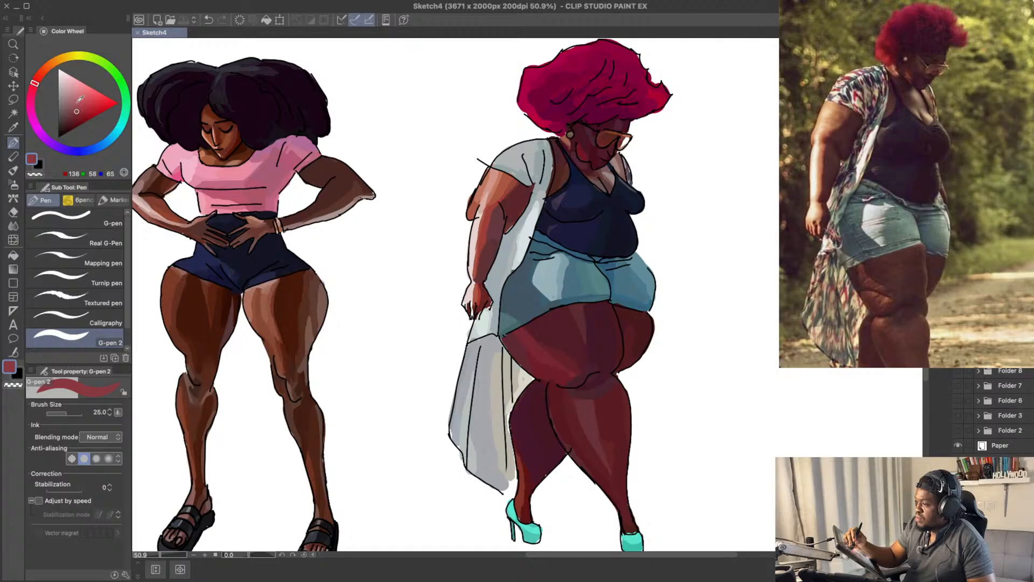
pyautogui.click(509, 152)
pyautogui.click(516, 146)
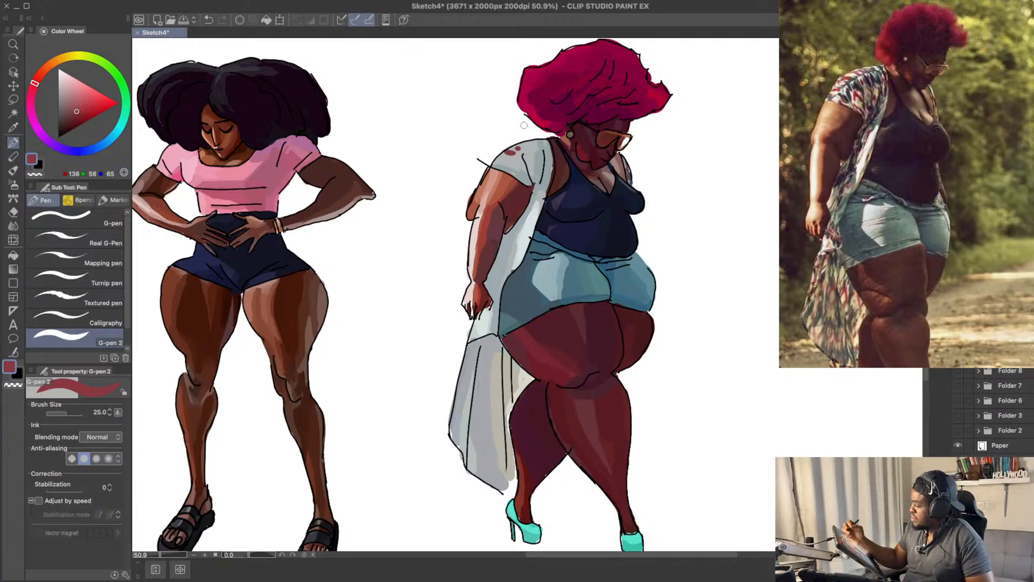
# Step: Add lighter red RGB 156, 71, 79 dabs to the pattern on the kimono's near shoulder
pyautogui.click(78, 107)
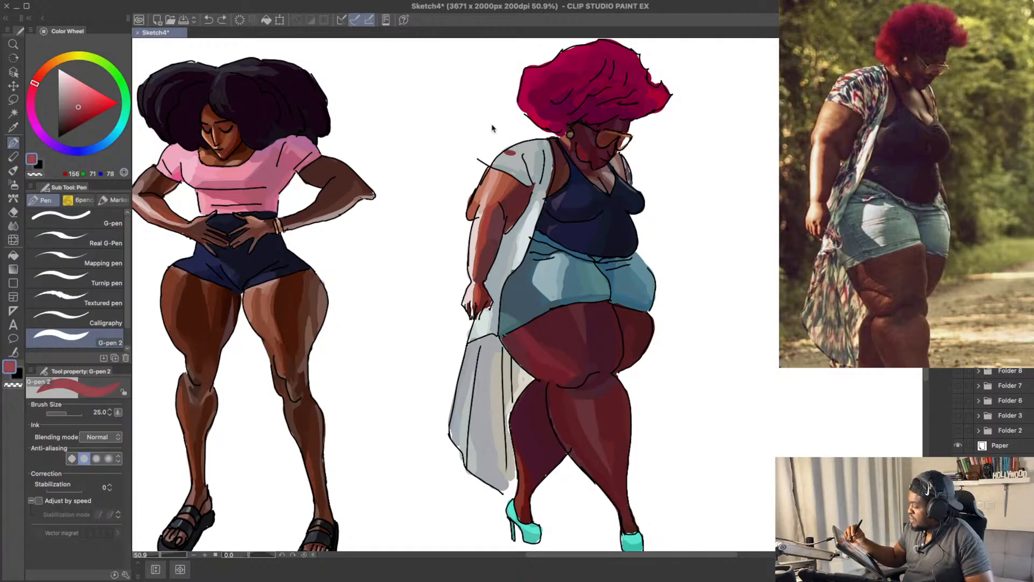
pyautogui.click(515, 151)
pyautogui.click(520, 149)
pyautogui.moveTo(525, 146)
pyautogui.mouseDown()
pyautogui.moveTo(527, 175)
pyautogui.moveTo(526, 149)
pyautogui.mouseUp()
pyautogui.press('super+z')
pyautogui.click(525, 146)
pyautogui.press('super+z')
pyautogui.press('super+z')
pyautogui.press('super+z')
pyautogui.press('super+z')
pyautogui.moveTo(520, 161); pyautogui.dragTo(520, 163)
pyautogui.press('super+z')
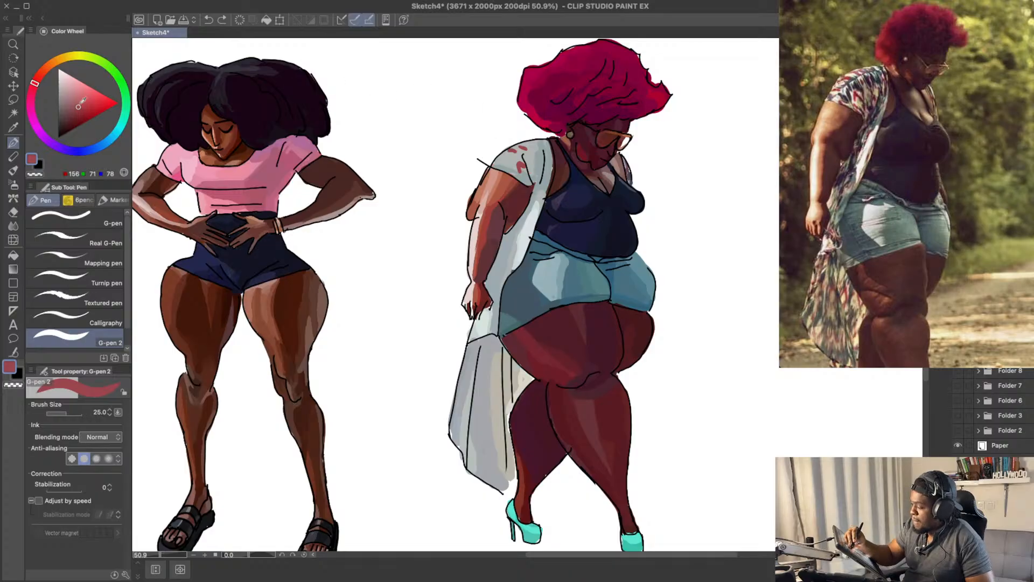
# Step: Paint brighter red RGB 170, 57, 75 strokes down the middle of the kimono's near sleeve
pyautogui.click(84, 107)
pyautogui.click(34, 86)
pyautogui.press('super+z')
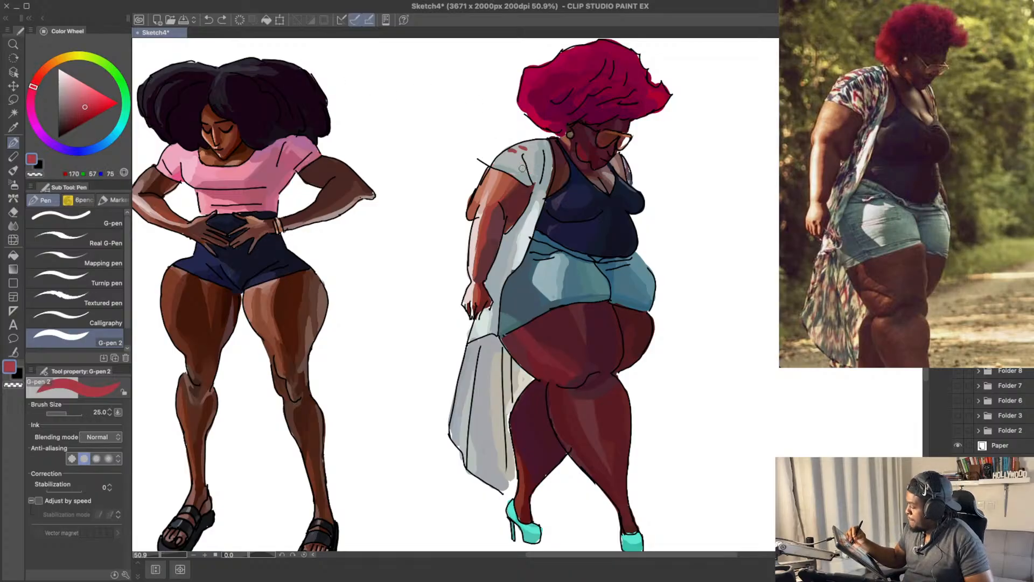
pyautogui.moveTo(522, 161); pyautogui.dragTo(525, 169)
pyautogui.moveTo(528, 169); pyautogui.dragTo(532, 175)
# Step: Spread red RGB 149, 53, 69 petal marks over the kimono's near shoulder, sleeve edge and collar
pyautogui.click(81, 110)
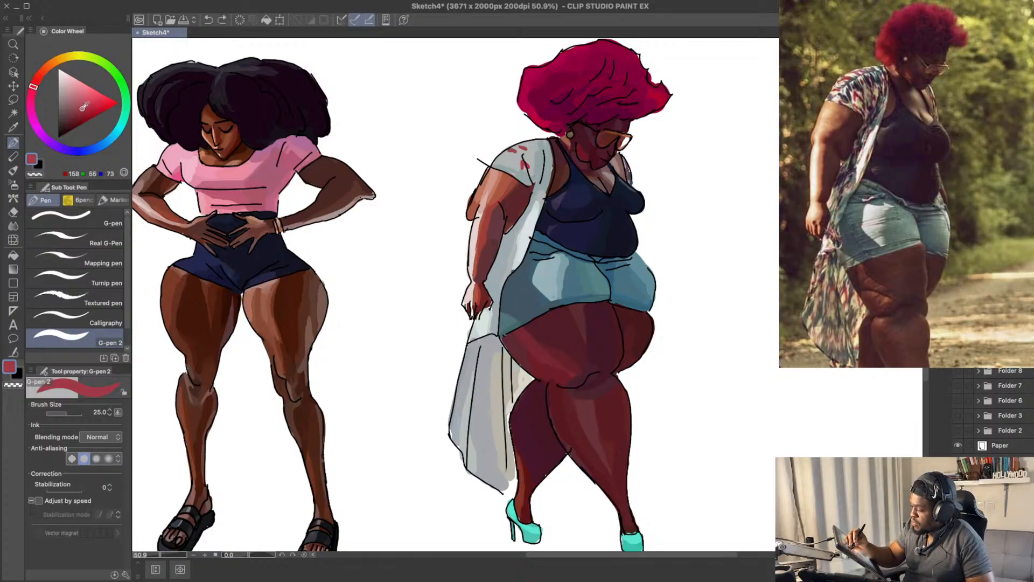
pyautogui.press('super+z')
pyautogui.press('super+z')
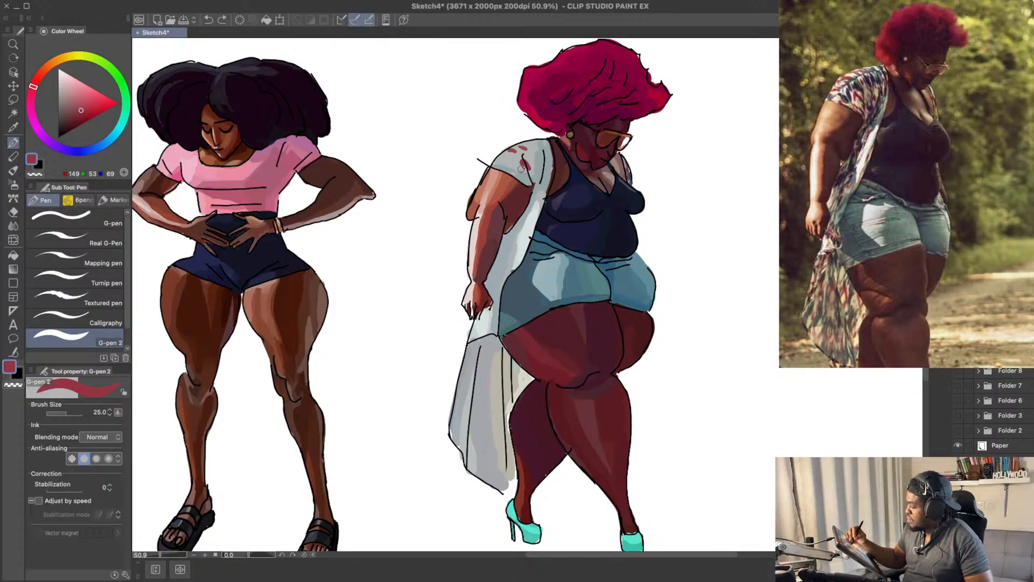
pyautogui.press('super+z')
pyautogui.moveTo(516, 148); pyautogui.dragTo(509, 151)
pyautogui.moveTo(520, 146); pyautogui.dragTo(497, 160)
pyautogui.press('super+z')
pyautogui.press('super+z')
pyautogui.press('super+z')
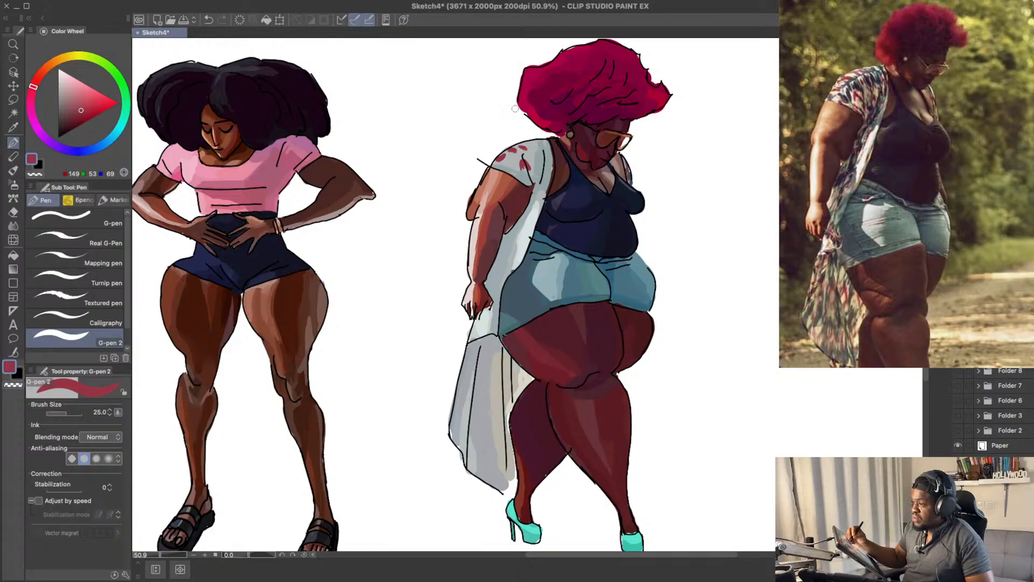
pyautogui.press('super+z')
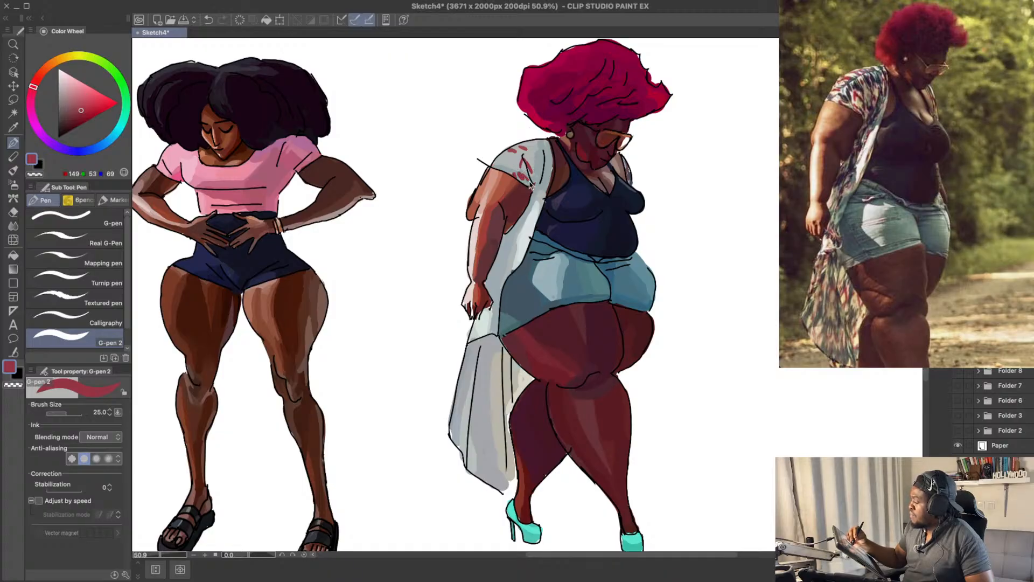
pyautogui.press('super+z')
pyautogui.moveTo(511, 168); pyautogui.dragTo(551, 159)
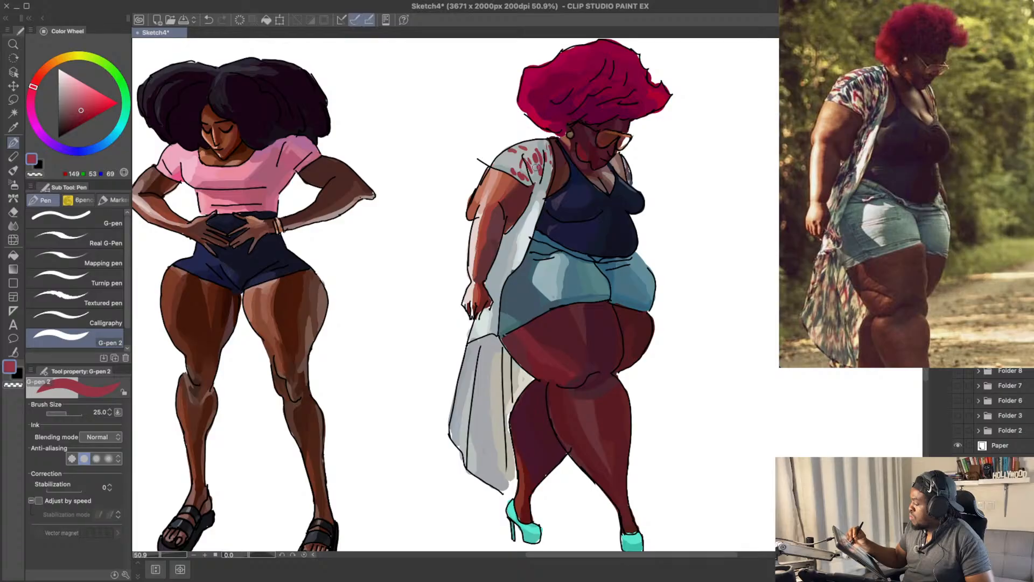
# Step: Add darker red RGB 125, 40, 54 marks to the pattern on the kimono's collar beside the tank-top strap
pyautogui.click(78, 115)
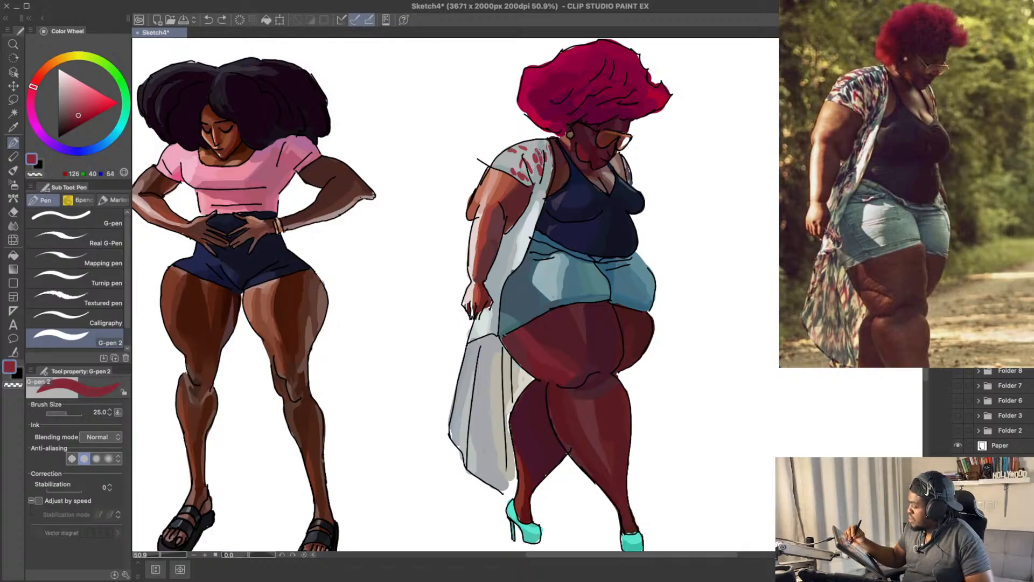
pyautogui.moveTo(542, 161); pyautogui.dragTo(547, 145)
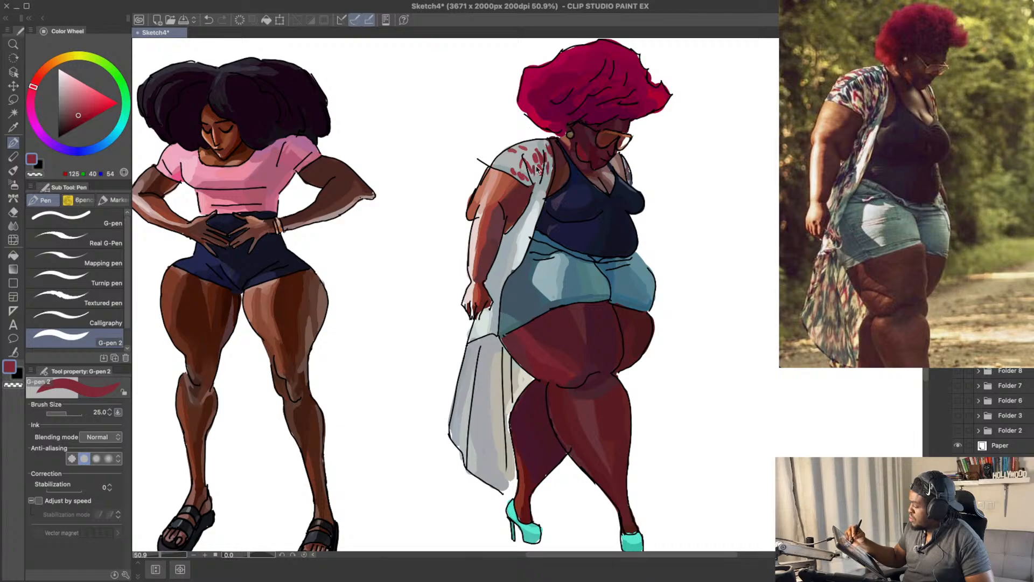
pyautogui.moveTo(554, 137); pyautogui.dragTo(552, 149)
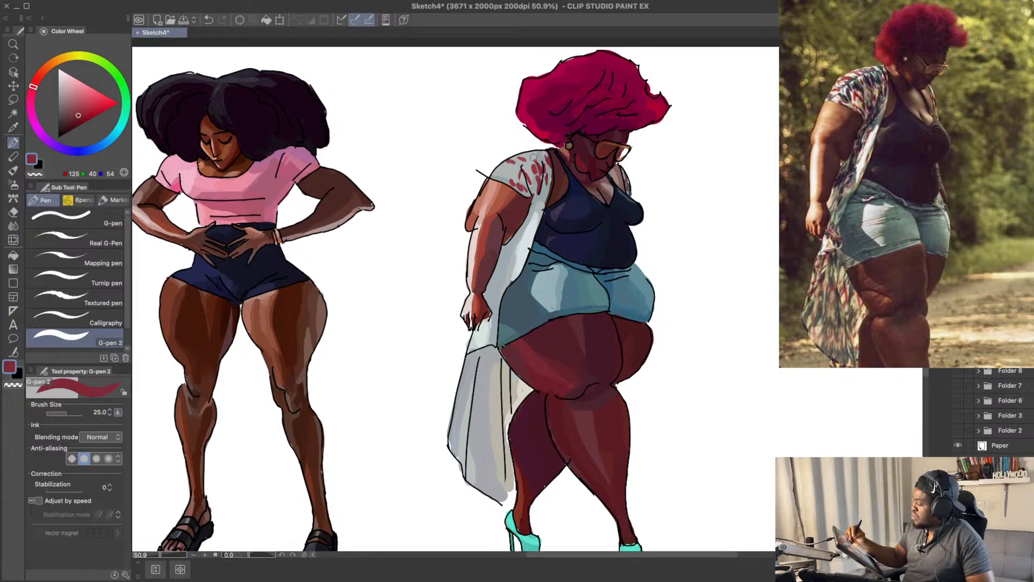
# Step: Add dusty rose RGB 134, 92, 99 spots along the upper edge of the kimono's near shoulder
pyautogui.click(75, 110)
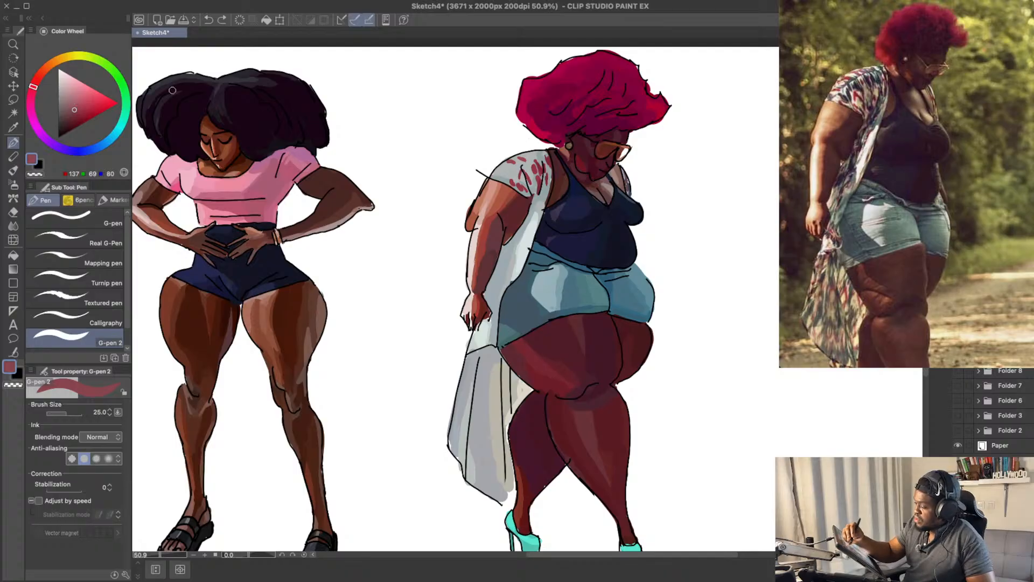
pyautogui.click(73, 110)
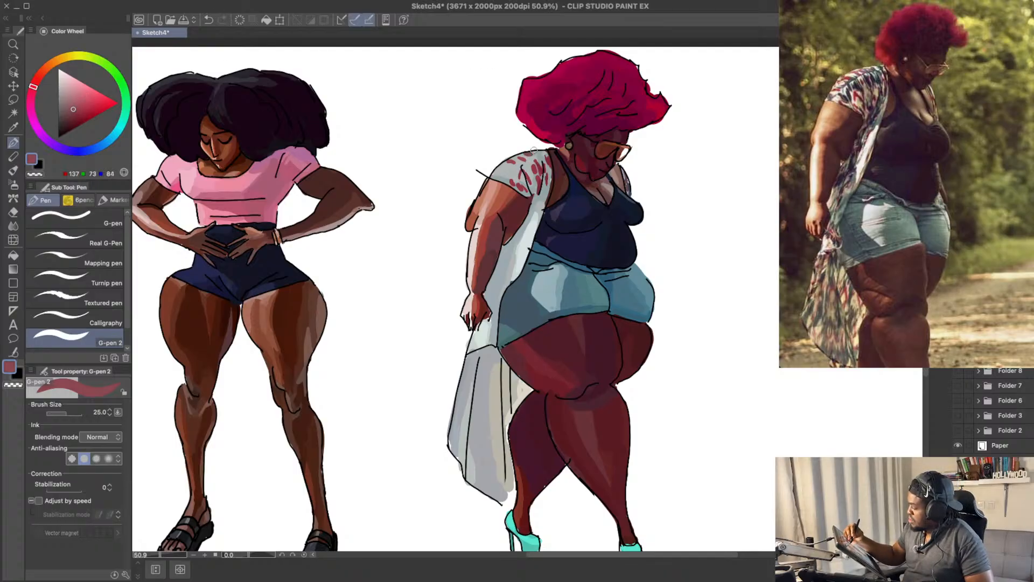
pyautogui.moveTo(75, 108); pyautogui.dragTo(69, 106)
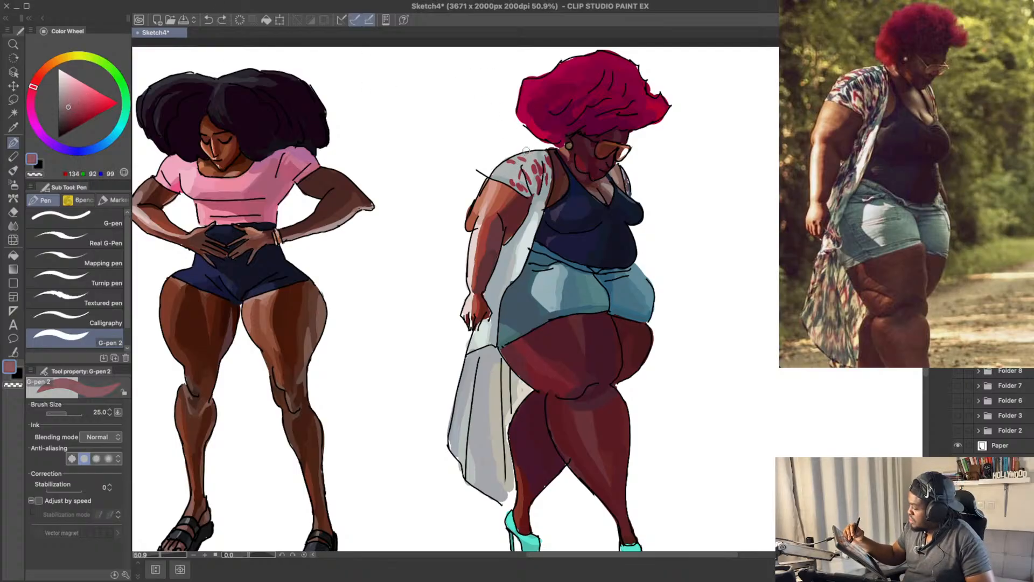
pyautogui.press('super+z')
pyautogui.moveTo(525, 153)
pyautogui.mouseDown()
pyautogui.moveTo(538, 154)
pyautogui.moveTo(500, 167)
pyautogui.mouseUp()
pyautogui.press('super+z')
pyautogui.press('super+z')
pyautogui.press('super+z')
pyautogui.press('super+z')
pyautogui.press('super+z')
pyautogui.press('super+z')
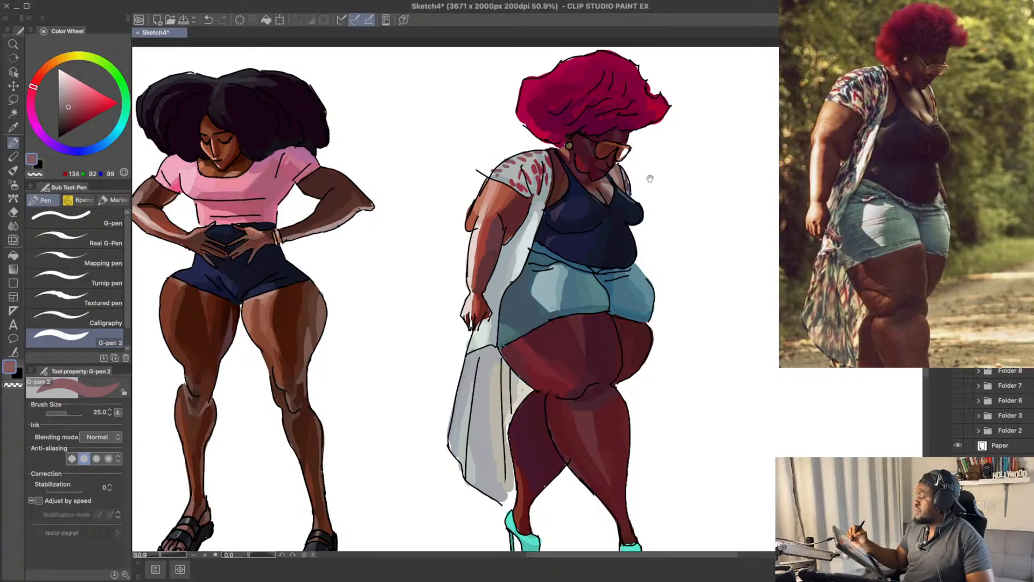
# Step: Paint dark muted red RGB 107, 58, 66 petal strokes down the kimono's front panel beside the near forearm
pyautogui.moveTo(642, 165); pyautogui.dragTo(644, 162)
pyautogui.moveTo(556, 218)
pyautogui.mouseDown()
pyautogui.moveTo(557, 229)
pyautogui.moveTo(557, 196)
pyautogui.mouseUp()
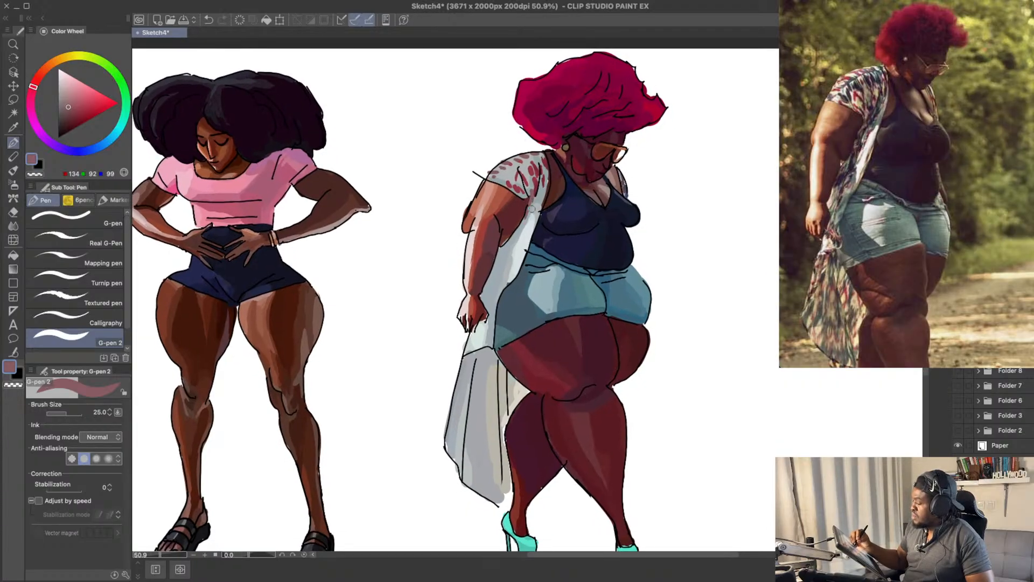
pyautogui.click(69, 115)
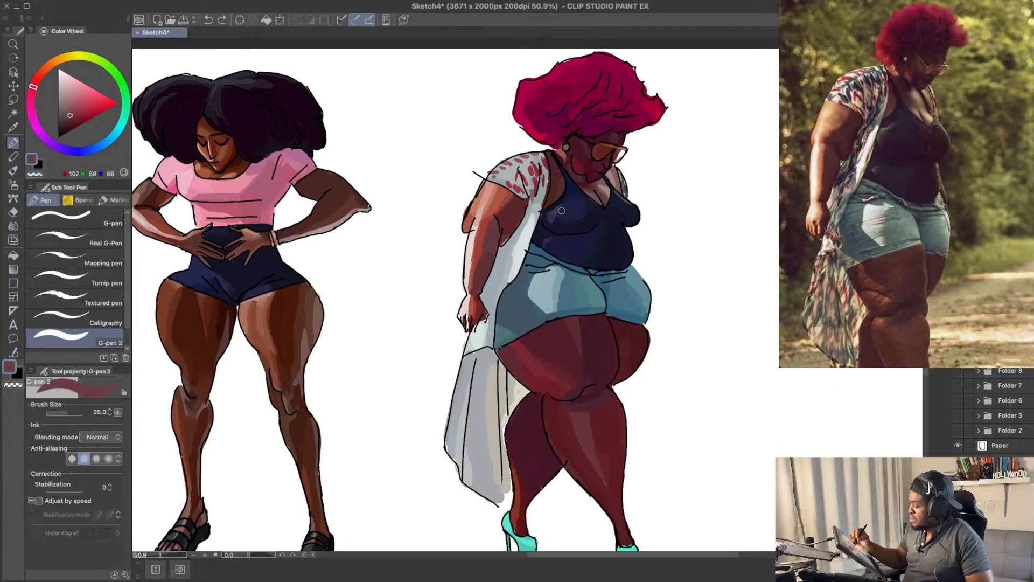
pyautogui.moveTo(532, 200); pyautogui.dragTo(502, 270)
pyautogui.hotkey('ctrl', 'z')
pyautogui.hotkey('ctrl', 'z')
pyautogui.moveTo(519, 233); pyautogui.dragTo(512, 246)
pyautogui.moveTo(502, 261); pyautogui.dragTo(498, 270)
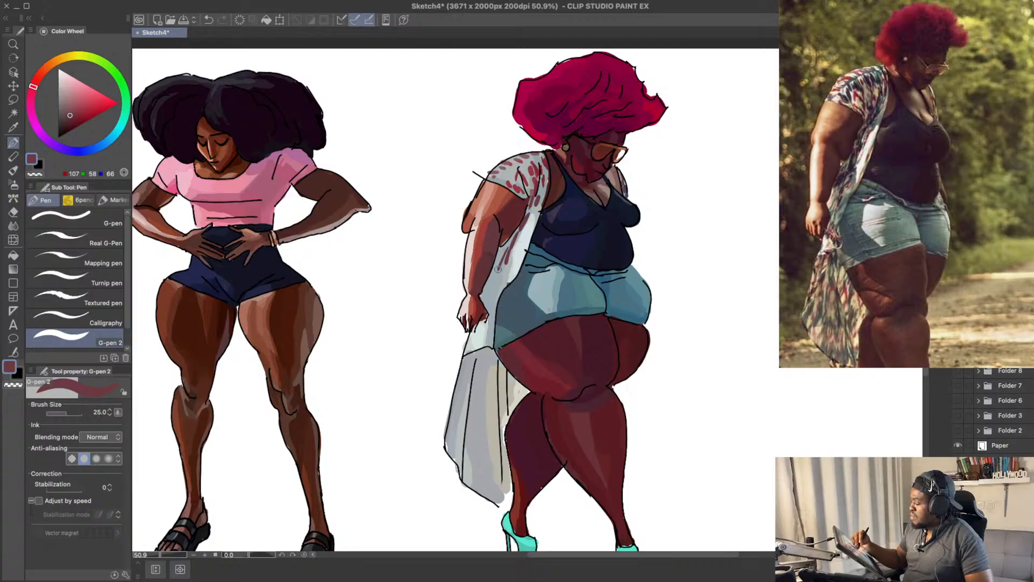
pyautogui.hotkey('ctrl', 'z')
pyautogui.hotkey('ctrl', 'z')
pyautogui.moveTo(518, 235); pyautogui.dragTo(511, 247)
pyautogui.moveTo(505, 251); pyautogui.dragTo(492, 280)
pyautogui.hotkey('ctrl', 'z')
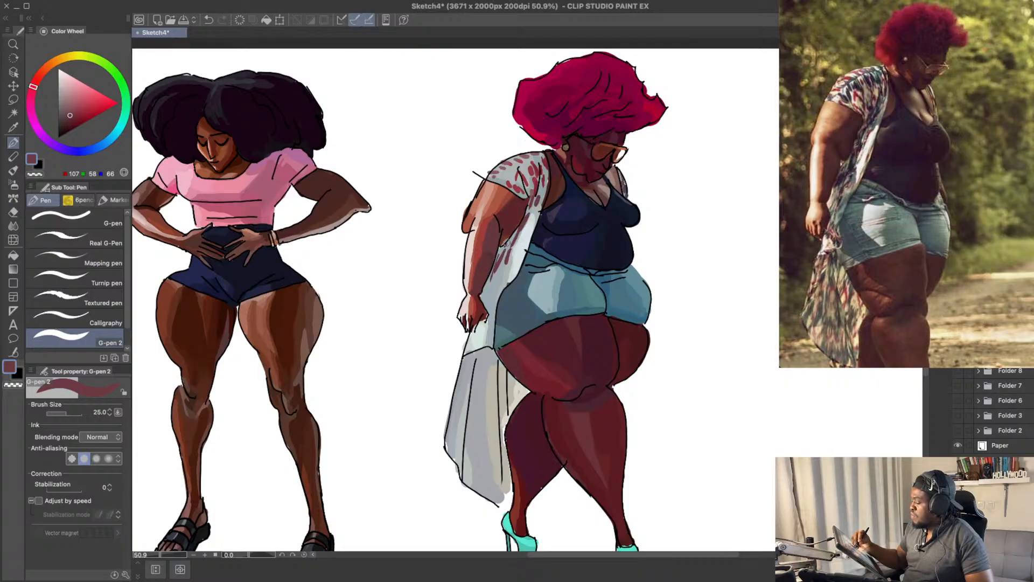
# Step: Sample the kimono's light grey RGB 174, 179, 177 and save the drawing
pyautogui.keyDown('alt'); pyautogui.click(512, 225); pyautogui.keyUp('alt')
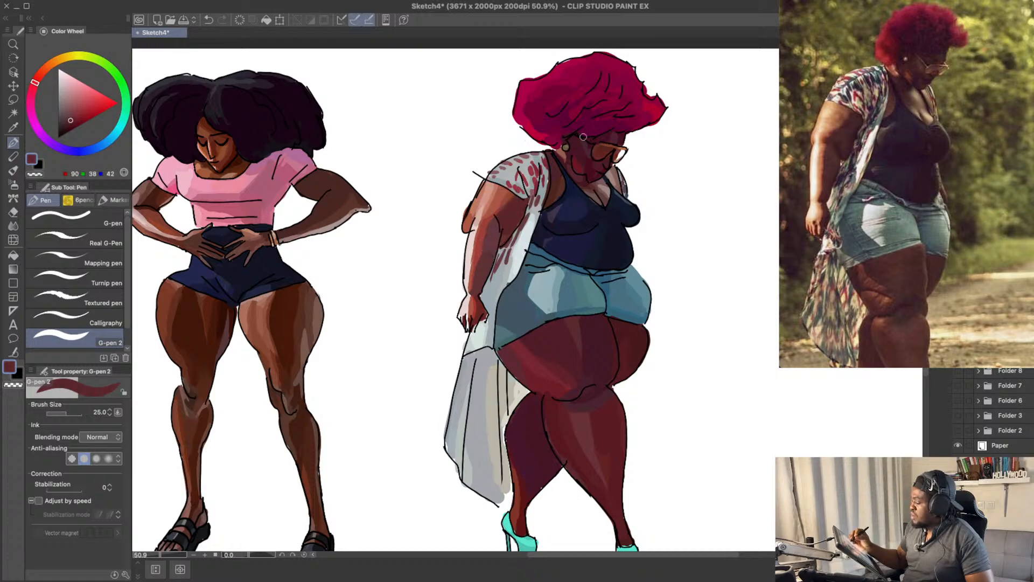
pyautogui.moveTo(583, 137); pyautogui.dragTo(584, 138)
pyautogui.keyDown('alt'); pyautogui.click(508, 272); pyautogui.keyUp('alt')
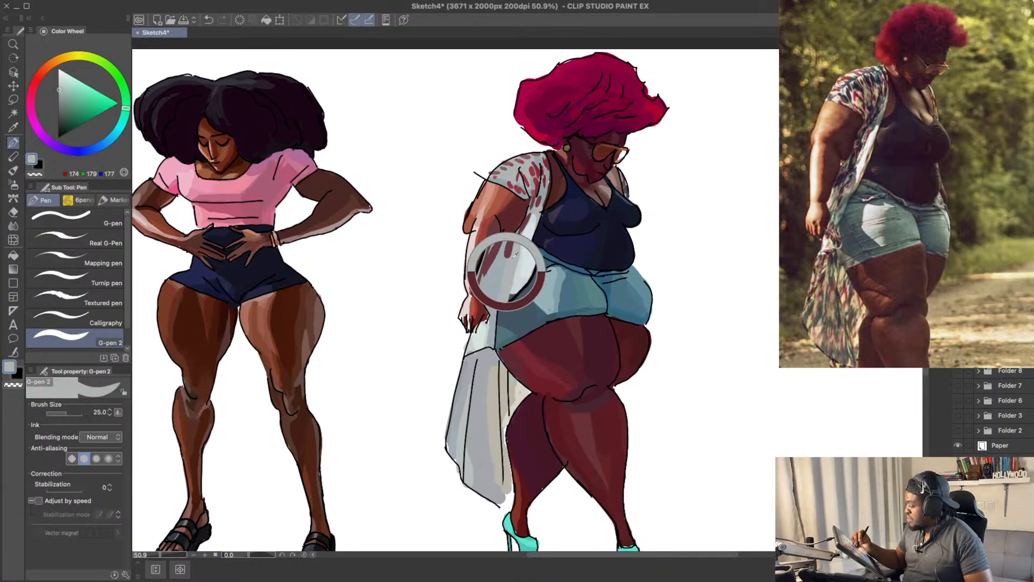
pyautogui.scroll(1, 528, 227)
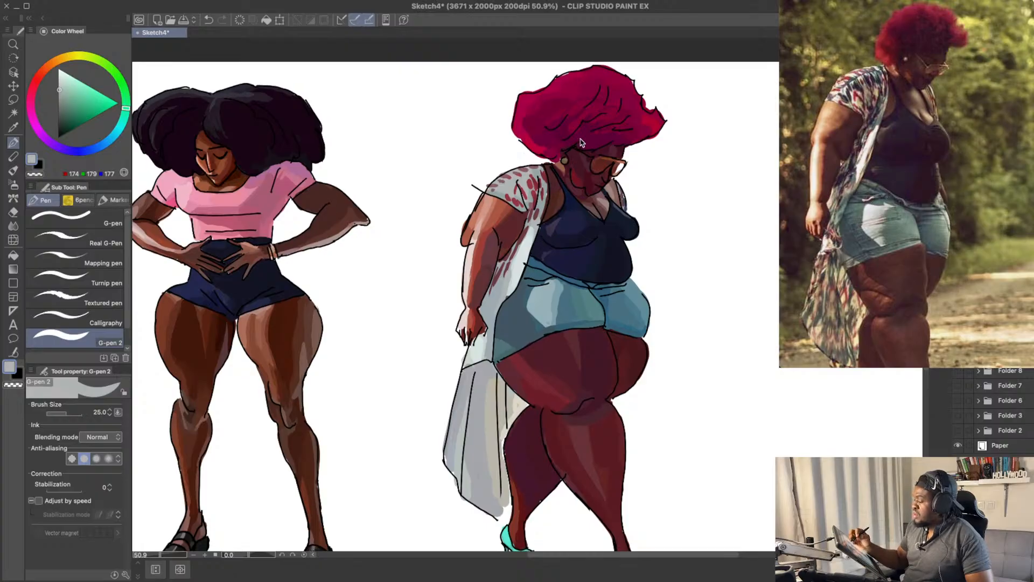
pyautogui.hotkey('ctrl', 's')
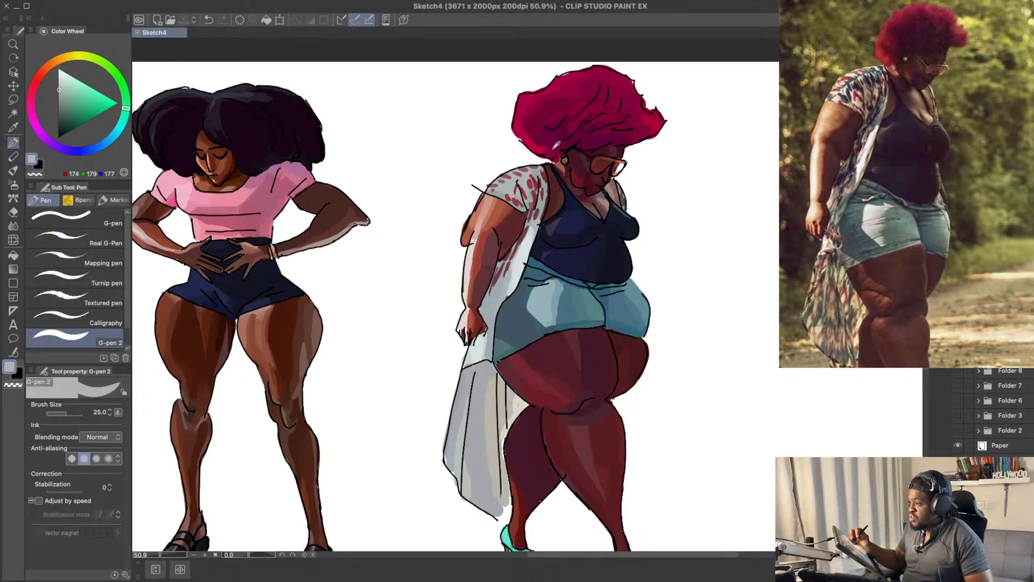
# Step: Try dusty red RGB 132, 82, 91 strokes on the kimono's front panel beside the shorts' waistband
pyautogui.keyDown('alt'); pyautogui.click(523, 234); pyautogui.keyUp('alt')
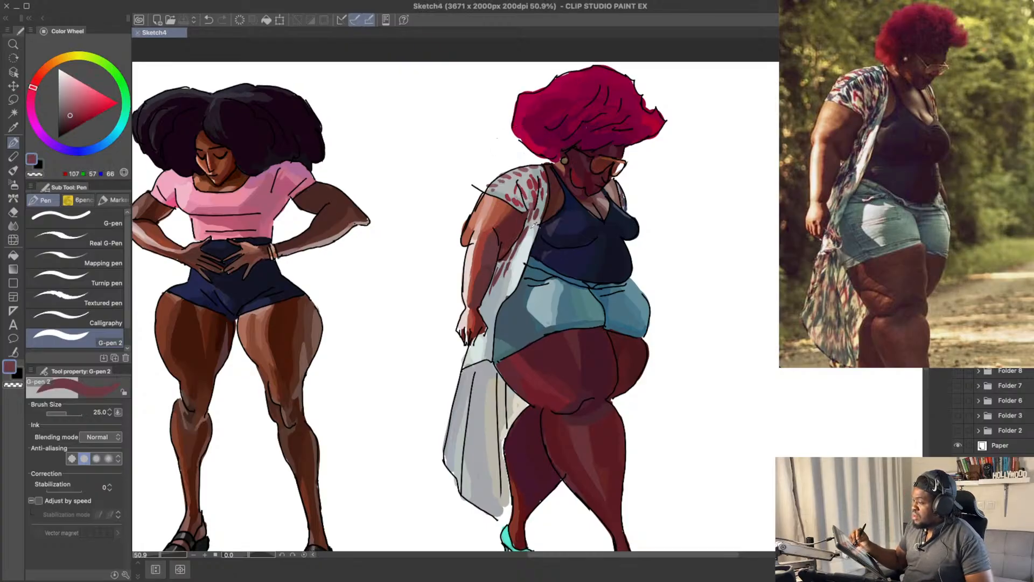
pyautogui.moveTo(70, 113); pyautogui.dragTo(72, 107)
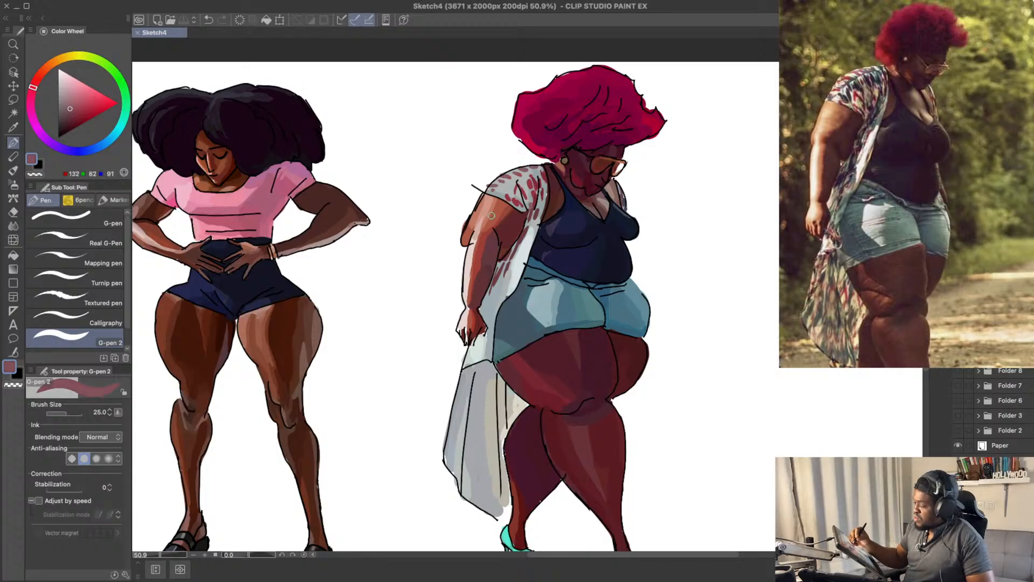
pyautogui.moveTo(527, 265); pyautogui.dragTo(530, 249)
pyautogui.press('super+z')
# Step: Add dusty rose RGB 149, 90, 100 marks down the kimono's front panel between the forearm and the shorts
pyautogui.press('super+z')
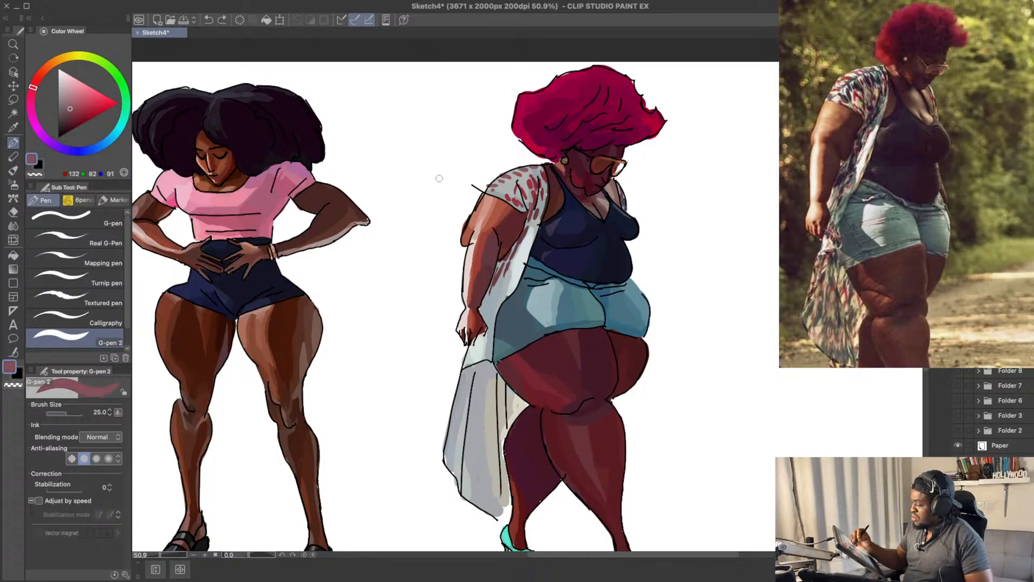
pyautogui.moveTo(72, 106); pyautogui.dragTo(72, 105)
pyautogui.press('super+z')
pyautogui.moveTo(522, 270)
pyautogui.mouseDown()
pyautogui.moveTo(530, 246)
pyautogui.moveTo(505, 272)
pyautogui.mouseUp()
pyautogui.press('super+z')
pyautogui.press('super+z')
pyautogui.press('super+z')
pyautogui.press('super+z')
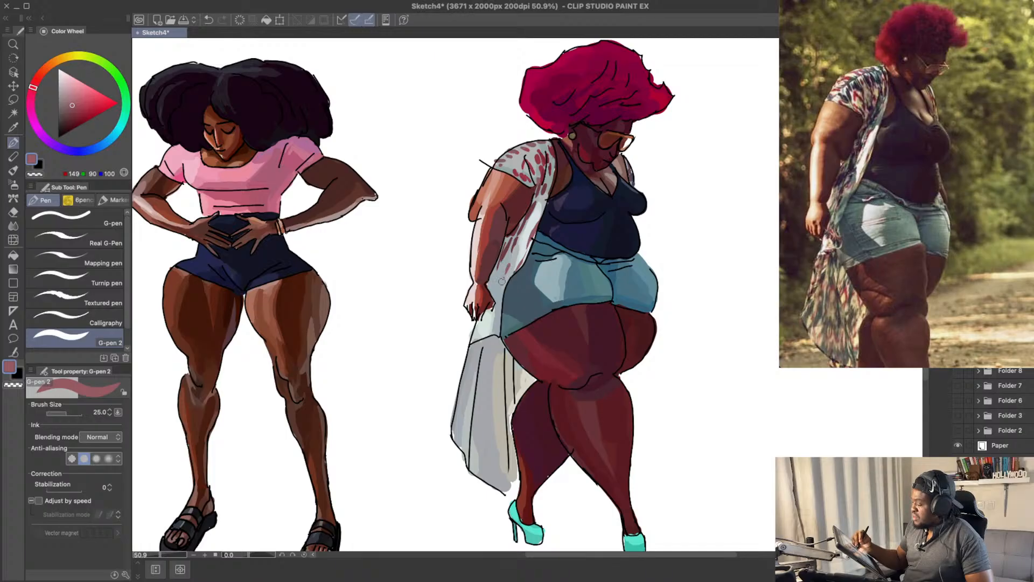
# Step: Continue the pattern with mauve RGB 133, 81, 101 marks on the lower front panel around the near hand
pyautogui.click(70, 109)
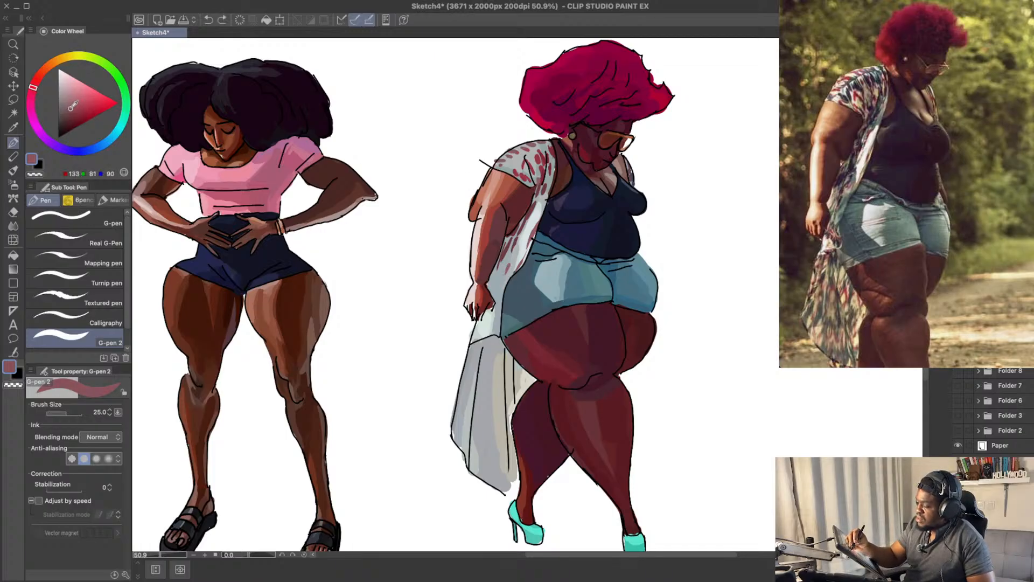
pyautogui.click(31, 97)
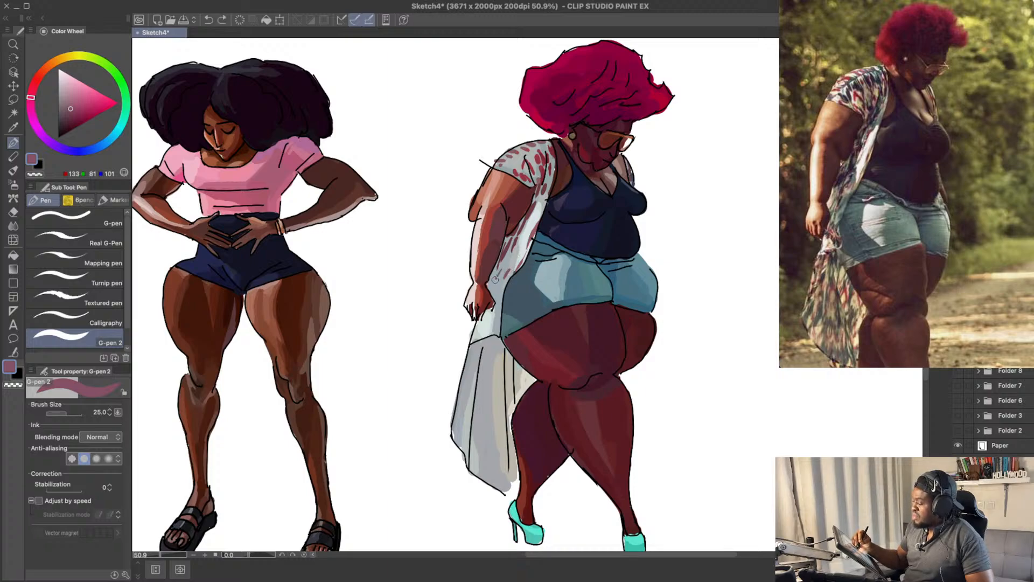
pyautogui.moveTo(495, 280)
pyautogui.mouseDown()
pyautogui.moveTo(488, 295)
pyautogui.moveTo(491, 286)
pyautogui.mouseUp()
pyautogui.press('super+z')
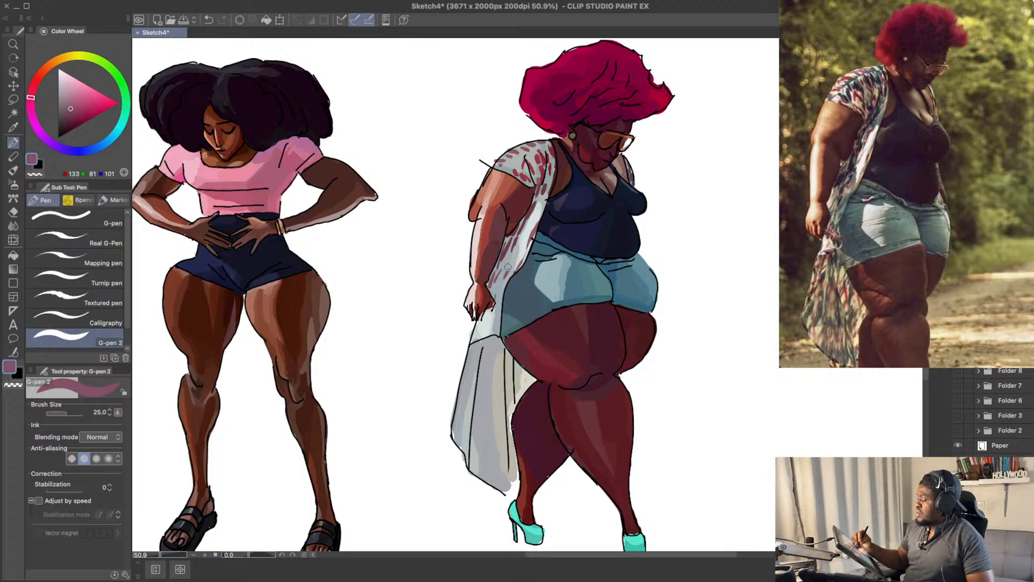
pyautogui.moveTo(621, 219)
pyautogui.mouseDown()
pyautogui.moveTo(616, 229)
pyautogui.moveTo(616, 198)
pyautogui.moveTo(597, 181)
pyautogui.mouseUp()
pyautogui.moveTo(535, 240); pyautogui.dragTo(537, 215)
pyautogui.moveTo(497, 275); pyautogui.dragTo(494, 299)
pyautogui.press('super+z')
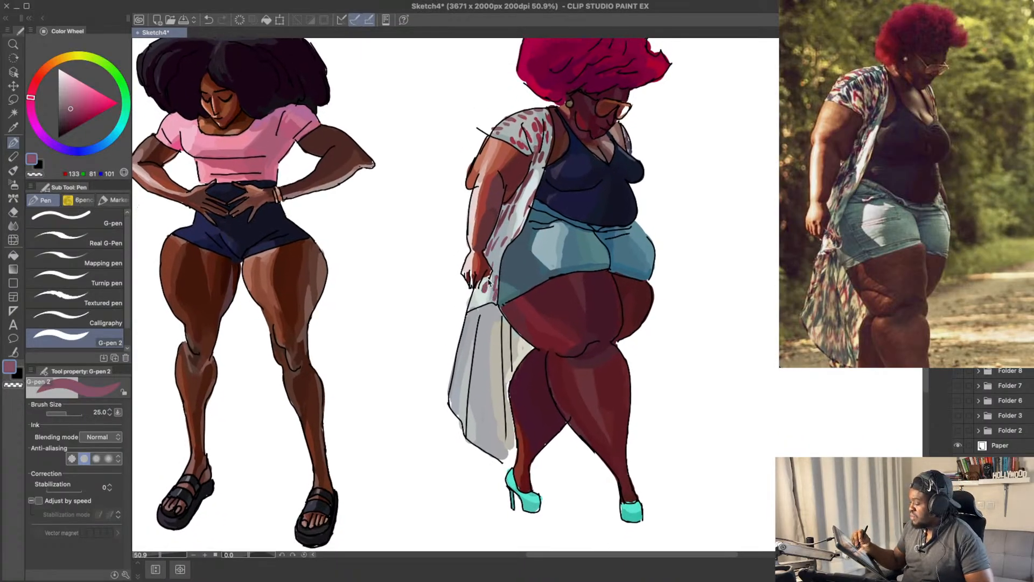
# Step: Shade the woman's near hand with dark red-brown RGB 102, 36, 34 strokes
pyautogui.keyDown('alt'); pyautogui.click(487, 274); pyautogui.keyUp('alt')
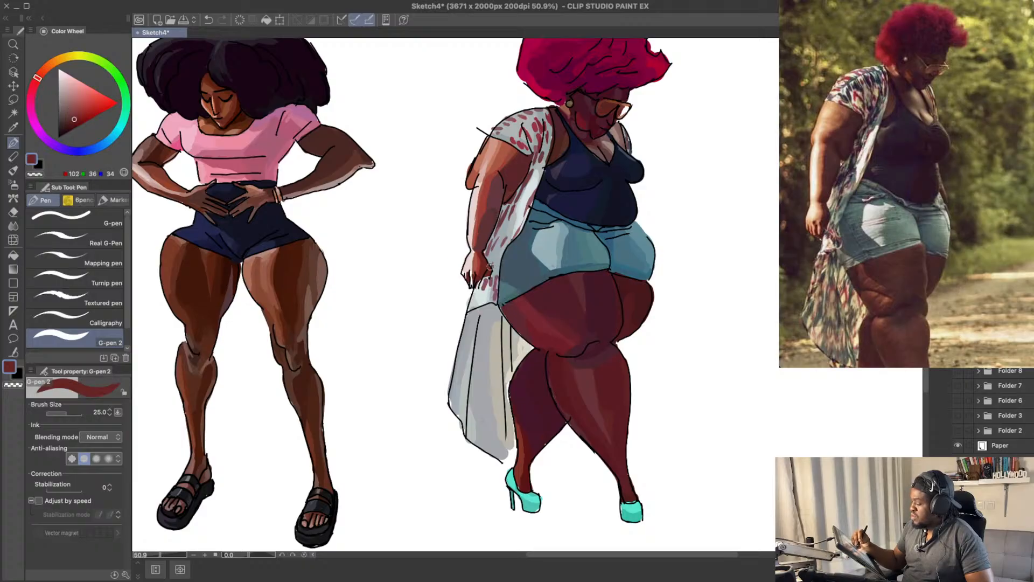
pyautogui.moveTo(517, 244); pyautogui.dragTo(514, 258)
pyautogui.press('super+z')
pyautogui.moveTo(554, 172); pyautogui.dragTo(557, 183)
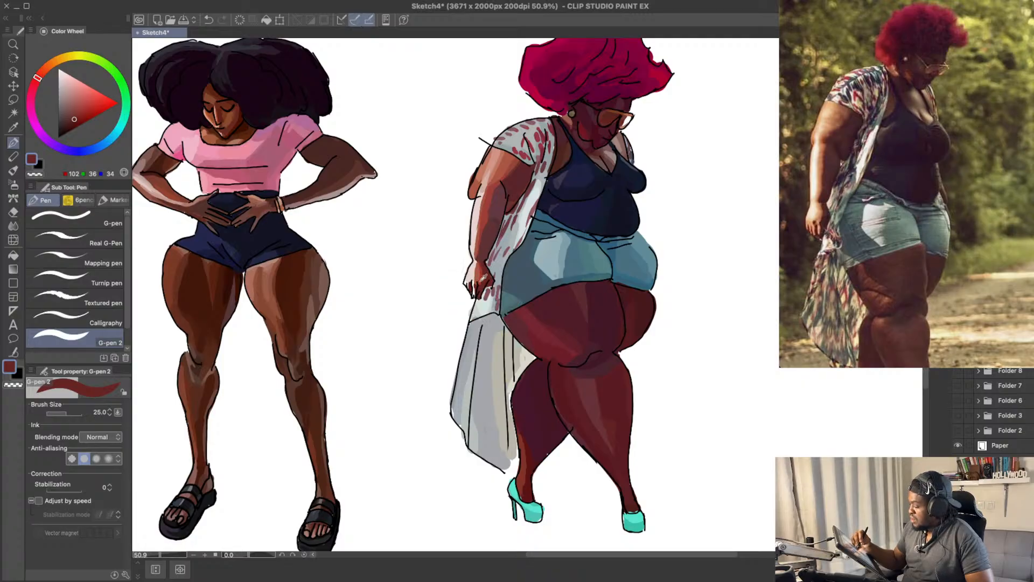
# Step: Highlight the near hand with orange-brown RGB 193, 98, 75 and light peach RGB 227, 162, 147
pyautogui.keyDown('alt'); pyautogui.click(481, 272); pyautogui.keyUp('alt')
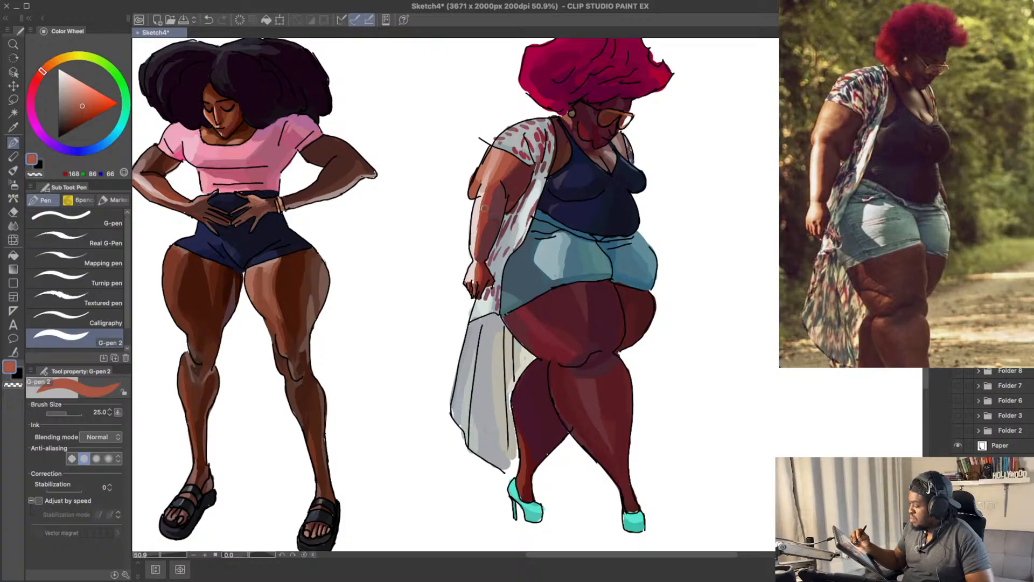
pyautogui.scroll(1, 485, 207)
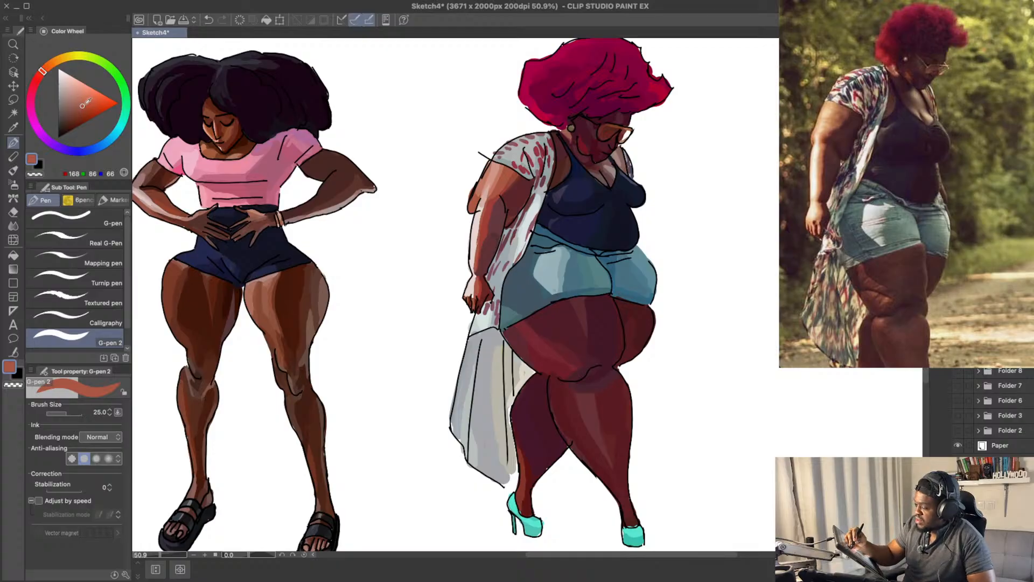
pyautogui.moveTo(84, 103); pyautogui.dragTo(88, 100)
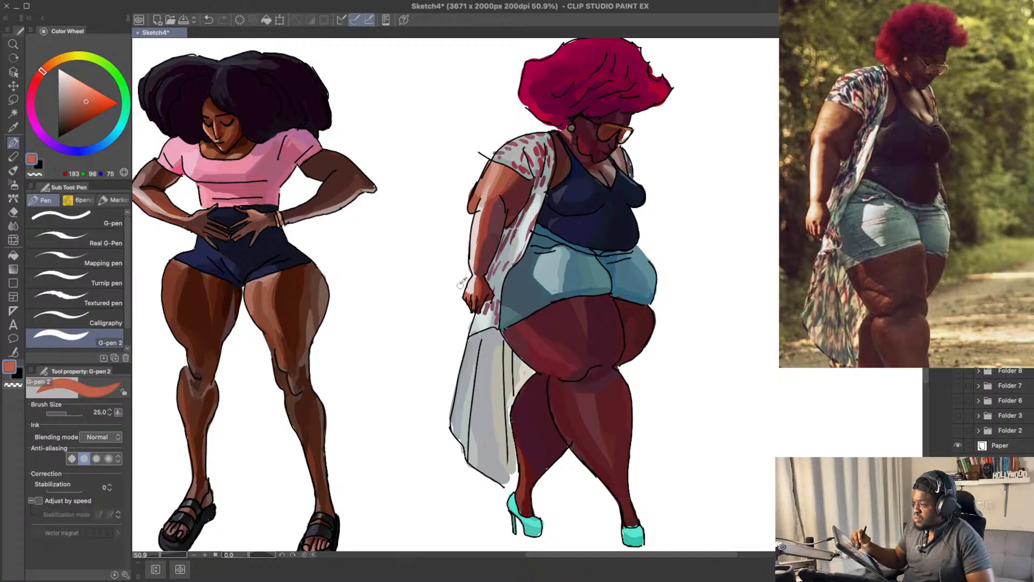
pyautogui.moveTo(86, 102); pyautogui.dragTo(79, 84)
pyautogui.hotkey('ctrl', 'z')
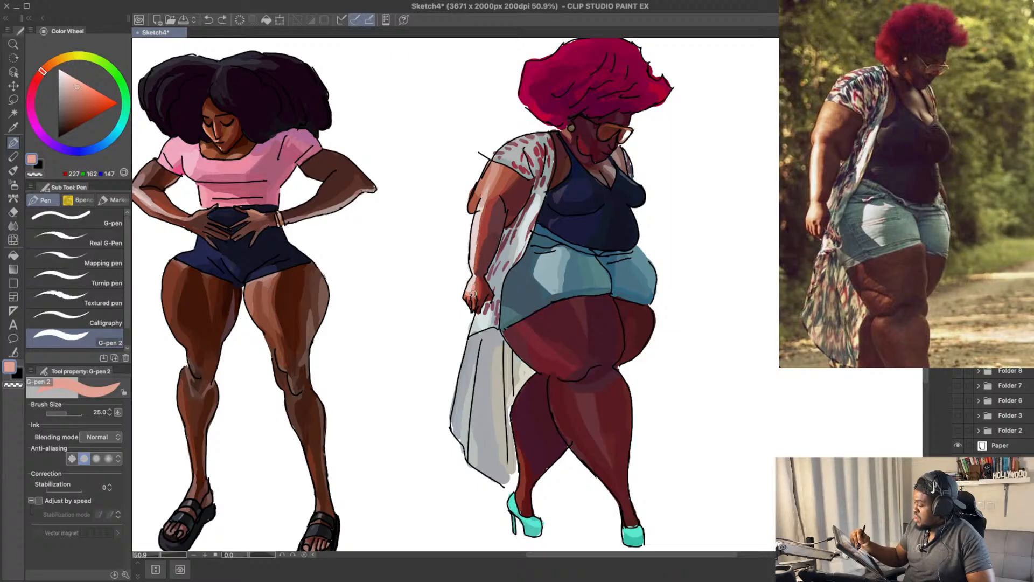
# Step: Paint pink RGB 172, 91, 122 pattern marks on the kimono's tail next to the near thigh
pyautogui.moveTo(595, 197); pyautogui.dragTo(581, 154)
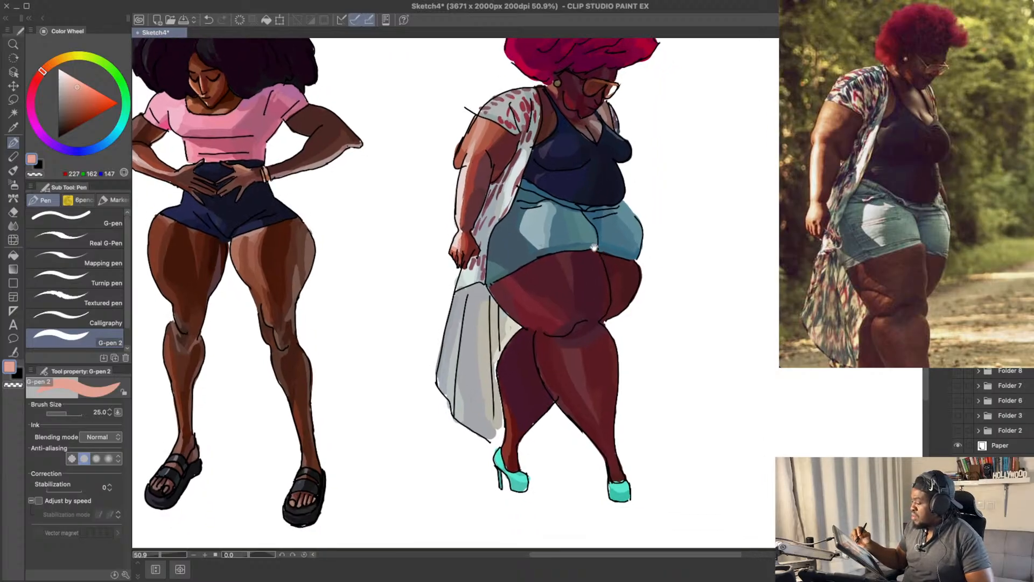
pyautogui.keyDown('alt'); pyautogui.click(476, 263); pyautogui.keyUp('alt')
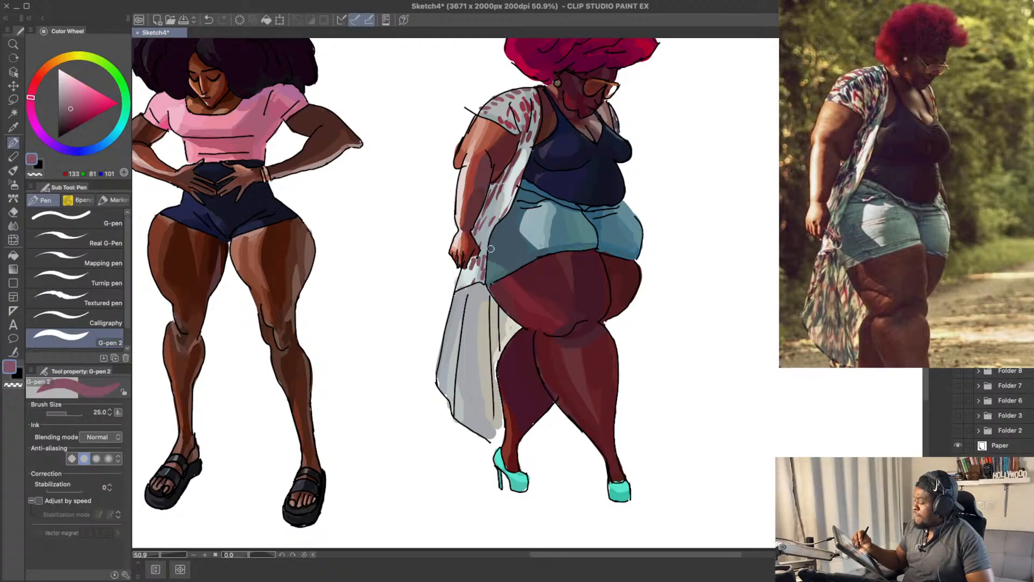
pyautogui.scroll(-1, 510, 231)
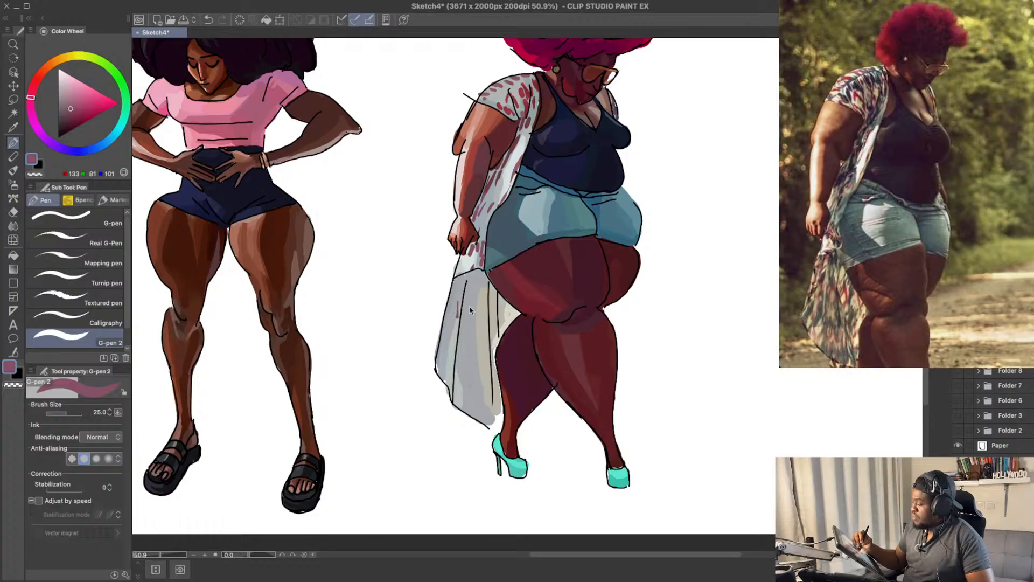
pyautogui.click(84, 105)
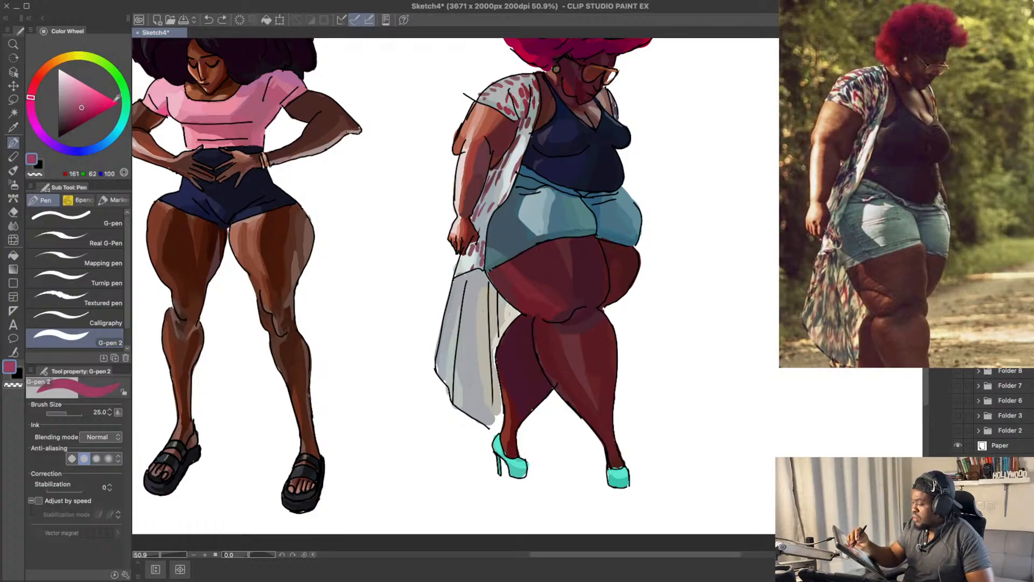
pyautogui.click(82, 101)
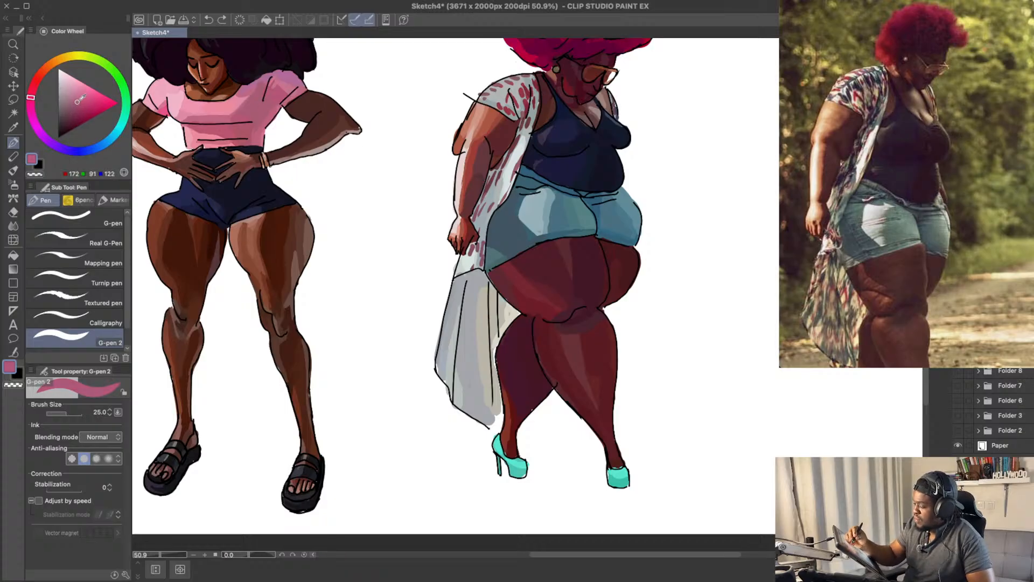
pyautogui.moveTo(479, 317)
pyautogui.mouseDown()
pyautogui.moveTo(490, 349)
pyautogui.moveTo(495, 308)
pyautogui.moveTo(505, 322)
pyautogui.moveTo(510, 300)
pyautogui.moveTo(488, 320)
pyautogui.mouseUp()
pyautogui.hotkey('ctrl', 'z')
pyautogui.hotkey('ctrl', 'z')
pyautogui.hotkey('ctrl', 'z')
# Step: Try deeper pink RGB 159, 79, 110 strokes across the upper part of the kimono's tail
pyautogui.click(77, 105)
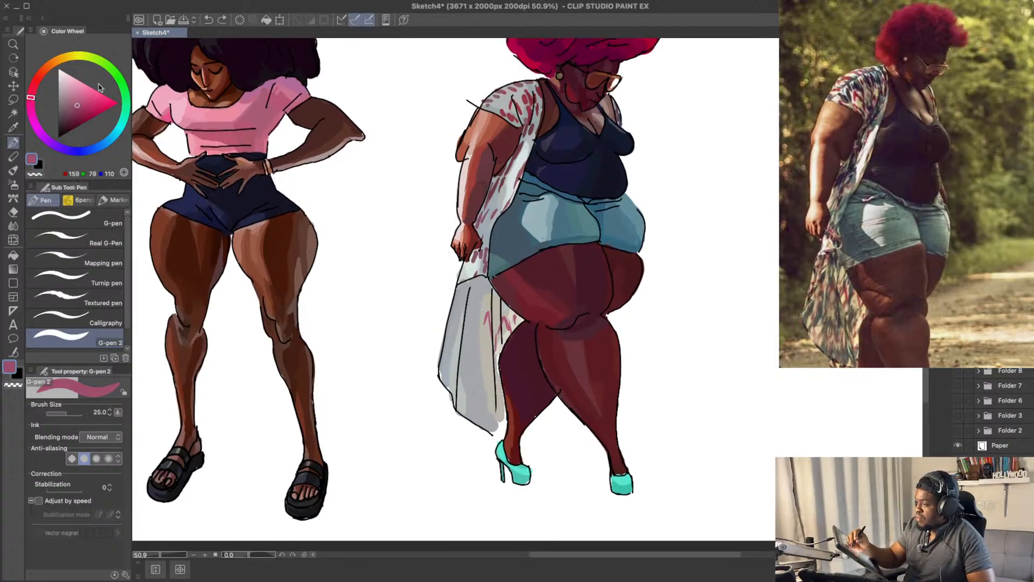
pyautogui.hotkey('ctrl', 'z')
pyautogui.moveTo(502, 323); pyautogui.dragTo(466, 320)
pyautogui.hotkey('ctrl', 'z')
pyautogui.hotkey('ctrl', 'z')
# Step: Paint muted pink marks down the outer panel of the kimono's tail, switching to the darker RGB 144, 82, 101
pyautogui.hotkey('ctrl', 'z')
pyautogui.click(74, 102)
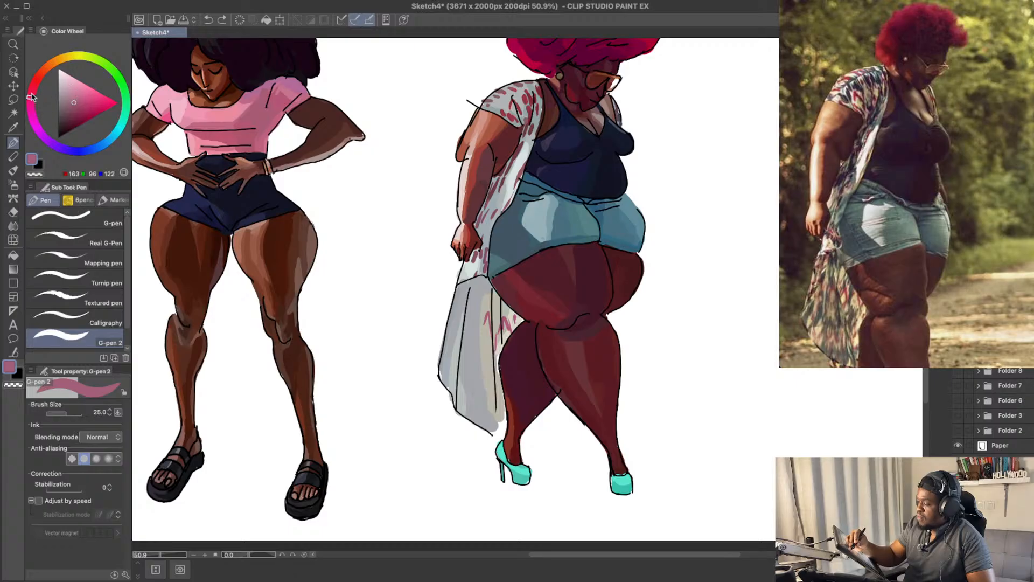
pyautogui.click(31, 93)
pyautogui.moveTo(467, 301)
pyautogui.mouseDown()
pyautogui.moveTo(469, 327)
pyautogui.moveTo(453, 319)
pyautogui.moveTo(460, 303)
pyautogui.moveTo(448, 358)
pyautogui.moveTo(456, 334)
pyautogui.moveTo(456, 354)
pyautogui.mouseUp()
pyautogui.hotkey('ctrl', 'z')
pyautogui.hotkey('ctrl', 'z')
pyautogui.hotkey('ctrl', 'z')
pyautogui.click(72, 107)
# Step: Rework the RGB 144, 82, 101 petal strokes along the top and outer edge of the kimono's tail
pyautogui.hotkey('ctrl', 'z')
pyautogui.moveTo(455, 363); pyautogui.dragTo(458, 386)
pyautogui.hotkey('ctrl', 'z')
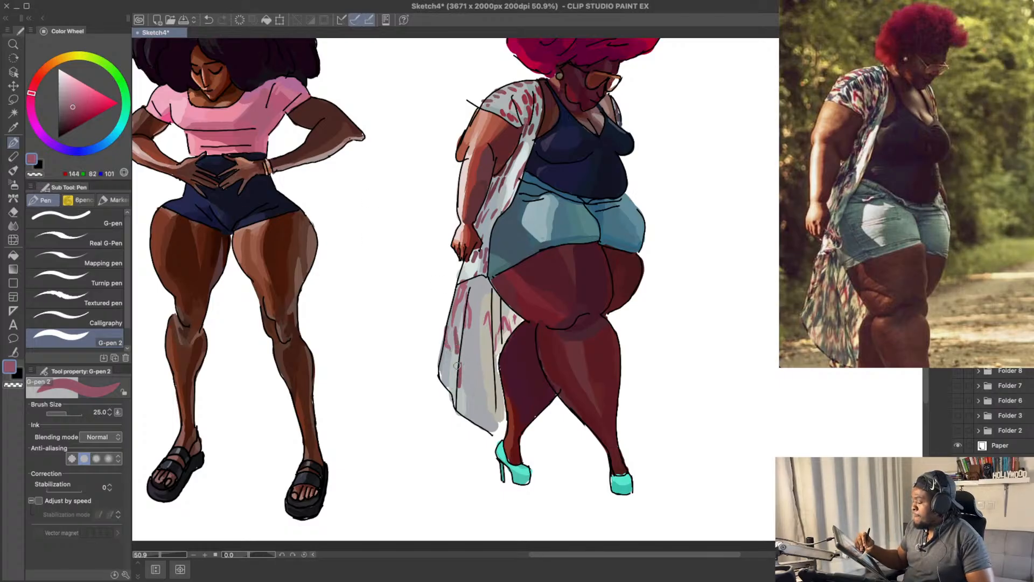
pyautogui.hotkey('ctrl', 'z')
pyautogui.hotkey('ctrl', 'z')
pyautogui.moveTo(455, 338); pyautogui.dragTo(454, 384)
pyautogui.hotkey('ctrl', 'z')
pyautogui.hotkey('ctrl', 'z')
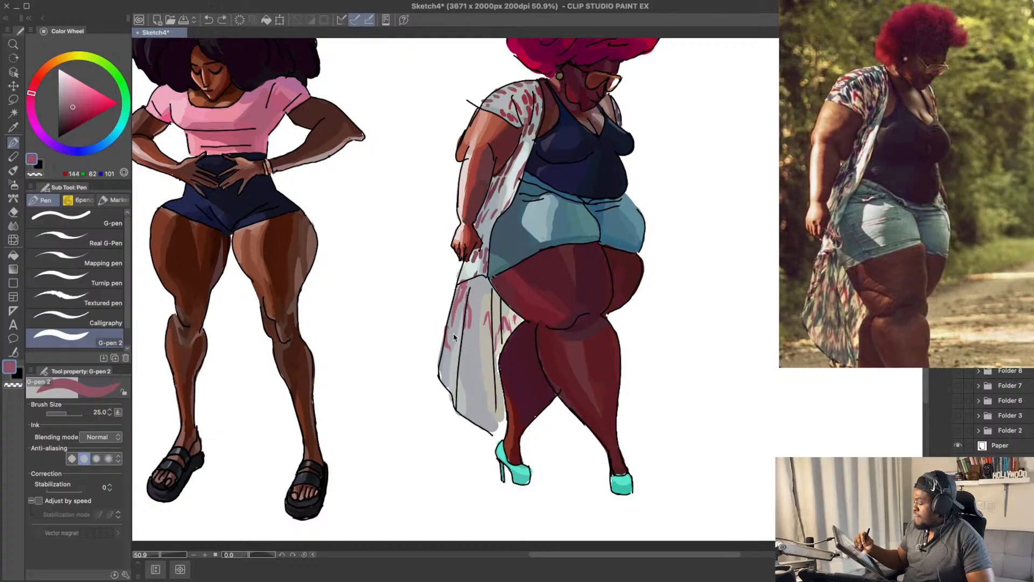
pyautogui.hotkey('ctrl', 'z')
pyautogui.moveTo(452, 315); pyautogui.dragTo(441, 348)
pyautogui.hotkey('ctrl', 'z')
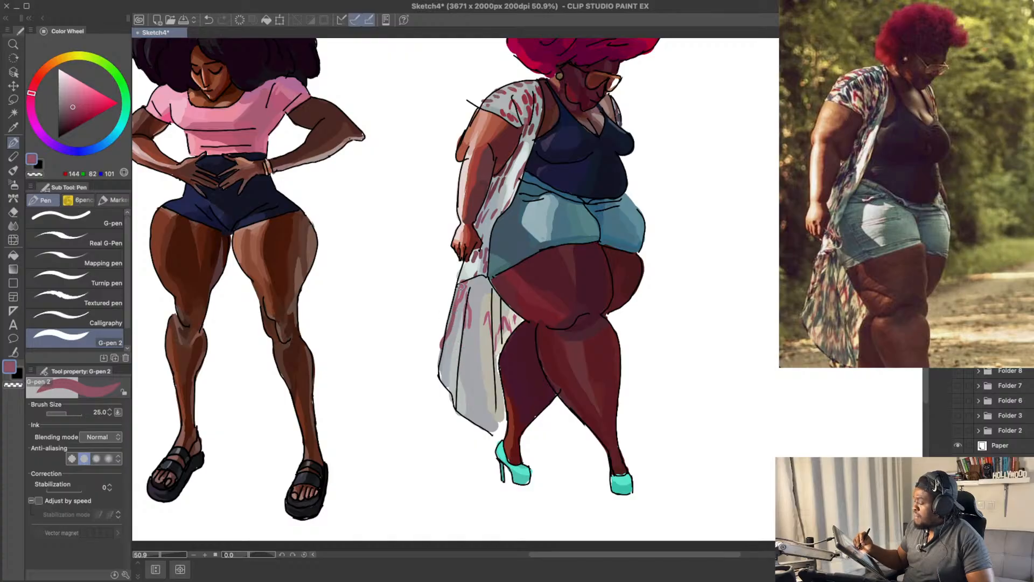
pyautogui.hotkey('ctrl', 'z')
pyautogui.moveTo(472, 294)
pyautogui.mouseDown()
pyautogui.moveTo(469, 302)
pyautogui.moveTo(472, 286)
pyautogui.mouseUp()
pyautogui.hotkey('ctrl', 'z')
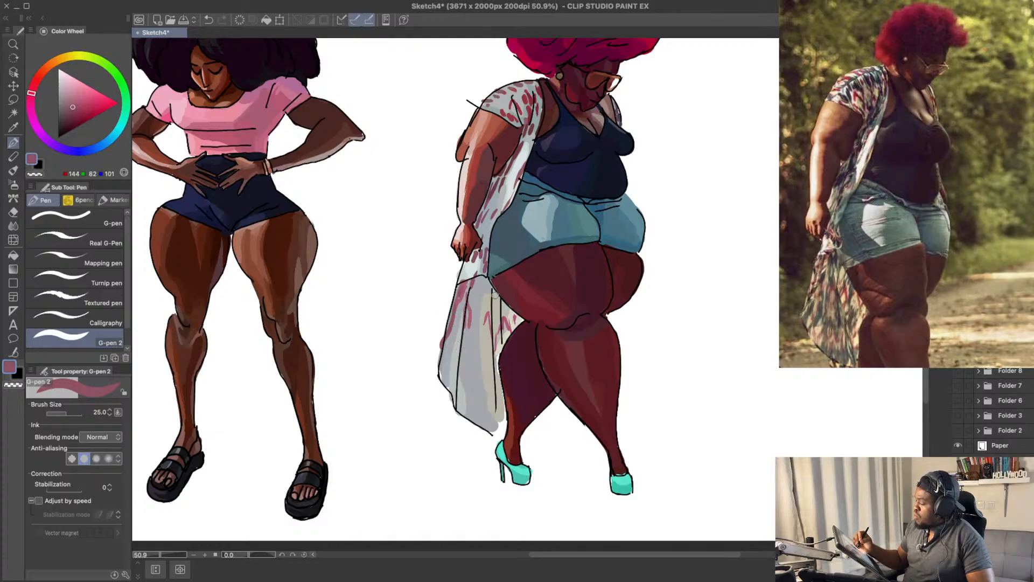
# Step: Paint muted pink RGB 157, 119, 130 zigzag marks down the middle panel of the kimono's tail
pyautogui.moveTo(505, 357)
pyautogui.mouseDown()
pyautogui.moveTo(488, 384)
pyautogui.moveTo(504, 376)
pyautogui.mouseUp()
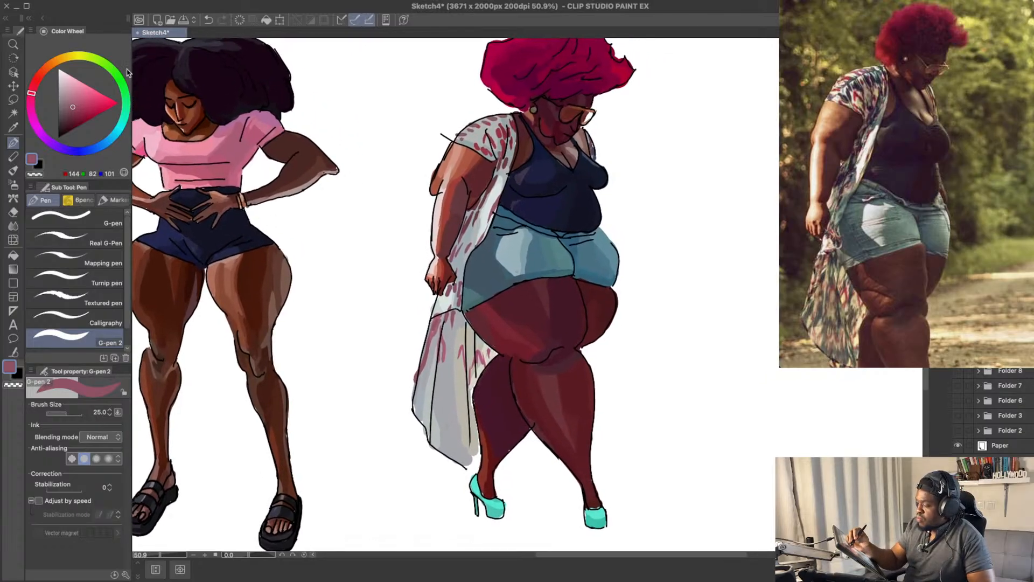
pyautogui.click(67, 100)
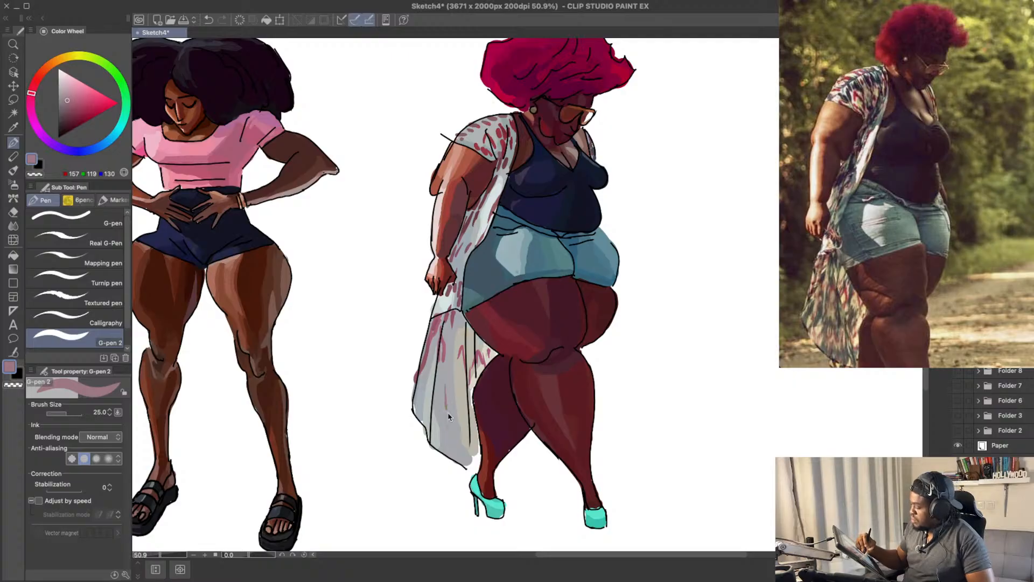
pyautogui.moveTo(446, 401)
pyautogui.mouseDown()
pyautogui.moveTo(451, 426)
pyautogui.moveTo(468, 401)
pyautogui.moveTo(468, 428)
pyautogui.moveTo(453, 418)
pyautogui.moveTo(445, 434)
pyautogui.moveTo(435, 409)
pyautogui.moveTo(441, 442)
pyautogui.moveTo(457, 439)
pyautogui.moveTo(458, 456)
pyautogui.moveTo(446, 376)
pyautogui.moveTo(442, 422)
pyautogui.moveTo(453, 395)
pyautogui.moveTo(462, 416)
pyautogui.moveTo(451, 362)
pyautogui.mouseUp()
pyautogui.press('super+z')
pyautogui.press('super+z')
pyautogui.scroll(-1, 453, 357)
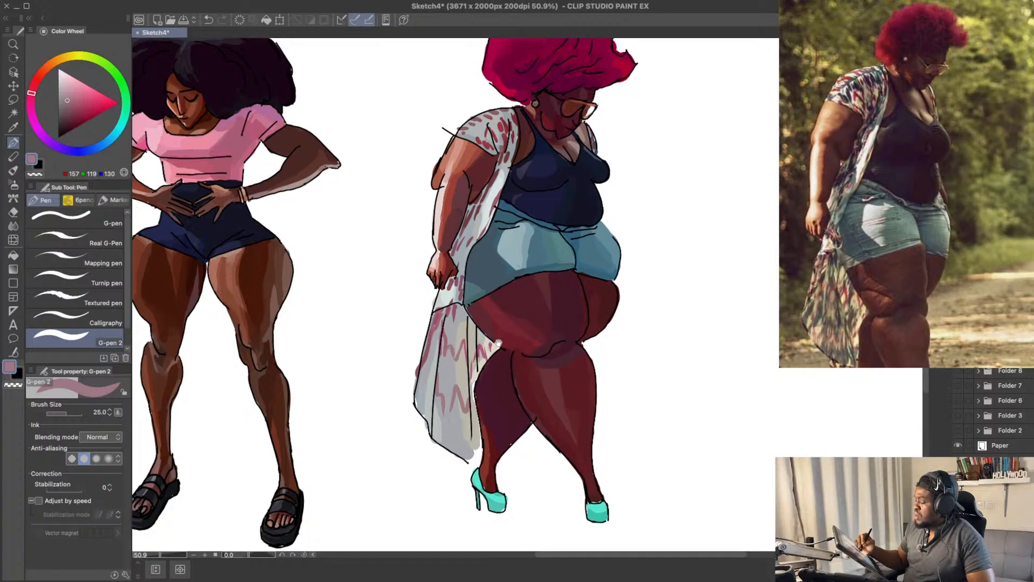
pyautogui.scroll(1, 453, 356)
pyautogui.press('super+z')
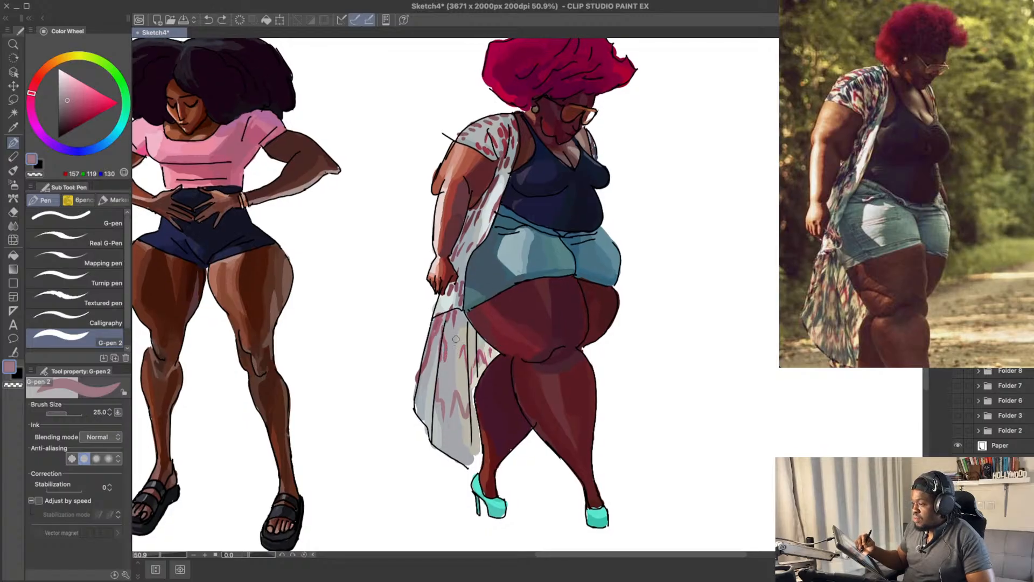
pyautogui.moveTo(451, 349)
pyautogui.mouseDown()
pyautogui.moveTo(456, 364)
pyautogui.moveTo(448, 353)
pyautogui.mouseUp()
pyautogui.press('super+z')
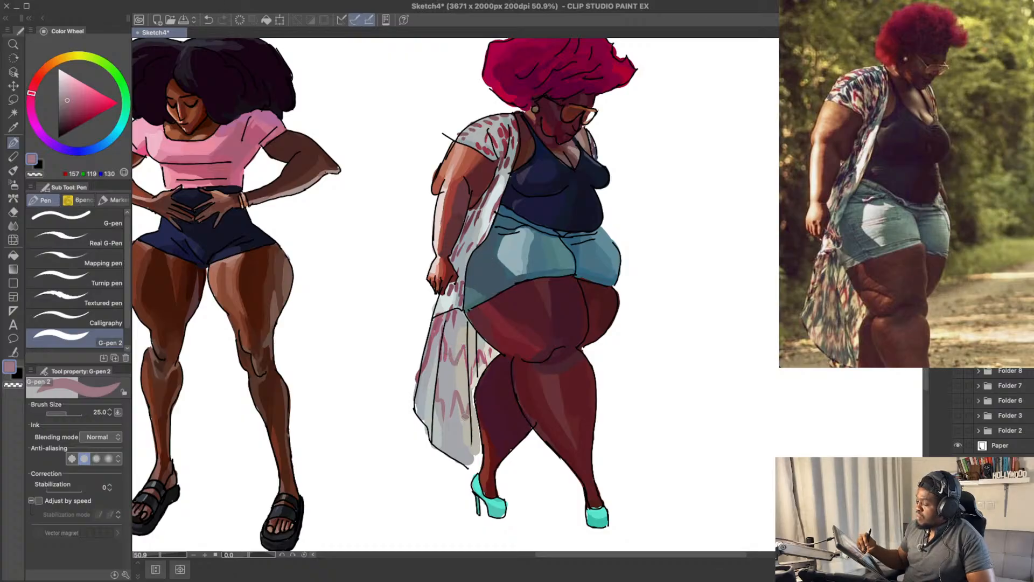
# Step: Add muted pink marks near the lower hem and outer edge of the kimono's tail
pyautogui.moveTo(459, 432); pyautogui.dragTo(469, 457)
pyautogui.press('super+z')
pyautogui.press('super+z')
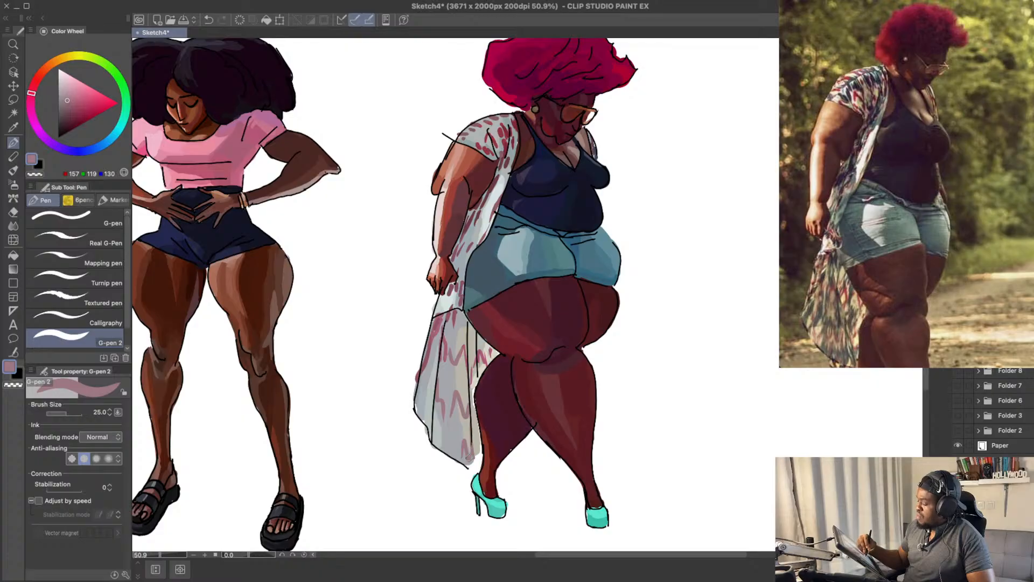
pyautogui.moveTo(429, 389); pyautogui.dragTo(422, 414)
pyautogui.press('super+z')
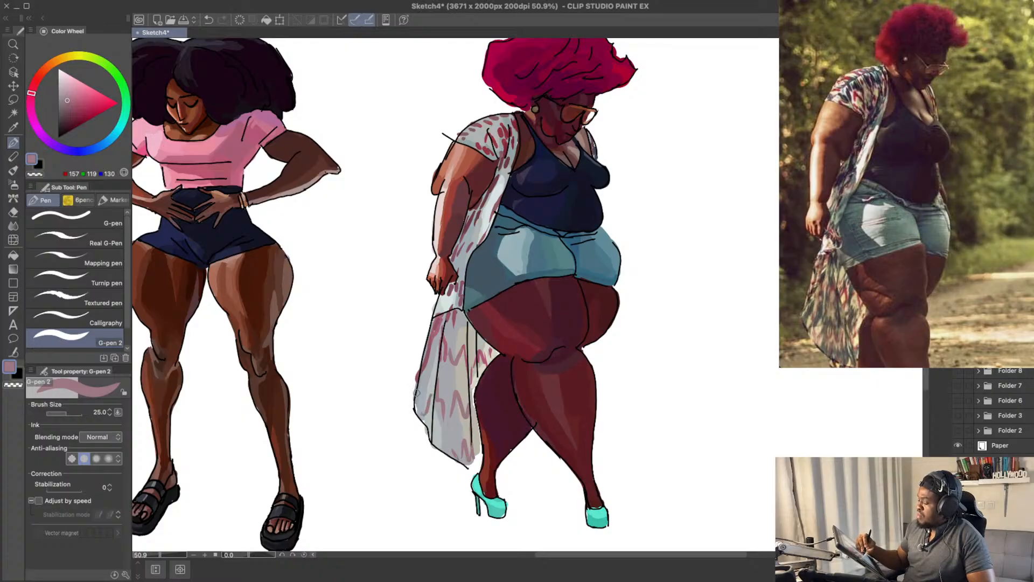
pyautogui.moveTo(580, 228); pyautogui.dragTo(578, 250)
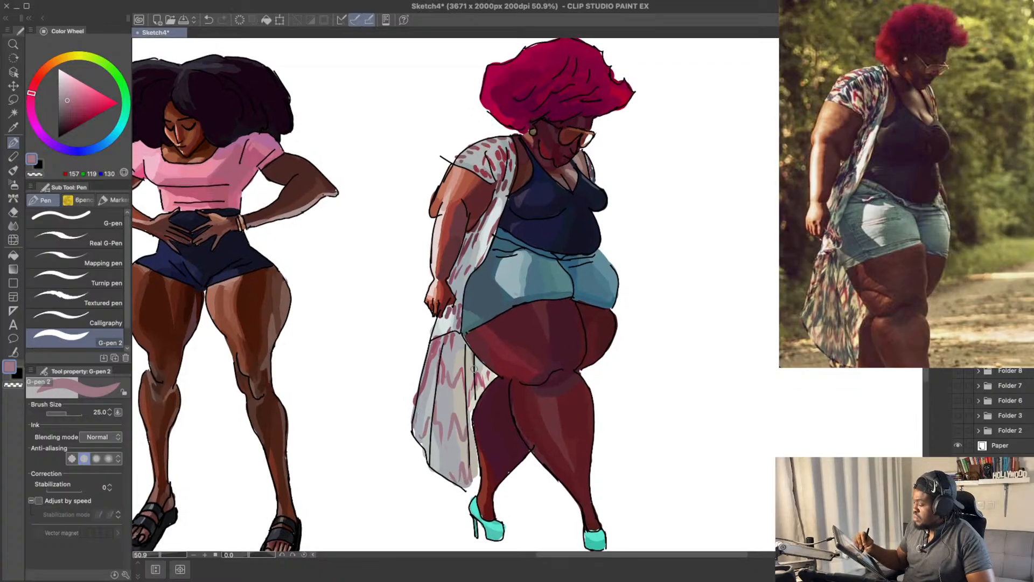
pyautogui.moveTo(608, 283); pyautogui.dragTo(594, 259)
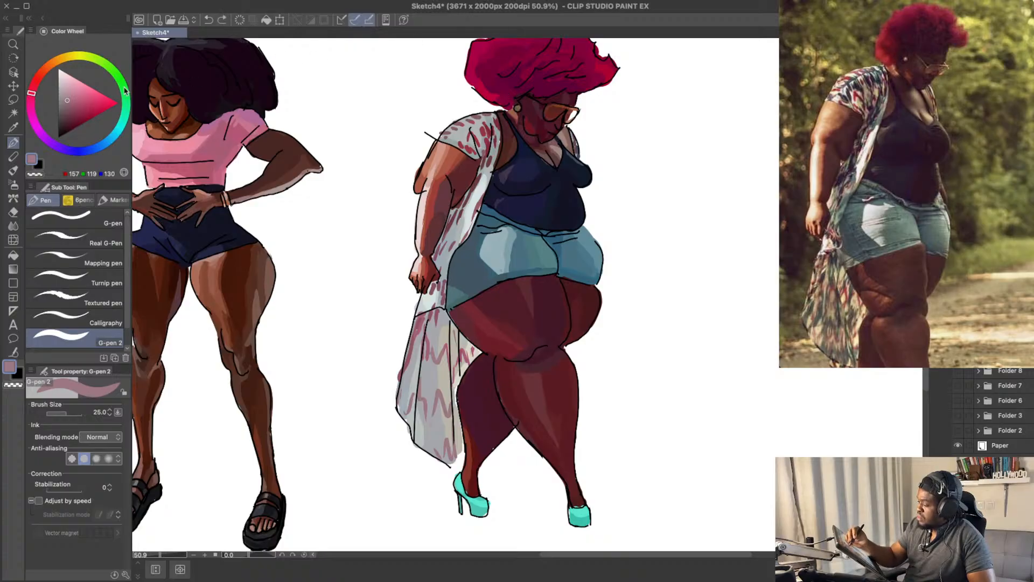
# Step: Try a darker pink RGB 127, 87, 99 mark on the kimono's front edge beside the neckline
pyautogui.click(67, 109)
pyautogui.moveTo(498, 144); pyautogui.dragTo(494, 153)
pyautogui.hotkey('ctrl', 'z')
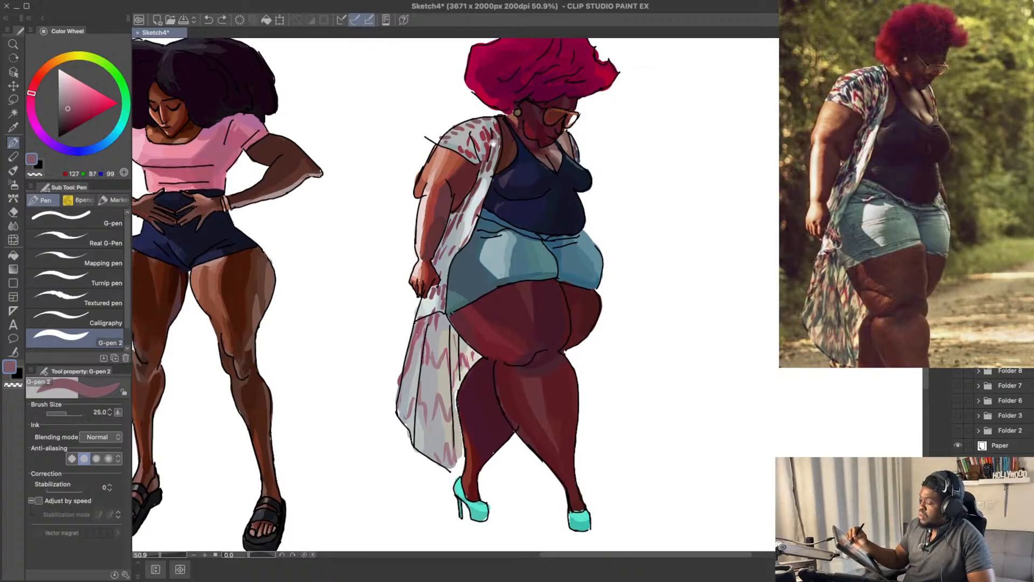
pyautogui.moveTo(594, 138); pyautogui.dragTo(598, 163)
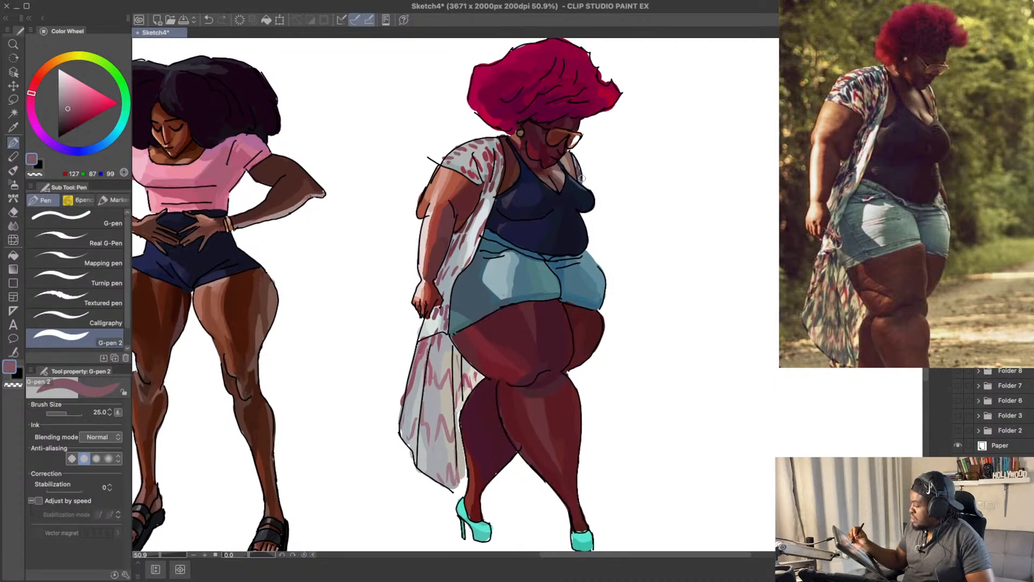
pyautogui.moveTo(618, 203); pyautogui.dragTo(618, 191)
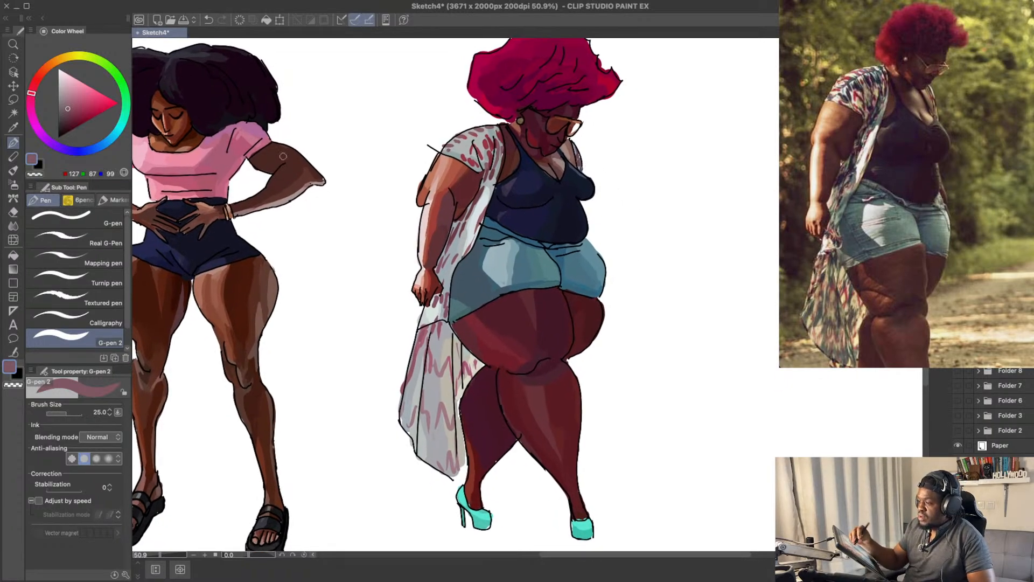
# Step: Change the pen colour from pink to a muted blue-grey, RGB 124, 135, 148
pyautogui.click(68, 97)
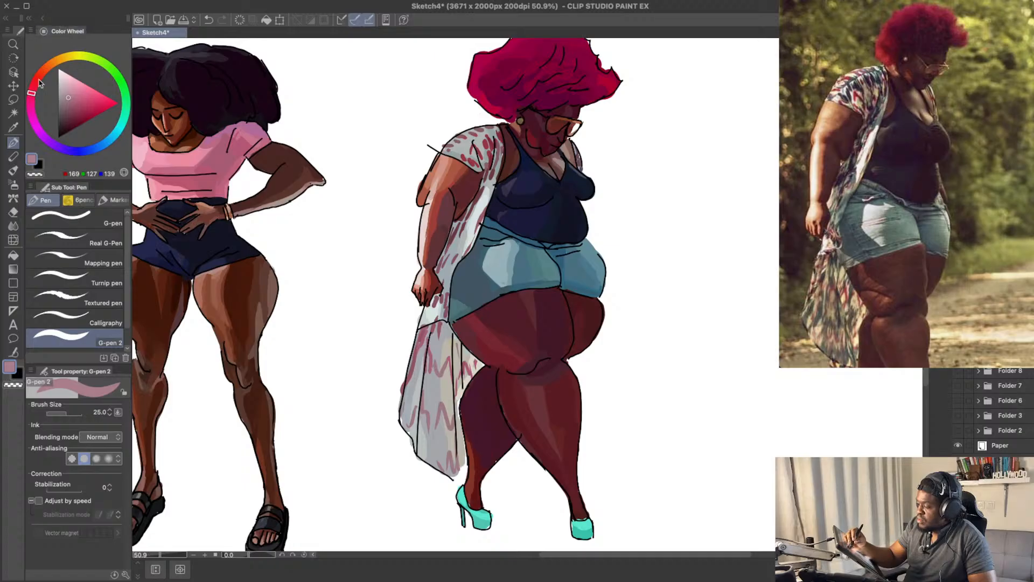
pyautogui.click(33, 87)
pyautogui.click(52, 142)
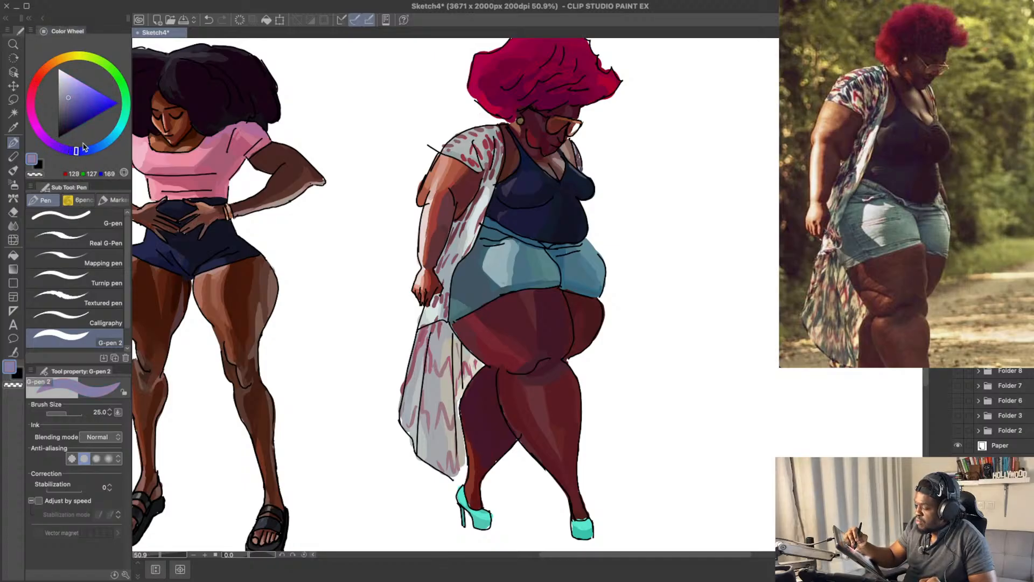
pyautogui.click(100, 148)
pyautogui.click(67, 103)
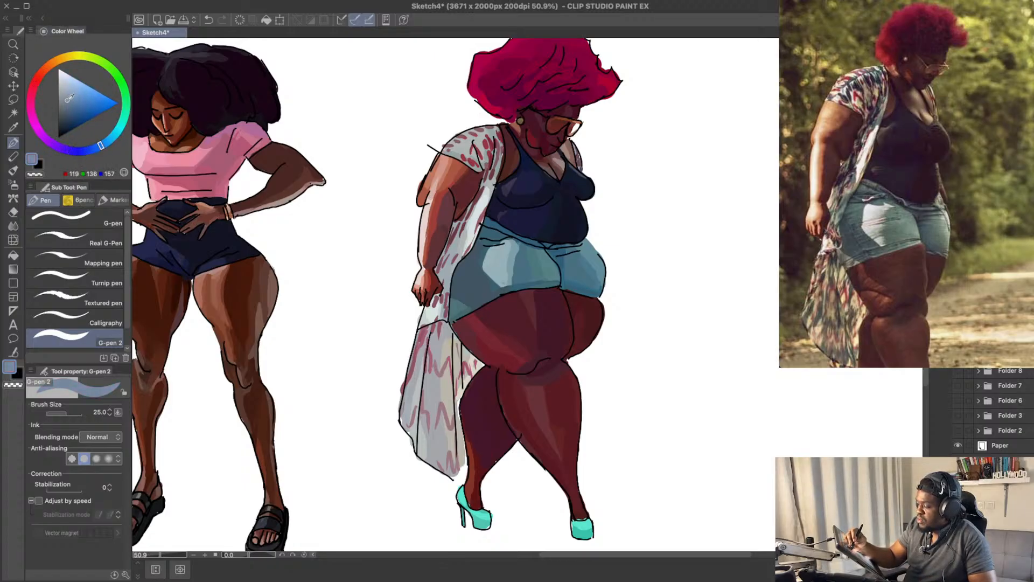
pyautogui.moveTo(67, 103); pyautogui.dragTo(64, 101)
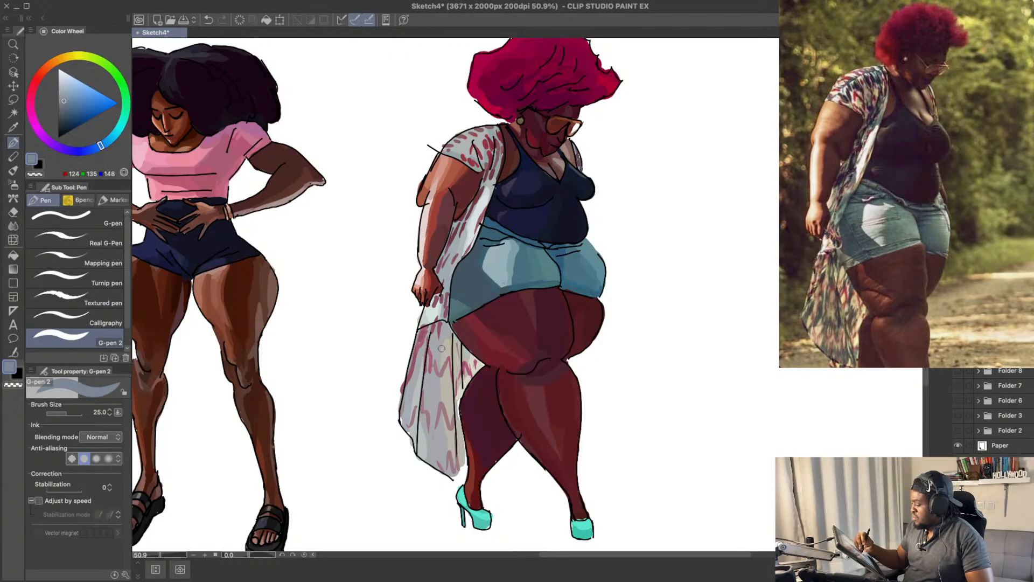
# Step: Paint blue-grey marks between the pink ones across the middle of the kimono's tail
pyautogui.moveTo(444, 352); pyautogui.dragTo(429, 398)
pyautogui.press('super+z')
pyautogui.press('super+z')
pyautogui.moveTo(432, 380)
pyautogui.mouseDown()
pyautogui.moveTo(428, 404)
pyautogui.moveTo(449, 403)
pyautogui.moveTo(452, 388)
pyautogui.moveTo(448, 415)
pyautogui.moveTo(438, 399)
pyautogui.mouseUp()
pyautogui.press('super+z')
pyautogui.press('super+z')
pyautogui.moveTo(436, 405)
pyautogui.mouseDown()
pyautogui.moveTo(429, 449)
pyautogui.moveTo(419, 440)
pyautogui.moveTo(441, 461)
pyautogui.moveTo(442, 442)
pyautogui.moveTo(419, 442)
pyautogui.moveTo(444, 461)
pyautogui.moveTo(446, 437)
pyautogui.mouseUp()
pyautogui.press('super+z')
pyautogui.press('super+z')
pyautogui.press('super+z')
pyautogui.press('super+z')
pyautogui.press('super+z')
pyautogui.press('super+z')
pyautogui.press('super+z')
pyautogui.press('super+z')
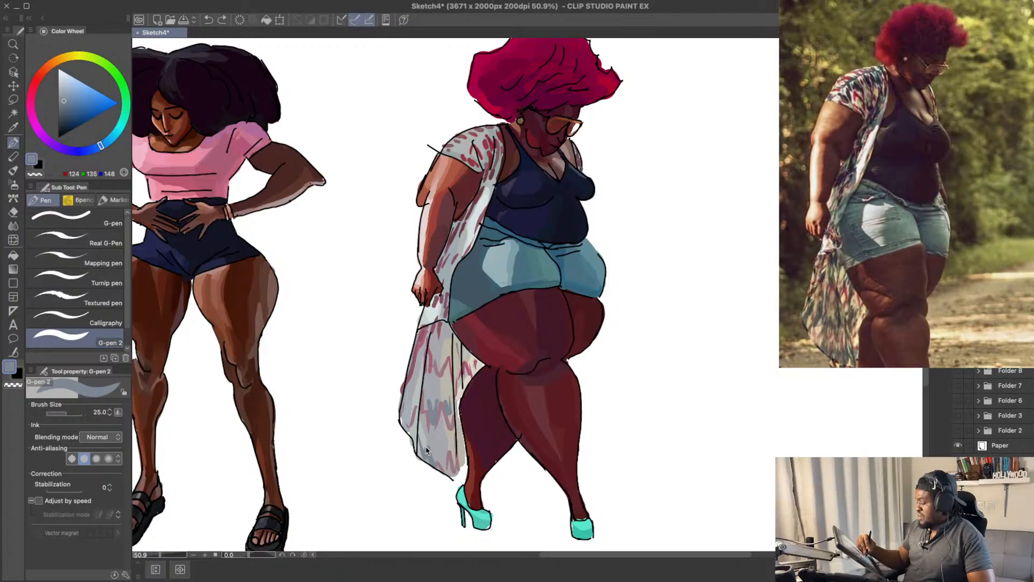
# Step: Paint a blue-grey zigzag along the lower hem of the kimono's tail
pyautogui.moveTo(439, 448)
pyautogui.mouseDown()
pyautogui.moveTo(448, 437)
pyautogui.moveTo(453, 446)
pyautogui.mouseUp()
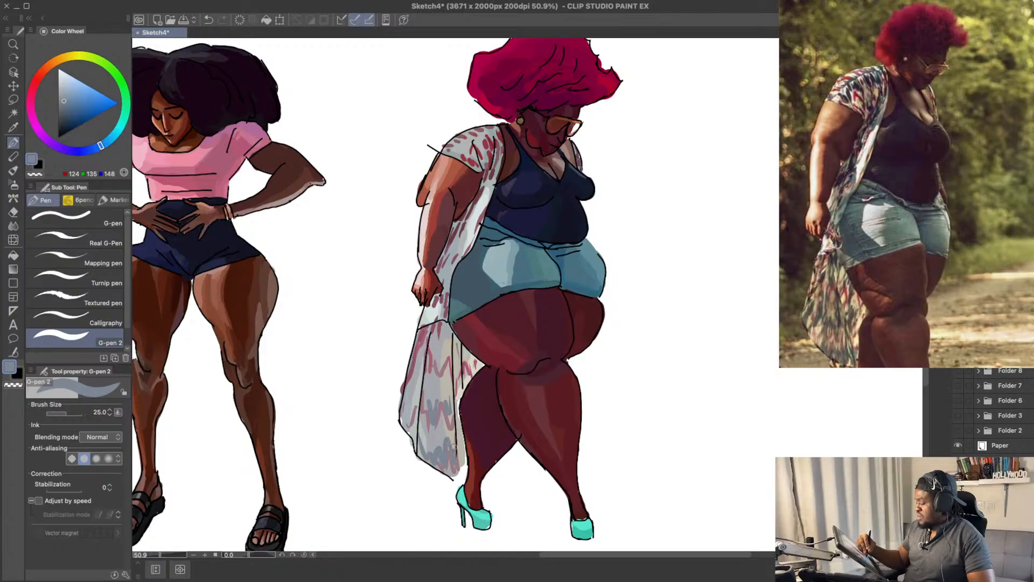
pyautogui.press('super+z')
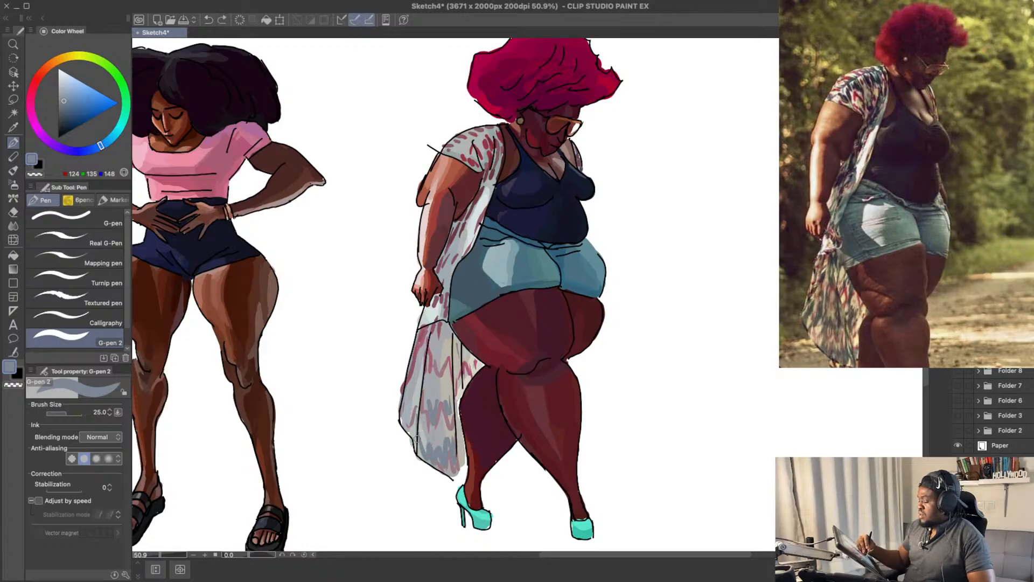
pyautogui.press('super+z')
# Step: Fill the gaps in the lower middle of the kimono's tail with more blue-grey strokes
pyautogui.moveTo(434, 395)
pyautogui.mouseDown()
pyautogui.moveTo(432, 376)
pyautogui.moveTo(438, 402)
pyautogui.moveTo(449, 367)
pyautogui.moveTo(462, 449)
pyautogui.mouseUp()
pyautogui.press('super+z')
pyautogui.press('super+z')
pyautogui.press('super+z')
pyautogui.press('super+z')
pyautogui.keyDown('alt'); pyautogui.click(451, 424); pyautogui.keyUp('alt')
pyautogui.press('super+z')
pyautogui.keyDown('alt'); pyautogui.click(450, 411); pyautogui.keyUp('alt')
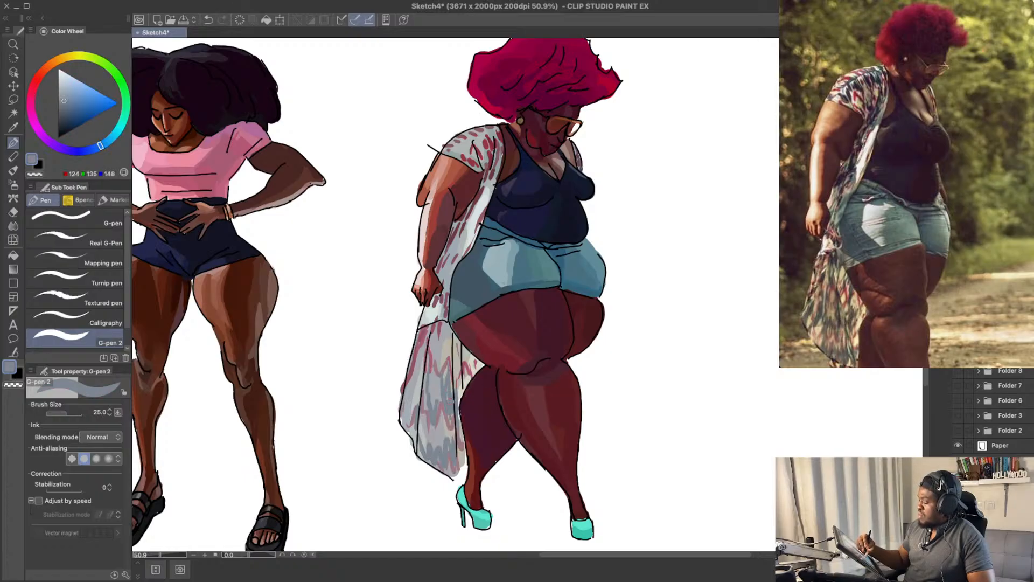
pyautogui.moveTo(450, 400); pyautogui.dragTo(450, 420)
# Step: Extend the blue-grey pattern up the central panel of the kimono's tail
pyautogui.moveTo(451, 342)
pyautogui.mouseDown()
pyautogui.moveTo(456, 373)
pyautogui.moveTo(437, 375)
pyautogui.mouseUp()
pyautogui.press('super+z')
pyautogui.press('super+z')
pyautogui.press('super+z')
pyautogui.press('super+z')
pyautogui.moveTo(435, 353); pyautogui.dragTo(434, 381)
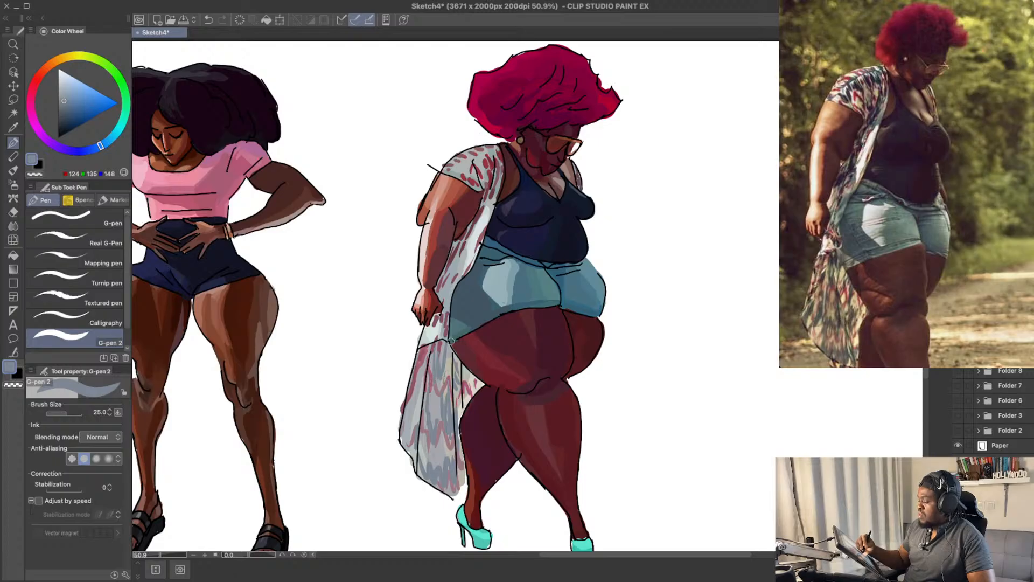
pyautogui.moveTo(483, 289); pyautogui.dragTo(484, 294)
# Step: Paint blue-grey marks on the upper outer panel of the kimono's tail, darkening the colour to RGB 104, 120, 139
pyautogui.moveTo(426, 385); pyautogui.dragTo(425, 404)
pyautogui.press('super+z')
pyautogui.moveTo(422, 368); pyautogui.dragTo(419, 384)
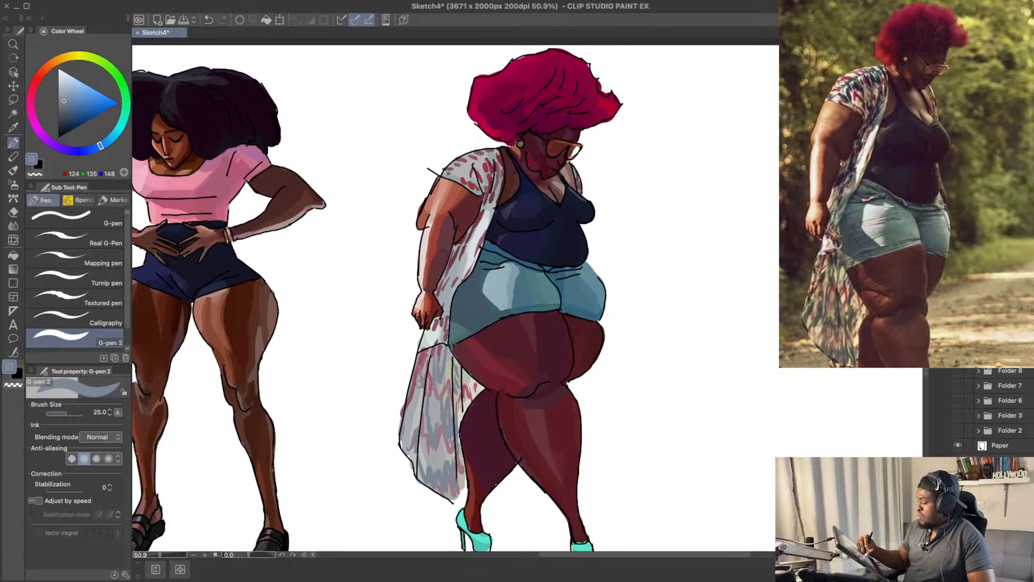
pyautogui.press('super+z')
pyautogui.press('super+z')
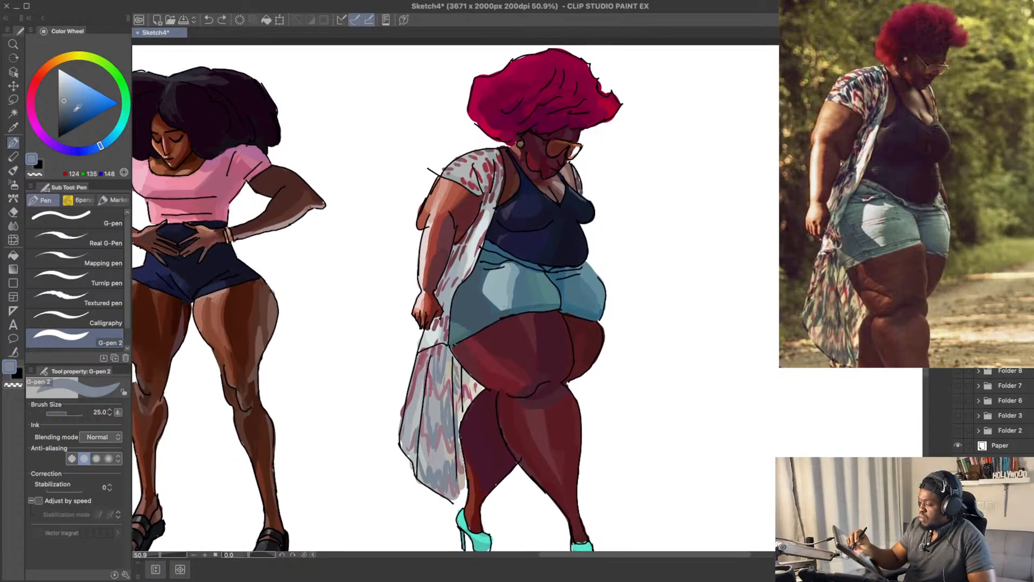
pyautogui.click(65, 108)
pyautogui.press('super+z')
pyautogui.moveTo(422, 371); pyautogui.dragTo(416, 394)
pyautogui.press('super+z')
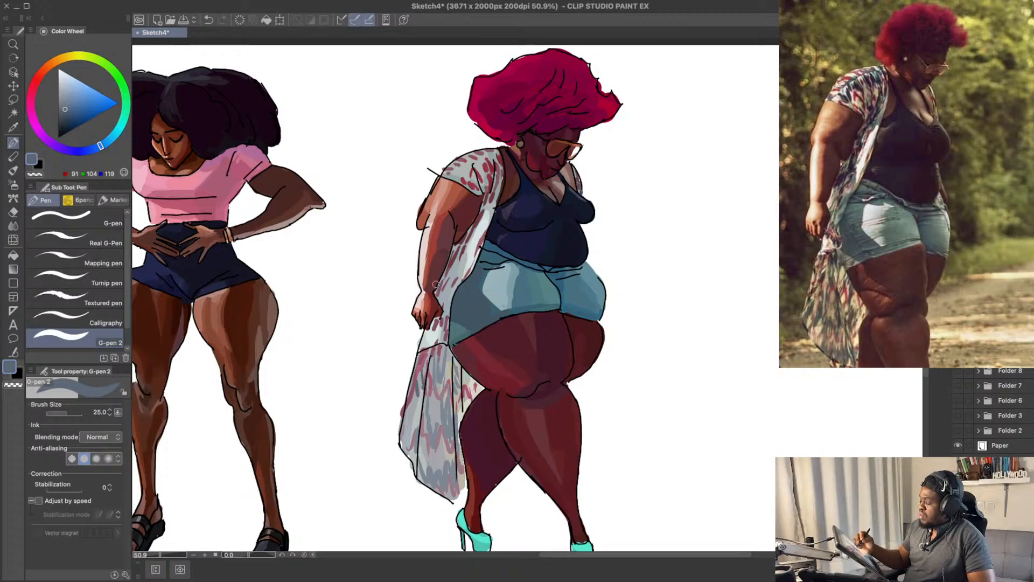
# Step: Paint RGB 105, 124, 146 blue strokes down the outer edge of the kimono's tail
pyautogui.click(68, 104)
pyautogui.press('super+z')
pyautogui.moveTo(422, 389); pyautogui.dragTo(409, 444)
pyautogui.press('super+z')
pyautogui.moveTo(409, 415); pyautogui.dragTo(404, 453)
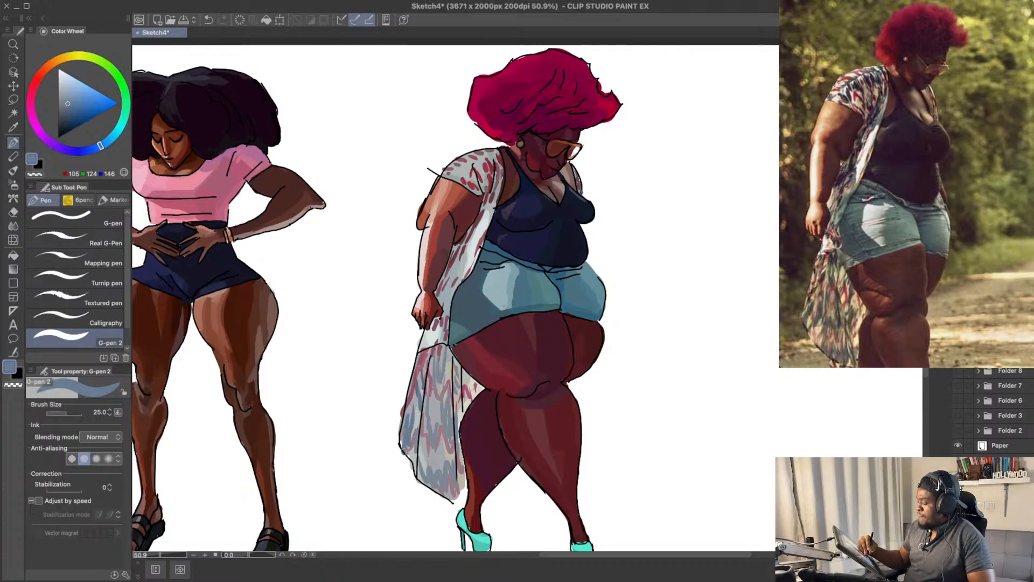
pyautogui.press('super+z')
pyautogui.moveTo(408, 407)
pyautogui.mouseDown()
pyautogui.moveTo(403, 441)
pyautogui.moveTo(410, 411)
pyautogui.moveTo(409, 450)
pyautogui.mouseUp()
pyautogui.moveTo(417, 403)
pyautogui.mouseDown()
pyautogui.moveTo(413, 436)
pyautogui.moveTo(401, 440)
pyautogui.moveTo(418, 403)
pyautogui.moveTo(414, 416)
pyautogui.mouseUp()
pyautogui.press('super+z')
pyautogui.press('super+z')
# Step: Add small blue marks to the remaining gaps in the kimono's tail and just below the hand
pyautogui.moveTo(470, 316)
pyautogui.mouseDown()
pyautogui.moveTo(467, 346)
pyautogui.moveTo(476, 284)
pyautogui.mouseUp()
pyautogui.moveTo(457, 361); pyautogui.dragTo(448, 369)
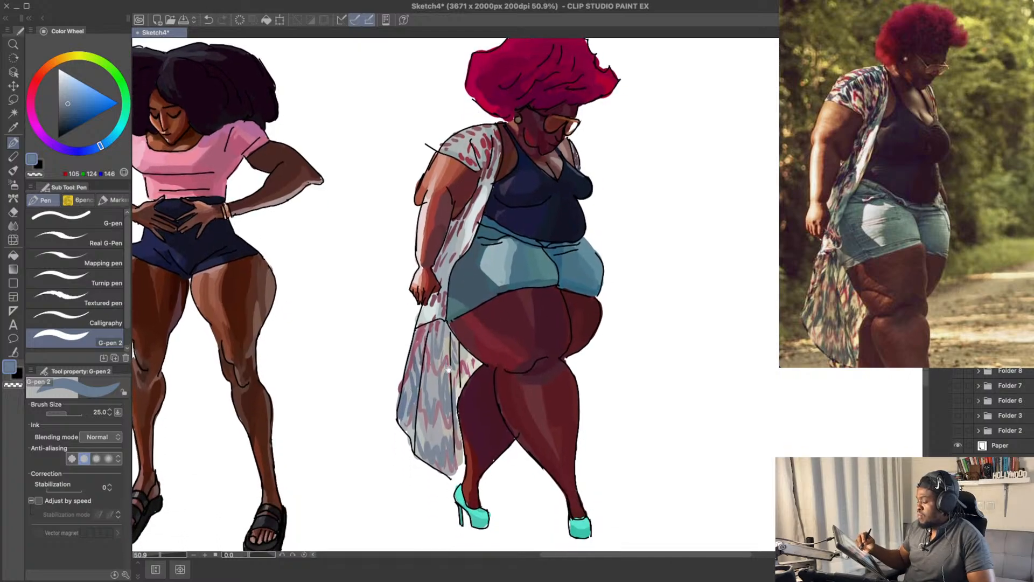
pyautogui.press('super+z')
pyautogui.moveTo(418, 421); pyautogui.dragTo(419, 440)
pyautogui.moveTo(622, 269); pyautogui.dragTo(610, 260)
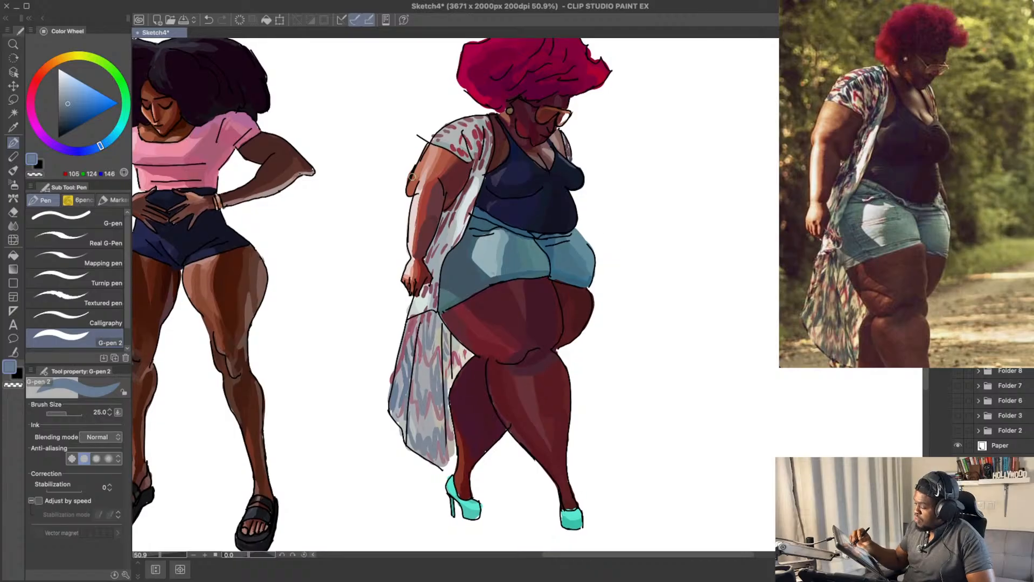
pyautogui.moveTo(454, 240); pyautogui.dragTo(450, 249)
pyautogui.moveTo(426, 306); pyautogui.dragTo(427, 310)
pyautogui.press('super+z')
# Step: Paint blue marks on the kimono's front panel between the forearm and shorts, lightening the colour to RGB 114, 134, 157
pyautogui.press('super+z')
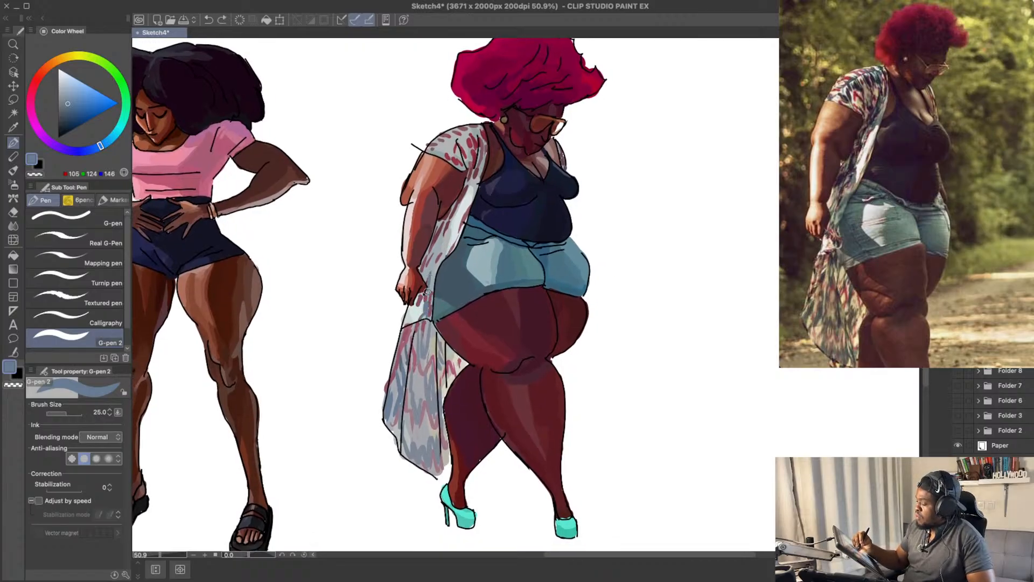
pyautogui.moveTo(430, 278); pyautogui.dragTo(450, 215)
pyautogui.press('super+z')
pyautogui.press('super+z')
pyautogui.click(68, 97)
pyautogui.click(70, 97)
pyautogui.press('super+z')
pyautogui.press('super+z')
pyautogui.press('super+z')
pyautogui.moveTo(432, 255); pyautogui.dragTo(451, 219)
pyautogui.press('super+z')
pyautogui.press('super+z')
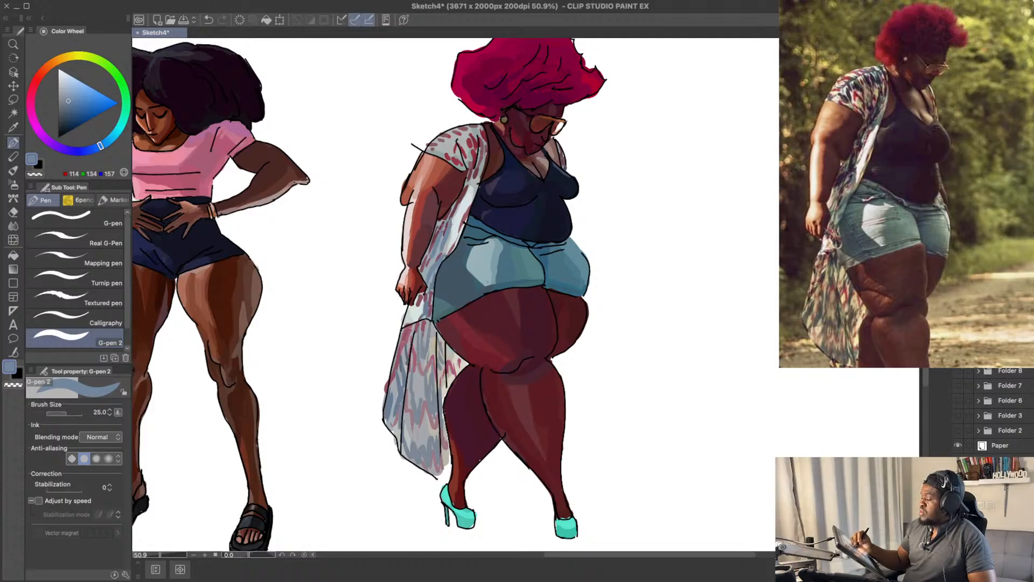
# Step: Try blue strokes higher on the kimono's front edge beside the tank top
pyautogui.moveTo(489, 110); pyautogui.dragTo(487, 115)
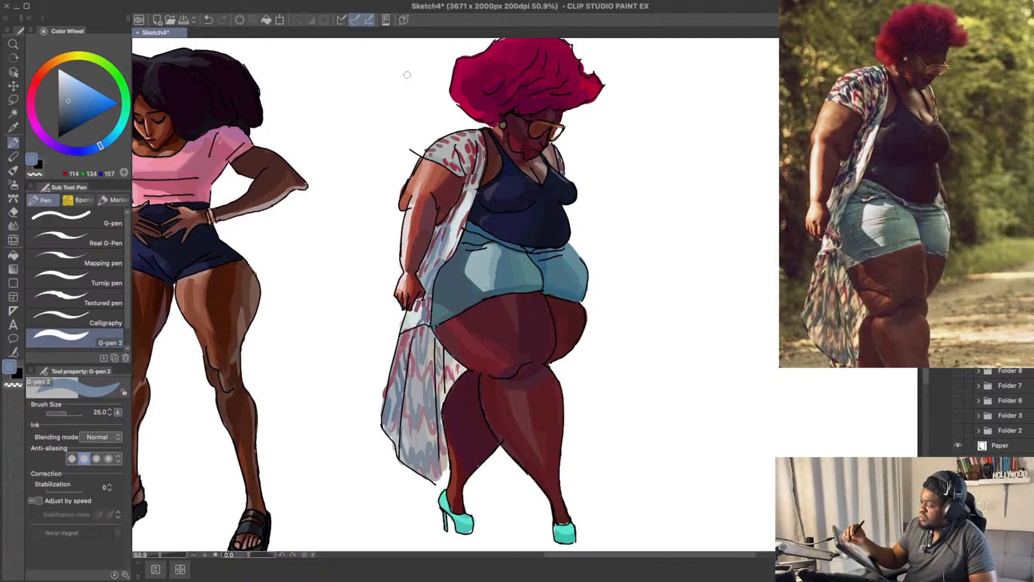
pyautogui.press('super+z')
pyautogui.moveTo(459, 203); pyautogui.dragTo(470, 179)
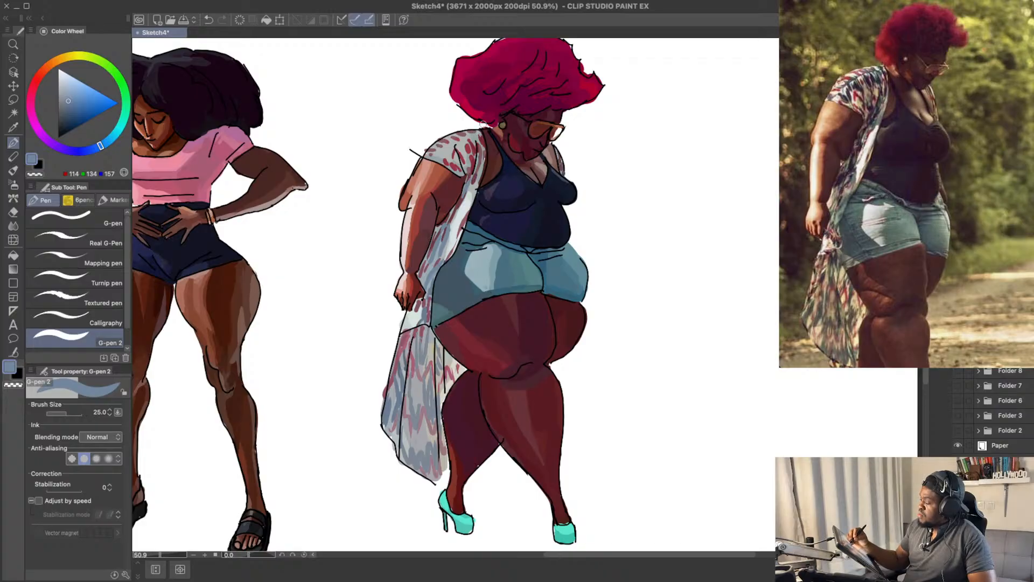
pyautogui.press('super+z')
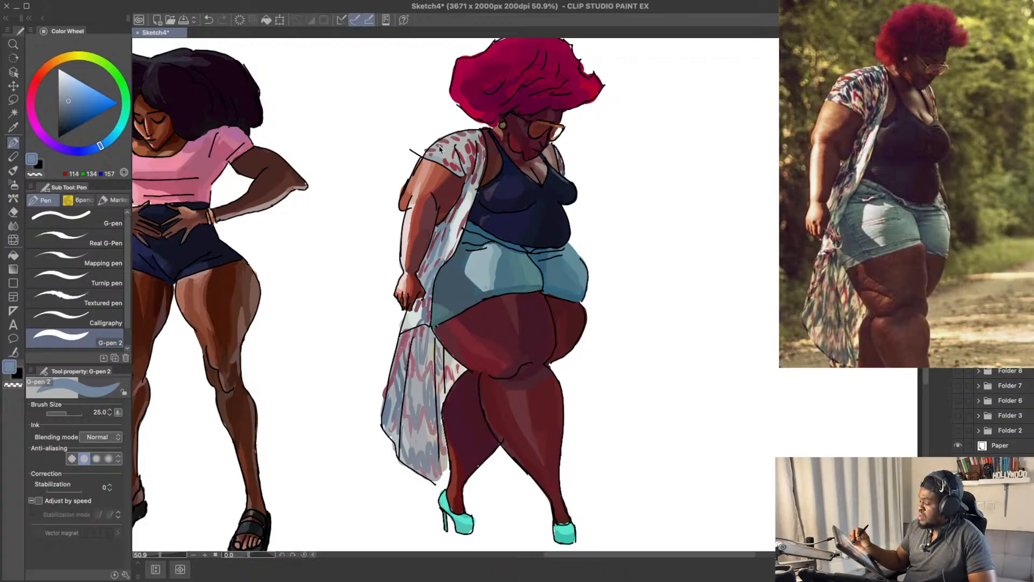
# Step: Darken the pen colour to a deep blue-grey, RGB 59, 75, 95
pyautogui.click(68, 109)
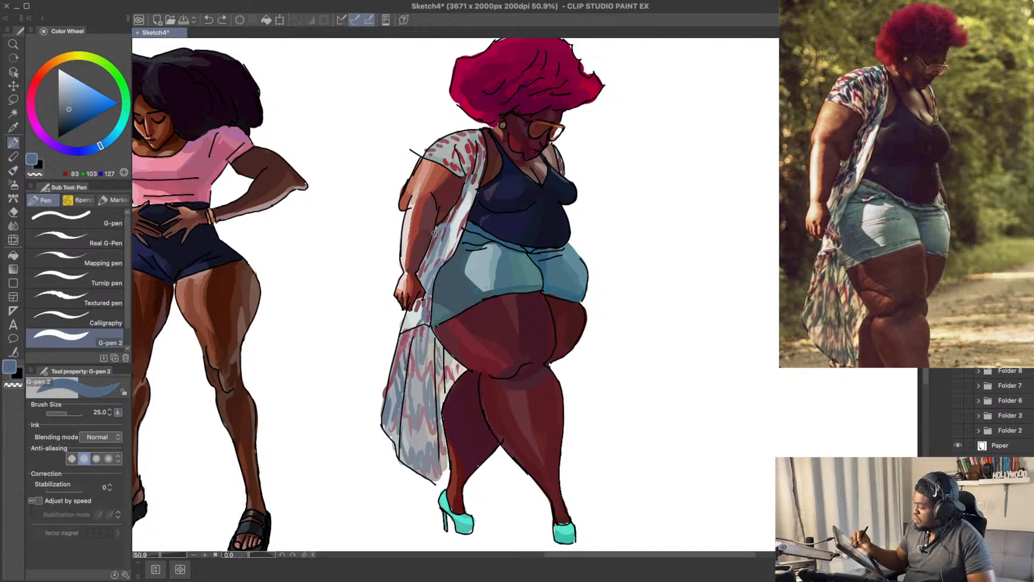
pyautogui.click(68, 114)
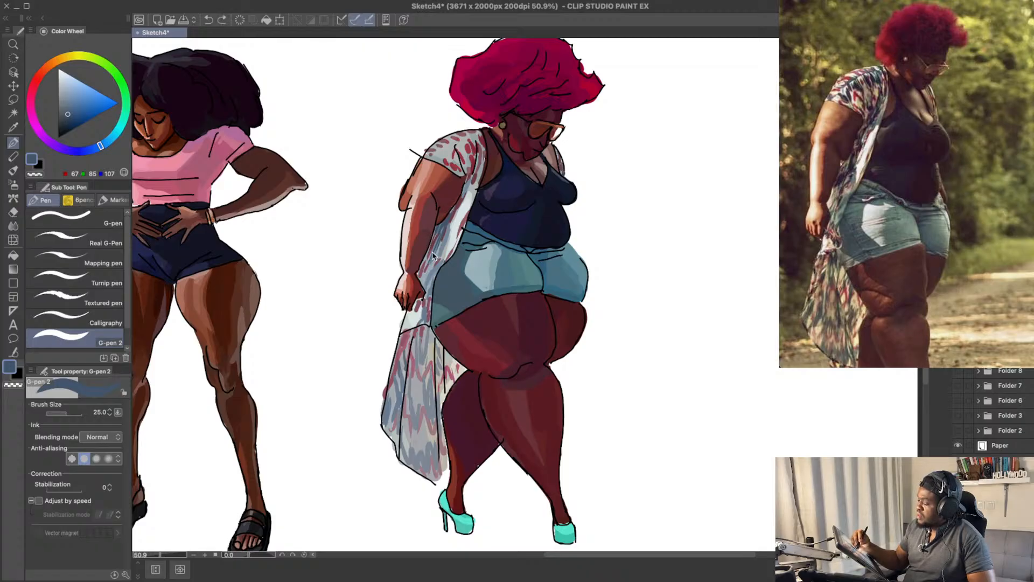
pyautogui.click(67, 116)
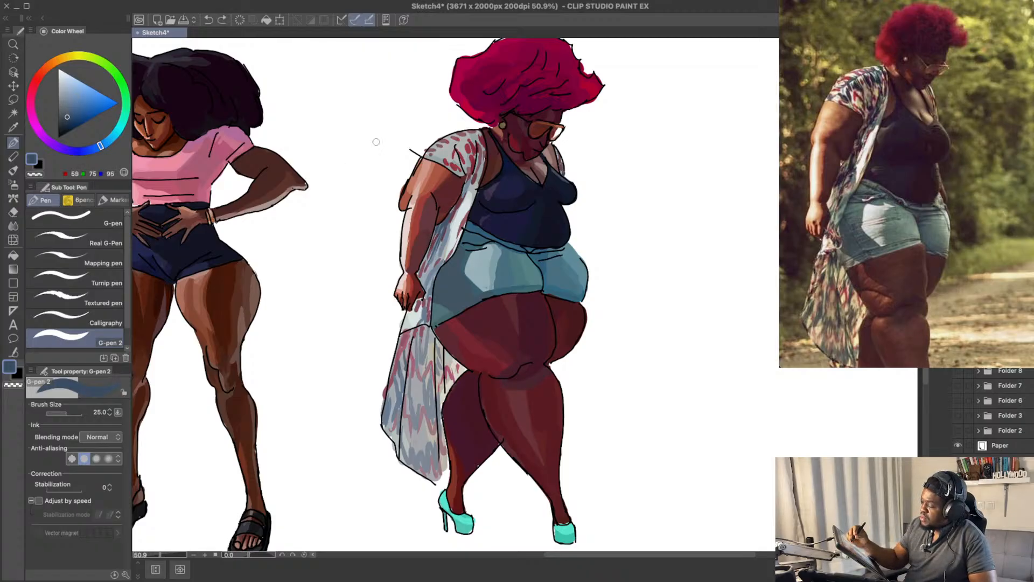
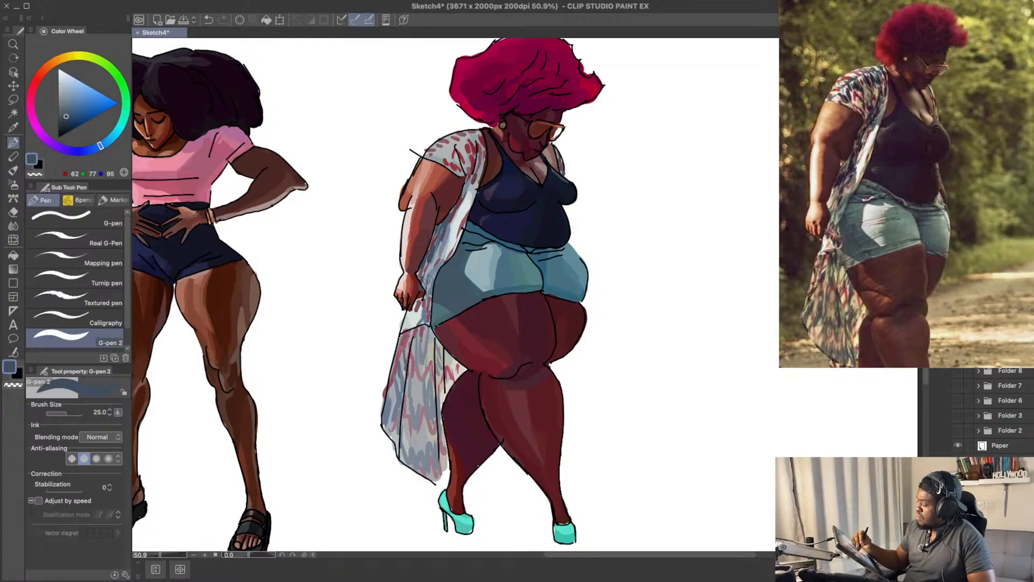
# Step: Paint dark grey-blue pattern strokes on the front panel and drape of the red-haired woman's cardigan
pyautogui.moveTo(464, 197); pyautogui.dragTo(458, 221)
pyautogui.press('super+z')
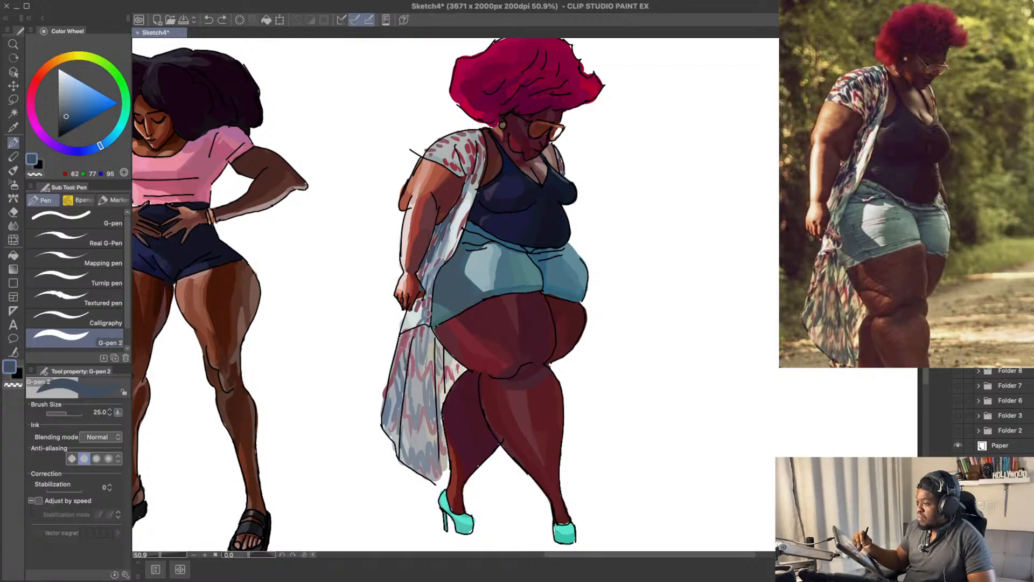
pyautogui.press('super+z')
pyautogui.moveTo(429, 263); pyautogui.dragTo(422, 289)
pyautogui.moveTo(415, 338); pyautogui.dragTo(408, 323)
pyautogui.press('super+z')
pyautogui.press('super+z')
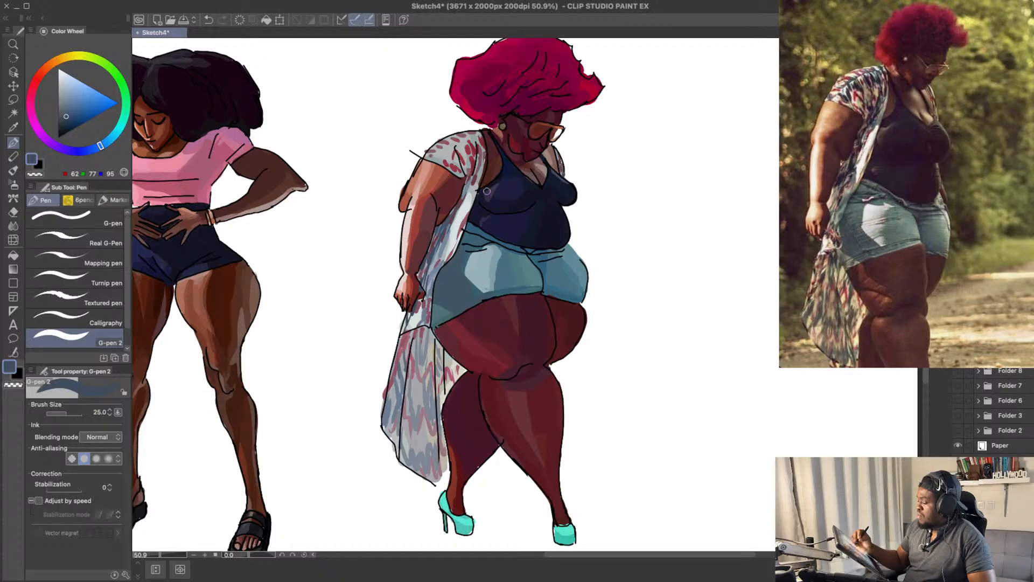
pyautogui.moveTo(480, 168); pyautogui.dragTo(469, 193)
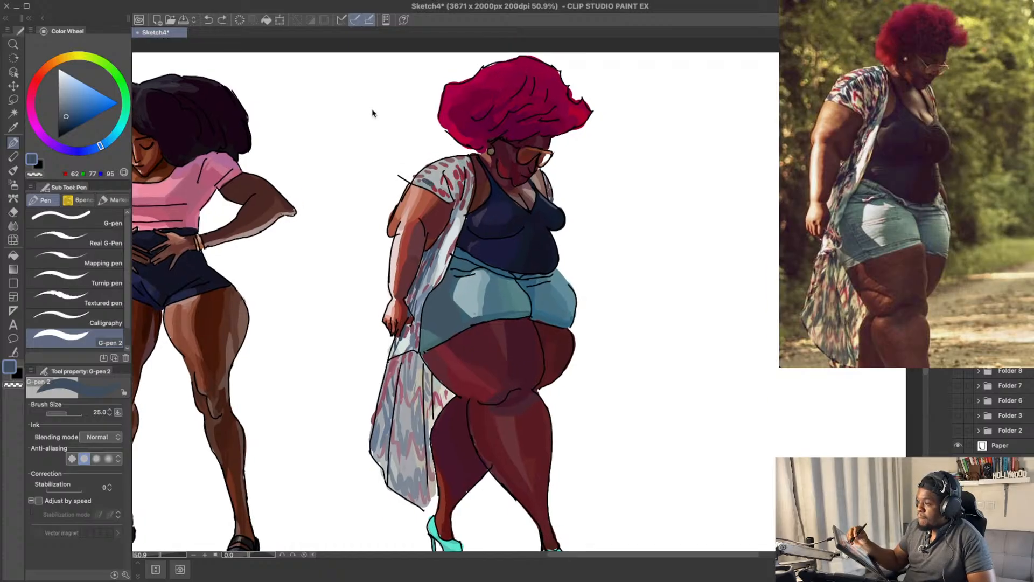
pyautogui.click(70, 115)
pyautogui.moveTo(434, 177); pyautogui.dragTo(438, 180)
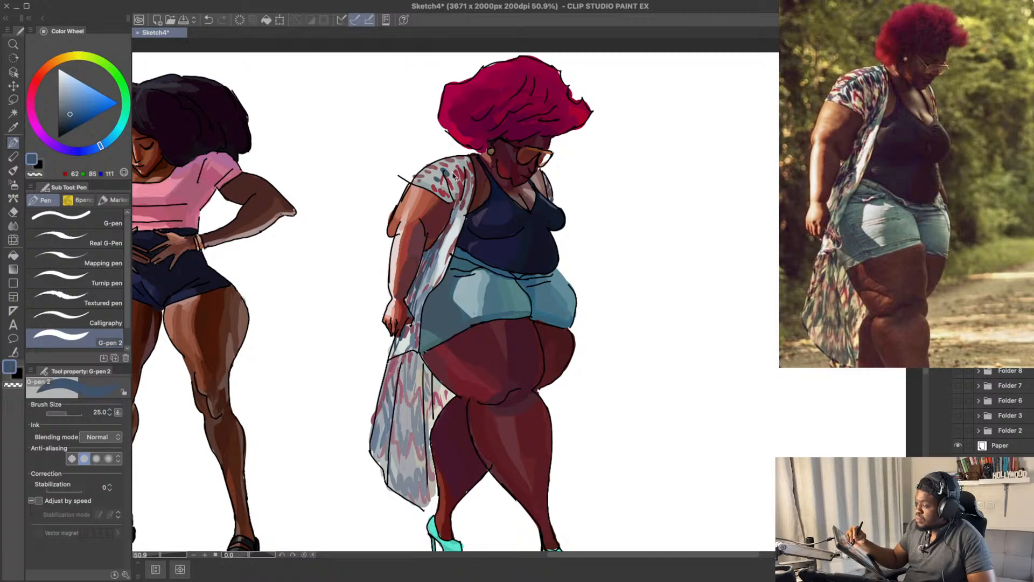
pyautogui.hotkey('ctrl', 'z')
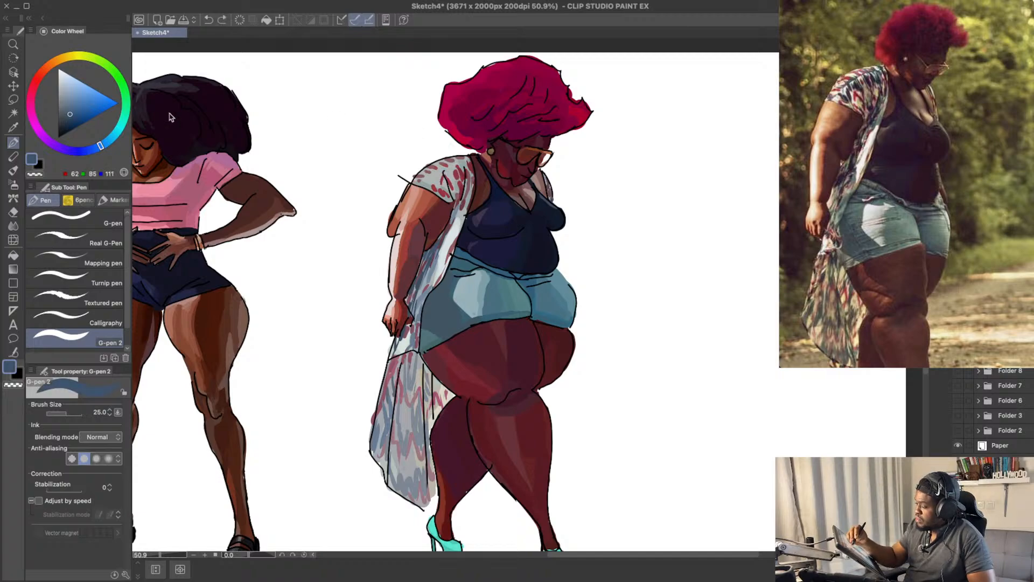
# Step: Set the pen colour to dark blue RGB 49, 73, 108 and paint pattern marks across the cardigan's shoulder and sleeve
pyautogui.click(72, 116)
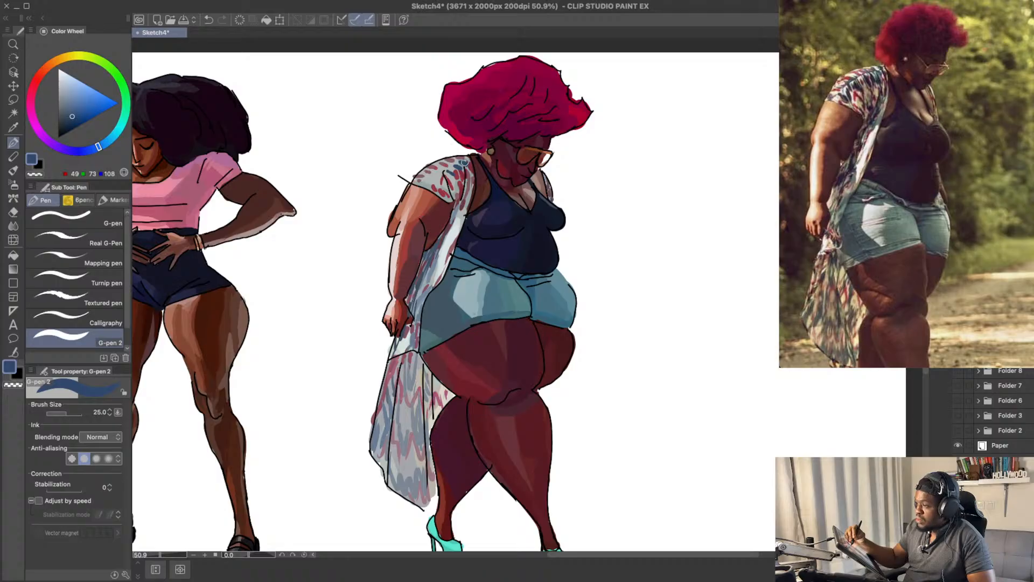
pyautogui.moveTo(464, 161); pyautogui.dragTo(467, 174)
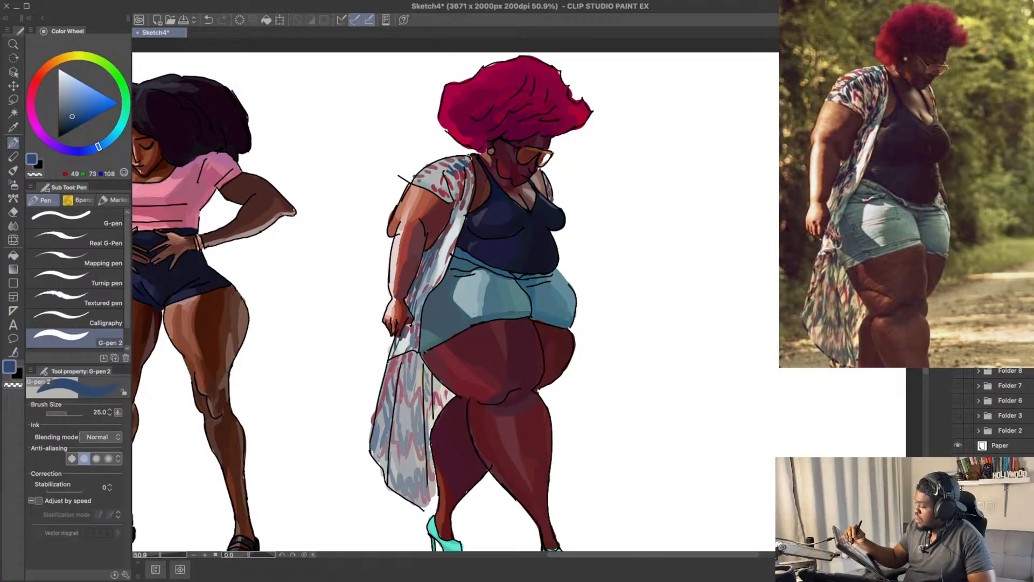
pyautogui.hotkey('ctrl', 'z')
pyautogui.moveTo(471, 159)
pyautogui.mouseDown()
pyautogui.moveTo(435, 177)
pyautogui.moveTo(439, 187)
pyautogui.mouseUp()
pyautogui.hotkey('ctrl', 'z')
pyautogui.hotkey('ctrl', 'z')
pyautogui.hotkey('ctrl', 'z')
pyautogui.hotkey('ctrl', 'z')
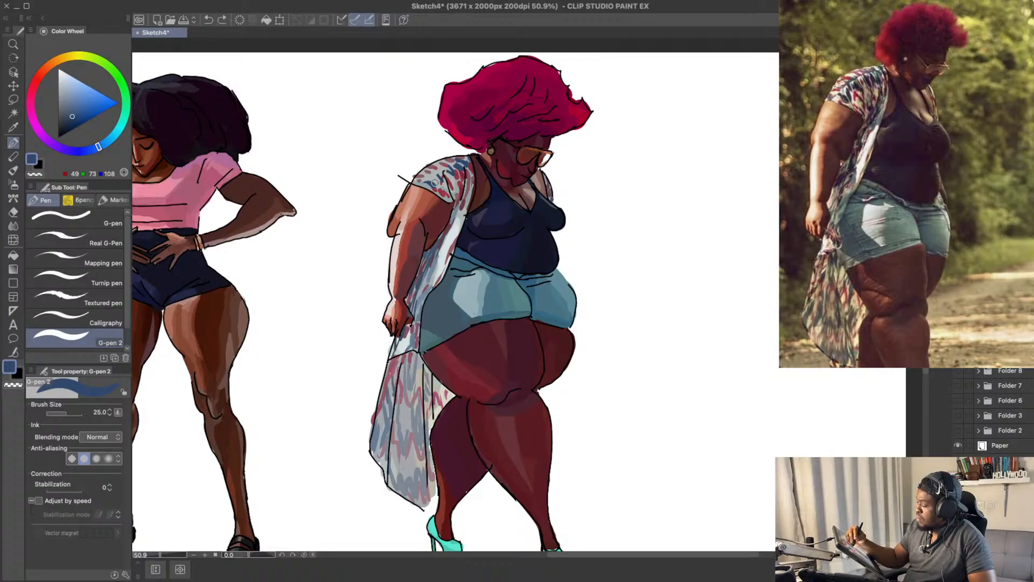
pyautogui.hotkey('ctrl', 'z')
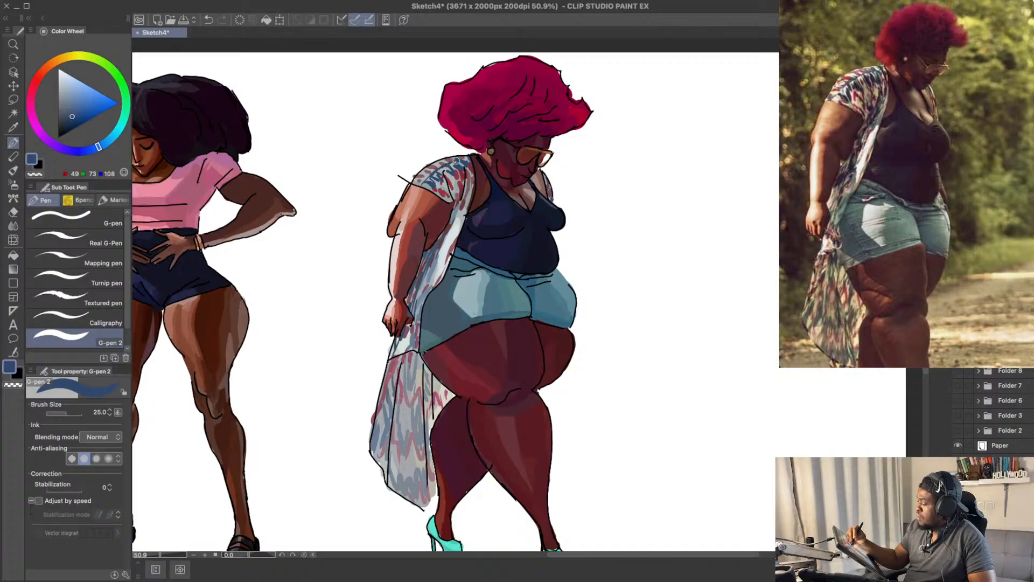
pyautogui.moveTo(448, 163); pyautogui.dragTo(453, 168)
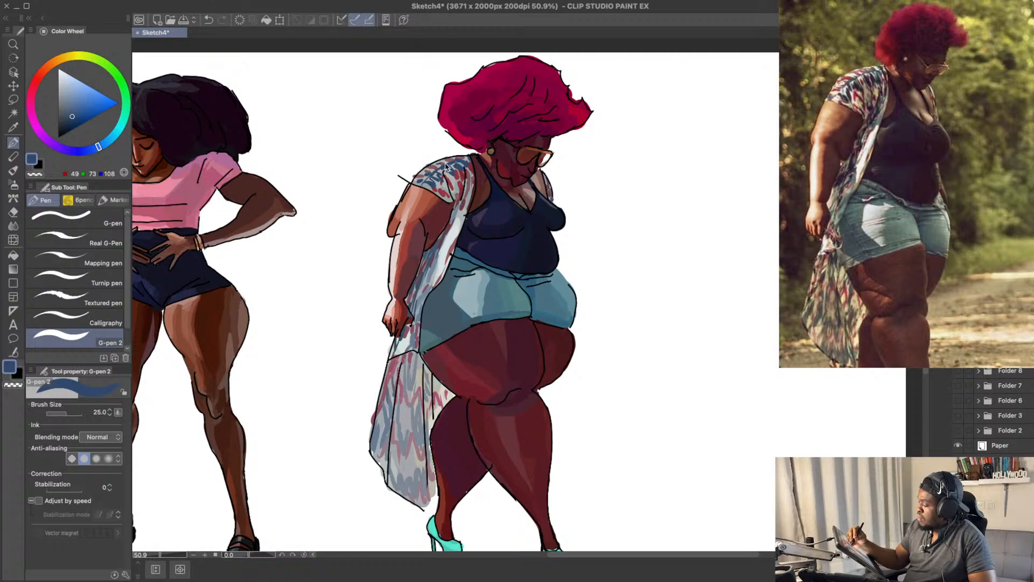
pyautogui.moveTo(509, 150); pyautogui.dragTo(466, 165)
# Step: Lighten the pen colour to RGB 74, 96, 128 and add blue strokes to the cardigan's sleeve and front edge
pyautogui.moveTo(463, 241); pyautogui.dragTo(468, 244)
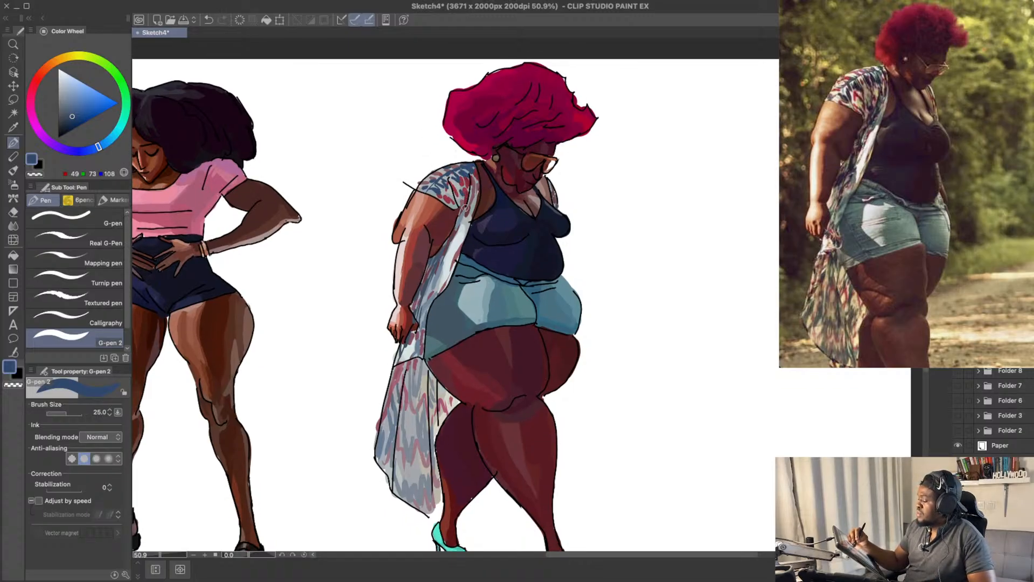
pyautogui.click(70, 110)
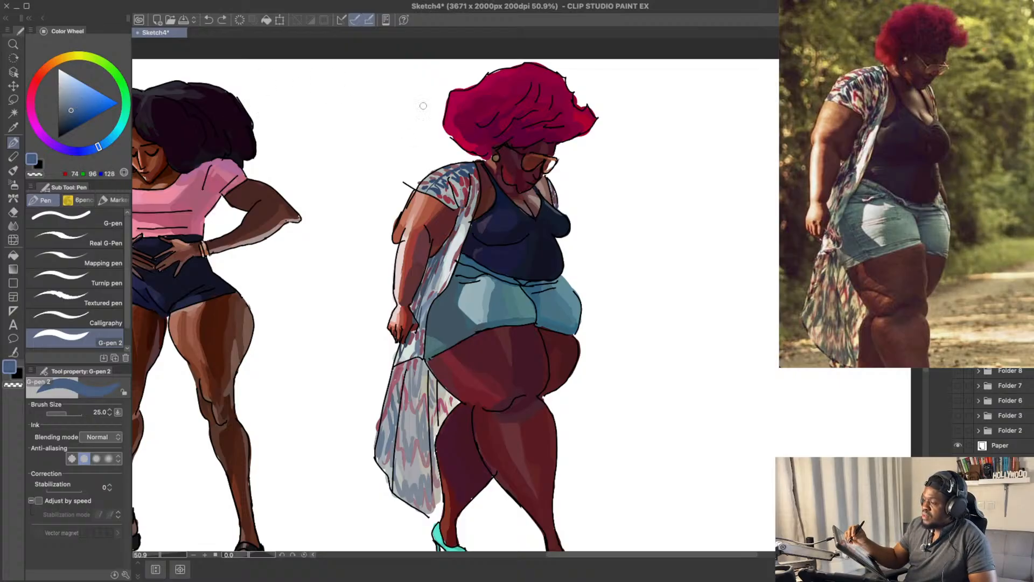
pyautogui.hotkey('ctrl', 'z')
pyautogui.moveTo(471, 207)
pyautogui.mouseDown()
pyautogui.moveTo(474, 199)
pyautogui.moveTo(464, 225)
pyautogui.mouseUp()
pyautogui.moveTo(475, 196)
pyautogui.mouseDown()
pyautogui.moveTo(461, 206)
pyautogui.moveTo(457, 195)
pyautogui.mouseUp()
pyautogui.hotkey('ctrl', 'z')
pyautogui.moveTo(505, 128); pyautogui.dragTo(501, 149)
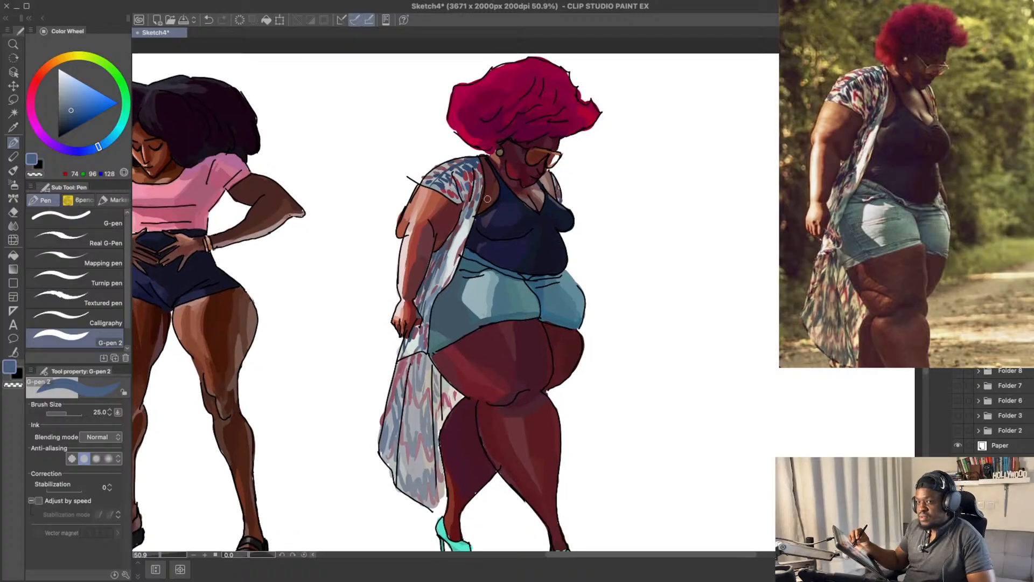
pyautogui.hotkey('ctrl', 'z')
pyautogui.moveTo(469, 219); pyautogui.dragTo(464, 224)
pyautogui.hotkey('ctrl', 'z')
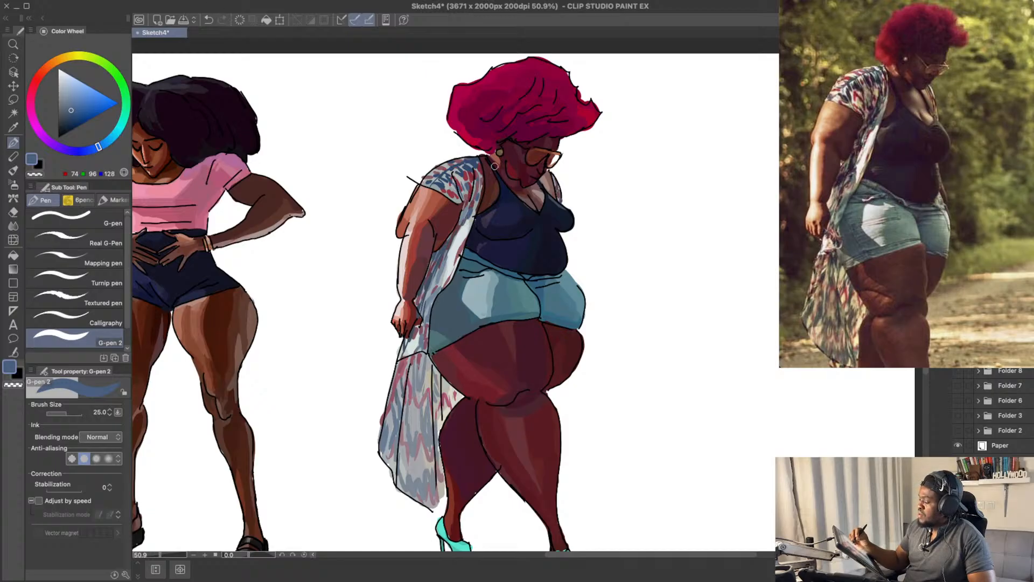
pyautogui.moveTo(475, 276); pyautogui.dragTo(442, 252)
pyautogui.hotkey('ctrl', 'z')
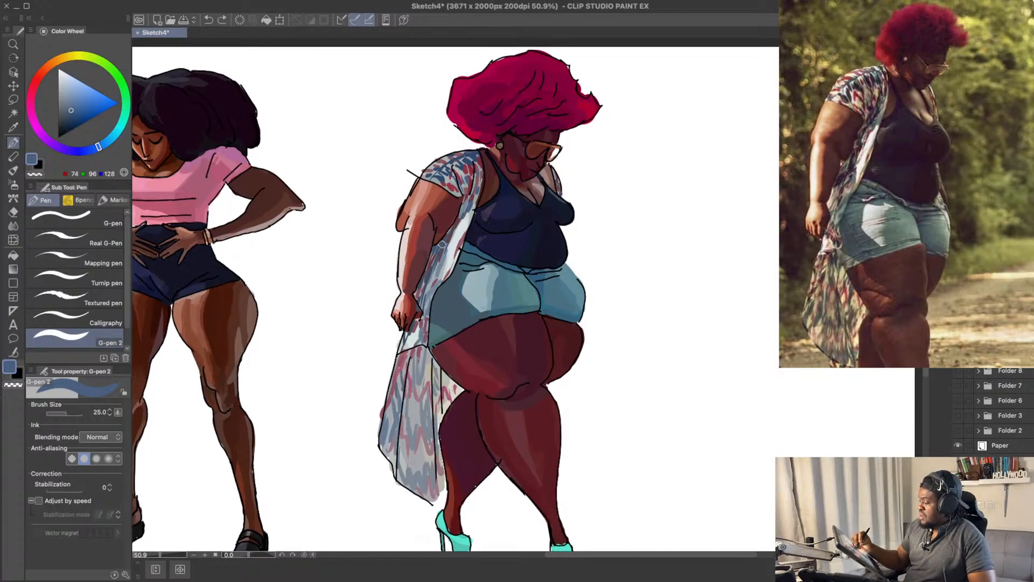
# Step: Paint blue pattern strokes on the cardigan's lower drape and around the hand
pyautogui.moveTo(483, 296); pyautogui.dragTo(489, 250)
pyautogui.moveTo(628, 229); pyautogui.dragTo(615, 259)
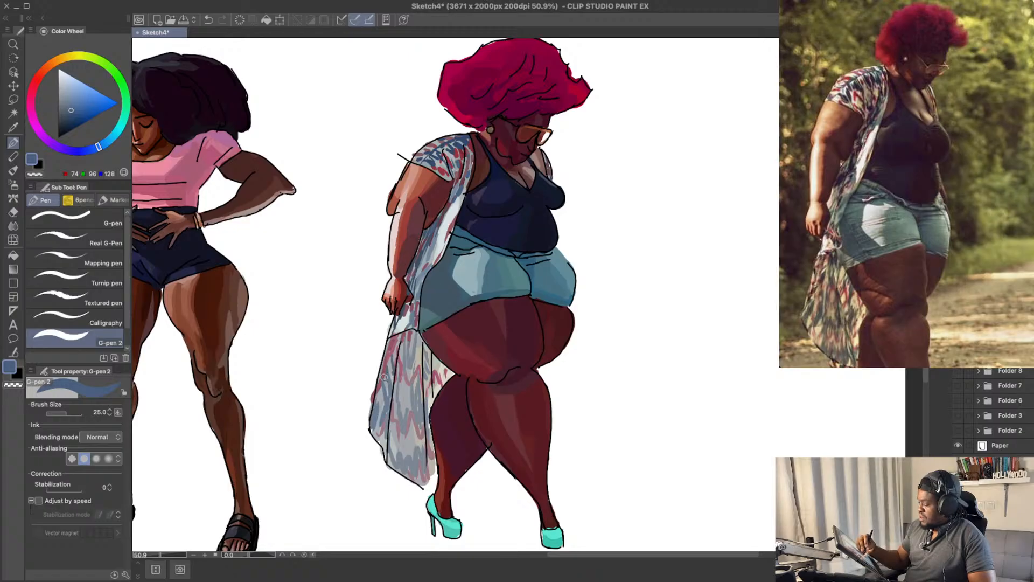
pyautogui.moveTo(391, 339); pyautogui.dragTo(387, 351)
pyautogui.hotkey('ctrl', 'z')
pyautogui.hotkey('ctrl', 'z')
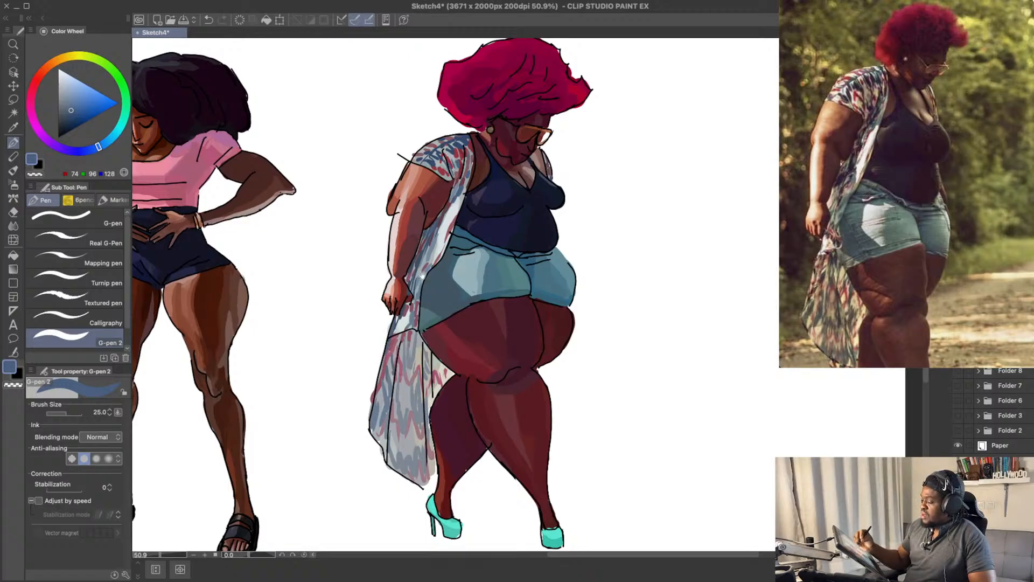
pyautogui.moveTo(422, 275); pyautogui.dragTo(407, 296)
pyautogui.moveTo(560, 198)
pyautogui.mouseDown()
pyautogui.moveTo(557, 182)
pyautogui.moveTo(538, 185)
pyautogui.moveTo(533, 170)
pyautogui.moveTo(591, 198)
pyautogui.mouseUp()
pyautogui.hotkey('ctrl', 'z')
pyautogui.moveTo(591, 289); pyautogui.dragTo(586, 270)
pyautogui.moveTo(557, 408); pyautogui.dragTo(571, 379)
pyautogui.hotkey('ctrl', 'z')
pyautogui.moveTo(426, 367); pyautogui.dragTo(430, 379)
pyautogui.hotkey('ctrl', 'z')
pyautogui.moveTo(73, 108); pyautogui.dragTo(68, 113)
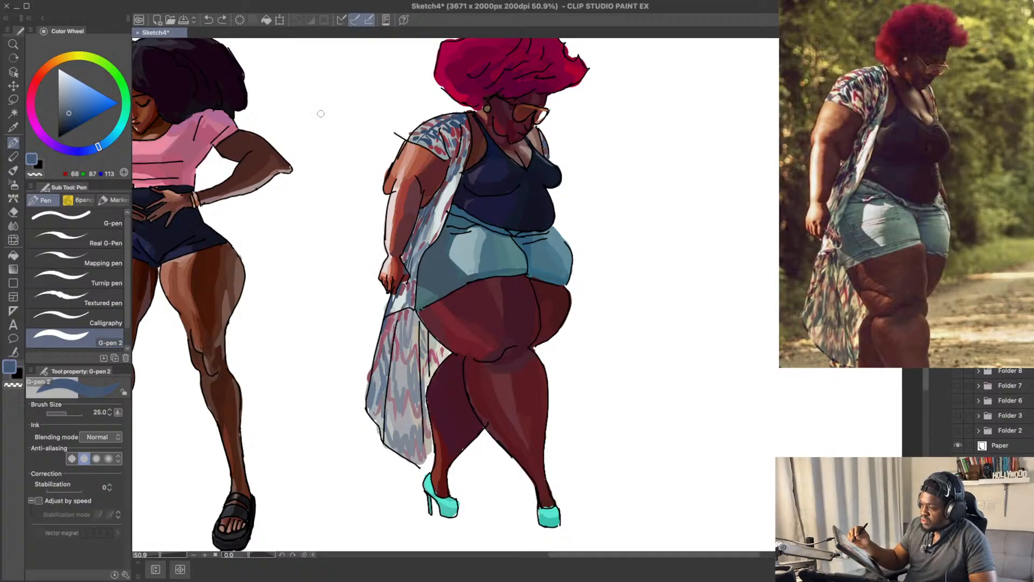
pyautogui.moveTo(430, 332); pyautogui.dragTo(432, 351)
pyautogui.hotkey('ctrl', 'z')
pyautogui.hotkey('ctrl', 'z')
pyautogui.hotkey('ctrl', 'z')
# Step: Mute the pen colour to RGB 82, 96, 115 and add grey-blue strokes to the cardigan's lower drape
pyautogui.moveTo(71, 110); pyautogui.dragTo(68, 109)
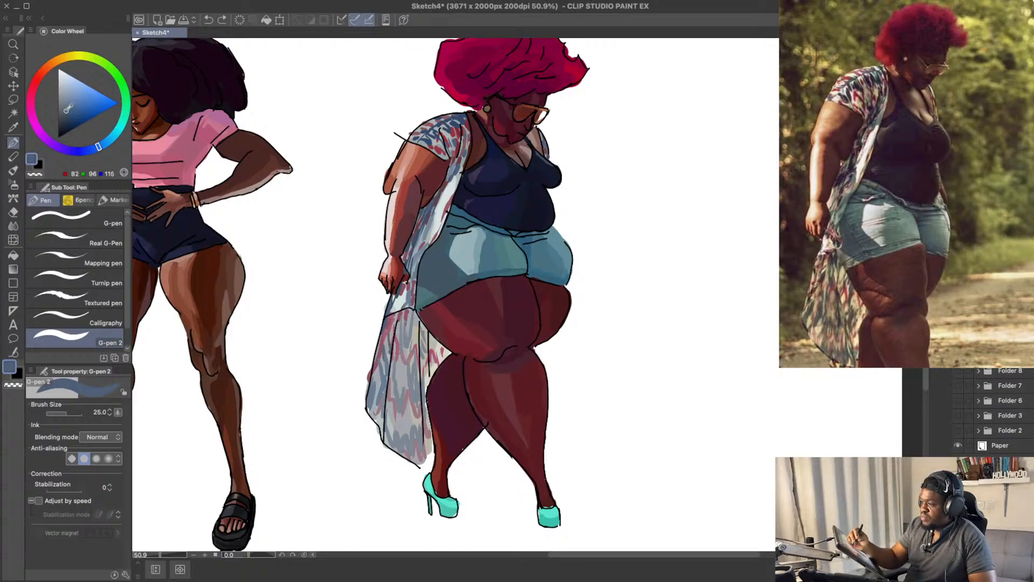
pyautogui.moveTo(433, 337); pyautogui.dragTo(432, 353)
pyautogui.moveTo(425, 330)
pyautogui.mouseDown()
pyautogui.moveTo(425, 391)
pyautogui.moveTo(425, 395)
pyautogui.mouseUp()
pyautogui.hotkey('ctrl', 'z')
pyautogui.hotkey('ctrl', 'z')
pyautogui.hotkey('ctrl', 'z')
pyautogui.hotkey('ctrl', 'z')
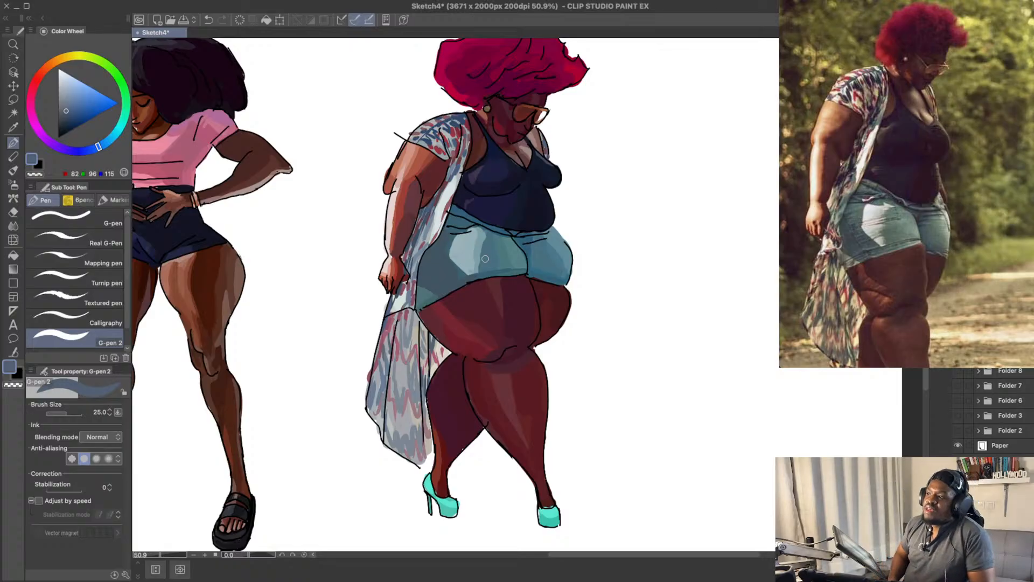
pyautogui.moveTo(505, 257)
pyautogui.mouseDown()
pyautogui.moveTo(510, 233)
pyautogui.moveTo(508, 271)
pyautogui.mouseUp()
pyautogui.moveTo(512, 322); pyautogui.dragTo(518, 293)
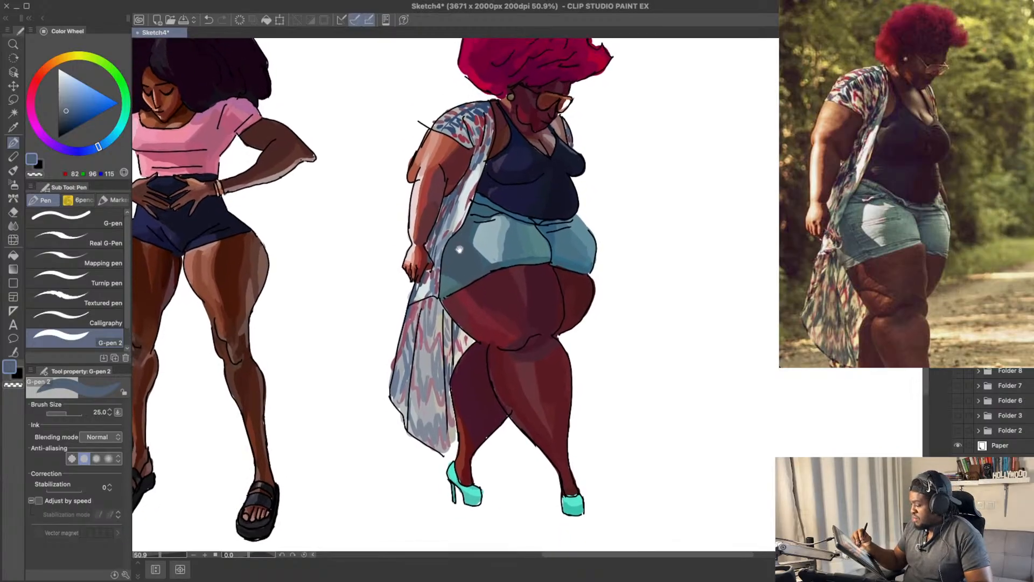
pyautogui.moveTo(471, 302); pyautogui.dragTo(470, 295)
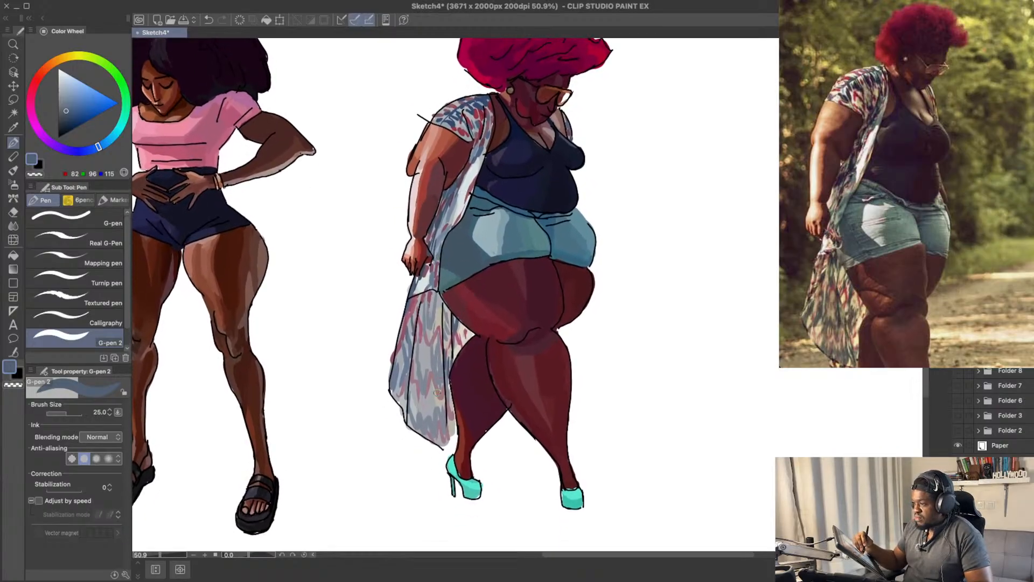
pyautogui.moveTo(441, 397); pyautogui.dragTo(441, 415)
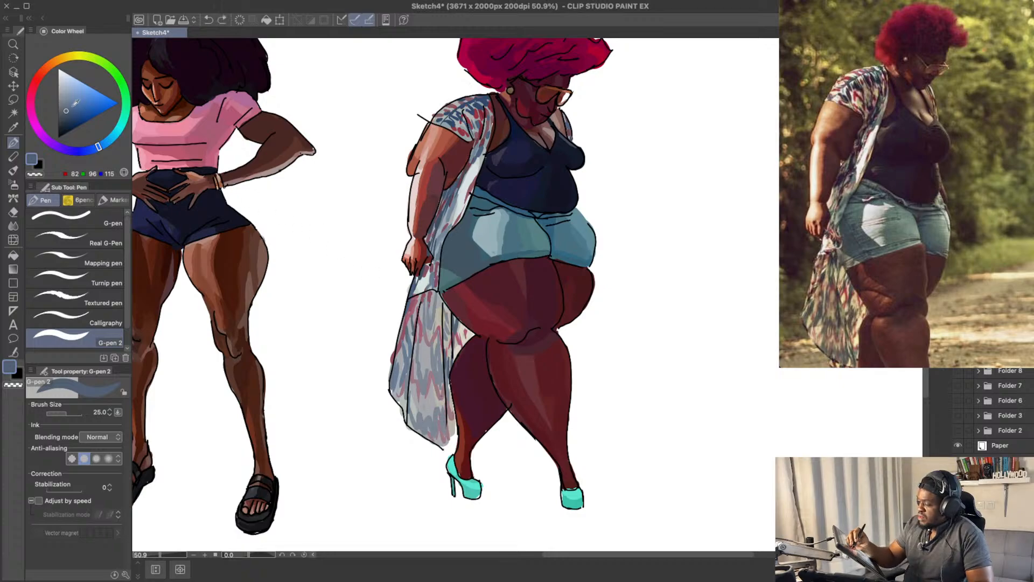
# Step: Set the pen colour to lighter grey-blue RGB 98, 111, 129 and paint strokes near the drape's hem and folds
pyautogui.click(68, 105)
pyautogui.moveTo(67, 106); pyautogui.dragTo(65, 107)
pyautogui.moveTo(425, 431)
pyautogui.mouseDown()
pyautogui.moveTo(412, 414)
pyautogui.moveTo(420, 434)
pyautogui.moveTo(420, 419)
pyautogui.moveTo(448, 437)
pyautogui.mouseUp()
pyautogui.hotkey('ctrl', 'z')
pyautogui.moveTo(445, 398); pyautogui.dragTo(454, 439)
pyautogui.moveTo(430, 343)
pyautogui.mouseDown()
pyautogui.moveTo(407, 393)
pyautogui.moveTo(423, 395)
pyautogui.moveTo(414, 393)
pyautogui.mouseUp()
pyautogui.hotkey('ctrl', 'z')
pyautogui.hotkey('ctrl', 'z')
pyautogui.hotkey('ctrl', 'z')
pyautogui.hotkey('ctrl', 'z')
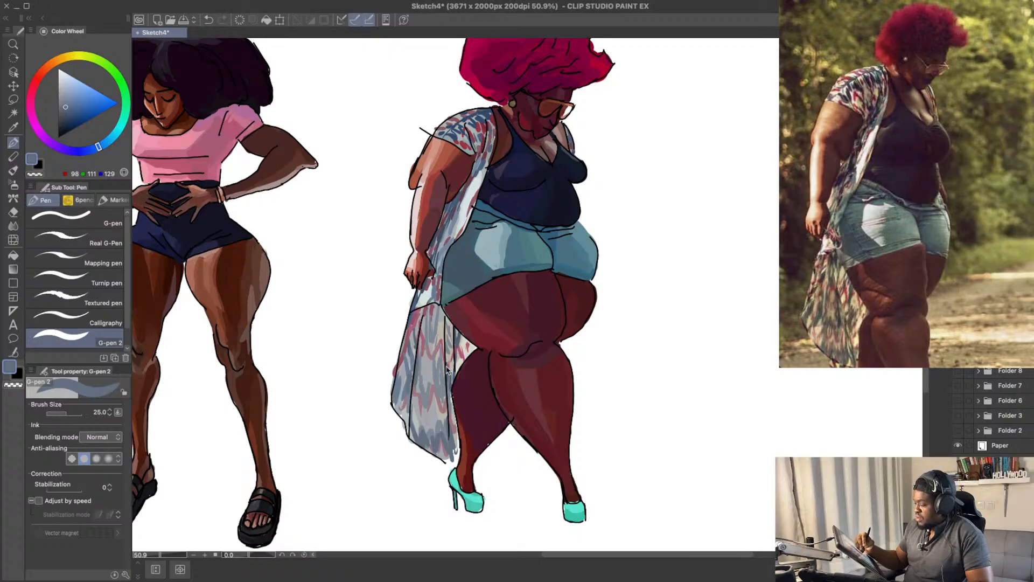
# Step: Fill the gaps between the drape's folds with more grey-blue pattern strokes down to the hem
pyautogui.hotkey('ctrl', 'z')
pyautogui.moveTo(446, 357); pyautogui.dragTo(446, 394)
pyautogui.moveTo(429, 325)
pyautogui.mouseDown()
pyautogui.moveTo(427, 348)
pyautogui.moveTo(424, 335)
pyautogui.moveTo(442, 319)
pyautogui.moveTo(440, 335)
pyautogui.moveTo(425, 330)
pyautogui.moveTo(448, 346)
pyautogui.mouseUp()
pyautogui.hotkey('ctrl', 'z')
pyautogui.hotkey('ctrl', 'z')
pyautogui.hotkey('ctrl', 'z')
pyautogui.hotkey('ctrl', 'z')
pyautogui.moveTo(449, 382)
pyautogui.mouseDown()
pyautogui.moveTo(458, 351)
pyautogui.moveTo(461, 379)
pyautogui.moveTo(446, 385)
pyautogui.moveTo(456, 392)
pyautogui.moveTo(455, 383)
pyautogui.moveTo(452, 417)
pyautogui.moveTo(431, 409)
pyautogui.moveTo(446, 418)
pyautogui.moveTo(449, 407)
pyautogui.moveTo(454, 424)
pyautogui.moveTo(425, 429)
pyautogui.mouseUp()
pyautogui.hotkey('ctrl', 'z')
pyautogui.hotkey('ctrl', 'z')
pyautogui.hotkey('ctrl', 'z')
pyautogui.hotkey('ctrl', 'z')
pyautogui.keyDown('alt'); pyautogui.click(441, 411); pyautogui.keyUp('alt')
pyautogui.hotkey('ctrl', 'z')
# Step: Change the pen colour from blue to a muted crimson and paint red pattern strokes on the lower drape
pyautogui.moveTo(447, 346); pyautogui.dragTo(445, 364)
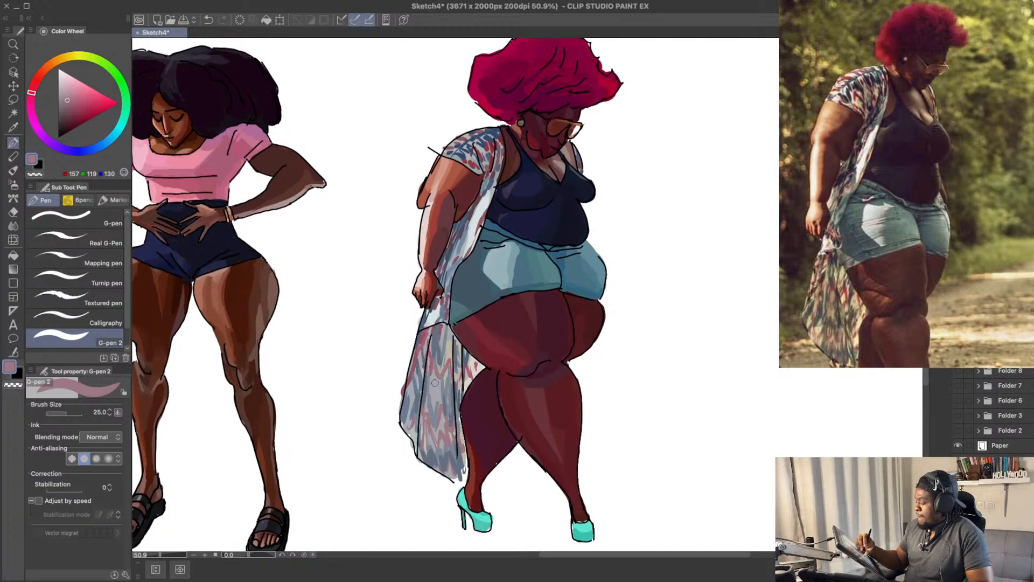
pyautogui.hotkey('ctrl', 'z')
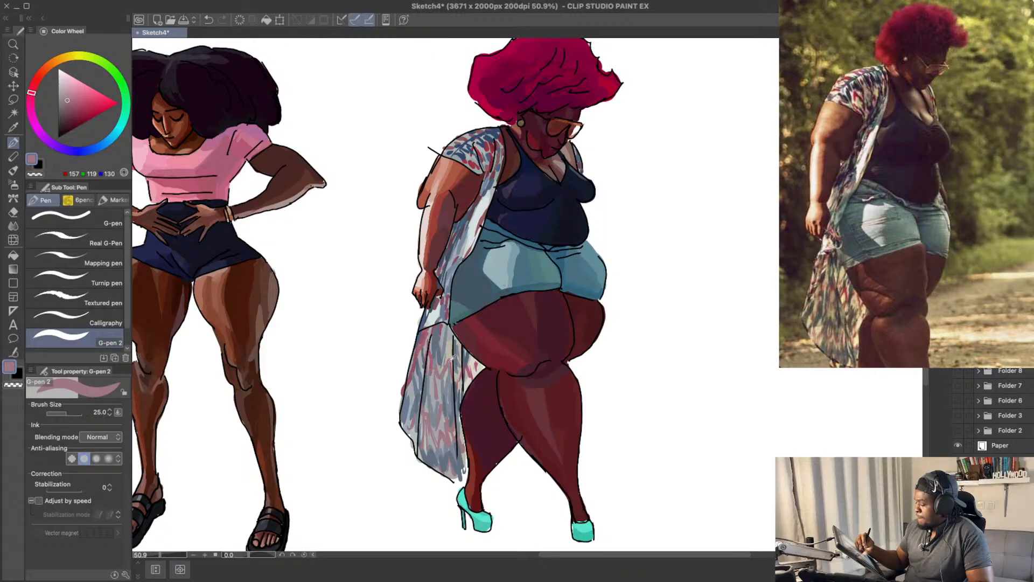
pyautogui.moveTo(85, 100)
pyautogui.mouseDown()
pyautogui.moveTo(81, 108)
pyautogui.moveTo(31, 93)
pyautogui.mouseUp()
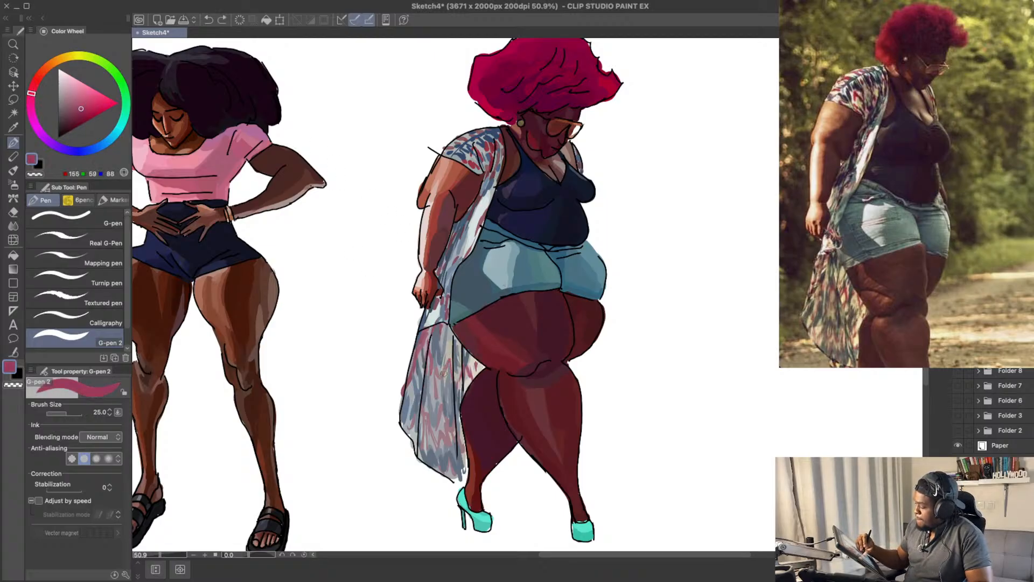
pyautogui.click(77, 109)
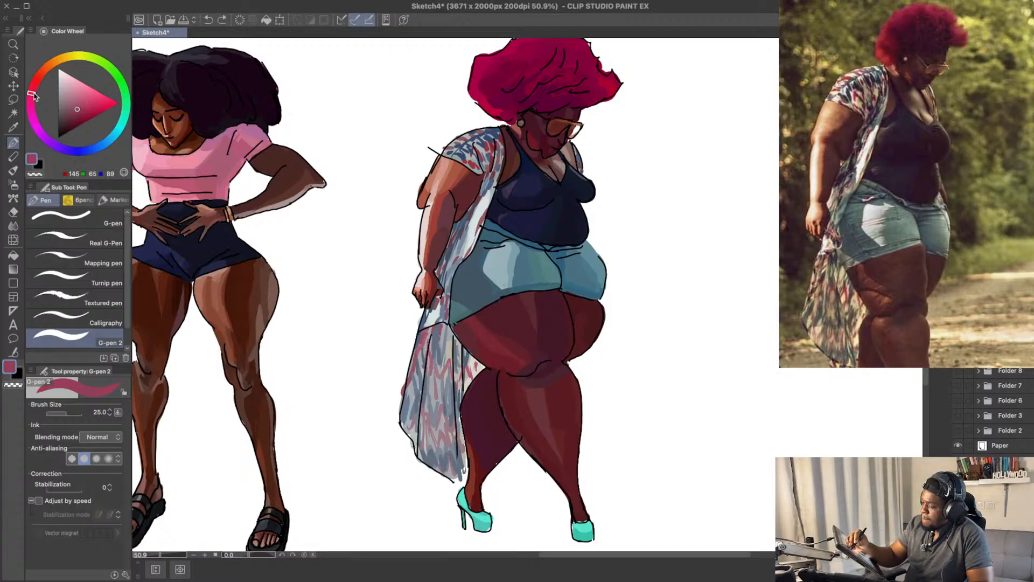
pyautogui.moveTo(33, 93); pyautogui.dragTo(32, 89)
pyautogui.hotkey('ctrl', 'z')
pyautogui.moveTo(443, 376)
pyautogui.mouseDown()
pyautogui.moveTo(449, 361)
pyautogui.moveTo(449, 382)
pyautogui.moveTo(443, 327)
pyautogui.moveTo(432, 362)
pyautogui.moveTo(460, 371)
pyautogui.mouseUp()
pyautogui.hotkey('ctrl', 'z')
# Step: Soften the pen colour to RGB 157, 82, 97 and add rose-red marks between the drape's blue strokes
pyautogui.click(76, 105)
pyautogui.hotkey('ctrl', 'z')
pyautogui.hotkey('ctrl', 'z')
pyautogui.hotkey('ctrl', 'z')
pyautogui.hotkey('ctrl', 'z')
pyautogui.hotkey('ctrl', 'z')
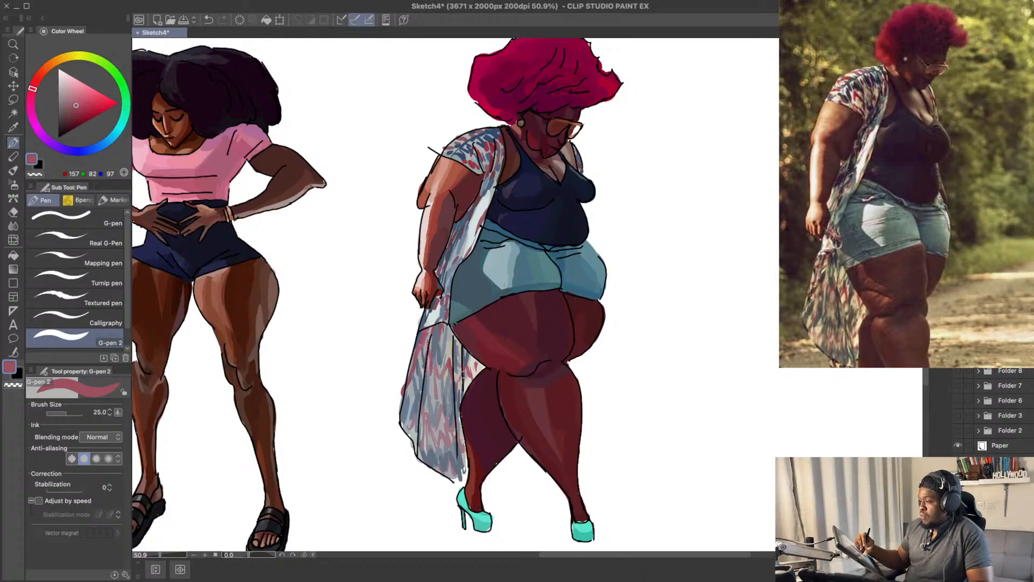
pyautogui.hotkey('ctrl', 'z')
# Step: Add rose-red pattern strokes along the cardigan's front panel beside the arm, and save the drawing
pyautogui.moveTo(496, 325); pyautogui.dragTo(495, 331)
pyautogui.moveTo(552, 181); pyautogui.dragTo(544, 188)
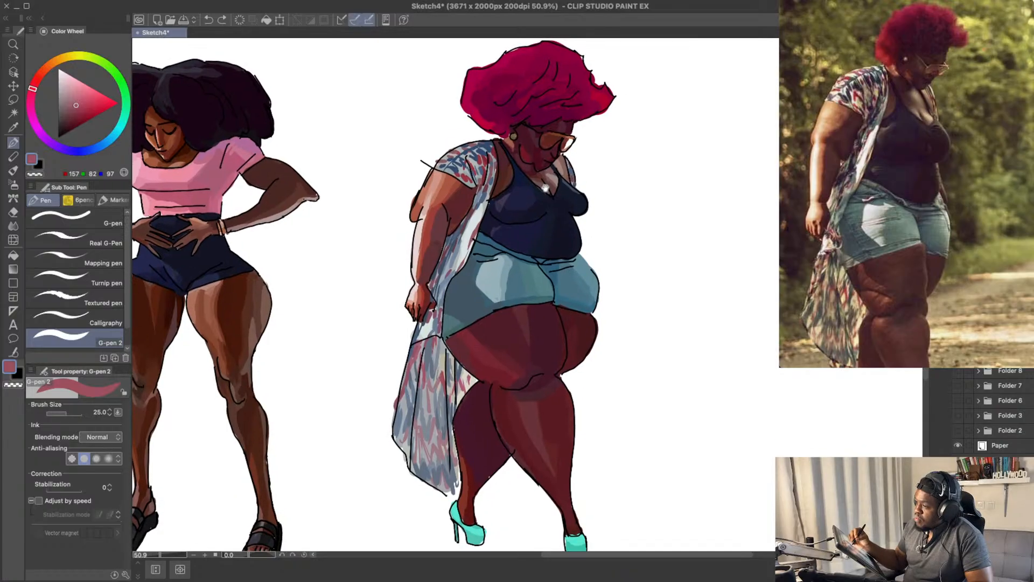
pyautogui.moveTo(474, 234); pyautogui.dragTo(491, 192)
pyautogui.hotkey('ctrl', 'z')
pyautogui.hotkey('ctrl', 'z')
pyautogui.hotkey('ctrl', 'z')
pyautogui.moveTo(463, 270); pyautogui.dragTo(466, 243)
pyautogui.hotkey('ctrl', 'z')
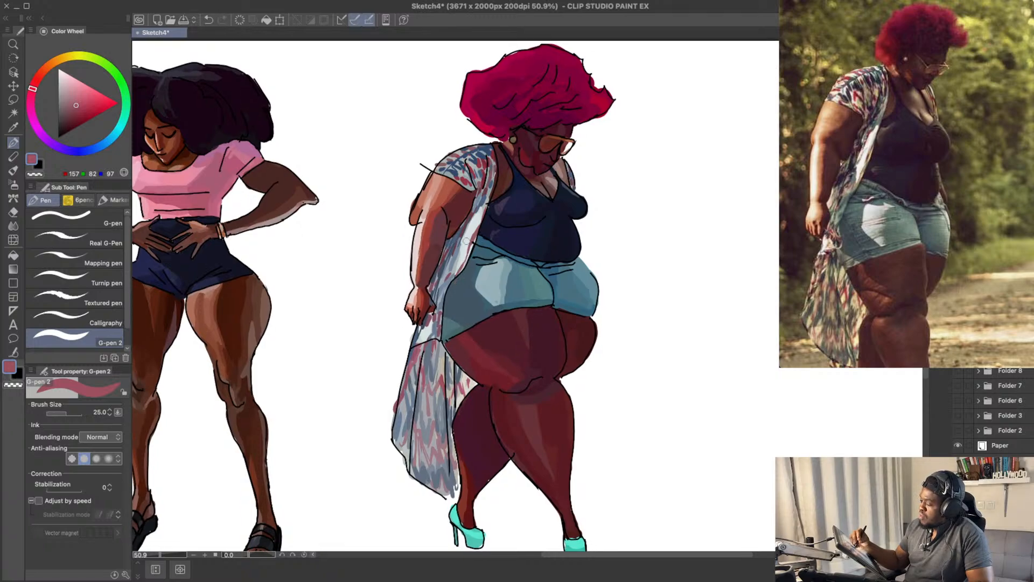
pyautogui.moveTo(706, 251); pyautogui.dragTo(731, 233)
pyautogui.hotkey('ctrl', 's')
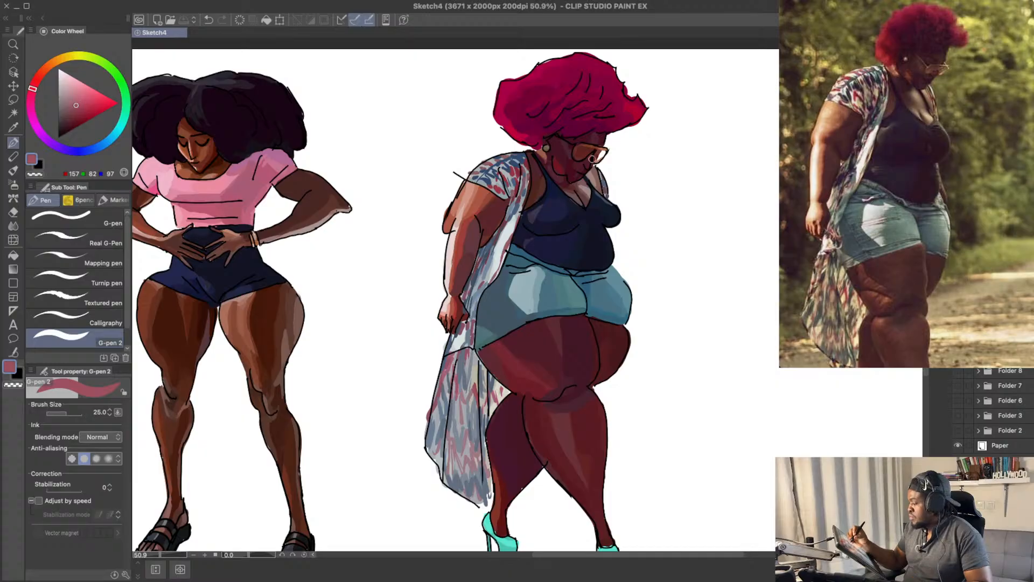
# Step: Pick the face's dark red-brown, shift the pen colour to brown RGB 125, 78, 56, and dab it on the skin inside the glasses lens
pyautogui.keyDown('alt'); pyautogui.click(578, 149); pyautogui.keyUp('alt')
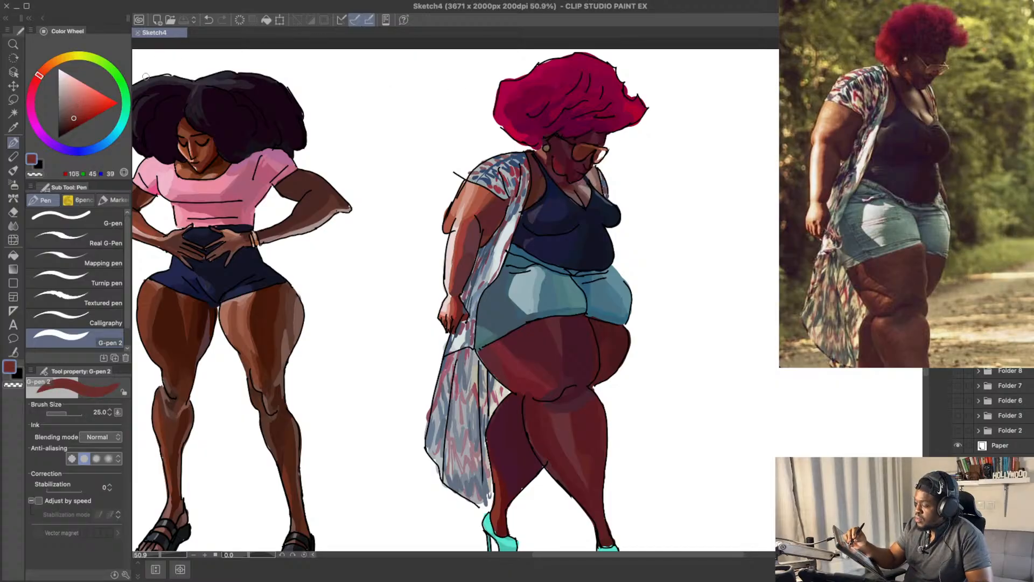
pyautogui.click(74, 112)
pyautogui.click(47, 67)
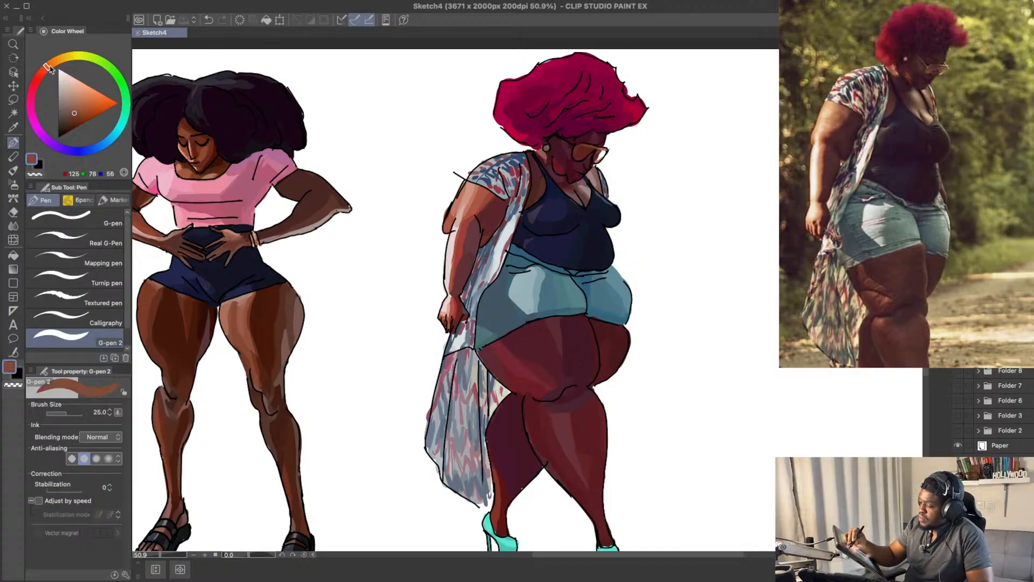
pyautogui.click(581, 152)
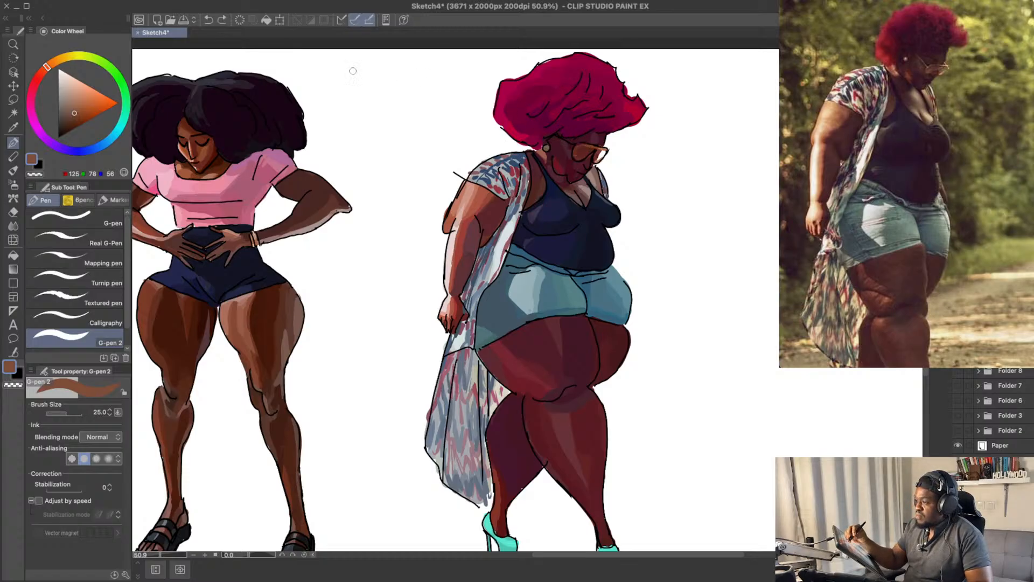
# Step: Adjust the pen colour to a richer brown around RGB 122, 69, 44, add a short stroke on the cheek by the glasses, and save the drawing
pyautogui.click(76, 115)
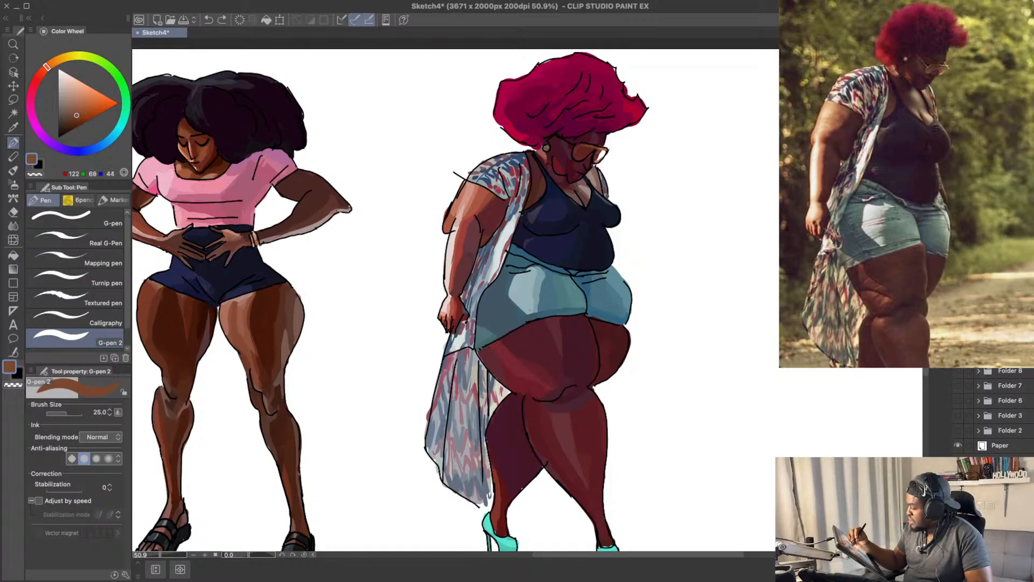
pyautogui.moveTo(578, 159); pyautogui.dragTo(575, 153)
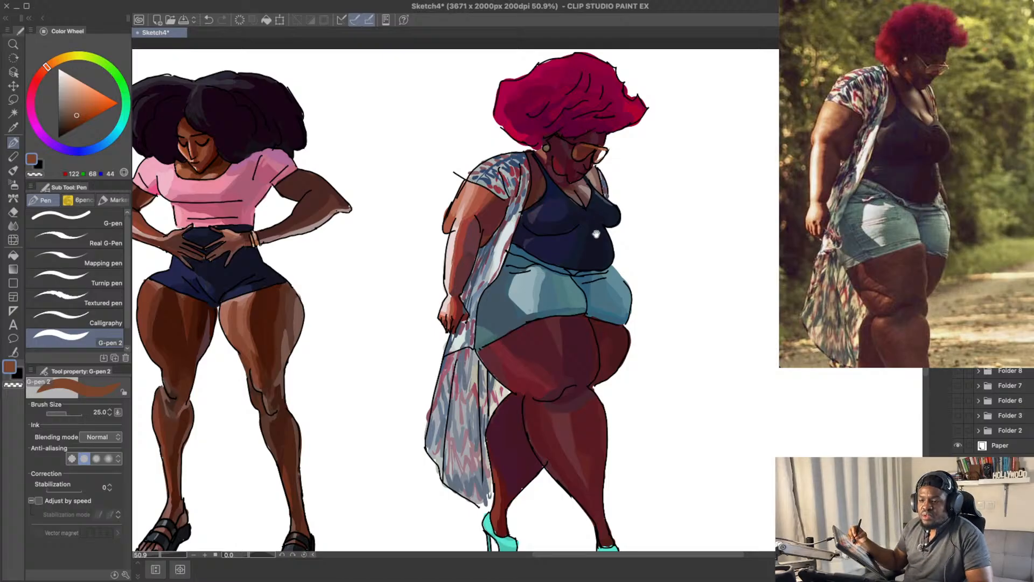
pyautogui.moveTo(596, 234)
pyautogui.mouseDown()
pyautogui.moveTo(602, 227)
pyautogui.moveTo(586, 244)
pyautogui.mouseUp()
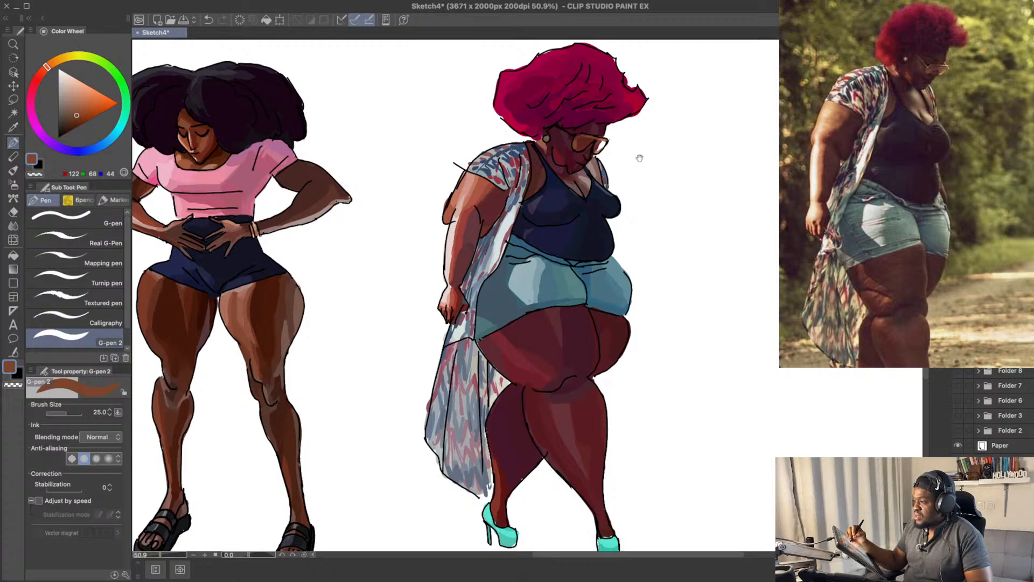
pyautogui.moveTo(639, 158); pyautogui.dragTo(615, 162)
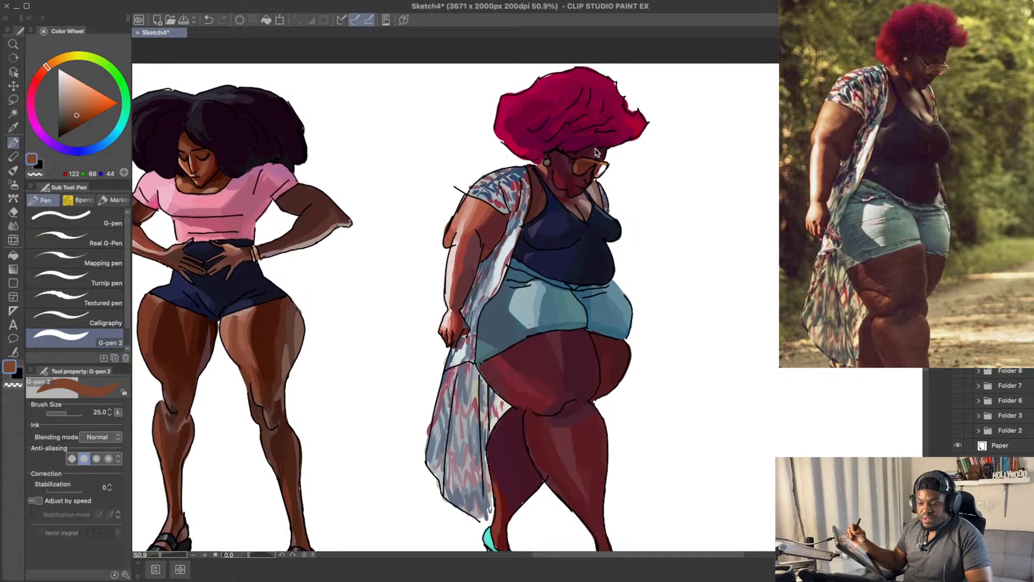
pyautogui.hotkey('ctrl', 's')
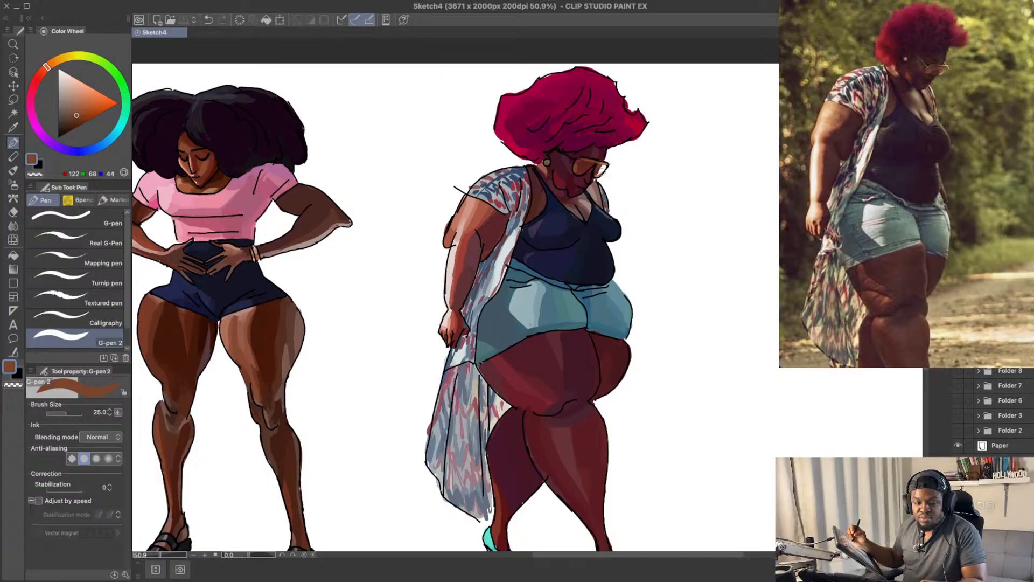
# Step: Clean up the outer edge of the red-haired woman's upper arm with the Hard eraser at size 50, and save the drawing
pyautogui.moveTo(605, 189); pyautogui.dragTo(618, 200)
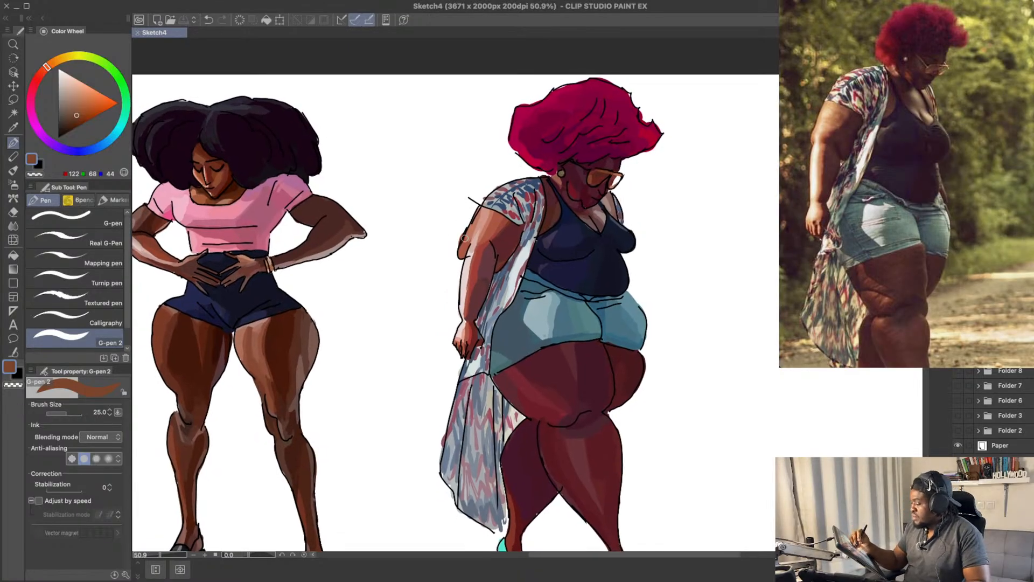
pyautogui.press('e')
pyautogui.moveTo(458, 234); pyautogui.dragTo(461, 227)
pyautogui.moveTo(726, 191); pyautogui.dragTo(737, 162)
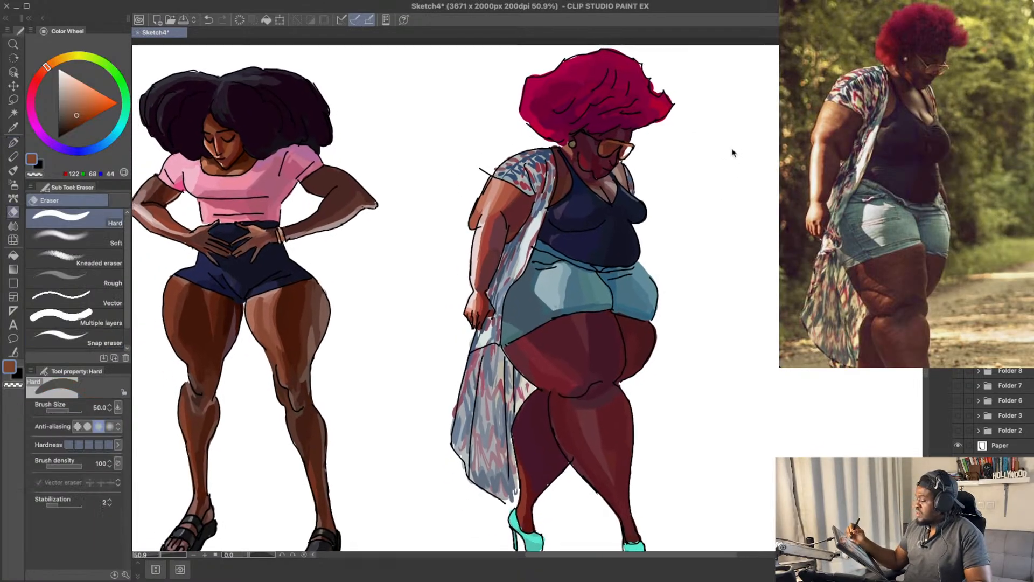
pyautogui.hotkey('ctrl', 's')
pyautogui.moveTo(709, 259); pyautogui.dragTo(730, 225)
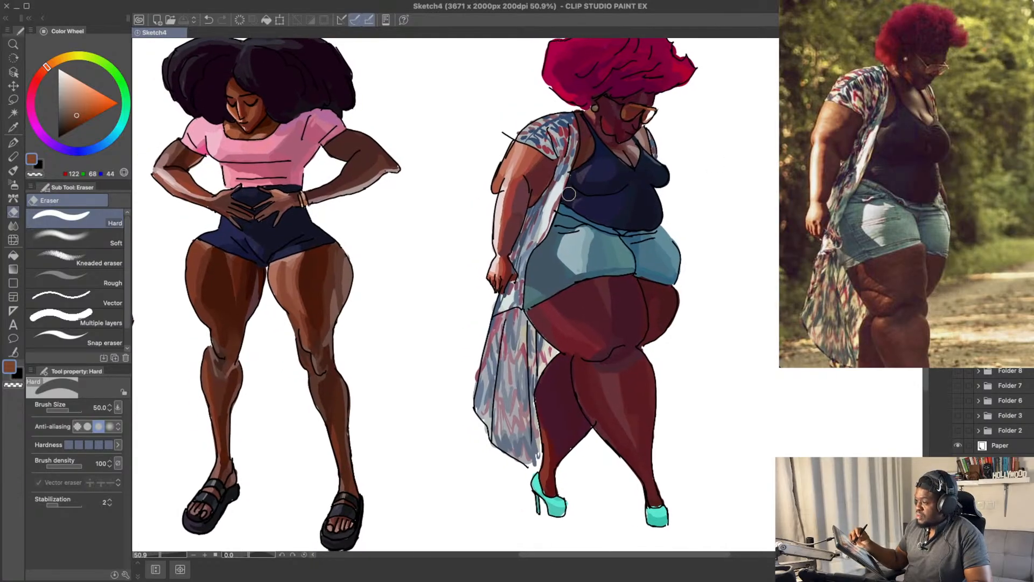